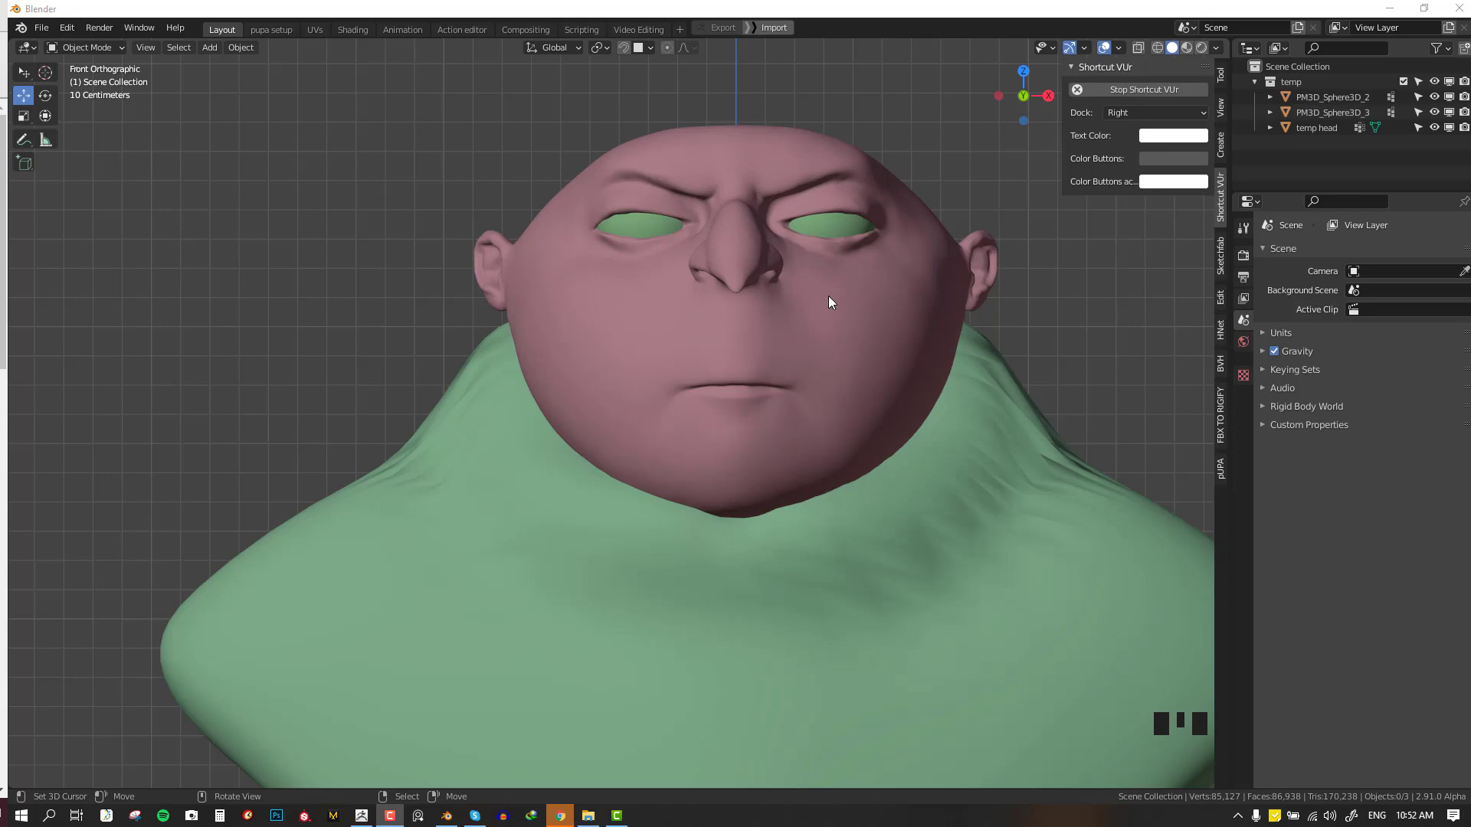
- Examine the sculpted head and body from the front, the sides and at an angle
scroll(829, 296, "down", 3)
middle_click_drag(857, 292, 669, 335)
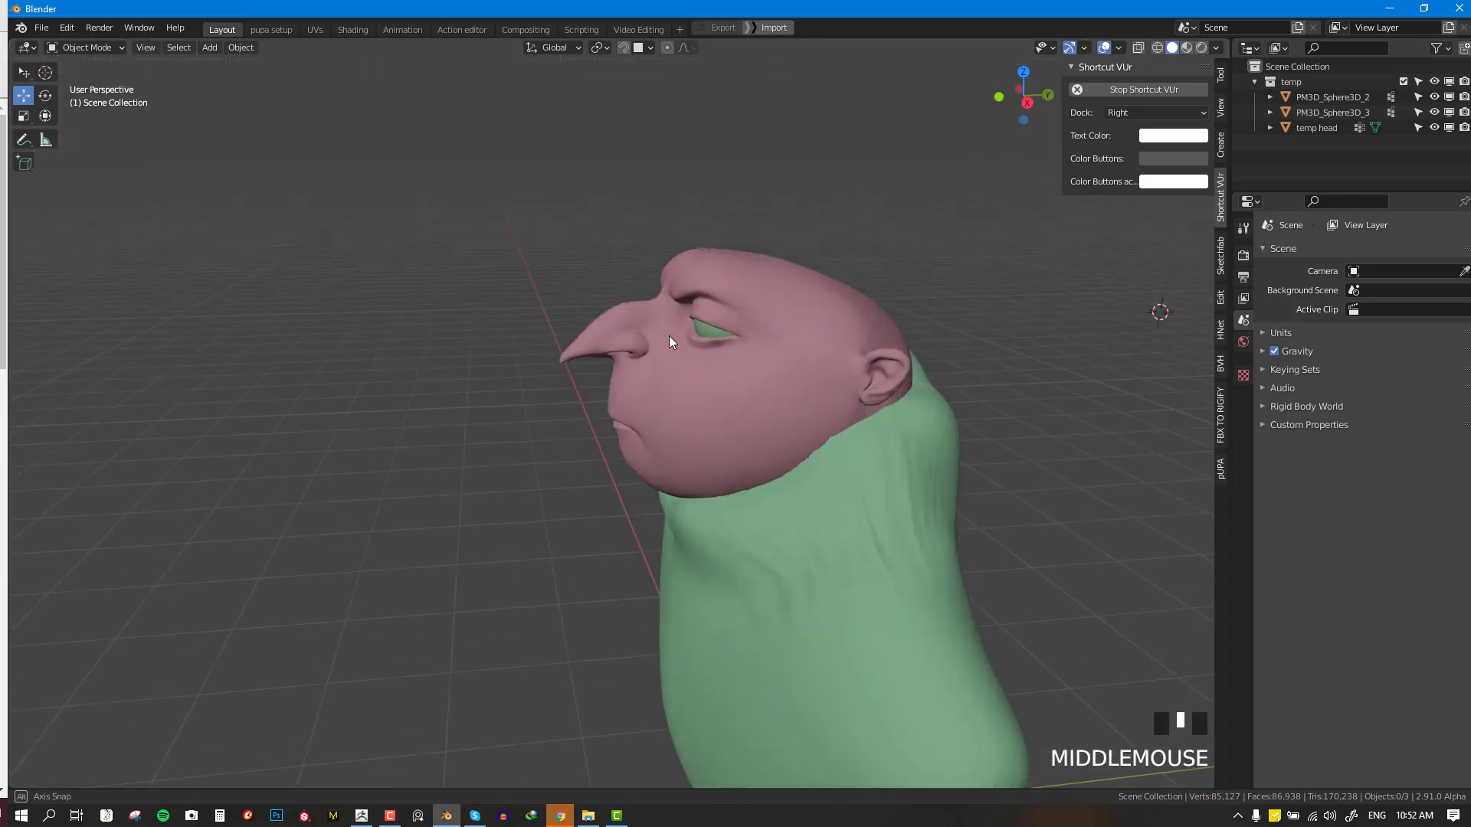
scroll(669, 336, "up", 2)
middle_click_drag(794, 335, 976, 337)
scroll(919, 330, "up", 2)
scroll(511, 408, "down", 2)
middle_click_drag(886, 320, 723, 408)
scroll(724, 407, "up", 2)
scroll(725, 415, "down", 2)
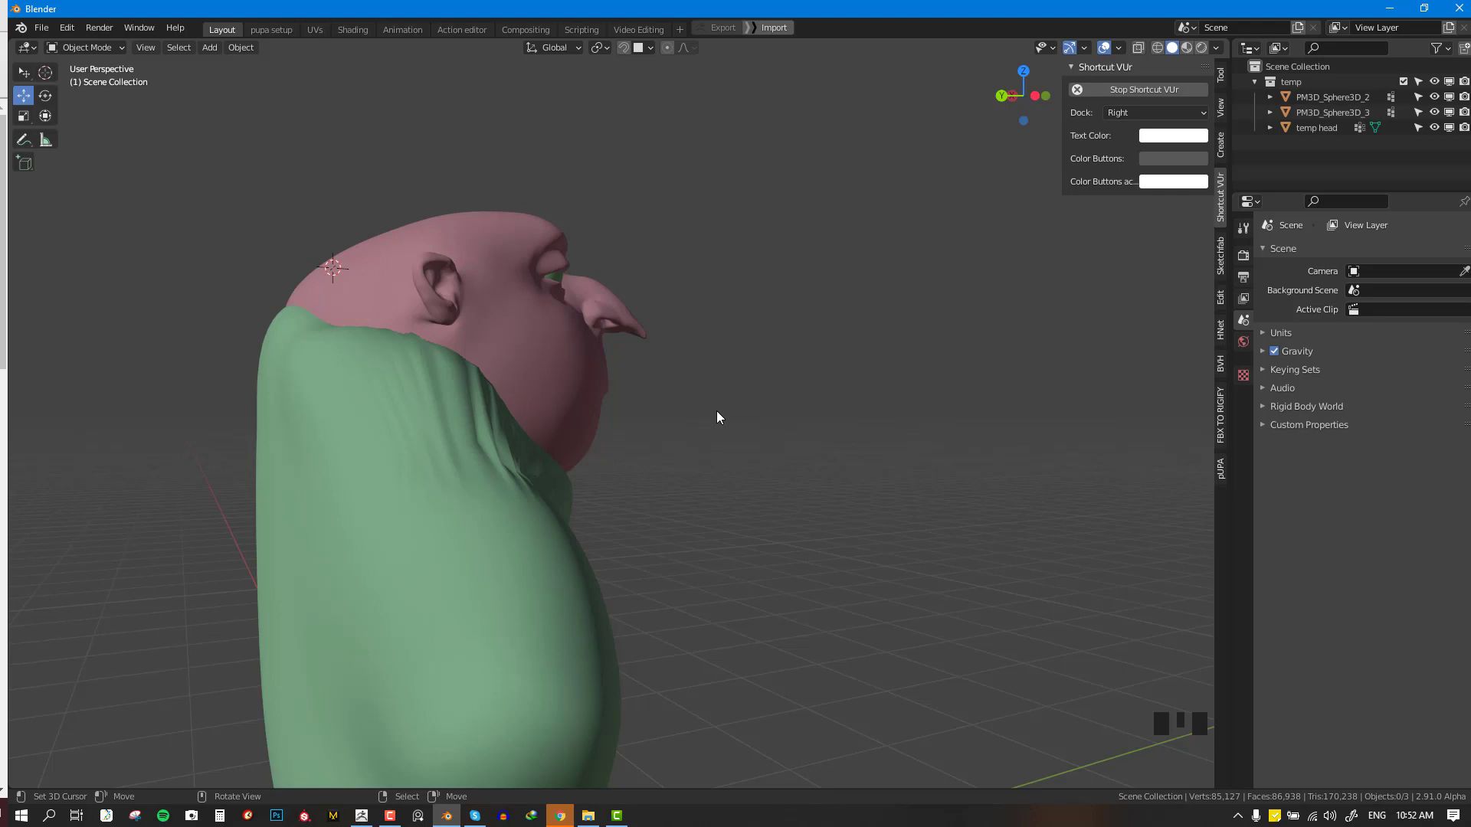
scroll(718, 414, "down", 2)
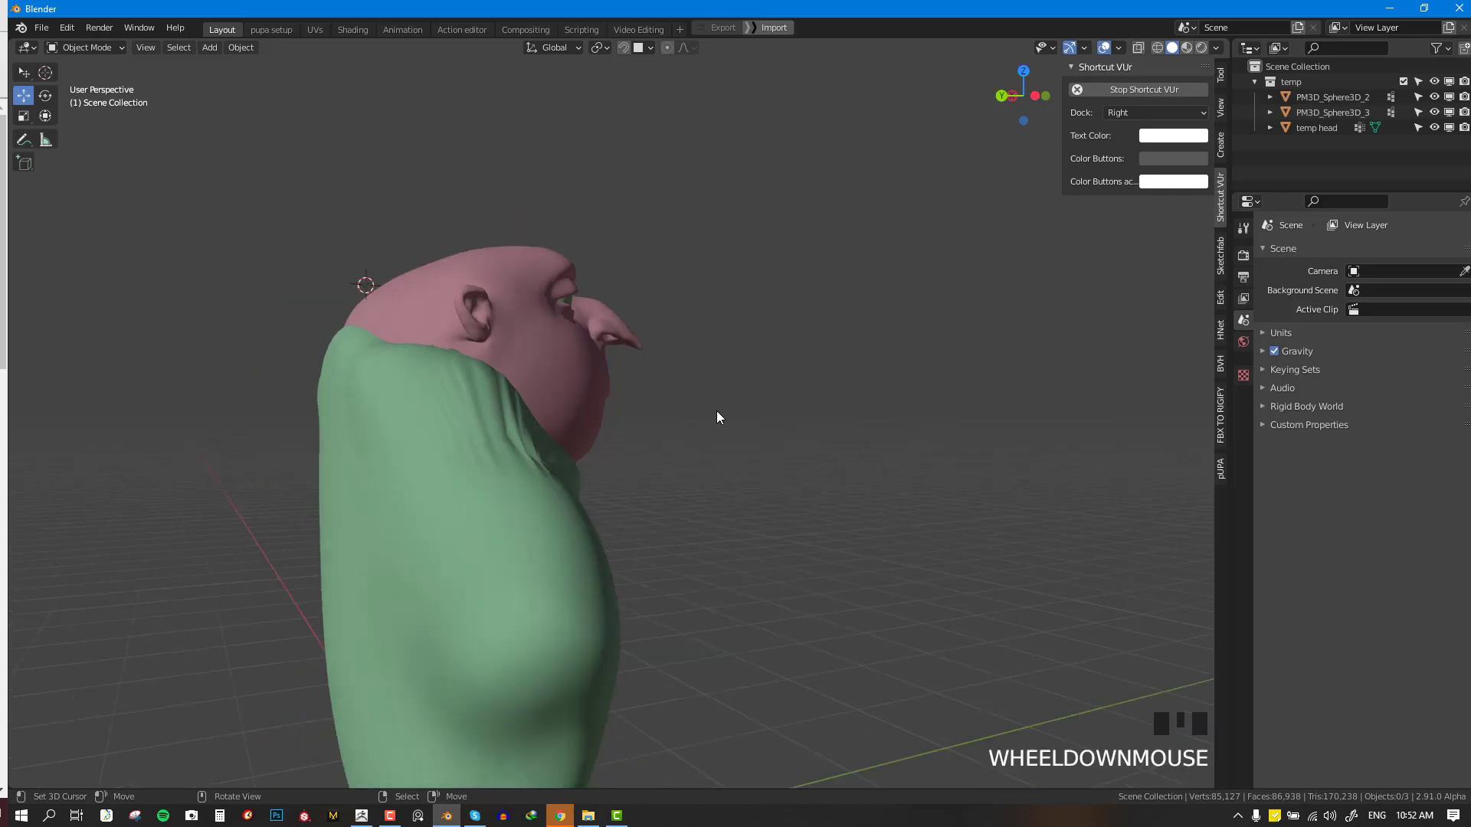
key("KP_1")
scroll(789, 381, "up", 3)
middle_click_drag(908, 355, 784, 376)
scroll(785, 375, "up", 1)
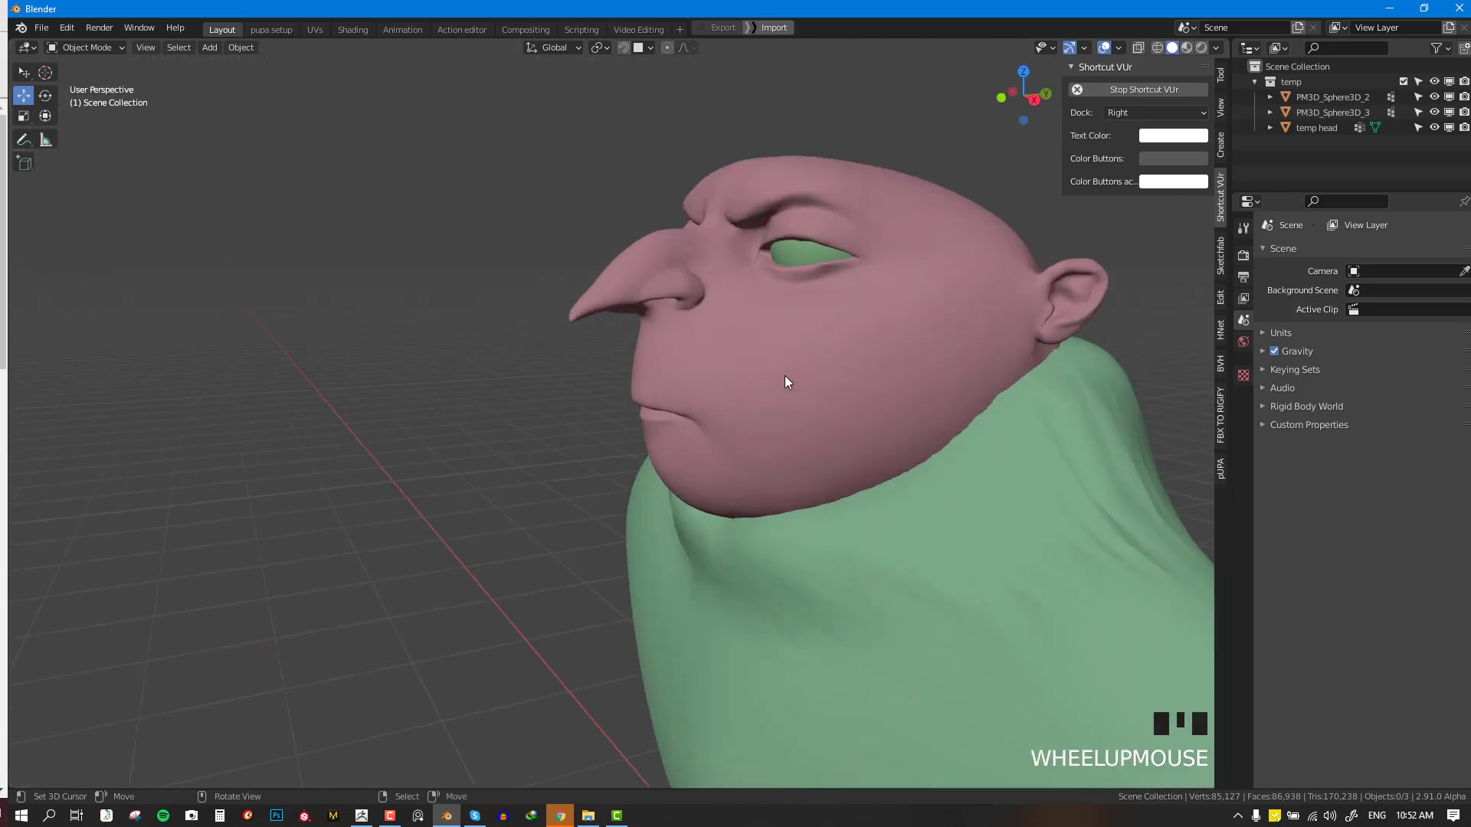
key("KP_1")
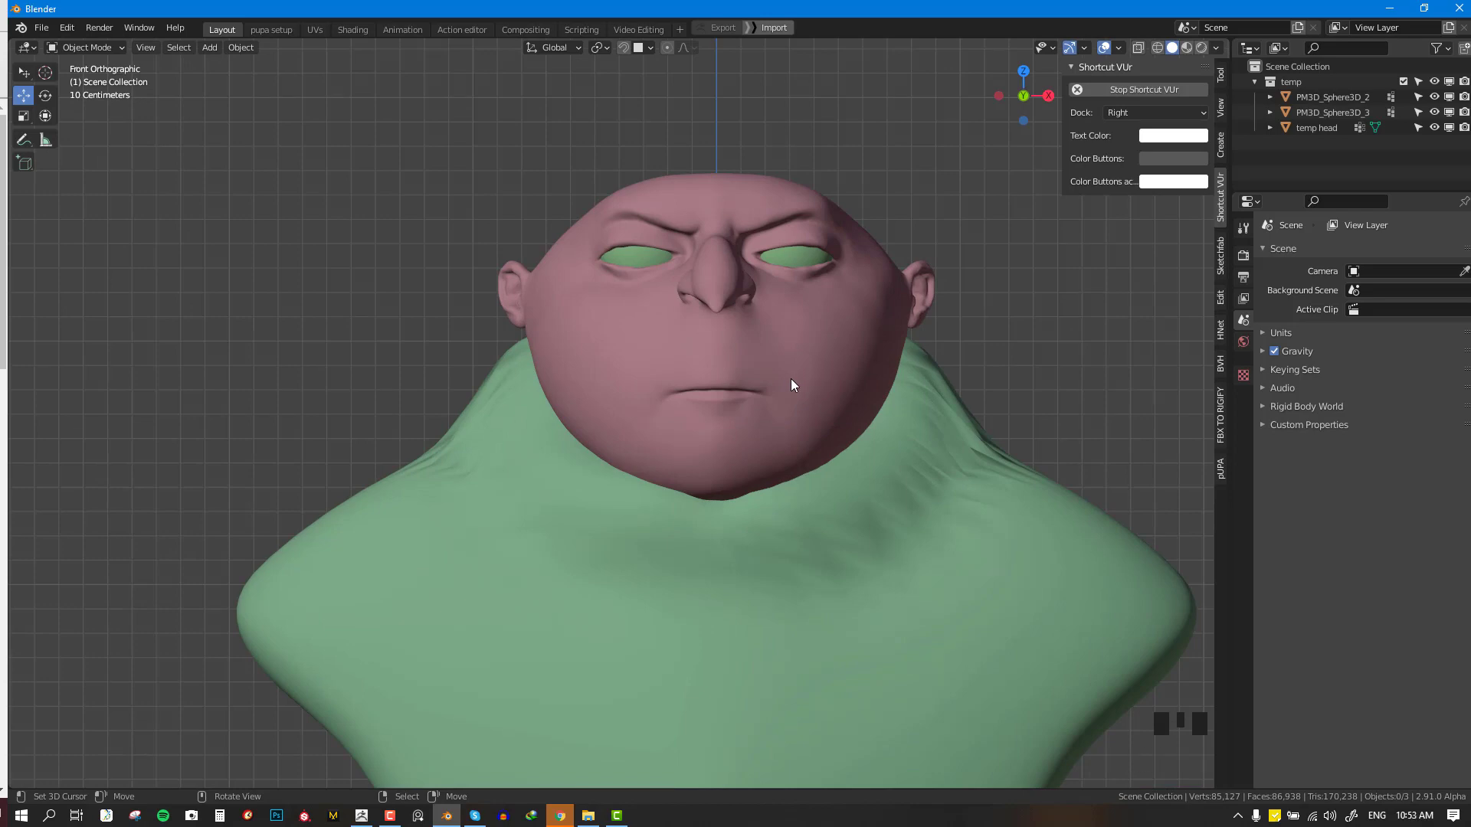
- Select the head mesh to inspect its extent against the body, and clear the selection
scroll(790, 378, "down", 3)
middle_click_drag(790, 379, 655, 419)
left_click(724, 402)
scroll(728, 400, "up", 3)
scroll(687, 412, "down", 3)
scroll(796, 411, "up", 3)
key("KP_1")
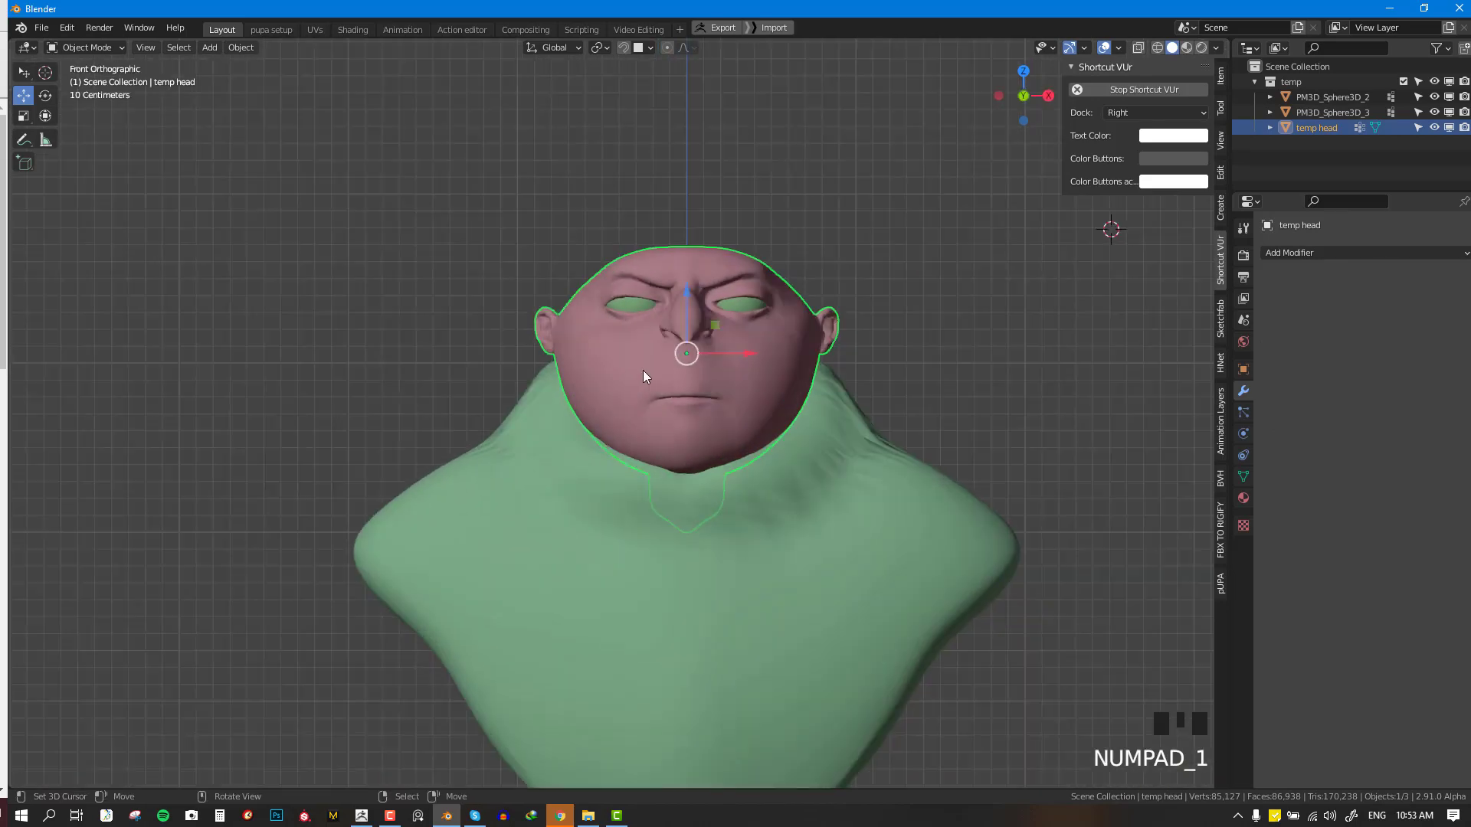
scroll(733, 392, "up", 2)
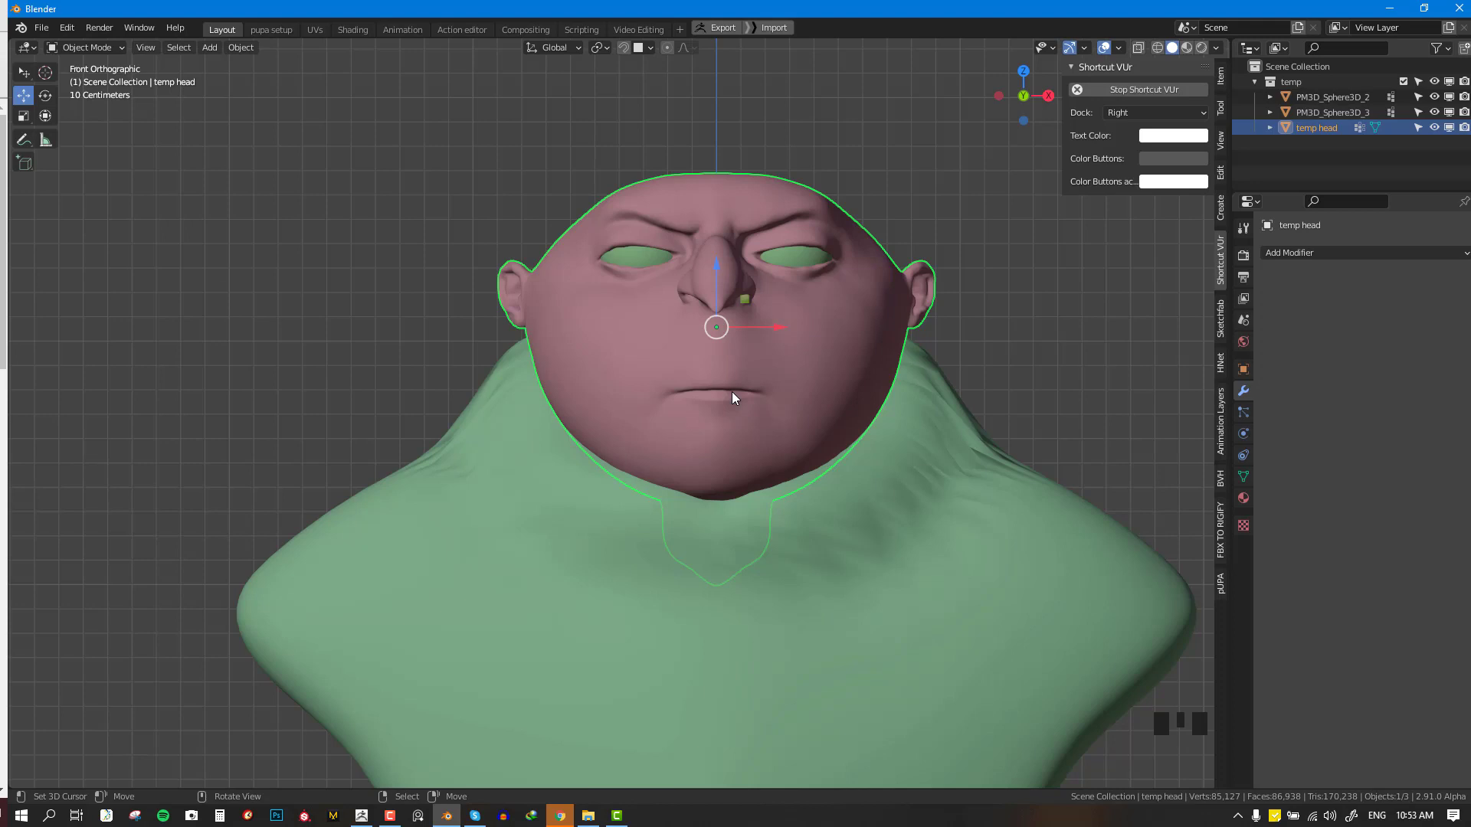
middle_click_drag(733, 392, 498, 385, "shift")
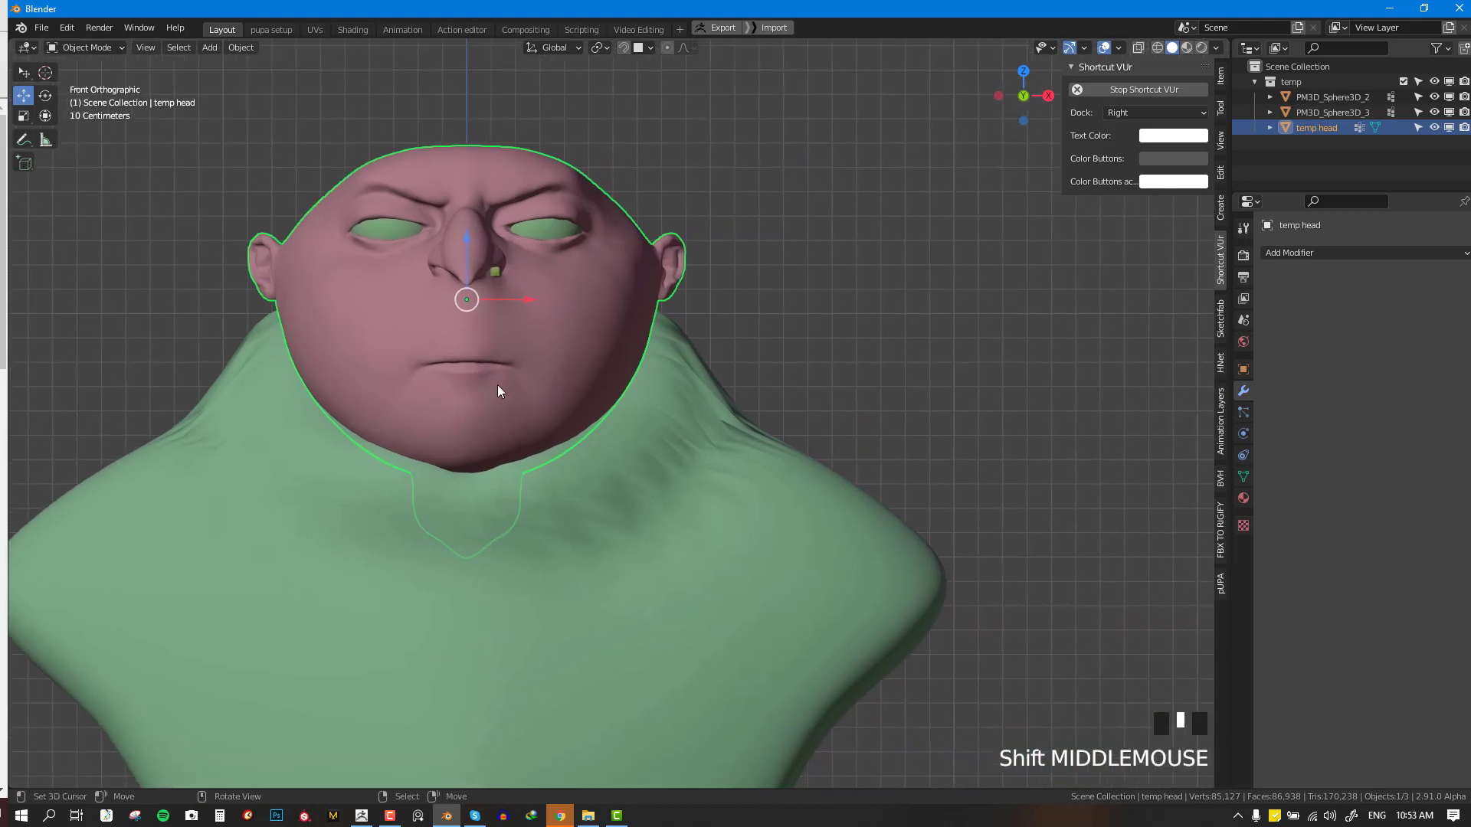
scroll(780, 277, "down", 3)
key("alt+a")
scroll(1032, 137, "up", 2)
left_click(1216, 49)
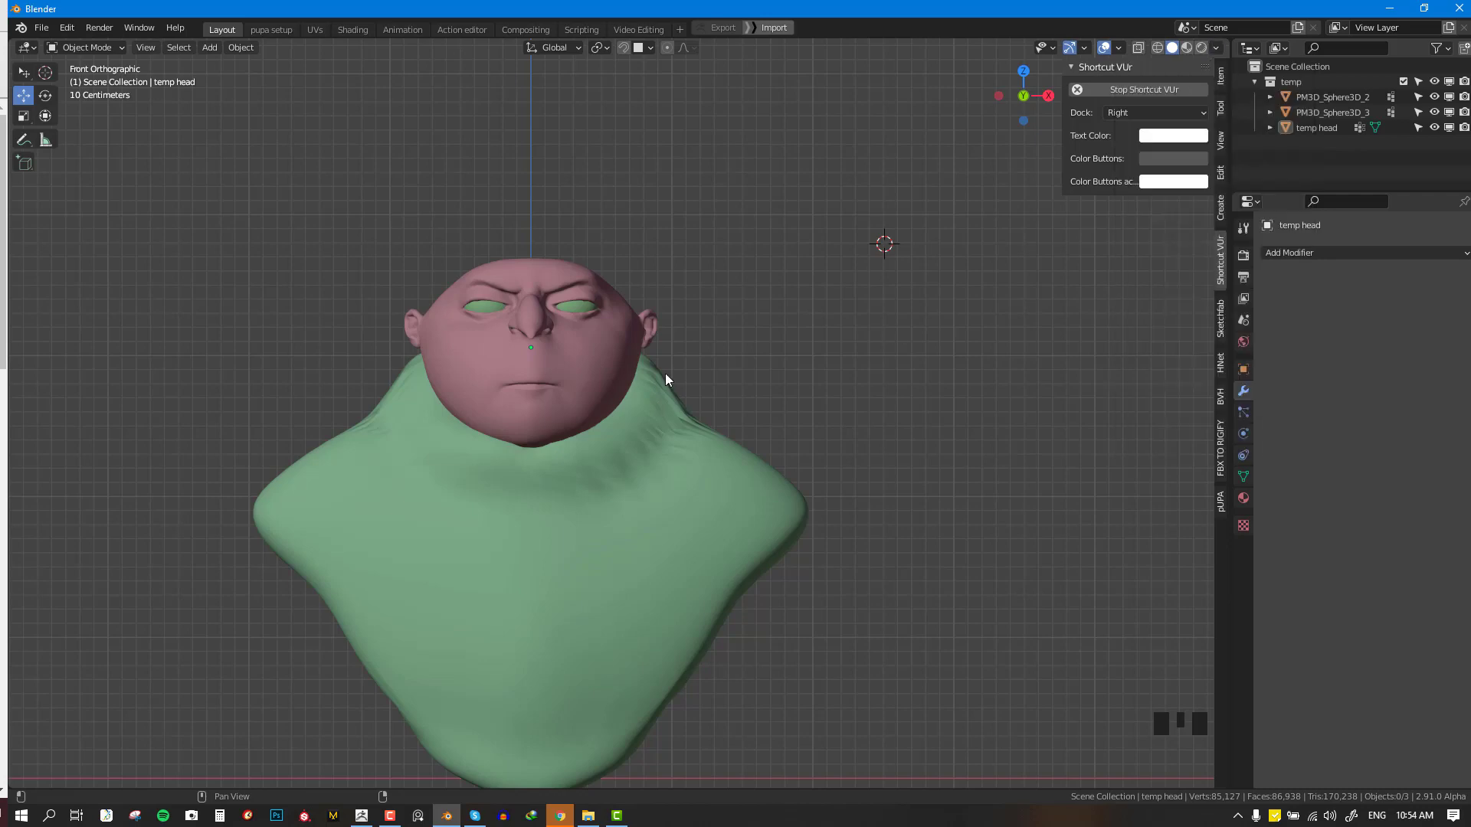
middle_click_drag(669, 378, 472, 356)
scroll(636, 259, "up", 5)
key("KP_1")
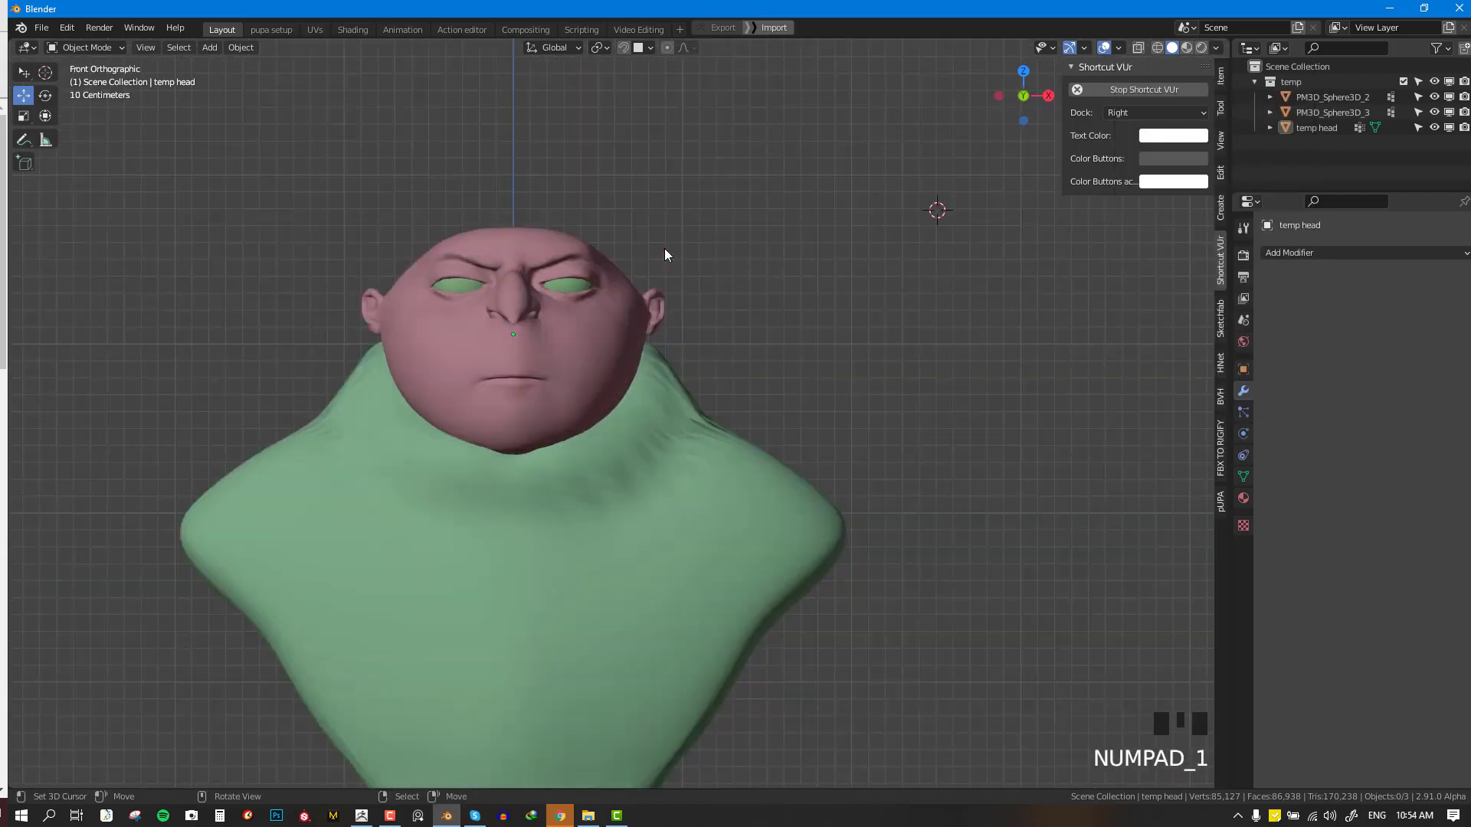
- Place the 3D cursor in the empty space beside the head, about level with the eyes in front view
middle_click_drag(678, 327, 779, 338, "shift")
scroll(861, 311, "up", 3)
middle_click_drag(861, 311, 774, 322, "shift")
scroll(775, 322, "down", 4)
left_click(869, 303)
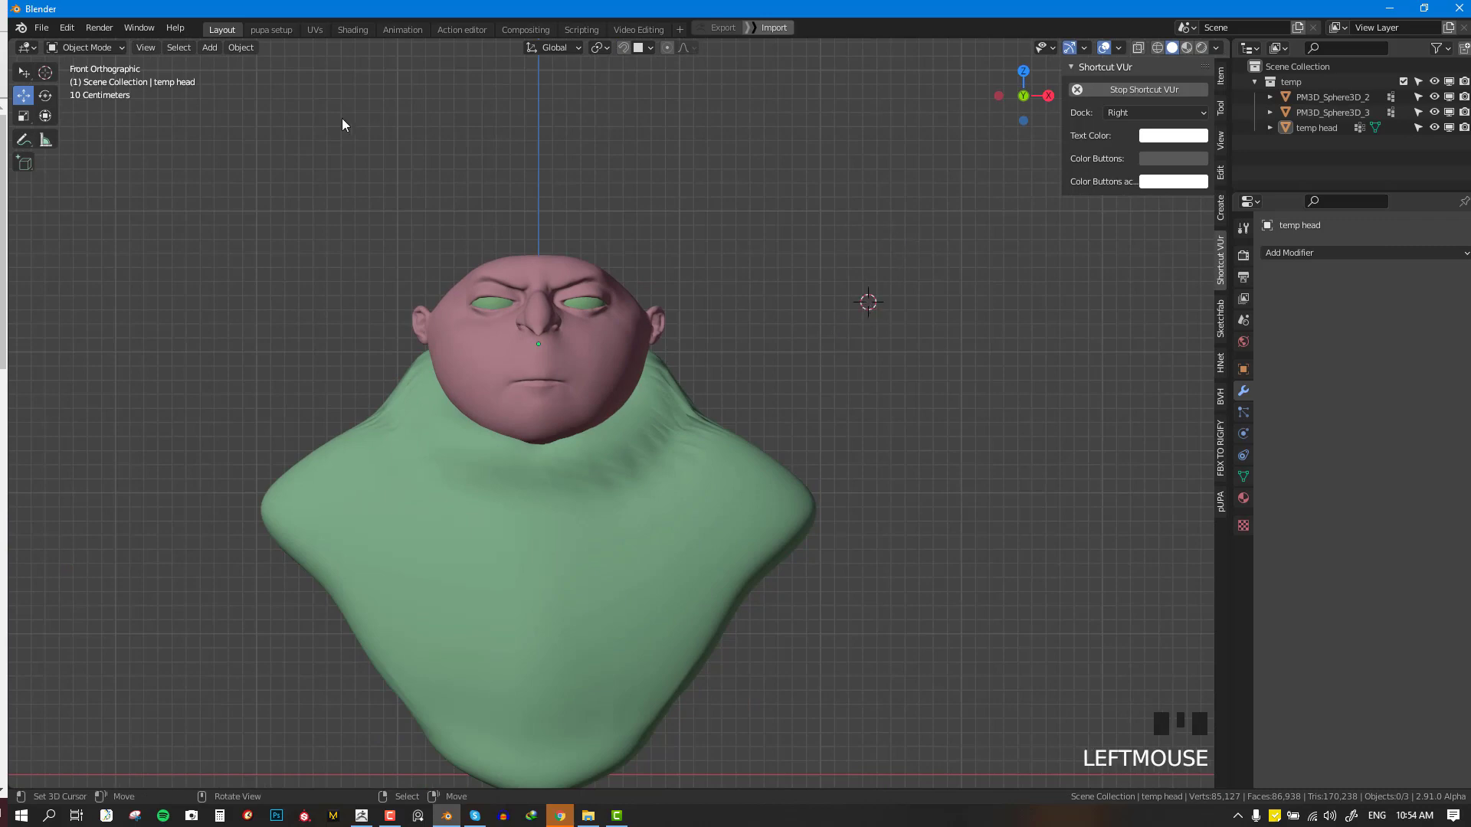
left_click(209, 47)
mouse_move(230, 63)
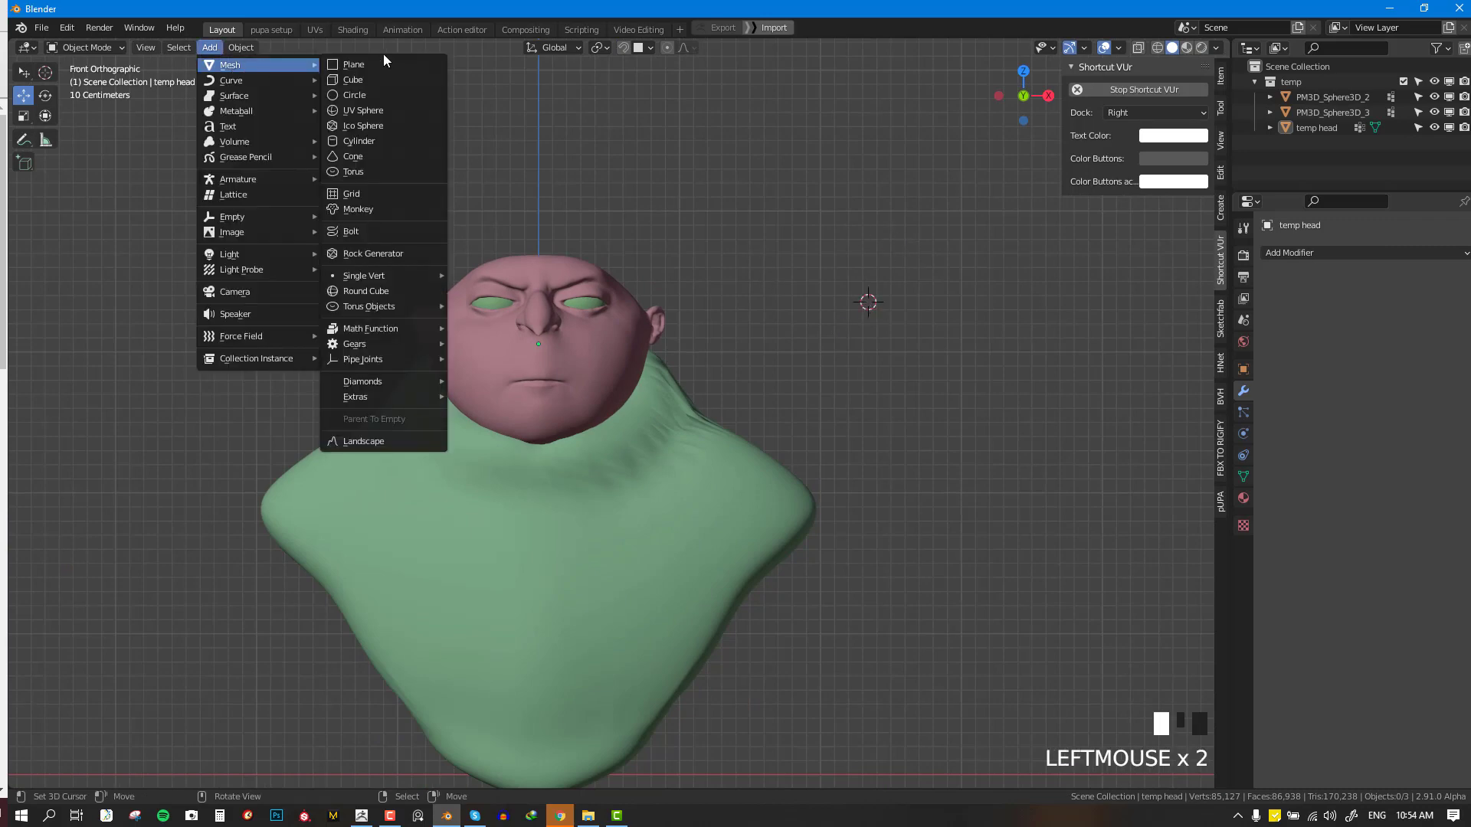
left_click(379, 74)
middle_click_drag(804, 245, 881, 272)
key("x")
- Add a plane mesh at the 3D cursor and rotate it 90 degrees about the X axis to face the front view
key("shift+a")
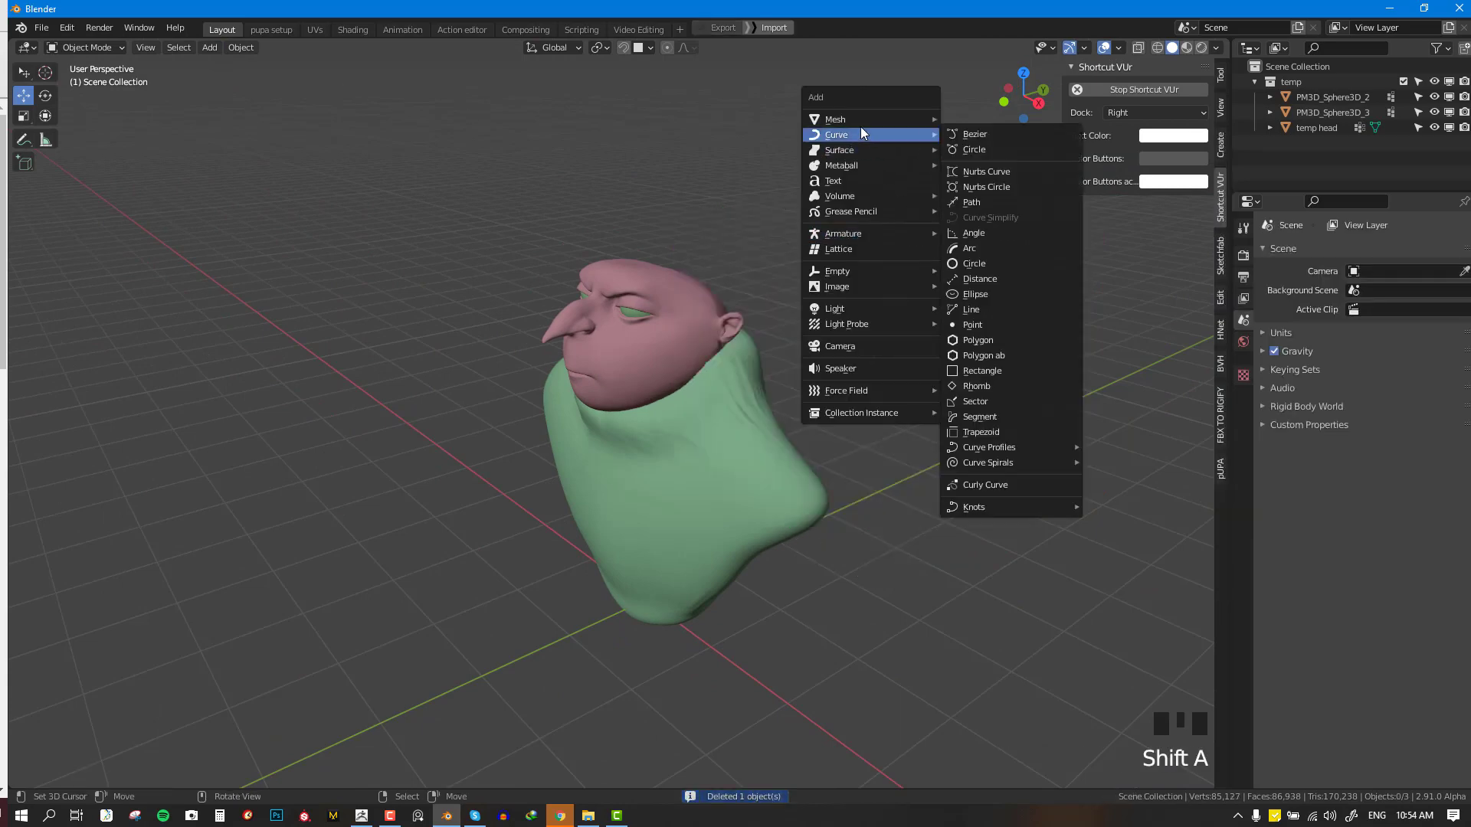
mouse_move(862, 121)
left_click(1008, 120)
key("KP_1")
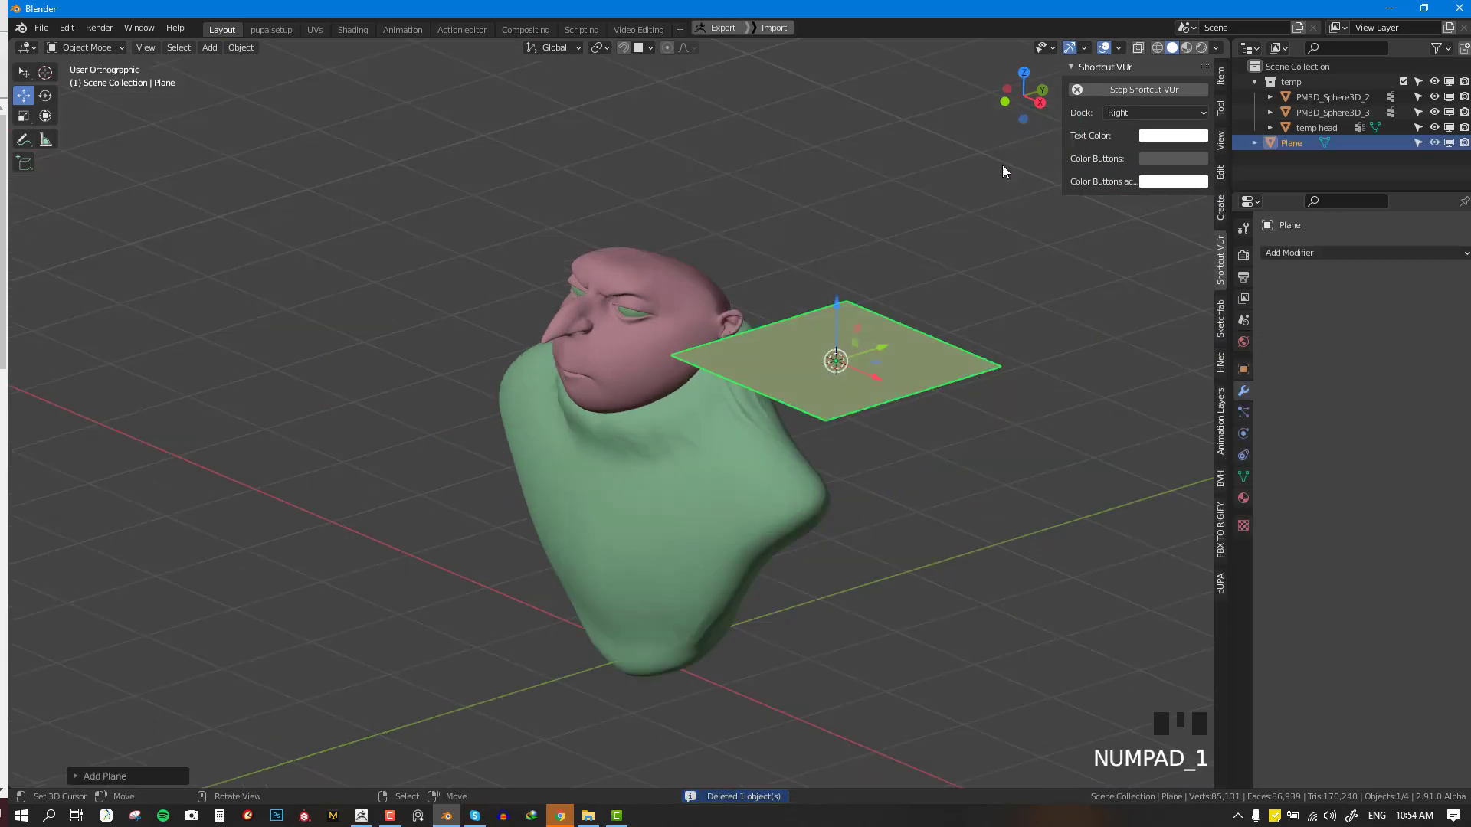
type("rx")
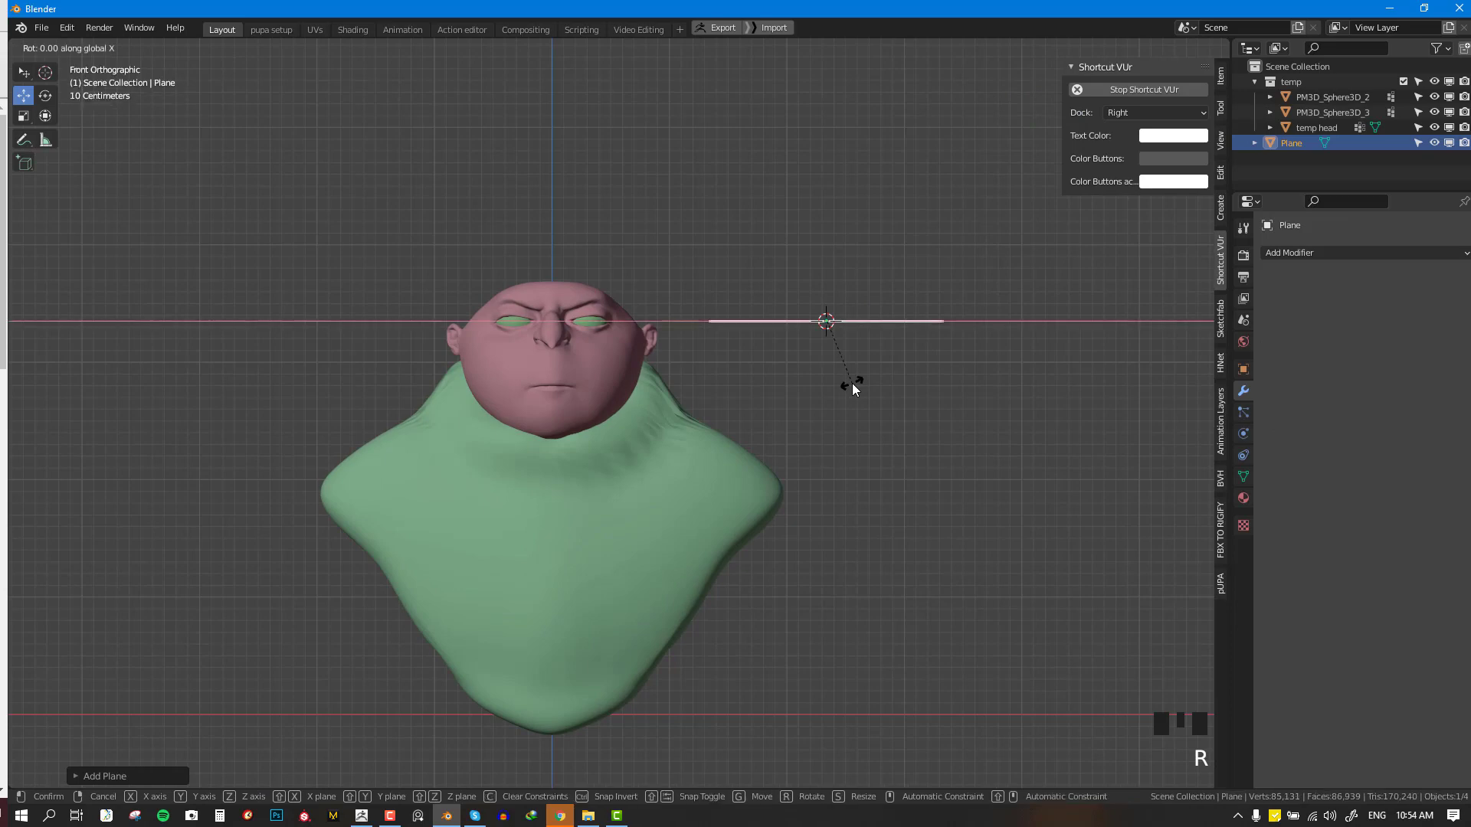
type("90")
key("Return")
- Scale the plane down to about a third of its size and move it next to the character's ear
key("s")
left_click(899, 357)
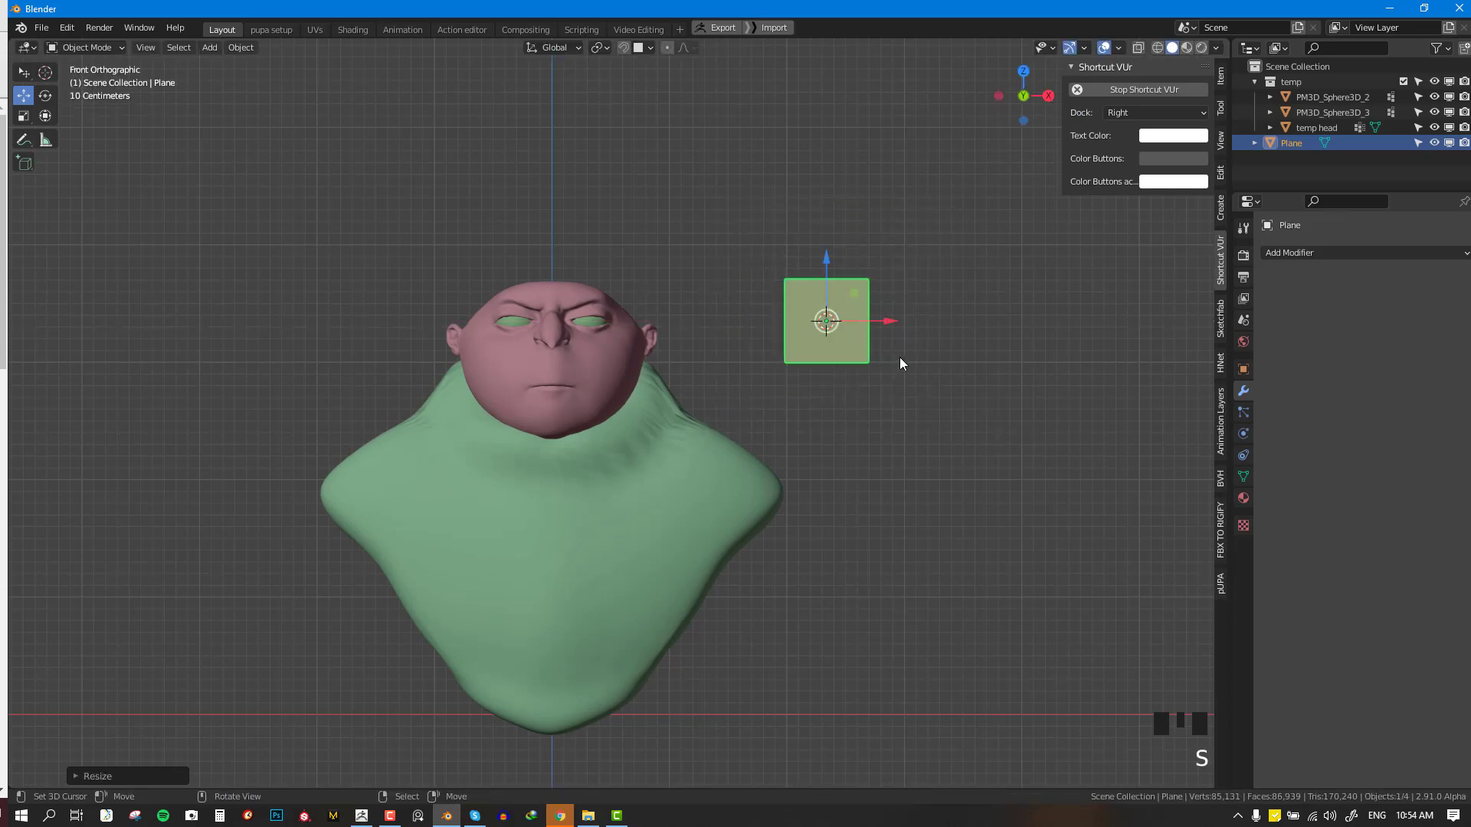
scroll(899, 357, "up", 2)
key("g")
left_click(789, 334)
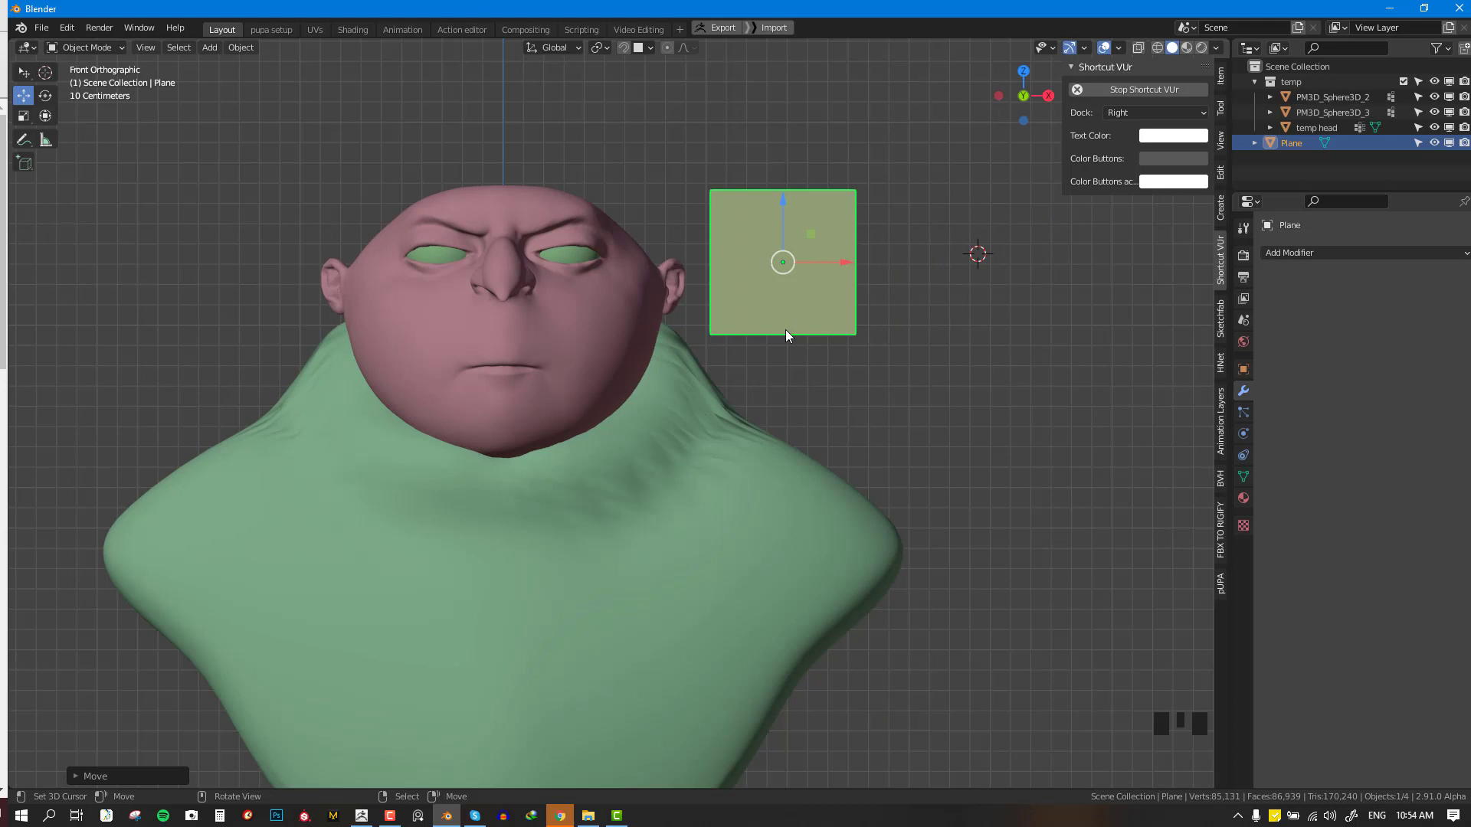
middle_click_drag(876, 315, 871, 262, "shift")
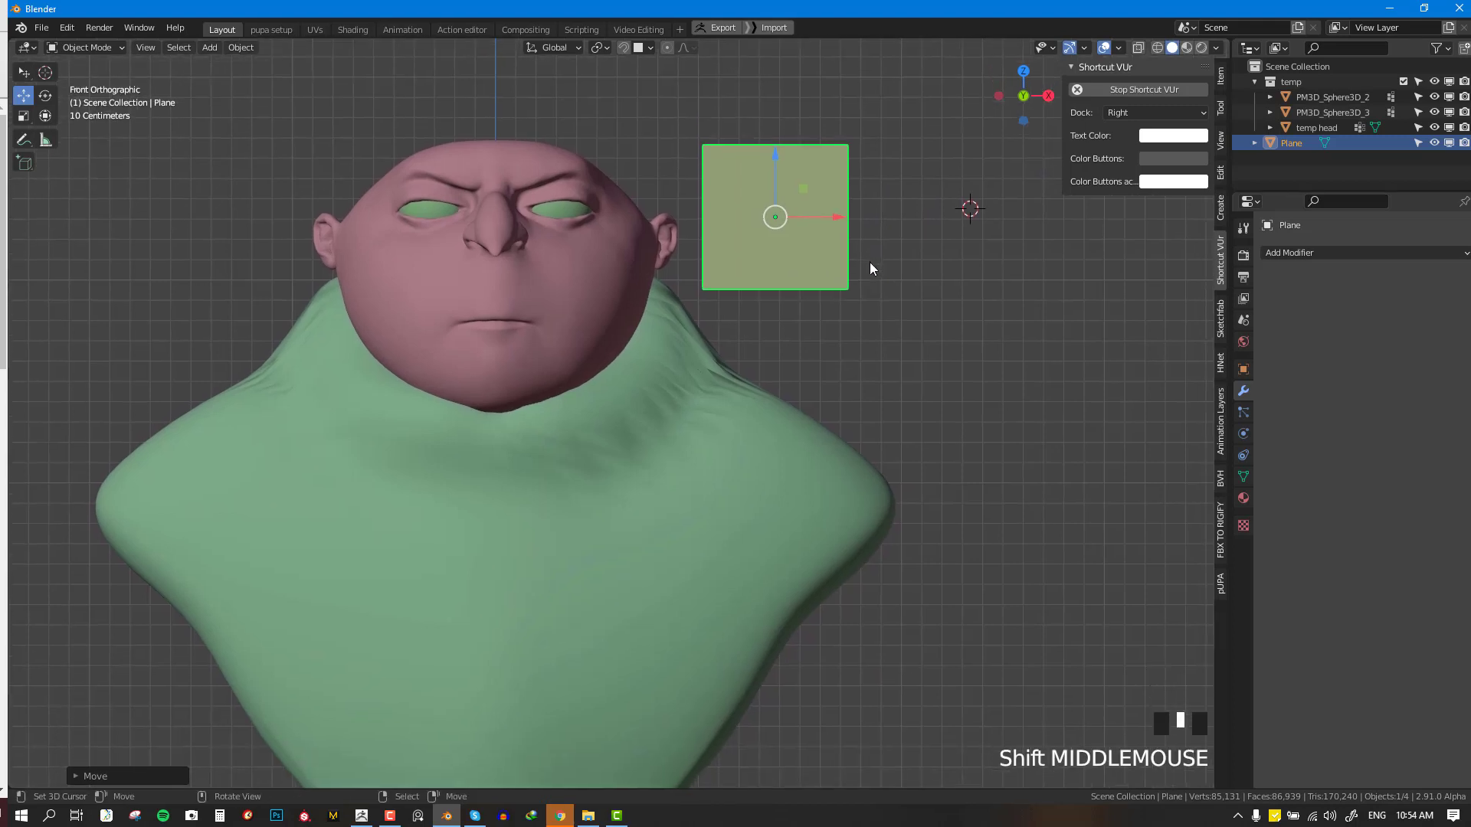
middle_click_drag(977, 304, 799, 320)
key("KP_1")
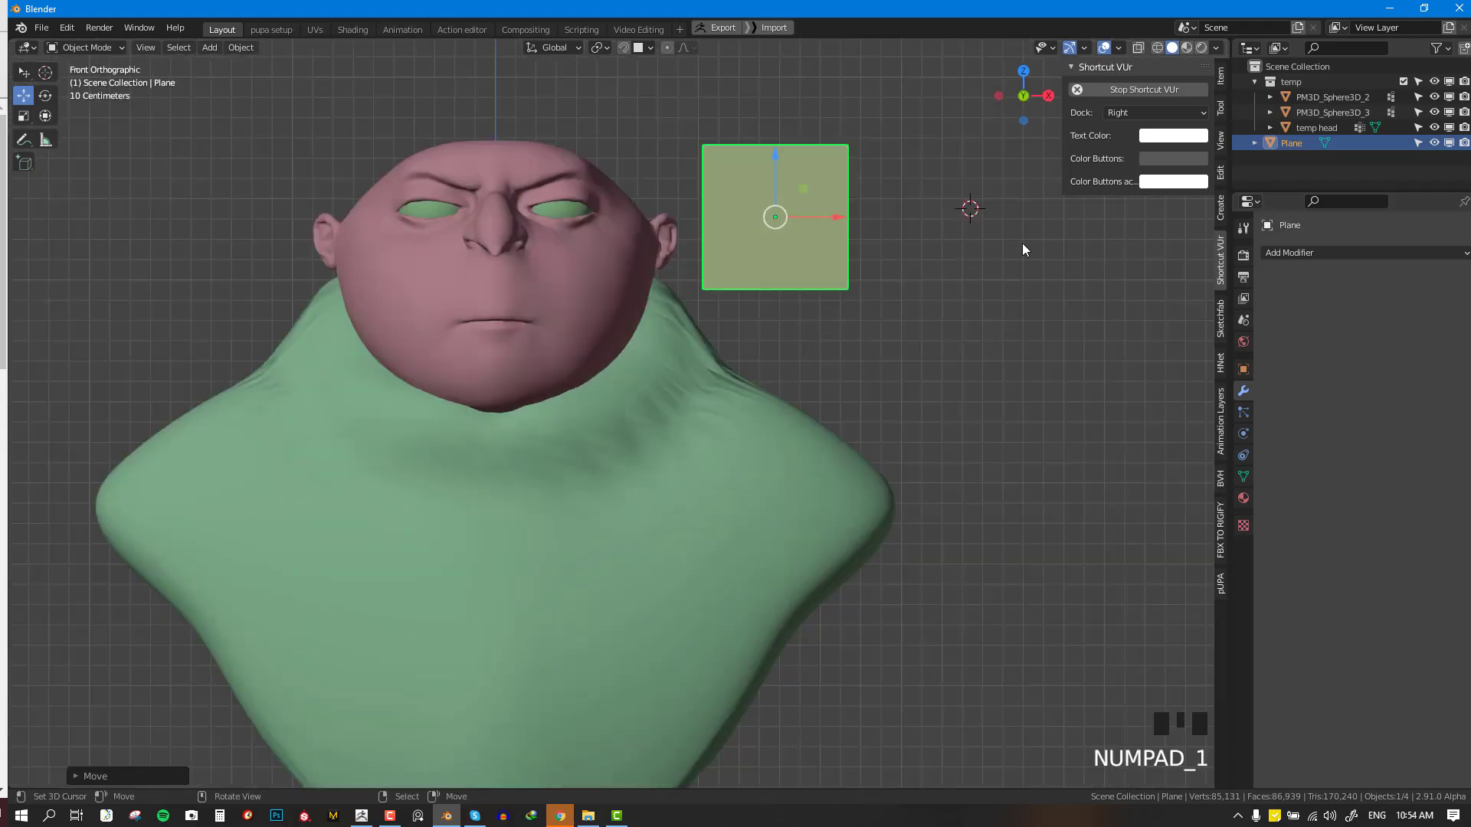
- Add an X-axis Mirror modifier to the plane with temp head as the mirror object and Clipping enabled
left_click(1363, 253)
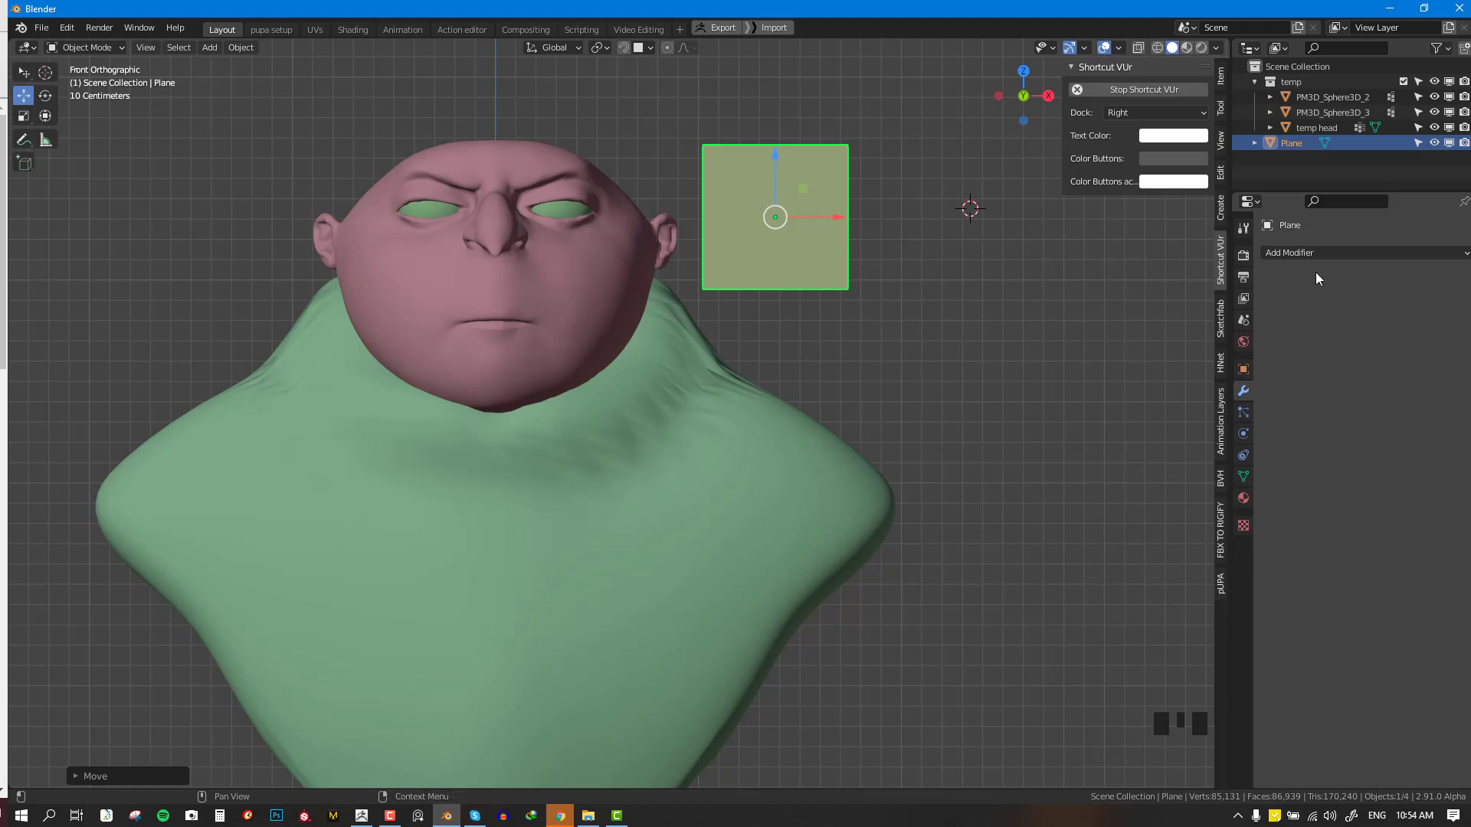
left_click(1307, 253)
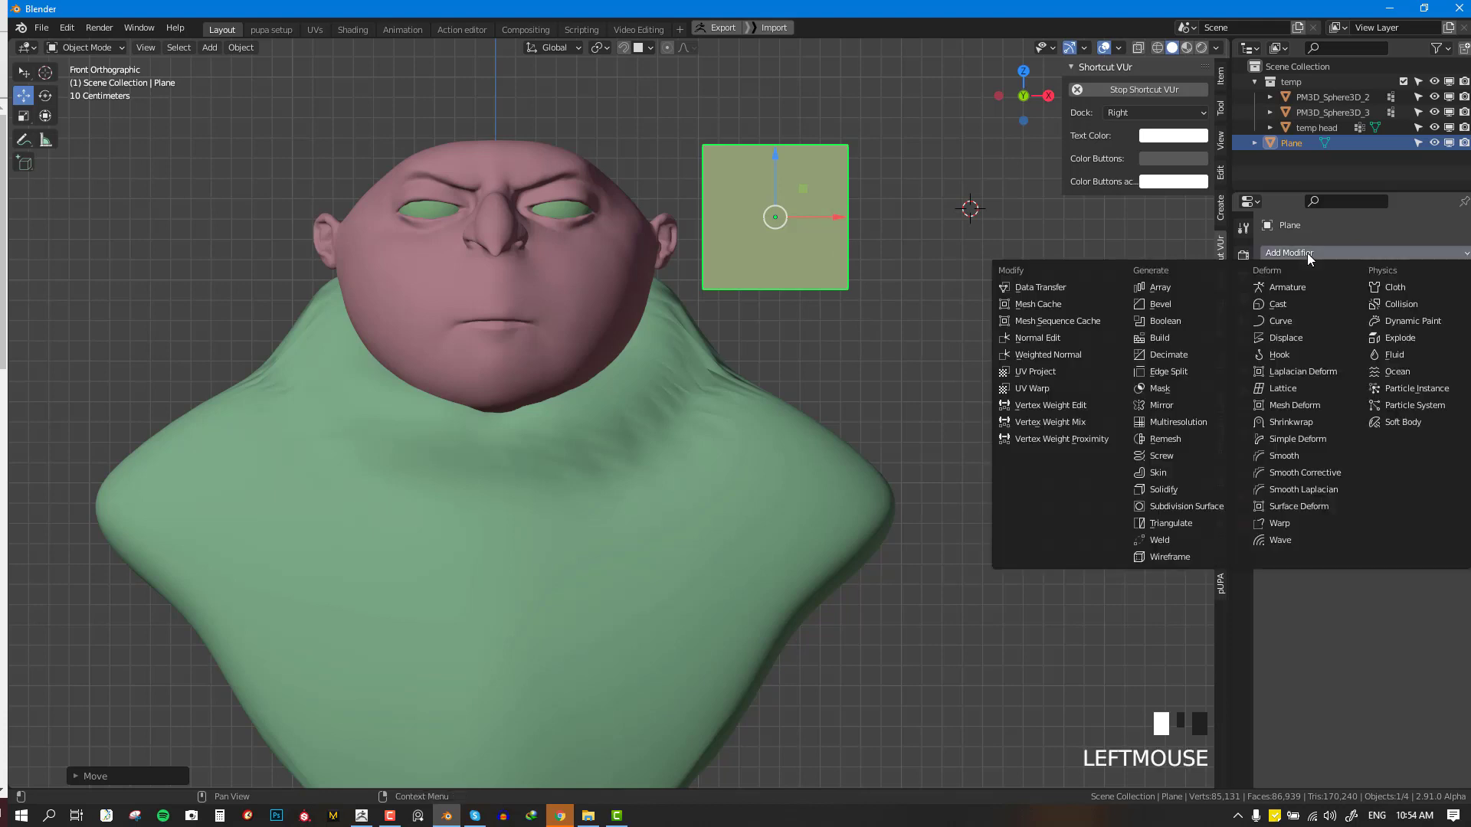
left_click(1162, 405)
left_click(1446, 393)
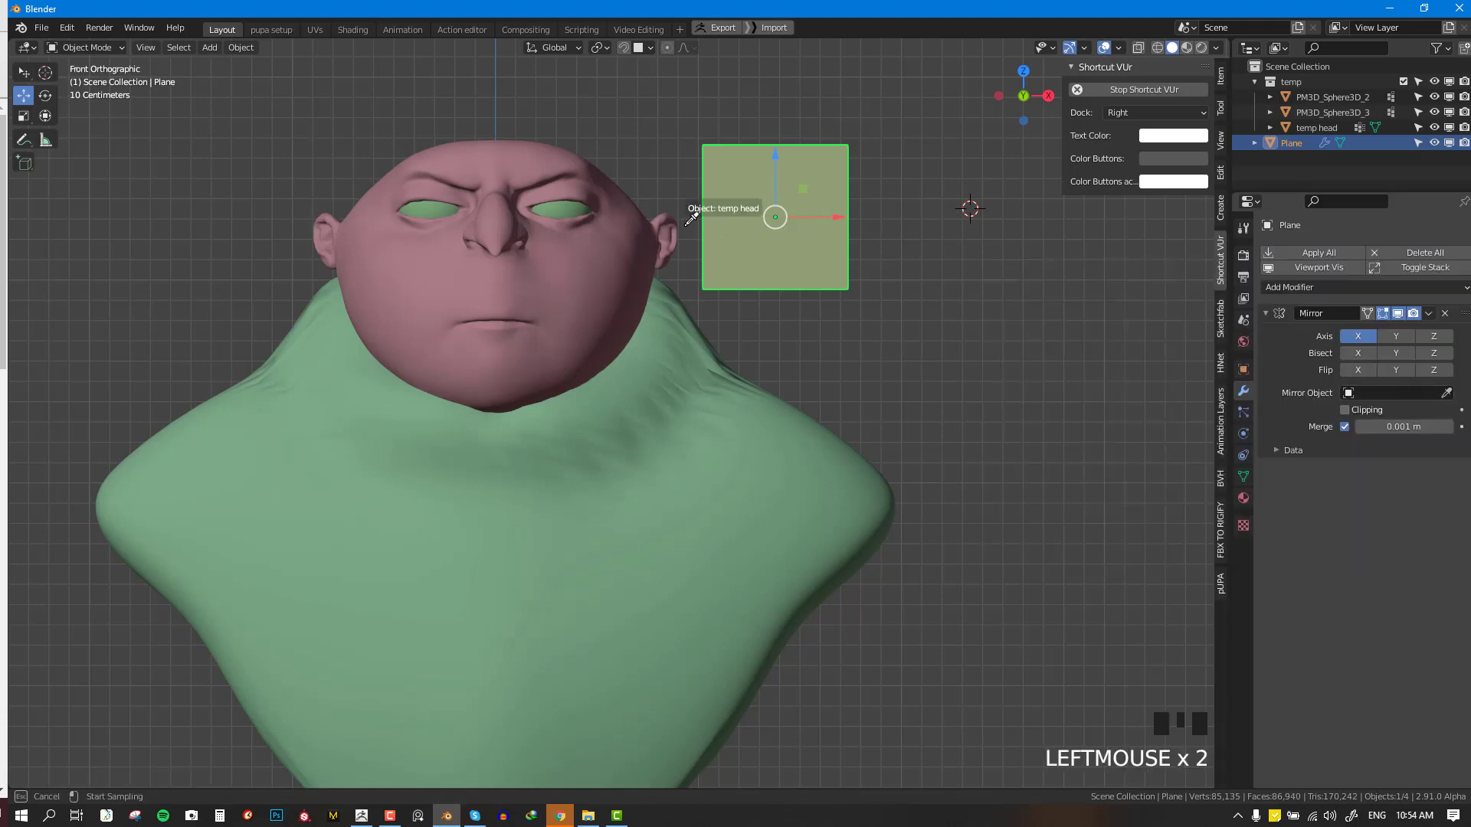
left_click(591, 246)
middle_click_drag(700, 278, 926, 195)
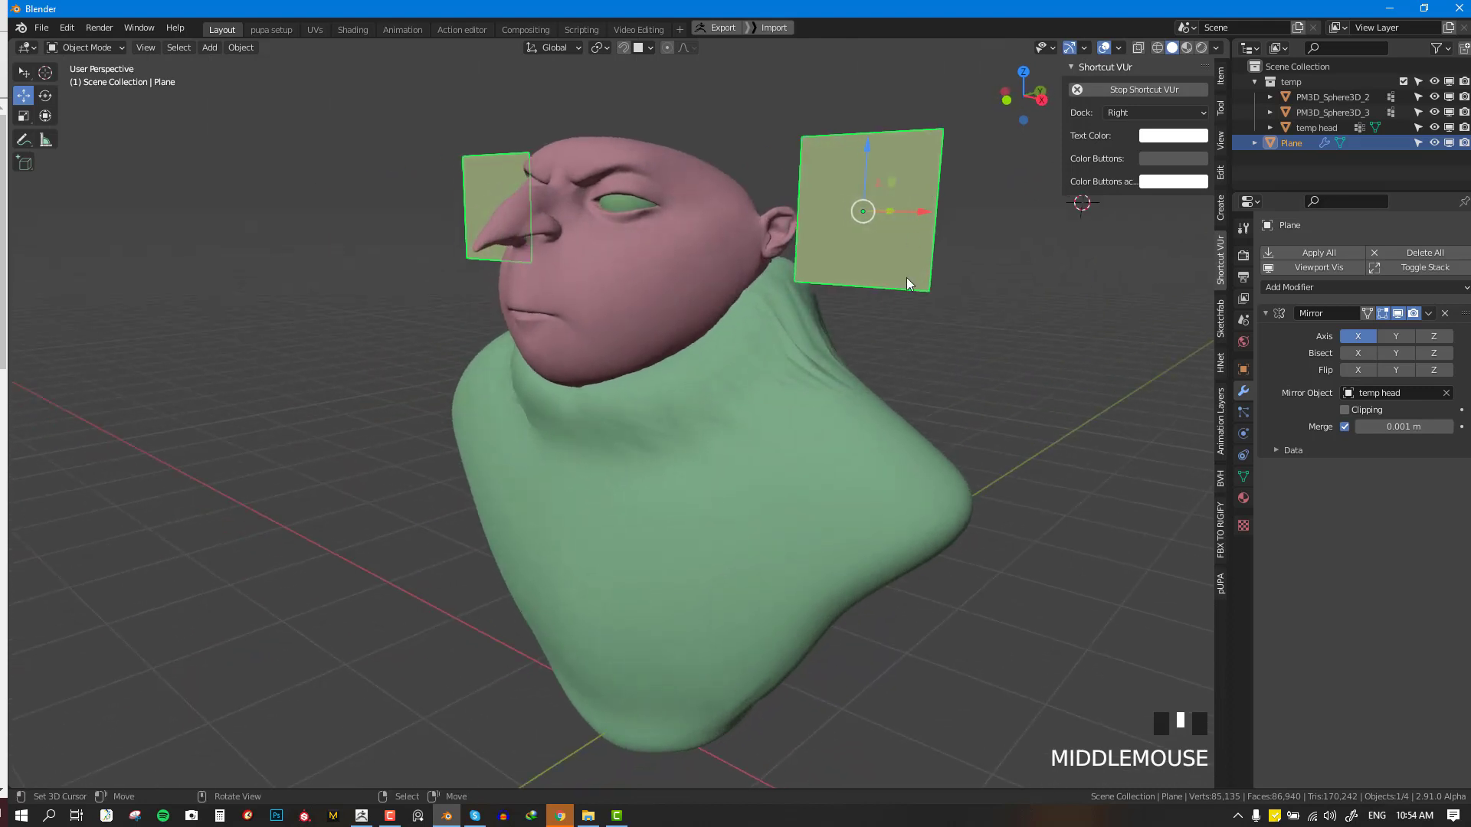
key("KP_1")
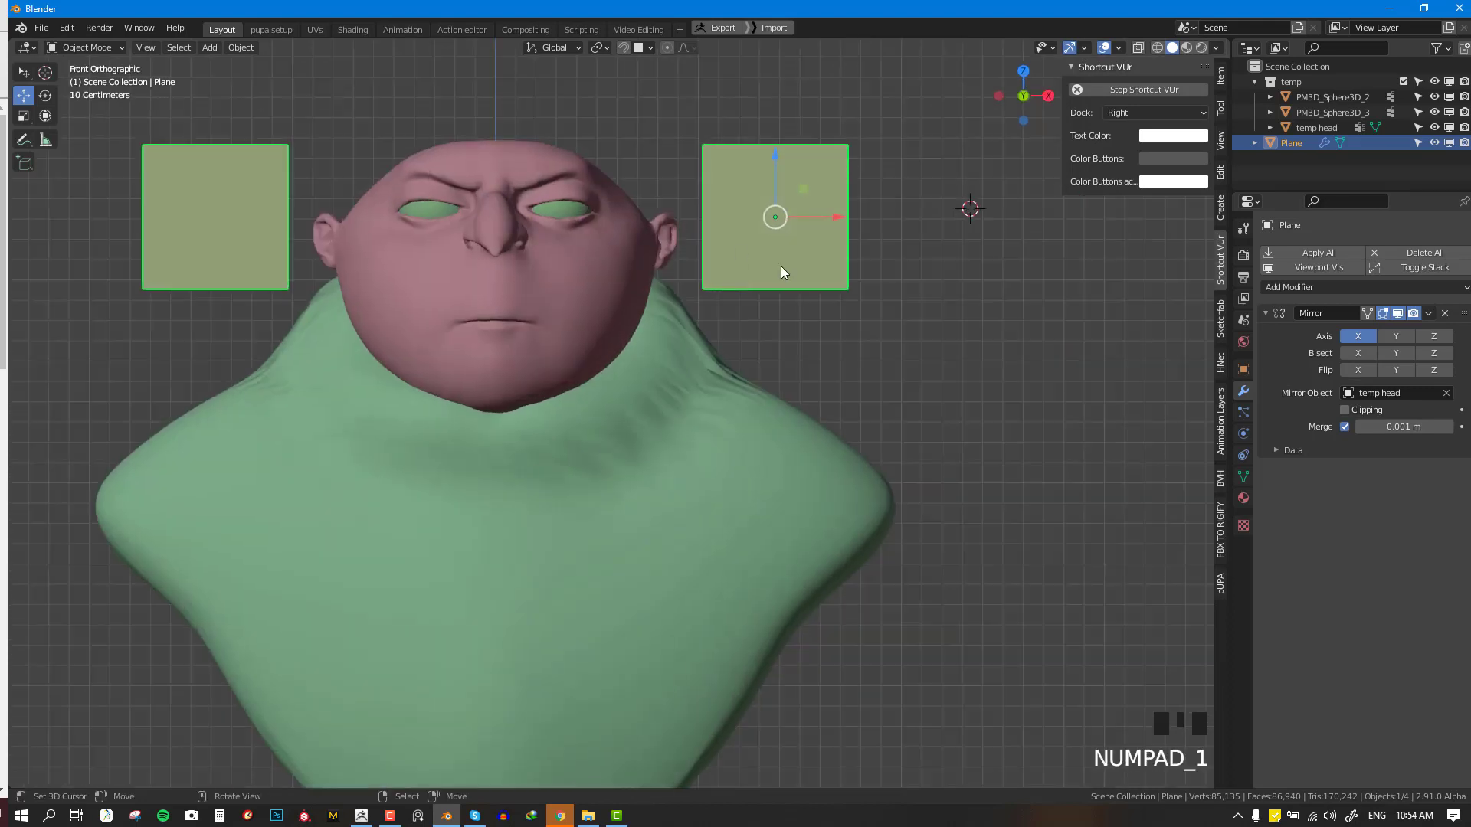
left_click(1346, 411)
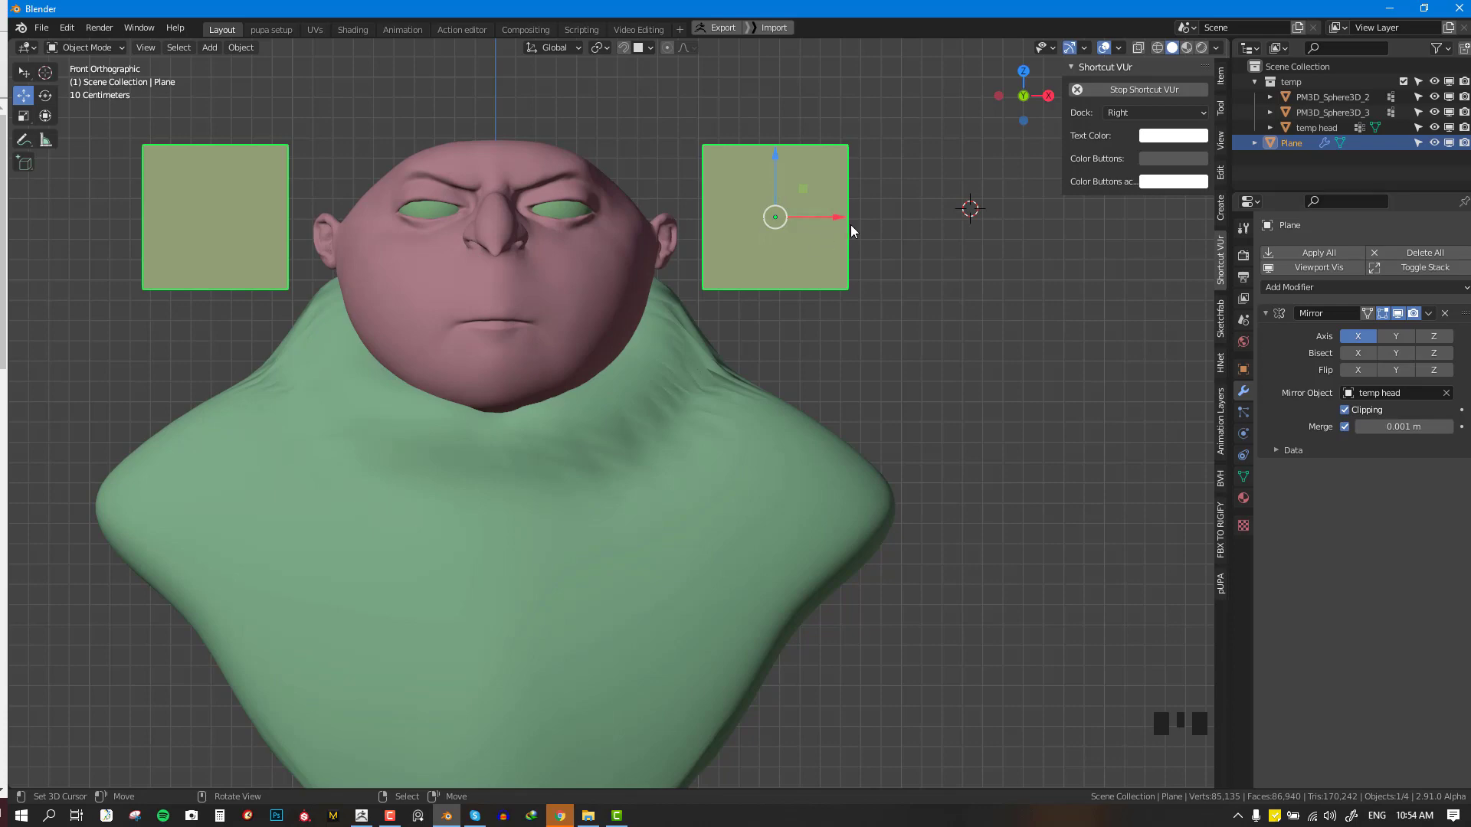
- Turn on snapping for transforming the plane
middle_click_drag(850, 224, 792, 275)
scroll(806, 270, "up", 3)
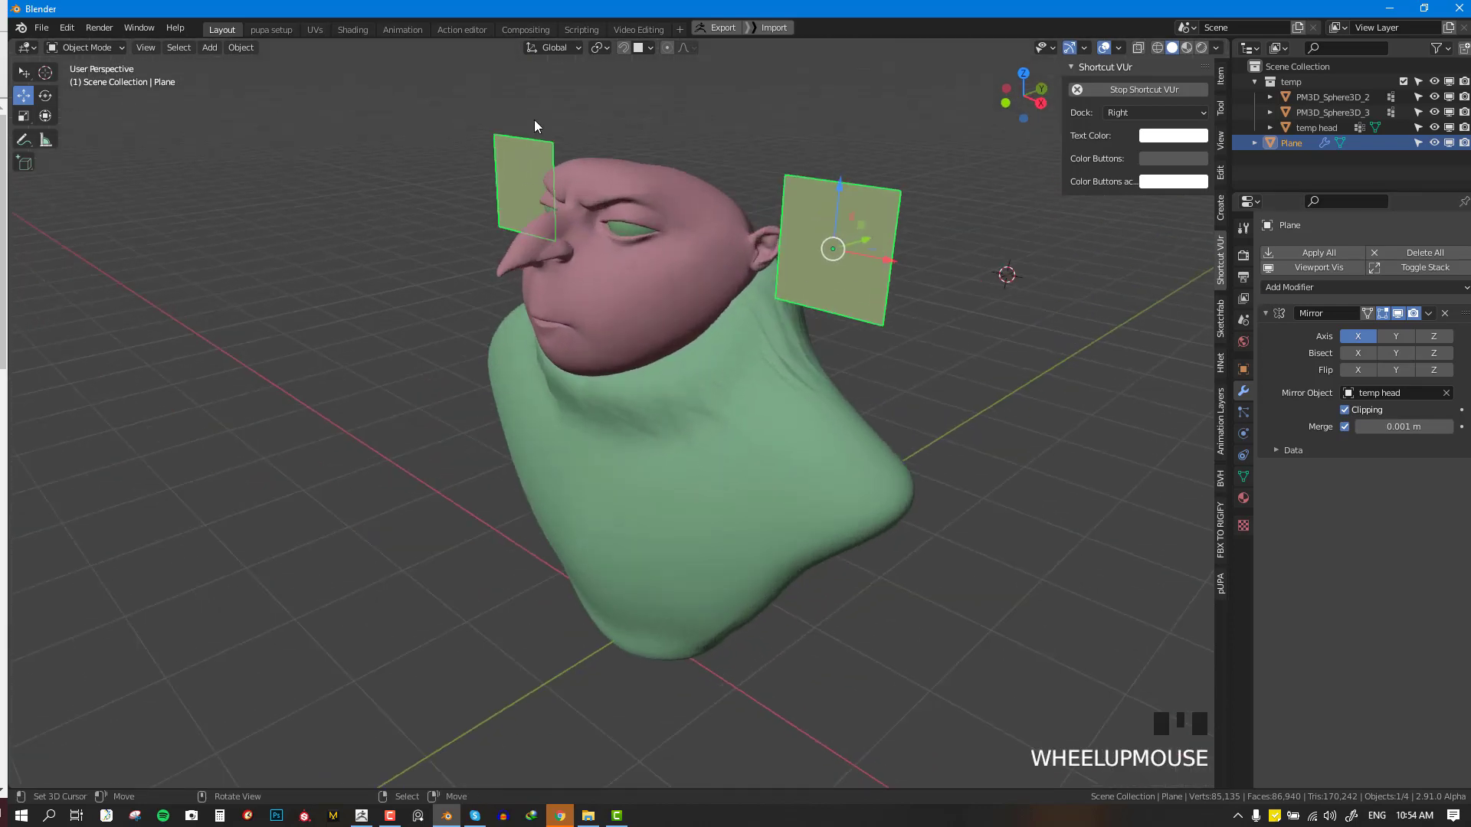
key("KP_1")
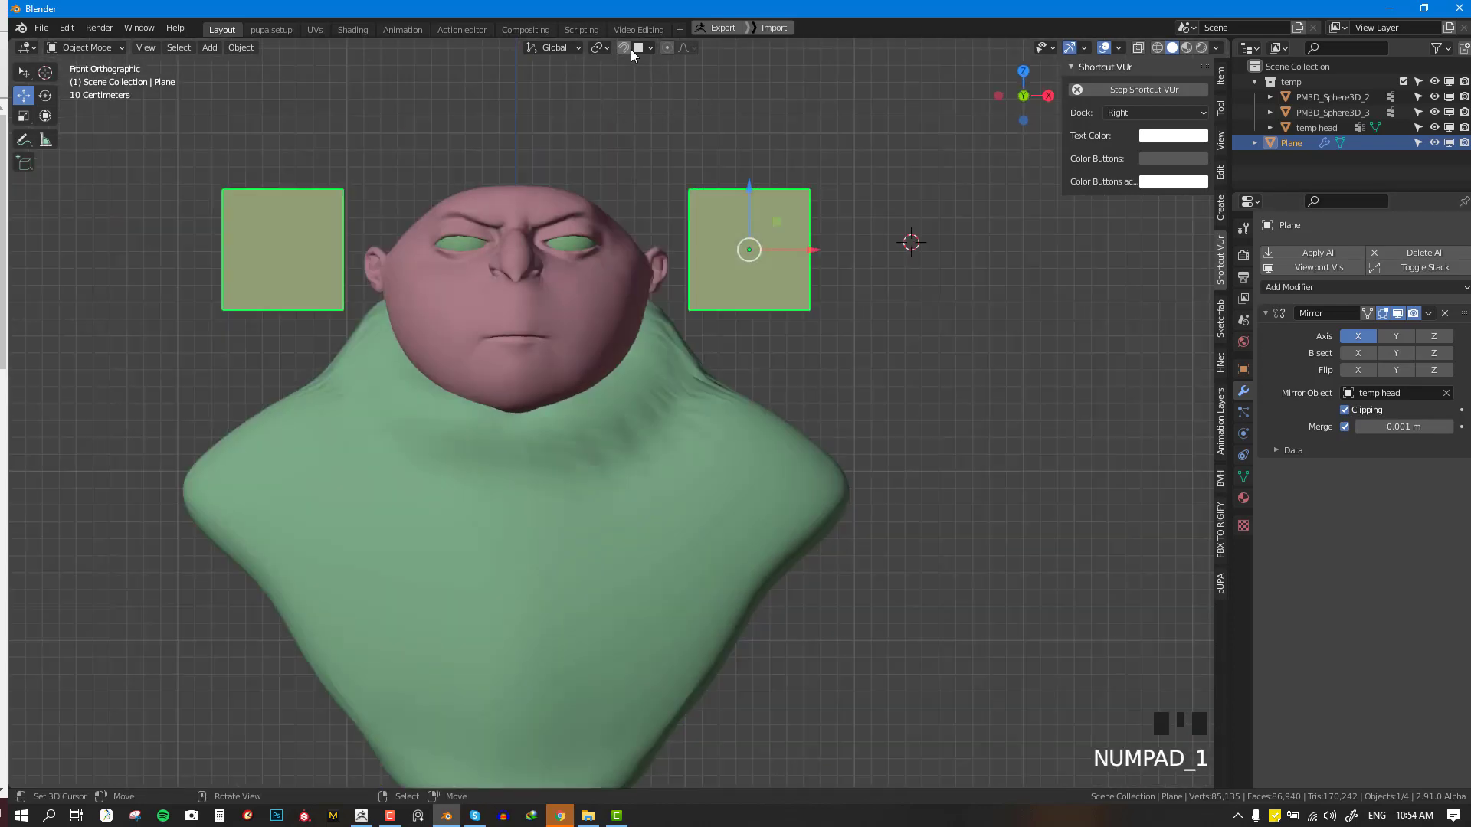
middle_click_drag(900, 242, 825, 261)
scroll(825, 260, "up", 2)
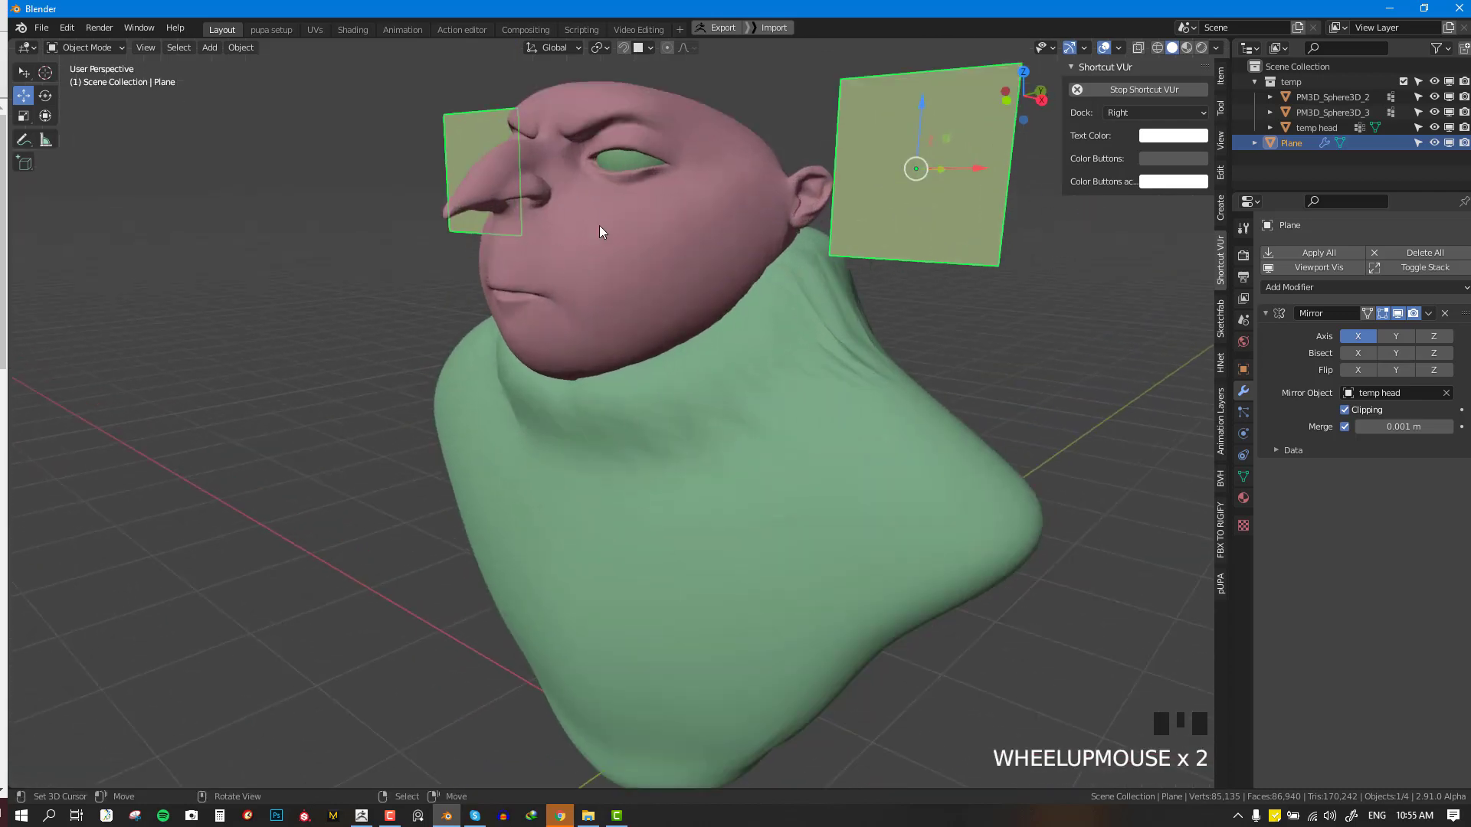
middle_click_drag(699, 285, 640, 181)
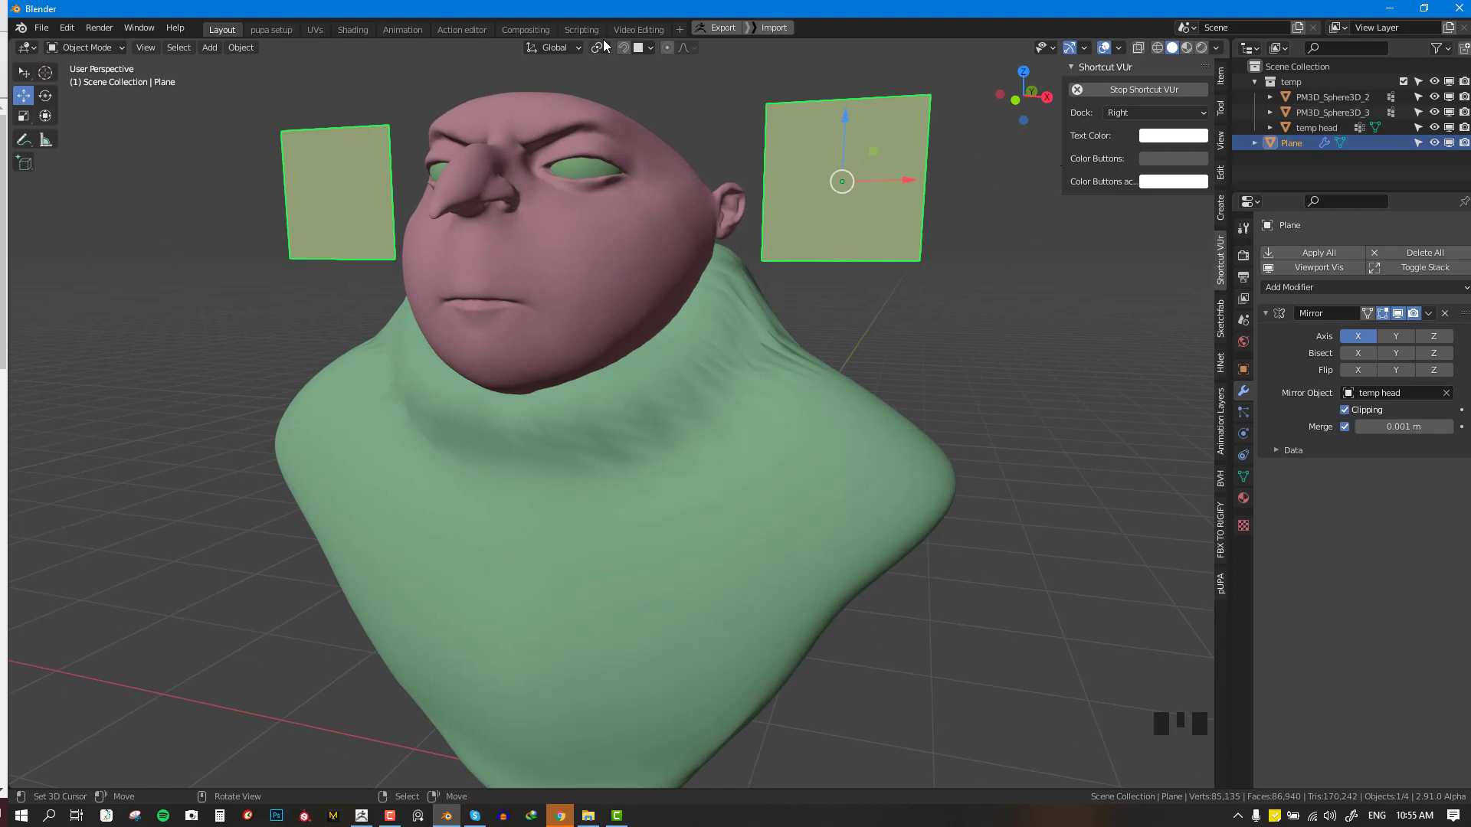
left_click(625, 49)
left_click(647, 49)
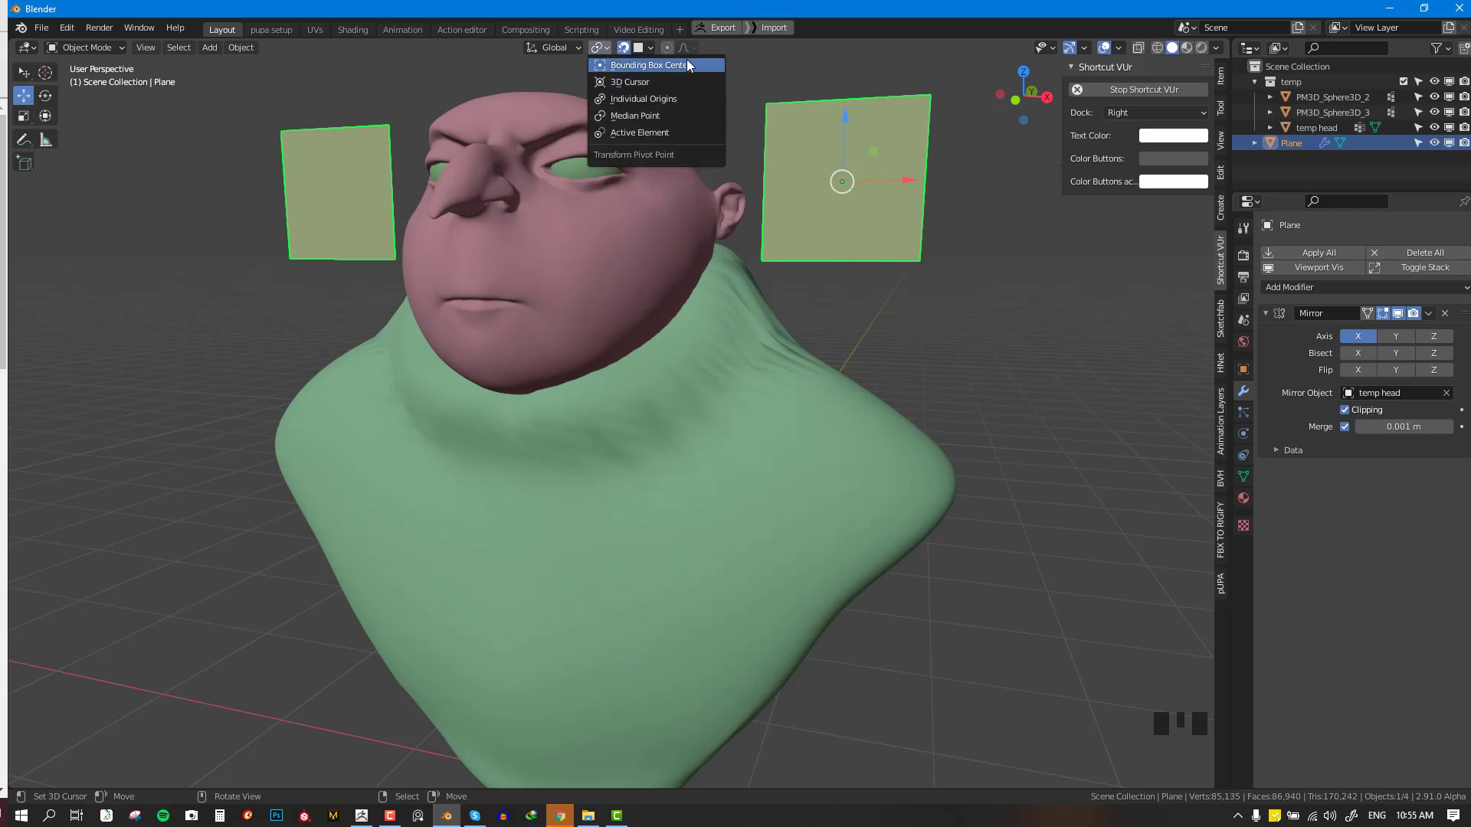
middle_click_drag(1055, 391, 907, 443)
scroll(909, 391, "down", 3)
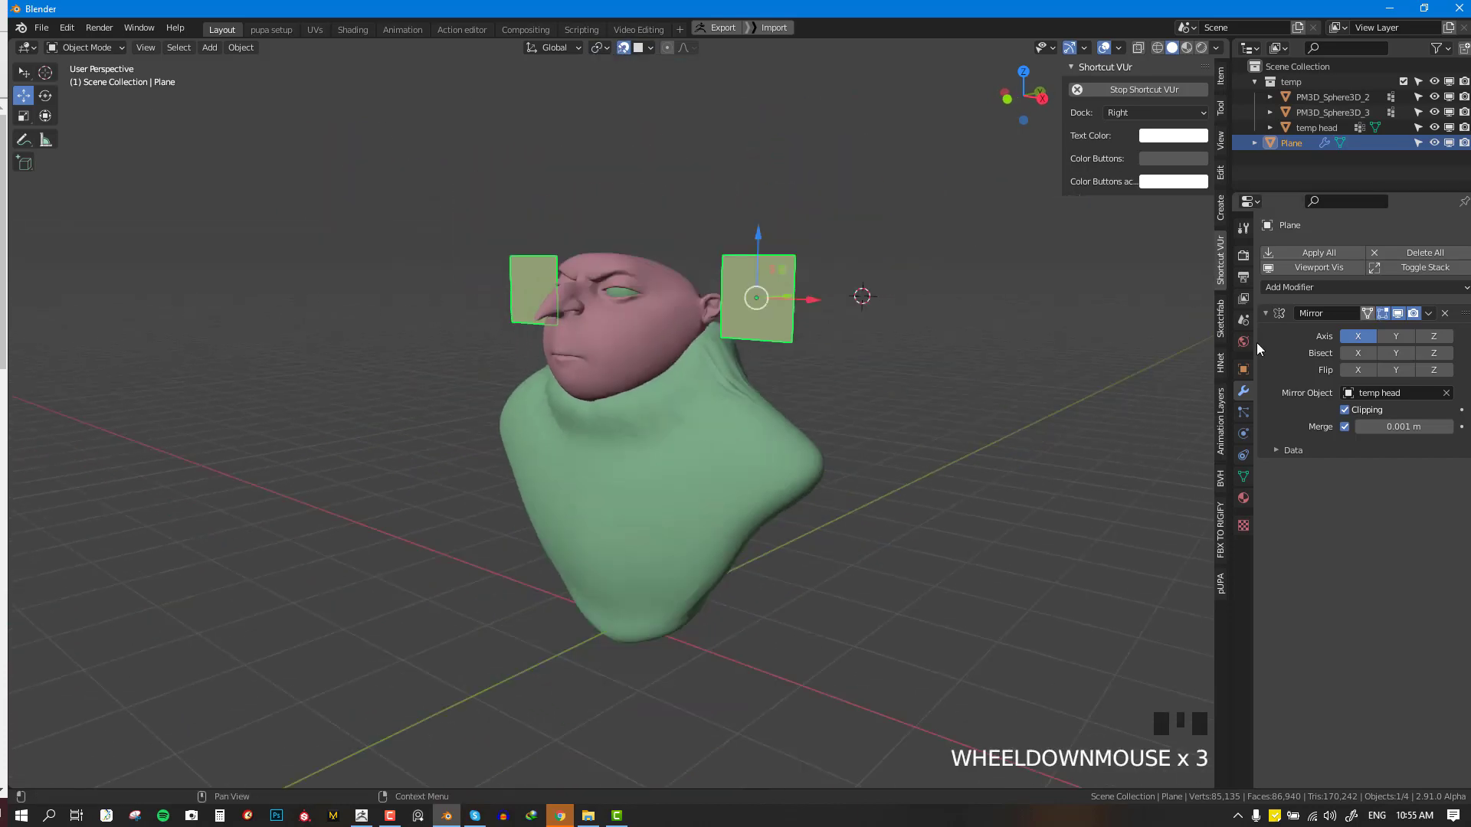
scroll(1074, 334, "up", 3)
left_click(1289, 288)
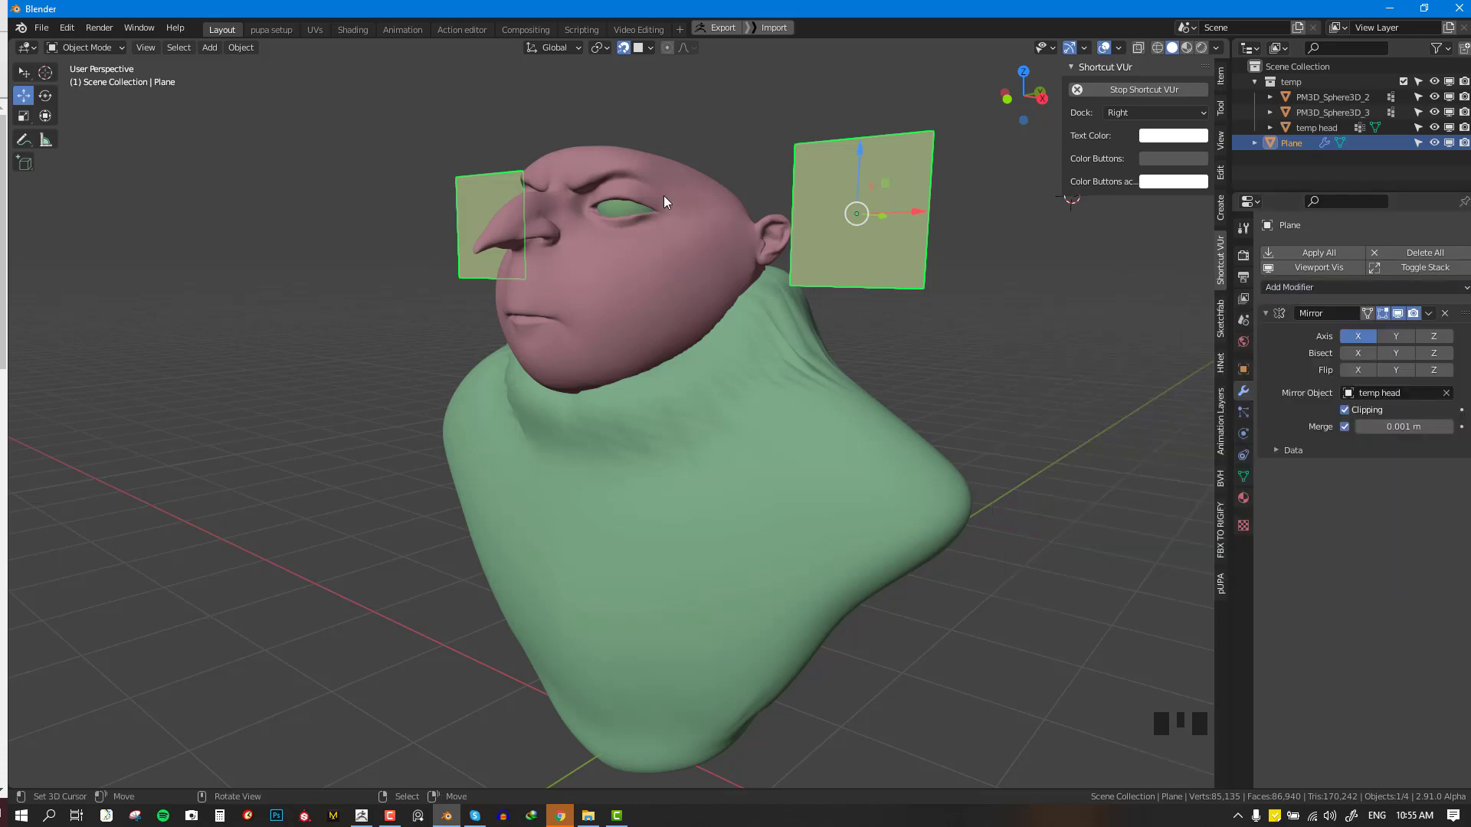
- Switch the mirrored plane to Edit Mode
scroll(664, 195, "up", 2)
middle_click_drag(786, 260, 784, 248)
key("Tab")
scroll(784, 249, "down", 3)
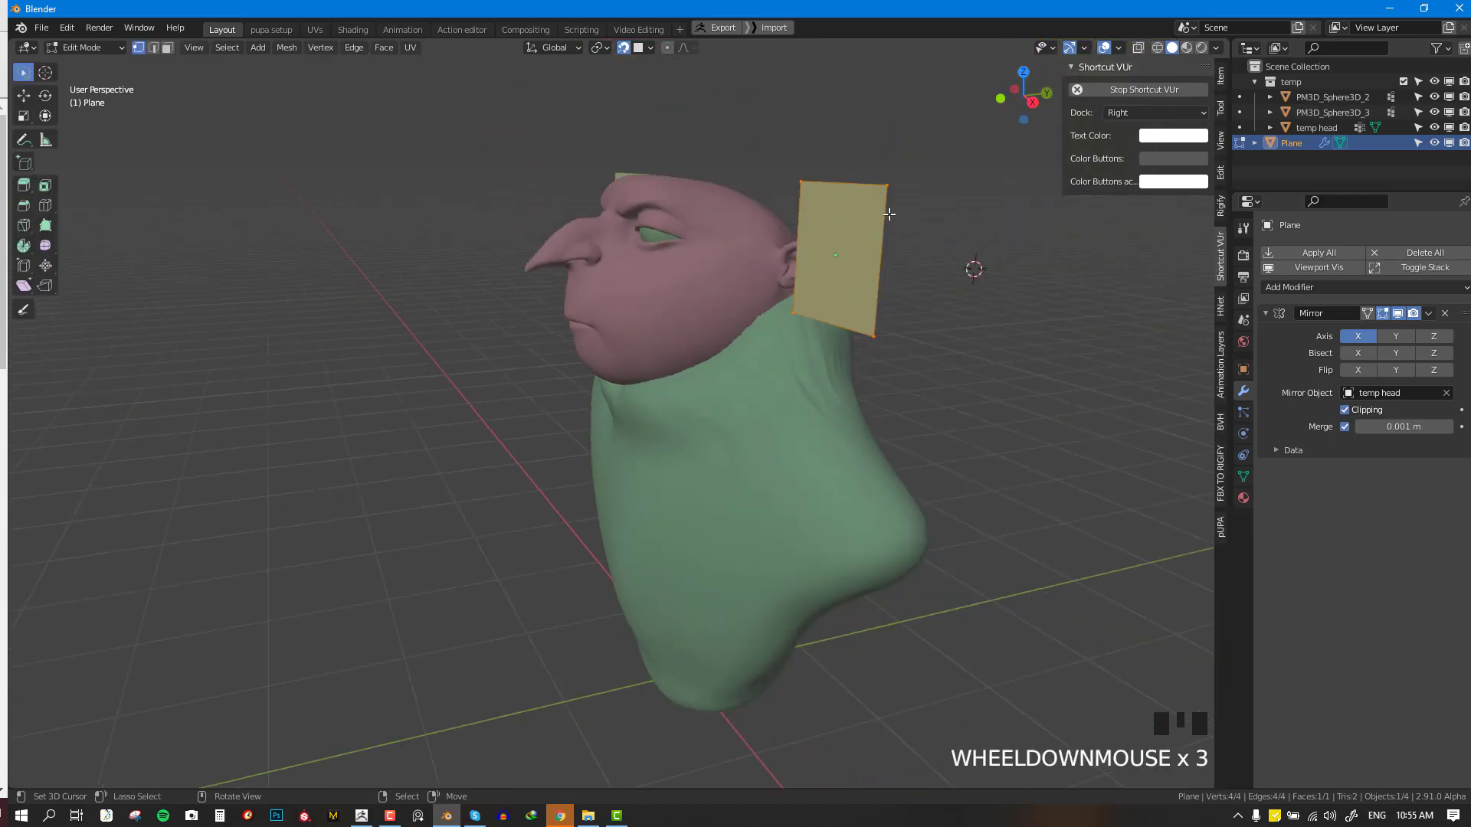
key("Tab")
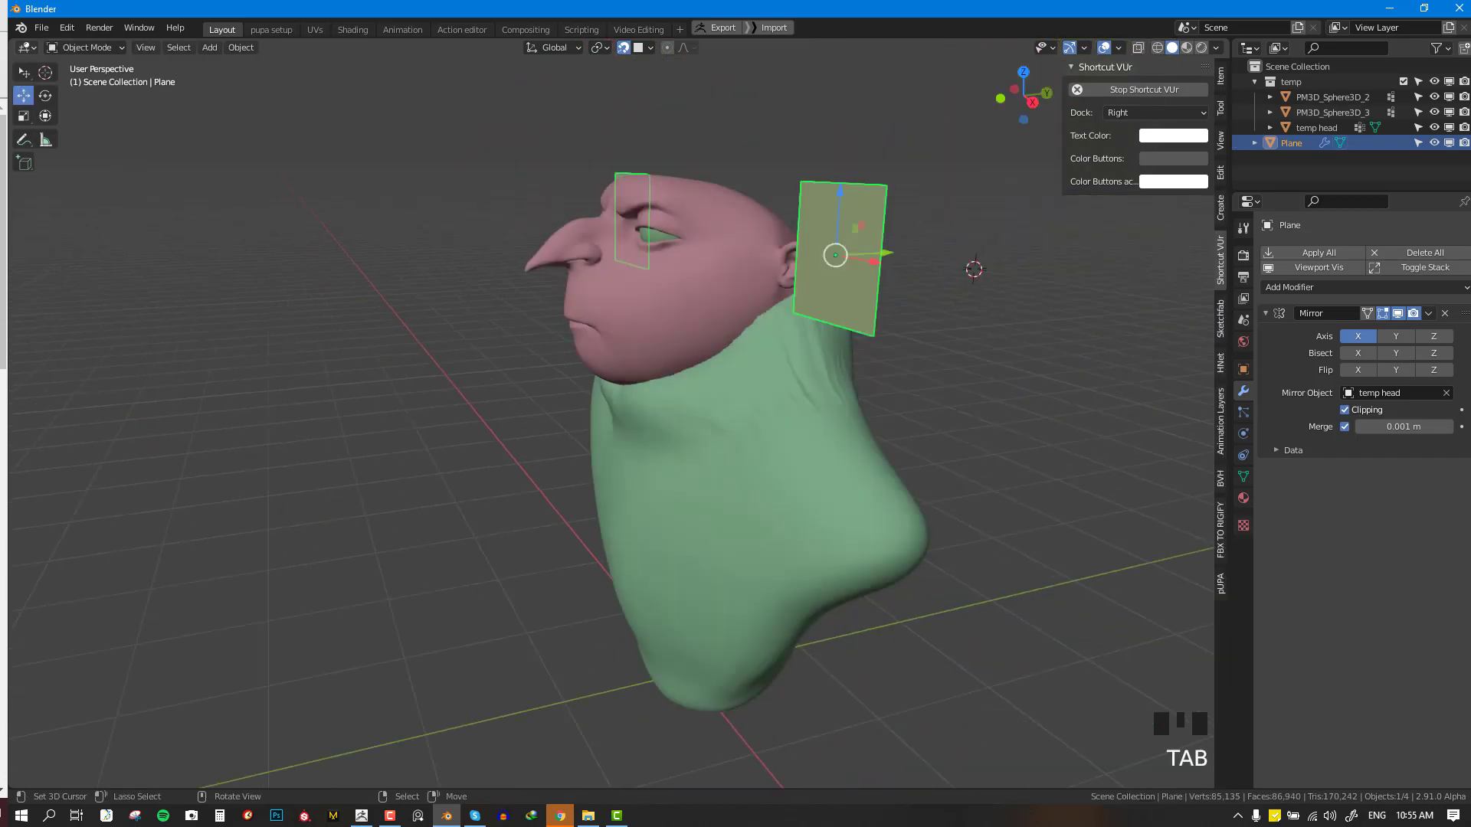
left_click(101, 48)
left_click(91, 81)
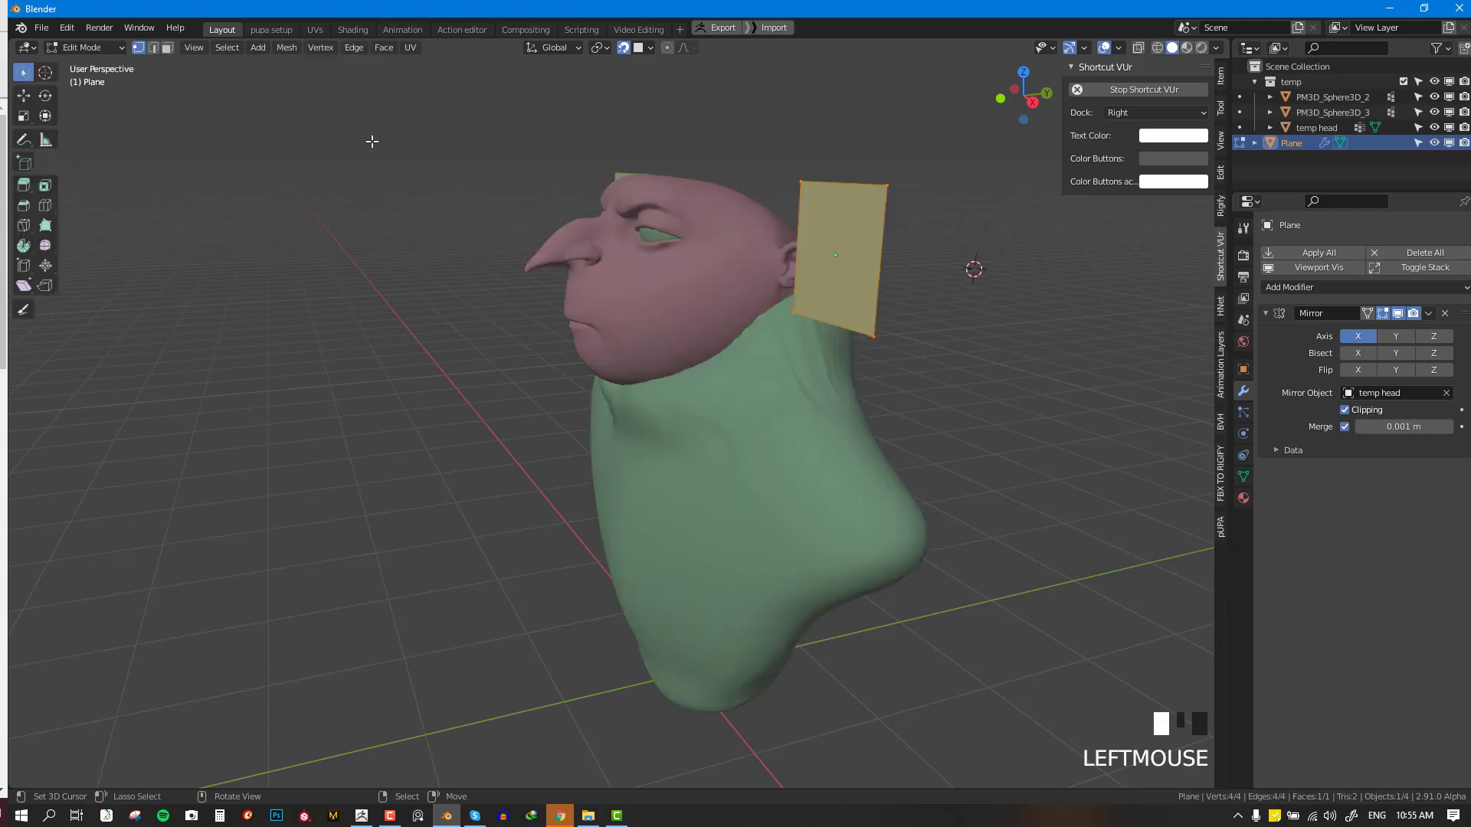
- Switch the plane to Object Mode and return it to Edit Mode
left_click(84, 47)
left_click(86, 62)
left_click(91, 49)
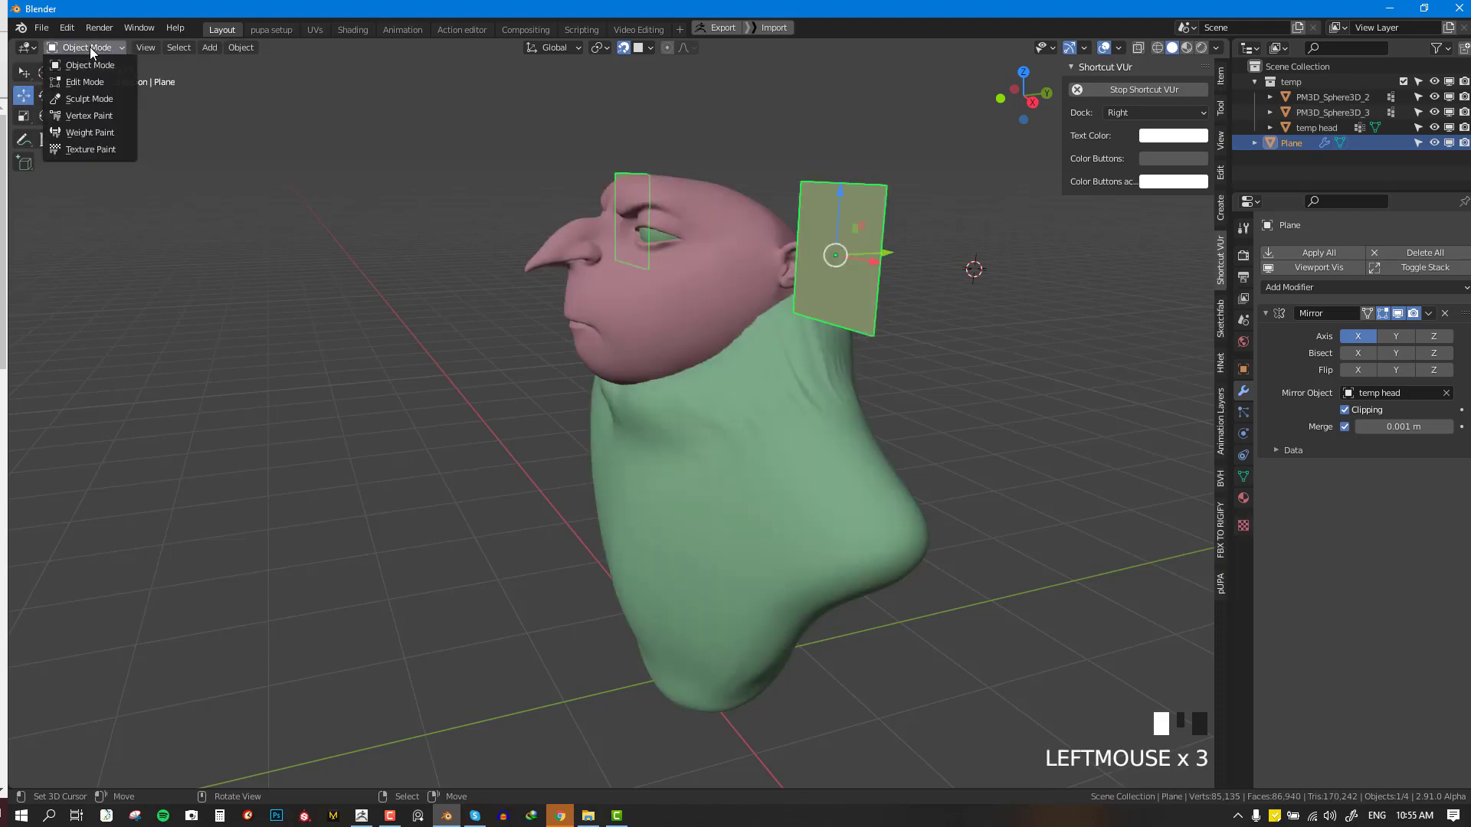
left_click(85, 83)
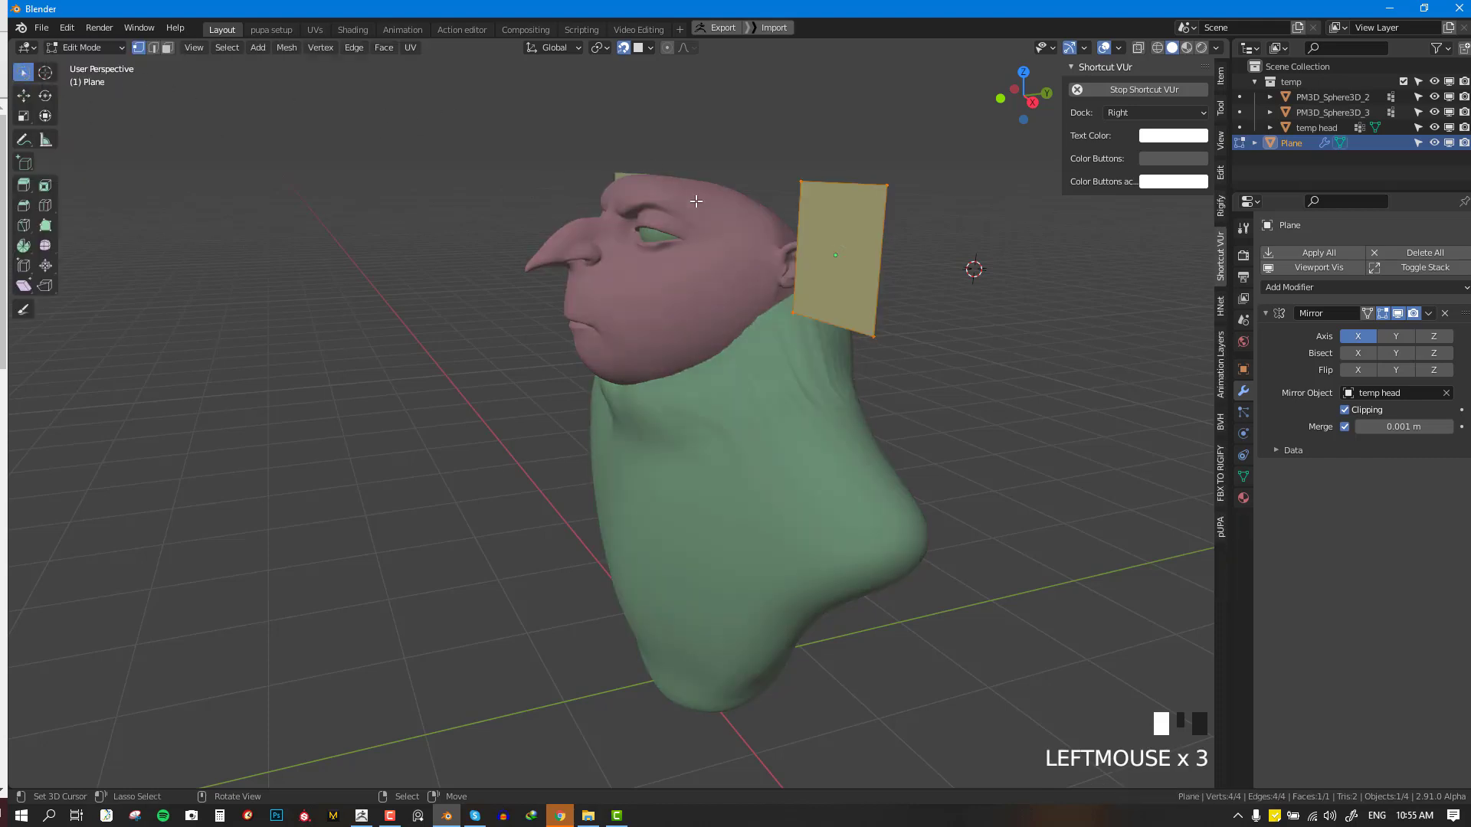
- Scale all of the plane's vertices down to a small square floating beside the ear
scroll(763, 326, "up", 3)
middle_click_drag(766, 326, 837, 326, "shift")
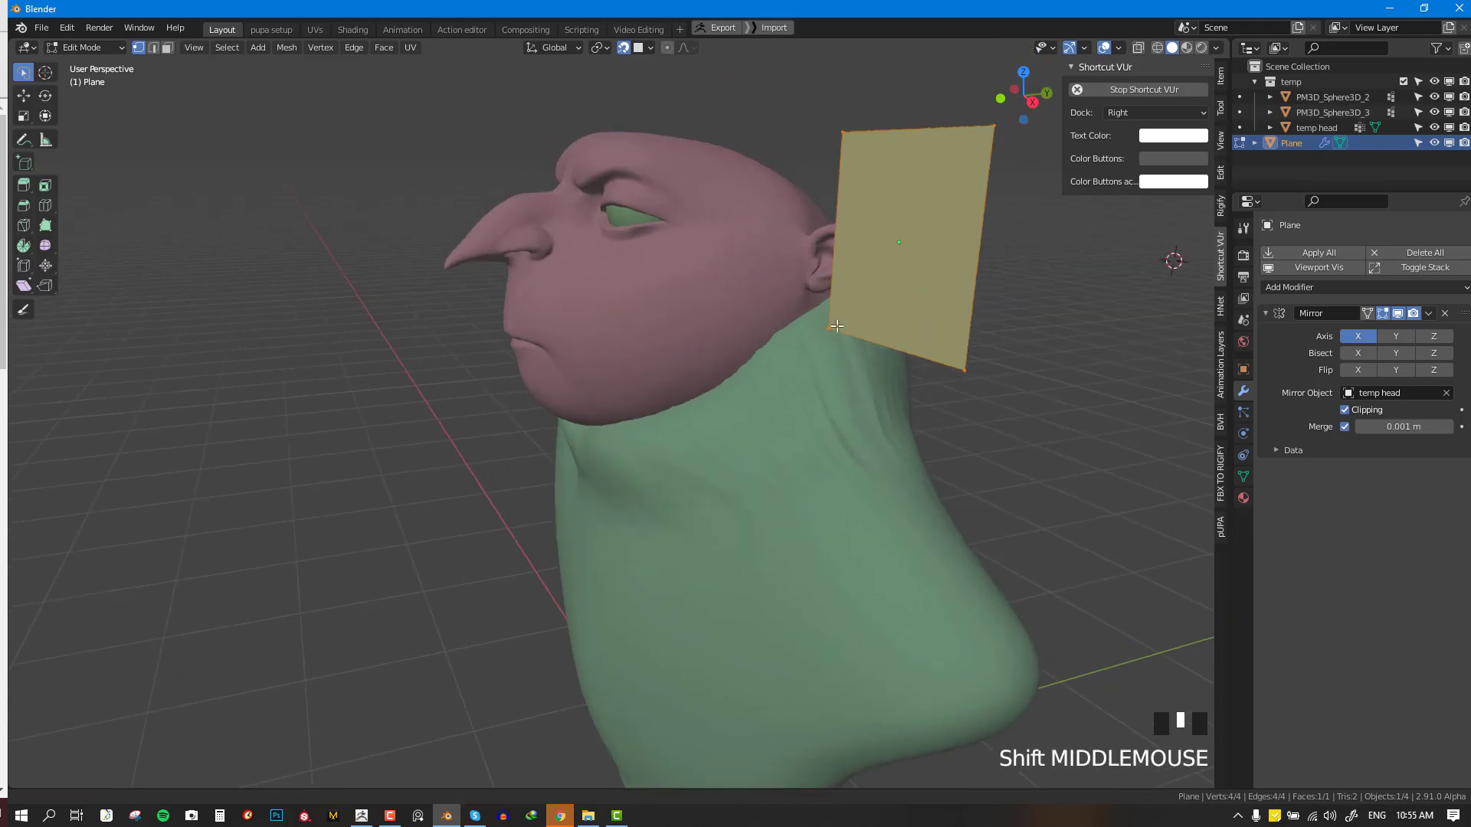
key("s")
left_click(930, 261)
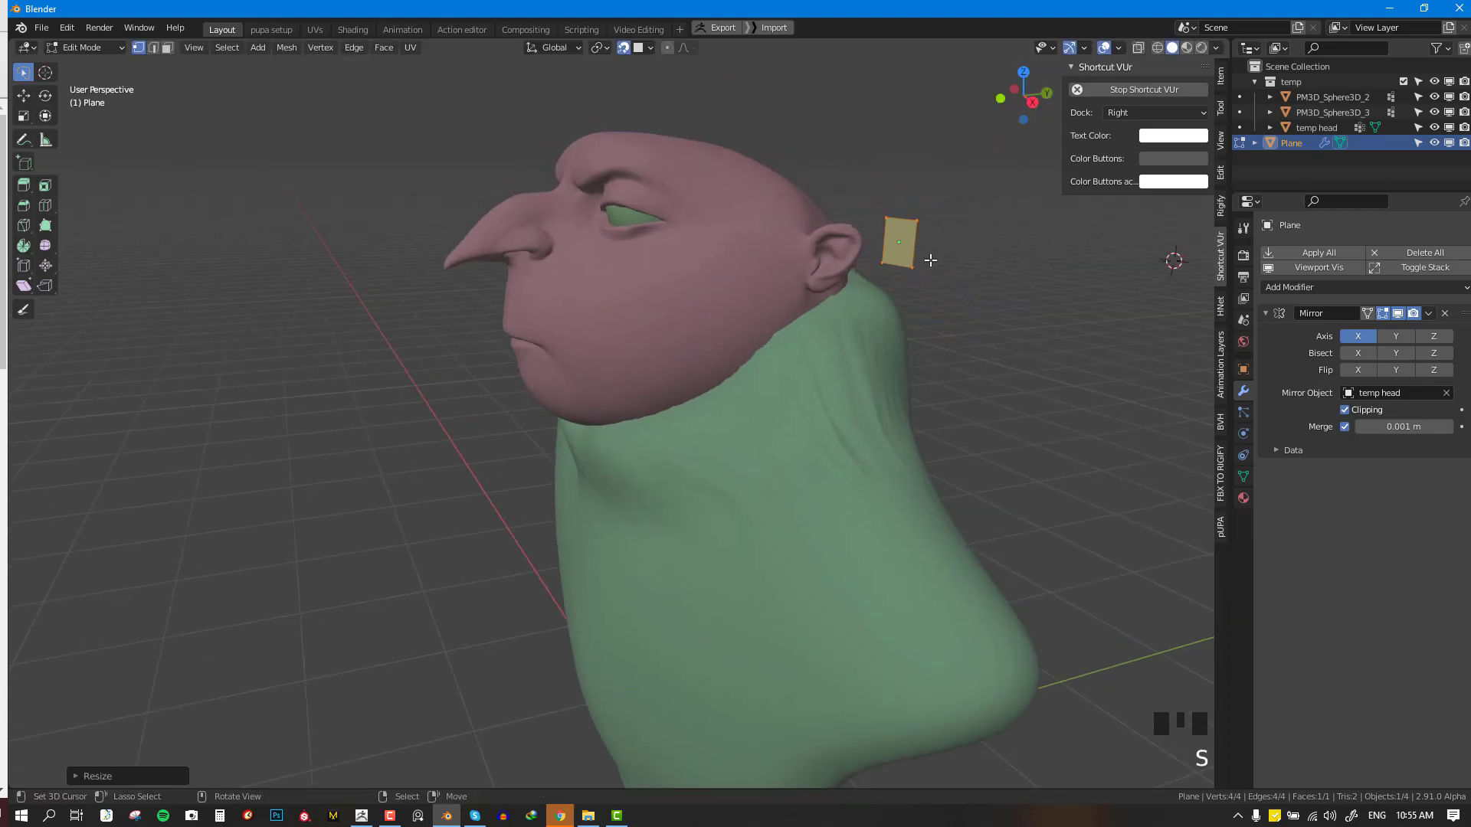
scroll(930, 261, "up", 2)
middle_click_drag(939, 246, 995, 253)
key("s")
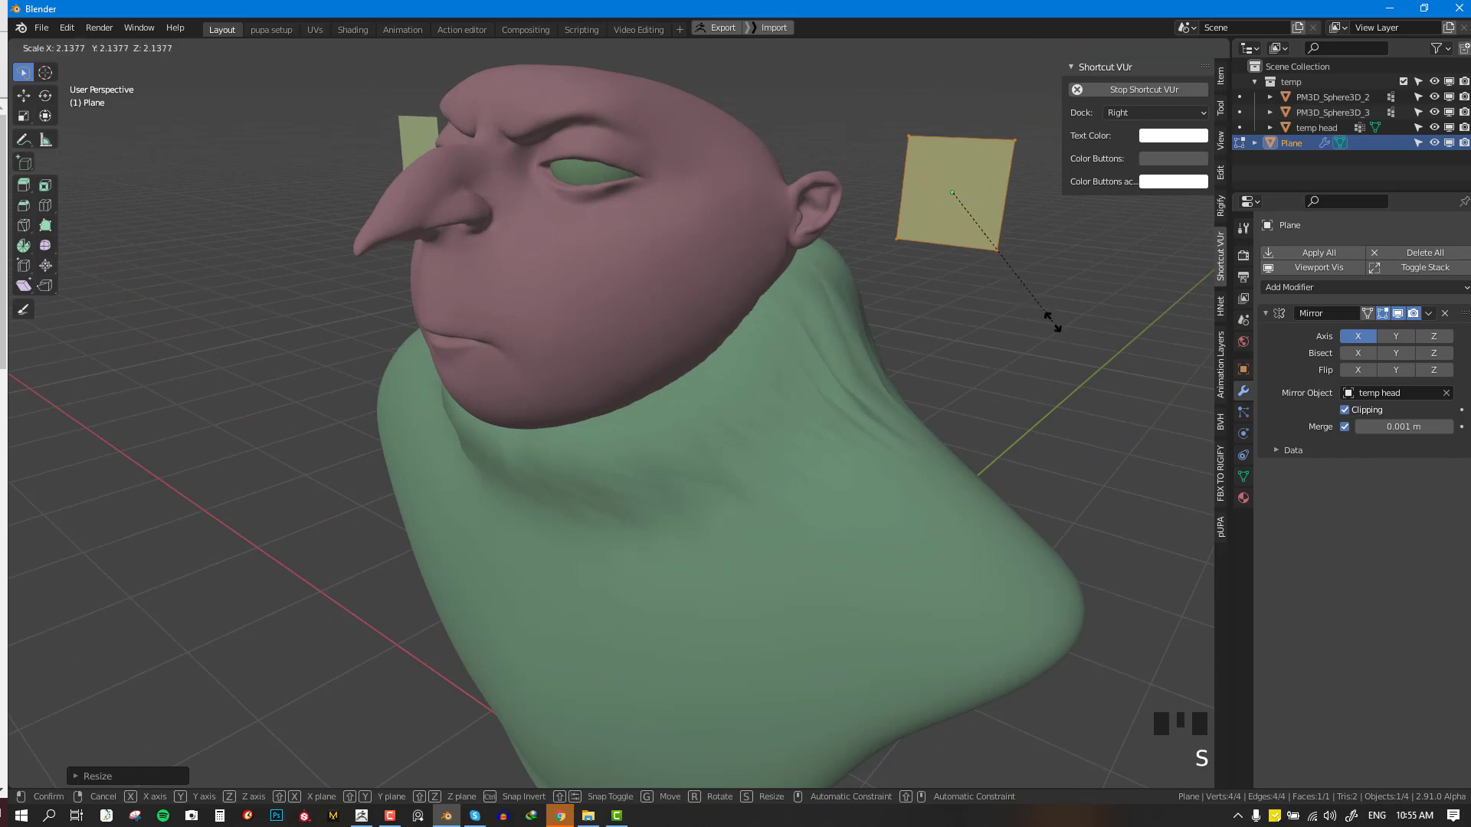
left_click(984, 265)
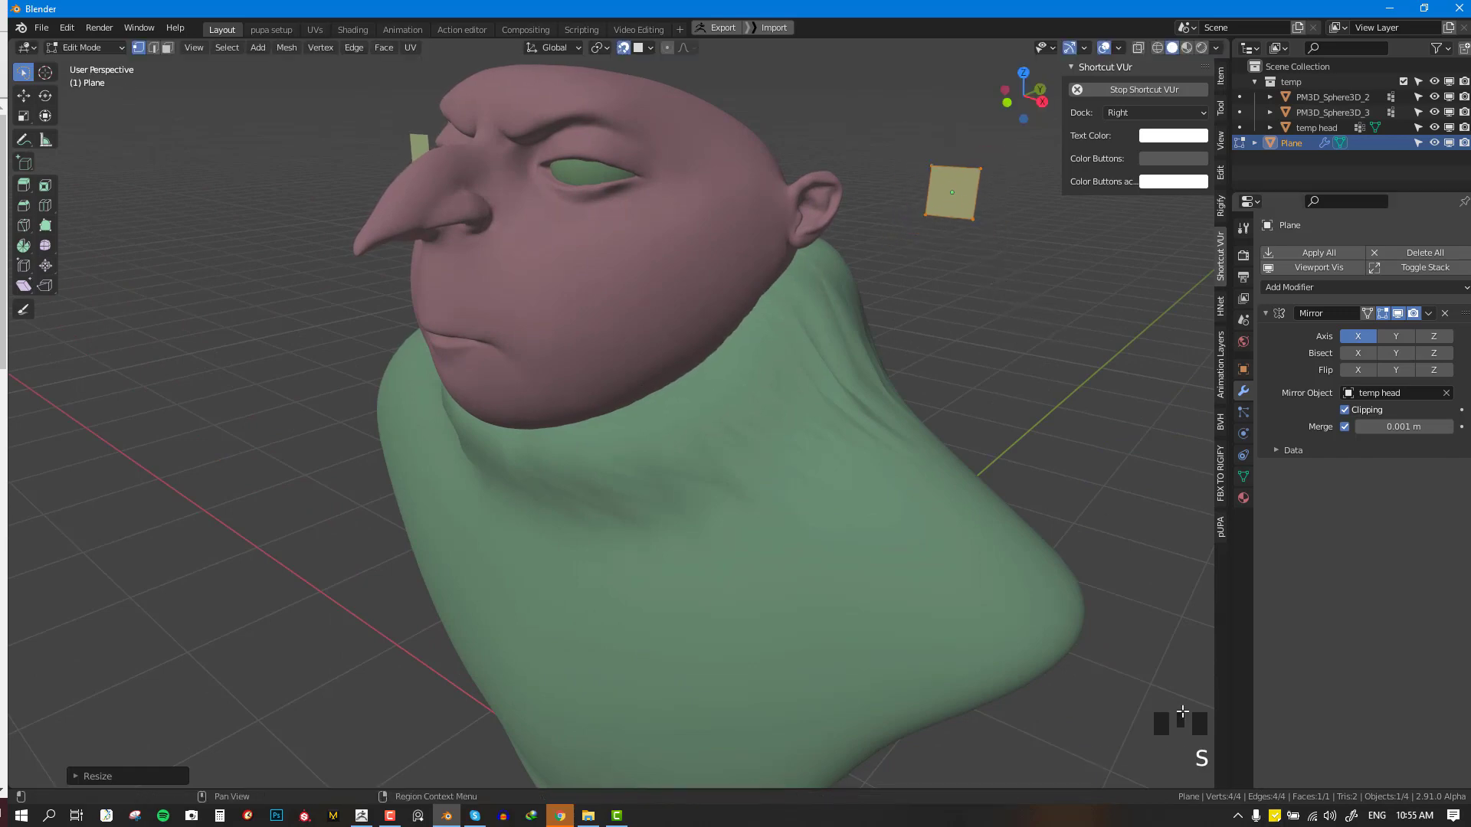
- Move the small plane from beside the ear onto the character's cheek
middle_click_drag(1004, 308, 947, 407)
key("g")
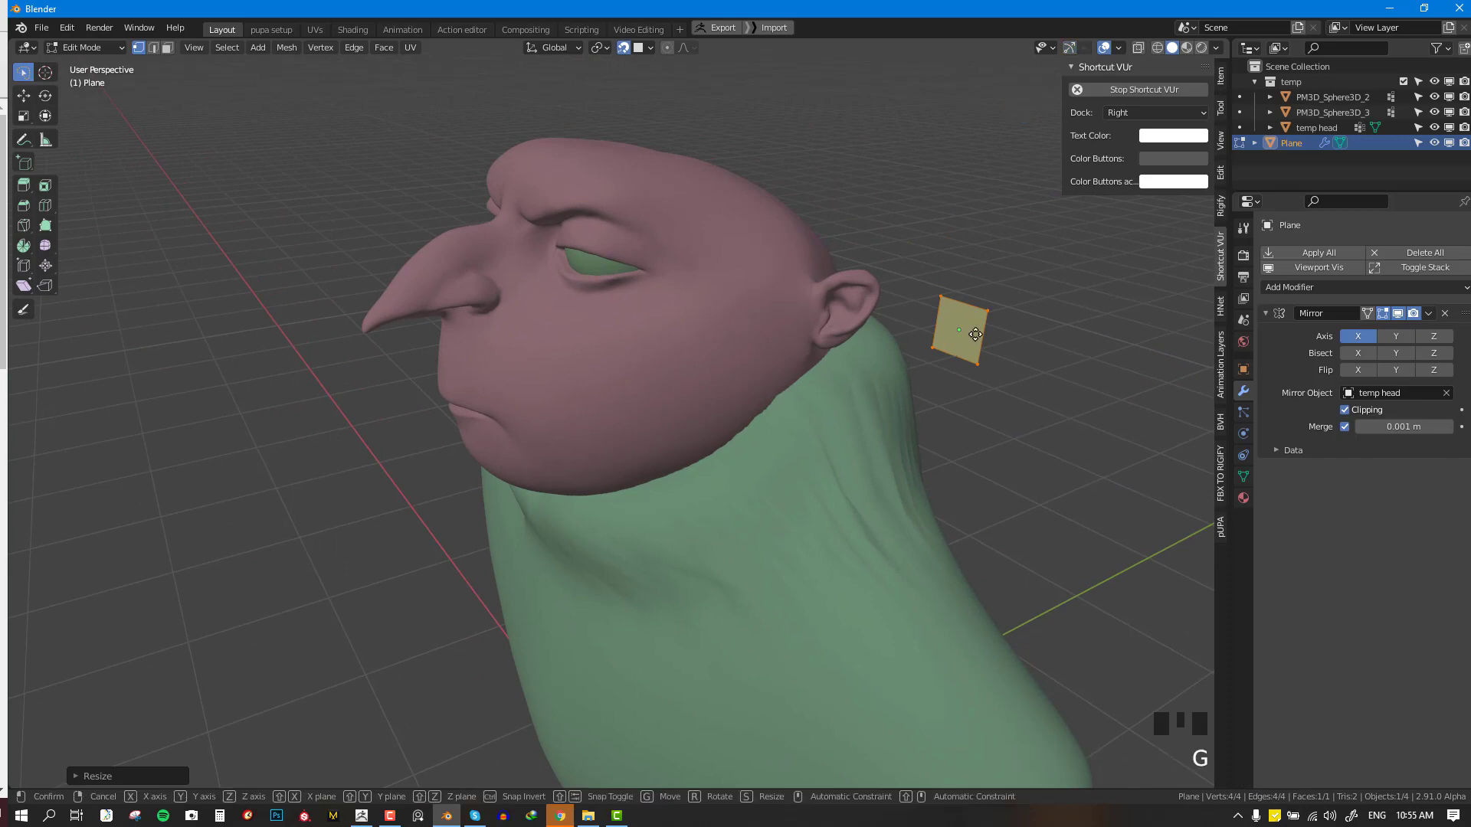
middle_click_drag(681, 351, 648, 360)
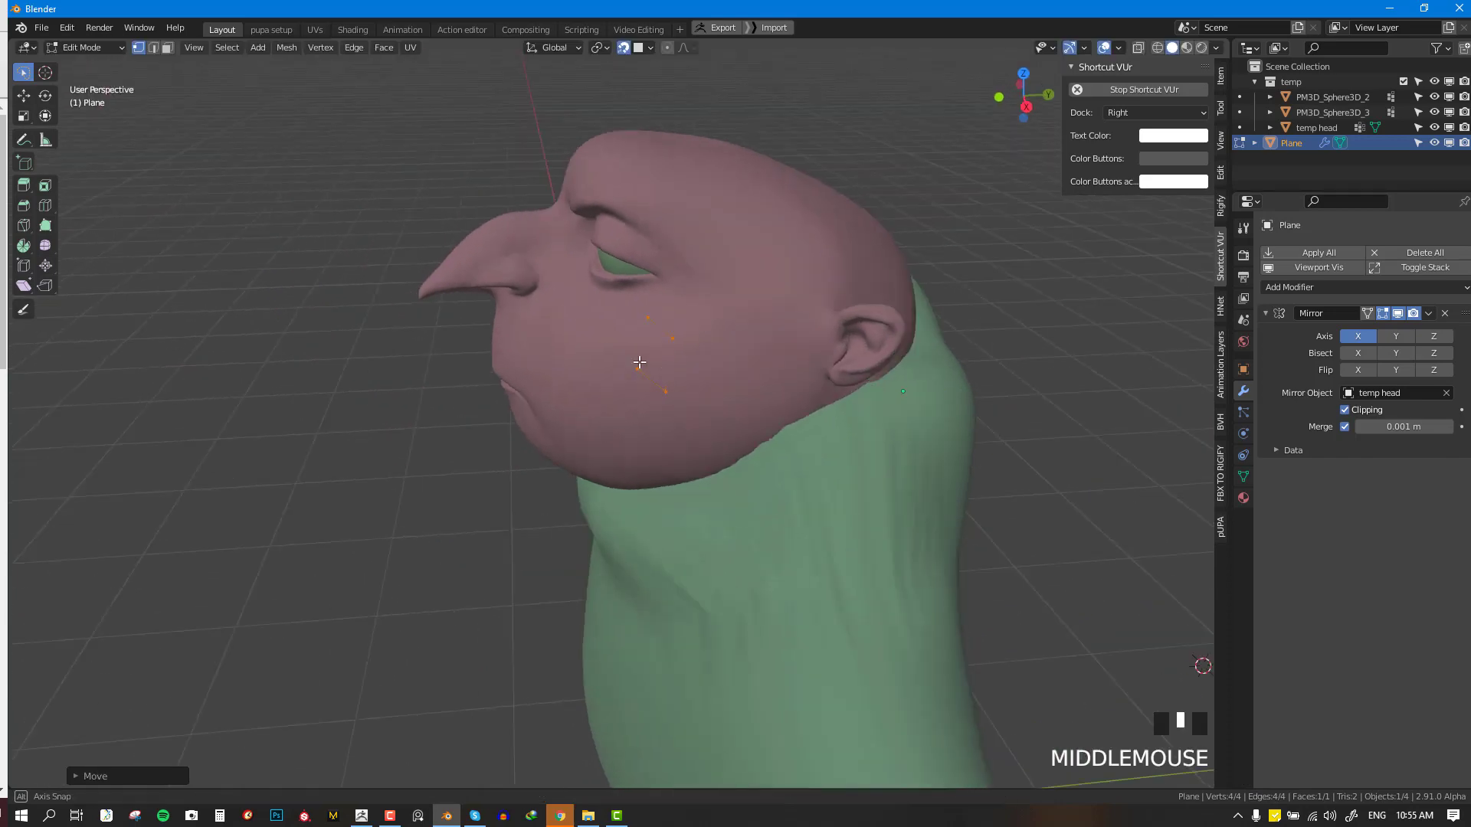
- Move the plane's corner vertices individually so they snap to the cheek surface and form a wider quad below the eye
scroll(647, 360, "up", 2)
right_click(678, 315)
right_click_drag(655, 288, 625, 299)
right_click_drag(668, 375, 689, 348)
right_click_drag(627, 352, 599, 354)
middle_click_drag(599, 354, 757, 312)
middle_click_drag(866, 379, 808, 386)
scroll(853, 329, "up", 2)
scroll(818, 329, "up", 3)
scroll(817, 329, "down", 3)
scroll(688, 368, "up", 2)
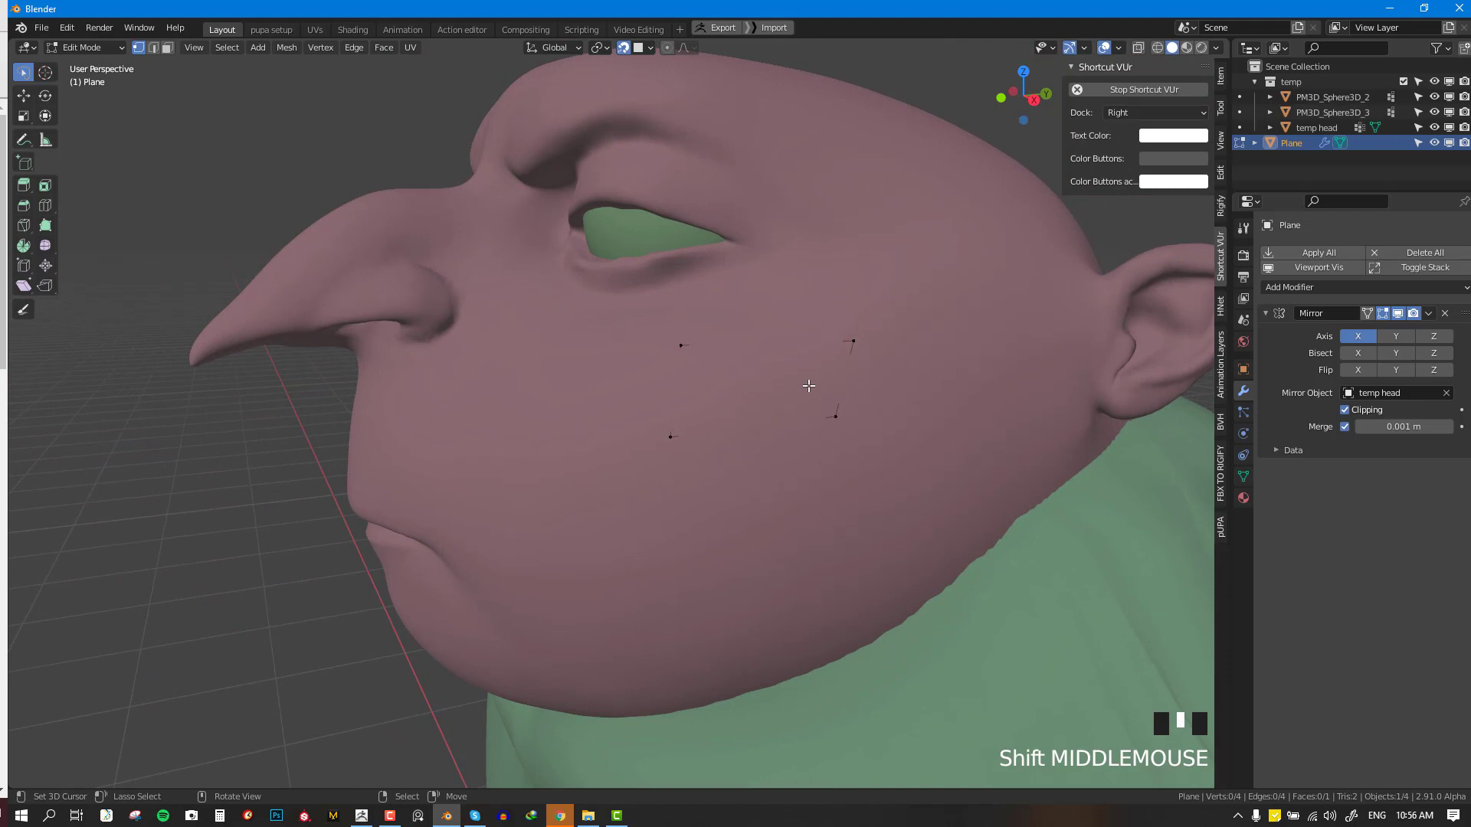
- Add a Solidify modifier to the plane and set its thickness to -0.07 m
scroll(809, 385, "down", 2)
left_click(1354, 285)
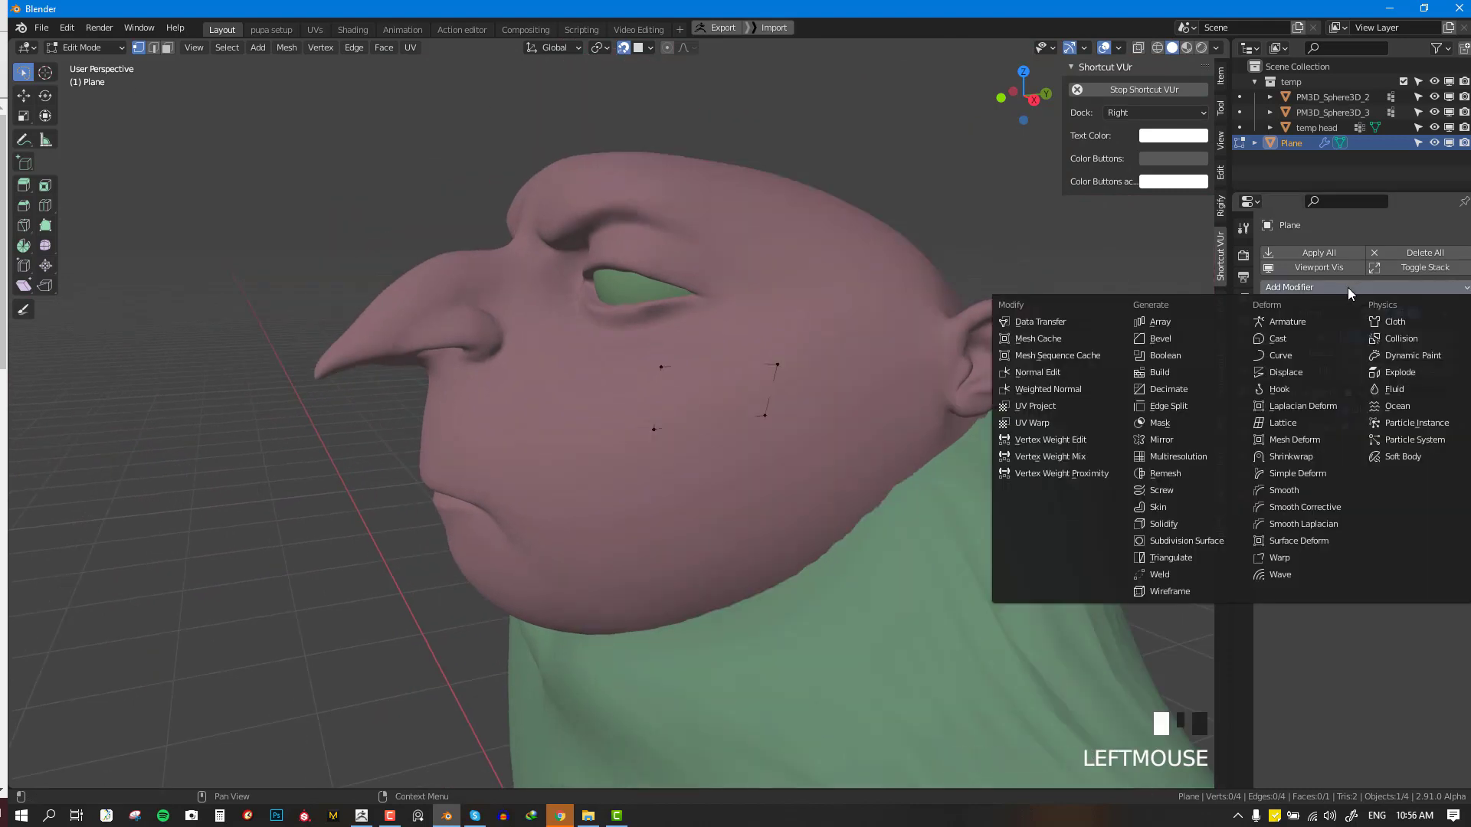
left_click(1184, 530)
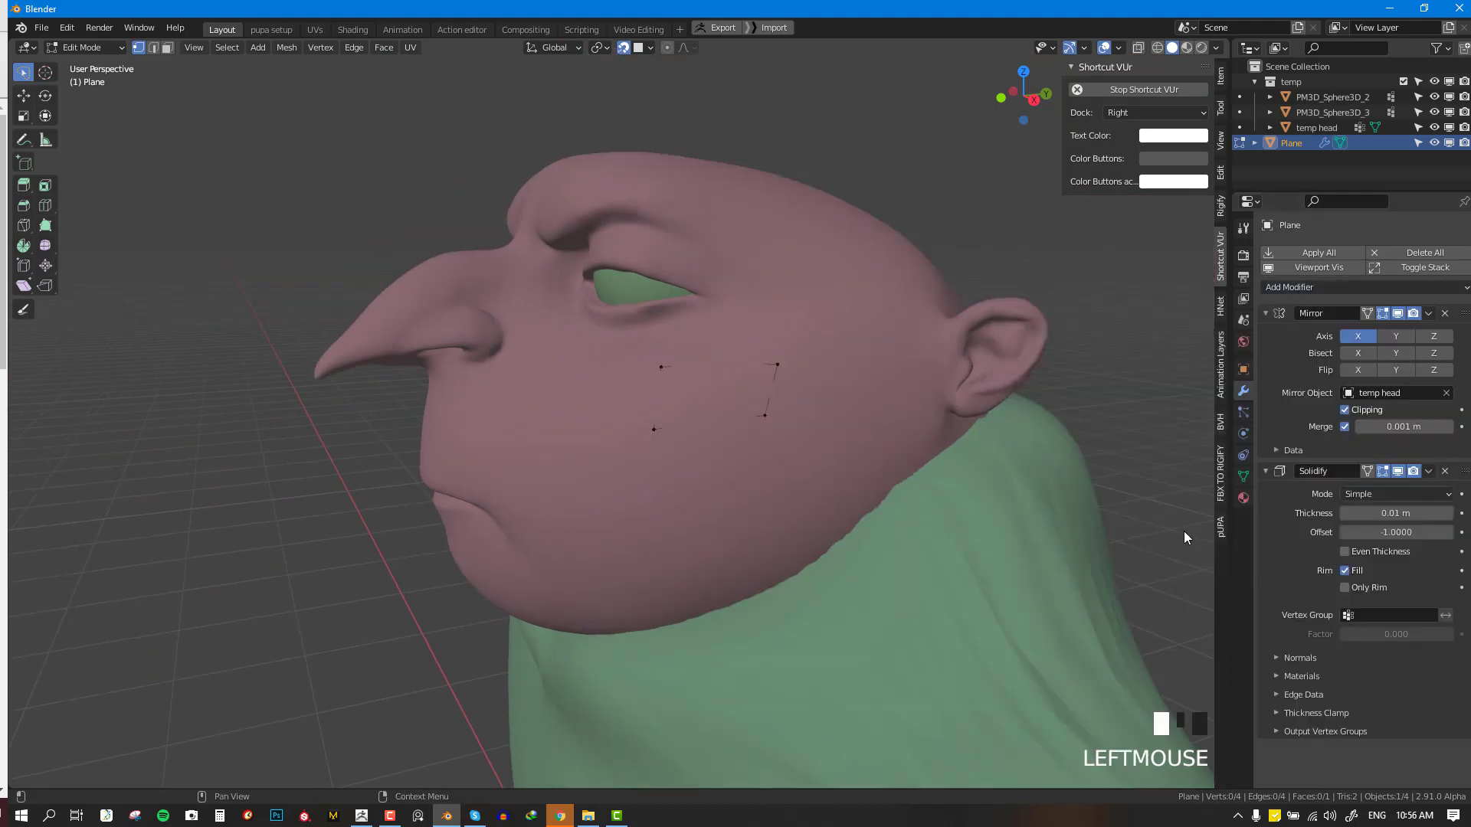
left_click_drag(1358, 513, 1271, 513)
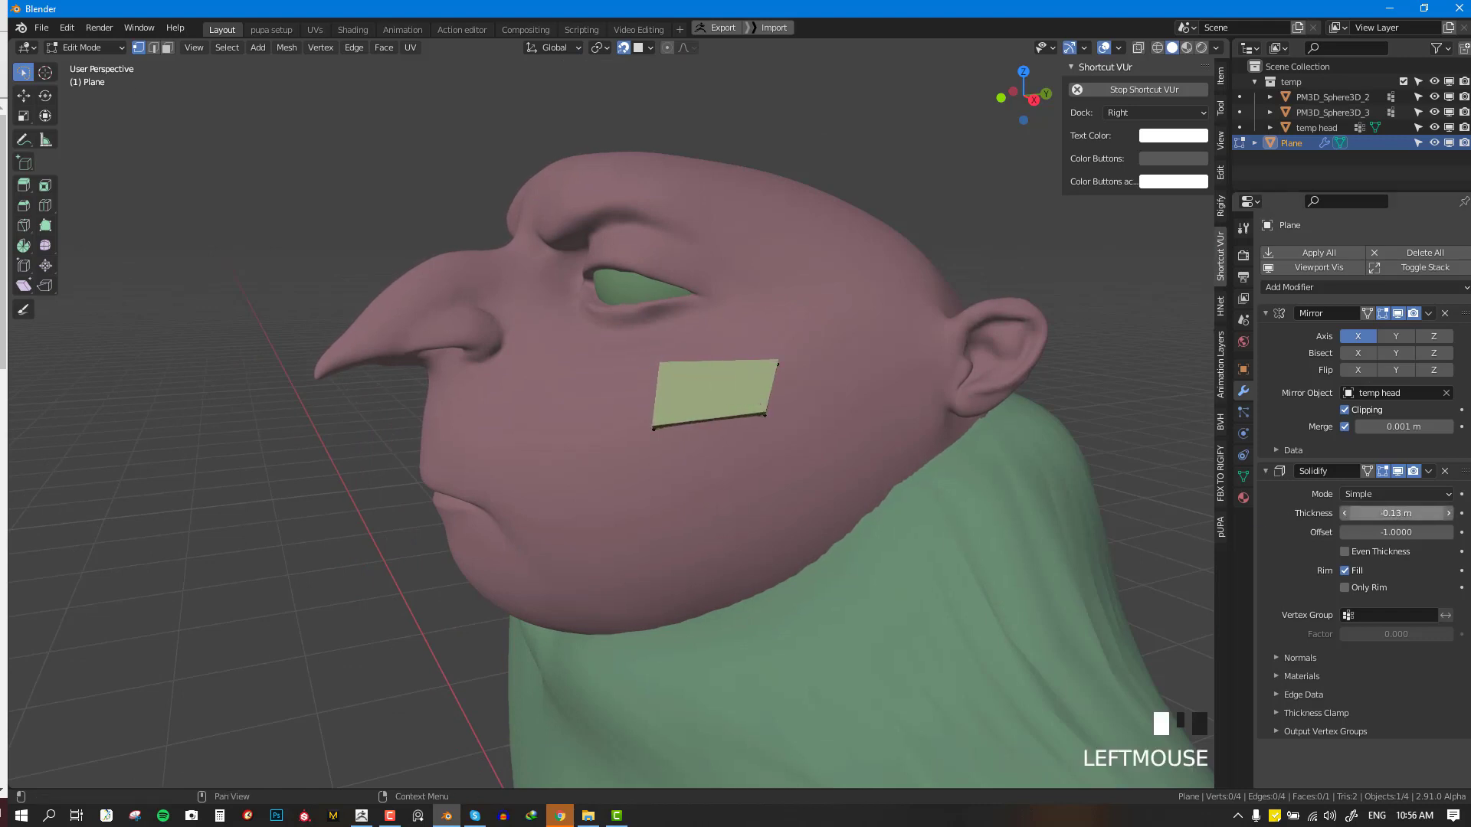
middle_click_drag(599, 463, 1106, 453)
scroll(613, 459, "up", 2)
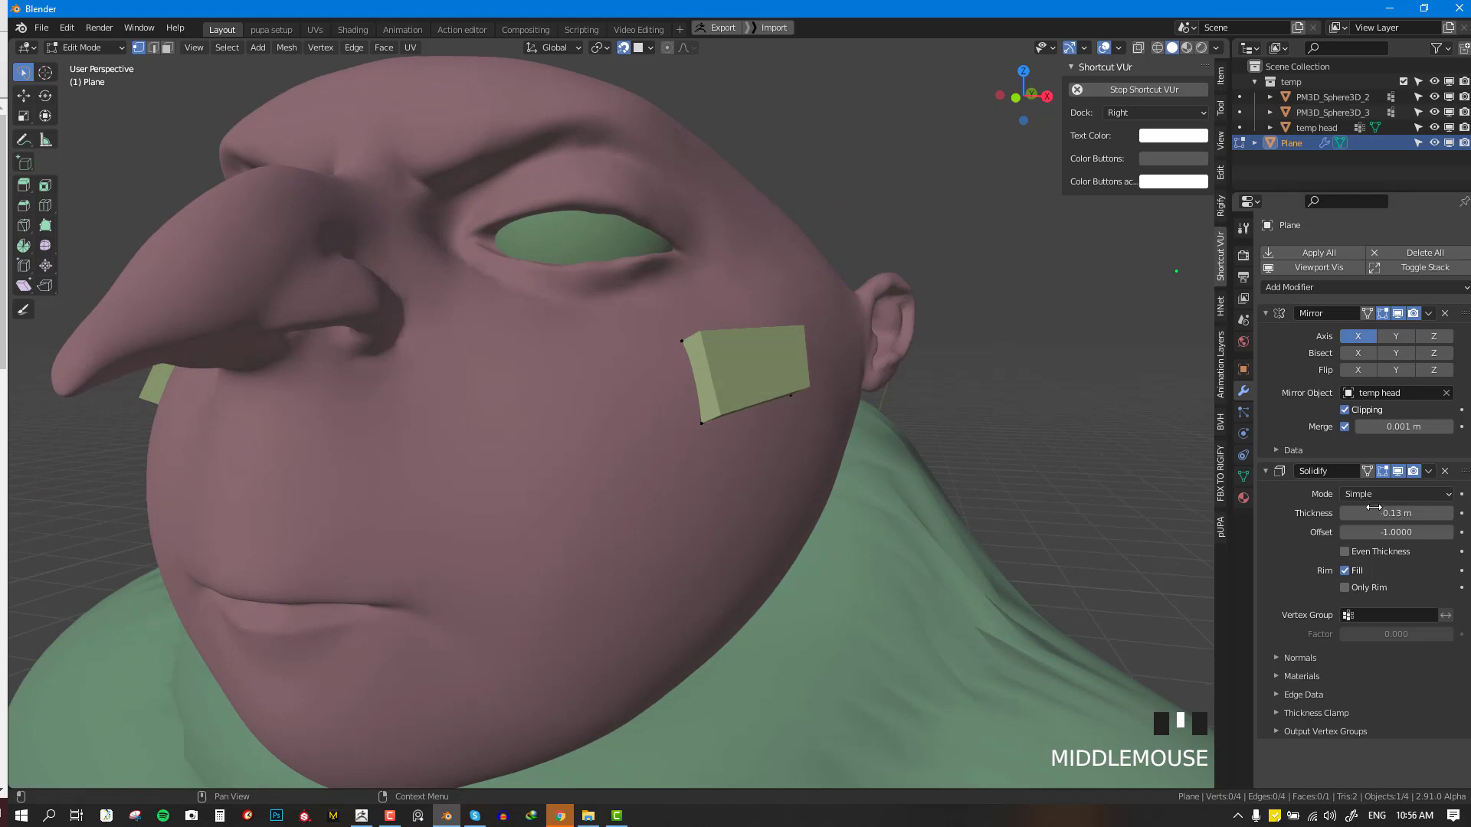
left_click_drag(1396, 512, 1423, 512)
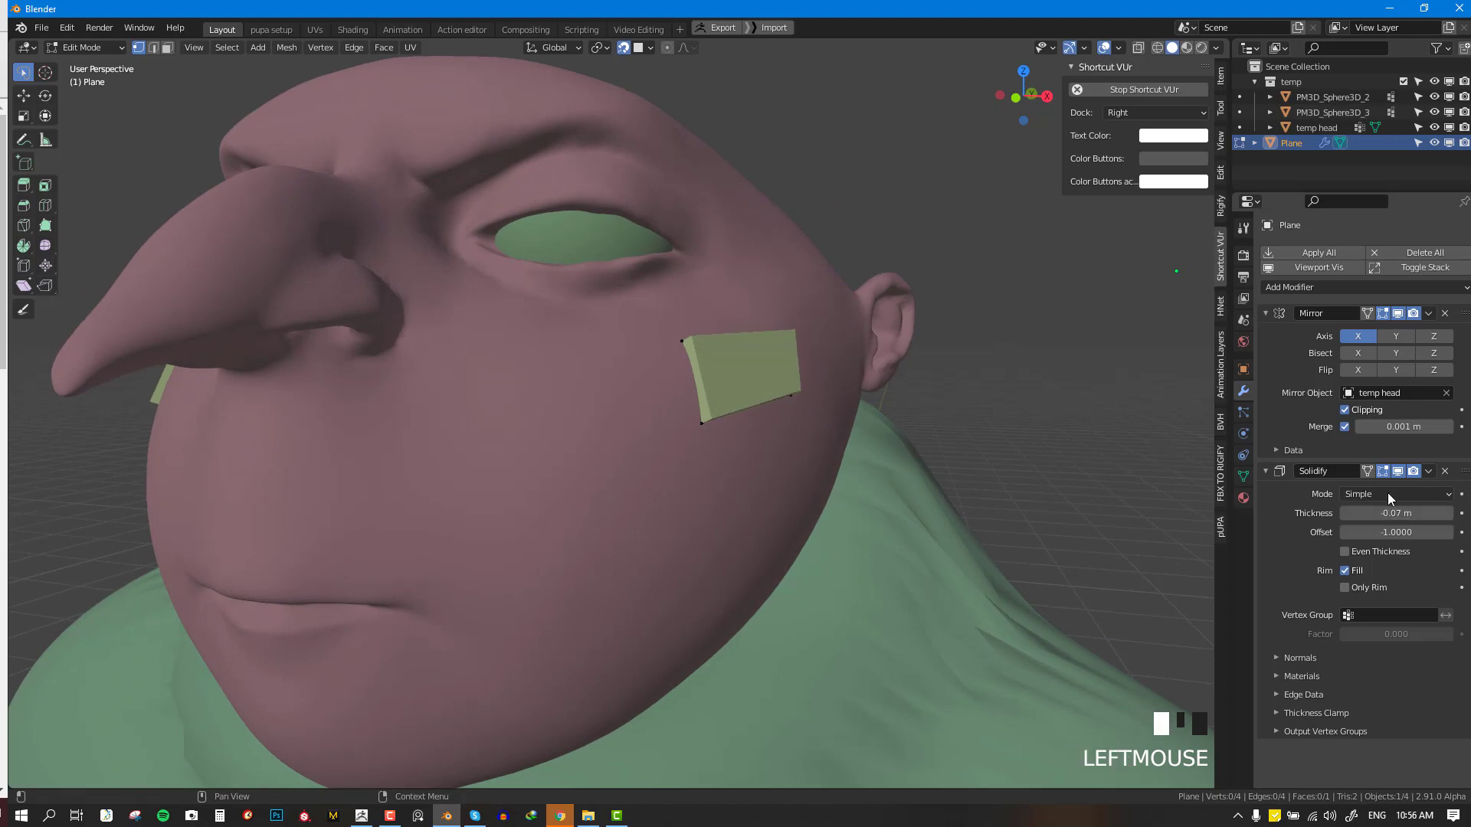
- Turn on the Solidify modifier's edit-cage display, then try moving the plane's upper front corner vertex and undo that move
left_click(1363, 470)
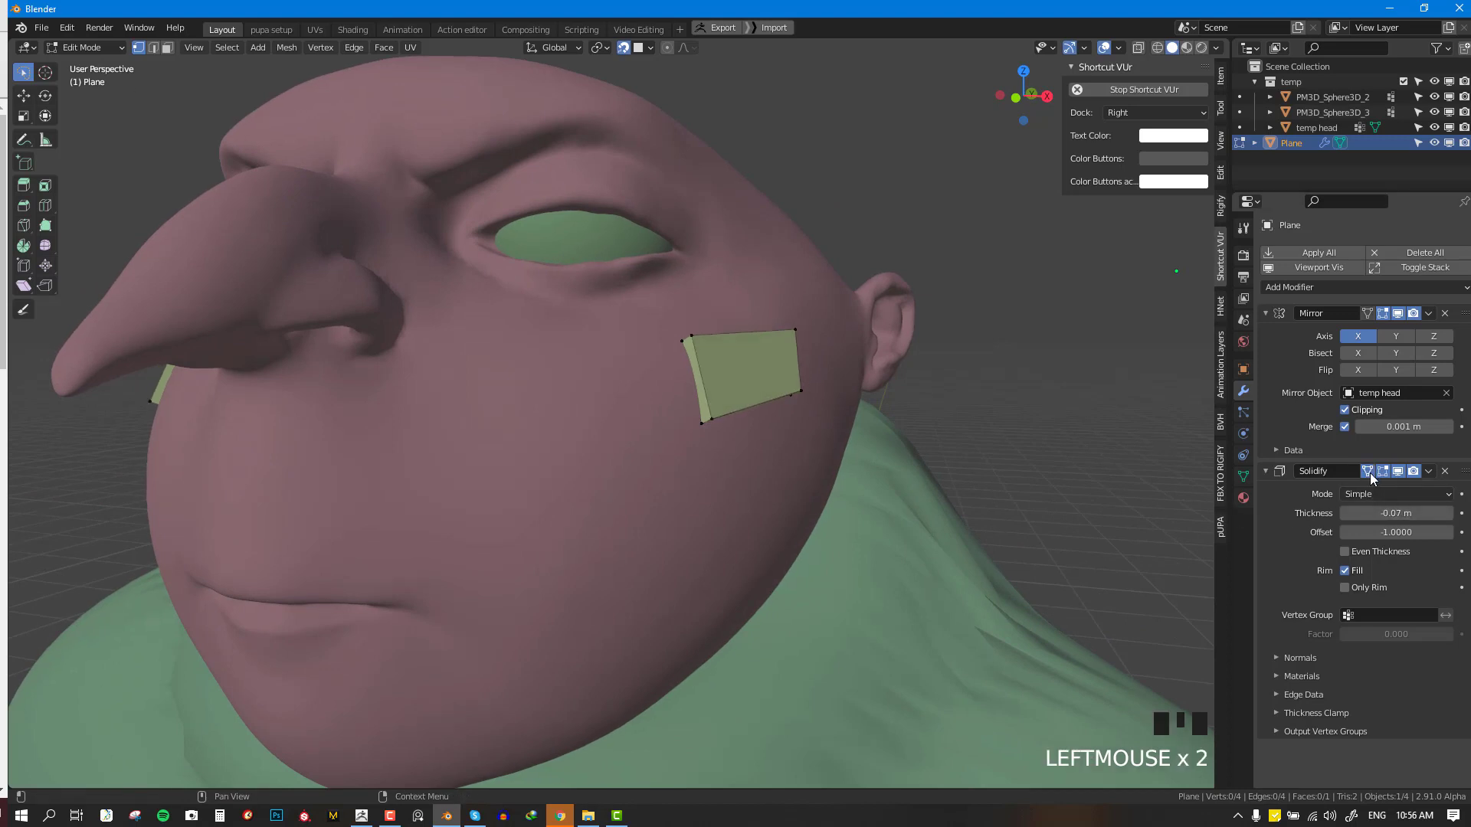
left_click(1368, 471)
left_click(1368, 472)
right_click_drag(692, 336, 709, 326)
key("ctrl+z")
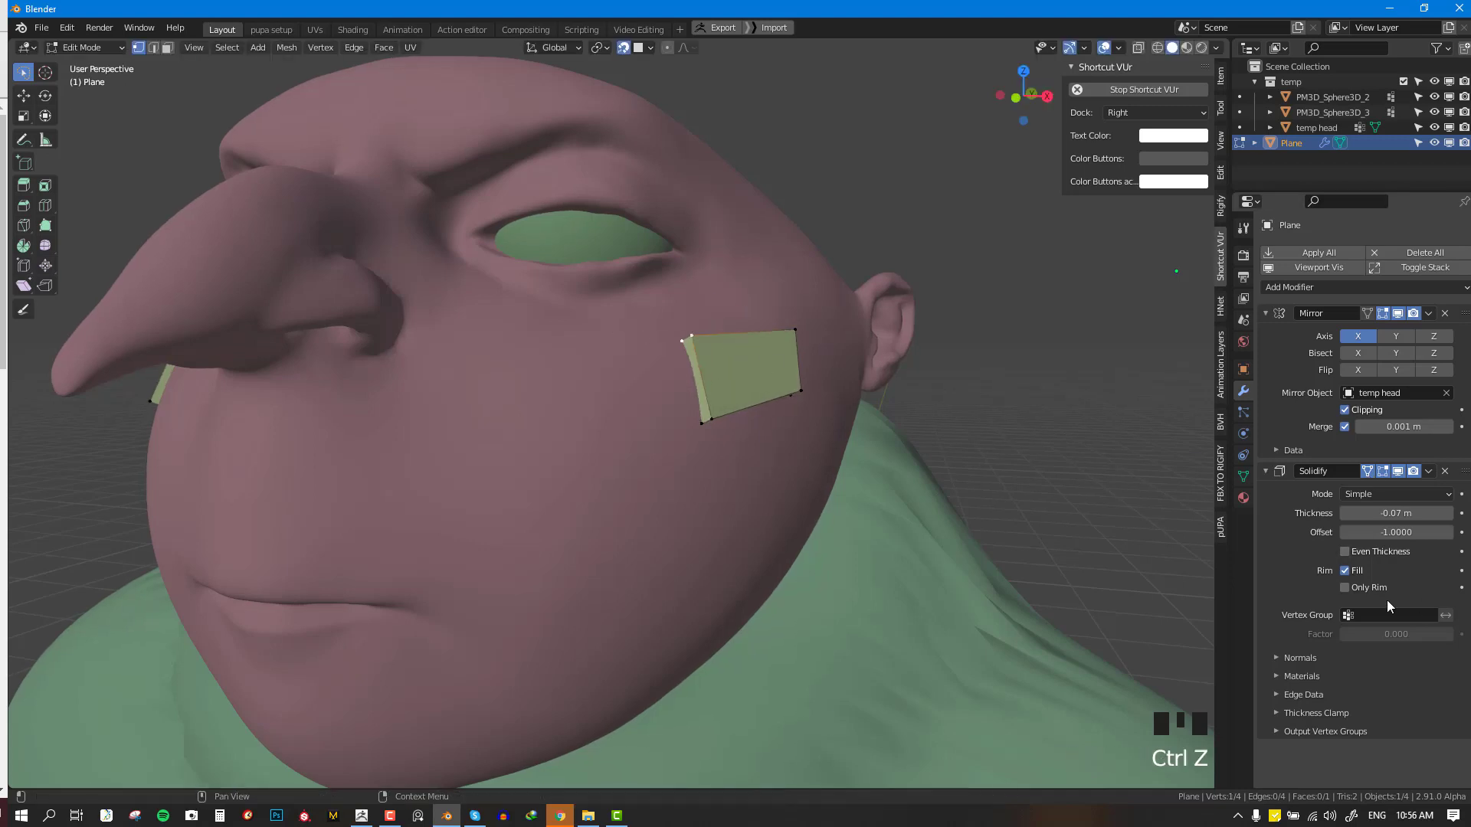
- Enable Only Rim in the Solidify modifier and examine the plane's open back in Local View before leaving it
left_click(1367, 586)
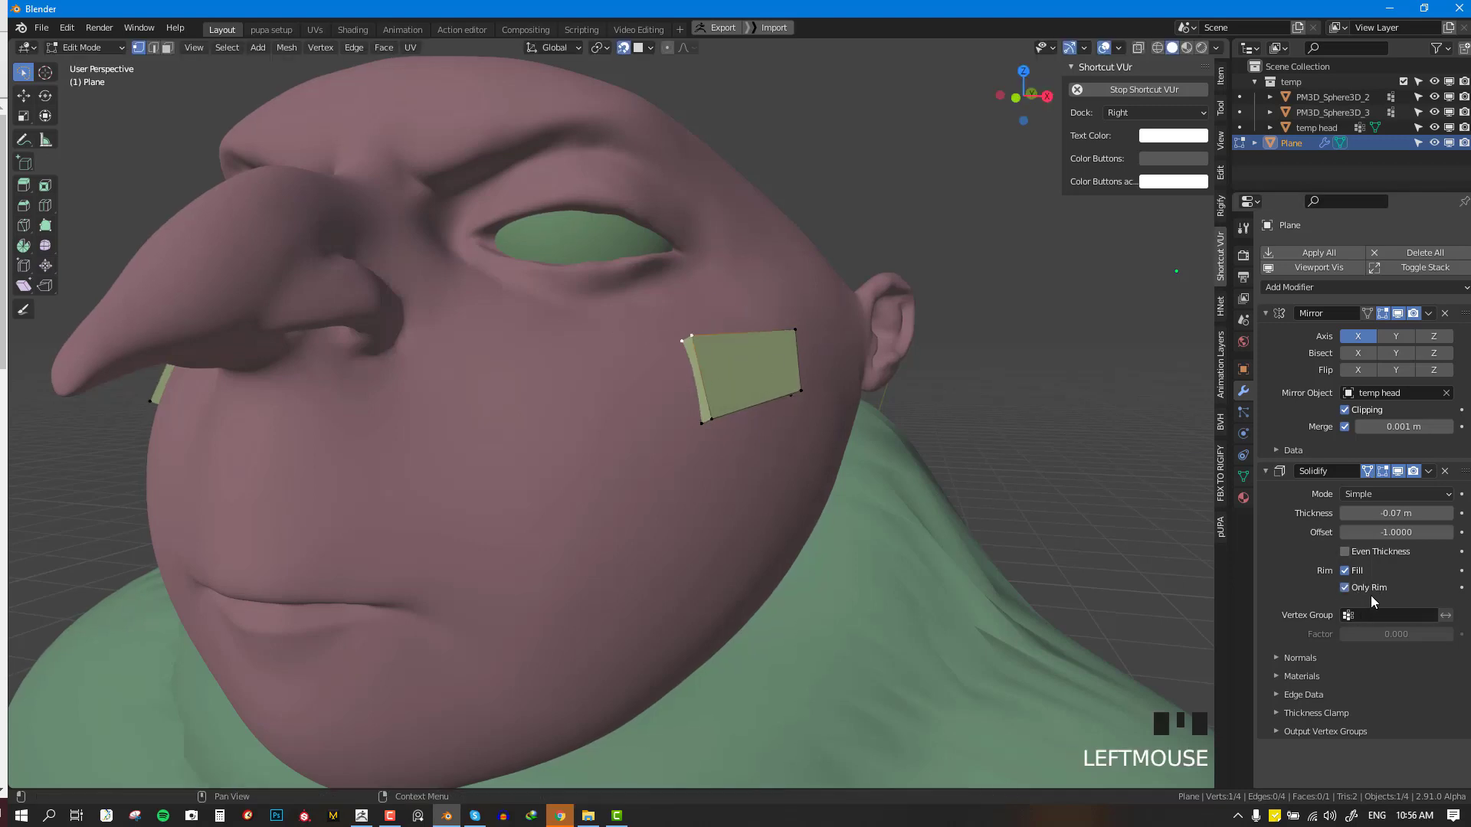
key("KP_Divide")
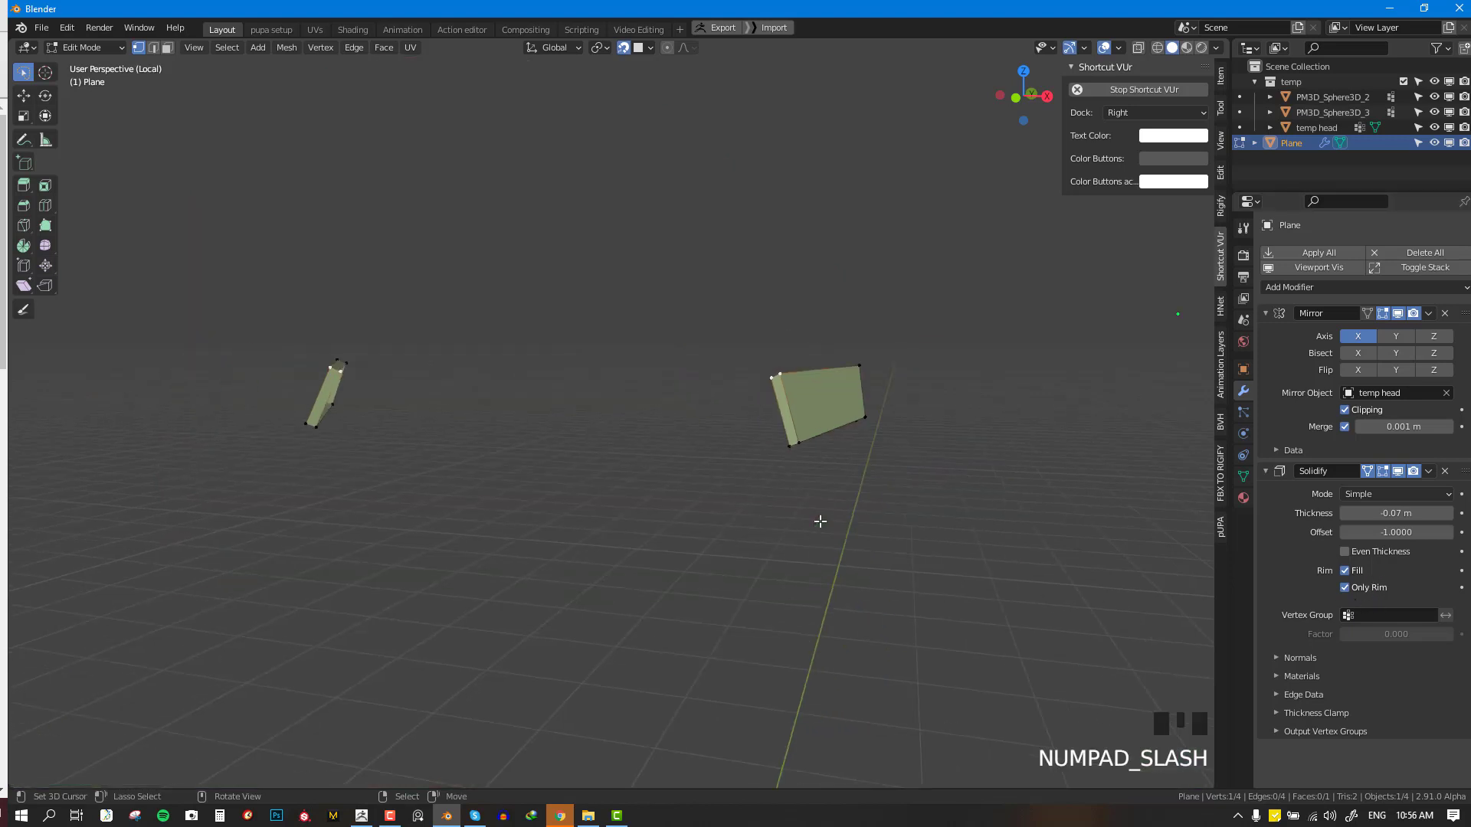
middle_click_drag(820, 520, 910, 483)
scroll(1032, 420, "up", 4)
scroll(1032, 420, "up", 3)
middle_click_drag(1032, 420, 871, 391)
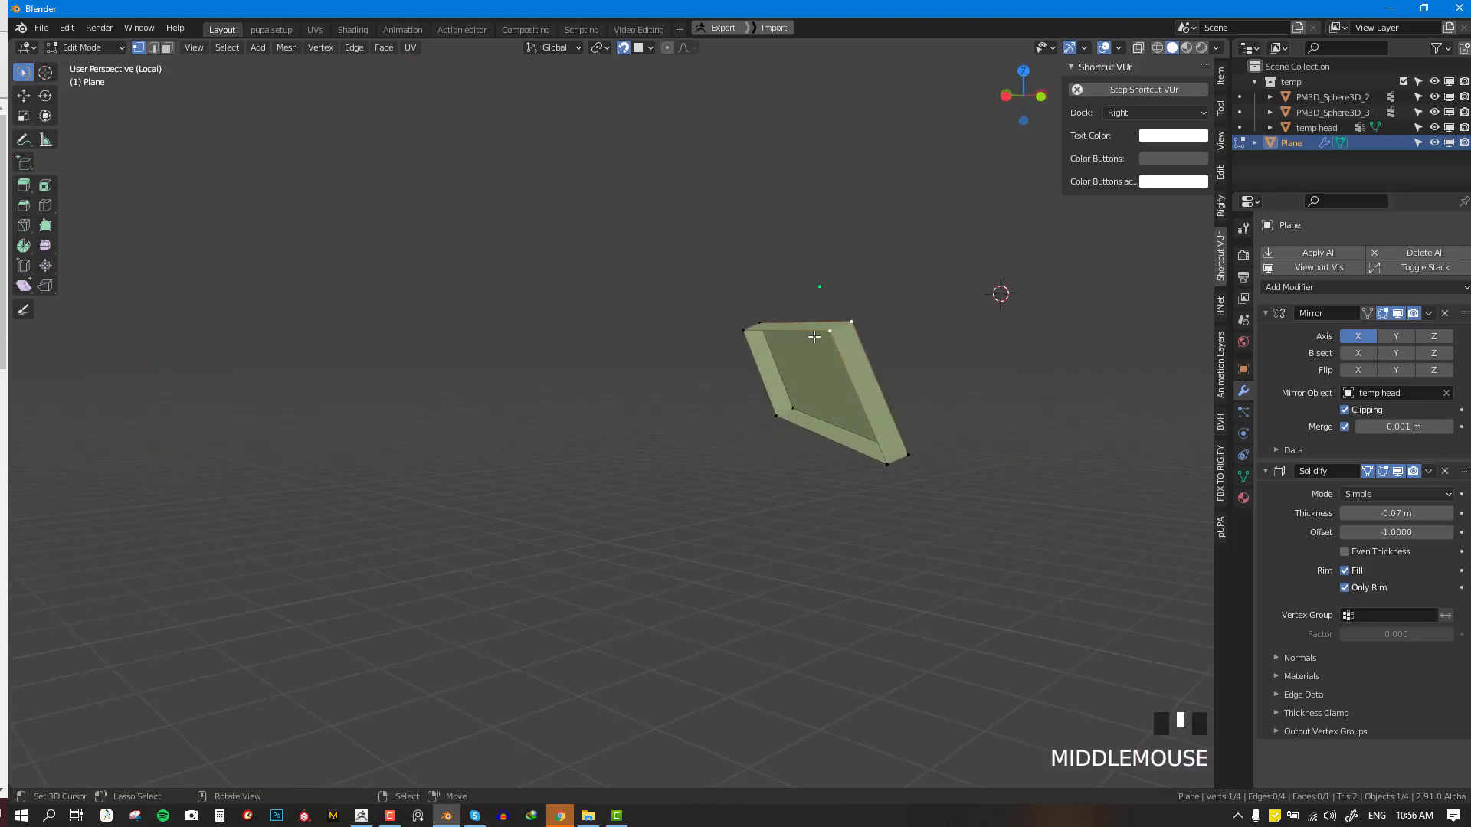
left_click(1383, 588)
left_click(1383, 587)
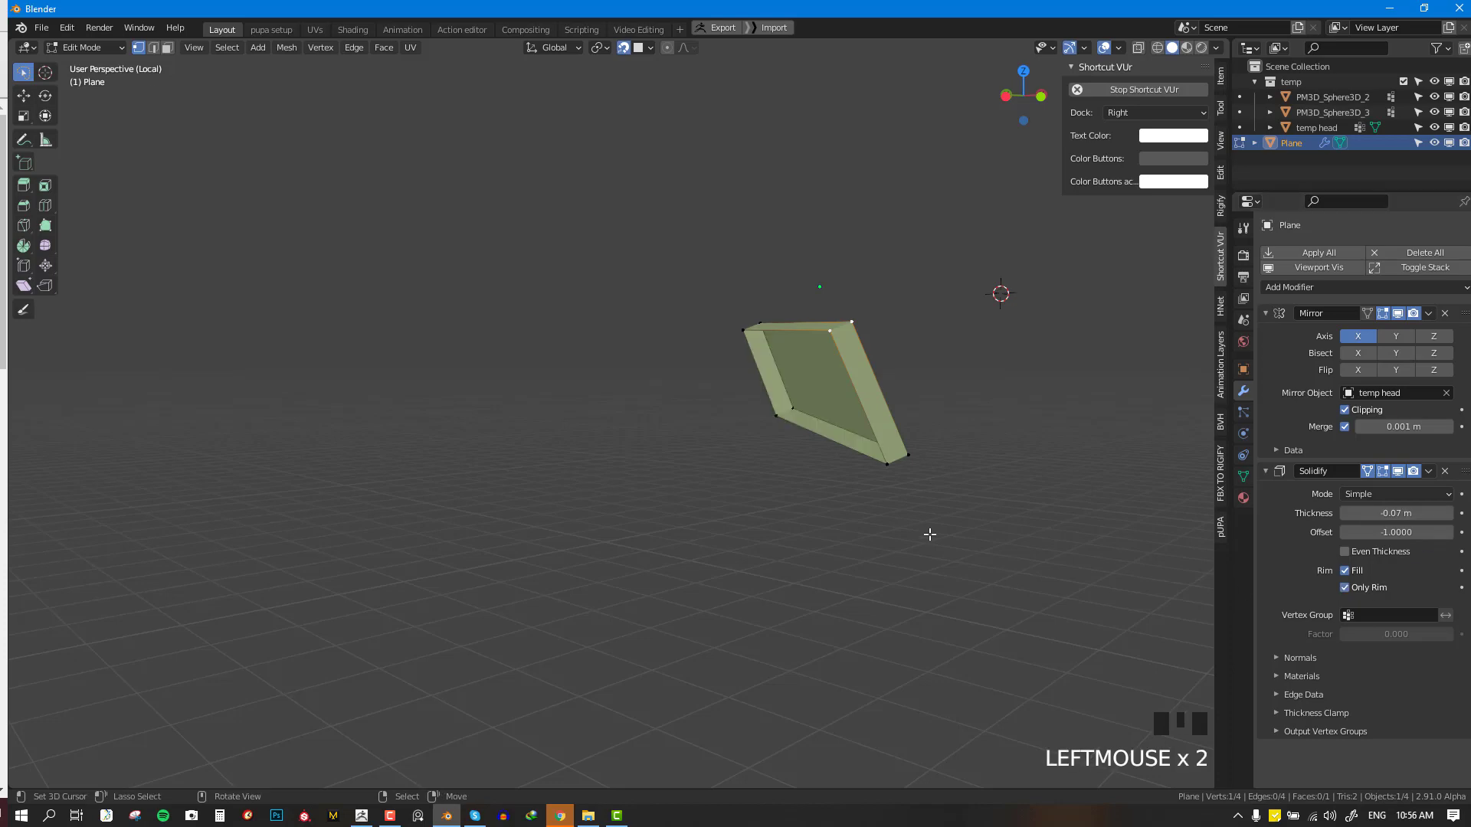
key("KP_Divide")
- Move the plane's upper rear corner vertex across the cheek, close to its upper front corner
scroll(669, 407, "down", 3)
middle_click_drag(669, 406, 694, 398)
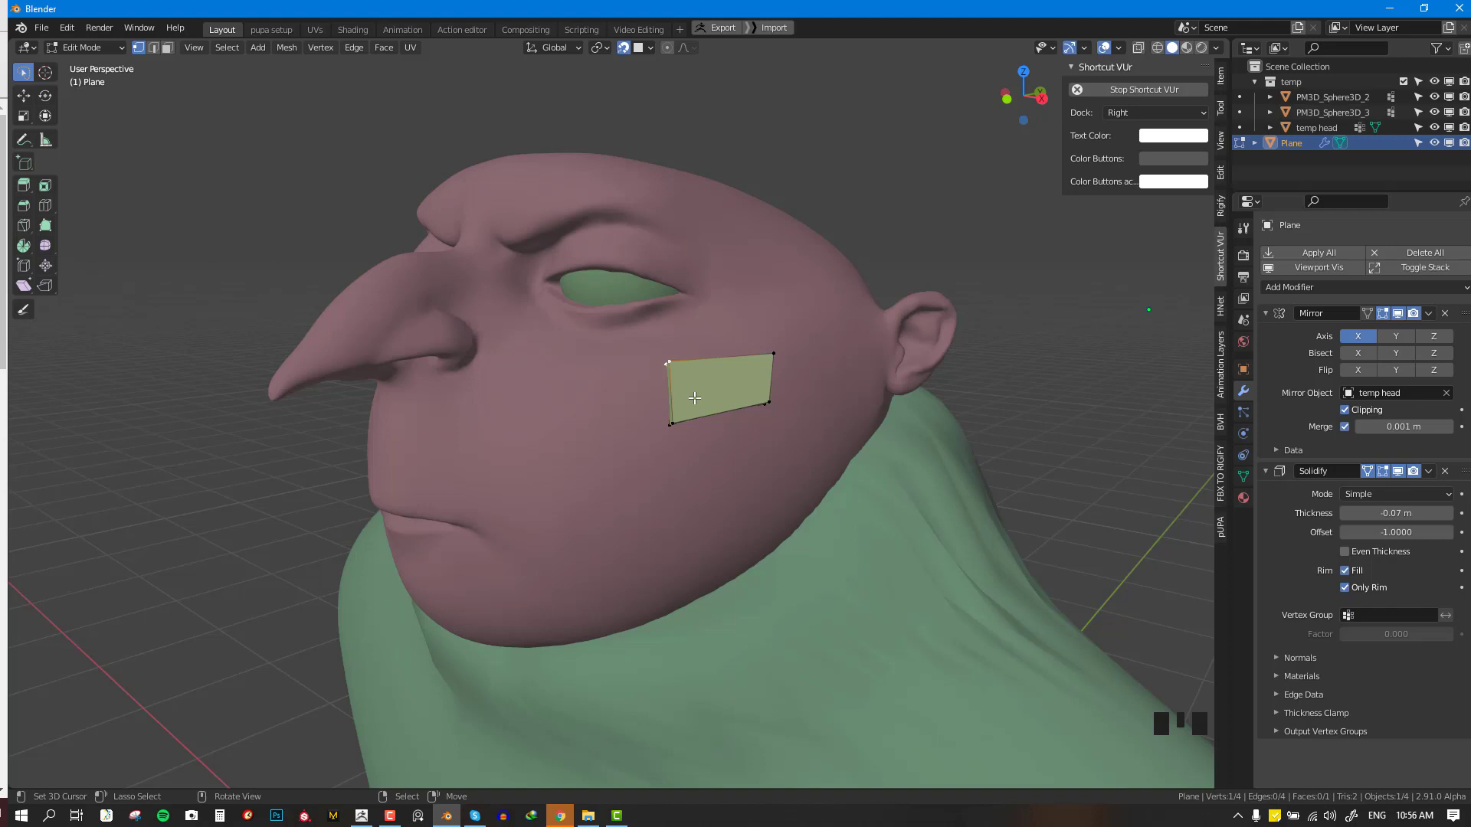
middle_click_drag(698, 397, 738, 348)
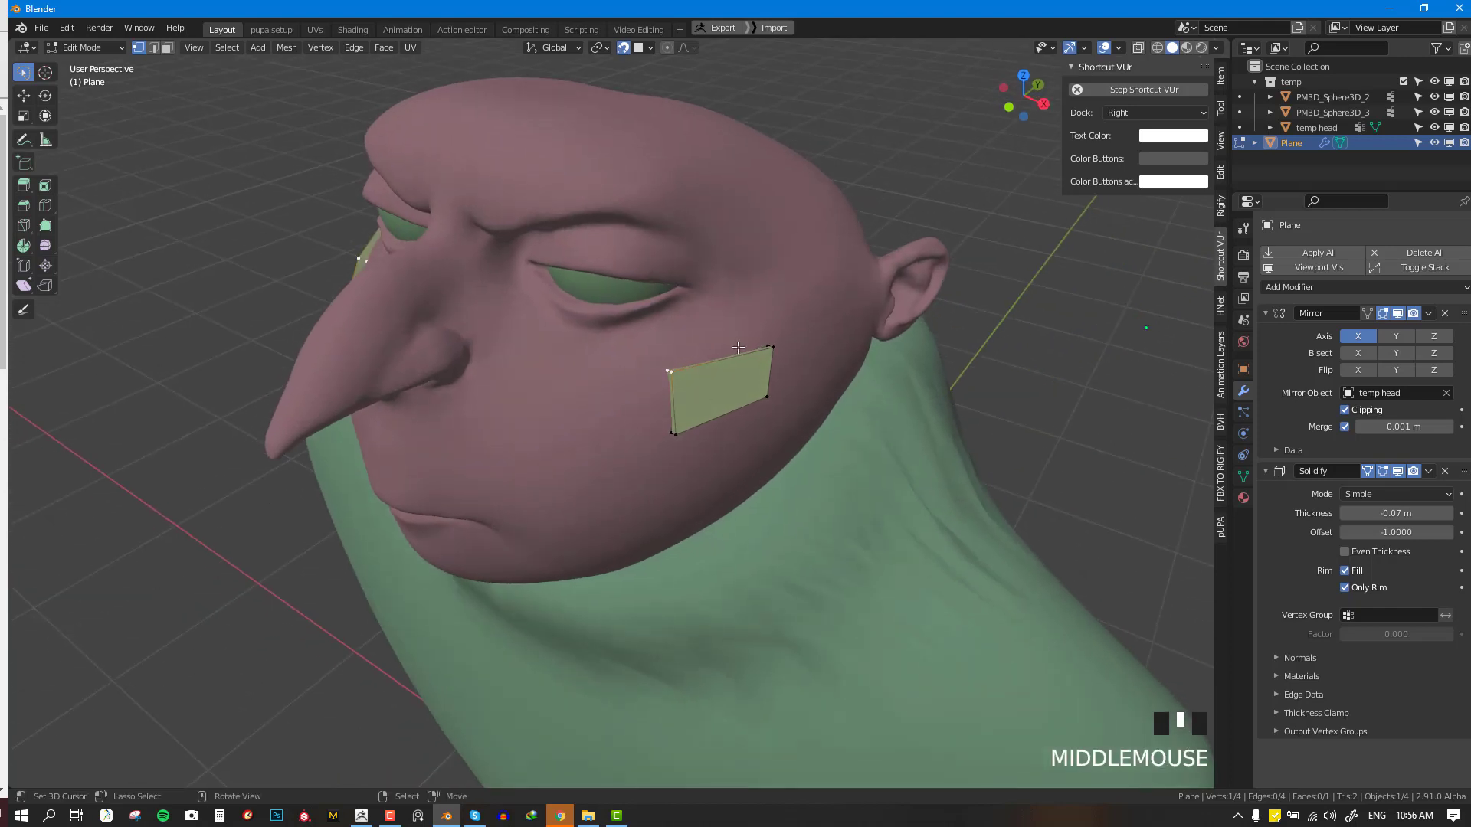
right_click_drag(768, 348, 793, 396)
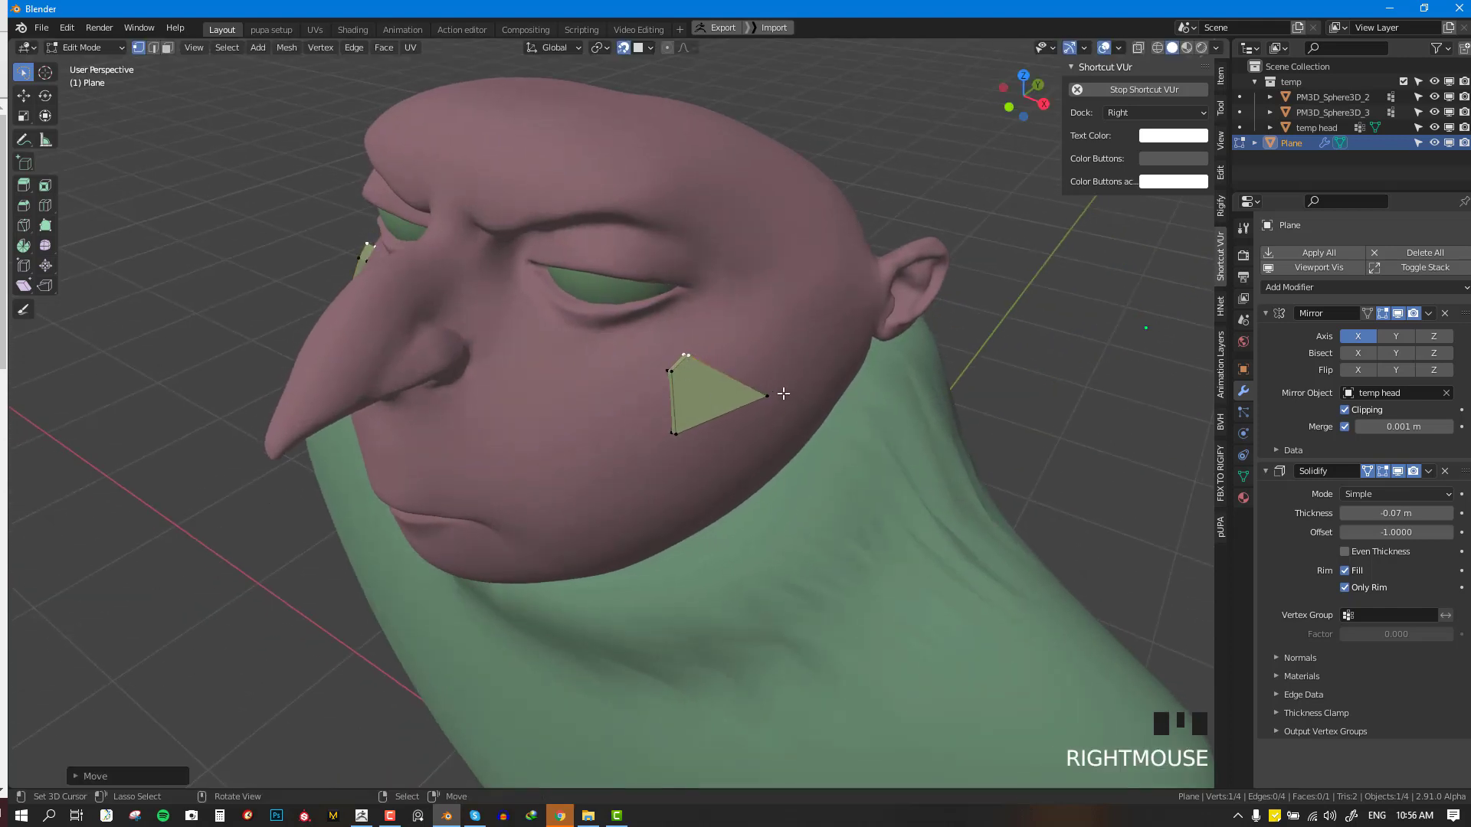
key("a")
middle_click_drag(666, 509, 827, 337)
key("x")
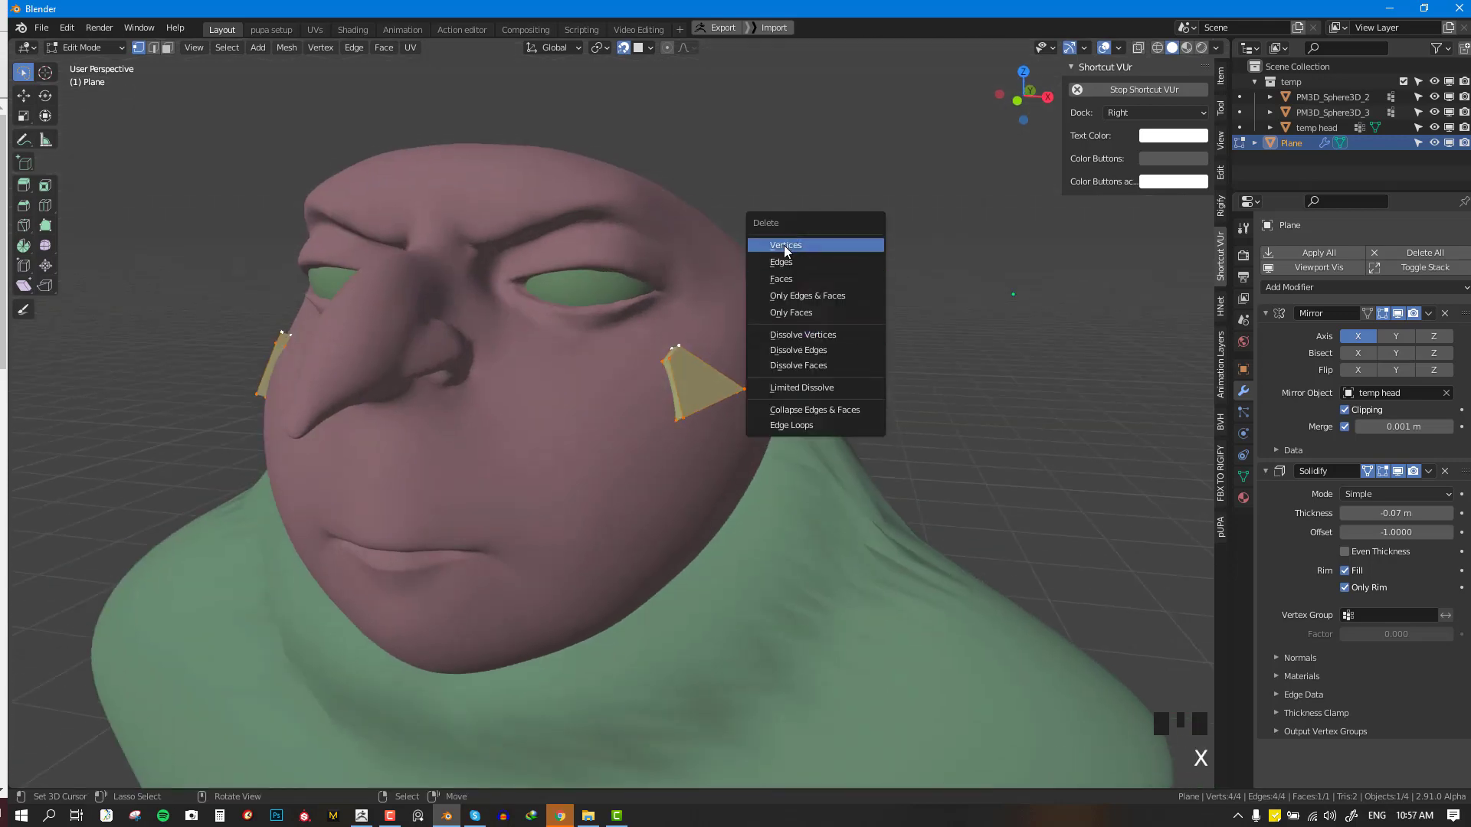
- Activate the Annotate tool for drawing over the character's face
key("KP_1")
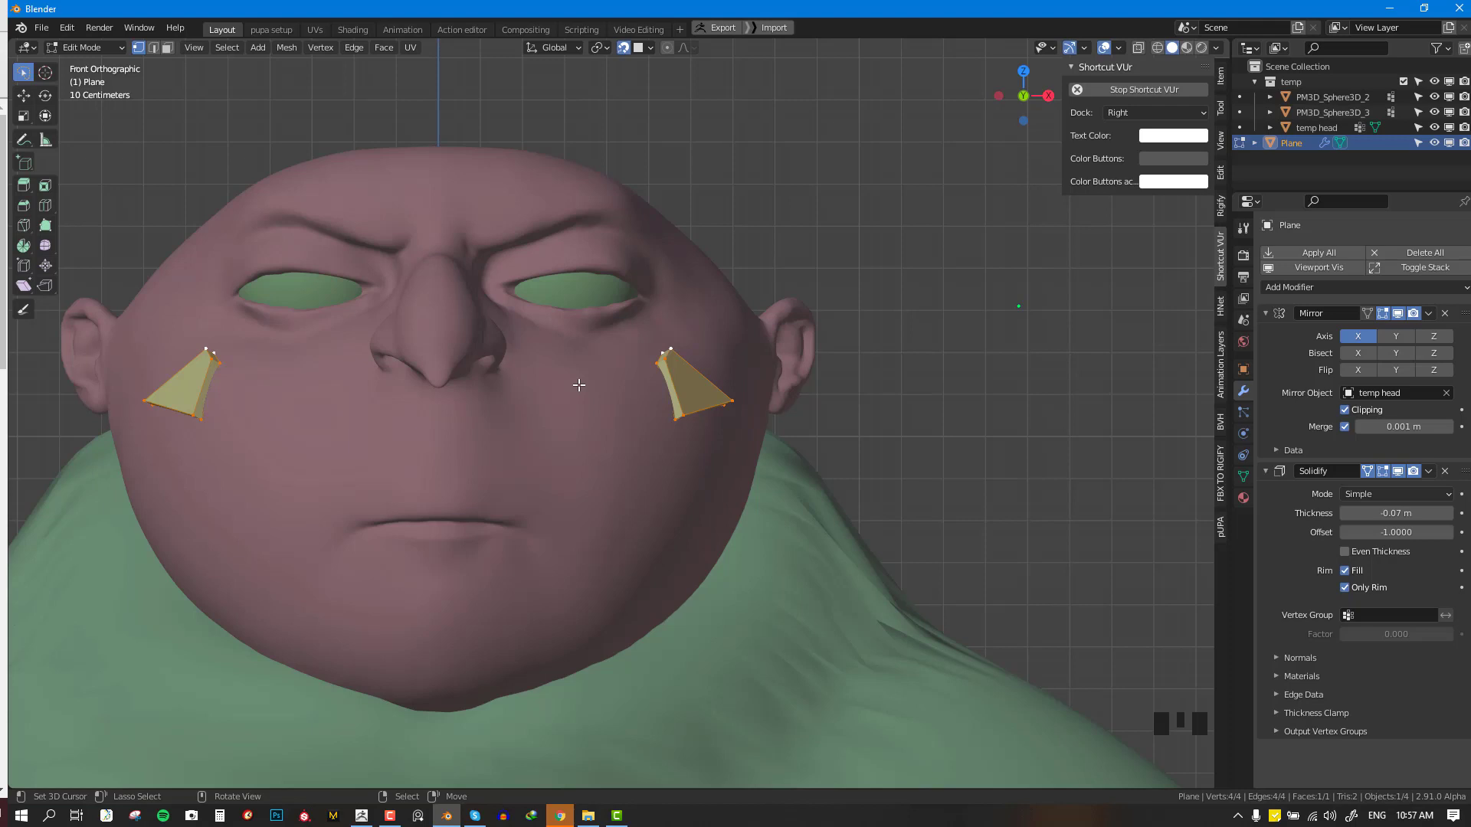
scroll(578, 385, "down", 2)
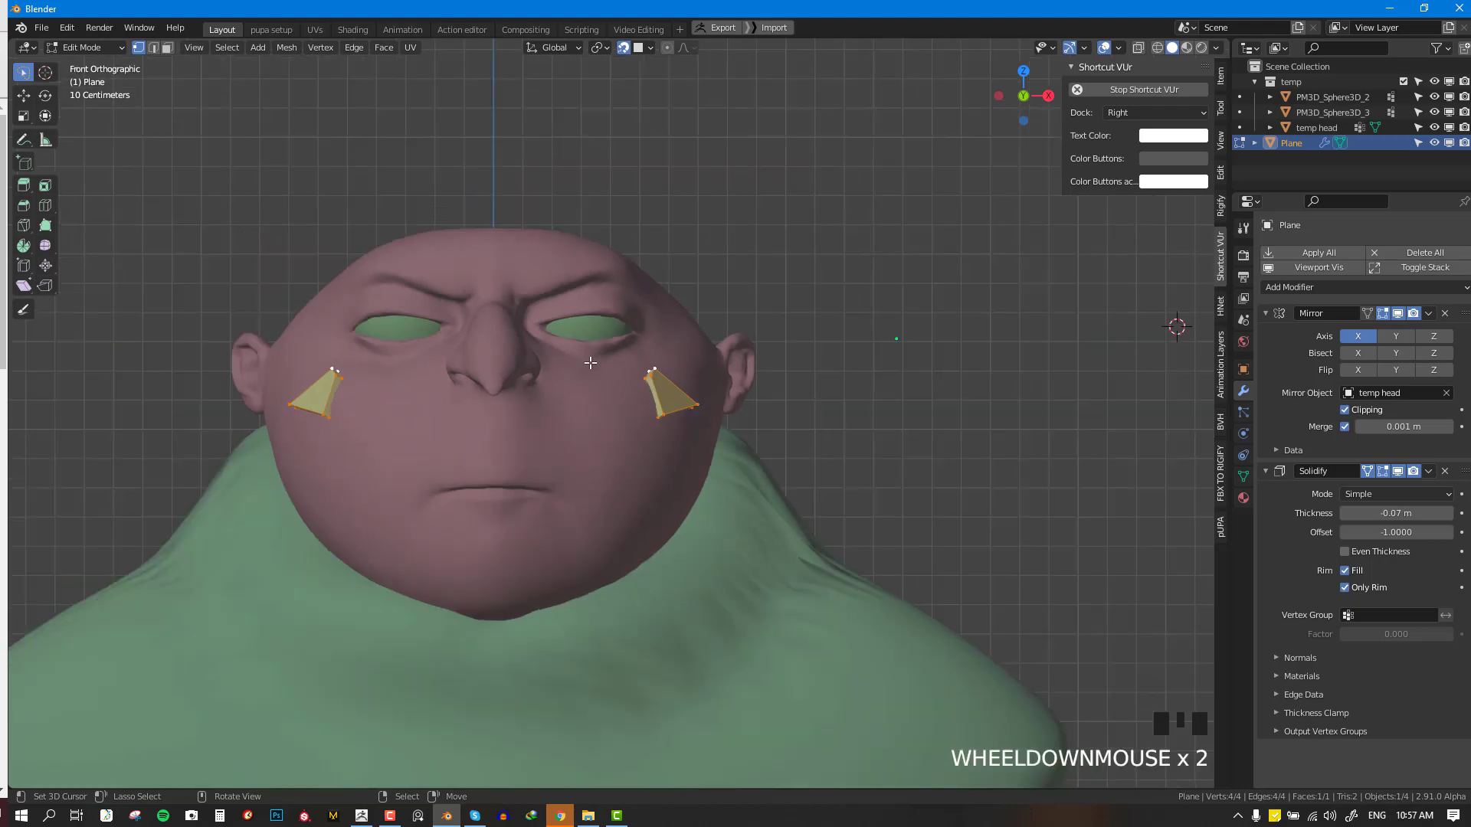
middle_click_drag(579, 385, 536, 387)
scroll(536, 387, "up", 2)
key("KP_1")
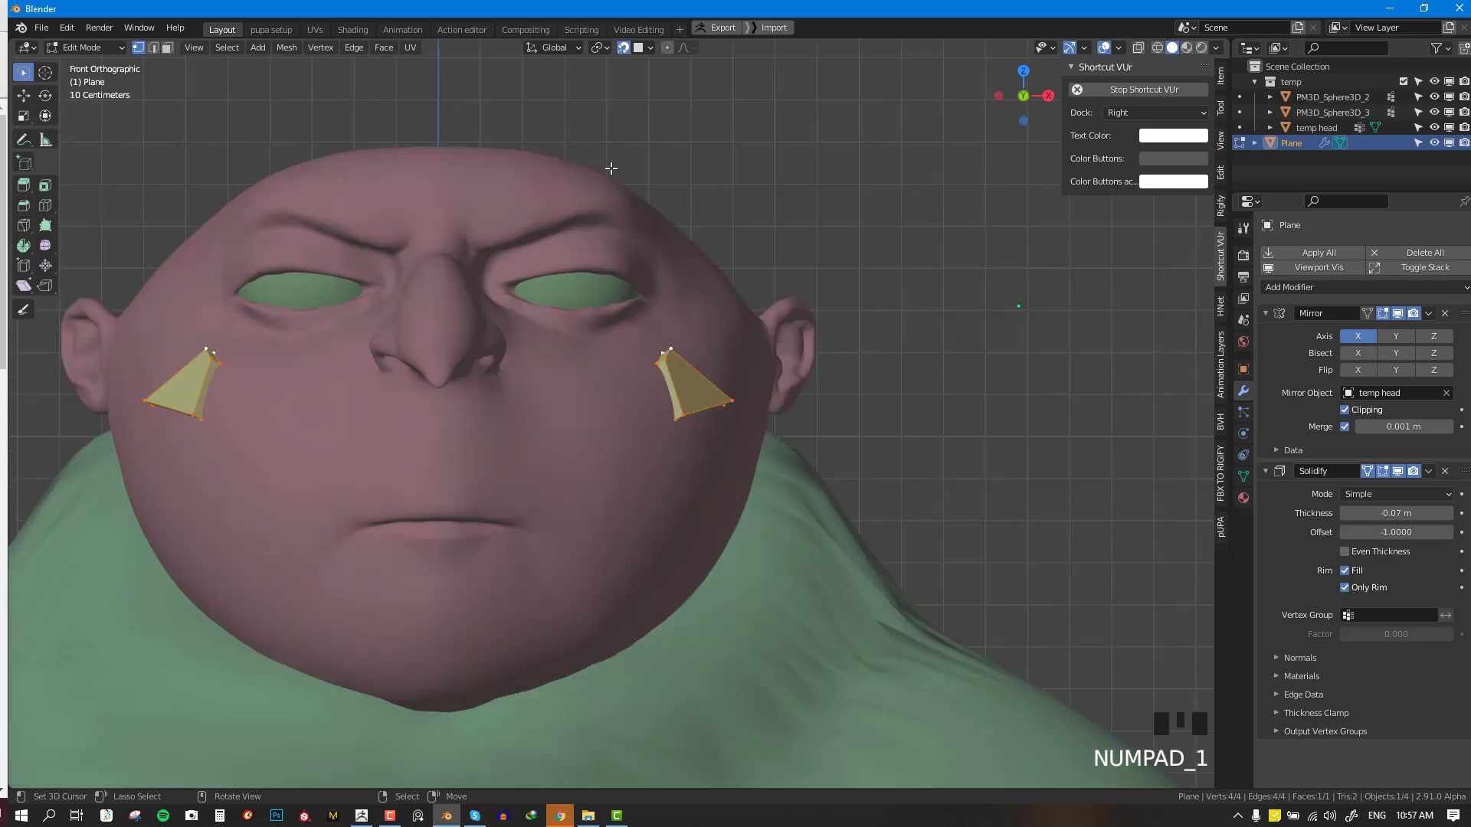
middle_click_drag(595, 325, 453, 237)
key("d")
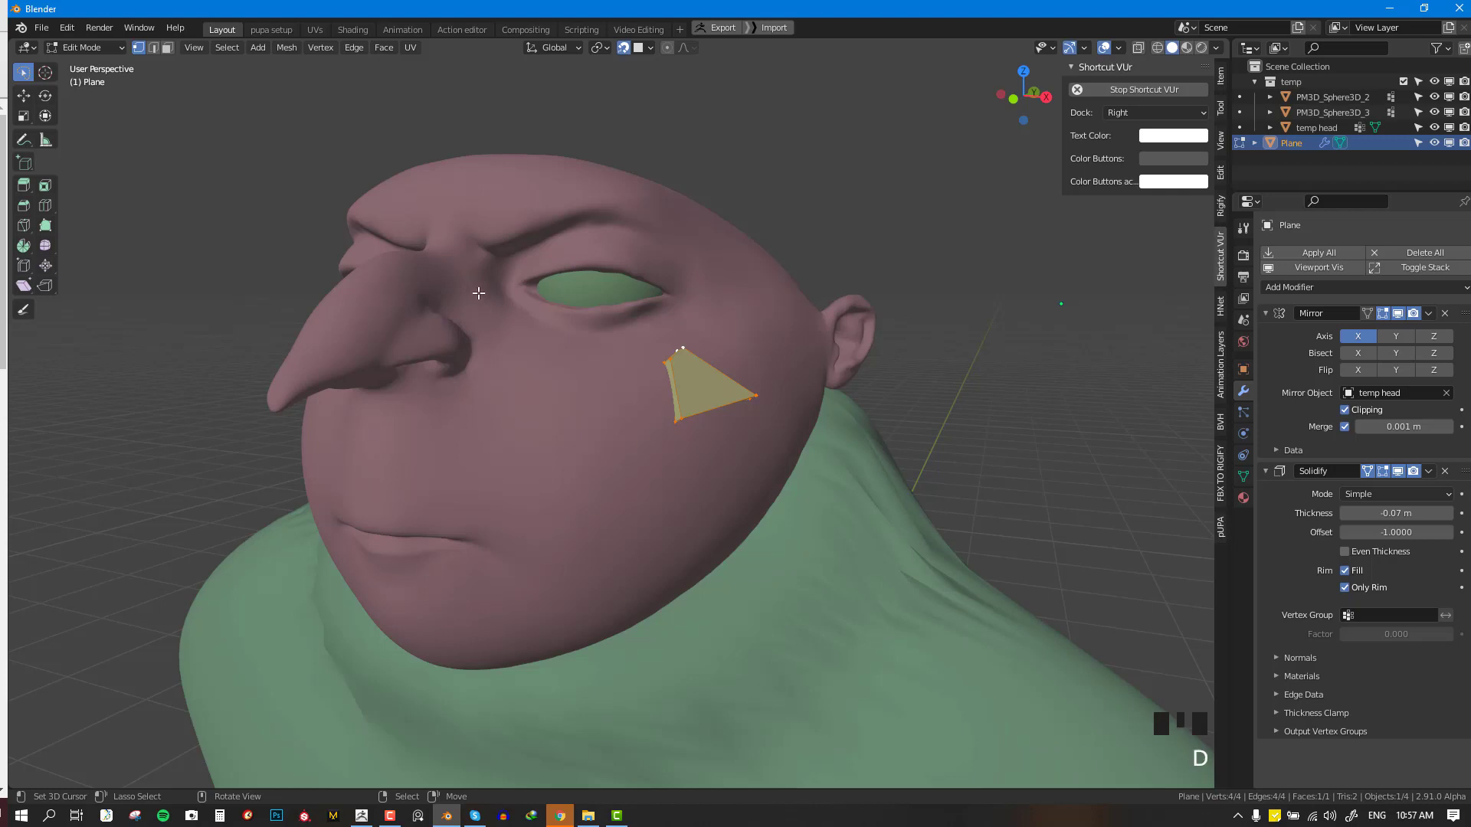
key("space")
left_click(450, 421)
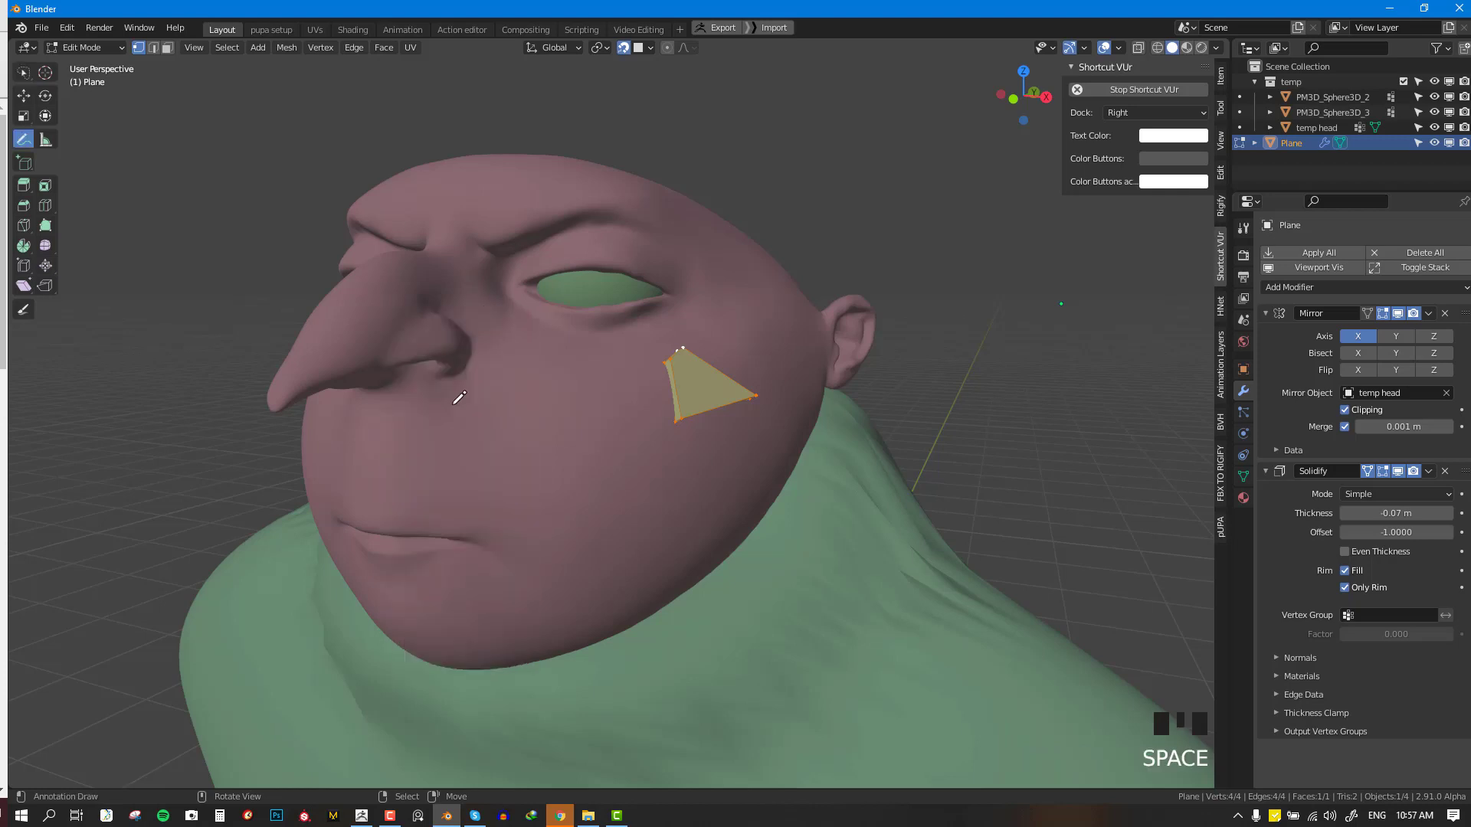
- Draw two annotation strokes on the face, one from the brow down the cheek and one from the cheek to below the mouth
mouse_move(452, 252)
left_mouse_down()
mouse_move(575, 492)
mouse_move(580, 565)
left_mouse_up()
middle_click_drag(580, 564, 620, 472)
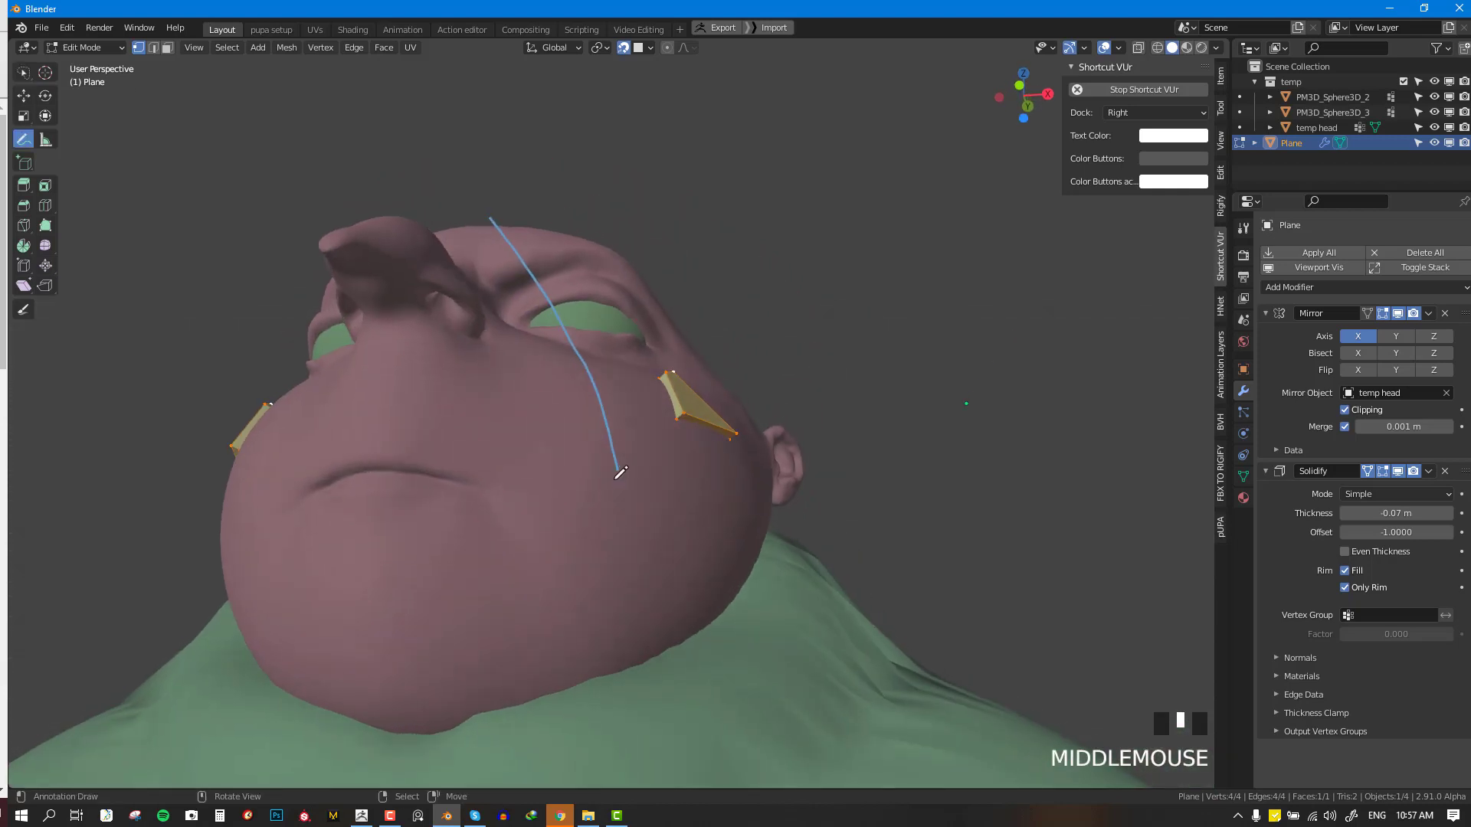
mouse_move(621, 473)
left_mouse_down()
mouse_move(613, 490)
mouse_move(345, 602)
left_mouse_up()
middle_click_drag(345, 601, 427, 444)
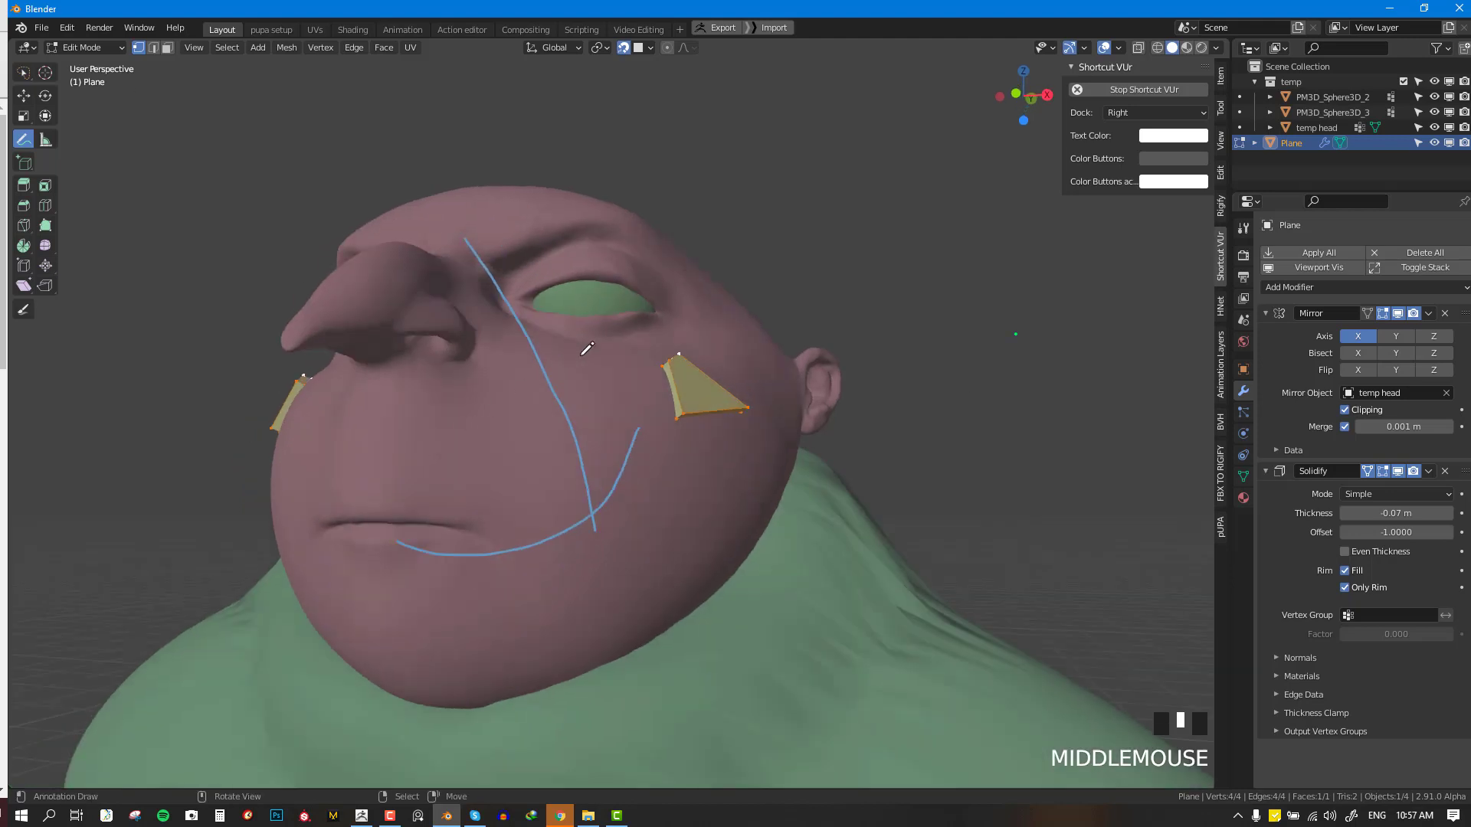
- Delete the annotation layer that holds the two strokes on the face
key("q")
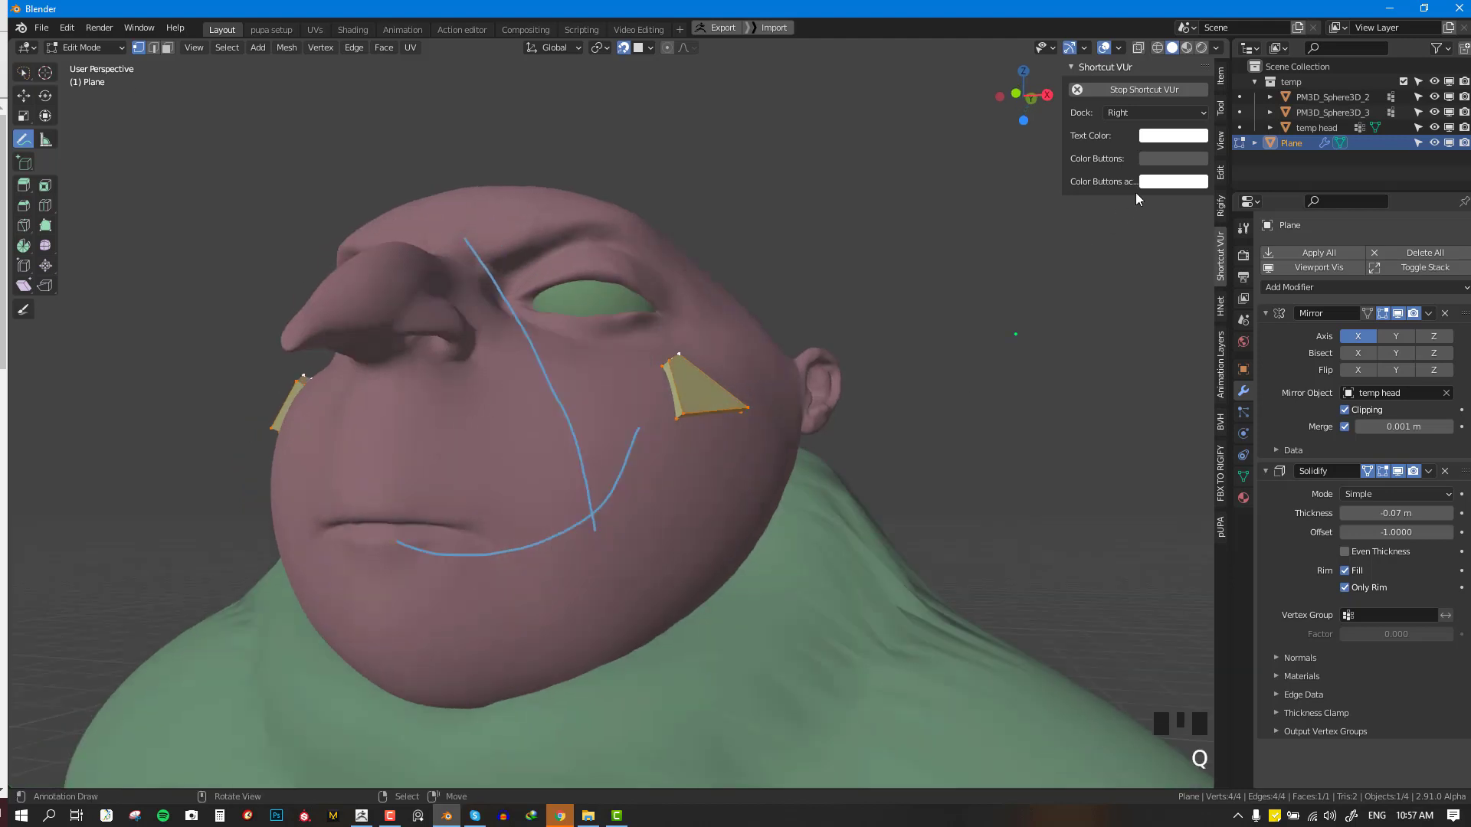
left_click(1220, 140)
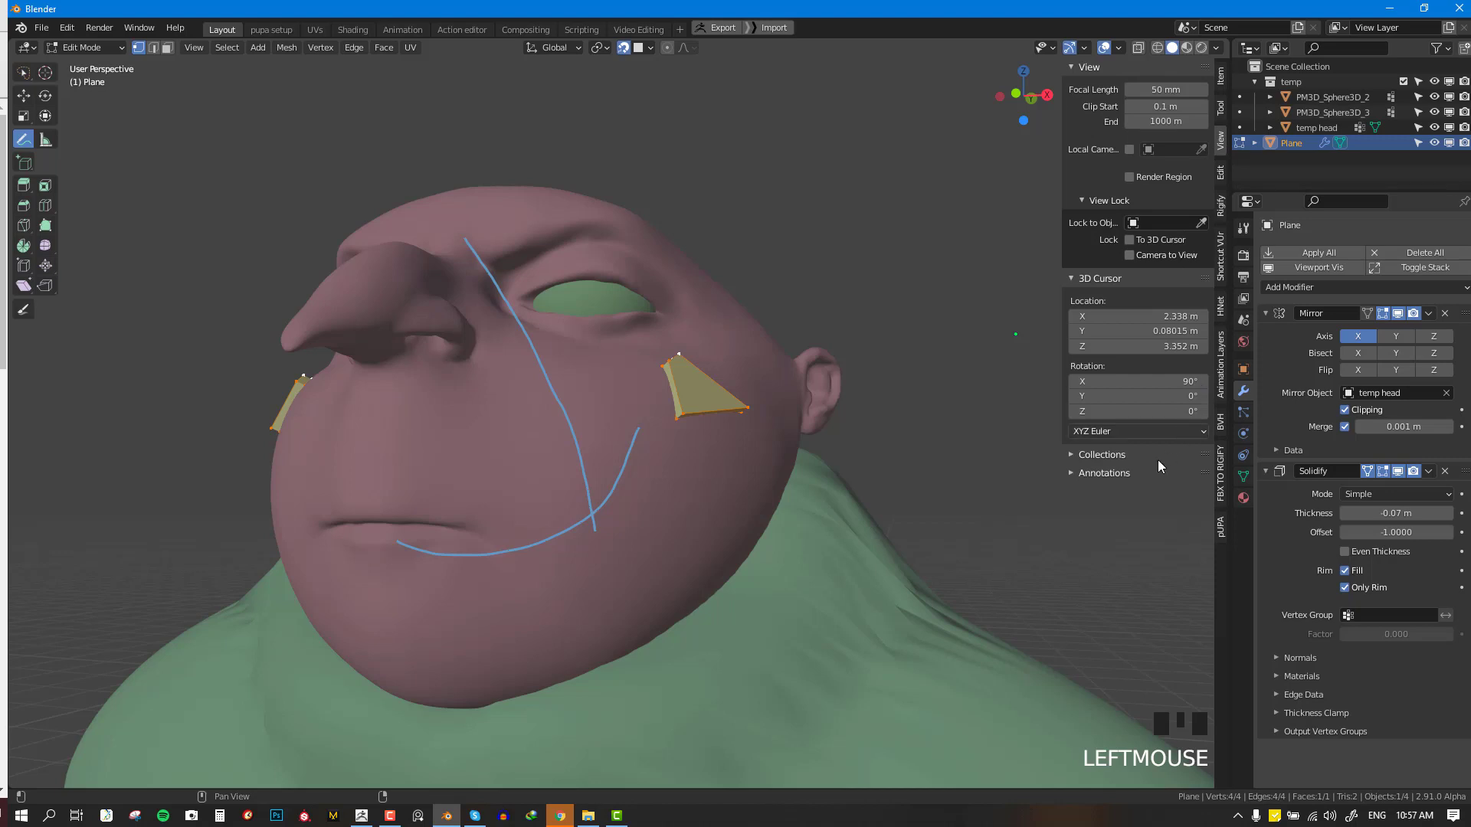
left_click(1104, 472)
left_click(1203, 541)
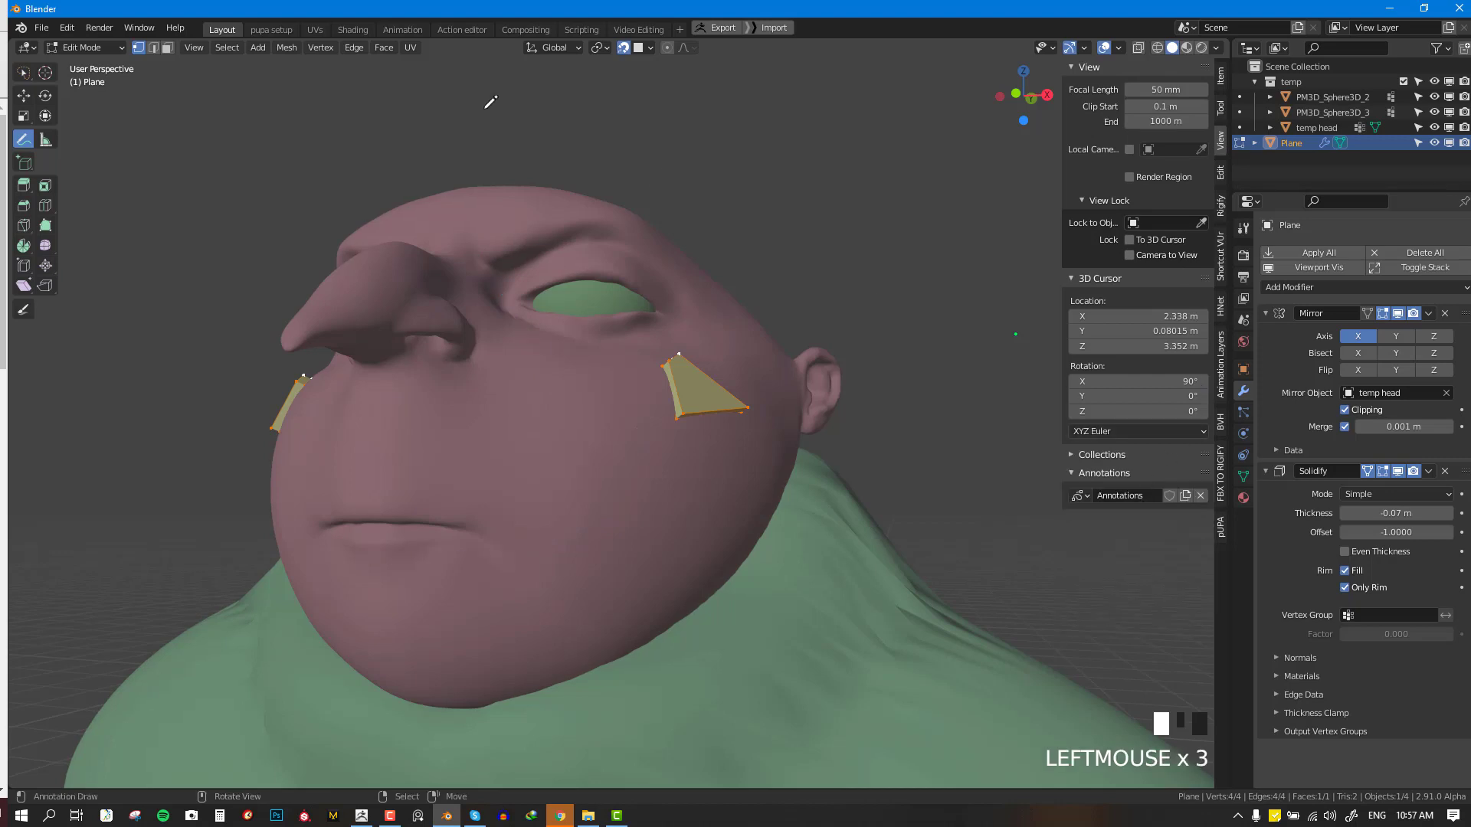
- Display the tool settings and set the annotation placement to Surface
key("alt+q")
left_click(191, 48)
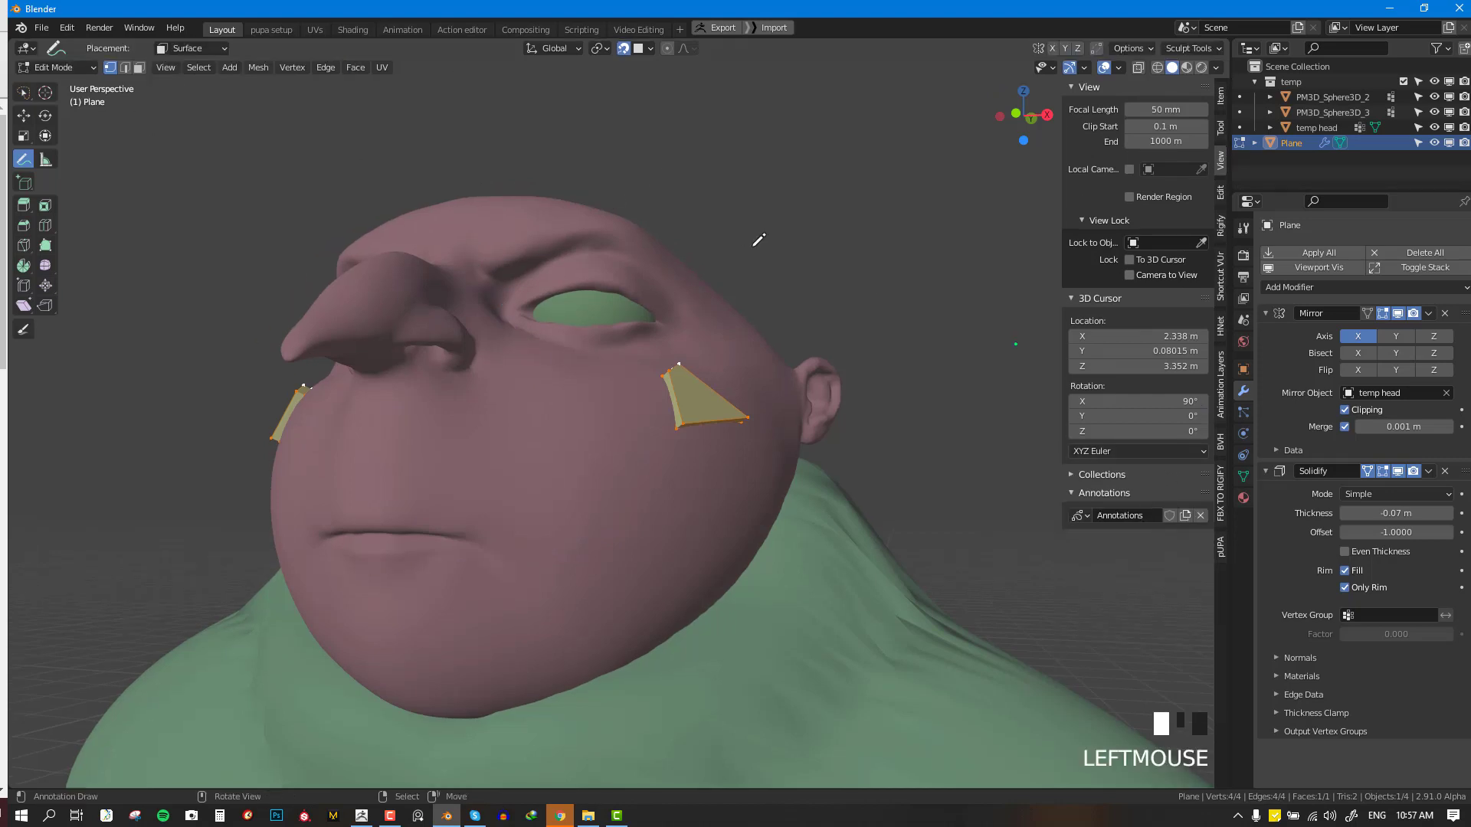
- Annotate a guide line from between the brows down the cheek to the chin, and outline half of the mouth
mouse_move(754, 245)
middle_mouse_down()
mouse_move(729, 319)
mouse_move(440, 240)
middle_mouse_up()
mouse_move(430, 253)
left_mouse_down()
mouse_move(483, 289)
mouse_move(553, 477)
left_mouse_up()
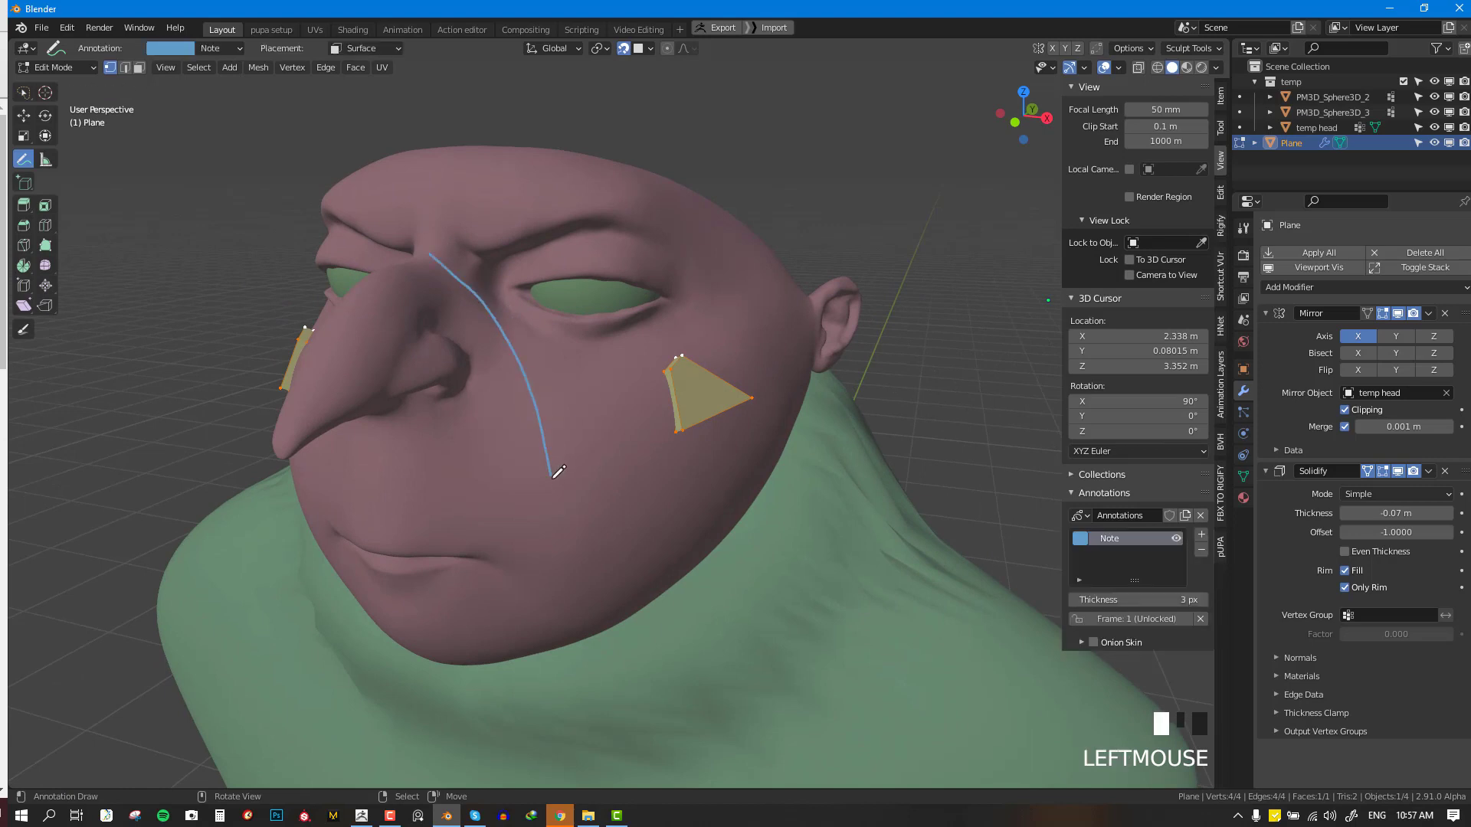
middle_click_drag(558, 472, 557, 419)
mouse_move(557, 419)
left_mouse_down()
mouse_move(528, 567)
mouse_move(395, 620)
left_mouse_up()
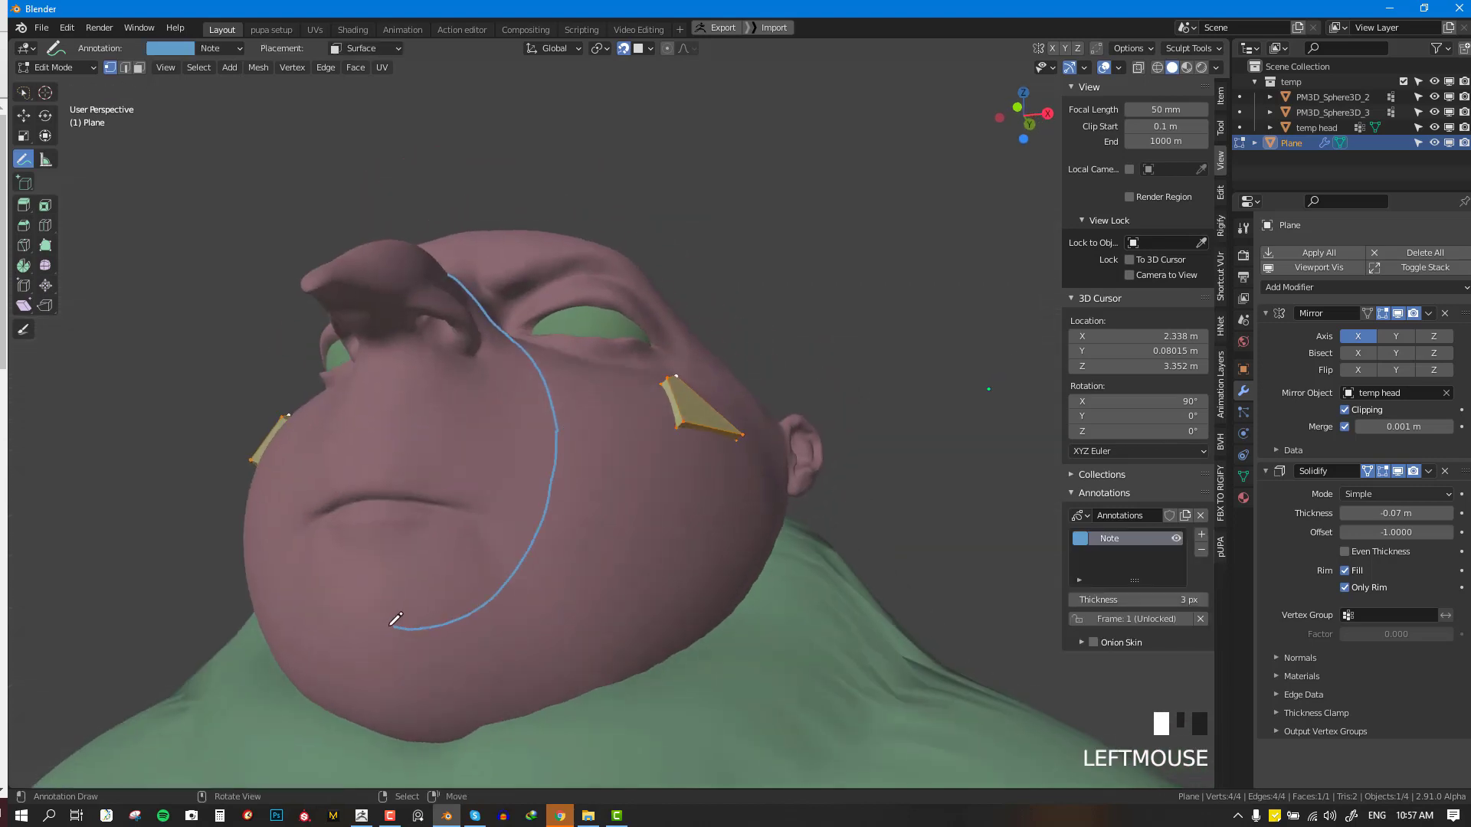
middle_click_drag(427, 519, 429, 549)
mouse_move(403, 562)
left_mouse_down()
mouse_move(429, 562)
mouse_move(491, 514)
mouse_move(380, 514)
left_mouse_up()
mouse_move(577, 364)
middle_mouse_down()
mouse_move(509, 250)
mouse_move(530, 251)
middle_mouse_up()
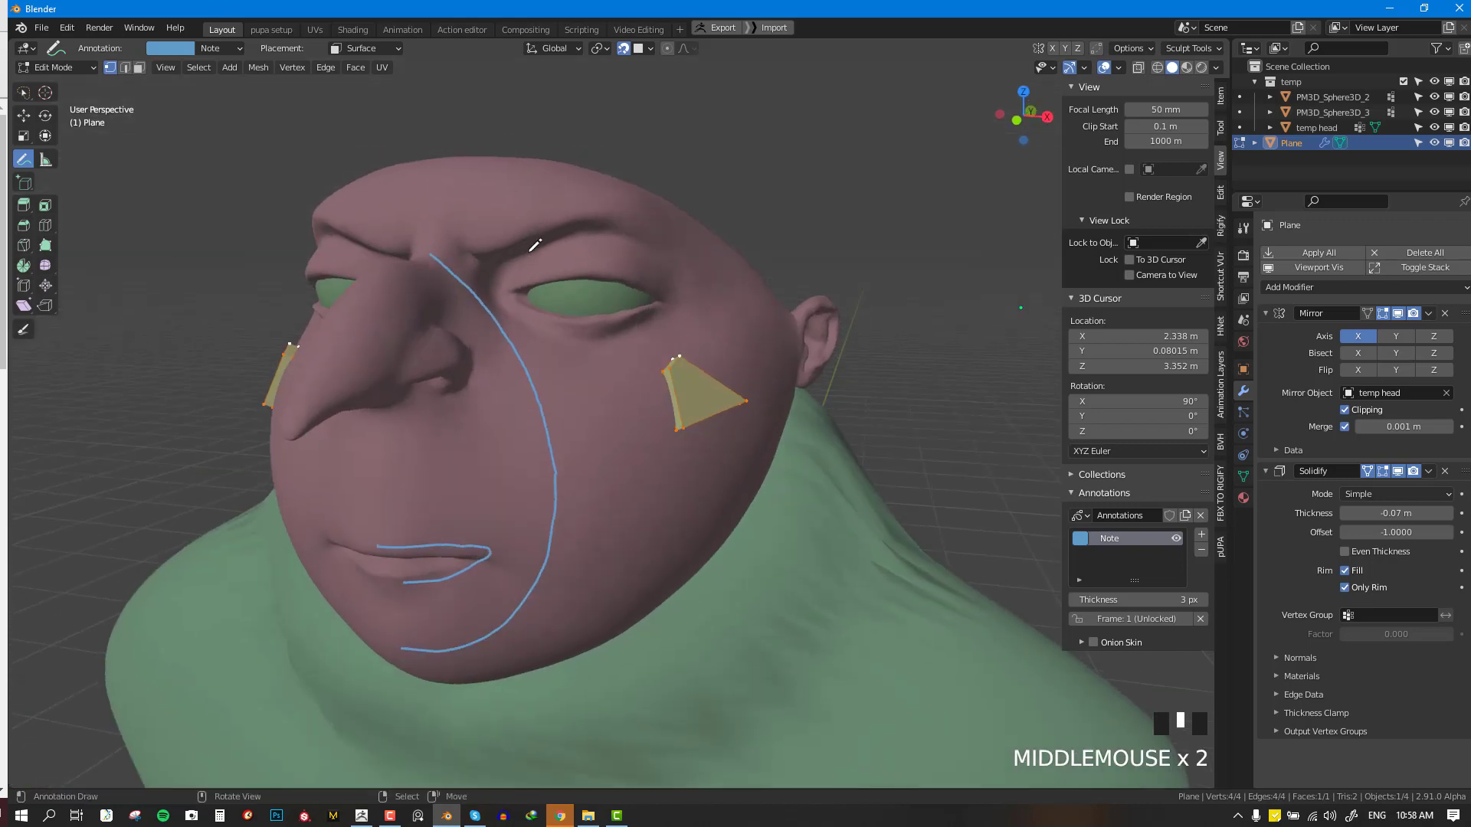
- Draw a closed annotation loop around the eye, following the eyelids
mouse_move(512, 290)
left_mouse_down()
mouse_move(618, 258)
mouse_move(663, 302)
mouse_move(566, 320)
mouse_move(514, 290)
left_mouse_up()
scroll(545, 285, "up", 3)
mouse_move(544, 286)
middle_mouse_down("shift")
mouse_move(614, 368)
mouse_move(560, 363)
middle_mouse_up("shift")
scroll(617, 367, "down", 2)
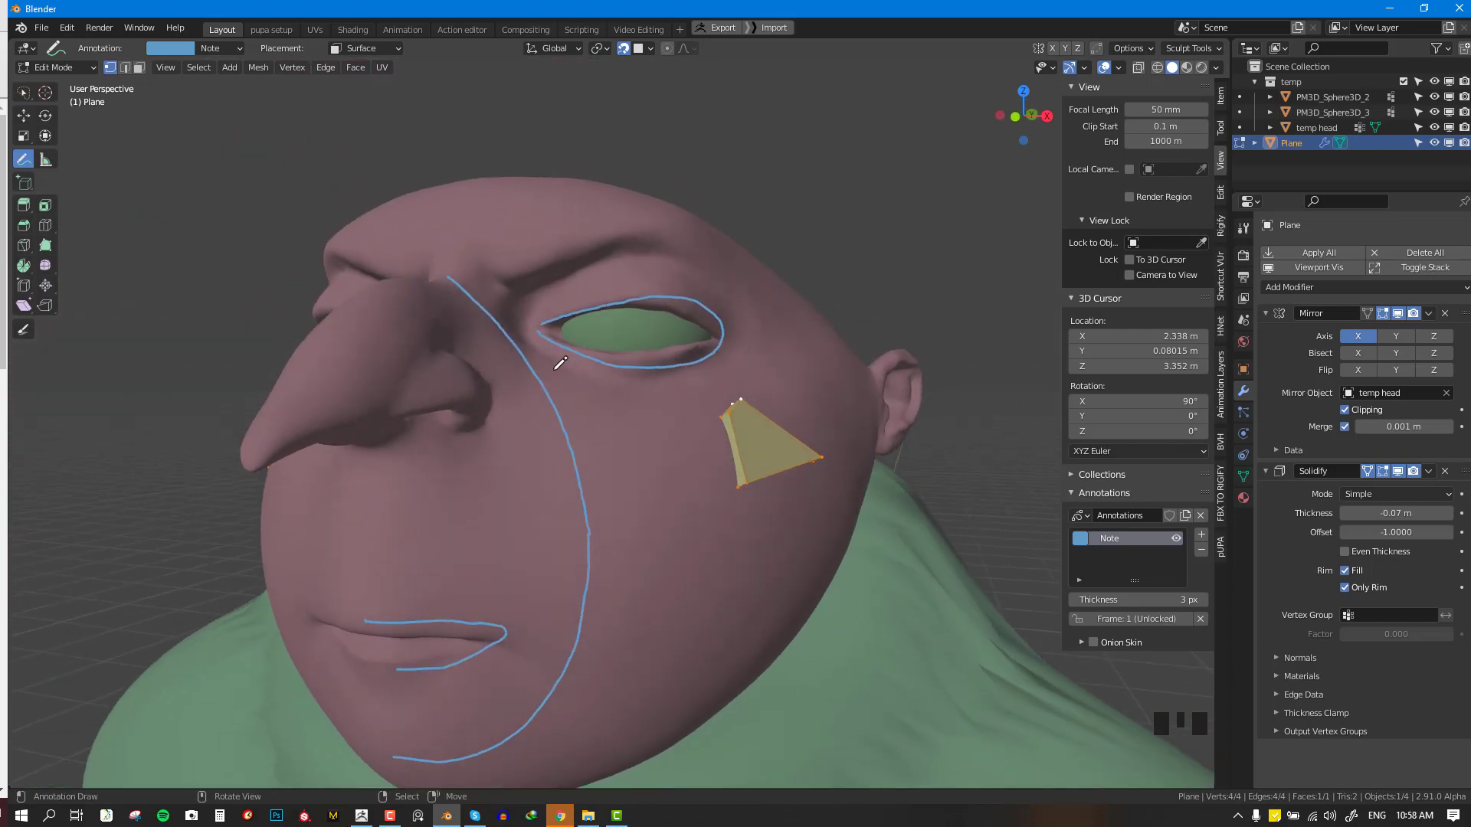
middle_click_drag(578, 352, 519, 343)
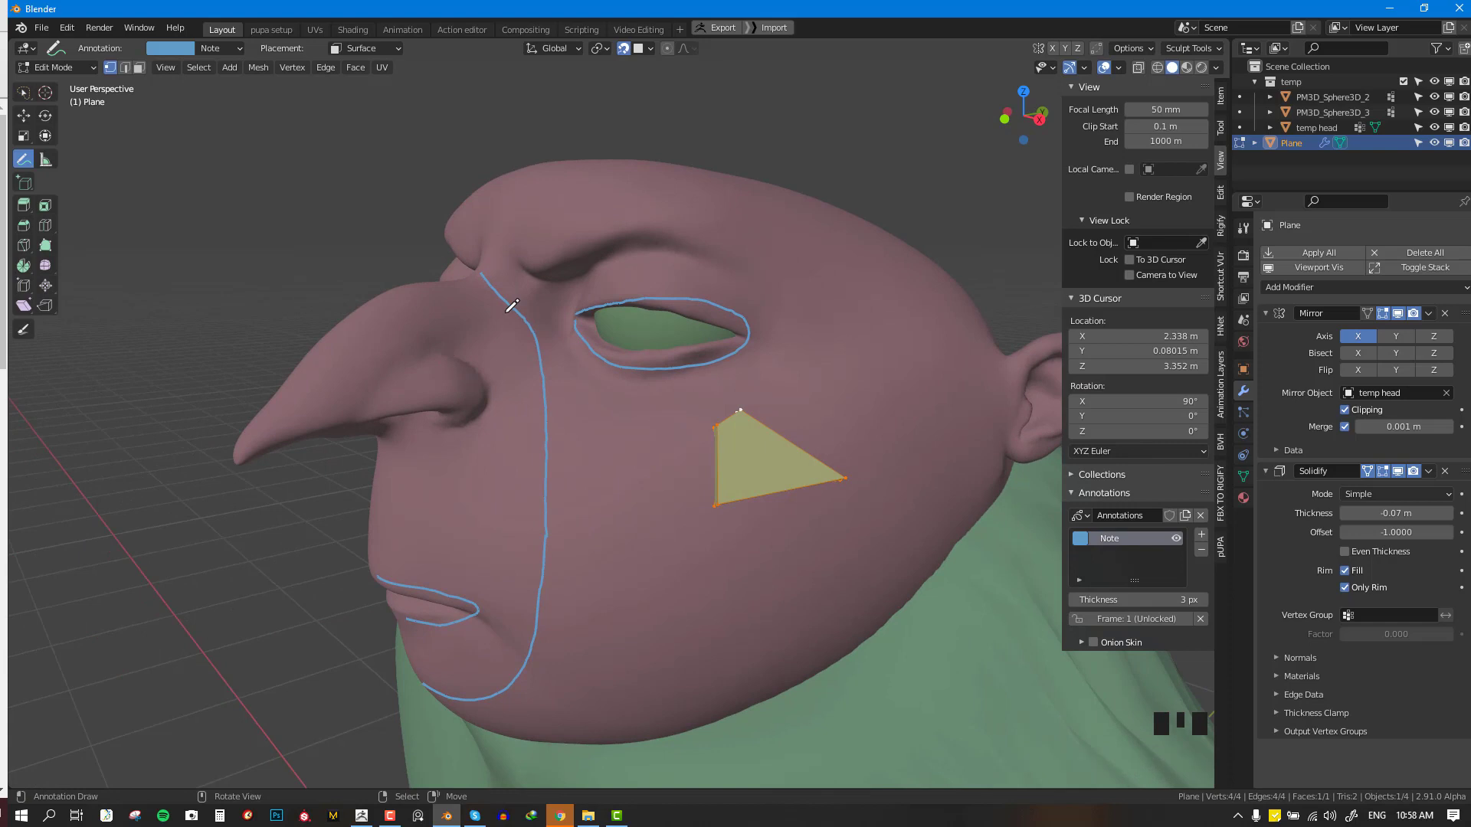
- Draw one arrow from the mouth corner outward across the cheek and another from the cheek line up toward the eye
middle_click_drag(509, 532, 479, 617)
mouse_move(470, 610)
left_mouse_down()
mouse_move(573, 591)
mouse_move(557, 605)
left_mouse_up()
middle_click_drag(518, 418, 534, 416)
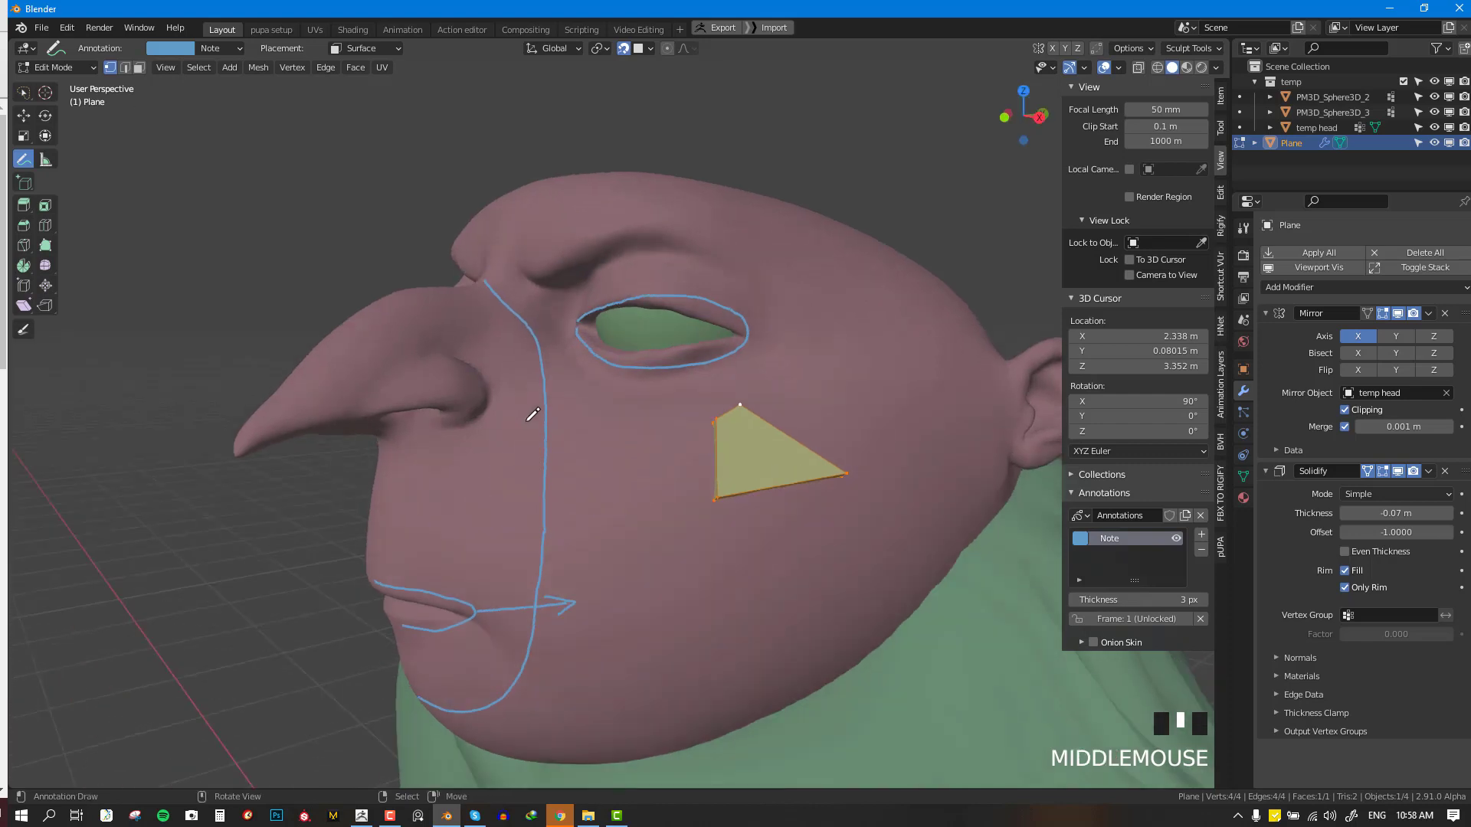
left_click(549, 430)
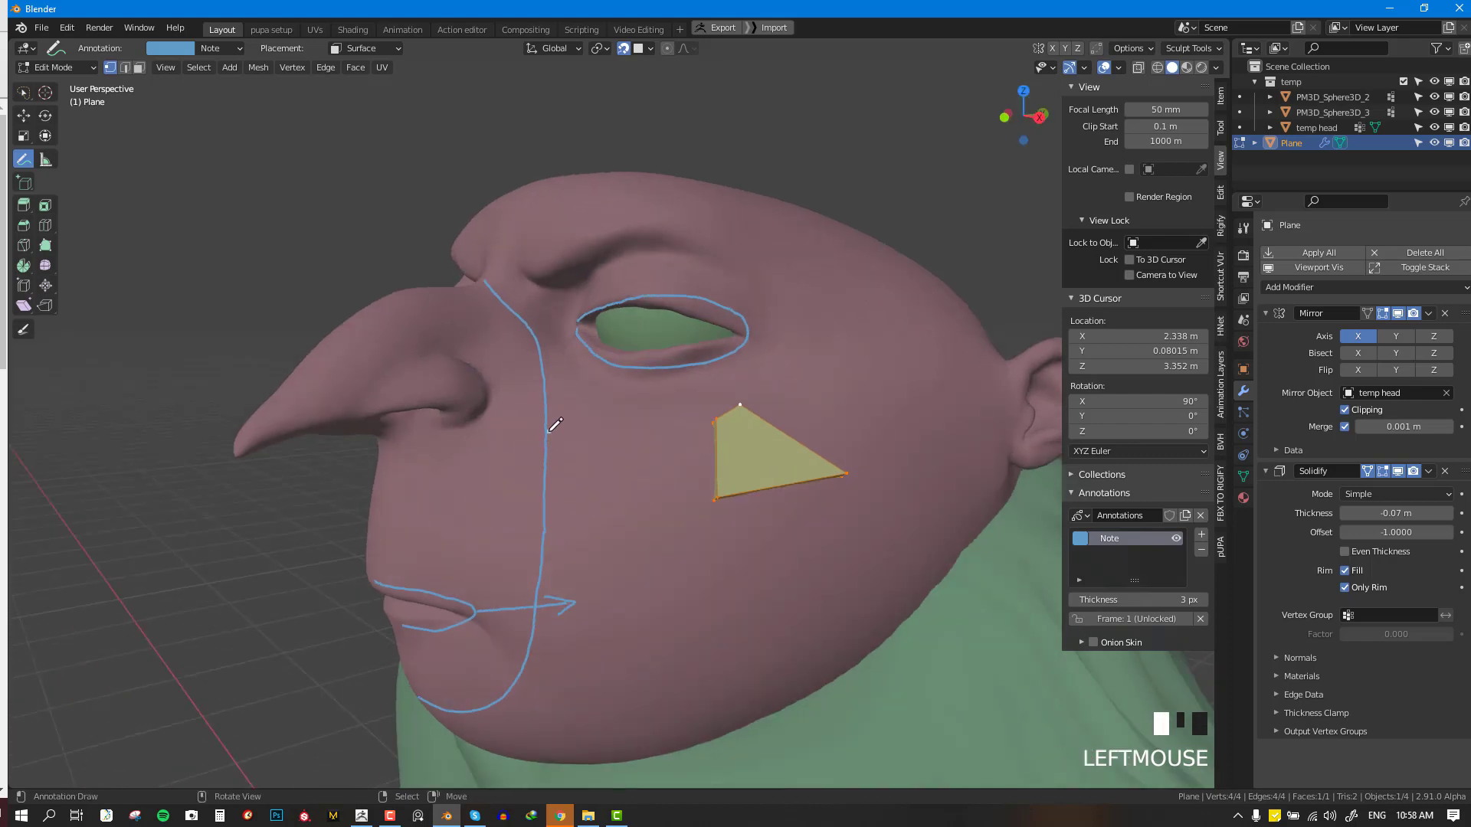
mouse_move(550, 431)
left_mouse_down()
mouse_move(596, 395)
mouse_move(580, 413)
left_mouse_up()
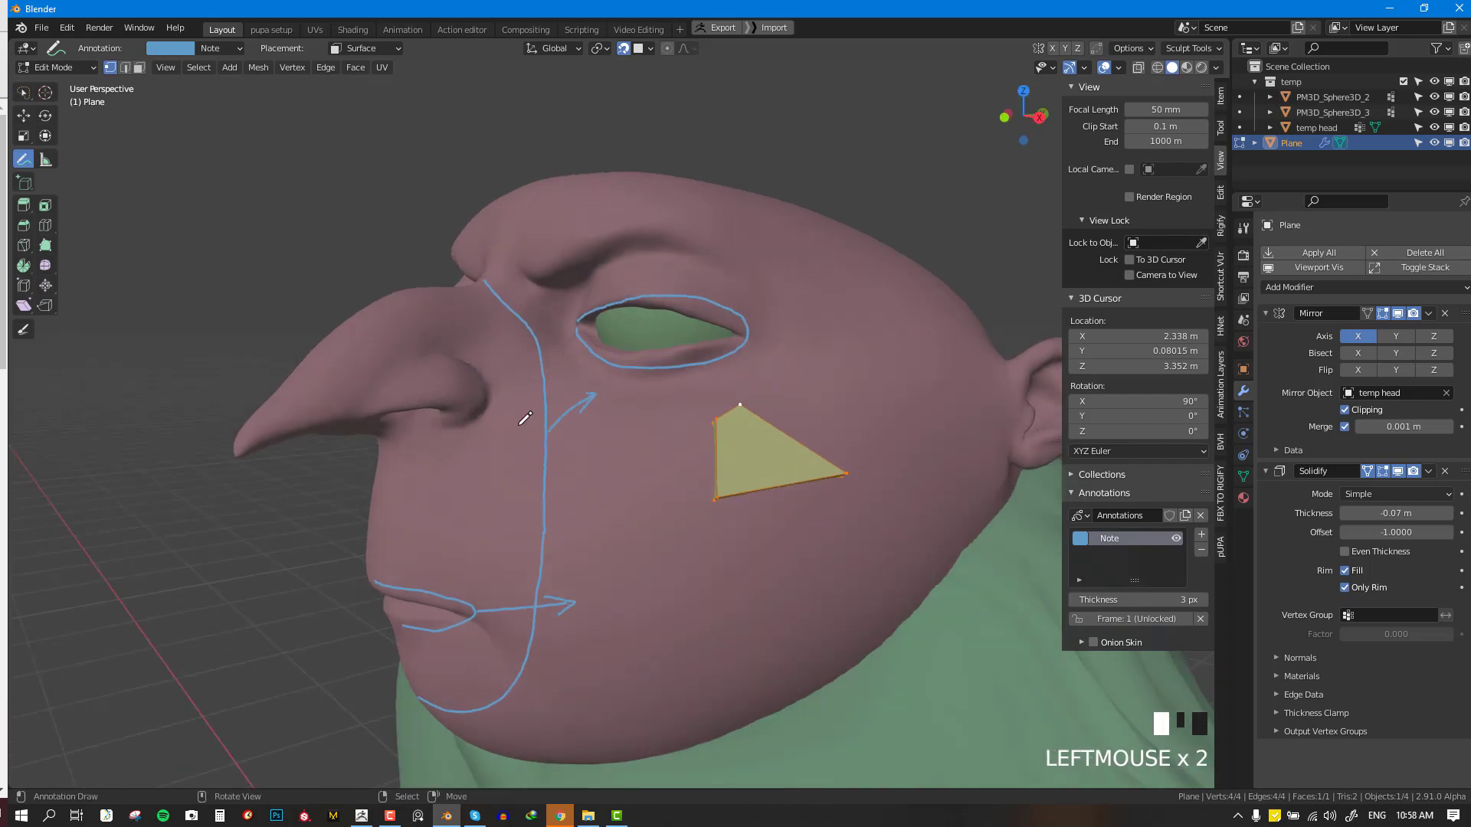
- Draw an annotation line from the nose bridge around the nostril to its underside, and a loop around the nostril wing
mouse_move(550, 399)
middle_mouse_down()
mouse_move(537, 400)
mouse_move(548, 375)
mouse_move(498, 368)
mouse_move(433, 393)
mouse_move(492, 371)
mouse_move(394, 329)
middle_mouse_up()
mouse_move(383, 330)
left_mouse_down()
mouse_move(485, 397)
mouse_move(506, 450)
mouse_move(423, 497)
mouse_move(389, 479)
left_mouse_up()
middle_click_drag(388, 479, 378, 404)
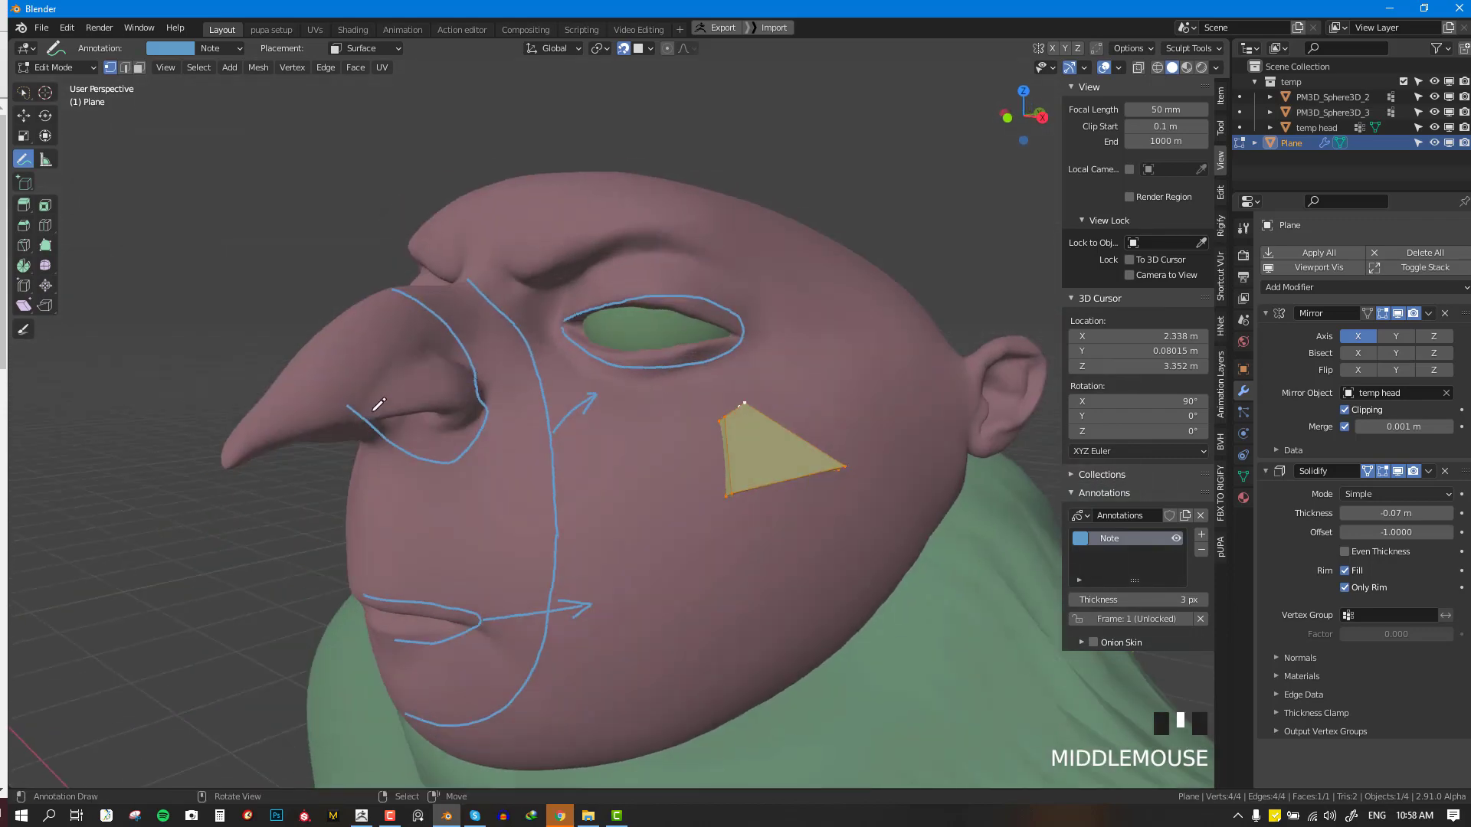
mouse_move(378, 404)
left_mouse_down()
mouse_move(417, 354)
mouse_move(498, 391)
mouse_move(450, 433)
mouse_move(391, 414)
left_mouse_up()
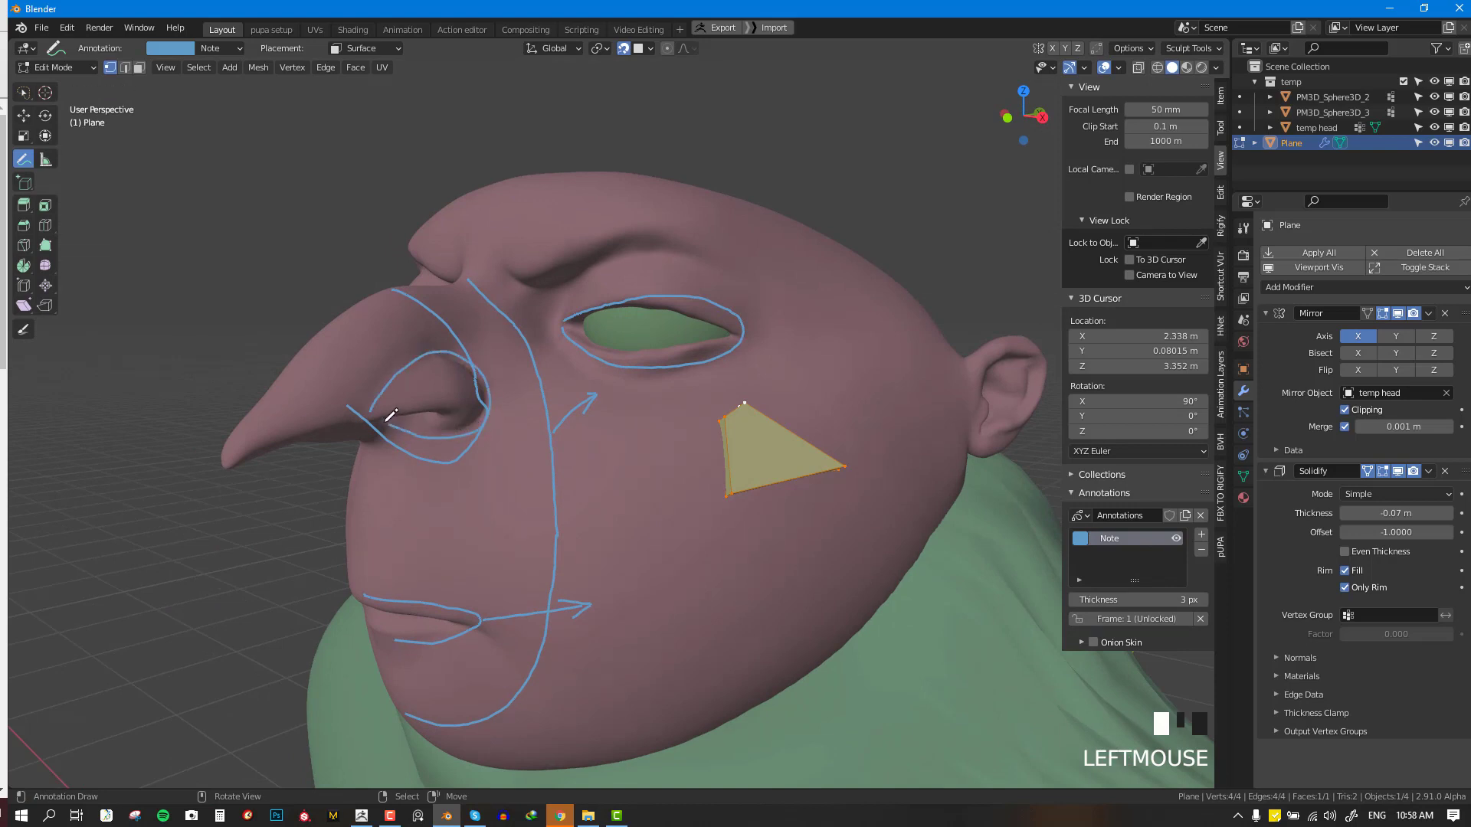
mouse_move(387, 410)
middle_mouse_down()
mouse_move(426, 376)
mouse_move(395, 409)
middle_mouse_up()
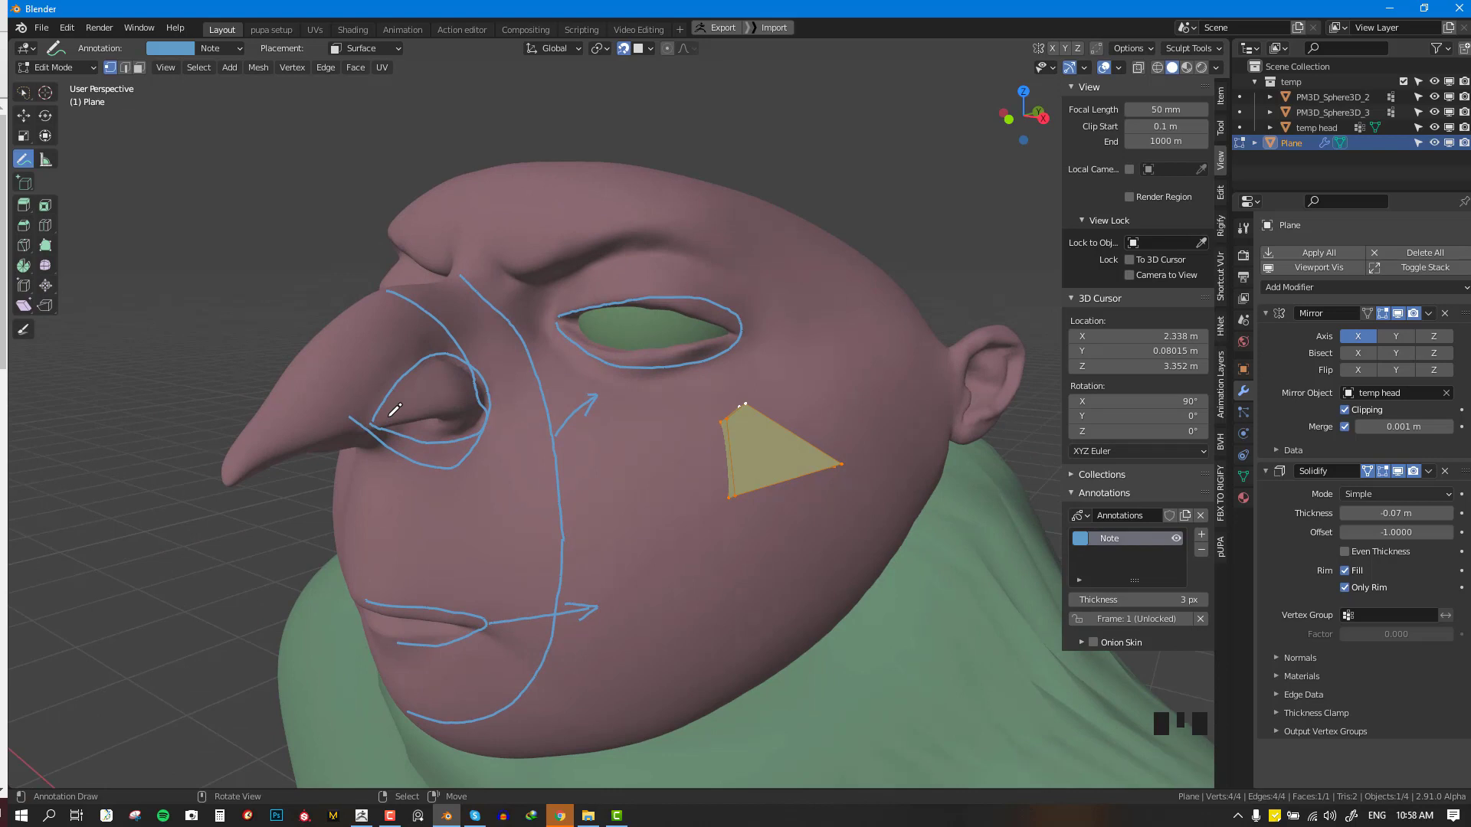
middle_click_drag(394, 410, 423, 398)
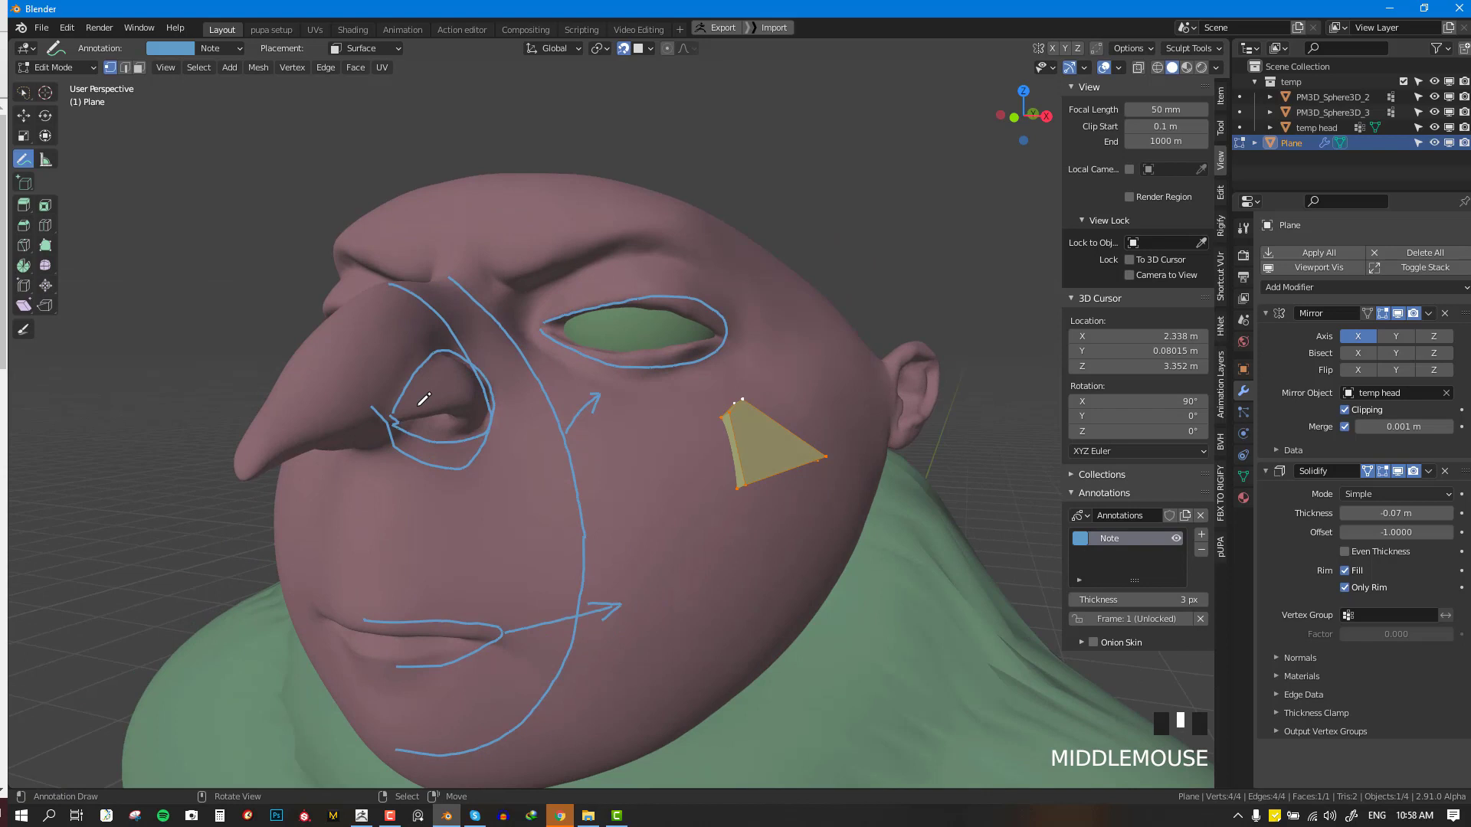
- Delete the annotation layer that holds the mouth, eye, cheek and nose strokes
scroll(420, 394, "up", 2)
key("ctrl+z")
key("ctrl+z")
key("ctrl+z")
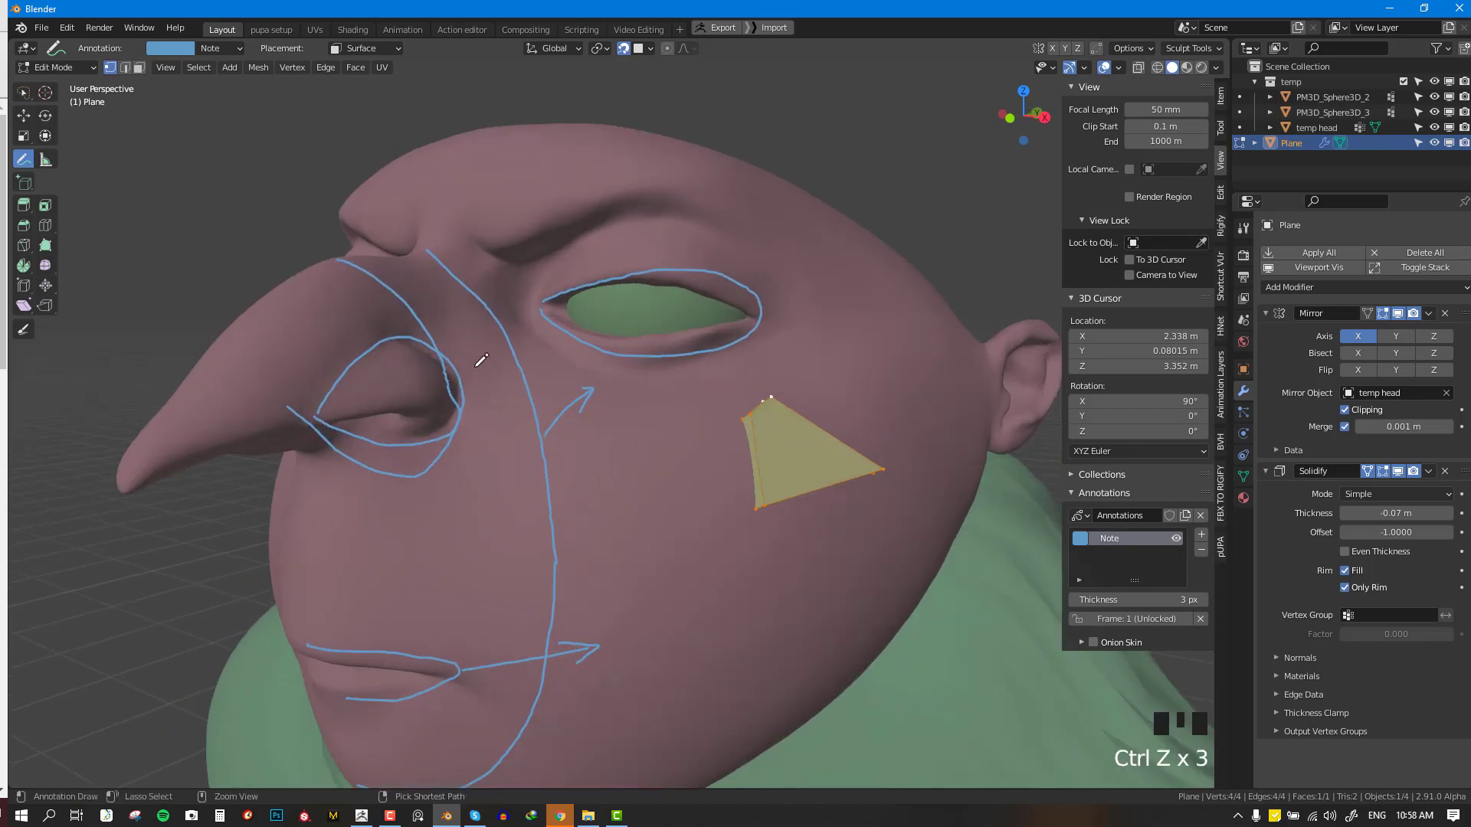
key("ctrl+z")
key("ctrl+z")
left_click(1201, 550)
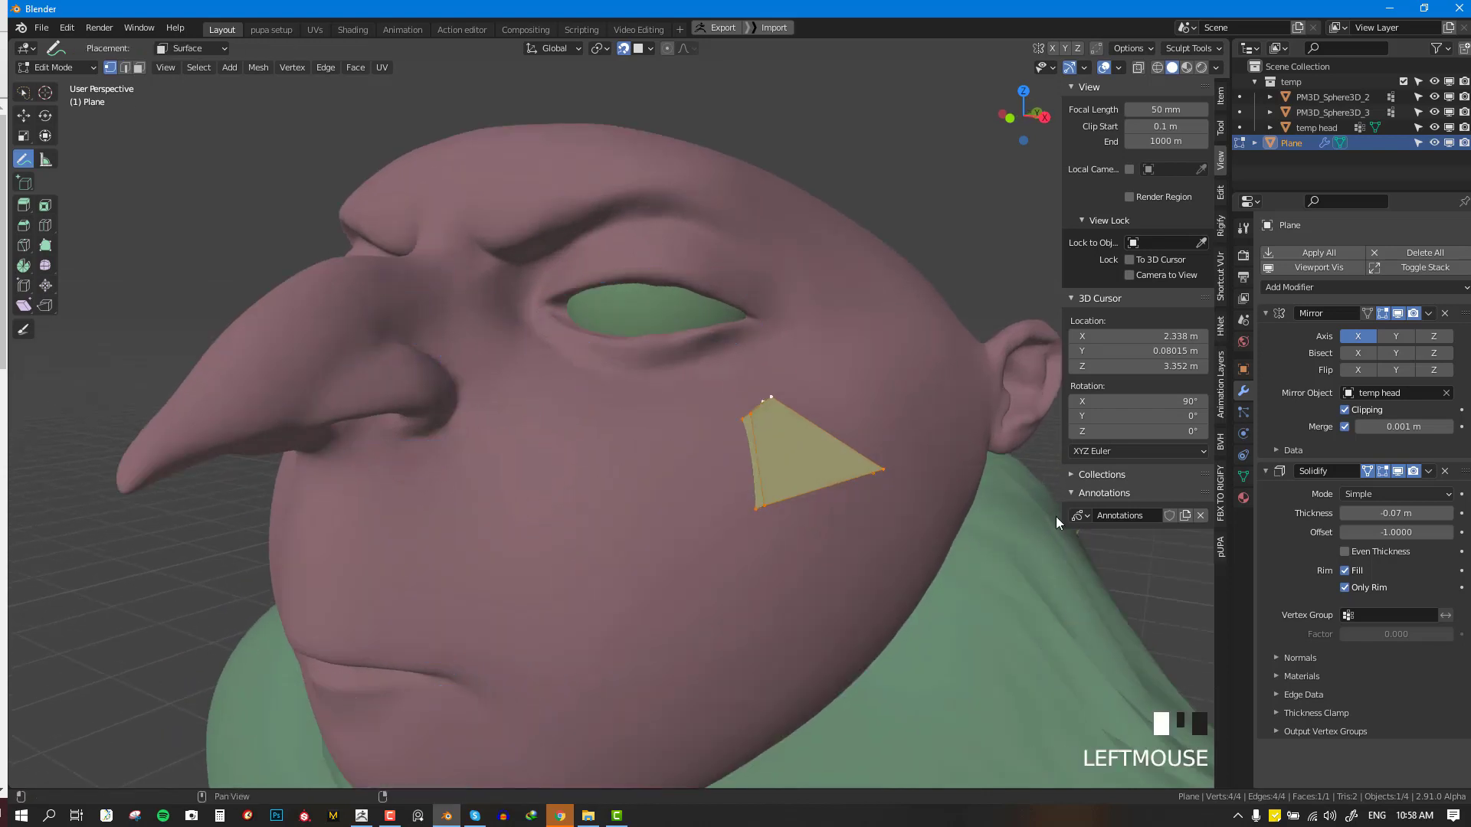
- Draw a grid of crossing annotation lines over the nostril wing
left_click_drag(365, 362, 364, 400)
mouse_move(403, 349)
left_mouse_down()
mouse_move(398, 406)
mouse_move(452, 410)
mouse_move(341, 381)
mouse_move(481, 404)
left_mouse_up()
left_click_drag(370, 349, 470, 349)
middle_click_drag(470, 349, 391, 346)
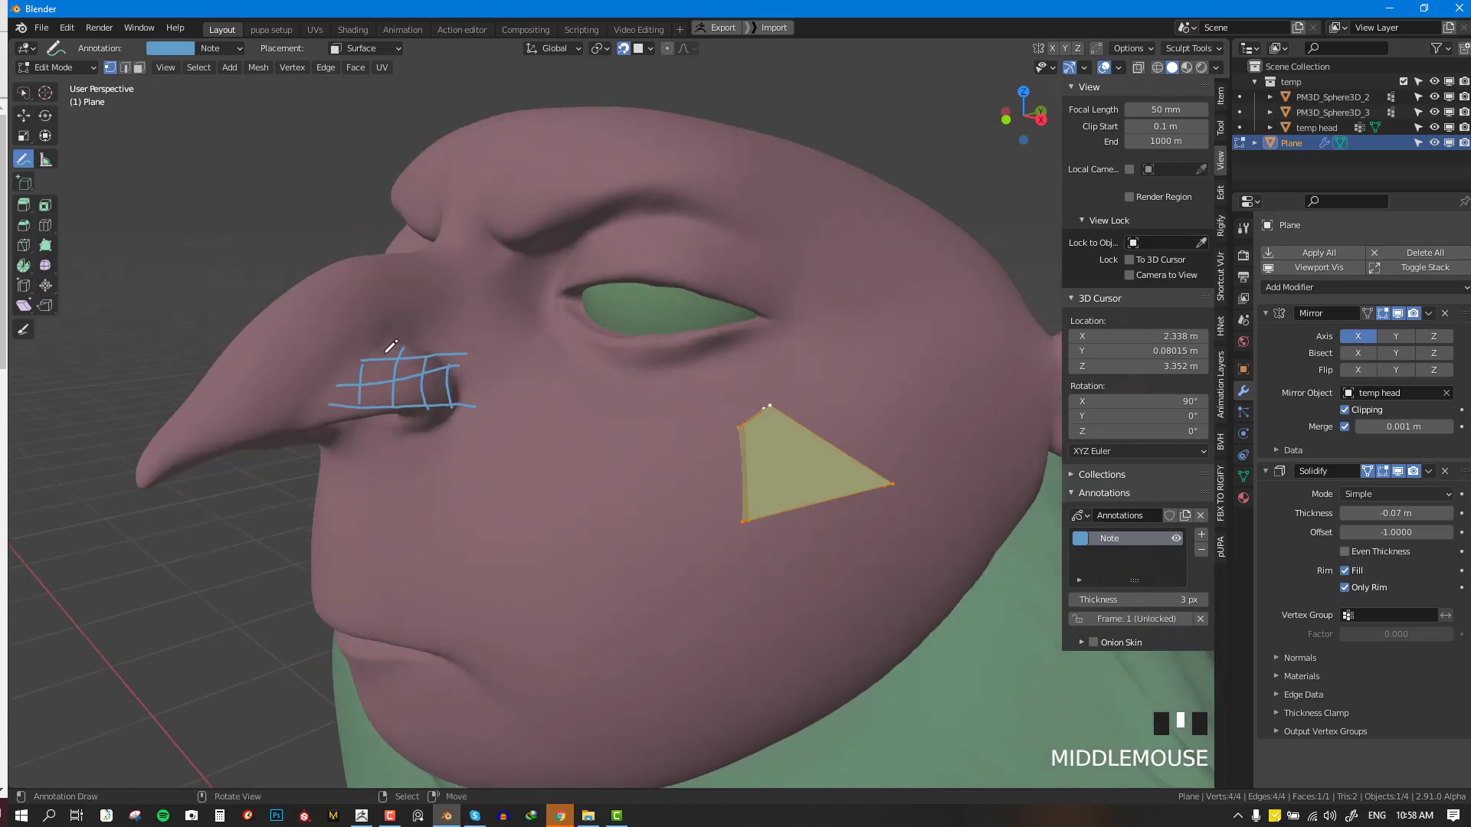
mouse_move(383, 347)
left_mouse_down()
mouse_move(469, 340)
mouse_move(471, 406)
left_mouse_up()
left_click_drag(319, 416, 458, 412)
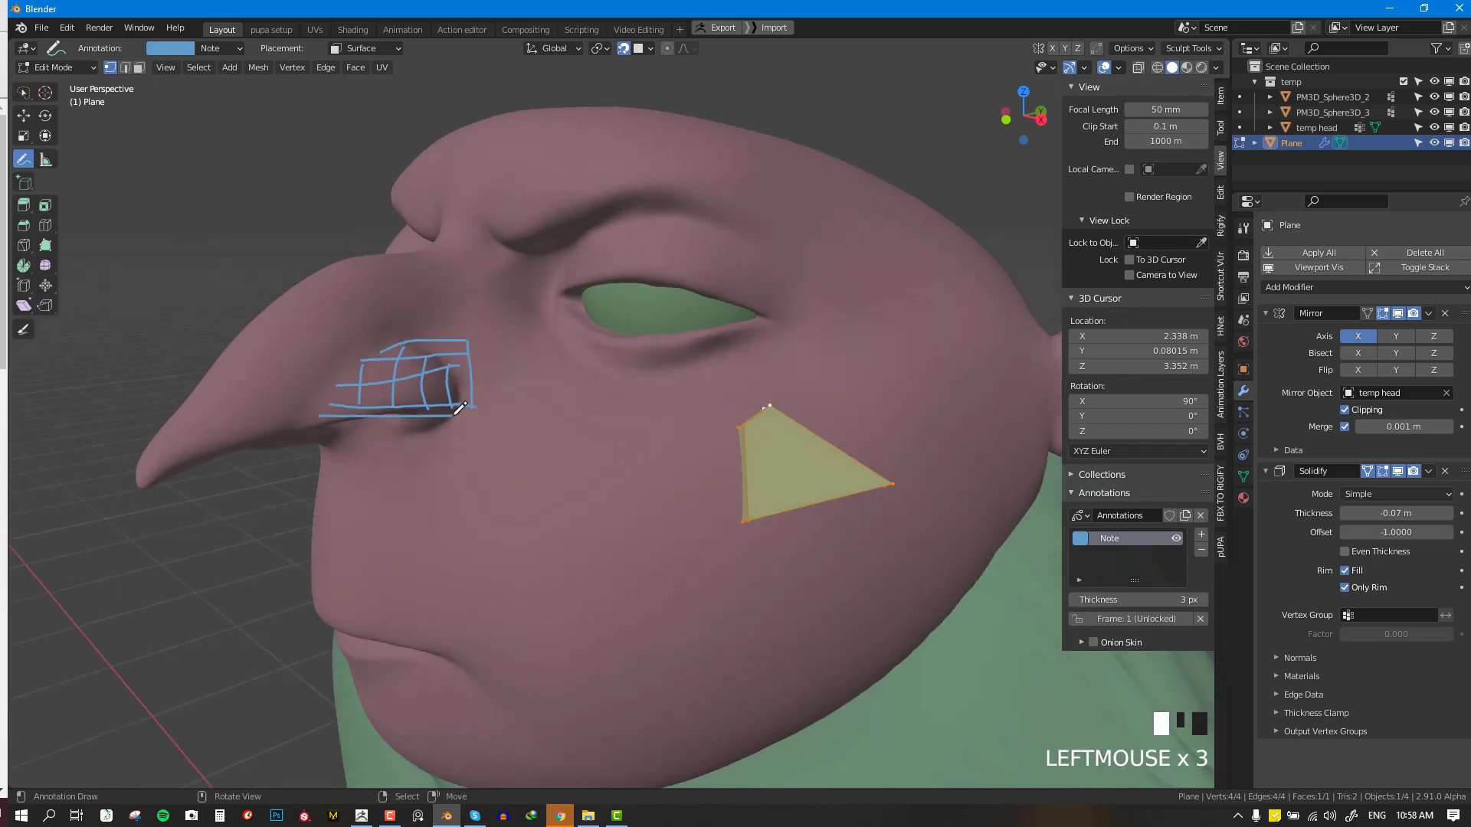
middle_click_drag(459, 409, 401, 334)
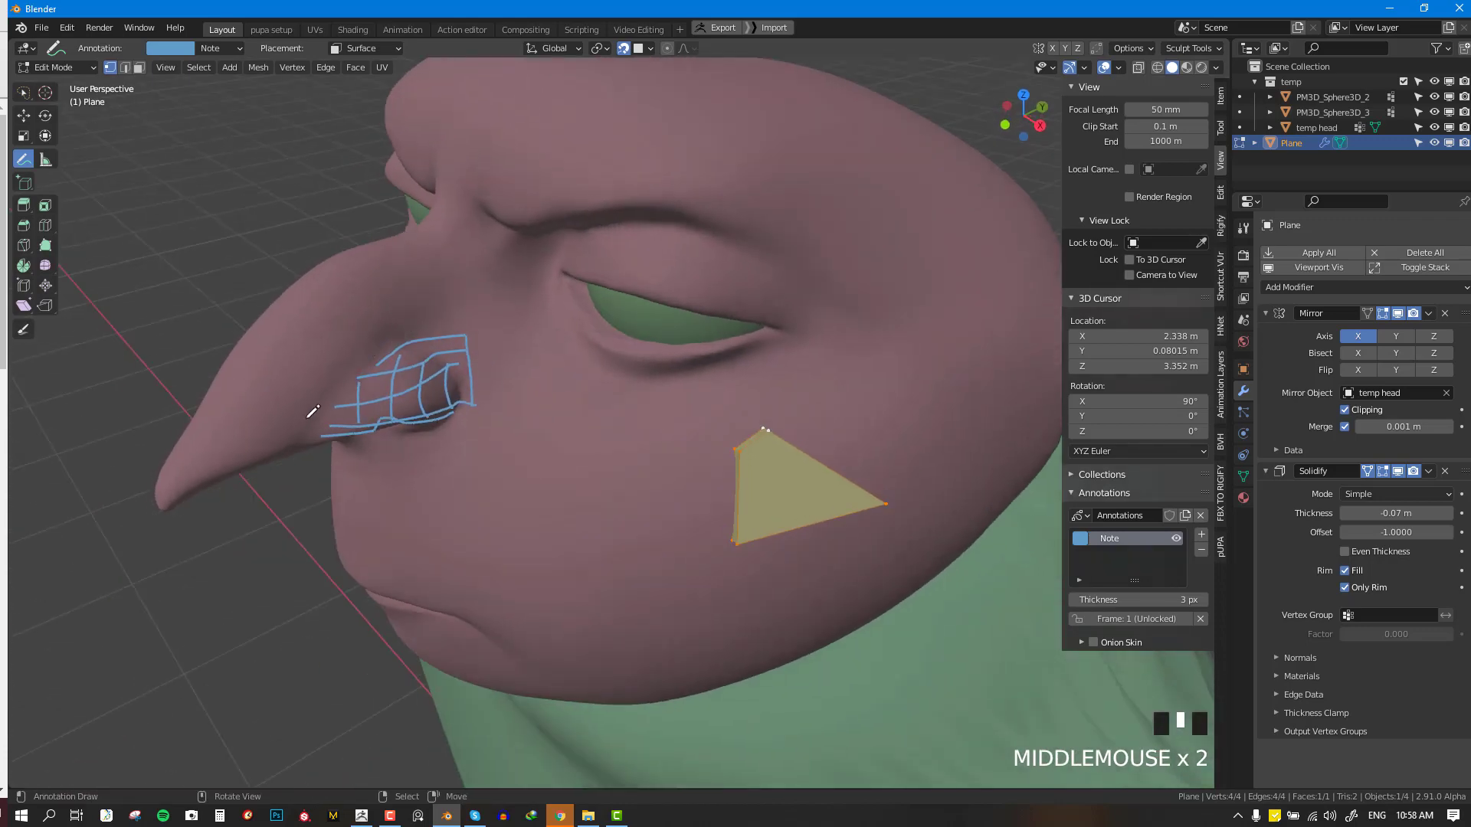
- Delete the annotation layer that holds the grid over the nostril
middle_click_drag(451, 383, 499, 404)
scroll(416, 366, "up", 3)
scroll(609, 392, "down", 2)
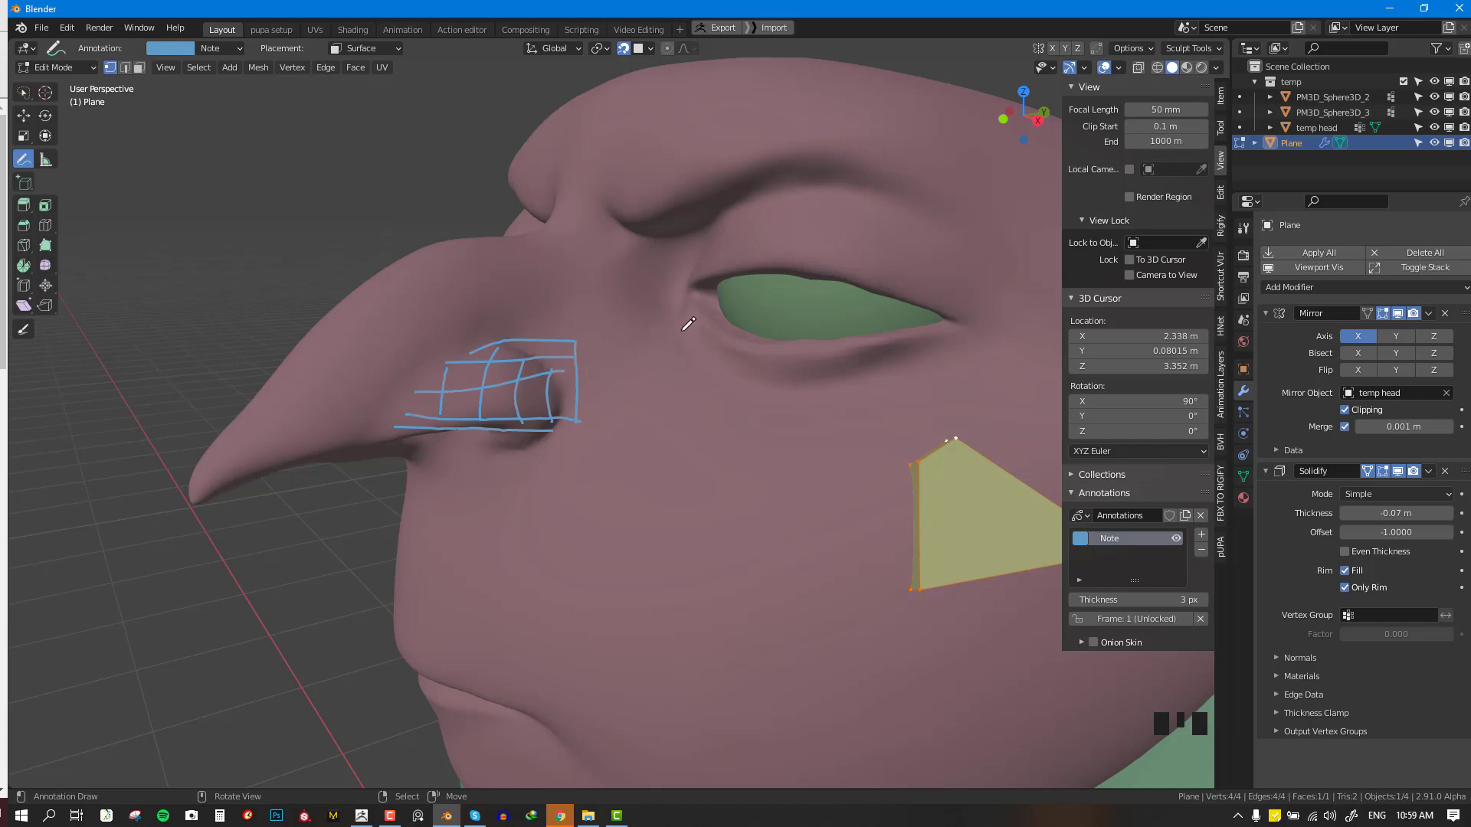
left_click(1201, 550)
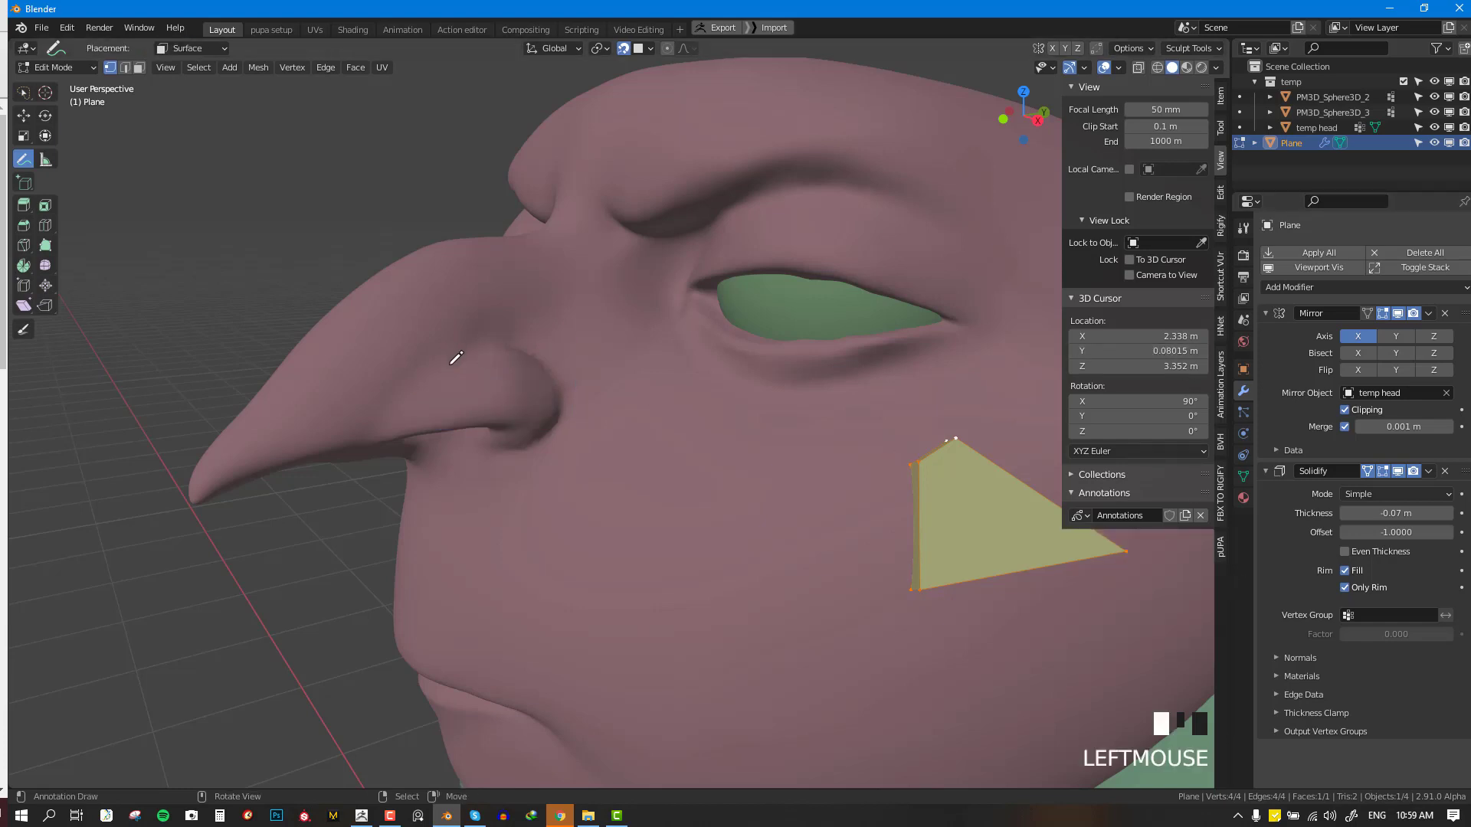
- Draw an outer annotation loop around the nostril wing, along its crease and underside
middle_click_drag(456, 357, 398, 394)
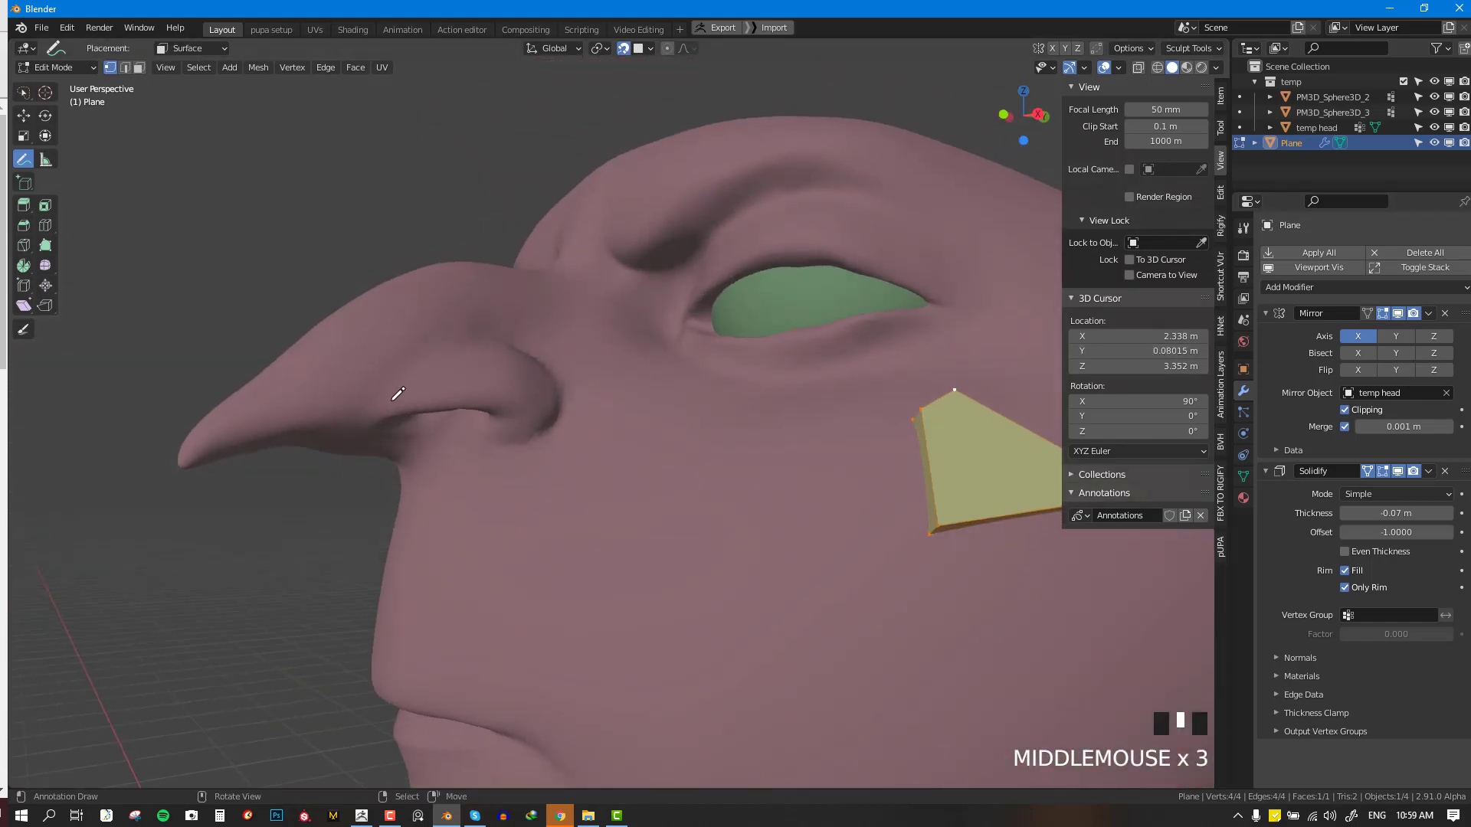
mouse_move(372, 425)
left_mouse_down()
mouse_move(421, 347)
mouse_move(487, 324)
mouse_move(520, 337)
left_mouse_up()
middle_click_drag(532, 340, 498, 342)
key("ctrl+z")
mouse_move(462, 339)
left_mouse_down()
mouse_move(526, 345)
mouse_move(565, 377)
mouse_move(565, 427)
left_mouse_up()
mouse_move(566, 428)
middle_mouse_down()
mouse_move(576, 391)
mouse_move(562, 416)
middle_mouse_up()
mouse_move(562, 416)
left_mouse_down()
mouse_move(507, 439)
mouse_move(398, 405)
left_mouse_up()
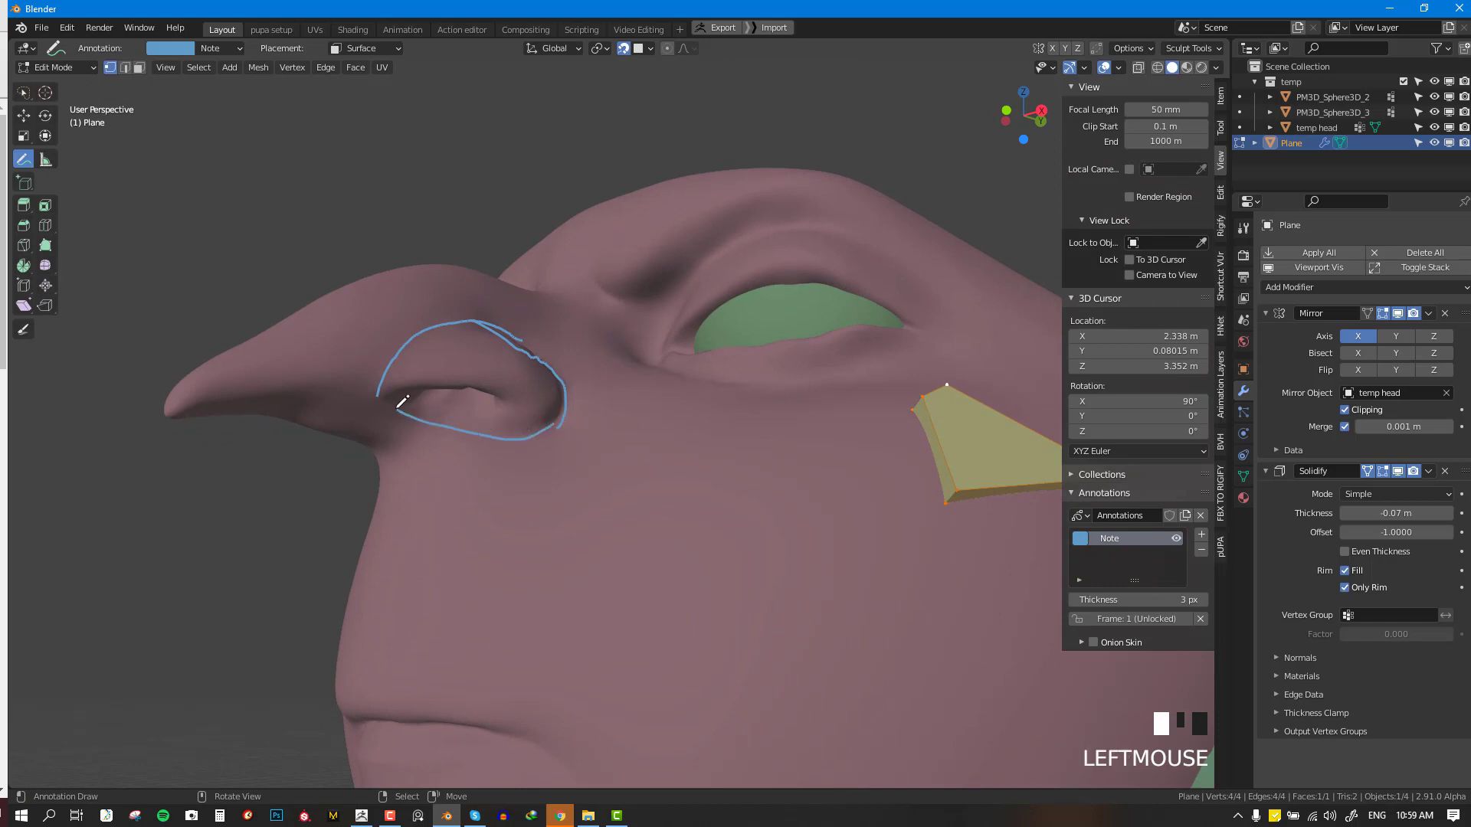
- Draw a second annotation loop on the nostril wing, inside the outer one
mouse_move(381, 394)
middle_mouse_down()
mouse_move(486, 371)
mouse_move(351, 301)
middle_mouse_up()
scroll(485, 383, "up", 2)
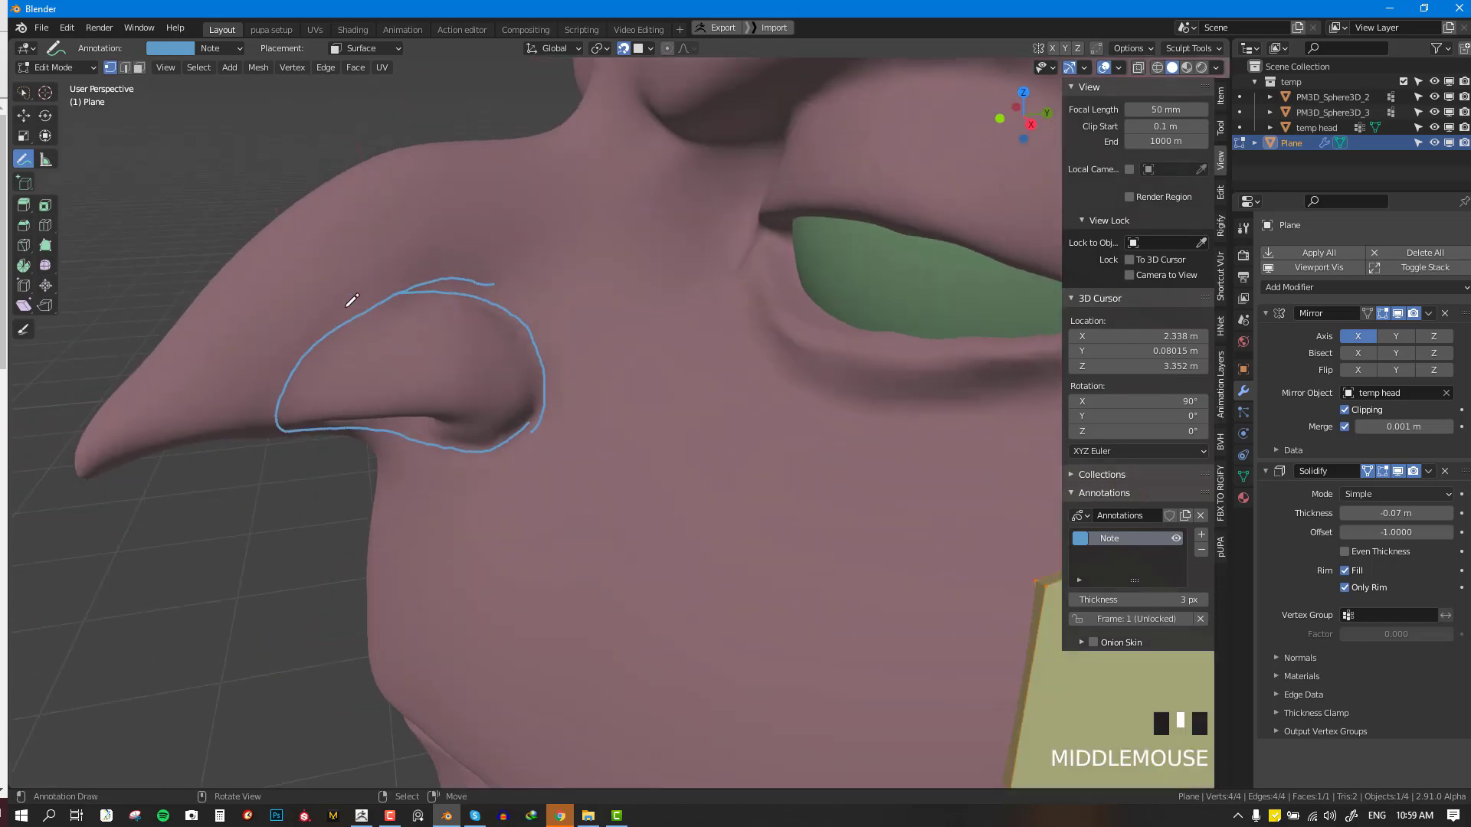
mouse_move(334, 359)
left_mouse_down()
mouse_move(444, 306)
mouse_move(515, 342)
mouse_move(512, 417)
left_mouse_up()
middle_click_drag(513, 417, 375, 340)
left_click_drag(322, 346, 332, 413)
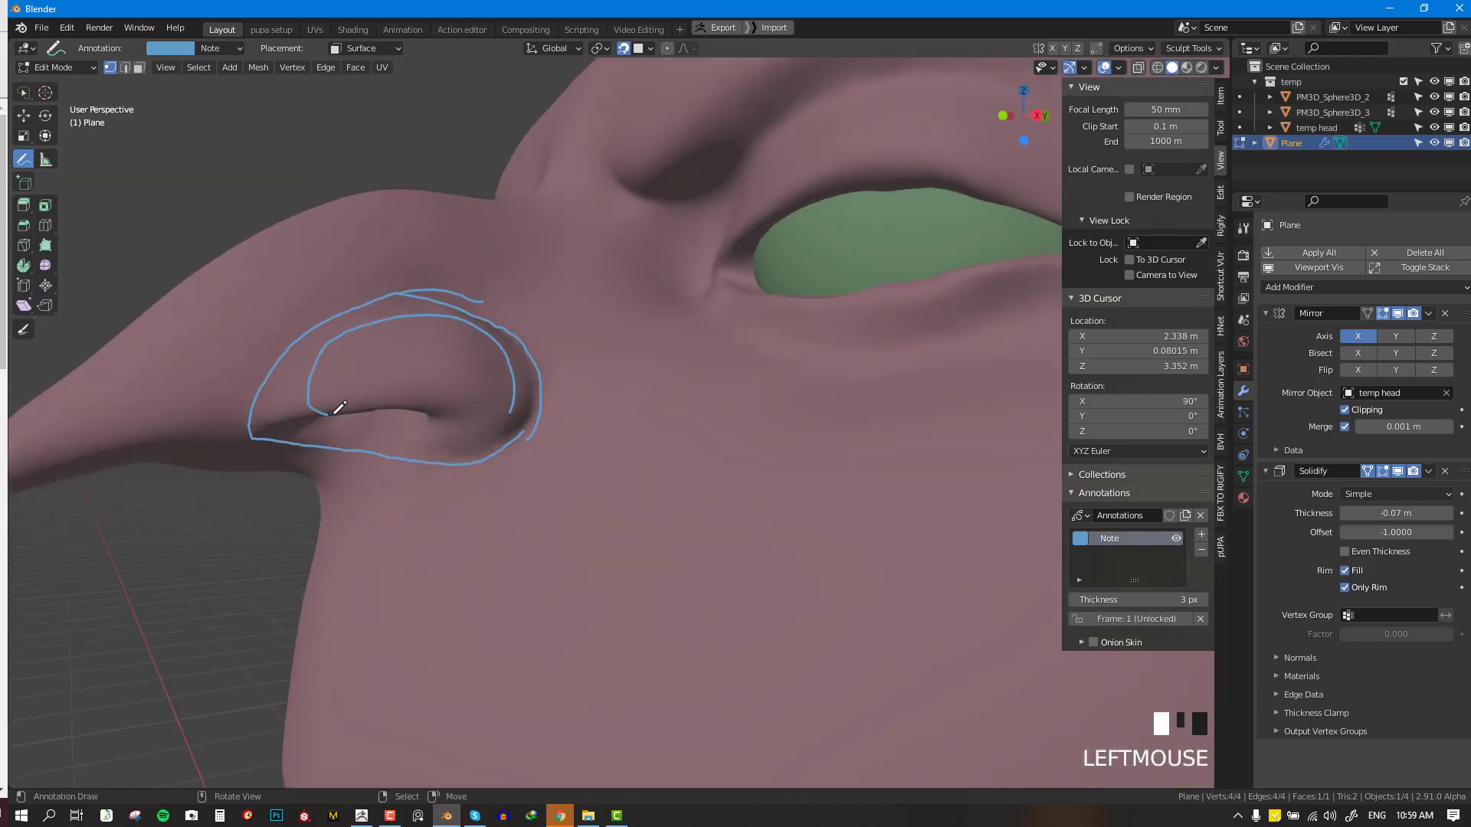
left_click_drag(434, 427, 503, 406)
- Connect the inner and outer nostril loops with short annotation lines that divide the ring into faces
left_click_drag(279, 363, 308, 371)
left_click_drag(329, 320, 343, 337)
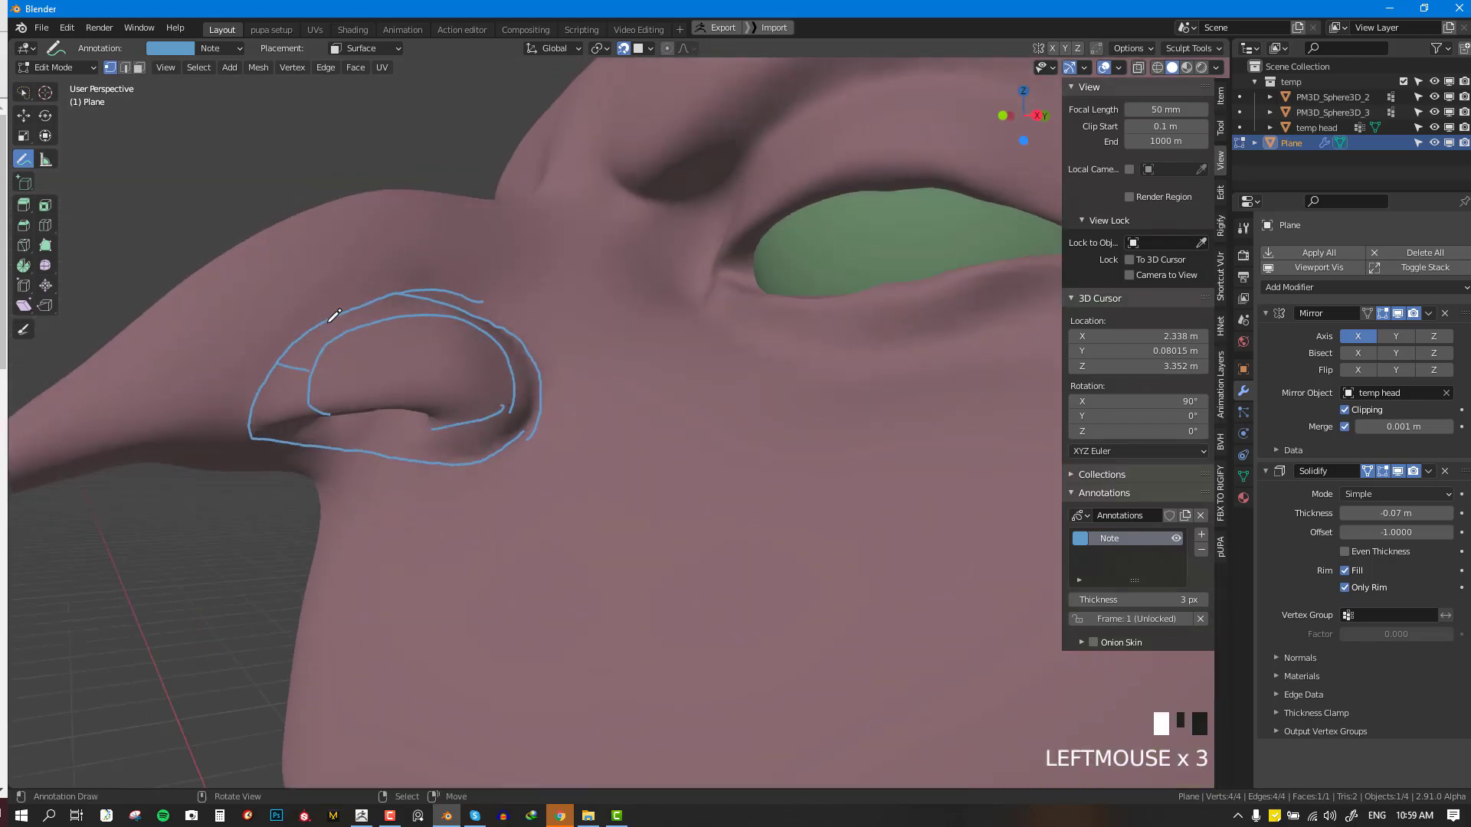
left_click_drag(437, 304, 432, 323)
middle_click_drag(472, 321, 498, 351)
left_click_drag(510, 351, 532, 333)
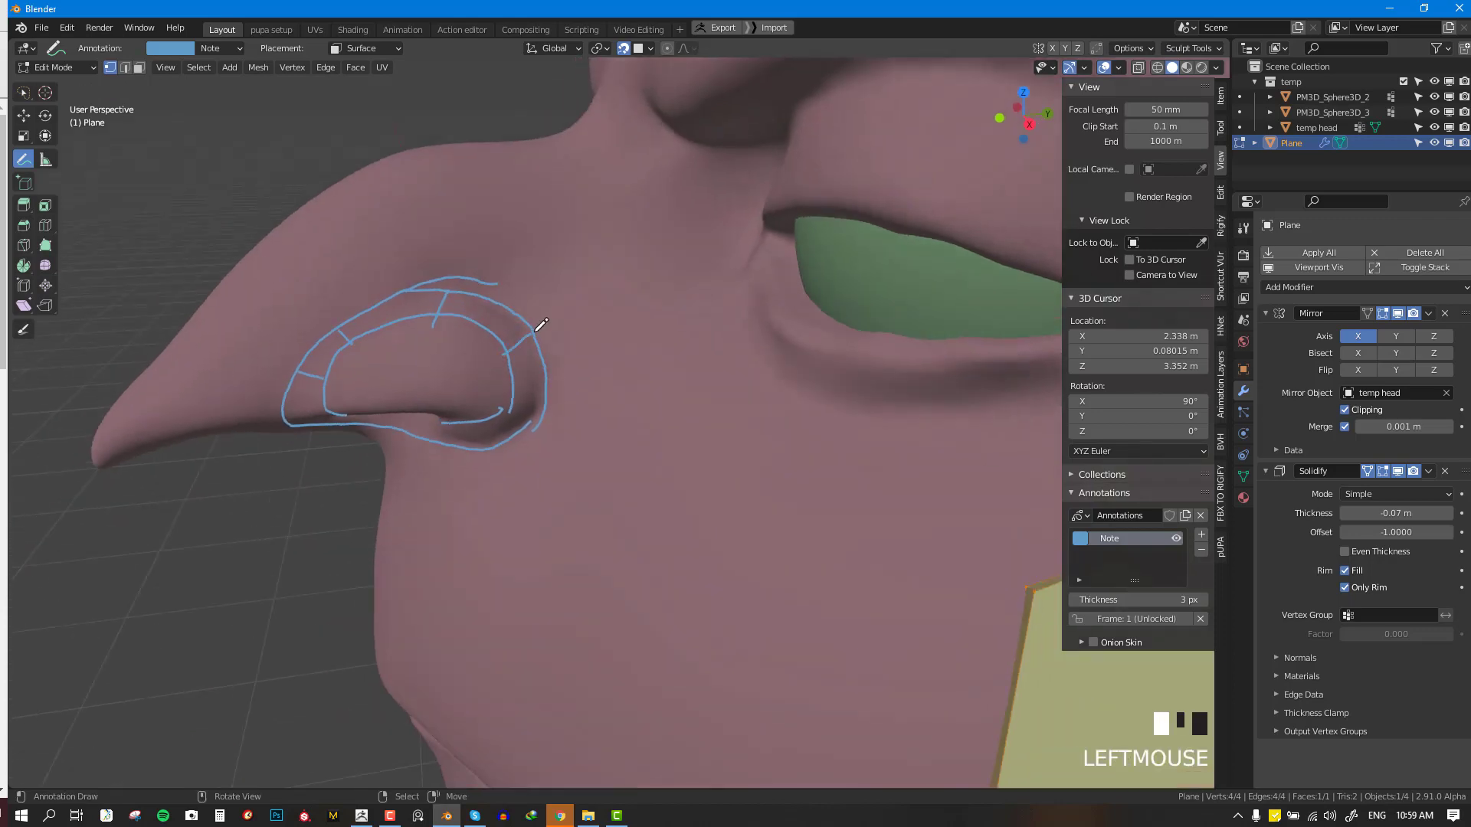
mouse_move(501, 397)
left_mouse_down()
mouse_move(537, 397)
mouse_move(486, 421)
left_mouse_up()
mouse_move(486, 420)
middle_mouse_down()
mouse_move(460, 329)
mouse_move(562, 329)
mouse_move(502, 360)
middle_mouse_up()
- Draw an annotation loop from between the brows over the eyebrow, around the eye socket and back to the nose bridge
mouse_move(688, 305)
middle_mouse_down("shift")
mouse_move(690, 368)
mouse_move(689, 331)
middle_mouse_up("shift")
key("KP_1")
scroll(578, 211, "down", 2)
mouse_move(575, 212)
middle_mouse_down()
mouse_move(585, 281)
mouse_move(535, 301)
mouse_move(607, 272)
mouse_move(591, 279)
middle_mouse_up()
scroll(585, 251, "up", 3)
scroll(541, 289, "down", 2)
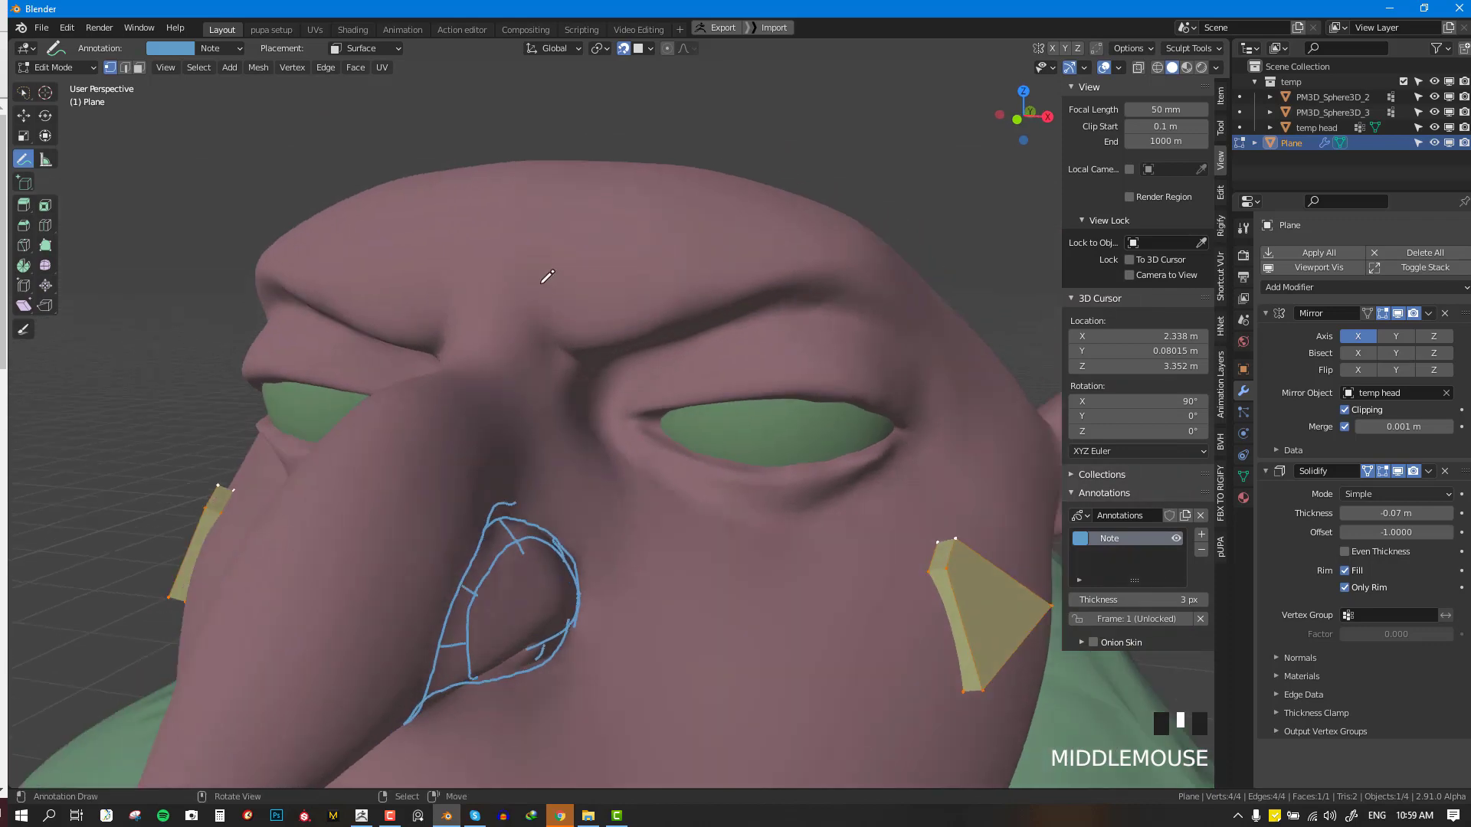
left_click_drag(541, 285, 549, 322)
mouse_move(549, 322)
middle_mouse_down()
mouse_move(594, 222)
mouse_move(568, 328)
middle_mouse_up()
scroll(590, 258, "up", 2)
scroll(594, 263, "down", 2)
scroll(571, 310, "up", 2)
key("ctrl+z")
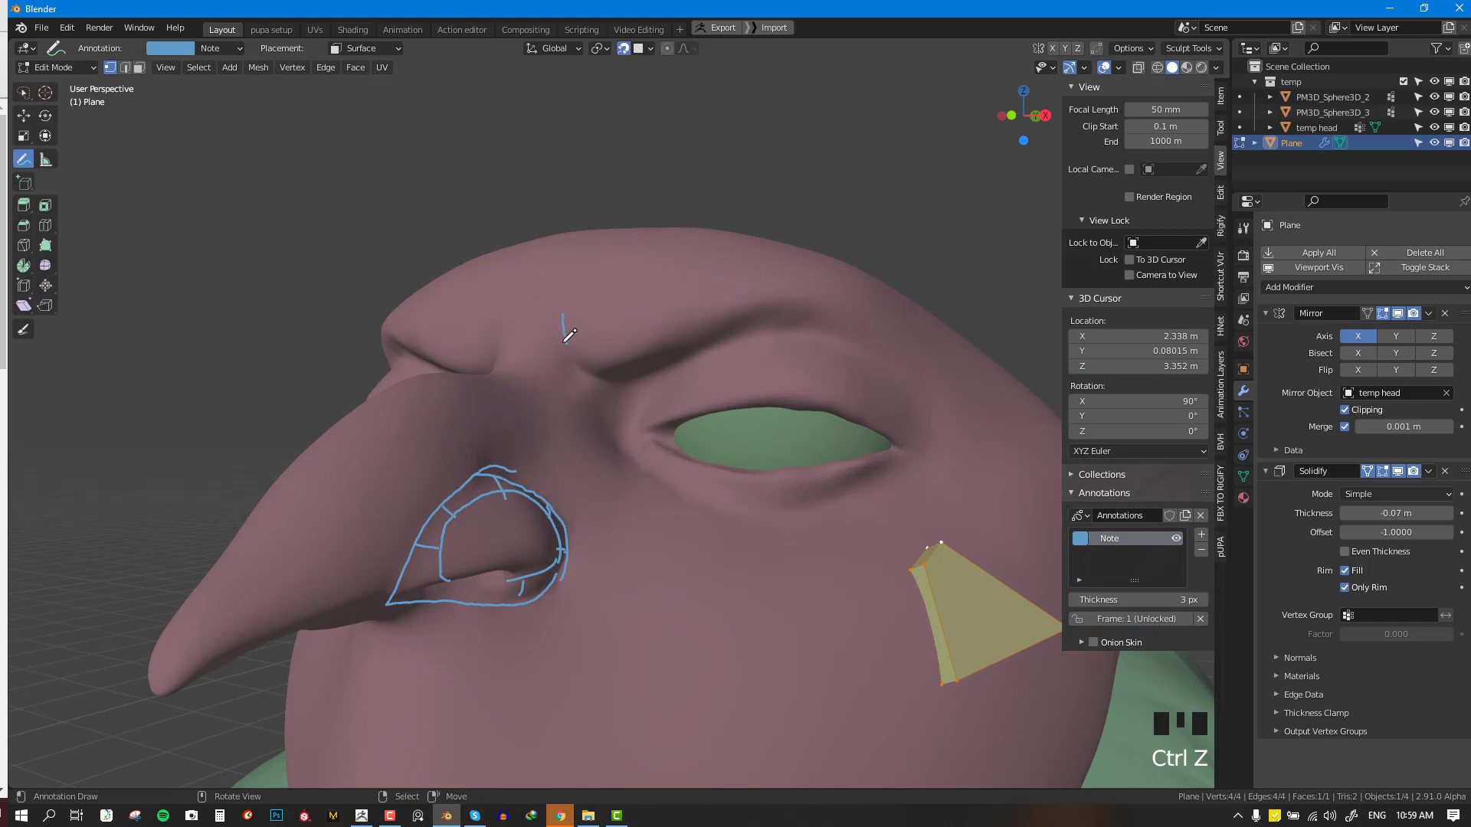
mouse_move(572, 332)
left_mouse_down()
mouse_move(803, 285)
mouse_move(941, 411)
mouse_move(852, 530)
mouse_move(615, 458)
mouse_move(536, 392)
mouse_move(487, 395)
mouse_move(522, 330)
mouse_move(491, 333)
left_mouse_up()
- Delete the annotation layer that holds the nostril loops and the eye socket loop
key("ctrl+z")
key("ctrl+z")
key("ctrl+z")
key("ctrl+z")
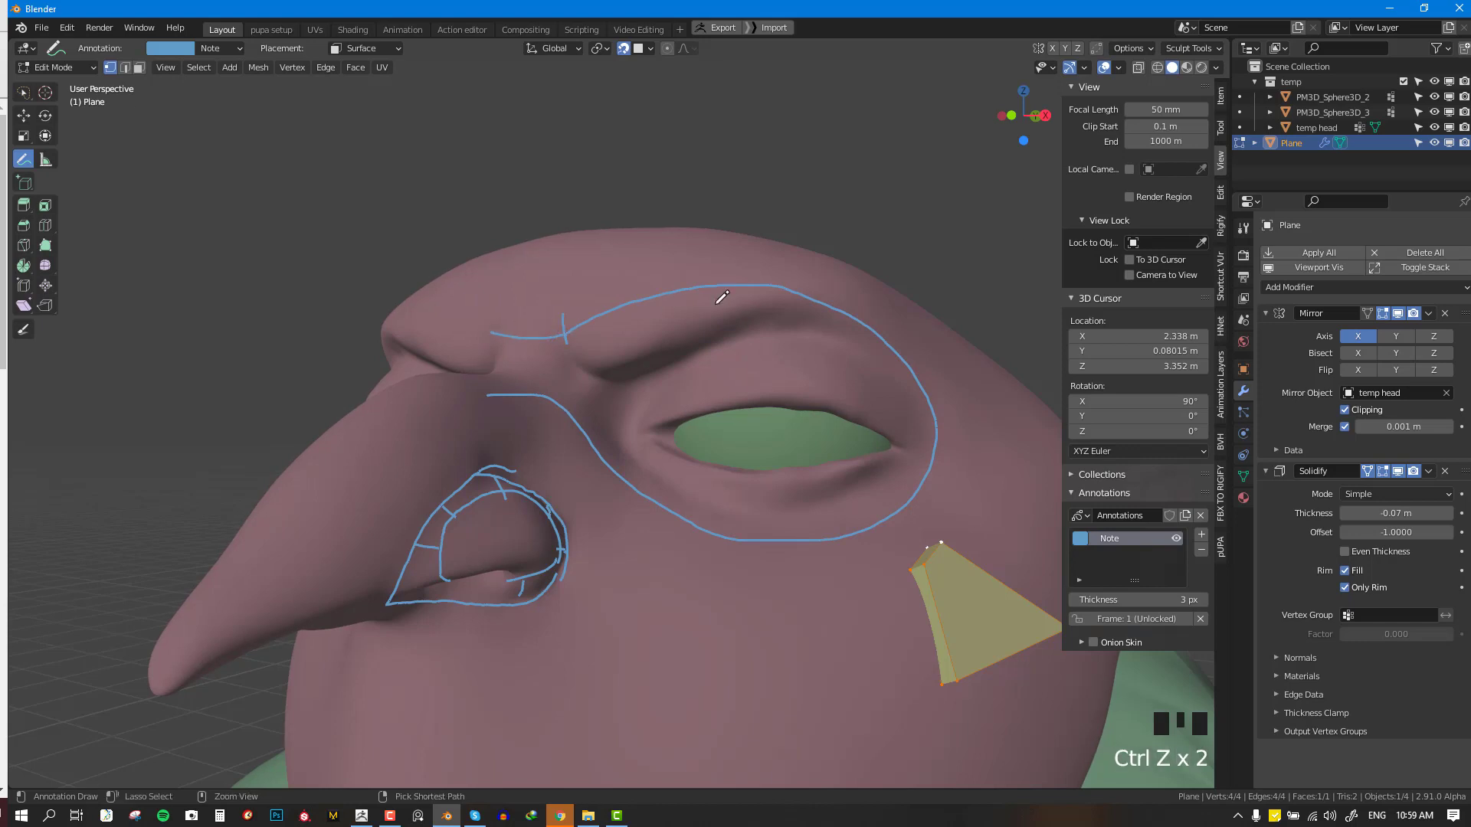
left_click(1202, 549)
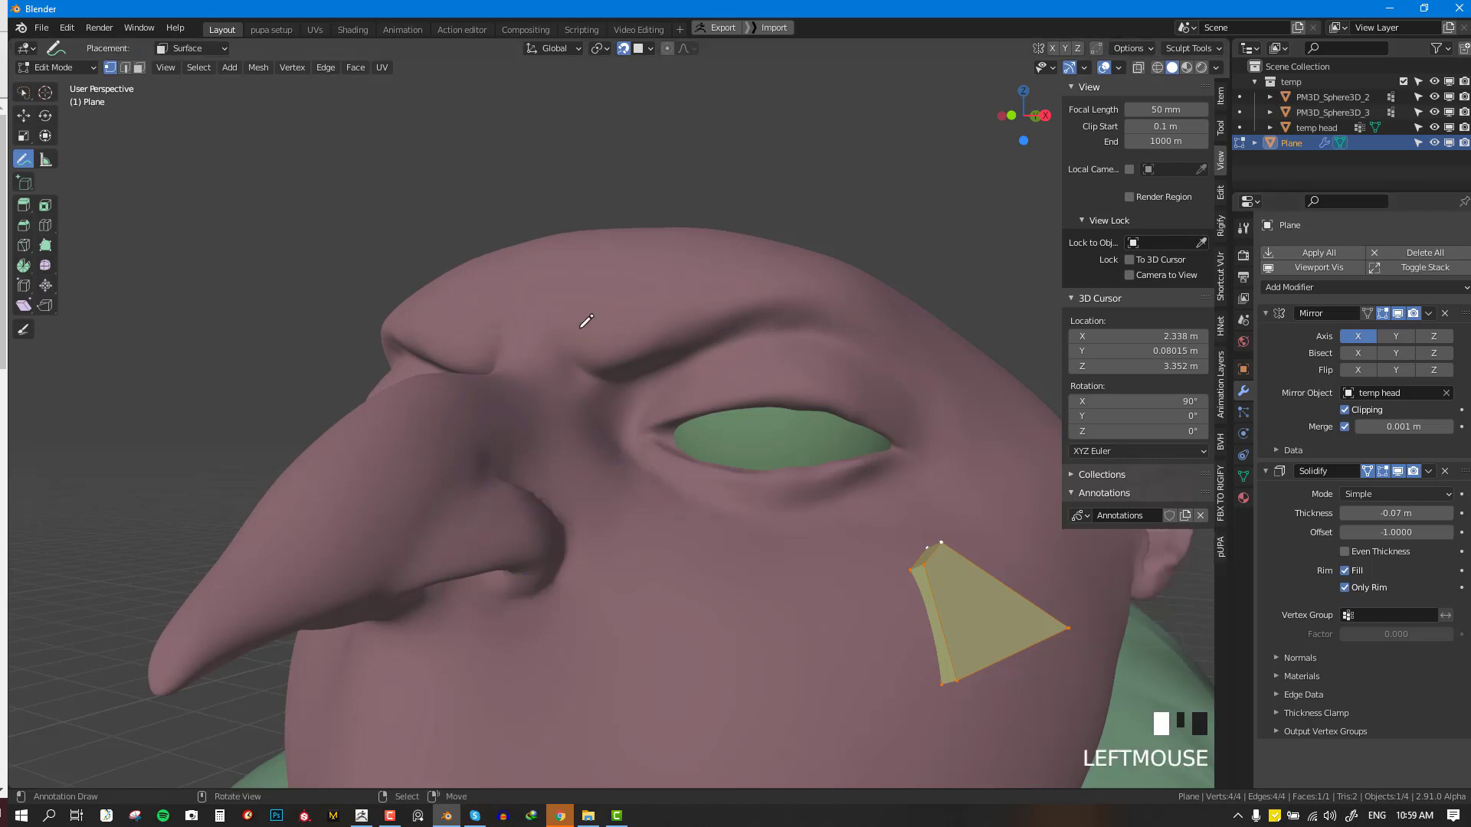
- Outline the brow ridge above the eye with annotation strokes and circle its outer end
mouse_move(558, 315)
left_mouse_down()
mouse_move(579, 370)
mouse_move(881, 322)
mouse_move(880, 260)
mouse_move(630, 263)
mouse_move(559, 311)
mouse_move(782, 250)
mouse_move(870, 269)
mouse_move(881, 314)
left_mouse_up()
mouse_move(882, 314)
middle_mouse_down()
mouse_move(922, 273)
mouse_move(766, 338)
middle_mouse_up()
scroll(664, 348, "up", 3)
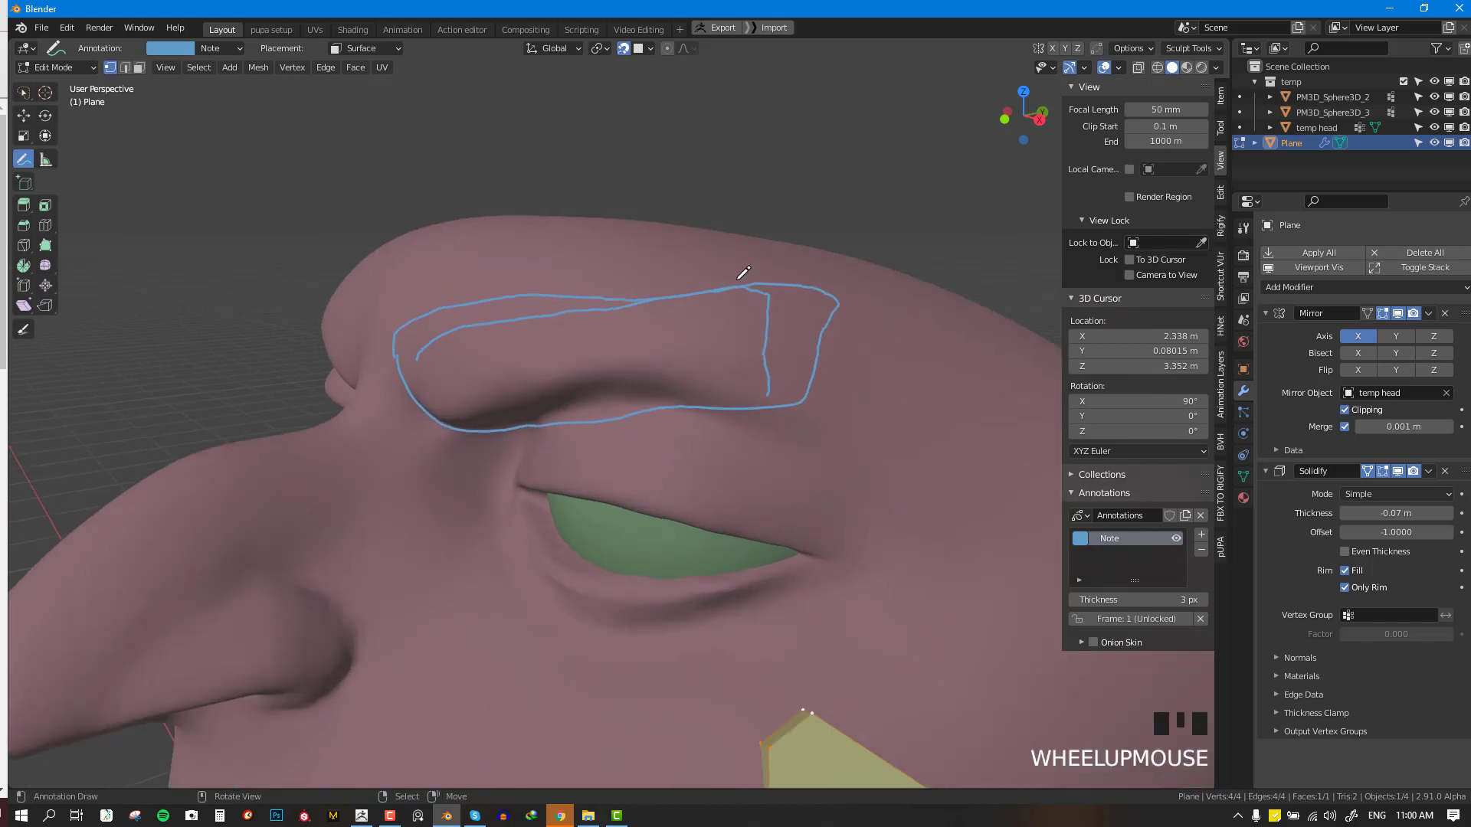
mouse_move(721, 279)
left_mouse_down()
mouse_move(729, 354)
mouse_move(880, 312)
mouse_move(784, 288)
left_mouse_up()
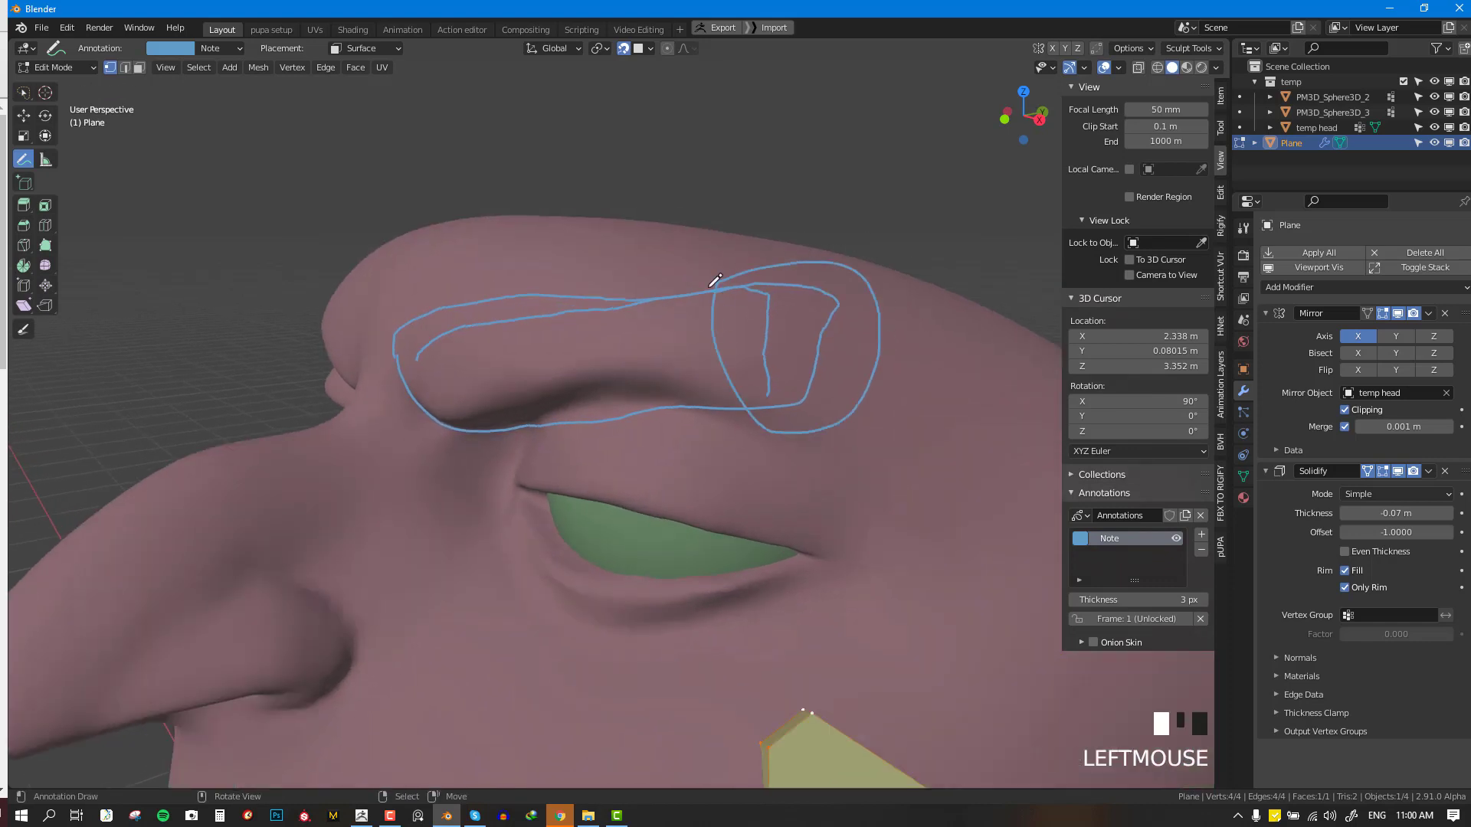
- Delete the annotation layer that holds the brow ridge strokes
middle_click_drag(766, 319, 808, 316)
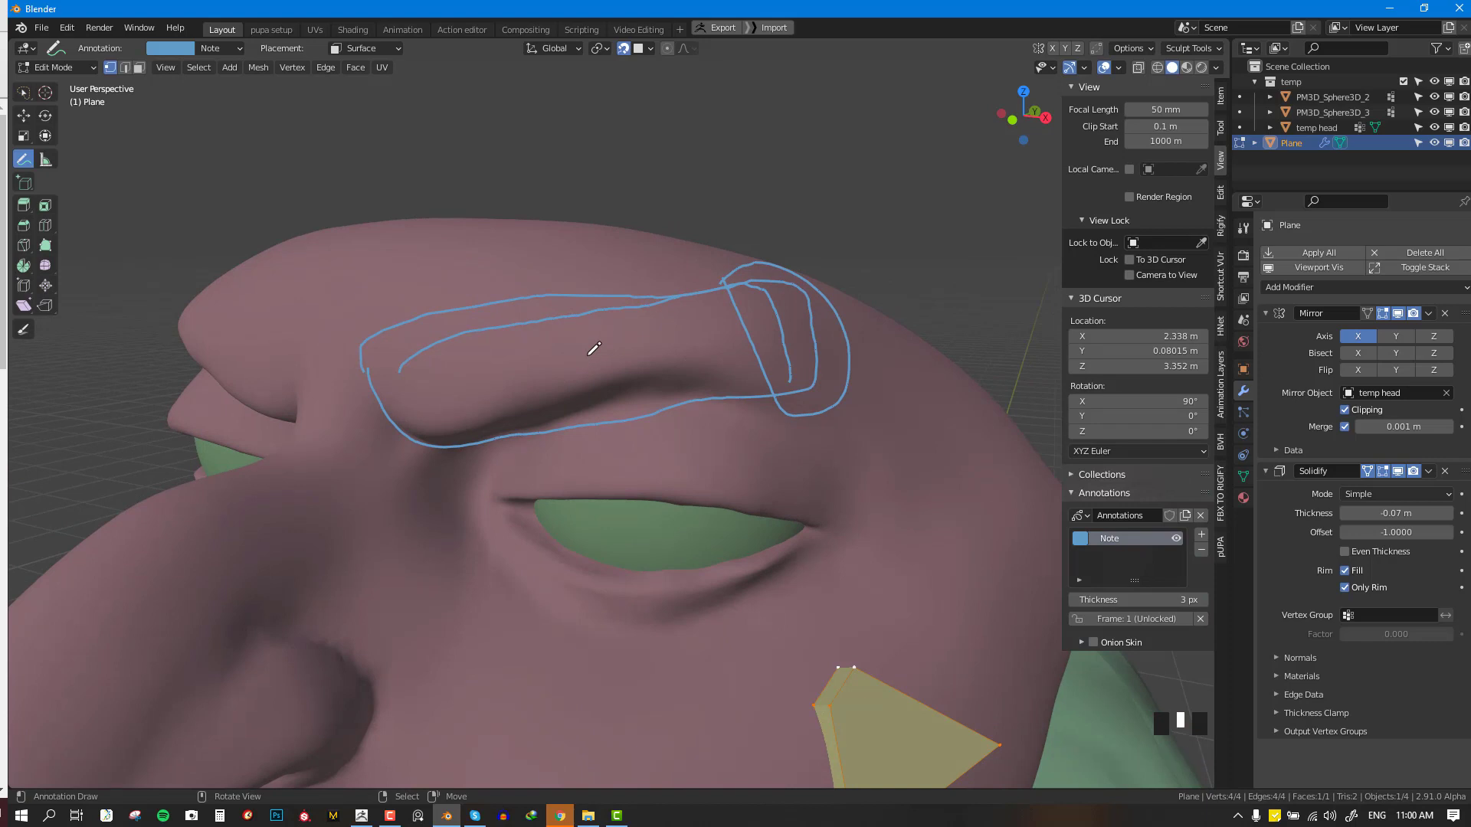
middle_click_drag(767, 307, 743, 311)
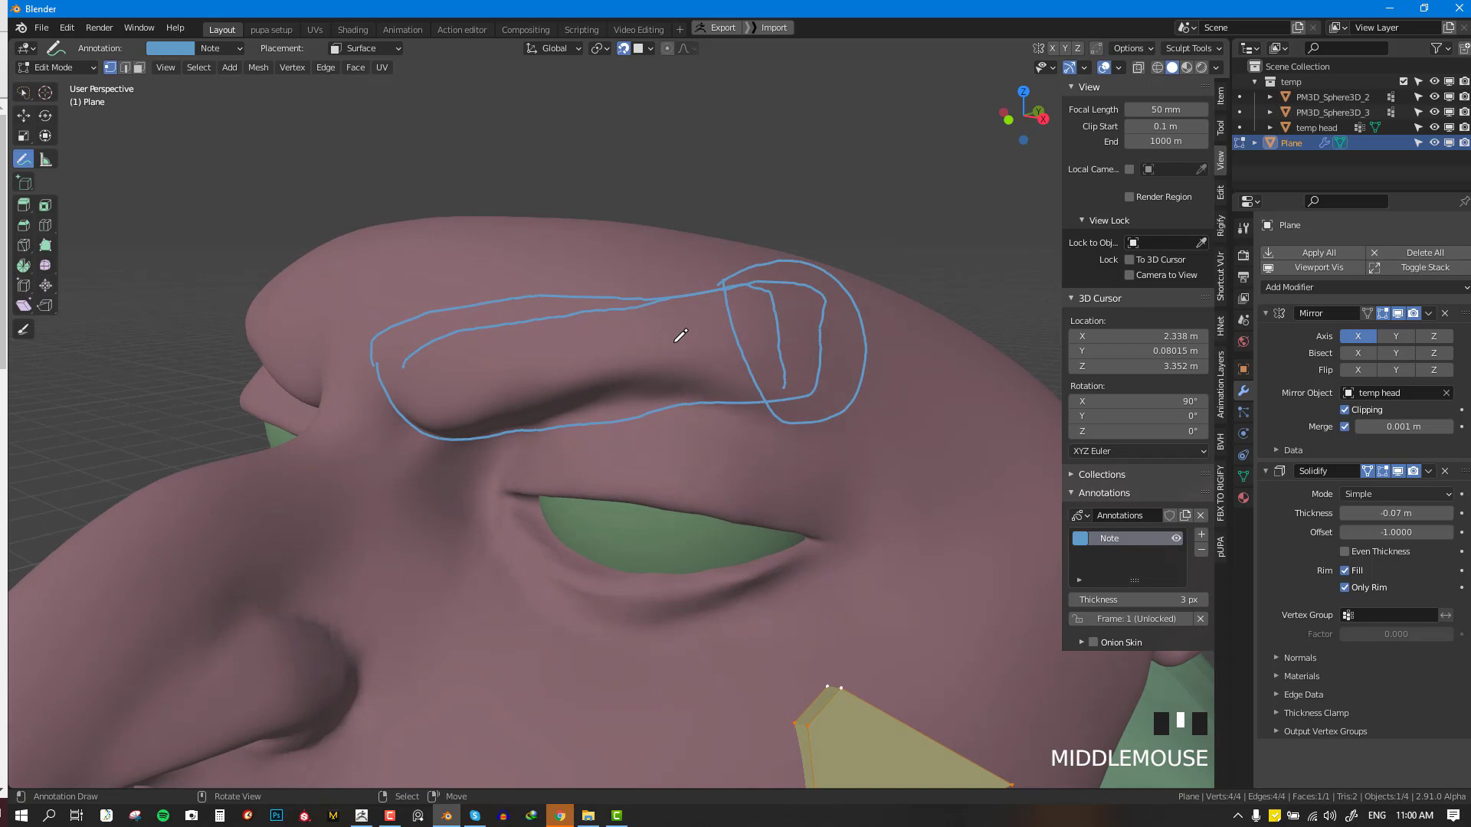
scroll(659, 335, "down", 1)
middle_click_drag(636, 342, 548, 345)
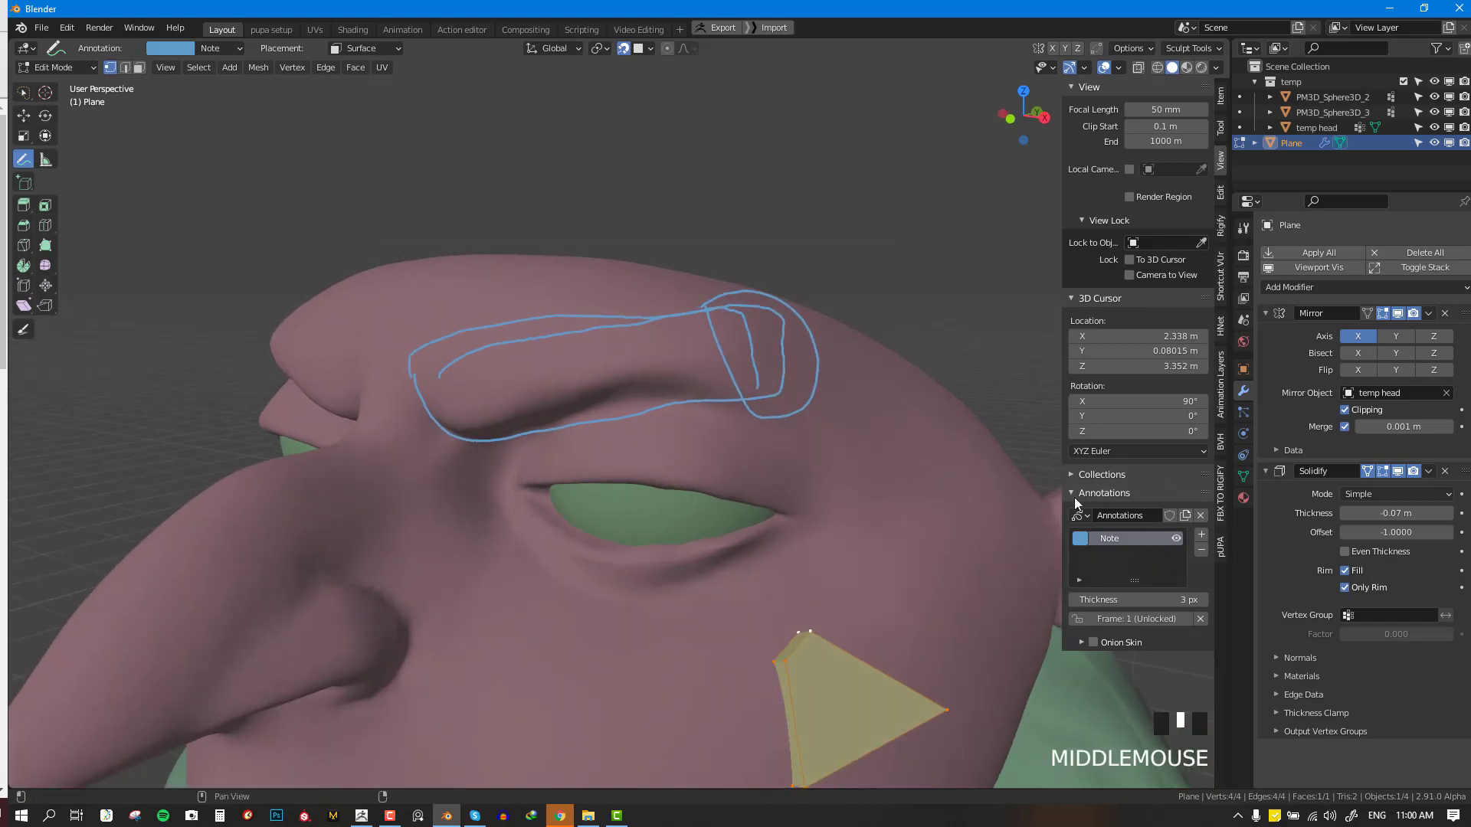
left_click(1201, 550)
middle_click_drag(494, 420, 521, 410)
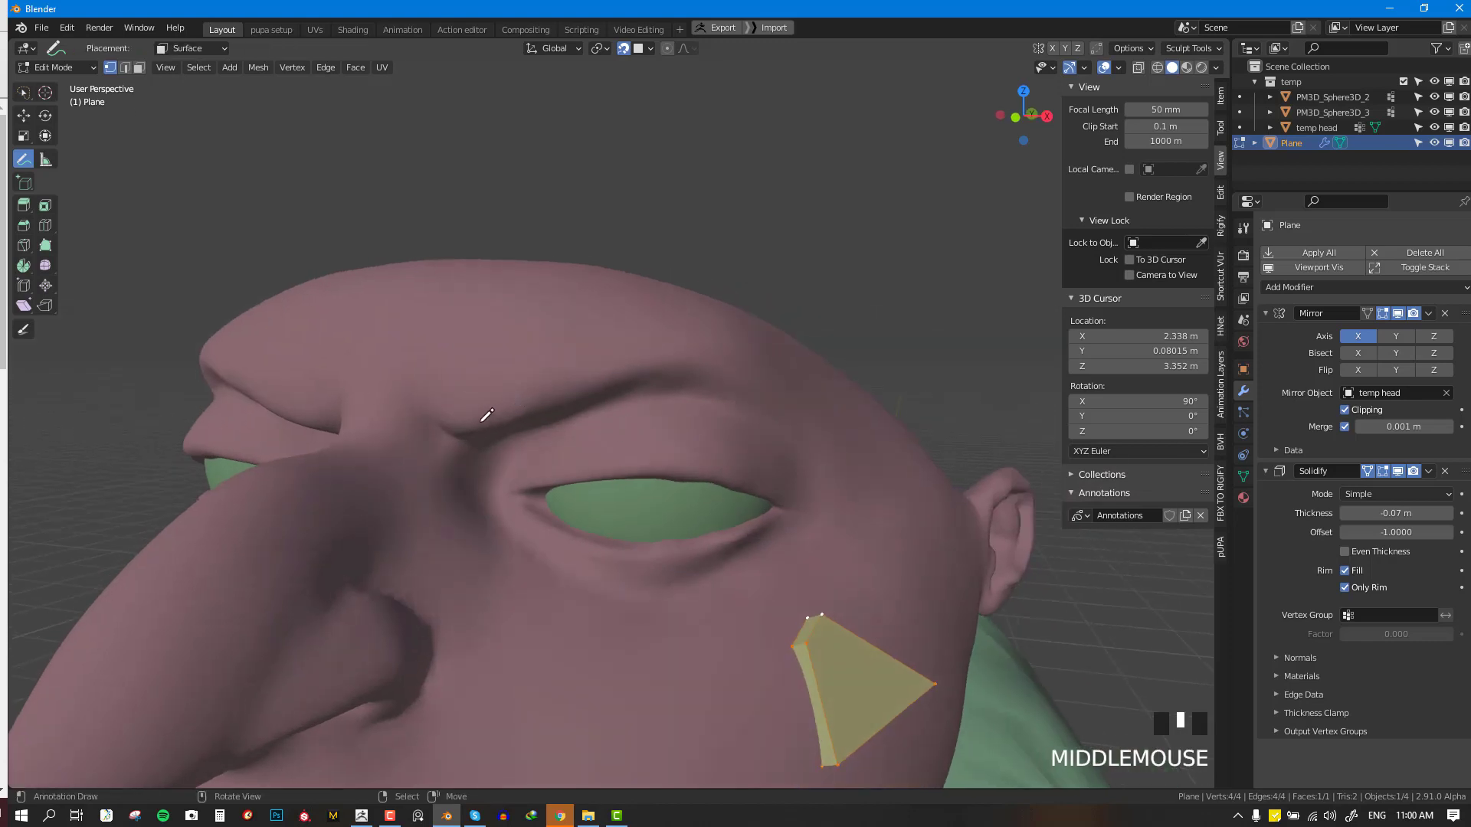
- Draw an annotation loop from between the brows around the eye socket, plus a second loop outside it
middle_click_drag(712, 352, 628, 316)
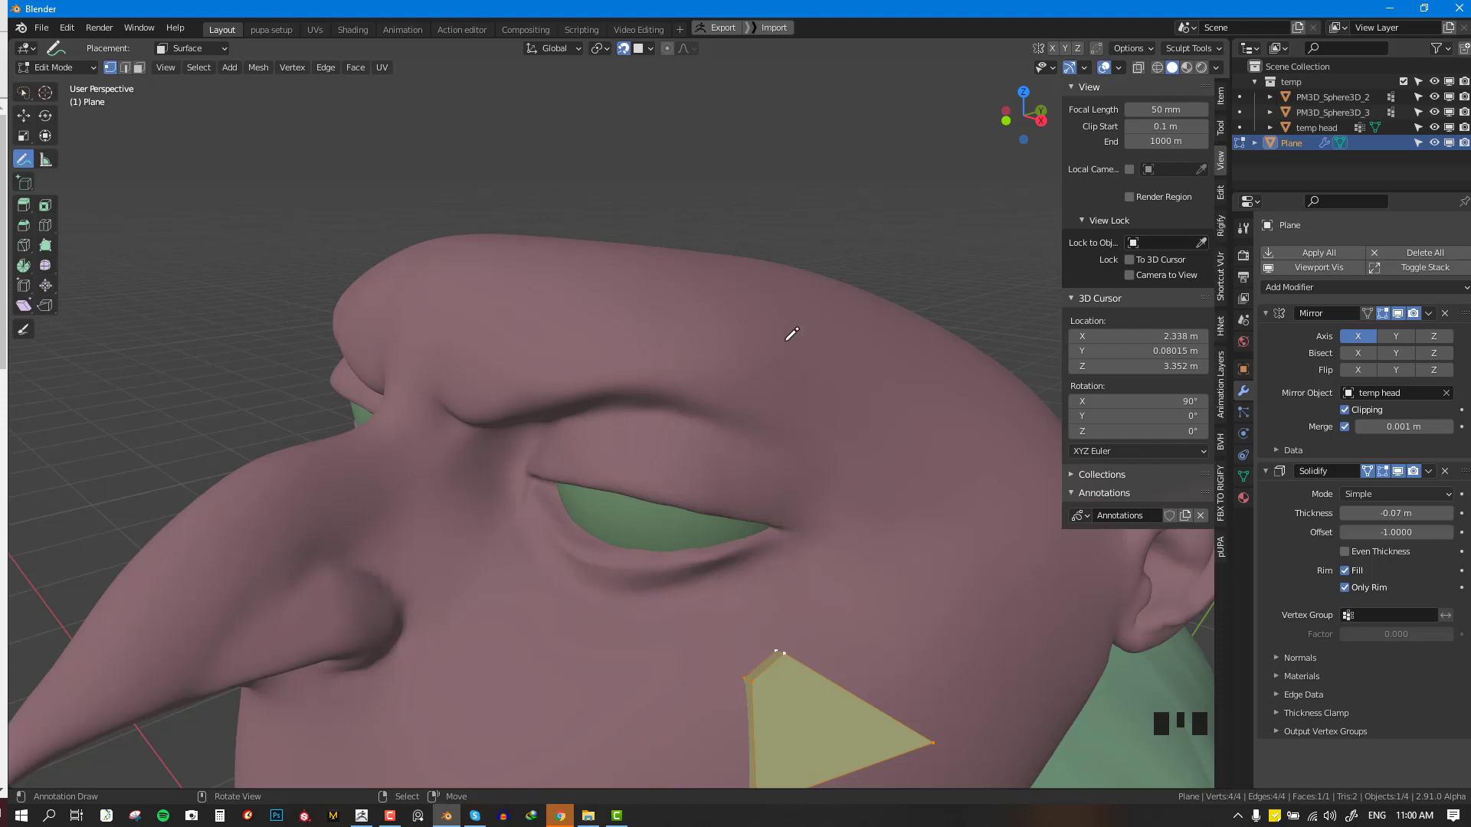
middle_click_drag(783, 412, 669, 371)
scroll(505, 410, "down", 1)
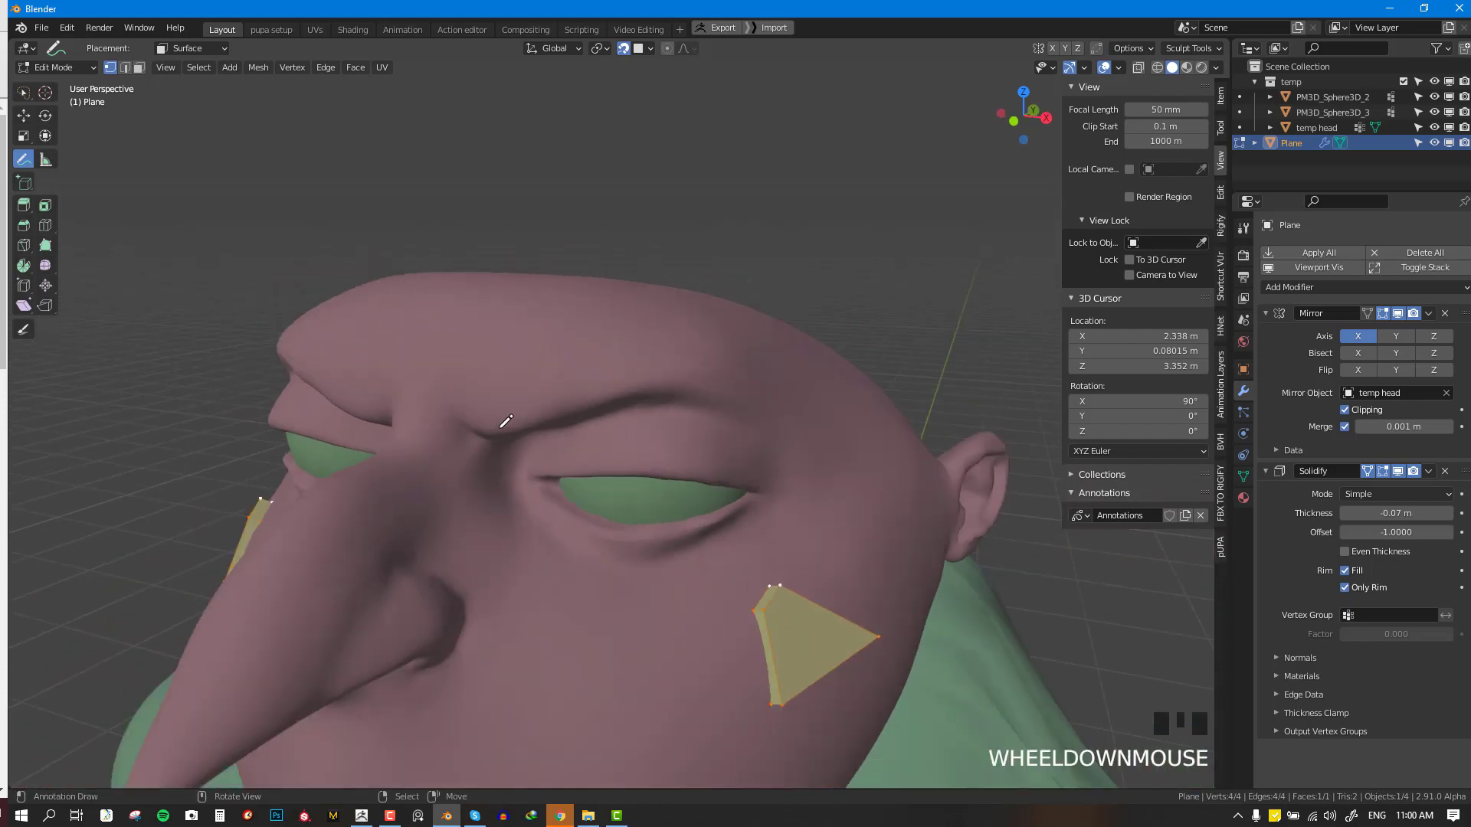
middle_click_drag(498, 417, 476, 393)
mouse_move(476, 419)
left_mouse_down()
mouse_move(724, 377)
mouse_move(782, 469)
mouse_move(726, 565)
mouse_move(577, 553)
mouse_move(436, 425)
mouse_move(402, 421)
mouse_move(459, 416)
mouse_move(424, 403)
left_mouse_up()
mouse_move(476, 414)
middle_mouse_down()
mouse_move(442, 454)
mouse_move(674, 401)
mouse_move(723, 406)
middle_mouse_up()
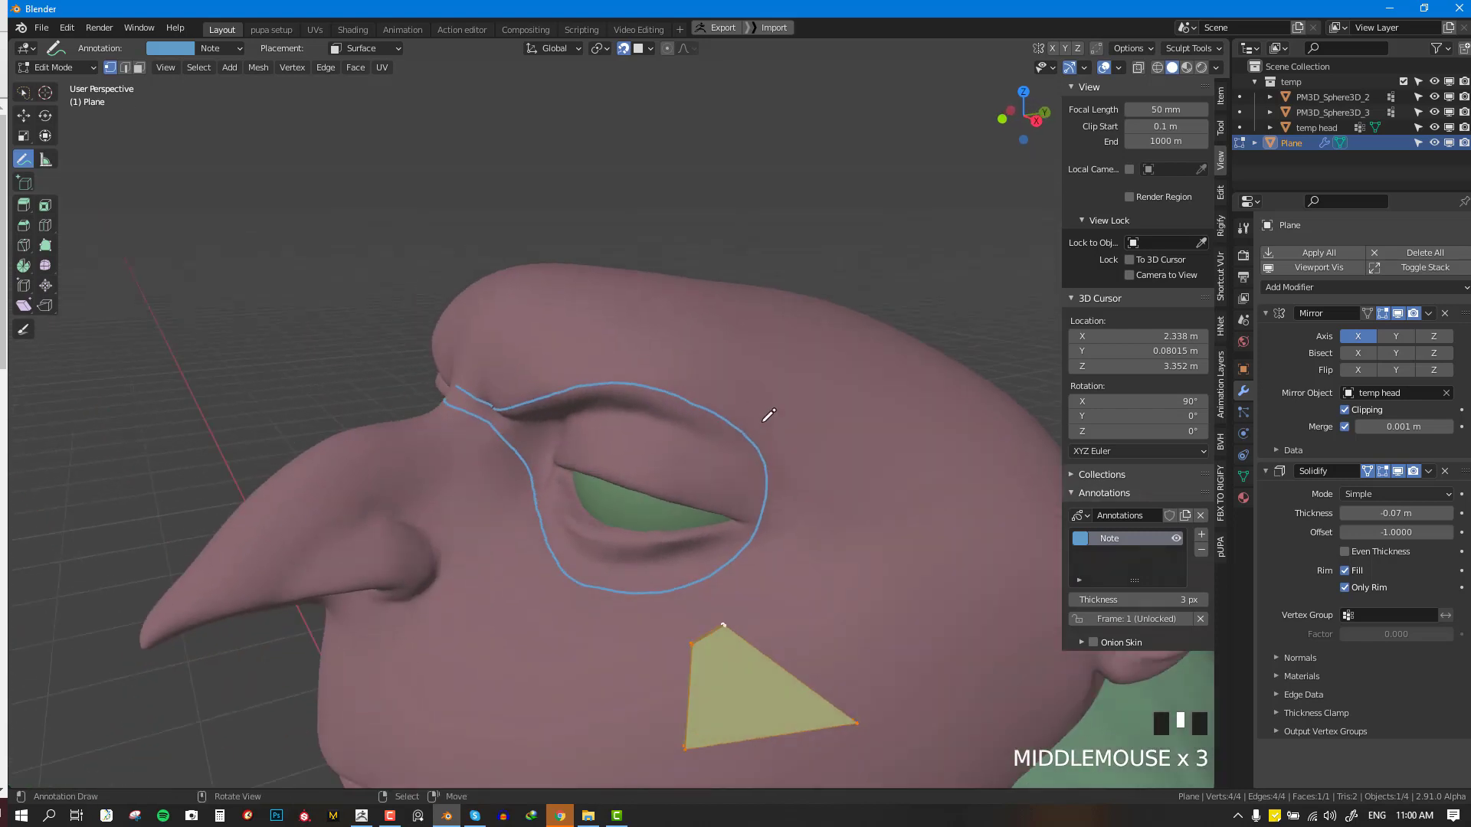
middle_click_drag(802, 457, 809, 454)
mouse_move(527, 375)
left_mouse_down()
mouse_move(740, 387)
mouse_move(824, 528)
mouse_move(628, 609)
left_mouse_up()
- Sketch crossing annotation strokes as a face grid on the forehead above the outer end of the brow
left_click_drag(656, 372, 694, 306)
middle_click_drag(716, 387, 642, 412)
left_click_drag(665, 418, 868, 396)
left_click_drag(751, 471, 855, 460)
left_click_drag(645, 337, 789, 464)
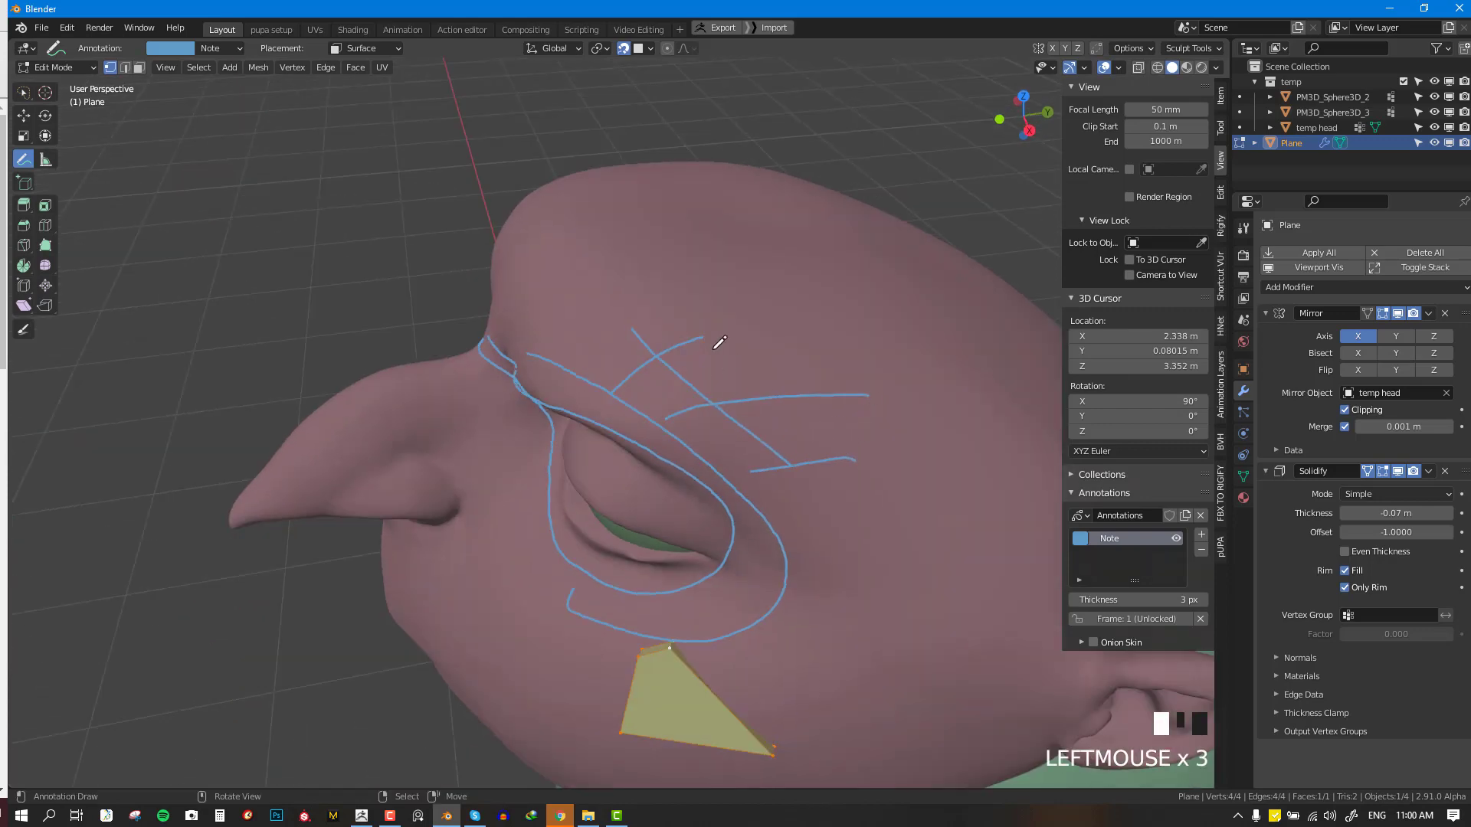
left_click_drag(712, 321, 850, 457)
scroll(910, 437, "up", 2)
middle_click_drag(910, 437, 729, 402)
mouse_move(660, 371)
left_mouse_down()
mouse_move(645, 410)
mouse_move(793, 464)
left_mouse_up()
middle_click_drag(790, 469, 881, 414)
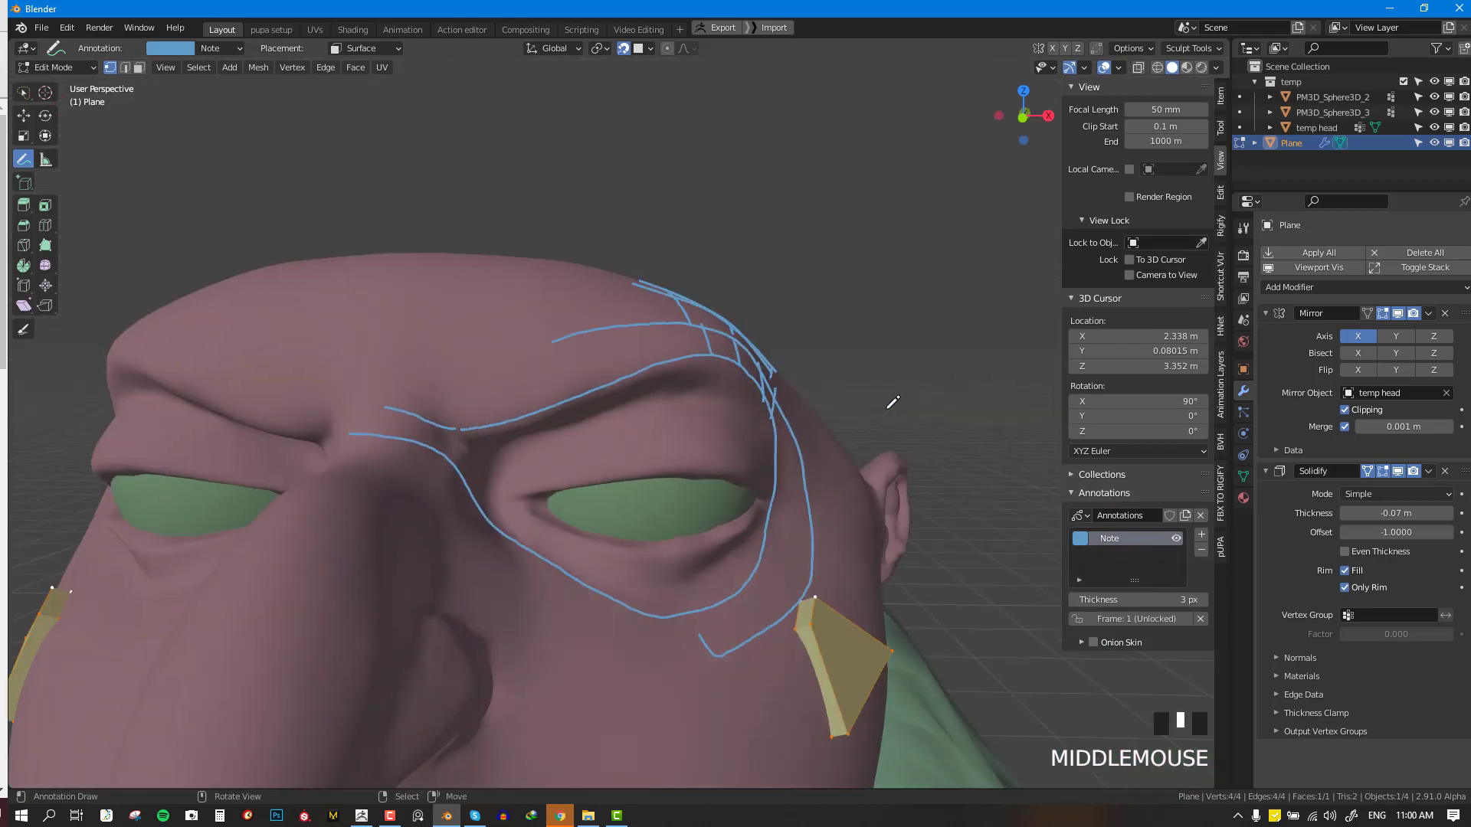
- Draw an annotation line under the brow fold along the upper eyelid and connect its inner end to the socket loop
key("KP_1")
scroll(891, 402, "down", 2)
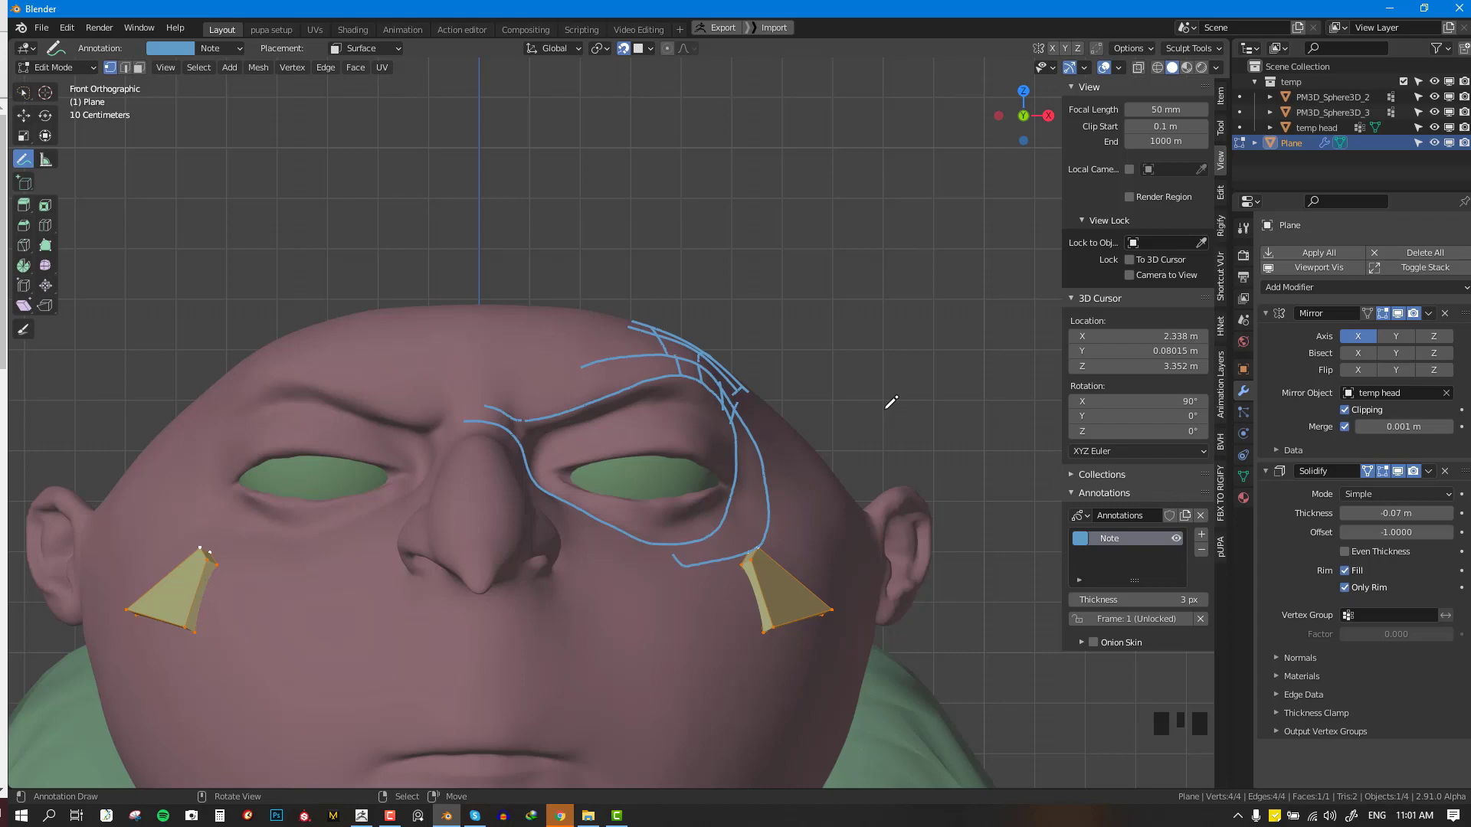
middle_click_drag(891, 403, 759, 438)
middle_click(758, 438)
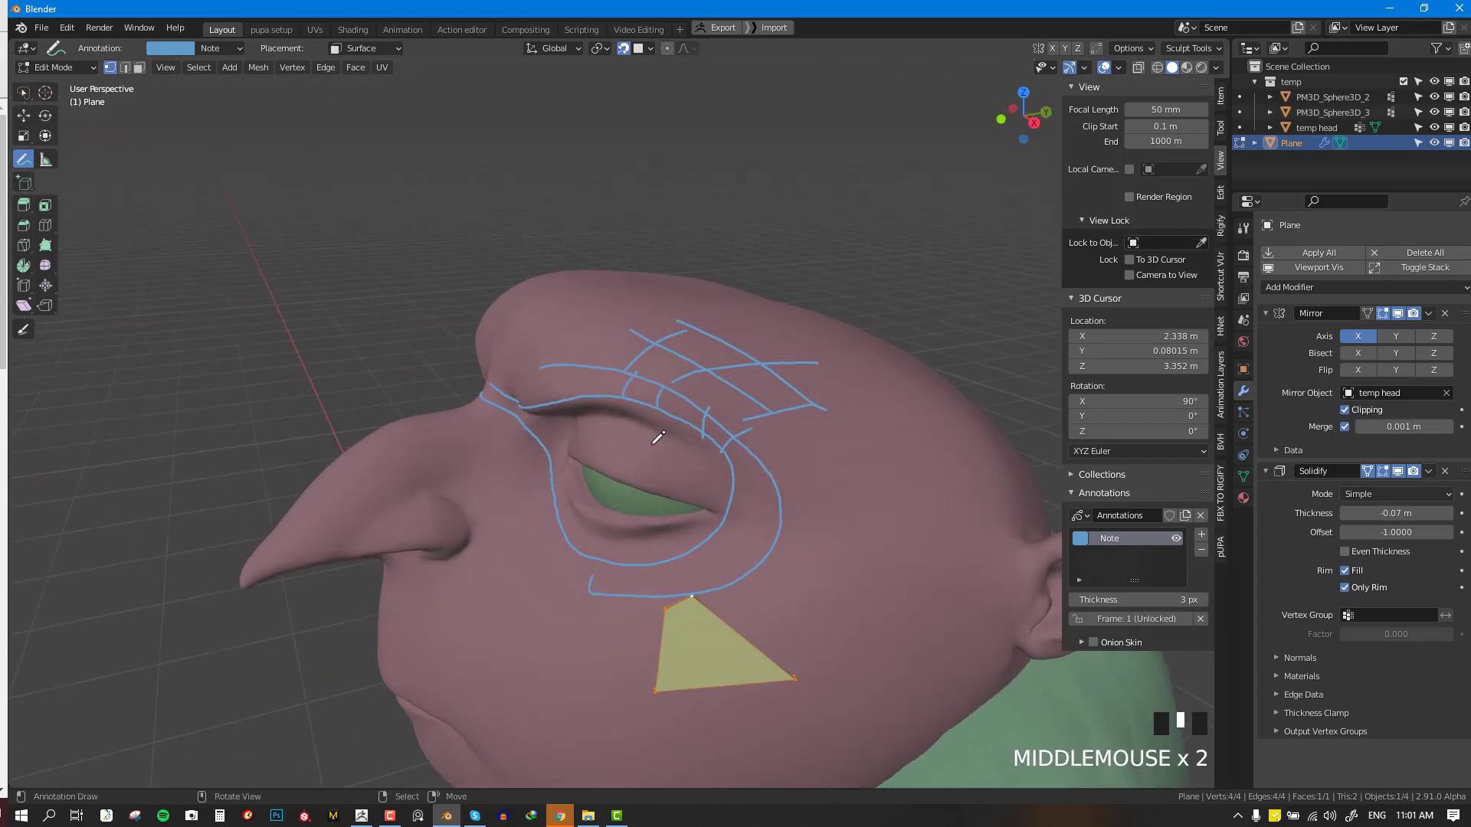
middle_click_drag(658, 437, 719, 394)
scroll(703, 430, "up", 2)
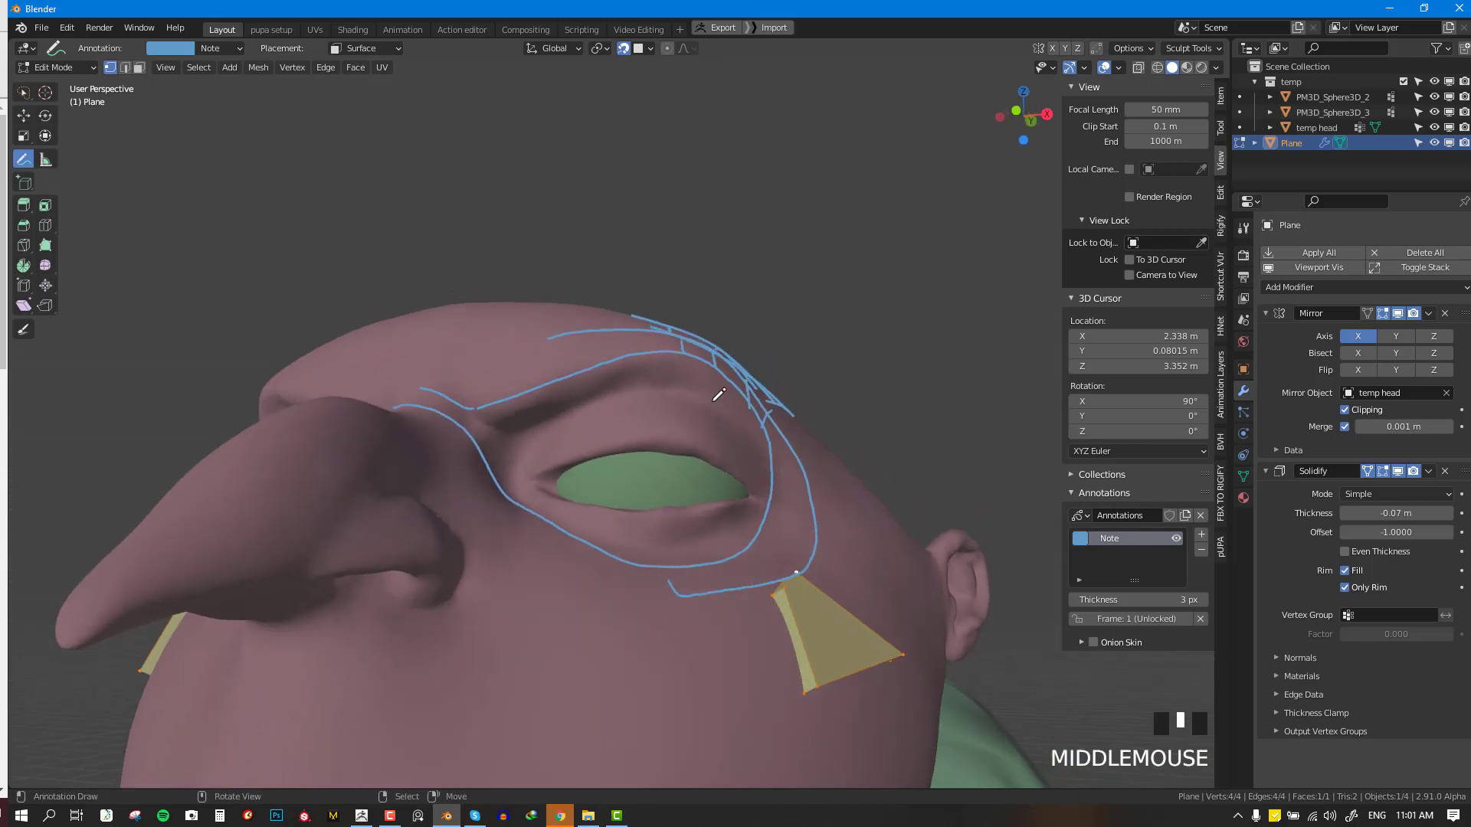
mouse_move(725, 402)
left_mouse_down()
mouse_move(678, 370)
mouse_move(609, 385)
mouse_move(518, 441)
left_mouse_up()
middle_click_drag(540, 403, 515, 365)
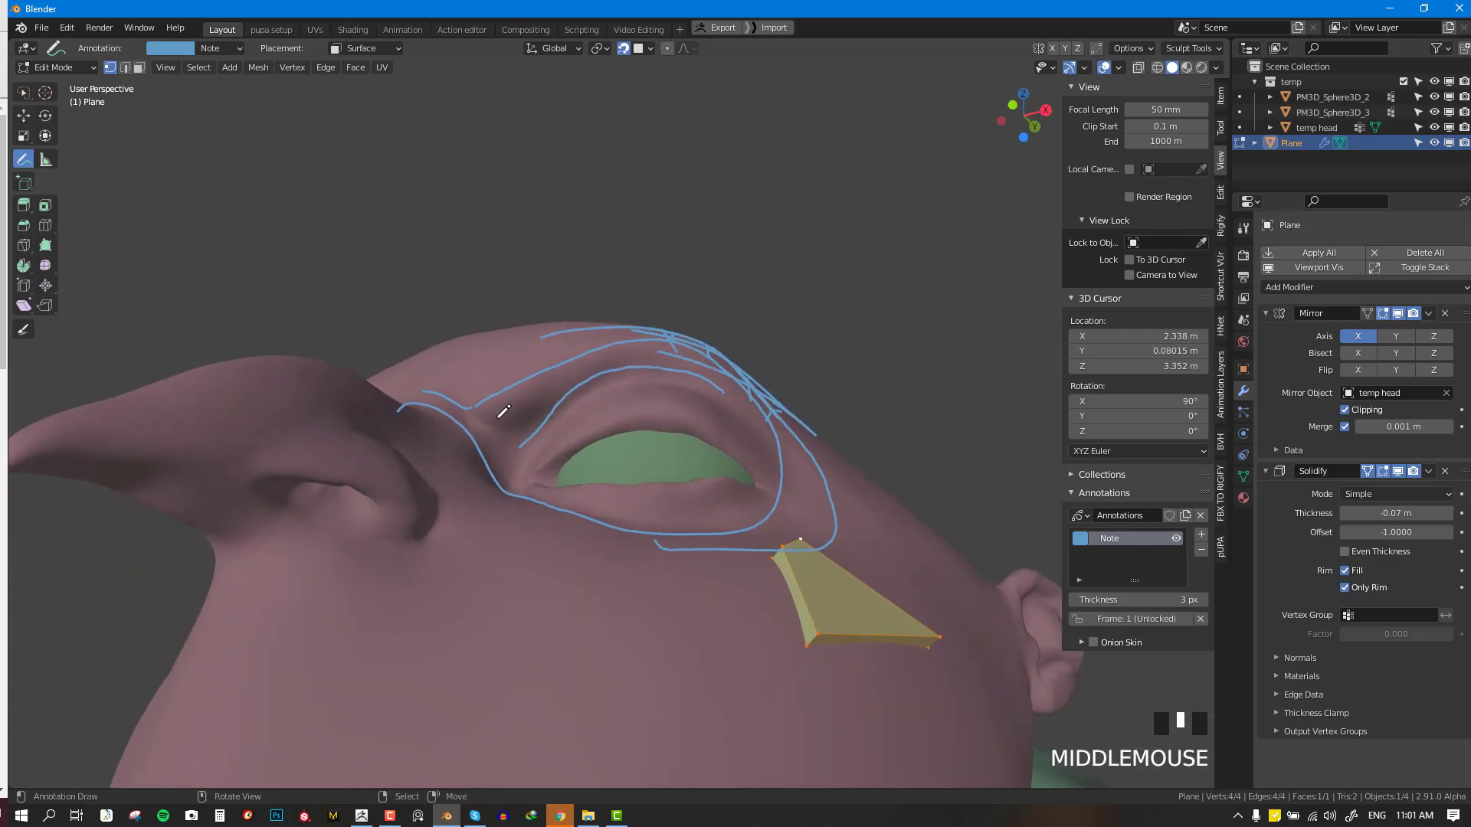
left_click_drag(478, 416, 515, 450)
middle_click_drag(606, 355, 597, 372)
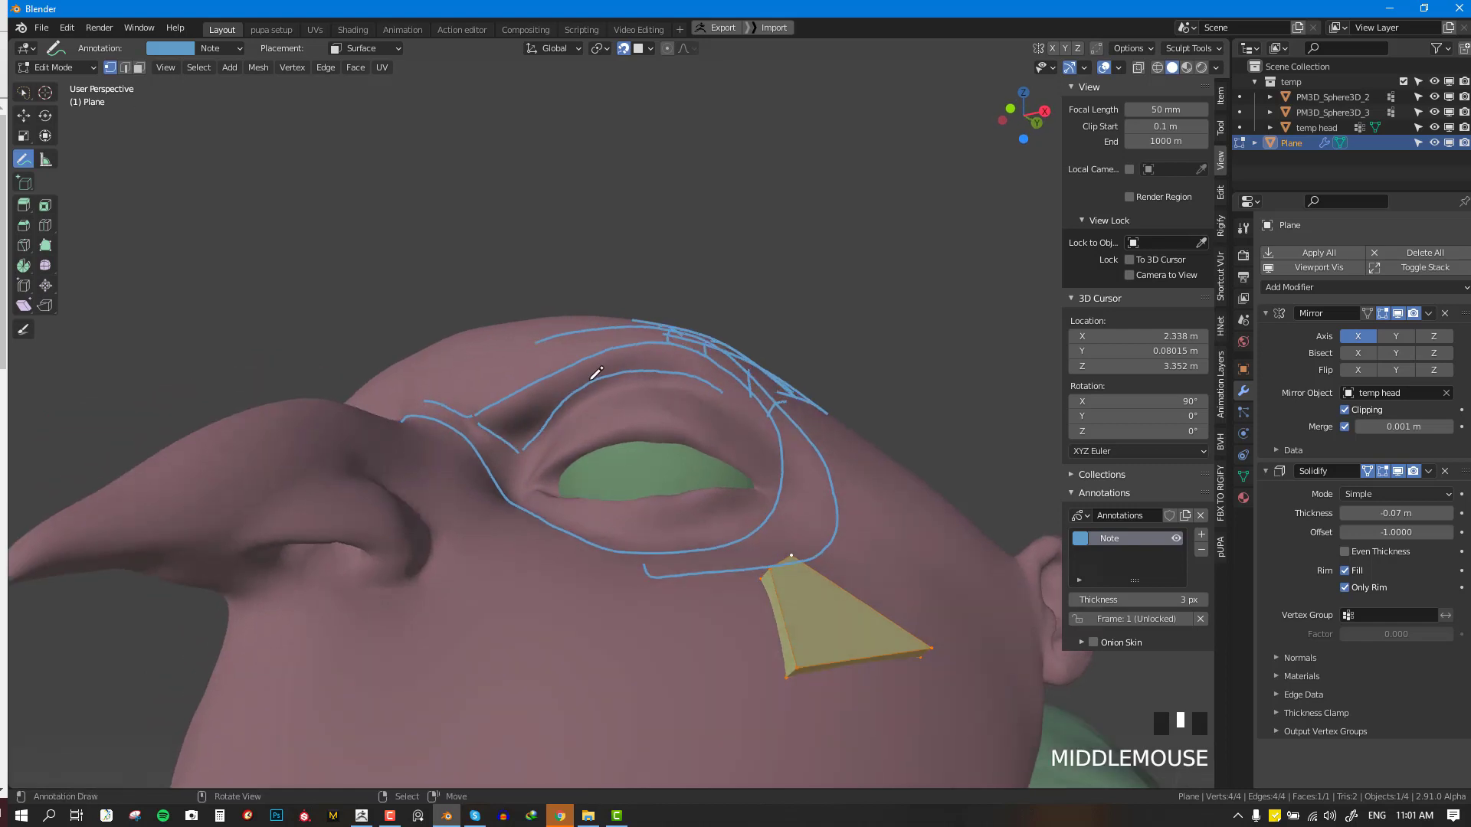
- Sketch an annotation grid between the nose and the upper lip with four vertical and three horizontal strokes
middle_click_drag(596, 373, 596, 398)
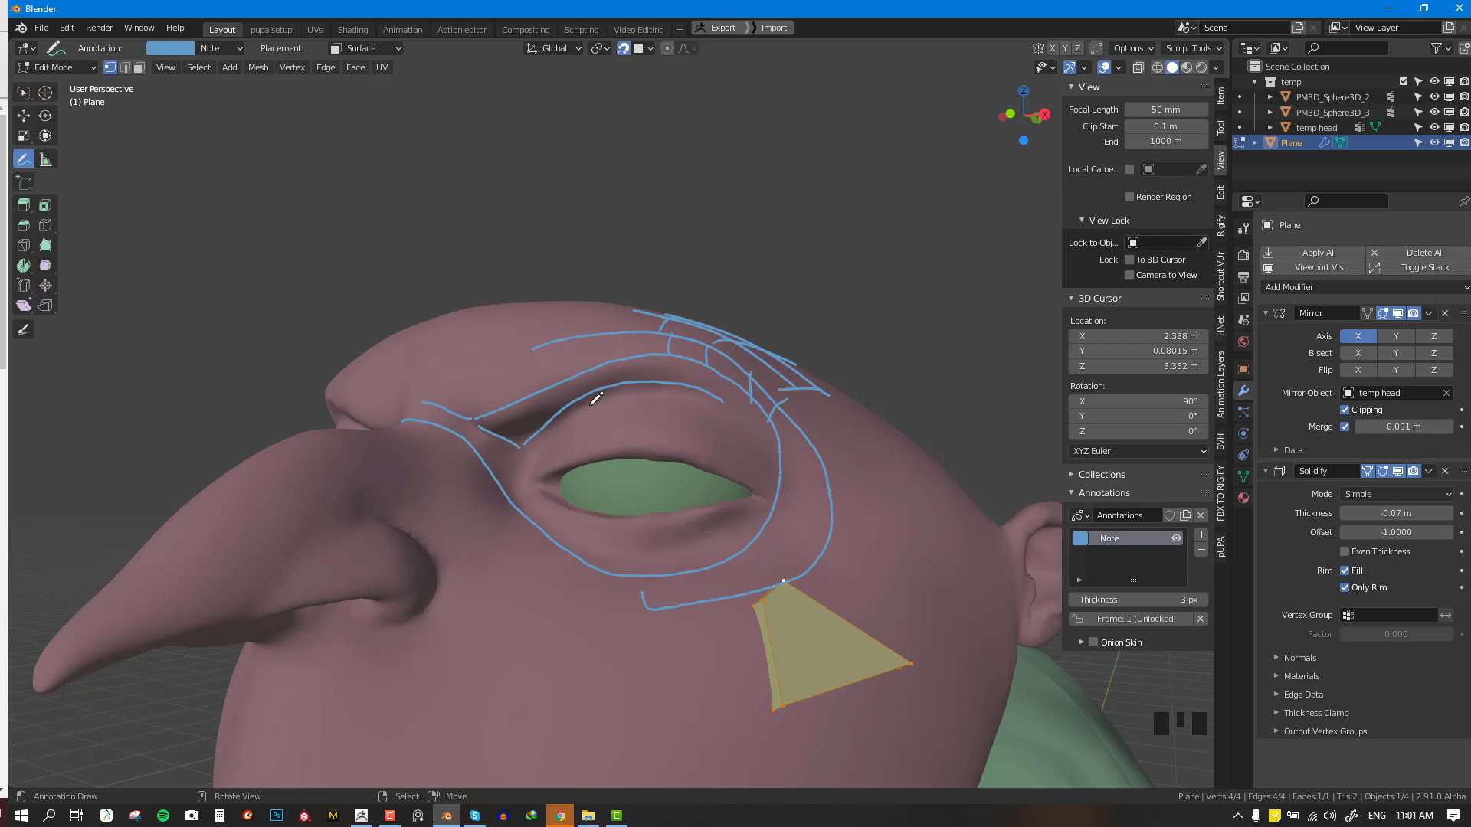
middle_click_drag(596, 398, 869, 304)
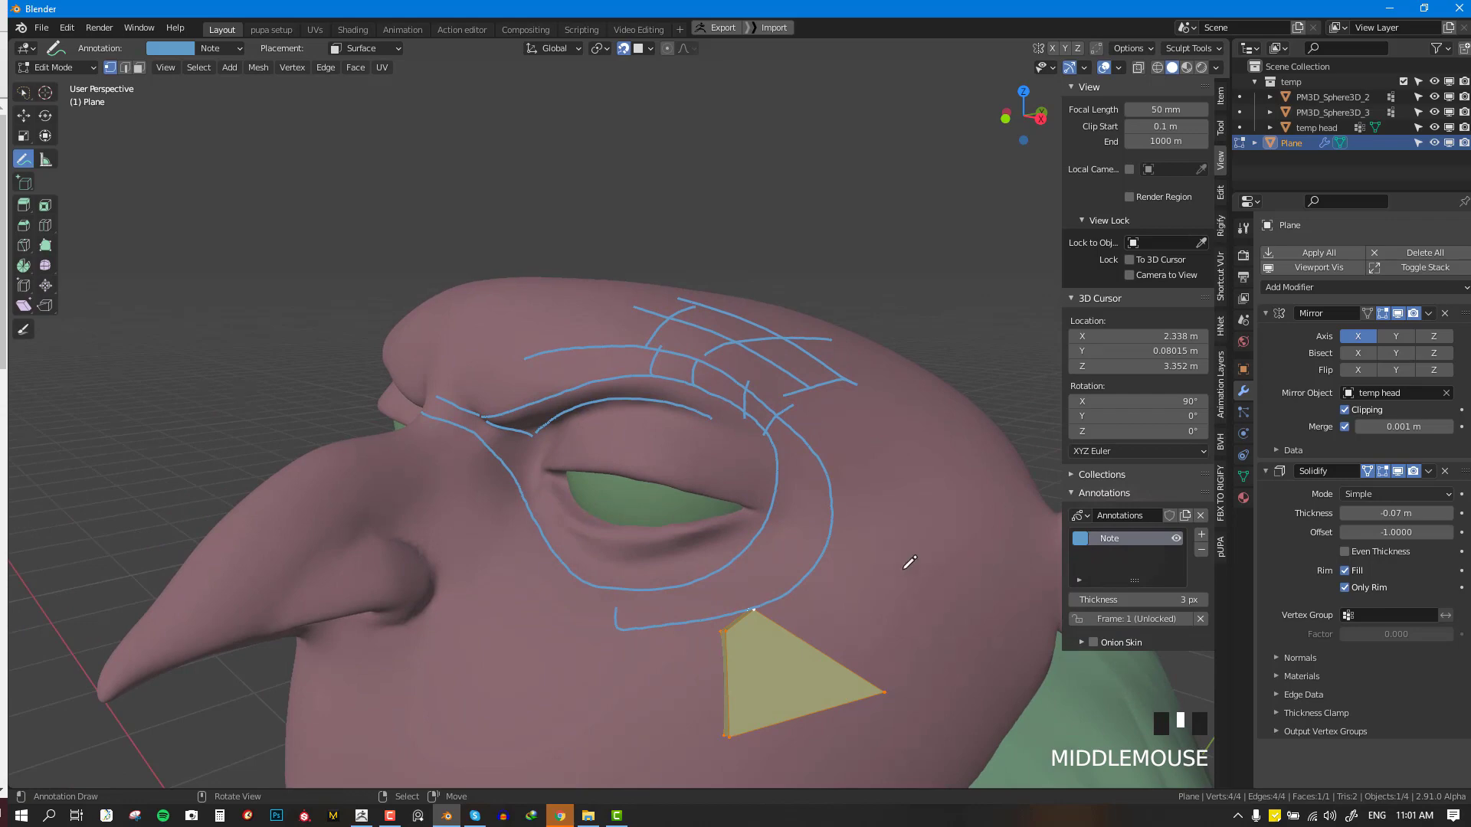
middle_click_drag(851, 408, 830, 430)
scroll(858, 460, "down", 2)
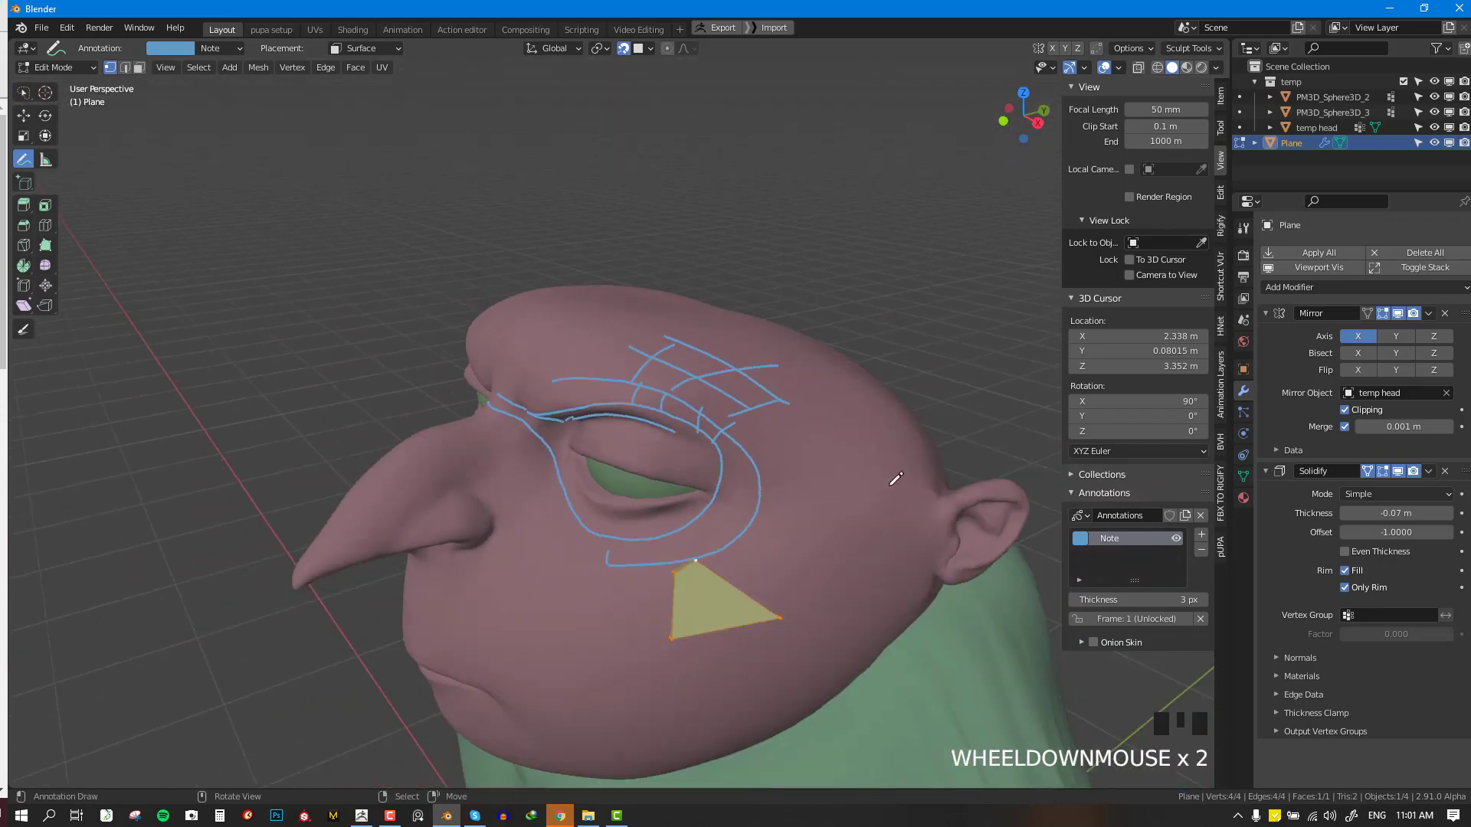
scroll(682, 377, "up", 1)
middle_click_drag(683, 377, 653, 401)
scroll(659, 325, "down", 2)
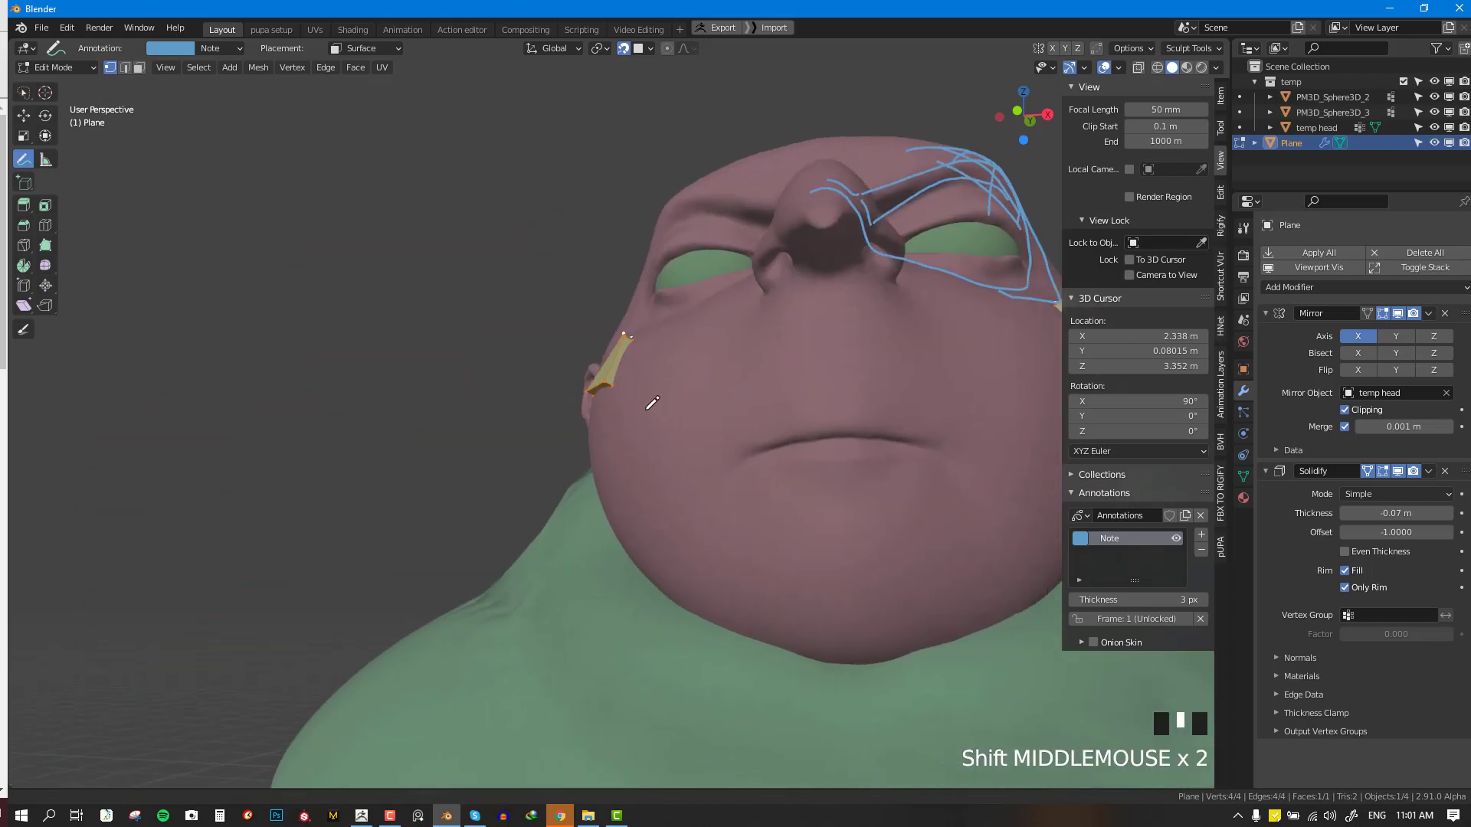
scroll(485, 369, "up", 2)
middle_click_drag(485, 369, 503, 370)
scroll(598, 398, "down", 1)
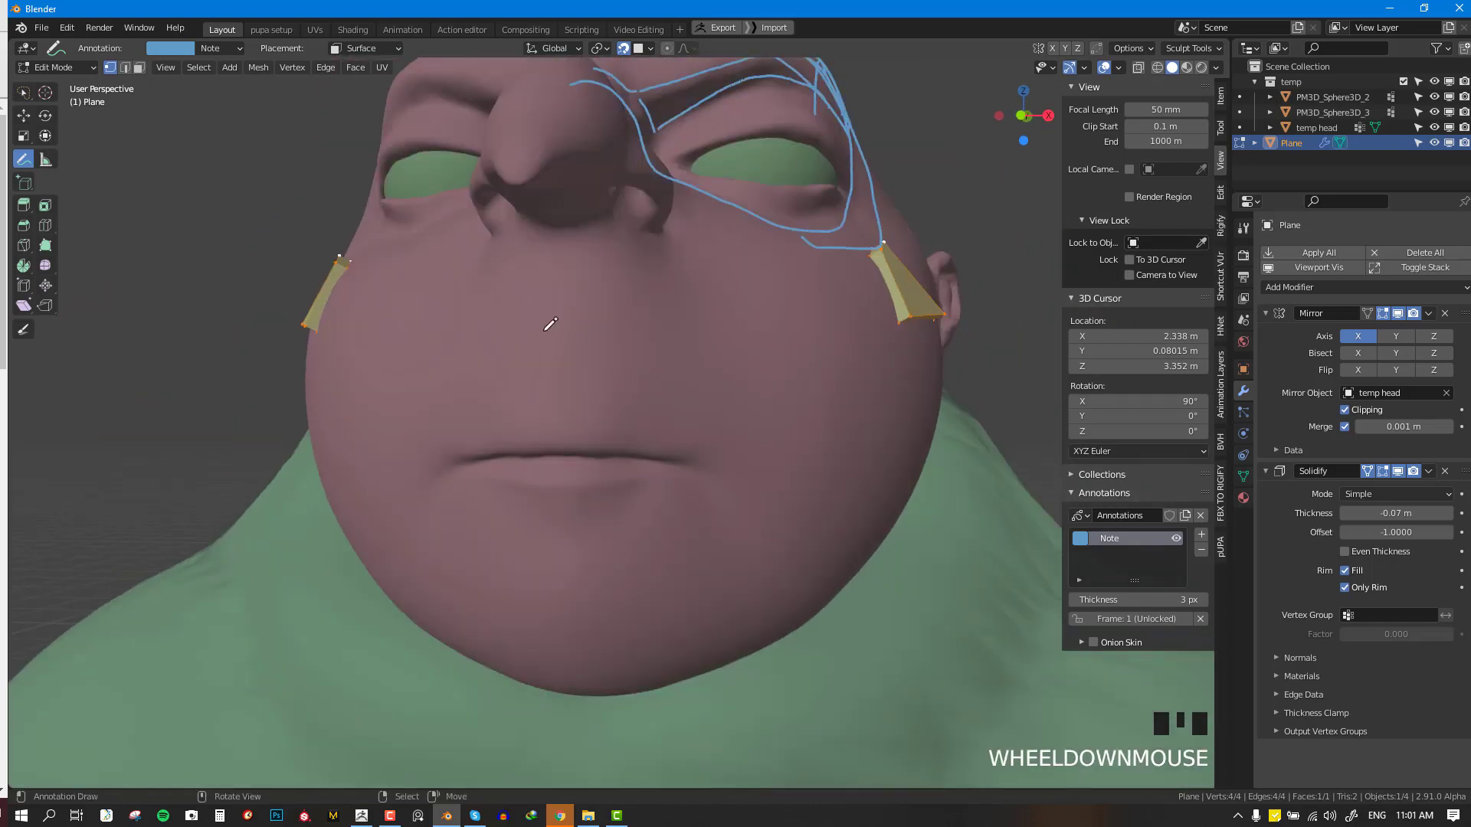
left_click_drag(562, 297, 575, 439)
left_click_drag(627, 308, 632, 454)
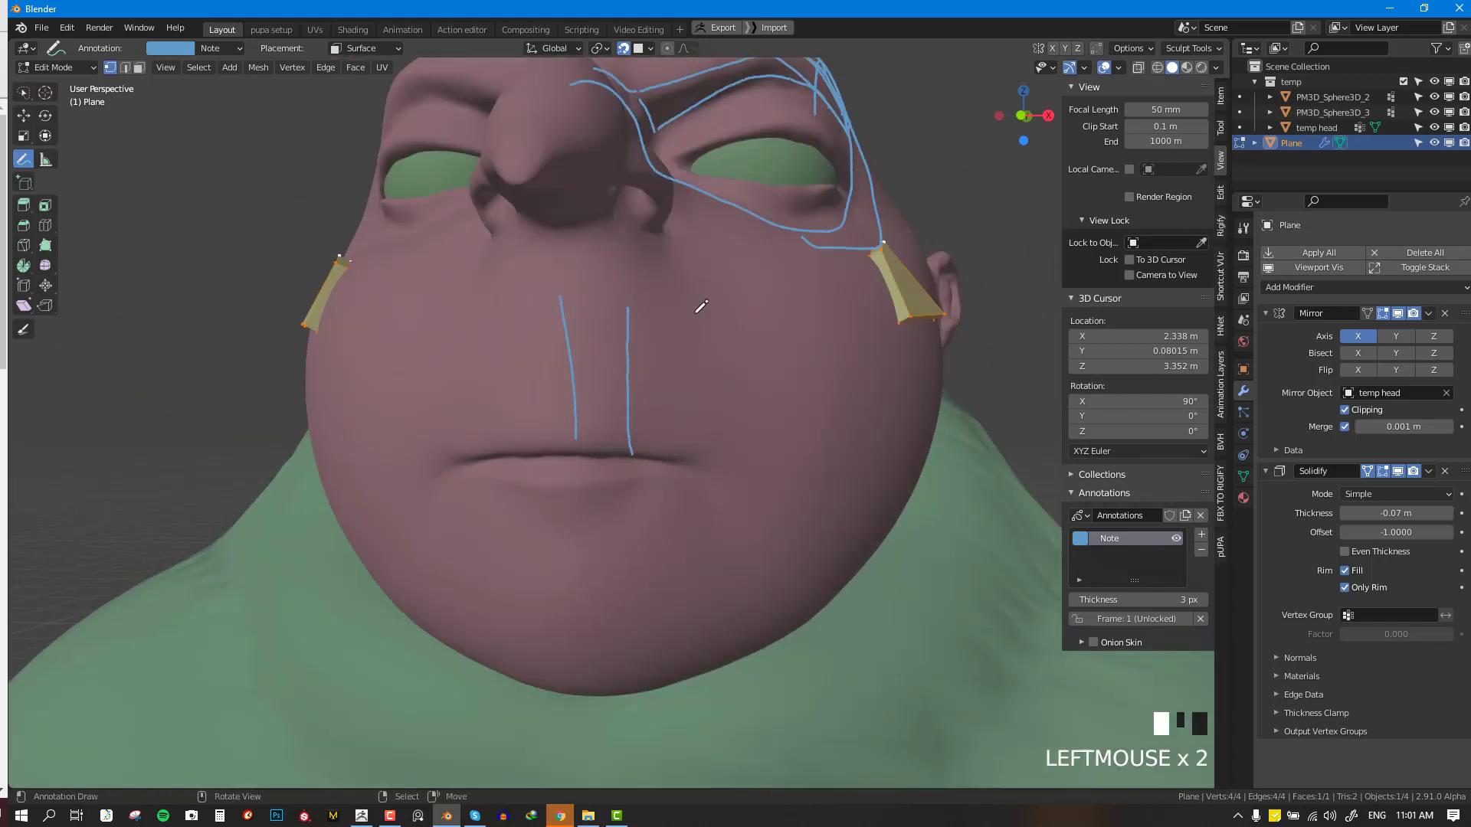
left_click_drag(694, 315, 694, 466)
left_click_drag(745, 328, 747, 462)
left_click_drag(527, 368, 783, 377)
left_click_drag(489, 438, 797, 421)
left_click_drag(539, 328, 821, 364)
- Sketch an annotation grid on the chin below the lower lip with four vertical and three horizontal strokes
left_click_drag(576, 494, 589, 593)
left_click_drag(627, 497, 635, 600)
left_click_drag(671, 507, 692, 607)
left_click_drag(721, 503, 752, 624)
left_click_drag(575, 546, 821, 537)
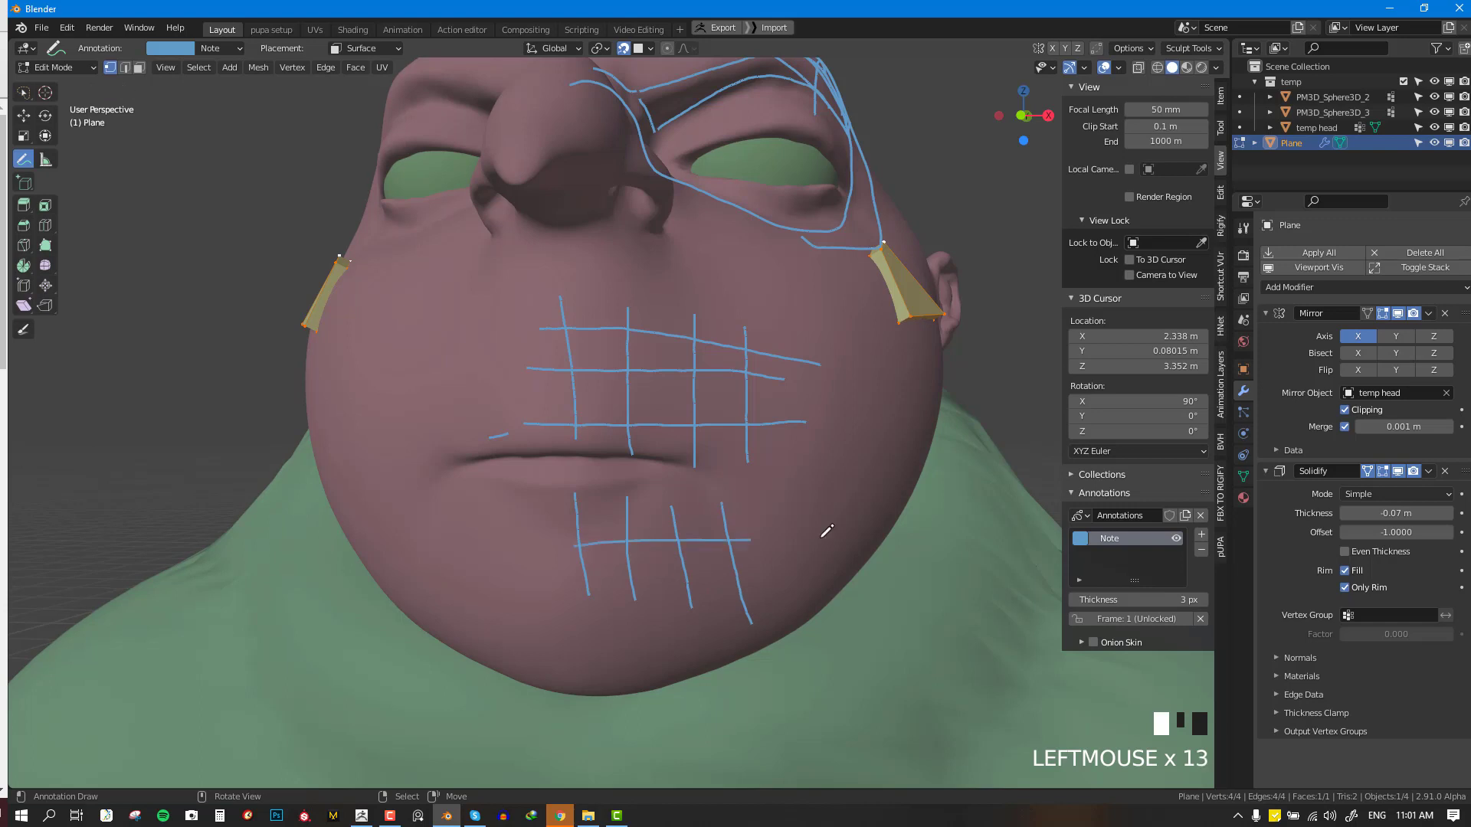
left_click_drag(622, 587, 772, 577)
left_click_drag(559, 493, 797, 491)
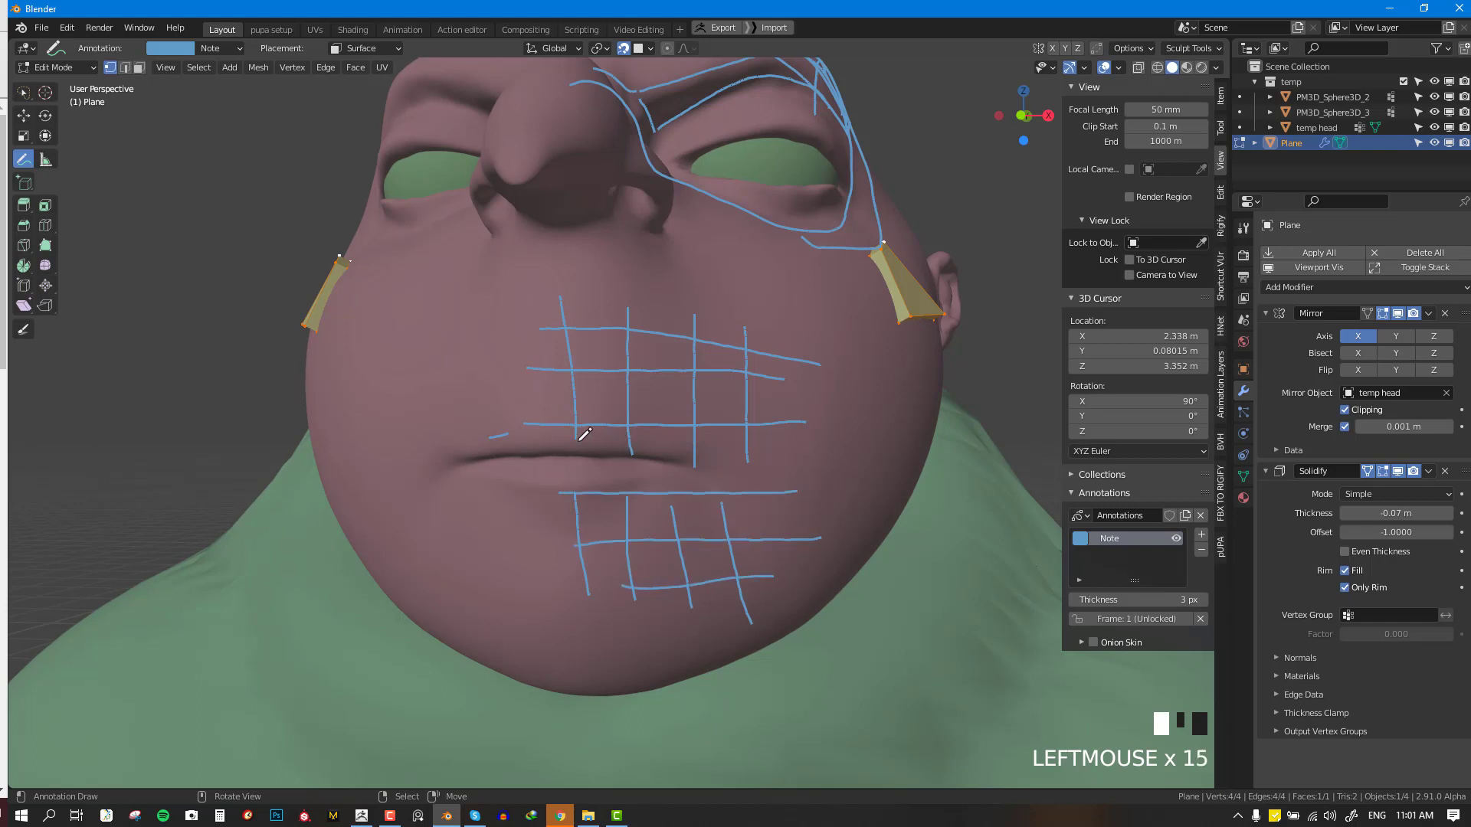
- Trace the mouth opening around its corner with an annotation stroke and extend a line from it towards the cheek
left_click(576, 443)
mouse_move(576, 443)
left_mouse_down()
mouse_move(683, 463)
mouse_move(562, 493)
left_mouse_up()
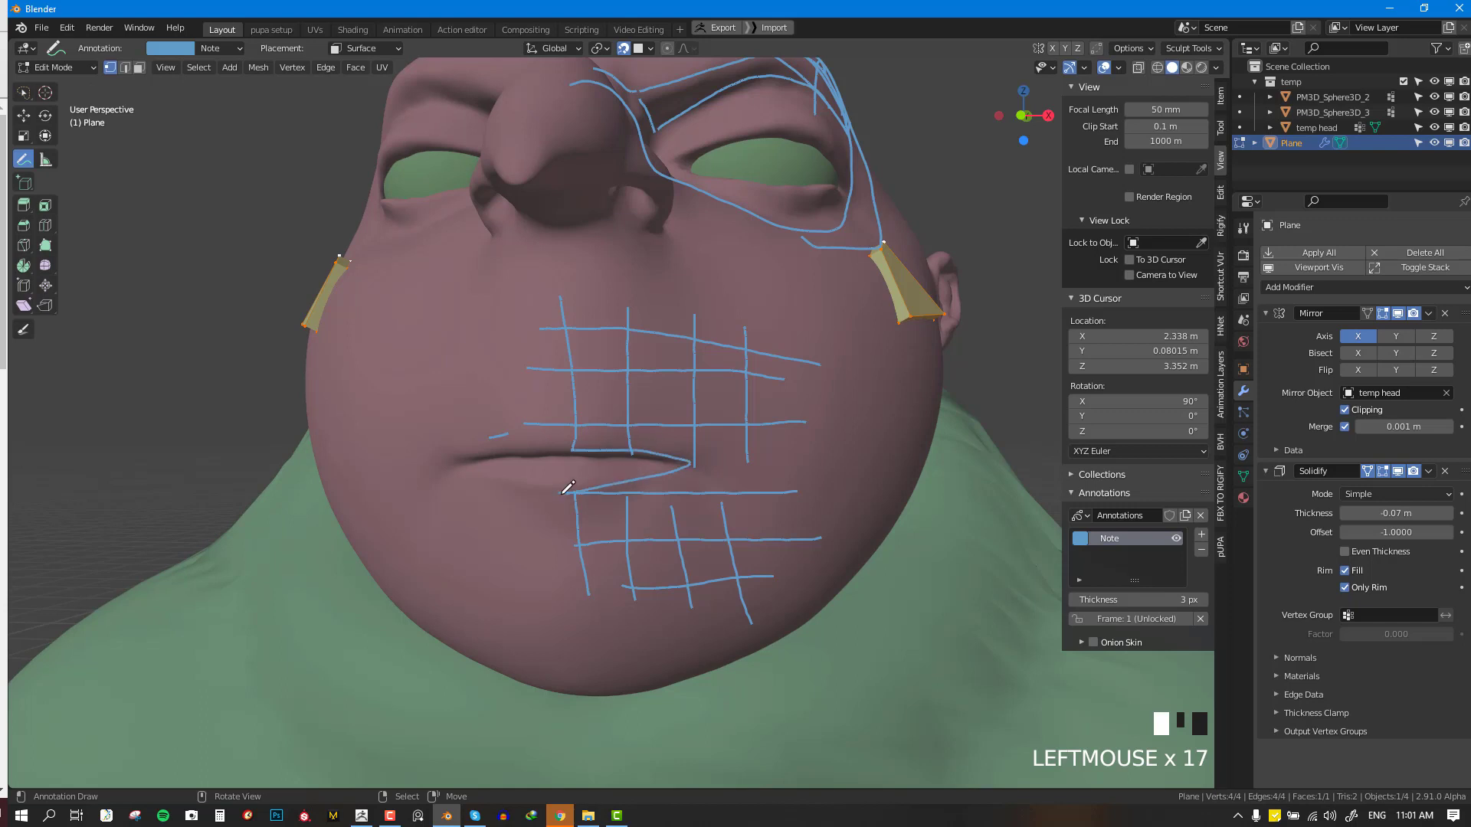
mouse_move(651, 492)
left_mouse_down()
mouse_move(701, 471)
mouse_move(680, 463)
mouse_move(804, 462)
mouse_move(796, 486)
left_mouse_up()
- Delete the annotation layer that holds the eye loops and the mouth grids
mouse_move(797, 476)
middle_mouse_down()
mouse_move(742, 486)
mouse_move(846, 444)
mouse_move(831, 445)
middle_mouse_up()
scroll(850, 437, "up", 2)
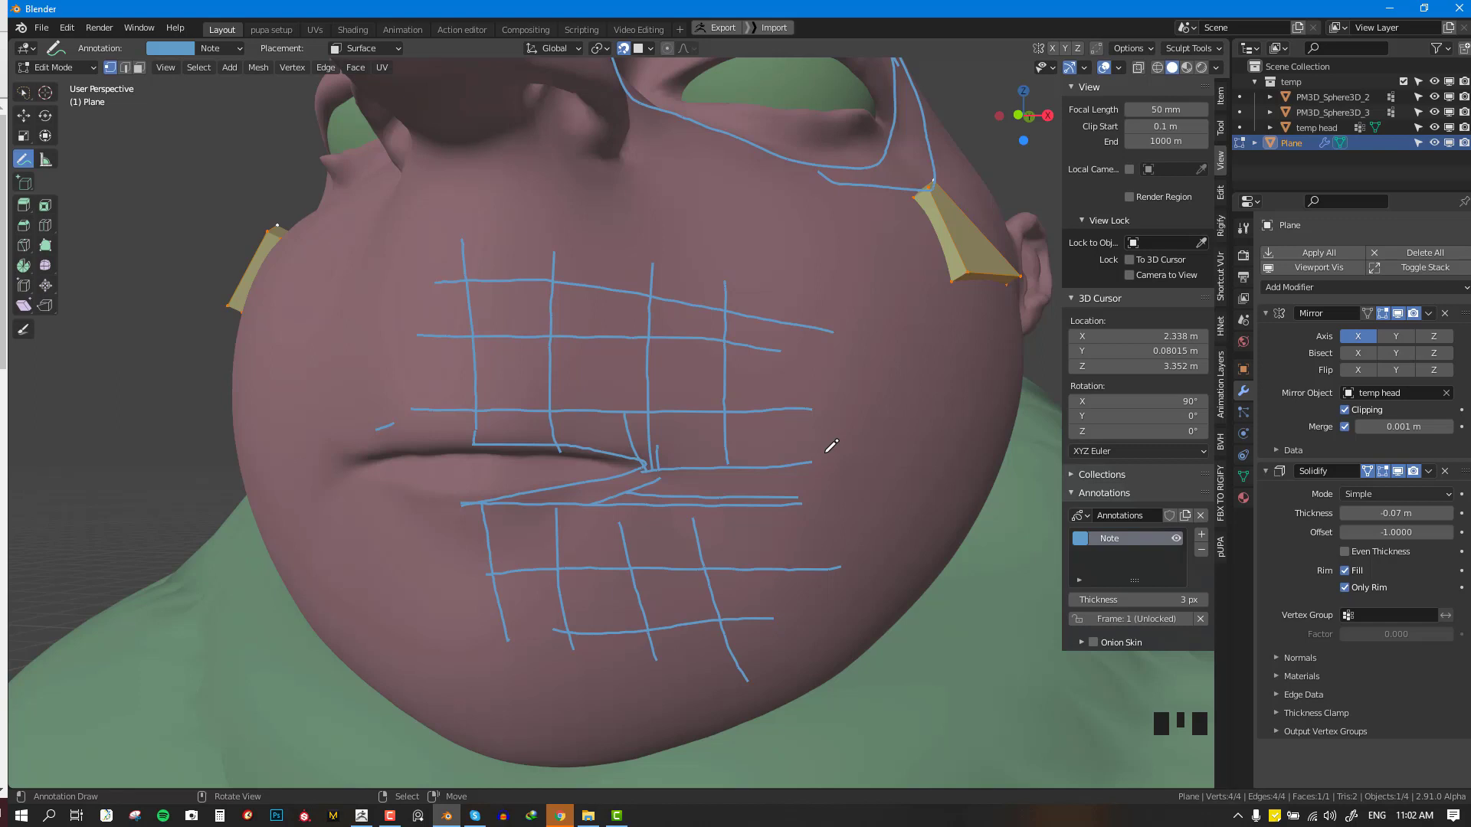
scroll(804, 449, "down", 2)
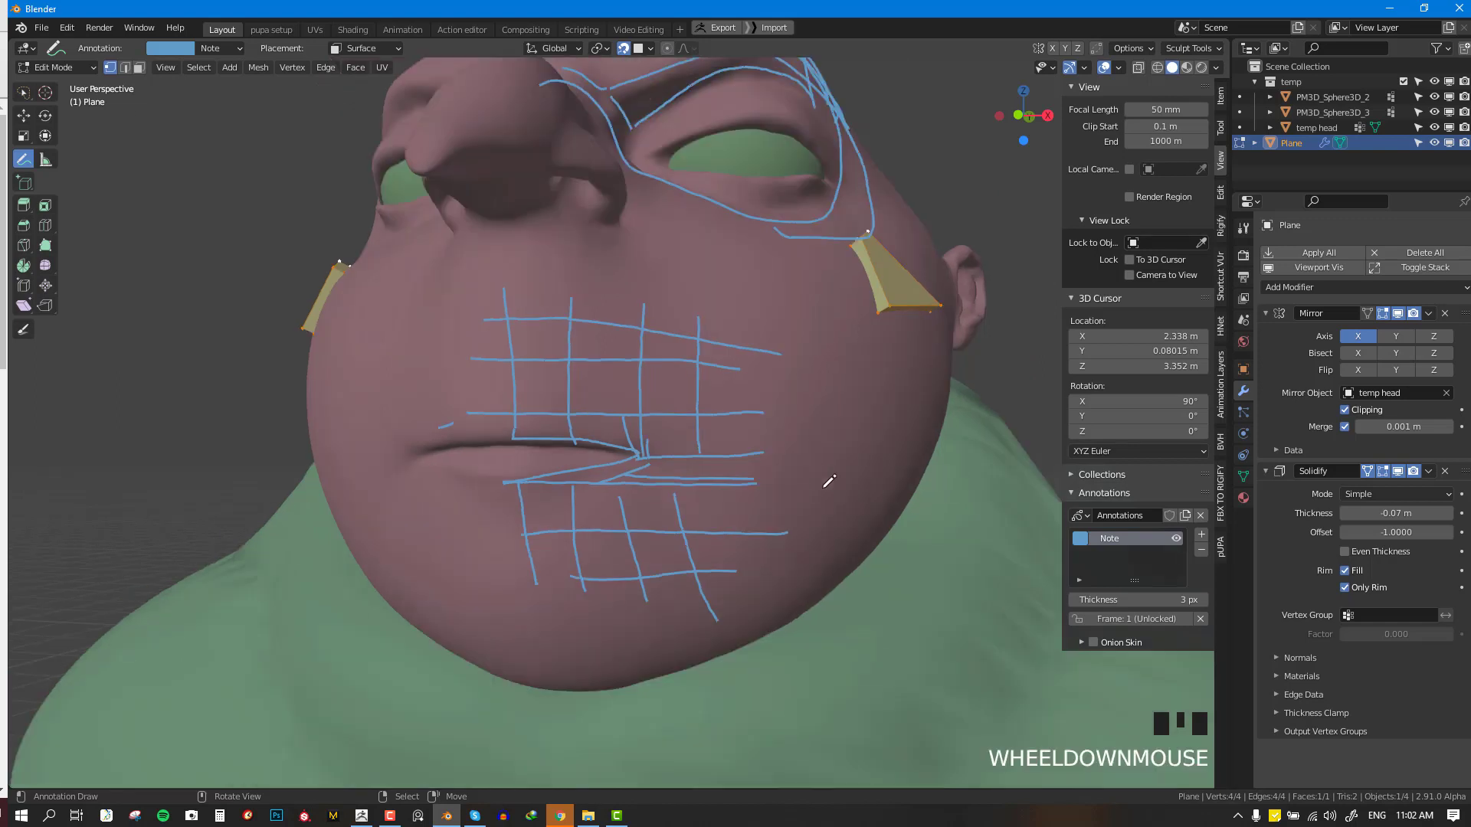
left_click(1201, 550)
- Draw nested annotation loops around the mouth corner, from the lips out to the cheek and chin
mouse_move(617, 442)
middle_mouse_down()
mouse_move(683, 420)
mouse_move(509, 429)
middle_mouse_up()
mouse_move(460, 422)
left_mouse_down()
mouse_move(671, 492)
mouse_move(419, 524)
mouse_move(456, 425)
mouse_move(789, 483)
mouse_move(363, 565)
left_mouse_up()
left_click_drag(478, 285, 759, 625)
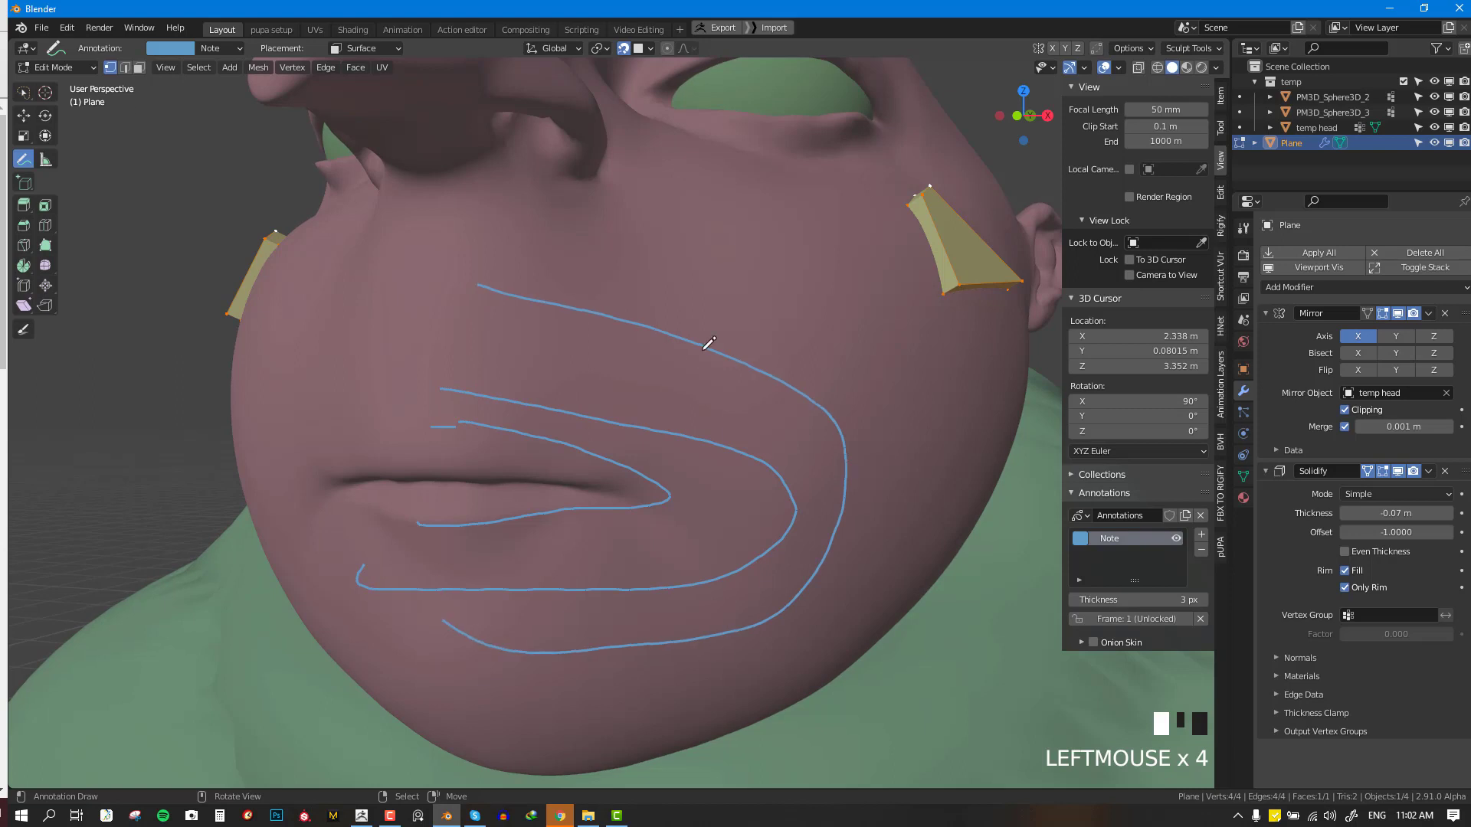
scroll(770, 342, "down", 2)
mouse_move(775, 341)
middle_mouse_down()
mouse_move(791, 354)
mouse_move(782, 370)
middle_mouse_up()
scroll(805, 360, "up", 2)
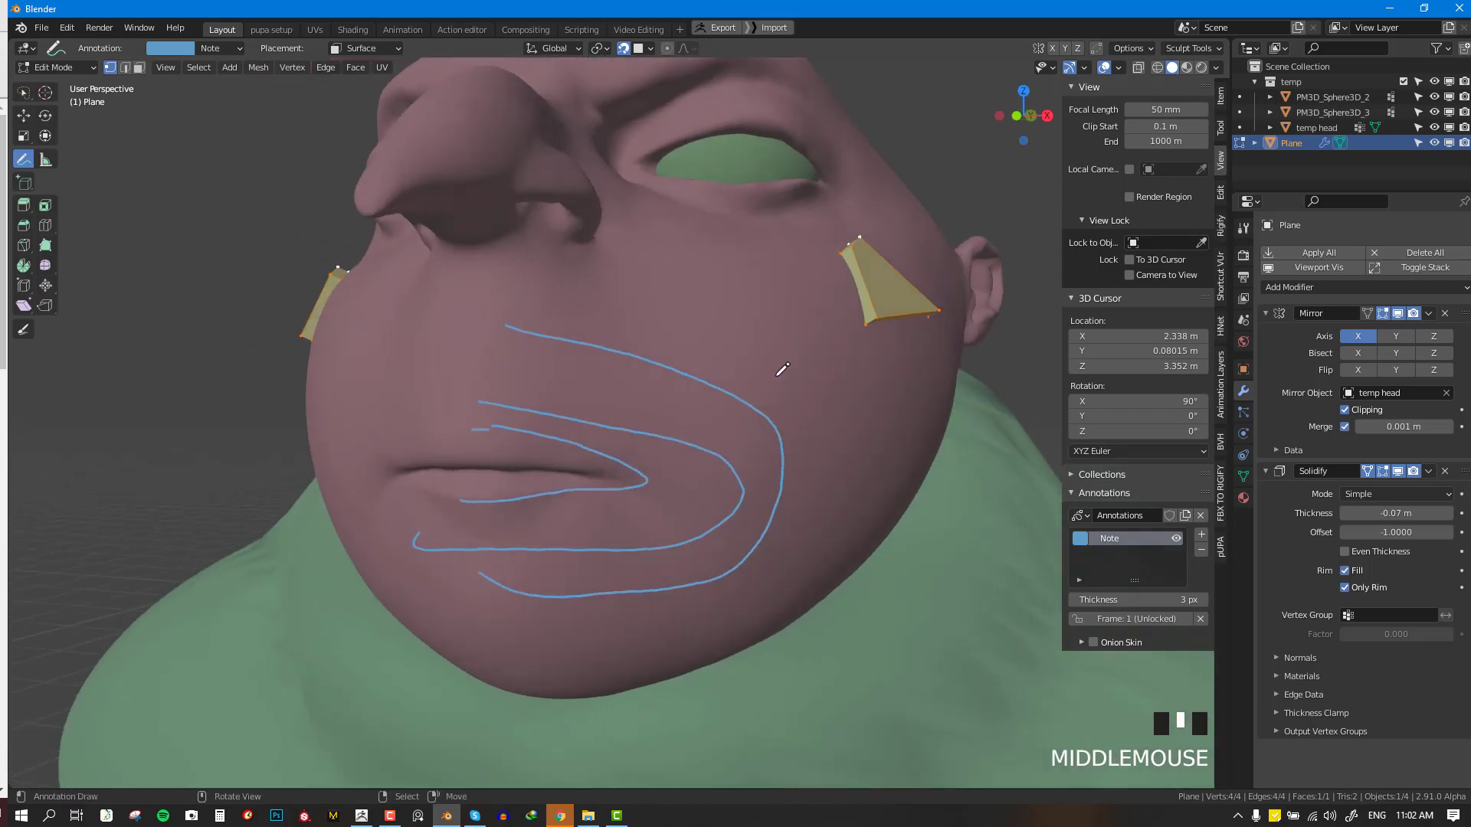
mouse_move(502, 278)
left_mouse_down()
mouse_move(713, 332)
mouse_move(751, 600)
mouse_move(443, 596)
left_mouse_up()
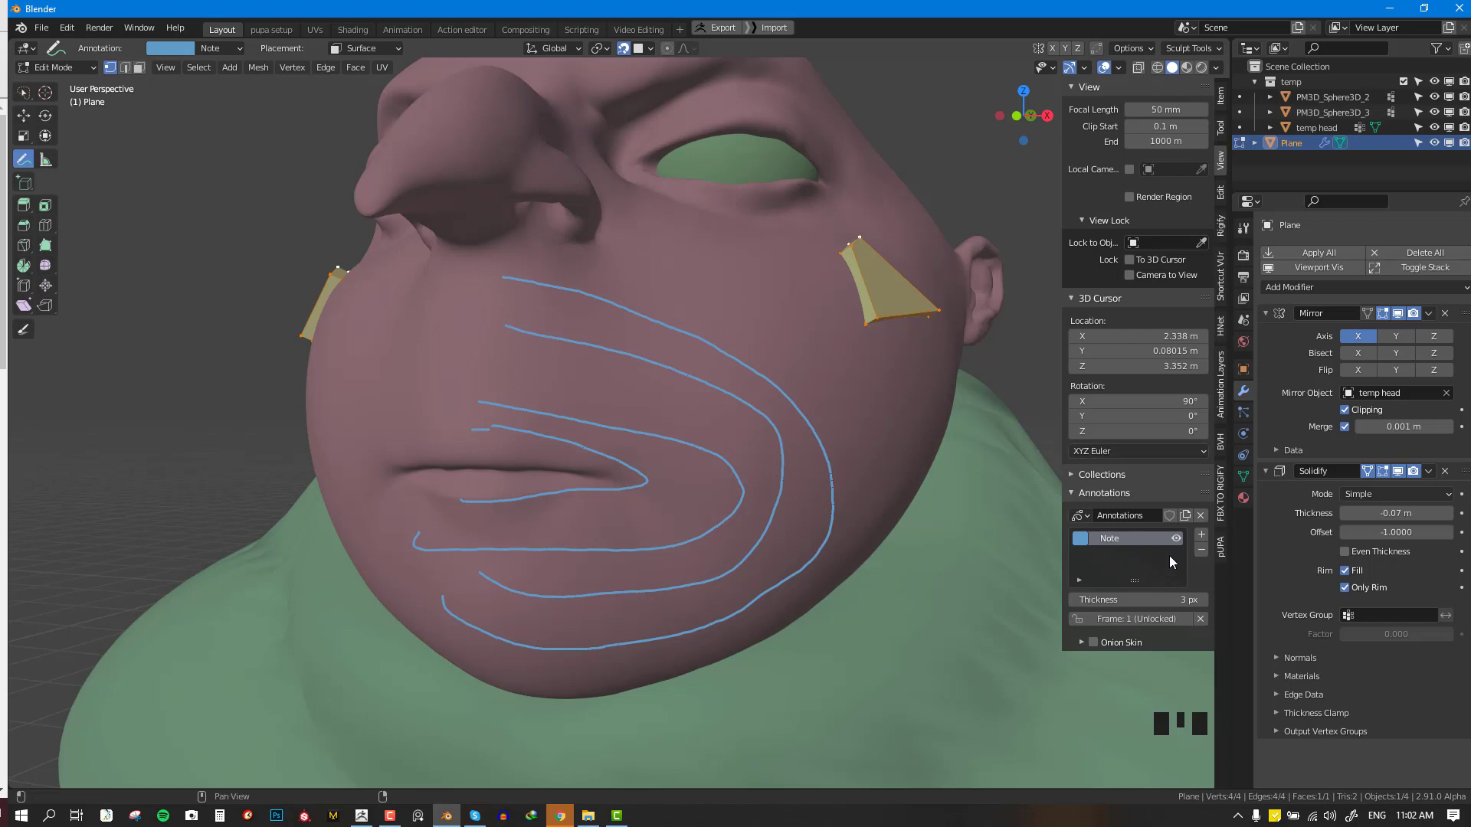
- Delete the annotation layer that holds the mouth loops and activate the Move tool in front view
left_click(1201, 551)
key("KP_1")
key("space")
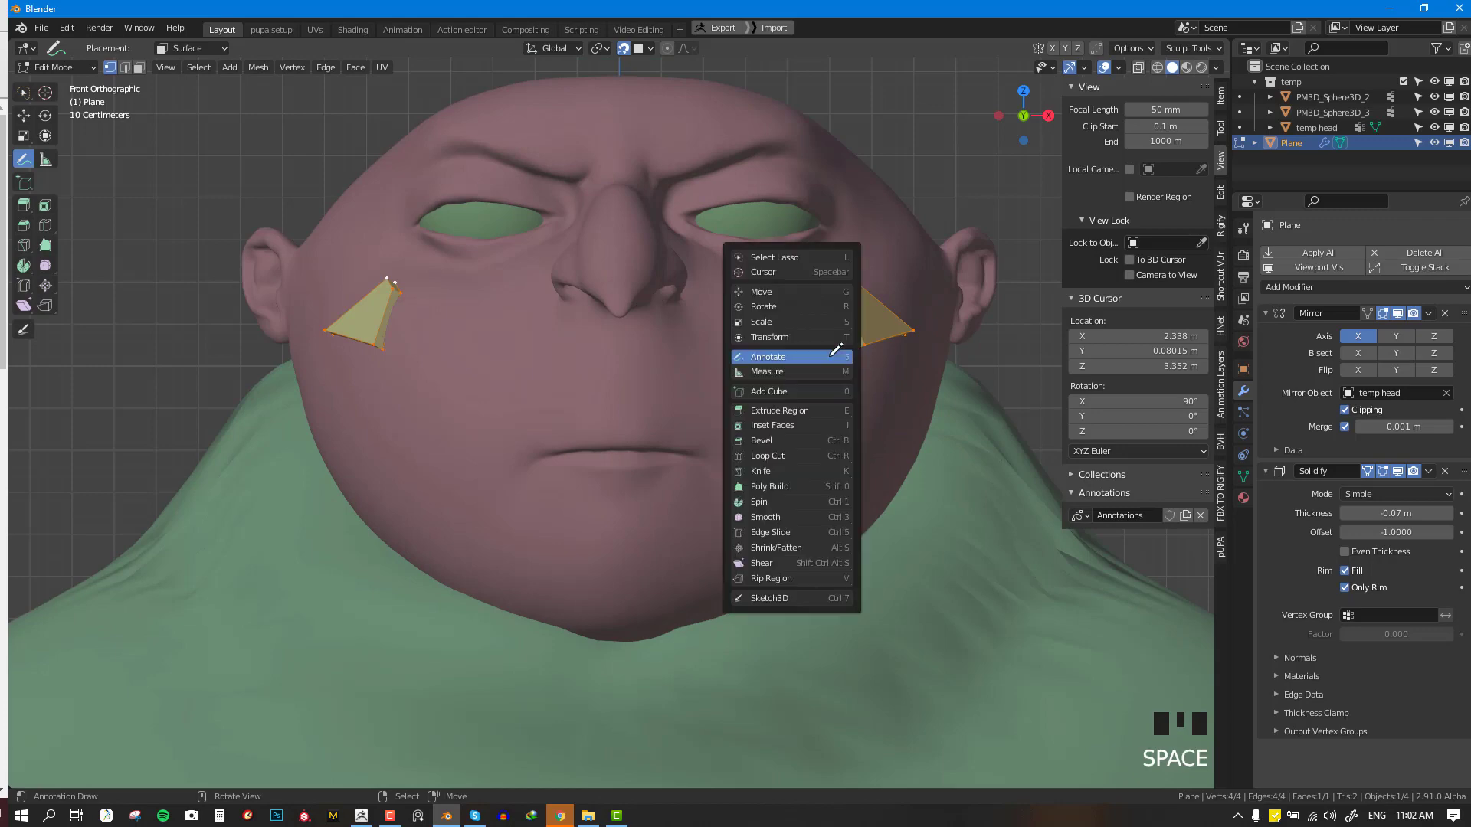
key("g")
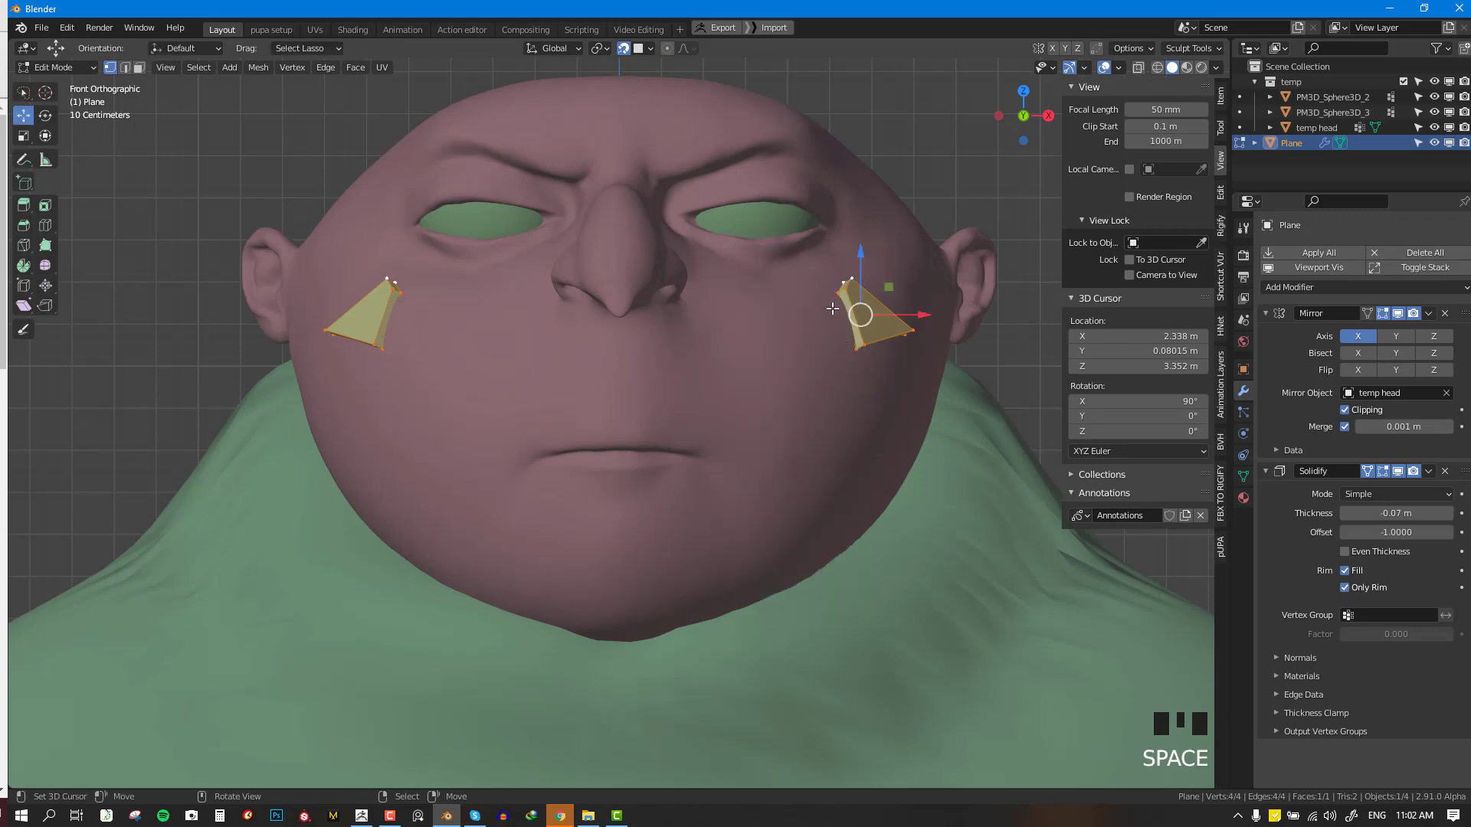
- Move the plane's vertices one by one onto the head surface, forming a narrow quad between the nose bridge and the eye
middle_click_drag(833, 308, 896, 476)
right_click_drag(843, 429, 571, 349)
right_click_drag(862, 510, 632, 420)
right_click_drag(948, 439, 651, 387)
mouse_move(565, 363)
right_mouse_down()
mouse_move(538, 345)
mouse_move(555, 360)
right_mouse_up()
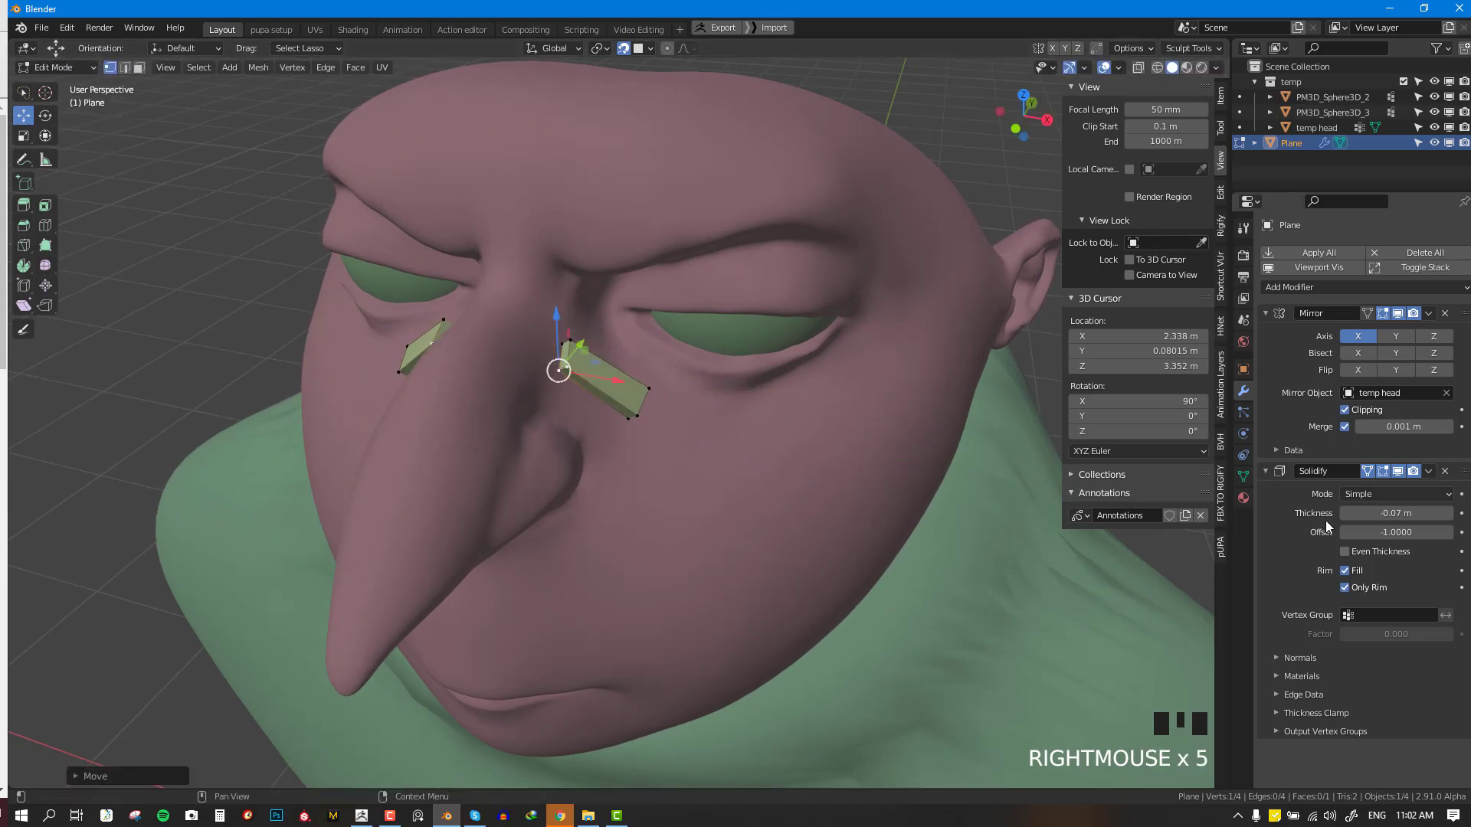
- Set the Solidify thickness to -0.032 m and deselect all vertices of the plane
left_click_drag(1372, 514, 1372, 513, "shift")
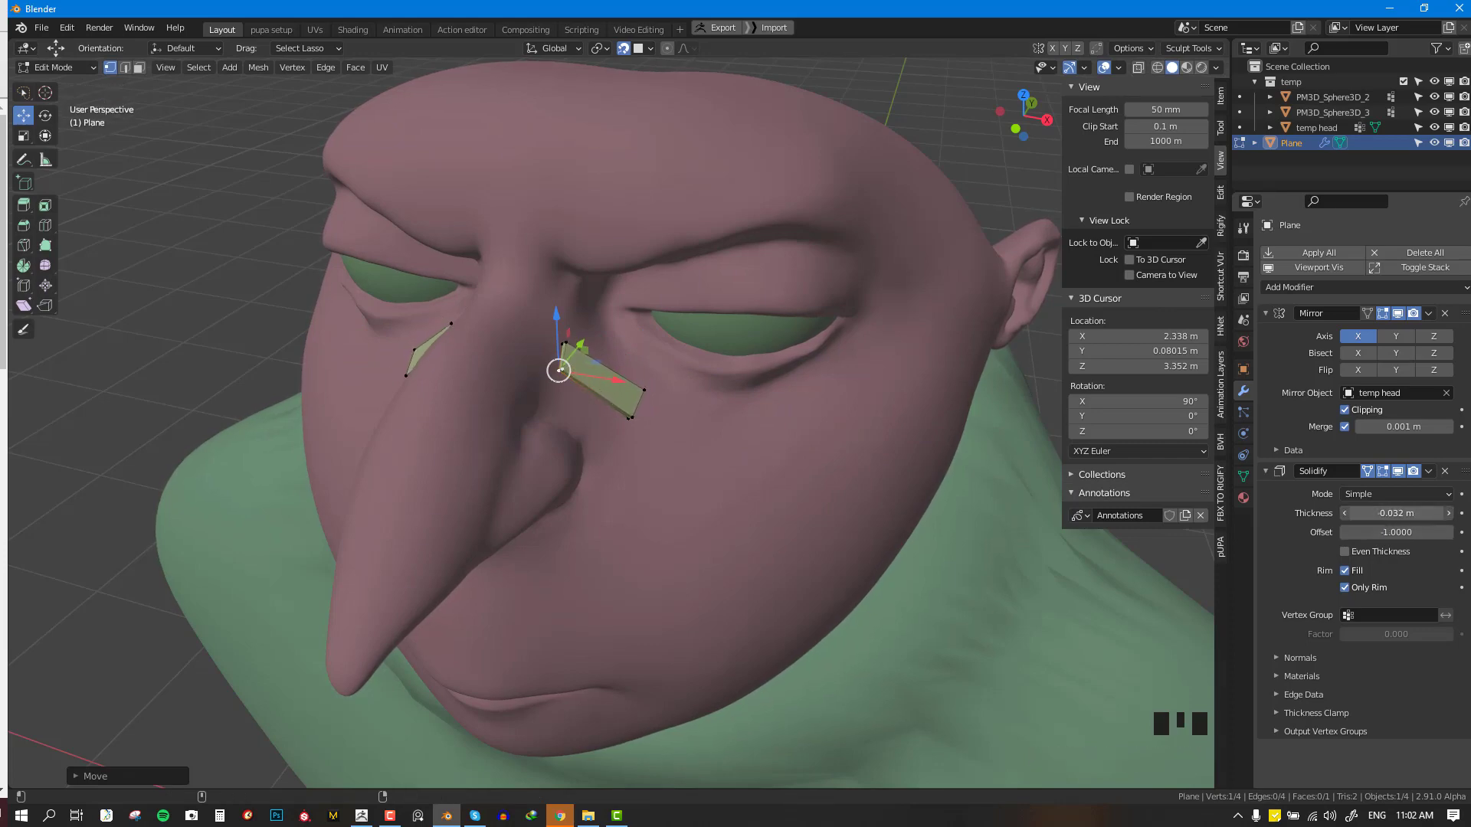
scroll(687, 406, "up", 9)
key("alt+a")
scroll(685, 397, "down", 9)
middle_click_drag(687, 399, 671, 403)
- Save the project as guru 1.blend in the D:\Projects\Guru folder
key("ctrl+s")
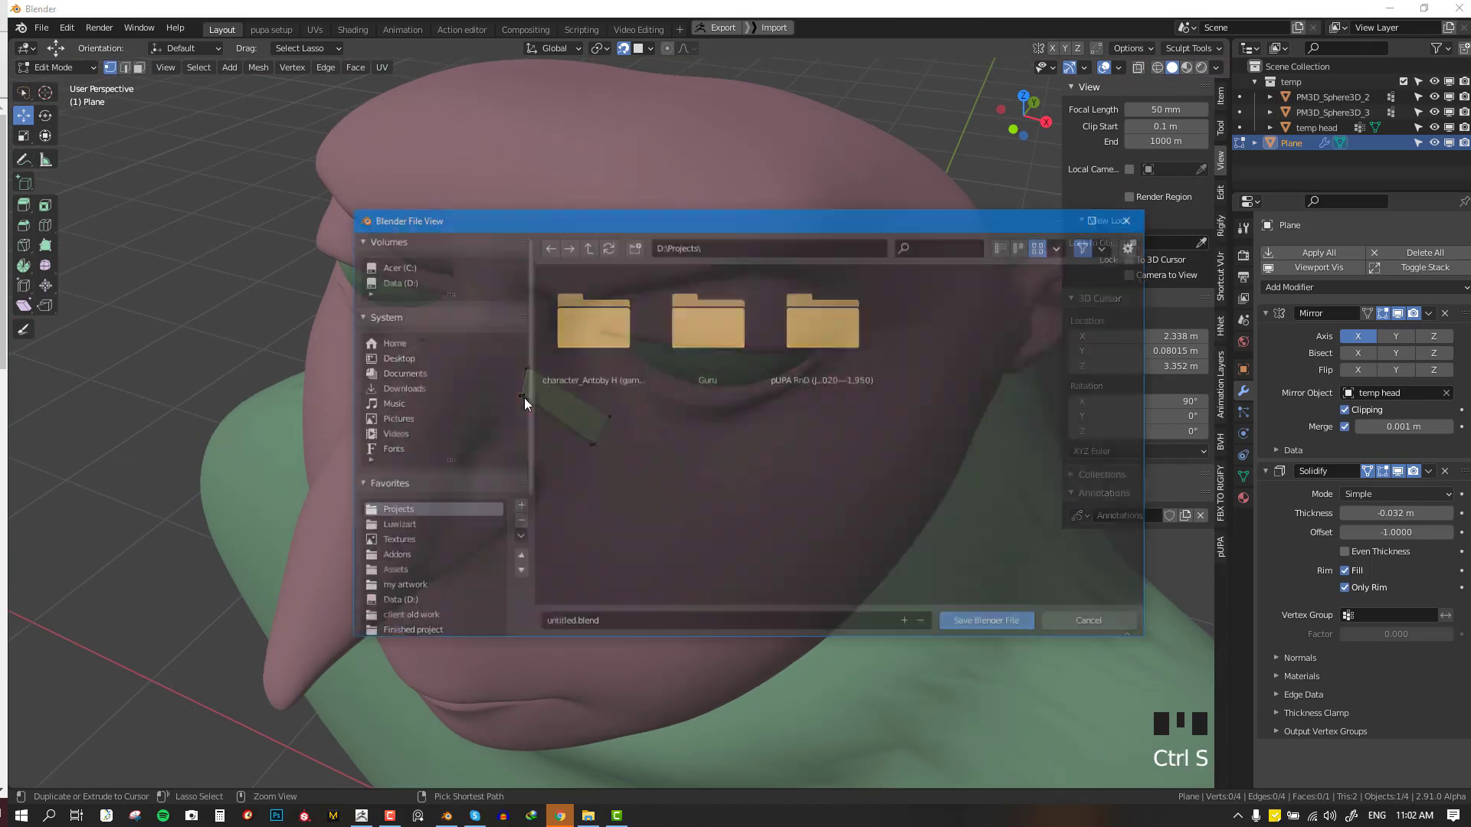
left_click(706, 351)
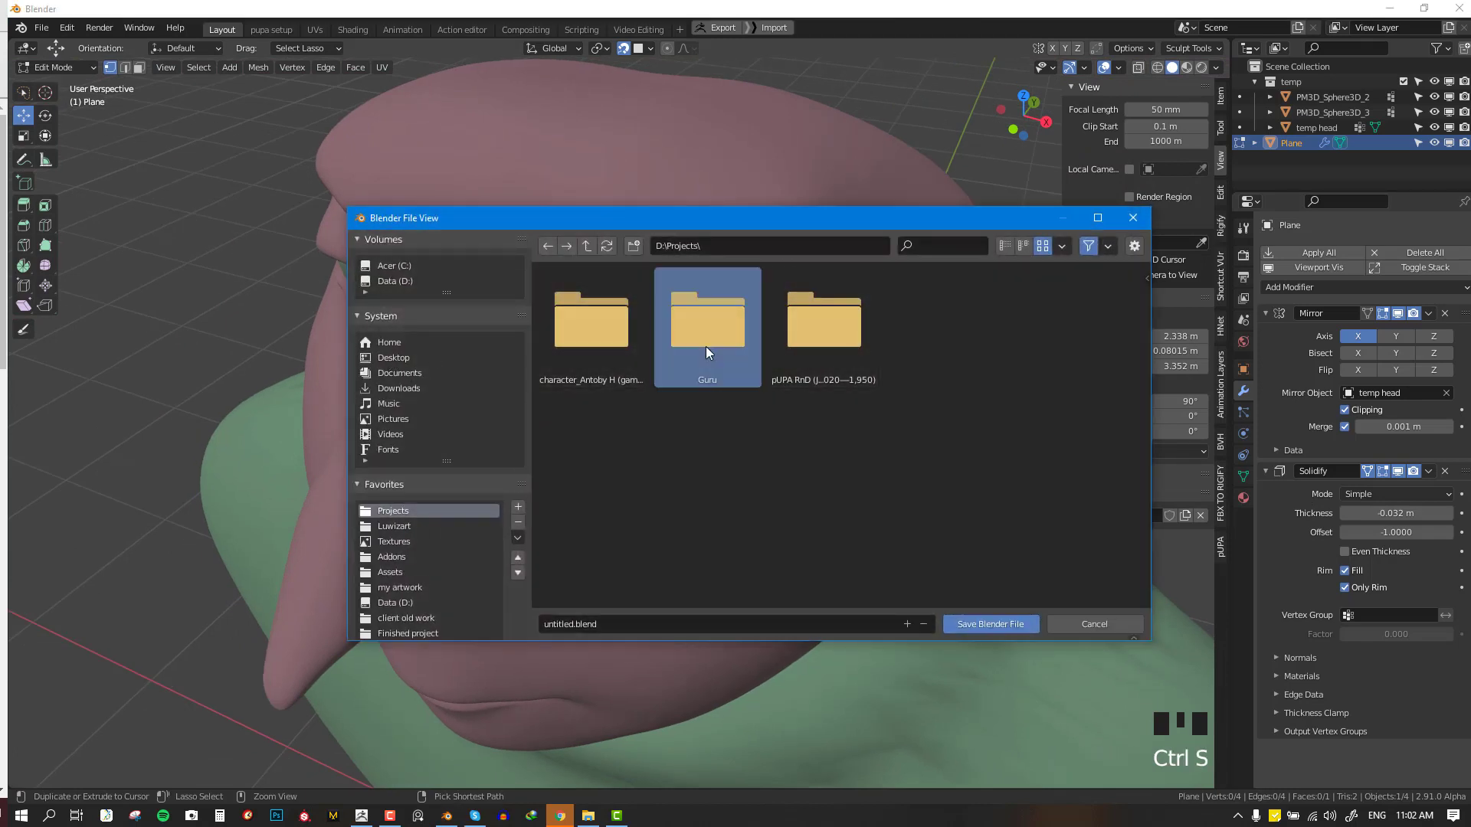
double_click(701, 325)
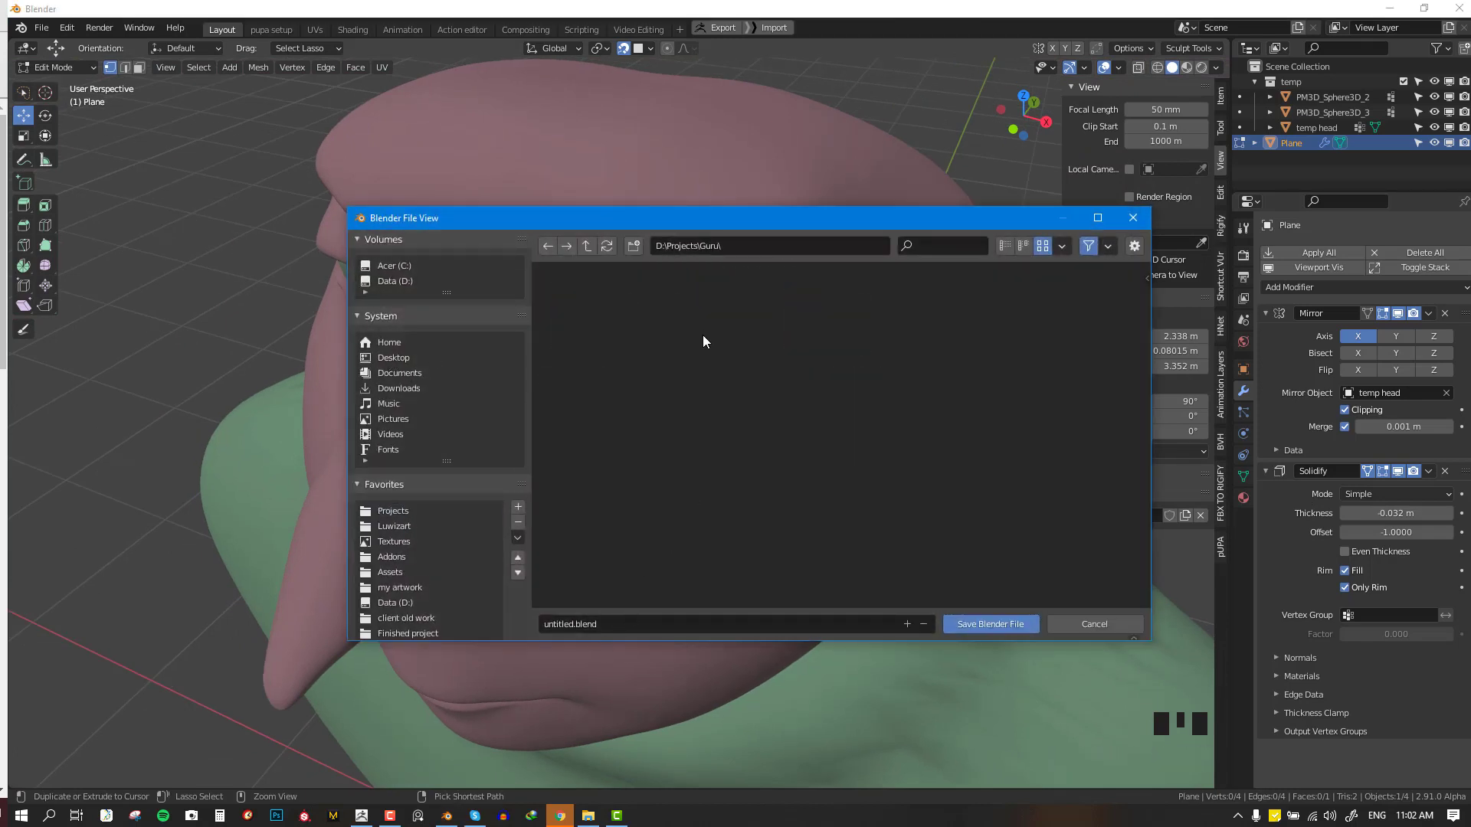
left_click(648, 618)
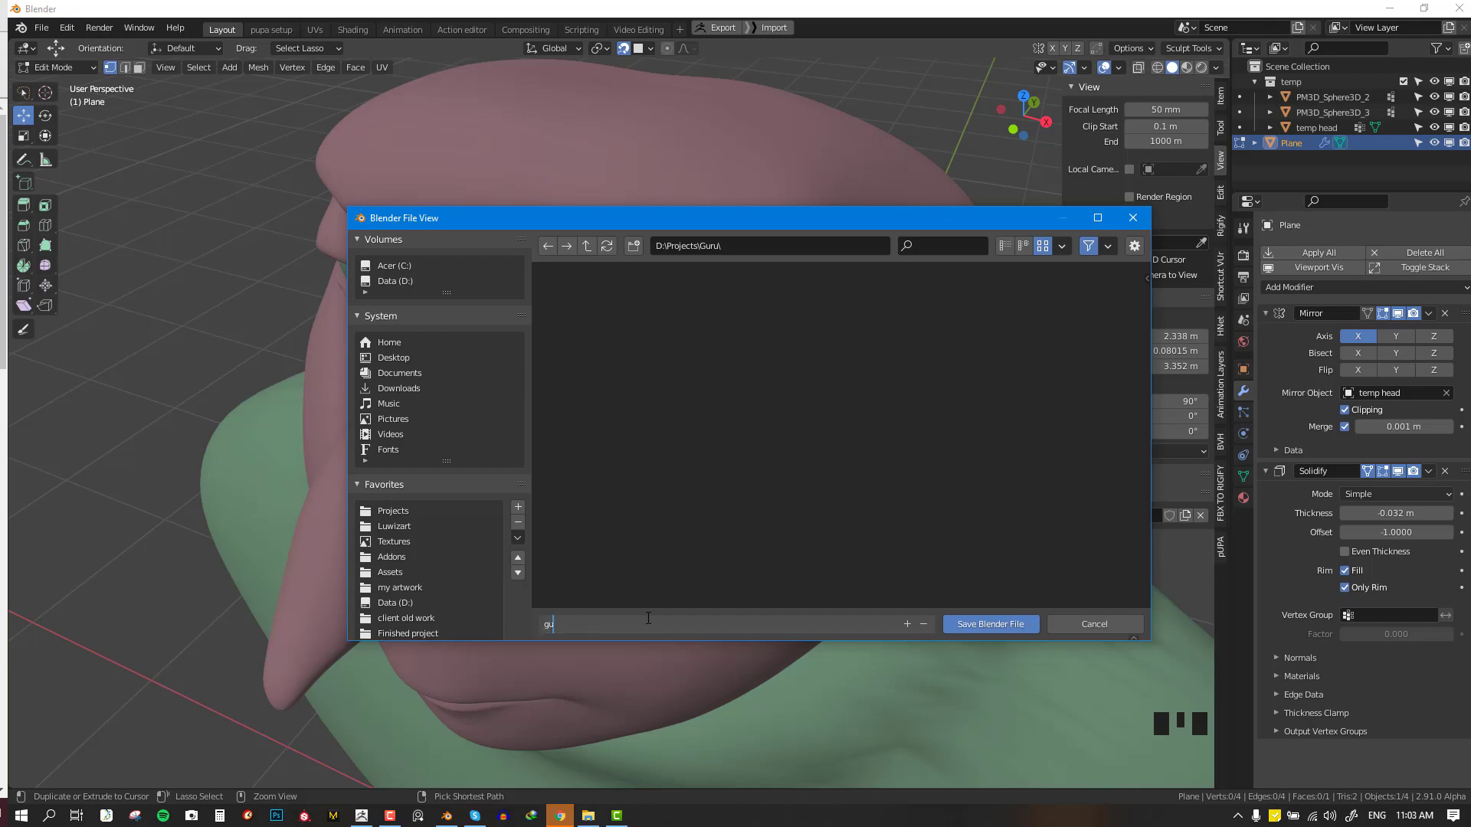
key("Return")
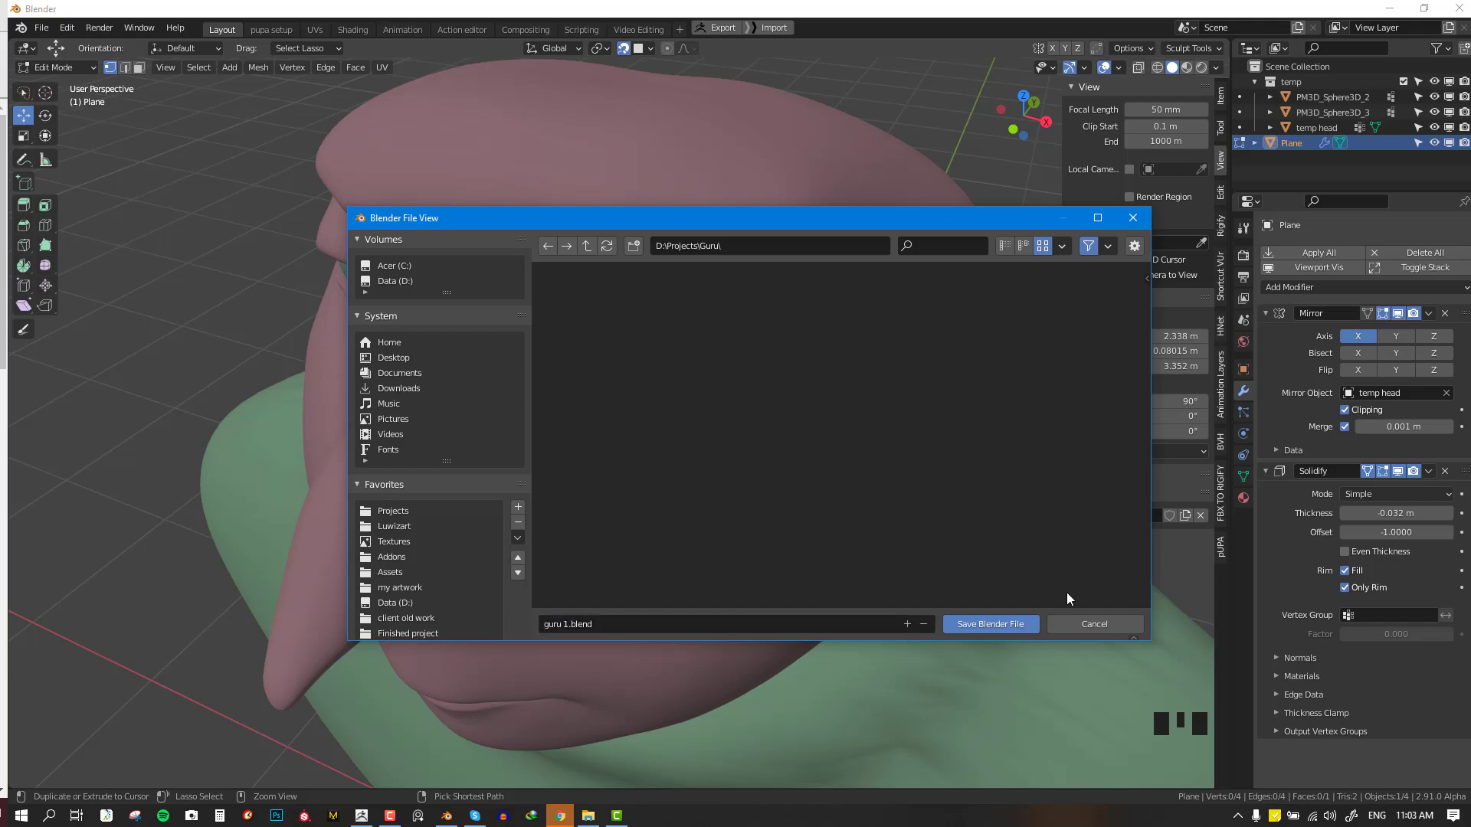
left_click(990, 624)
- Extrude the plane's inner edge twice up over the nose bridge so the strip meets its mirrored half at the center line
scroll(804, 354, "up", 2)
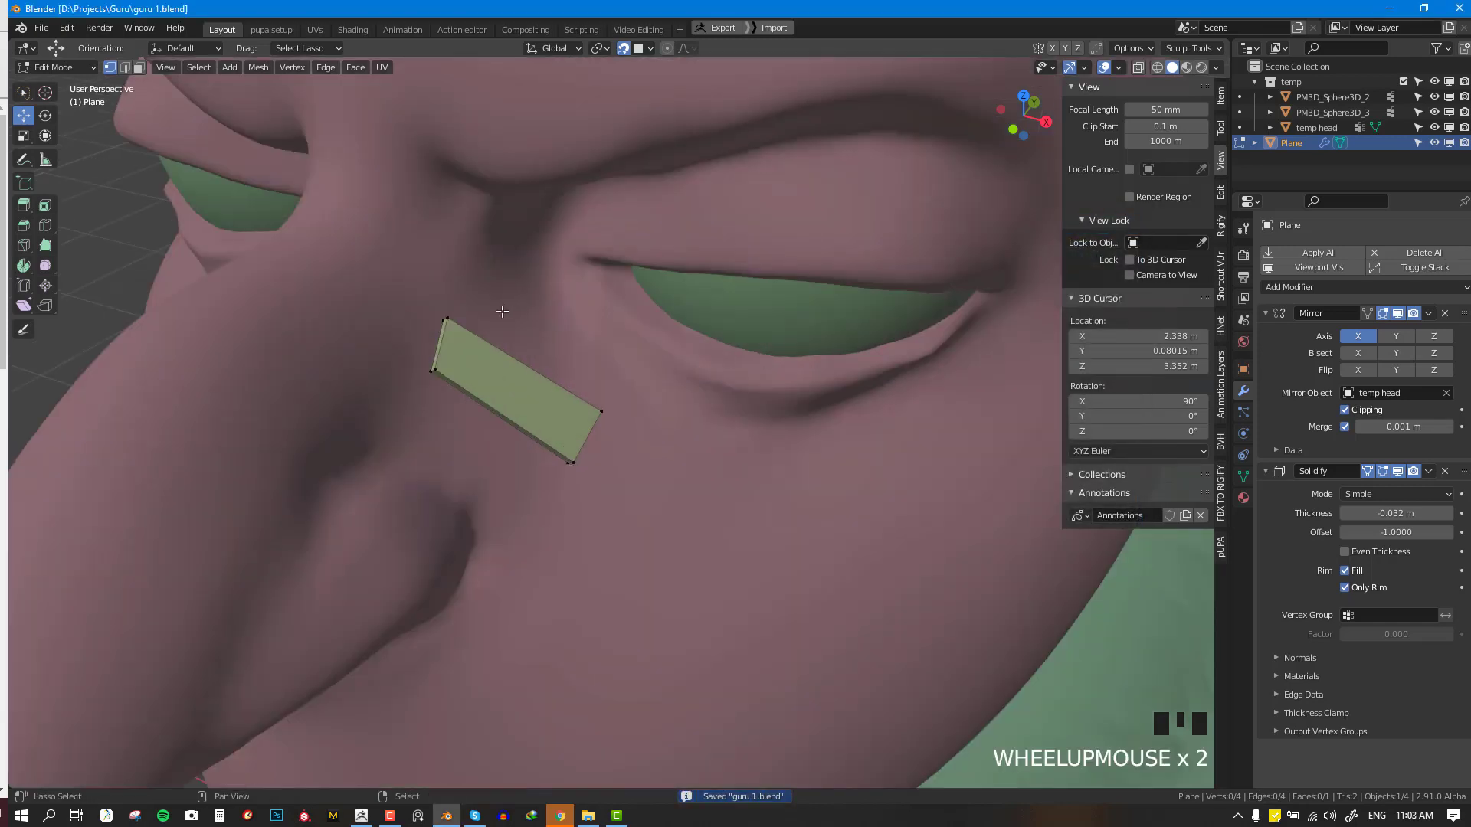
middle_click_drag(478, 354, 624, 371, "shift")
right_click(610, 374)
right_click(598, 423, "shift")
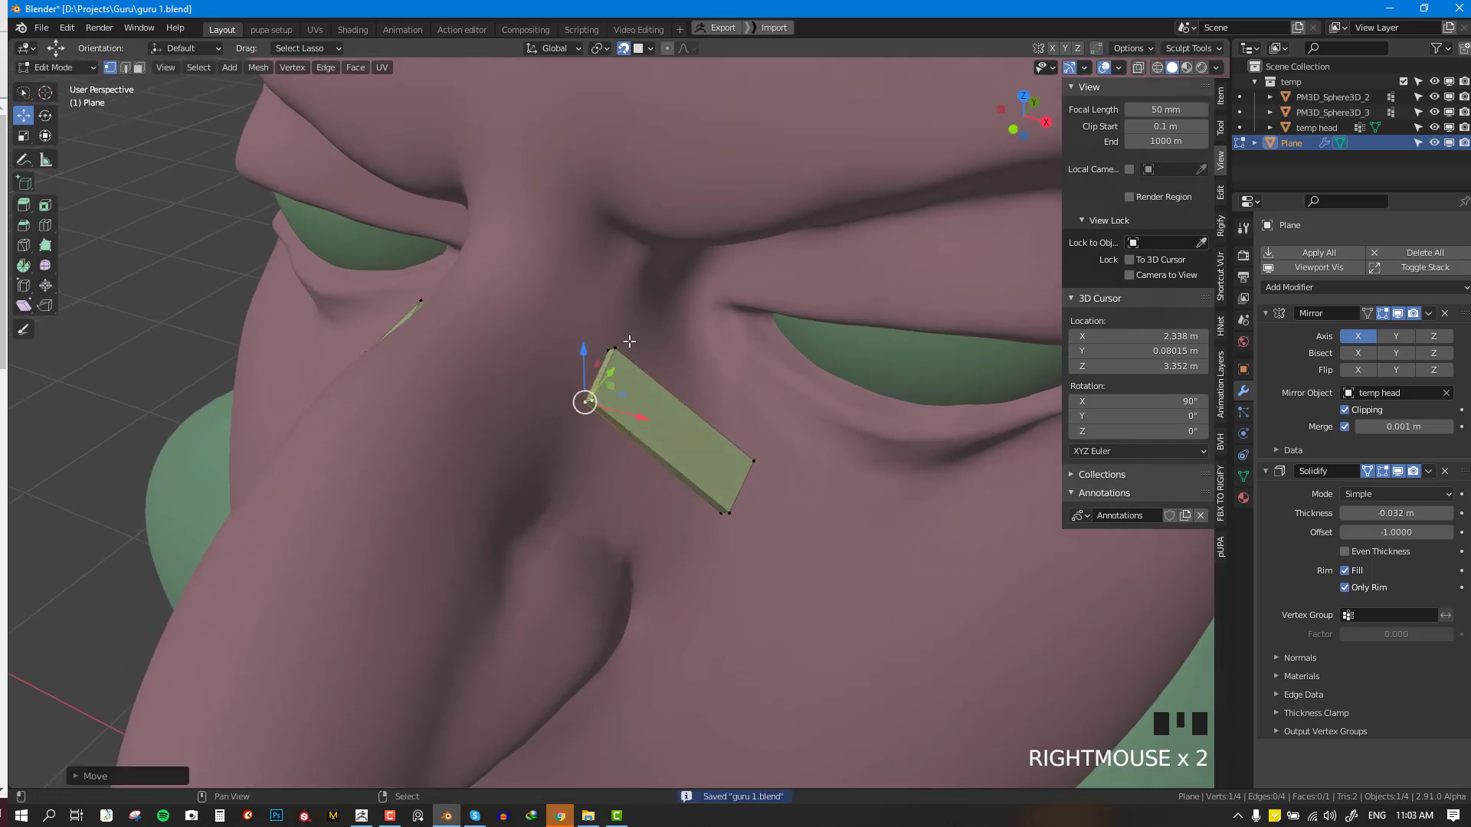
middle_click_drag(613, 424, 636, 429)
key("e")
left_click(594, 400)
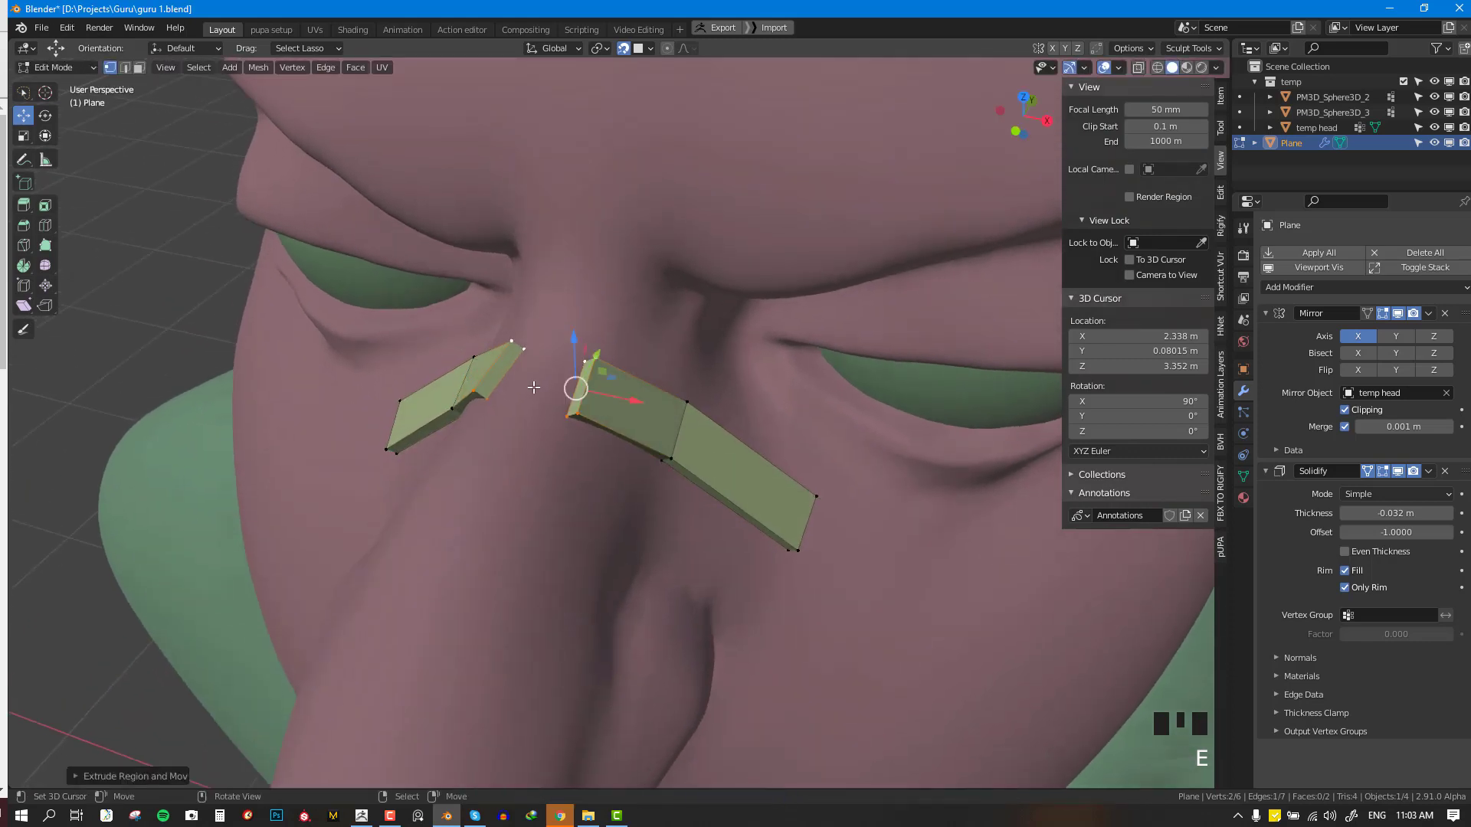
key("e")
left_click(535, 381)
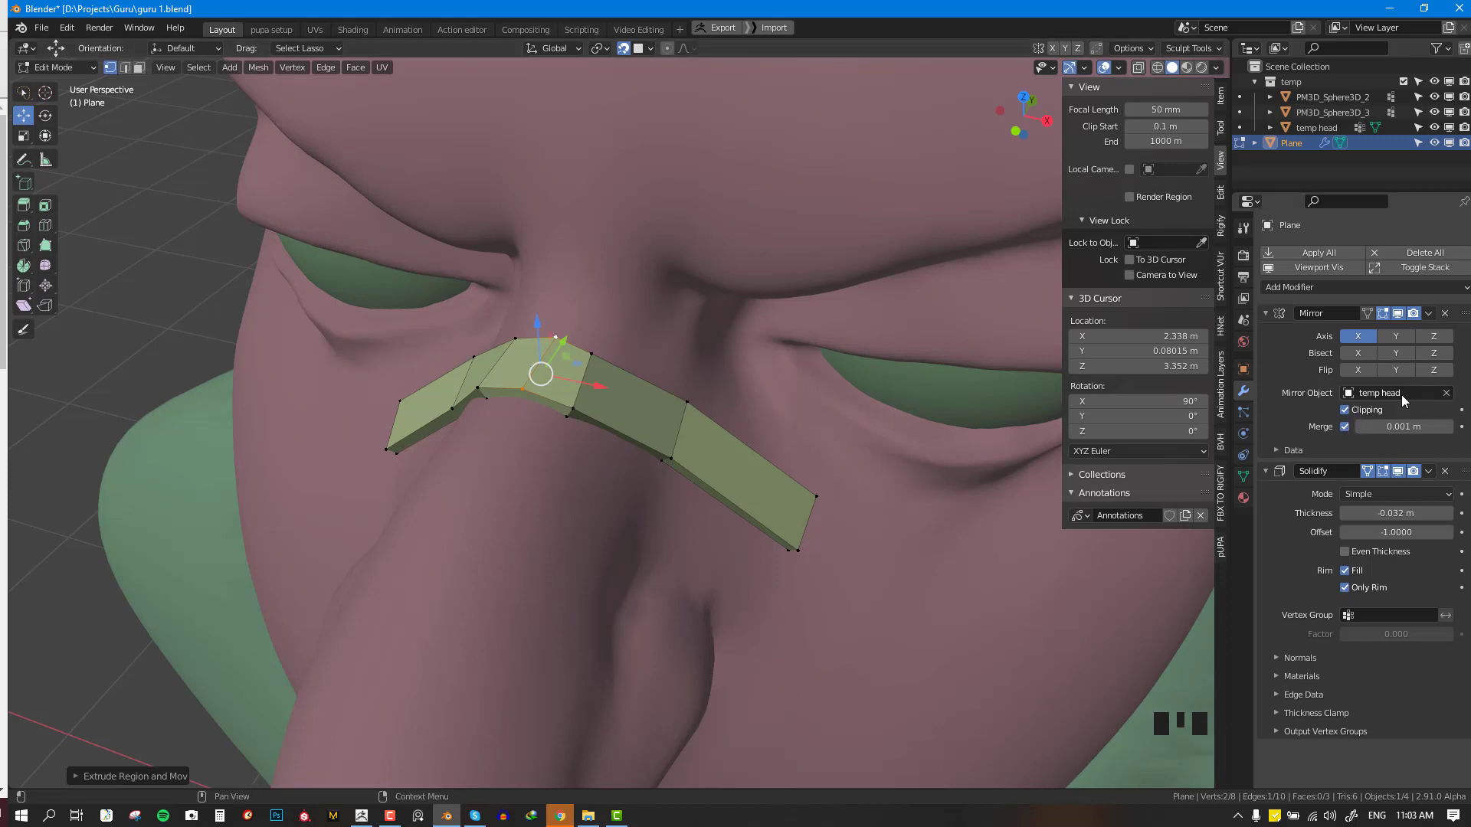
- Test moving the strip's center edge with the Mirror modifier's Clipping turned off and back on
left_click(1373, 410)
key("g")
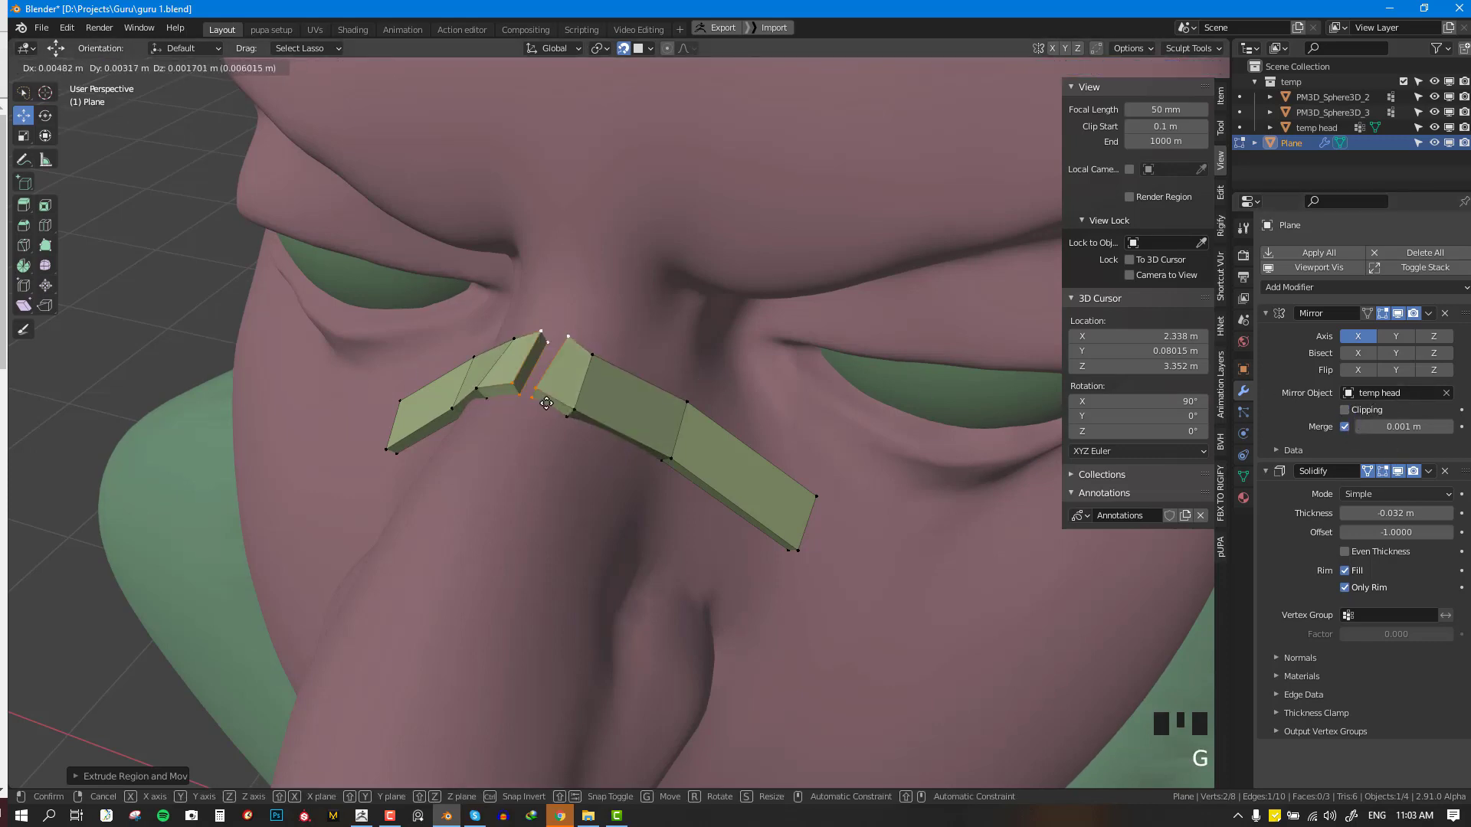
right_click(464, 395)
left_click(1367, 410)
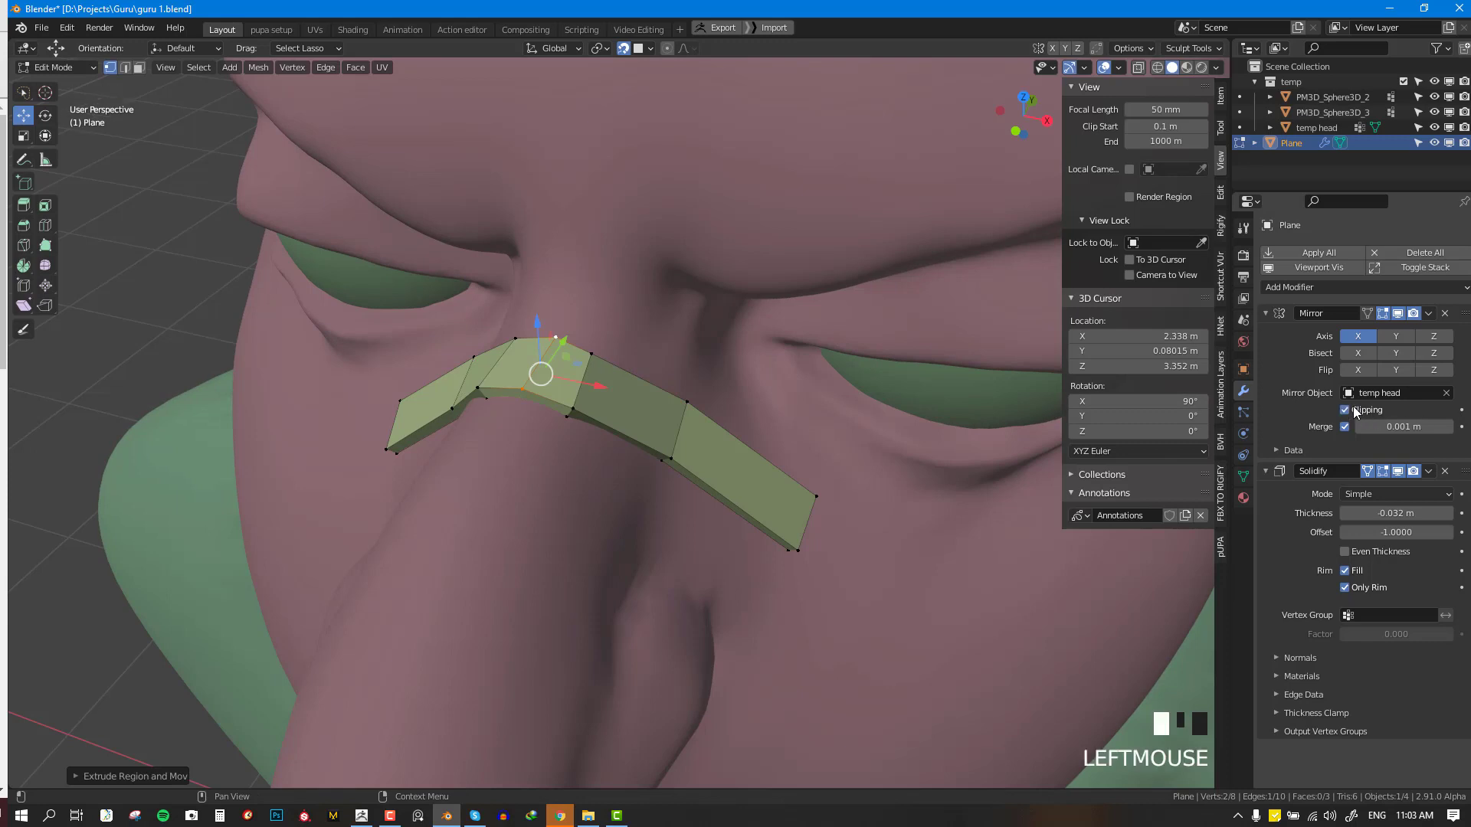
key("g")
left_click(667, 377)
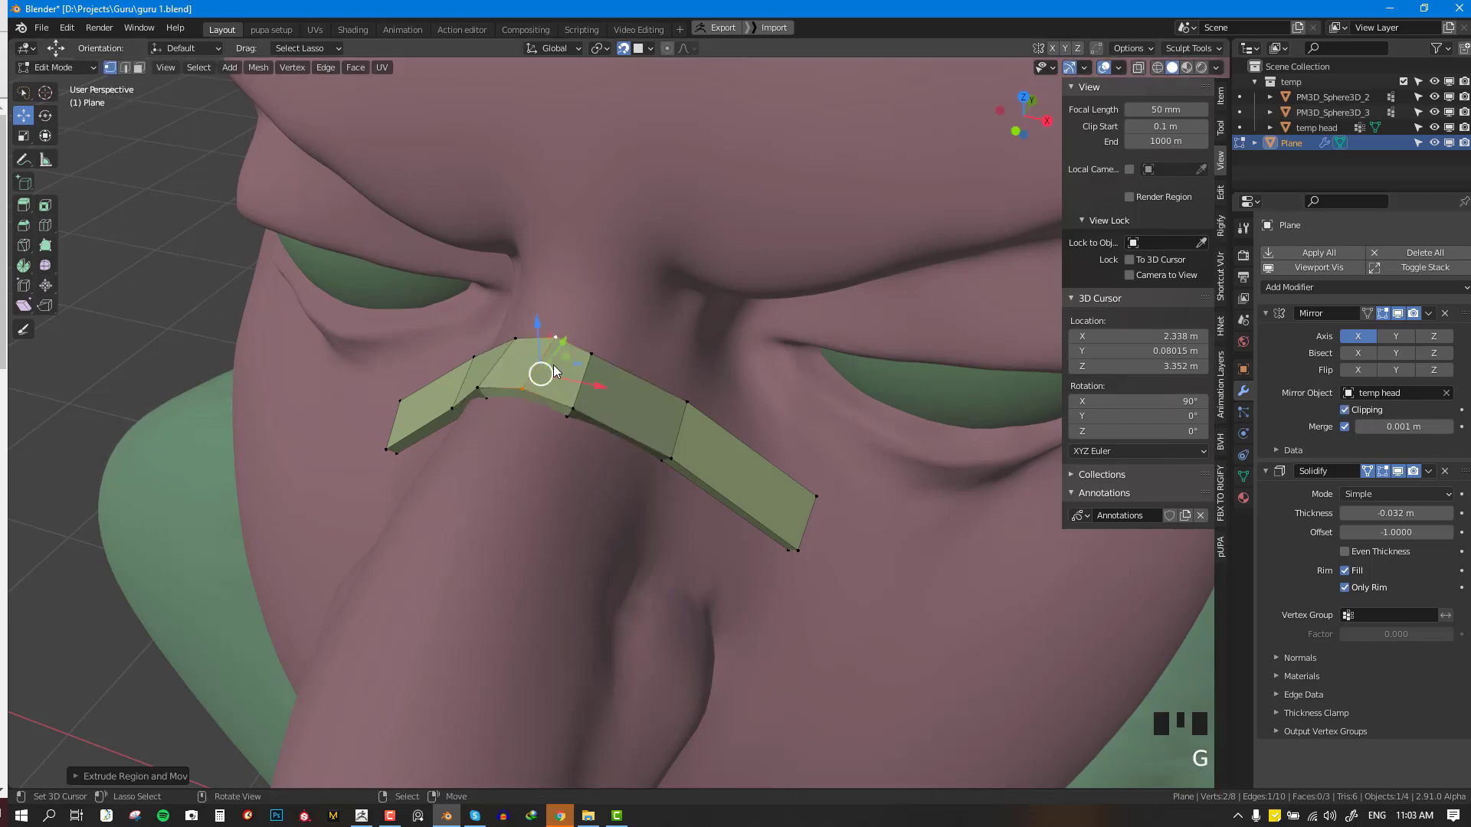
- Move the two vertices beside the nose bridge outward to even out the quads and select the strip's lower end edge
right_click_drag(593, 356, 623, 366)
right_click_drag(571, 408, 597, 414)
right_click(602, 403)
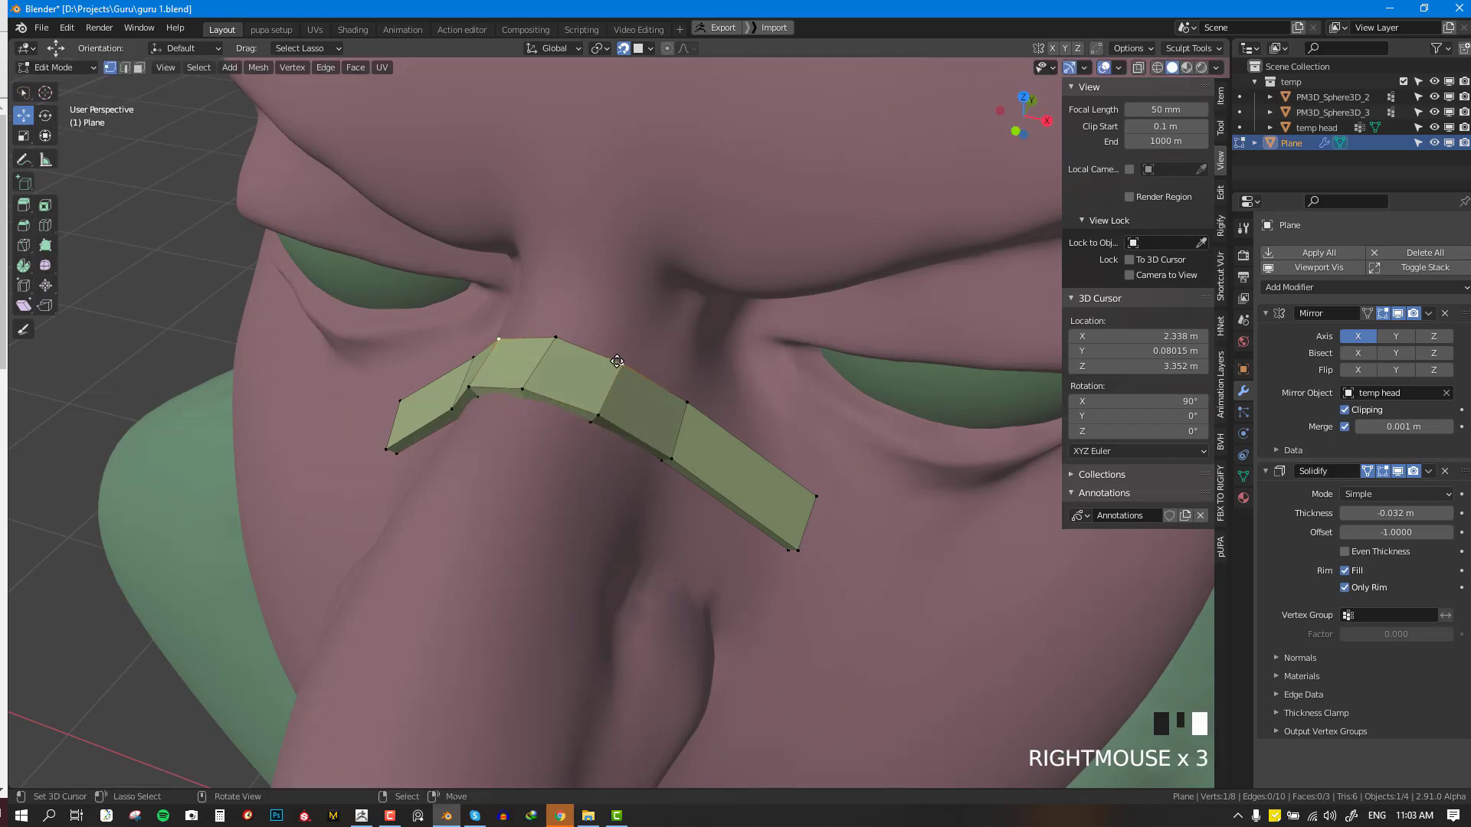
middle_click_drag(689, 429, 774, 347)
right_click(671, 361)
- Sketch annotation curves on both cheeks from beside the nostrils down toward the mouth corners to mark the loop's path
key("KP_1")
scroll(682, 394, "down", 3)
scroll(684, 399, "up", 2)
key("KP_1")
key("space")
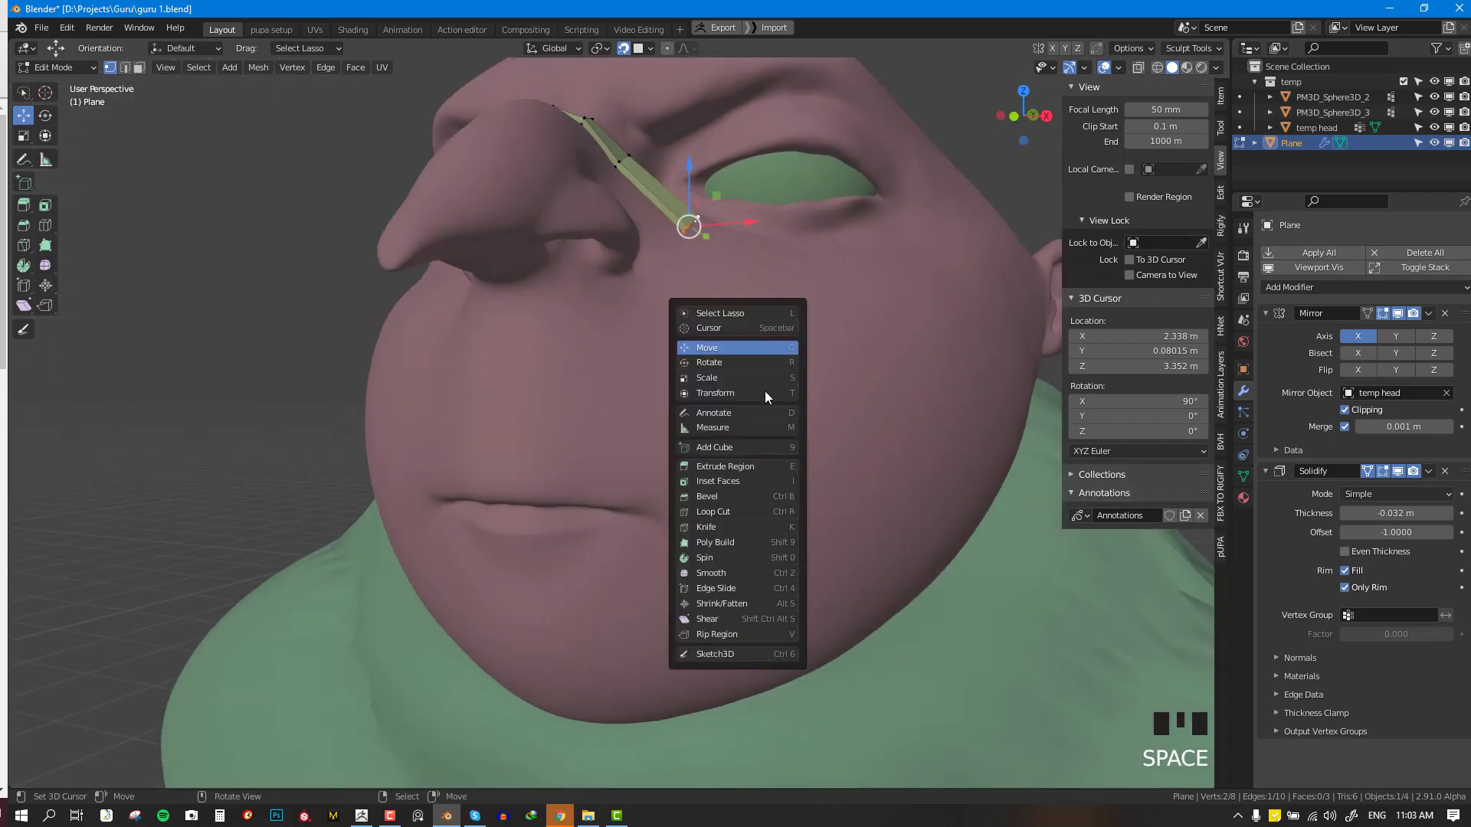
left_click(730, 413)
left_click_drag(668, 279, 674, 288)
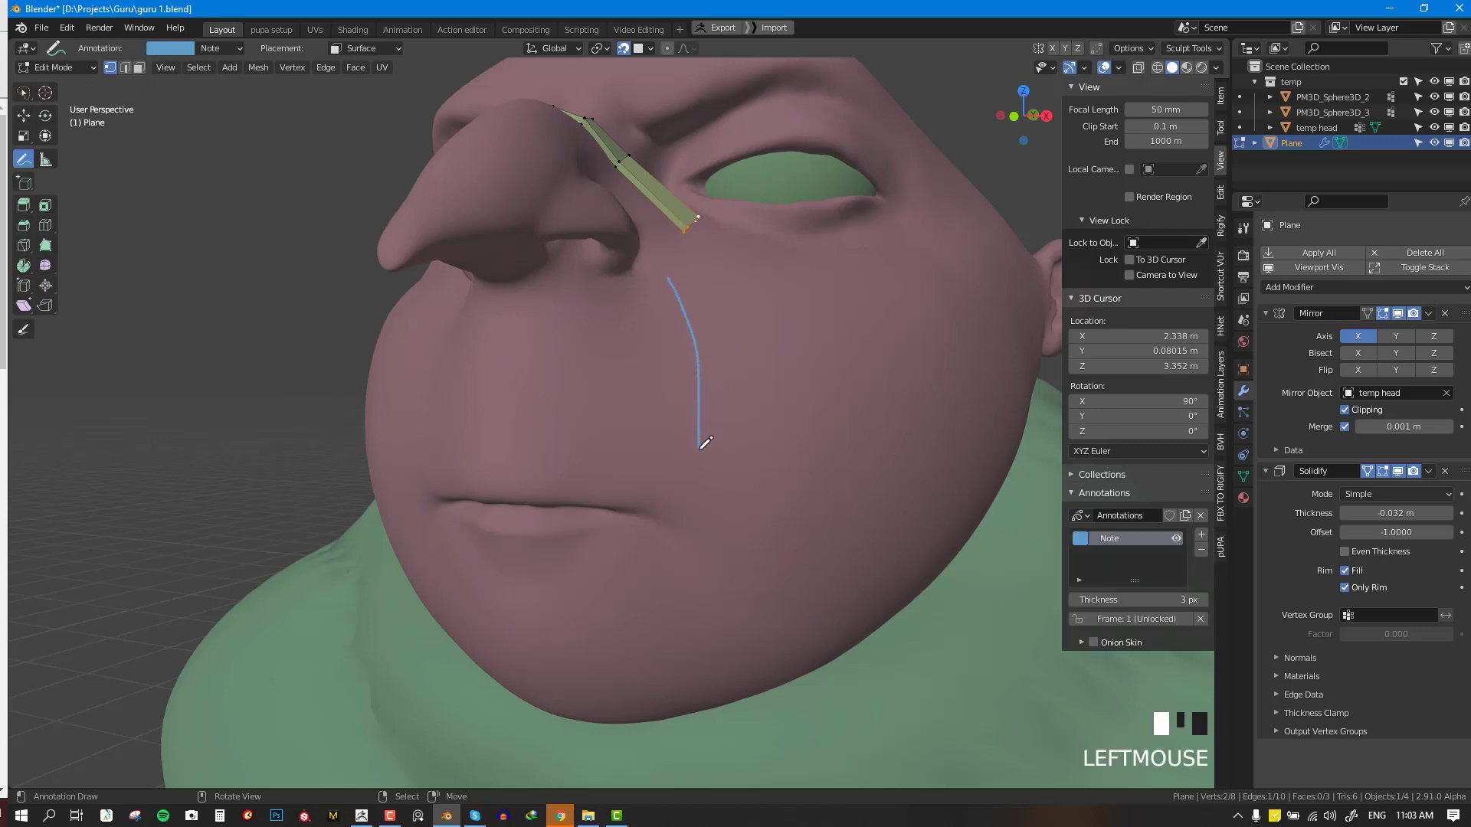
middle_click_drag(737, 413, 788, 437)
key("KP_1")
middle_click_drag(848, 388, 789, 404)
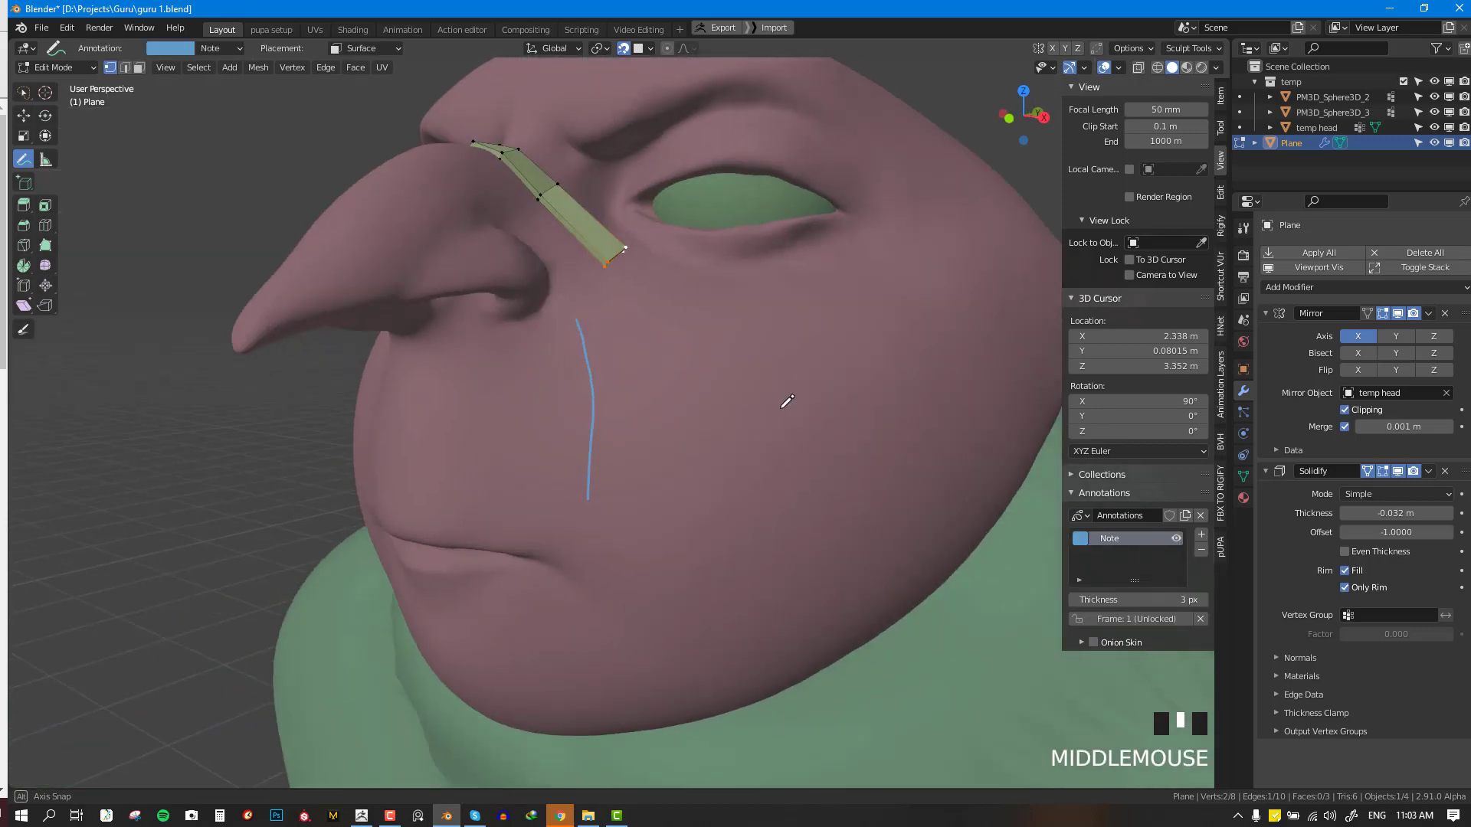
scroll(614, 399, "down", 1)
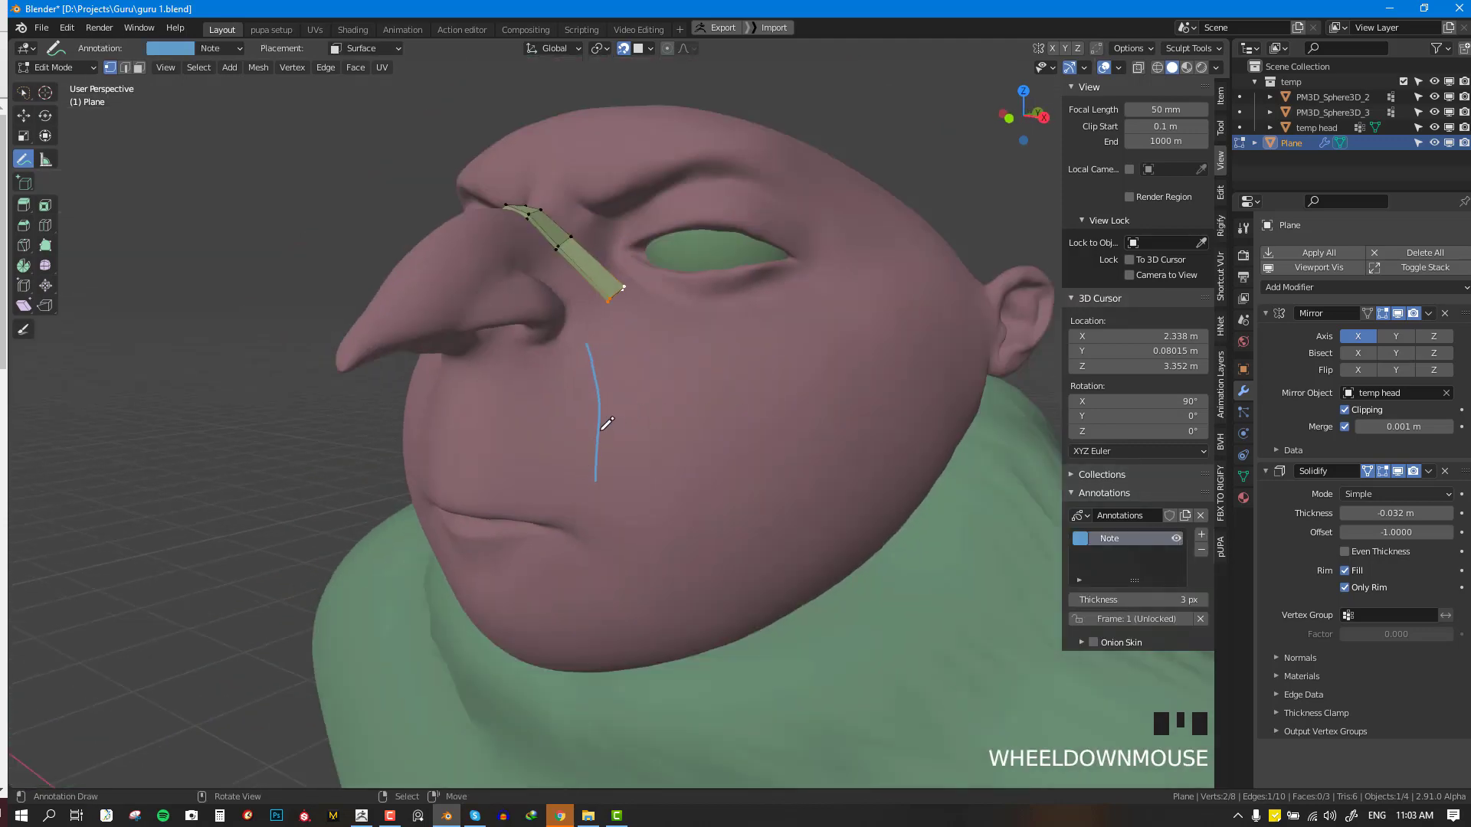
middle_click_drag(584, 385, 591, 351)
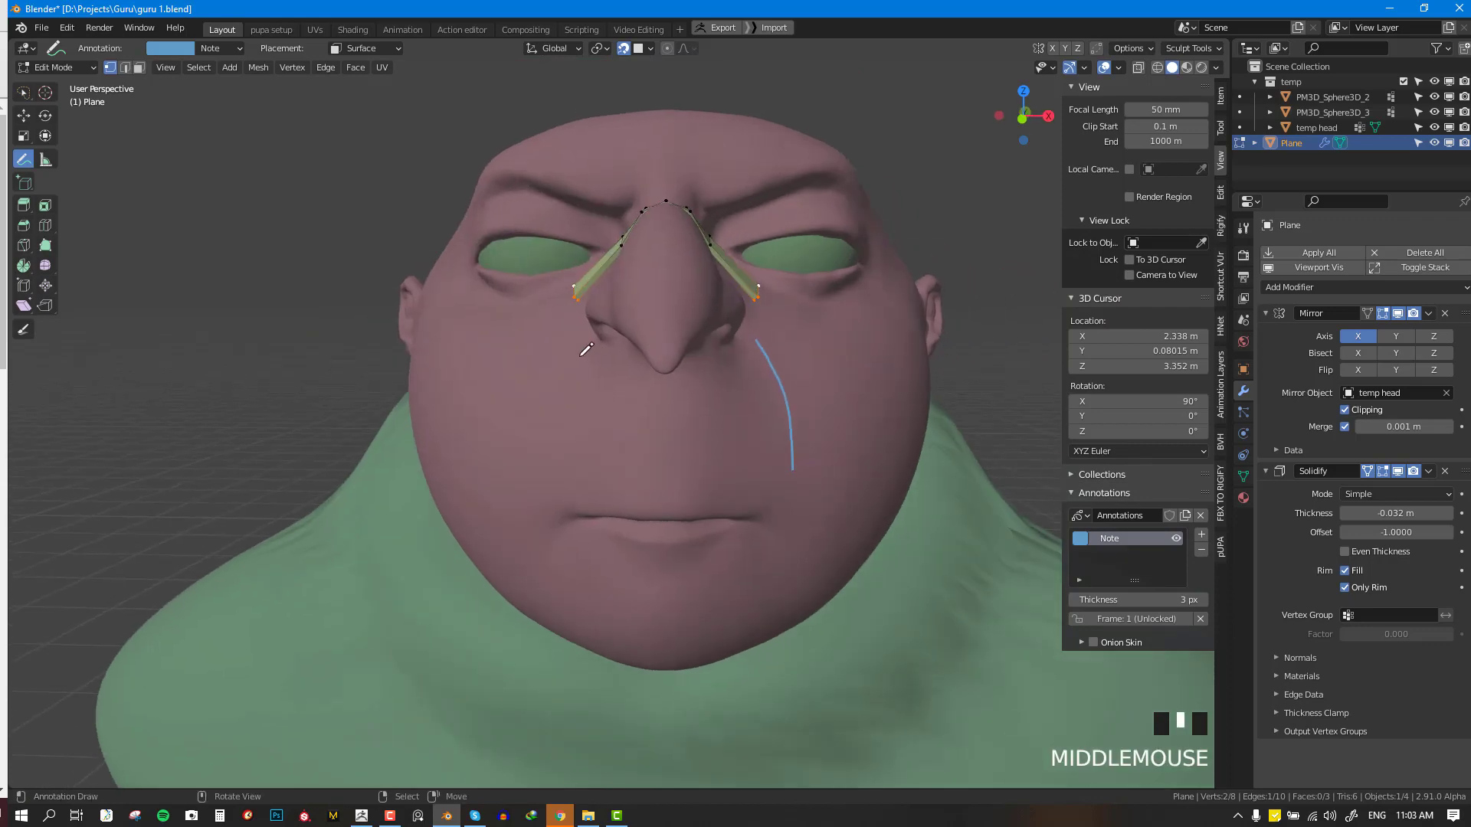
left_click_drag(575, 355, 513, 460)
key("KP_1")
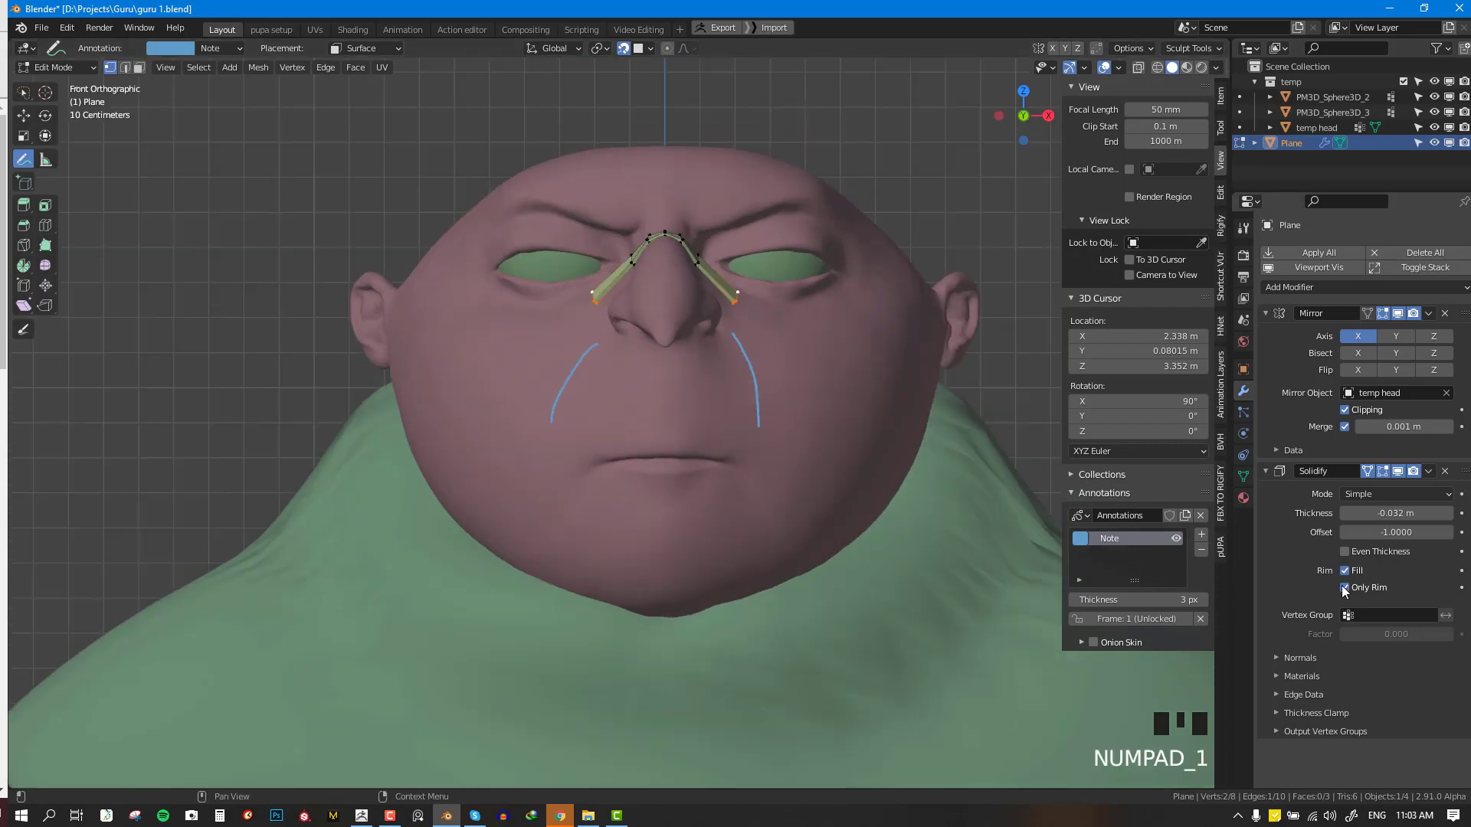
- Delete the annotation layer with the cheek curves and reactivate the Move tool
left_click(1201, 549)
middle_click_drag(652, 398, 584, 410)
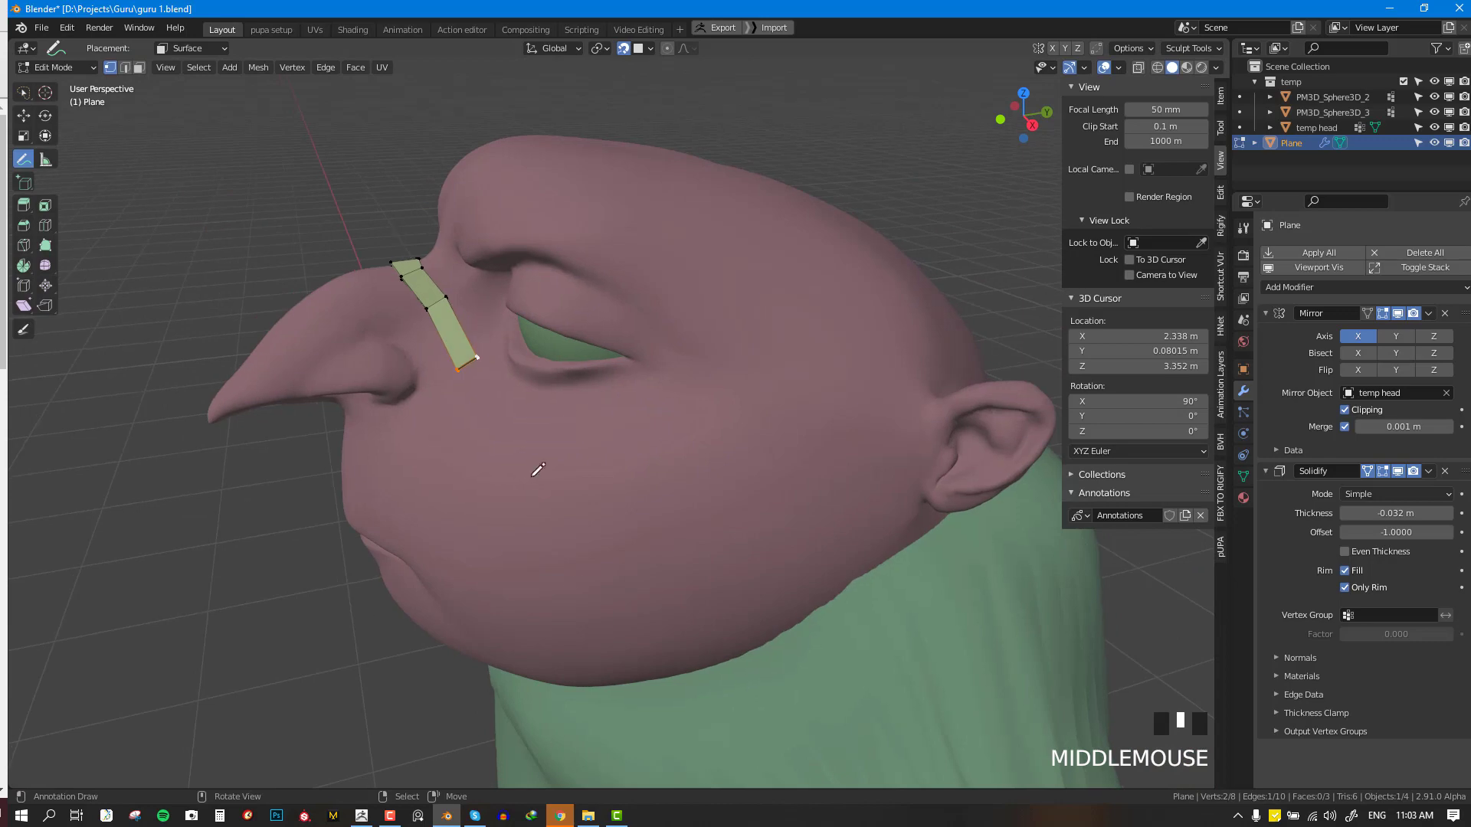
middle_click_drag(536, 470, 689, 500)
key("ctrl+Tab")
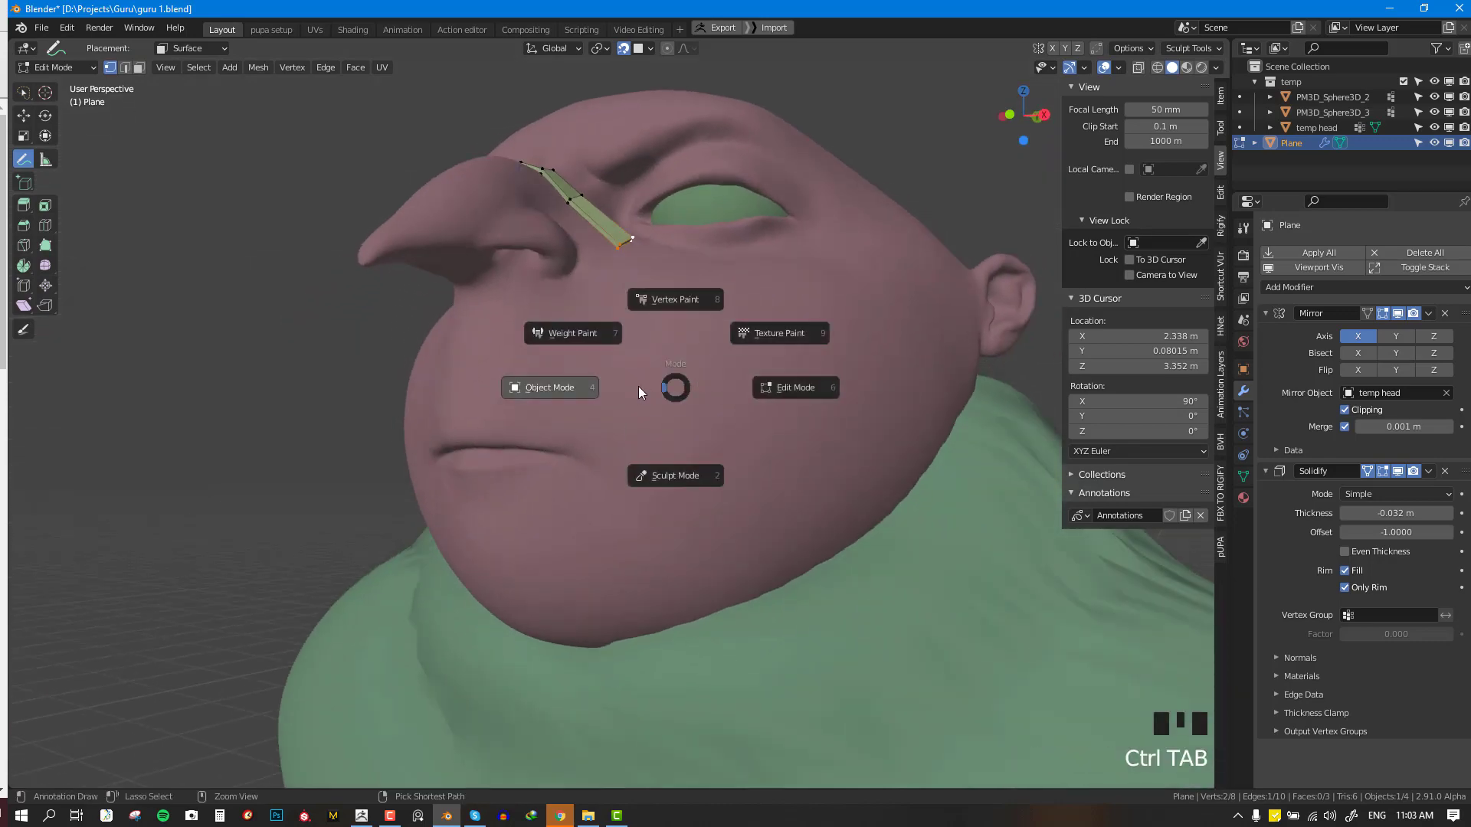
key("Tab")
key("space")
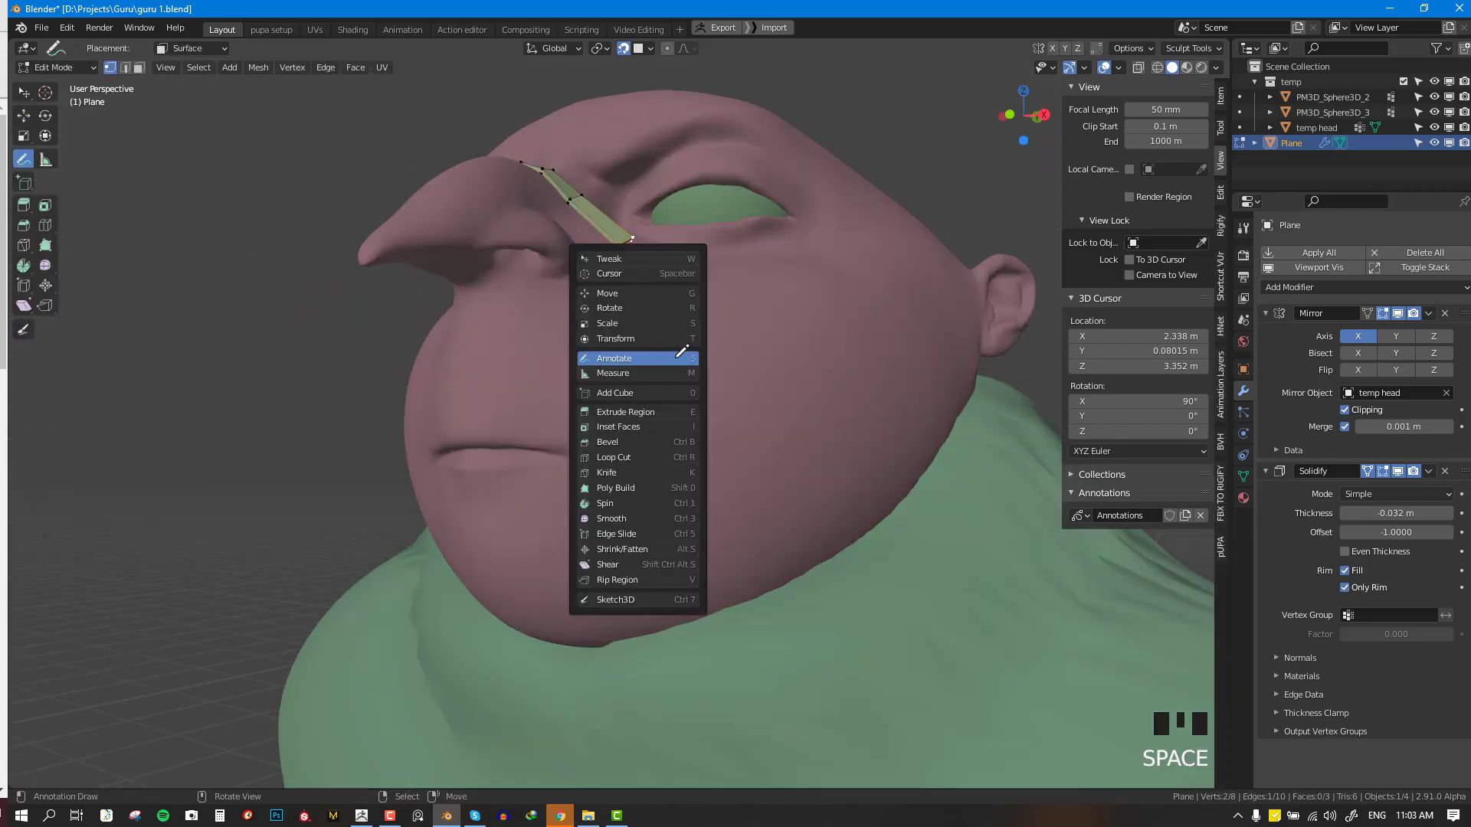
middle_click_drag(631, 284, 624, 314)
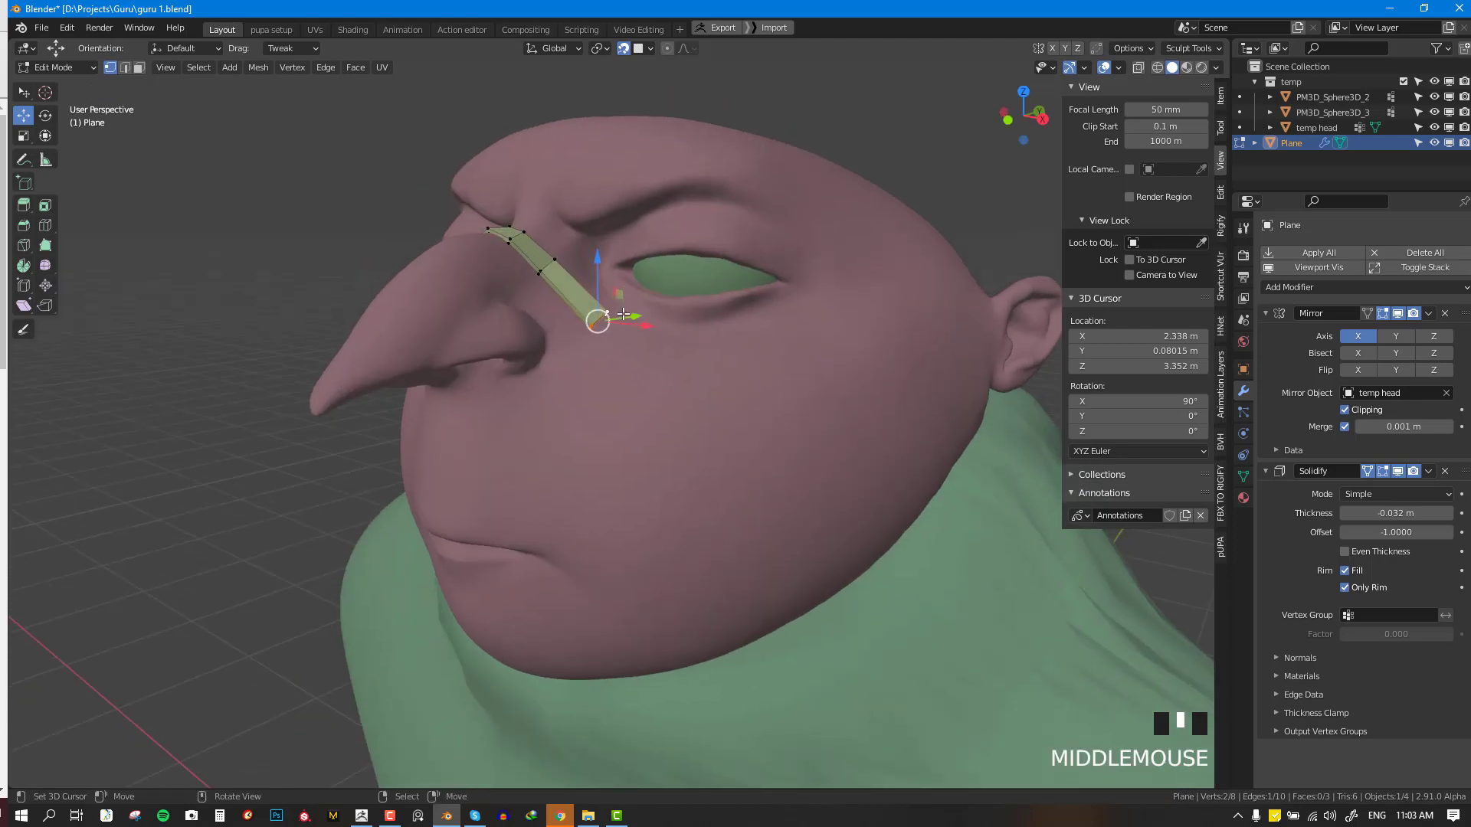
- Move and rotate the strip's lower end edge beside the nose and extrude it twice down the cheek
key("g")
left_click(606, 360)
key("r")
left_click(638, 339)
key("e")
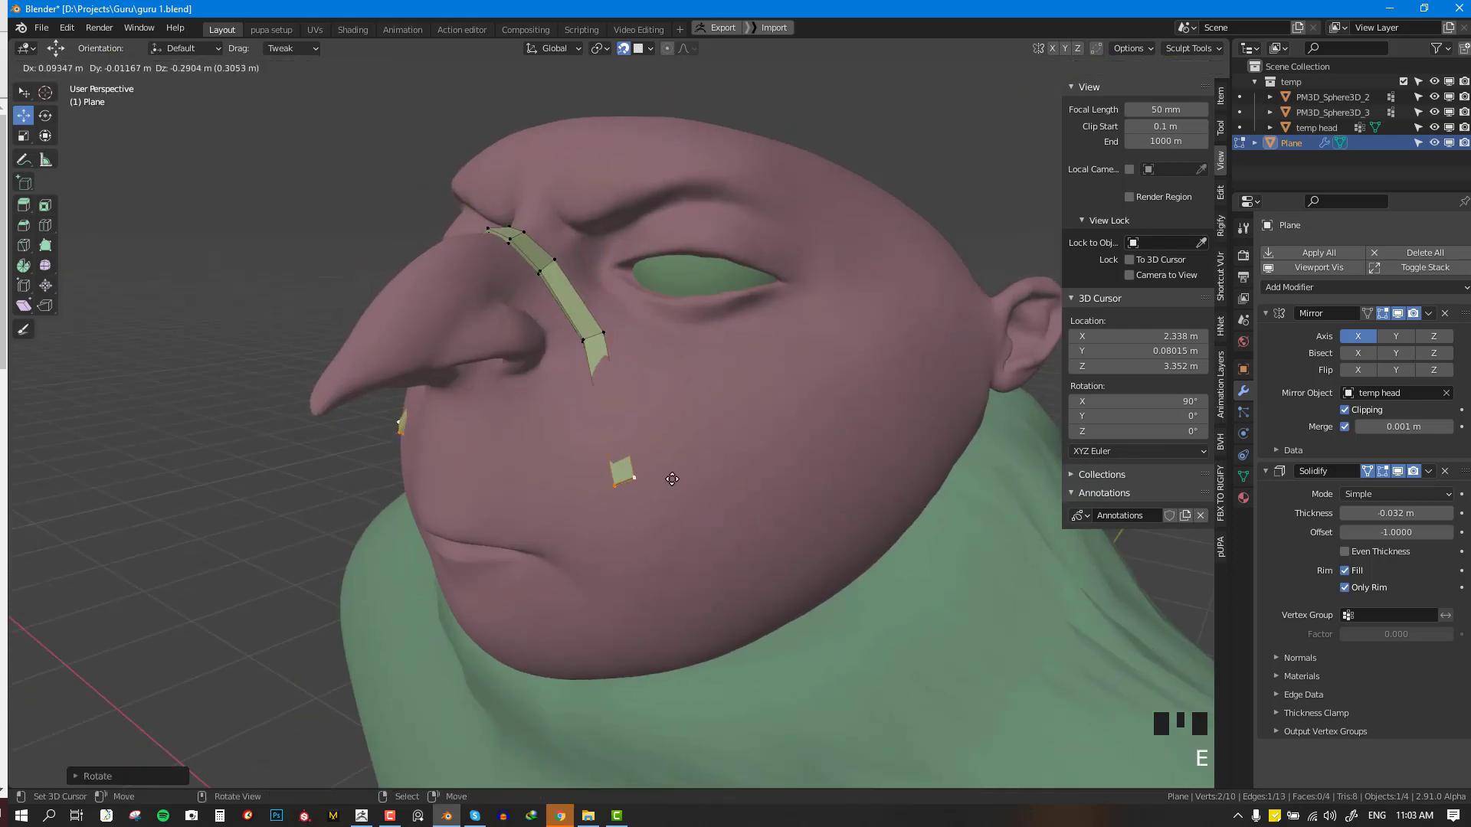
key("KP_1")
left_click(776, 347)
key("e")
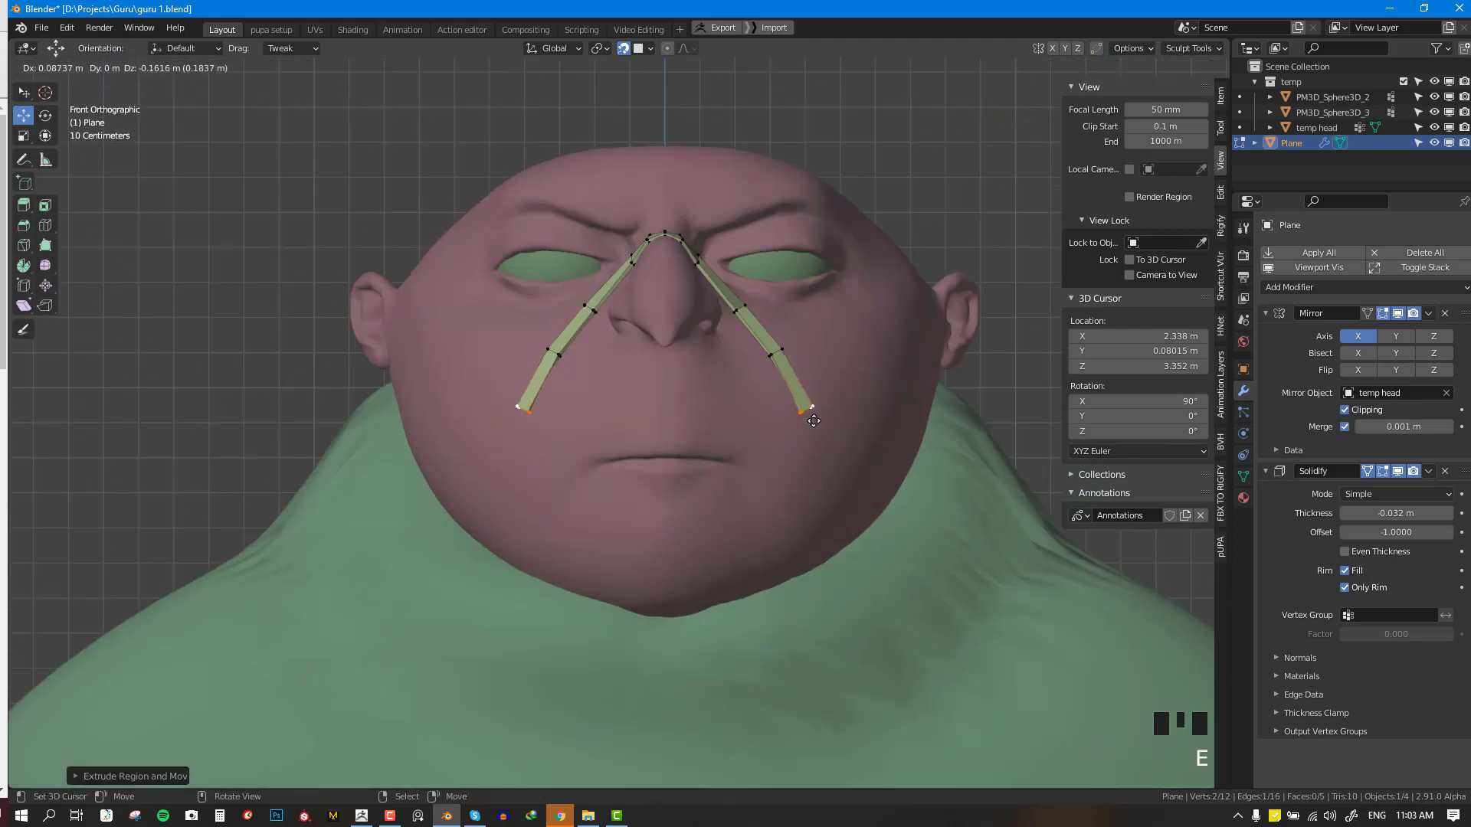
left_click(813, 420)
- Extrude the cheek strip twice more past the mouth corner to the jaw and rotate the end edge to follow the curve
middle_click_drag(814, 421, 760, 417)
key("e")
left_click(757, 512)
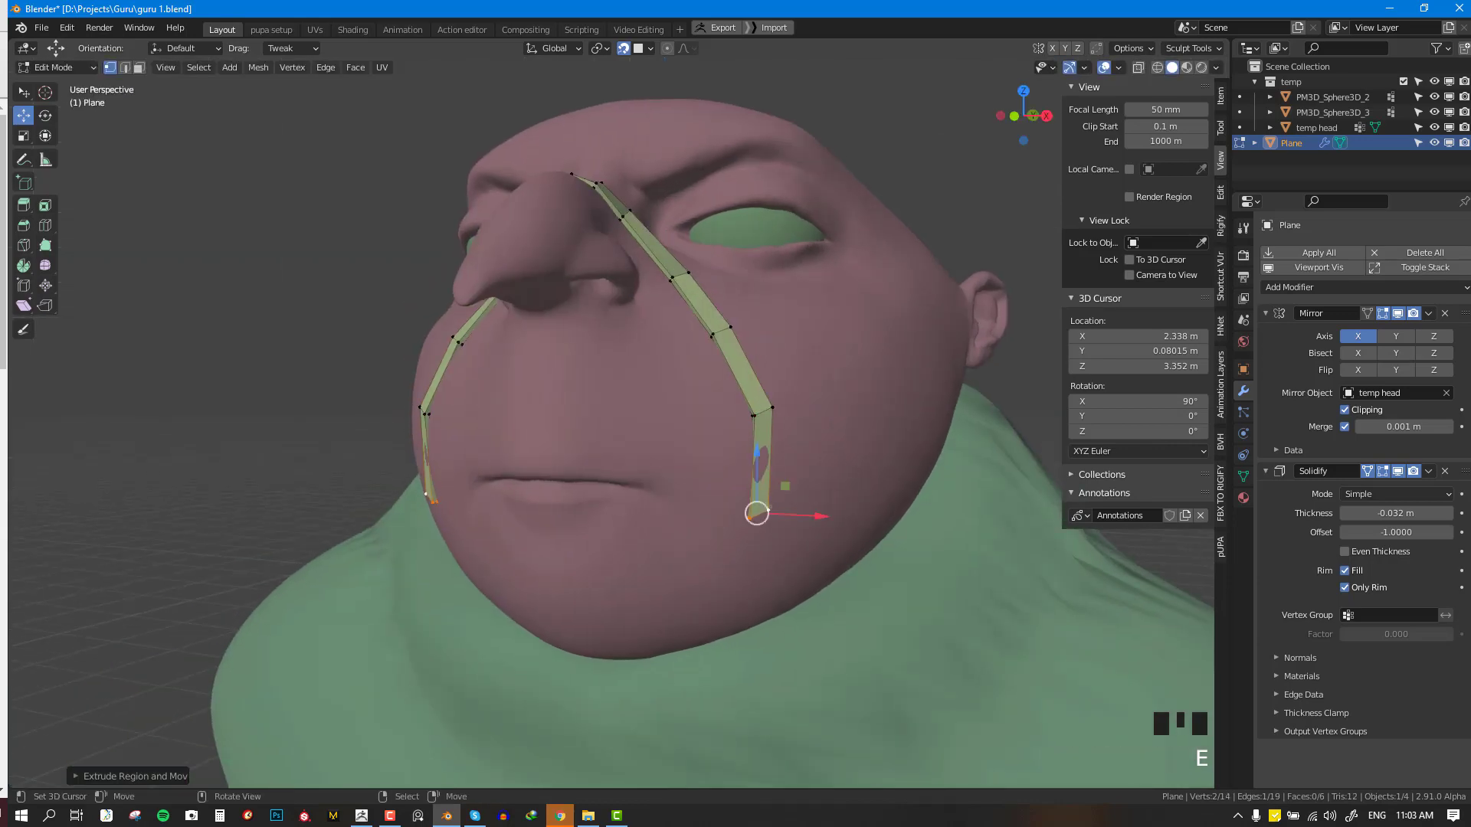
key("KP_1")
key("e")
key("r")
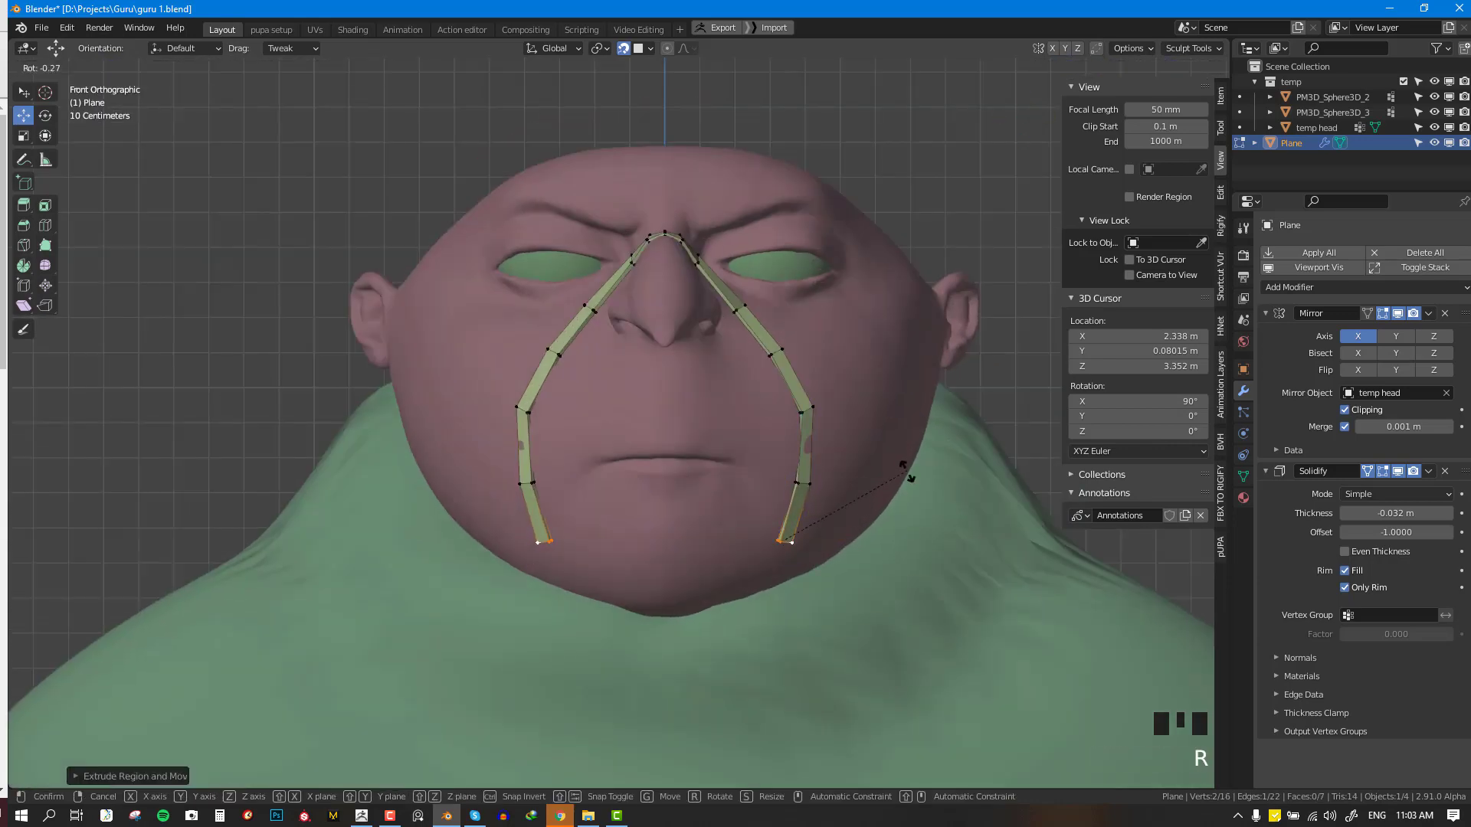
left_click(867, 543)
- Extrude the jaw end edge twice under the chin until it joins the mirrored half at the center line
middle_click_drag(866, 543, 854, 445, "shift")
middle_click_drag(854, 445, 801, 299)
key("e")
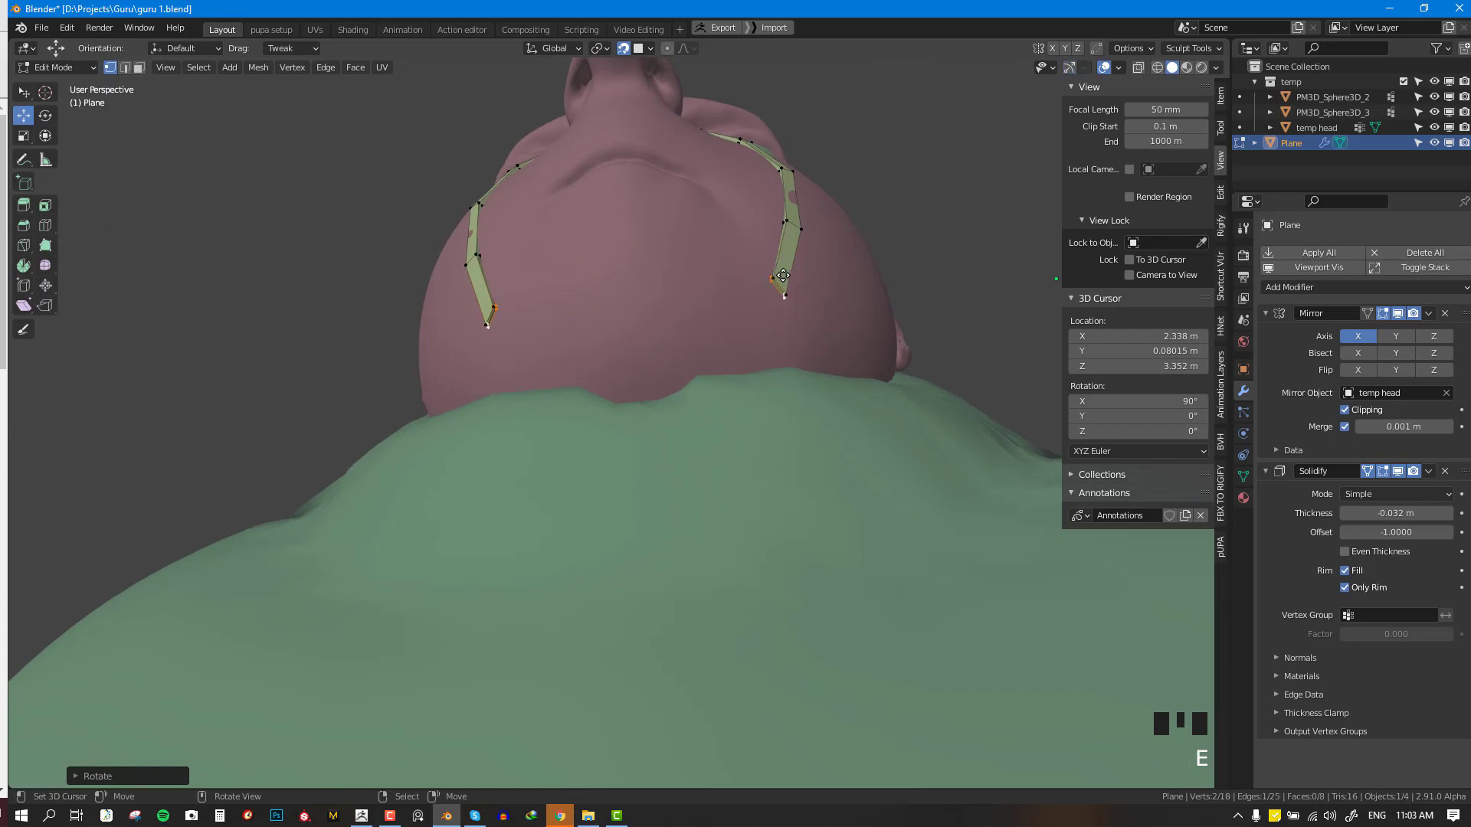
left_click(727, 313)
key("e")
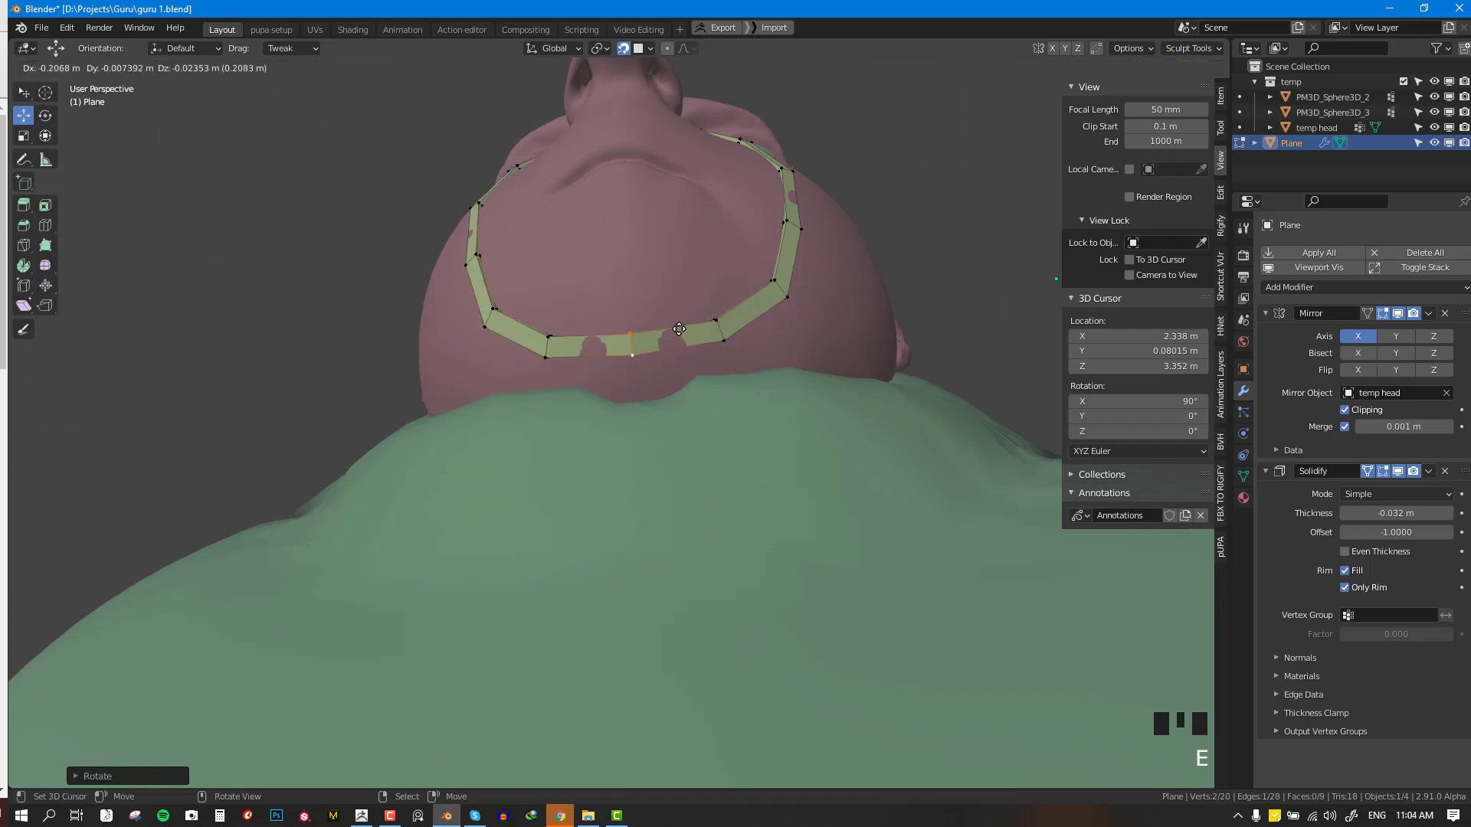
left_click(702, 331)
- Add a loop cut to the center chin face, snap the new edge onto the head surface and deselect everything
key("ctrl+r")
left_click(702, 331)
left_click(702, 332)
key("g")
left_click(705, 332)
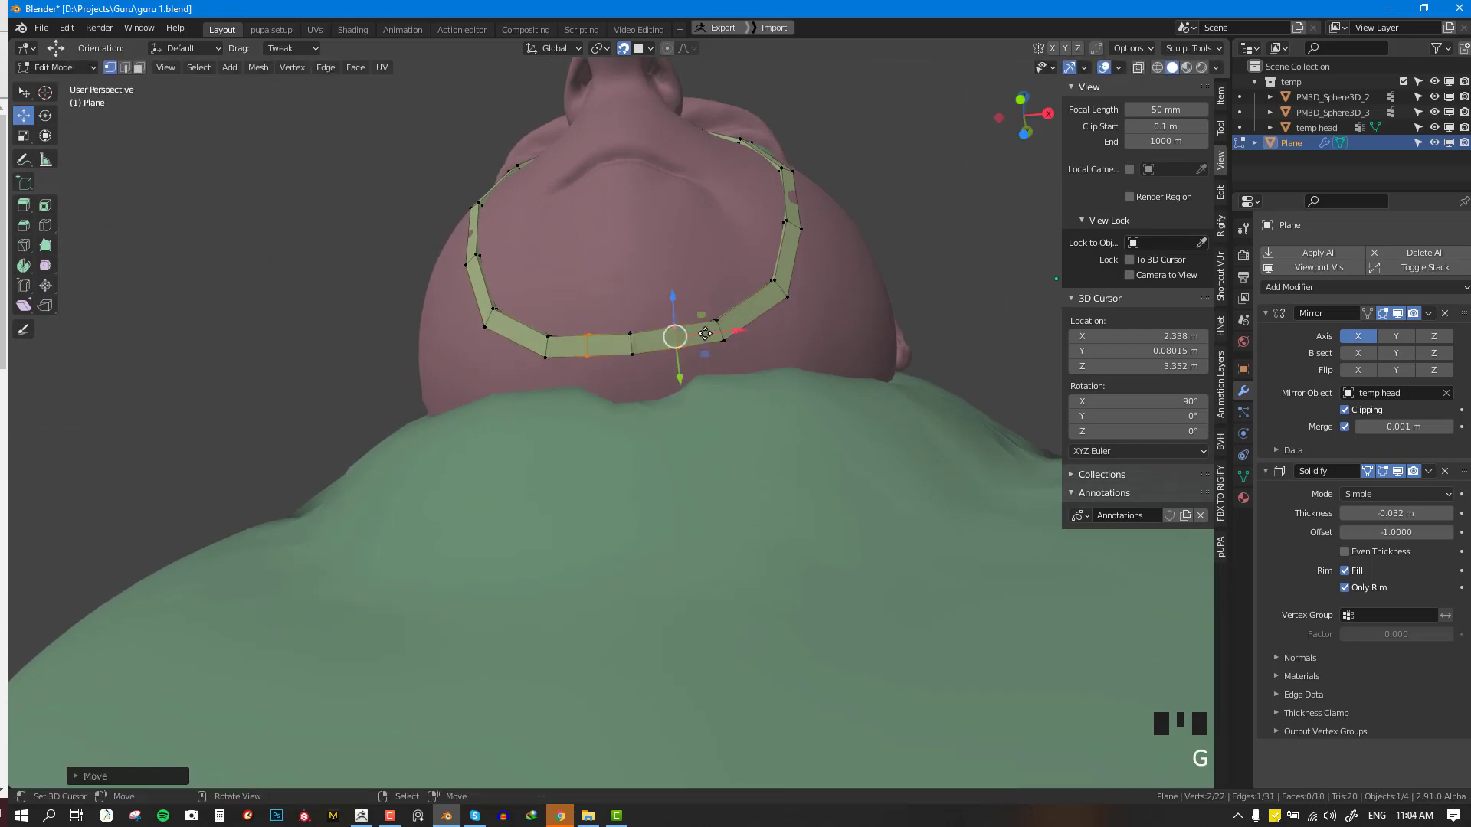
key("KP_1")
key("alt+a")
- Move an edge of the strip on the lower cheek to smooth the loop around the mouth and clear the selection
middle_click_drag(705, 319, 606, 390)
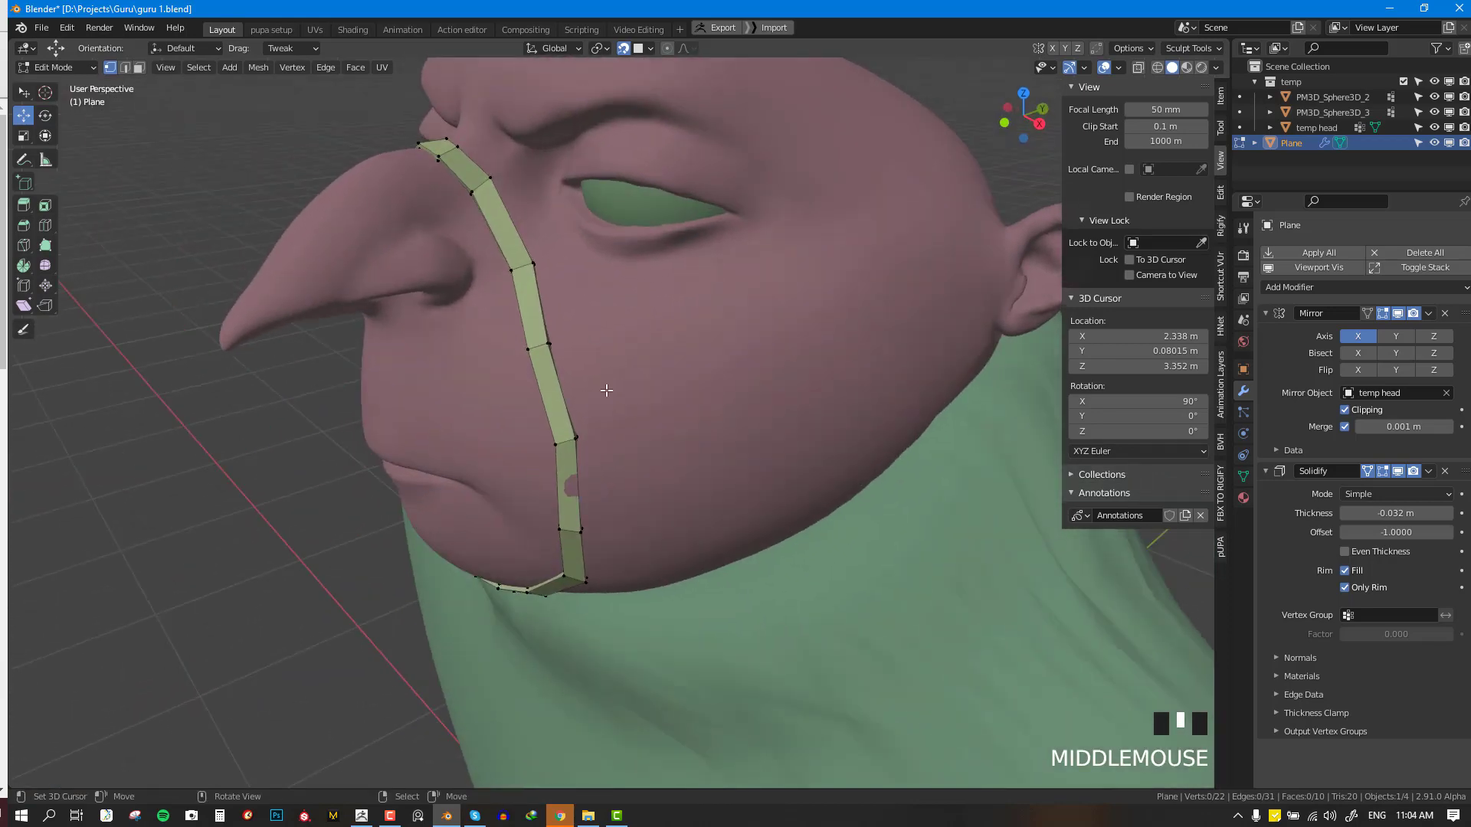
middle_click_drag(563, 443, 724, 438)
right_click(667, 508, "alt")
key("g")
left_click(706, 444)
key("alt+a")
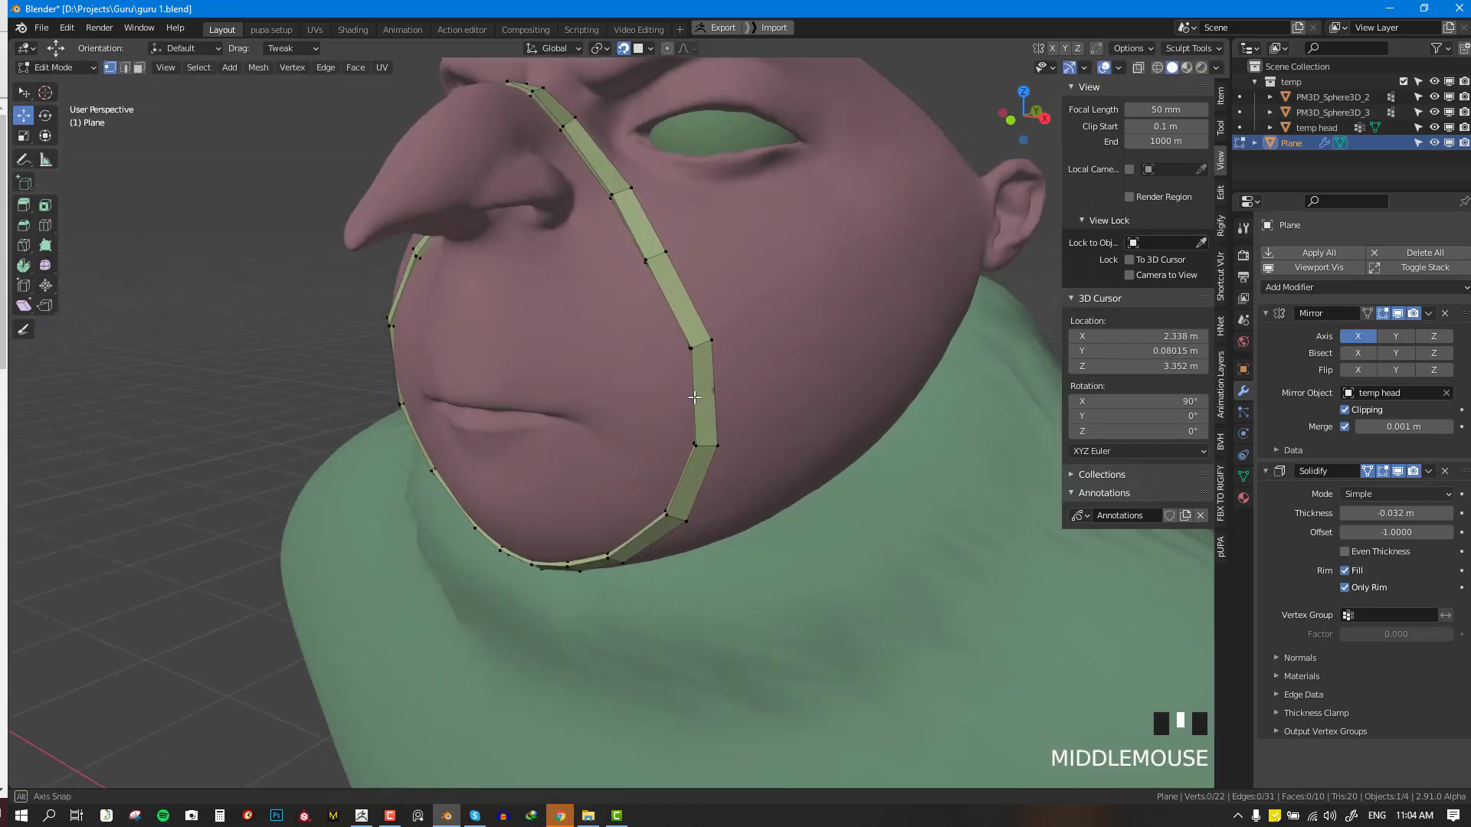
- Duplicate an upper cheek edge of the loop to just above the upper lip, rotate it upright and extrude it toward the mouth corner
key("KP_1")
middle_click_drag(801, 311, 674, 329)
middle_click_drag(674, 330, 709, 253, "shift")
key("KP_1")
scroll(709, 253, "up", 2)
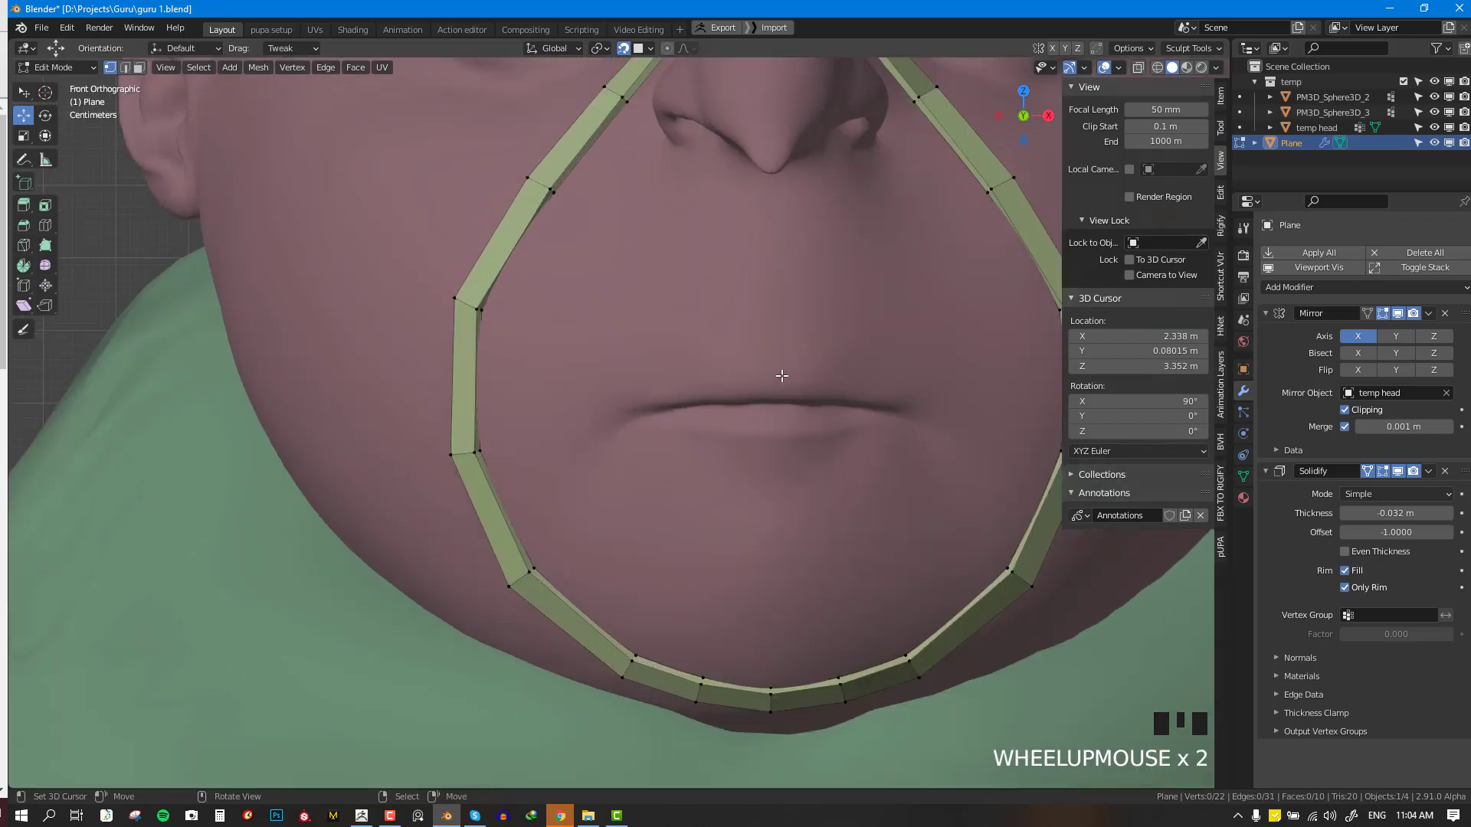
right_click(1012, 179, "alt")
middle_click_drag(1012, 179, 823, 212, "shift")
key("shift+d")
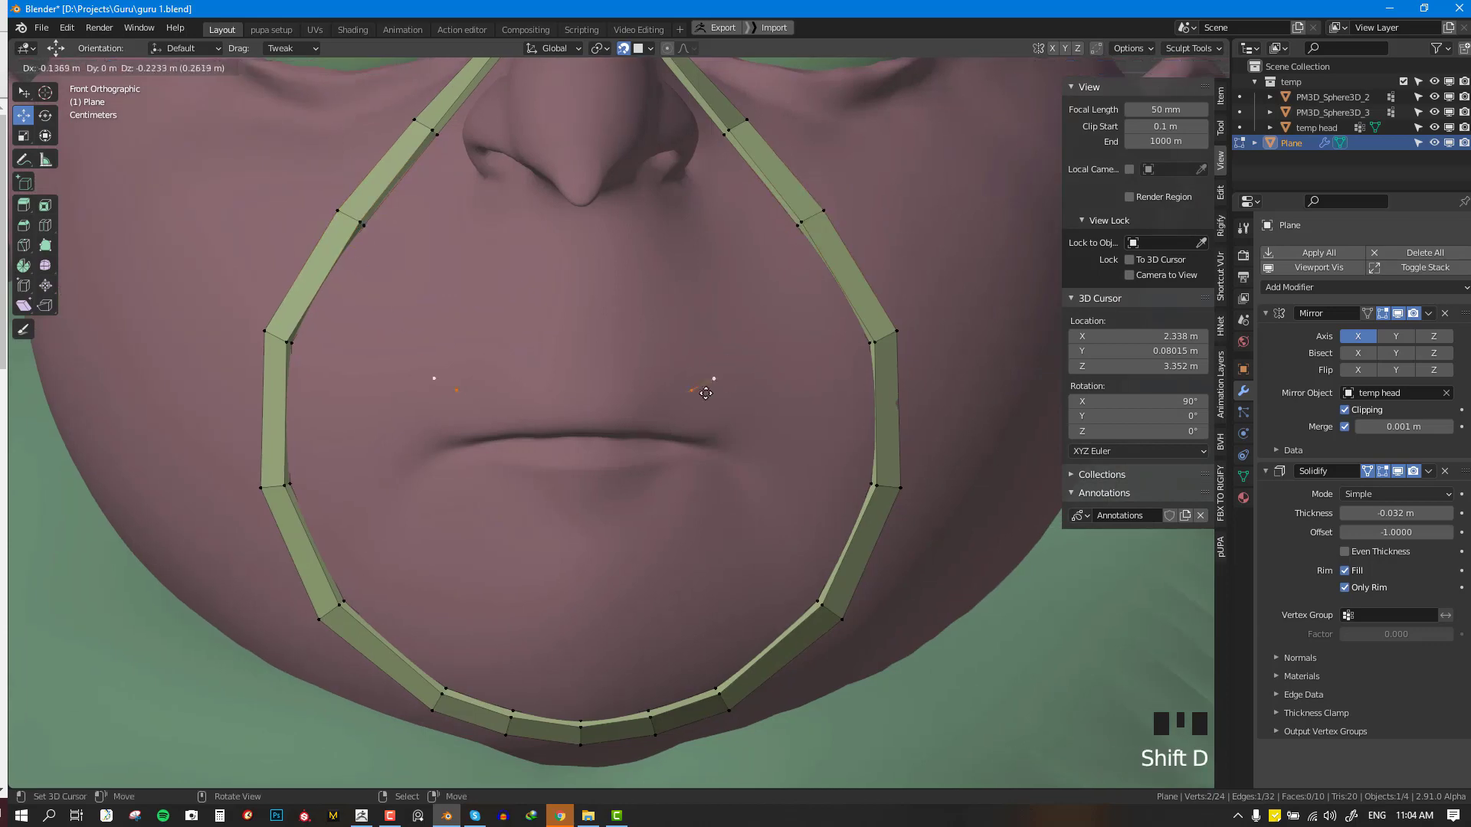
left_click(709, 401)
key("r")
left_click(685, 335)
key("e")
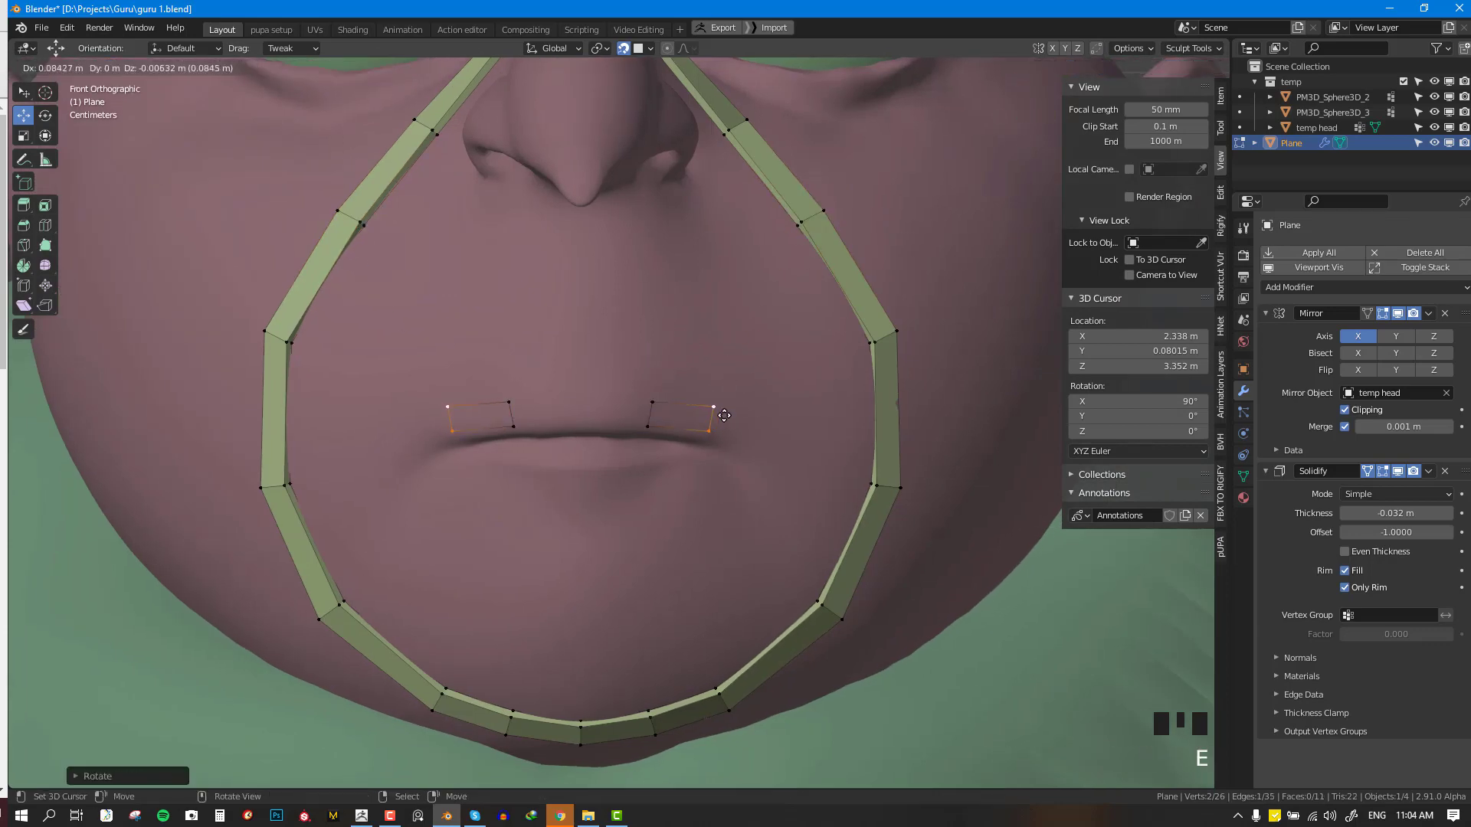
left_click(711, 421)
- Select the whole linked face above the upper lip and switch to face selection mode
middle_click_drag(707, 434, 616, 441)
scroll(512, 450, "down", 1)
middle_click_drag(483, 455, 536, 453)
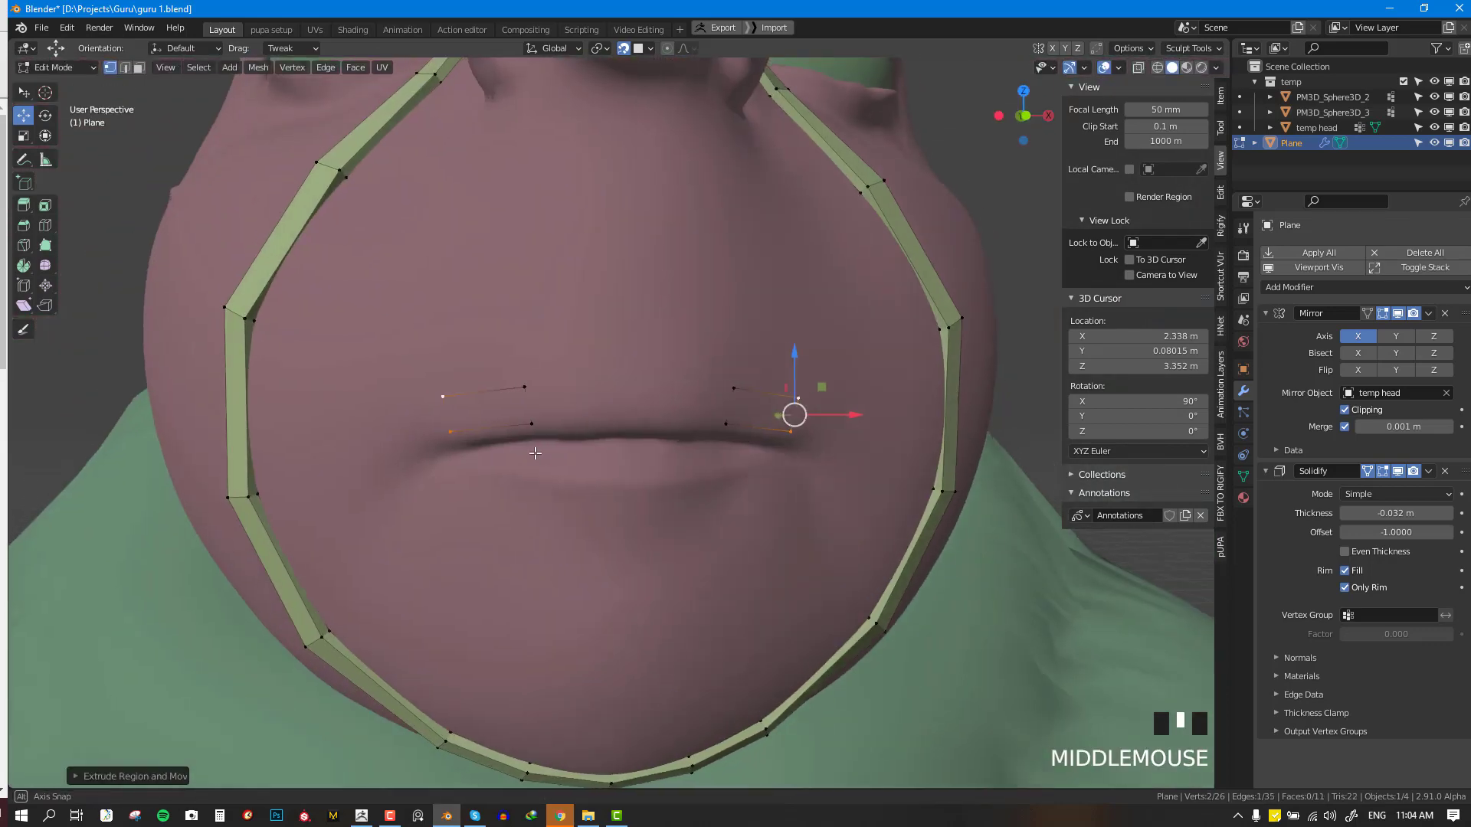
middle_click_drag(838, 454, 623, 457)
key("l")
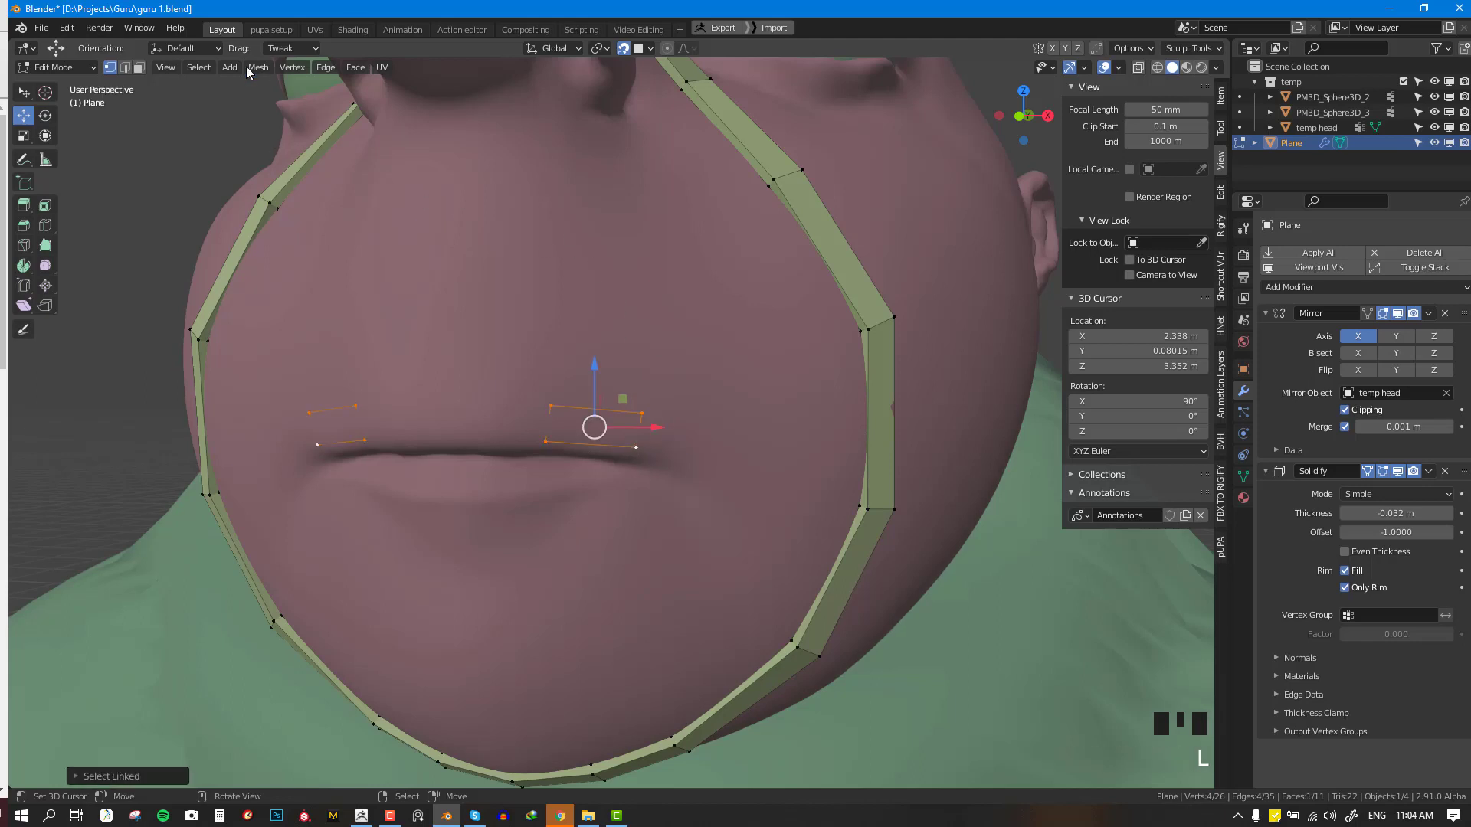
key("w")
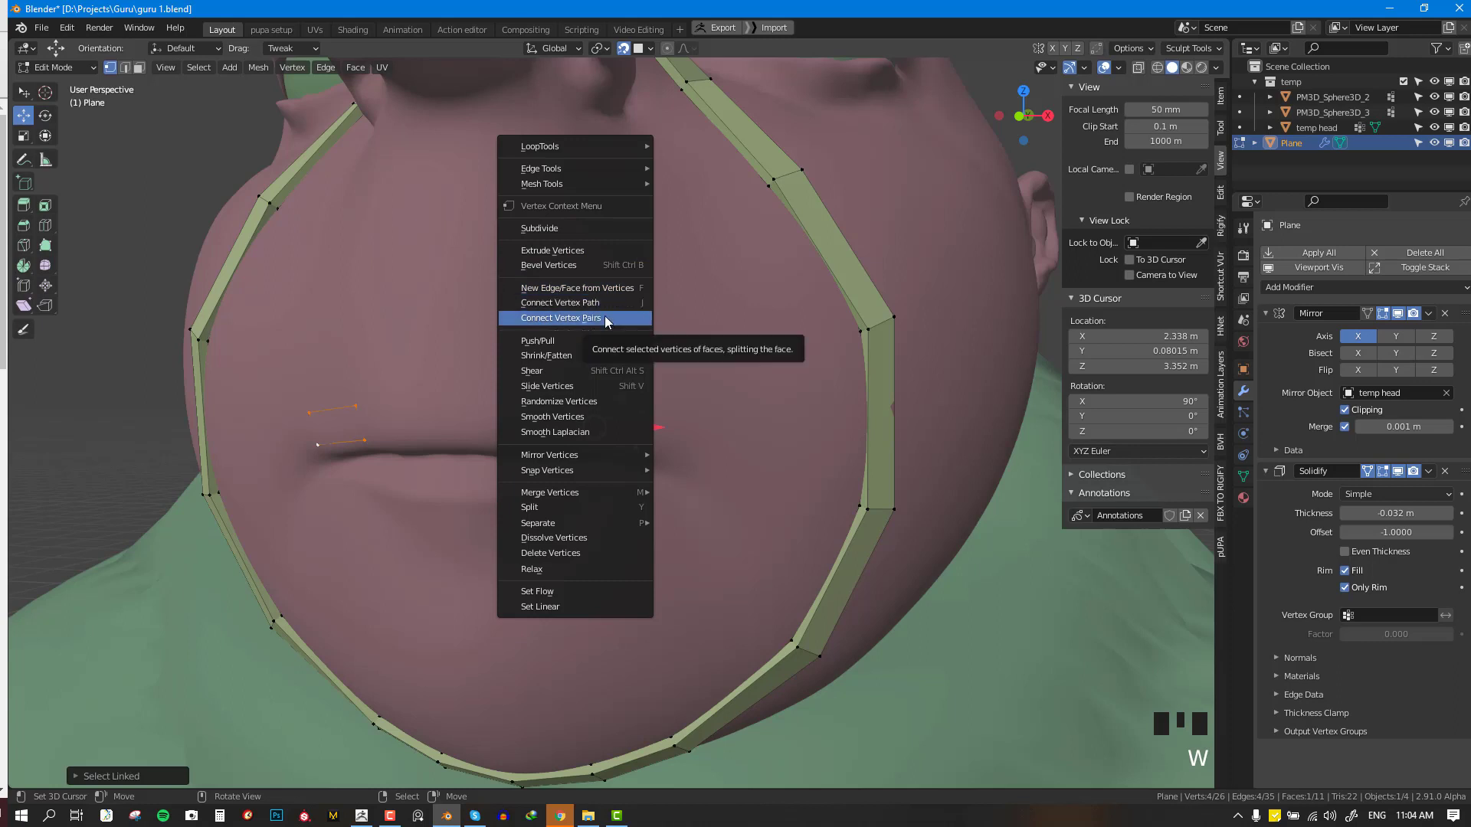
left_click(139, 68)
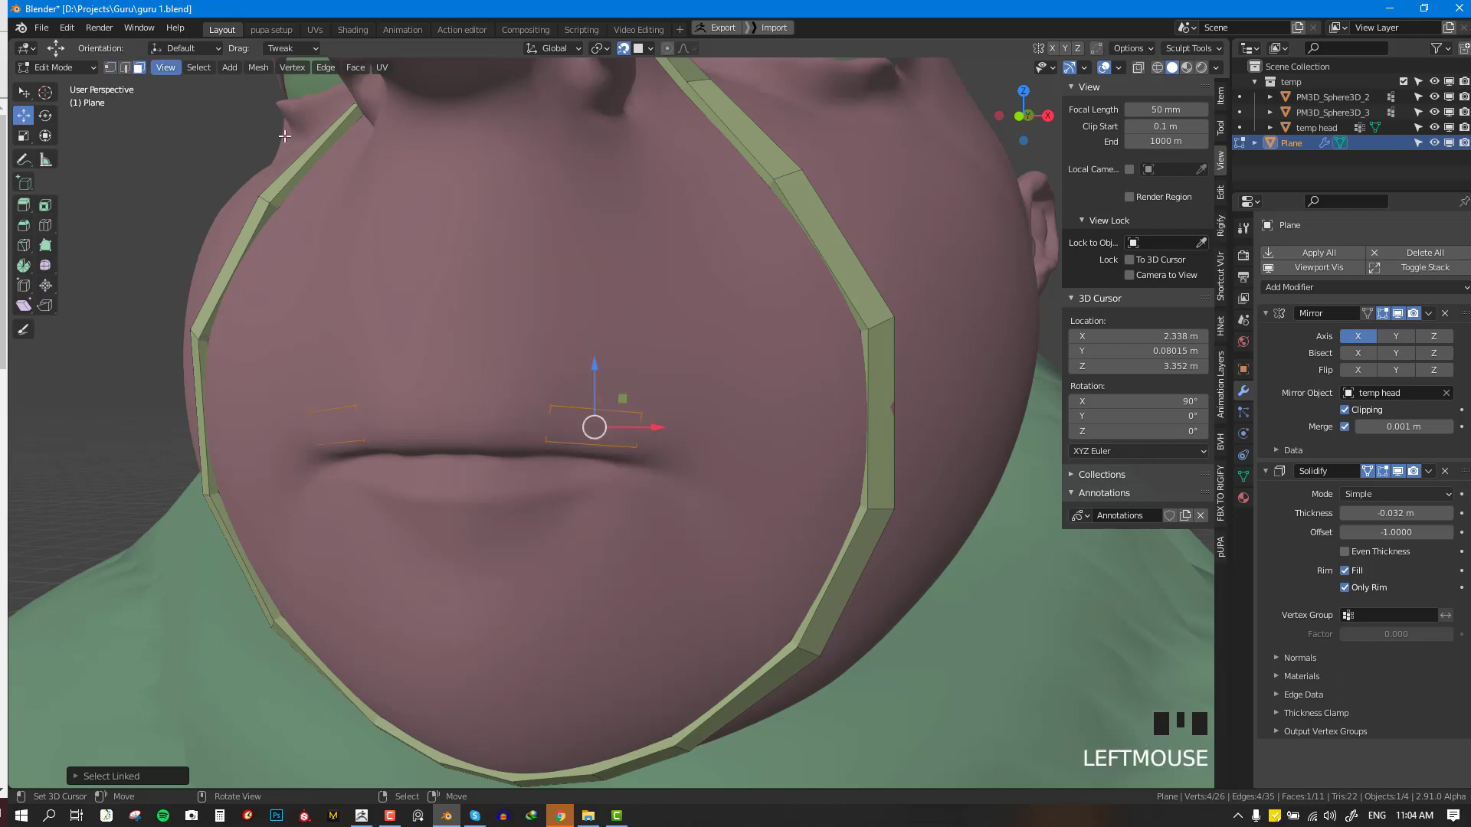
key("w")
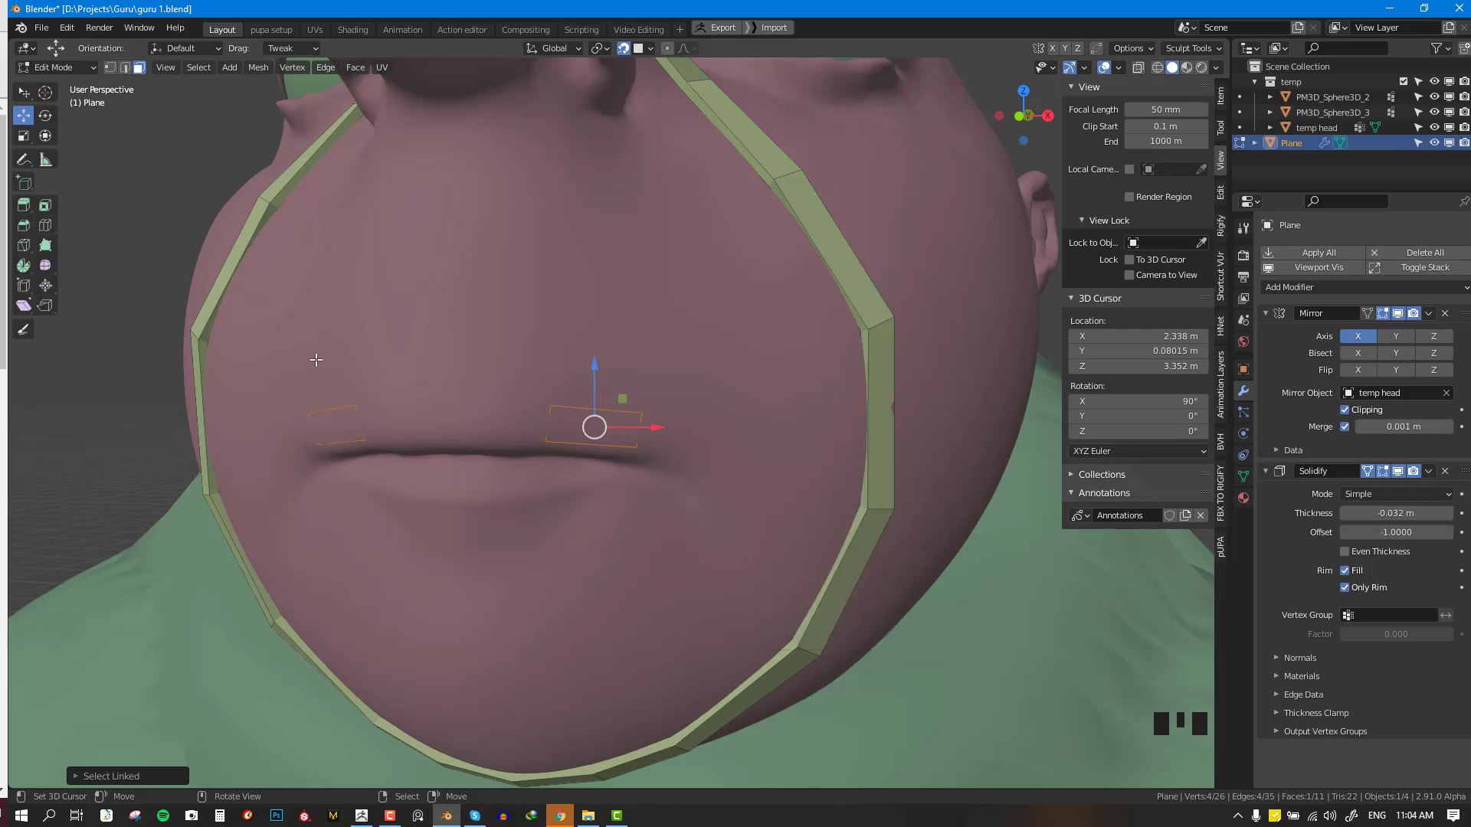
key("q")
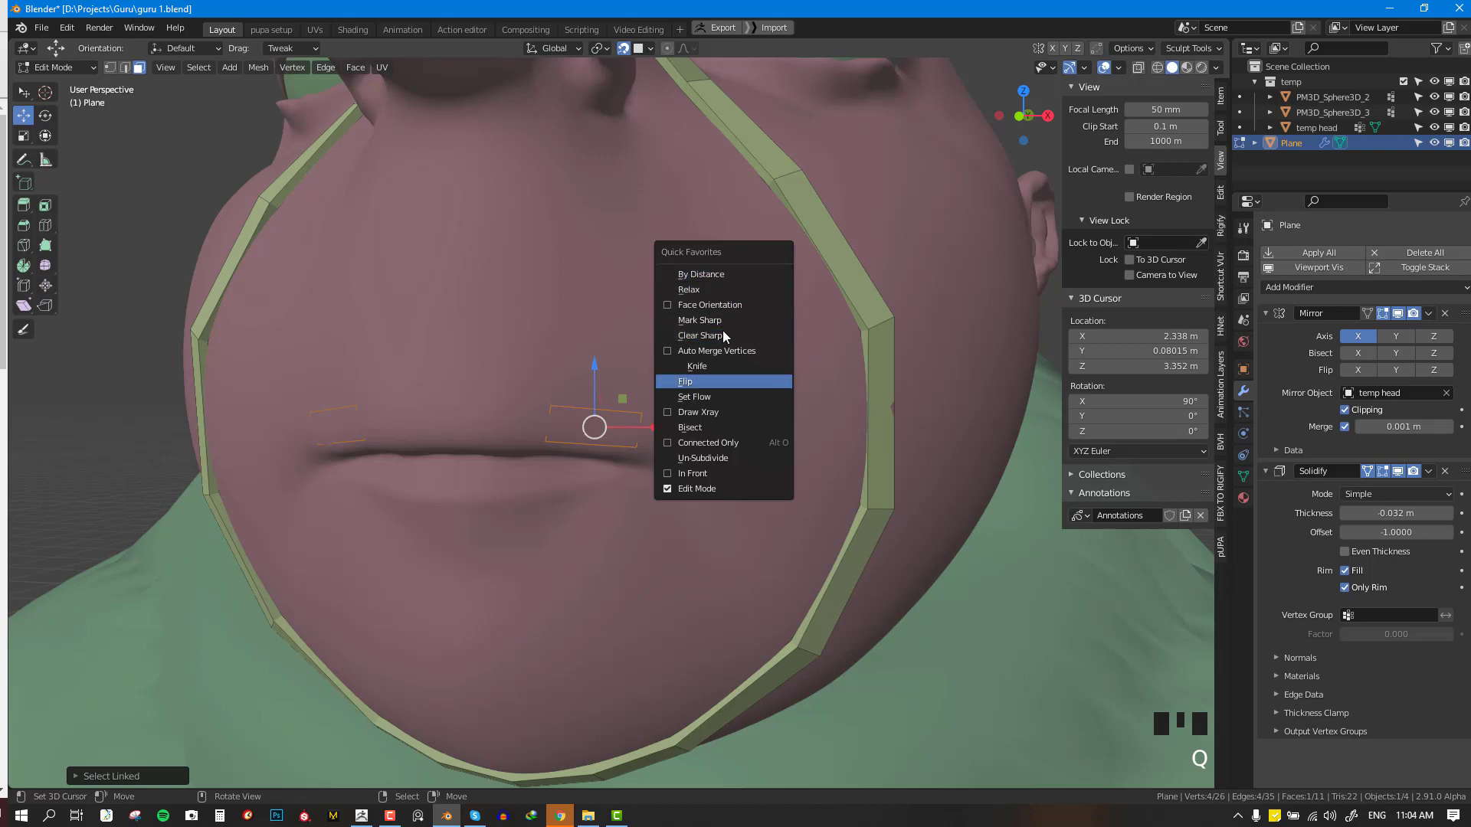
key("F2")
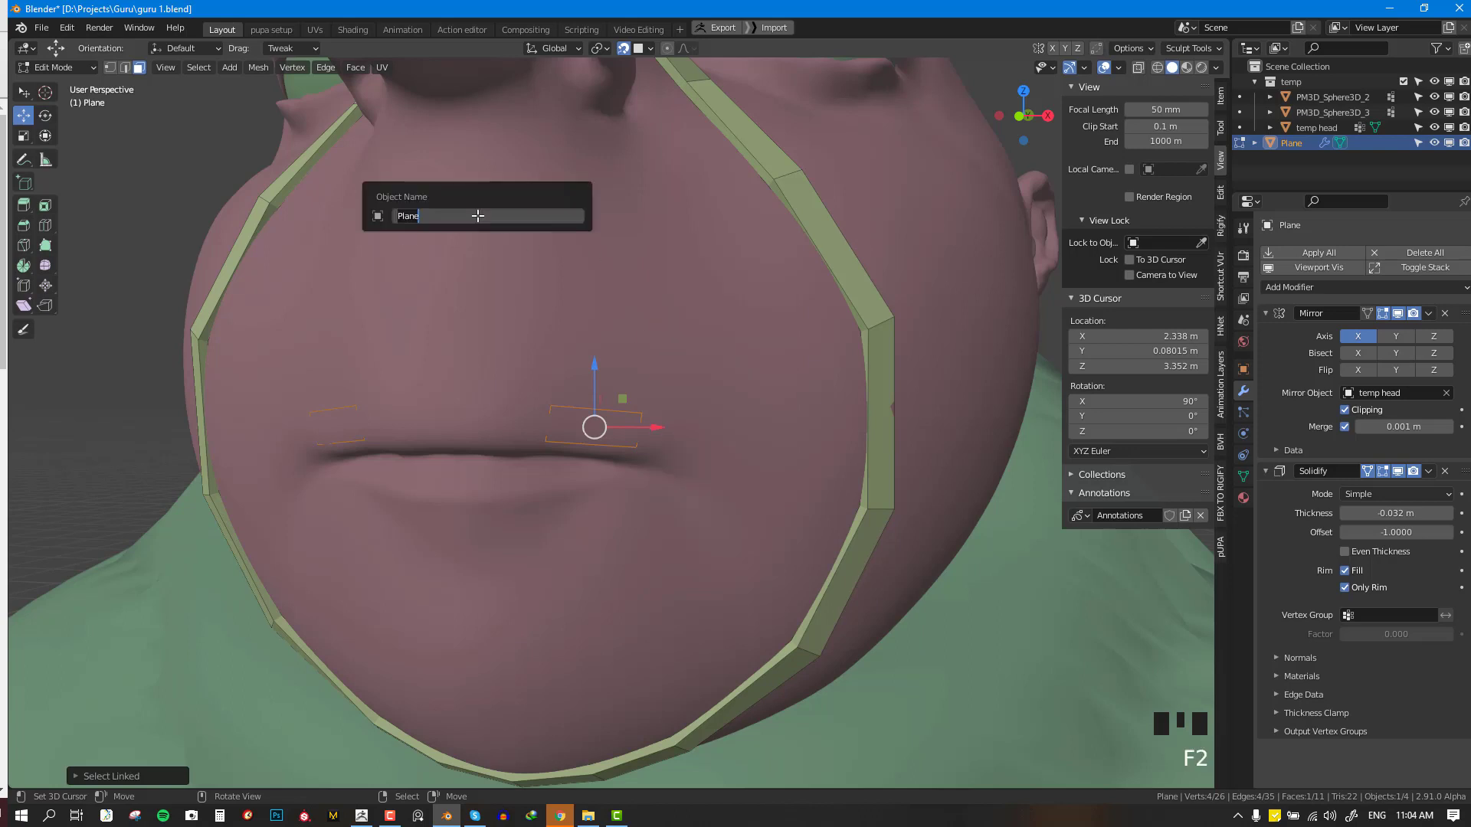
- Search for the "flip" command and flip the normals of the selected upper-lip face
key("F3")
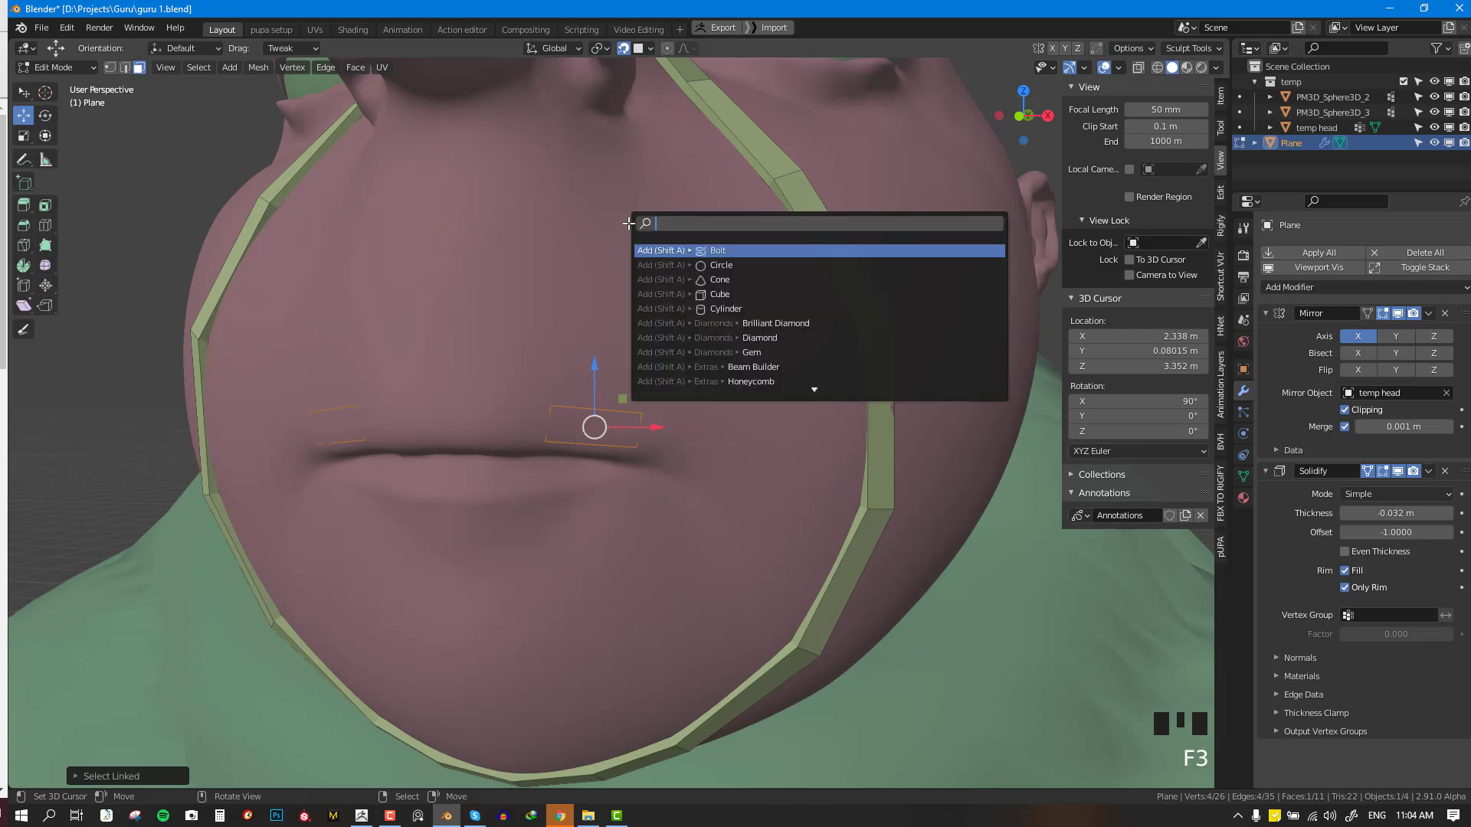
type("fi")
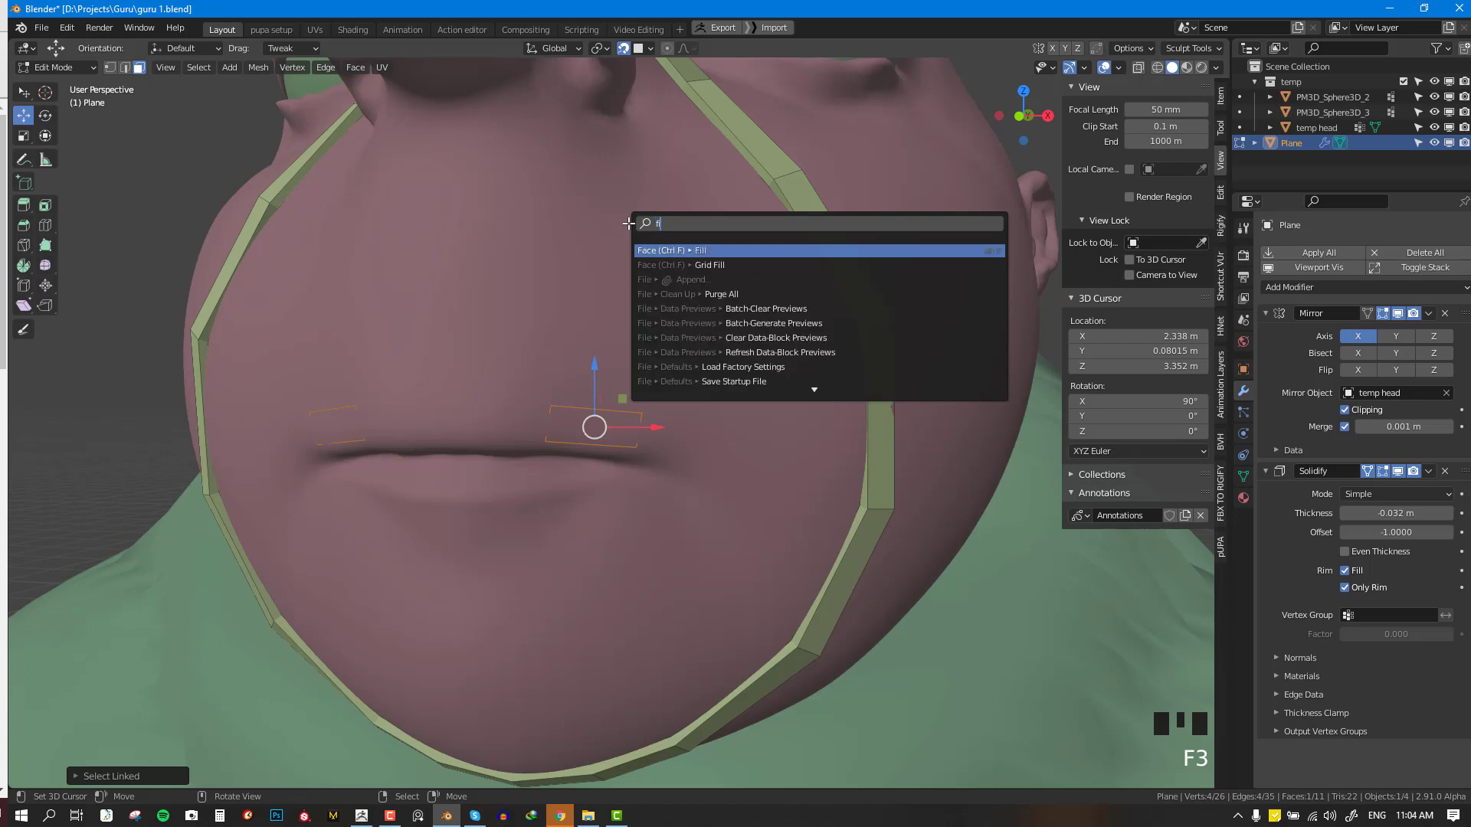
type("ip")
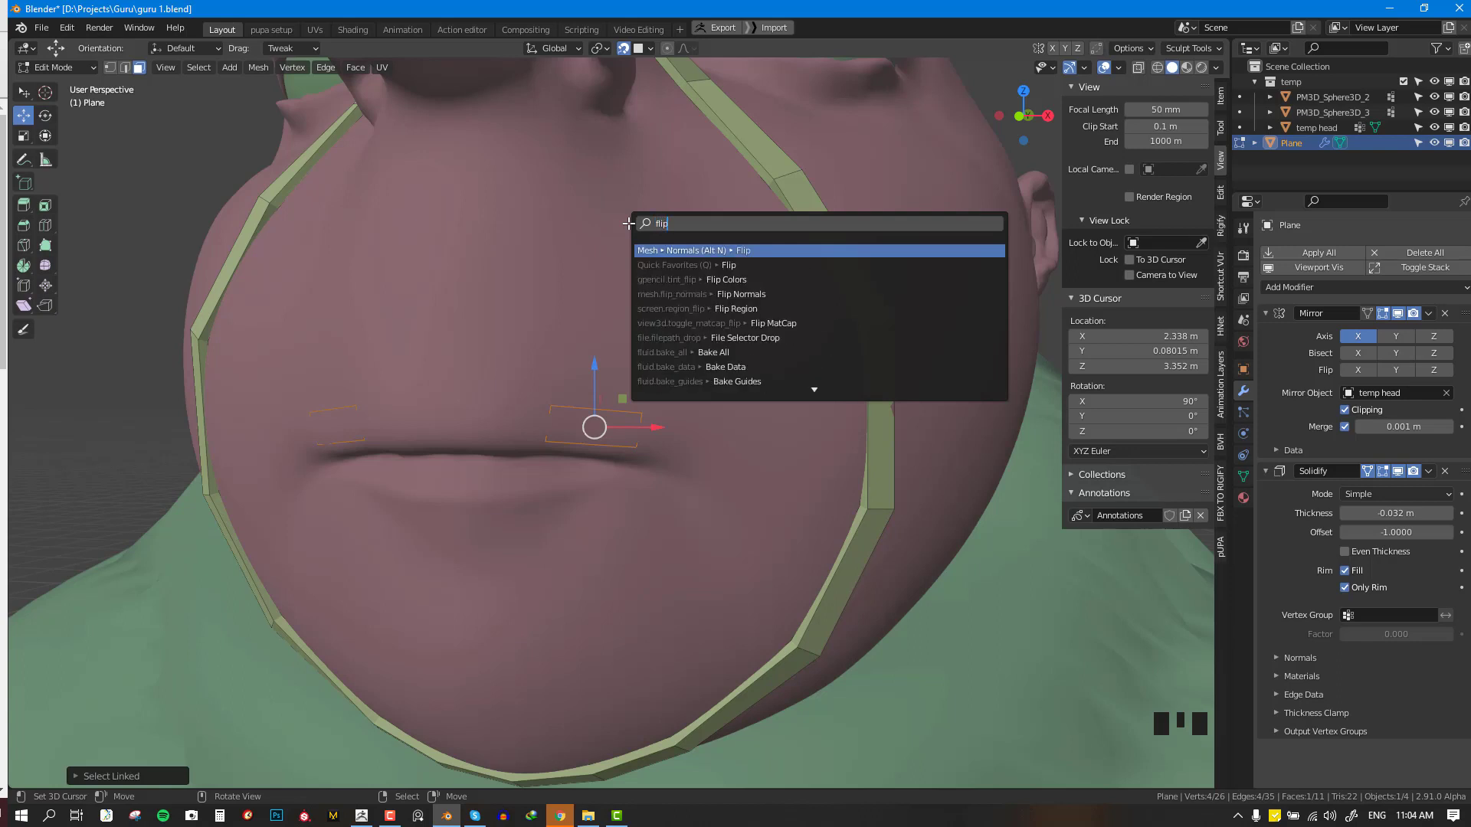
left_click(710, 251)
middle_click_drag(710, 252, 597, 394)
scroll(596, 389, "up", 3)
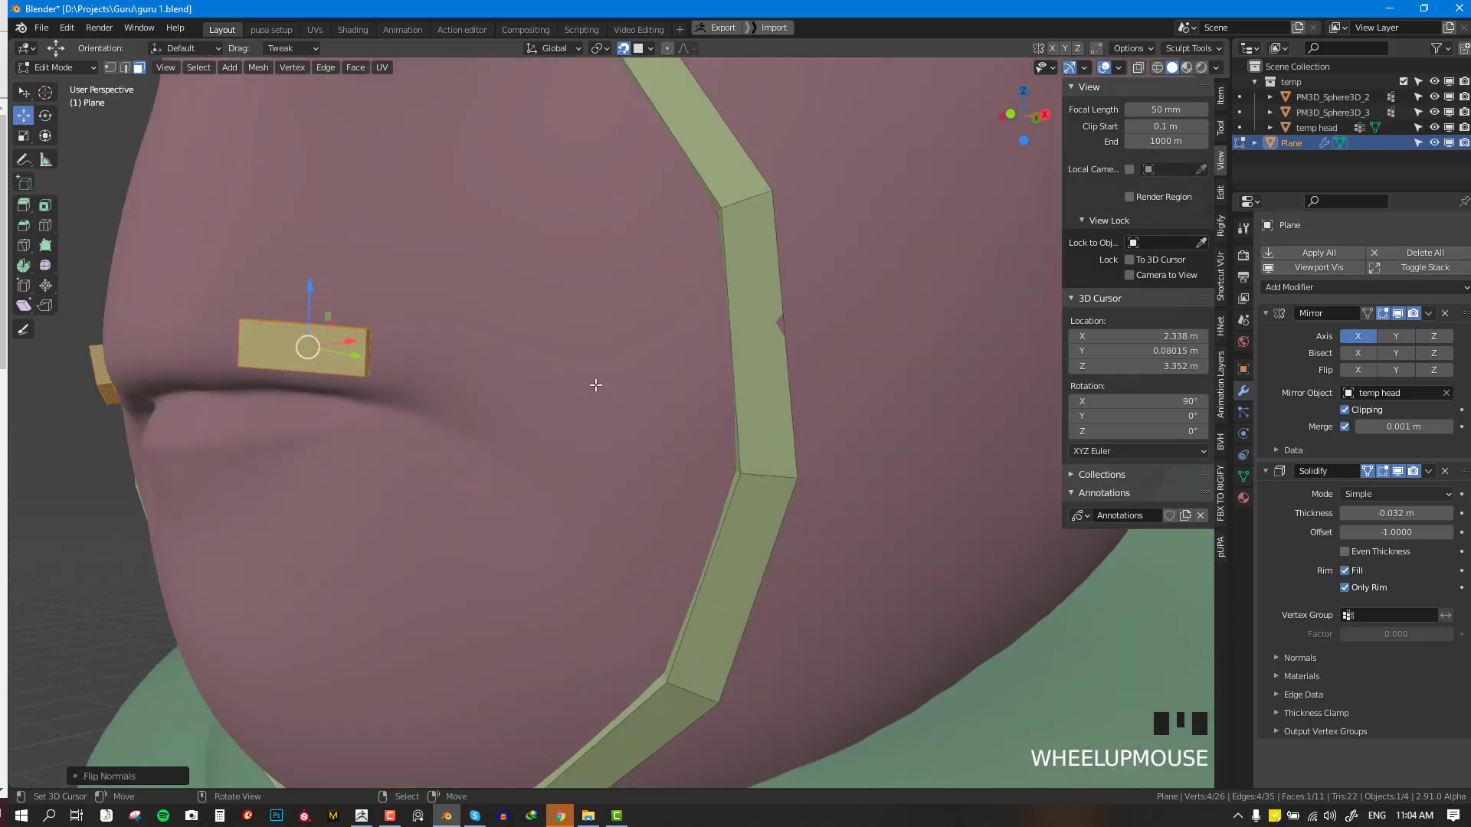
scroll(572, 271, "down", 2)
key("F3")
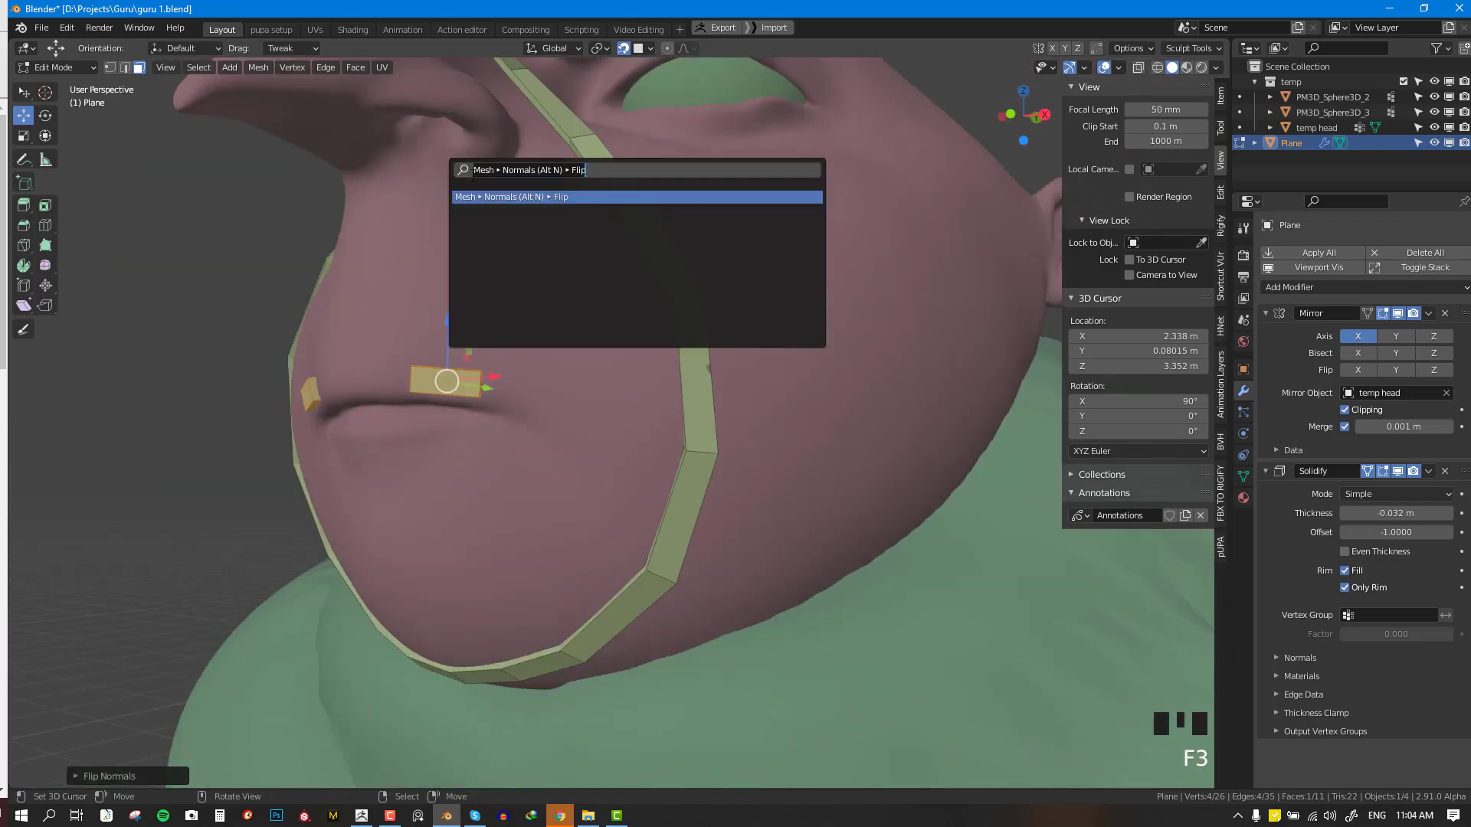
key("Return")
key("alt+n")
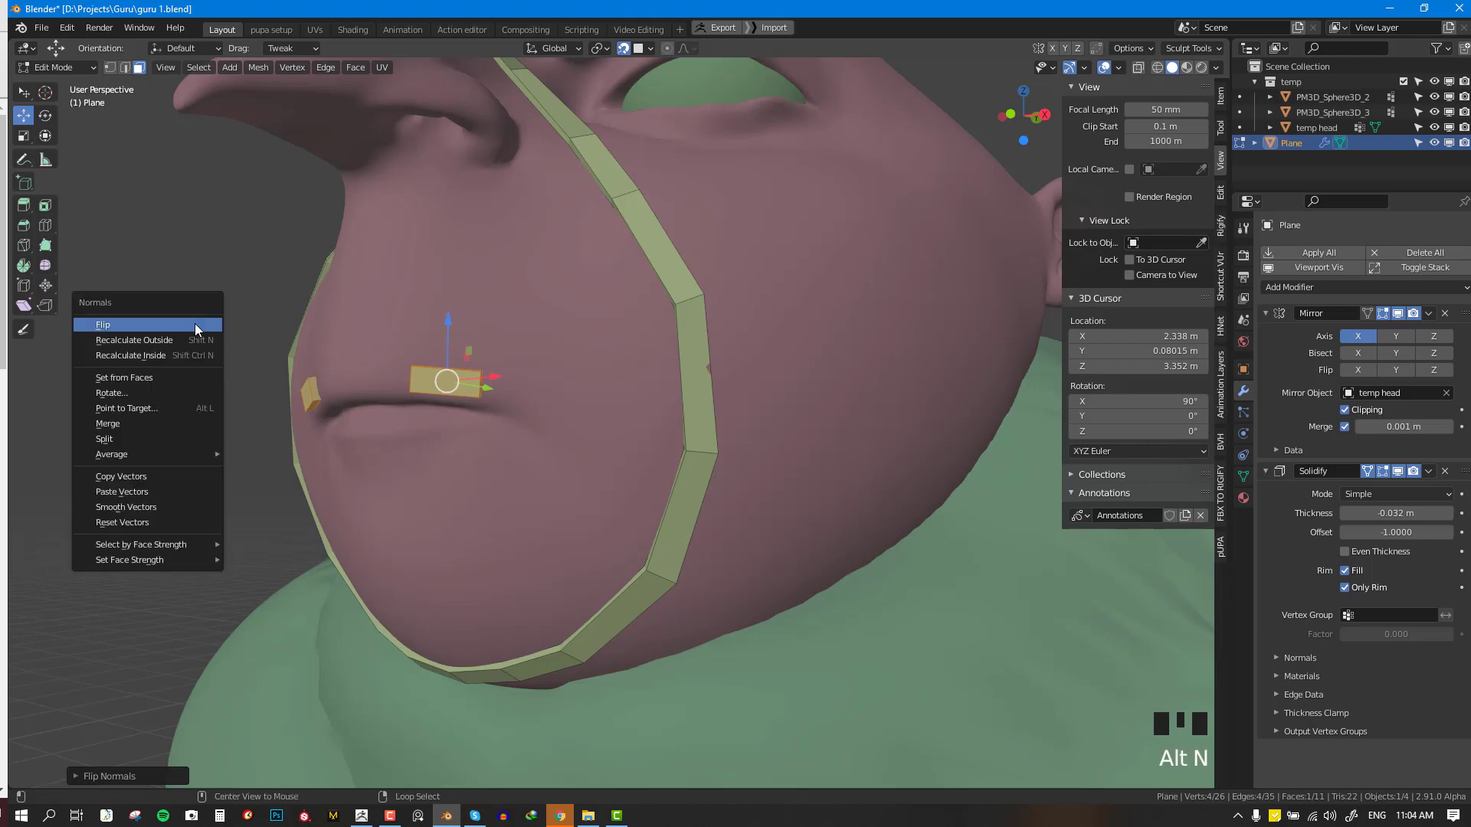
scroll(608, 423, "down", 1)
middle_click_drag(608, 424, 648, 438)
scroll(648, 438, "up", 2)
- Clear the selection and switch the mesh selection mode to edges
key("alt+a")
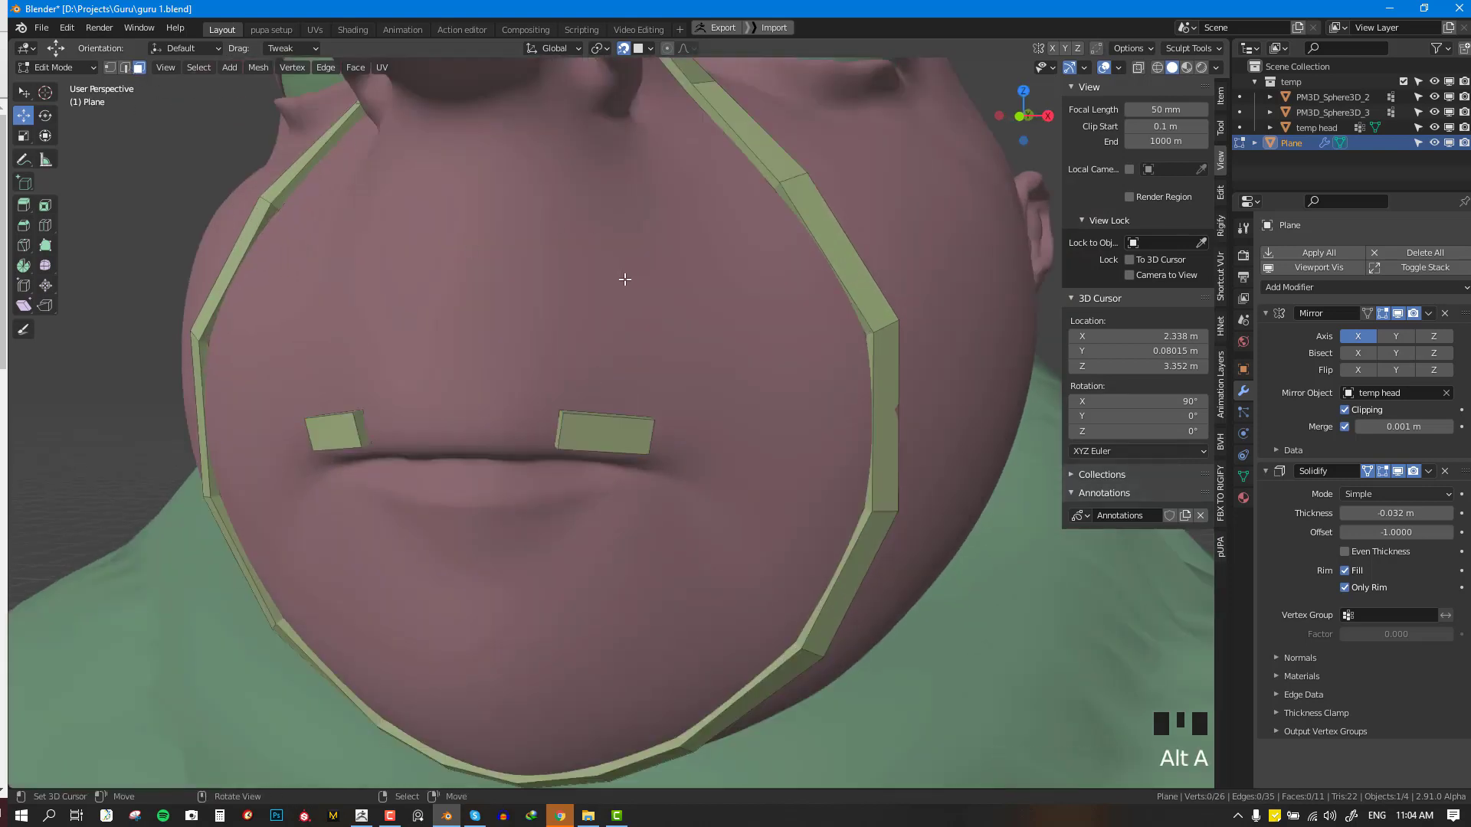
right_click(129, 67)
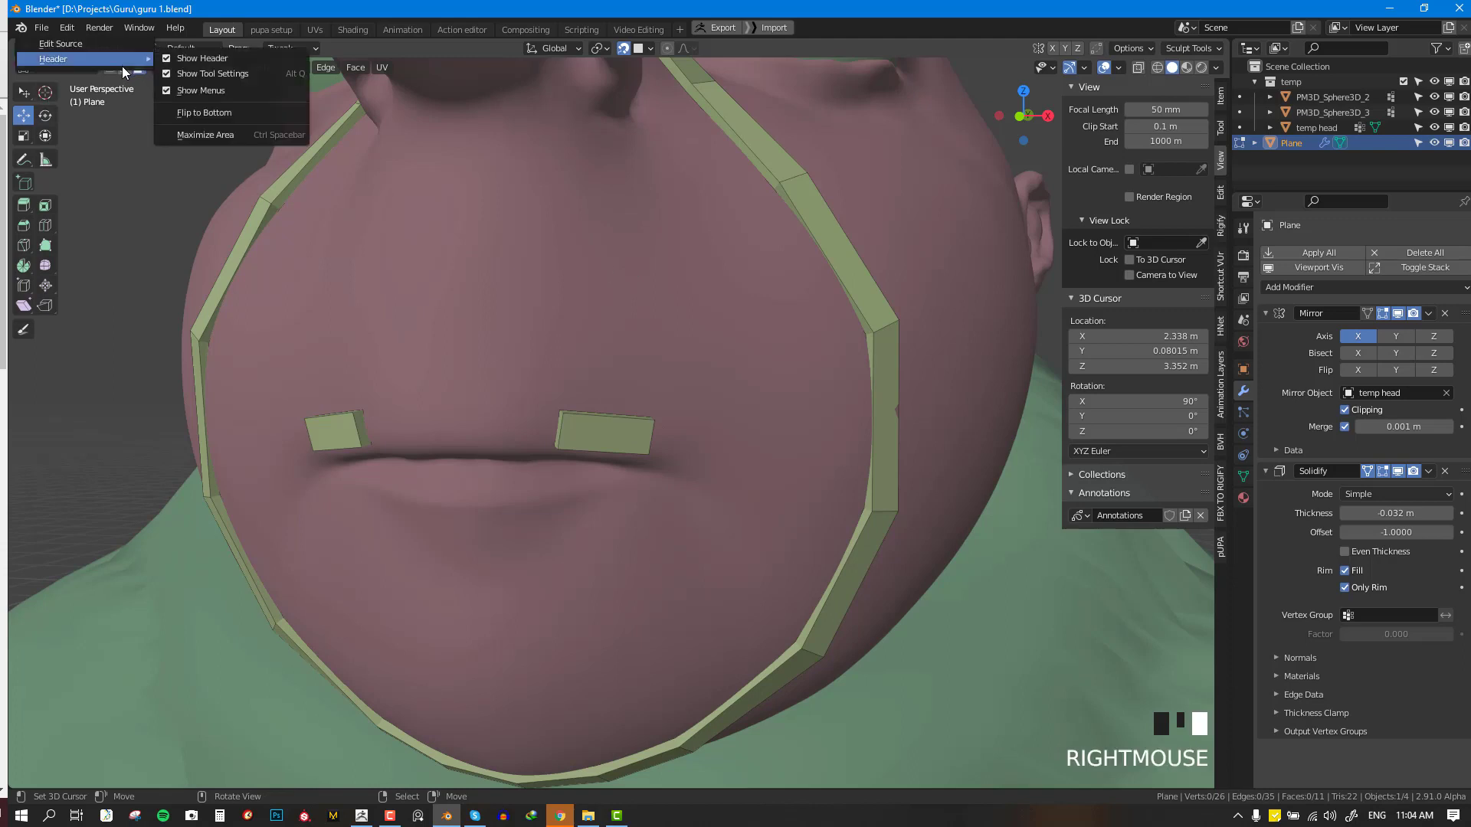
left_click(128, 68)
right_click(126, 67)
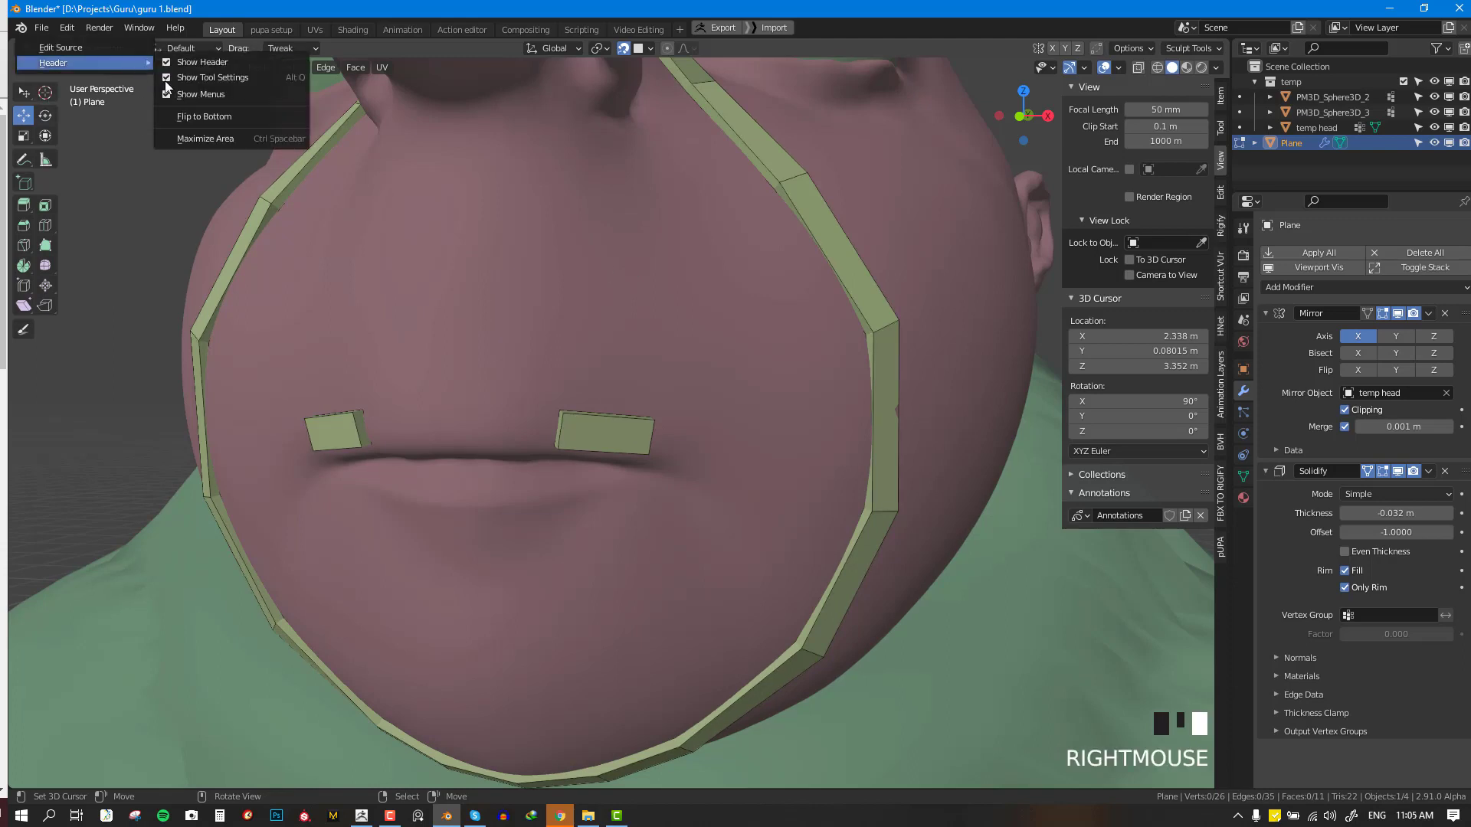
key("alt+KP_2")
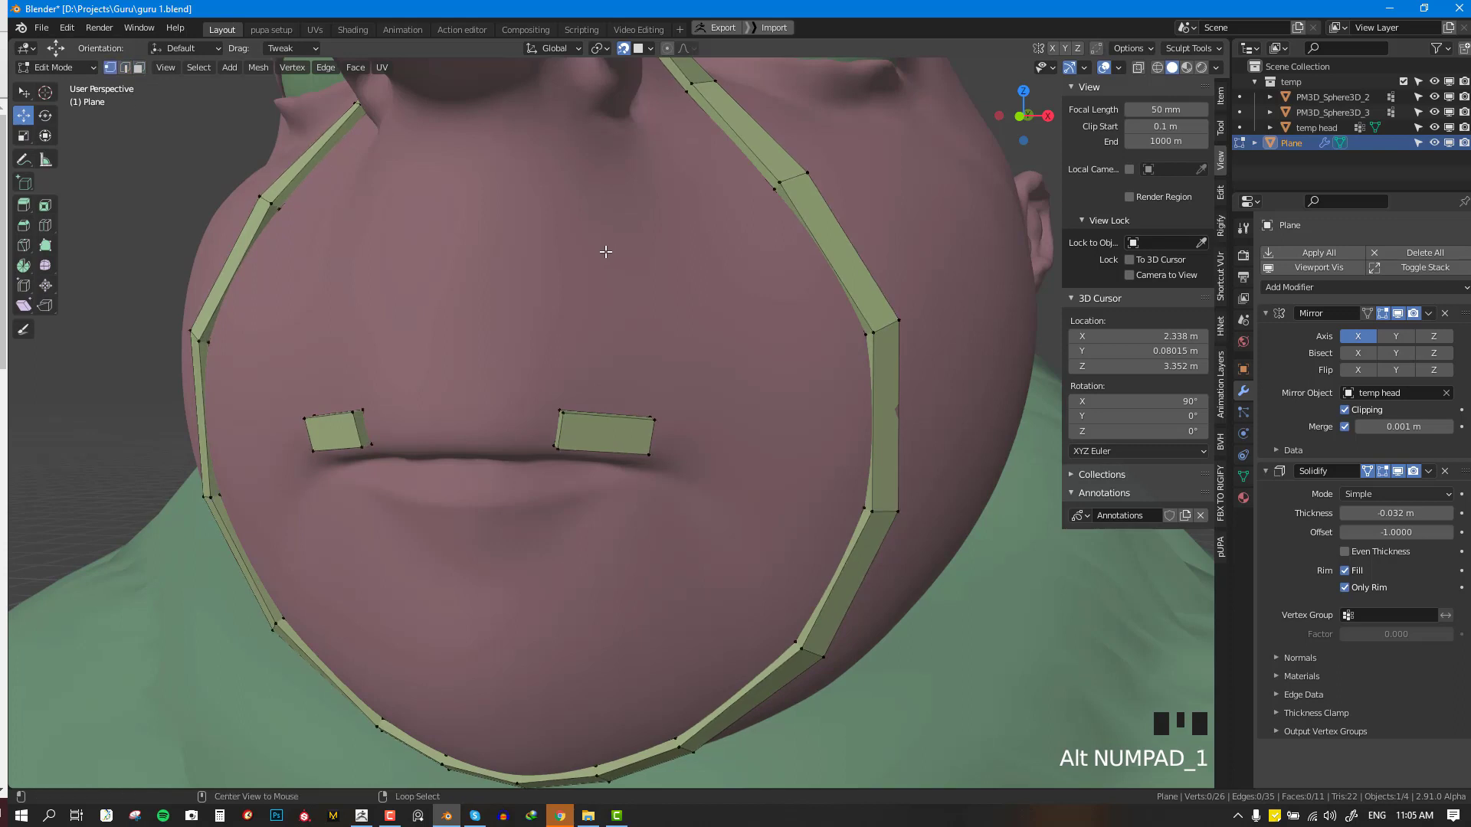
key("alt+KP_1")
key("alt+KP_3")
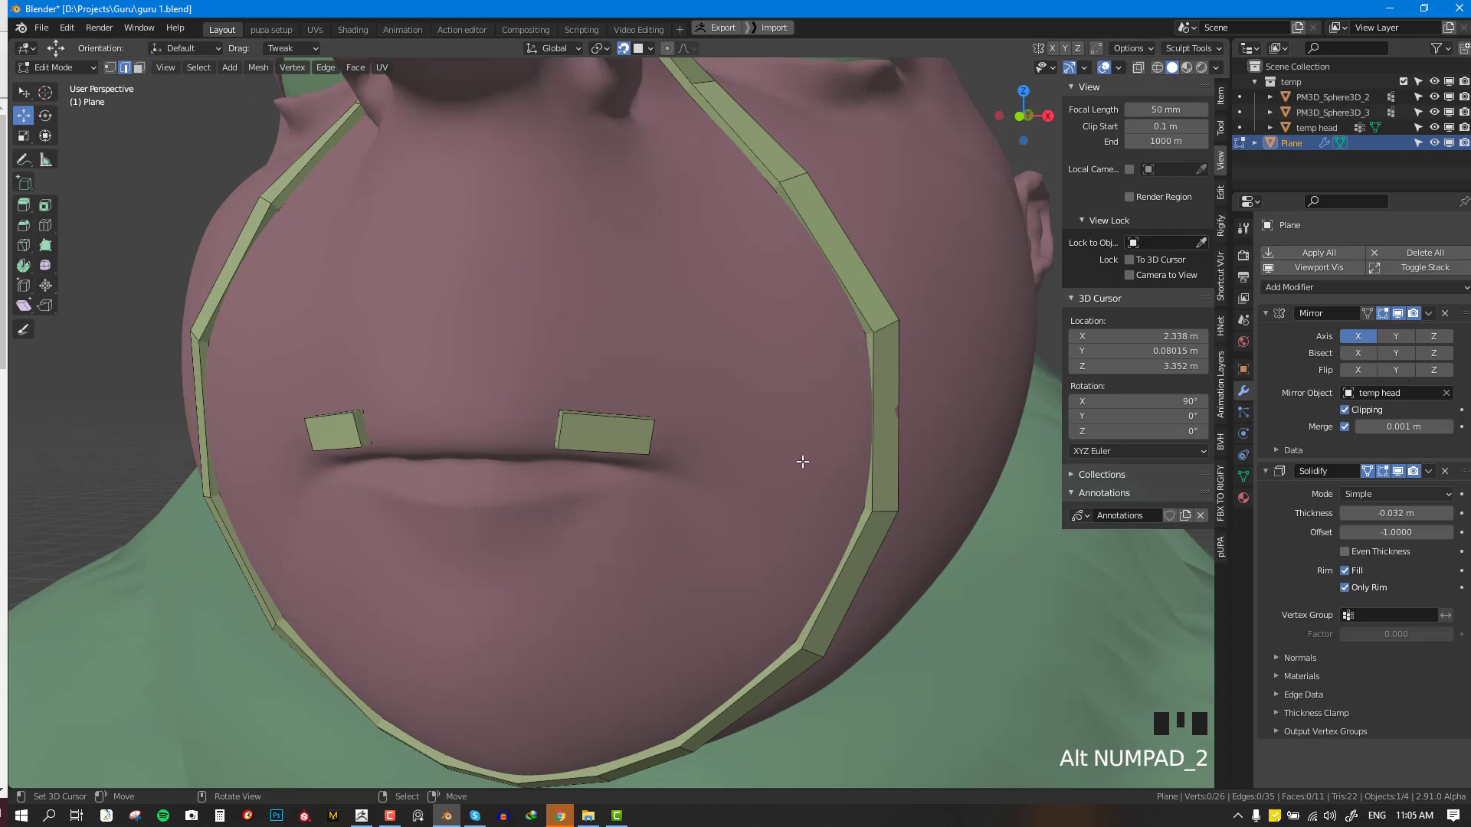
- Extrude the inner edge of the upper-lip face to the center line so it meets the mirrored half
middle_click_drag(544, 434, 561, 341)
right_click(562, 341)
key("e")
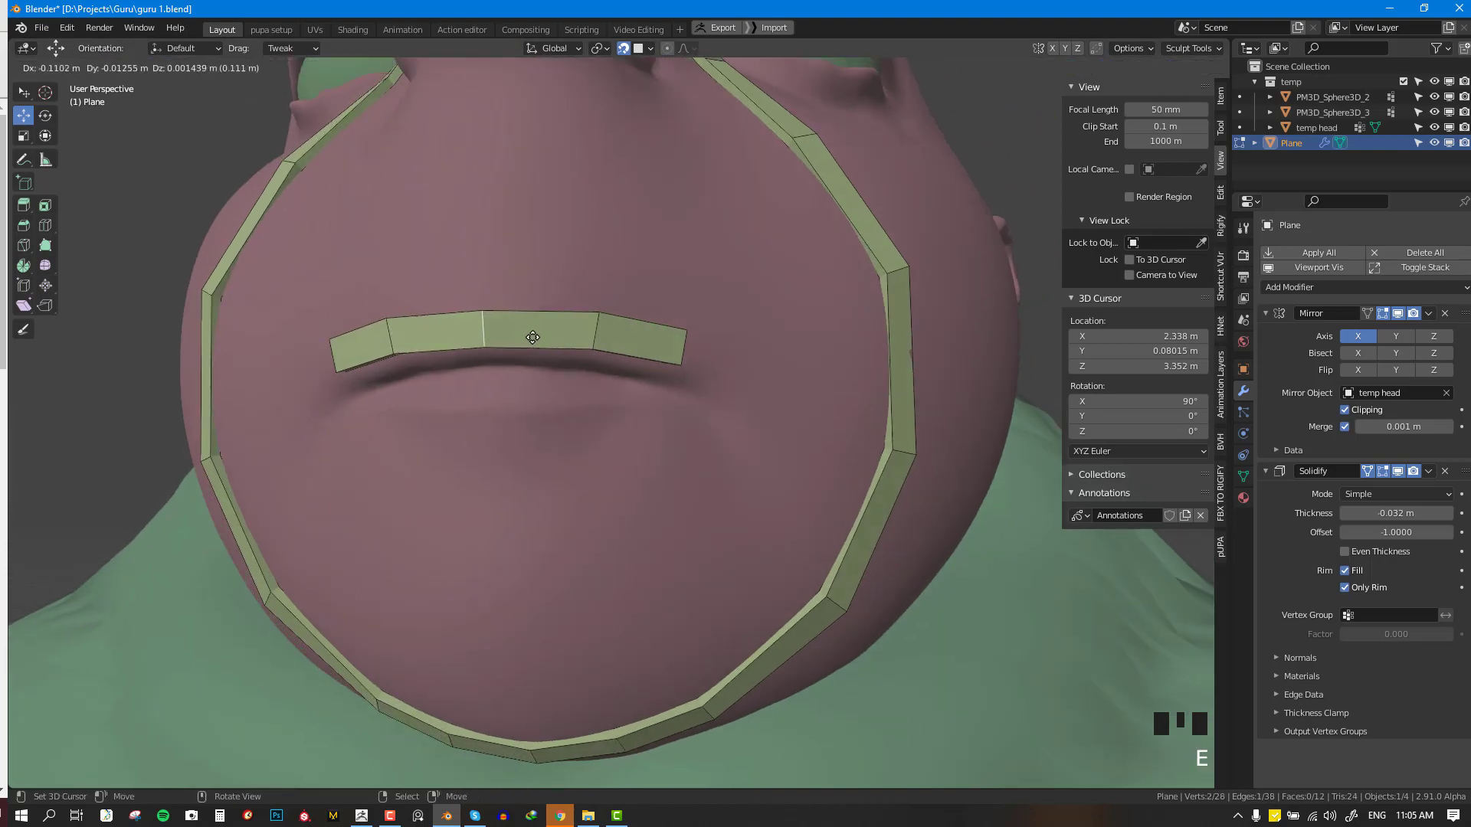
left_click(526, 339)
- Move the outer end of the upper-lip strip to the mouth corner and extrude it downward around the corner
right_click(684, 339)
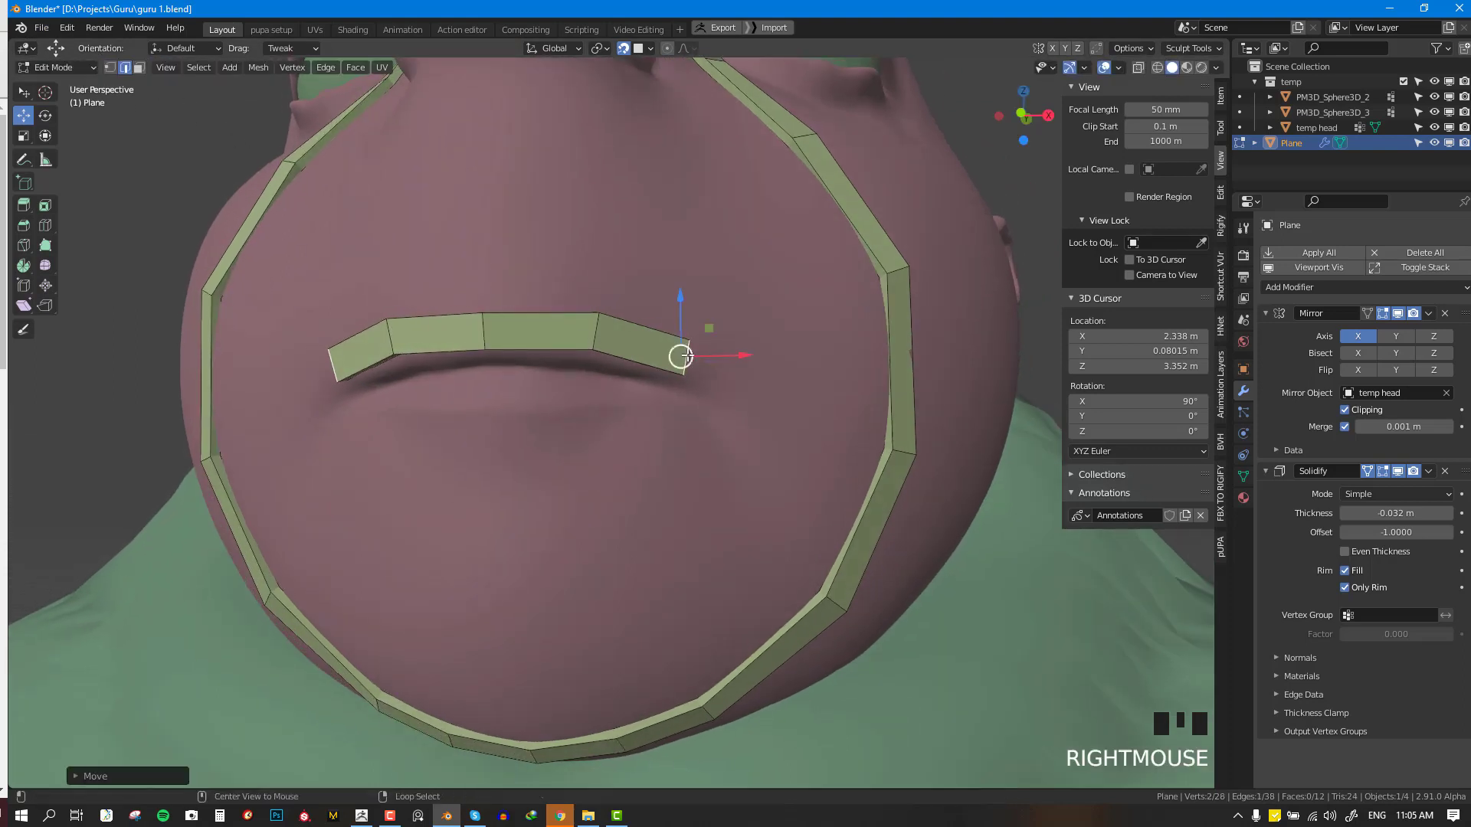
right_click_drag(680, 352, 704, 360)
right_click(687, 376, "shift")
key("e")
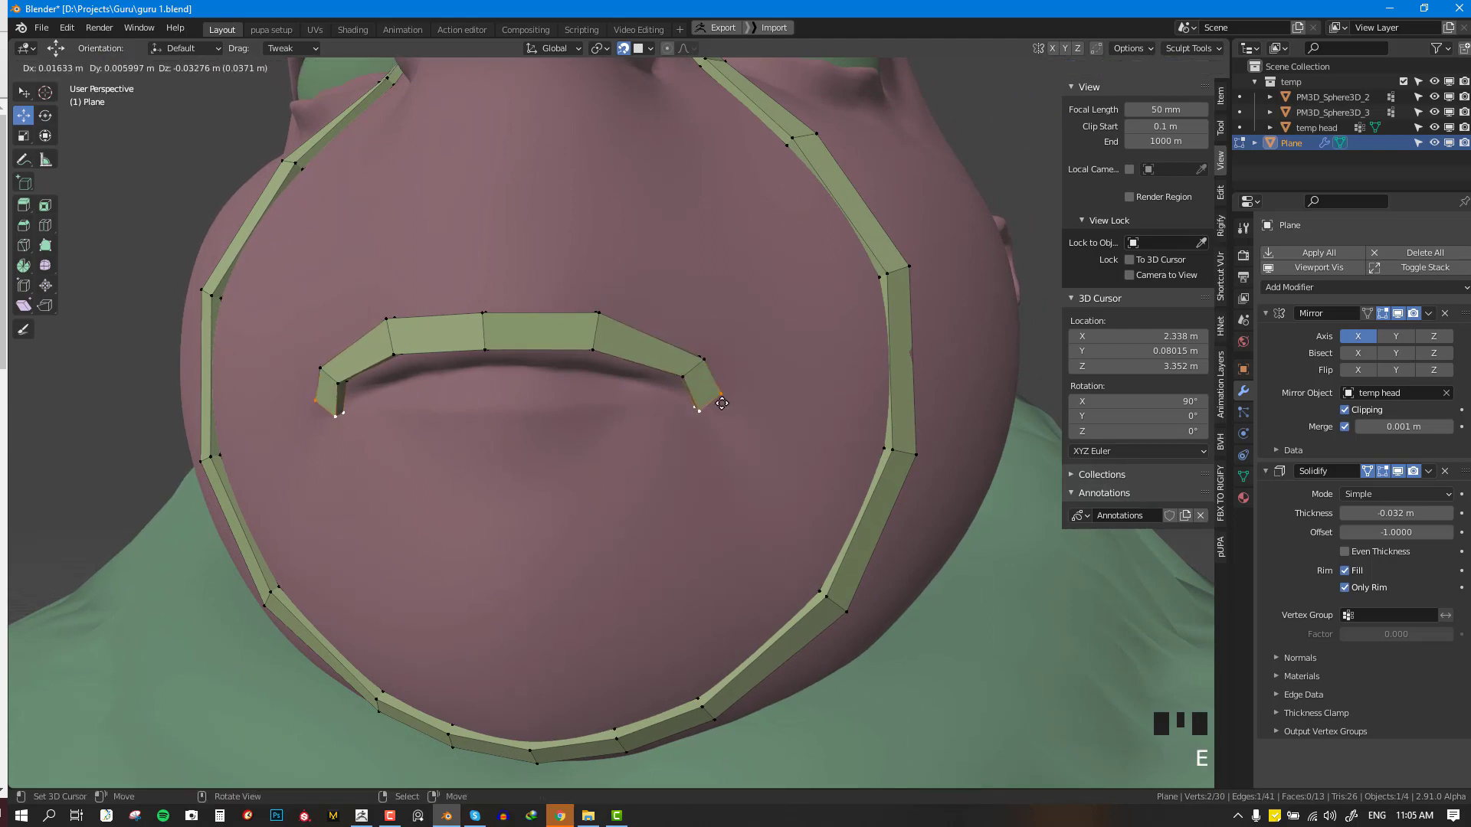
left_click(708, 407)
- Rotate the mouth-corner end edge and extrude it along the lower lip to the center line to close the mouth loop
key("r")
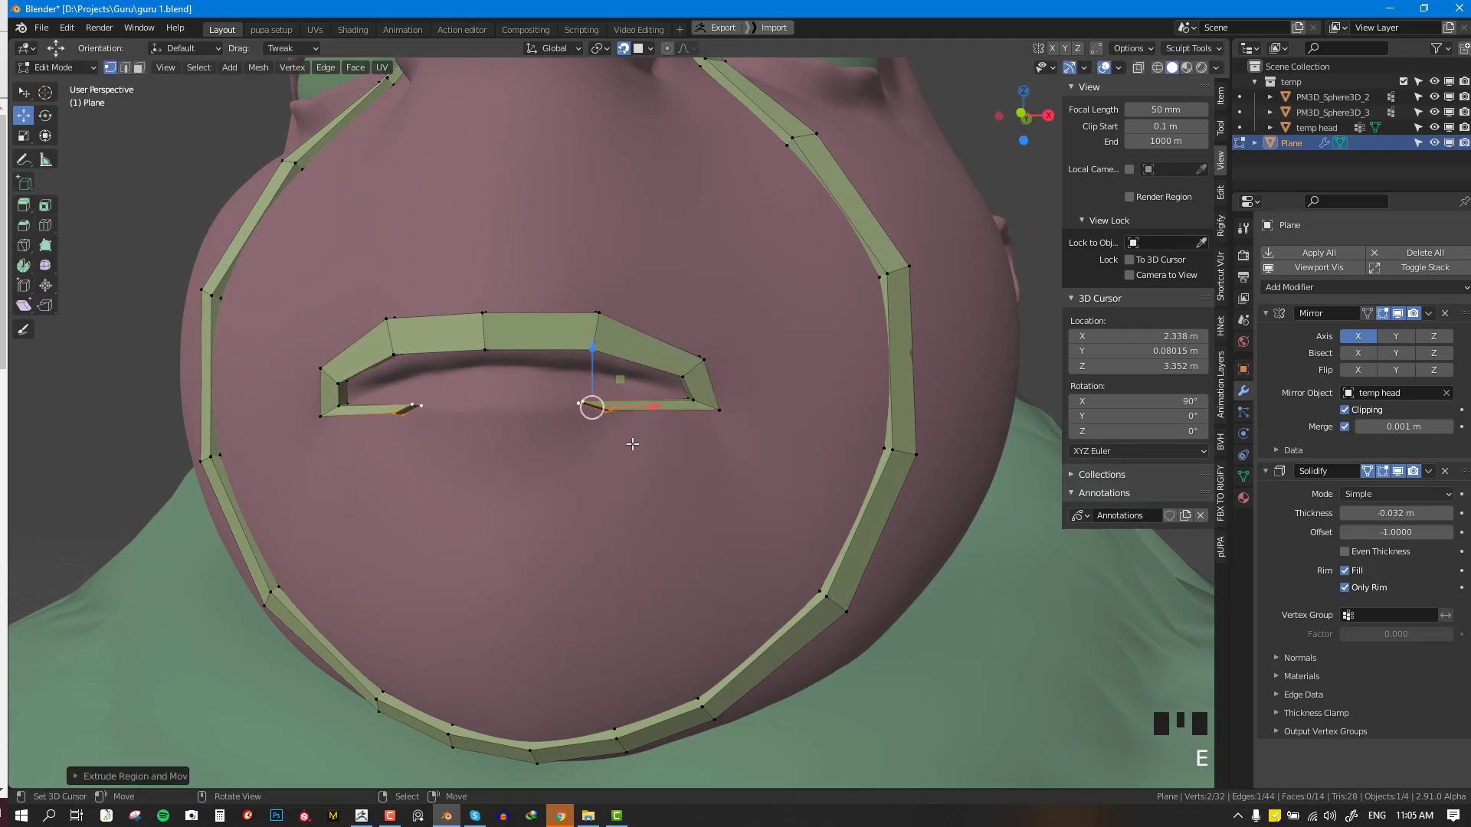
left_click(606, 483)
key("e")
left_click(480, 439)
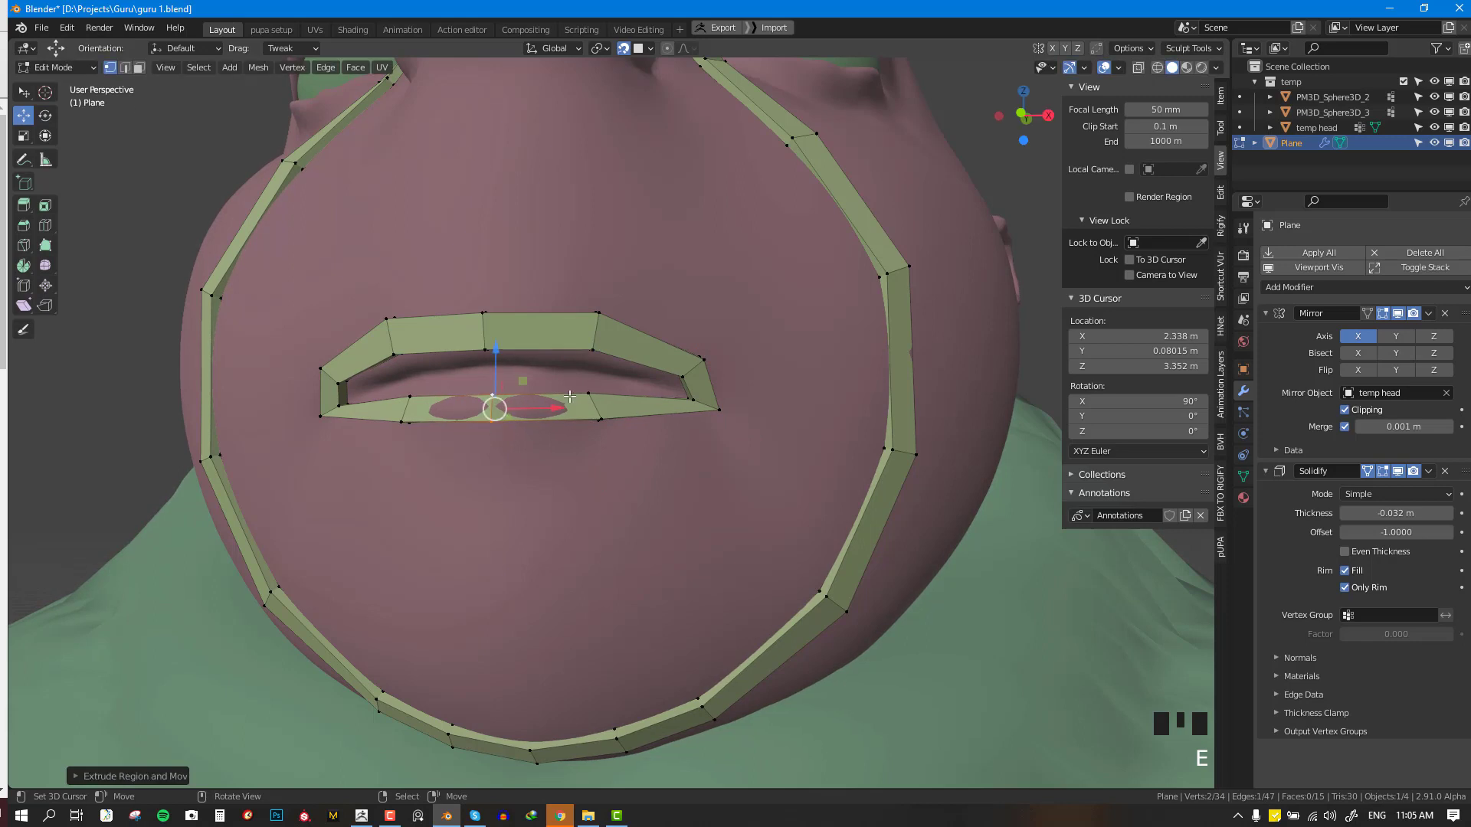
- Move individual vertices of the lower-lip strip up and down to widen it and clear the selection
right_click_drag(577, 398, 583, 390)
right_click_drag(494, 395, 493, 387)
right_click_drag(590, 414, 587, 421)
right_click(596, 383)
scroll(598, 391, "down", 2)
key("alt+a")
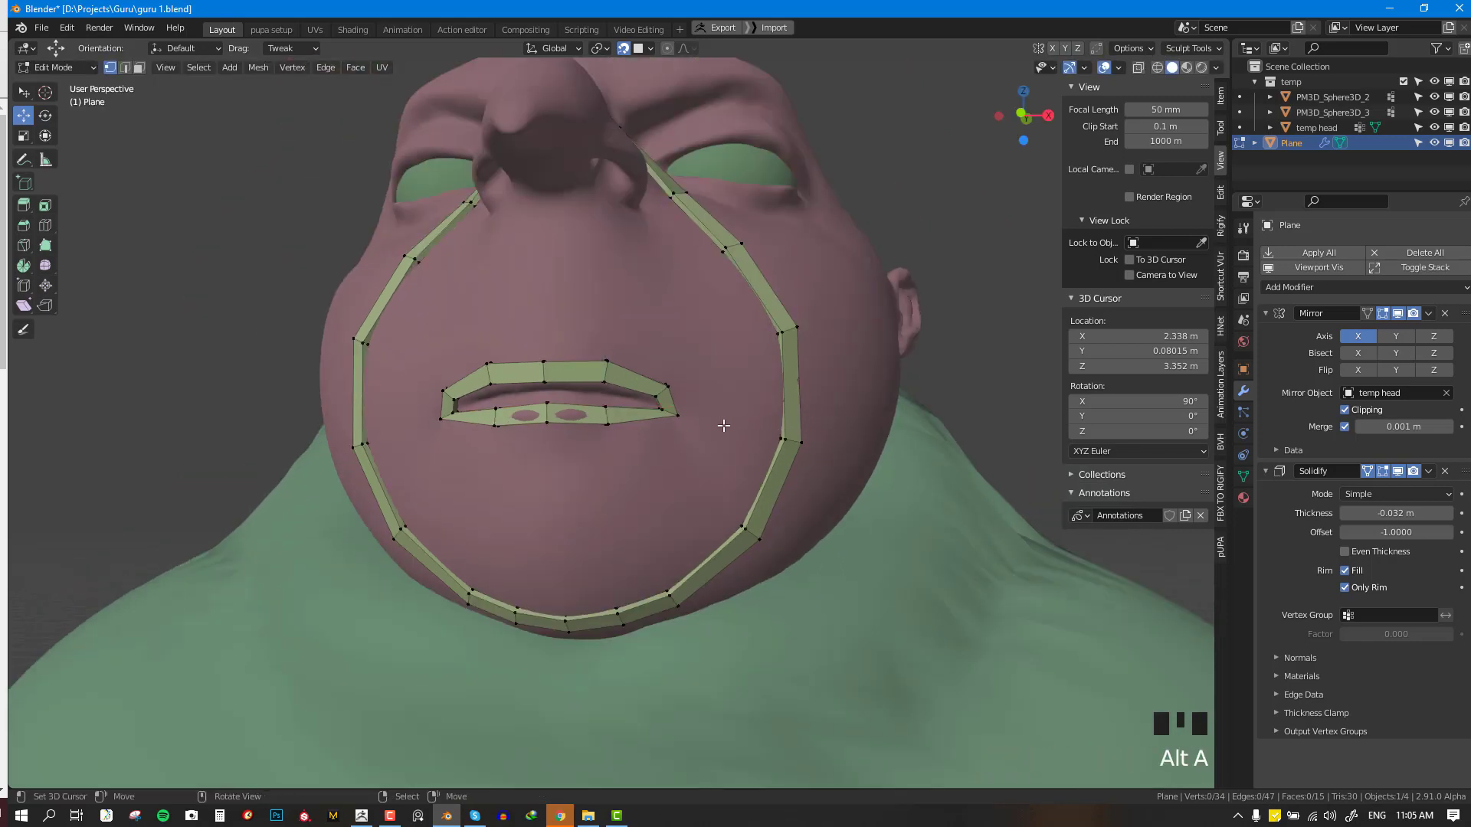
- Draw an arched annotation line over the front of the chin with both ends meeting the face loop
middle_click_drag(720, 420, 615, 393)
middle_click_drag(530, 477, 582, 322, "shift")
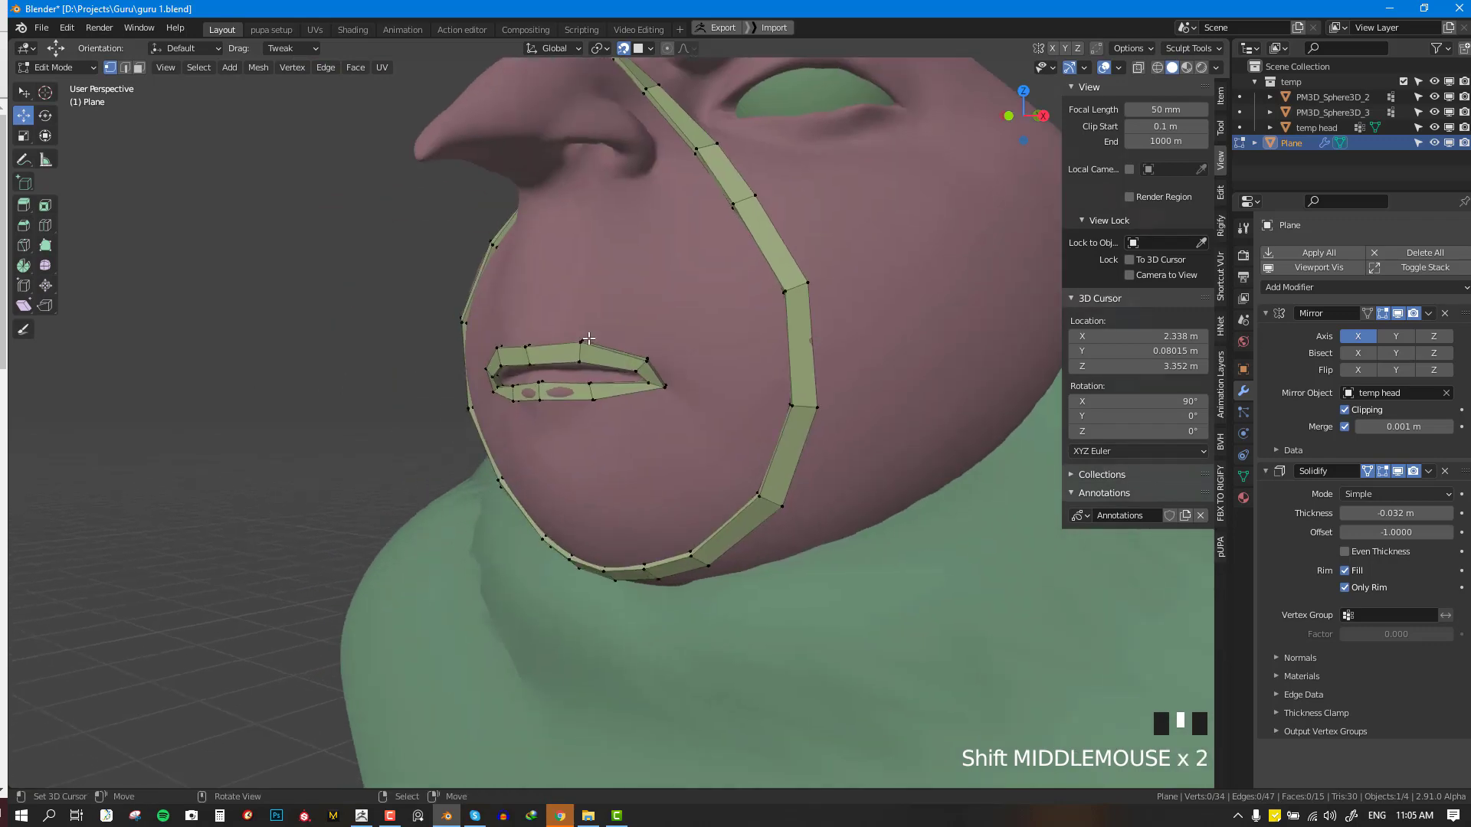
key("KP_1")
scroll(759, 407, "up", 2)
middle_click_drag(758, 407, 541, 426, "shift")
key("KP_1")
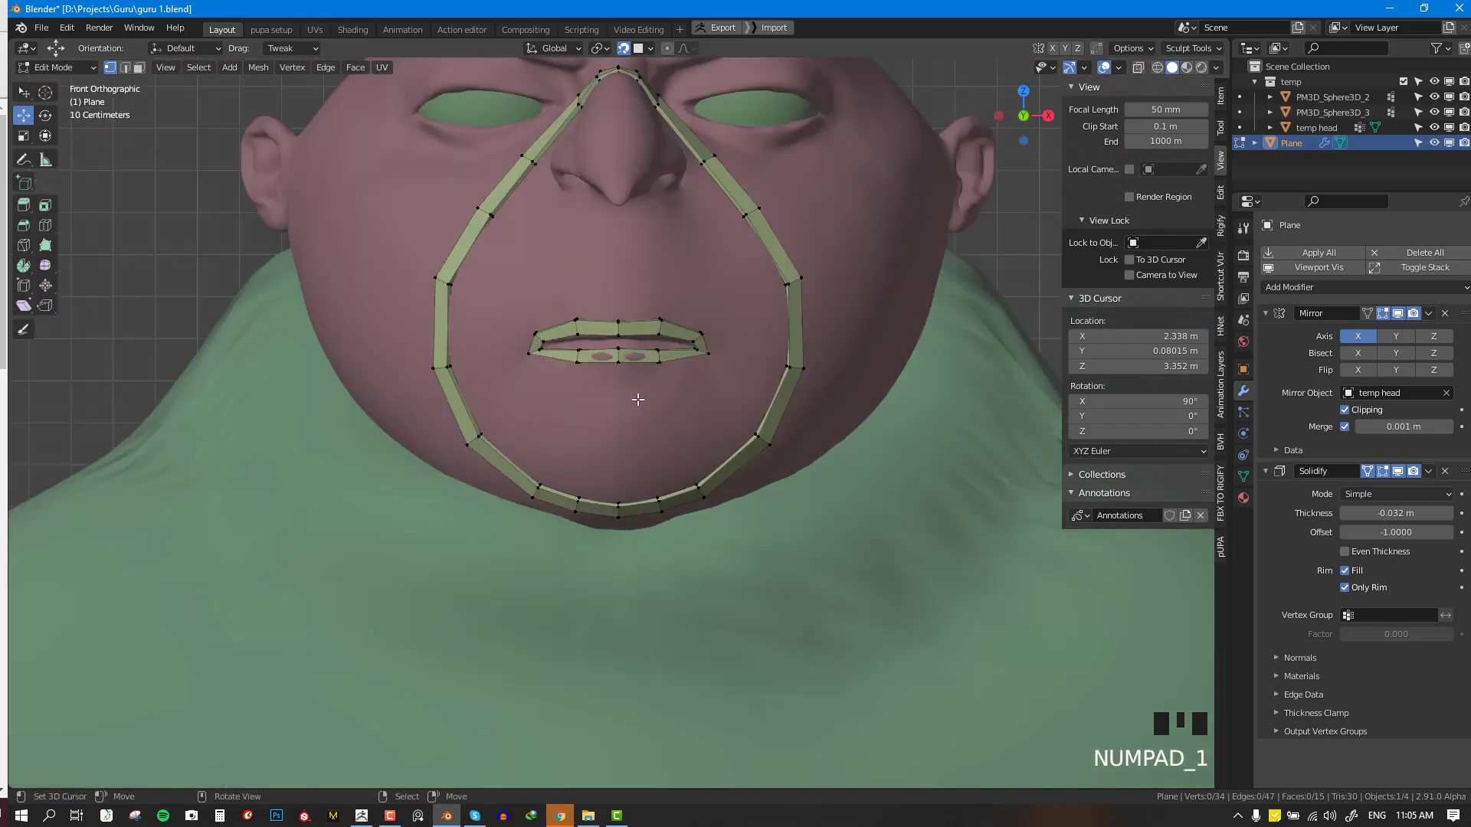
scroll(819, 373, "up", 1)
key("space")
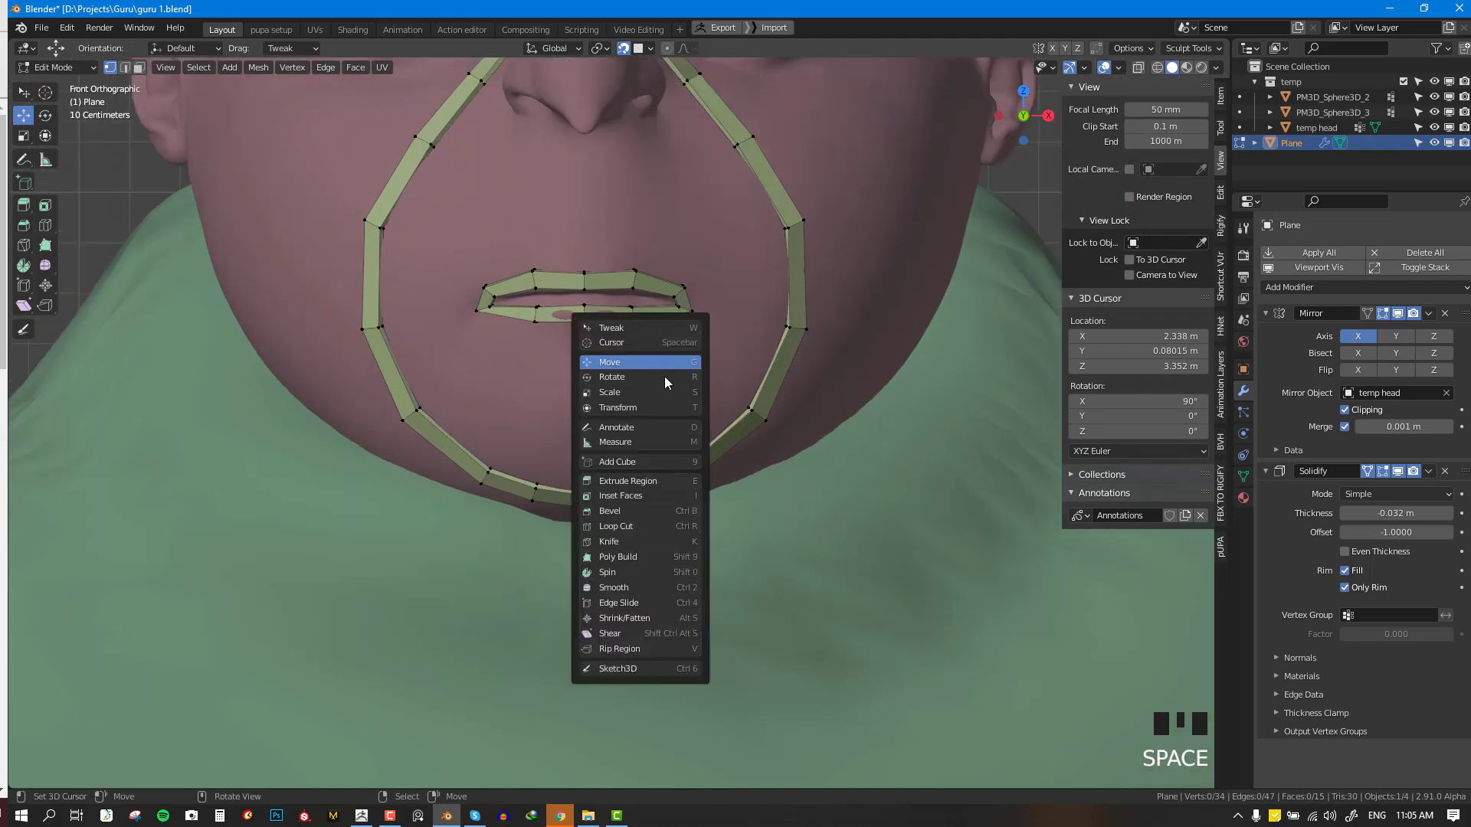
left_click(636, 426)
mouse_move(556, 371)
left_mouse_down()
mouse_move(659, 429)
mouse_move(678, 469)
left_mouse_up()
left_click(552, 370)
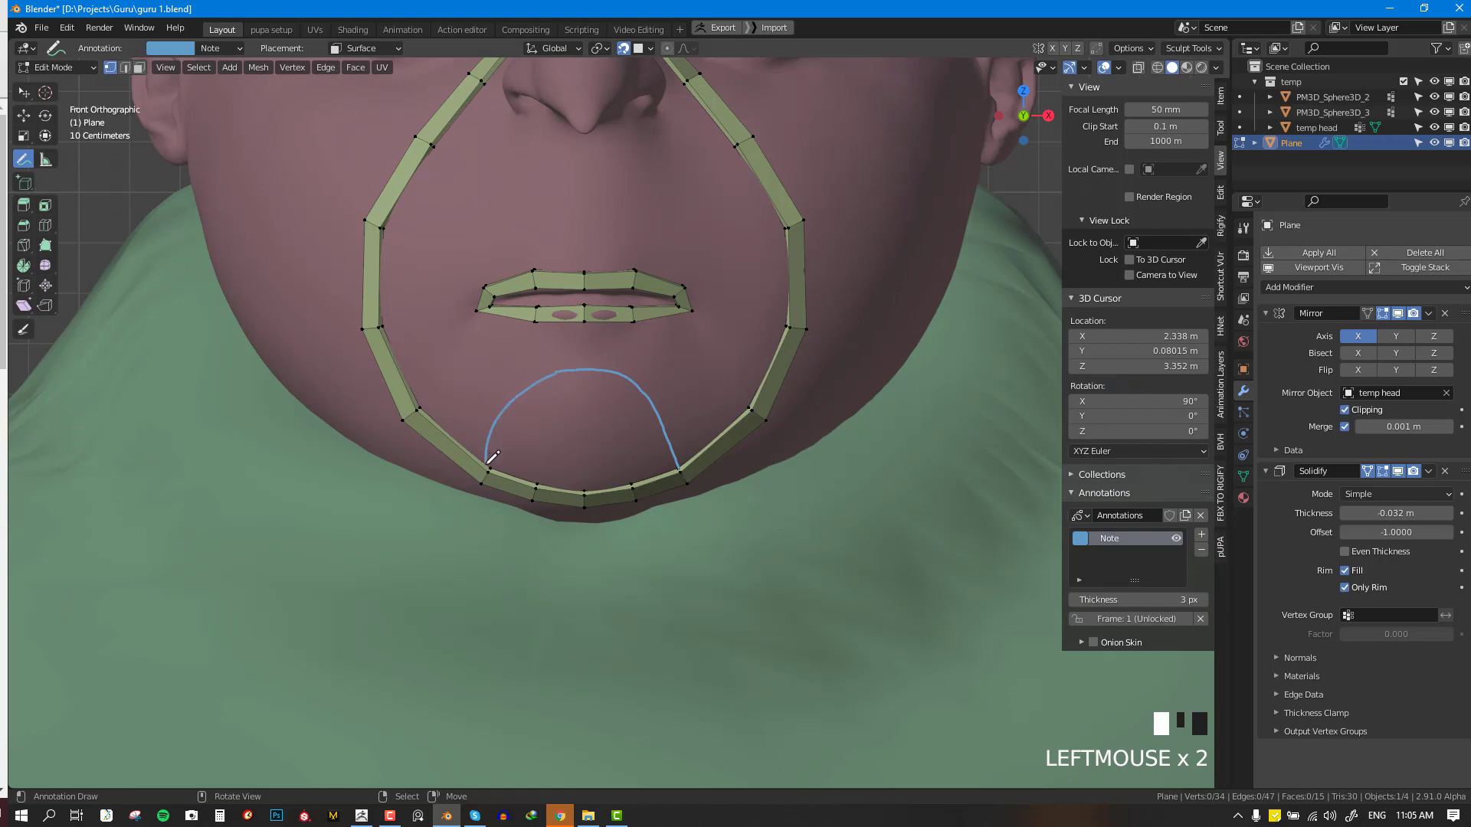
- Examine the annotated chin arc from the front and both sides in relation to the face loop
scroll(493, 457, "down", 3)
middle_click_drag(493, 458, 605, 363)
key("KP_1")
scroll(647, 398, "up", 3)
scroll(651, 383, "down", 4)
scroll(605, 363, "up", 1)
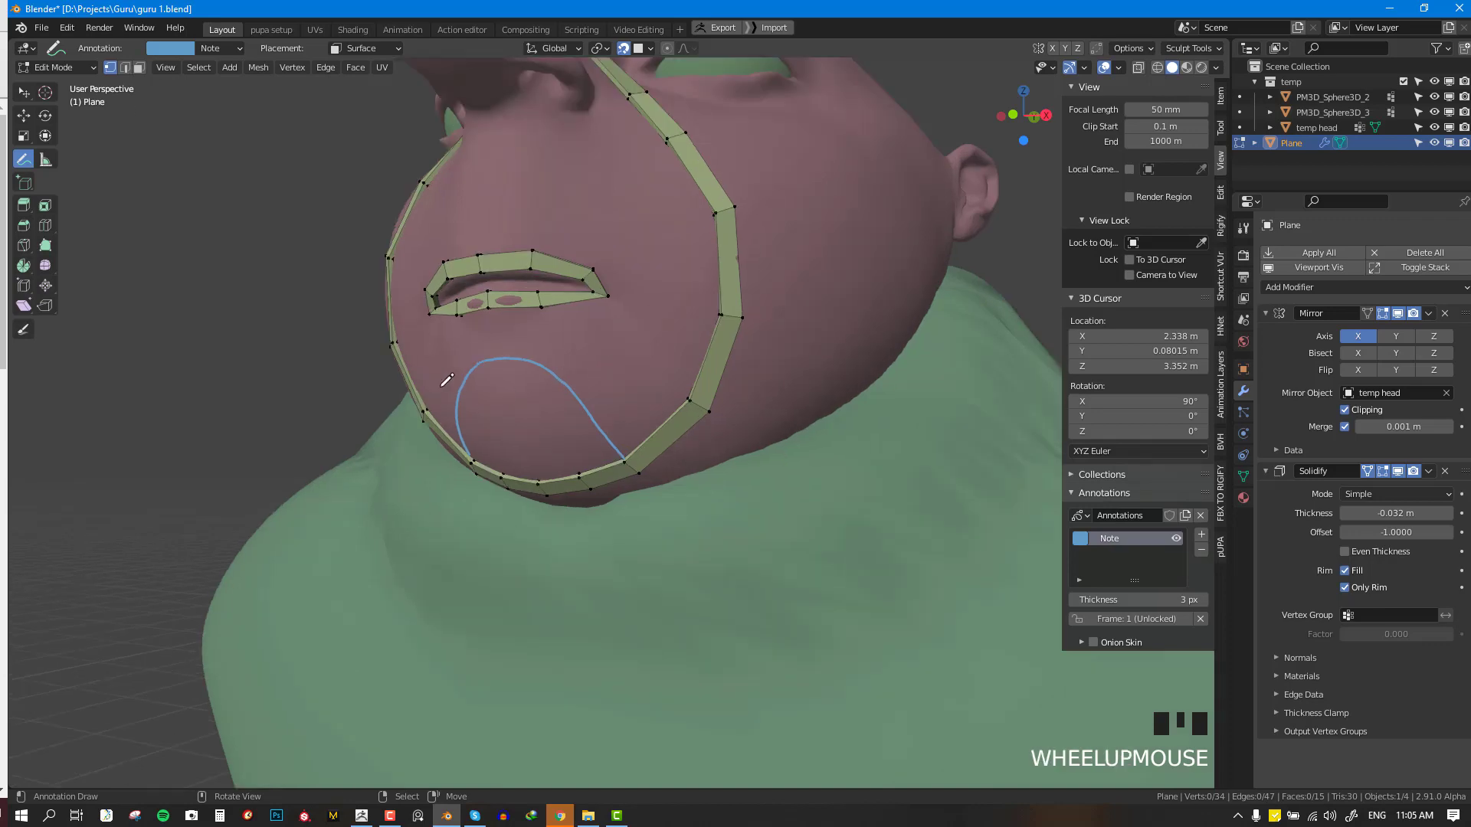
scroll(522, 337, "up", 1)
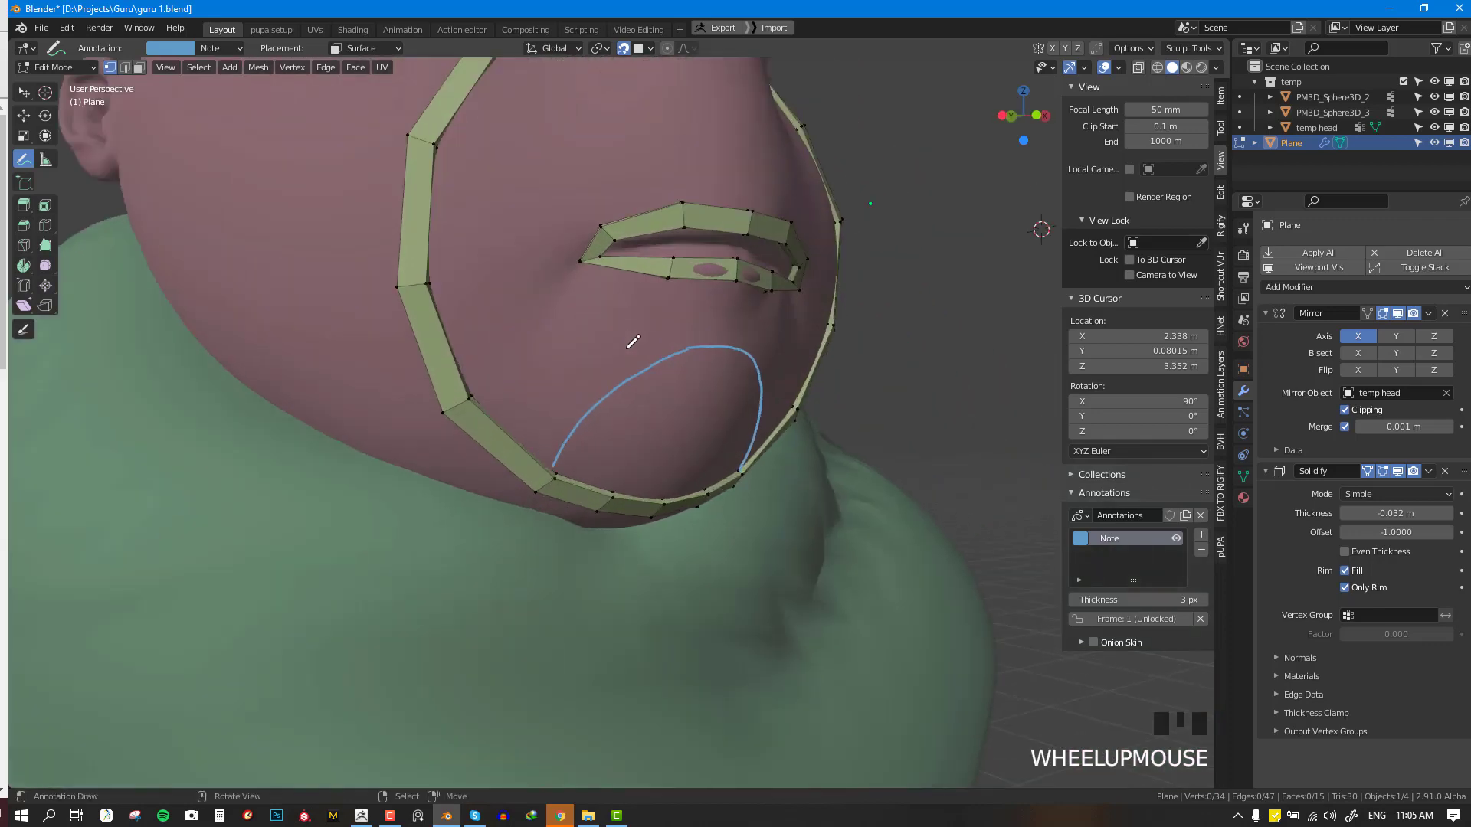
middle_click_drag(623, 345, 724, 373)
key("KP_1")
scroll(597, 368, "down", 3)
key("KP_1")
middle_click_drag(682, 381, 475, 403)
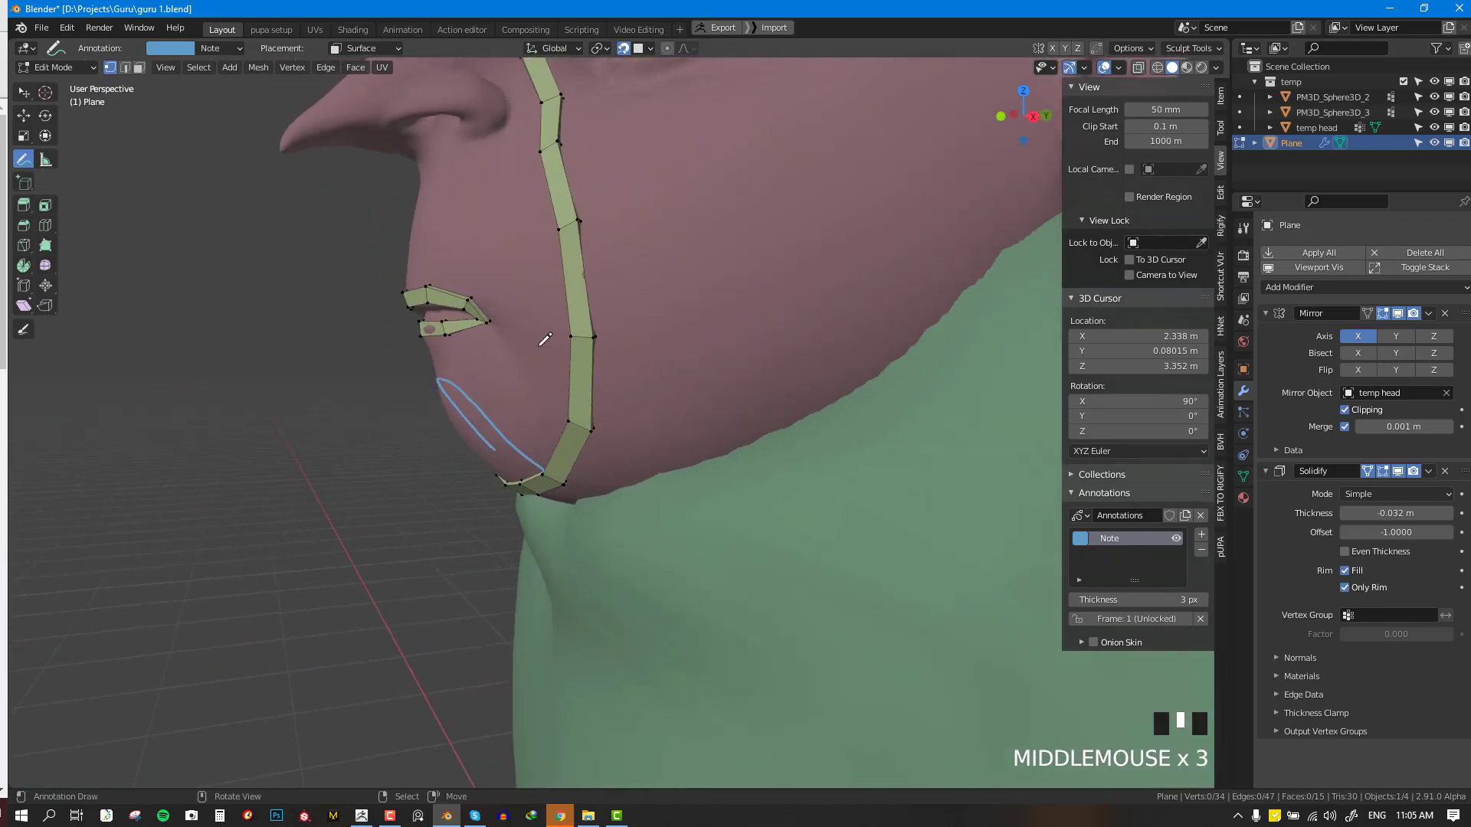
middle_click_drag(545, 340, 582, 348)
middle_click_drag(520, 458, 679, 397)
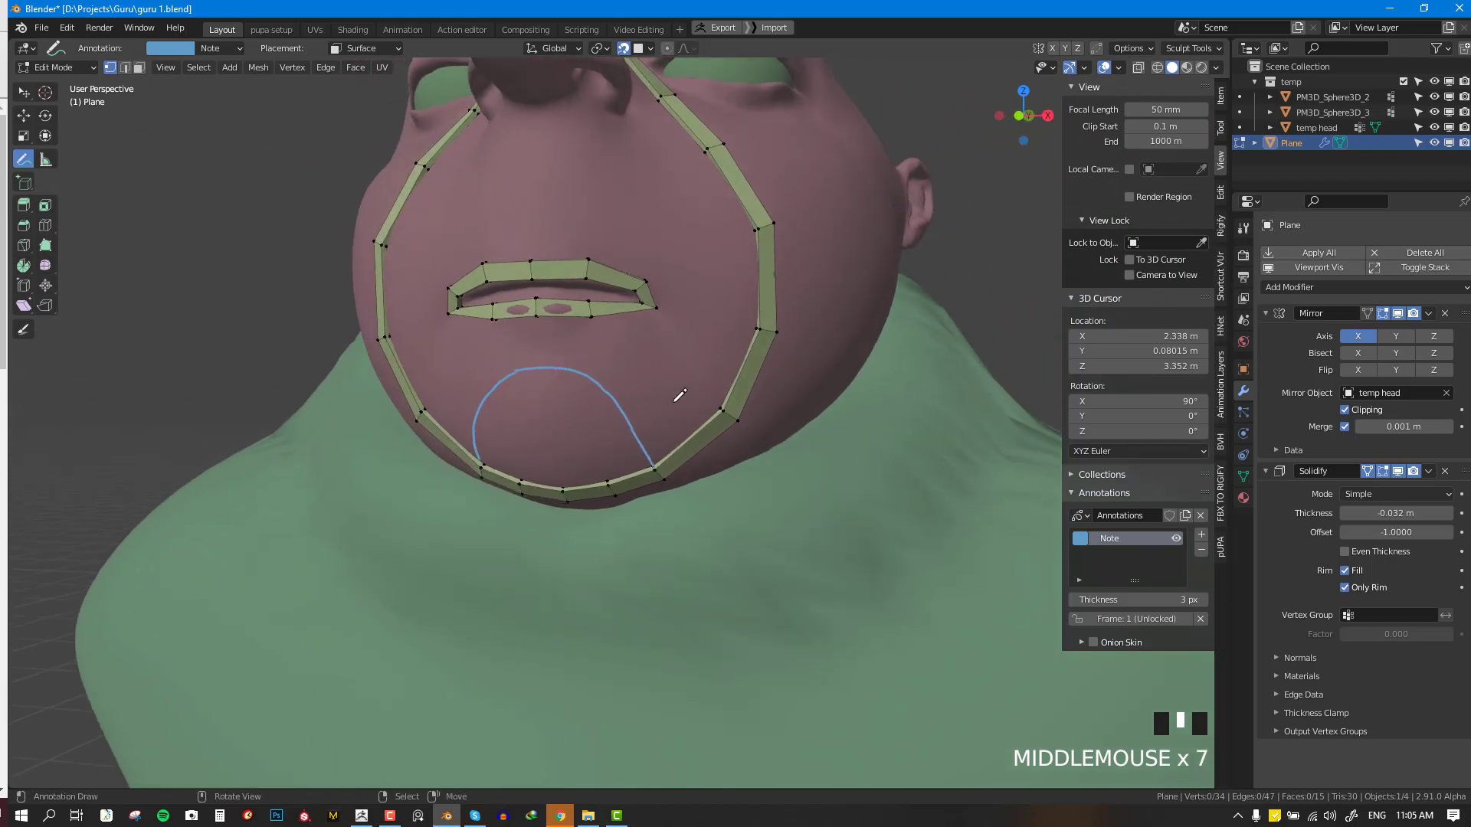
- Delete the annotation layer holding the chin arc
left_click(1197, 551)
middle_click_drag(591, 411, 548, 402)
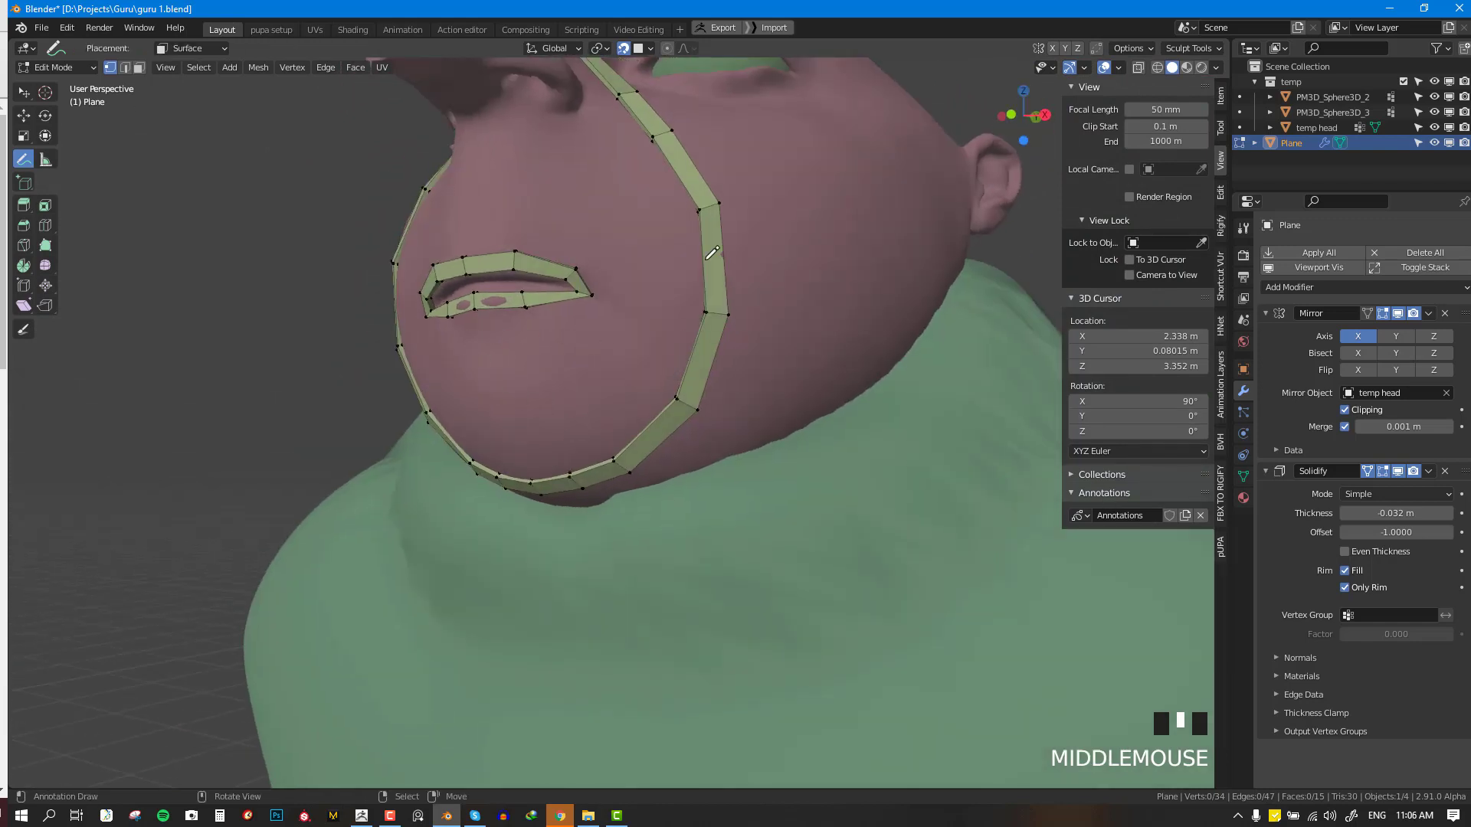
key("KP_1")
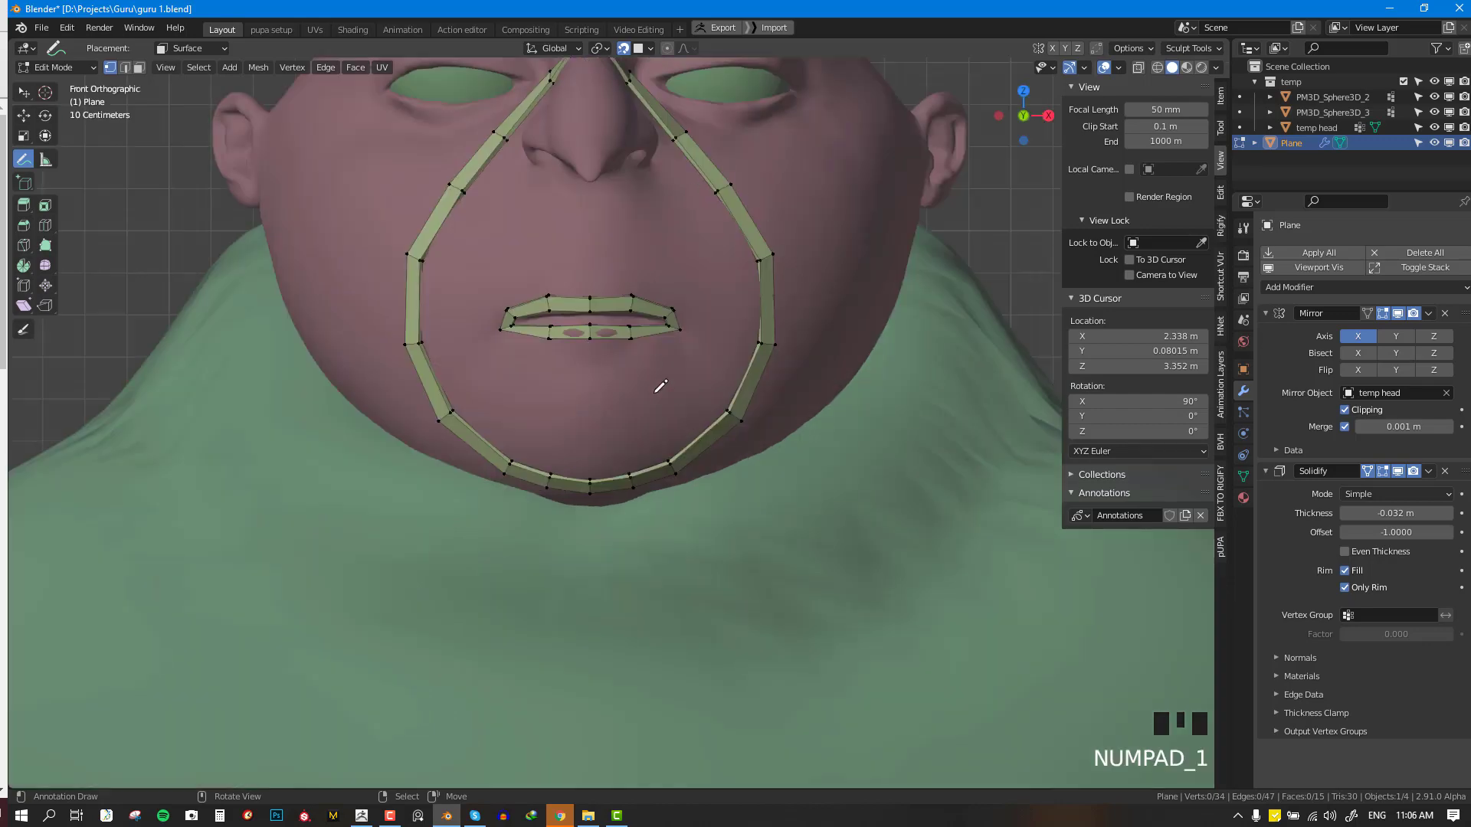
middle_click_drag(700, 354, 663, 390)
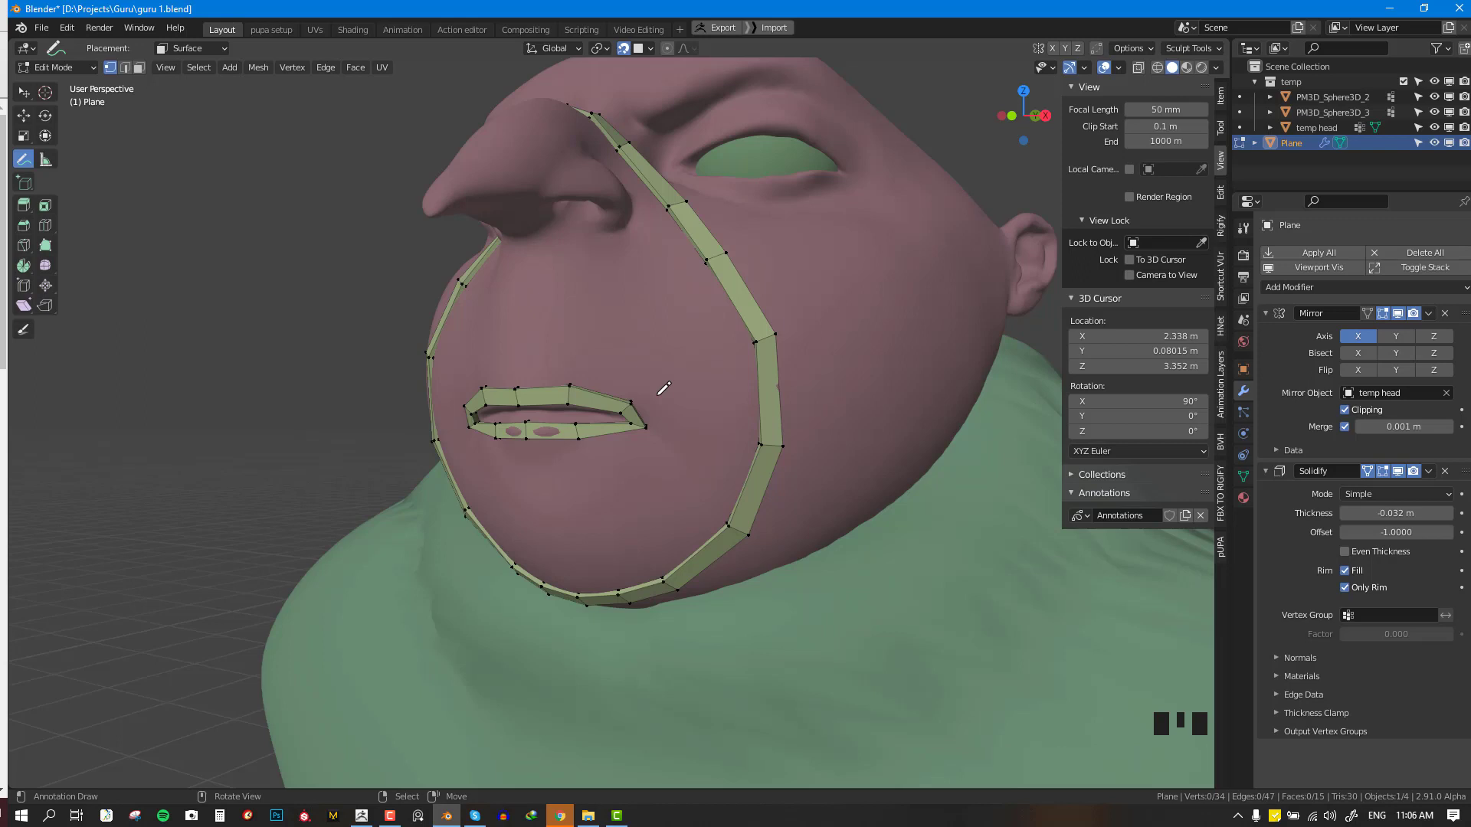
- Activate the Move tool and reposition individual vertices of the lower and upper lip strips to fit the sculpted lips
key("space")
left_click(603, 325)
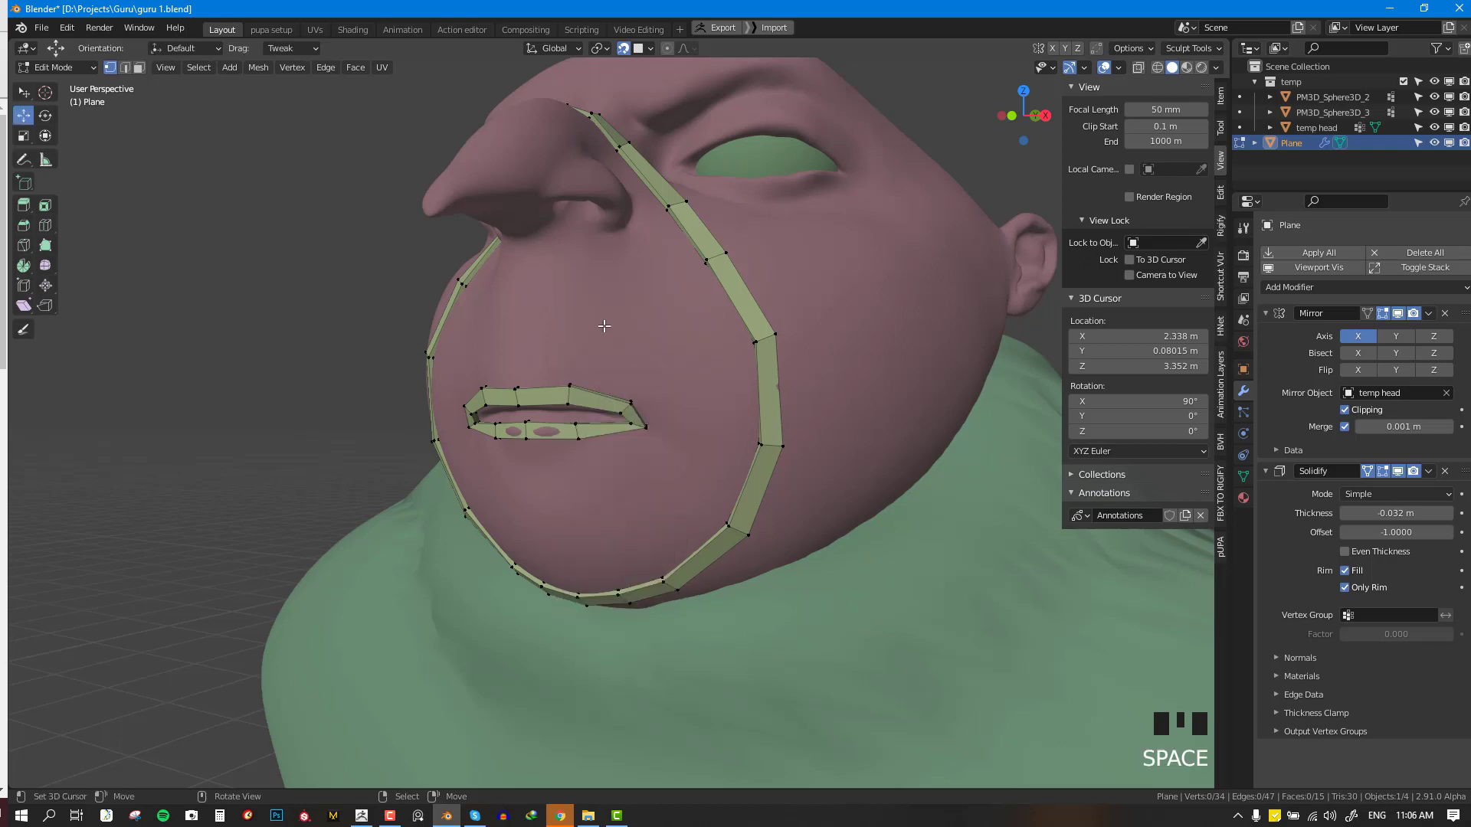
middle_click_drag(662, 361, 566, 472)
key("KP_1")
scroll(680, 351, "up", 2)
right_click_drag(555, 449, 616, 436)
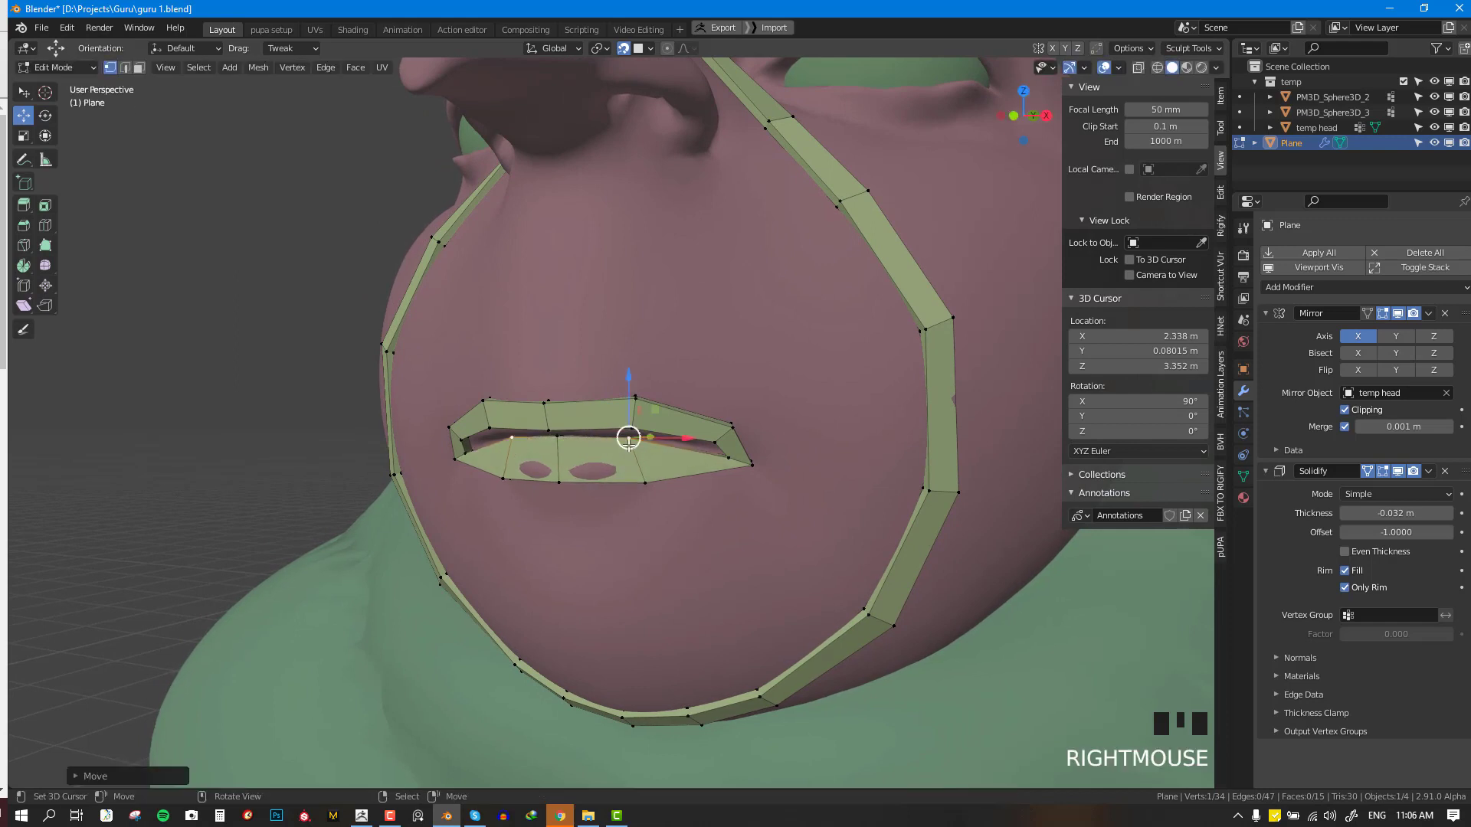
right_click_drag(646, 483, 560, 469)
mouse_move(731, 457)
right_mouse_down()
mouse_move(704, 445)
mouse_move(730, 452)
right_mouse_up()
mouse_move(636, 399)
right_mouse_down()
mouse_move(630, 421)
mouse_move(626, 403)
mouse_move(555, 409)
mouse_move(639, 409)
right_mouse_up()
key("KP_1")
key("alt+a")
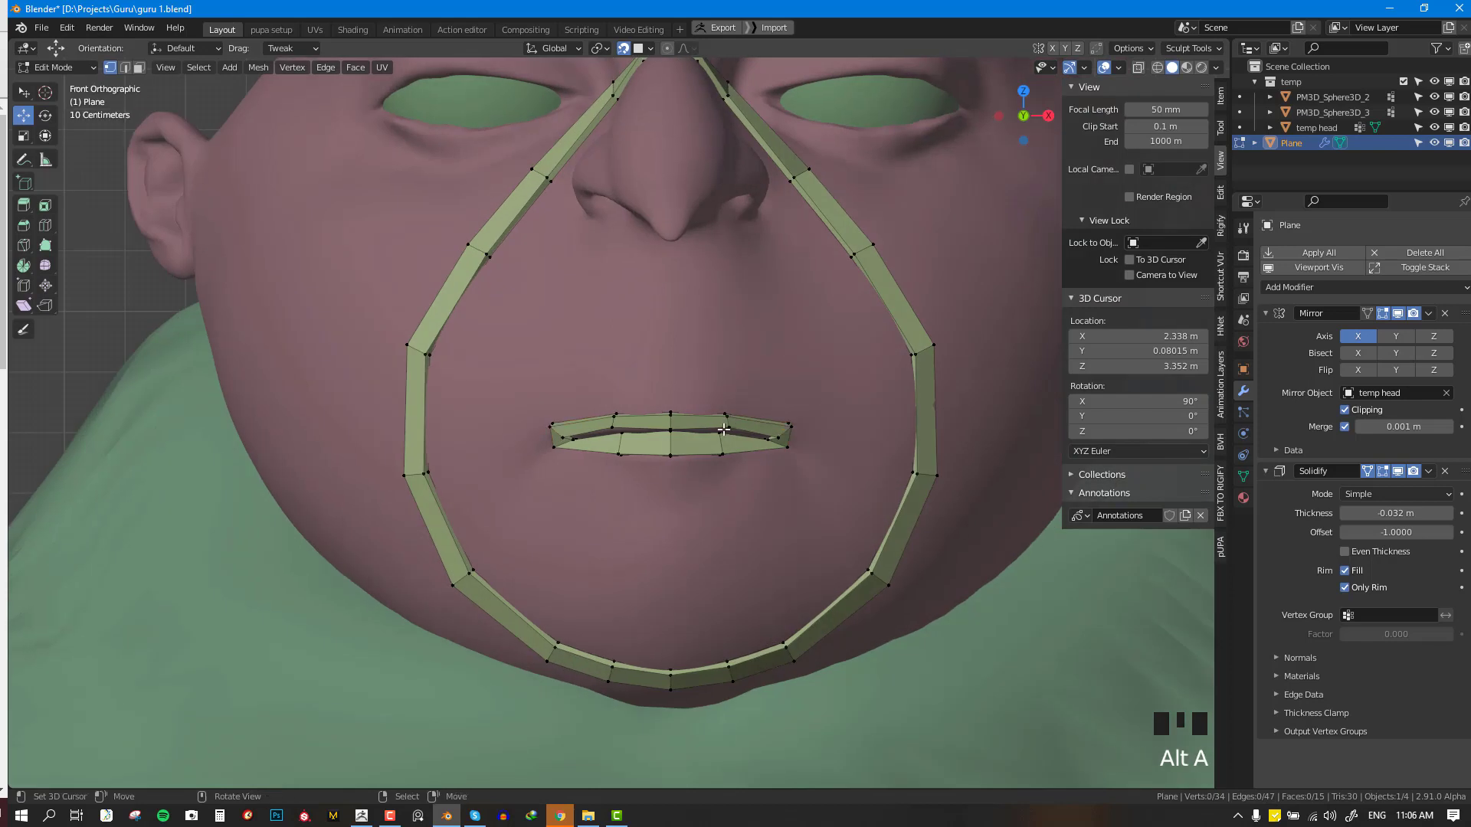
right_click(630, 403, "alt")
key("e")
right_click(791, 448)
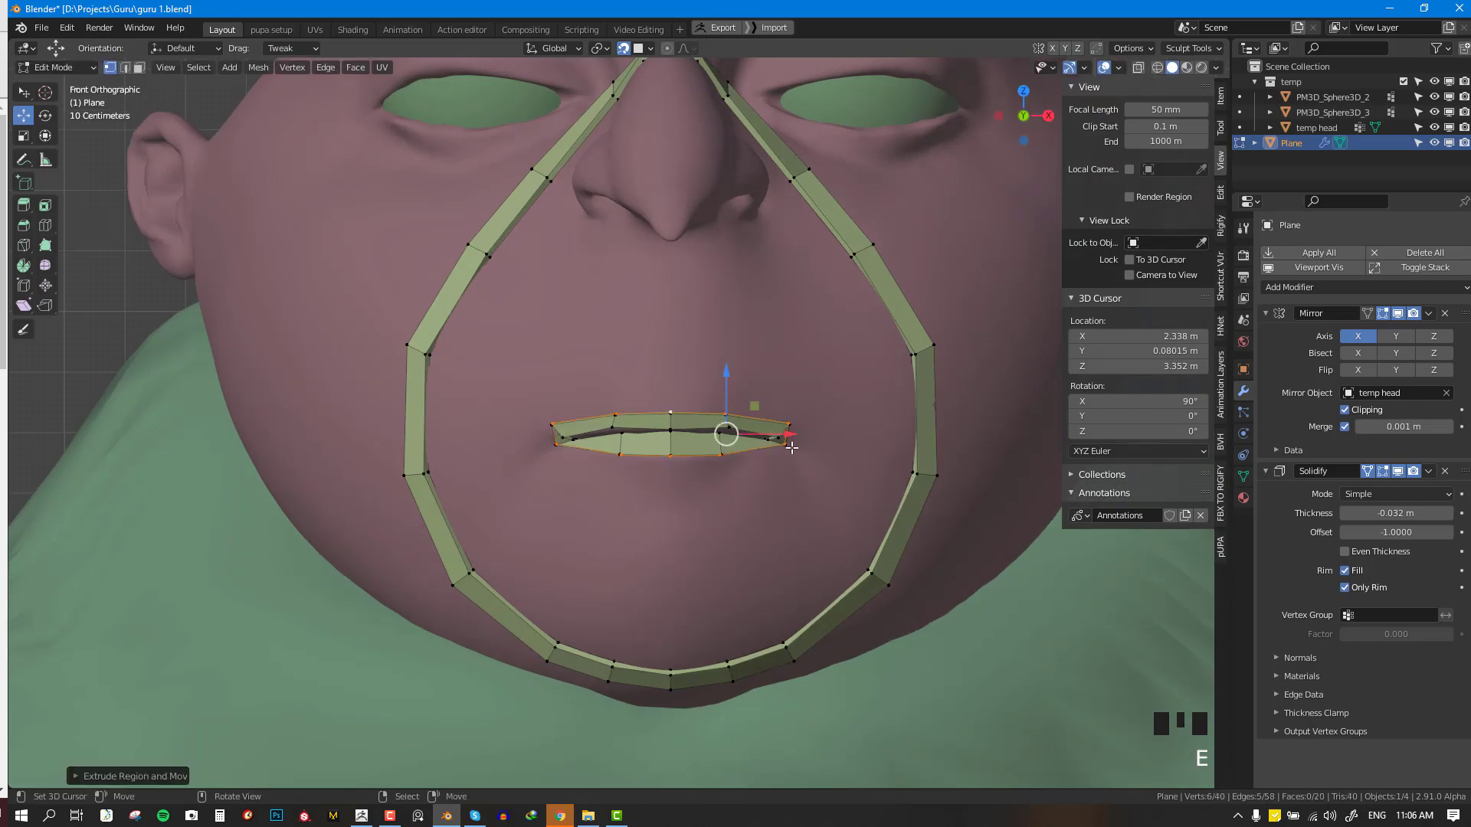
key("ctrl+z")
- Extrude the mouth loop's outer edge loop and scale it outward into a new ring of faces
right_click(744, 417, "alt")
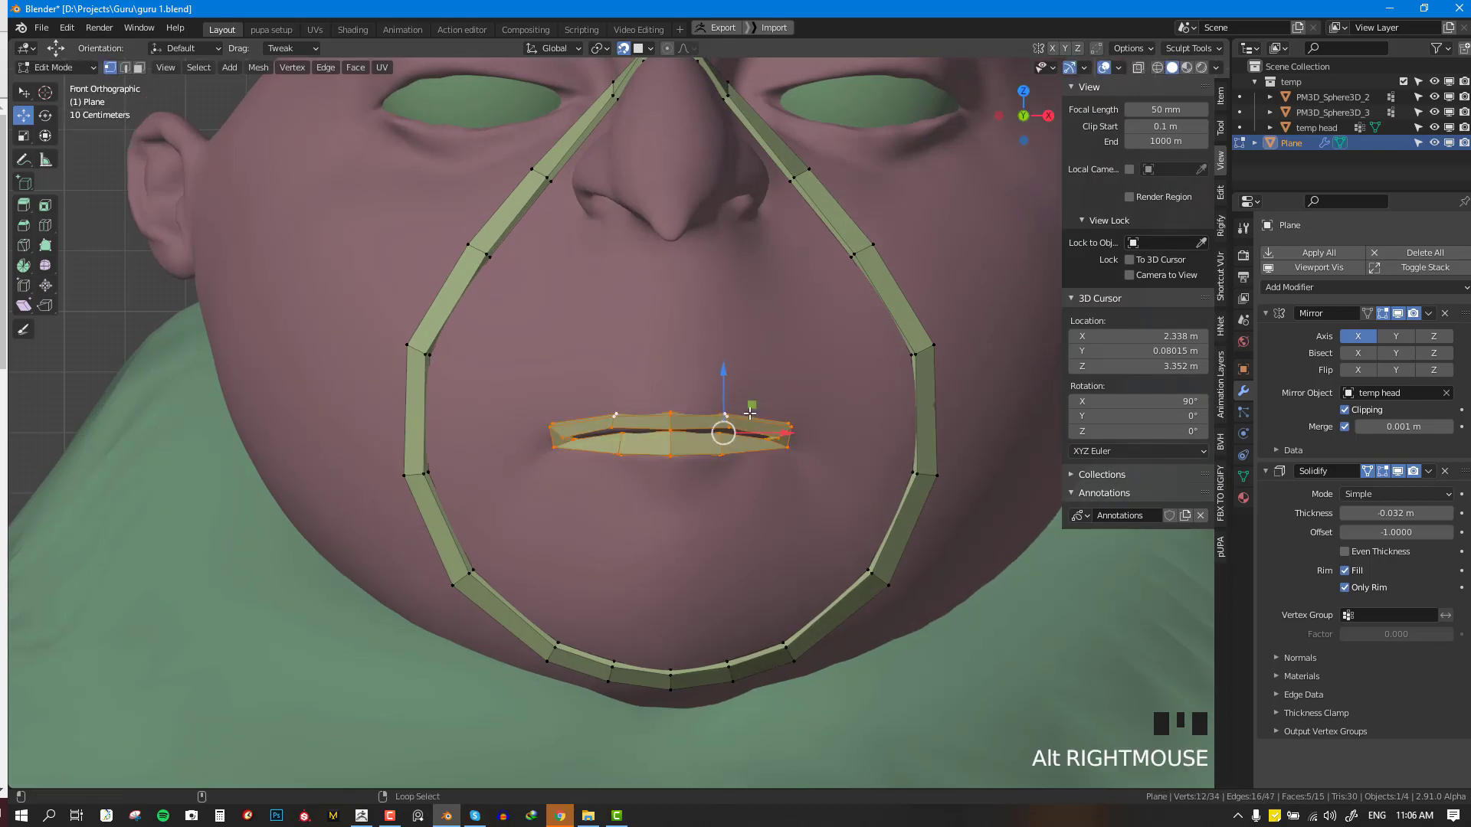
right_click(750, 413, "alt+shift")
right_click(750, 415, "alt")
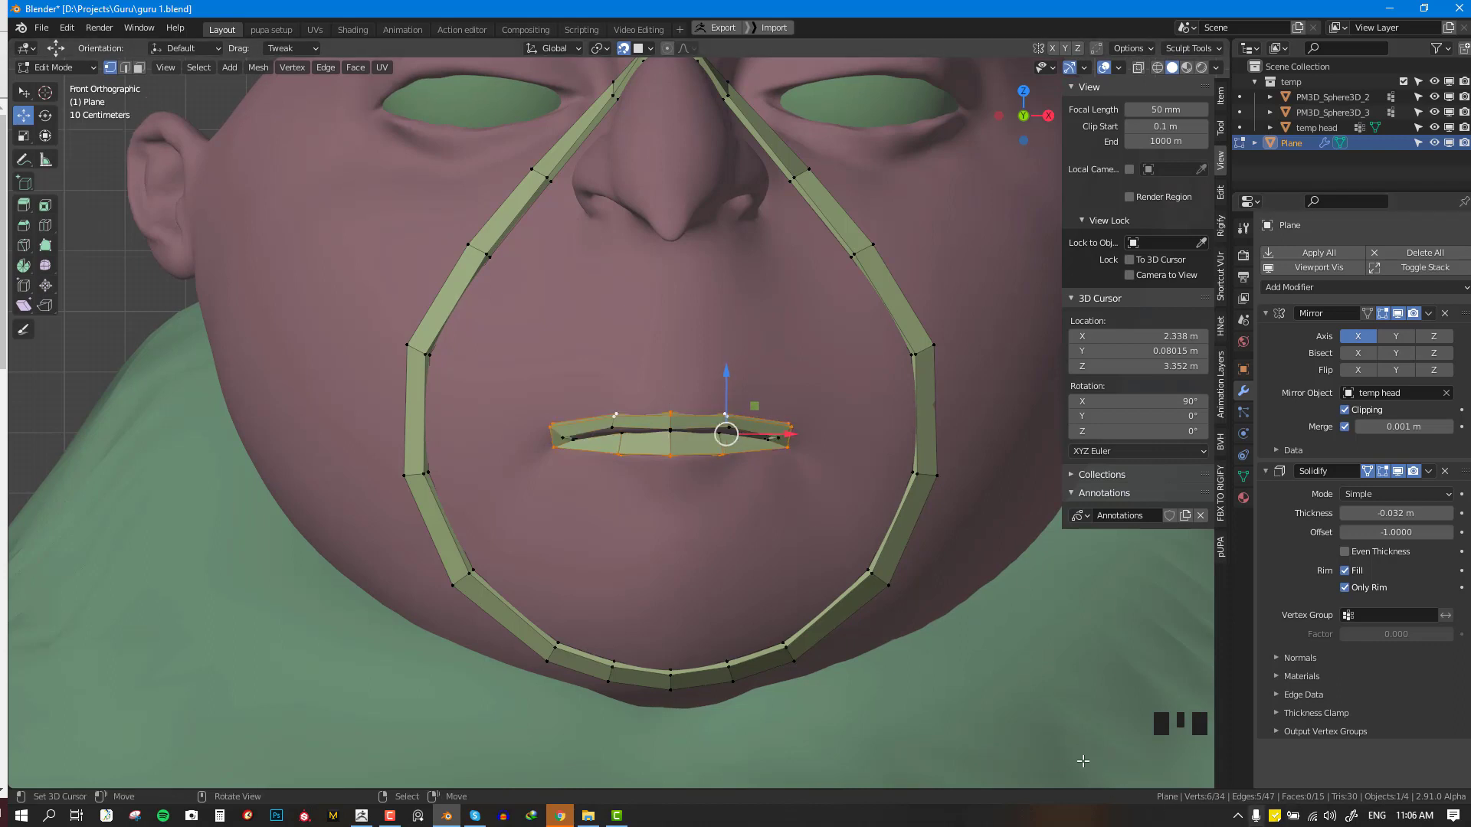
key("e")
key("s")
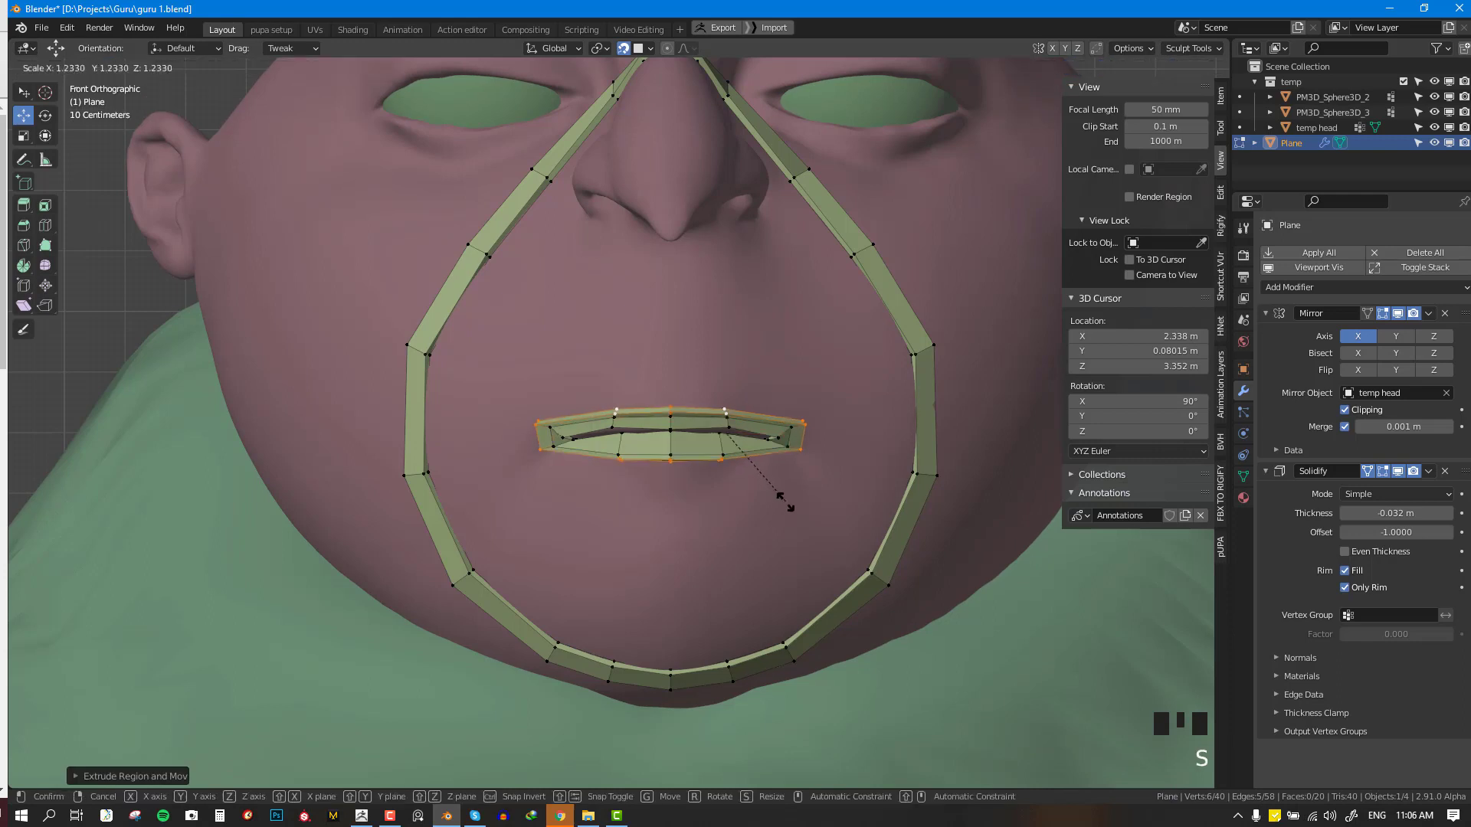
left_click(795, 517)
- Pull the new ring's lower vertices down toward the chin and its upper centre vertex up toward the nose
right_click_drag(677, 471, 677, 501)
right_click_drag(714, 492, 729, 500)
right_click_drag(830, 464, 831, 485)
right_click_drag(732, 395, 726, 361)
key("ctrl+z")
right_click_drag(671, 395, 671, 340)
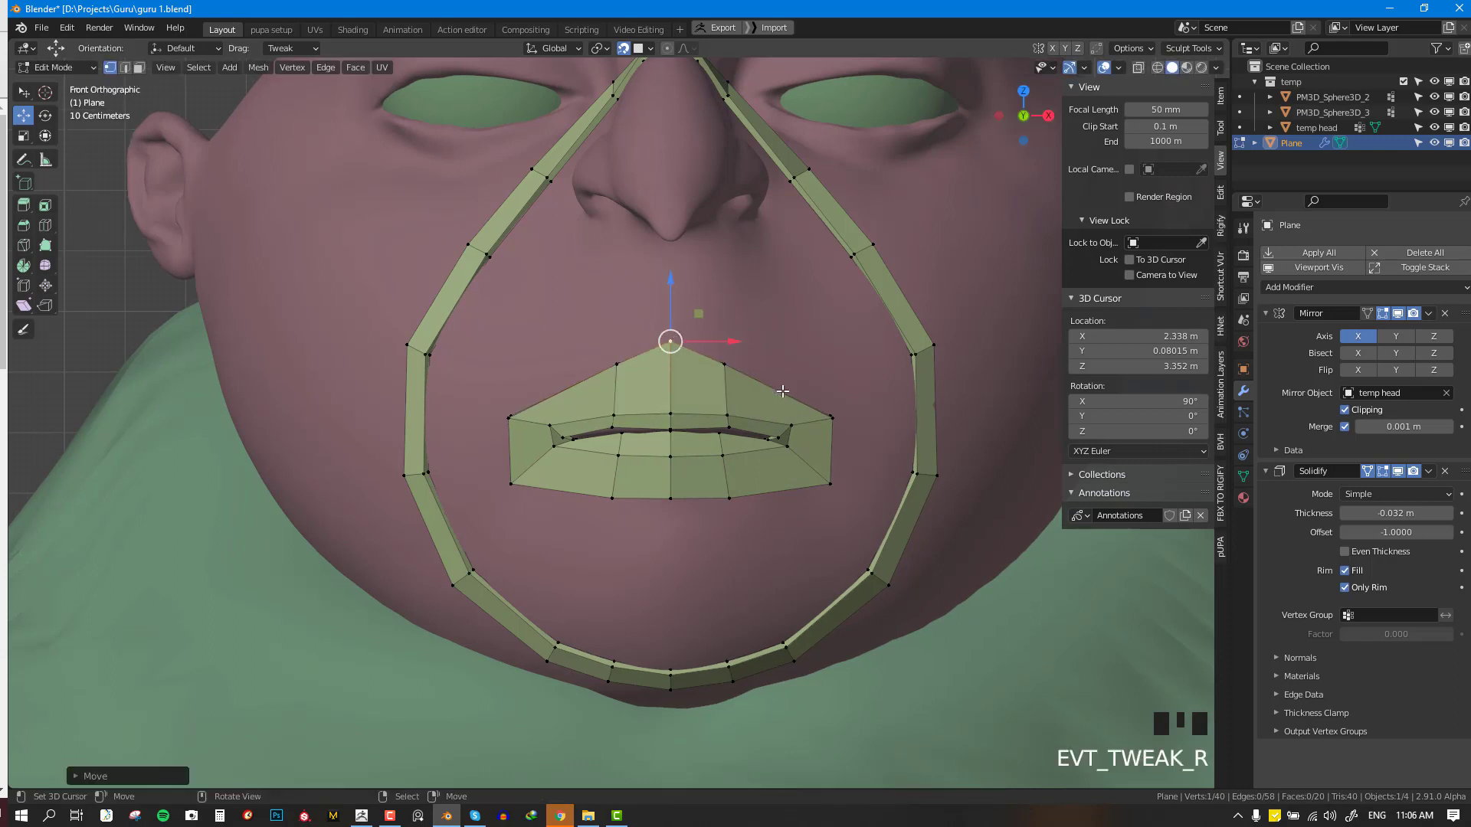
- Round the outer mouth ring by moving its corner vertices and the vertices beside the centre line above and below the lips
right_click_drag(832, 418, 830, 376)
right_click_drag(831, 485, 835, 504)
right_click_drag(729, 499, 671, 547)
right_click_drag(725, 363, 723, 330)
right_click_drag(830, 376, 796, 390)
right_click_drag(724, 331, 720, 341)
right_click_drag(727, 528, 731, 549)
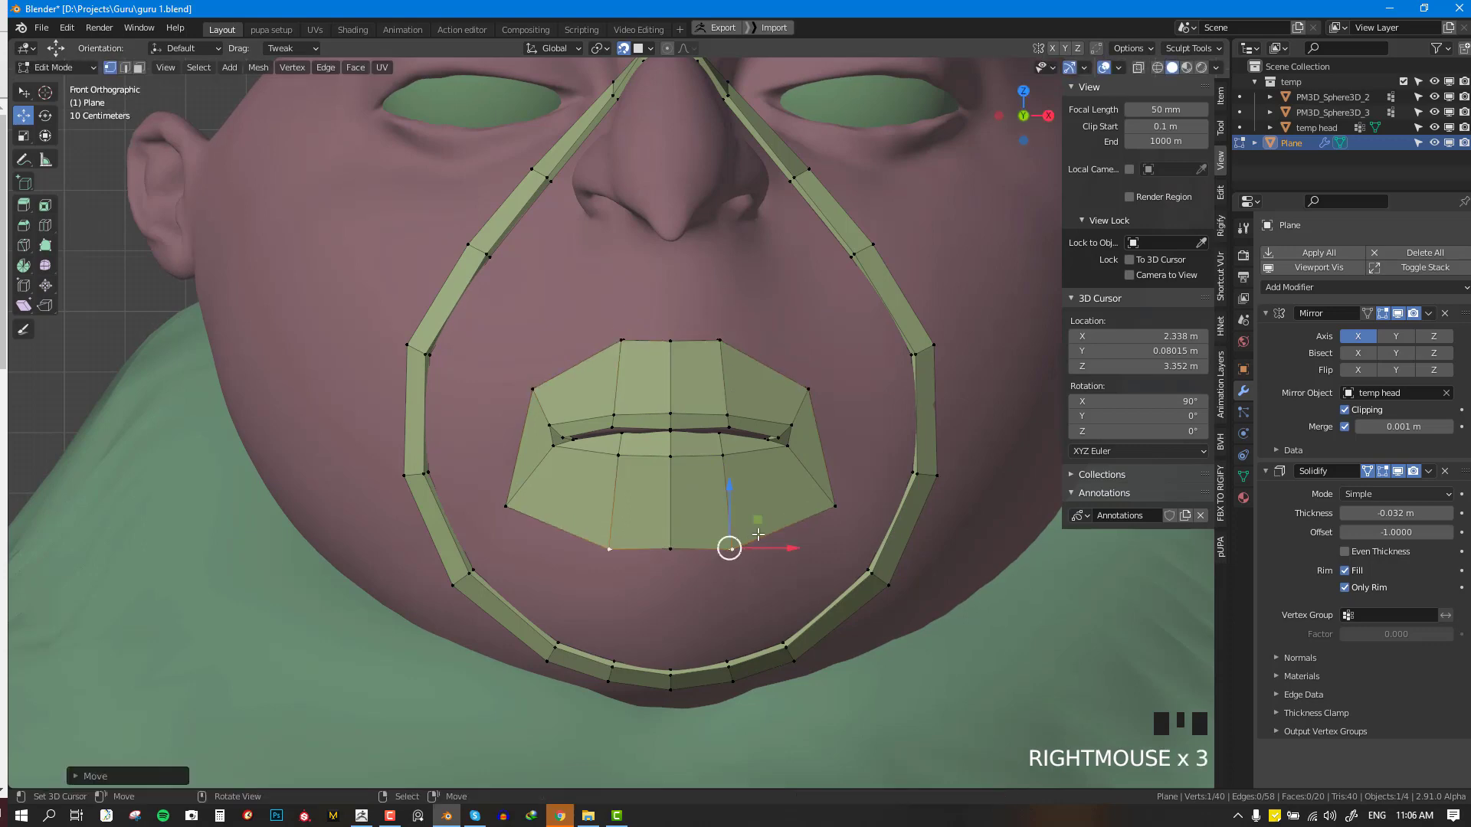
- Add a loop cut around the middle of the outer mouth ring, snap it to the sculpt and clear the selection
key("ctrl+r")
left_click(793, 484)
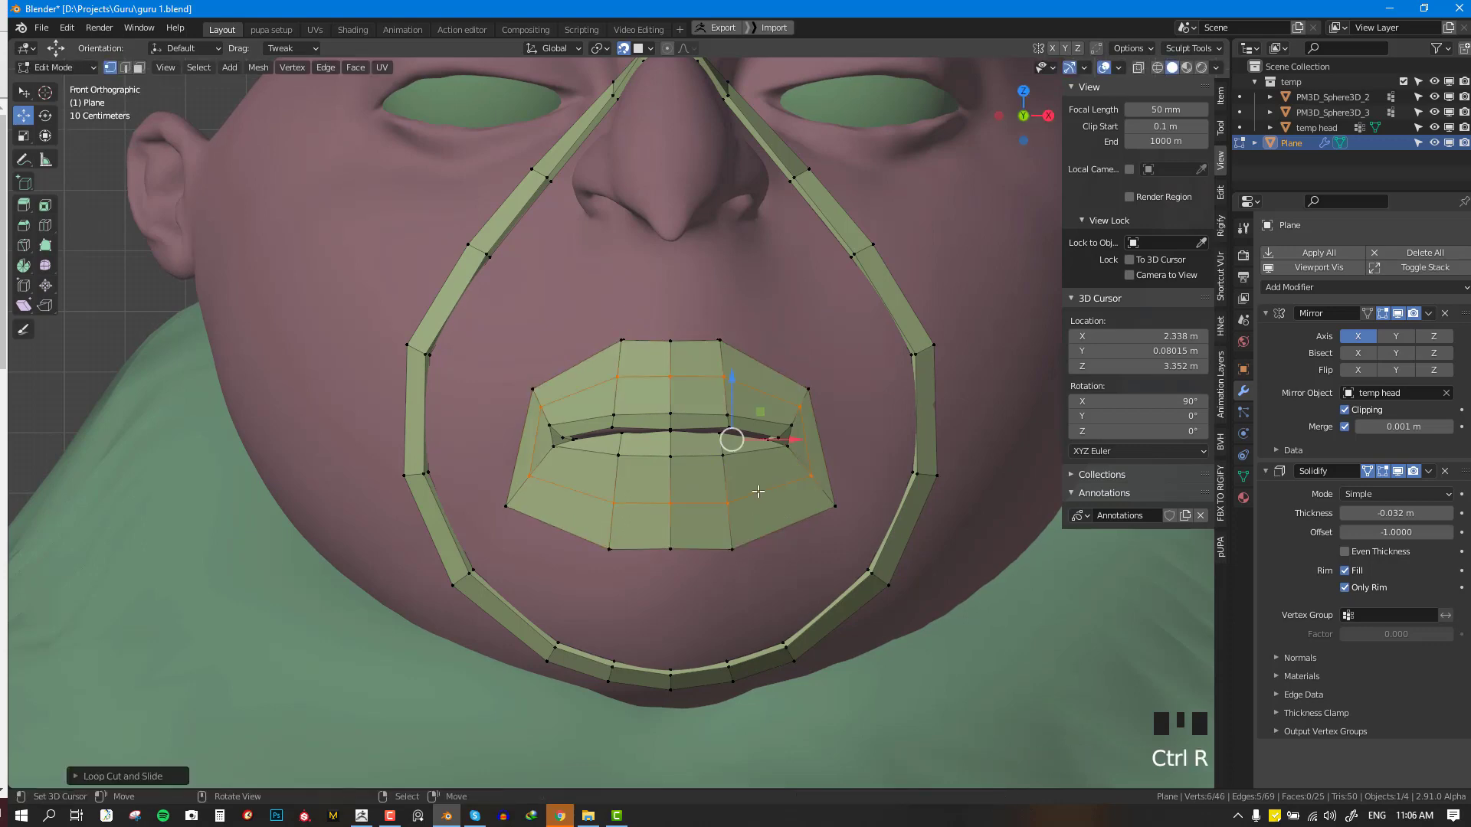
middle_click_drag(758, 491, 829, 440)
key("KP_1")
scroll(725, 305, "down", 1)
scroll(780, 536, "up", 1)
key("g")
left_click(665, 494)
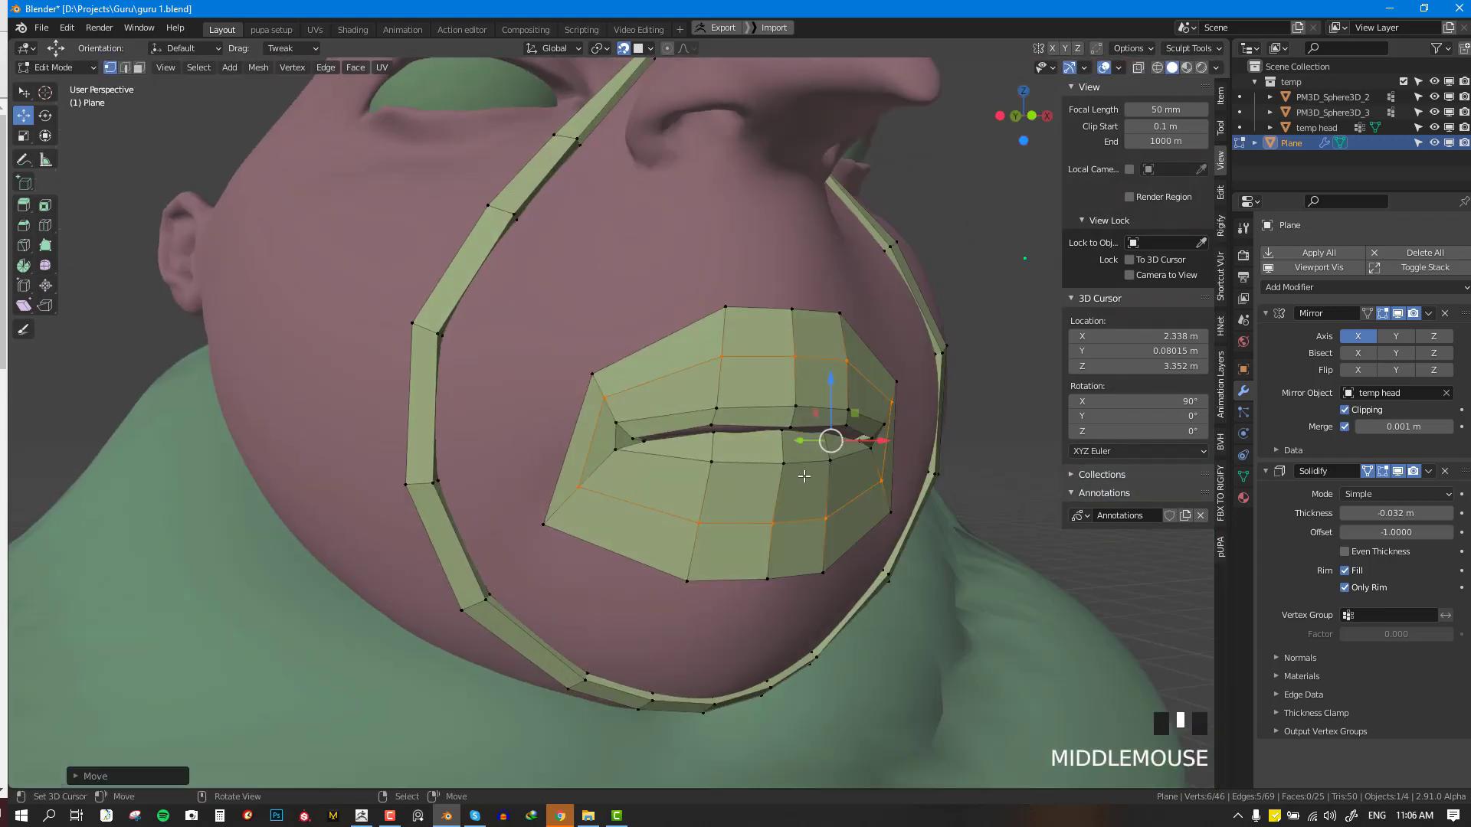
key("KP_1")
key("alt+a")
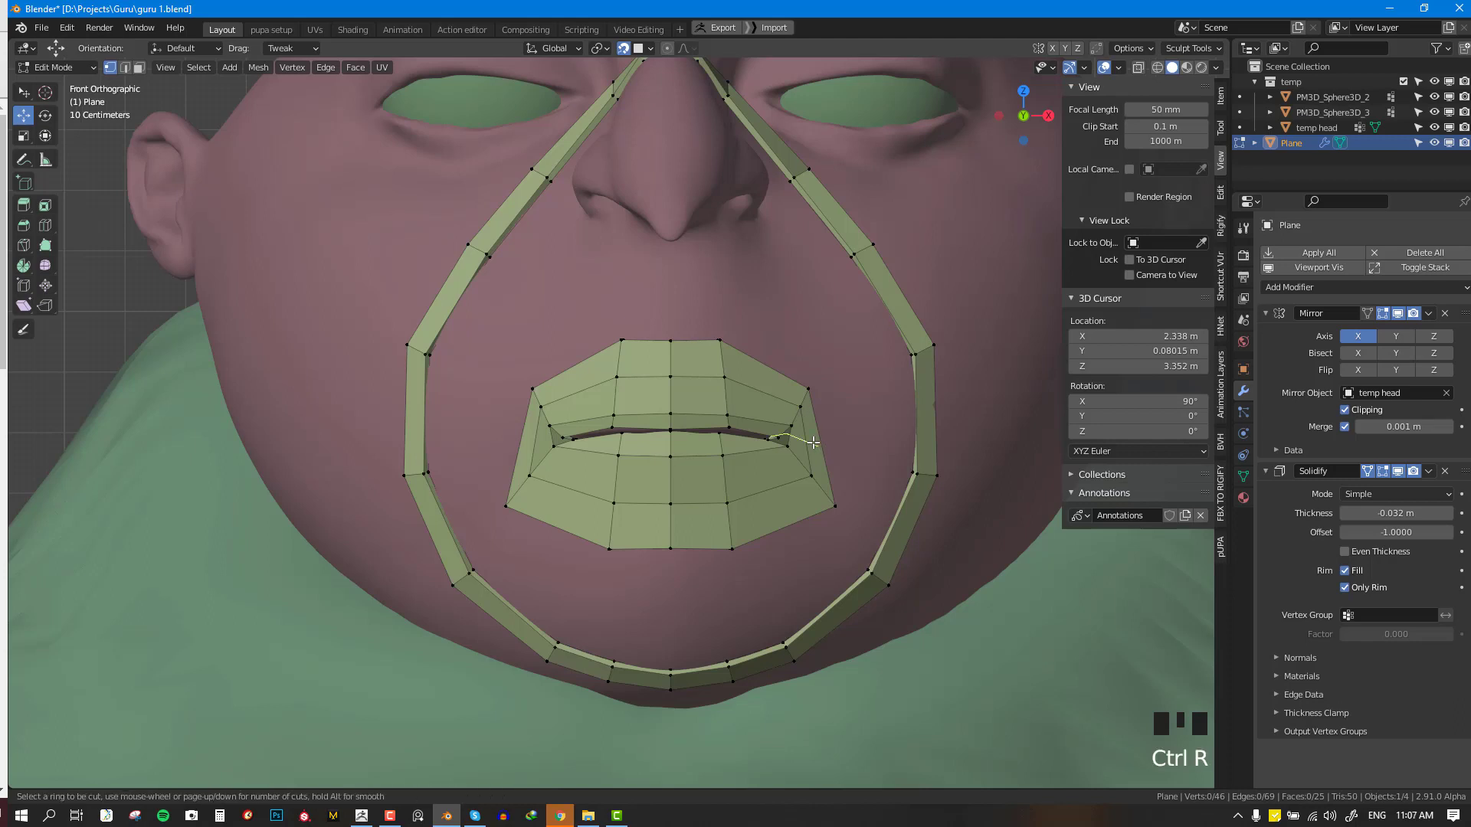
- Cut an edge loop across the ring at the mouth corners and reposition its outer and inner vertices
left_click(813, 443)
right_click(813, 443)
key("alt+a")
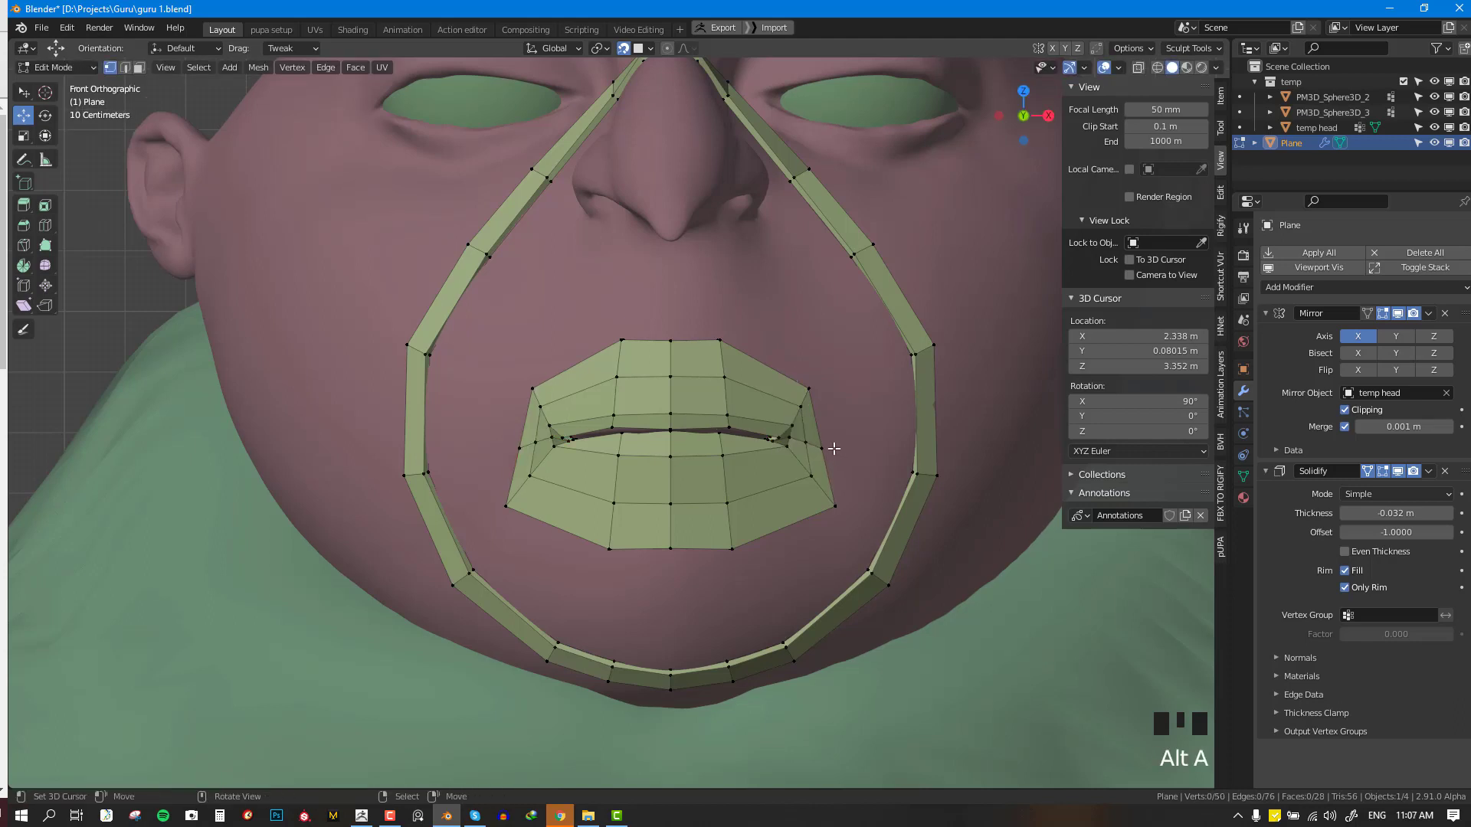
mouse_move(824, 448)
right_mouse_down()
mouse_move(840, 443)
mouse_move(800, 440)
right_mouse_up()
right_click_drag(794, 425, 787, 434)
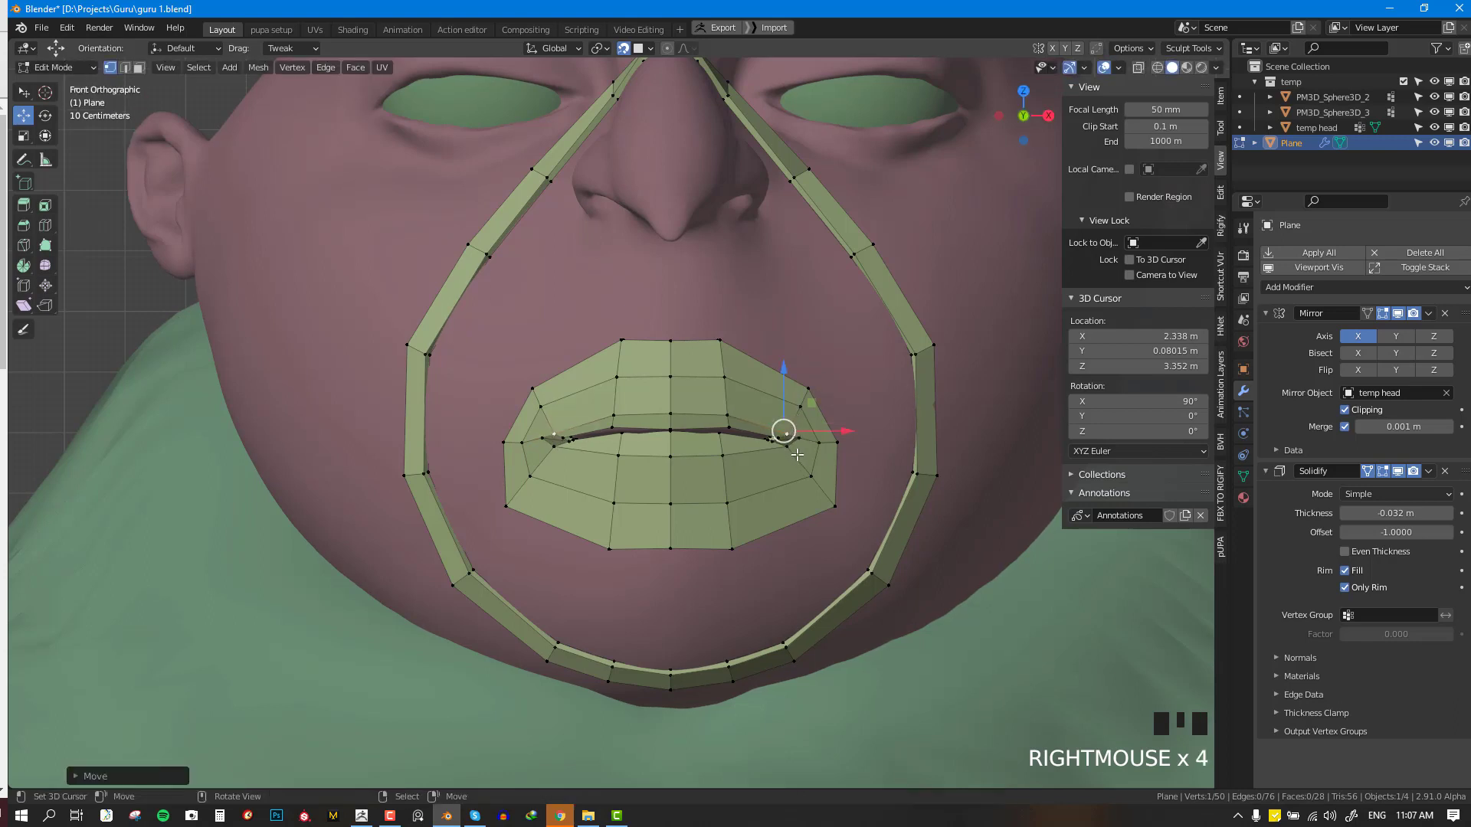
right_click(799, 437)
- Add another loop cut around the mouth close to the lip edge, snap it to the sculpt and check the mesh outside Edit Mode
key("ctrl+r")
left_click(713, 481)
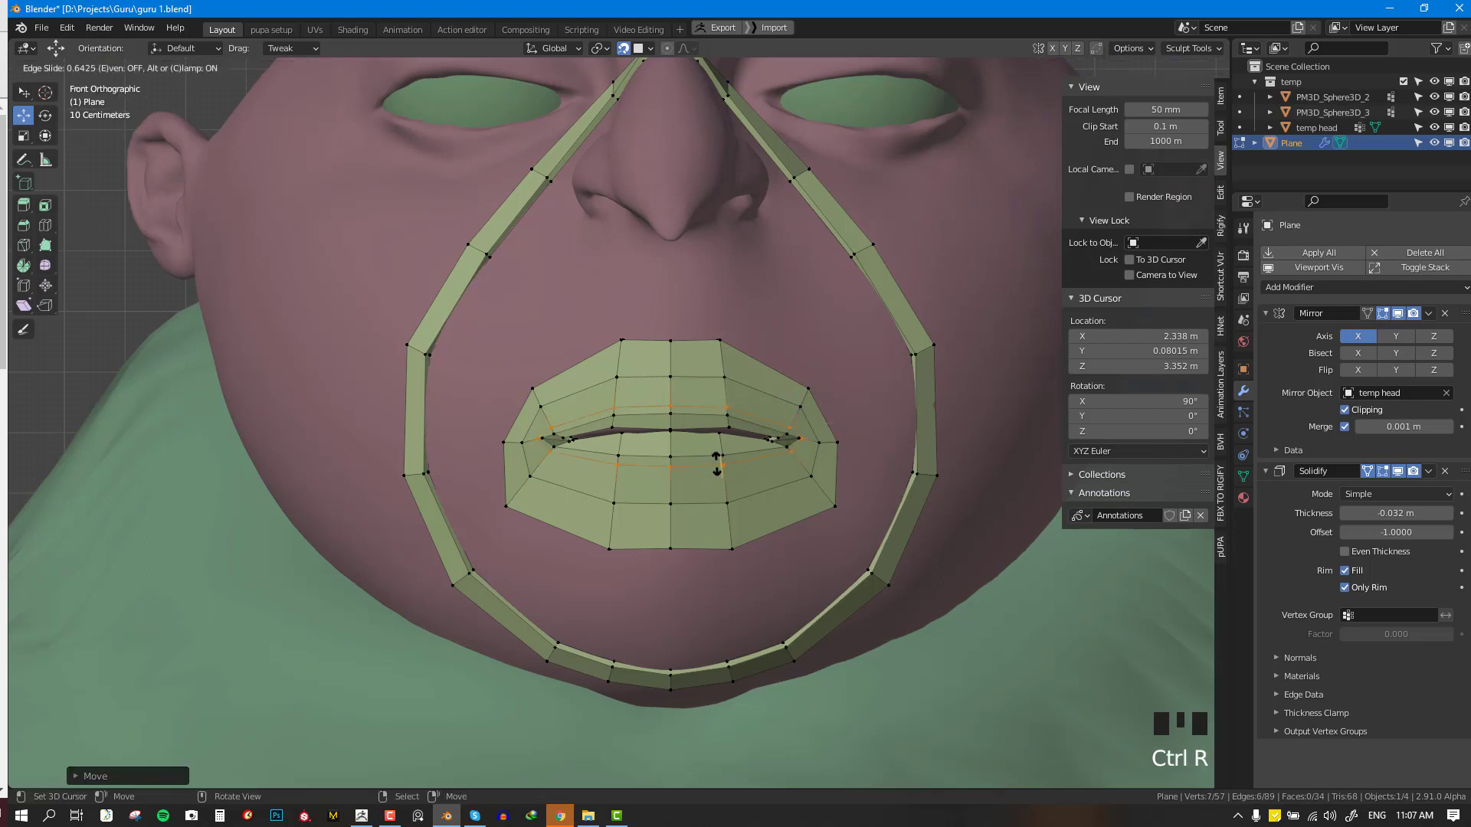
left_click(717, 467)
key("g")
left_click(716, 463)
key("Tab")
middle_click_drag(785, 464, 737, 463)
key("alt+a")
middle_click_drag(599, 479, 656, 486)
key("Tab")
key("KP_1")
key("alt+a")
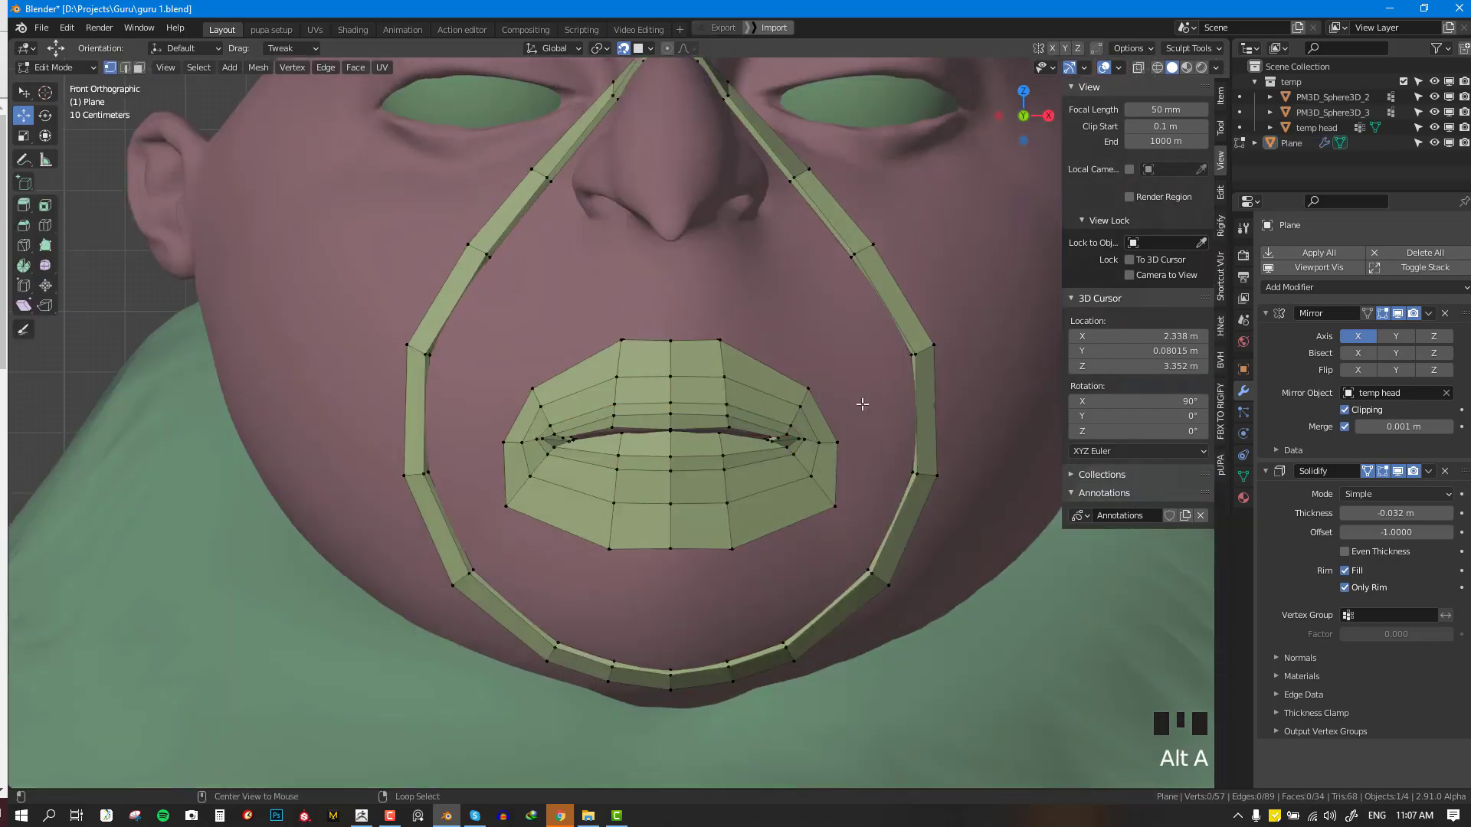
- Save the changes to guru 1.blend
scroll(755, 404, "down", 3)
middle_click_drag(754, 404, 716, 513, "shift")
middle_click_drag(820, 404, 774, 404)
scroll(775, 403, "up", 3)
middle_click_drag(848, 340, 781, 515, "shift")
scroll(782, 515, "up", 3)
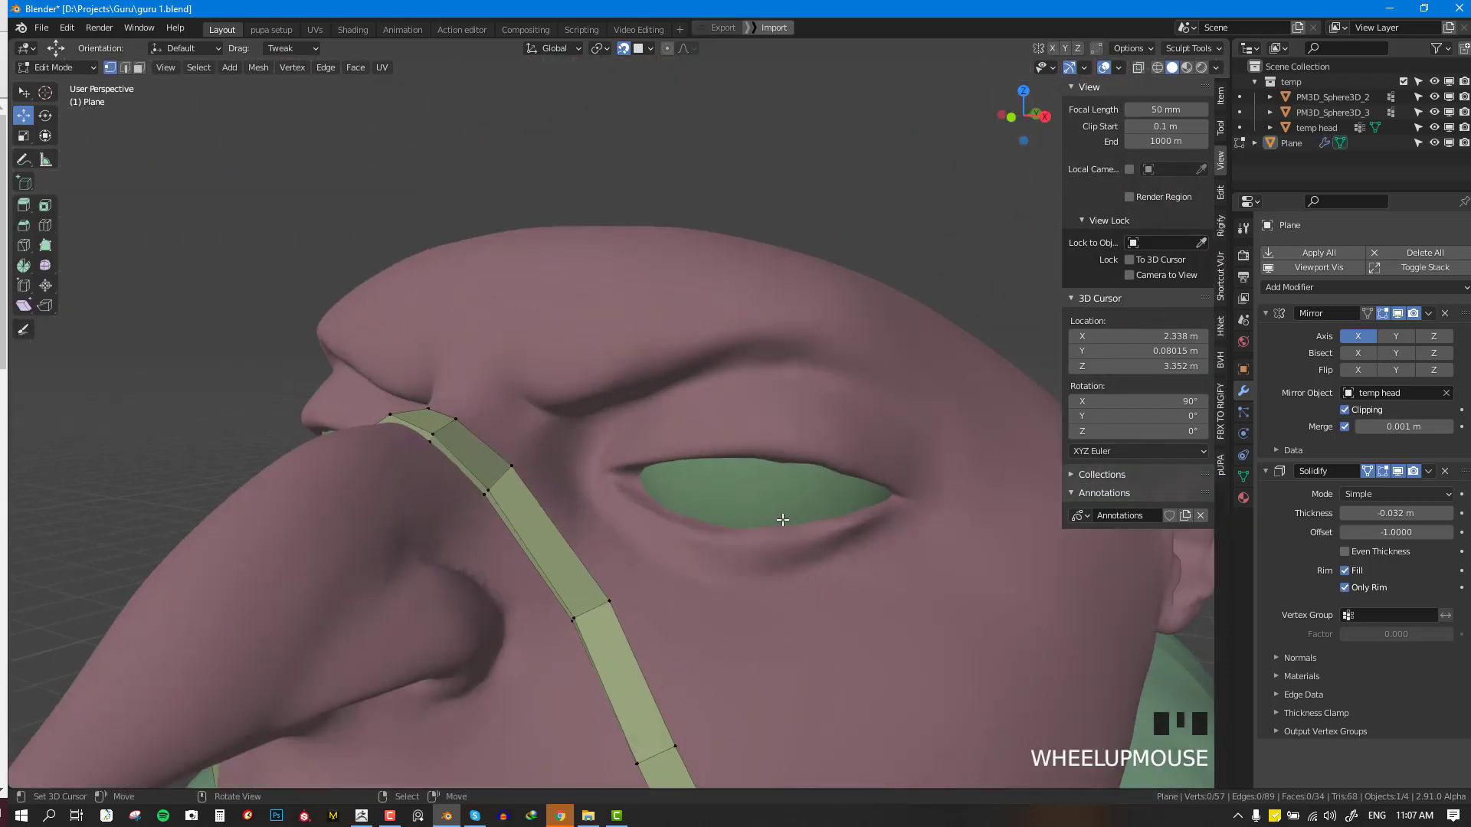
key("KP_1")
scroll(785, 537, "down", 4)
scroll(784, 536, "down", 1)
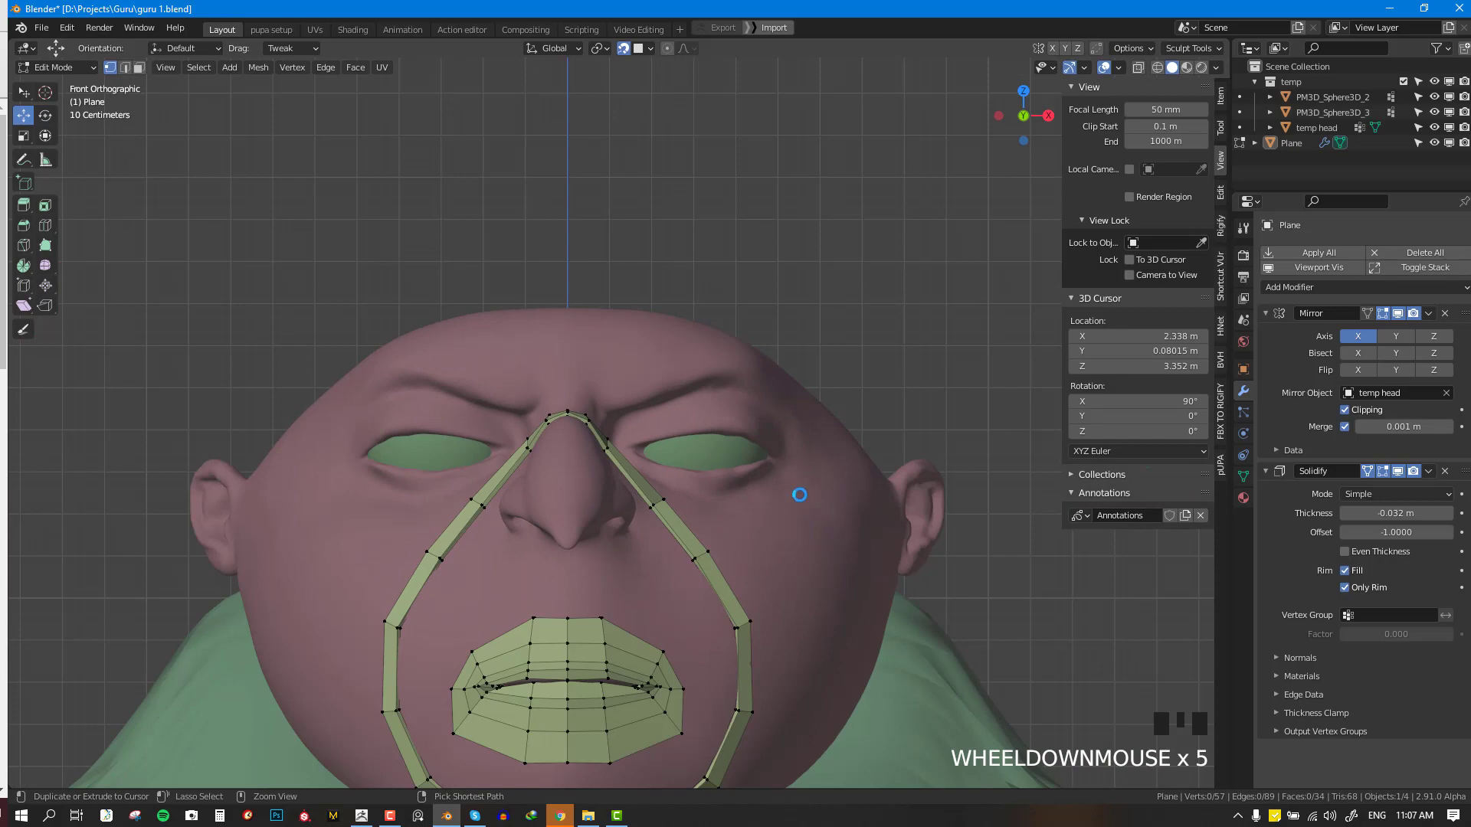
key("ctrl+s")
- Duplicate a cross edge of the face loop beside the nose, place it below the eye and rotate it upright
scroll(799, 495, "up", 4)
middle_click_drag(745, 487, 606, 706)
right_click(608, 682, "alt")
key("shift+d")
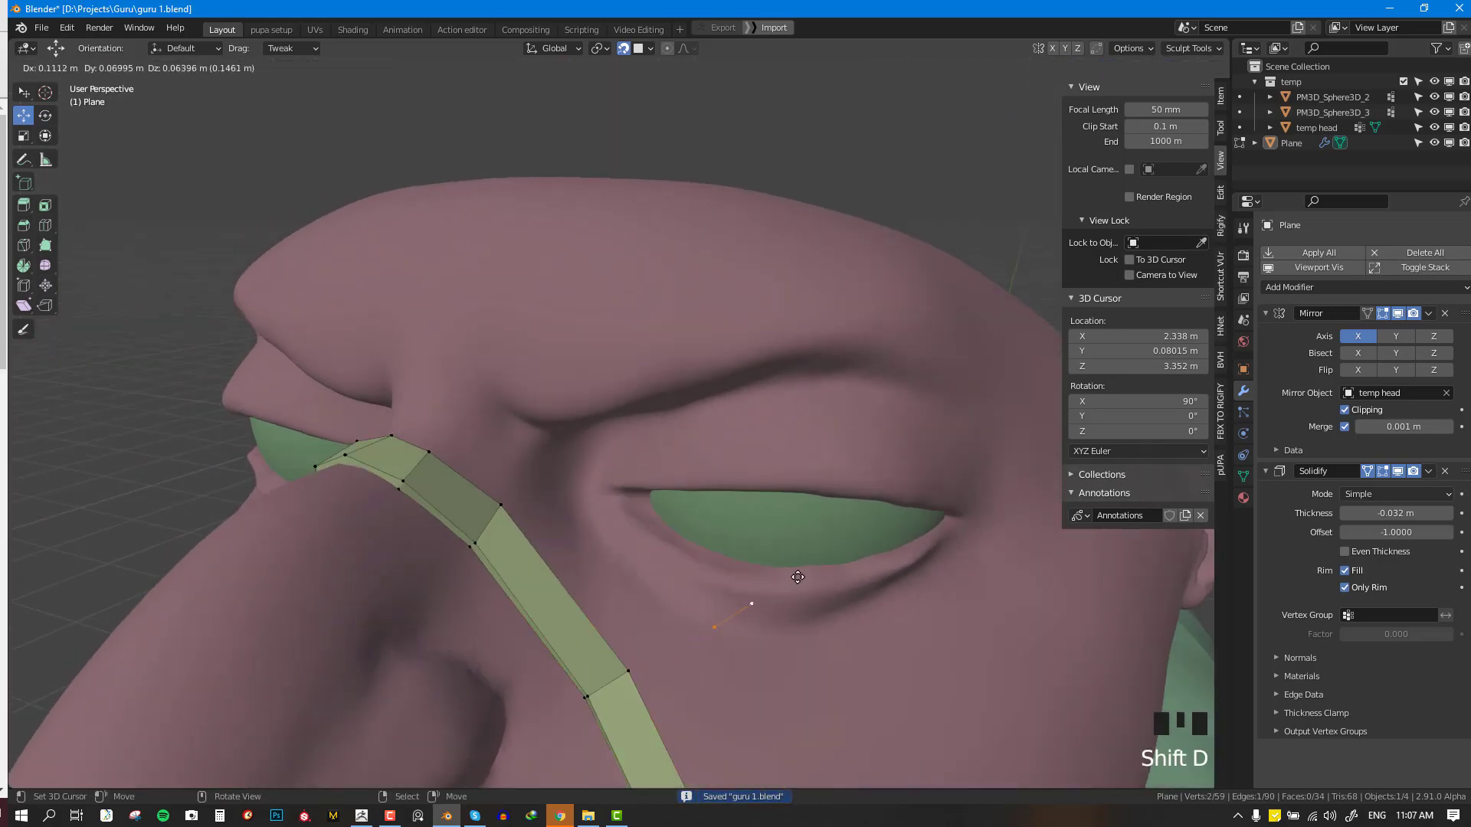
left_click(798, 577)
middle_click_drag(859, 622, 838, 597)
key("r")
left_click(759, 549)
- Extrude the duplicated edge sideways into a face under the eye and flip the normals of that linked piece
key("e")
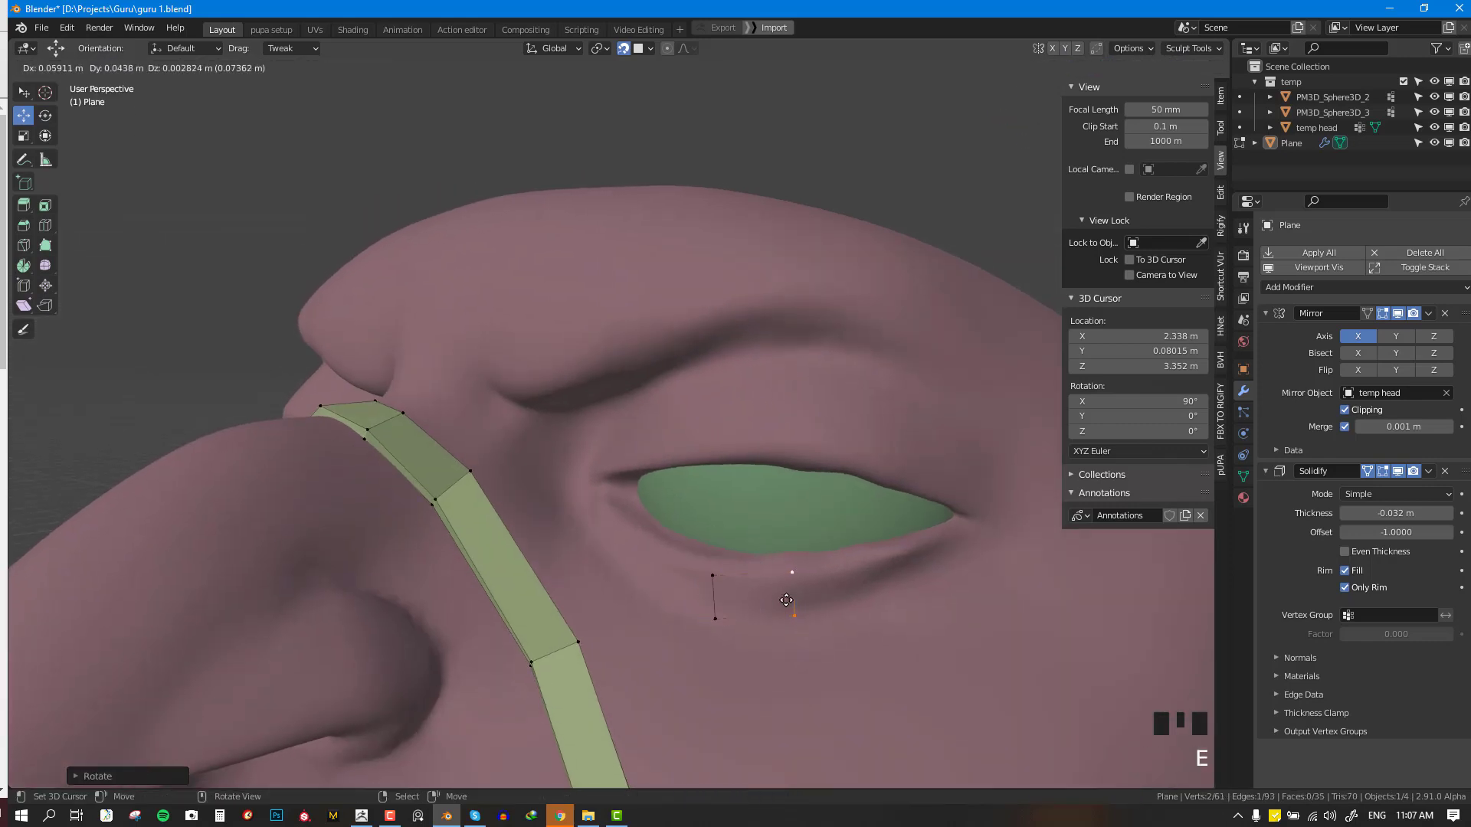
right_click(786, 599)
key("l")
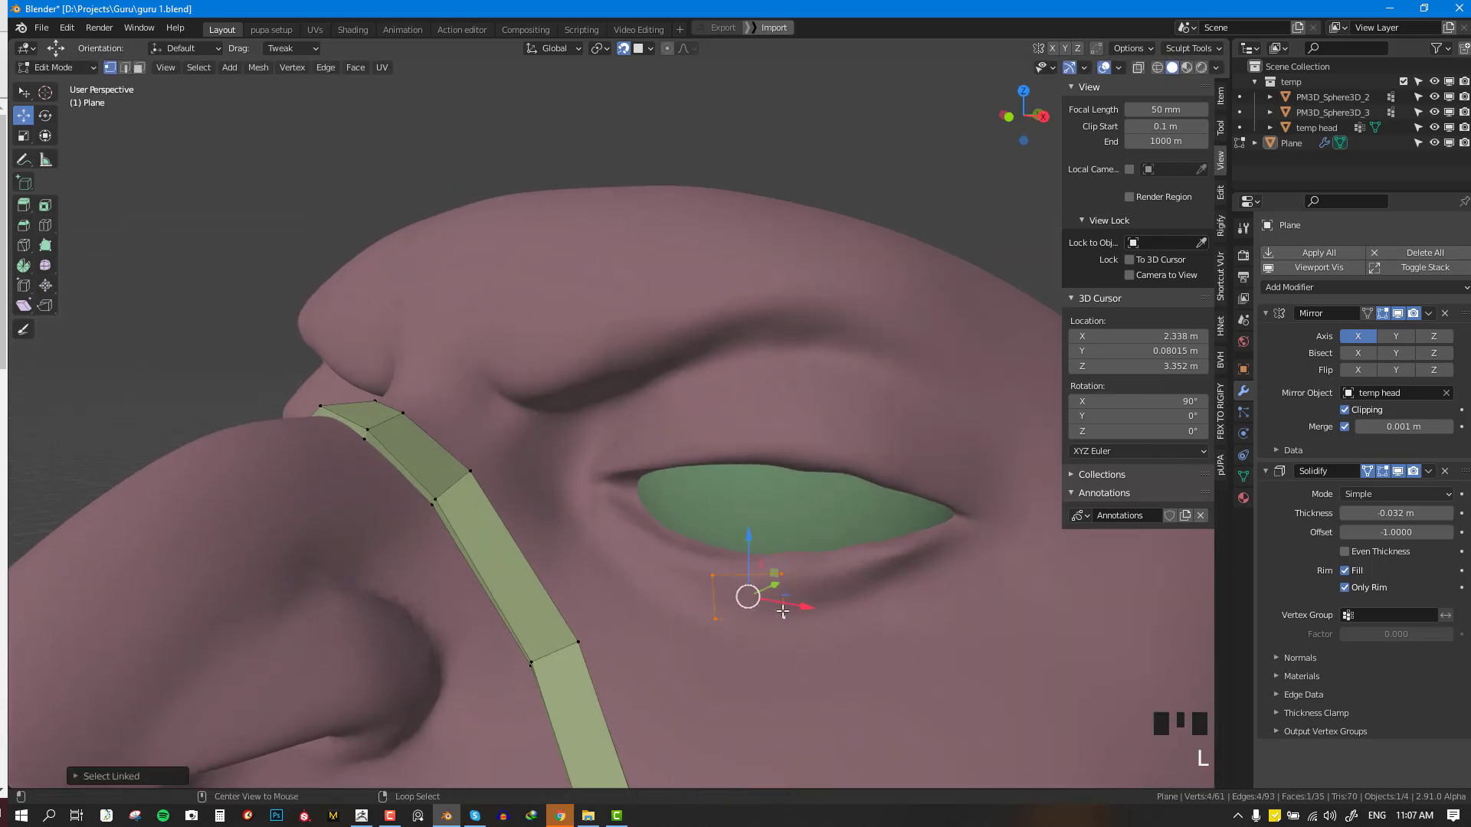
key("alt+n")
left_click(734, 554)
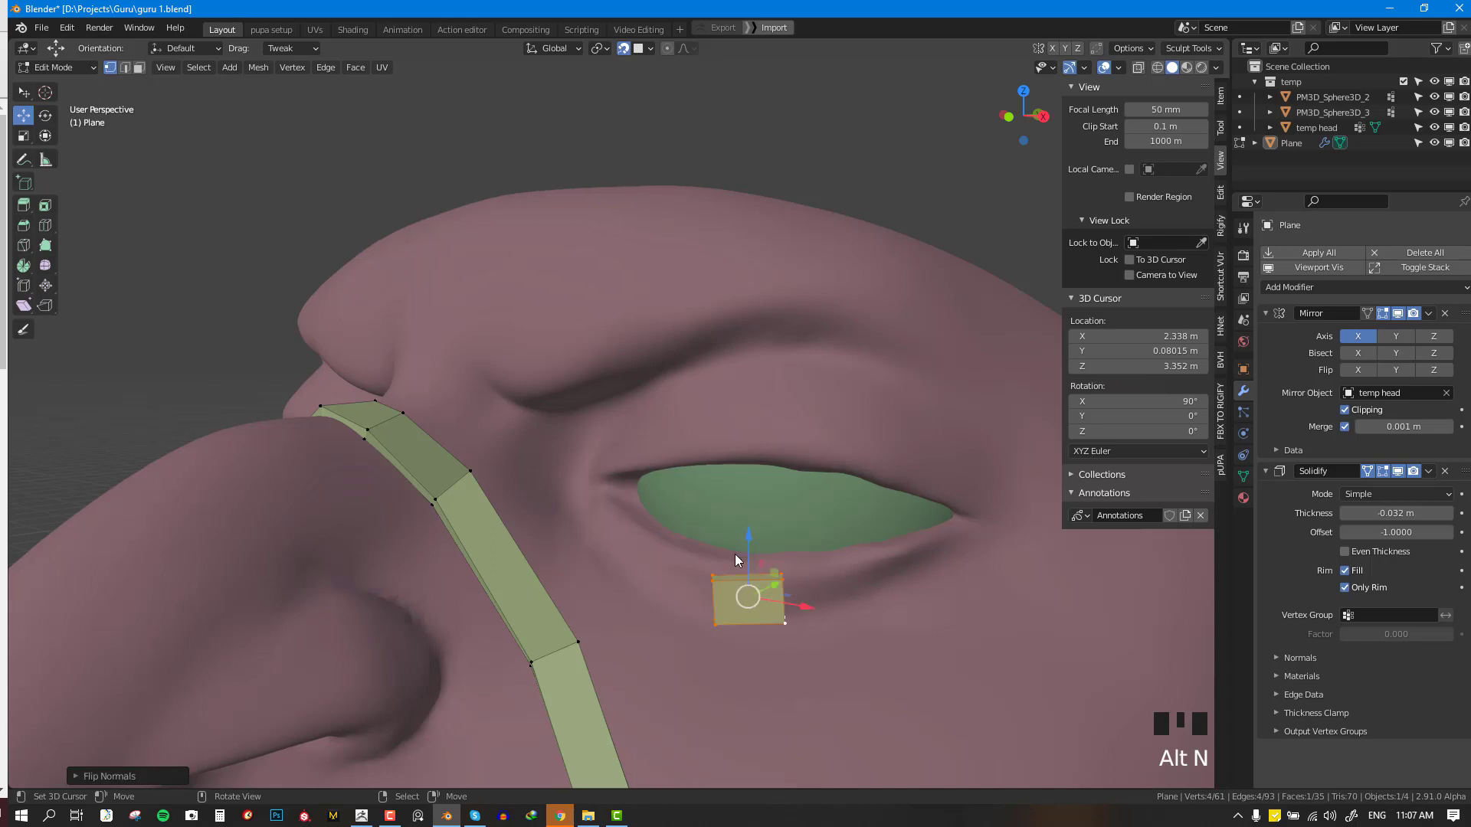
- Move the four vertices of the new face so it forms a narrow strip along the lower eyelid
middle_click_drag(735, 555, 795, 578)
scroll(795, 578, "up", 3)
key("alt+a")
right_click_drag(855, 652, 854, 599)
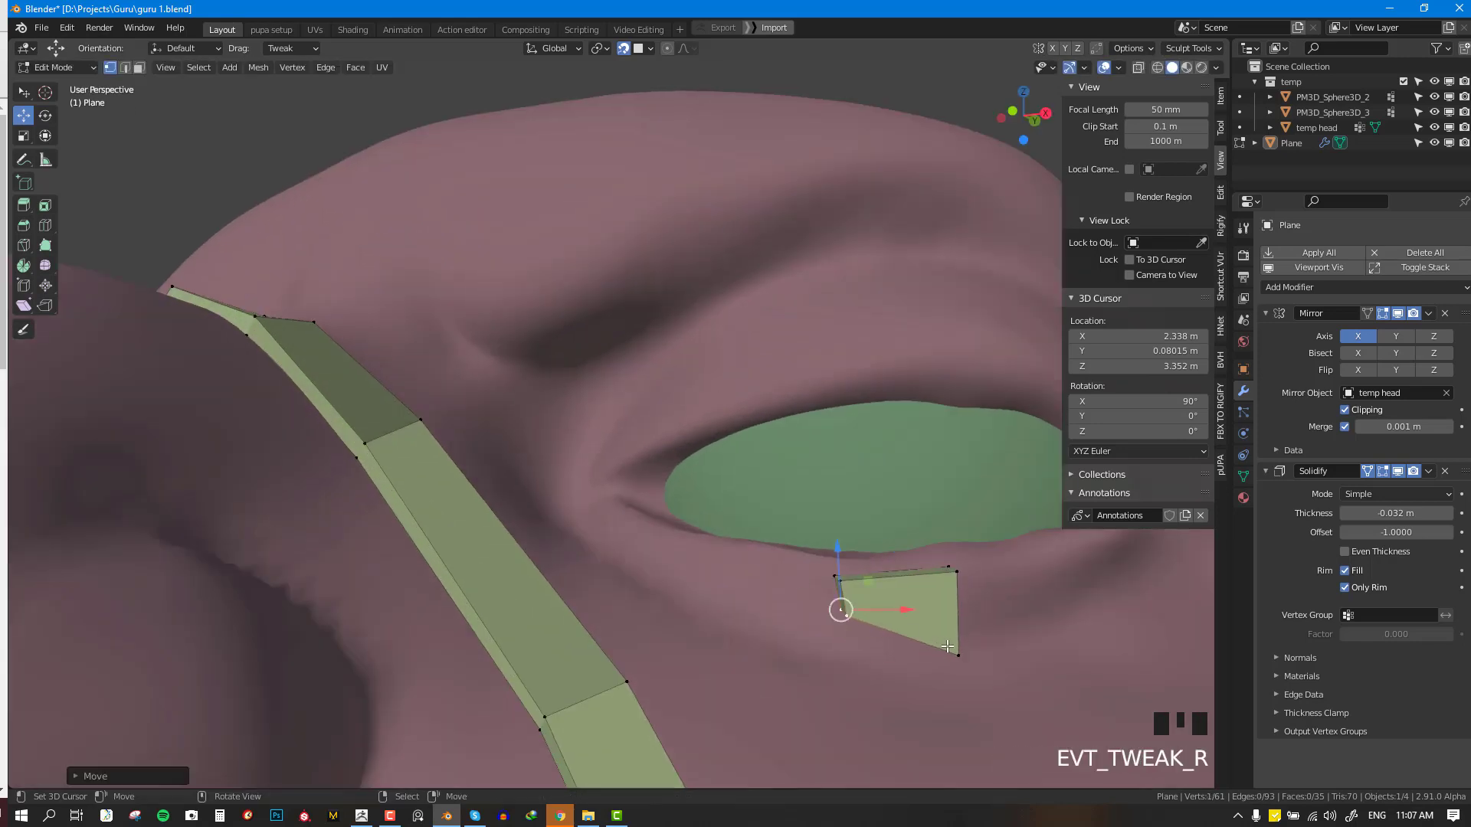
right_click_drag(957, 656, 950, 610)
right_click_drag(840, 584, 840, 564)
right_click_drag(955, 569, 952, 560)
right_click_drag(844, 613, 838, 606)
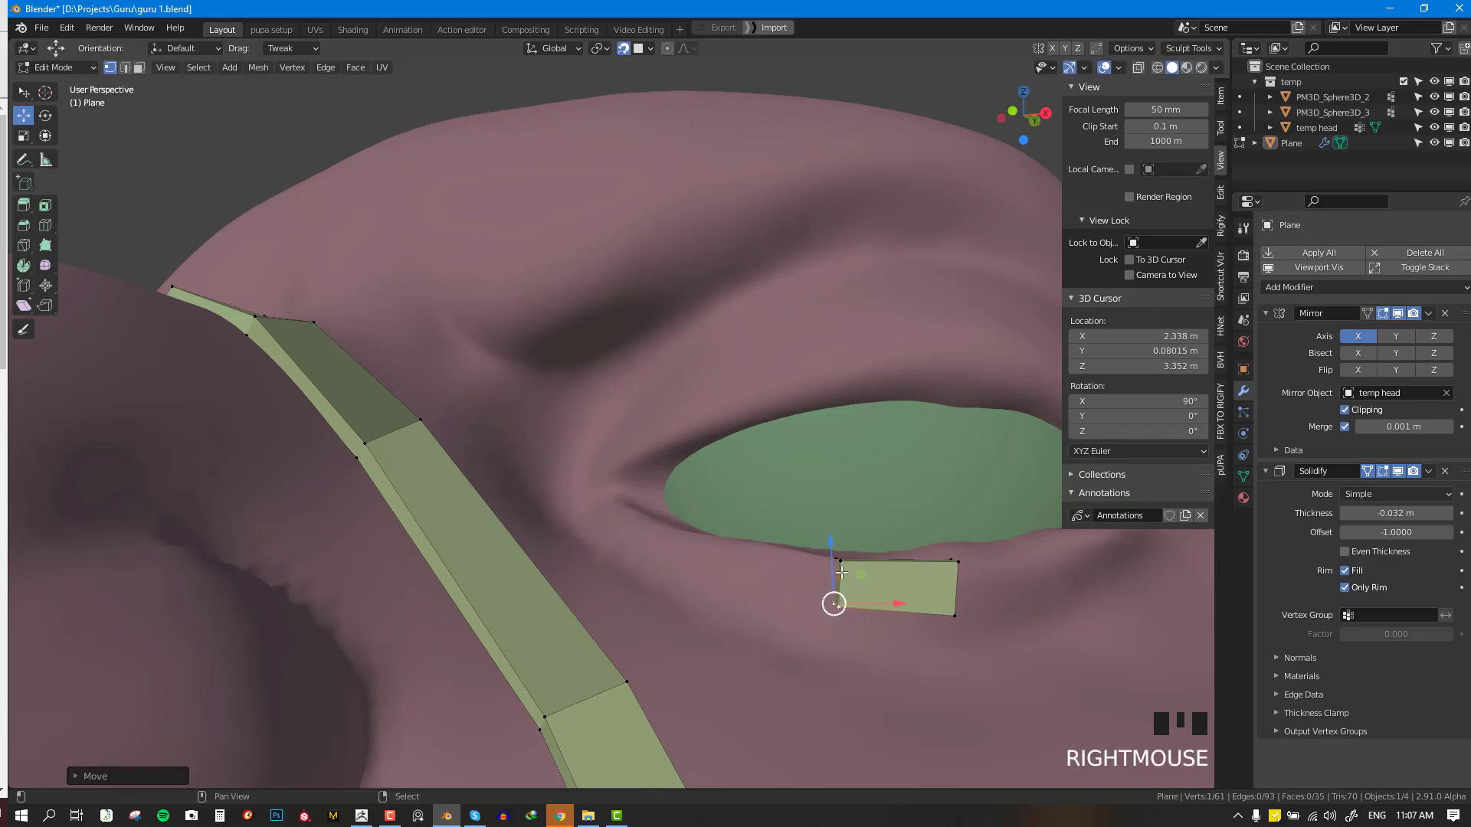
- Extrude the face's nose-side edge in two segments along the lower eyelid toward the inner eye corner, rotating it between them
right_click(840, 562, "shift")
middle_click_drag(841, 564, 847, 597)
key("e")
left_click(674, 594)
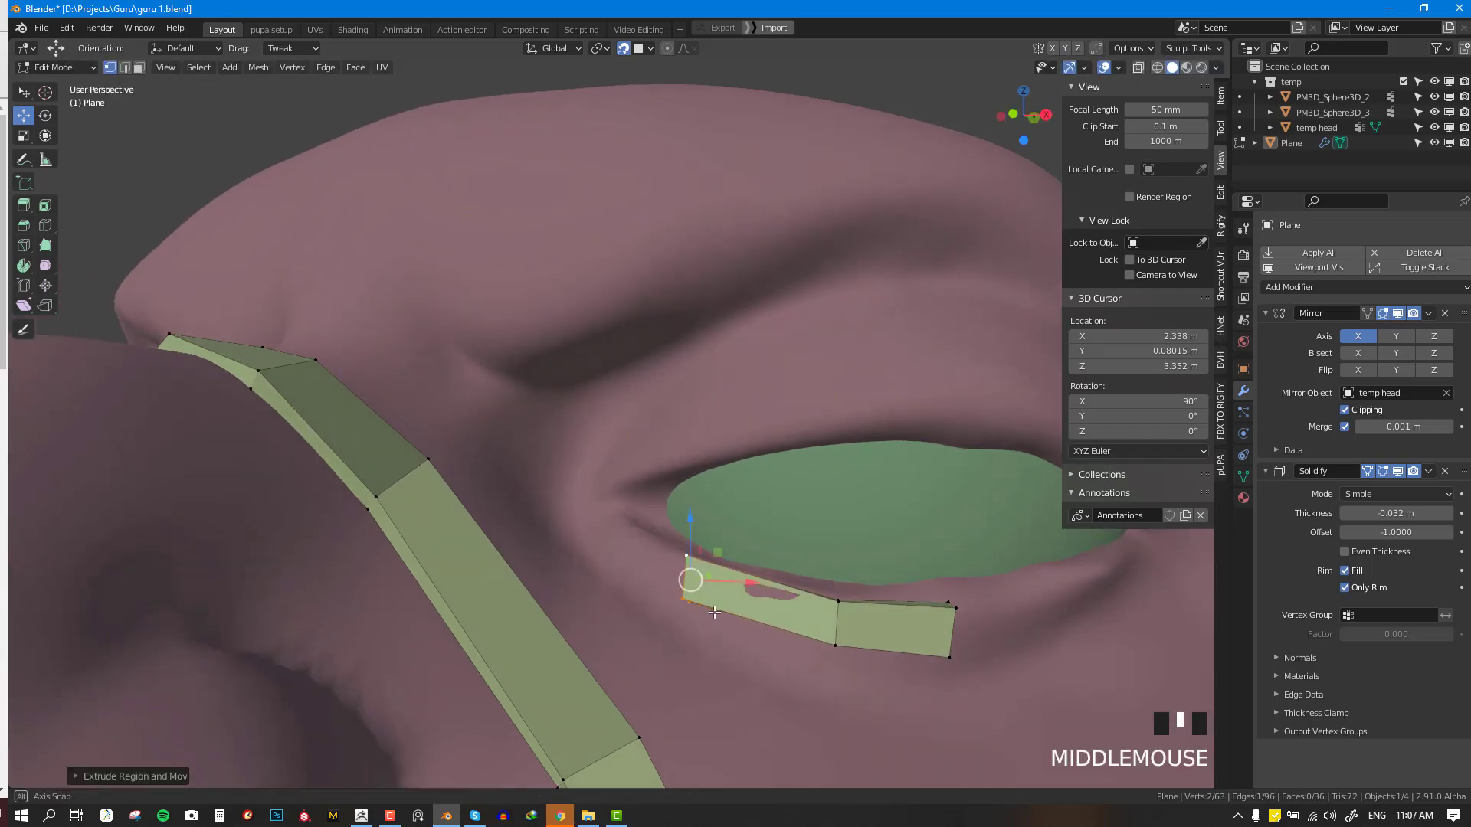
middle_click_drag(696, 585, 705, 590)
key("r")
left_click(783, 608)
key("e")
left_click(642, 547)
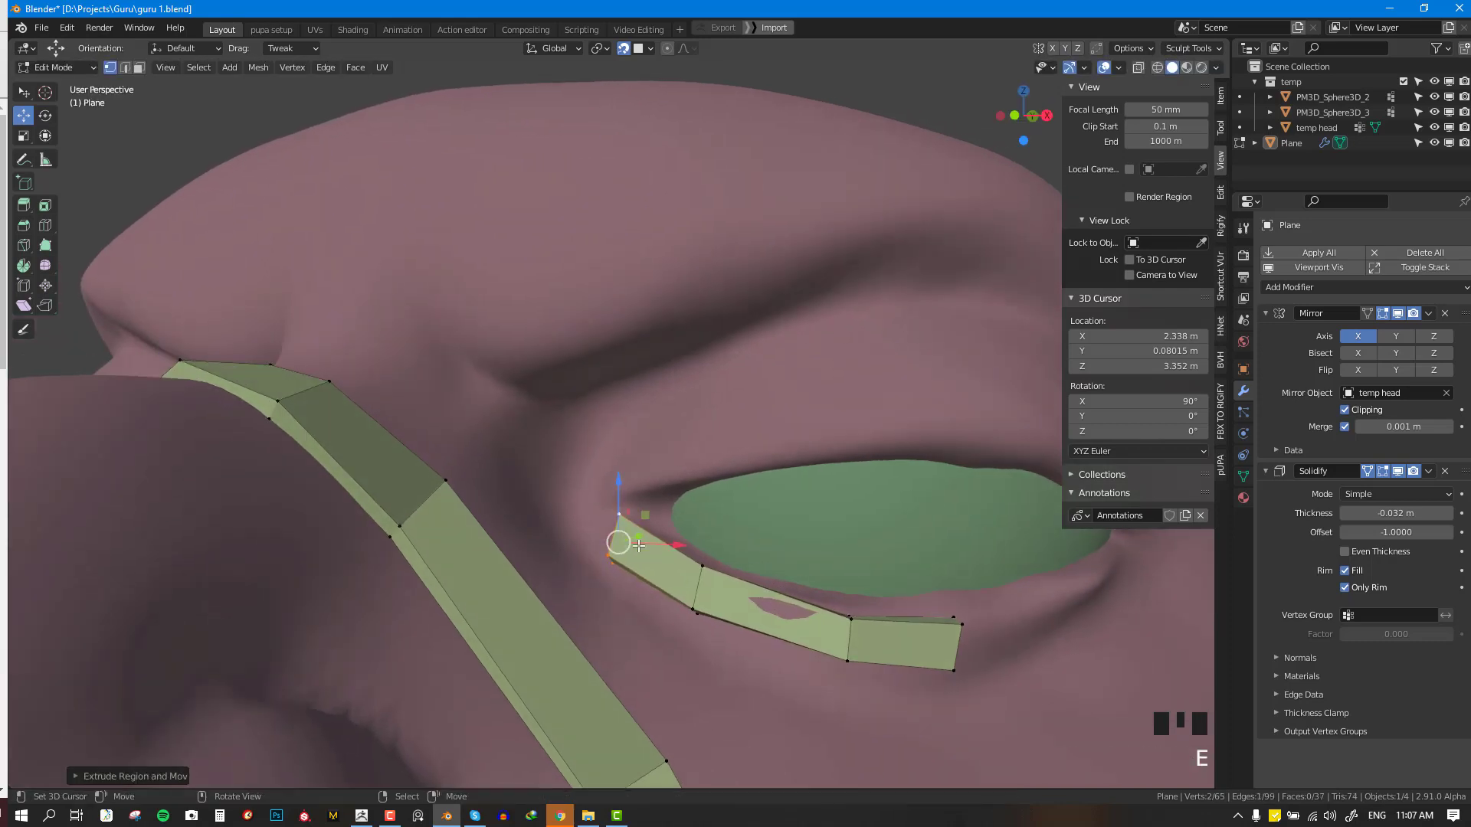
- Rotate the strip's end edge, extrude it around the inner eye corner and rotate the new end to follow the bend
middle_click_drag(638, 545, 642, 544)
key("e")
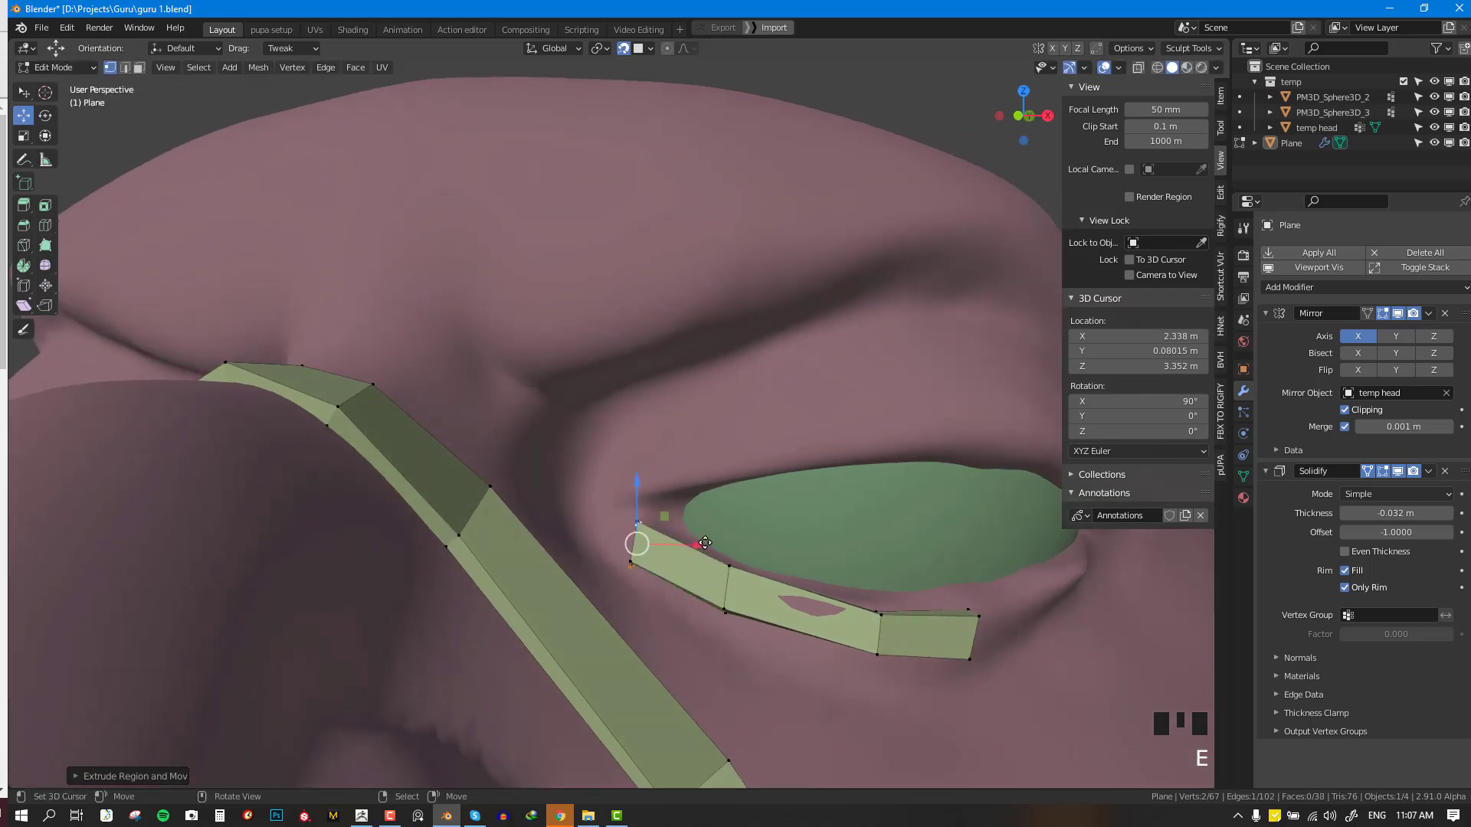
key("ctrl+z")
key("r")
left_click(738, 585)
key("e")
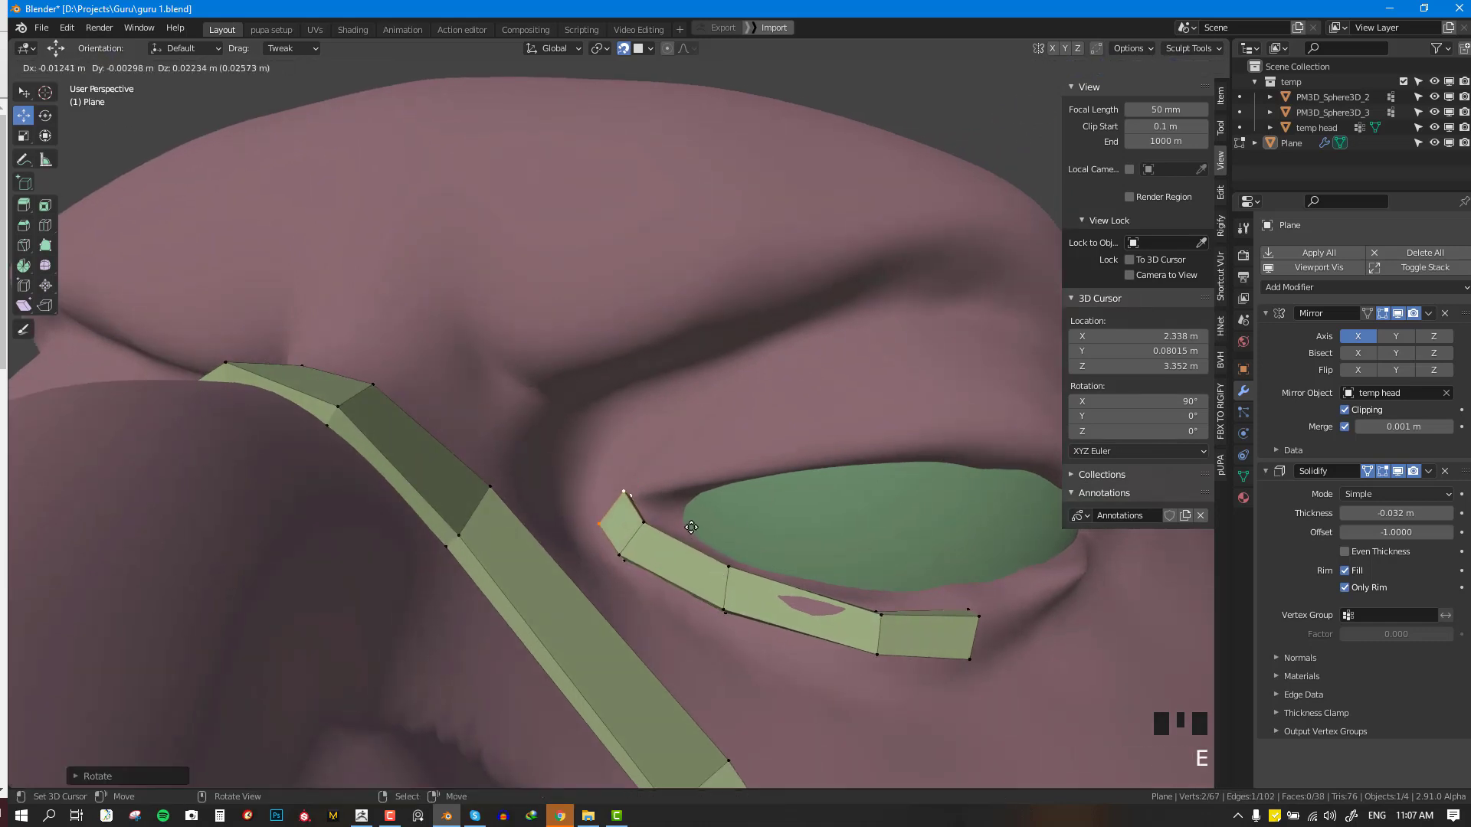
left_click(695, 496)
key("r")
left_click(694, 532)
- Extrude the strip in segments from the inner eye corner along the upper eyelid, rotating its end edge to match the curve
key("e")
left_click(675, 433)
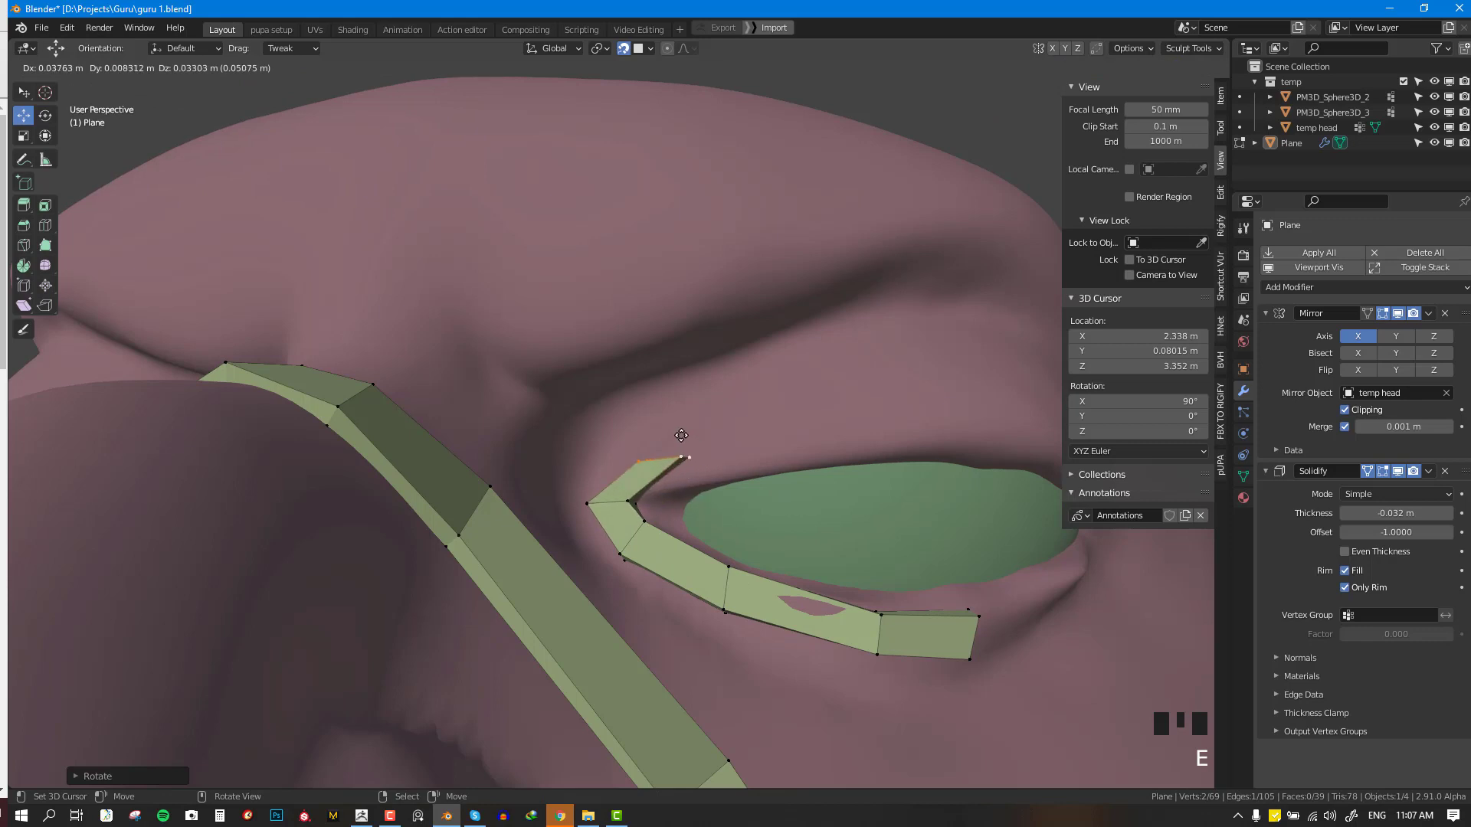
key("r")
left_click(696, 463)
middle_click_drag(696, 463, 529, 414)
key("e")
left_click(674, 460)
key("e")
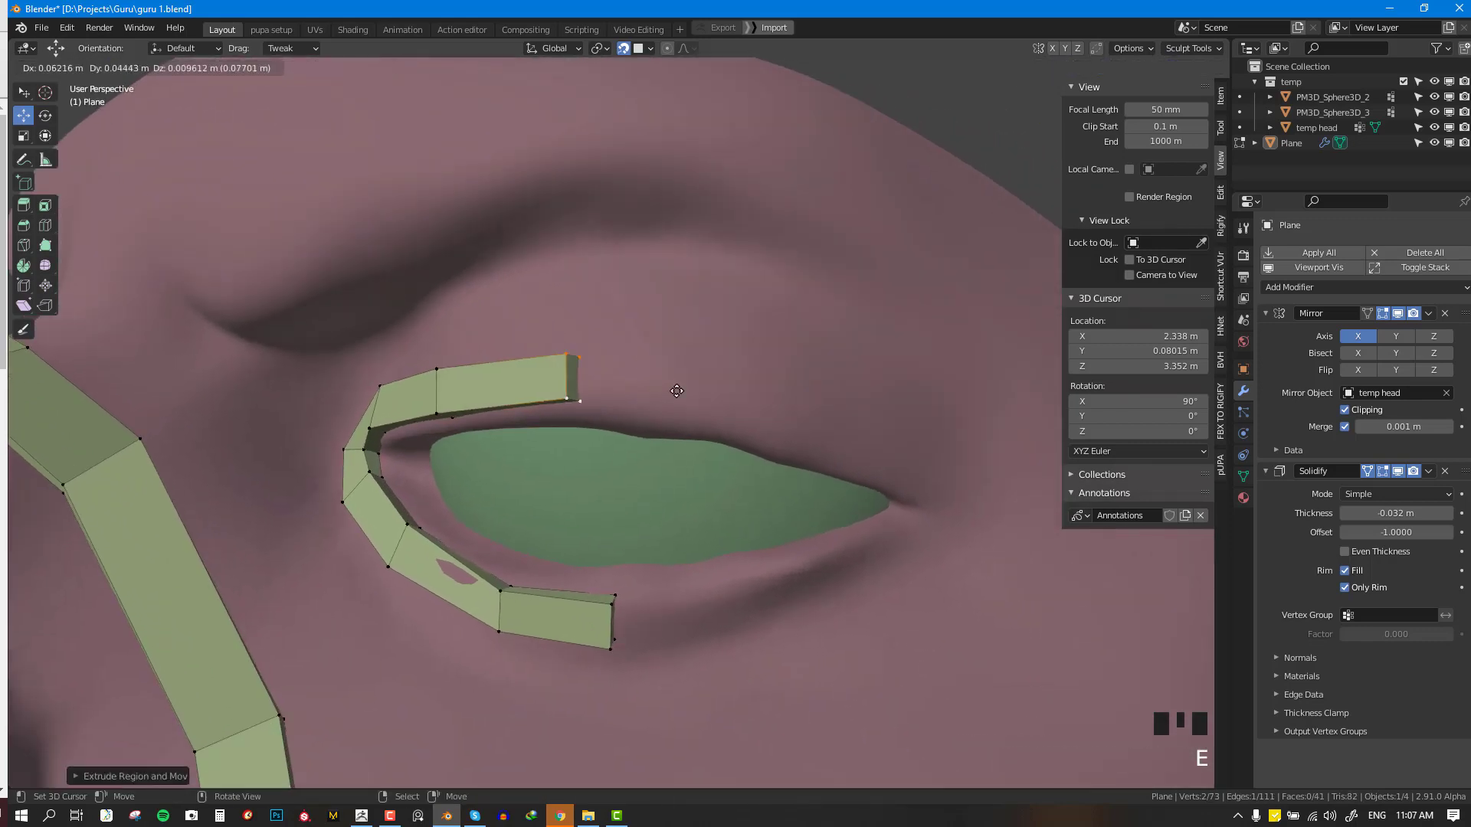
left_click(674, 395)
key("e")
right_click(891, 446)
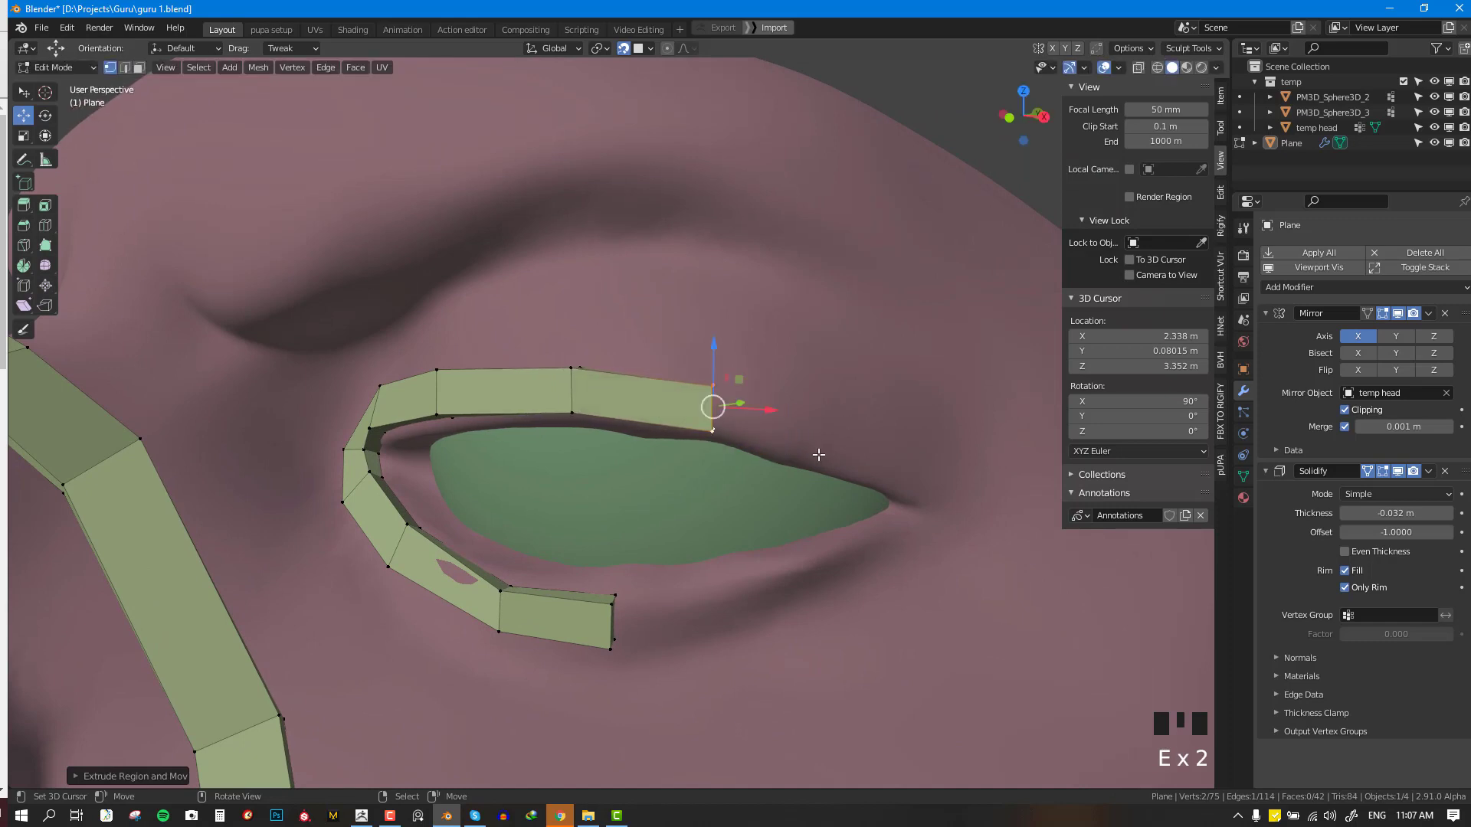
- Extrude the upper eyelid strip to the outer eye corner and move its end vertex just beyond the corner
middle_click_drag(891, 446, 782, 462)
key("e")
left_click(790, 463)
key("e")
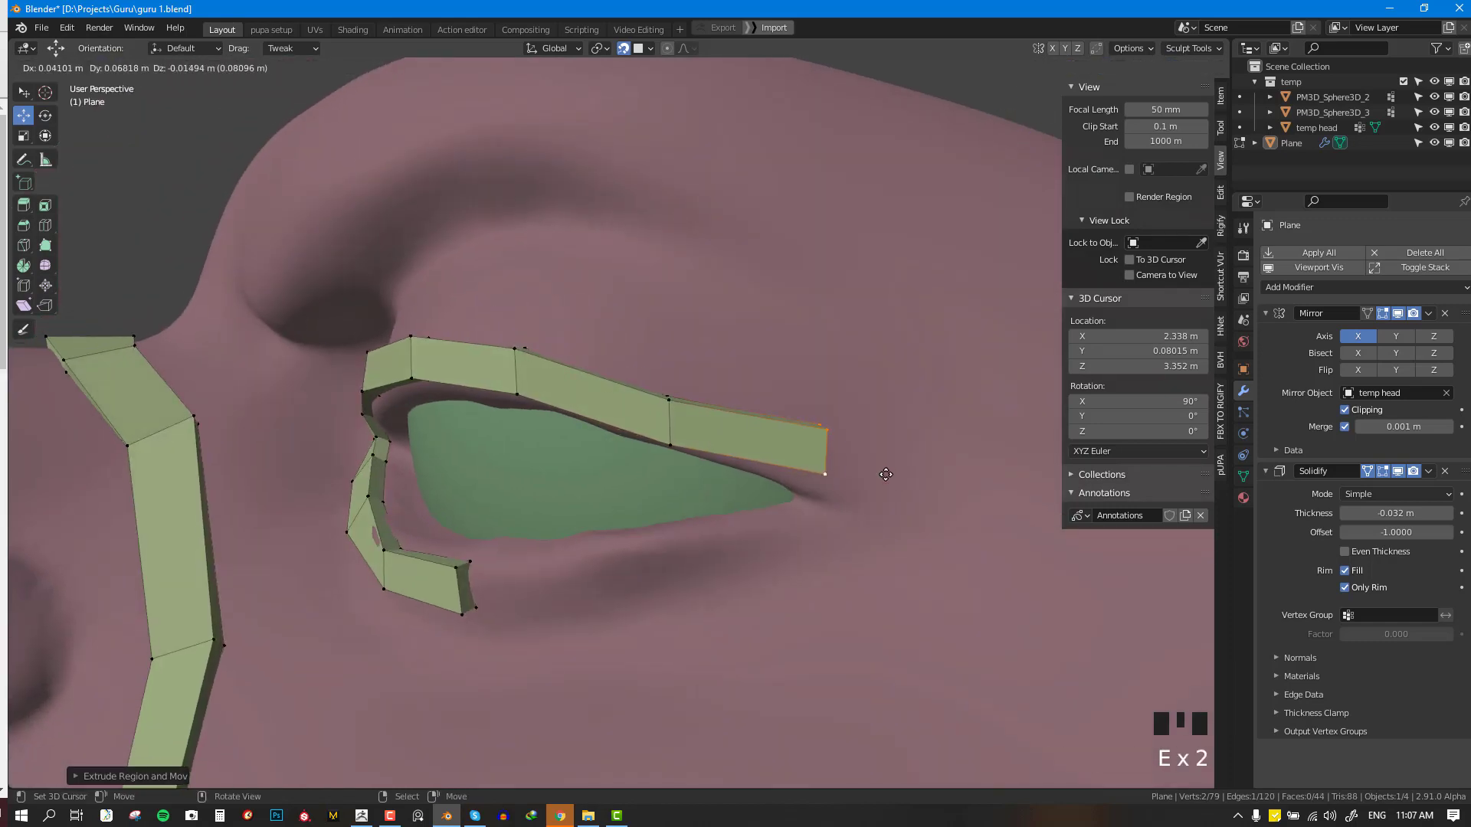
left_click(912, 513)
right_click(845, 519)
right_click_drag(845, 519, 881, 491)
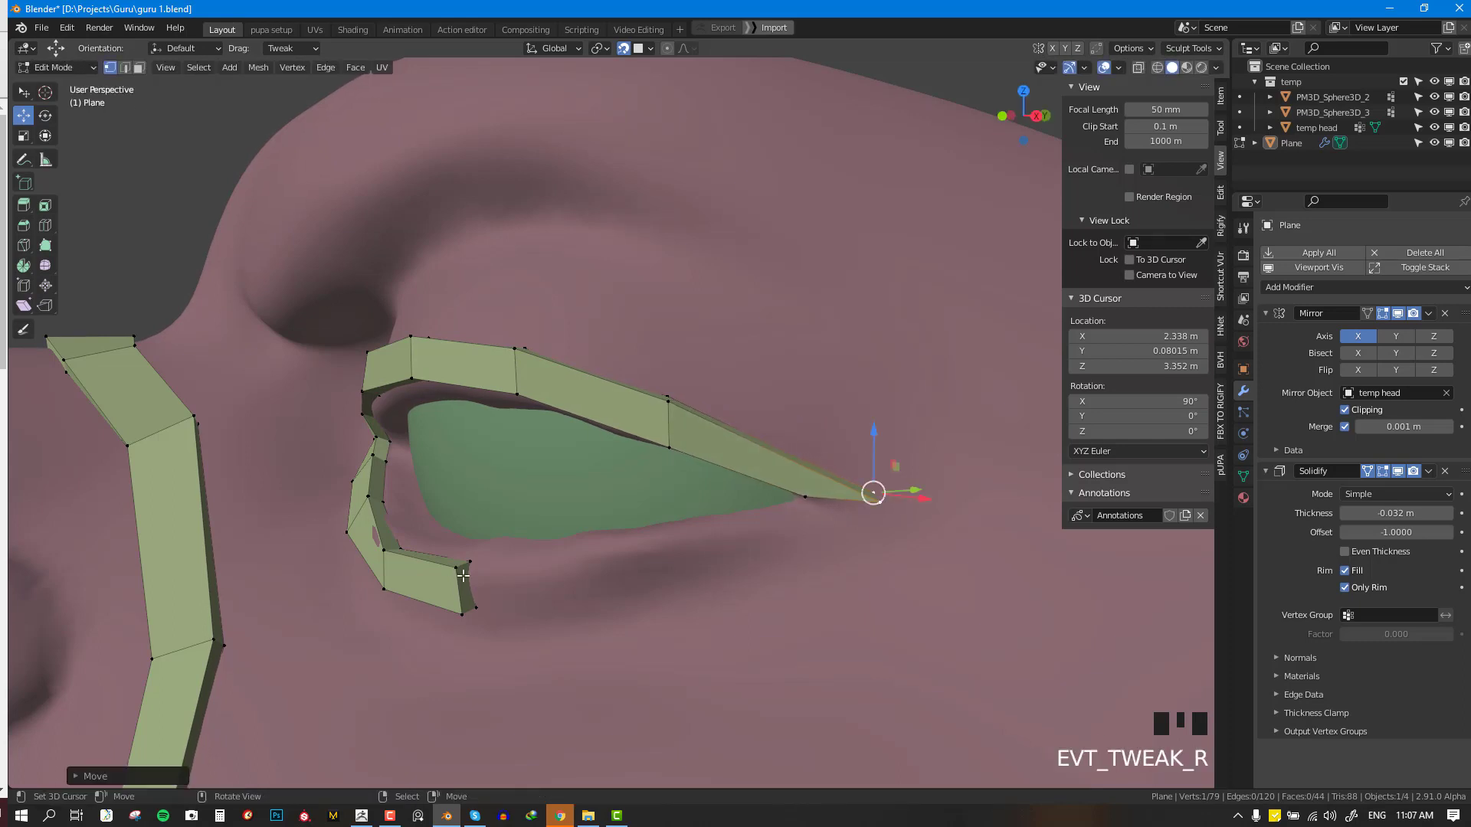
- Extrude the open end of the lower eyelid strip in two segments toward the outer eye corner
right_click(468, 573)
key("e")
left_click(678, 571)
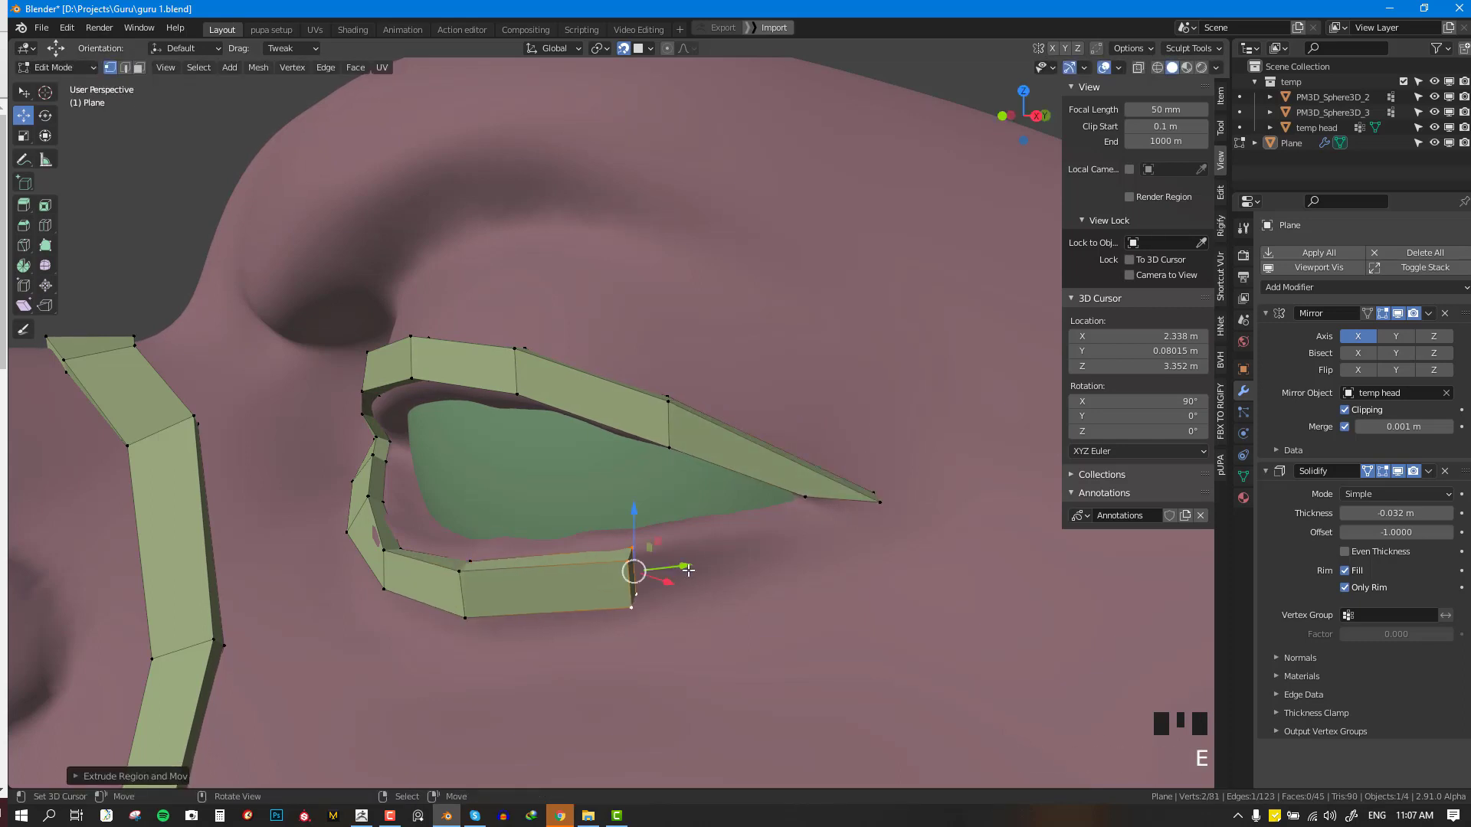
key("e")
left_click(882, 529)
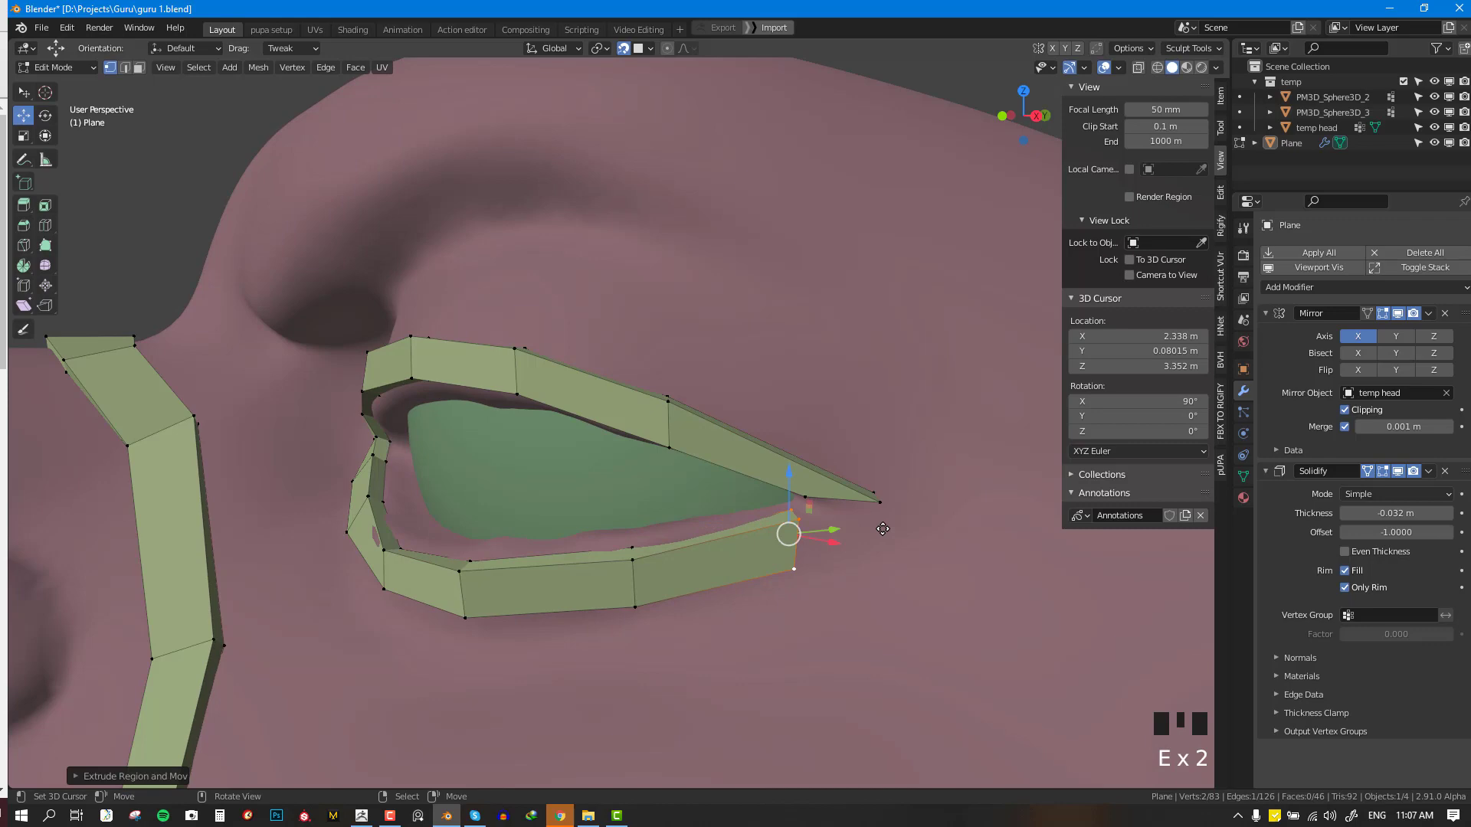
- Close the eye loop with a face between the upper and lower strip ends at the outer corner and adjust its lower vertex
right_click(807, 496, "shift")
right_click(878, 500, "shift")
key("f")
right_click_drag(786, 567, 805, 541)
key("KP_1")
scroll(828, 540, "down", 3)
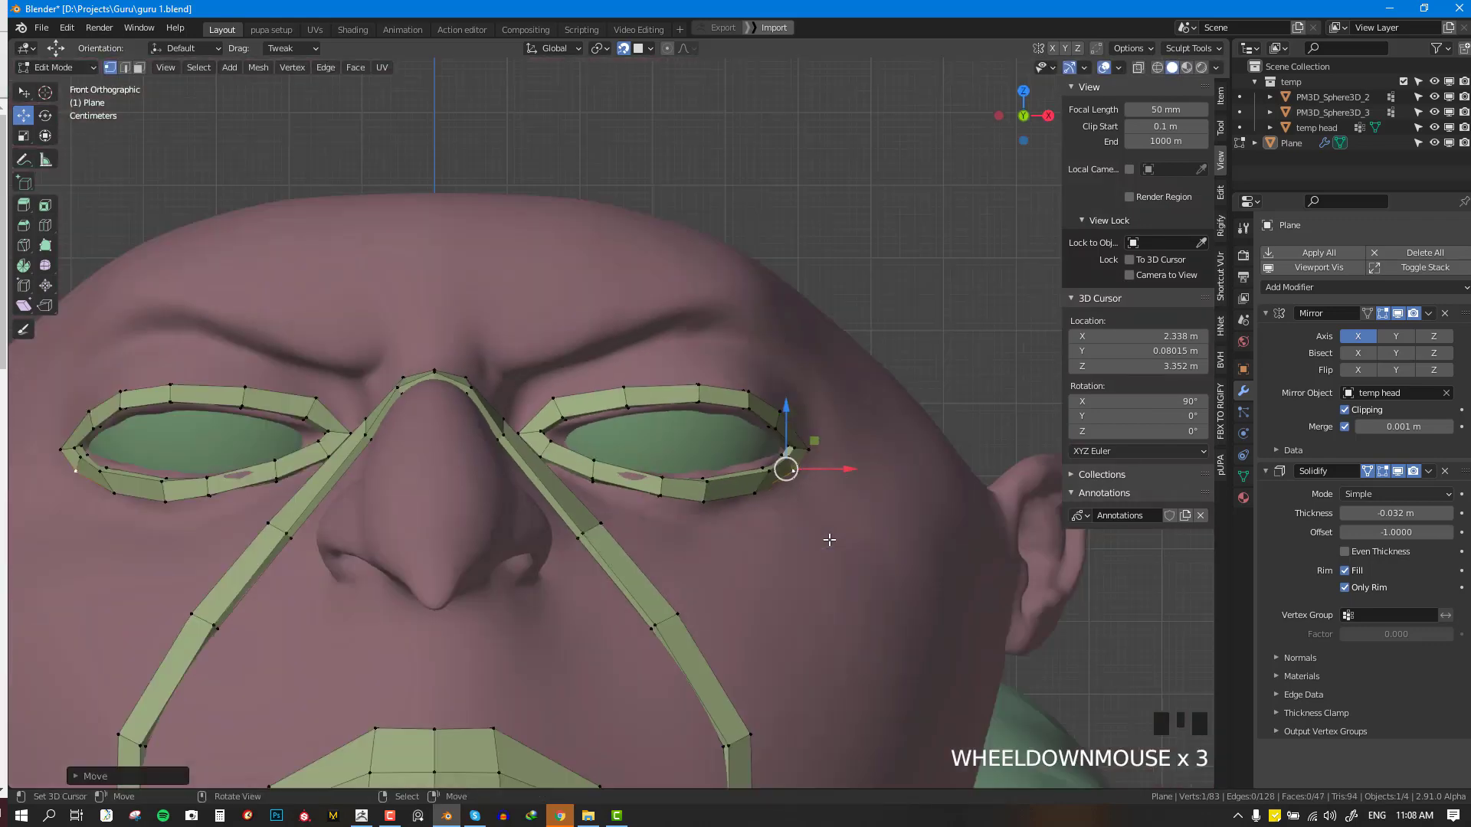
key("alt+a")
middle_click_drag(760, 481, 758, 491)
scroll(758, 492, "up", 2)
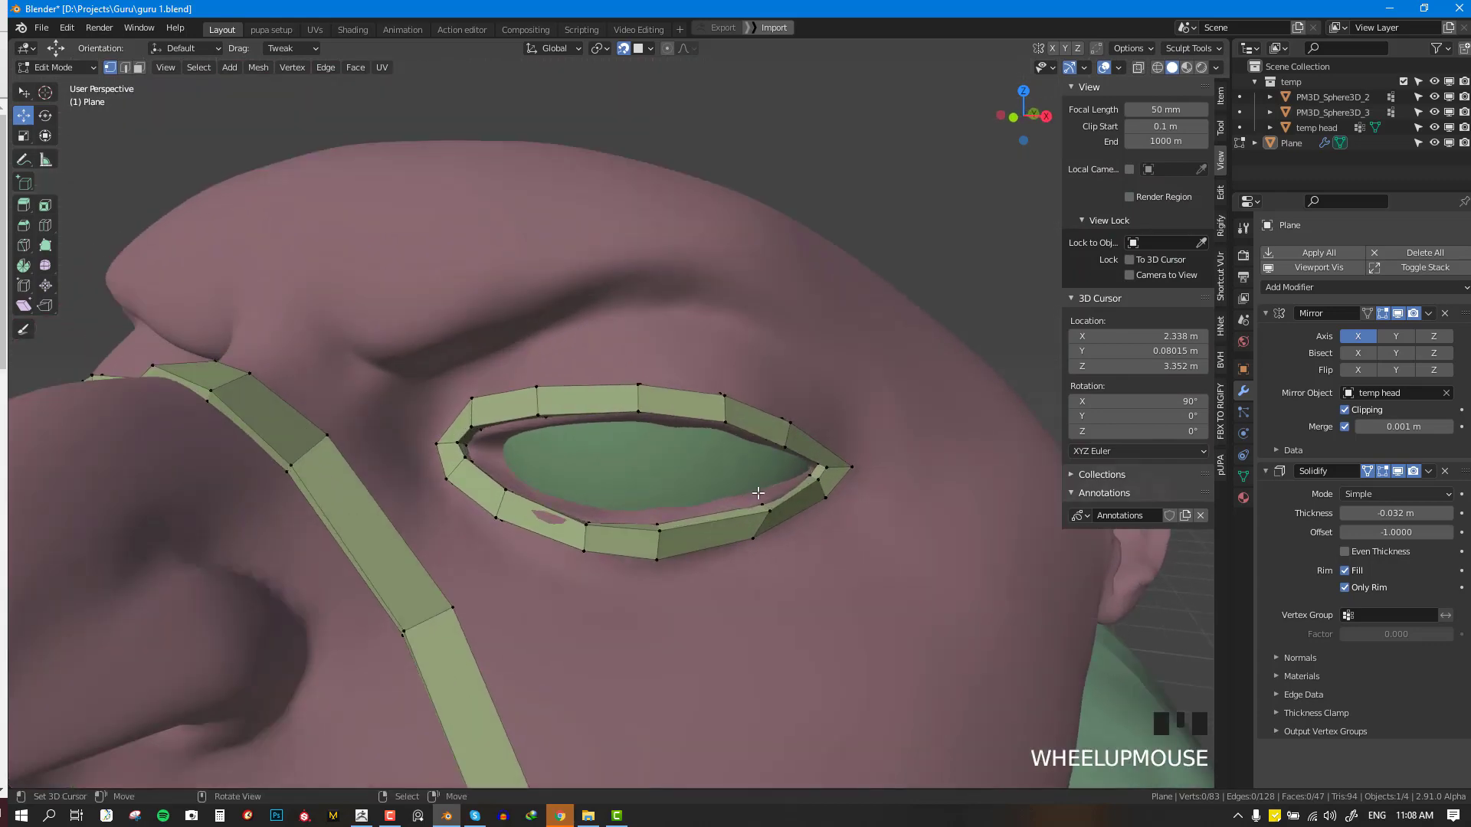
- Extrude an upper eyelid edge up toward the brow crease and adjust the two new vertices
middle_click_drag(487, 443, 467, 486)
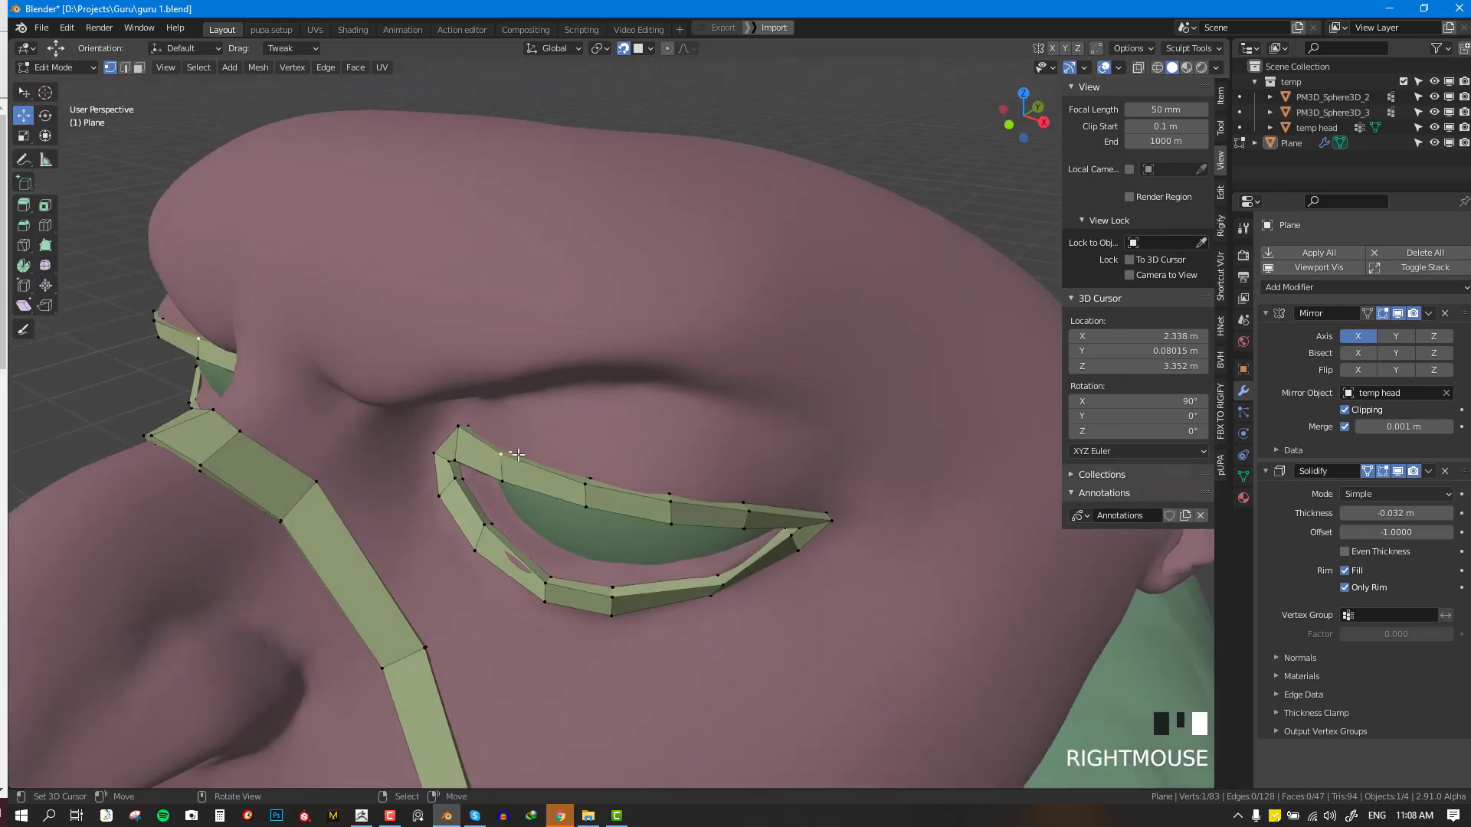
key("e")
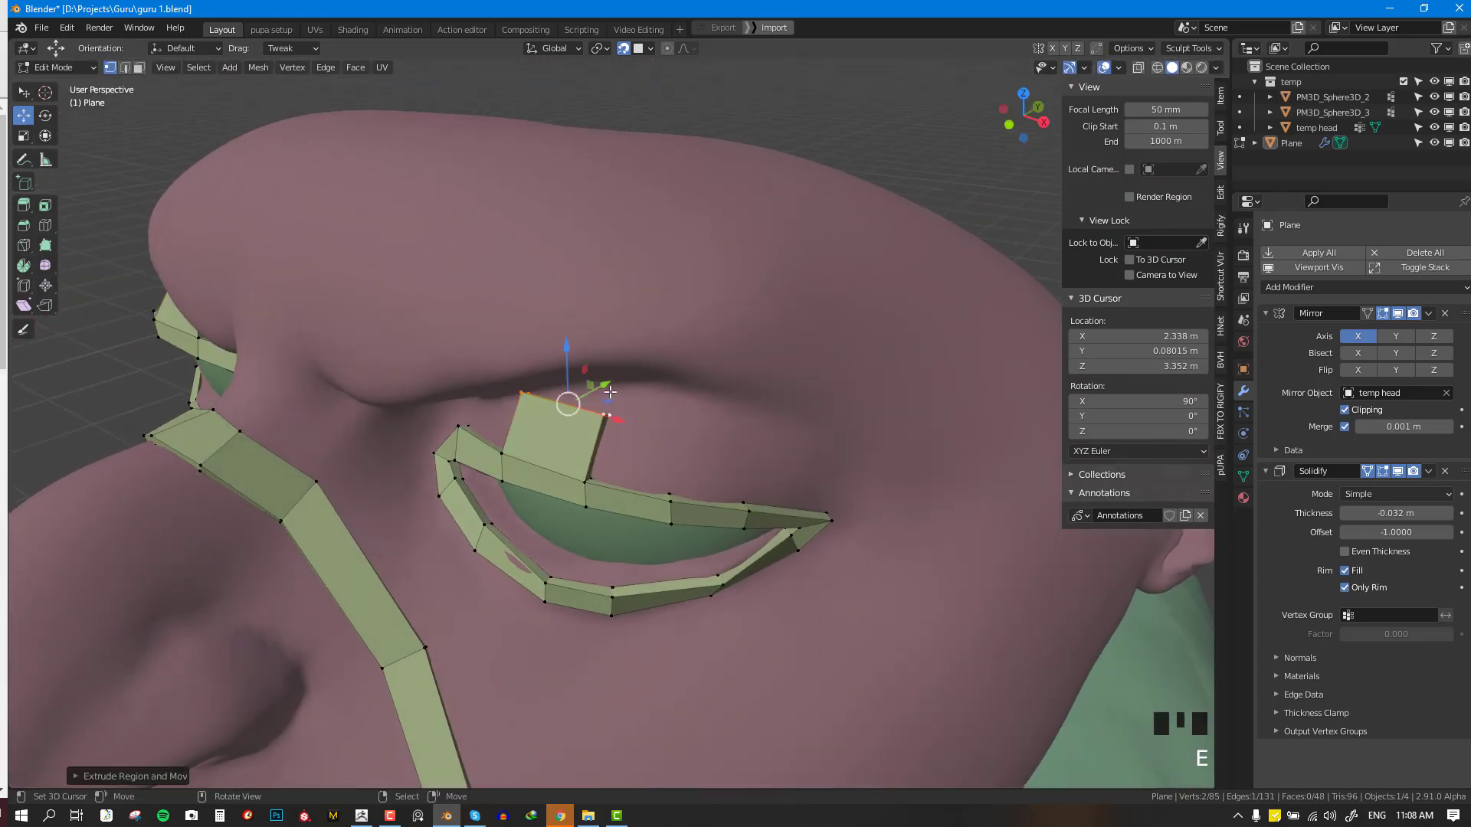
right_click_drag(602, 404, 603, 398)
mouse_move(526, 390)
right_mouse_down()
mouse_move(606, 380)
mouse_move(525, 388)
right_mouse_up()
right_click(532, 389)
- Fill two more faces of the second eye ring along the upper eyelid toward the outer corner, placing each new vertex
right_click(593, 484)
key("f")
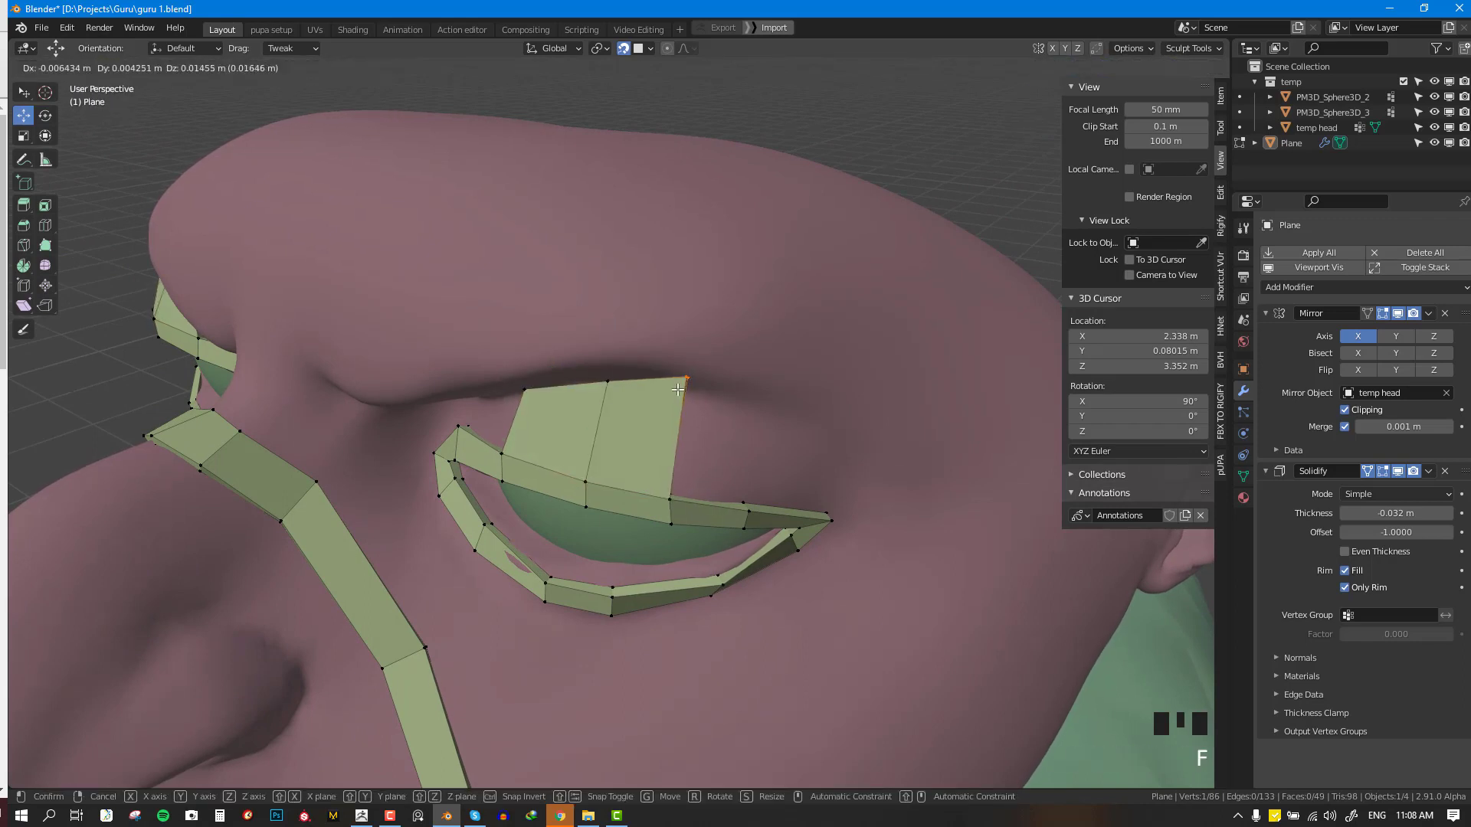
left_click(678, 391)
middle_click_drag(681, 389, 677, 426)
key("alt+a")
key("f")
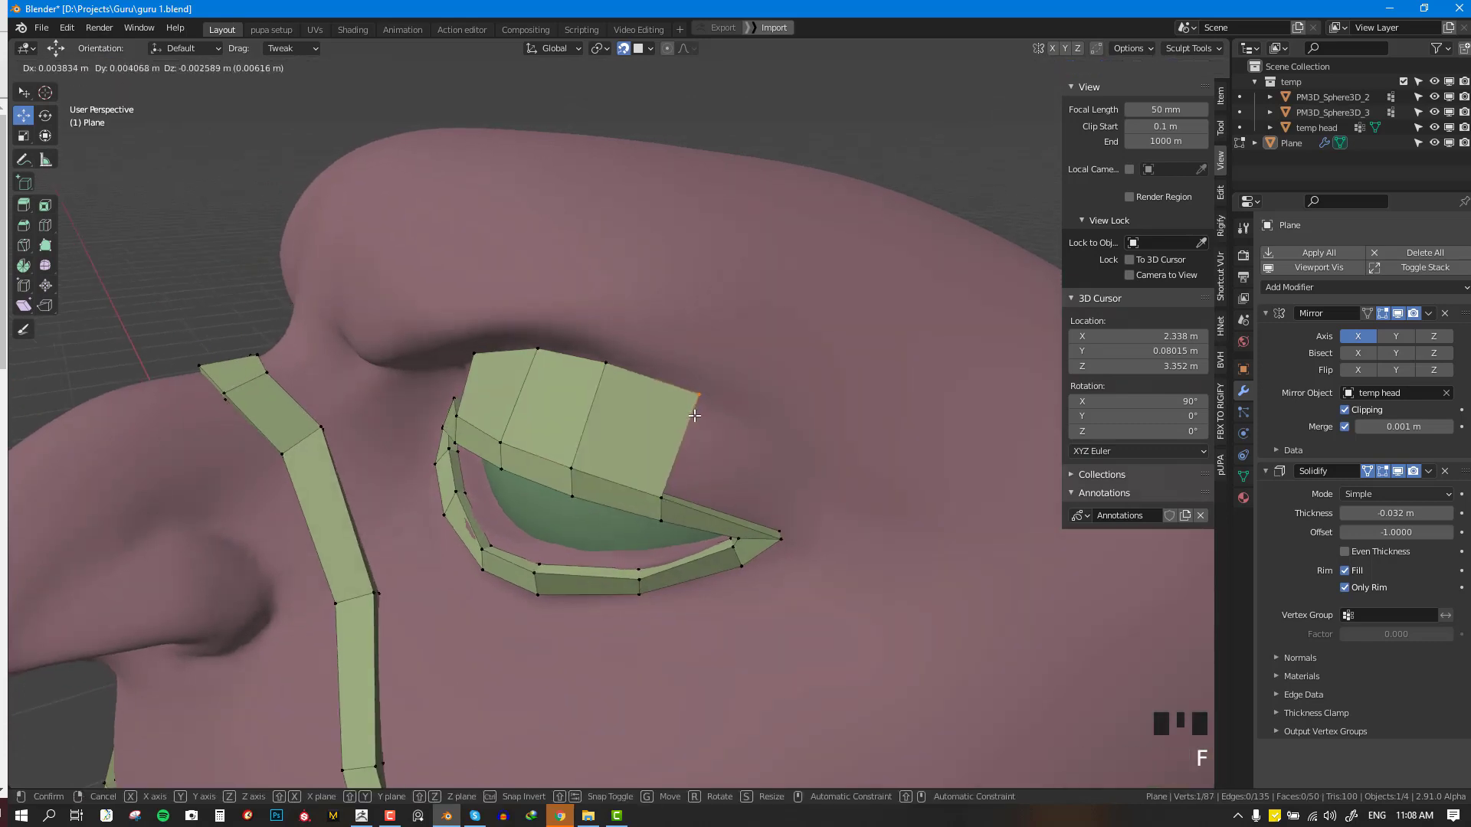
left_click(697, 396)
- Continue the second ring with two faces around the outer eye corner and shift the inner corner vertex slightly inward
right_click(660, 498)
key("f")
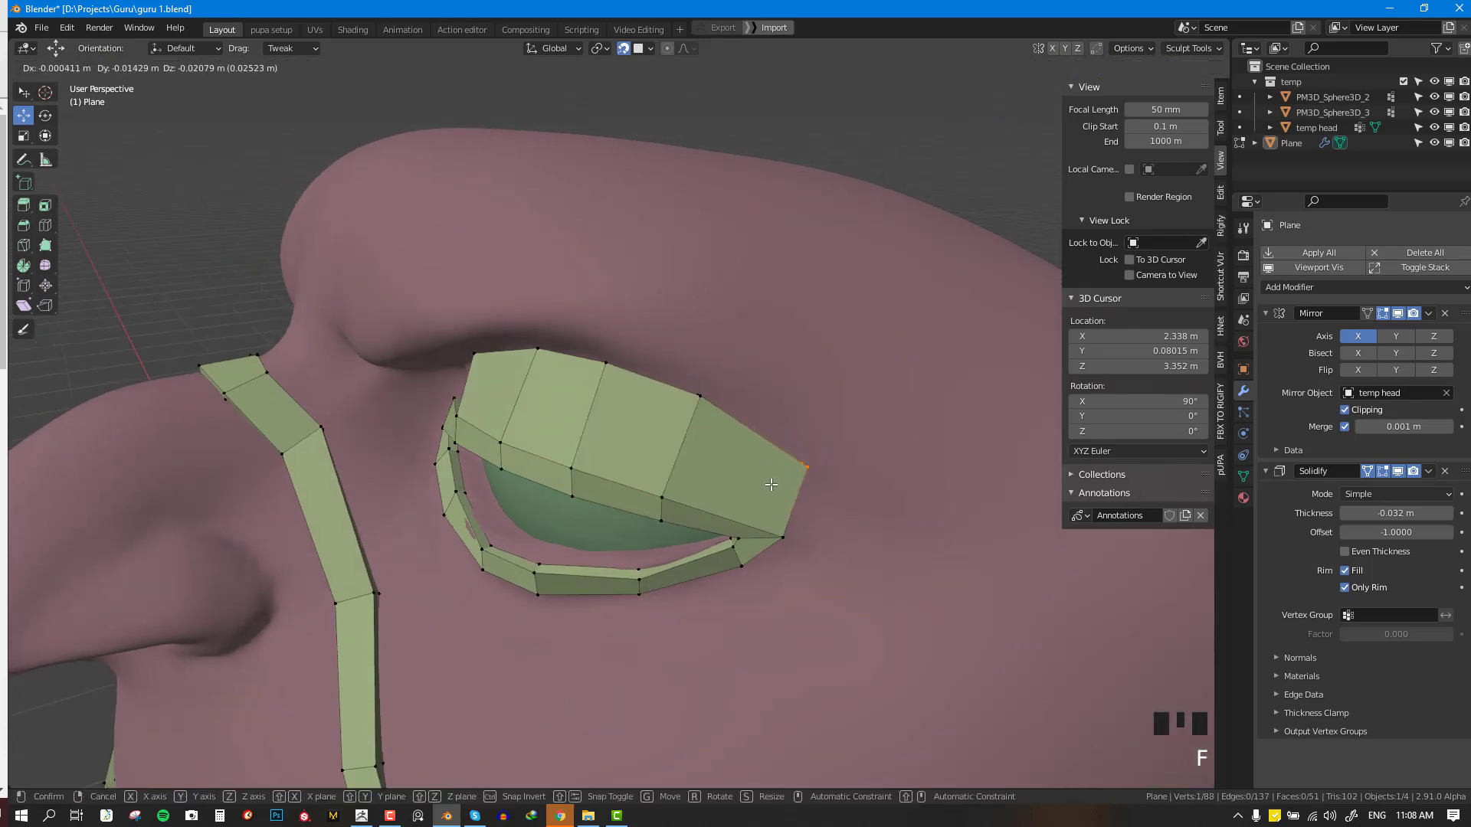
left_click(771, 484)
key("f")
left_click(886, 618)
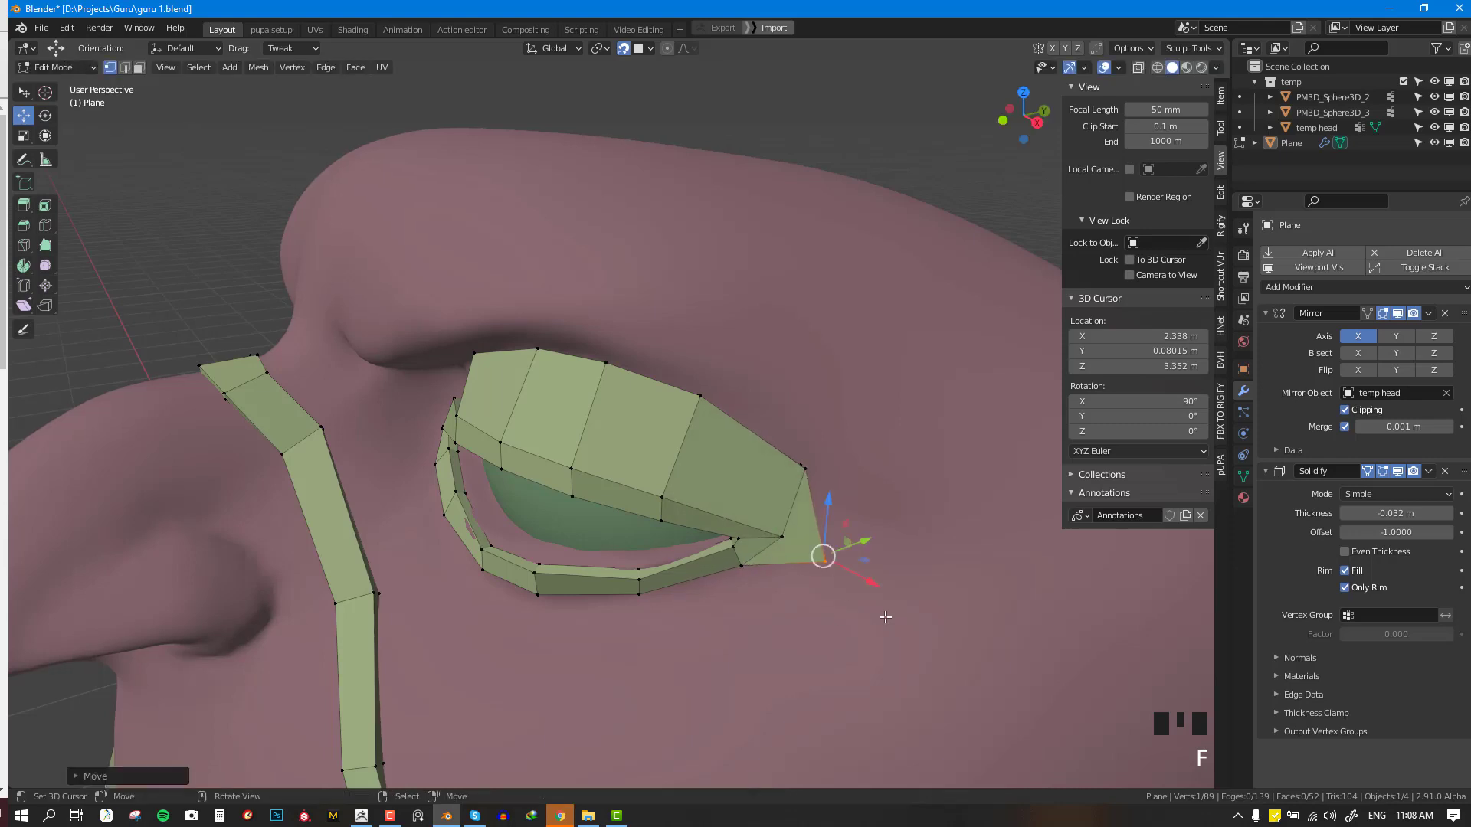
right_click_drag(784, 537, 775, 535)
- Fill four faces of the second ring beneath the lower eyelid, from the outer corner back toward the inner corner
right_click(824, 563)
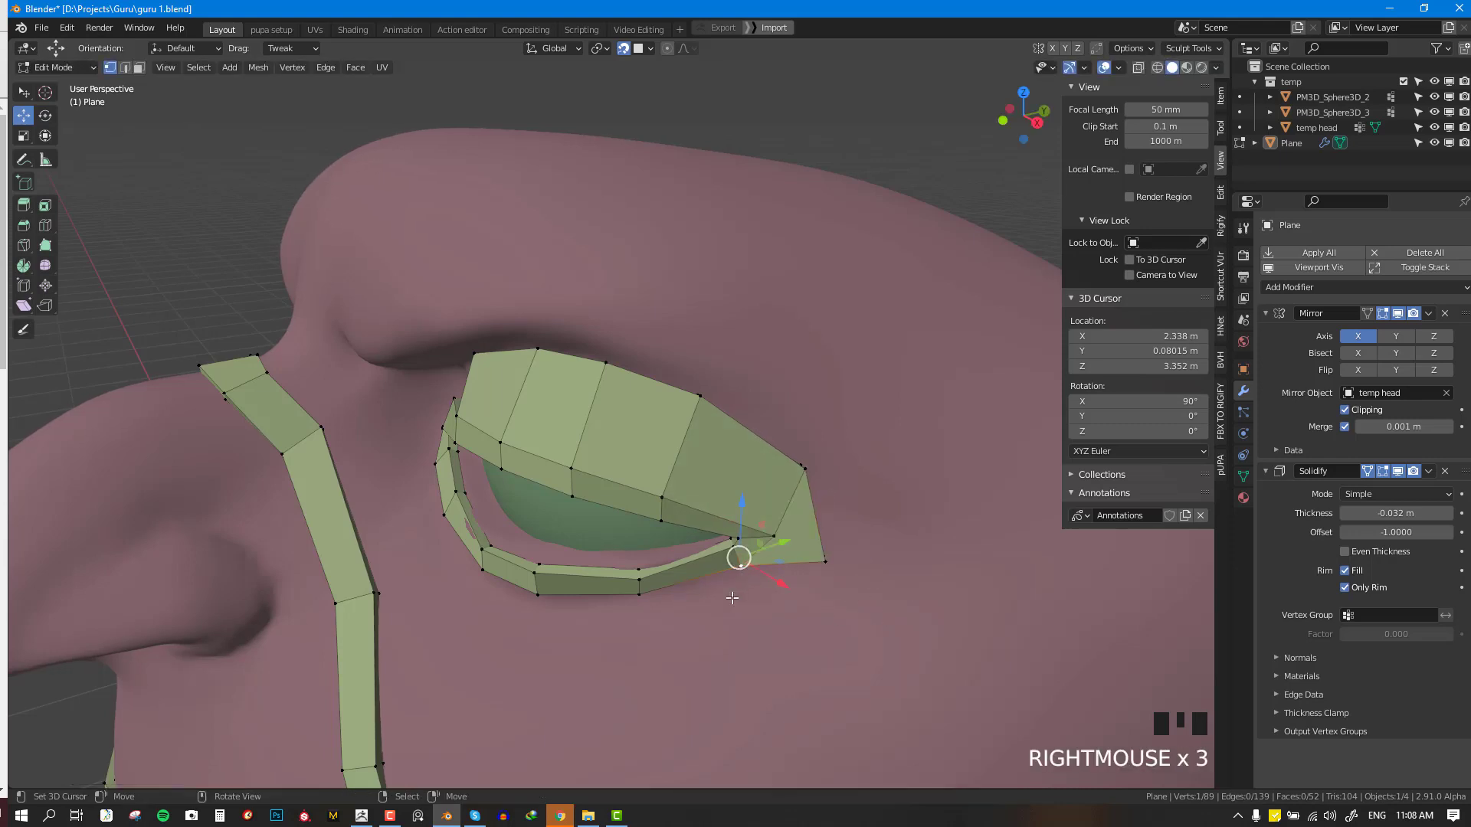
key("f")
left_click(637, 630)
right_click(639, 592)
key("f")
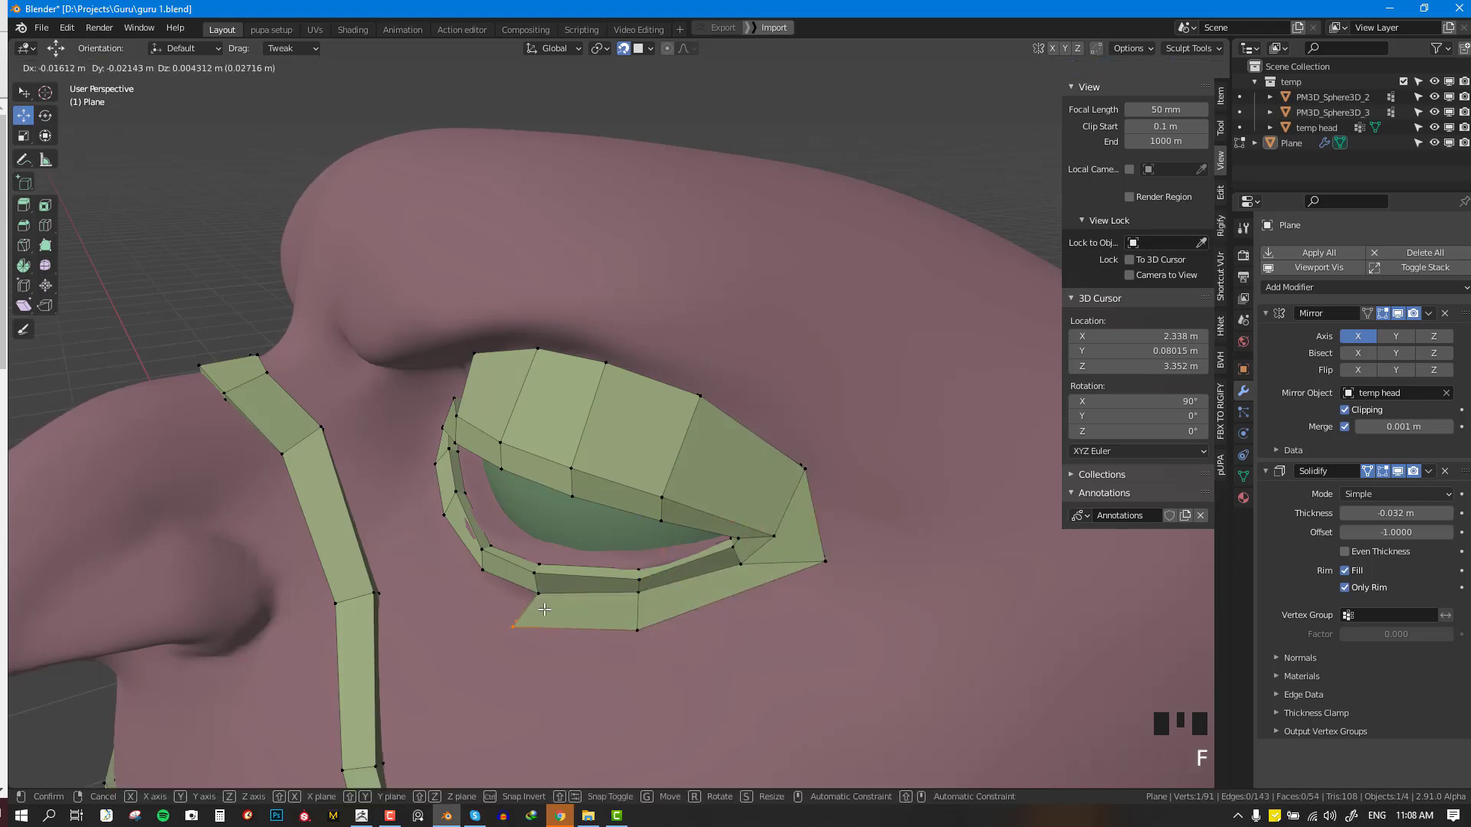
right_click(544, 609)
key("f")
right_click(478, 568)
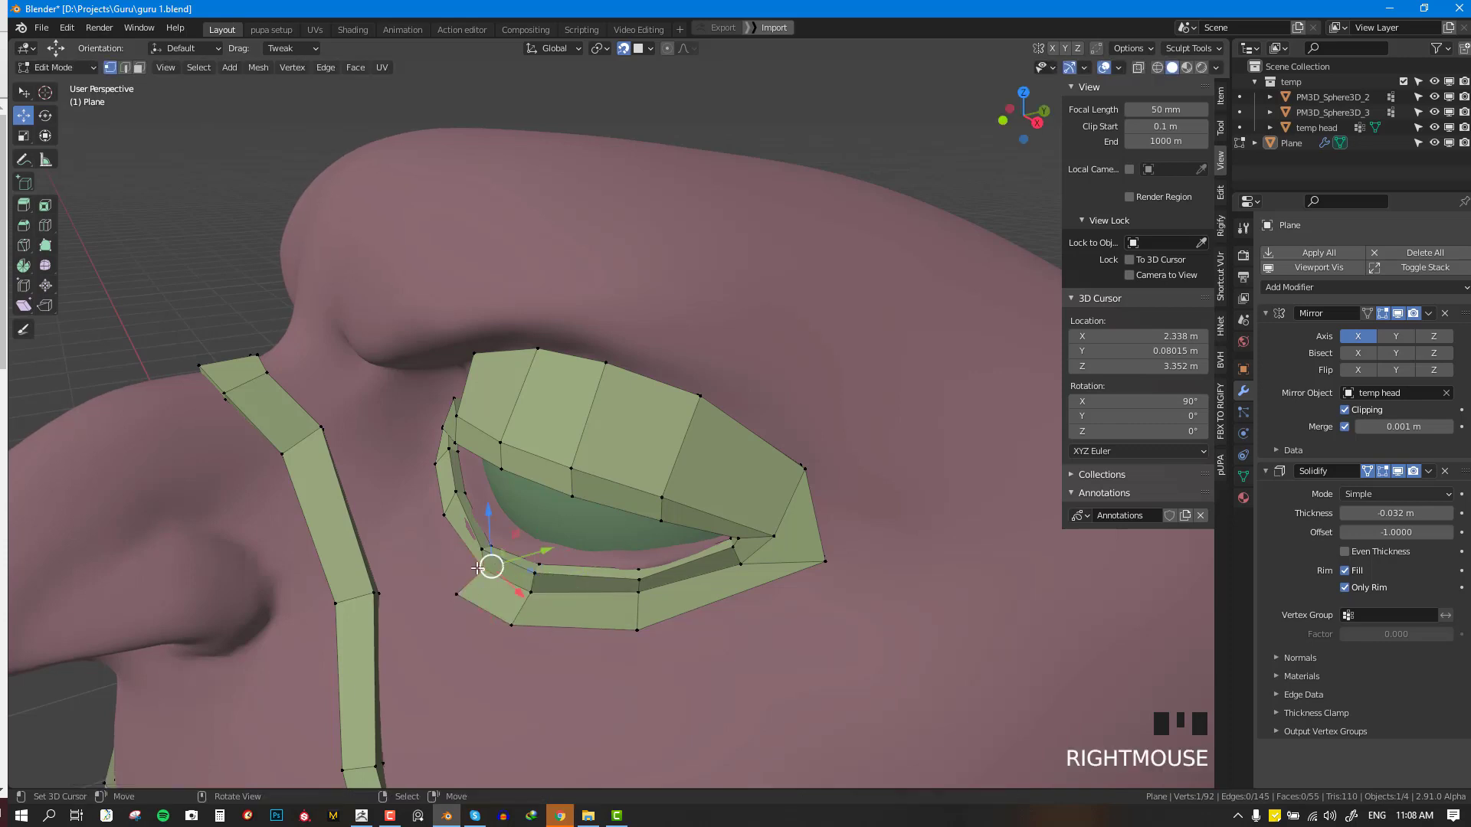
key("f")
left_click(427, 527)
- Extend the second ring with three faces up and around the inner eye corner
middle_click_drag(427, 527, 477, 527)
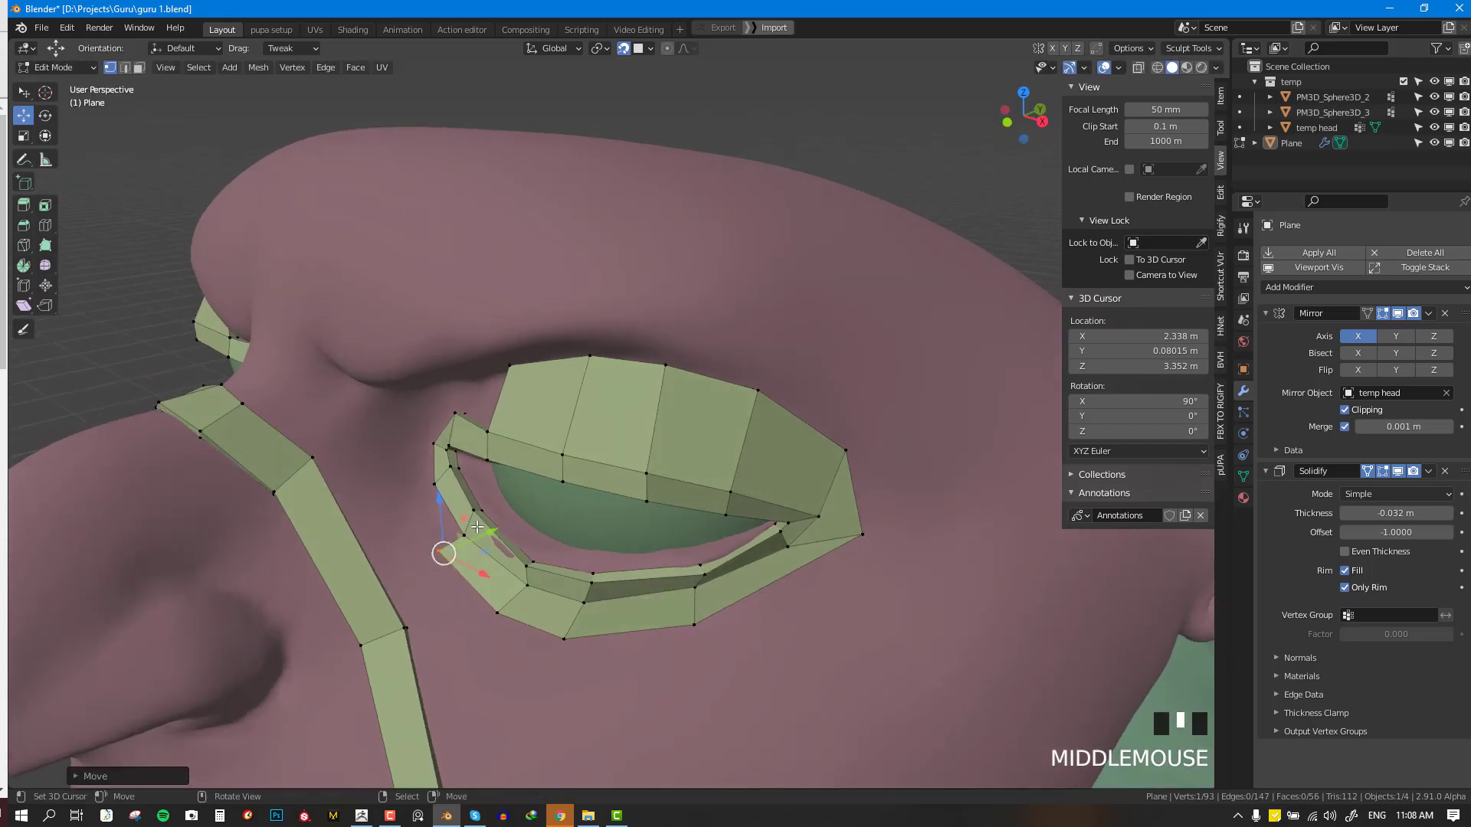
right_click(477, 527)
key("f")
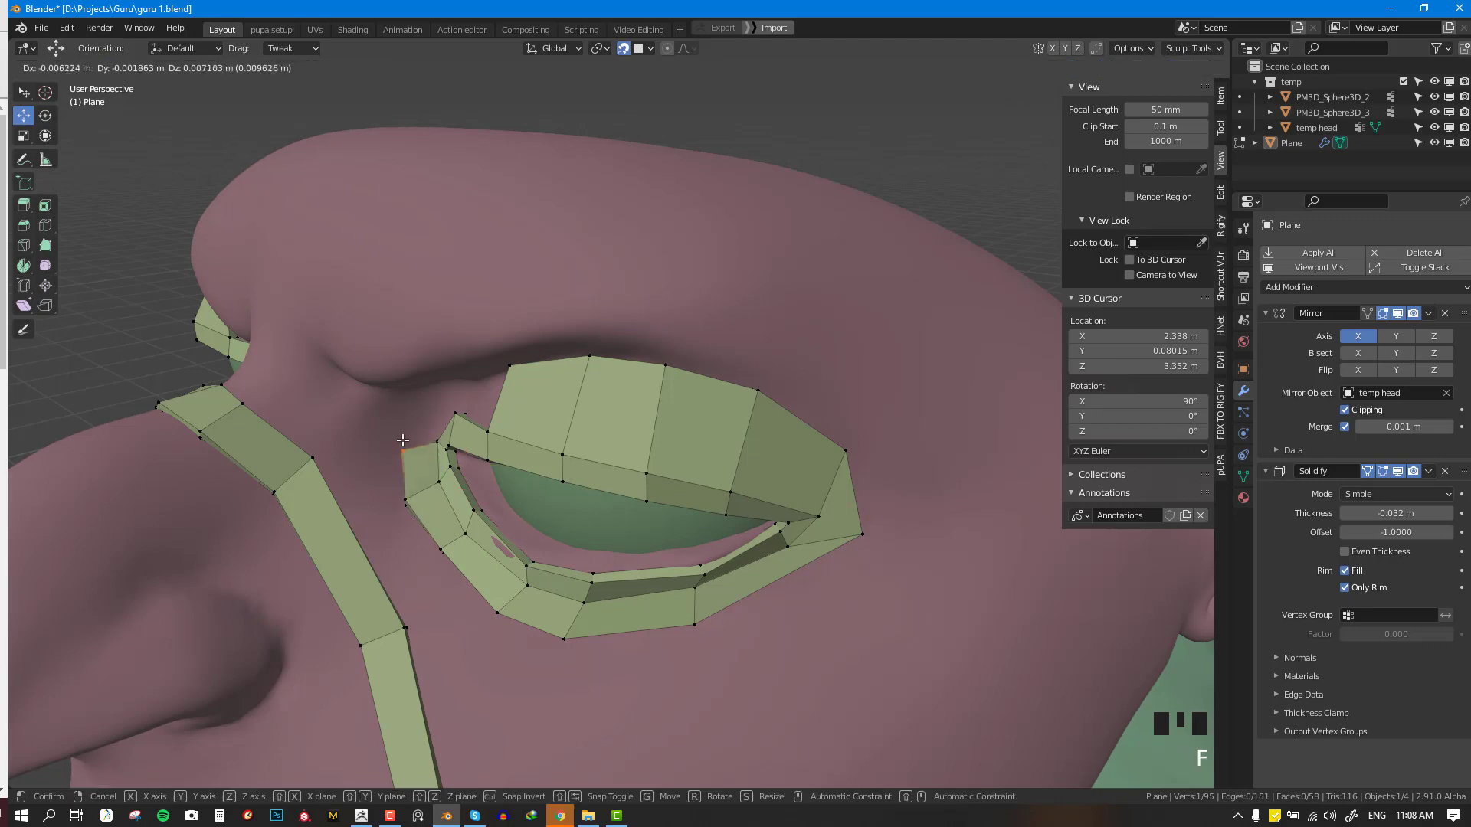
left_click(399, 438)
middle_click_drag(393, 437, 477, 398)
key("alt+a")
right_click(504, 484)
key("f")
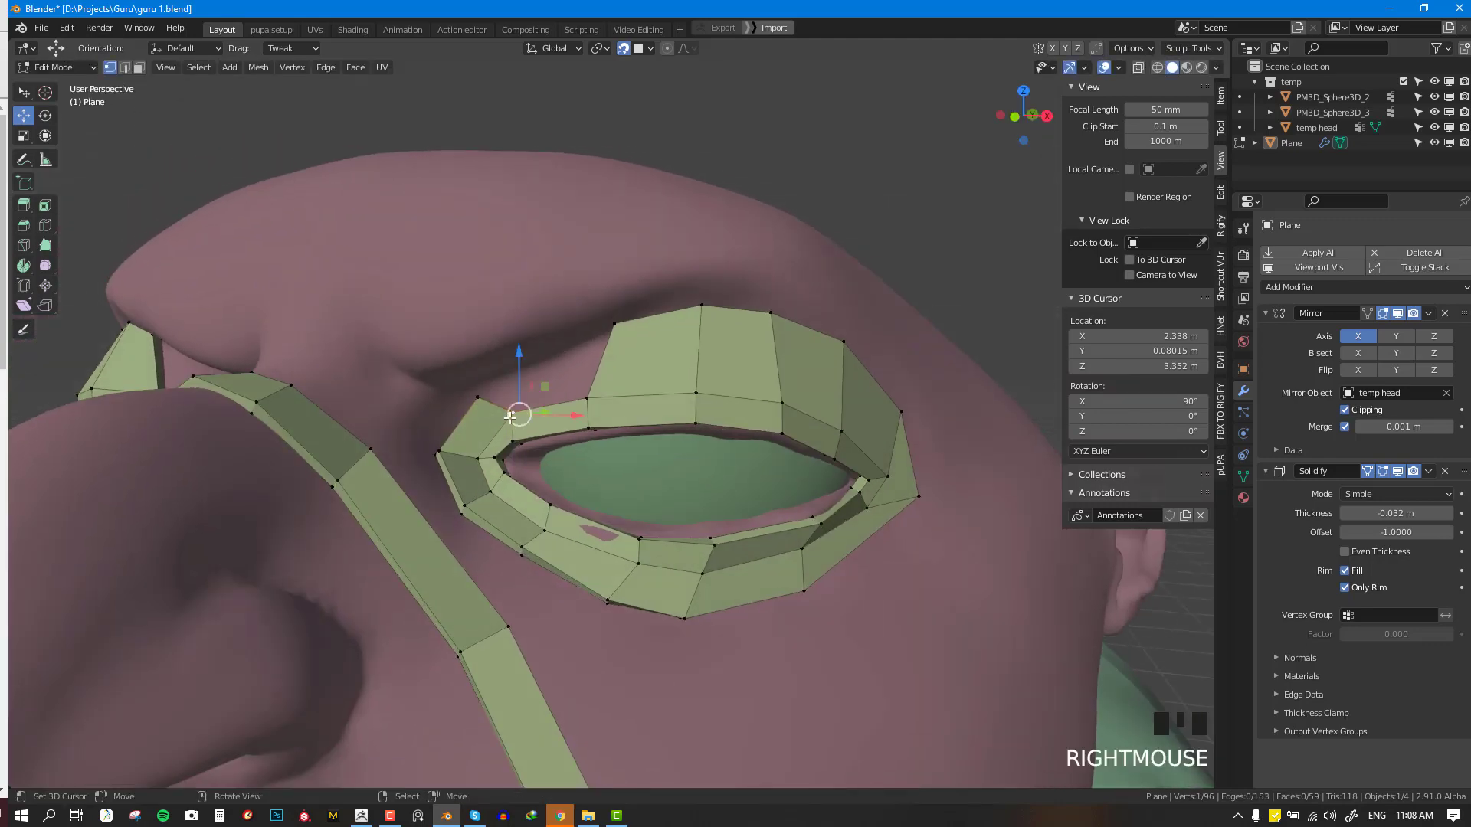
- Fill the remaining gap above the inner eye corner with a four-vertex face and reposition the ring's outer vertices there
right_click(589, 397, "shift")
right_click(614, 326, "shift")
right_click(478, 396, "shift")
key("f")
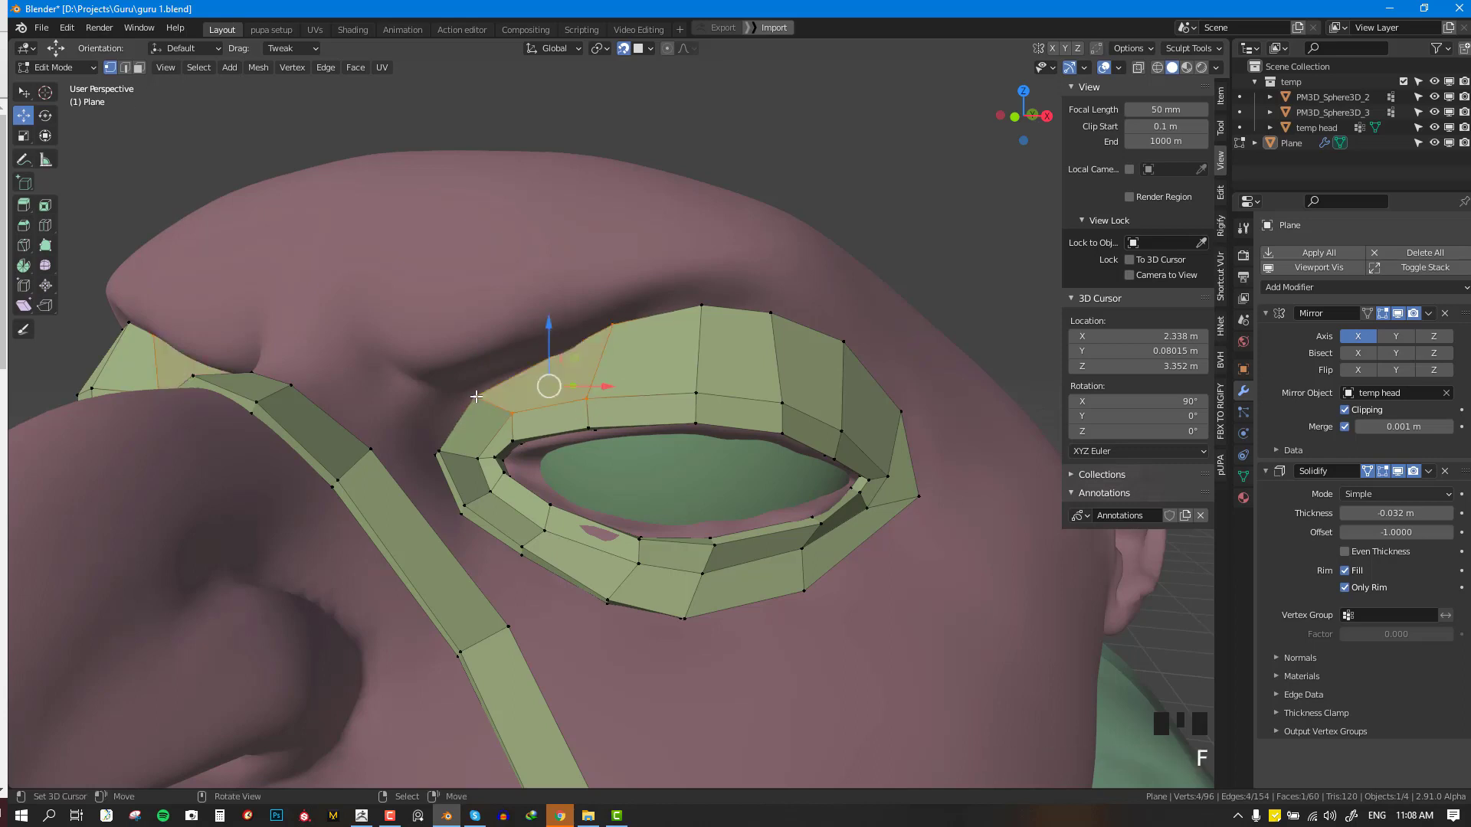
right_click_drag(478, 395, 473, 378)
middle_click_drag(616, 330, 592, 333)
right_click_drag(591, 331, 579, 354)
middle_click_drag(579, 354, 656, 395)
- Add a loop cut around the middle of the second eye ring and move it slightly to snap onto the surface
key("ctrl+r")
left_click(601, 370)
key("g")
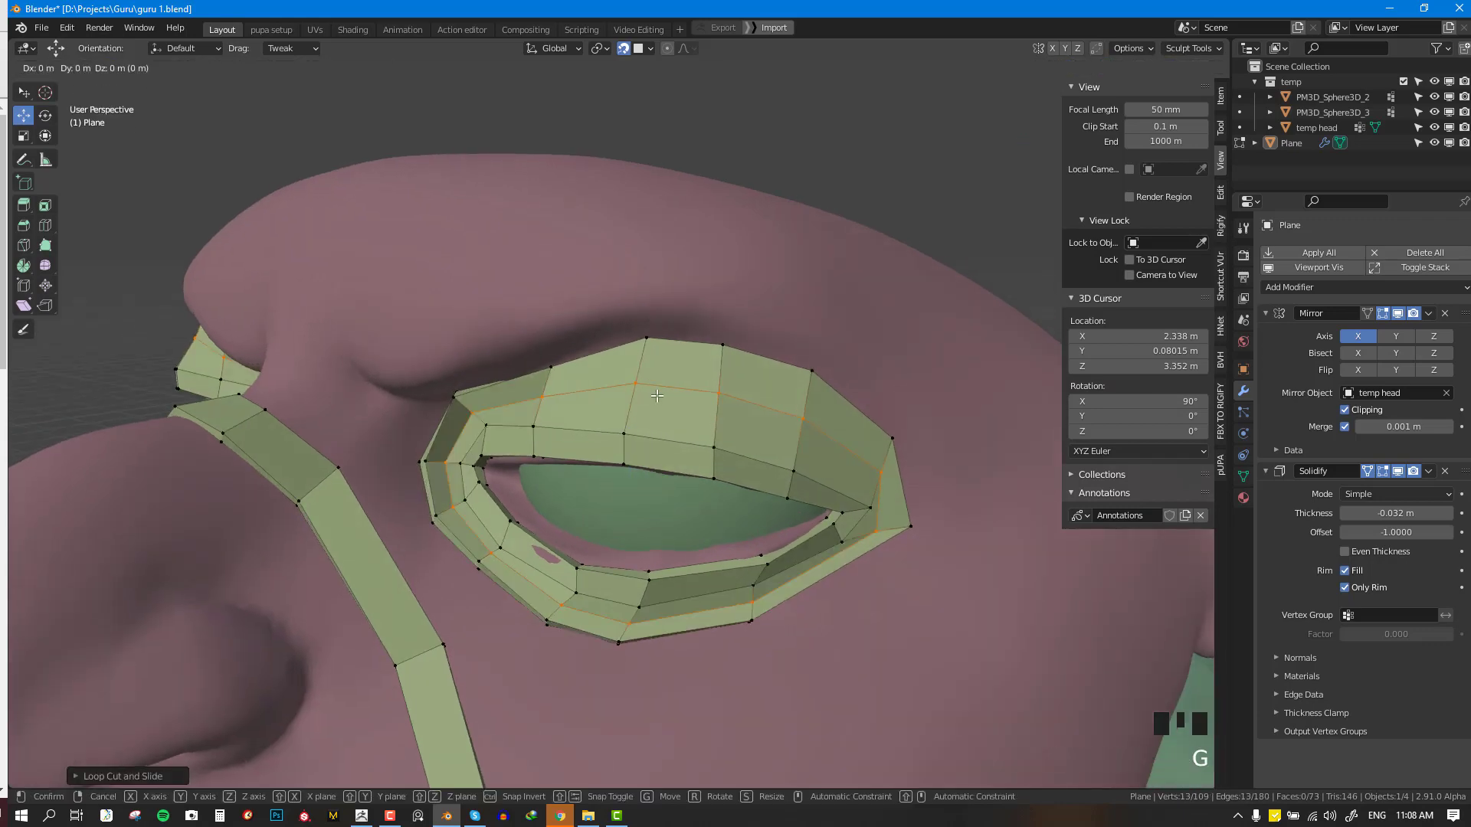
right_click(664, 393)
key("g")
left_click(682, 389)
middle_click_drag(682, 389, 834, 570)
key("alt+a")
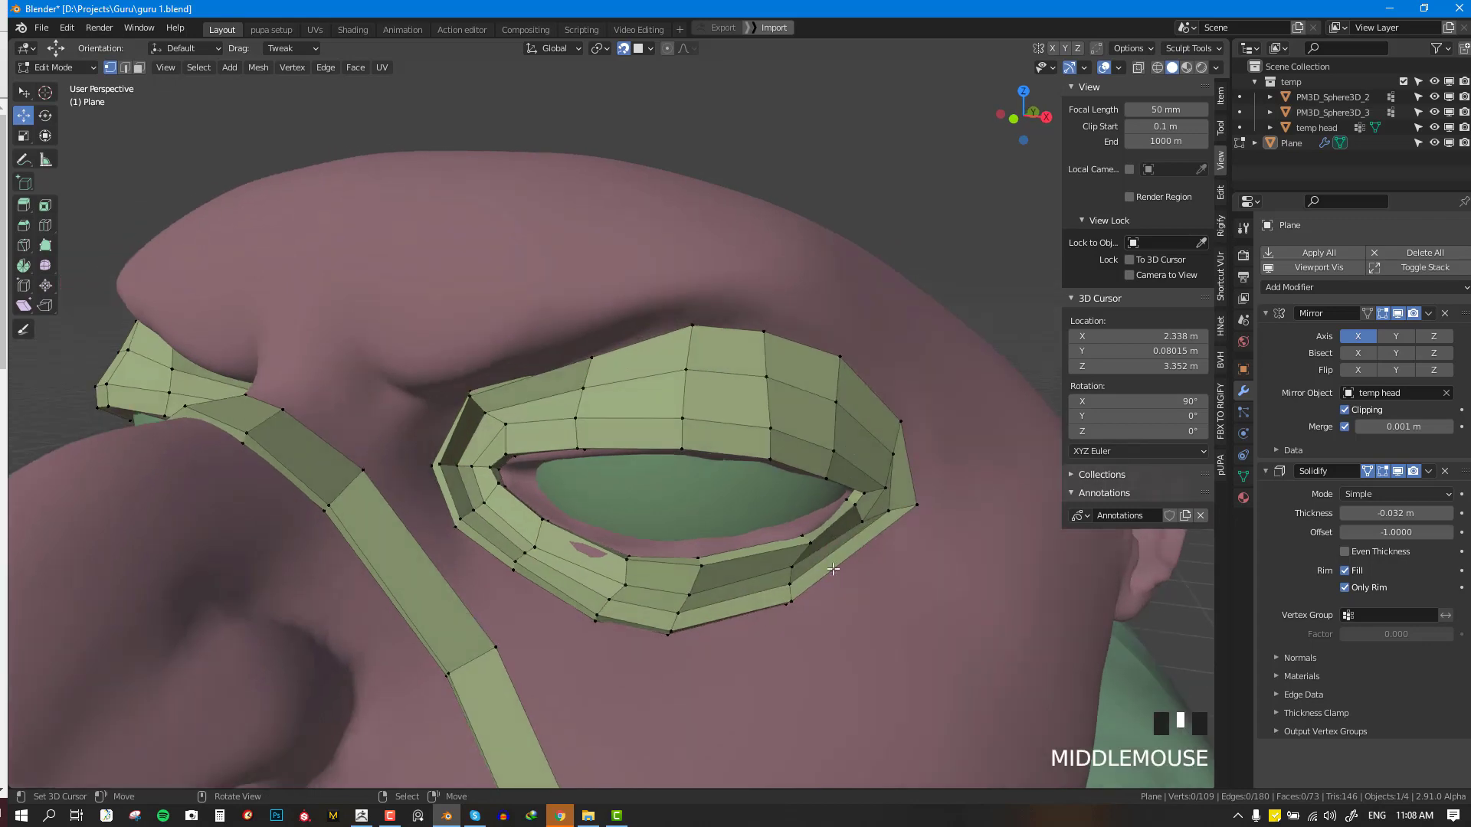
- Nudge a vertex on the ring's lower outer edge and save the file
right_click_drag(791, 602, 797, 601)
key("alt+a")
middle_click_drag(712, 519, 689, 422)
scroll(685, 436, "down", 3)
key("ctrl+s")
scroll(660, 423, "up", 1)
scroll(690, 422, "up", 1)
key("KP_1")
- Extrude the ring's outer edge at the inner eye corner toward the nose bridge and adjust the new end vertices
middle_click_drag(670, 528, 600, 395)
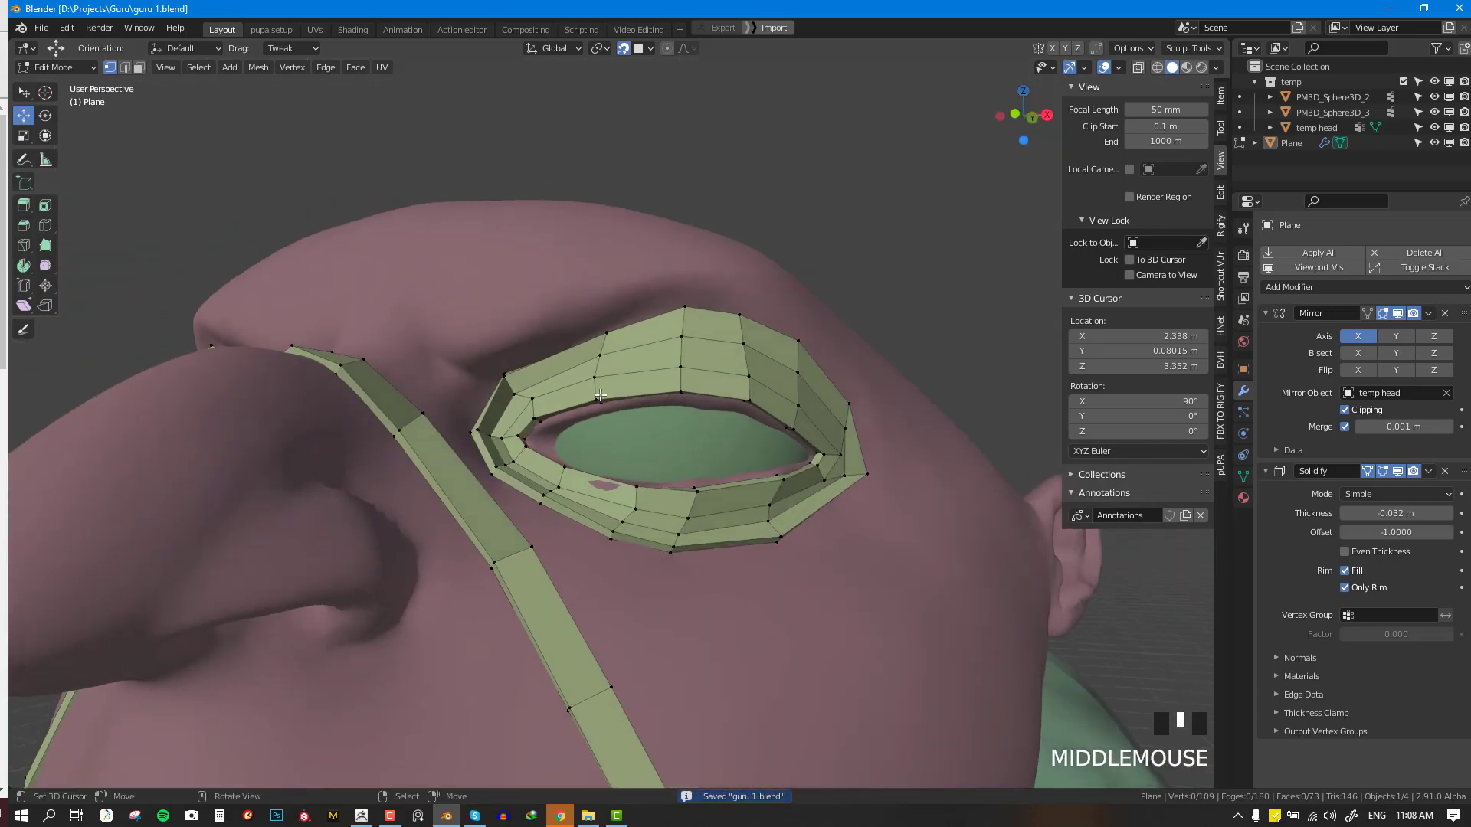
right_click(486, 419, "shift")
middle_click_drag(486, 420, 460, 406)
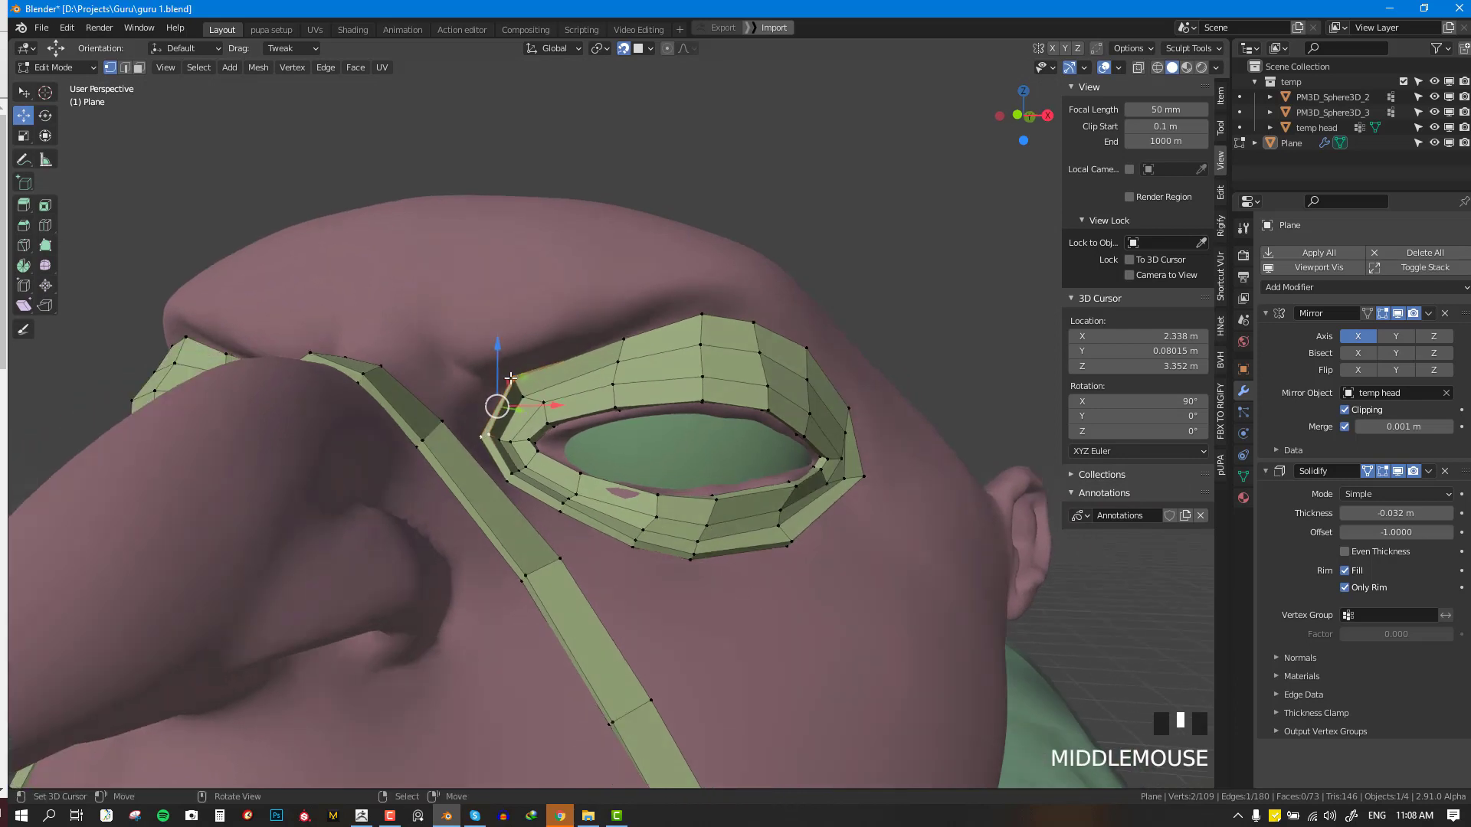
key("e")
left_click(460, 406)
right_click_drag(447, 419, 460, 359)
right_click(458, 379)
right_click(457, 379)
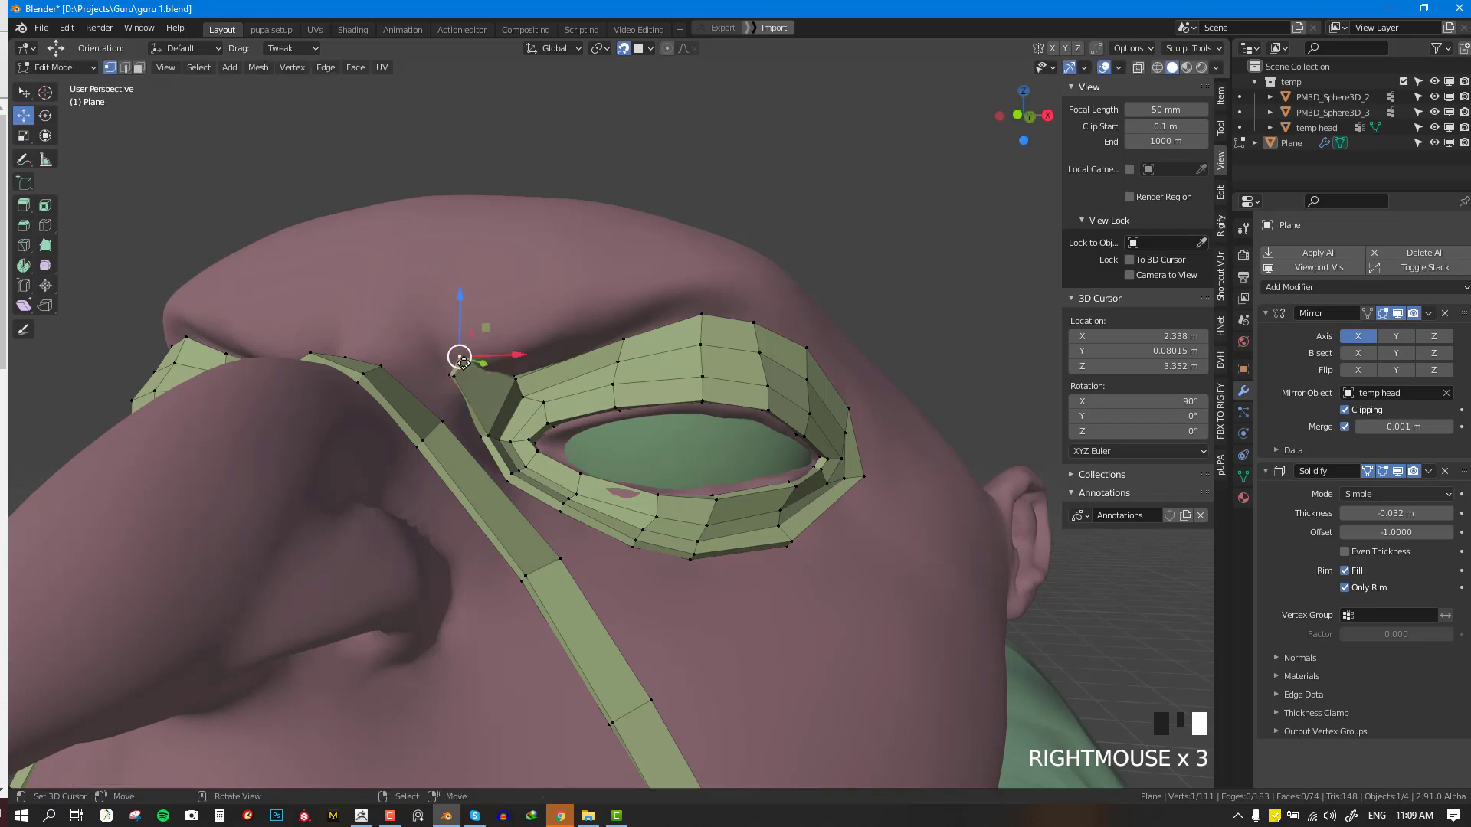
middle_click_drag(457, 379, 512, 374)
right_click(464, 402)
right_click(469, 400)
- Fill three faces of a third ring along the brow above the upper eyelid, placing each new vertex on the sculpt
key("f")
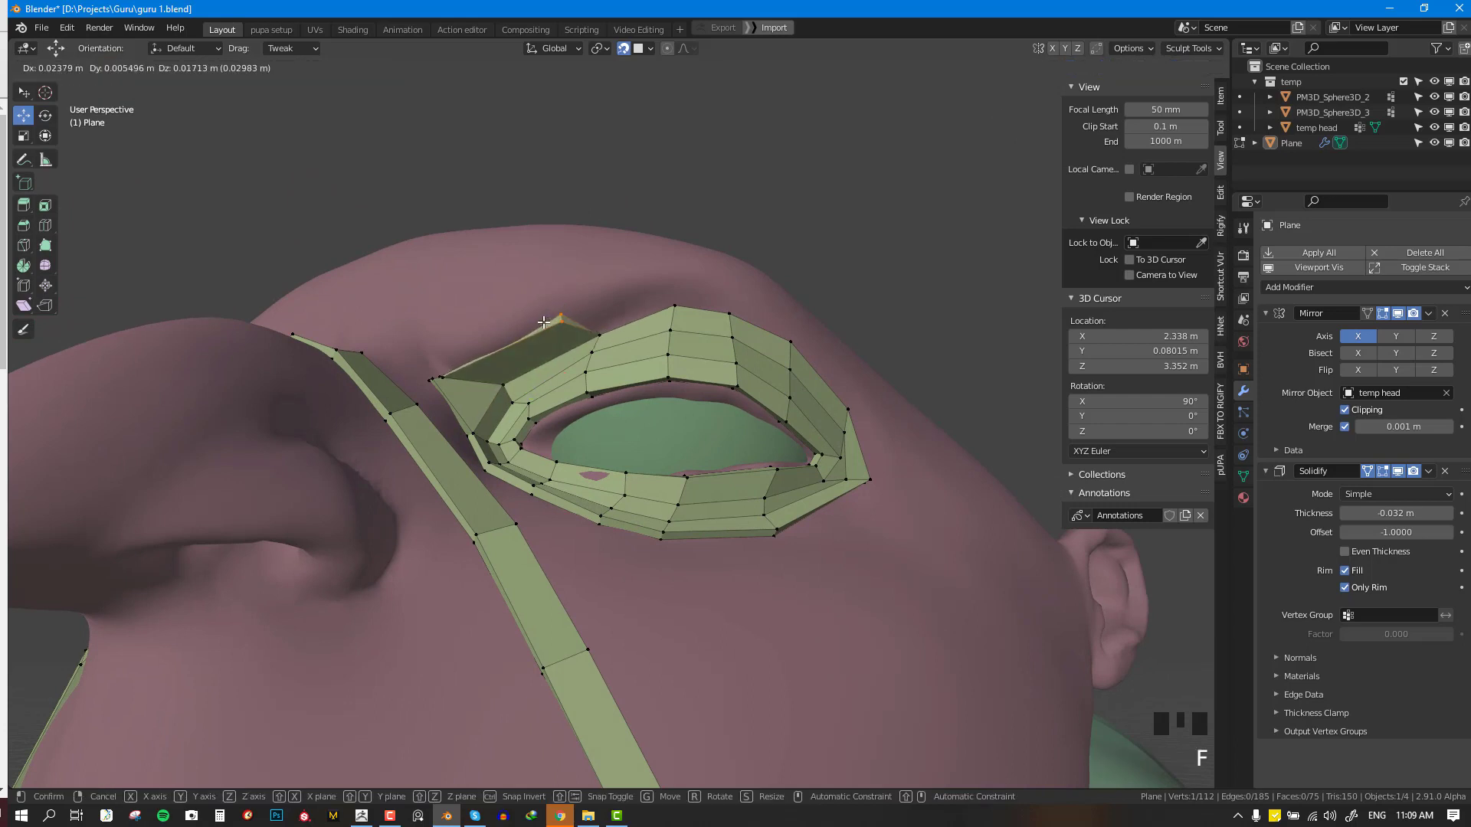
left_click(558, 315)
right_click_drag(441, 377, 452, 371)
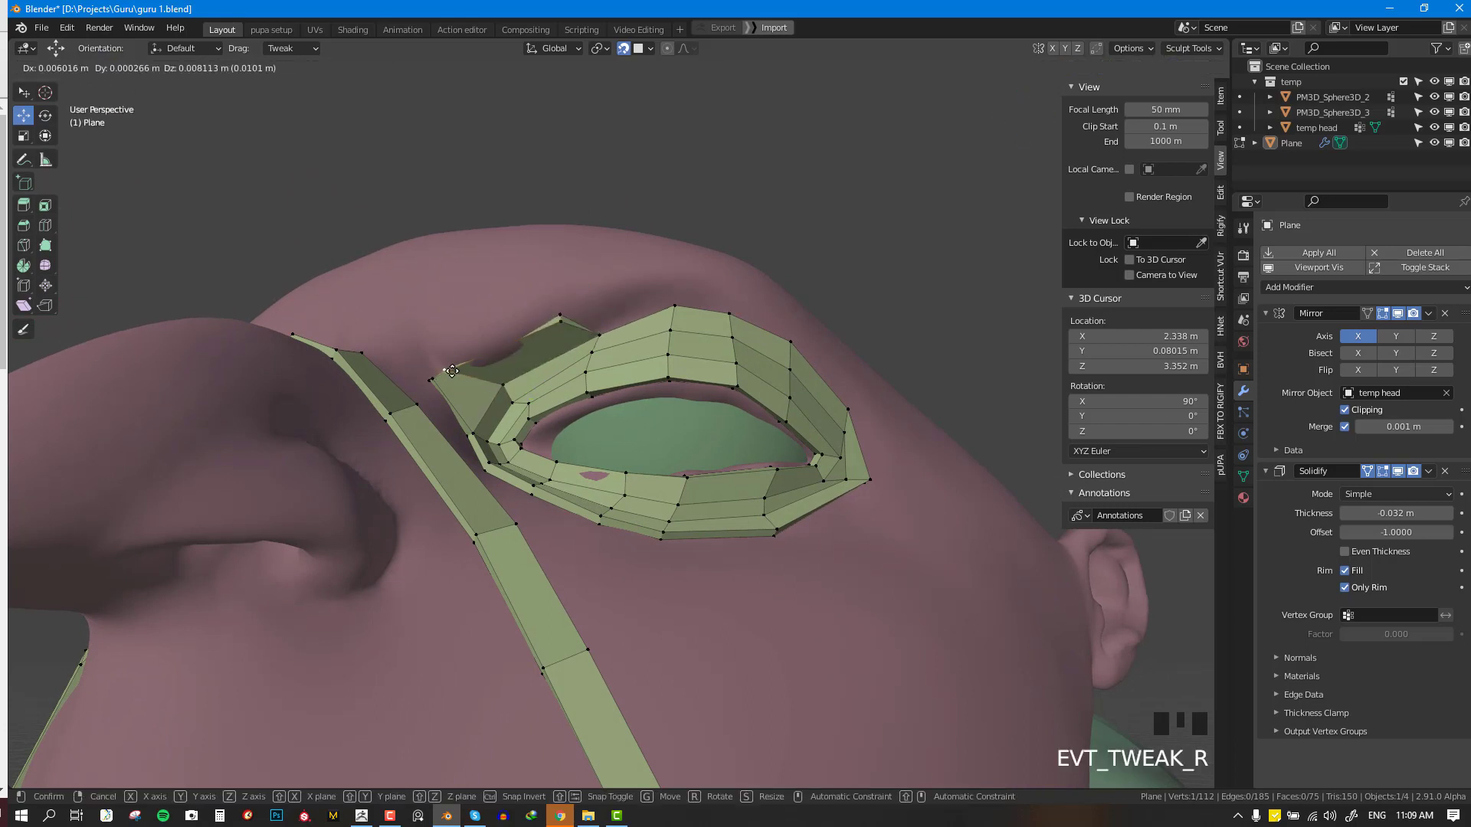
right_click(608, 331)
key("f")
left_click(675, 278)
middle_click_drag(675, 279, 556, 386)
right_click(637, 339)
key("f")
left_click(711, 311)
- Move the third ring's inner-corner vertex, add a loop cut across the long segment beside it and adjust the cut's top vertex
right_click_drag(463, 379, 491, 368)
middle_click_drag(593, 352, 571, 354)
scroll(498, 356, "up", 1)
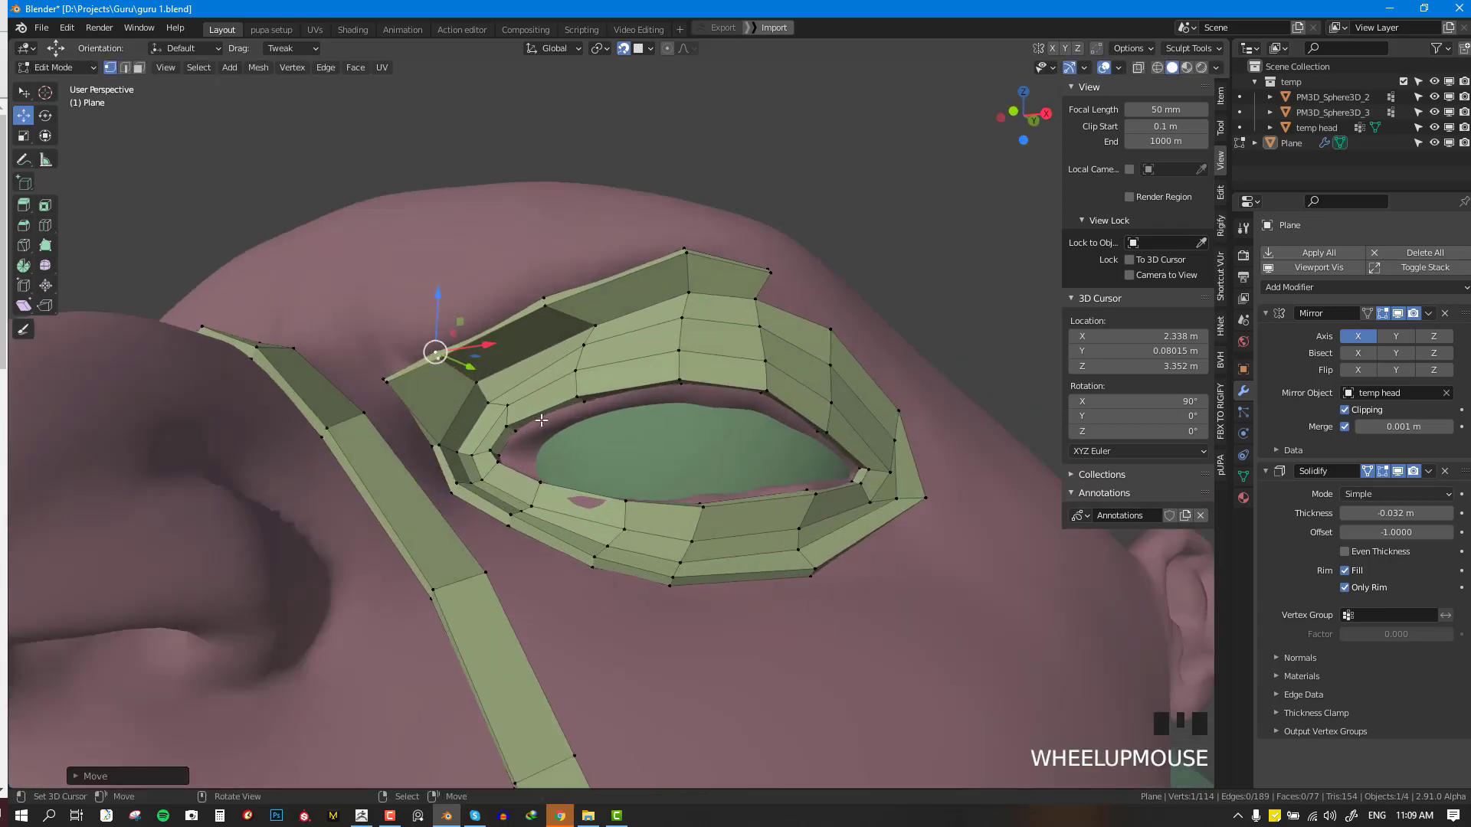
scroll(540, 420, "up", 1)
middle_click_drag(541, 419, 552, 426)
right_click_drag(343, 368, 376, 366)
key("ctrl+r")
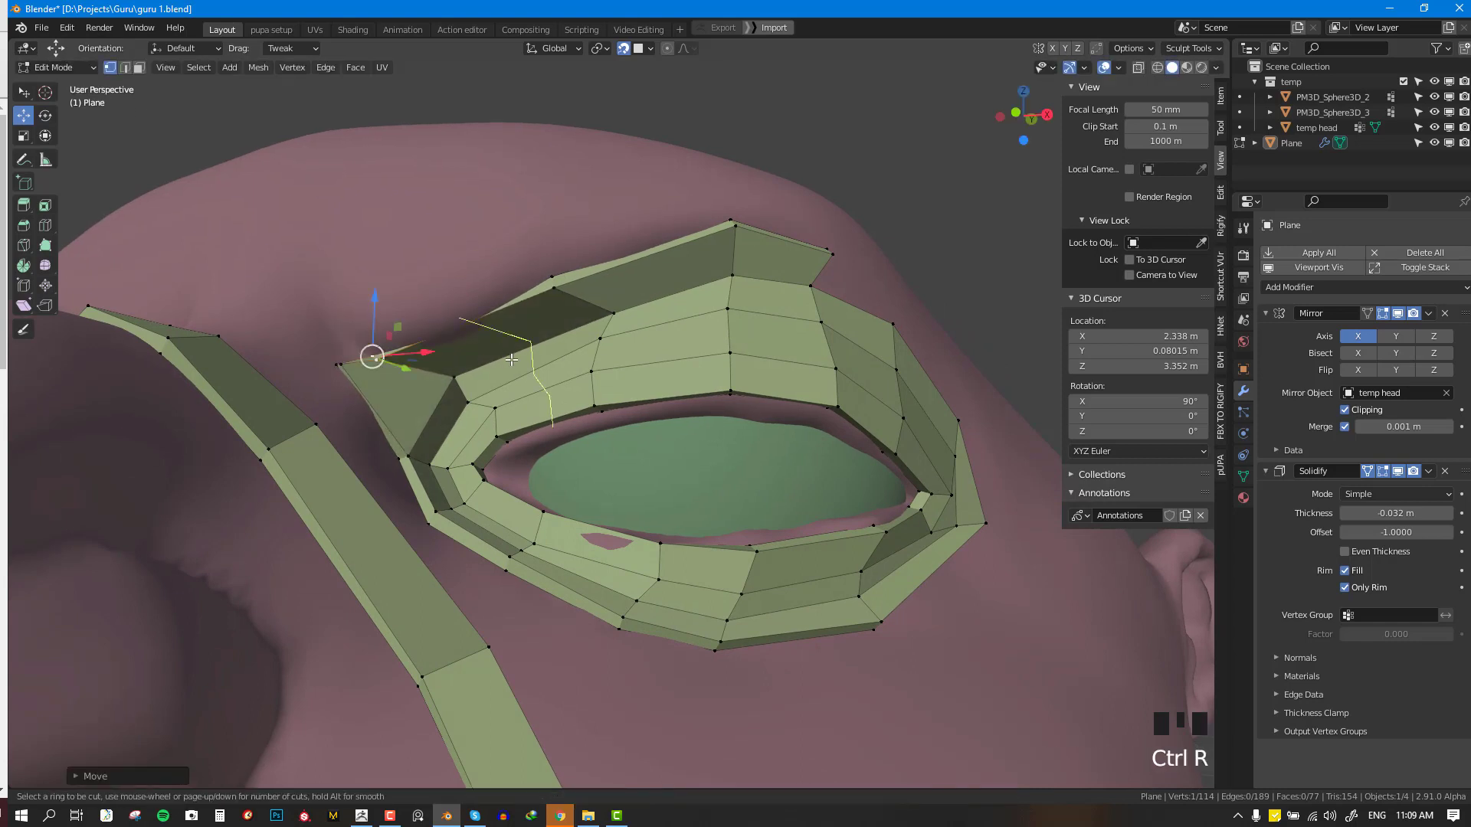
double_click(505, 345)
mouse_move(449, 319)
right_mouse_down()
mouse_move(442, 334)
mouse_move(453, 323)
right_mouse_up()
key("alt+a")
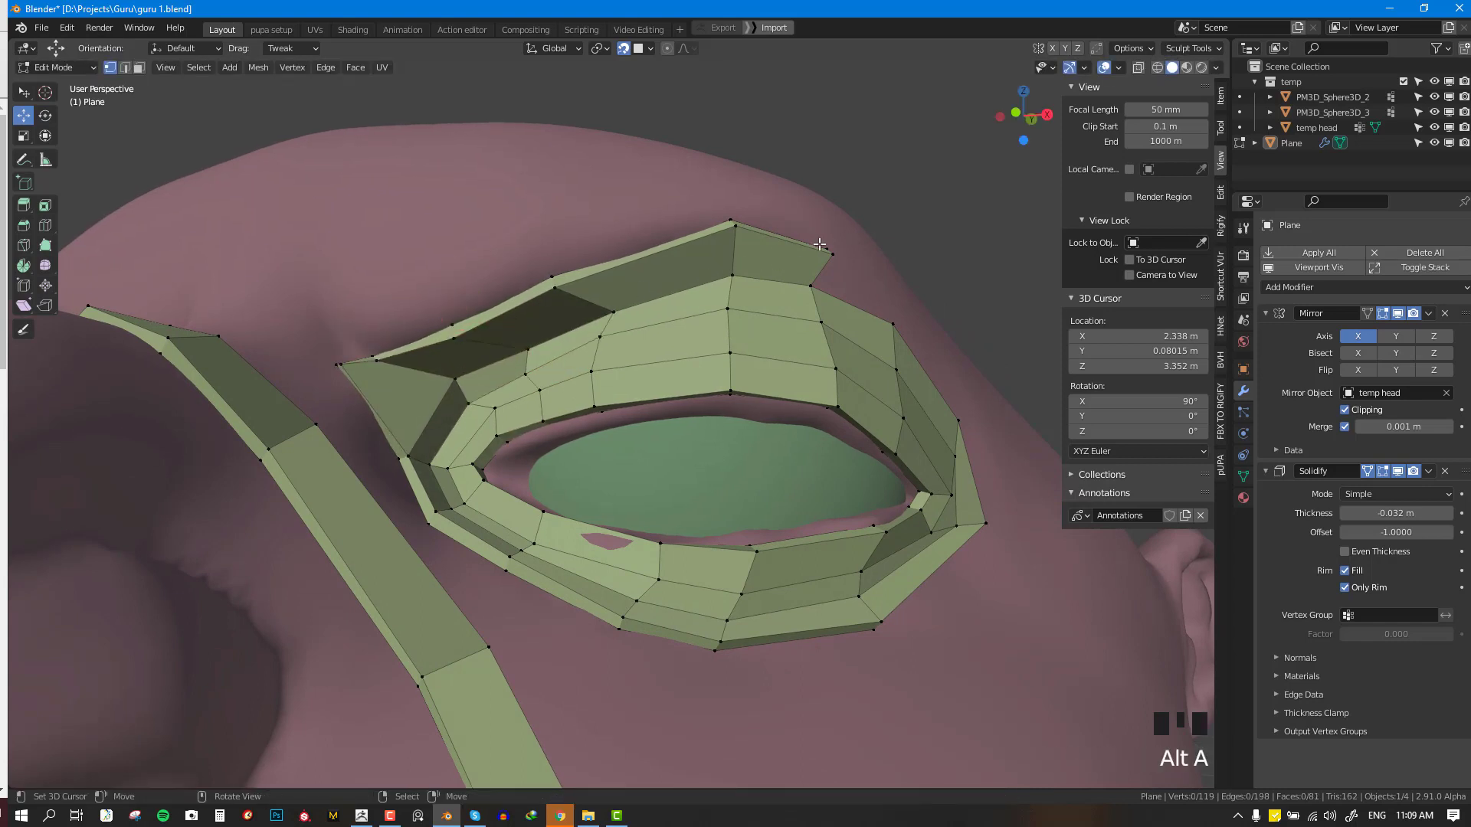
- Continue the third ring with three faces from the brow down around the outer eye corner
middle_click_drag(847, 292, 740, 287)
key("f")
left_click(792, 284)
right_click(766, 305)
key("f")
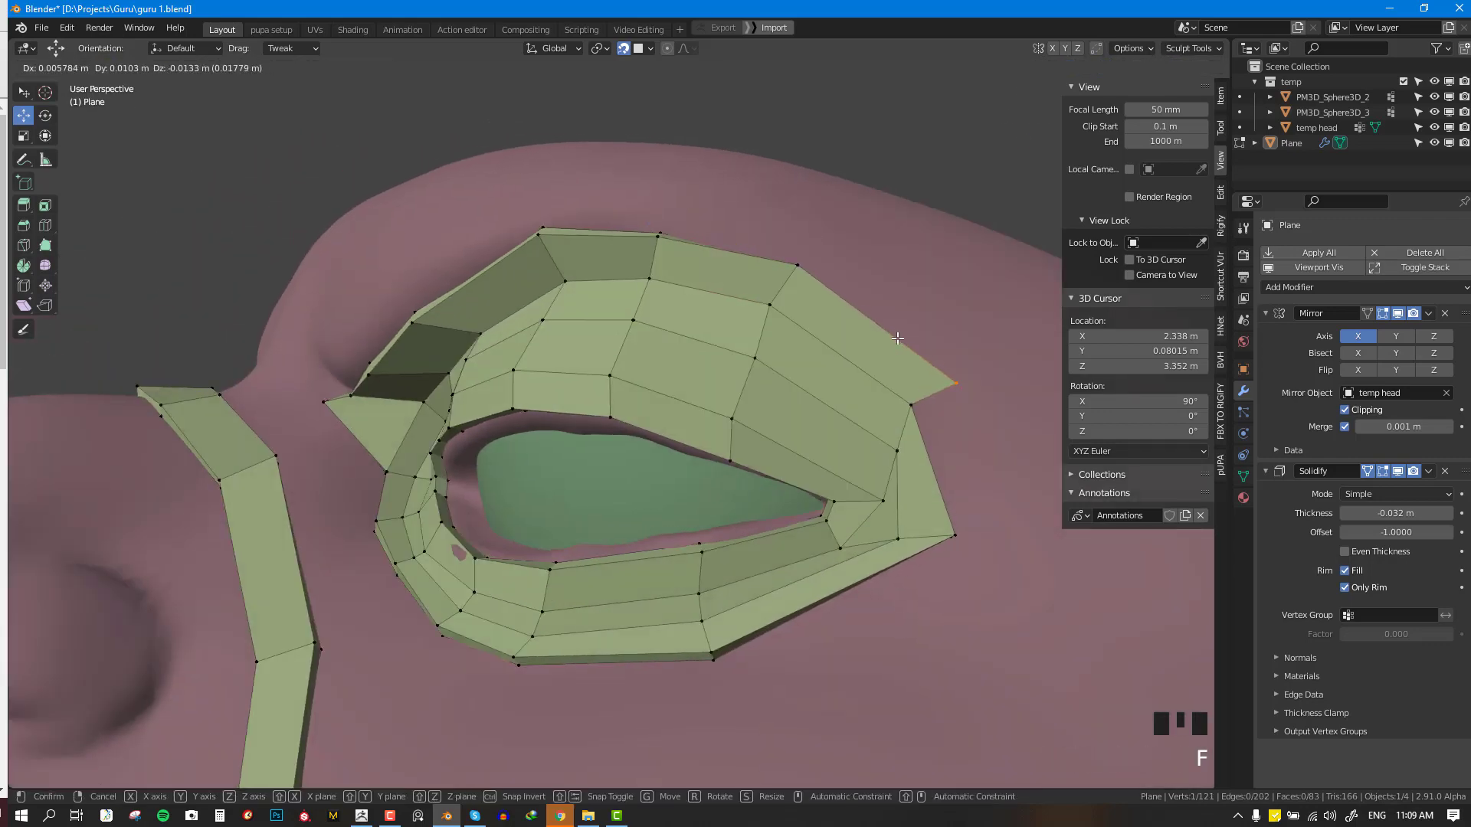
left_click(897, 337)
right_click(911, 403)
key("f")
left_click(947, 469)
- Fill two faces of the third ring beneath the outer and middle parts of the lower eyelid
right_click(953, 535)
key("f")
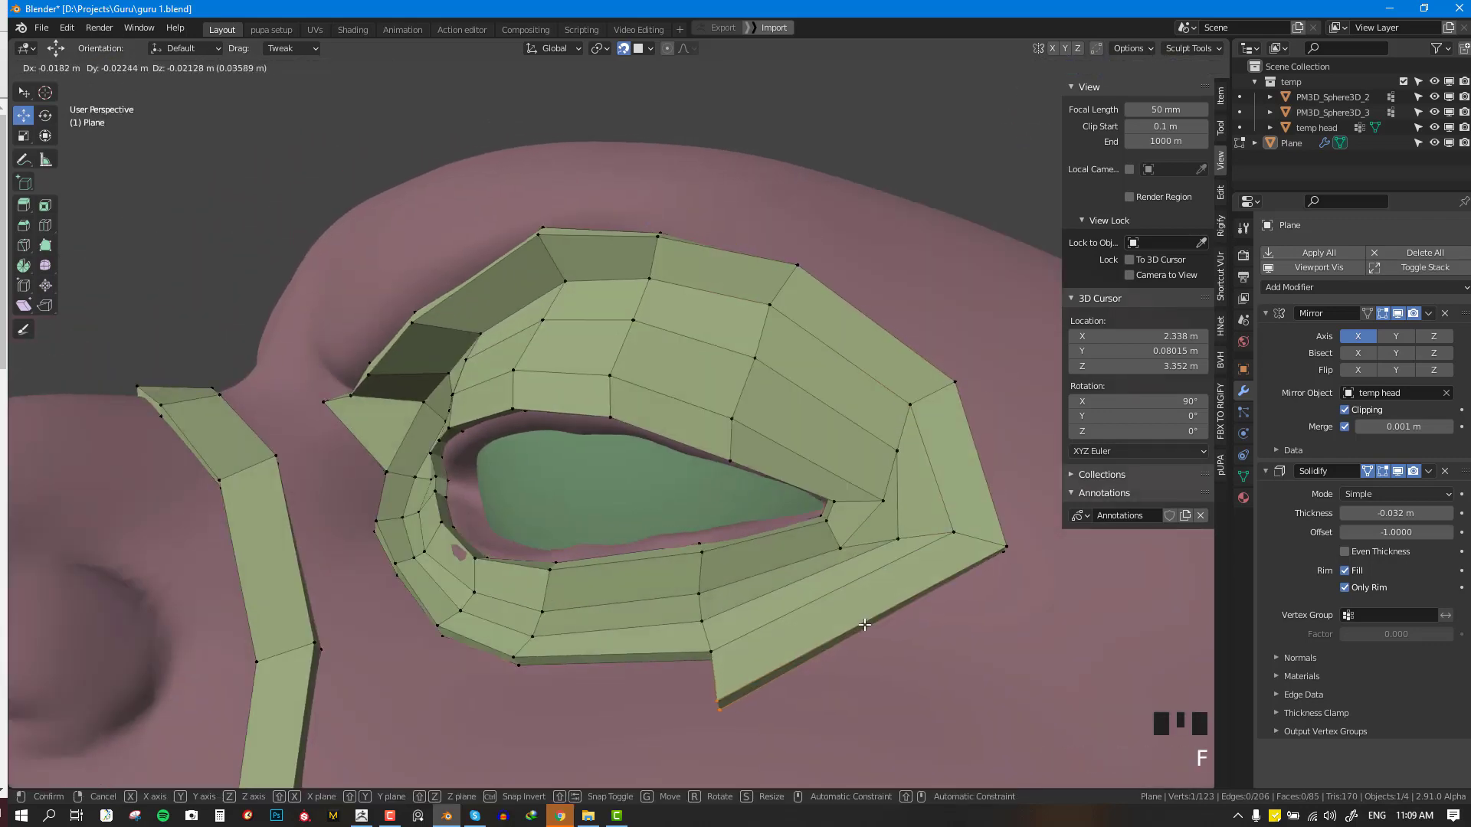
left_click(864, 625)
right_click(713, 653)
key("f")
left_click(597, 690)
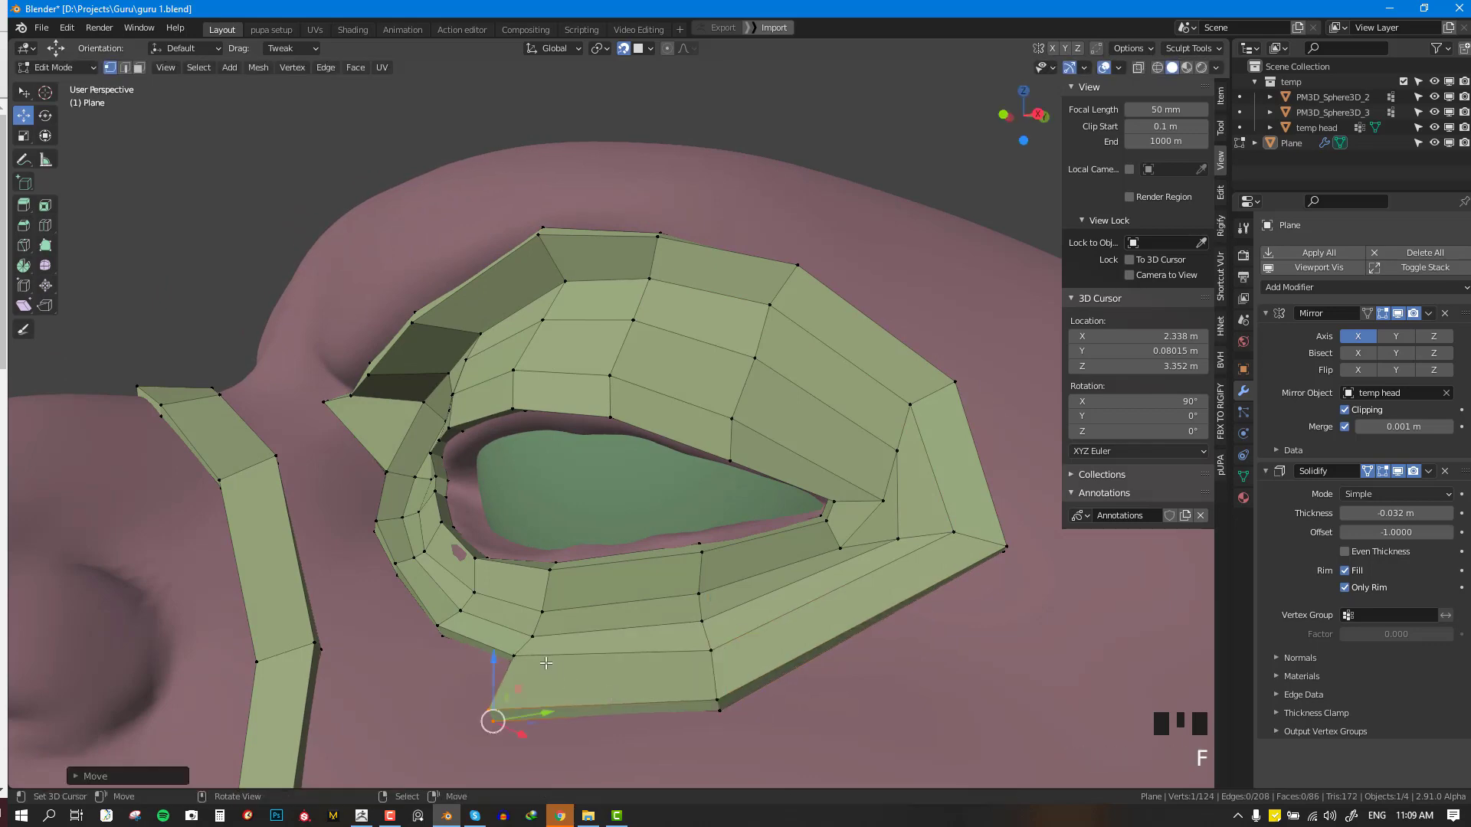
- Extend the third ring with three faces below the inner part of the lower eyelid, up toward the inner corner
right_click(514, 657)
key("f")
middle_click_drag(432, 626, 382, 635)
key("f")
left_click(352, 619)
key("f")
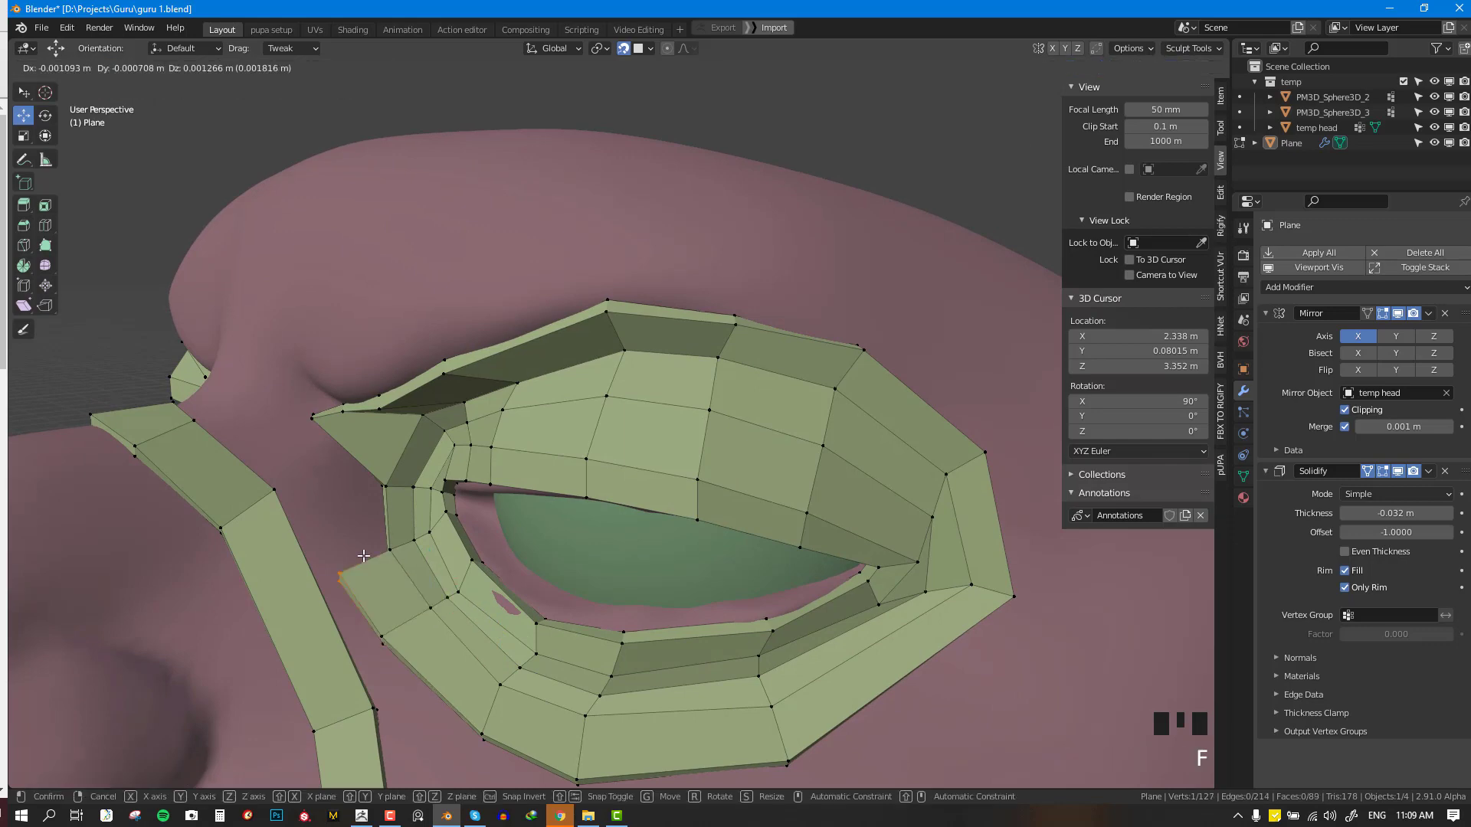
left_click(338, 545)
- Close the third ring with a four-vertex face at the inner eye corner and save the file
right_click(317, 415, "shift")
right_click(379, 479, "shift")
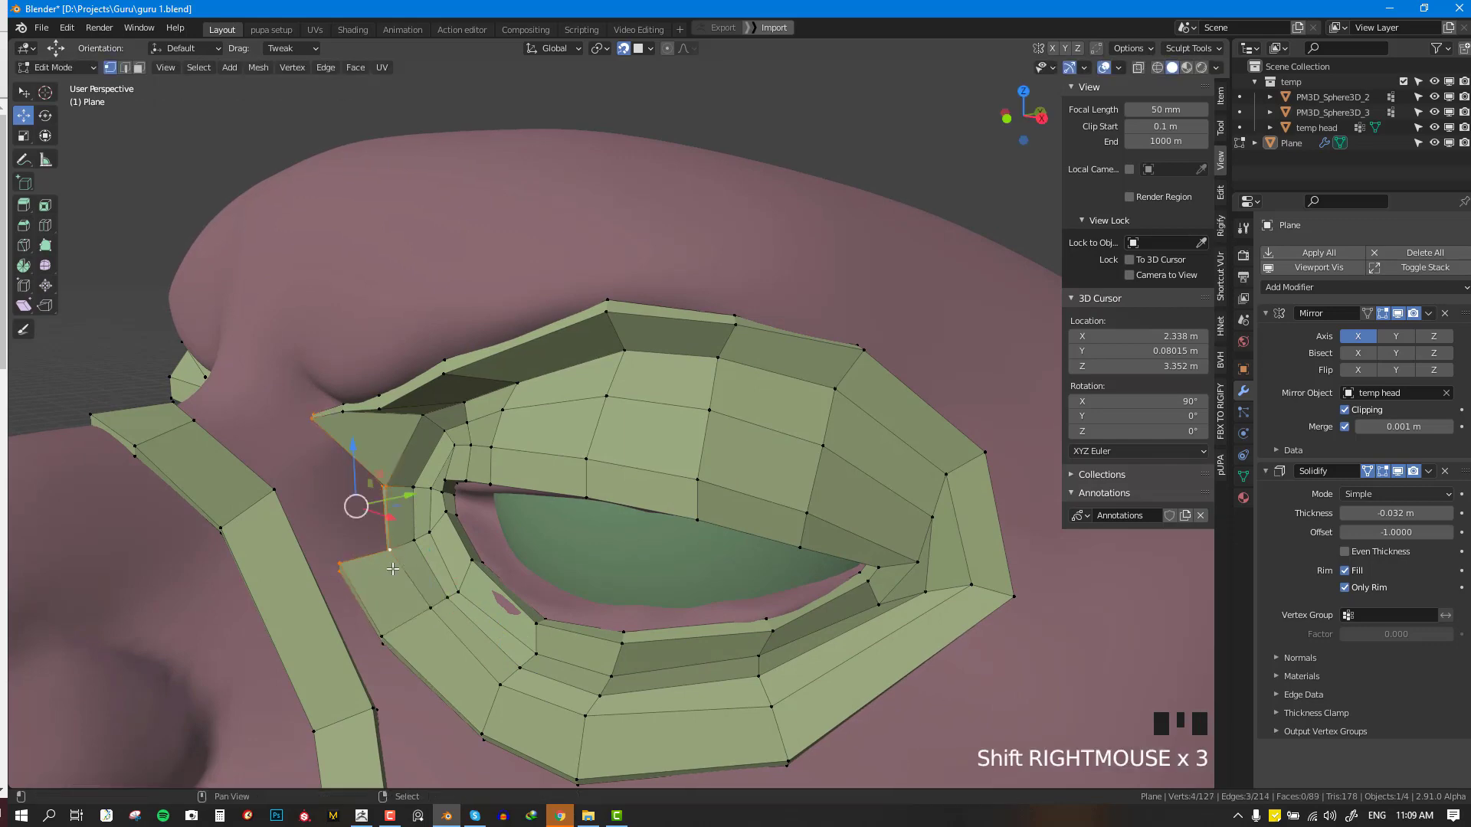
key("f")
scroll(392, 569, "down", 4)
key("alt+a")
scroll(609, 506, "up", 2)
key("ctrl+s")
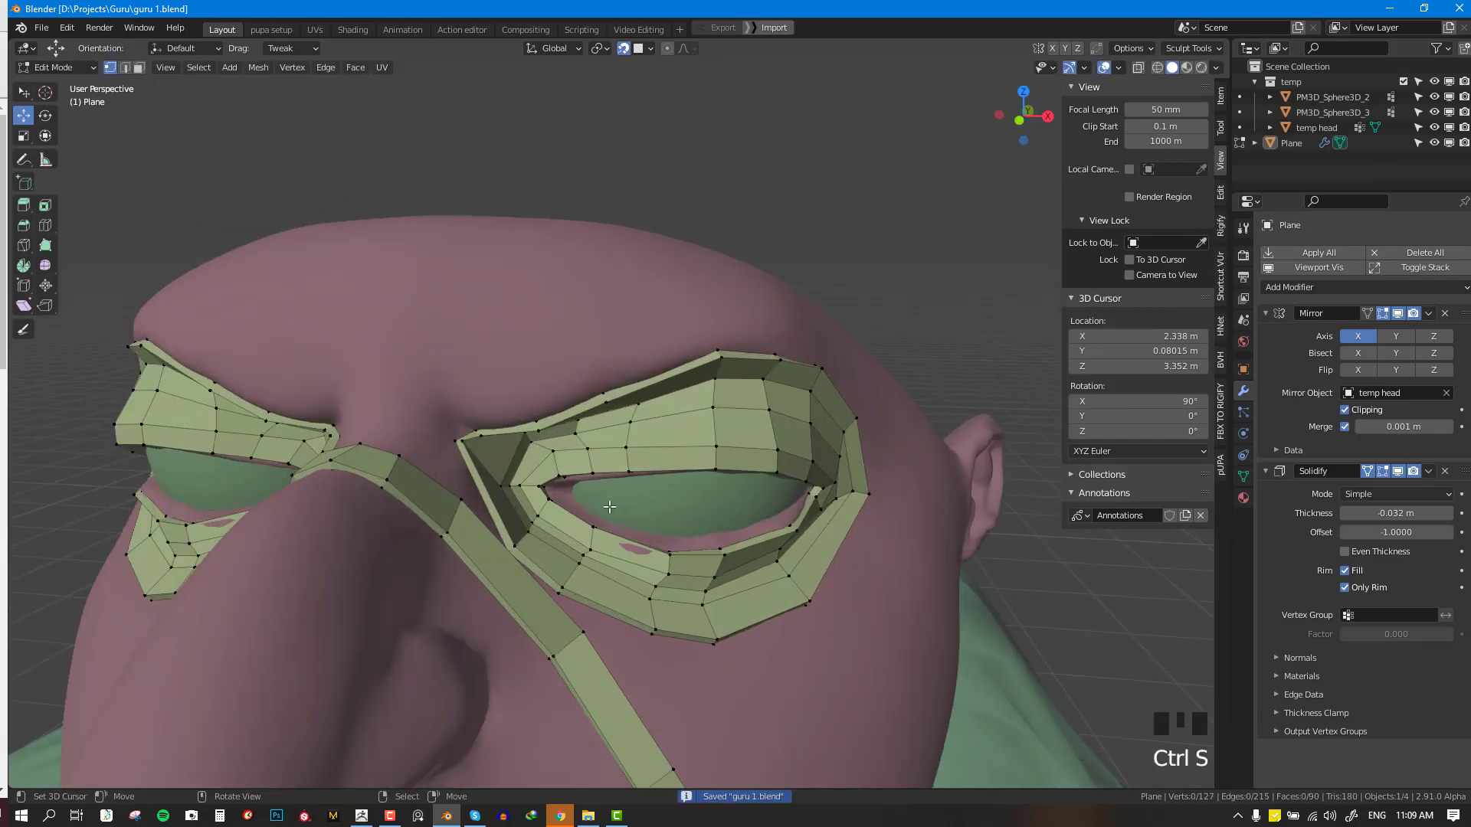
- Nudge the third ring's vertex beside the nose bridge and clear the selection
middle_click_drag(609, 506, 469, 510)
mouse_move(427, 506)
right_mouse_down()
mouse_move(429, 490)
mouse_move(433, 506)
right_mouse_up()
middle_click_drag(433, 506, 490, 490)
key("alt+a")
- Extrude the inner brow edge of the third ring up the forehead in two segments and rotate the end edge closer to horizontal
key("KP_1")
scroll(580, 360, "up", 2)
right_click(563, 375)
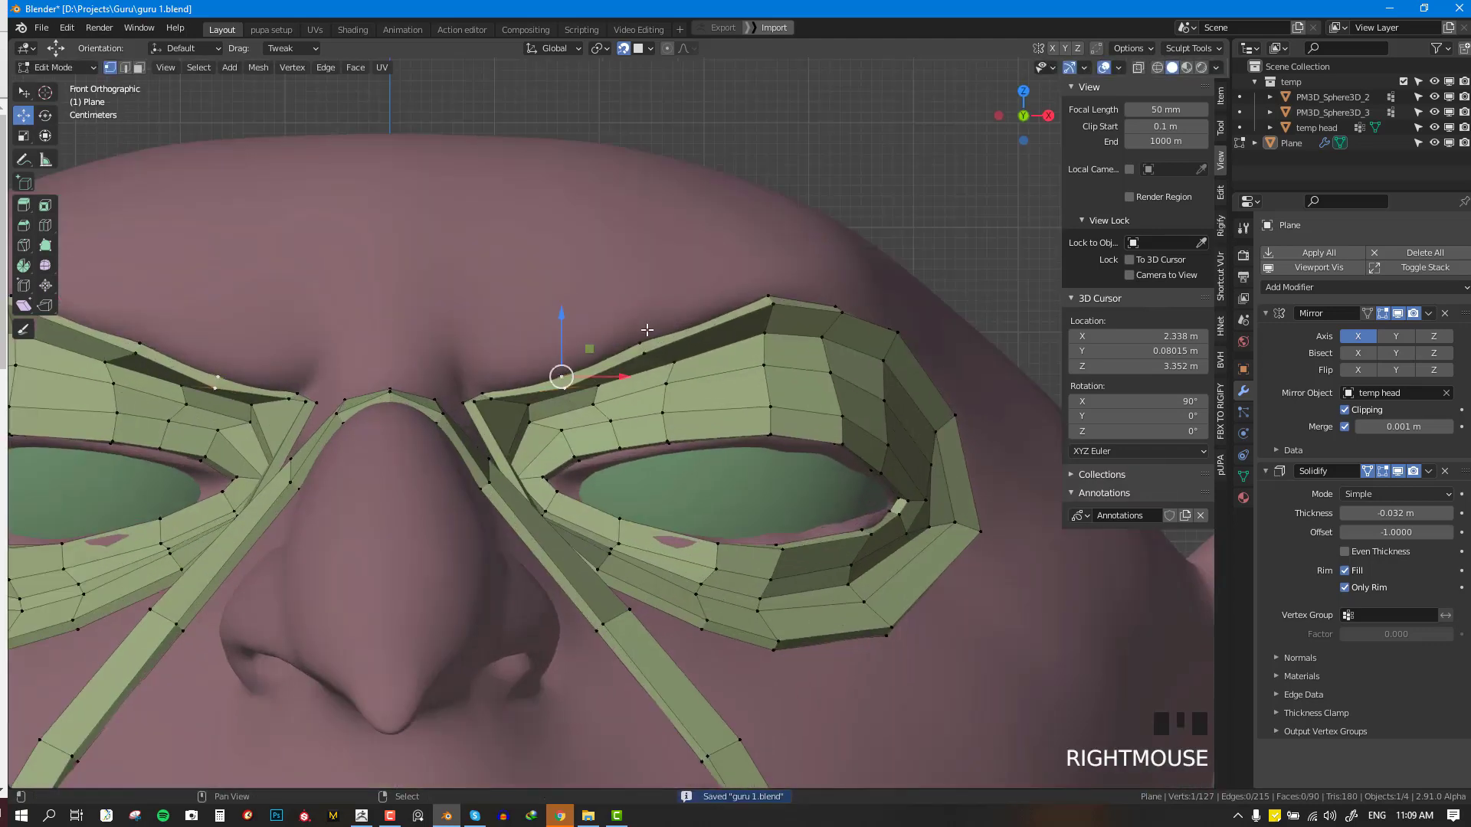
key("e")
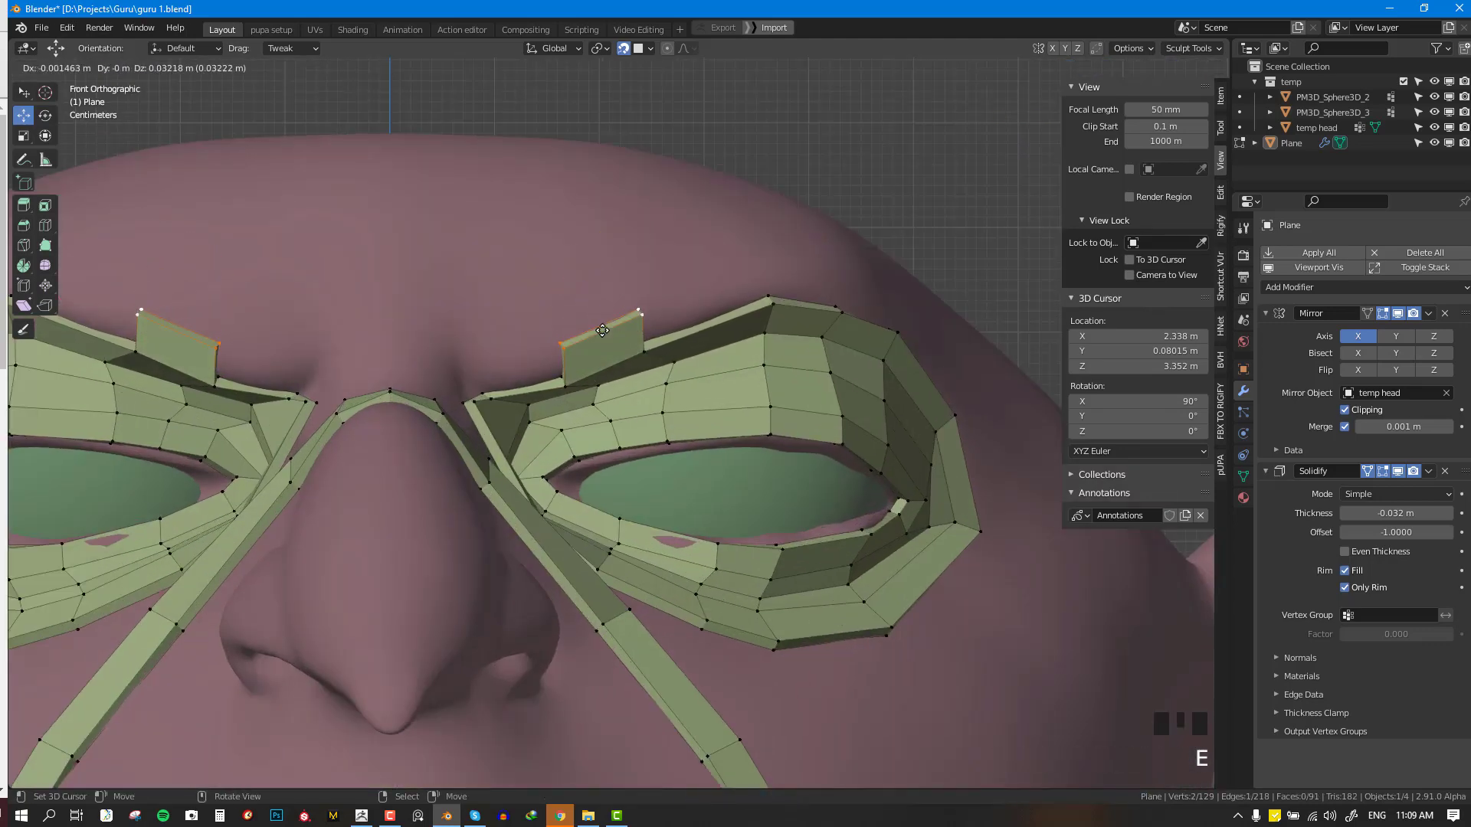
left_click(603, 321)
key("e")
left_click(596, 232)
key("r")
left_click(673, 260)
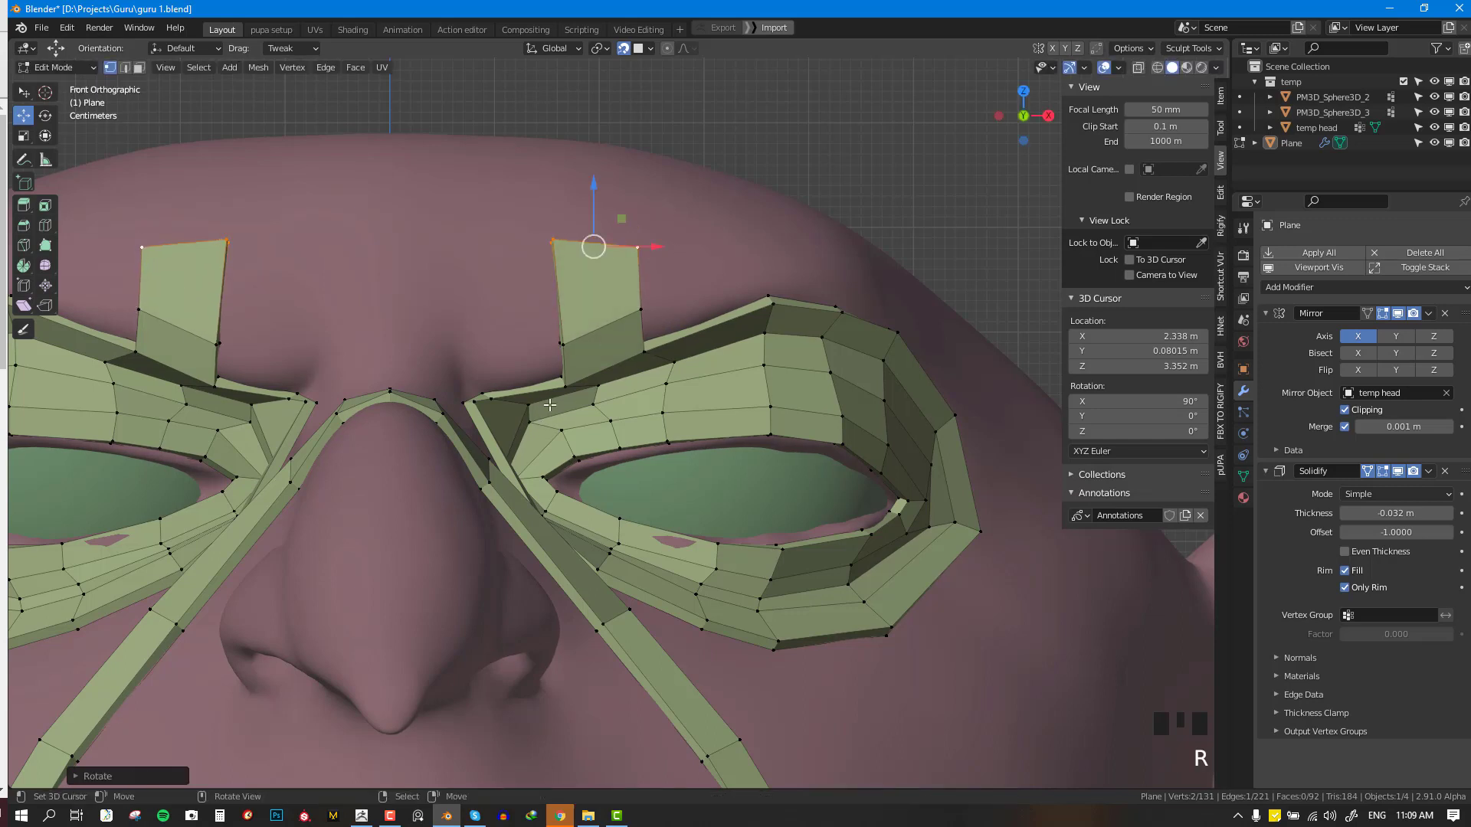
- Fill two faces from the forehead strip's base inward, above the inner eye corner toward the nose bridge
right_click(564, 381)
key("f")
left_click(529, 344)
right_click(492, 396)
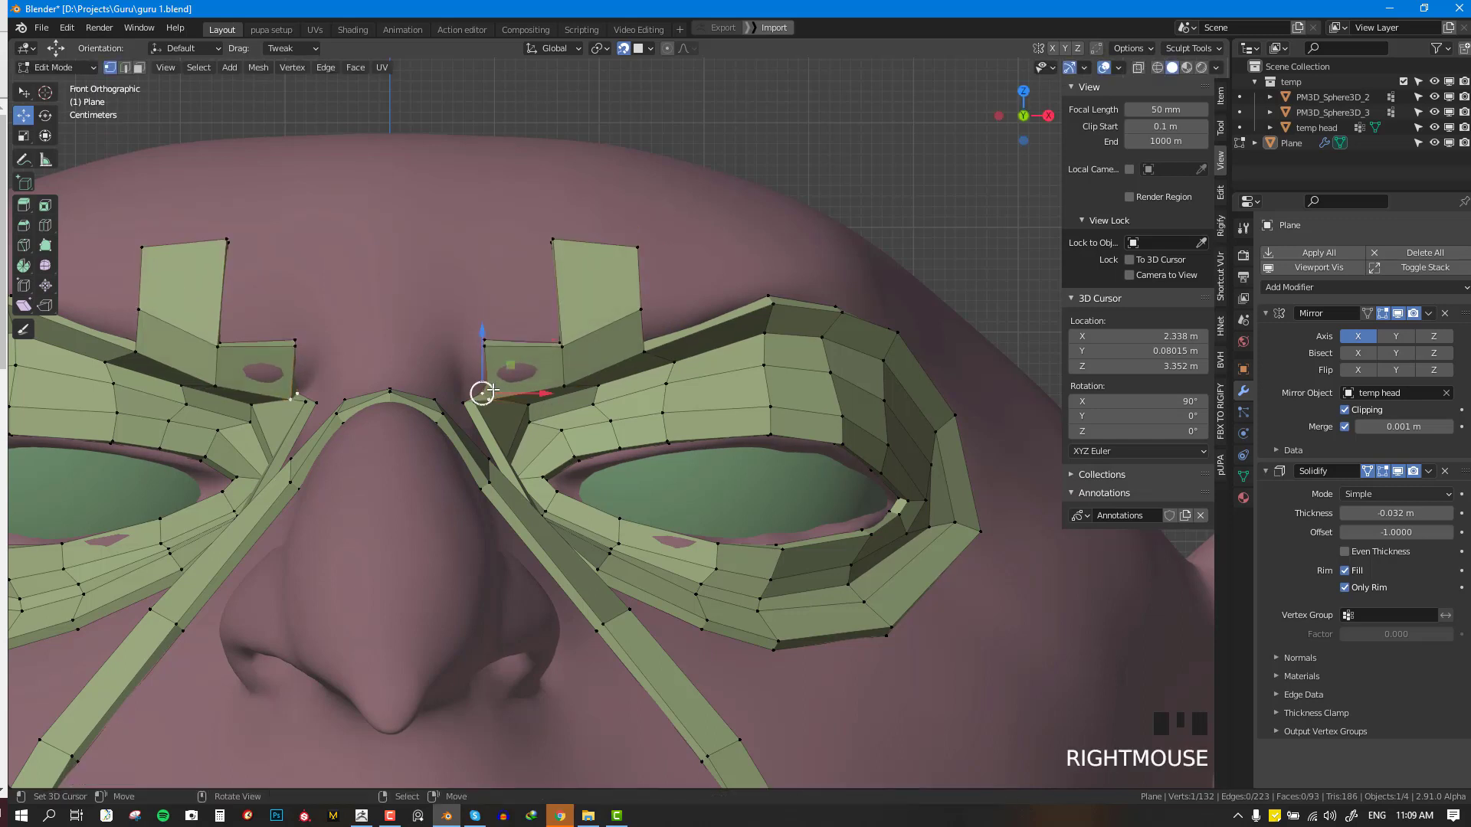
key("f")
left_click(459, 338)
- Fill two faces above the new inner brow faces, extending the forehead strip toward the centre line
right_click(483, 338)
key("f")
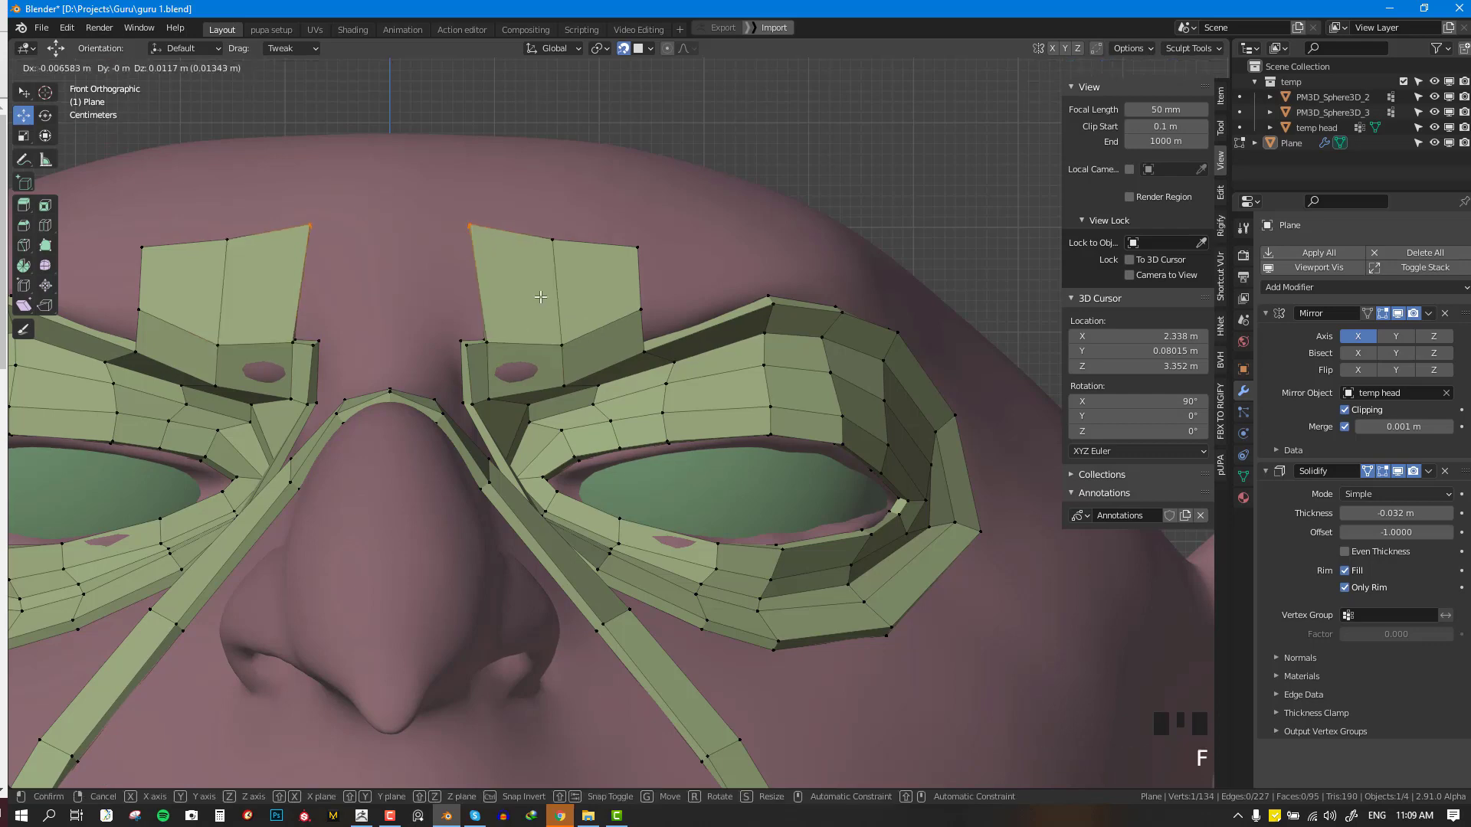
left_click(545, 319)
right_click(489, 341)
key("f")
left_click(491, 349)
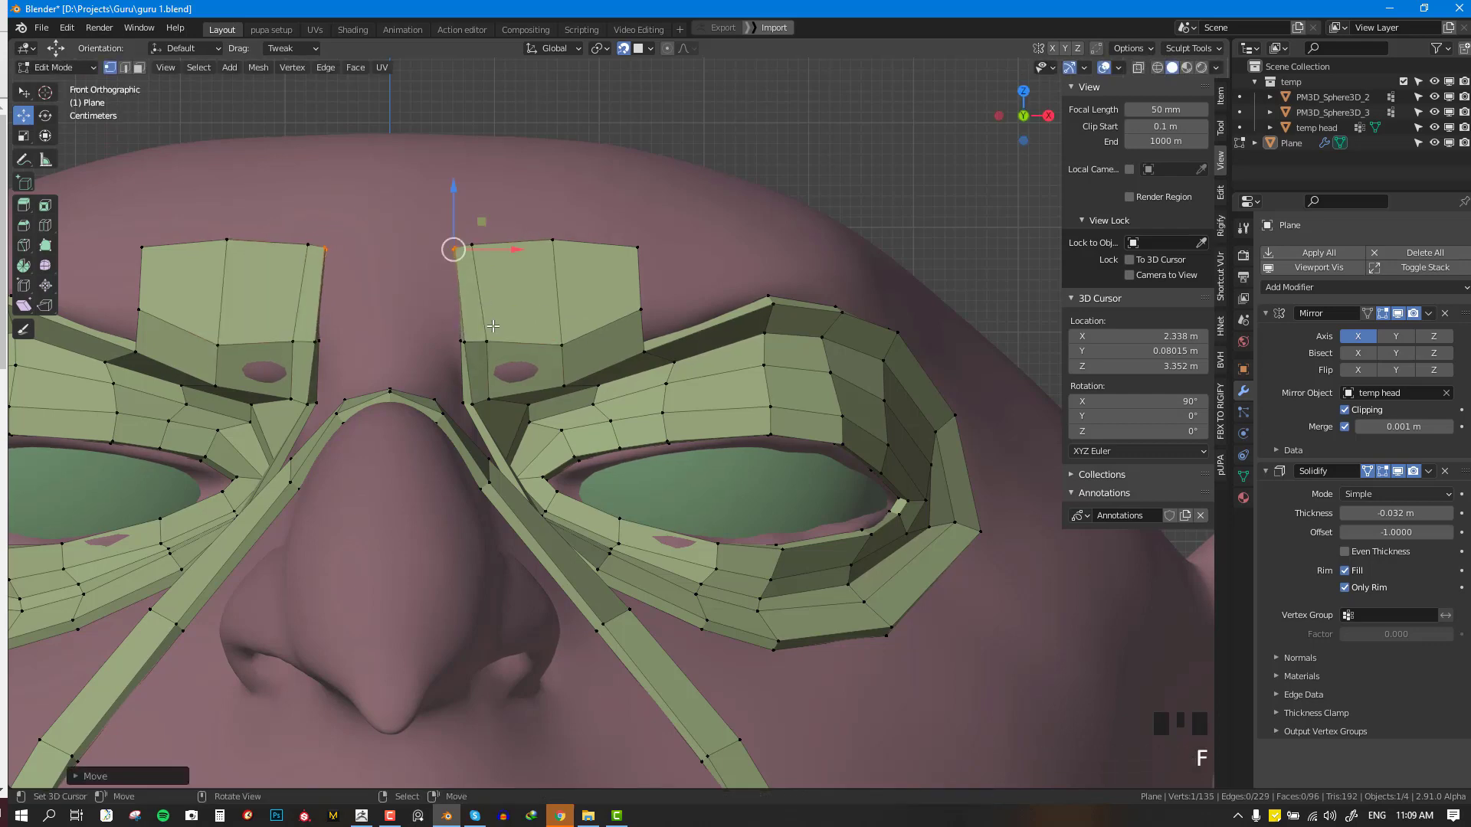
- Extrude the inner edges of the forehead and brow faces to the mirror centre line above the nose
middle_click_drag(464, 393, 478, 426)
right_click(443, 427, "shift")
key("e")
left_click(445, 394)
right_click_drag(463, 426, 466, 431)
key("ctrl+z")
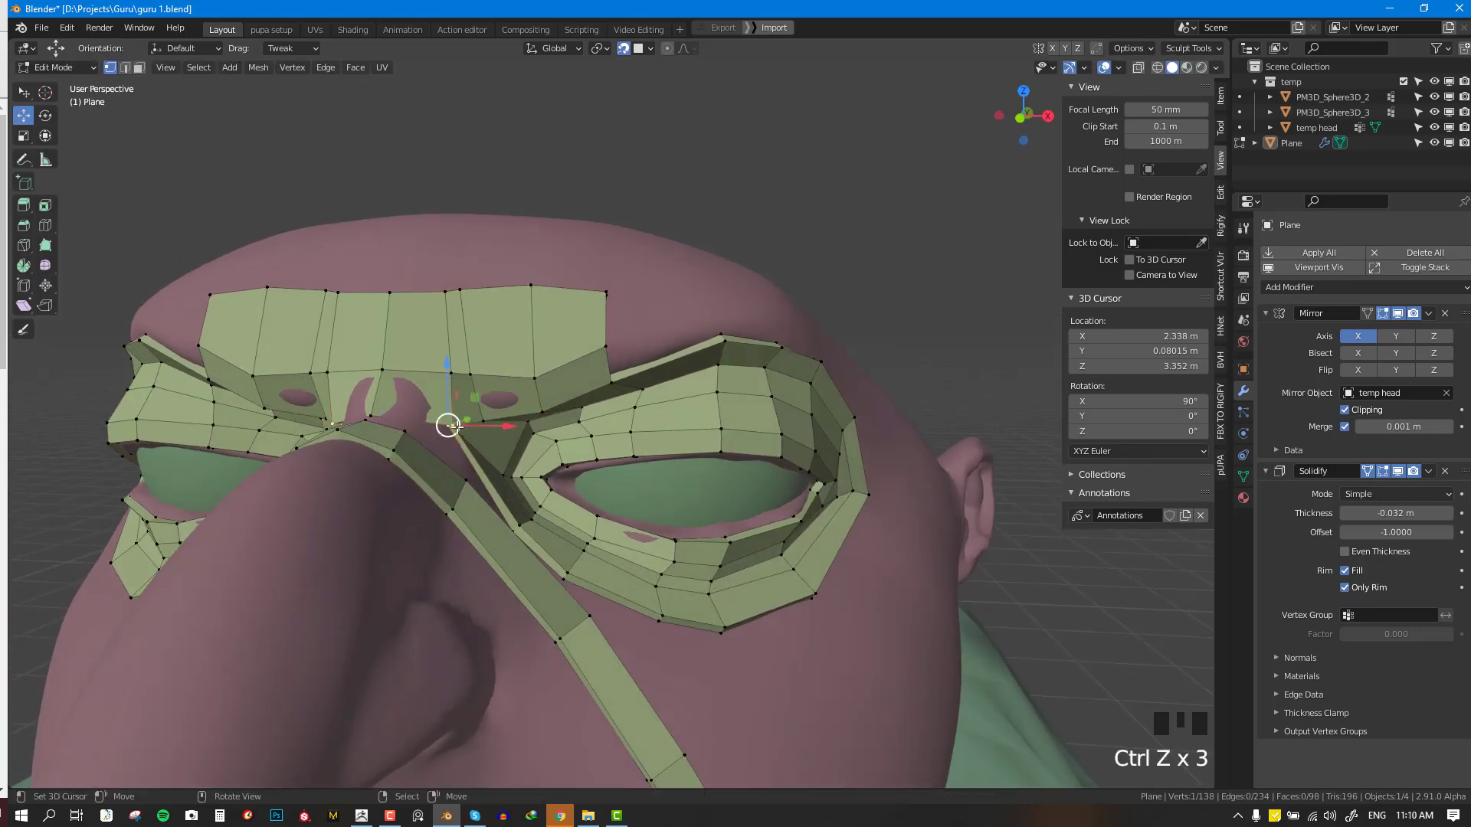
- Fill a face across the nose bridge, between the central brow faces and the inner side of the eye ring
right_click(448, 426)
middle_click_drag(448, 426, 404, 446)
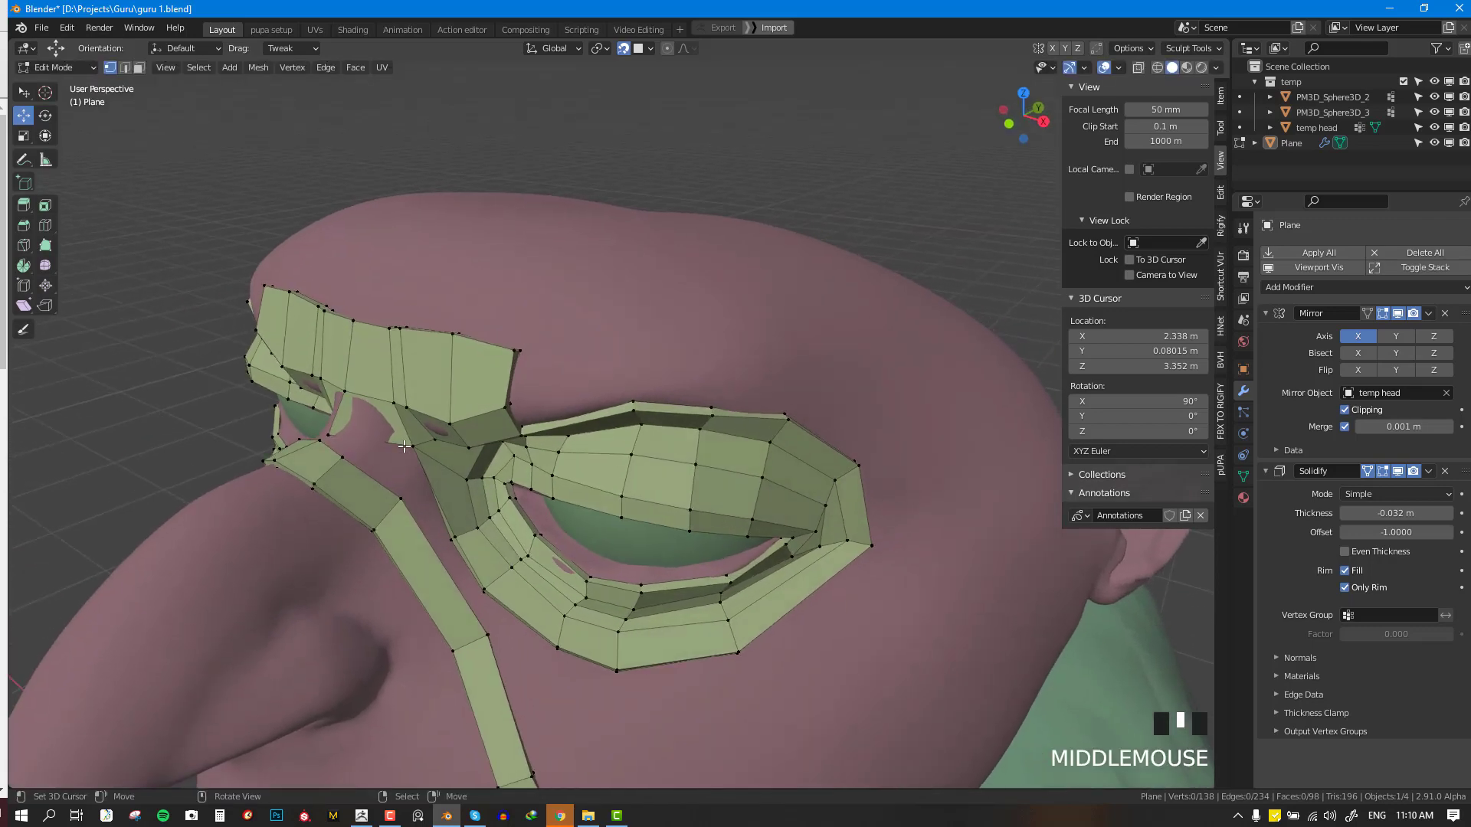
key("f")
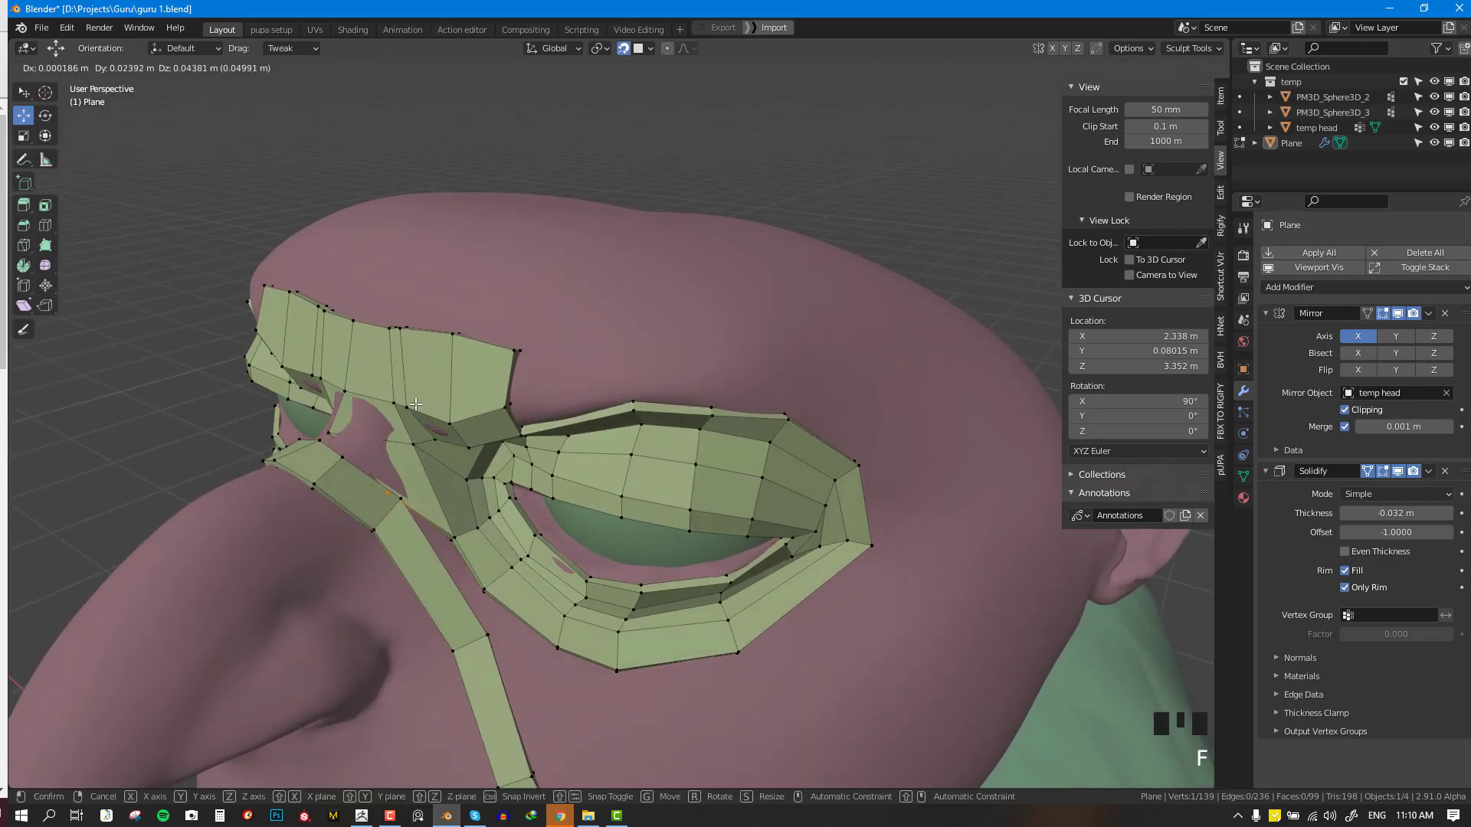
left_click(366, 375)
middle_click_drag(358, 486, 342, 544)
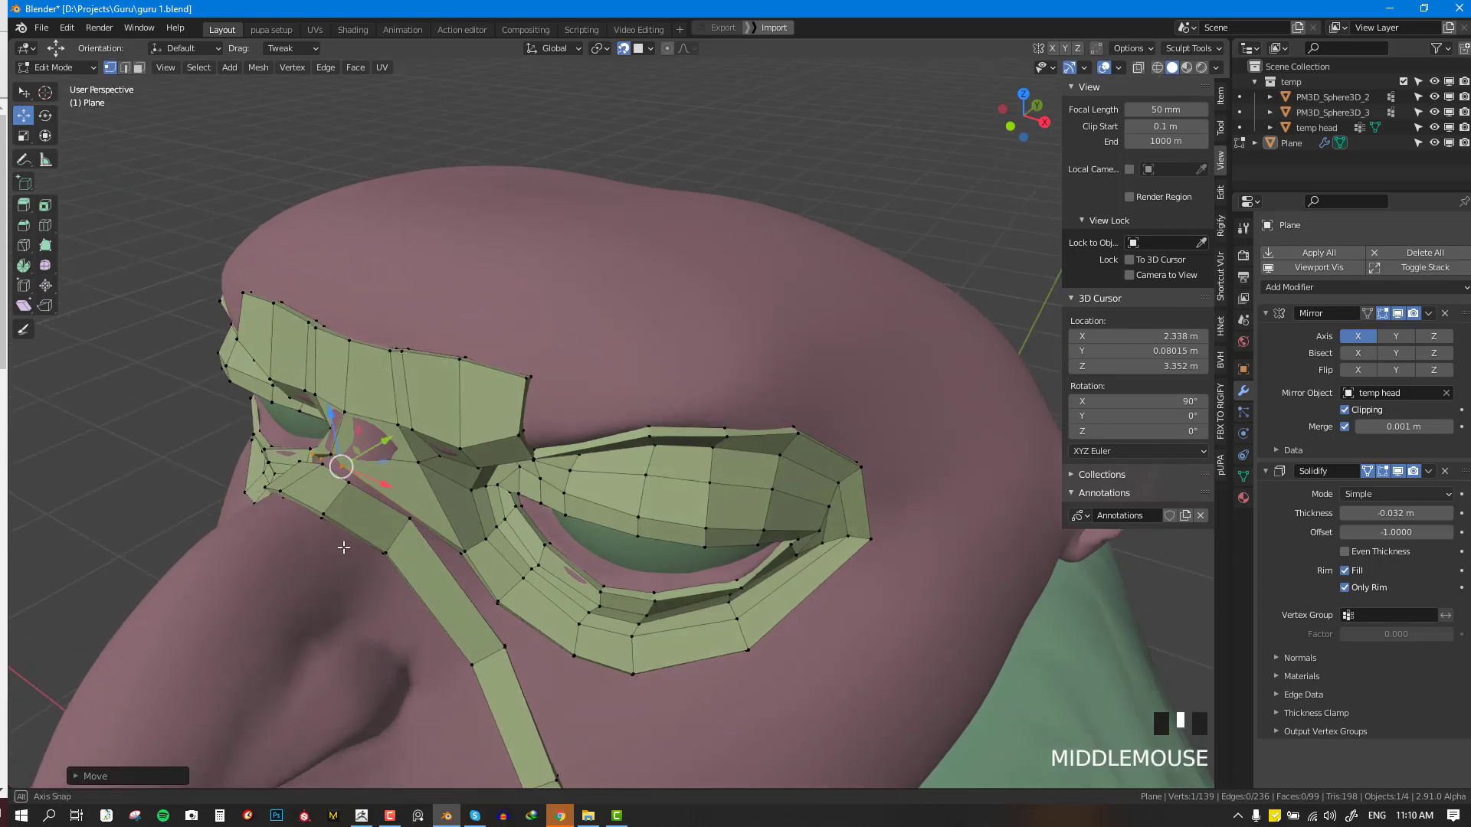
- Reposition the vertices of the new nose bridge face on the head surface and undo the last vertex move
key("alt+a")
mouse_move(342, 470)
right_mouse_down()
mouse_move(332, 493)
mouse_move(338, 444)
mouse_move(315, 475)
right_mouse_up()
right_click_drag(406, 523, 392, 536)
middle_click_drag(389, 534, 462, 541)
right_click(401, 546)
right_click_drag(401, 546, 441, 560)
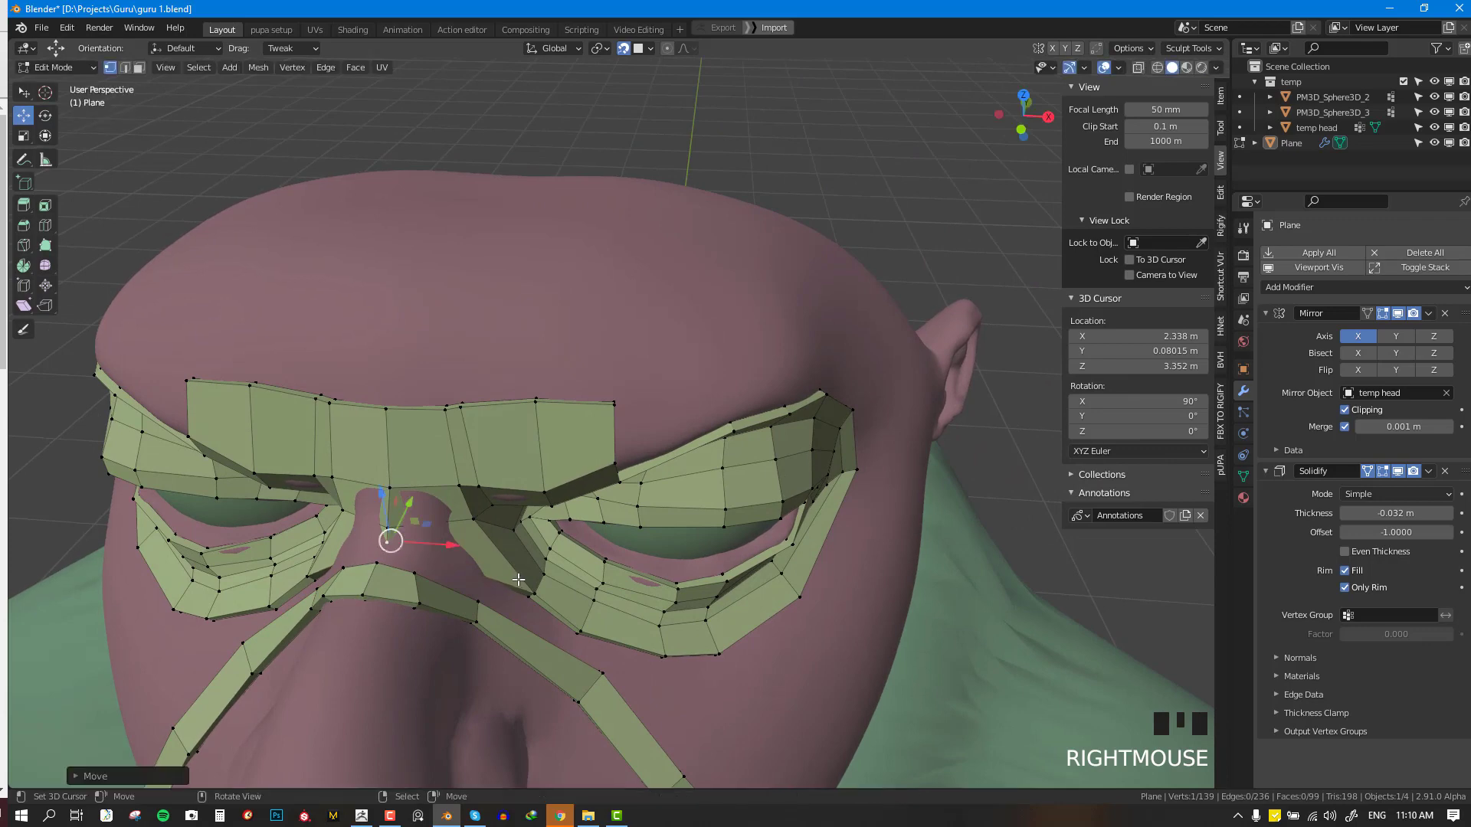
right_click_drag(527, 590, 429, 521)
key("ctrl+z")
- Cut a vertical edge loop through the faces beside the centre line of the forehead and nose bridge, and save the file
key("ctrl+r")
left_click(460, 564)
right_click(466, 568)
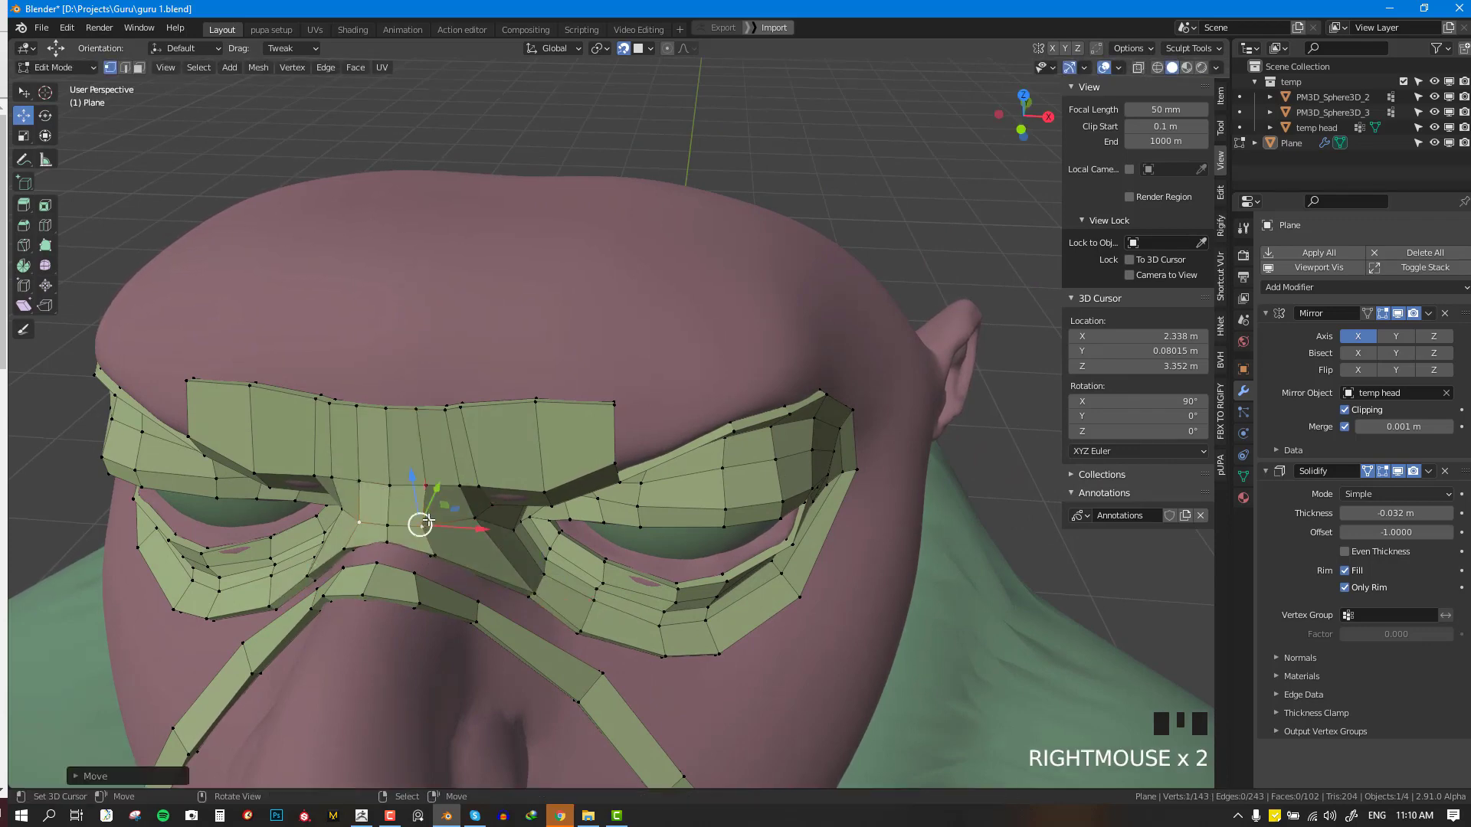
key("KP_1")
key("alt+a")
middle_click_drag(774, 659, 696, 668)
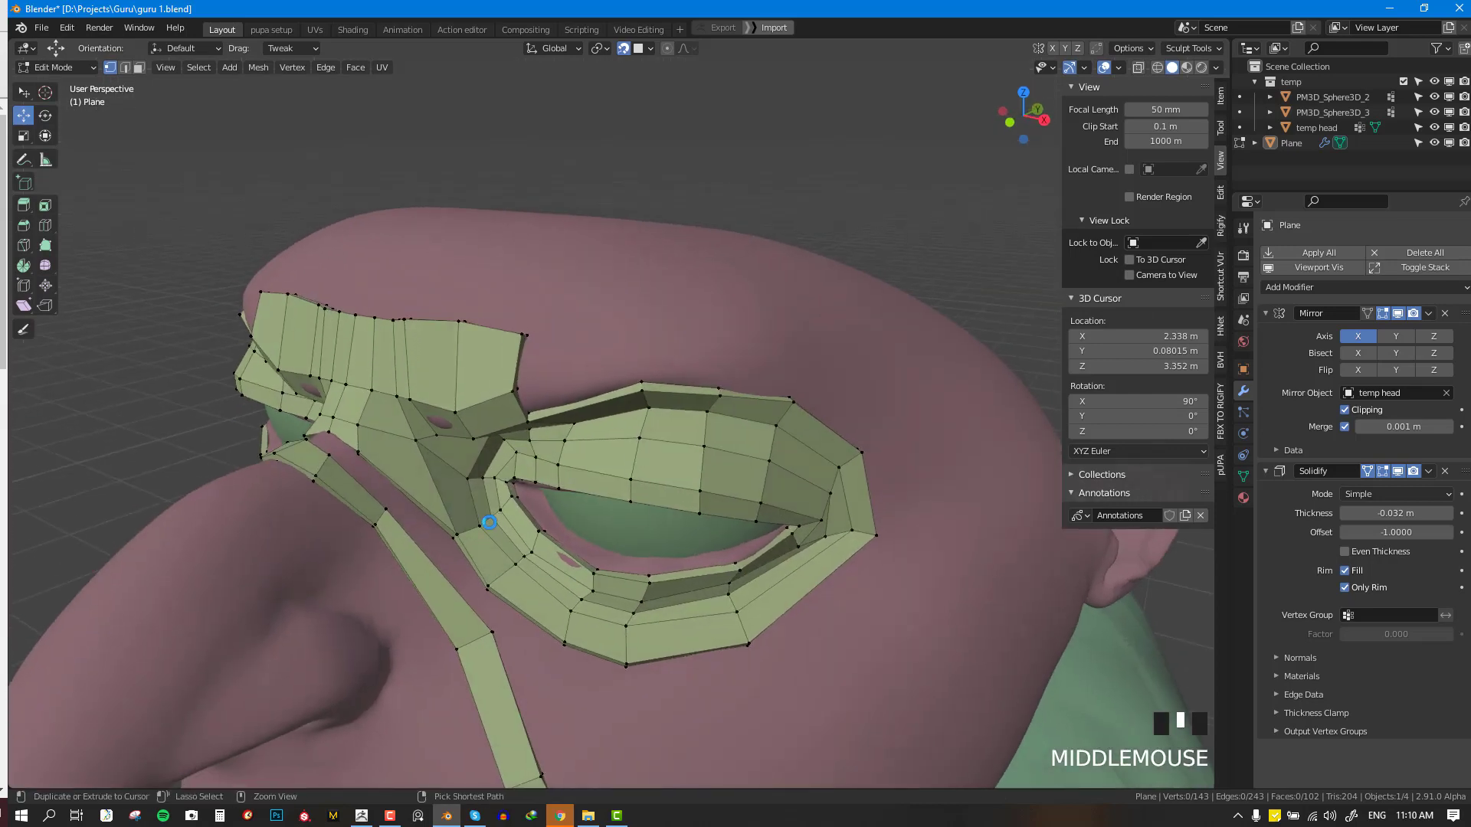
key("ctrl+s")
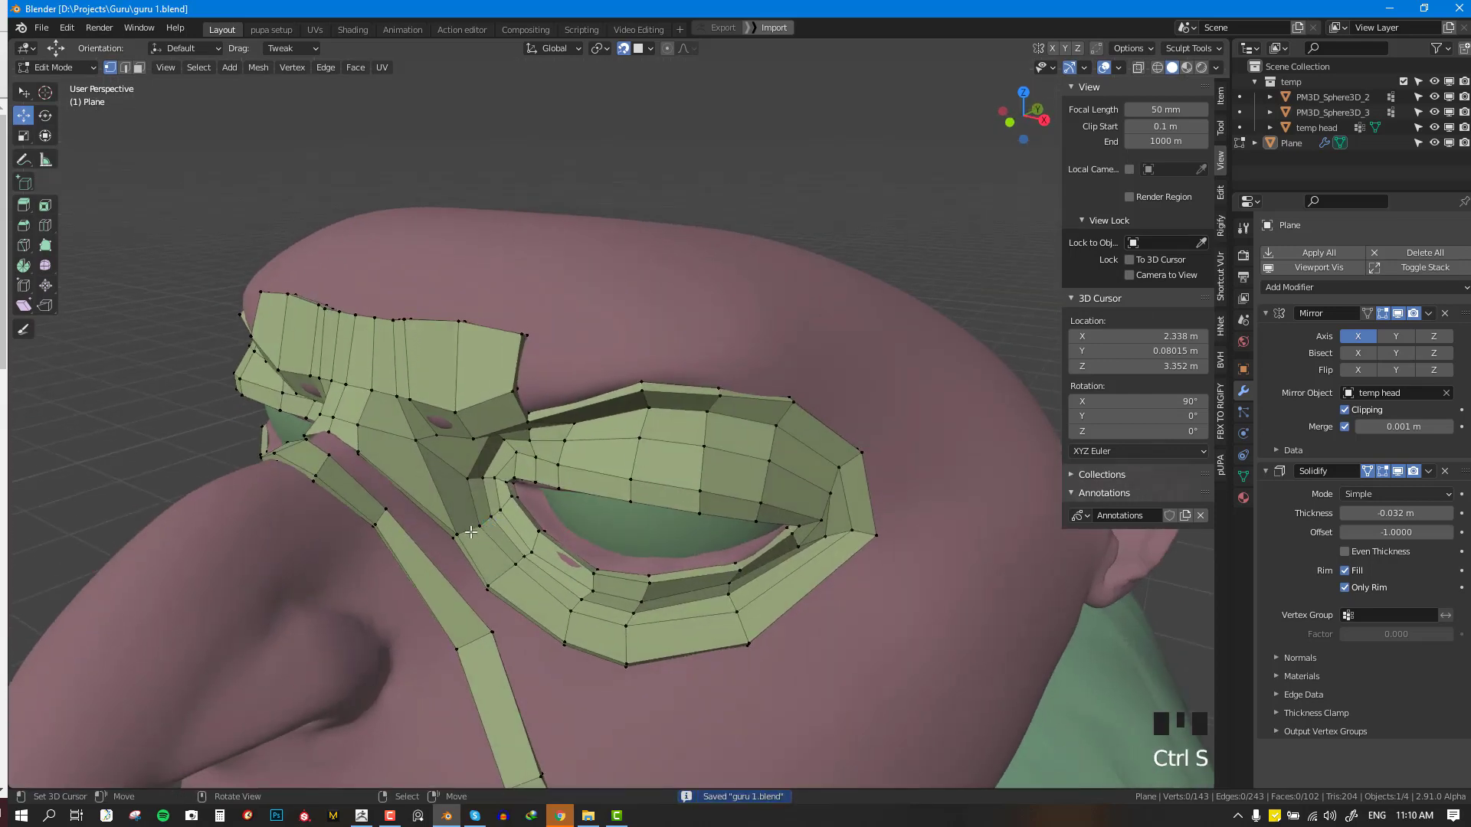
- Fill four faces along the upper edge of the third eye ring, from the inner brow to the outer eye corner
middle_click_drag(470, 532, 626, 357)
key("ctrl+z")
key("f")
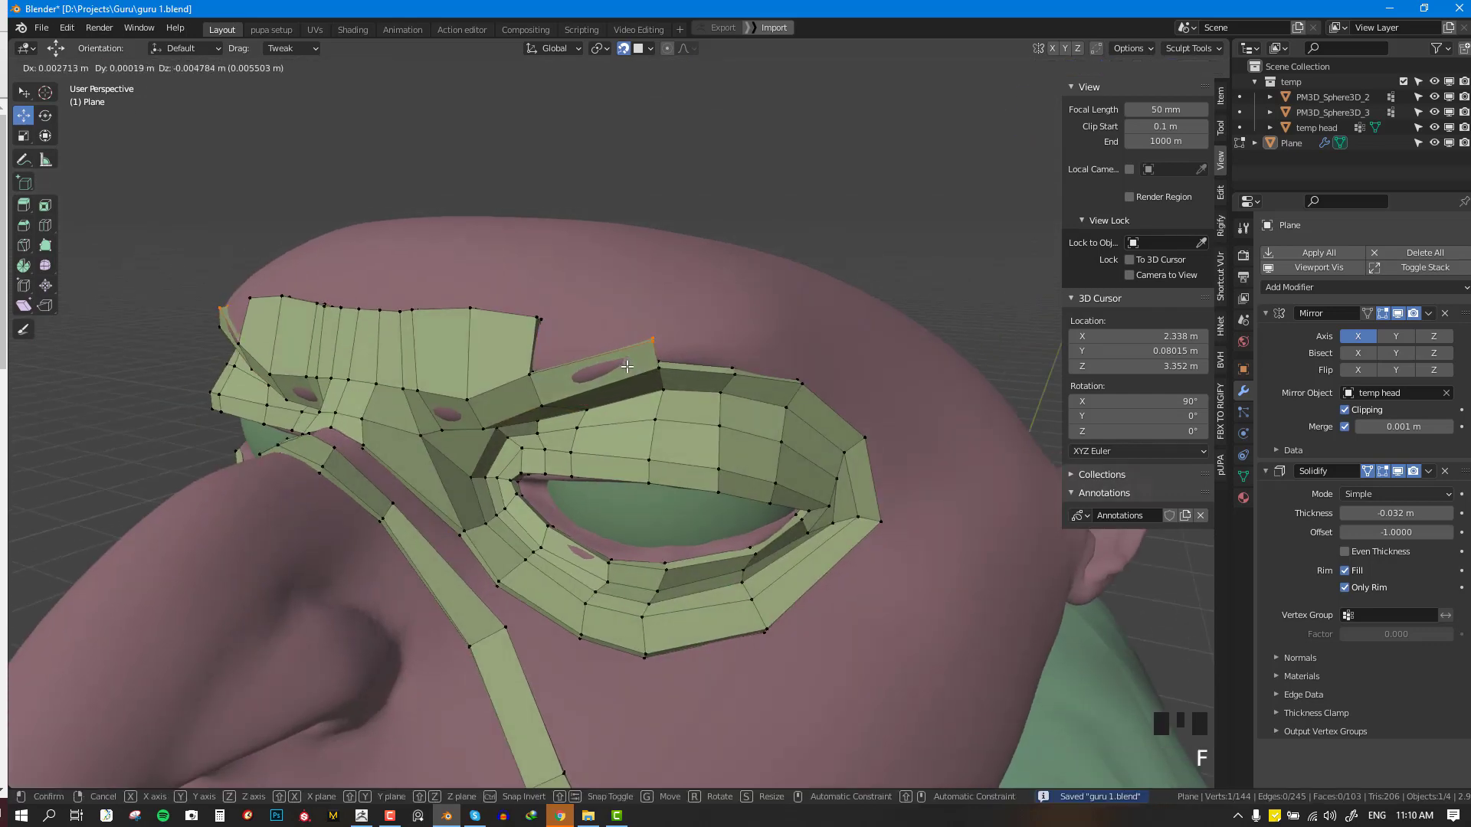
left_click(627, 366)
key("f")
left_click(759, 347)
key("f")
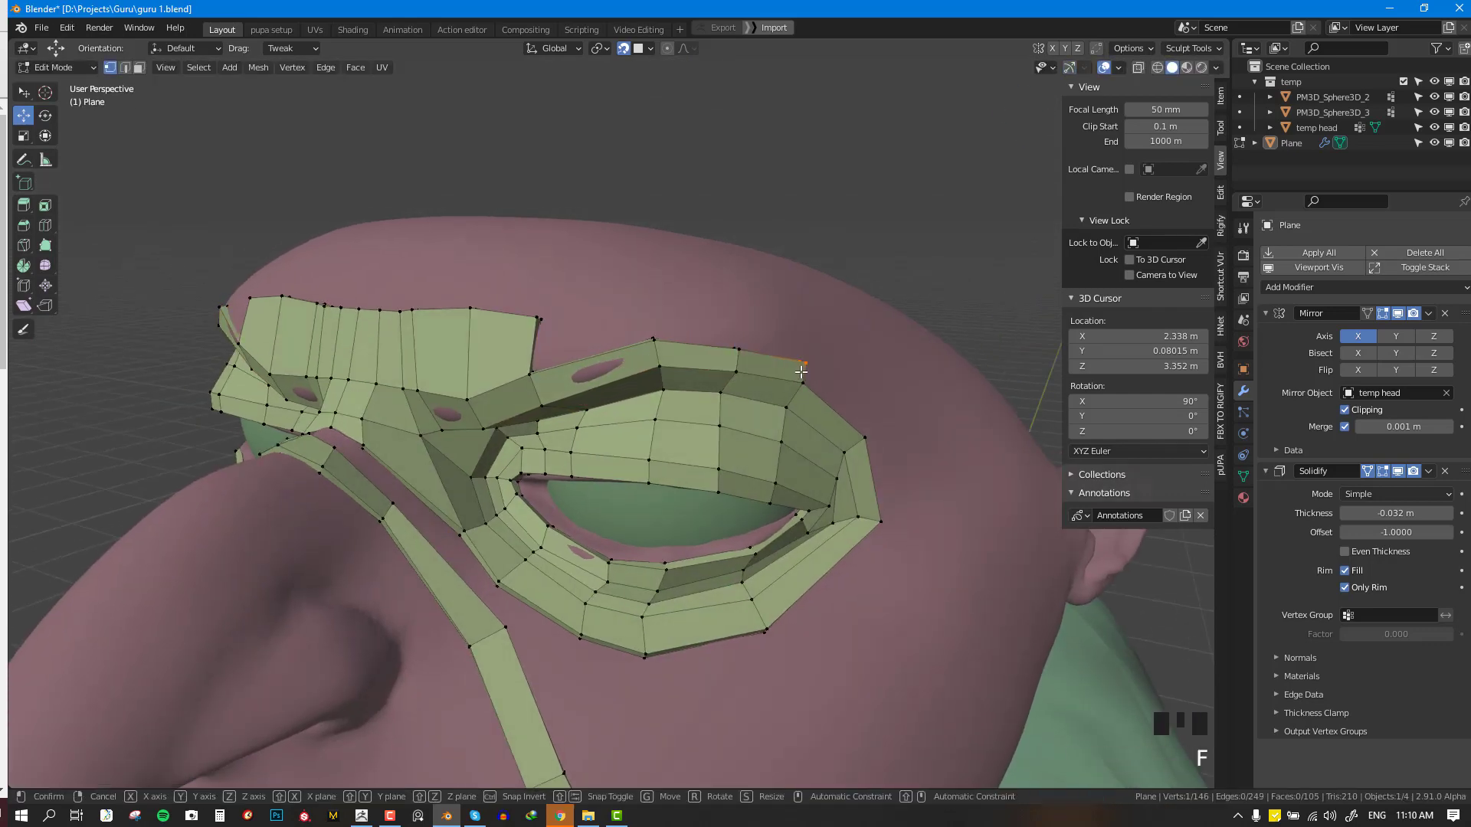
left_click(802, 371)
key("f")
left_click(838, 368)
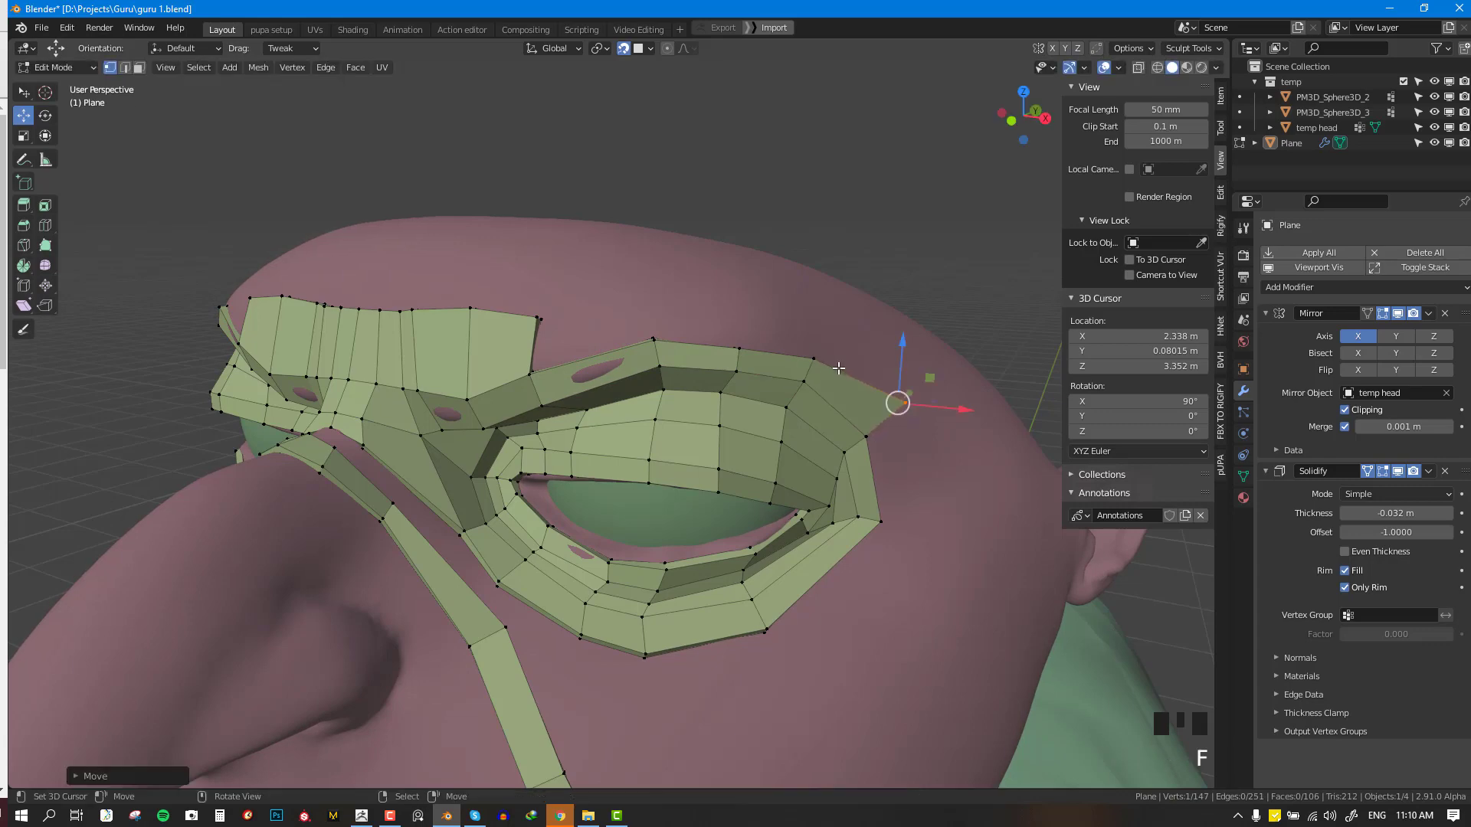
- Fill four faces above the new brow row, continuing the forehead strip outward to the temple
left_click(531, 375)
key("f")
left_click(659, 296)
key("f")
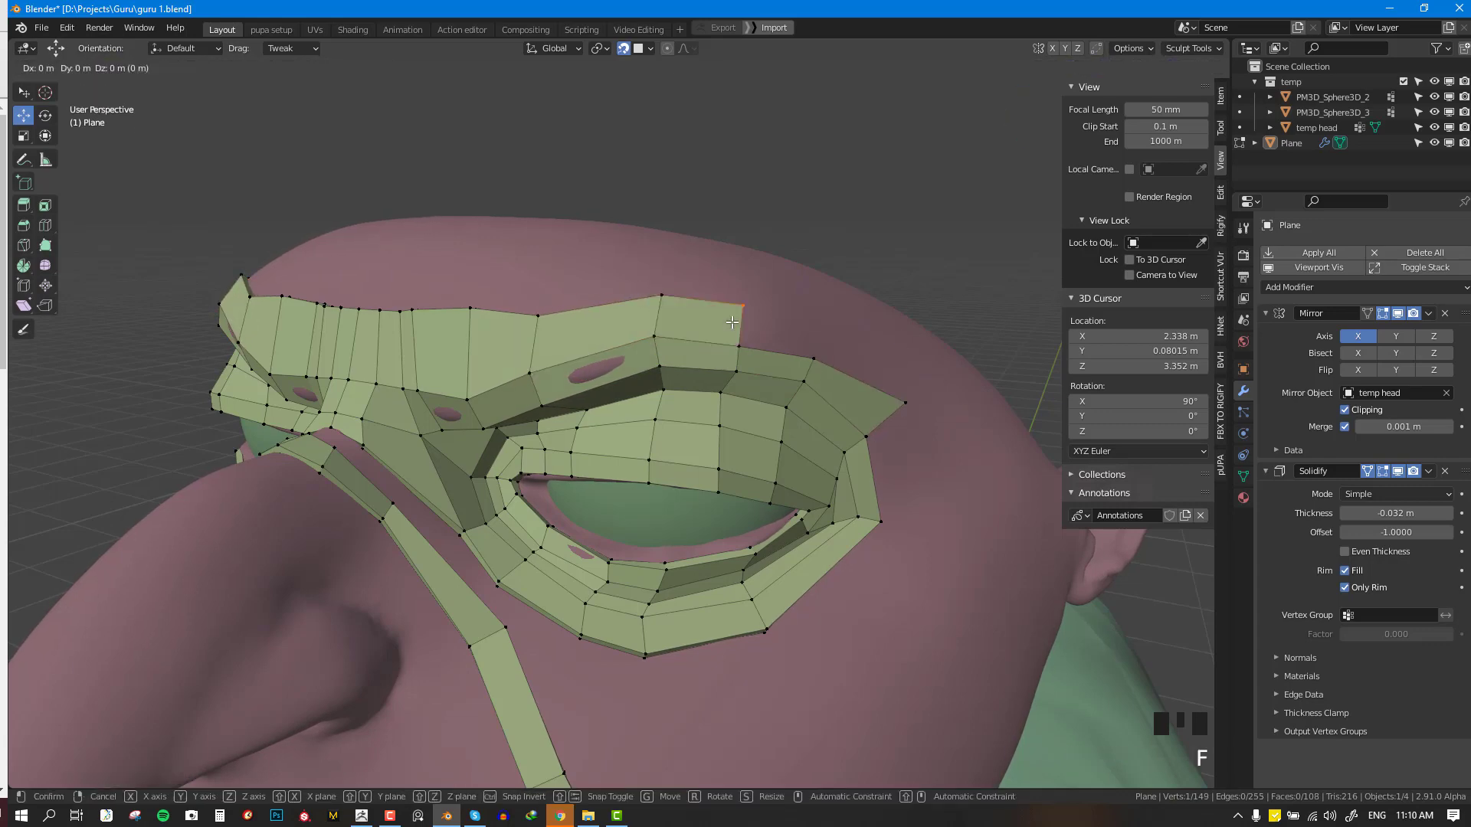
left_click(732, 322)
middle_click_drag(733, 322, 743, 376)
key("f")
left_click(755, 401)
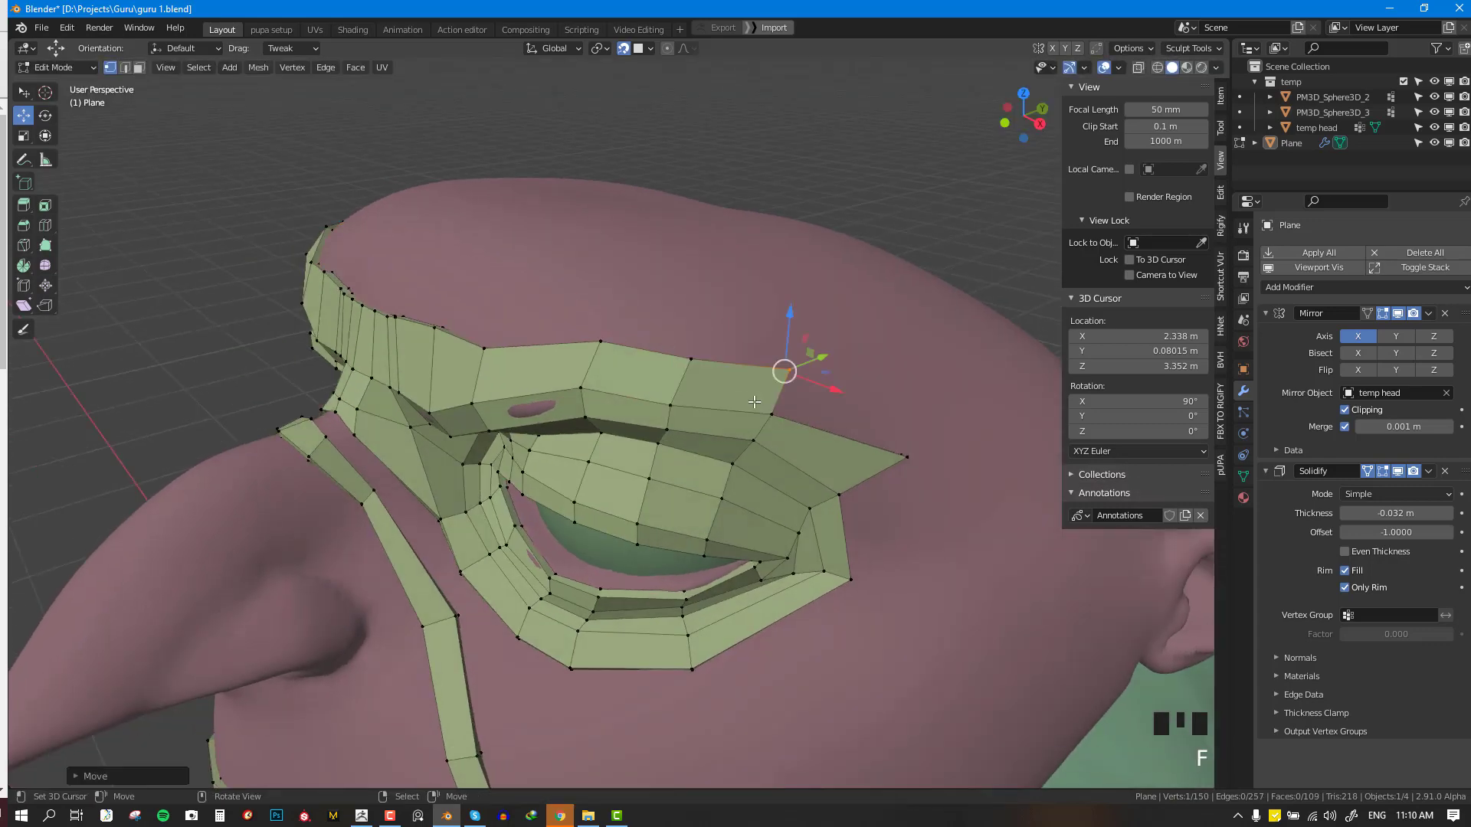
key("f")
- Continue the fourth eye ring with three faces around the outer eye corner and under the lower eyelid
right_click(848, 513)
key("f")
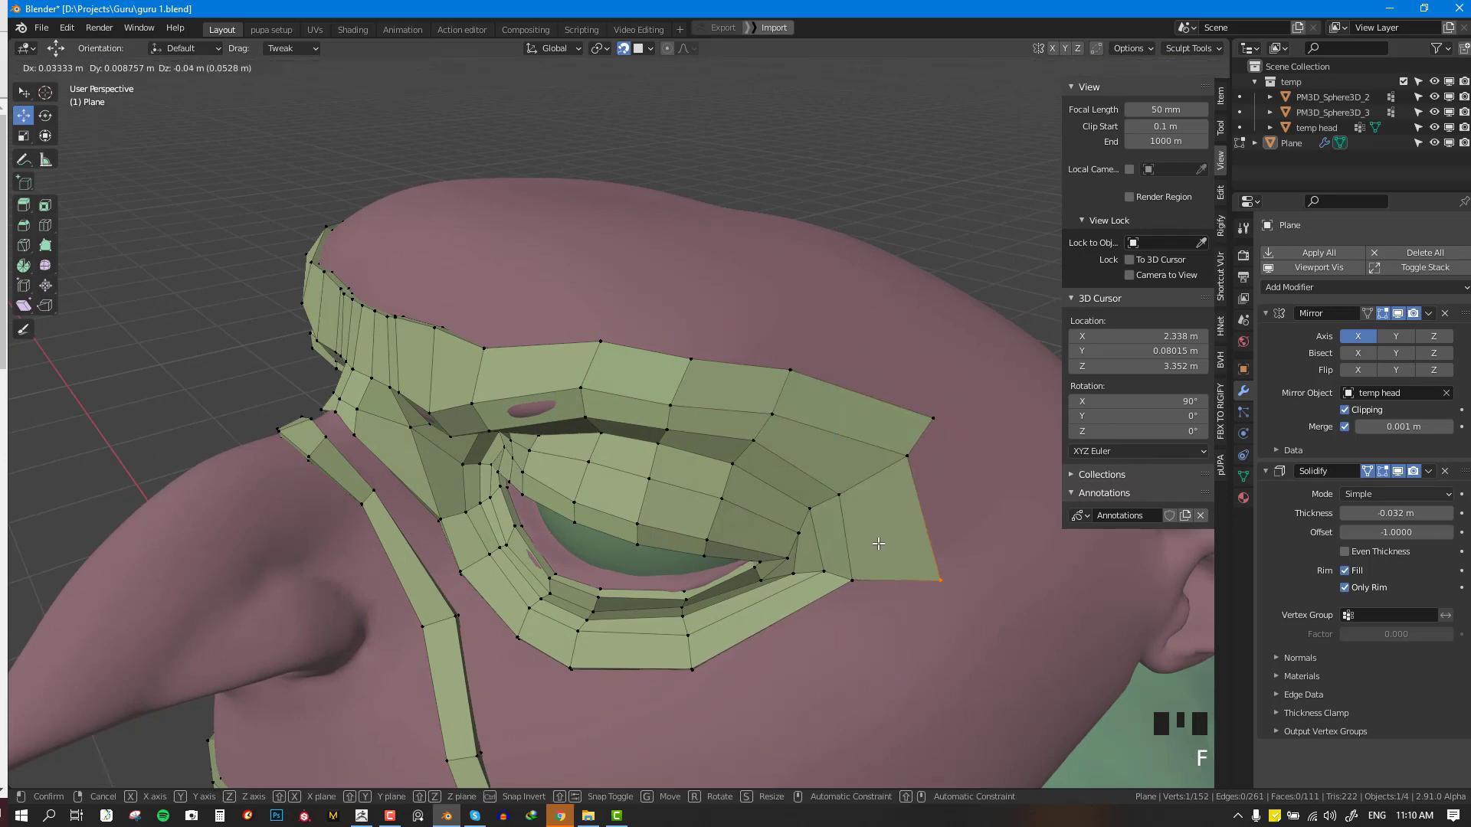
key("f")
left_click(777, 629)
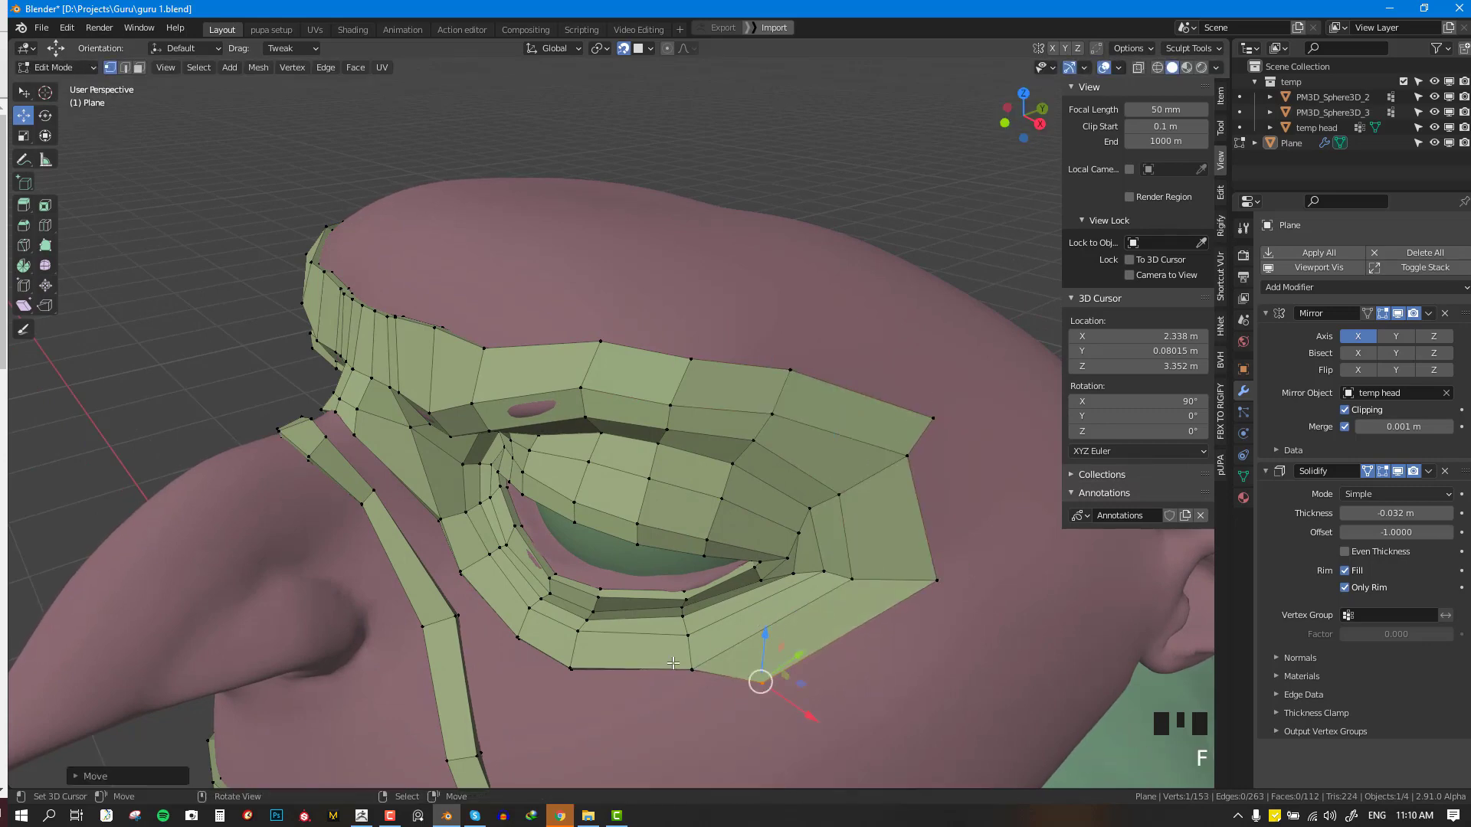
right_click(684, 667)
middle_click_drag(694, 676, 749, 651)
key("f")
left_click(722, 670)
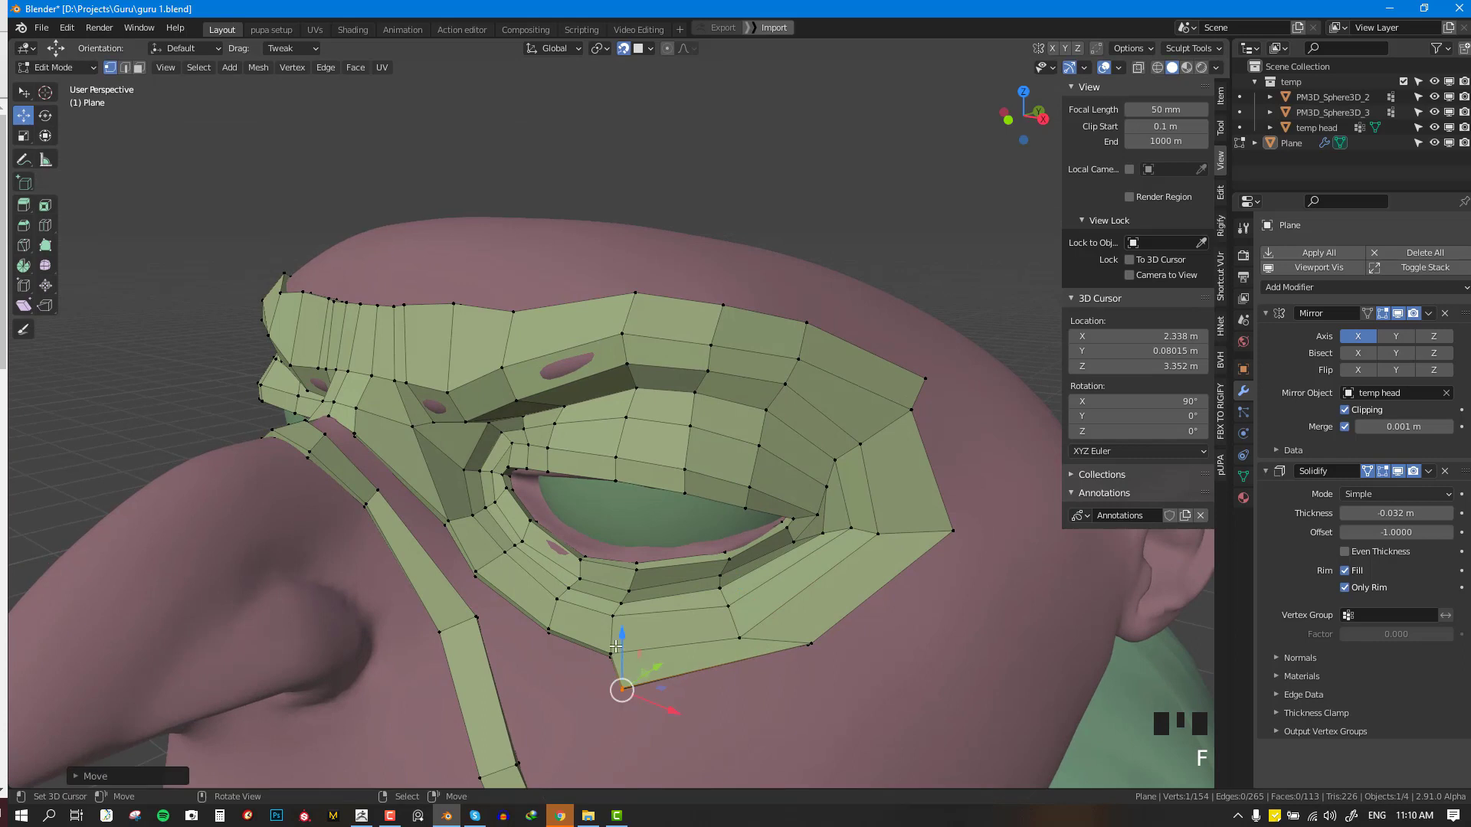
- Extend the fourth ring with three faces below the inner part of the lower eyelid, up toward the nose
right_click(612, 652)
key("f")
left_click(587, 642)
right_click(545, 629)
key("f")
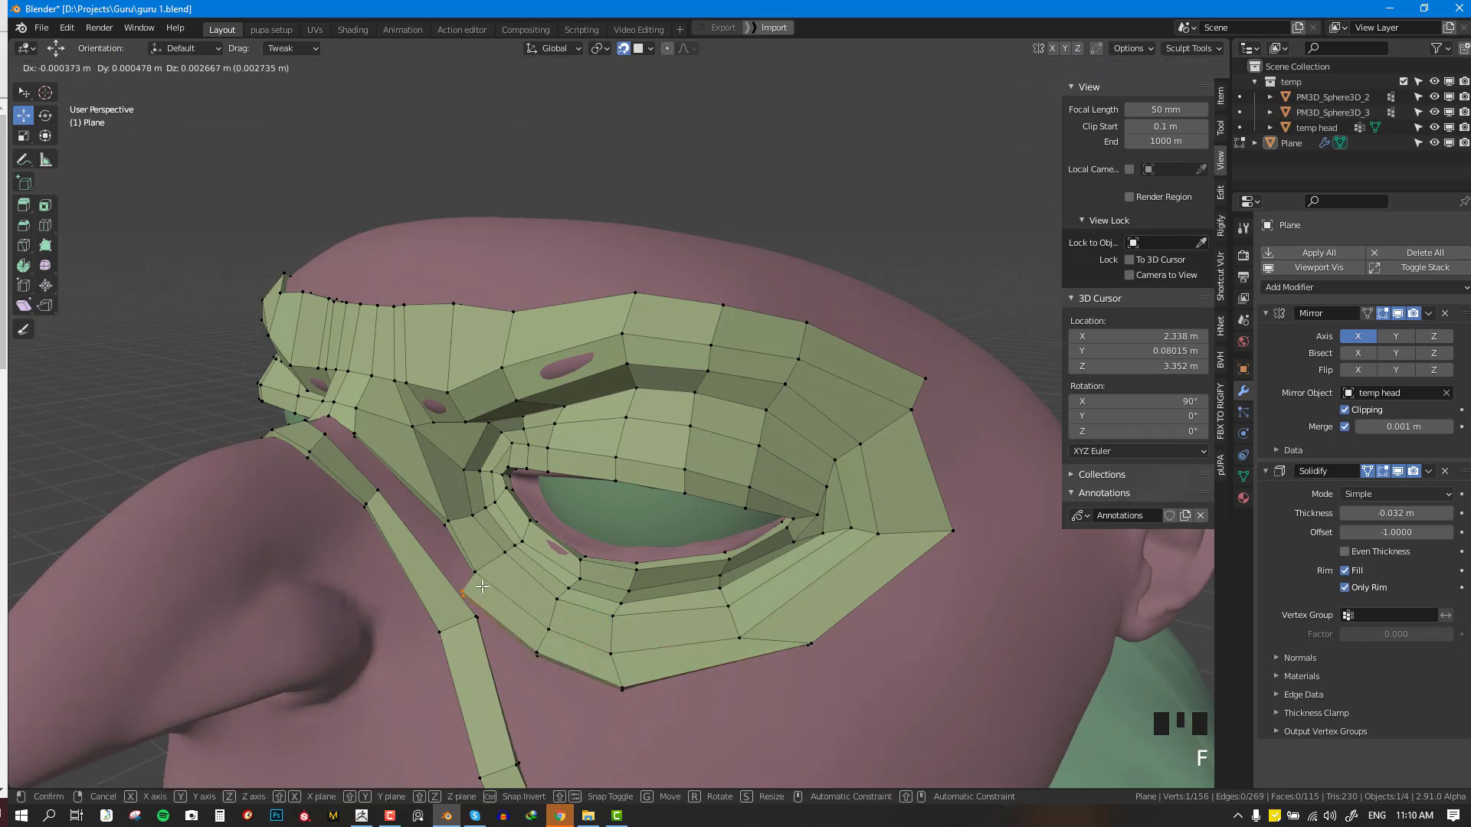
left_click(487, 576)
right_click(477, 571)
key("f")
left_click(440, 513)
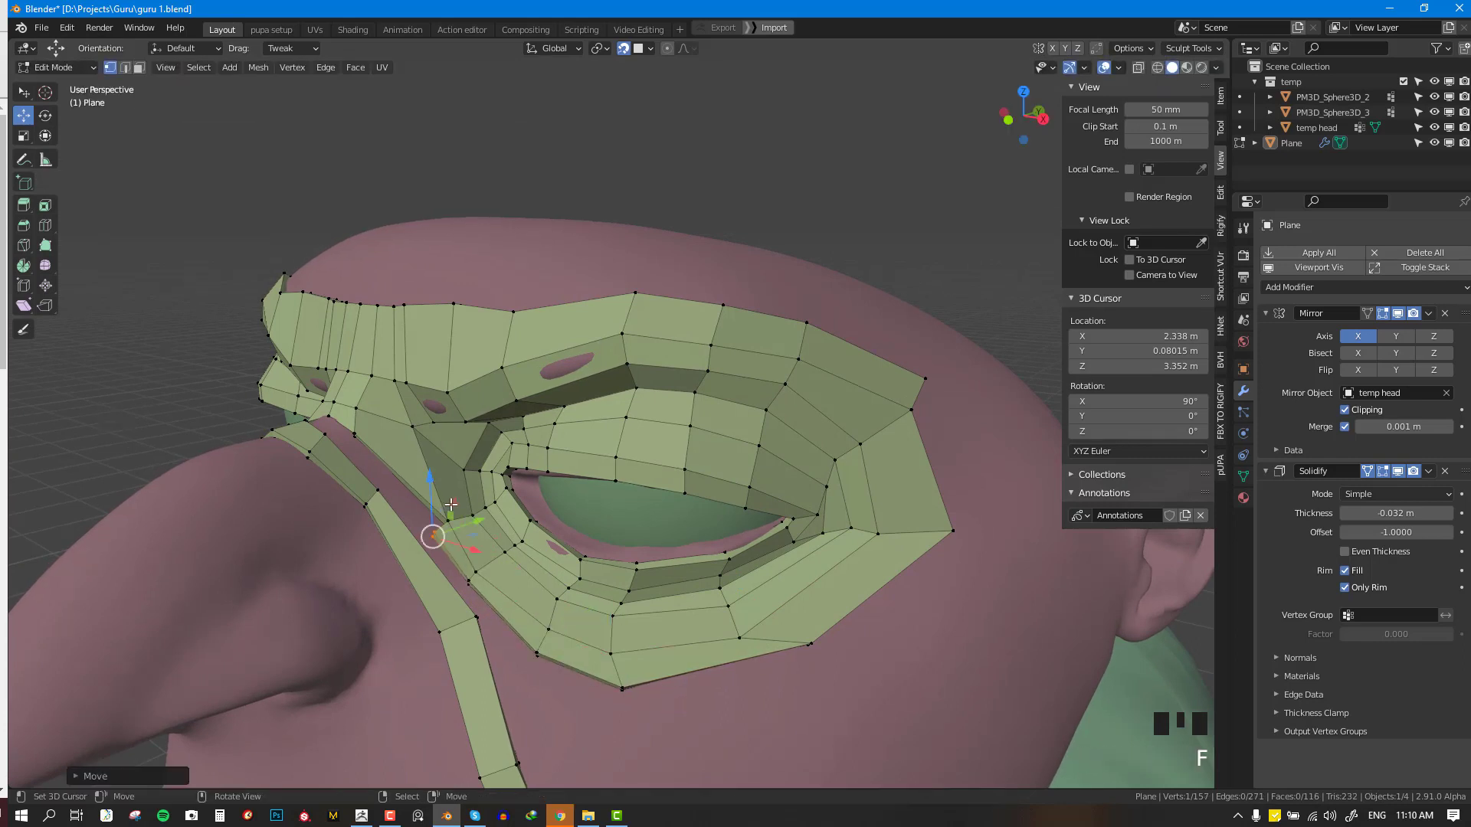
key("ctrl+r")
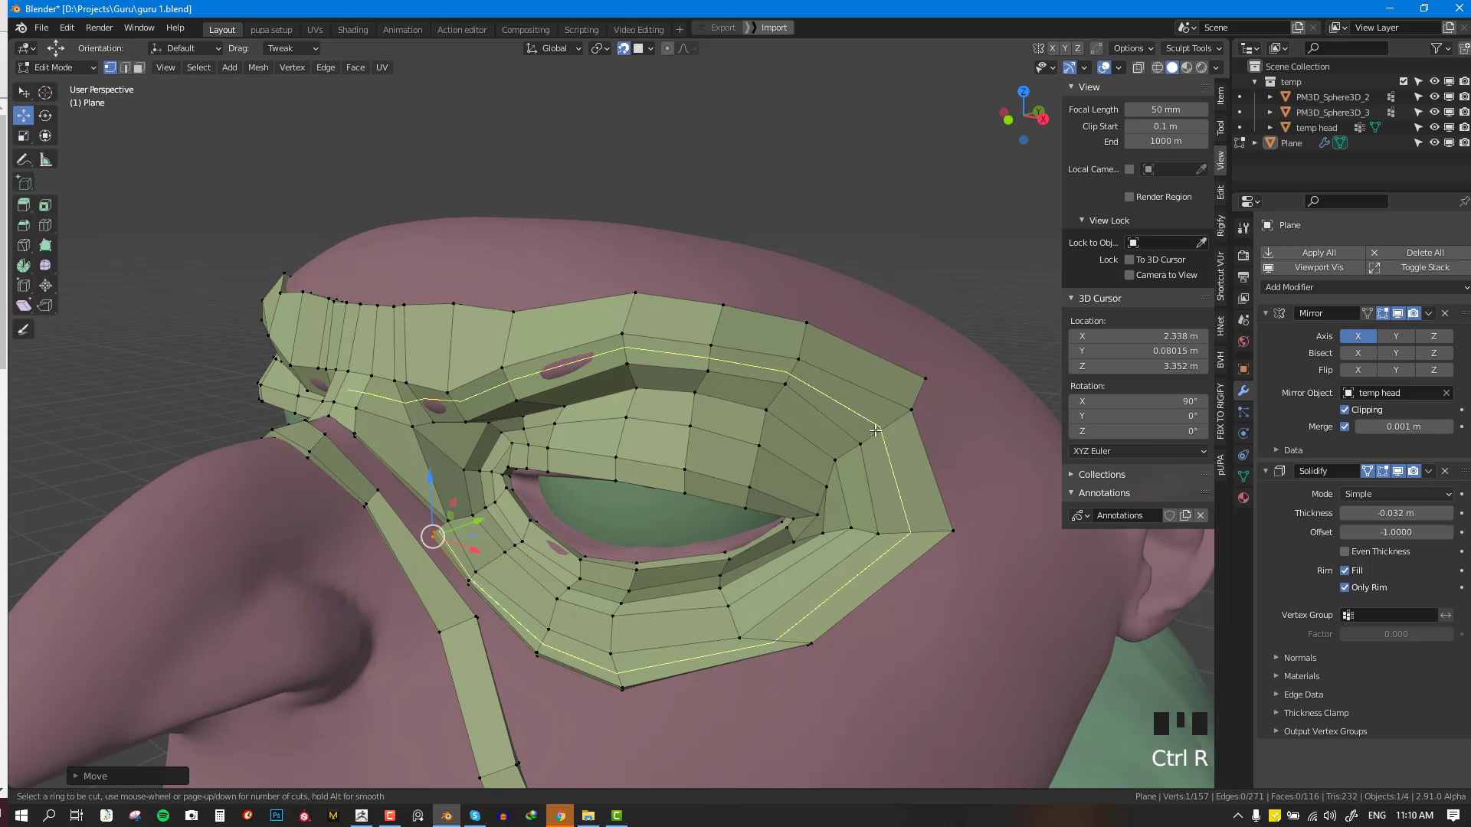
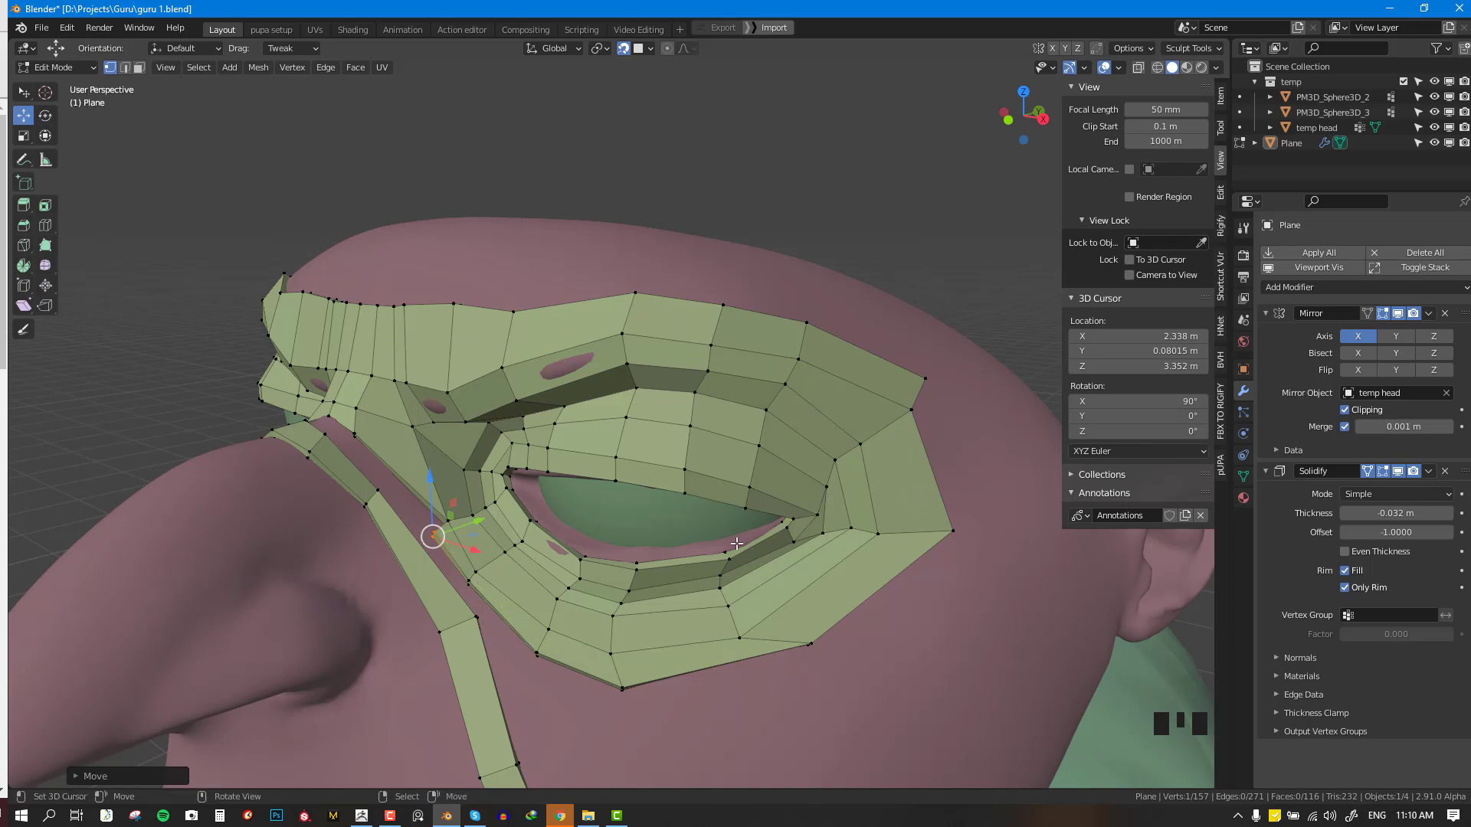
- Fill two more faces along the side of the nose up to the bridge centre line and clear the selection
middle_click_drag(736, 544, 439, 540)
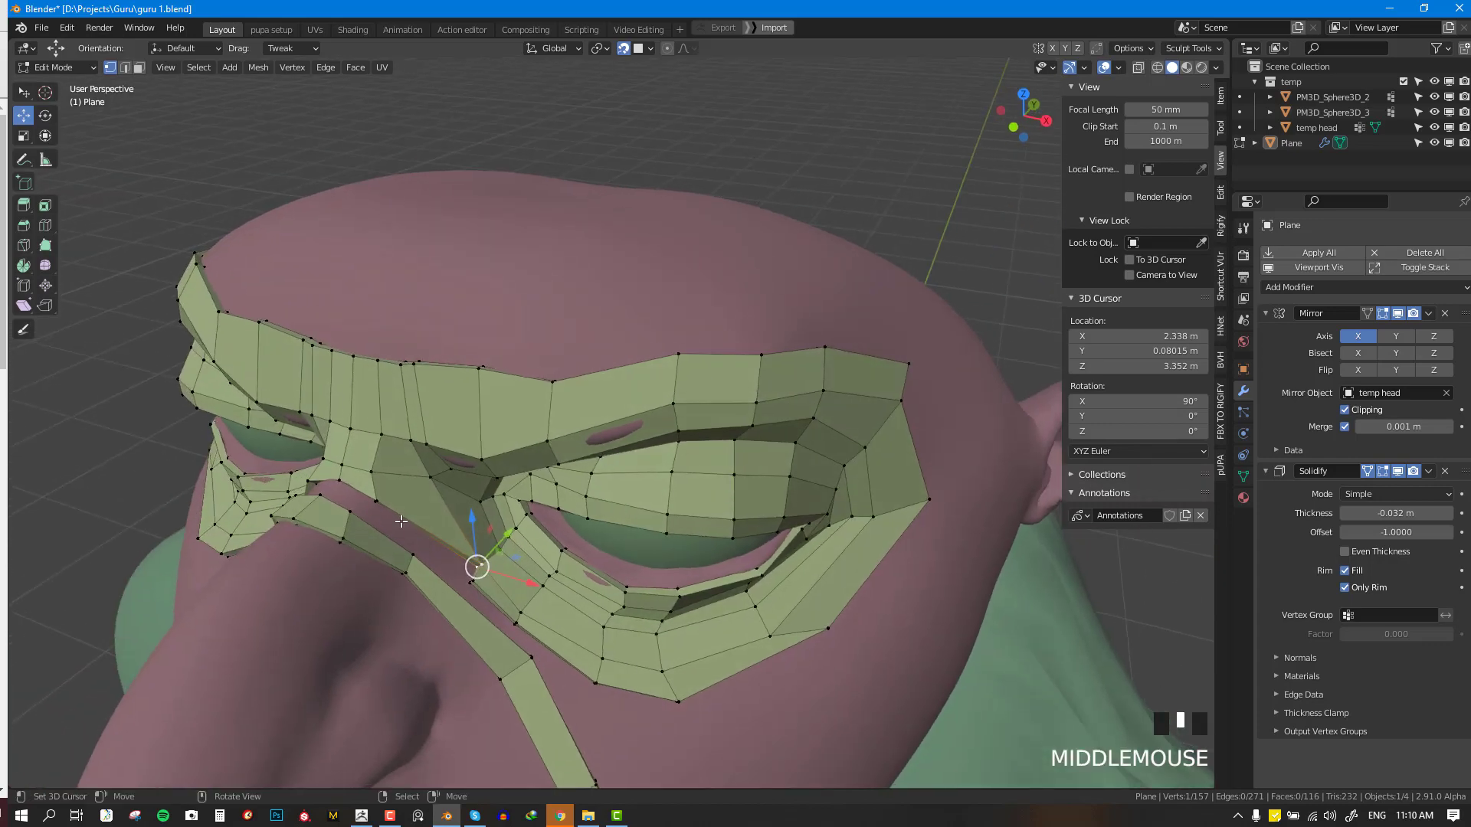
key("f")
left_click(371, 507)
key("f")
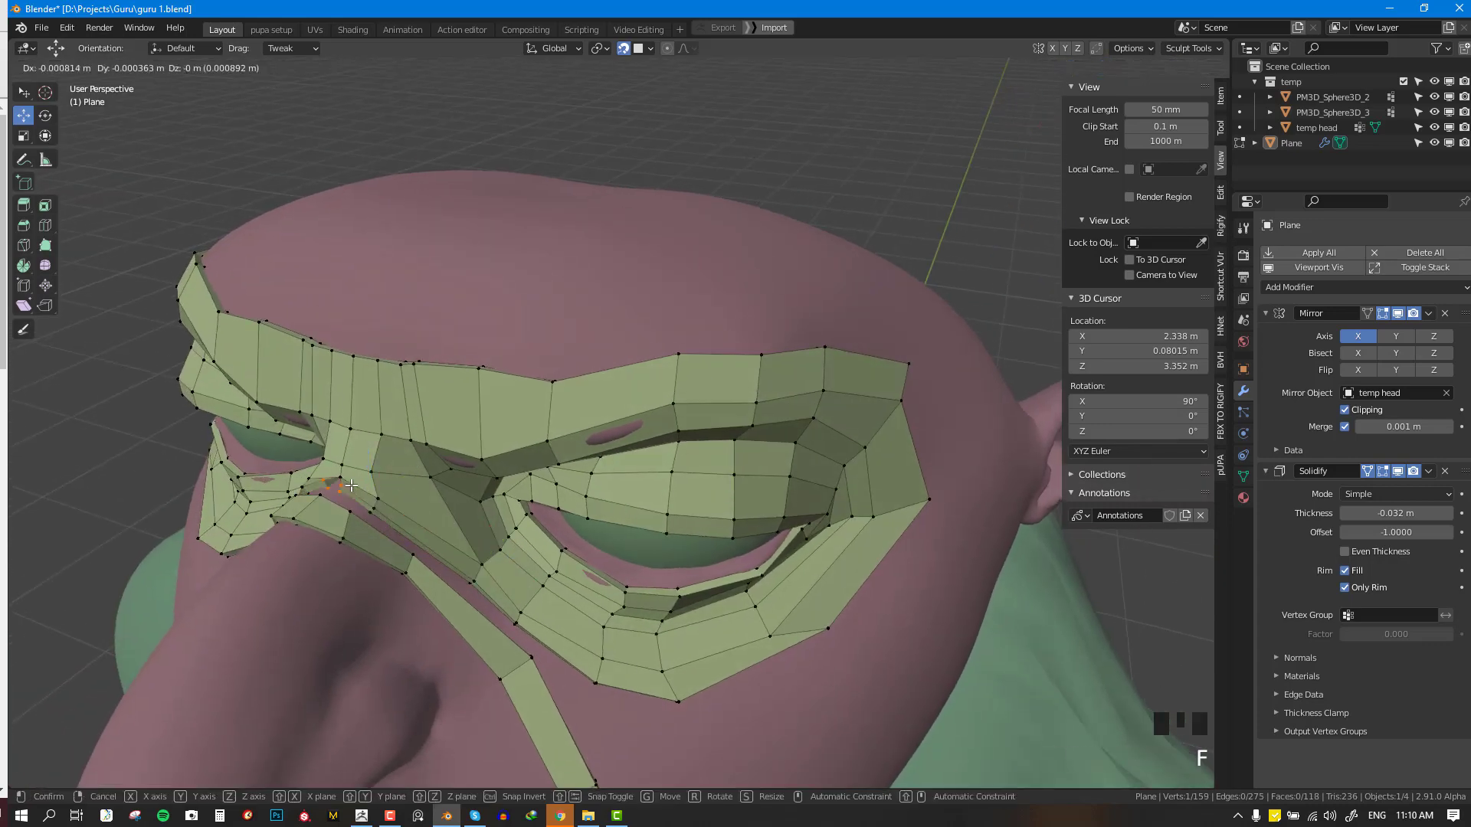
left_click(338, 486)
key("alt+a")
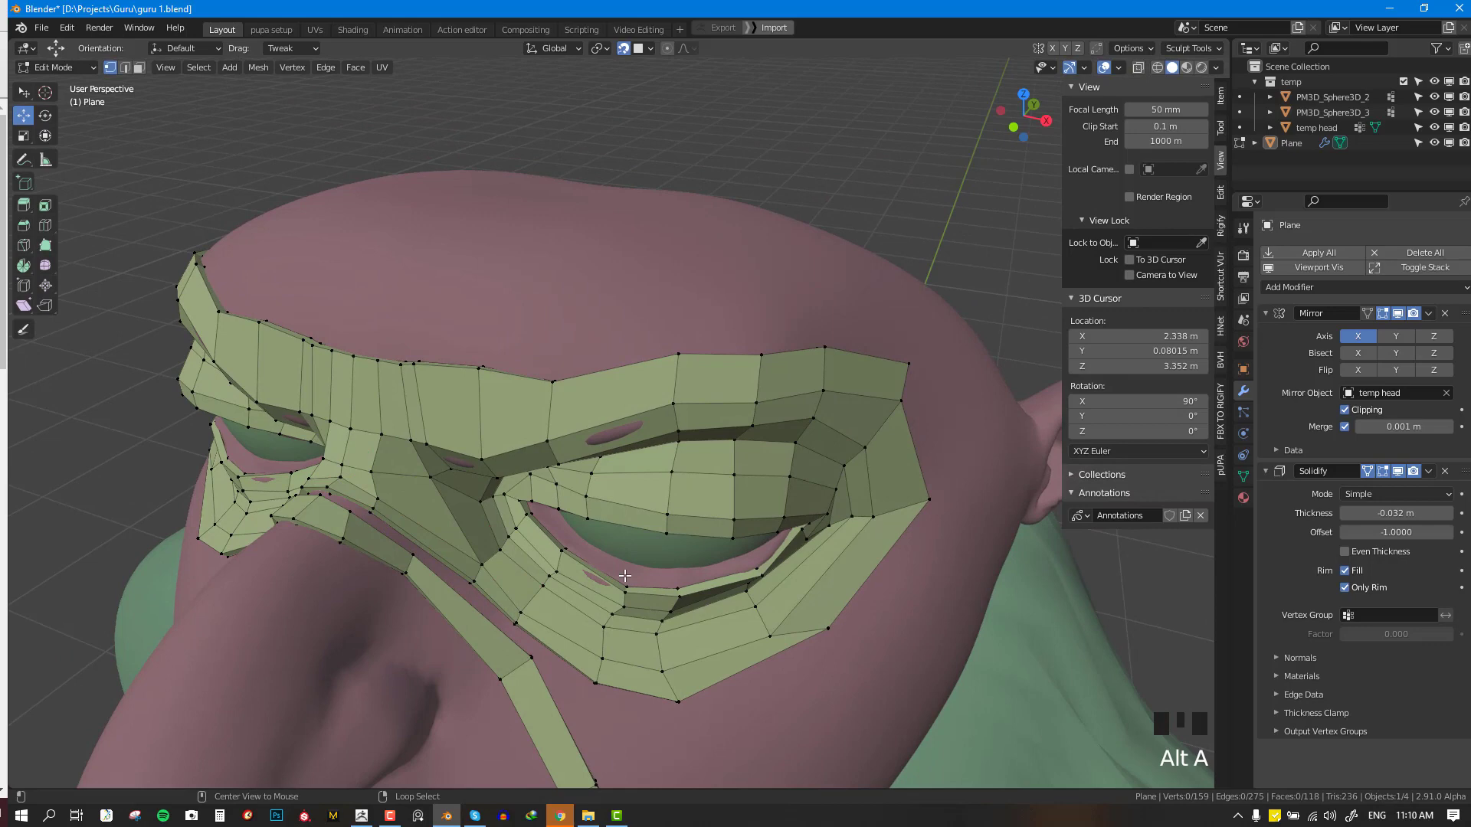
- Try an edge loop cut on the outermost eye ring and undo it
key("ctrl+r")
left_click(519, 622)
middle_click_drag(790, 549, 751, 464)
key("ctrl+z")
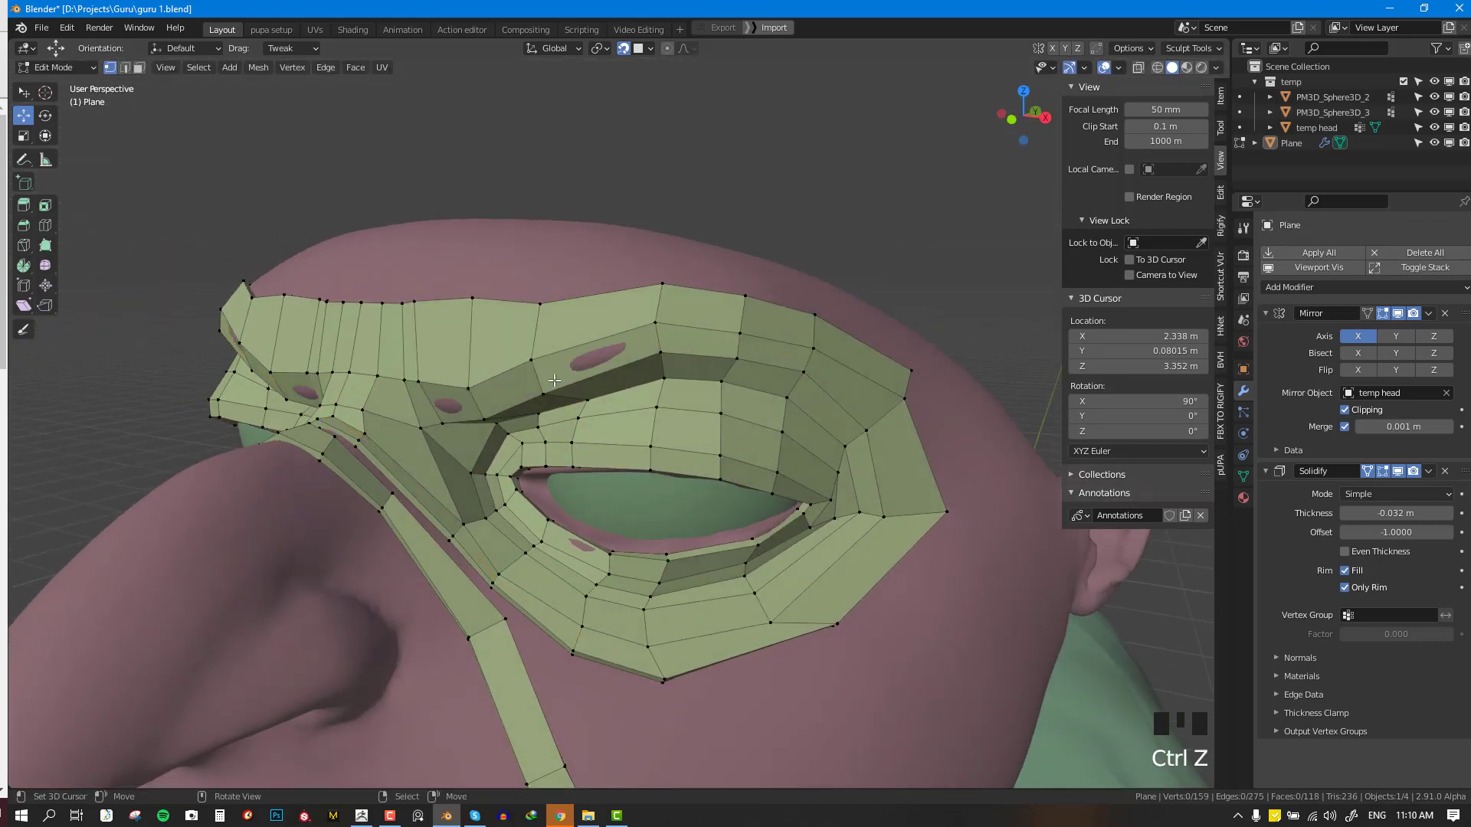
- Cut an edge loop along the outermost eye ring and adjust its vertices near the inner brow
key("ctrl+r")
left_click(476, 401)
left_click(476, 402)
right_click_drag(471, 394, 475, 387)
right_click_drag(477, 403, 478, 408)
right_click_drag(431, 407, 538, 371)
- Check the mesh in Object Mode from the front and at an angle, and save the file
key("Tab")
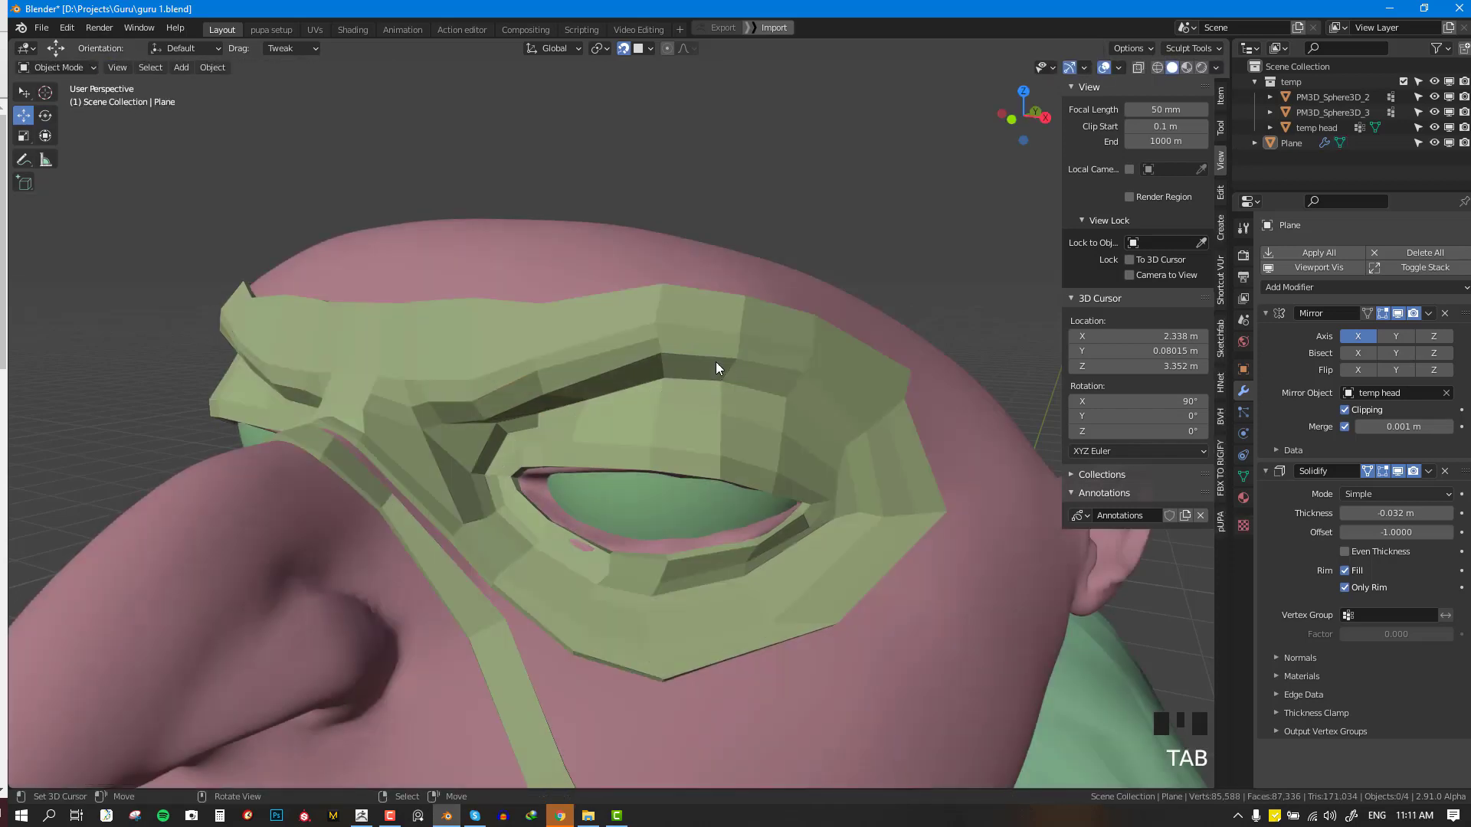
key("KP_1")
scroll(718, 366, "down", 3)
middle_click_drag(724, 375, 757, 425)
key("ctrl+s")
- Edit the mesh again, fill a face at the forehead row's outer end, adjust its vertices and save the file
right_click(705, 424)
key("Tab")
right_click_drag(745, 433, 740, 434)
key("f")
left_click(789, 470)
right_click_drag(742, 491, 738, 489)
key("alt+a")
middle_click_drag(668, 518, 505, 557)
scroll(635, 527, "up", 2)
key("ctrl+s")
- Duplicate the front edge of the nose bridge strip and extrude it forward over the nose as a new face
scroll(565, 519, "up", 2)
middle_click_drag(564, 519, 529, 478)
middle_click_drag(616, 609, 598, 563)
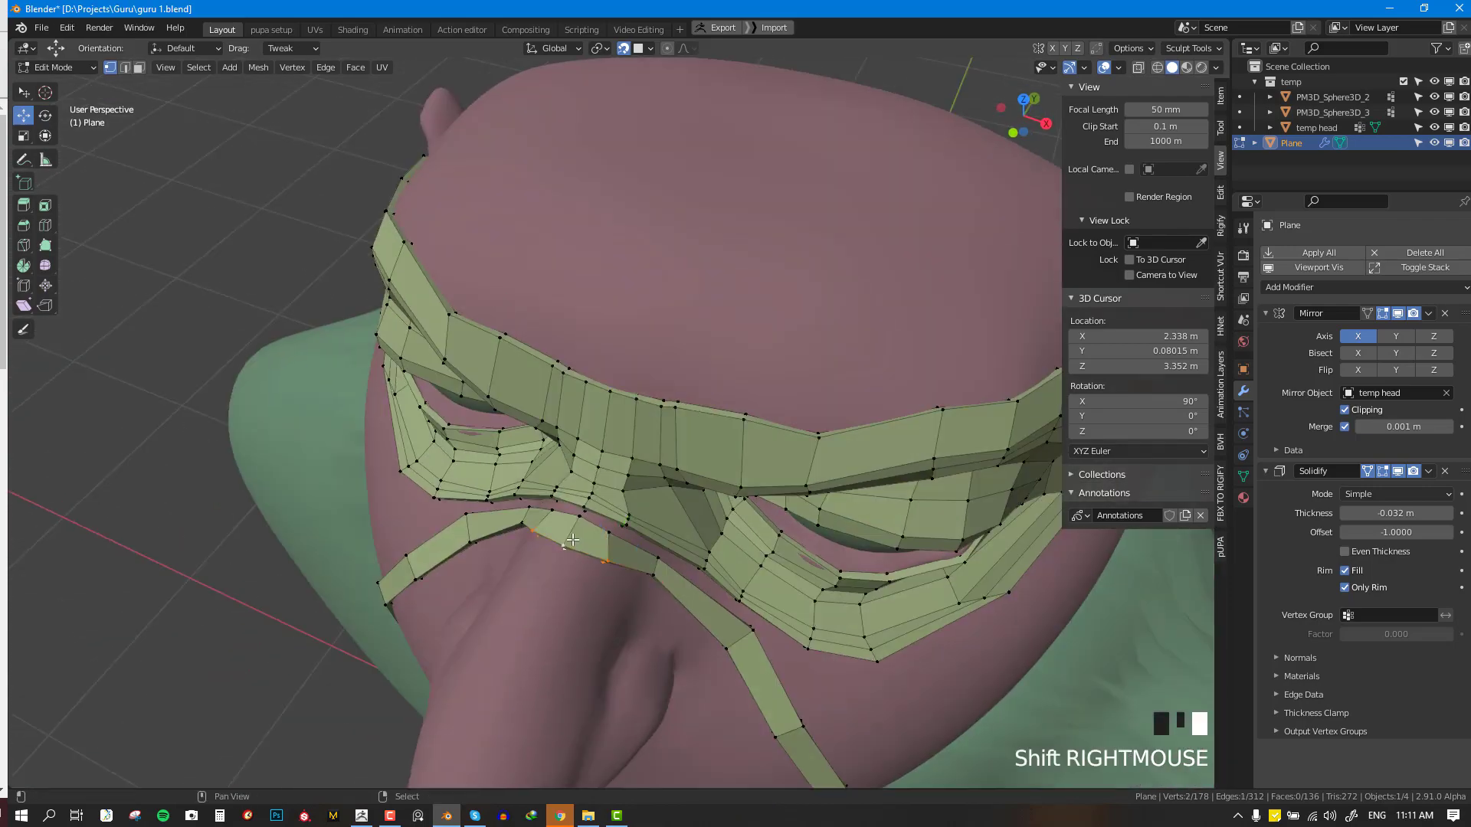
key("shift+d")
left_click(627, 606)
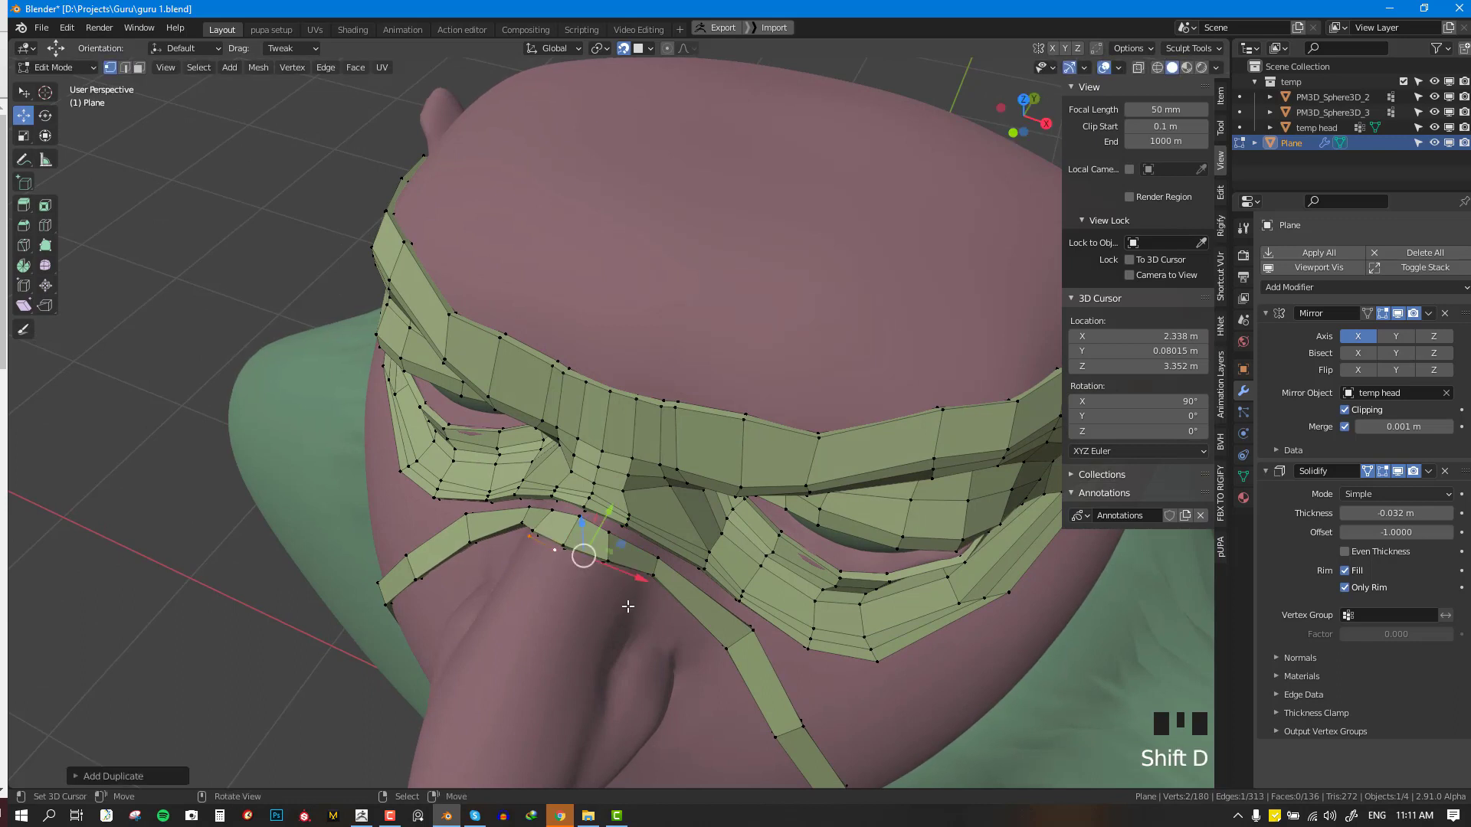
key("e")
left_click(597, 626)
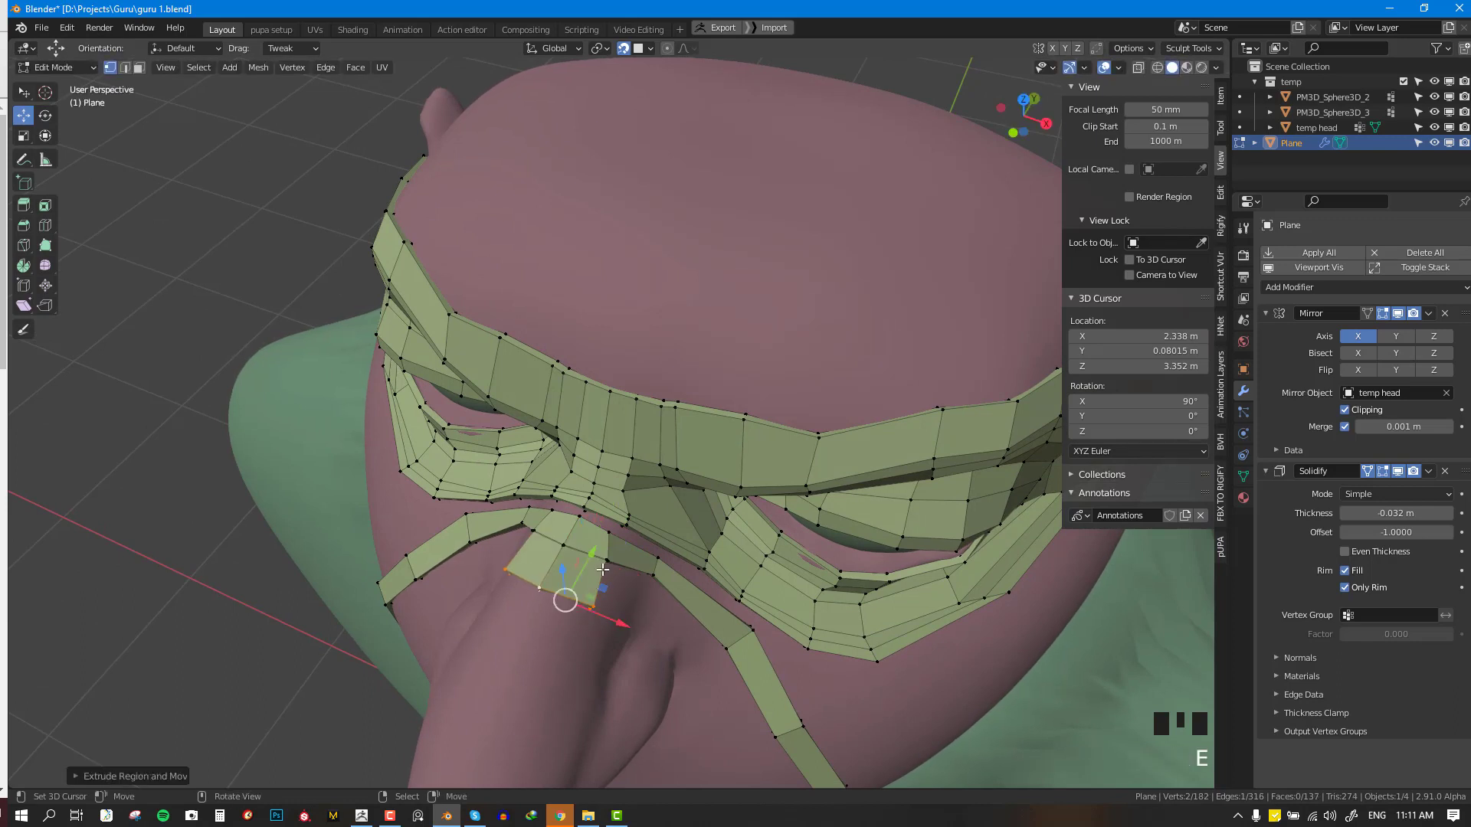
- Reposition the corner vertices of the new face on top of the nose
mouse_move(607, 563)
right_mouse_down()
mouse_move(607, 579)
mouse_move(617, 568)
right_mouse_up()
right_click_drag(604, 560, 565, 542)
right_click(551, 564)
middle_click_drag(551, 565, 496, 499)
mouse_move(496, 501)
right_mouse_down()
mouse_move(491, 519)
mouse_move(515, 492)
mouse_move(515, 508)
mouse_move(491, 509)
right_mouse_up()
key("ctrl+z")
right_click_drag(514, 509, 513, 497)
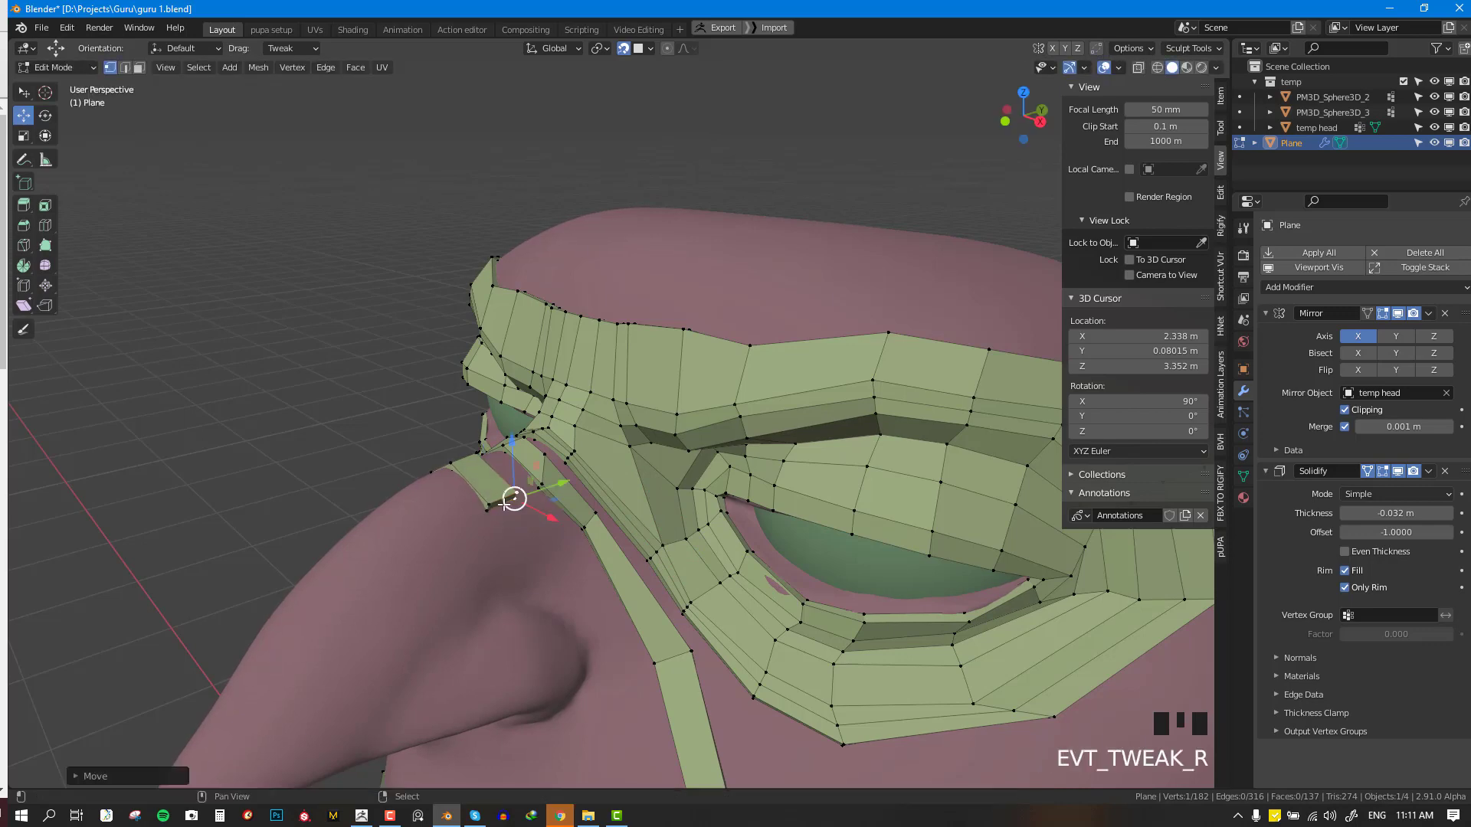
- Extrude the side edge of the nose face down the side of the nose in two segments
right_click(509, 509, "shift")
middle_click_drag(523, 514, 479, 443)
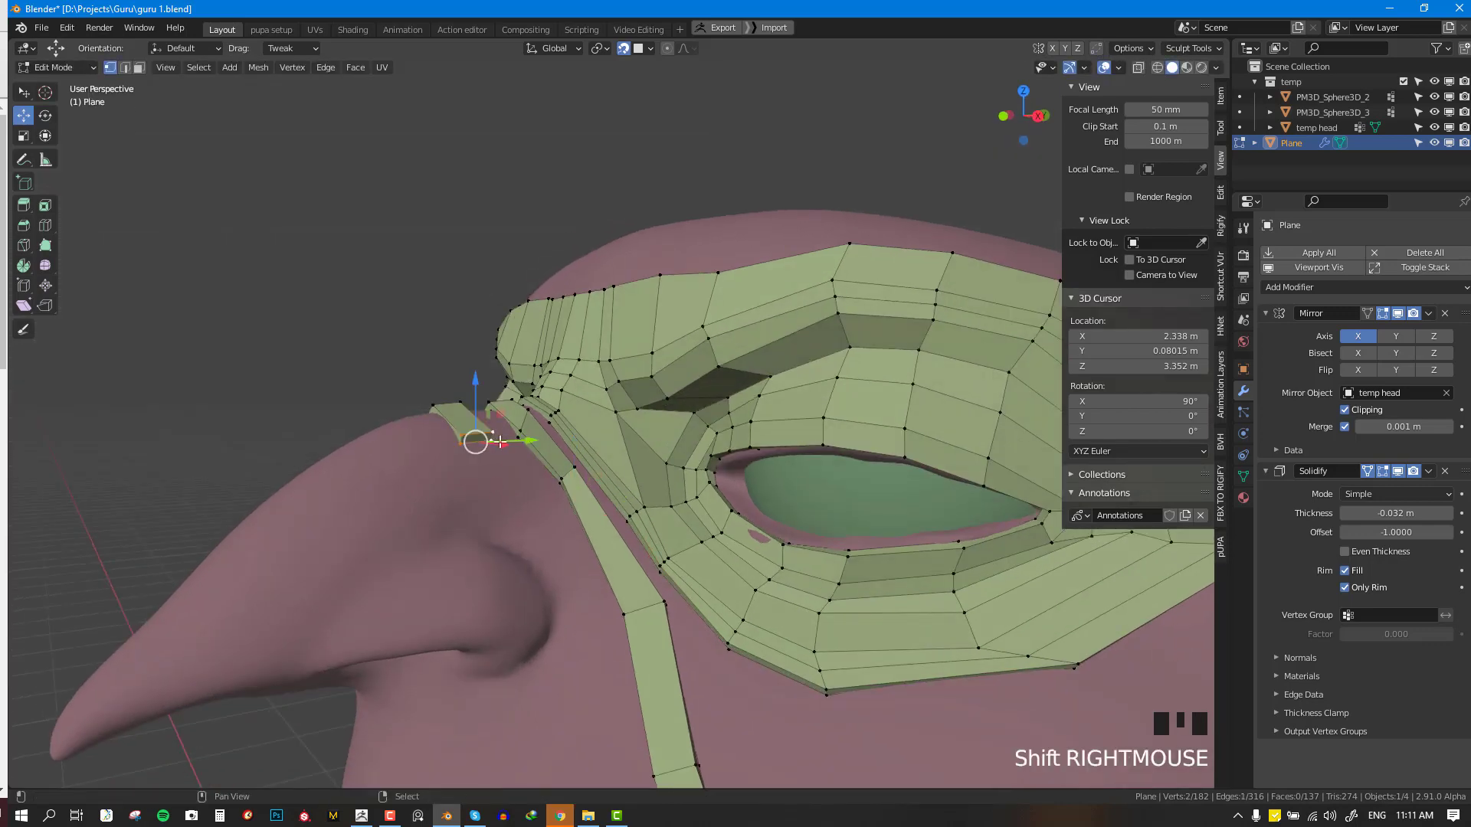
key("e")
left_click(527, 544)
key("e")
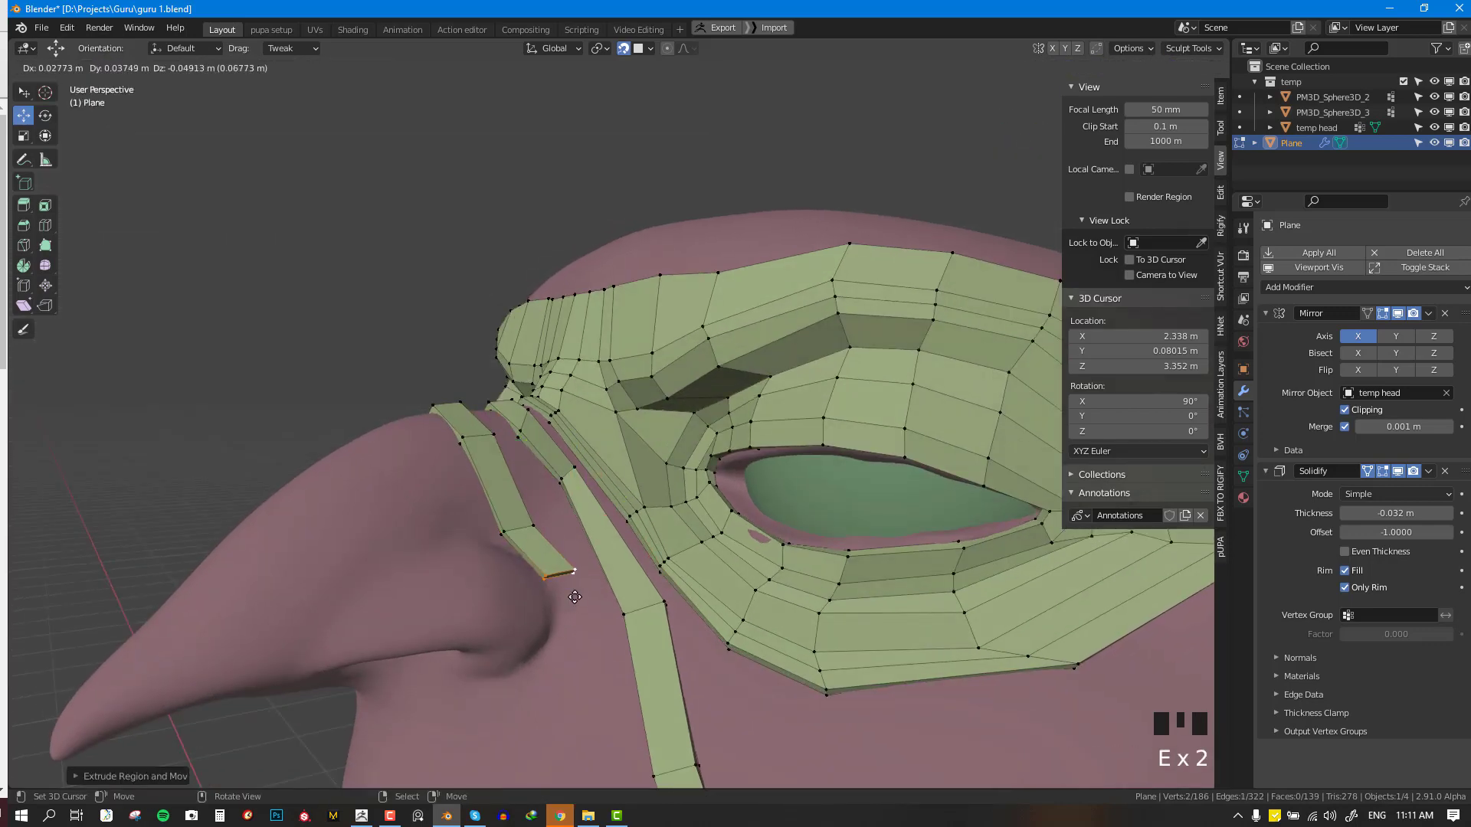
left_click(583, 610)
- Reposition the nose side strip's end, extrude another segment down behind the nostril wing and rotate its end edge
right_click_drag(536, 534, 561, 587)
right_click(586, 576, "shift")
middle_click_drag(586, 576, 612, 530)
key("e")
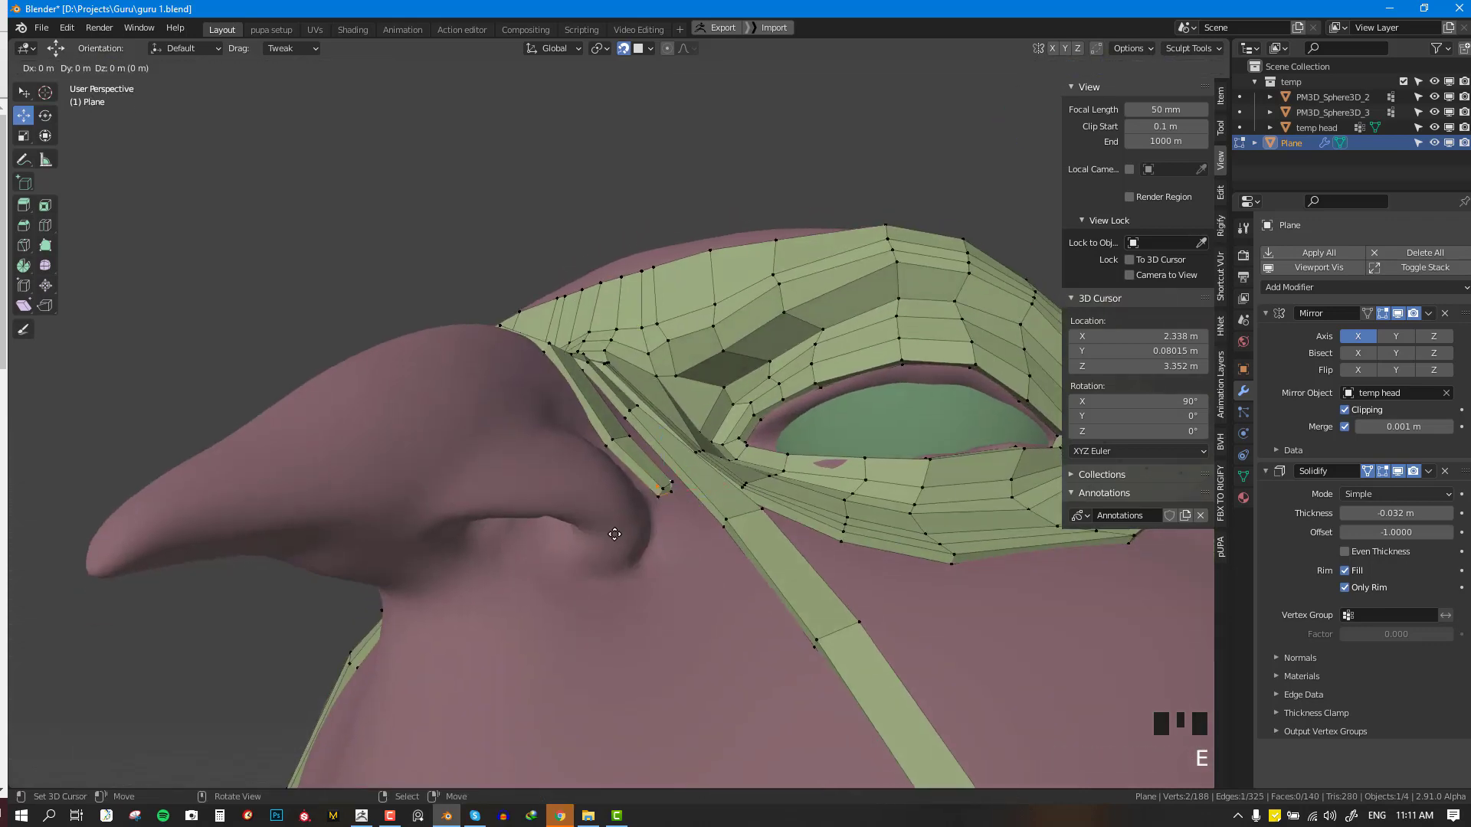
left_click(603, 615)
key("r")
left_click(699, 588)
- Extrude the strip's end edge under the nose in two segments to meet the mirror centreline
middle_click_drag(657, 601, 705, 624)
key("e")
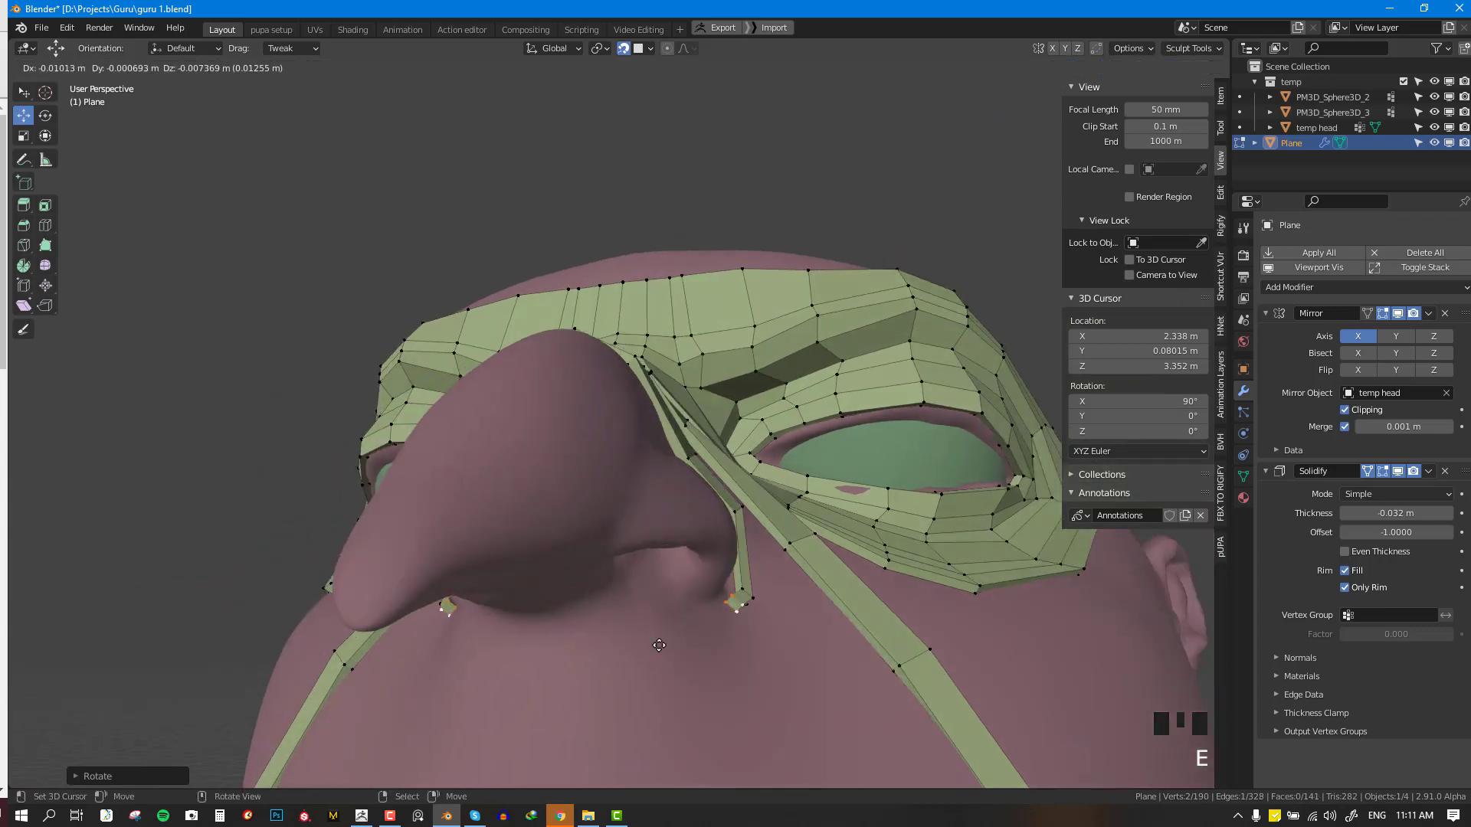
left_click(622, 652)
key("e")
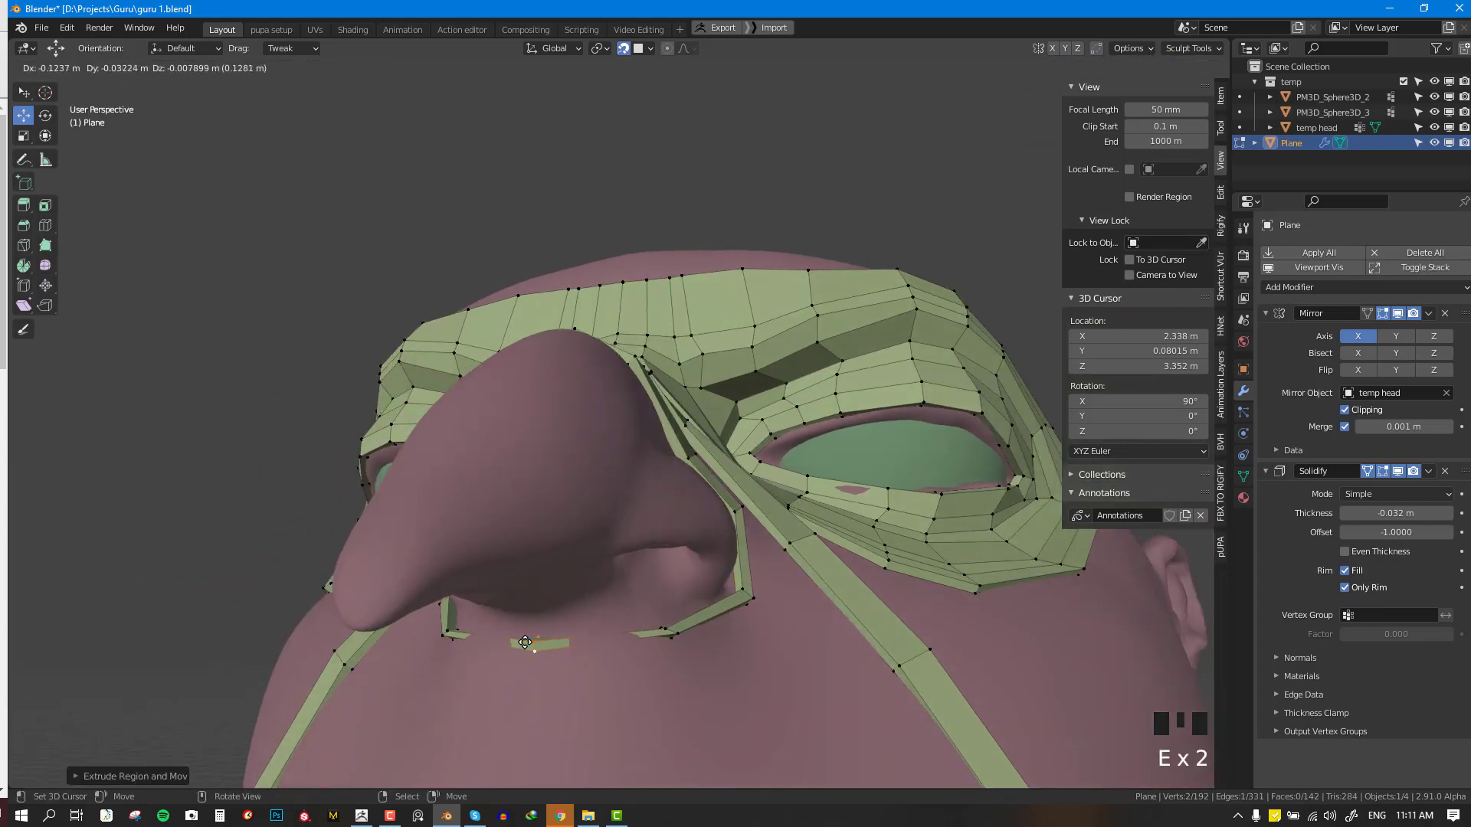
left_click(530, 639)
- Add a loop cut across the long strip segment under the nose and settle it on the sculpt surface
key("ctrl+r")
left_click(603, 635)
key("g")
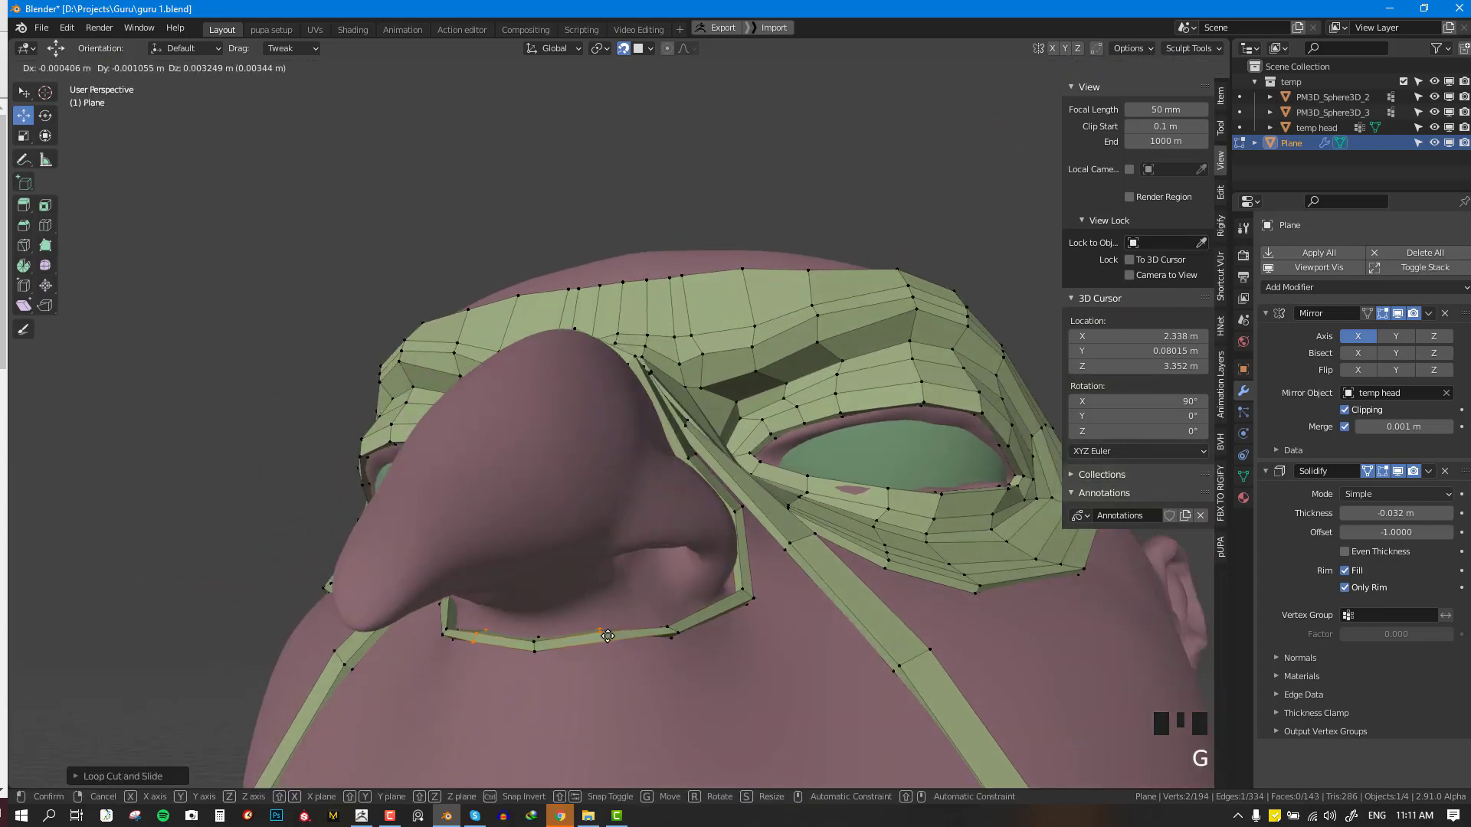
left_click(607, 637)
- Reposition a vertex on the outer bend of the nose side strip
middle_click_drag(665, 607, 599, 506)
key("alt+a")
scroll(600, 633, "down", 1, "alt")
scroll(605, 635, "down", 2)
right_click_drag(664, 542, 673, 545)
- Examine the nose loop and surrounding strips from the front and the side
middle_click_drag(606, 459, 644, 463)
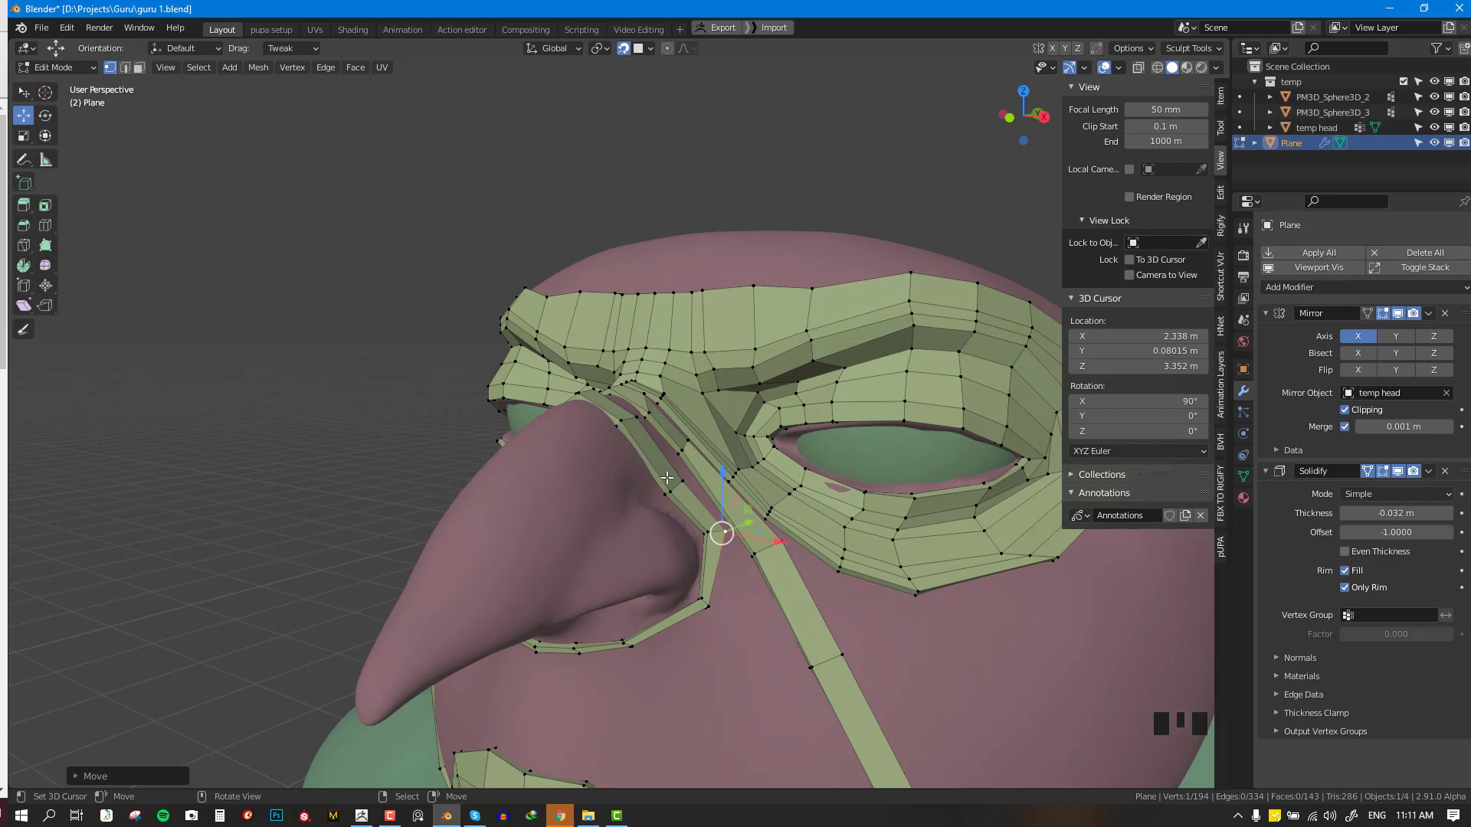
middle_click_drag(764, 475, 660, 528)
scroll(763, 486, "up", 1)
key("KP_1")
scroll(764, 497, "down", 4)
scroll(658, 529, "up", 1)
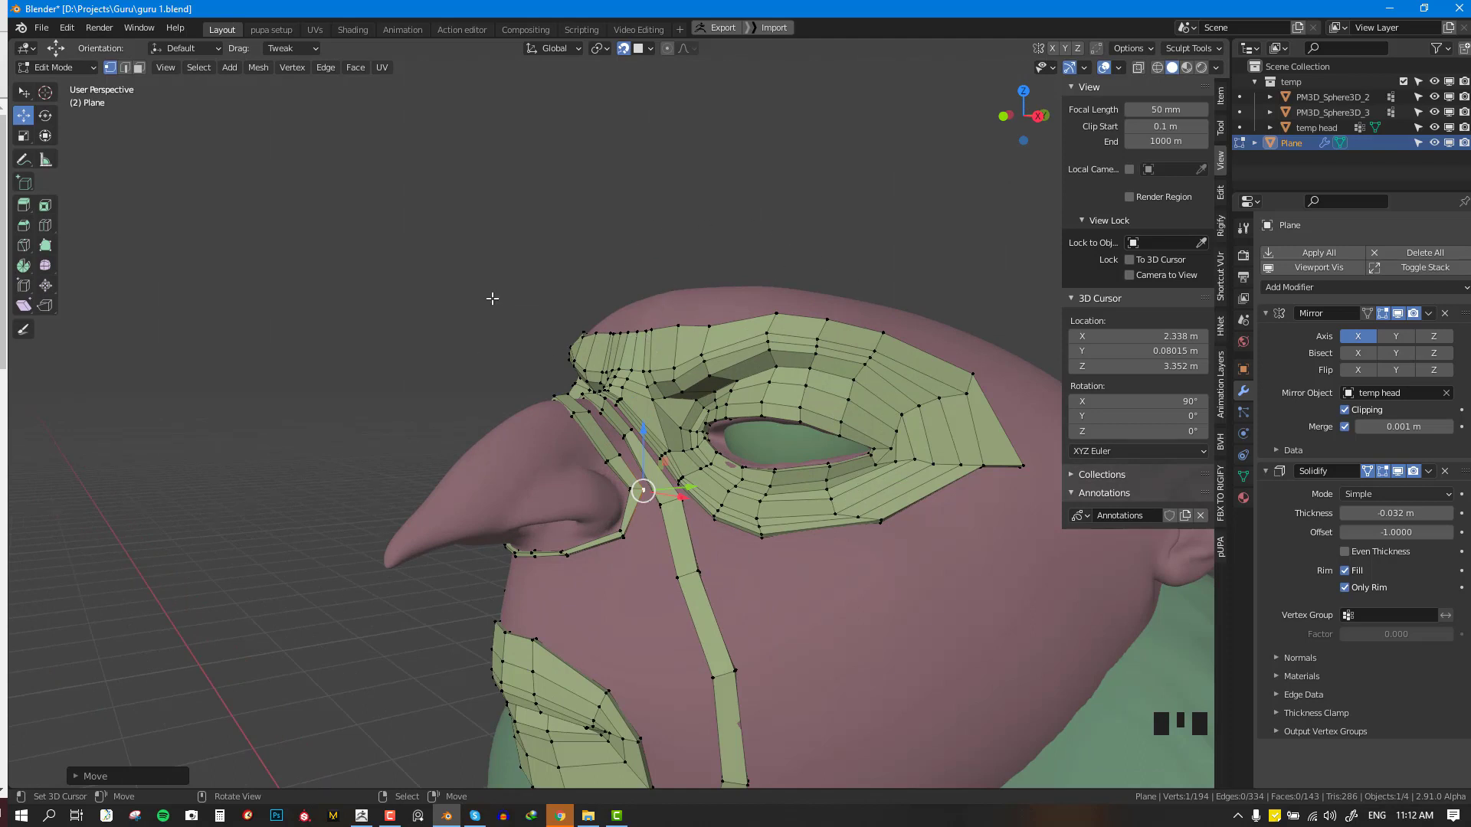
middle_click_drag(505, 486, 591, 591)
scroll(613, 475, "up", 1)
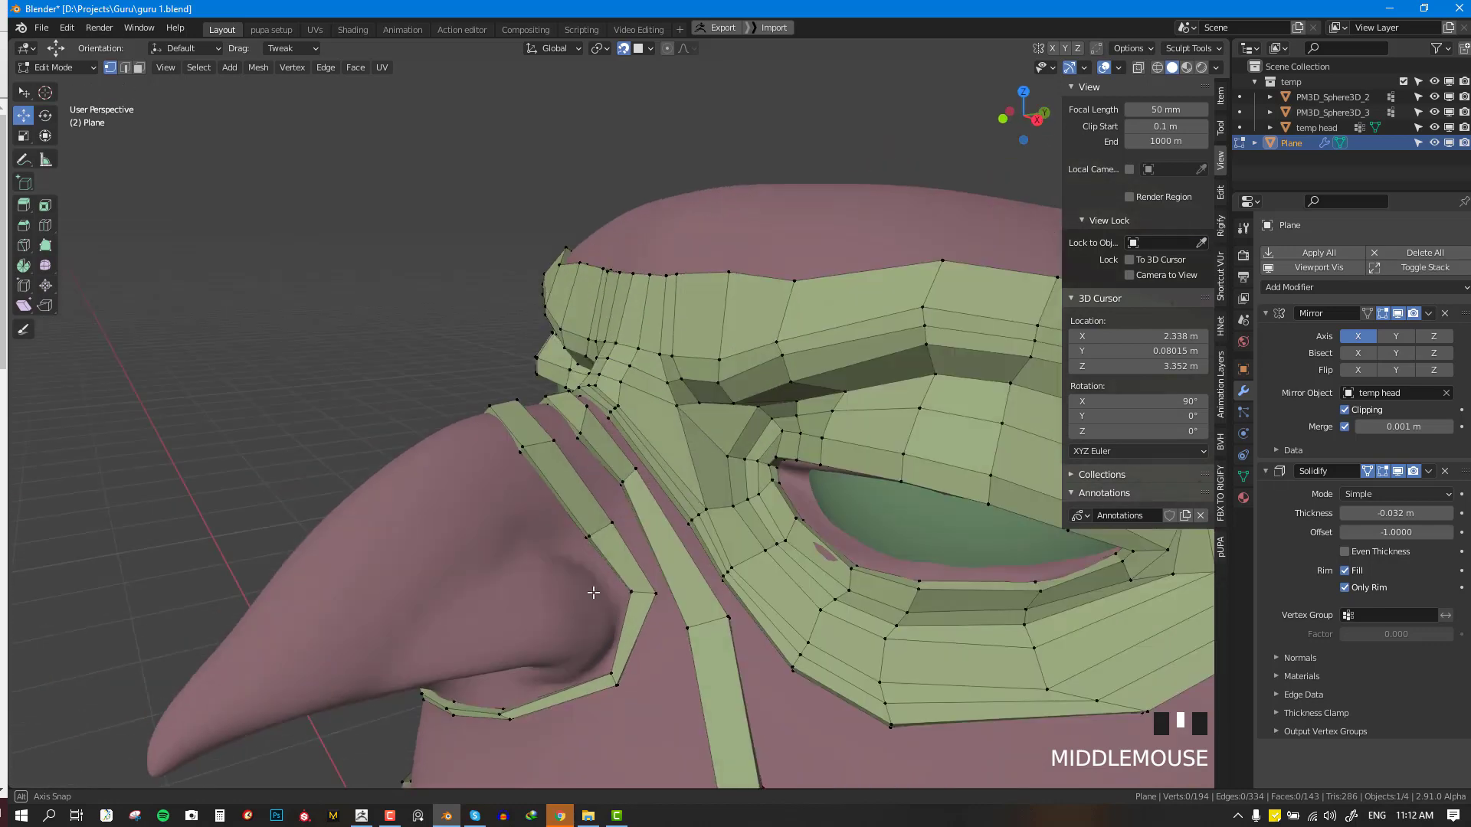
- Place a loose vertex above the nostril wing and extrude it upward into a short edge
scroll(509, 565, "up", 2)
middle_click_drag(509, 565, 543, 532, "shift")
left_click(514, 541, "ctrl")
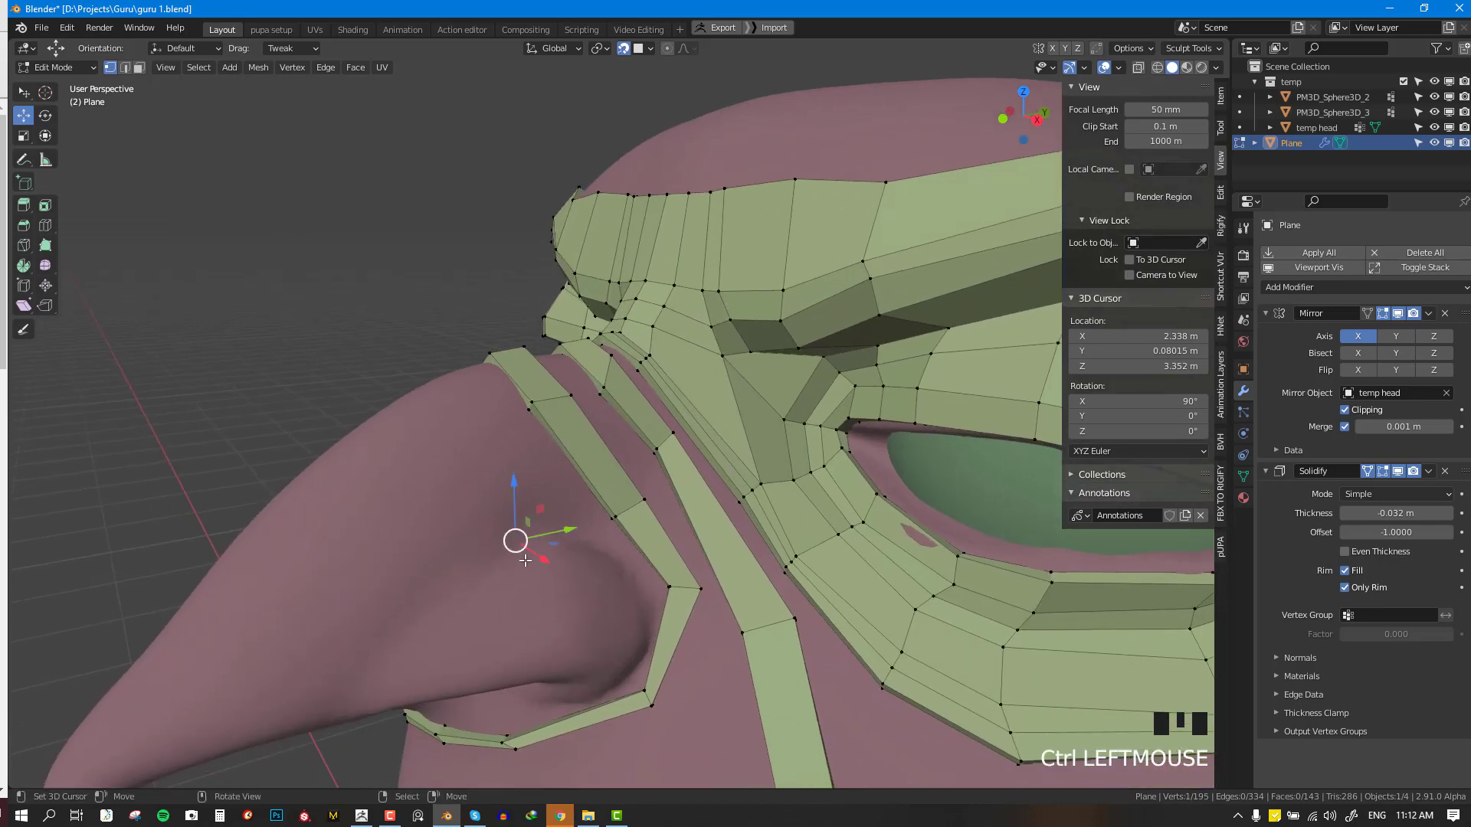
key("ctrl+z")
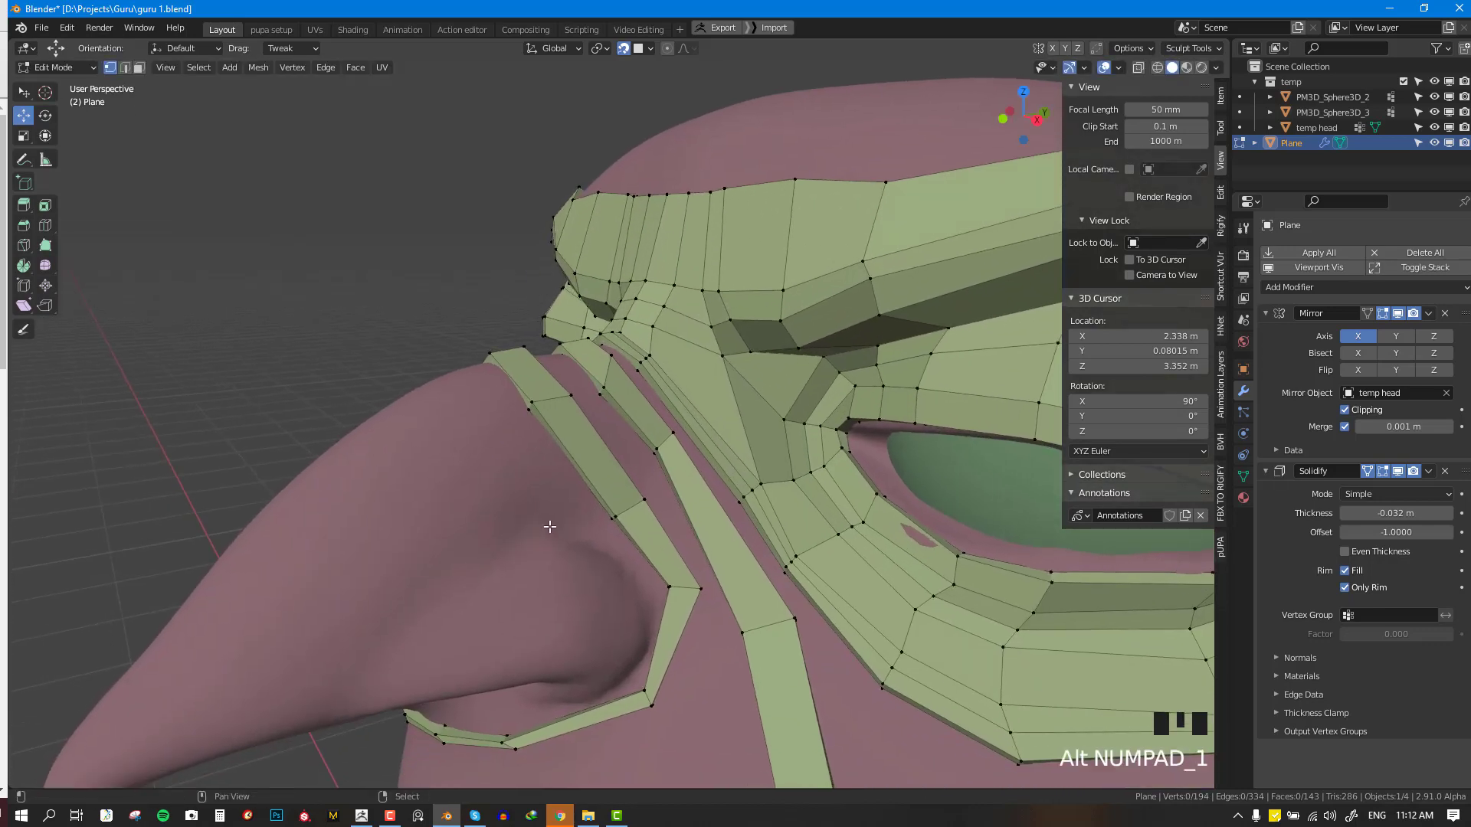
key("shift+z")
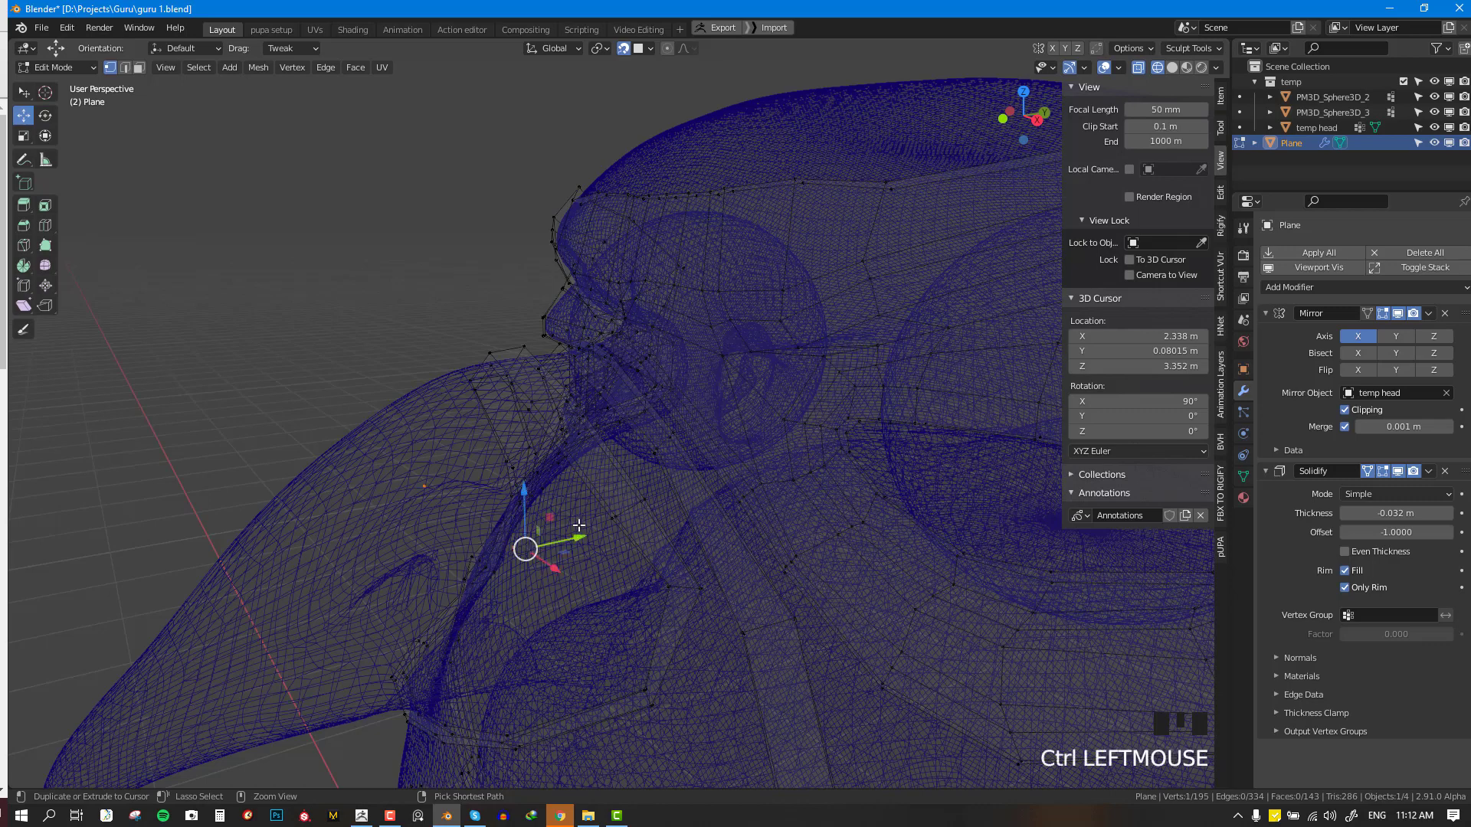
key("shift+z")
left_click(525, 504, "ctrl")
key("shift+z")
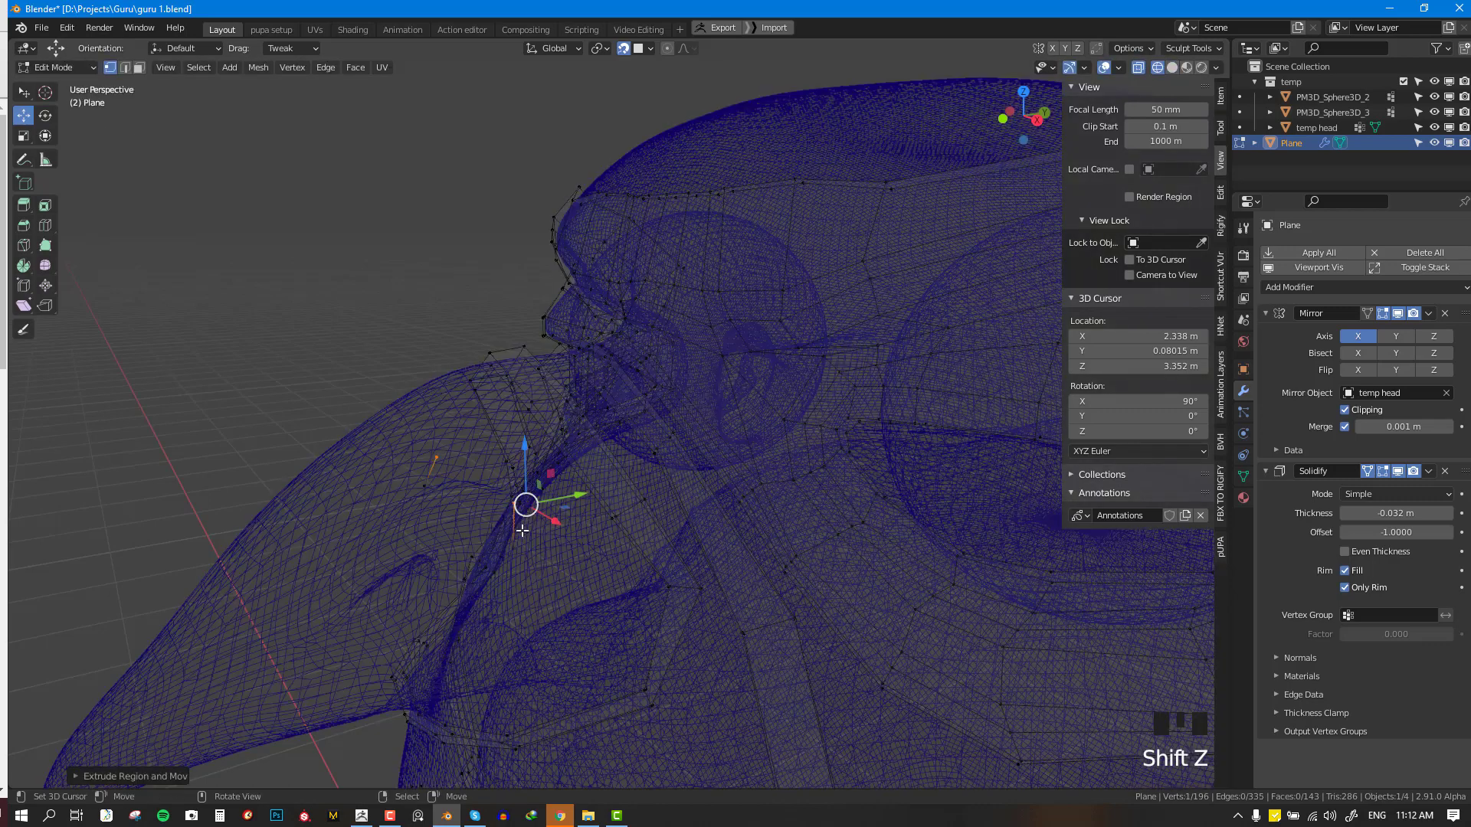
- Extrude the short edge above the nostril wing sideways into a face and flip its normals
right_click(512, 556)
key("l")
key("e")
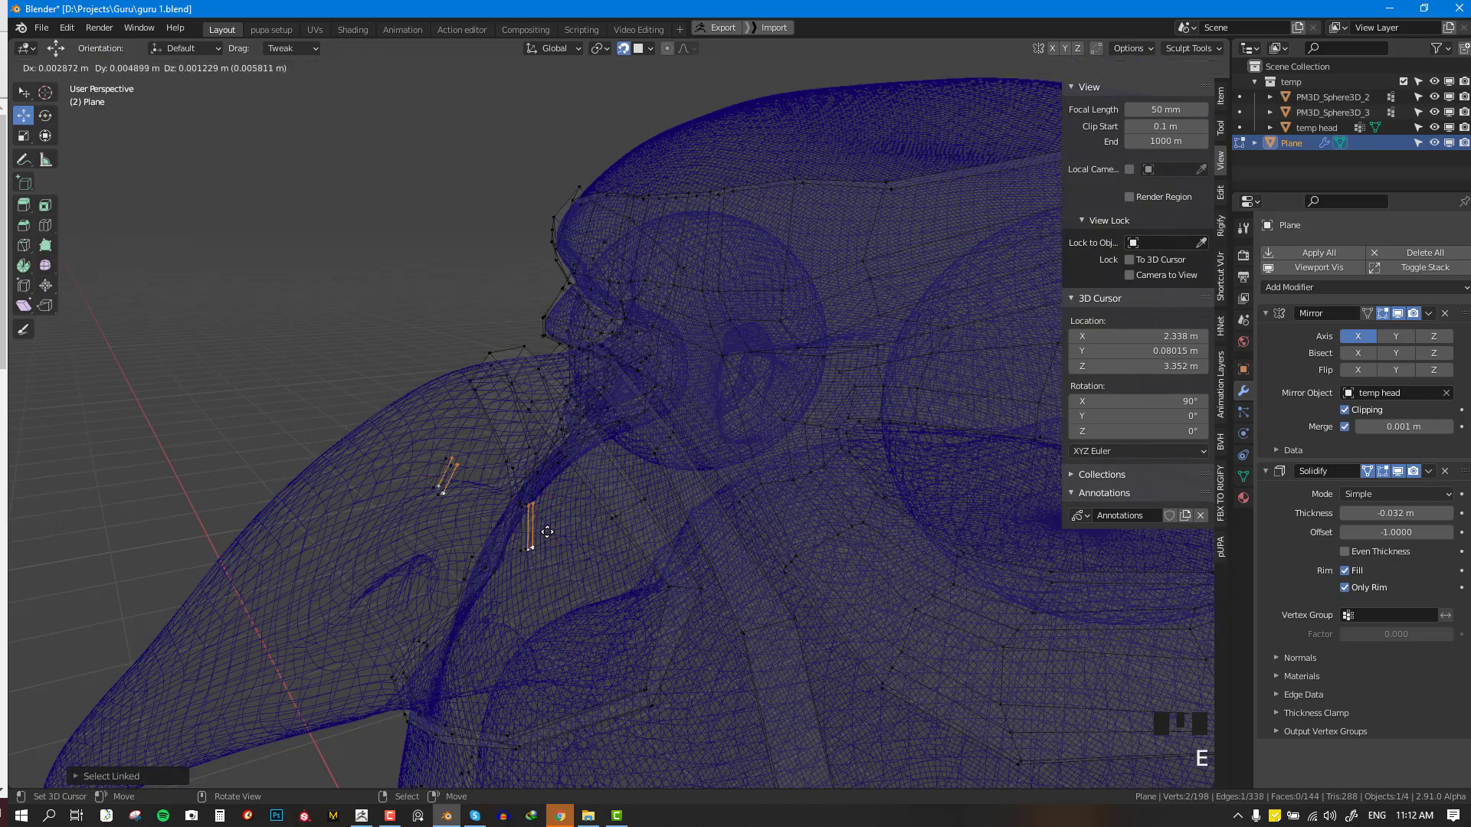
left_click(567, 532)
key("shift+z")
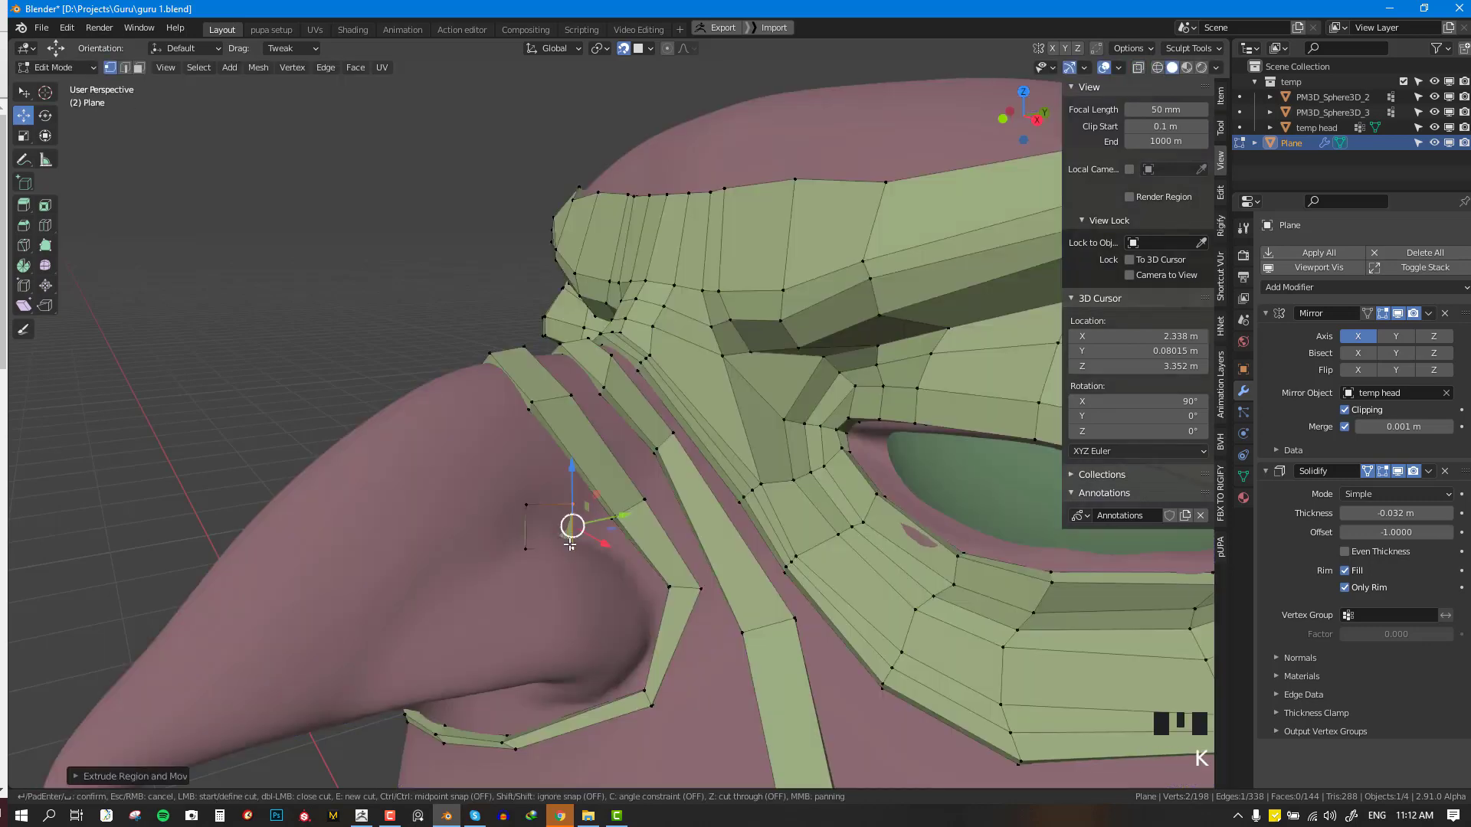
key("l")
key("alt+n")
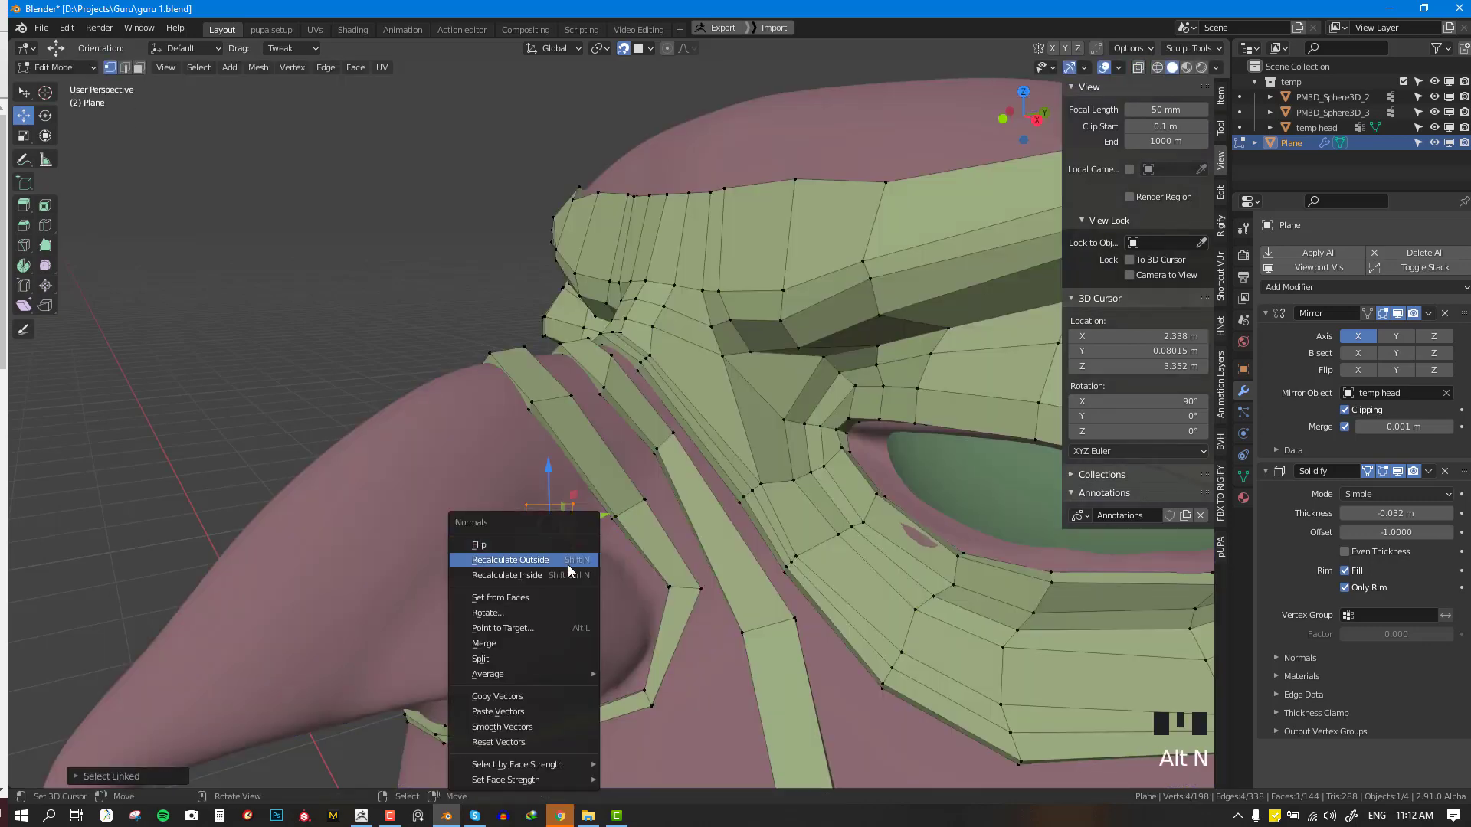
left_click(558, 545)
- Move the new face's upper corner vertex and set the Solidify thickness to -0.018 m
right_click_drag(579, 500, 526, 518)
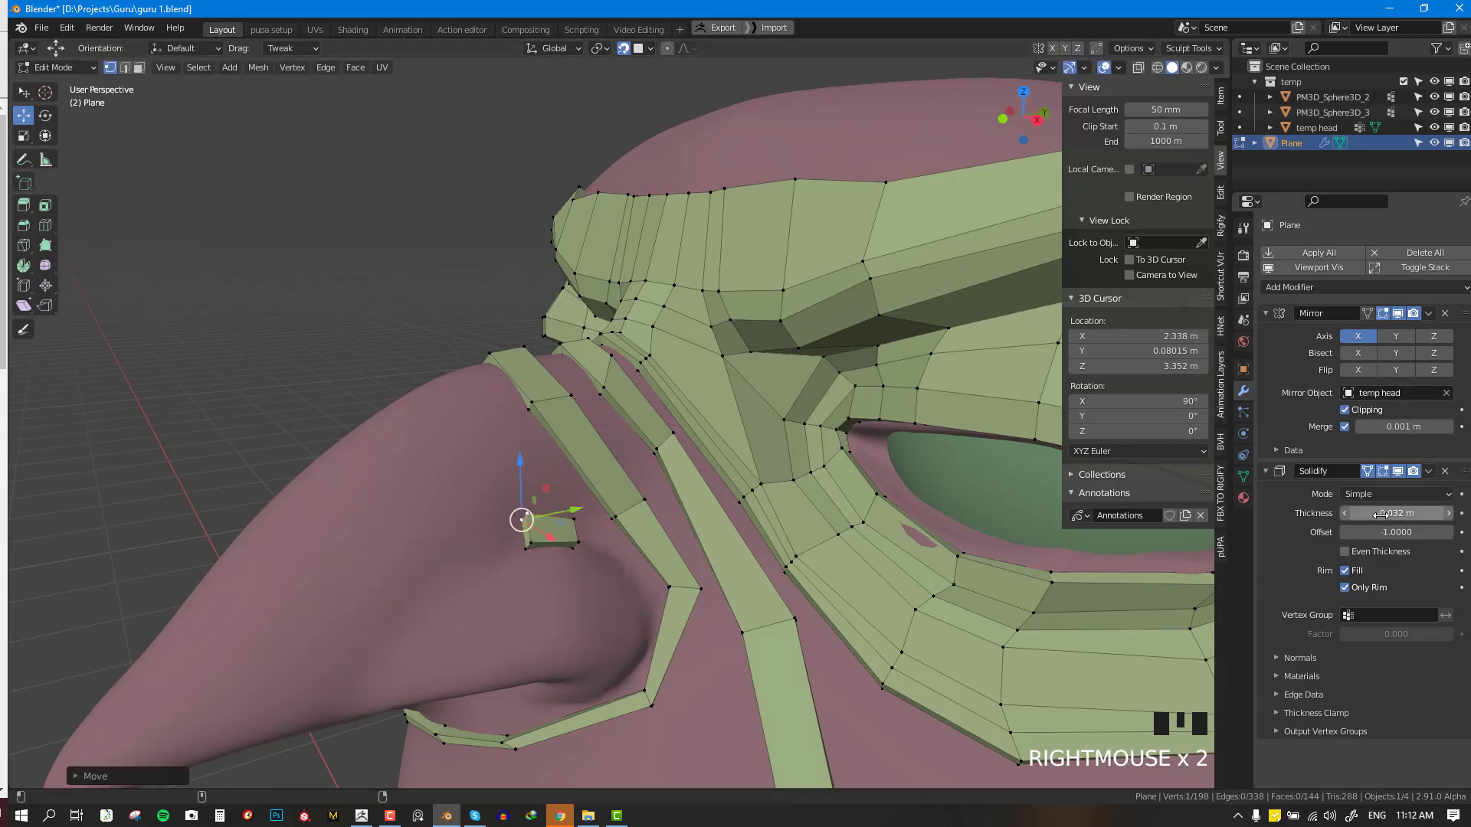
left_click_drag(1379, 515, 1418, 514, "shift")
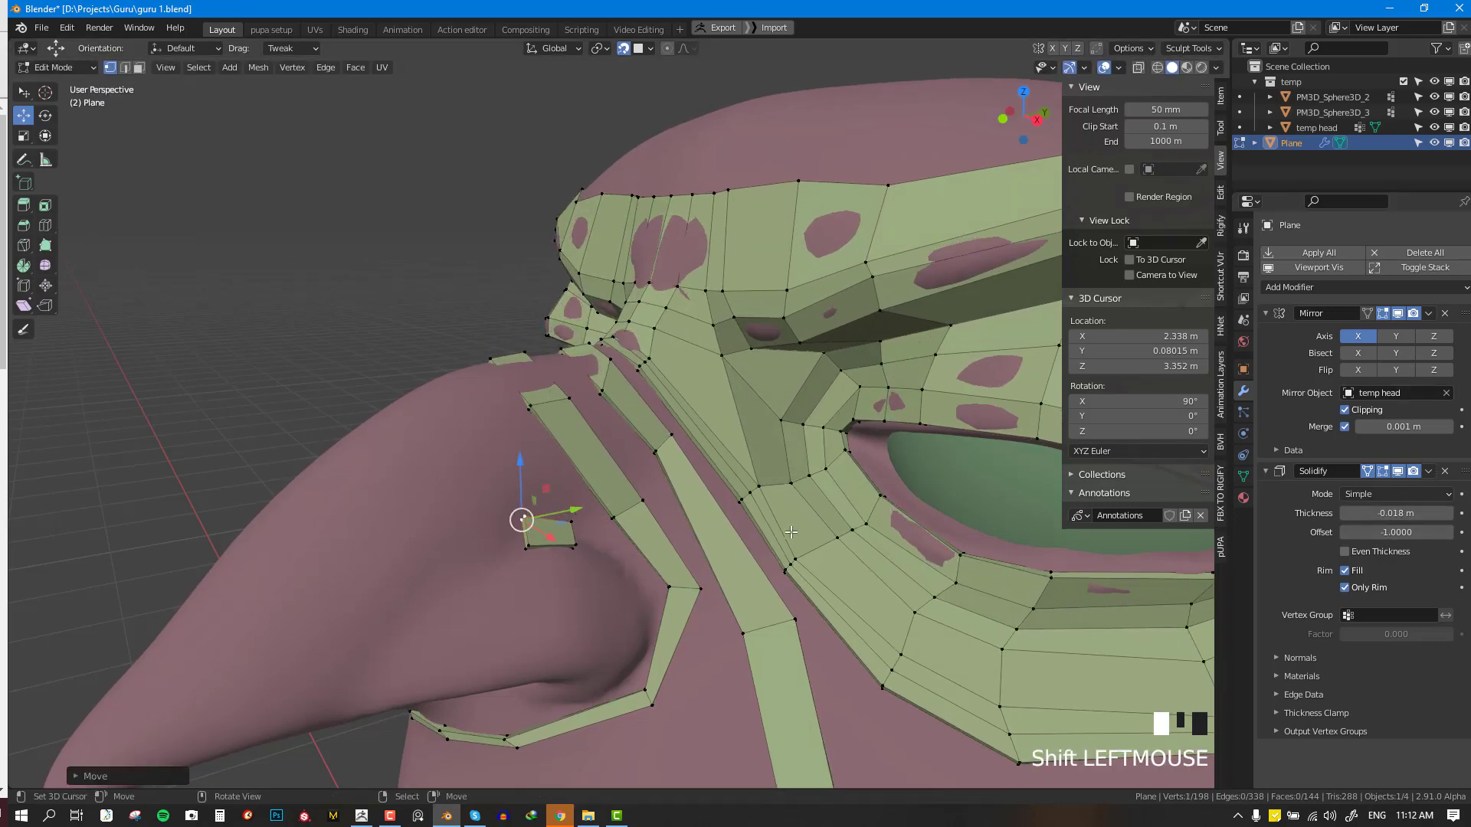
- Reposition the front corner vertex of the face above the nostril wing and save the file
middle_click_drag(790, 532, 506, 529)
key("alt+a")
right_click_drag(507, 528, 459, 524)
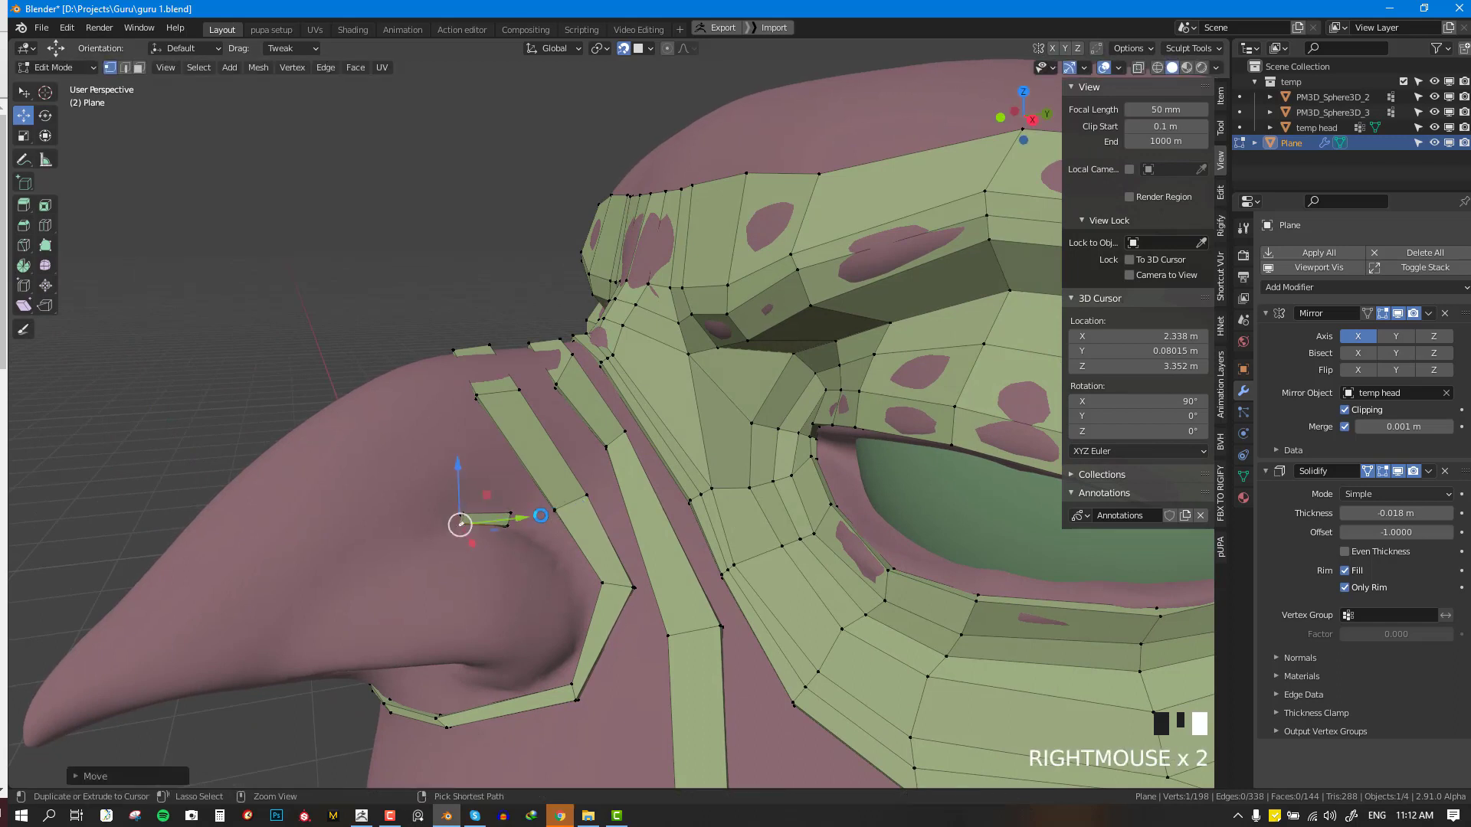
key("ctrl+s")
- Extrude the face's rear edge along the nostril wing crease in two segments and rotate the end edge
right_click(506, 525)
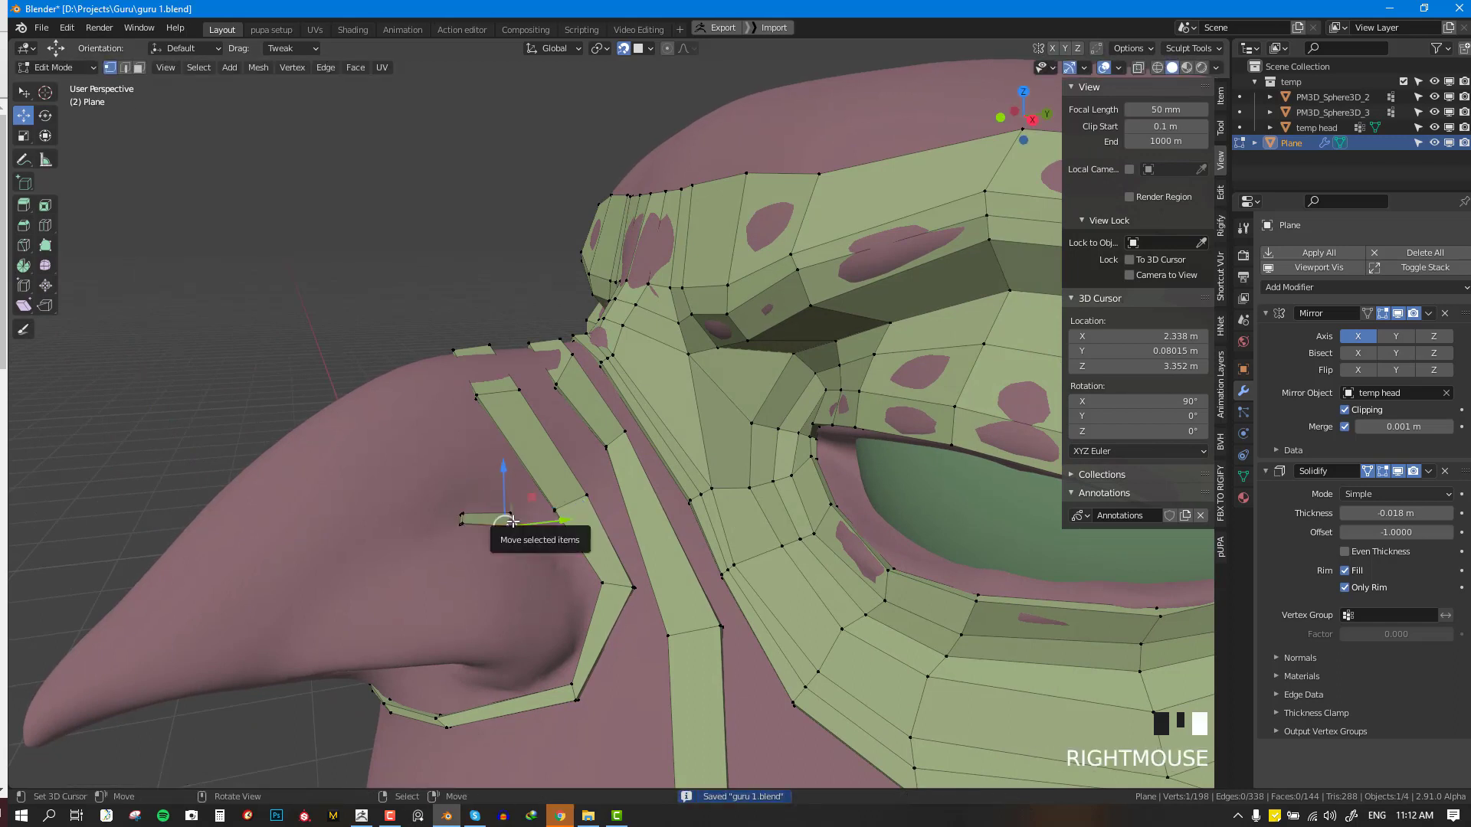
right_click(508, 513, "shift")
key("e")
left_click(577, 540)
key("e")
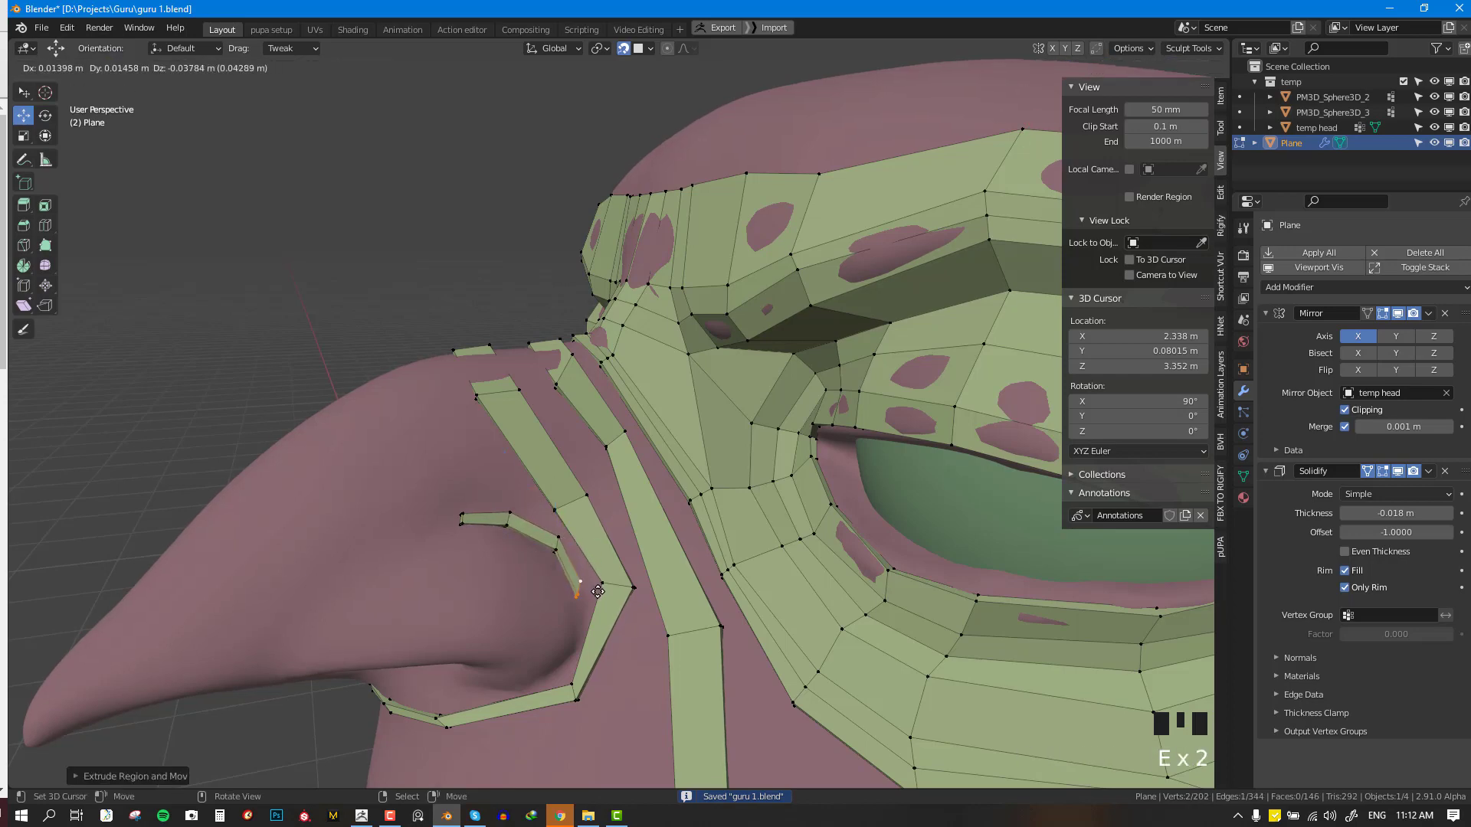
left_click(597, 588)
key("r")
left_click(603, 588)
- Continue extruding the nostril strip down around the back of the wing, turning its end edge to follow the curve
middle_click_drag(565, 588, 640, 457)
key("e")
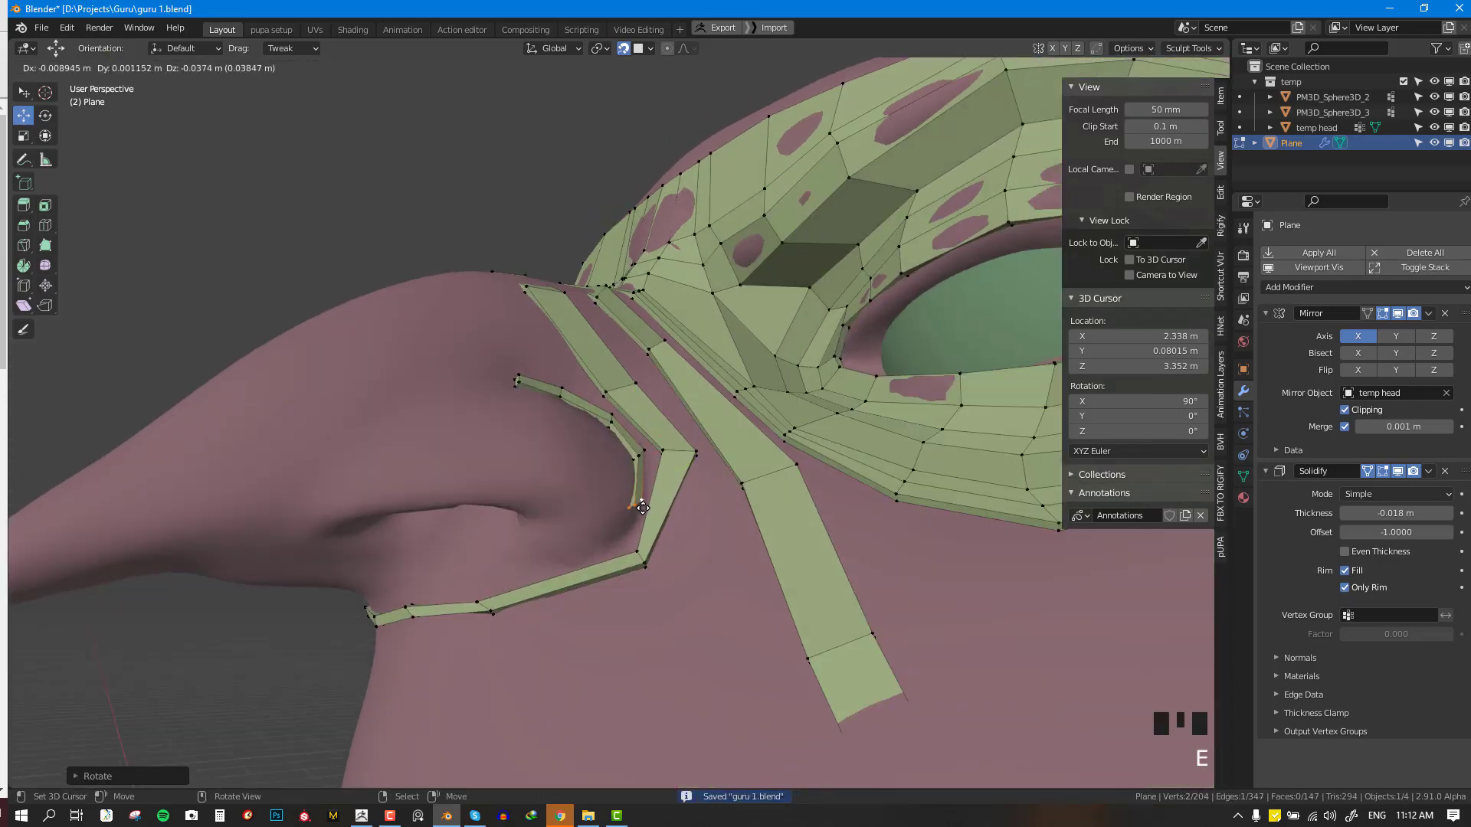
left_click(641, 502)
key("r")
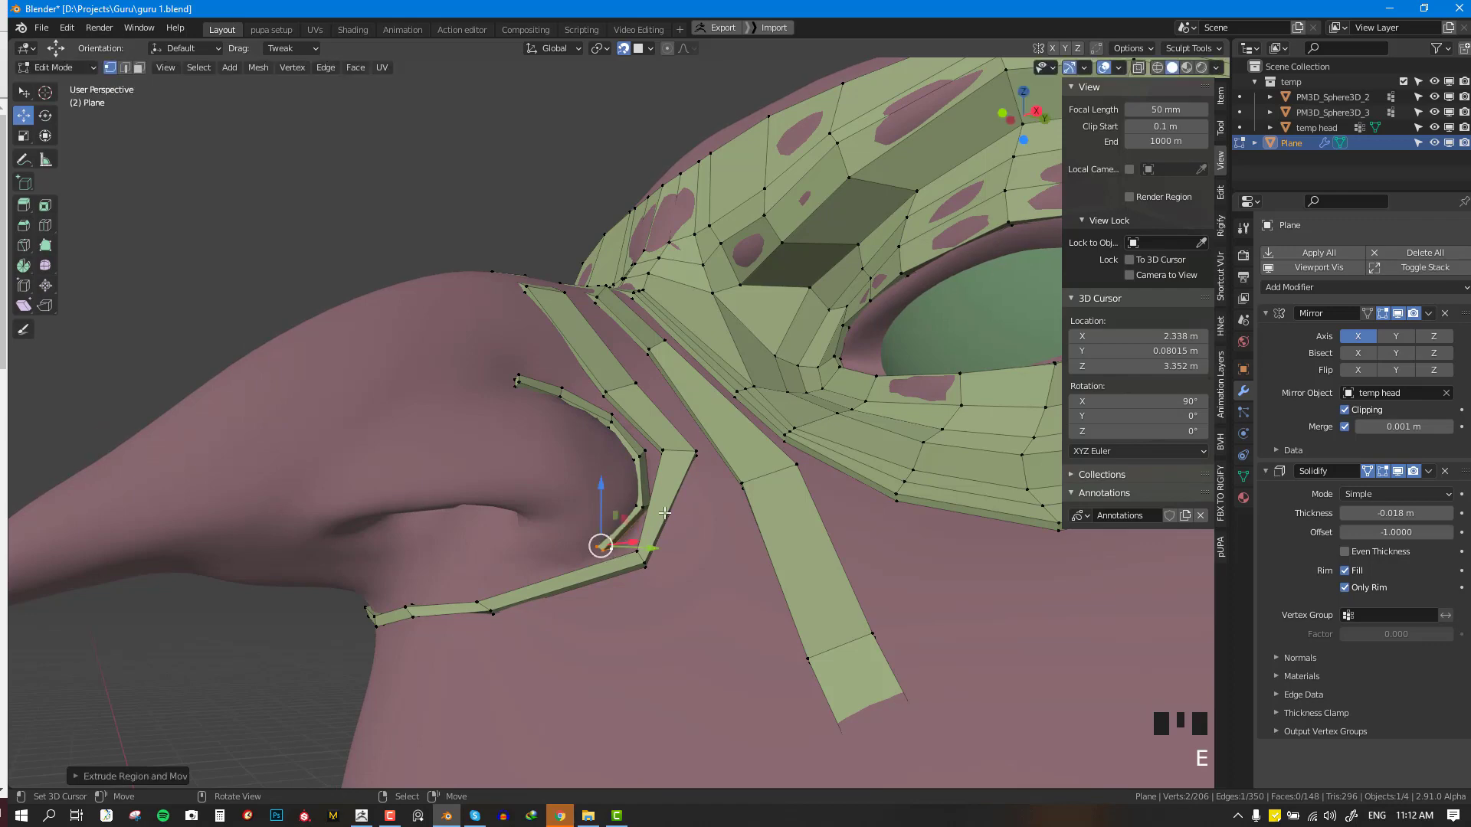
left_click(607, 545)
- Extrude the nostril strip forward beneath the nostril in two segments, rotating the first segment's end edge
key("e")
left_click(577, 553)
key("r")
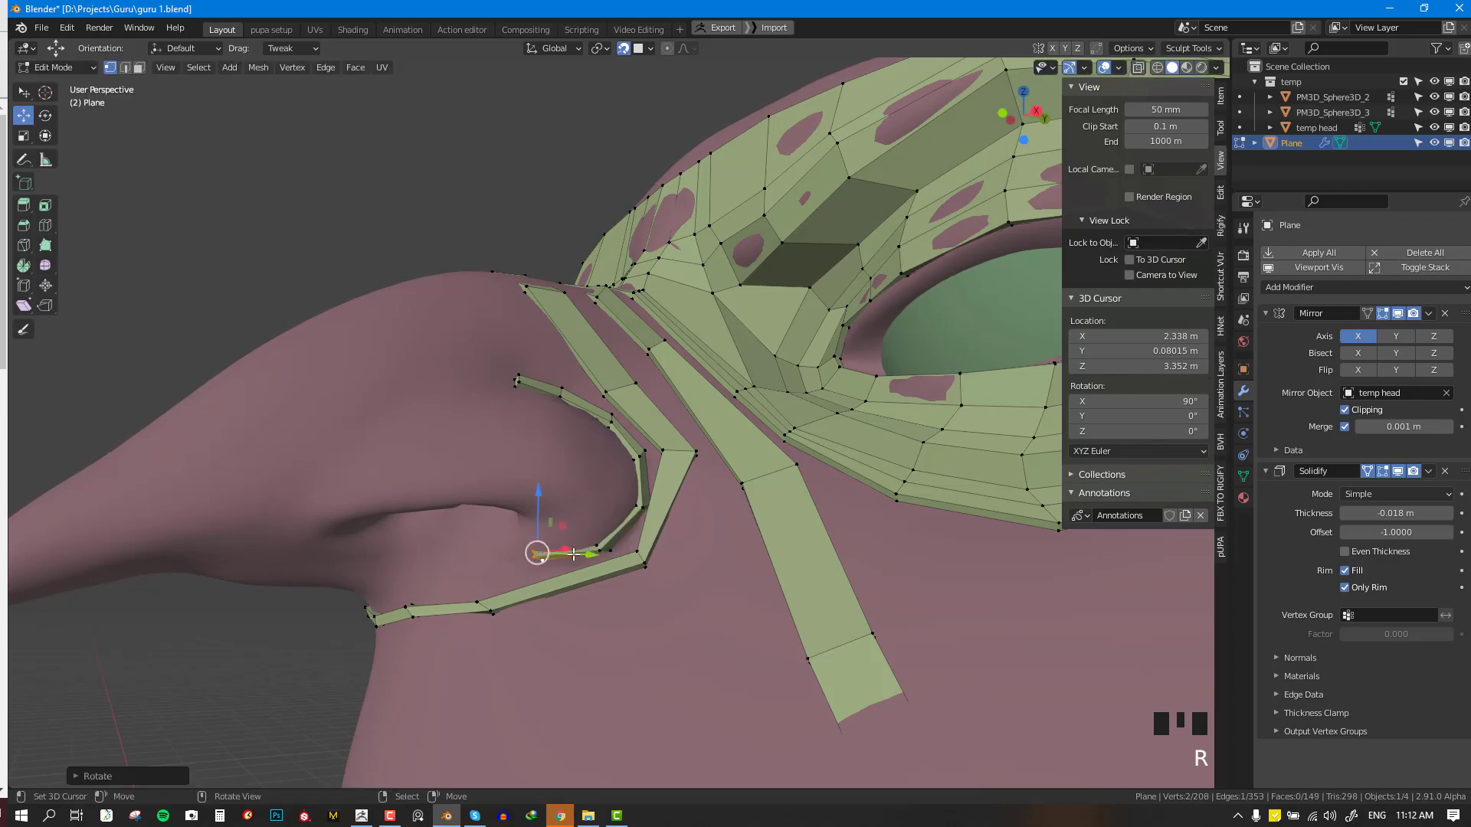
left_click(590, 558)
middle_click_drag(590, 558, 594, 496)
key("e")
left_click(595, 366)
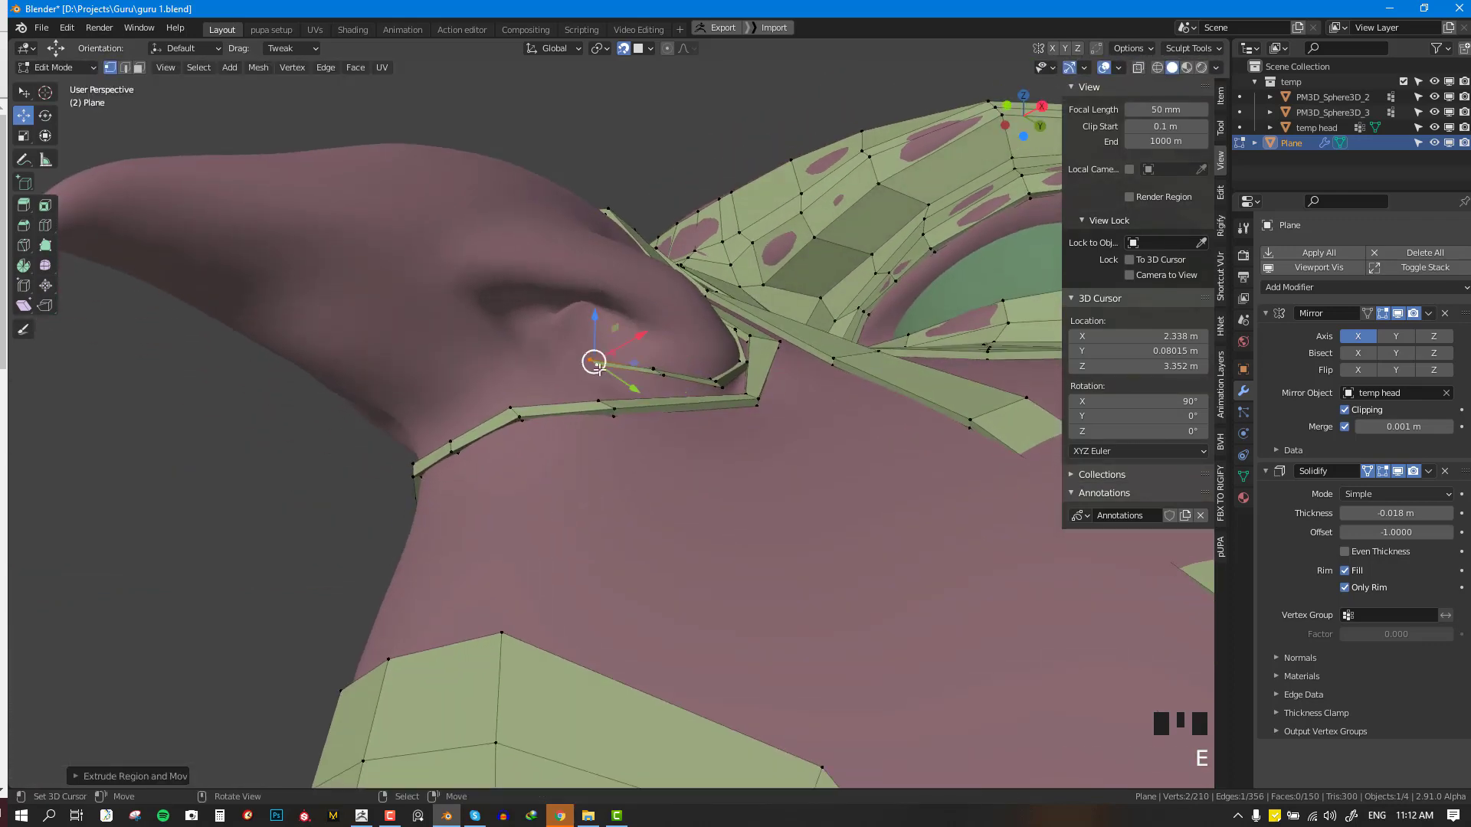
- Extrude the strip's end edge twice along the nostril's lower rim towards the front and adjust the end vertex
middle_click_drag(595, 367, 685, 517)
right_click_drag(674, 480, 596, 483)
right_click(607, 469)
right_click(597, 482, "shift")
key("e")
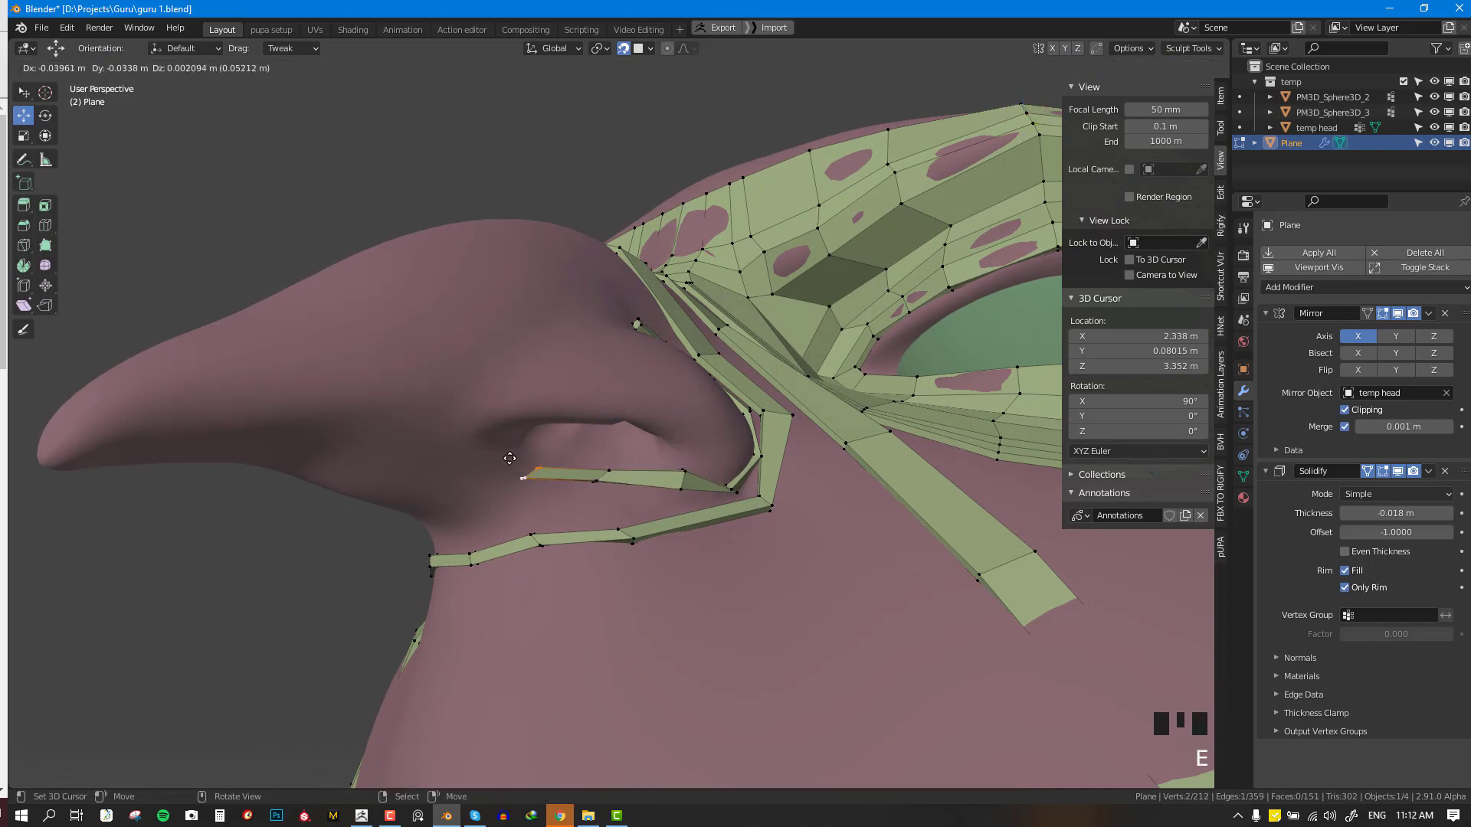
left_click(494, 463)
key("e")
left_click(454, 422)
right_click_drag(454, 423, 460, 420)
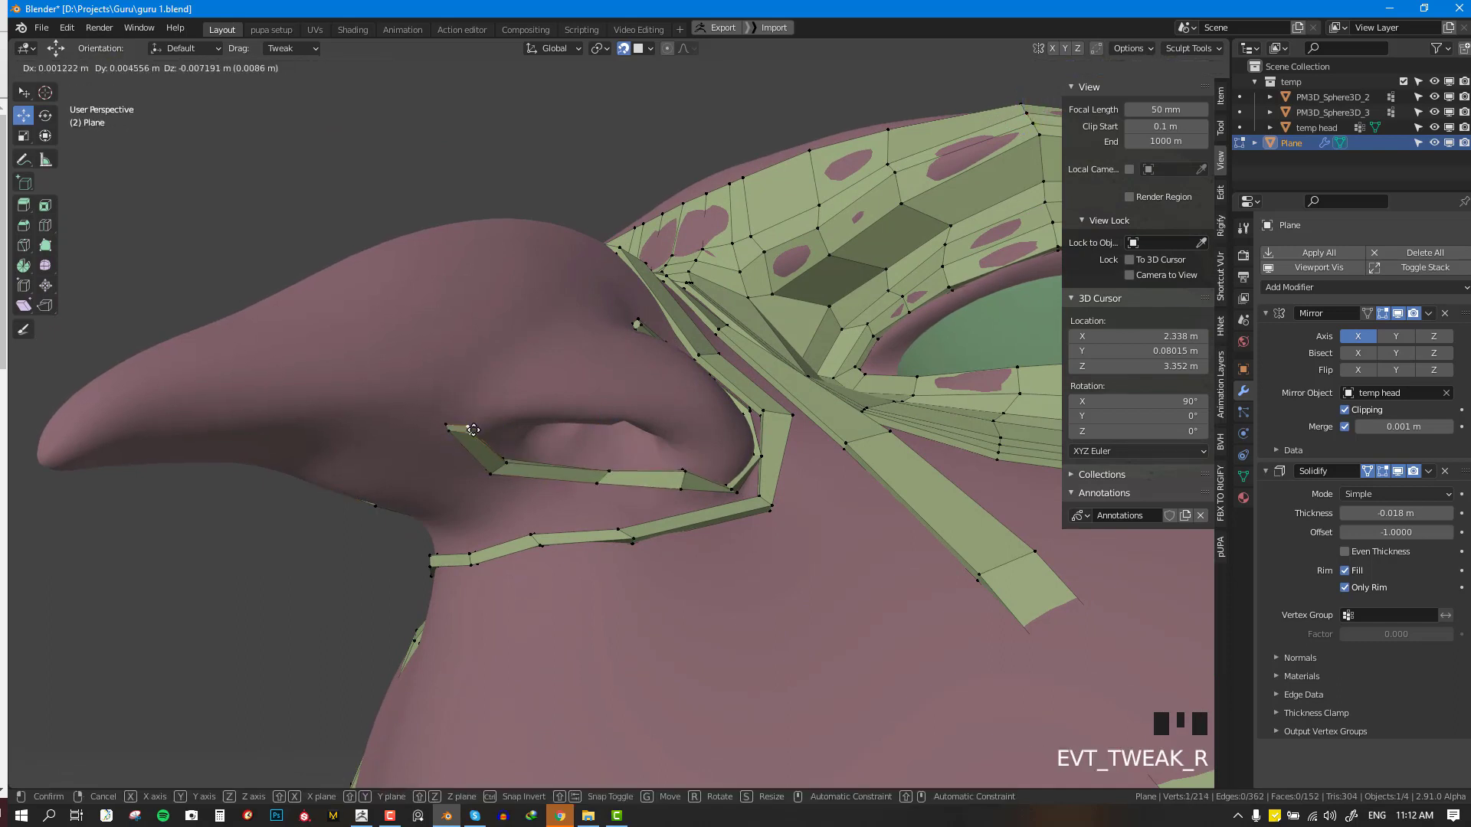
- Extrude the strip's front edge twice more up and back over the nostril, and rotate the last edge to follow the rim
right_click(460, 420)
right_click(476, 410, "shift")
middle_click_drag(476, 409, 389, 547)
key("e")
left_click(411, 505)
key("e")
left_click(475, 486)
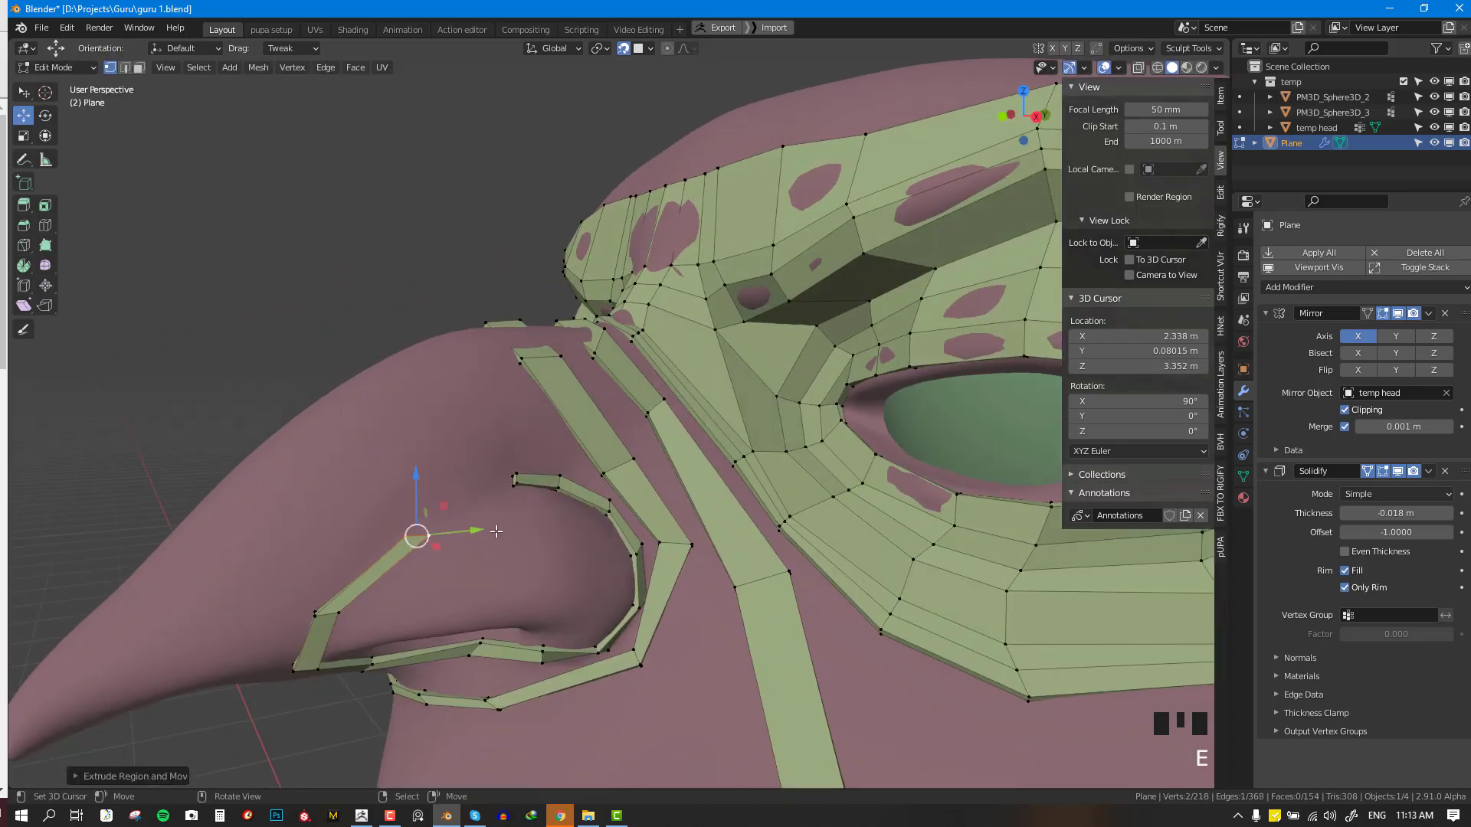
key("r")
left_click(476, 562)
- Bridge the two open strip ends above the nostril with a face to close the loop, and adjust a corner vertex
right_click(519, 475, "shift")
right_click(518, 476, "shift")
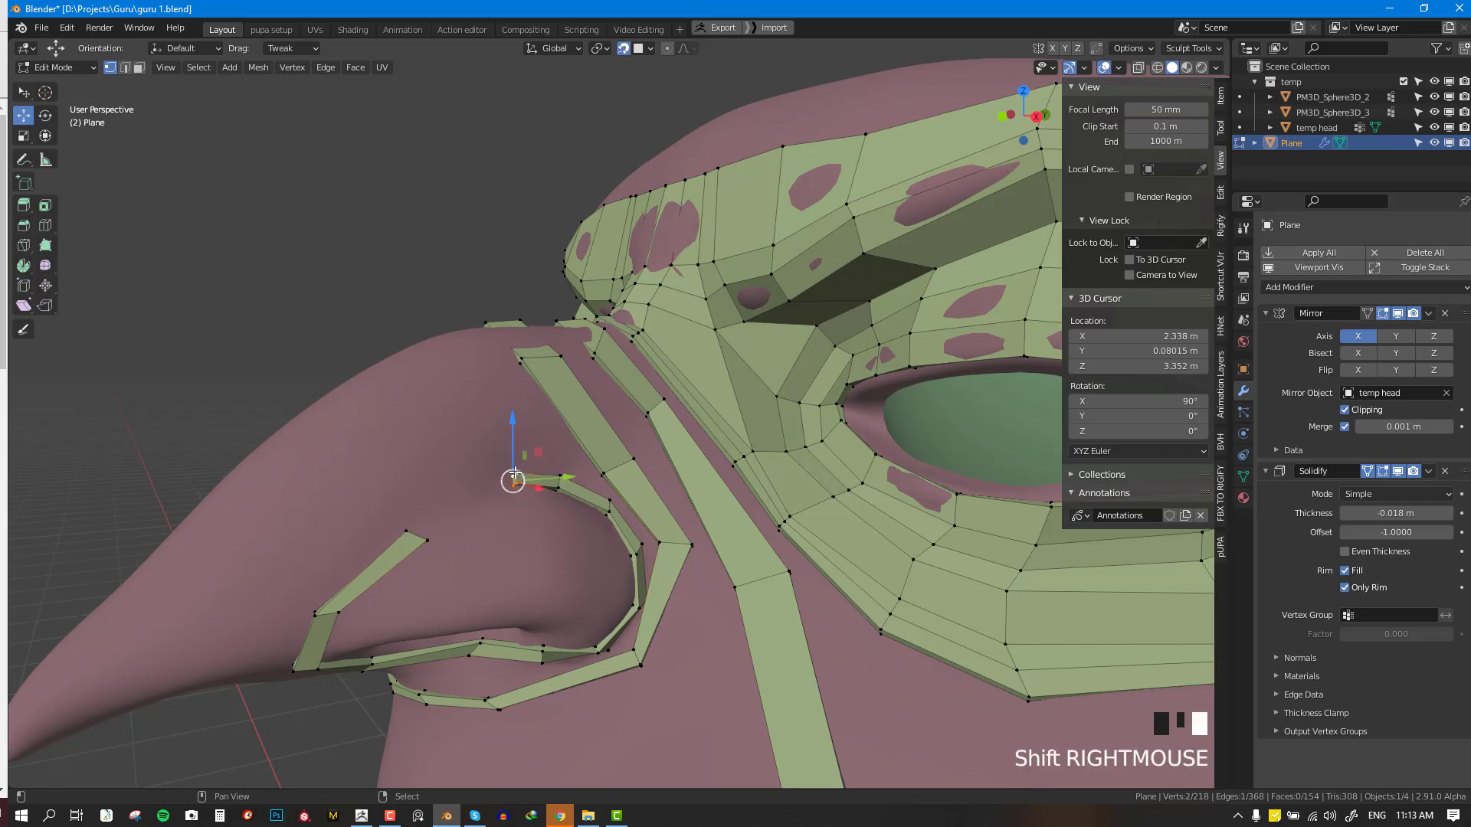
right_click(433, 549, "shift")
key("f")
right_click_drag(435, 542, 435, 539)
- Check the nostril loop from the front and side, and save guru 1.blend
scroll(414, 529, "down", 2)
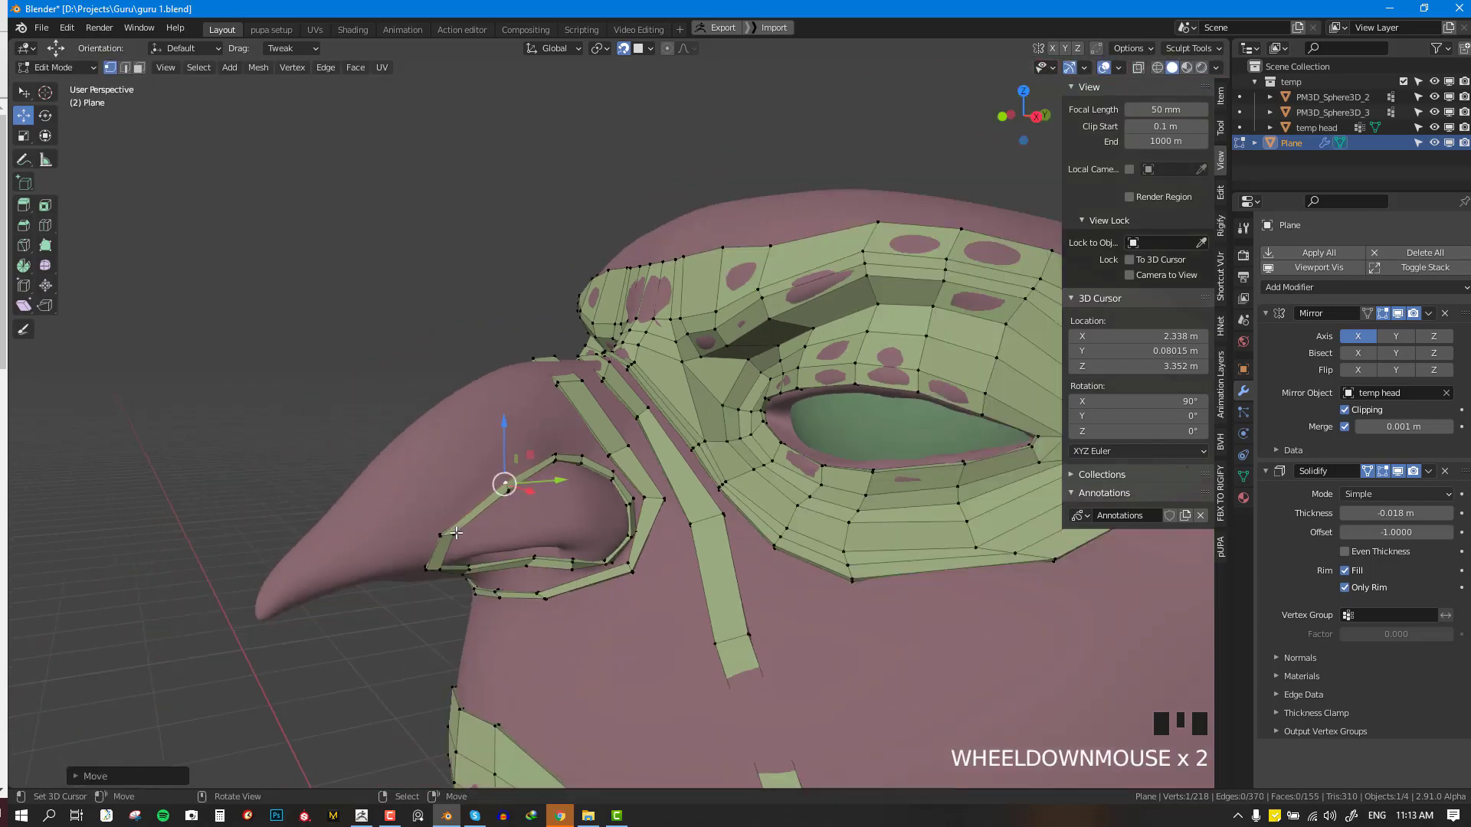
middle_click_drag(414, 529, 621, 353)
key("KP_1")
scroll(542, 361, "up", 2)
scroll(700, 463, "down", 4)
middle_click_drag(700, 463, 552, 460)
key("ctrl+s")
scroll(880, 468, "up", 1)
middle_click_drag(871, 579, 1106, 504)
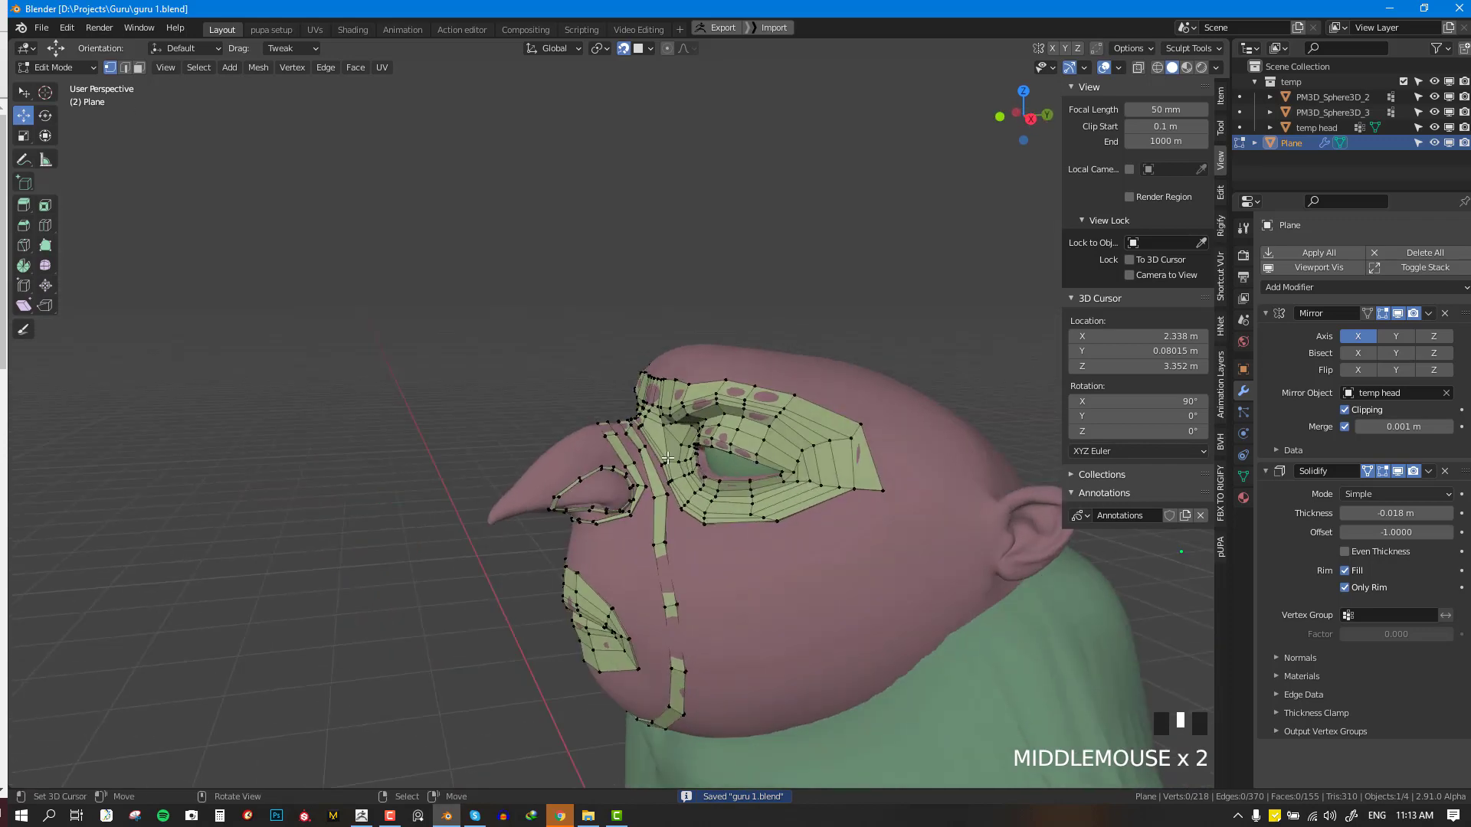
- Fill the gap at the top of the nose bridge between the face mesh and the small nose patch
scroll(667, 458, "up", 1)
middle_click_drag(667, 458, 675, 465)
scroll(674, 465, "up", 4)
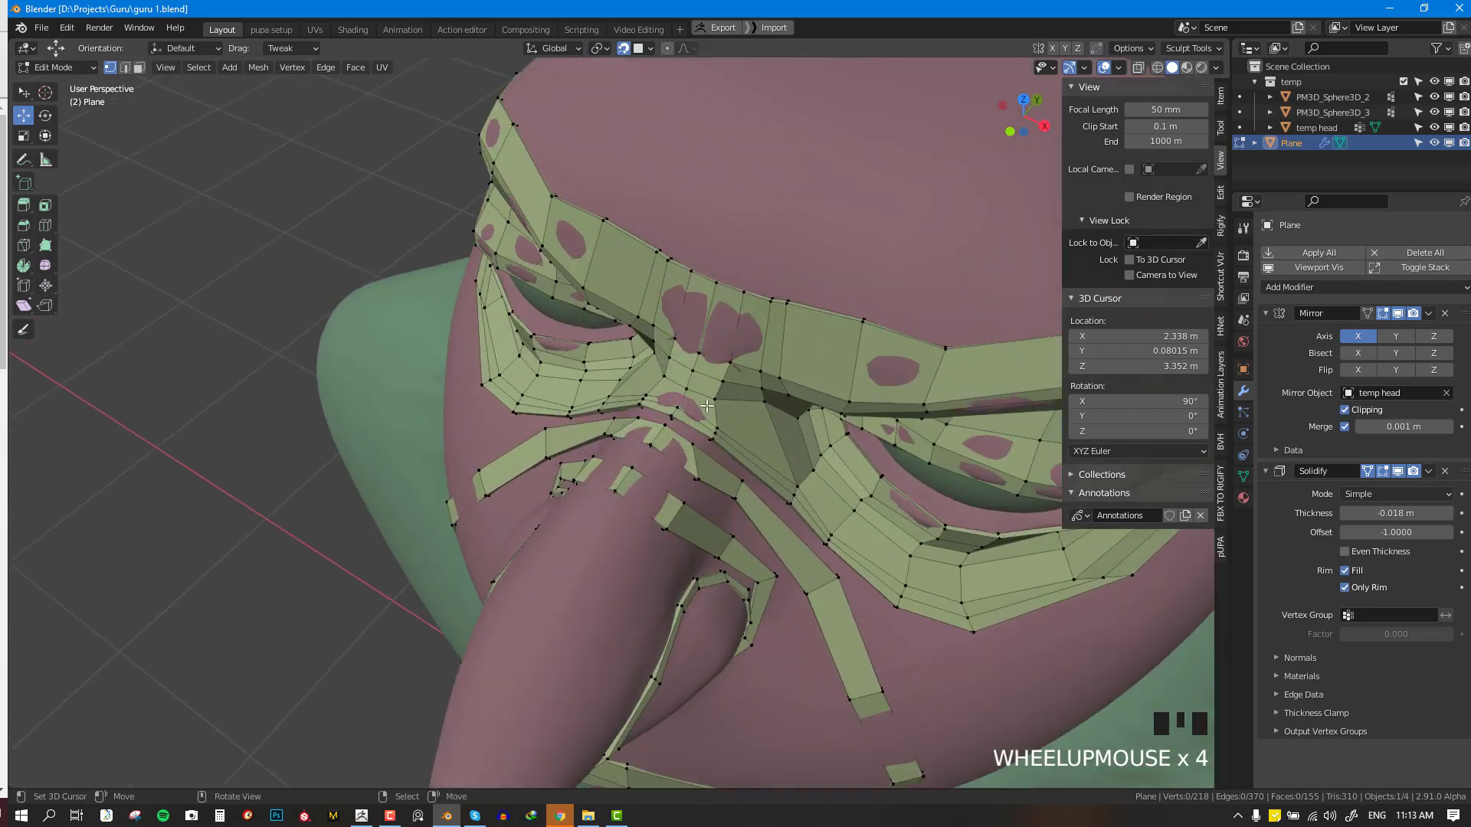
scroll(707, 406, "up", 2)
right_click(734, 442)
right_click(694, 434, "shift")
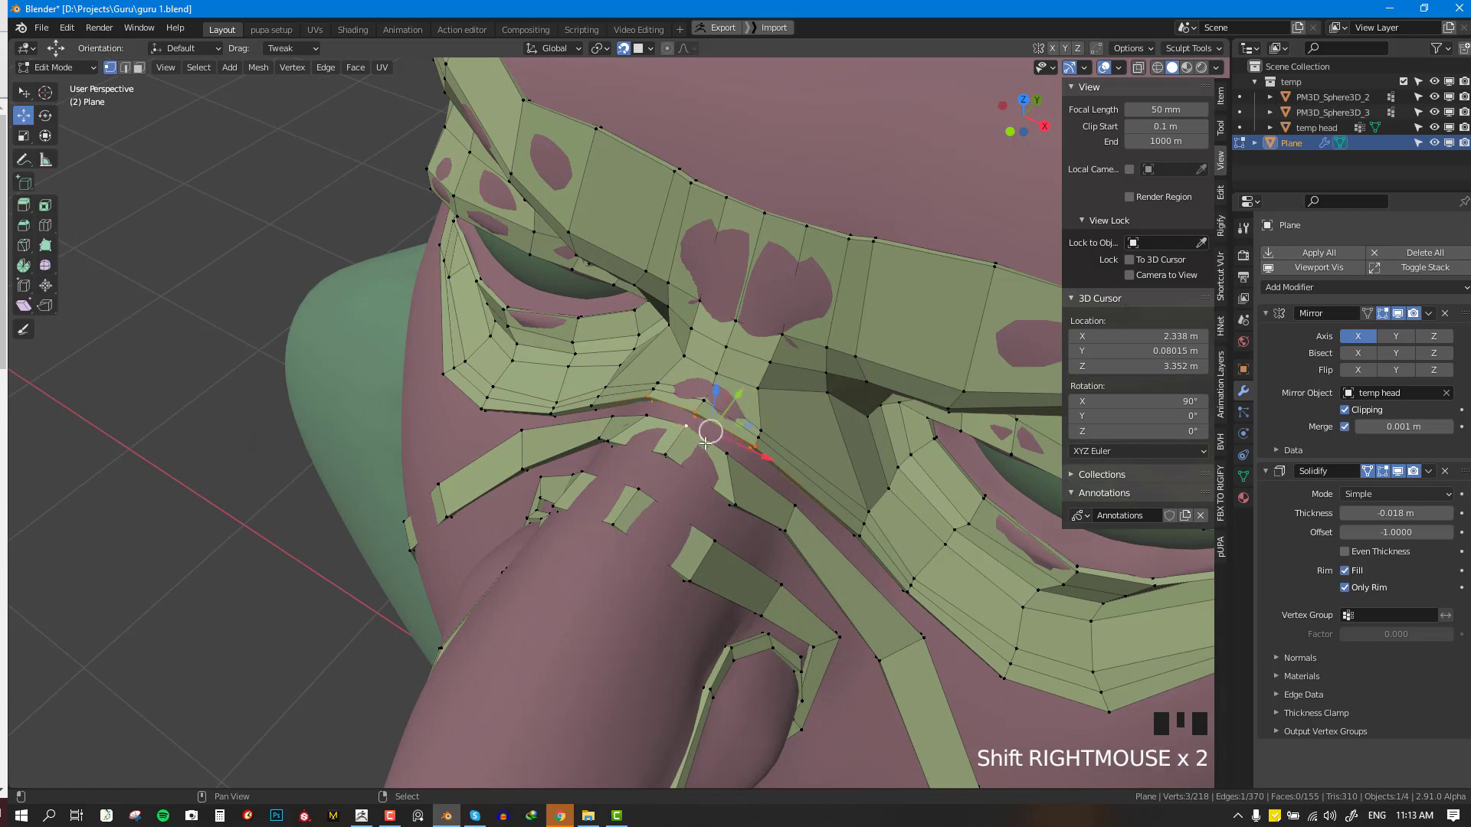
key("f")
- Reposition the nose-bridge corner vertex and fill the gap to the next patch down the nose
right_click_drag(727, 456, 701, 530)
right_click(712, 537, "shift")
right_click(636, 492, "shift")
right_click(665, 457, "shift")
key("f")
right_click(673, 550, "shift")
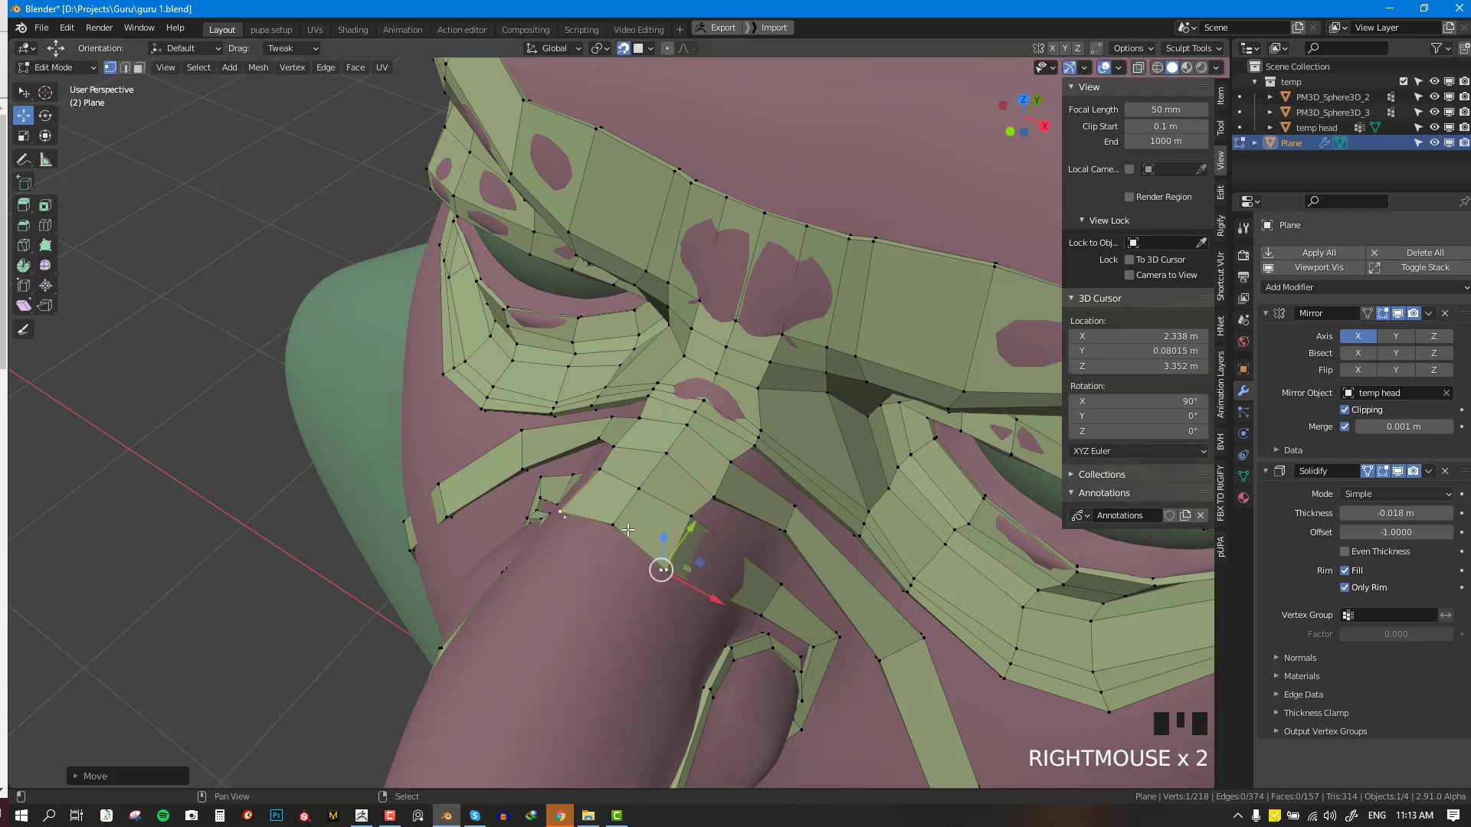
- Extrude the lower edge of the nose-bridge strip three times down the ridge of the nose
scroll(636, 544, "down", 3)
middle_click_drag(636, 544, 667, 528)
key("e")
left_click(646, 593)
key("e")
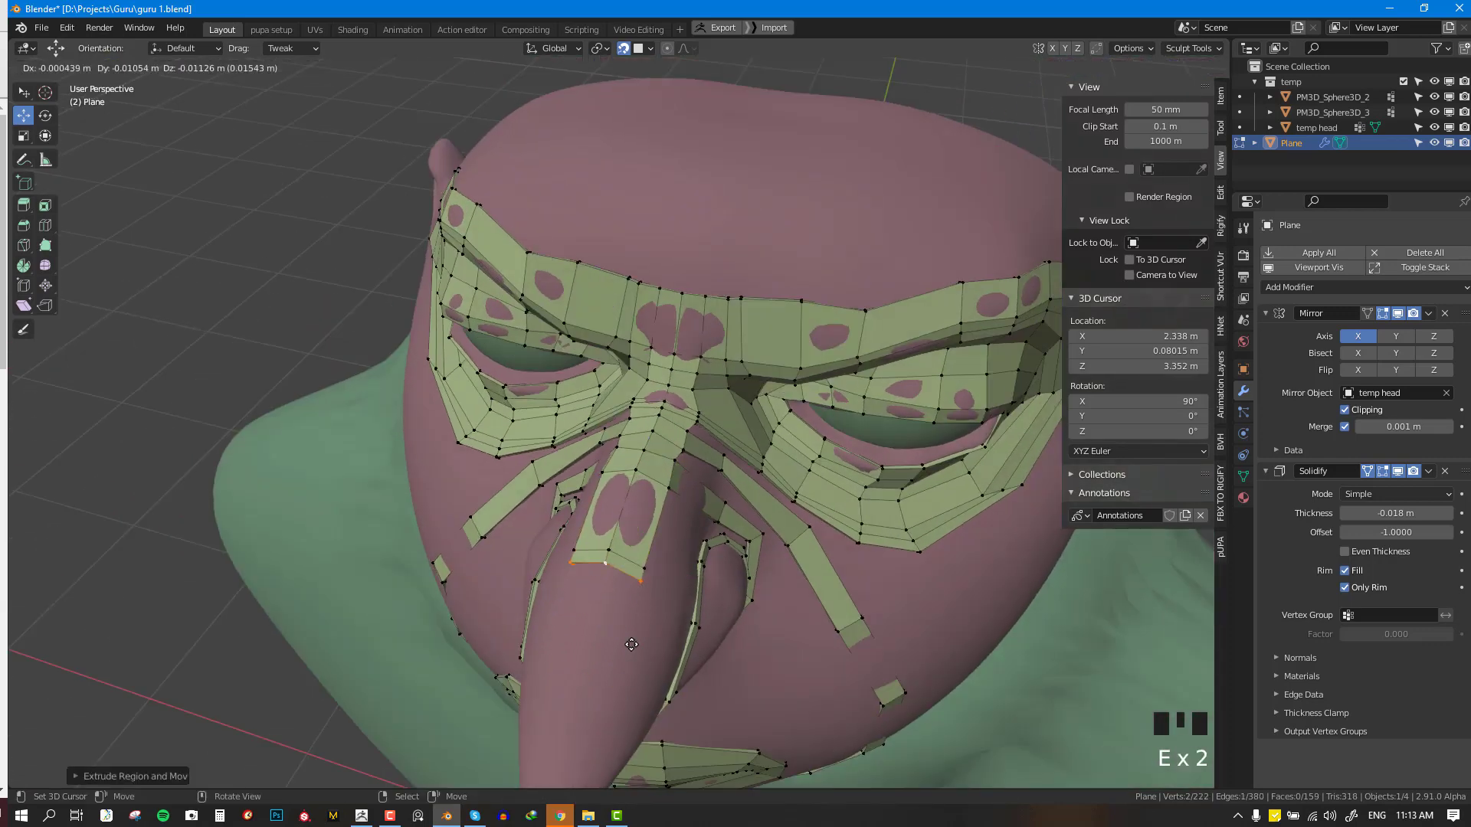
left_click(617, 702)
middle_click_drag(617, 702, 658, 578, "shift")
key("e")
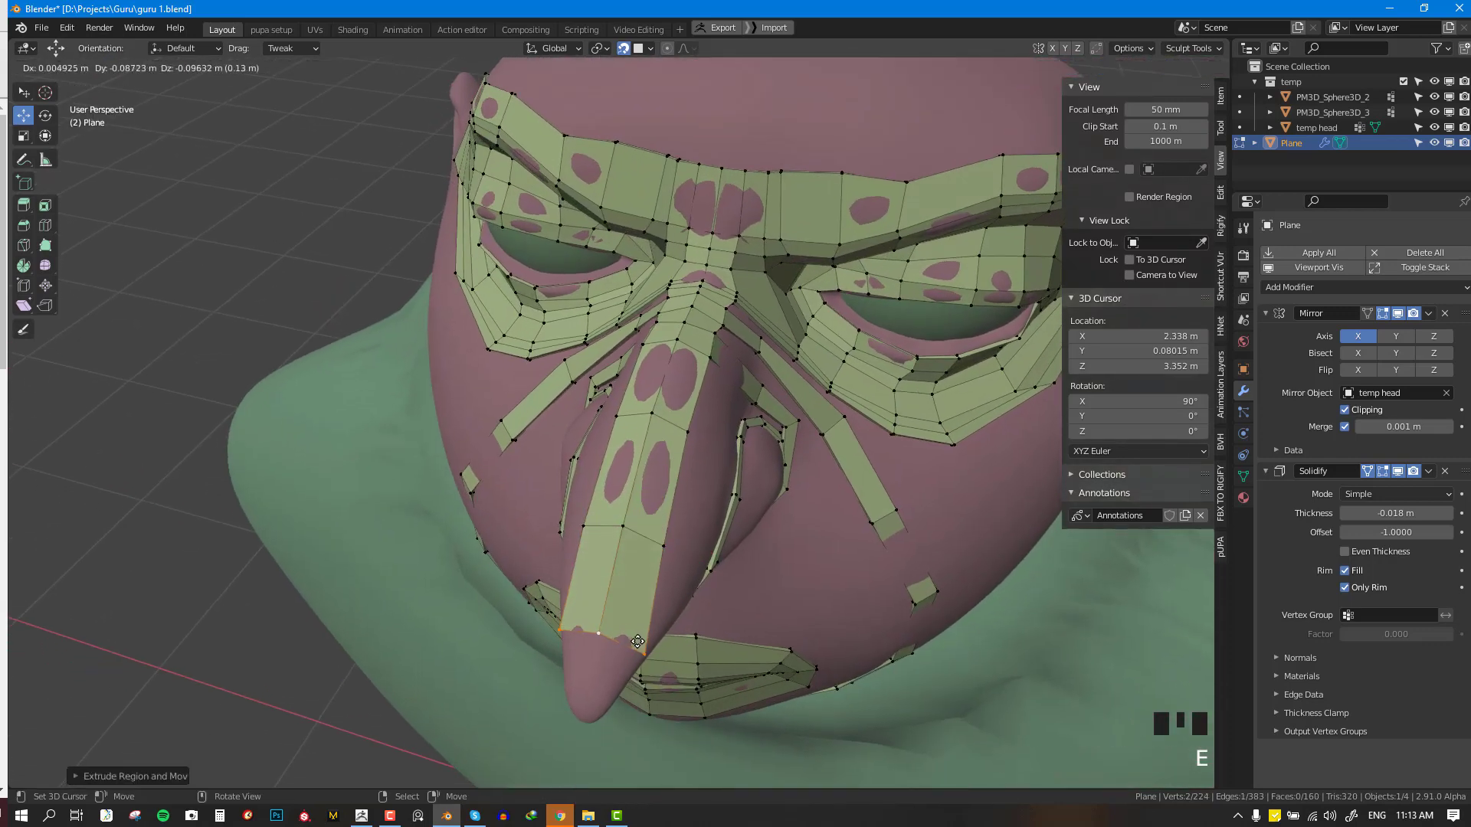
left_click(633, 682)
- Adjust the ridge strip's end vertices and extrude one more segment to the tip of the nose
right_click_drag(645, 656, 628, 657)
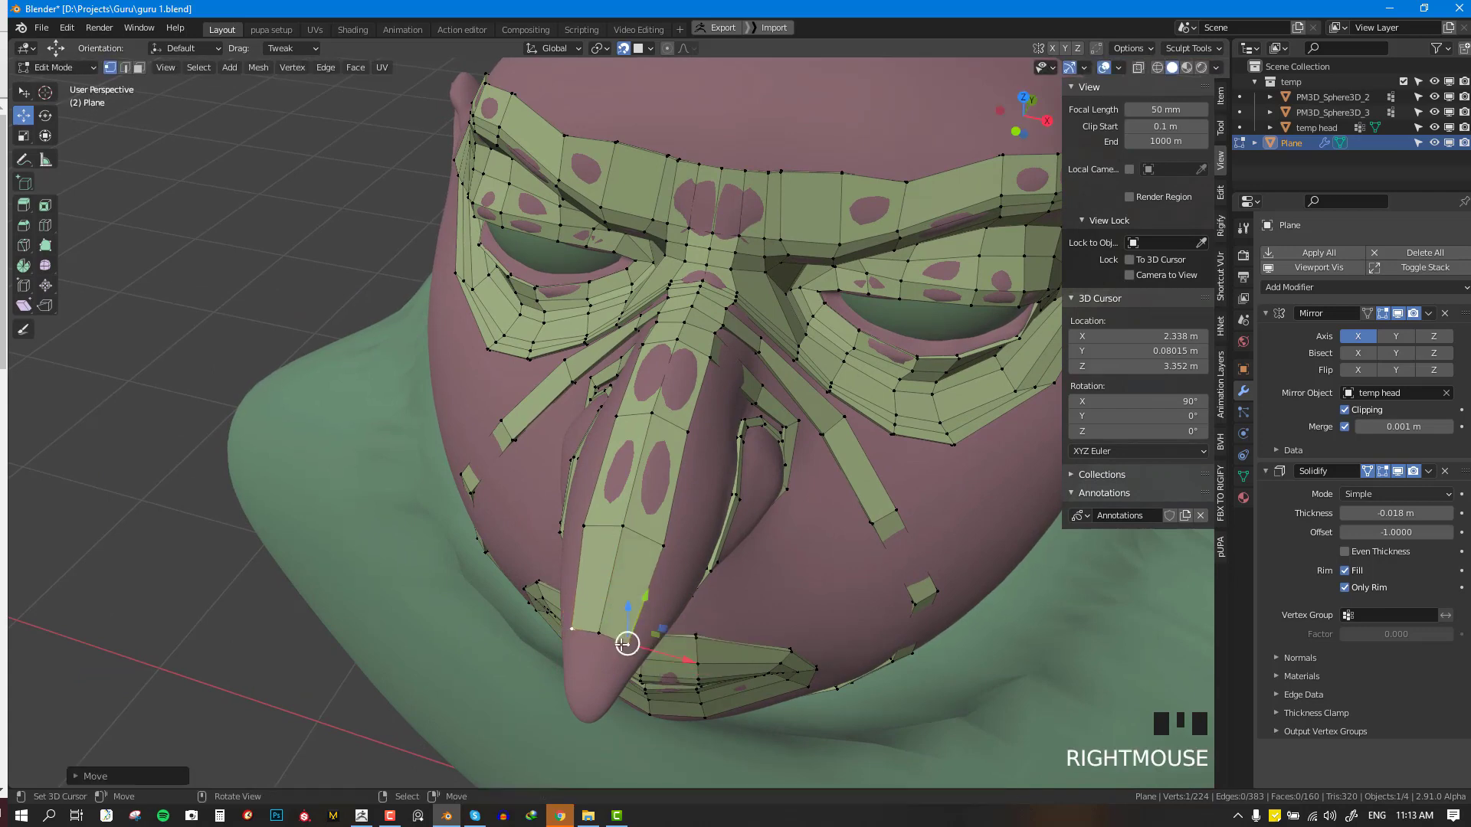
middle_click_drag(624, 638, 626, 588)
right_click(632, 601, "shift")
key("e")
left_click(631, 663)
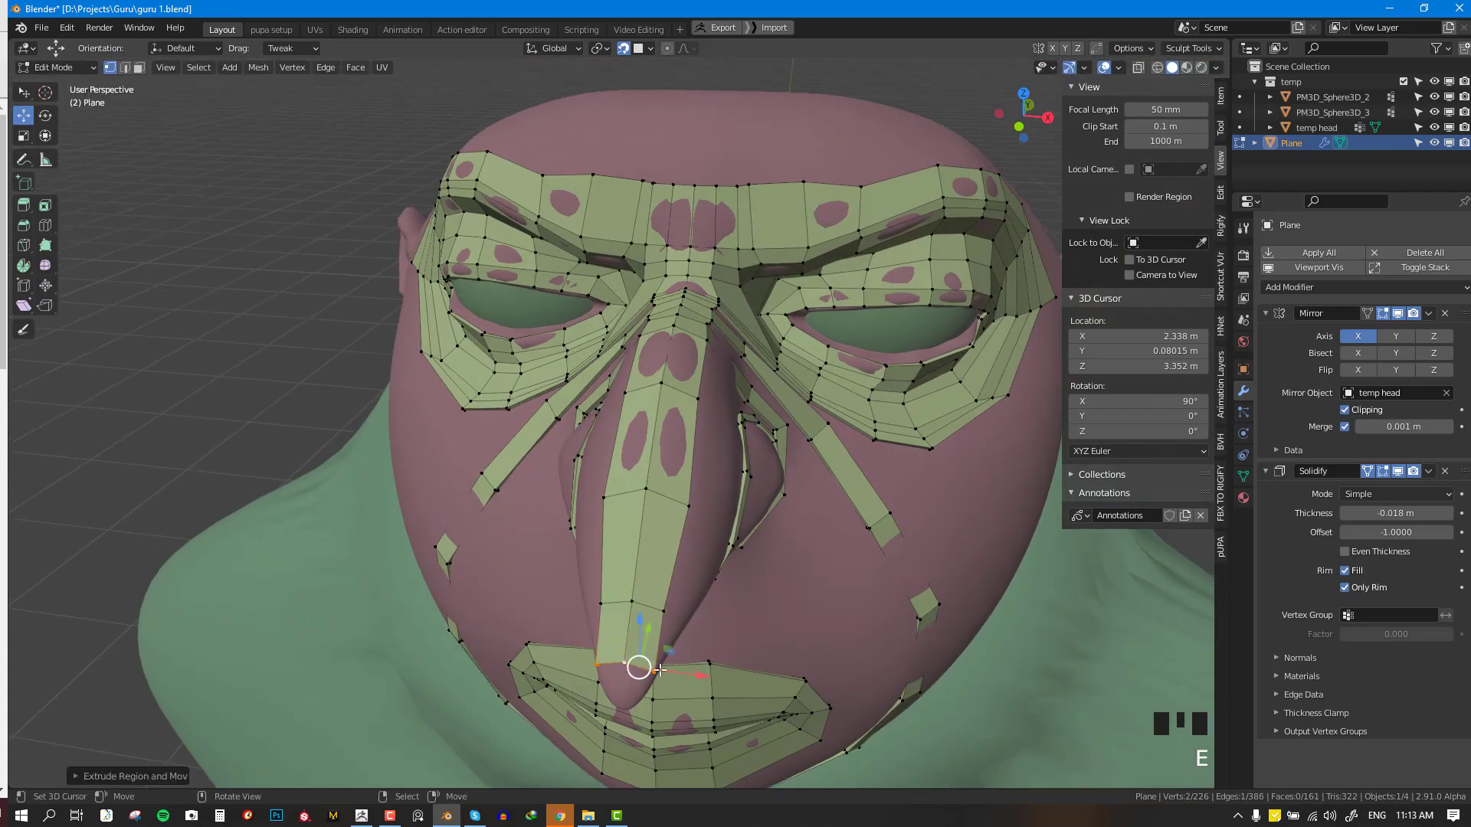
middle_click_drag(632, 665, 642, 611)
right_click_drag(632, 580, 662, 602)
- Extrude the inner edge of the nostril strip across the underside of the nose towards the centre line
middle_click_drag(663, 528, 686, 423)
key("alt+a")
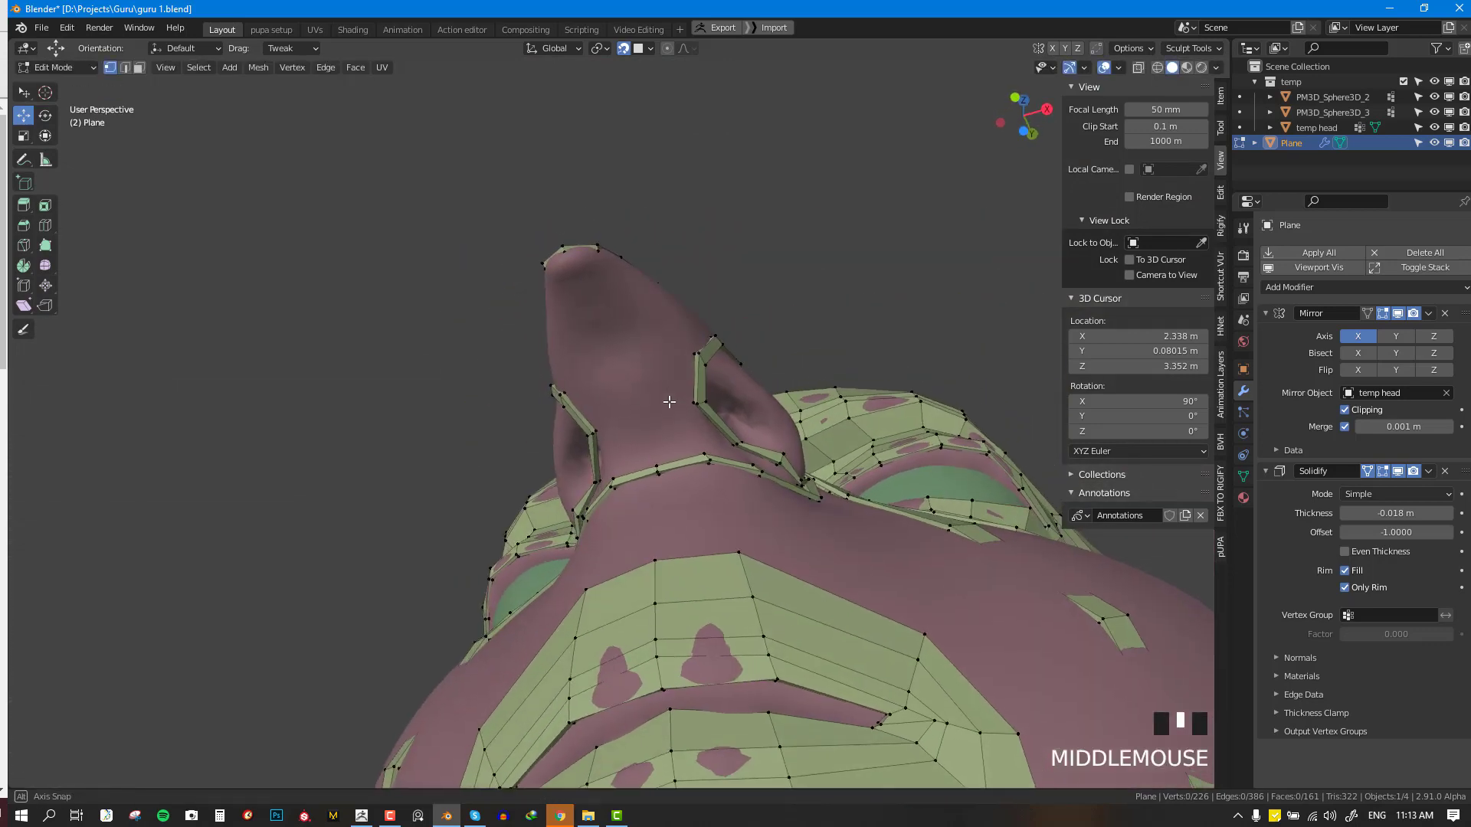
right_click(697, 355)
right_click(697, 355, "shift")
key("ctrl+z")
key("ctrl+z")
key("ctrl+z")
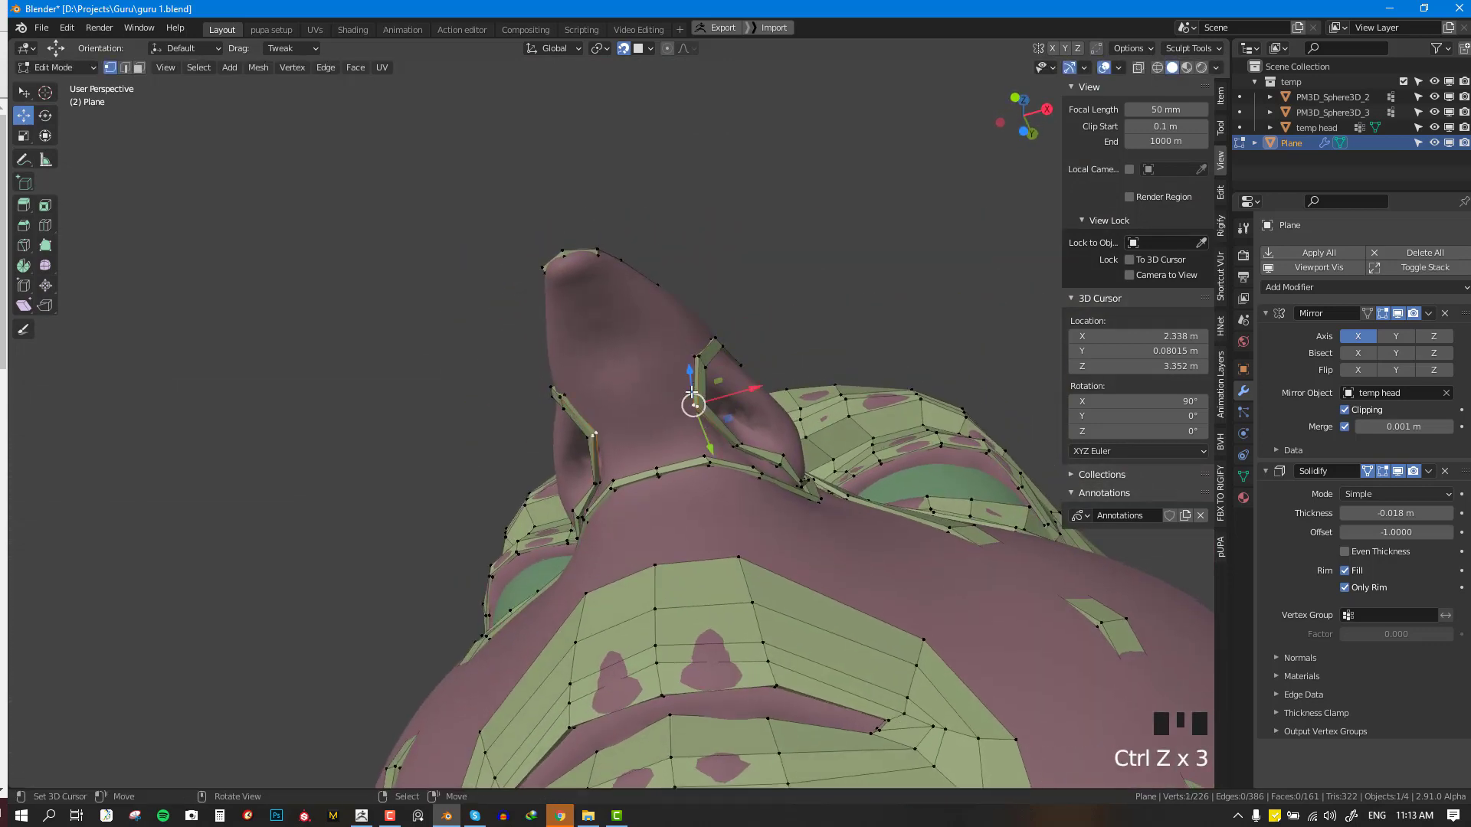
right_click(697, 355, "shift")
key("e")
left_click(659, 384)
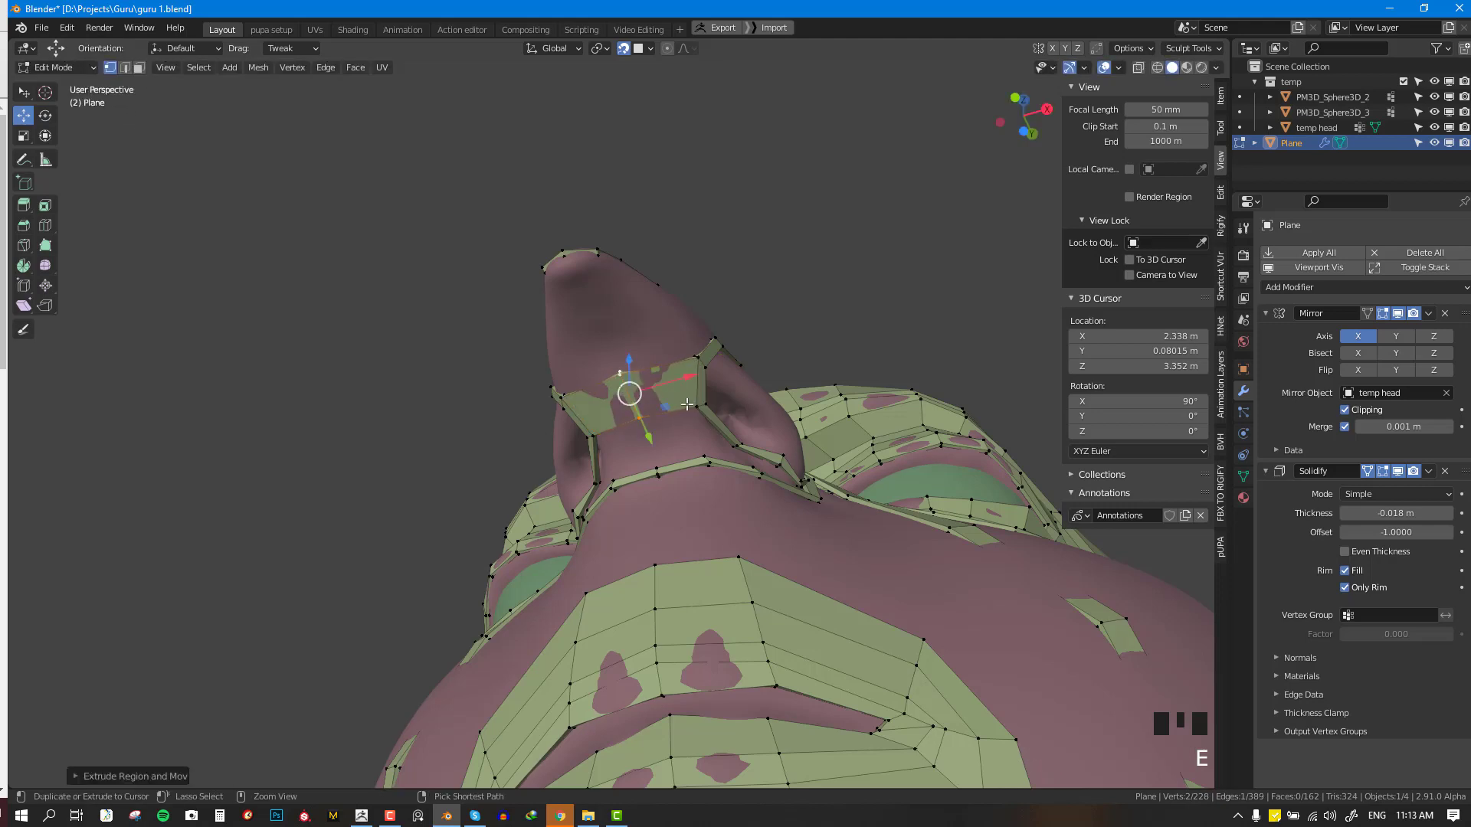
- Insert a loop cut in the new underside band and move it onto the nose surface
key("ctrl+r")
left_click(677, 382)
key("g")
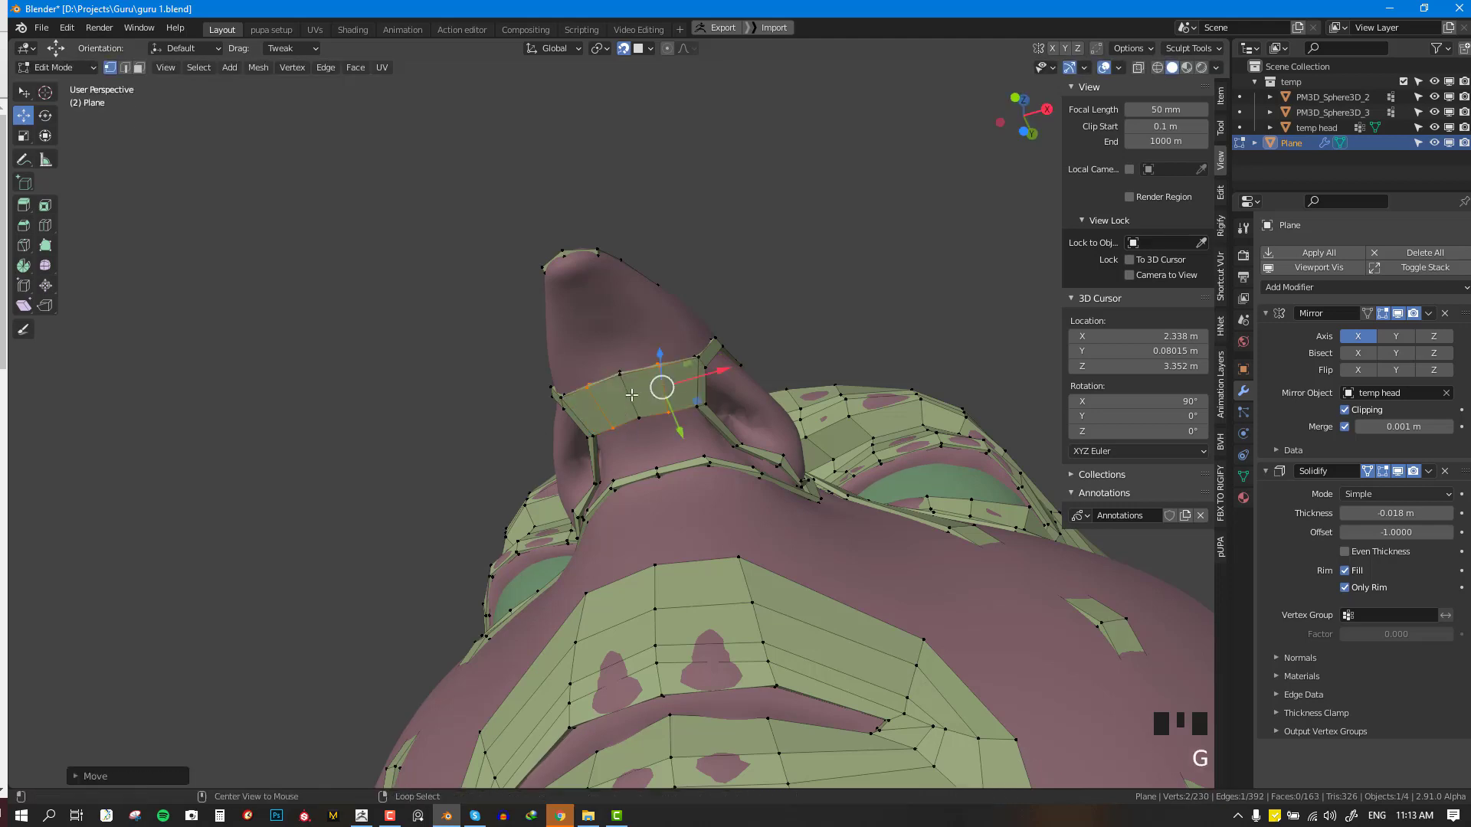
- Extrude the front central edge of the underside band twice towards the nose tip
right_click(622, 373)
right_click(624, 371, "shift")
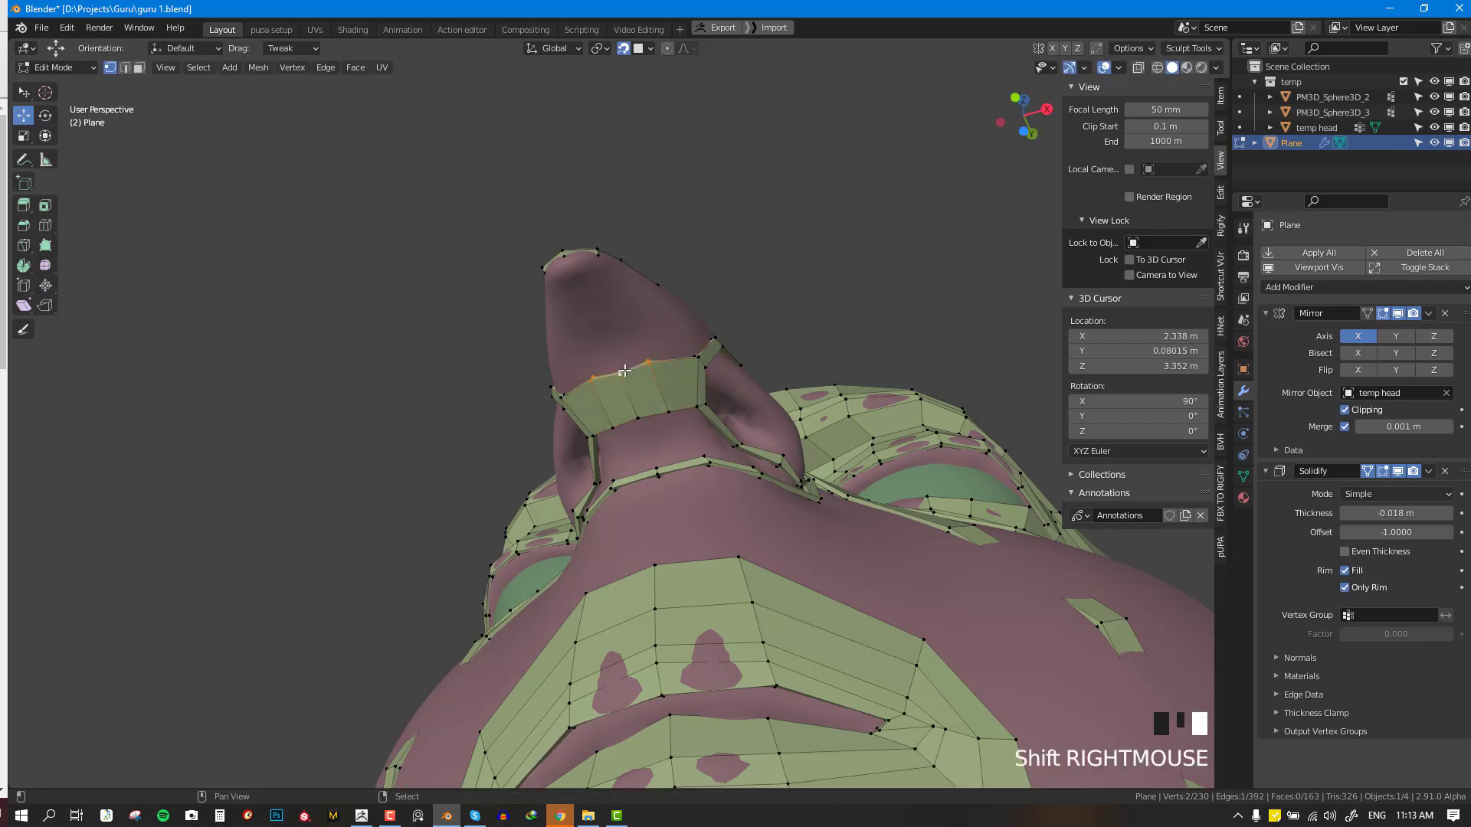
key("e")
left_click(595, 282)
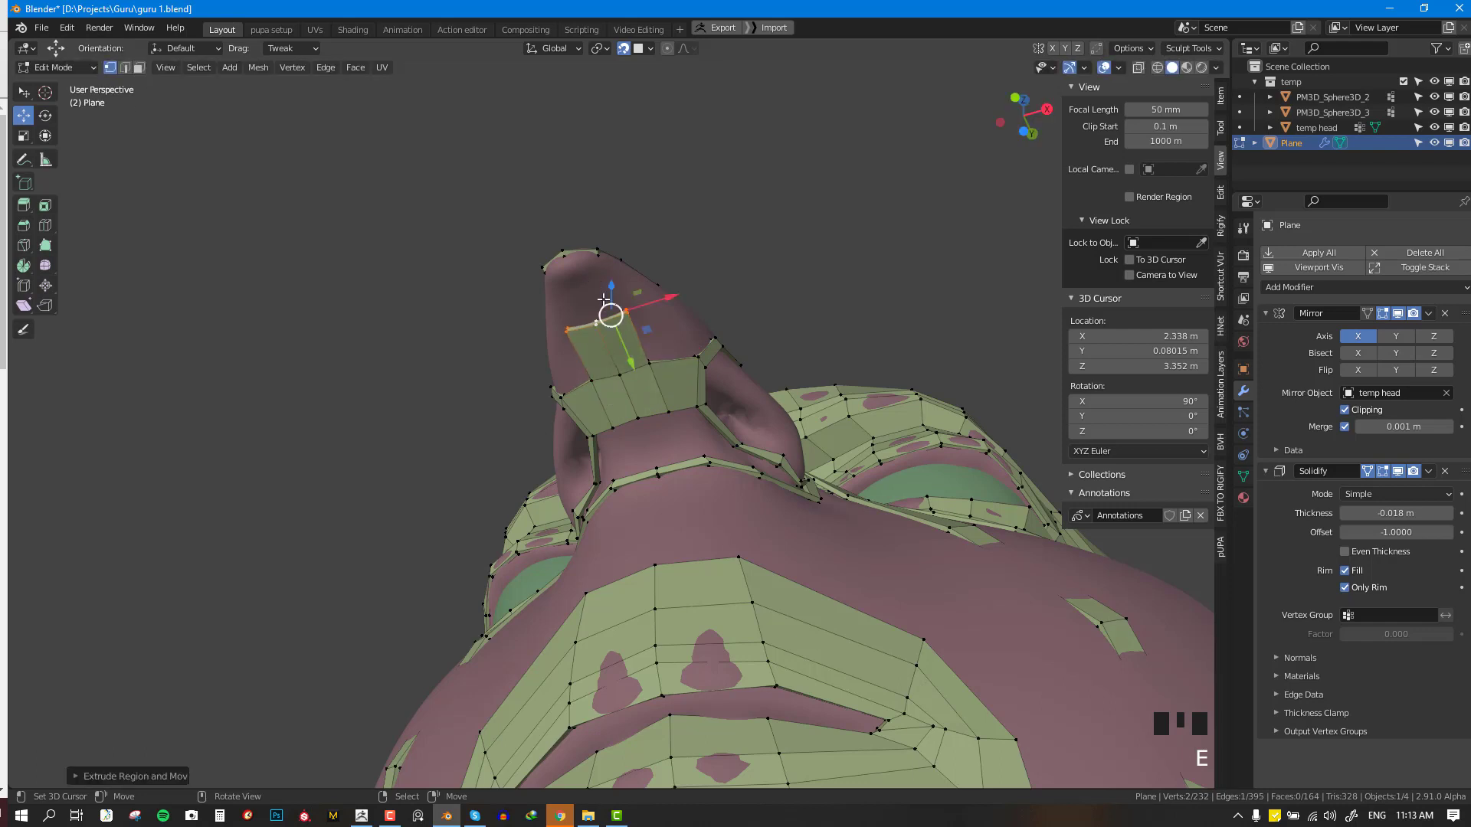
key("e")
left_click(577, 252)
- Fill a face at the nose tip joining the ends of the ridge and underside strips
right_click(571, 253, "shift")
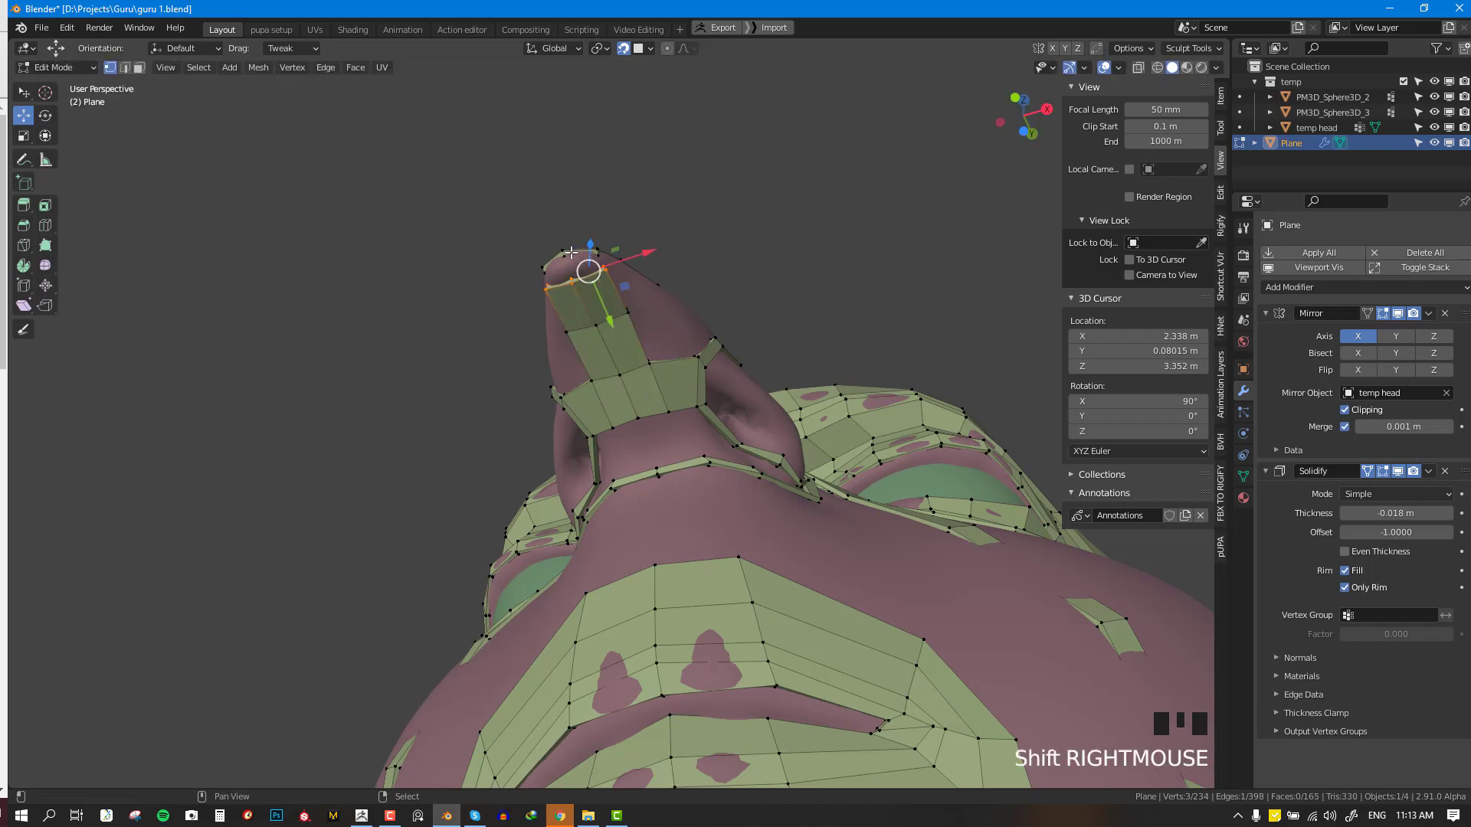
right_click(605, 272, "shift")
right_click(575, 284, "shift")
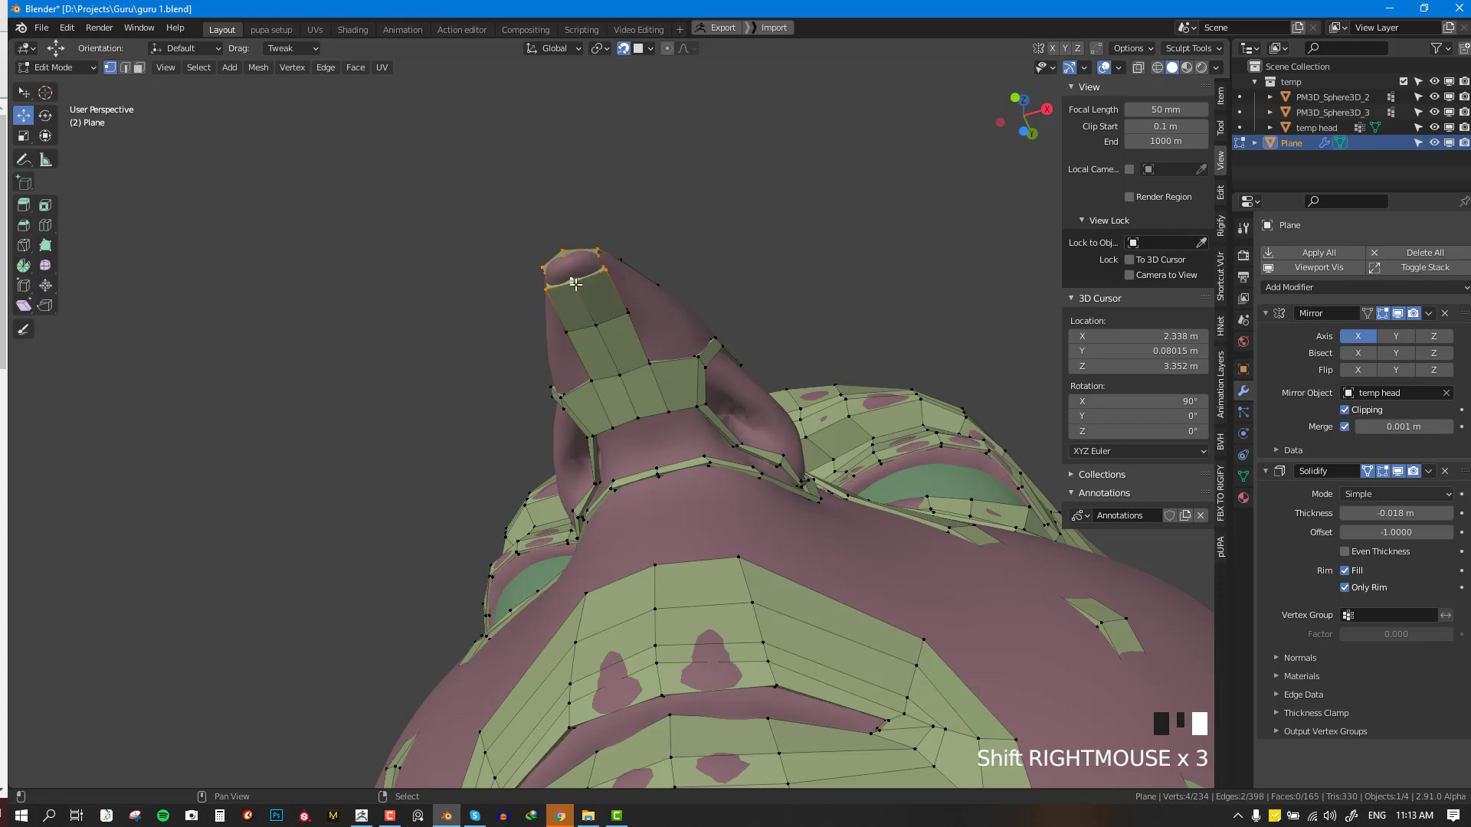
middle_click_drag(644, 325, 659, 398)
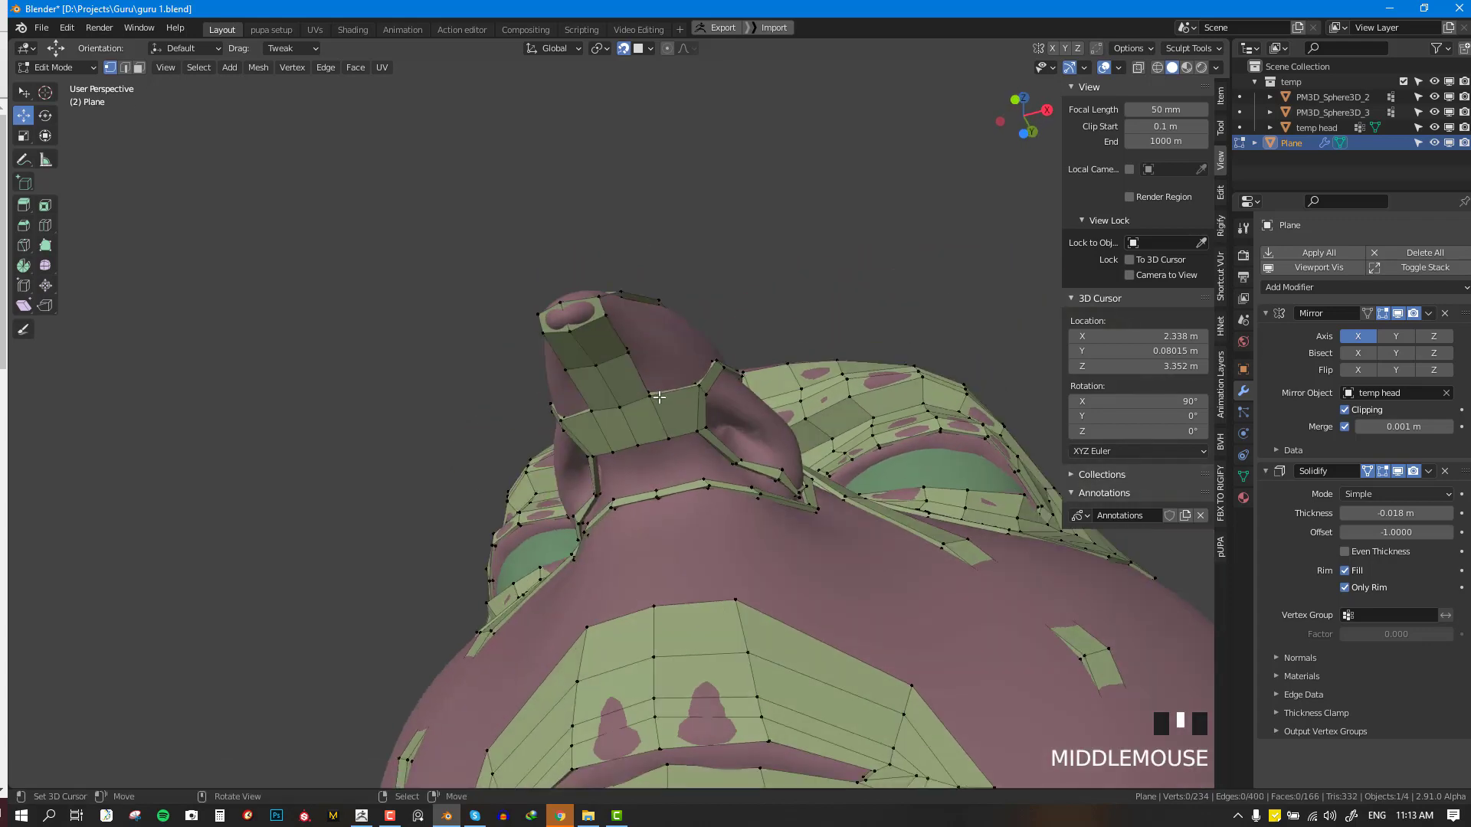
- Fill two more faces along the side of the underside strip and place their new corner vertices
key("f")
middle_click_drag(656, 338, 644, 370)
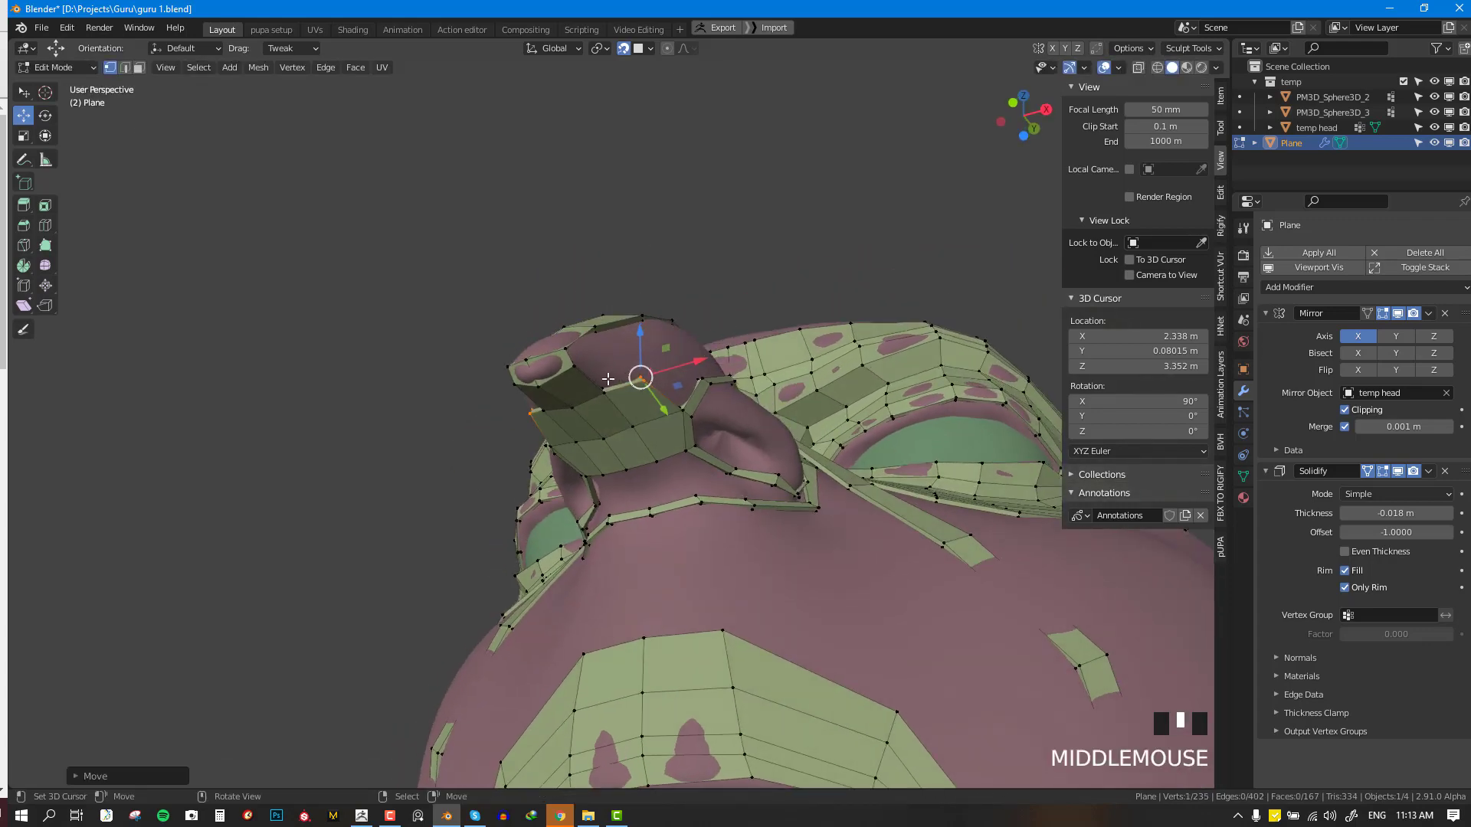
key("f")
left_click(621, 361)
- Fill the gap between the ridge strip and the new side faces near the nose tip
right_click(594, 333, "shift")
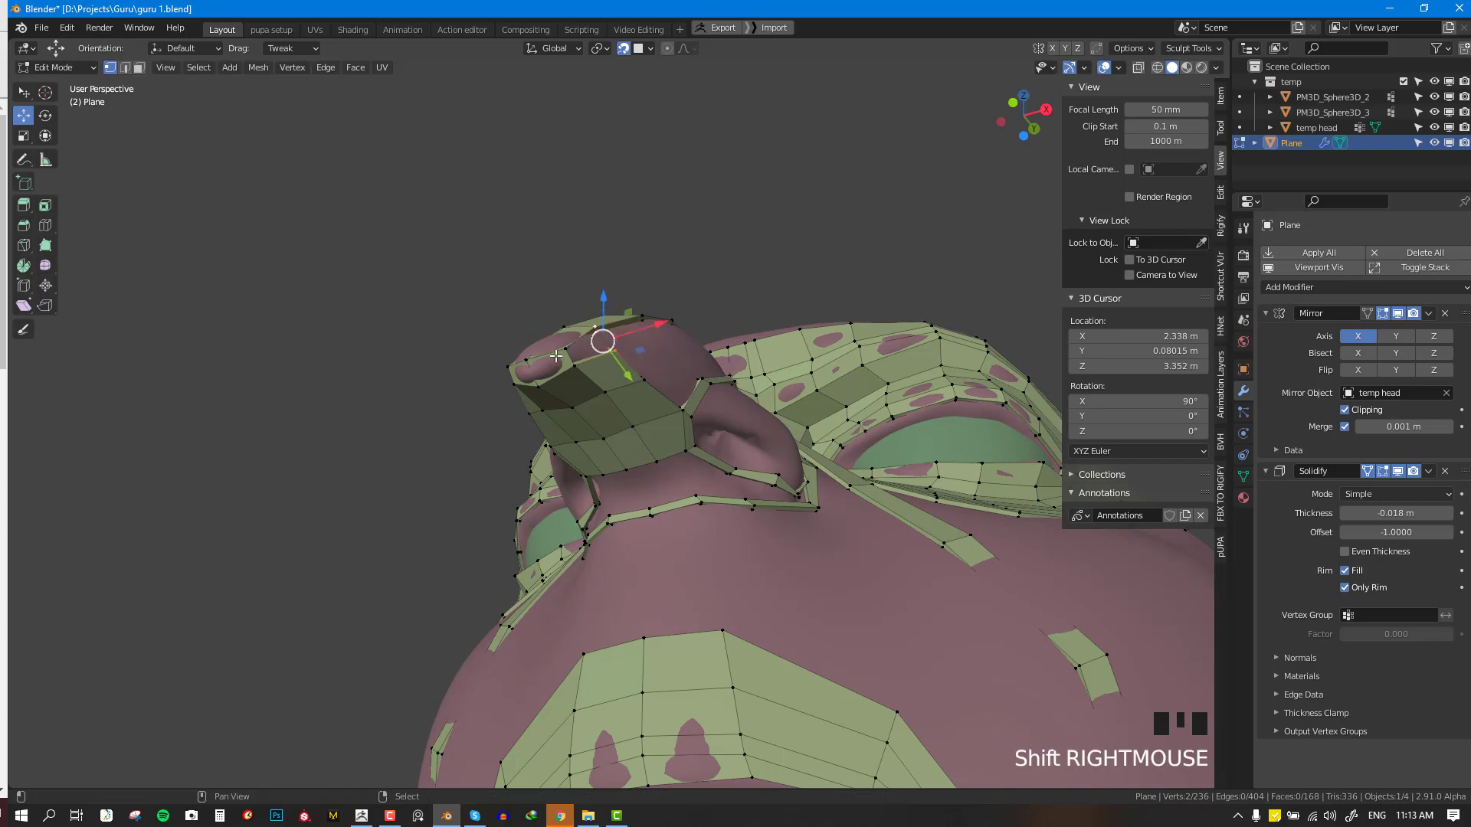
right_click(565, 350, "shift")
right_click(574, 367, "shift")
key("f")
middle_click_drag(580, 367, 660, 404)
- Fill two faces from the open corner on the side of the nose and place the new vertex
key("alt+a")
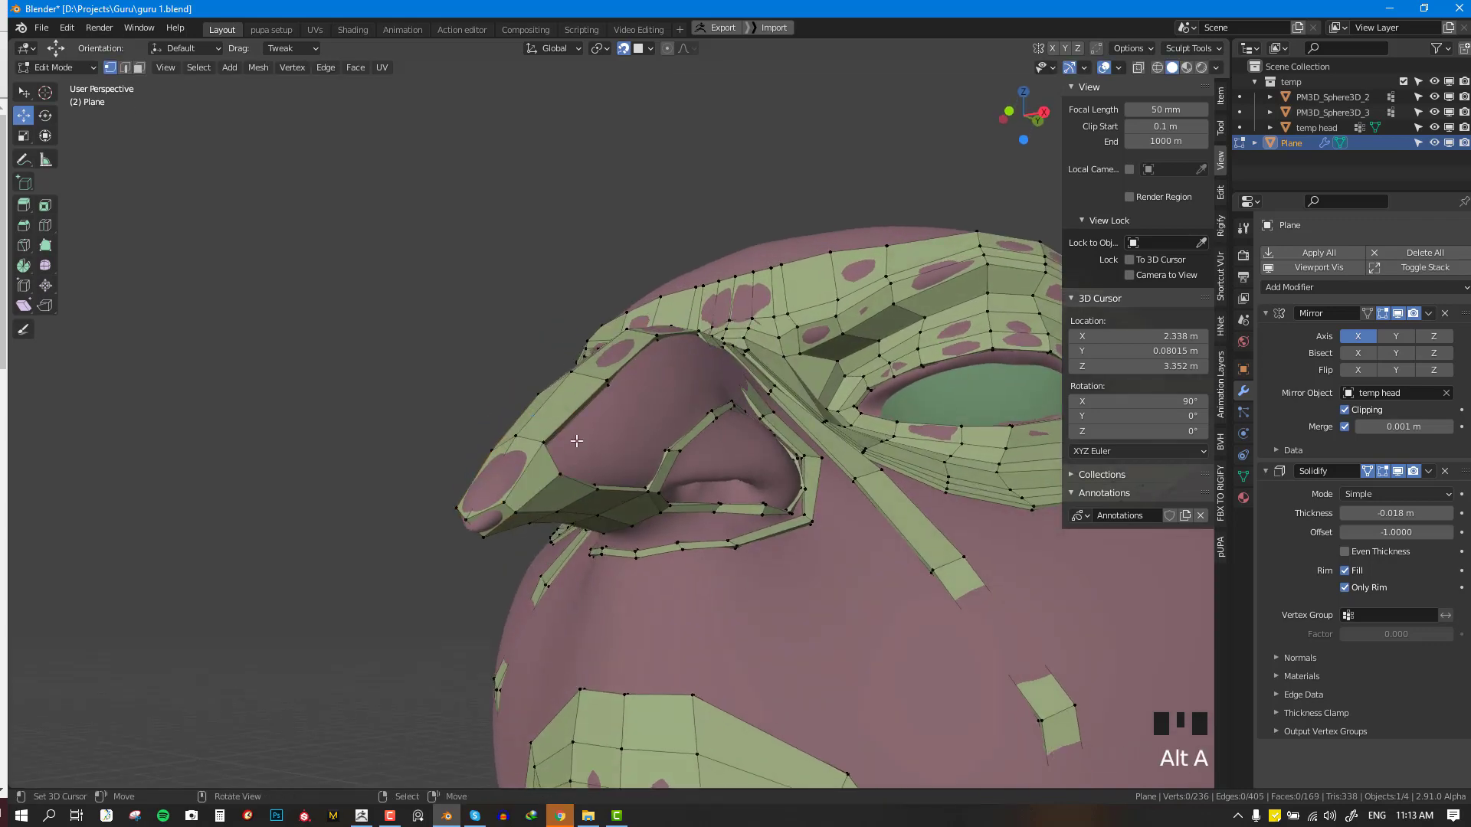
right_click(545, 443)
key("f")
key("f")
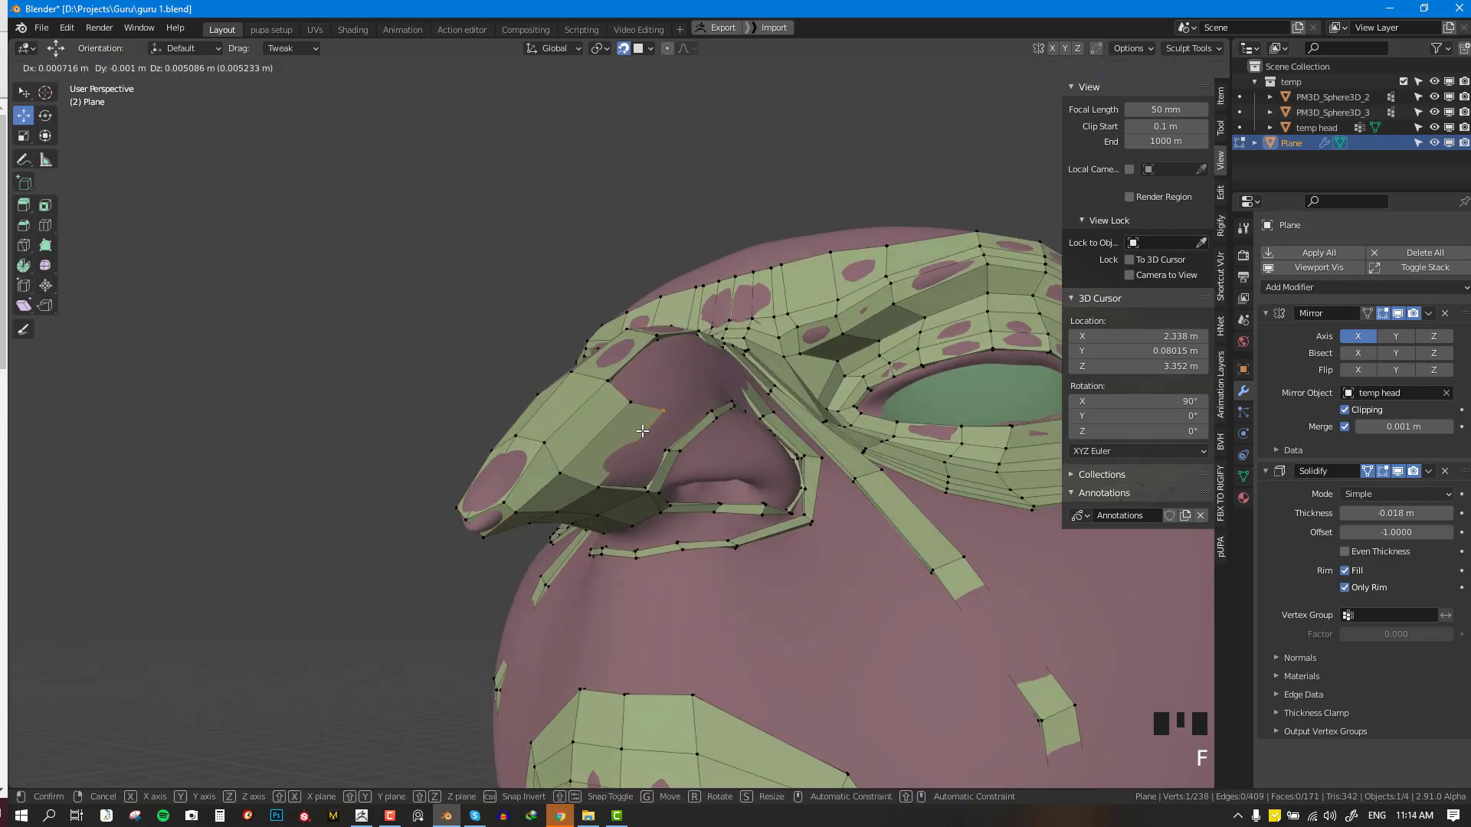
left_click(628, 449)
- Fill the gap between the side faces of the nose and the front of the nostril loop
right_click(646, 488, "shift")
right_click(667, 445, "shift")
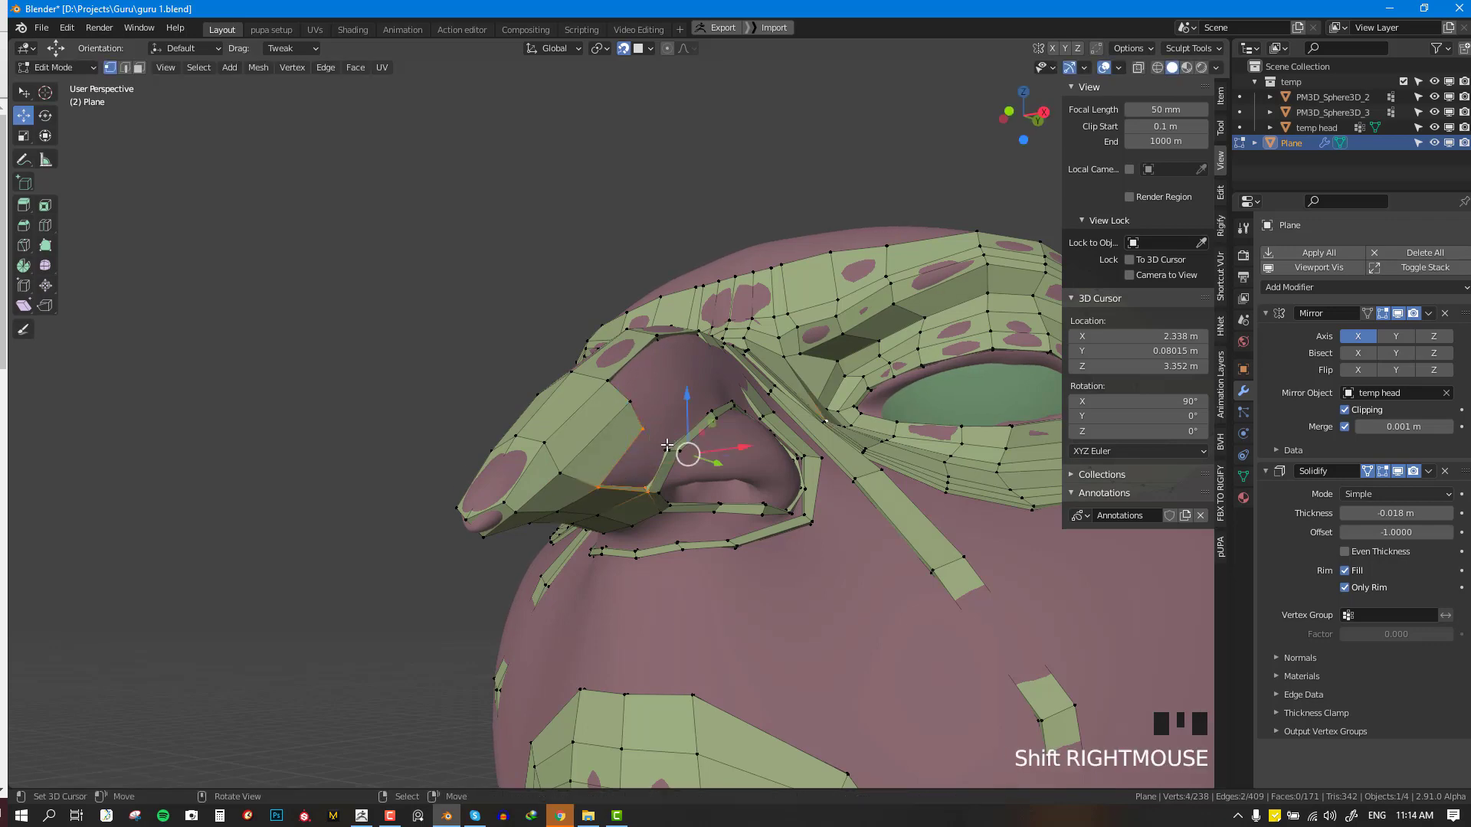
right_click(668, 451, "shift")
key("f")
middle_click_drag(668, 452, 651, 496)
- Fill two more faces up the side of the nose and place each new vertex on the surface
key("alt+a")
right_click(578, 431)
key("f")
left_click(667, 390)
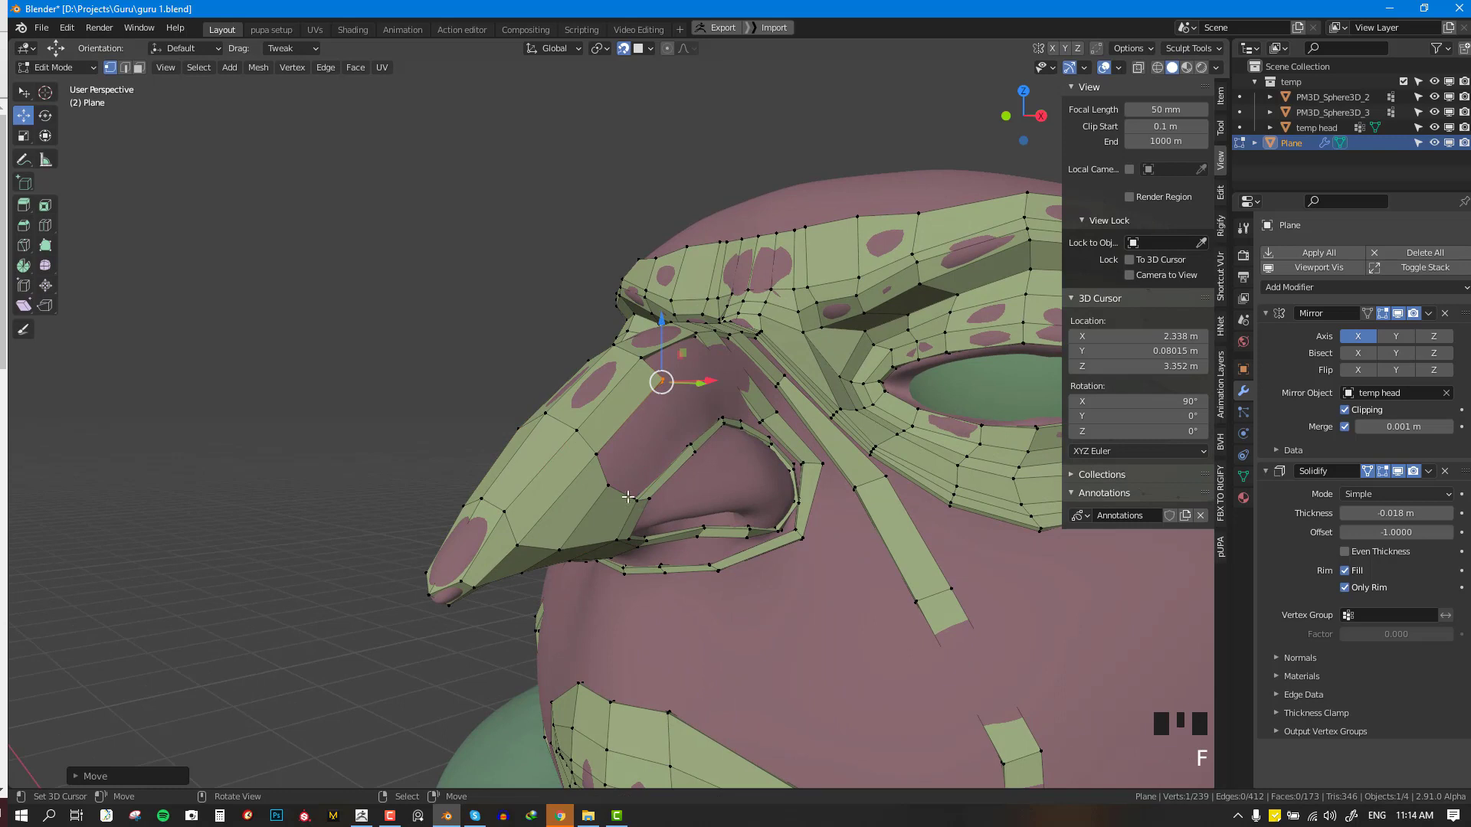
right_click(599, 456)
key("f")
left_click(683, 410)
- Fill the gap between the newest side face of the nose and the upper rim of the nostril loop
right_click(633, 498, "shift")
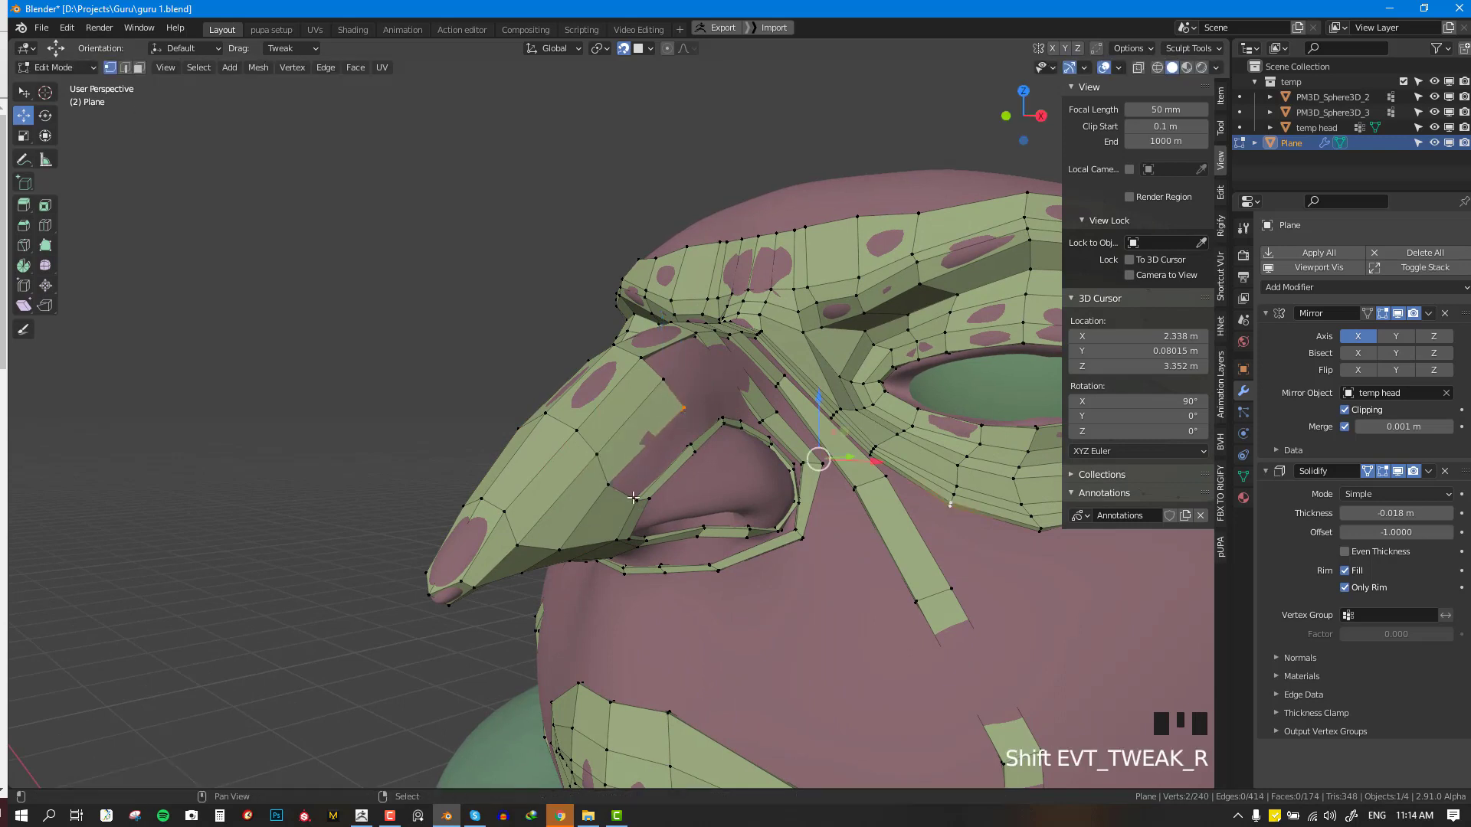
right_click(612, 490, "shift")
right_click(684, 412, "shift")
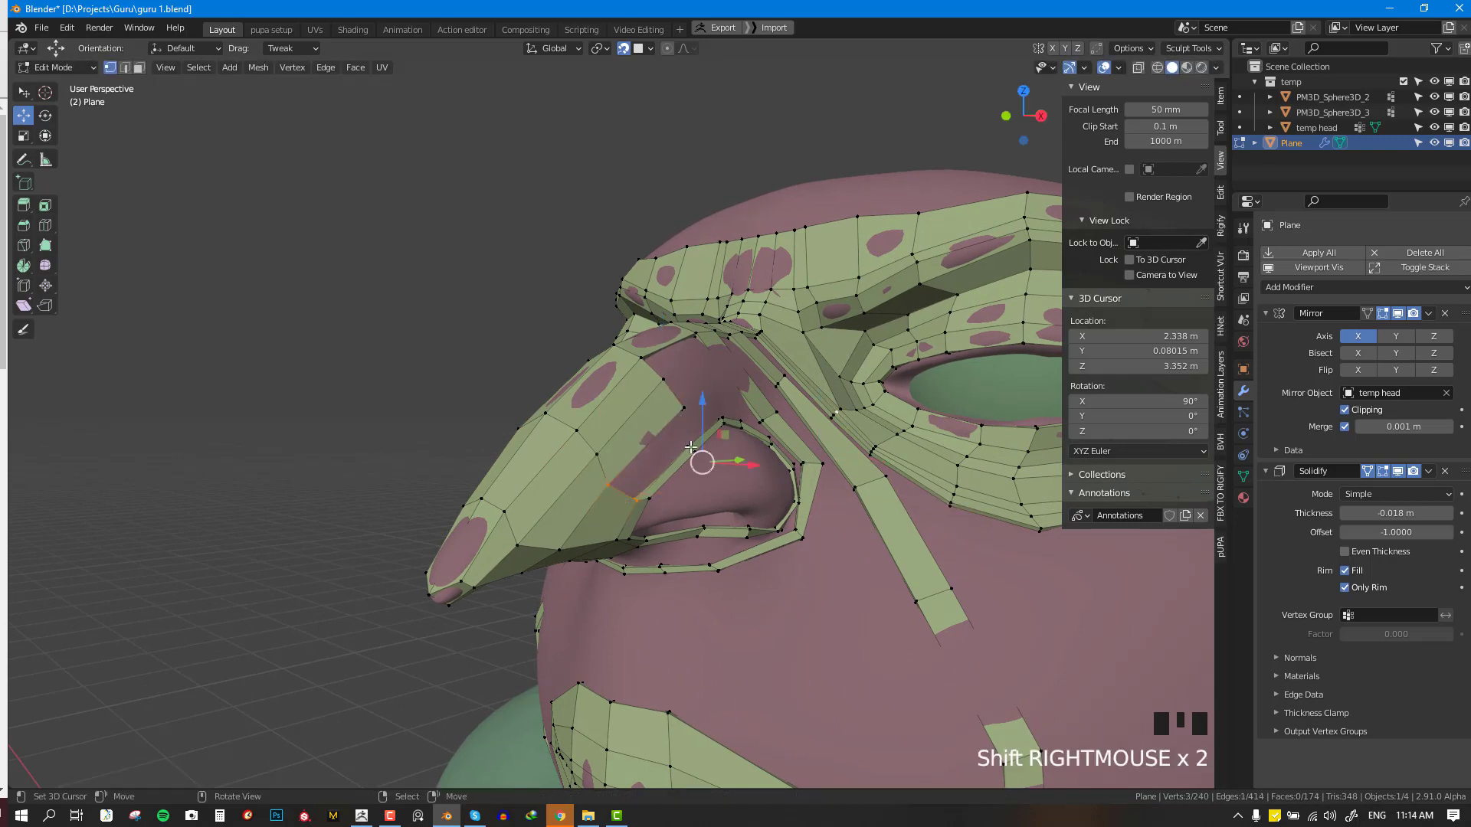
right_click(685, 410, "shift")
key("ctrl+z")
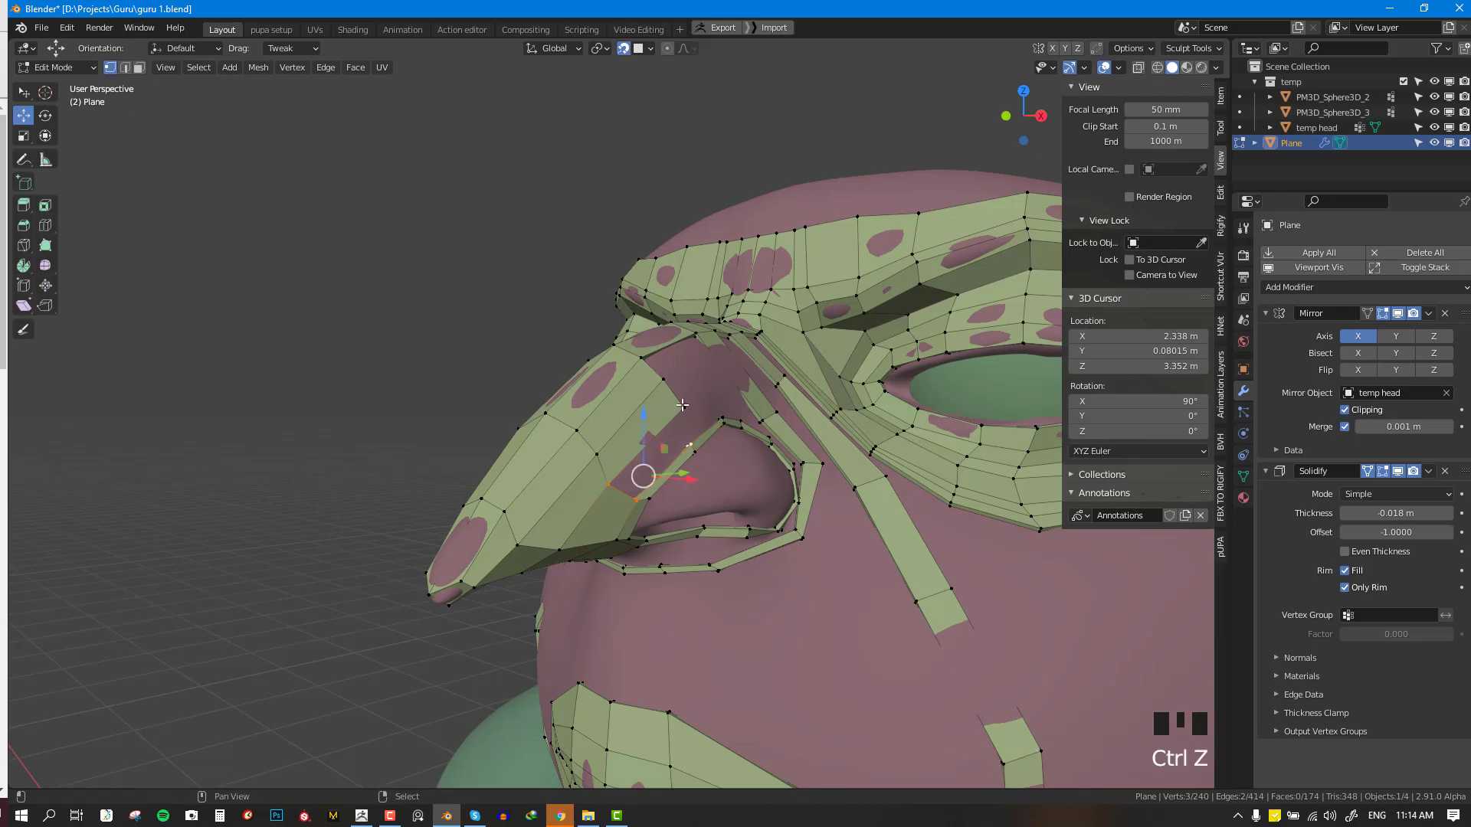
right_click(756, 422, "shift")
middle_click_drag(750, 420, 593, 392)
- Add two loop cuts across the strip behind the nostril, below the nose bridge, and snap them to the surface
key("alt+a")
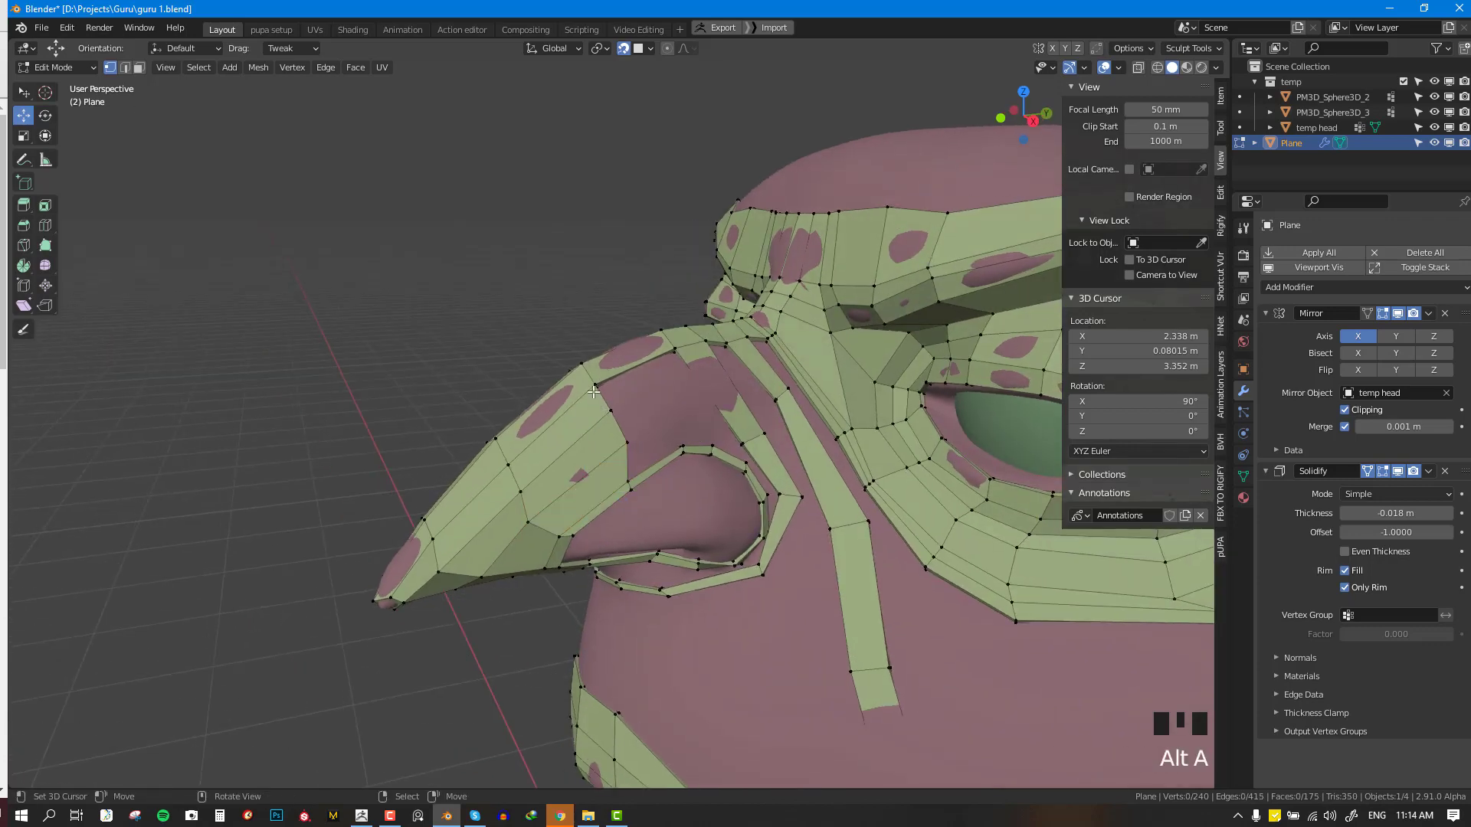
left_click(727, 386)
key("g")
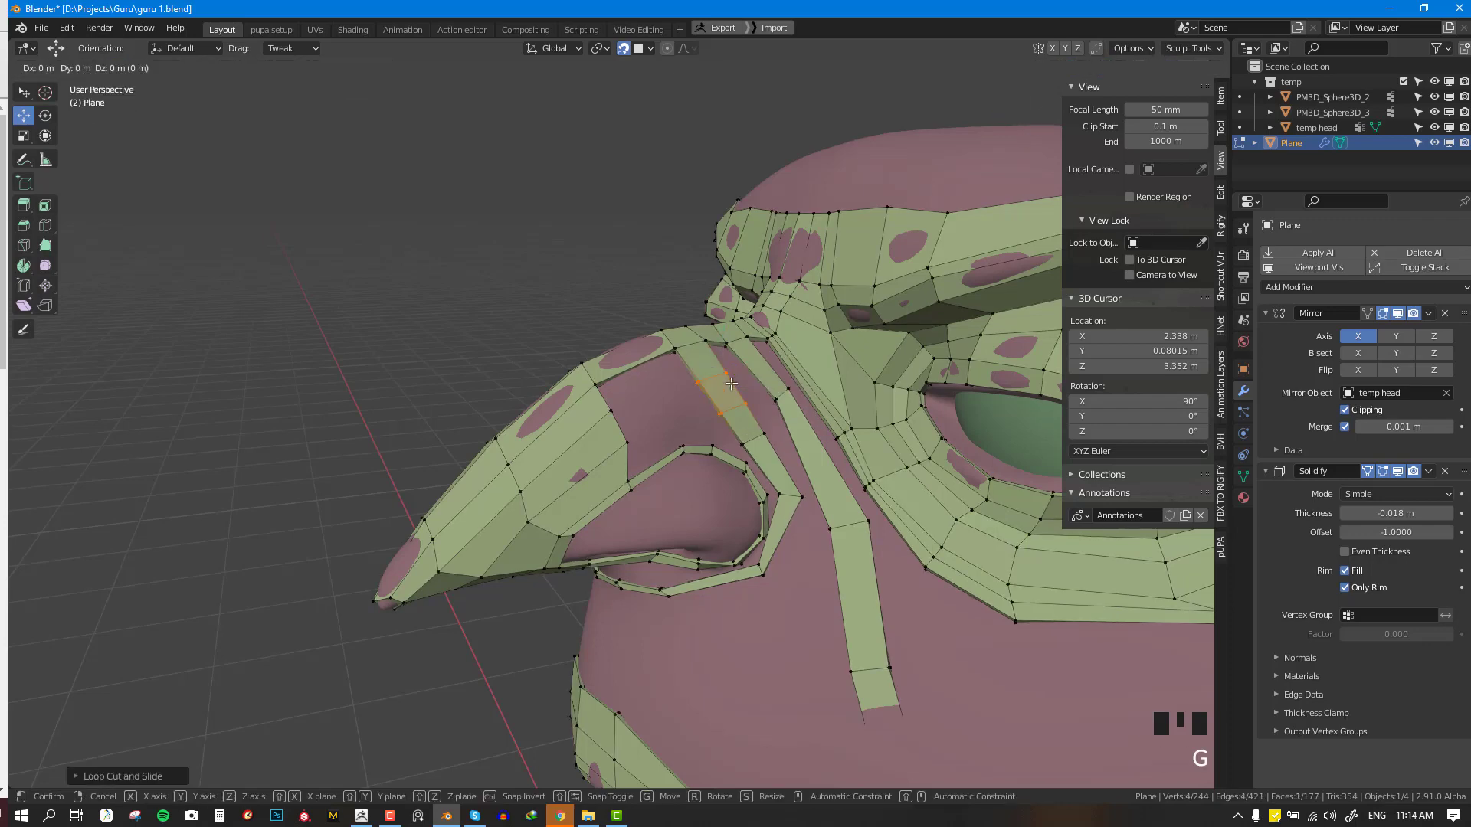
middle_click_drag(734, 389, 646, 421)
- Fill the upper gap between the side faces of the nose and the strip running down from the nose bridge
key("alt+a")
right_click(614, 417)
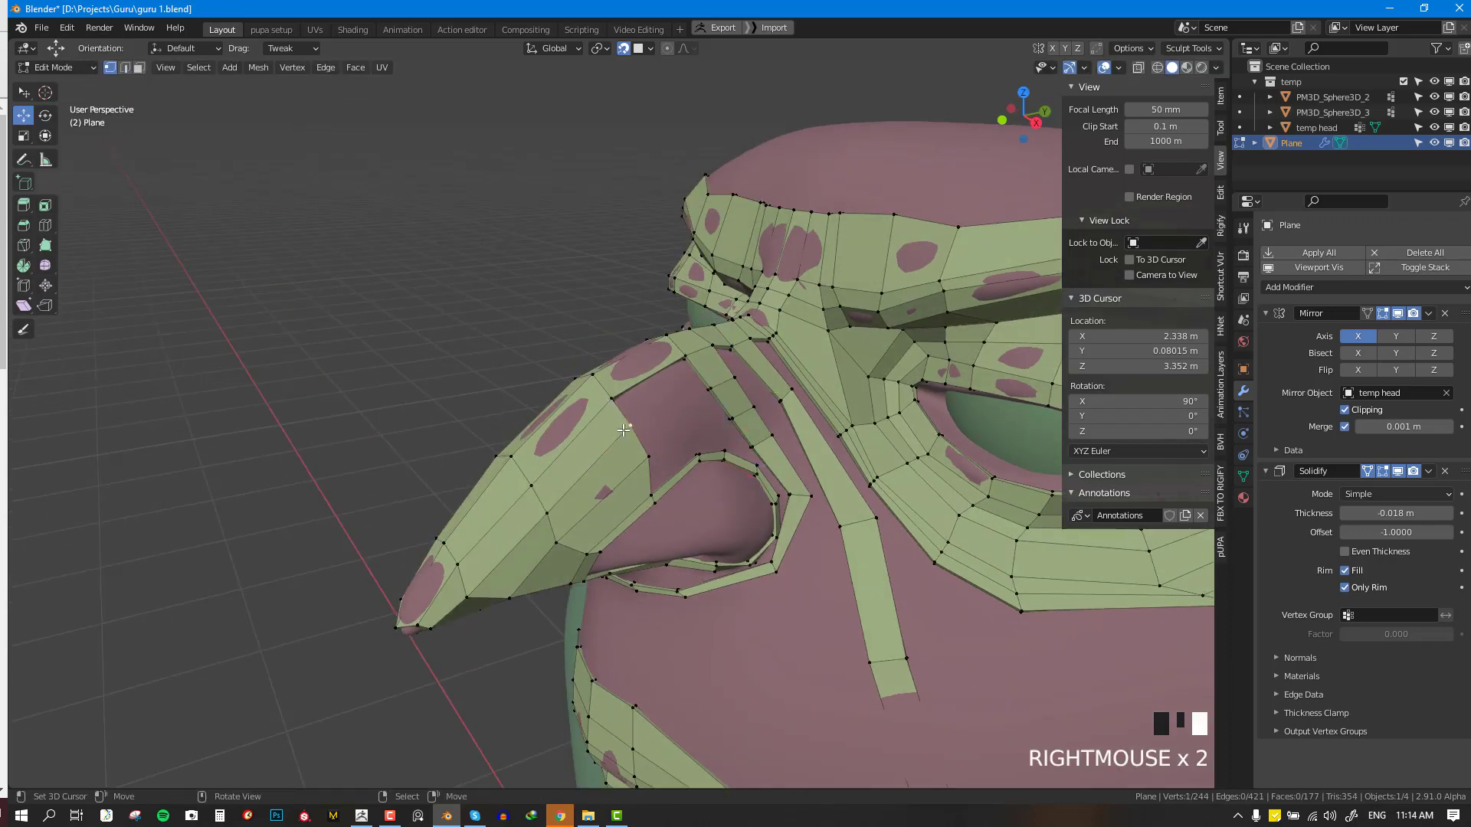
right_click(607, 389, "shift")
right_click(690, 351, "shift")
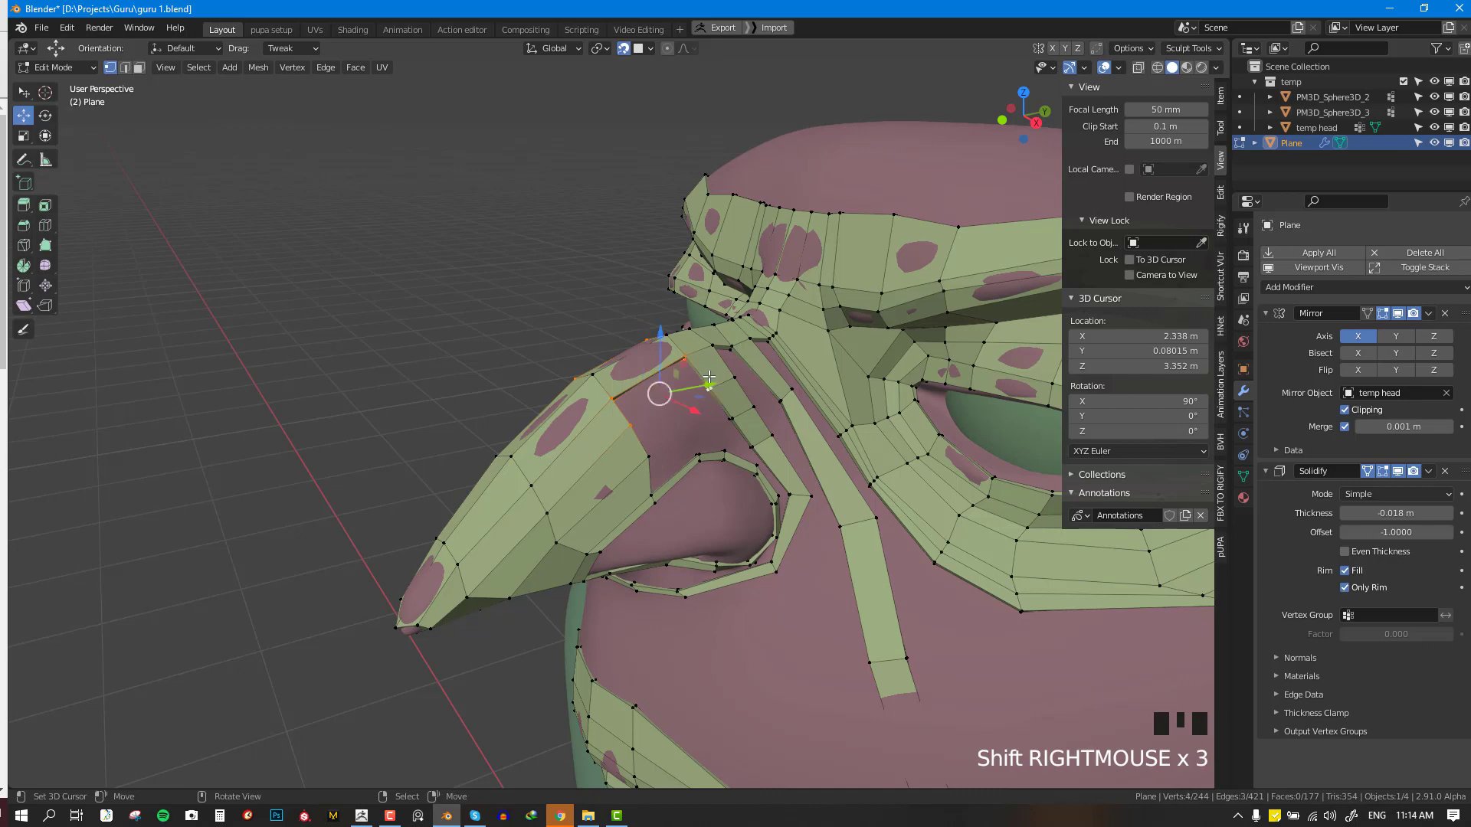
key("f")
middle_click_drag(708, 376, 695, 393)
key("alt+a")
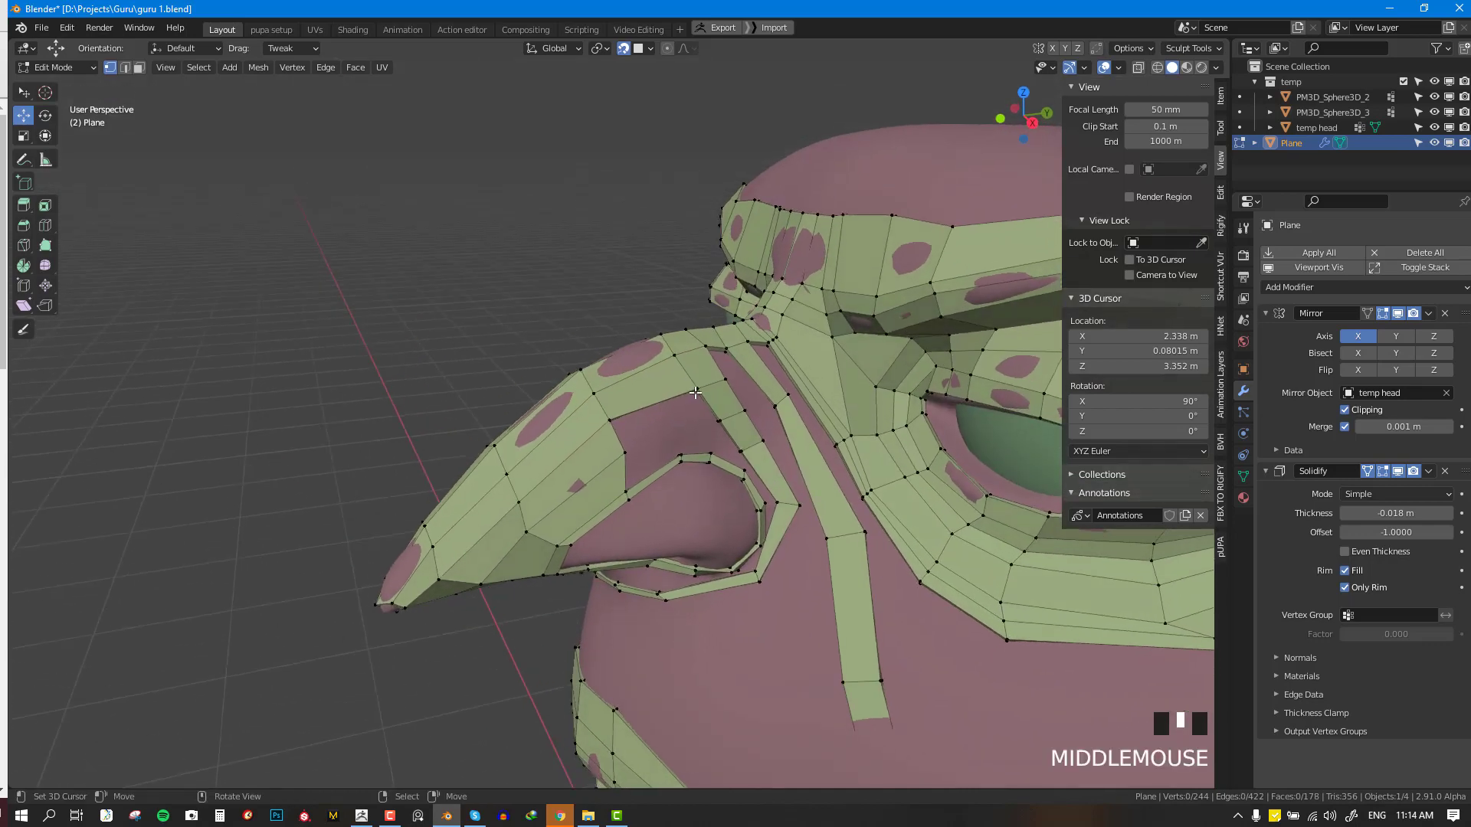
- Fill the gap directly below the newest side face of the nose and add one loop cut across both new faces
scroll(608, 415, "up", 1)
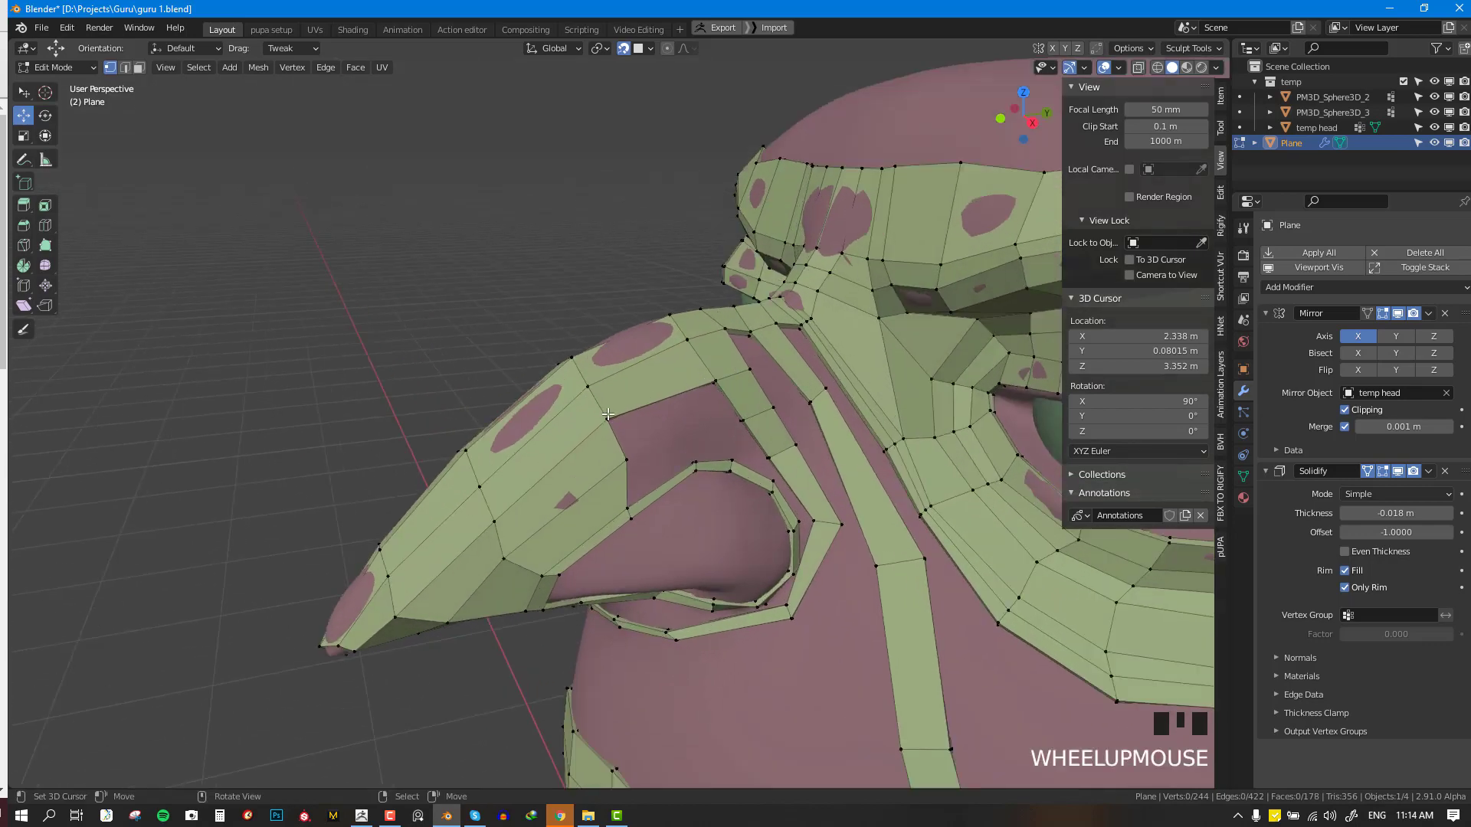
right_click(743, 422, "shift")
right_click(715, 382, "shift")
key("f")
key("ctrl+r")
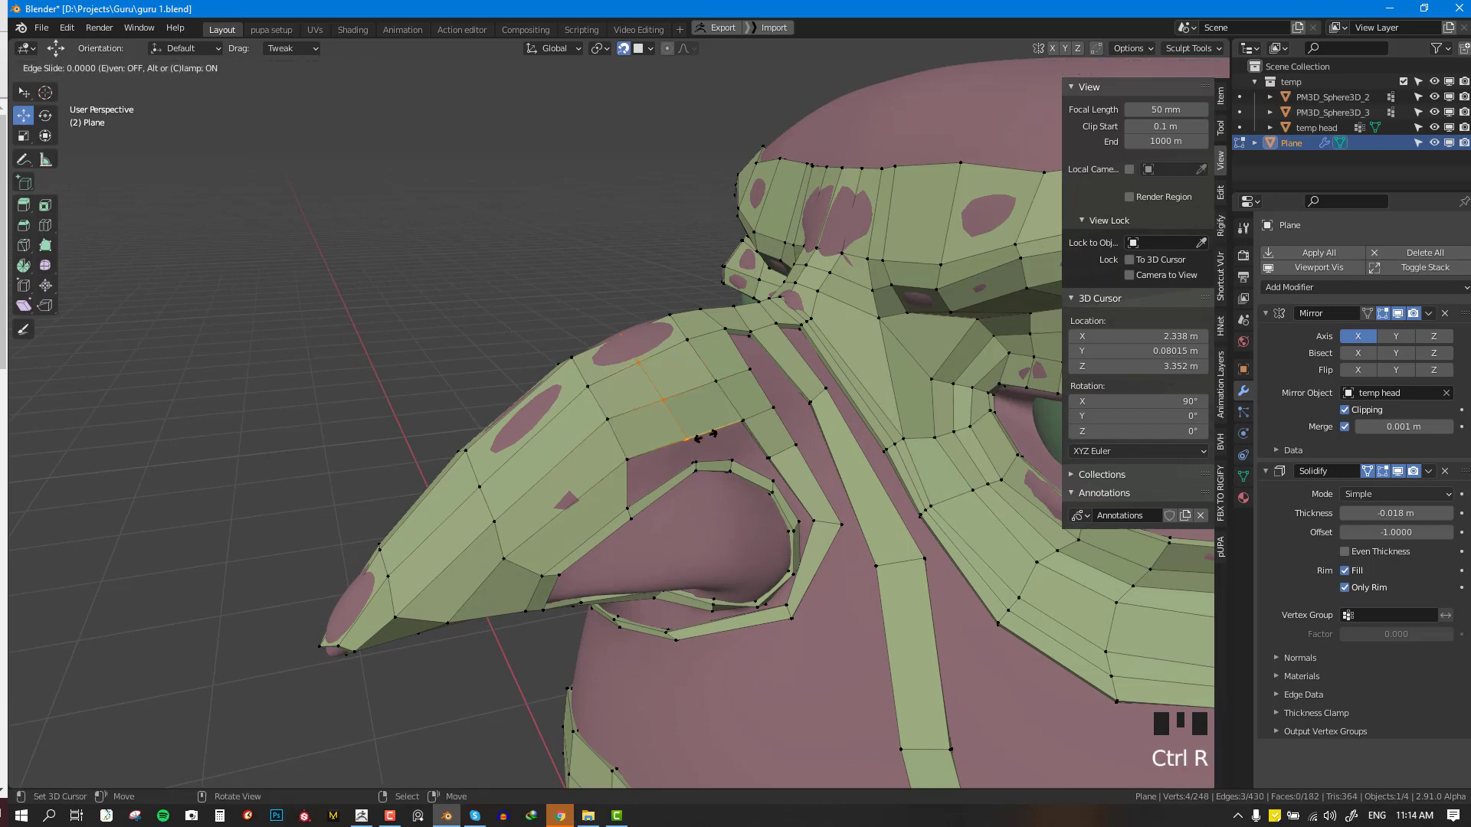
- Fill the two gaps between the newly cut side faces of the nose and the upper rim of the nostril
right_click(697, 448)
right_click(691, 459, "shift")
right_click(628, 507, "shift")
right_click(628, 459, "shift")
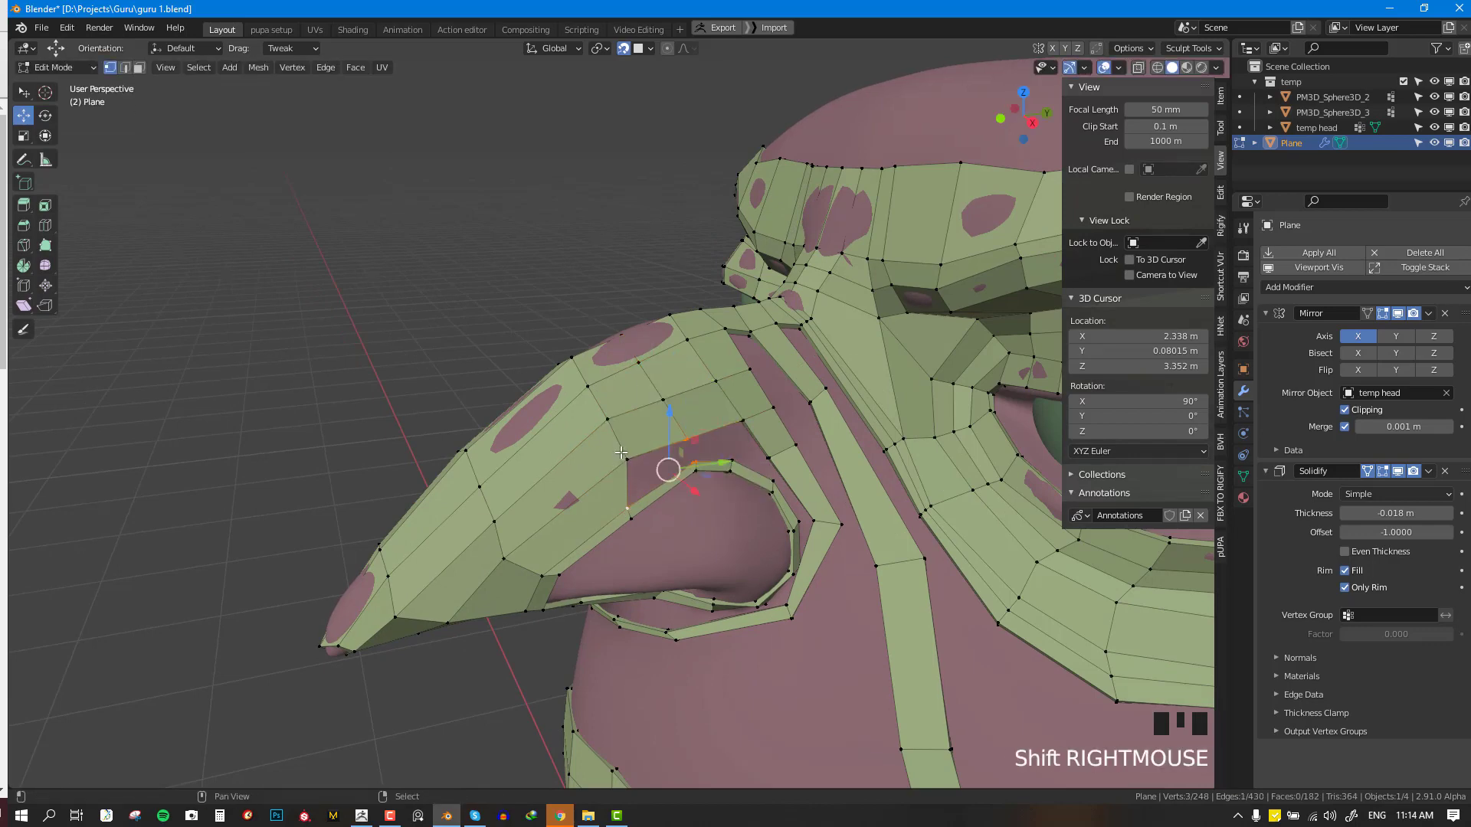
key("f")
right_click(743, 424, "shift")
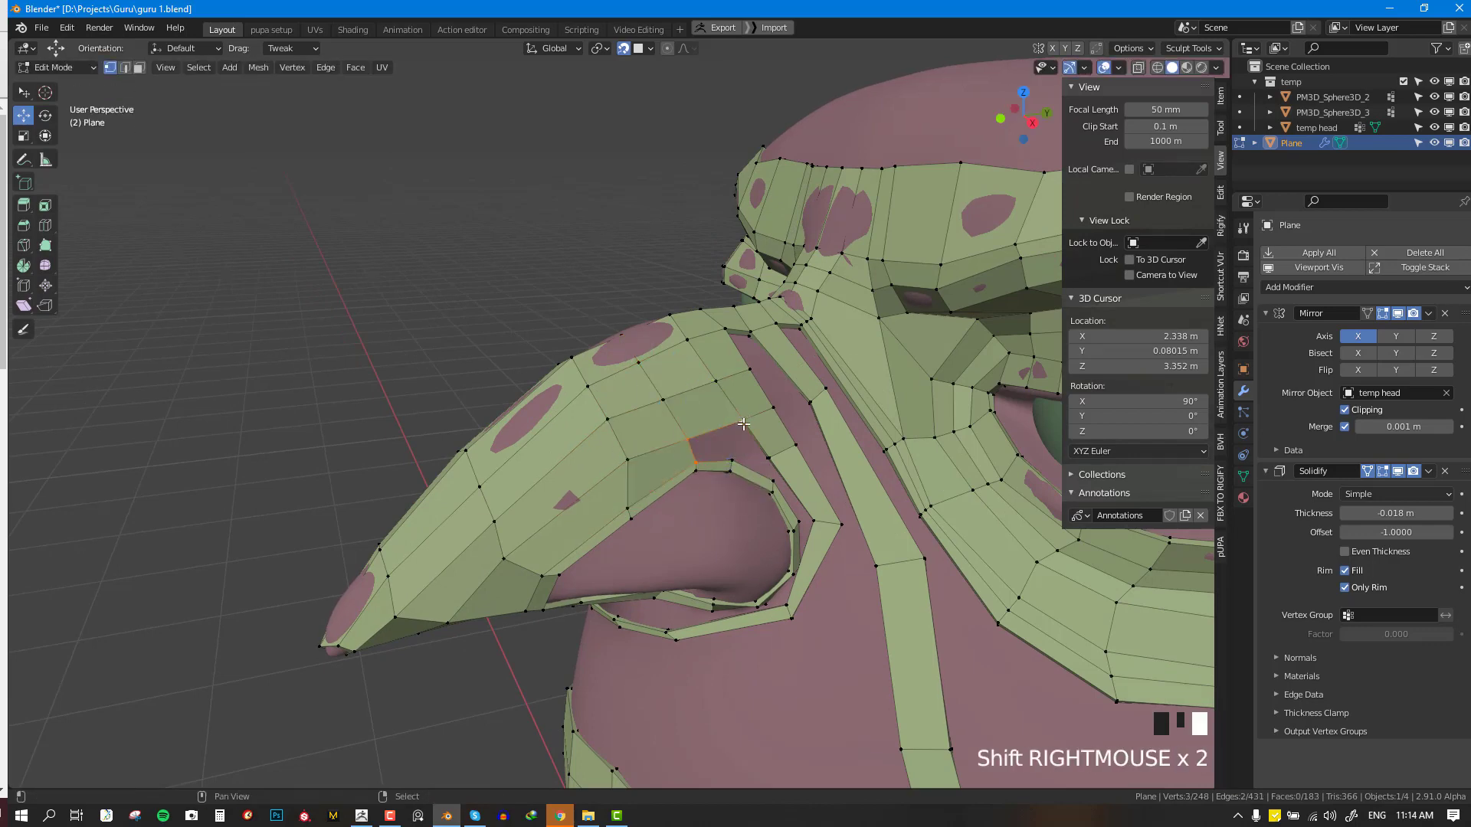
key("f")
- Fill the gaps around the upper rear corner of the nostril rim, joining it to the strip behind the nostril
right_click(732, 462)
right_click(743, 423, "shift")
right_click(767, 458, "shift")
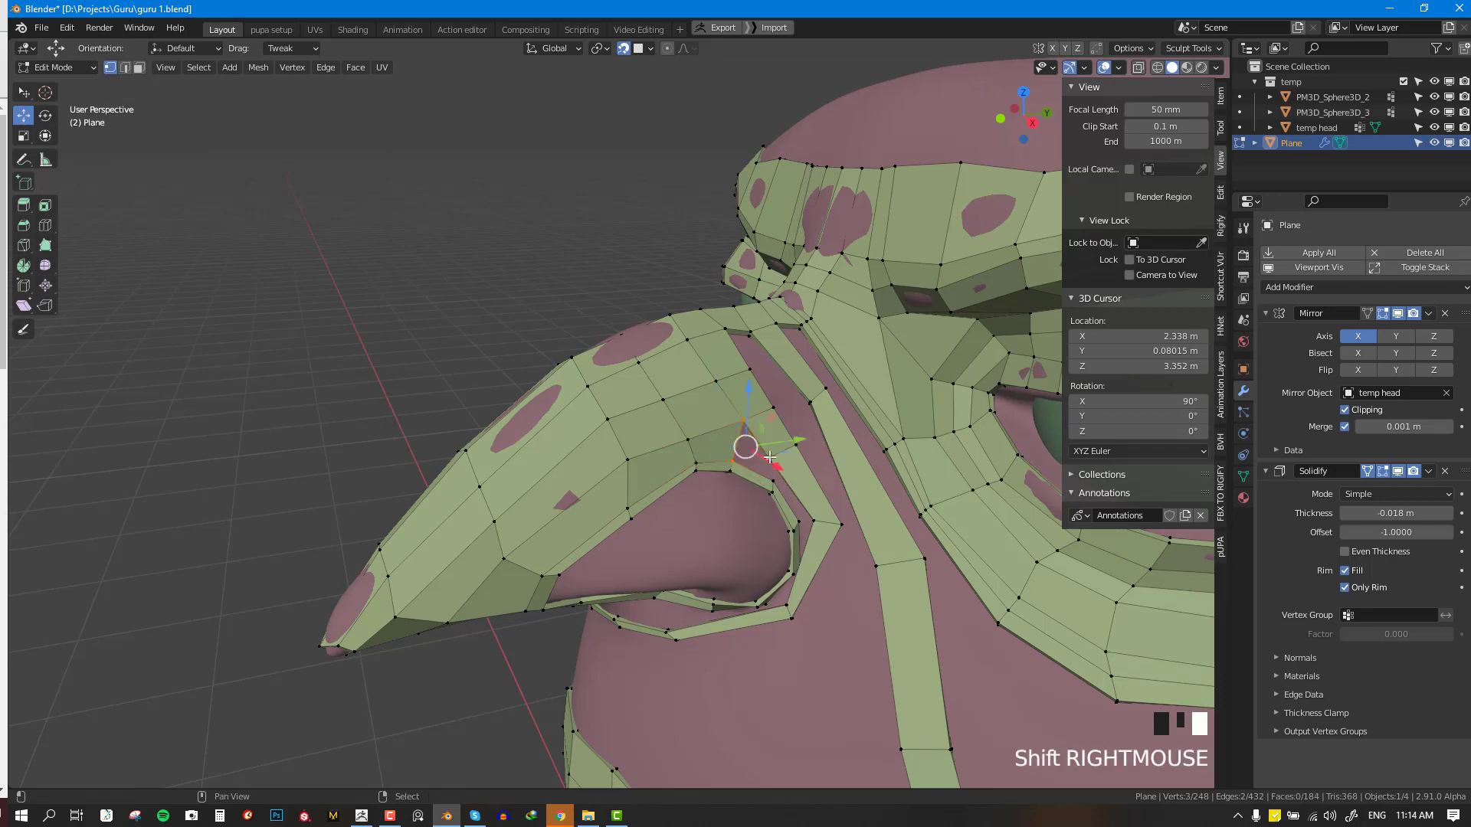
right_click(774, 482, "shift")
key("f")
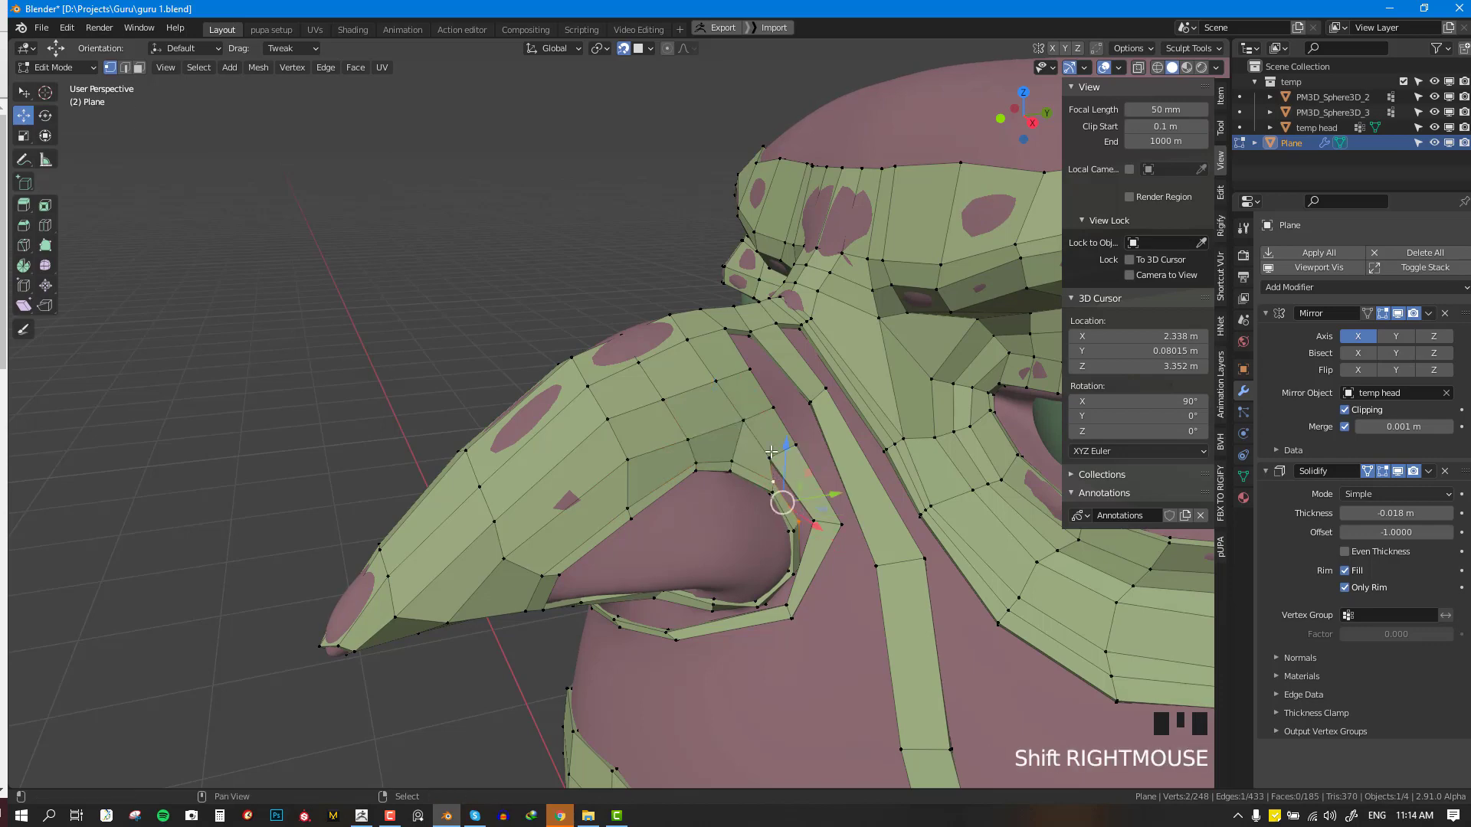
right_click(814, 522, "shift")
key("f")
- Adjust the vertices of the strip behind the nostril, then add a loop cut across it and snap it to the surface
middle_click_drag(806, 542, 867, 483)
key("alt+a")
scroll(852, 495, "up", 2)
right_click_drag(872, 542, 859, 537)
right_click_drag(877, 627, 895, 633)
key("ctrl+r")
left_click(913, 540)
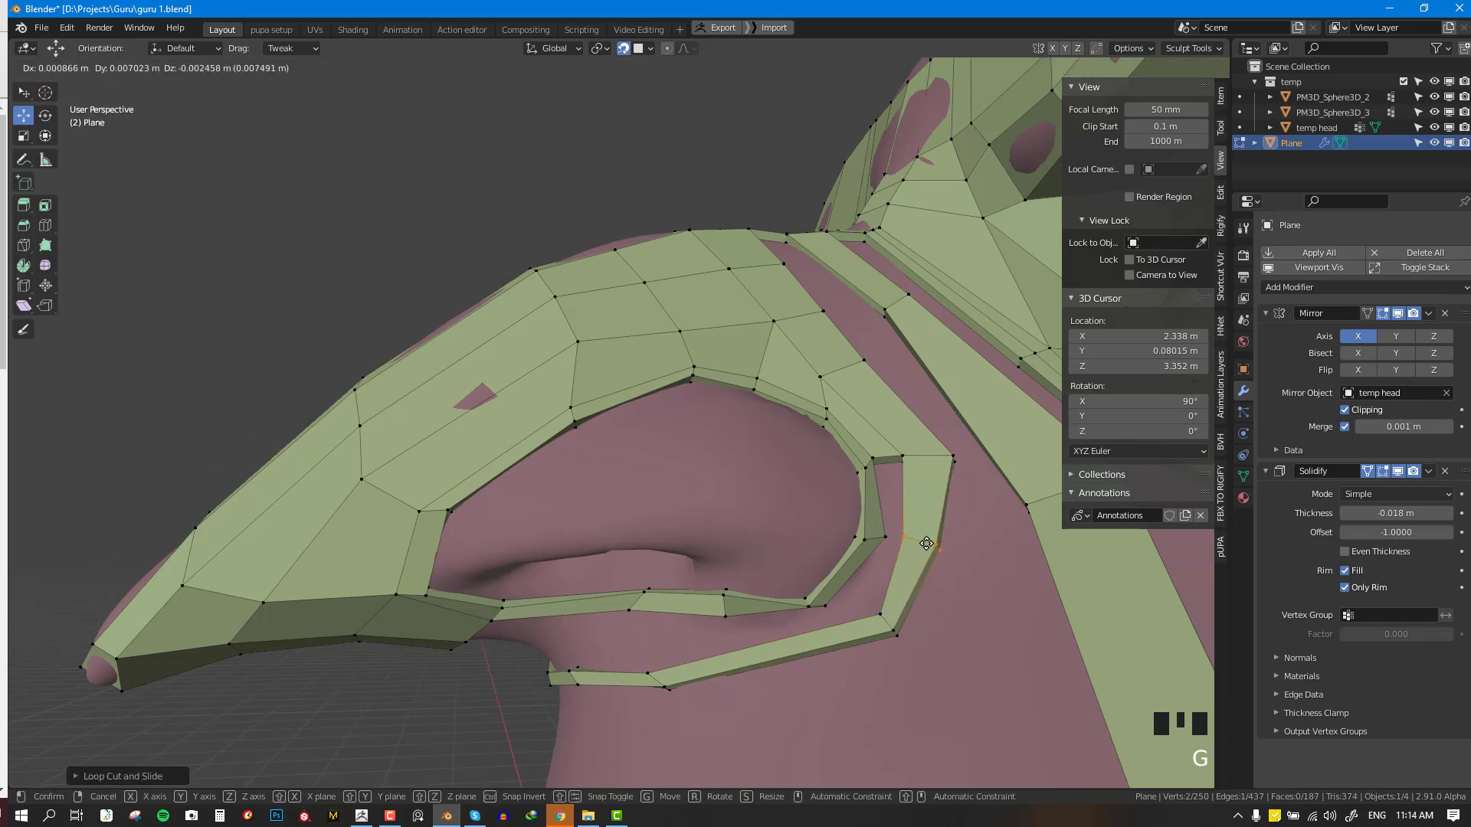
- Fill two faces between the rear of the nostril rim and the strip behind it, down to the lower corner
right_click(890, 534)
right_click(898, 456, "shift")
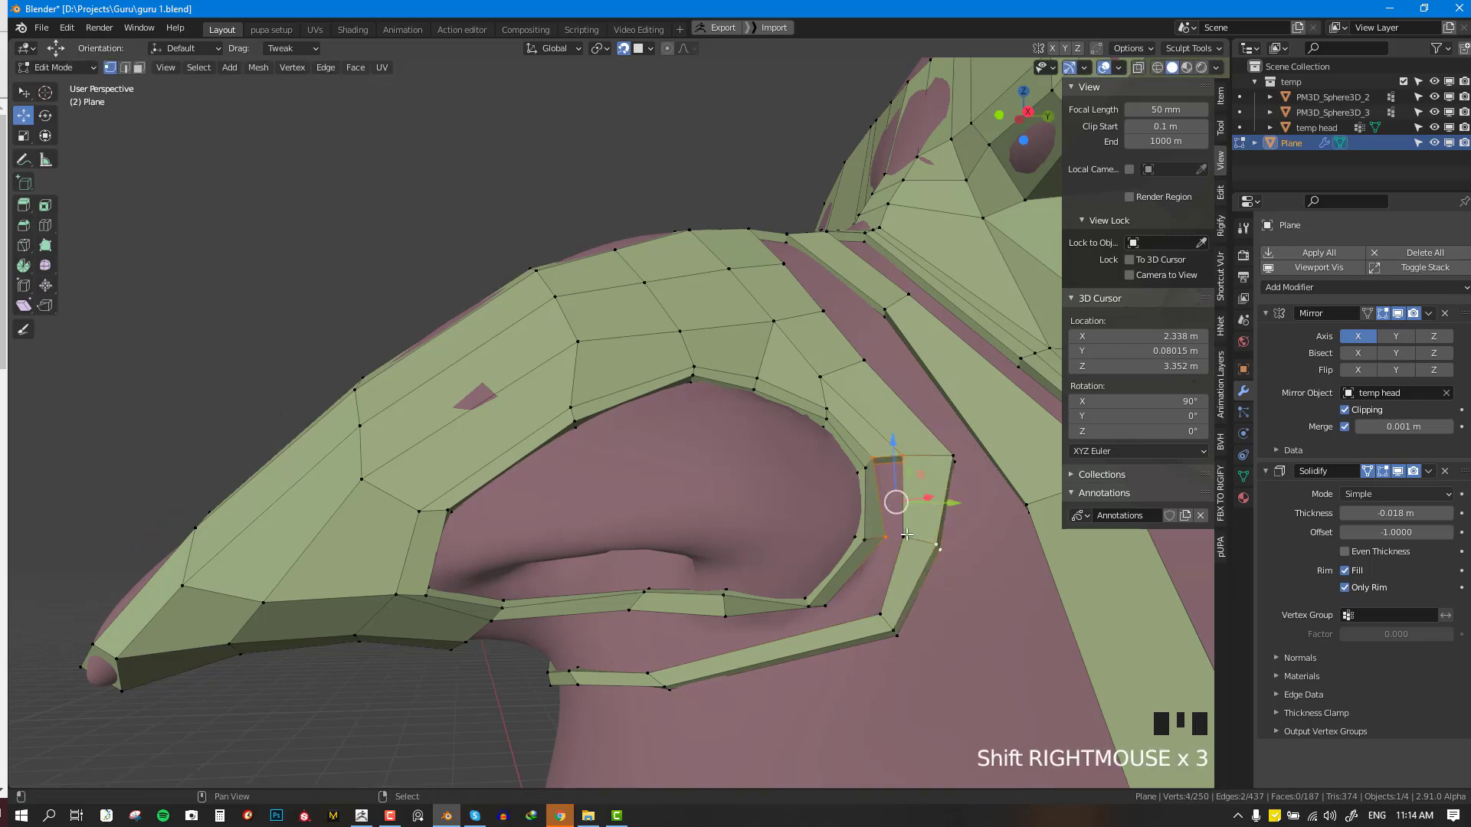
key("ctrl+z")
right_click(905, 536, "shift")
key("f")
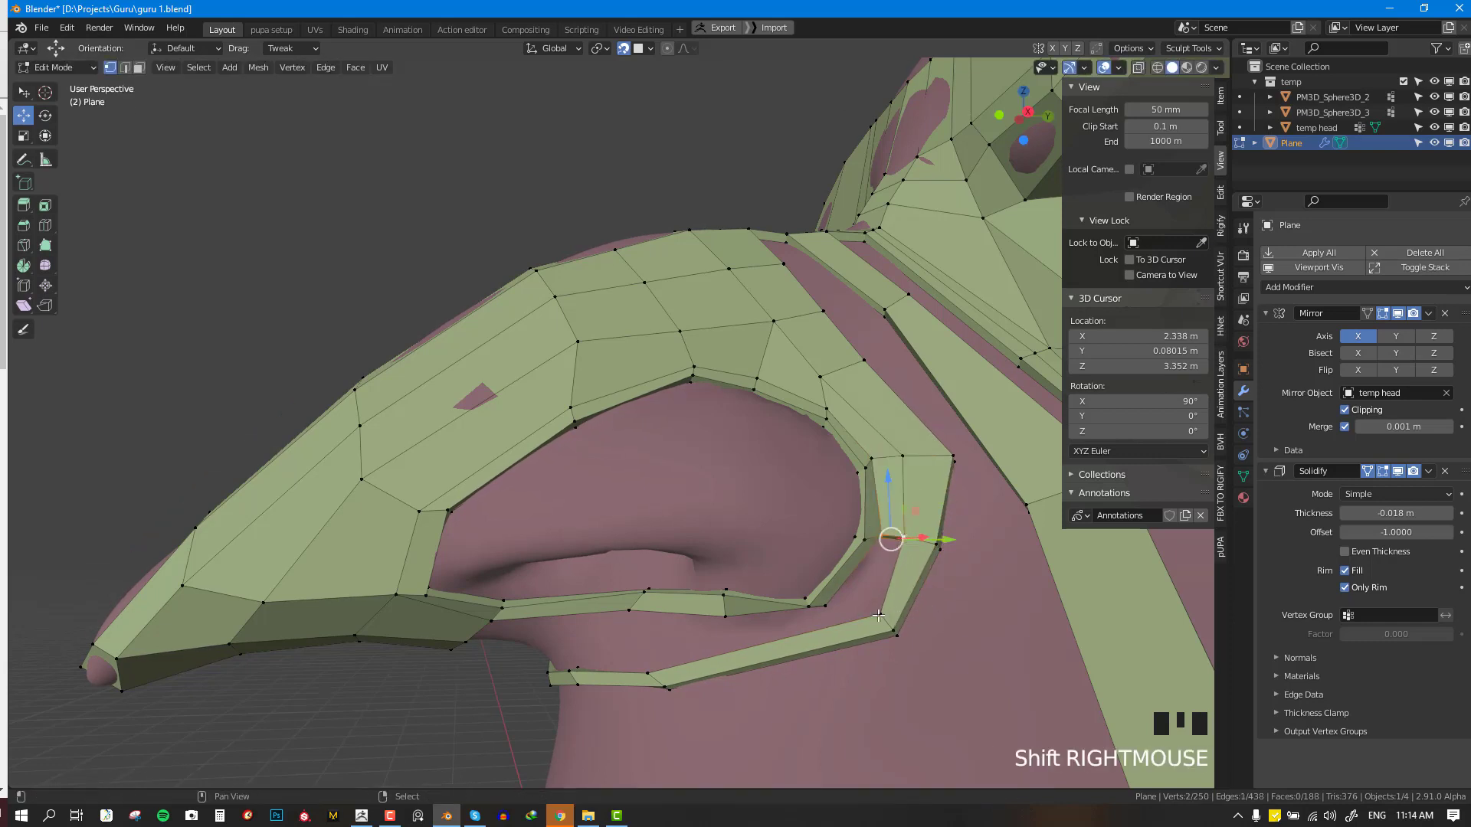
right_click(878, 614, "shift")
key("f")
- Add a loop cut across the long rear face of the strip below the nostril
middle_click_drag(820, 606, 877, 543)
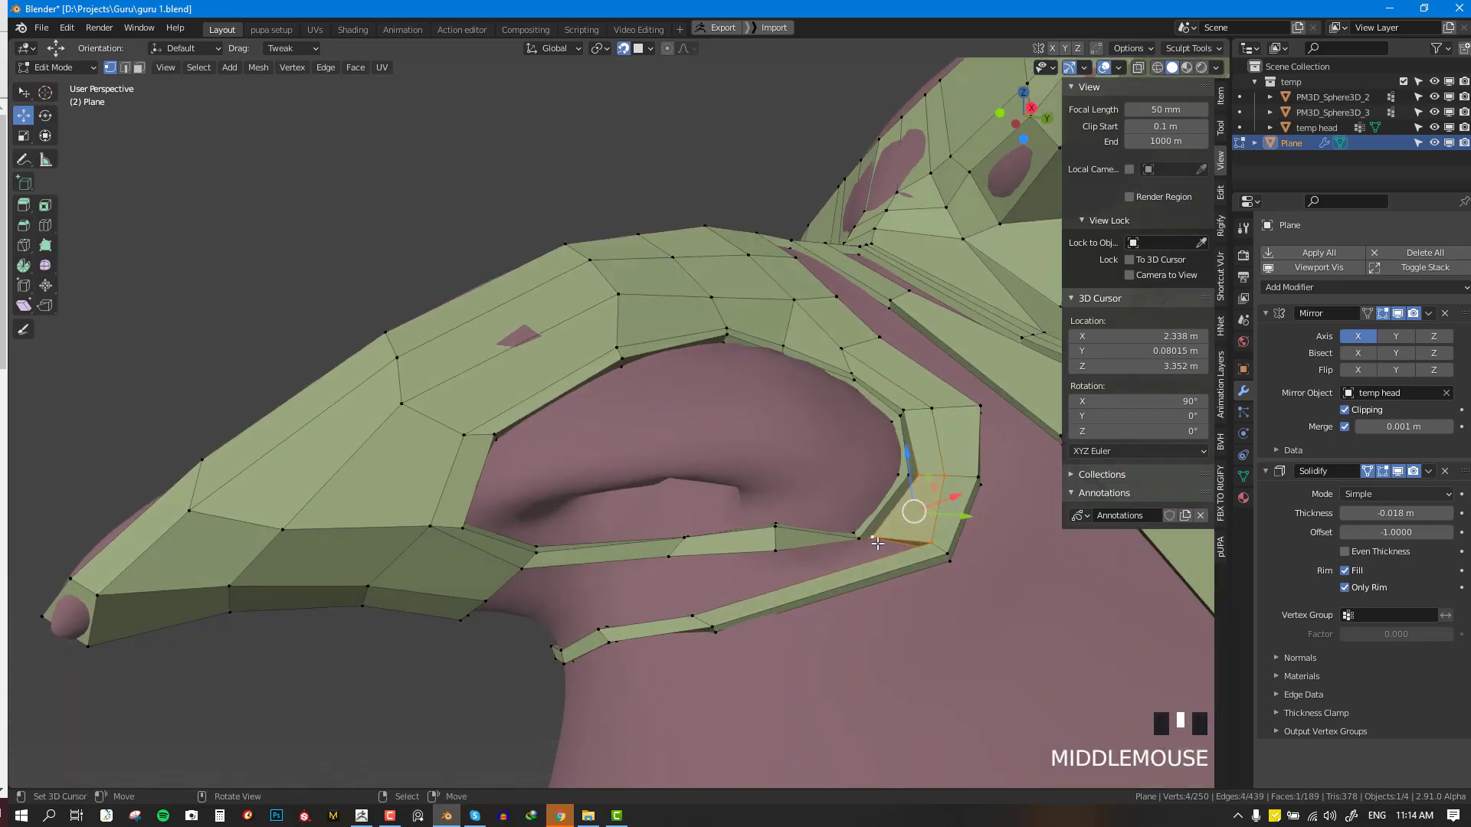
right_click(764, 558, "shift")
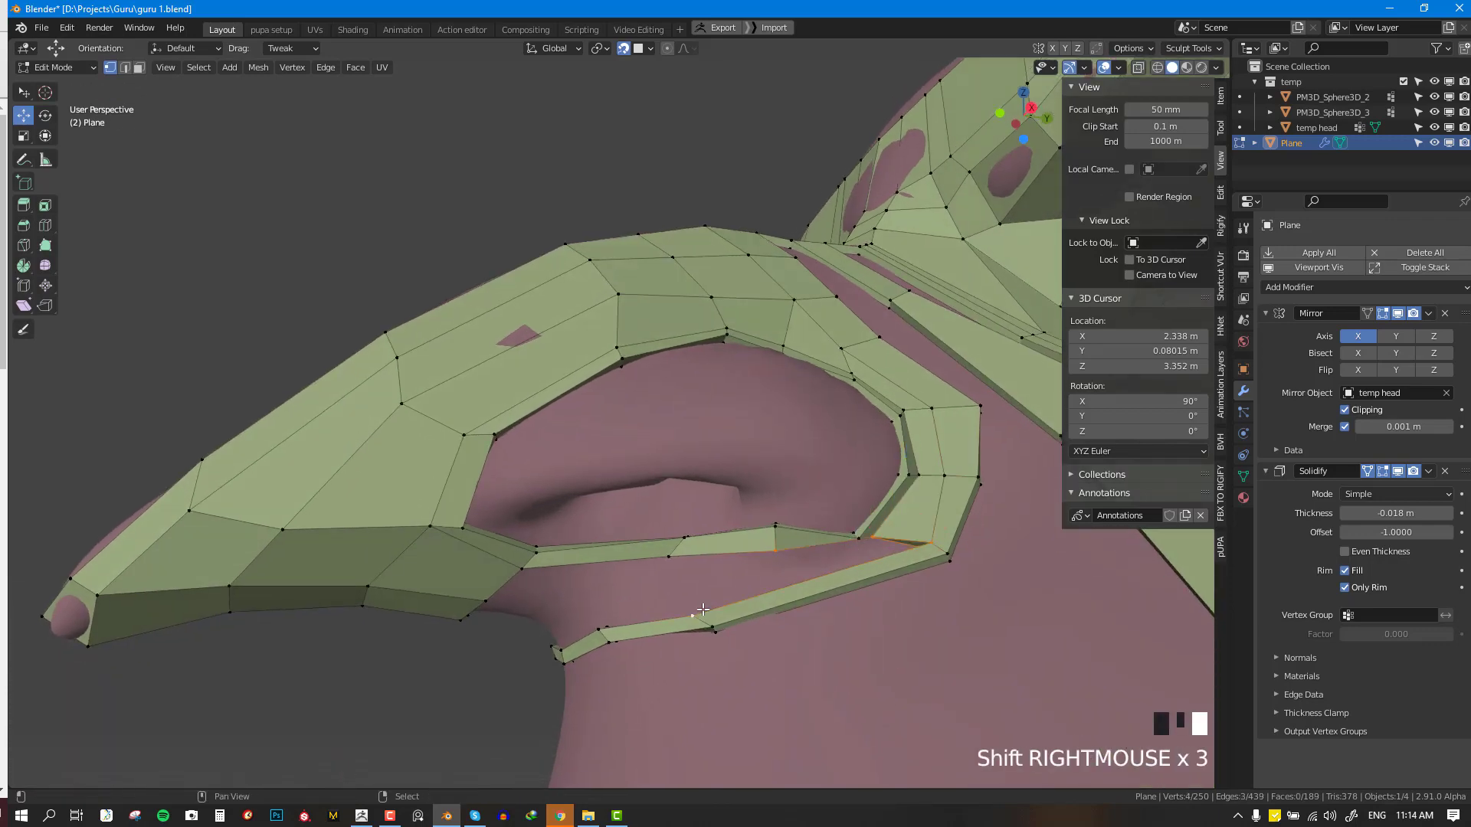
key("ctrl+r")
left_click(820, 603)
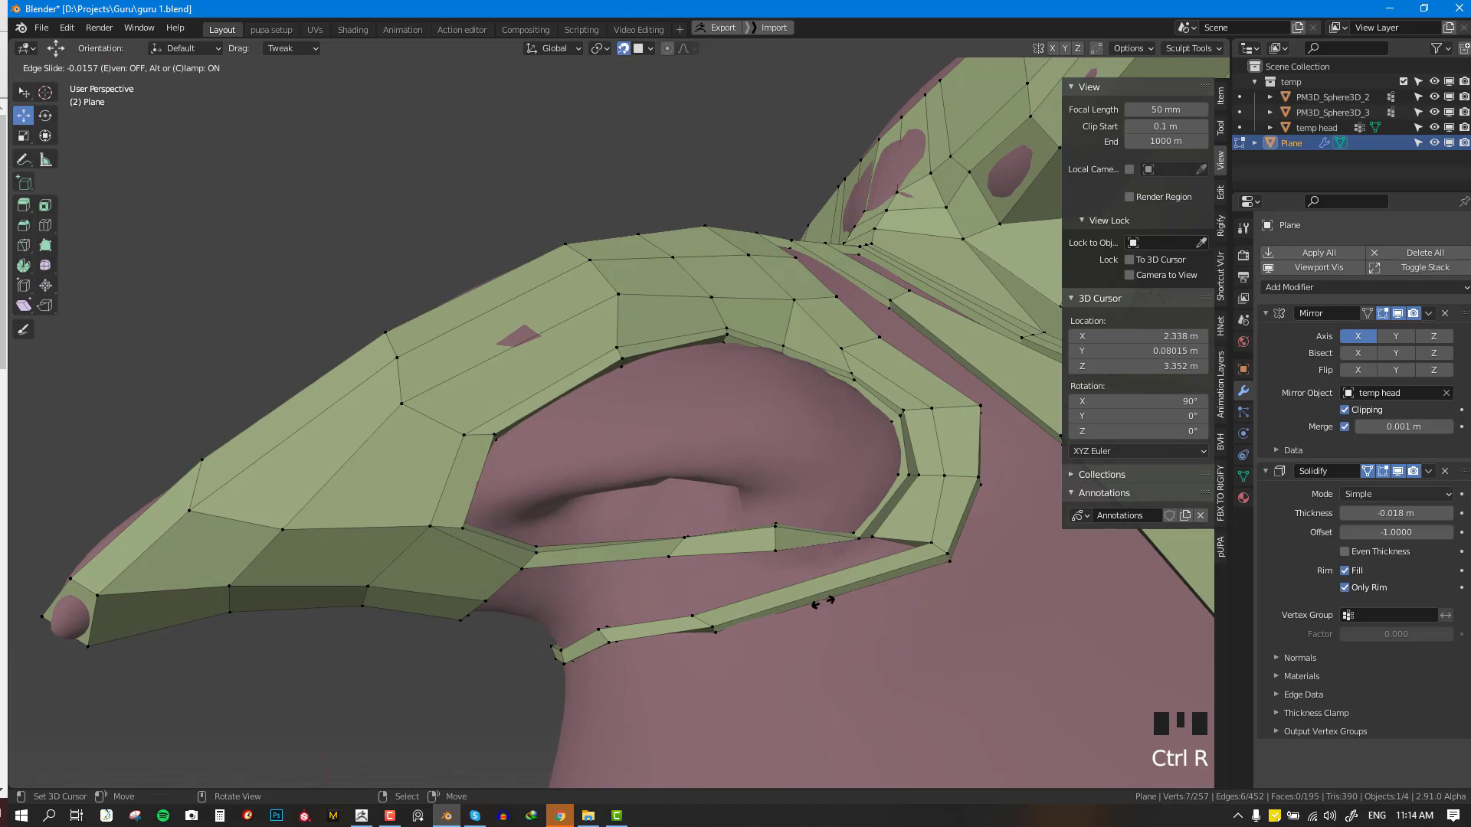
key("ctrl+z")
double_click(821, 589)
- Fill two faces between the lower rim of the nostril and the strip beneath it, working forward from the rear corner
right_click(807, 575)
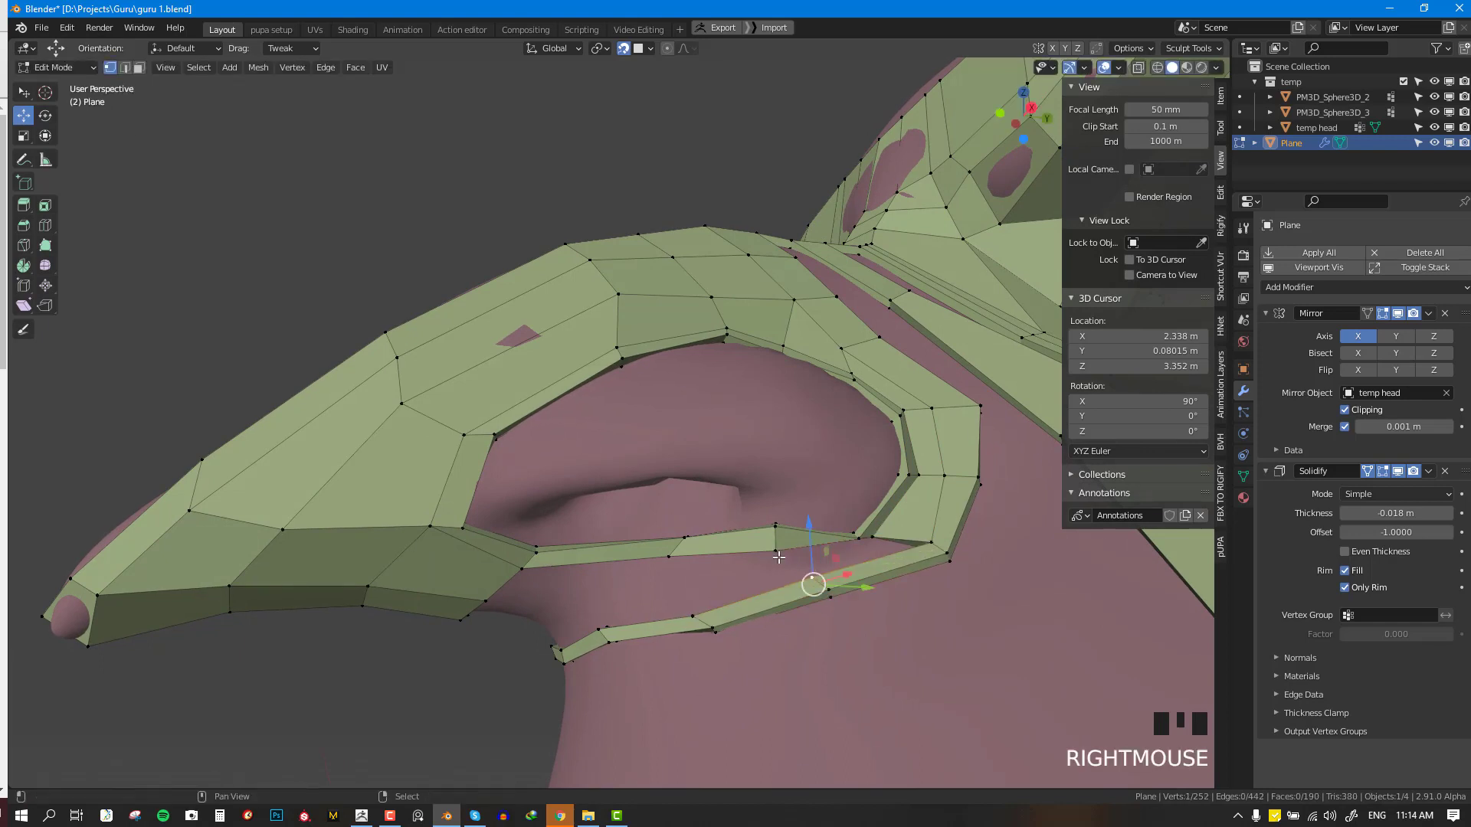
right_click(934, 543, "shift")
key("f")
middle_click_drag(915, 546, 937, 556)
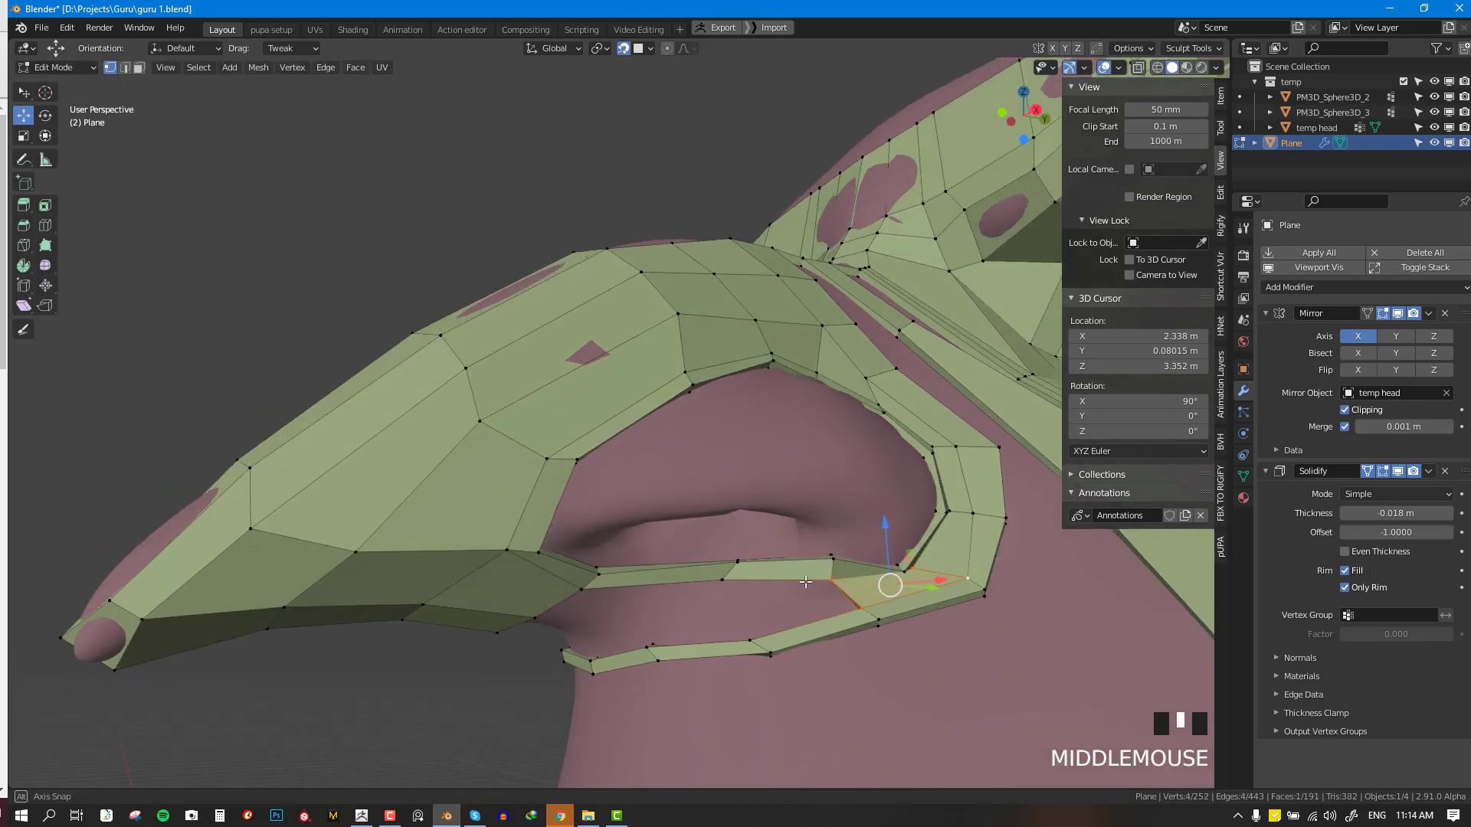
right_click(831, 582)
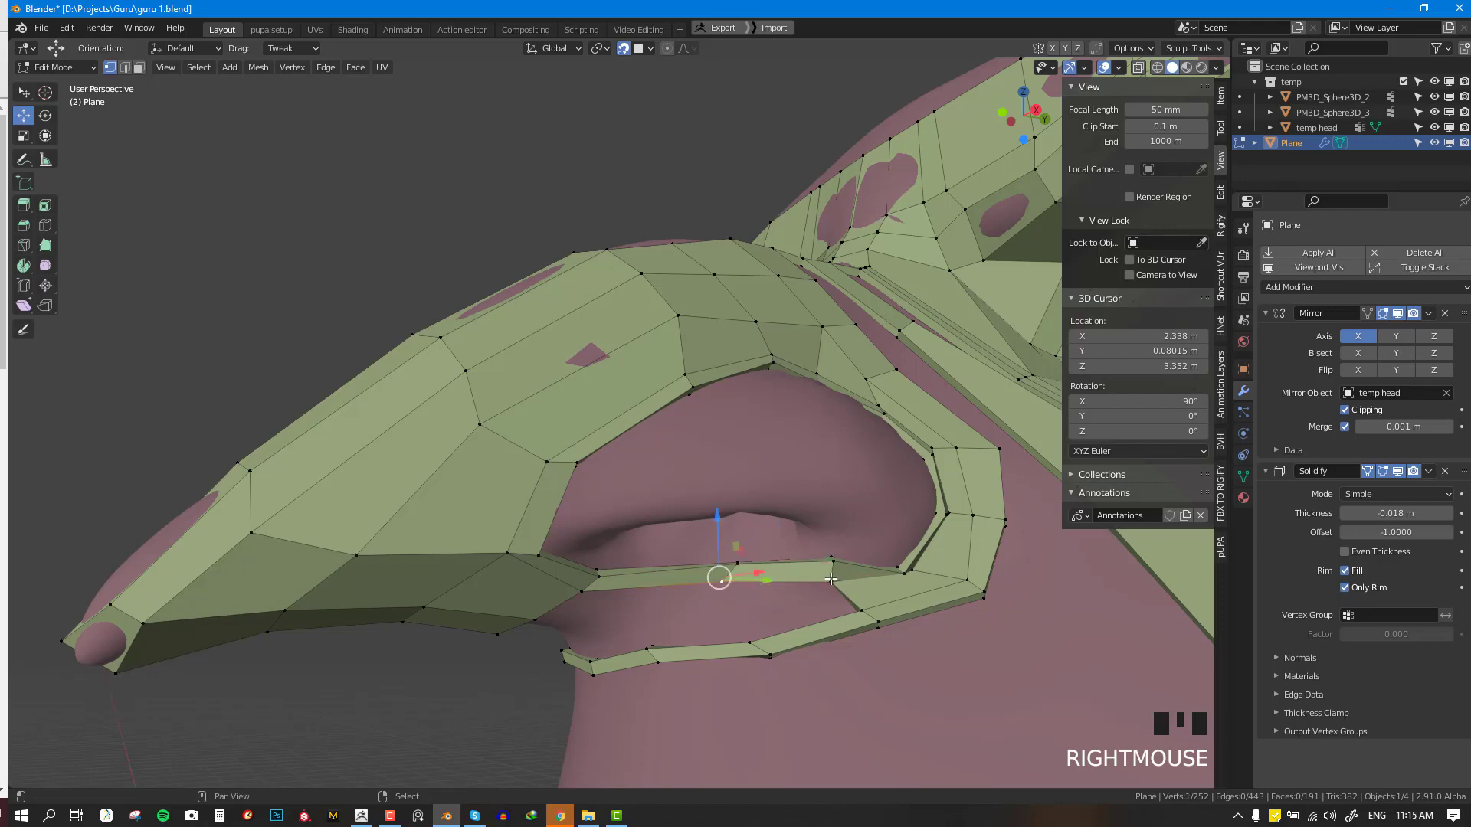
right_click(853, 604, "shift")
key("f")
- Fill the central gap between the underside of the nose and the strip beneath it
middle_click_drag(851, 605, 685, 443)
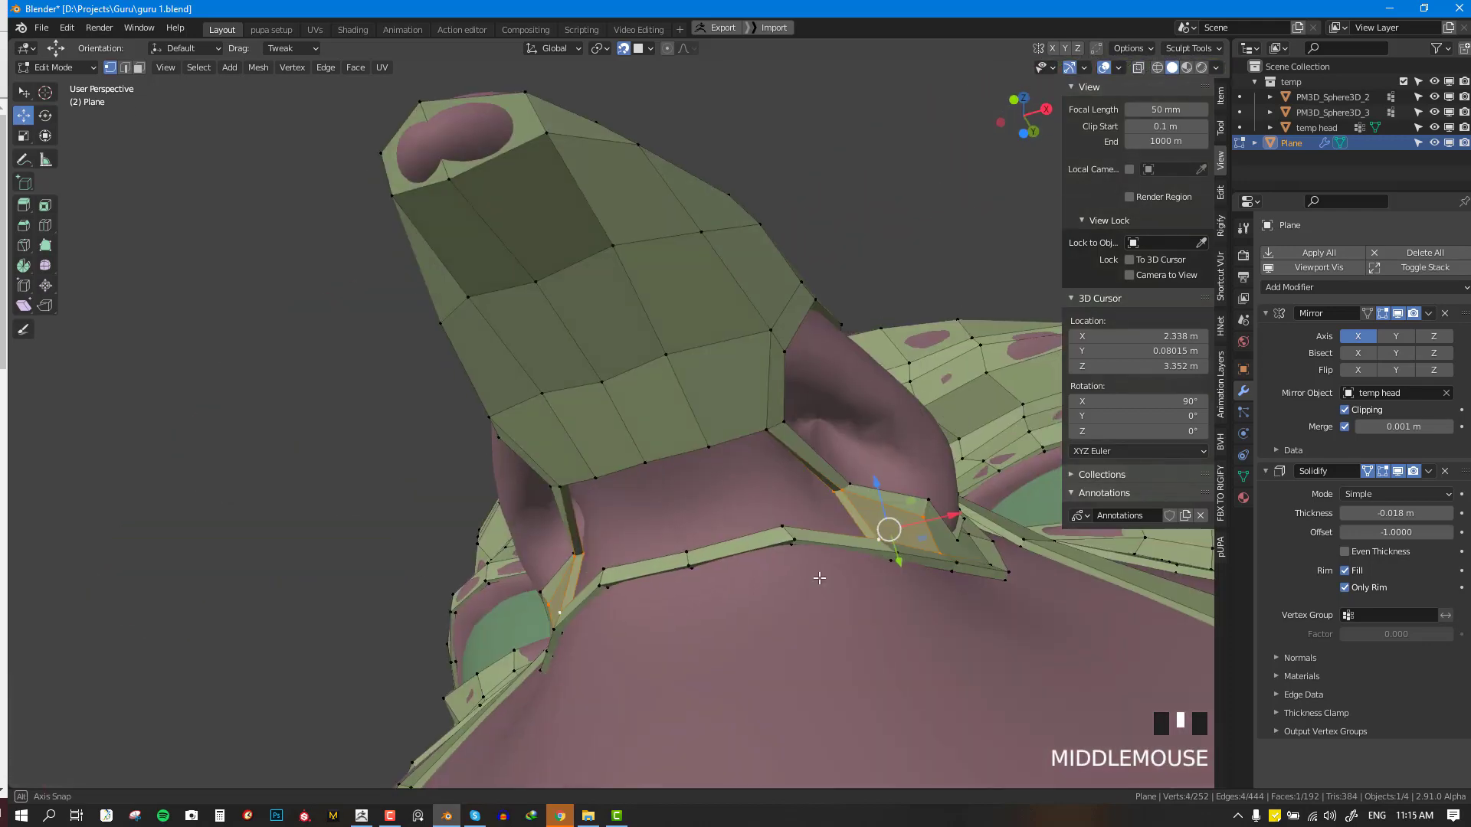
key("alt+a")
right_click(687, 443)
right_click_drag(645, 462, 648, 465, "shift")
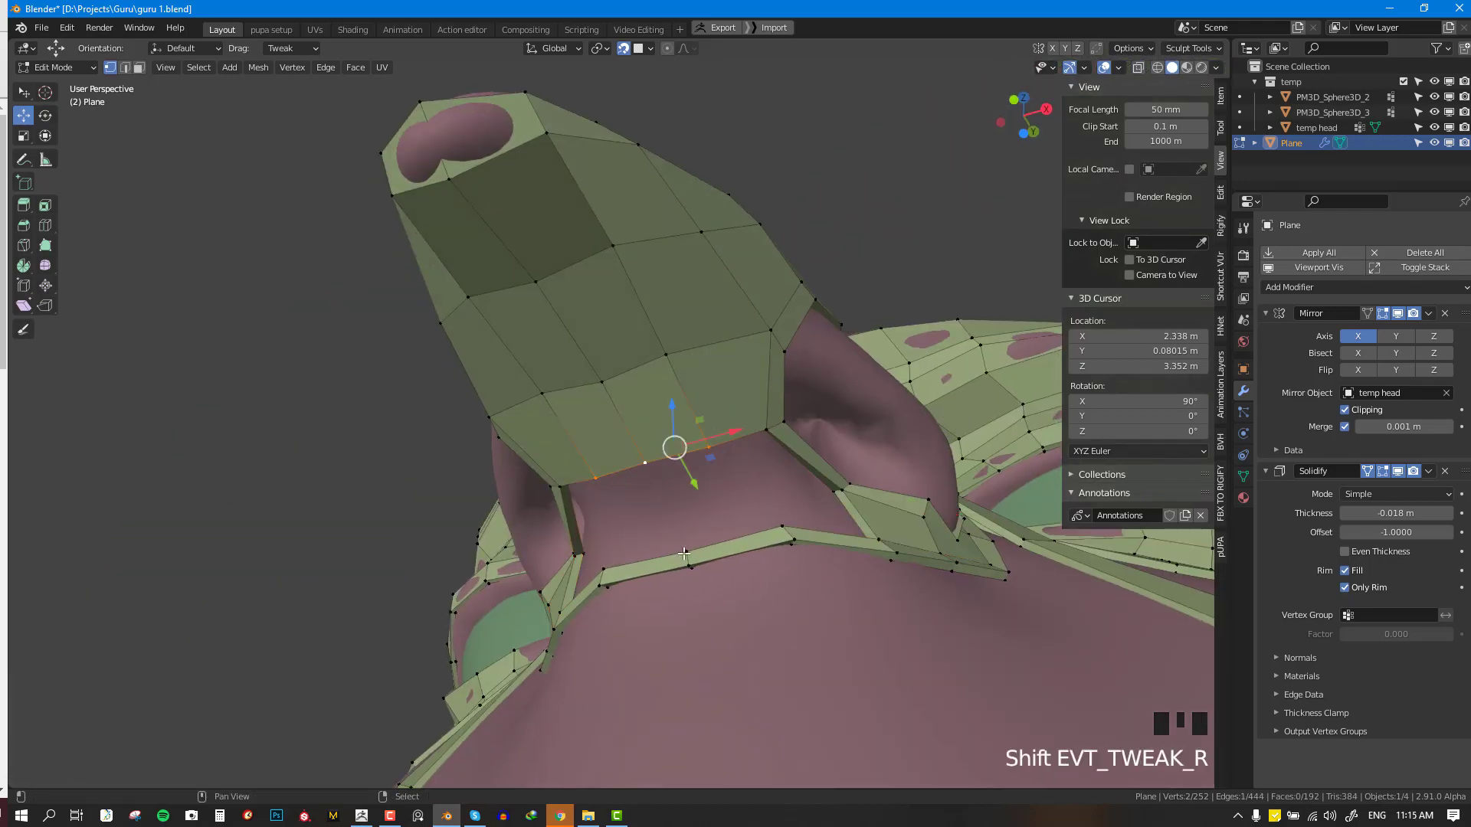
right_click(688, 558, "shift")
right_click(782, 527, "shift")
key("f")
- Adjust the end vertex of the strip under the nose, then cut a loop across the new underside faces and snap it
right_click_drag(782, 528, 769, 530)
key("ctrl+r")
double_click(733, 505)
key("g")
left_click(733, 505)
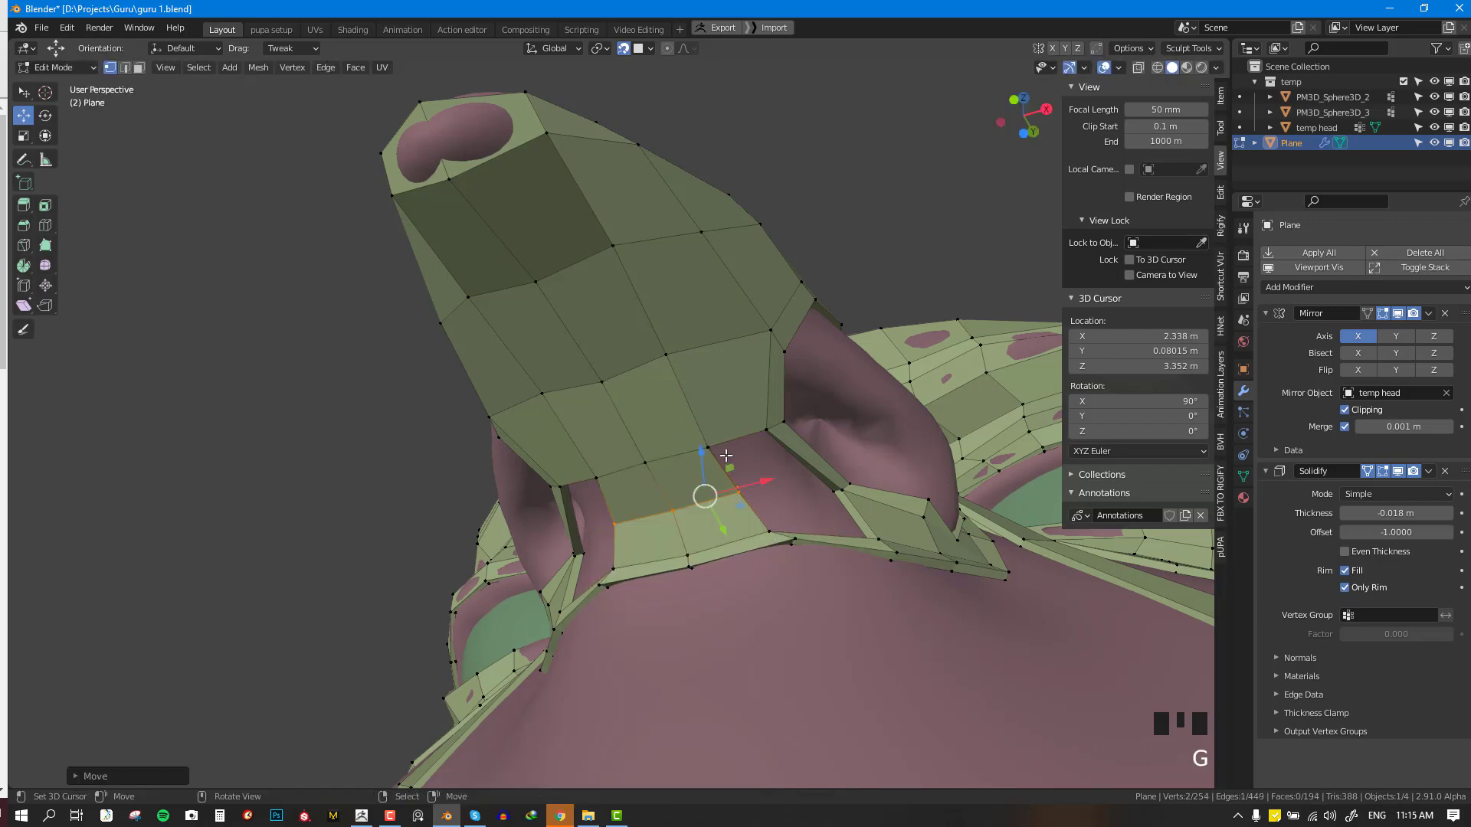
- Fill the two remaining gaps beside the central underside faces, closing the area beneath the nostril
right_click(723, 454)
middle_click_drag(824, 491, 794, 512)
right_click(693, 471, "shift")
right_click(680, 531, "shift")
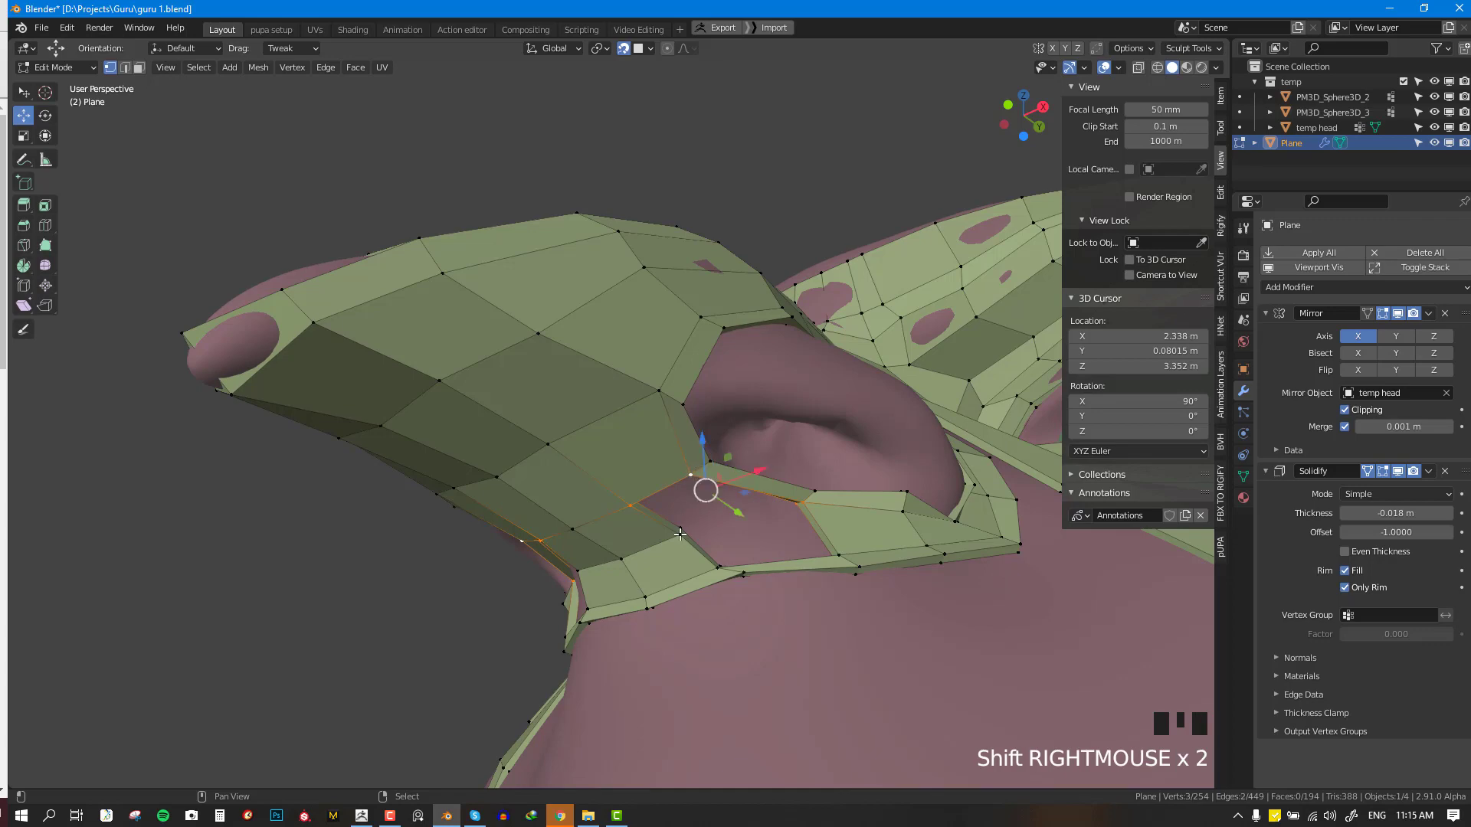
key("f")
right_click(776, 550, "alt")
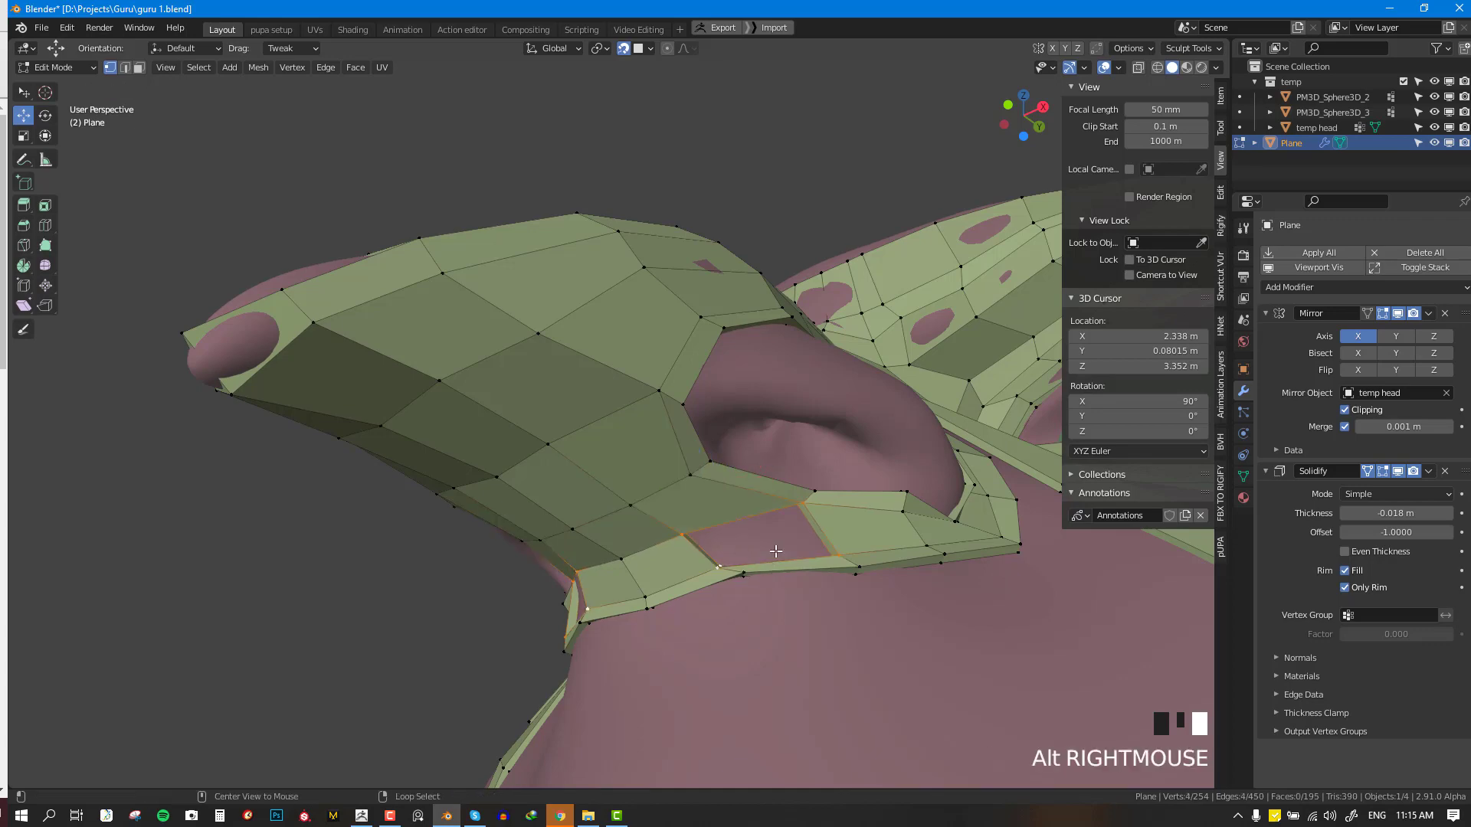
key("f")
- Extrude the front edge of the nostril's upper rim down onto the nostril wing and rotate the new edge to follow it
middle_click_drag(817, 538, 756, 540)
key("alt+a")
scroll(801, 550, "up", 2)
middle_click_drag(698, 496, 689, 557)
scroll(759, 505, "down", 1)
scroll(822, 514, "up", 1)
right_click(657, 537)
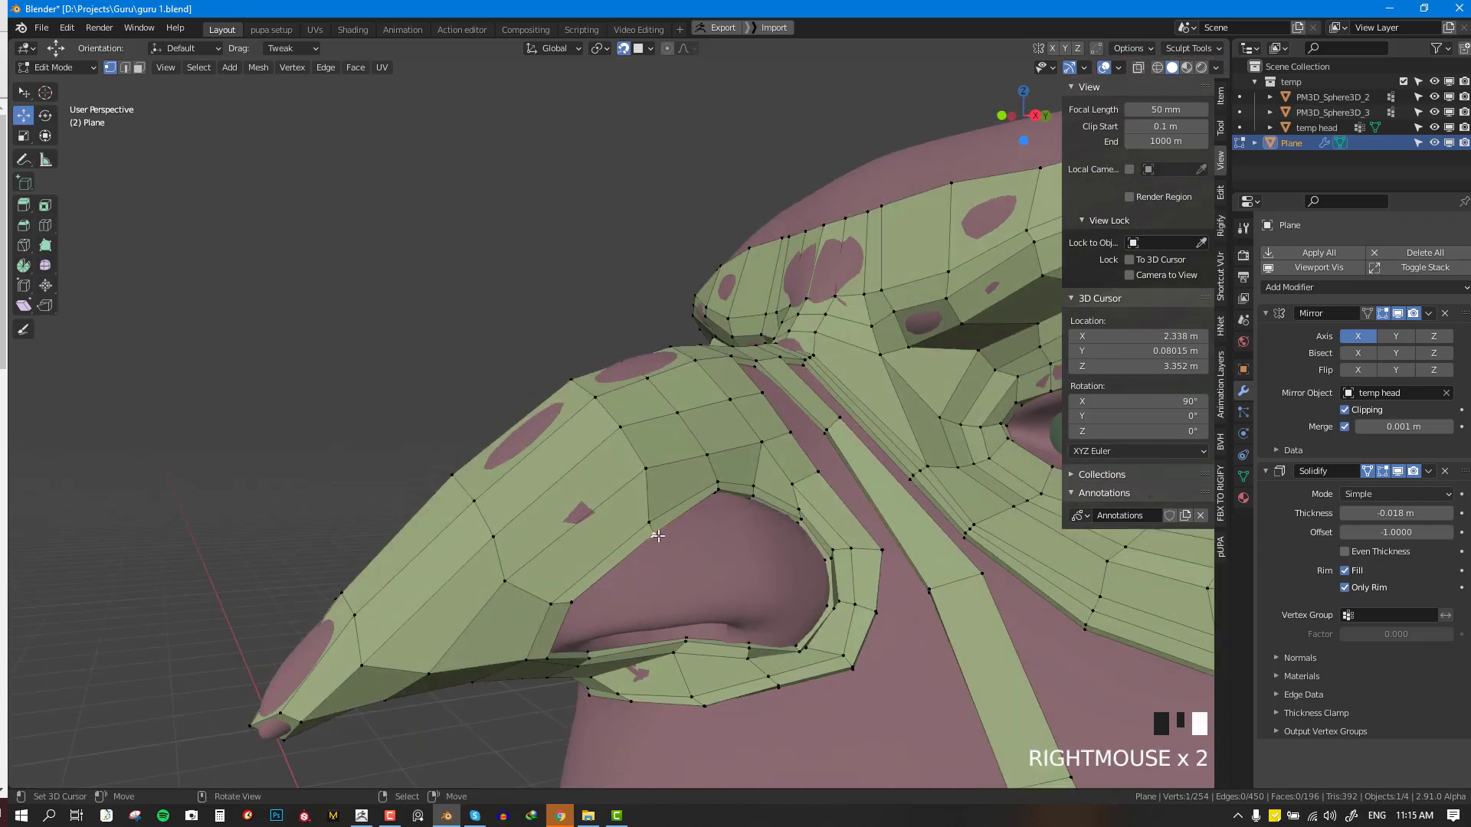
right_click(720, 487, "shift")
key("e")
left_click(700, 552)
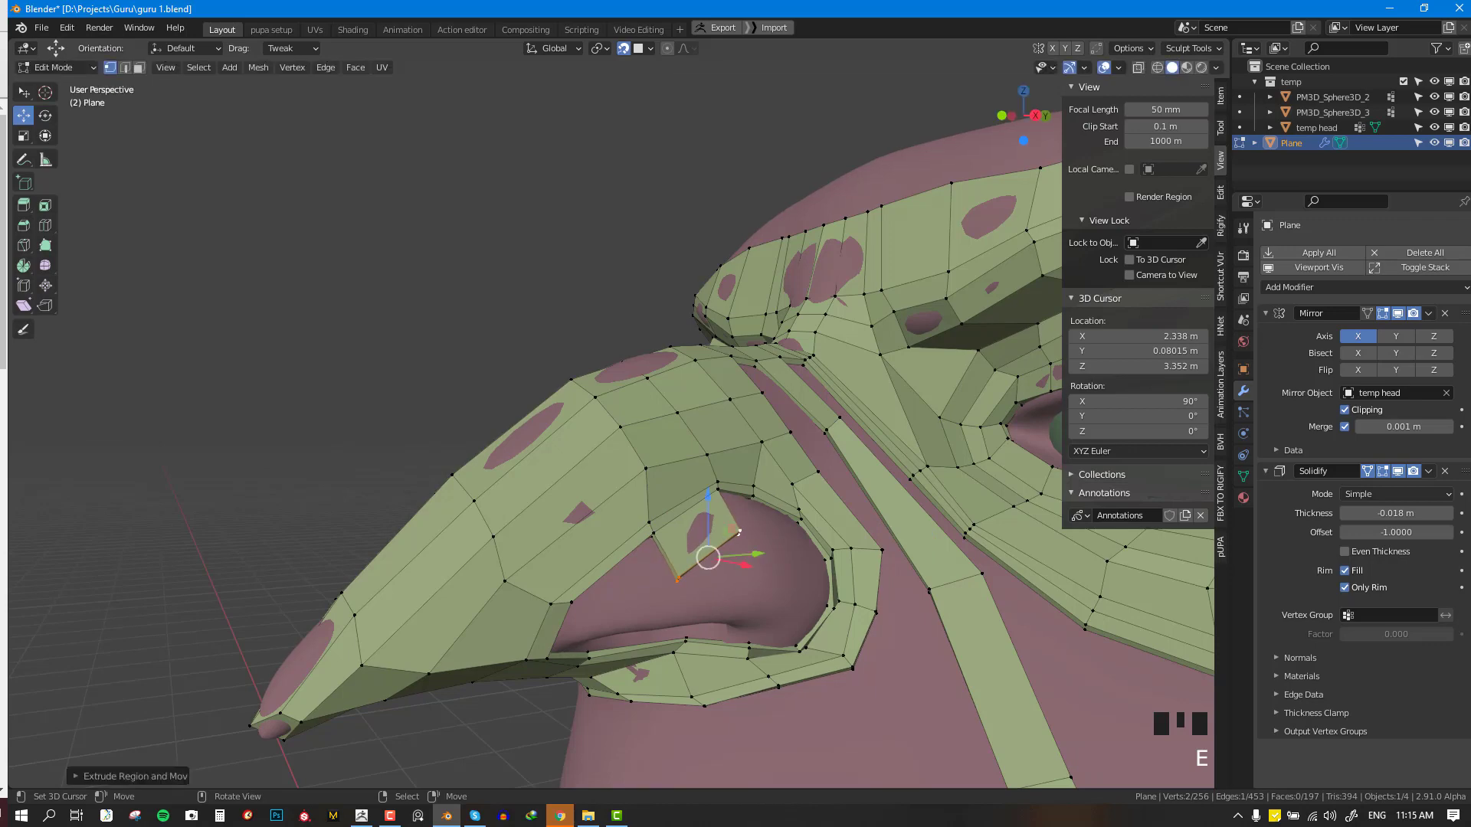
key("r")
left_click(772, 527)
- Extrude the strip on the nostril wing downward twice more, moving and rotating its end edge to follow the form
key("e")
left_click(770, 591)
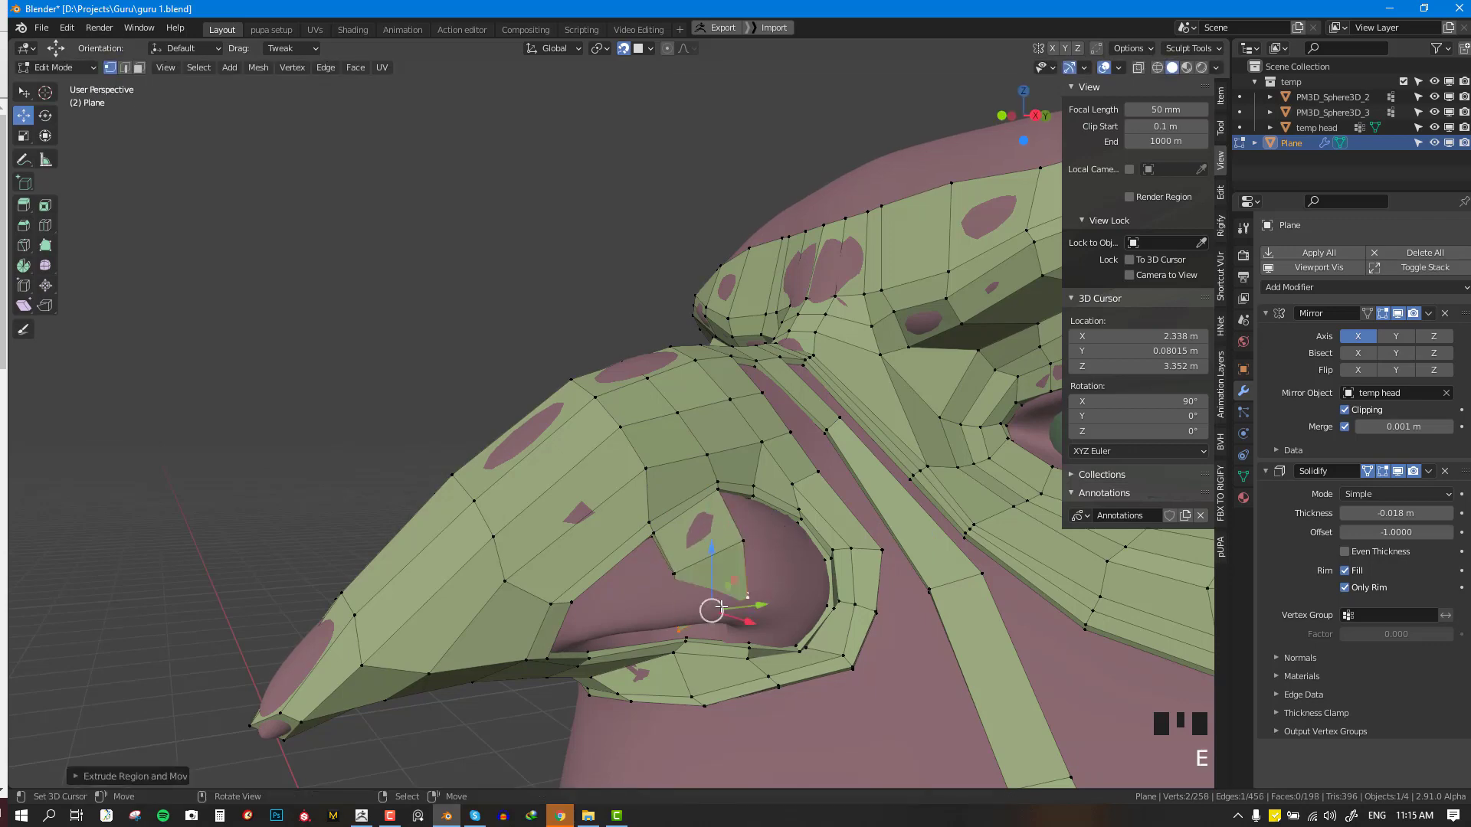
key("g")
key("r")
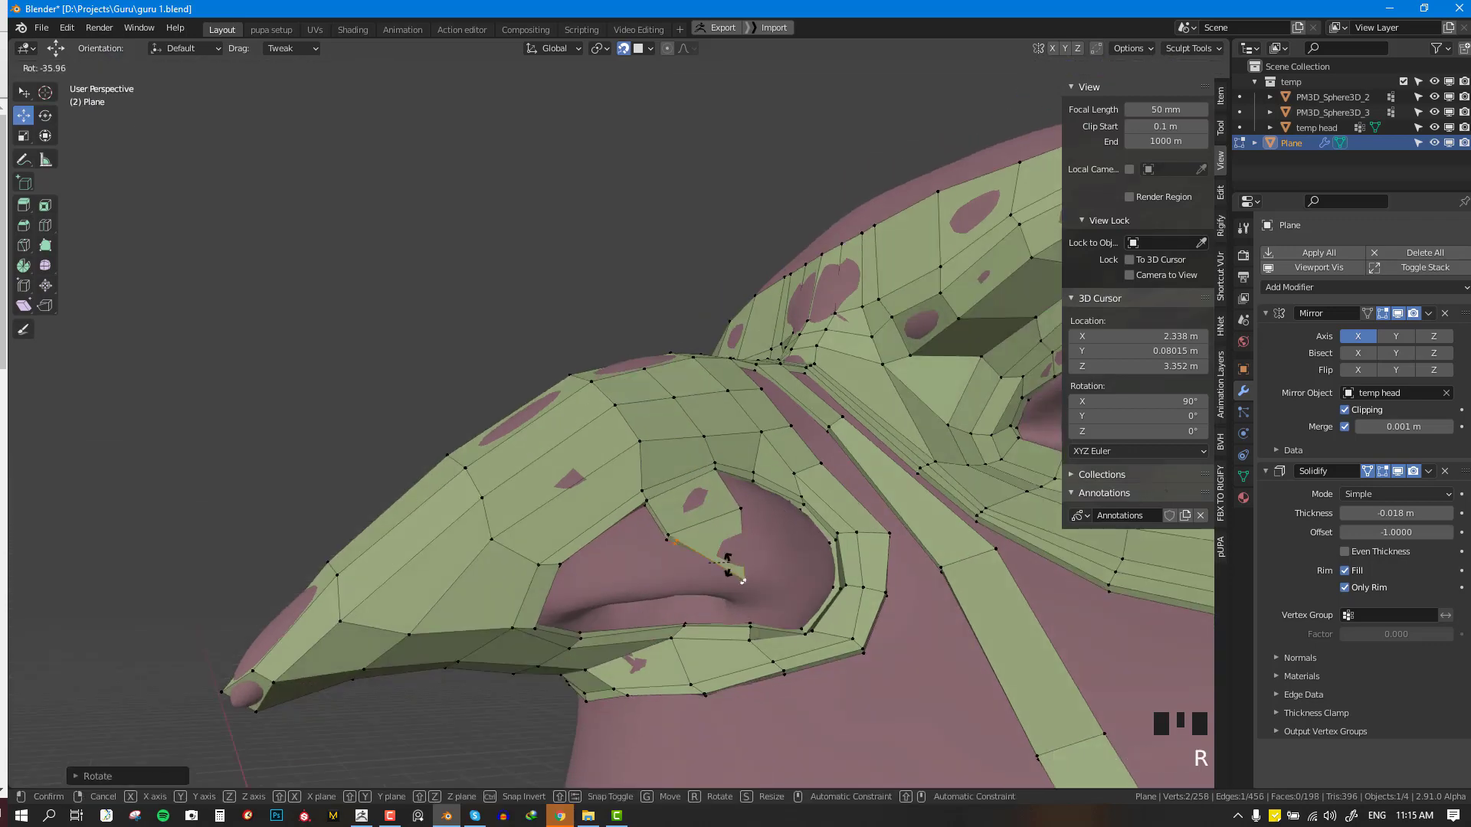
left_click(742, 529)
key("e")
left_click(699, 585)
- Fill three faces inside the nostril's upper rim, from the extruded strip toward the rear, placing each new vertex on the surface
middle_click_drag(699, 585, 672, 509)
right_click(671, 510)
key("f")
left_click(708, 539)
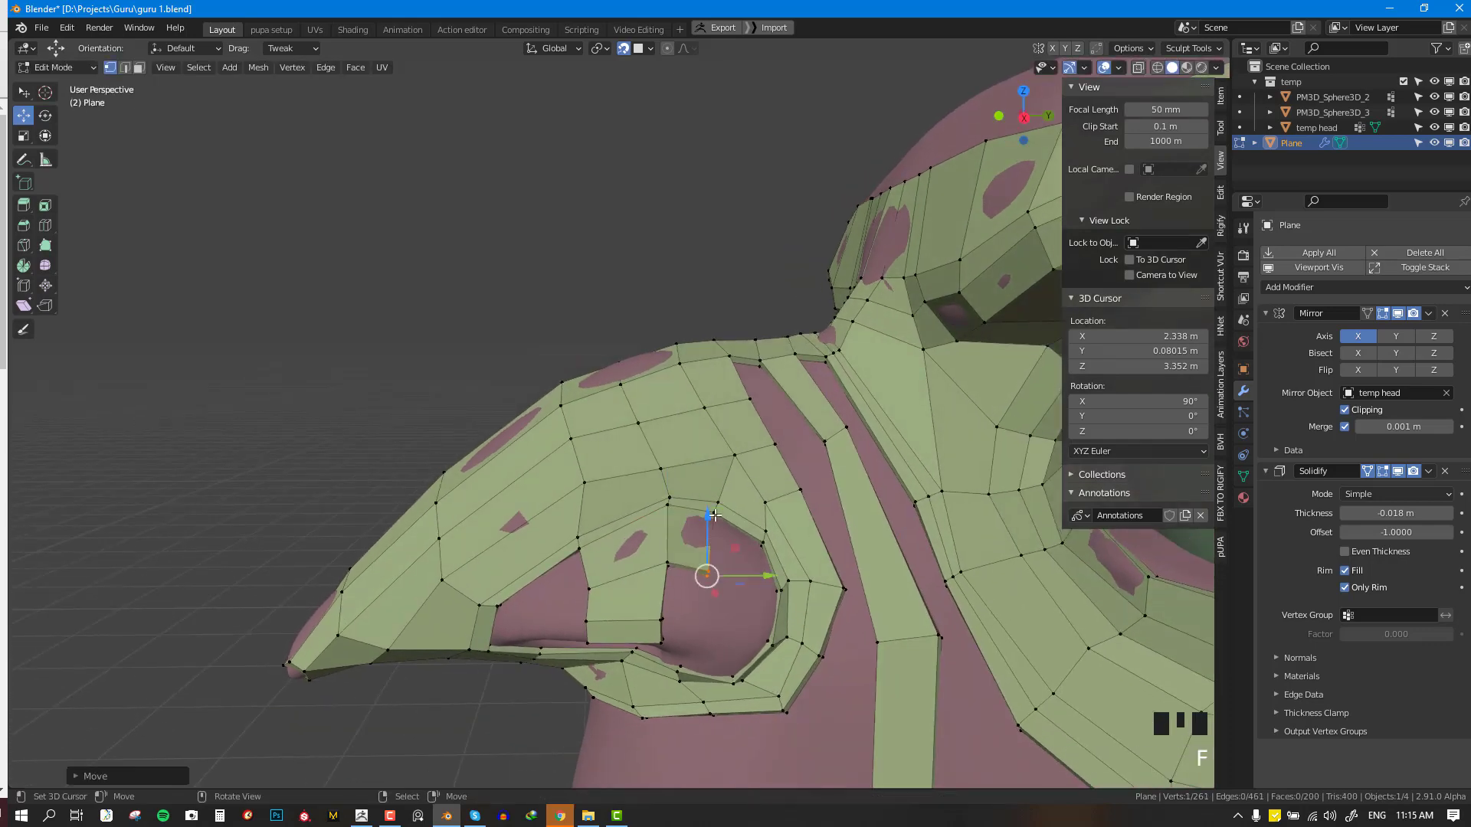
right_click(716, 520)
key("f")
left_click(723, 556)
right_click(763, 543)
key("f")
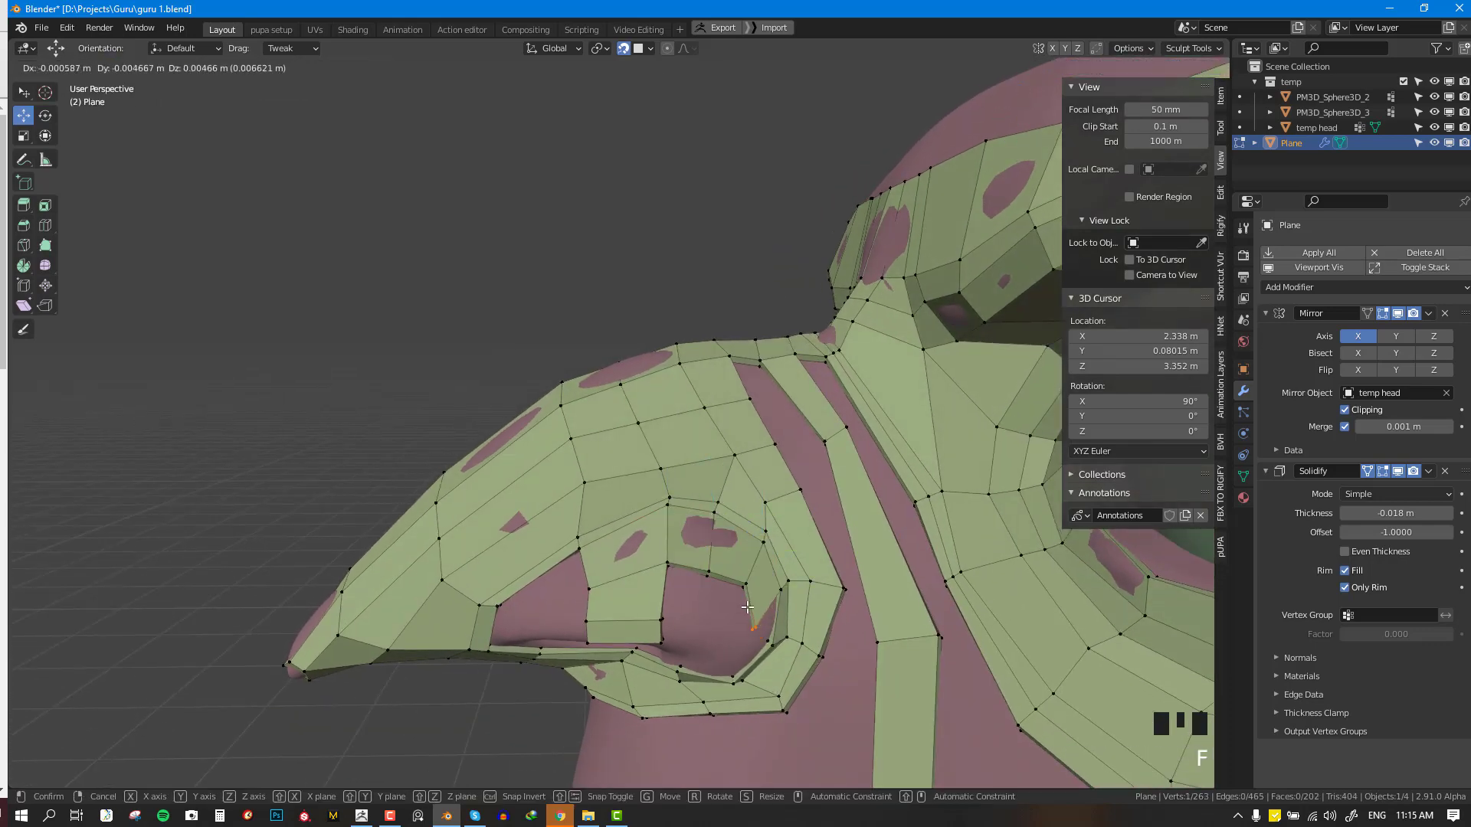
left_click(752, 609)
- Fill three more faces down the rear and along the lower rear of the nostril rim, placing the new vertices on the surface
right_click(775, 592)
middle_click_drag(734, 662, 735, 582)
key("f")
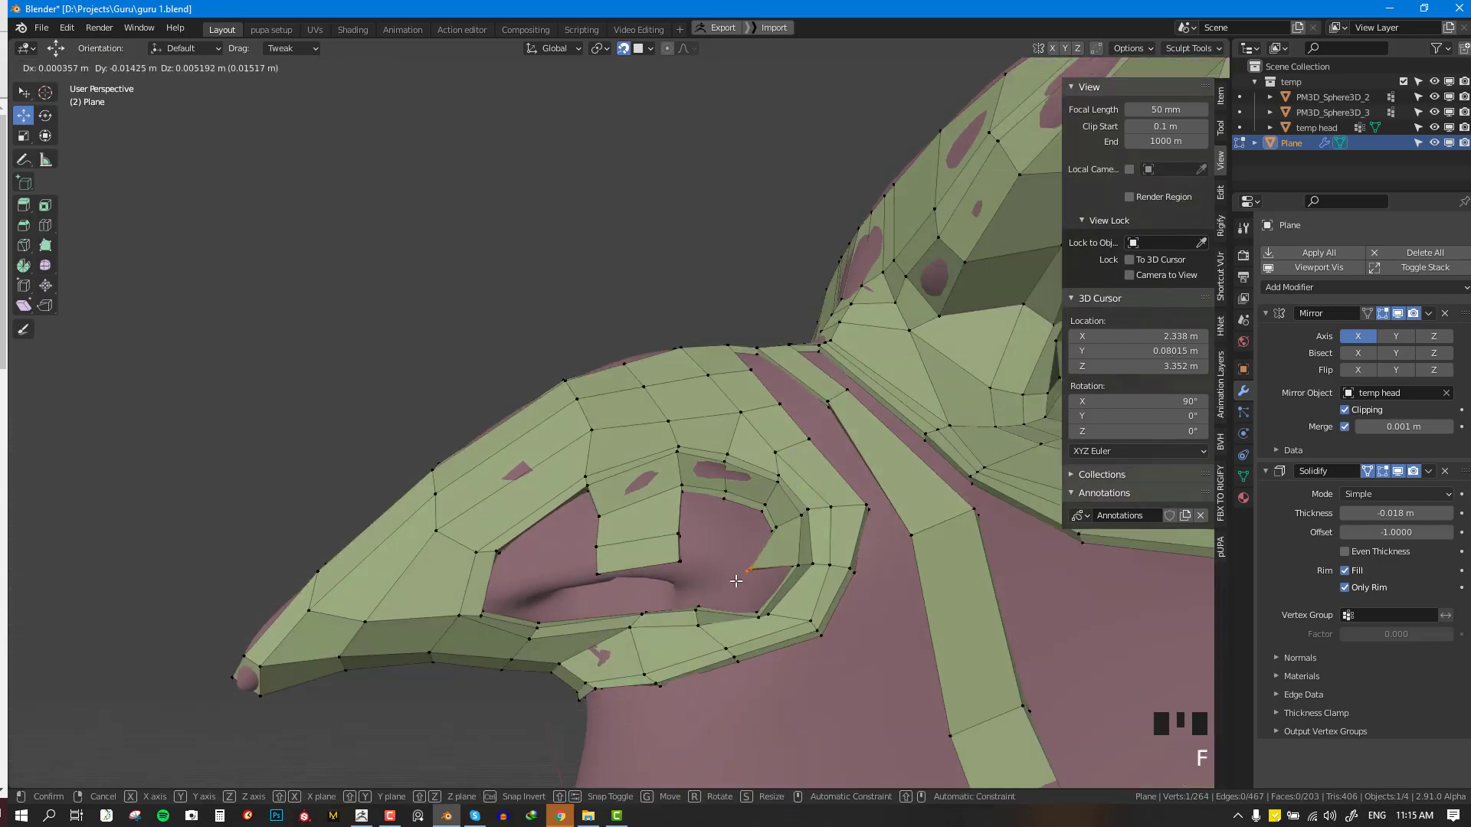
left_click(758, 558)
right_click(762, 552)
key("f")
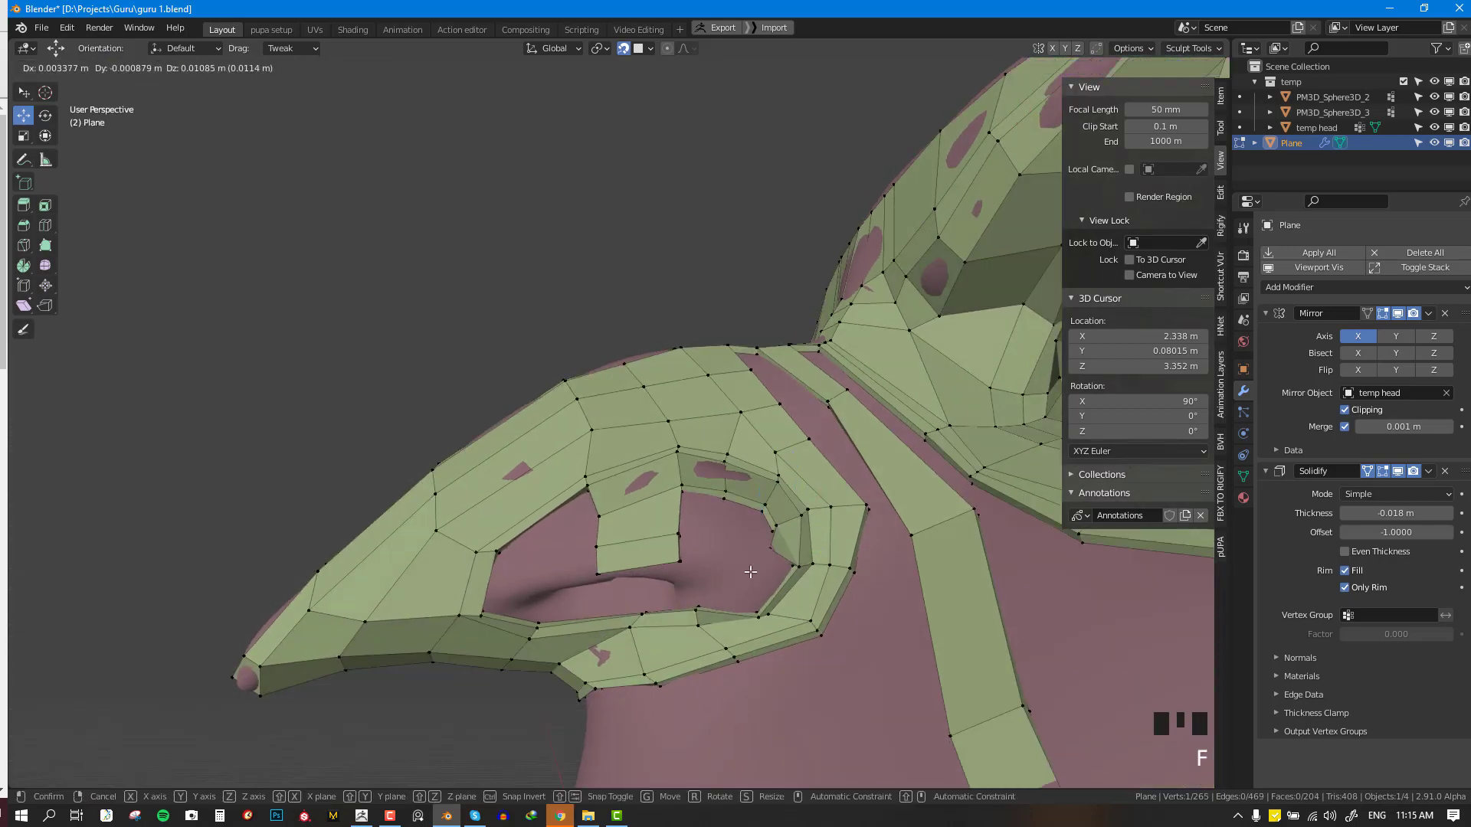
key("ctrl+z")
key("f")
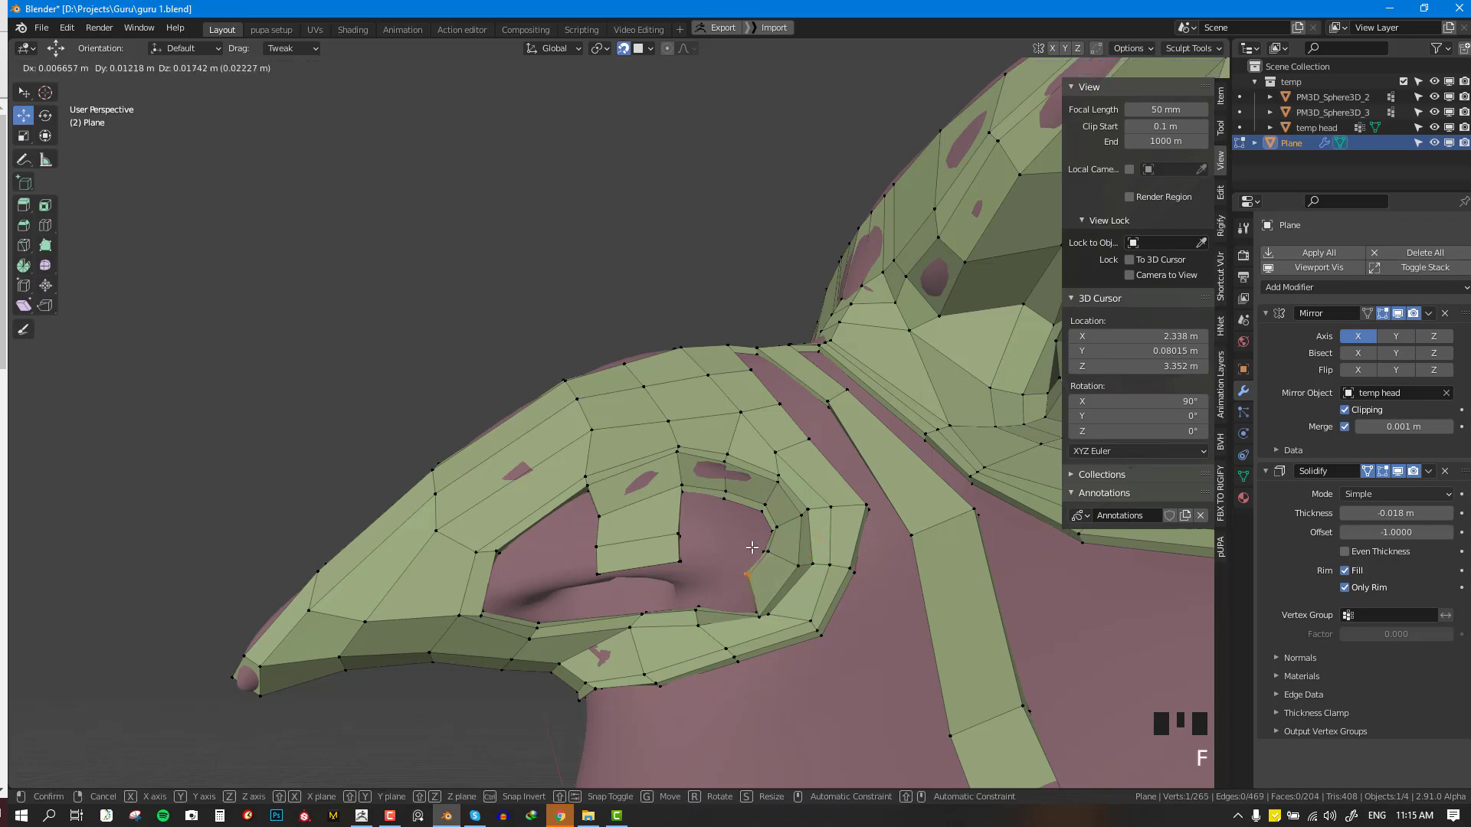
left_click(751, 526)
key("f")
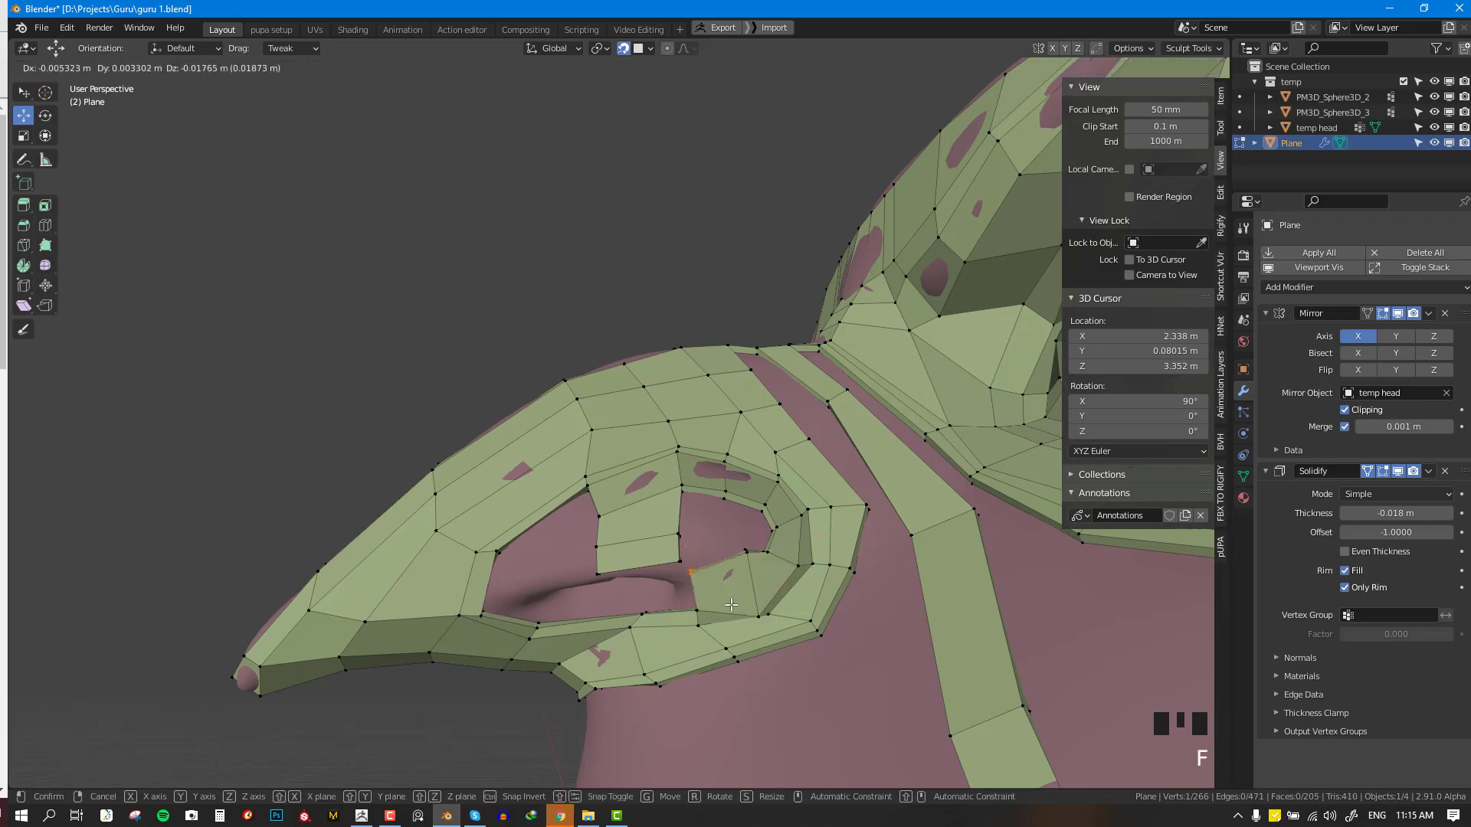
left_click(732, 605)
- Adjust the edge of the extruded nostril strip and fill the upper gap between it and the rear inner faces
middle_click_drag(731, 605, 747, 565)
right_click_drag(680, 542, 685, 548)
middle_click_drag(690, 549, 691, 568)
right_click(688, 514)
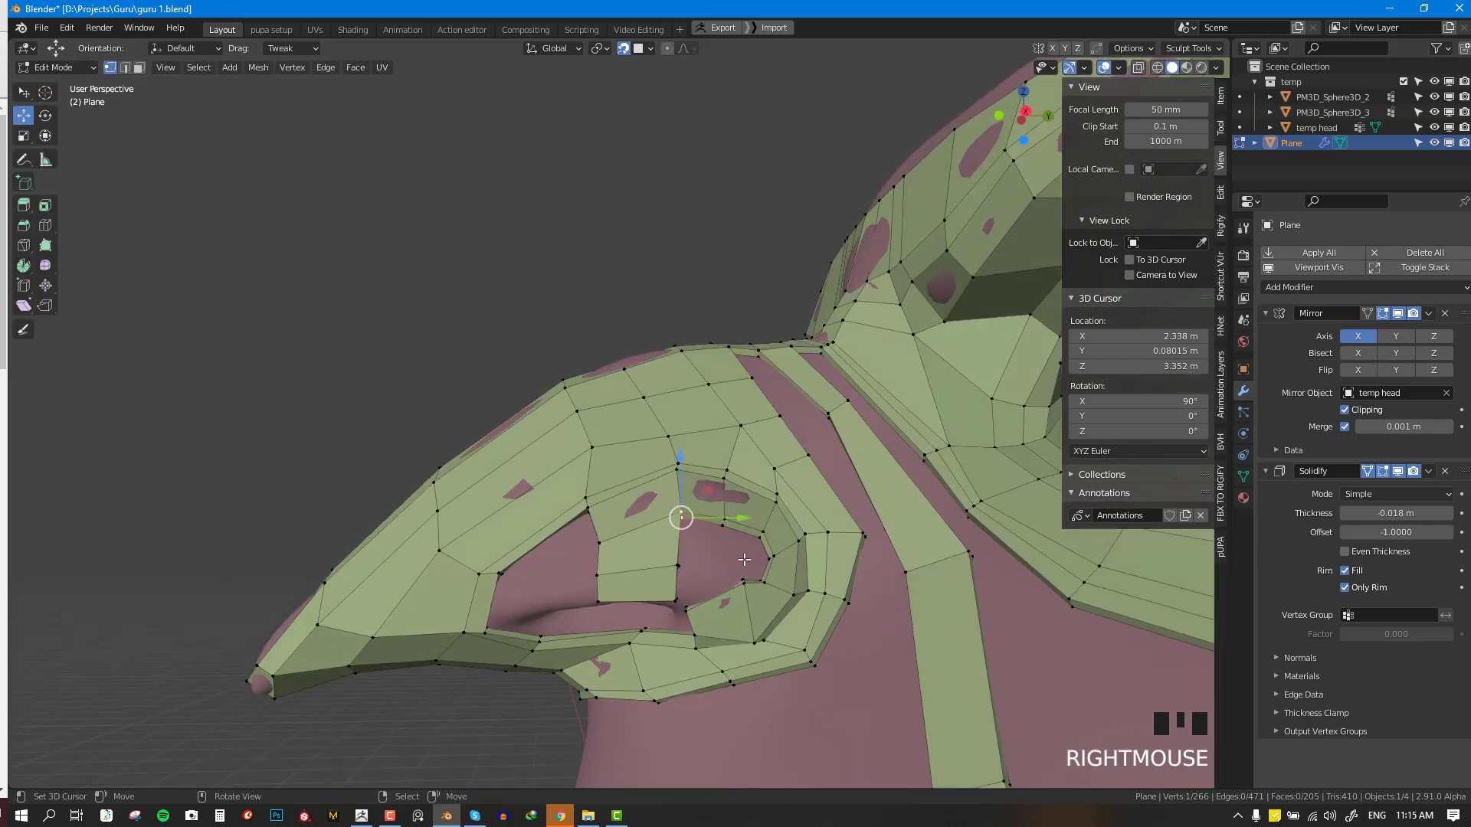
key("f")
right_click_drag(735, 556, 734, 609)
right_click(764, 582, "shift")
right_click(771, 558, "shift")
right_click(764, 533, "shift")
key("f")
- Fill the second row of faces inside the nostril from the extruded strip toward the rear, placing the new vertices on the surface
right_click(680, 568)
key("f")
left_click(730, 571)
right_click(714, 560)
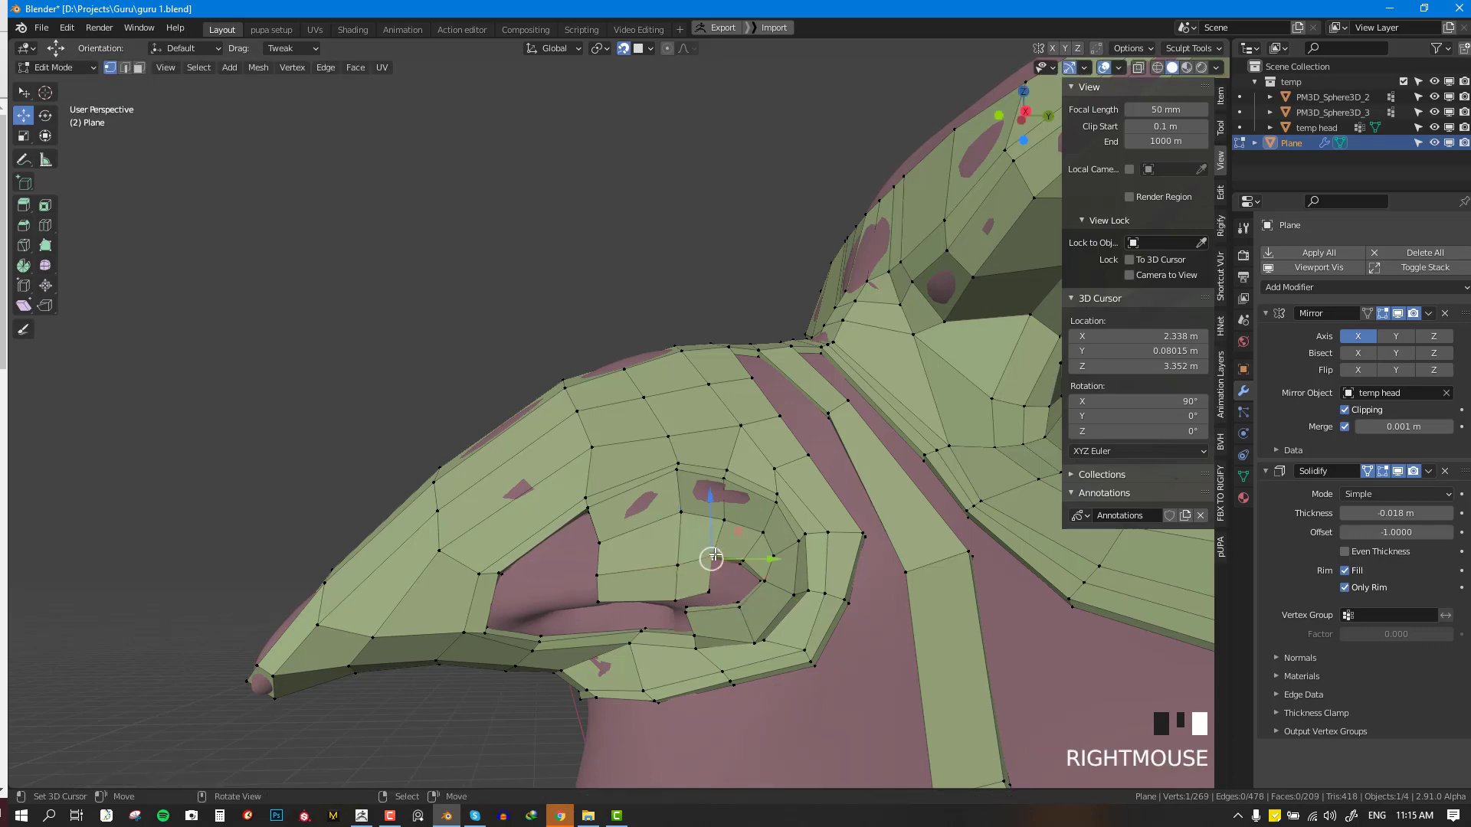
key("f")
left_click(724, 565)
- Close the gap between the second row and the rear inner faces, and adjust the vertex at their front edge
right_click(740, 603, "shift")
right_click(764, 579, "shift")
right_click(764, 578, "shift")
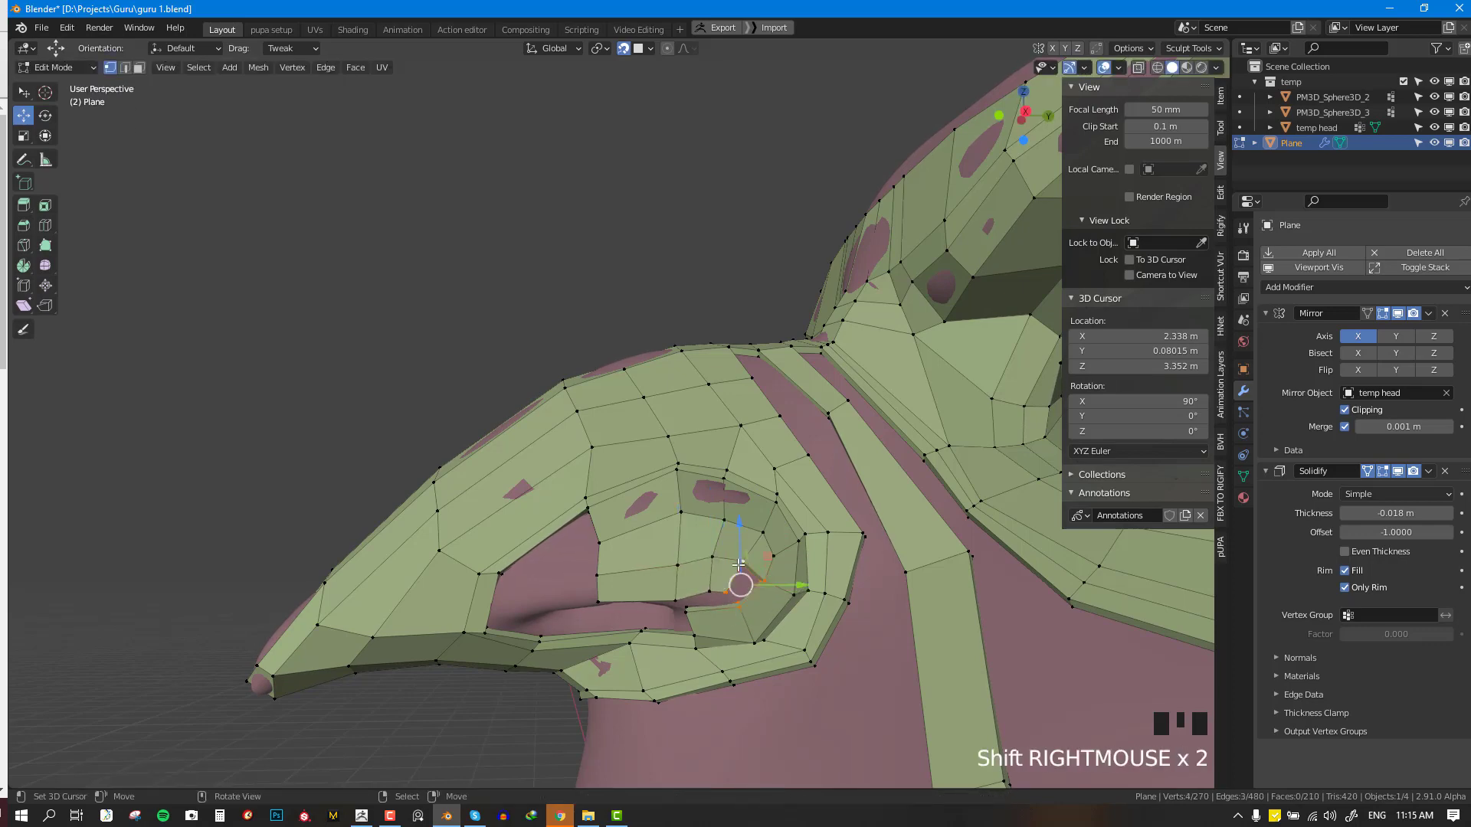
middle_click_drag(764, 577, 754, 490)
key("alt+a")
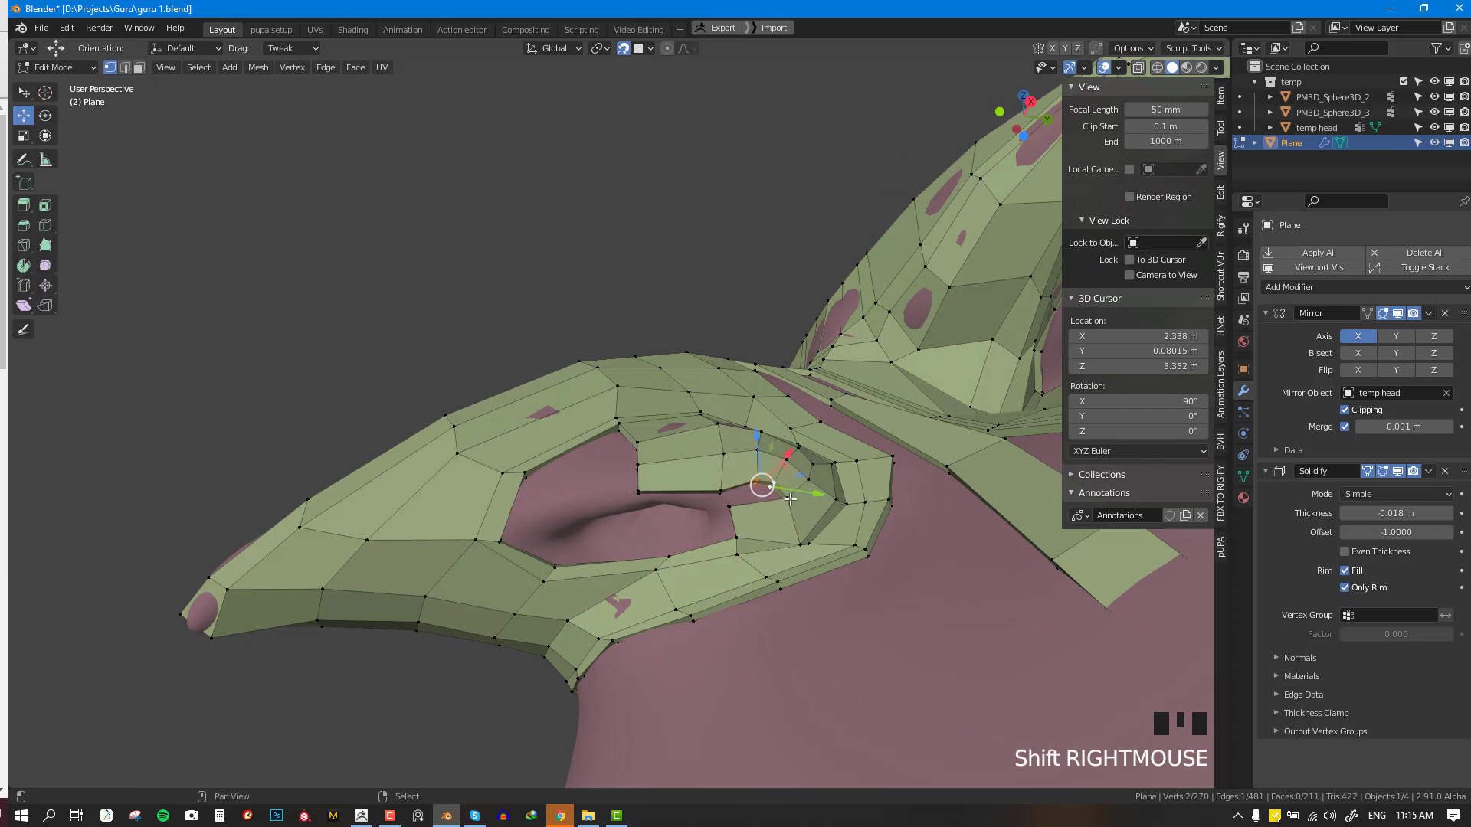
right_click(769, 488, "shift")
key("f")
right_click_drag(759, 492, 754, 486)
right_click(755, 484)
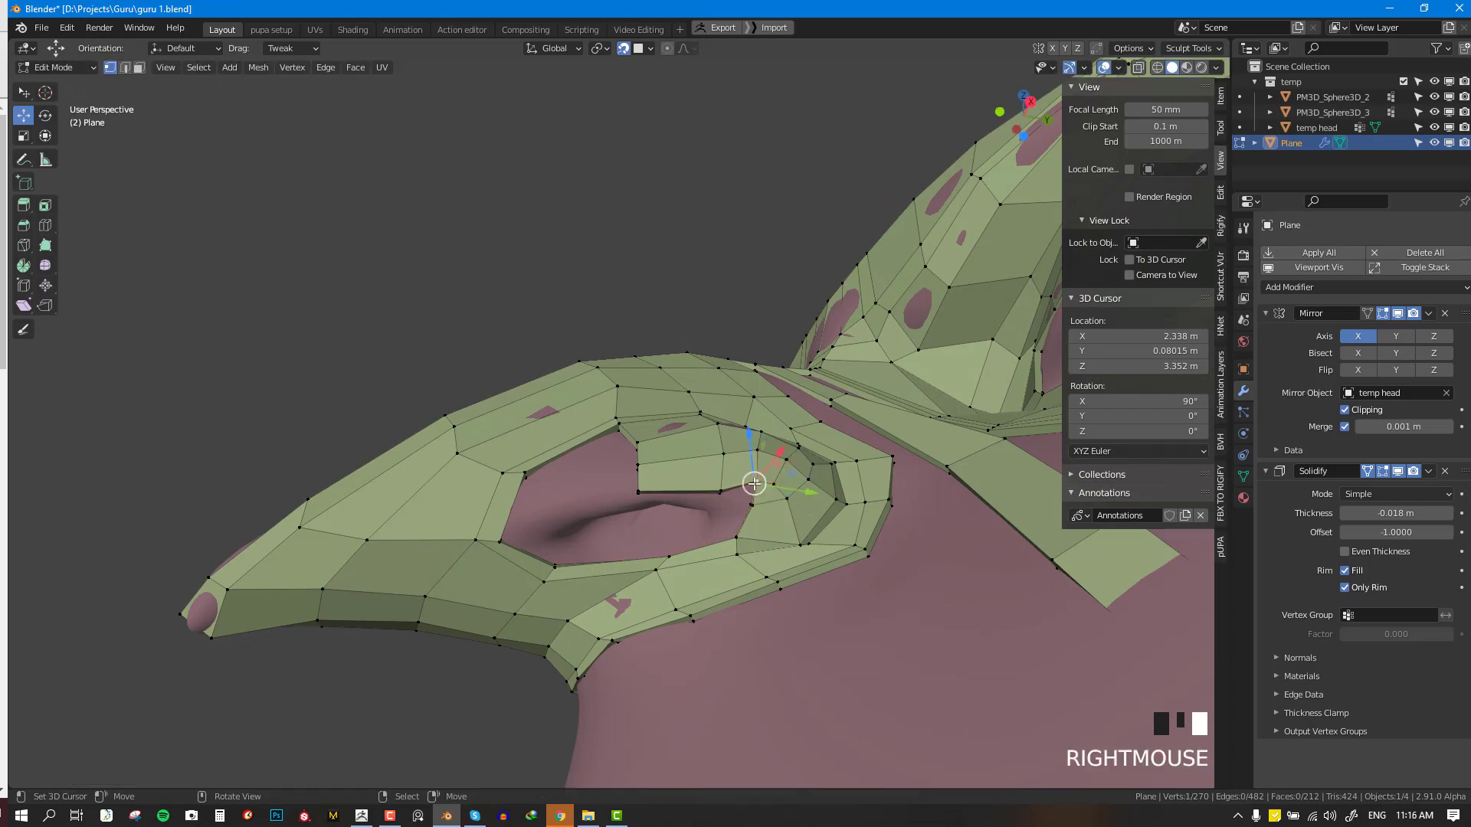
- Fill further faces from the rear of the inner nostril ring toward the strip's lower edge, placing the new vertices on the surface
key("f")
left_click(751, 488)
right_click(750, 506)
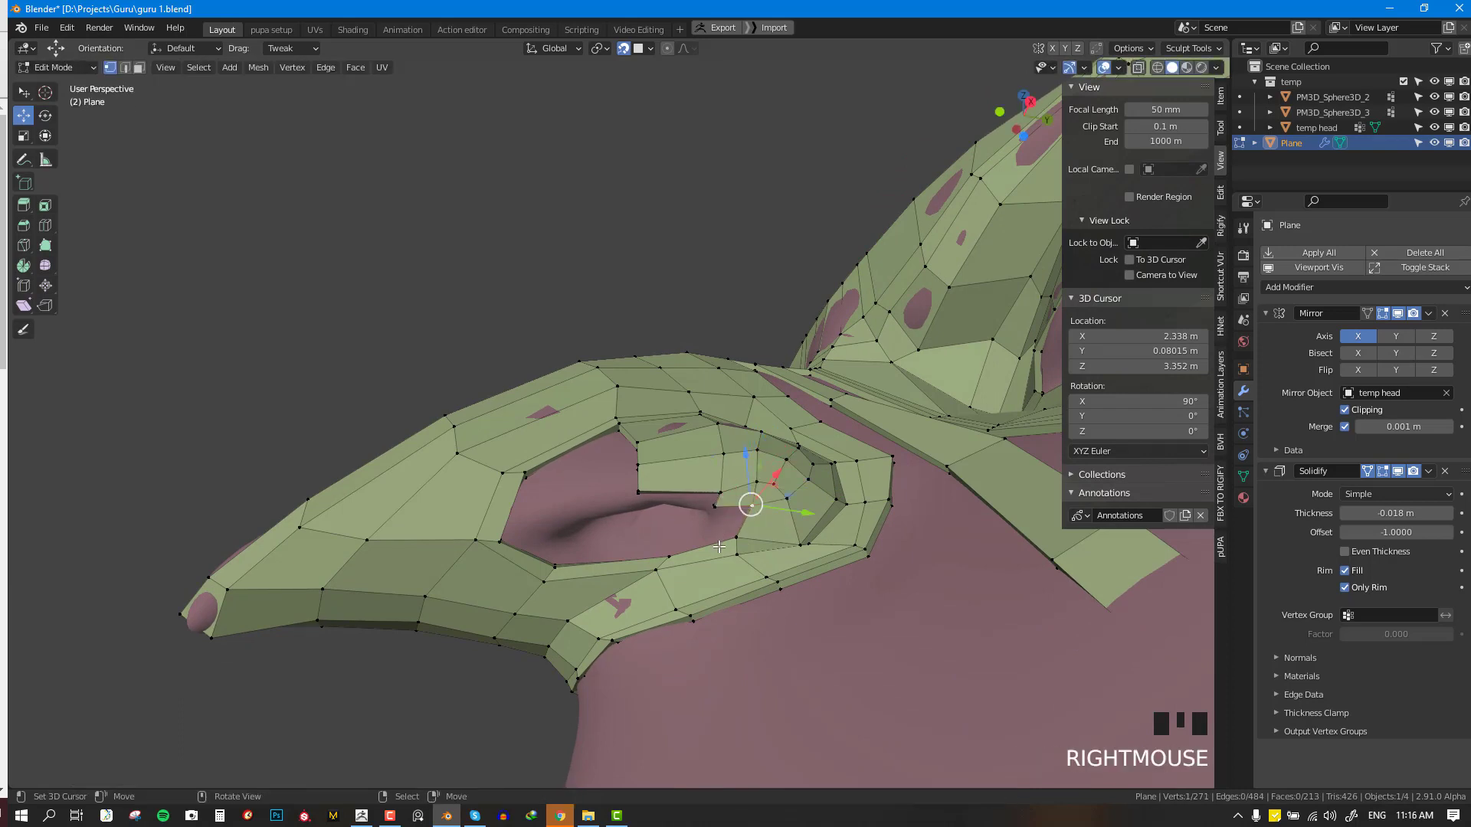
right_click(715, 506, "shift")
key("f")
right_click(718, 500)
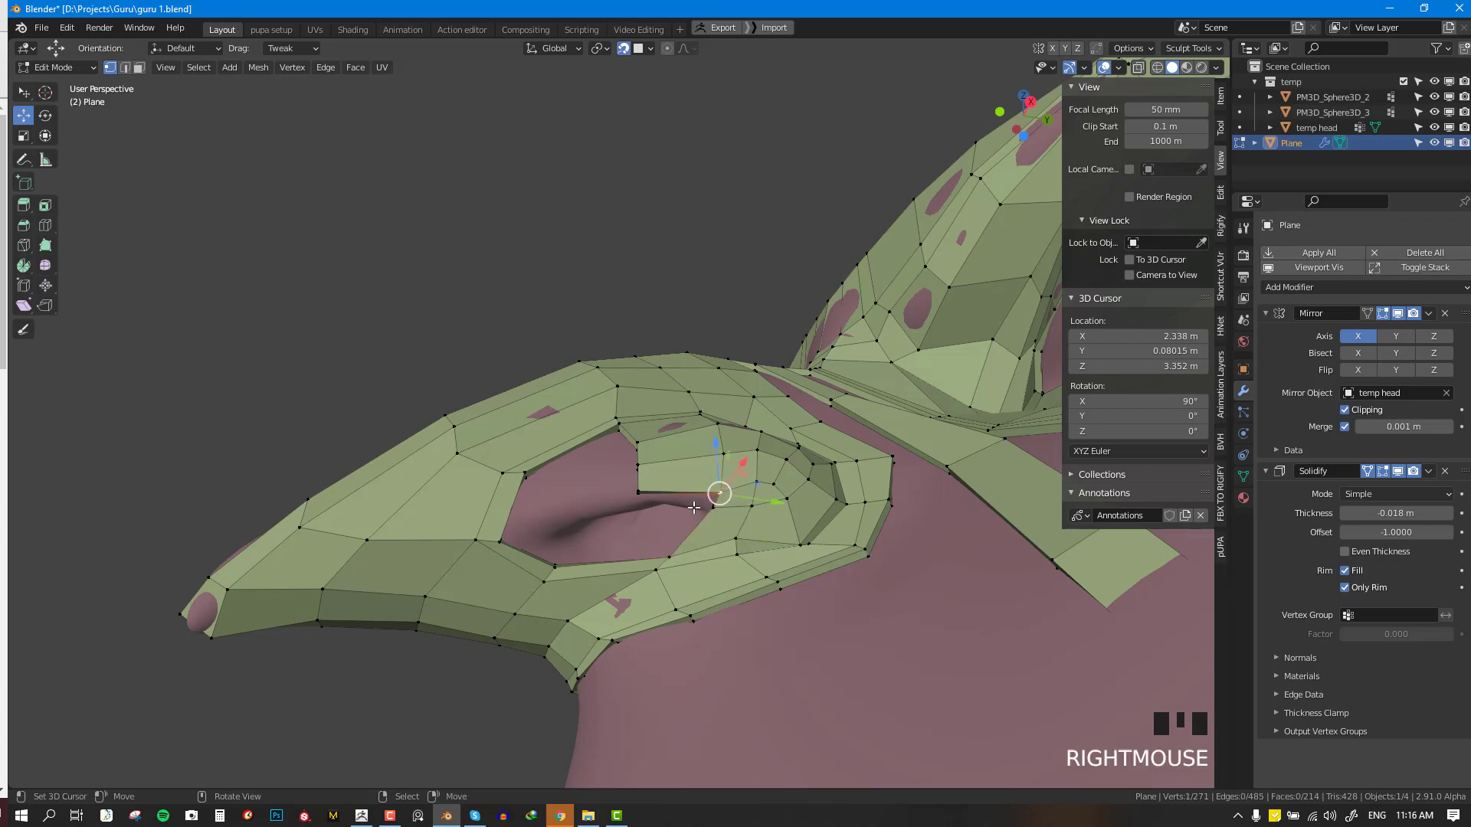
key("f")
left_click(701, 501)
- Fill faces from the strip's front edge along the nostril's upper front rim, placing the new vertices on the surface
middle_click_drag(701, 501, 748, 514)
middle_click_drag(734, 579, 751, 408)
key("f")
left_click(679, 536)
right_click(751, 426, "ctrl")
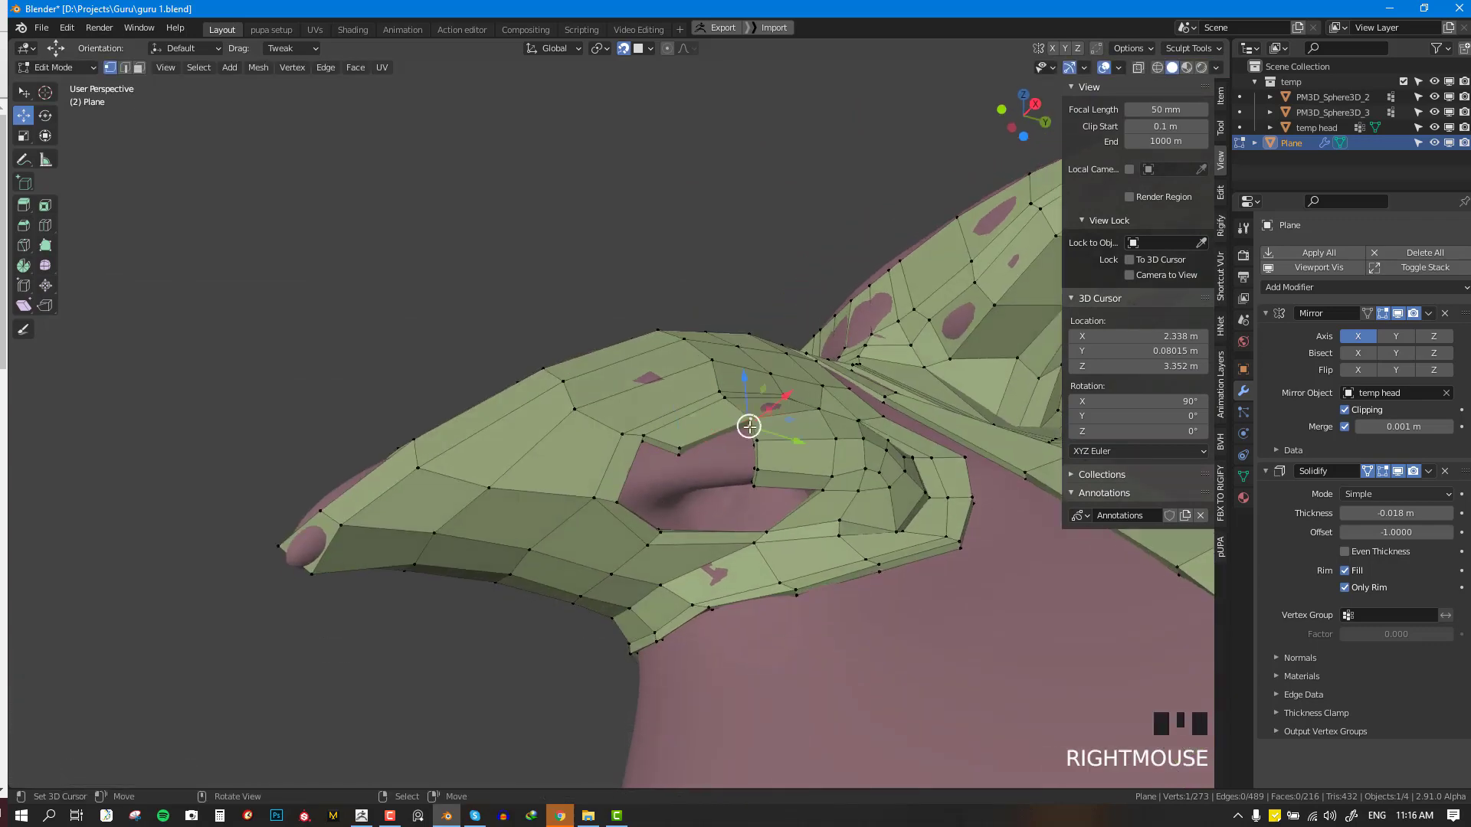
key("f")
right_click(642, 438)
key("f")
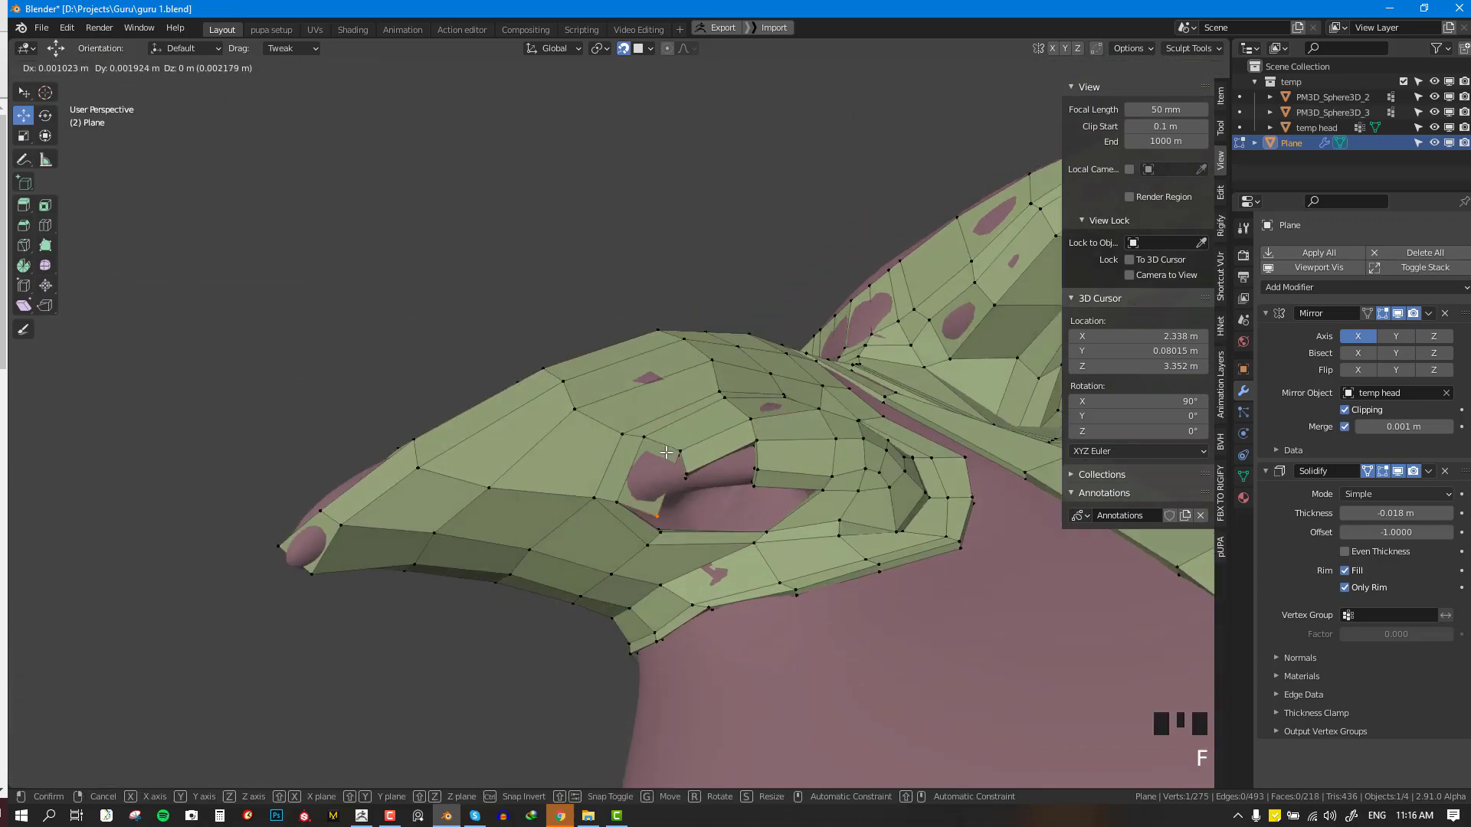
left_click(660, 485)
- Fill two faces across the front corner of the nostril opening to connect the upper and lower rim
right_click(616, 502)
key("f")
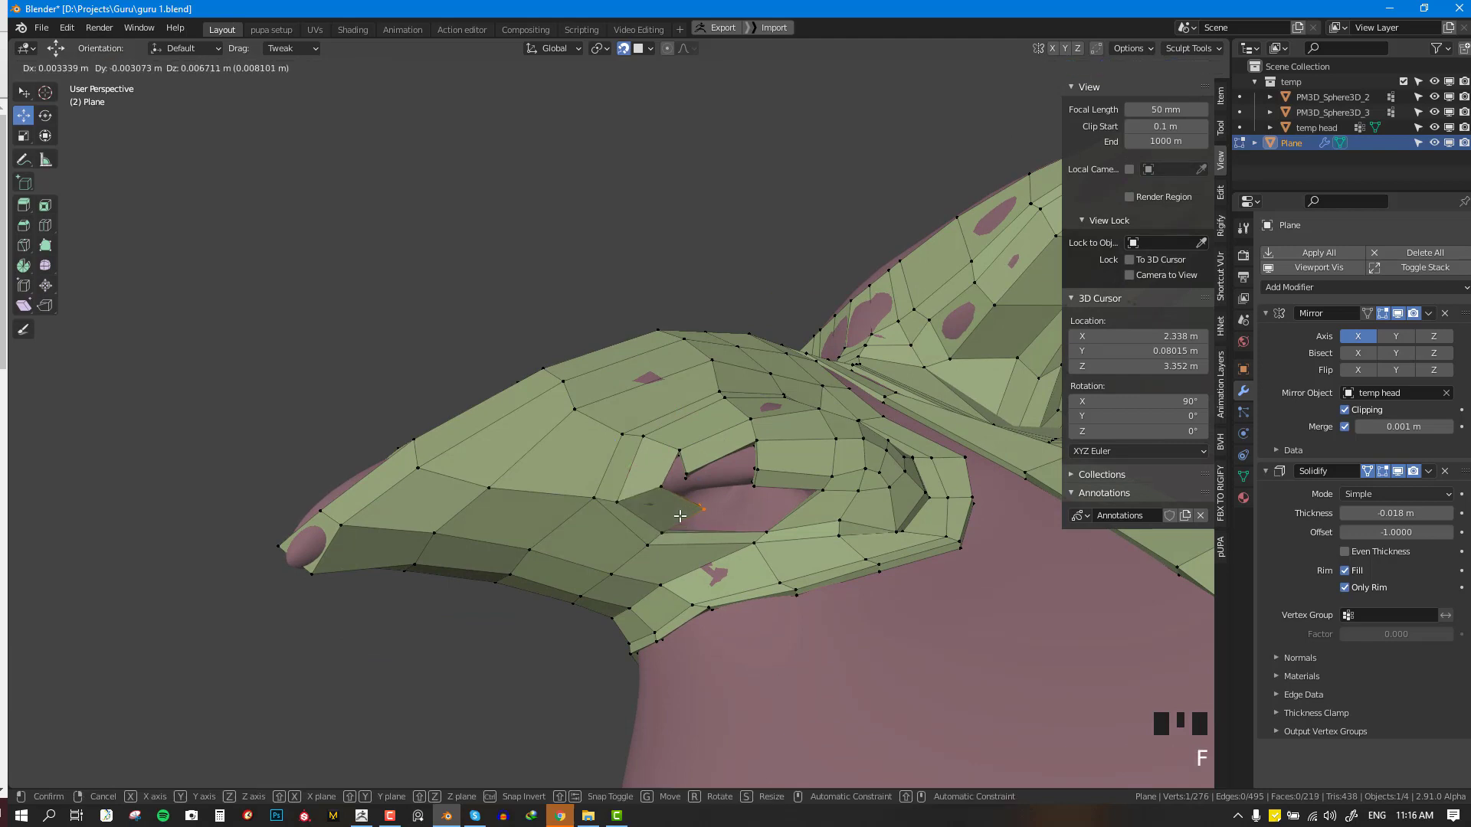
left_click(645, 519)
middle_click_drag(645, 519, 630, 476)
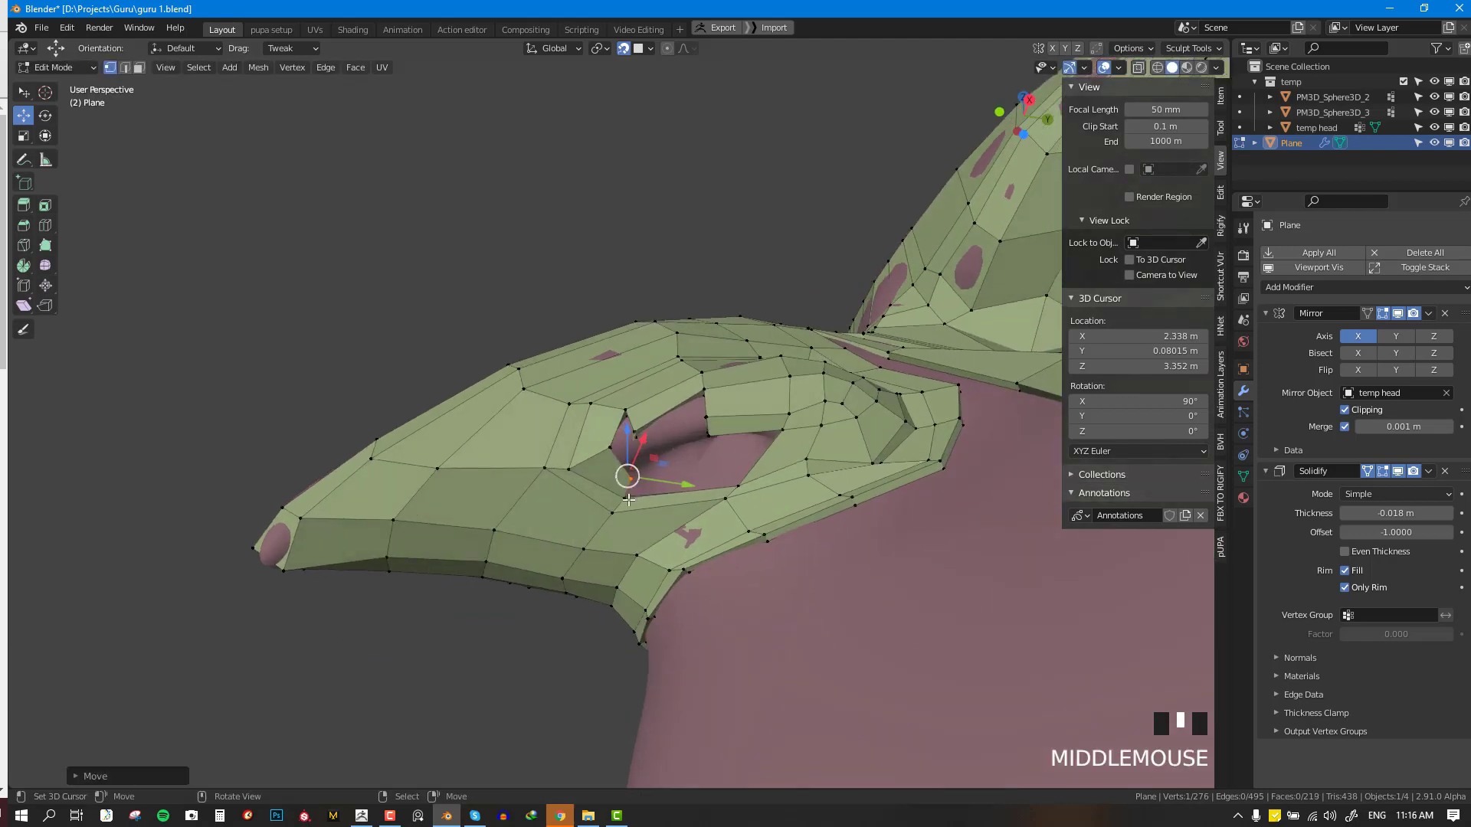
right_click(629, 479)
right_click(626, 414)
right_click_drag(626, 413, 631, 452)
right_click(634, 457, "shift")
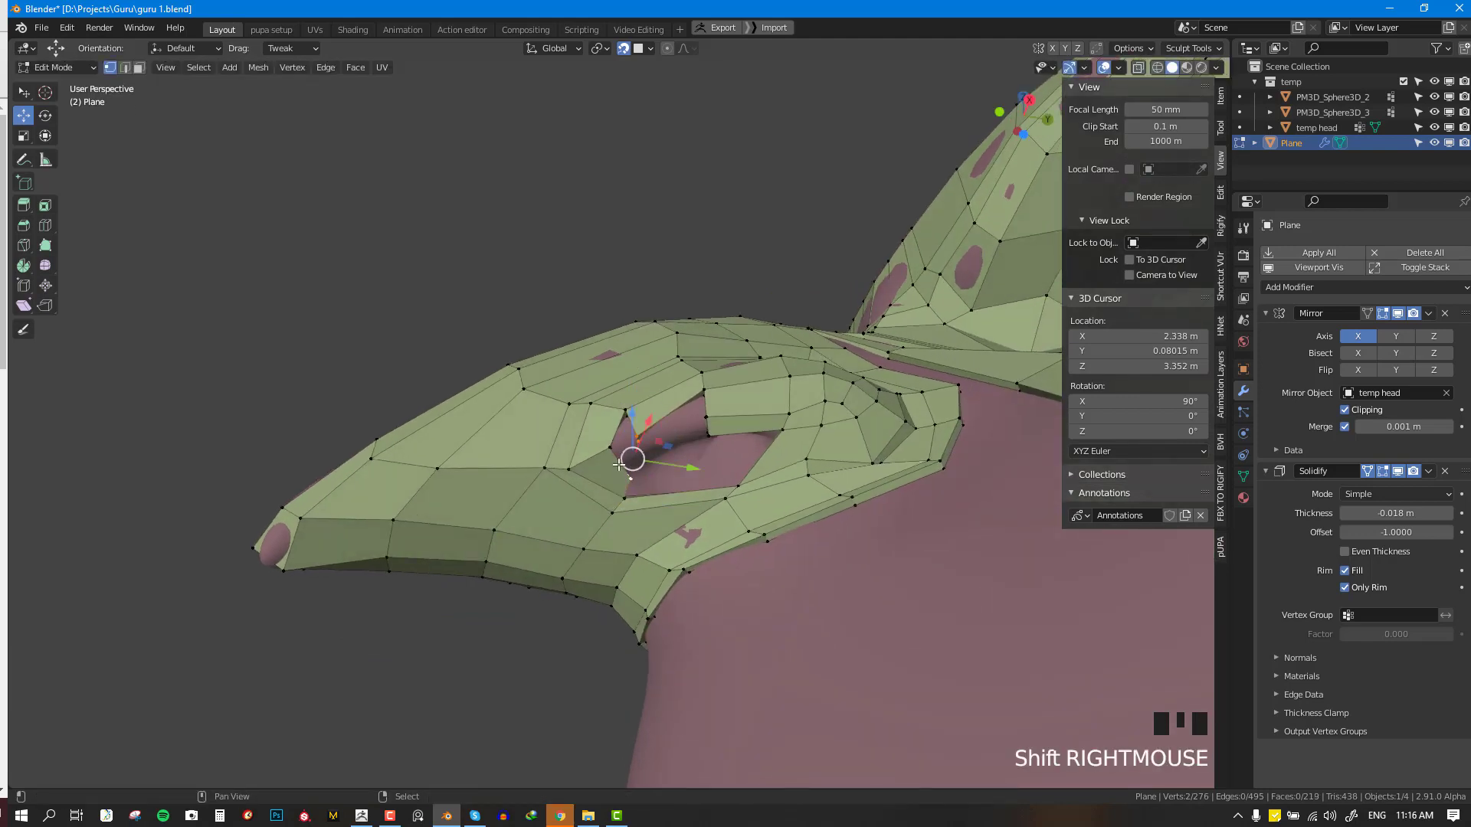
right_click(623, 452, "shift")
key("f")
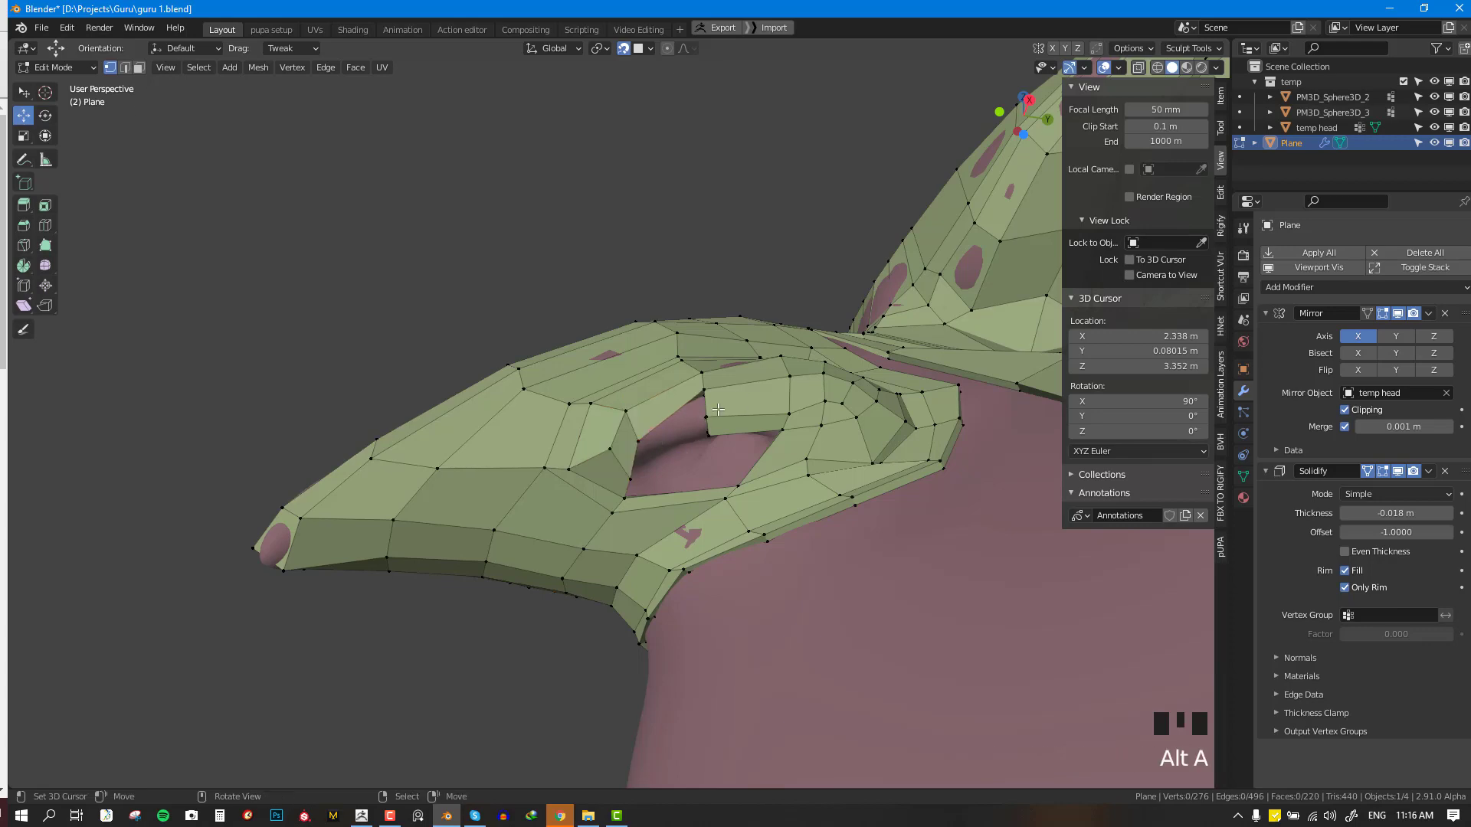
- Fill one more face on the inner upper front of the nostril opening, placing its new vertex on the surface
middle_click_drag(718, 410, 653, 480)
mouse_move(669, 367)
middle_mouse_down()
mouse_move(685, 360)
mouse_move(677, 391)
middle_mouse_up()
right_click(677, 392)
key("f")
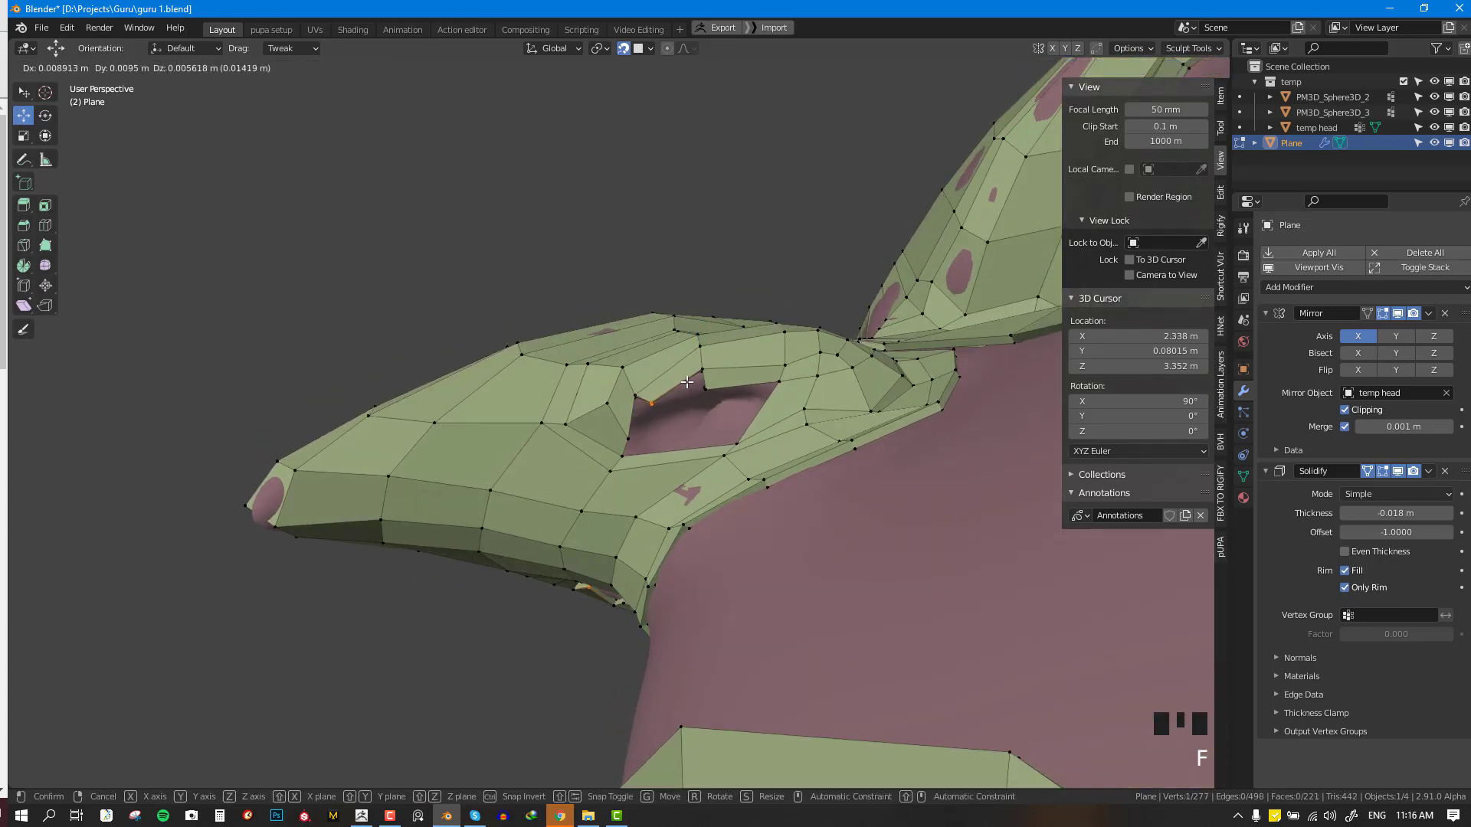
left_click(686, 382)
- Try filling two more faces around the inner front of the nostril opening
right_click(696, 369)
key("f")
left_click(595, 501)
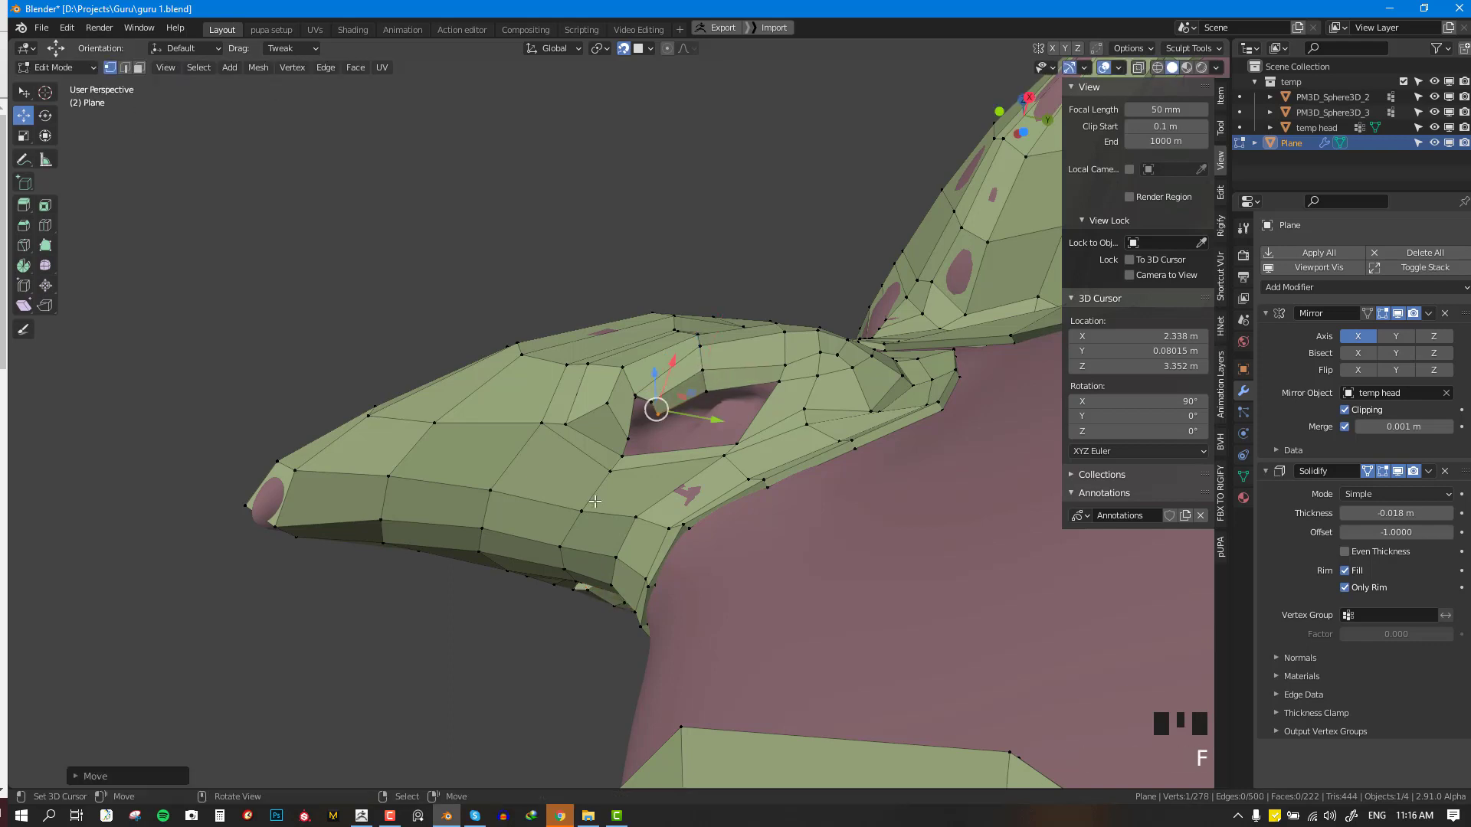
key("alt+a")
scroll(586, 423, "up", 2)
right_click(658, 395, "shift")
right_click(640, 389, "shift")
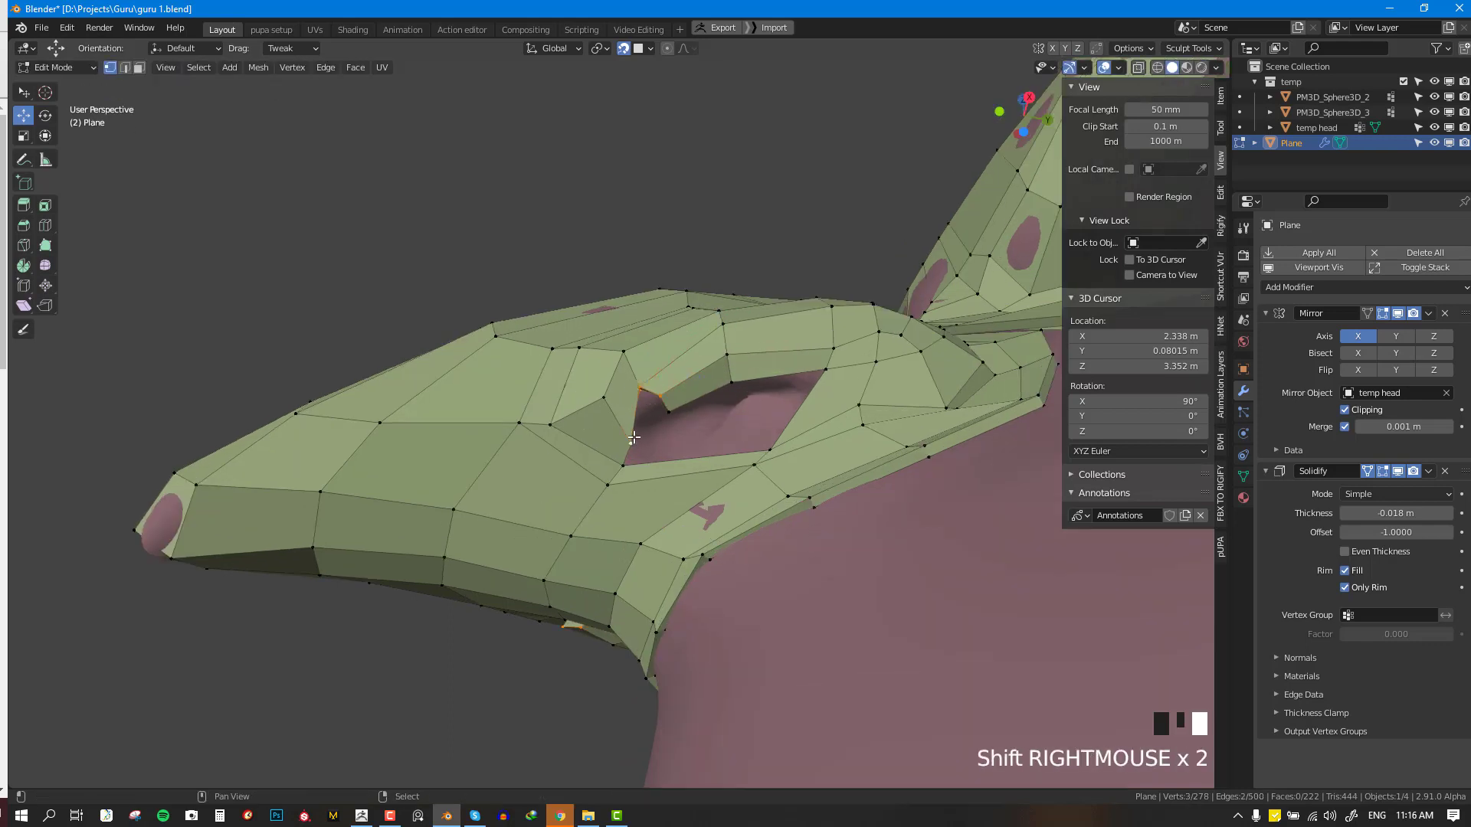
key("f")
- Undo the last face fills at the inner front of the nostril opening
right_click(736, 420, "alt")
middle_click_drag(735, 420, 865, 603)
key("ctrl+z")
key("ctrl+z")
key("ctrl+z")
scroll(939, 429, "up", 3)
key("ctrl+z")
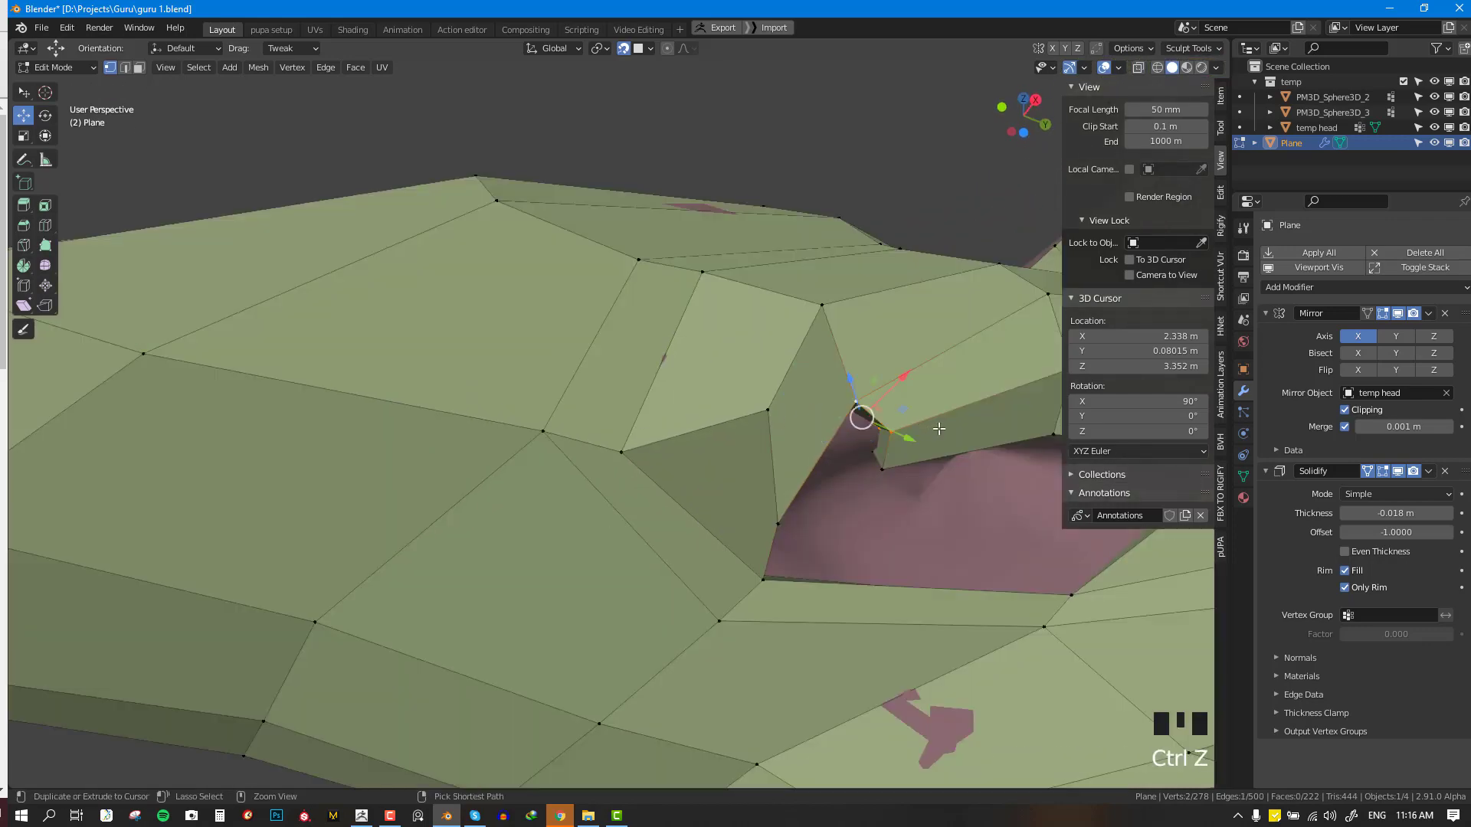
key("ctrl+z")
key("ctrl+z")
key("ctrl+z")
key("ctrl+z")
key("ctrl+z")
key("ctrl+z")
key("ctrl+z")
key("ctrl+z")
key("ctrl+z")
key("ctrl+z")
scroll(698, 419, "down", 3)
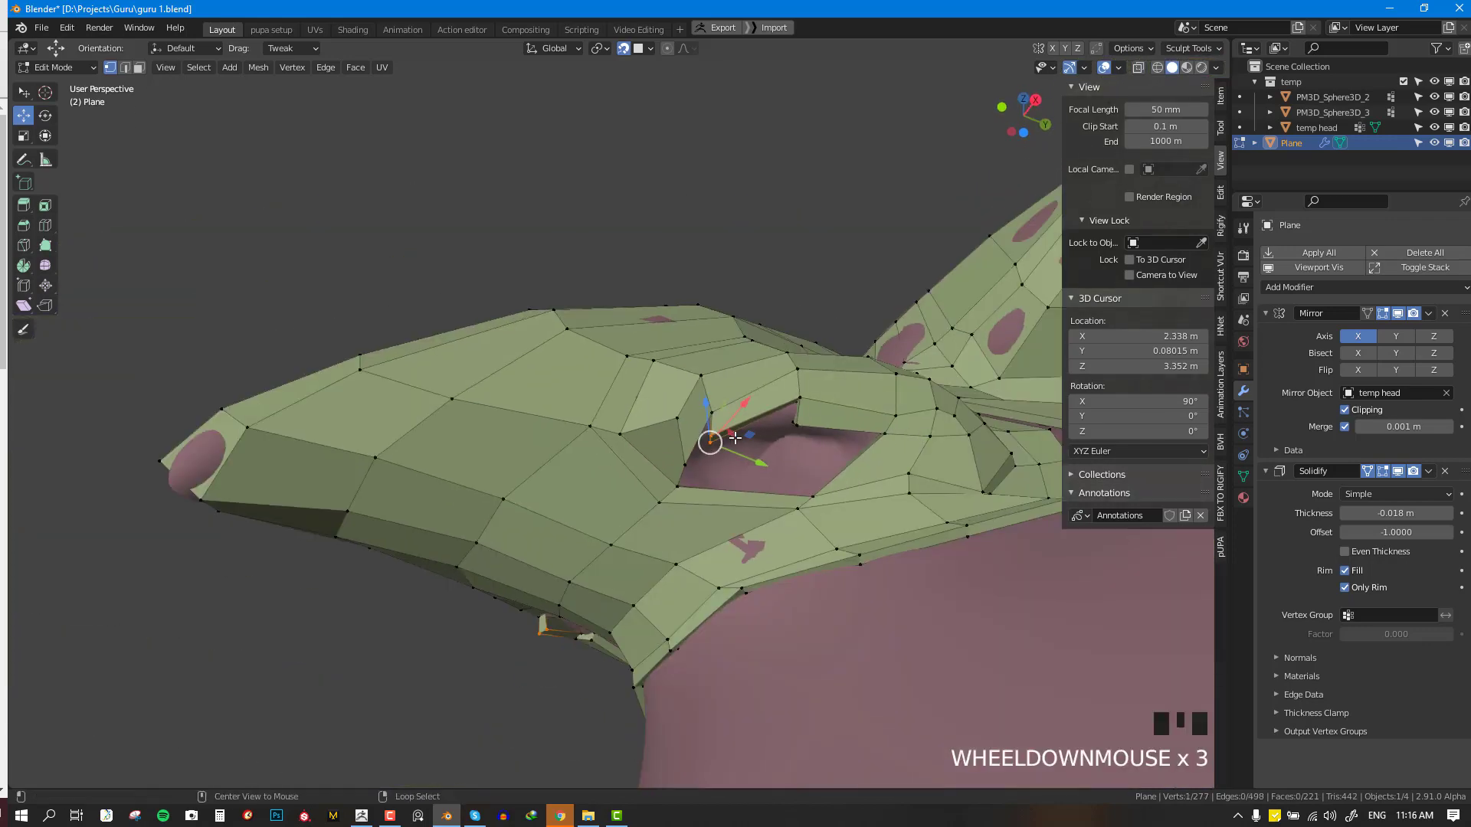
- Delete the two faces across the front corner of the nostril opening
key("alt+KP_3")
left_click(698, 419)
key("x")
left_click(665, 360)
key("alt+a")
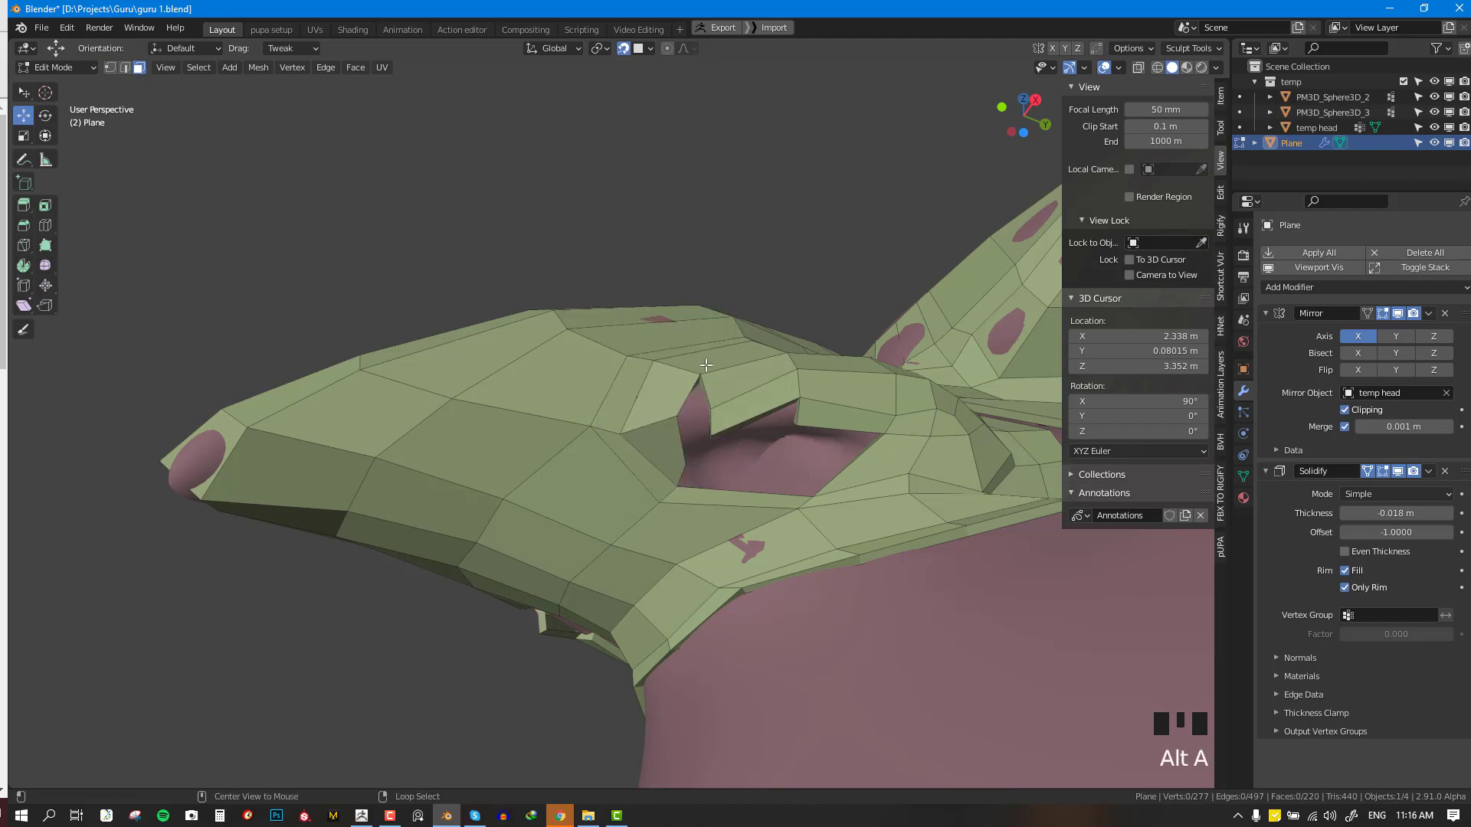
right_click(653, 452)
key("x")
left_click(773, 407)
key("alt+KP_1")
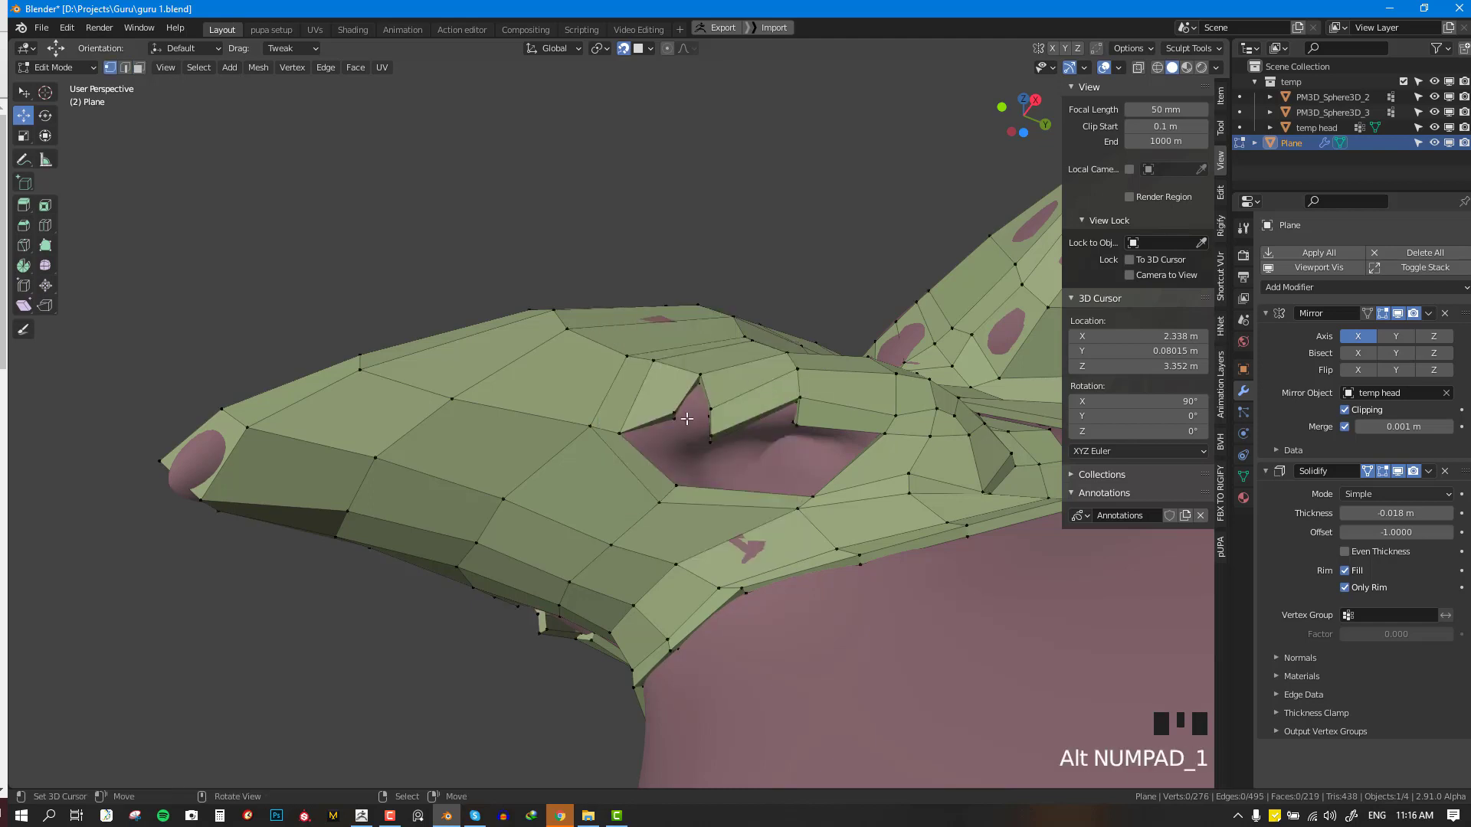
- Move the front rim vertex forward and cut an edge loop from the nostril's front rim down the side of the nose
right_click_drag(677, 416, 653, 432)
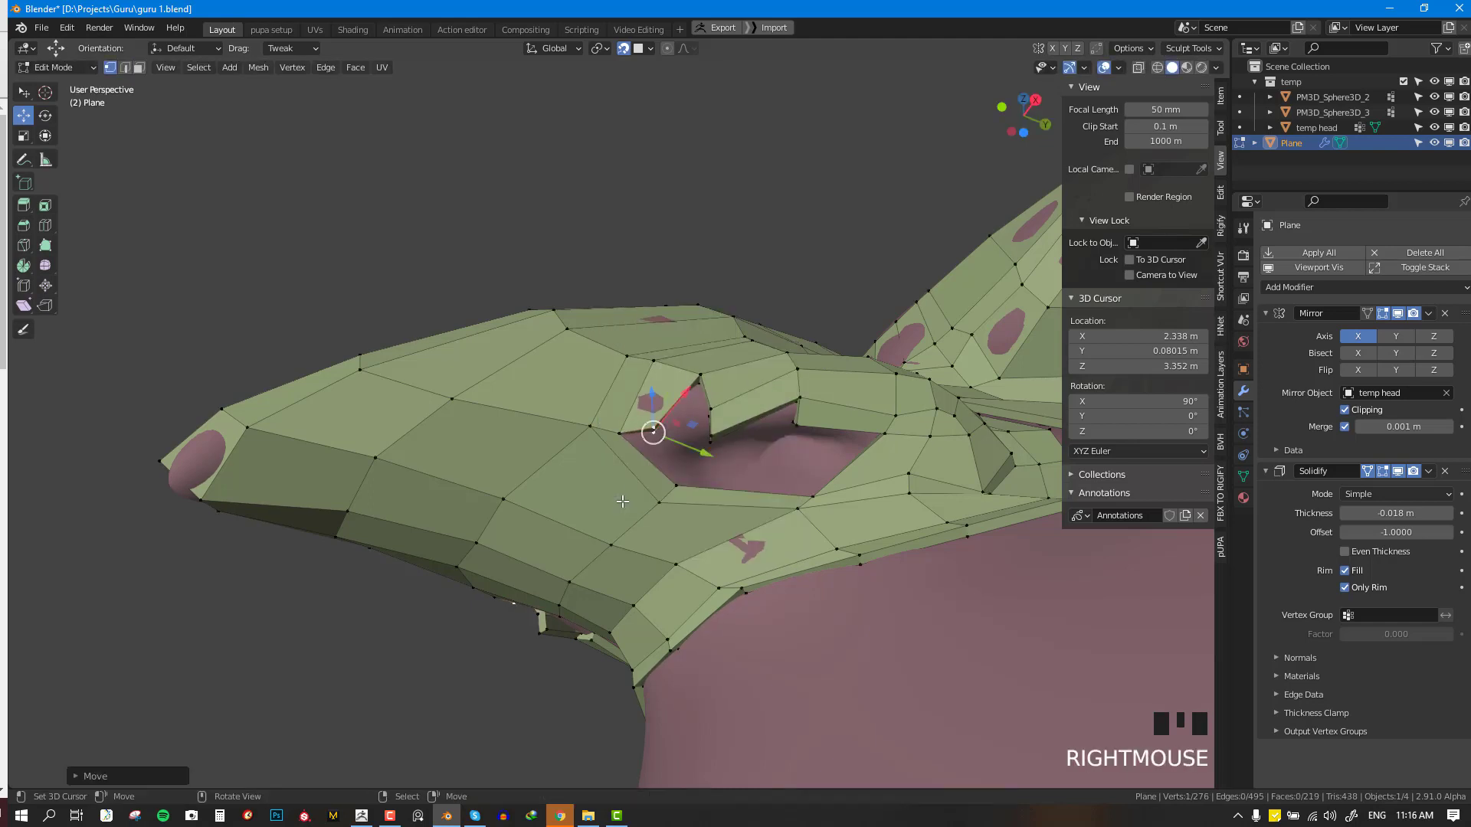
key("ctrl+r")
left_click(632, 476)
left_click(632, 477)
key("alt+a")
- Merge the front rim vertex with the new loop's rim vertex using At Last, and reposition the merged vertex
middle_click_drag(686, 489, 728, 517)
scroll(724, 525, "up", 2)
right_click(718, 528)
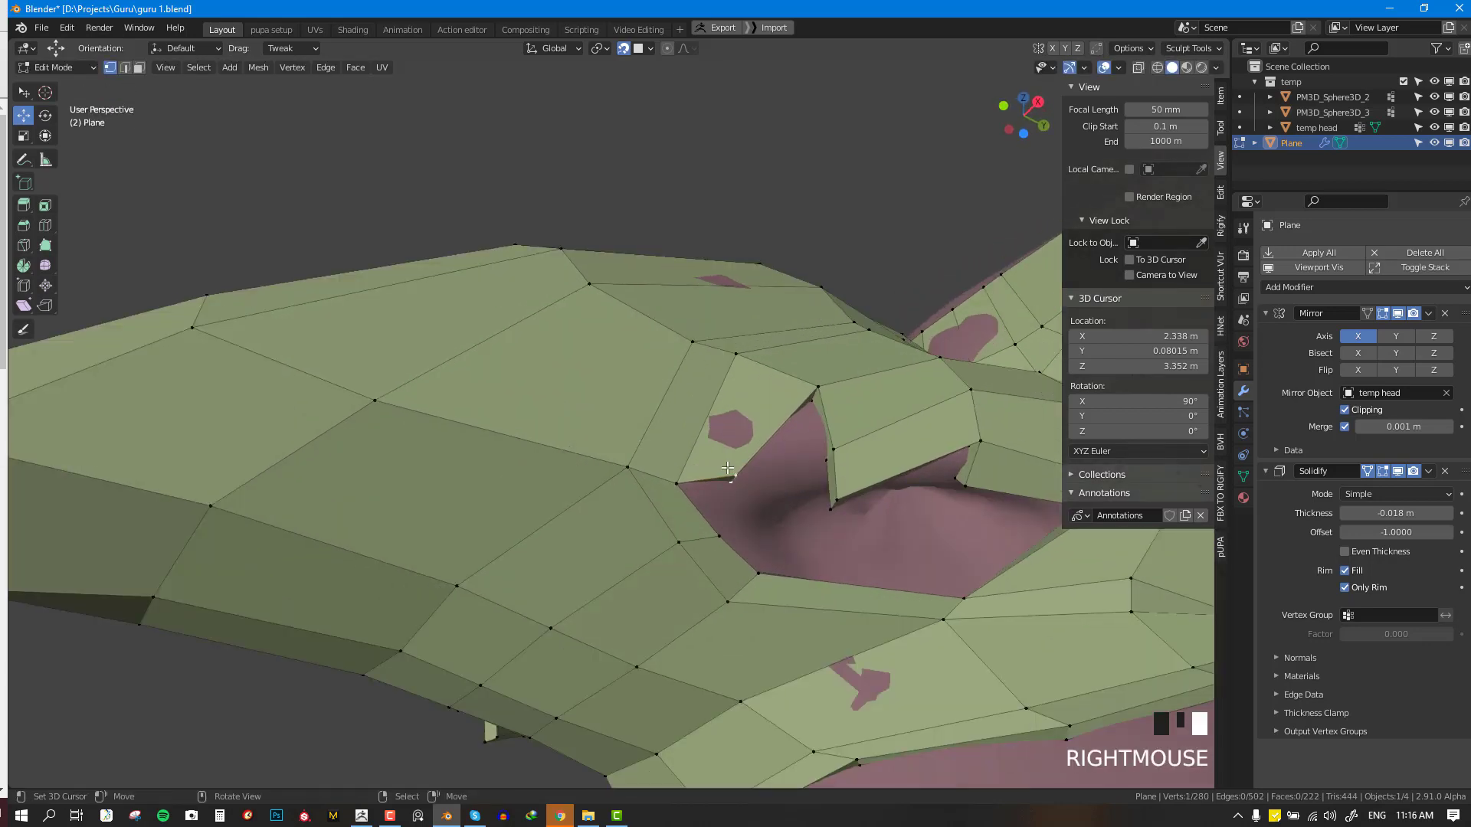
scroll(718, 528, "down", 3)
scroll(705, 502, "up", 2)
right_click(705, 500, "shift")
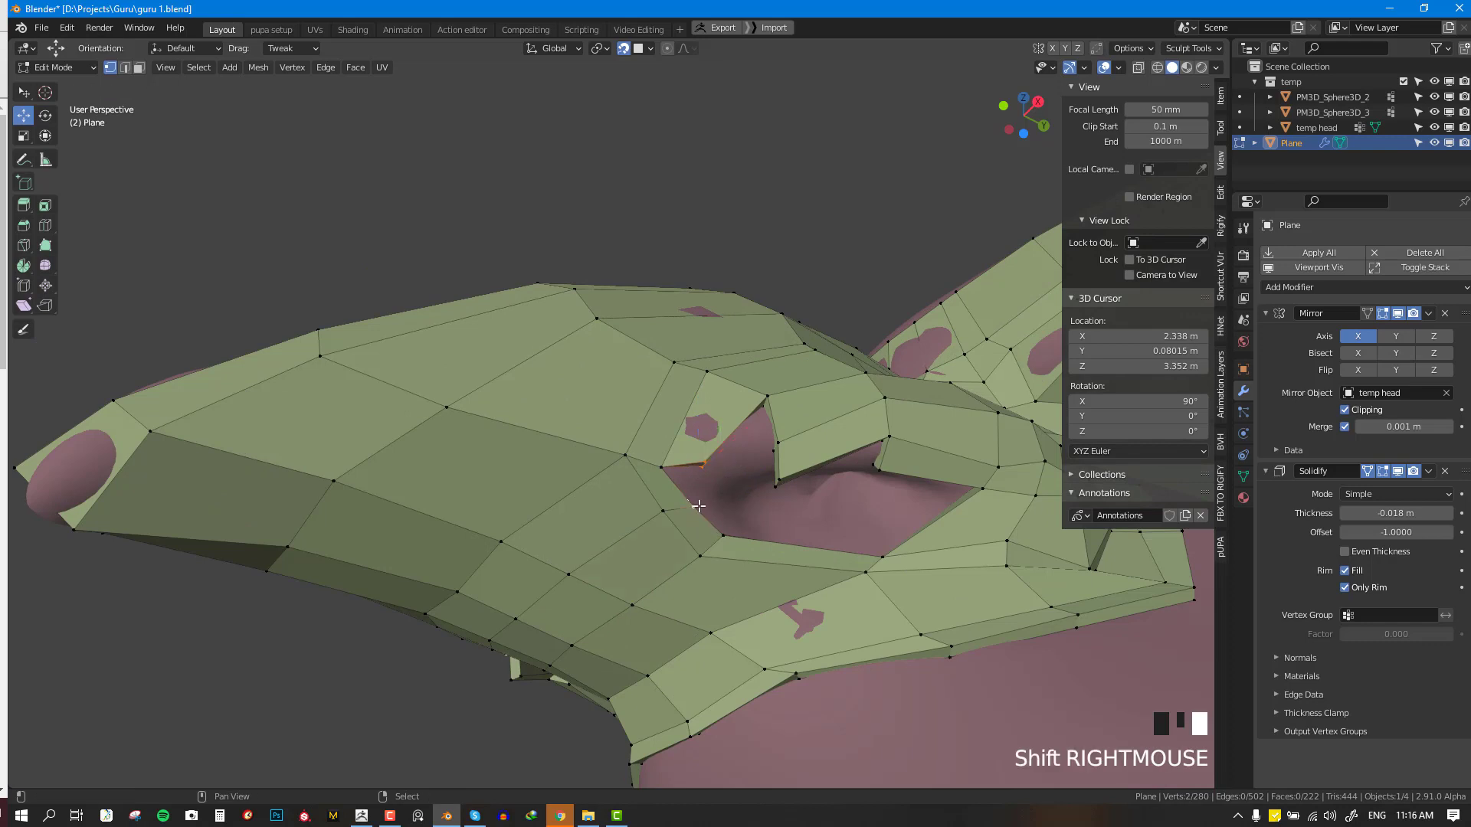
key("comma")
key("m")
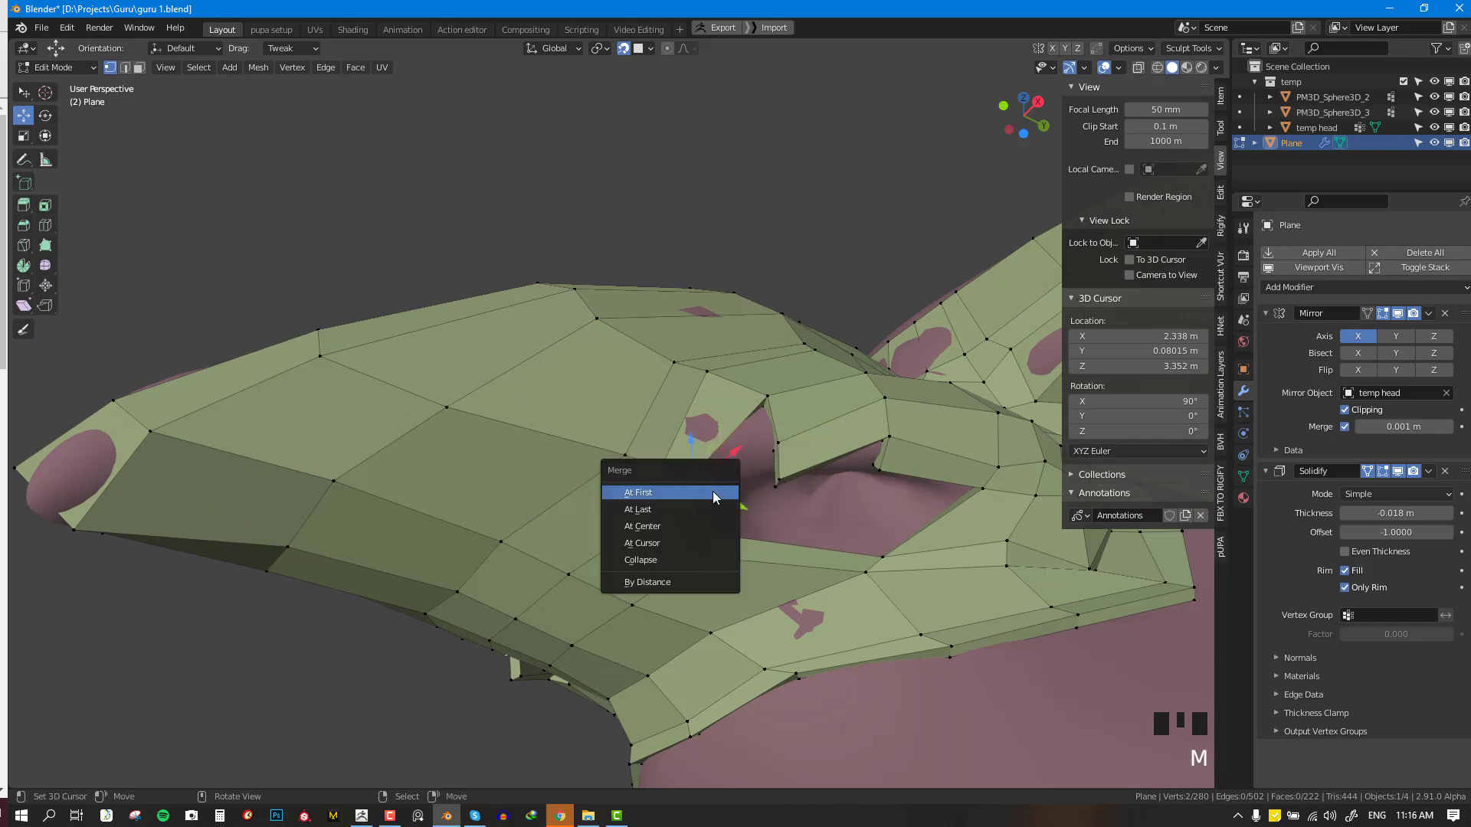
left_click(684, 509)
right_click_drag(696, 496, 694, 478)
right_click(677, 467)
- Switch to object mode and add a Subdivision modifier to check the nose mesh smoothed
key("Tab")
key("ctrl+d")
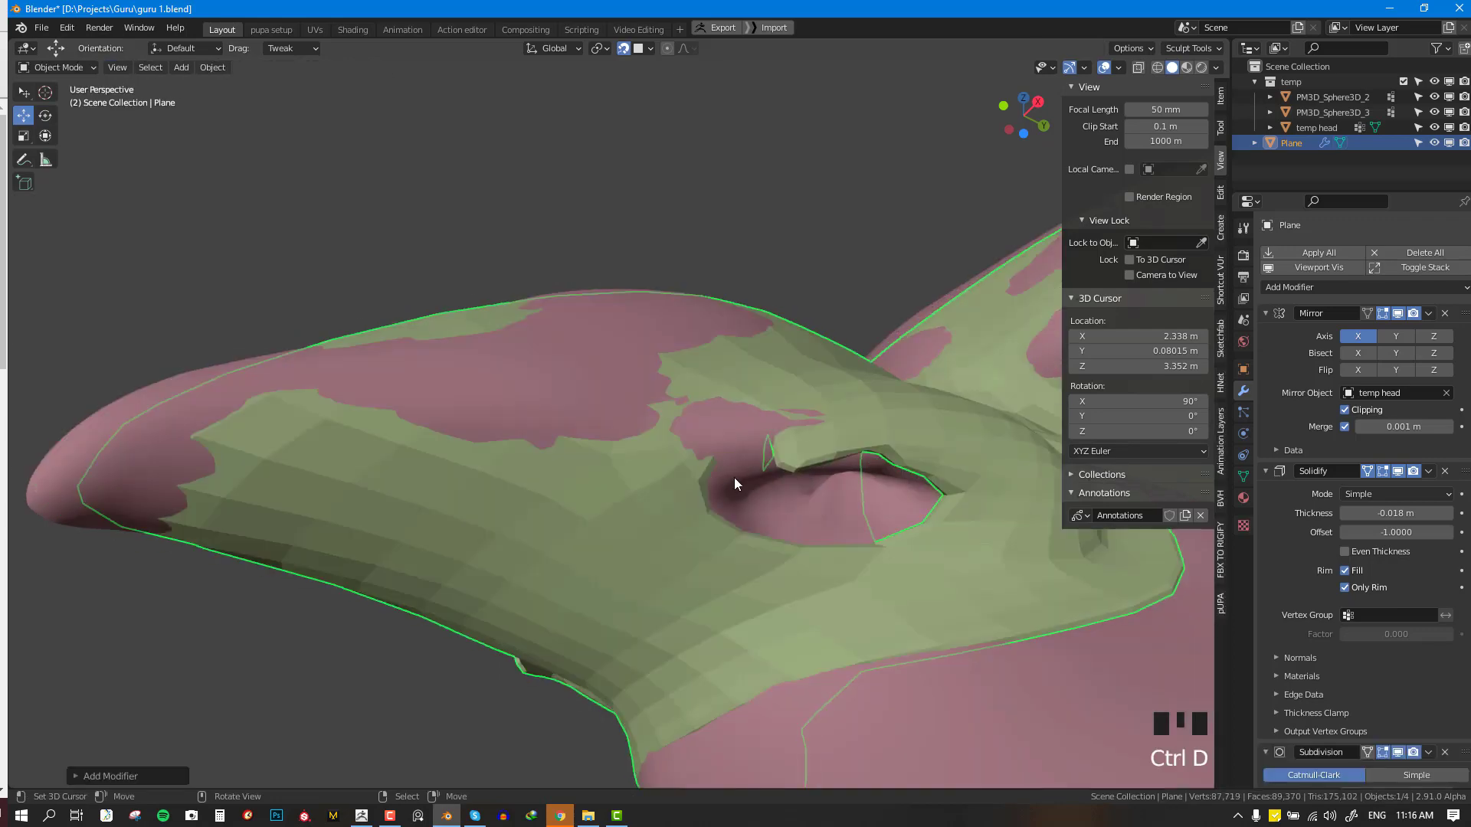
middle_click_drag(734, 477, 696, 584)
scroll(701, 509, "down", 3)
scroll(688, 587, "up", 3)
- Collapse the Mirror and Solidify settings and remove the Subdivision modifier
left_click(1266, 313)
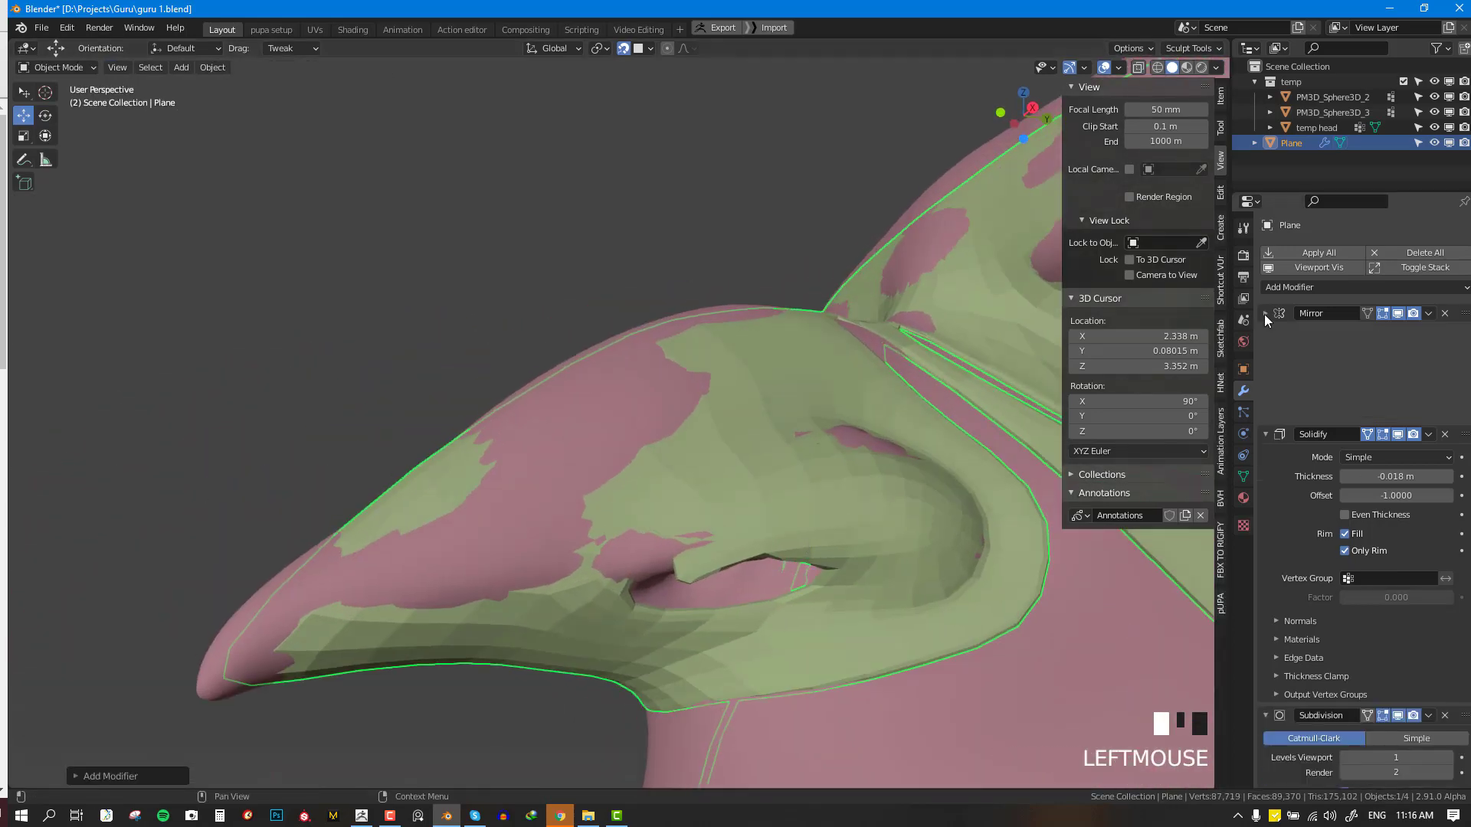
left_click(1265, 335)
left_click(1444, 357)
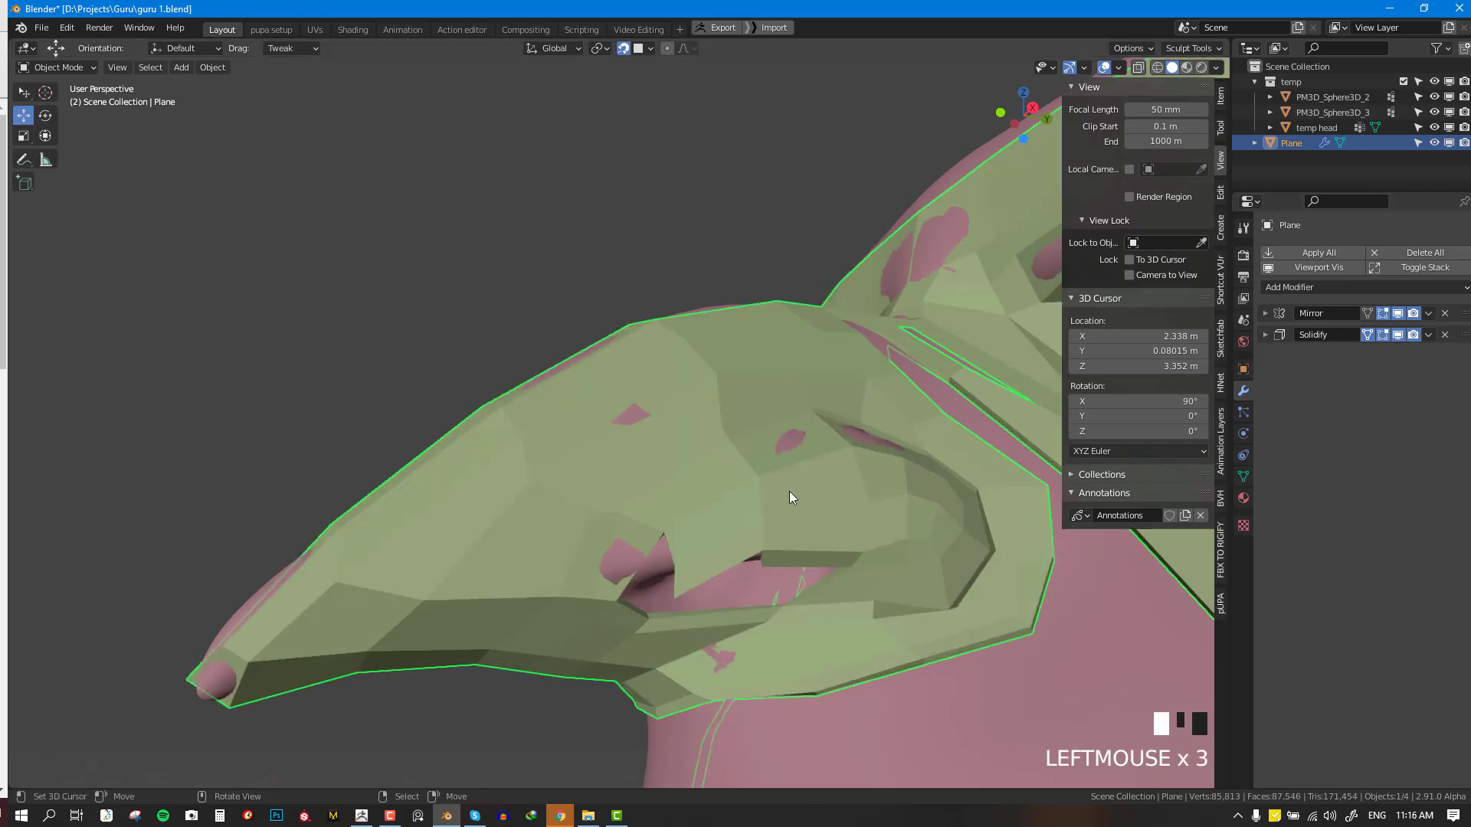
- Return to edit mode and move vertices around the nostril's front and upper rim to follow the sculpt
key("Tab")
key("alt+a")
right_click_drag(683, 531, 688, 463)
middle_click_drag(638, 545, 593, 478)
right_click_drag(594, 478, 590, 457)
middle_click_drag(582, 459, 564, 486)
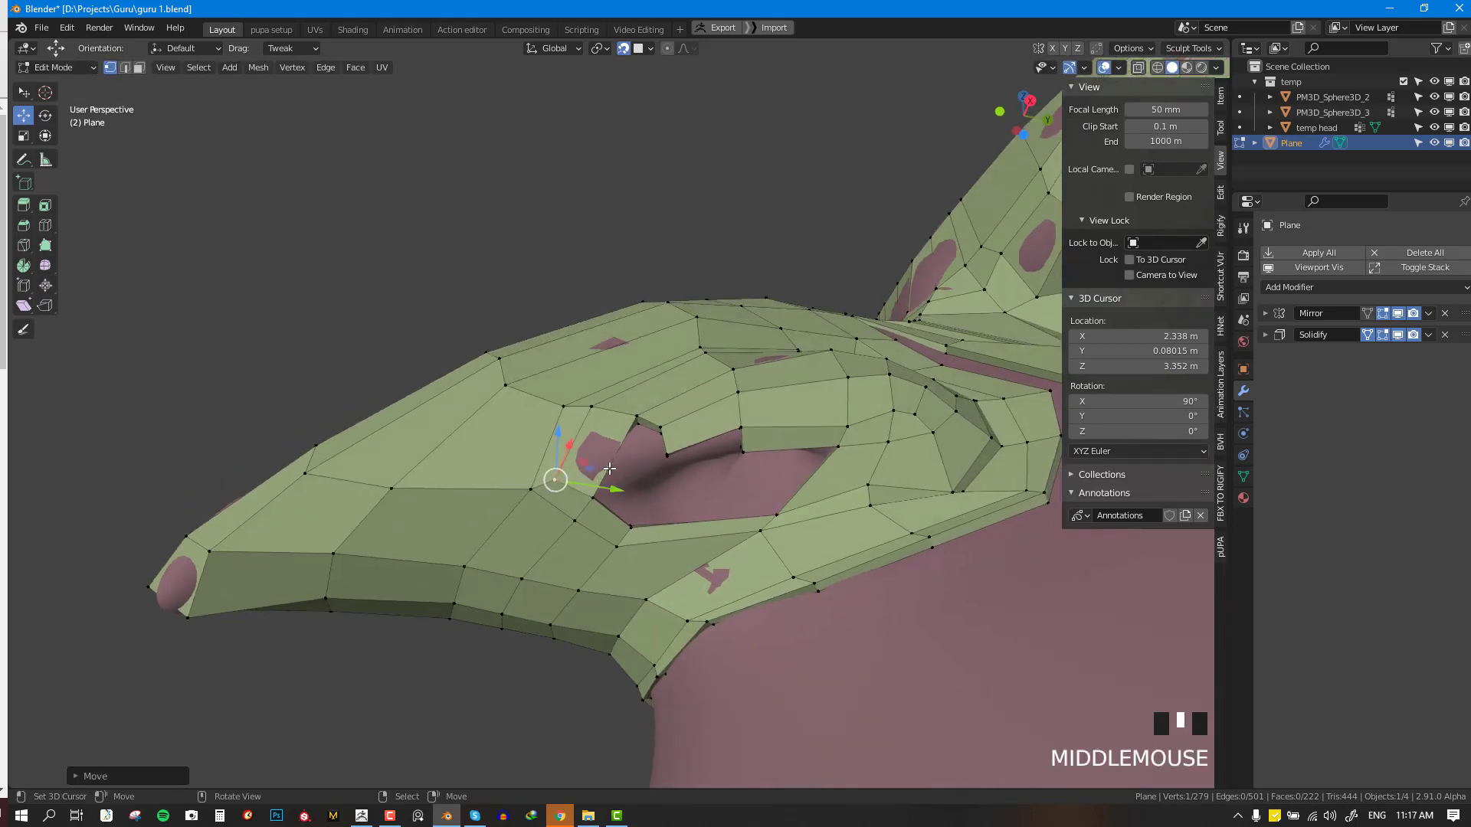
key("alt+a")
right_click_drag(668, 431, 677, 453)
- Fill three faces along the nostril's inner upper front rim up to the extruded strip, placing the new vertices on the surface
right_click(636, 429)
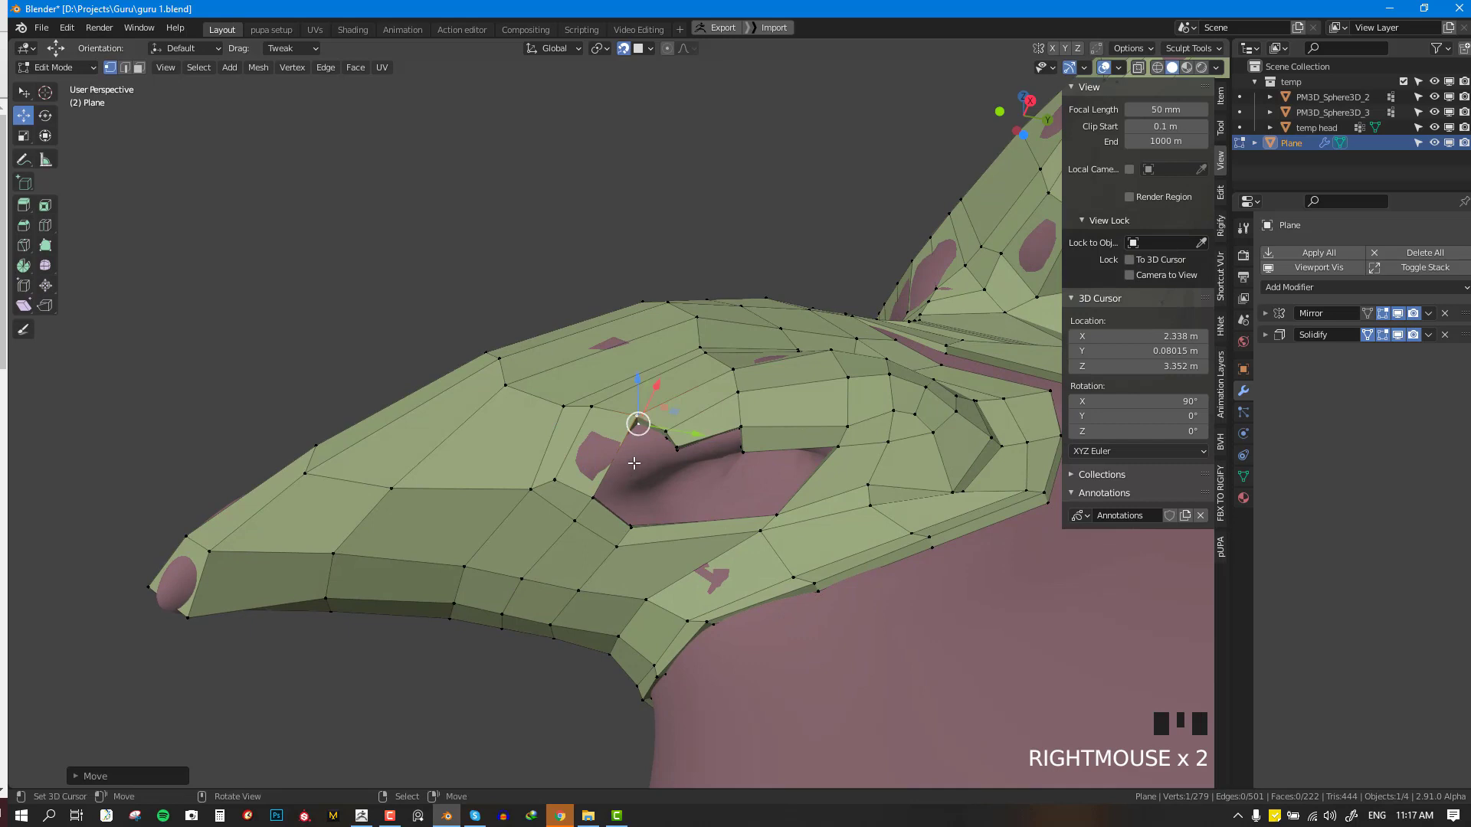
key("f")
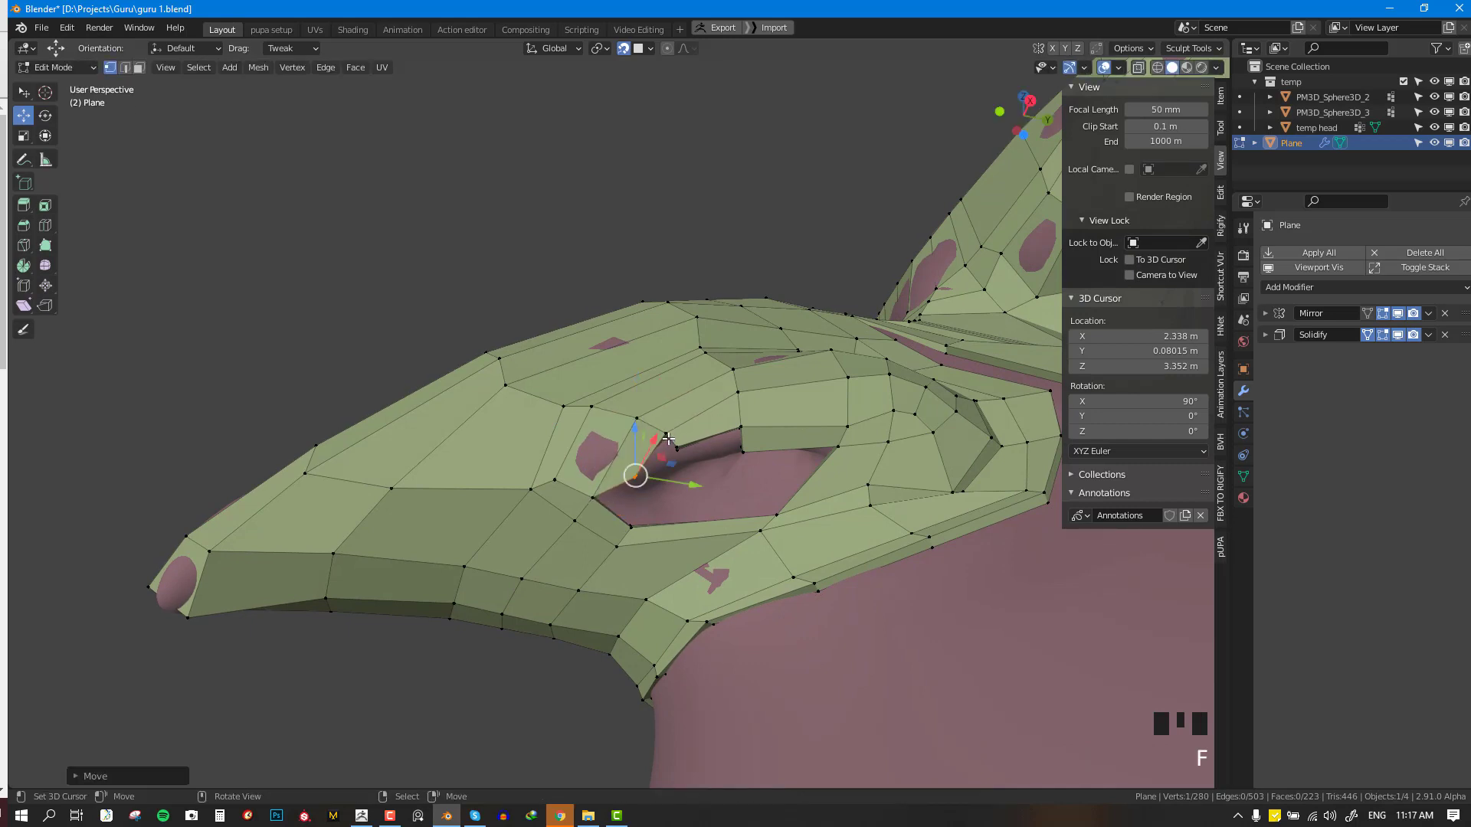
right_click(665, 465)
key("f")
left_click(671, 455)
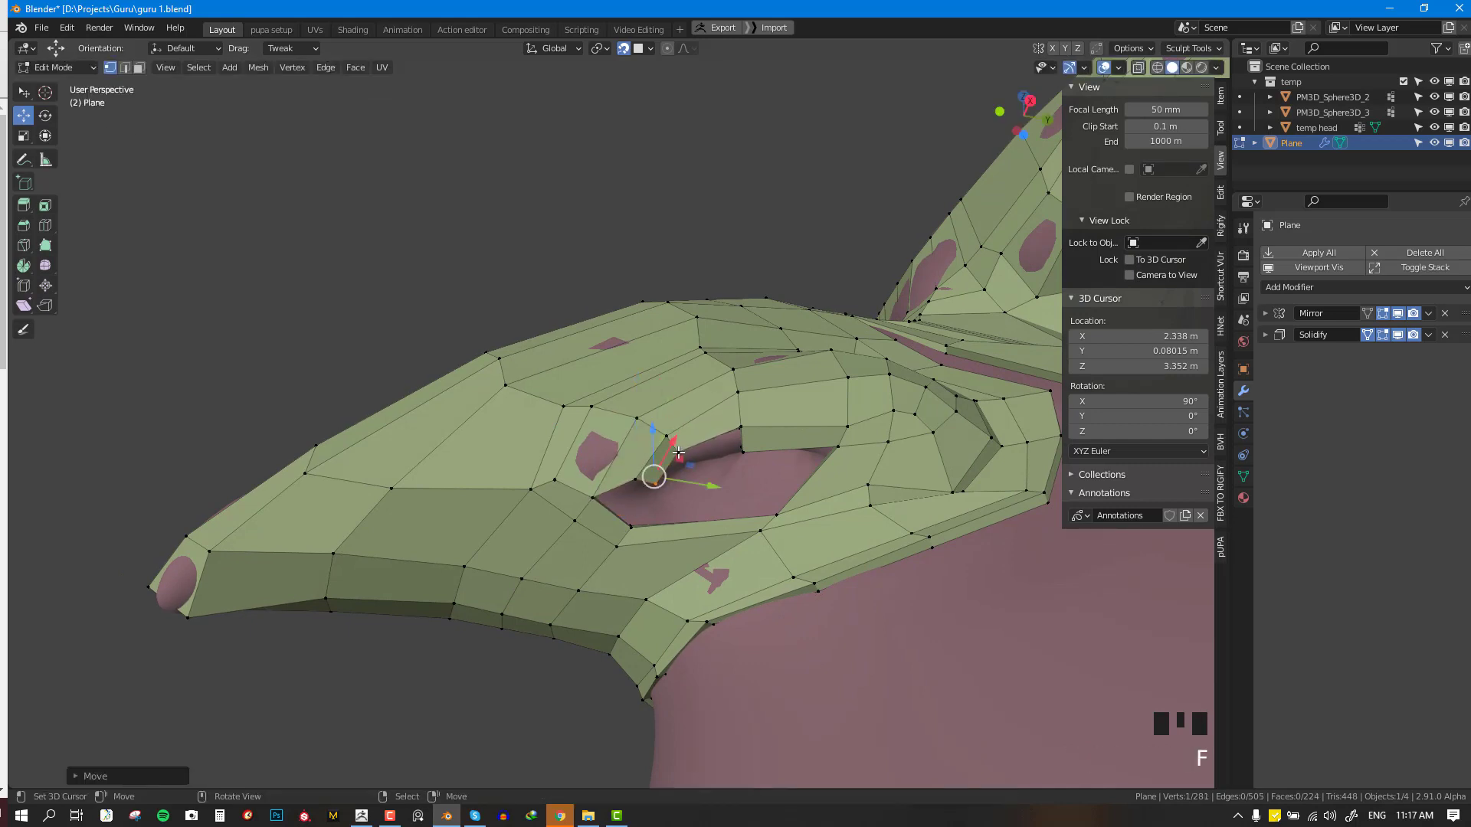
right_click(656, 481, "shift")
right_click(741, 433, "shift")
key("f")
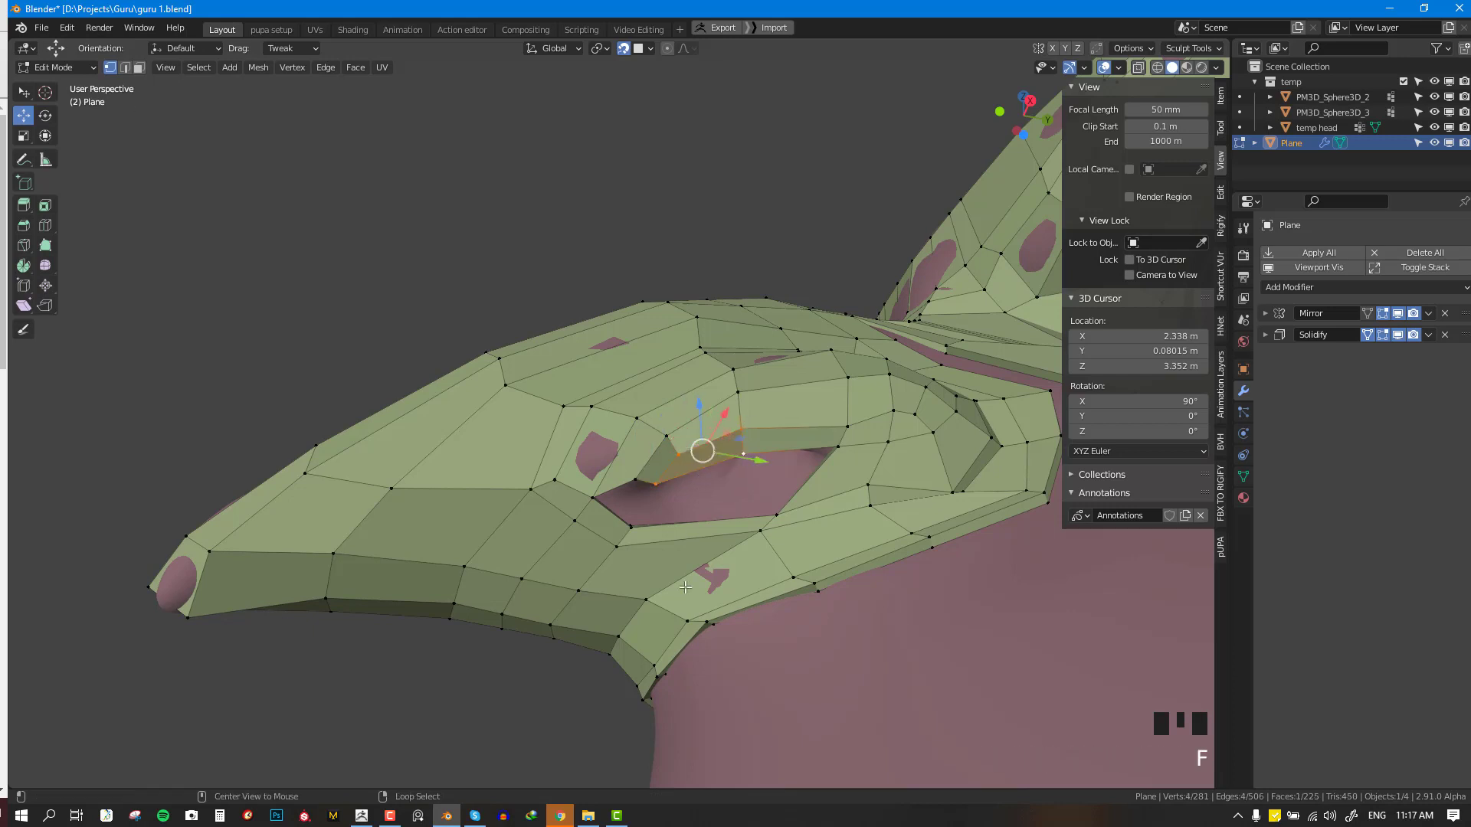
key("alt+a")
- Fill the face closing the front corner of the nostril opening and adjust a vertex on its rim
middle_click_drag(711, 474, 659, 385)
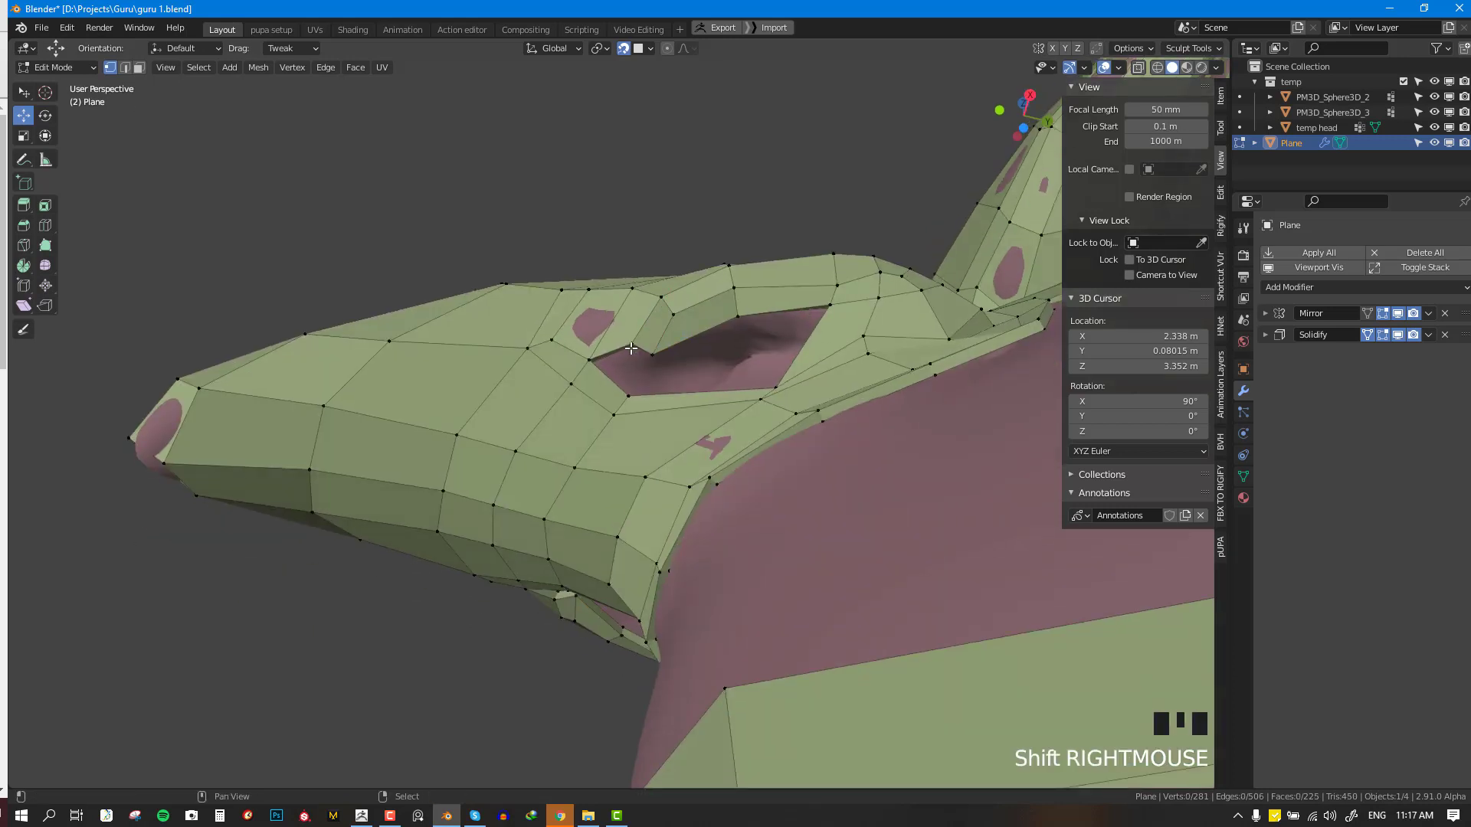
right_click(632, 346, "shift")
right_click(652, 353, "shift")
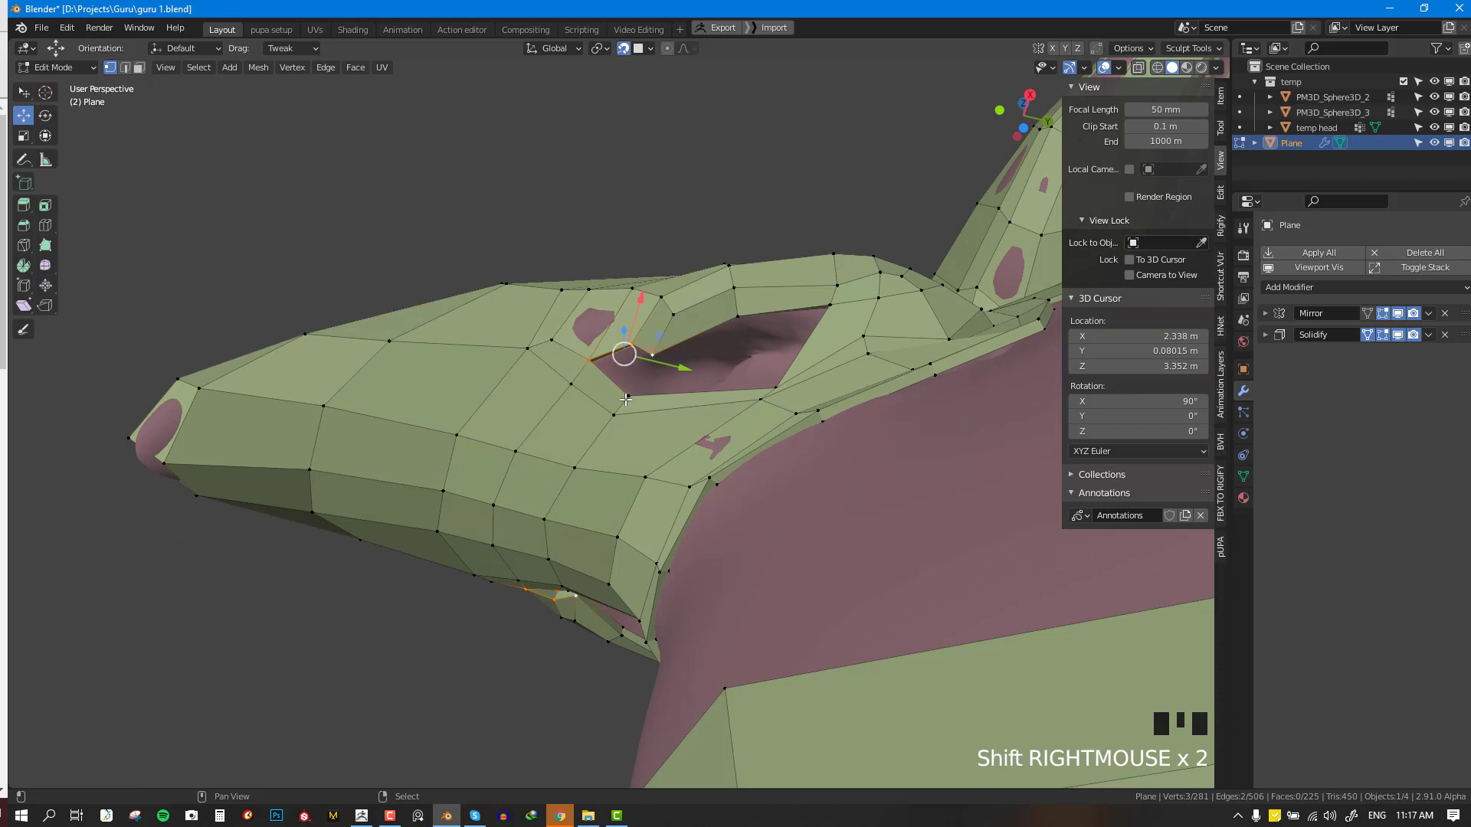
key("f")
right_click_drag(659, 357, 616, 348)
- Extrude the nostril opening's edge loop, scale it inward and turn off snapping
right_click(758, 398, "alt")
middle_click_drag(759, 399, 745, 506)
right_click(807, 419, "alt")
key("e")
key("s")
left_click(740, 406)
key("shift+Tab")
scroll(674, 521, "down", 2)
- Extrude the inner nostril loop further up into the nose from the side view and scale it to shape the cavity
key("KP_3")
scroll(745, 505, "up", 3)
key("e")
left_click(765, 414)
middle_click_drag(765, 414, 866, 463)
key("s")
left_click(891, 376)
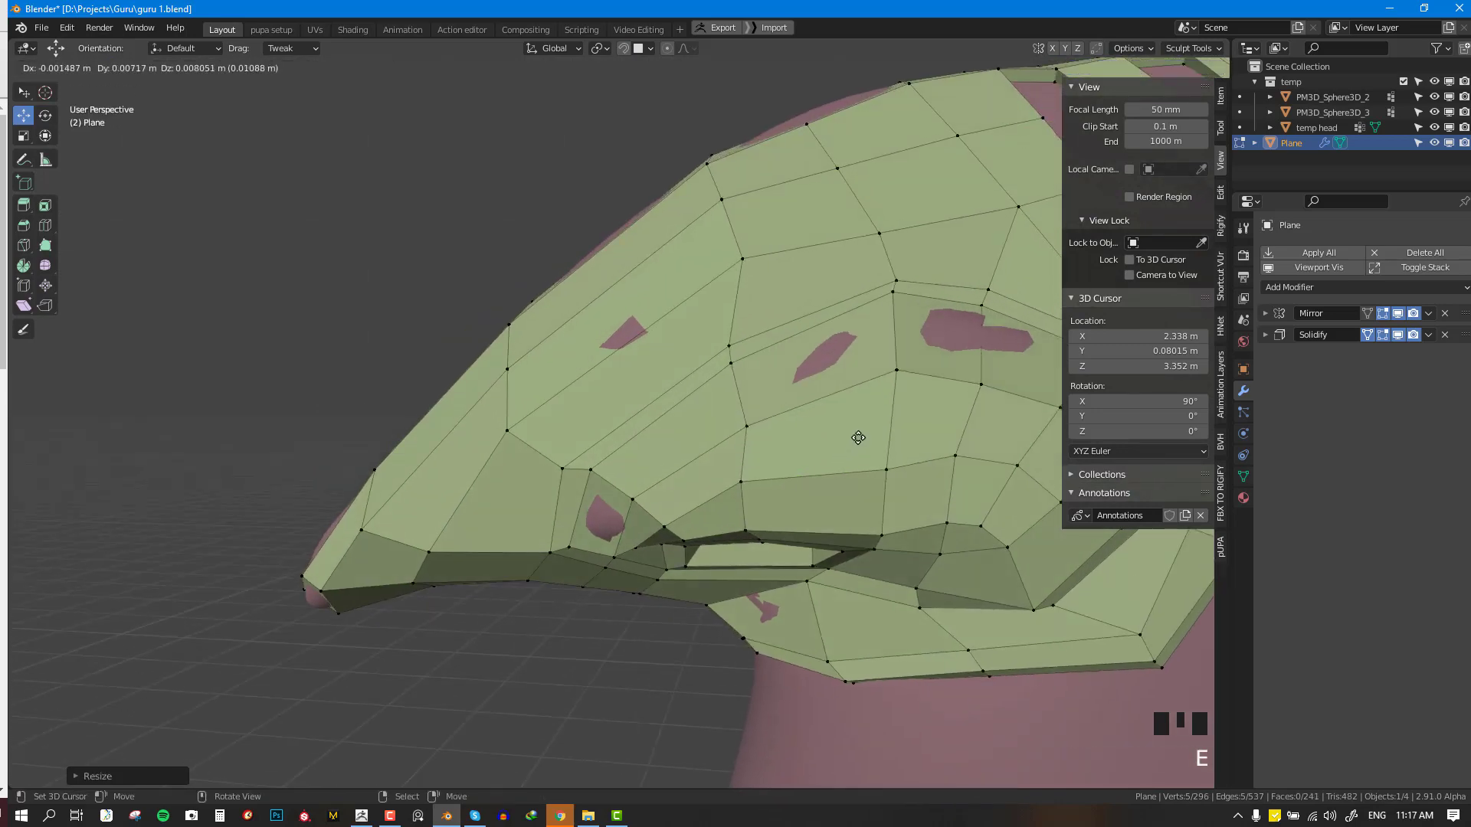
- Examine the finished nostril and surrounding nose mesh in object mode, and return to edit mode
key("Tab")
key("KP_Decimal")
key("alt+a")
middle_click_drag(779, 495, 664, 465)
scroll(729, 434, "down", 3)
scroll(665, 464, "up", 3)
key("Tab")
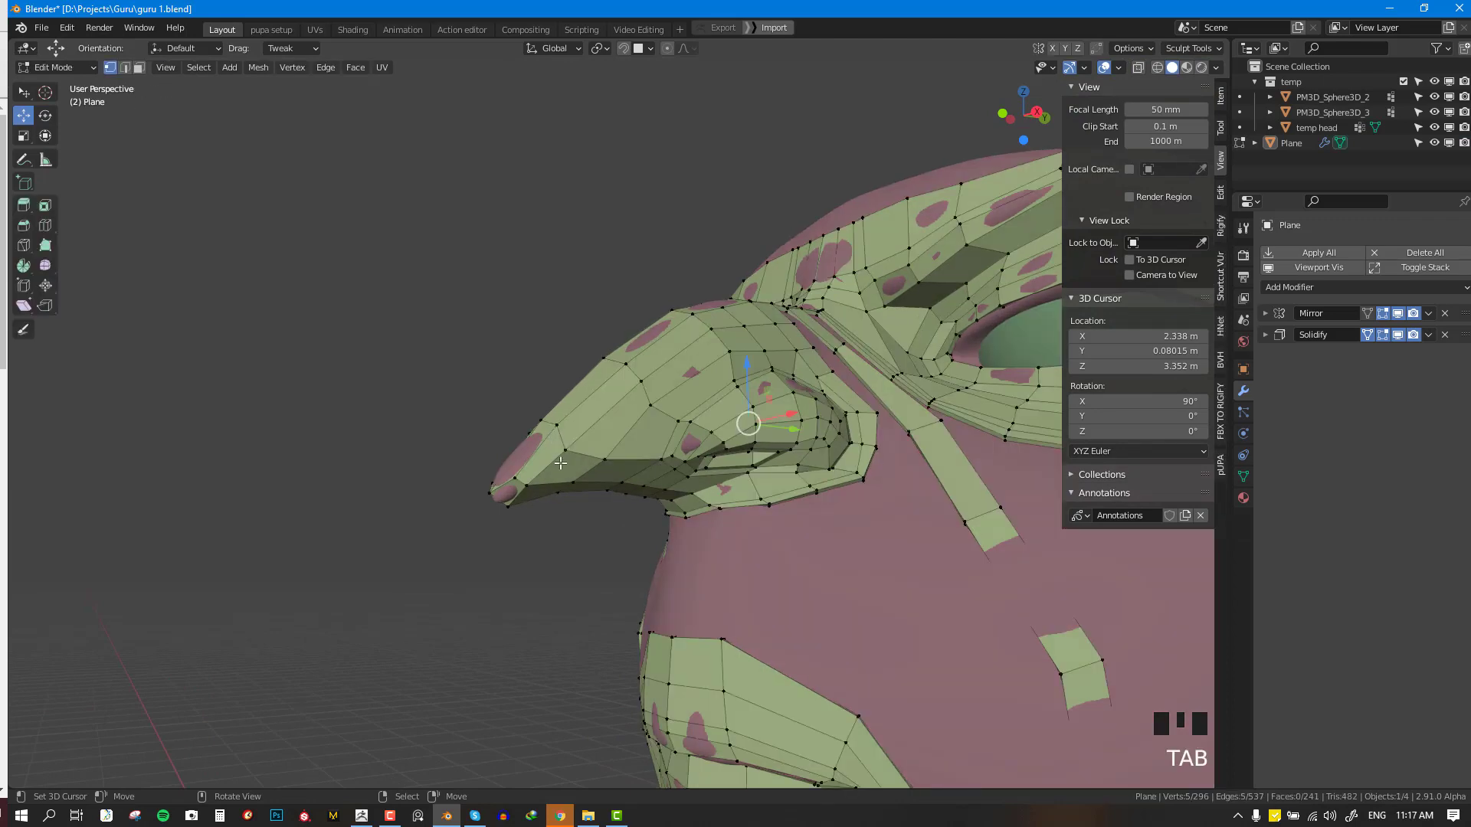
- Add a loop cut along the nose's lower side toward the nostril and turn snapping on
key("alt+a")
key("ctrl+r")
left_click(556, 459)
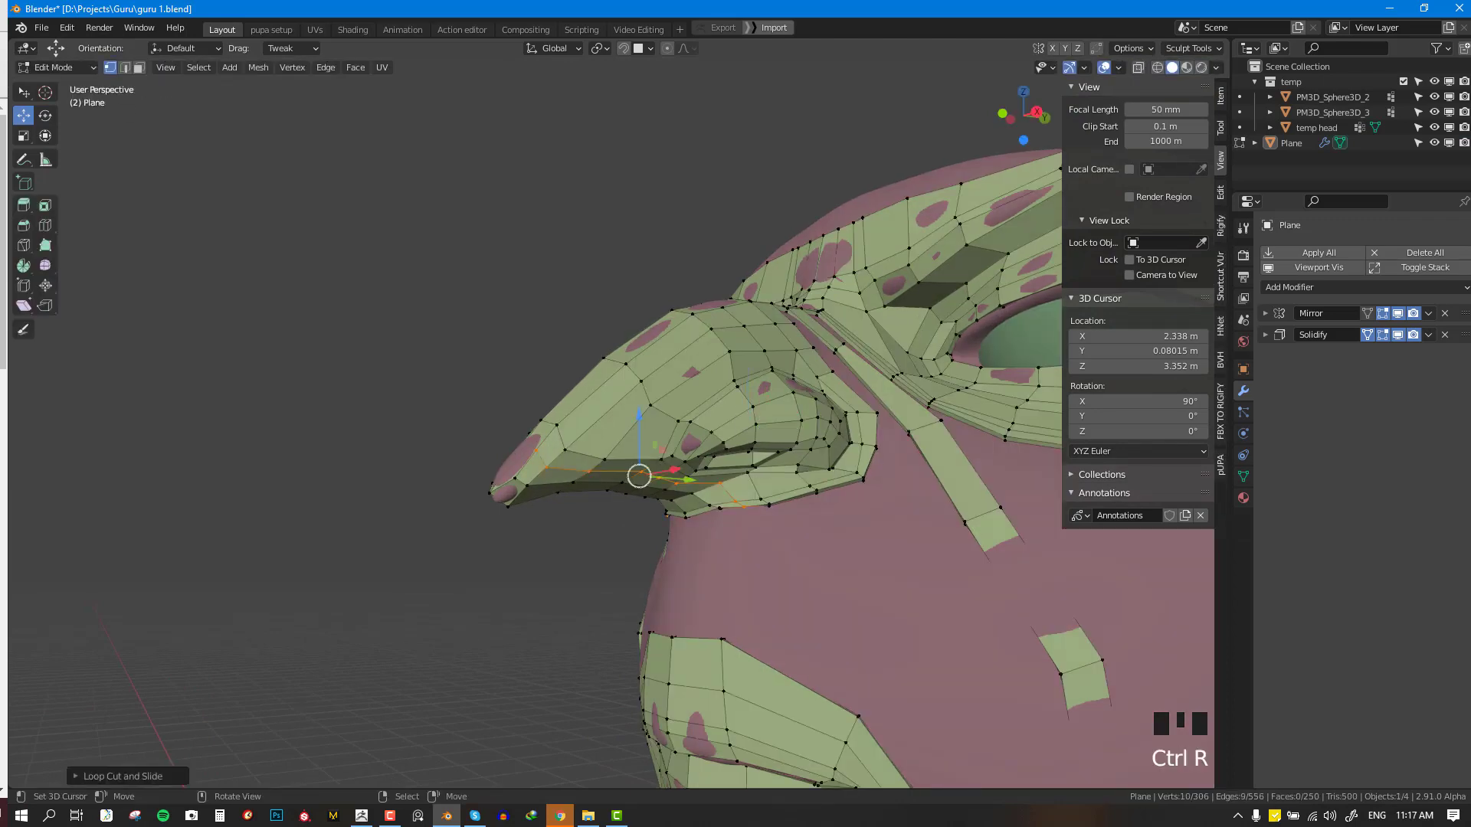
scroll(556, 460, "up", 2)
middle_click_drag(555, 460, 590, 489)
key("shift+Tab")
- Reposition the vertices on the front of the nose tip over the sculpt and undo the last move
right_click(575, 479)
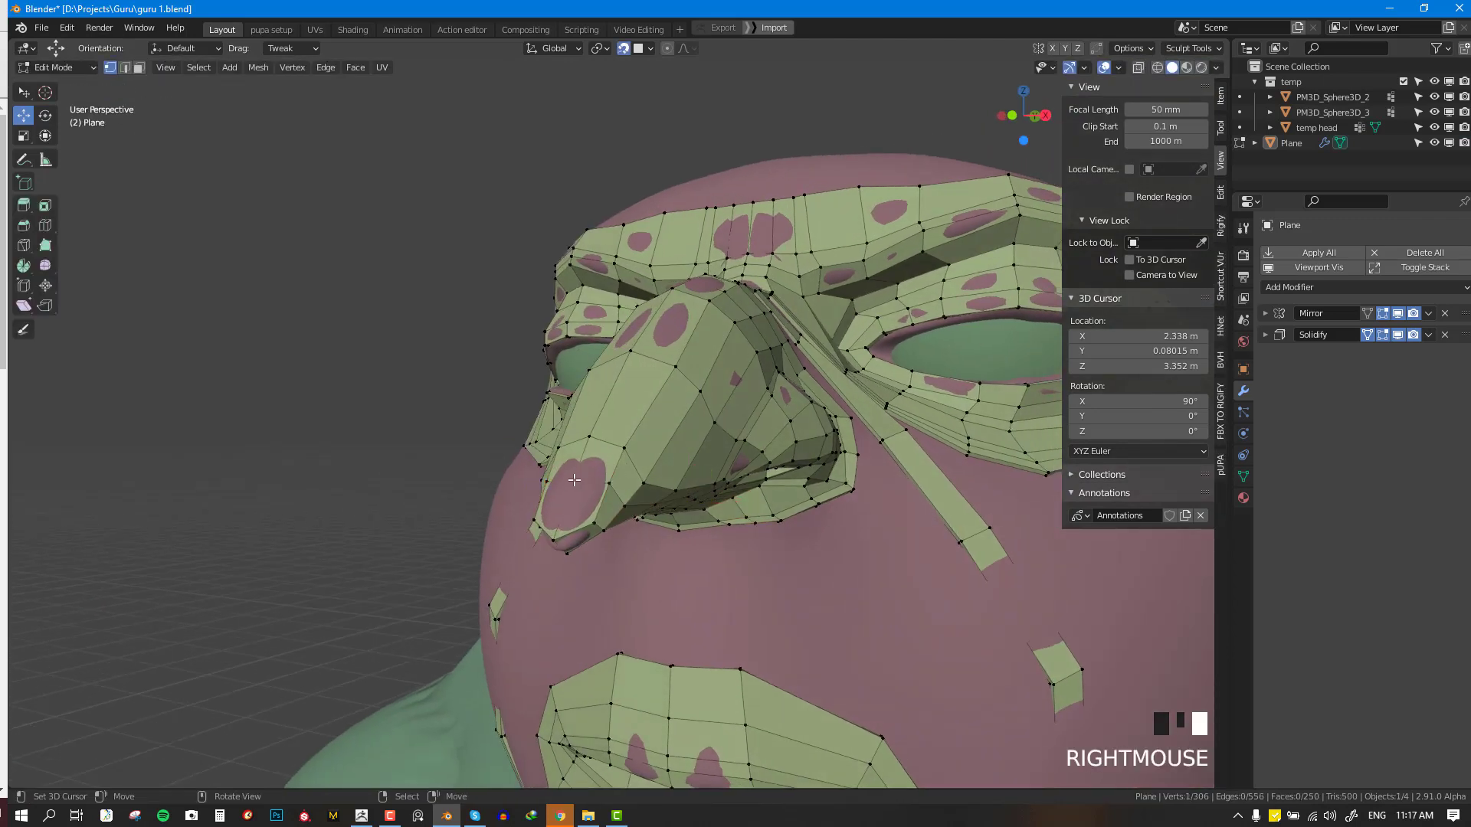
key("g")
left_click(568, 484)
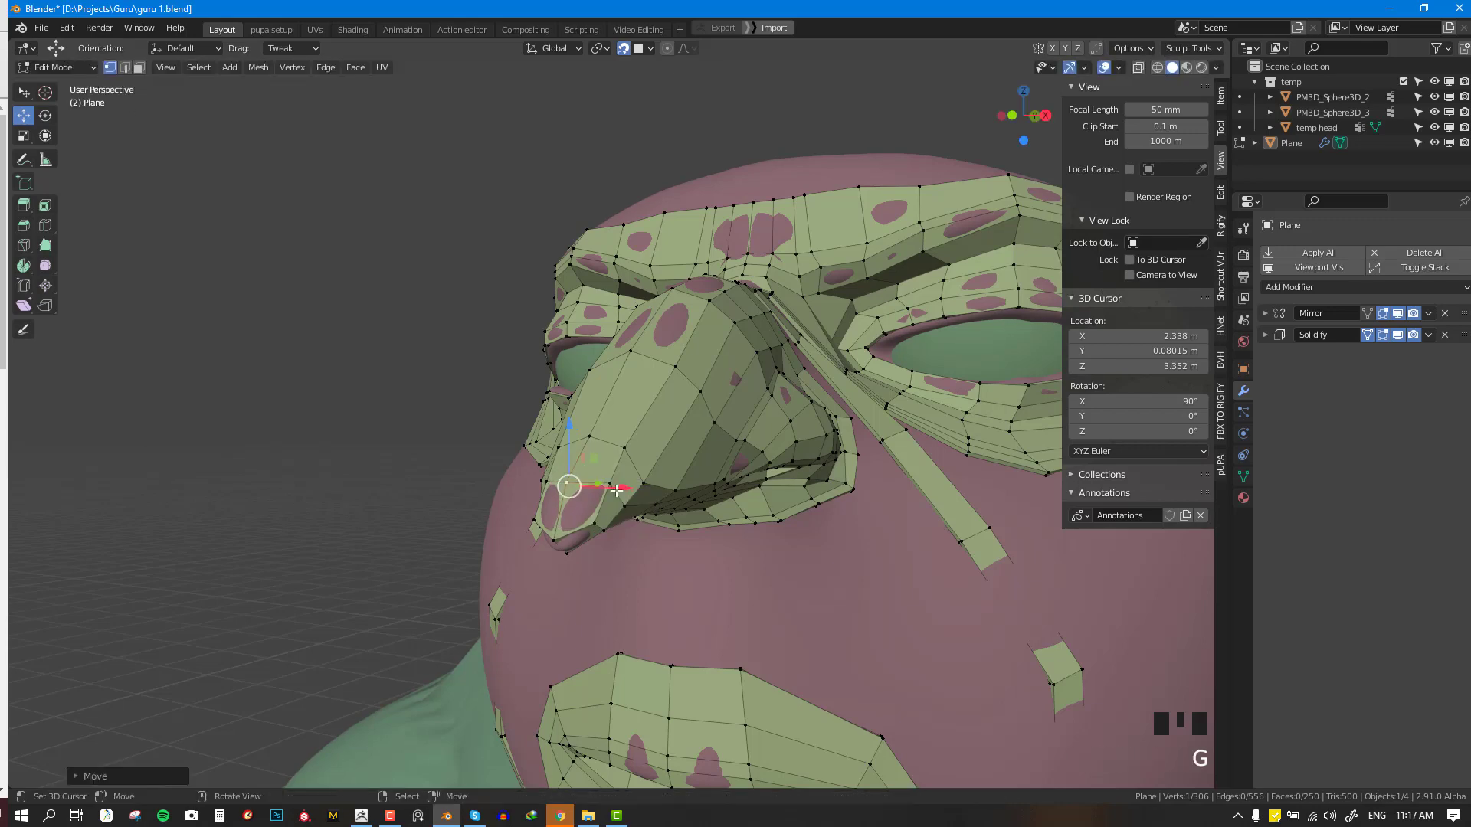
right_click_drag(612, 489, 606, 495)
right_click_drag(569, 551, 563, 563)
key("ctrl+z")
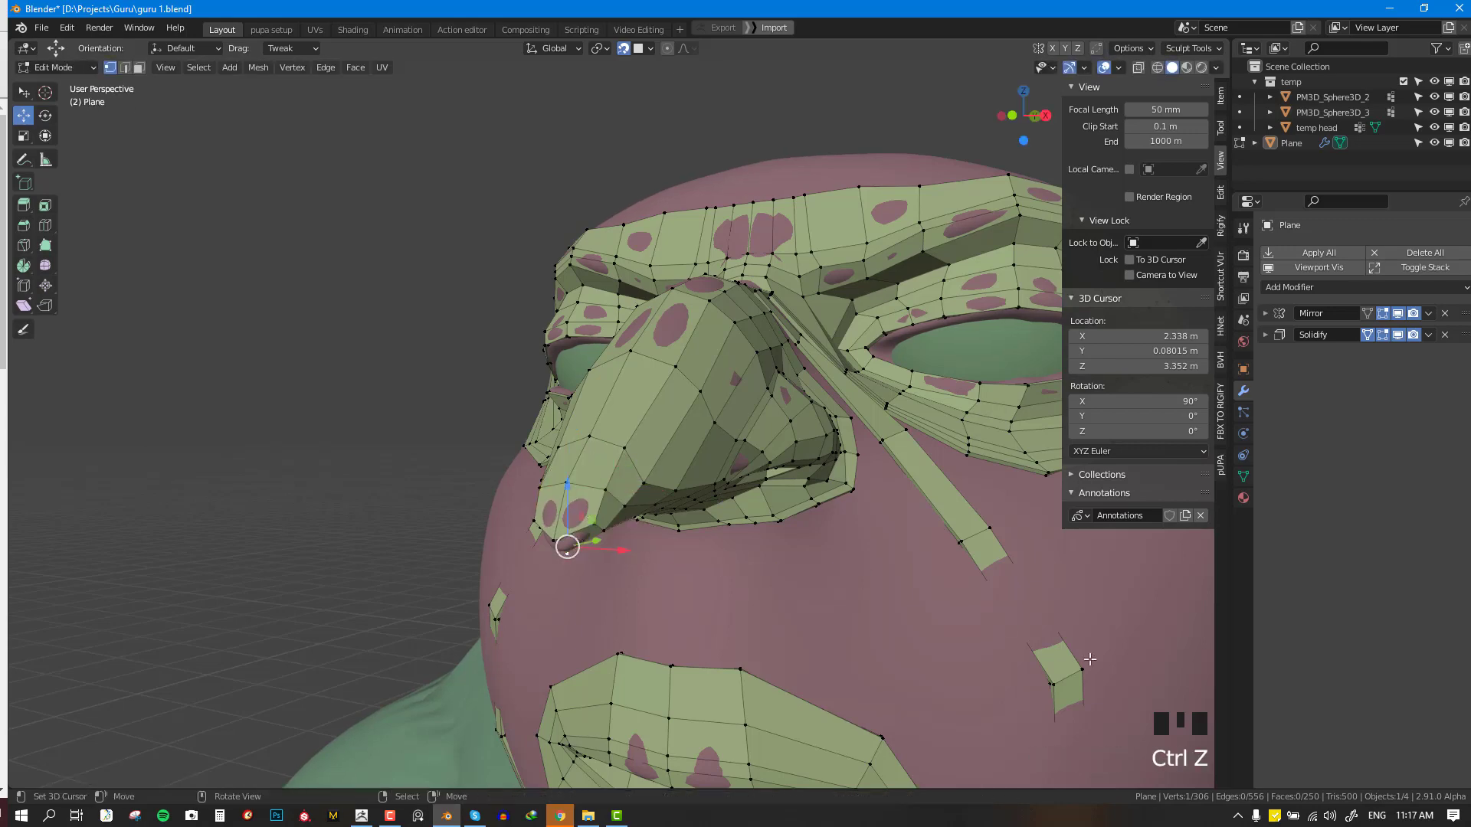
- Raise a vertex on the nose's lower side edge, check the mesh in object mode and return to edit mode
key("alt+a")
middle_click_drag(851, 634, 793, 652)
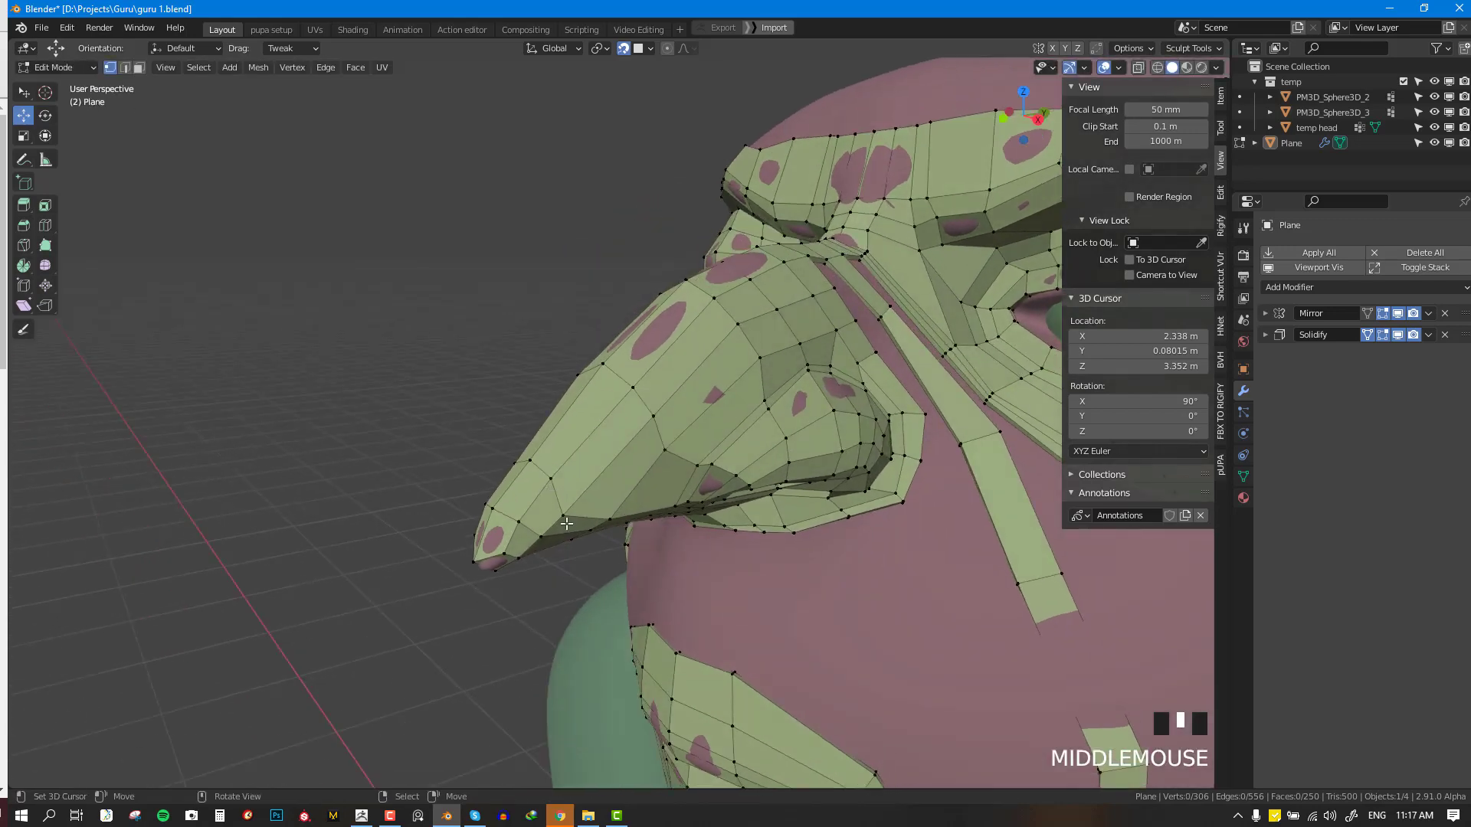
mouse_move(566, 524)
right_mouse_down()
mouse_move(589, 497)
mouse_move(571, 504)
right_mouse_up()
key("Tab")
scroll(635, 472, "down", 3)
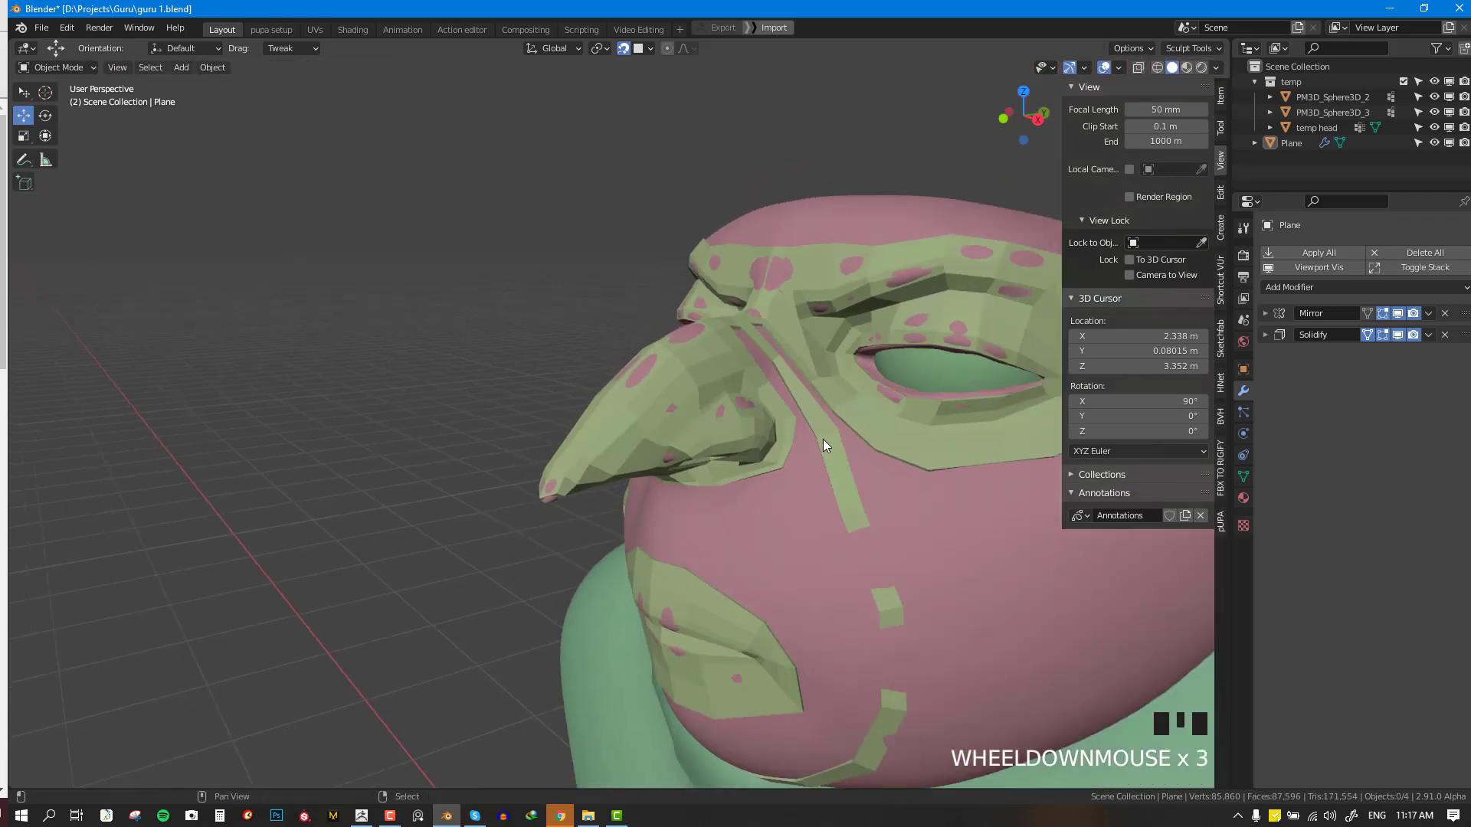
key("Tab")
- Add a loop cut running from beside the nose bridge up through the brow
middle_click_drag(823, 439, 629, 383)
key("alt+a")
scroll(733, 499, "up", 1)
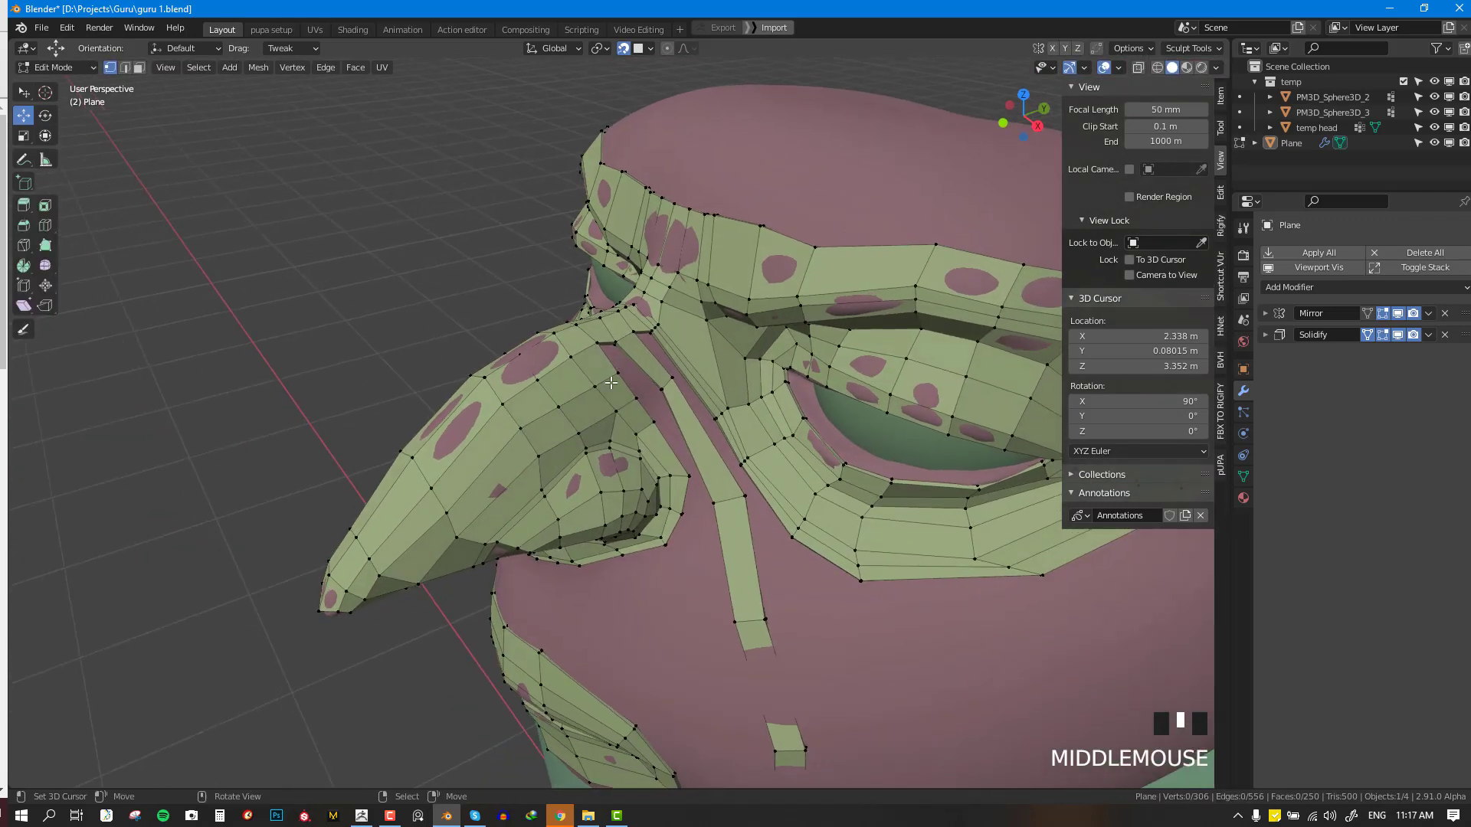
right_click(618, 373, "shift")
right_click(595, 345, "shift")
right_click(615, 342, "shift")
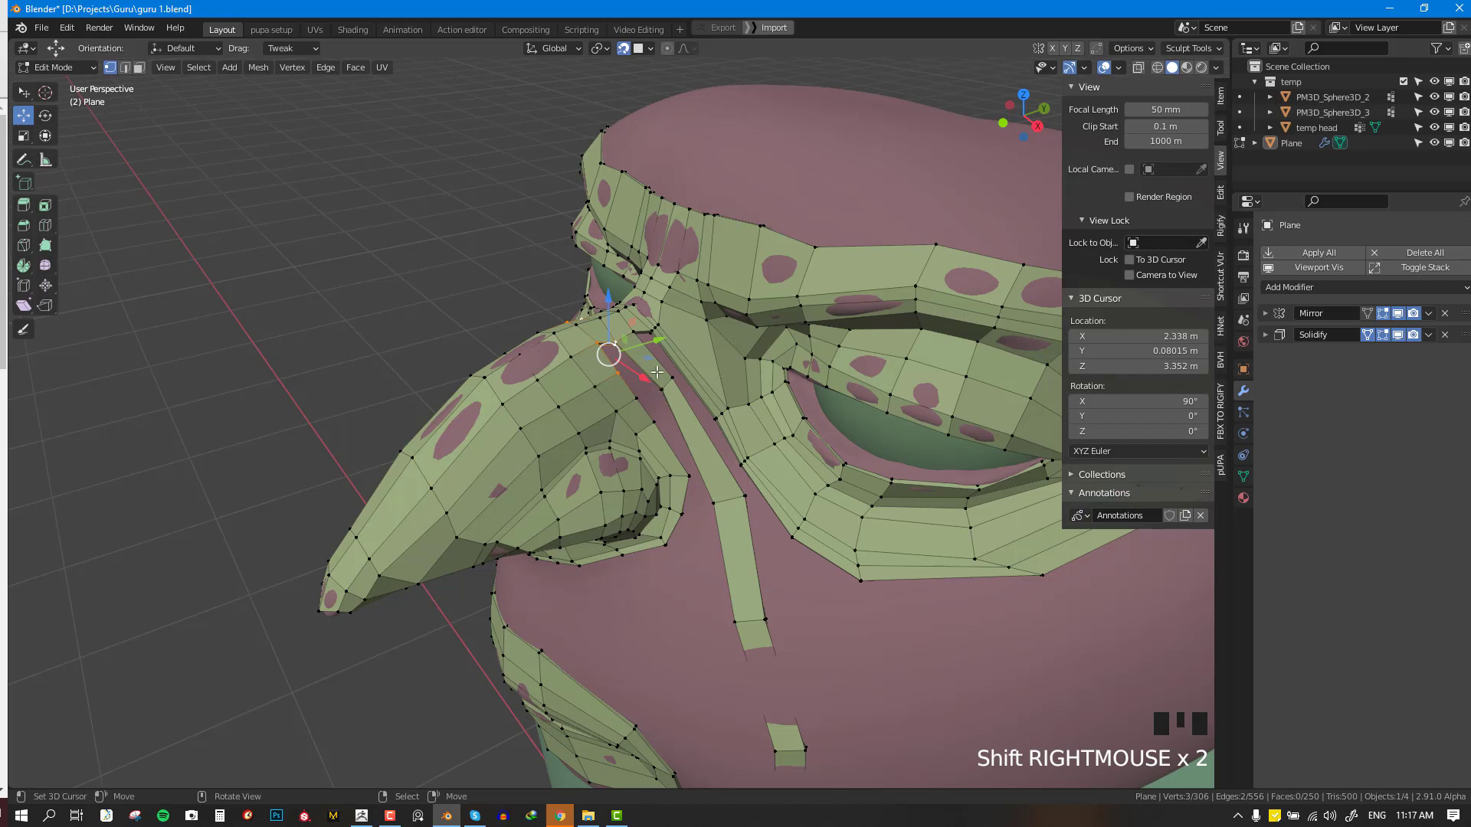
key("ctrl+r")
key("ctrl+r")
left_click(640, 364)
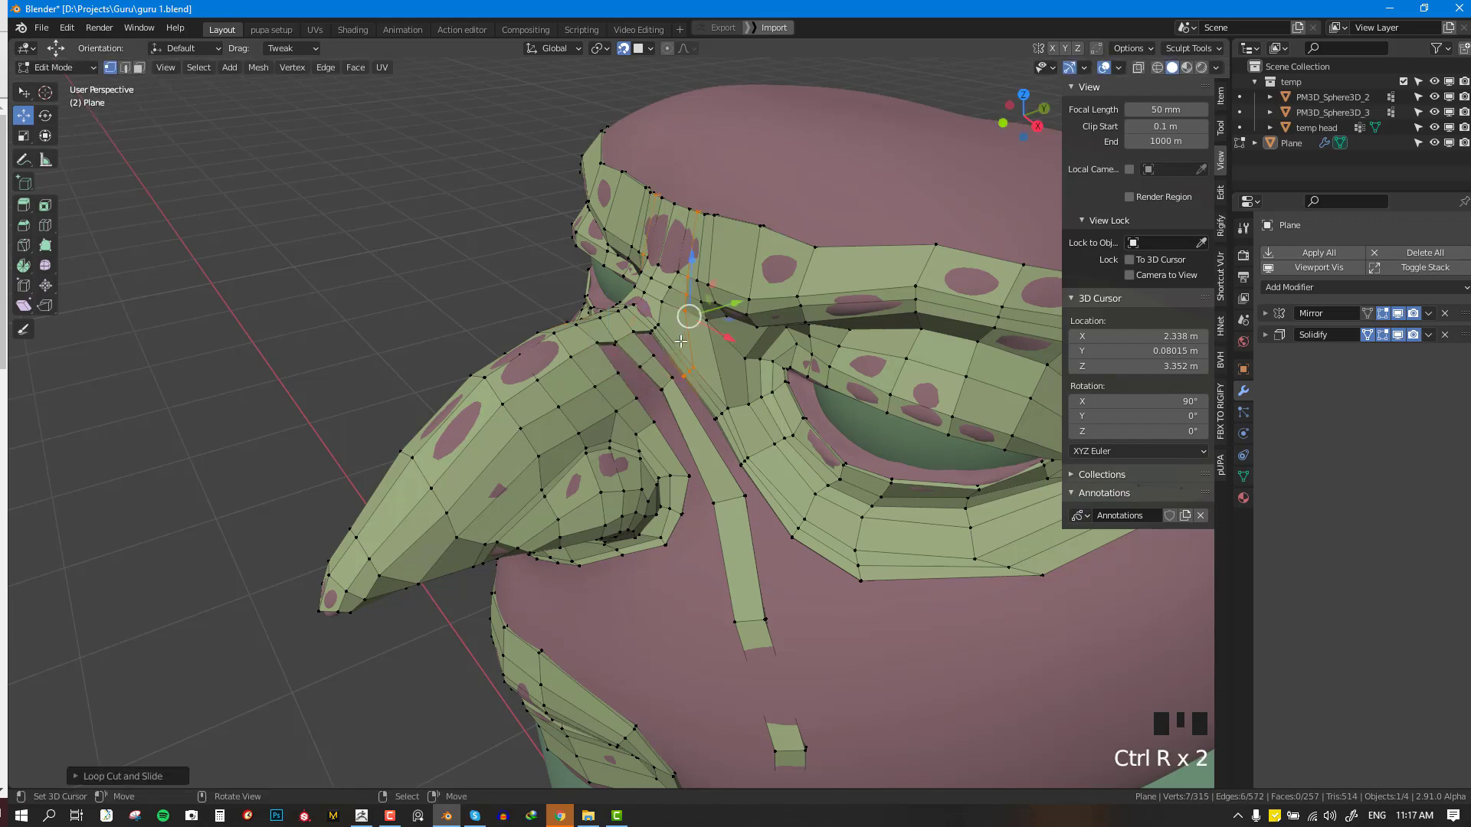
- Select the vertices around the gap beside the nose bridge and fill a face between them
key("alt+a")
right_click(639, 366)
right_click(611, 341)
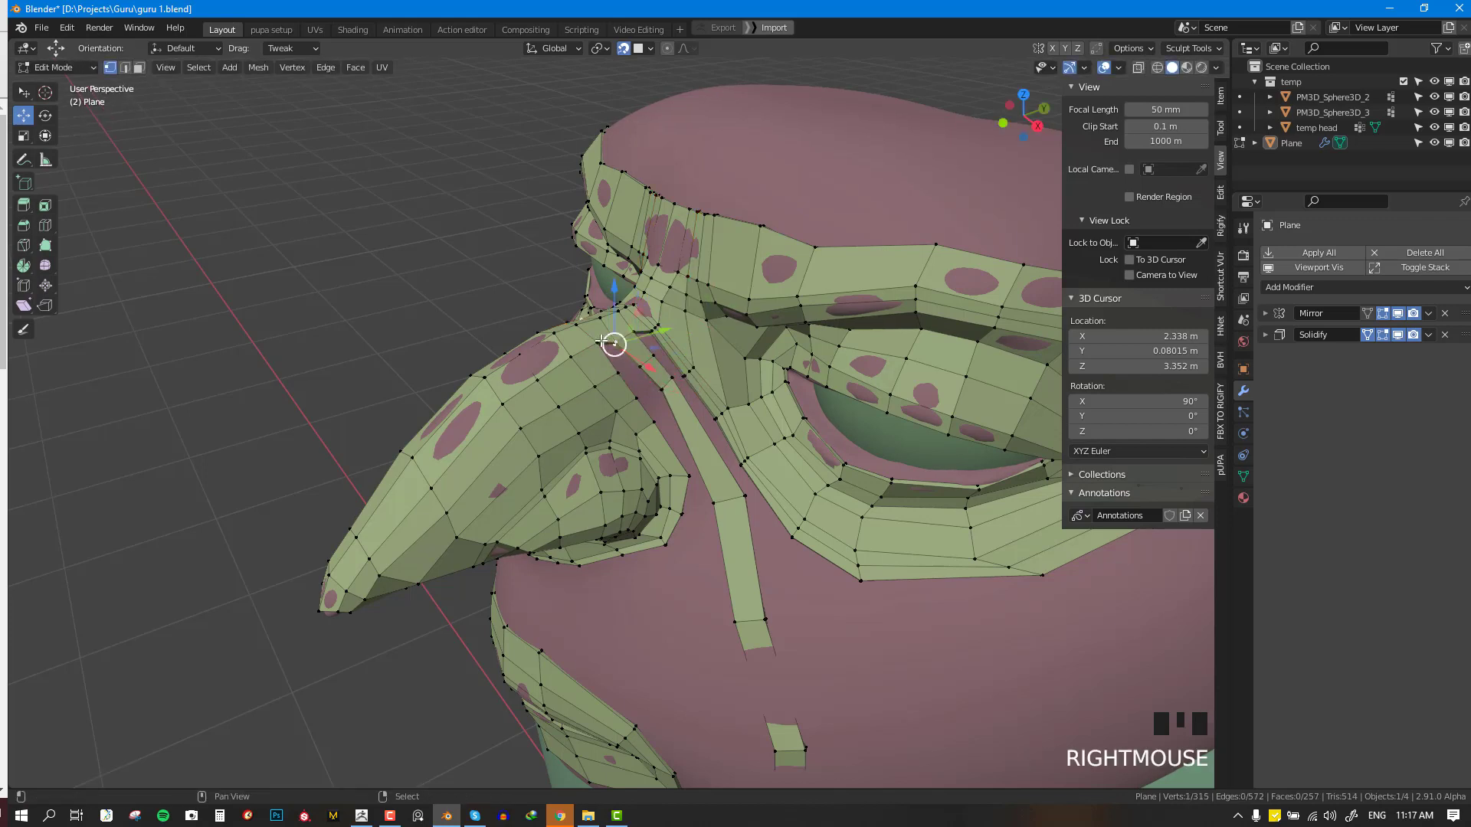
right_click(609, 337, "shift")
right_click(605, 379, "shift")
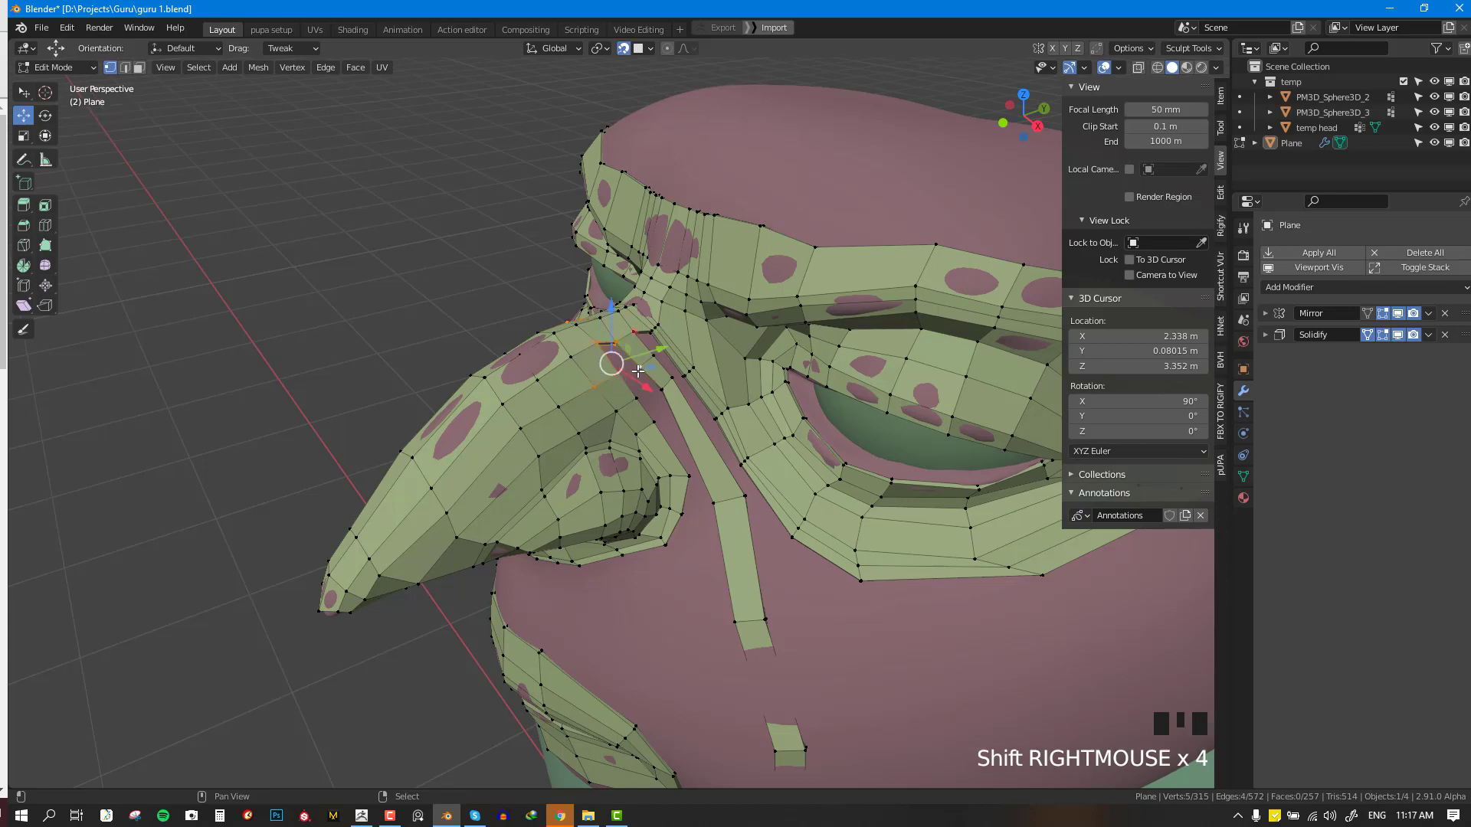
key("f")
- Try deleting the edge loop that runs from beside the nose bridge up through the brow, and undo the deletion
right_click(646, 352)
scroll(715, 339, "up", 2)
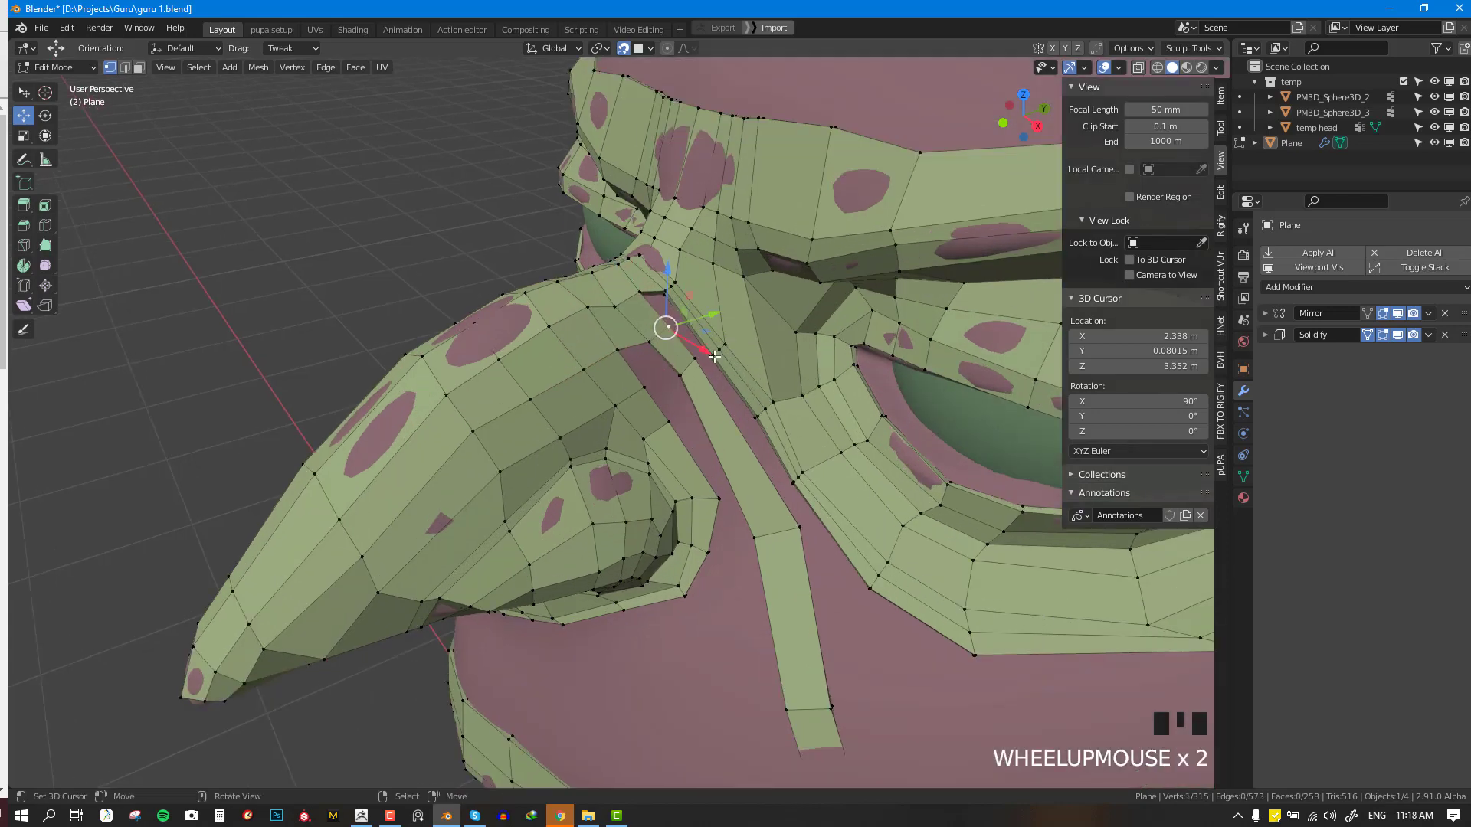
right_click(707, 351, "shift")
right_click(665, 292, "shift")
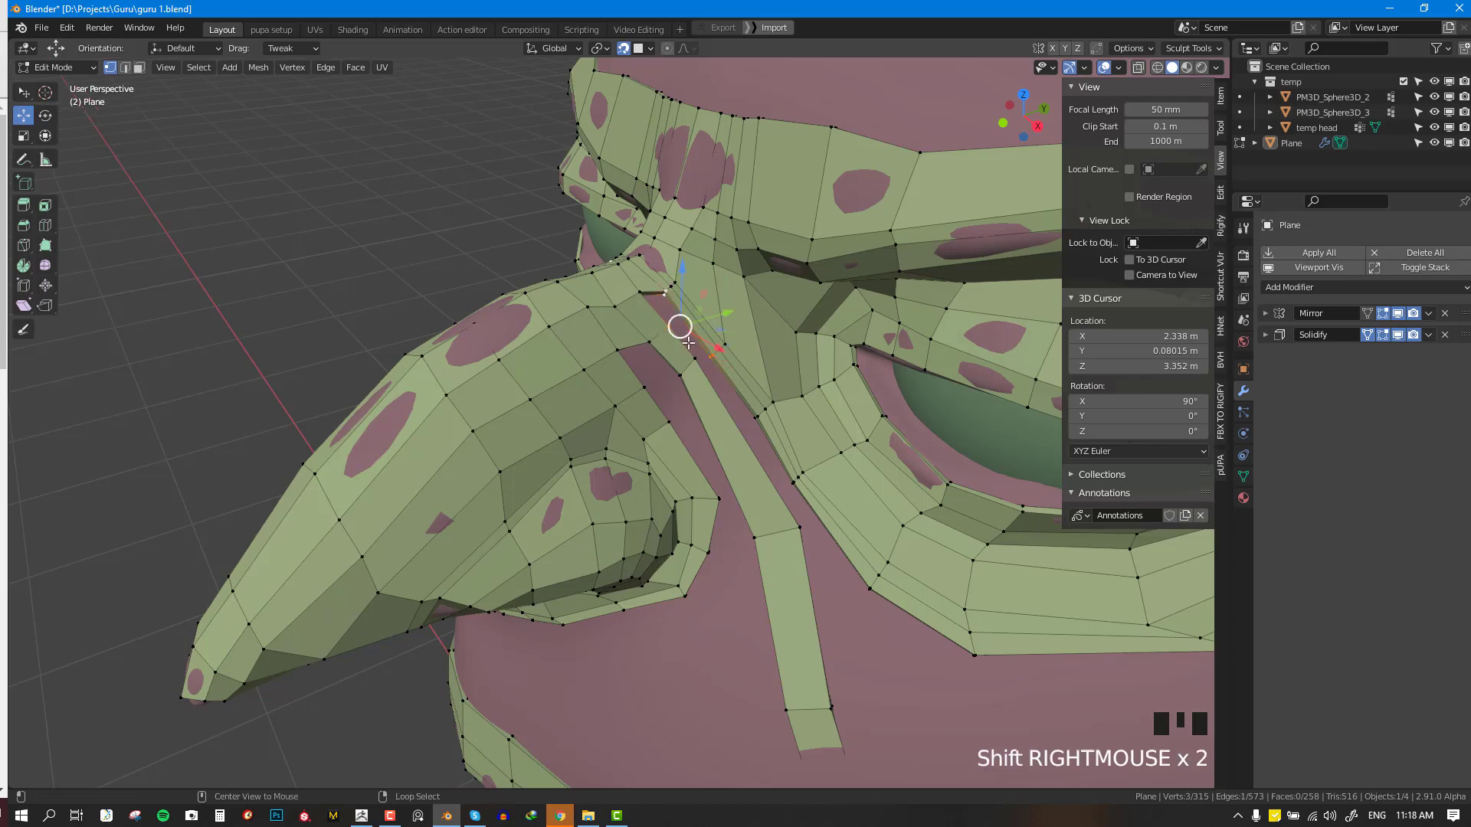
key("alt+a")
scroll(714, 363, "up", 1)
middle_click_drag(709, 359, 713, 363)
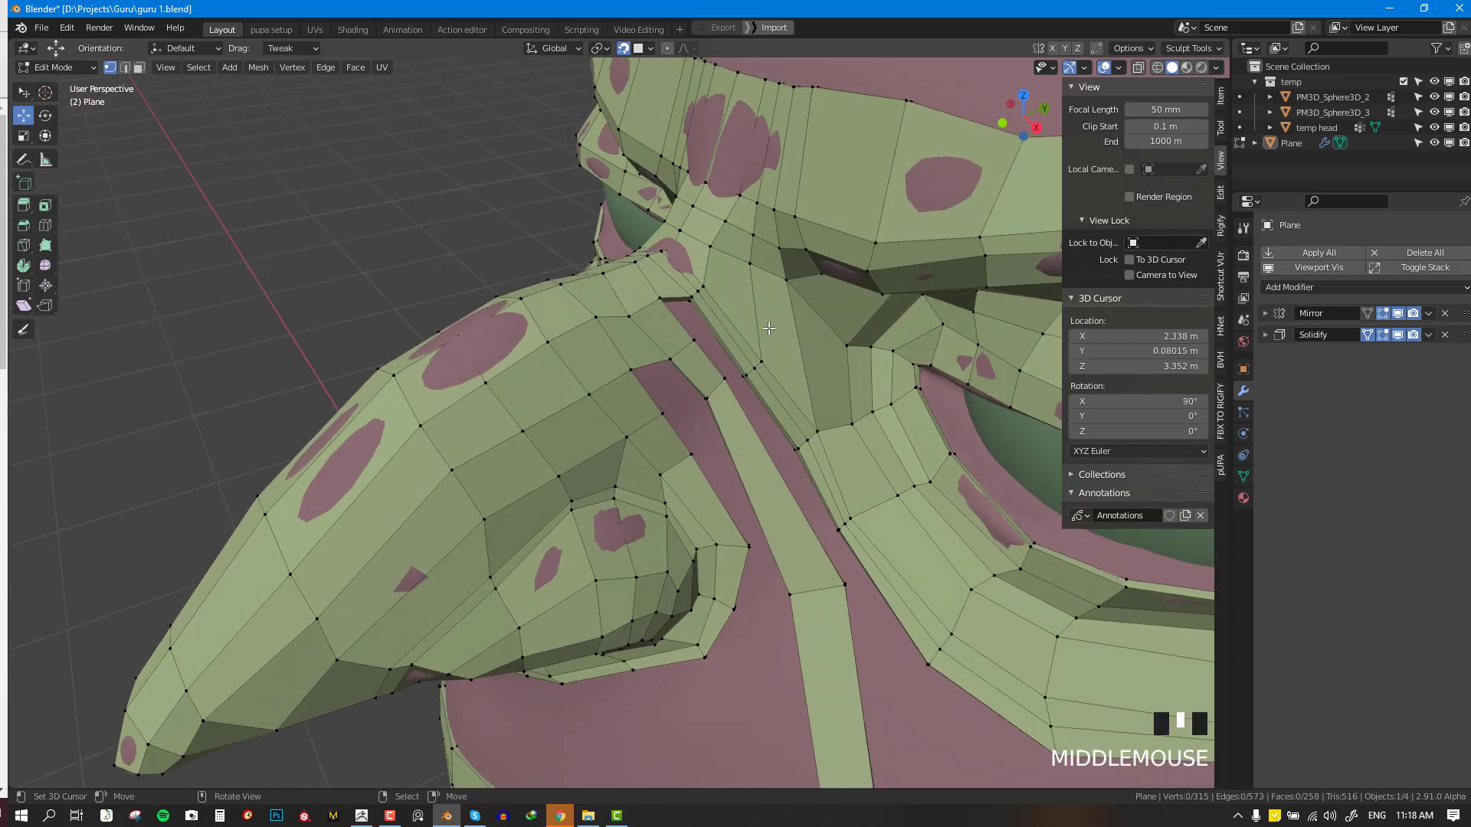
right_click(753, 265, "alt")
key("x")
left_click(788, 544)
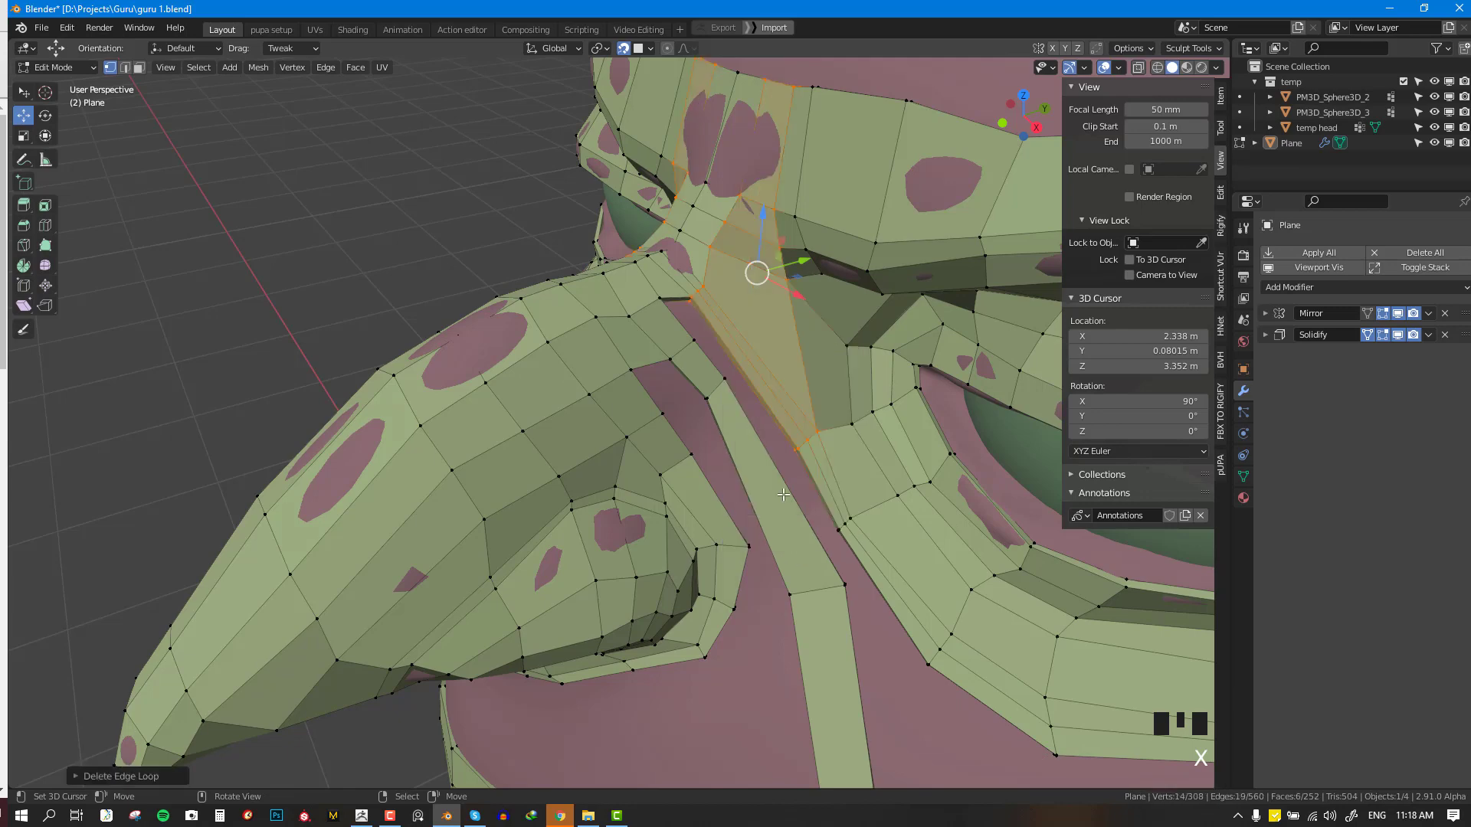
key("alt+a")
key("ctrl+z")
key("ctrl+z")
key("ctrl+z")
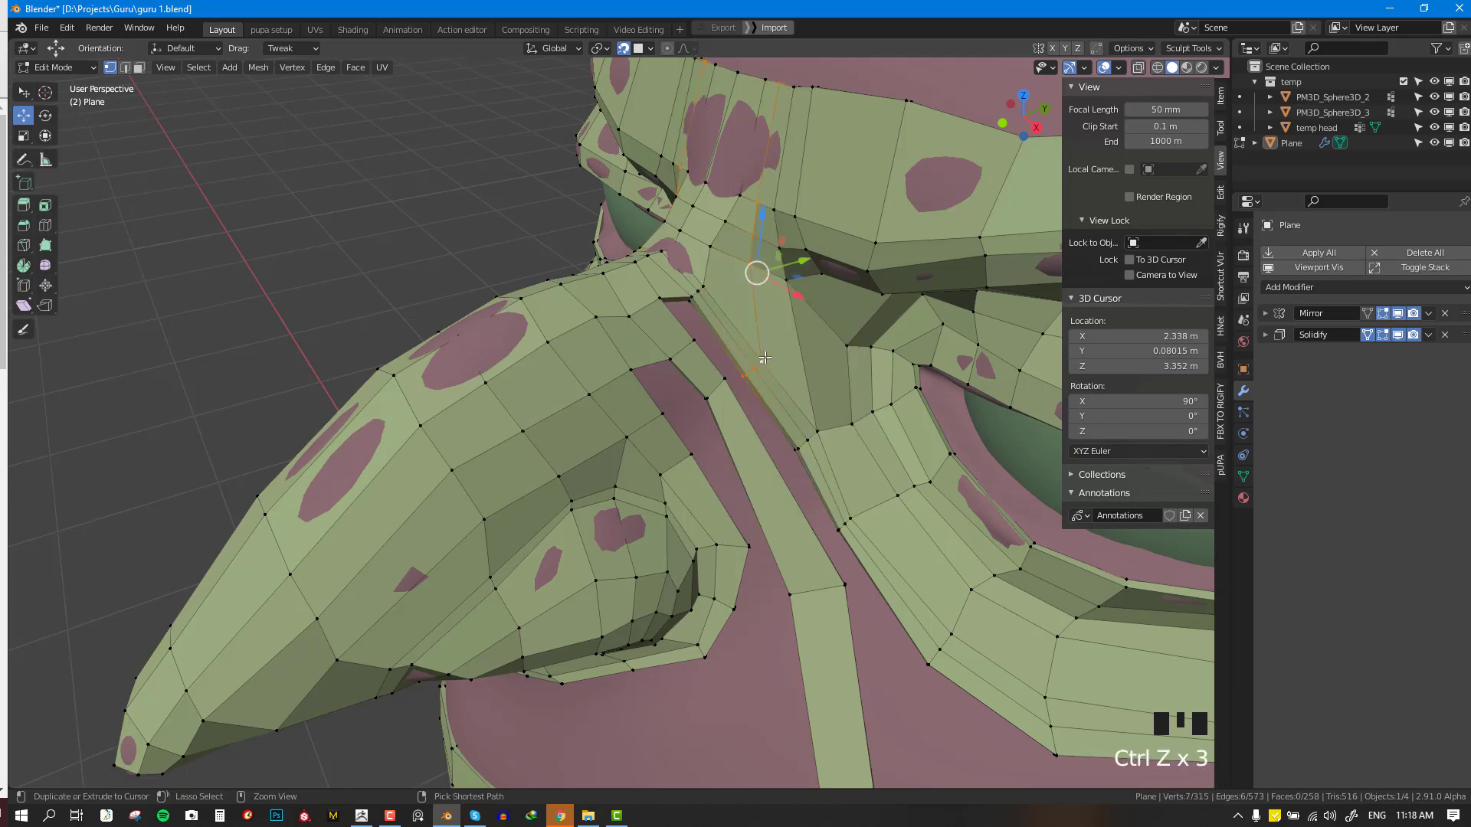
- Slide the vertical edge loop at the inner end of the brow and add a loop cut beside it
mouse_move(810, 193)
middle_mouse_down()
mouse_move(835, 198)
mouse_move(786, 202)
middle_mouse_up()
key("g")
key("g")
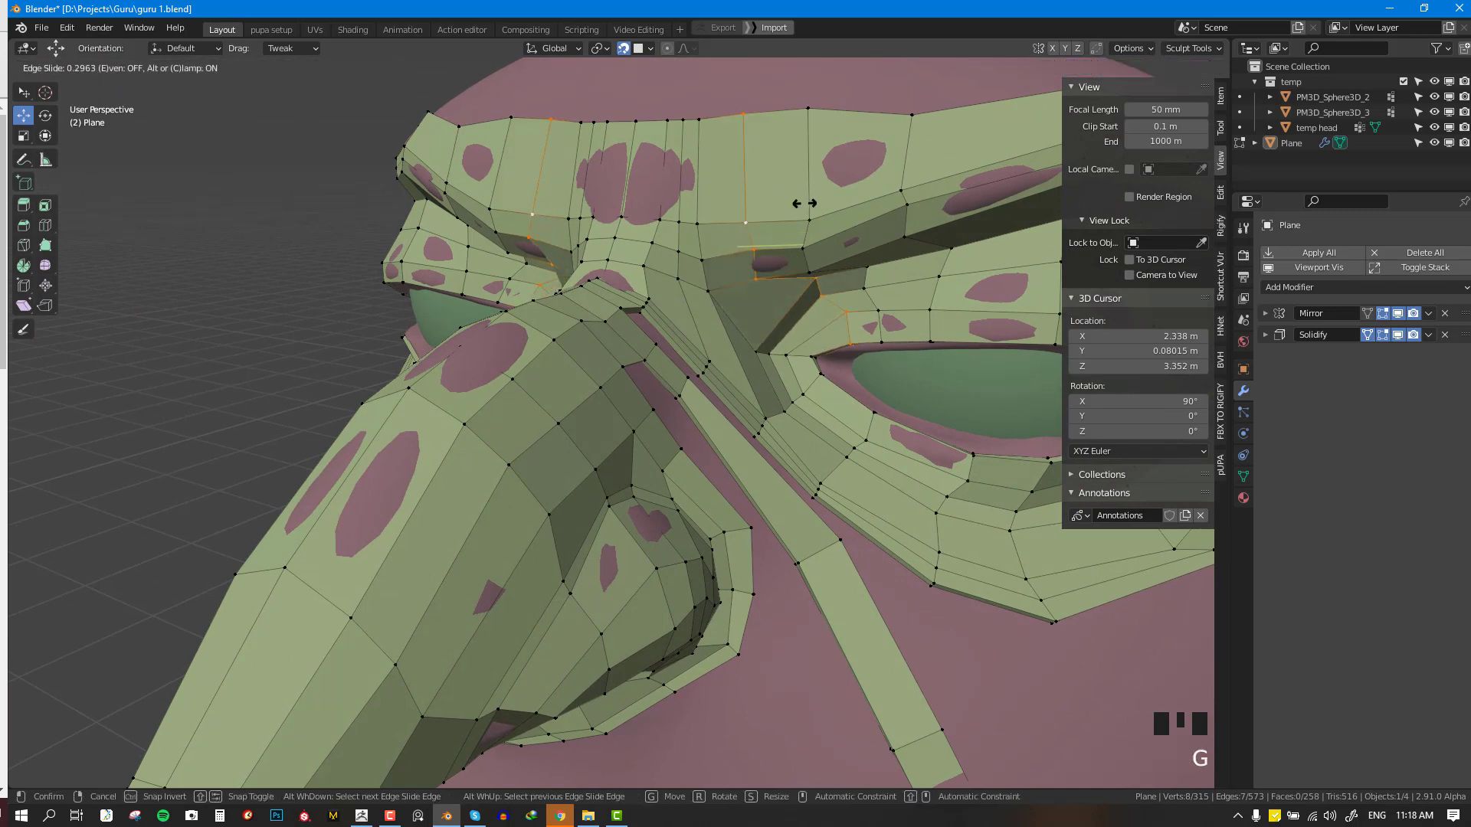
left_click(812, 203)
key("ctrl+r")
left_click(735, 249)
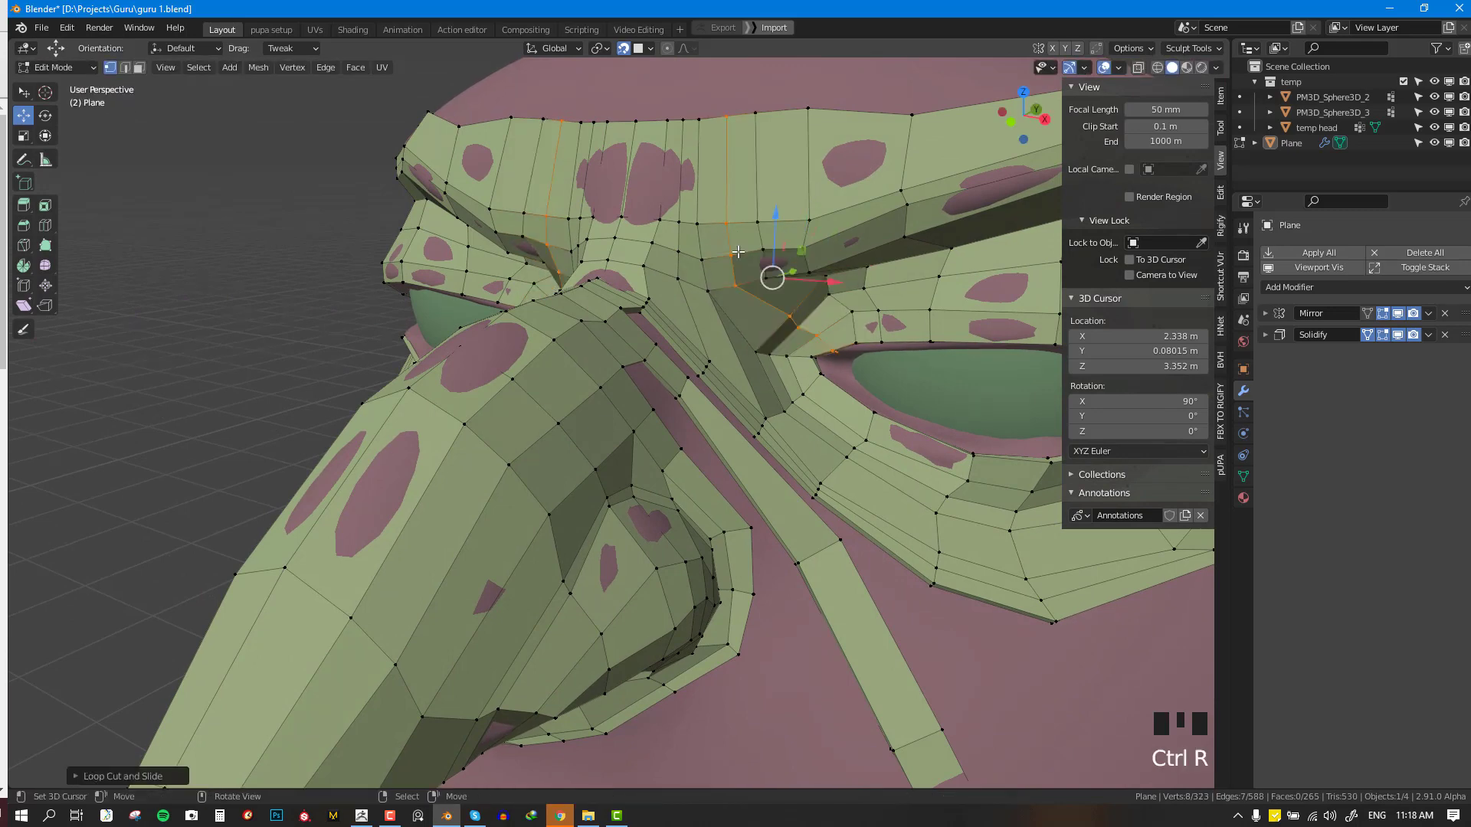
key("g")
left_click(727, 318)
key("alt+a")
- Fill the gap between the nose bridge and the top end of the cheek strip with a face
middle_click_drag(727, 317, 710, 264)
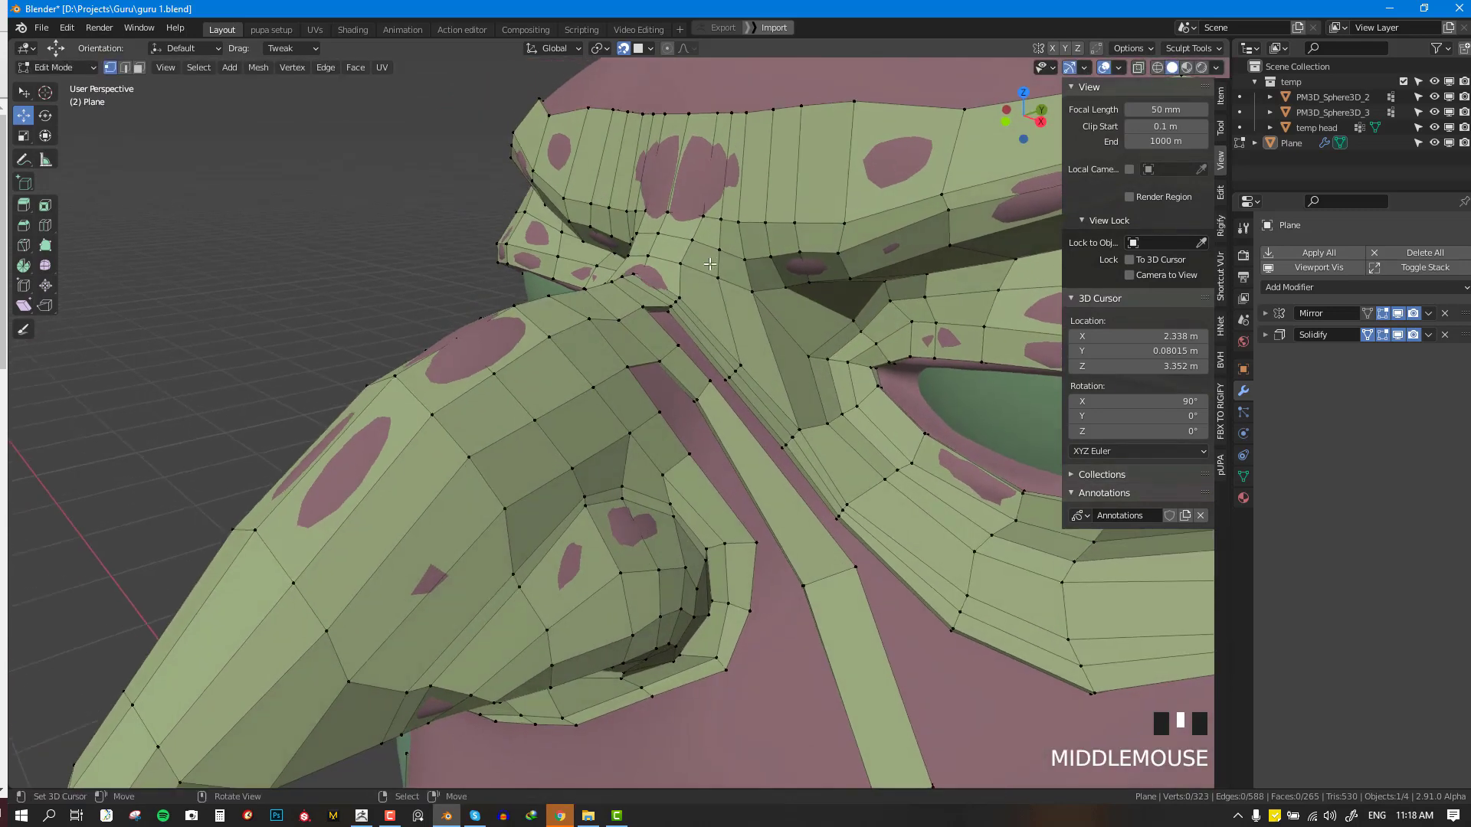
middle_click_drag(774, 175, 706, 452, "shift")
scroll(776, 267, "up", 1)
right_click(717, 445)
right_click(698, 434, "shift")
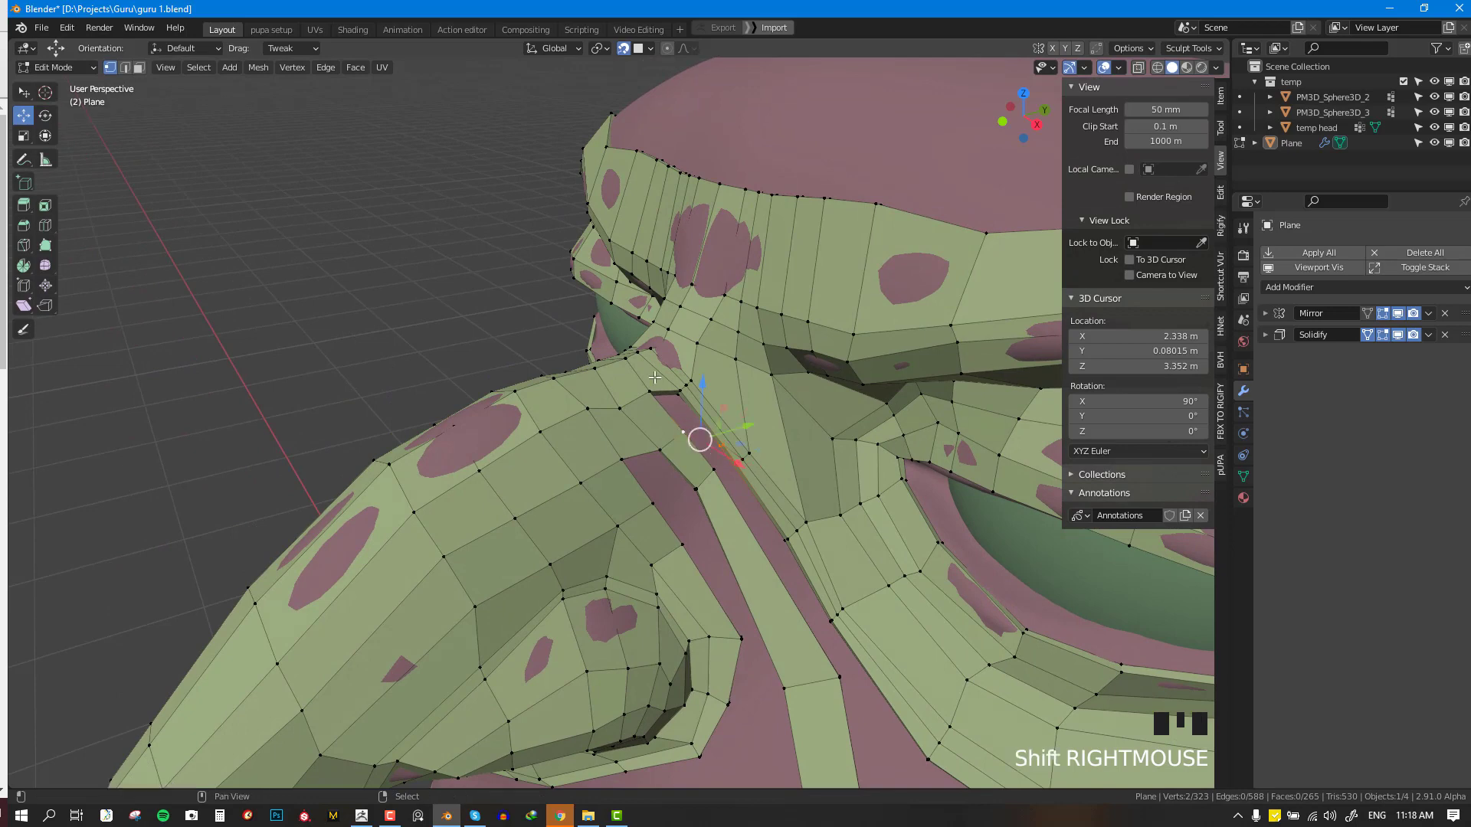
right_click(650, 389, "shift")
key("f")
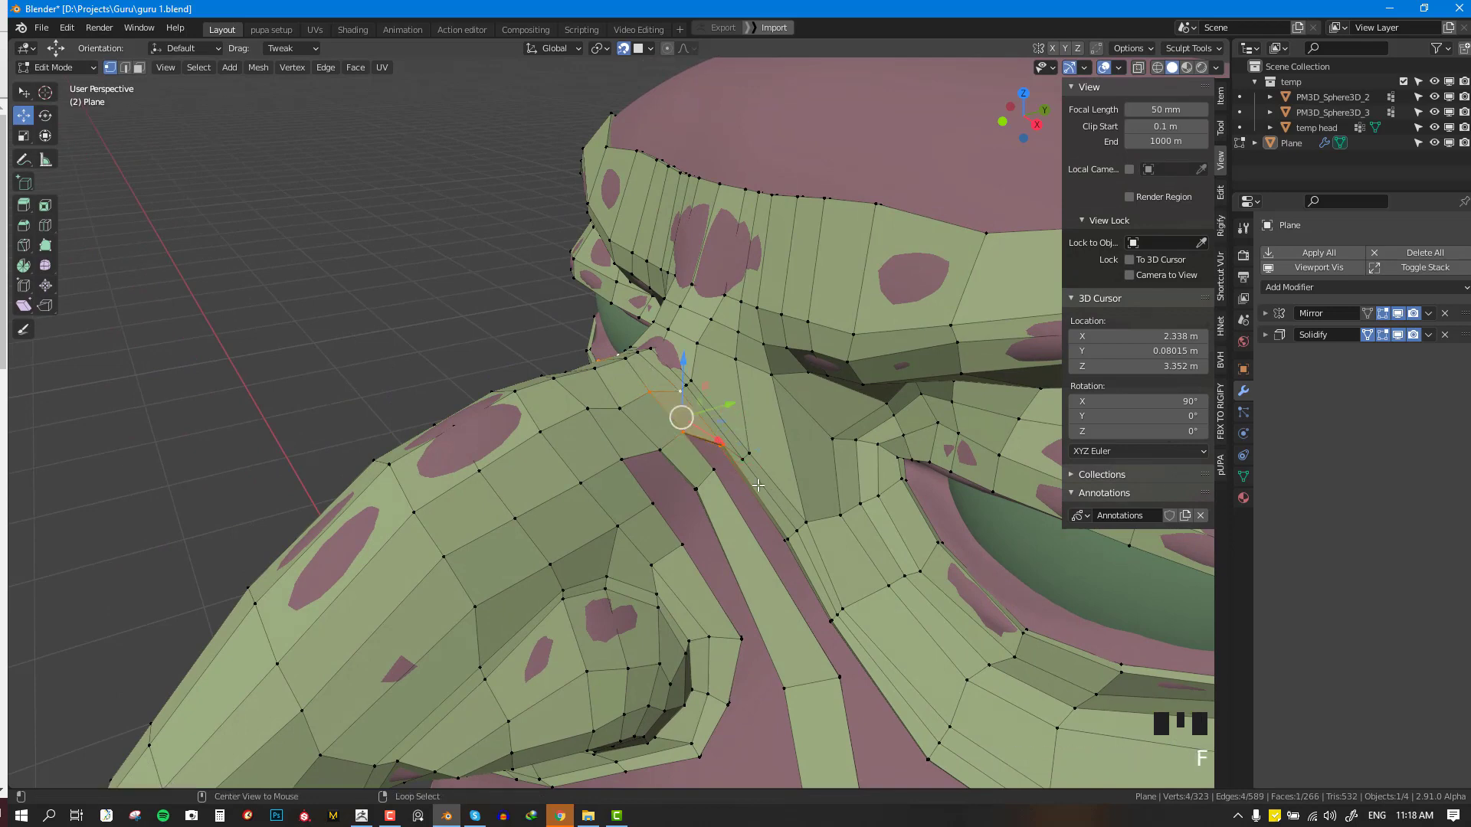
- Fill a face between the top of the cheek strip and the inner edge of the eye loops
right_click_drag(758, 485, 751, 527)
right_click(723, 445, "shift")
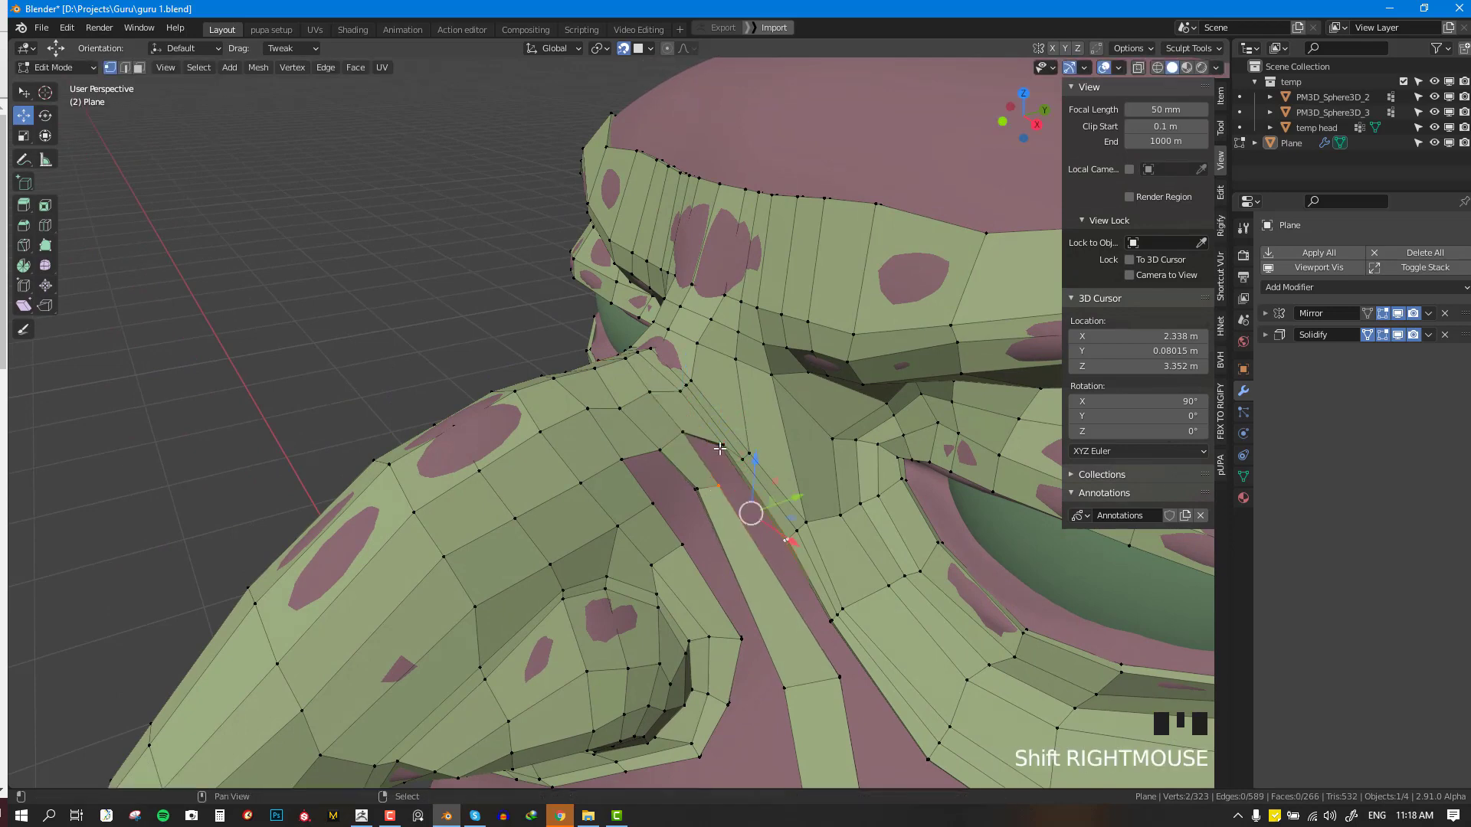
right_click(786, 541, "shift")
right_click(683, 432, "shift")
key("f")
- Reposition the vertices beside the nose bridge to even out the new faces, and check the mesh in object mode
right_click_drag(807, 523, 715, 436)
right_click_drag(731, 430, 727, 398)
right_click_drag(782, 499, 786, 456)
key("Tab")
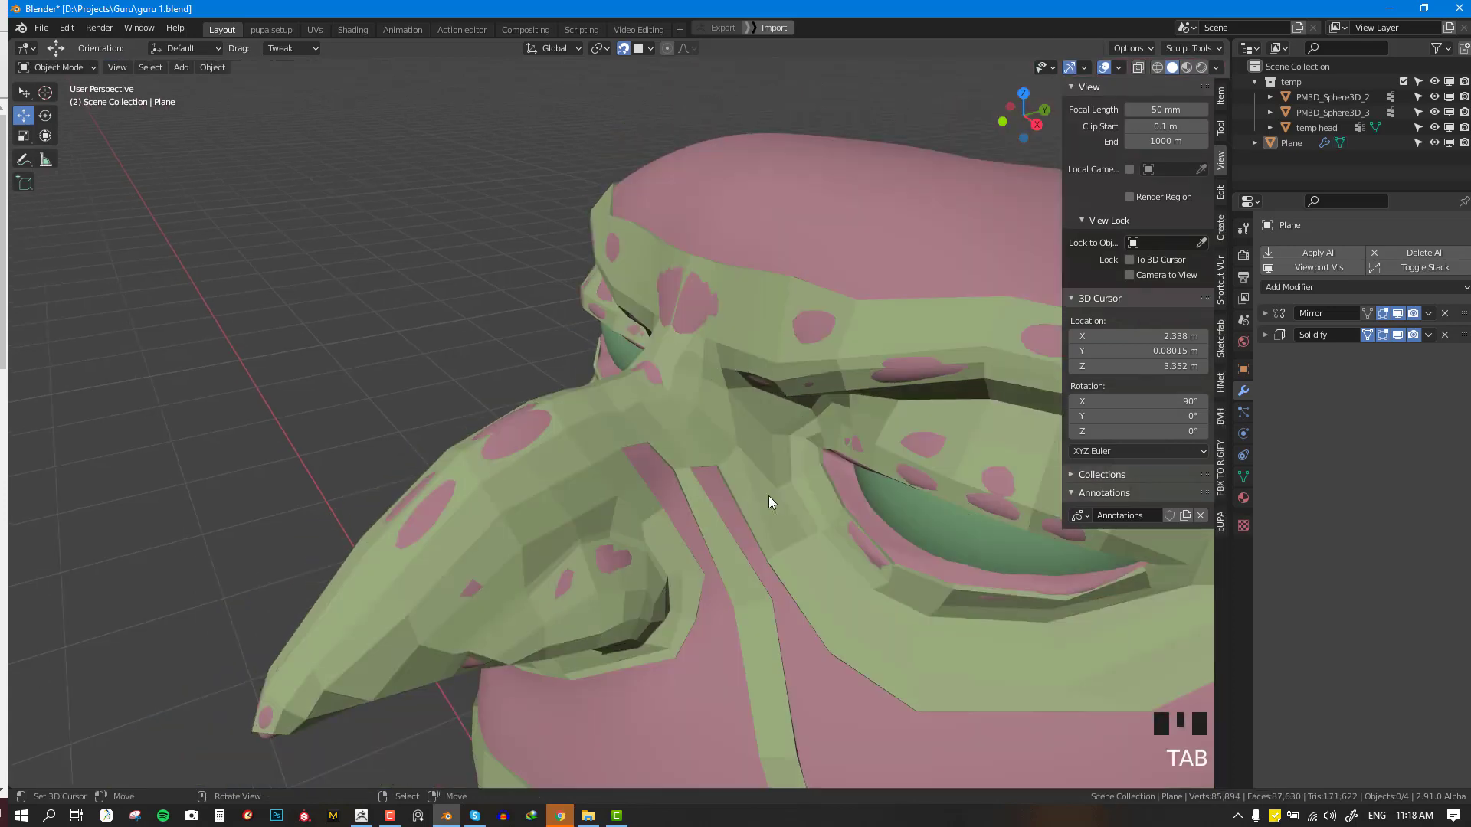
middle_click_drag(771, 498, 822, 612)
key("Tab")
key("alt+a")
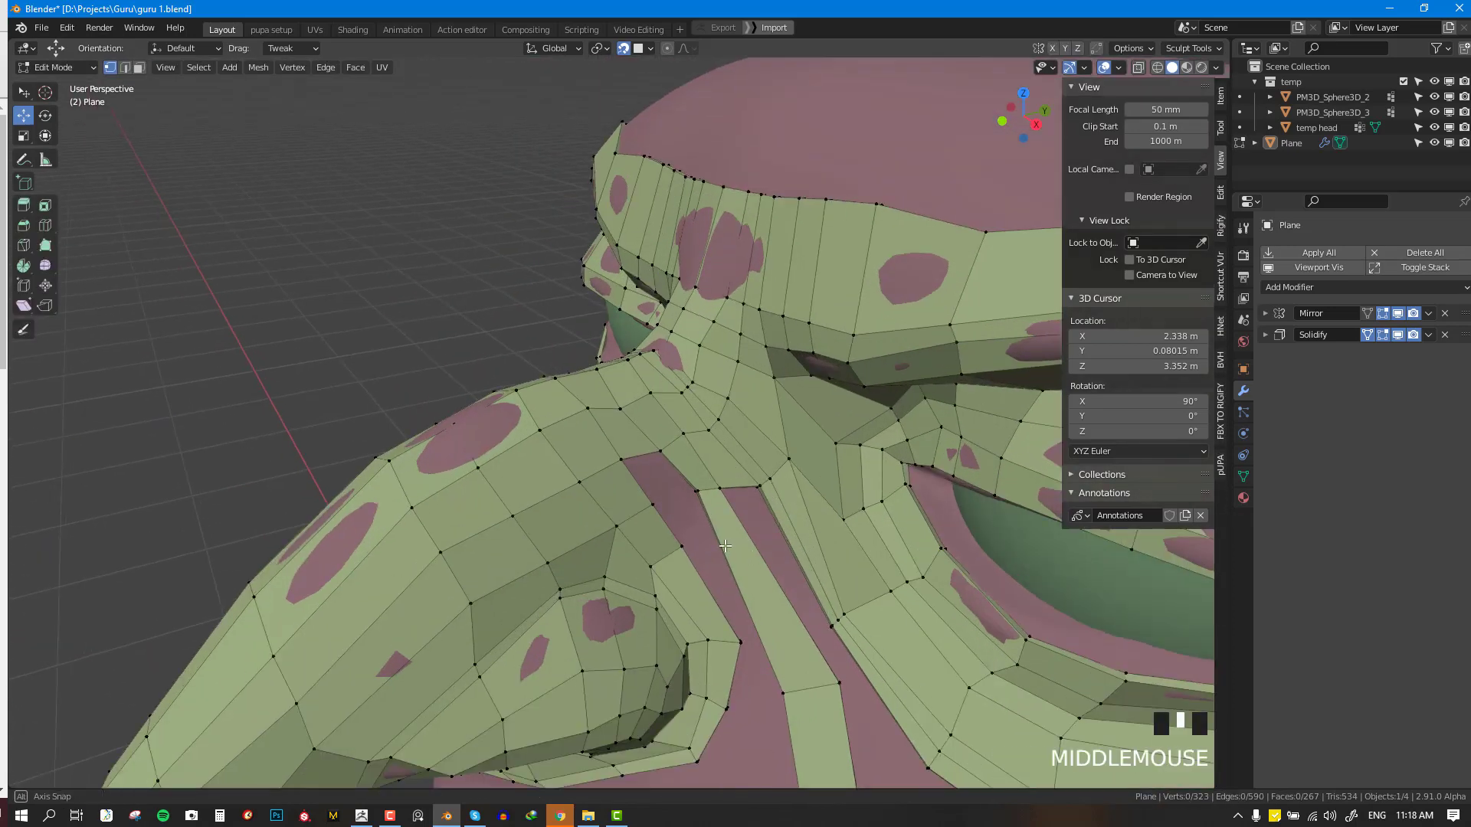
- Fill a face between the upper side of the nose and the top end of the cheek strip
middle_click_drag(686, 521, 666, 519)
right_click(648, 509)
right_click(695, 498, "shift")
right_click(662, 456, "shift")
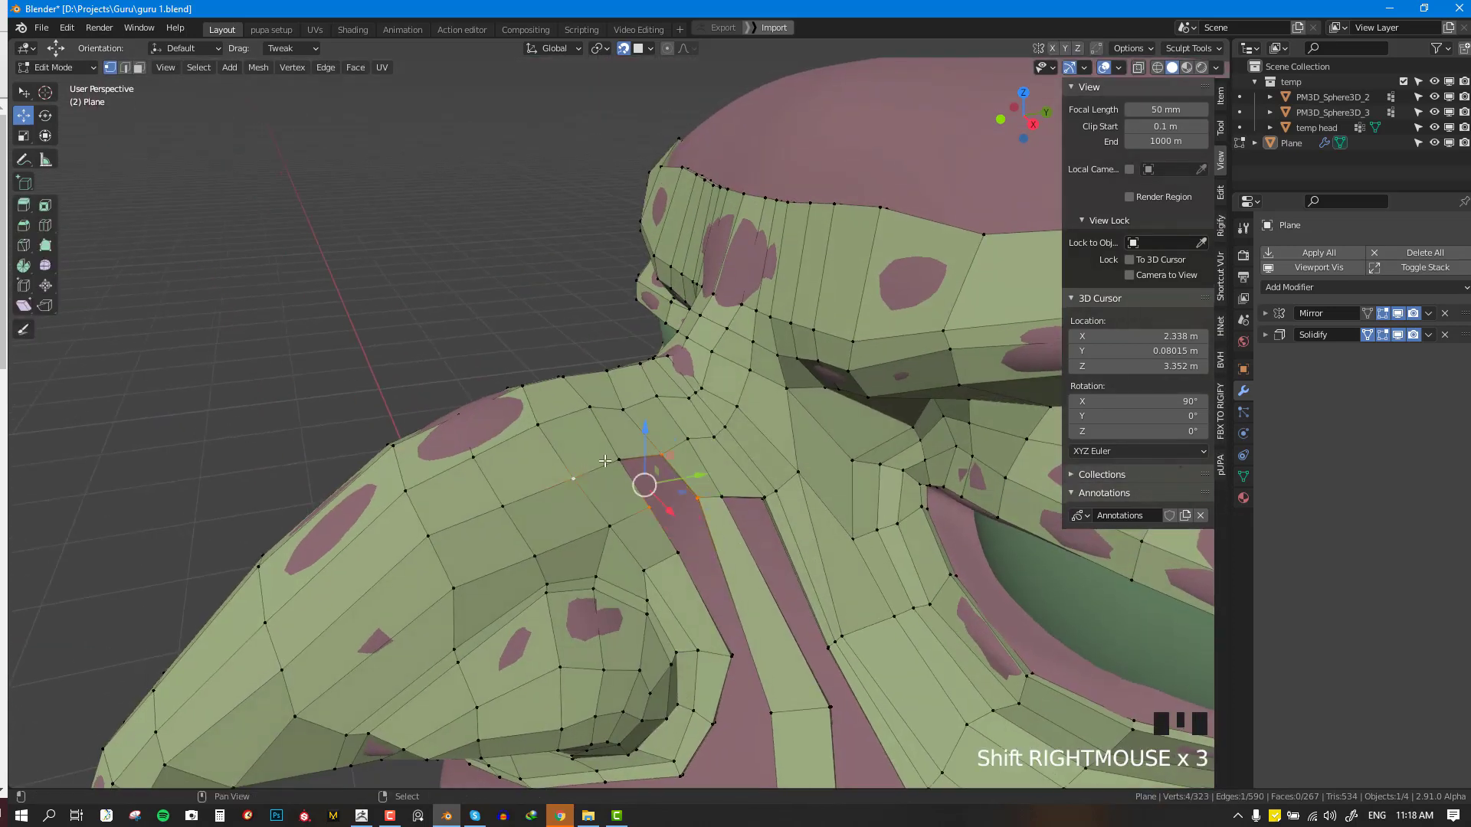
right_click(570, 478, "shift")
key("f")
scroll(659, 498, "down", 1)
- Add a loop cut across the cheek strip and slide it close to the strip's top end
middle_click_drag(735, 548, 708, 535)
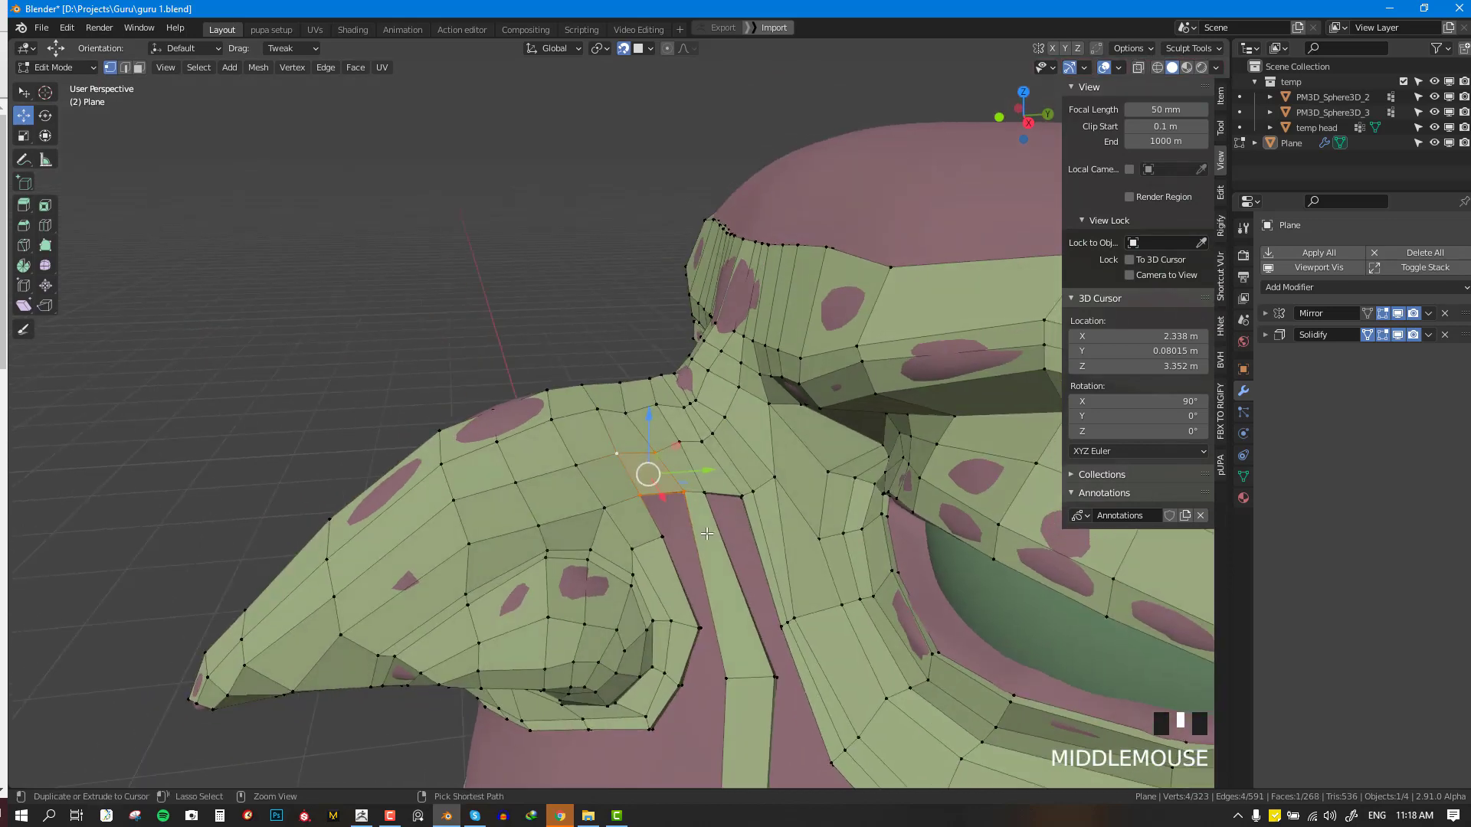
key("ctrl+r")
left_click(705, 533)
left_click(694, 479)
- Fill a triangular face between the nose side and the top of the cheek strip
key("alt+a")
right_click(662, 536)
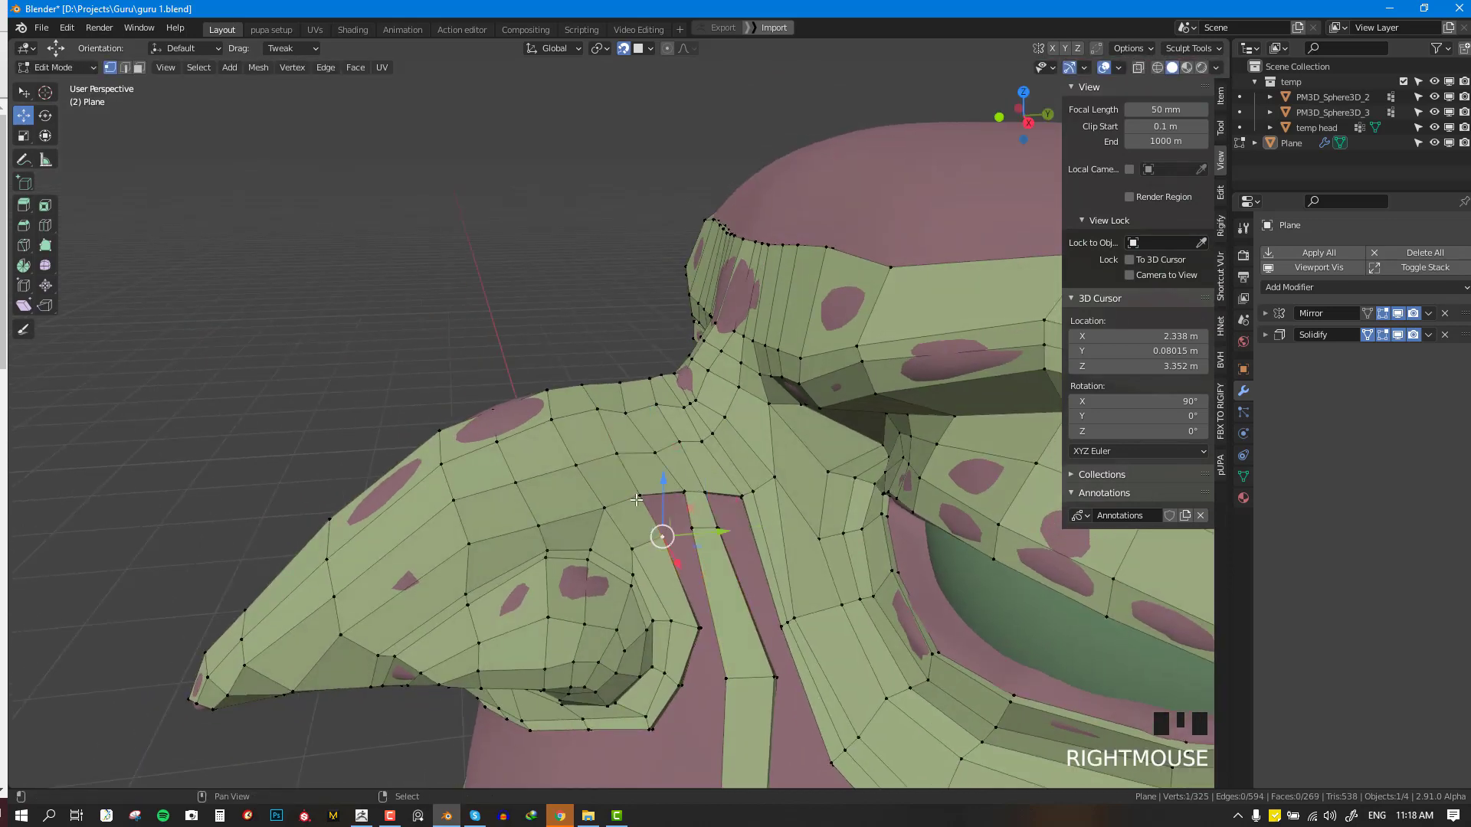
right_click(683, 494, "shift")
key("f")
- Add a loop cut across the inner eye loops and fill a face joining them to the top of the cheek strip
key("ctrl+r")
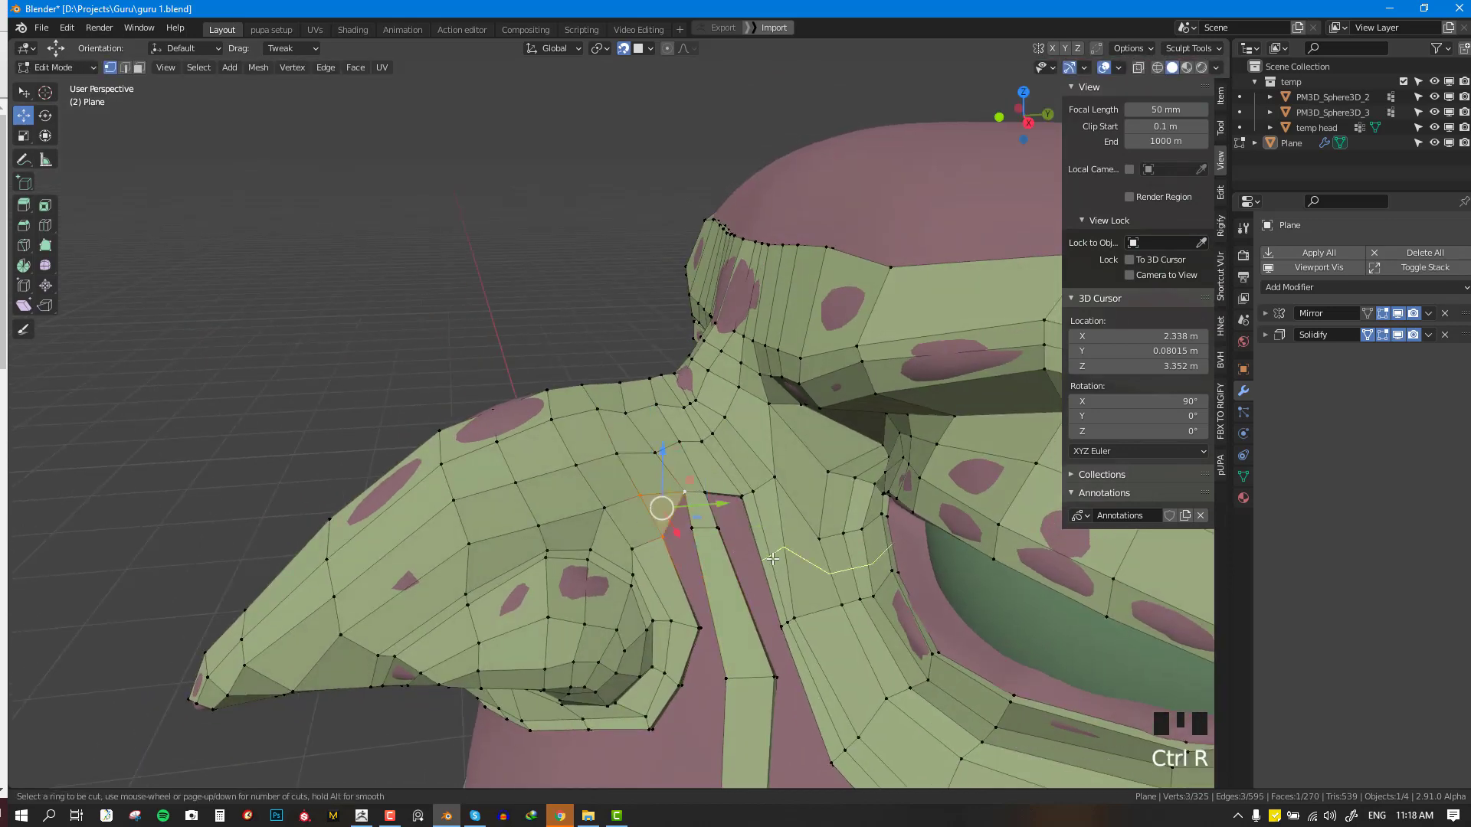
left_click(773, 559)
left_click(773, 560)
right_click(759, 559)
right_click(743, 498, "shift")
right_click(703, 489, "shift")
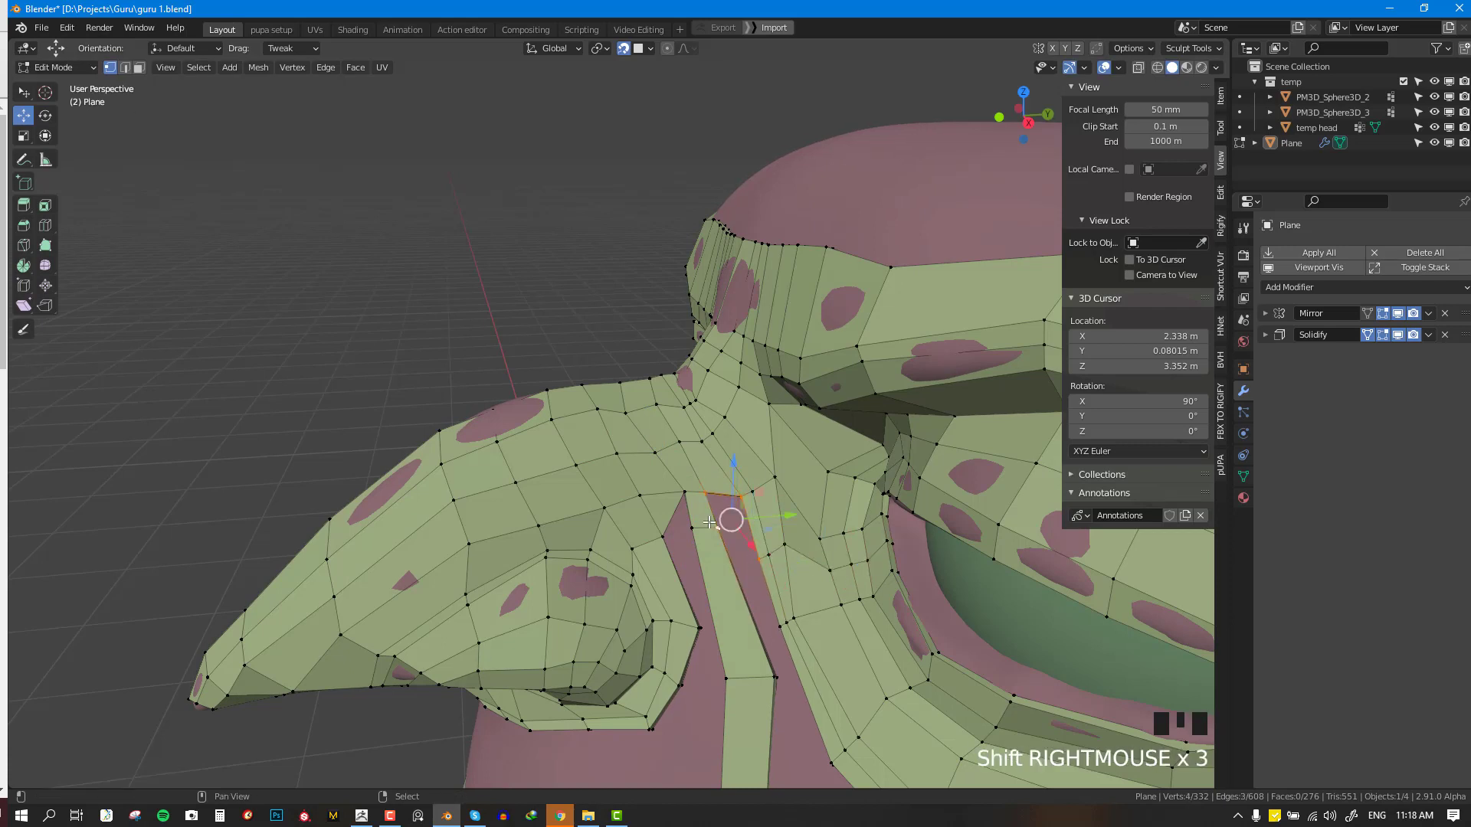
key("f")
- Delete the triangular face beside the cheek strip and fill a four-sided face in its place
right_click(662, 507)
key("x")
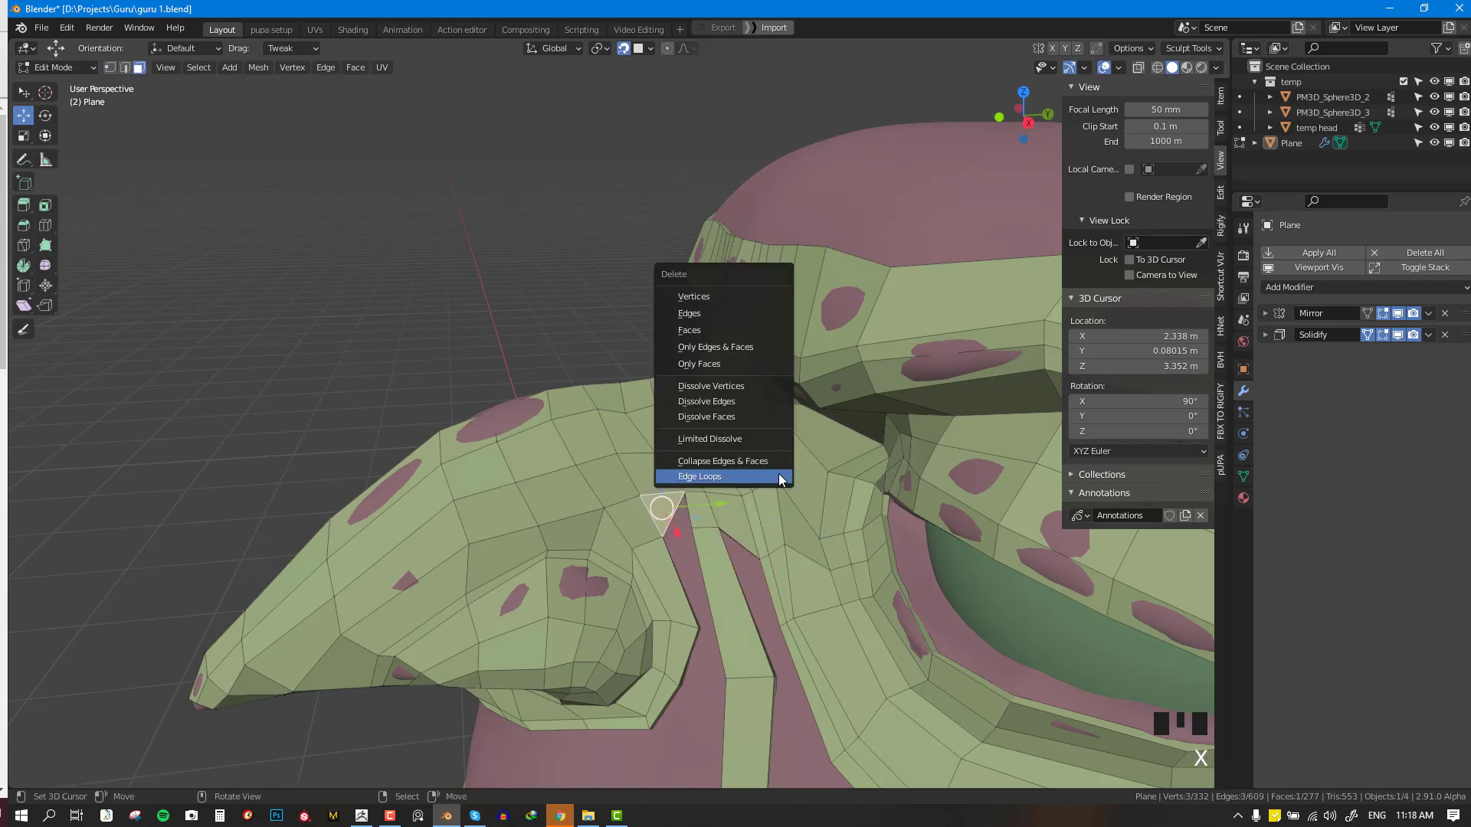
left_click(735, 329)
key("alt+1")
right_click(641, 491)
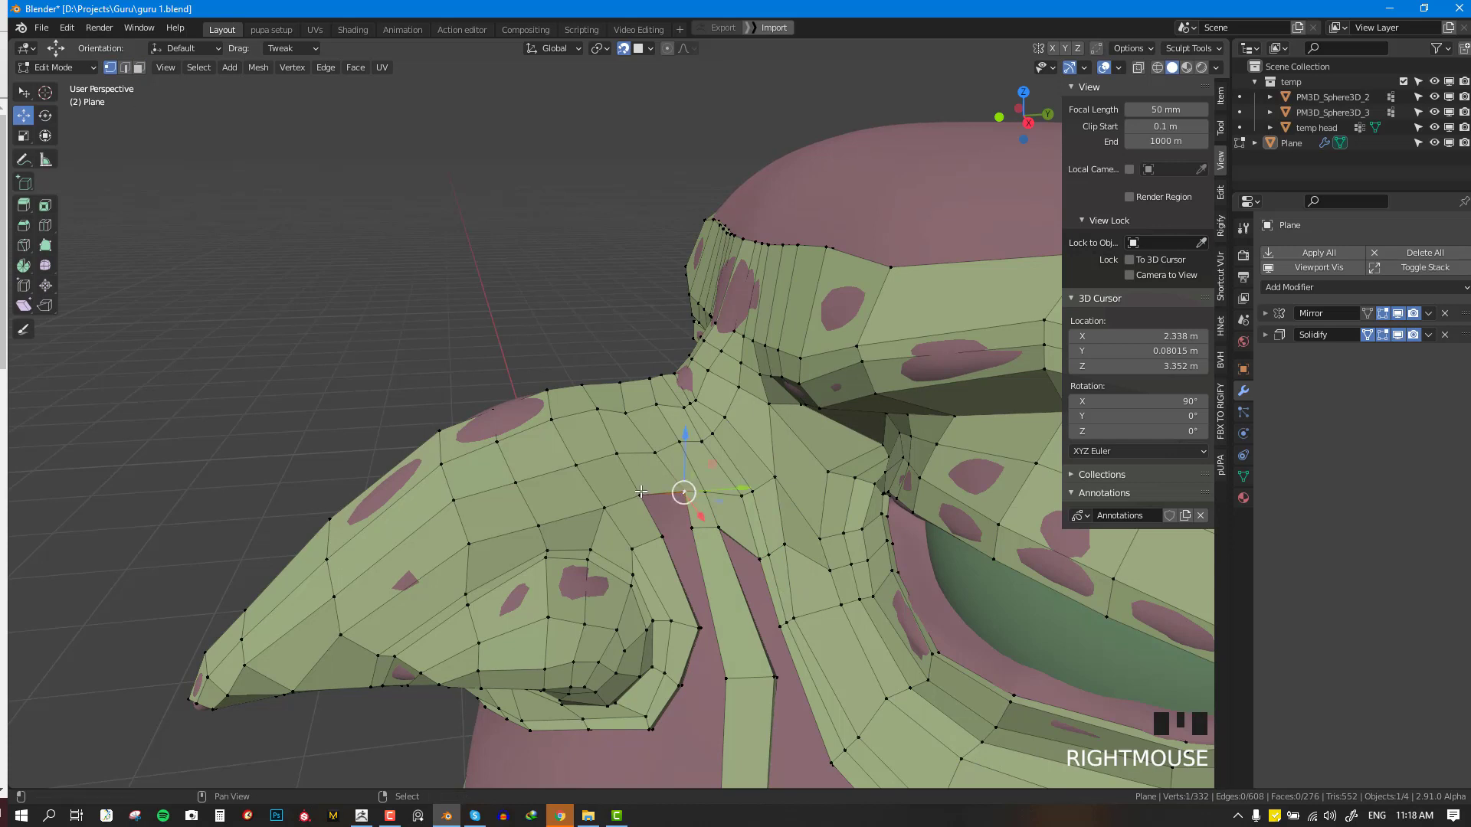
right_click(663, 539, "shift")
right_click(688, 536, "shift")
key("f")
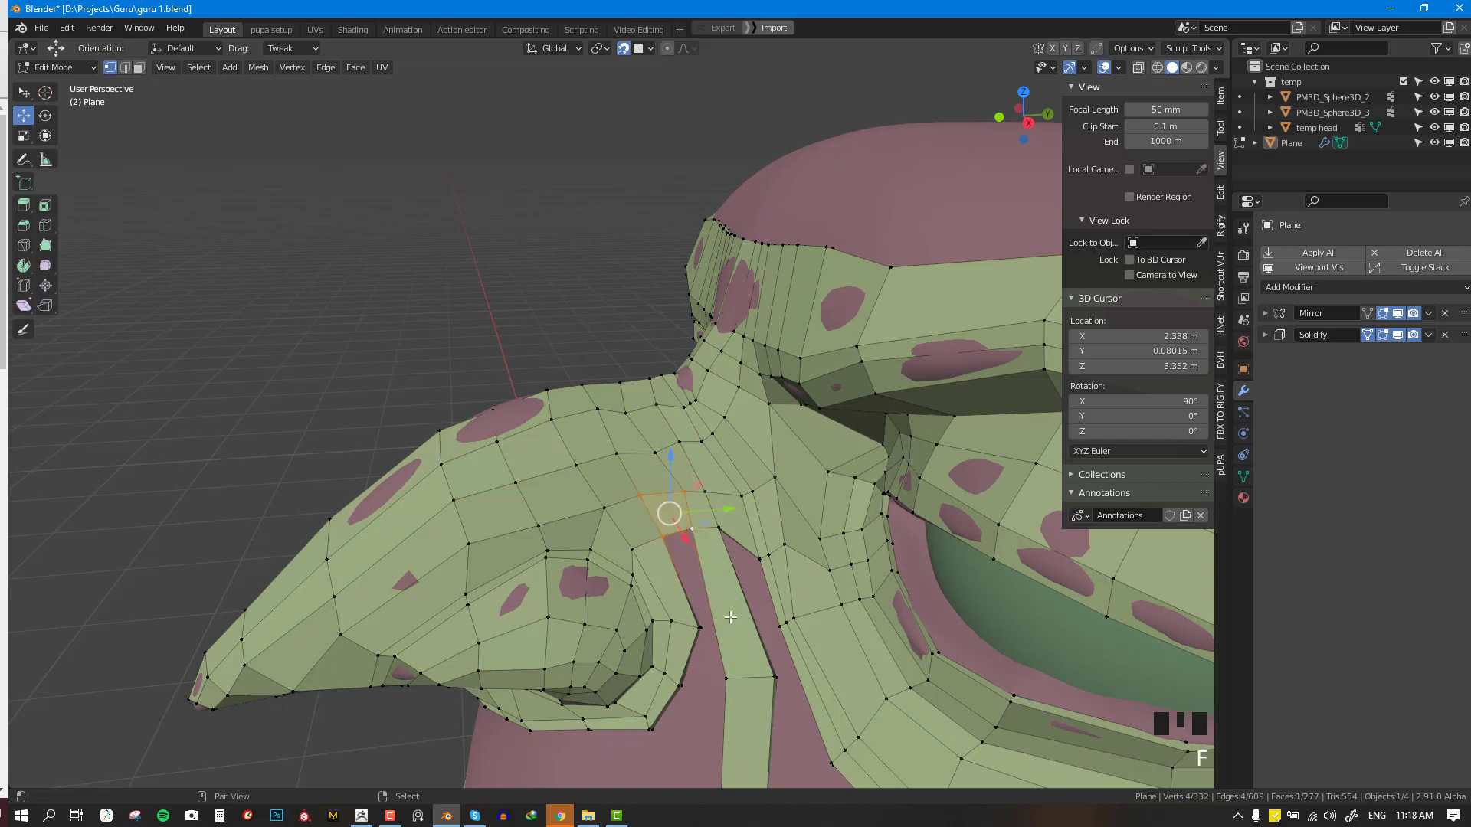
- Add a centred loop cut across the upper segment of the cheek strip
middle_click_drag(731, 616, 734, 569, "shift")
key("alt+a")
key("ctrl+r")
left_click(749, 592)
right_click(749, 592)
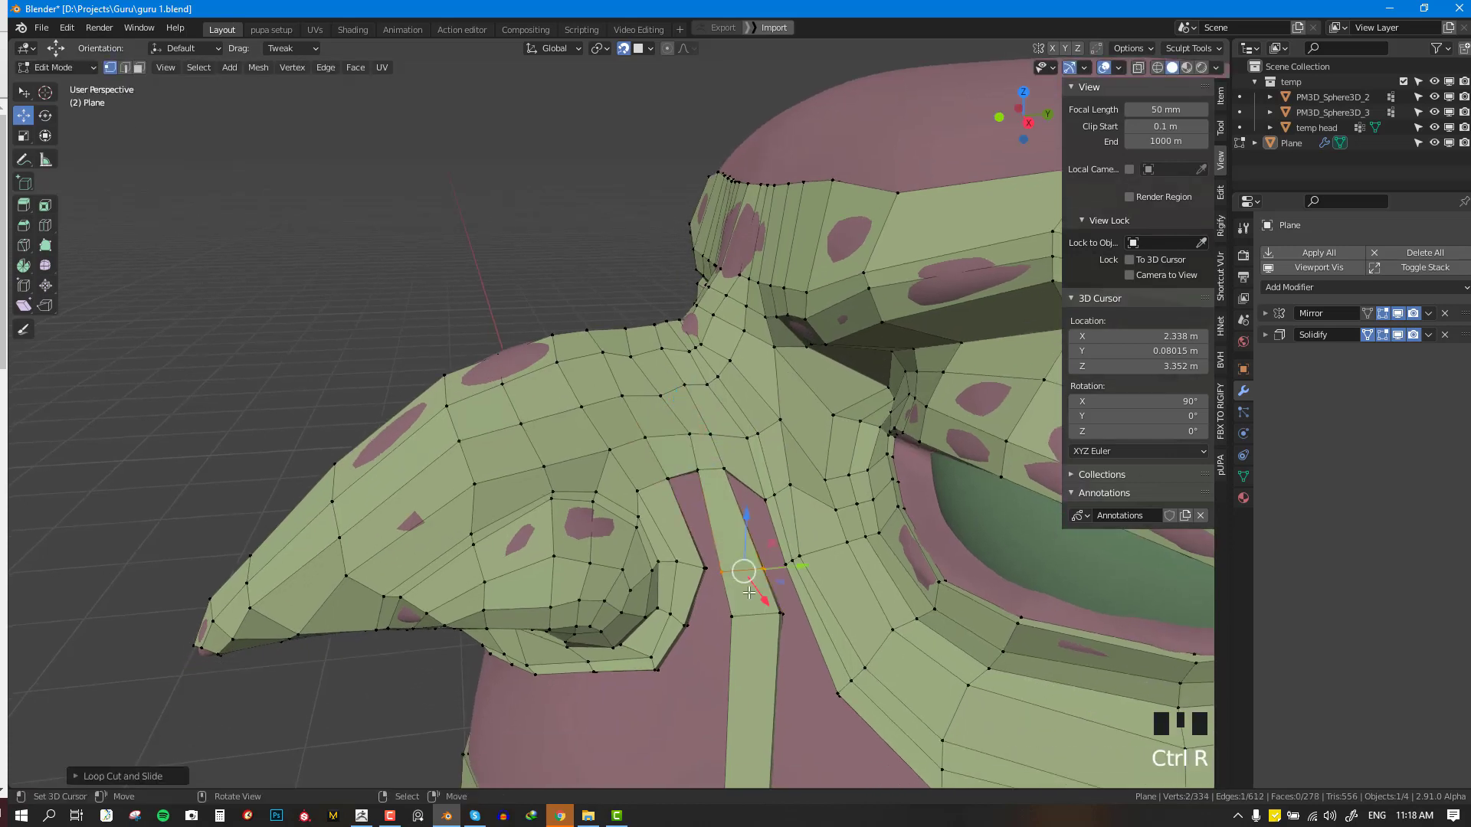
- Fill a face between the nostril wing's outer edge and the cheek strip at the new loop cut
right_click(723, 572)
right_click(702, 564, "shift")
right_click(669, 466, "shift")
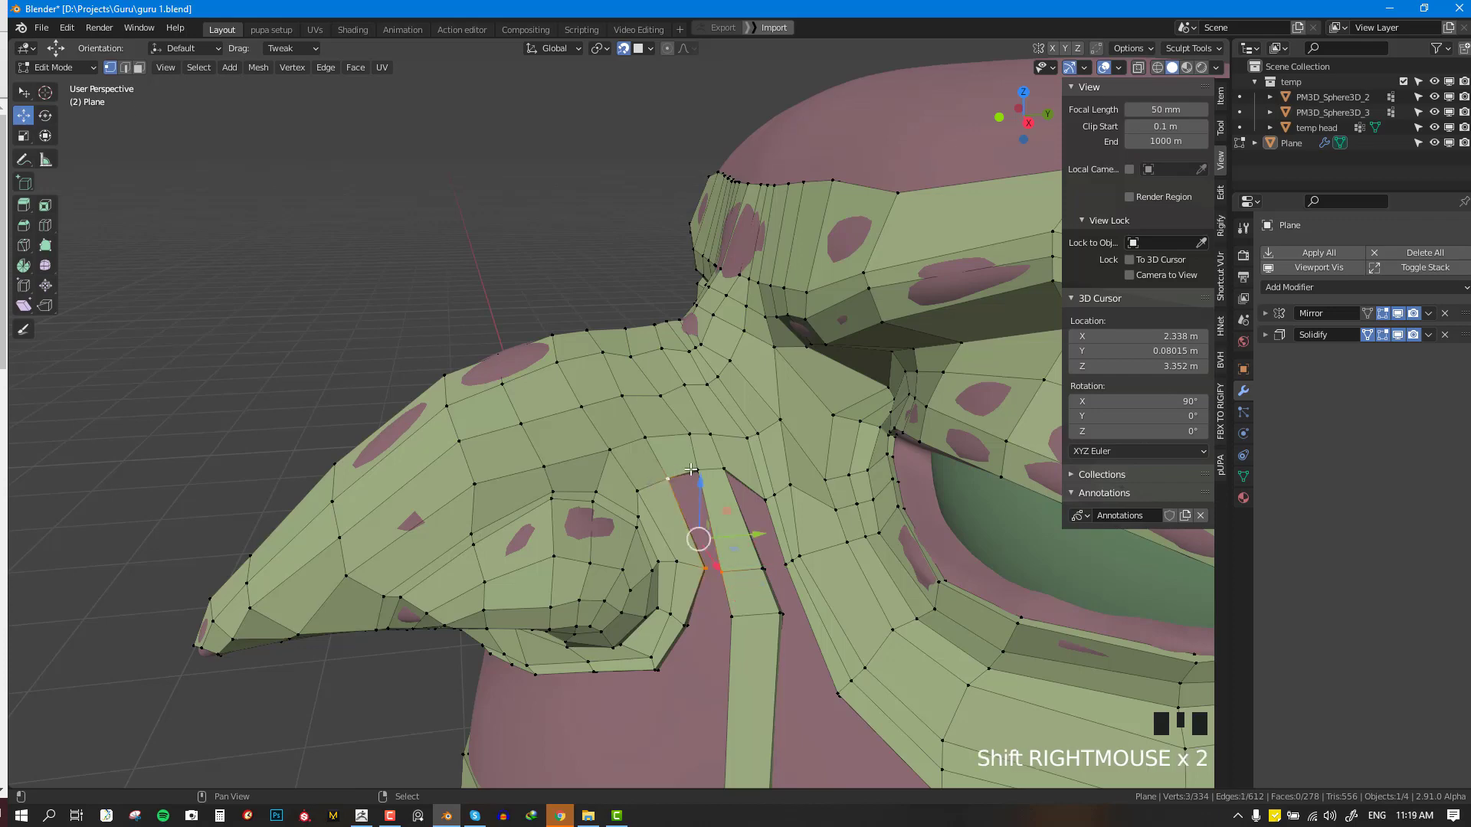
key("f")
- Fill a four-sided face between the upper end of the cheek strip and the inner eye loop, and save the file
right_click(764, 569)
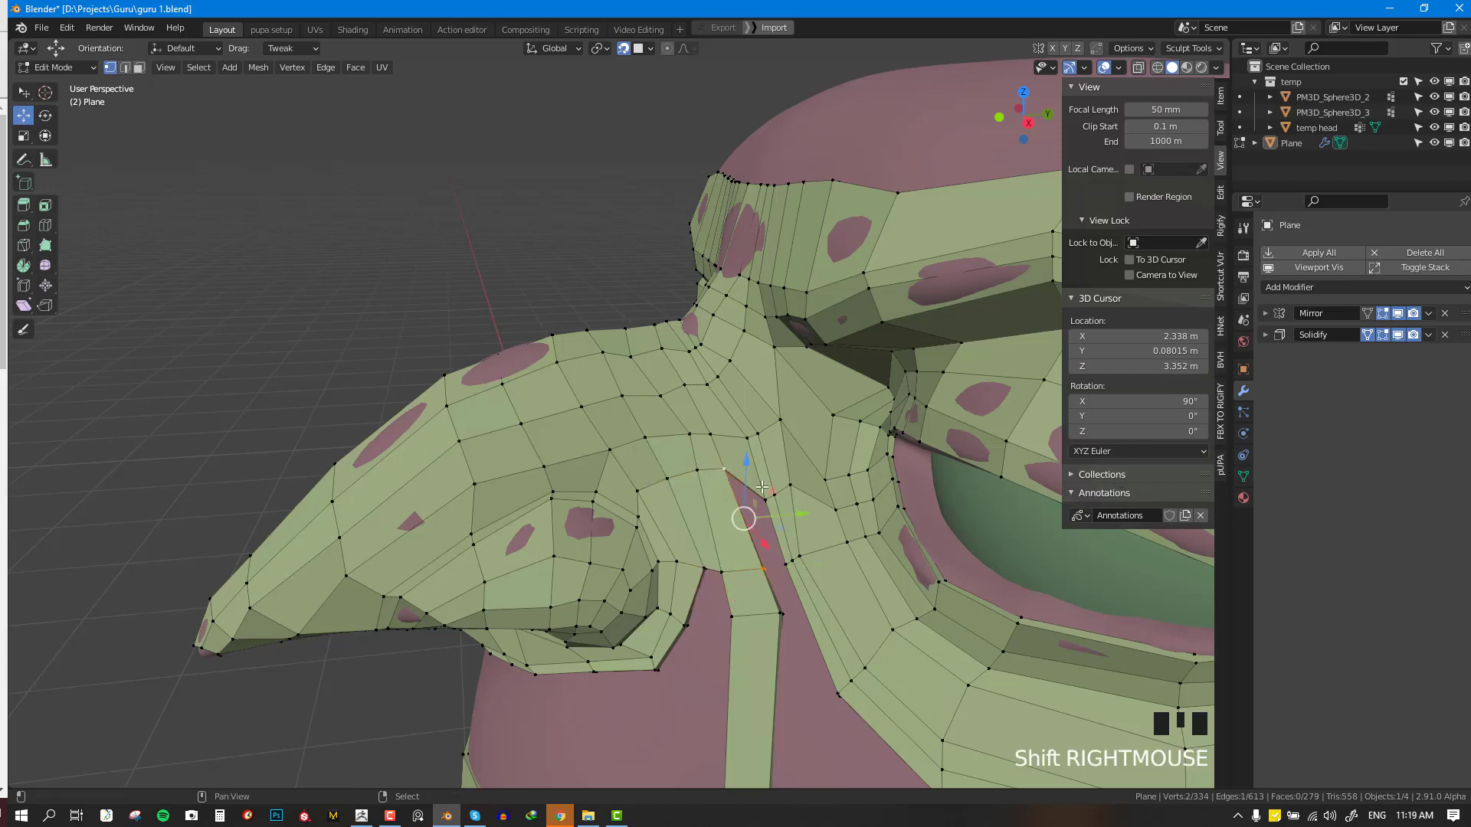
right_click(762, 487, "shift")
right_click(786, 567, "shift")
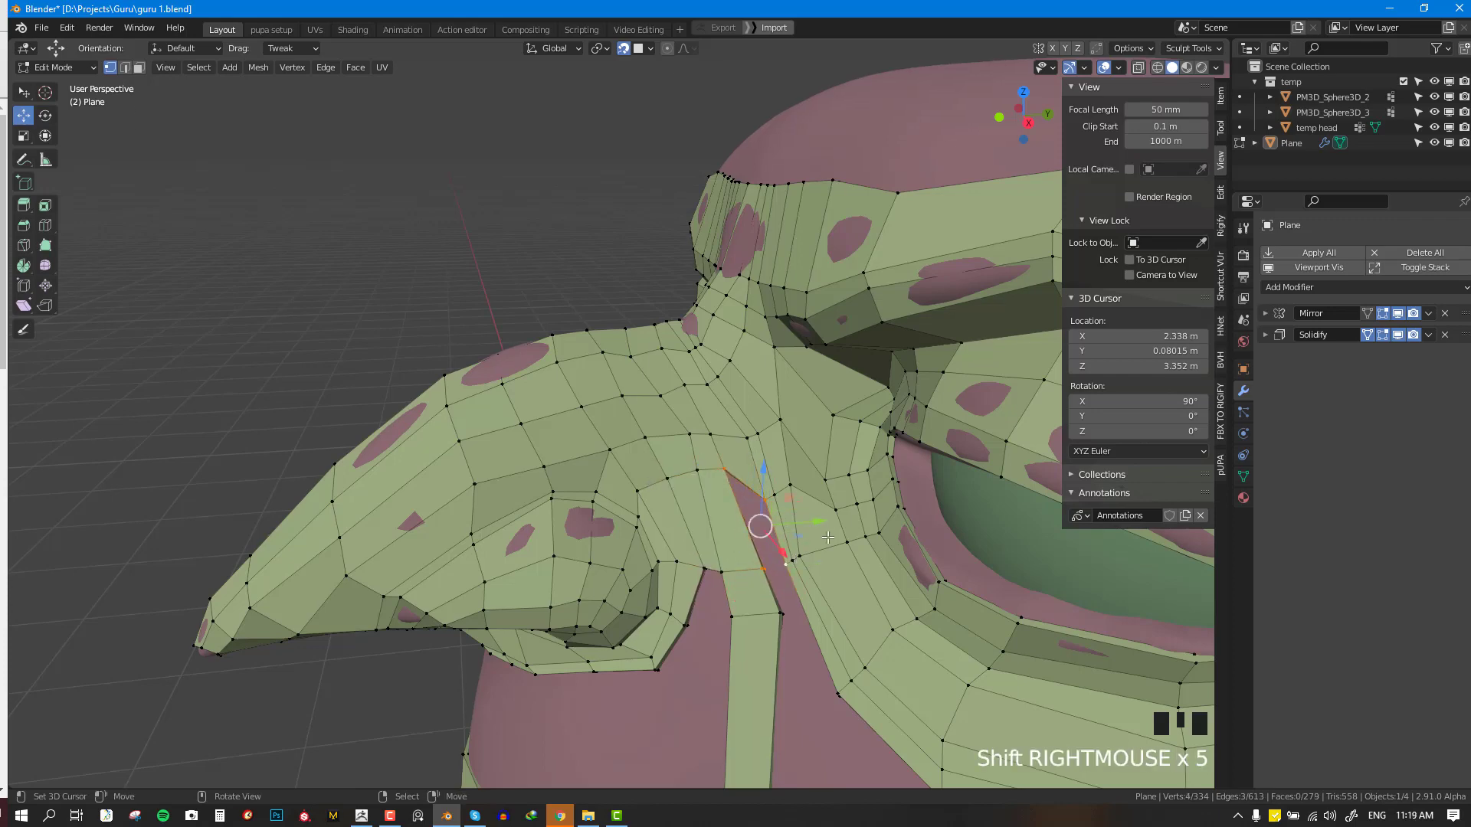
key("f")
scroll(828, 536, "down", 4)
middle_click_drag(817, 546, 759, 501, "shift")
scroll(756, 499, "up", 2)
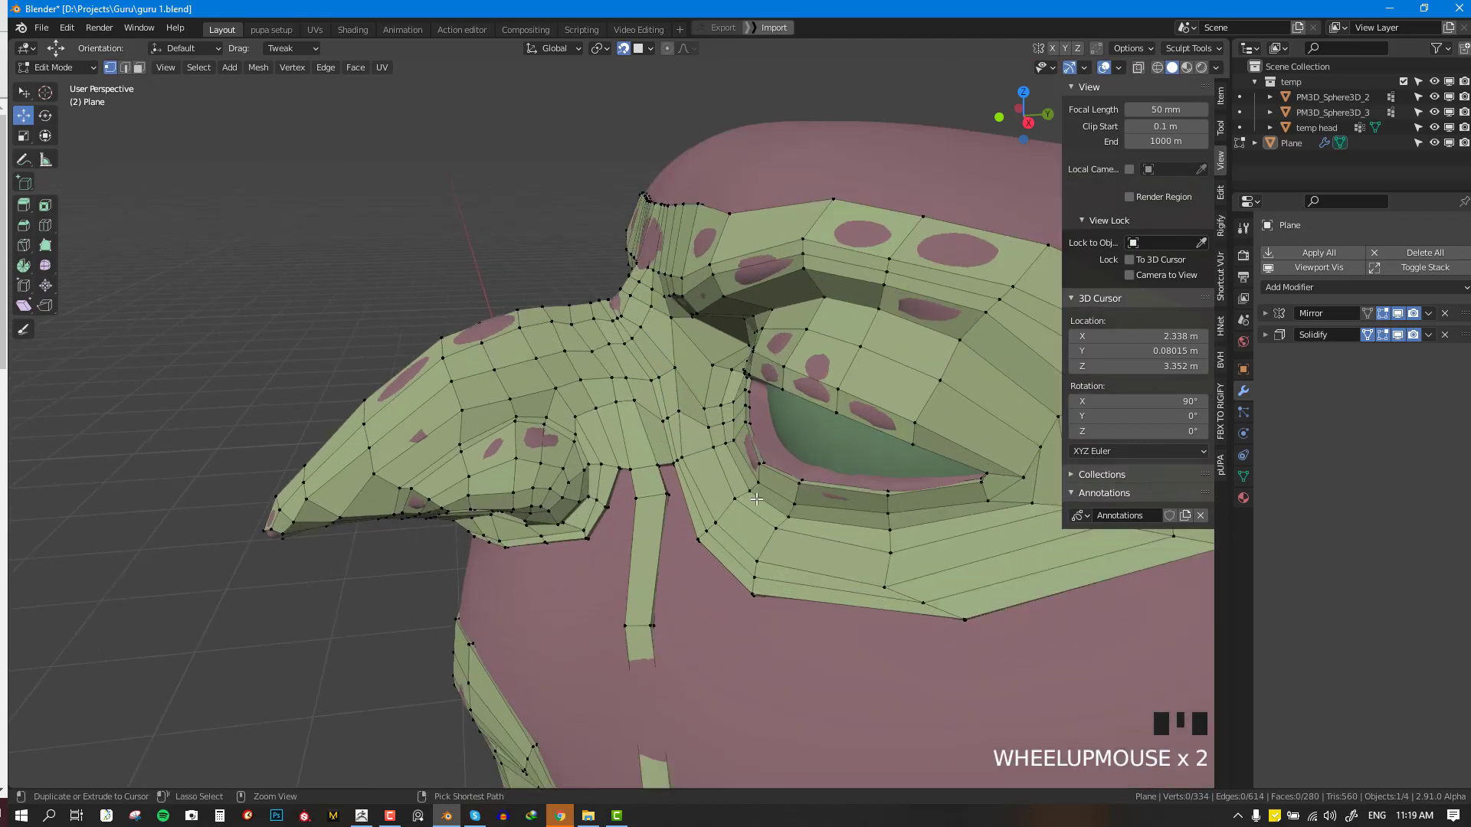
key("ctrl+s")
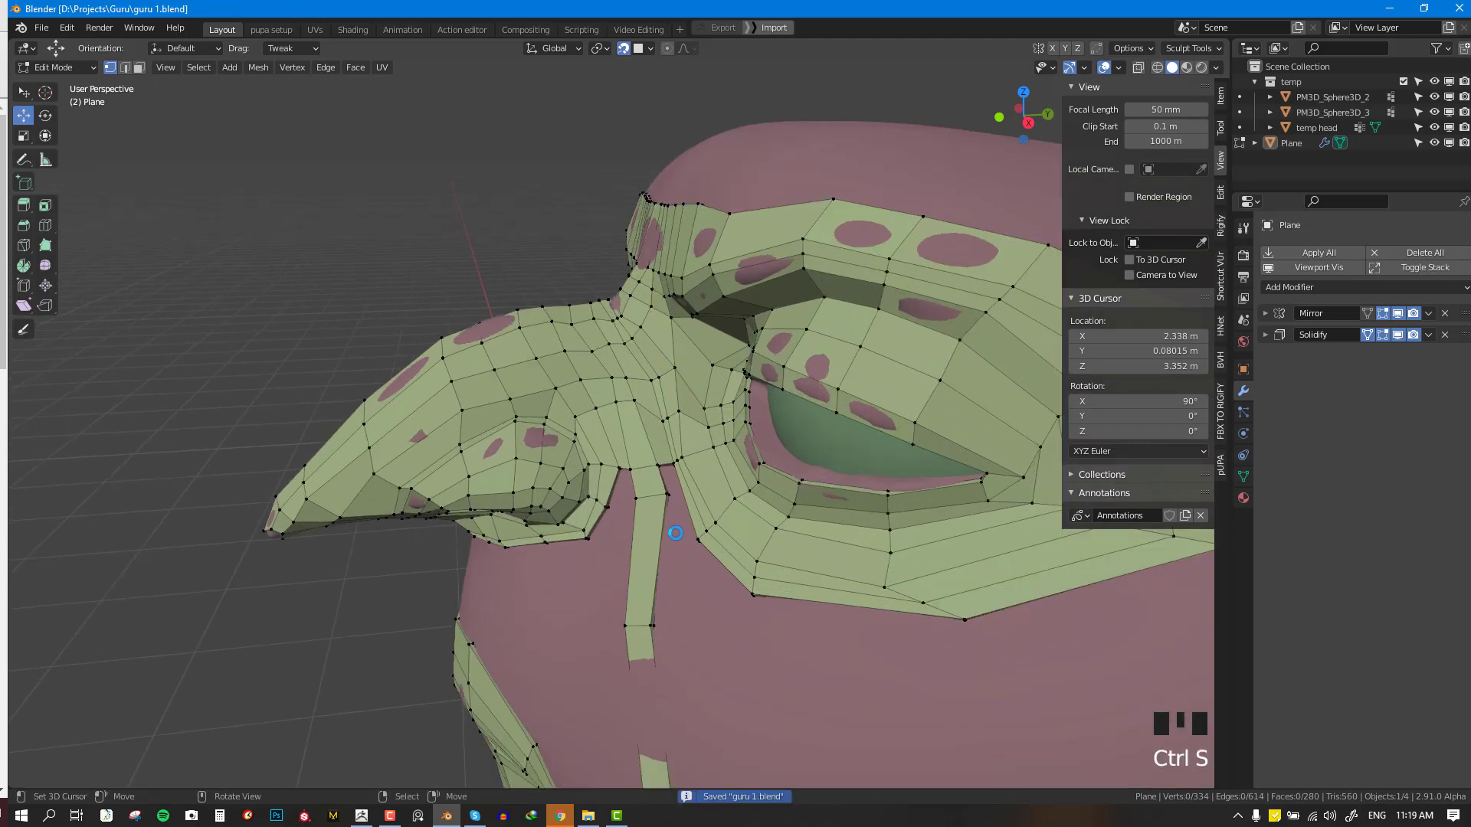
- Fill two more faces at the top of the cheek strip, closing the gap to the lower eye loop and the nostril wing
middle_click_drag(673, 543, 681, 641)
middle_click_drag(779, 610, 745, 598)
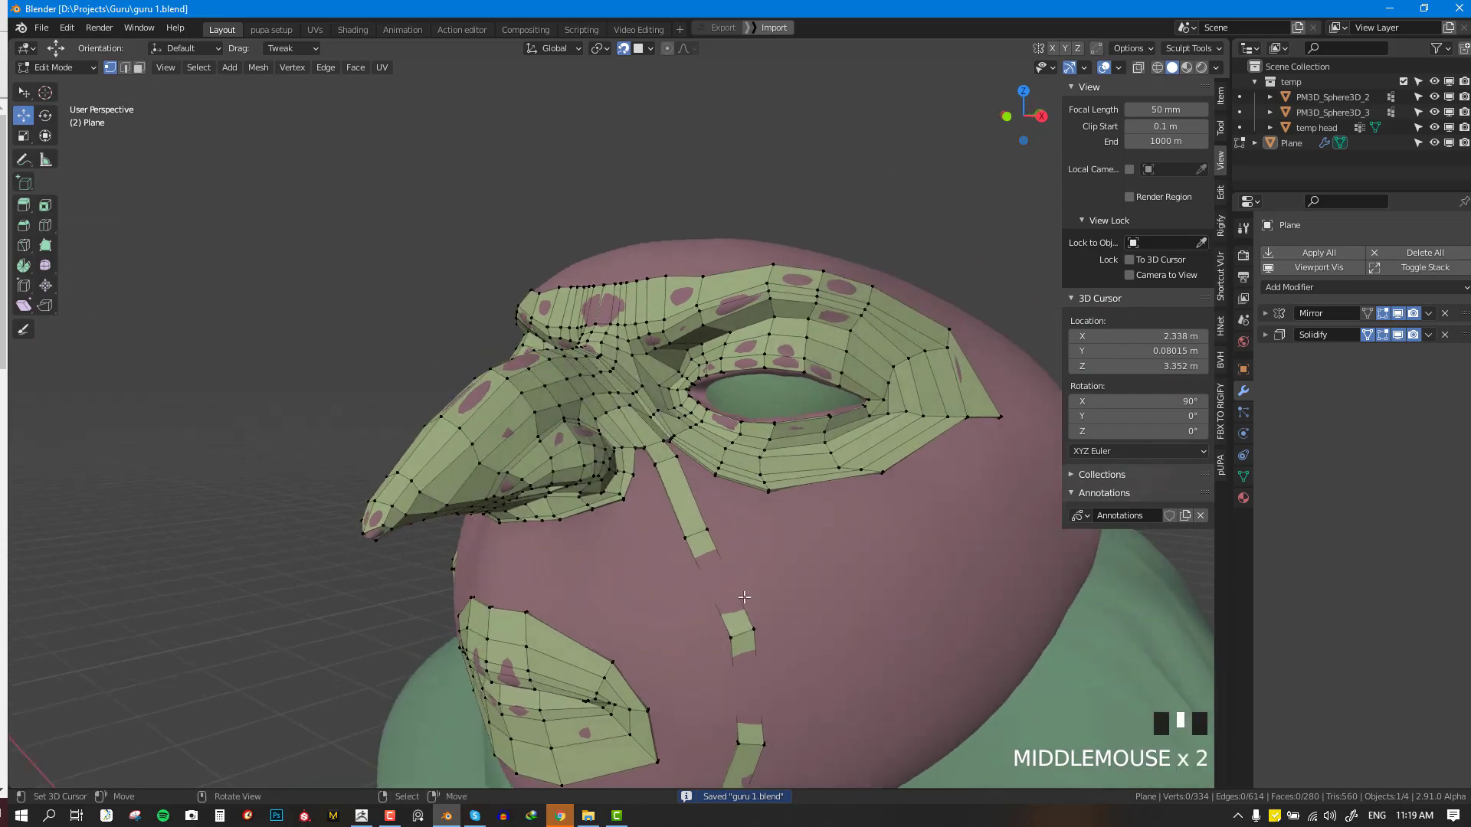
scroll(797, 513, "up", 1)
middle_click_drag(789, 529, 671, 465)
right_click(685, 495)
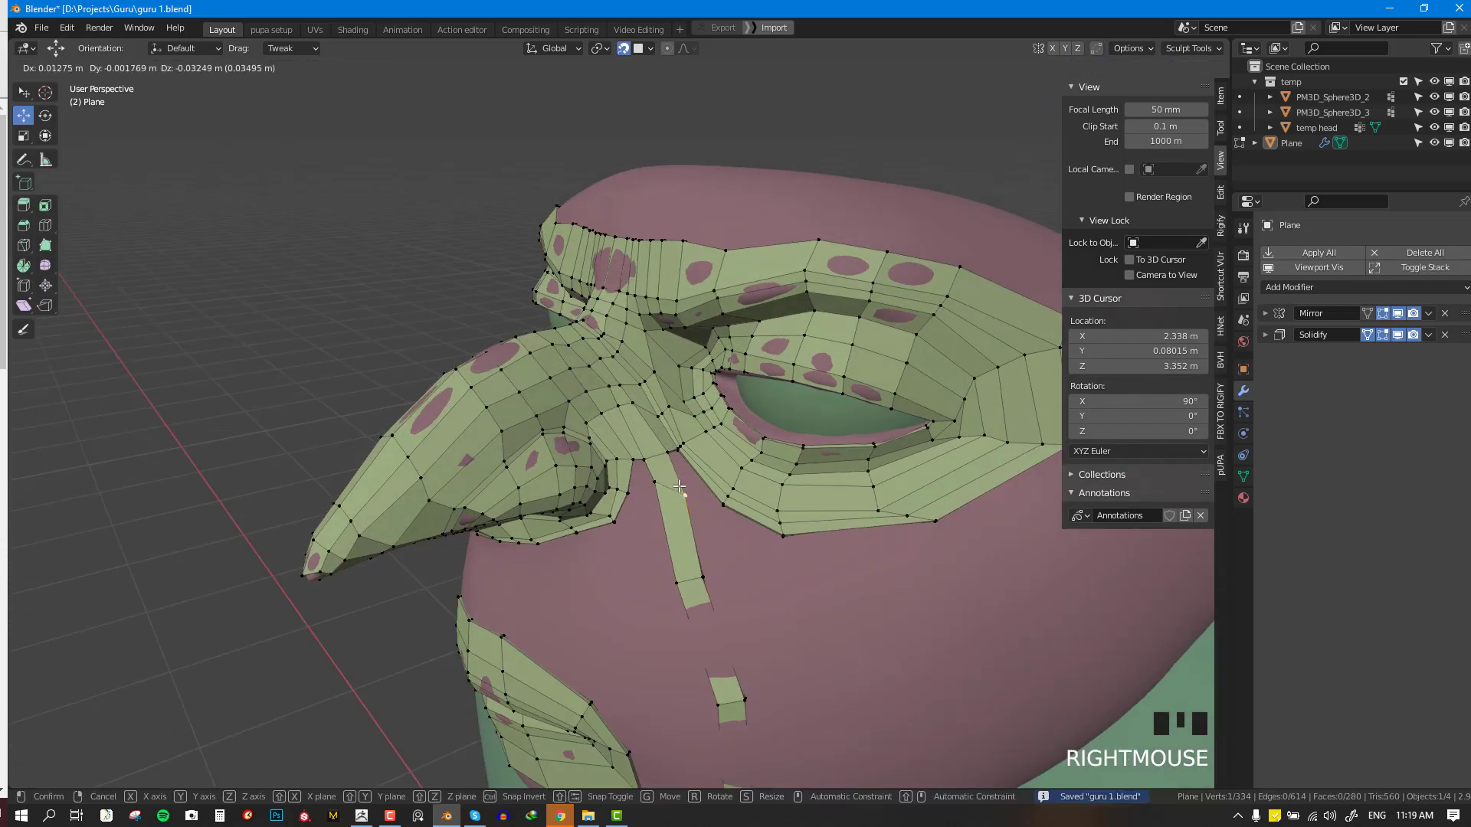
right_click(713, 502, "shift")
right_click(676, 448, "shift")
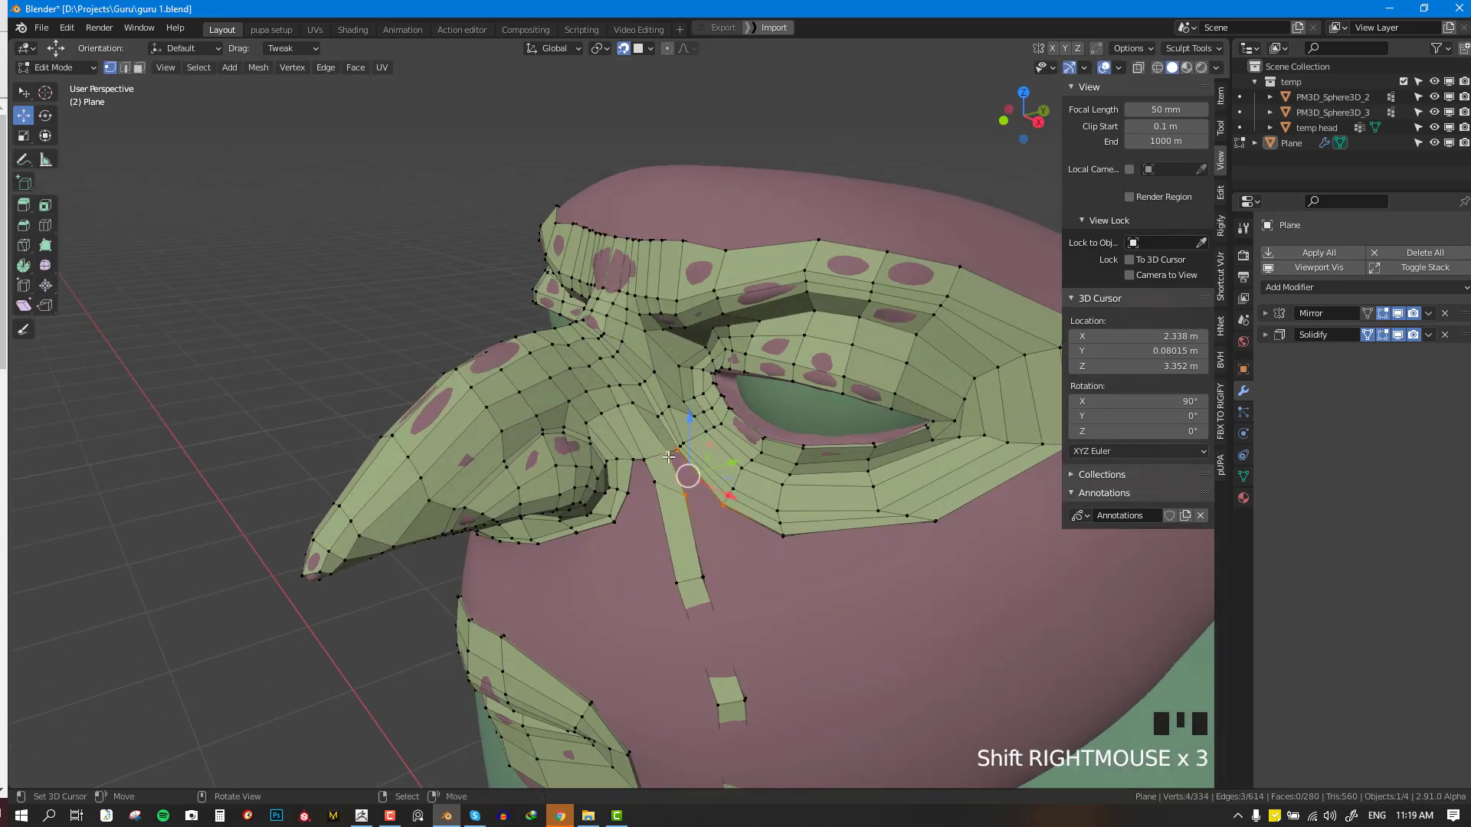
key("f")
middle_click_drag(708, 542, 670, 498)
right_click(644, 492, "shift")
key("f")
key("alt+a")
- Extrude the edge beneath the nose down the philtrum and fill a face joining it to the upper lip's outer edge
right_click(556, 544)
right_click(584, 540, "shift")
key("e")
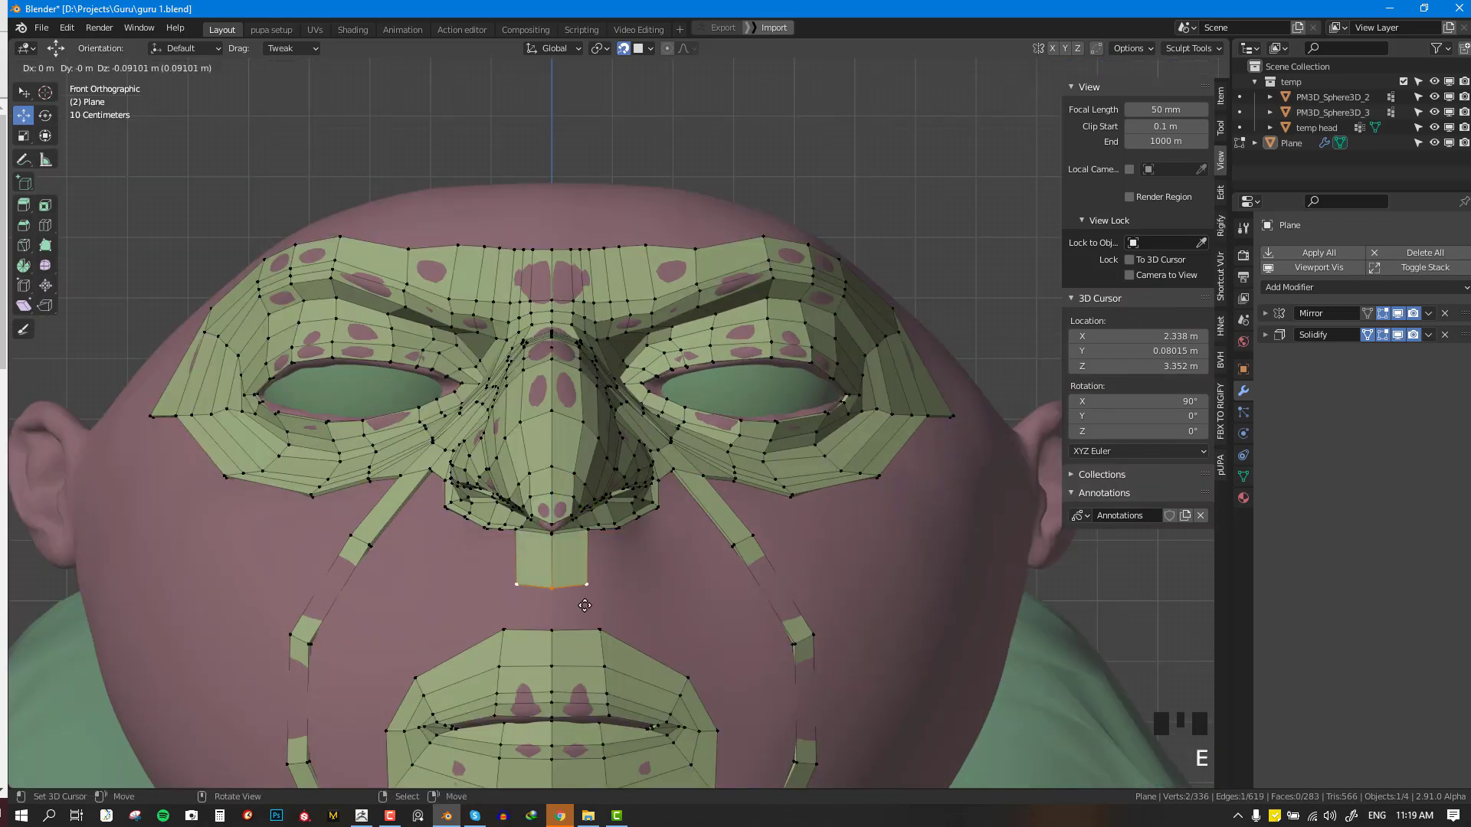
left_click(585, 602)
right_click(600, 631, "shift")
right_click(553, 630, "shift")
key("f")
- Start a new outer ring around the mouth with two faces from the philtrum strip along the upper lip to the mouth corner
middle_click_drag(592, 556, 557, 563)
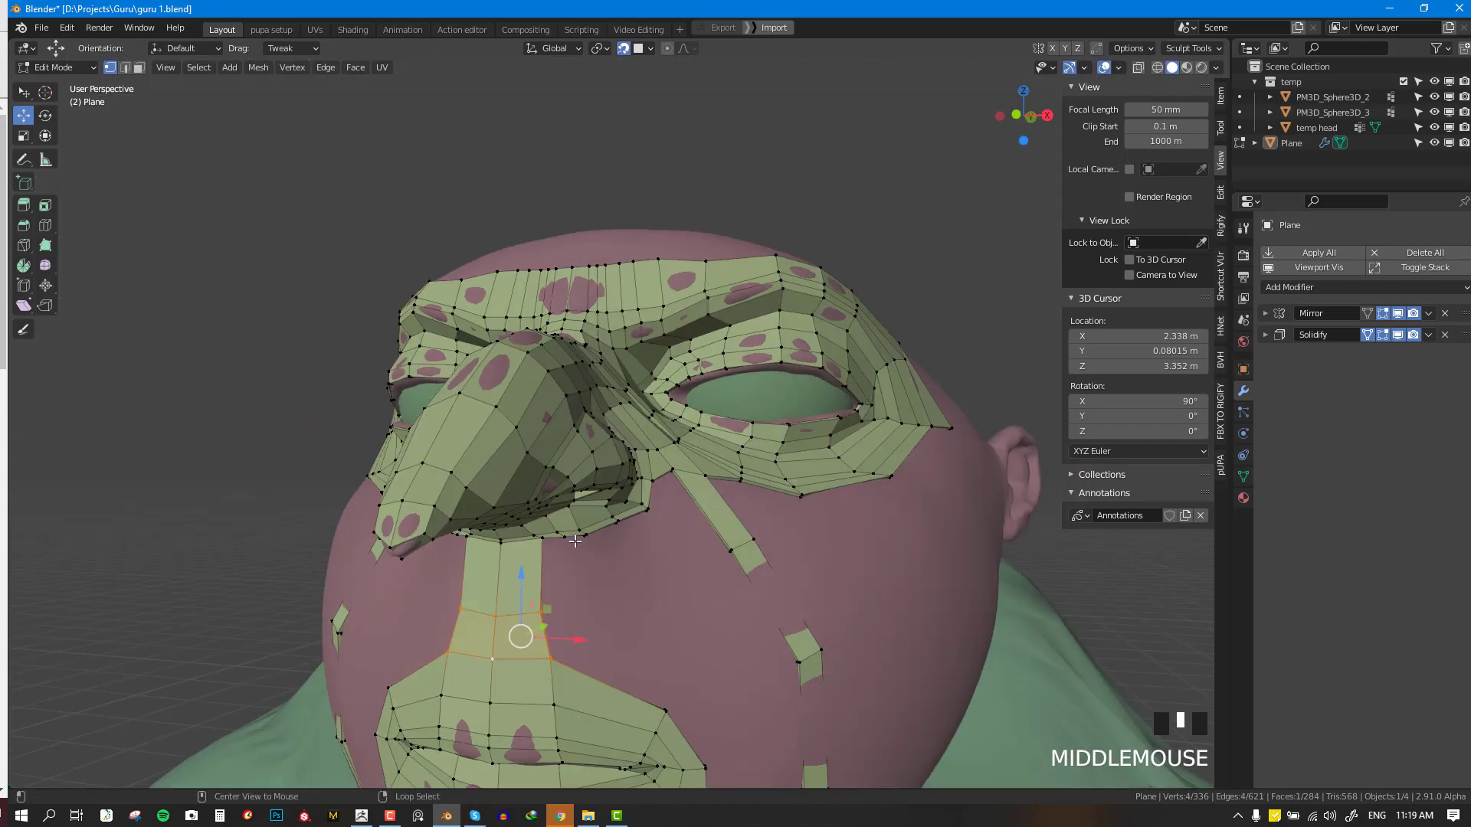
key("alt+a")
right_click(553, 658)
key("f")
left_click(626, 687)
middle_click_drag(626, 687, 630, 452, "shift")
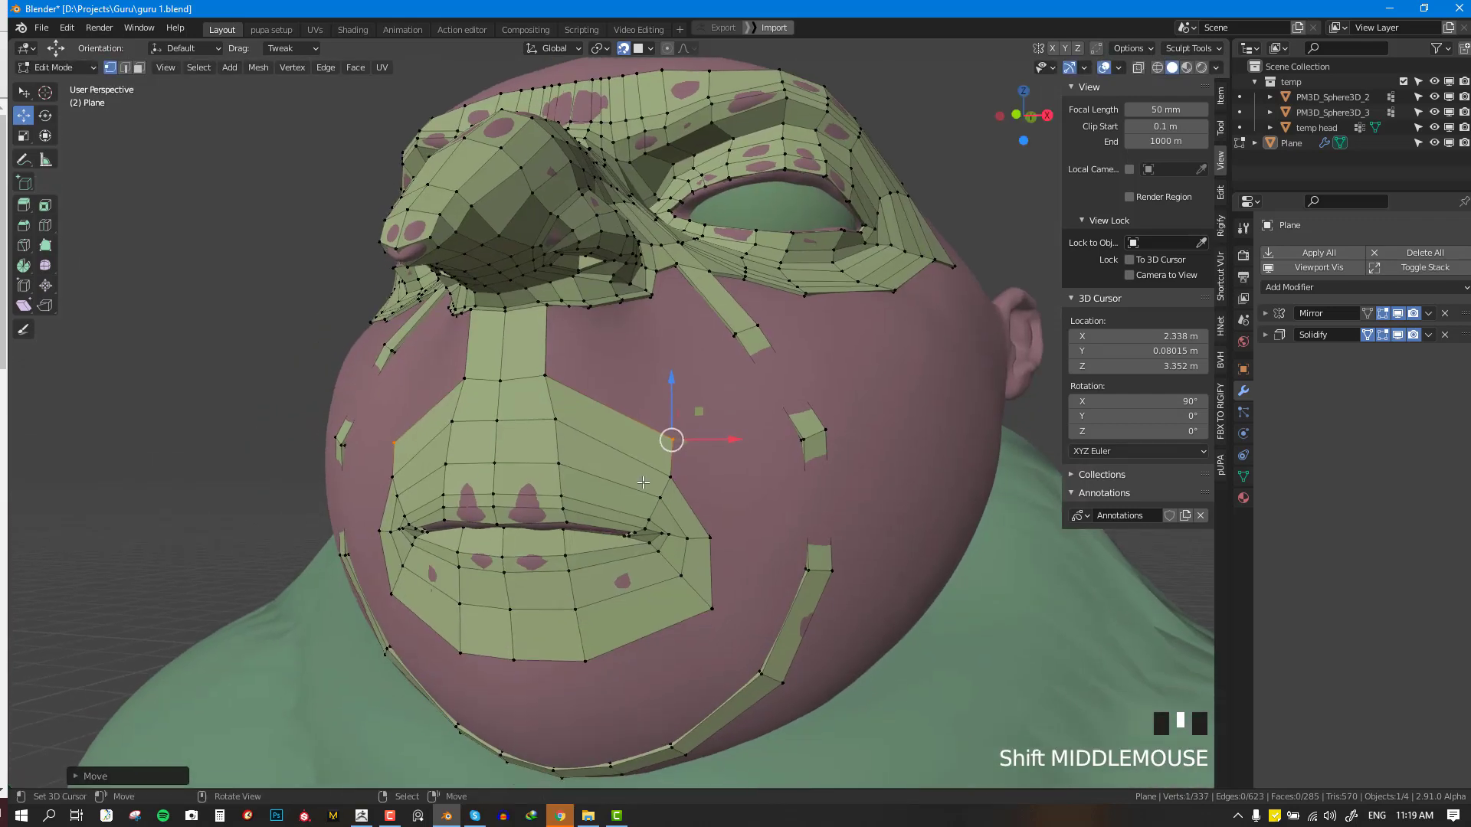
right_click(671, 441)
key("f")
left_click(731, 544)
- Continue the outer mouth ring with three faces from the mouth corner around beneath the lower lip to the chin centre
right_click(708, 535)
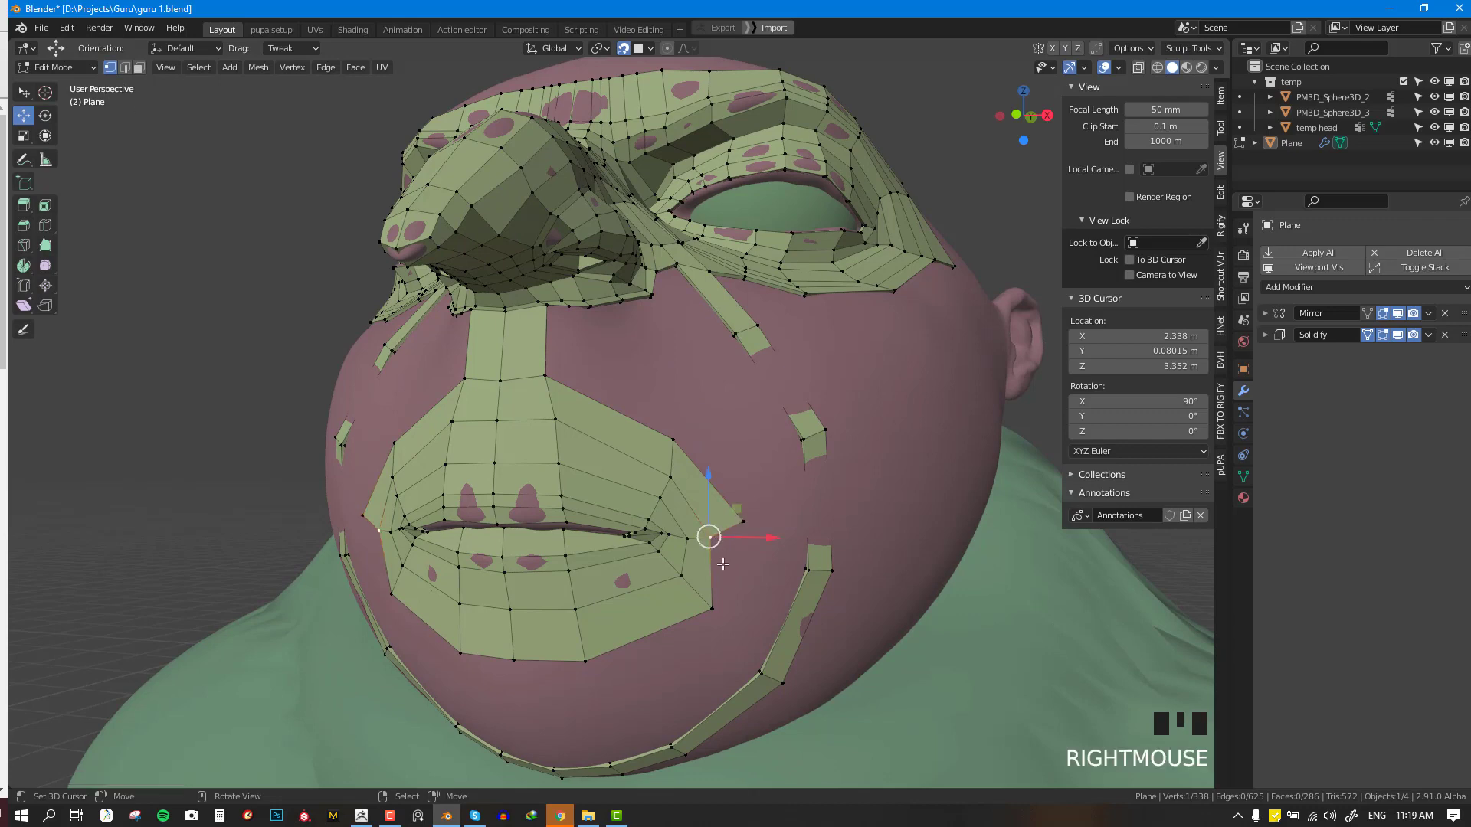
key("f")
left_click(752, 613)
right_click(710, 608)
key("f")
left_click(669, 658)
middle_click_drag(669, 658, 690, 607)
right_click(599, 628)
key("f")
left_click(585, 638)
- Add a centred loop cut across the philtrum strip below the nose and settle it on the sculpted surface
middle_click_drag(597, 363, 578, 433)
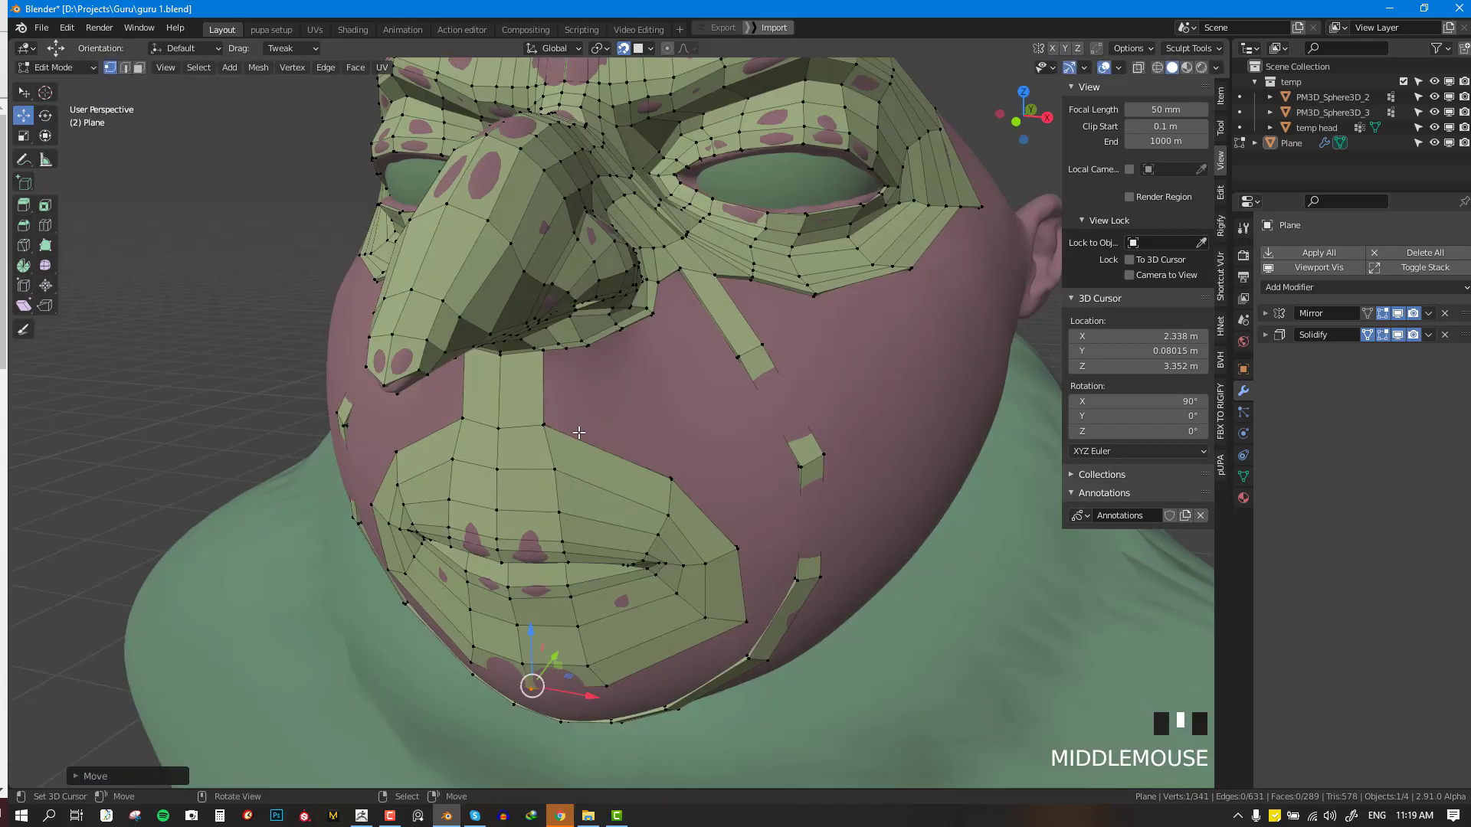
key("ctrl+r")
left_click(539, 378)
right_click(539, 377)
key("g")
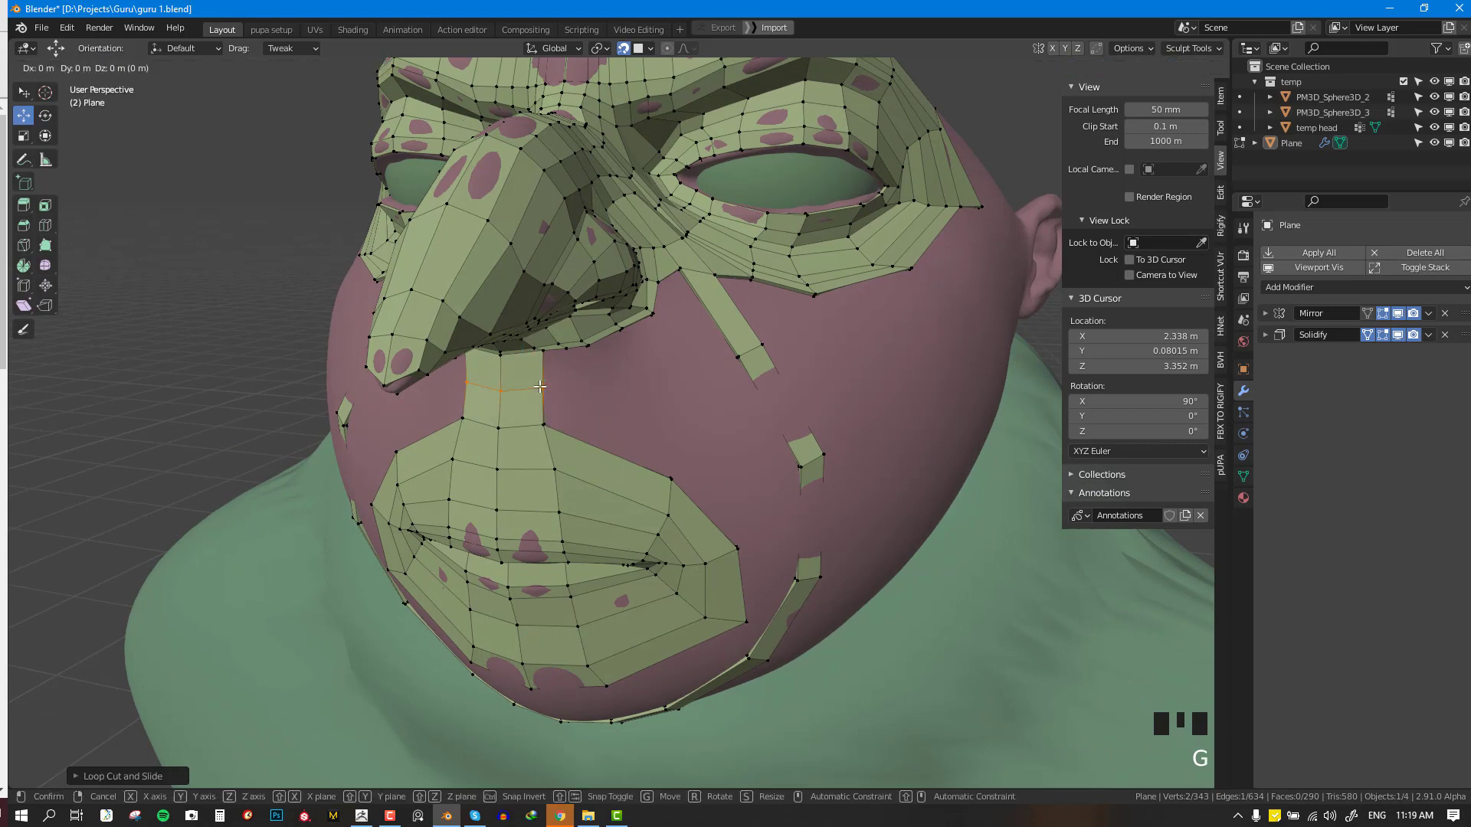
left_click(542, 388)
- Begin a second outer mouth ring with three faces from the philtrum strip's new loop cut past the mouth corner
right_click(547, 425)
key("f")
right_click(675, 475)
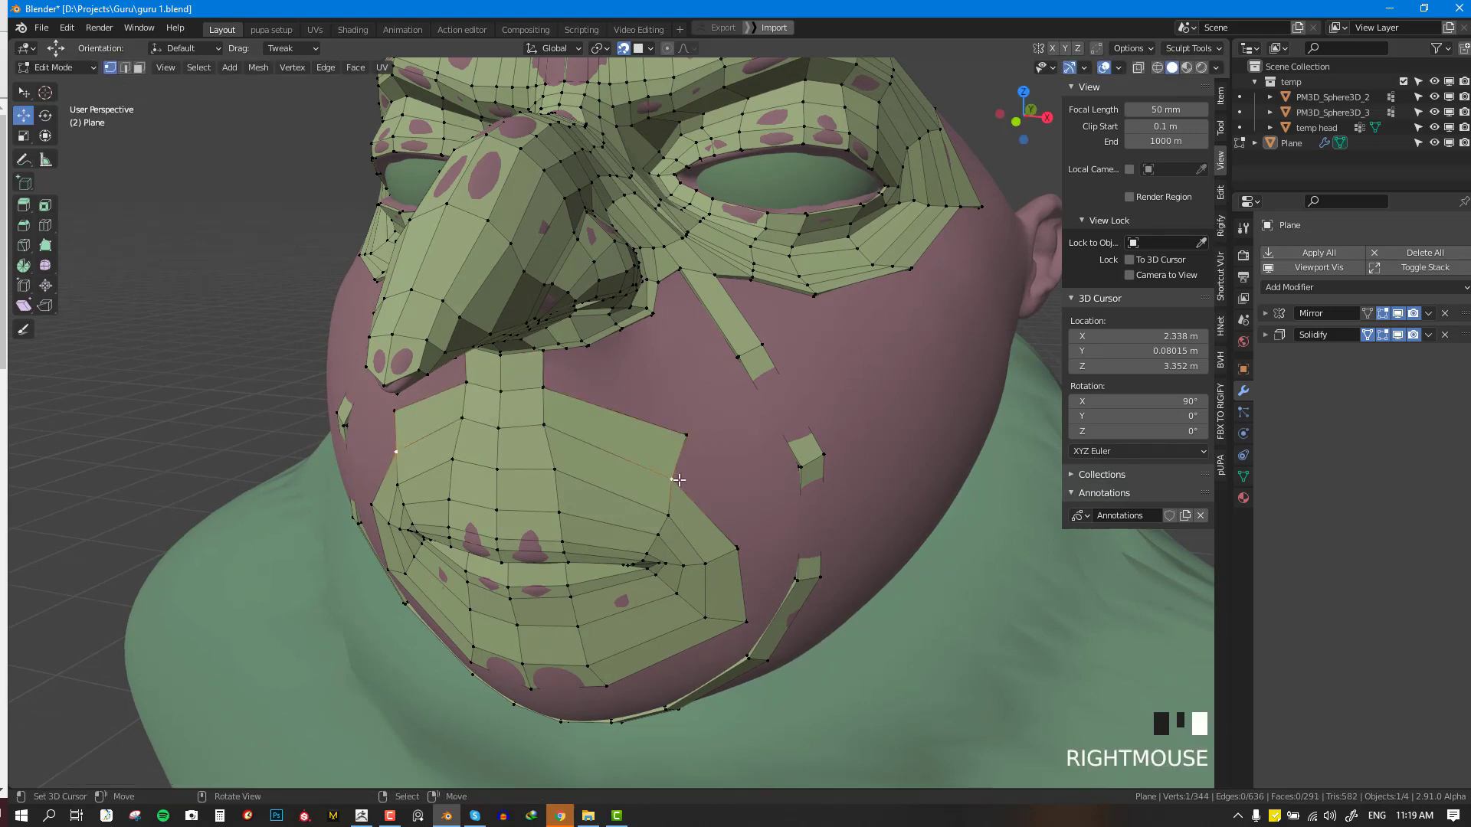
middle_click_drag(676, 475, 716, 454)
key("f")
right_click(713, 491)
key("f")
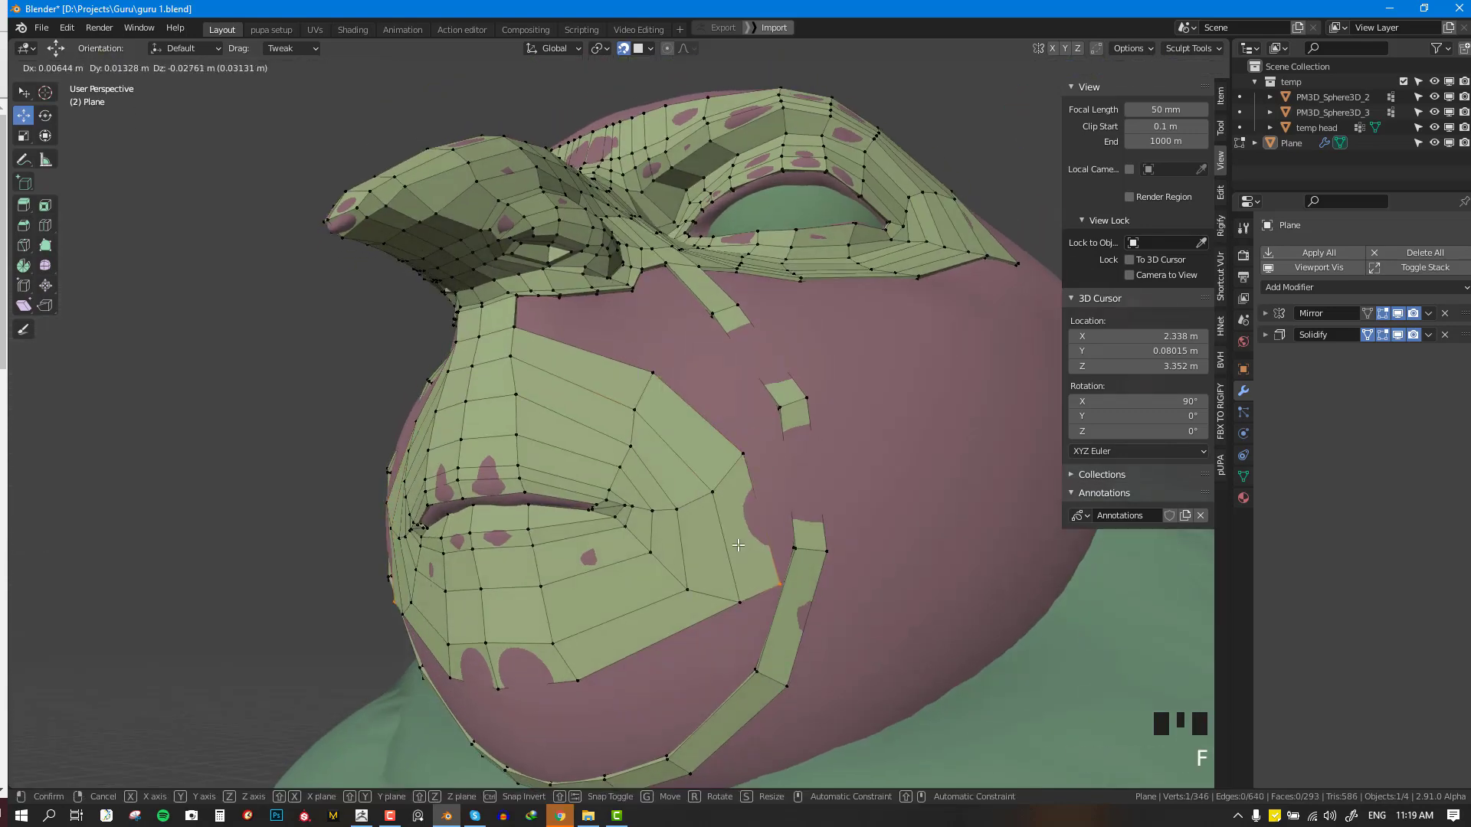
- Complete the second mouth ring with two faces running along the lower jaw side to the chin centre
right_click(737, 607)
key("f")
left_click(585, 700)
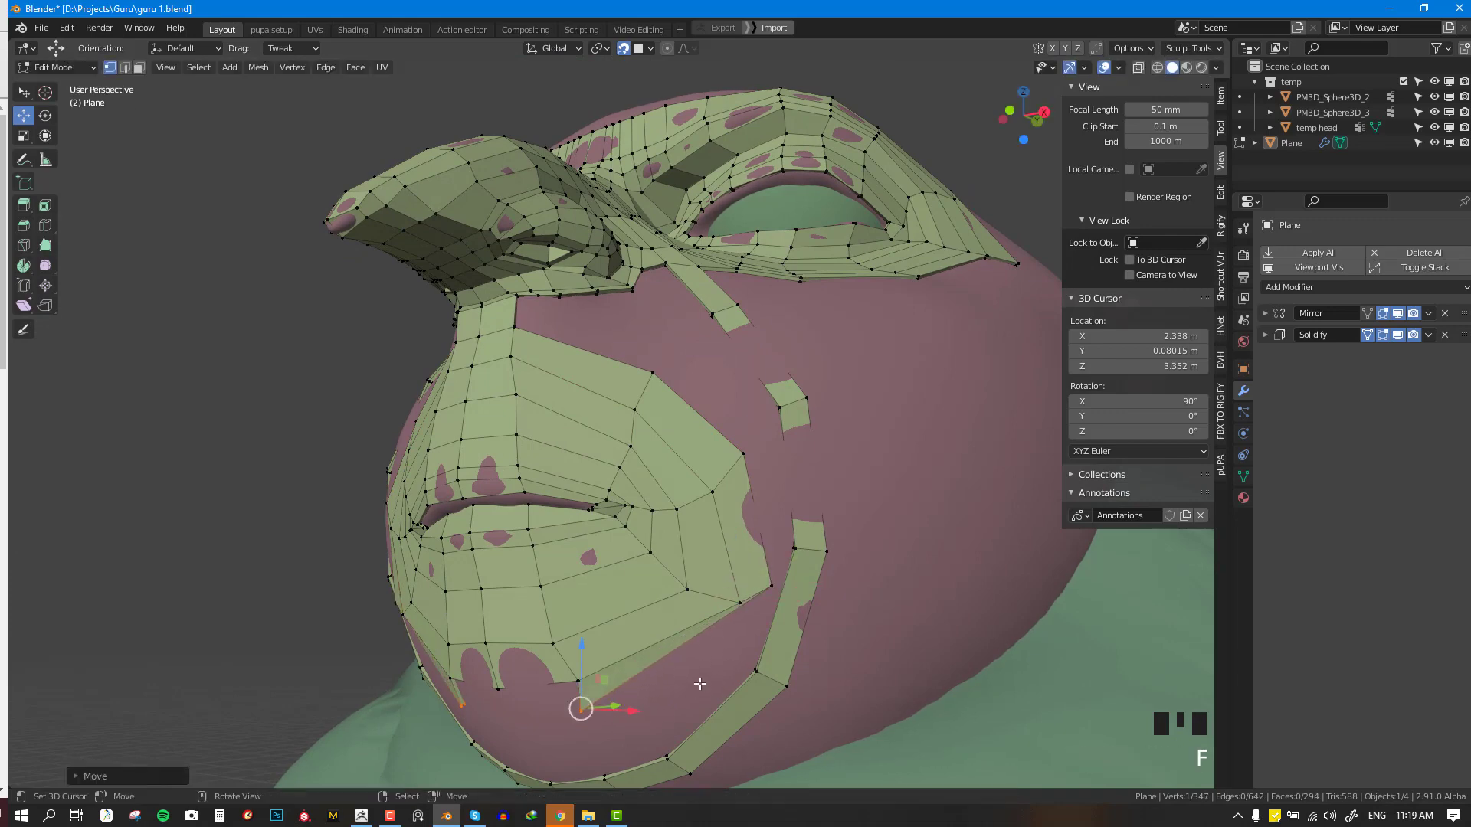
middle_click_drag(585, 700, 605, 627)
right_click(610, 672)
key("f")
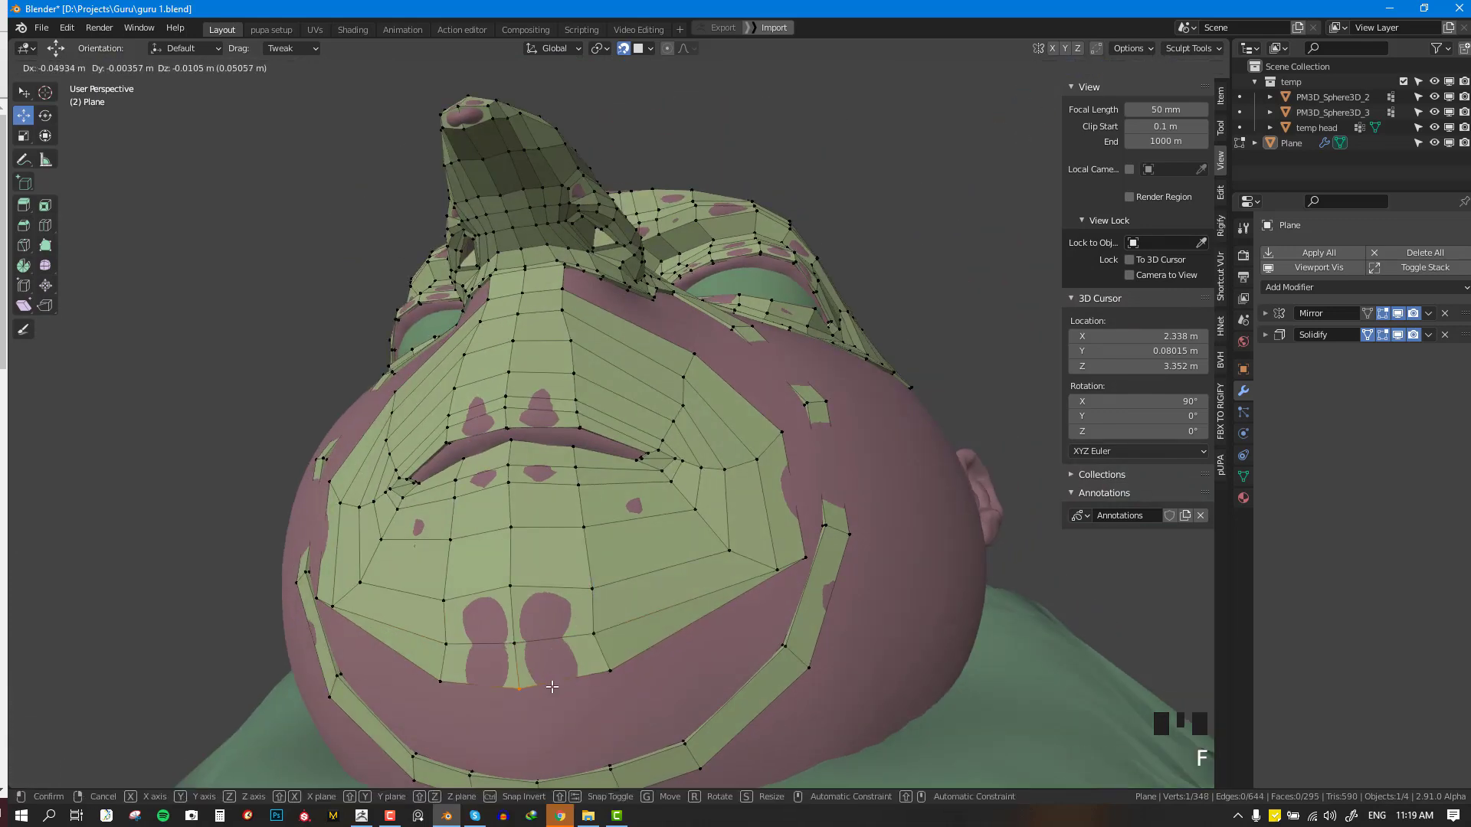
left_click(545, 687)
- Add a loop cut through the faces between the lower lip and the chin, and settle it on the surface
key("ctrl+r")
left_click(683, 580)
left_click(683, 579)
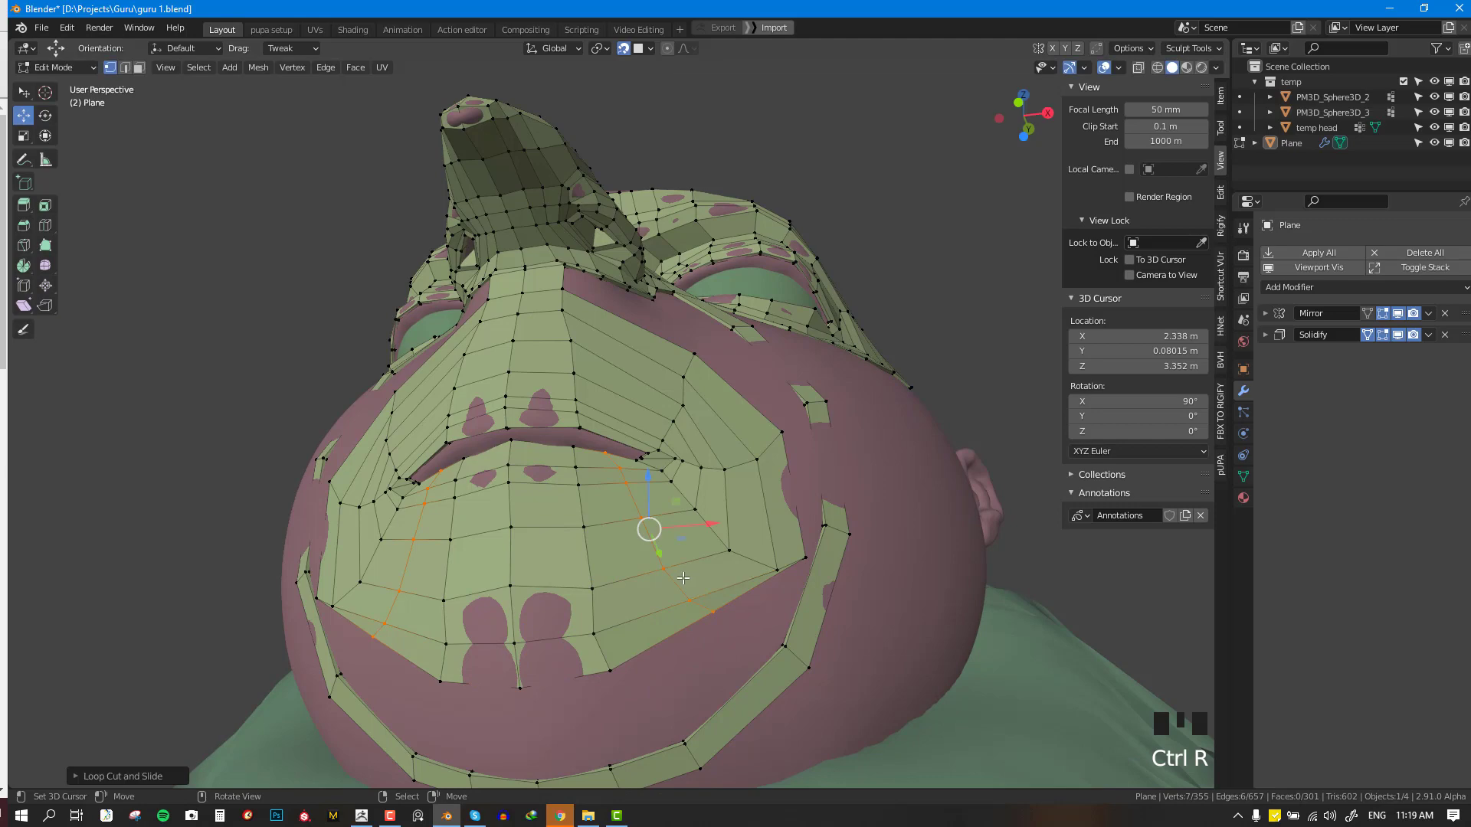
key("g")
left_click(682, 578)
- Move three outer-ring vertices beside the chin to even out the face spacing
right_click_drag(709, 610, 702, 636)
middle_click_drag(699, 634, 665, 638)
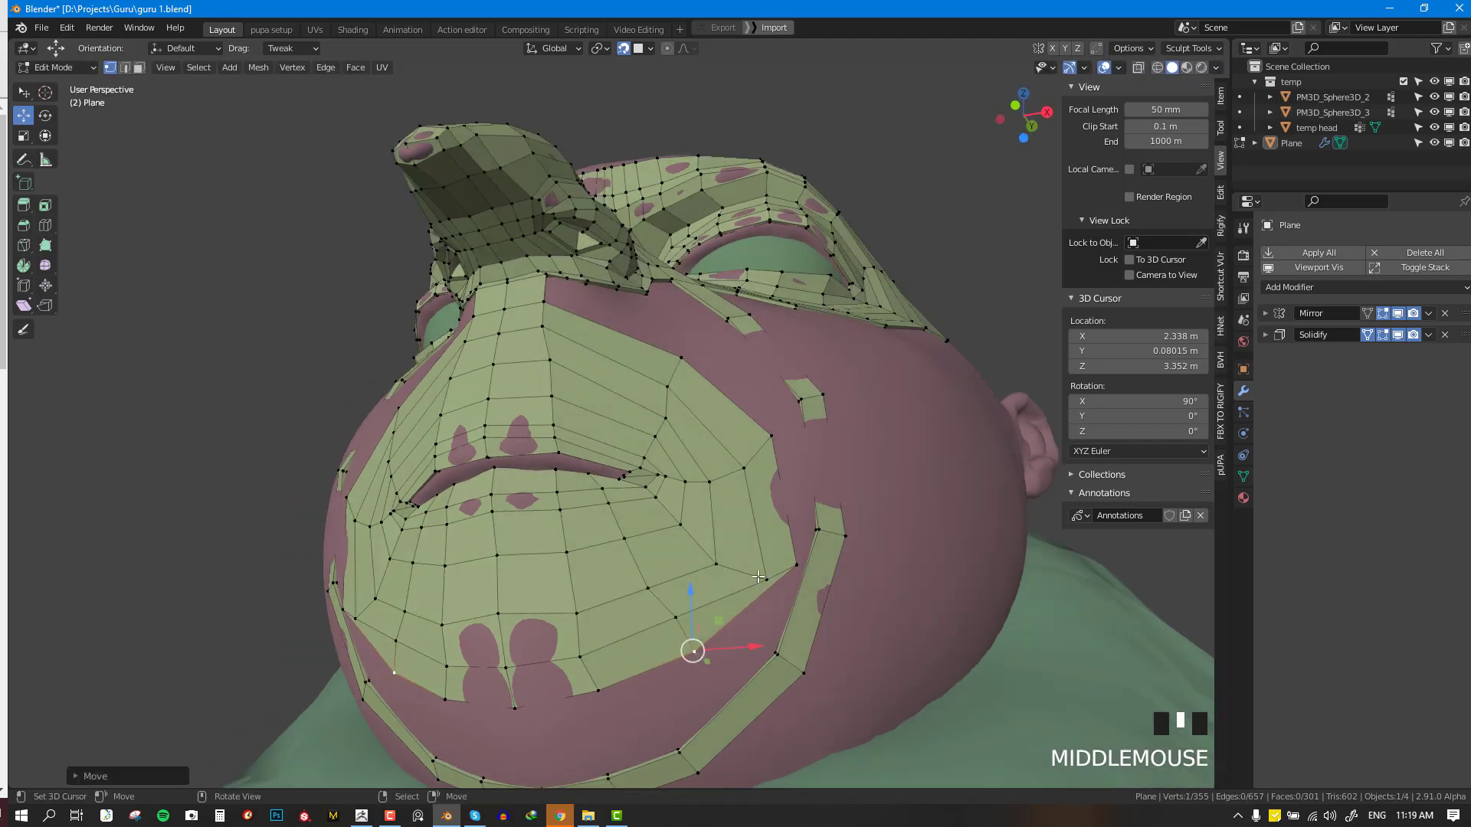
right_click_drag(759, 578, 751, 564)
right_click_drag(793, 567, 788, 579)
middle_click_drag(787, 579, 660, 406)
key("alt+a")
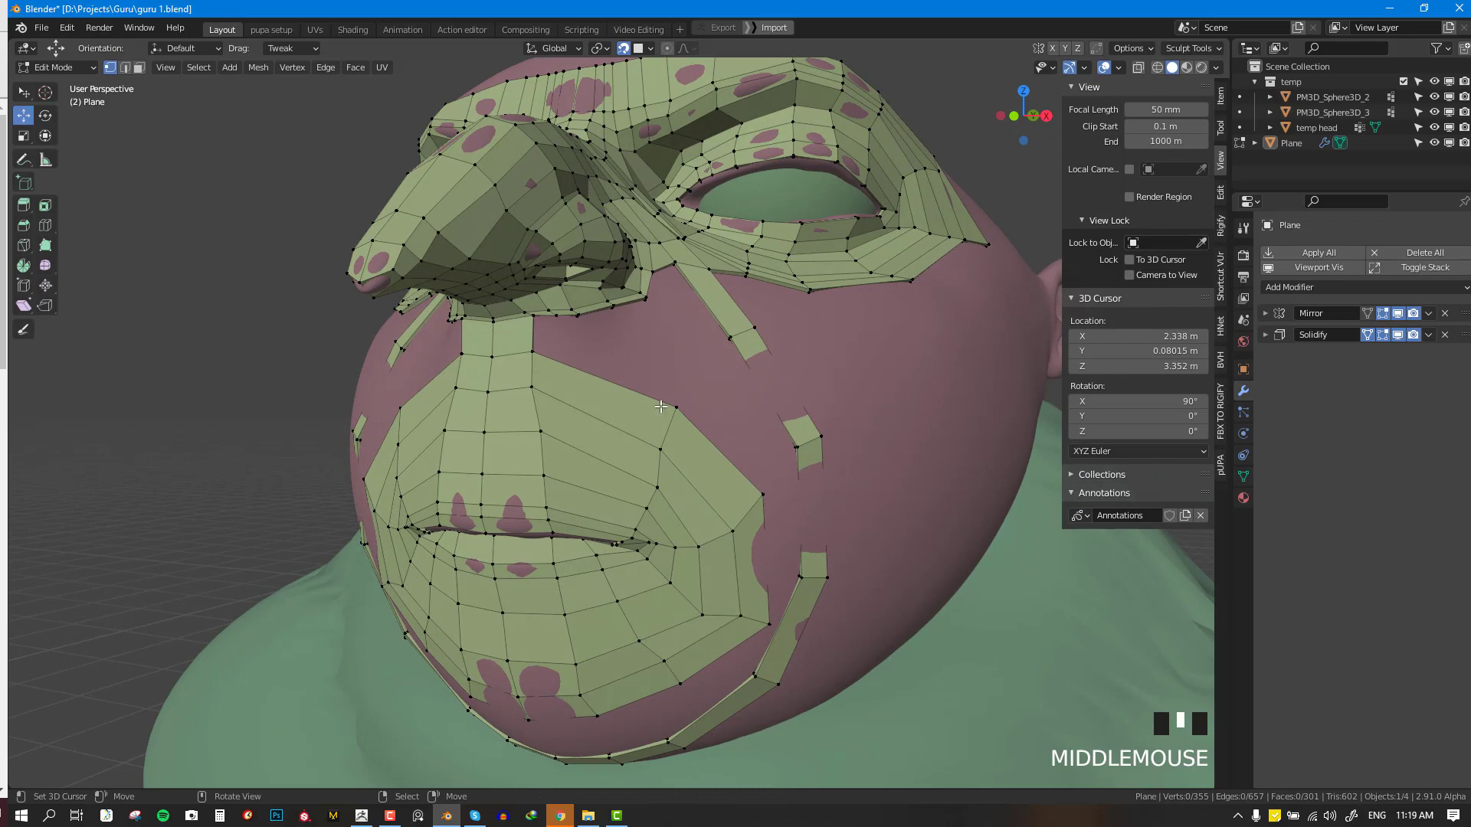
- Add two evenly spaced loop cuts through the upper lip faces between the philtrum and the mouth corner
key("ctrl+r")
left_click(575, 364)
left_click(575, 364)
key("alt+a")
- Fill two faces joining the nostril base to the upper lip ring, and pull their outer nostril vertex outward
right_click(535, 322)
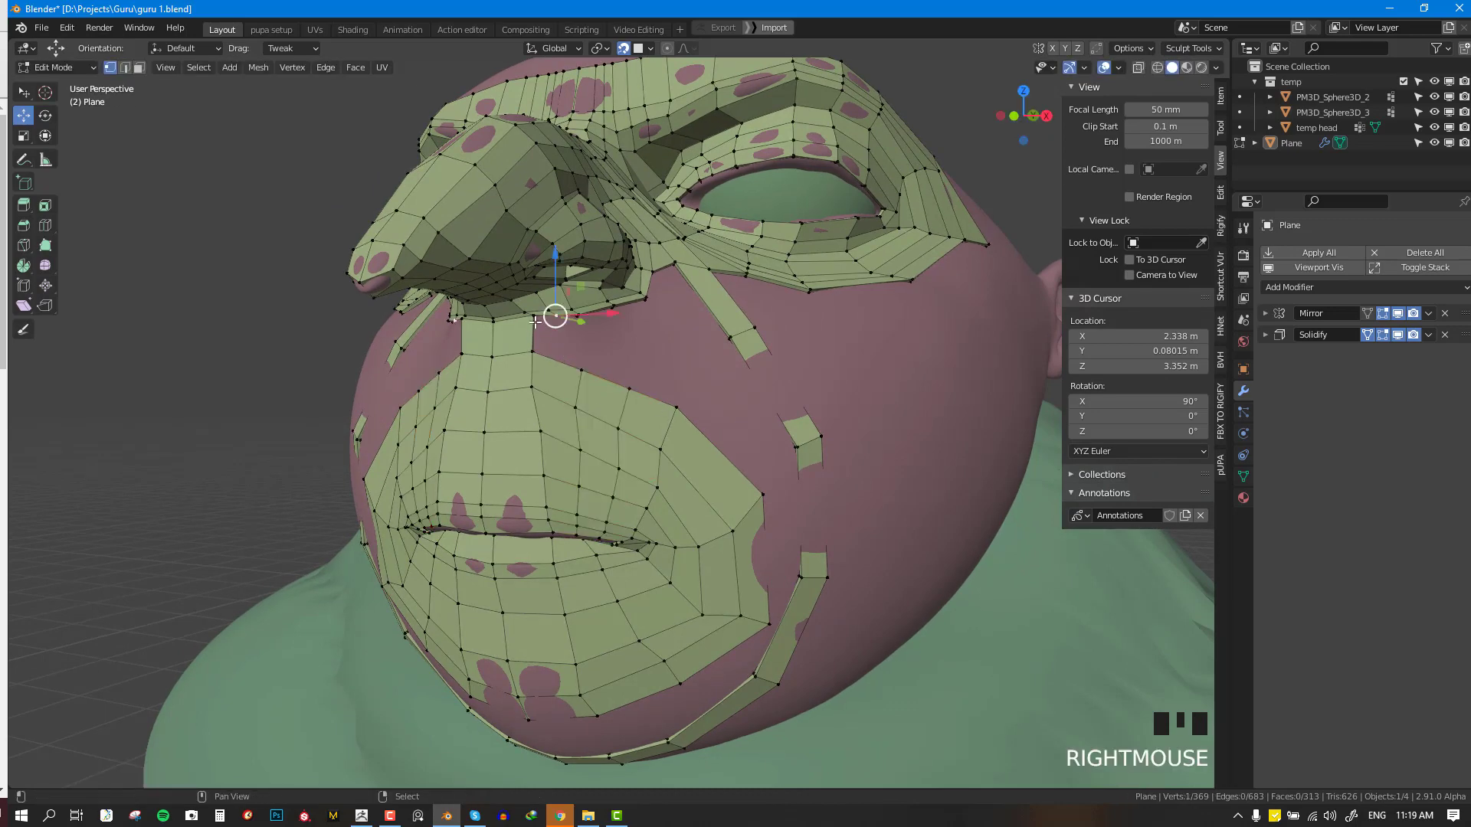
right_click(535, 322, "shift")
right_click(534, 351, "shift")
right_click(580, 368, "shift")
key("f")
right_click(559, 317)
right_click(588, 315, "shift")
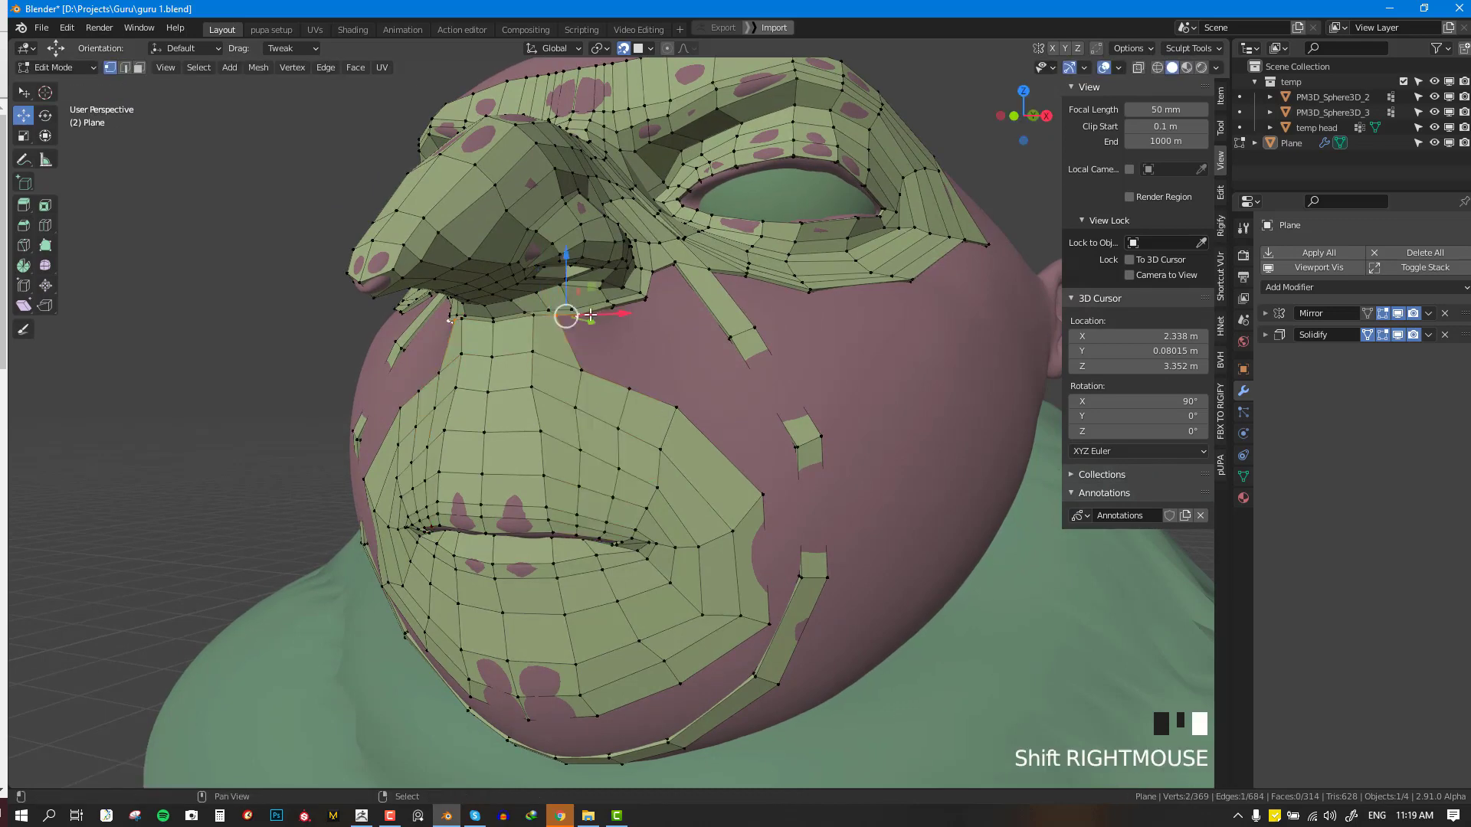
right_click(629, 390, "shift")
right_click(584, 372, "shift")
key("f")
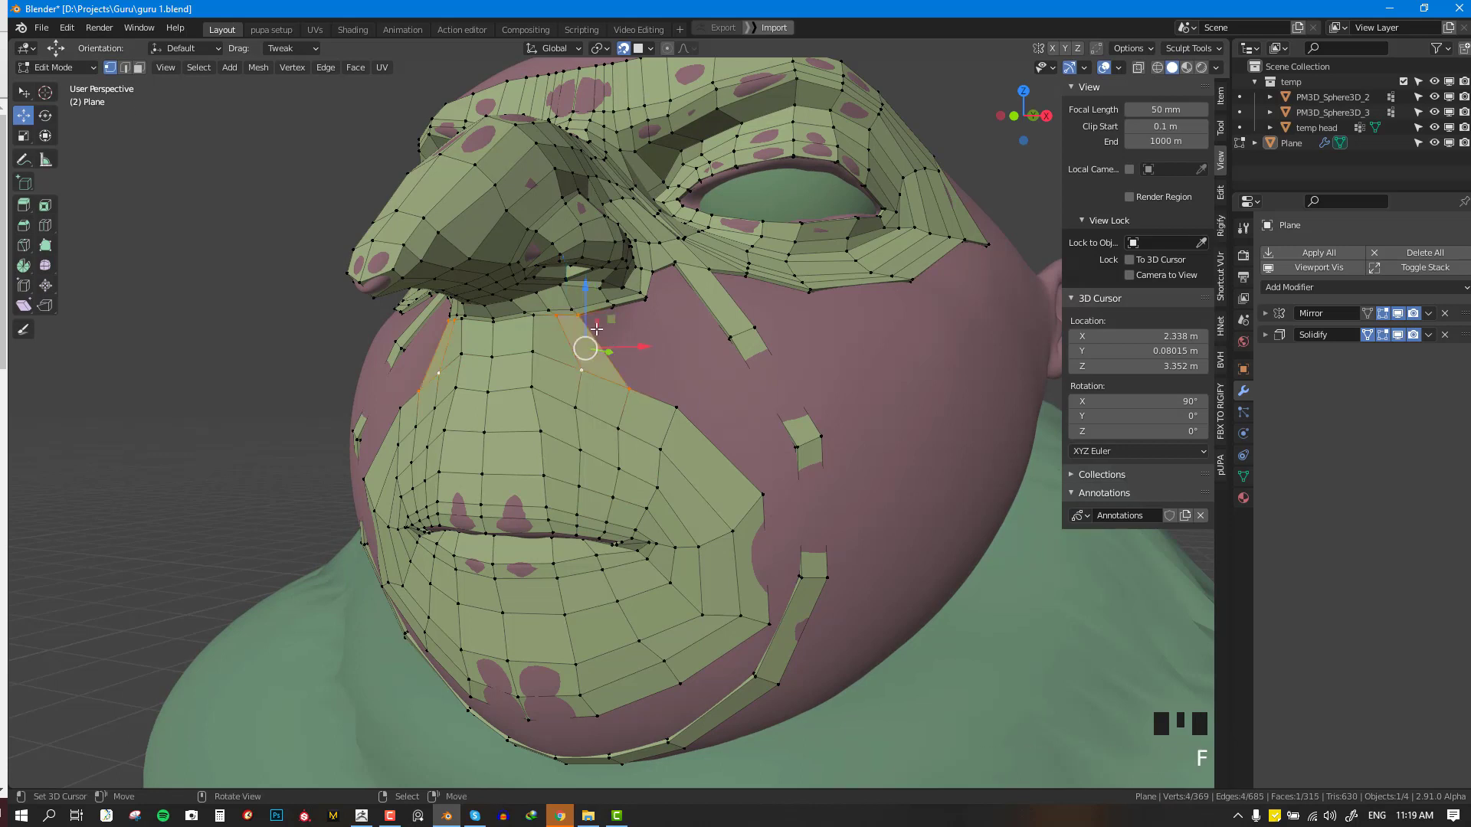
right_click_drag(568, 320, 631, 322)
key("alt+a")
- Extend three faces from the outer nostril base along the mouth ring's cheek side
right_click(595, 325)
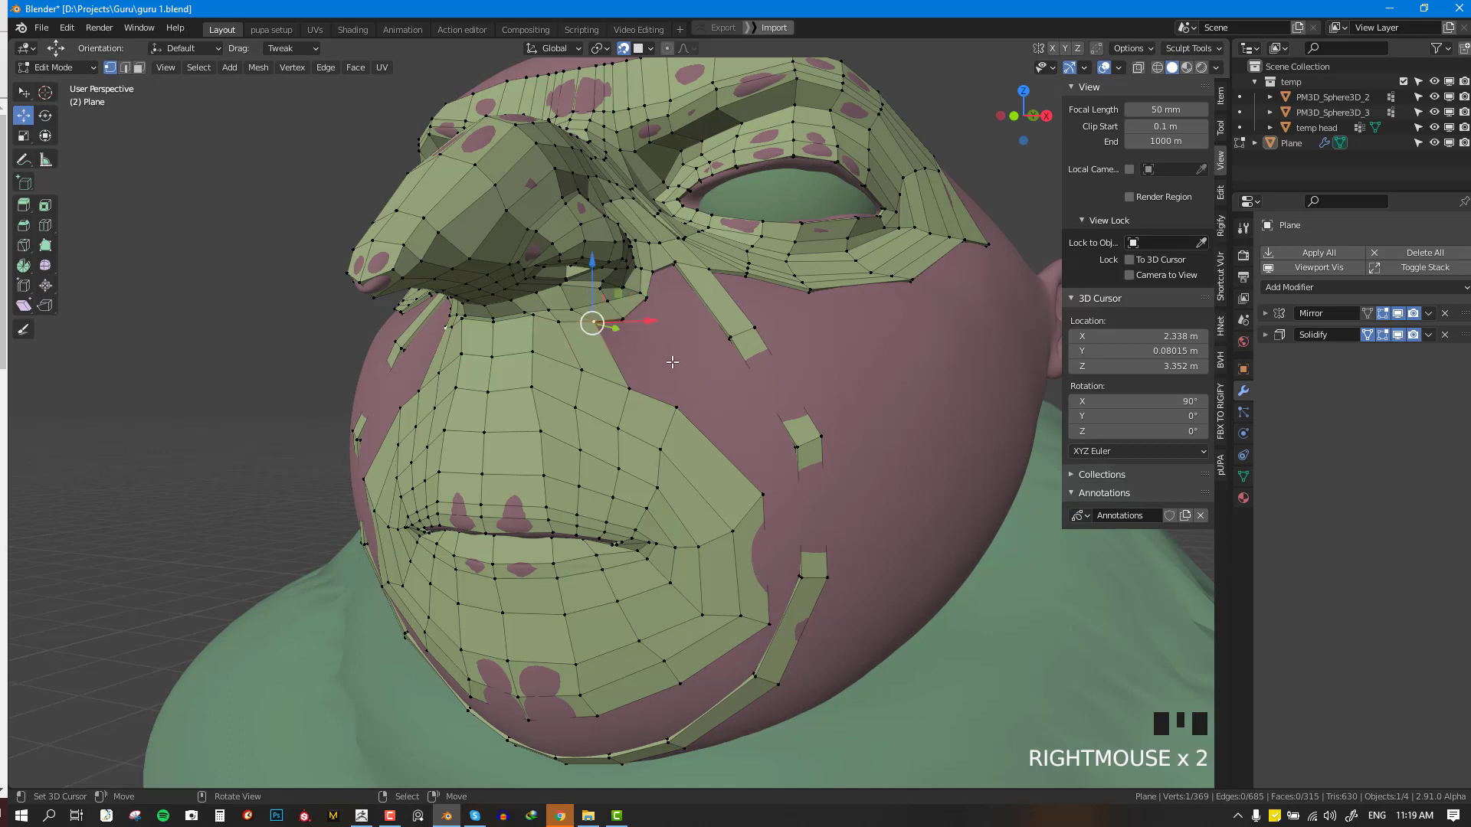
key("f")
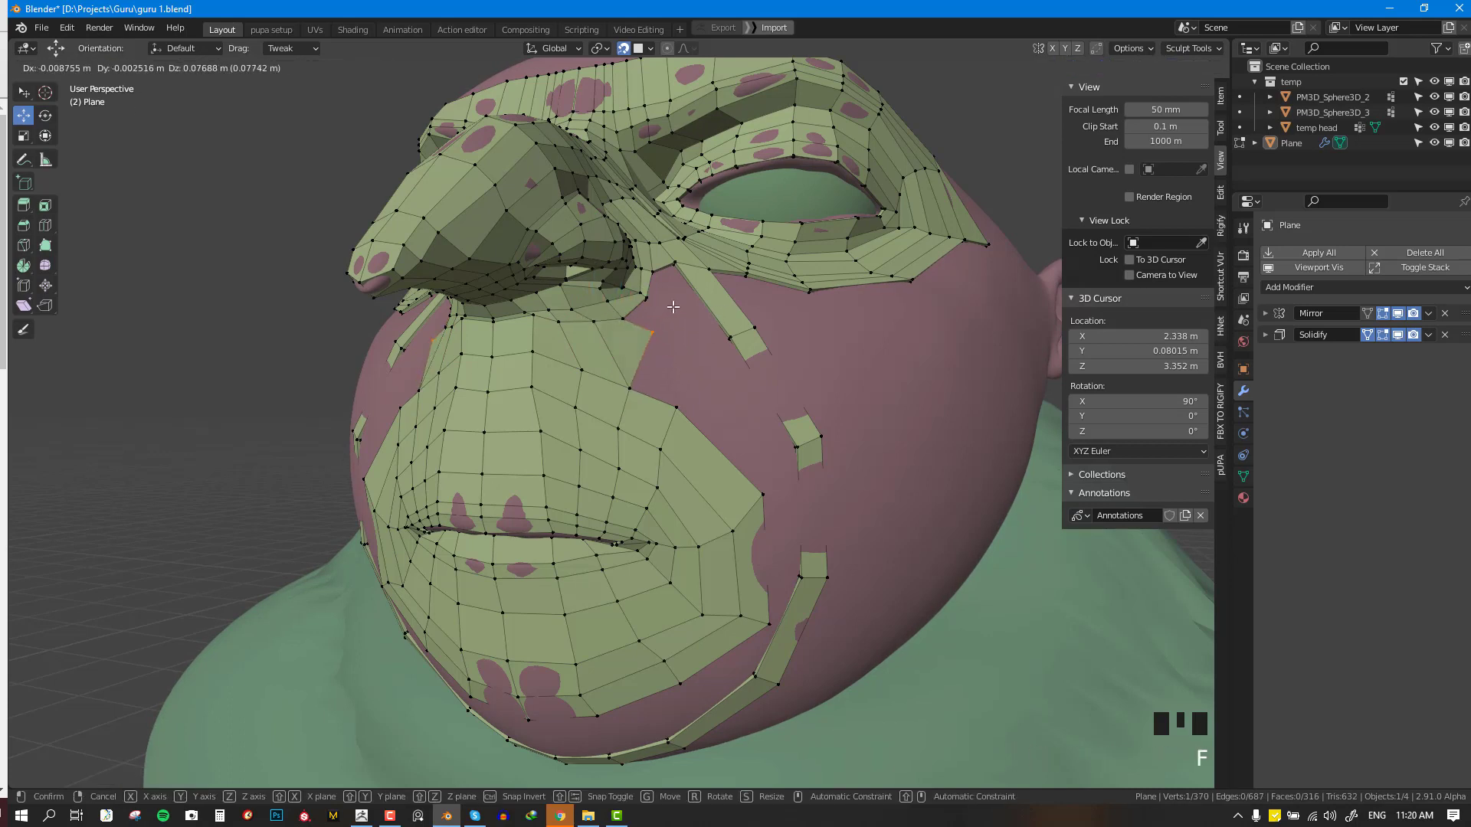
left_click(653, 331)
key("f")
left_click(696, 355)
right_click(676, 406)
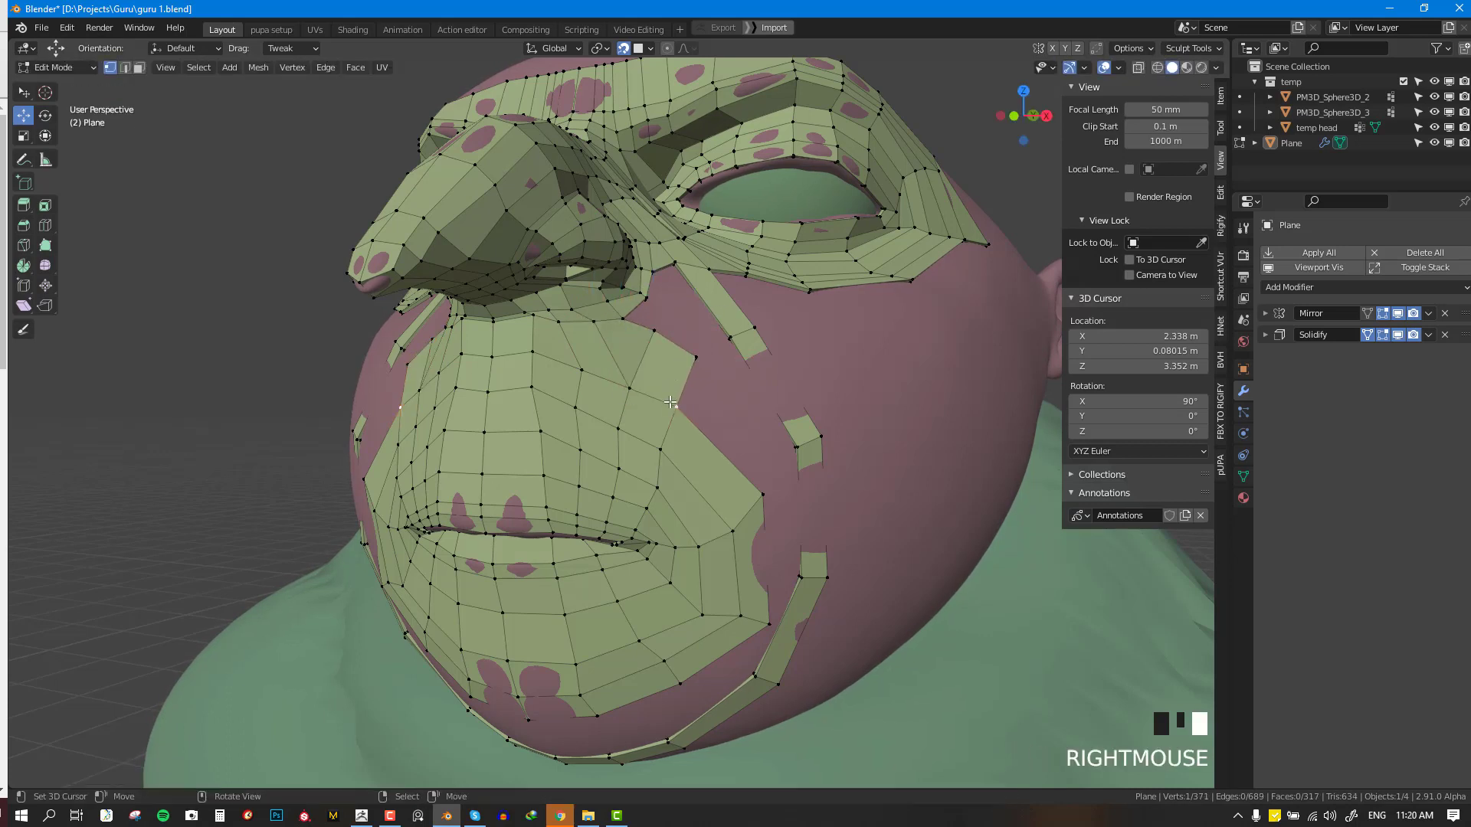
key("f")
left_click(701, 385)
key("alt+a")
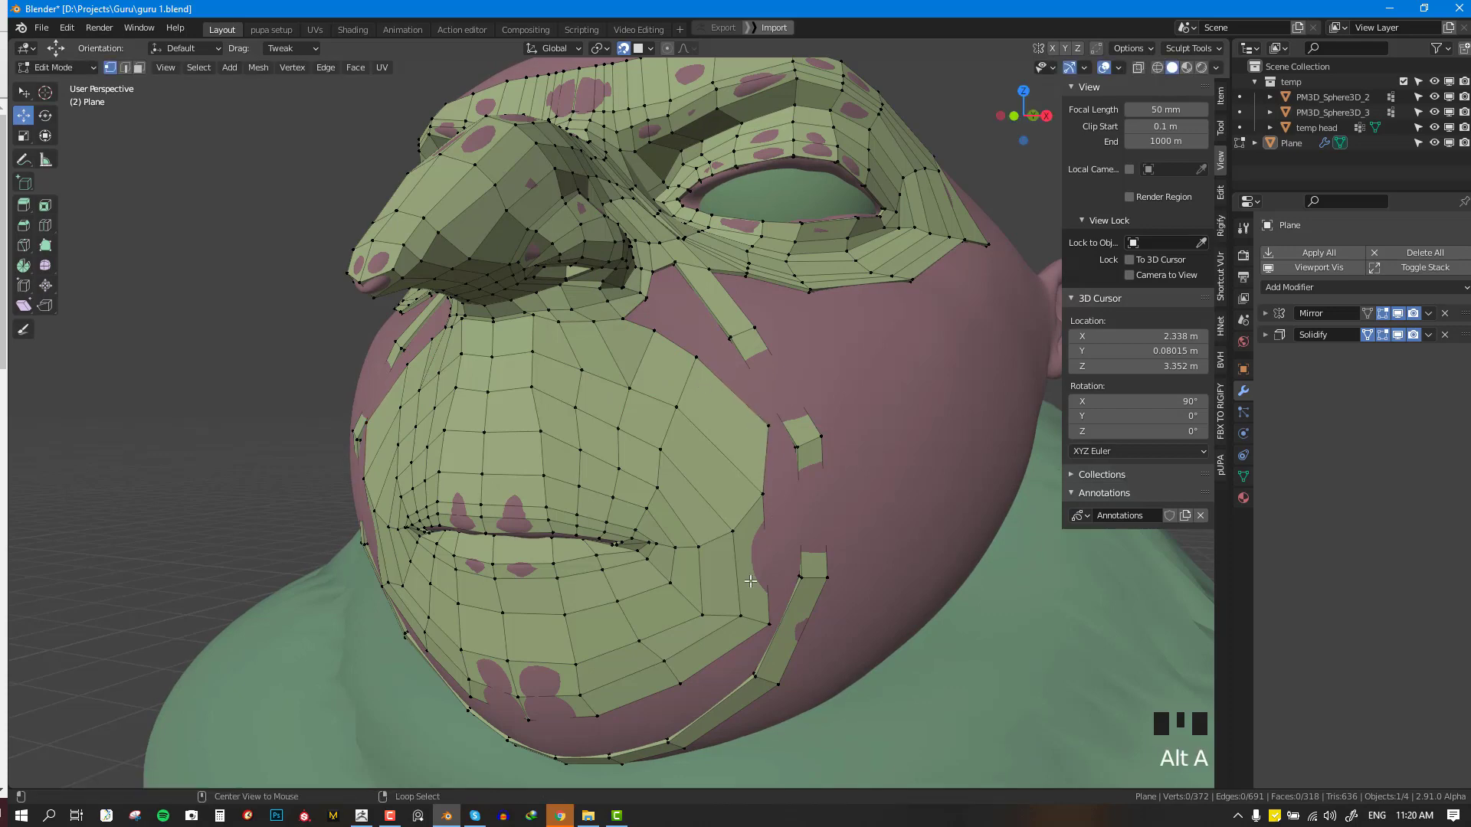
- Extrude the central chin edge downward and fill a face joining it to the jaw strip
middle_click_drag(765, 420, 636, 540)
right_click(621, 531)
right_click(711, 527, "shift")
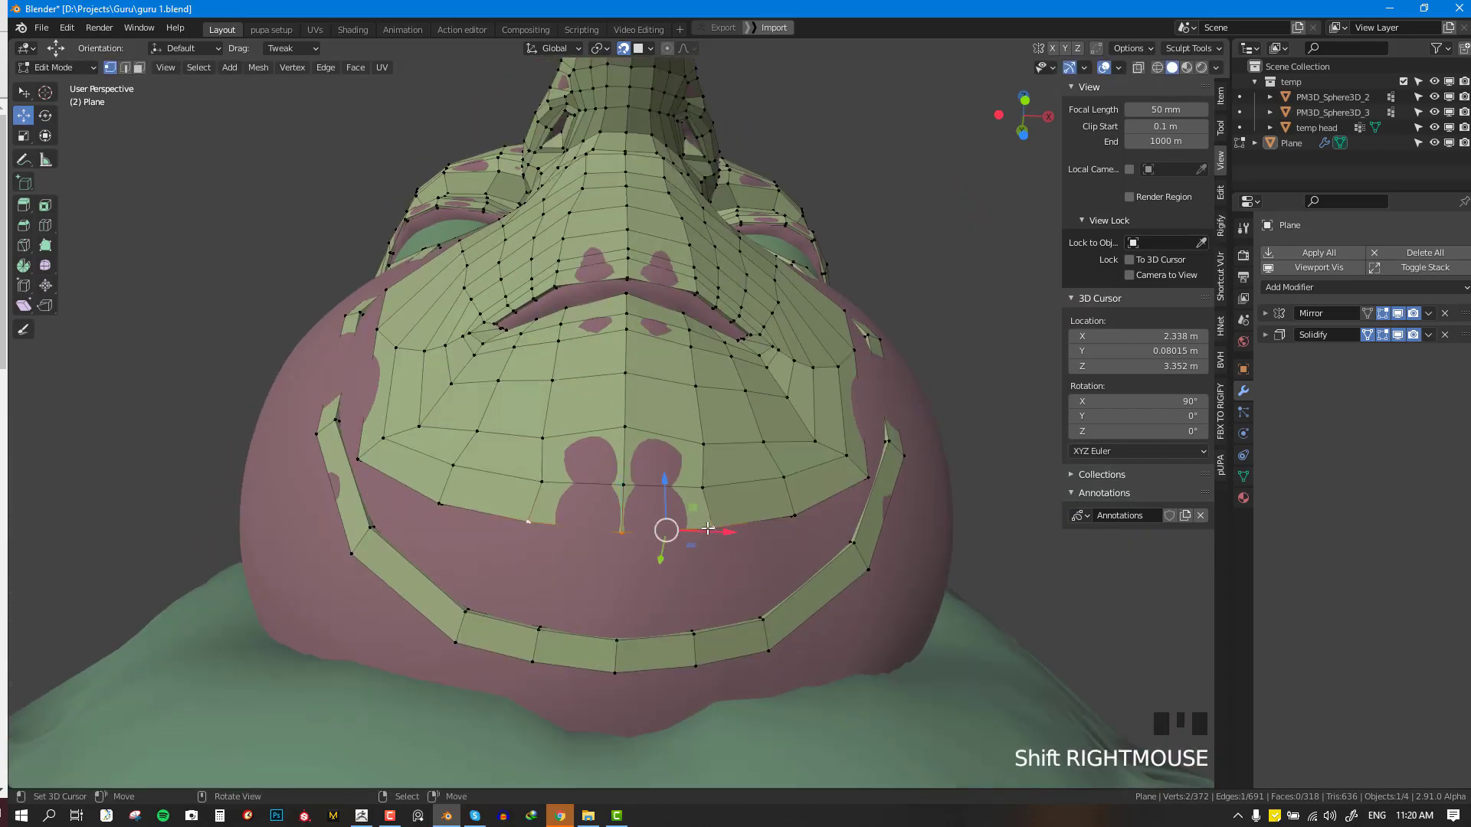
key("e")
left_click(687, 640)
right_click(692, 635, "shift")
right_click(619, 640, "shift")
key("f")
- Add a face beside the chin extrusion along the mouth ring and fill the gap between it and the jaw strip
middle_click_drag(629, 630, 581, 602)
right_click(662, 549)
key("f")
left_click(743, 541)
right_click(733, 632, "shift")
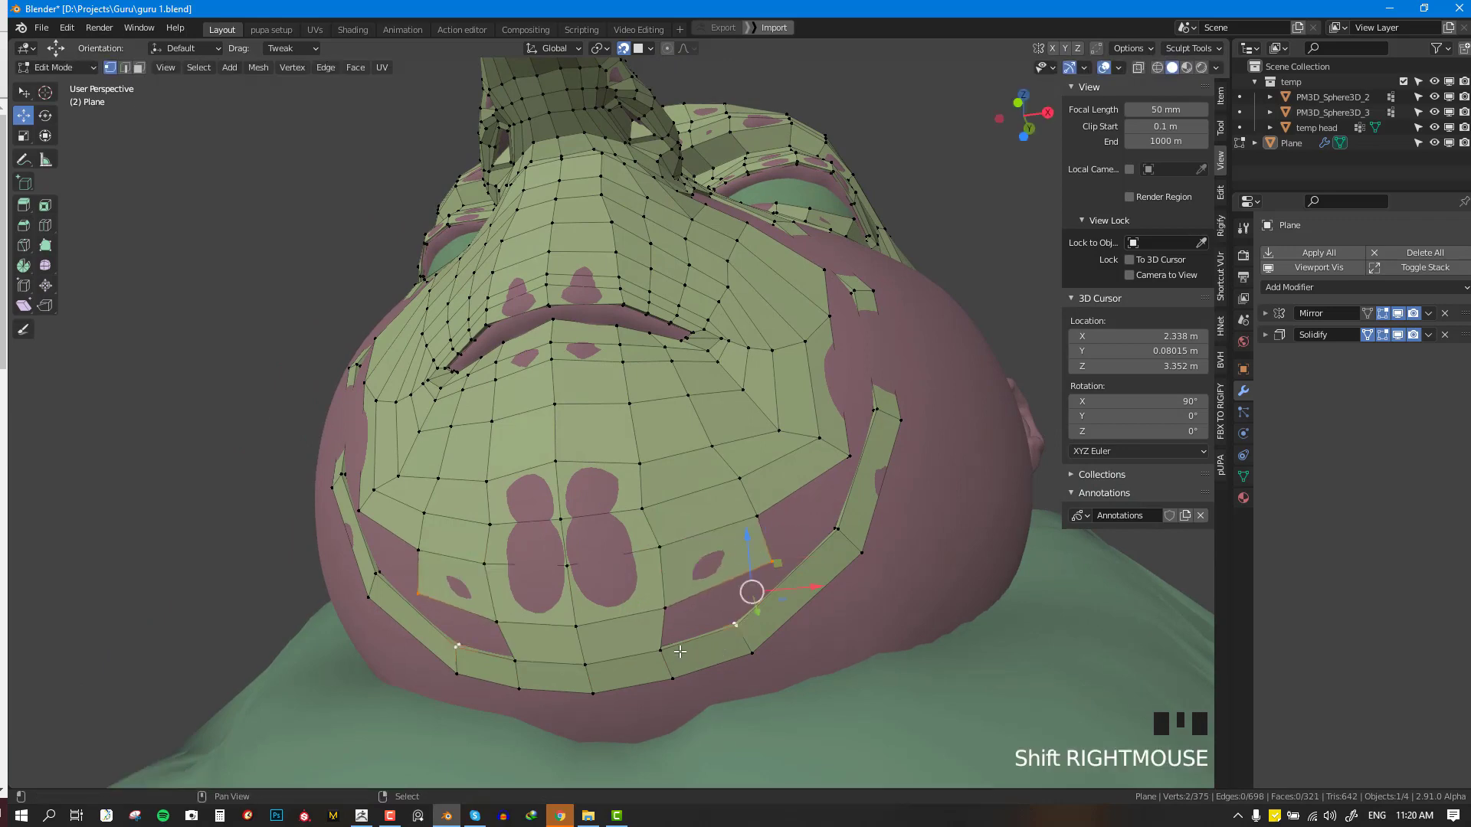
right_click(664, 649, "shift")
right_click(666, 603, "shift")
key("f")
- Add one more face along the mouth ring's lower side, ending near the jaw strip's bend
middle_click_drag(833, 521, 705, 610)
right_click(682, 629)
key("f")
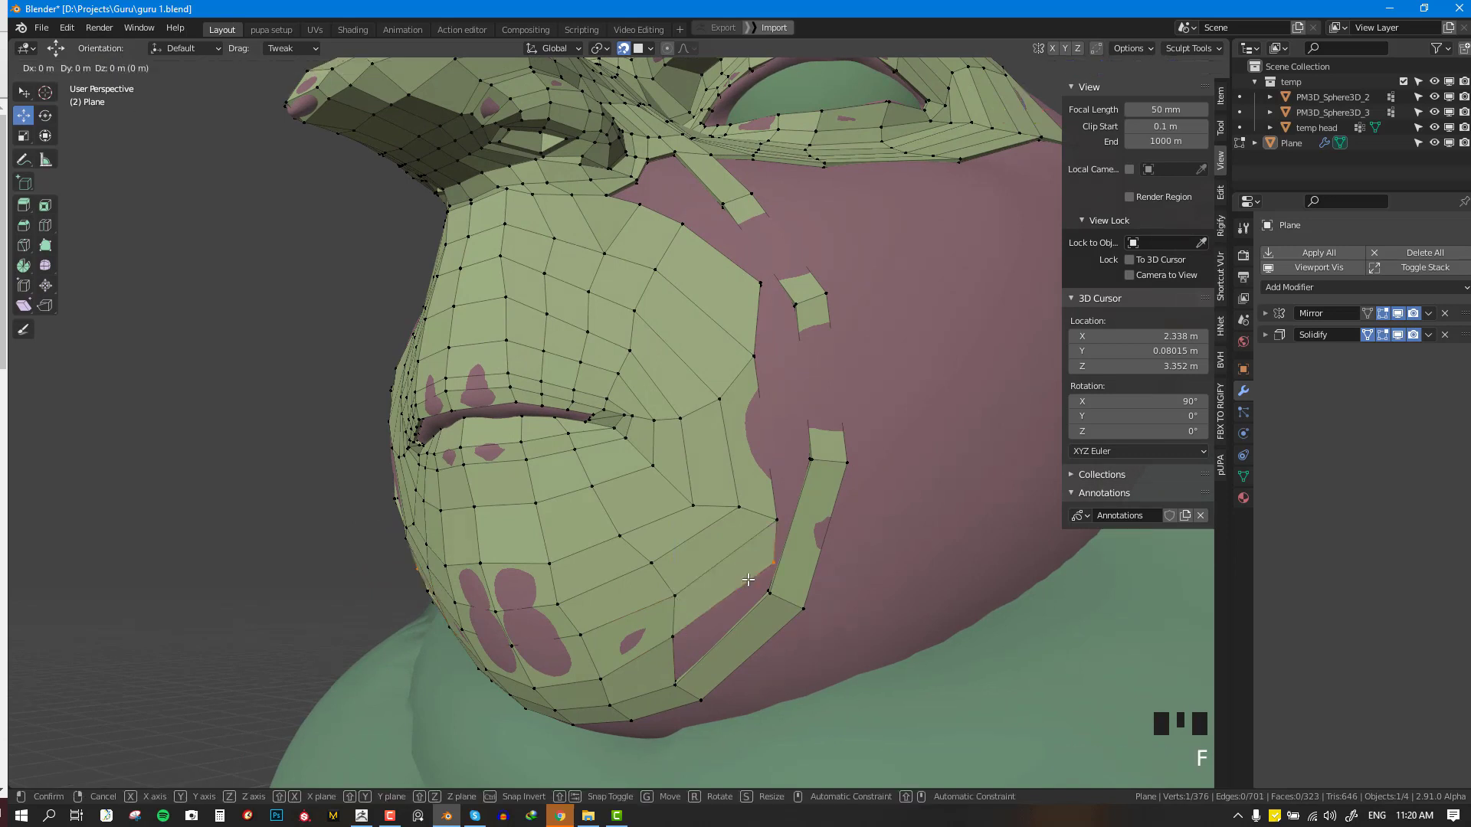
left_click(753, 567)
- Add a centred loop cut across the jaw strip's rising segment and settle it on the surface
left_click(813, 547)
left_click(812, 547)
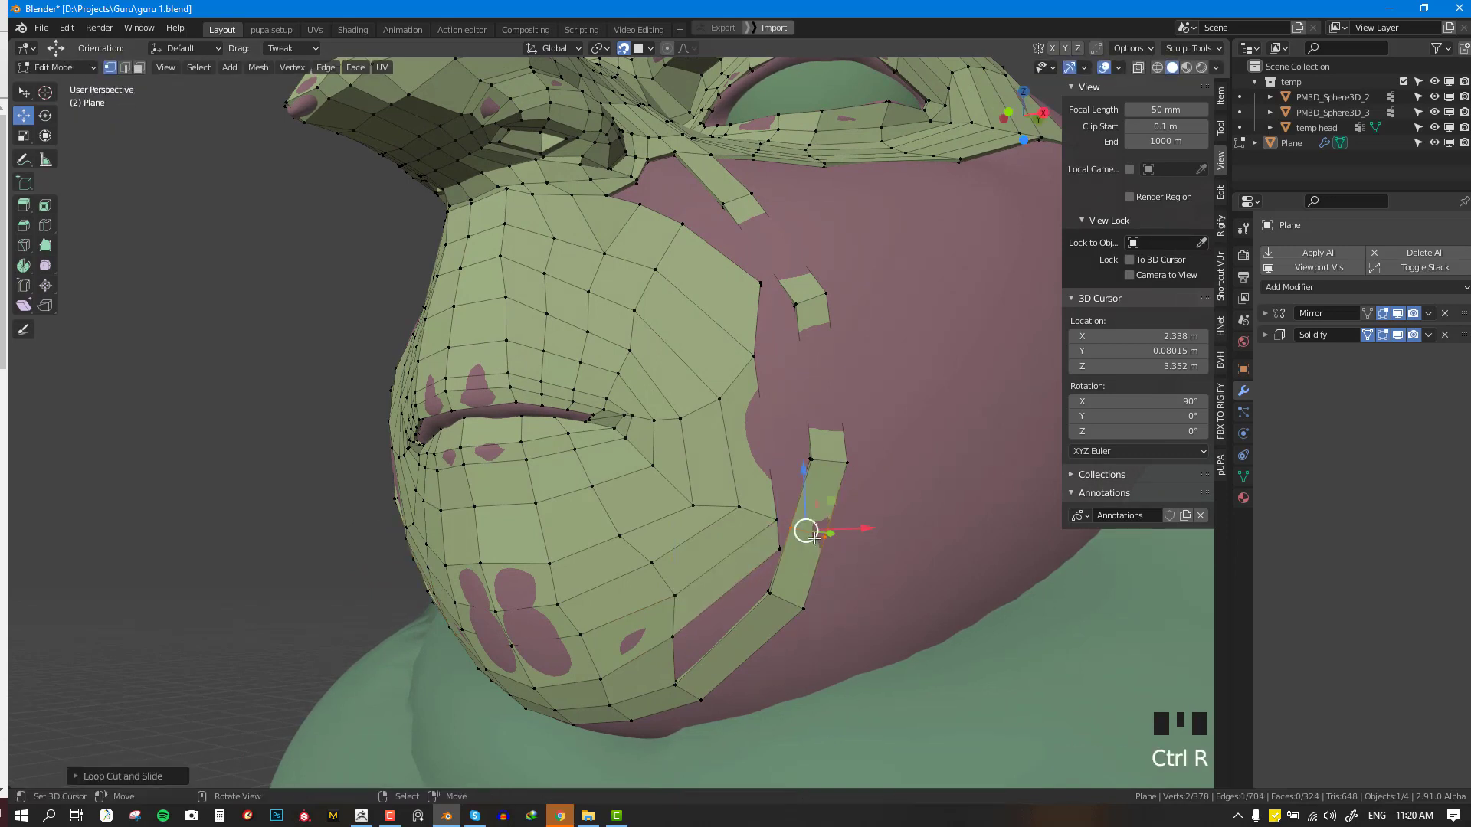
key("g")
left_click(828, 559)
- Reposition the vertices at the jaw strip's bend and the ring corner, and fill the face between the mouth ring and jaw strip
right_click_drag(781, 600, 784, 609)
right_click_drag(805, 612, 813, 620)
mouse_move(781, 550)
right_mouse_down()
mouse_move(791, 528)
mouse_move(789, 555)
right_mouse_up()
right_click(674, 639, "shift")
right_click(678, 674, "shift")
key("f")
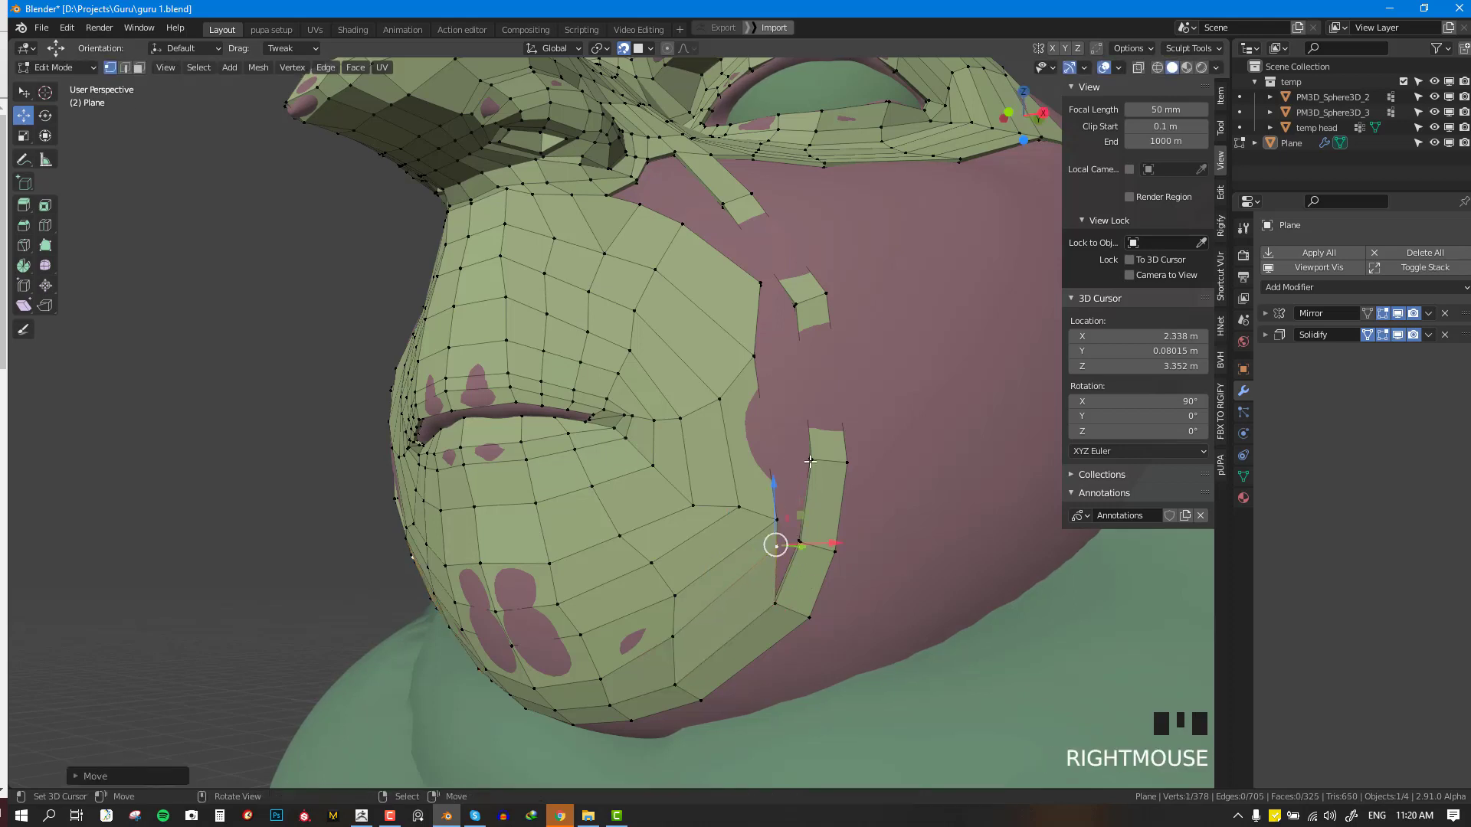
- Shift three vertices on the rising part of the jaw strip outward to even out its spacing
right_click(798, 535)
right_click(797, 535)
right_click(796, 548, "shift")
key("alt+a")
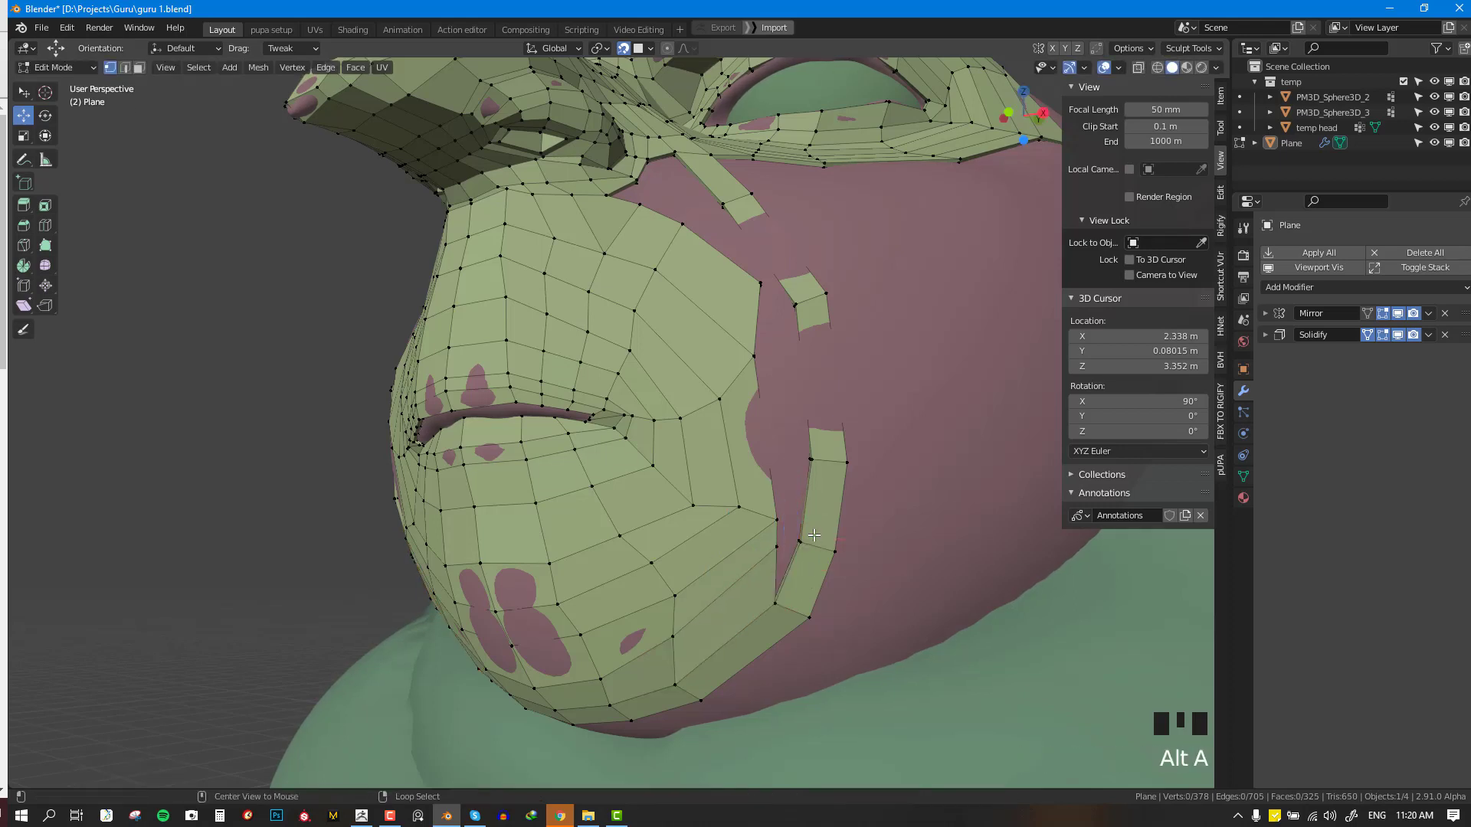
scroll(795, 558, "down", 1)
middle_click_drag(795, 559, 724, 527)
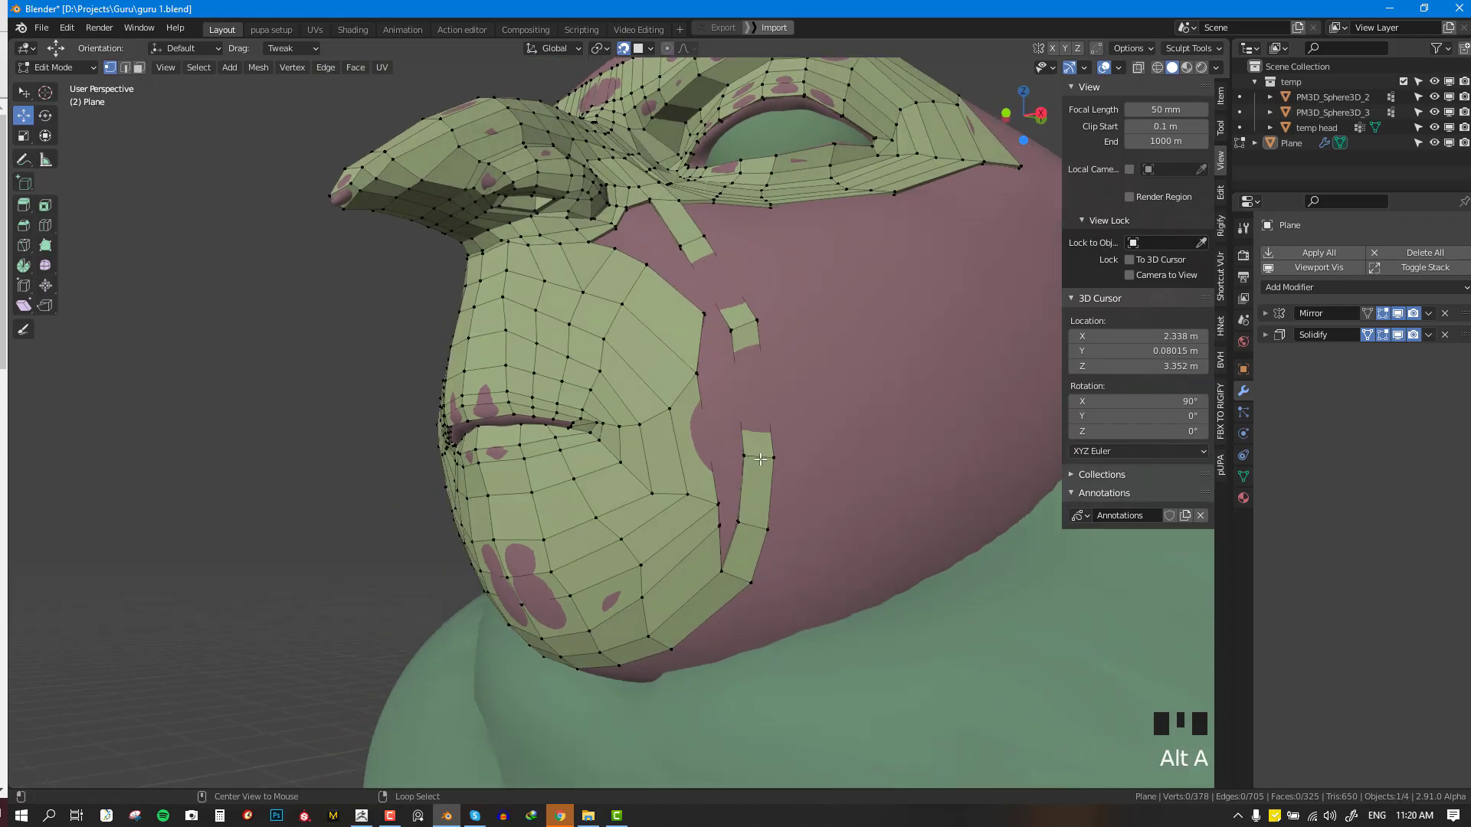
right_click_drag(773, 459, 788, 468)
right_click_drag(768, 530, 779, 541)
right_click_drag(738, 523, 746, 525)
- Add a centred loop cut across the cheek strip segment directly above the jaw strip
key("ctrl+r")
left_click(755, 405)
left_click(754, 404)
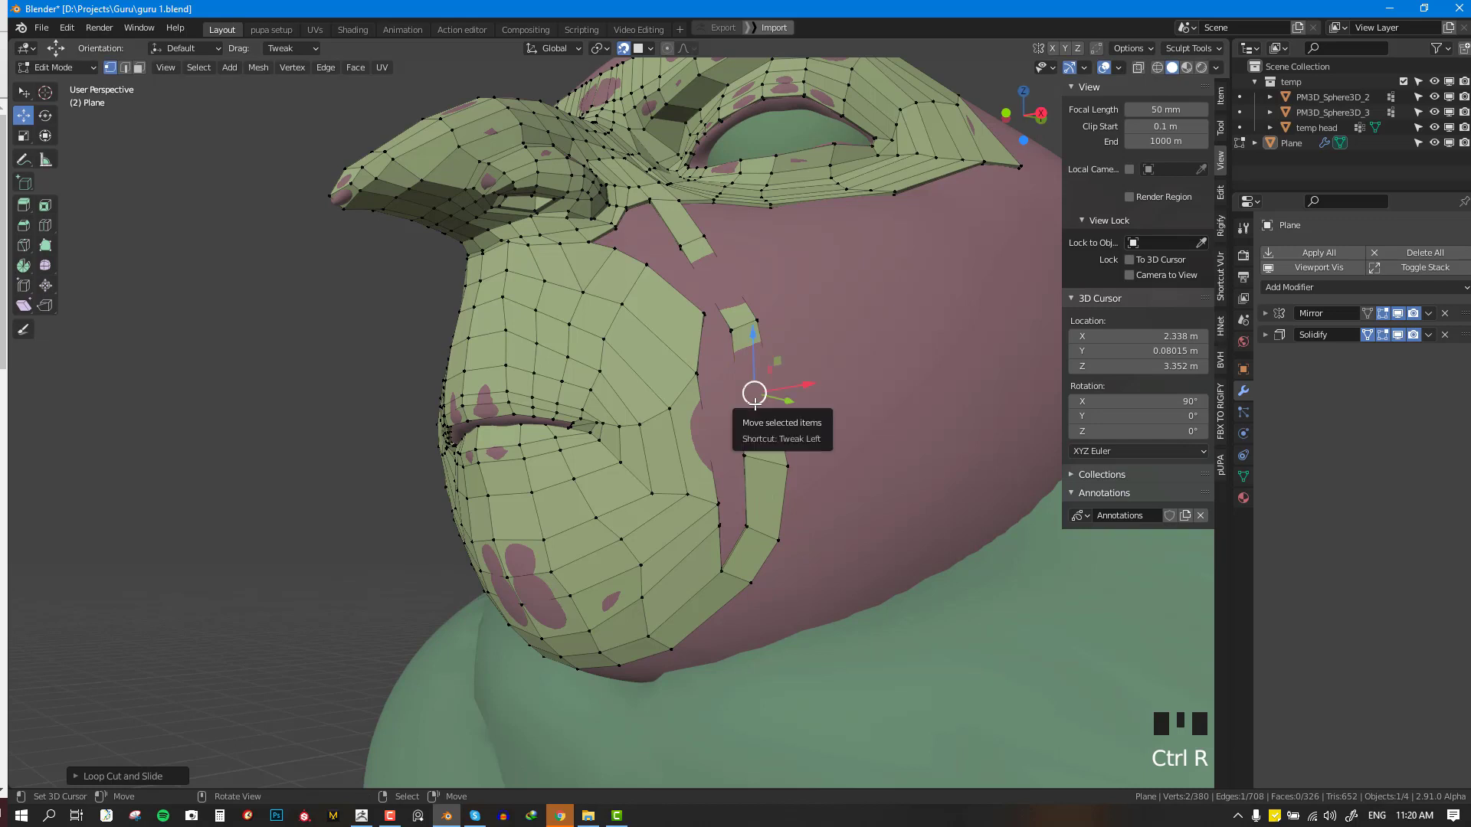
- Move the new cut on the cheek strip outward so it settles on the head's surface
key("g")
left_click(777, 398)
key("alt+a")
- Add a loop cut across the cheek strip's upper segment and move it outward onto the surface
key("ctrl+r")
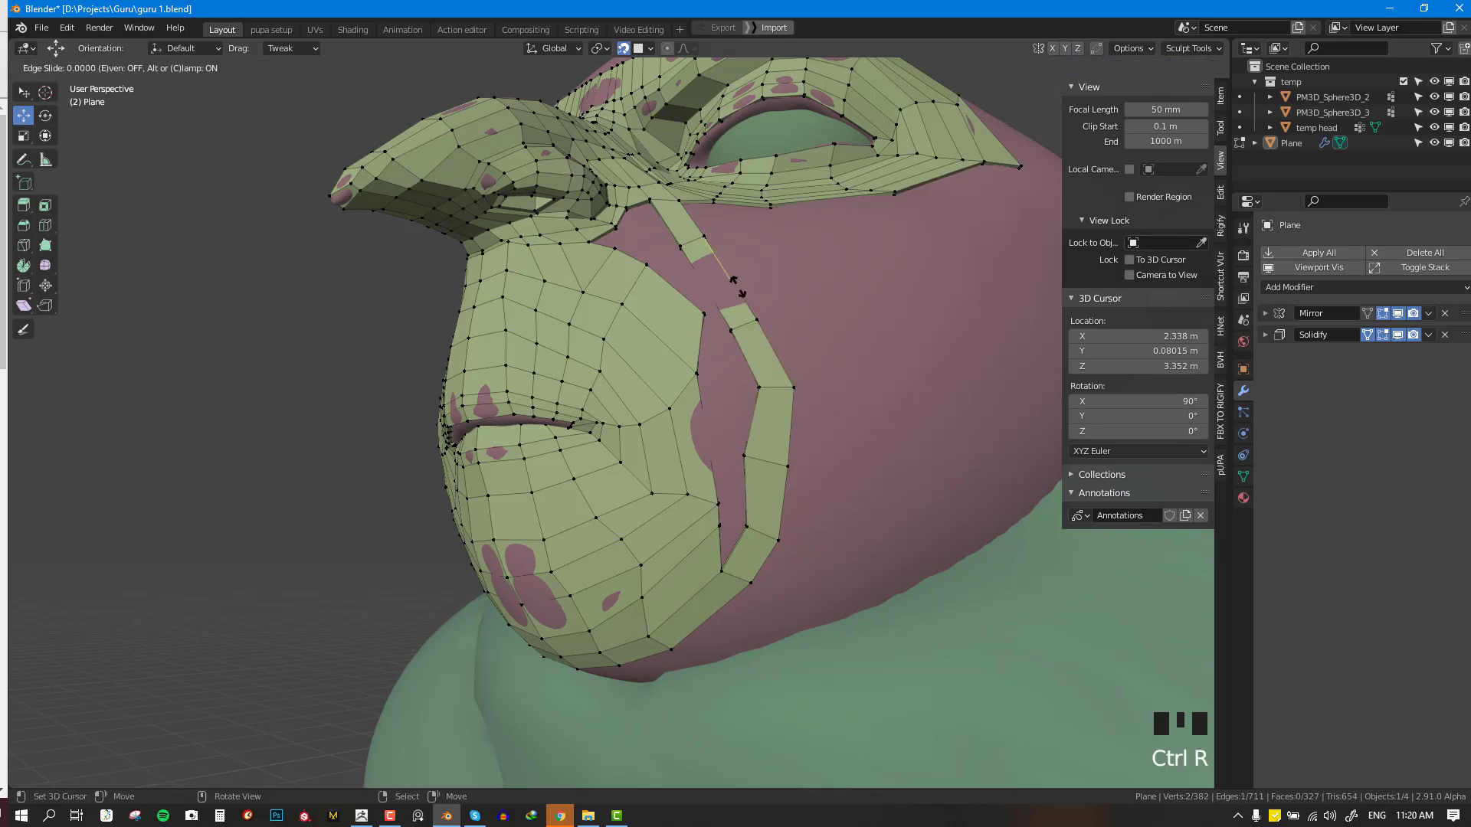
left_click(732, 291)
key("g")
left_click(745, 323)
key("alt+a")
- Shift two cross edges of the upper cheek strip outward to even out its curve and spacing
right_click(741, 329, "alt")
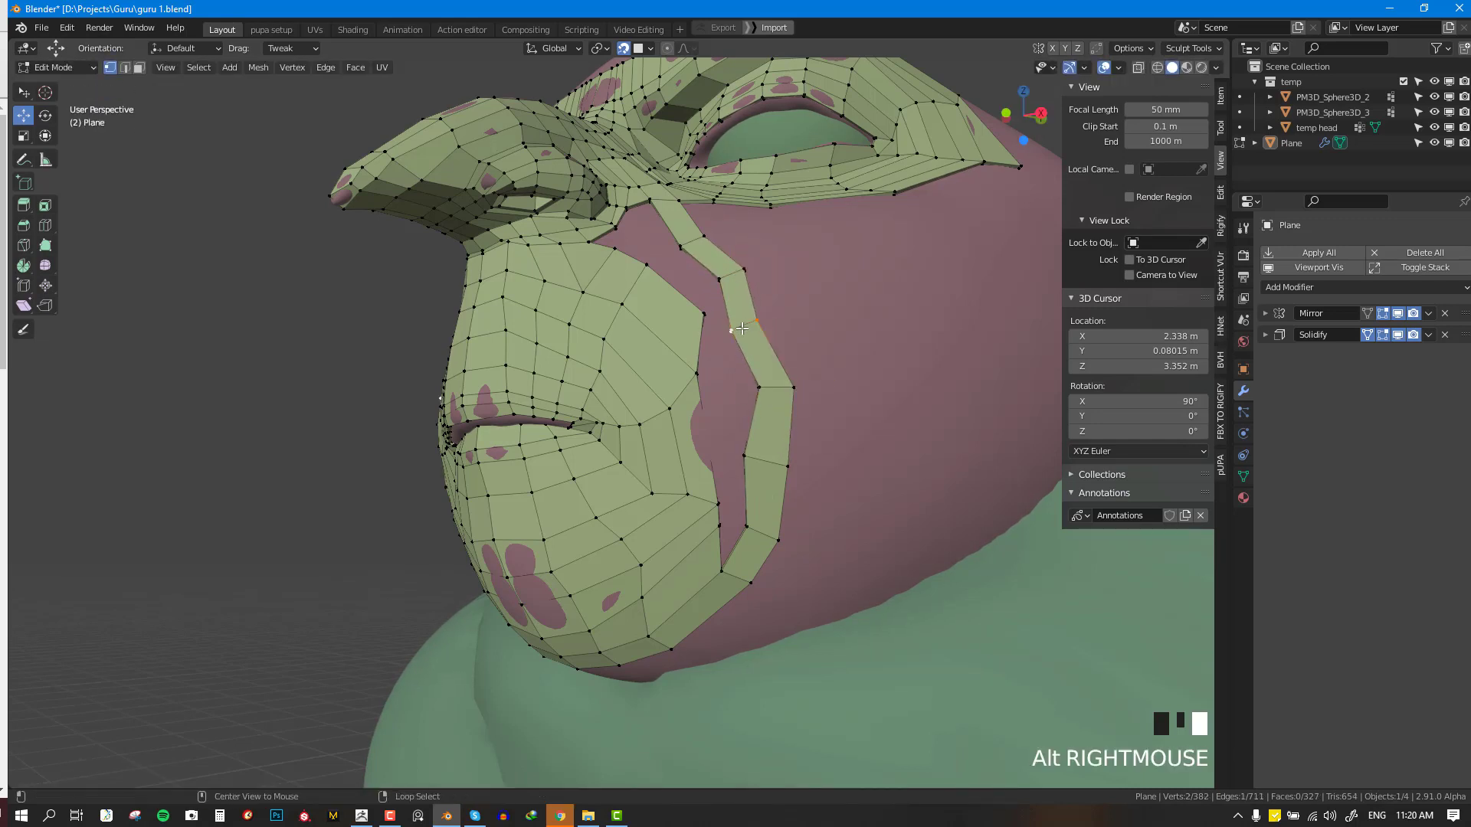
key("g")
left_click(759, 325)
right_click(692, 240, "alt")
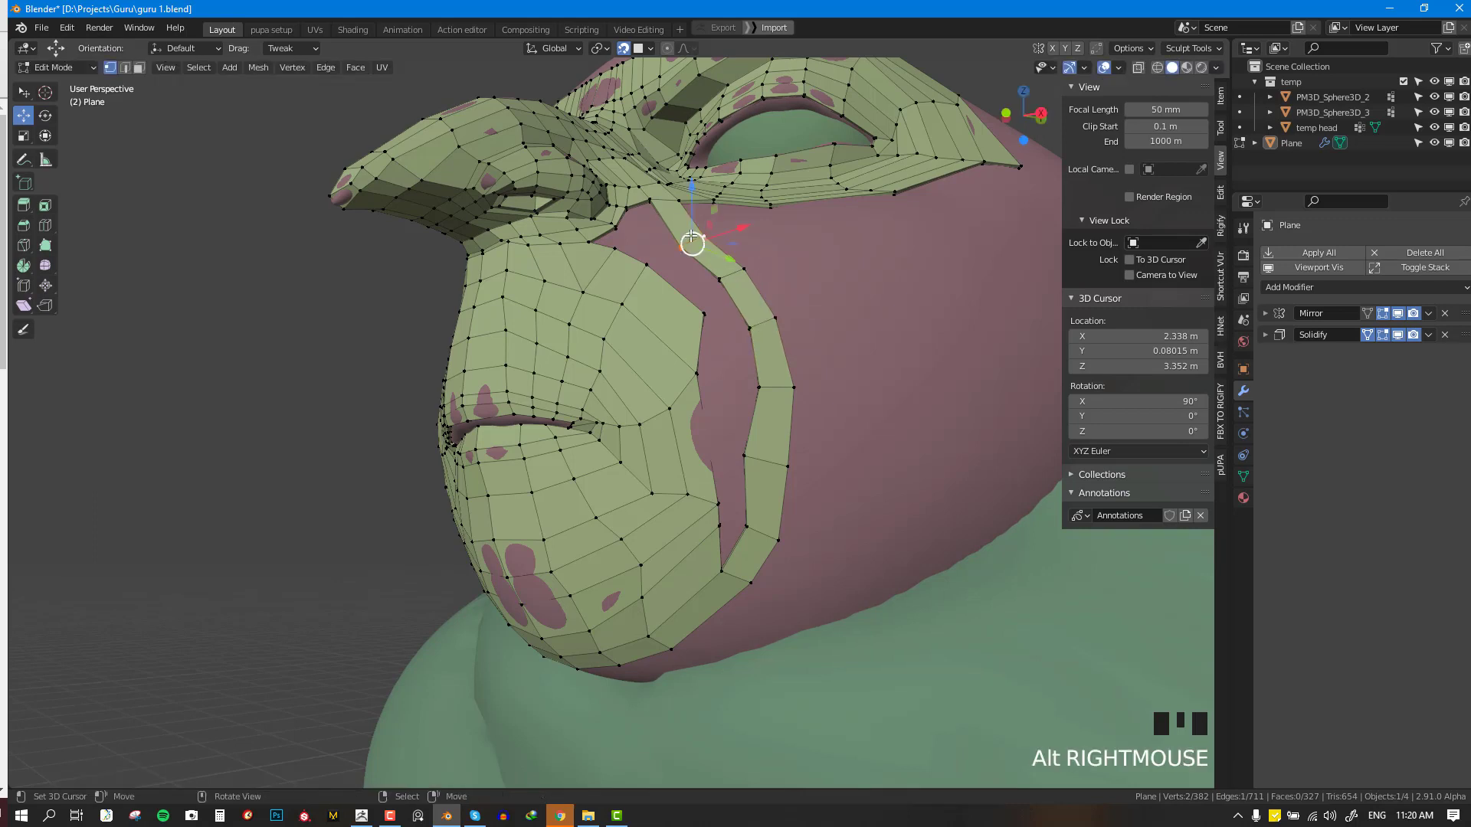
key("g")
left_click(728, 262)
key("alt+a")
- Add a centred loop cut running from the mouth corner outward through the mouth rings
key("ctrl+r")
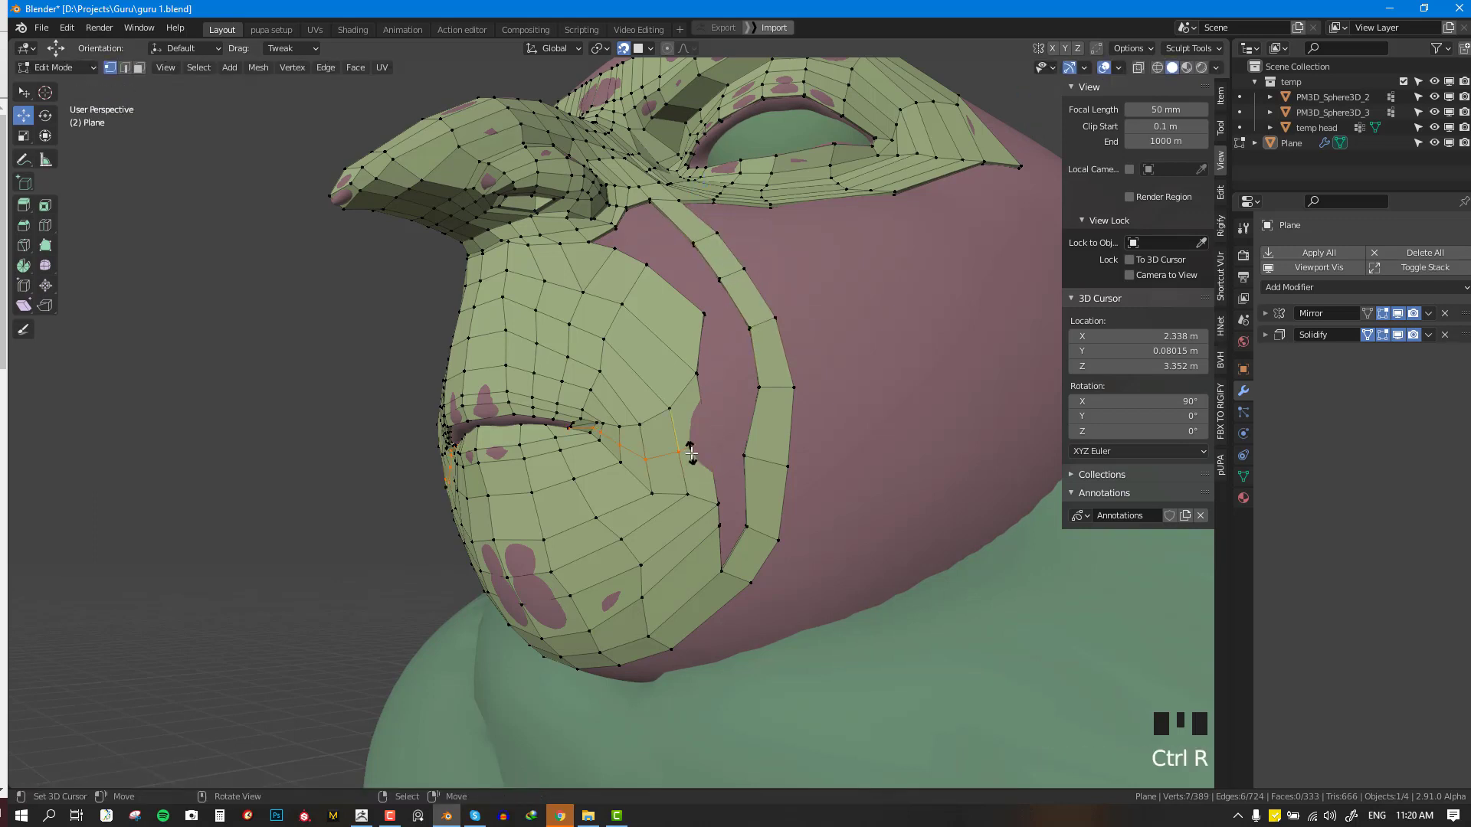
left_click(720, 425)
right_click(718, 475)
key("alt+a")
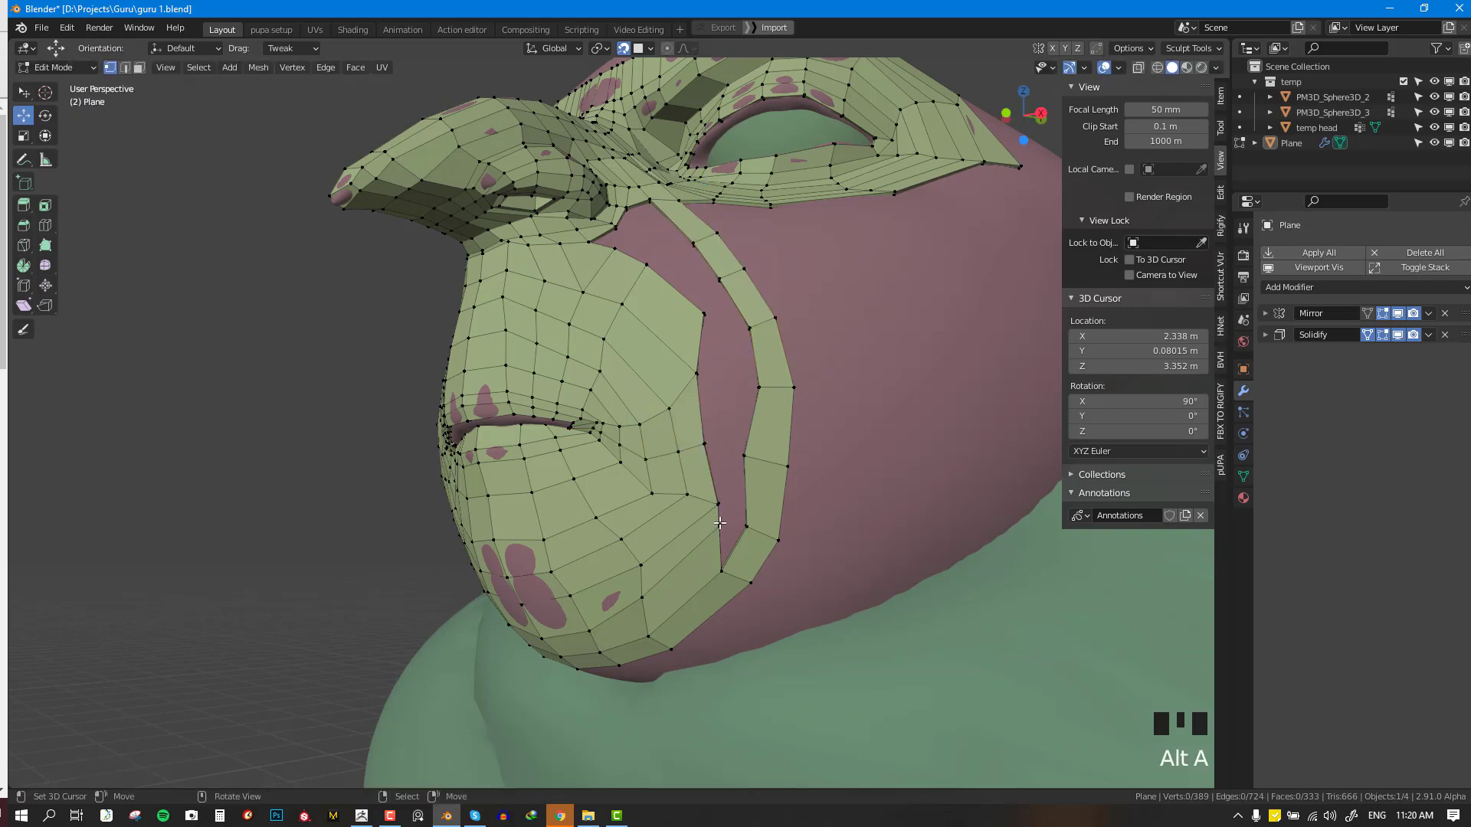
- Adjust the outer mouth ring's vertex near the jaw strip and extend one new face upward along the ring
right_click_drag(719, 523, 723, 531)
right_click(719, 504)
key("f")
left_click(726, 452)
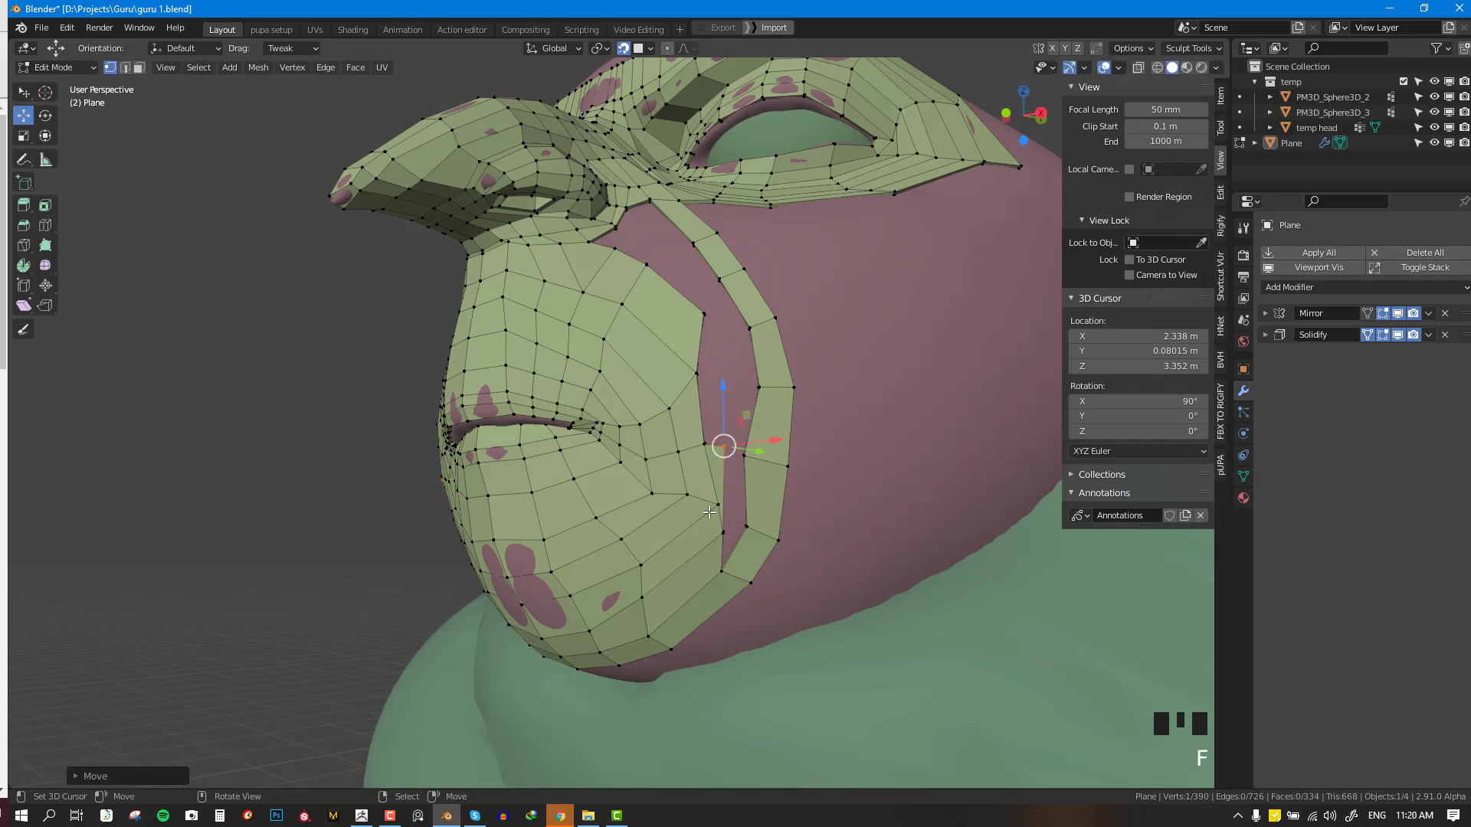
- Try to continue the new face row up the outer mouth ring with another face
right_click(702, 447)
key("f")
left_click(722, 387)
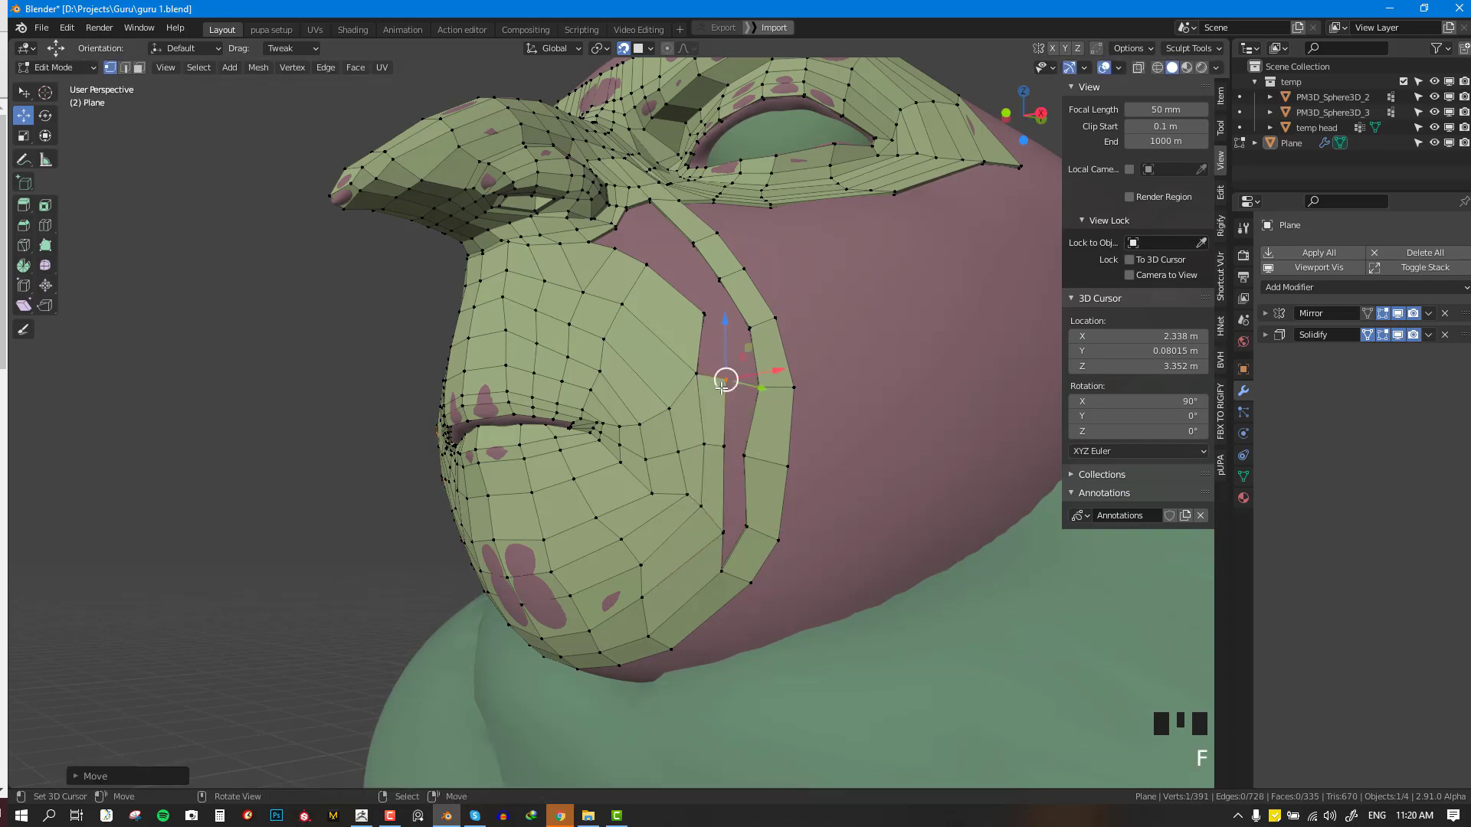
key("ctrl+z")
key("ctrl+z")
right_click(700, 376, "shift")
right_click(709, 313, "shift")
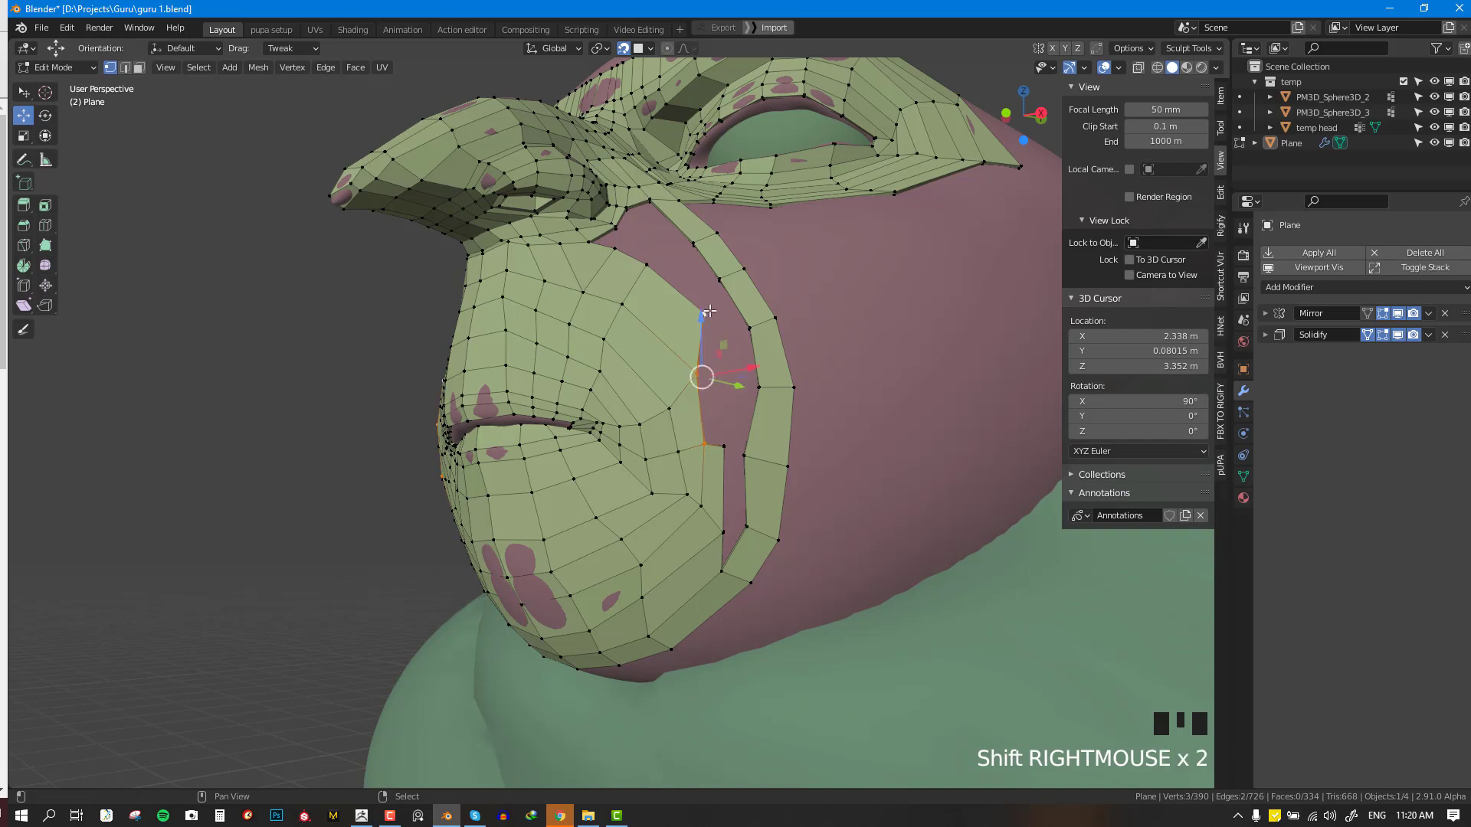
right_click(721, 452, "shift")
key("f")
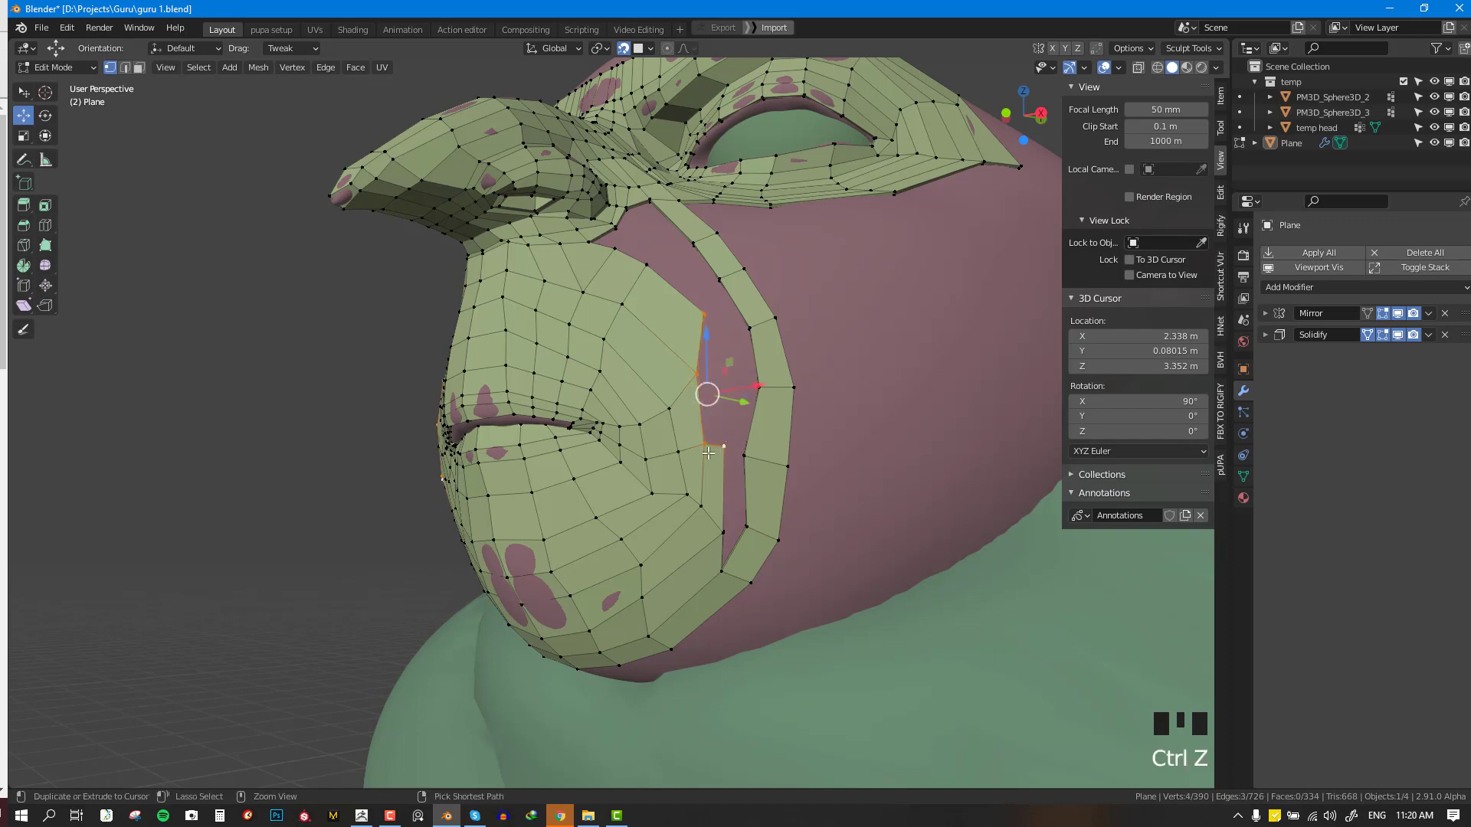
- Extend the face row with two new faces up to the upper corner of the outer mouth ring
right_click(705, 445)
key("f")
left_click(726, 390)
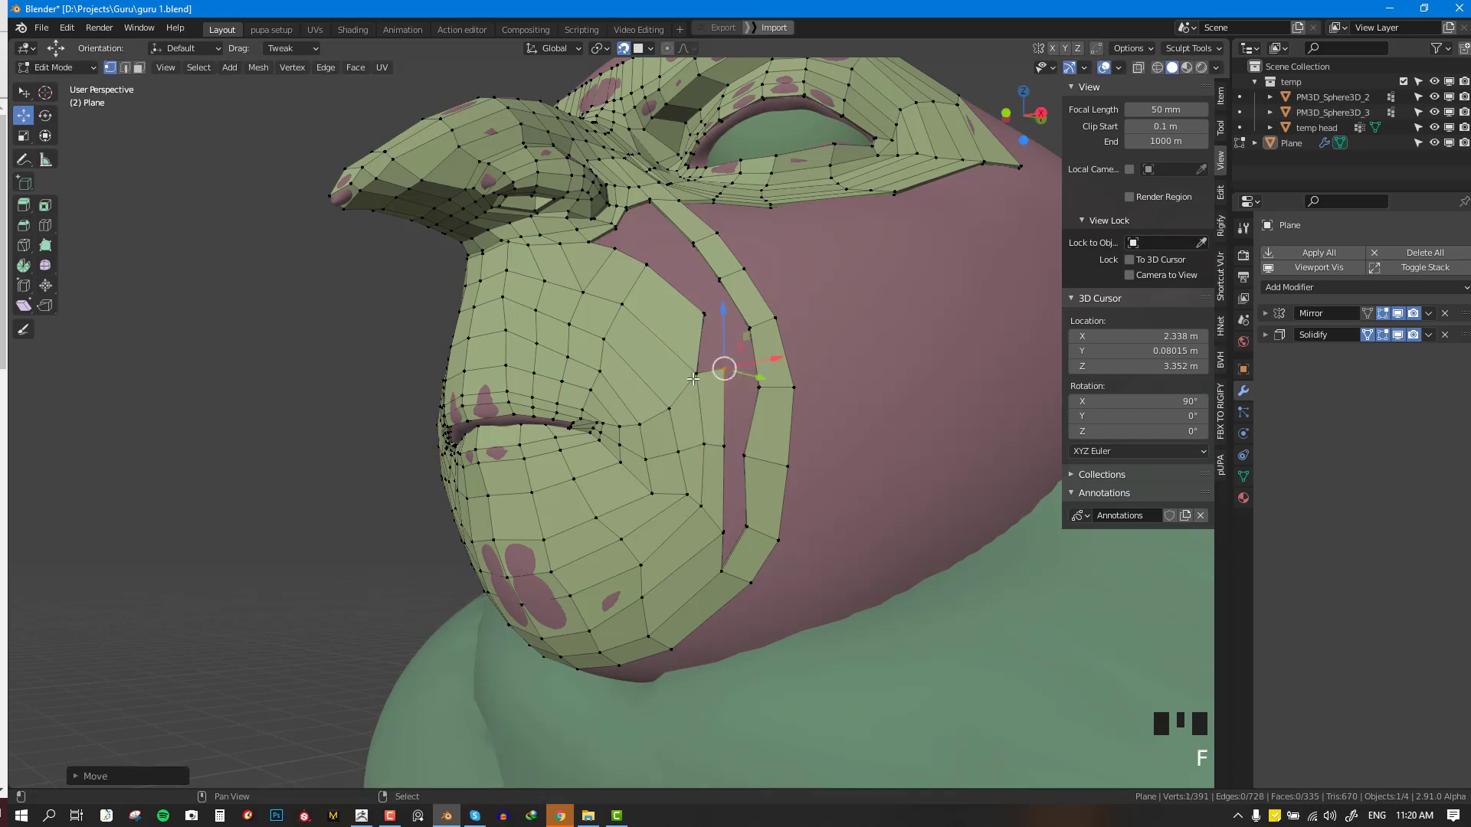
right_click(695, 374)
key("f")
left_click(716, 317)
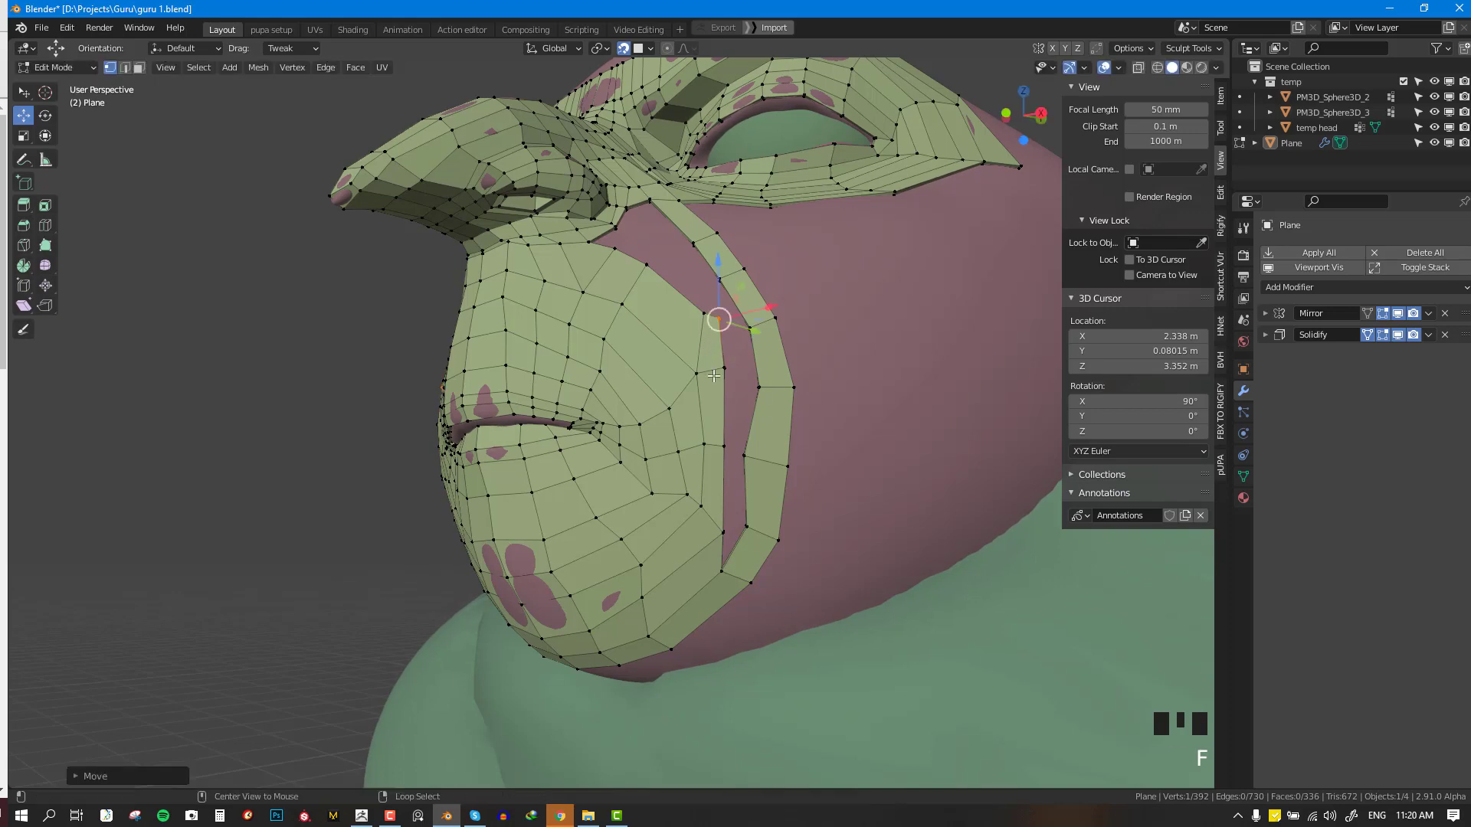
- Redistribute the inner vertices of the jaw strip's rising part upward to line up with the mouth ring
scroll(715, 317, "down", 3)
middle_click_drag(716, 317, 728, 521)
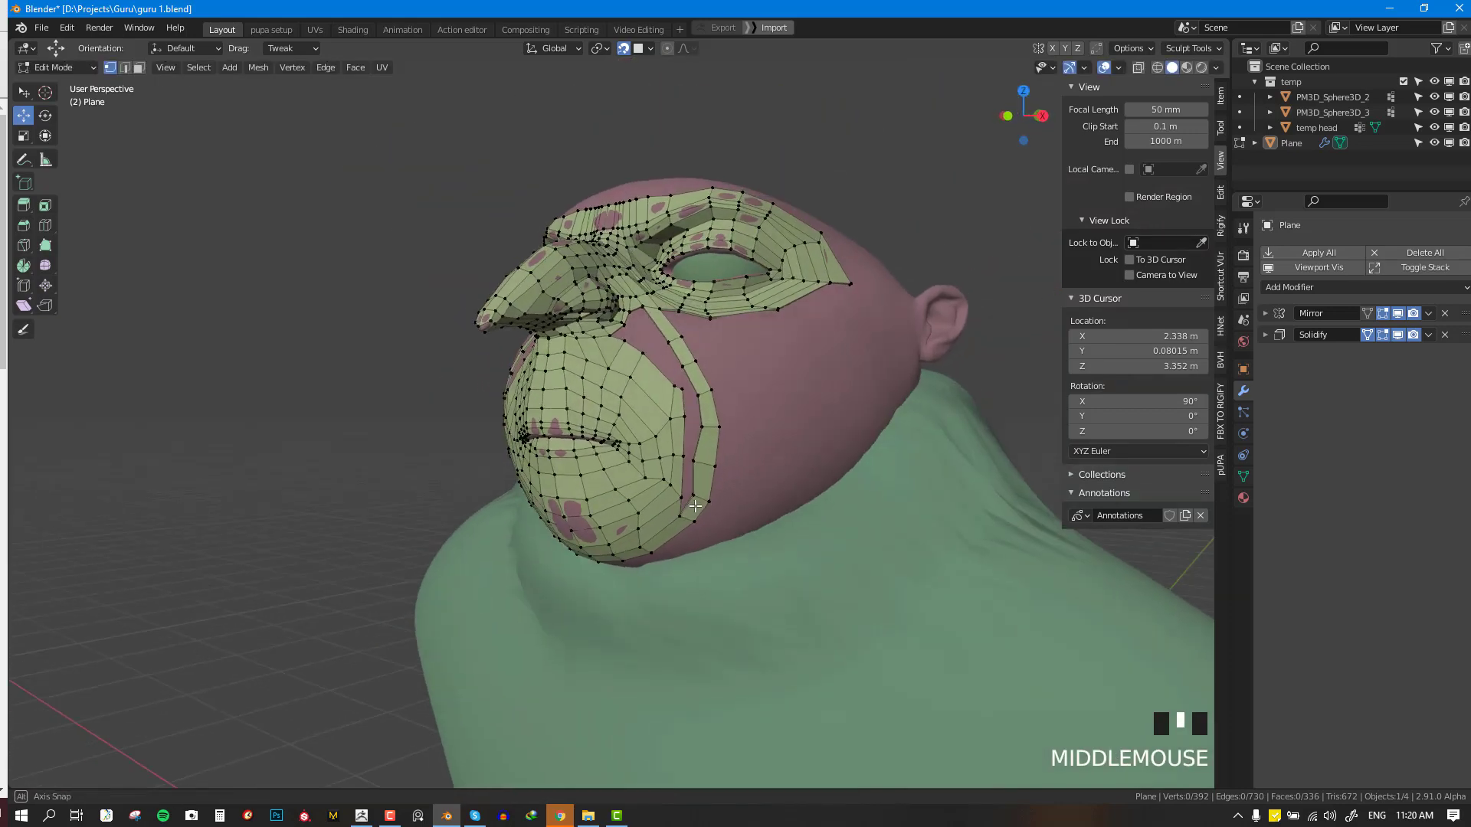
scroll(728, 521, "up", 3)
right_click(726, 591)
right_click(712, 574, "shift")
right_click(737, 507, "shift")
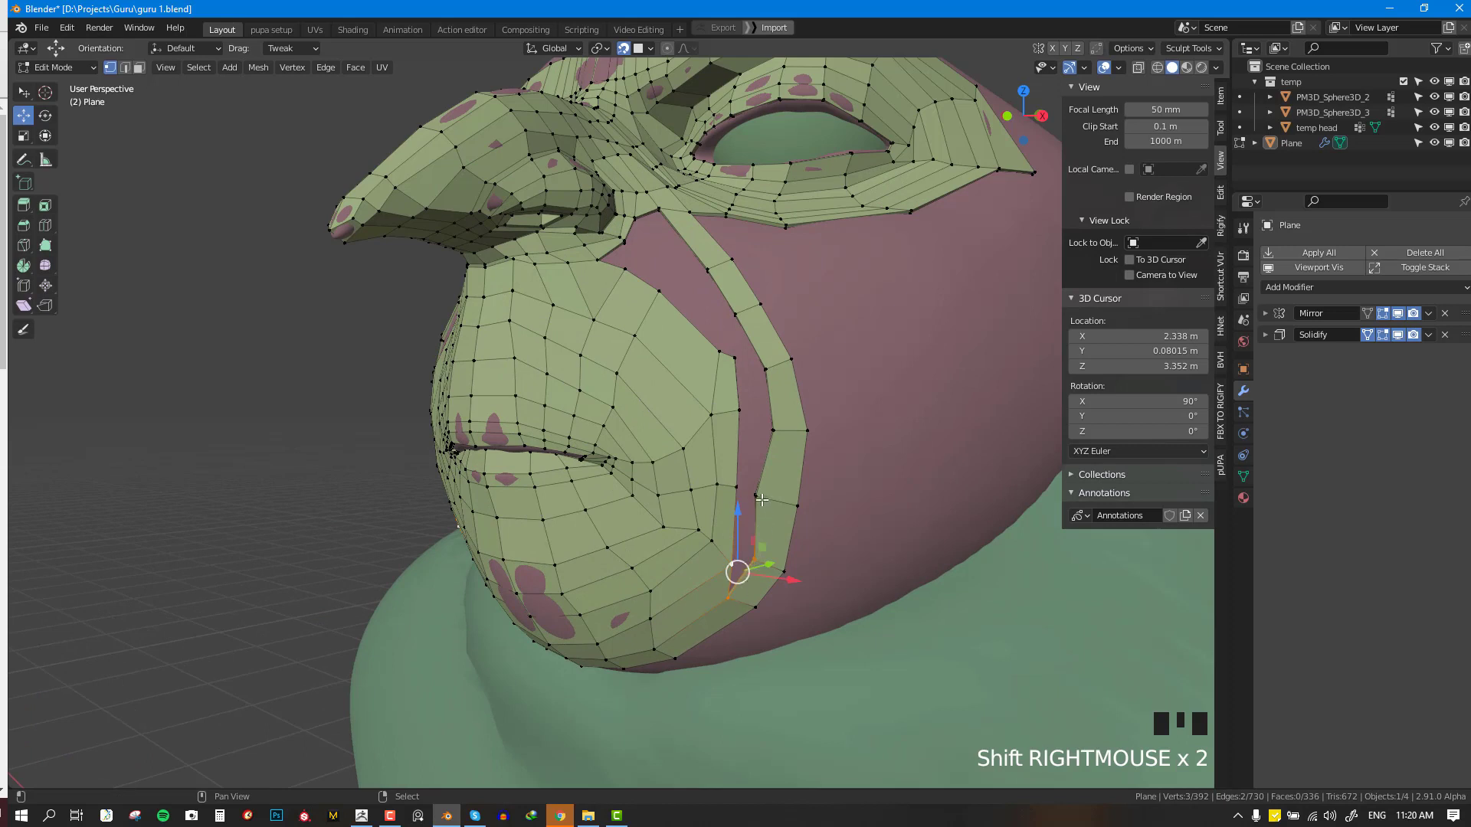
right_click_drag(732, 565, 775, 463)
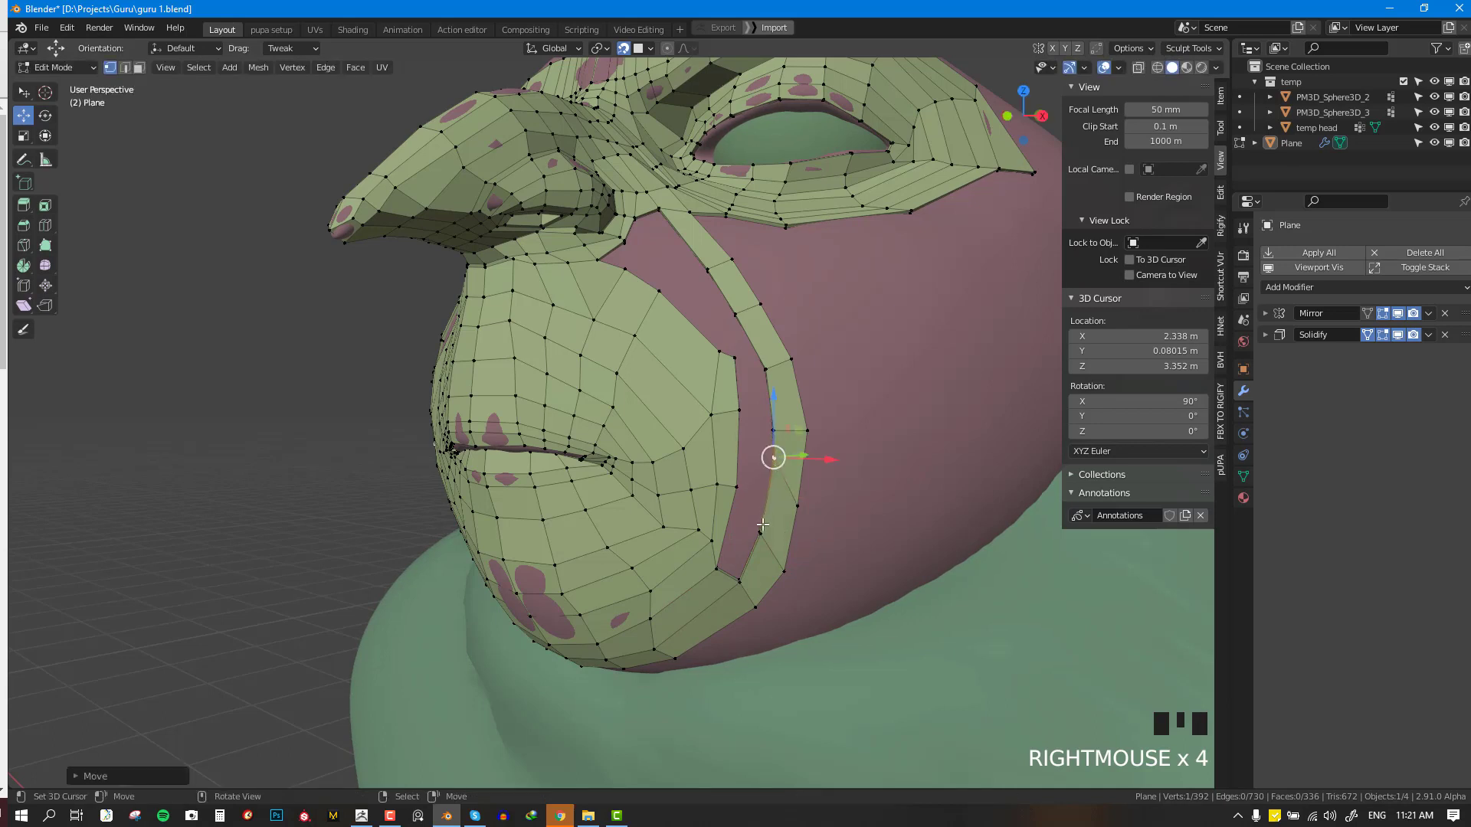
right_click_drag(758, 538, 765, 505)
- Fill the face between the mouth ring and jaw strip's bend, and reposition the strip's two adjacent outer vertices
right_click(735, 487, "shift")
right_click(718, 571, "shift")
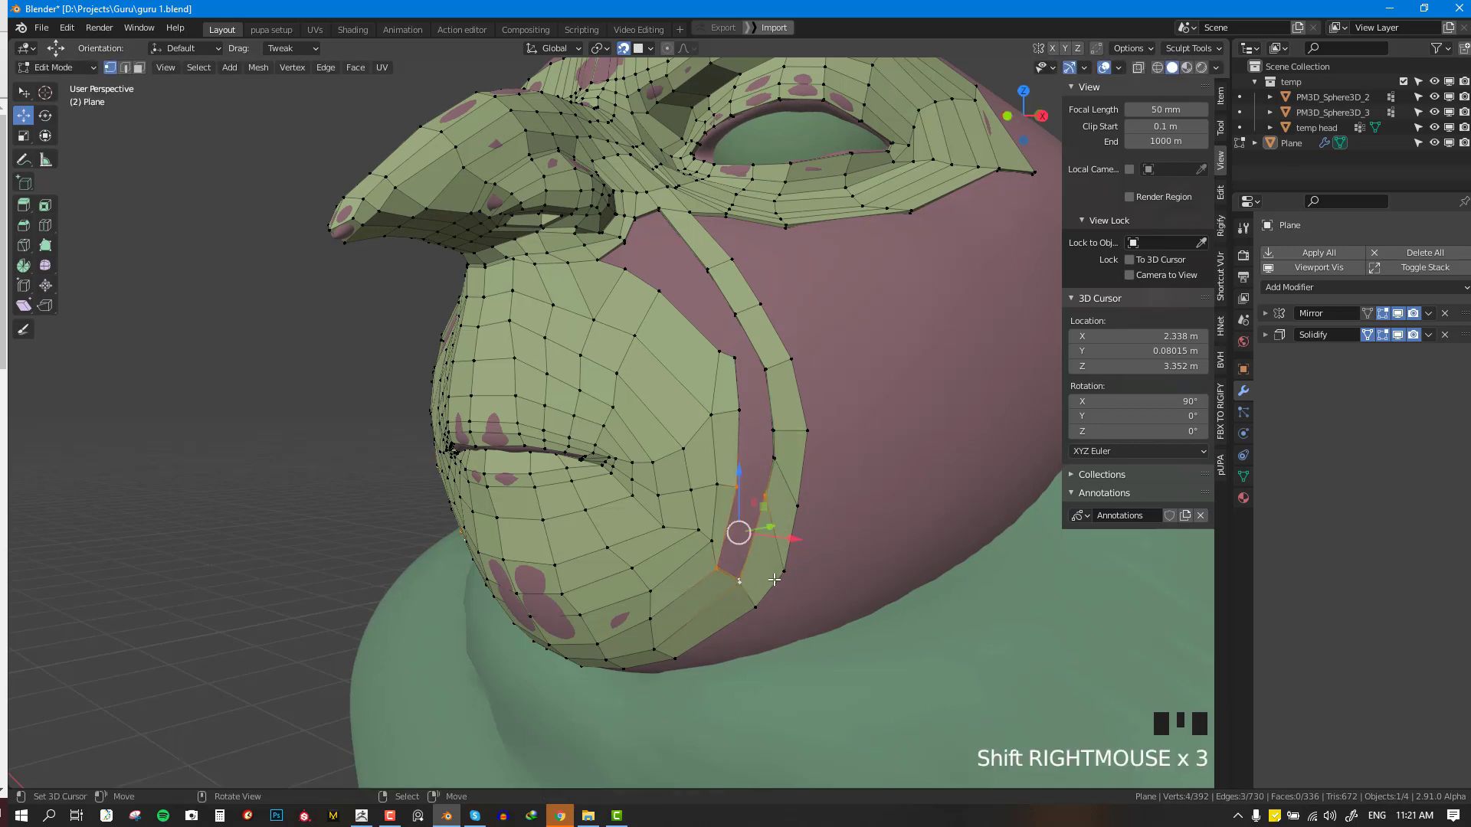
key("f")
right_click_drag(790, 571, 798, 532)
right_click_drag(761, 603, 766, 606)
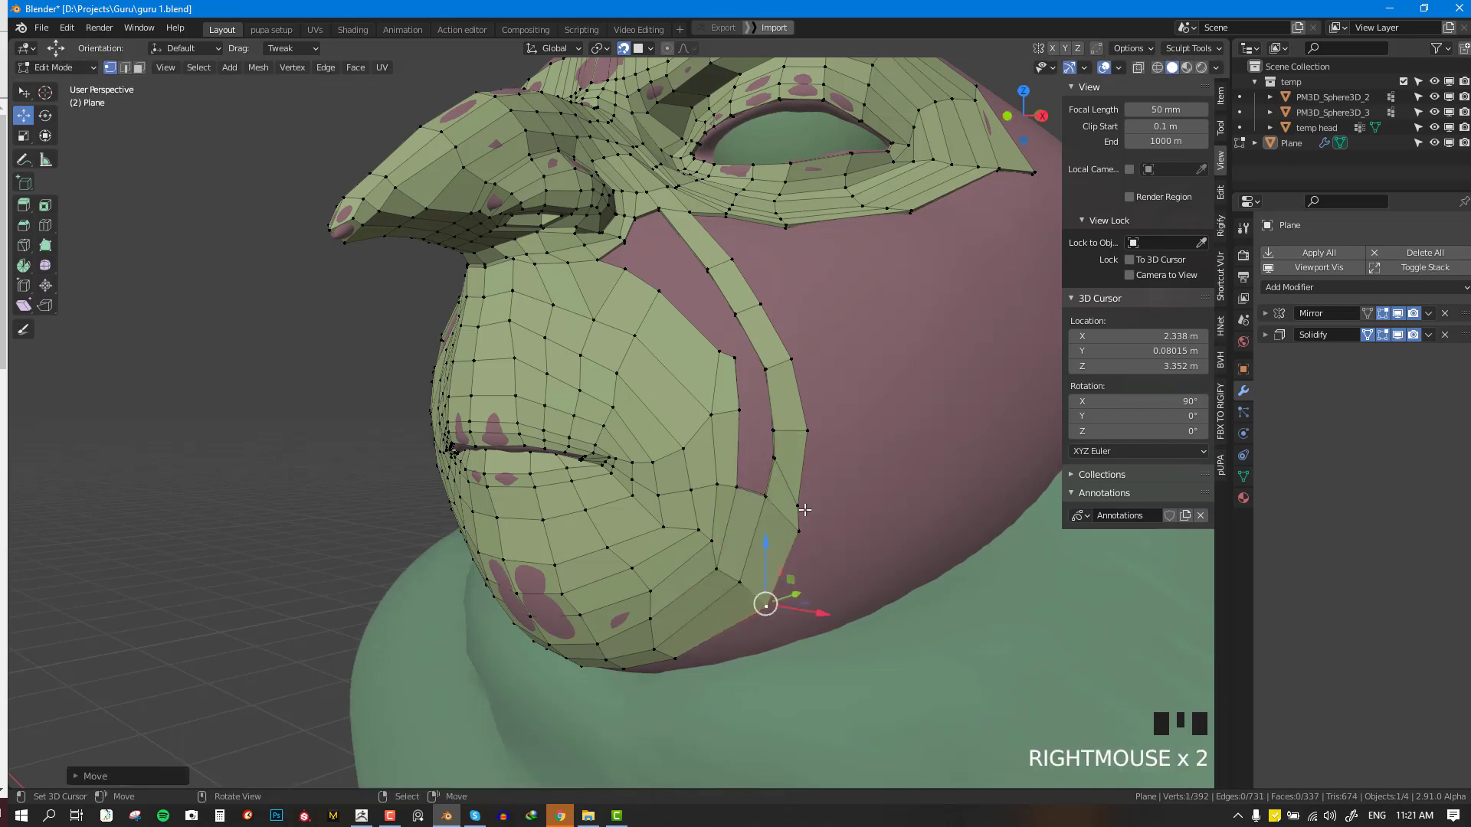
- Delete the surplus edge loop across the jaw strip just above the bend
right_click(805, 509)
right_click(802, 481, "alt")
key("x")
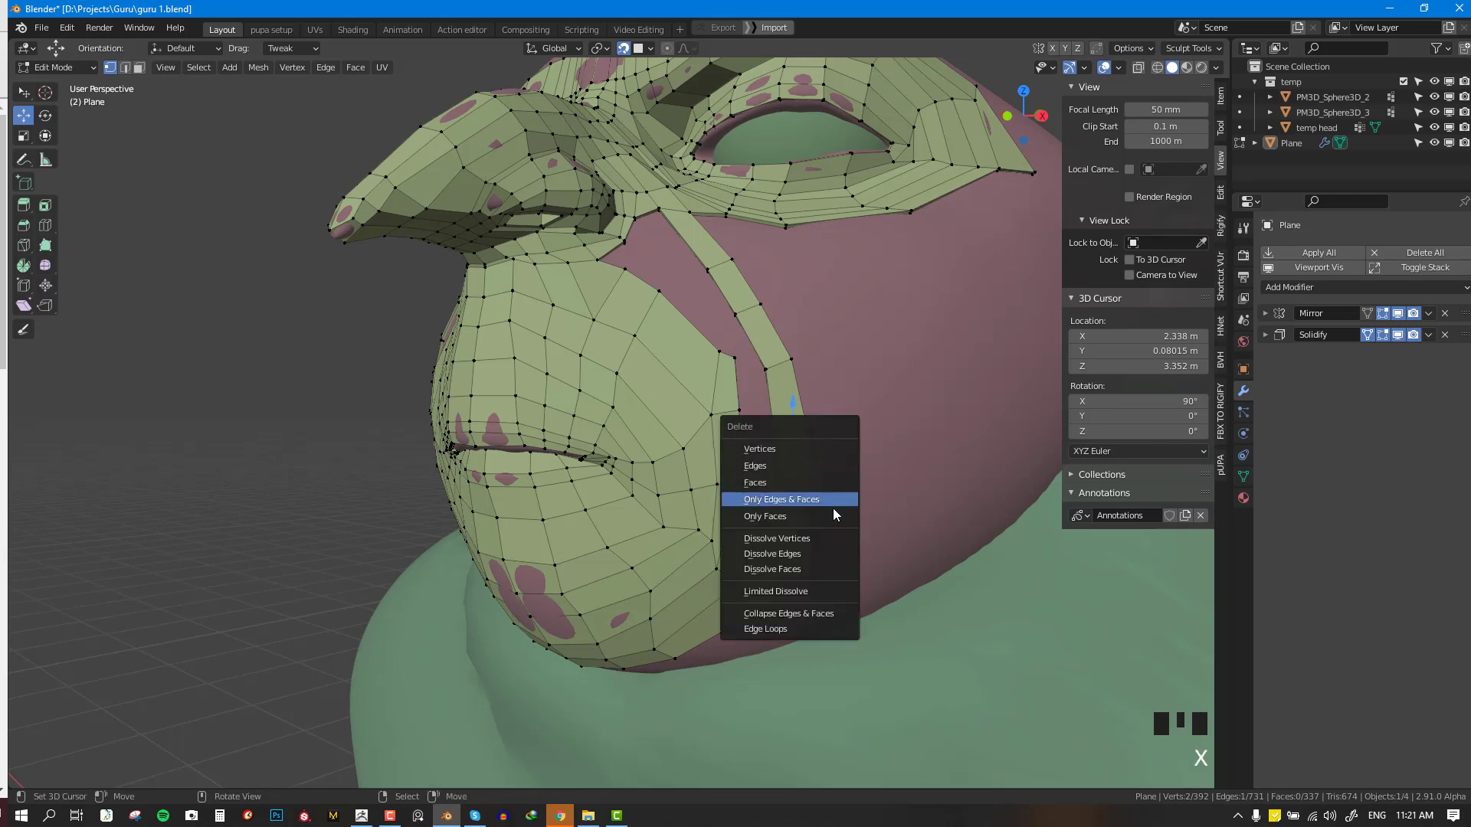
left_click(807, 628)
key("alt+a")
- Fill two faces upward between the mouth ring and cheek strip, adjusting the strip vertices beside them
right_click(745, 404)
right_click(732, 487, "shift")
right_click(766, 495, "shift")
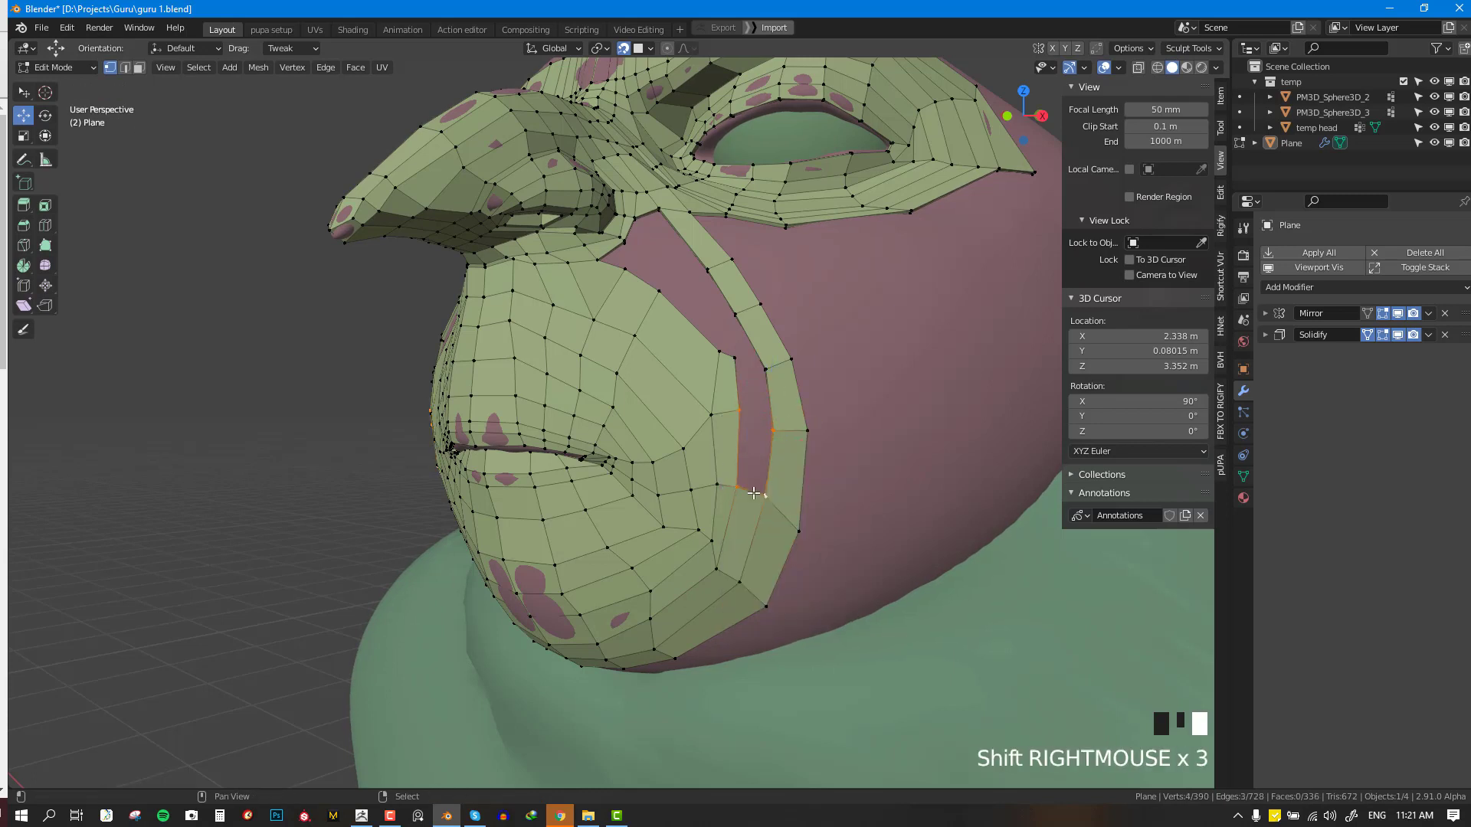
key("f")
middle_click_drag(766, 438, 766, 485, "shift")
right_click_drag(773, 479, 772, 477)
right_click(764, 419, "shift")
right_click(734, 409, "shift")
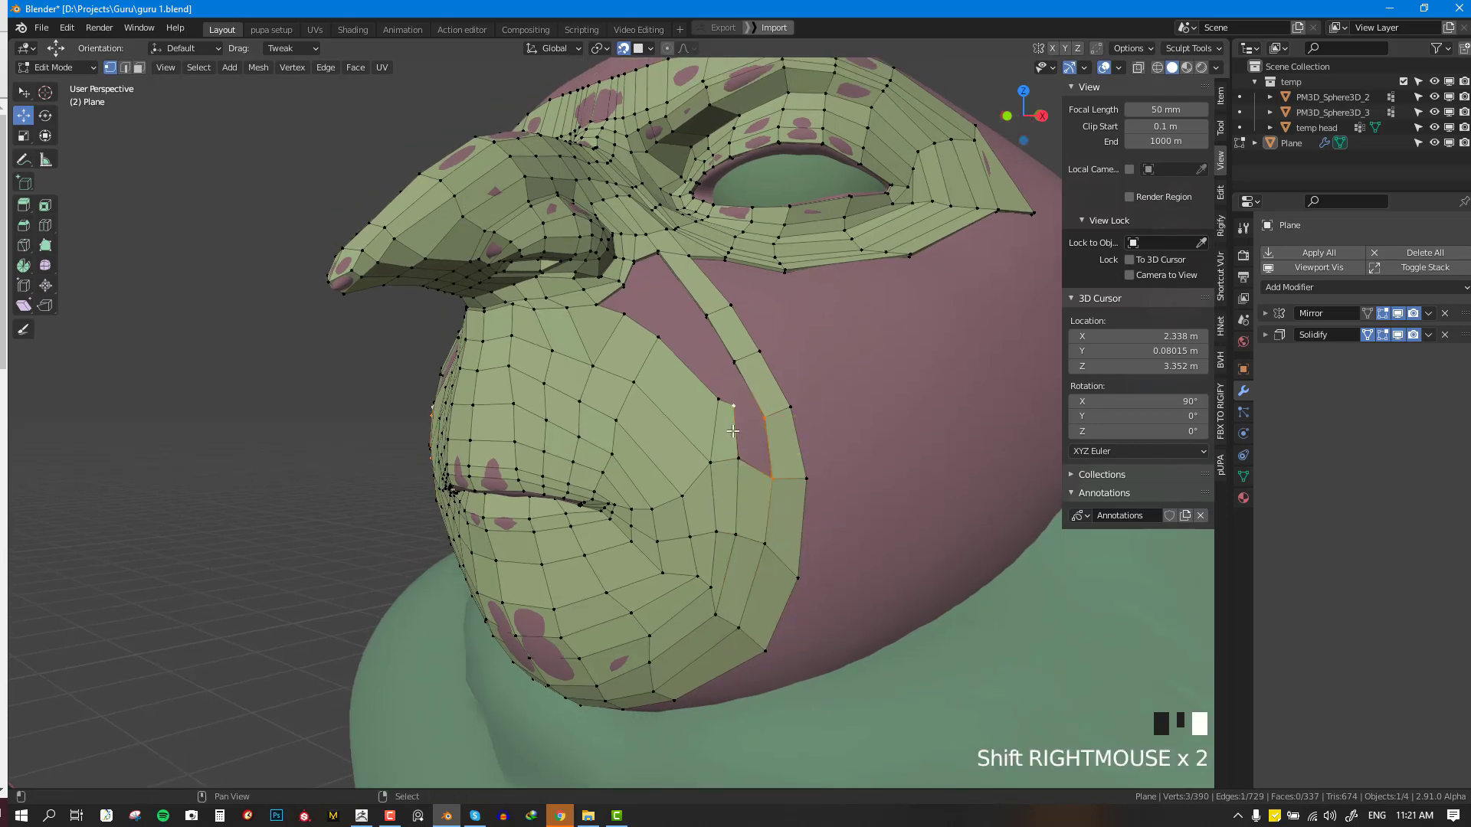
key("f")
mouse_move(791, 410)
right_mouse_down()
mouse_move(798, 392)
mouse_move(766, 412)
right_mouse_up()
- Extend a row of three new faces along the mouth ring's upper edge, from beside the nose toward the cheek
middle_click_drag(766, 415, 659, 319)
key("alt+a")
right_click(626, 339)
key("f")
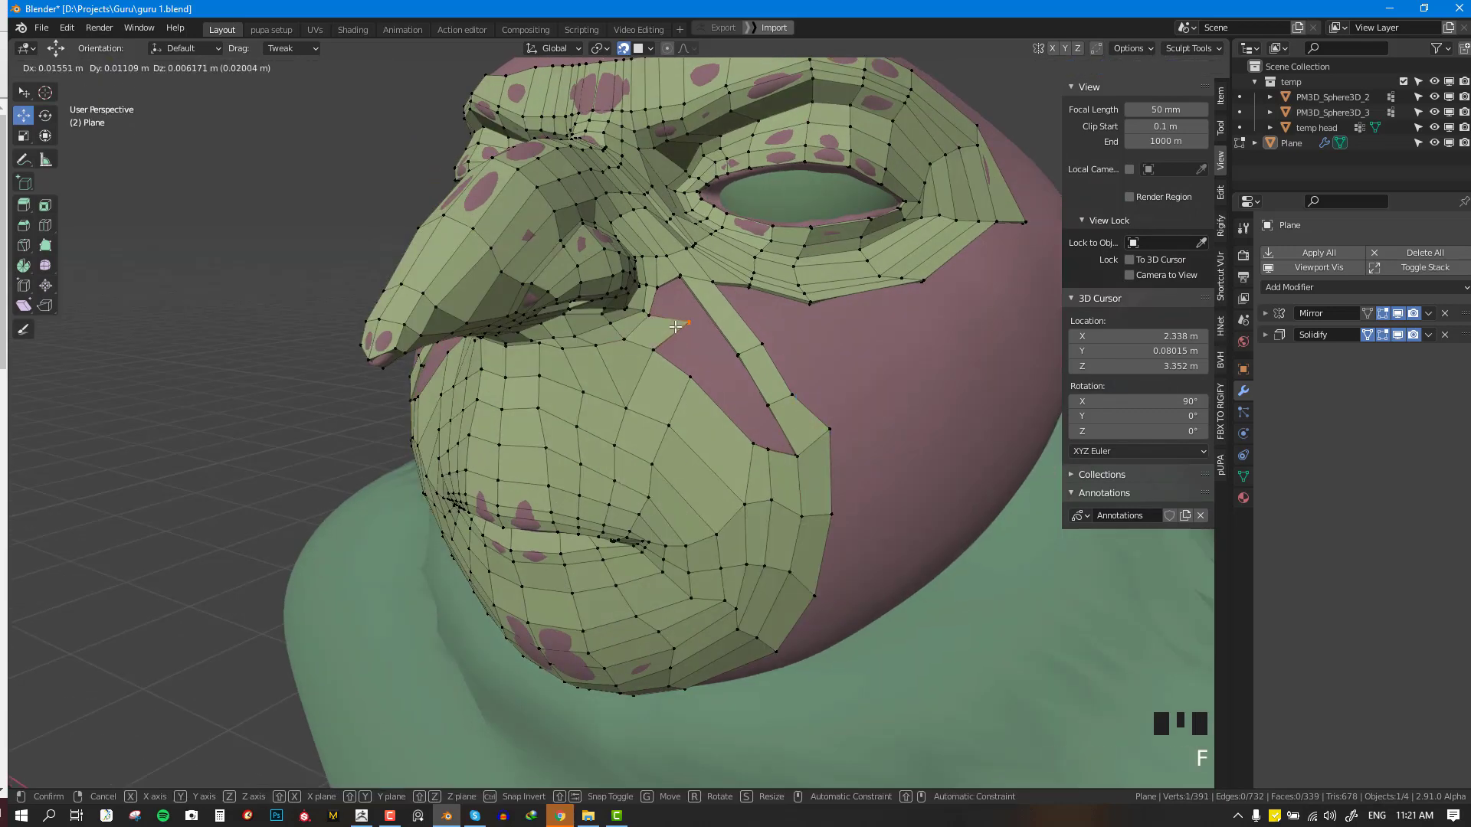
left_click(629, 341)
right_click(654, 350)
key("f")
left_click(660, 355)
right_click(690, 374)
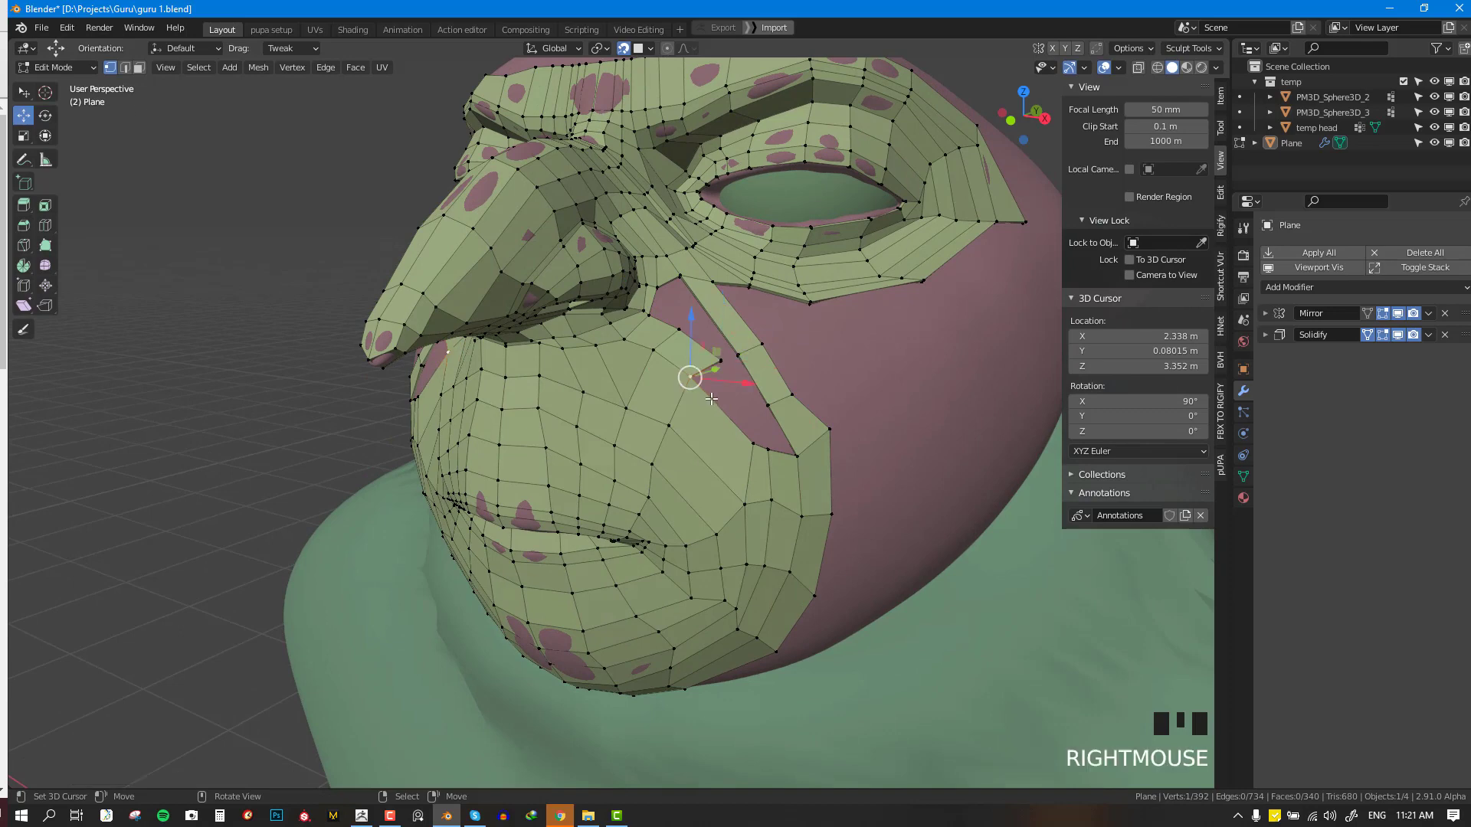
key("f")
left_click(742, 444)
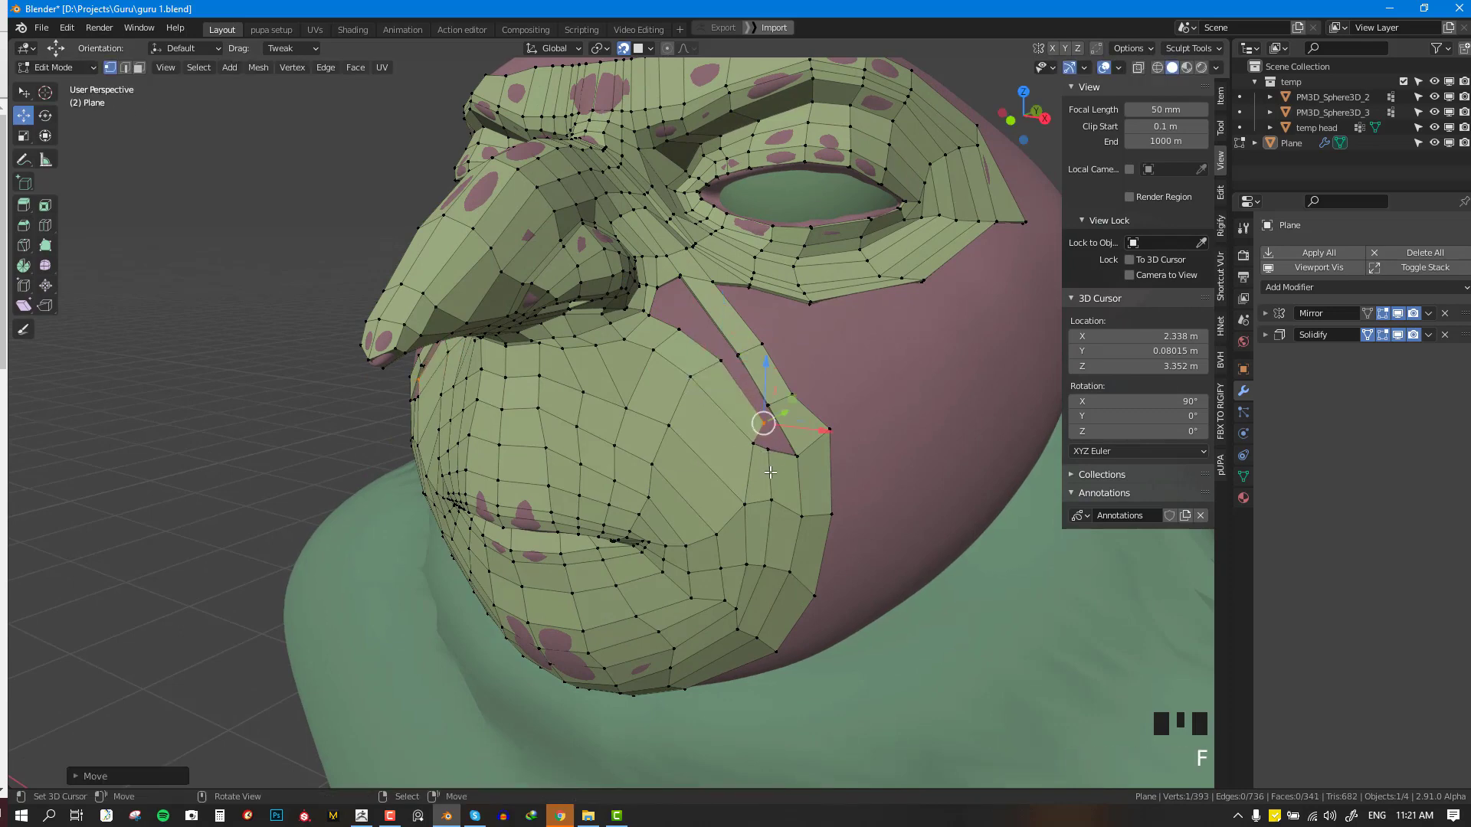
- Fill the four-vertex gap joining the end of the upper face row to the faces beside the cheek strip
middle_click_drag(770, 473, 735, 505)
right_click(710, 600)
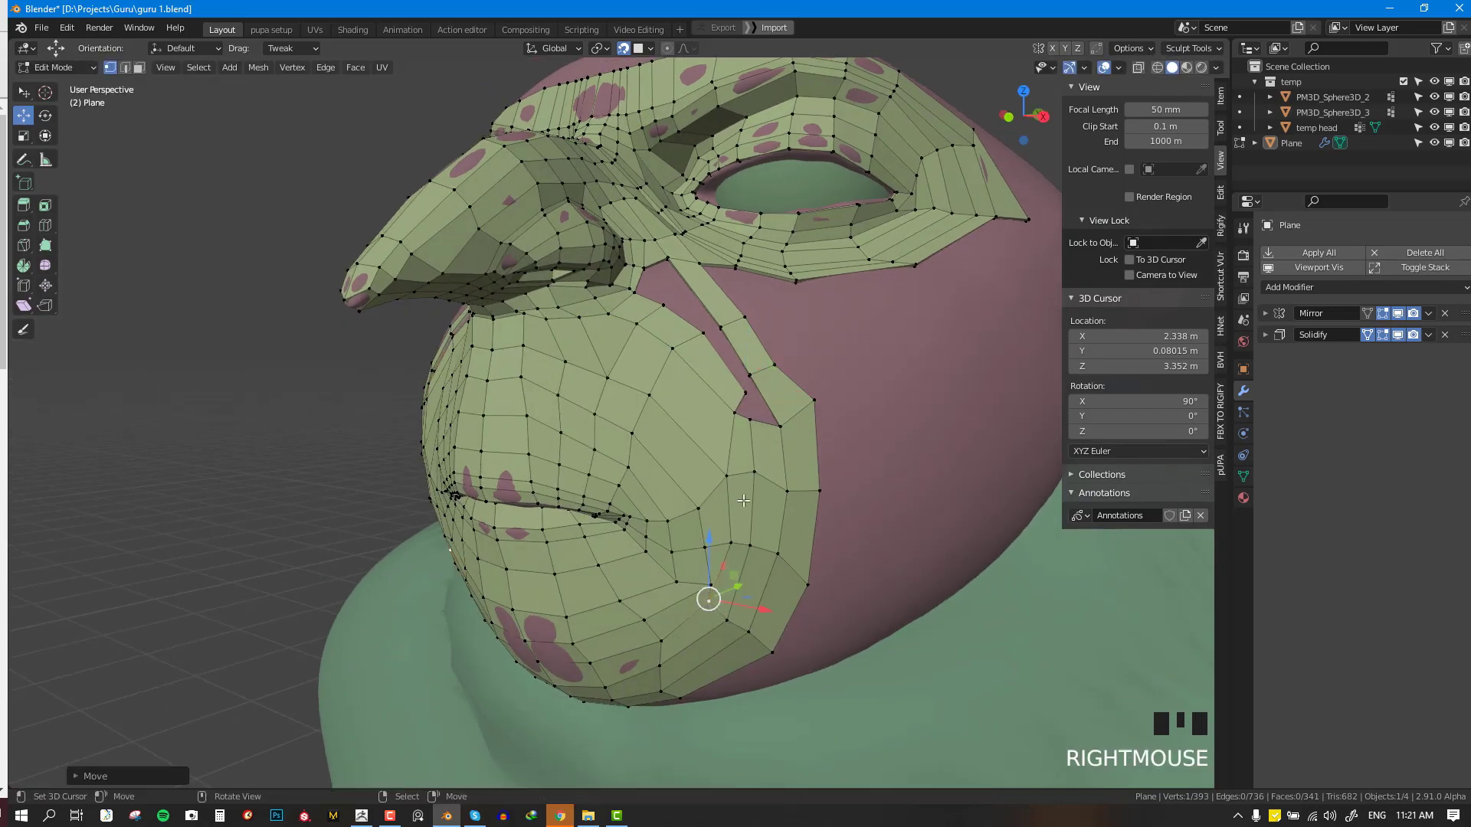
right_click(751, 421)
right_click(745, 394, "shift")
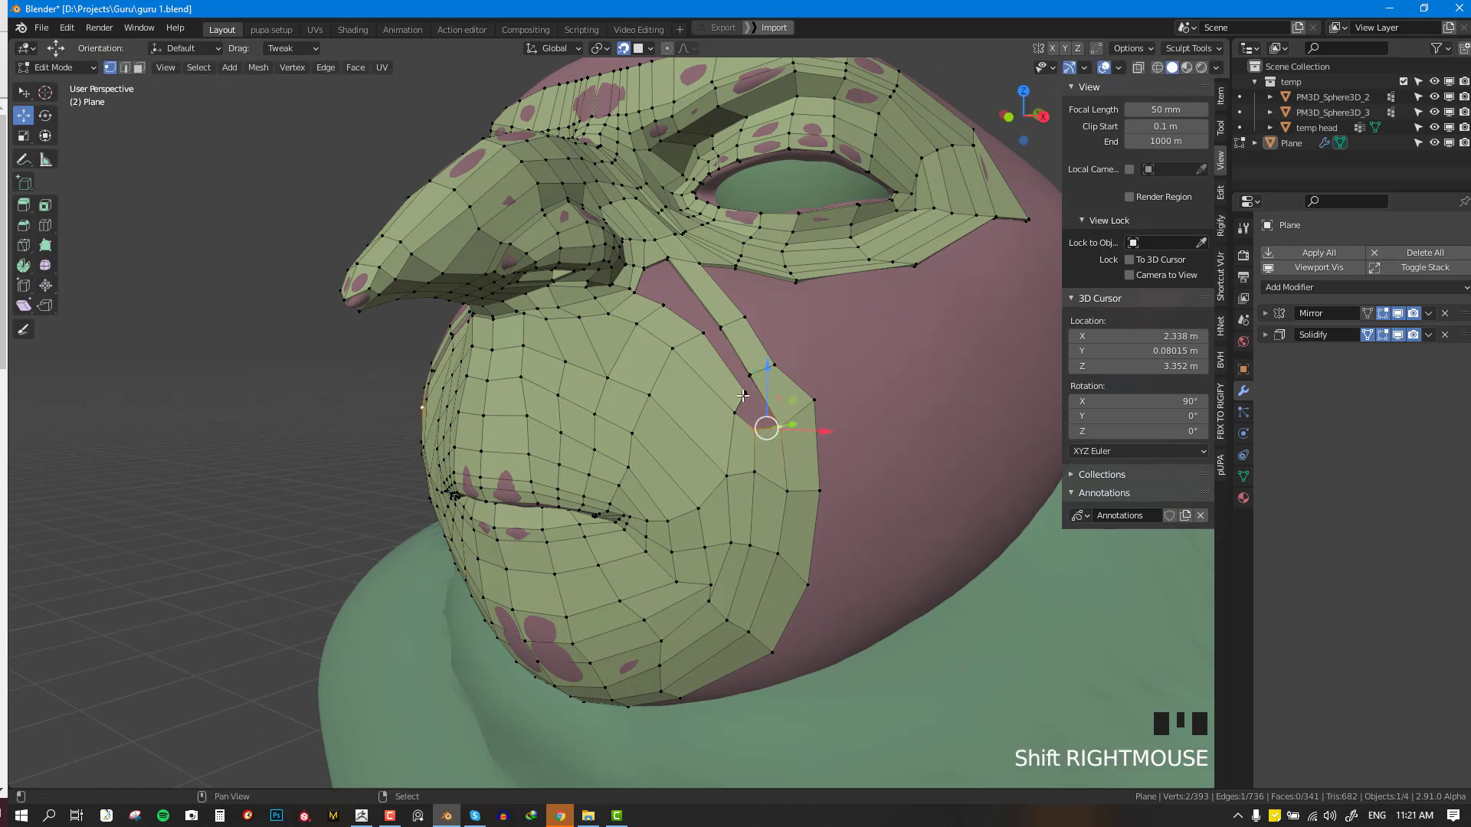
right_click(775, 425, "shift")
right_click(733, 416, "shift")
key("f")
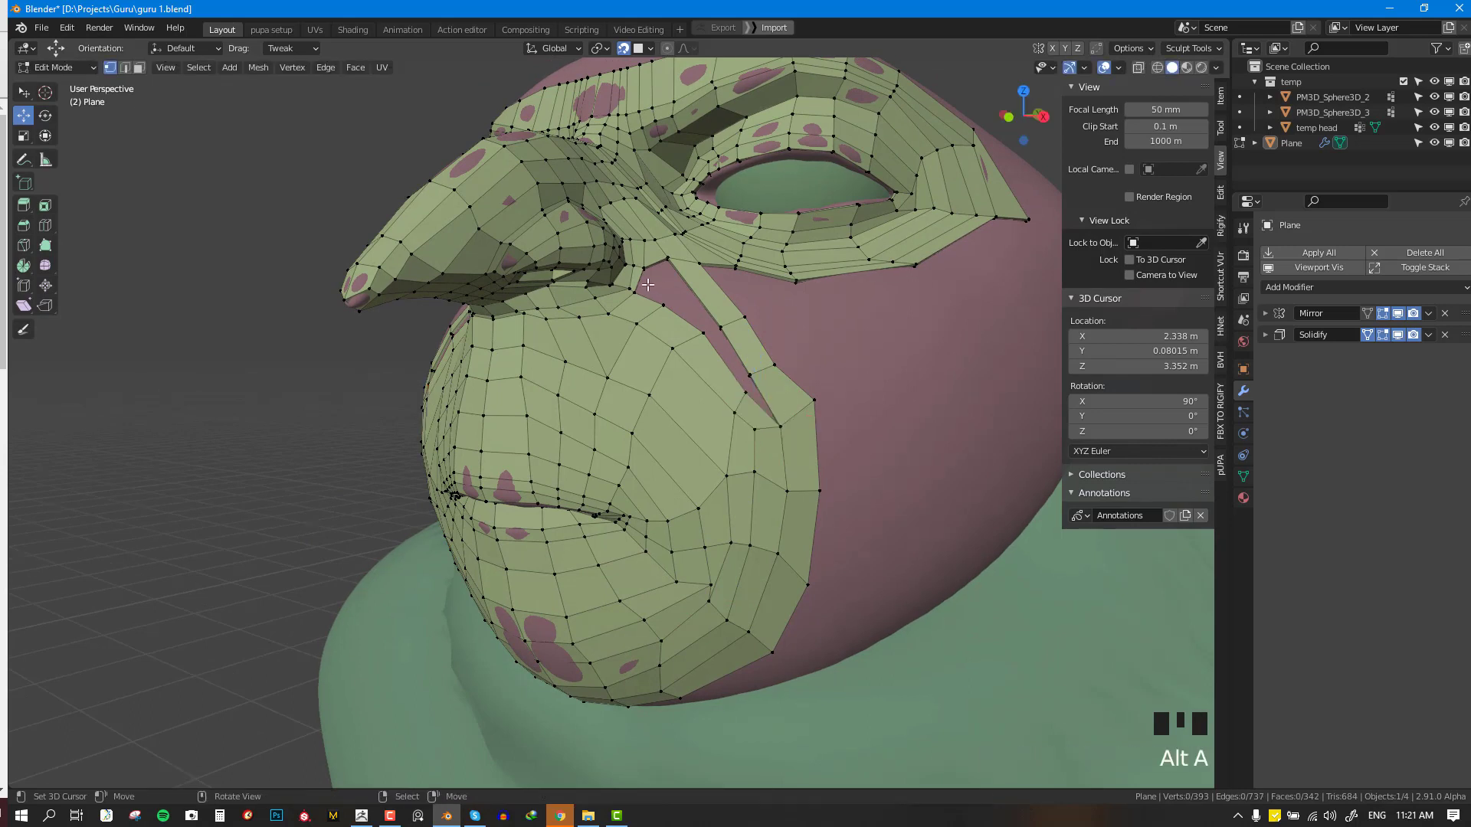
- Fill three faces between the upper face row and the cheek strip, working down from the side of the nose
right_click(659, 293, "shift")
right_click(668, 268, "shift")
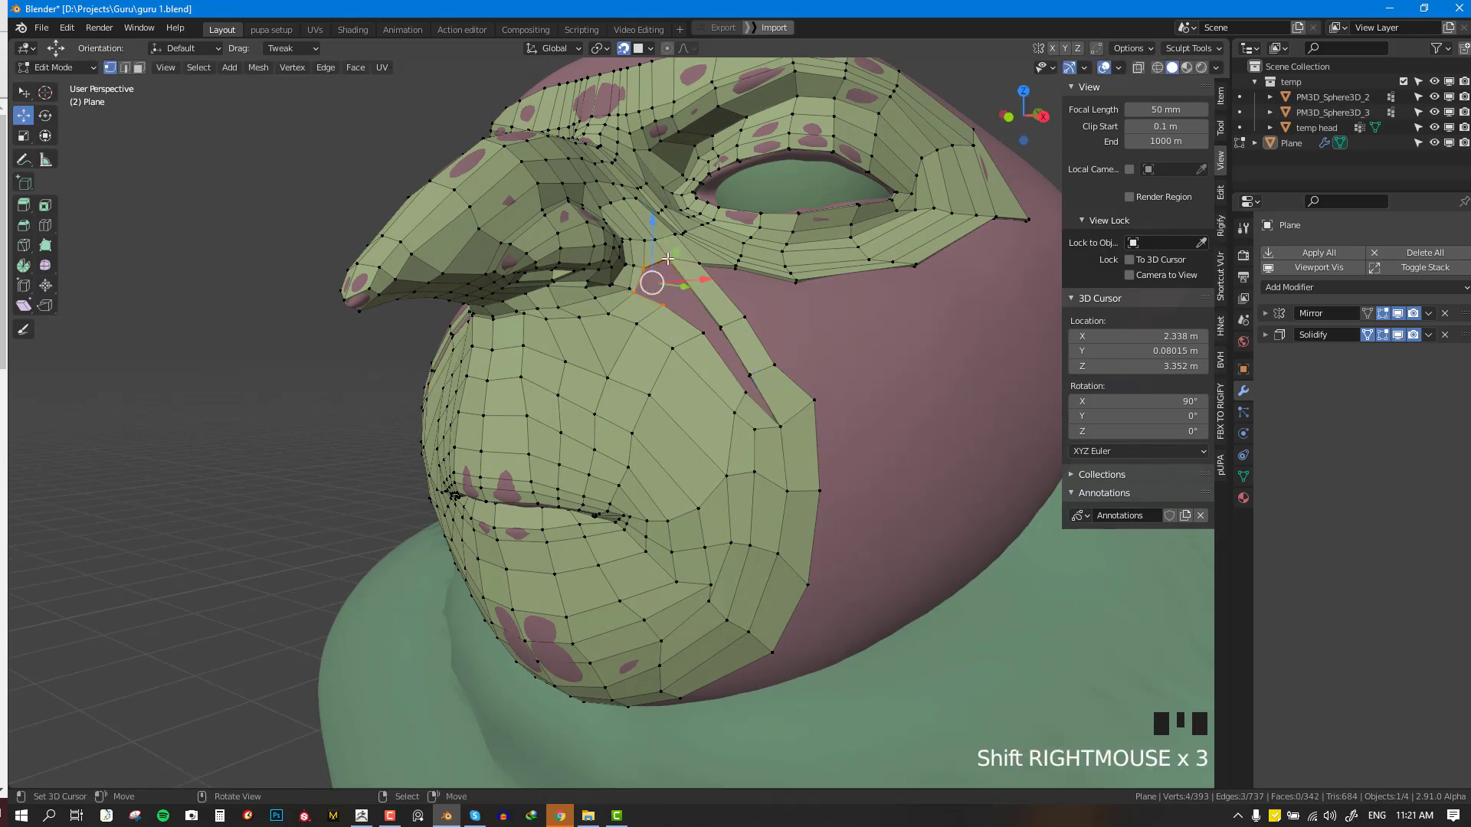
key("f")
right_click(668, 256)
right_click(712, 351, "shift")
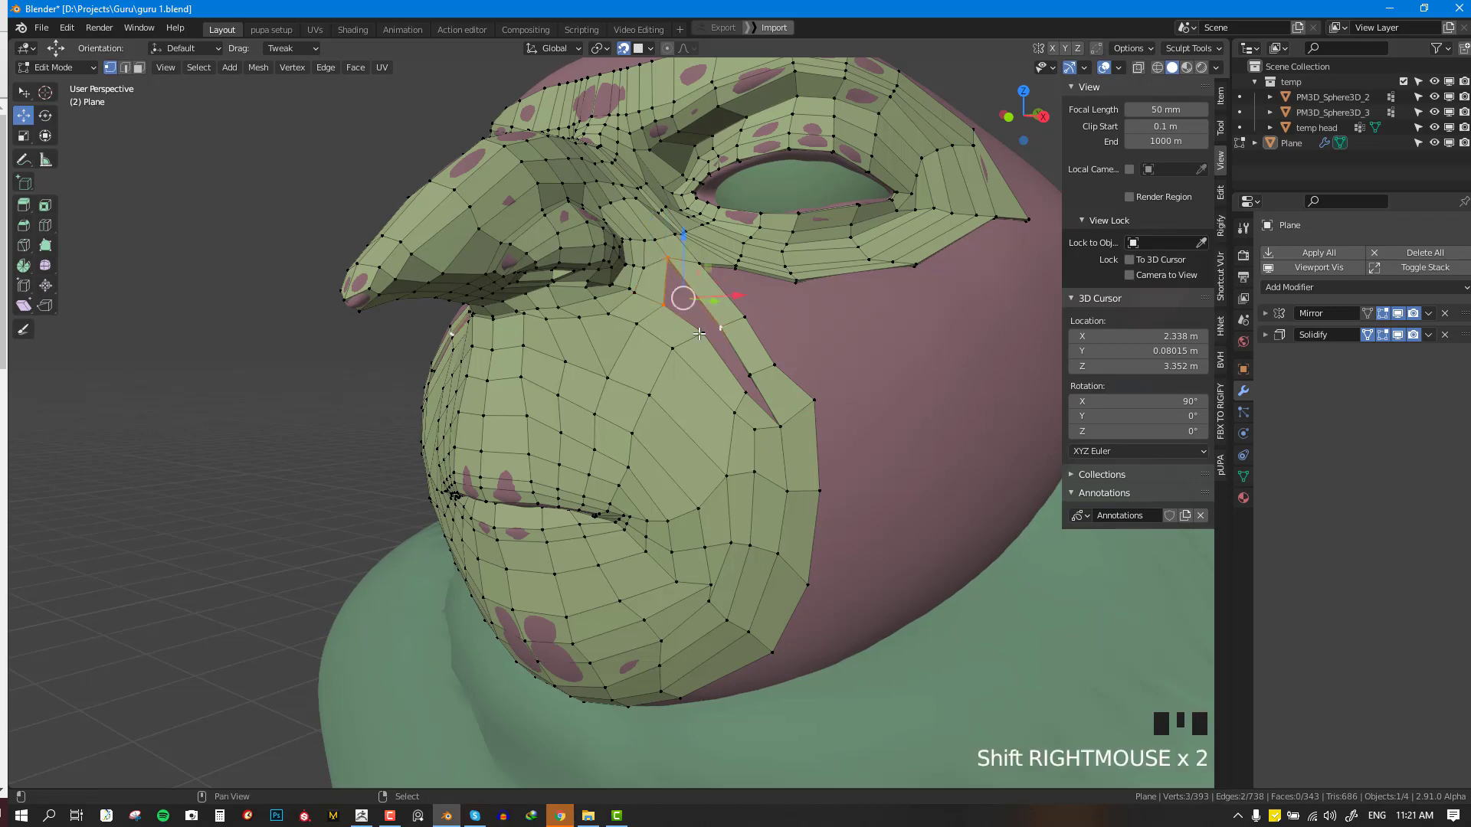
key("f")
right_click(742, 374)
right_click(712, 348, "shift")
right_click(713, 348, "shift")
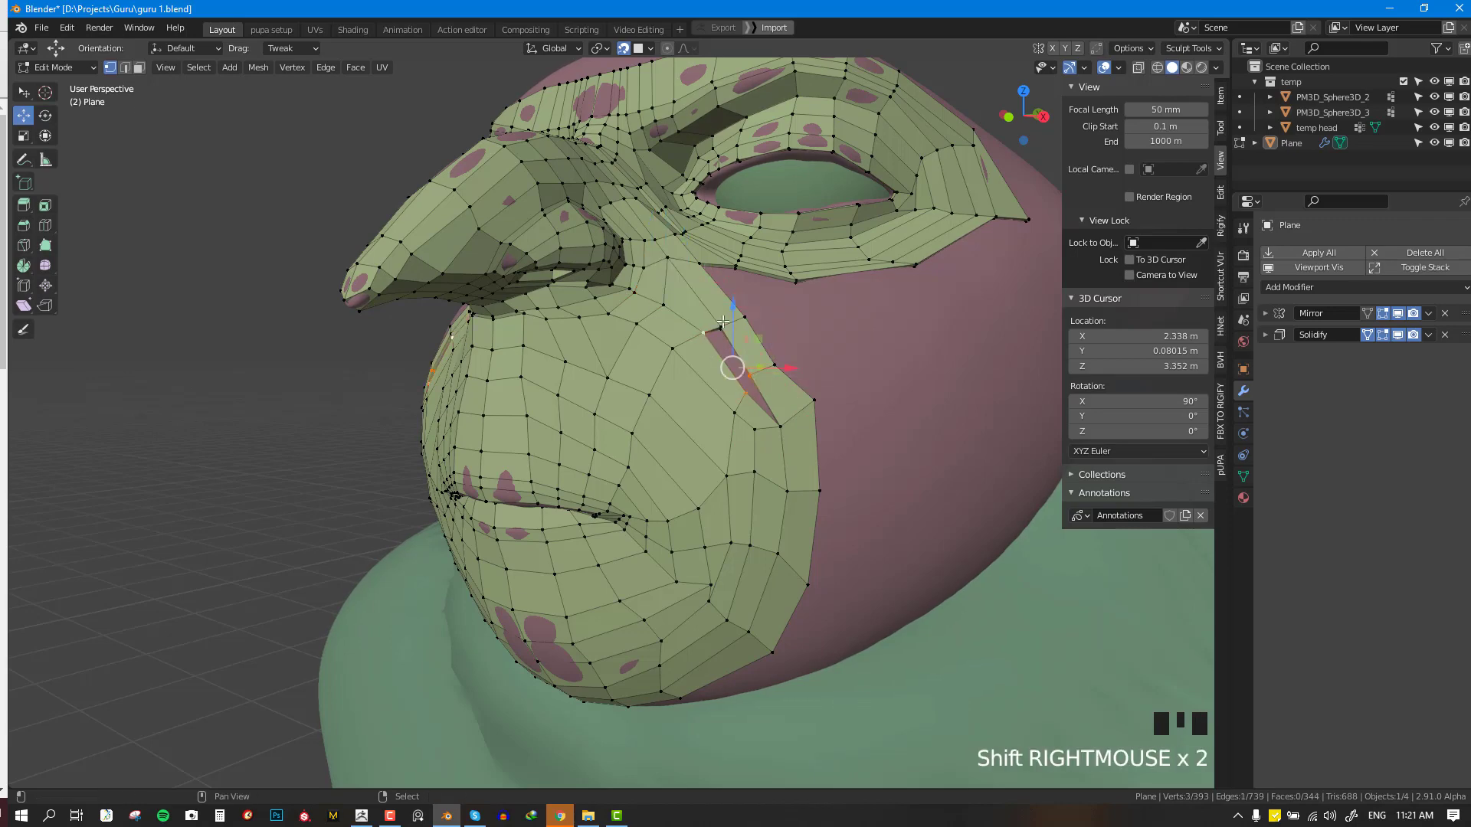
right_click(721, 335, "shift")
key("f")
- Delete the cheek strip face bordering the remaining triangular hole
scroll(812, 444, "up", 1)
key("alt+a")
middle_click_drag(828, 438, 811, 431)
right_click(776, 412)
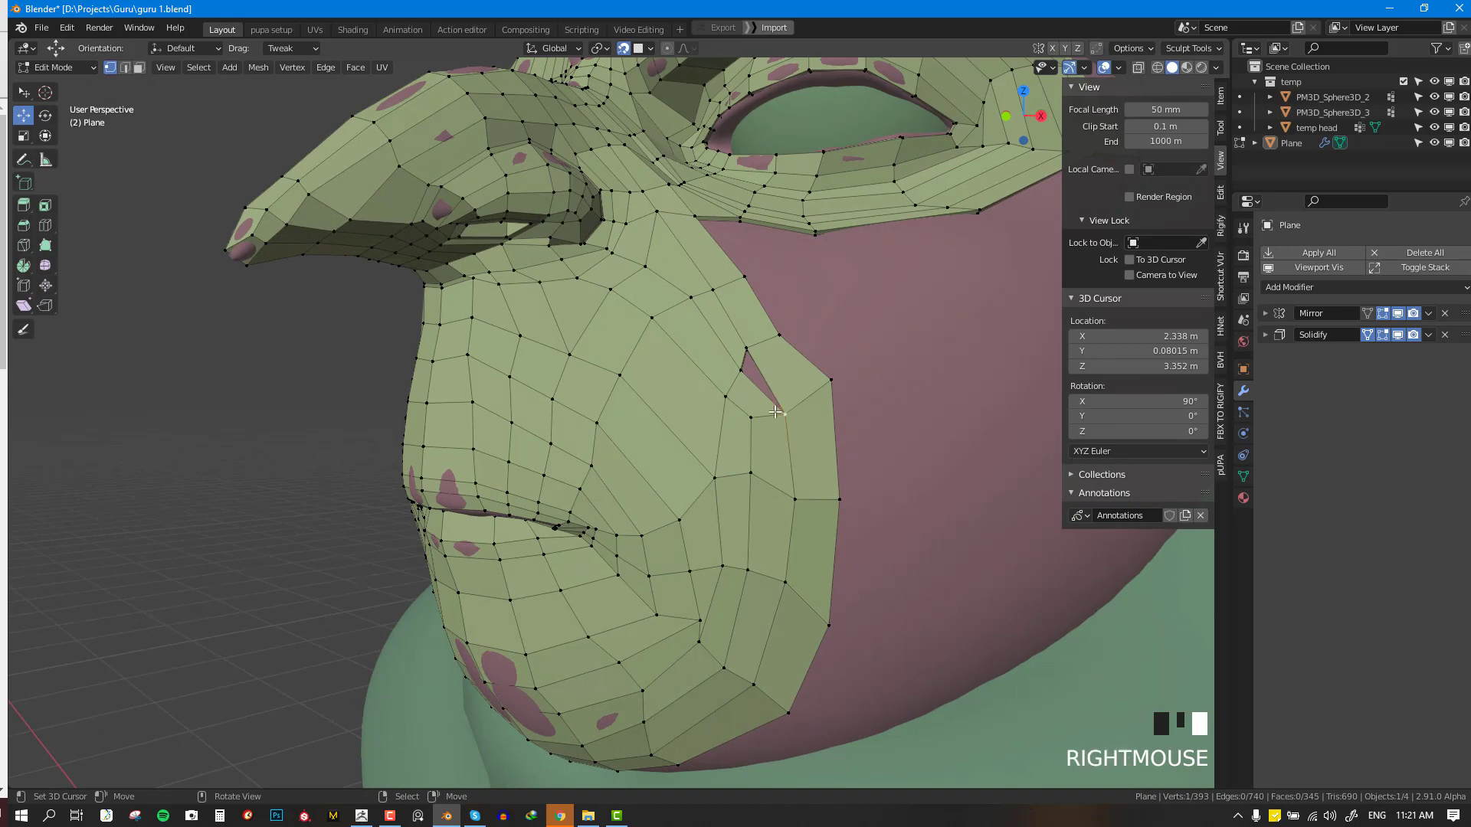
key("3")
right_click(809, 375)
key("x")
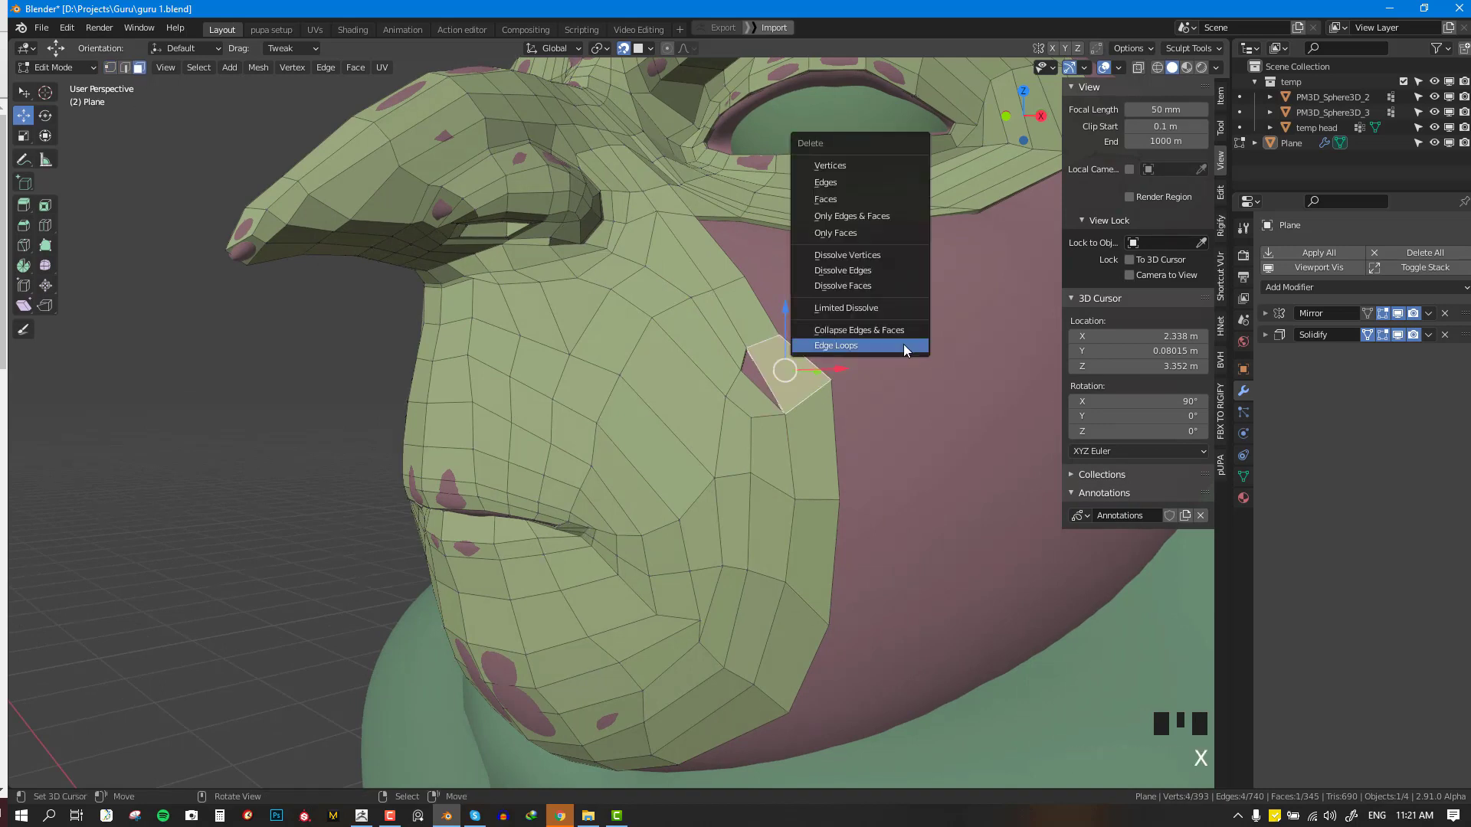
left_click(818, 202)
key("1")
- Add a centred loop cut down the outermost face column from the opening around the mouth
right_click(739, 369)
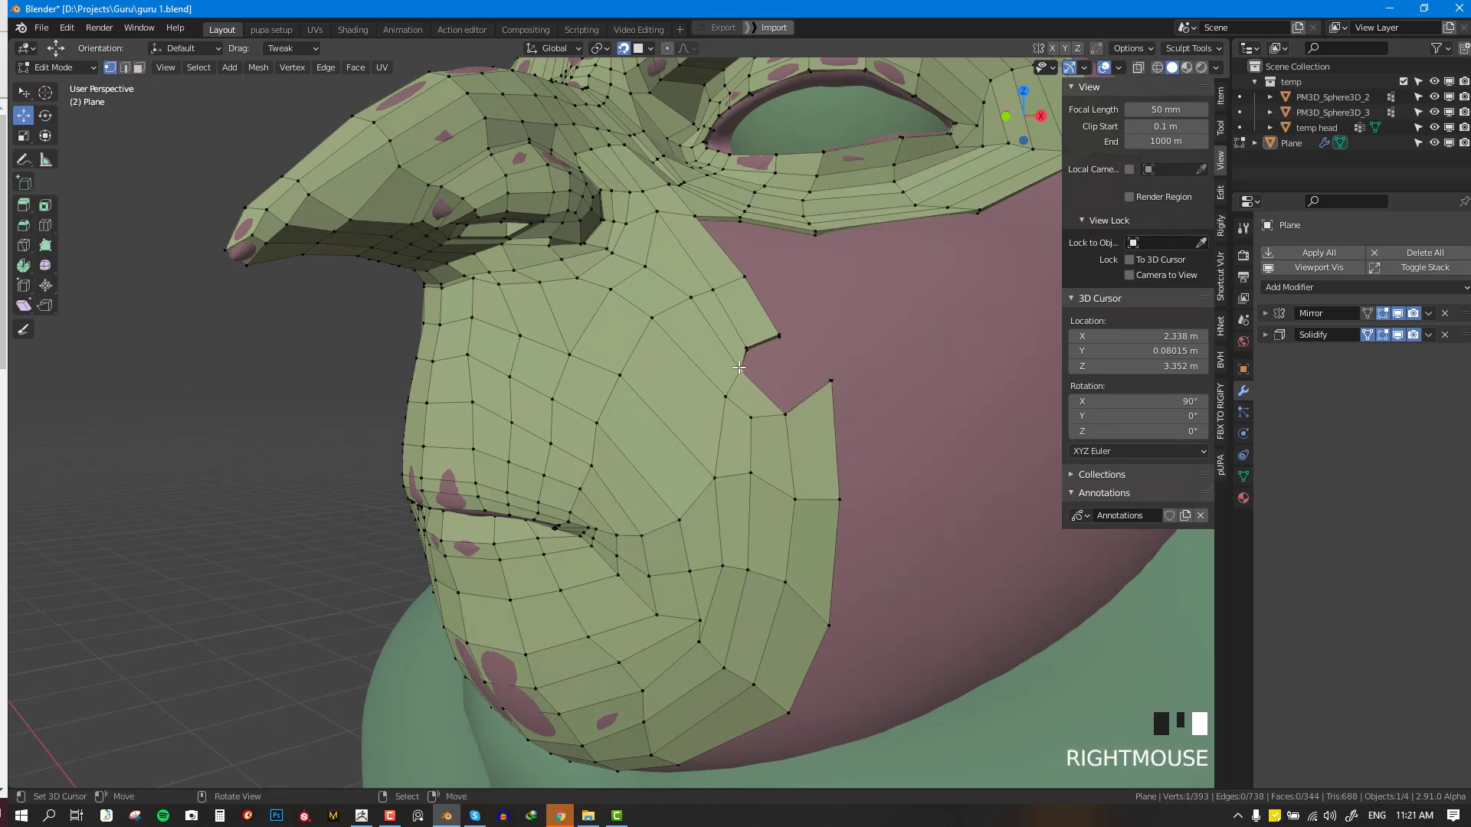
key("ctrl+r")
left_click(819, 475)
right_click(818, 475)
key("alt+a")
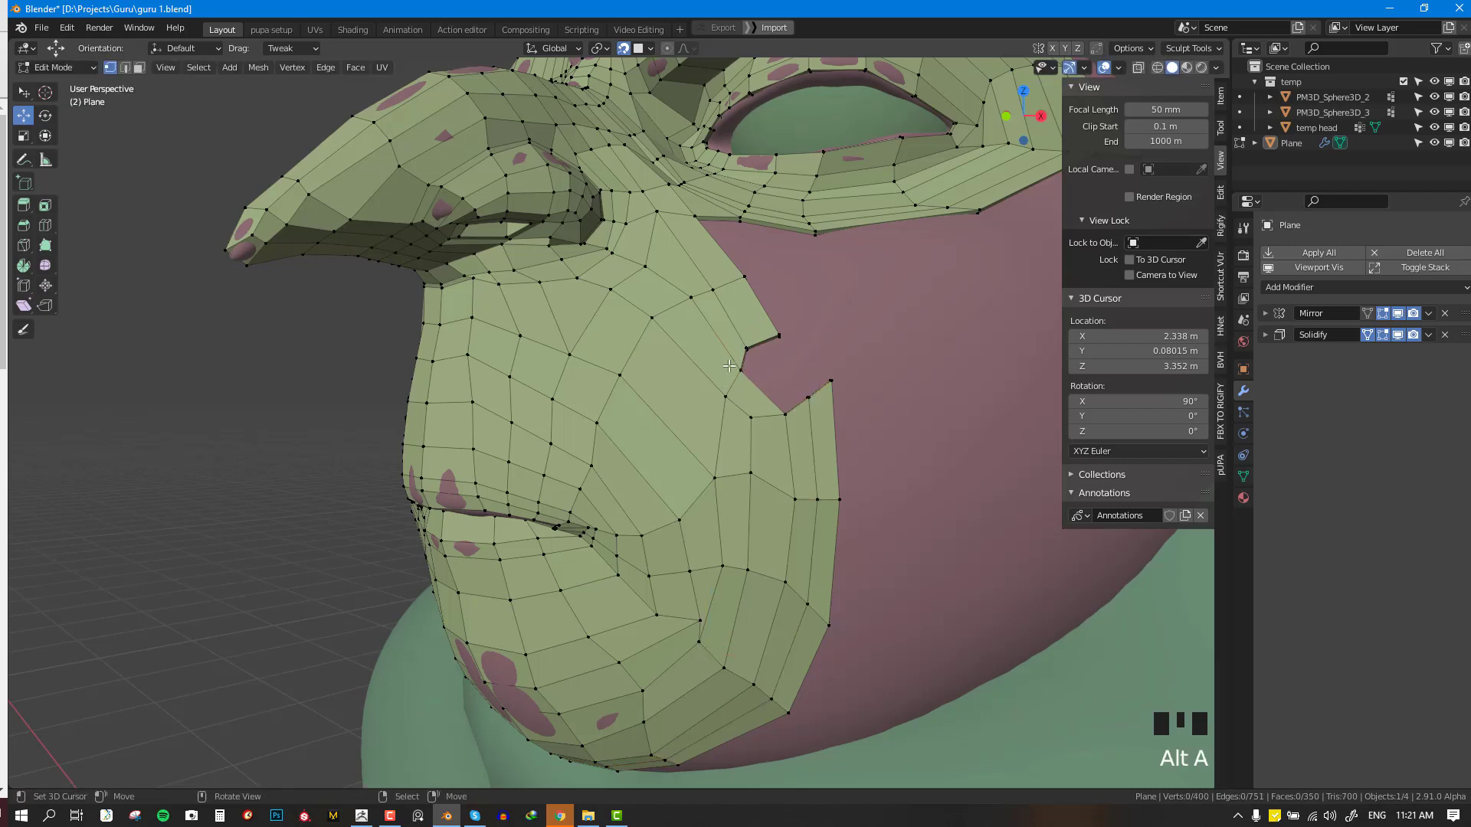
- Close the opening in the cheek strip with two four-sided faces that continue the new loop cut
right_click(740, 371)
right_click(745, 342, "shift")
right_click(803, 391, "shift")
key("f")
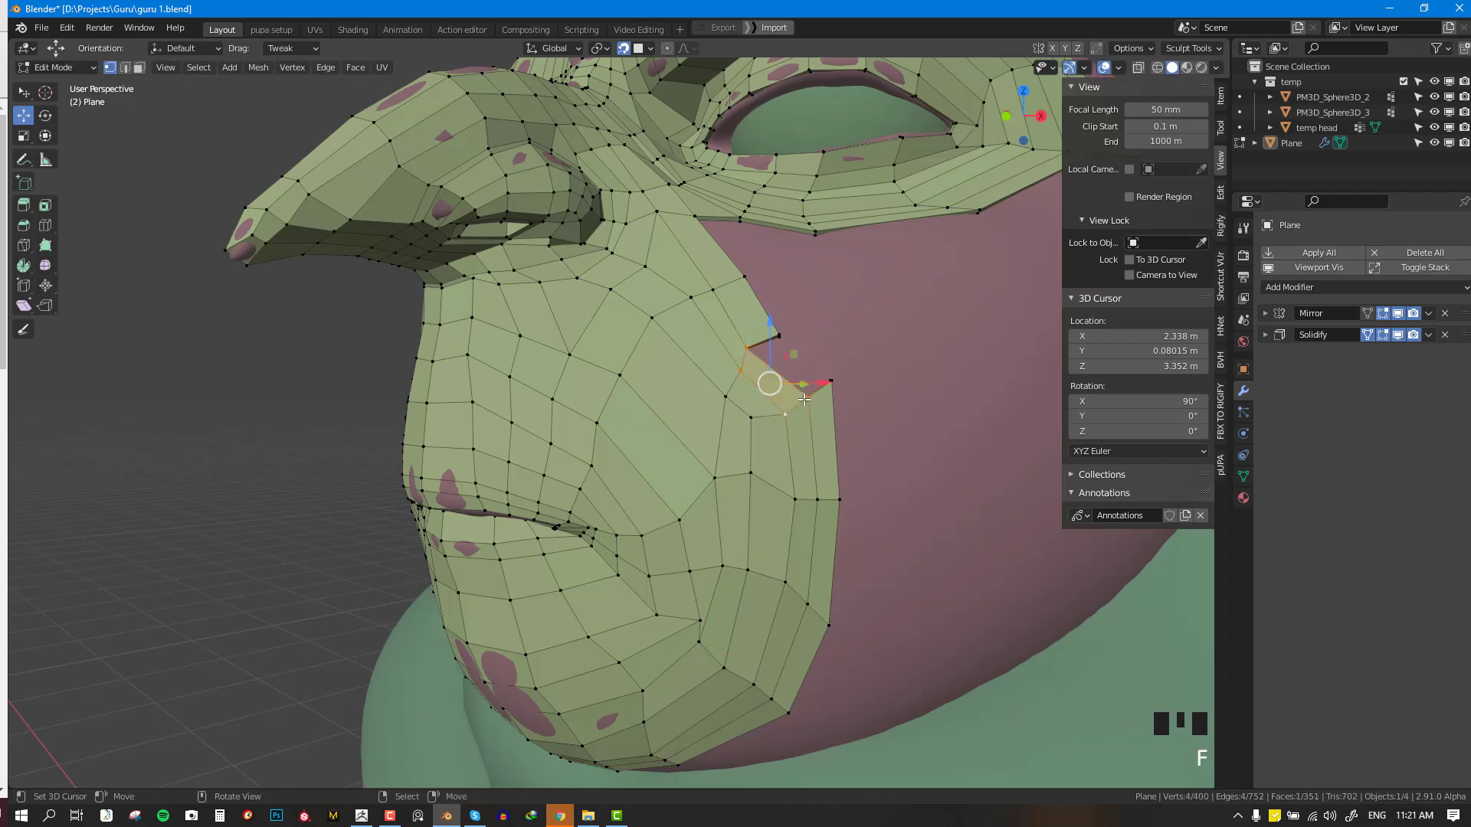
right_click(809, 397)
right_click(747, 349, "shift")
right_click(779, 335, "shift")
right_click_drag(829, 380, 816, 373, "shift")
key("f")
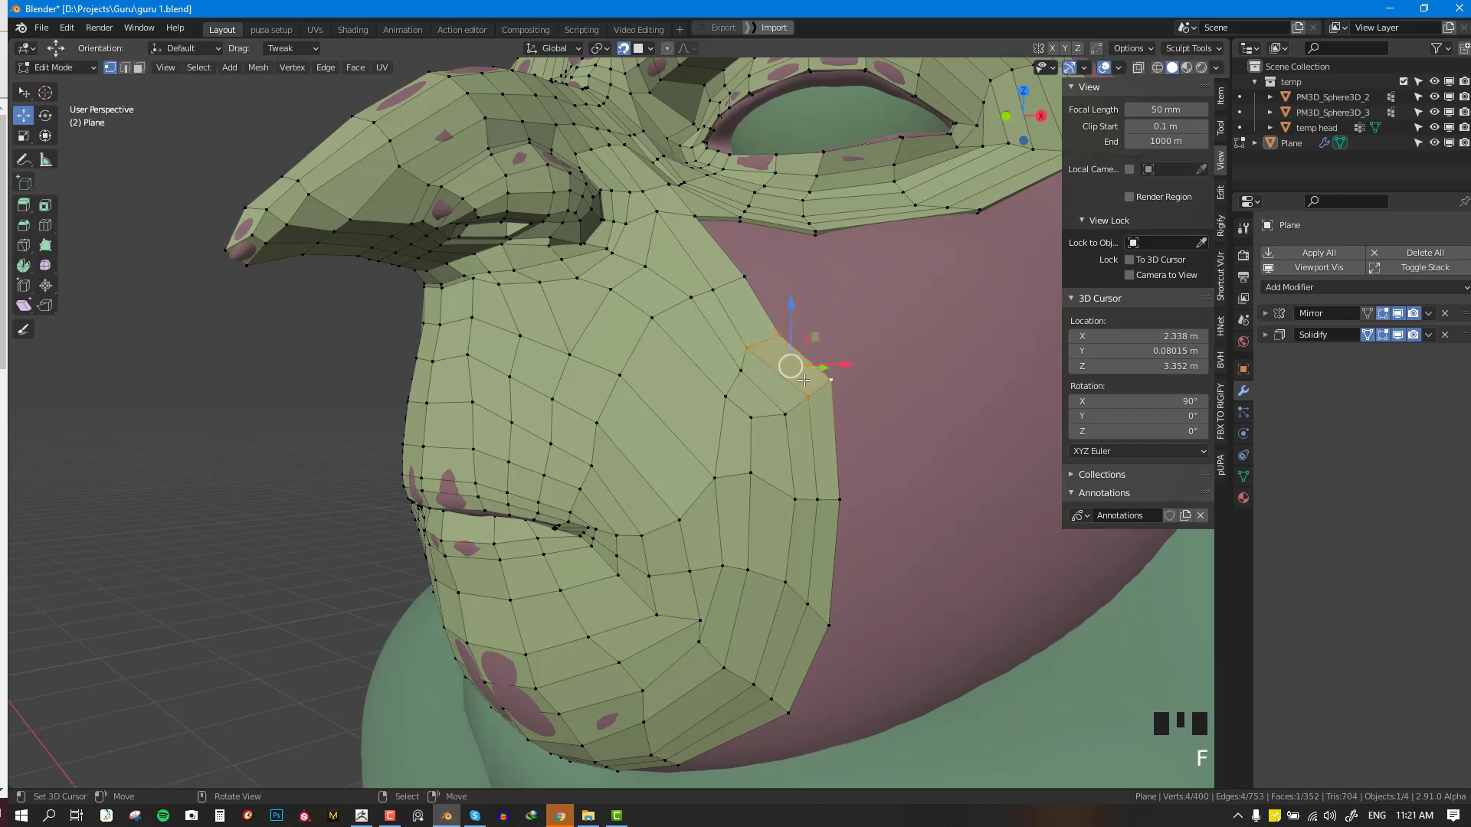
right_click(743, 349)
key("alt+a")
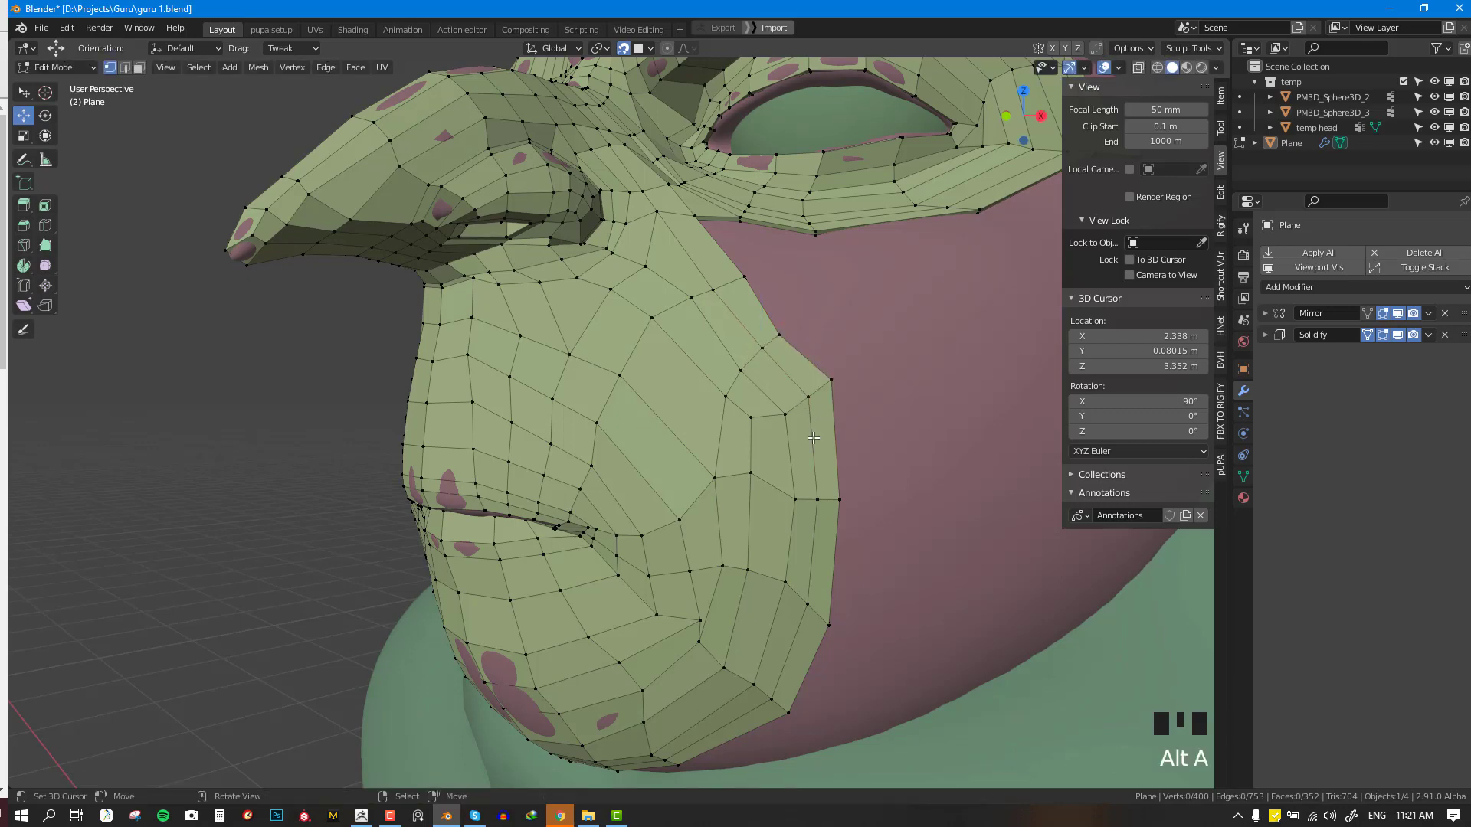
- Try to add another loop cut along the outermost face column, running from the nose around to the chin
scroll(812, 438, "down", 1)
key("ctrl+r")
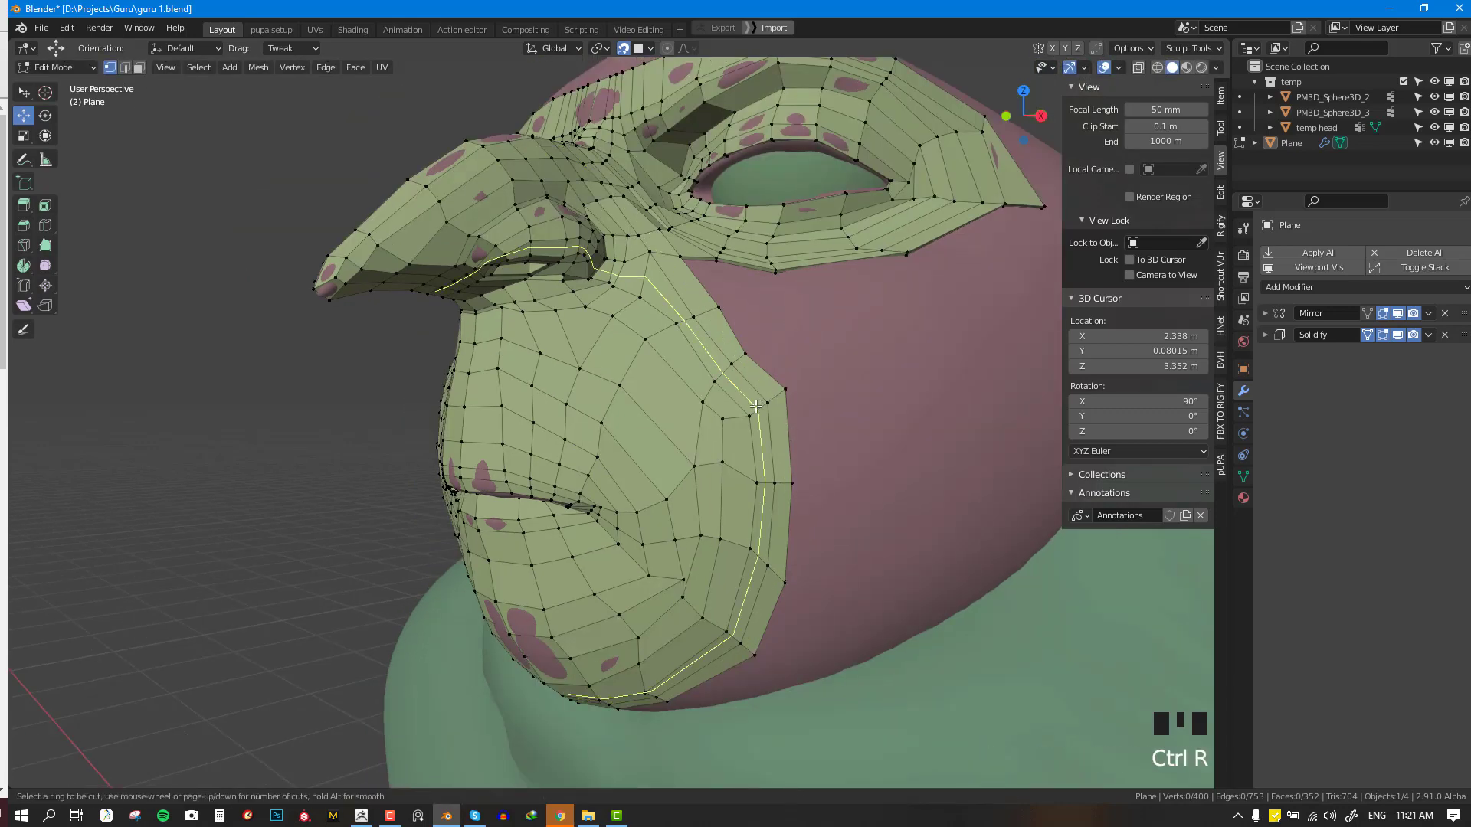
left_click(761, 402)
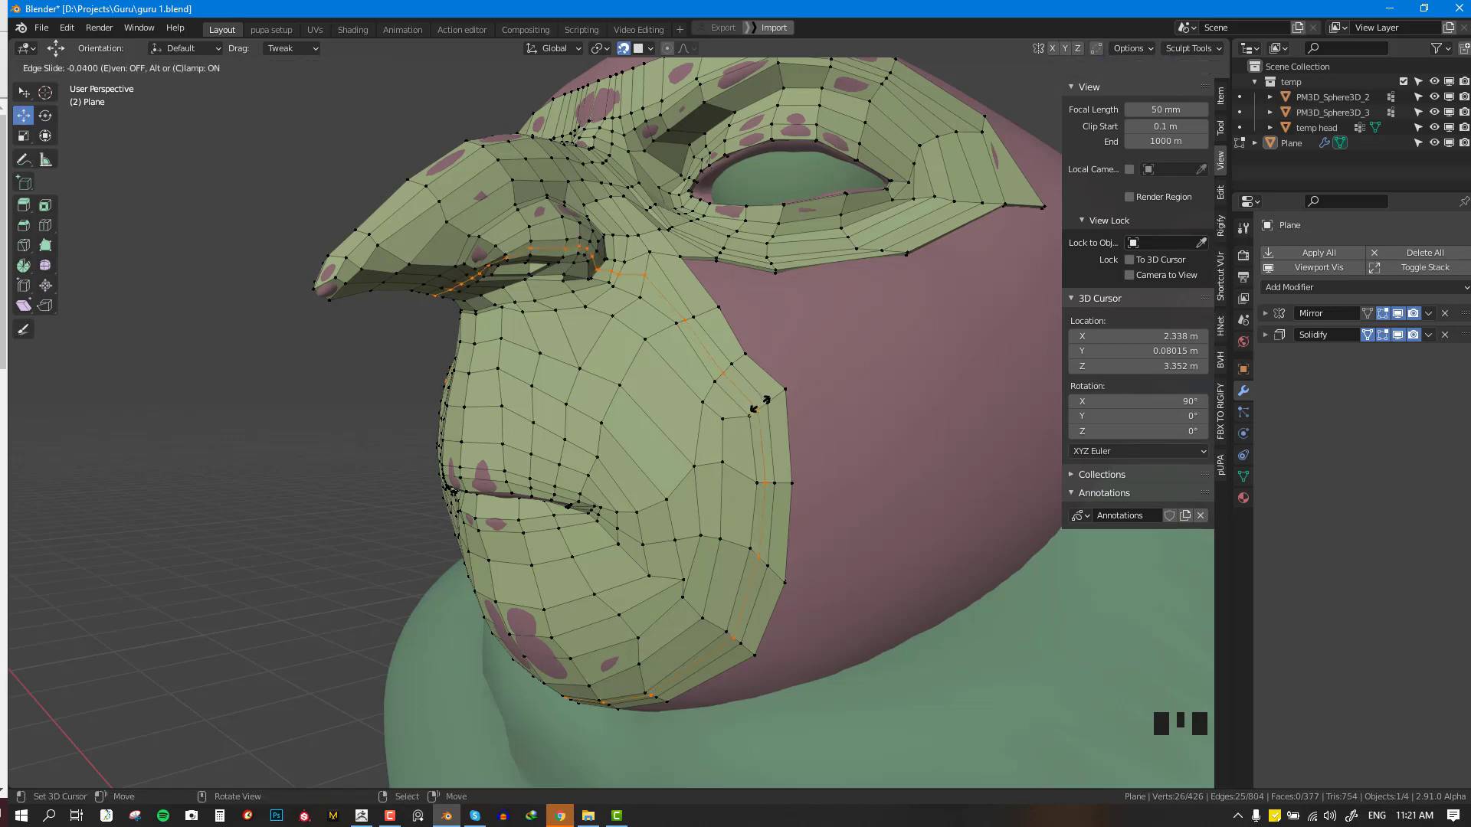
left_click(797, 388)
mouse_move(784, 409)
middle_mouse_down()
mouse_move(843, 372)
mouse_move(781, 403)
middle_mouse_up()
key("ctrl+z")
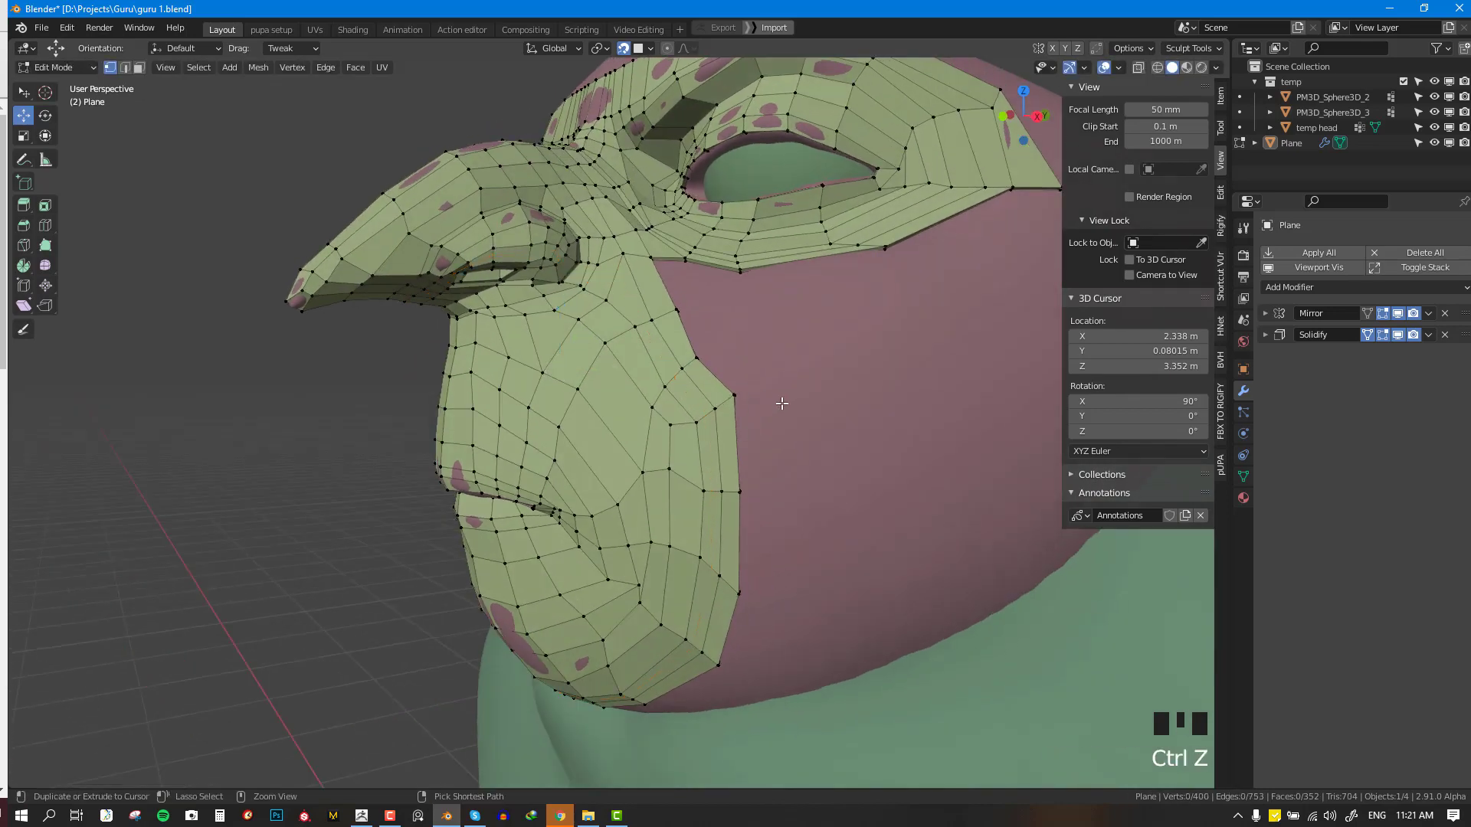
- Undo the recent cheek strip fills, loop cut and face deletion, back to the open notch in the outer border
key("ctrl+z")
key("ctrl+z")
key("ctrl+z")
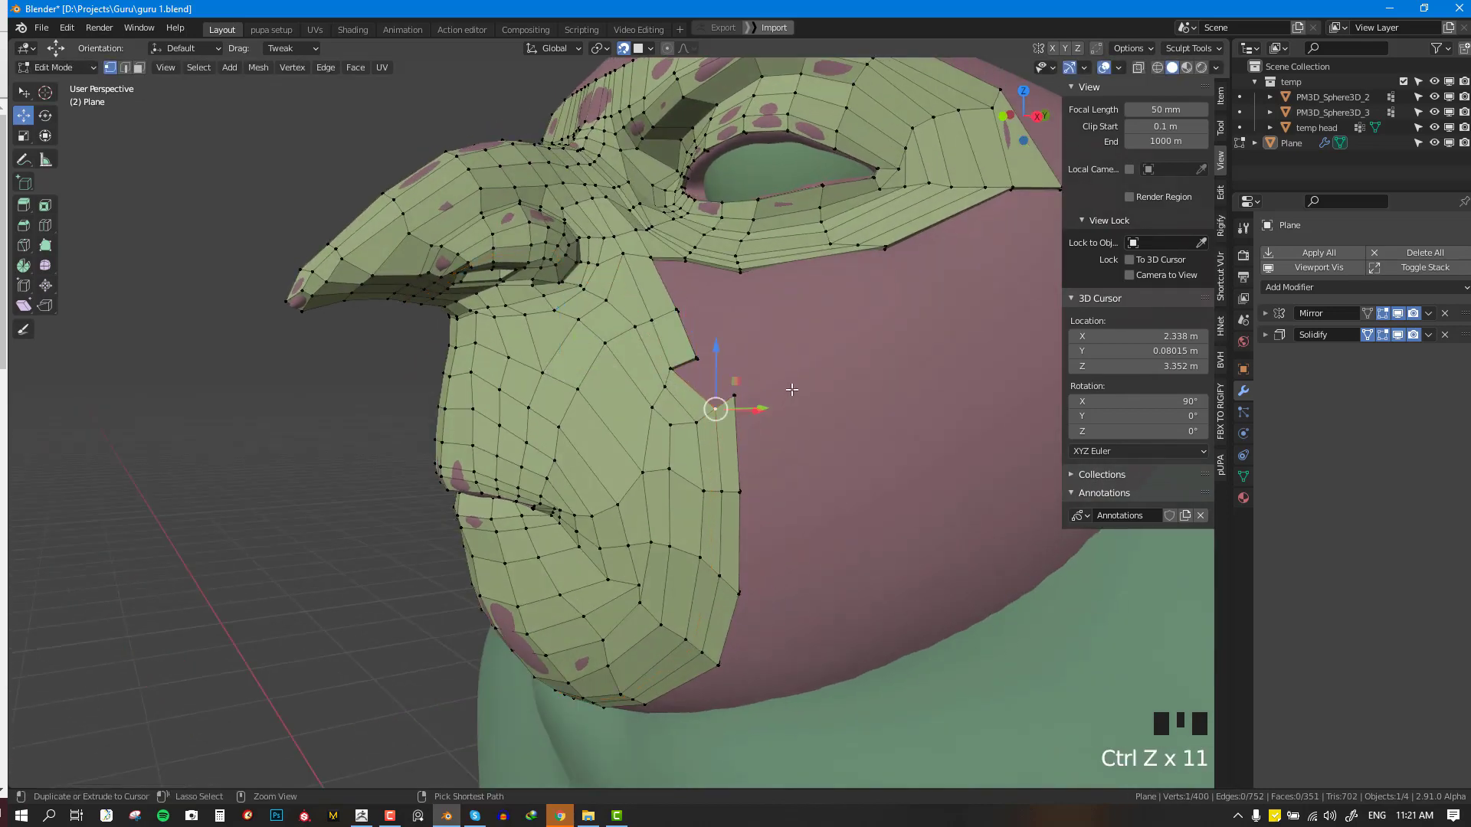
scroll(791, 390, "up", 2)
scroll(792, 390, "down", 3)
key("ctrl+z")
key("ctrl+z")
key("ctrl+z")
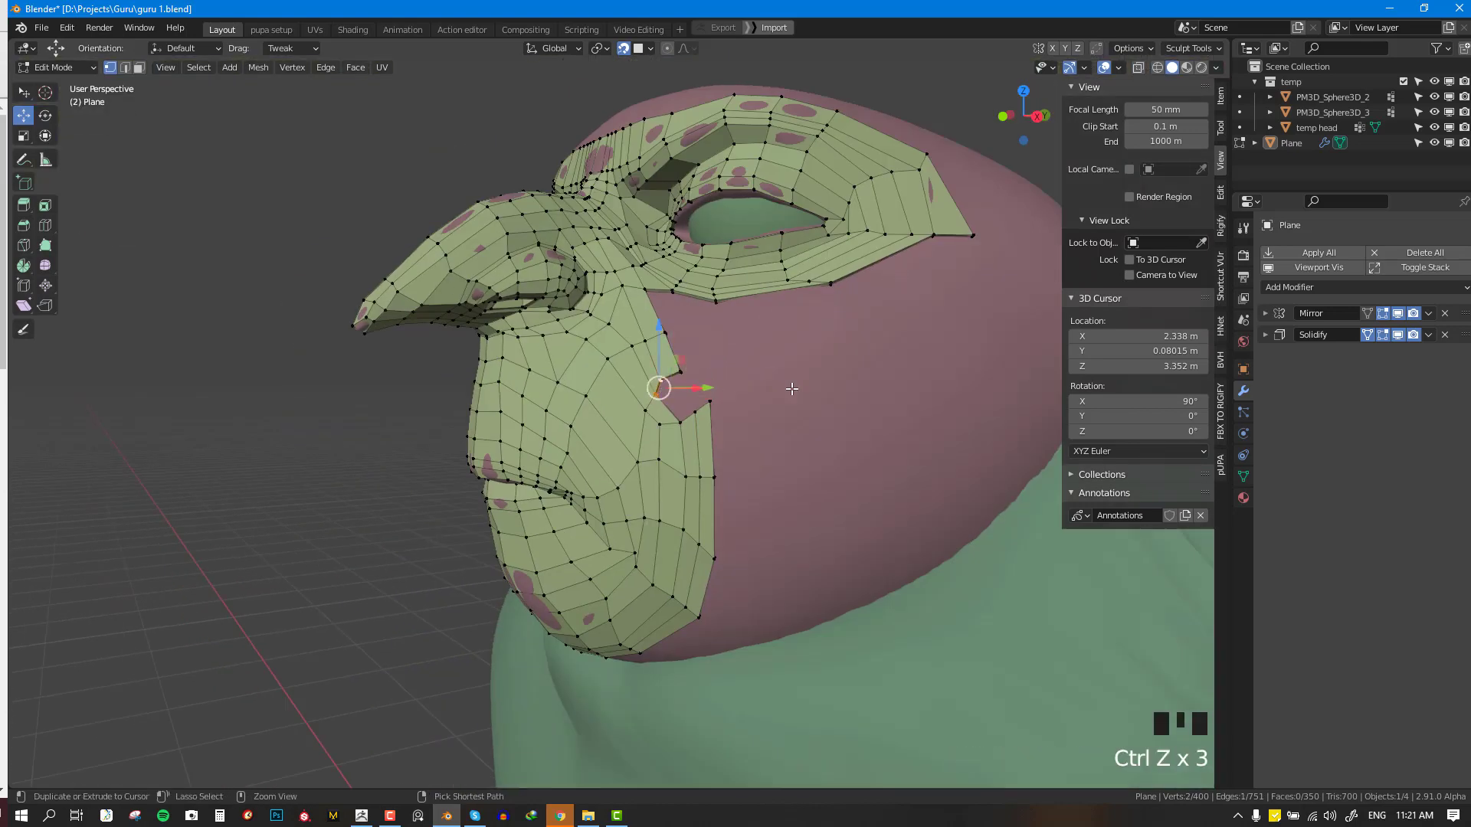
scroll(791, 389, "up", 2)
key("alt+a")
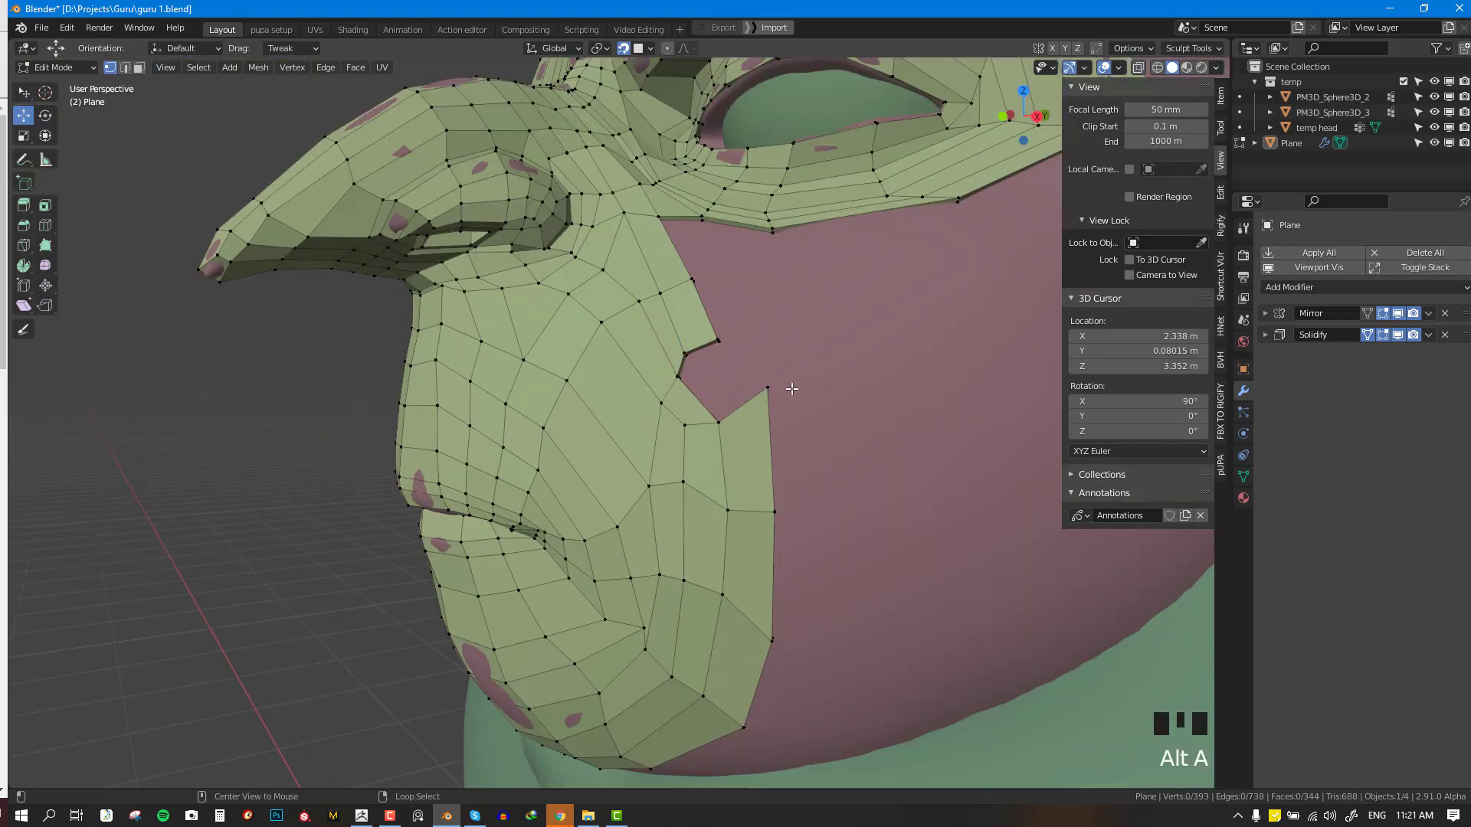
- Reposition the border vertices around the cheek notch and bridge its outer side with a four-sided face
mouse_move(777, 400)
right_mouse_down()
mouse_move(775, 436)
mouse_move(768, 426)
right_mouse_up()
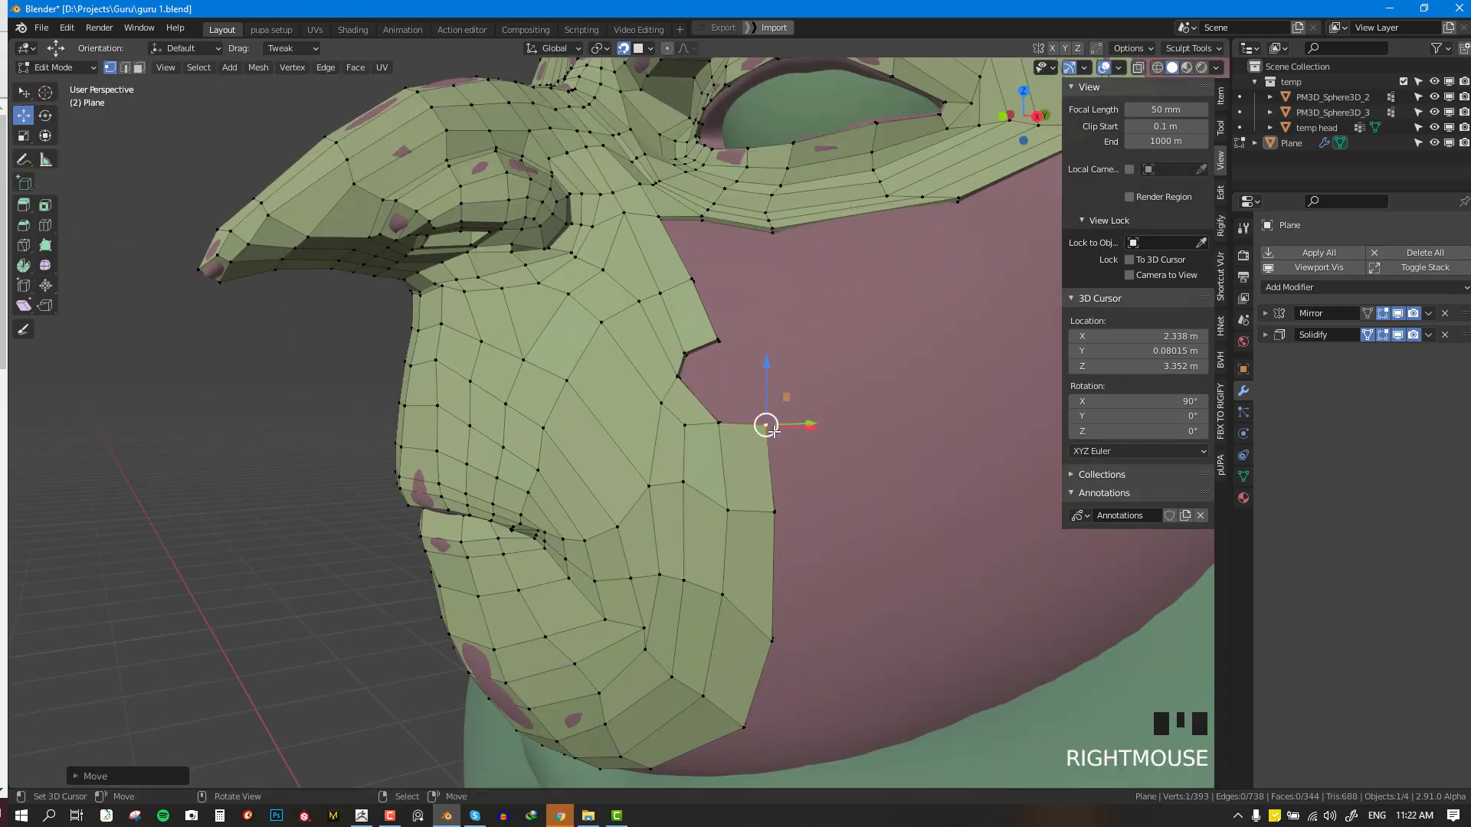
mouse_move(706, 344)
right_mouse_down()
mouse_move(720, 338)
mouse_move(698, 354)
right_mouse_up()
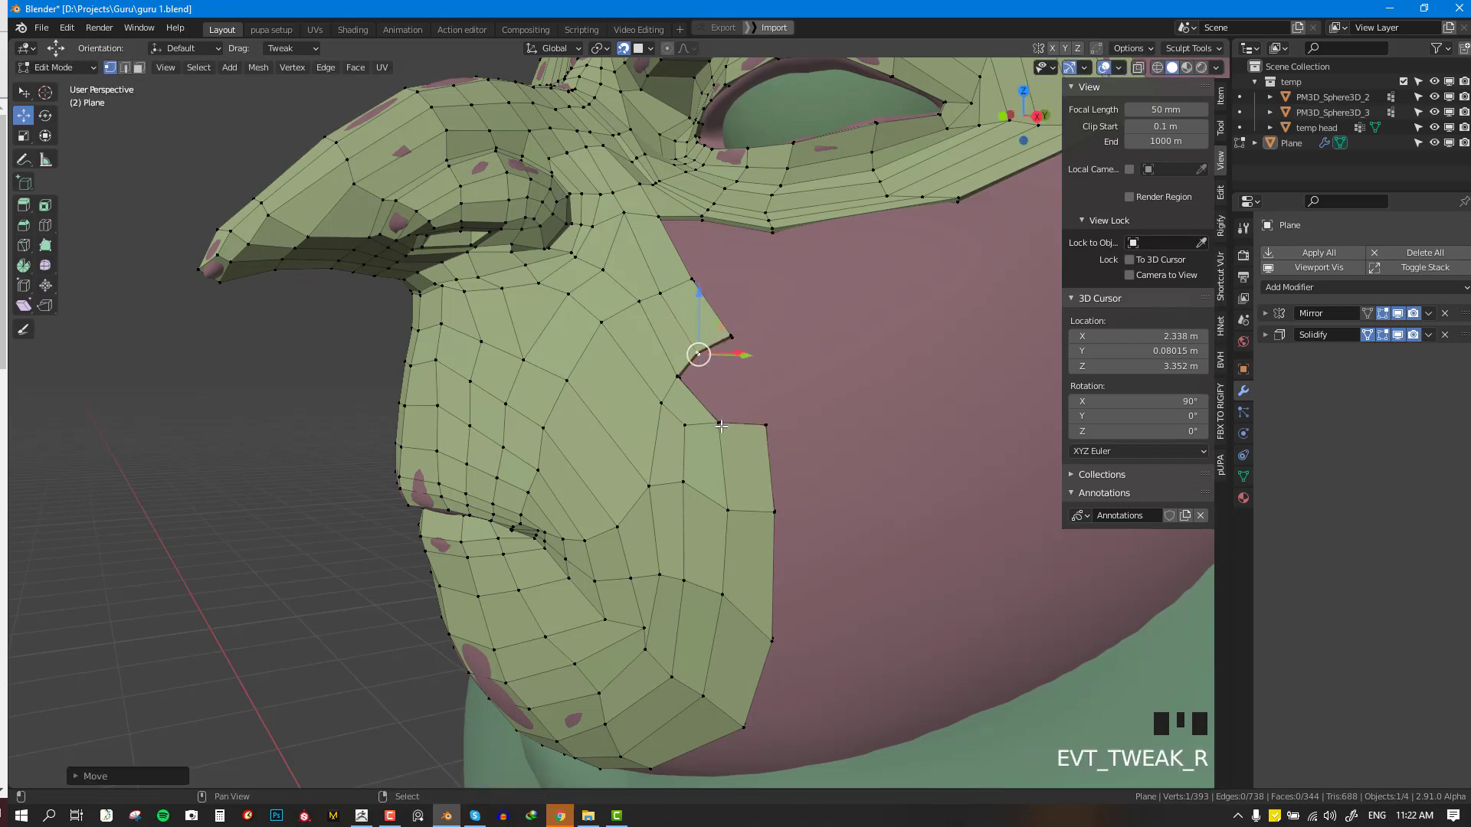
right_click(720, 423, "shift")
right_click(732, 337, "shift")
right_click(765, 425, "shift")
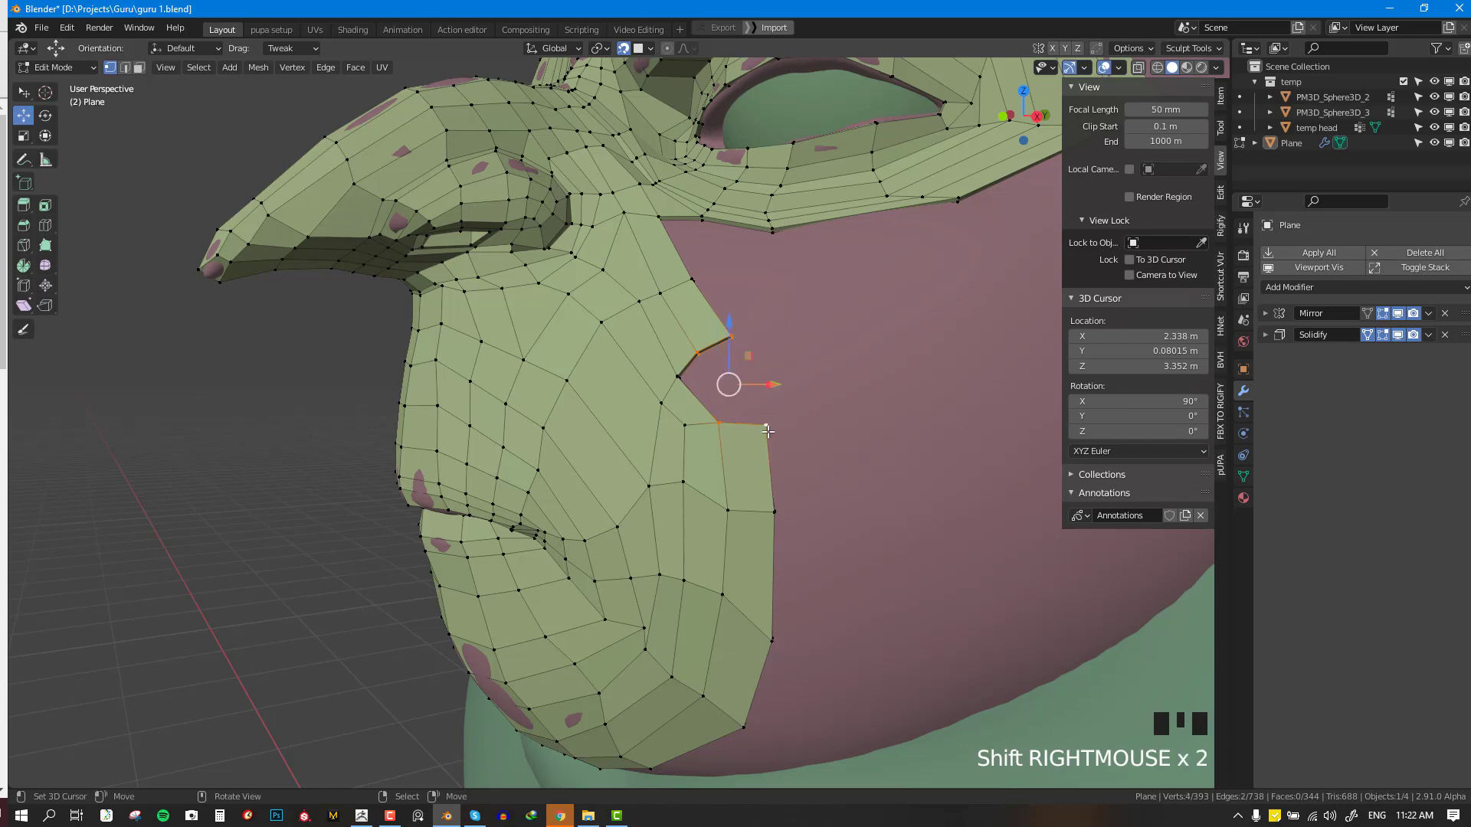
key("f")
key("alt+a")
- Delete the cheek face bordering the small triangular hole and adjust the lower inner vertex of the enlarged opening
right_click(716, 420)
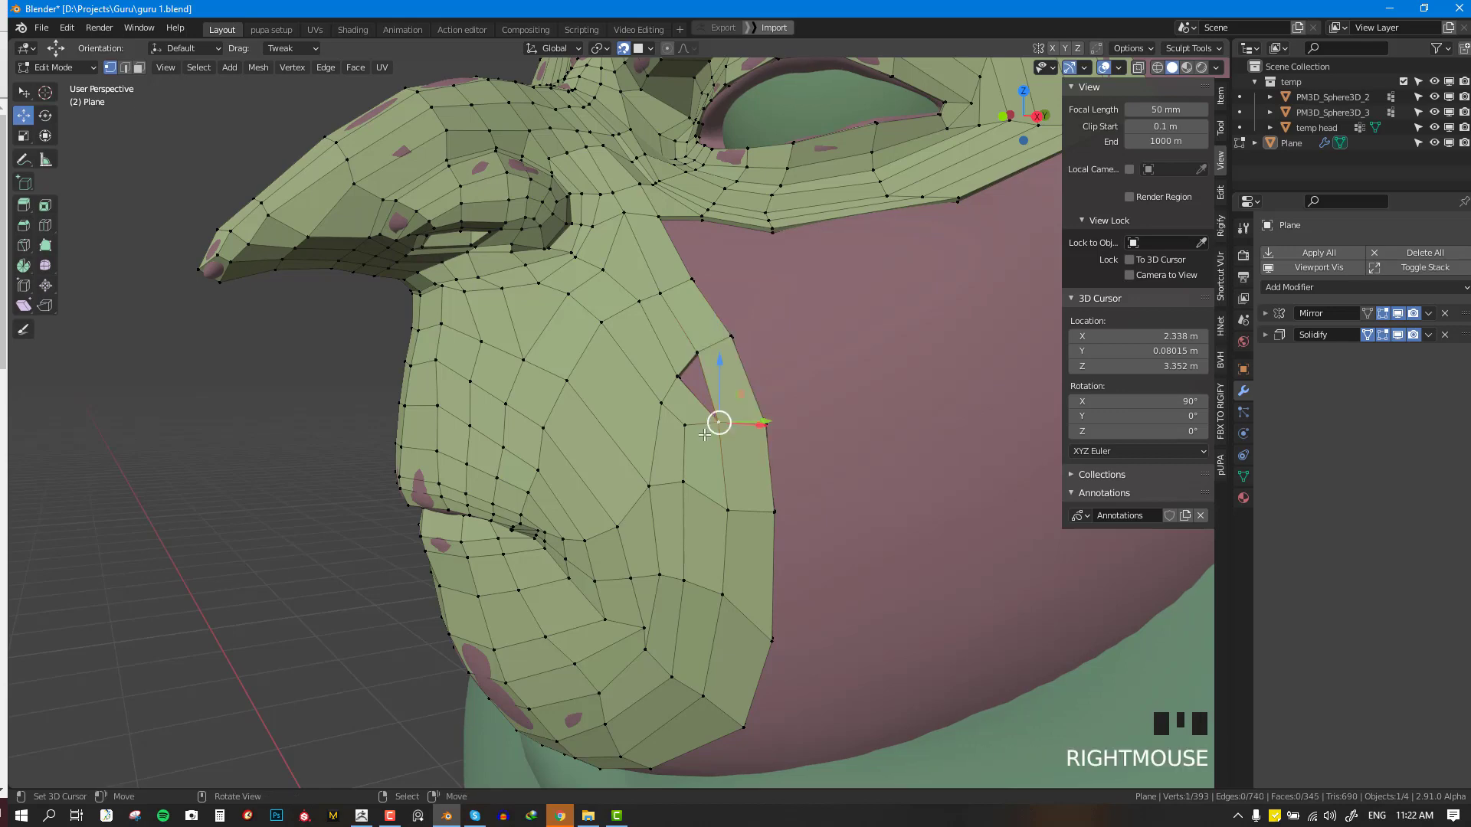
middle_click_drag(716, 419, 721, 434)
right_click(735, 392)
key("x")
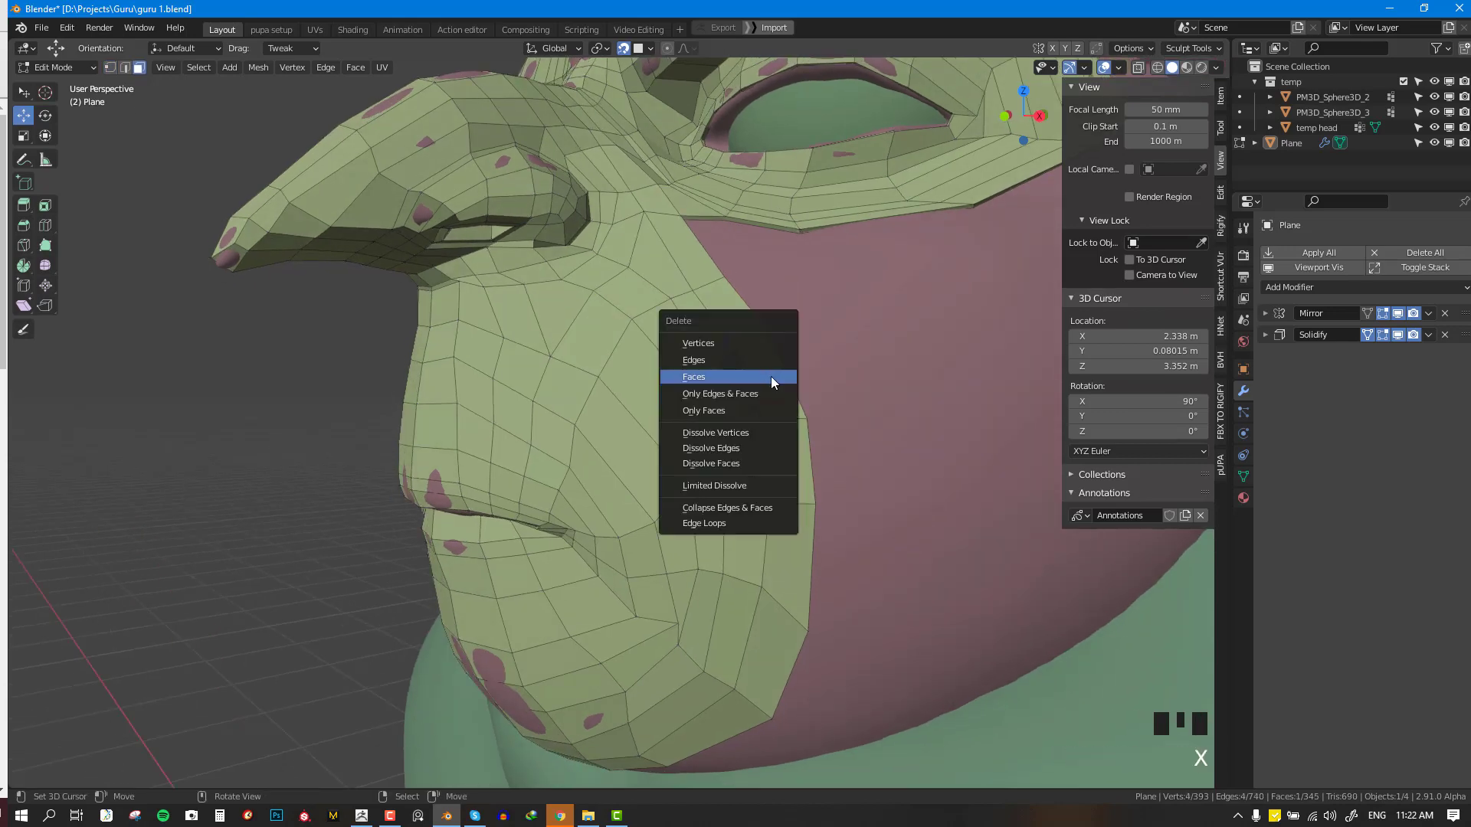
left_click(771, 375)
key("alt+KP_1")
right_click(724, 420)
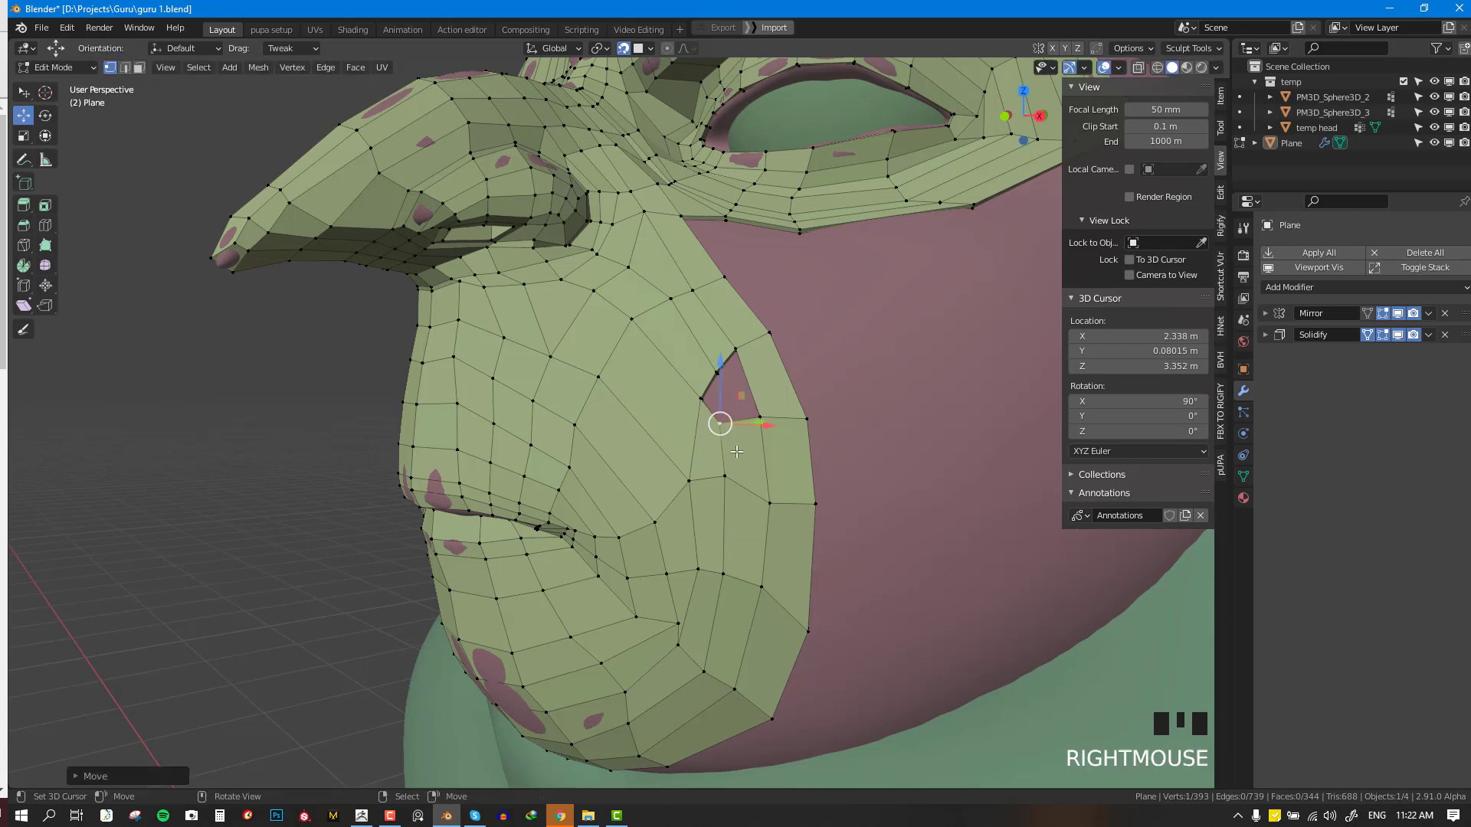
- Cut a new edge loop down the face column below the cheek opening and close the opening with two four-sided faces
key("ctrl+r")
left_click(663, 638)
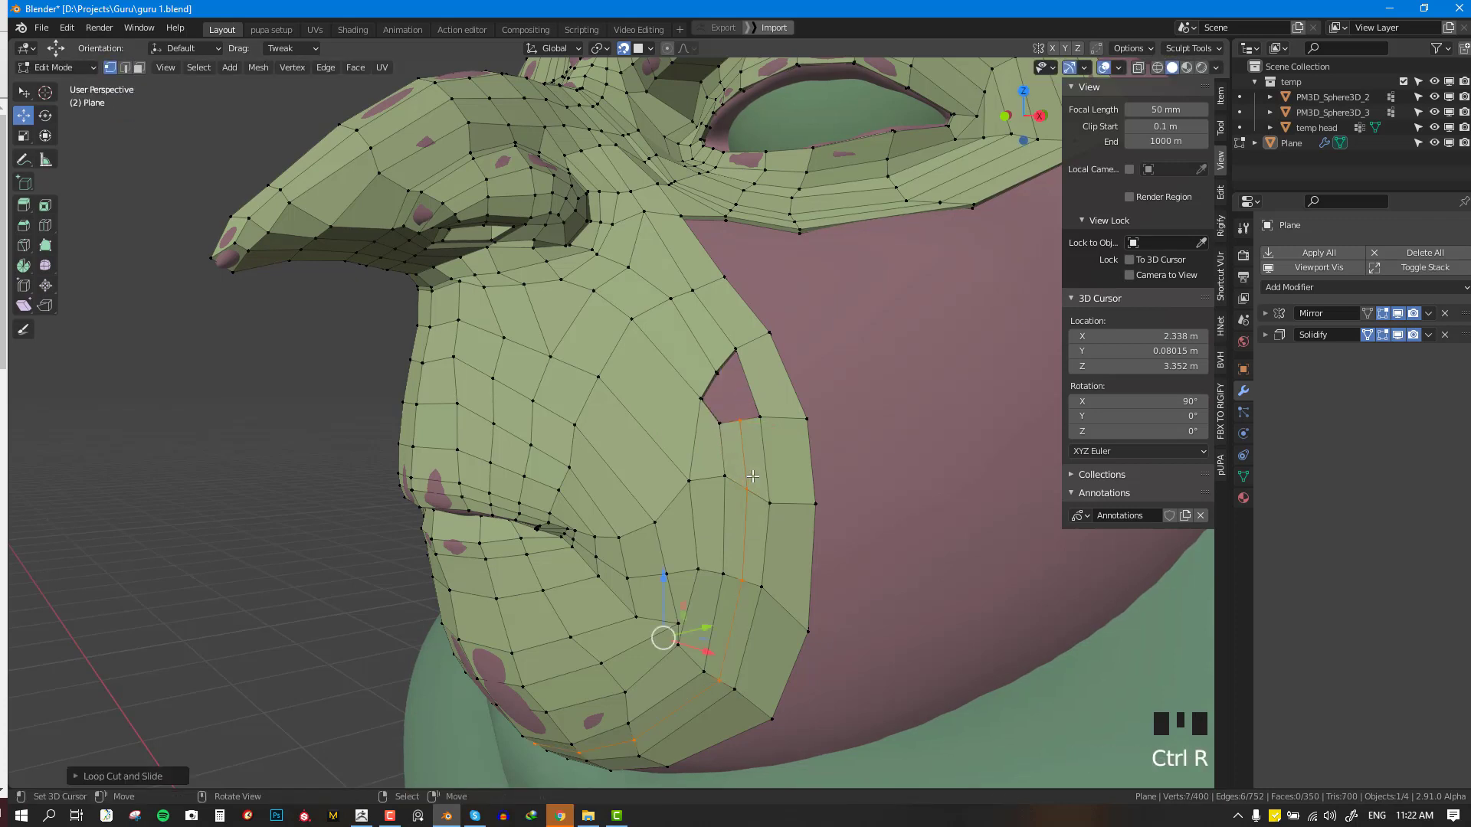
right_click(739, 421)
right_click(716, 374, "shift")
right_click(758, 417, "shift")
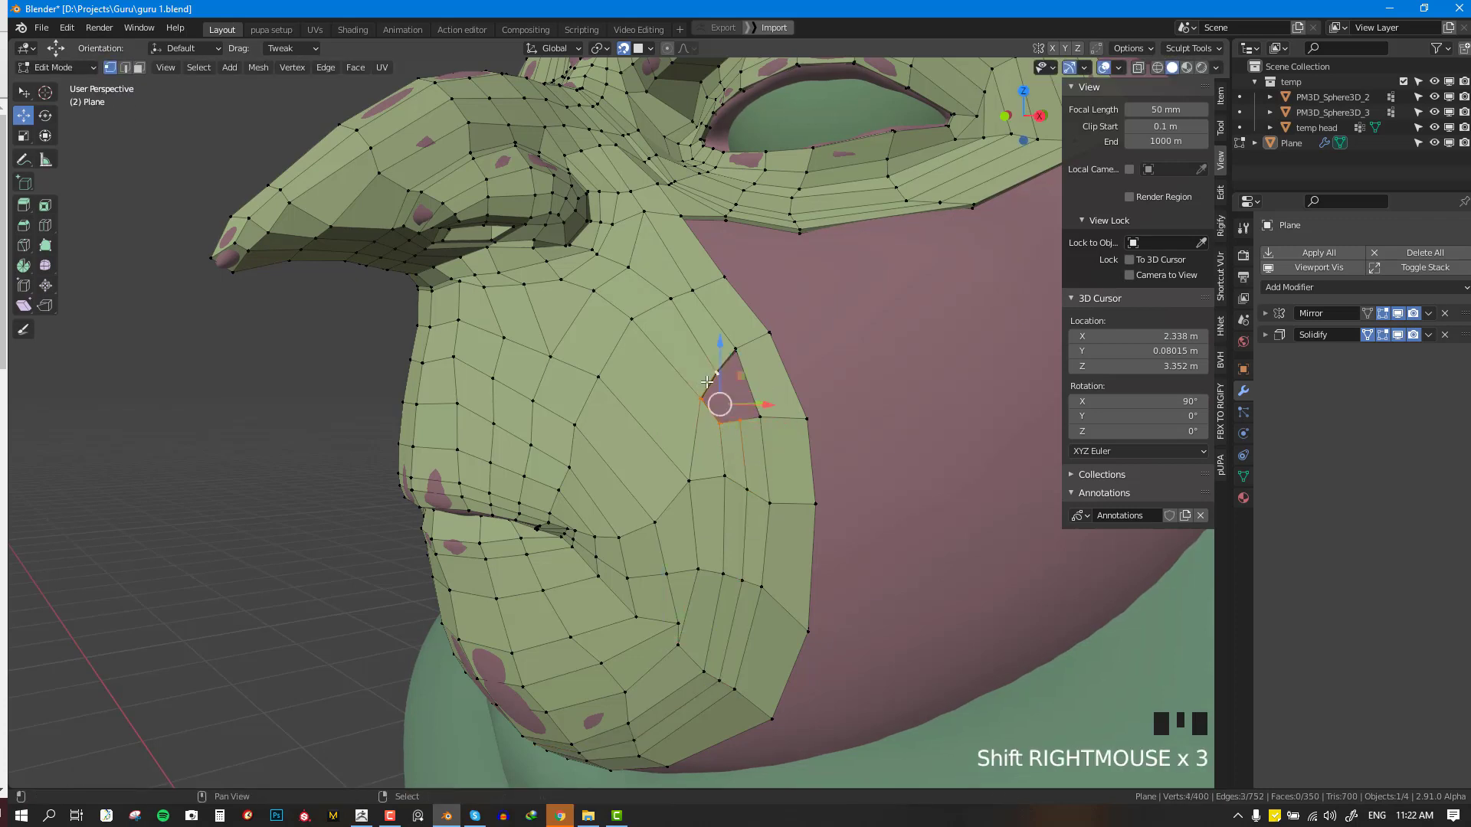
key("f")
- Check the new edge loop's flow and preview the face mesh with a level 1 Subdivision modifier
right_click(740, 450, "alt")
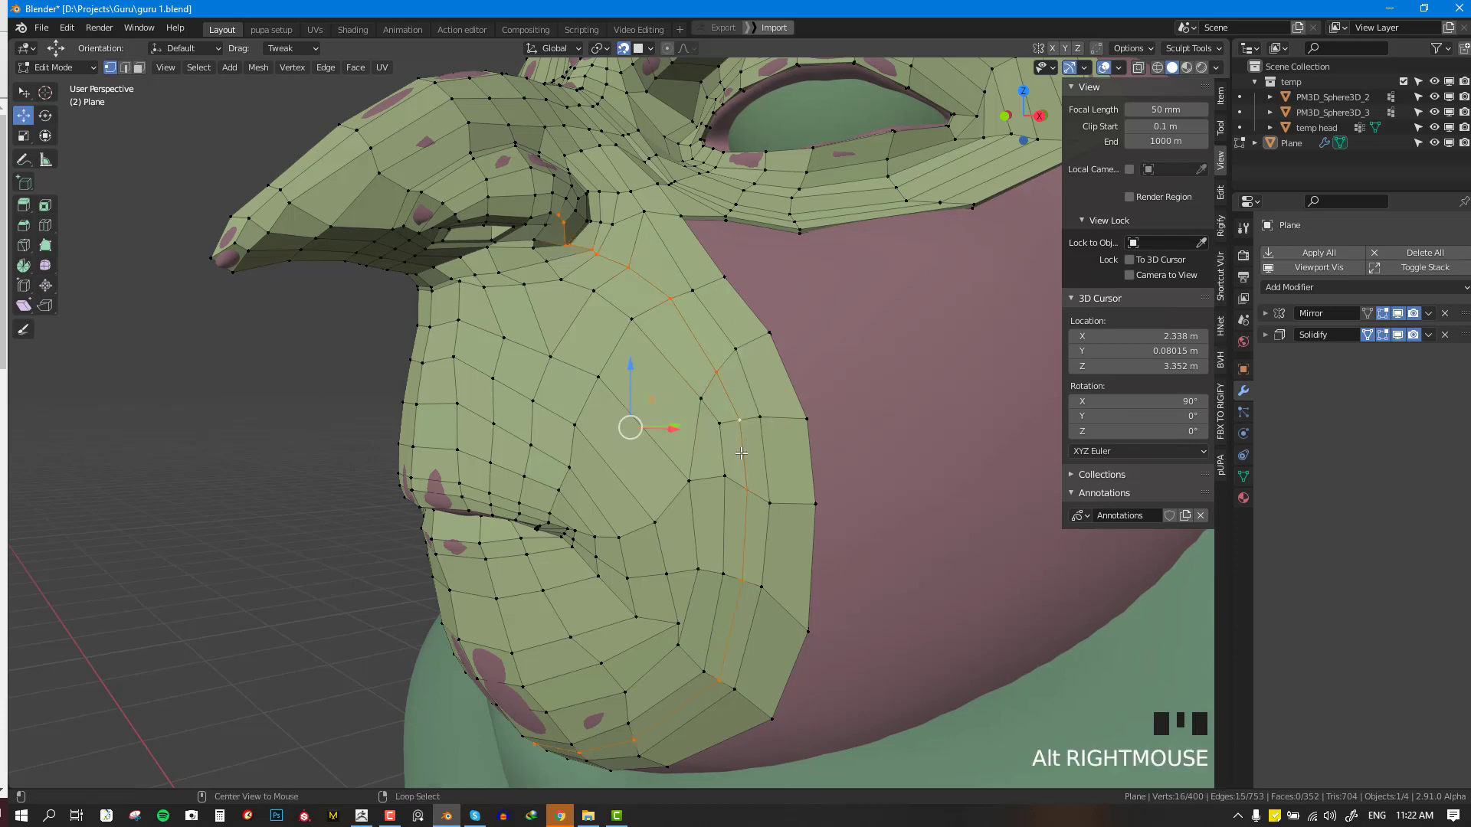
scroll(735, 445, "down", 2)
scroll(720, 383, "up", 1)
middle_click_drag(728, 372, 576, 323)
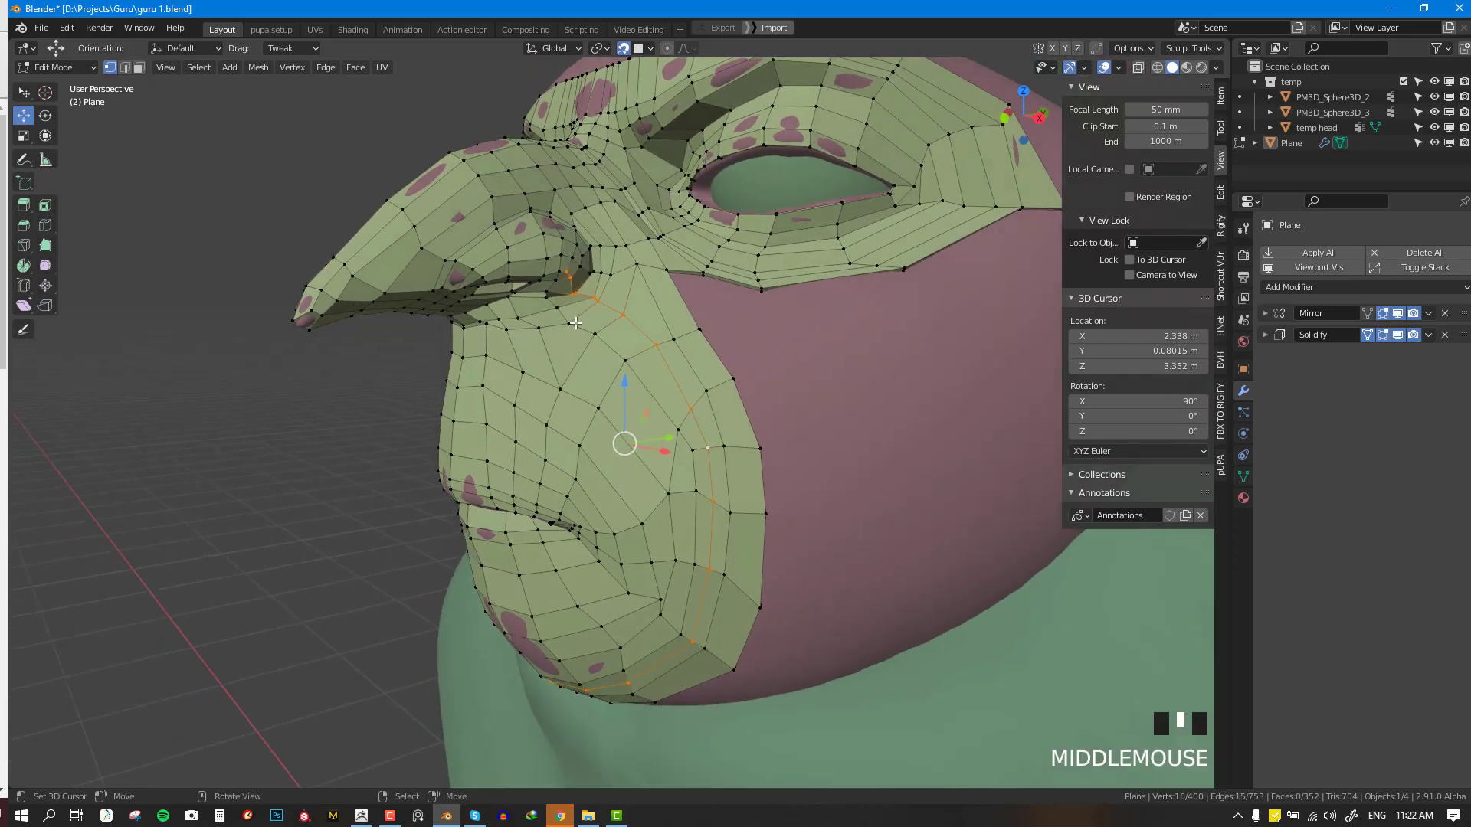
key("Tab")
key("ctrl+1")
middle_click_drag(750, 361, 831, 432)
- Try to add a loop cut along the outer cheek border while the mesh is subdivided
key("Tab")
key("alt+a")
right_click(797, 393, "alt")
right_click(771, 394, "alt")
key("ctrl+r")
left_click(785, 400)
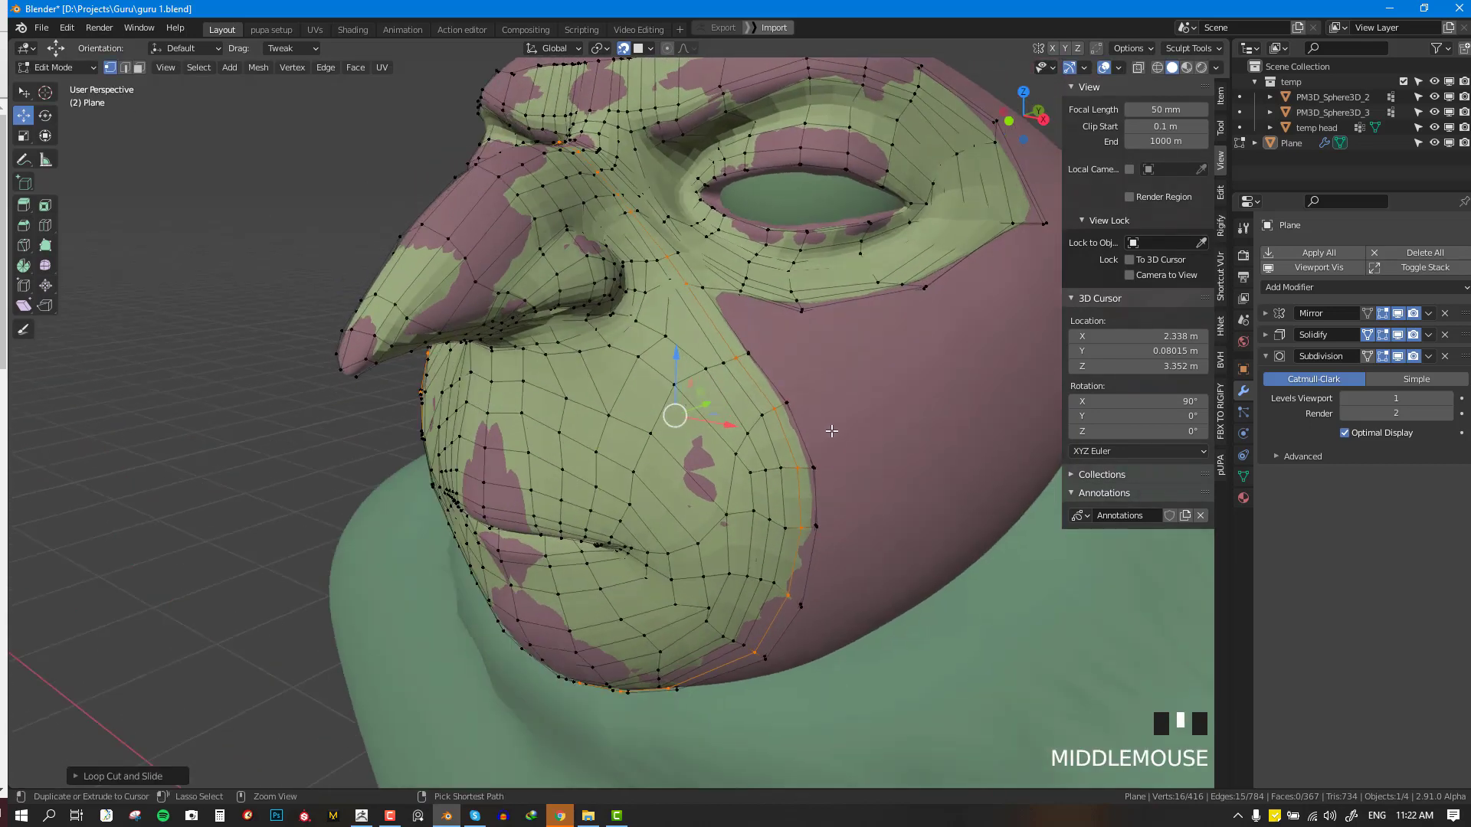
- Undo the outer border loop cut and remove the Subdivision modifier from the face mesh
key("ctrl+z")
key("ctrl+z")
key("ctrl+z")
key("ctrl+z")
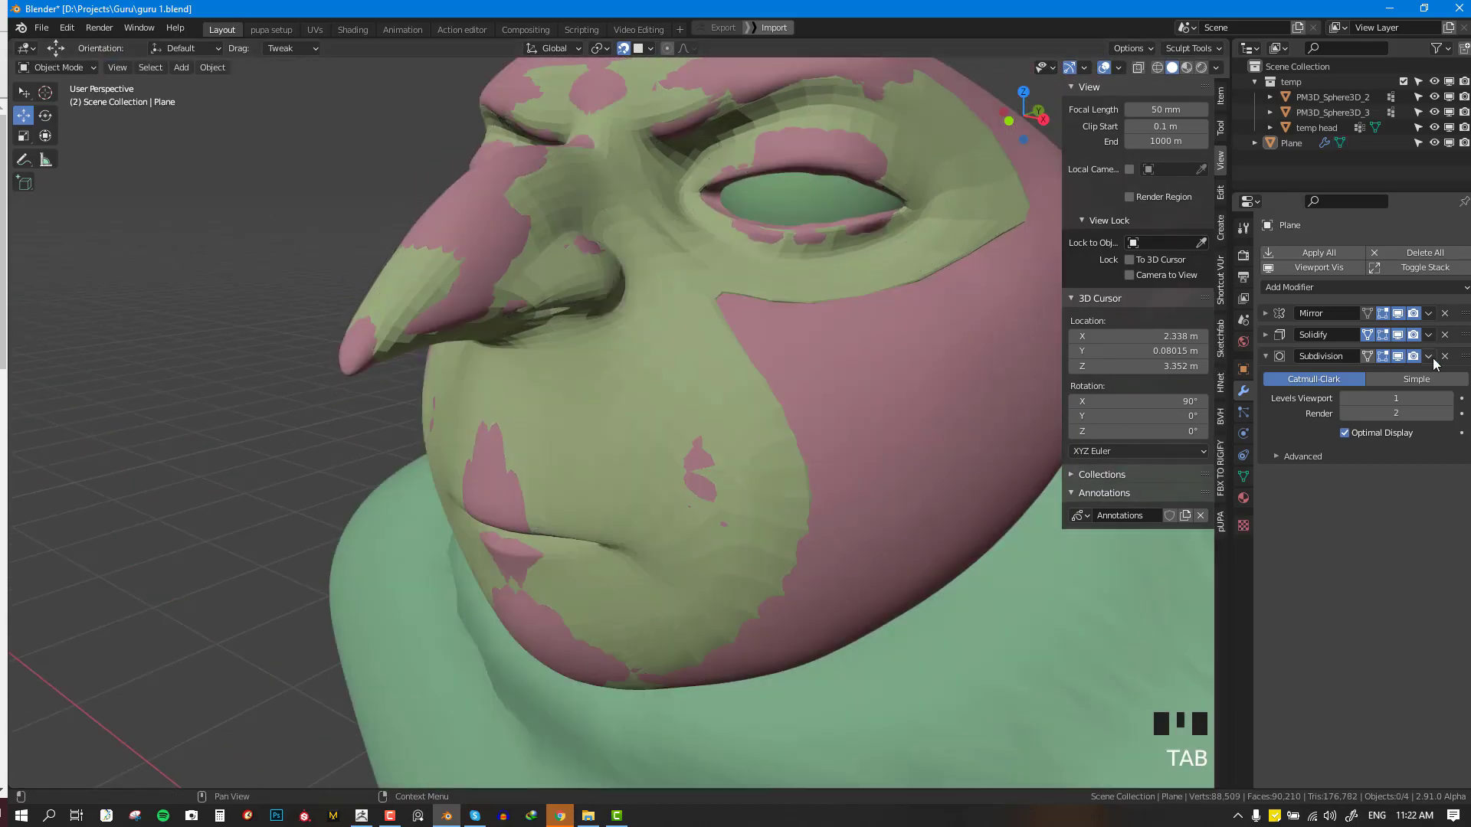
left_click(1444, 356)
middle_click_drag(636, 483, 694, 508)
- Return to editing the face mesh, clear the selection, check it from the front and save the file
key("Tab")
key("alt+a")
key("KP_1")
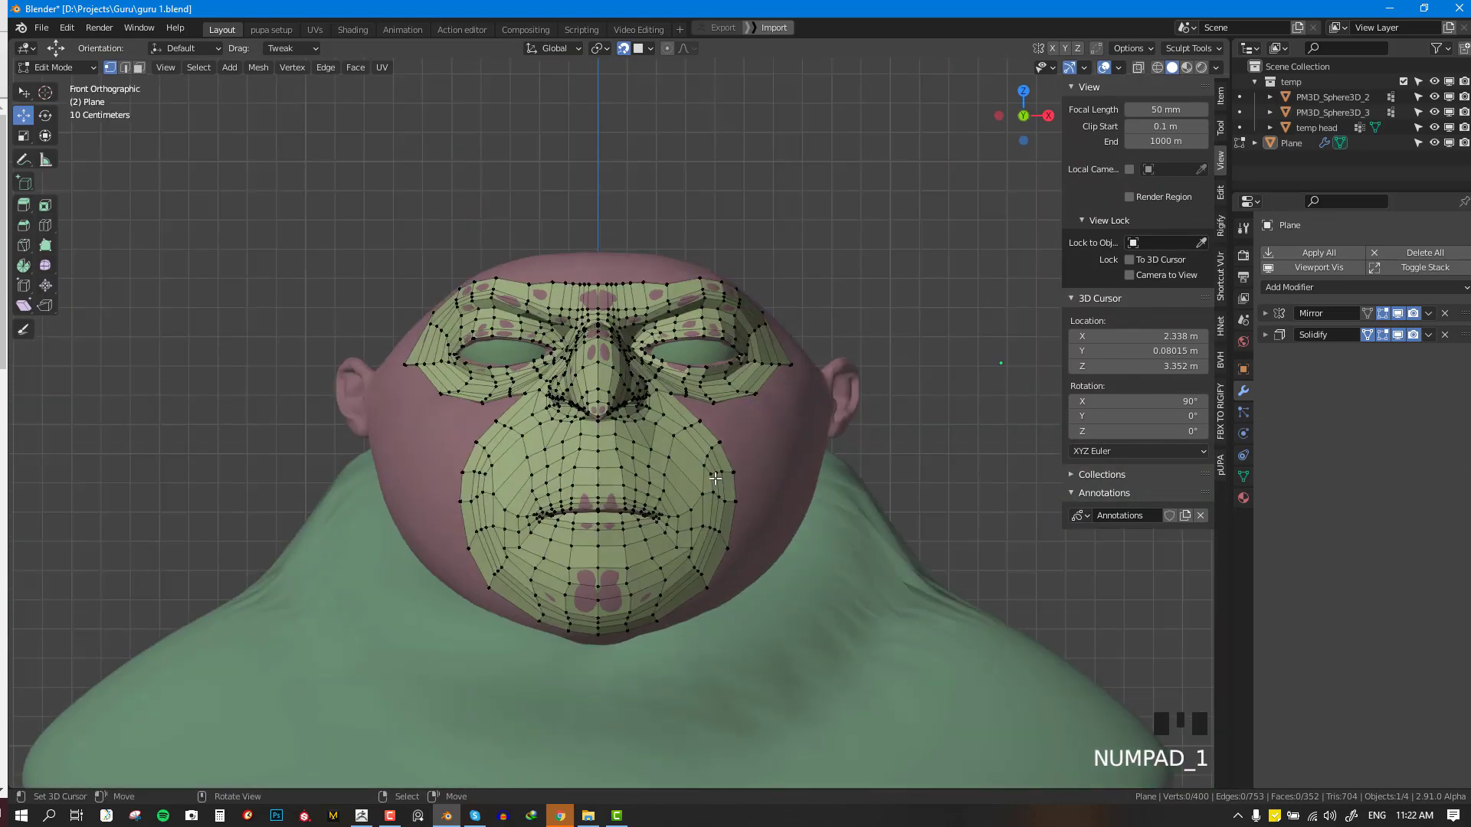
middle_click_drag(678, 429, 626, 398)
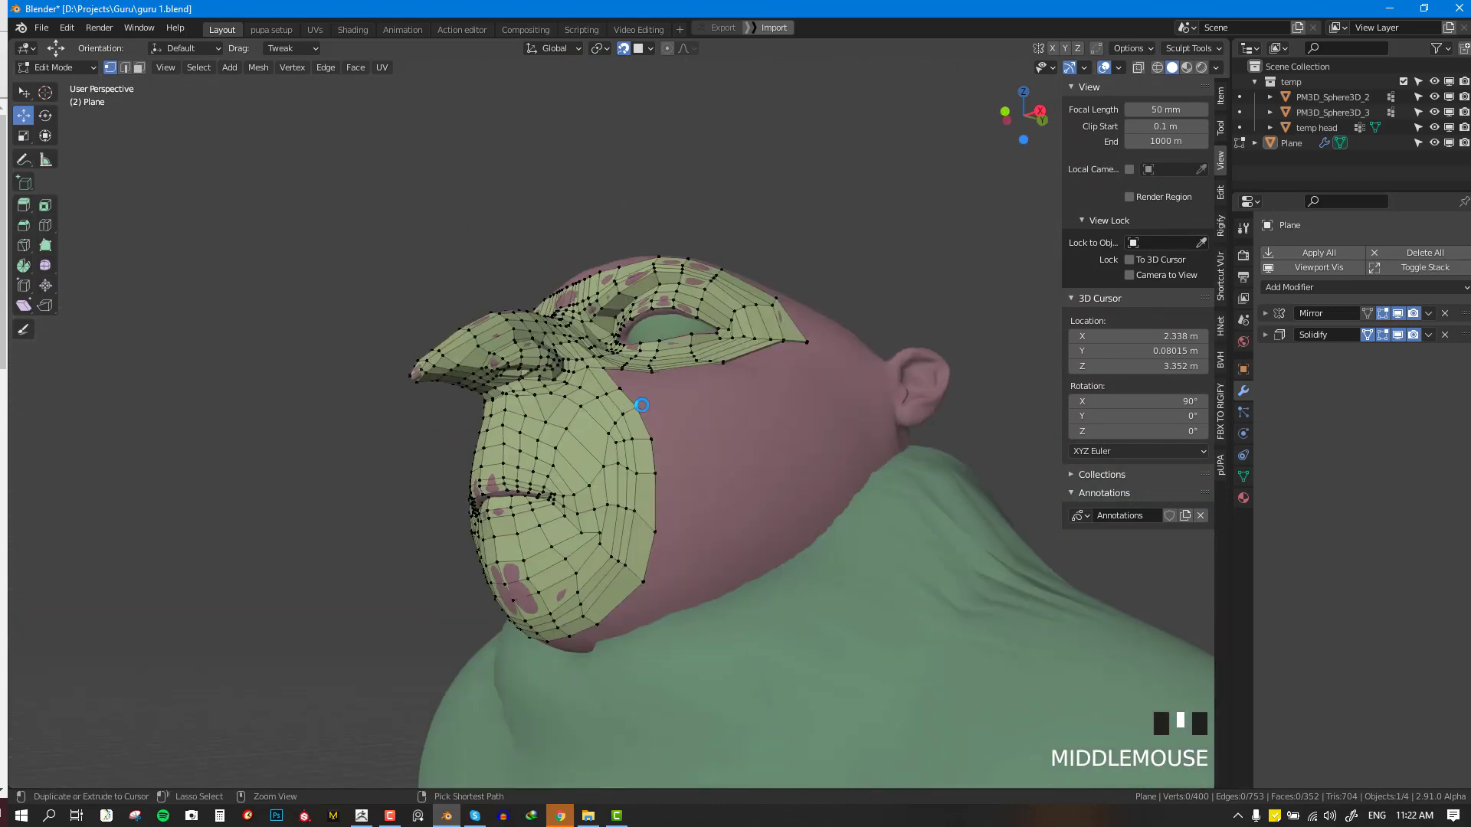
key("ctrl+s")
- Isolate the face mesh, the sculpted head and the eye in local view
key("Tab")
right_click(616, 434)
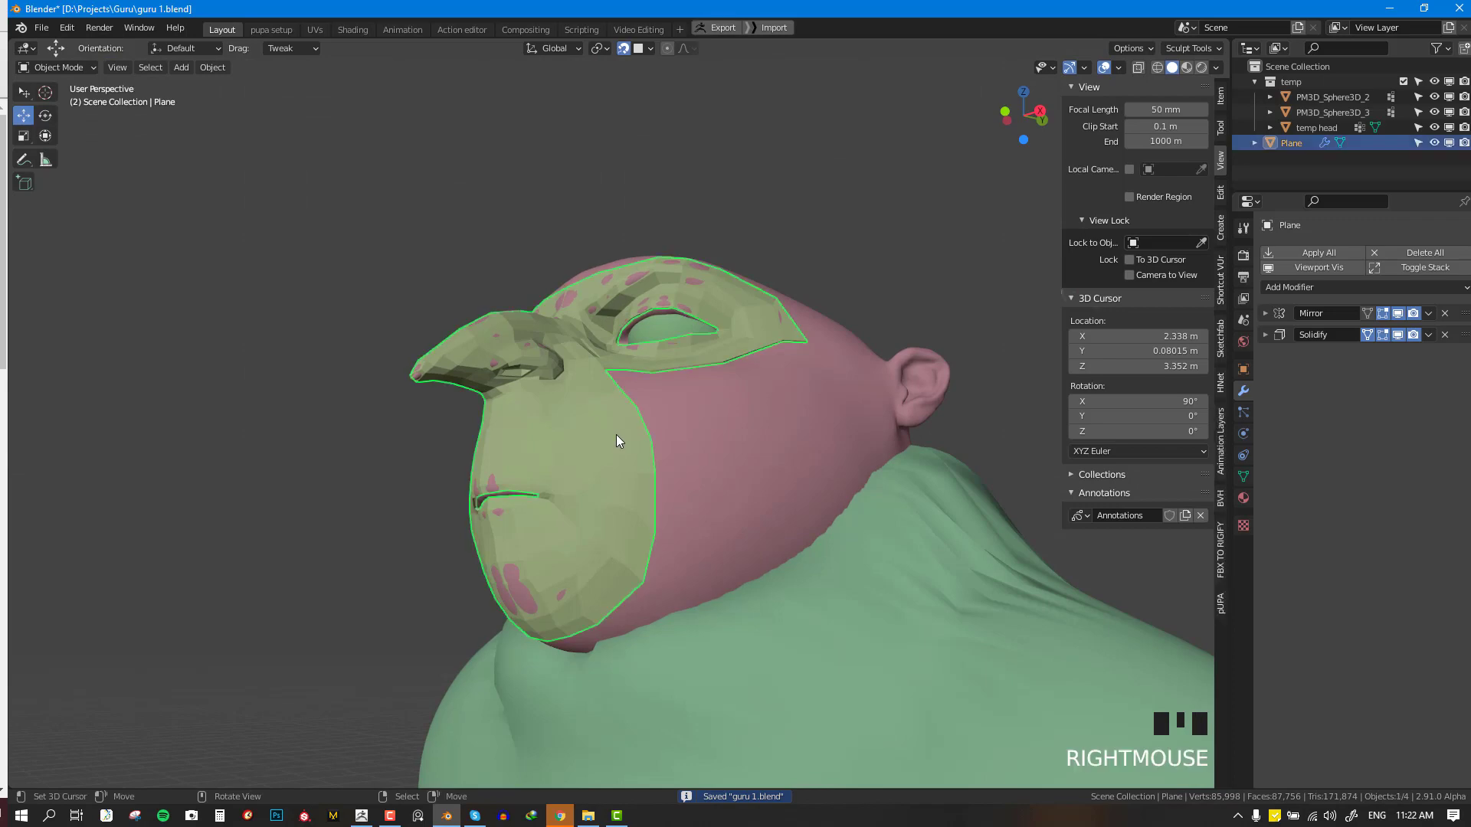
right_click(753, 430, "shift")
middle_click_drag(754, 431, 794, 470)
right_click(694, 399, "shift")
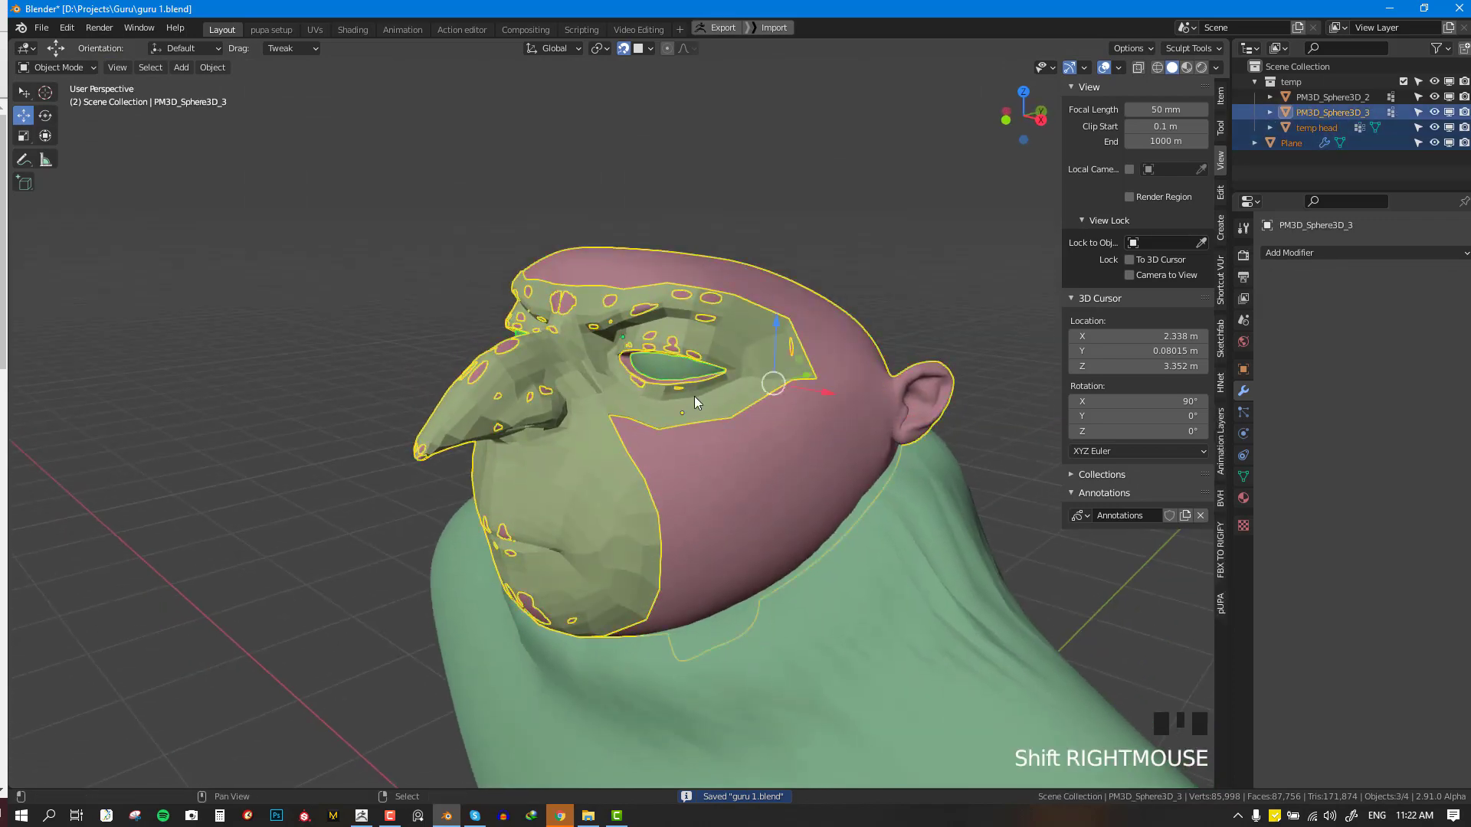
key("KP_Divide")
key("KP_Divide")
key("KP_Divide")
key("KP_Divide")
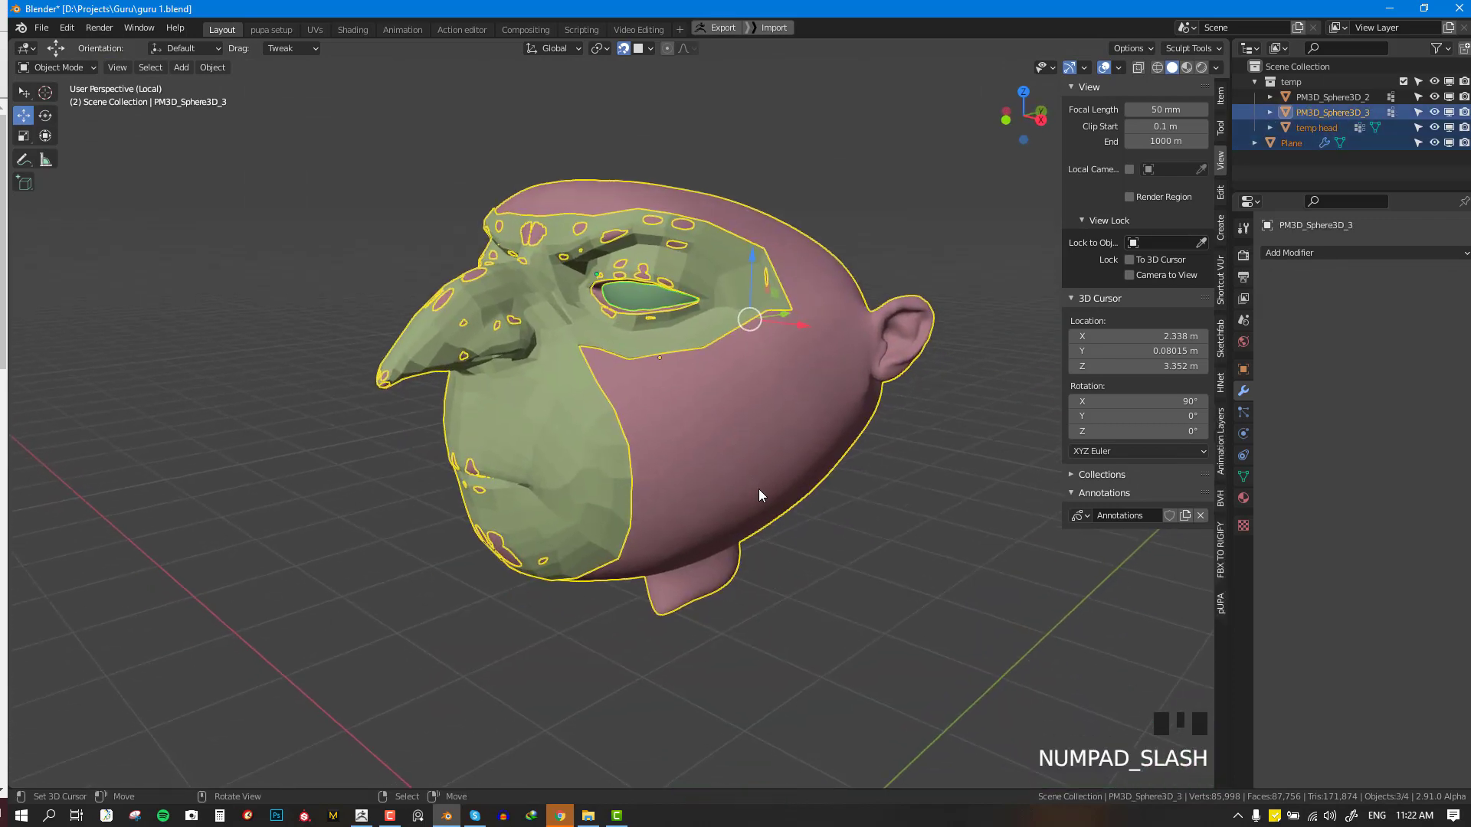
middle_click_drag(758, 494, 584, 397)
- Select only the face mesh, reopen it for vertex editing and save the file again
key("alt+a")
right_click(602, 428)
key("Tab")
key("ctrl+s")
key("KP_1")
key("alt+w")
key("alt+w")
scroll(643, 440, "up", 2)
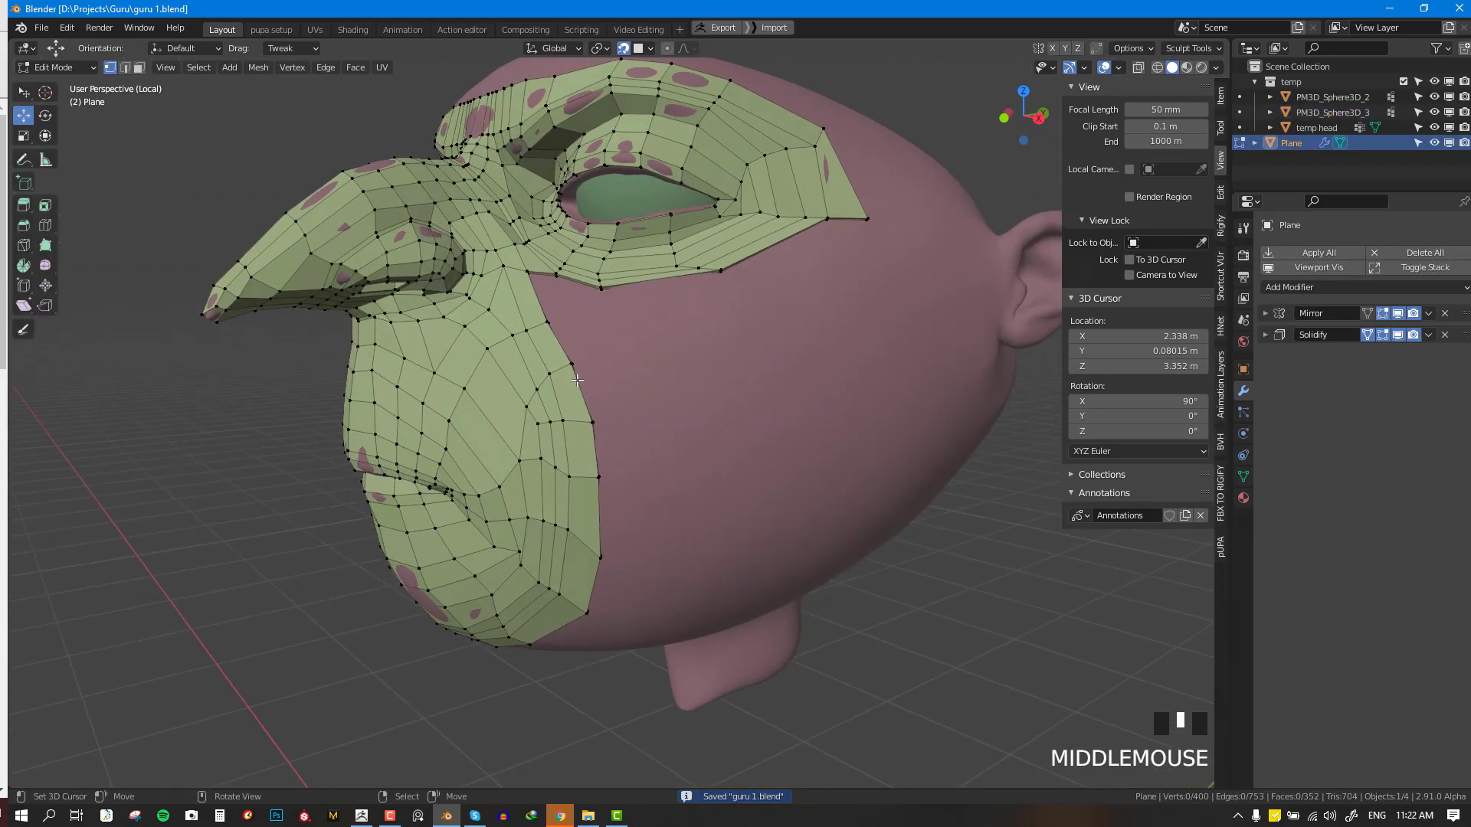
scroll(594, 417, "down", 2)
- Extrude the four lower cheek border vertices back across the cheek three times to form three columns of faces
right_click(602, 424)
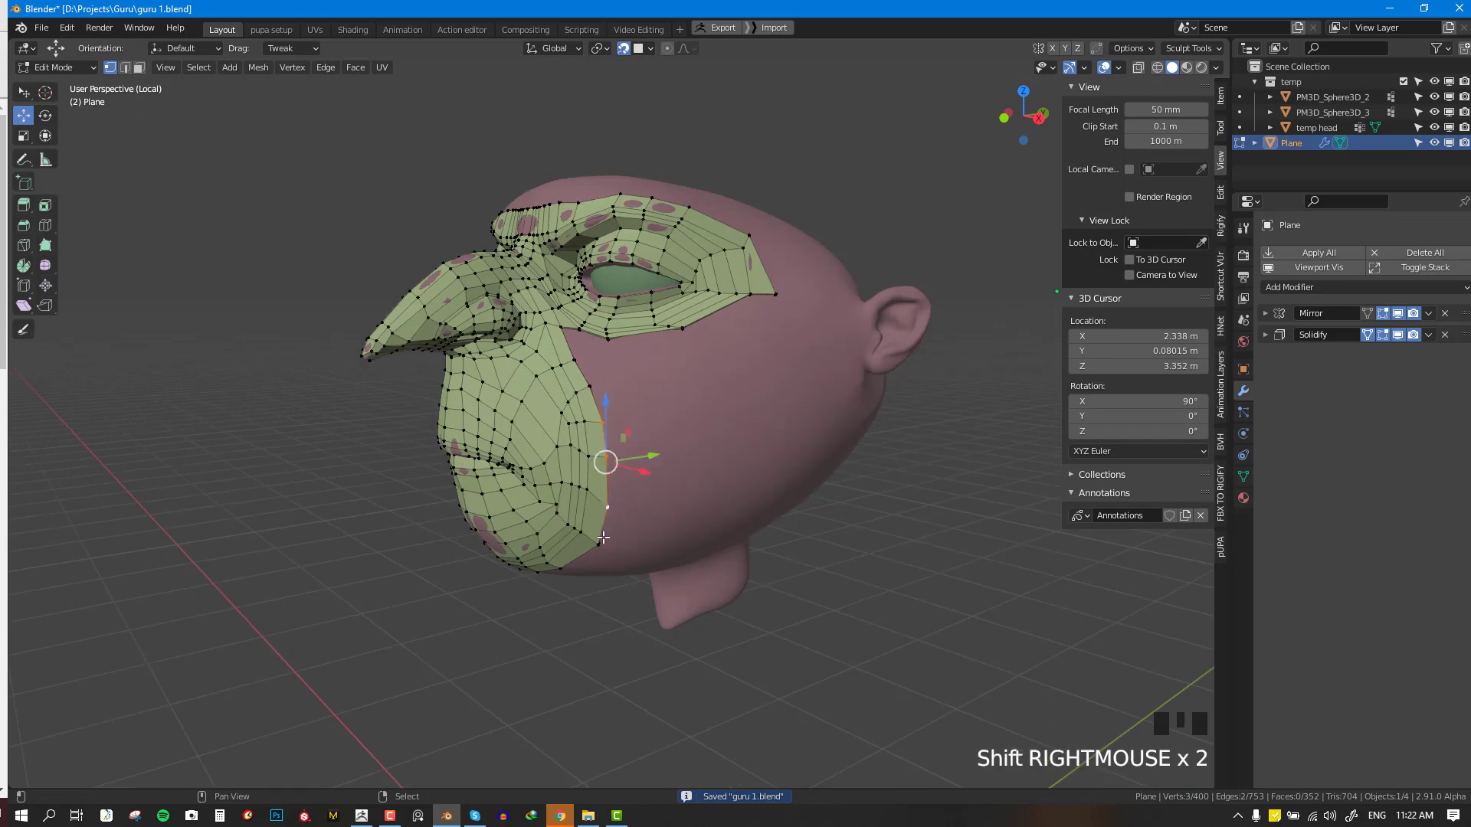
key("KP_1")
middle_click_drag(739, 450, 599, 458)
key("e")
left_click(710, 449)
key("e")
left_click(723, 455)
key("e")
left_click(653, 469)
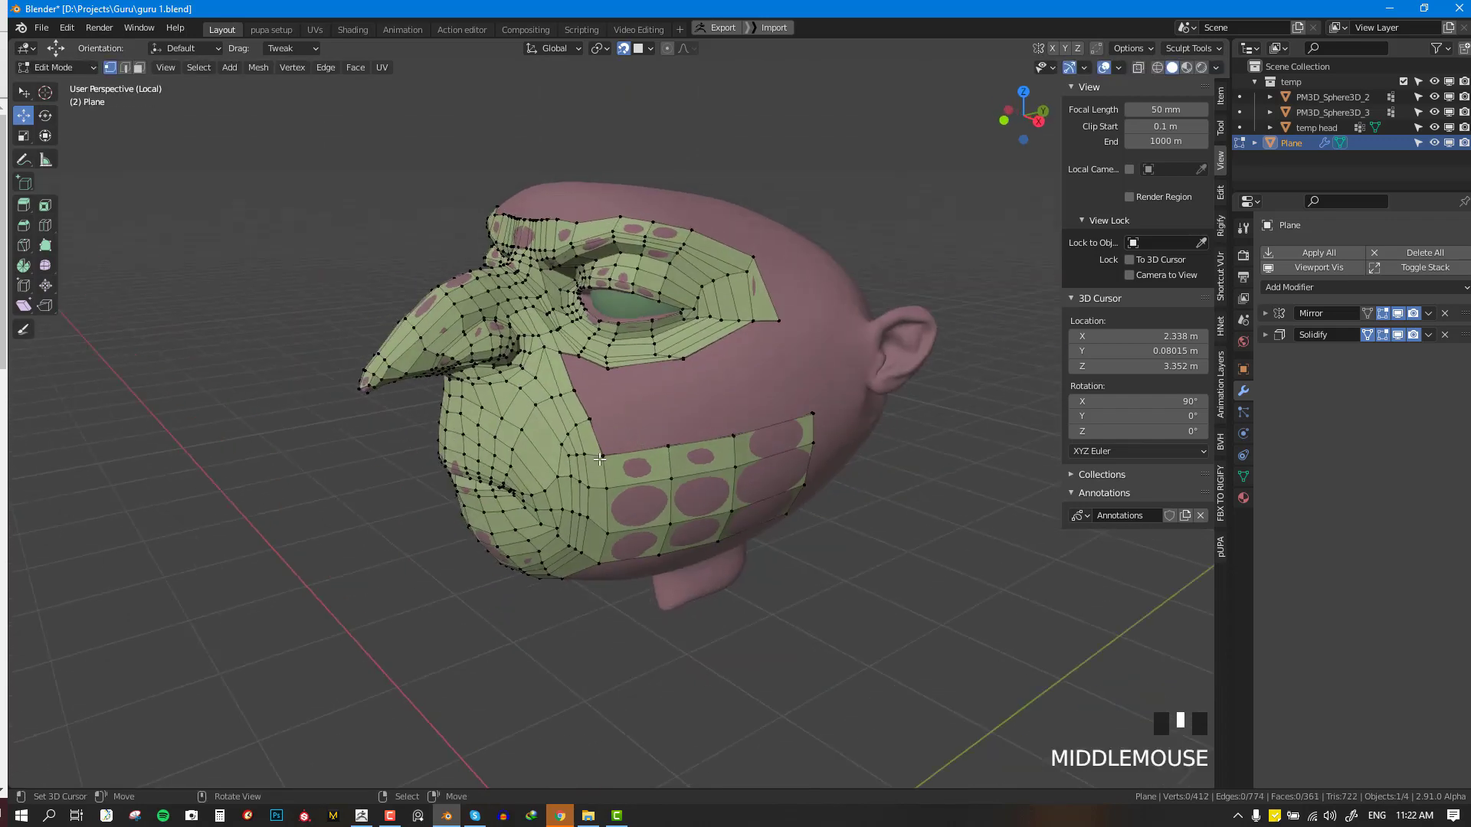
- Fill a row of three faces directly above the extruded cheek faces, working back toward the ear
right_click(599, 458)
key("f")
left_click(663, 431)
key("f")
left_click(726, 434)
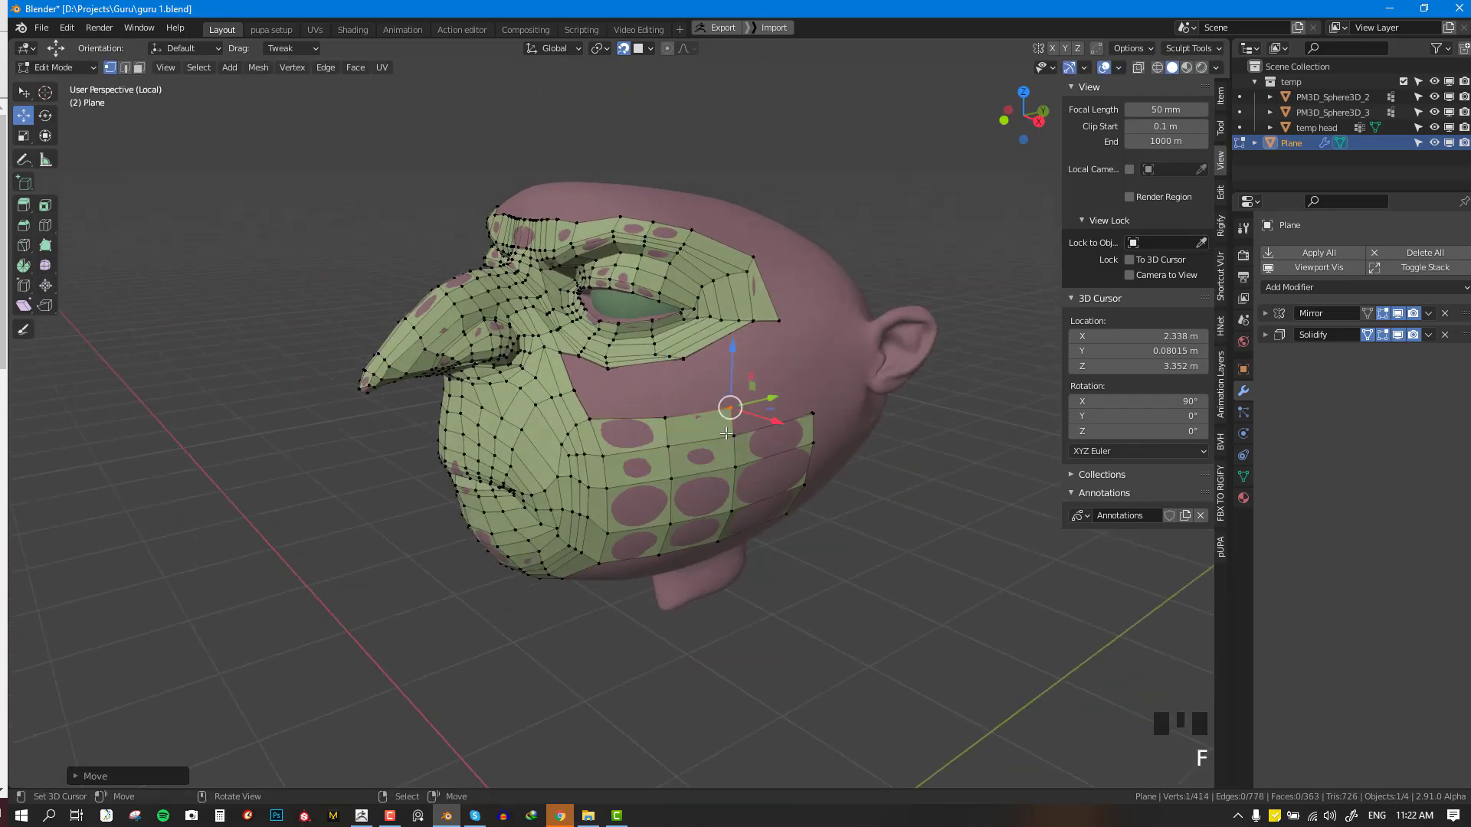
right_click(730, 434)
key("f")
left_click(801, 400)
- Add a second row of three faces above the cheek grid, just below the eye ring
scroll(593, 416, "up", 1)
right_click(587, 417)
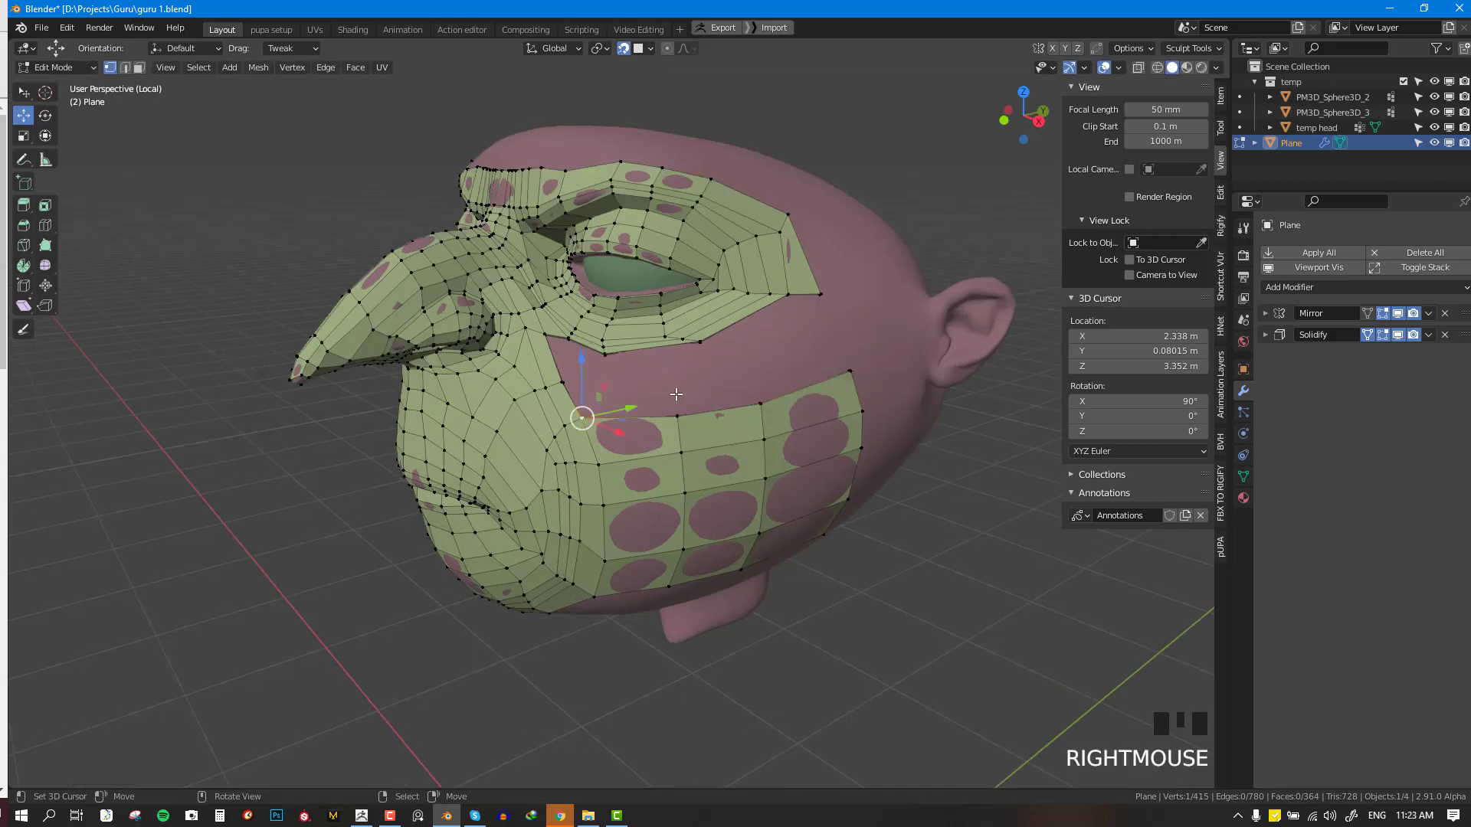
key("f")
left_click(680, 395)
right_click(678, 414)
key("f")
left_click(774, 402)
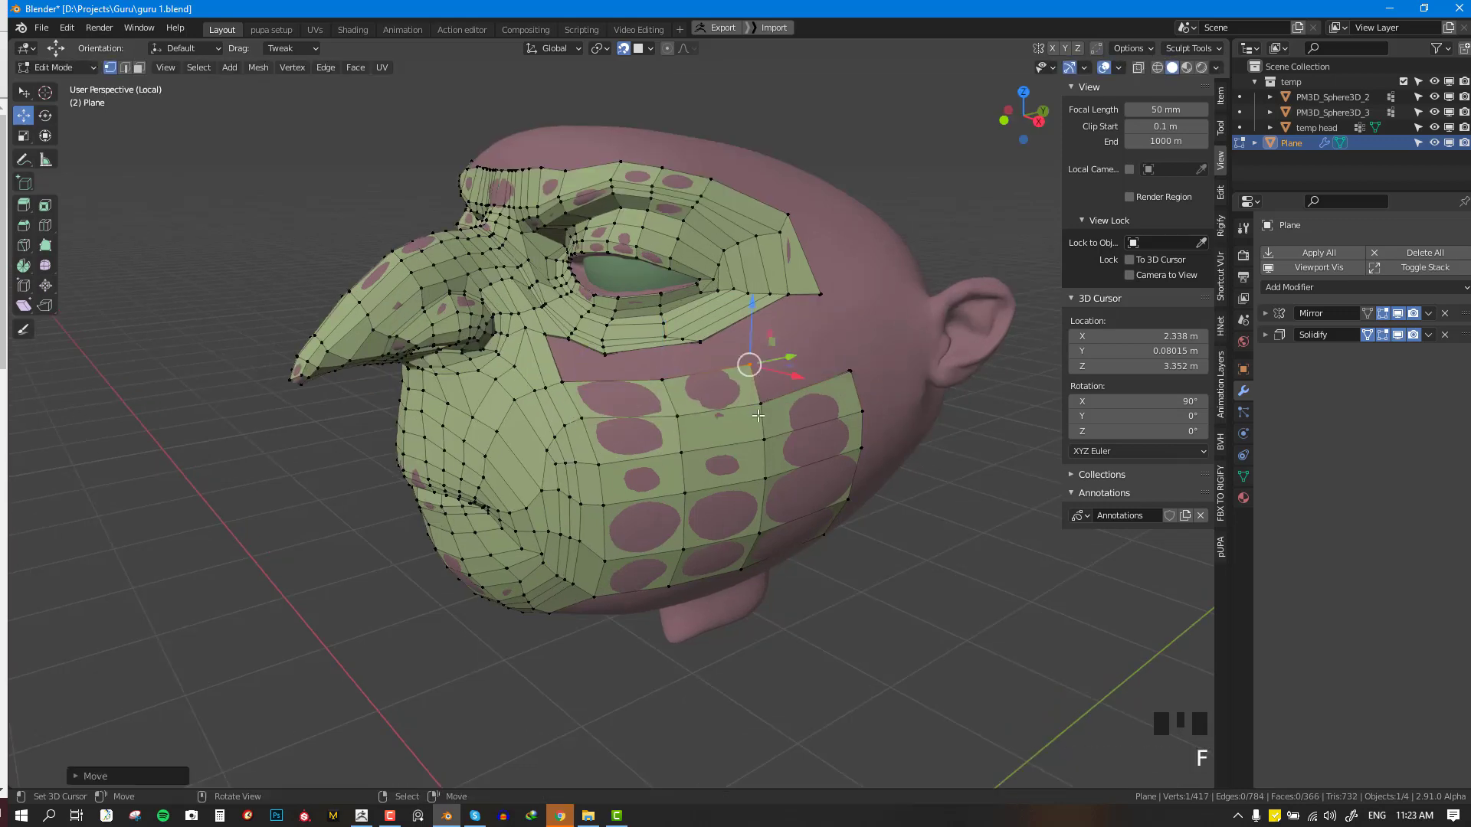
right_click(759, 405)
key("f")
left_click(839, 325)
- Add a loop cut down the front column of the cheek grid and fill a four-sided face up to the under-eye ring
key("alt+a")
scroll(688, 401, "up", 2)
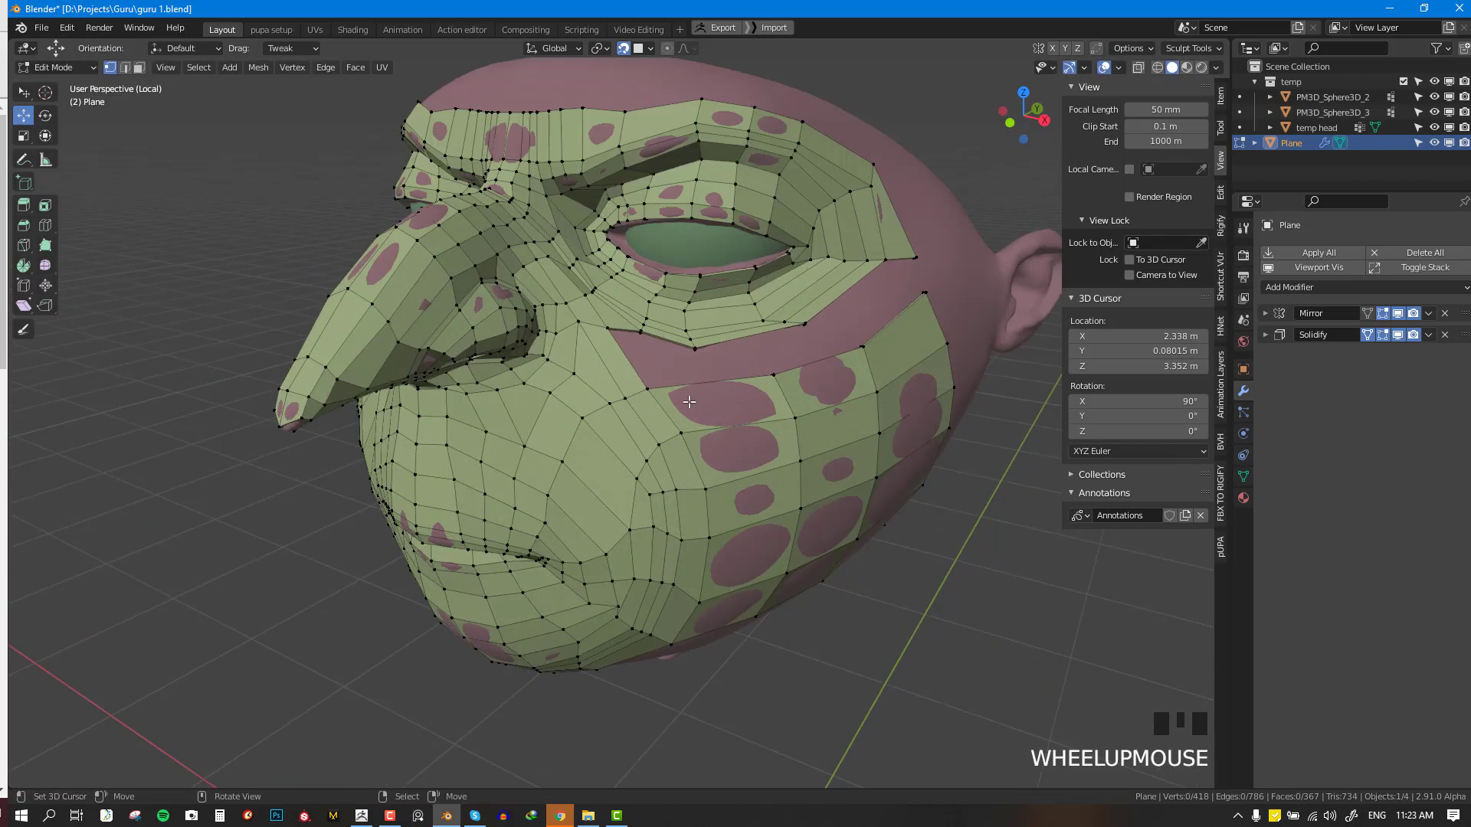
key("ctrl+r")
double_click(716, 410)
right_click_drag(705, 383, 693, 383)
right_click(641, 334, "shift")
key("f")
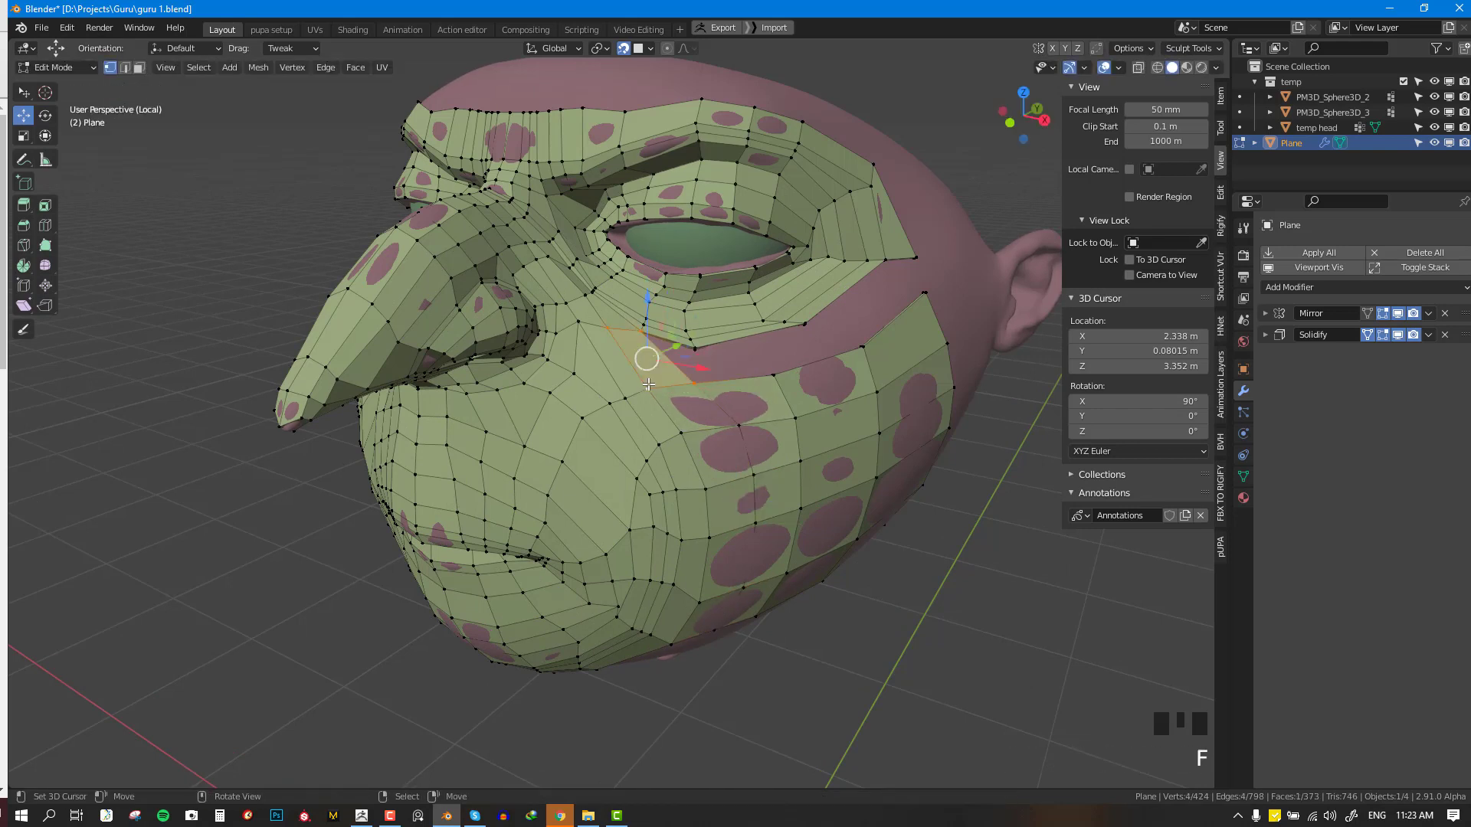
- Try to add a loop cut running from beside the nose bridge down through the front cheek column
left_click(679, 383)
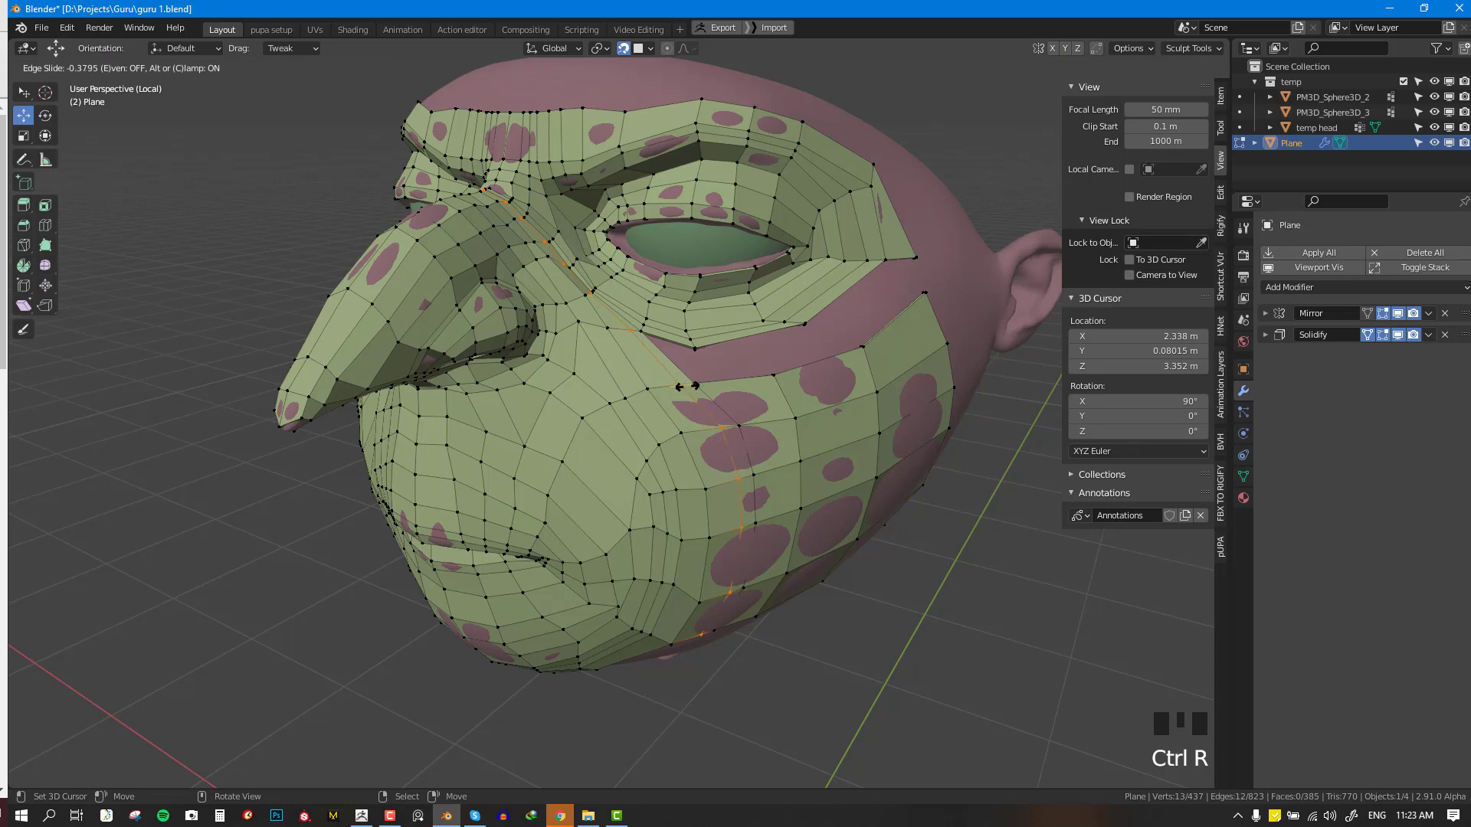
middle_click_drag(686, 387, 685, 484)
key("ctrl+z")
- Fill a row of three faces along the underside of the chin, from the jaw corner inward to the centreline
key("f")
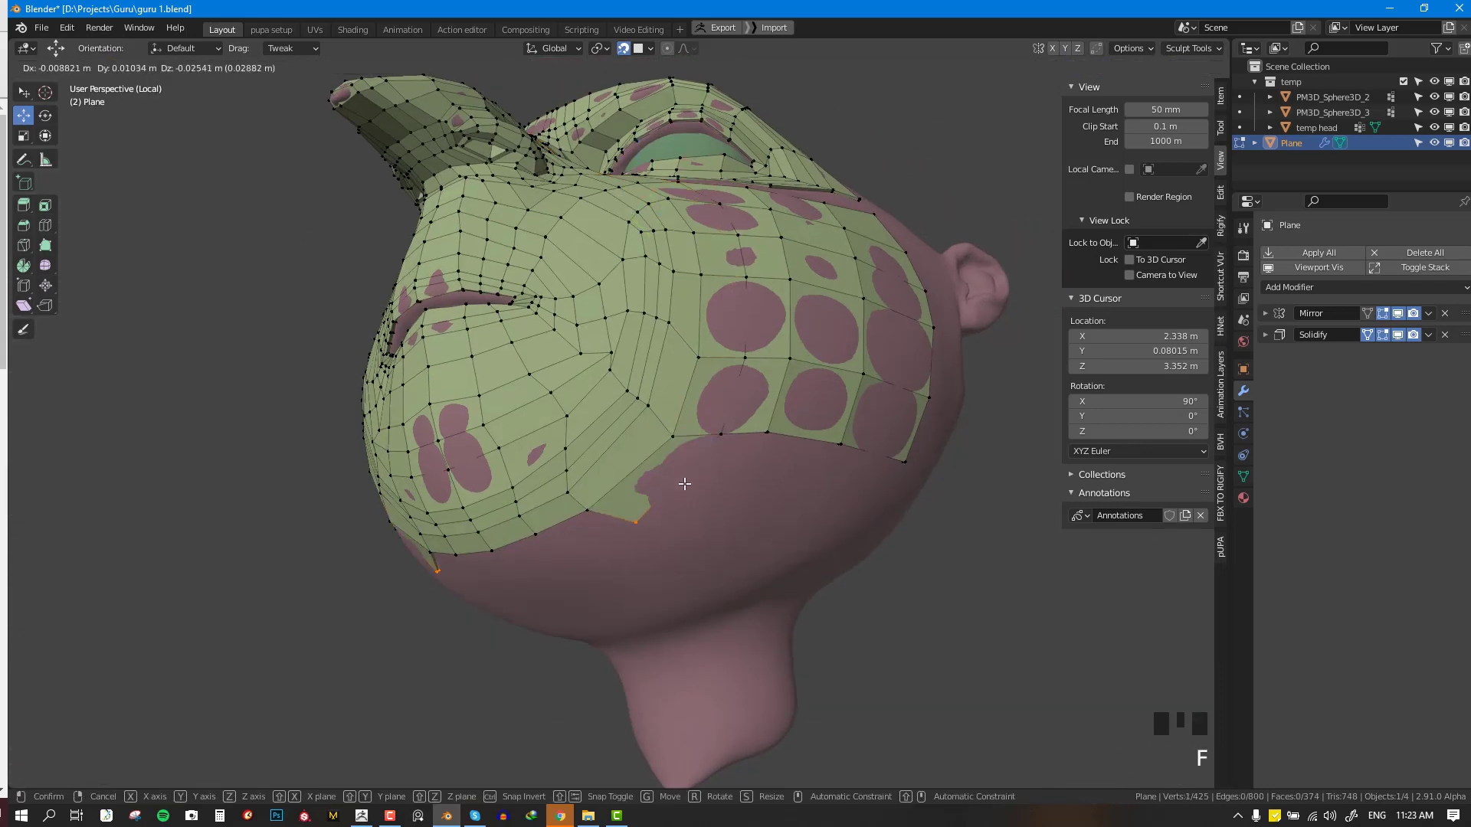
left_click(691, 476)
middle_click_drag(605, 513, 615, 461)
right_click(622, 425)
key("f")
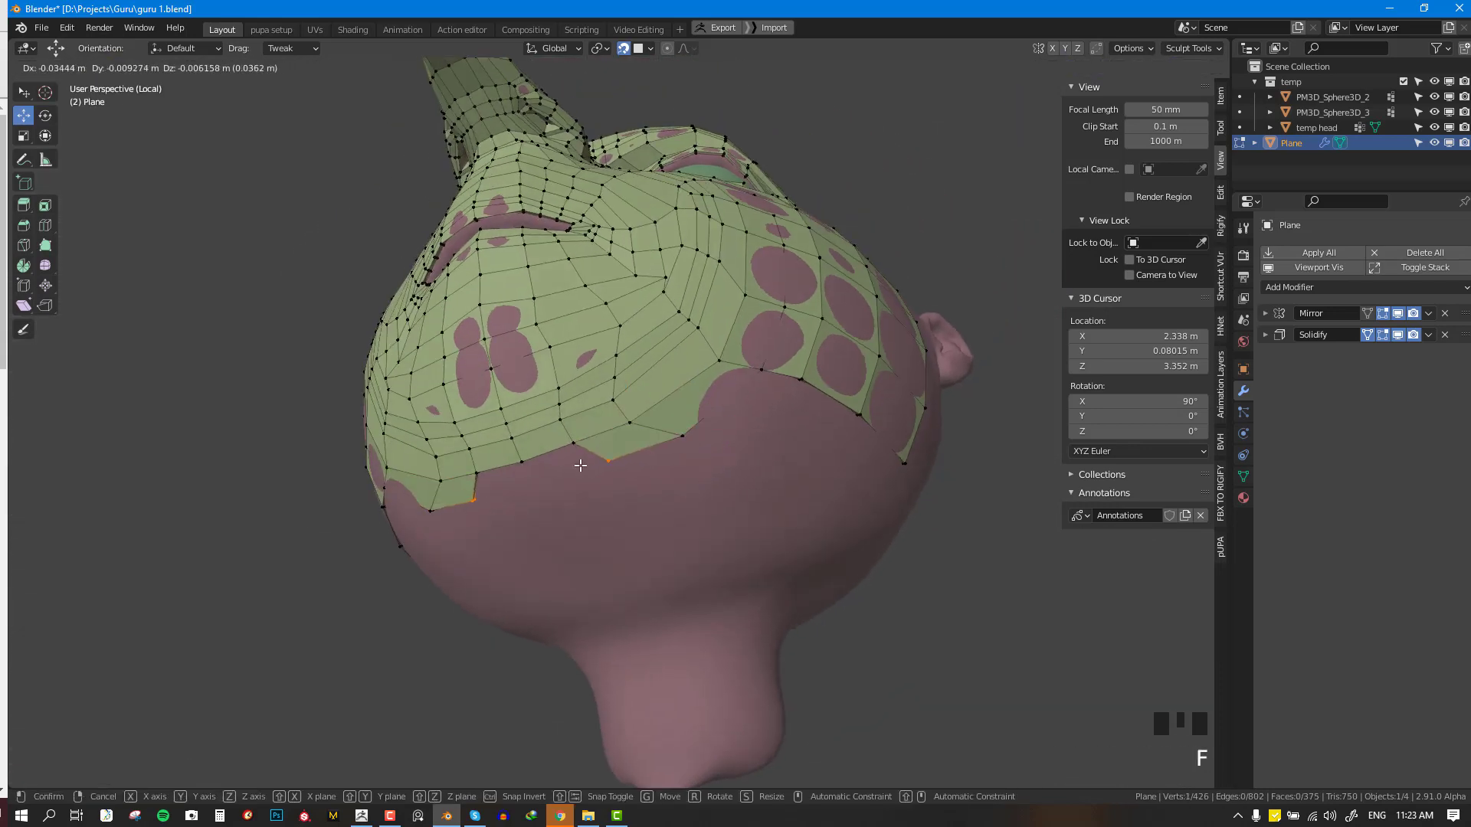
right_click(580, 465)
middle_click_drag(647, 479, 657, 475)
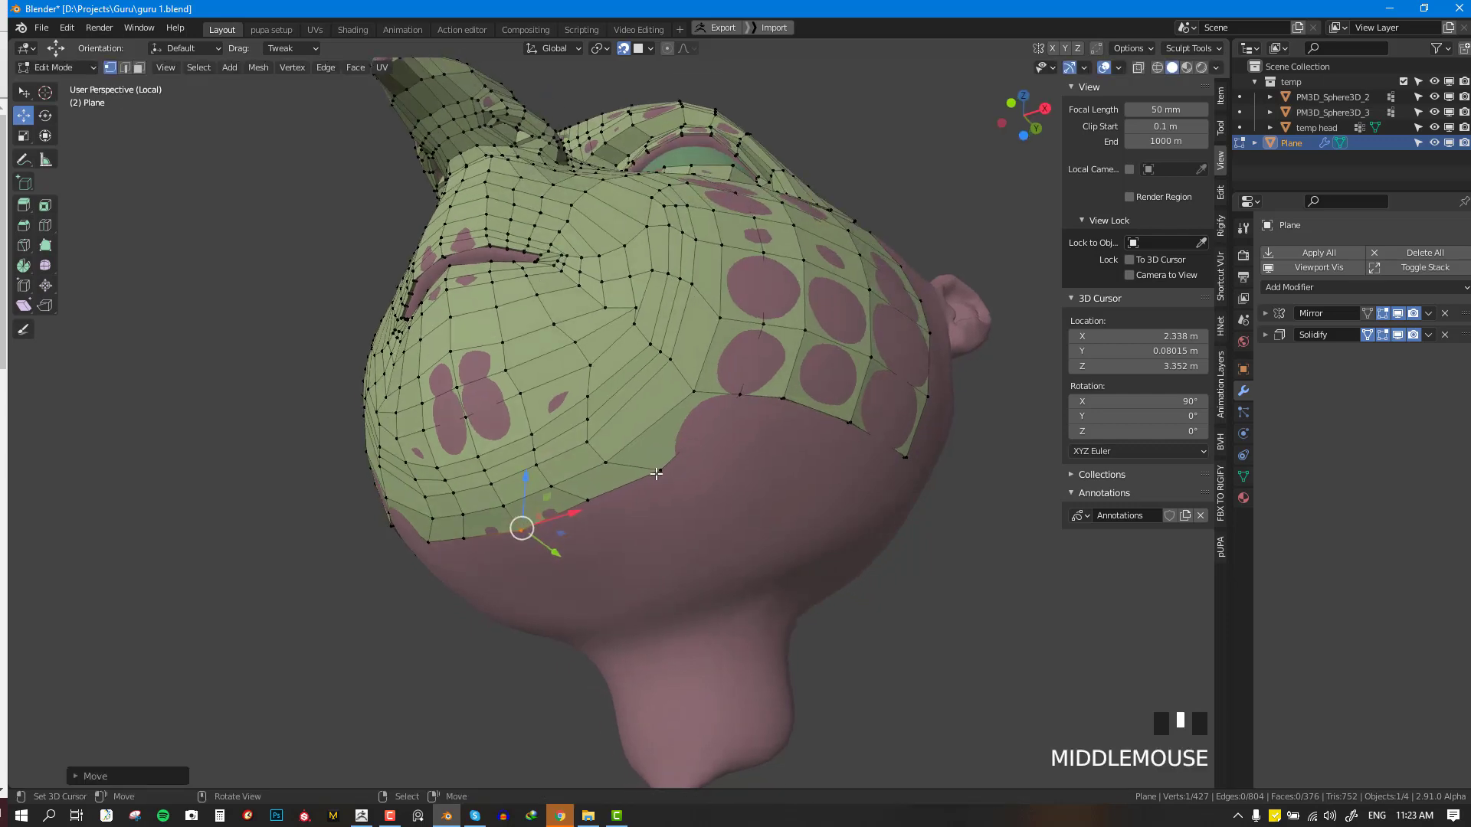
- Extrude the edge row under the chin twice toward the neck, adding two rows of faces
right_click(655, 473)
right_click(737, 396)
middle_click_drag(737, 395, 564, 326)
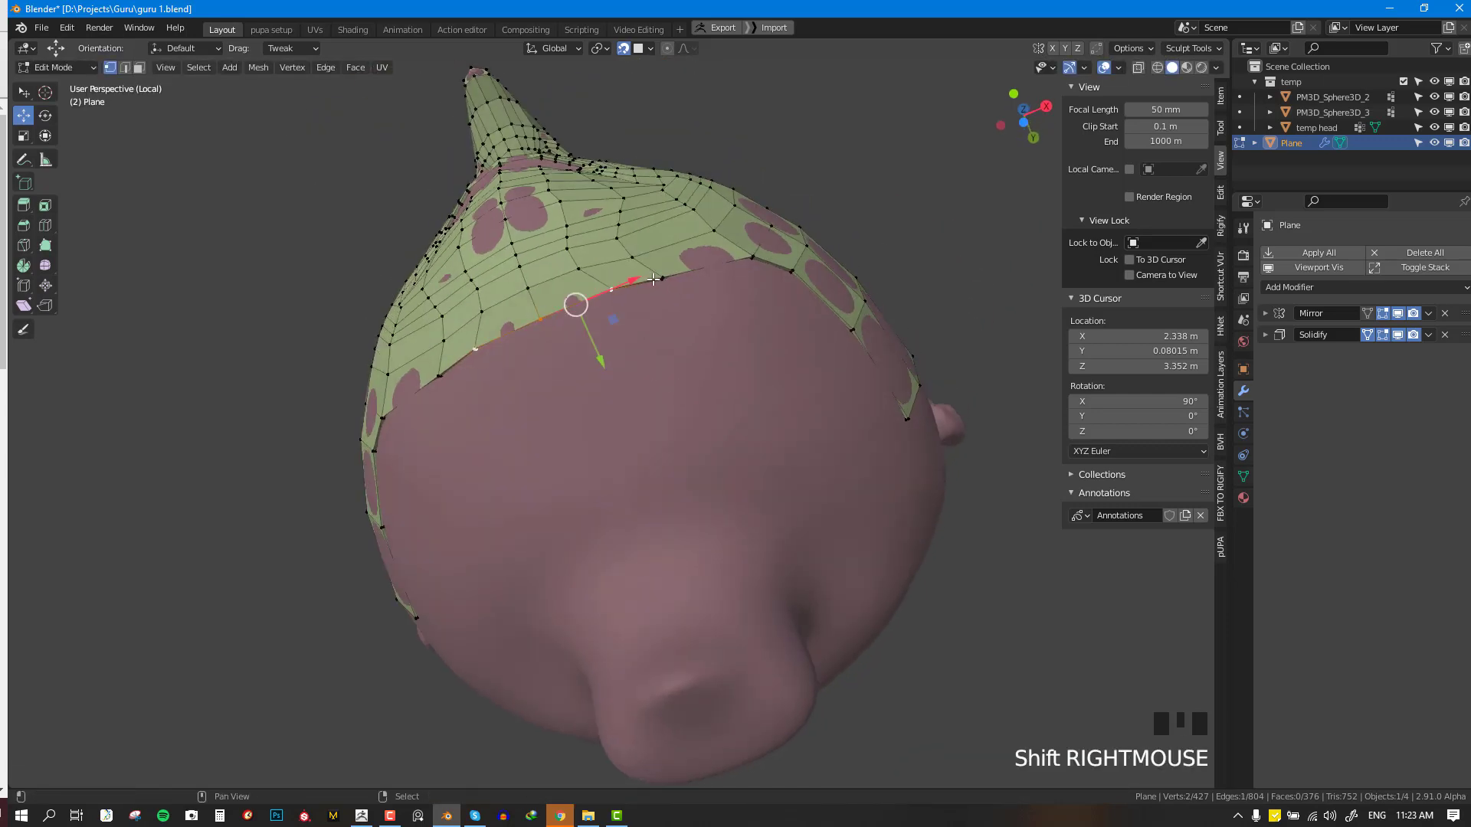
right_click(660, 279, "shift")
key("e")
left_click(691, 370)
key("e")
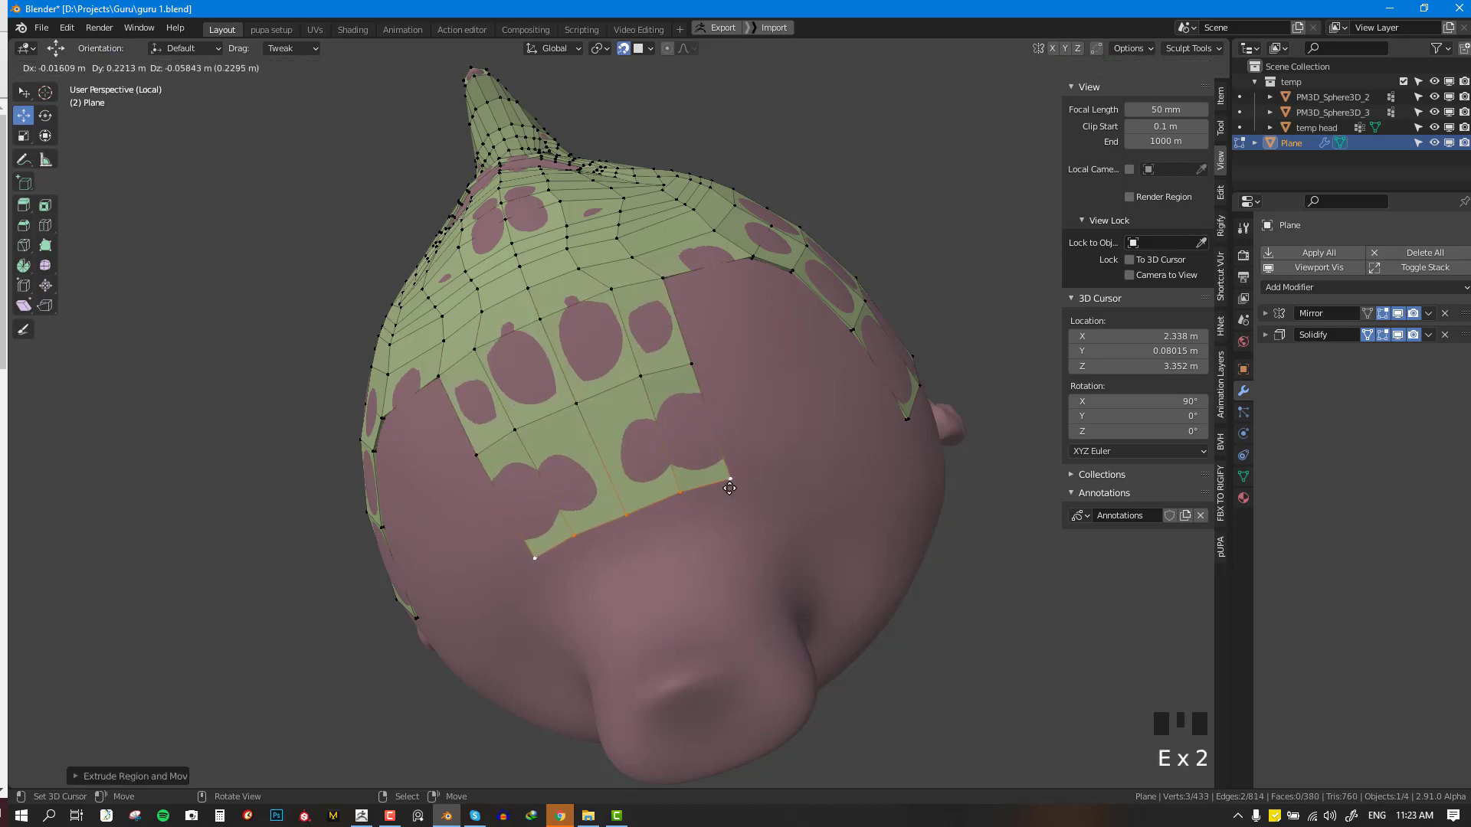
left_click(729, 488)
- Fill two faces at the jaw corner between the under-chin strip and the cheek grid, and adjust their outer vertex
middle_click_drag(729, 488, 629, 375)
middle_click_drag(675, 469, 673, 426)
key("f")
left_click(716, 442)
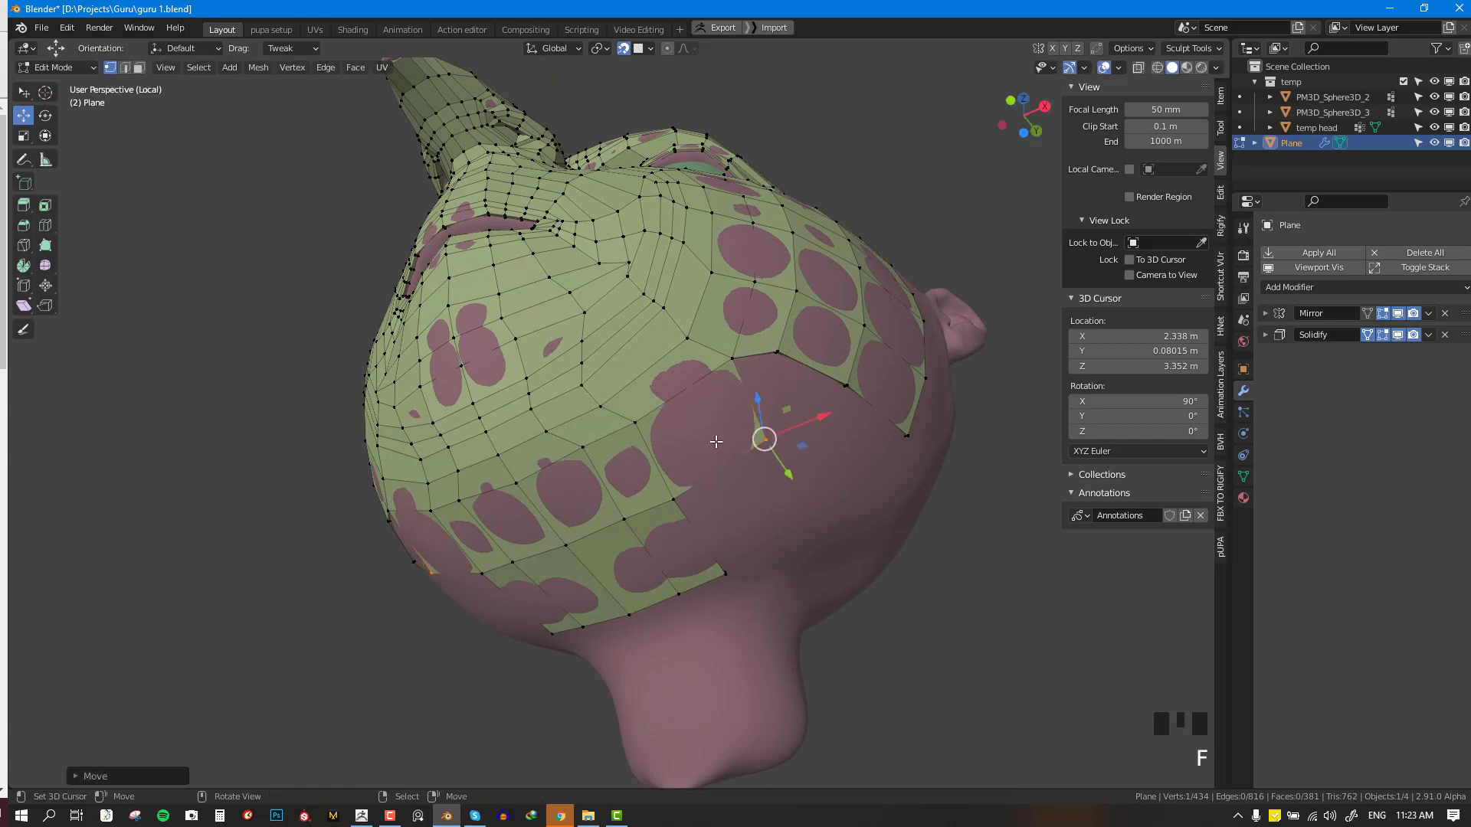
right_click(734, 359, "shift")
right_click(779, 349, "shift")
key("f")
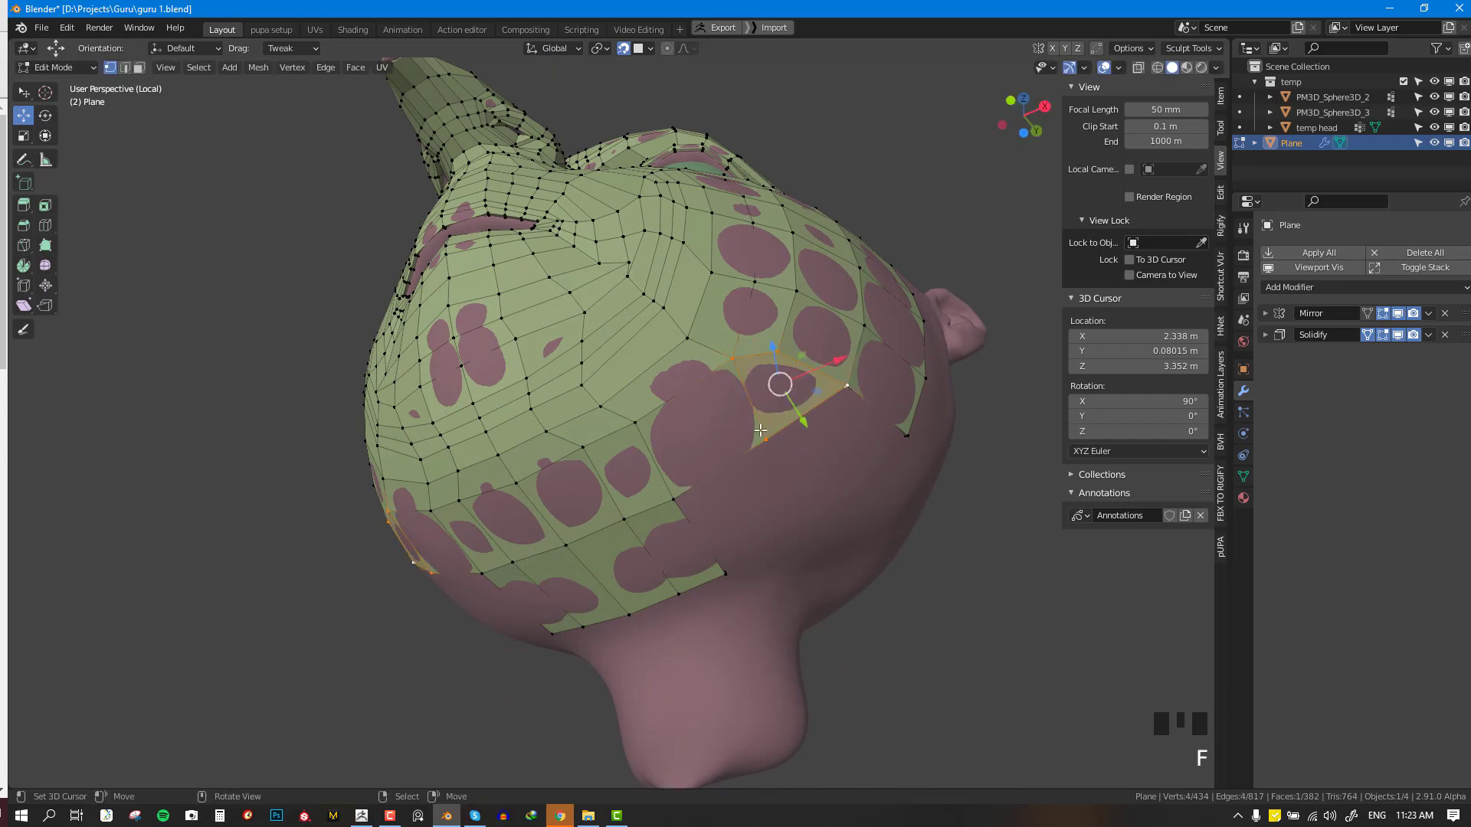
right_click_drag(766, 439, 789, 421)
- Try to add a loop cut through the cheek grid
middle_click_drag(789, 403, 744, 305)
scroll(740, 450, "down", 2)
scroll(716, 429, "up", 1)
key("ctrl+r")
left_click(715, 418)
key("ctrl+z")
- Fill two faces in the gap between the under-eye ring and the cheek grid, shifting the eye-ring vertex slightly
scroll(735, 296, "up", 2)
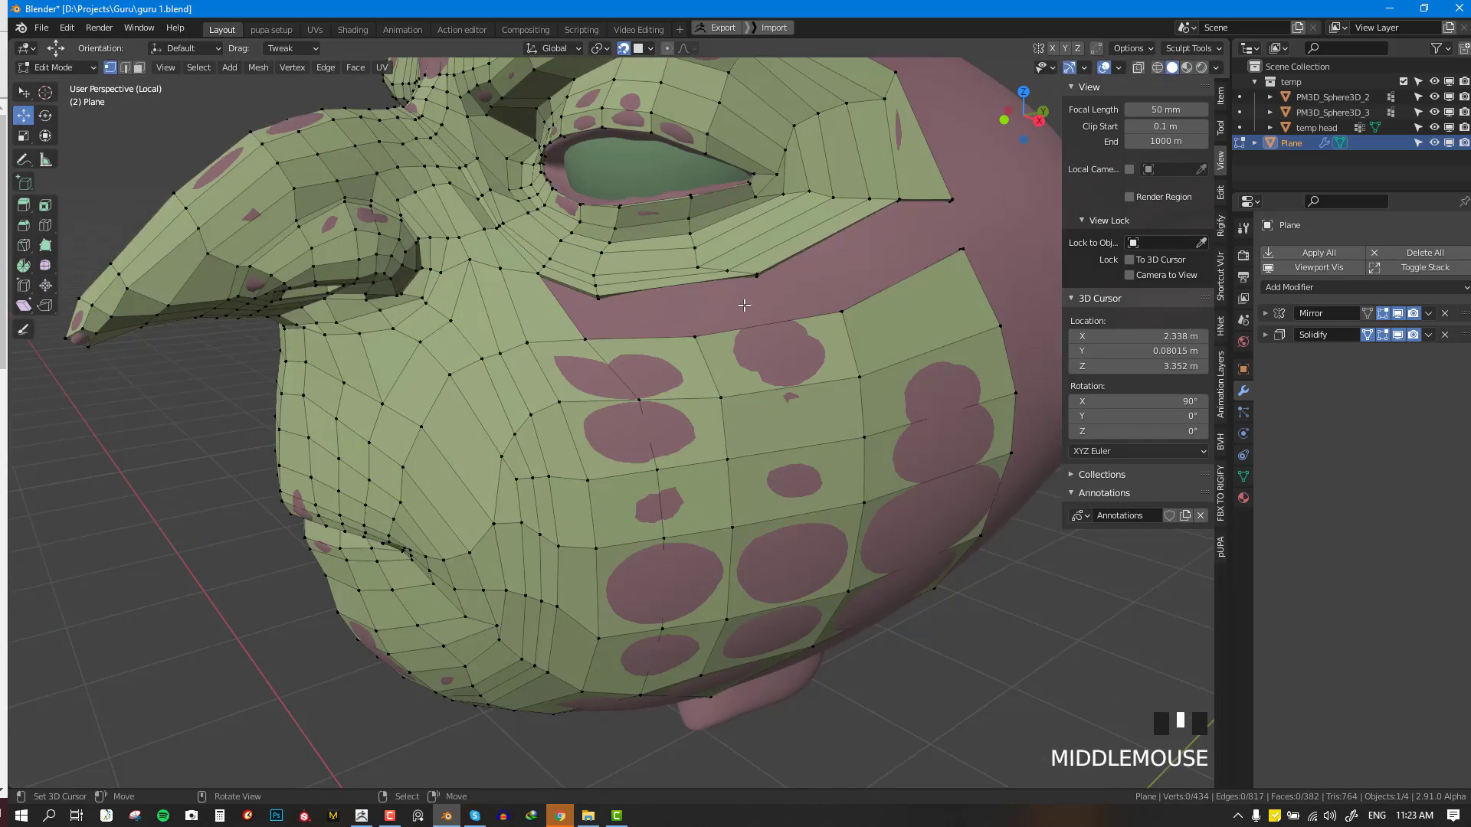
mouse_move(608, 299)
right_mouse_down()
mouse_move(624, 297)
mouse_move(603, 274)
mouse_move(621, 293)
right_mouse_up()
key("f")
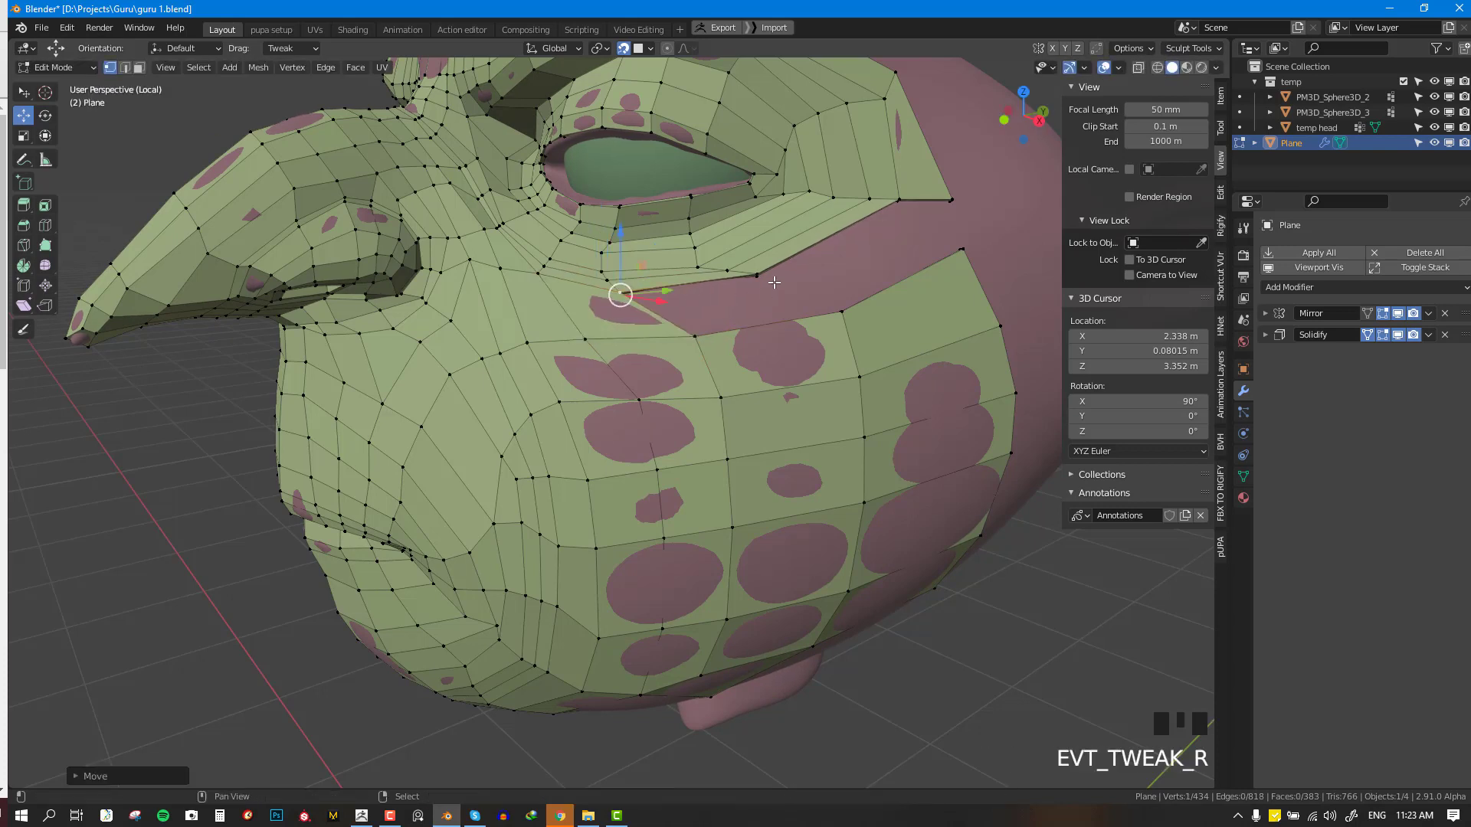
right_click(753, 278, "shift")
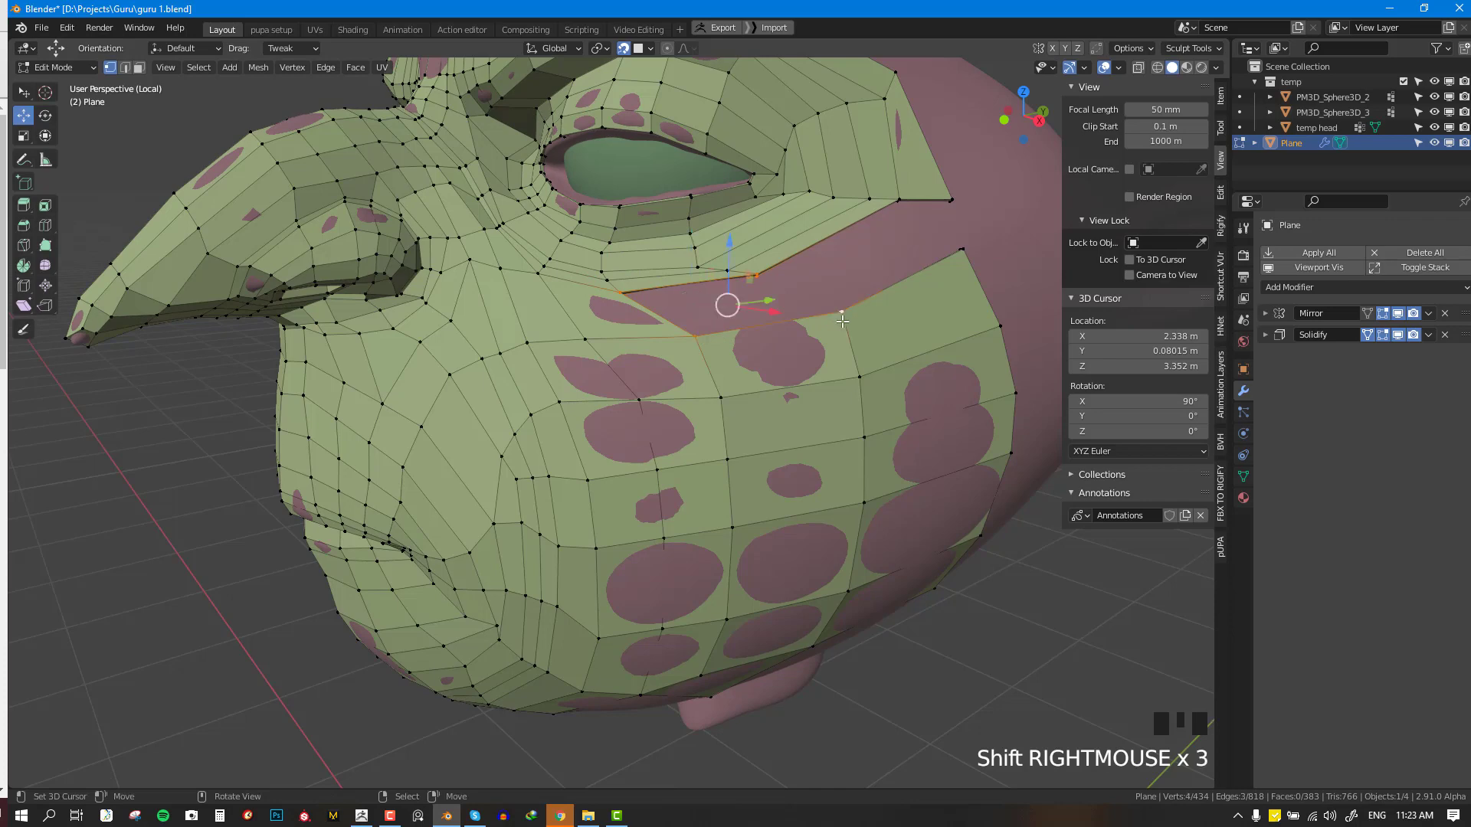
key("f")
- Try to add a loop cut running from the under-eye ring down the middle column of the cheek grid
key("ctrl+r")
left_click(752, 355)
right_click(751, 355)
scroll(772, 347, "down", 2)
middle_click_drag(768, 450, 740, 435)
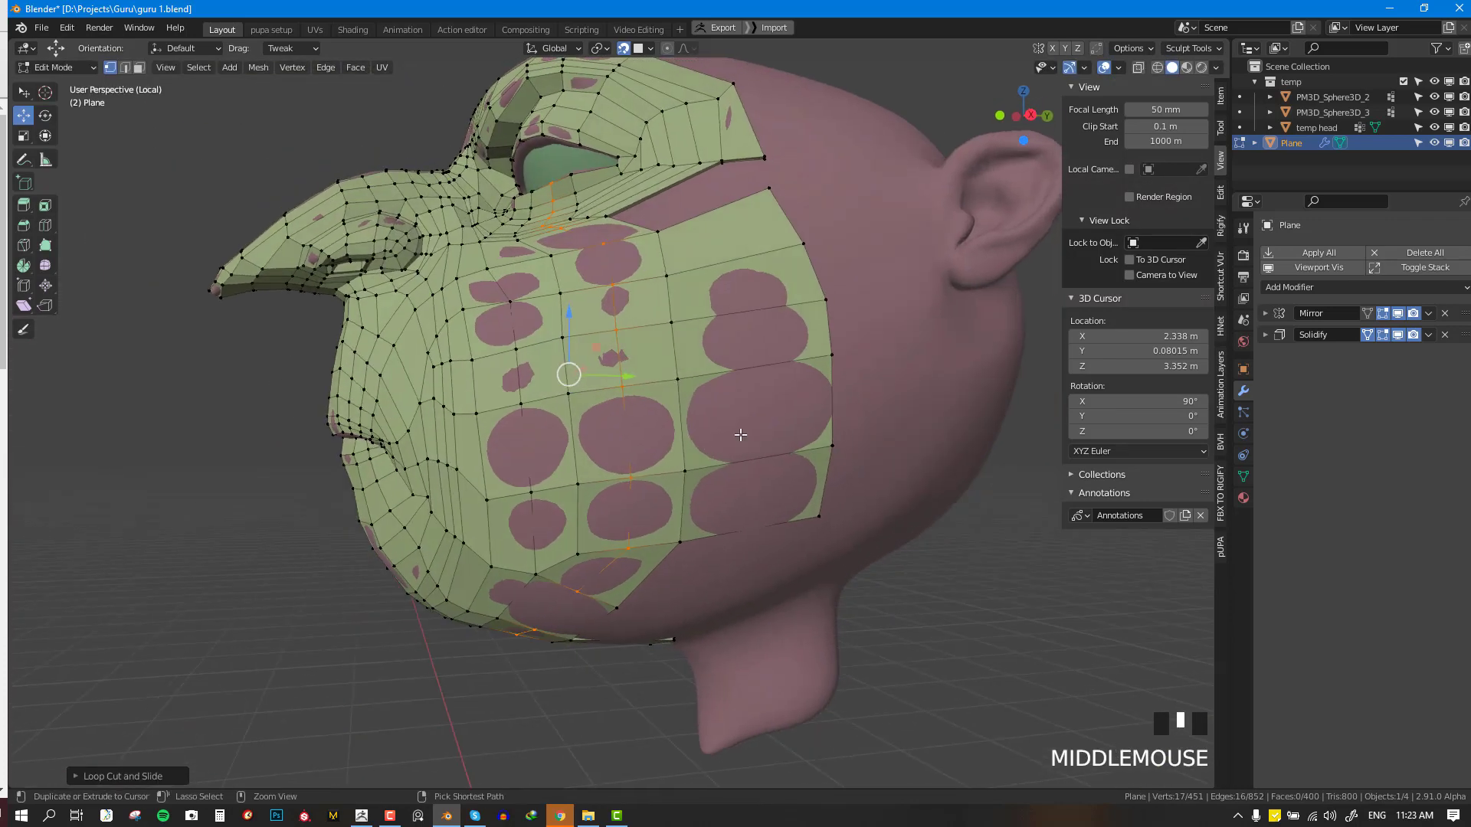
key("ctrl+z")
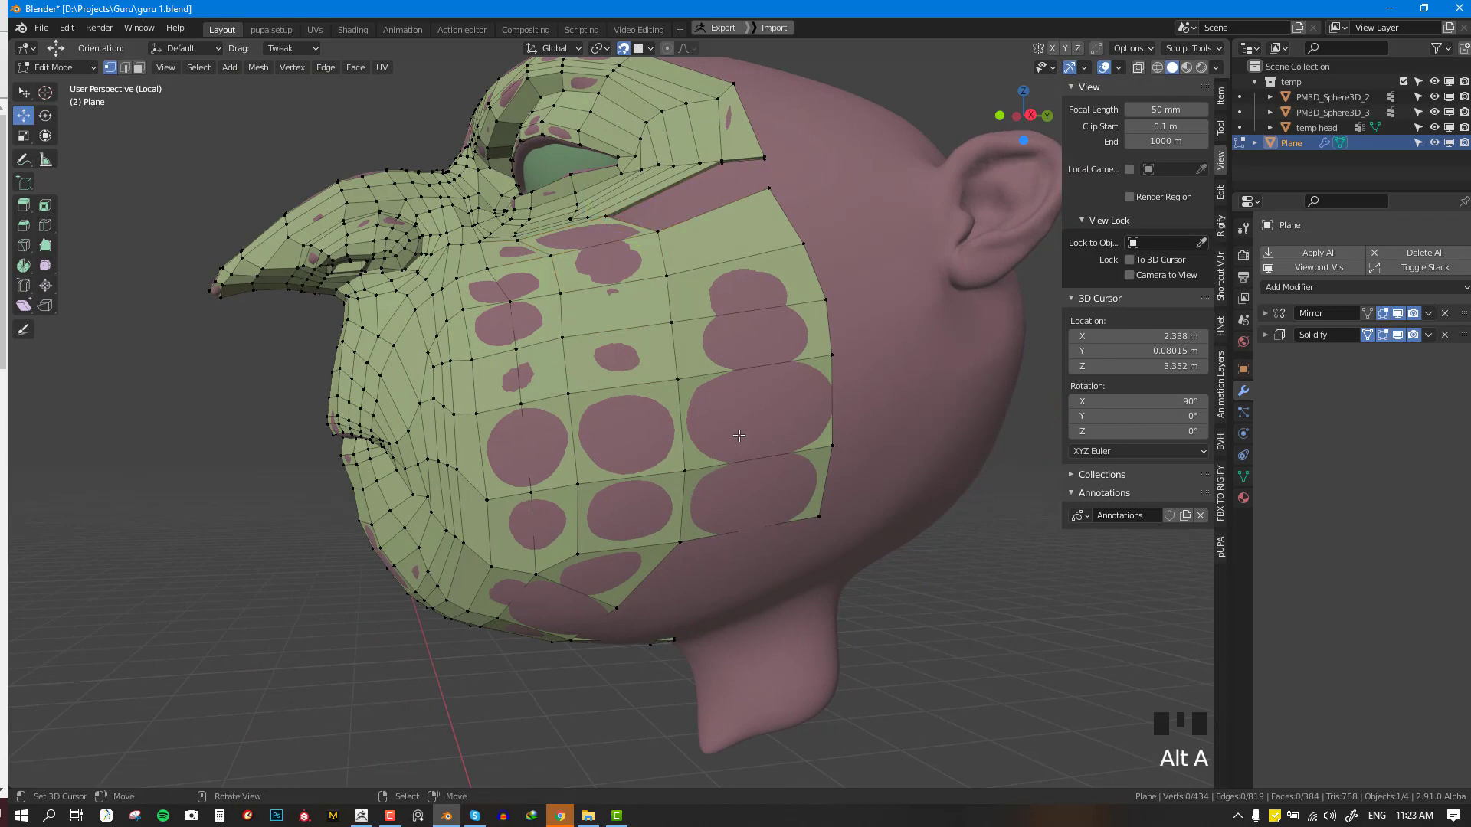
- Fill the remaining four-sided gap between the outer under-eye ring and the top of the cheek grid
middle_click_drag(738, 418, 738, 361)
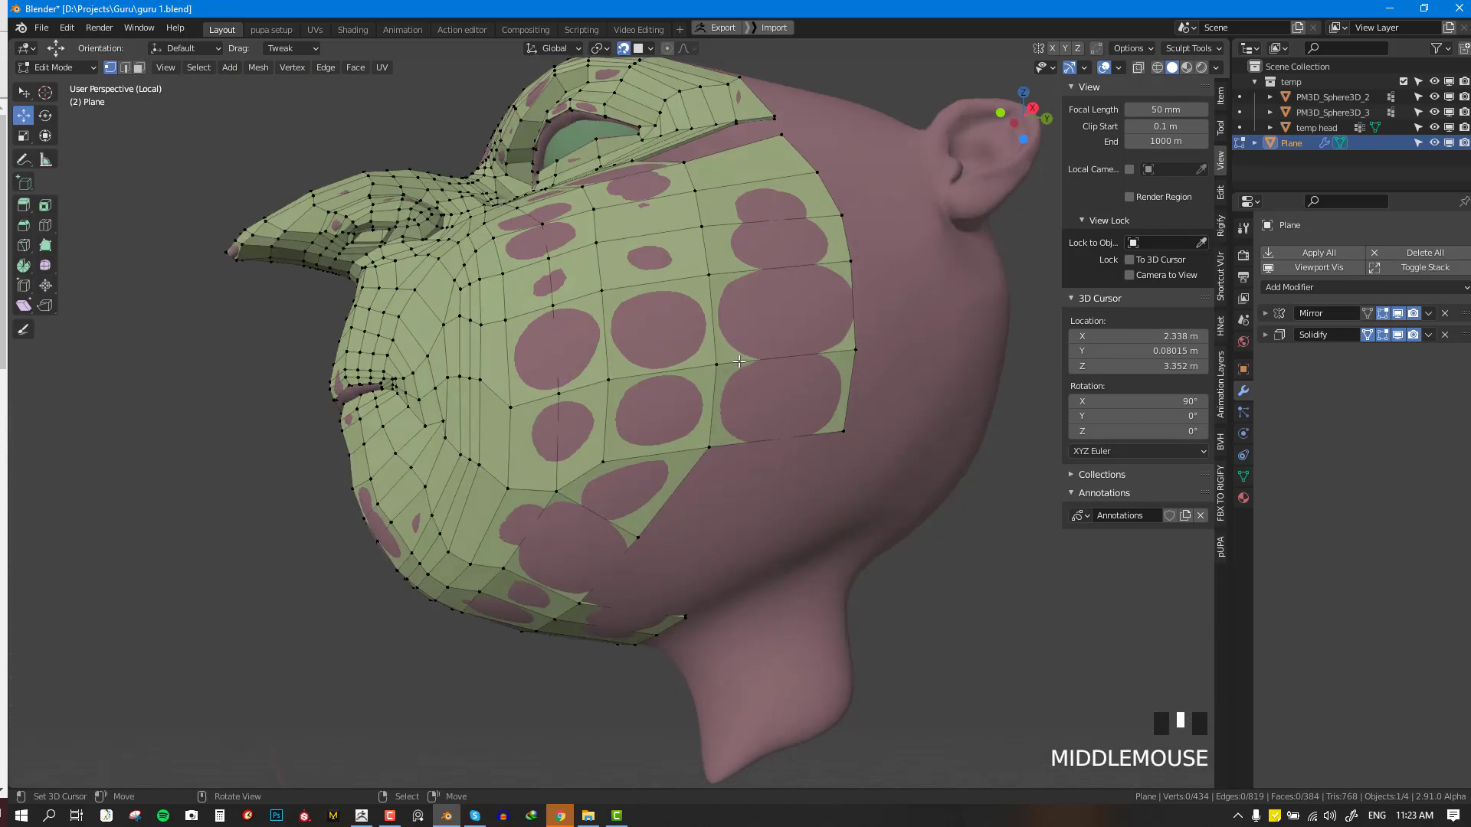
middle_click_drag(703, 238, 644, 385, "shift")
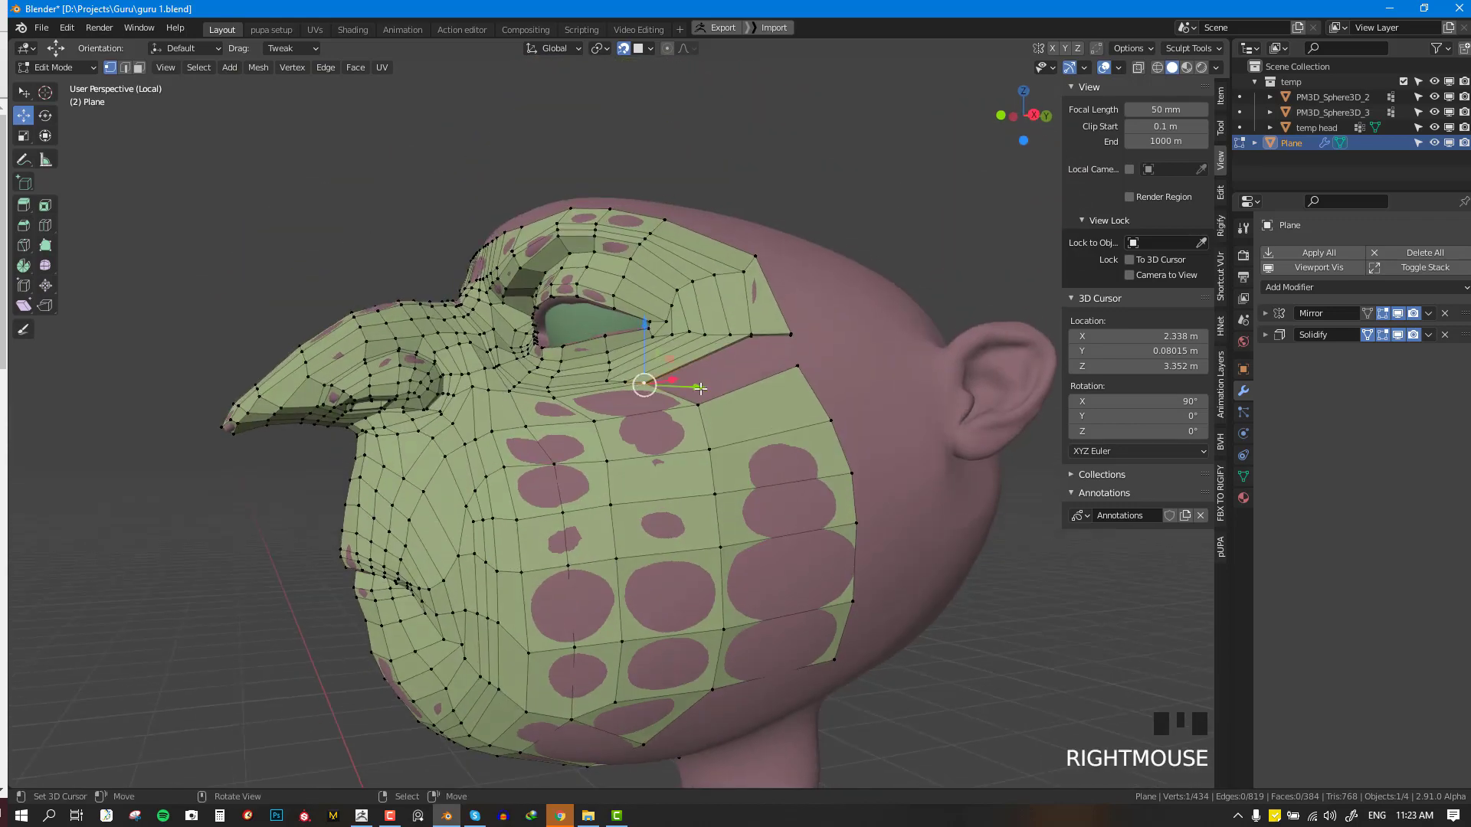
key("f")
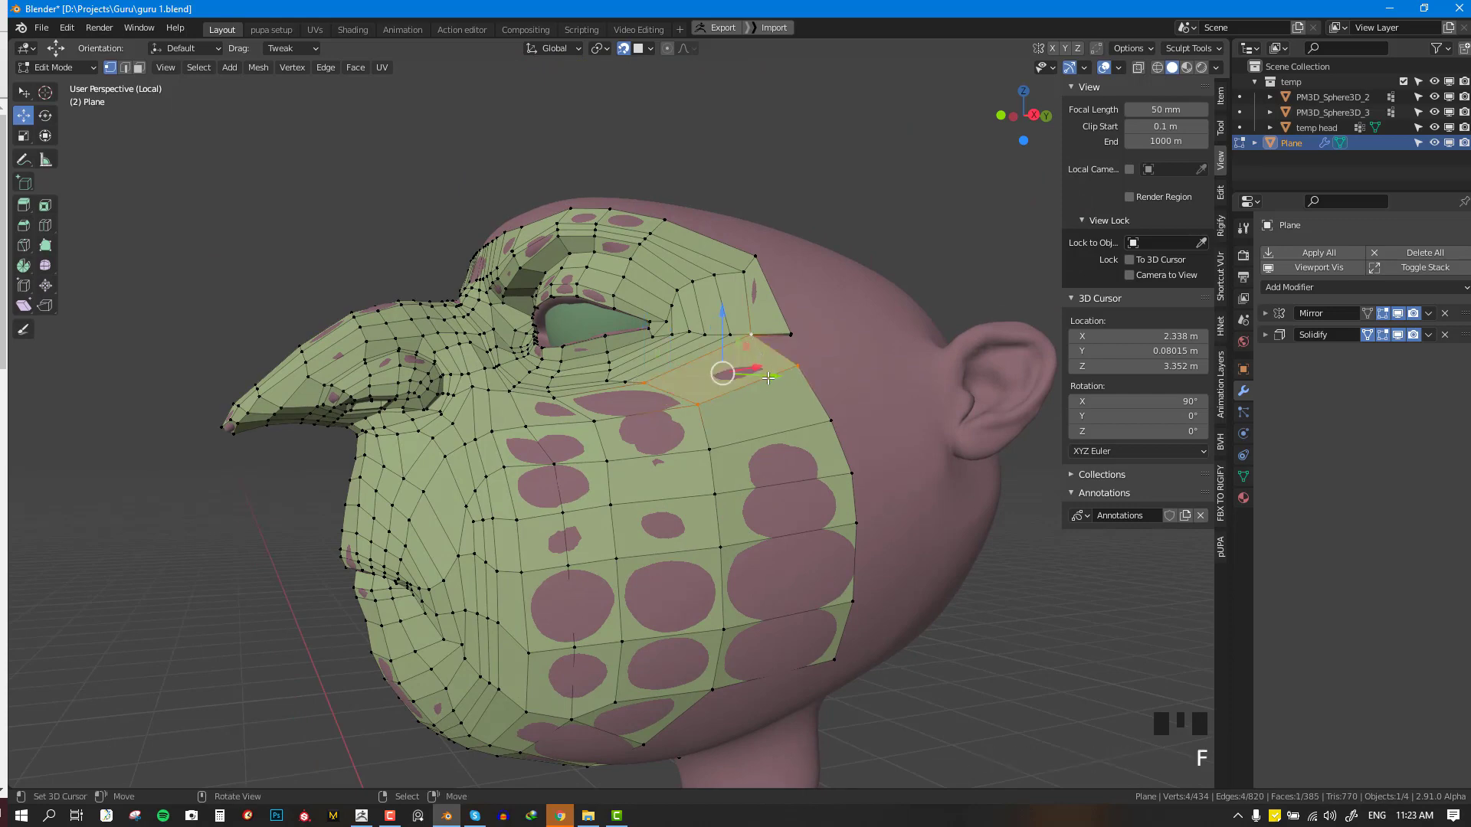
middle_click_drag(725, 370, 734, 397)
- Fill a face below the rear cheek column and another closing the gap between the jaw and the under-chin strip
key("alt+a")
right_click_drag(666, 436, 509, 367)
key("Tab")
middle_click_drag(715, 478, 659, 497)
key("Tab")
key("f")
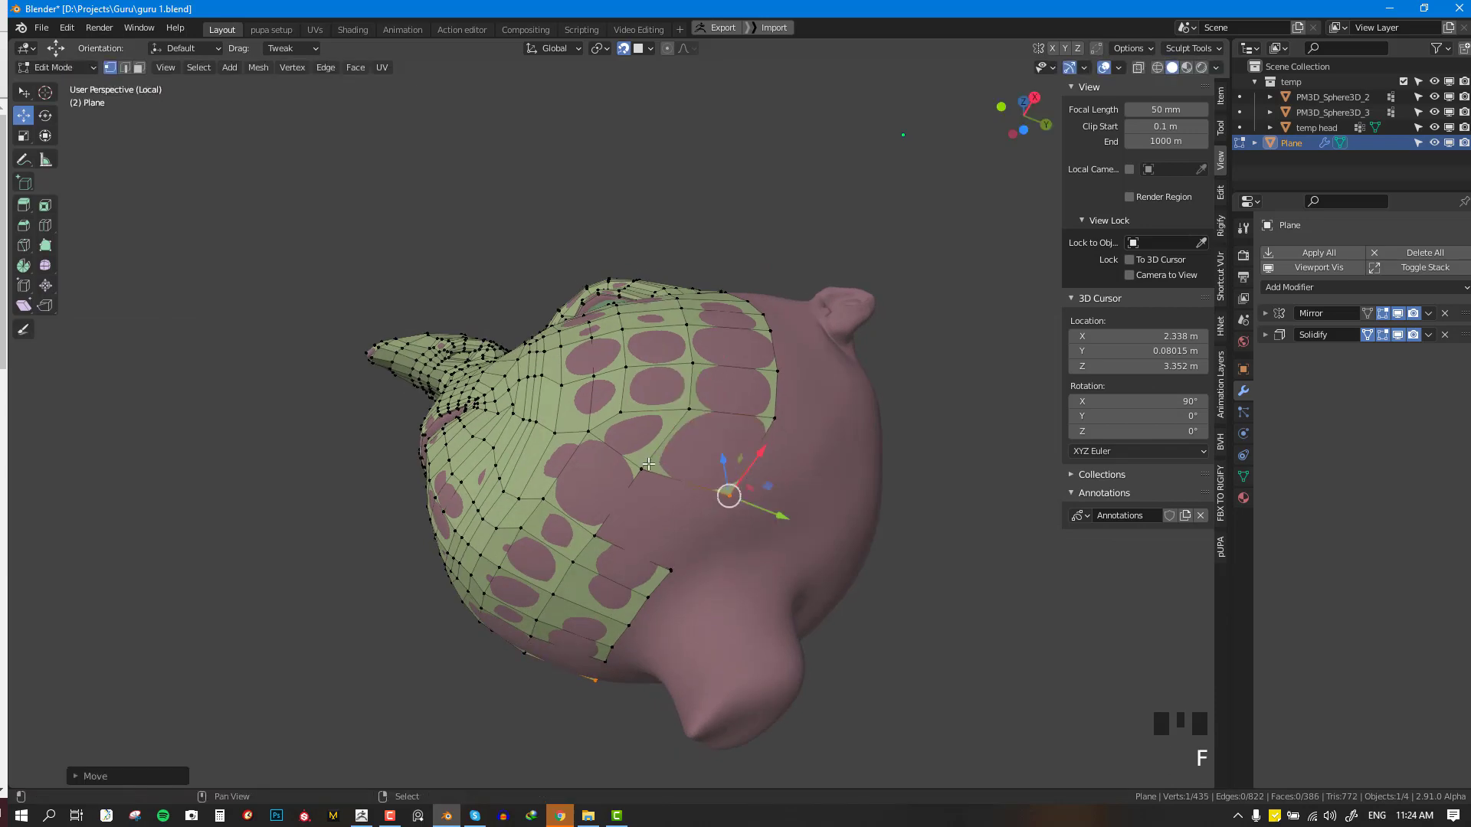
right_click(641, 469, "shift")
right_click(595, 534, "shift")
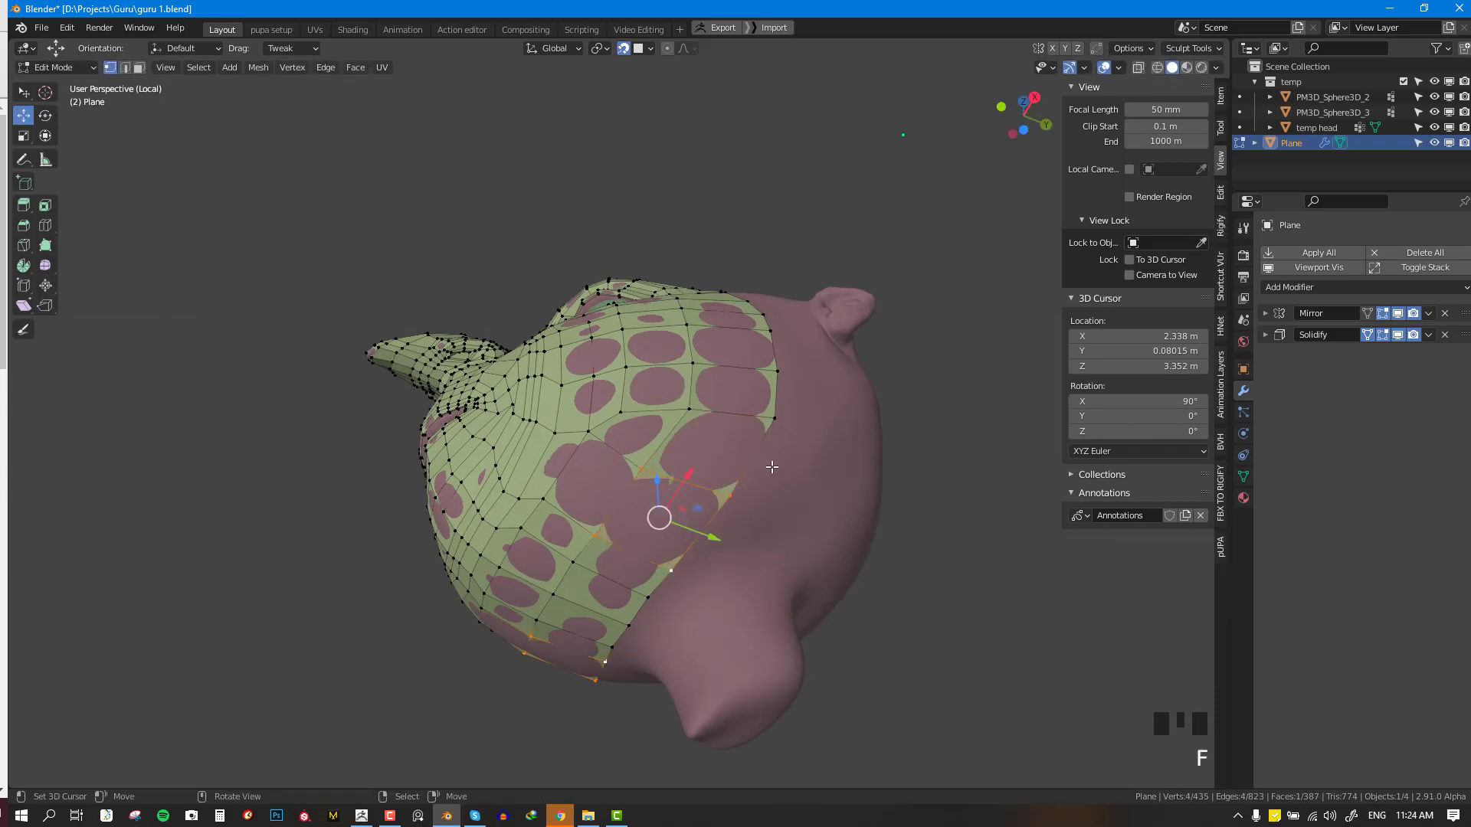
- Raise the outer corner vertex of the eye ring and fill two faces beside it toward the ear
key("KP_1")
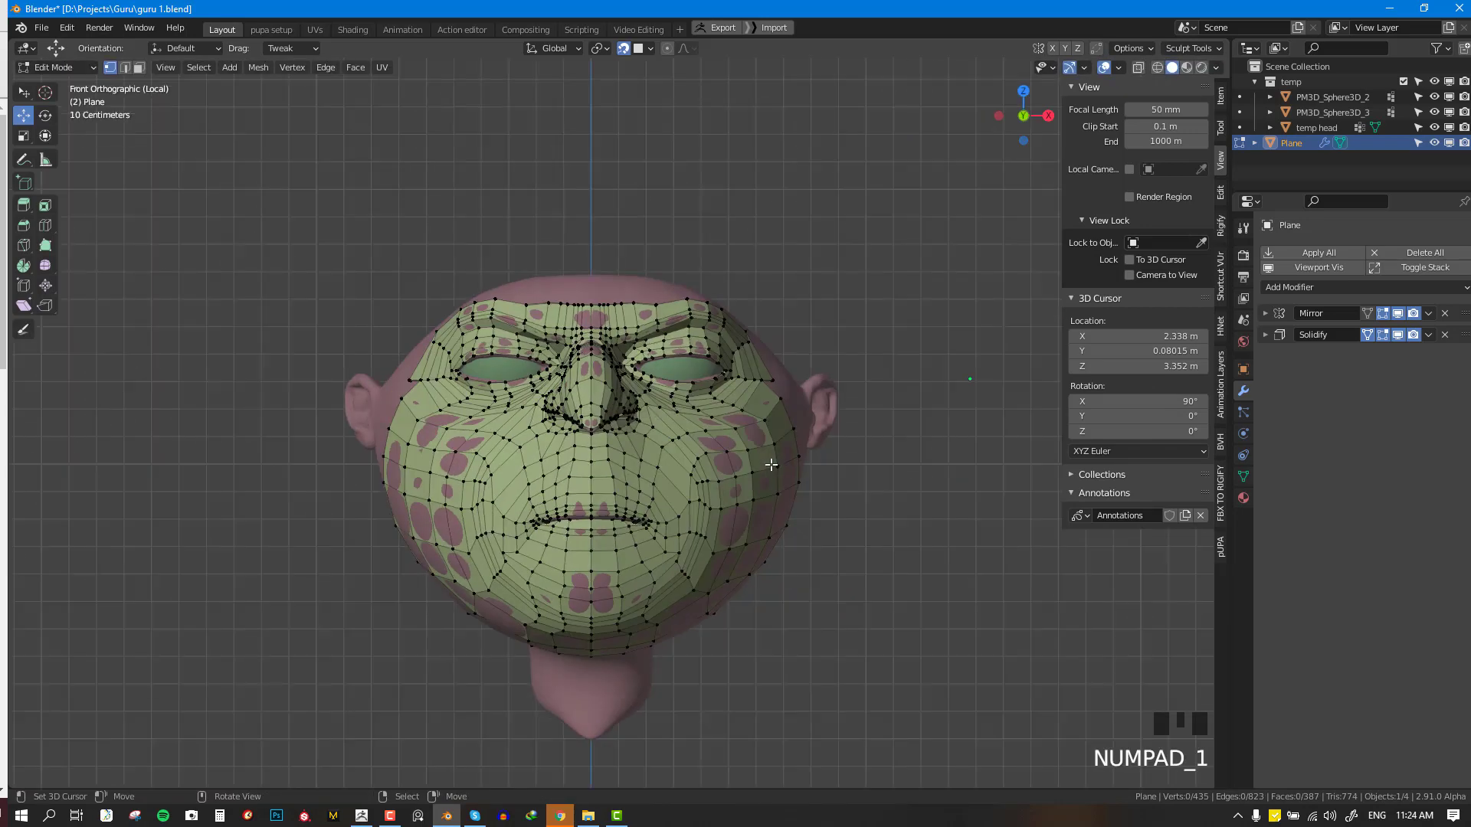
middle_click_drag(771, 465, 742, 448)
scroll(735, 460, "up", 2)
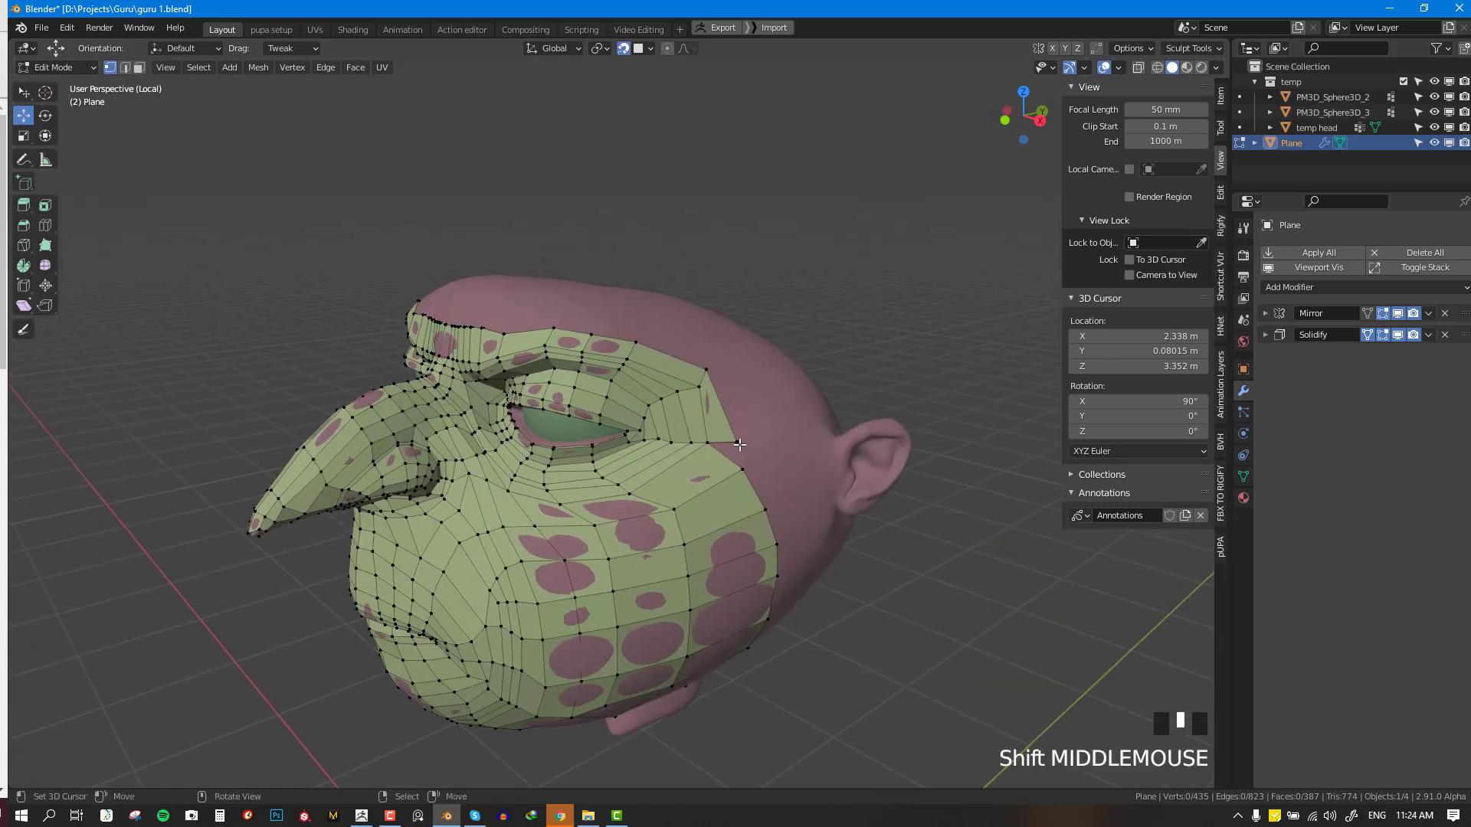
right_click_drag(741, 445, 728, 414)
right_click(708, 444)
key("f")
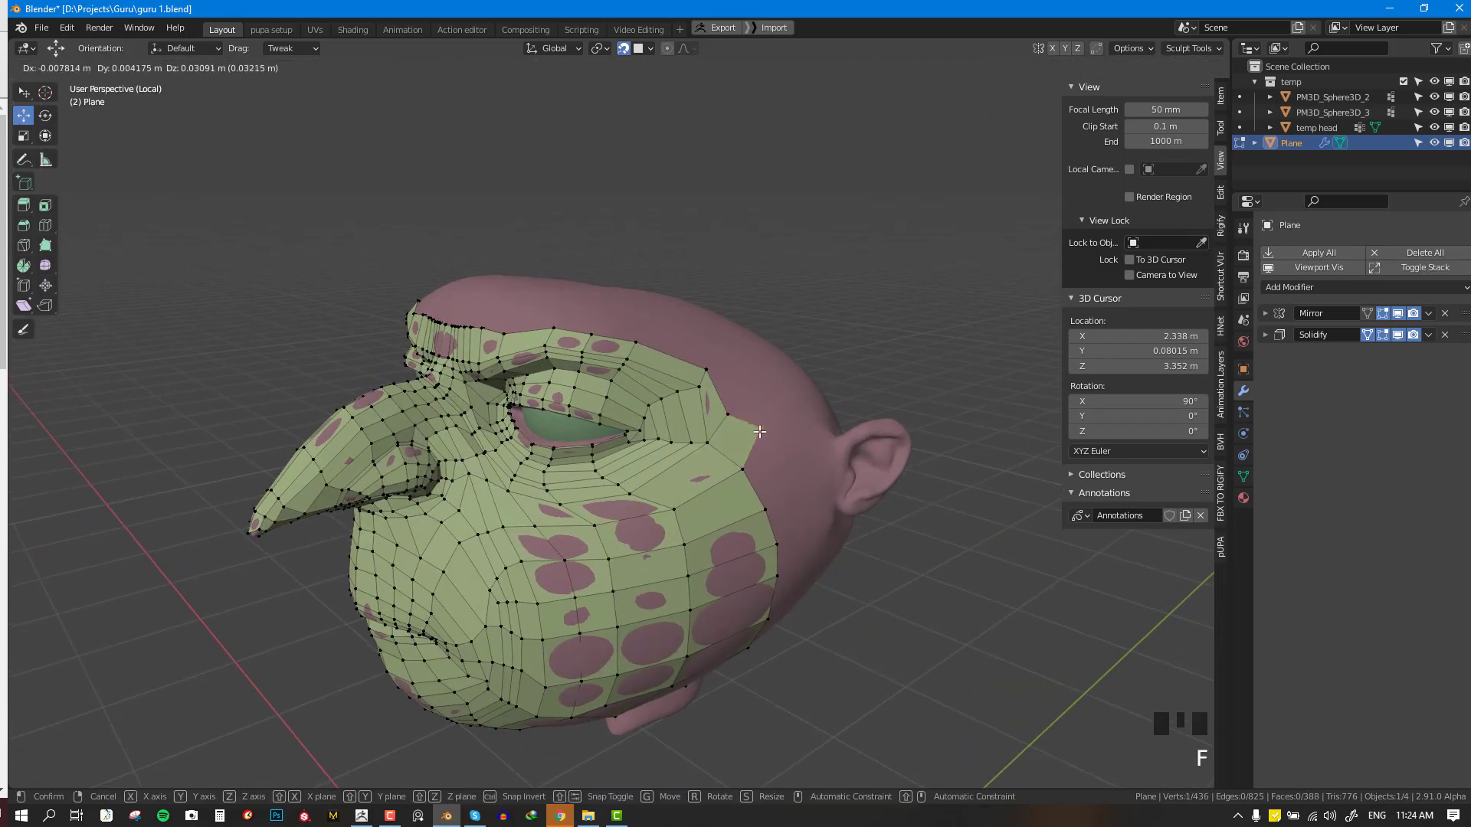
left_click(746, 429)
middle_click_drag(745, 429, 635, 385)
key("f")
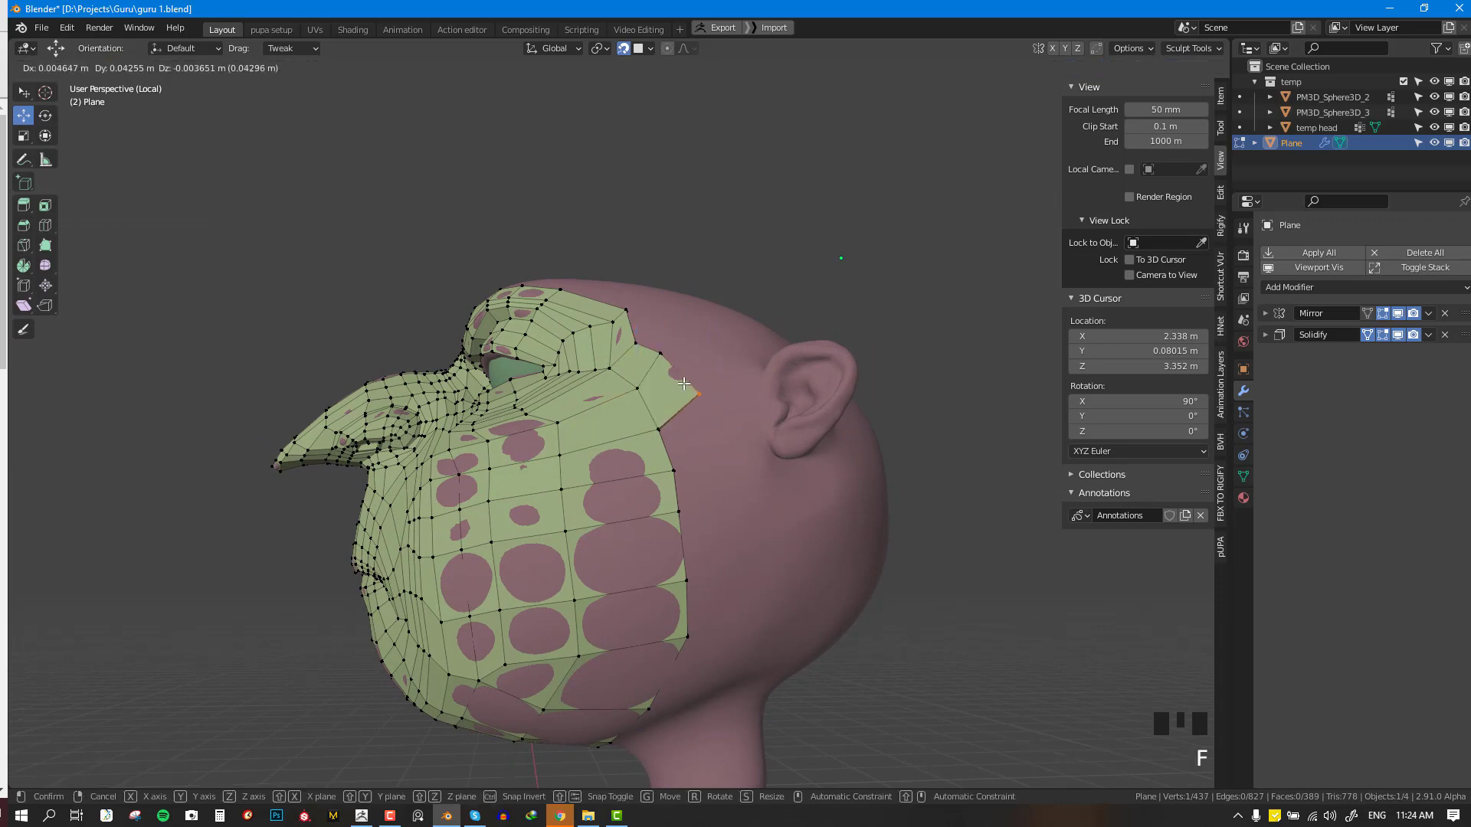
- Add another face at the cheek's upper back edge in front of the ear and adjust its surrounding vertices
right_click(643, 342)
right_click(645, 342)
middle_click_drag(647, 343, 713, 451)
scroll(789, 506, "down", 3)
scroll(759, 498, "up", 2)
right_click(728, 477)
key("f")
left_click(725, 501)
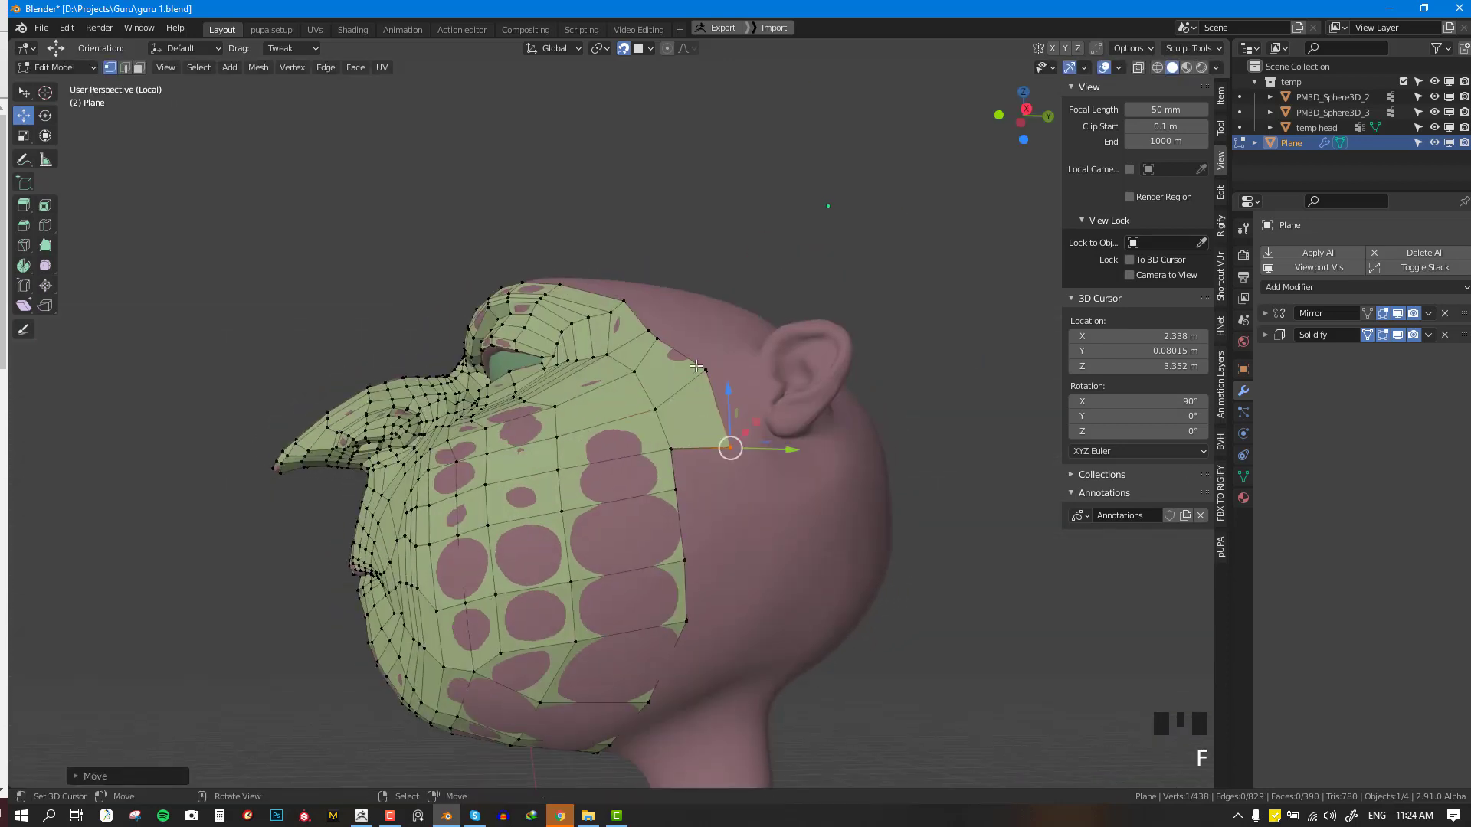
right_click(695, 367)
right_click(681, 453)
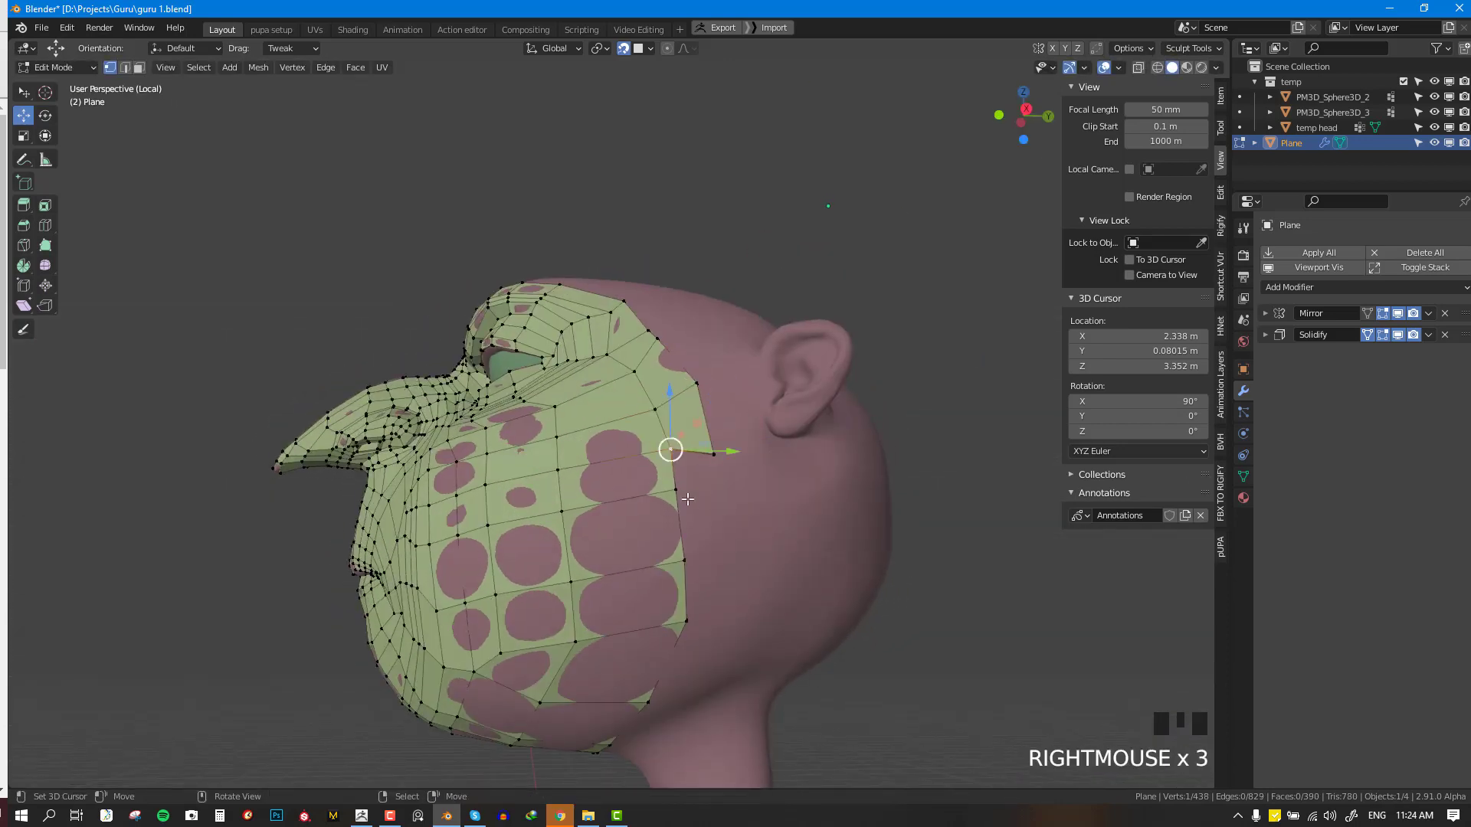
- Continue the column of faces behind the cheek grid, filling four faces down to the jaw
middle_click_drag(687, 499, 679, 521)
key("f")
right_click(708, 433)
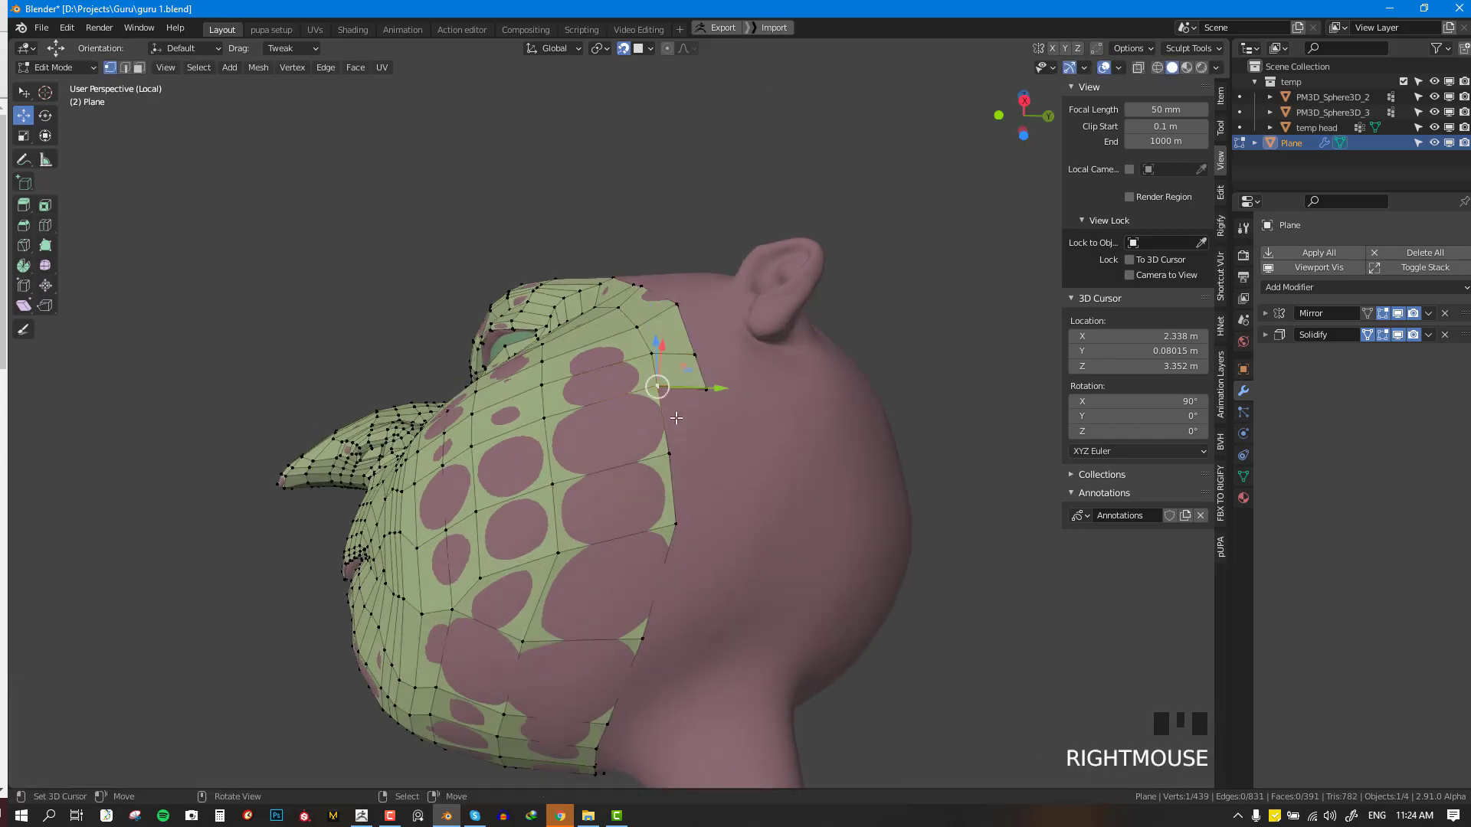
key("f")
key("f")
middle_click_drag(692, 495, 661, 270, "shift")
key("f")
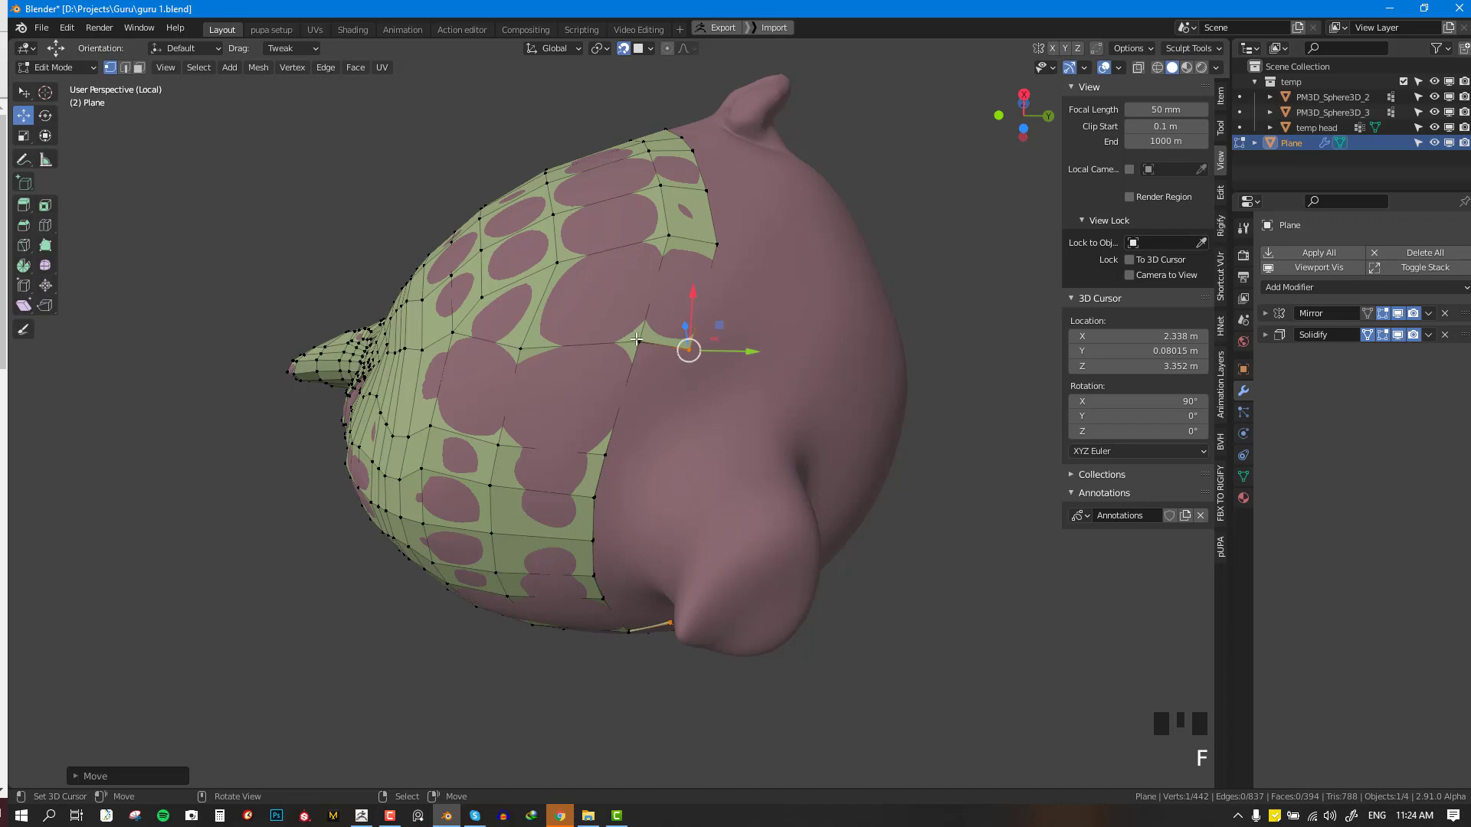
- Fill three more faces under the jaw to connect the rear column with the under-chin strip beside the neck
key("f")
right_click(606, 454)
key("f")
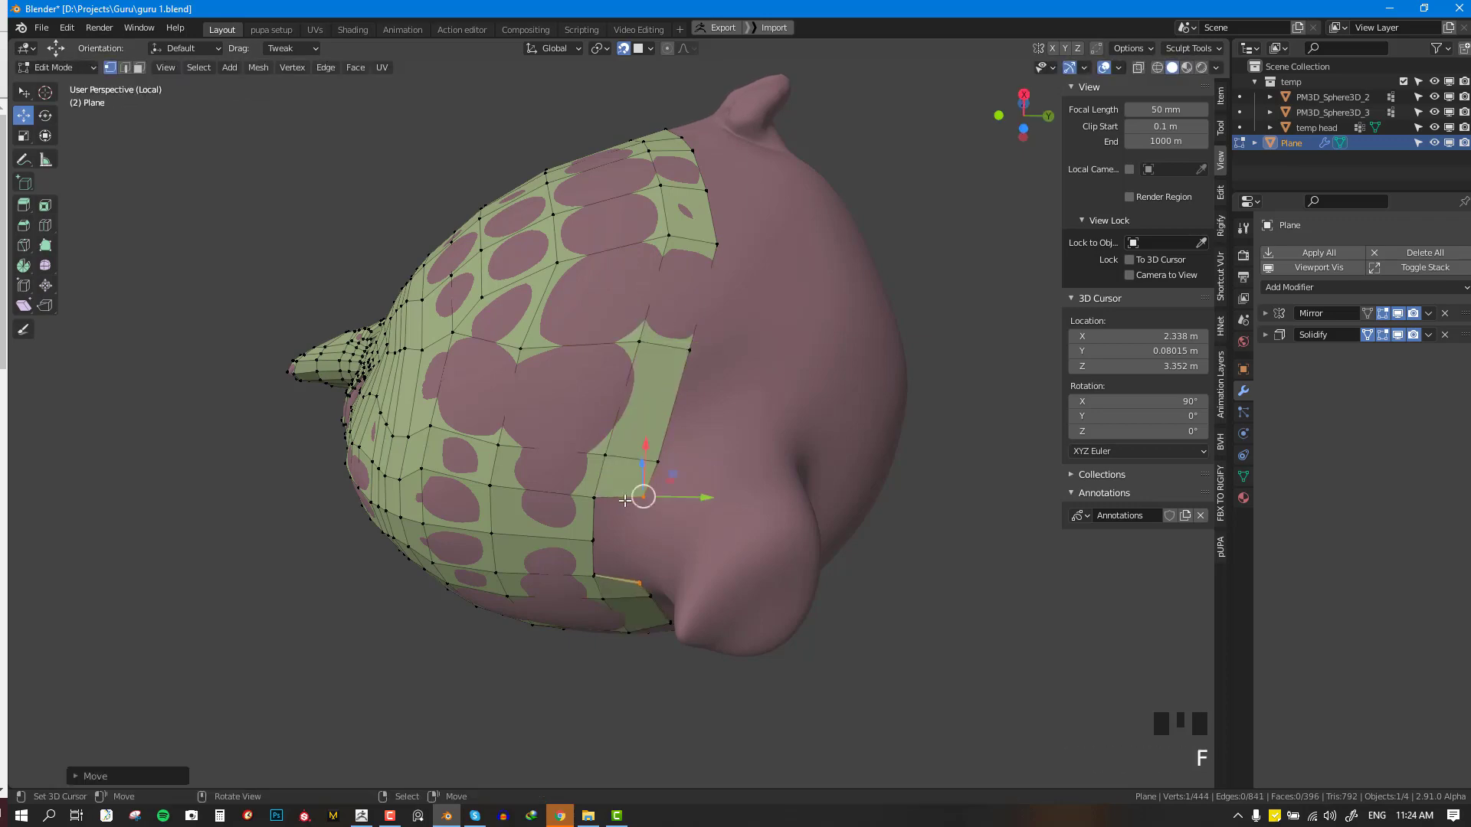
right_click(594, 498)
key("f")
key("alt+a")
- Save guru 1.blend, switch to Object Mode and hide the sculpted head and eye spheres, leaving only the retopology mesh
middle_click_drag(625, 542, 709, 479)
scroll(714, 422, "down", 3)
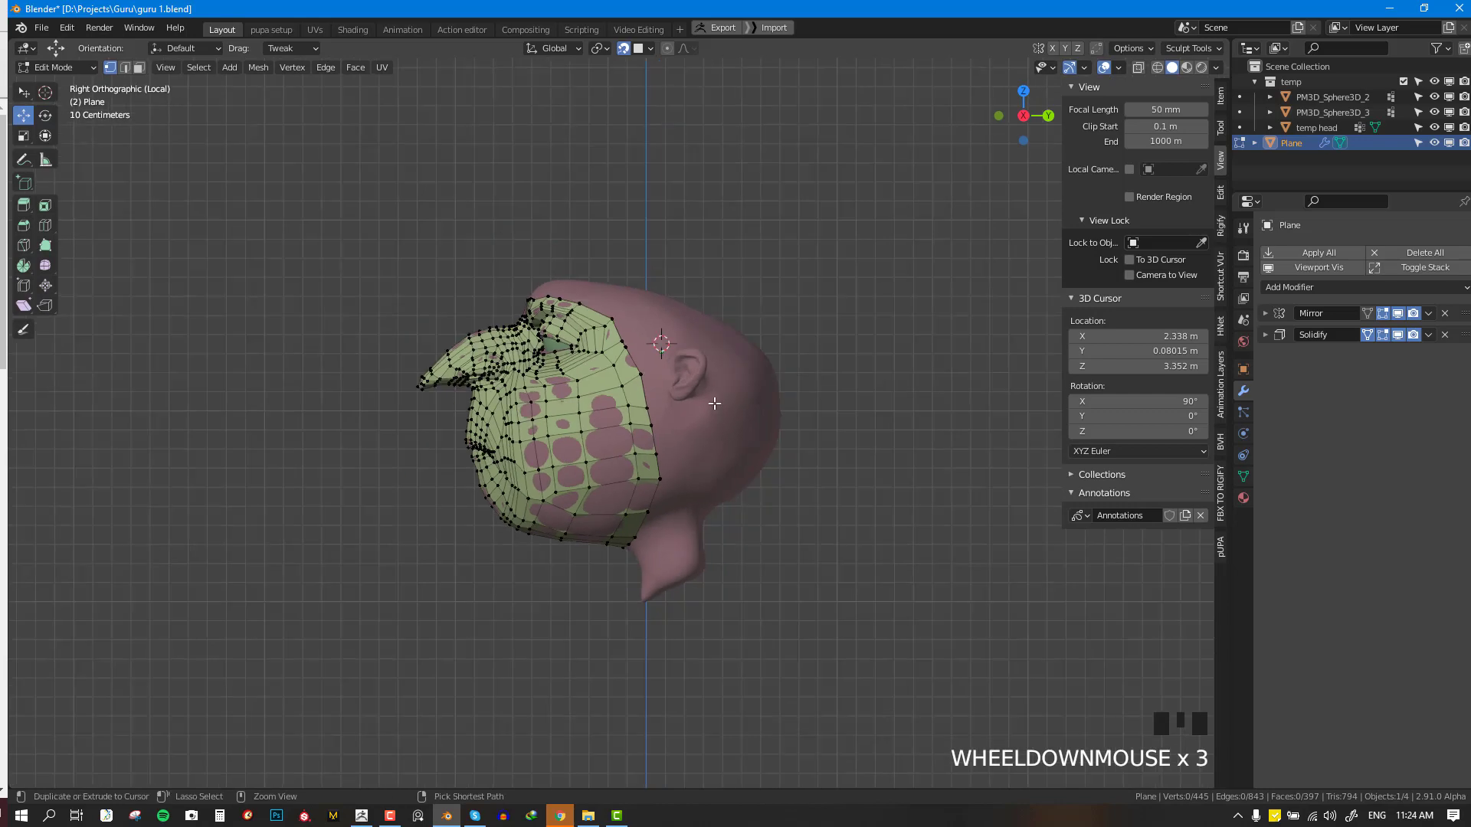
key("Tab")
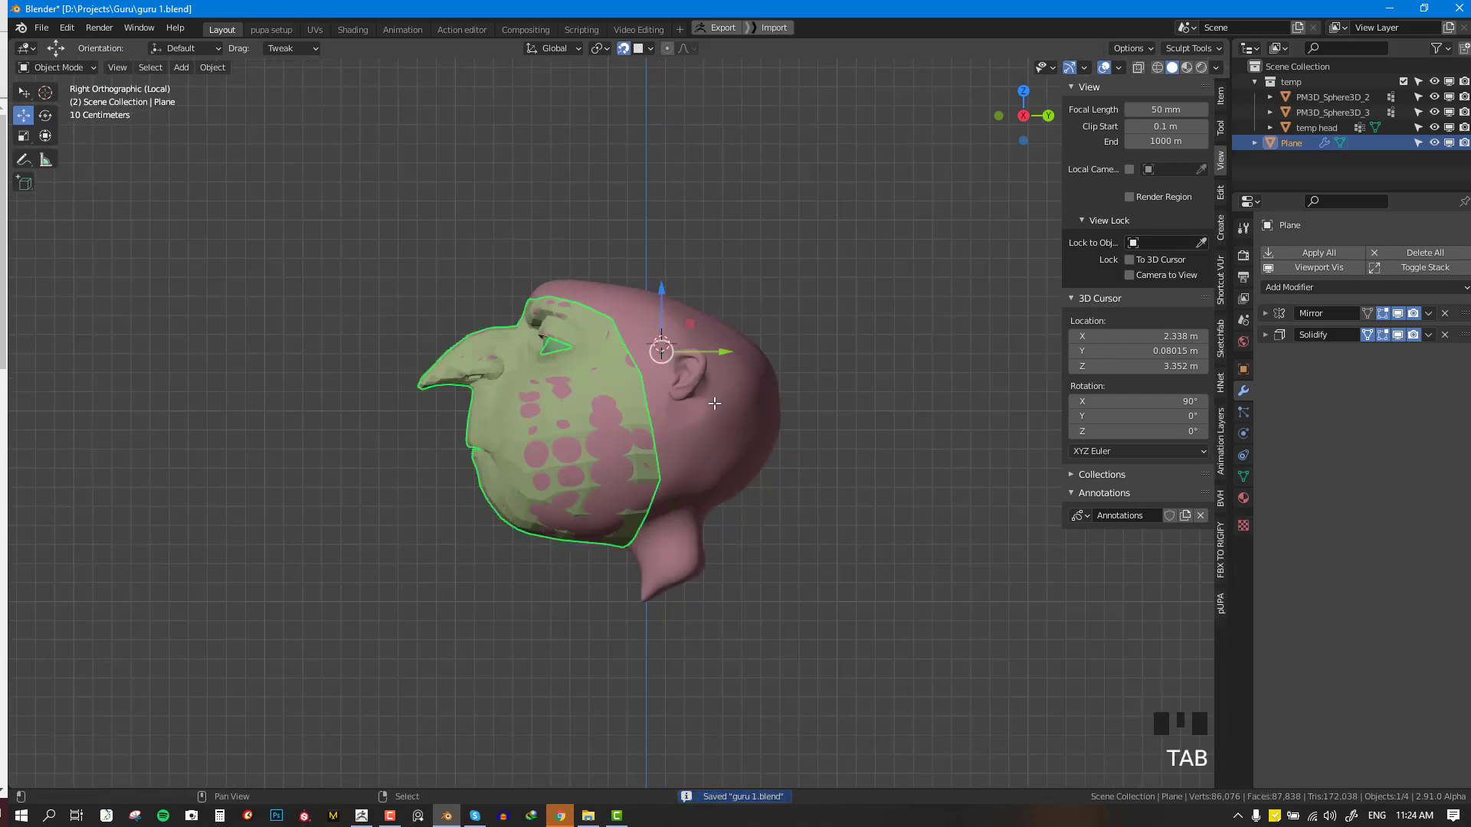
middle_click_drag(714, 403, 805, 486)
scroll(897, 460, "up", 2)
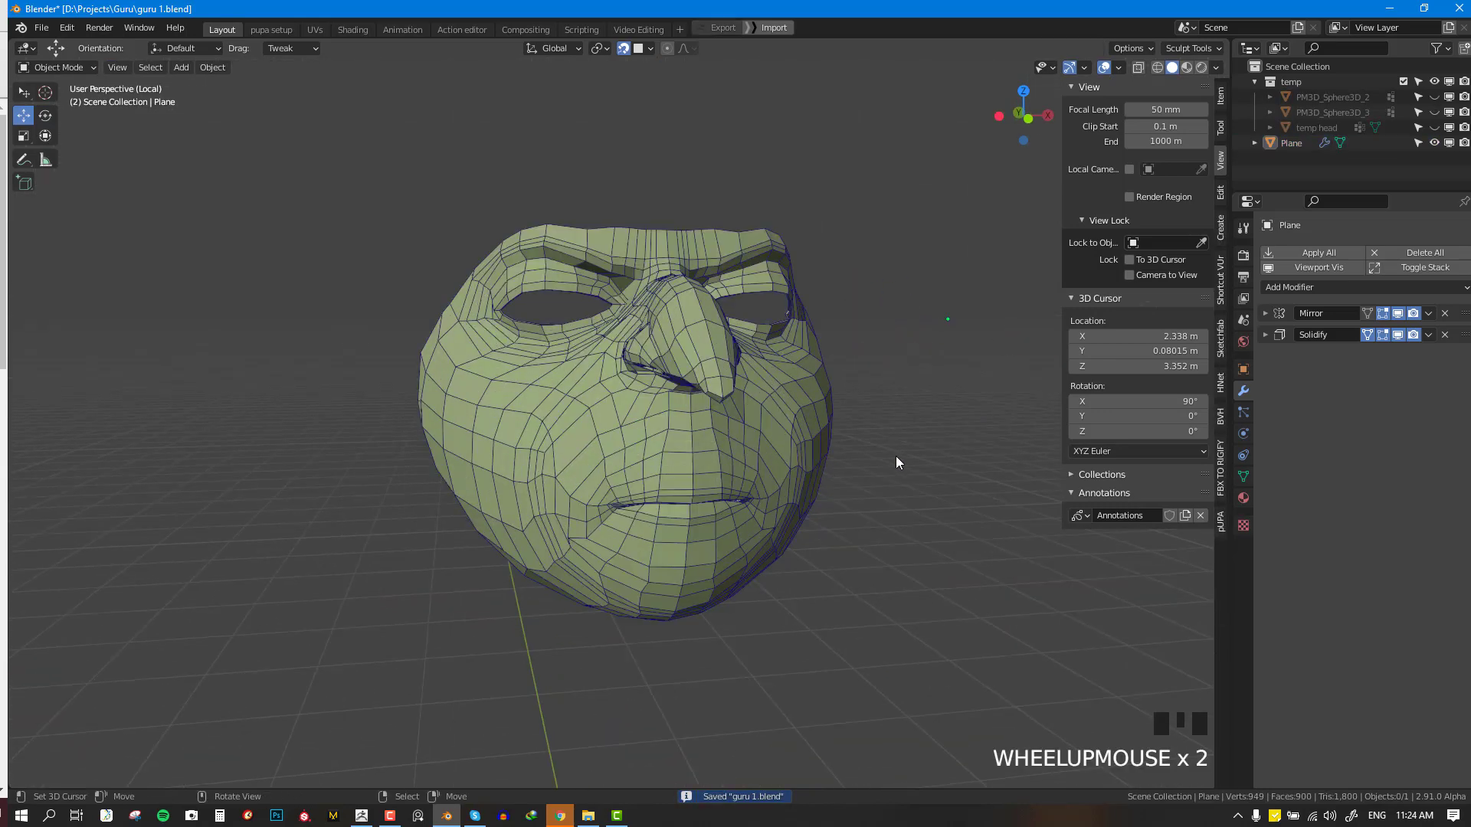
middle_click_drag(898, 462, 837, 444)
- Preview loop cuts down the front of the cheek and around the nose to examine the mesh's edge flow
key("Tab")
key("alt+a")
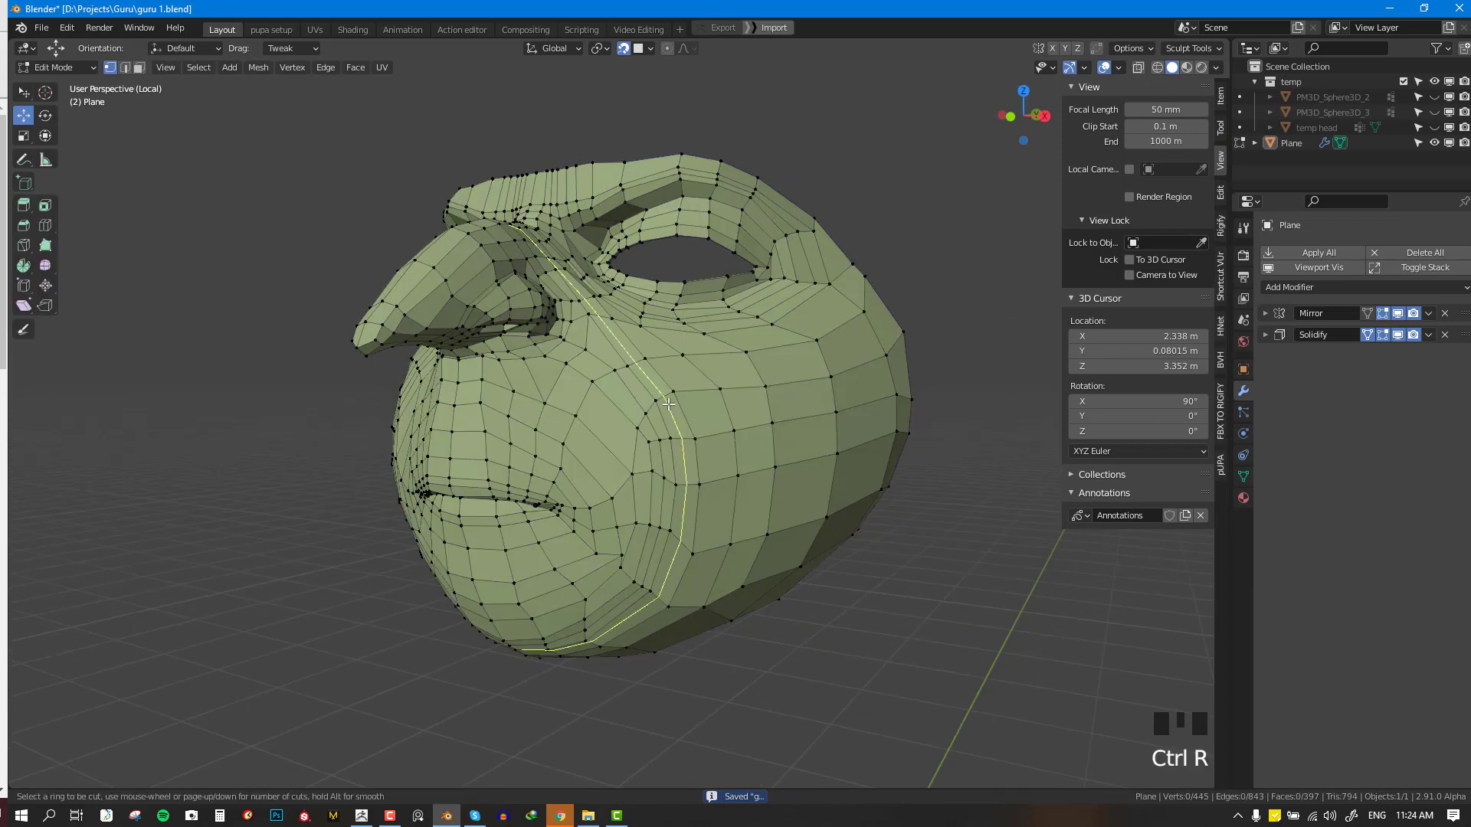
left_click(669, 404)
right_click(669, 404)
middle_click_drag(668, 403, 705, 298)
left_click(703, 296)
right_click(703, 297)
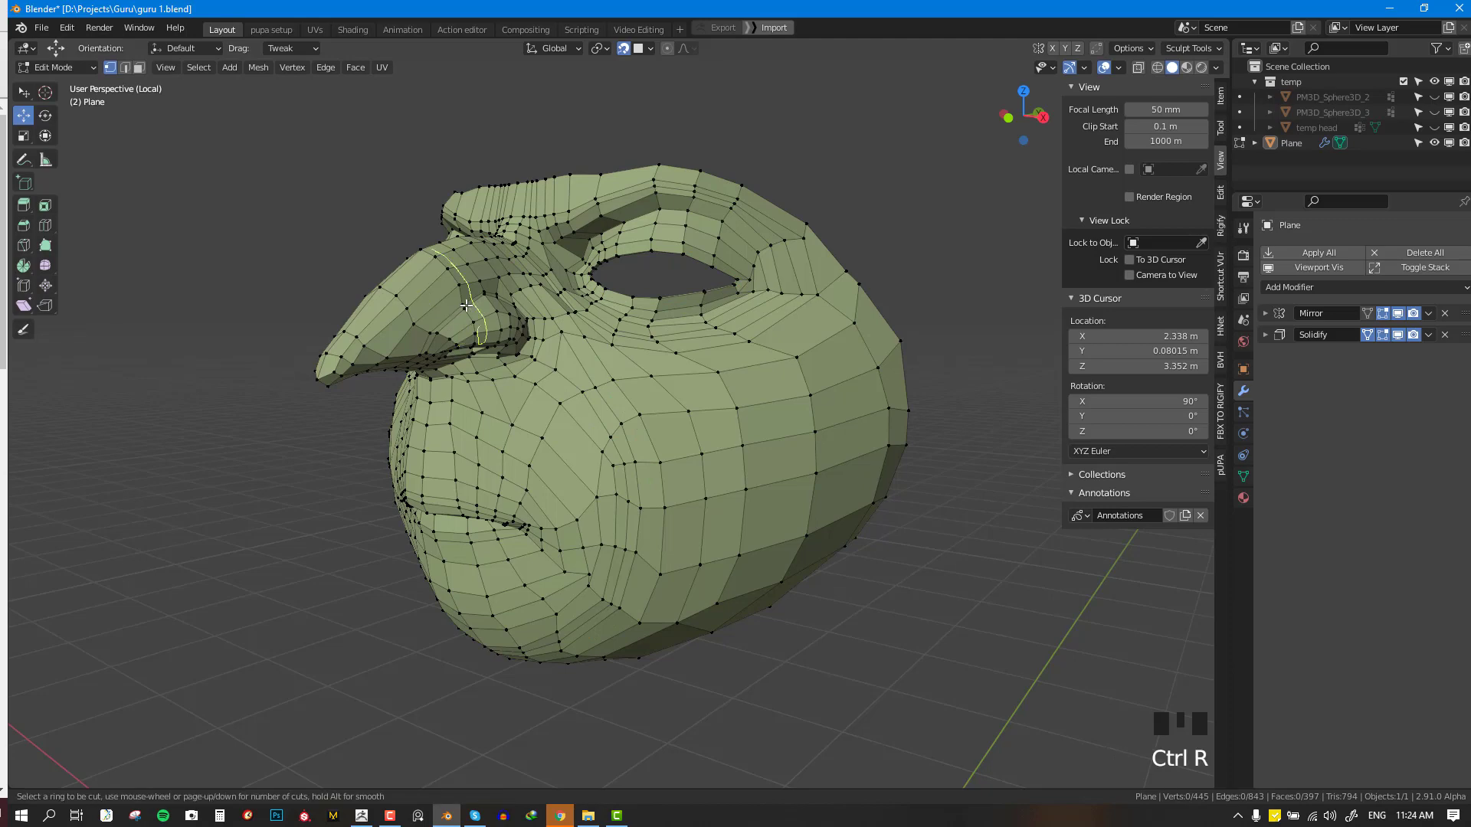
- Return to Object Mode and add a Catmull-Clark Subdivision modifier with one viewport level to the face mesh
key("Tab")
key("ctrl+d")
key("alt+w")
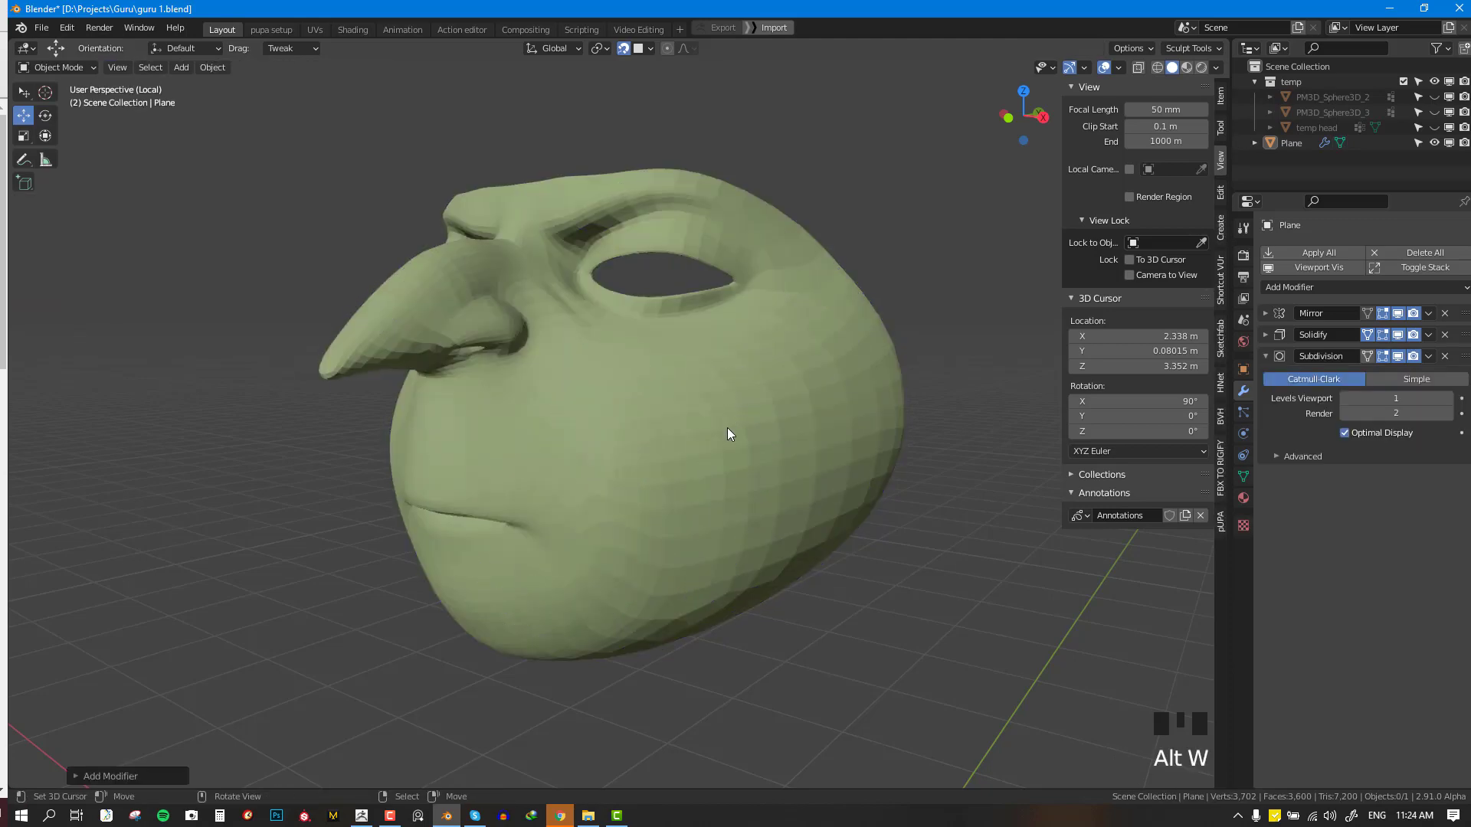
- Examine the subdivided face in Edit Mode and Object Mode, looking at the cheeks, mouth, nose and eye area
mouse_move(728, 428)
middle_mouse_down()
mouse_move(811, 458)
mouse_move(907, 458)
mouse_move(886, 410)
mouse_move(814, 388)
mouse_move(725, 446)
middle_mouse_up()
key("Tab")
scroll(725, 446, "up", 1)
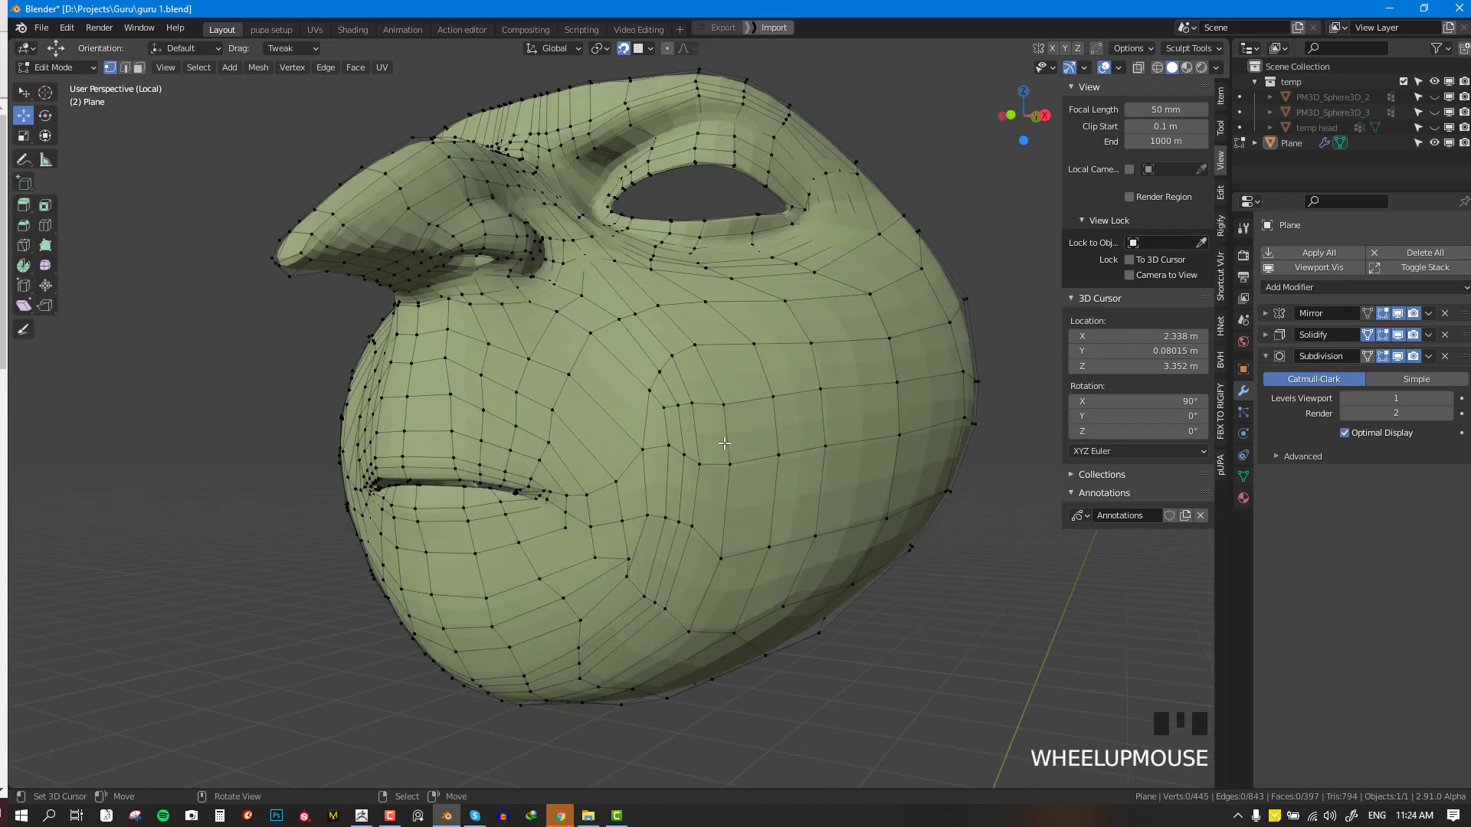
key("Tab")
scroll(505, 523, "down", 3)
middle_click_drag(505, 524, 546, 528)
scroll(682, 332, "up", 4)
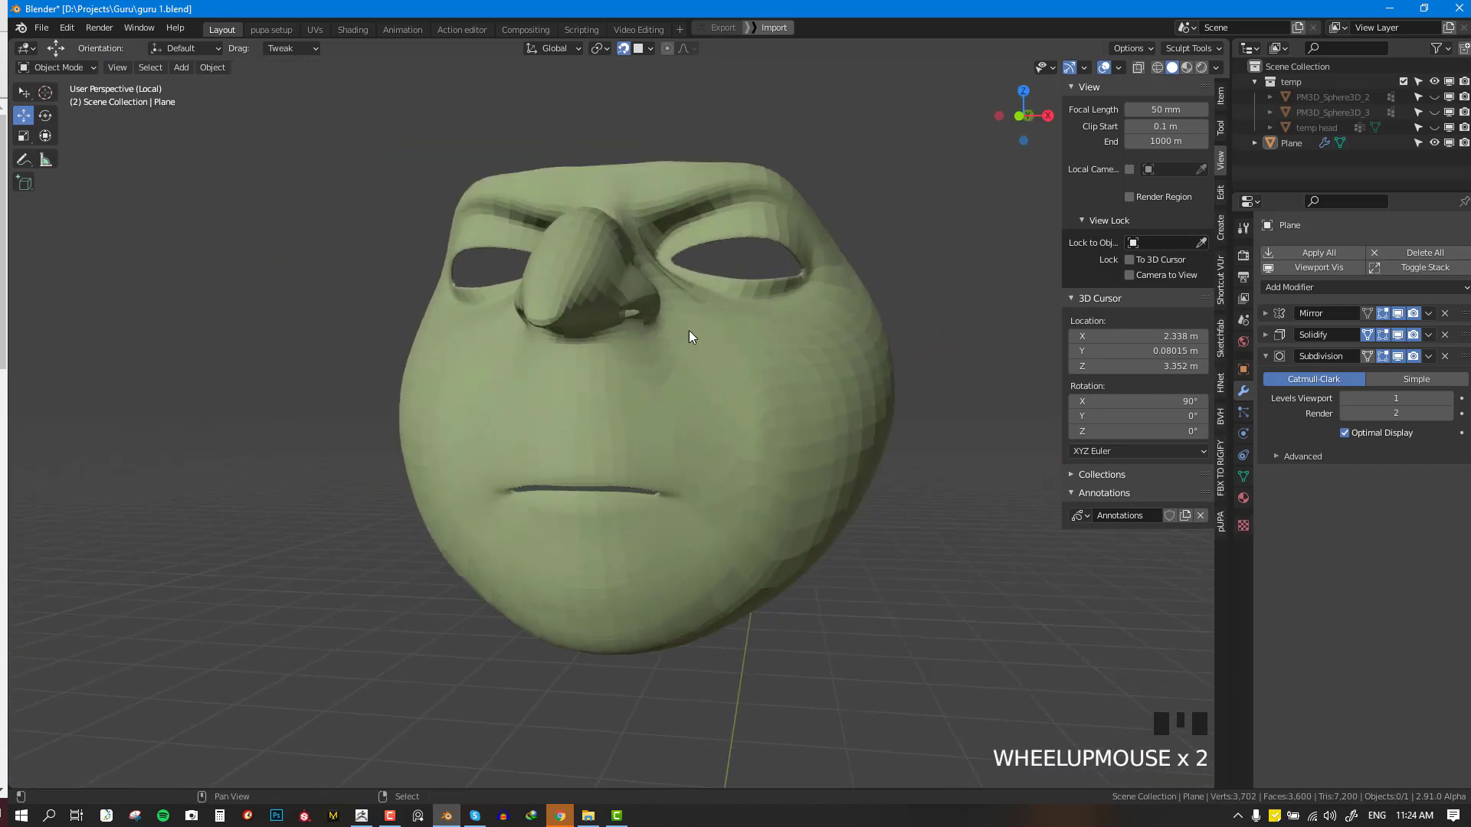
key("alt+w")
key("alt+w")
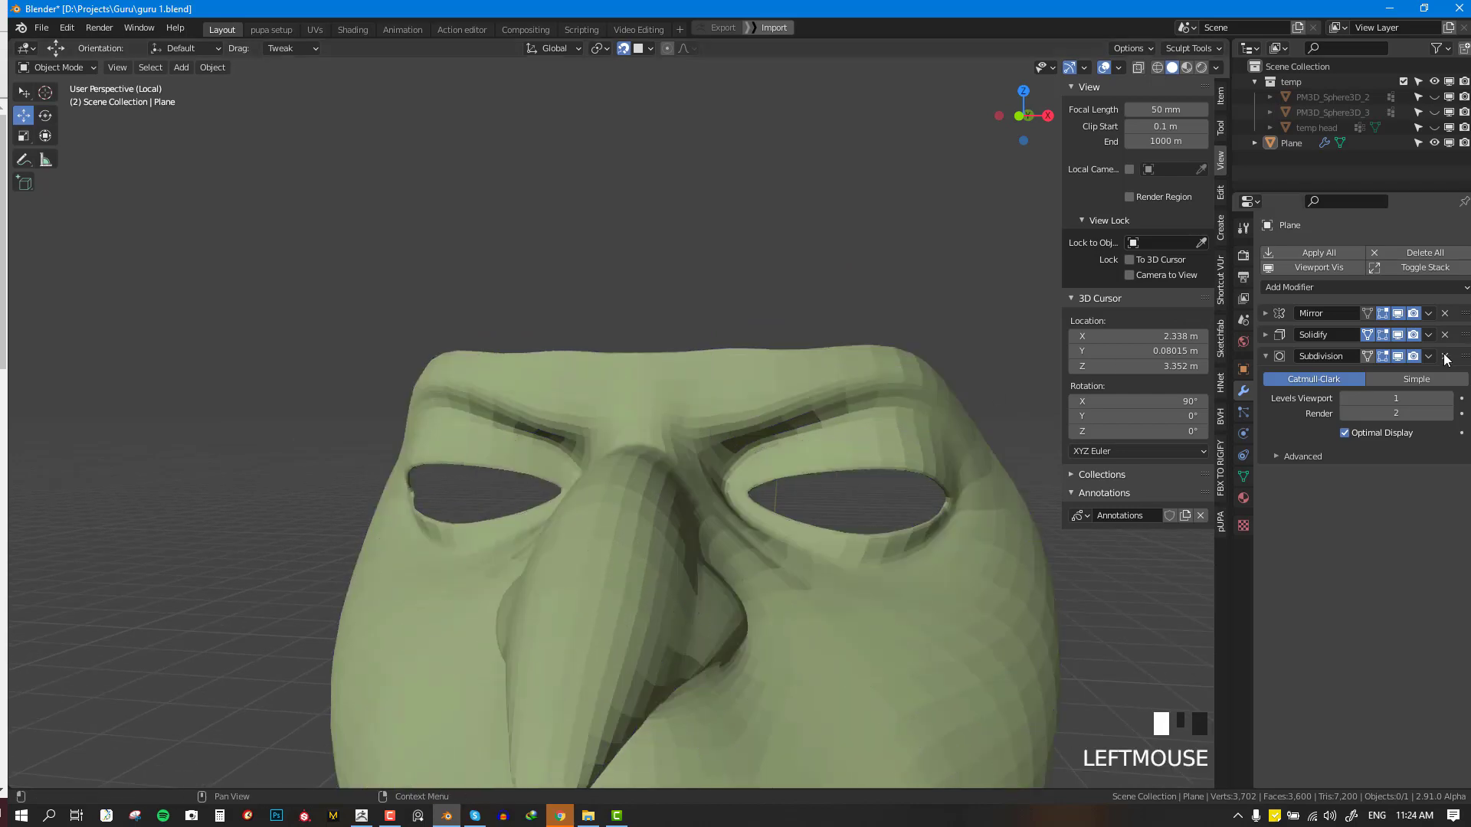
- Remove the Subdivision modifier from the face mesh and show the hidden sculpted head, eye spheres and body again
left_click(1445, 357)
key("Tab")
key("alt+a")
middle_click_drag(582, 528, 656, 523)
key("KP_Divide")
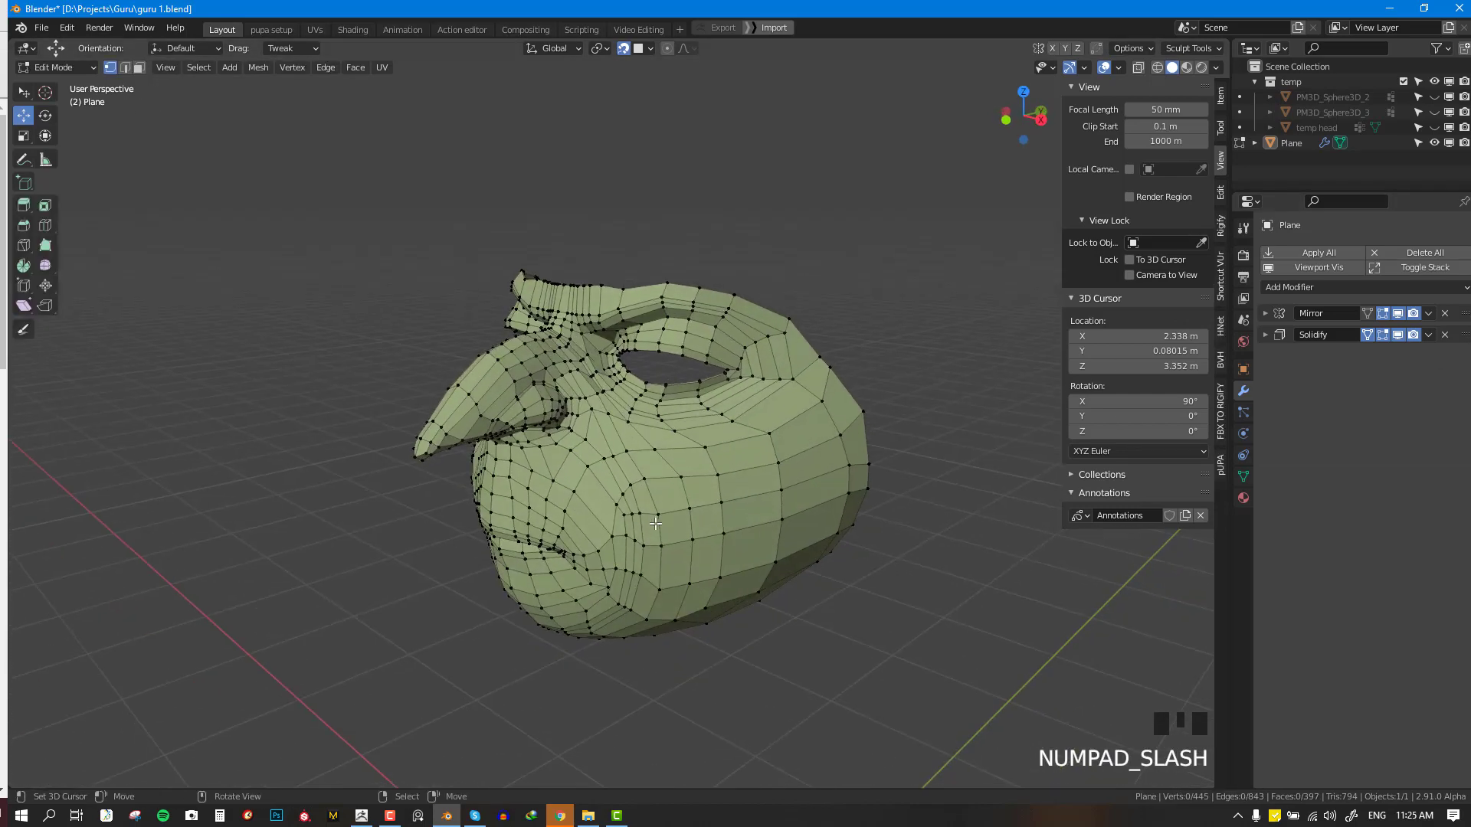
key("KP_Divide")
key("alt+h")
key("Tab")
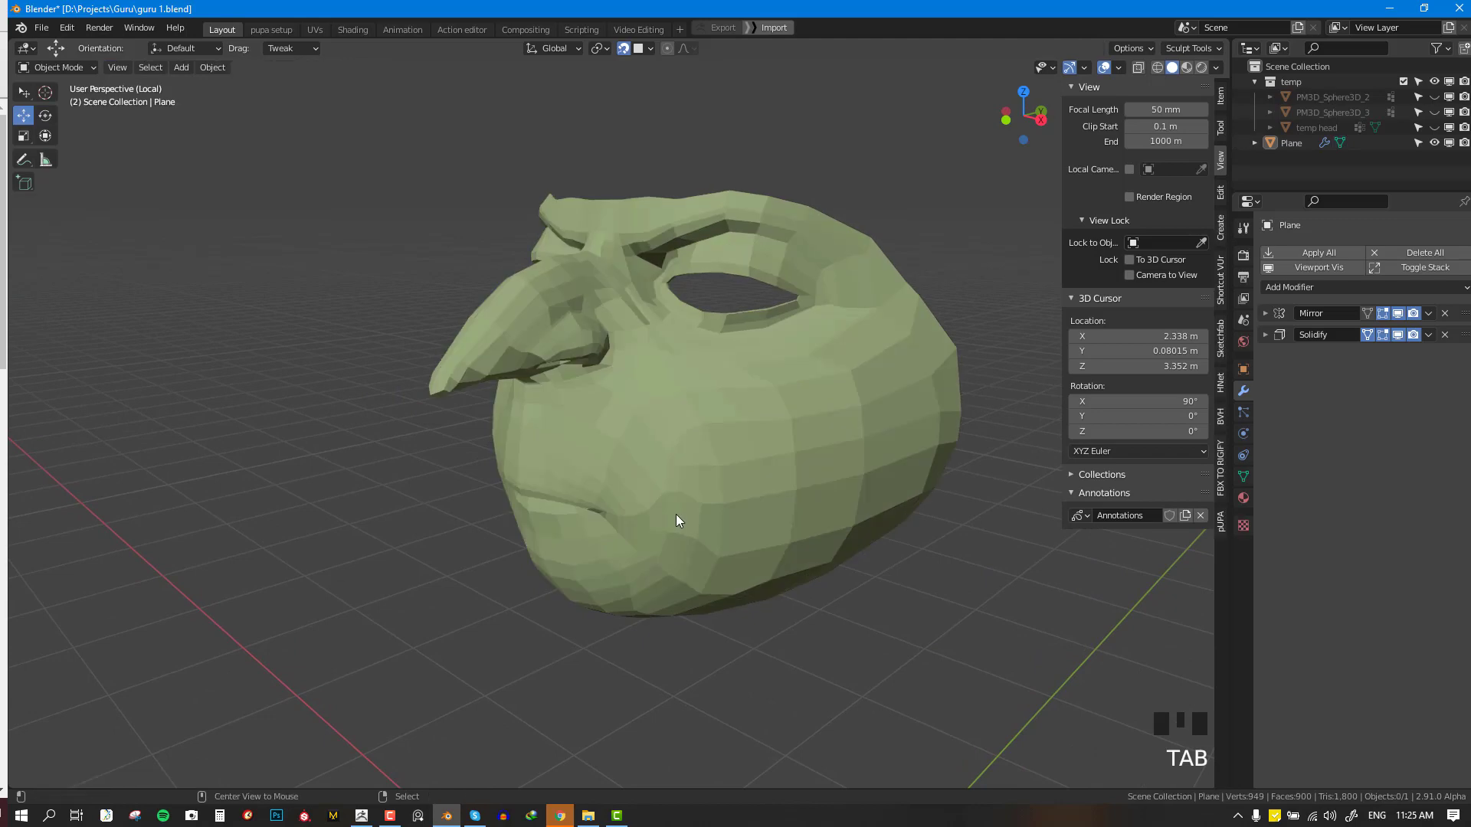
key("KP_Divide")
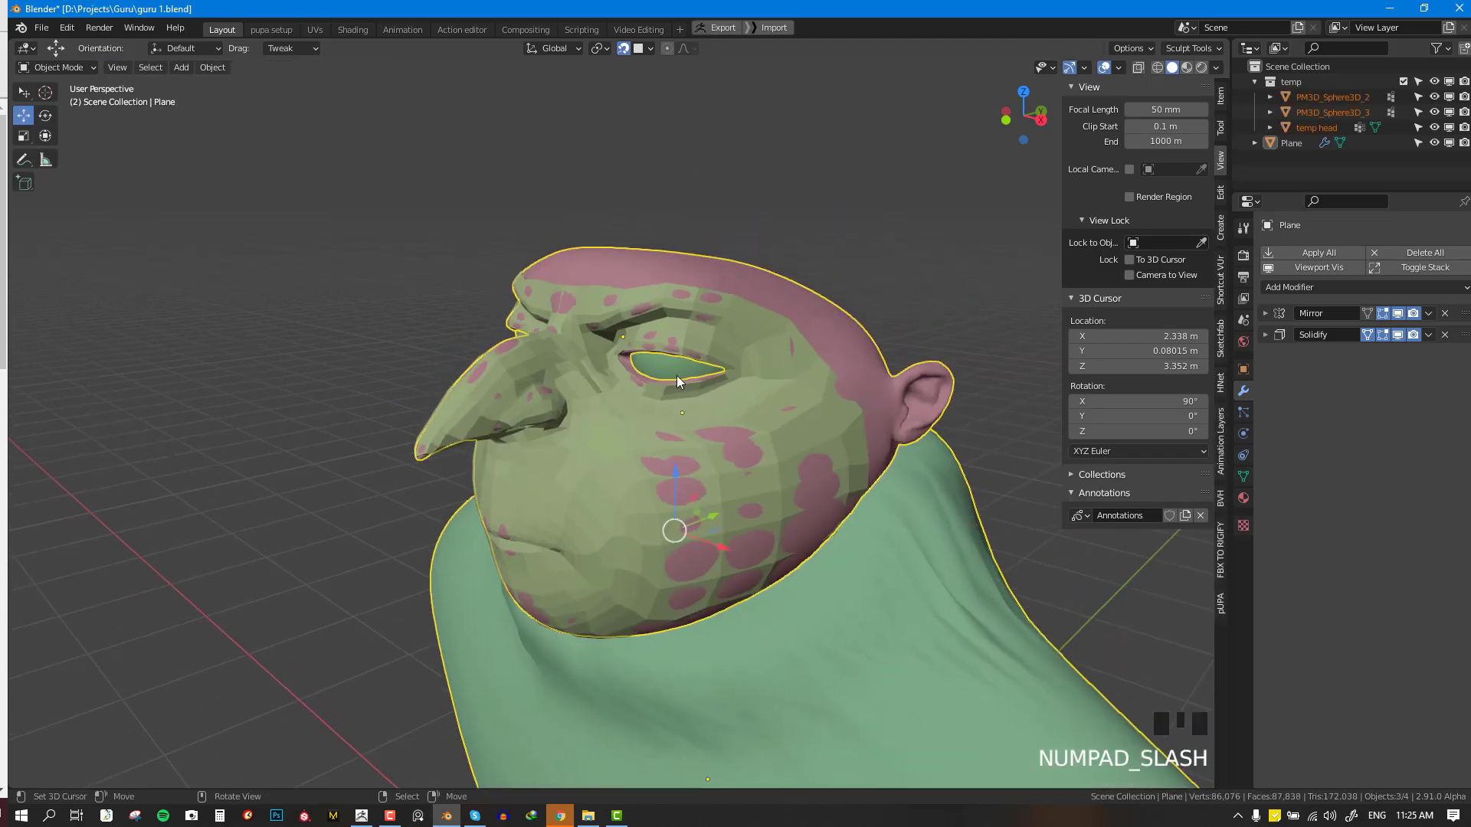
- Isolate the retopology mesh, the eye sphere and the sculpted head in Local View, and select the head alone
right_click(632, 435)
right_click(630, 448, "shift")
right_click(782, 320, "shift")
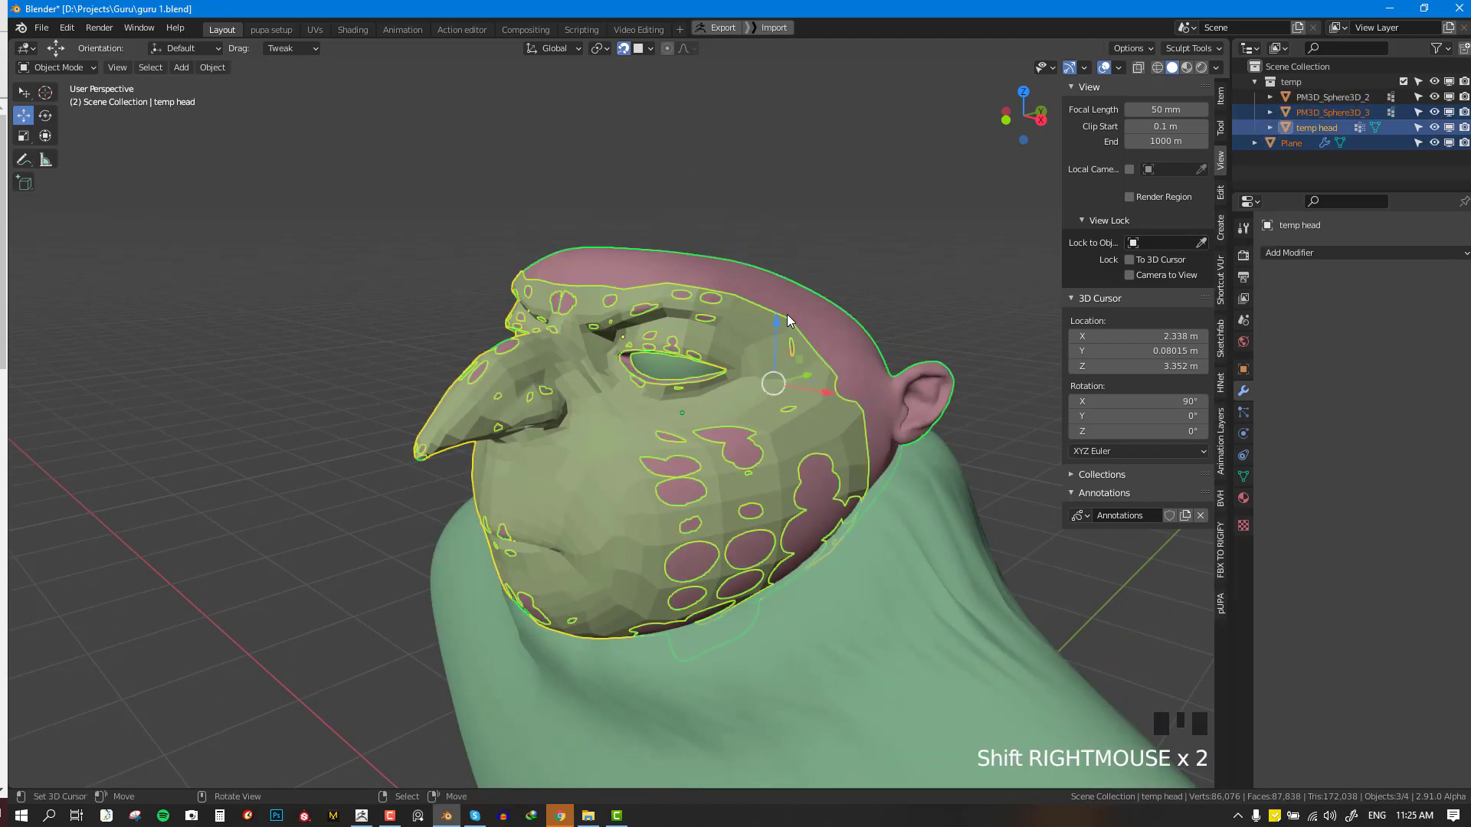
key("KP_Divide")
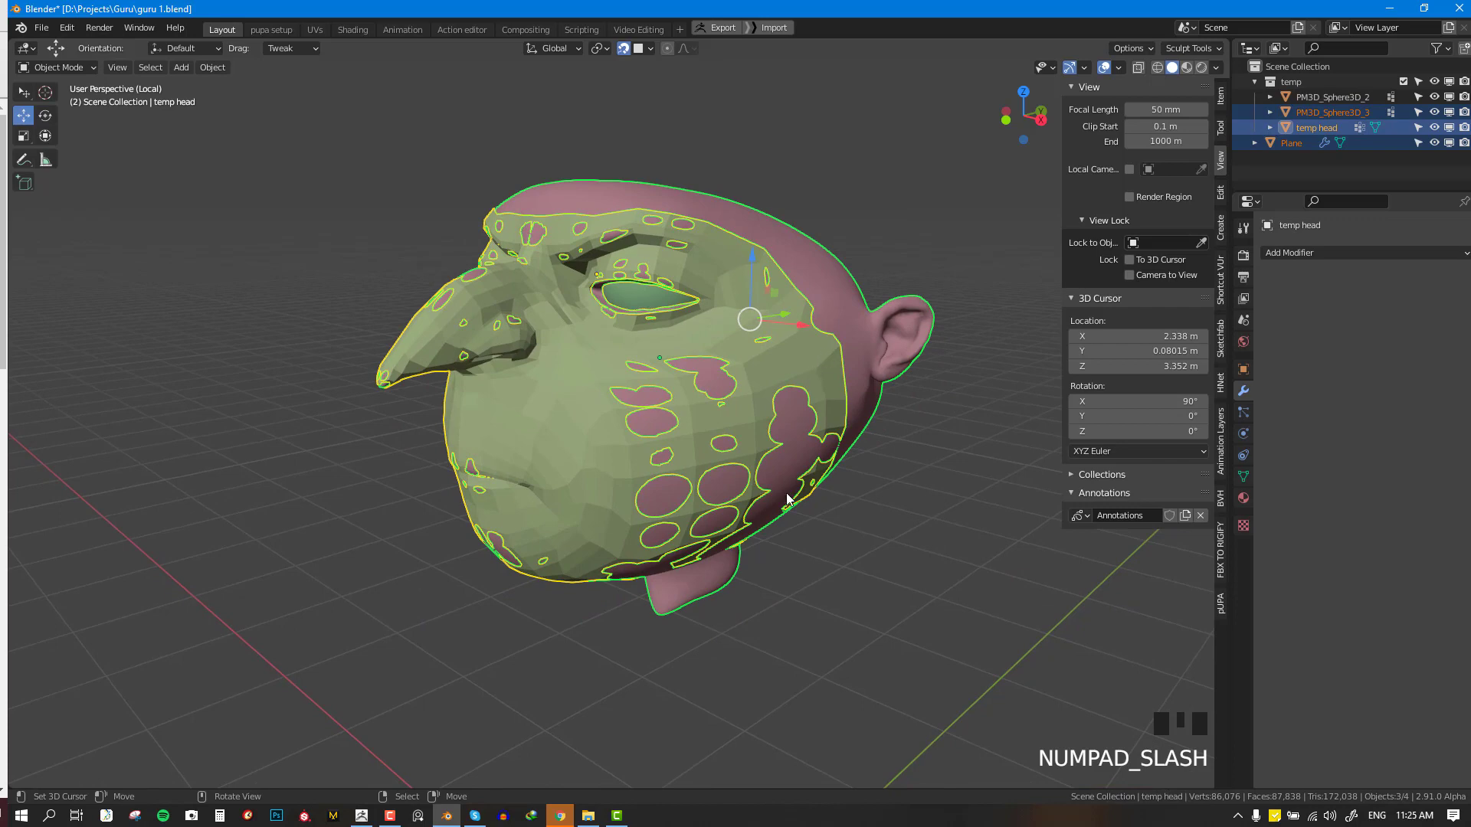
right_click(782, 281)
right_click(797, 287)
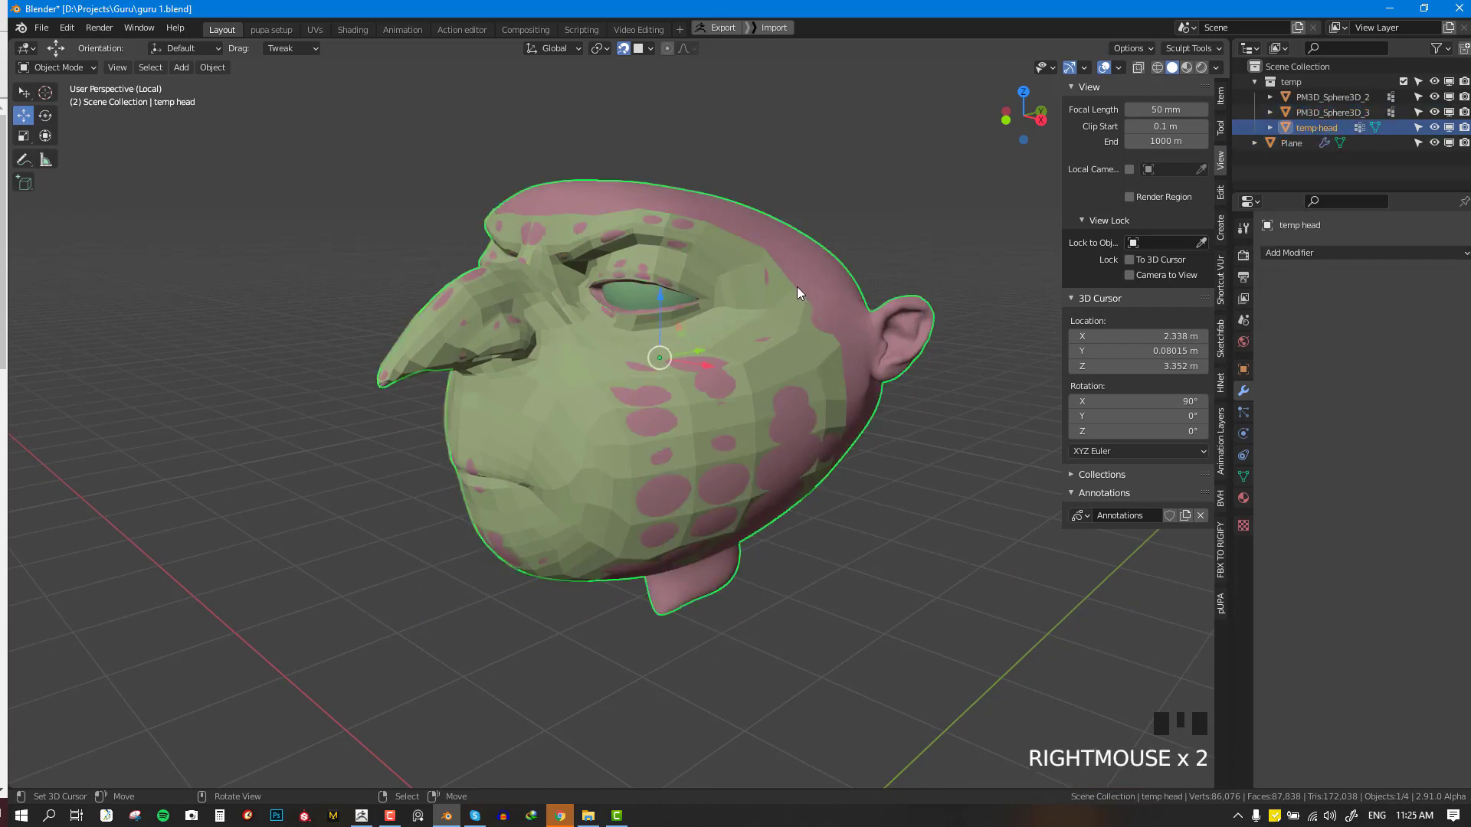
- Enter Edit Mode on the retopology mesh with nothing selected, face the ear from the side, and save guru 1.blend
key("Tab")
key("Tab")
right_click(786, 300)
key("Tab")
middle_click_drag(786, 300, 752, 362)
key("alt+a")
scroll(811, 304, "up", 3)
key("ctrl+s")
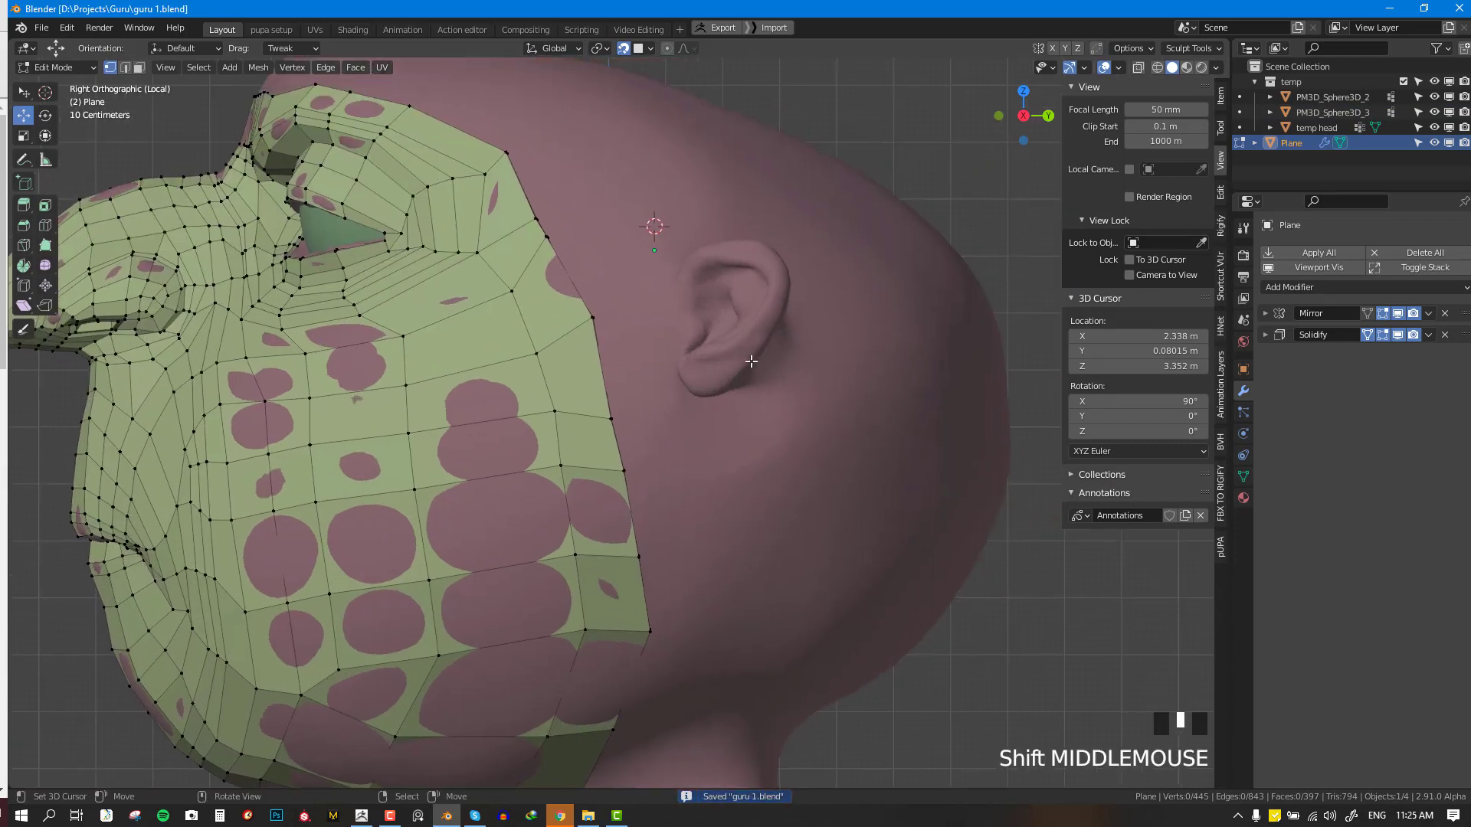
- Duplicate the cheek mesh's border edge nearest the ear, leaving the copy in place
scroll(788, 297, "down", 1)
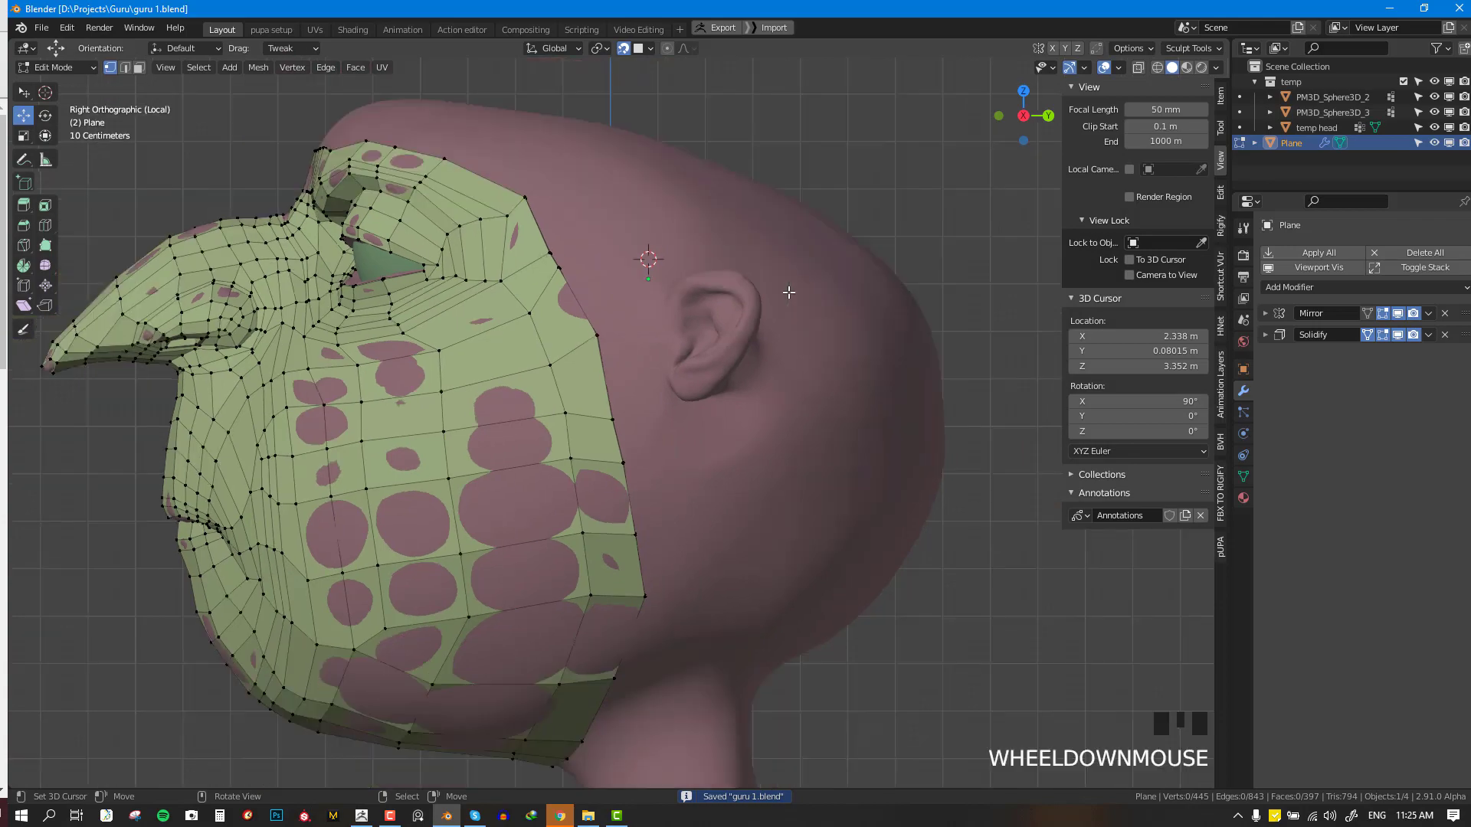
middle_click_drag(788, 297, 855, 345)
scroll(855, 345, "up", 2)
scroll(892, 423, "down", 2)
middle_click_drag(893, 423, 780, 424, "shift")
scroll(779, 423, "up", 1)
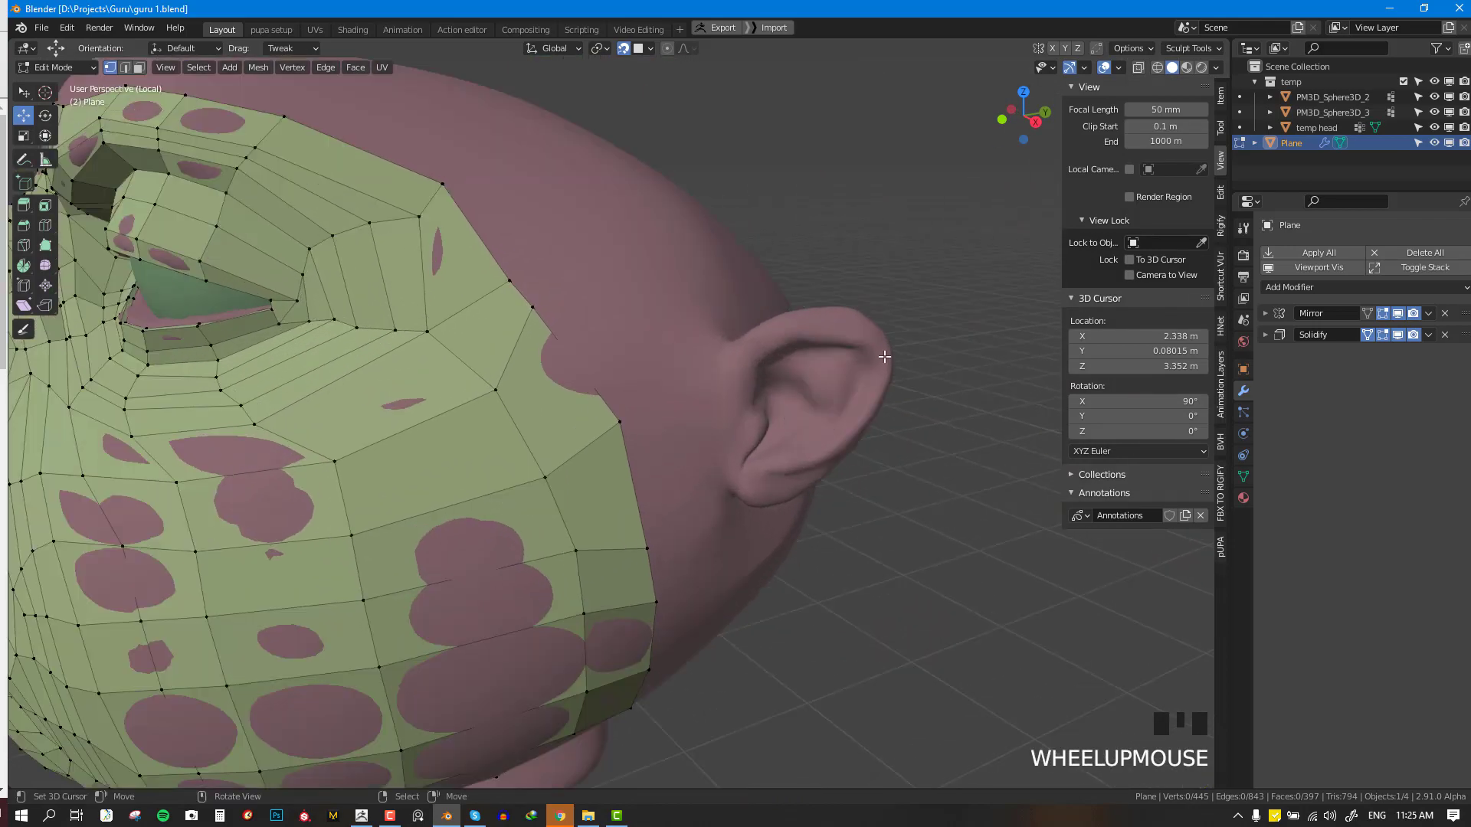
scroll(869, 357, "up", 1)
right_click(466, 417)
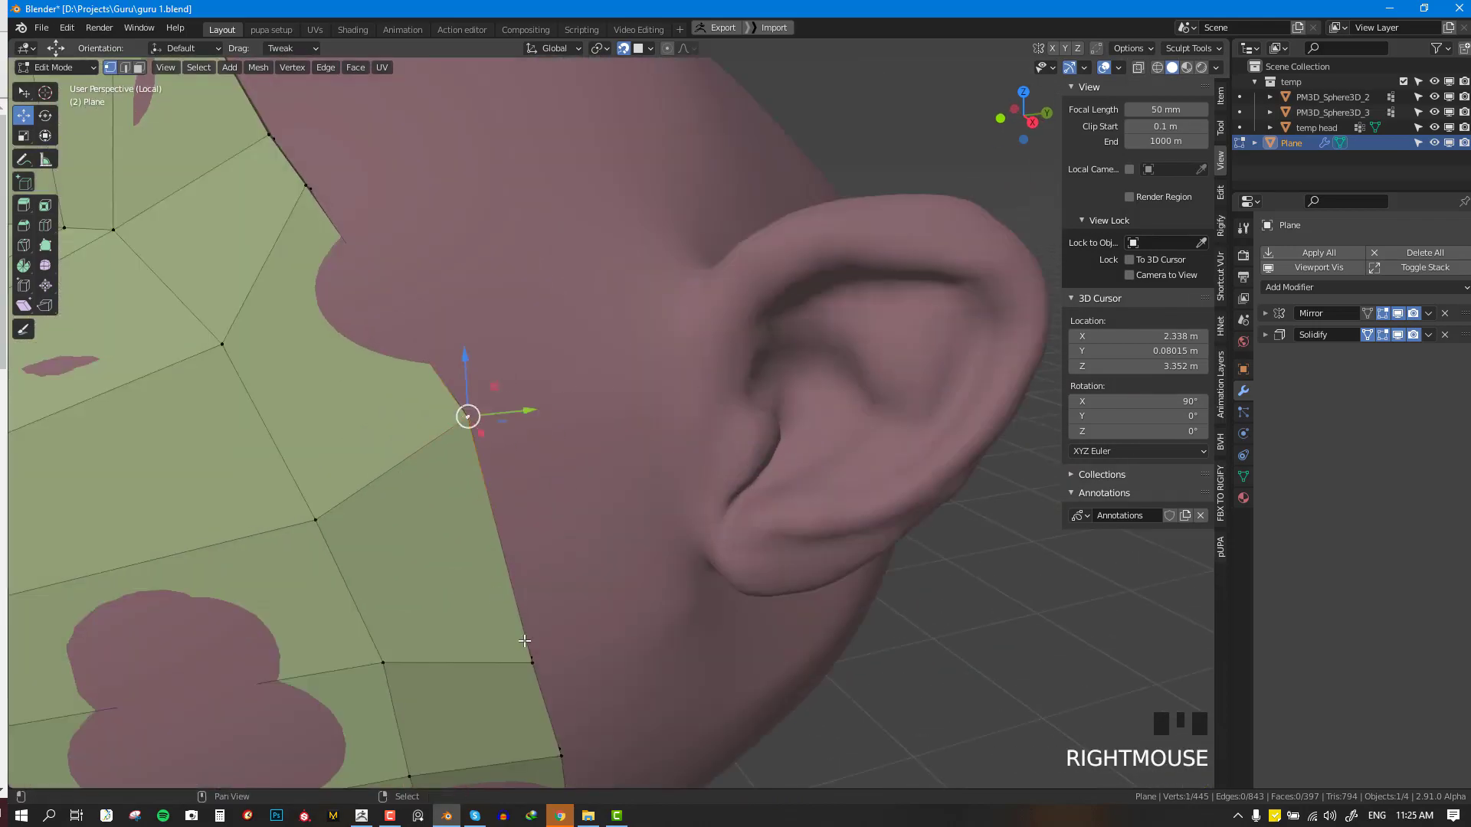
key("shift+d")
right_click(673, 449)
scroll(673, 449, "down", 3)
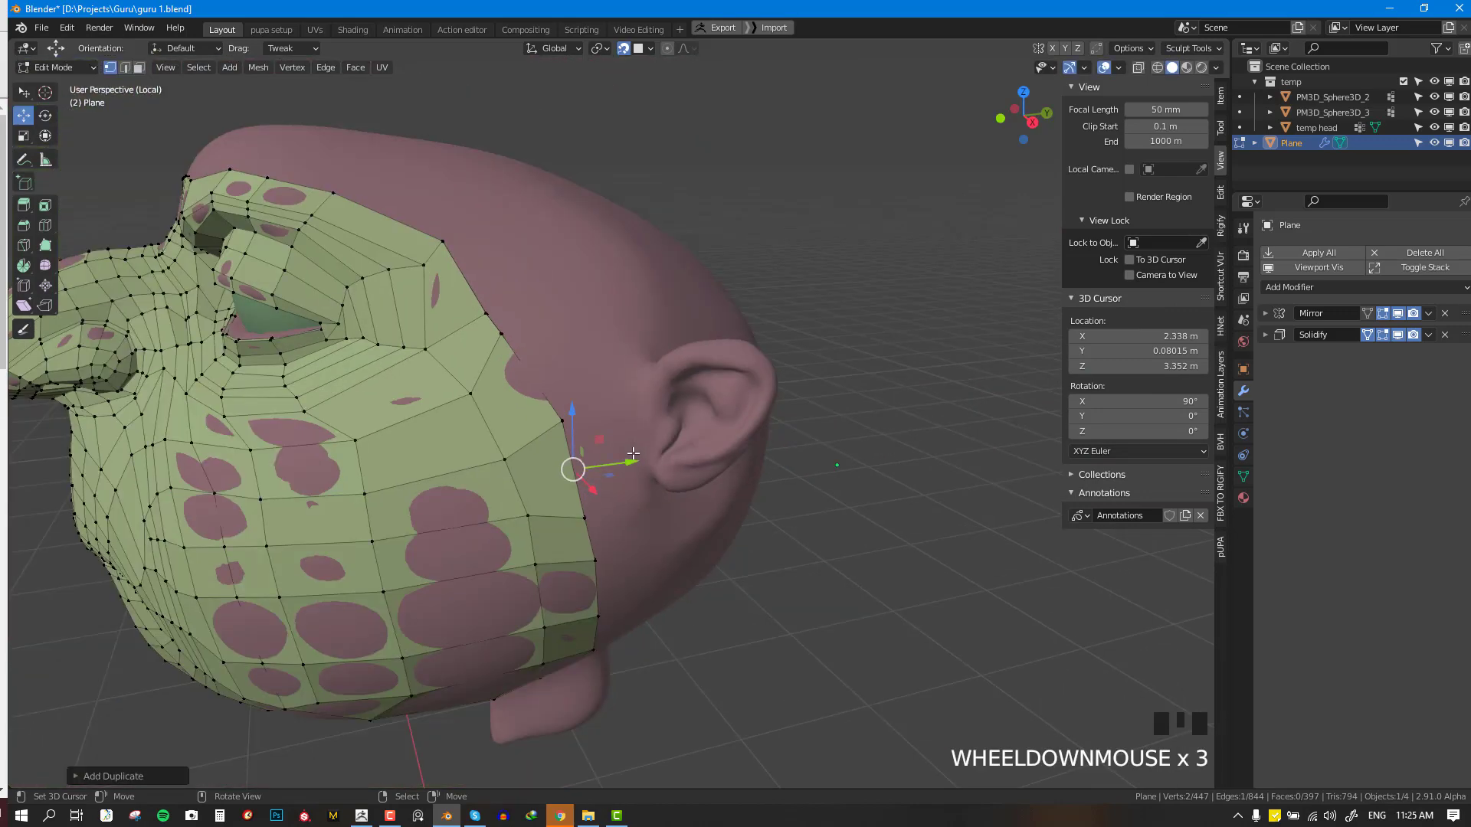
- Move the duplicated edge to where the upper ear rim meets the head, scaling it to the rim's width
key("shift+z")
key("g")
left_click(670, 404)
key("shift+z")
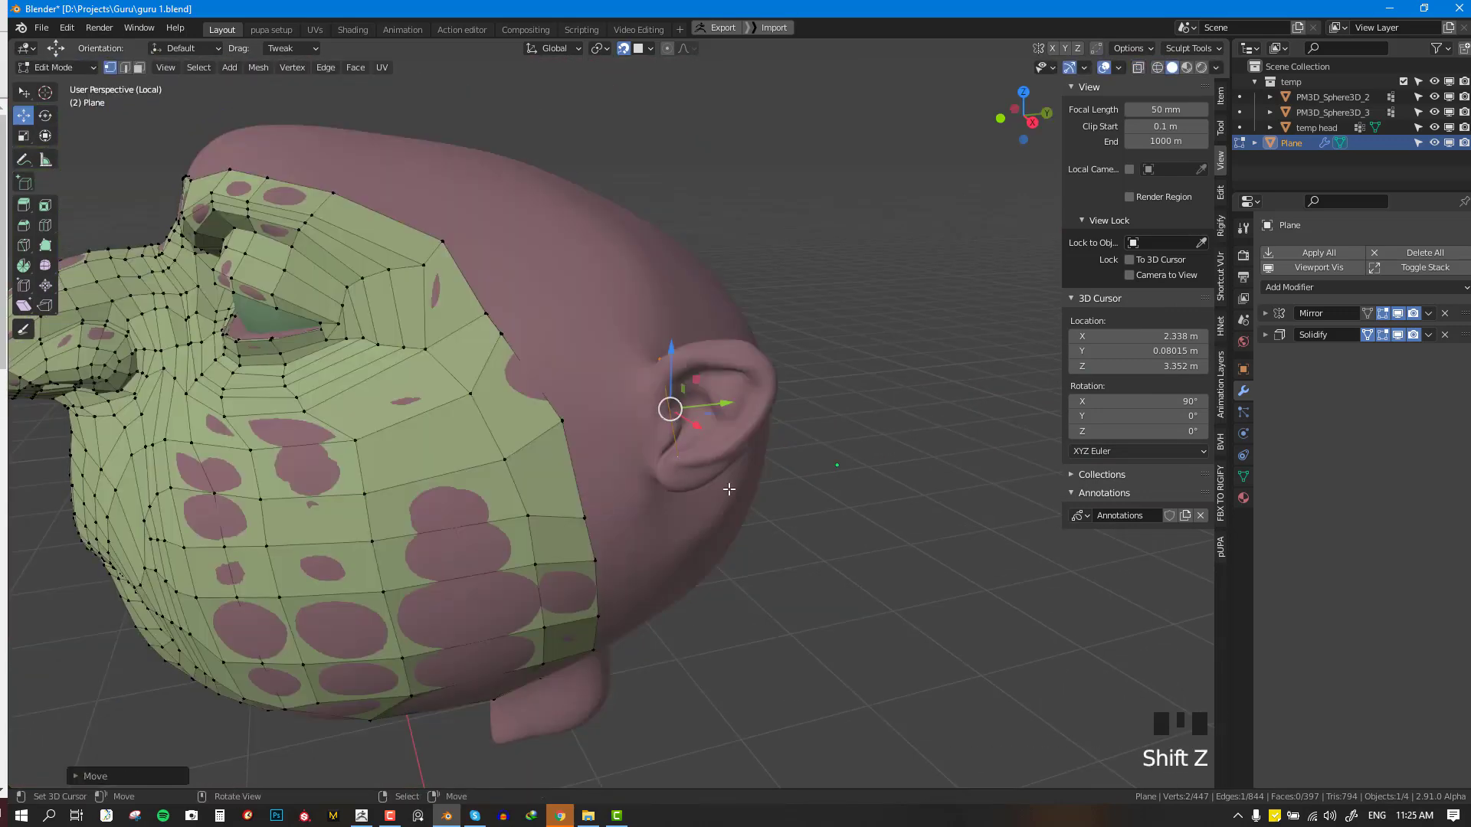
scroll(685, 403, "up", 2)
key("s")
left_click(703, 410)
key("g")
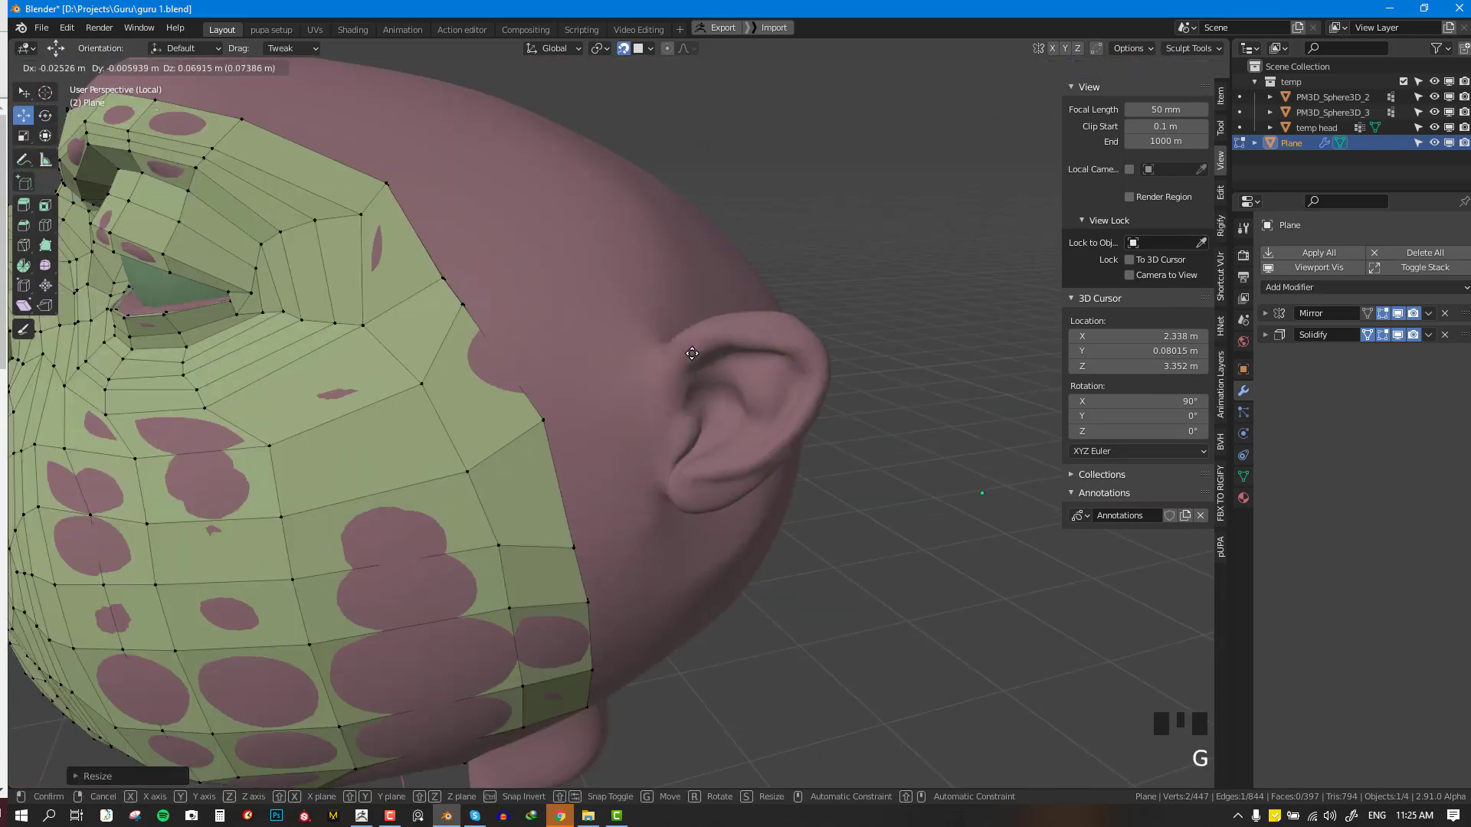
left_click(681, 354)
- Extrude the edge into a first face on the upper ear rim and hide the rest of the mesh
key("e")
left_click(724, 332)
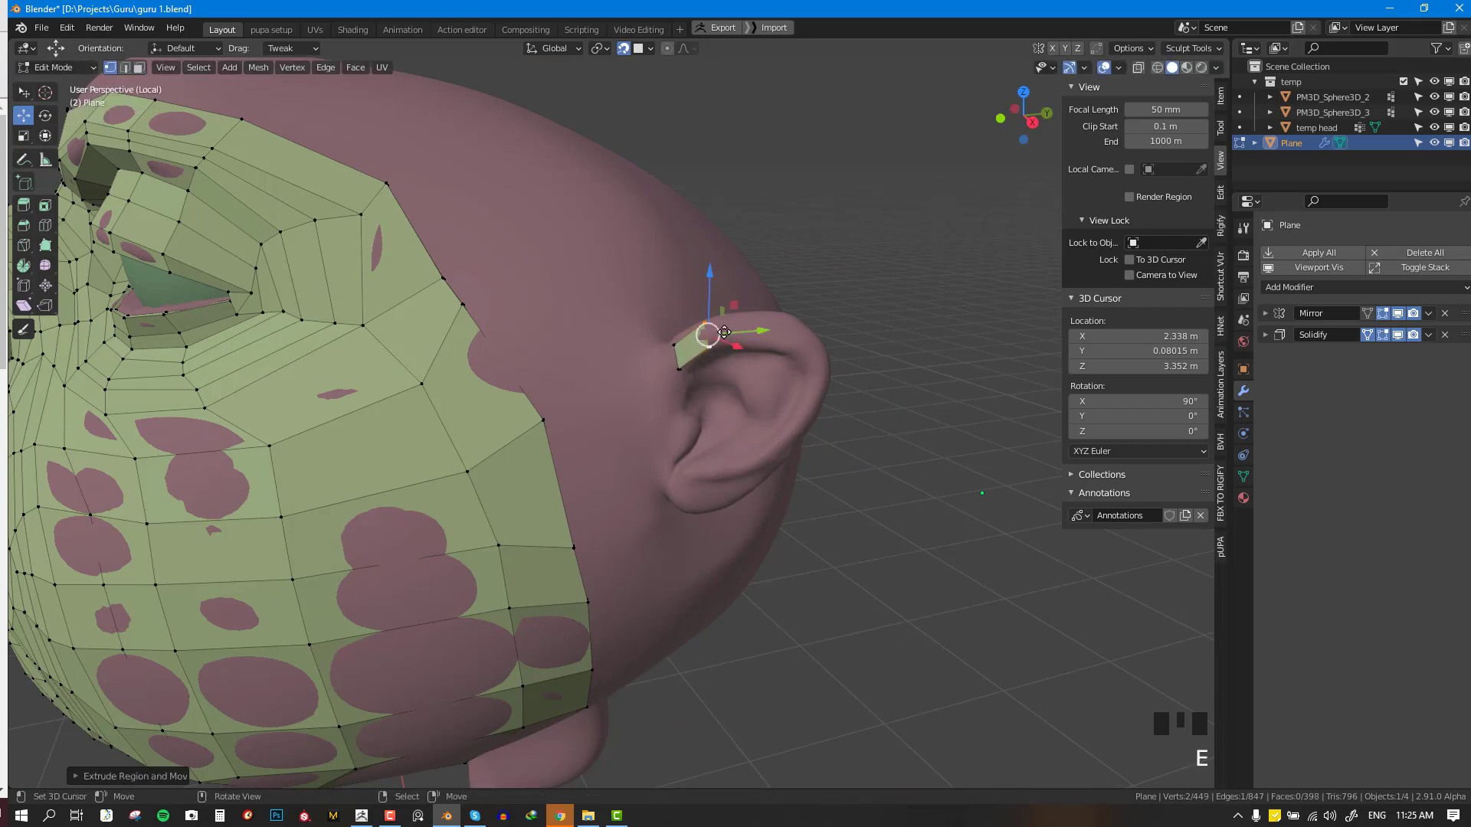
right_click(677, 344)
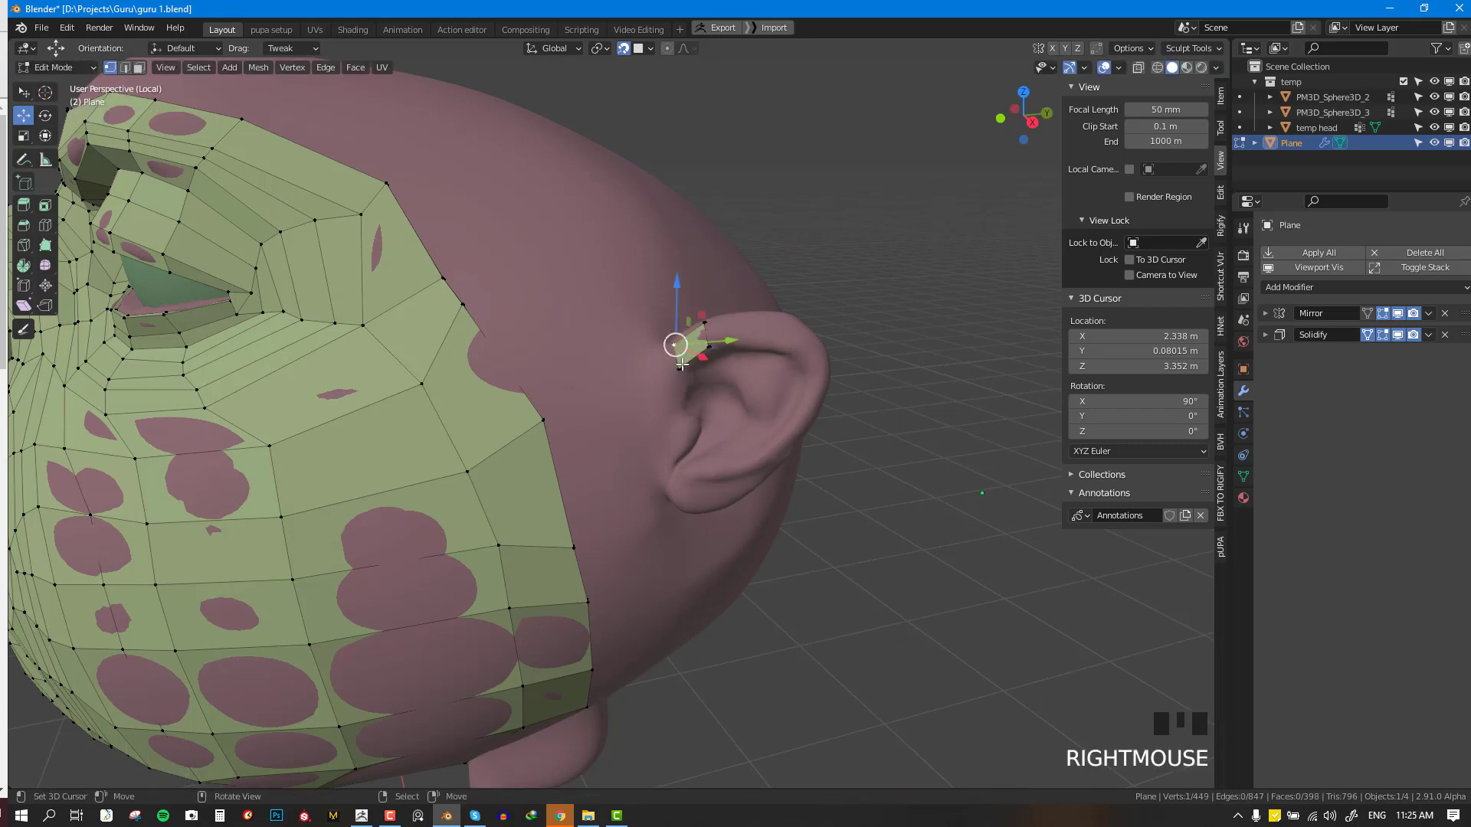
right_click(703, 335)
right_click(725, 337, "shift")
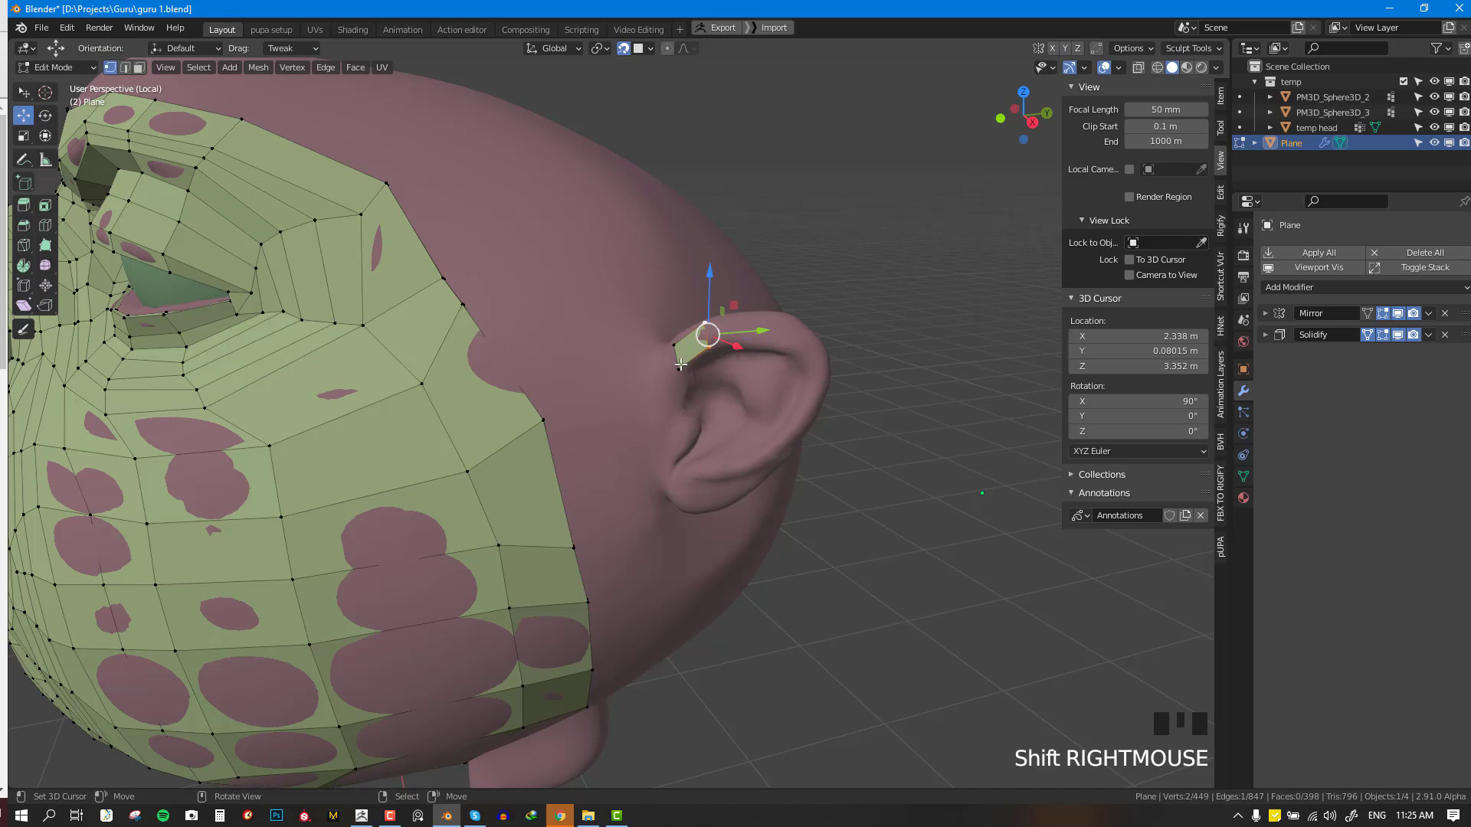
key("l")
key("shift+h")
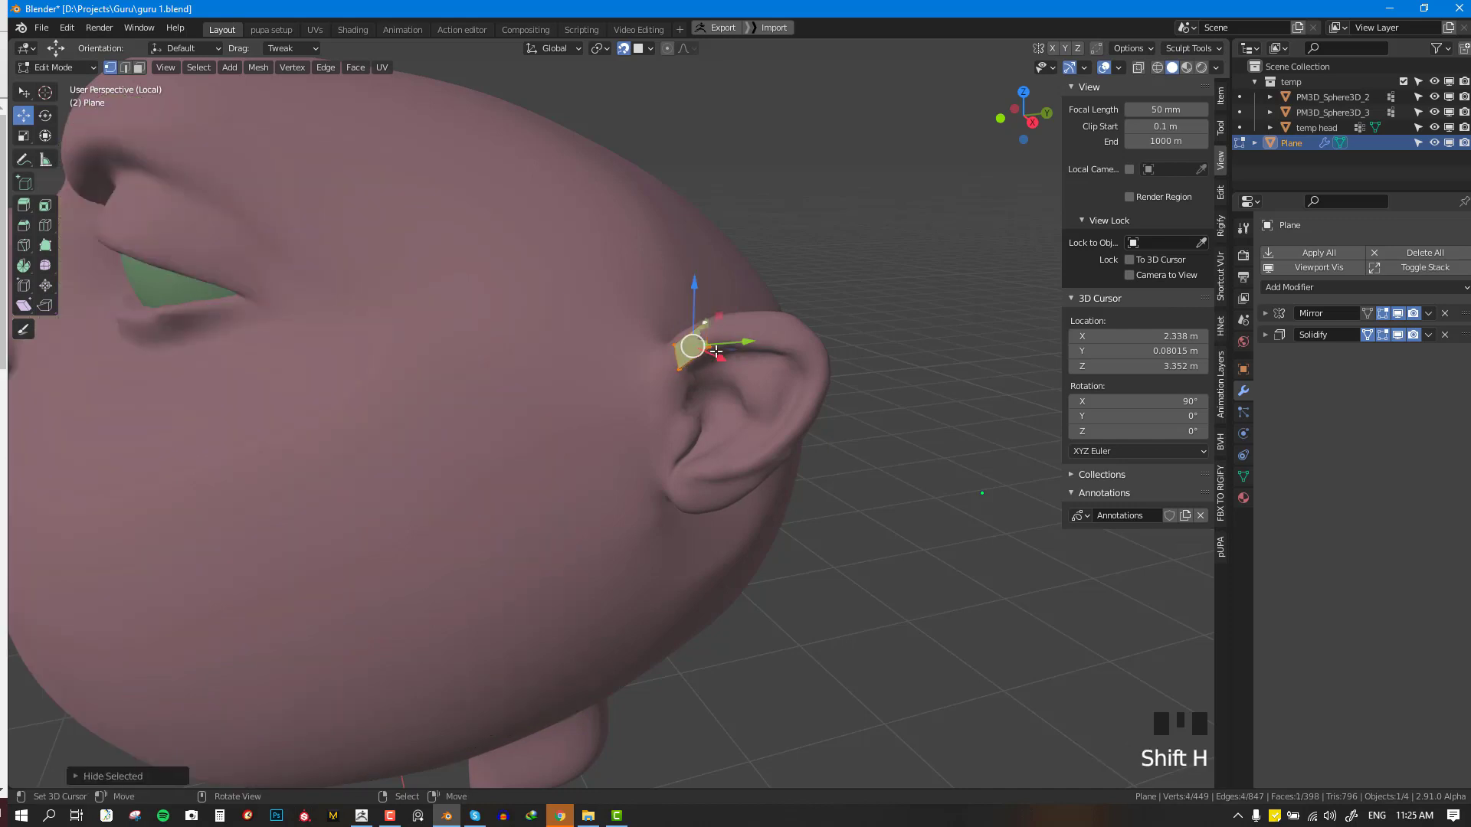
- Adjust the far corner vertices of the first ear face to follow the rim, and save the file
right_click(712, 345)
right_click(706, 318)
scroll(717, 328, "up", 2)
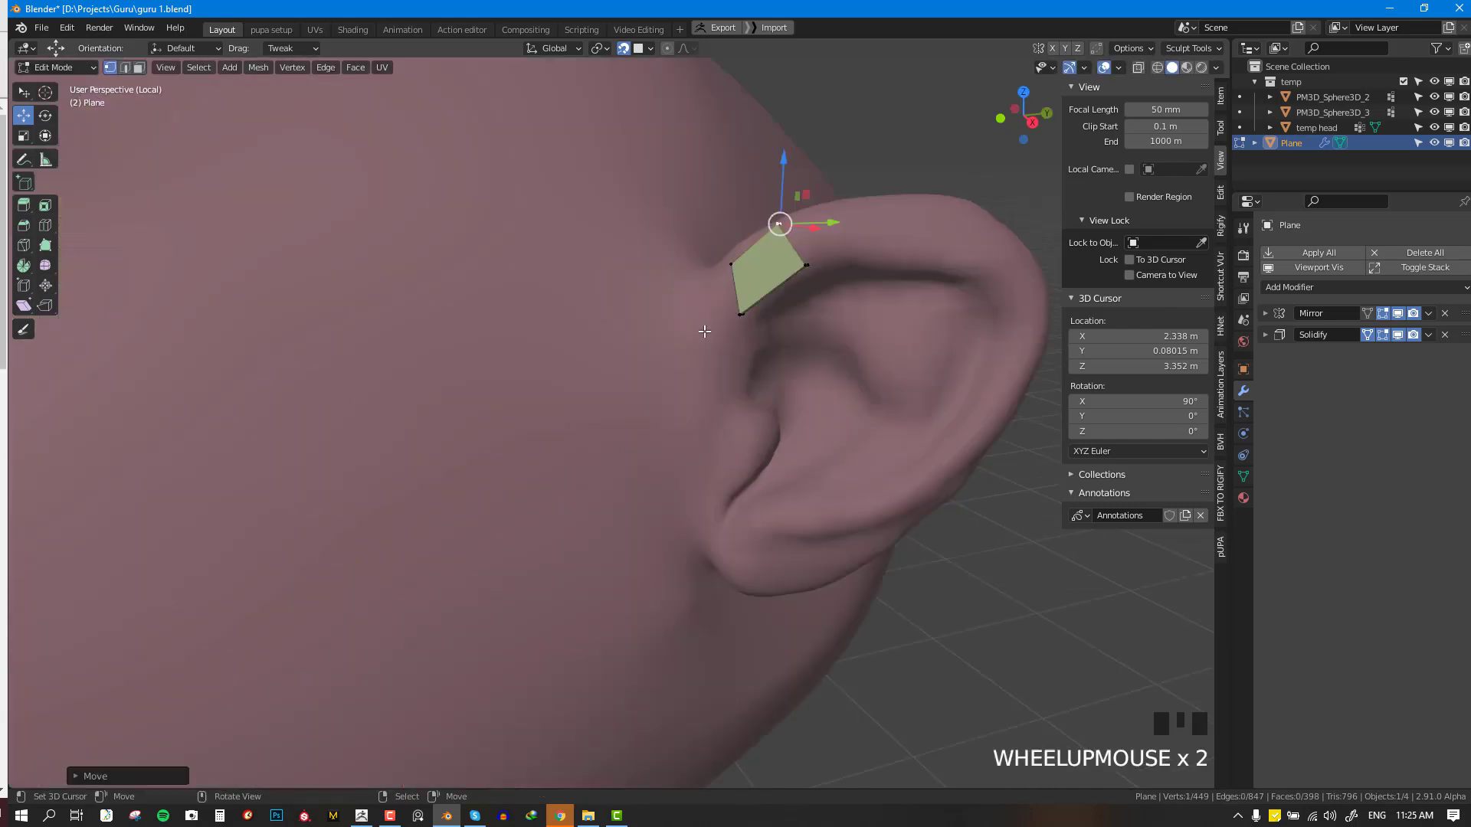
key("ctrl+s")
- Extrude two more faces along the top of the ear rim, rotating the first one's end edge to follow the curve
right_click(807, 260, "shift")
key("e")
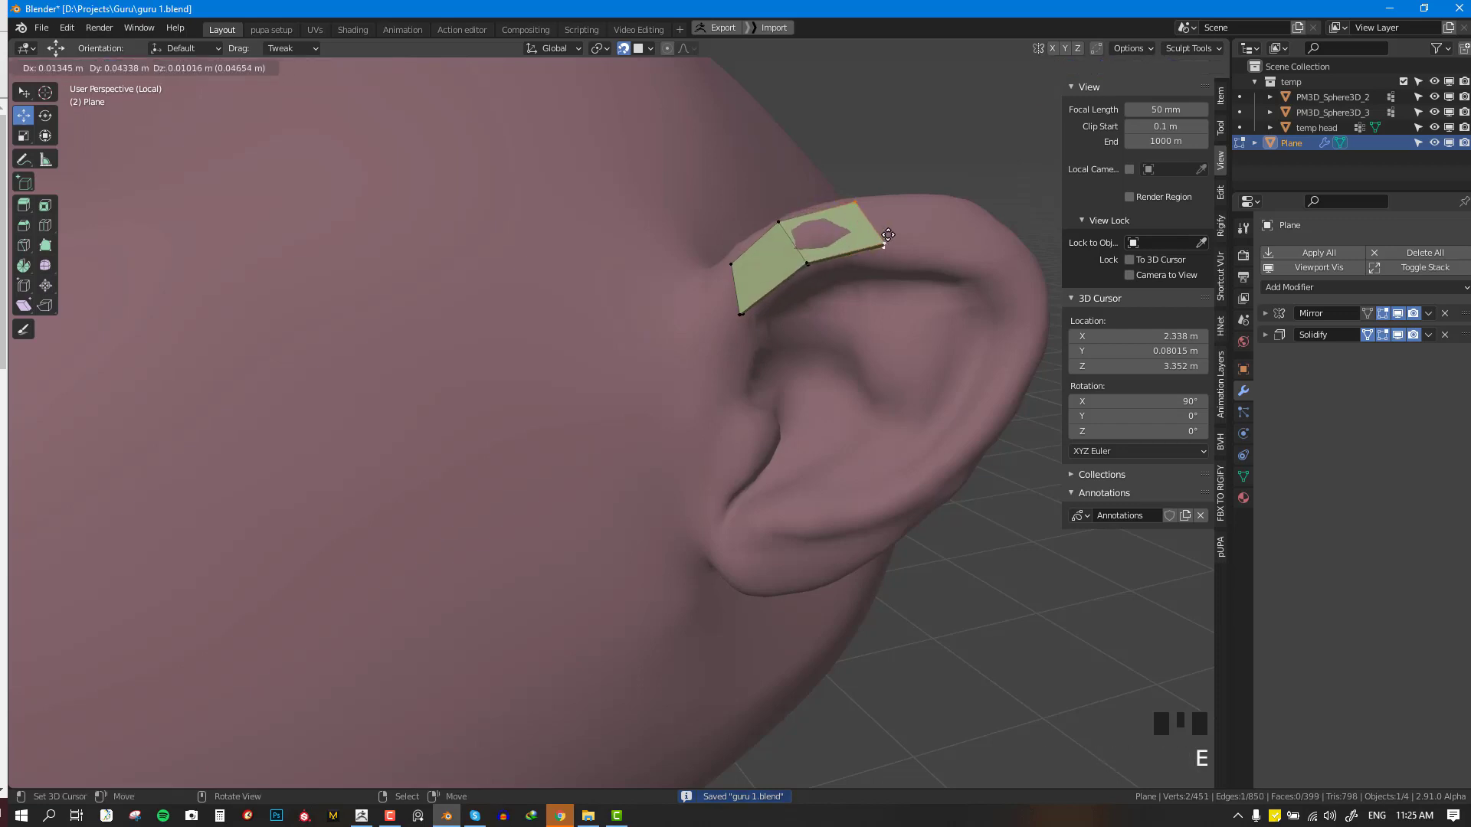
left_click(889, 253)
key("r")
left_click(896, 261)
key("e")
left_click(1001, 262)
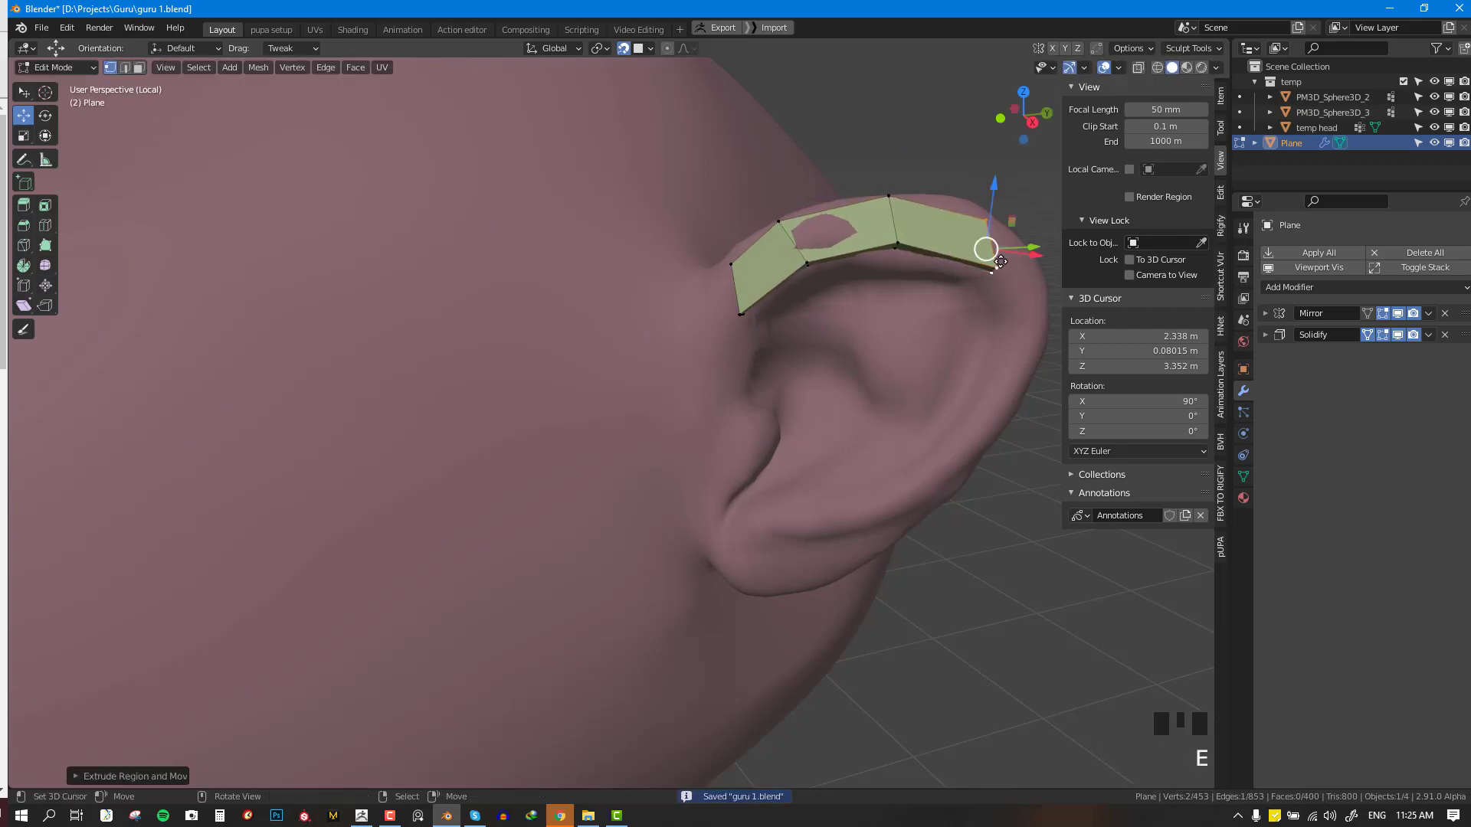
- Adjust the vertices of the rim strip and extrude a rotated face around the ear's upper back curve
right_click(894, 249)
middle_click_drag(894, 249, 582, 188)
right_click(636, 175)
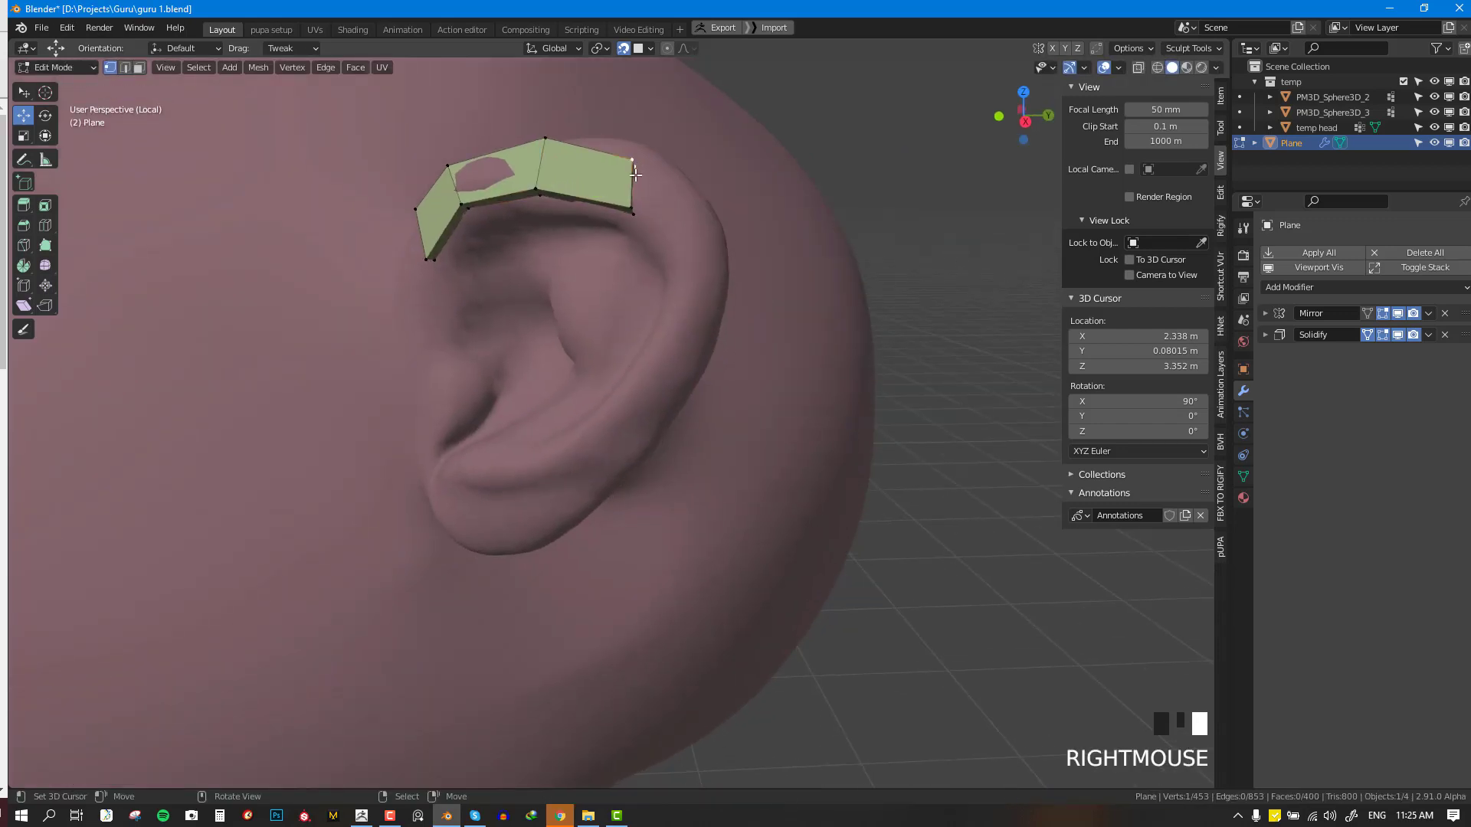
key("e")
left_click(706, 269)
key("r")
left_click(732, 267)
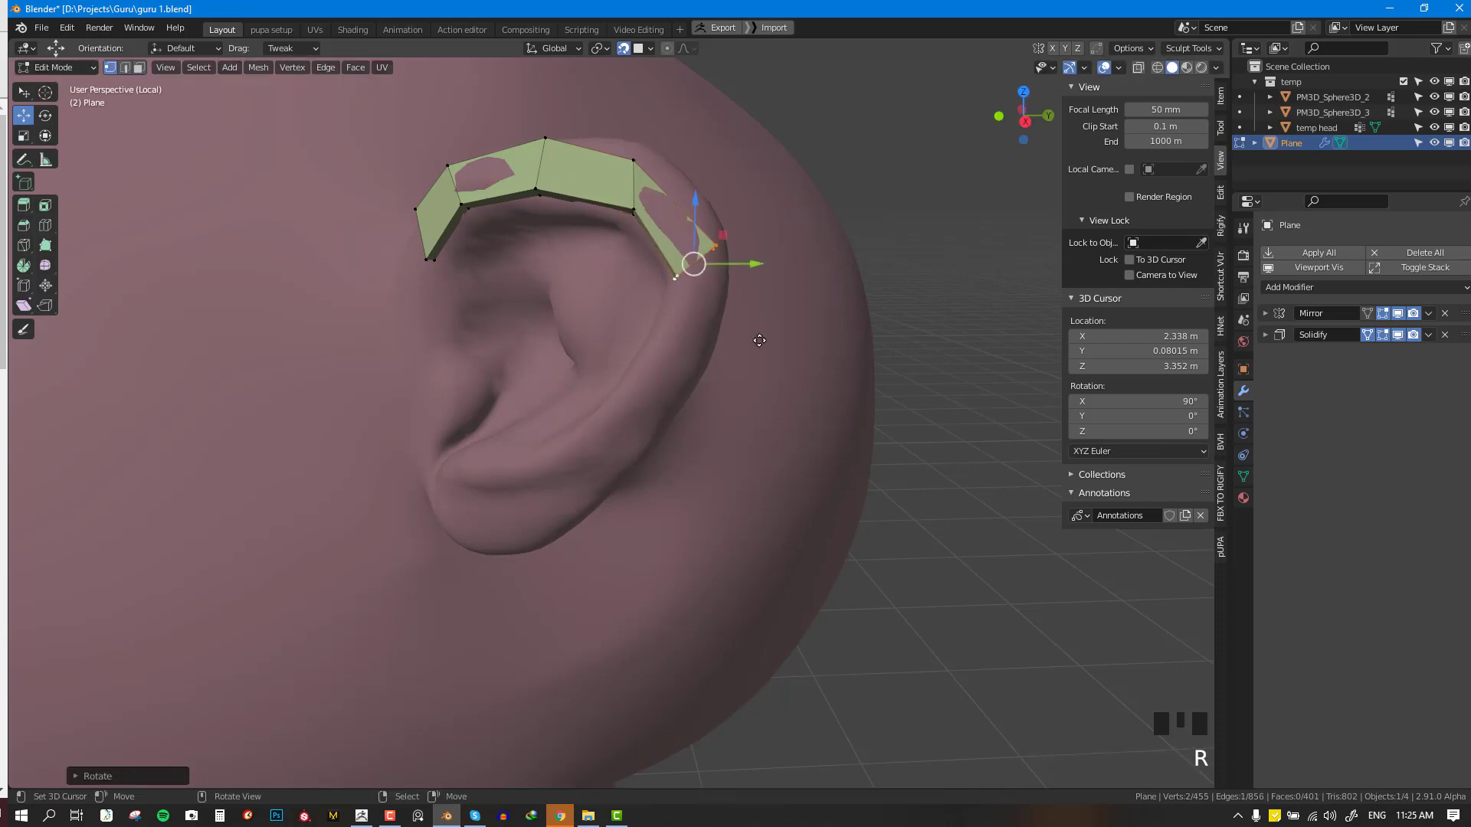
- Extrude two more faces down the back of the ear rim, rotating each end edge to match the rim's direction
key("e")
left_click(735, 410)
key("r")
left_click(736, 421)
middle_click_drag(736, 421, 811, 369)
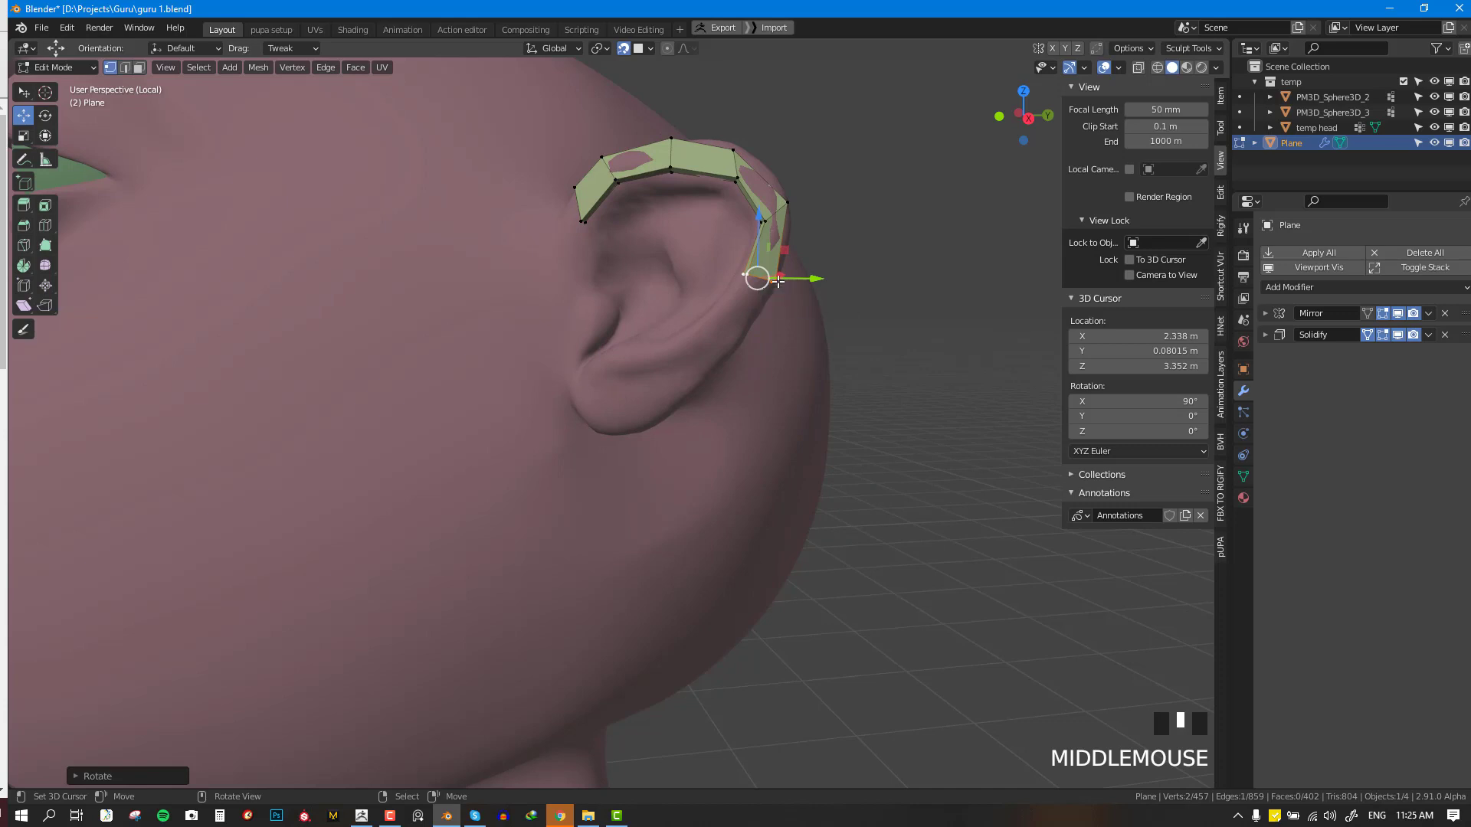
key("e")
left_click(728, 341)
key("r")
left_click(770, 369)
- Extrude two faces toward the front of the earlobe and pull the outer vertices down to the lobe's lower edge
key("e")
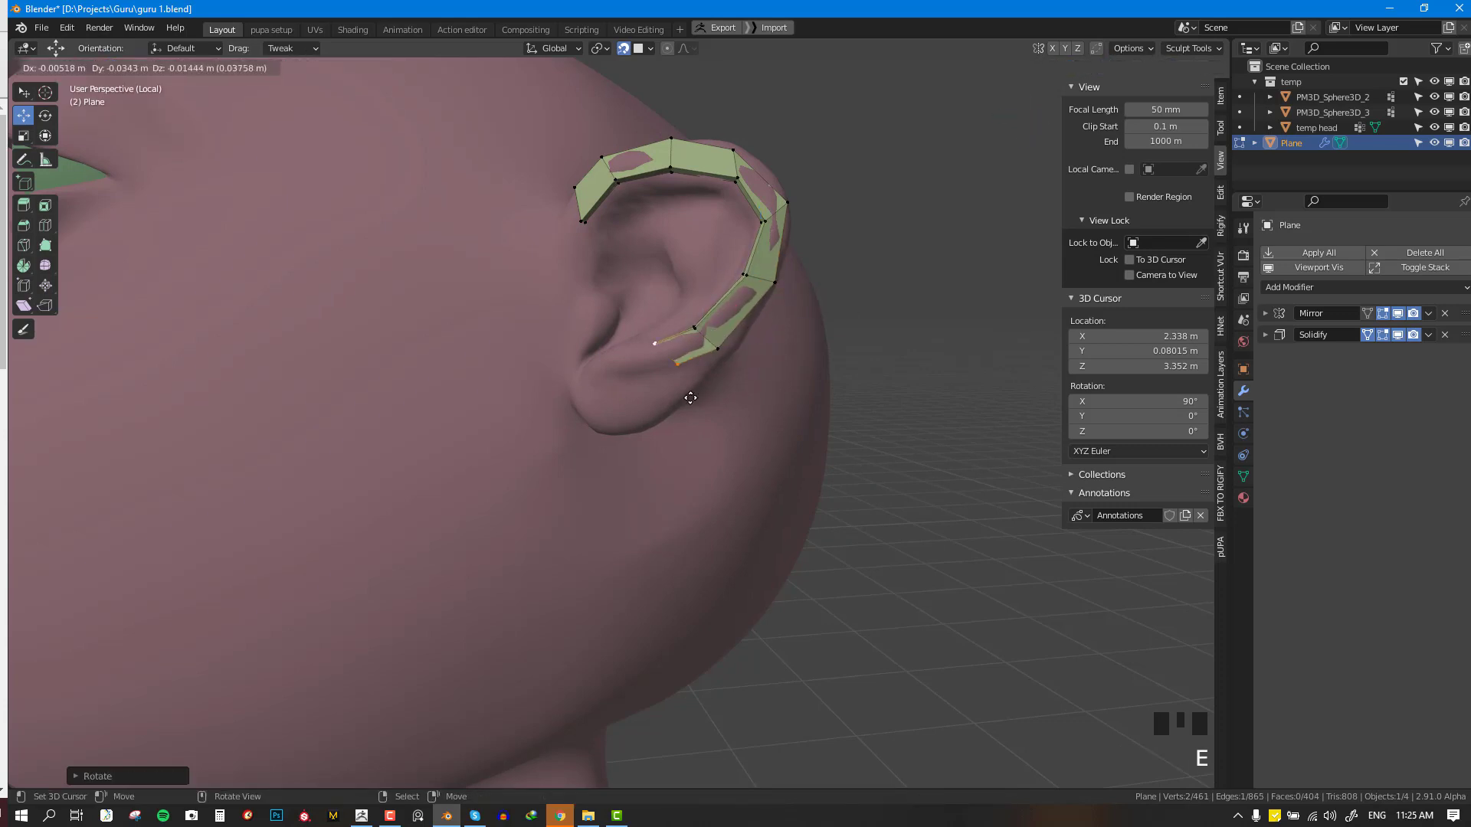
left_click(685, 400)
right_click_drag(674, 370, 674, 372)
middle_click_drag(675, 372, 733, 445)
key("e")
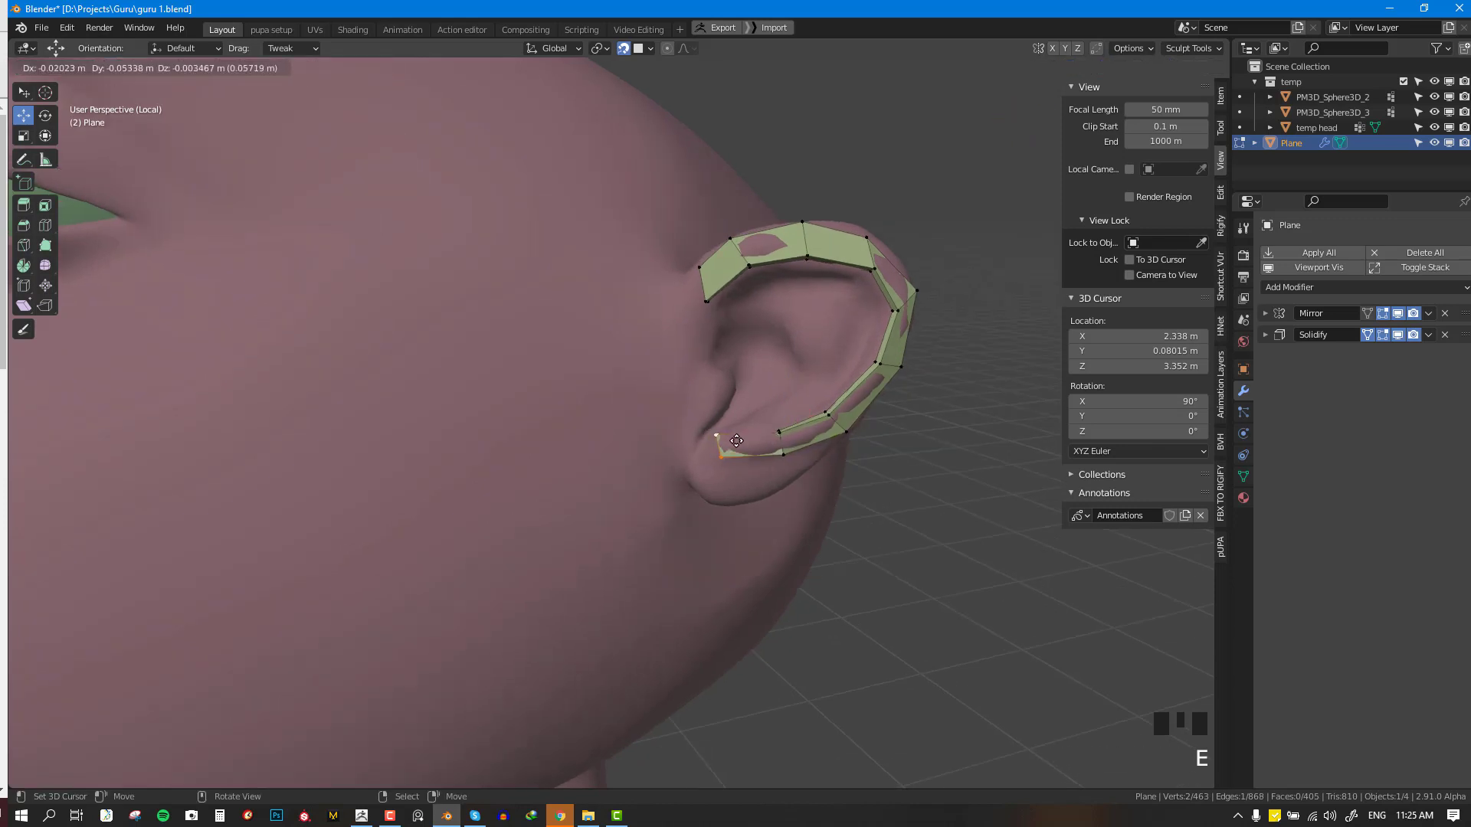
left_click(715, 443)
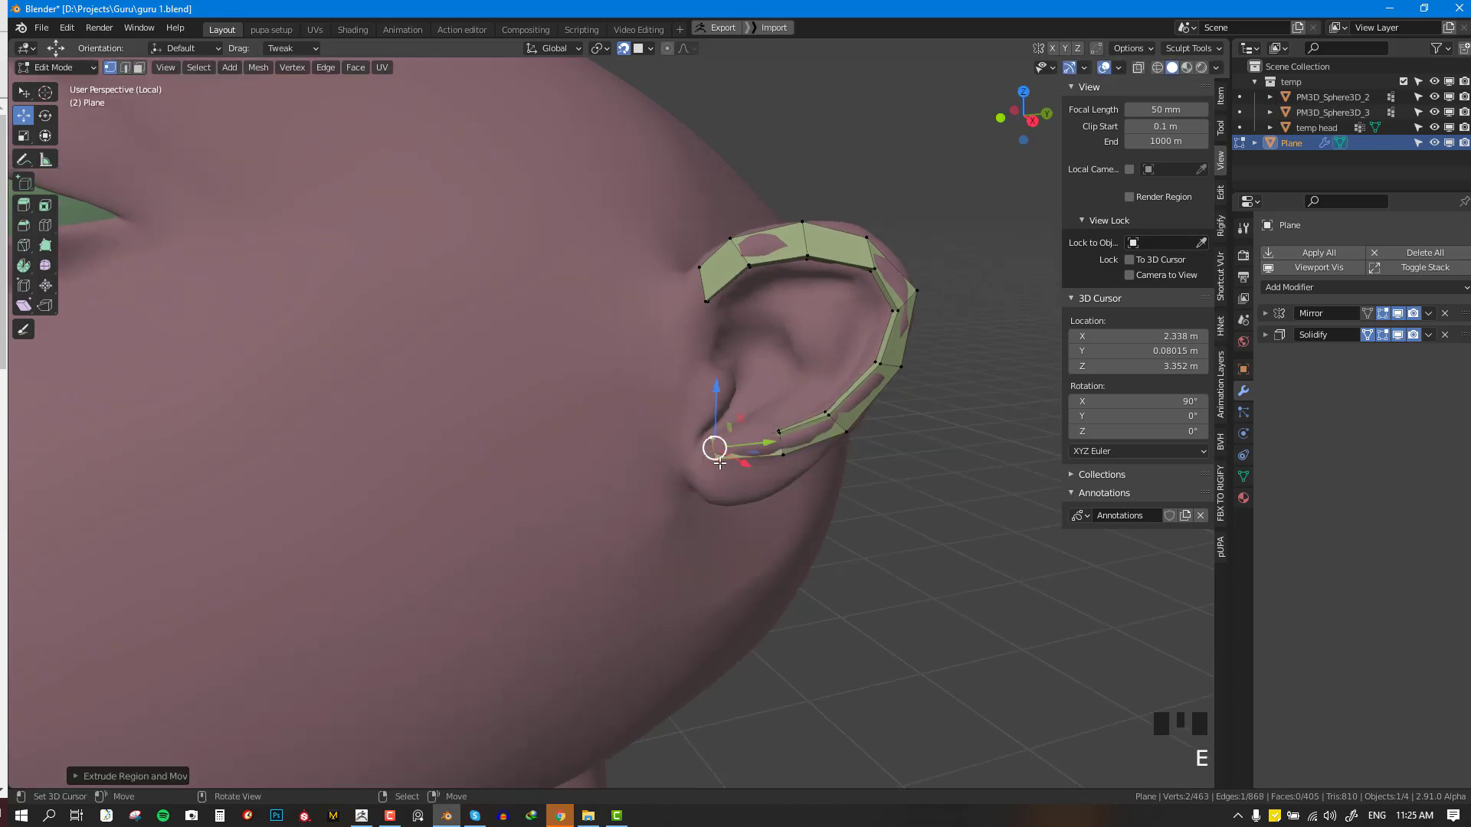
middle_click_drag(778, 458, 754, 439)
right_click_drag(673, 326, 606, 376)
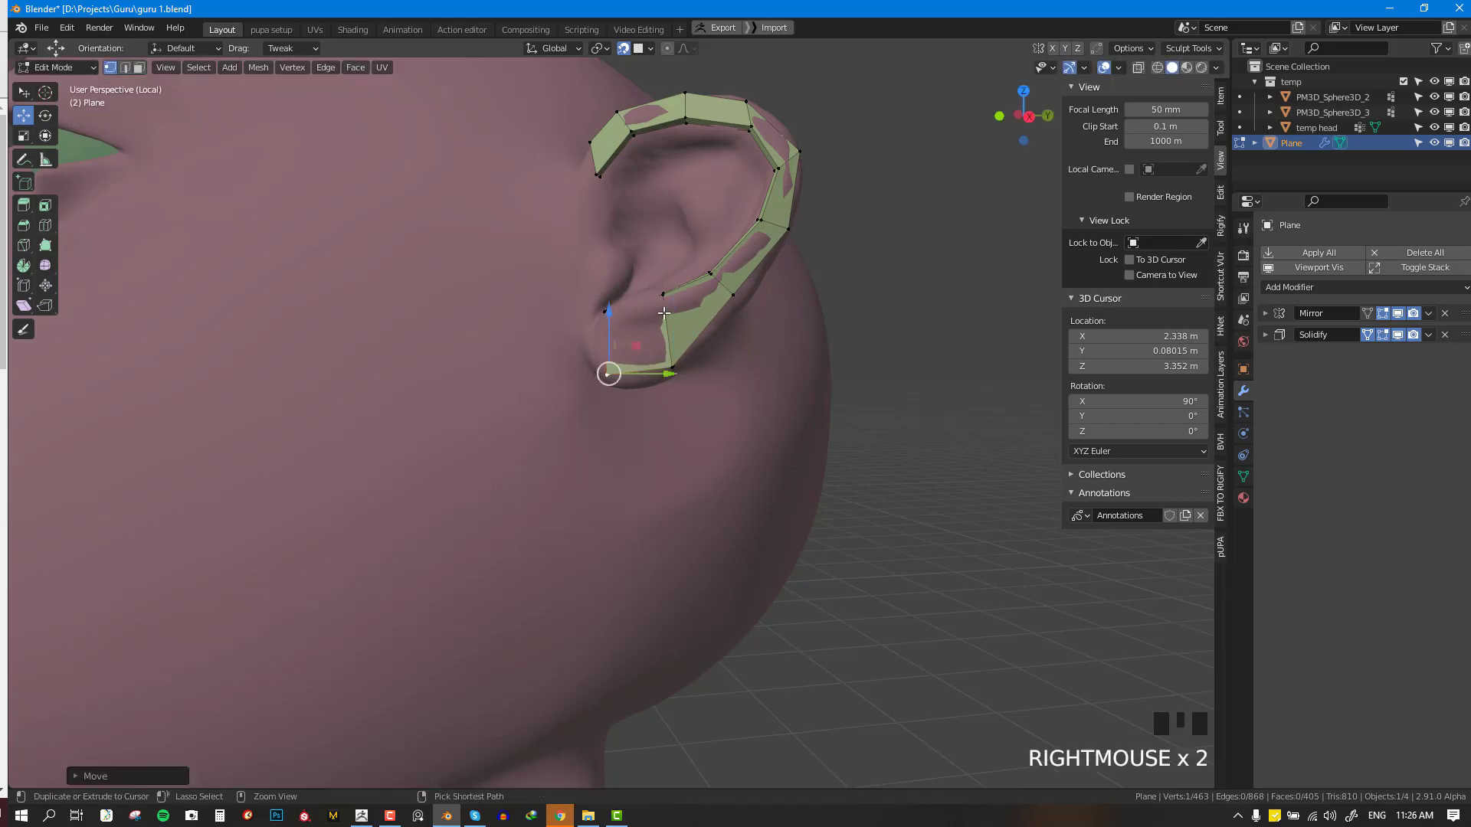
- Add a centred loop cut along the length of the ear strip and reposition its vertices near the lobe
key("ctrl+r")
left_click(664, 314)
right_click(664, 316)
right_click_drag(671, 330, 634, 320)
middle_click_drag(635, 320, 707, 386)
- Extrude two faces from the inner edge at the lobe's front, up the front of the ear, rotating the first to turn upward
right_click_drag(707, 387, 698, 389)
right_click(701, 412, "shift")
key("e")
left_click(674, 400)
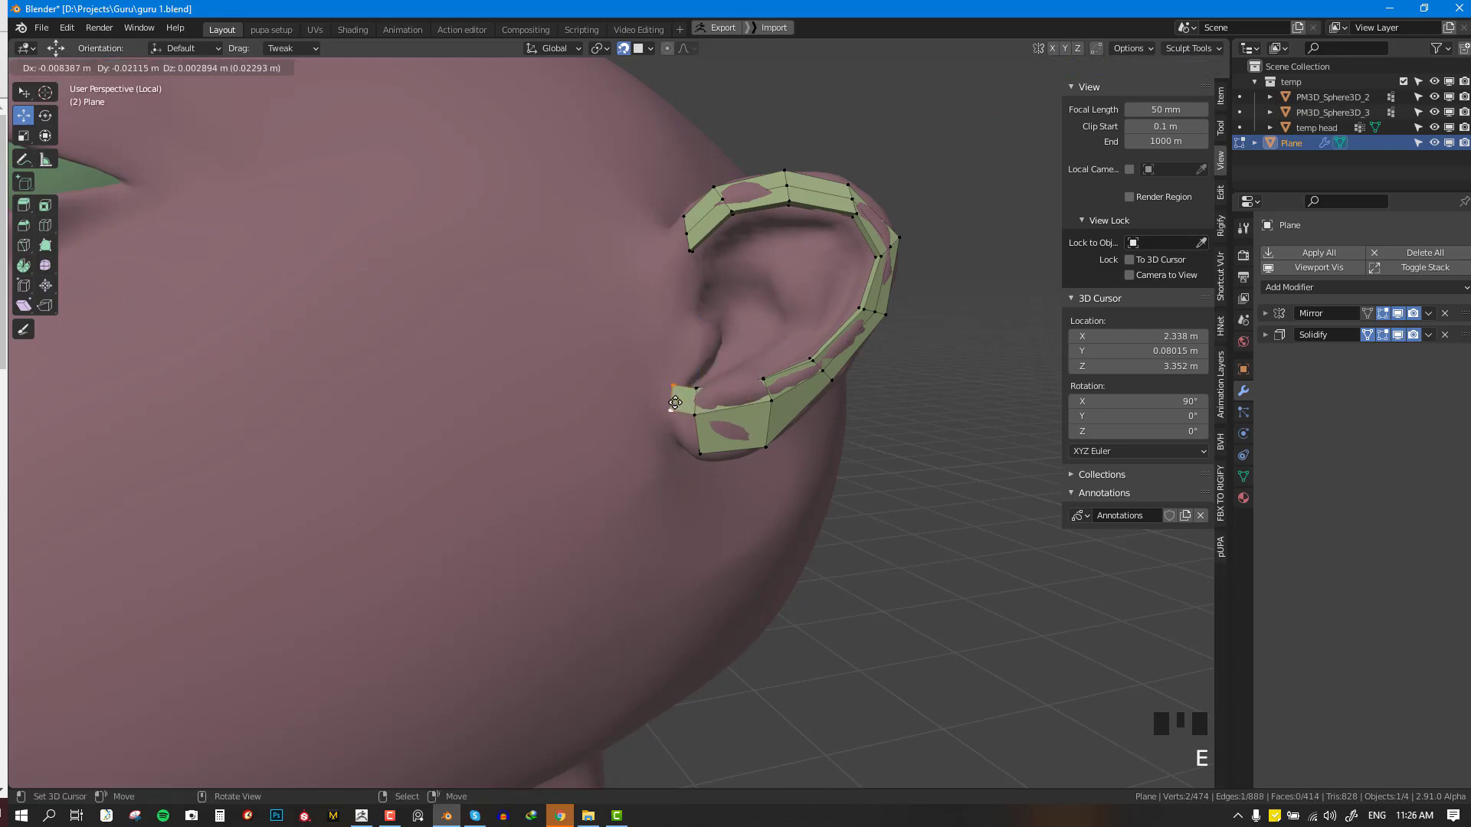
key("r")
left_click(699, 399)
key("e")
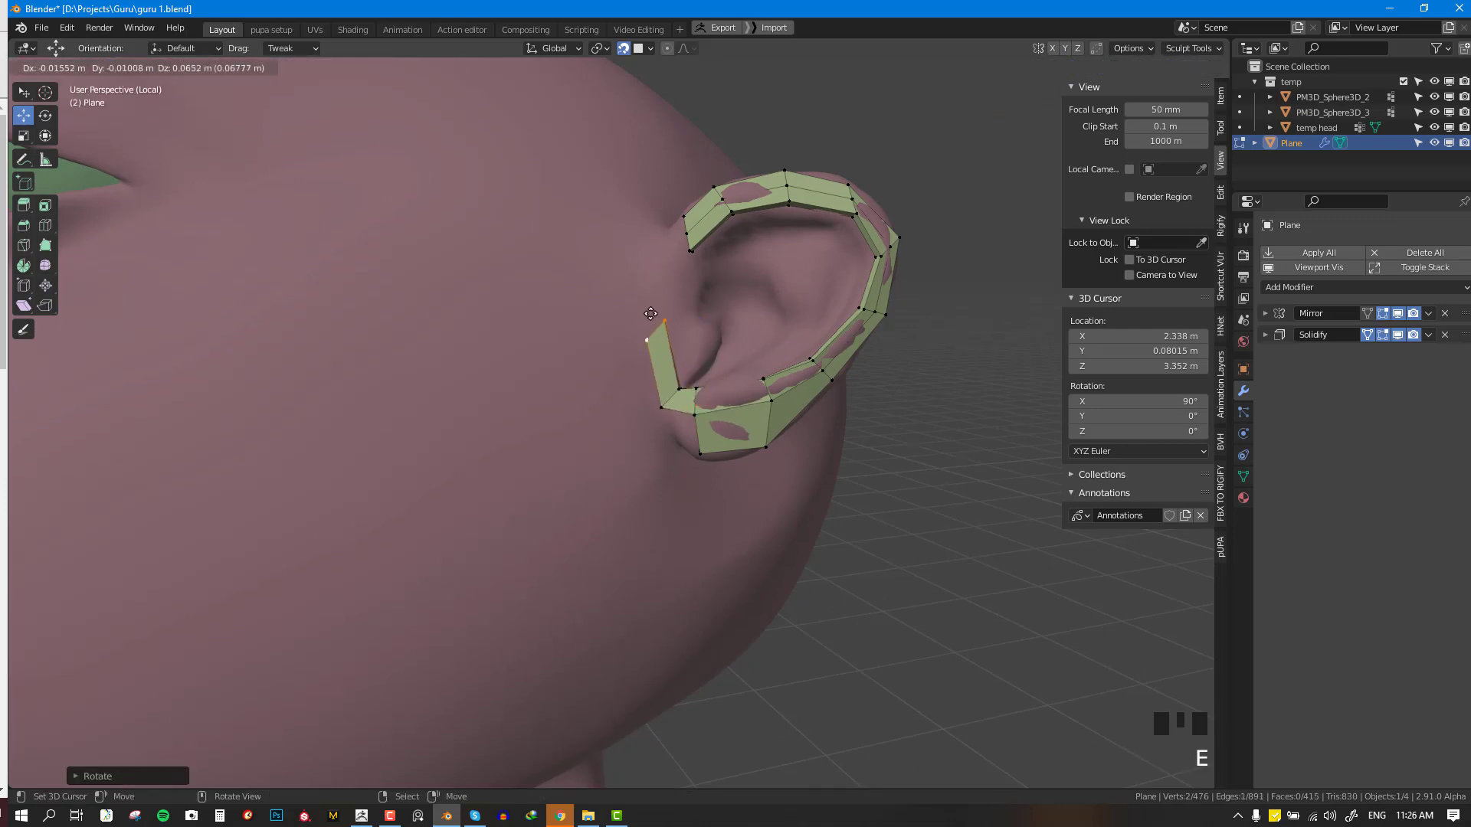
left_click(657, 330)
- Fill the gap to the top end of the rim strip, then loop-cut the new face and move its vertices onto the head surface
right_click(691, 247, "shift")
right_click(689, 235, "shift")
key("f")
key("ctrl+r")
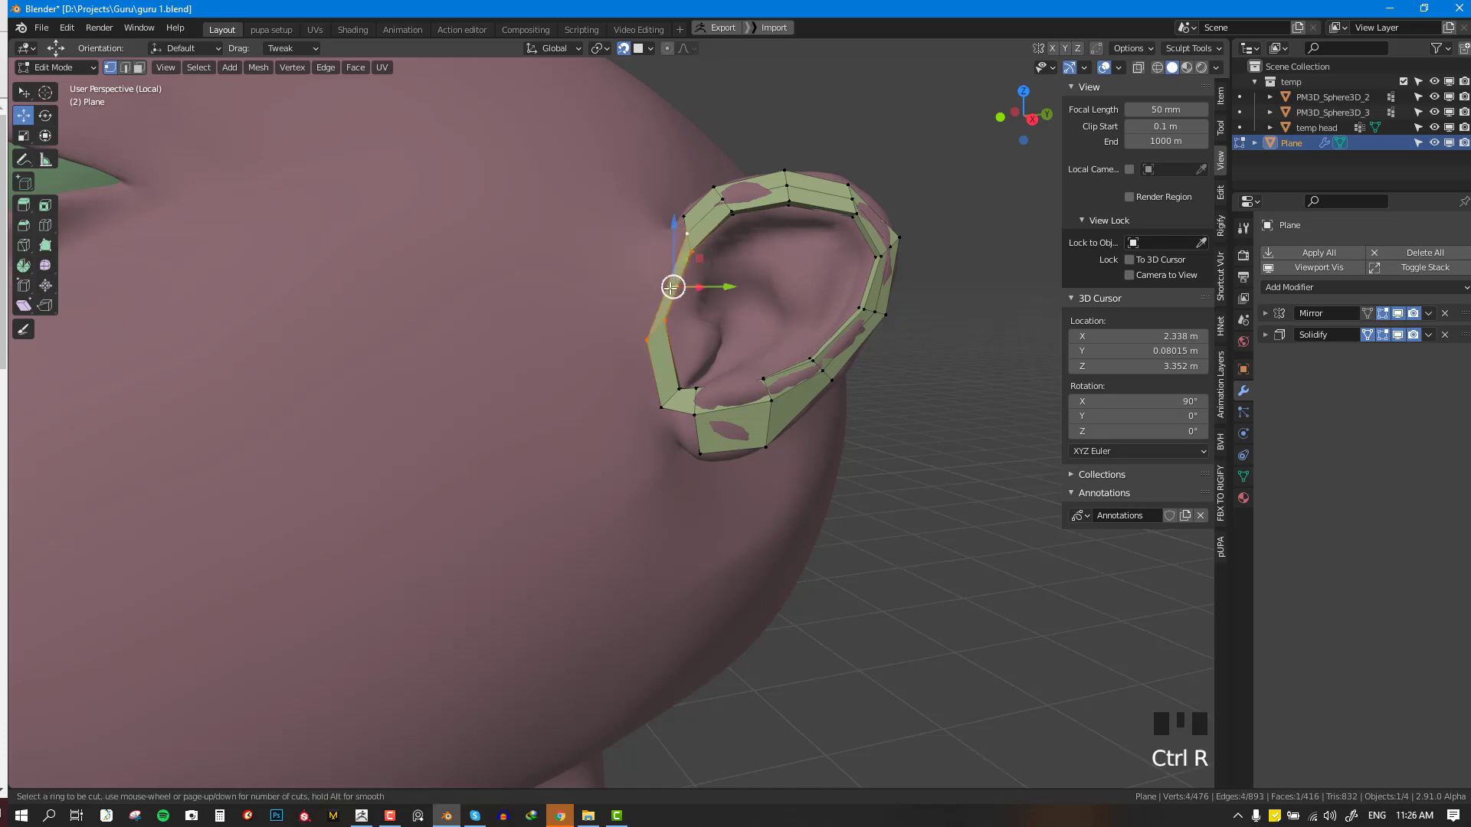
left_click(673, 287)
key("g")
left_click(664, 269)
mouse_move(667, 278)
right_mouse_down()
mouse_move(672, 289)
mouse_move(669, 275)
right_mouse_up()
- Build a row of outer faces down the front of the ear, placing each new corner vertex on the head
key("alt+a")
key("f")
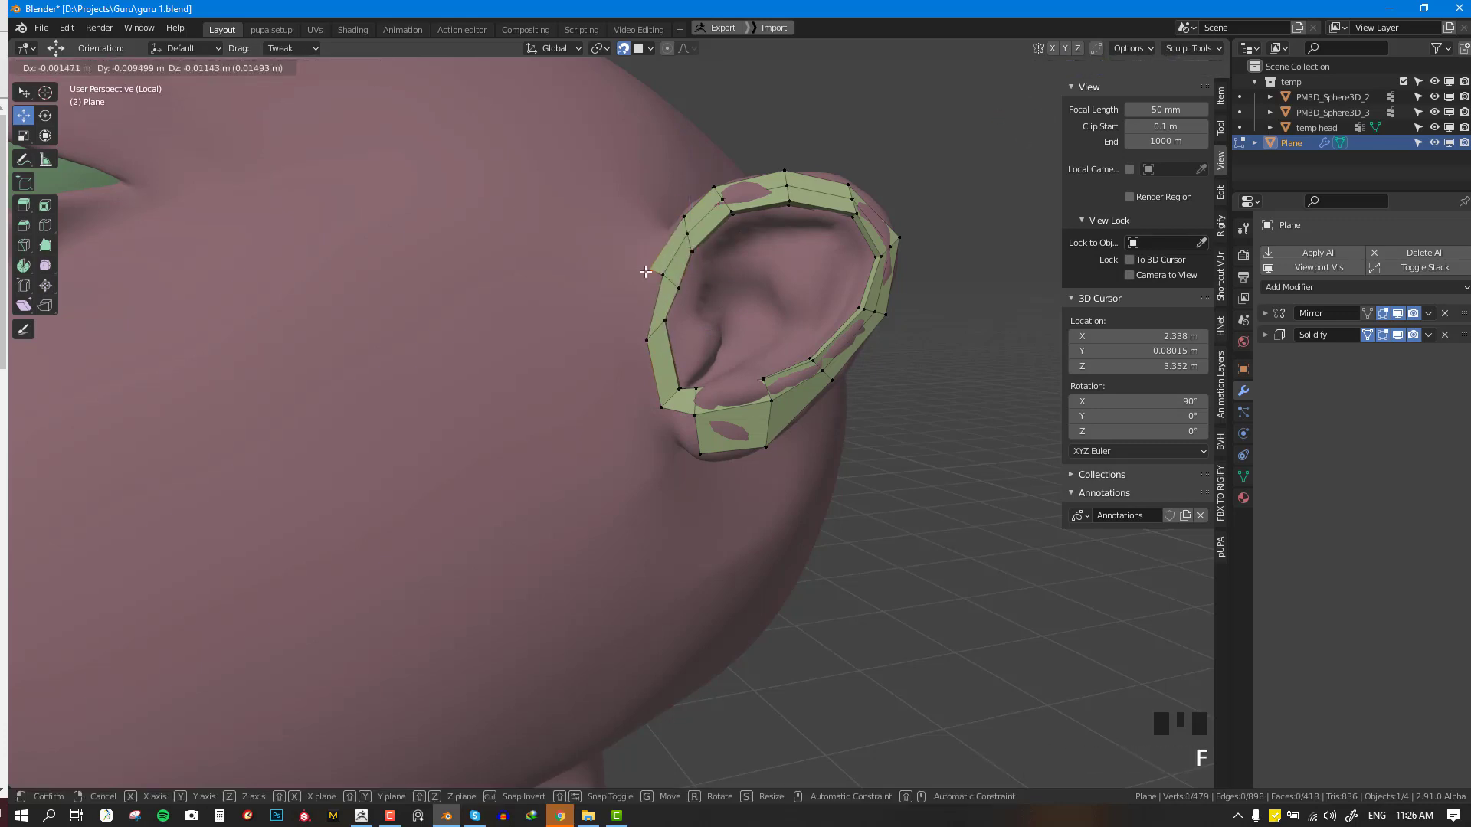
left_click(671, 274)
right_click(660, 274)
key("f")
left_click(639, 358)
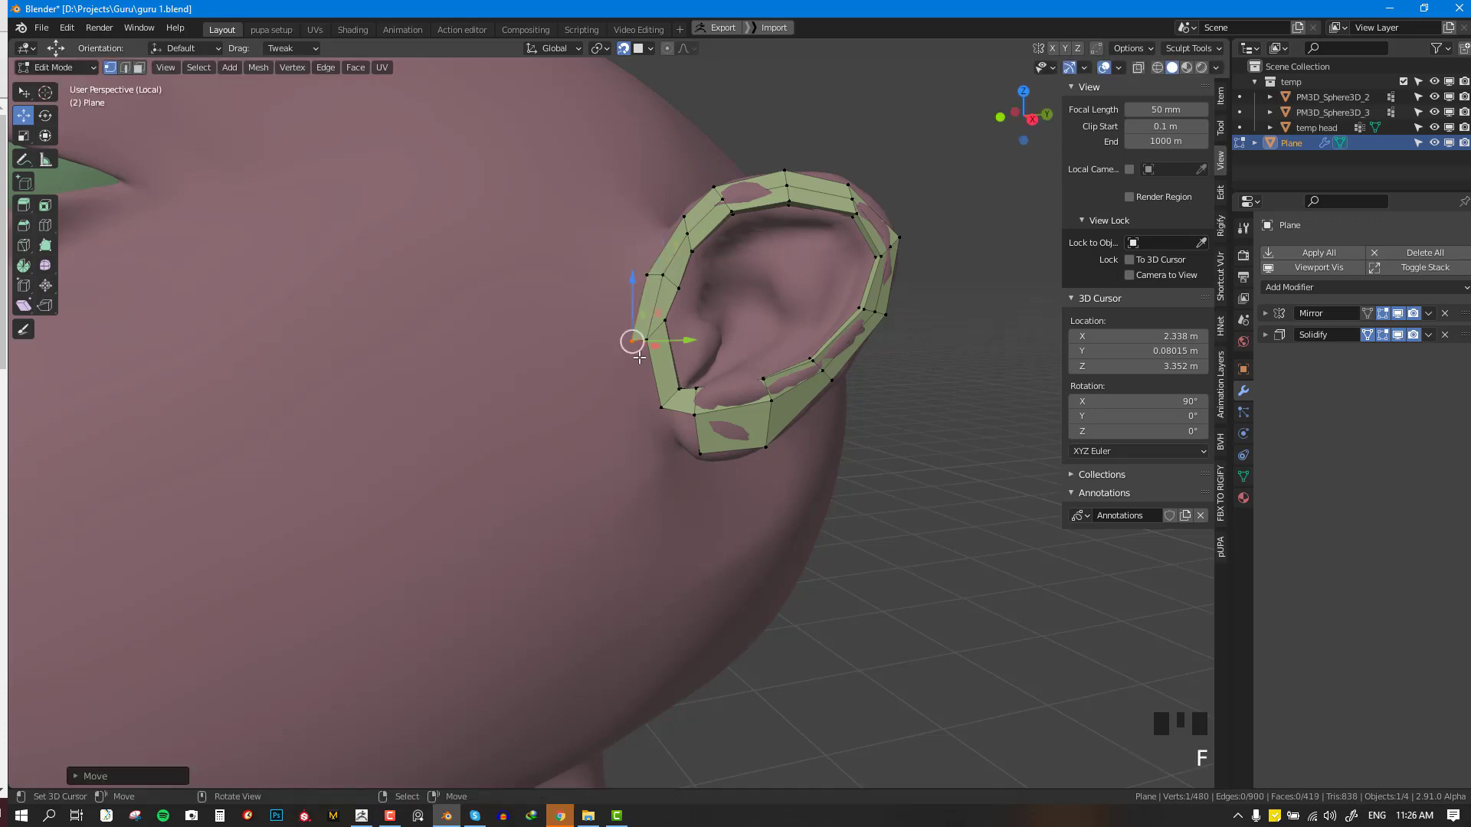
key("f")
left_click(647, 415)
- Fill a face between the front row and the earlobe's lower corner to close the outer ear ring
right_click(662, 408)
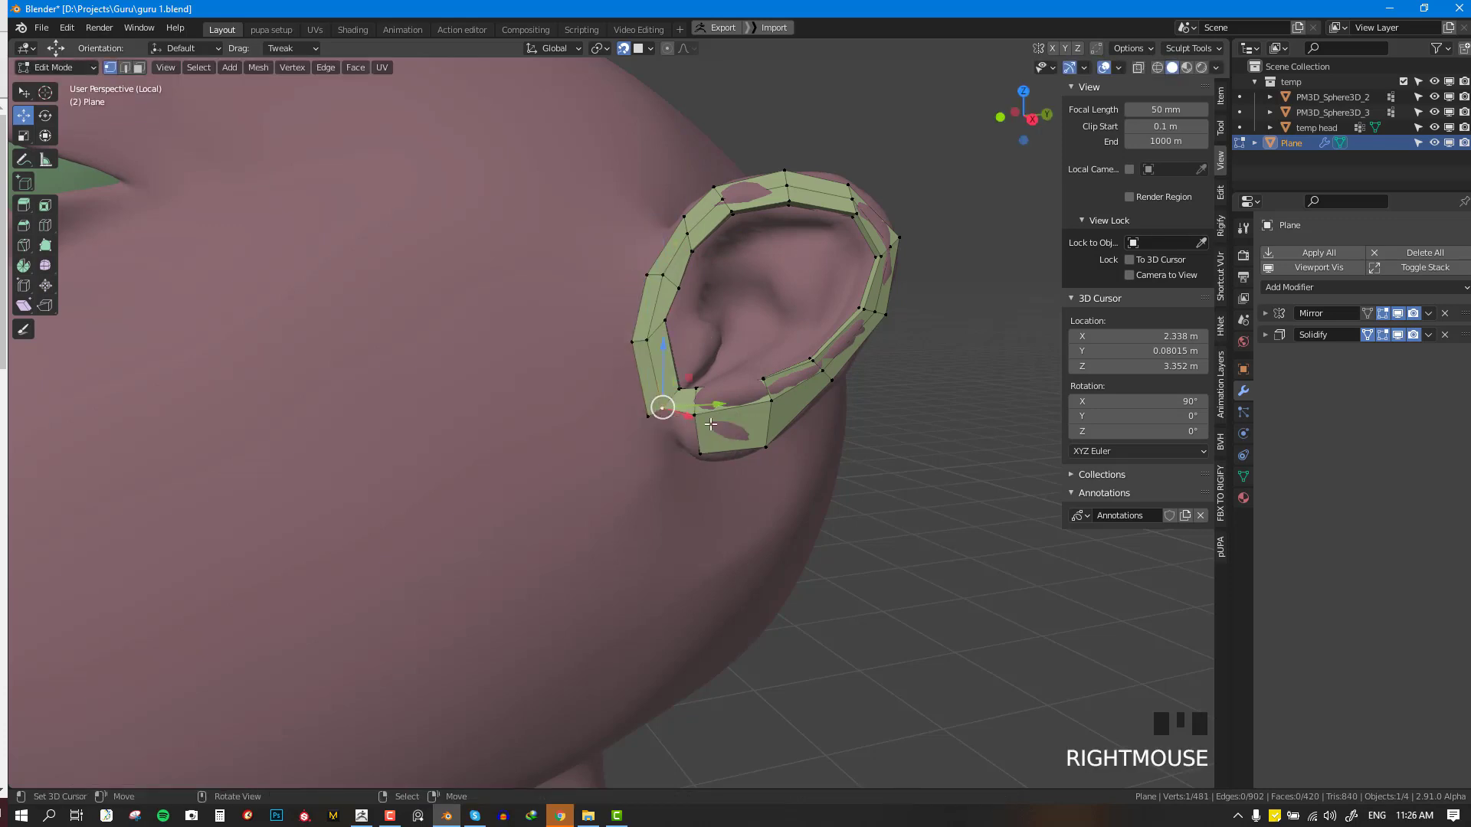
right_click(698, 416, "shift")
right_click(699, 450, "shift")
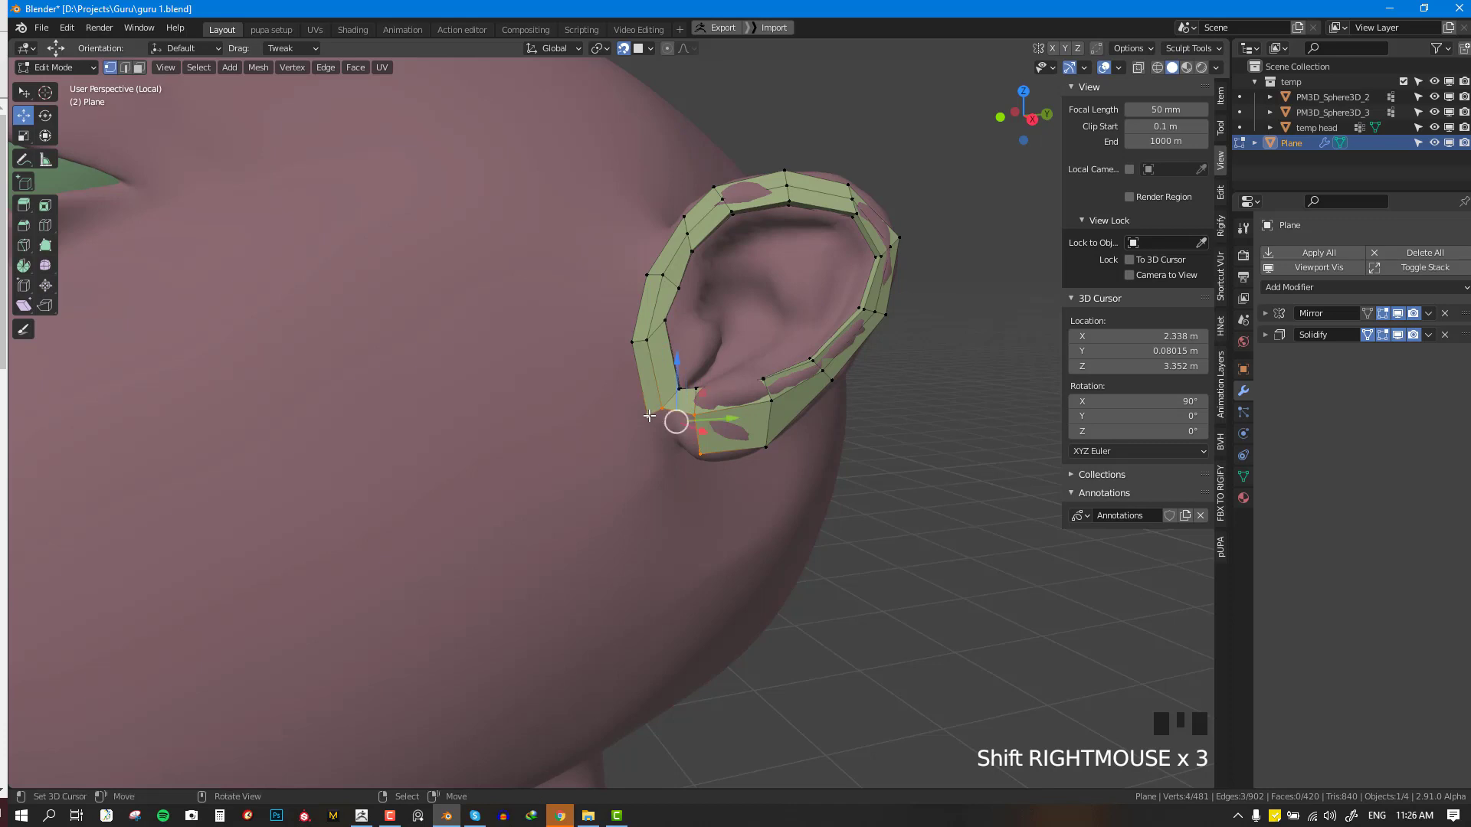
key("f")
right_click(649, 415)
key("alt+a")
middle_click_drag(650, 416, 722, 488)
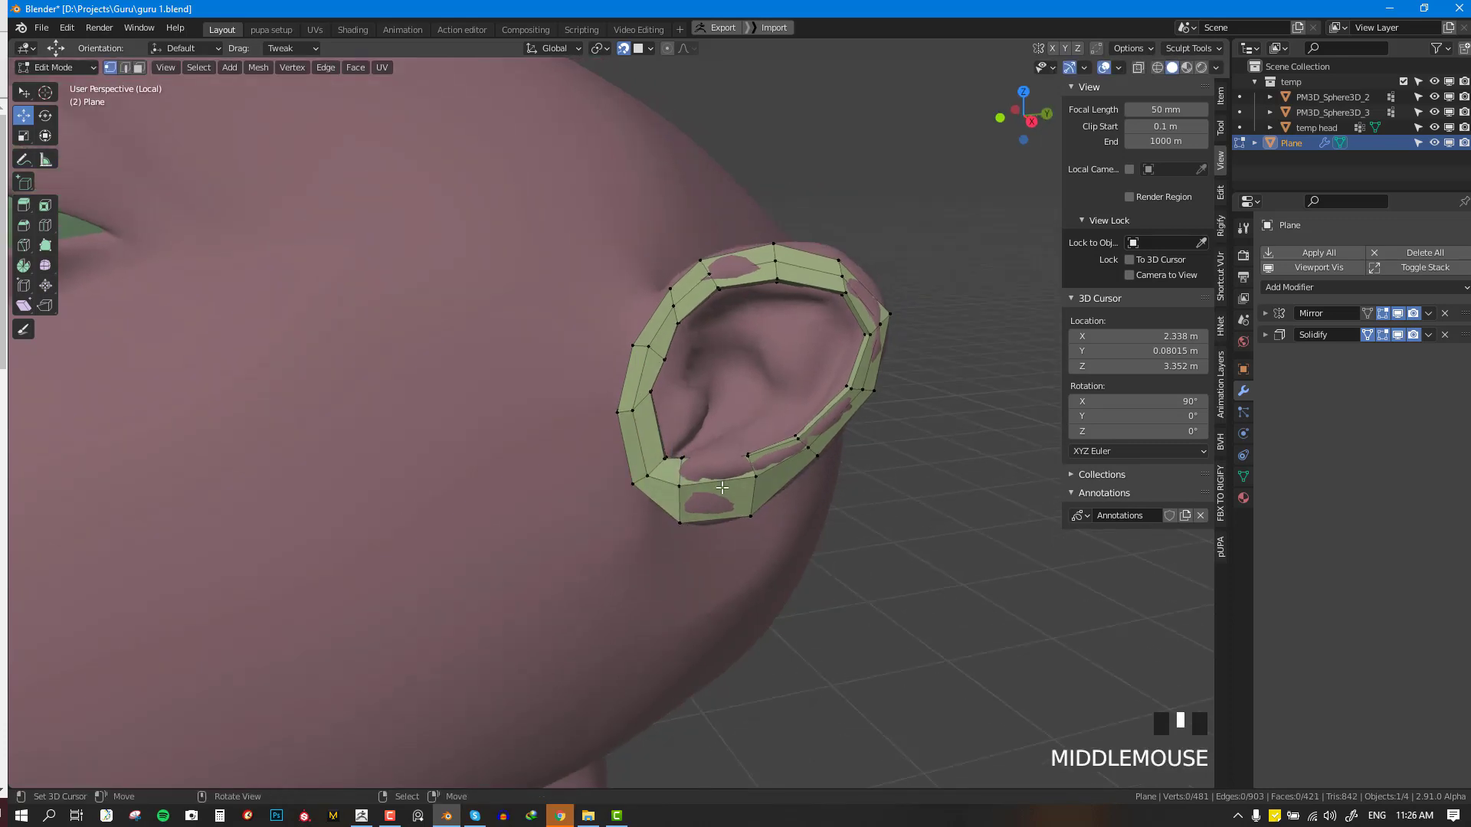
- Loop-cut the wide earlobe face once and move the new inner vertex onto the head surface
key("ctrl+r")
left_click(720, 478)
left_click(720, 476)
right_click_drag(716, 459, 752, 481)
key("alt+a")
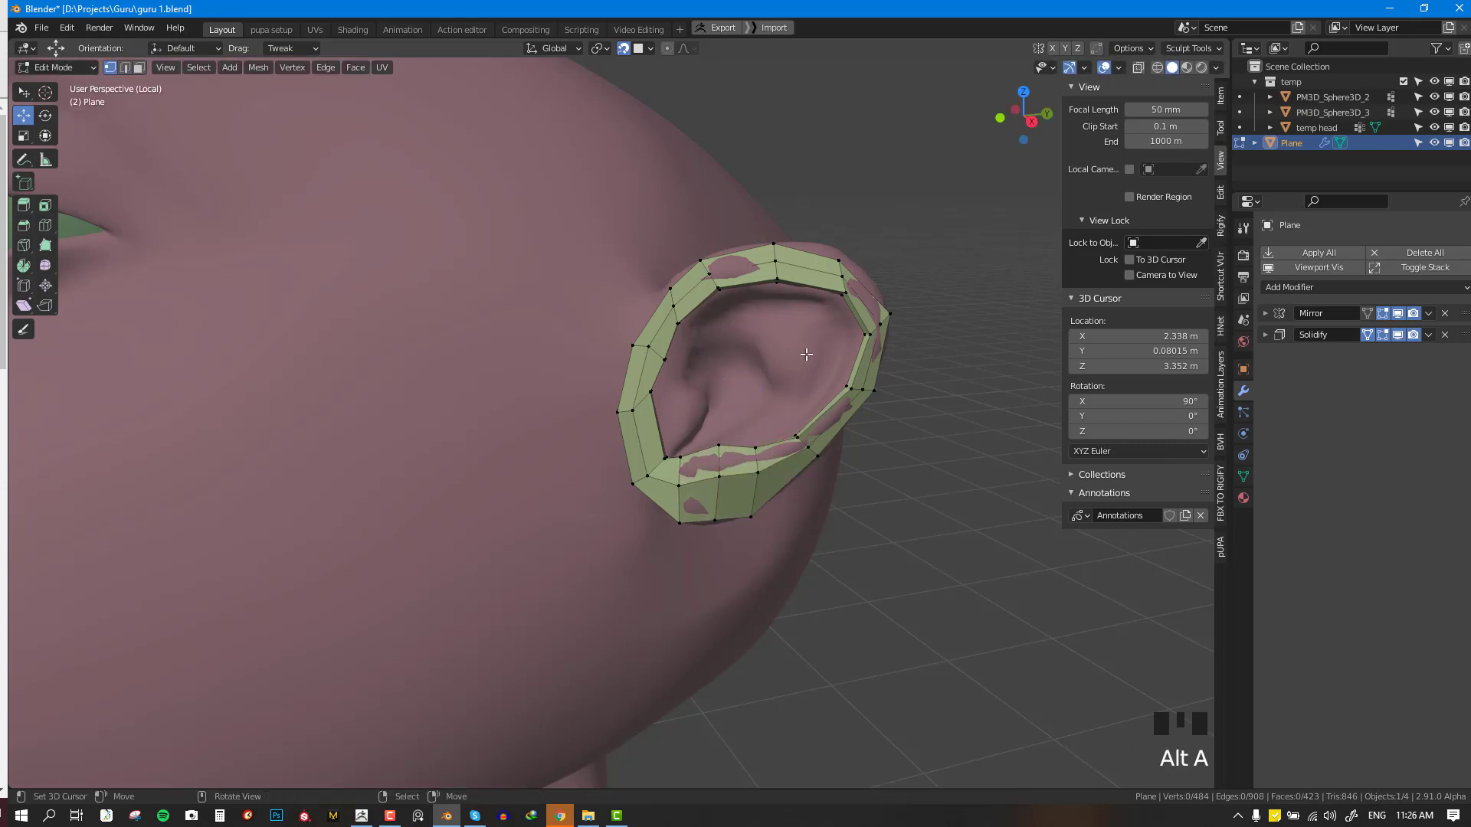
- Try to extrude two faces from the earlobe's inner edge up into the ear bowl, fitting their corners to the ridge
middle_click_drag(793, 360, 780, 494)
scroll(774, 355, "up", 2)
right_click(729, 527)
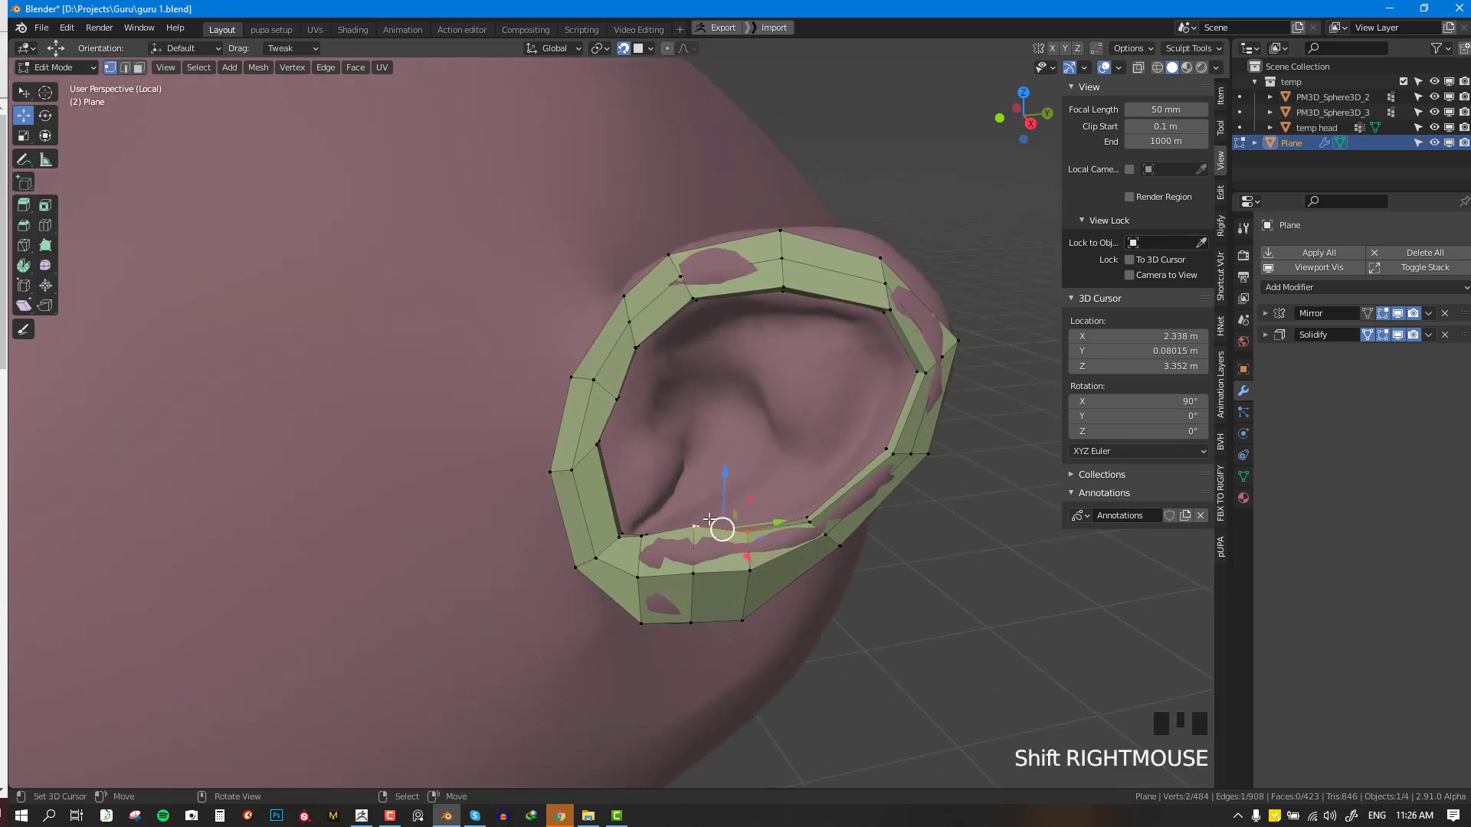
key("e")
left_click(757, 479)
right_click_drag(790, 487, 772, 473)
right_click_drag(790, 484, 831, 433)
right_click(771, 472, "shift")
key("e")
left_click(804, 421)
right_click(792, 438, "shift")
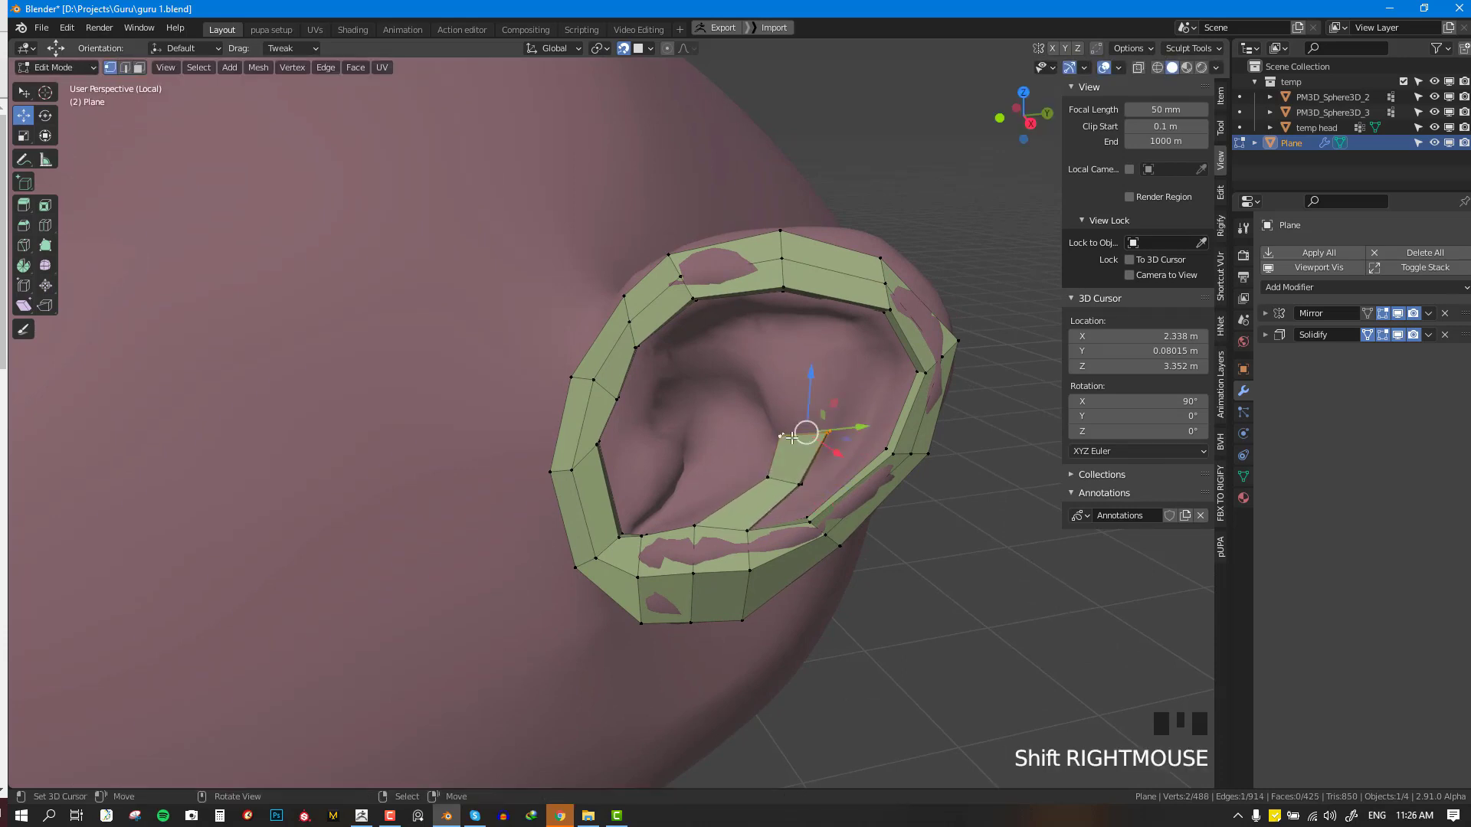
- Try to continue the inner ear strip upward with two more extruded faces, scaling each end edge and rotating the last toward the front
key("e")
left_click(832, 379)
key("s")
left_click(835, 389)
key("e")
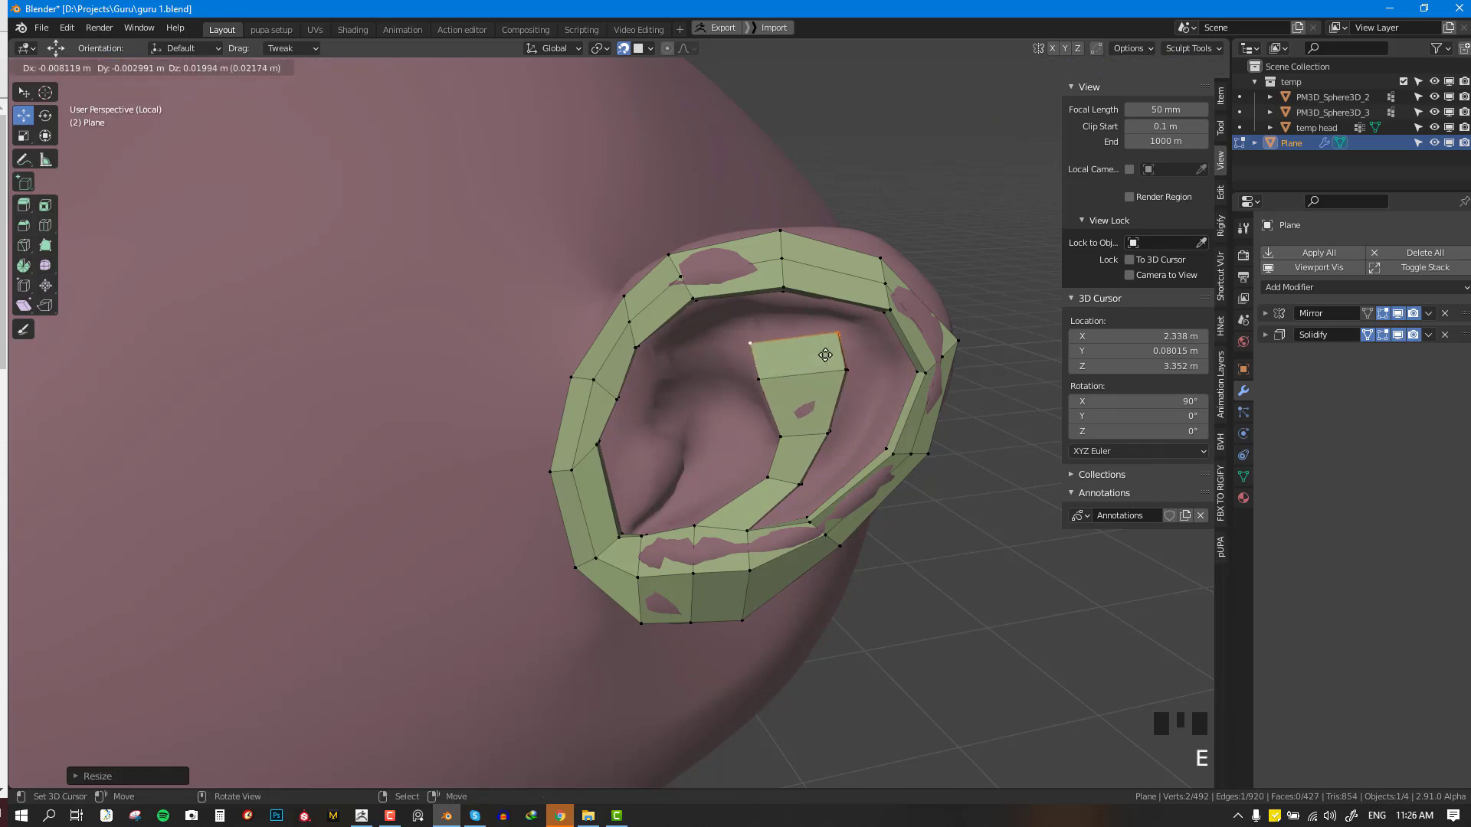
left_click(826, 351)
key("s")
left_click(791, 331)
key("r")
left_click(744, 351)
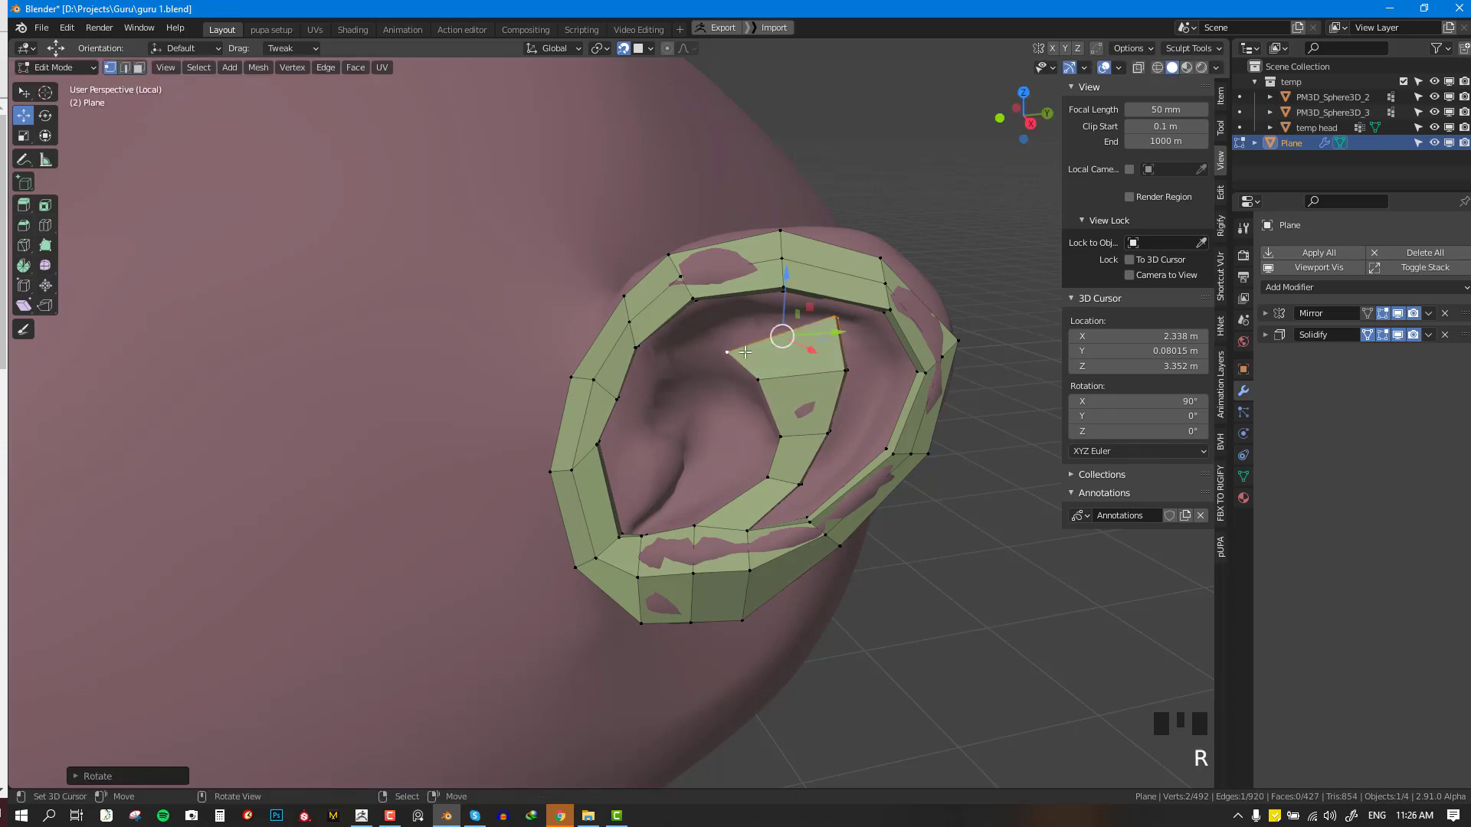
- Try to pull the strip's front vertex forward and extrude another face from its top edge under the upper rim
right_click_drag(733, 354, 670, 368)
right_click(823, 318, "shift")
key("e")
left_click(726, 310)
right_click_drag(752, 310, 717, 309)
middle_click_drag(749, 353, 741, 316)
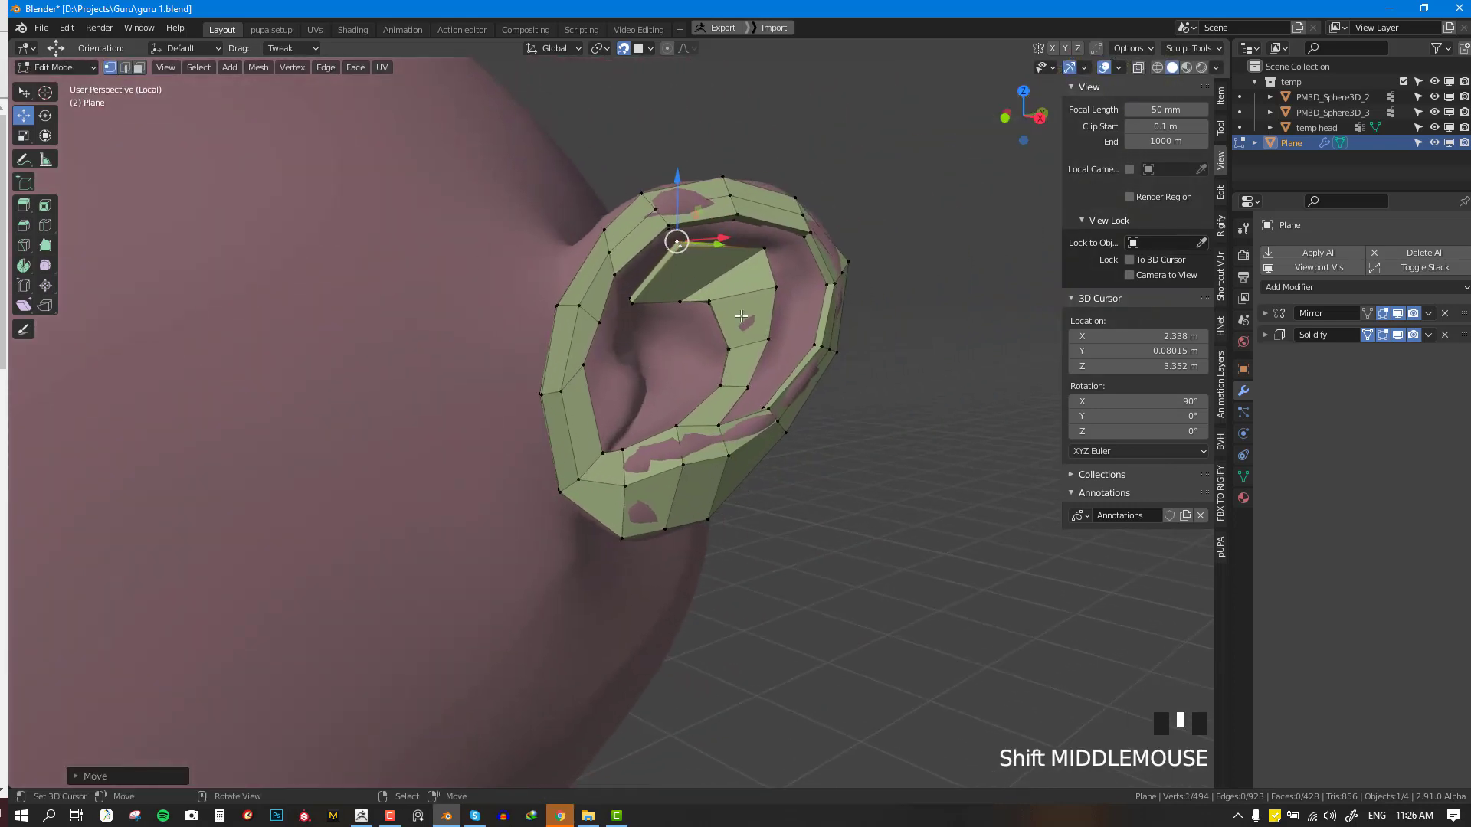
- Undo the entire extruded inner ear strip, back to the loop-cut earlobe, and clear the selection
key("ctrl+z")
key("ctrl+z")
key("ctrl+z")
key("ctrl+z")
key("ctrl+z")
key("ctrl+z")
key("ctrl+z")
key("ctrl+z")
key("ctrl+z")
key("ctrl+z")
key("ctrl+z")
key("ctrl+z")
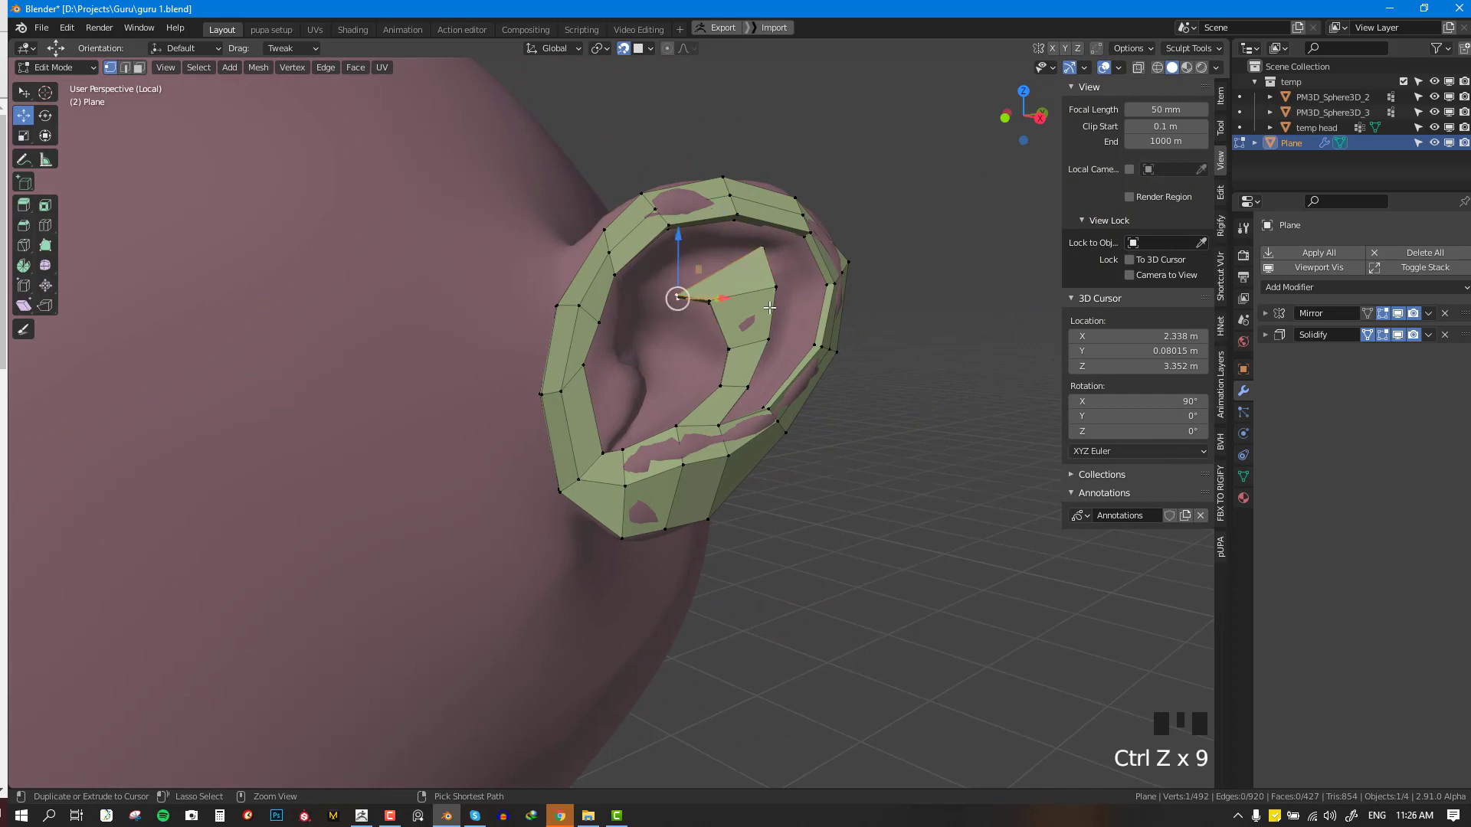
key("ctrl+z")
key("ctrl+z")
key("ctrl+z")
key("ctrl+z")
key("ctrl+z")
key("ctrl+z")
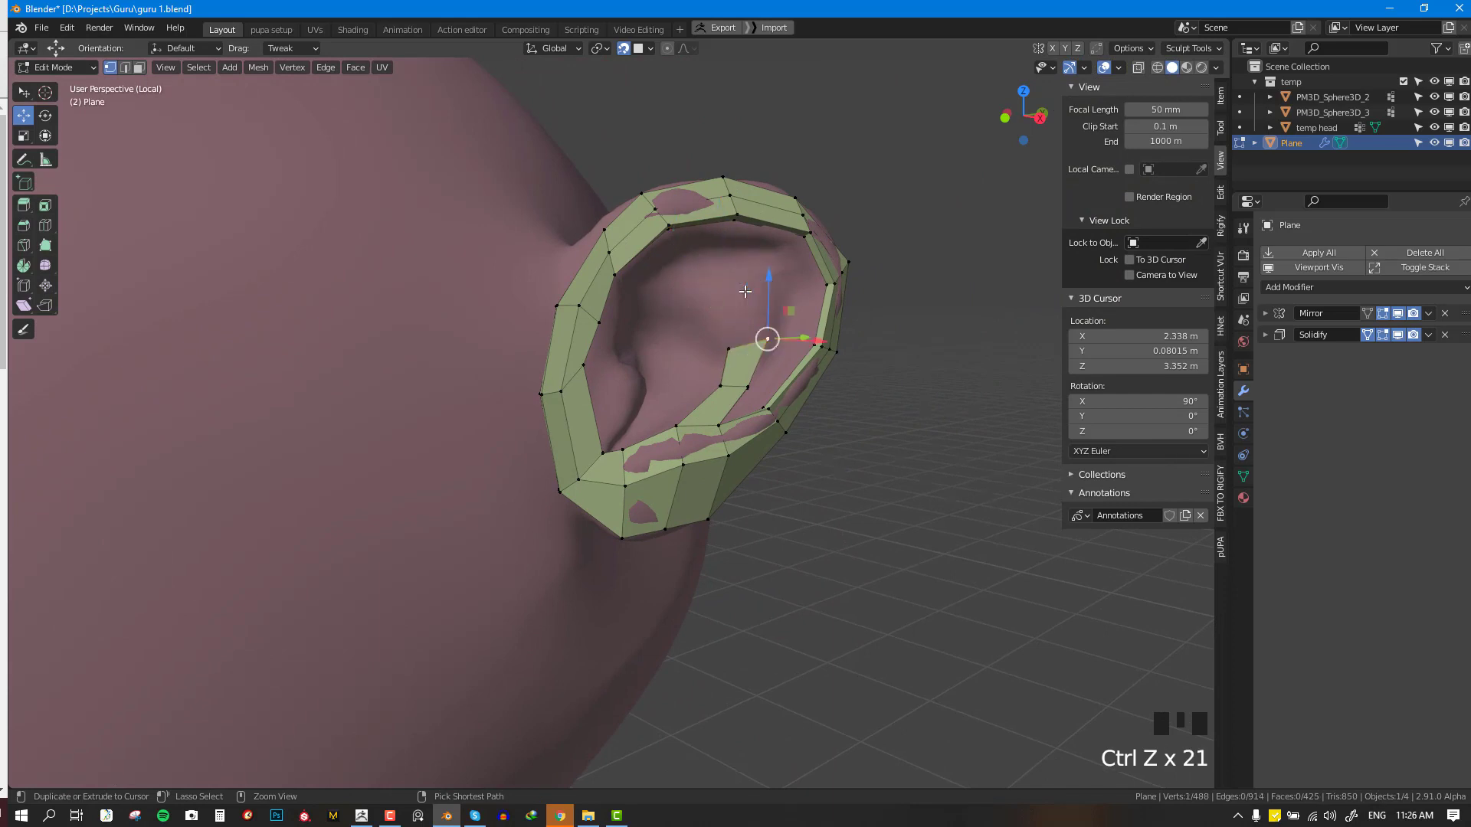
key("ctrl+z")
key("ctrl+z")
key("ctrl+z")
key("ctrl+z")
key("ctrl+z")
key("ctrl+z")
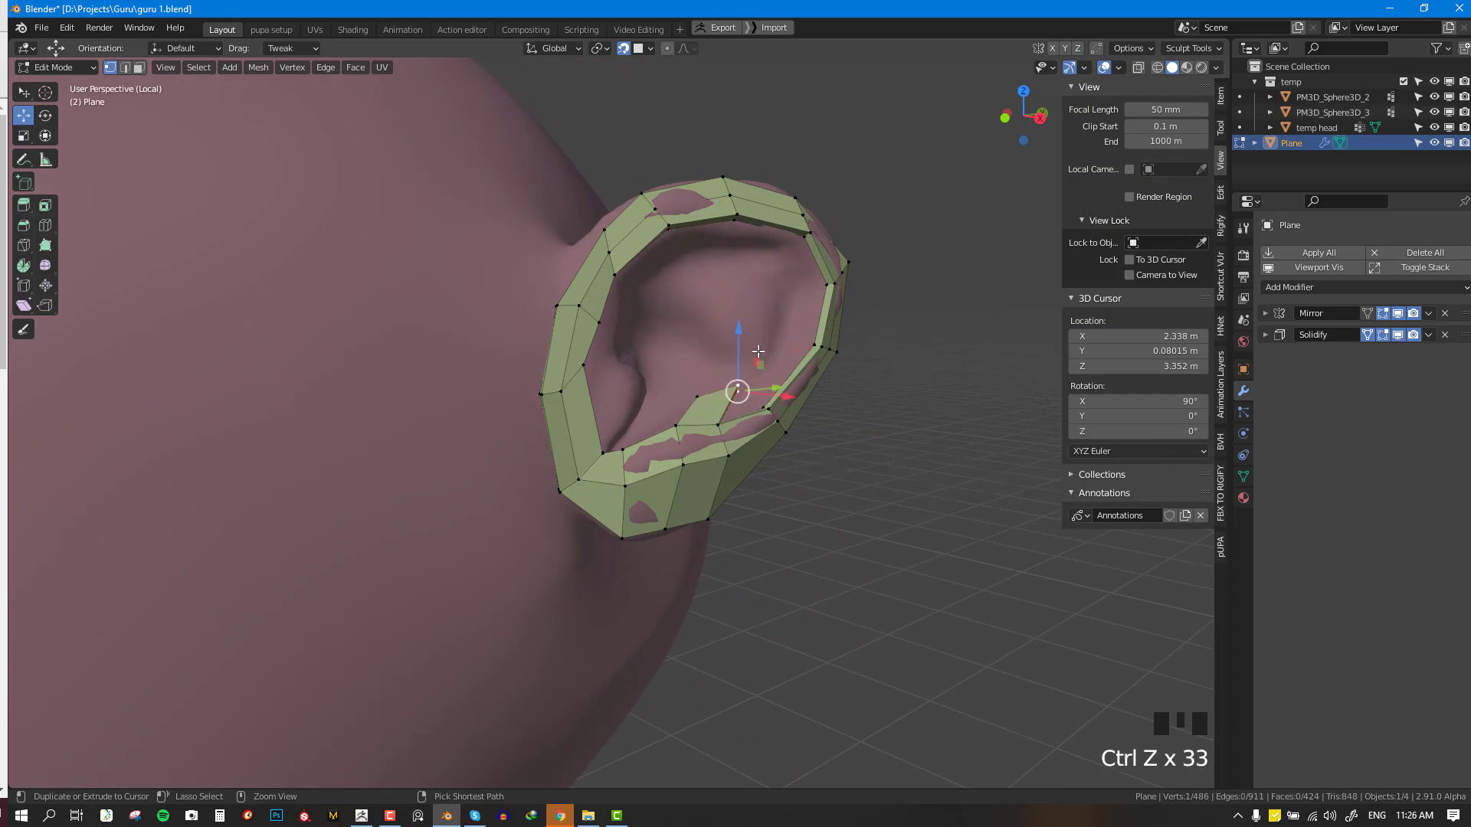
key("ctrl+z")
key("ctrl+z")
key("ctrl+z")
key("ctrl+z")
key("ctrl+z")
key("ctrl+z")
key("alt+a")
- Place the 3D cursor in the upper front of the ear bowl, duplicate a nearby inner rim edge and scale it to about 0.32
middle_click_drag(731, 347, 684, 361)
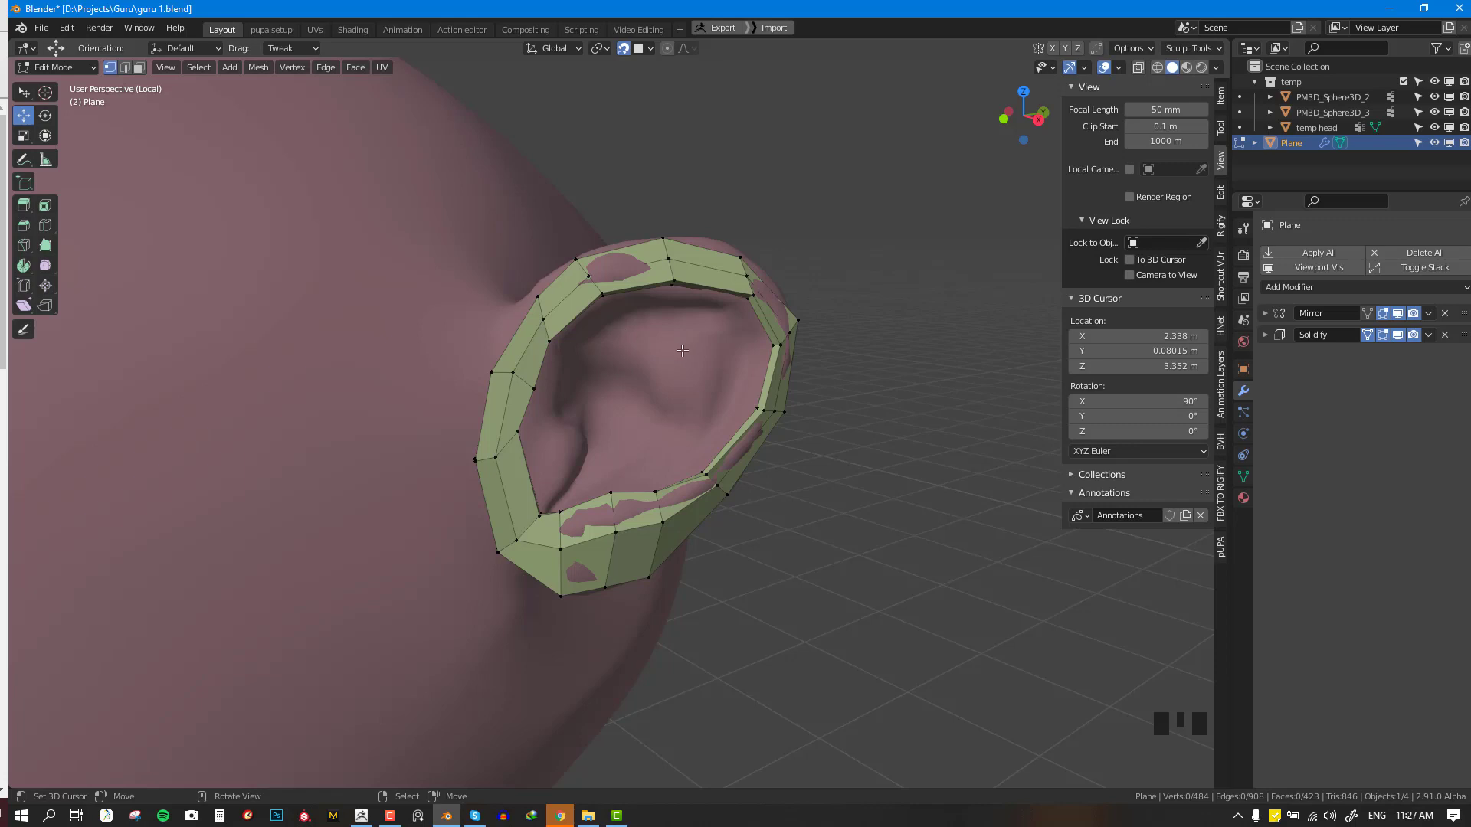
left_click(604, 354)
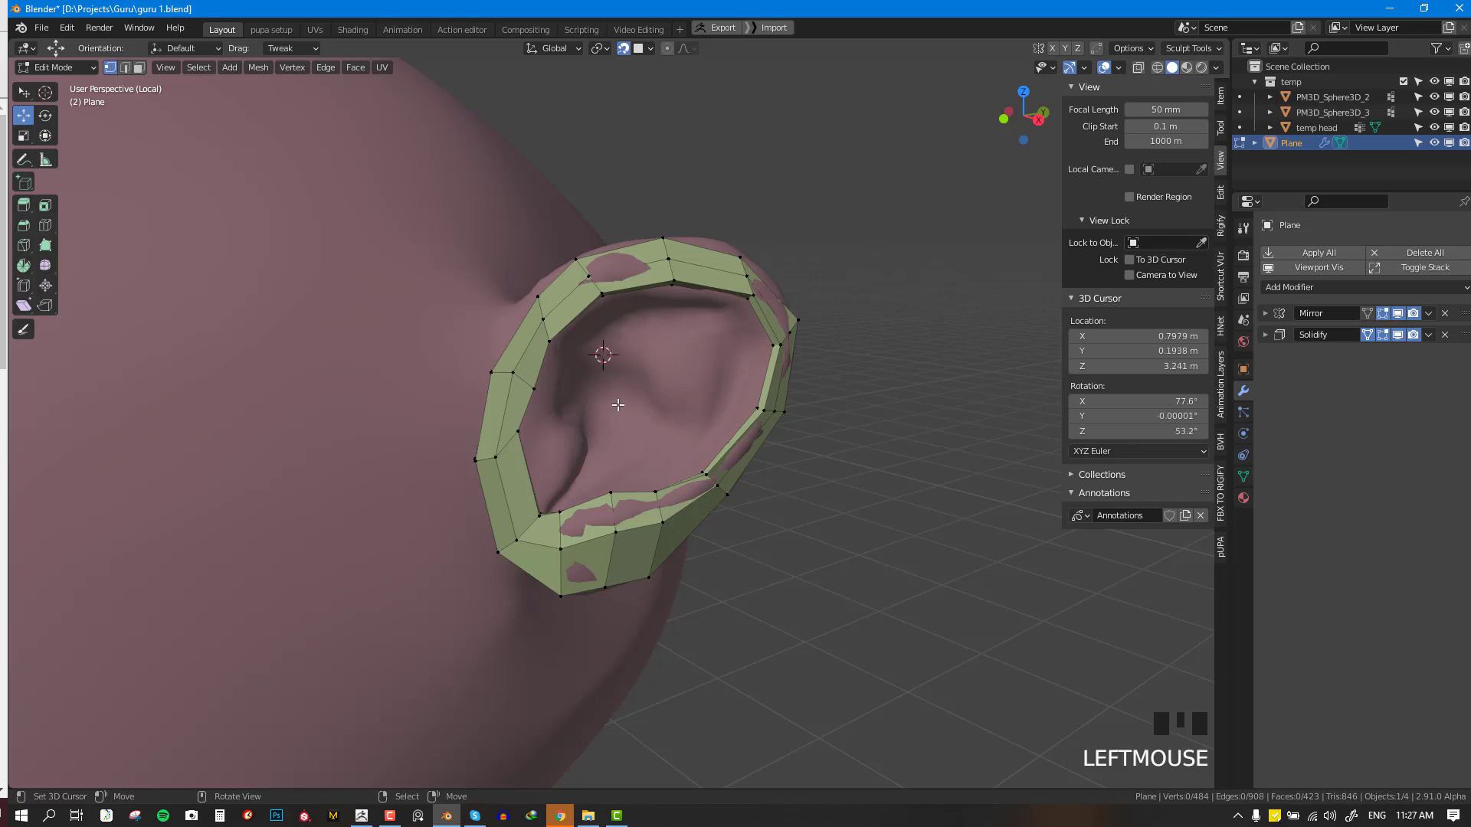
right_click(602, 296, "shift")
key("shift+d")
key("s")
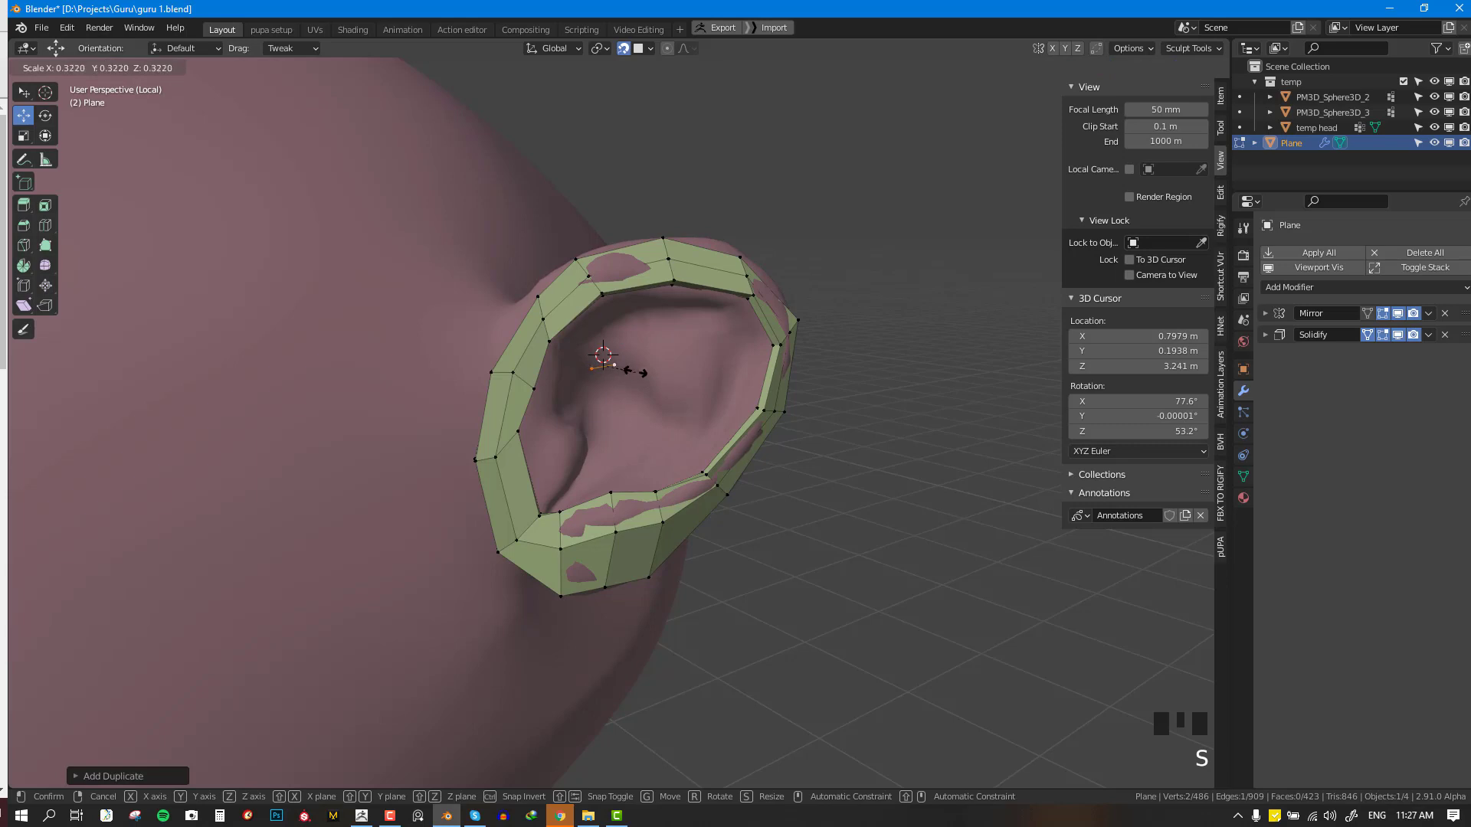
left_click(635, 372)
- Extrude a face backward from the duplicated edge and move the edge's two vertices forward onto the inner fold
key("e")
left_click(647, 401)
right_click_drag(614, 365, 581, 378)
right_click_drag(604, 367, 595, 371)
- Extrude two faces from the front edge, up the fold and back beneath the upper rim, rotating each end edge to follow it
right_click(581, 376, "shift")
key("e")
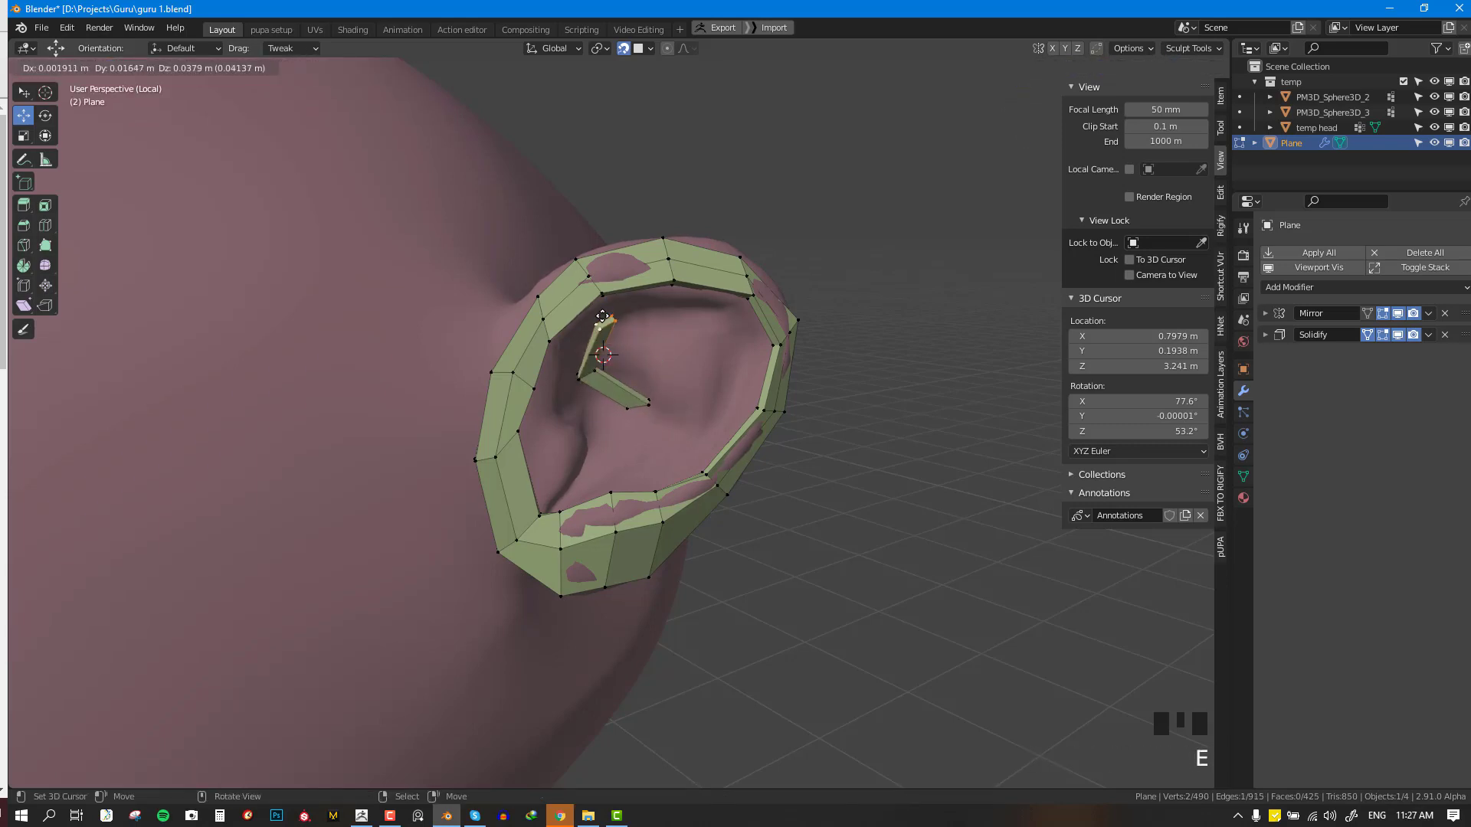
left_click(592, 326)
key("r")
left_click(632, 355)
middle_click_drag(582, 369, 557, 343)
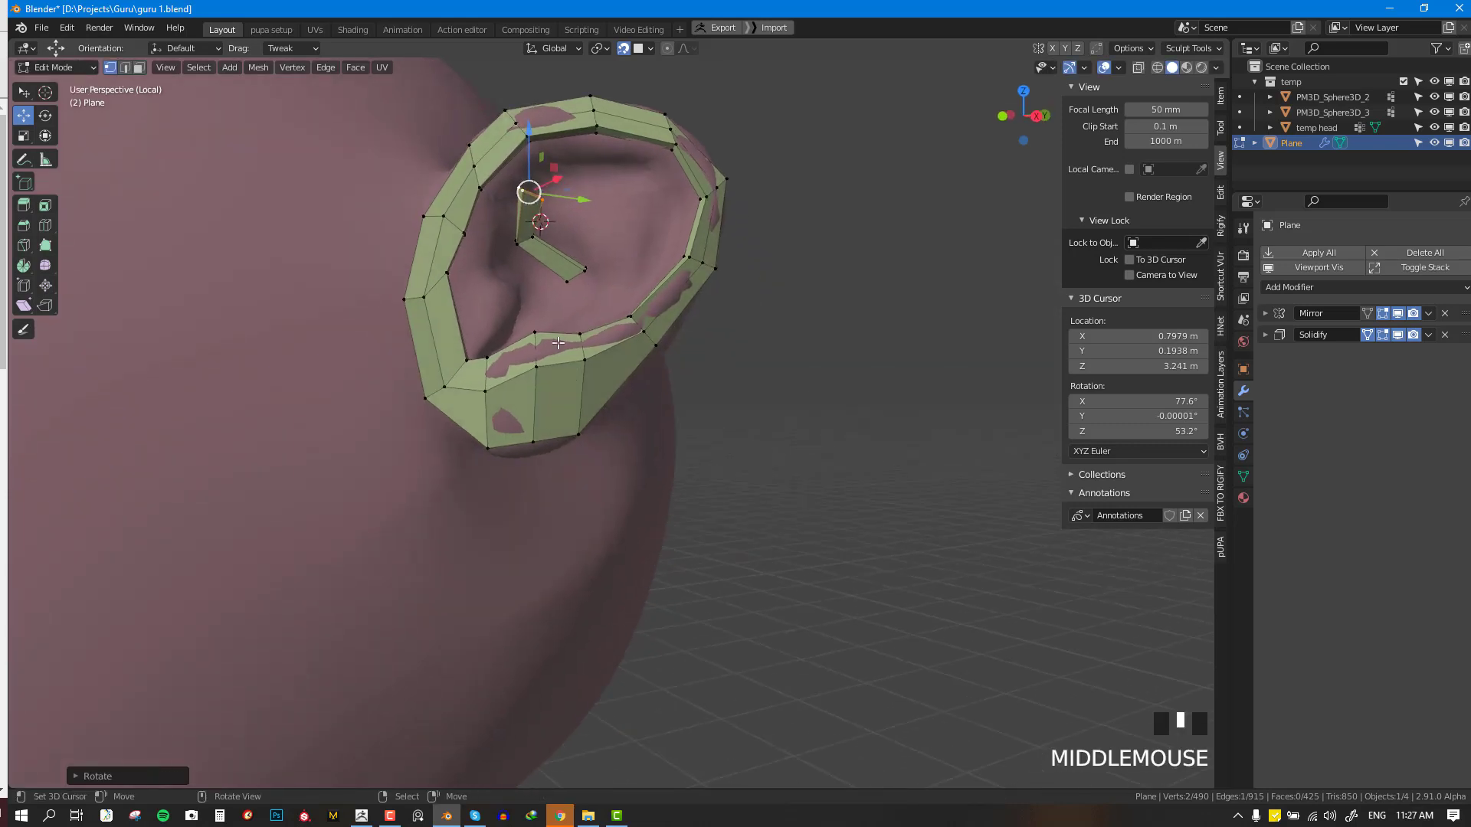
key("e")
left_click(585, 204)
key("r")
left_click(588, 207)
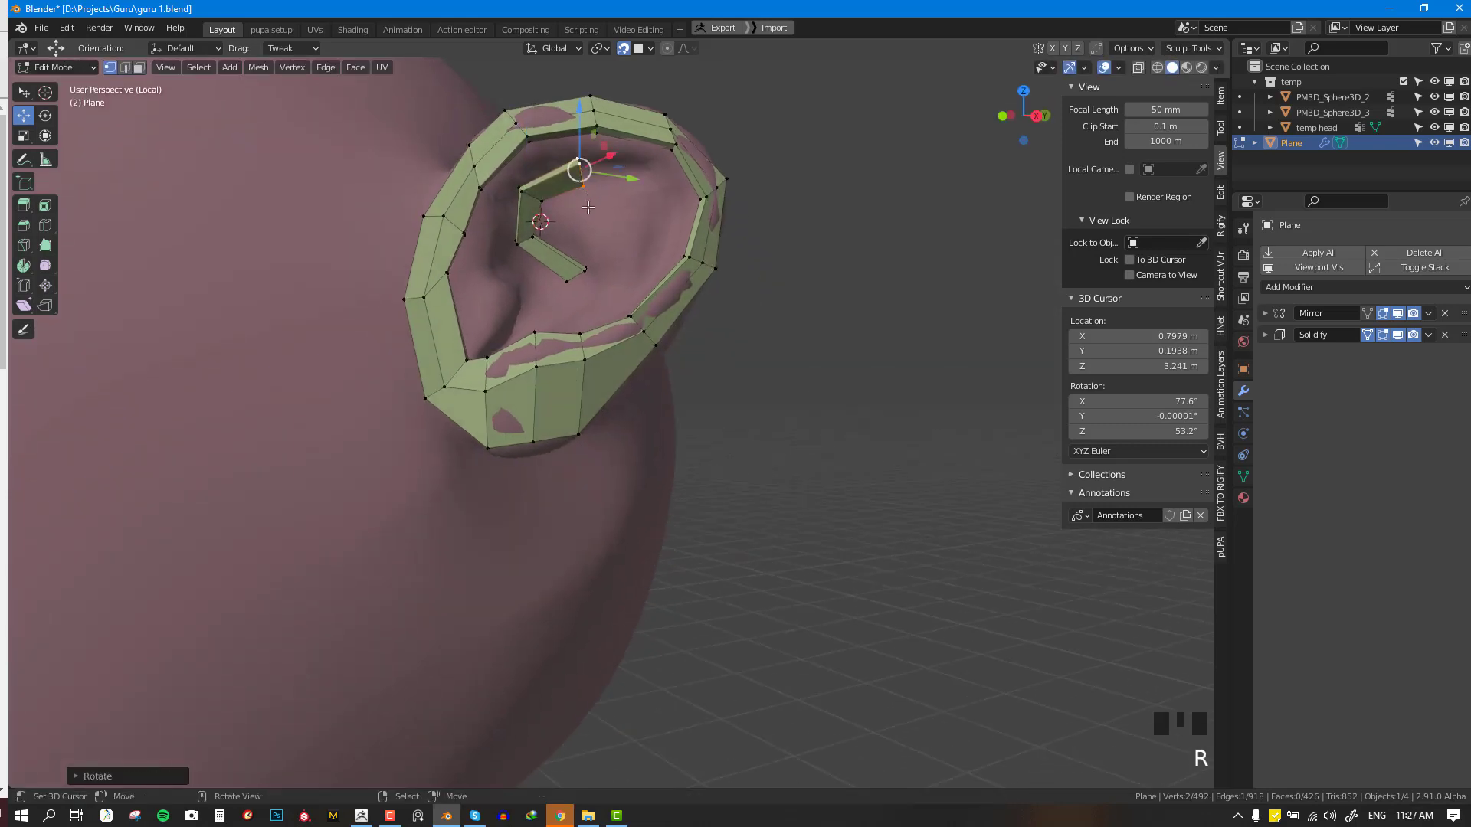
- Extrude two more faces along the top of the ear bowl toward the back, fitting the corners and rotating the end downward
middle_click_drag(587, 207, 609, 267)
key("e")
left_click(687, 345)
right_click_drag(572, 367, 688, 339)
right_click(680, 356, "shift")
key("e")
left_click(699, 383)
key("r")
left_click(697, 379)
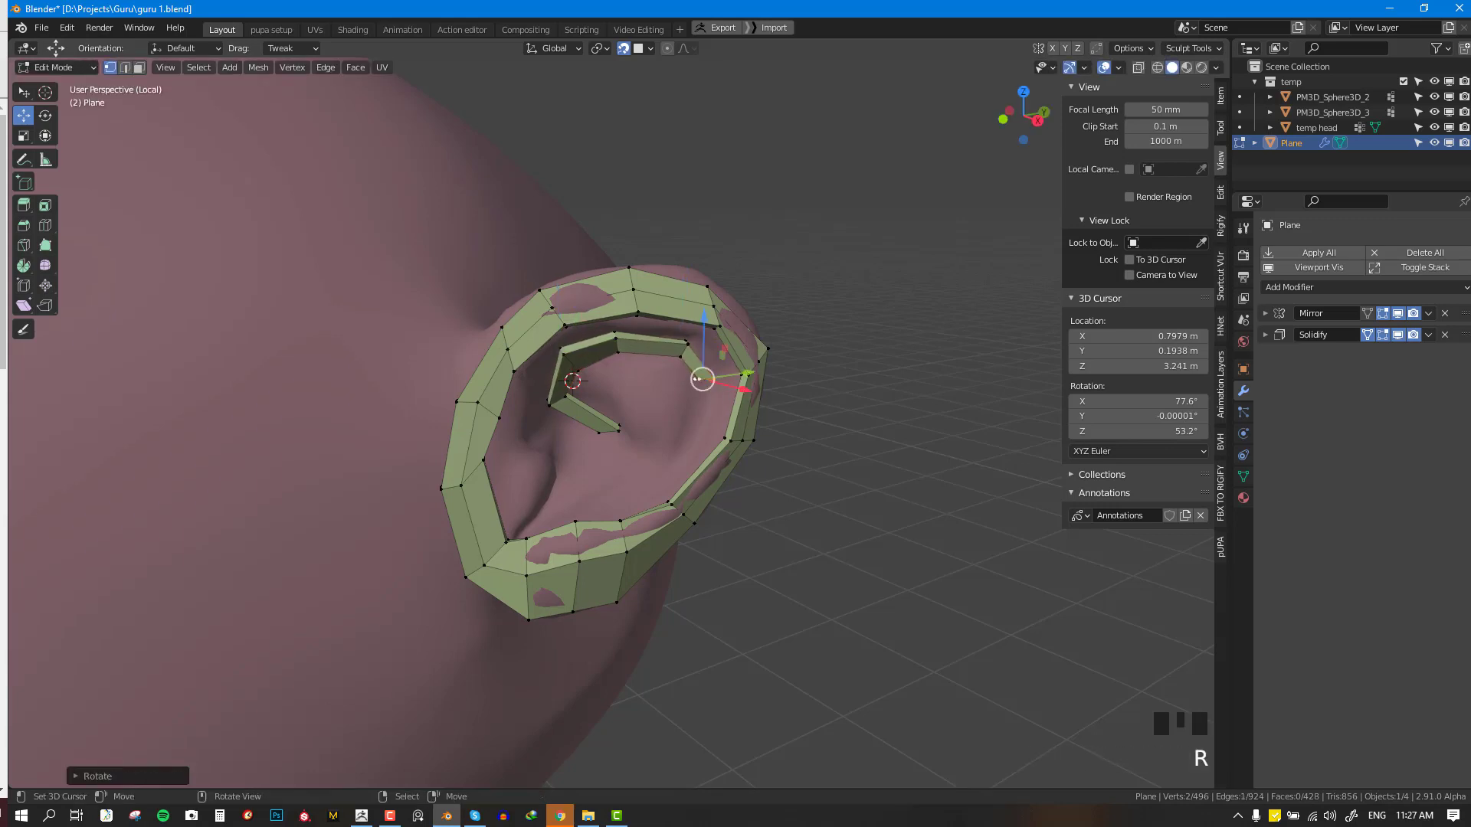
- Extrude two faces down the back of the ear bowl toward the earlobe, rotating the first to follow the curve
key("e")
left_click(694, 452)
key("r")
left_click(680, 450)
key("e")
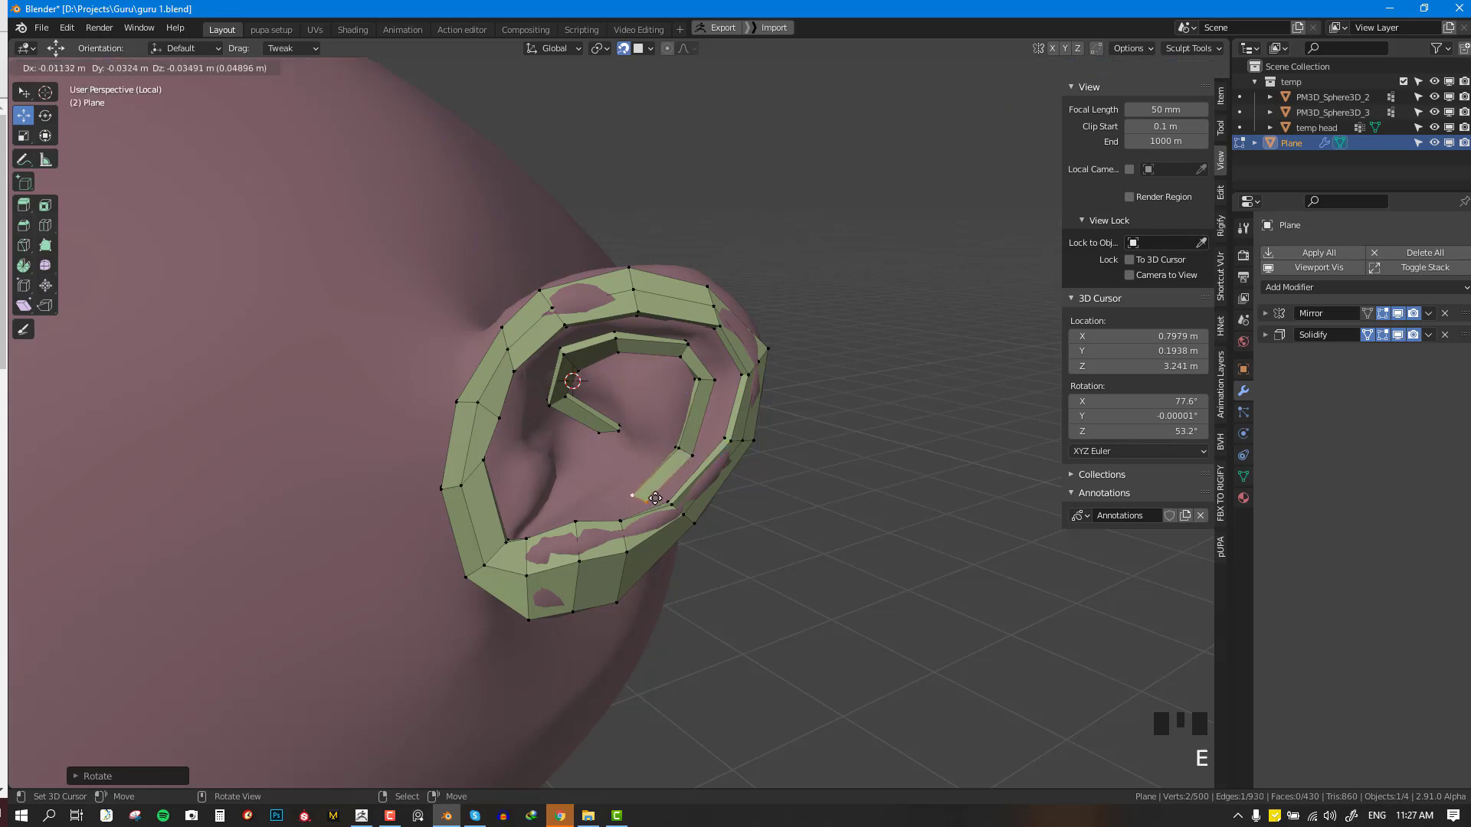
left_click(653, 499)
- Extrude two faces from the inner strip's front end down toward the lobe, then fill a face joining it to the rim's front corner
right_click(613, 428, "shift")
key("e")
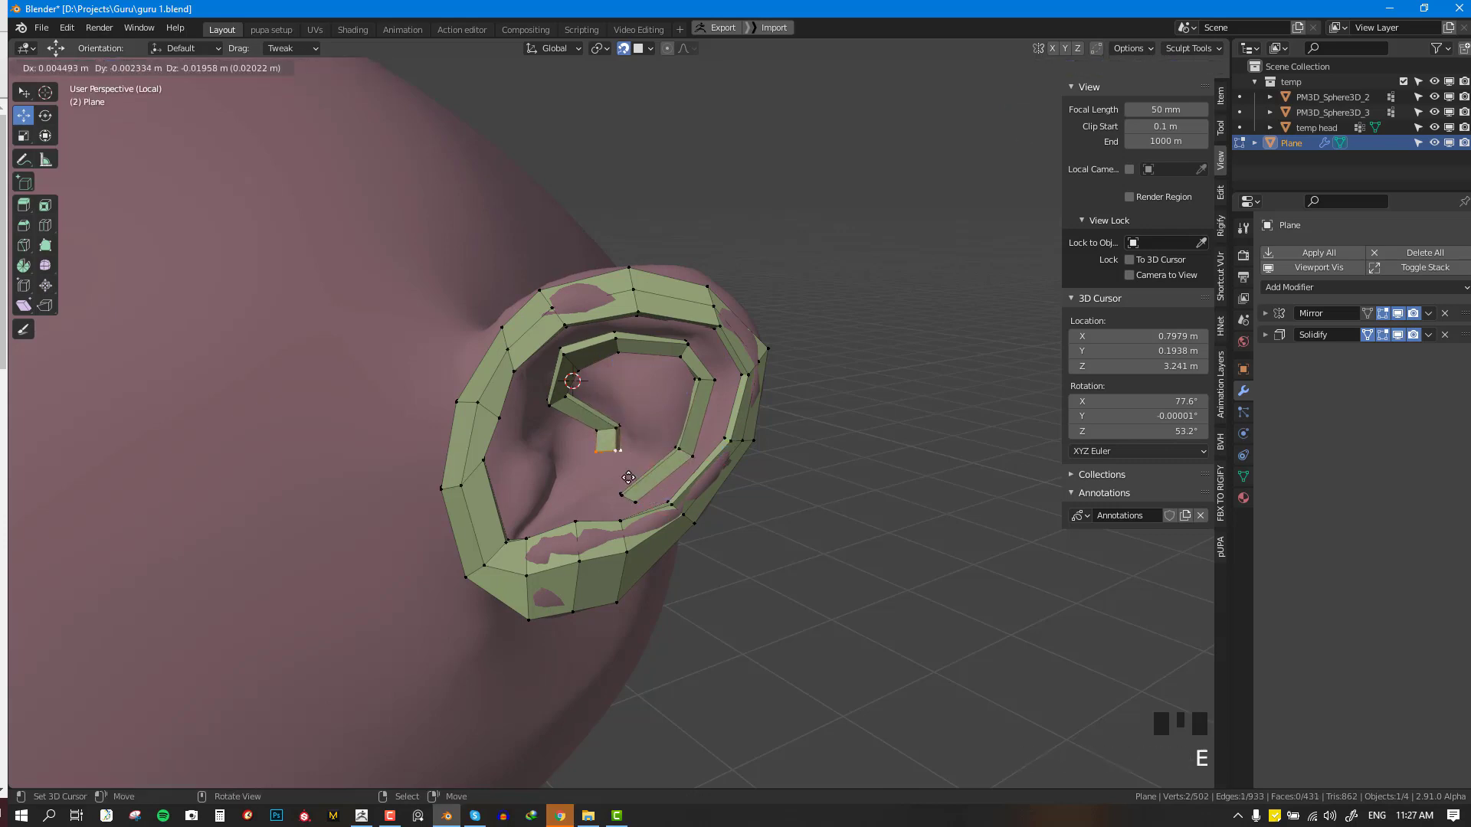
left_click(629, 475)
key("e")
left_click(590, 502)
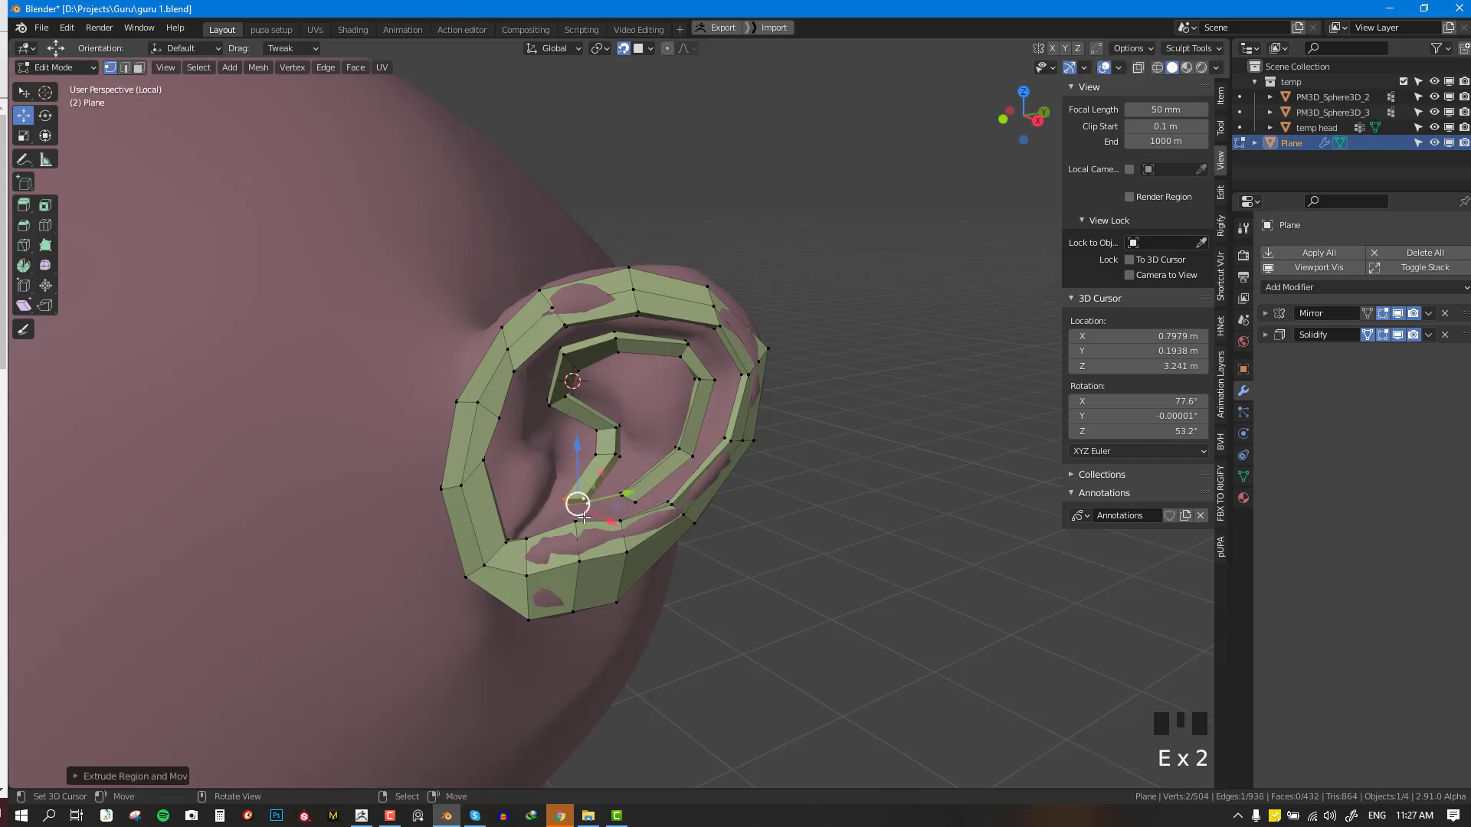
right_click(544, 534, "shift")
right_click(539, 536, "shift")
key("f")
- Select the corner vertices between the inner strip's rear lower end and the earlobe rim for a closing face
right_click(619, 518)
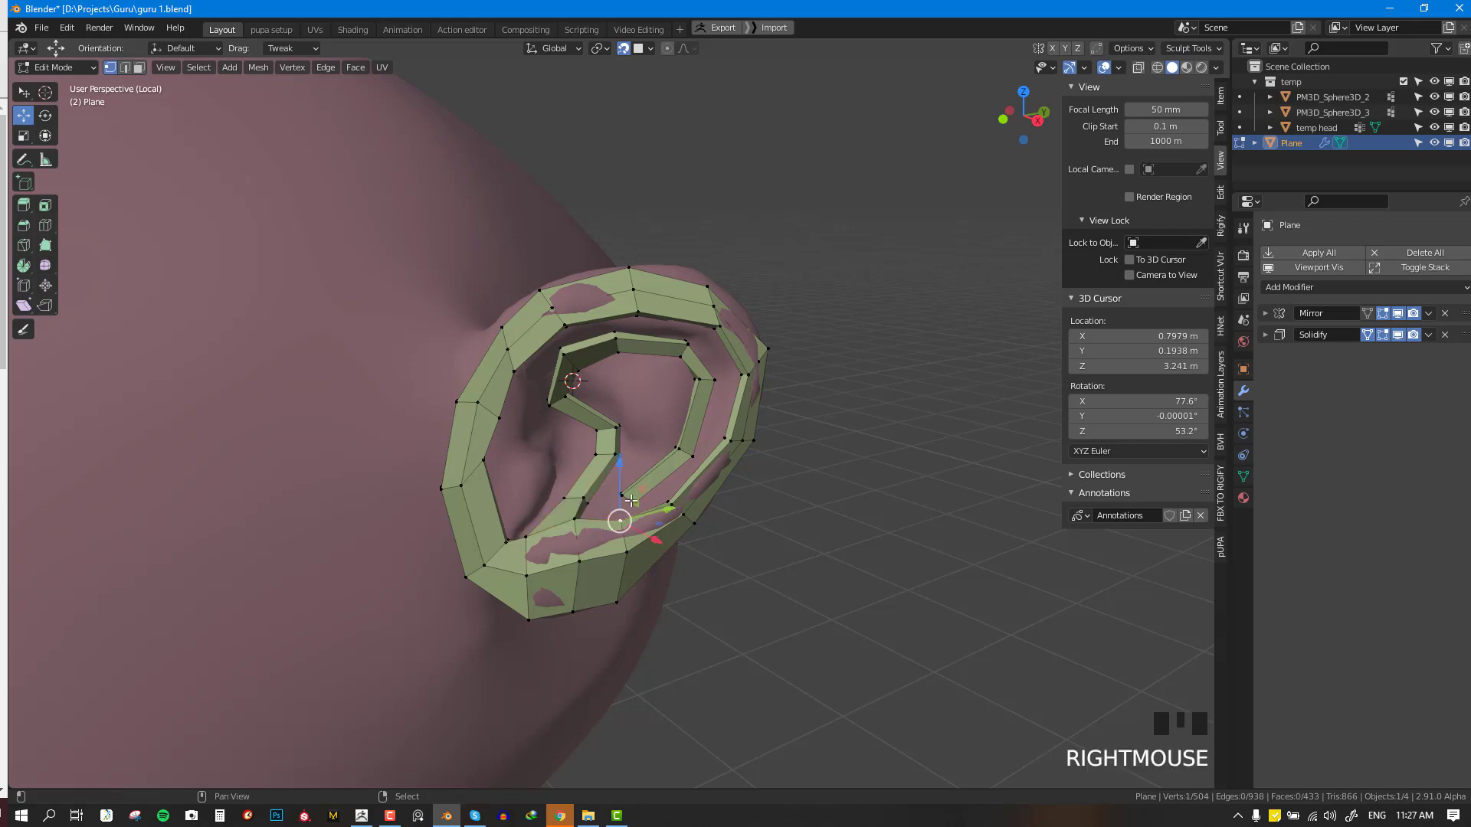
right_click(634, 502, "shift")
right_click(621, 497, "shift")
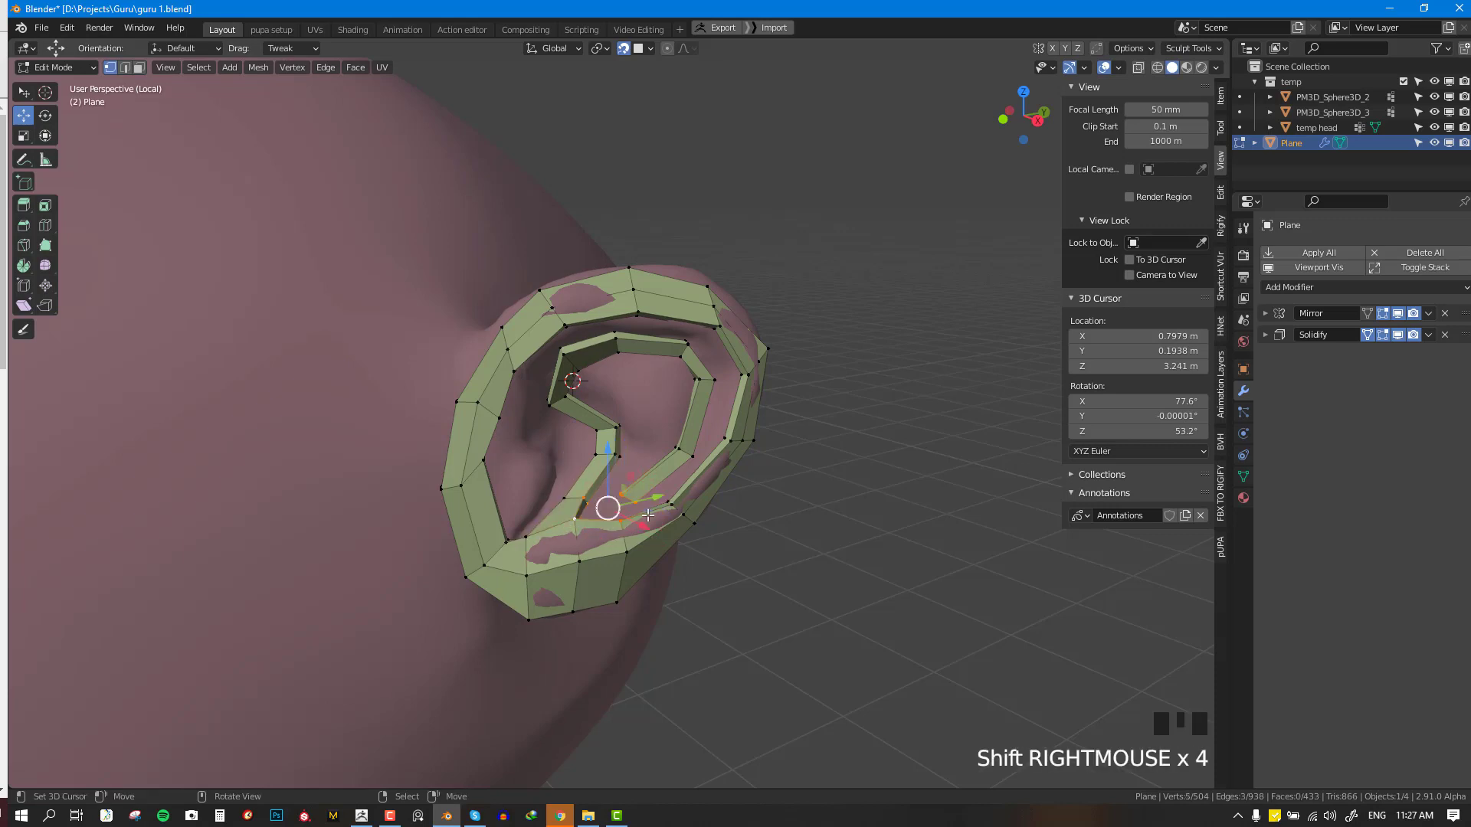
- Fill a face between the selected vertices at the ear's lower inner rim, just above the lobe
key("f")
key("alt+a")
middle_click_drag(648, 515, 633, 349)
key("f")
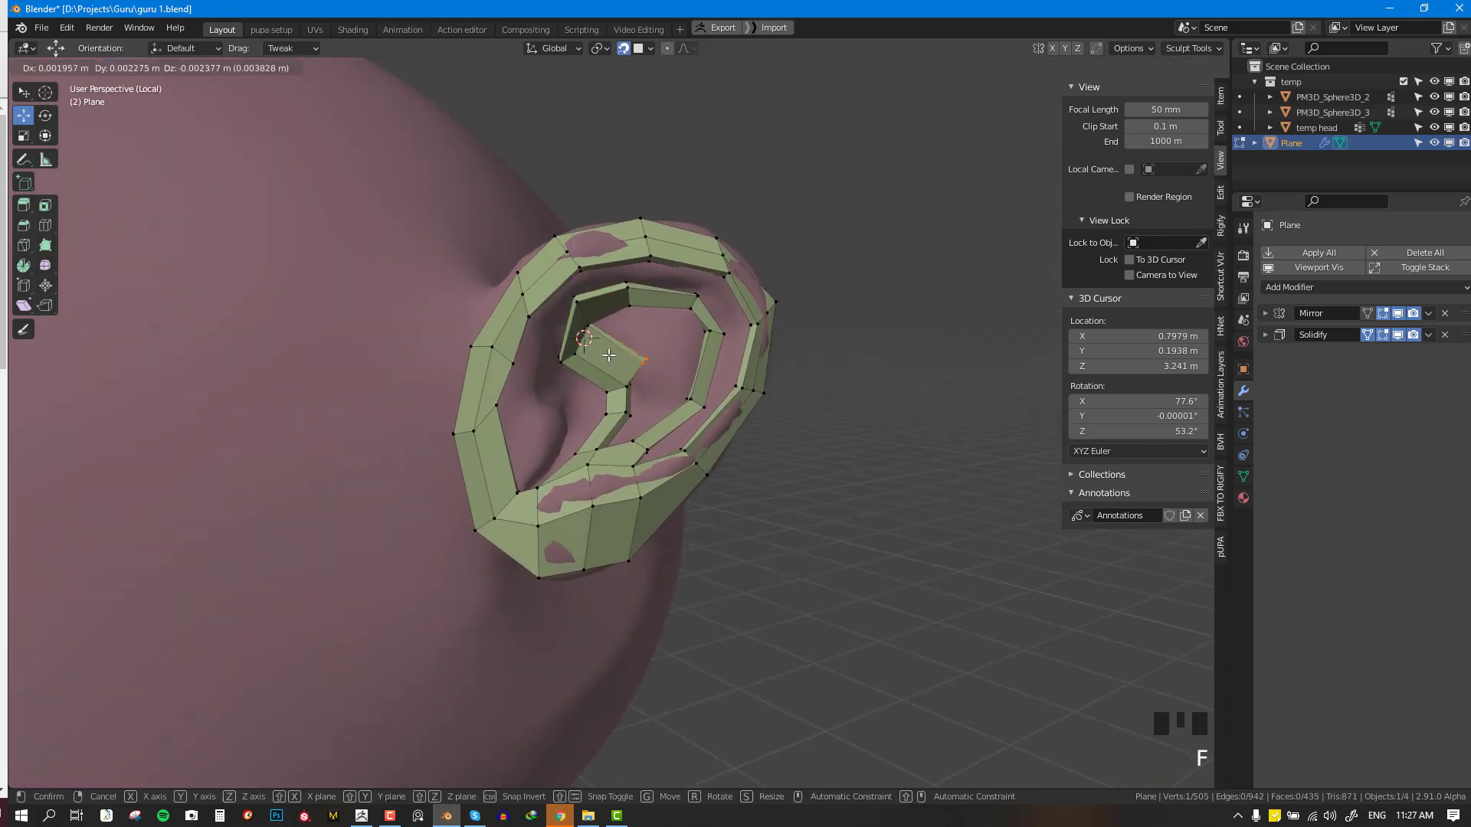
key("ctrl+z")
- Extrude the short edge at the upper front of the inner ear ring inward over the sculpted surface
right_click(586, 321)
right_click(603, 307, "shift")
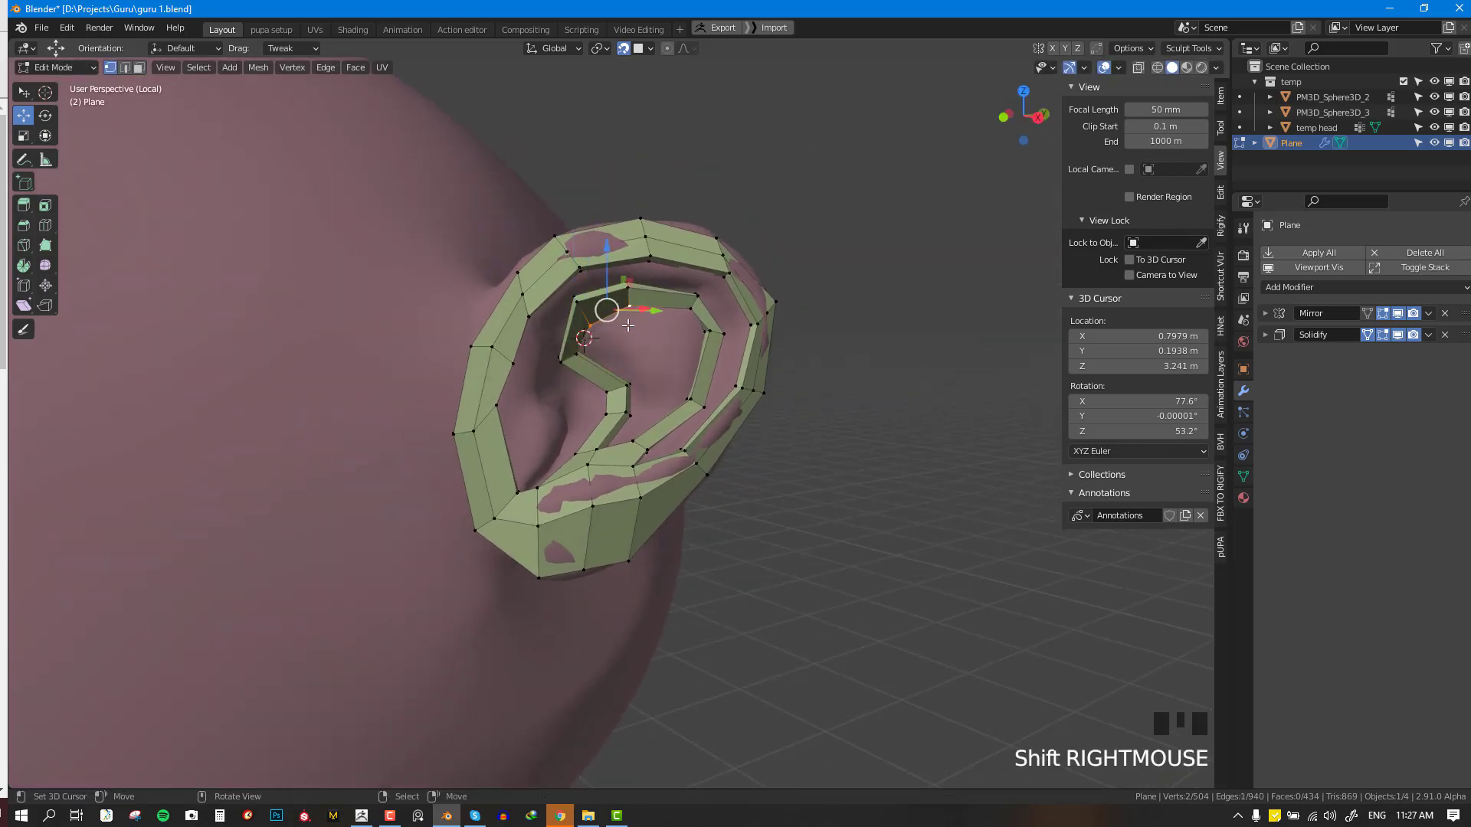
key("e")
left_click(647, 341)
- Build three connecting quads down the front side of the inner ring, placing each new vertex on the ear surface
right_click(588, 329)
key("f")
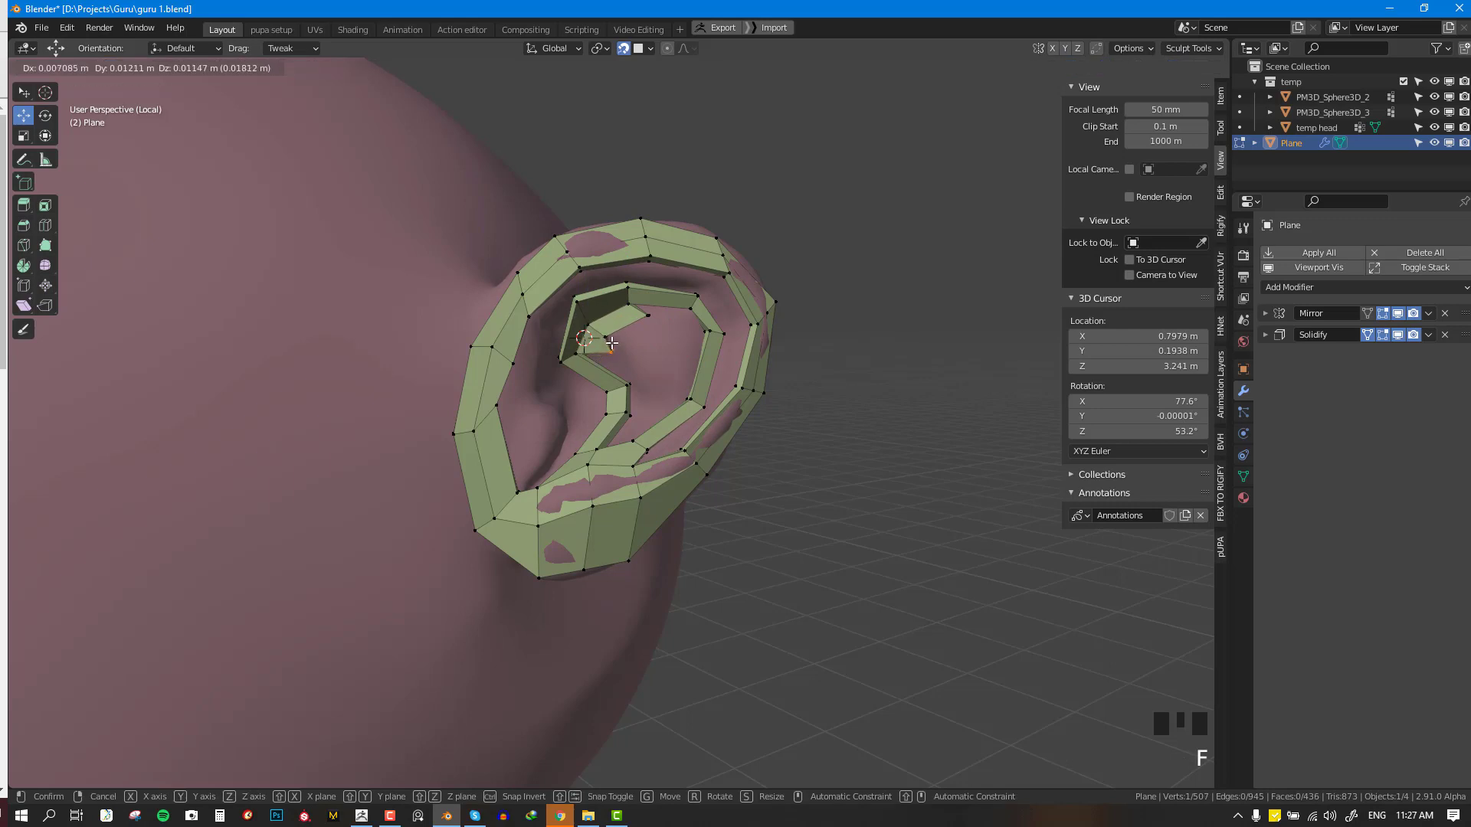
left_click(598, 347)
right_click(584, 351)
key("f")
left_click(602, 357)
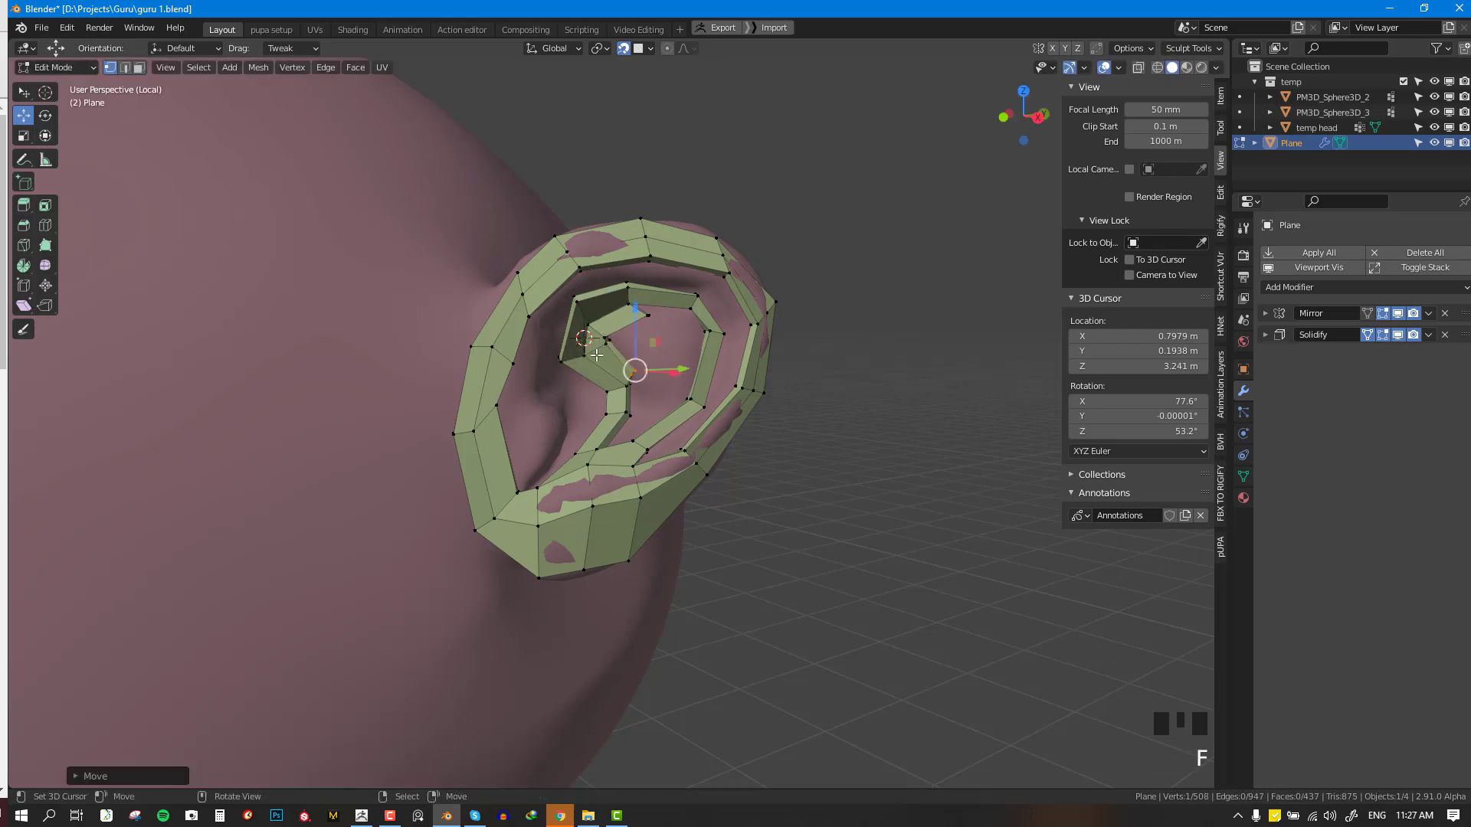
right_click_drag(608, 333, 613, 326)
right_click(622, 390)
key("f")
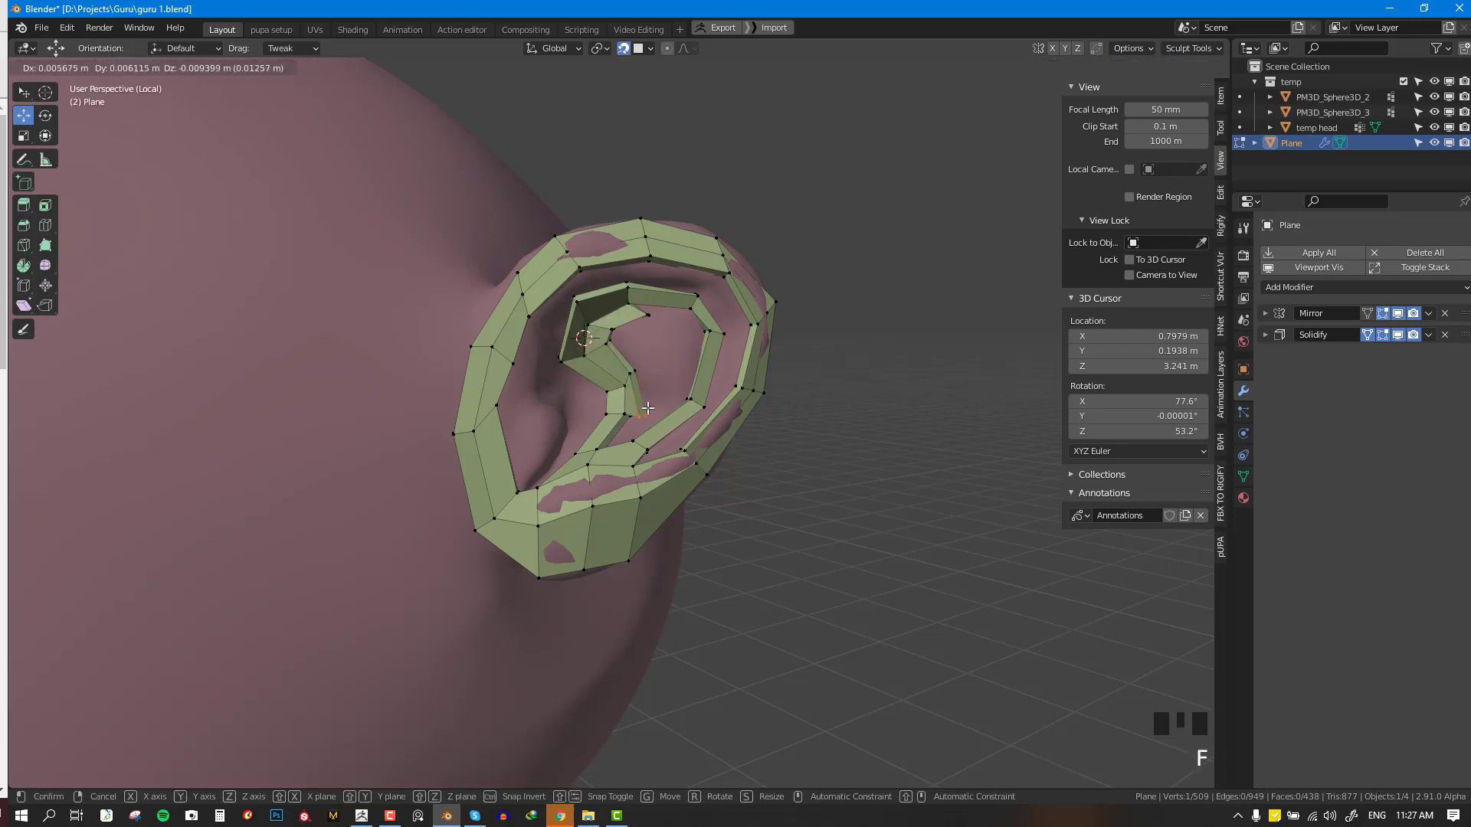
left_click(643, 331)
- Continue the inner strip with three quads along the ring's upper side and down its back side, adjusting the top vertex
right_click(647, 314)
key("f")
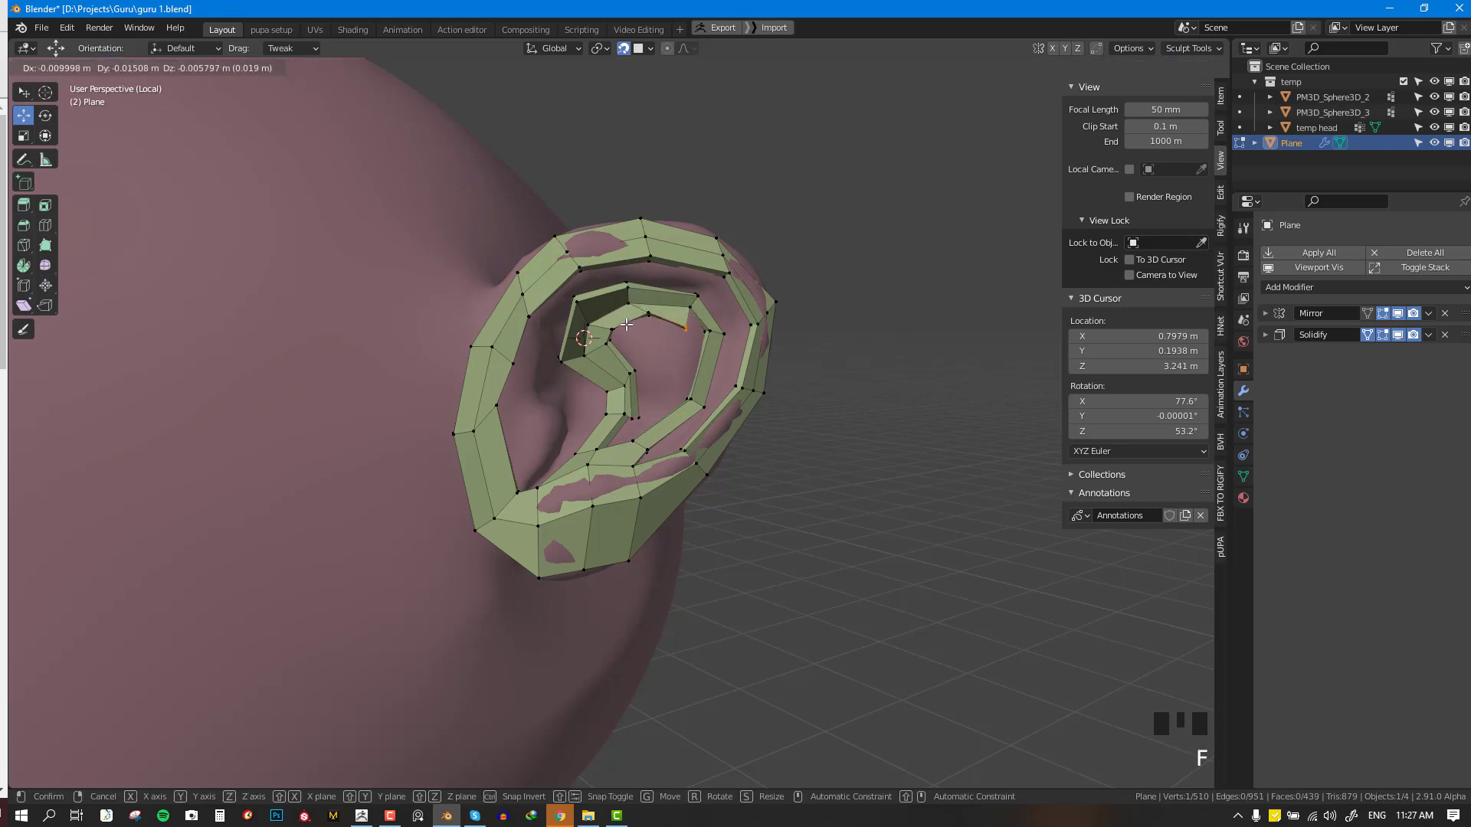
left_click(625, 326)
right_click_drag(652, 313, 642, 321)
right_click(693, 313)
key("f")
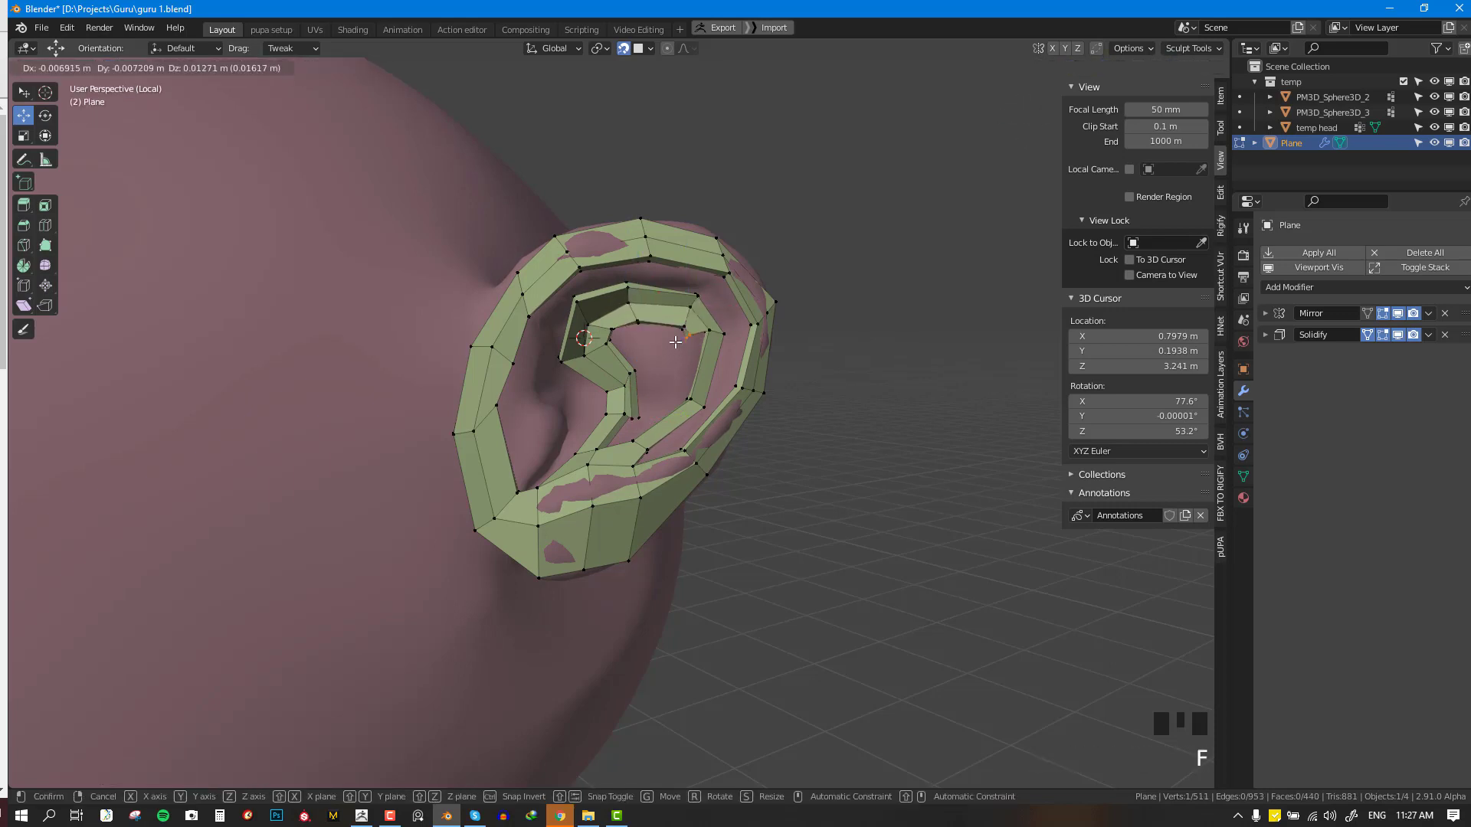
left_click(675, 342)
right_click(694, 328)
key("f")
left_click(665, 387)
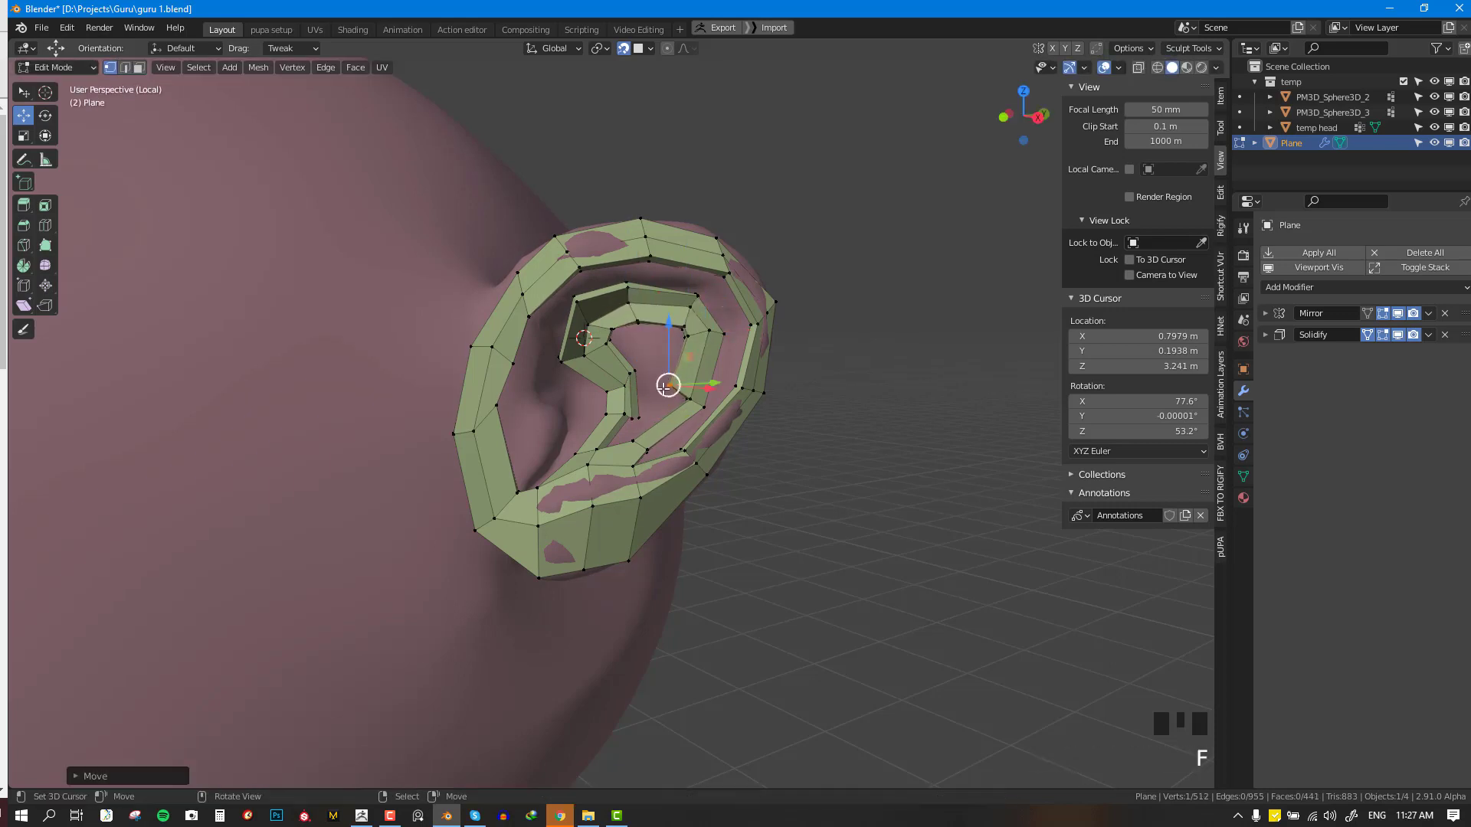
- Save the file and fill the next quad at the lower back end of the inner ring strip
scroll(665, 387, "up", 2)
middle_click_drag(665, 387, 800, 343)
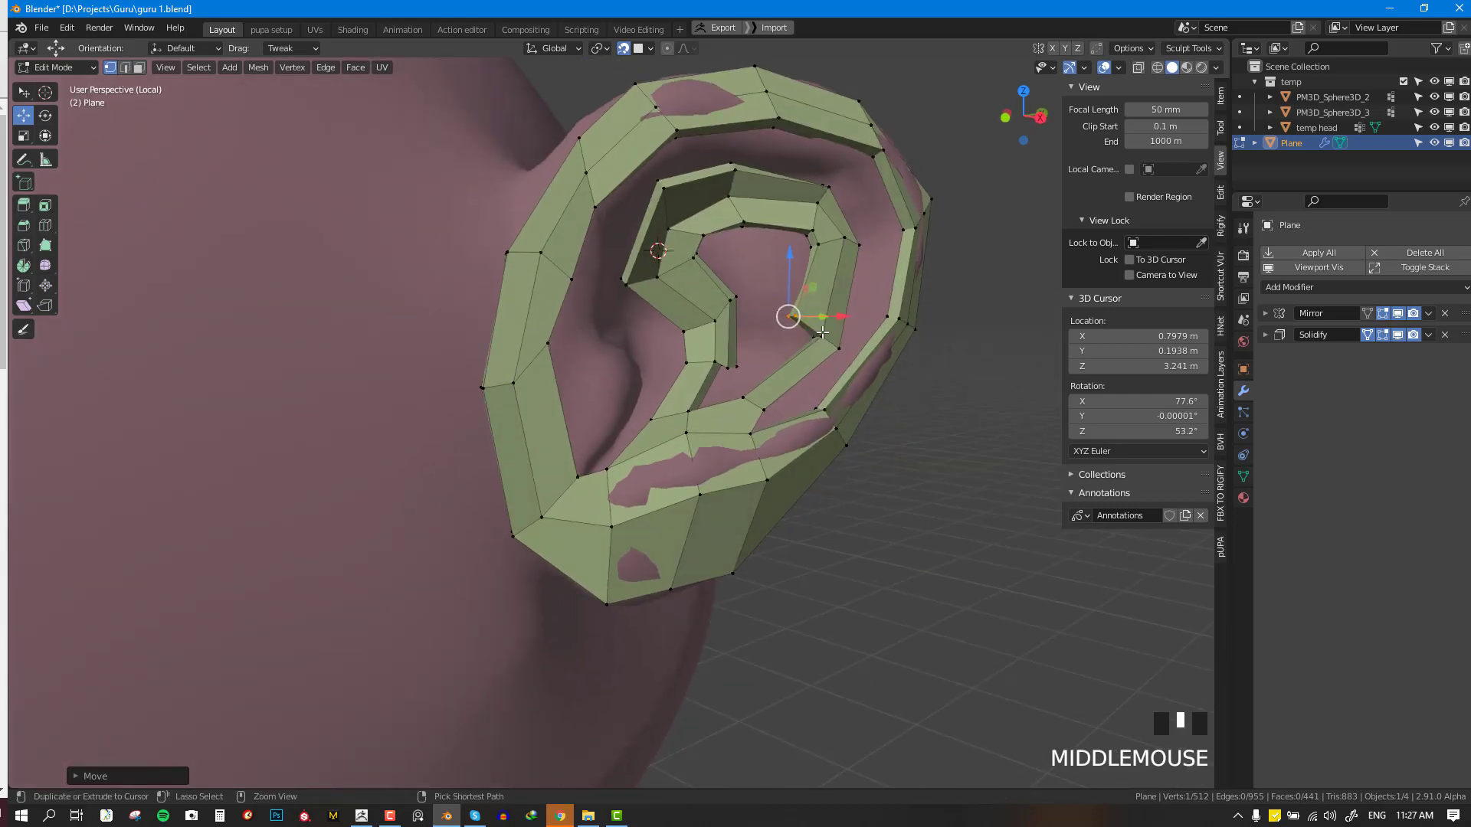
key("ctrl+s")
key("f")
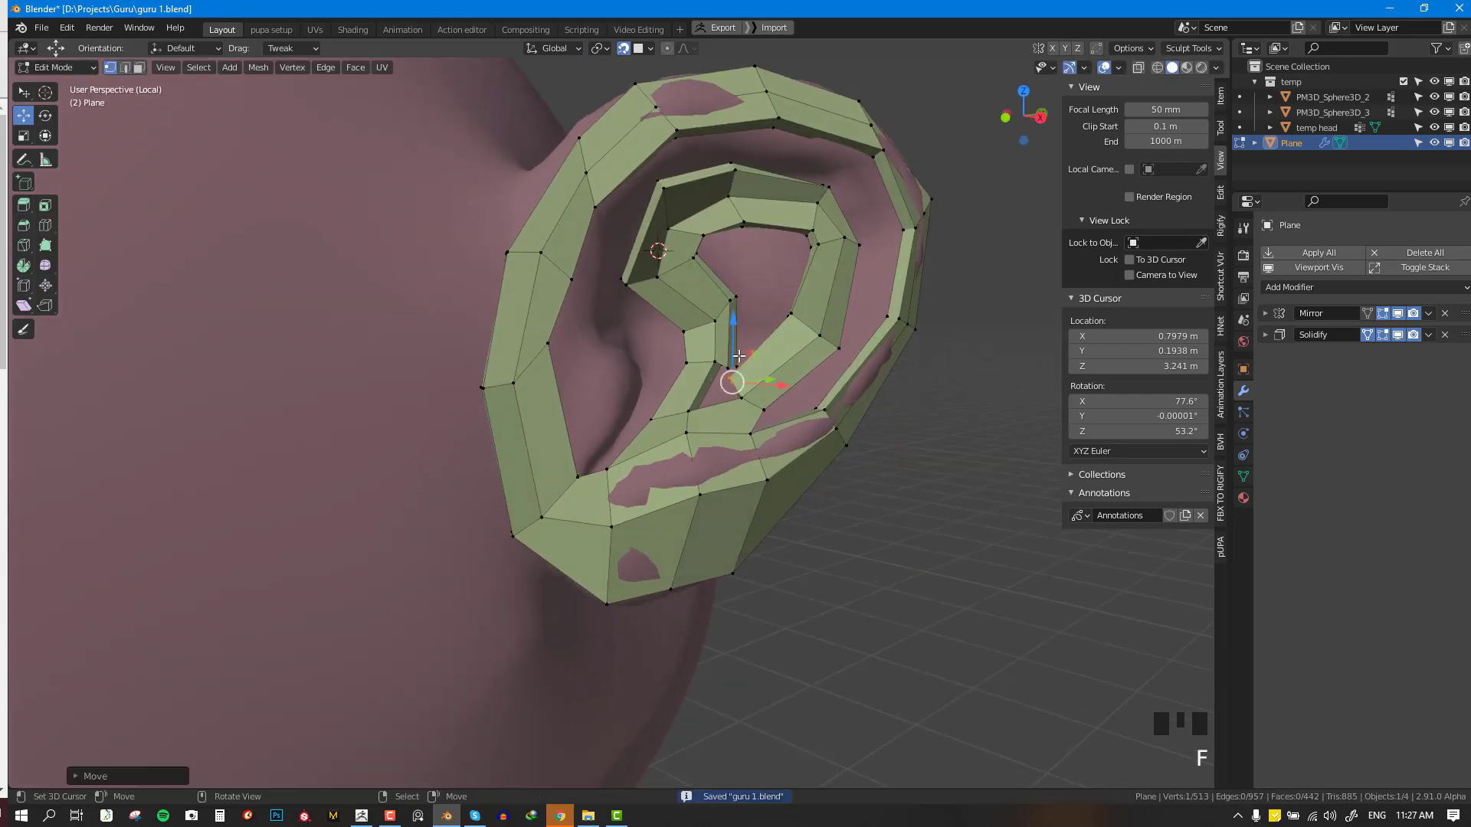
- Move the inner strip's lower front end vertex slightly down toward the gap between the strip ends
right_click(736, 358)
right_click(721, 365)
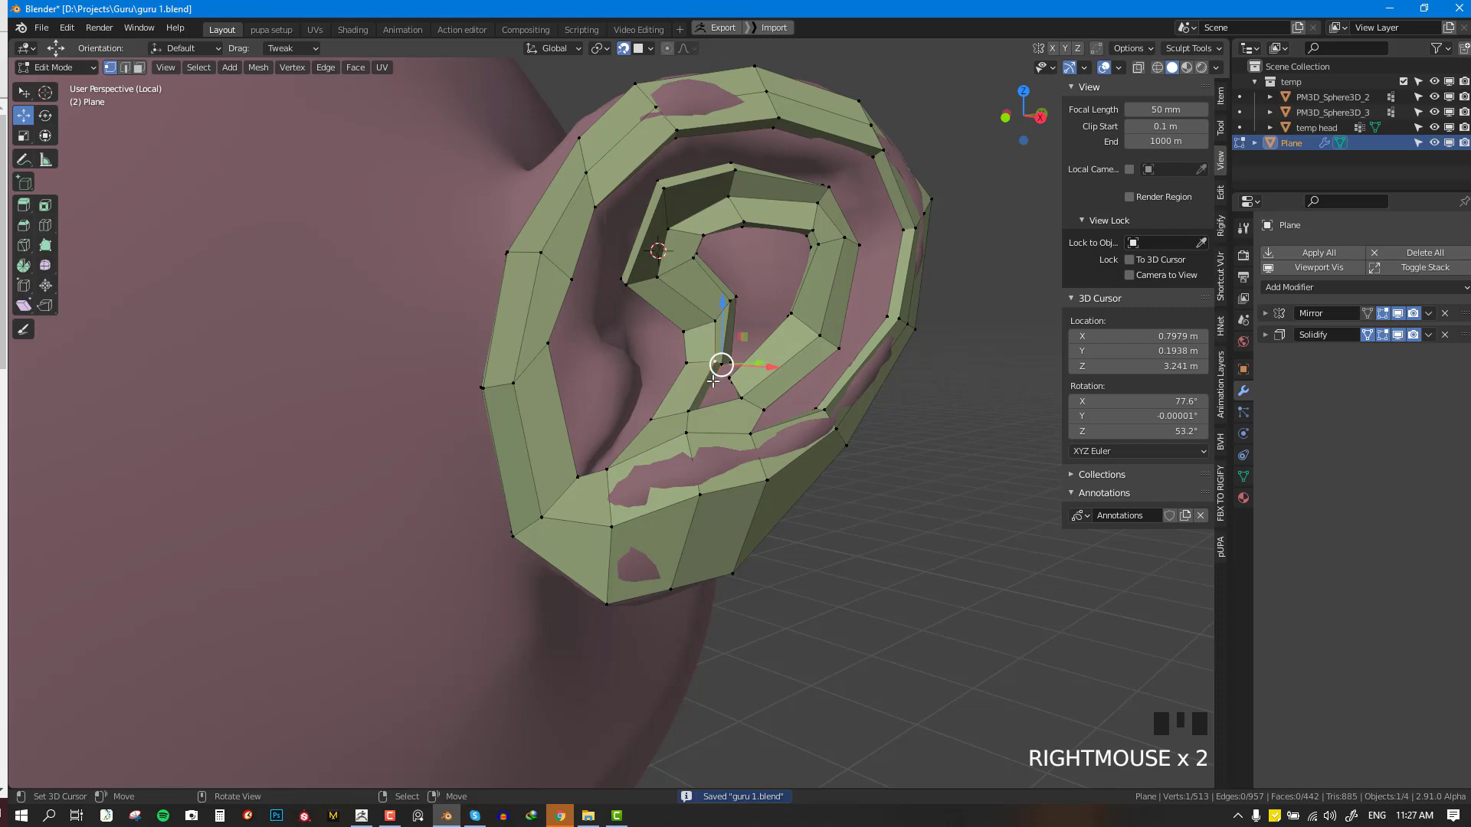
right_click(738, 391, "shift")
right_click(699, 404, "shift")
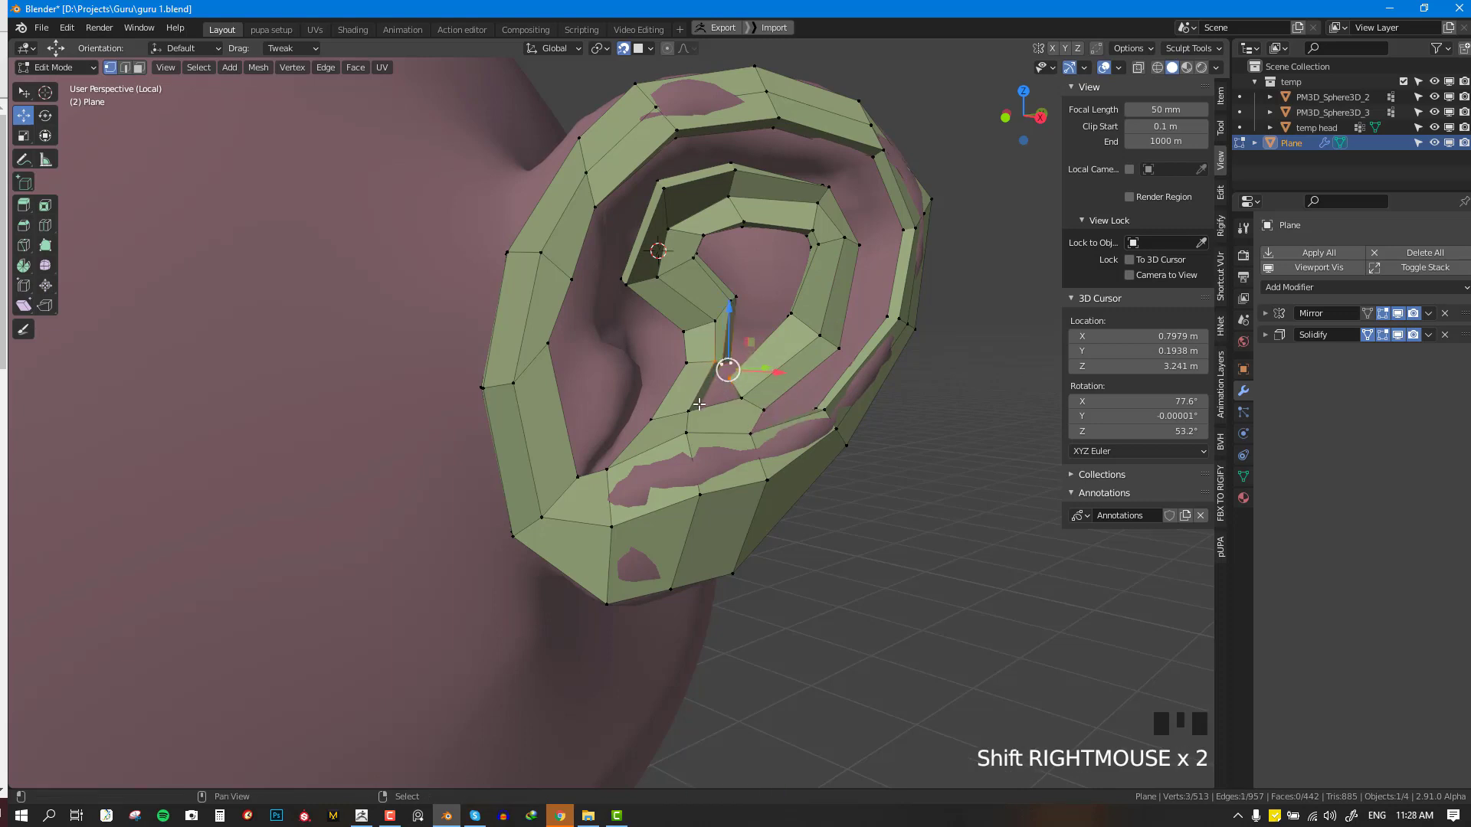
mouse_move(724, 365)
right_mouse_down()
mouse_move(711, 369)
mouse_move(740, 380)
mouse_move(725, 375)
right_mouse_up()
right_click(726, 363)
- Add a loop cut through the lobe, extend it with a knife cut across the face above, and adjust the new vertex
key("ctrl+r")
left_click(723, 440)
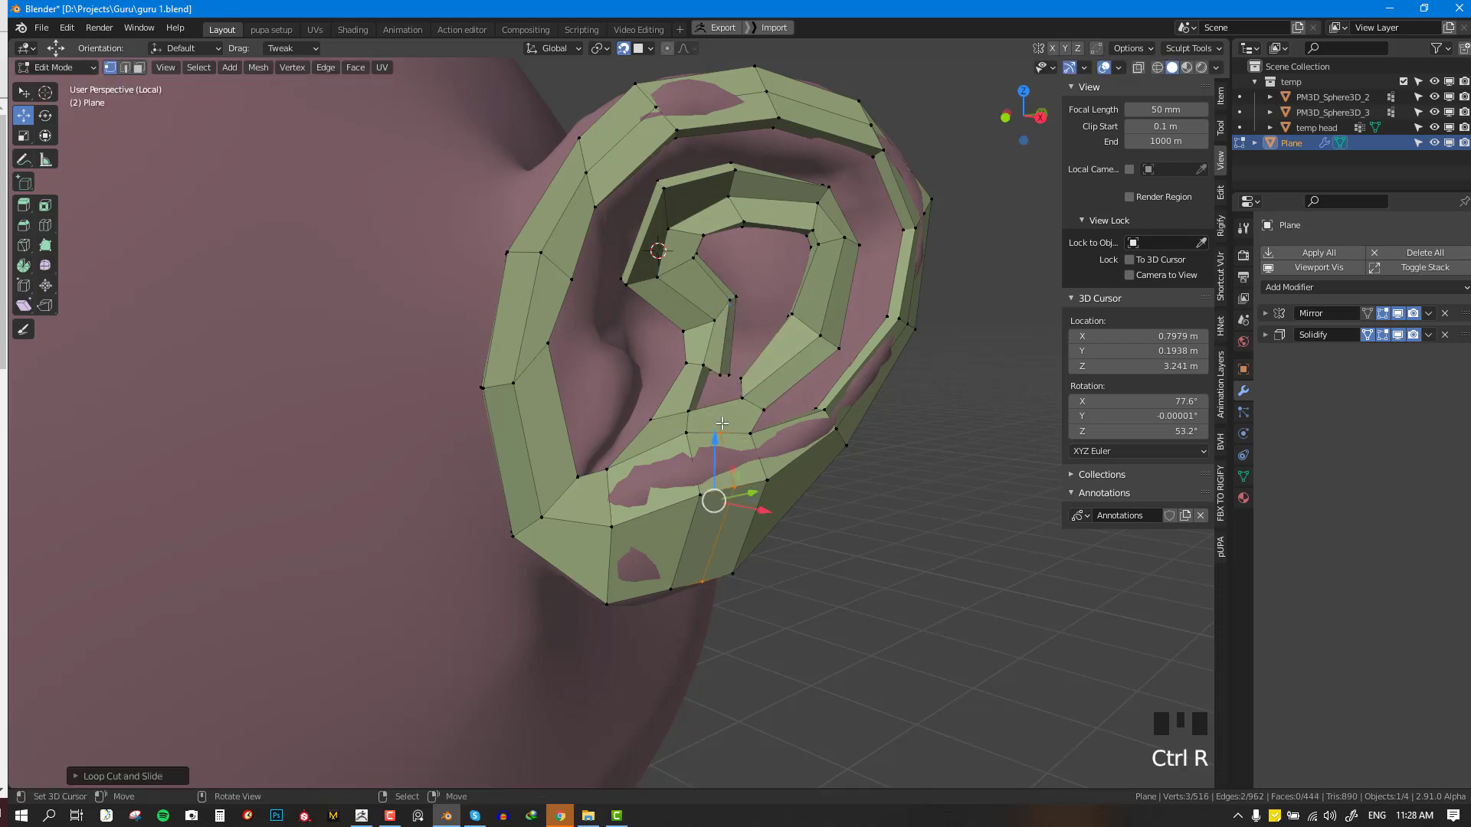
key("alt+a")
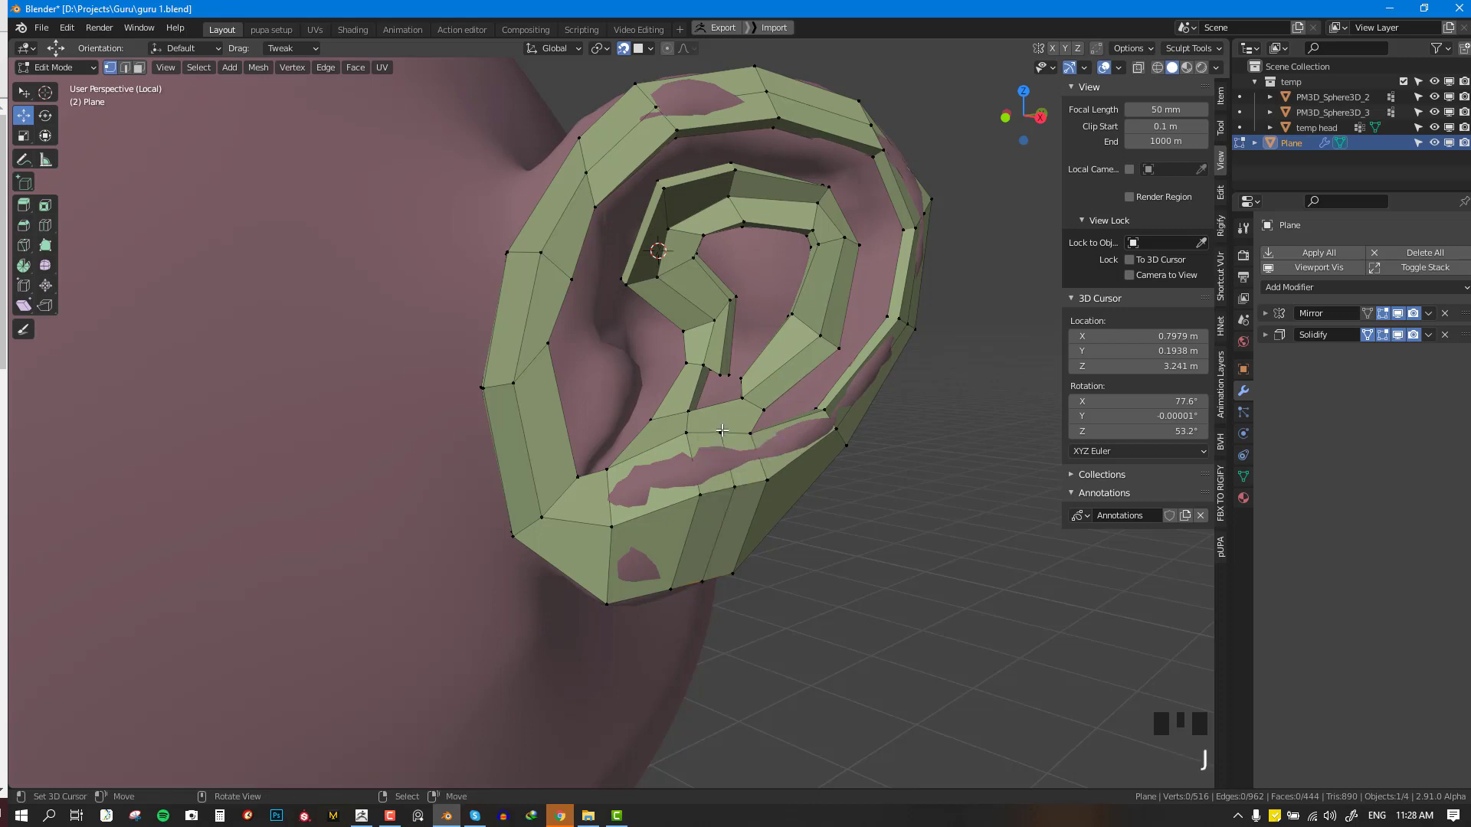
key("k")
key("Return")
right_click_drag(719, 405, 725, 406)
- Fill the front half of the gap between the inner ring's lower end and the cut edge above the lobe
middle_click_drag(716, 431, 728, 448)
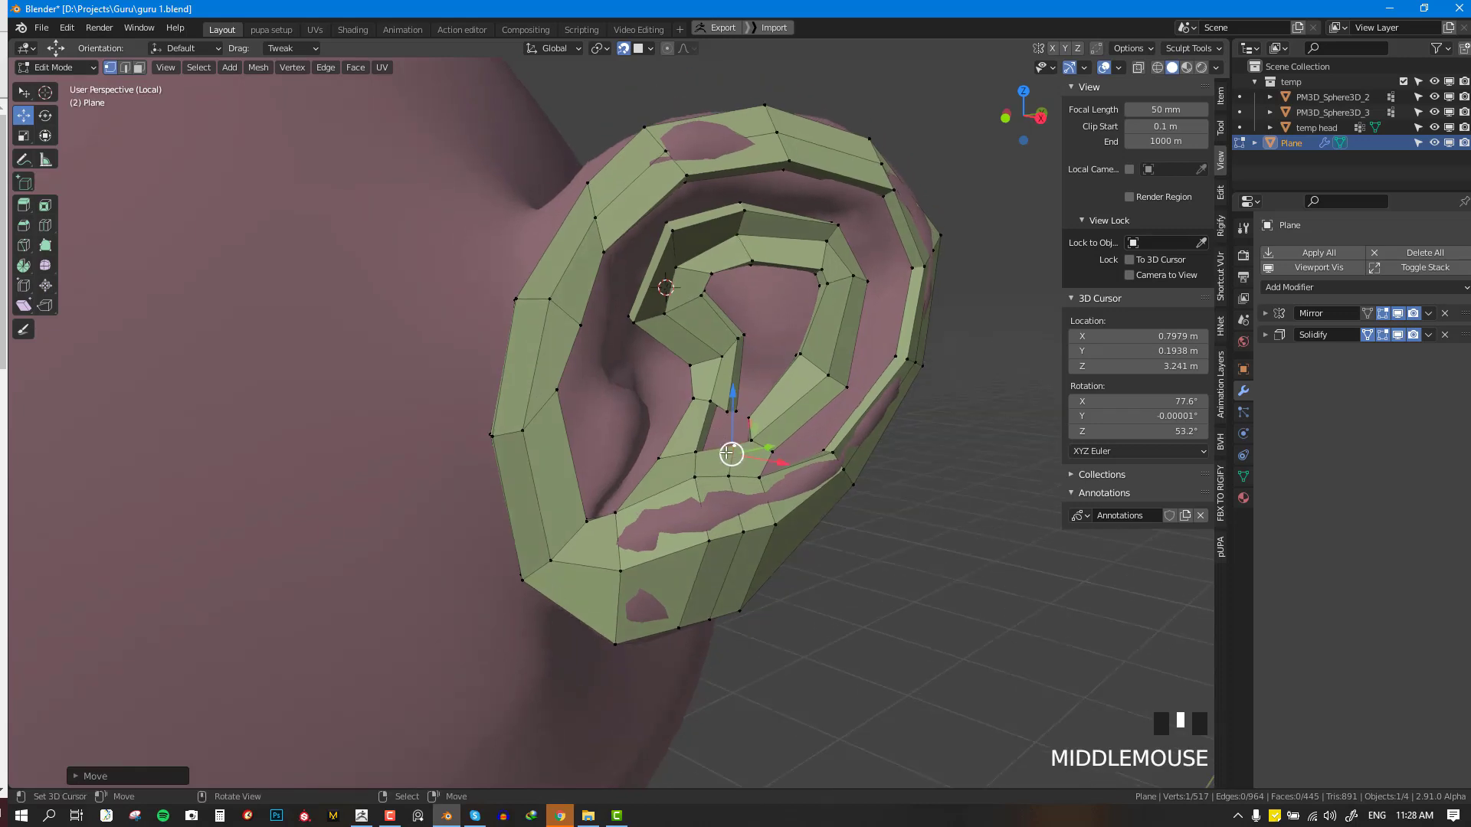
scroll(830, 476, "up", 2)
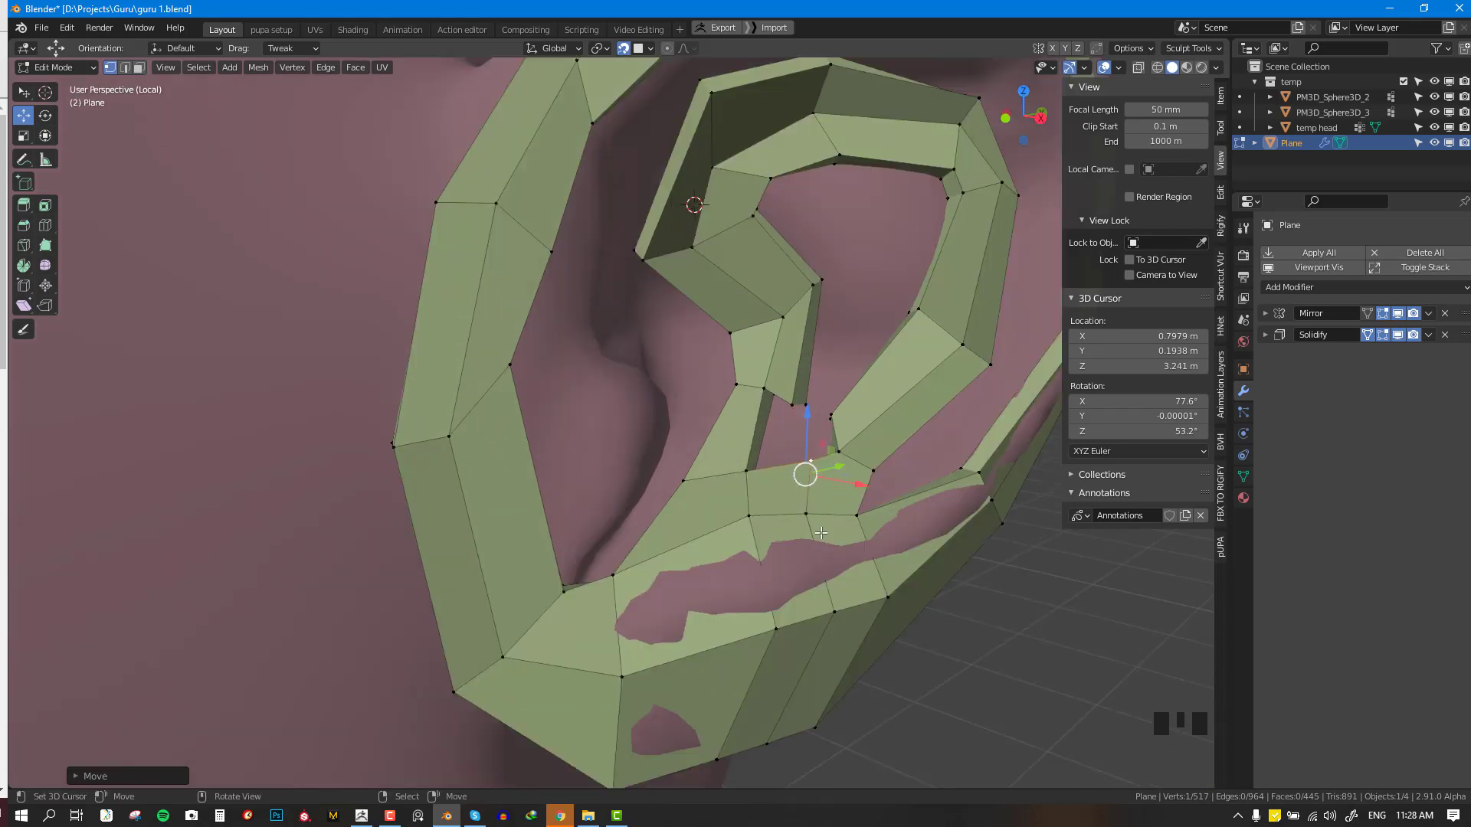
key("k")
key("Escape")
right_click(756, 476)
right_click(781, 420, "shift")
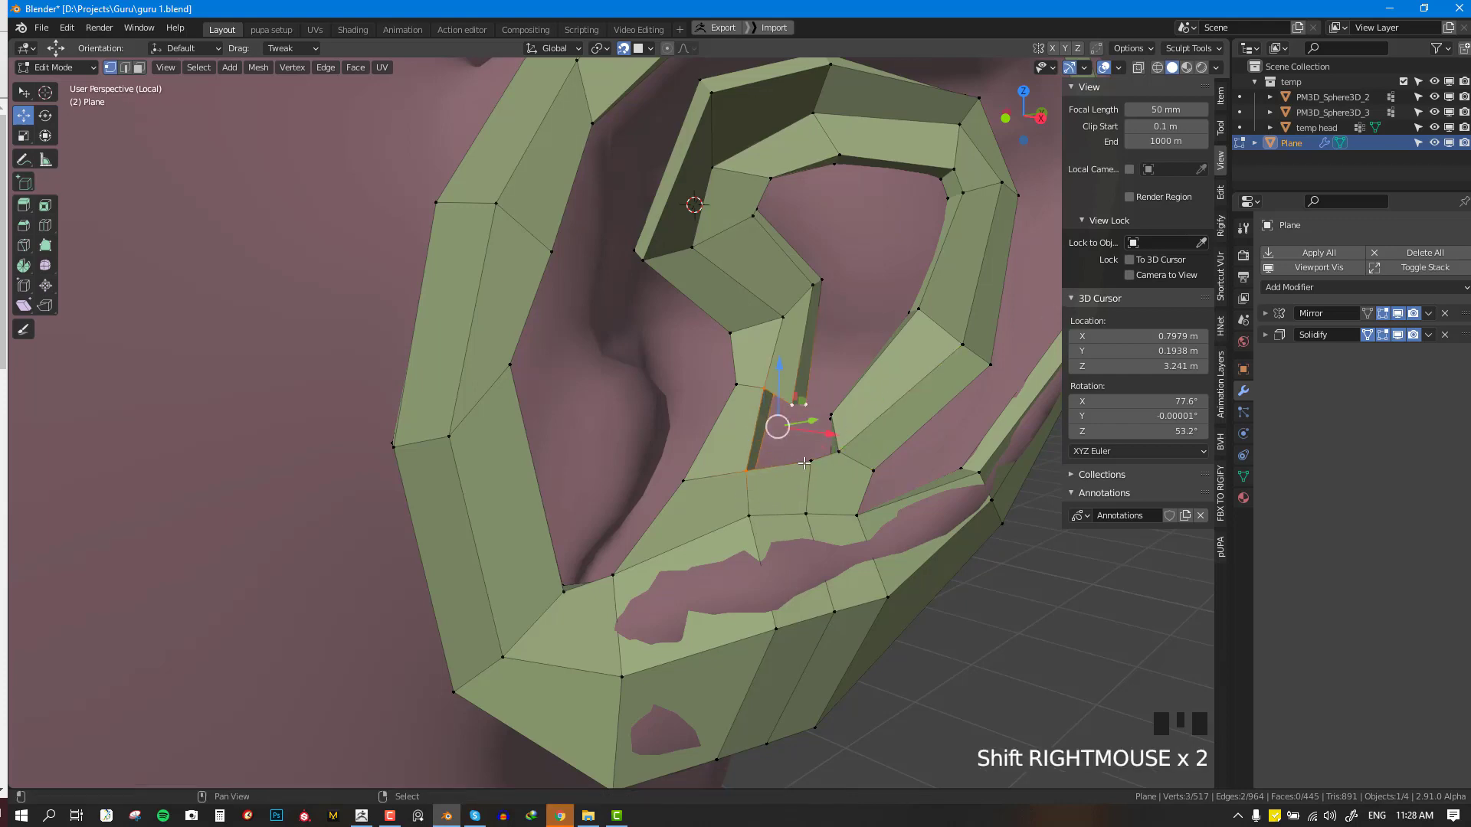
right_click(787, 429, "shift")
key("j")
- Fill the remaining gap joining the lower ends of the front and back inner strips
right_click(809, 403)
right_click(799, 394, "shift")
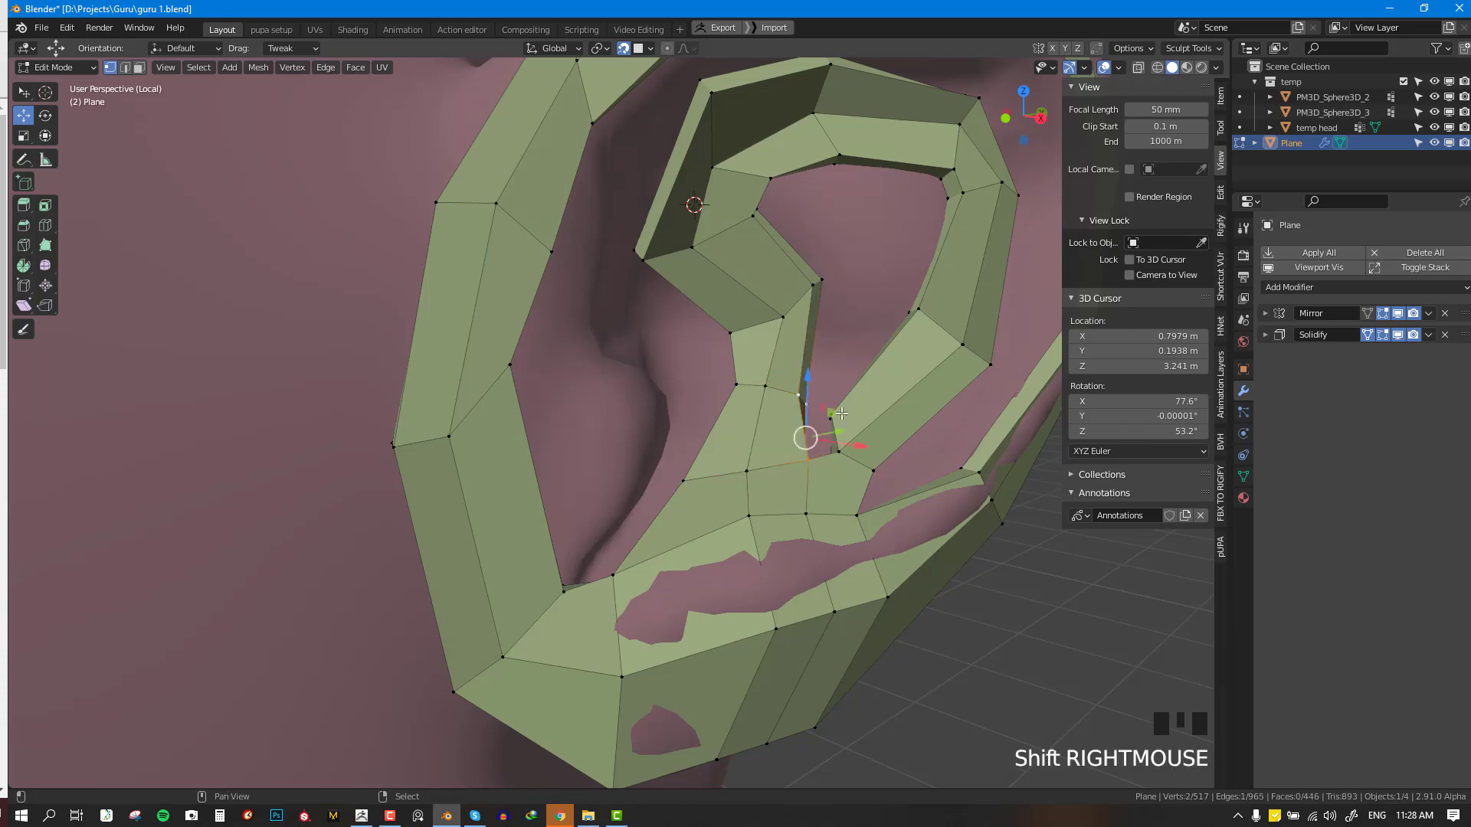
right_click(828, 410, "shift")
right_click(833, 448, "shift")
key("f")
- Add two quads from the upper front edge of the ear's central opening inward, placing the new end vertex on the surface
right_click(753, 208)
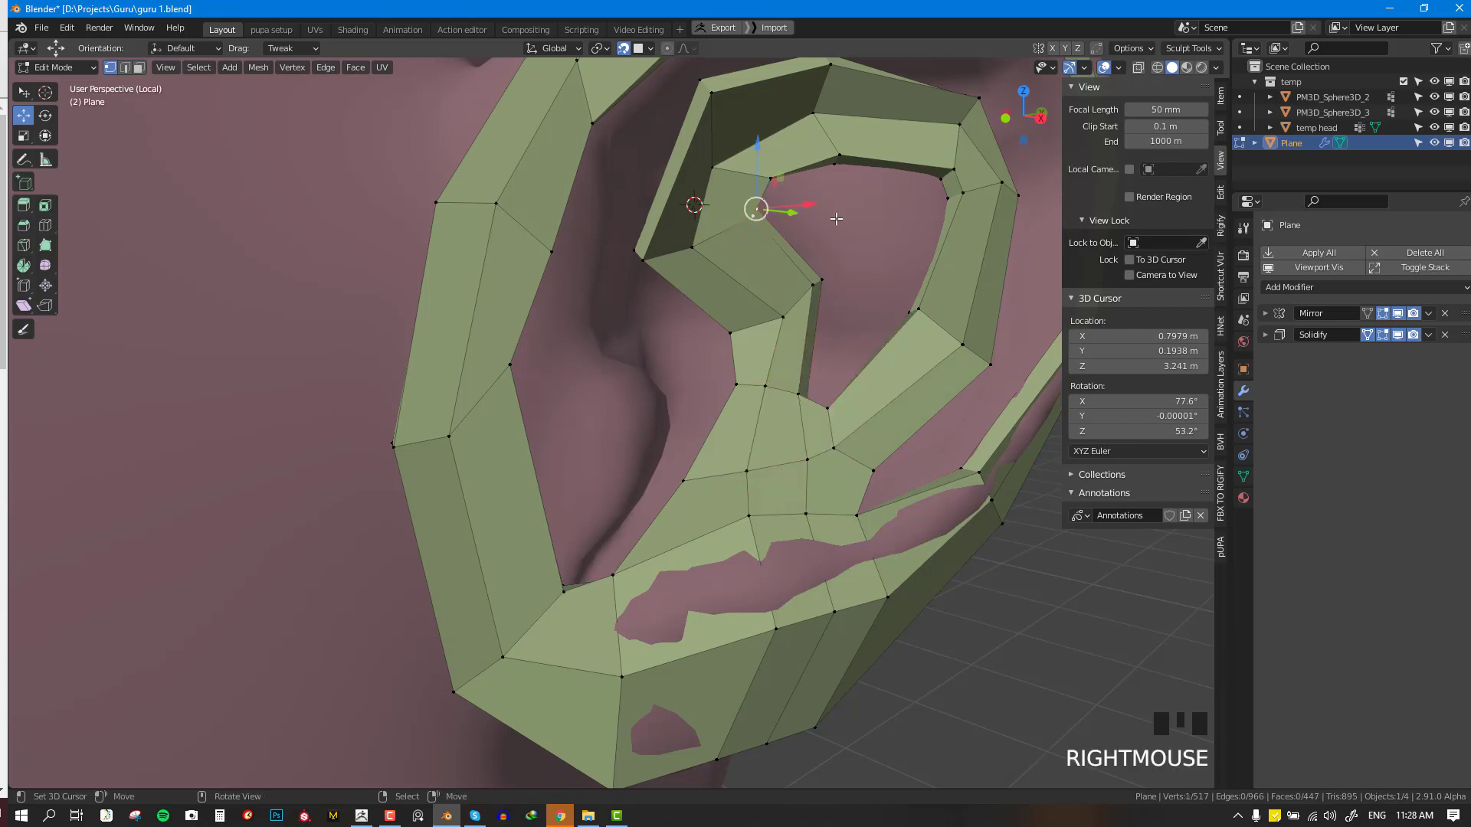
key("f")
right_click(848, 234)
key("f")
left_click(860, 213)
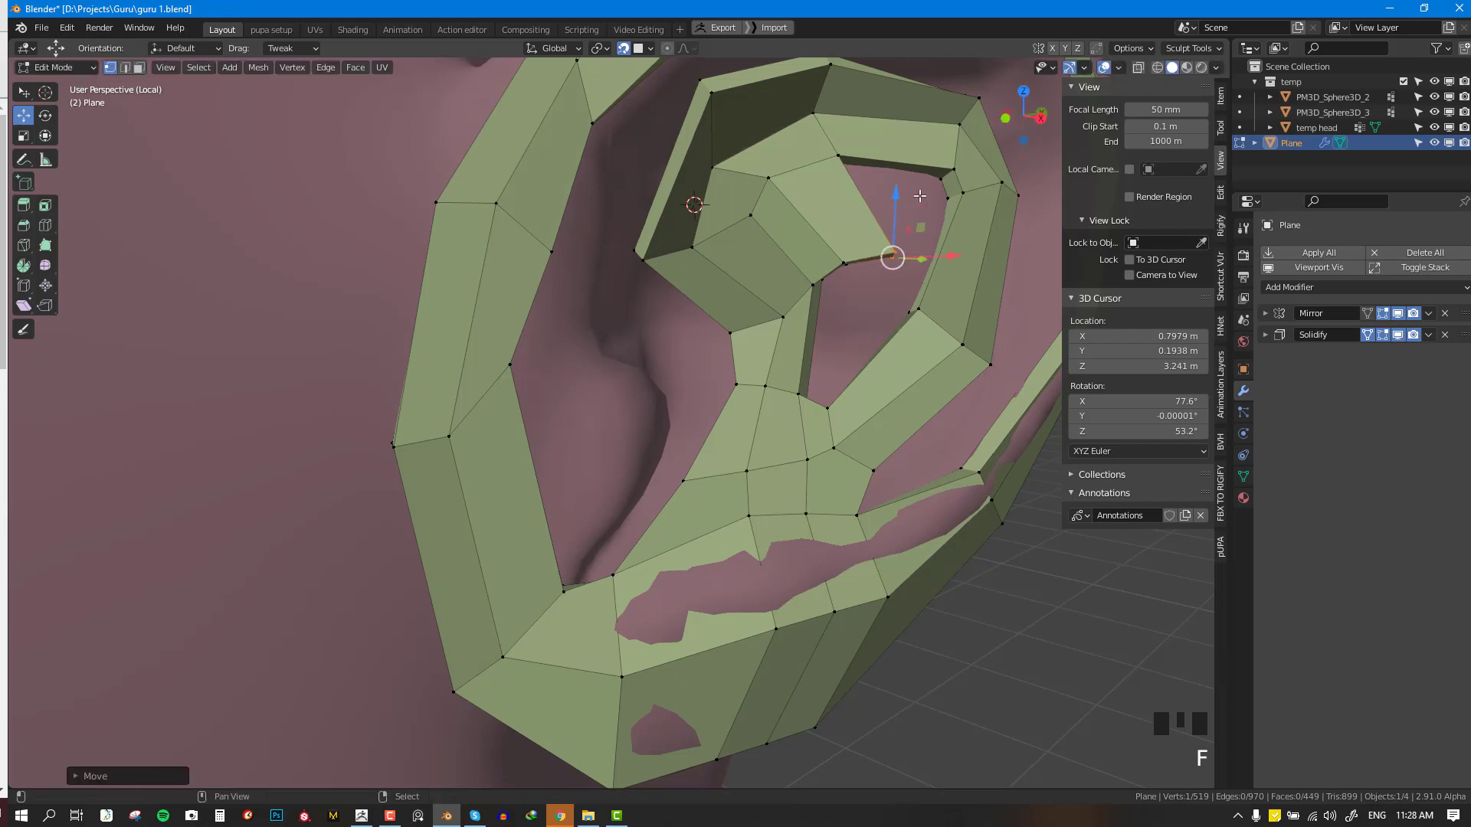
- Fill the face between the new quads and the opening's upper back corner, and adjust the shared inner vertex
right_click(954, 193, "shift")
right_click(950, 171, "shift")
right_click(841, 157, "shift")
key("f")
right_click_drag(899, 260, 889, 253)
- Fill two faces down the front and lower part of the ear's central opening, leaving only a small gap at the back
right_click(815, 285)
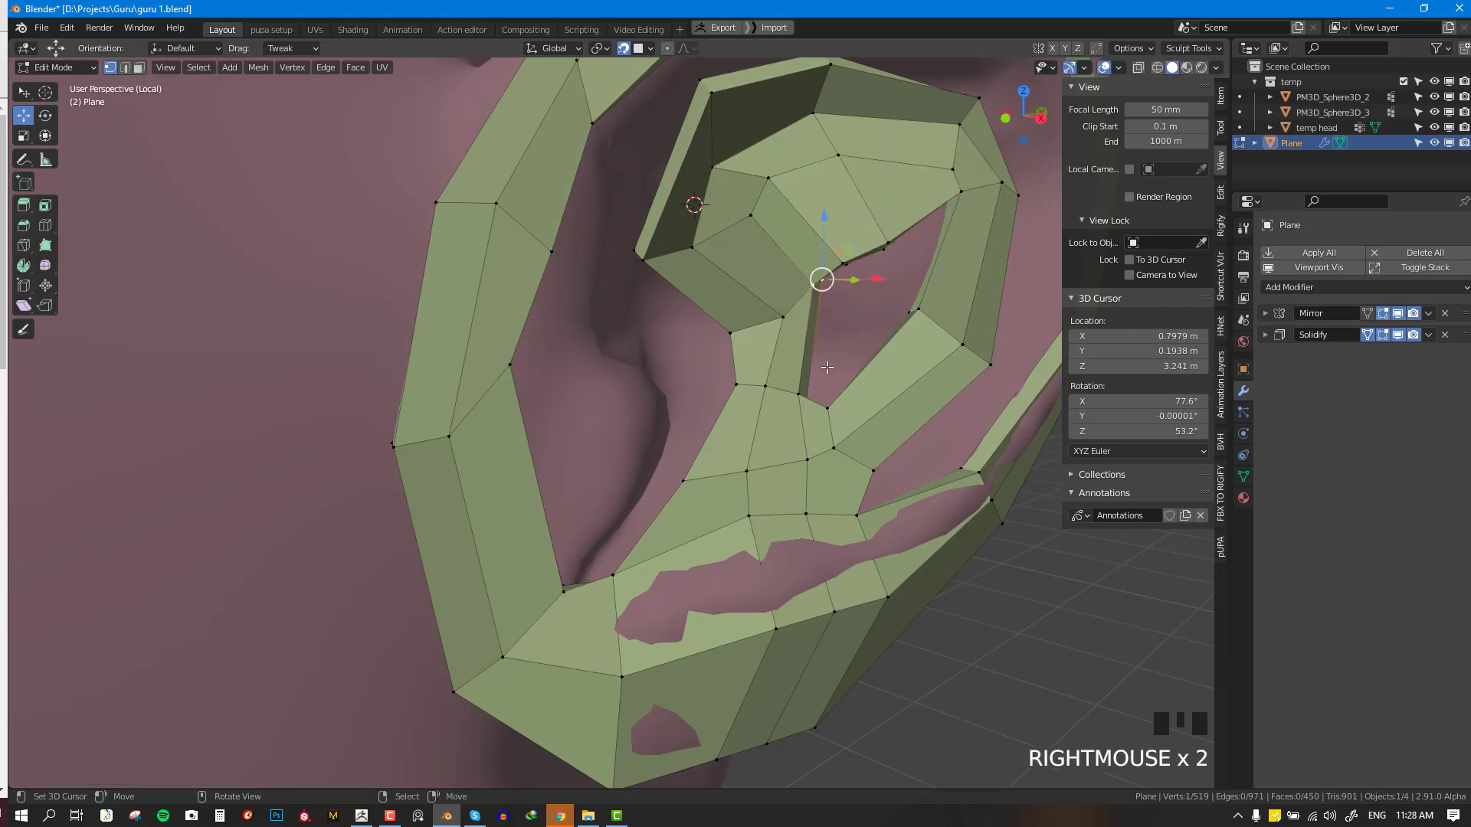
right_click(829, 408, "shift")
right_click(805, 389, "shift")
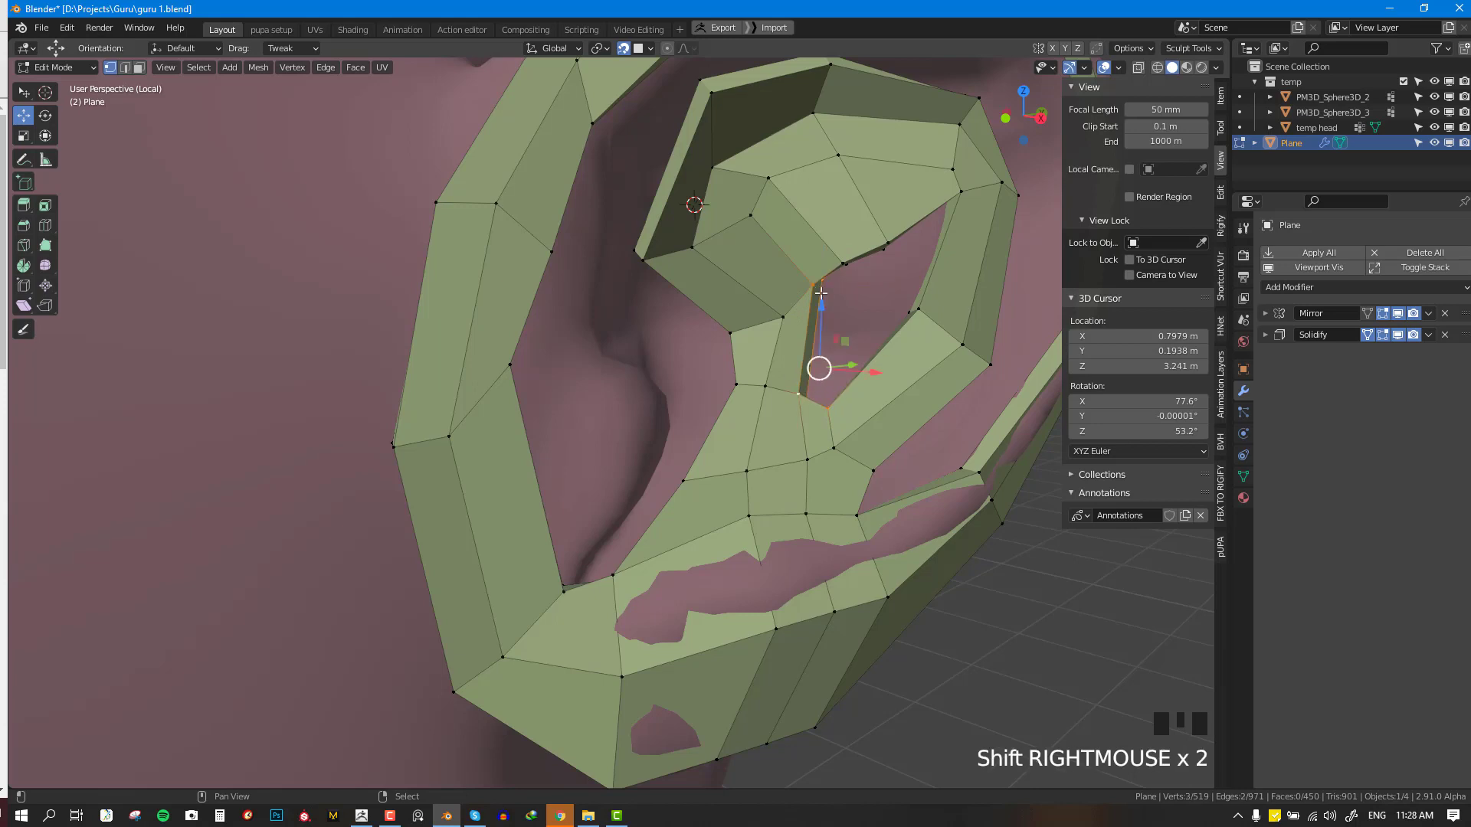
key("f")
right_click(913, 305)
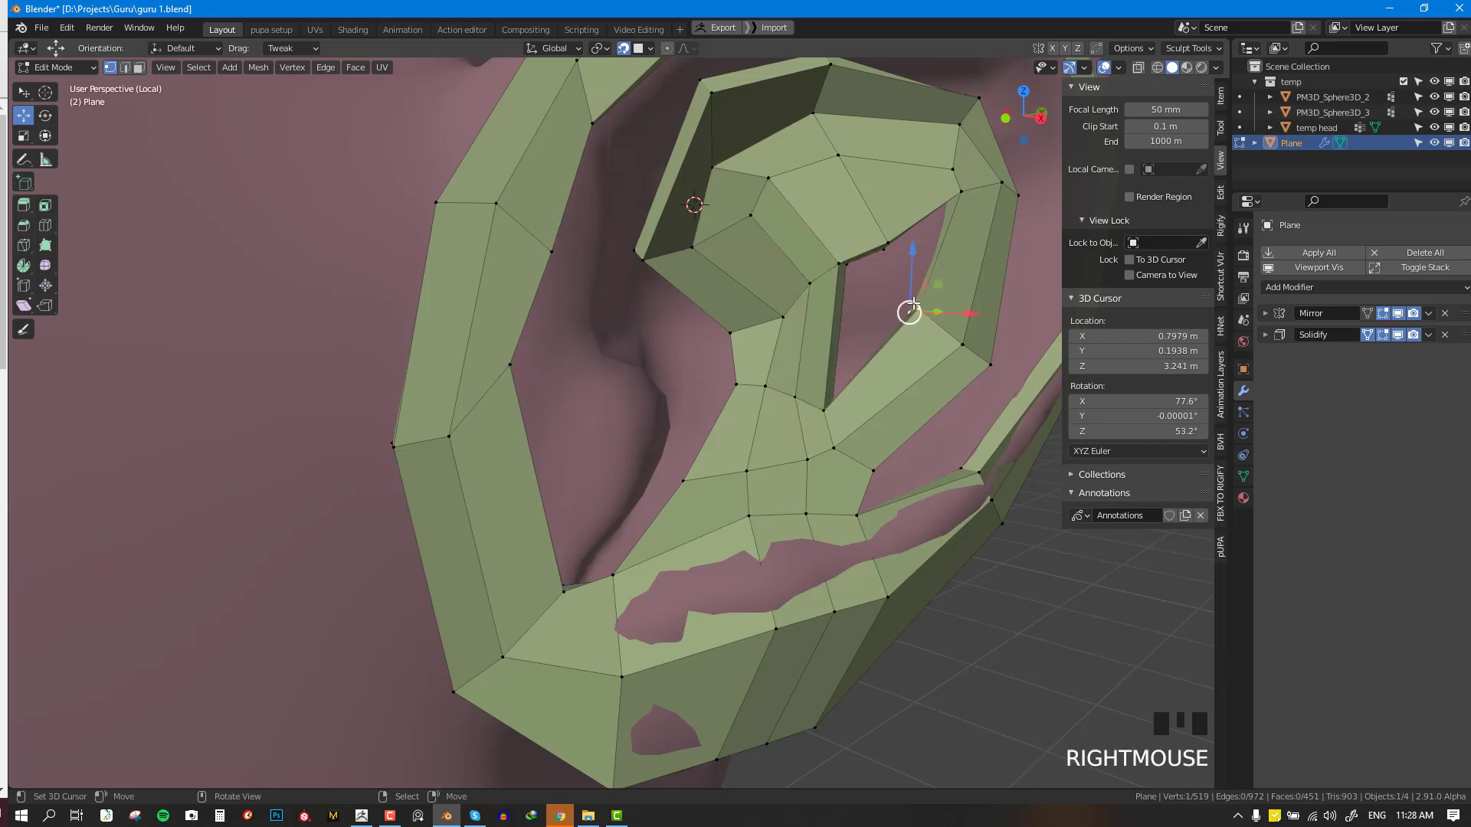
right_click(841, 264, "shift")
right_click(826, 410, "shift")
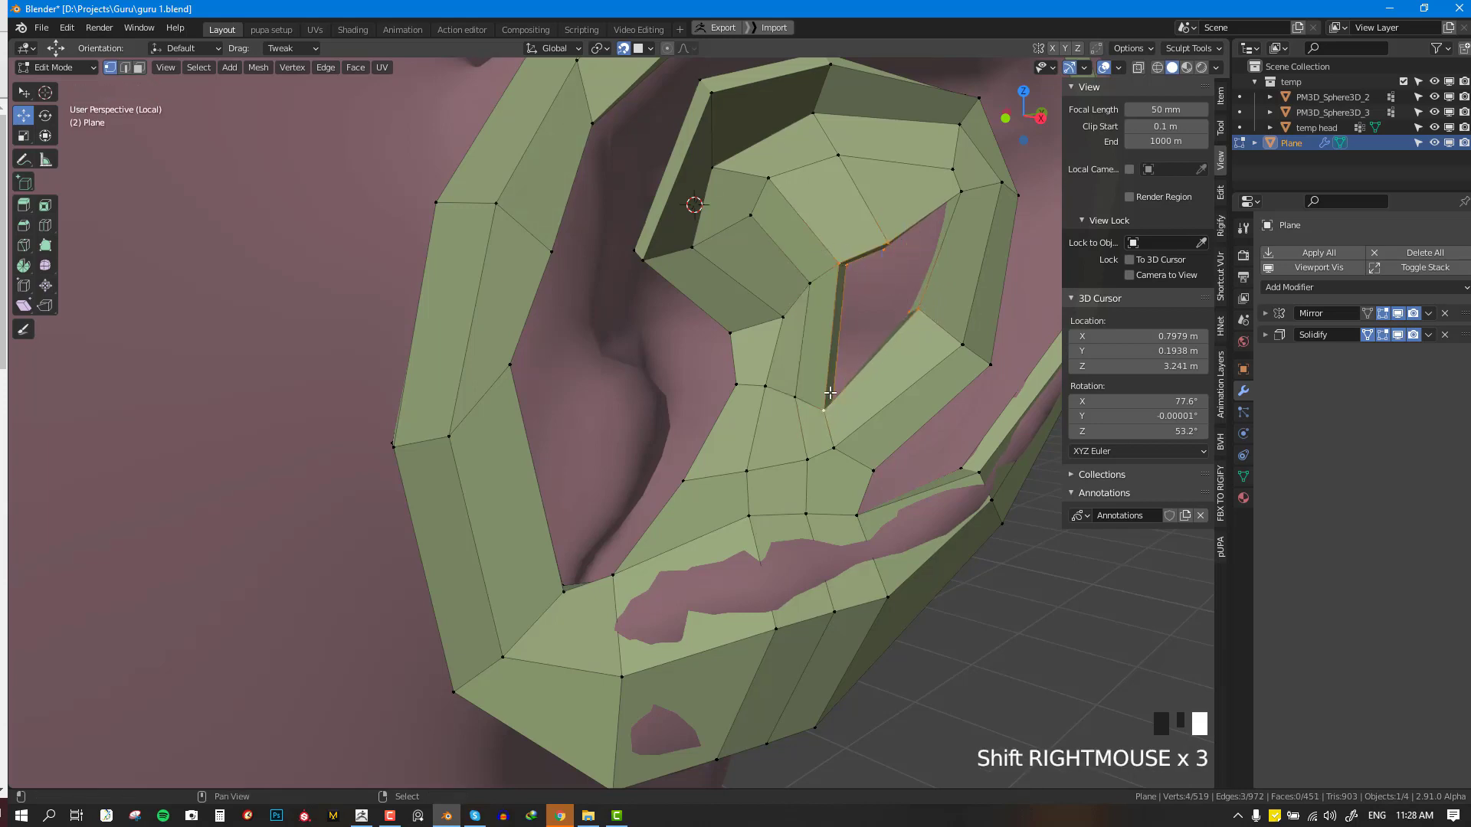
key("f")
key("alt+a")
- Add a loop cut across the back strip of the inner ring, adjust its inner vertex, and fill the last central hole
key("ctrl+r")
left_click(949, 259)
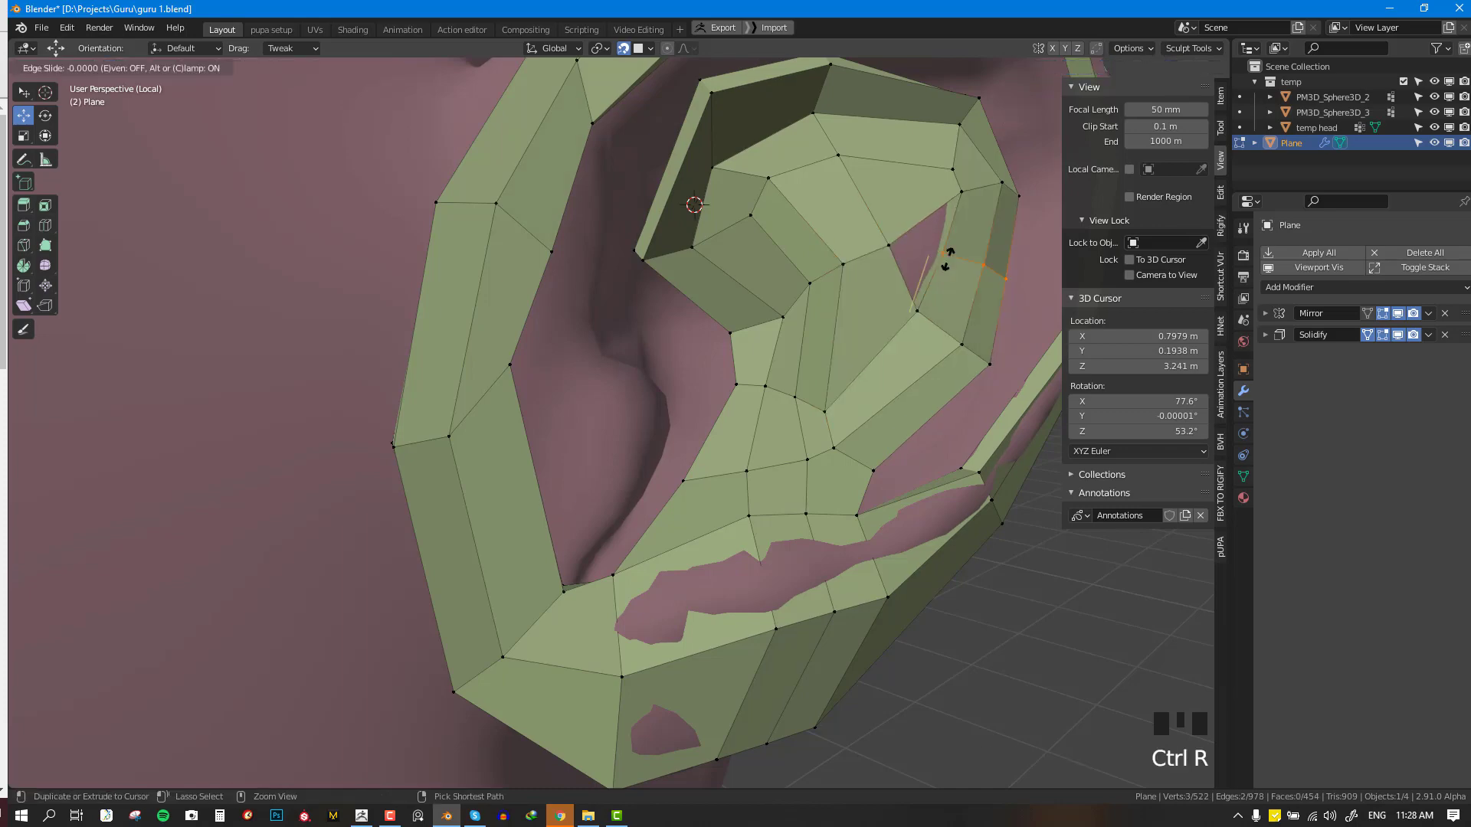
left_click(948, 259)
right_click_drag(947, 258, 951, 250)
middle_click_drag(952, 250, 584, 353)
key("alt+a")
scroll(583, 354, "up", 2)
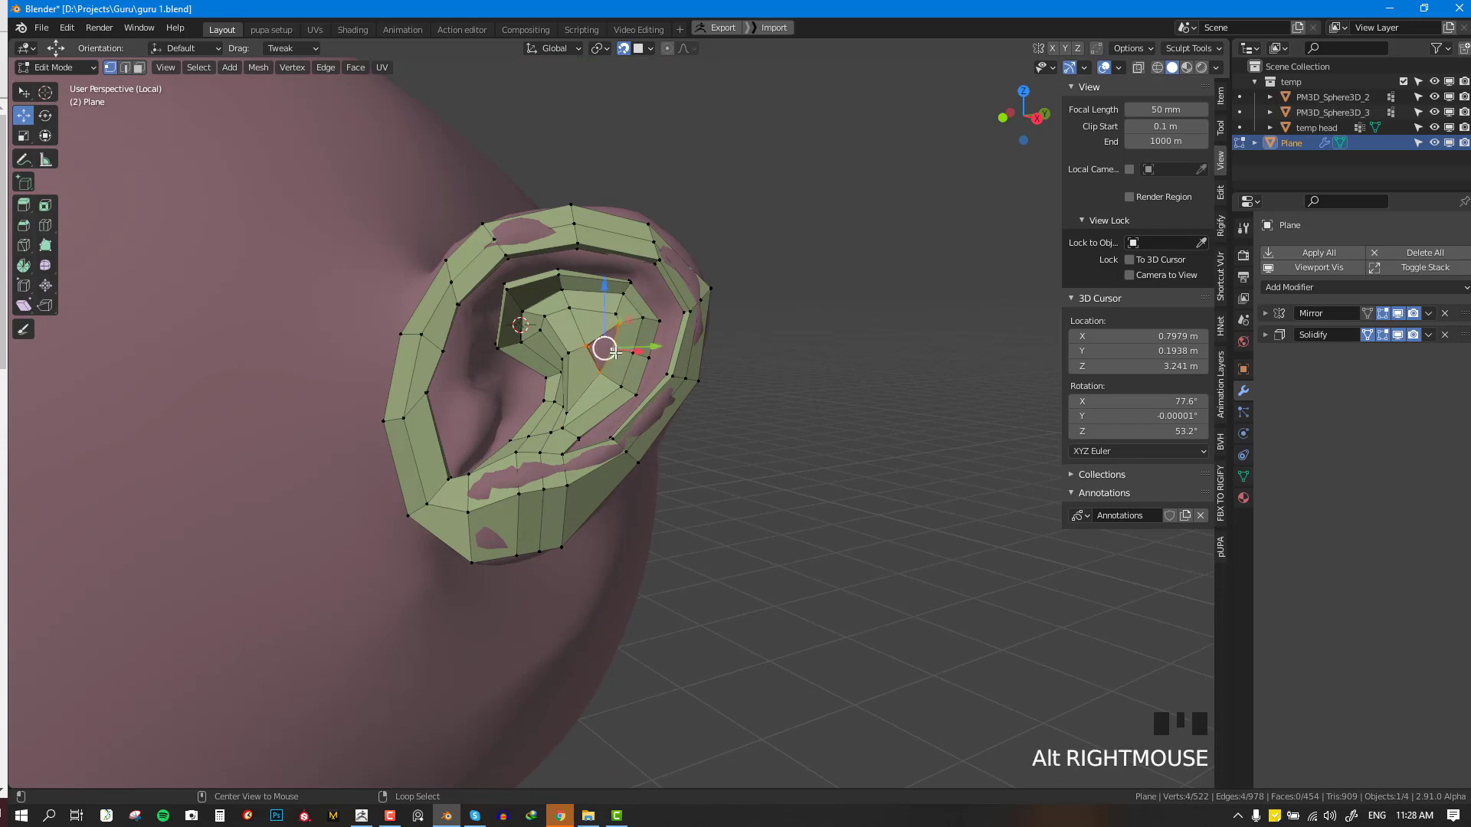
scroll(660, 381, "up", 1)
key("f")
- Reposition the vertices along the new back loop to even out the inner ear topology
right_click(622, 303)
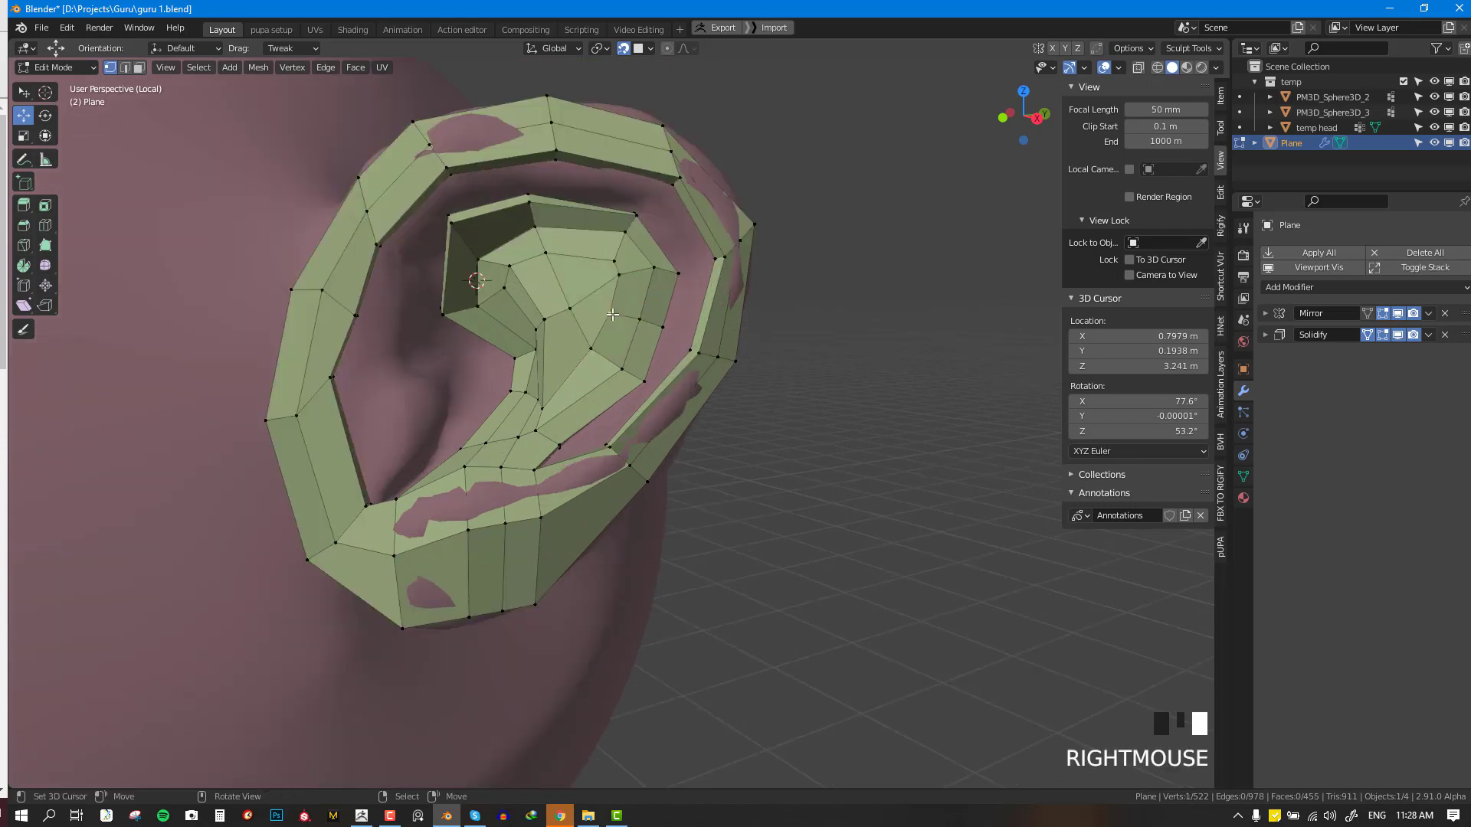
right_click_drag(622, 303, 645, 318)
right_click_drag(662, 328, 660, 327)
scroll(659, 345, "down", 3)
scroll(659, 346, "up", 2)
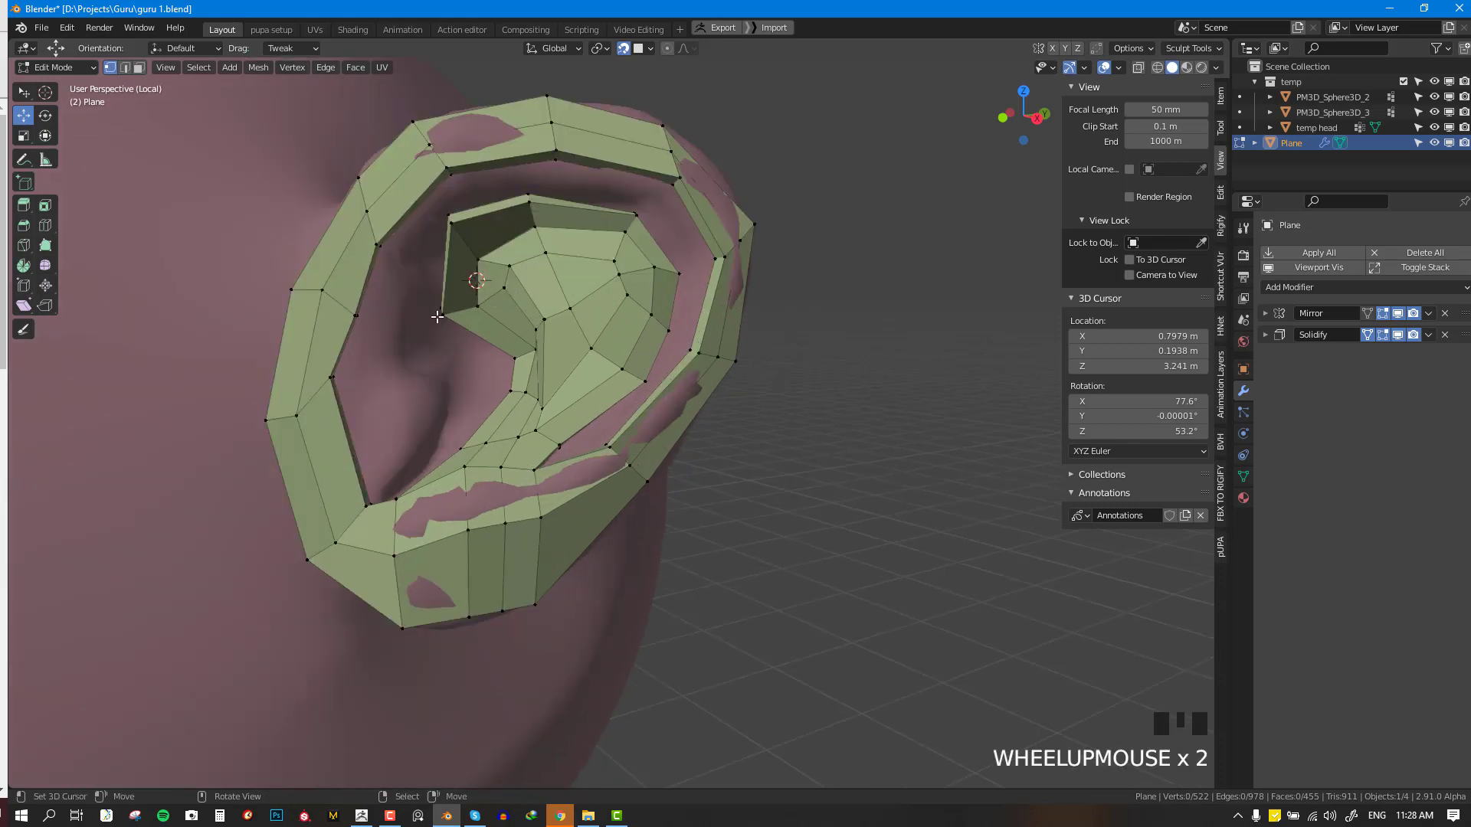
- Extrude the lower front inner edge of the outer rim twice to cover the tragus, adjusting the vertices between extrusions
right_click(351, 396)
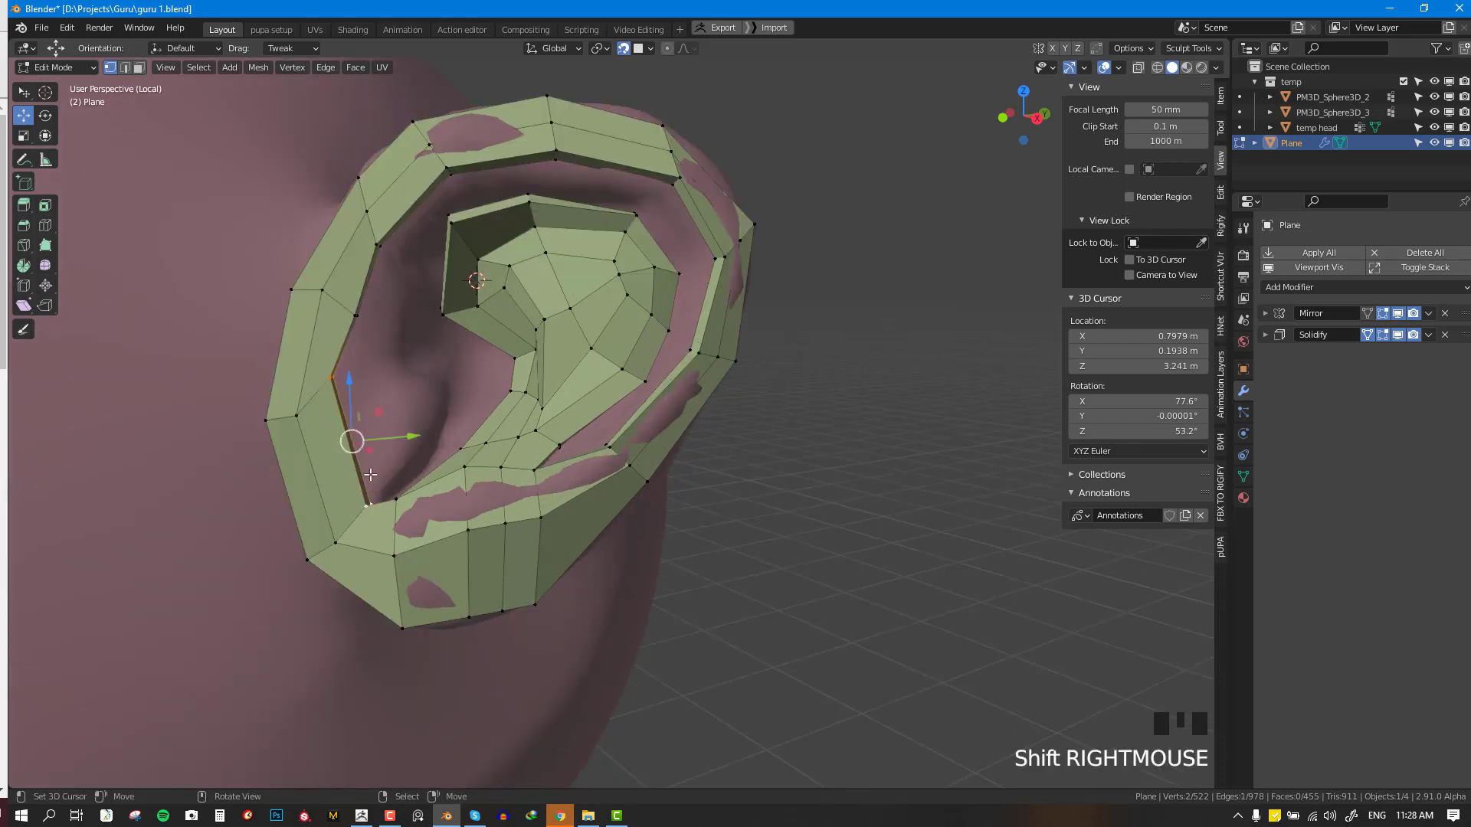
key("e")
left_click(407, 447)
right_click_drag(405, 463, 454, 385)
right_click(385, 375, "shift")
key("e")
left_click(423, 382)
- Add a loop cut across the tragus faces and move its top vertex to follow the sculpted shape
key("ctrl+r")
left_click(419, 412)
left_click(419, 411)
right_click_drag(421, 368, 429, 370)
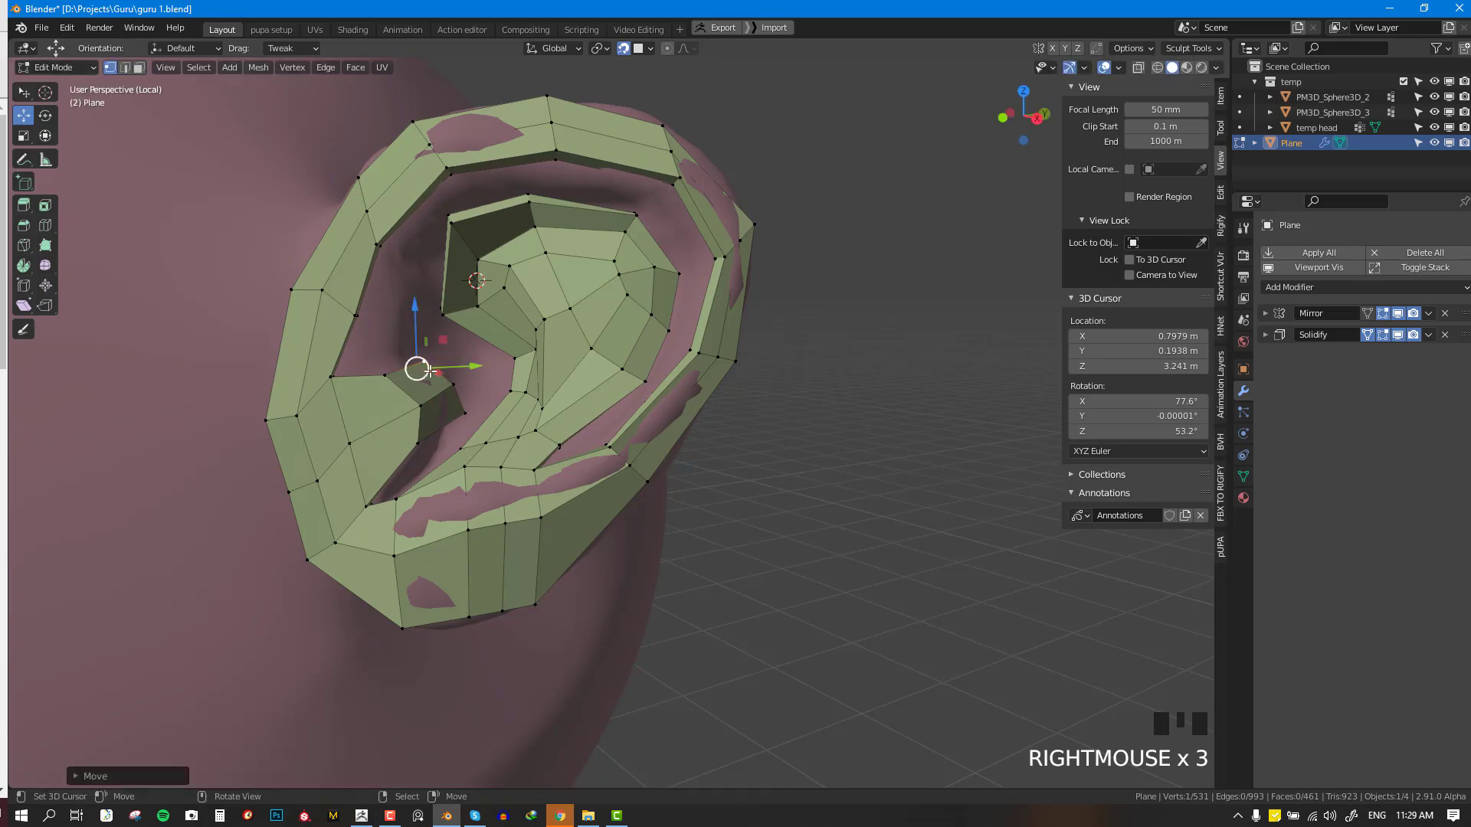
key("alt+a")
- Add two quads upward from the tragus along the inside of the outer rim, placing their new vertices on the surface
right_click(340, 372)
key("f")
left_click(347, 366)
right_click(373, 312)
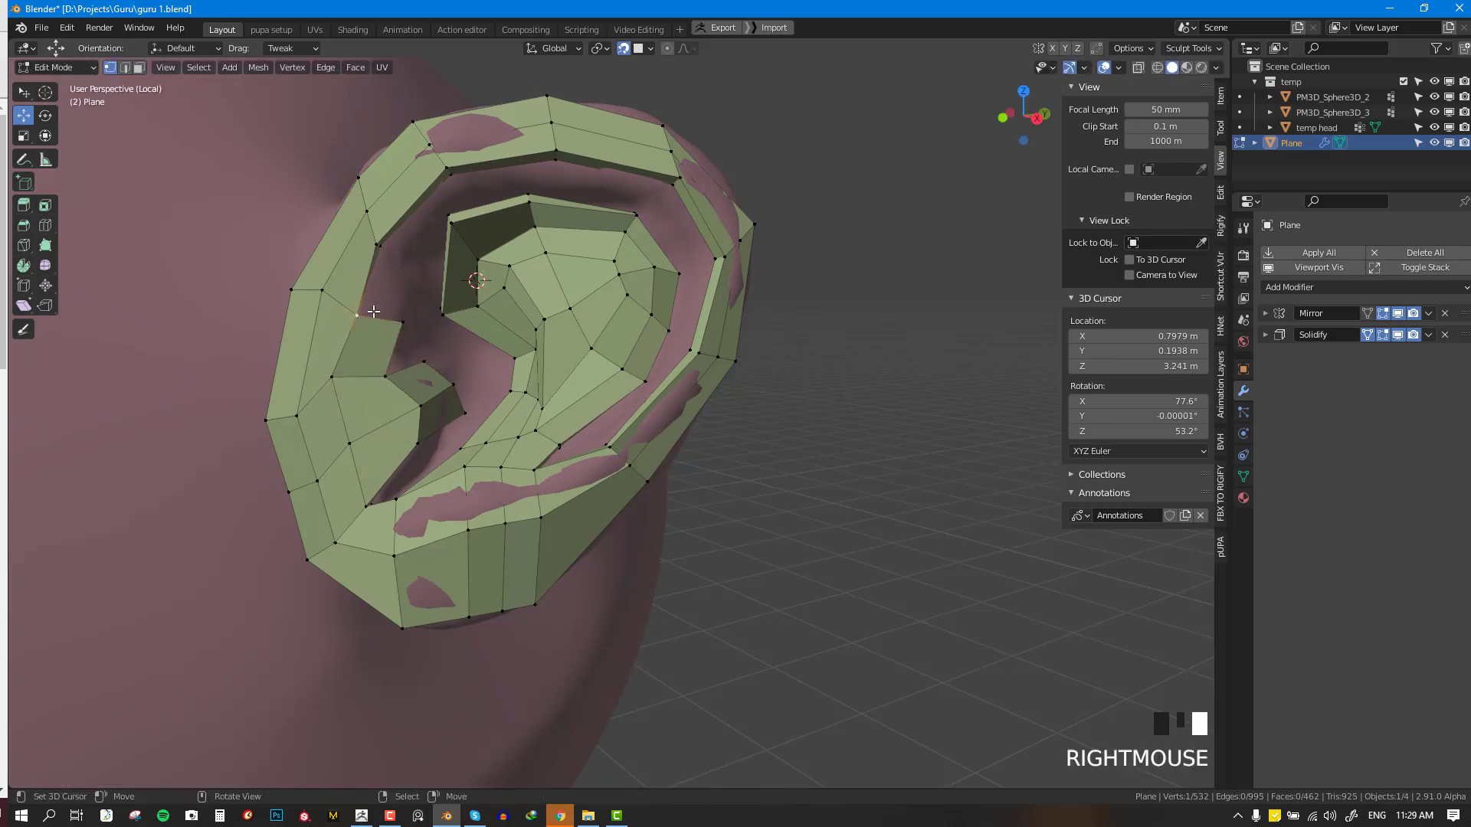
middle_click_drag(373, 312, 400, 364)
key("f")
left_click(410, 598)
- Continue the inner rim strip with two more quads around the ear's upper front curve to the top, adjusting the new vertices
middle_click_drag(406, 482, 528, 652)
right_click(585, 536)
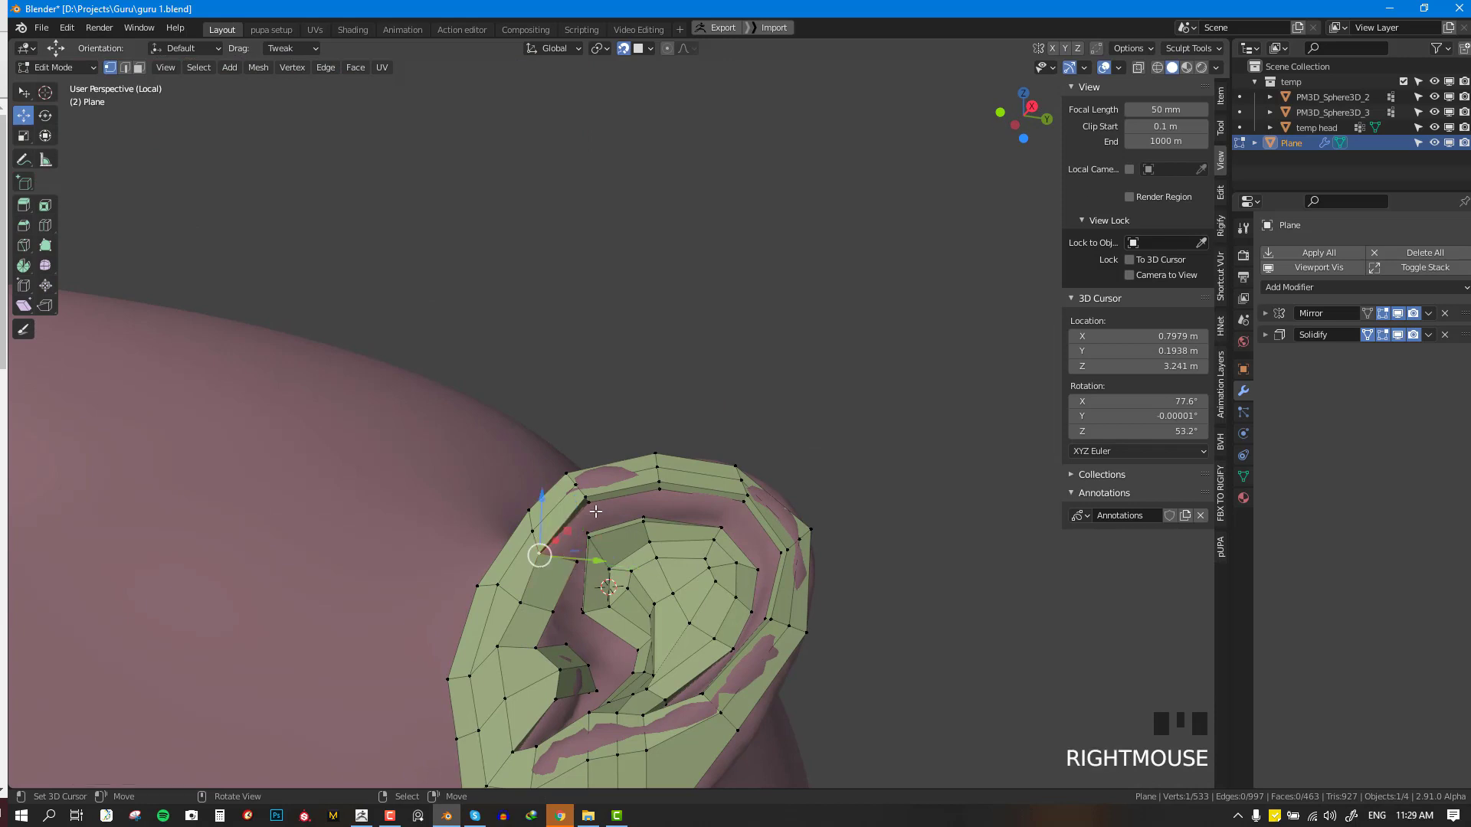
key("f")
right_click_drag(592, 557, 593, 553)
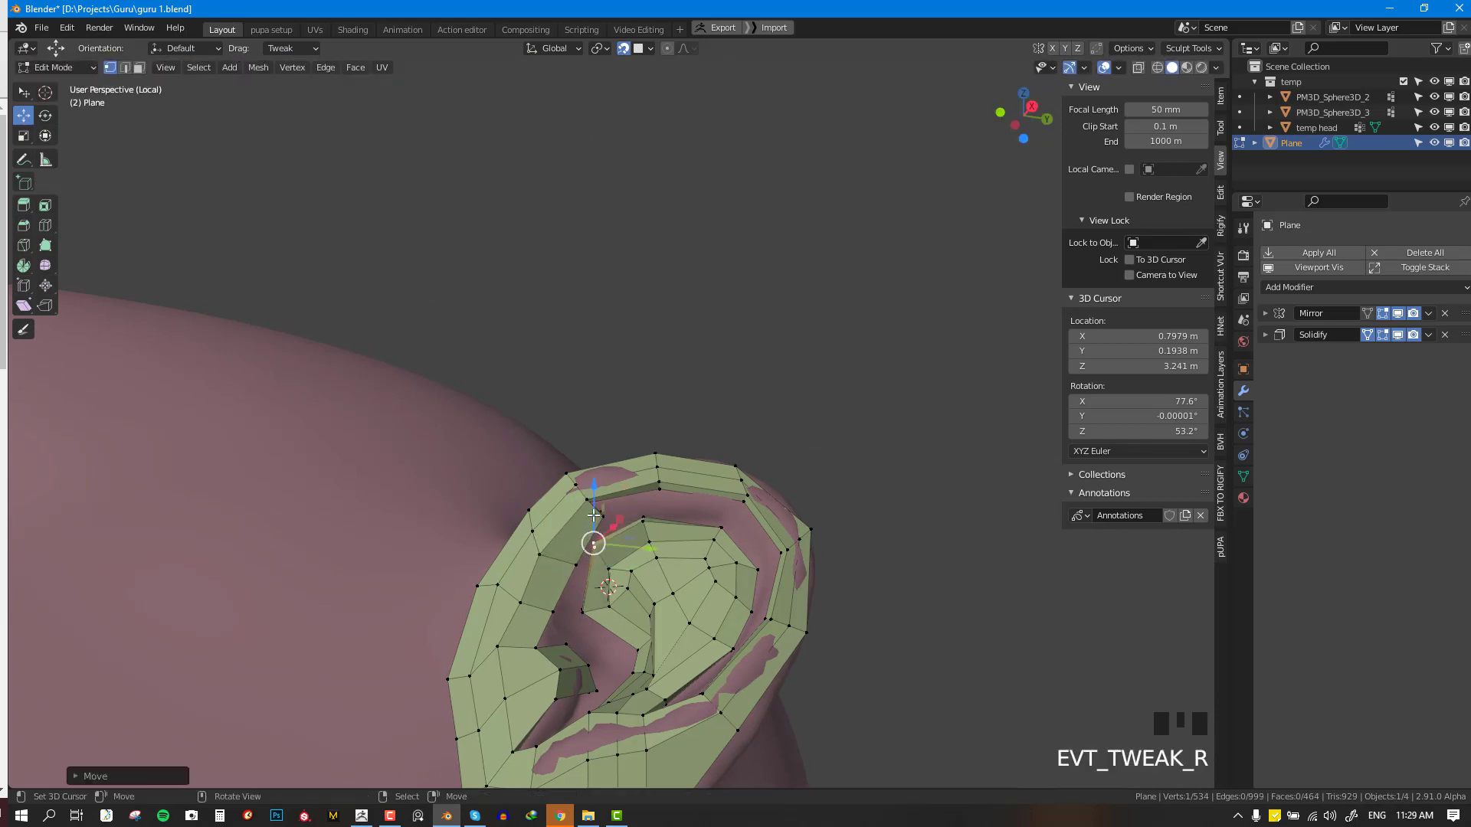
middle_click_drag(594, 519, 636, 548, "shift")
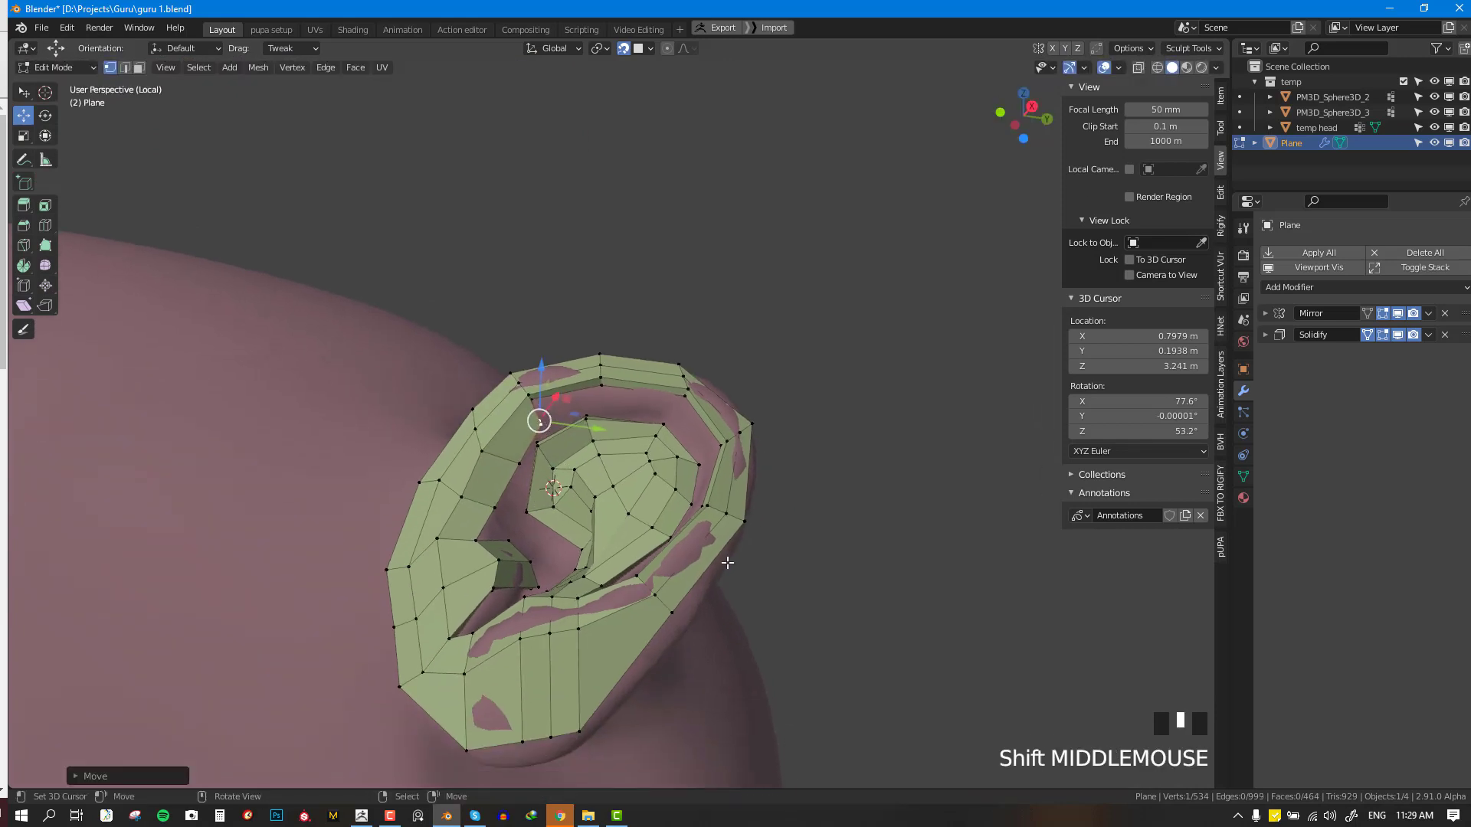
scroll(613, 445, "up", 2)
right_click(433, 363)
key("f")
left_click(588, 393)
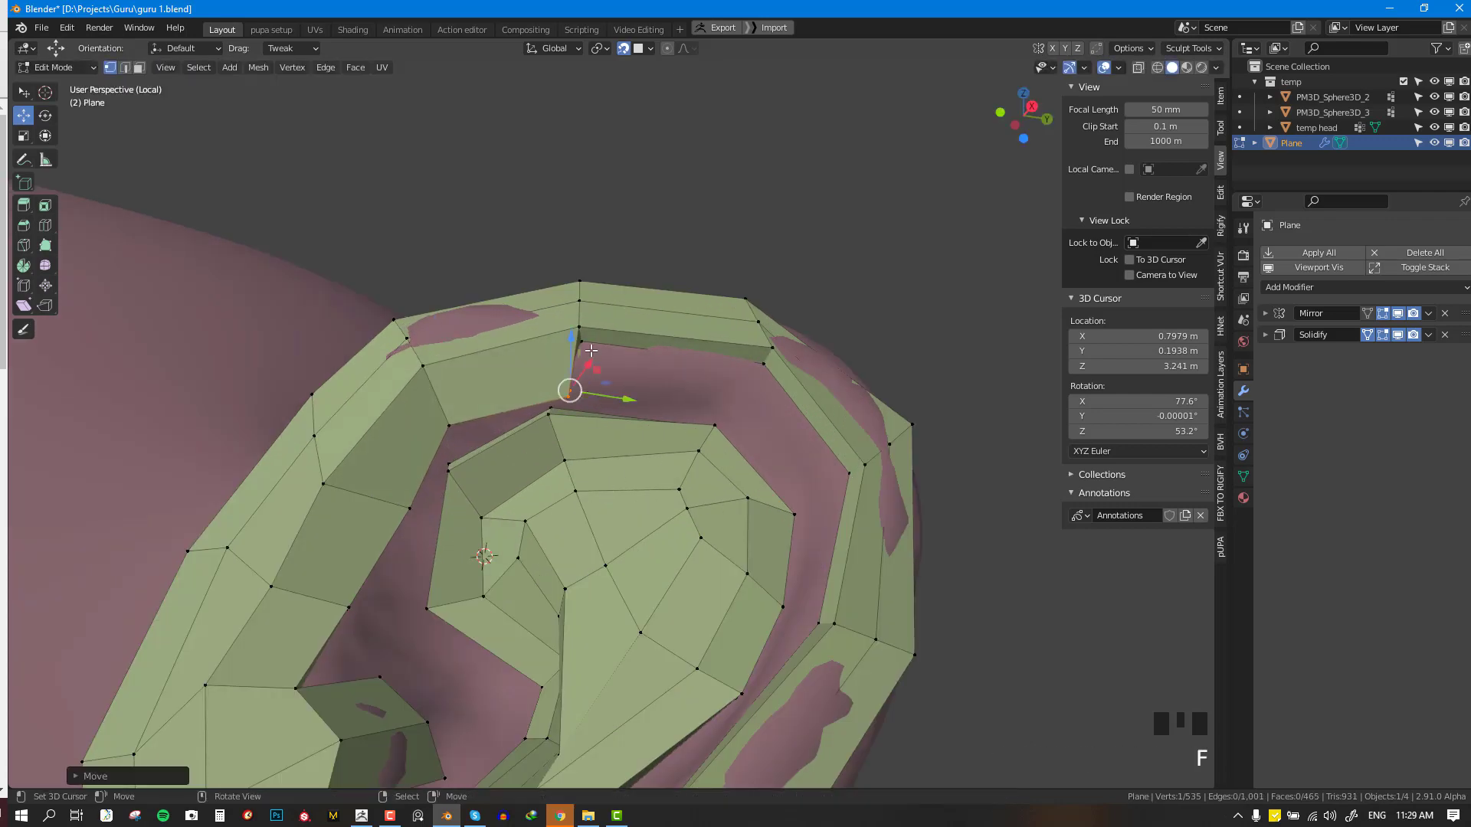
- Extend the inner rim strip from the ear's top toward the upper rear with two quads, placing their new vertices on the surface
right_click(586, 347)
key("f")
left_click(773, 388)
scroll(834, 482, "down", 2)
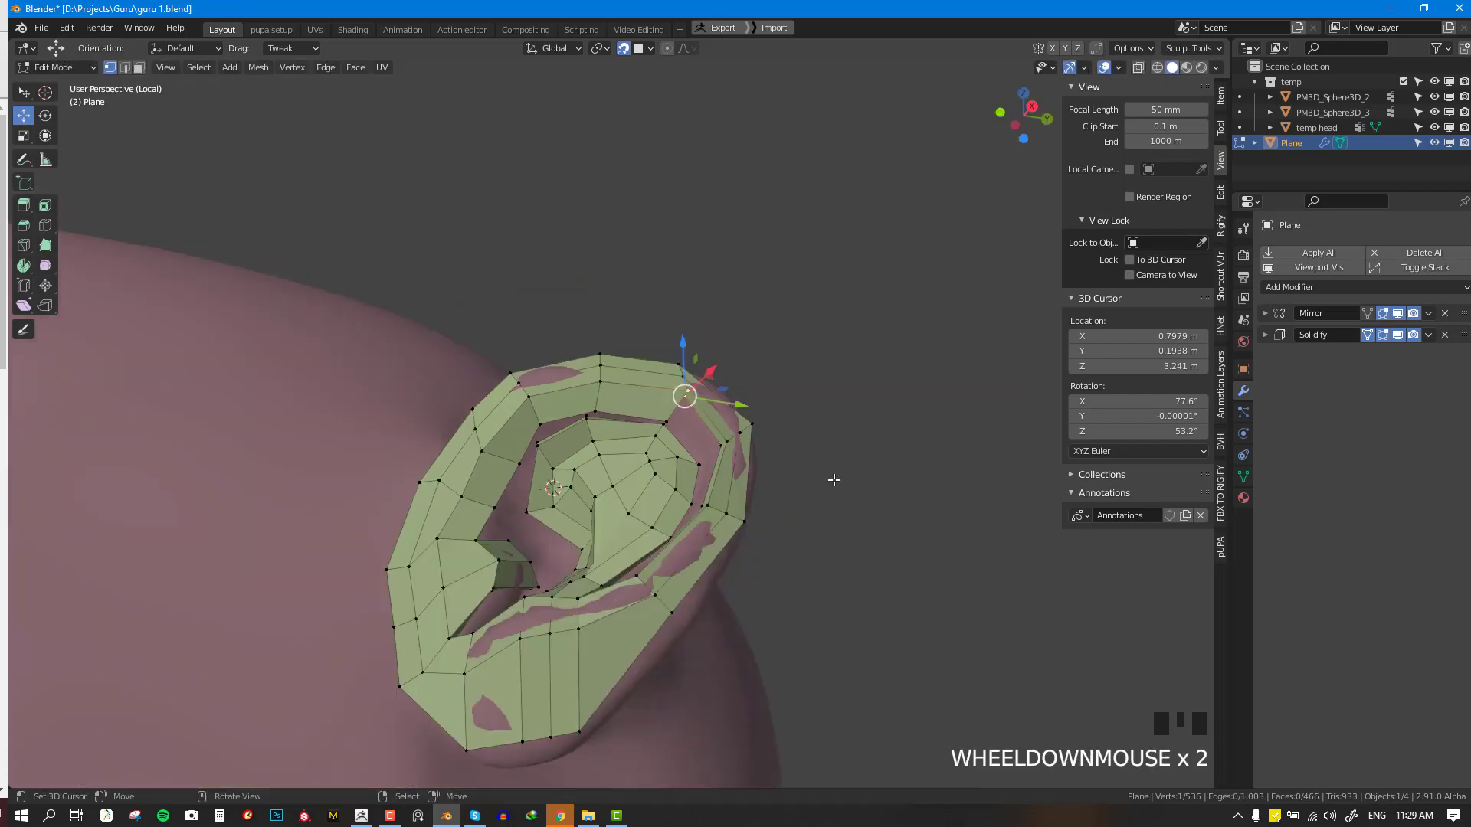
scroll(870, 483, "up", 1)
key("f")
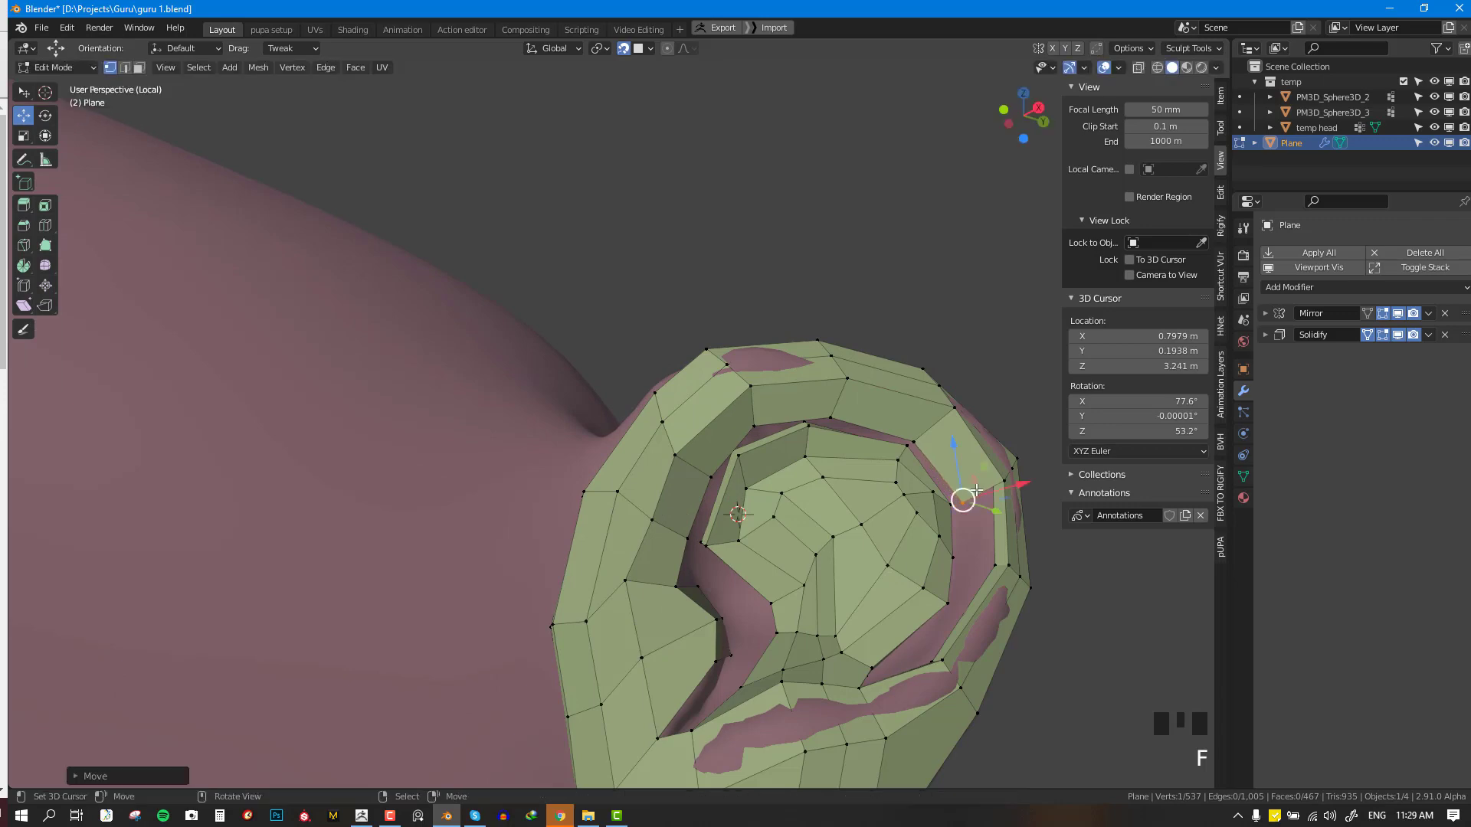
- Continue the inner rim strip down the rear of the ear with two more quads, adjusting each new vertex to the sculpt
right_click(992, 483)
middle_click_drag(991, 491, 973, 586, "shift")
key("f")
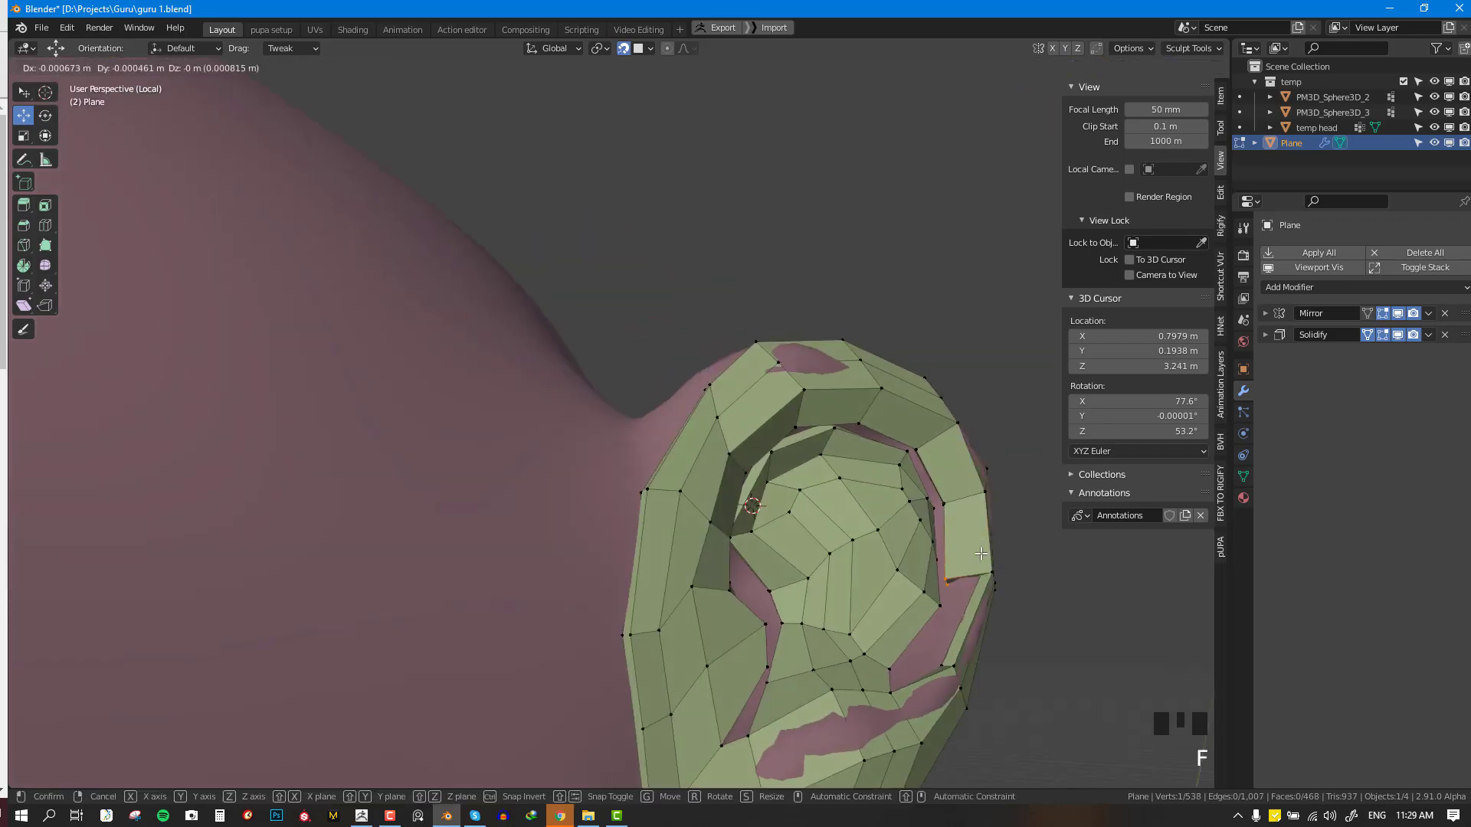
right_click(972, 589)
key("f")
left_click(912, 672)
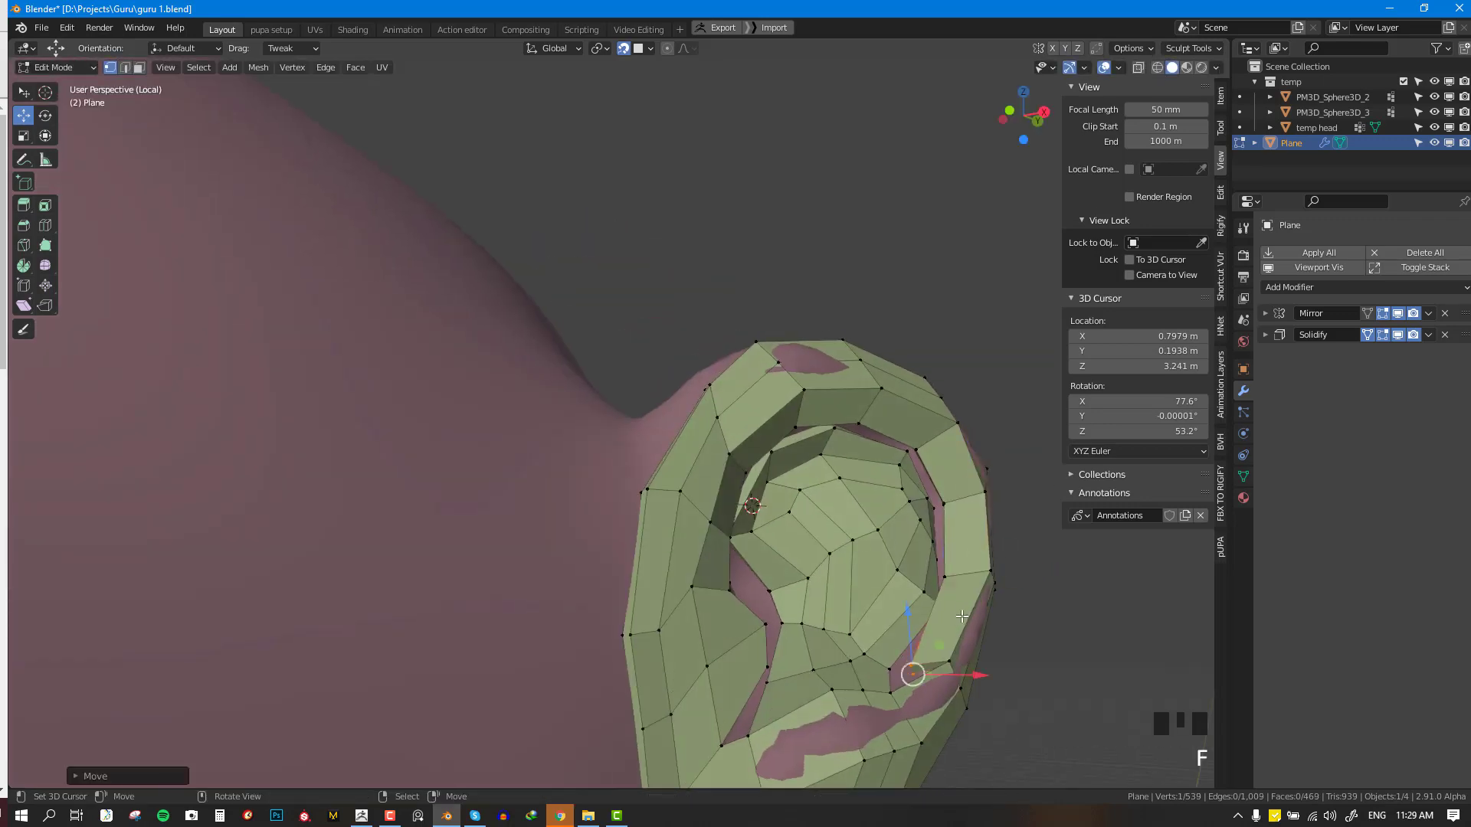
- Join the lower end of the rear rim strip to the edge of the ear bowl with a quad
middle_click_drag(908, 673, 720, 280, "shift")
scroll(869, 483, "up", 2)
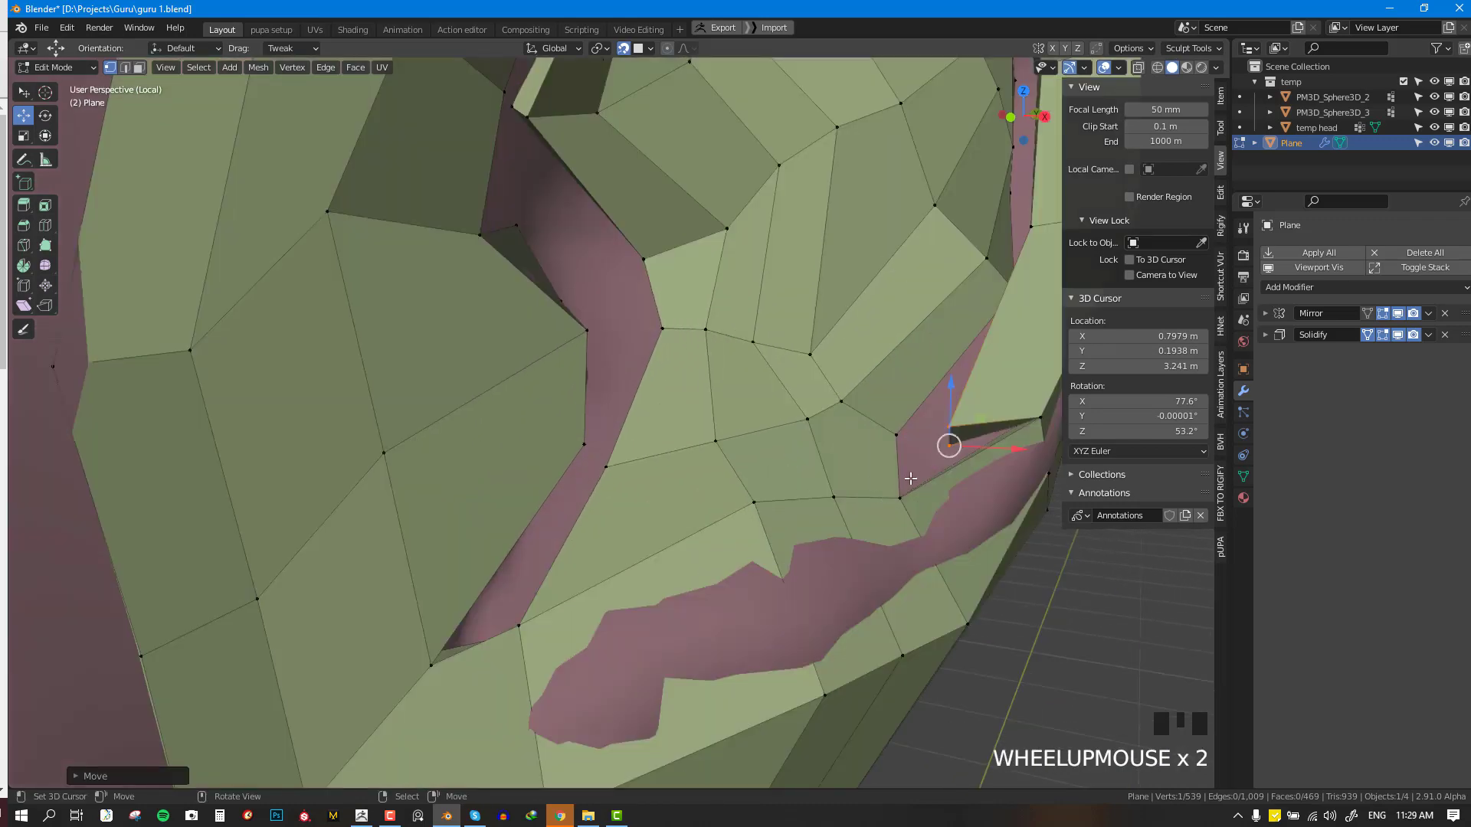
right_click(930, 407)
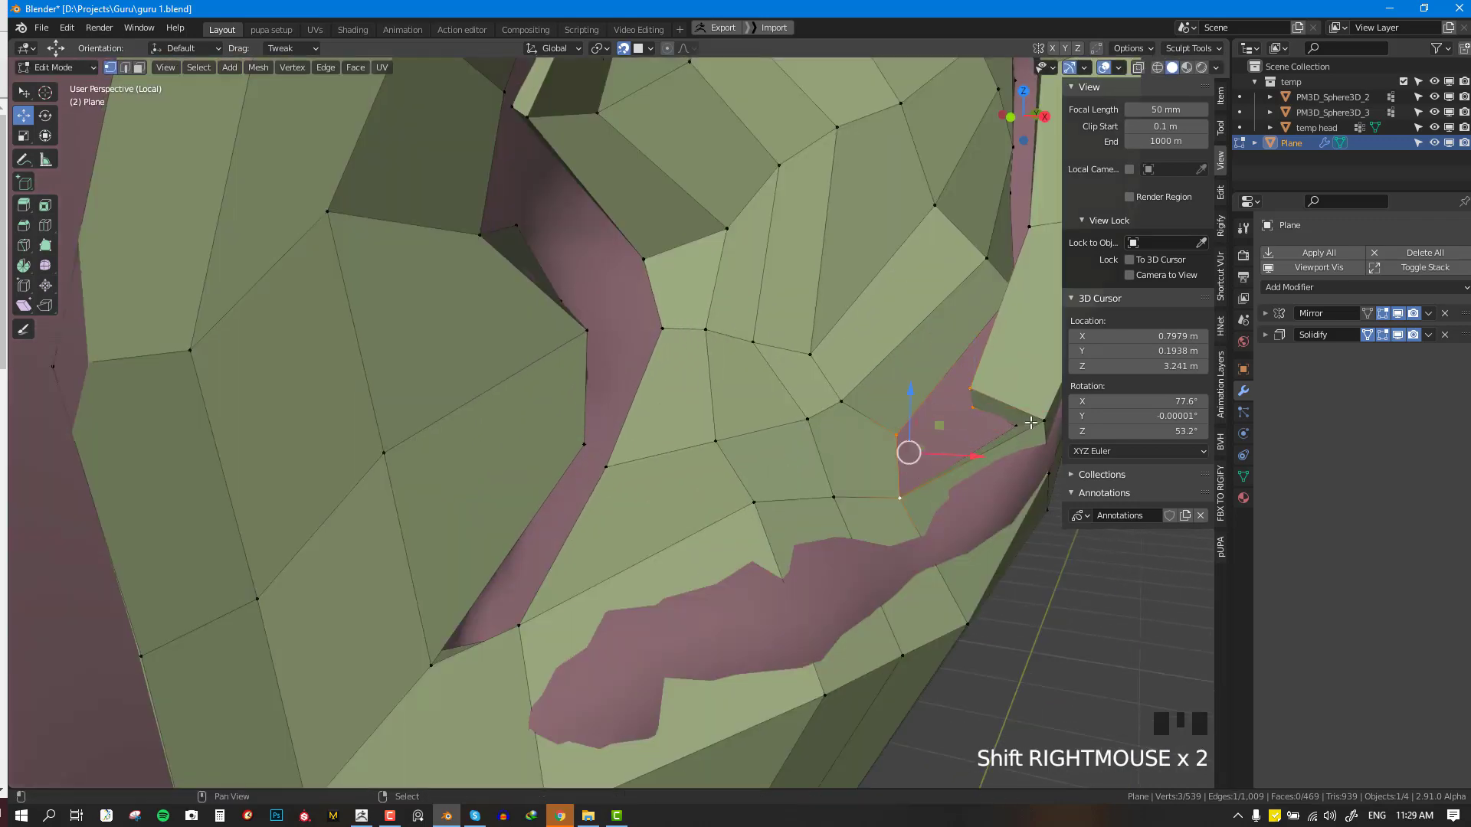
scroll(1031, 422, "down", 5)
key("f")
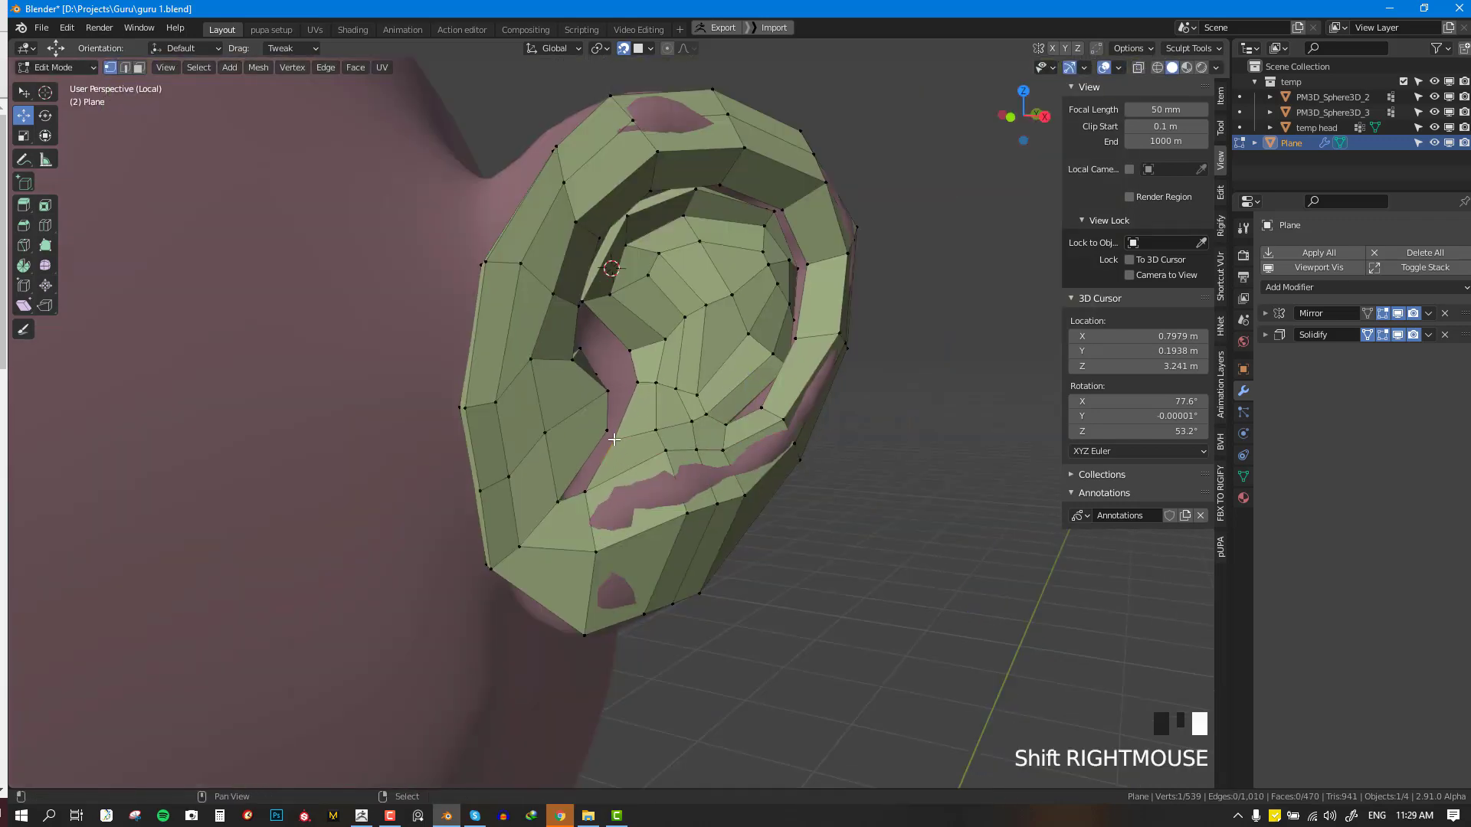
key("f")
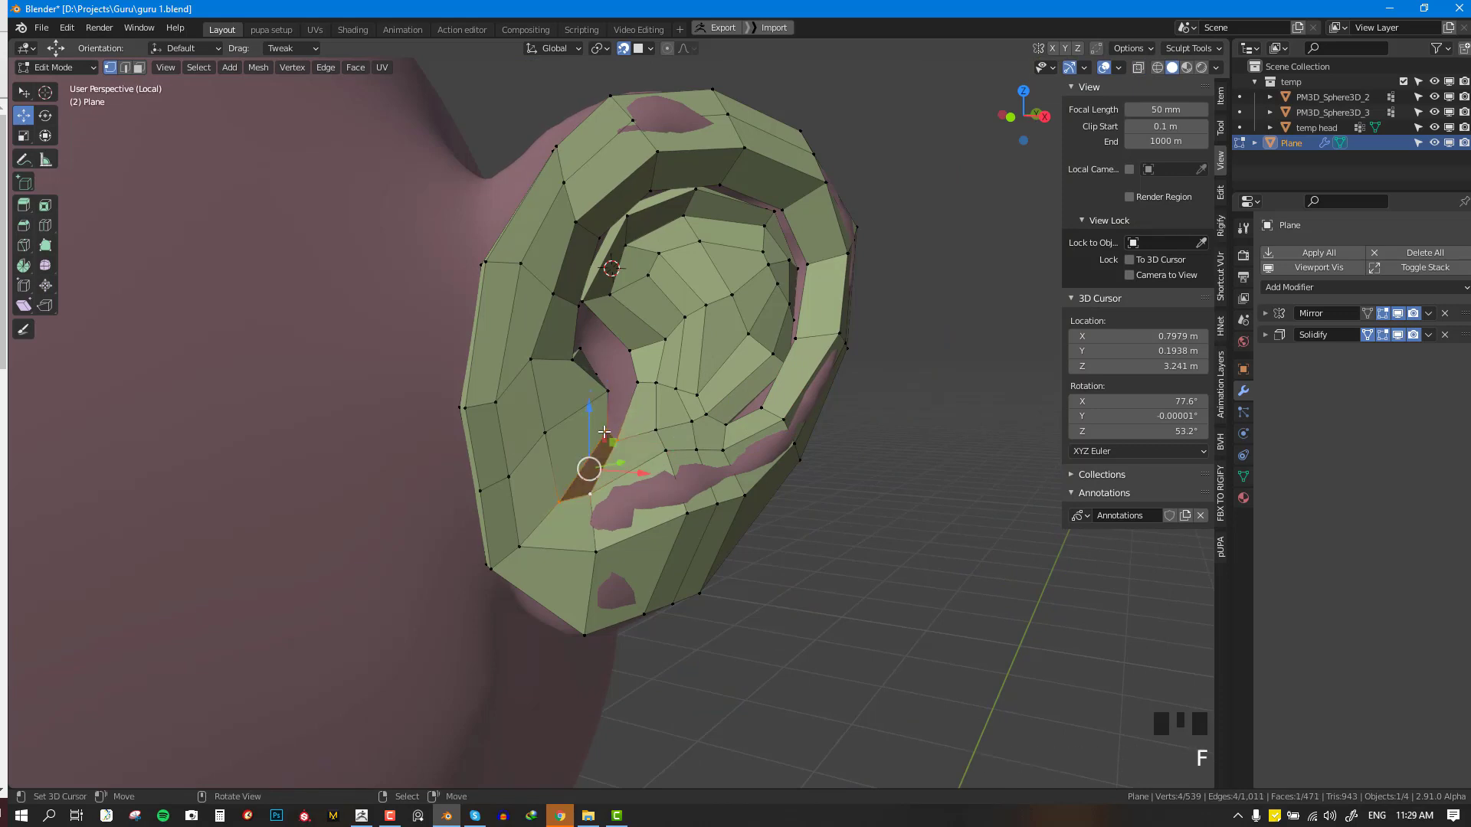
middle_click_drag(606, 470, 583, 438)
key("ctrl+z")
- Adjust the vertex in the notch below the tragus and fill the gap there with a quad
right_click_drag(410, 537, 418, 542)
right_click(378, 548, "shift")
right_click(432, 482, "shift")
key("f")
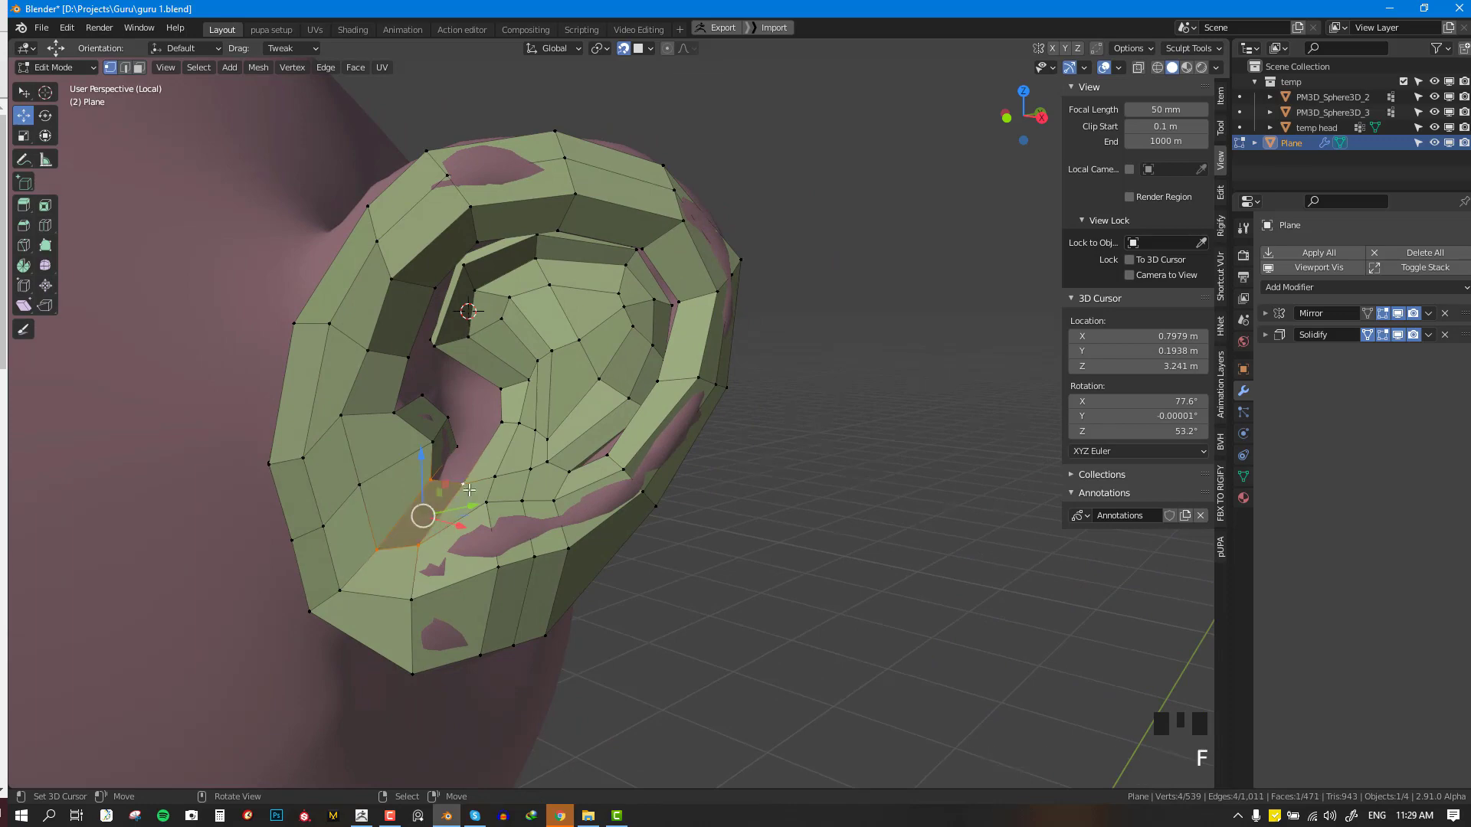
middle_click_drag(469, 481, 567, 484)
key("alt+a")
- Add two quads linking the front inner rim strip to the tragus top and inward behind it, placing their new vertices
scroll(481, 442, "up", 1)
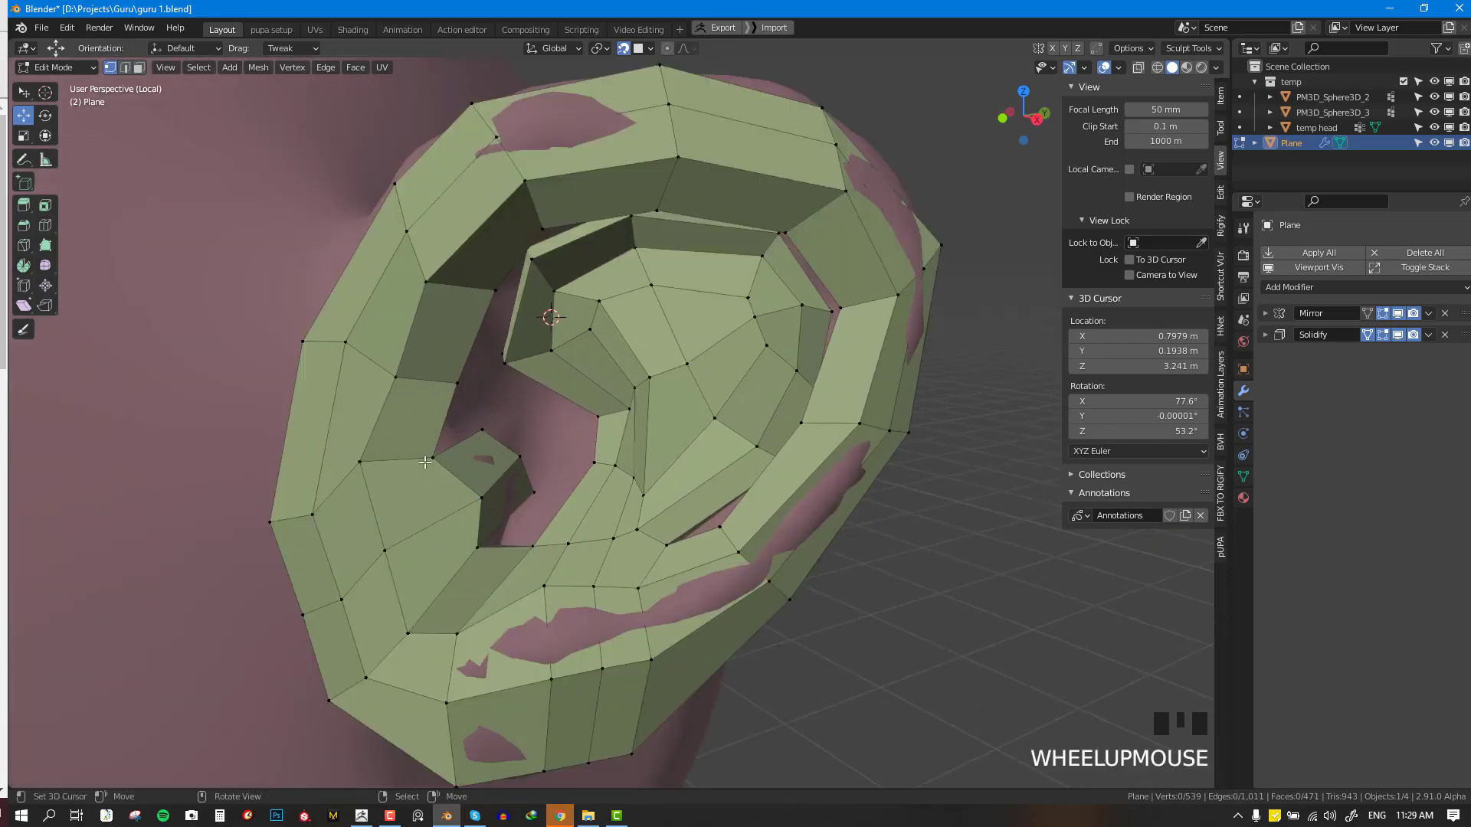
key("f")
left_click(475, 406)
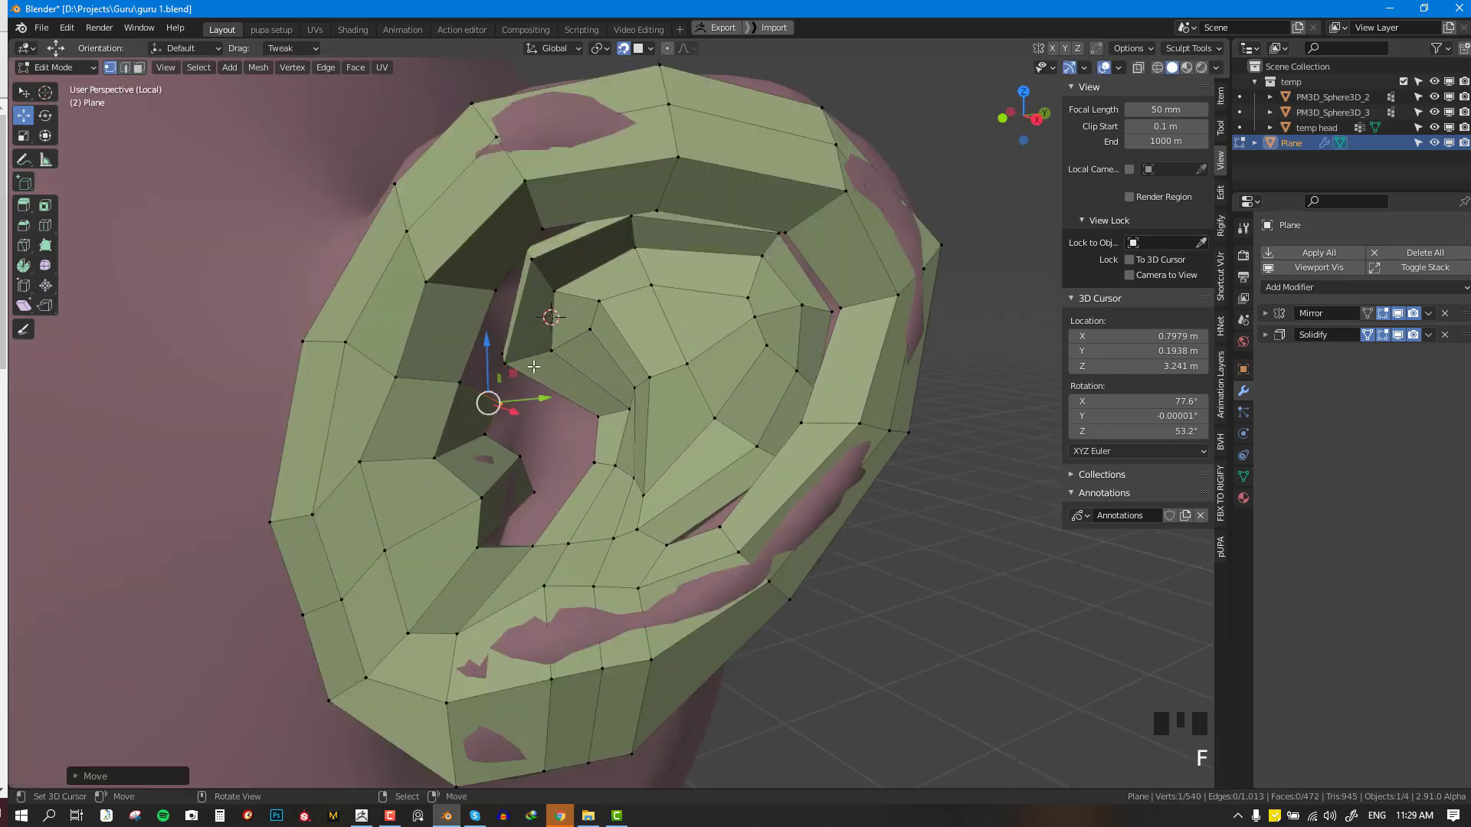
right_click(488, 436)
key("f")
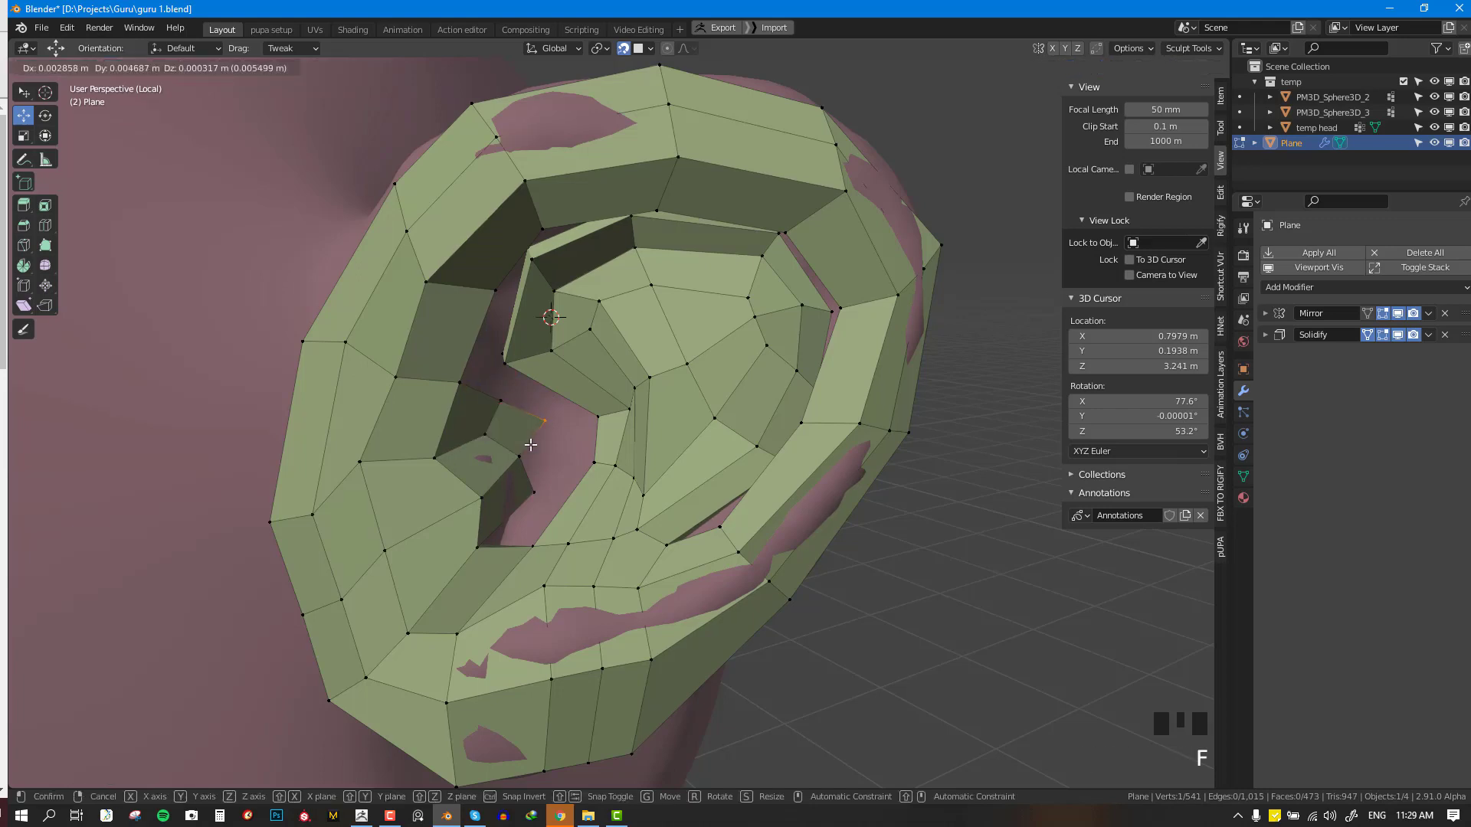
left_click(530, 446)
- Add three more quads along the inner side of the tragus toward the bowl, placing their new vertices on the surface
right_click(518, 457)
key("f")
left_click(538, 481)
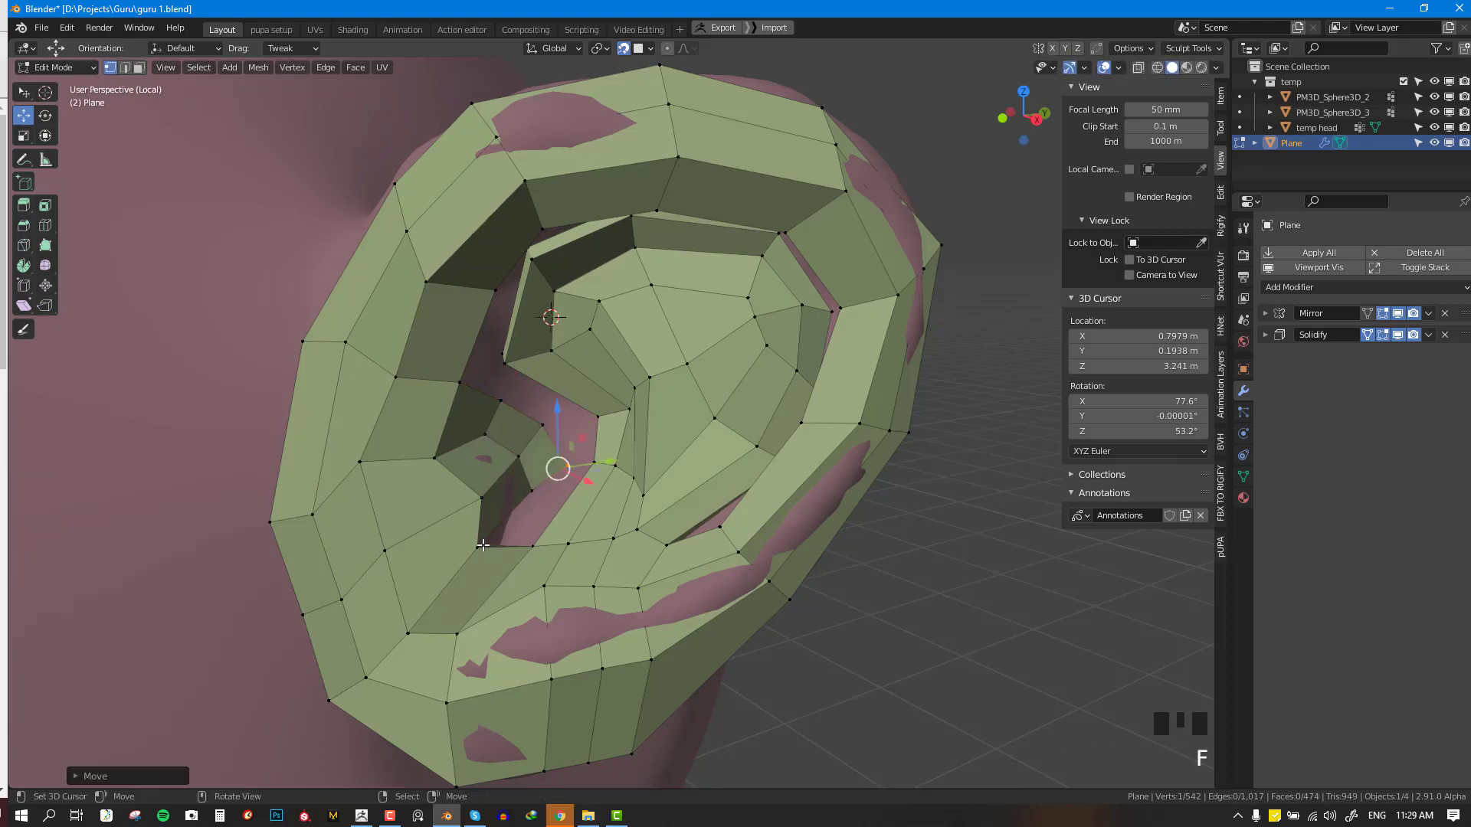
key("f")
left_click(509, 512)
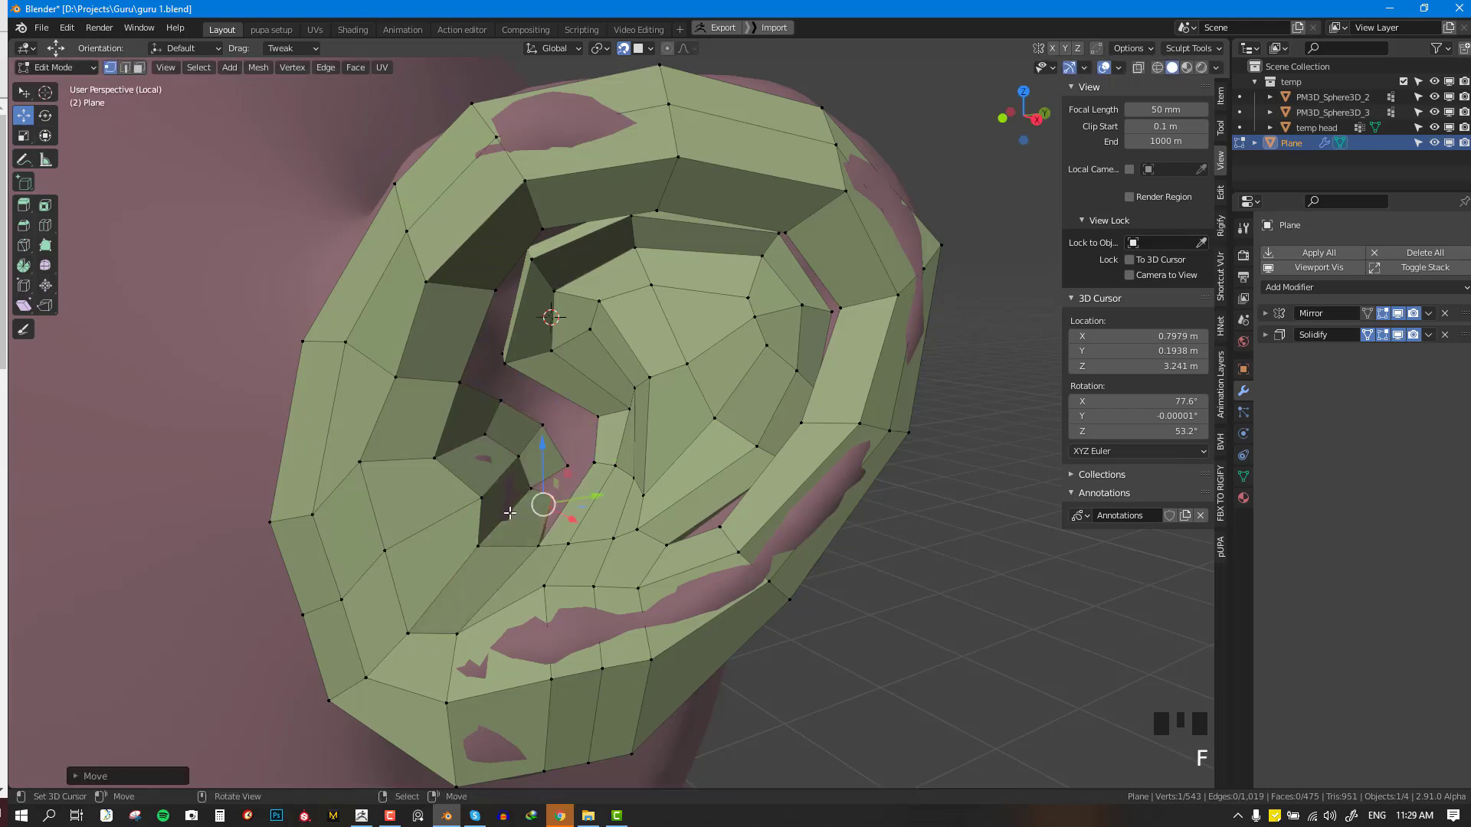
key("f")
left_click(545, 496)
- Fill the gap between the new faces behind the tragus and the lower bowl edge with three faces
middle_click_drag(546, 496, 694, 480, "shift")
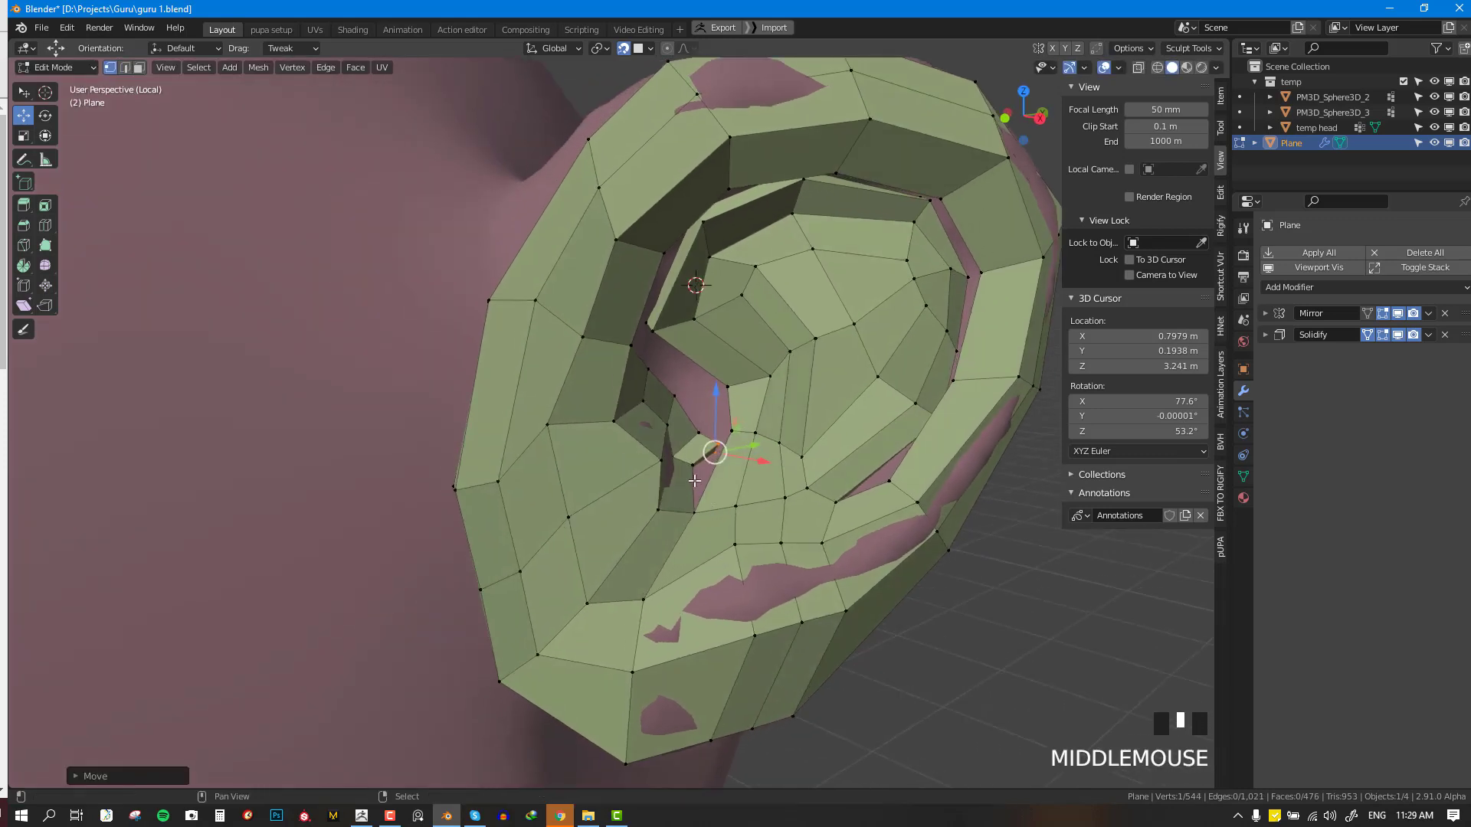
right_click(695, 503, "shift")
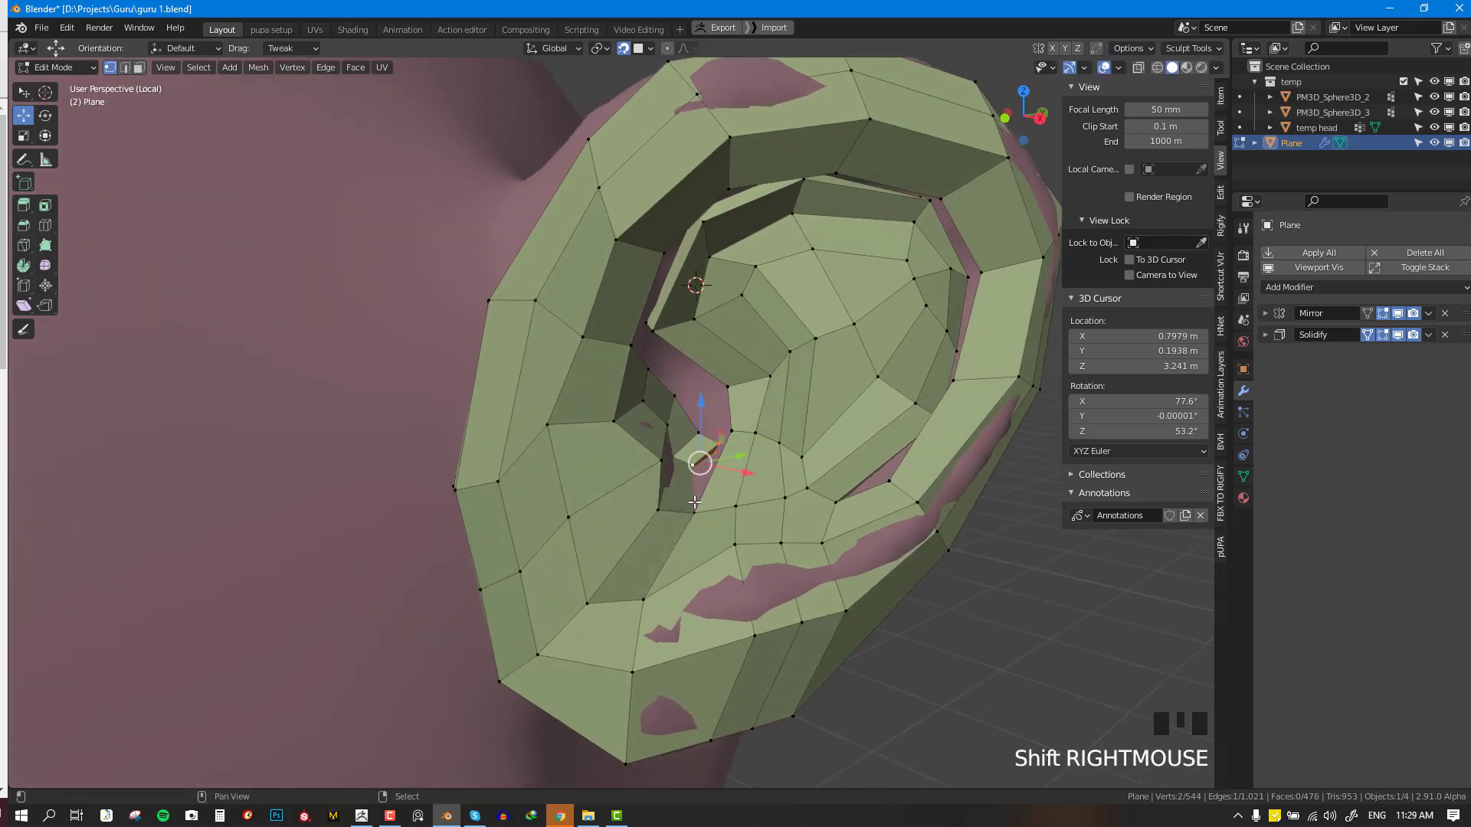
right_click(701, 429)
right_click(715, 378, "shift")
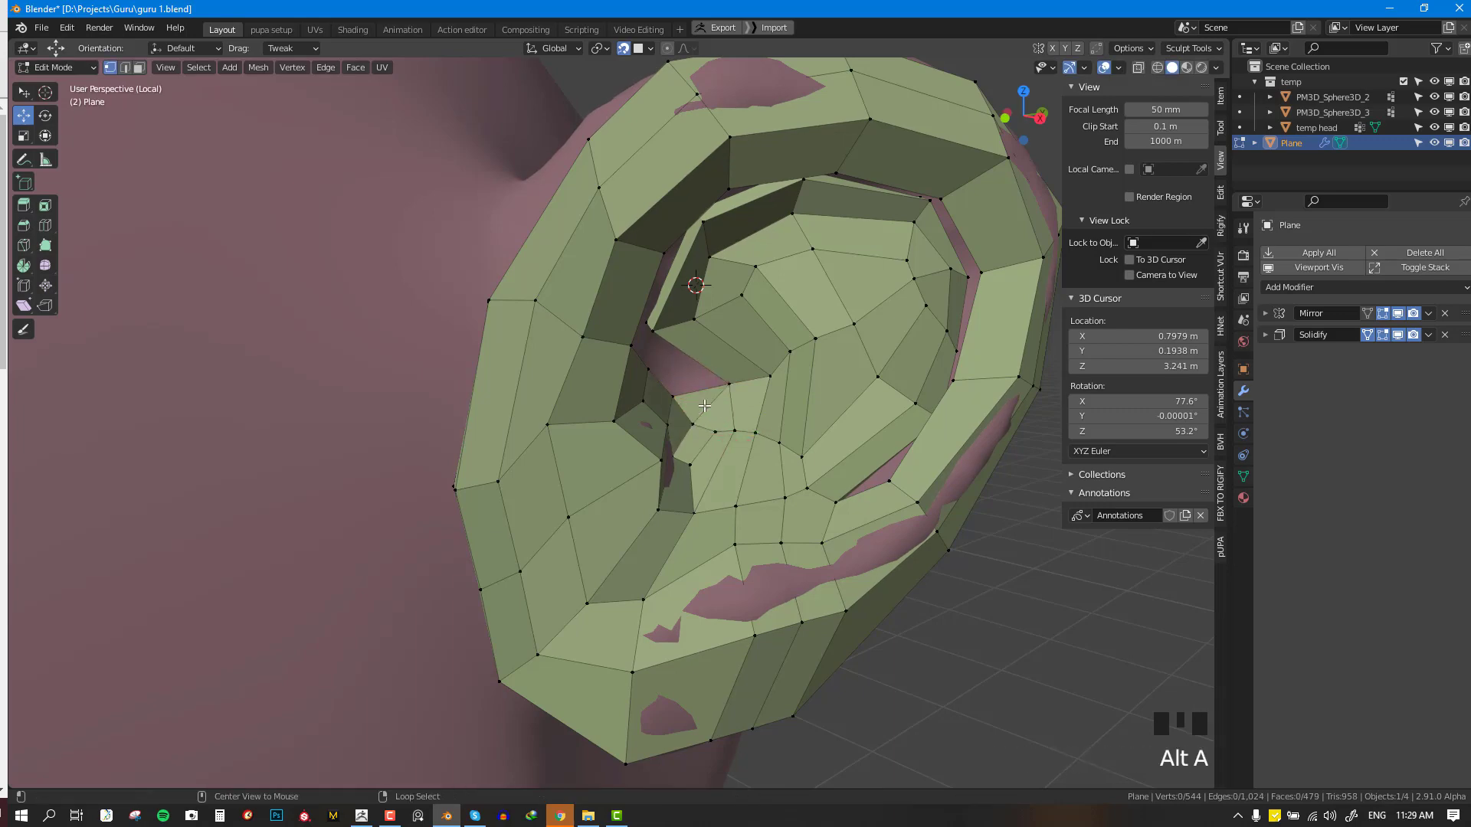
scroll(704, 406, "down", 2)
scroll(688, 392, "up", 2)
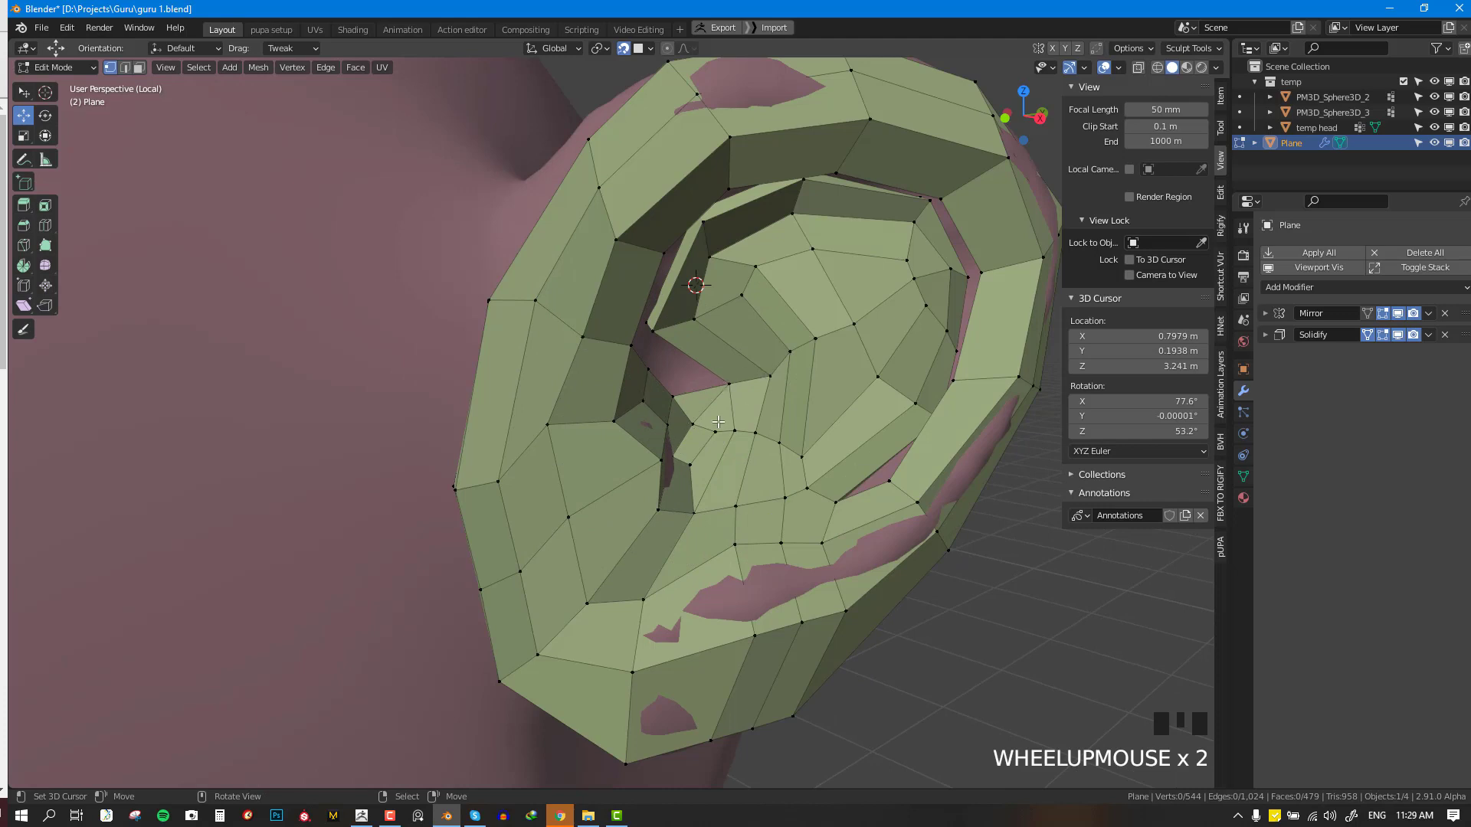
- Fill the remaining opening between the front of the bowl and the faces behind the tragus
middle_click_drag(718, 422, 669, 398)
right_click(620, 334, "shift")
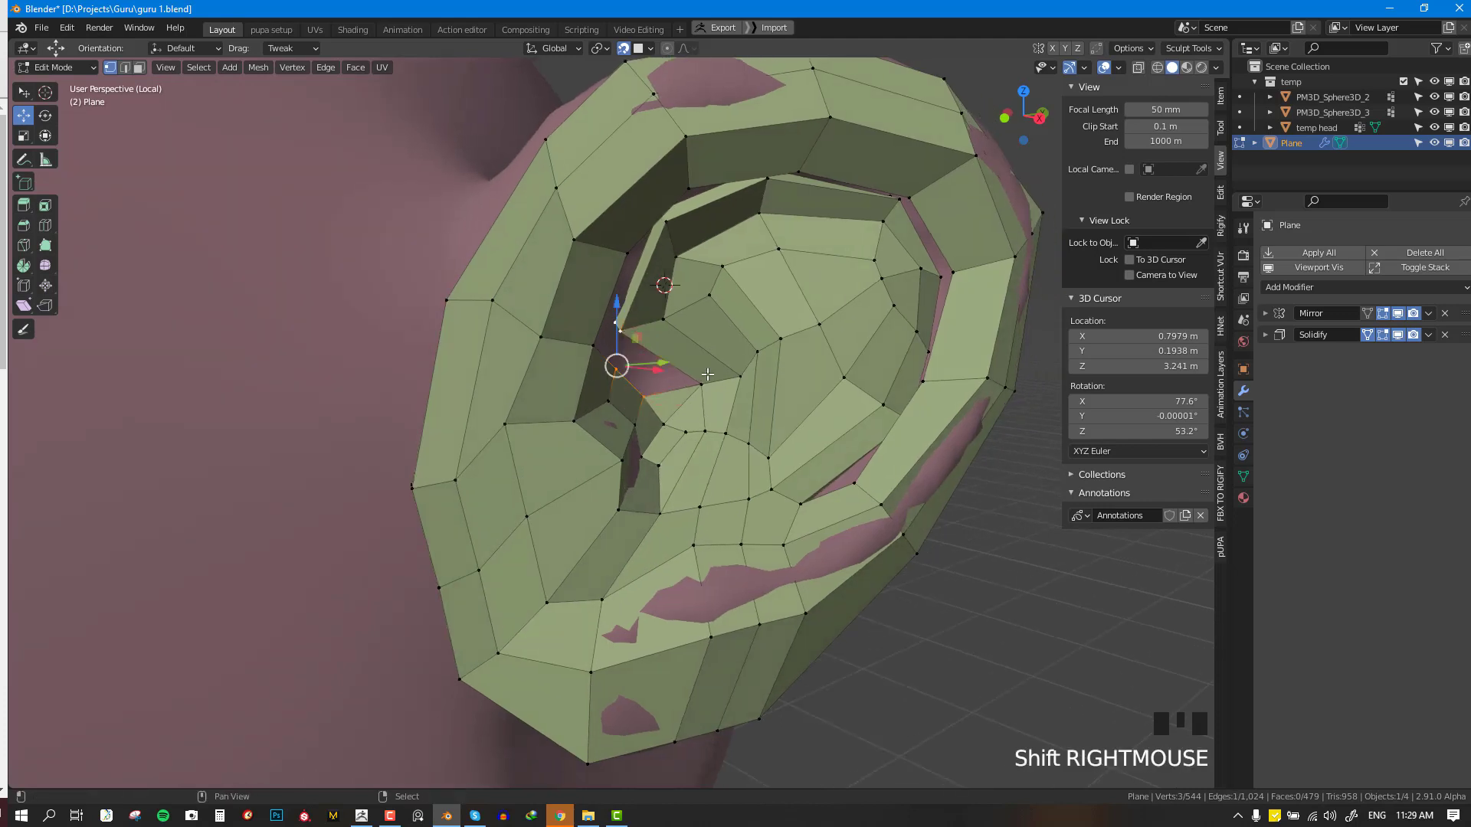
right_click(704, 384, "shift")
key("f")
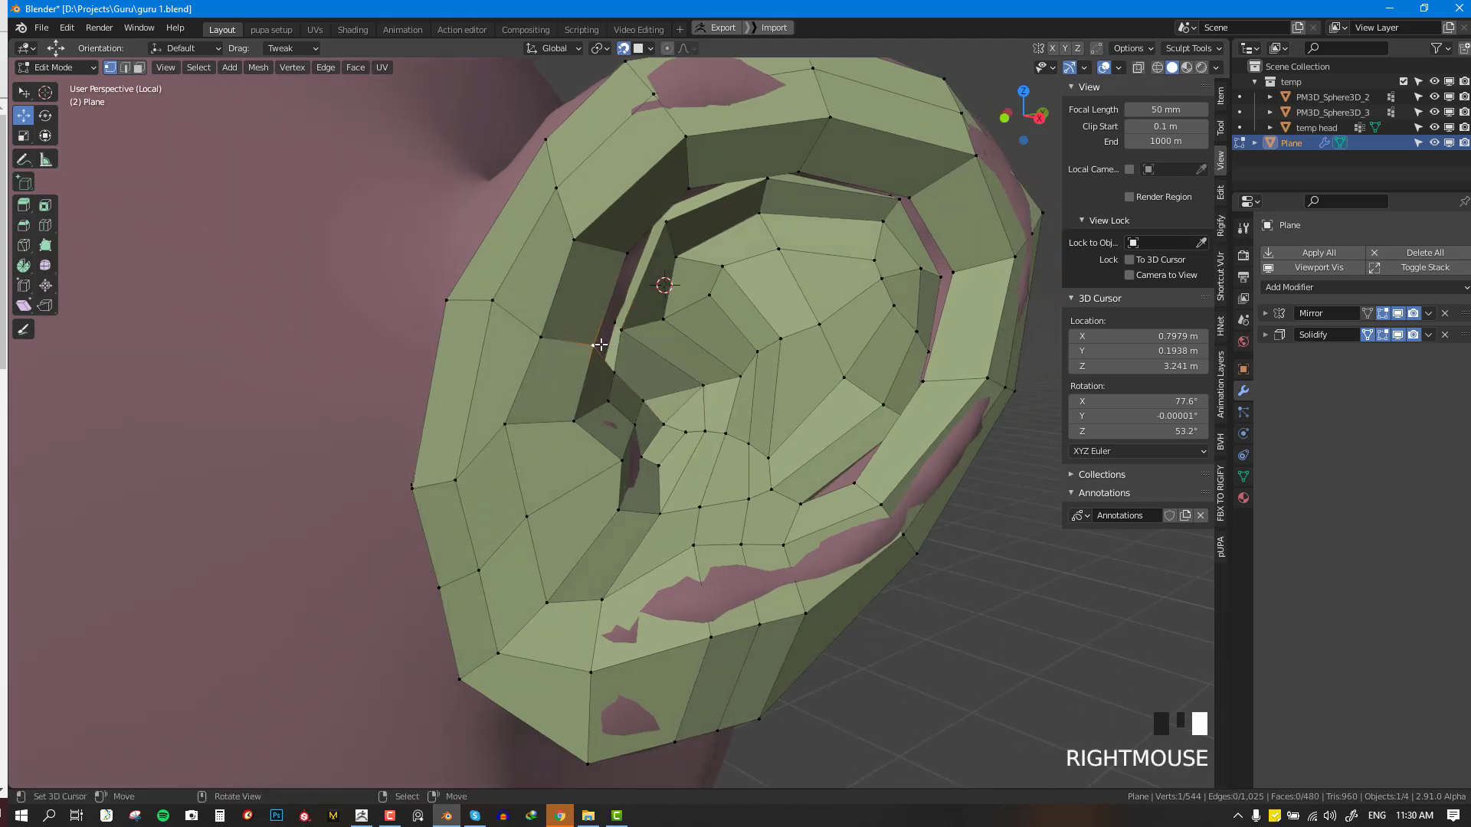
- Close the front gap between the inner rim strip and the bowl with a triangle and a quad above it
right_click(639, 354, "shift")
right_click(629, 332)
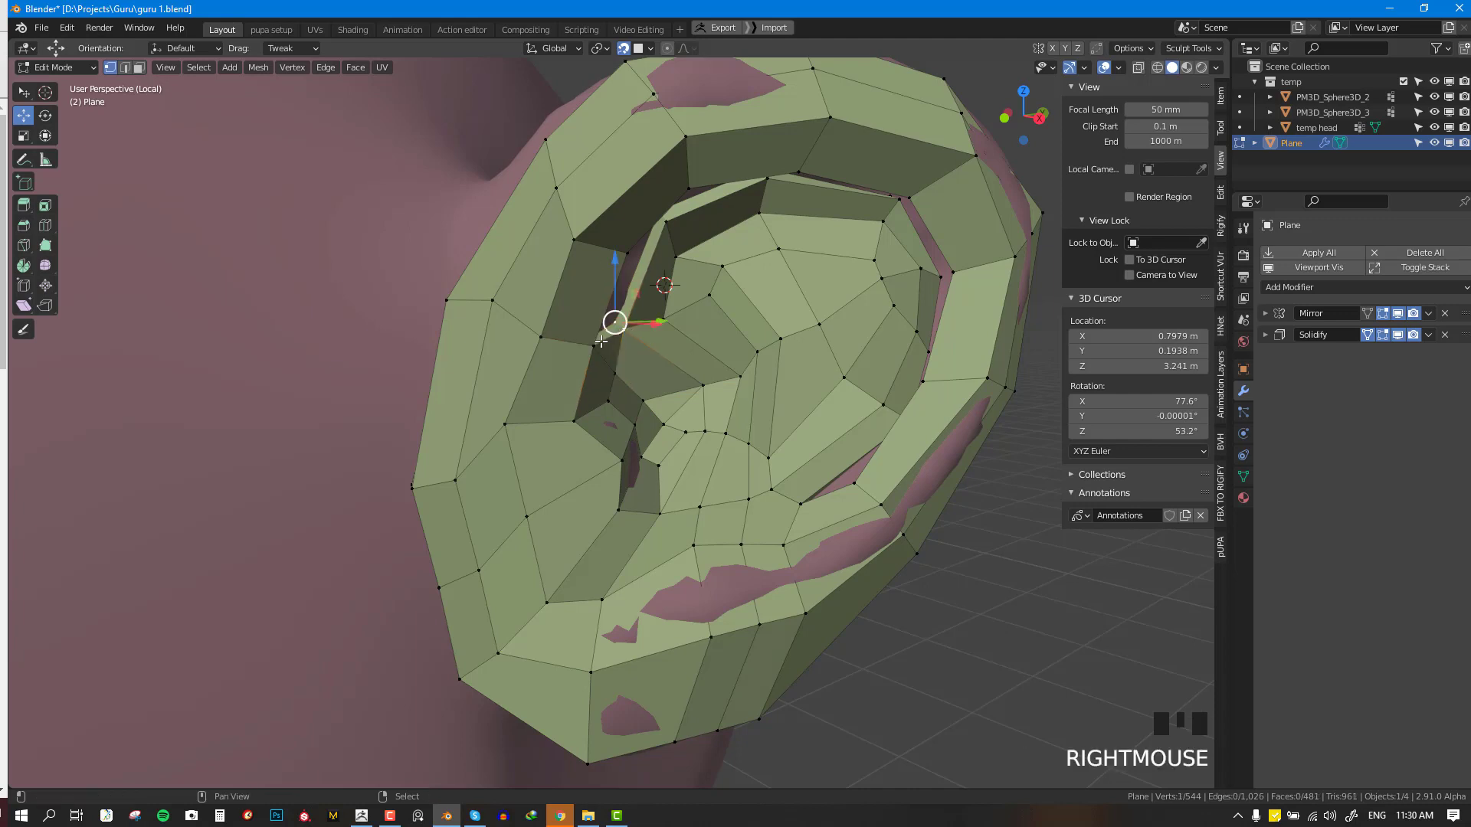
right_click(597, 345, "shift")
right_click(625, 242, "shift")
right_click(673, 224, "shift")
key("f")
- Adjust the bowl's upper front vertex and bridge the gap to the rim at the upper front curve with a quad
right_click_drag(673, 225, 675, 237)
right_click(632, 251, "shift")
right_click(691, 188, "shift")
right_click(765, 180, "shift")
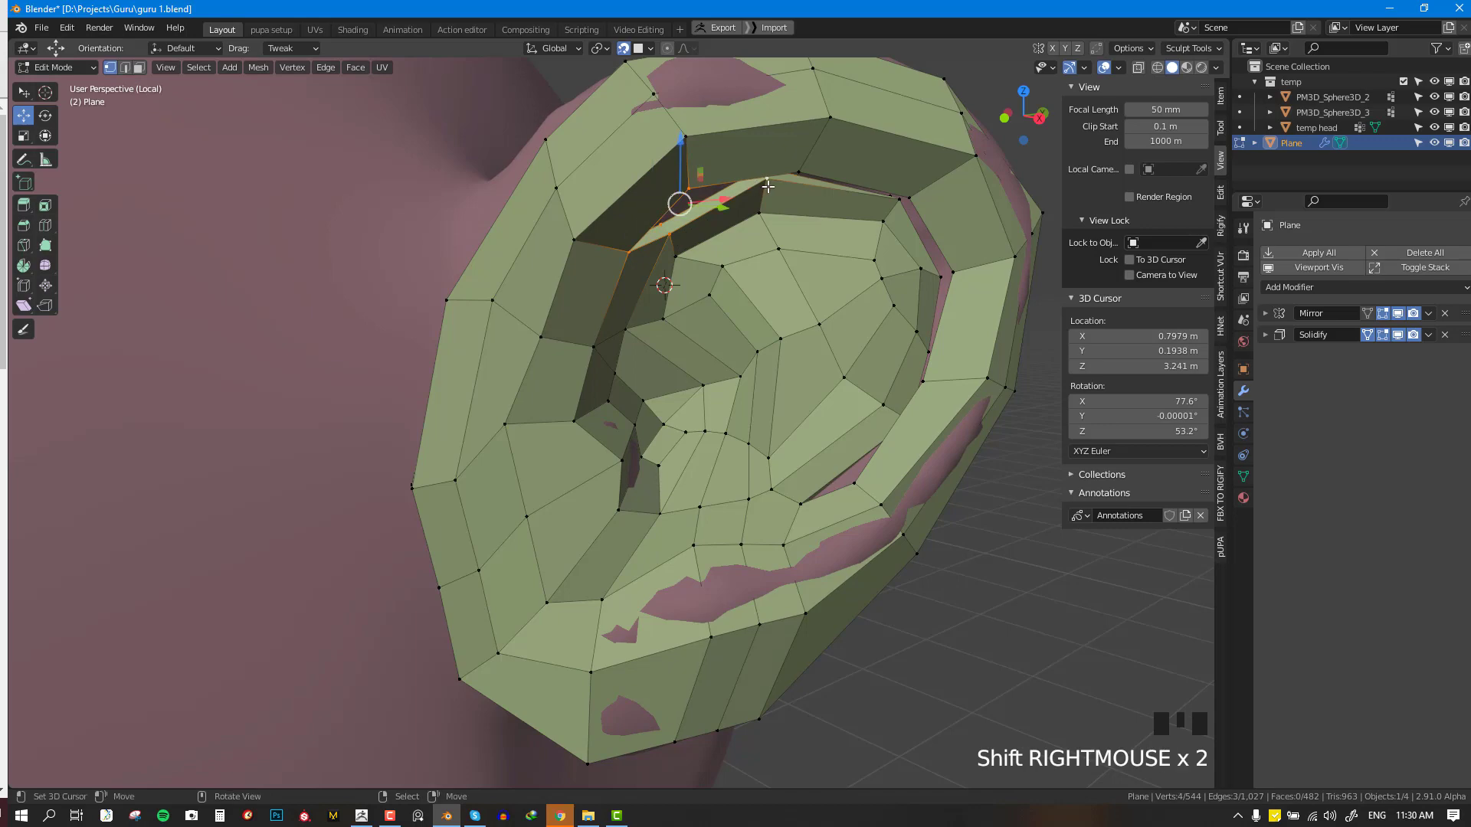
middle_click_drag(779, 163, 775, 142)
key("KP_Decimal")
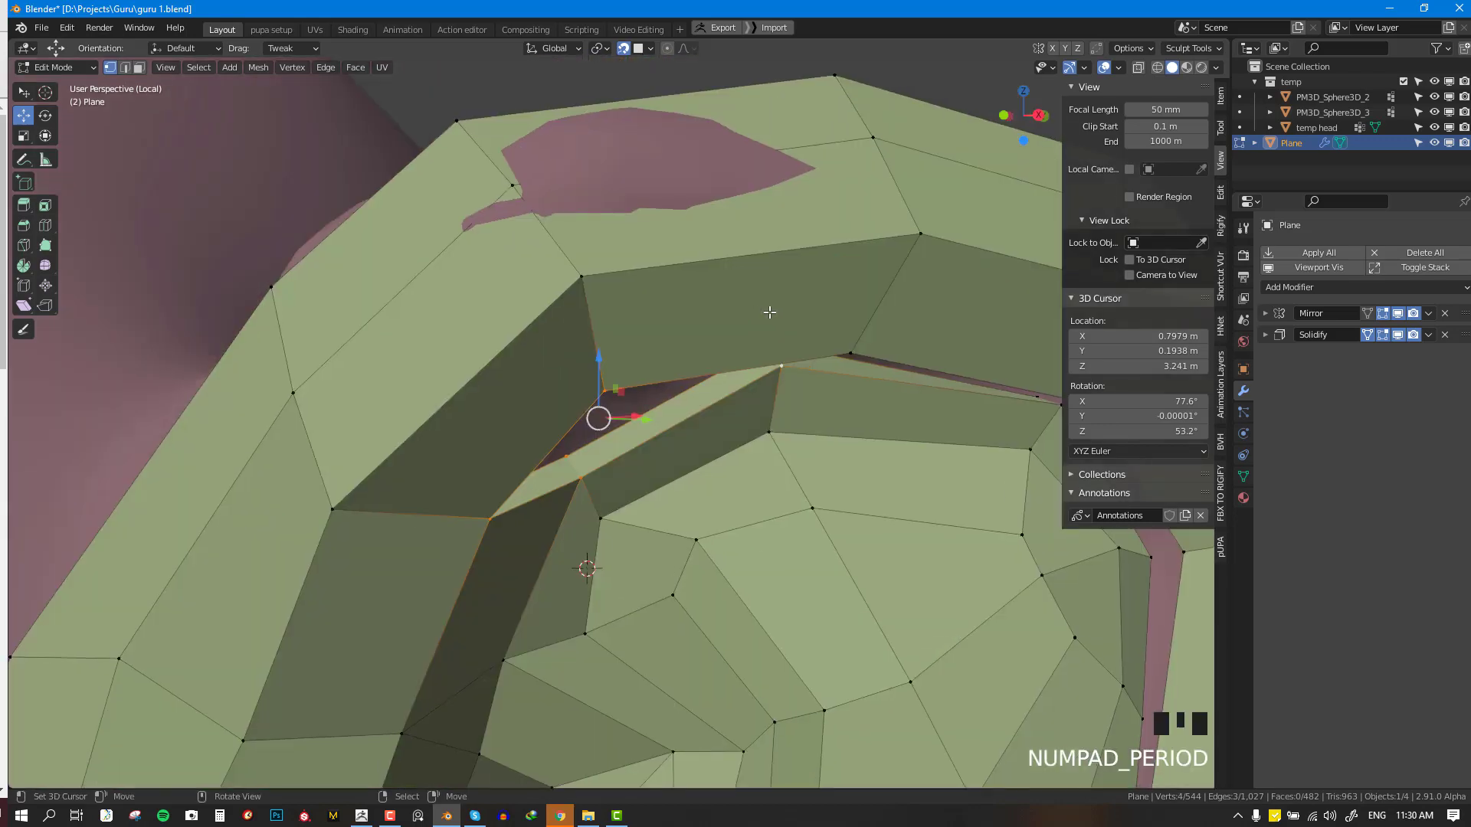
middle_click_drag(769, 312, 716, 370)
key("f")
- Adjust the bowl's upper edge vertices and close the gap below the top rim with a triangle and a quad
right_click_drag(717, 370, 702, 406)
scroll(697, 394, "down", 2)
right_click(596, 383, "shift")
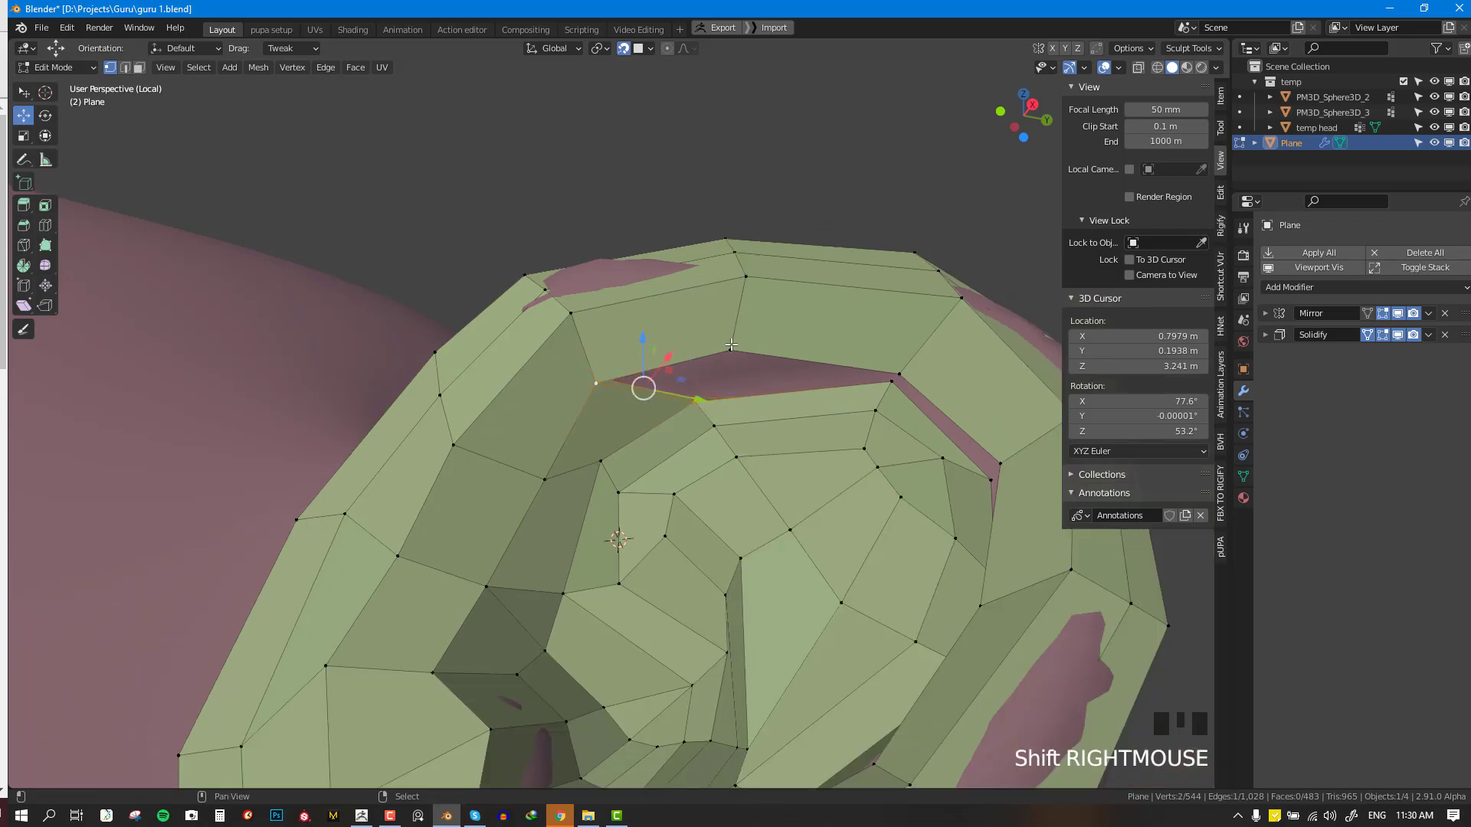
key("f")
middle_click_drag(839, 387, 819, 385)
right_click_drag(892, 365, 889, 378)
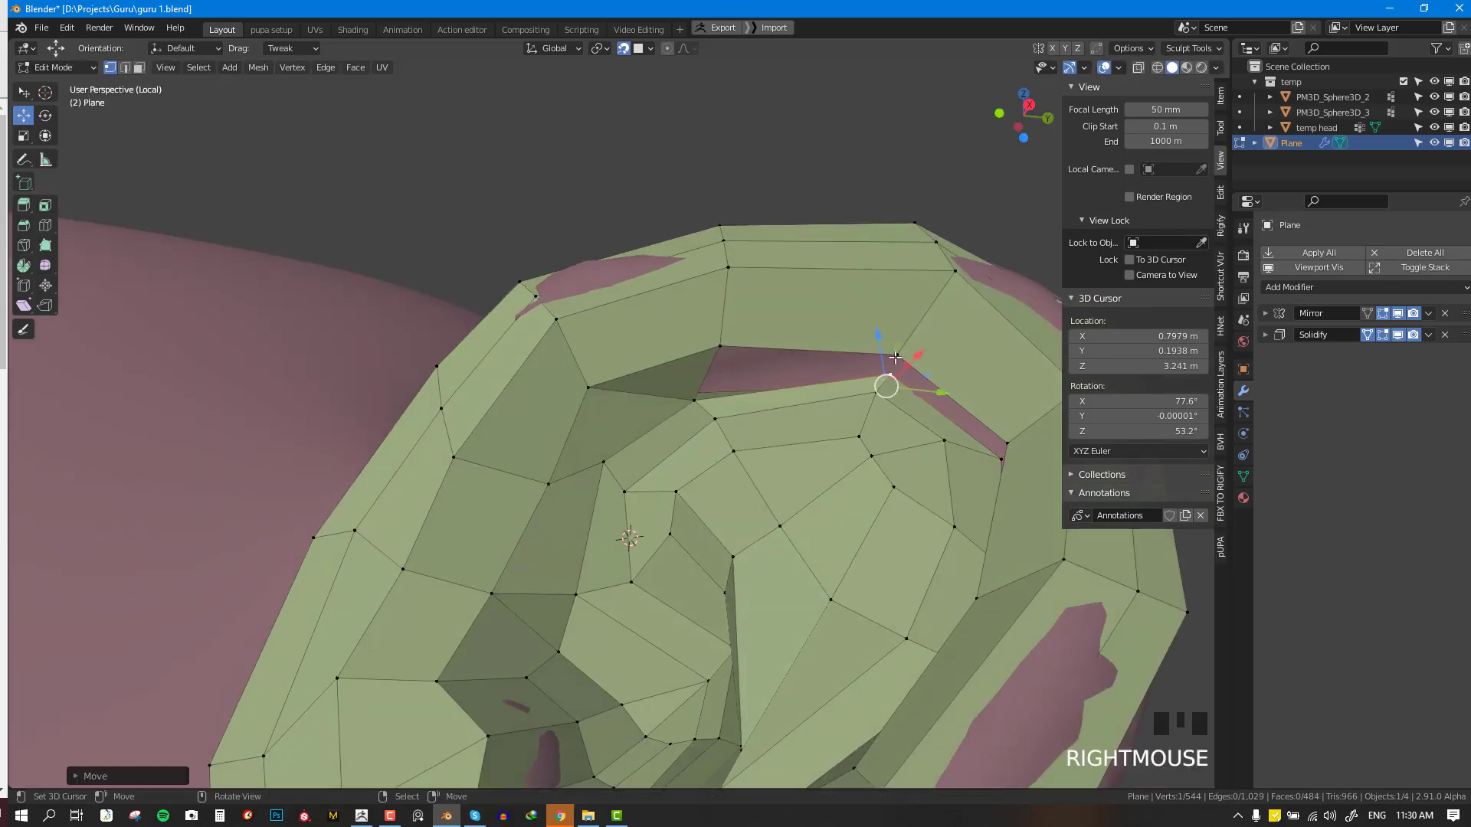
right_click(896, 355, "shift")
key("f")
- Bridge the upper rear corner of the bowl to the rim strip with a quad
middle_click_drag(692, 394, 576, 444)
scroll(577, 444, "up", 2)
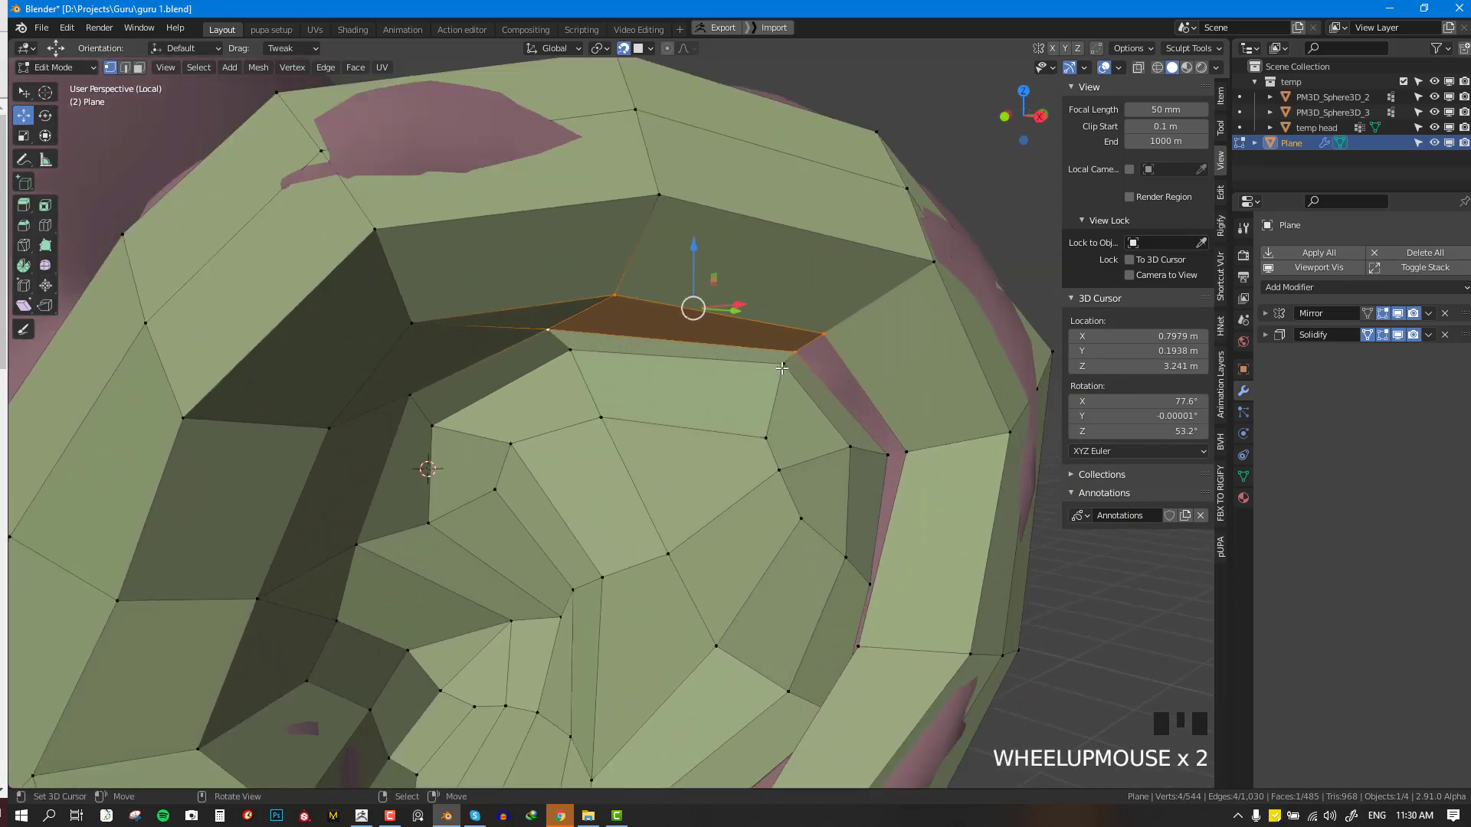
right_click(797, 355)
right_click(826, 335, "shift")
right_click(886, 448, "shift")
key("f")
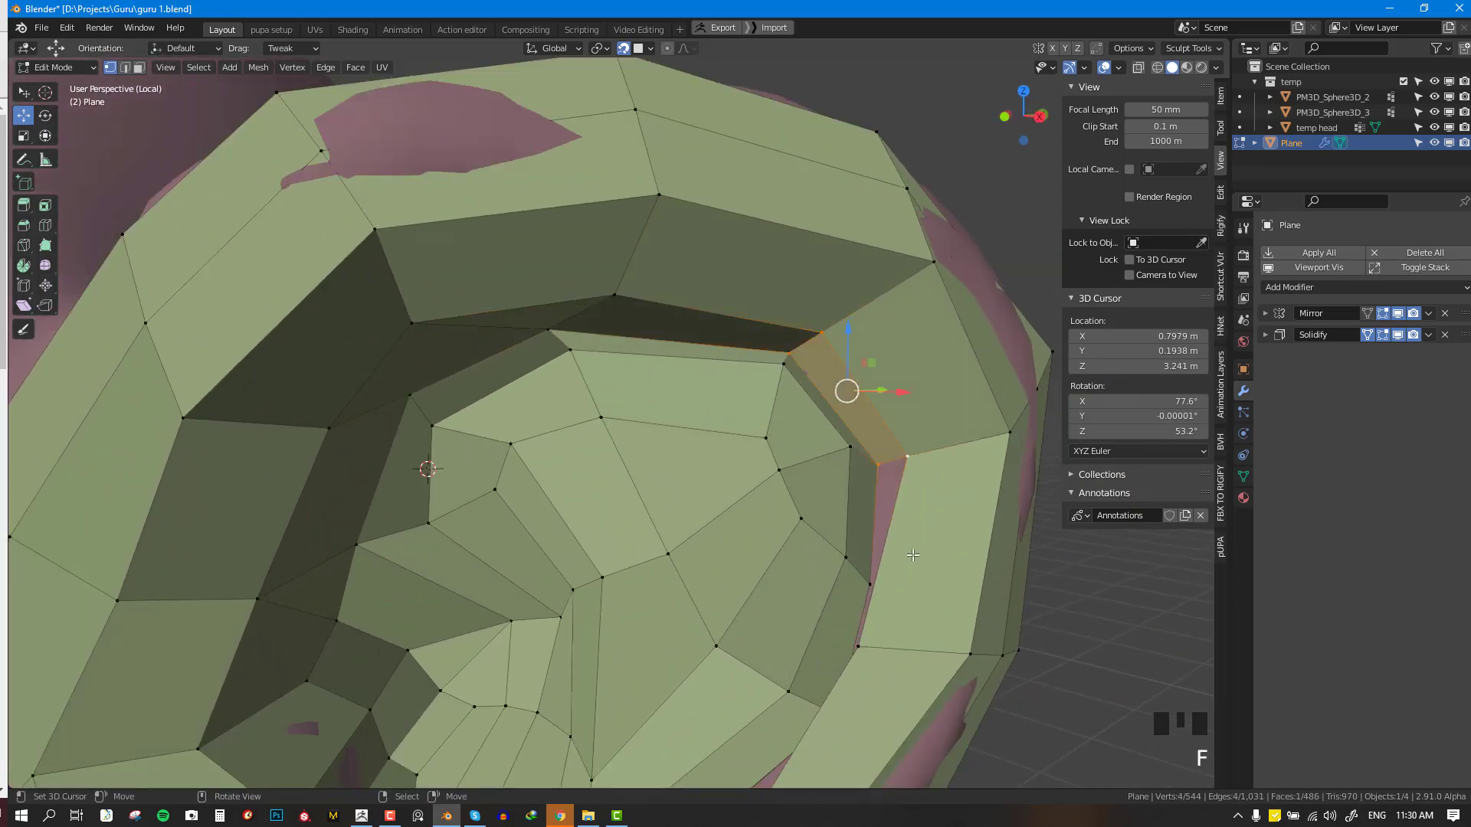
- Fill the next section of the gap down the rear between the bowl edge and the rim strip
middle_click_drag(843, 387, 819, 383)
right_click(842, 597)
right_click_drag(841, 598, 857, 505, "shift")
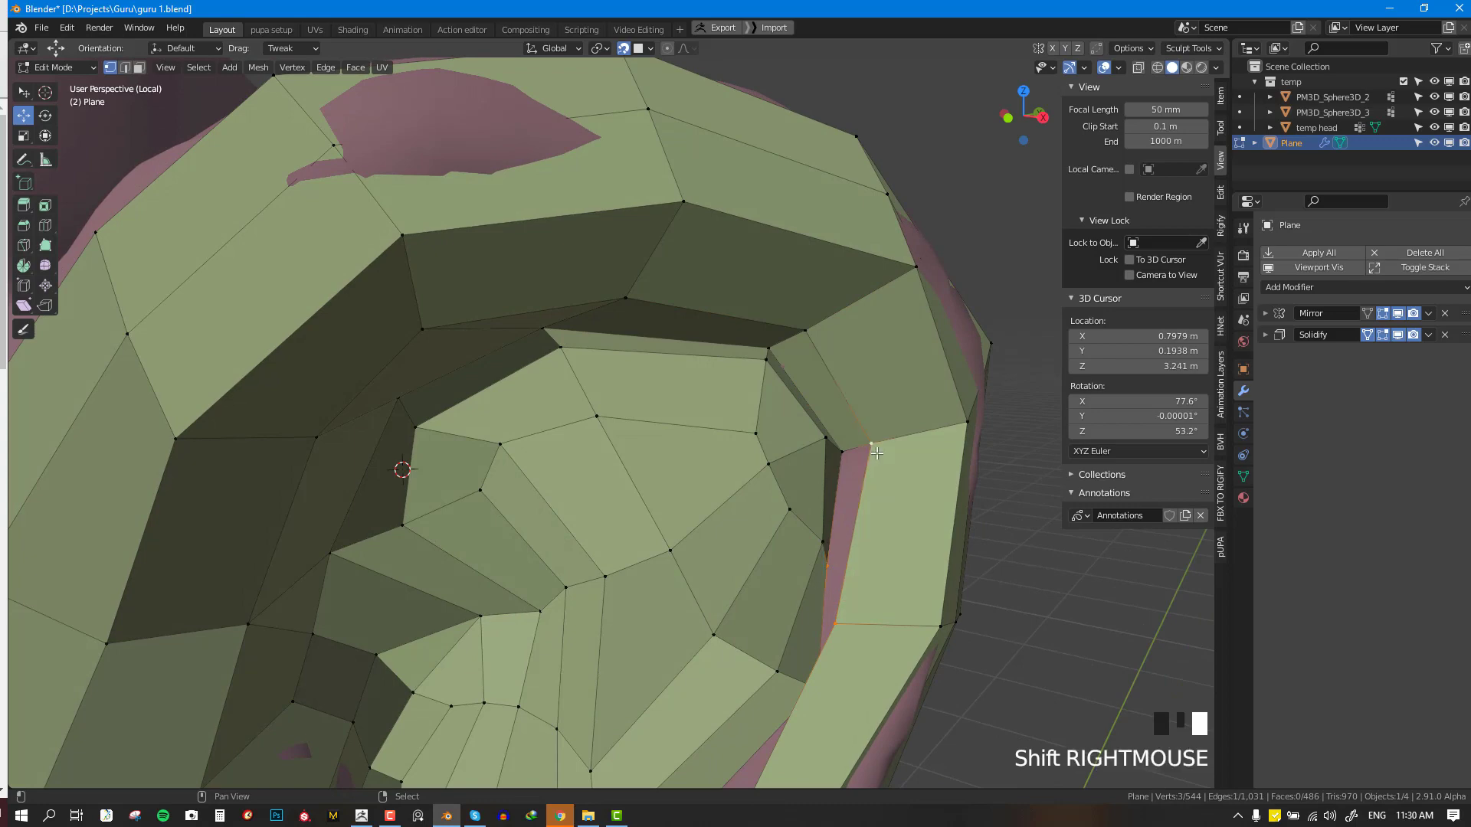
key("f")
middle_click_drag(839, 460, 801, 465)
key("alt+a")
- Reposition the bowl's rear edge vertices near the remaining gap, using wireframe display to reach the hidden one
right_click(882, 488)
middle_click_drag(884, 488, 883, 517)
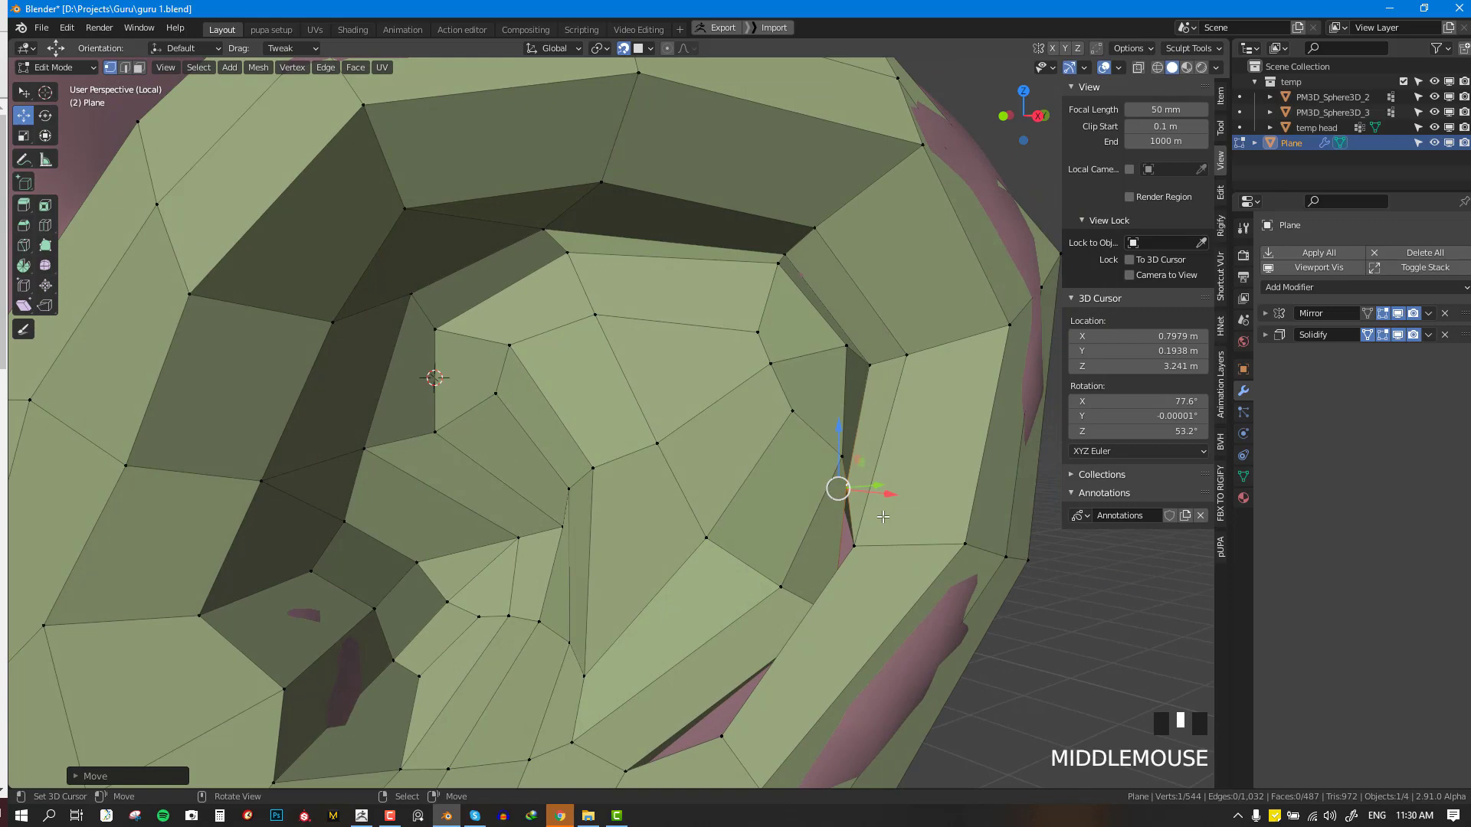
middle_click_drag(879, 516, 860, 444, "shift")
key("shift+z")
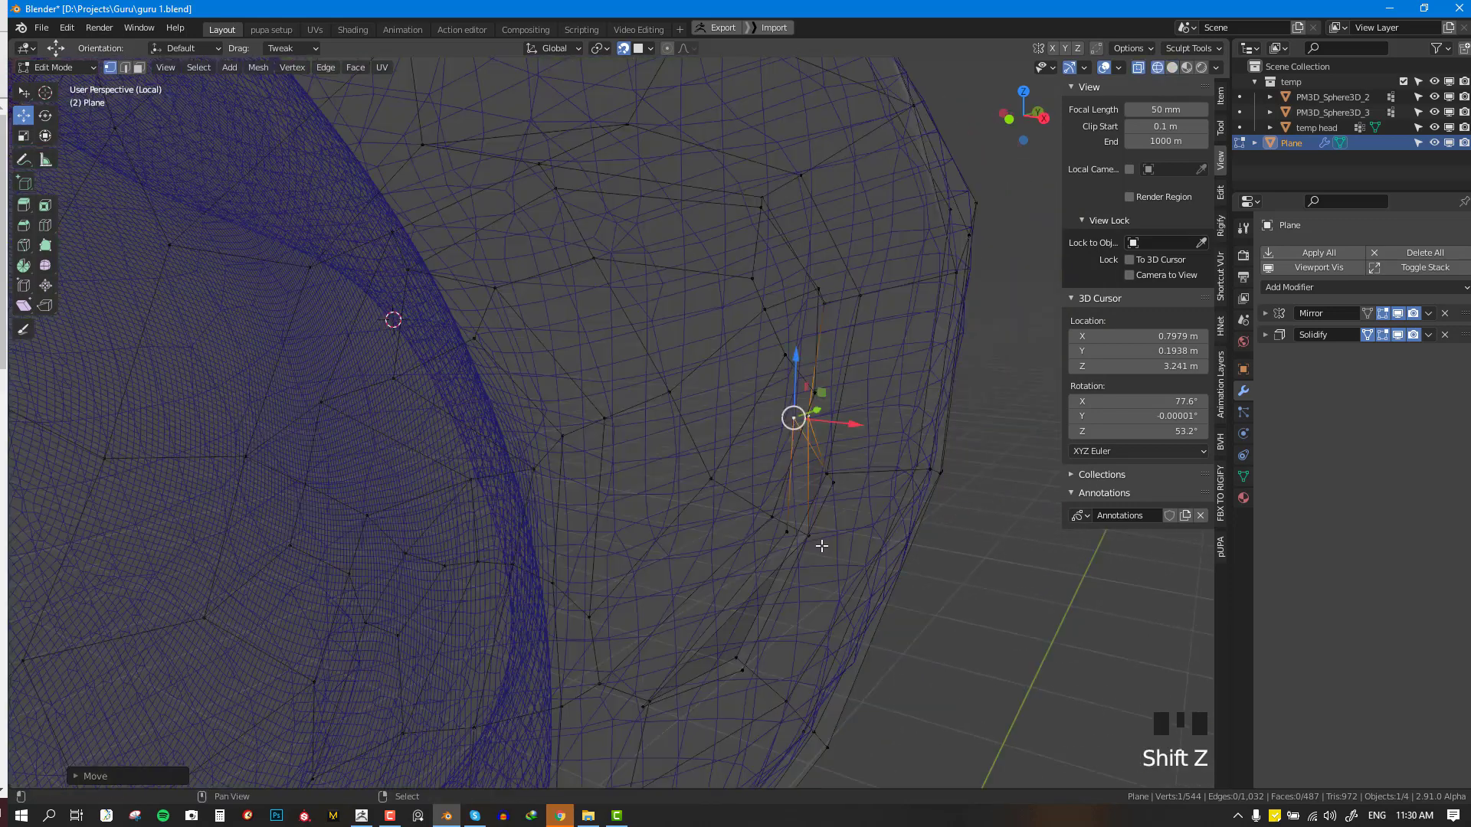
right_click_drag(805, 529, 766, 525)
key("shift+z")
middle_click_drag(766, 526, 850, 455)
- Preview the ear mesh with a level 1 Subdivision modifier and remove the modifier
key("Tab")
key("ctrl+1")
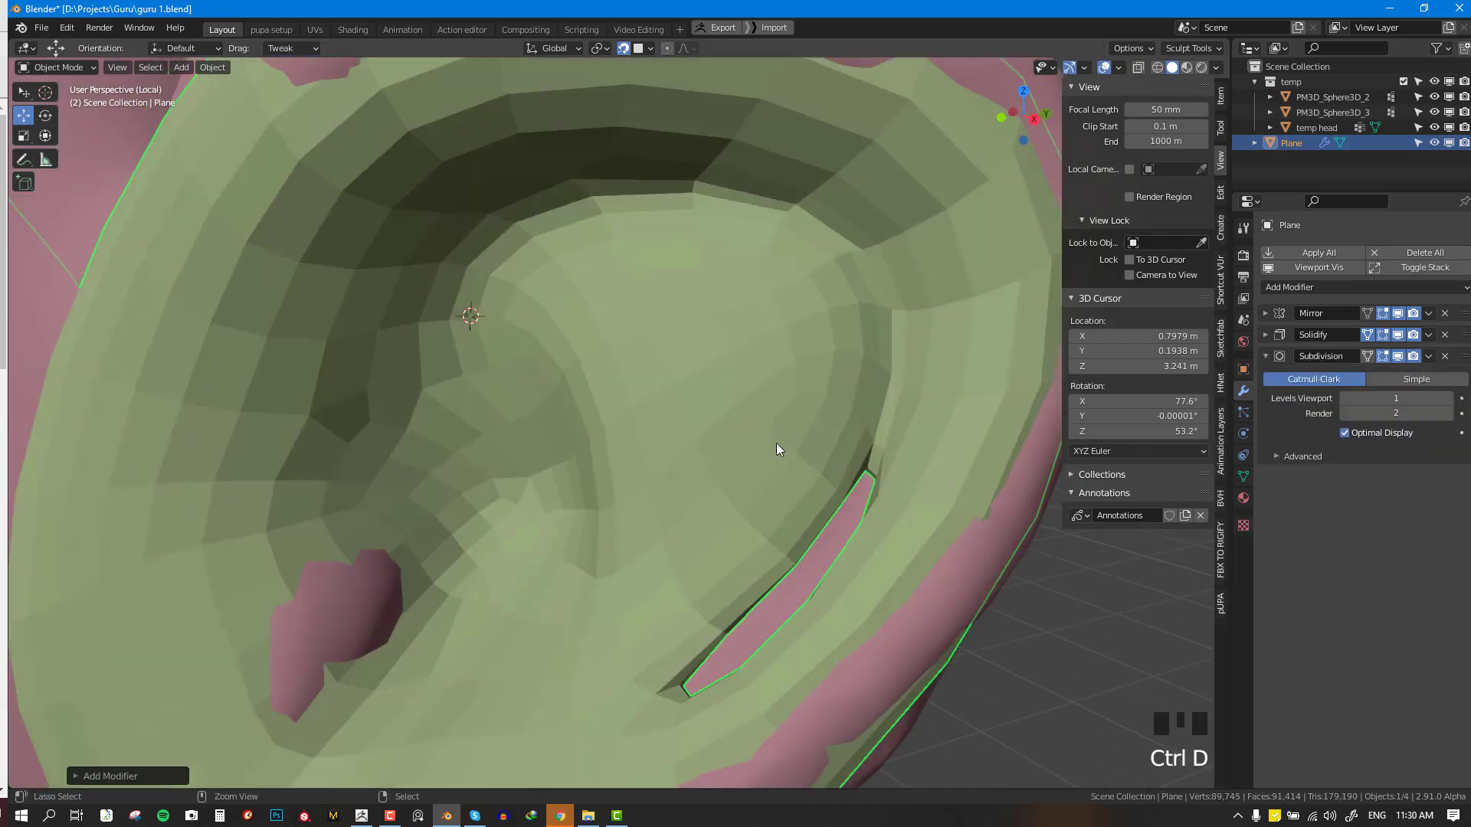
middle_click_drag(814, 388, 689, 329)
left_click(1445, 356)
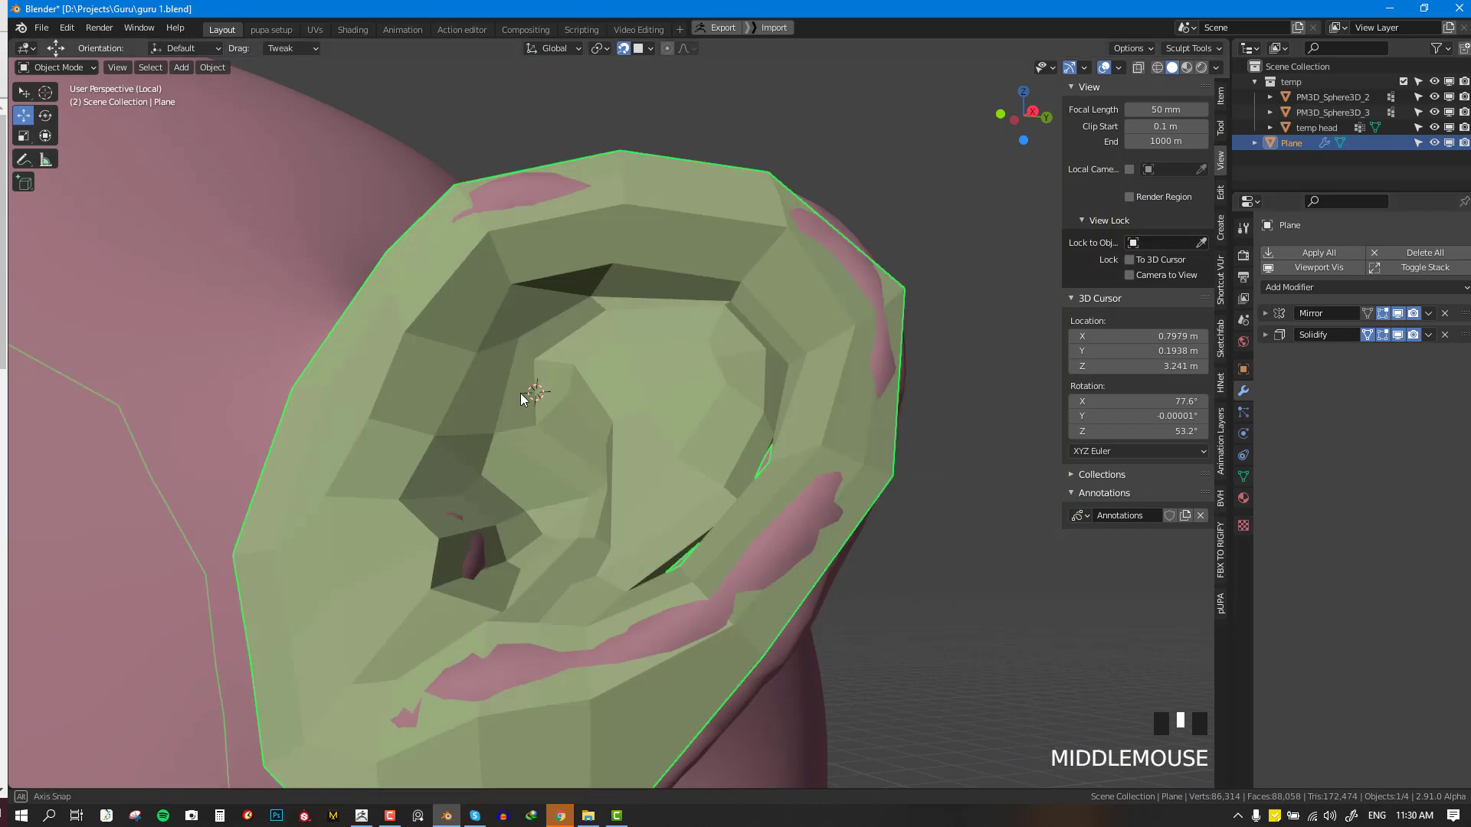
- Adjust the bowl's lower rear edge vertex and fill the upper part of the remaining rear gap with a quad
key("Tab")
scroll(658, 458, "up", 2)
middle_click_drag(520, 393, 712, 481)
right_click(722, 487)
mouse_move(723, 487)
right_mouse_down()
mouse_move(705, 484)
mouse_move(719, 497)
right_mouse_up()
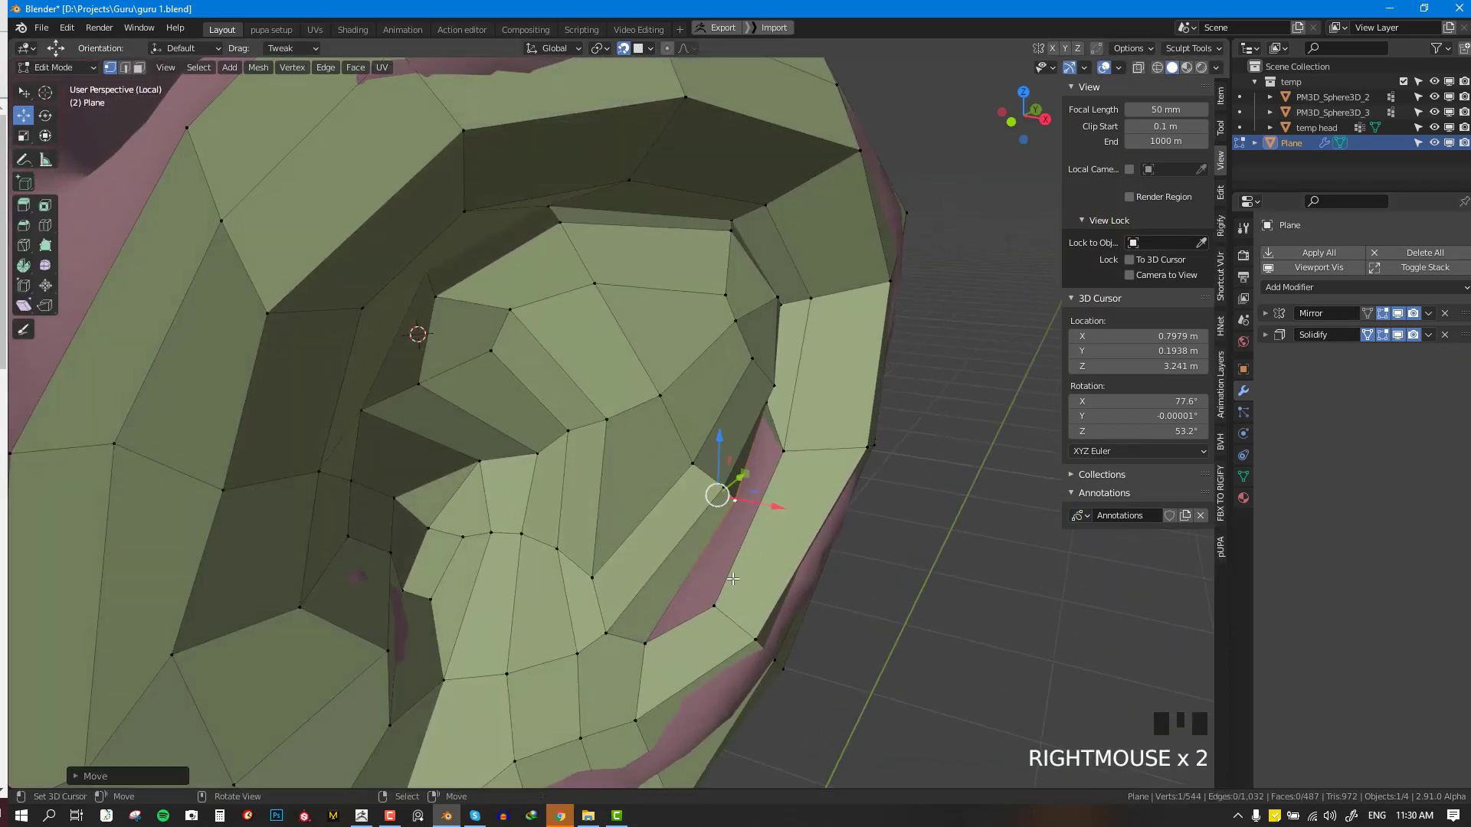
right_click(714, 604, "shift")
middle_click_drag(779, 469, 809, 425)
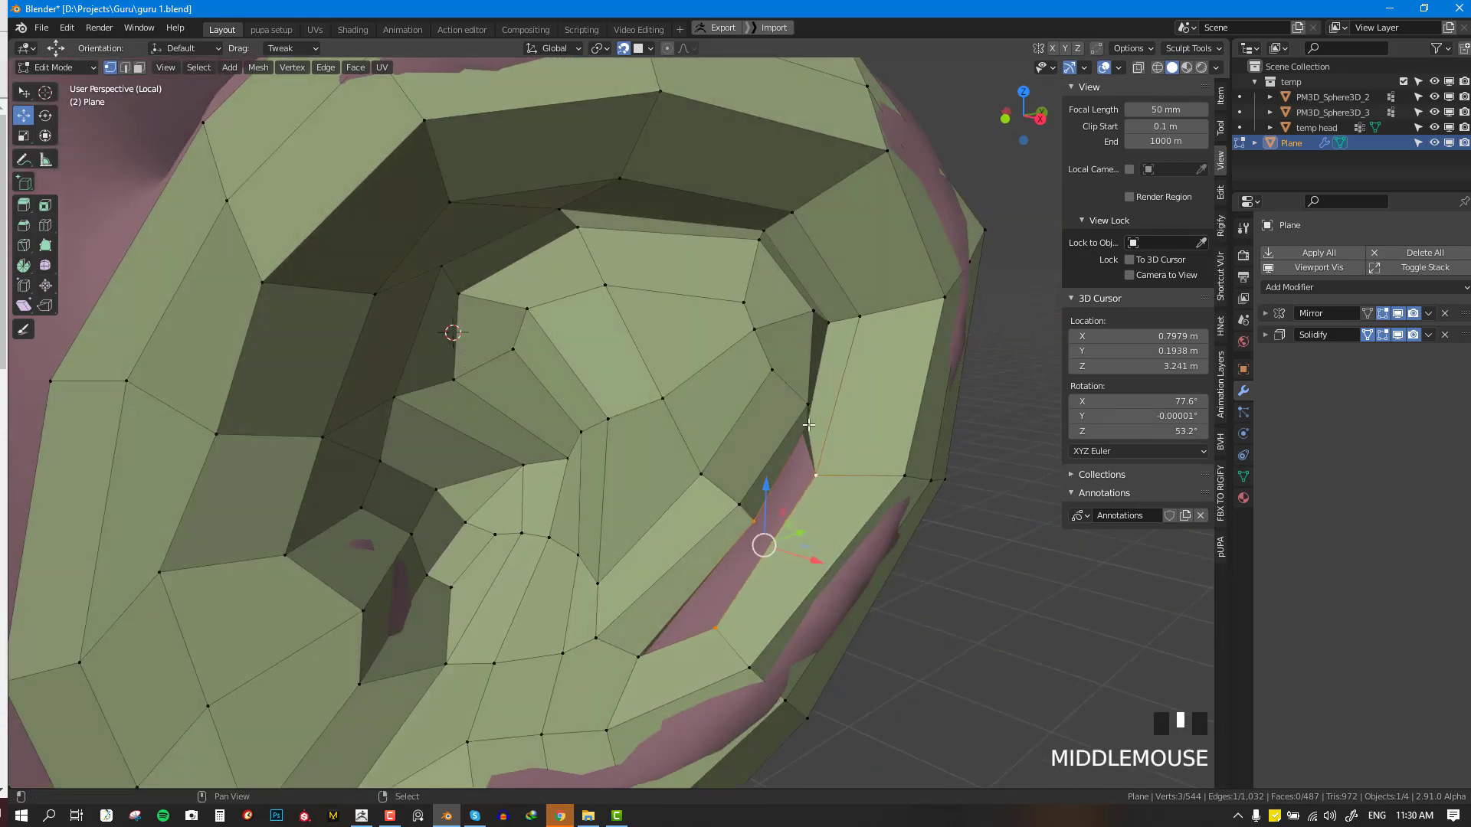
key("f")
right_click(742, 579, "alt")
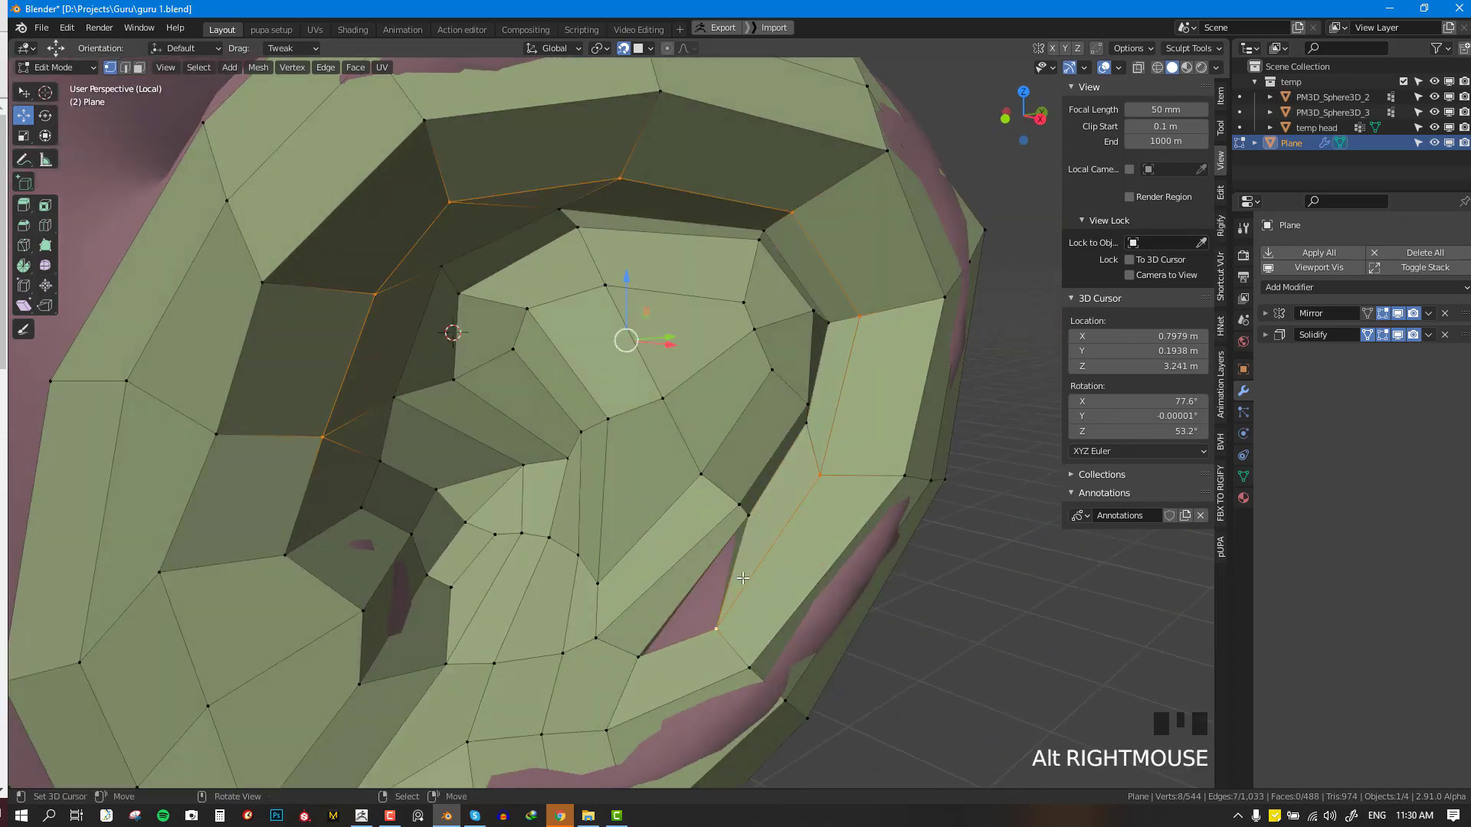
- Extrude from the upper rim's outer edge and fill the first quads of a strip around the outside of the ear
right_click(700, 608, "alt")
scroll(729, 585, "down", 5)
key("Tab")
middle_click_drag(729, 585, 780, 359)
key("Tab")
middle_click_drag(771, 412, 826, 232)
key("e")
right_click(775, 395)
key("f")
key("f")
left_click(642, 286)
key("f")
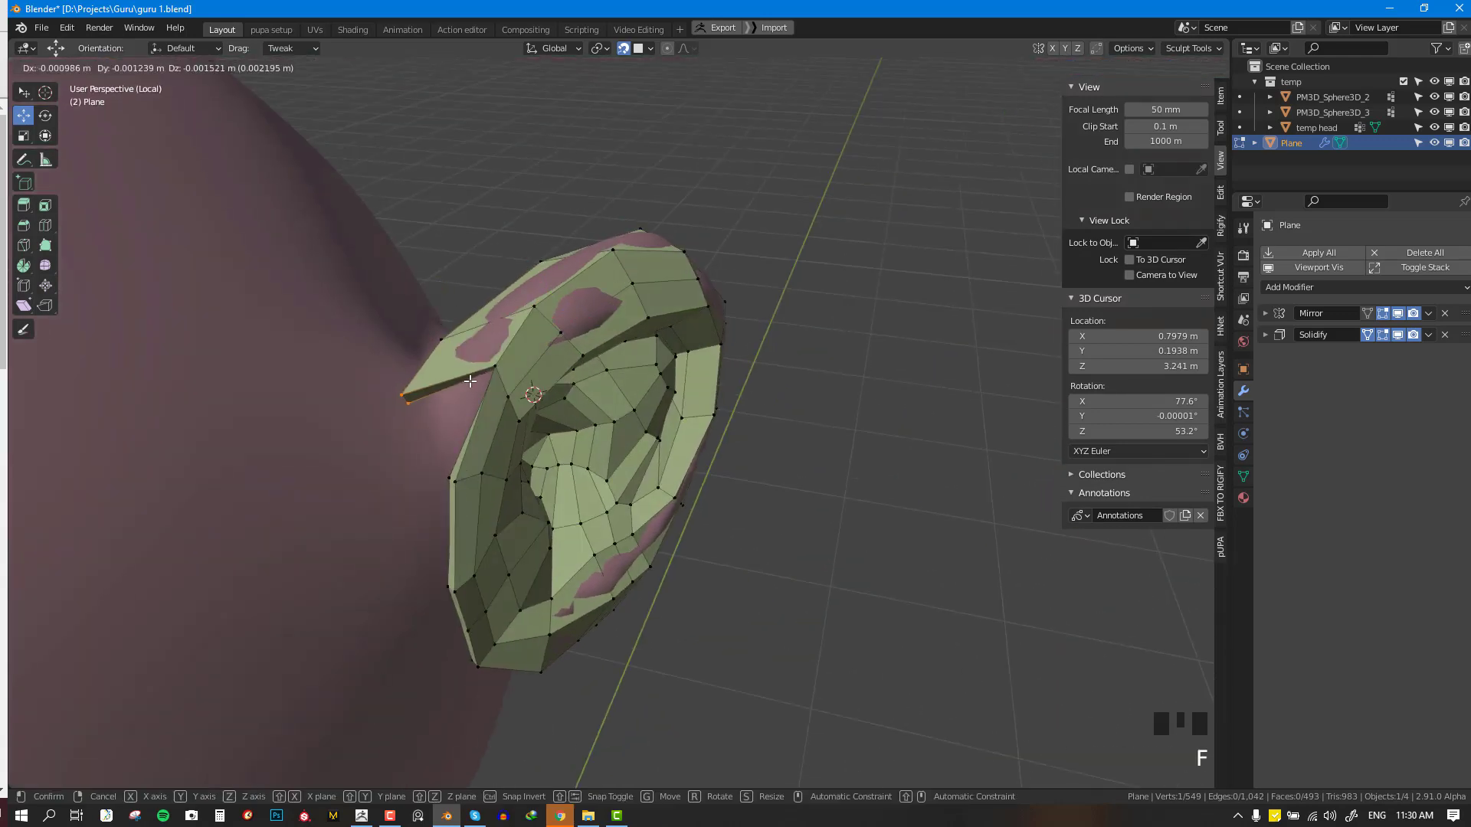
- Extend the outer strip down the ear's upper front edge beside the head, placing each new quad's vertex on the sculpt
left_click(472, 380)
right_click(496, 372)
key("f")
left_click(472, 418)
middle_click_drag(472, 417, 408, 475)
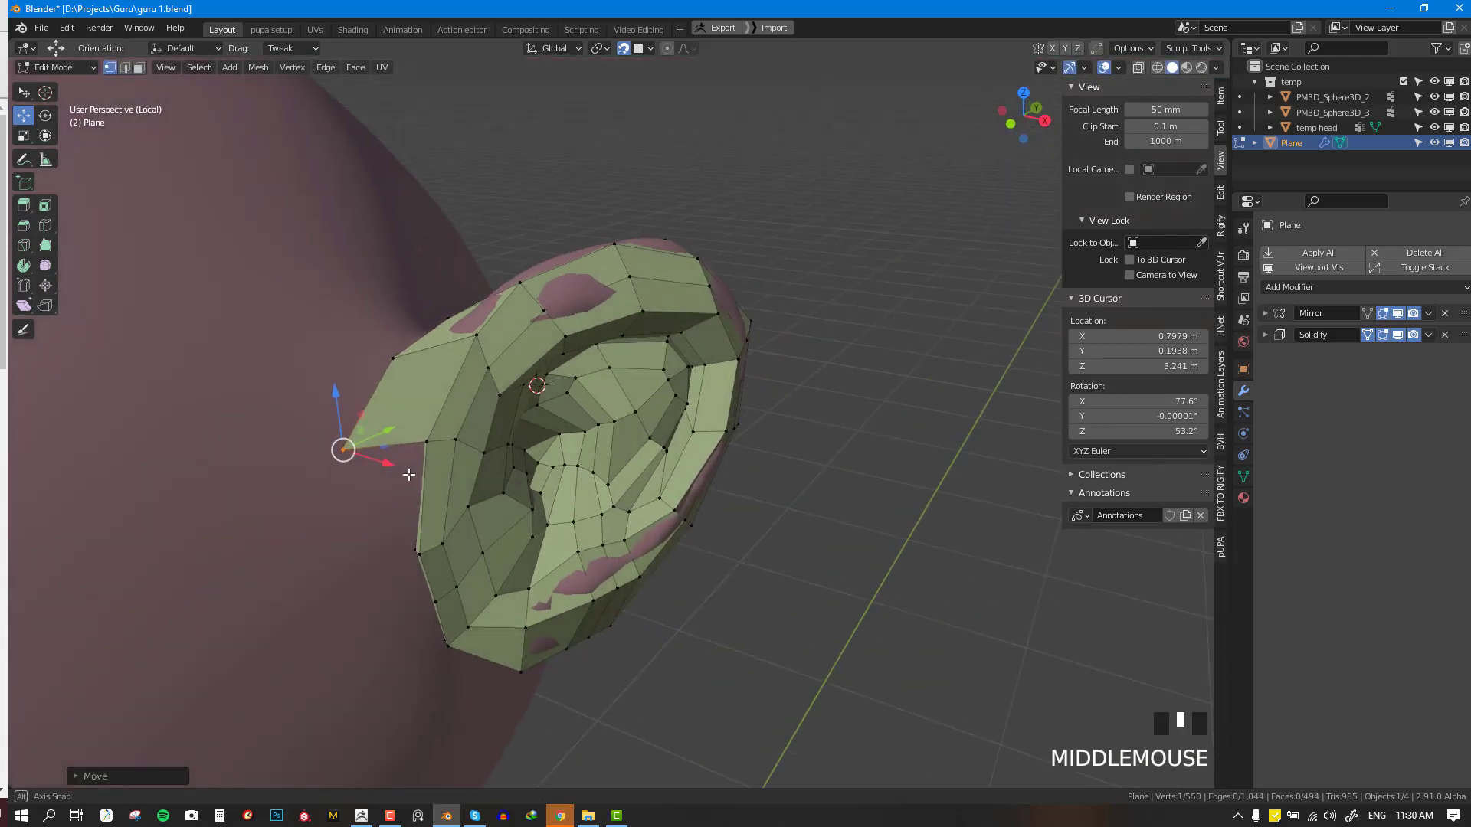
right_click_drag(367, 447, 404, 446)
right_click(426, 443)
key("f")
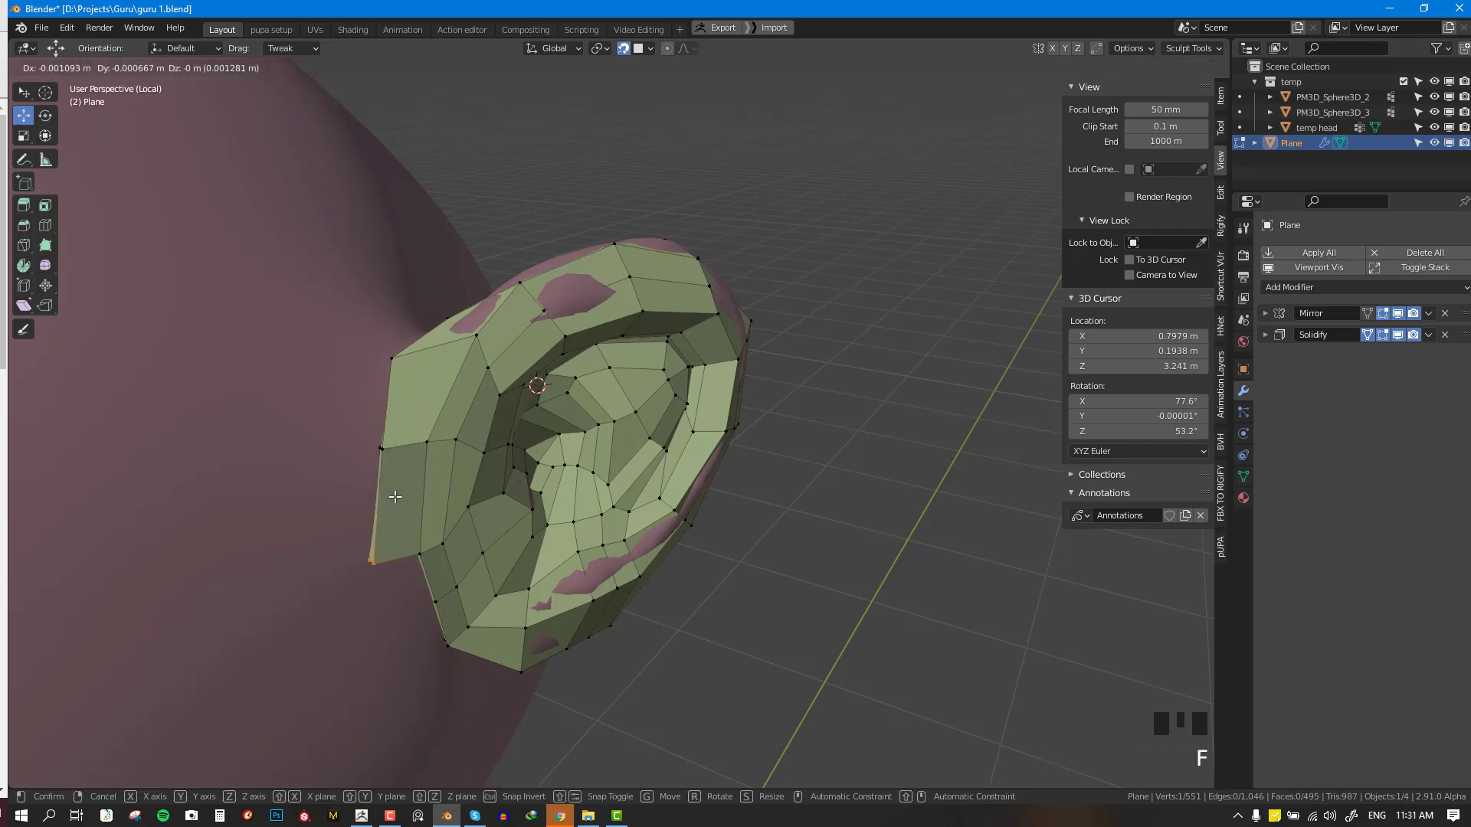
- Continue the outer strip down the lower front edge and around to the earlobe with further quads
left_click(407, 495)
right_click(419, 552)
middle_click_drag(397, 546, 352, 526)
key("f")
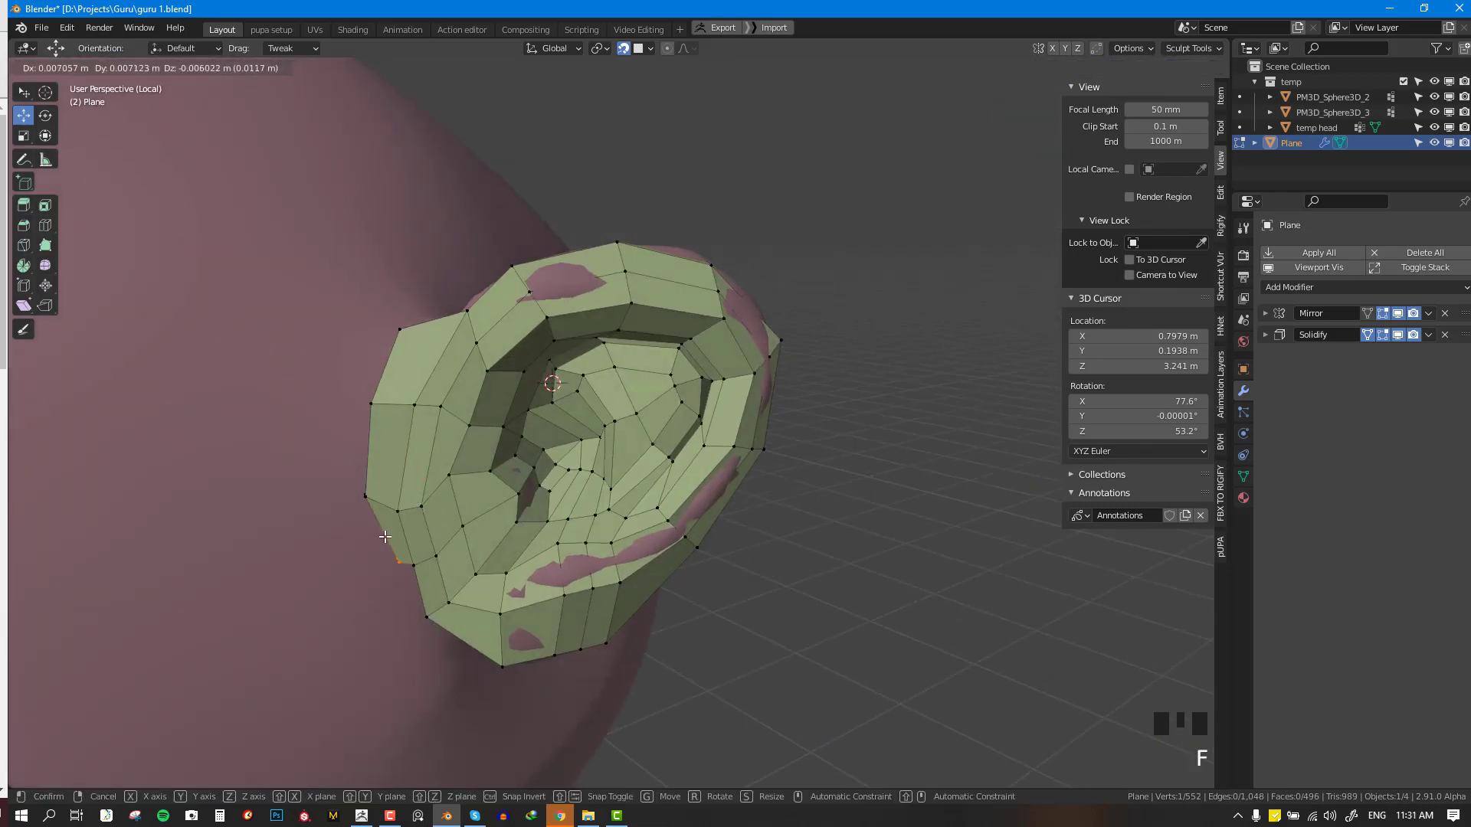
left_click(374, 538)
key("f")
left_click(404, 608)
middle_click_drag(404, 608, 415, 477)
key("f")
left_click(416, 601)
key("f")
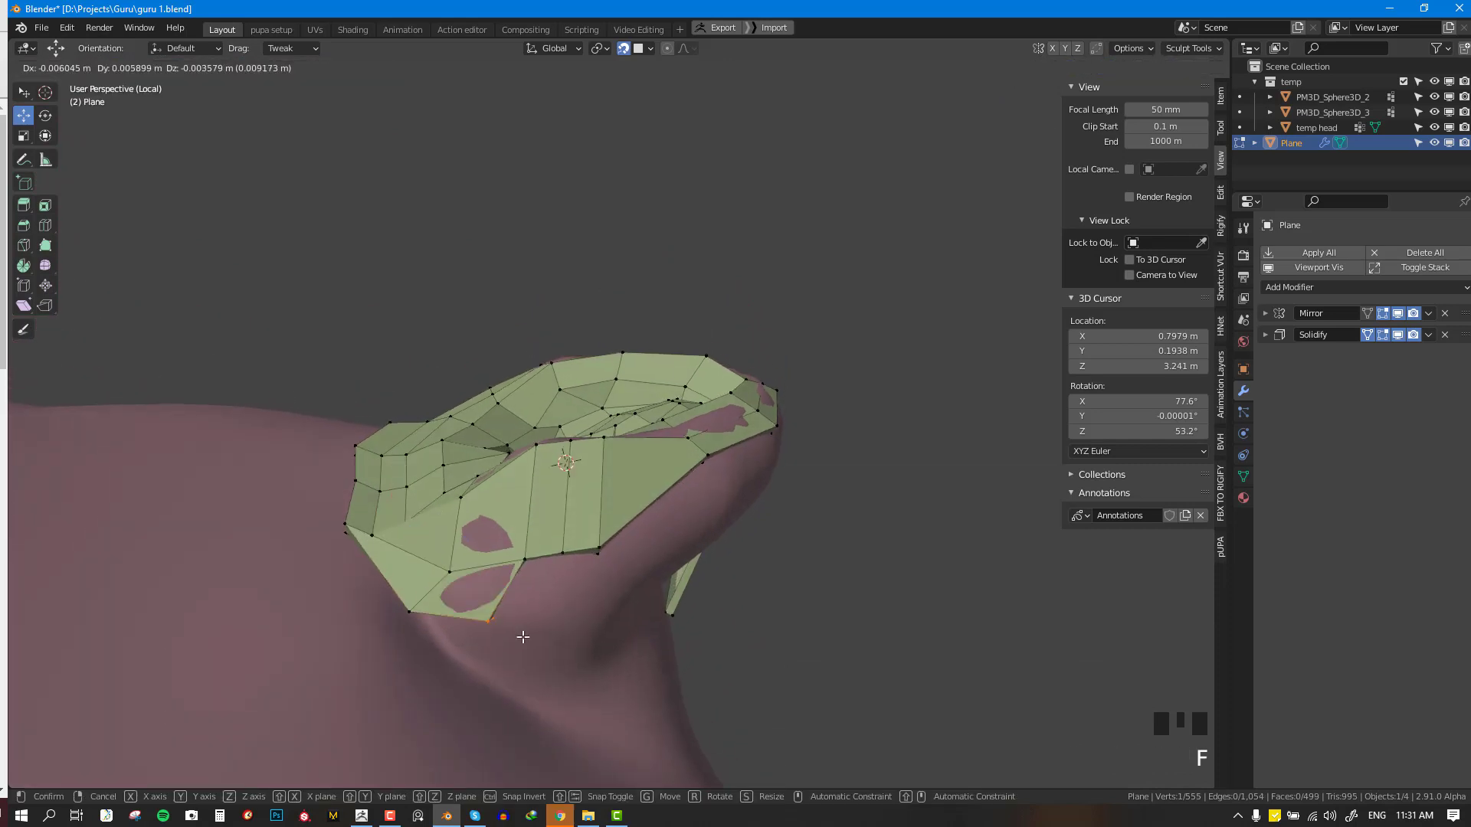
- Carry the outer strip around the underside of the lobe to the ear's lower rear corner
left_click(543, 627)
middle_click_drag(543, 627, 575, 629)
right_click(550, 625)
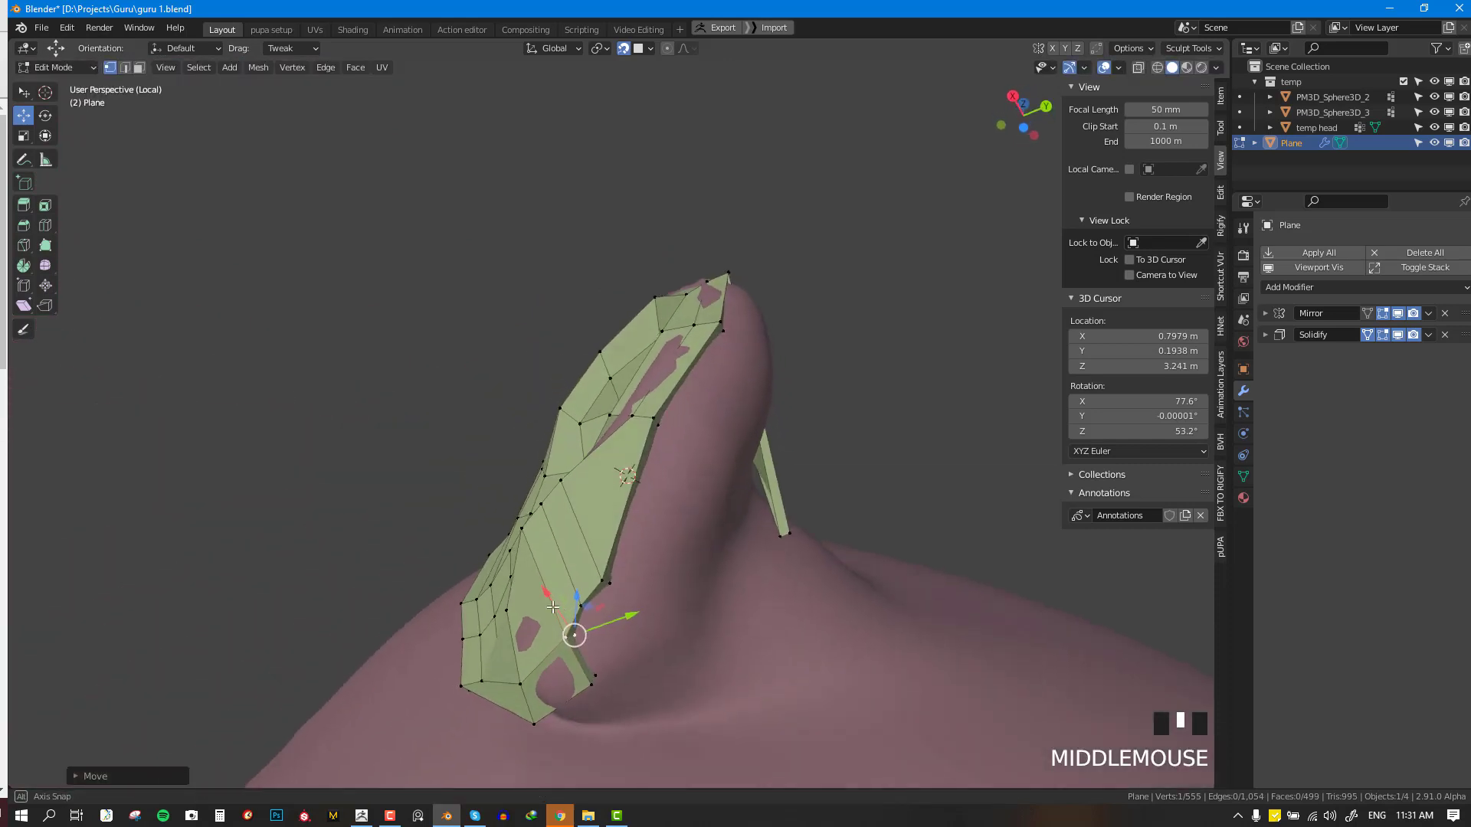
key("f")
left_click(651, 624)
right_click(599, 614)
key("f")
left_click(668, 604)
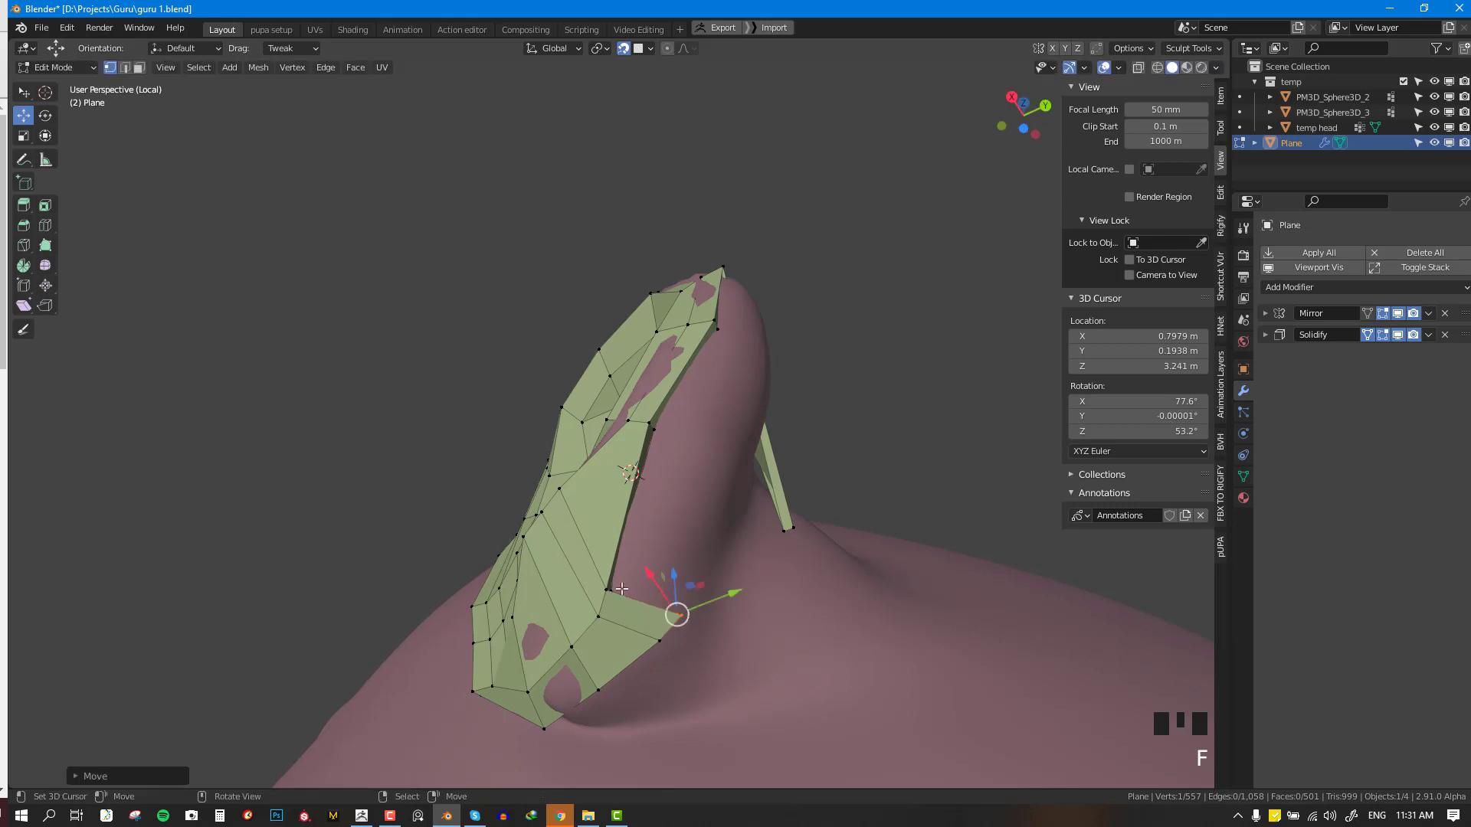
- Extend the outer strip up the back of the ear from the lower rear corner with two tall quads
right_click(612, 588)
key("f")
left_click(694, 496)
middle_click_drag(693, 495, 622, 522)
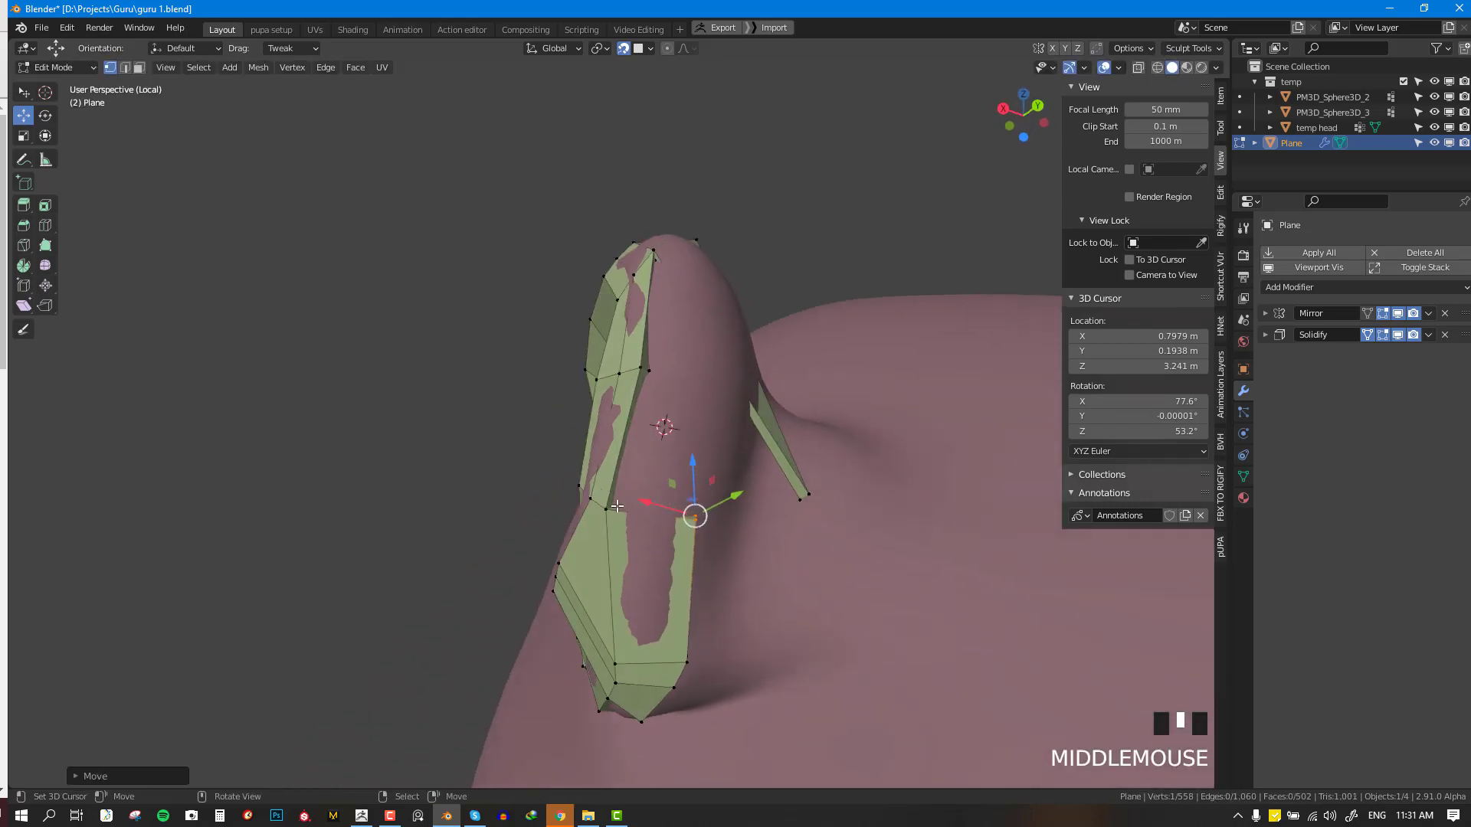
right_click(611, 508)
key("f")
left_click(694, 338)
middle_click_drag(694, 337, 659, 452)
- Try another quad further up the back of the ear and delete it, checking the vertices in wireframe
right_click(610, 458)
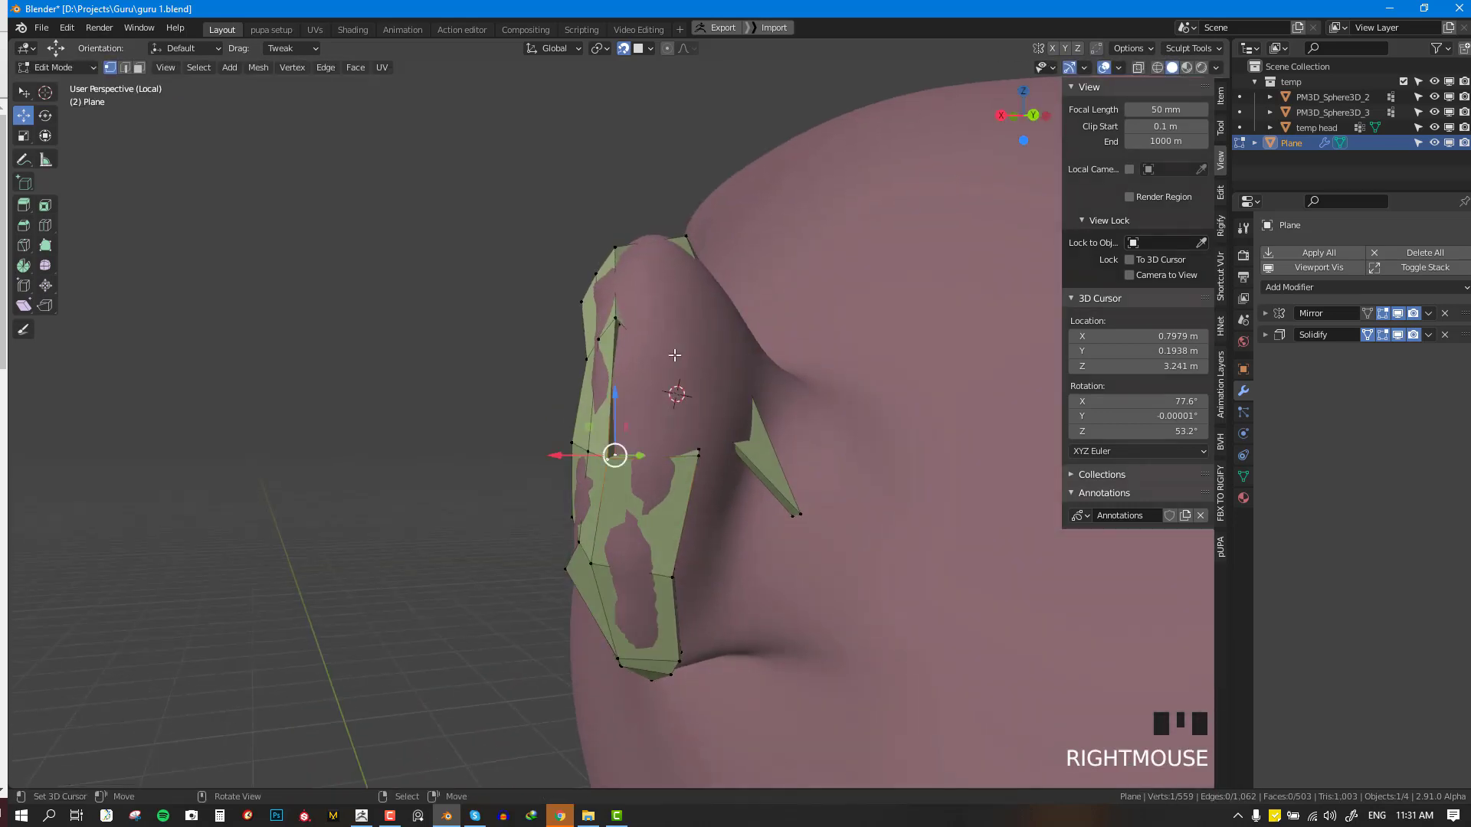
key("f")
left_click(682, 342)
middle_click_drag(683, 342, 705, 370)
key("shift+z")
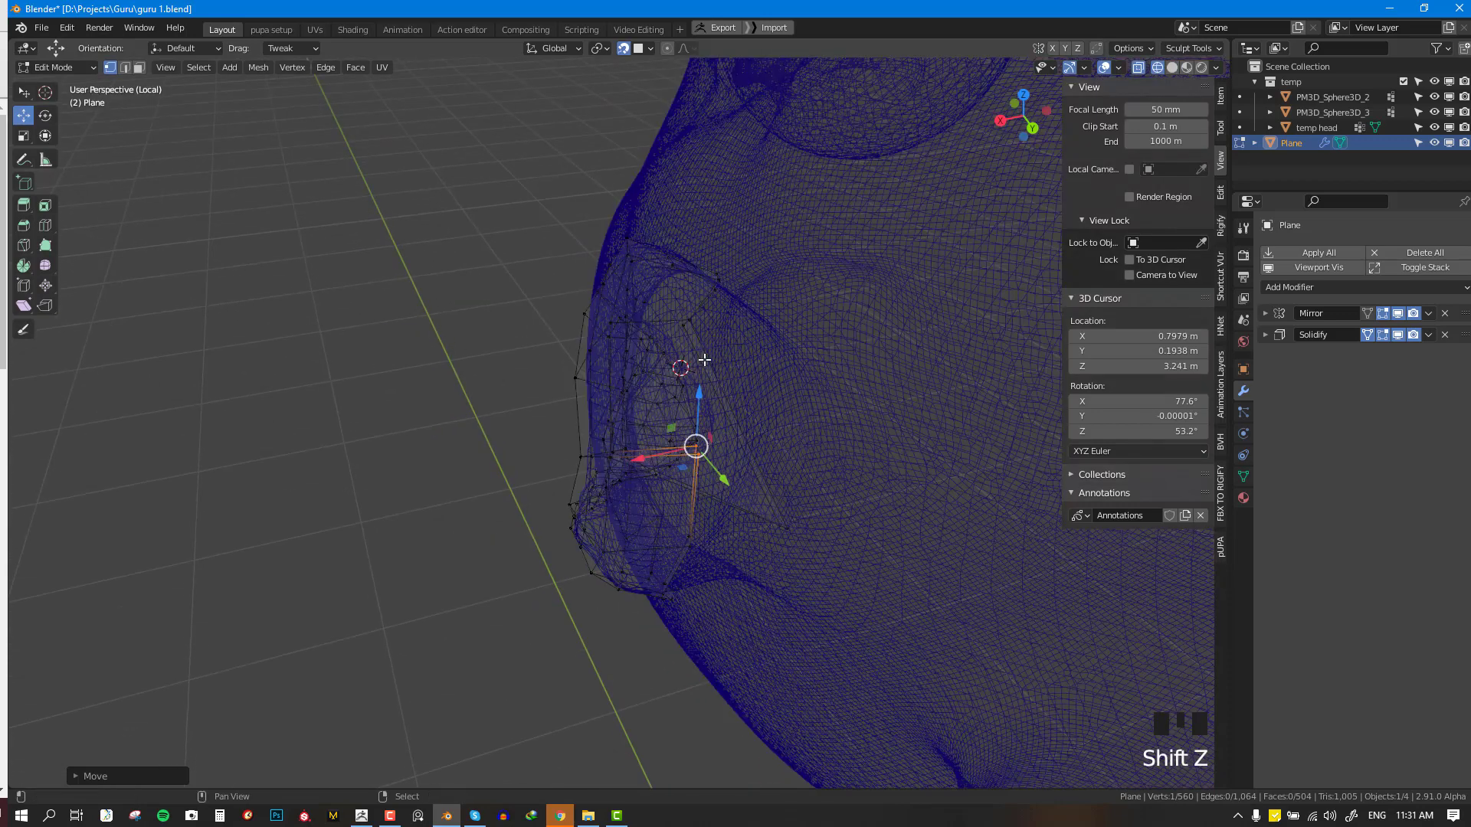
key("shift+z")
key("alt+KP_3")
key("x")
left_click(734, 360)
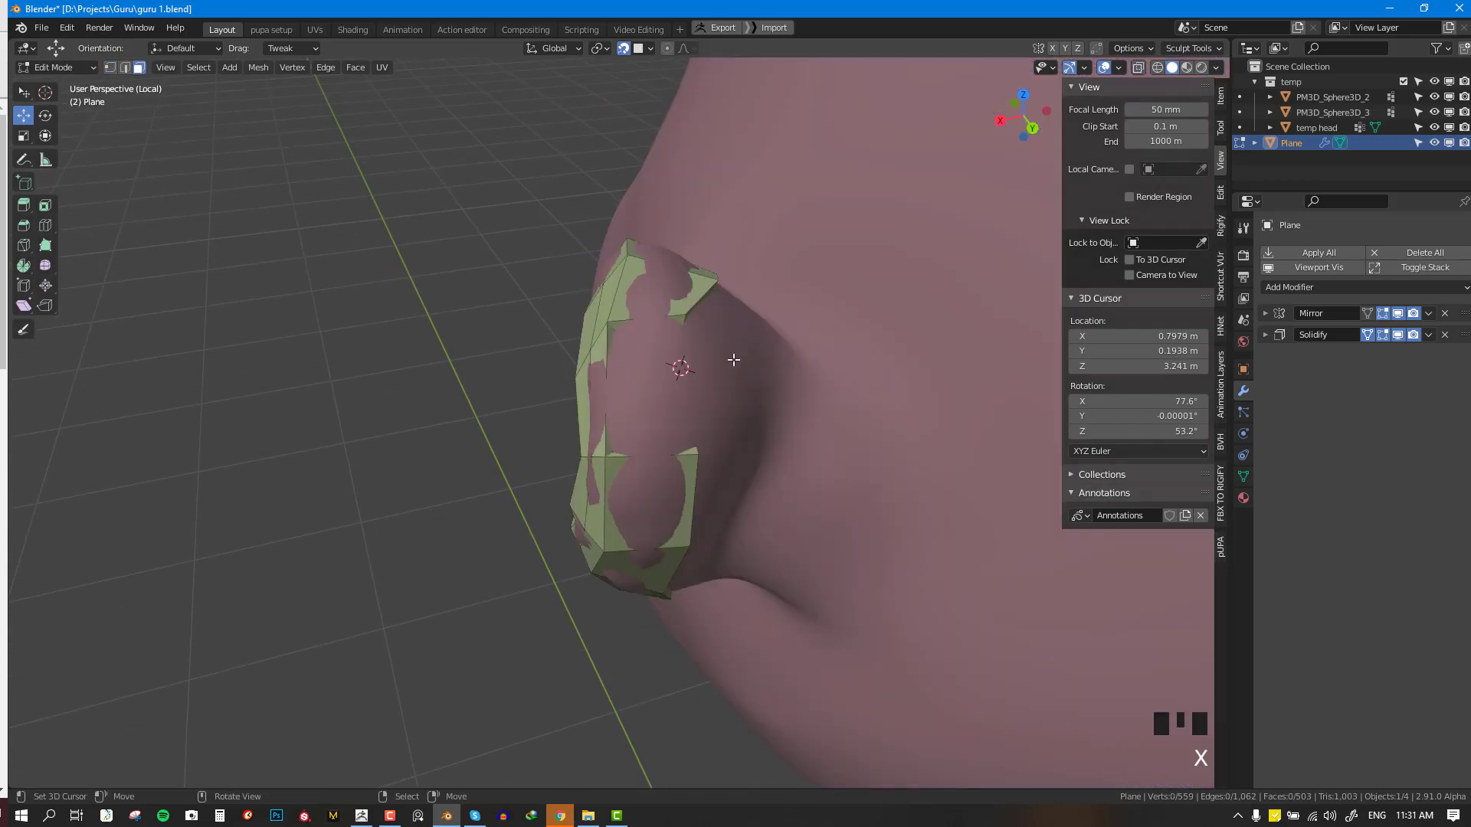
key("shift+z")
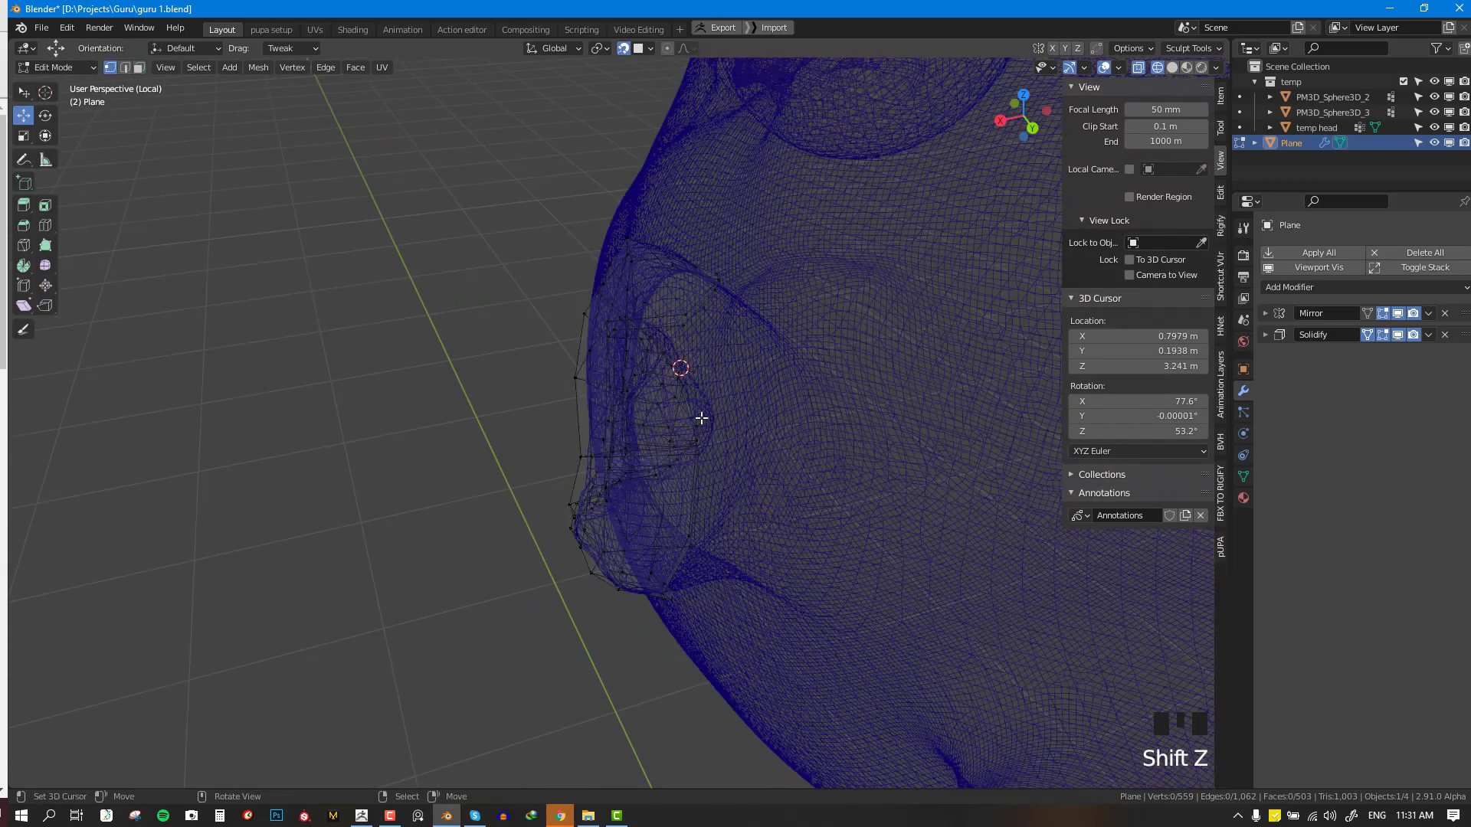
key("shift+z")
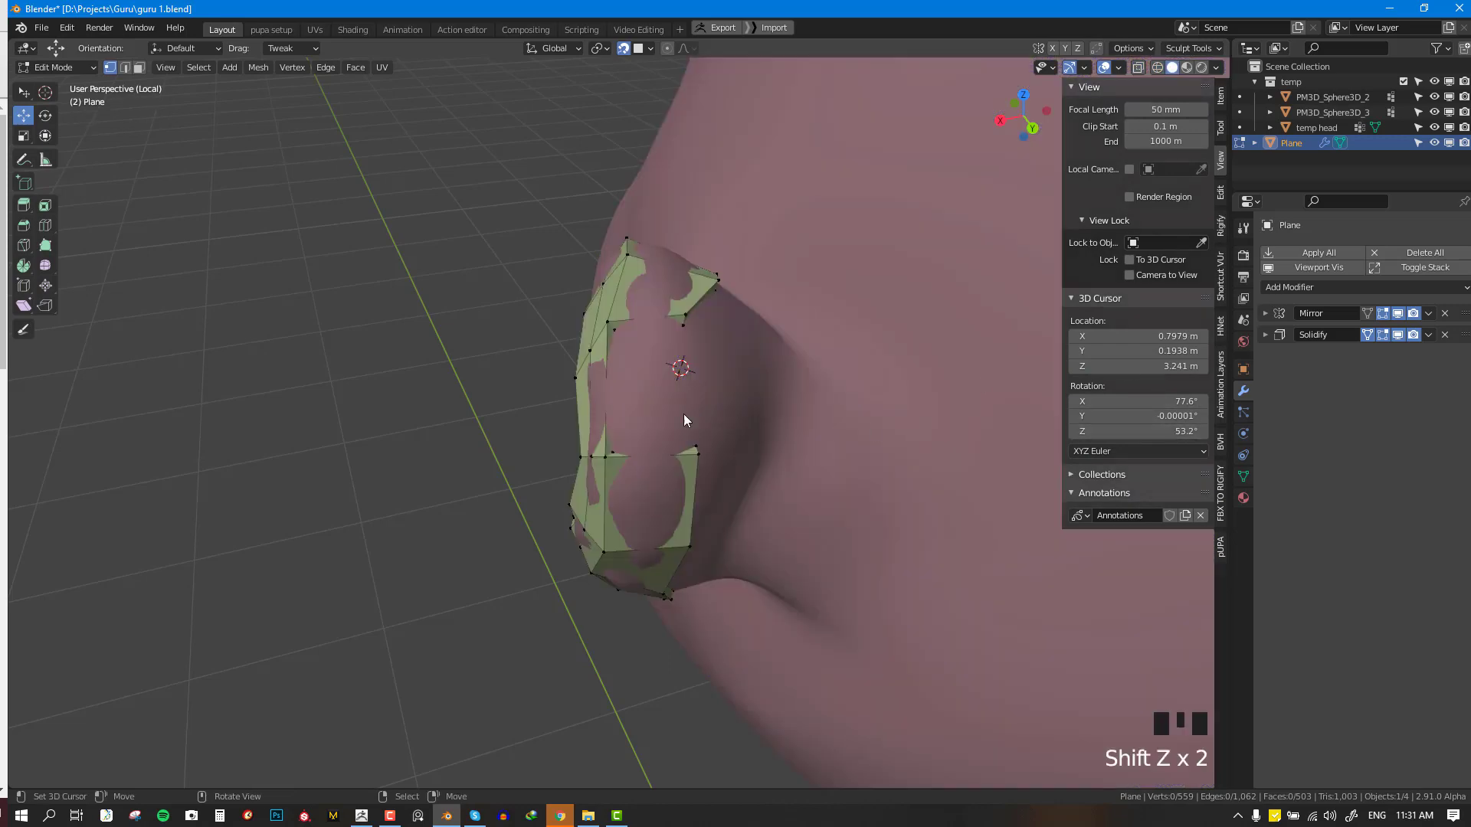
key("q")
key("shift+z")
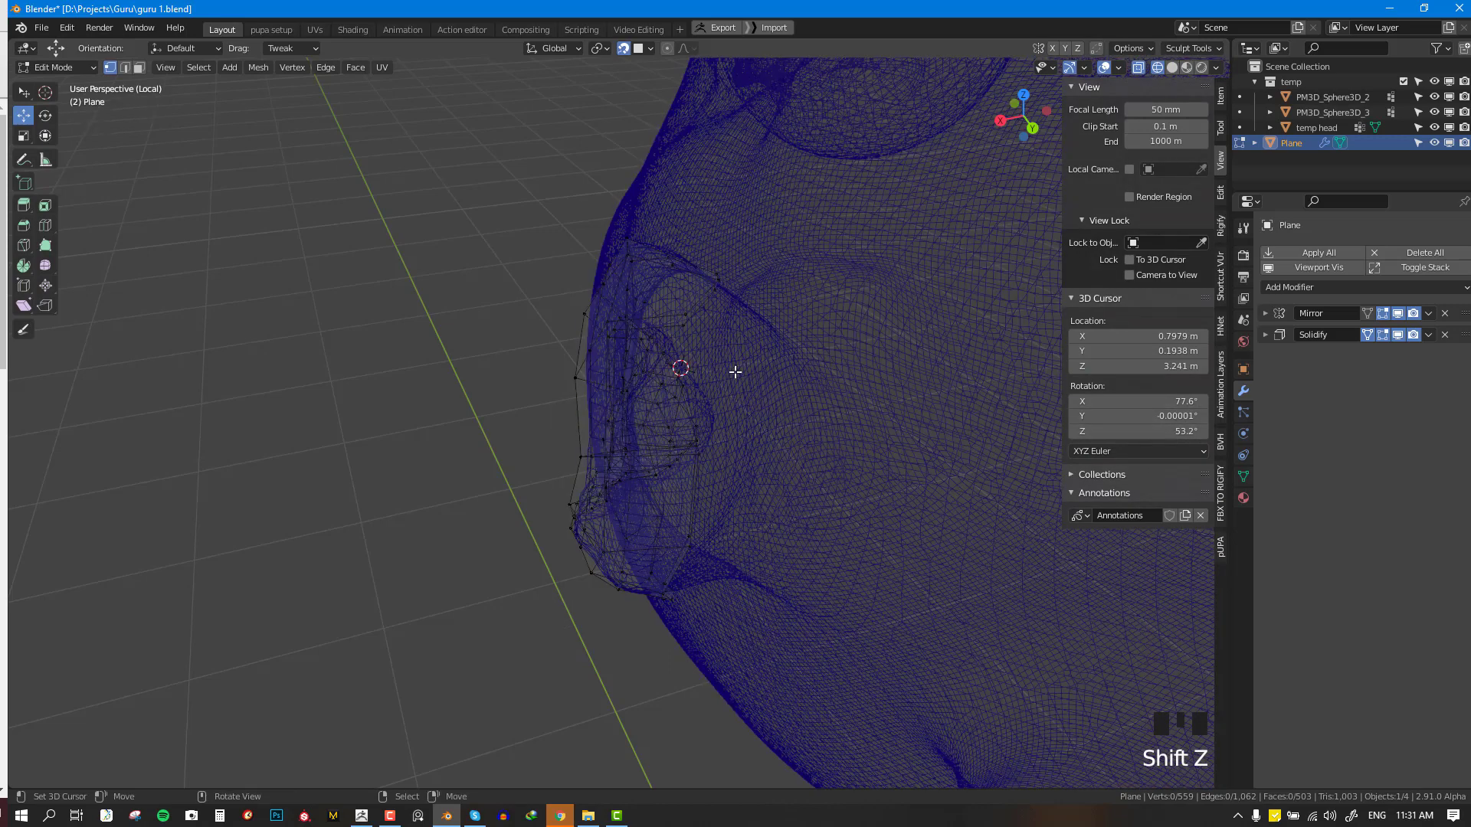
key("shift+z")
- Select the vertices around the remaining upper rear opening, using wireframe for the hidden ones, and fill it with a face
mouse_move(736, 401)
middle_mouse_down()
mouse_move(815, 378)
mouse_move(784, 382)
middle_mouse_up()
right_click(784, 382)
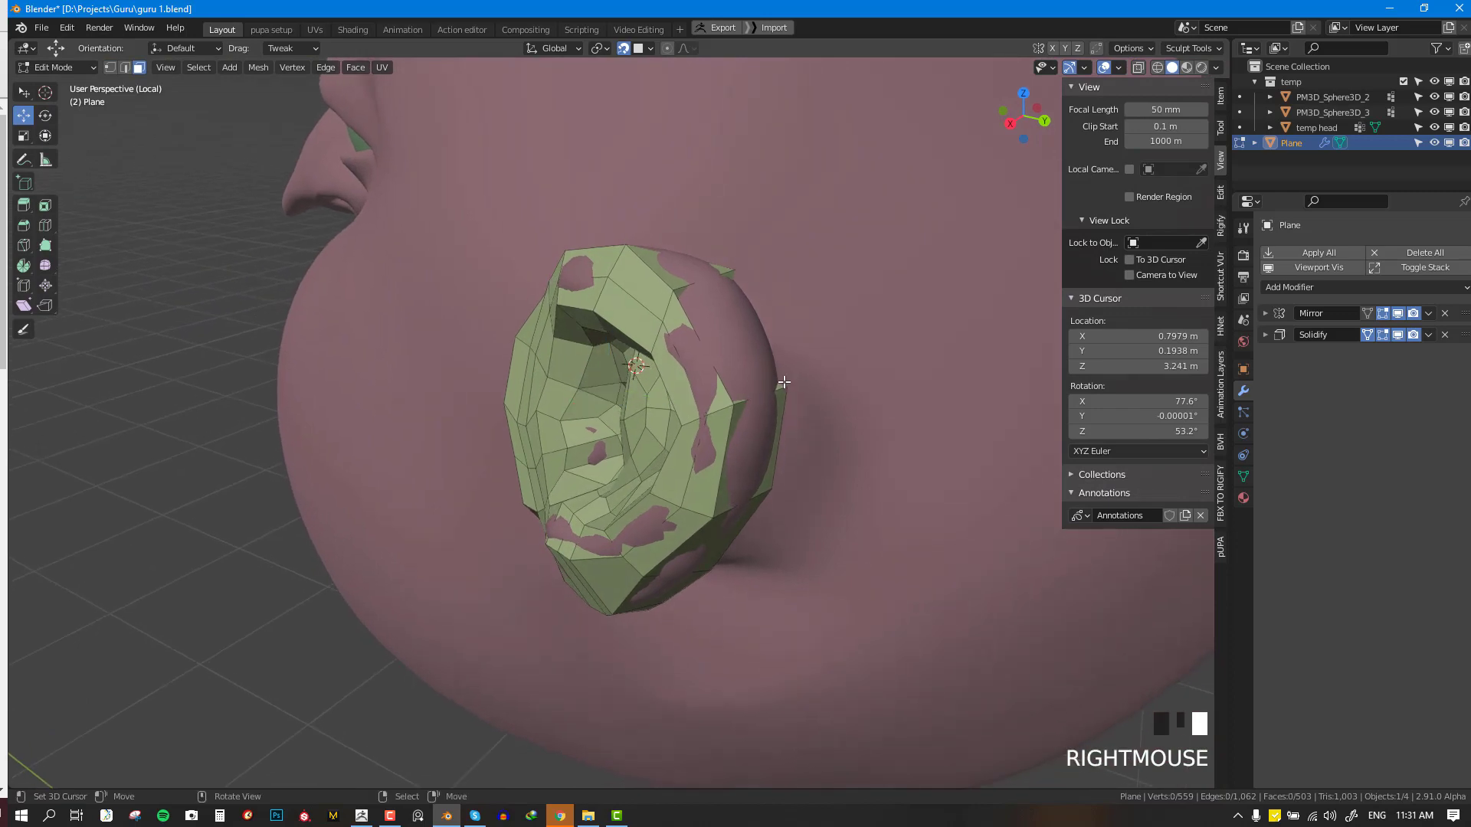
right_click(779, 386)
key("shift+z")
right_click(737, 400, "shift")
key("shift+z")
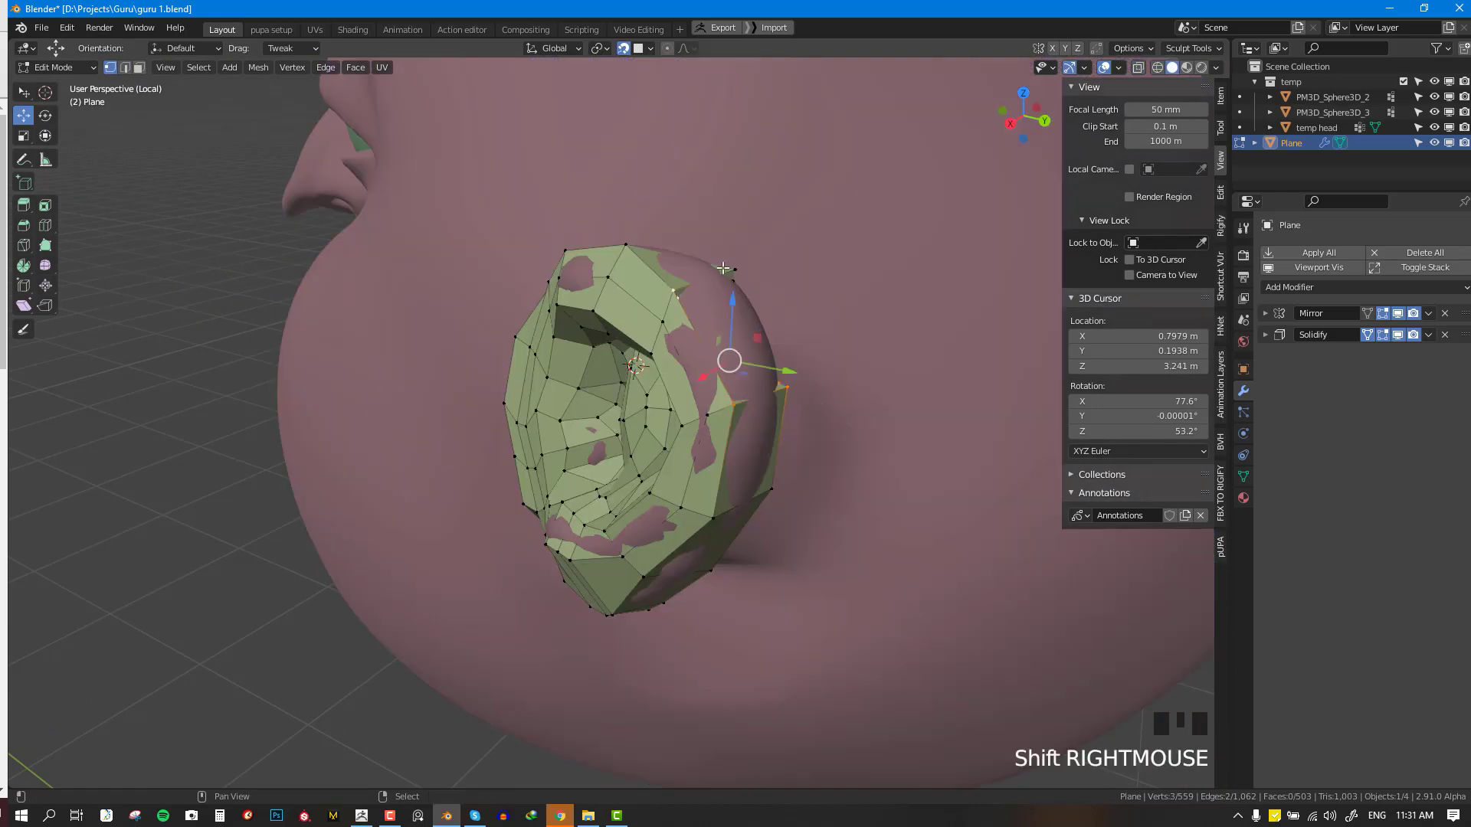
key("f")
middle_click_drag(723, 268, 638, 297)
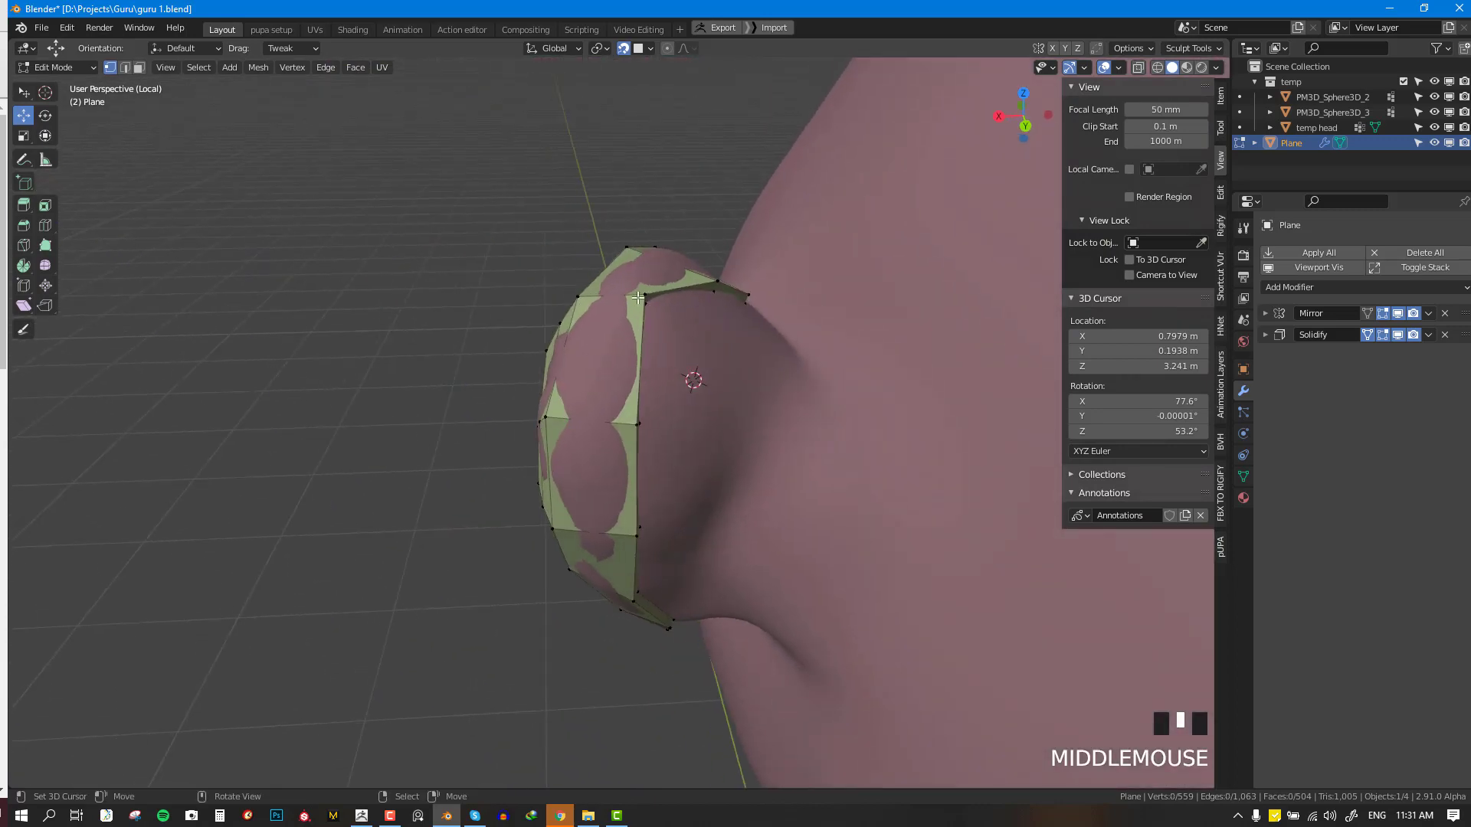
- Extrude the upper rear edge of the ear inward onto the head and fill the adjoining quads down the back
middle_click_drag(686, 393, 699, 383)
key("e")
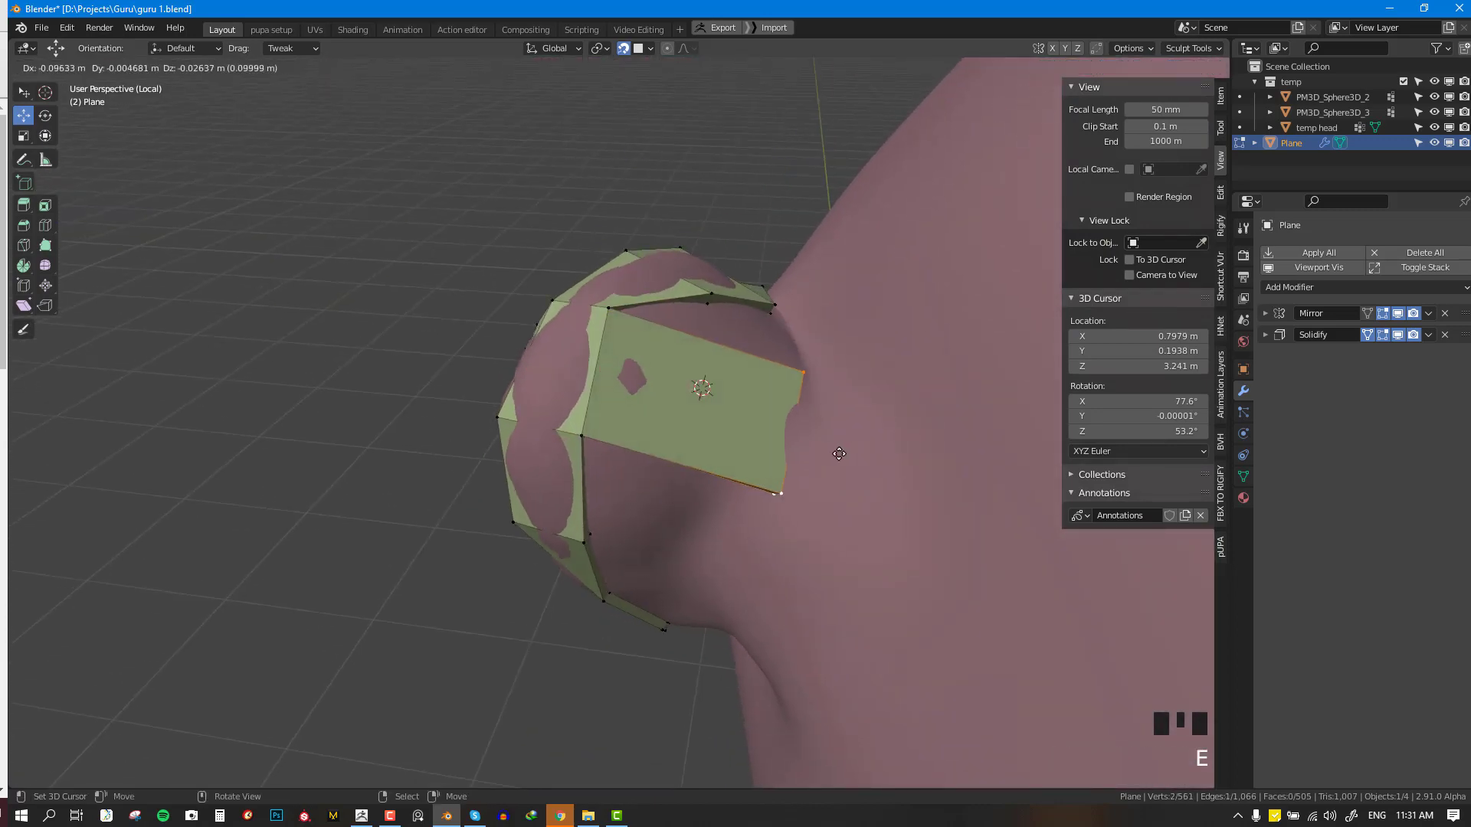
left_click(761, 406)
right_click(583, 434)
middle_click_drag(582, 434, 651, 391)
key("f")
right_click(605, 435)
key("f")
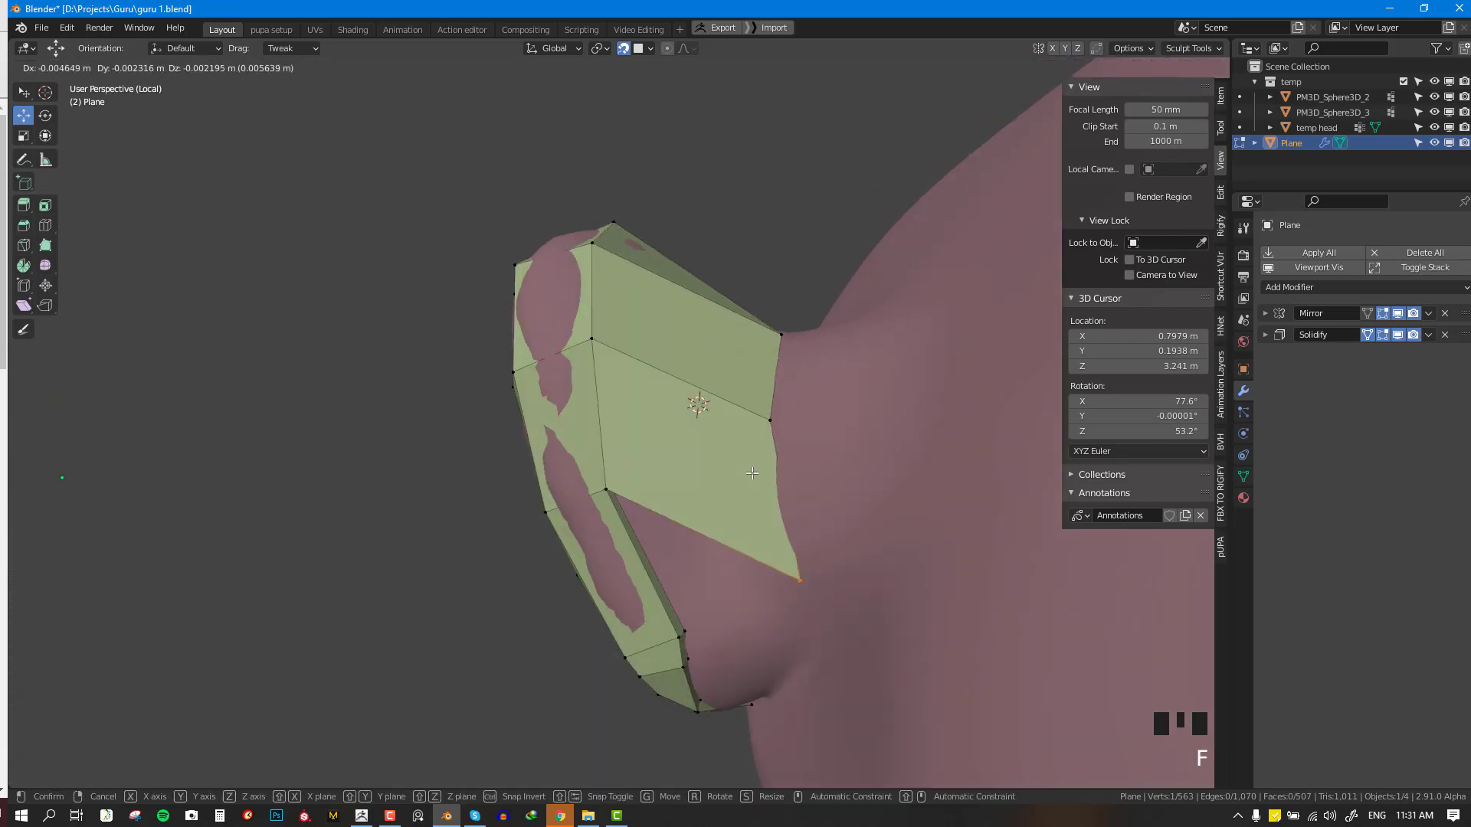
left_click(727, 457)
- Adjust the new vertices where the ear's back meets the head and add the next quad below them
right_click_drag(769, 414, 778, 409)
right_click_drag(825, 602, 839, 565)
right_click(610, 490)
middle_click_drag(724, 534, 694, 441)
key("f")
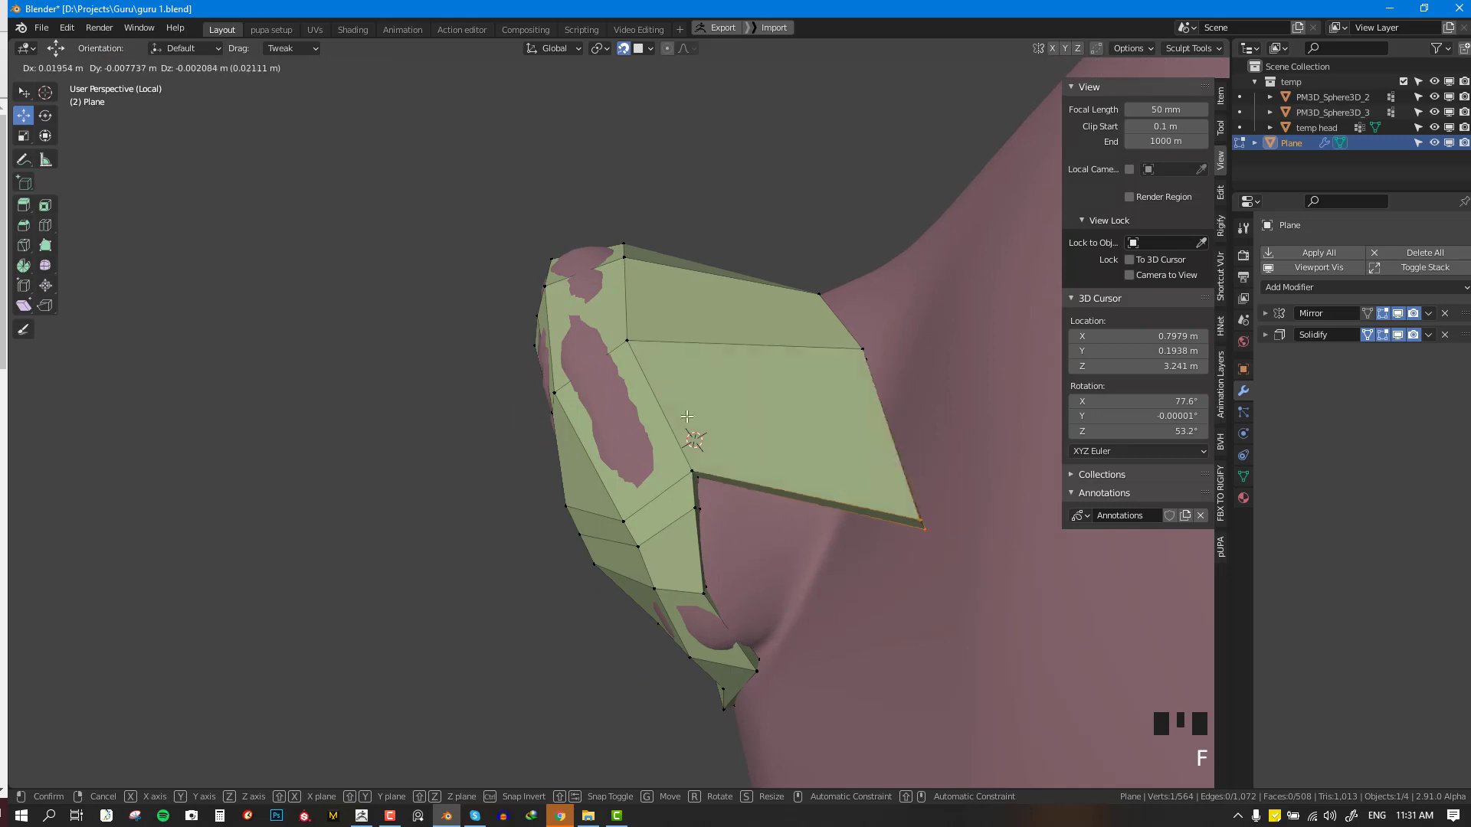
left_click(711, 474)
- Continue the strip joining the ear to the head with two more quads behind the lobe
right_click(708, 481)
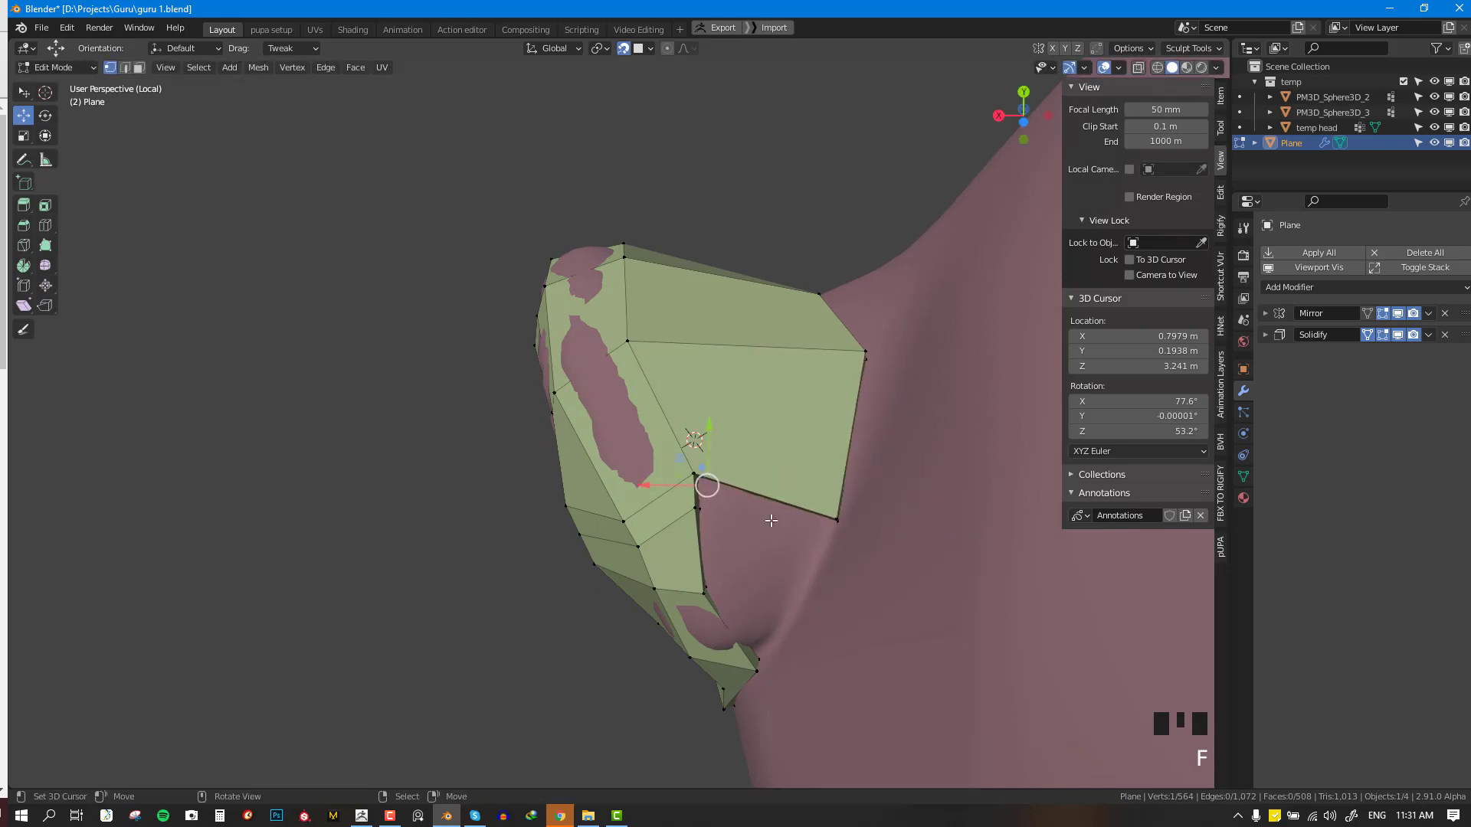
key("f")
left_click(797, 540)
middle_click_drag(796, 540, 695, 265)
right_click(693, 284)
right_click(694, 284)
key("f")
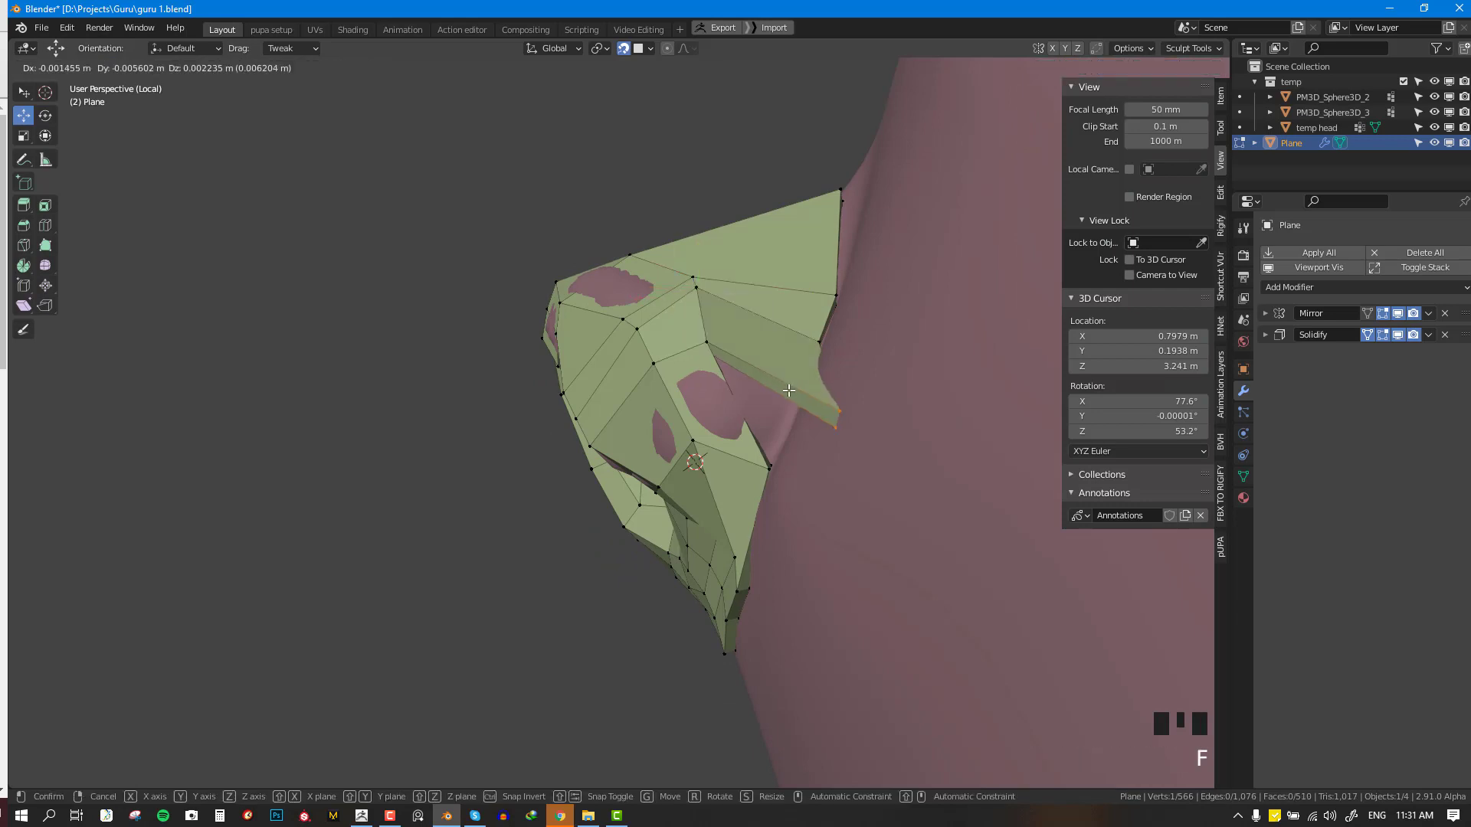
left_click(752, 384)
- Move the rim vertex beside the lobe and fill the next quad of the joining strip under the lobe
middle_click_drag(777, 449, 790, 454)
right_click_drag(775, 462, 765, 463)
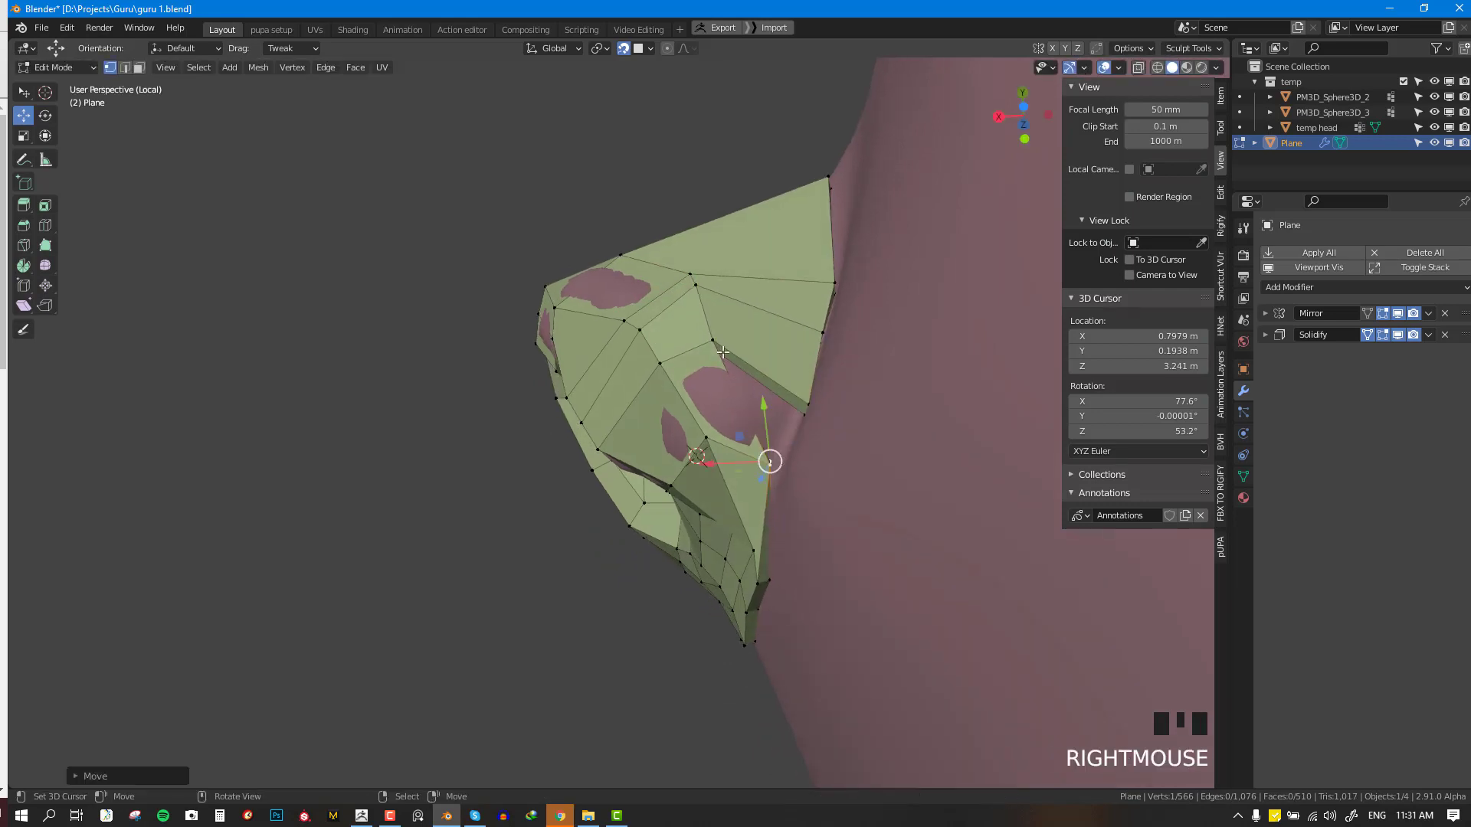
right_click(717, 340)
key("f")
left_click(720, 401)
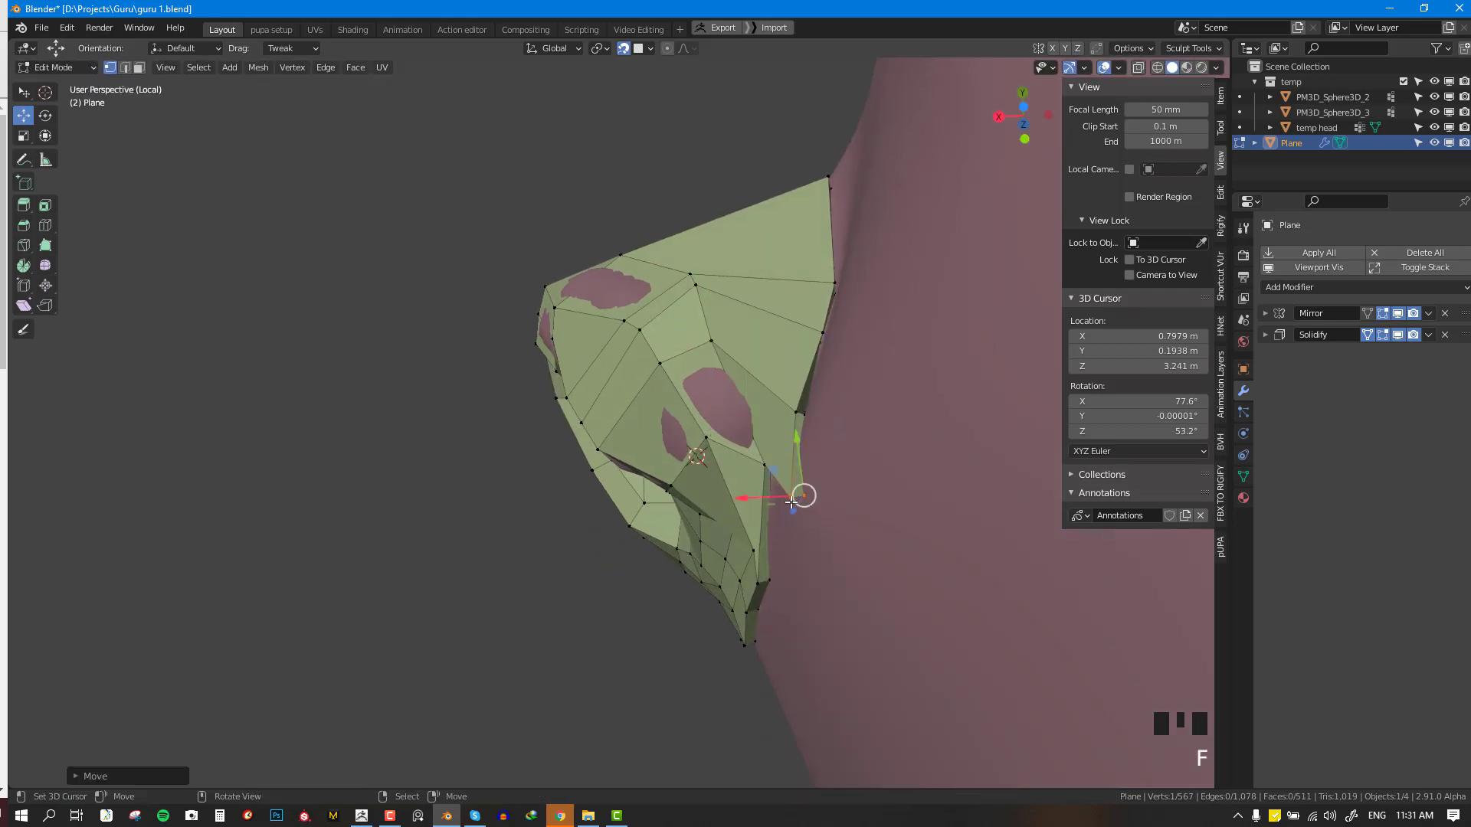
- Reposition the strip vertices near the lobe and add the next quad at the ear's lower front
middle_click_drag(793, 499, 843, 346)
right_click_drag(850, 130, 807, 177)
right_click_drag(810, 176, 827, 174)
right_click(799, 200)
key("f")
left_click(842, 236)
right_click(849, 302)
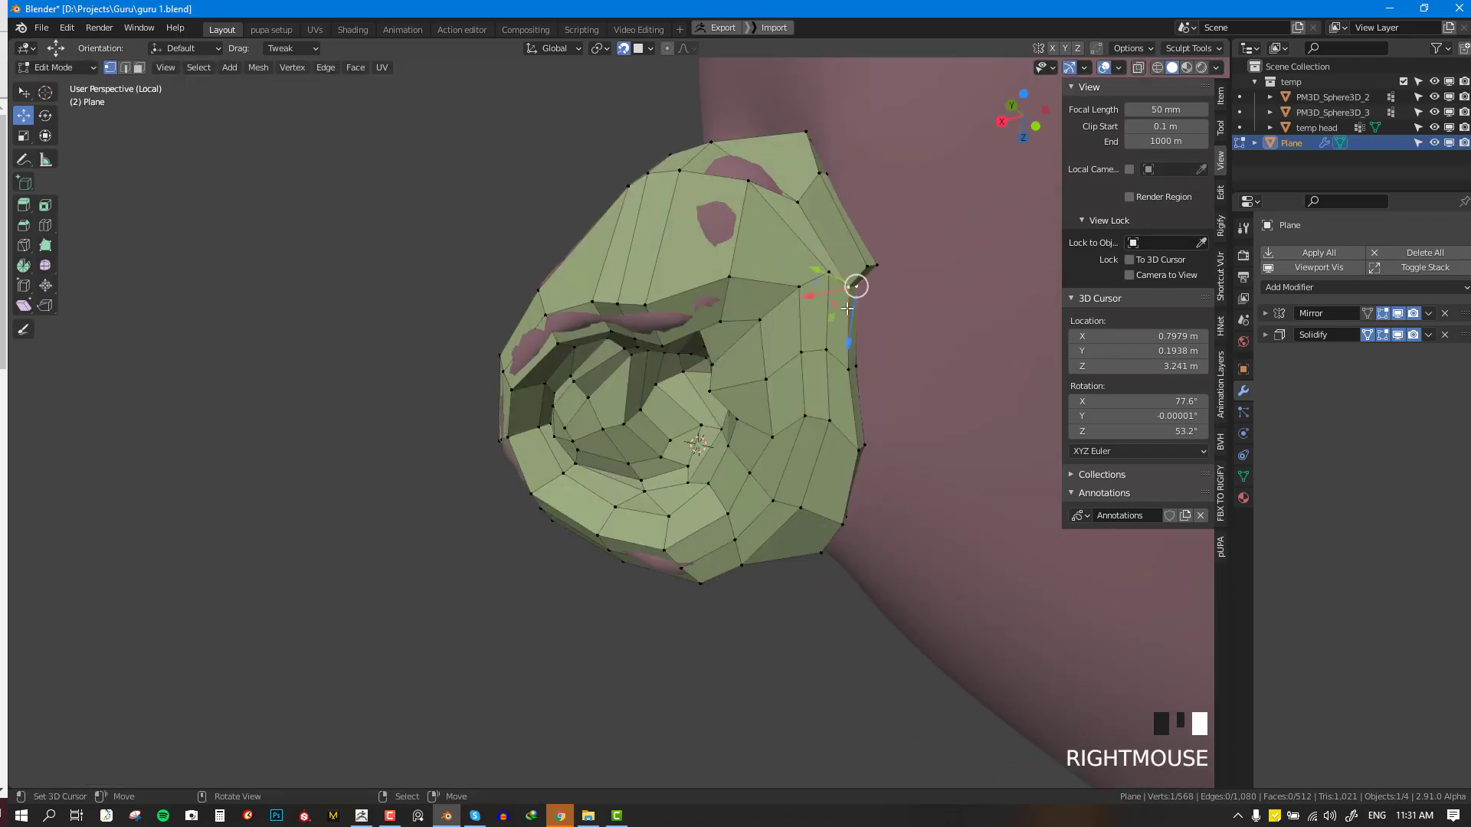
- Add two more quads to the joining strip along the ear's lower front edge
middle_click_drag(849, 303, 898, 268)
key("f")
left_click(904, 282)
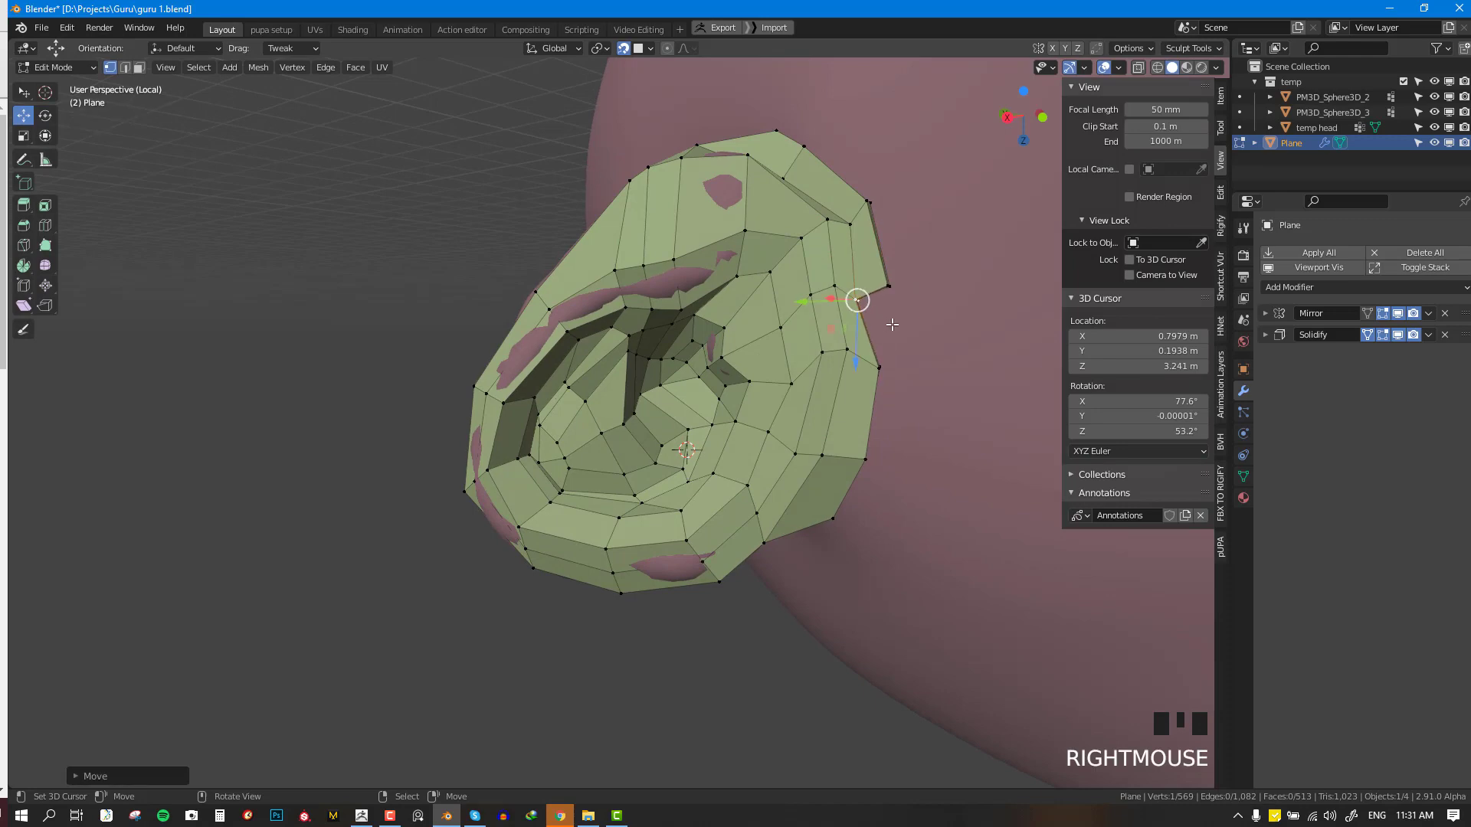
key("f")
left_click(872, 330)
- Continue the joining strip along the ear's upper front edge toward the top of the ear
middle_click_drag(874, 330, 898, 291)
right_click(864, 370)
middle_click_drag(864, 414, 875, 397)
key("f")
left_click(876, 397)
key("f")
left_click(871, 453)
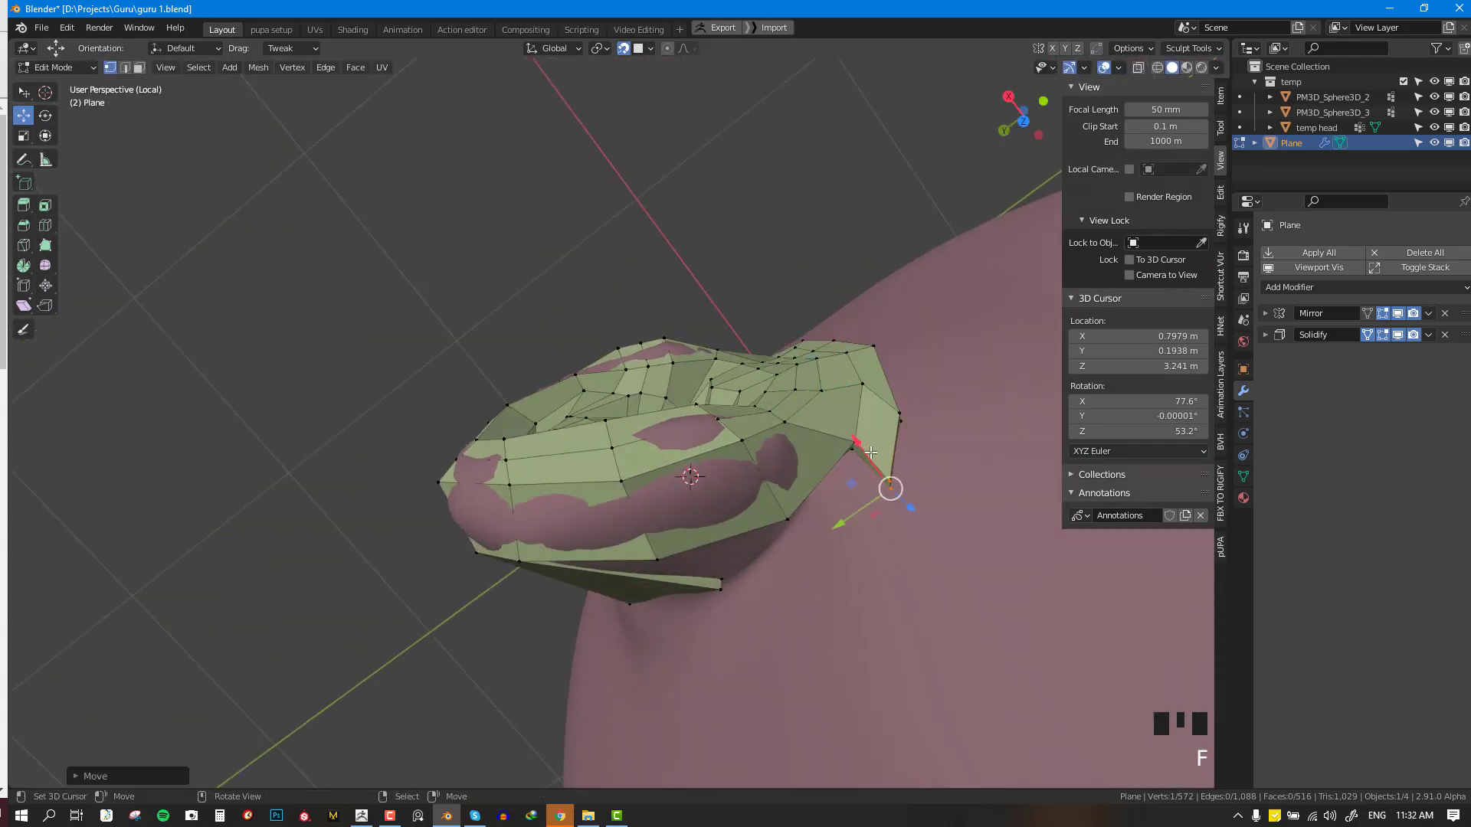
- Fill the joining strip across the top of the ear and close it against the extruded rear section
middle_click_drag(835, 505, 847, 388)
key("f")
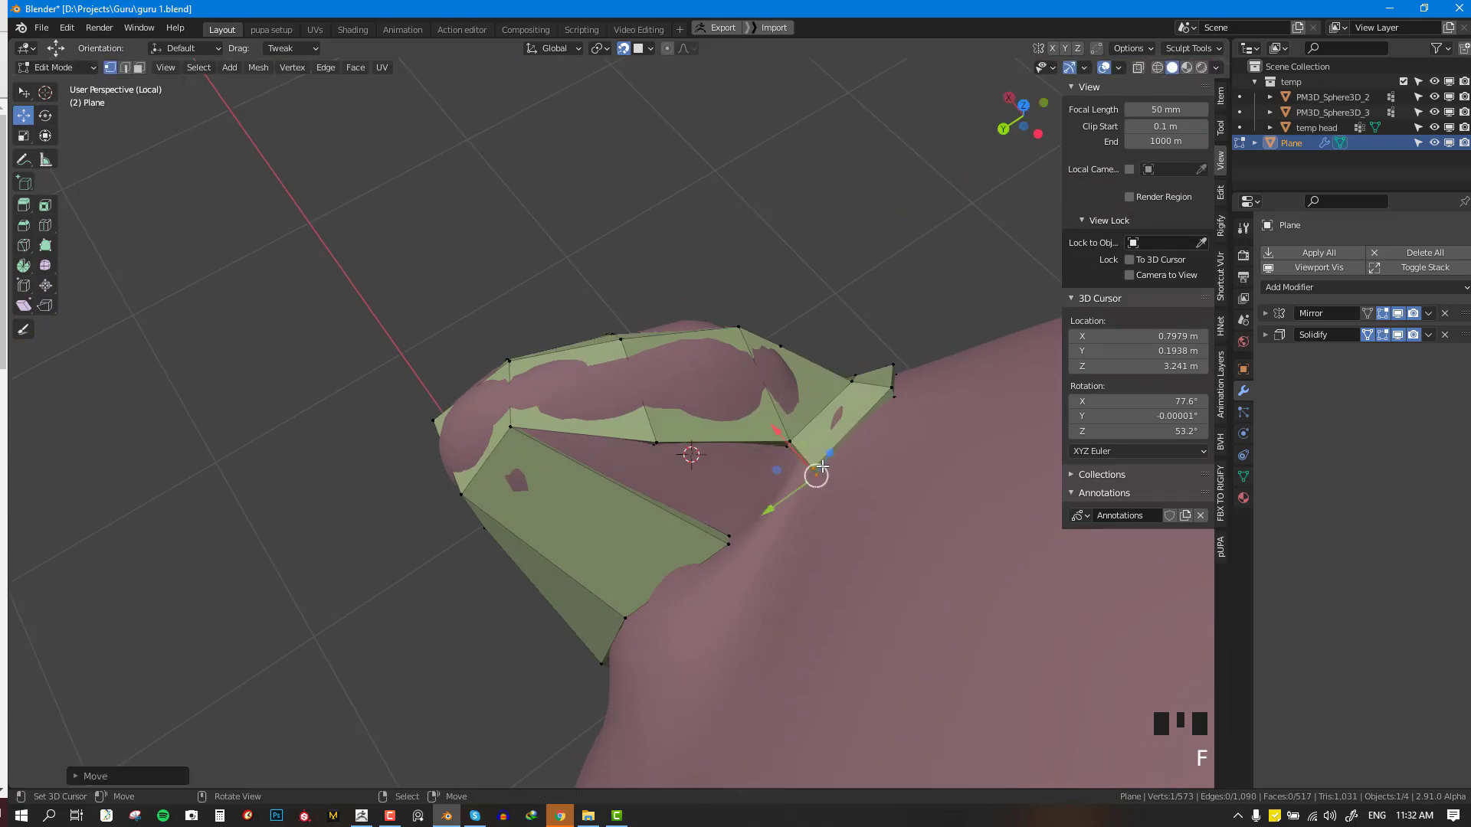
right_click(786, 438)
key("f")
right_click(860, 496, "shift")
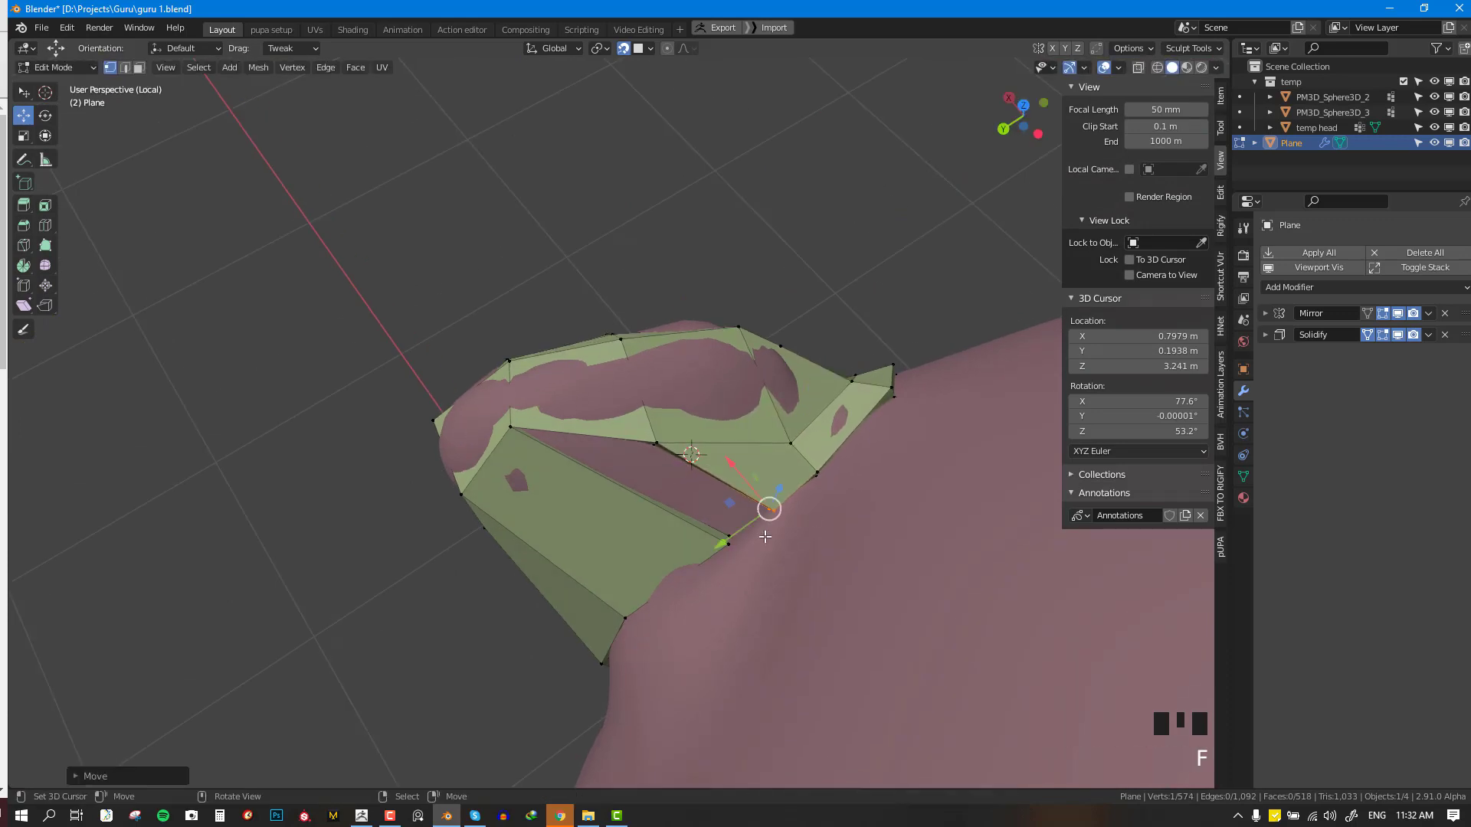
right_click(655, 444, "shift")
key("f")
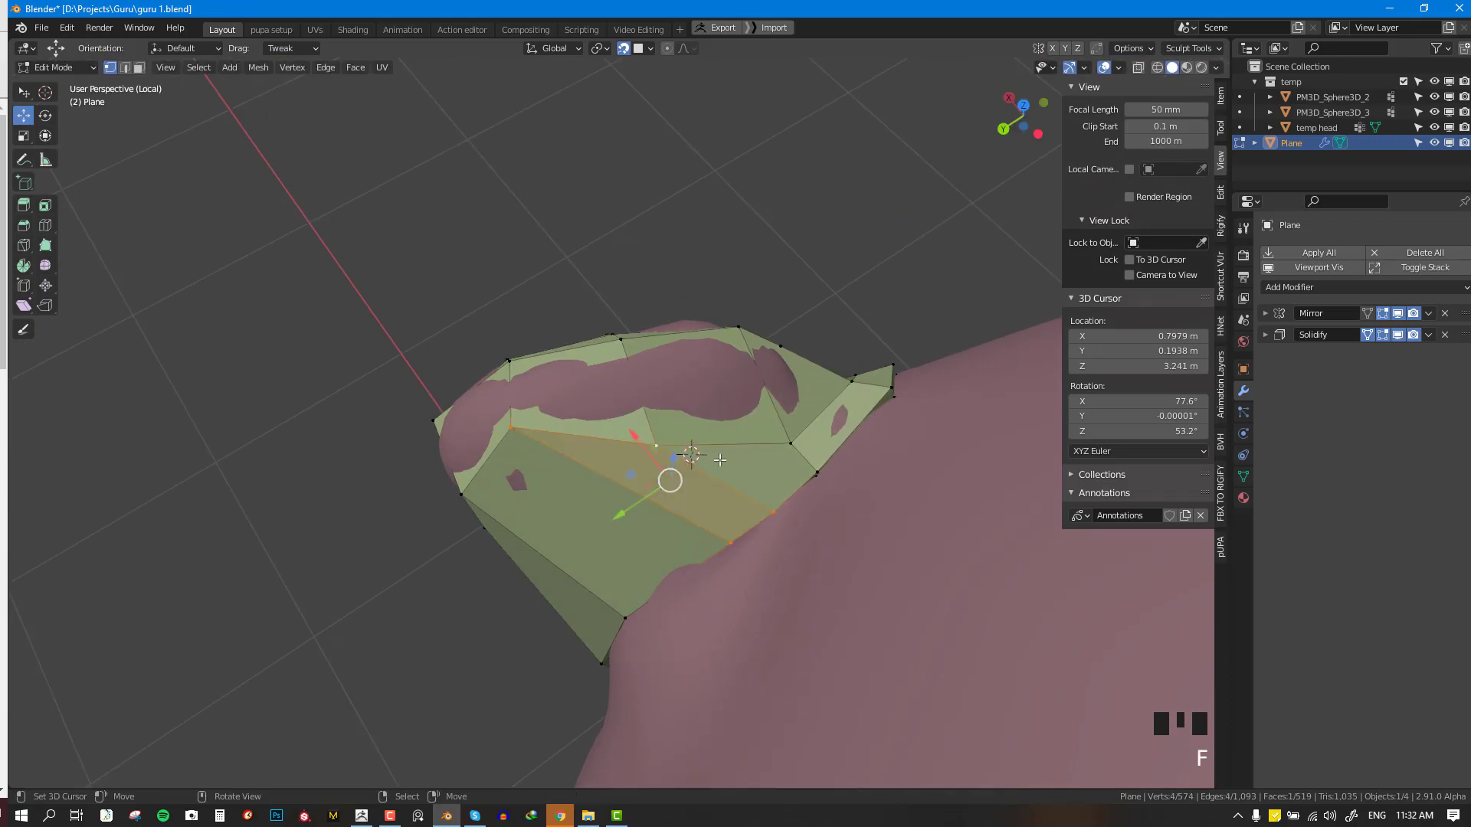
- Insert an edge loop through the strip joining the ear to the head, running all the way around
left_click(703, 470)
key("KP_1")
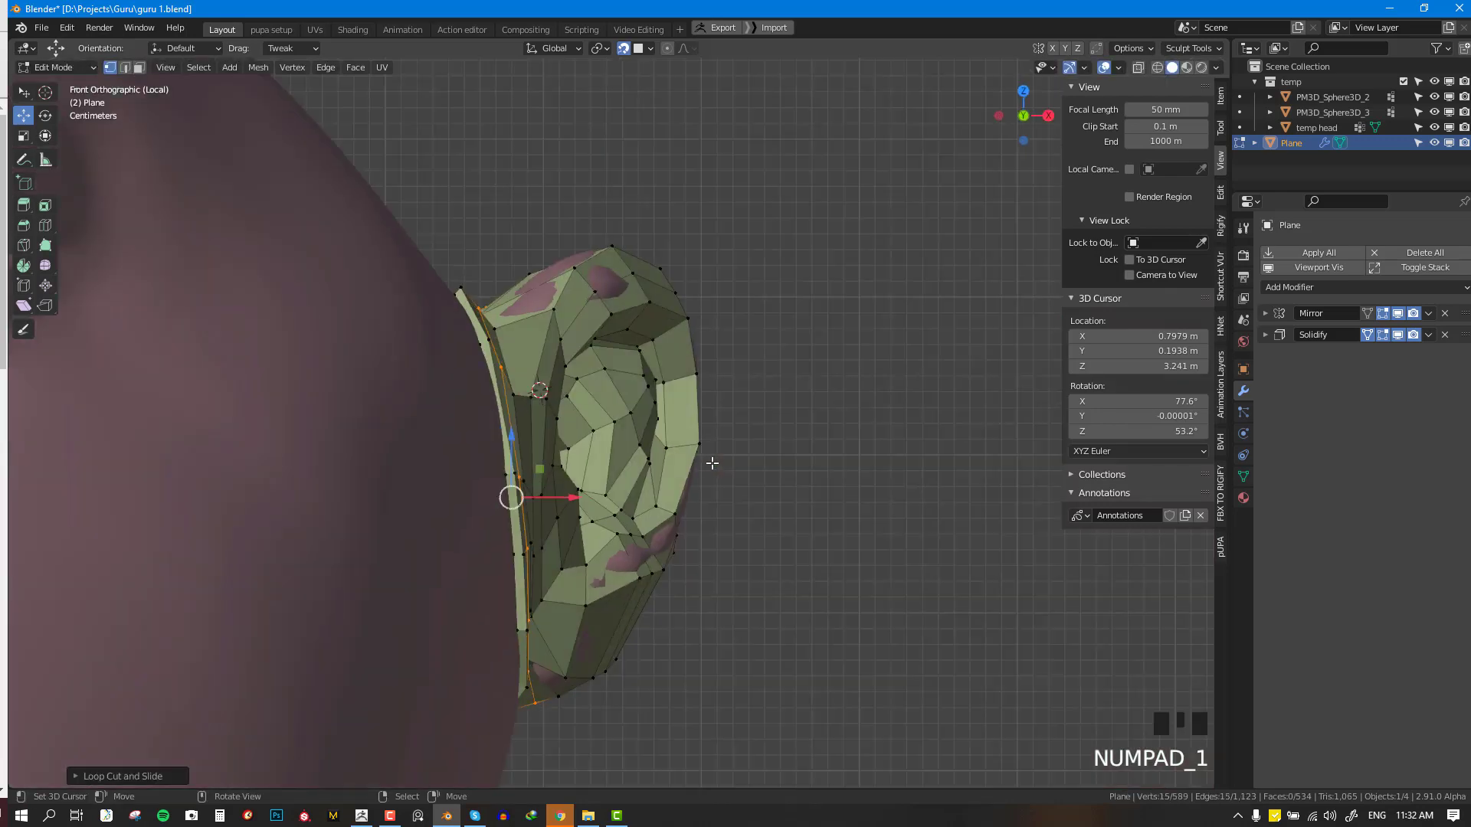
middle_click_drag(689, 490, 498, 415)
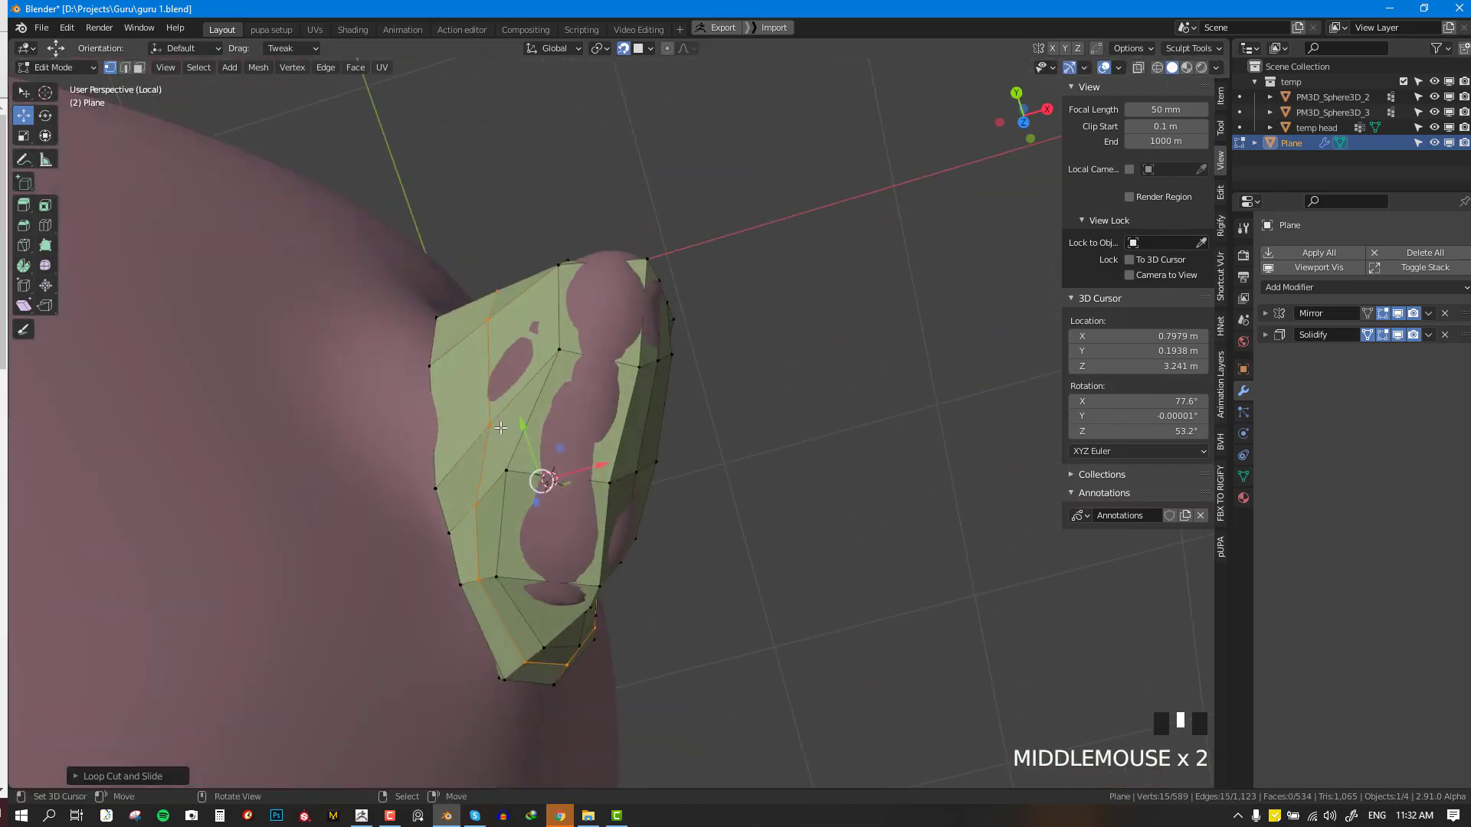
- Reposition the new loop's vertices on the back of the ear, from the middle down to the lobe, to even out the quads
right_click(498, 415)
right_click(483, 326)
middle_click_drag(483, 325, 481, 306)
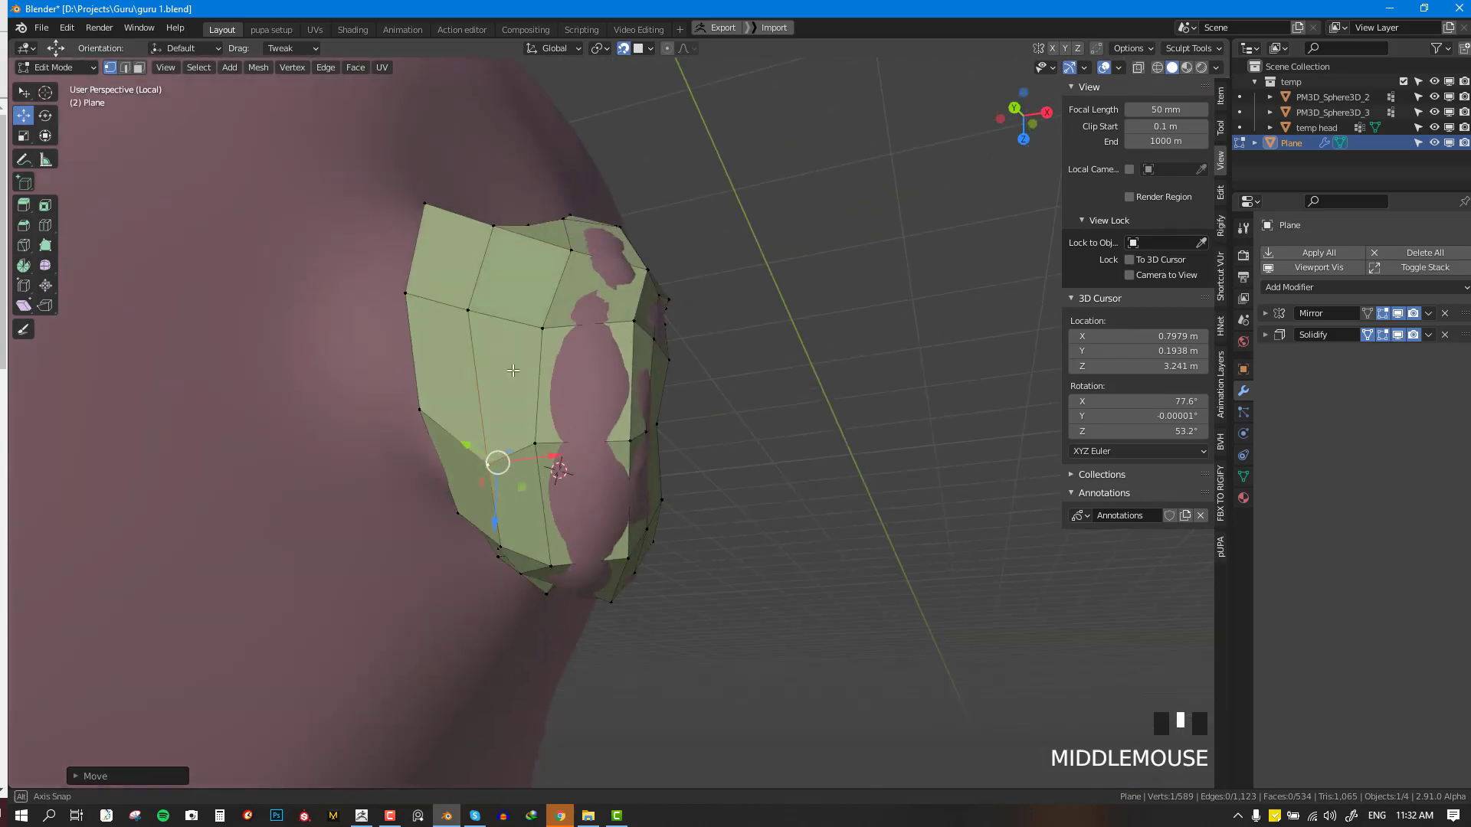
right_click_drag(480, 306, 484, 308)
middle_click_drag(484, 308, 506, 249)
right_click_drag(500, 239, 504, 233)
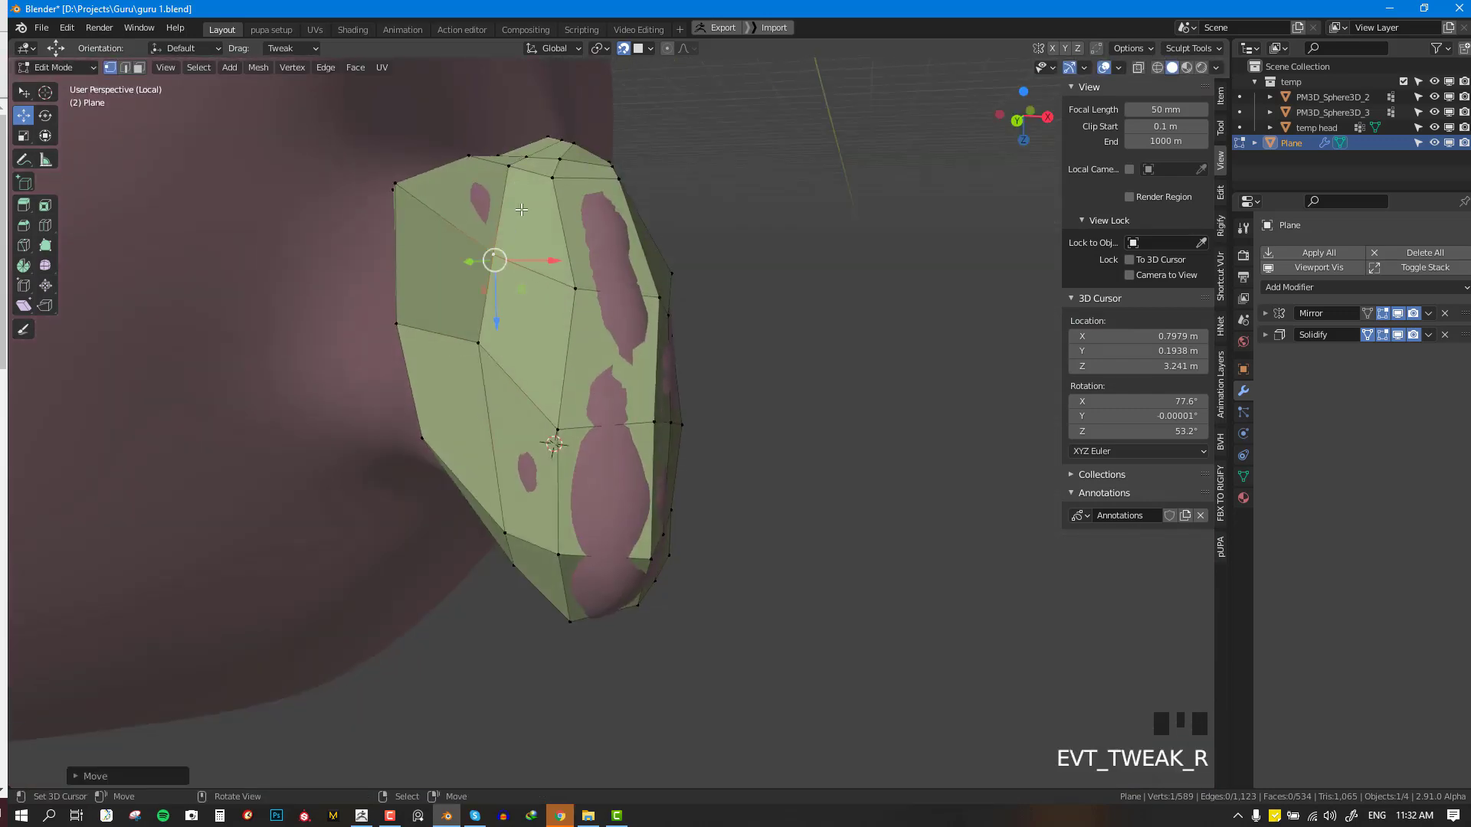
middle_click_drag(504, 223, 511, 253)
right_click_drag(498, 252, 502, 253)
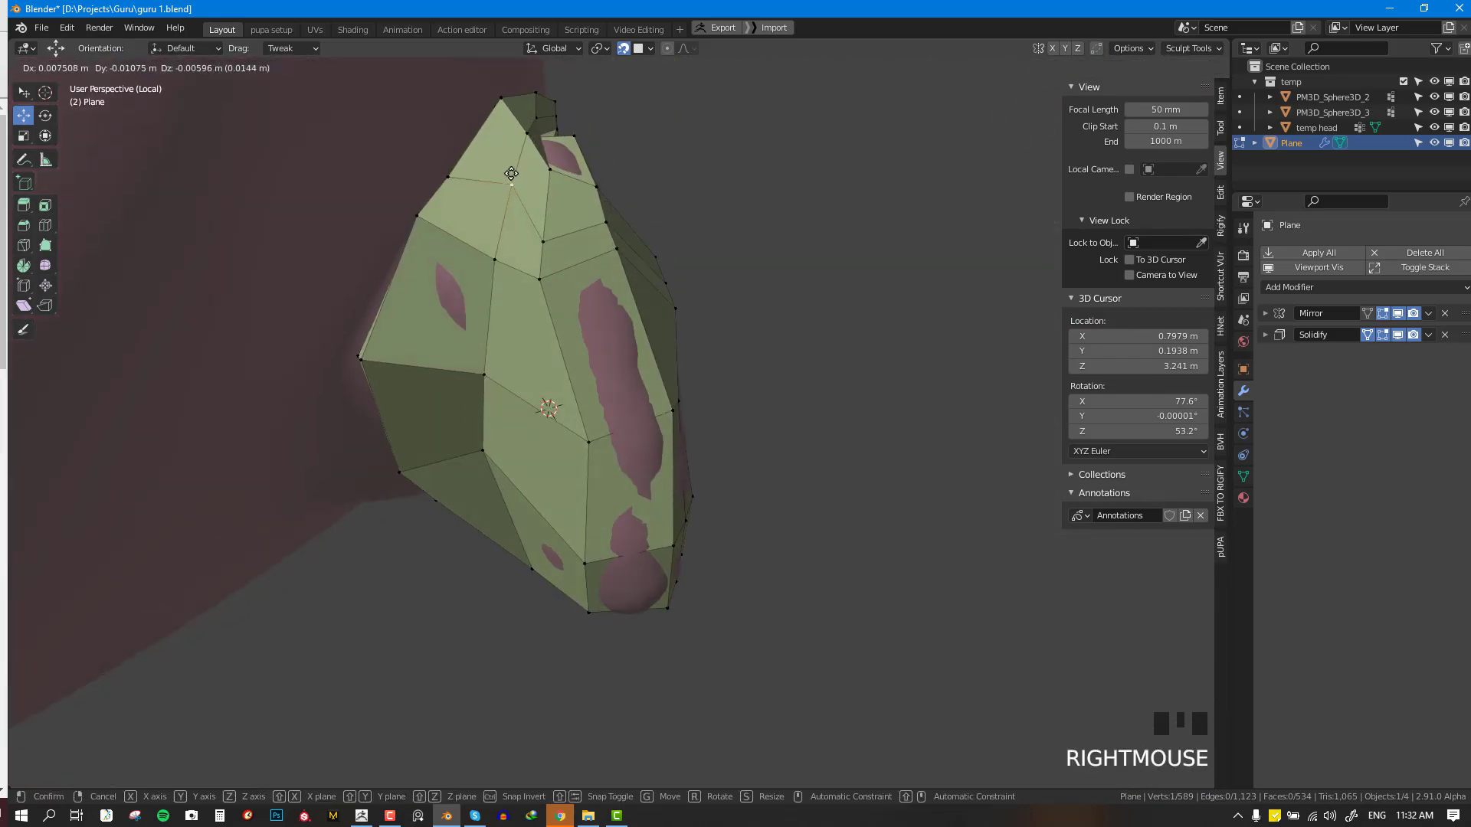
- Fine-tune the remaining uneven vertices along the ear's joining strip so its quads are evenly spaced
key("KP_1")
key("Tab")
middle_click_drag(595, 337, 651, 597)
scroll(628, 374, "up", 4)
key("Tab")
scroll(735, 470, "up", 2)
right_click_drag(649, 597, 642, 602)
right_click_drag(673, 594, 680, 597)
middle_click_drag(745, 561, 747, 462)
key("alt+a")
right_click_drag(747, 465, 772, 462)
middle_click_drag(770, 463, 749, 530)
right_click_drag(726, 438, 737, 438)
- Reveal the hidden face mesh beside the ear and clear the selection
scroll(541, 417, "down", 2)
key("alt+h")
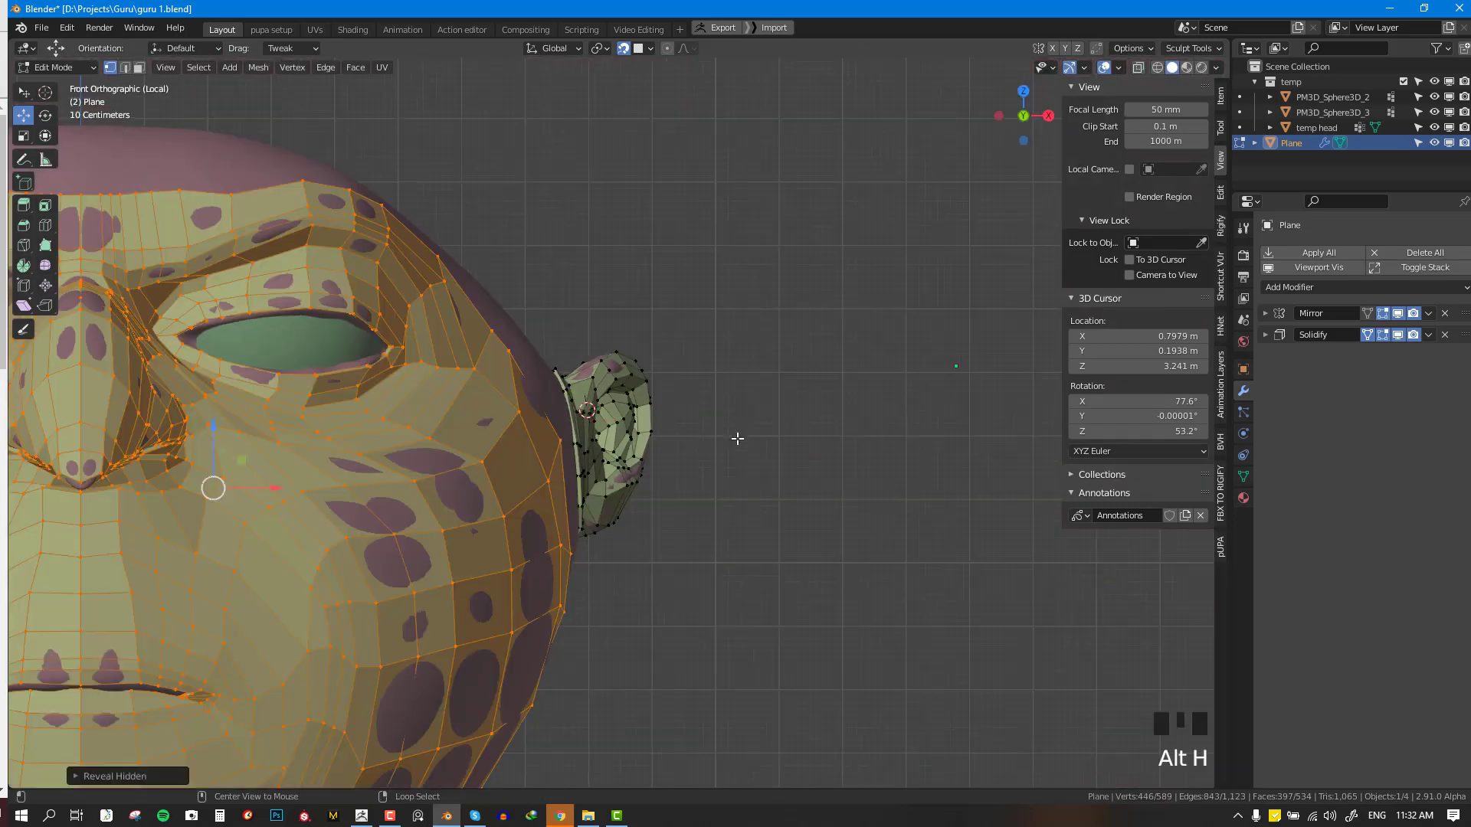
middle_click_drag(213, 485, 495, 416)
key("alt+a")
middle_click_drag(663, 375, 605, 373)
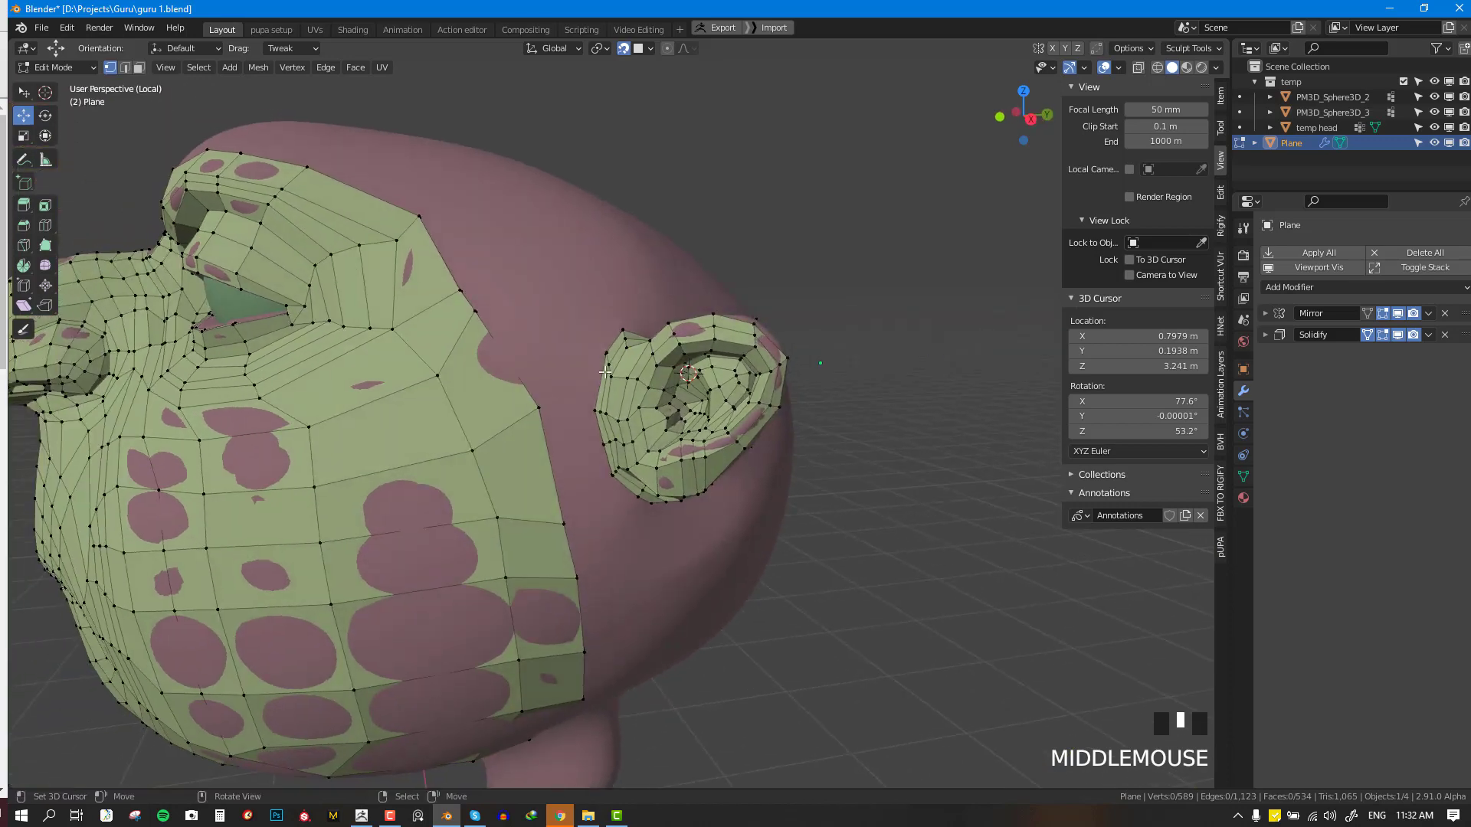
- Extrude the ear's outer boundary loop and scale it outward to form a ring of quads on the head
middle_click_drag(806, 432, 781, 421)
key("e")
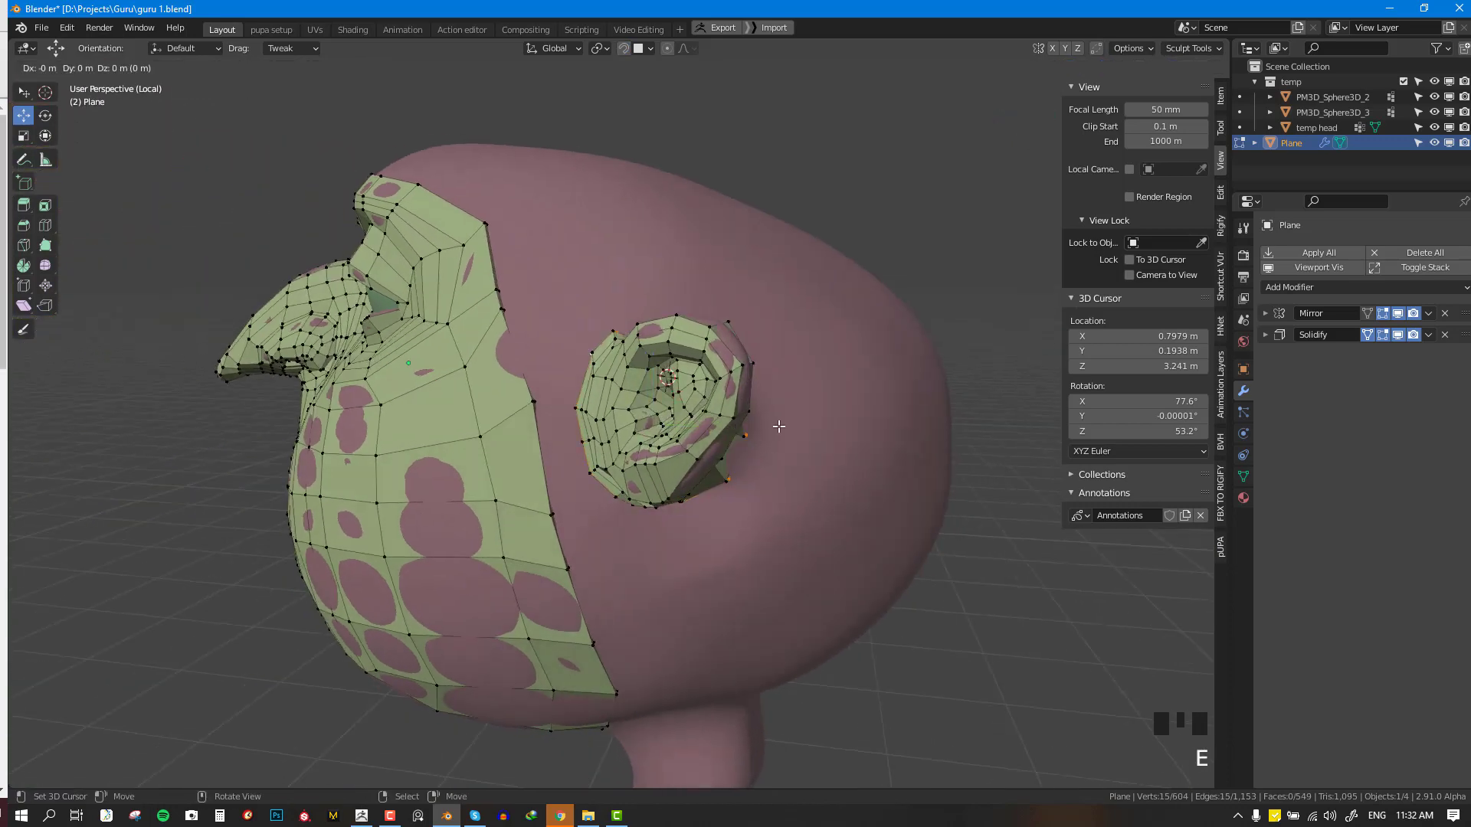
key("s")
left_click(850, 480)
middle_click_drag(849, 480, 716, 330)
- Turn on snapping and reposition the vertices along the top of the ring on the head surface
key("shift+Tab")
right_click(683, 329)
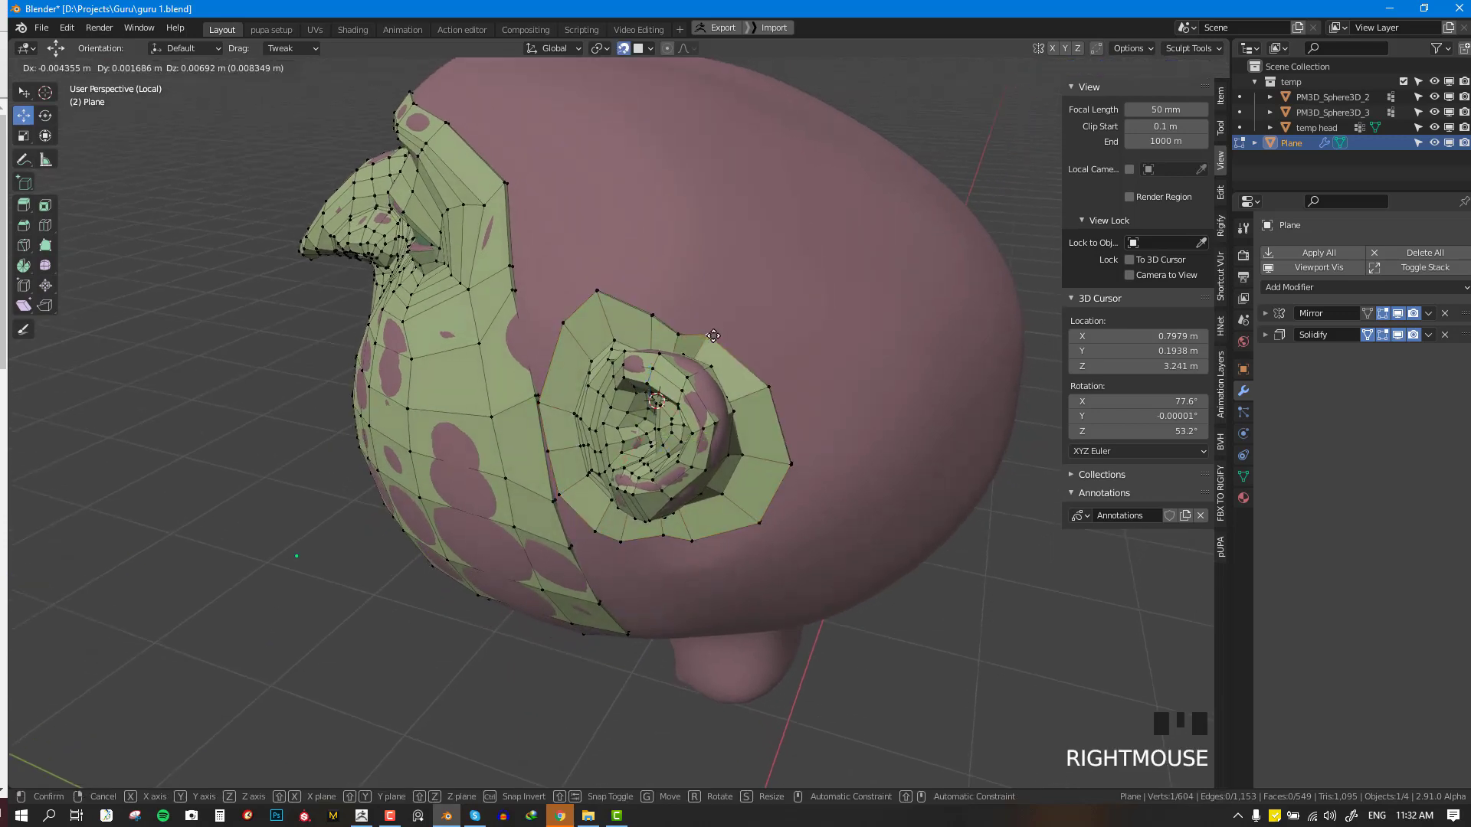
right_click(683, 329)
right_click_drag(682, 329, 604, 270)
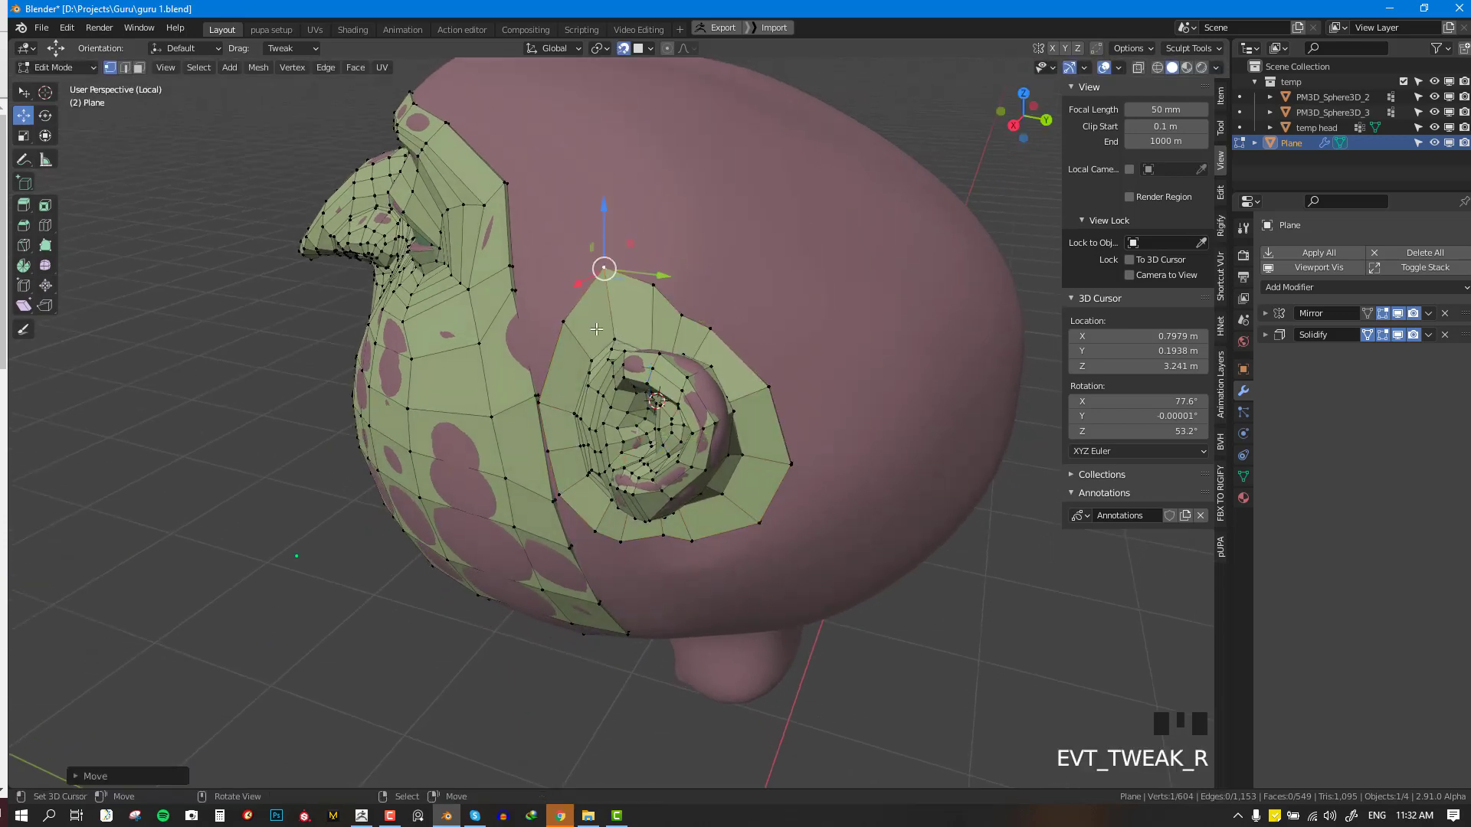
- Move the front and lower vertices of the ring around the ear outward over the head surface
middle_click_drag(529, 363, 570, 348)
right_click_drag(569, 325, 562, 310)
right_click_drag(570, 396, 550, 400)
right_click_drag(561, 460, 642, 550)
middle_click_drag(642, 549, 744, 482)
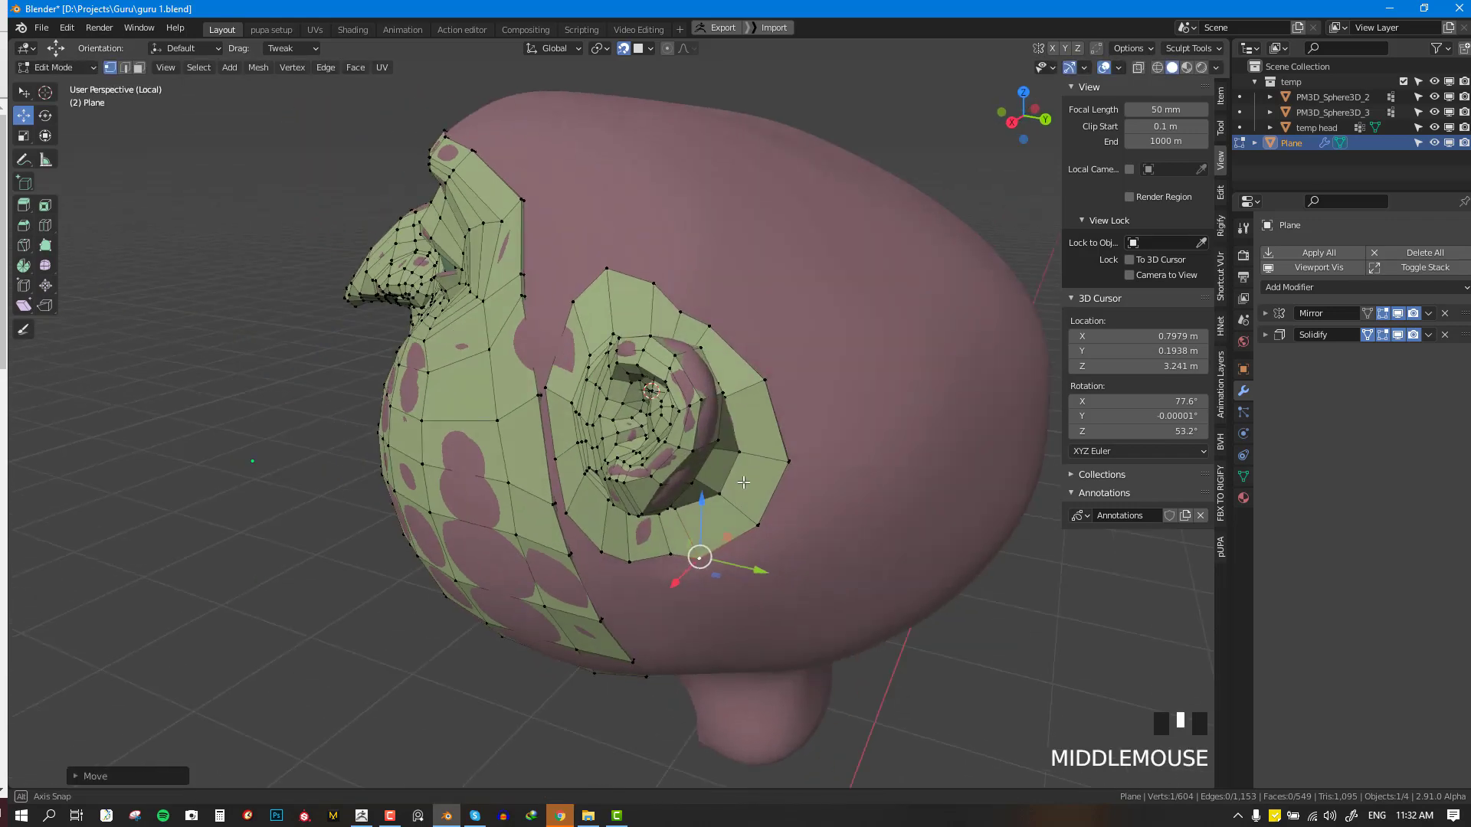
- Move the upper and rear vertices of the ring behind the ear outward, and clear the selection
right_click_drag(680, 313, 728, 312)
right_click_drag(767, 380, 783, 374)
mouse_move(787, 459)
right_mouse_down()
mouse_move(820, 452)
mouse_move(806, 455)
right_mouse_up()
middle_click_drag(807, 455, 893, 431)
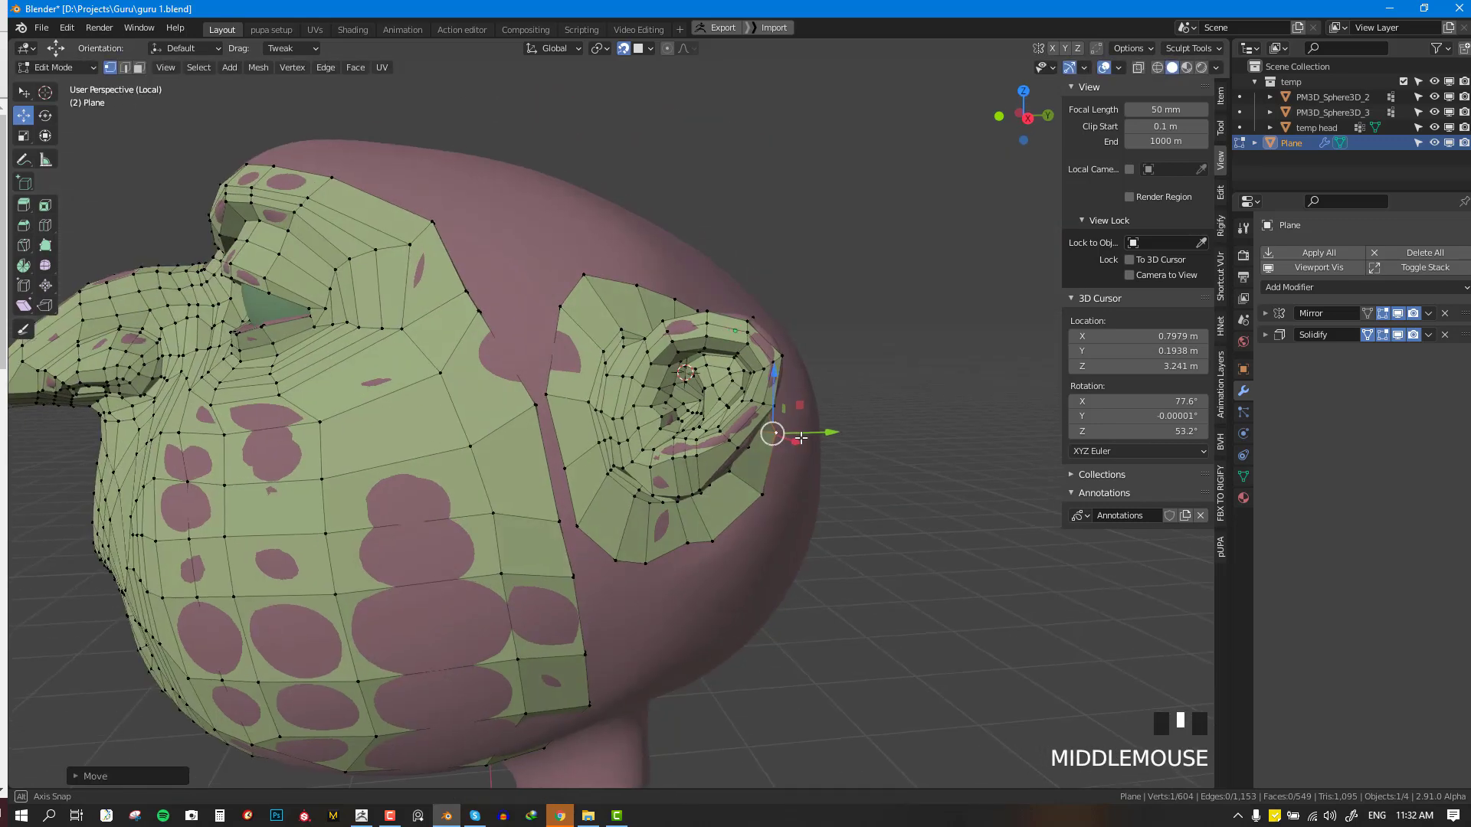
key("alt+a")
- Fill three quads between the face's rear edge and the front of the ear ring, and adjust the upper temple vertex
middle_click_drag(665, 417, 502, 479)
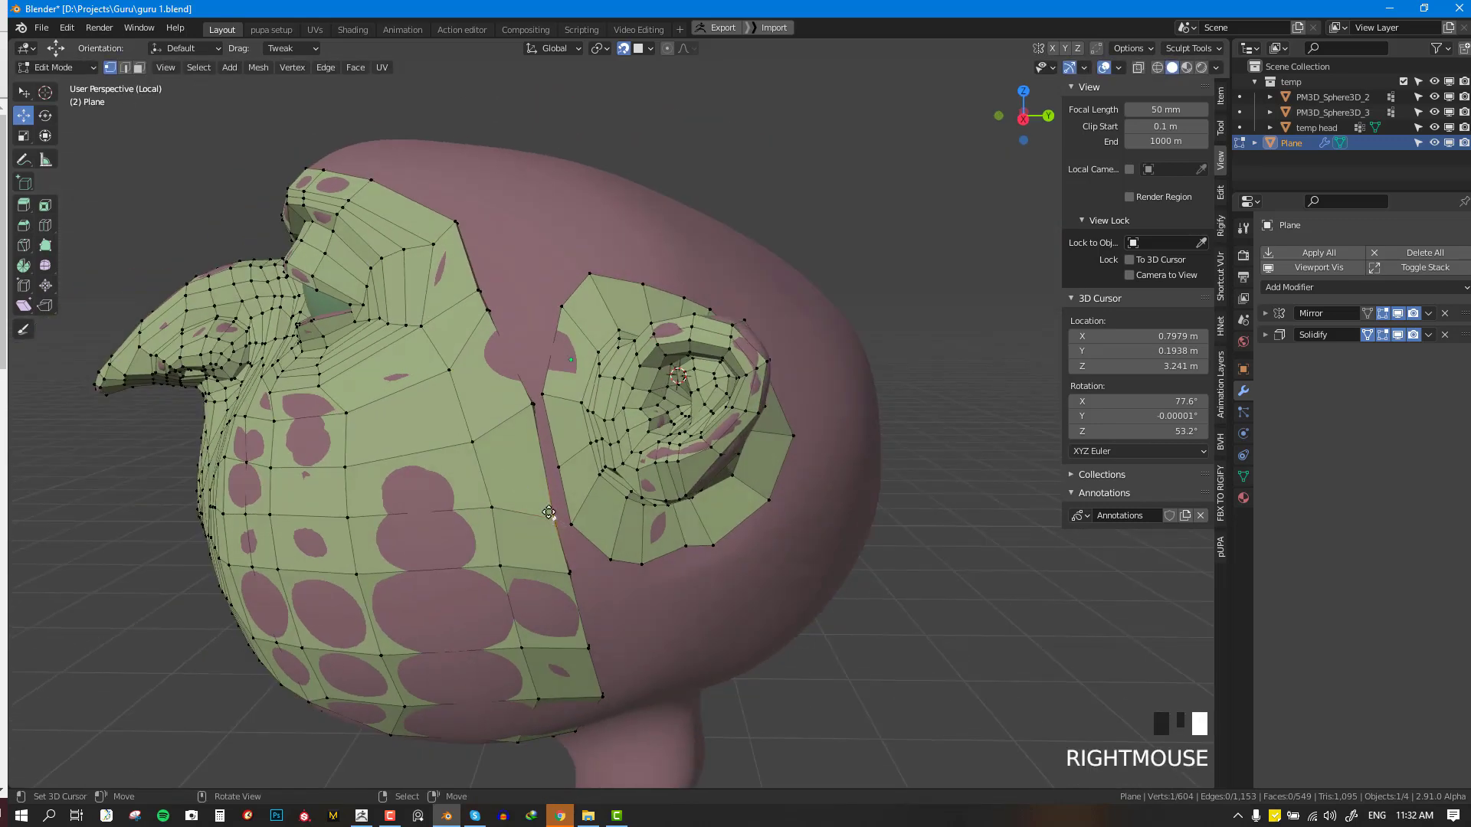
right_click(554, 406, "shift")
right_click(529, 405, "shift")
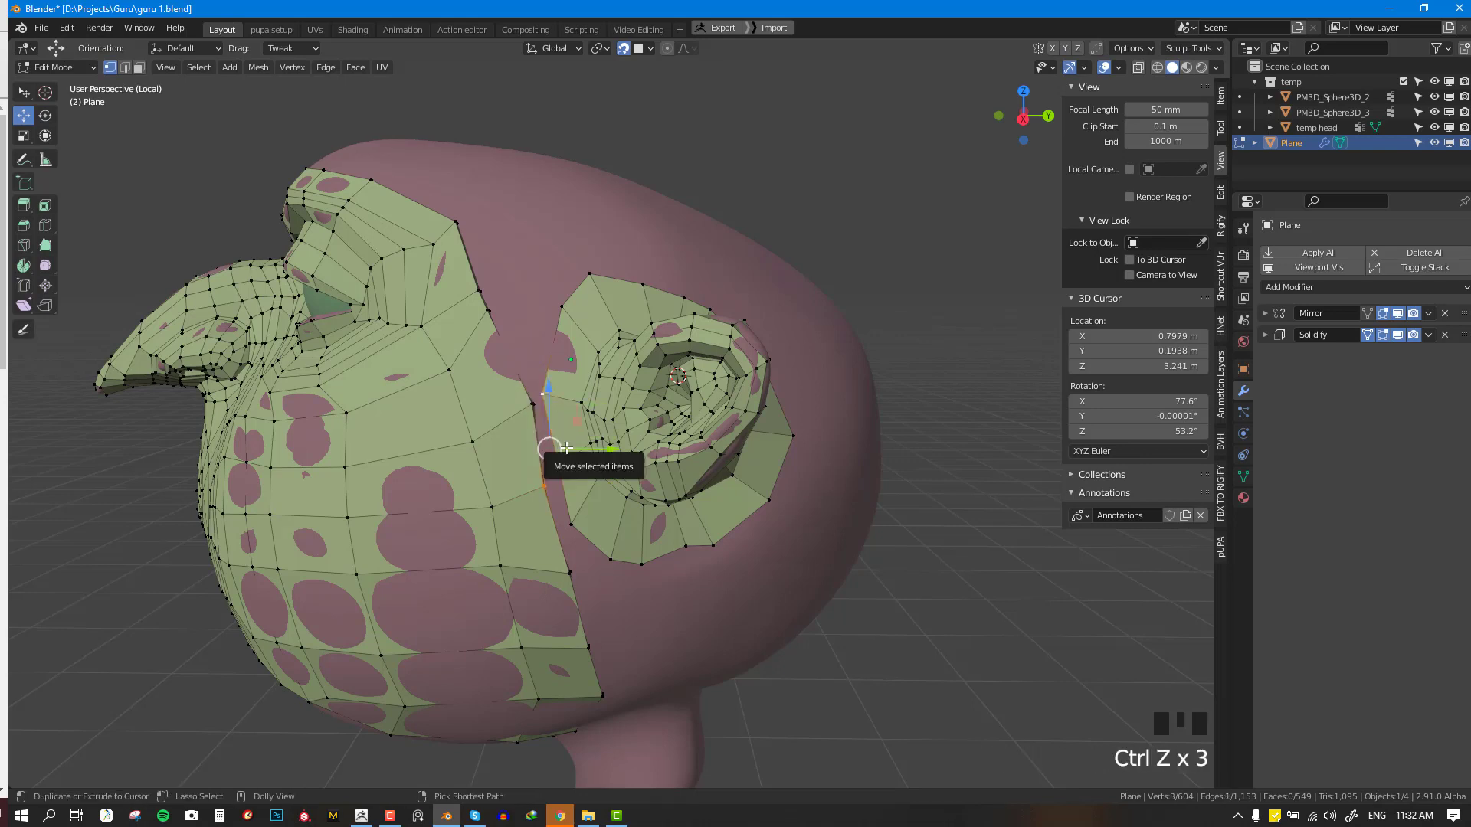
key("ctrl+shift+z")
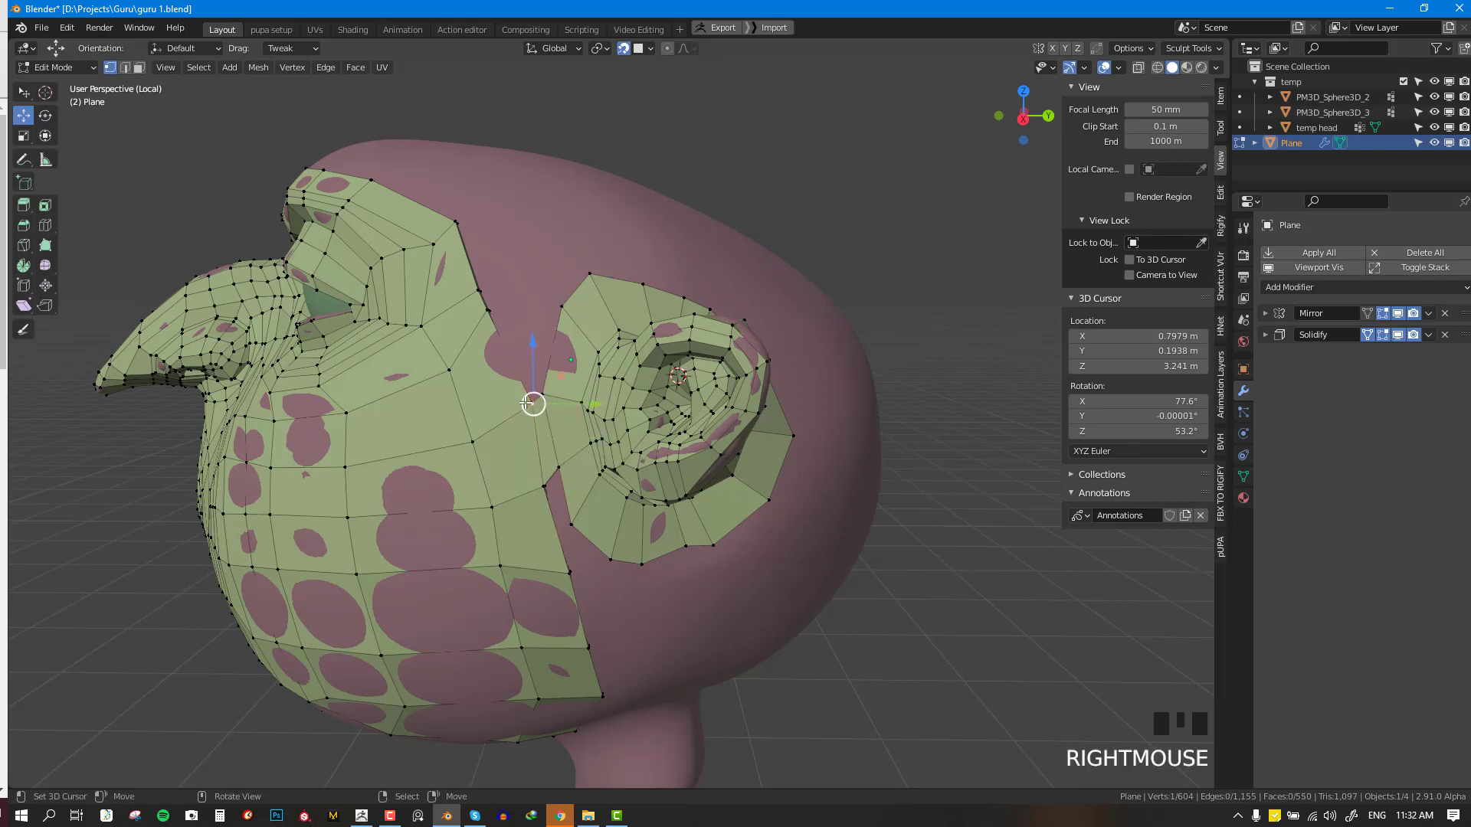
right_click(488, 317, "shift")
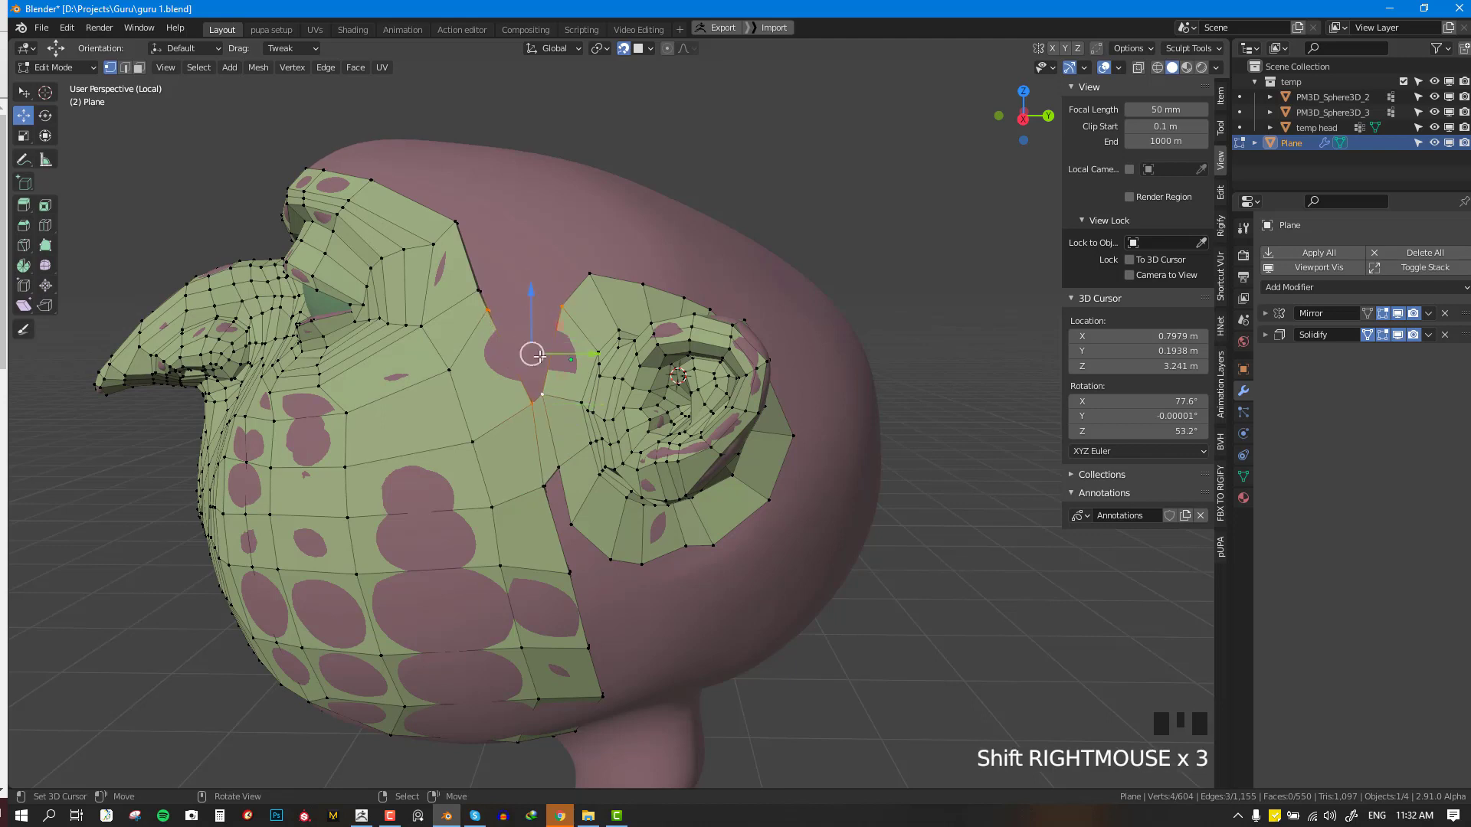
key("f")
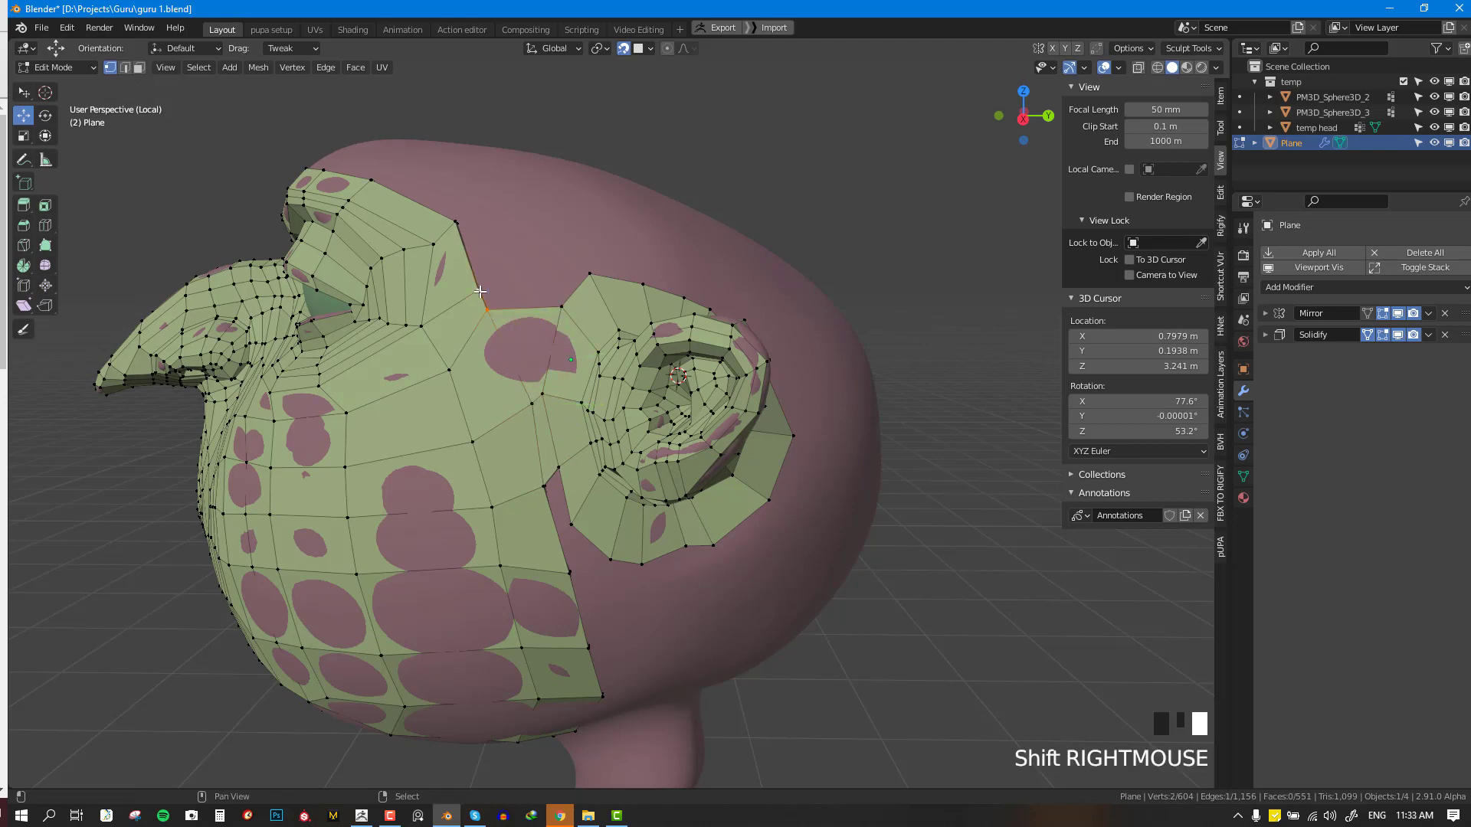
right_click(567, 308, "shift")
key("f")
right_click_drag(469, 294, 580, 383)
- Fill two more quads between the cheek's rear edge and the ear ring's lower front, shifting the shared cheek vertex forward
right_click(560, 464)
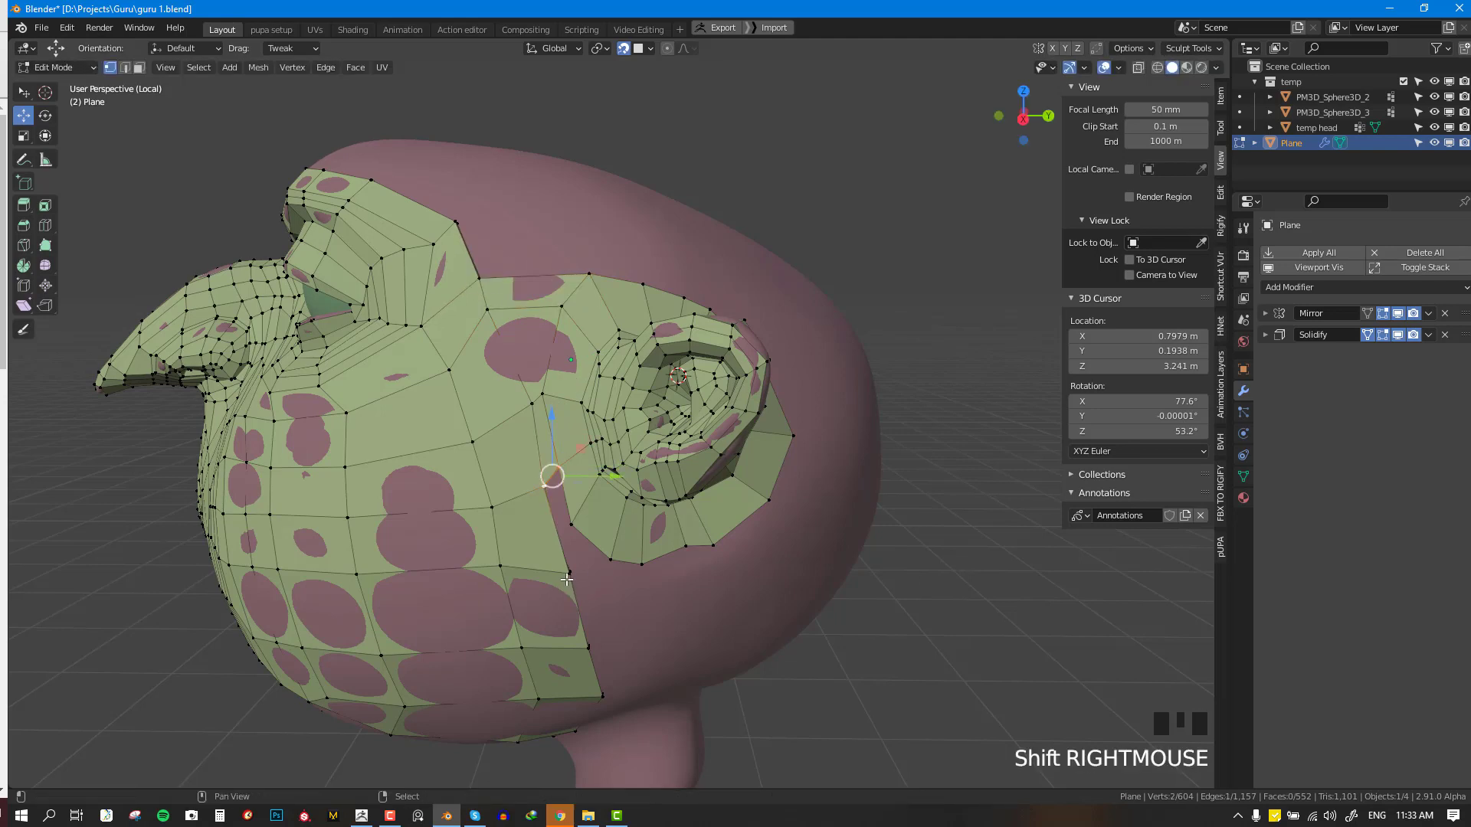
key("f")
right_click(570, 524)
right_click(565, 570)
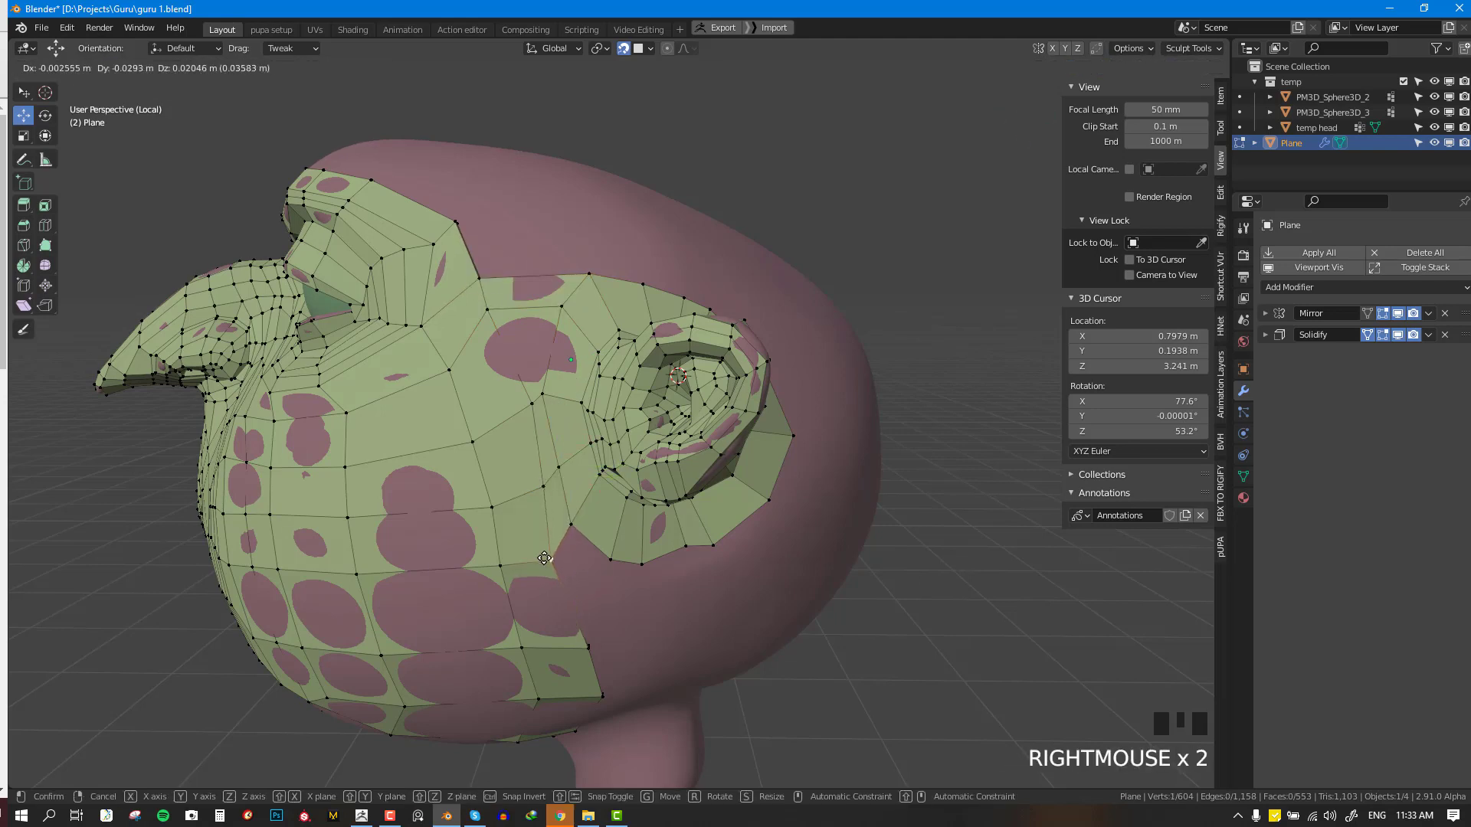
right_click(588, 647, "shift")
right_click(611, 559, "shift")
right_click(569, 523, "shift")
key("f")
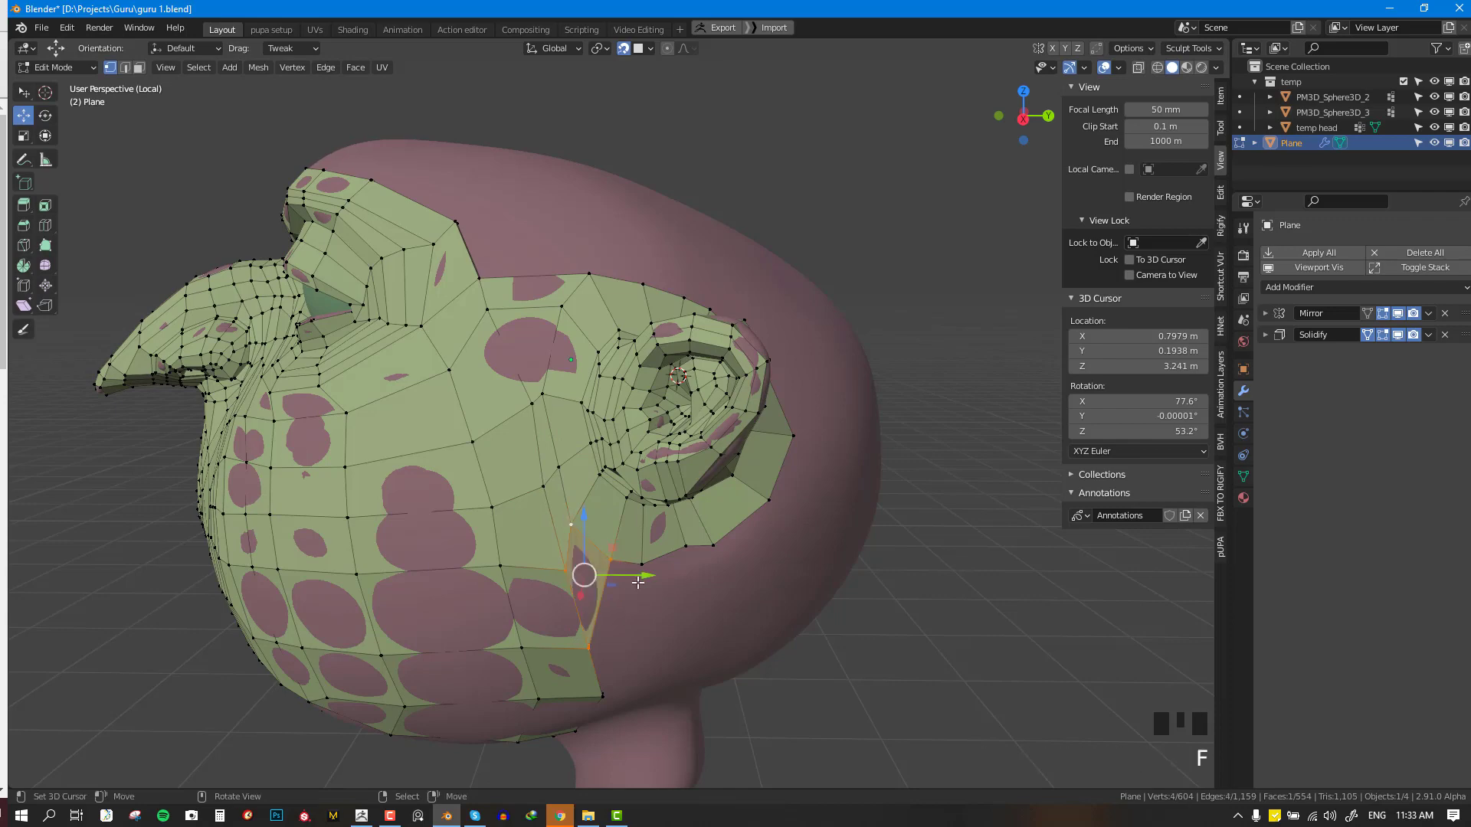
key("alt+a")
- Extend three quads backward from the cheek along the underside of the ear ring, placing their vertices on the head
middle_click_drag(570, 518, 593, 452)
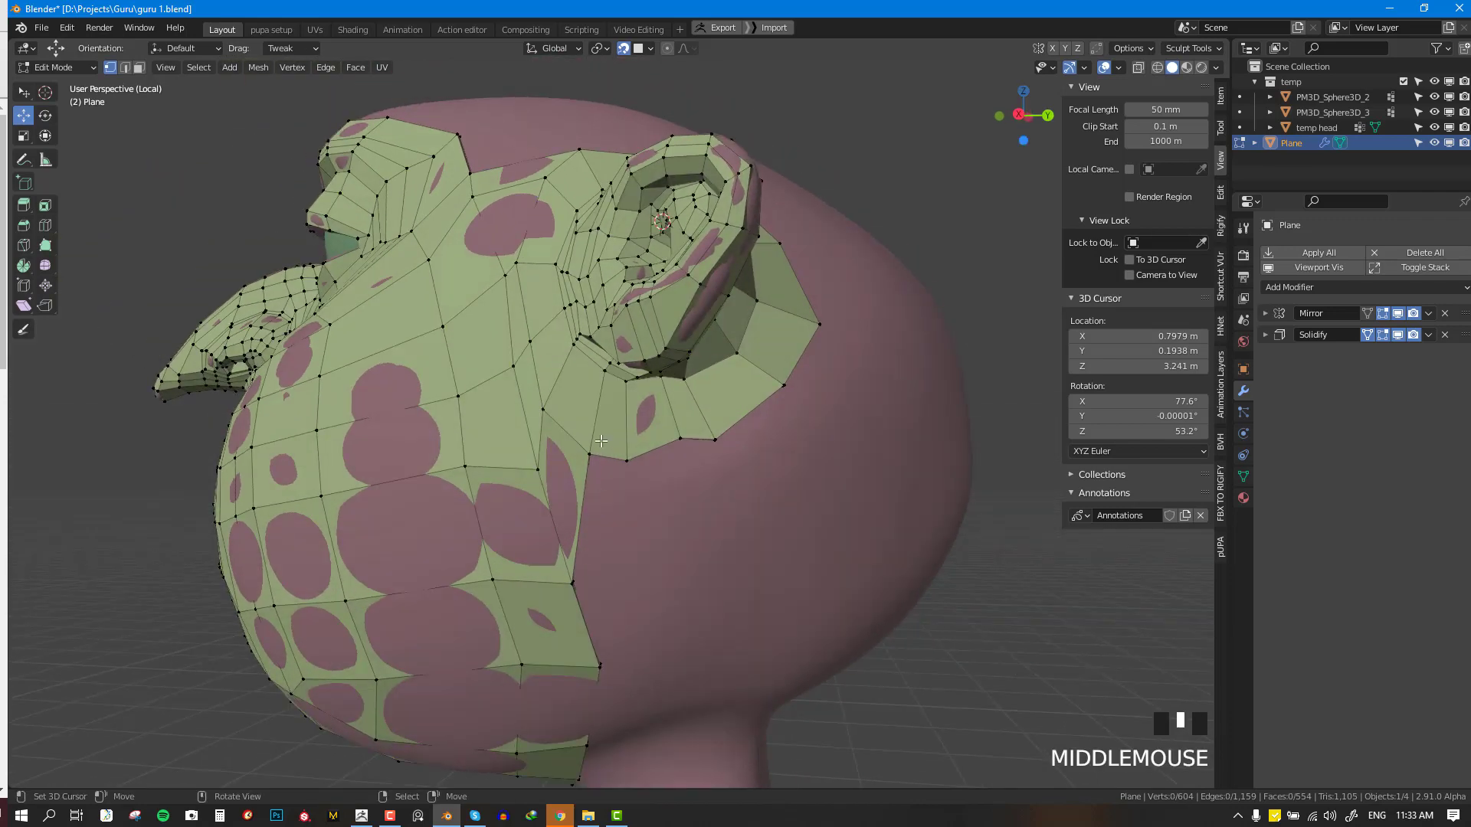
key("f")
left_click(649, 525)
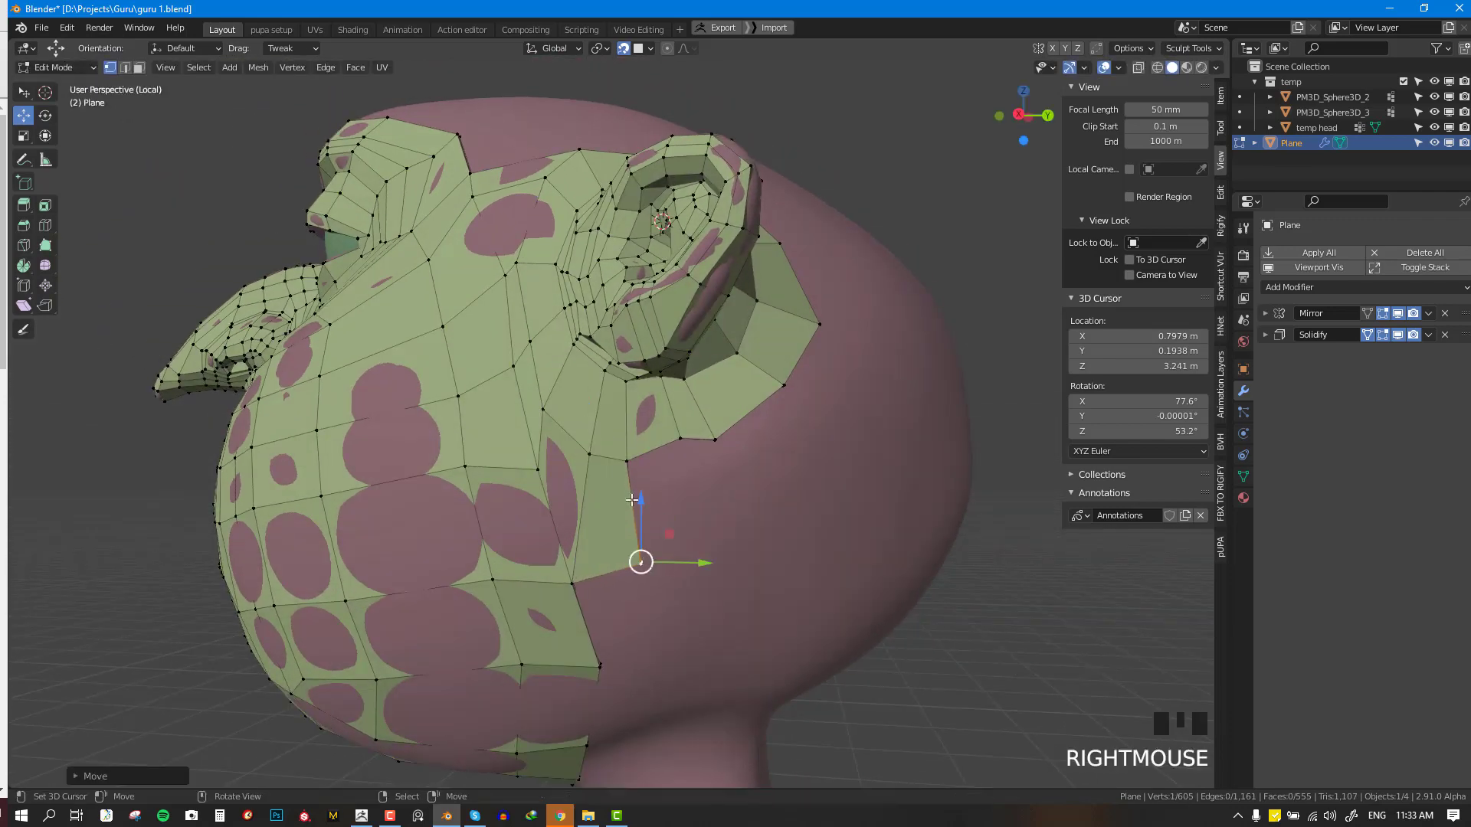
right_click(627, 460)
key("f")
right_click(680, 441)
key("f")
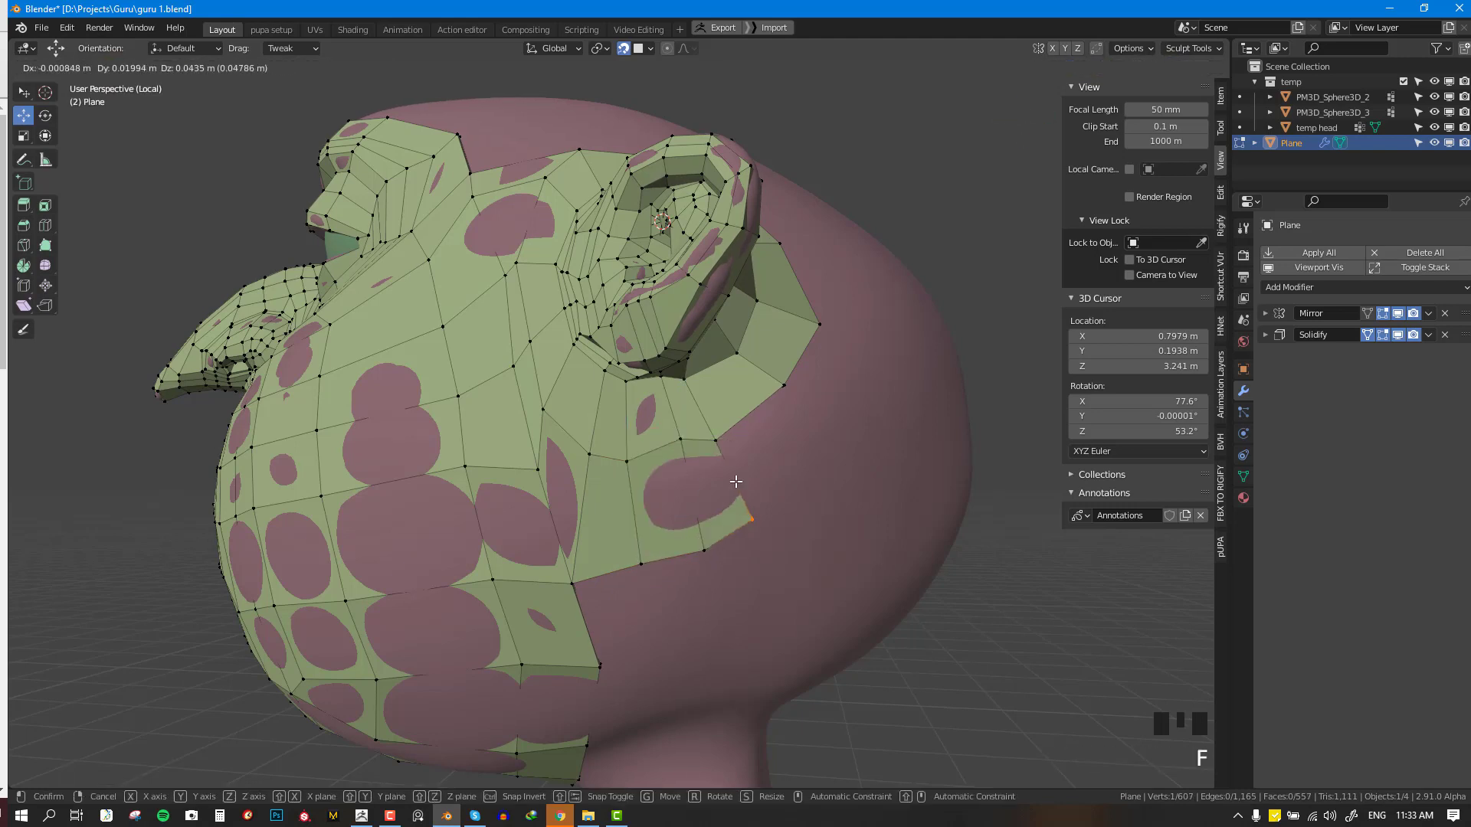
left_click(752, 535)
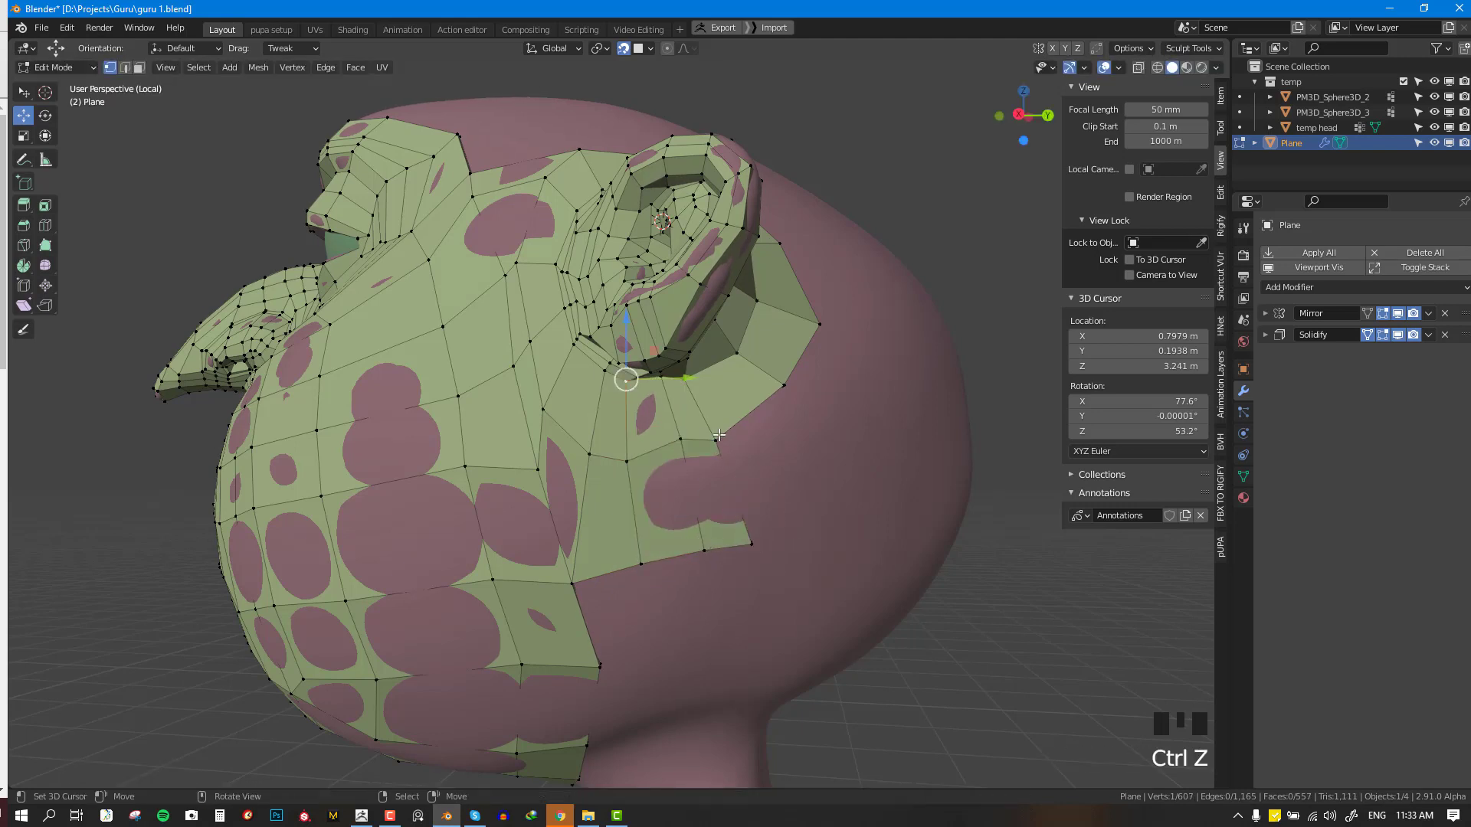
- Continue the row below the ear with two more quads toward the back of the head
key("f")
right_click(736, 450)
key("f")
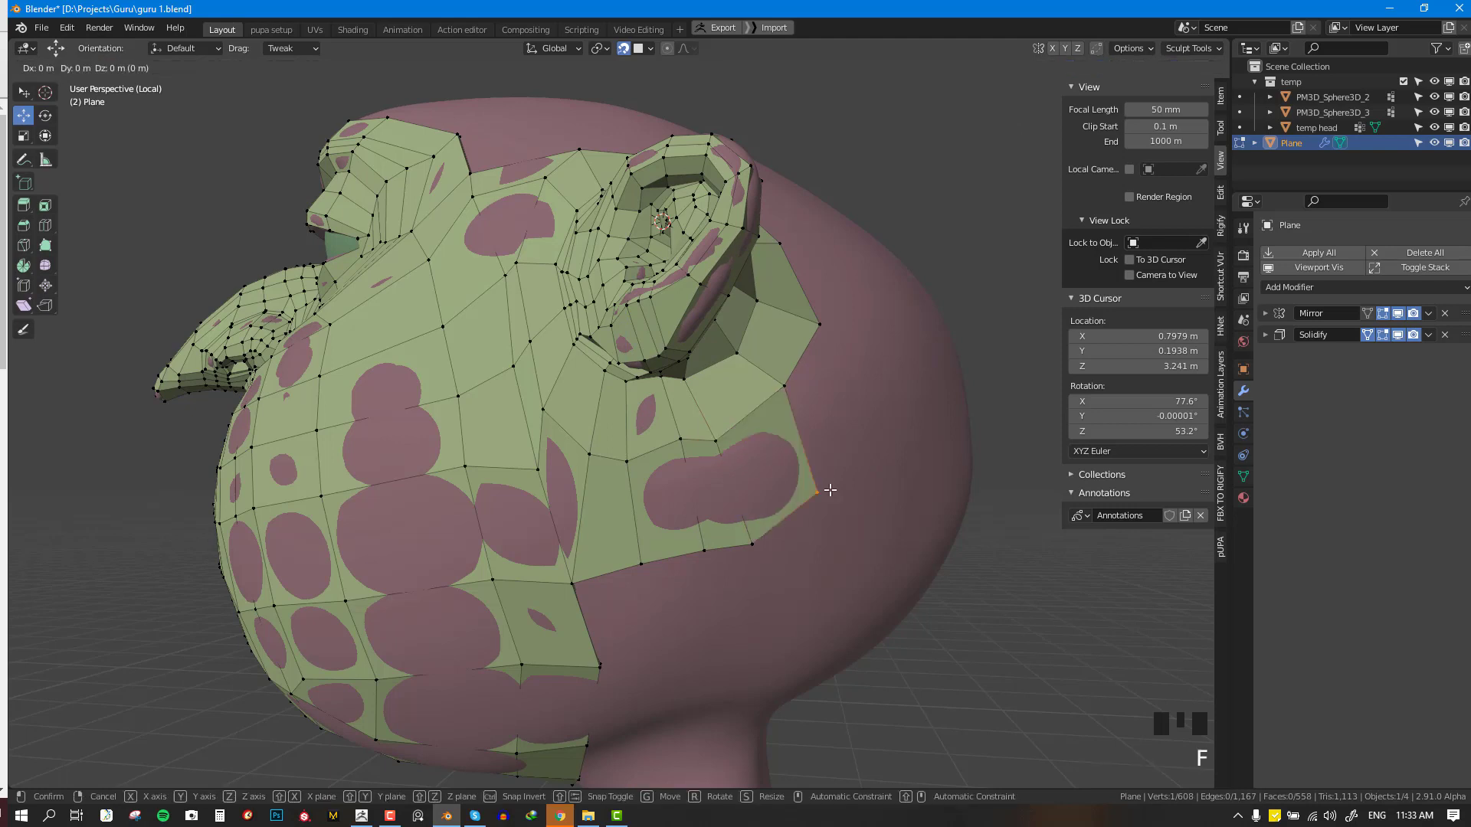
left_click(840, 516)
key("f")
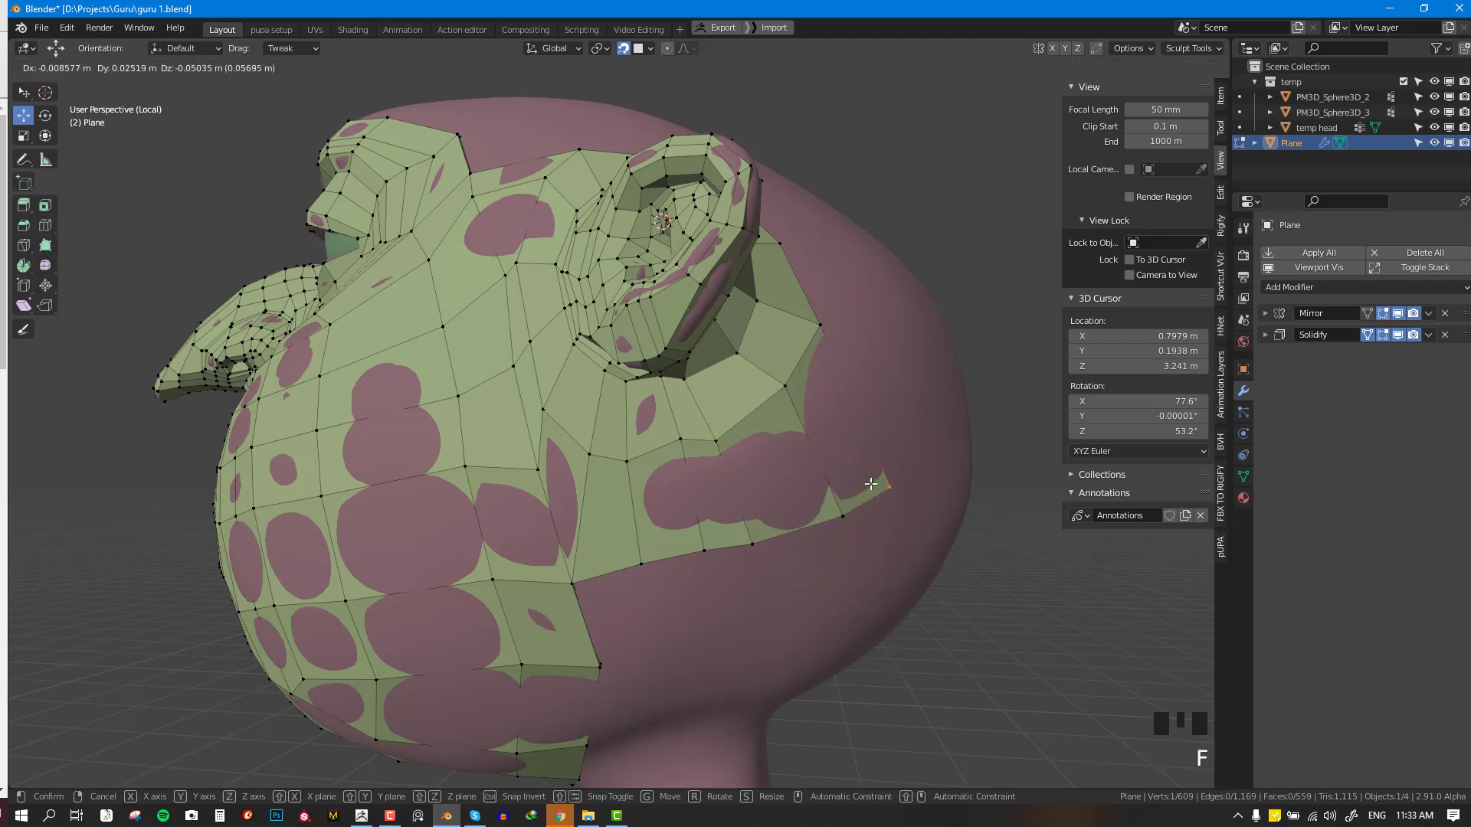
left_click(871, 484)
- Start a second row of three quads beneath the first, extending backward from the jaw's rear edge
key("alt+a")
key("f")
left_click(665, 657)
right_click(642, 566)
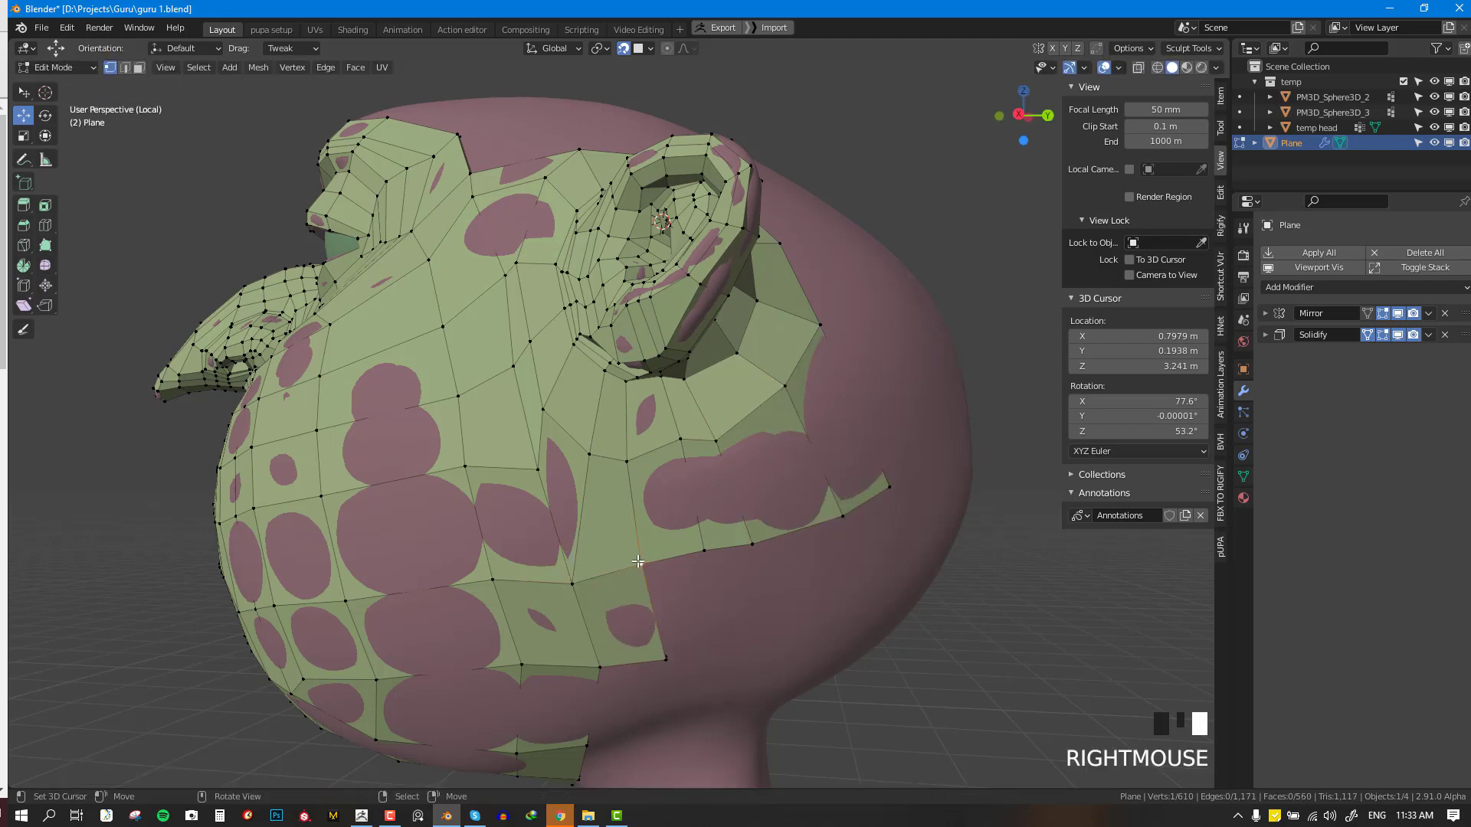
key("f")
left_click(711, 656)
right_click(706, 549)
middle_click_drag(832, 648, 795, 647)
key("f")
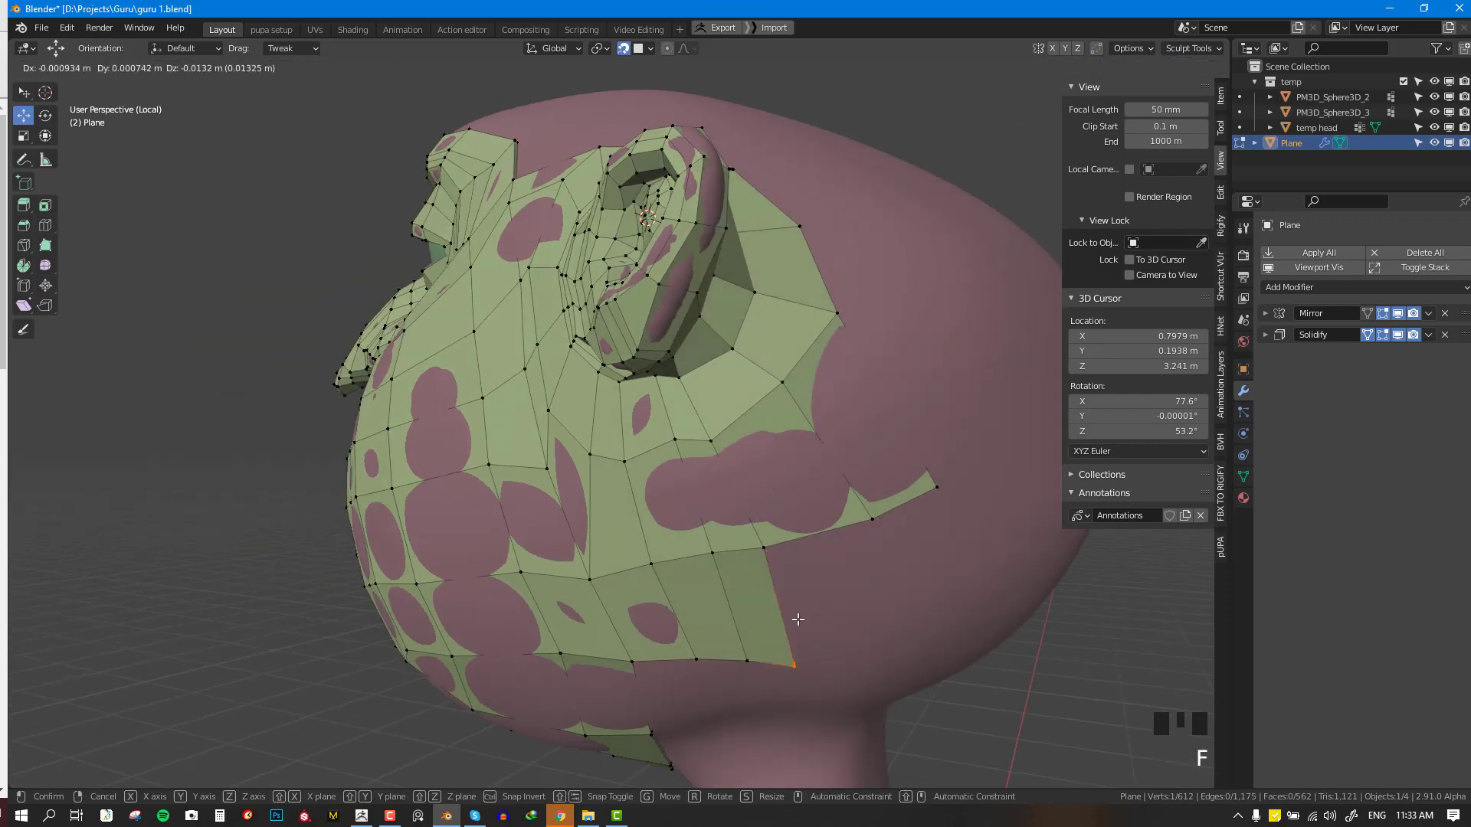
left_click(795, 665)
- Add two more quads to the lower row toward the back of the head, and clear the selection
right_click(762, 549)
key("f")
left_click(889, 644)
right_click(878, 518)
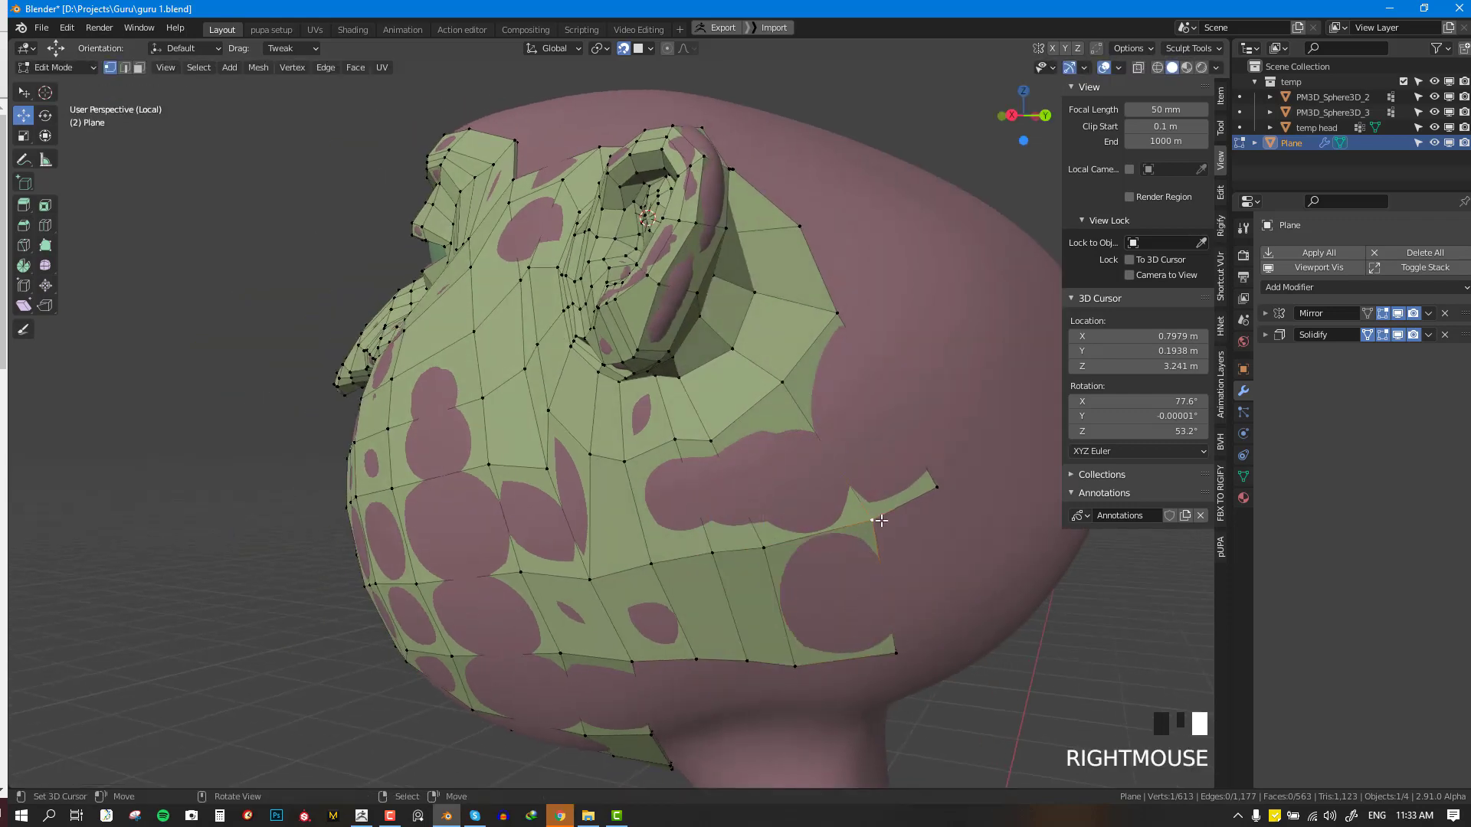
key("f")
left_click(926, 536)
key("alt+a")
- Save the Blender file
scroll(815, 491, "down", 2)
middle_click_drag(814, 491, 726, 448)
scroll(726, 448, "up", 1)
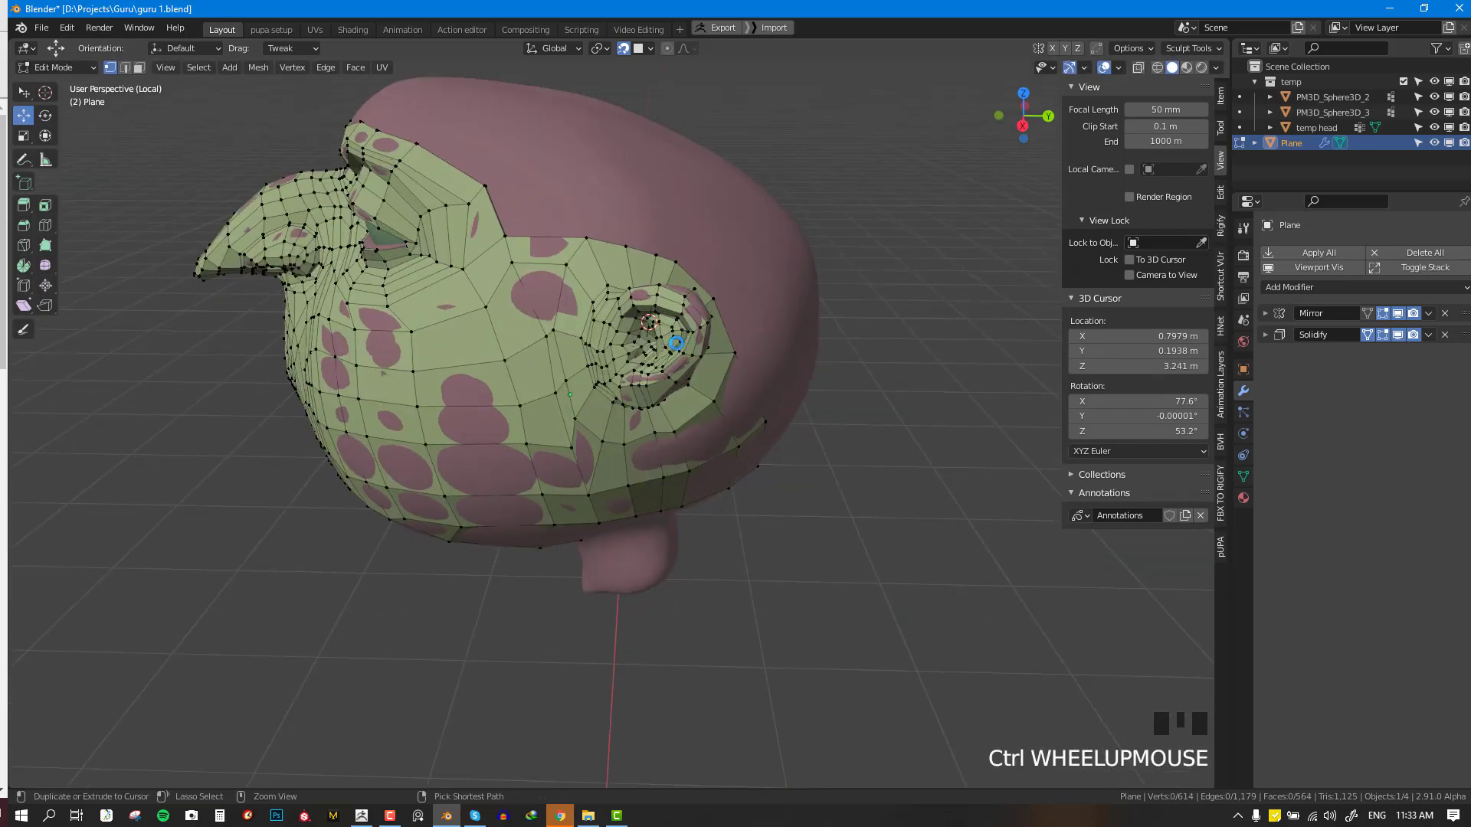
key("ctrl+s")
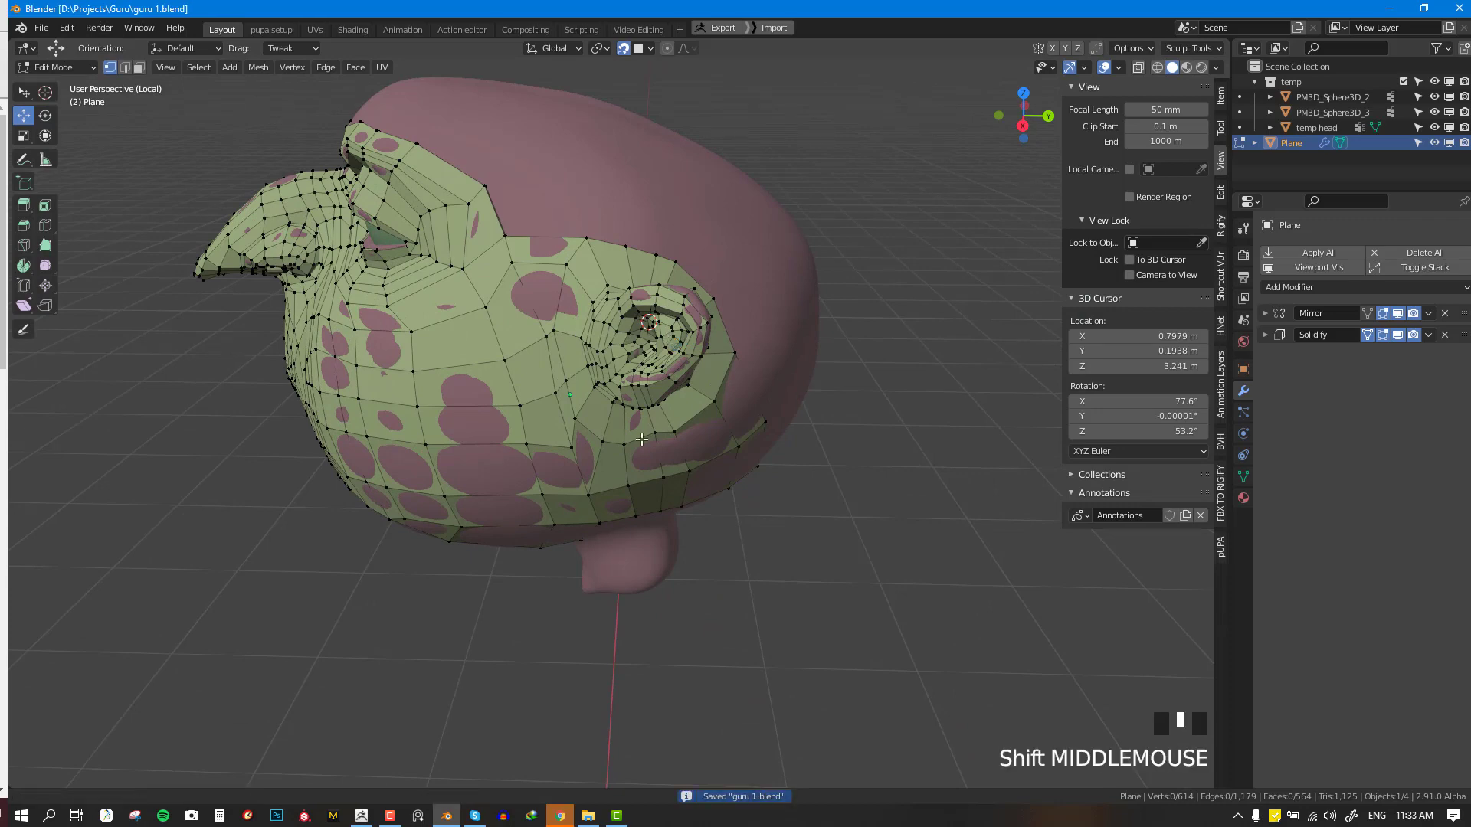
- Select only the middle vertices of the forehead's upper edge in front view and extrude them up over the skull
middle_click_drag(674, 342, 842, 583, "shift")
scroll(843, 583, "up", 2)
right_click(712, 503)
mouse_move(626, 445)
middle_mouse_down()
mouse_move(582, 429)
mouse_move(655, 452)
middle_mouse_up()
key("KP_1")
key("c")
left_click_drag(440, 382, 343, 376)
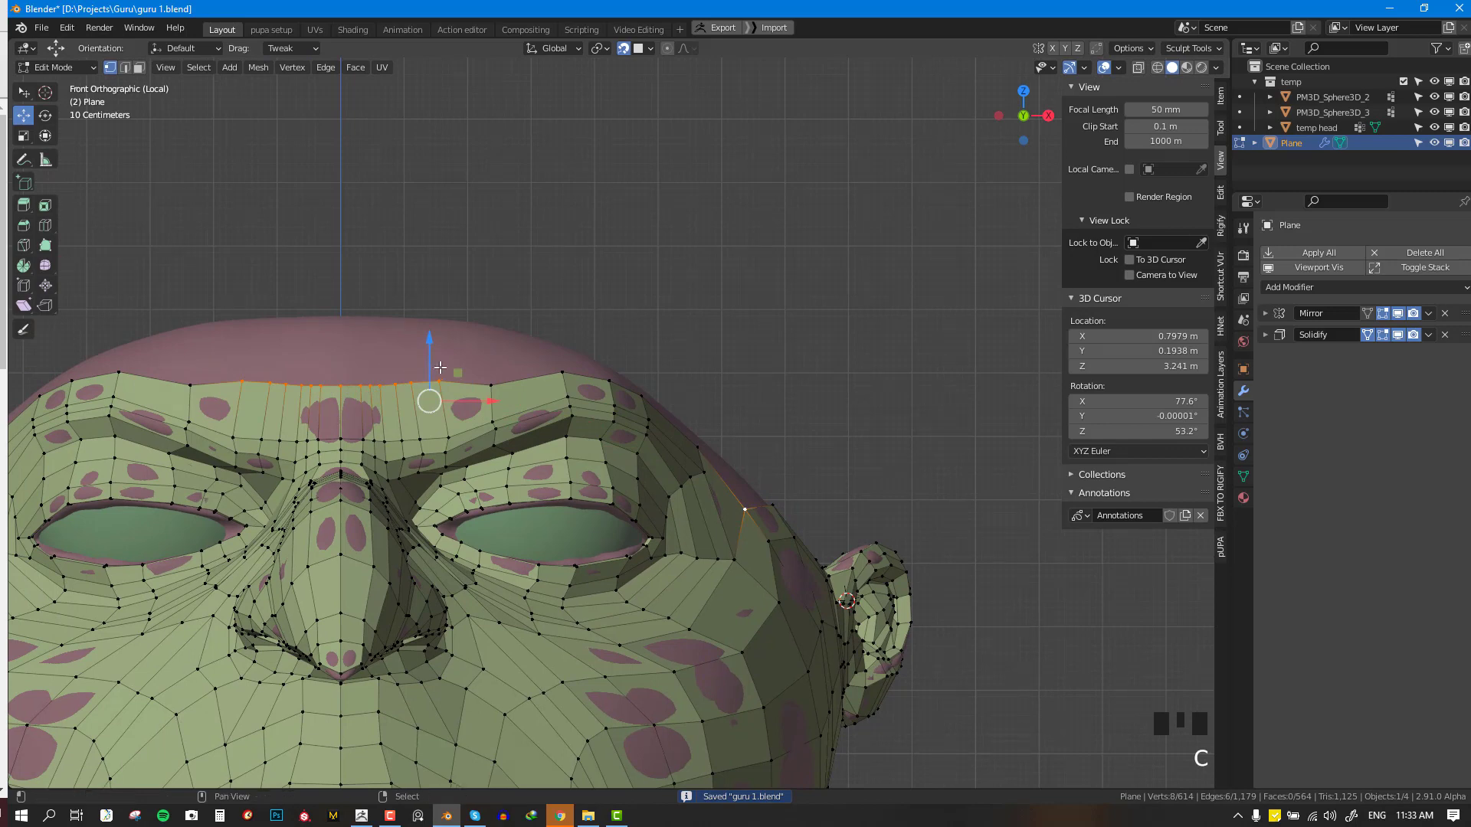
key("shift+z")
key("alt+a")
key("c")
left_click_drag(440, 381, 243, 382)
key("shift+z")
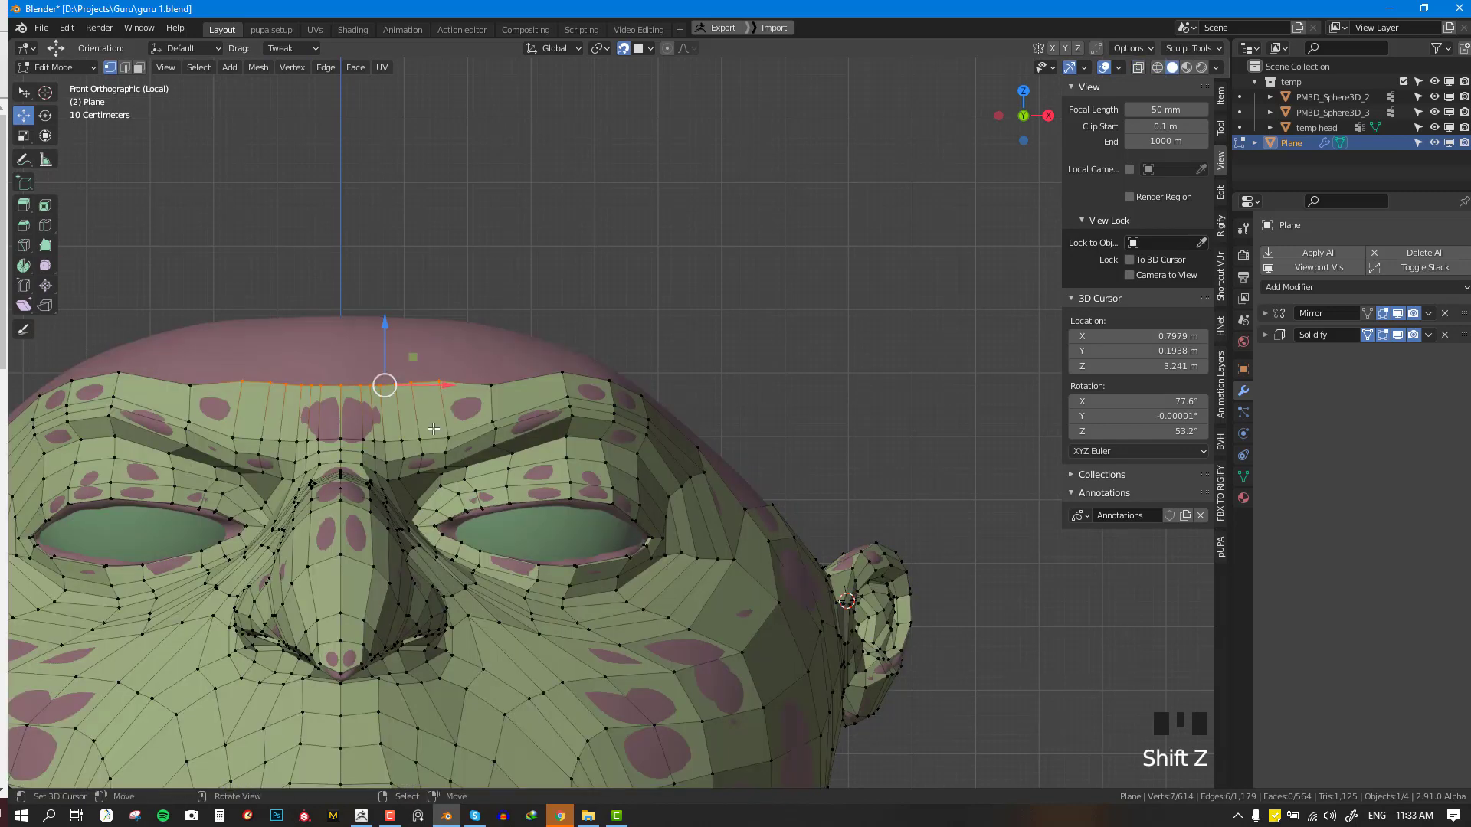
key("e")
left_click(434, 380)
- Shift two vertices along the forehead's middle edge sideways to even out the spacing of the extruded strip
right_click_drag(427, 379, 441, 377)
right_click_drag(412, 380, 419, 380)
middle_click_drag(419, 349, 414, 427)
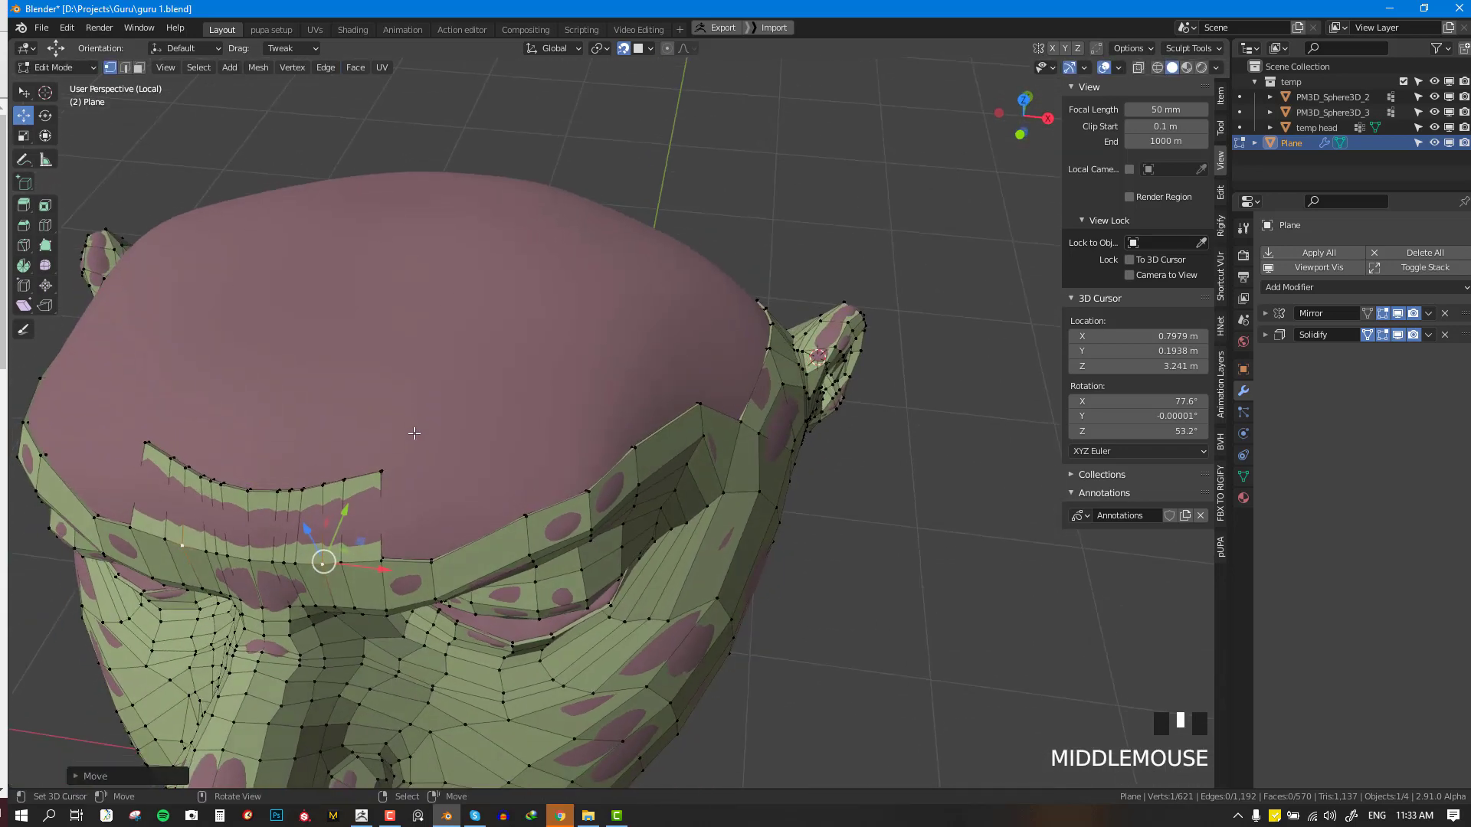
scroll(281, 477, "down", 2)
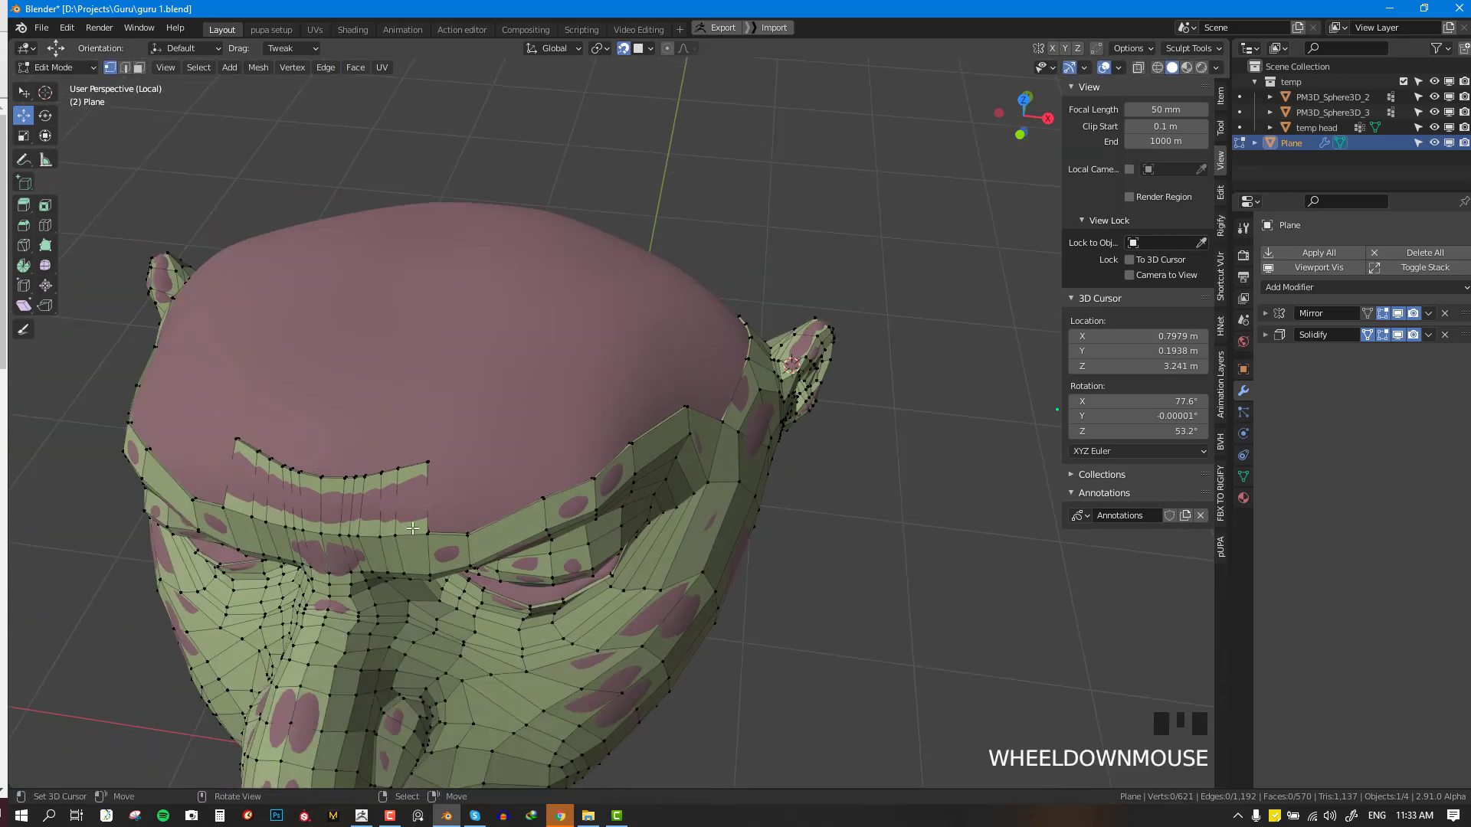
- Fill the first two quads between the outer end of the extruded forehead strip and the mesh edge above the brow
middle_click_drag(412, 529, 444, 390)
scroll(402, 517, "up", 1)
scroll(400, 505, "down", 2)
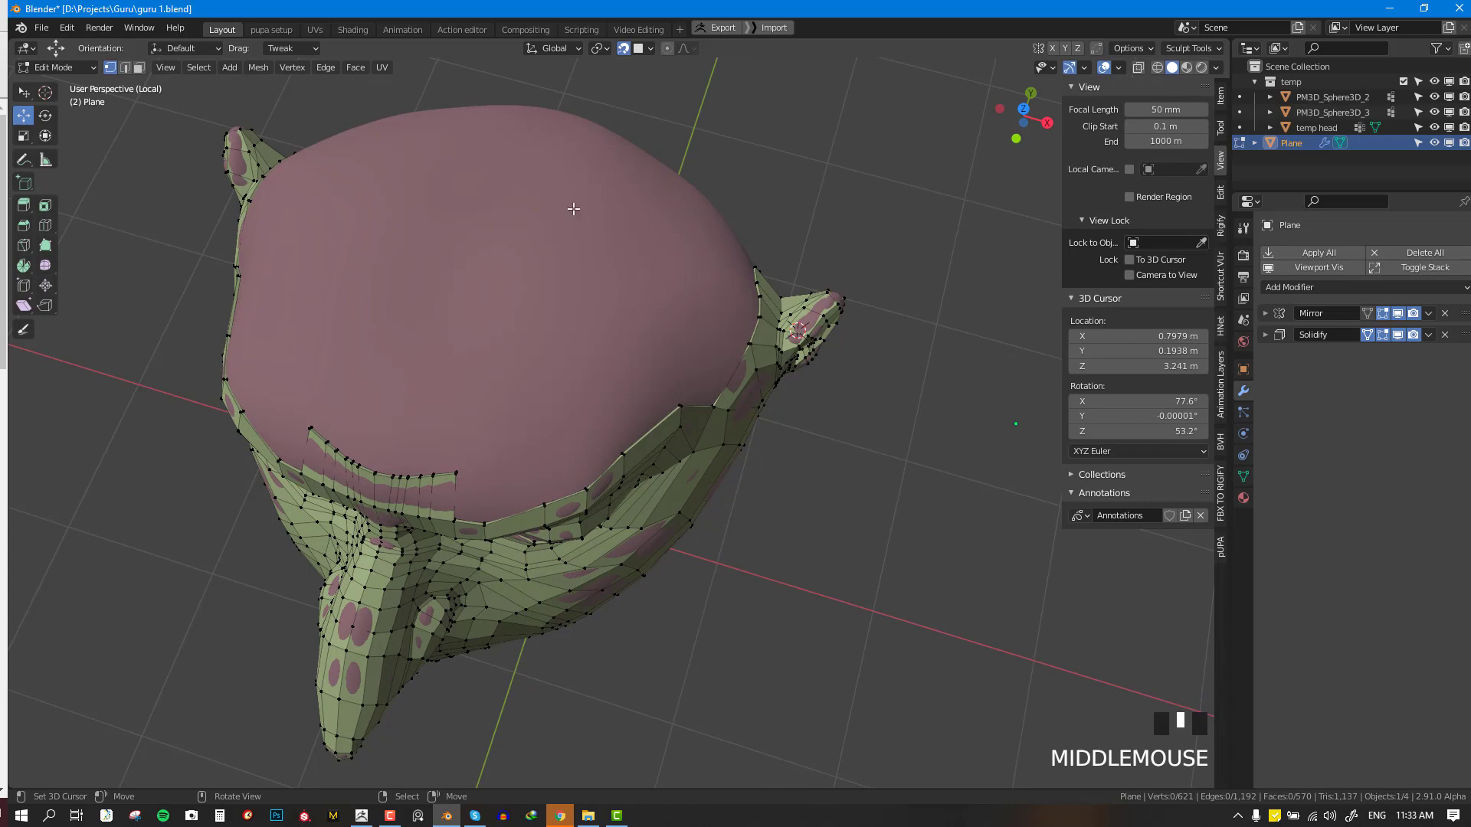
middle_click_drag(573, 208, 493, 329)
key("KP_1")
middle_click_drag(502, 429, 507, 439)
scroll(507, 439, "up", 1)
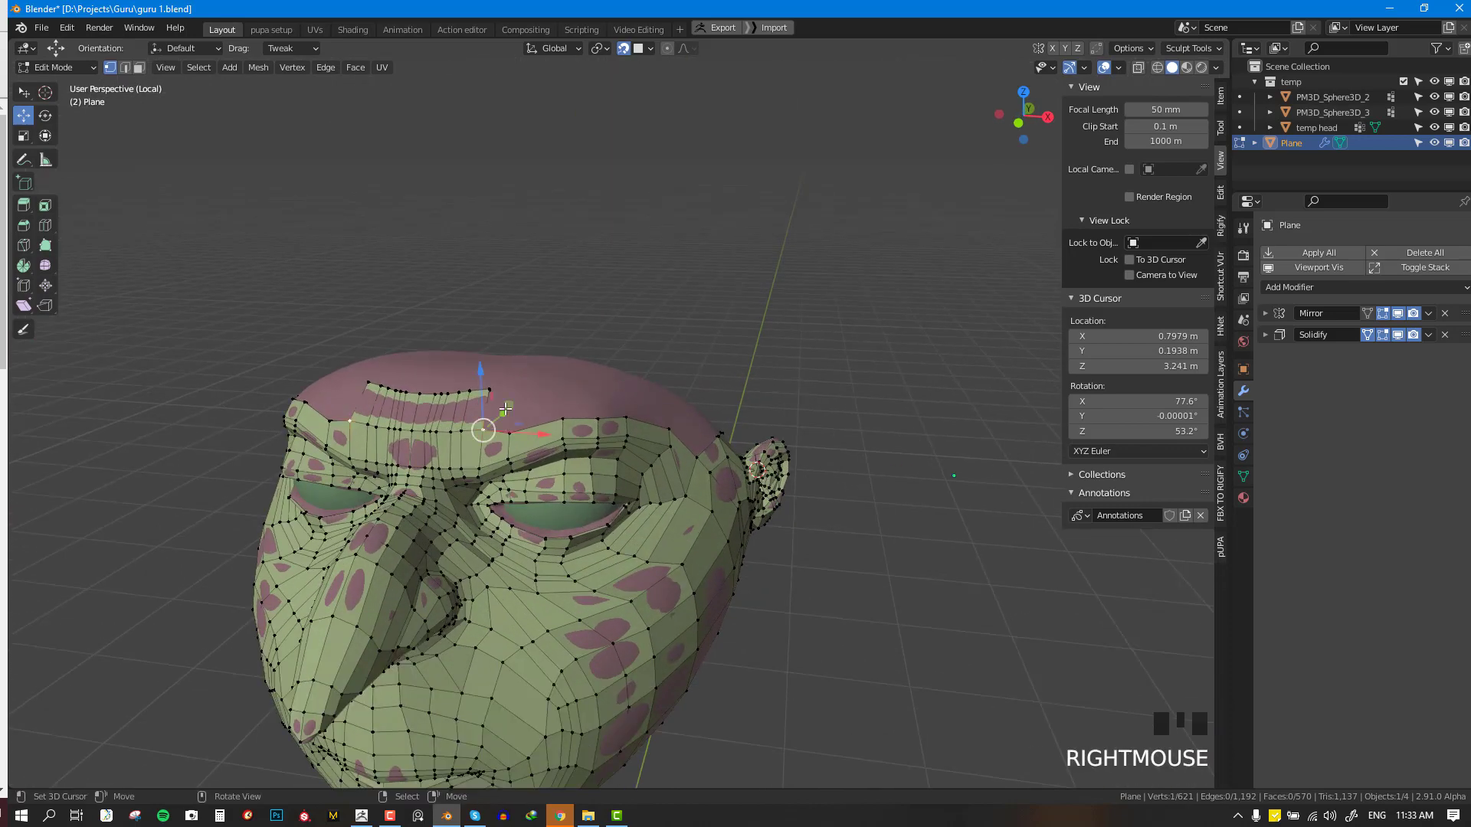
scroll(506, 410, "up", 3)
key("f")
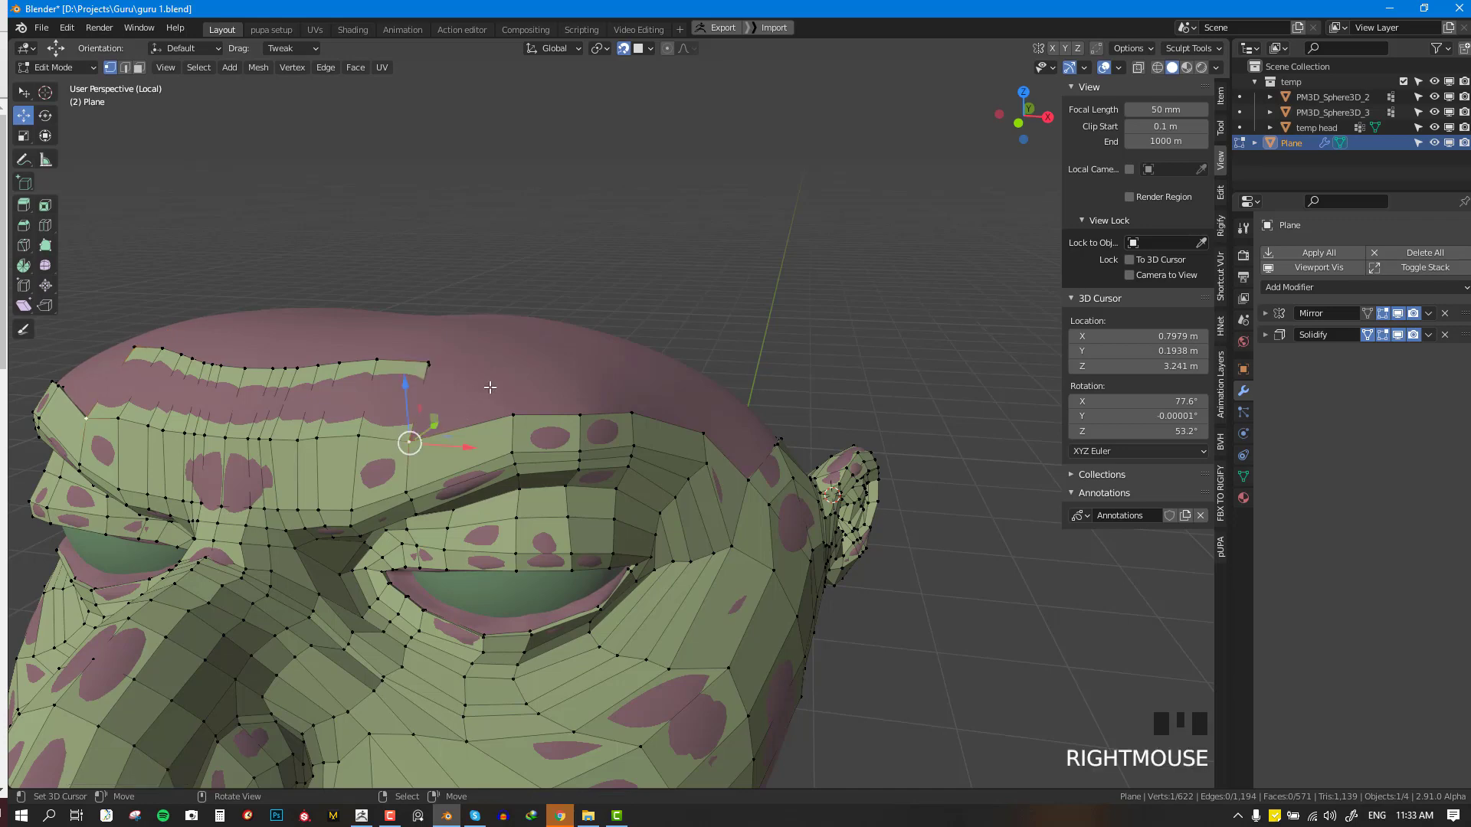
key("f")
left_click(503, 388)
- Continue the row with three more quads along the edge above the brow toward the temple, placing each new corner on the skull
middle_click_drag(536, 407, 508, 430)
right_click(484, 435)
key("f")
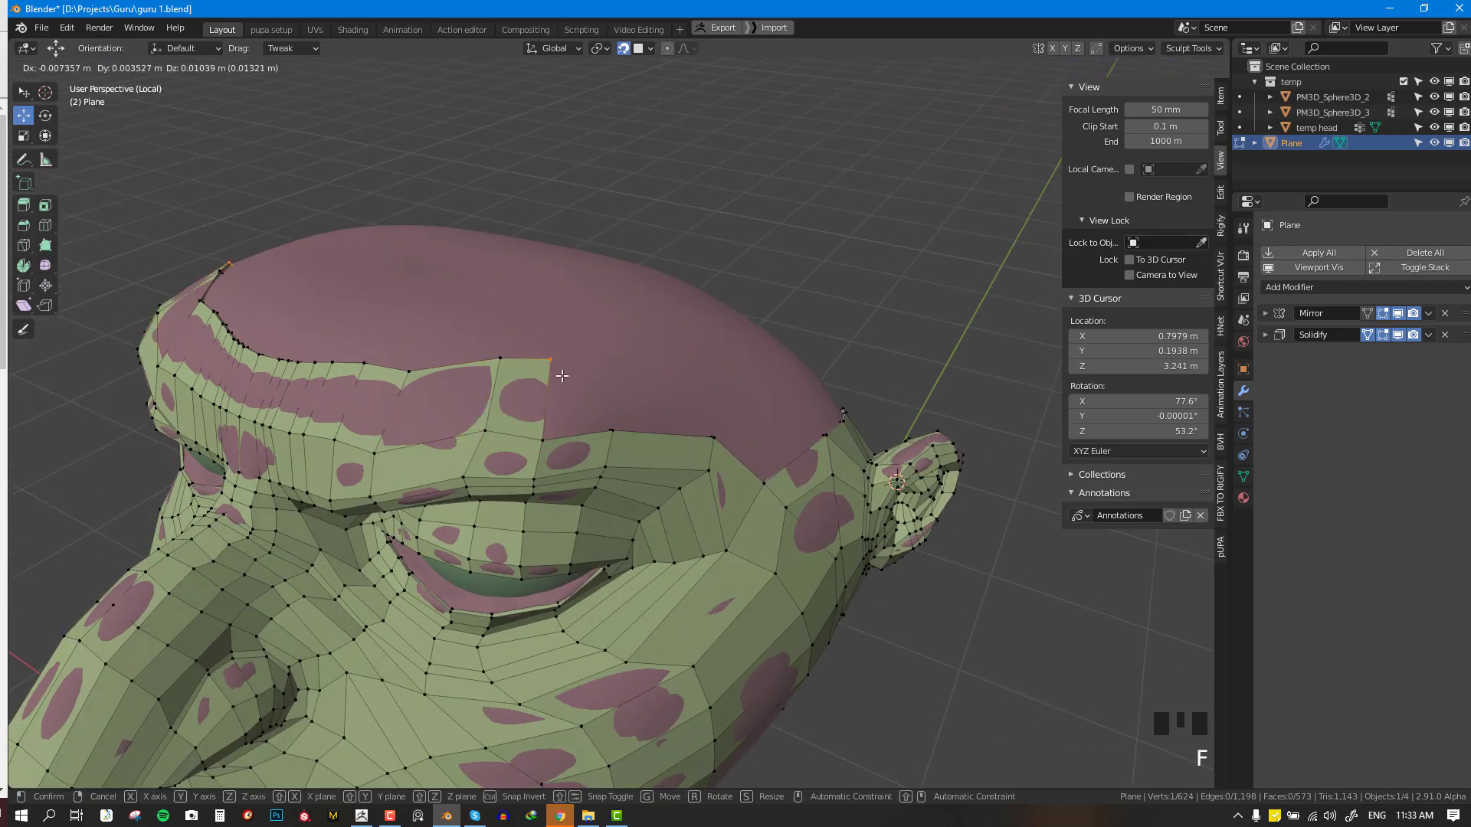
left_click(557, 377)
right_click(544, 441)
key("f")
left_click(627, 362)
middle_click_drag(641, 403, 585, 416)
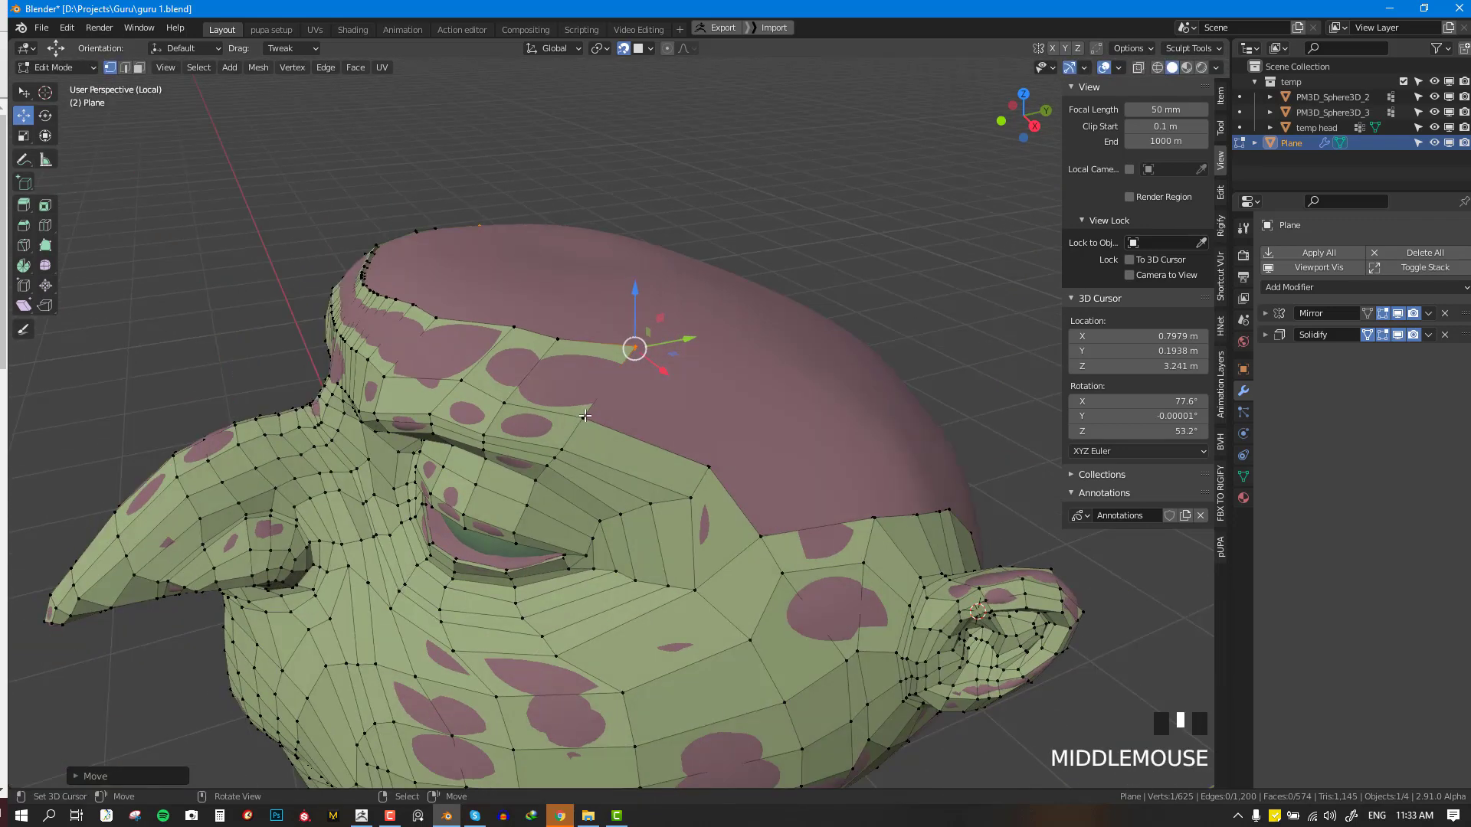
key("f")
left_click(644, 422)
key("f")
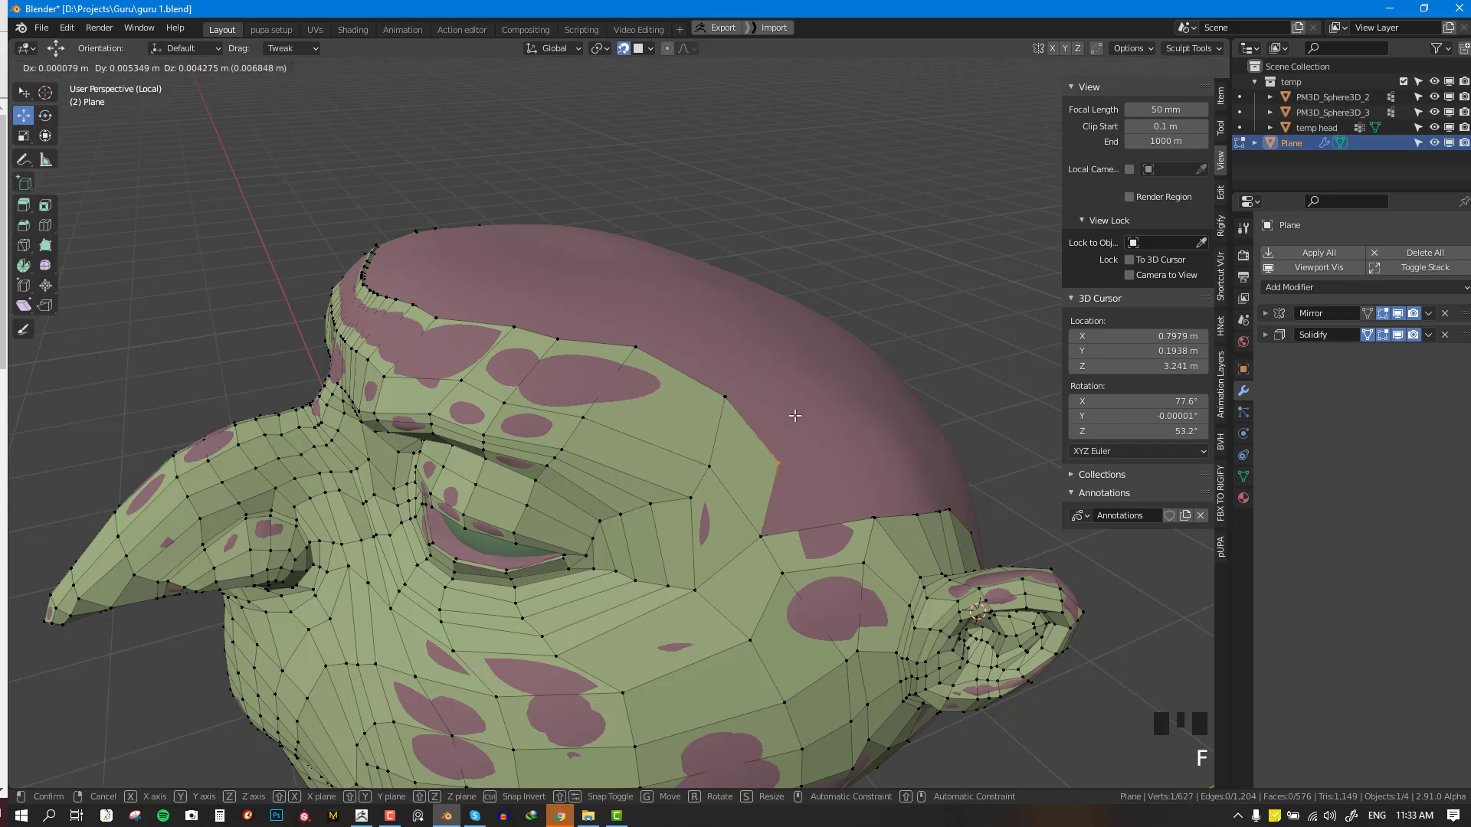
left_click(803, 423)
middle_click_drag(801, 423, 735, 459)
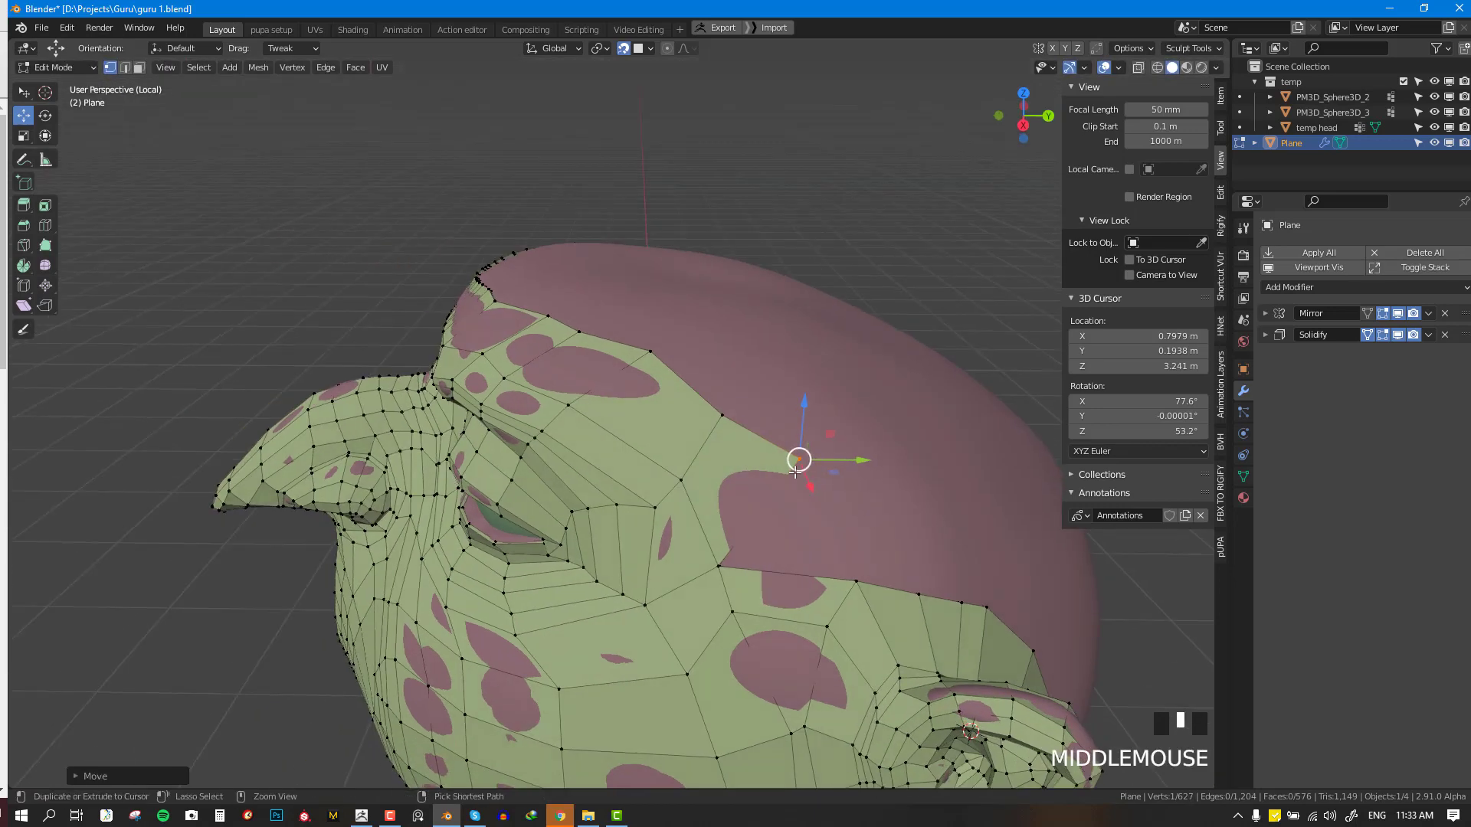
key("ctrl+z")
key("ctrl+z")
key("ctrl+z")
- Fill two quads around the corner at the temple, place their new vertices on the skull, and clear the selection
key("f")
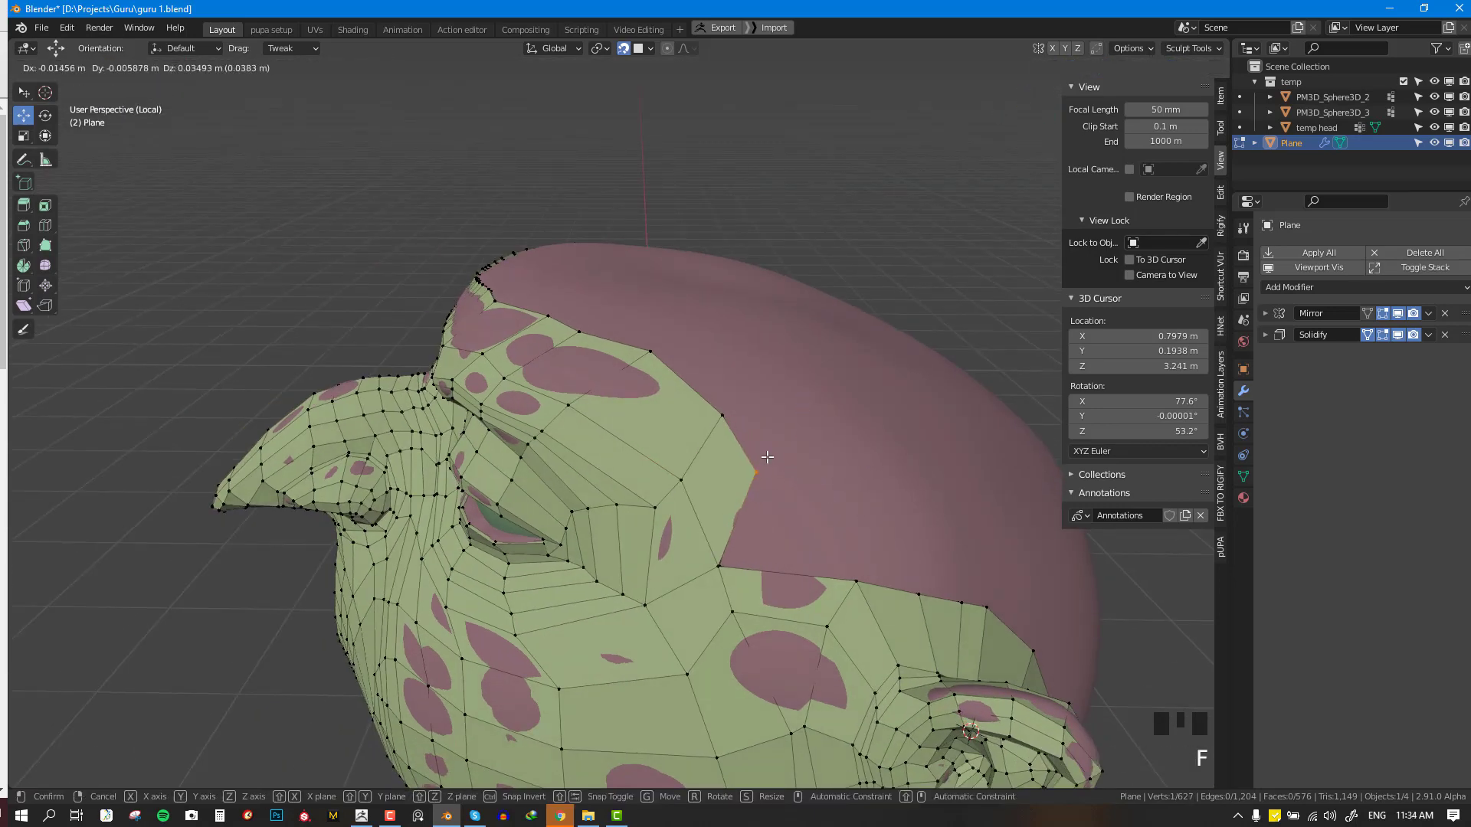
left_click(728, 561)
key("f")
left_click(778, 498)
middle_click_drag(775, 483, 861, 540)
key("alt+a")
- Add two more quads to the row above the front of the ear, extending it backward
middle_click_drag(529, 325, 761, 466)
right_click(724, 341)
key("KP_3")
right_click(759, 452)
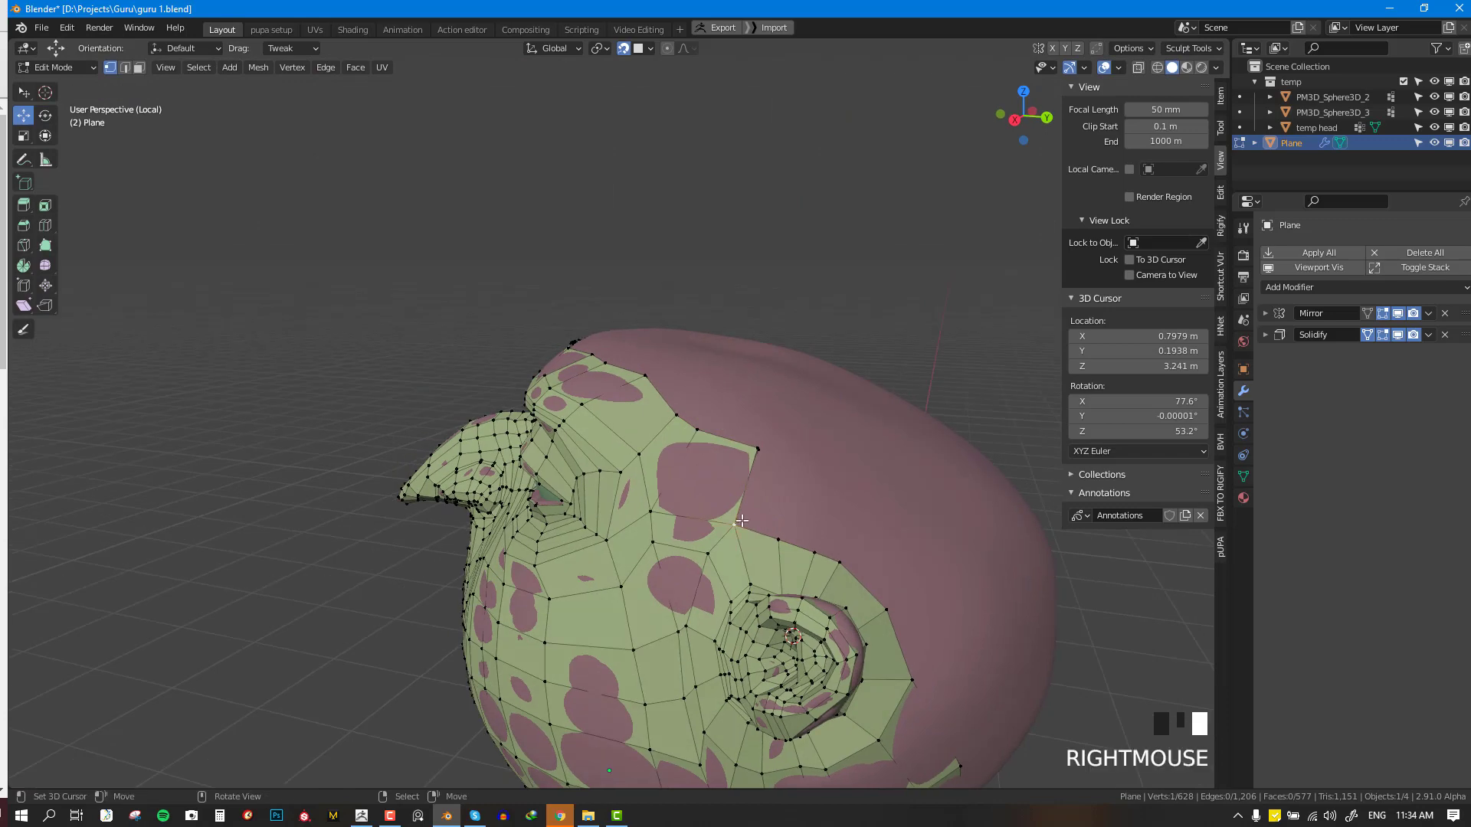
key("f")
left_click(795, 463)
right_click(777, 544)
key("f")
left_click(832, 525)
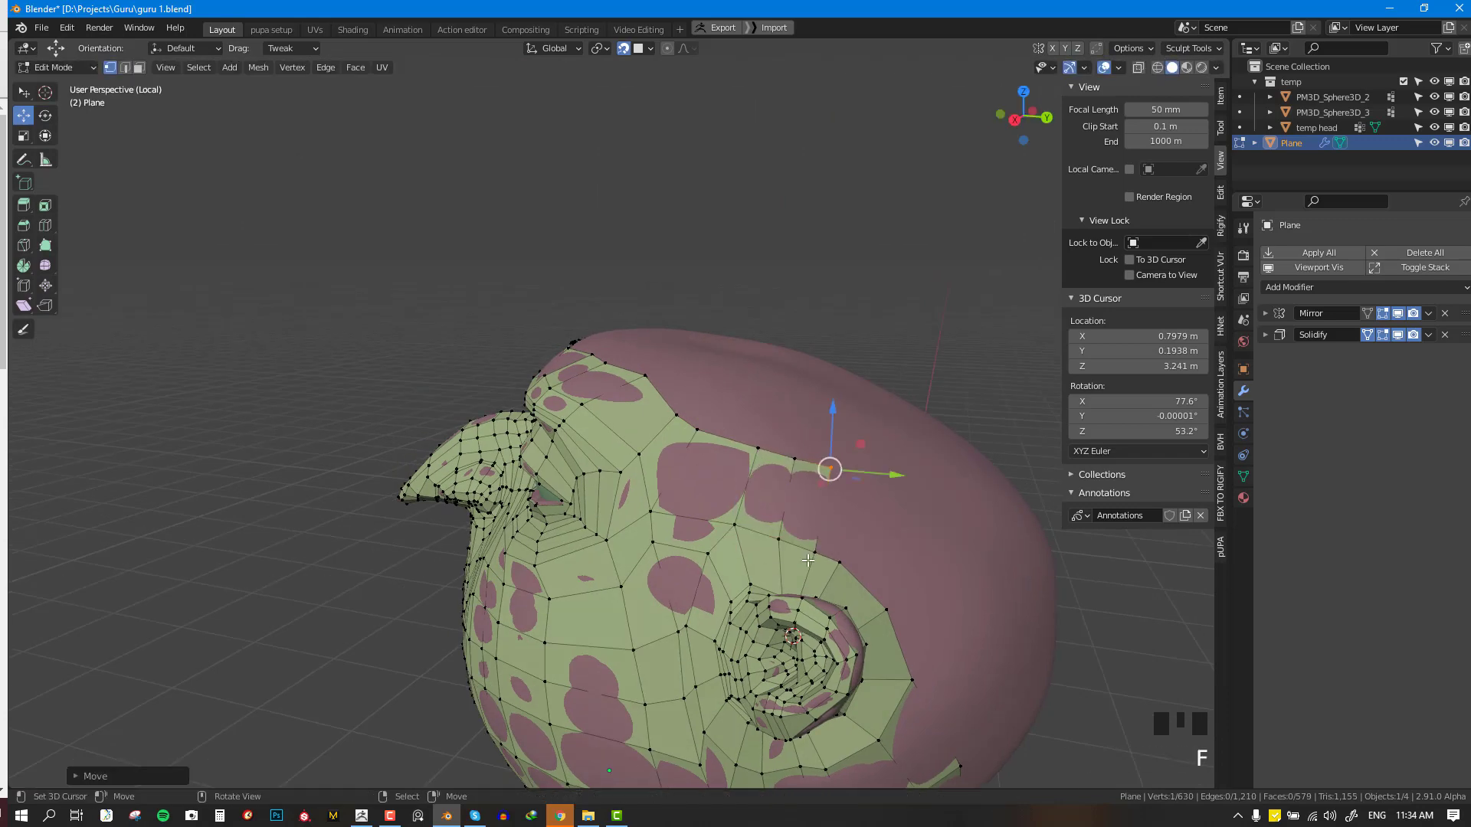
- Add three more quads that carry the row over the ear and down behind it
right_click(814, 555)
middle_click_drag(814, 556, 755, 521)
middle_click_drag(755, 521, 680, 426, "shift")
key("f")
left_click(684, 425)
right_click(636, 441)
right_click(653, 449)
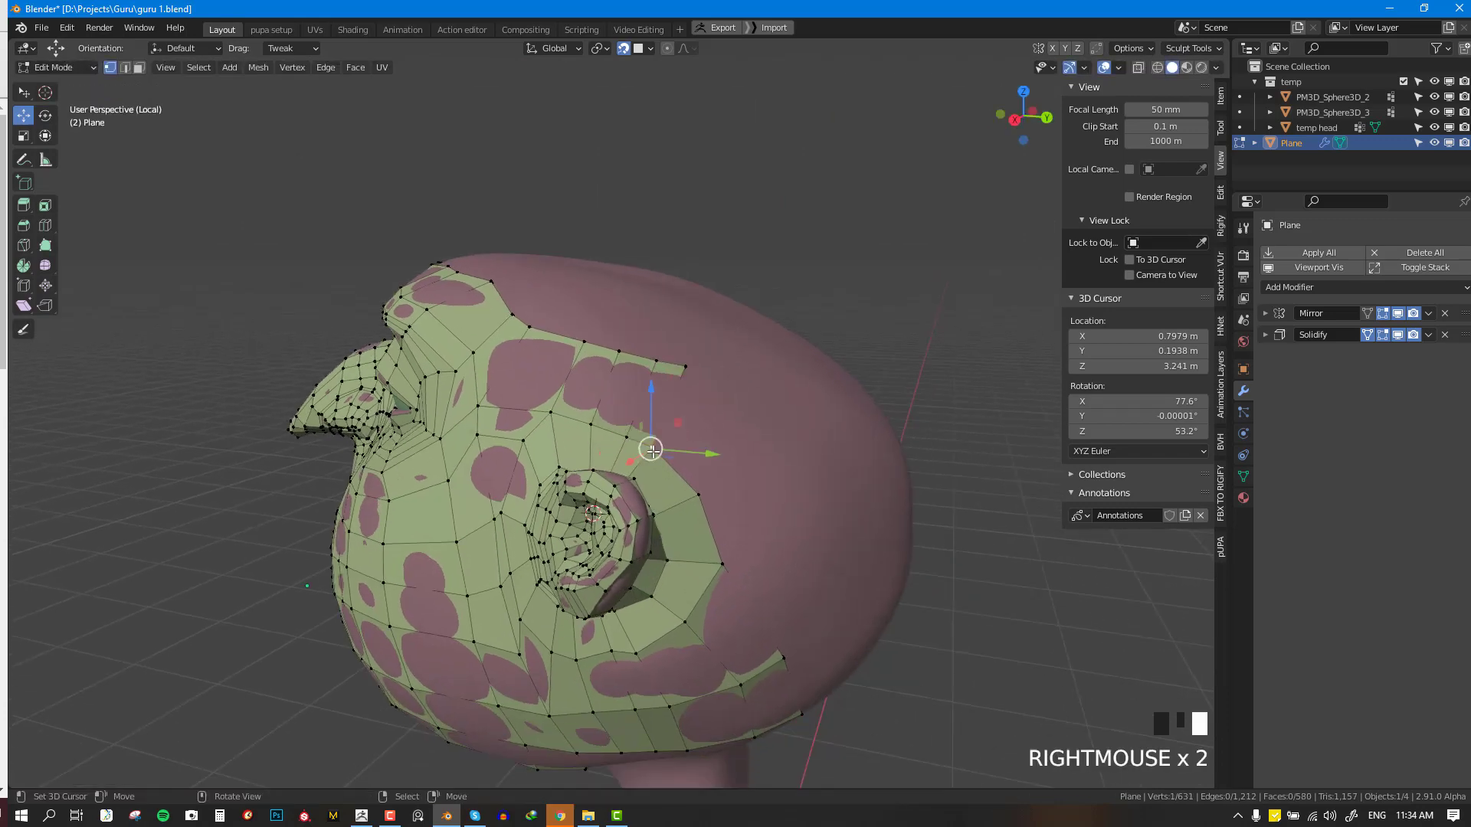
key("f")
left_click(692, 482)
key("f")
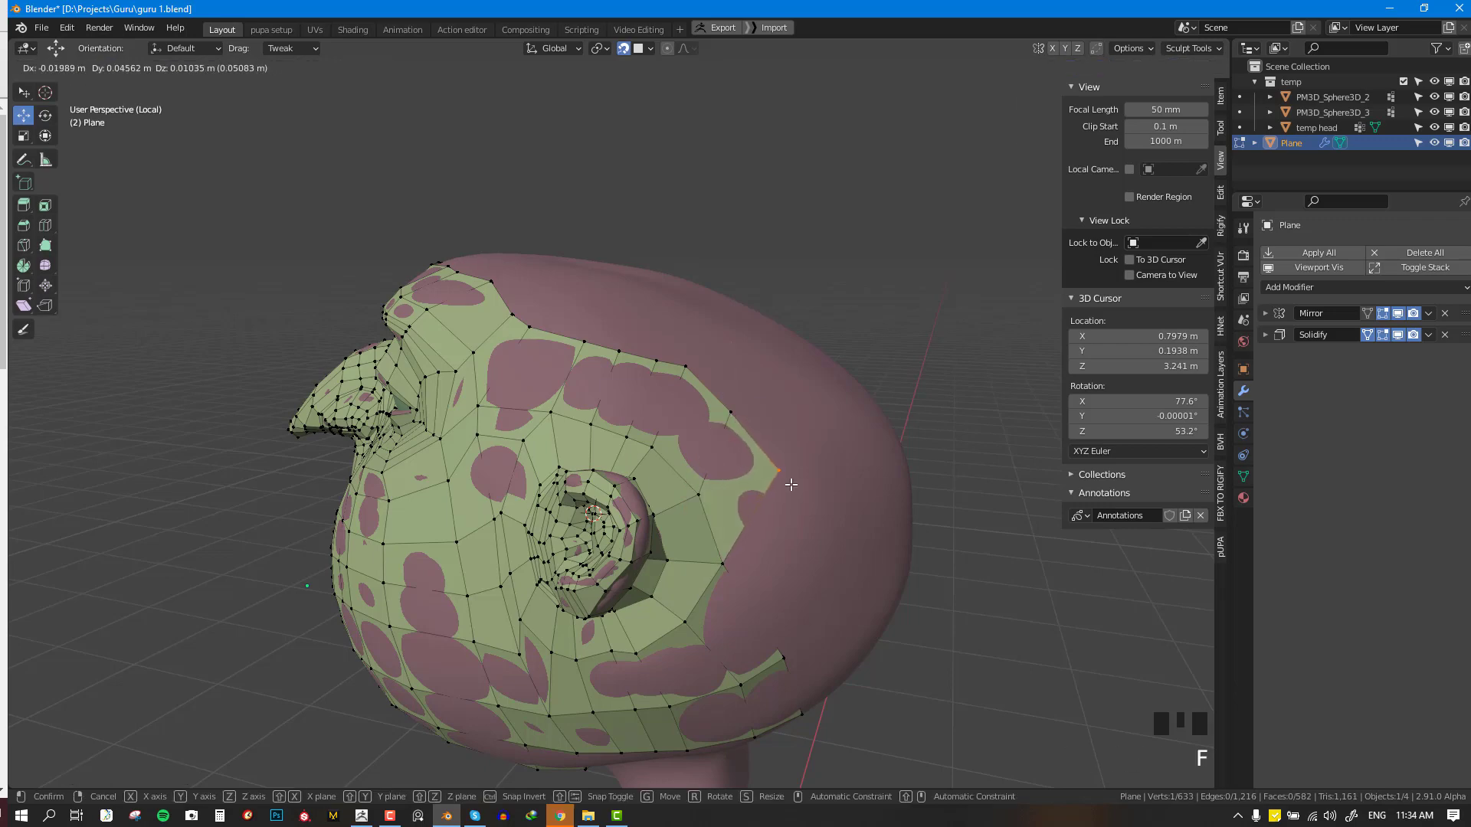
left_click(792, 484)
- Fill one more quad behind the ear and extrude the end edge twice across the back of the head to the centerline
middle_click_drag(791, 484, 599, 475)
key("f")
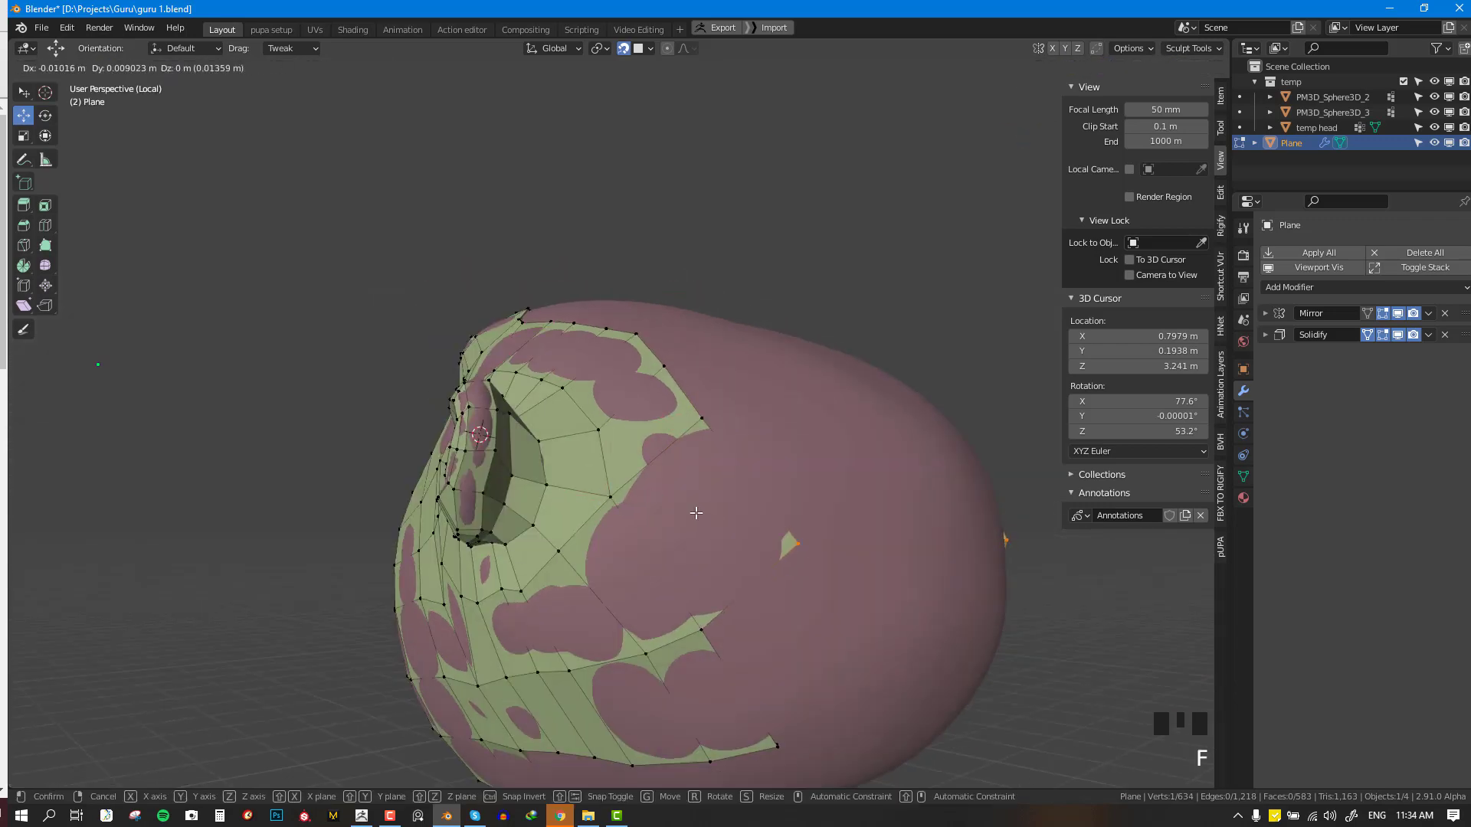
left_click(706, 573)
middle_click_drag(779, 516, 759, 541)
right_click(701, 485, "shift")
key("e")
left_click(817, 533)
key("e")
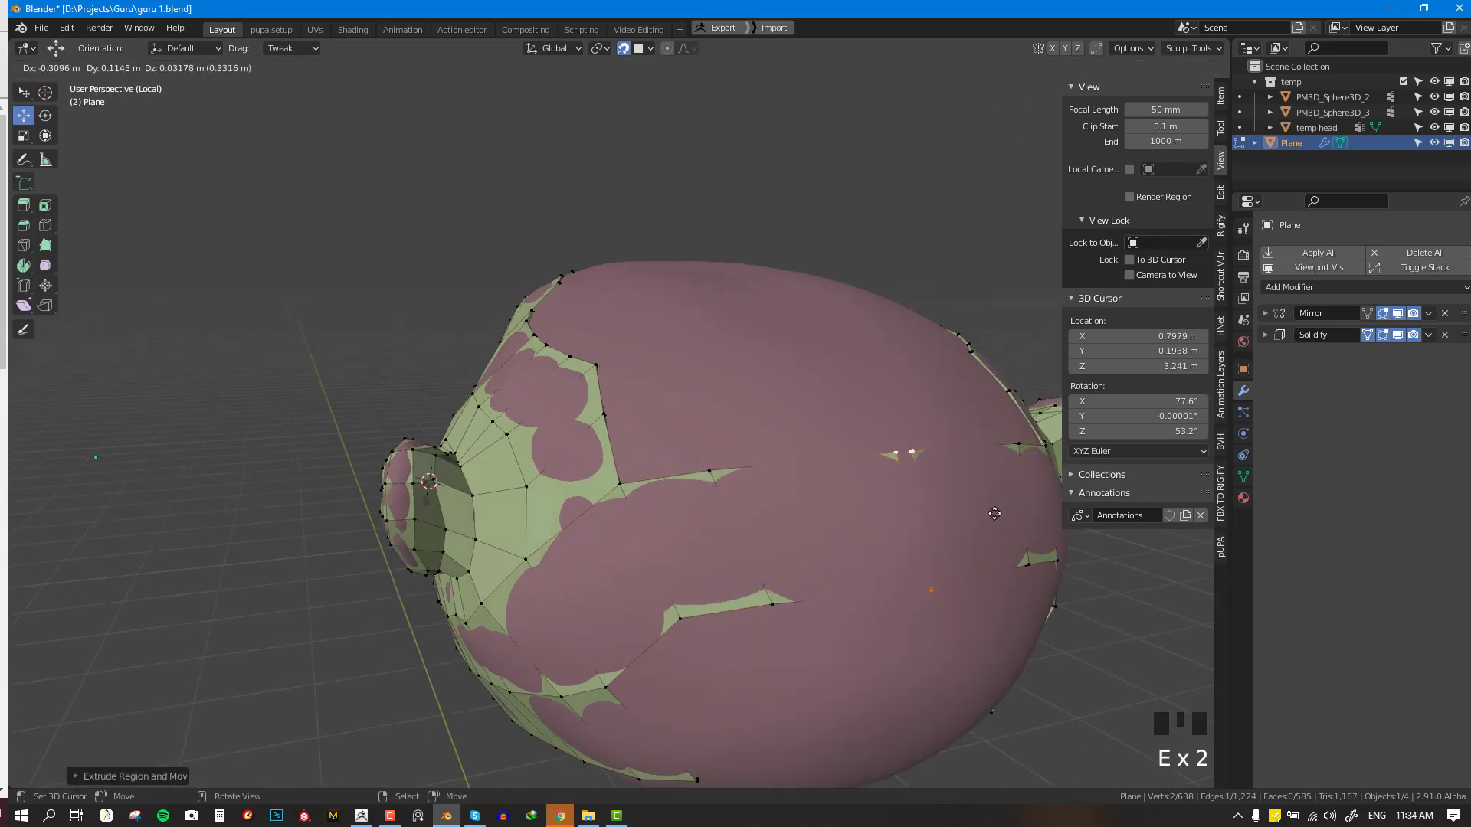
left_click(999, 513)
- Insert a loop cut in the last segment of the back strip and move it so it snaps to the skull
key("ctrl+r")
double_click(848, 554)
key("g")
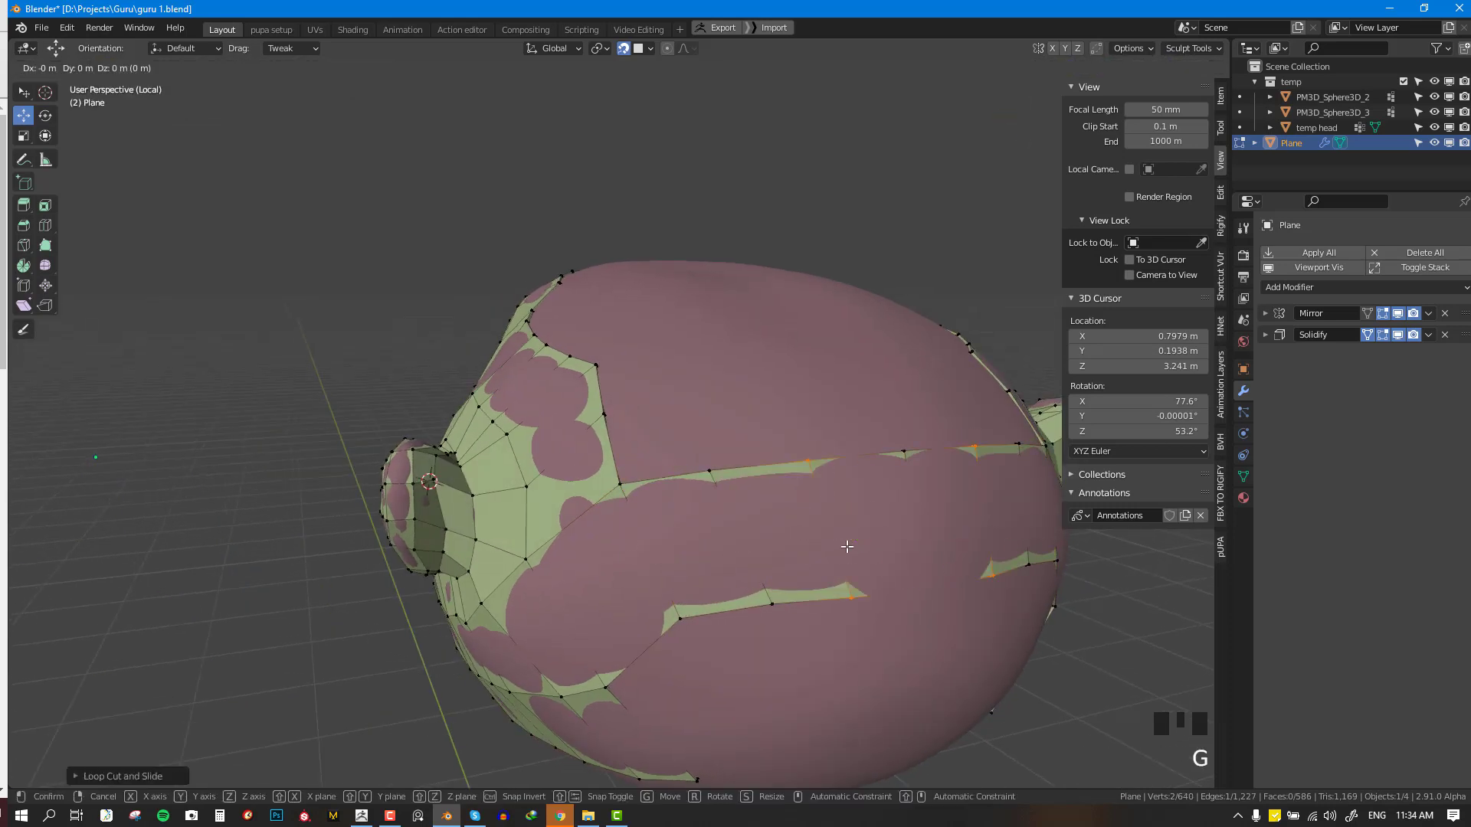
left_click(849, 556)
- Set the Solidify modifier's thickness to -0.039 m and clear the mesh selection
left_click(1268, 334)
left_click_drag(1395, 377, 1339, 377, "shift")
middle_click_drag(776, 361, 747, 456)
key("alt+a")
- Fill three quads above the strip on the back of the head, from behind the ear to the centerline
right_click(644, 532)
key("f")
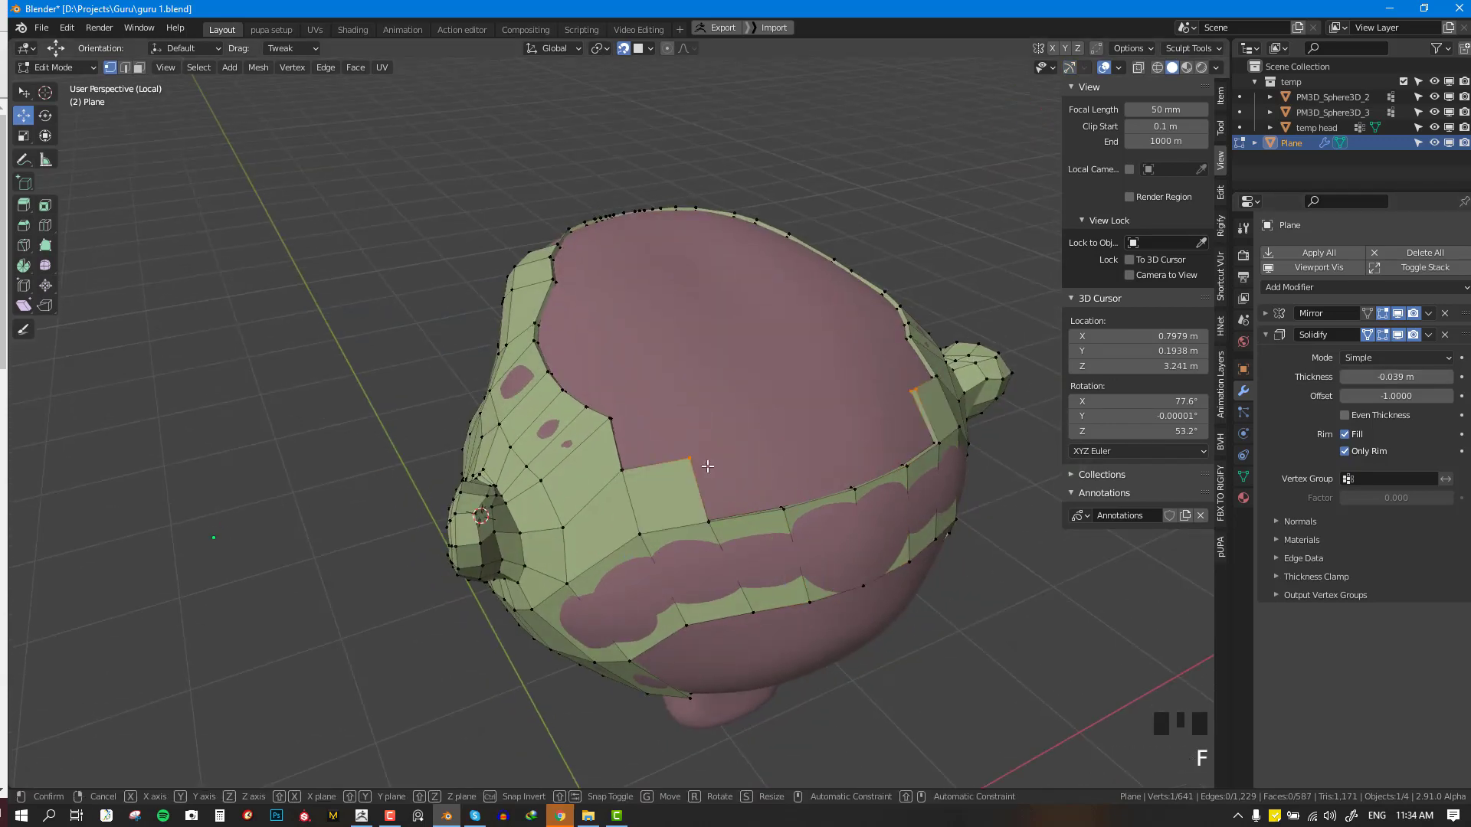
left_click(705, 464)
right_click(711, 522)
key("f")
left_click(770, 472)
right_click(783, 507)
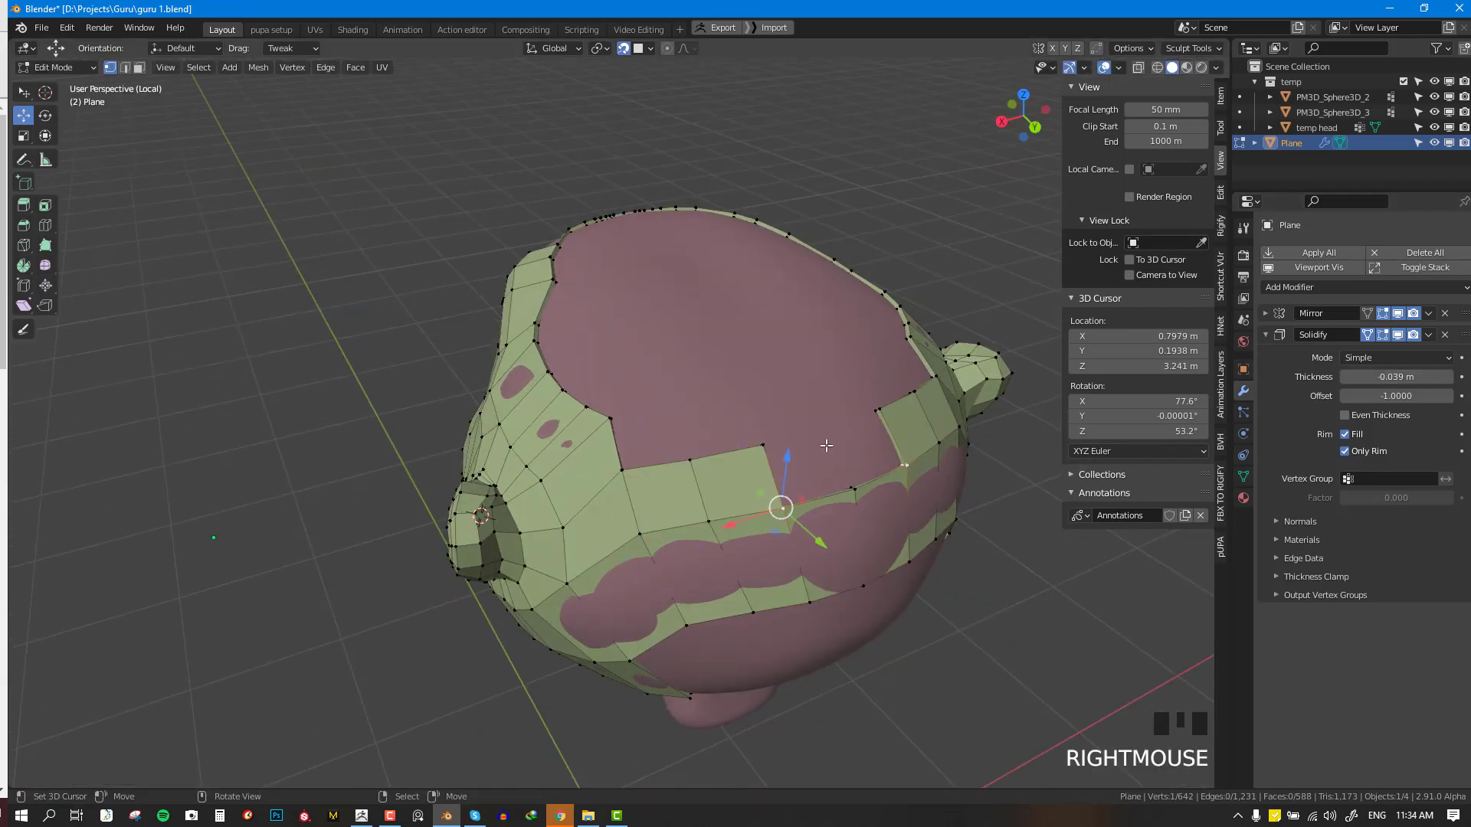
key("f")
left_click(796, 456)
- Select only the middle vertices along the upper edge of the forehead strip
middle_click_drag(797, 457, 506, 504)
key("alt+a")
key("c")
left_click_drag(484, 519, 540, 491)
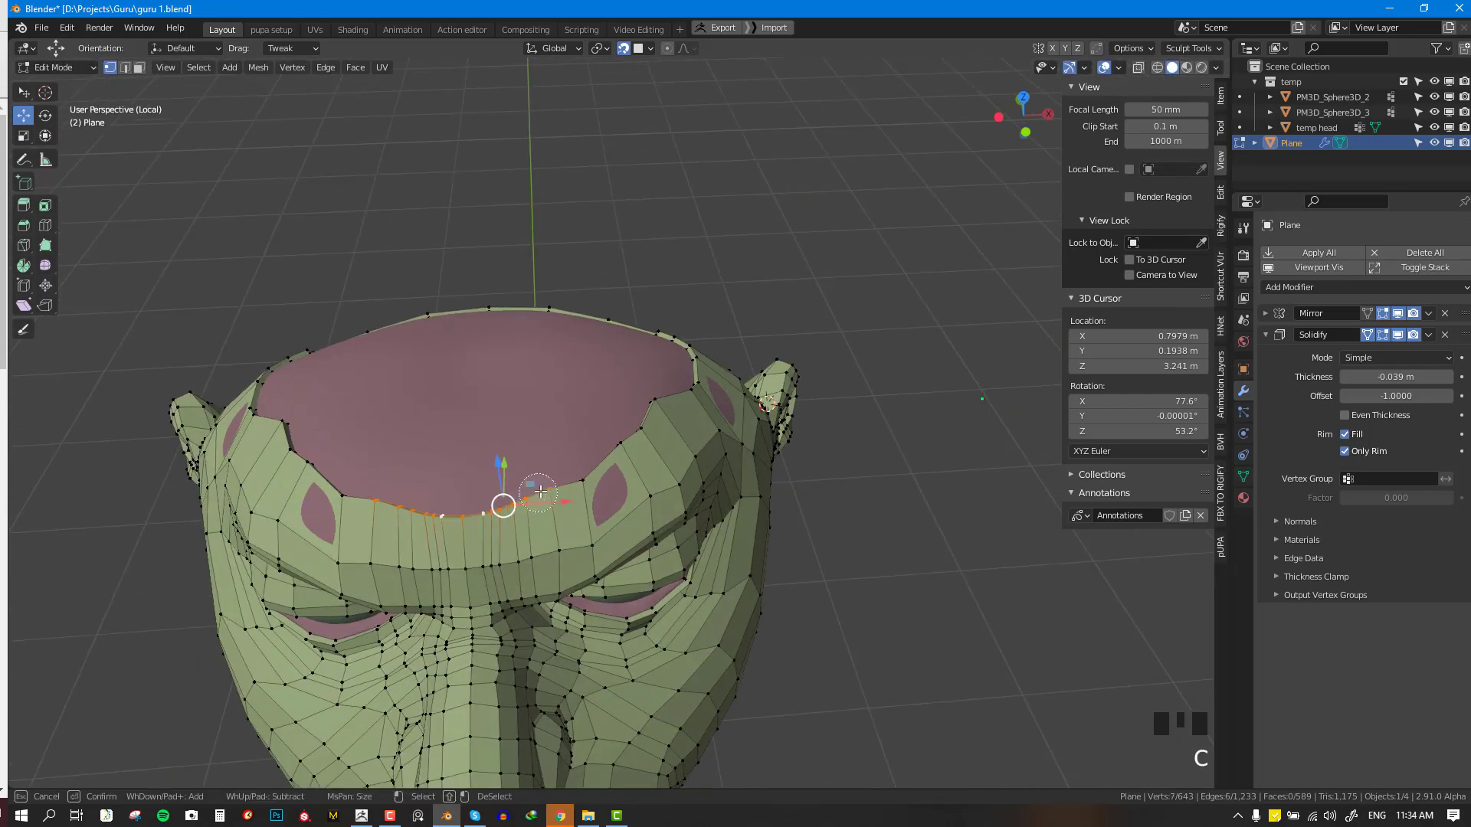
middle_click_drag(572, 435, 583, 429)
key("e")
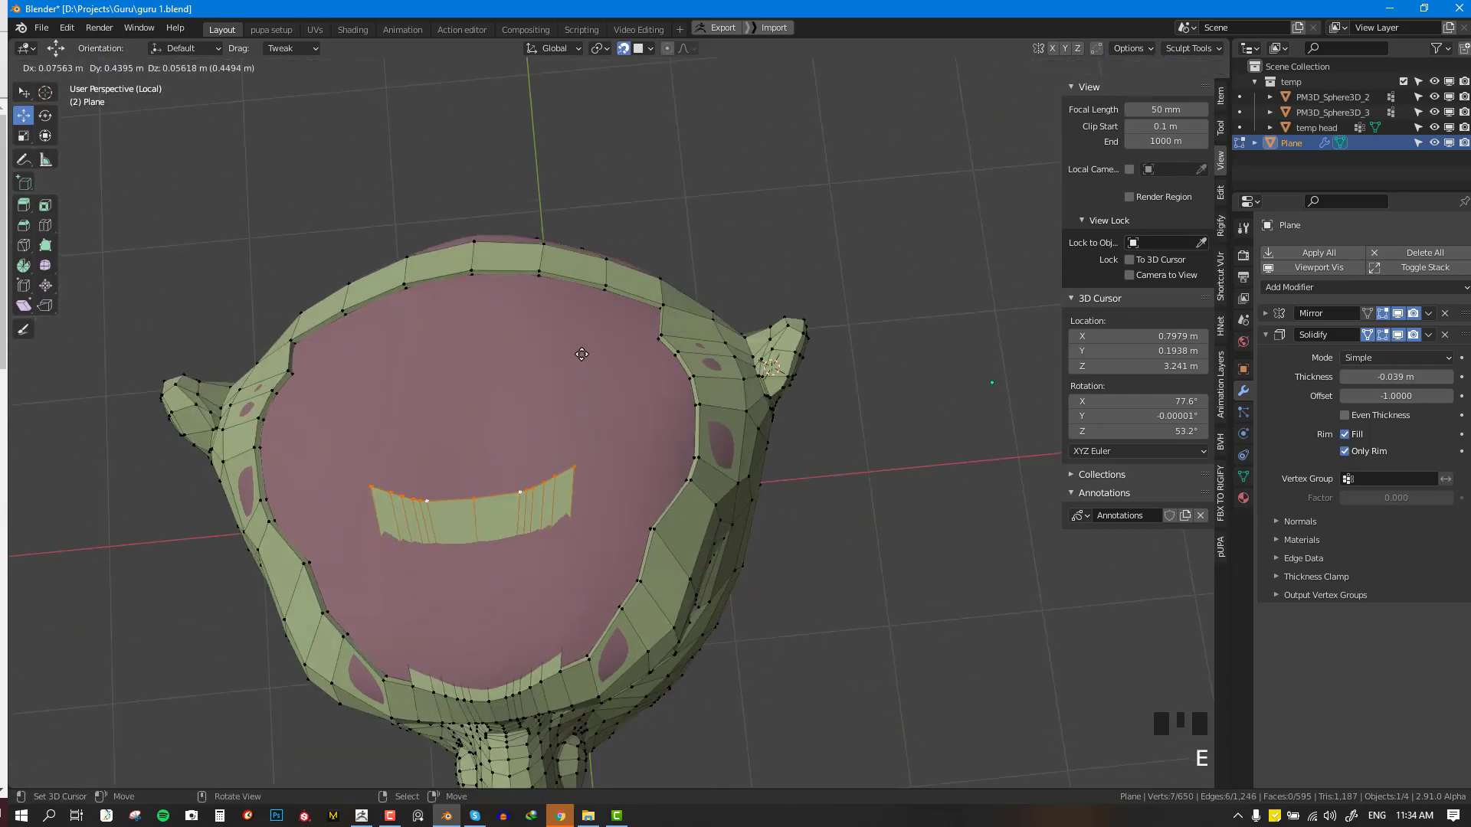
left_click(581, 342)
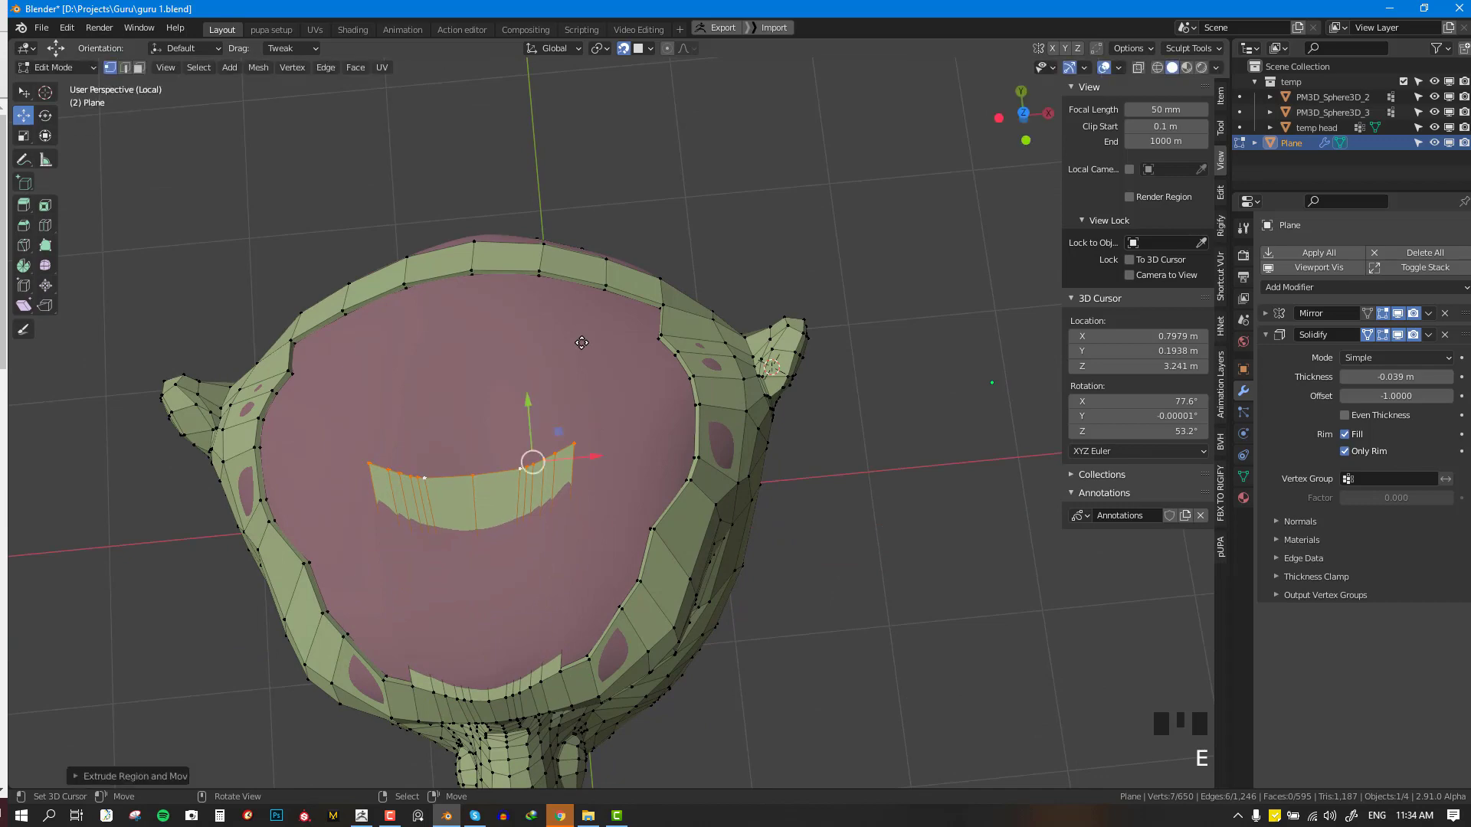
left_click(530, 568)
key("a")
key("ctrl+z")
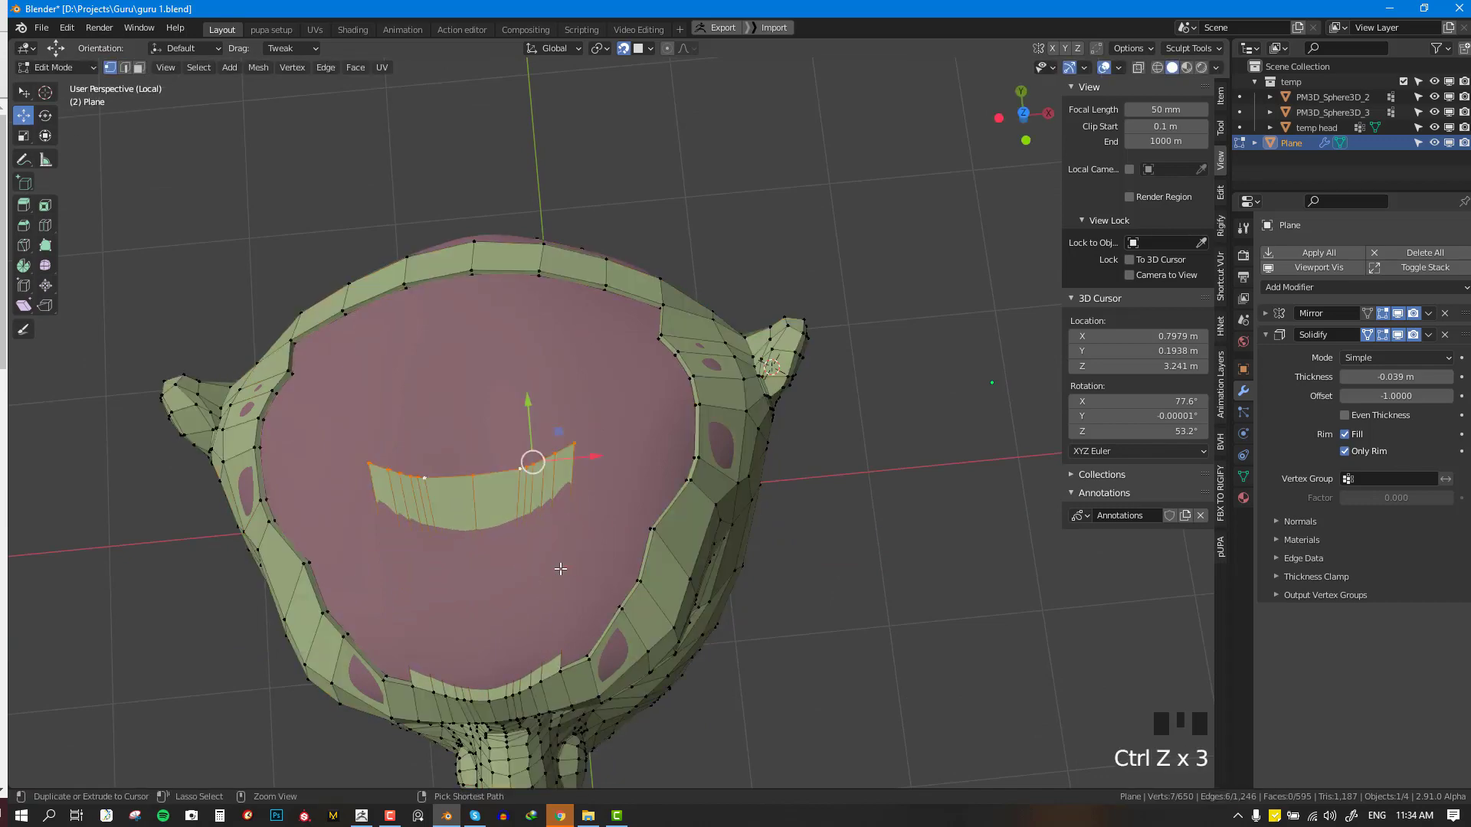
key("ctrl+z")
- Extrude the selected forehead vertices a short way up over the skull and adjust the middle vertices of the new edge
middle_click_drag(560, 569, 539, 529)
key("e")
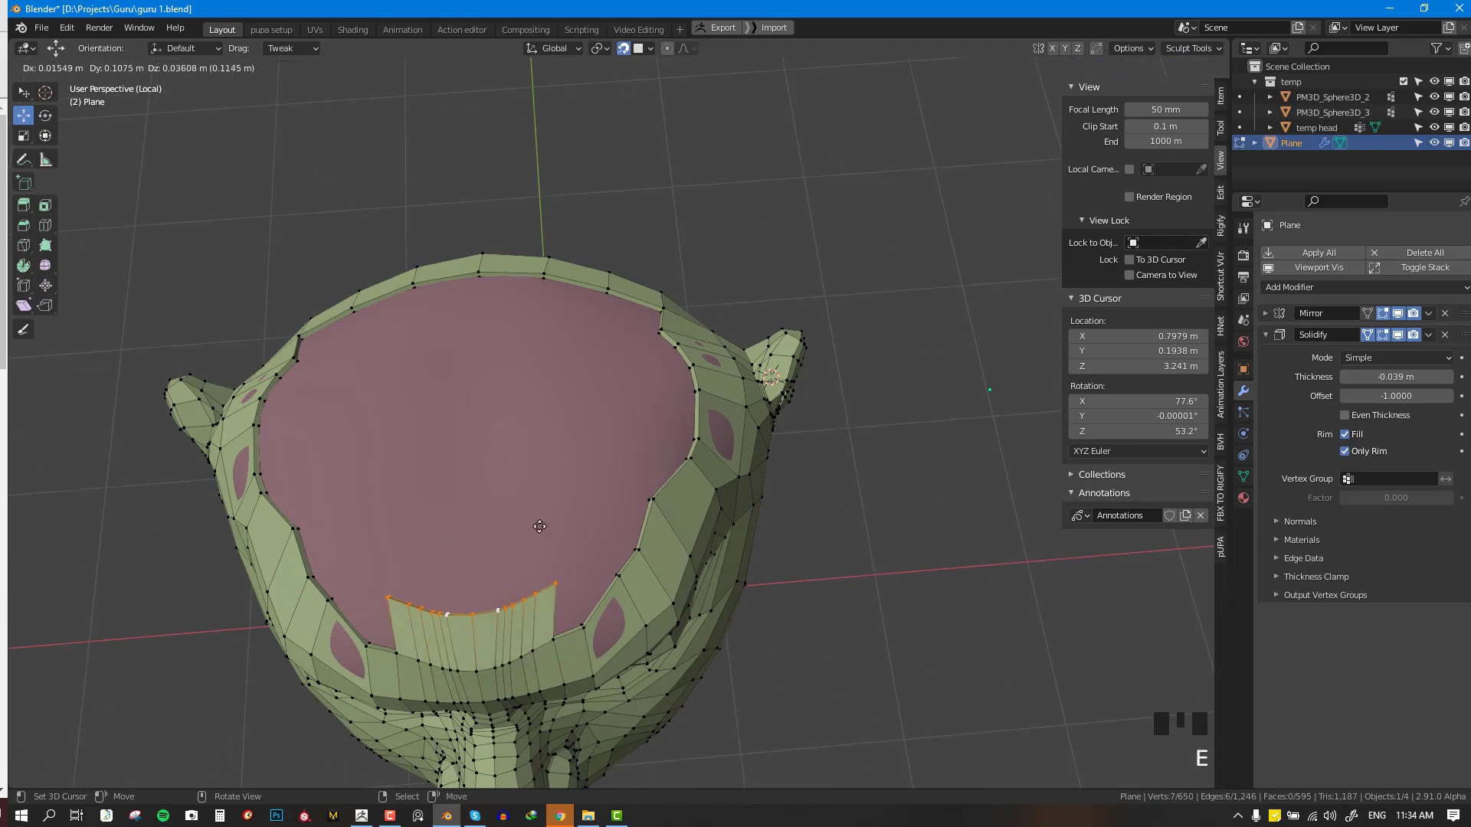
right_click(503, 575)
right_click(528, 570)
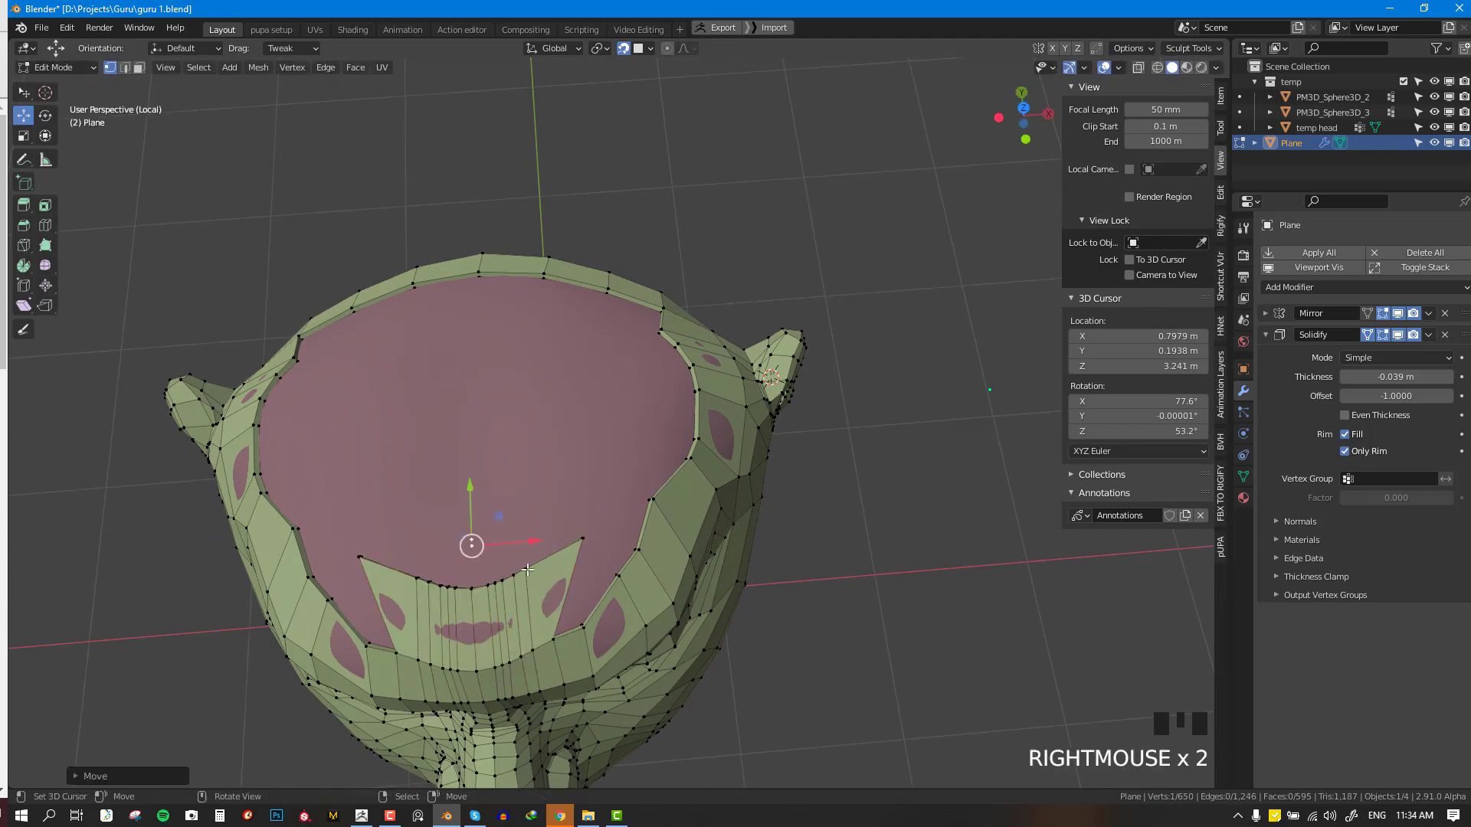
key("ctrl+z")
right_click_drag(527, 570, 500, 560)
key("ctrl+z")
right_click_drag(479, 580, 491, 566)
right_click_drag(471, 588, 472, 564)
- Extrude the center edge of the forehead strip twice over the top of the skull, close to the rear band
right_click(491, 567, "shift")
key("e")
left_click(498, 432)
middle_click_drag(498, 432, 511, 491)
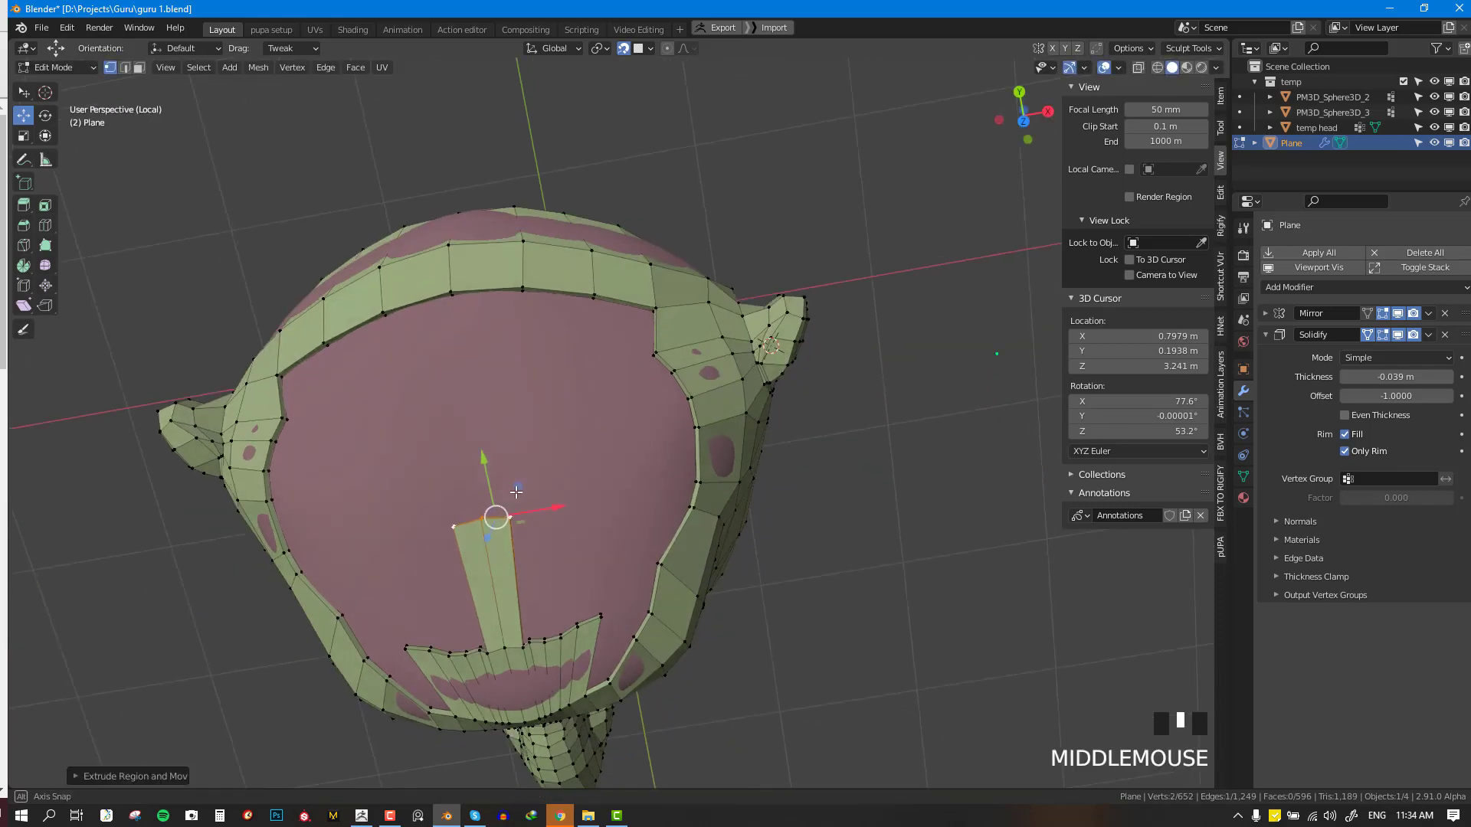
key("e")
left_click(495, 338)
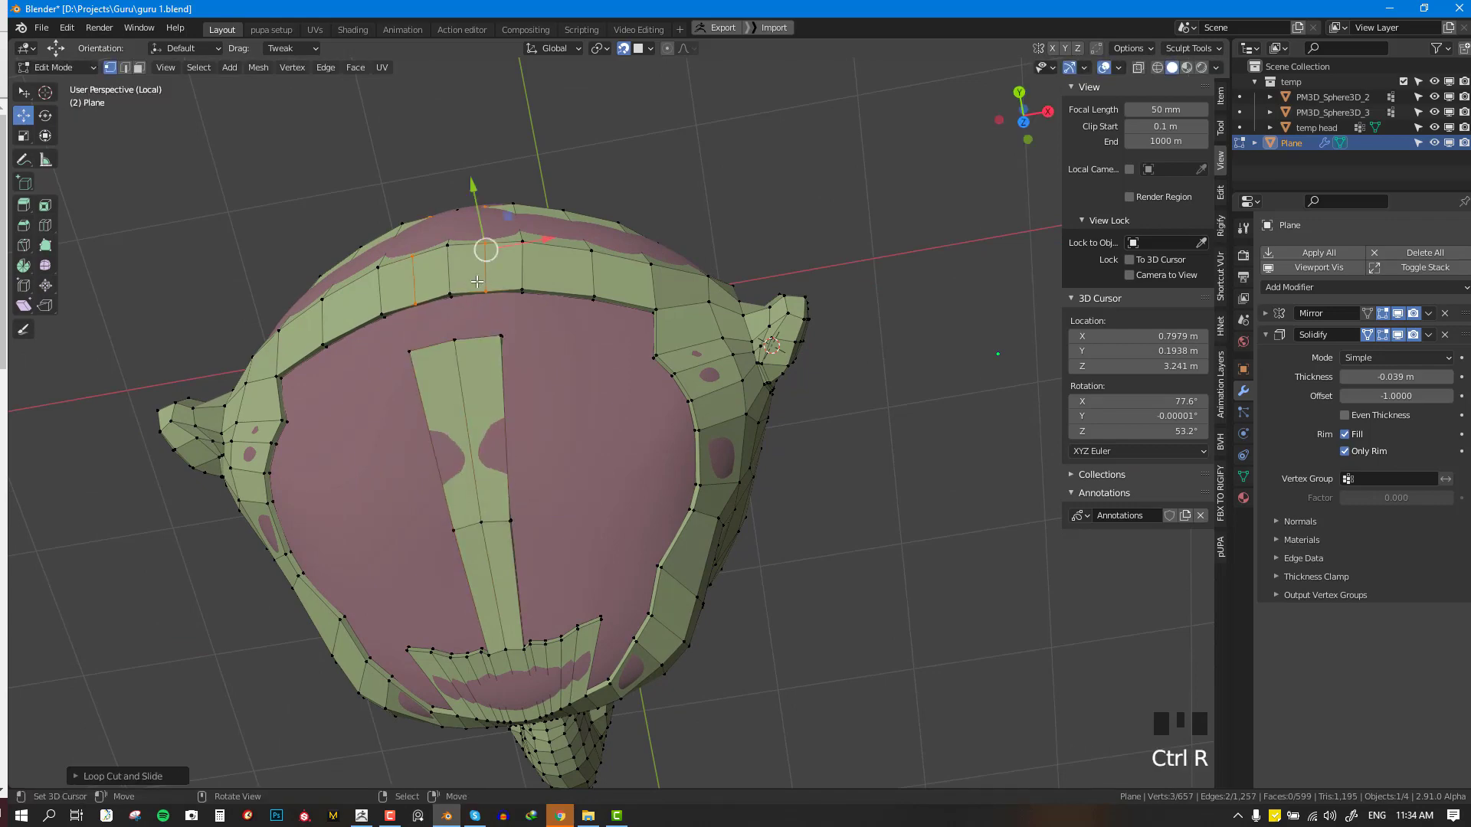
- Loop cut the rear band beside the centerline and fill a face joining the center strip to the band
right_click(444, 295, "shift")
right_click(458, 340, "shift")
key("f")
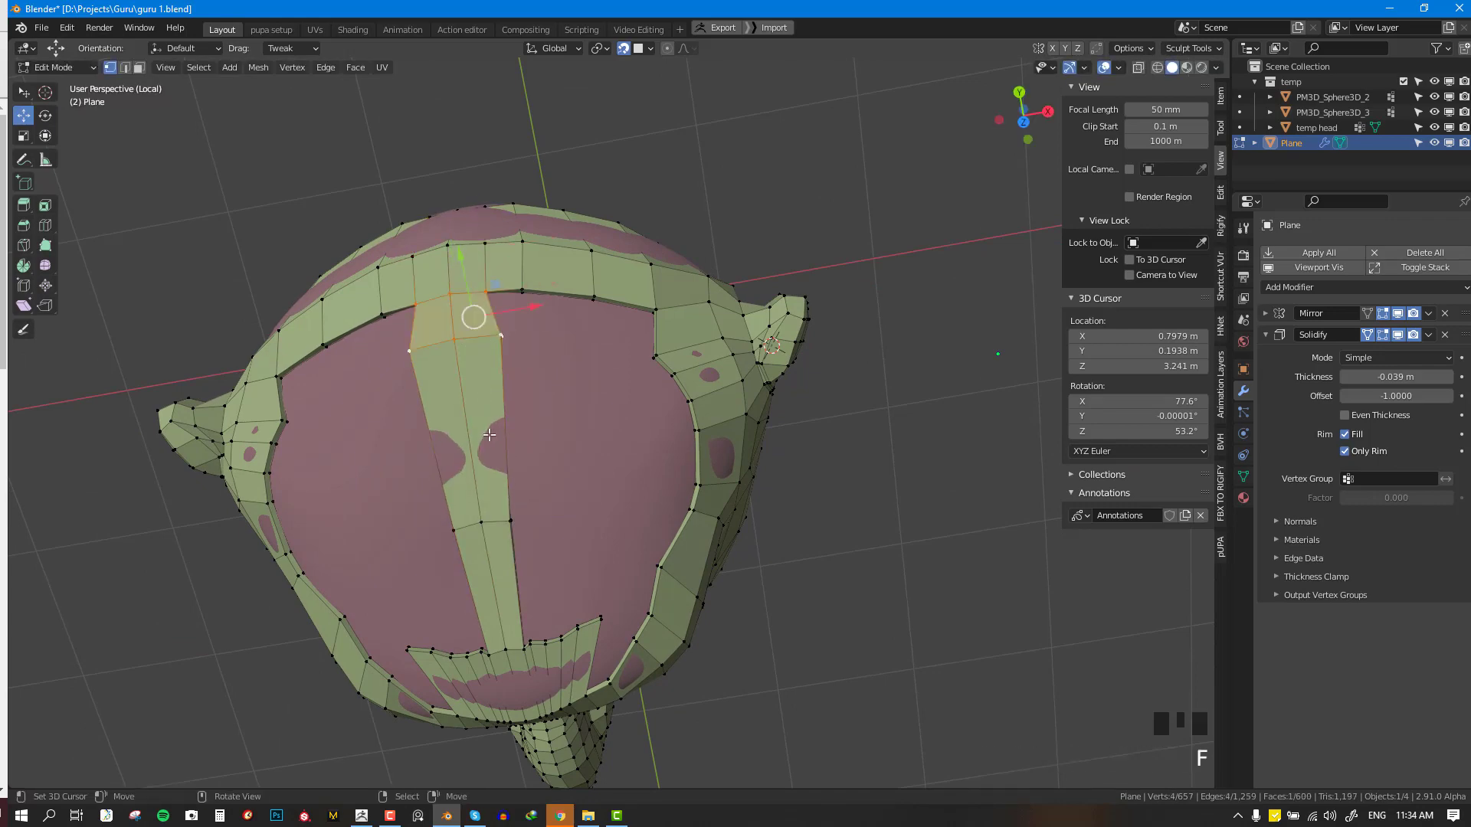
- Nudge a vertex on the forehead strip's upper edge and fill two quads alongside the center strip to widen it
middle_click_drag(486, 341, 485, 421)
right_click_drag(548, 568, 559, 573)
right_click(536, 580)
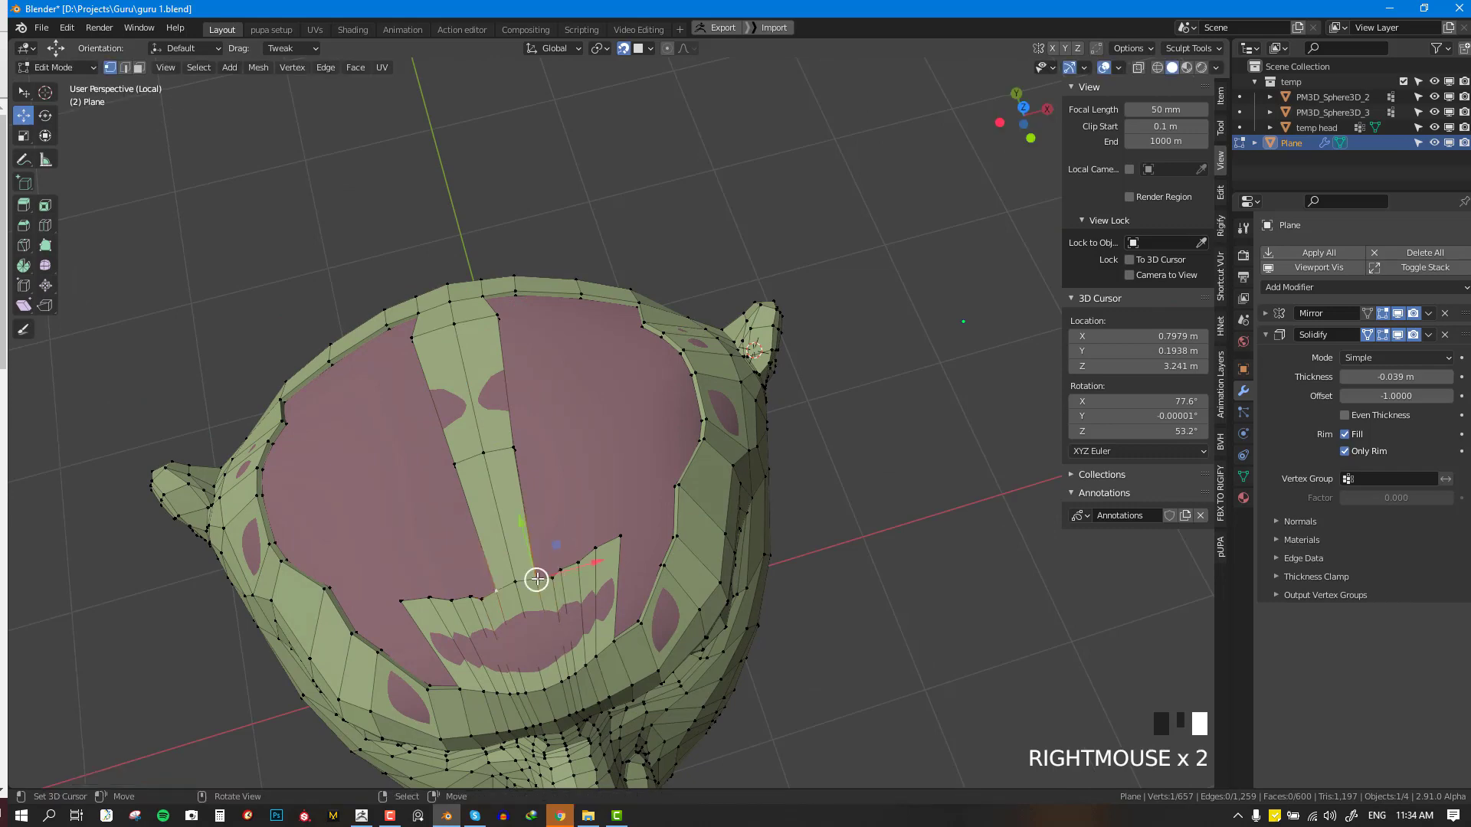
key("f")
left_click(561, 473)
right_click(497, 333)
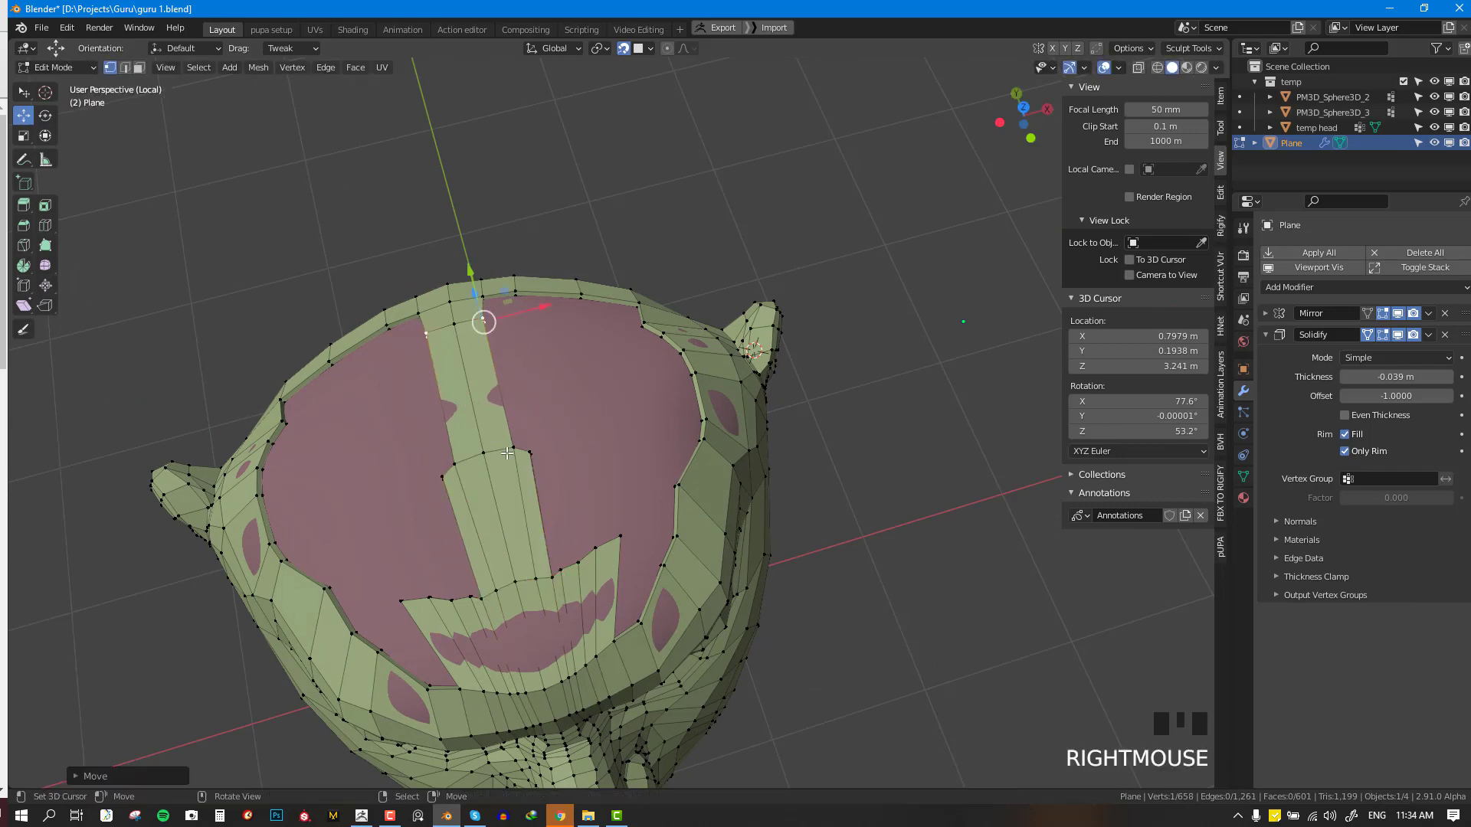
key("f")
- Fill the remaining quad that connects the widened center strip to the rear band, and clear the selection
middle_click_drag(543, 363, 481, 303)
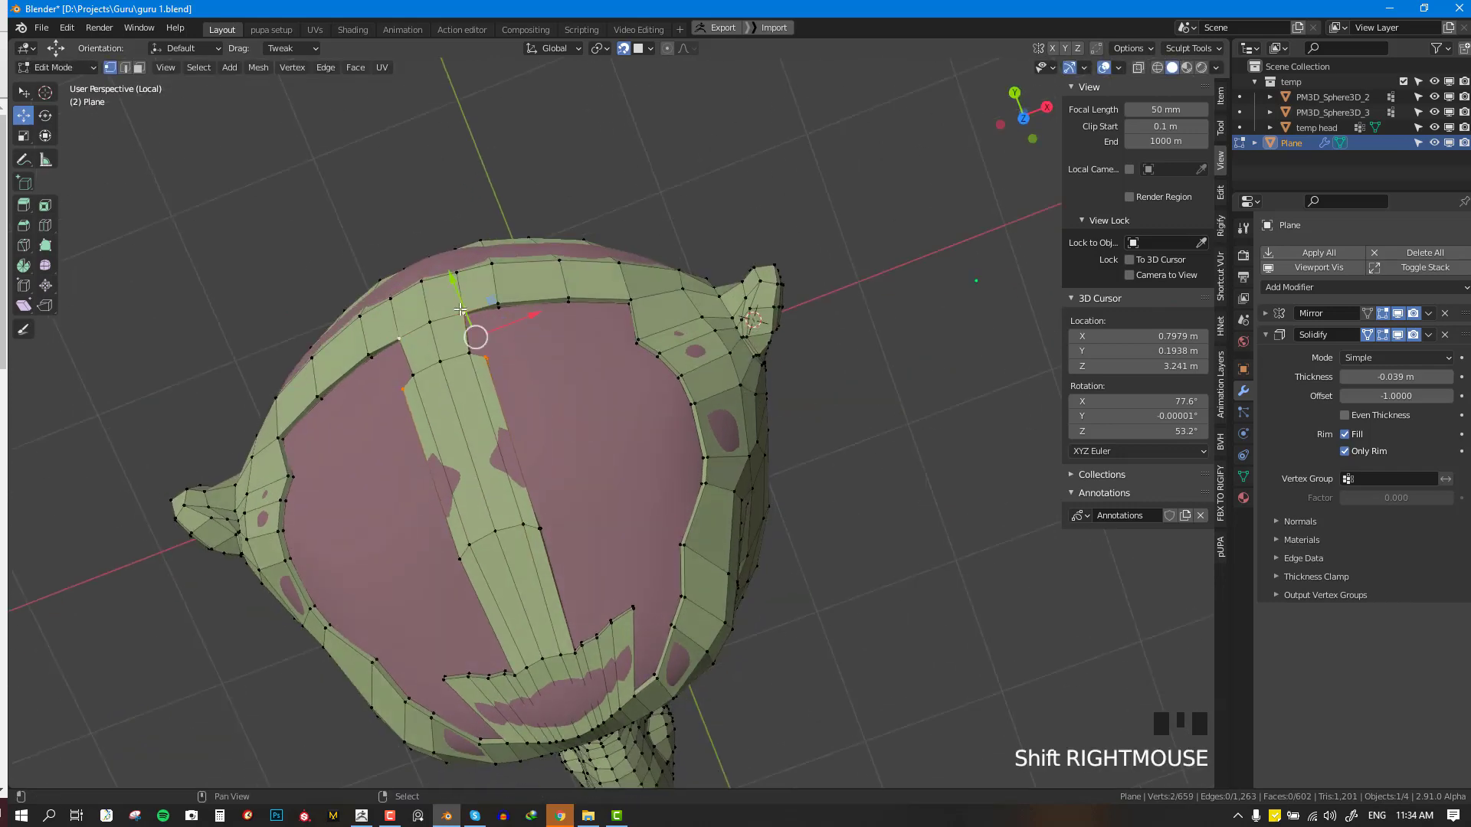
right_click(465, 352, "shift")
key("f")
middle_click_drag(575, 432, 535, 346)
key("alt+a")
- Shift the vertex at the lower outer corner of the forehead strip slightly outward, and select the neighboring edge vertex
middle_click_drag(685, 463, 640, 442)
middle_click_drag(585, 495, 444, 469)
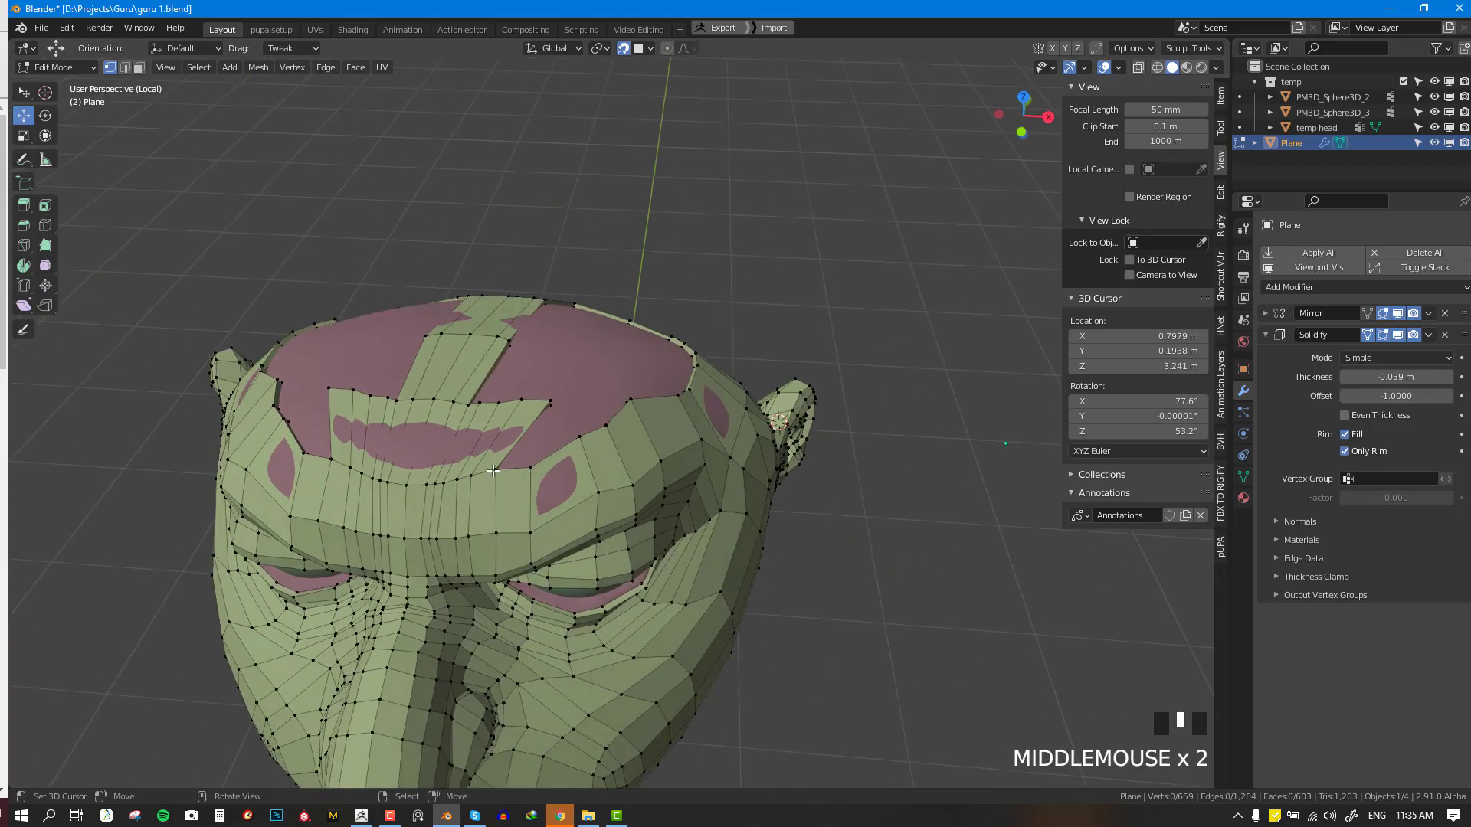
right_click_drag(493, 470, 501, 471)
middle_click_drag(512, 478, 327, 403)
right_click(530, 514)
- Examine the mesh coverage over the skull in Object Mode and return to Edit Mode
key("Tab")
scroll(494, 423, "up", 2)
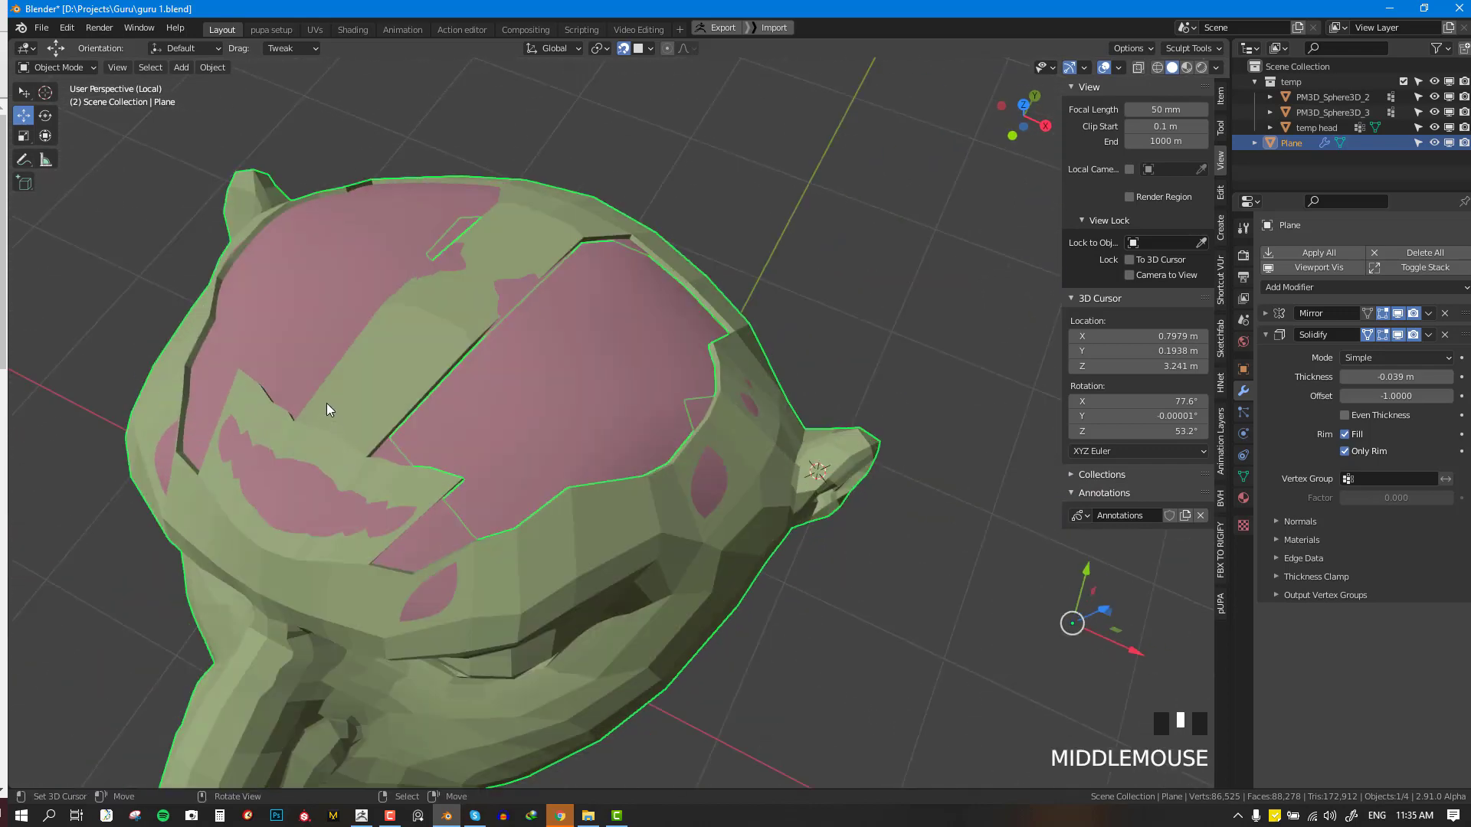
middle_click_drag(576, 513, 697, 431, "shift")
key("Tab")
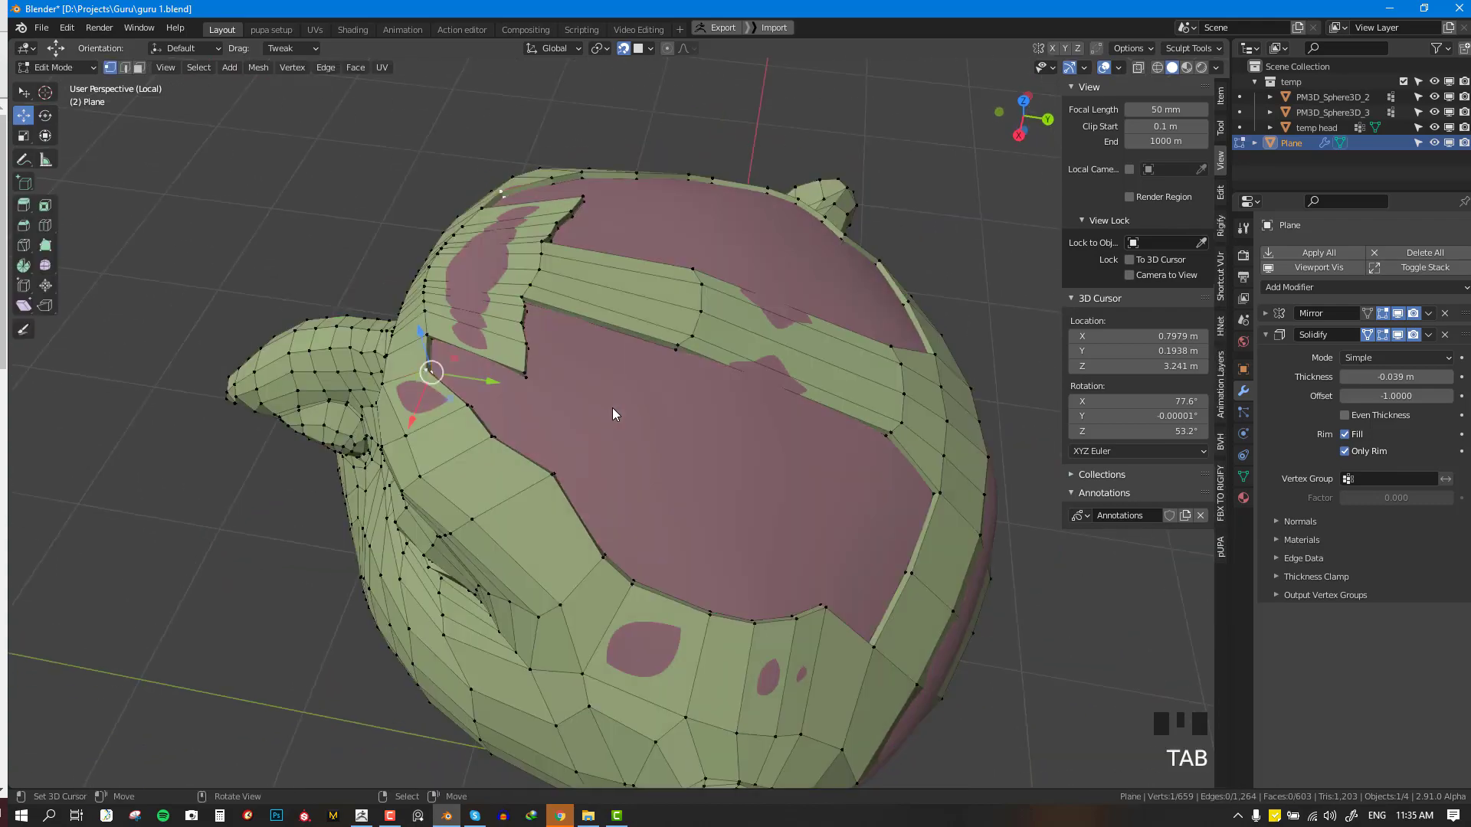
- Fill the quad closing the gap between the outer end of the forehead strip and the edge above the brow
middle_click_drag(614, 410, 558, 447)
key("alt+a")
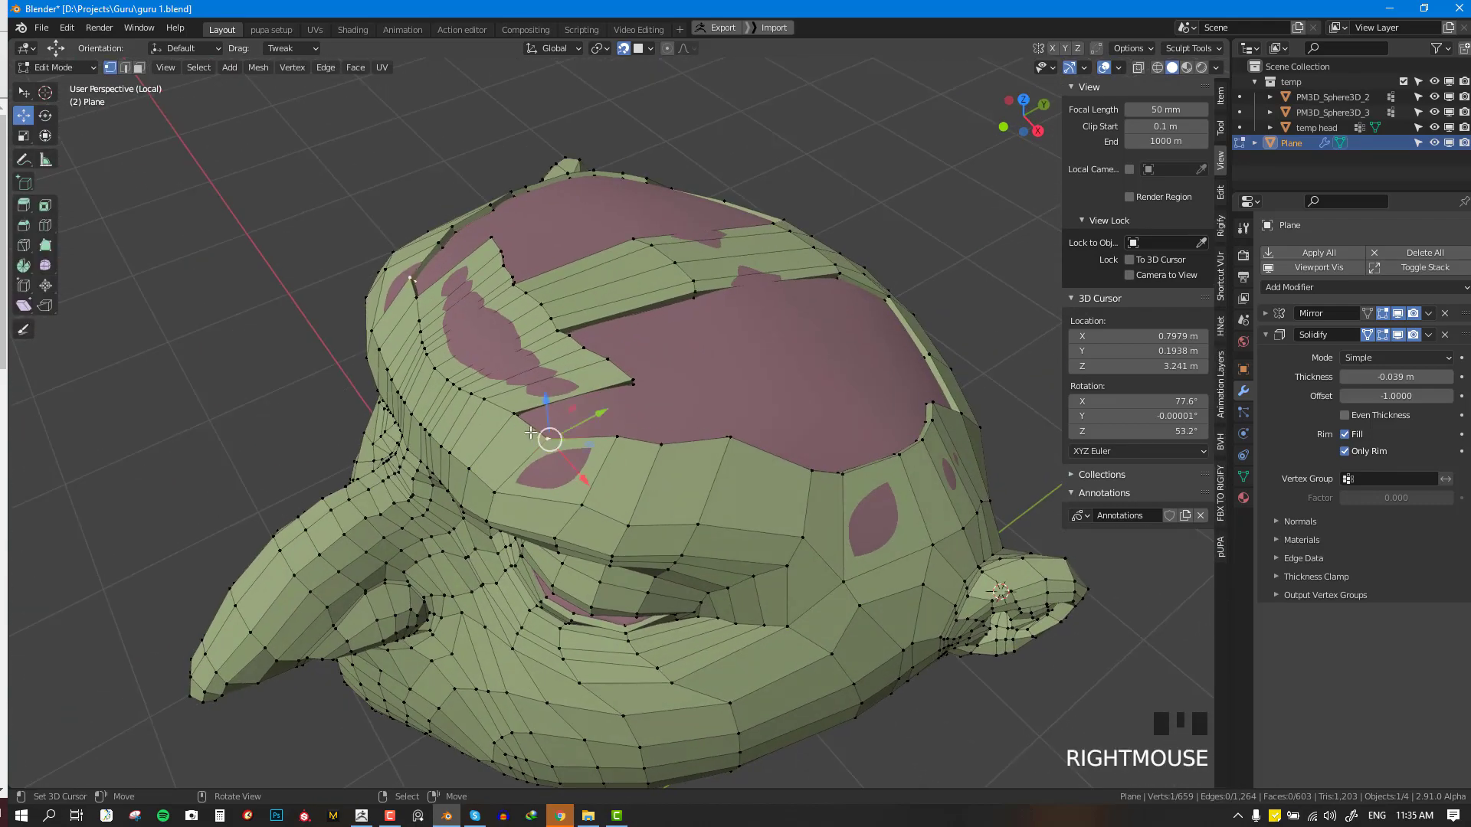
right_click(615, 425, "shift")
key("f")
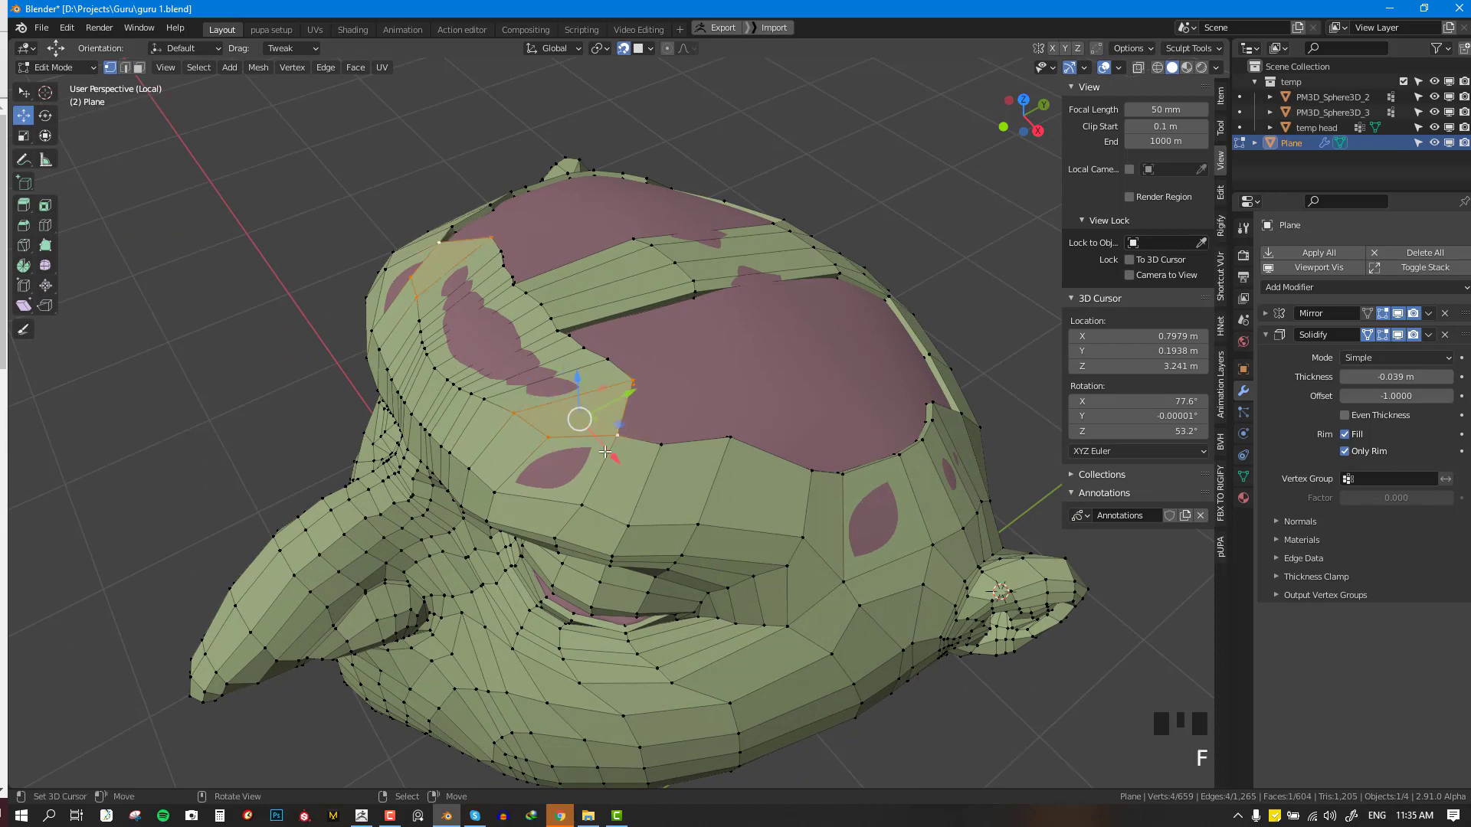
- Leave Edit Mode and add a Catmull-Clark Subdivision modifier with viewport level 1 to the retopology mesh
key("Tab")
middle_click_drag(595, 475, 658, 428)
key("ctrl+d")
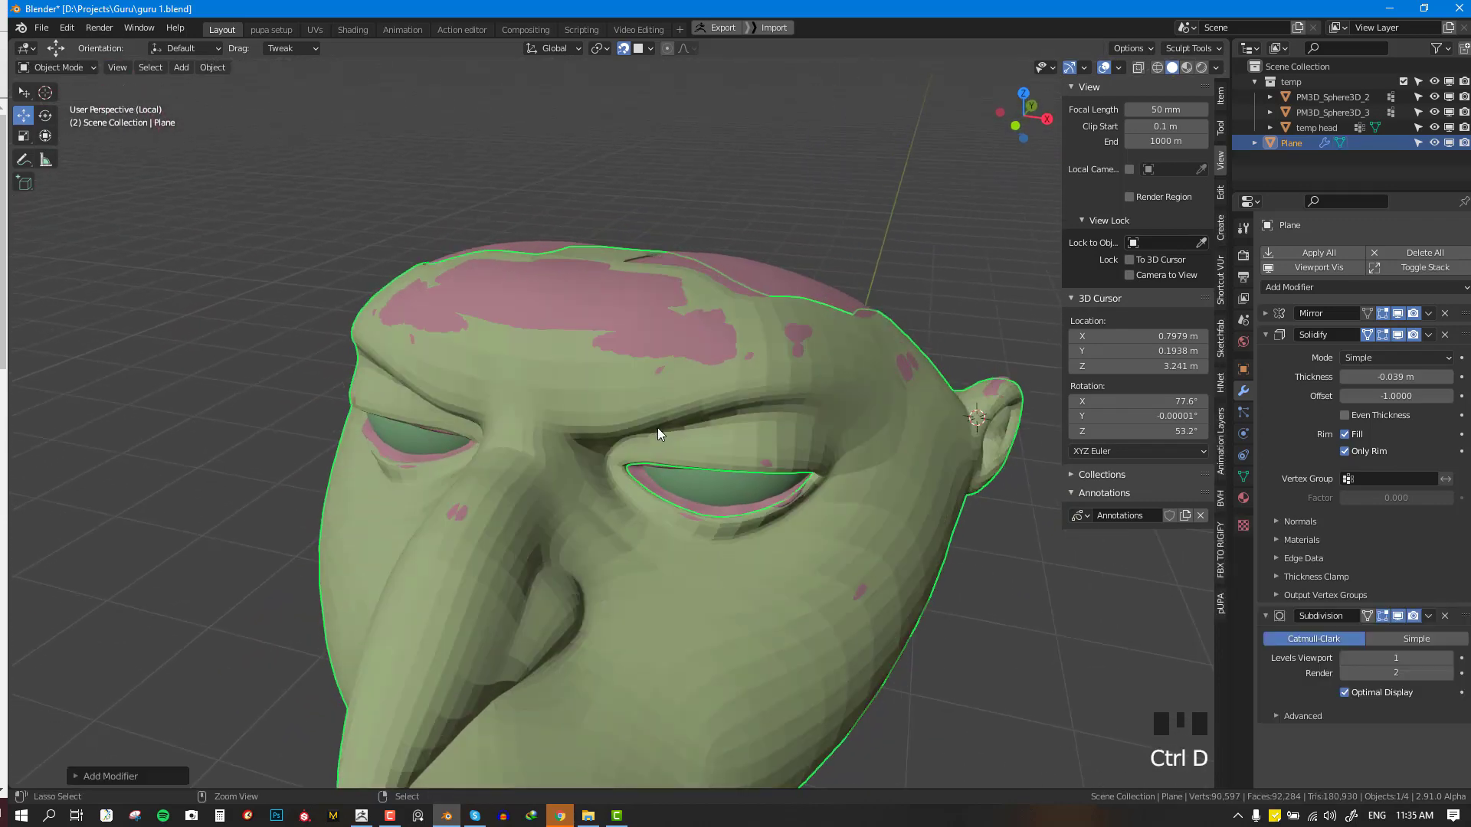
- Isolate the sculpted head, inspect its forehead and brow shape, and return to the full scene
key("KP_Divide")
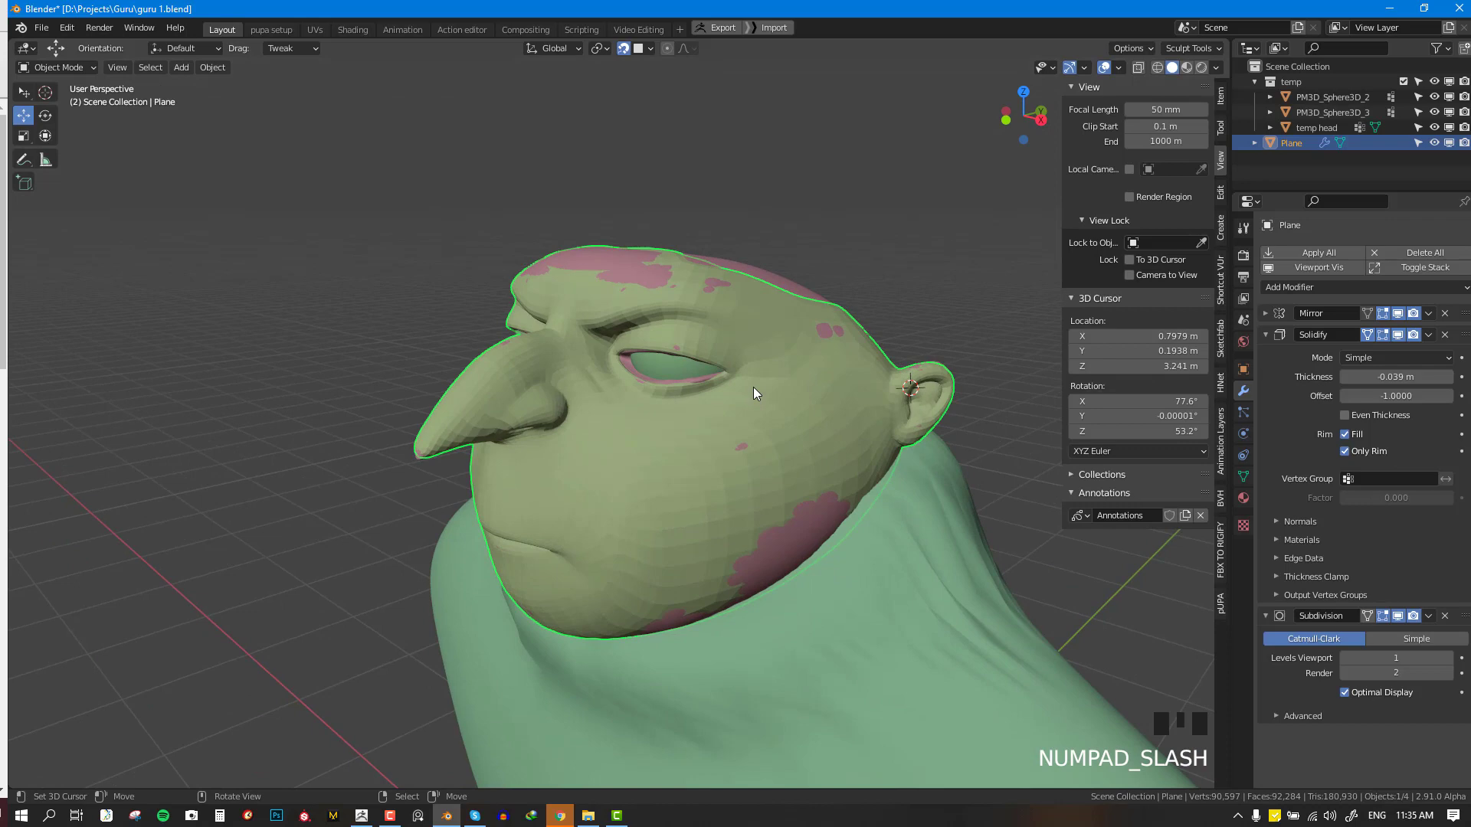
right_click(708, 466)
key("KP_Divide")
middle_click_drag(709, 459, 793, 455)
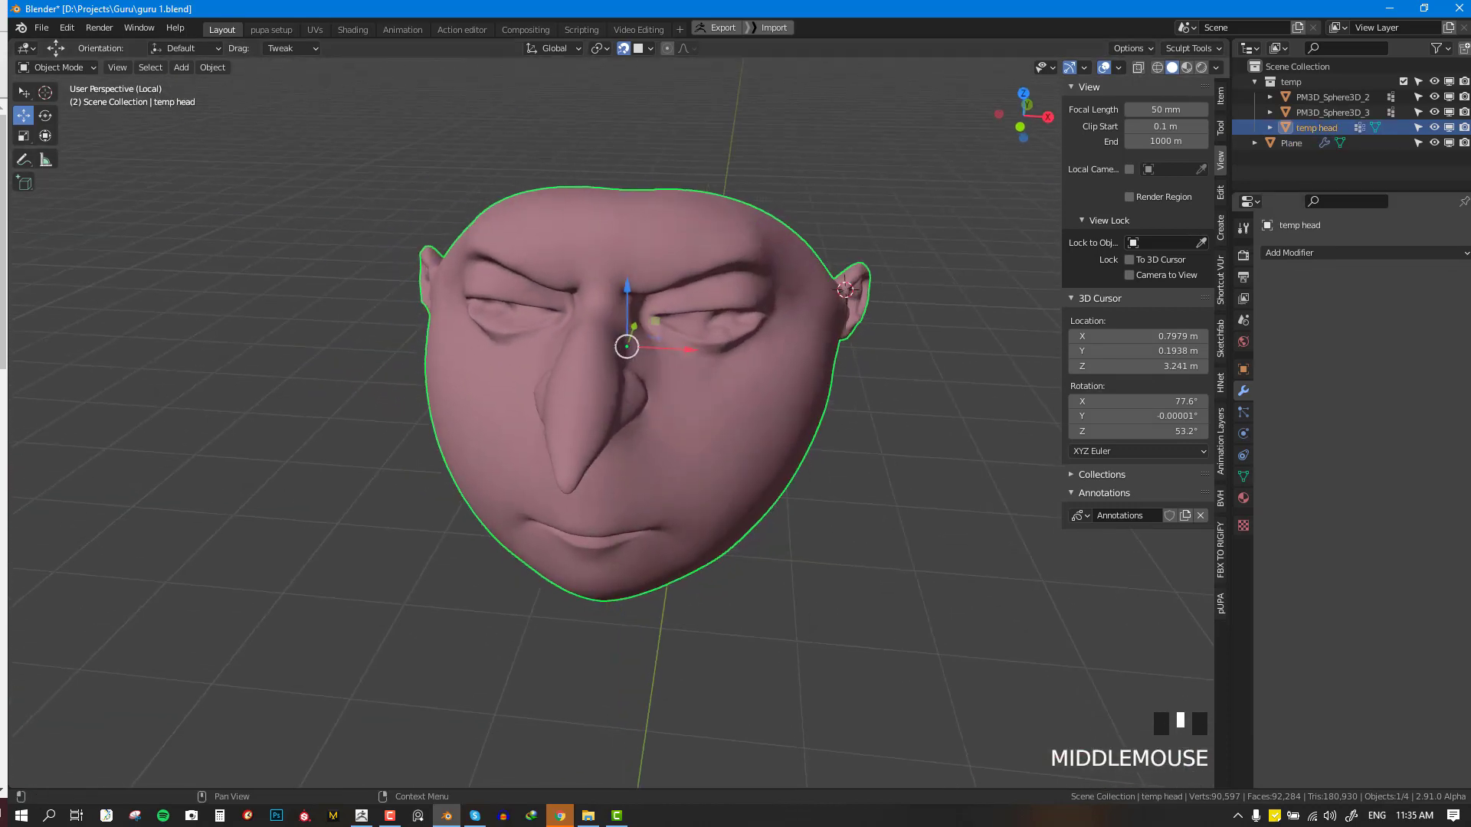
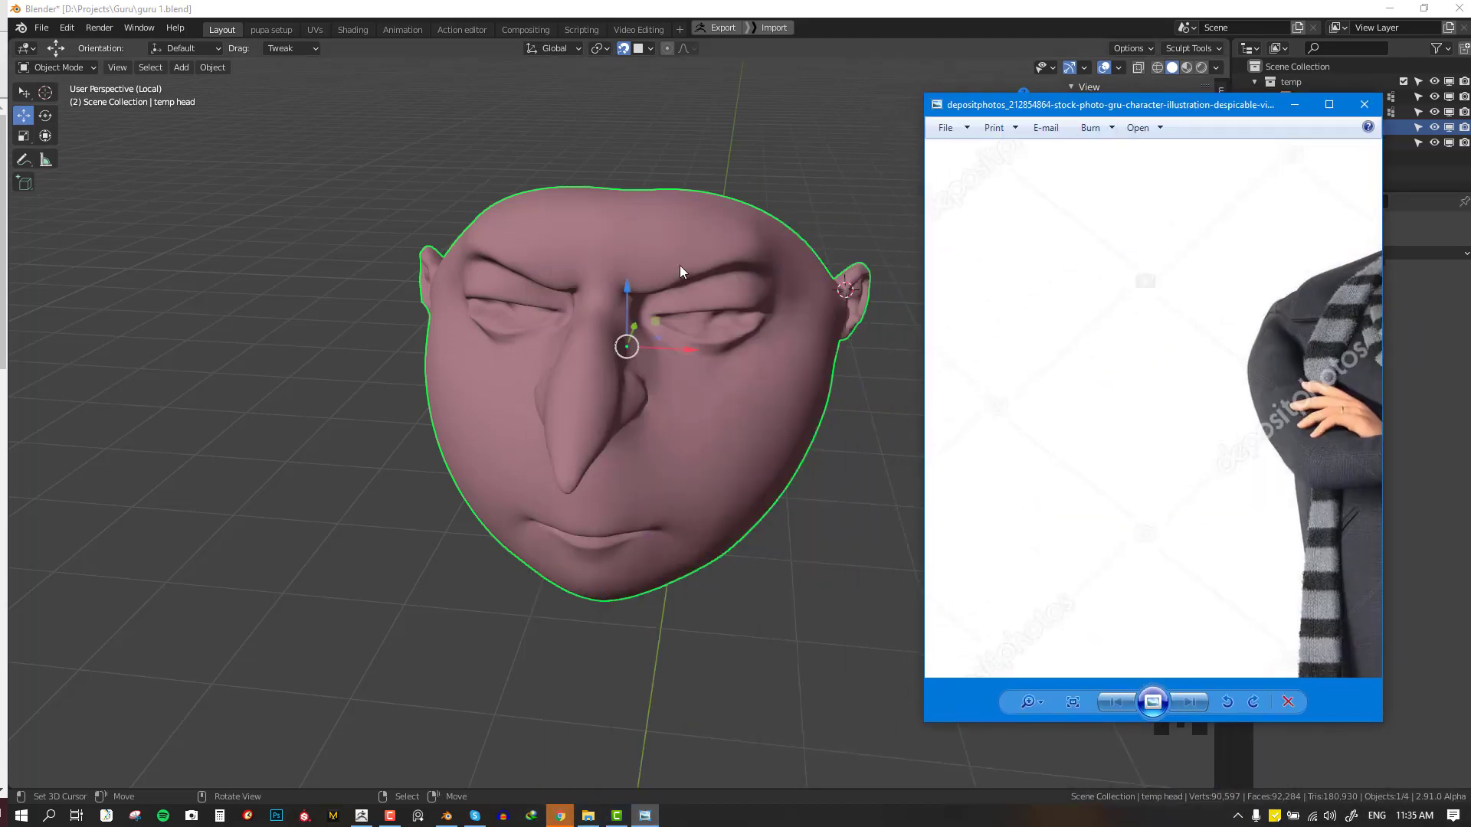
middle_click_drag(679, 265, 606, 264)
scroll(699, 264, "down", 2)
key("KP_Divide")
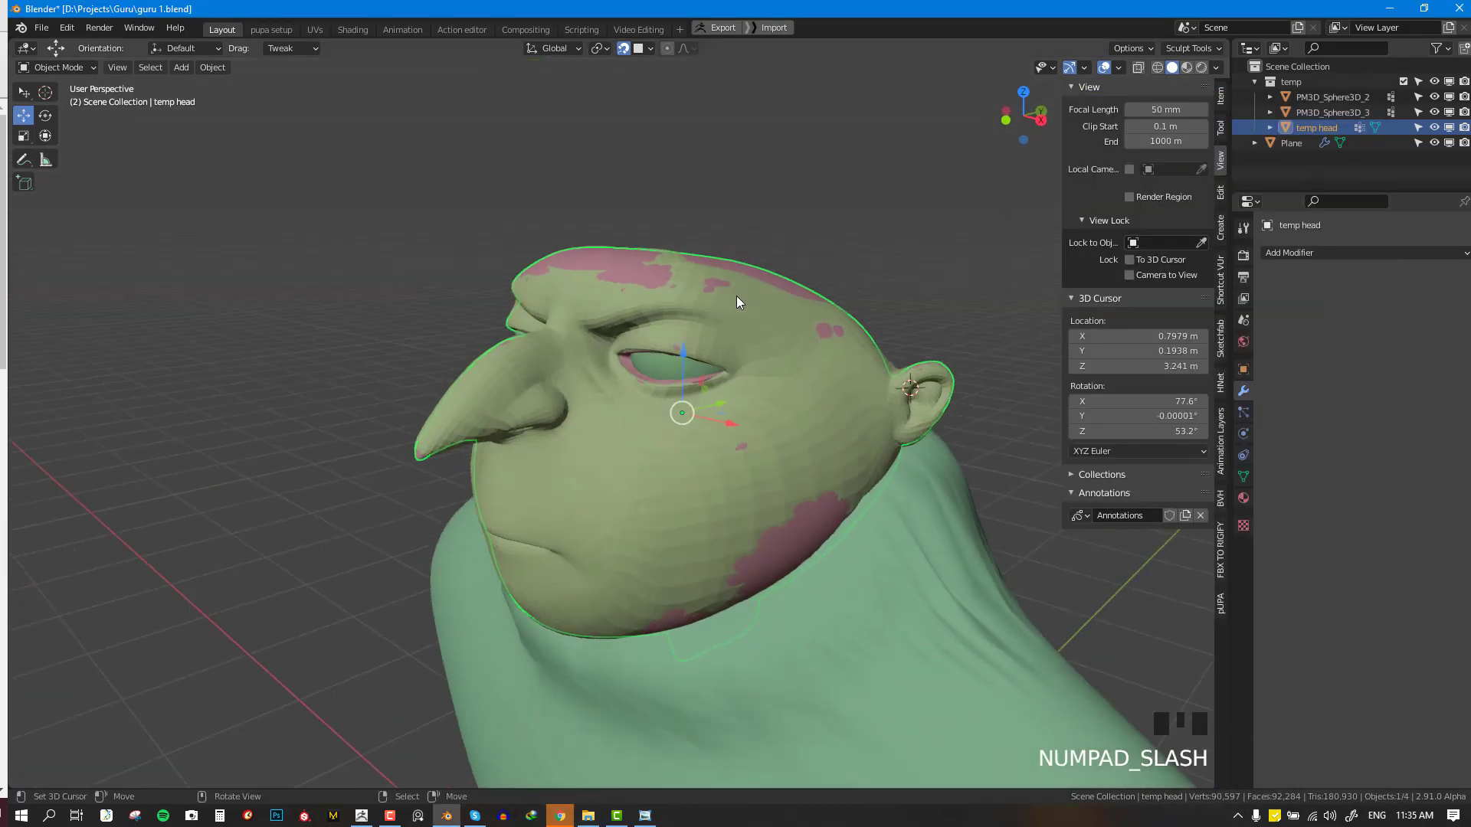
- Isolate the retopology mesh and inspect its subdivided forehead, brow and skull edges
right_click(737, 296)
key("KP_Divide")
middle_click_drag(737, 295, 774, 324)
key("Tab")
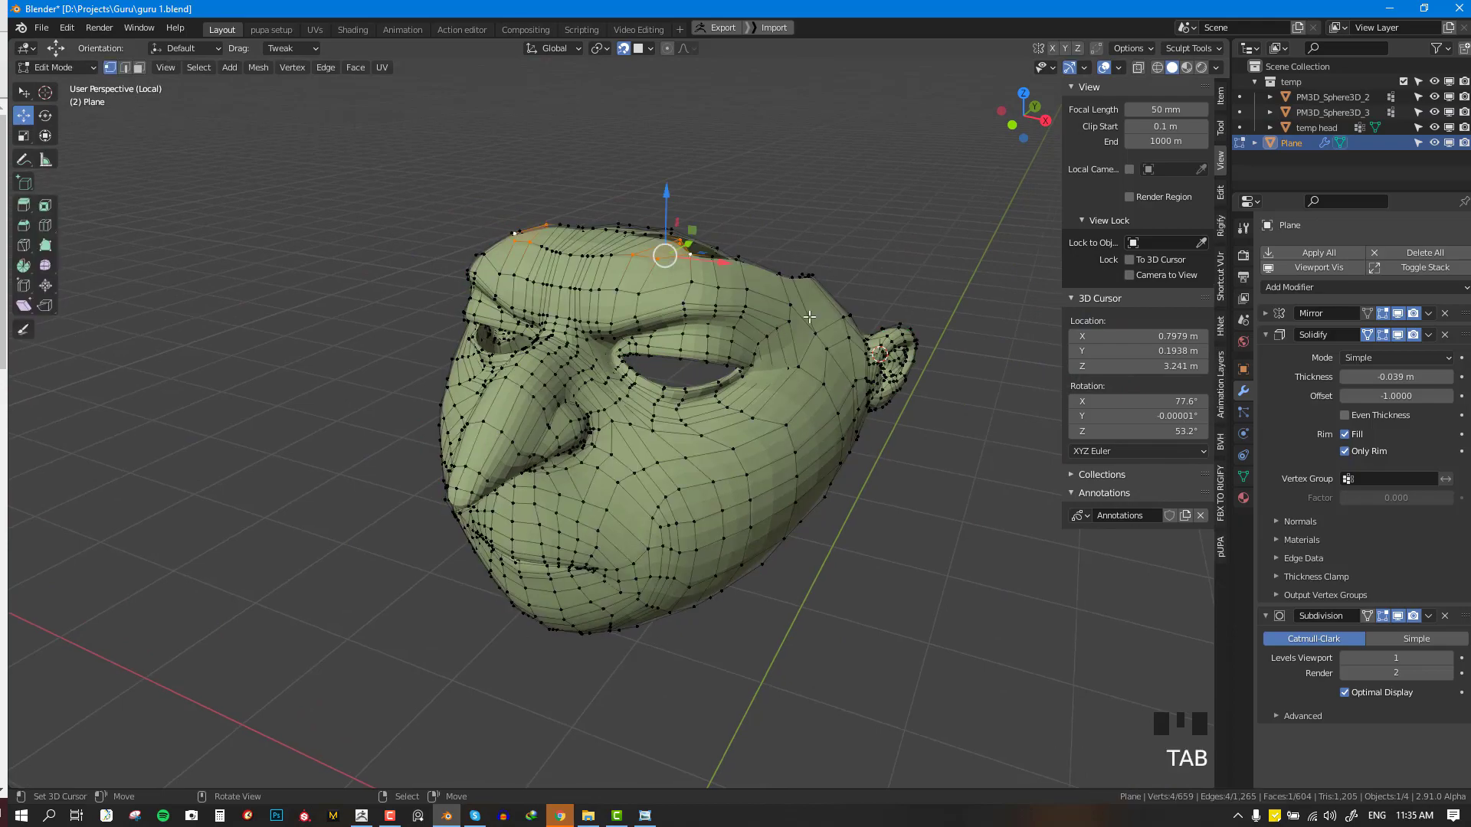
key("alt+a")
key("Tab")
key("alt+Tab")
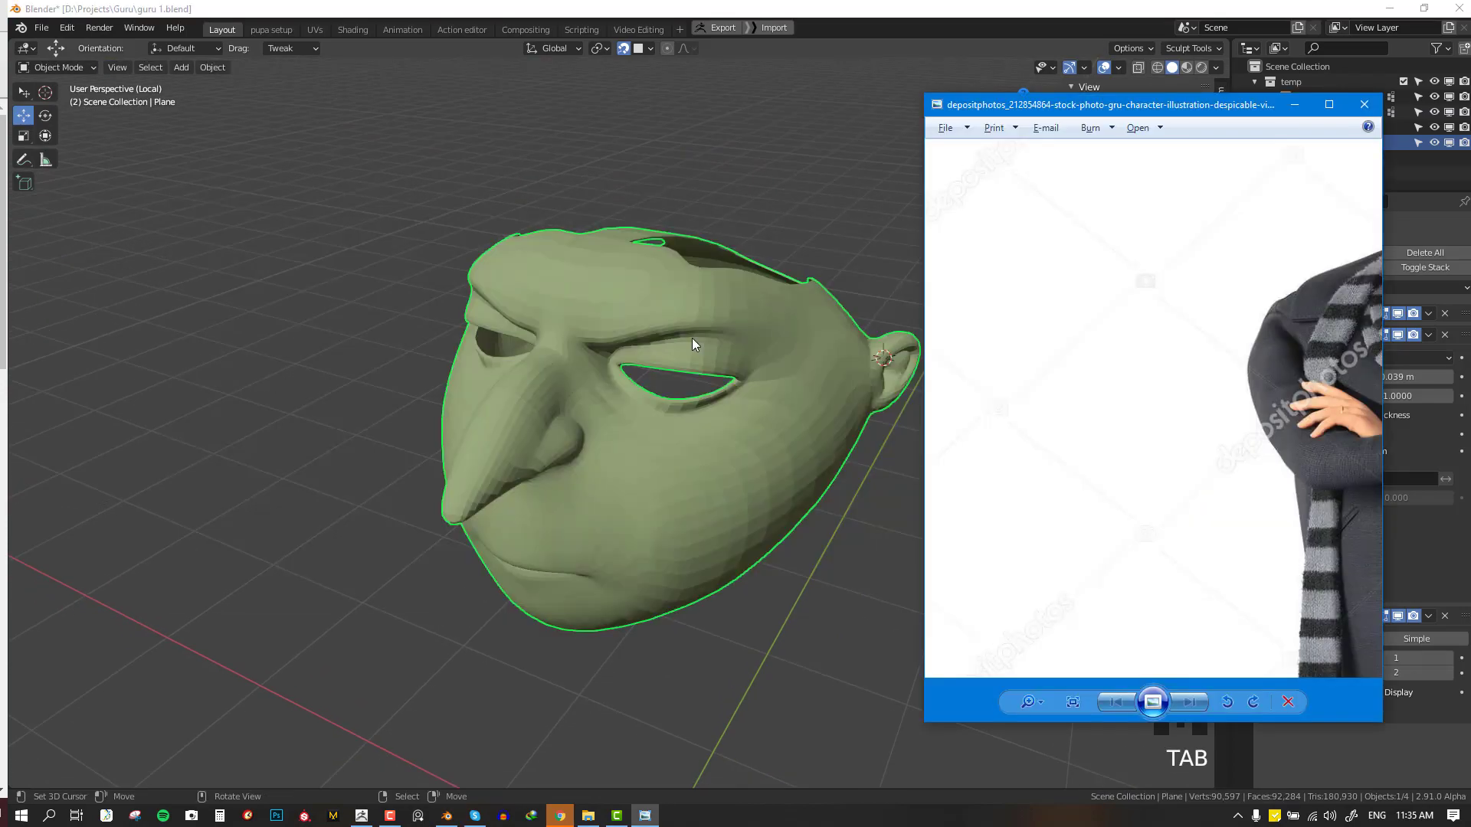
left_click(748, 268)
scroll(801, 314, "up", 2)
middle_click_drag(747, 268, 721, 320)
scroll(724, 287, "down", 2)
scroll(792, 367, "up", 2)
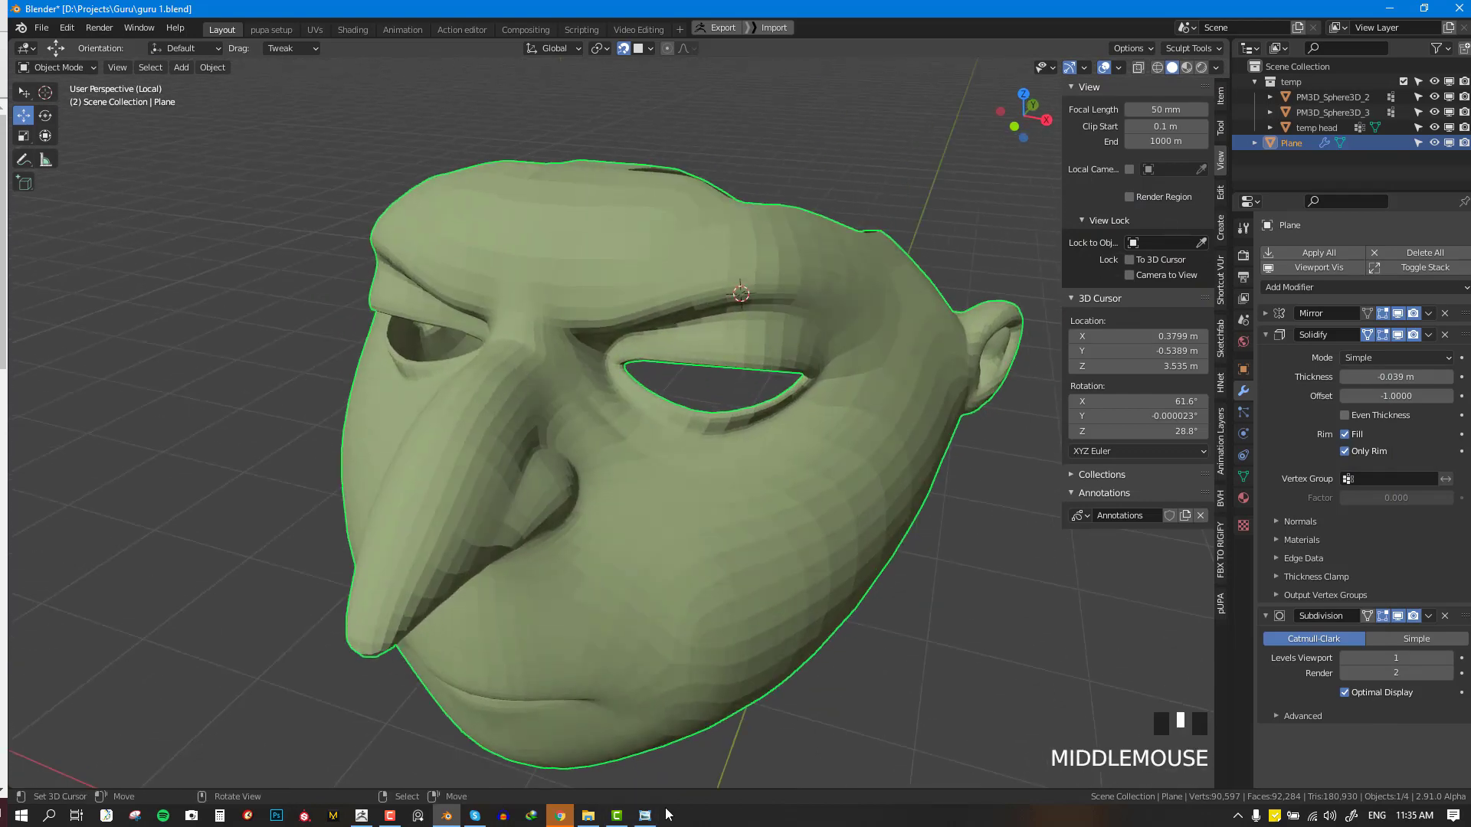
- Examine the brows and forehead of the character in the reference photo, zoomed in on the face, and close the photo
left_click(643, 817)
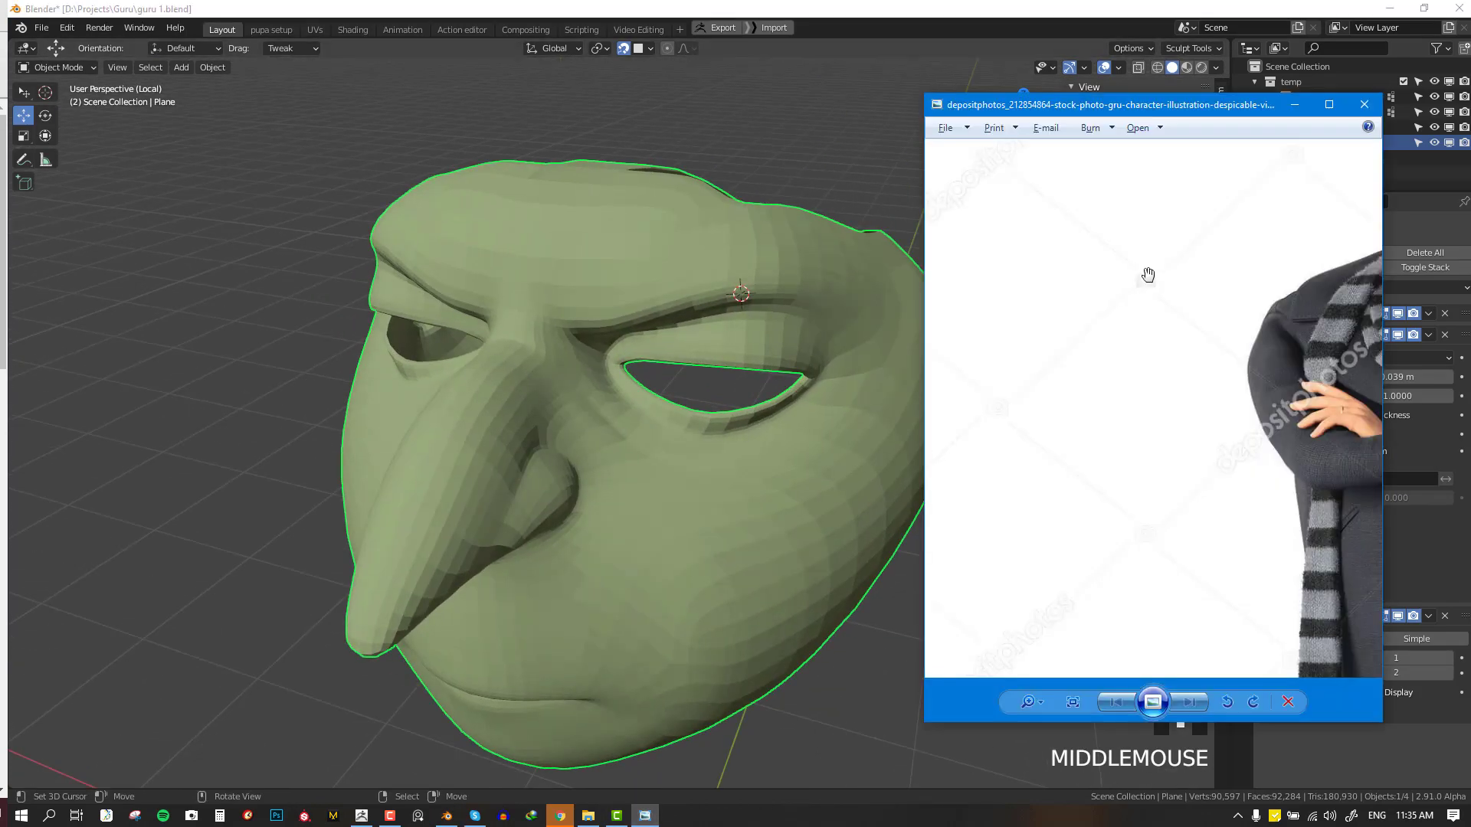
left_click_drag(1250, 325, 1004, 383)
left_click_drag(1257, 273, 1135, 346)
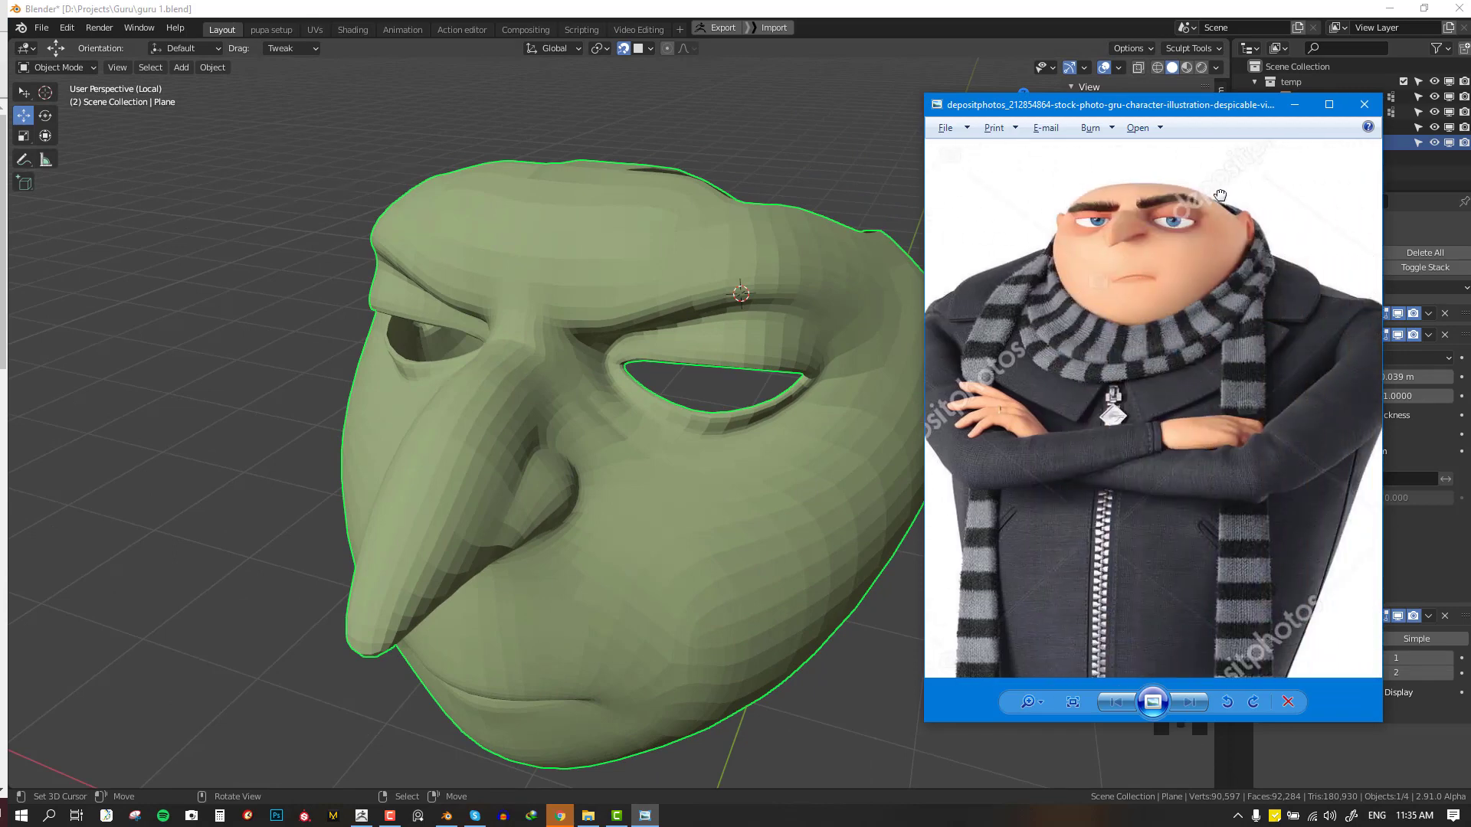
left_click_drag(1220, 195, 1177, 306)
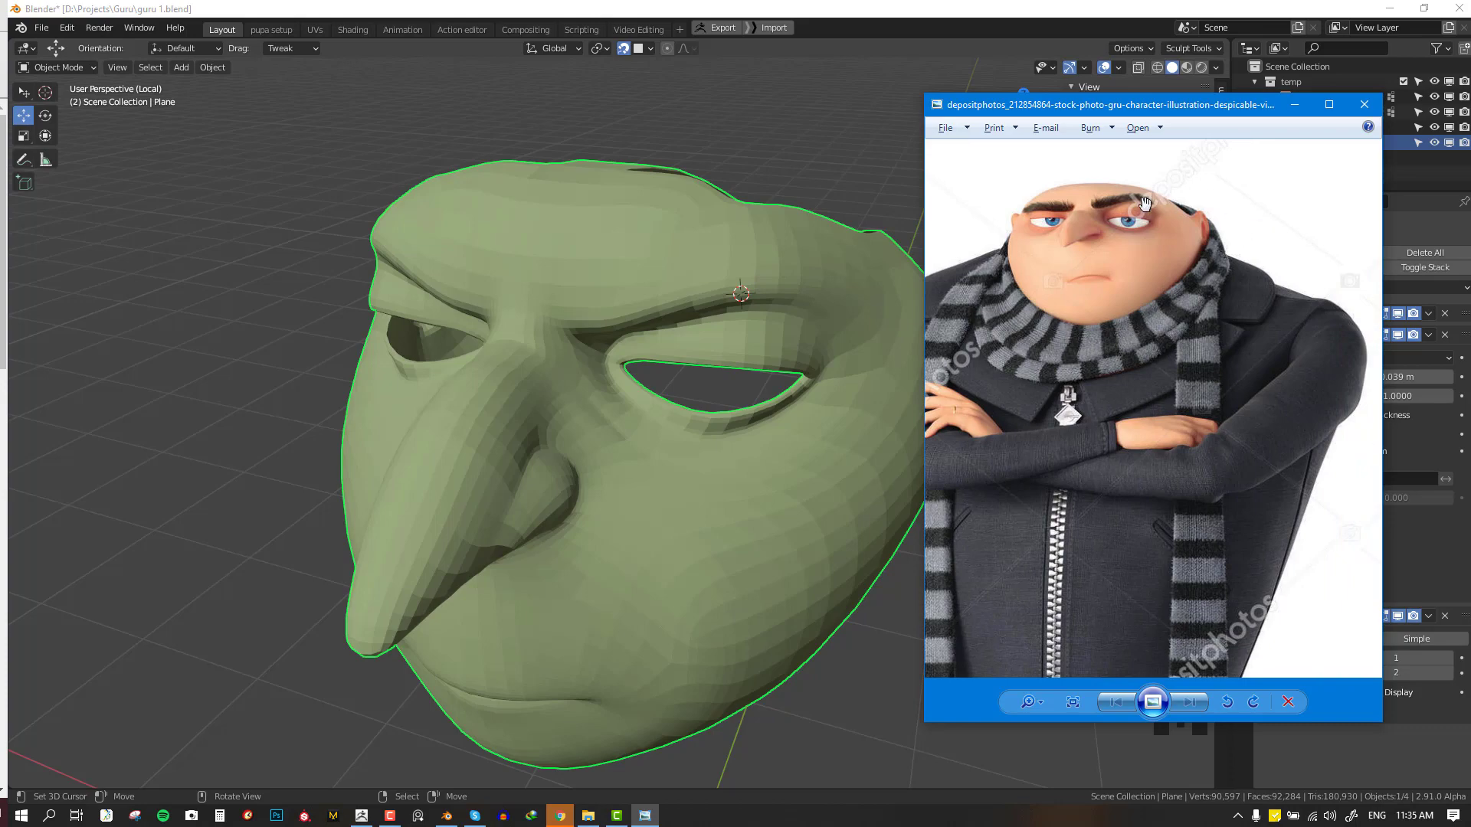
scroll(1146, 203, "up", 5)
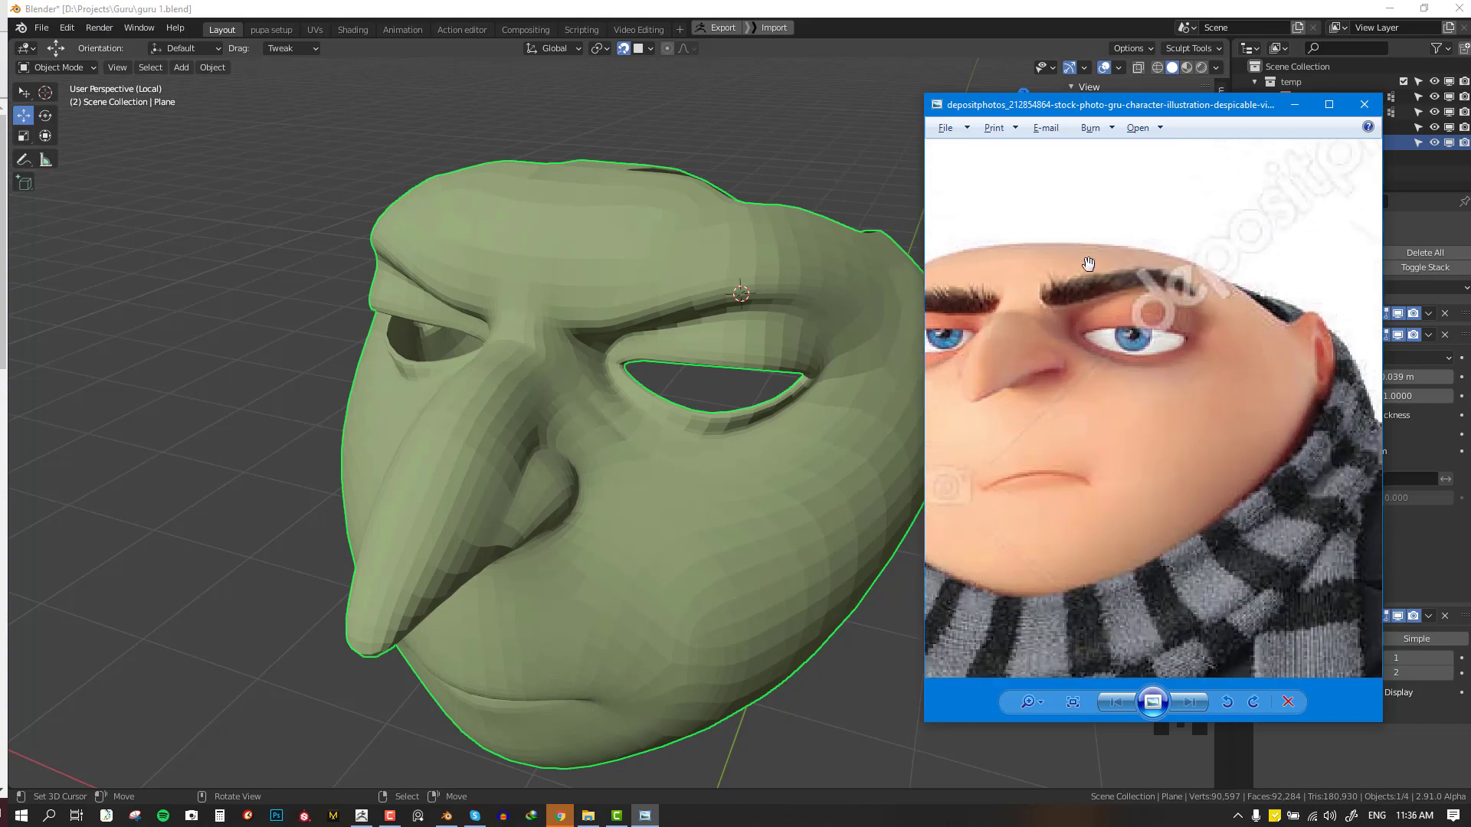
left_click(1373, 100)
- Undo the added Subdivision modifier and the last quad fill at the outer end of the forehead strip
middle_click_drag(881, 207, 788, 275)
key("ctrl+z")
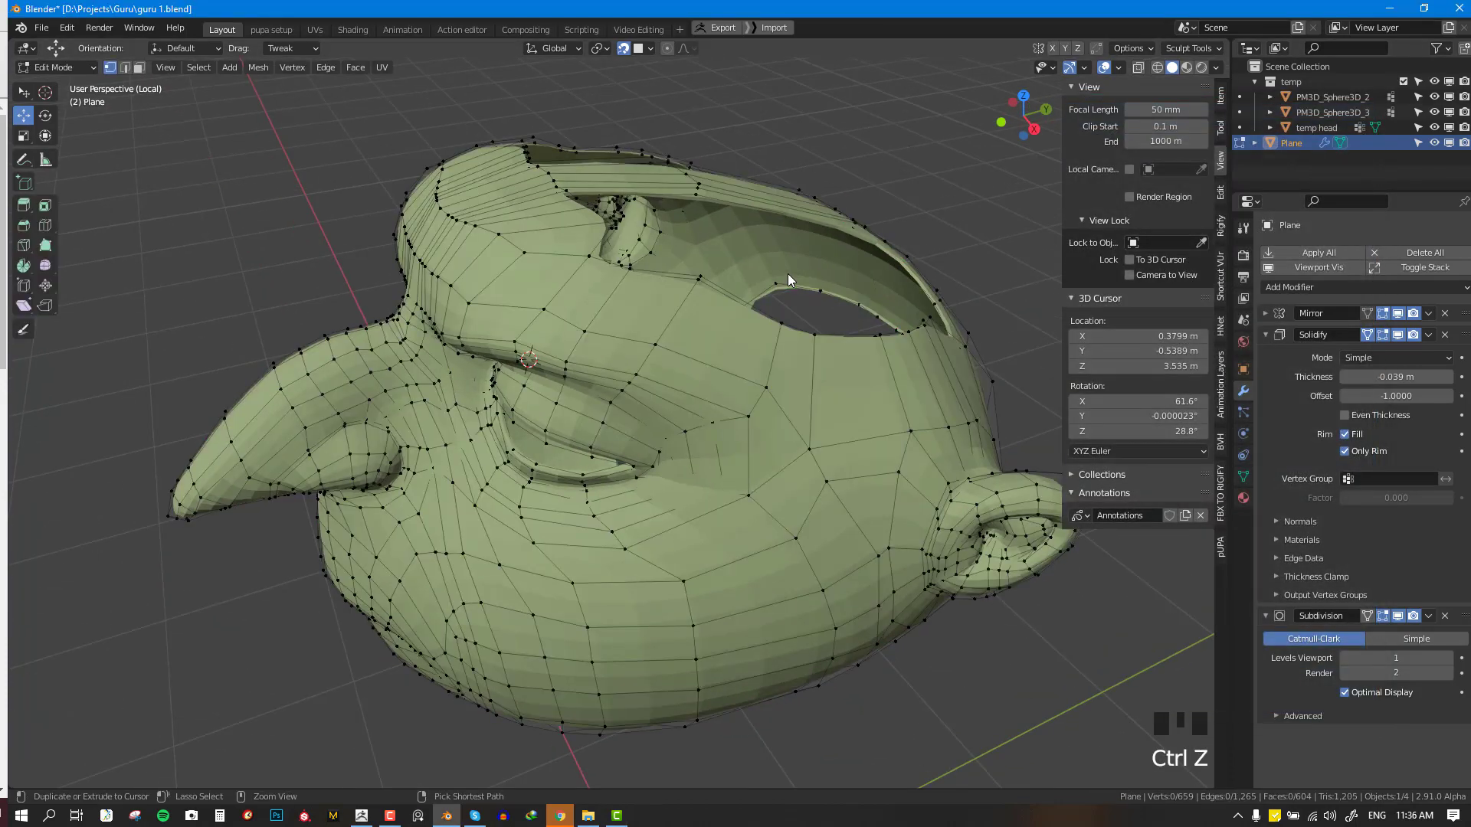
key("ctrl+z")
key("ctrl+z")
key("ctrl+z")
key("ctrl+z")
key("ctrl+z")
key("ctrl+z")
key("ctrl+z")
key("ctrl+z")
key("ctrl+z")
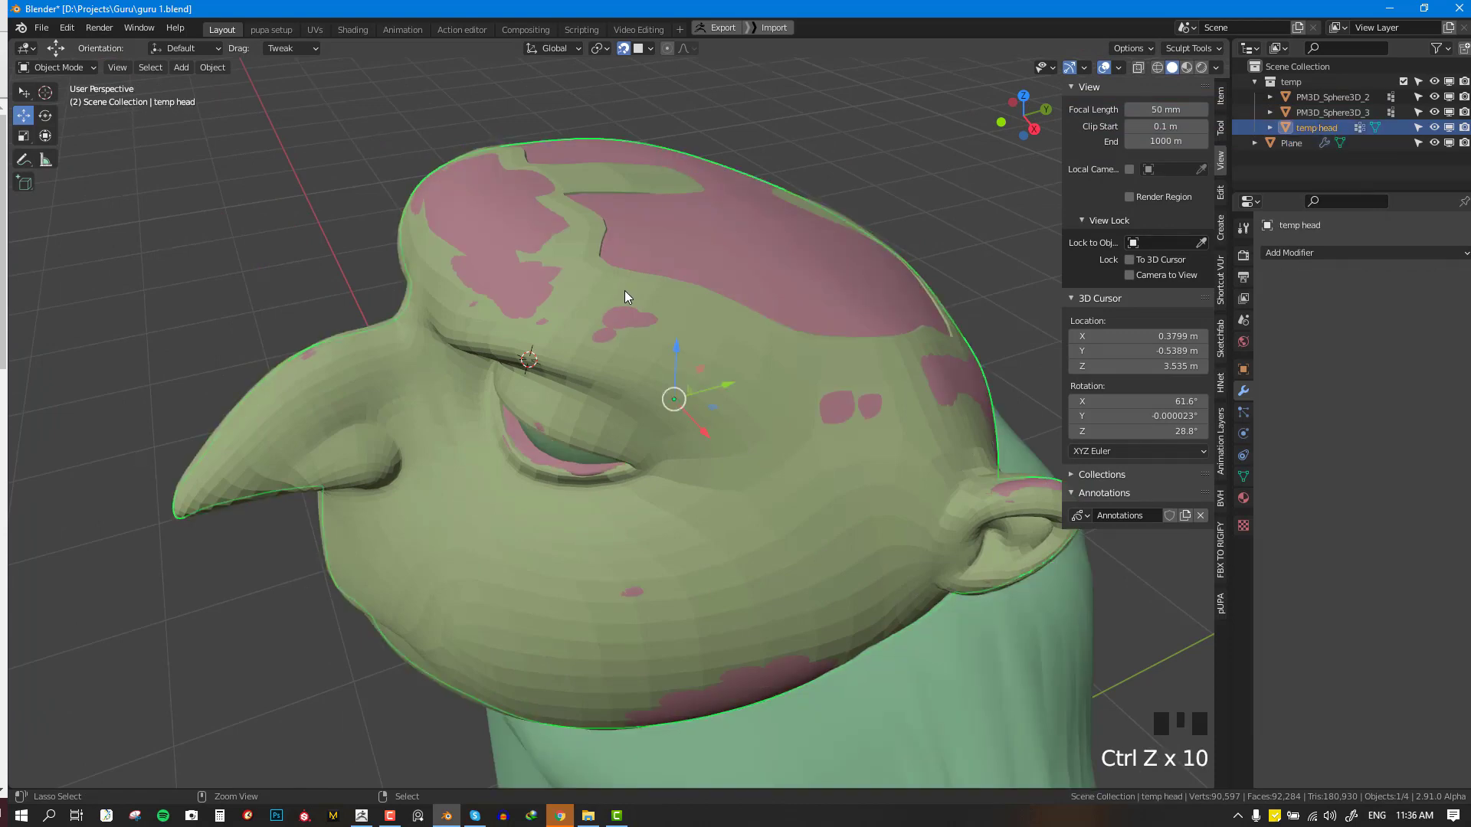
key("ctrl+z")
key("ctrl+z")
key("ctrl+z")
key("ctrl+z")
middle_click_drag(624, 291, 625, 314)
key("Tab")
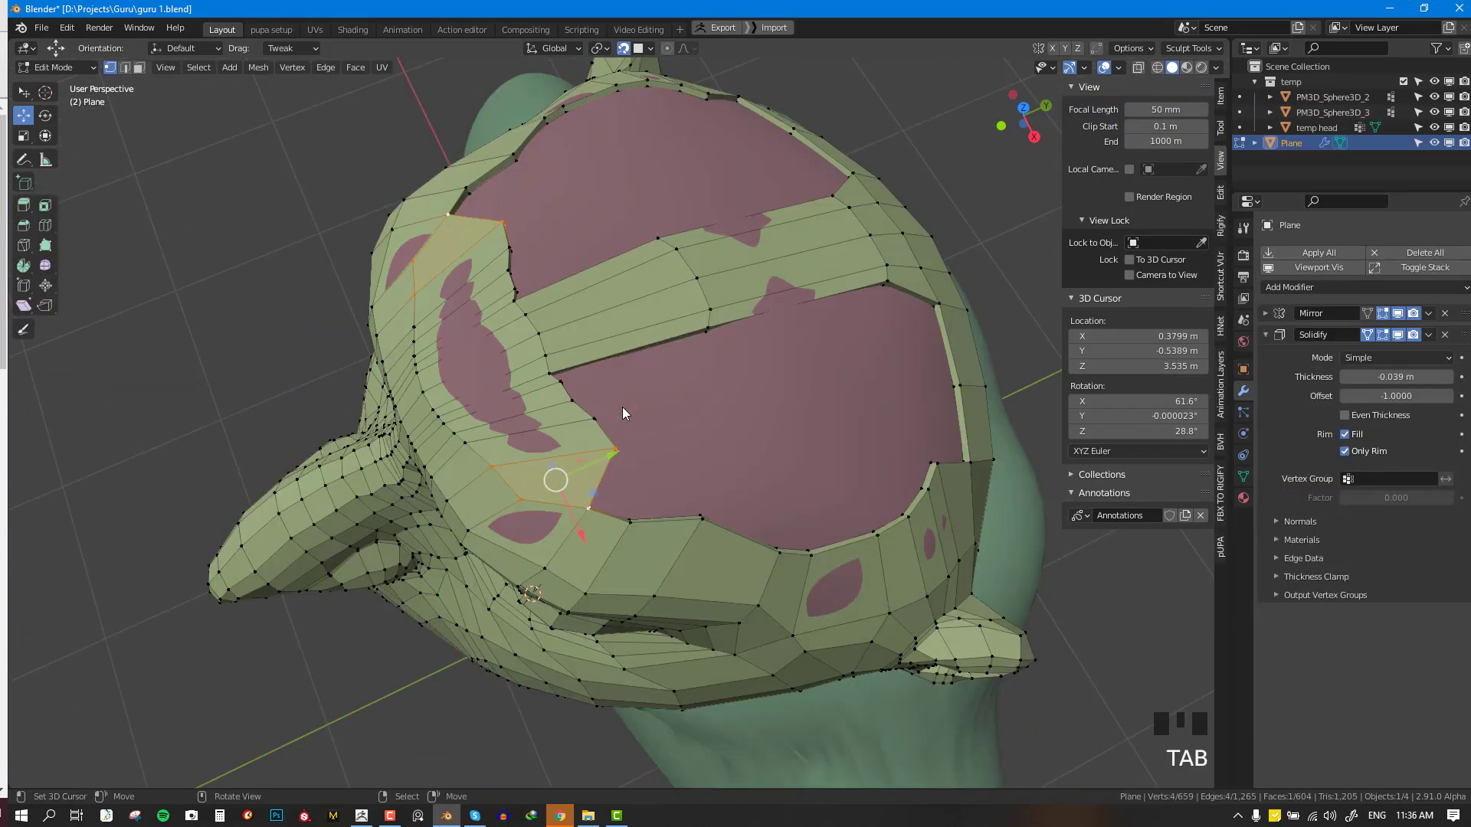
key("ctrl+z")
key("ctrl+z")
key("ctrl+z")
key("ctrl+z")
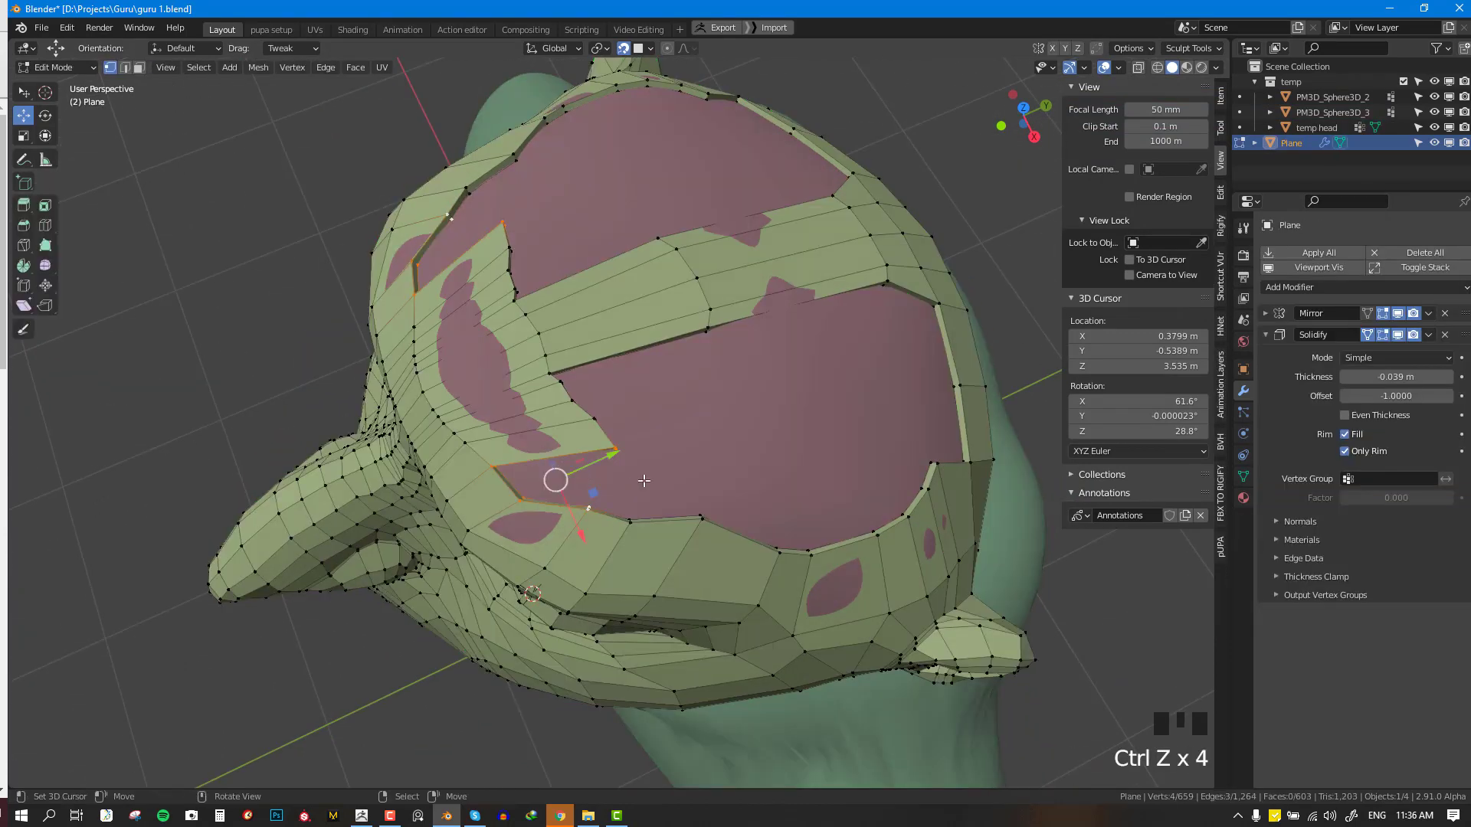
- Extend the upper forehead strip outward with two new quads along the border above the brow, positioning their free corners
middle_click_drag(644, 481, 628, 368)
key("alt+a")
right_click(613, 351)
key("f")
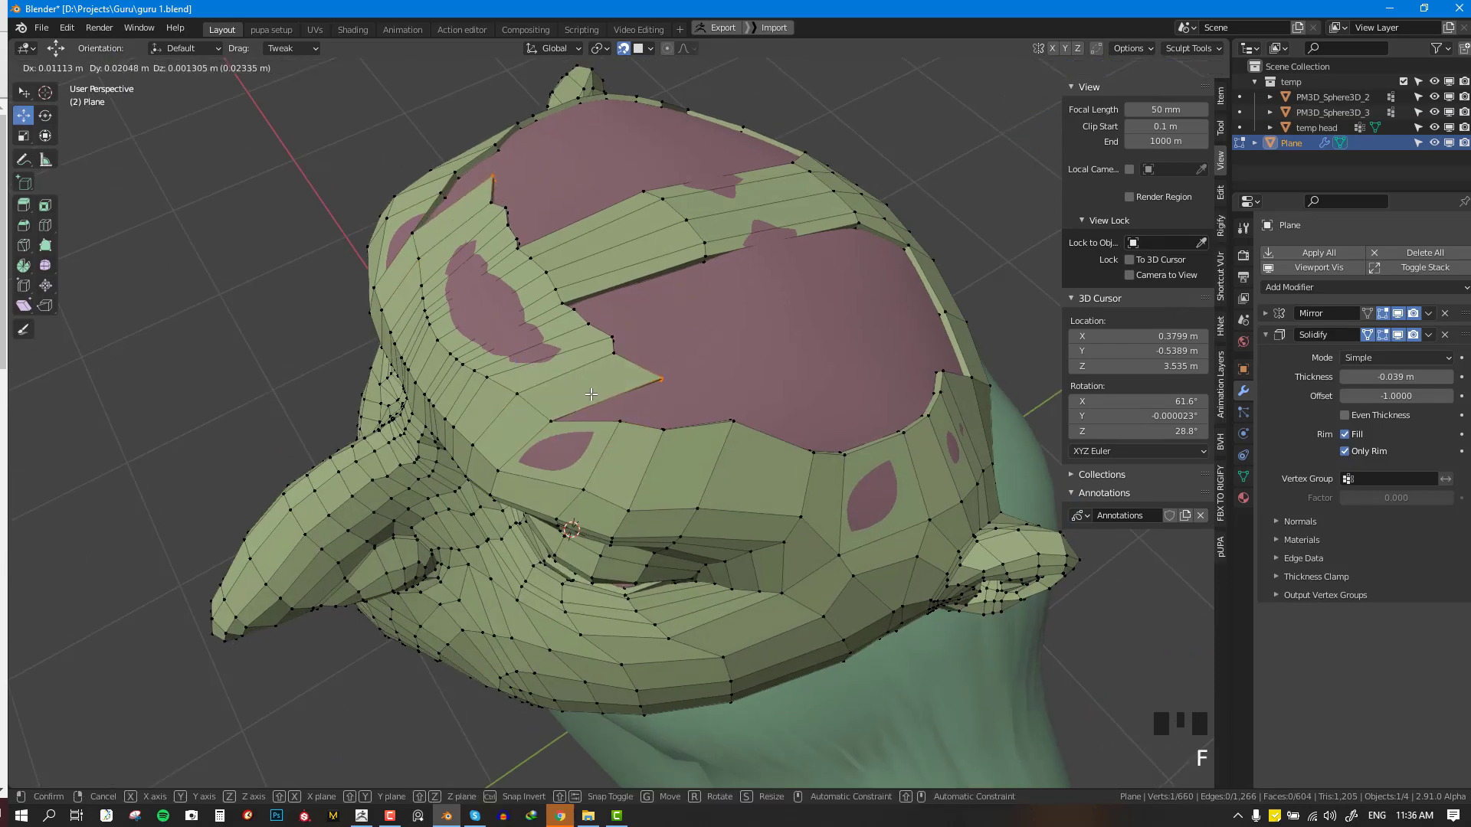
left_click(570, 397)
right_click(550, 423)
key("f")
left_click(606, 427)
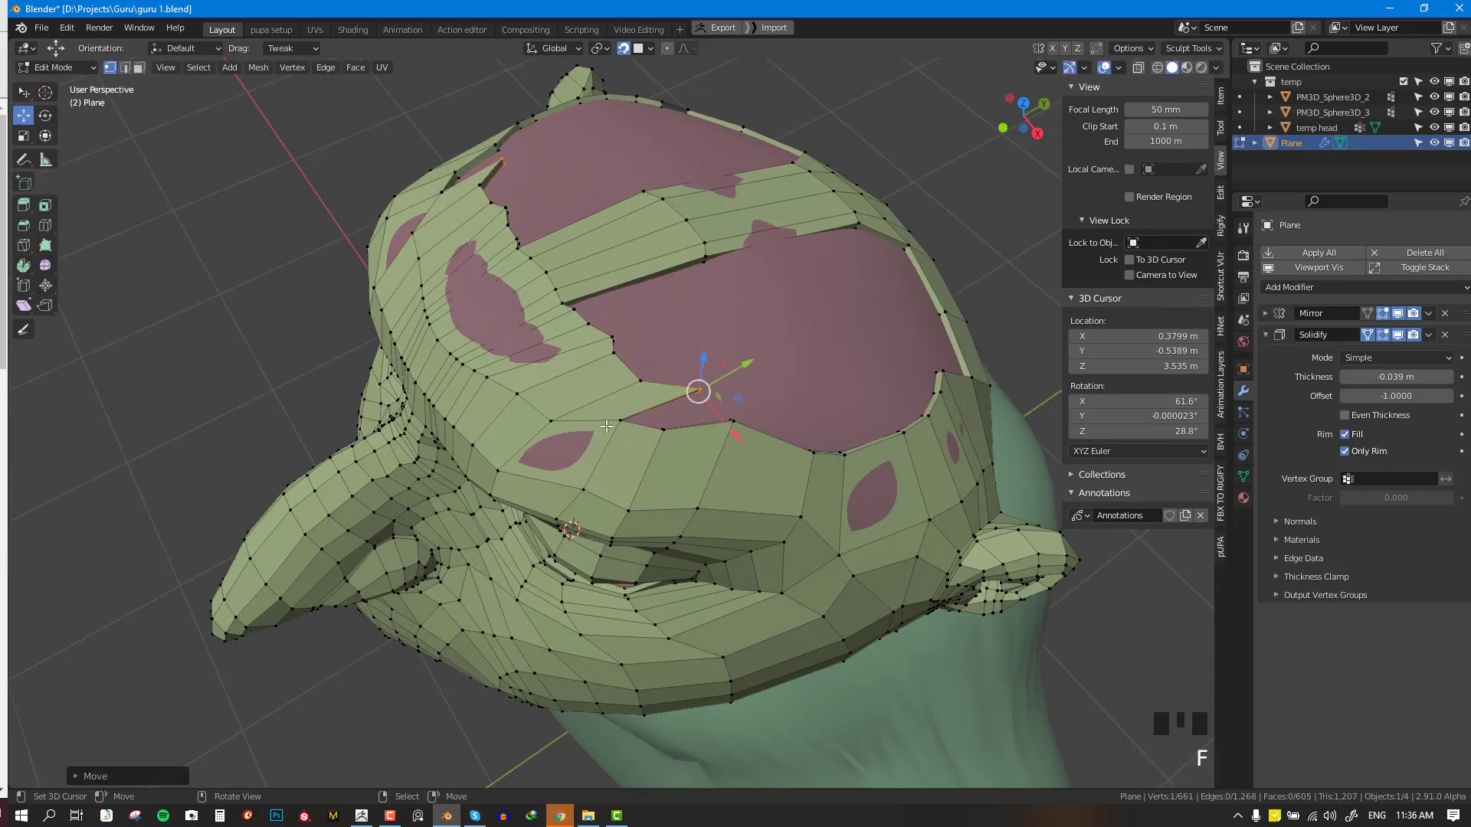
- Adjust the border vertices above the brow and add another quad at the outer end of the forehead strip
right_click_drag(608, 428, 613, 447)
right_click_drag(651, 443, 719, 448)
key("f")
left_click(620, 432)
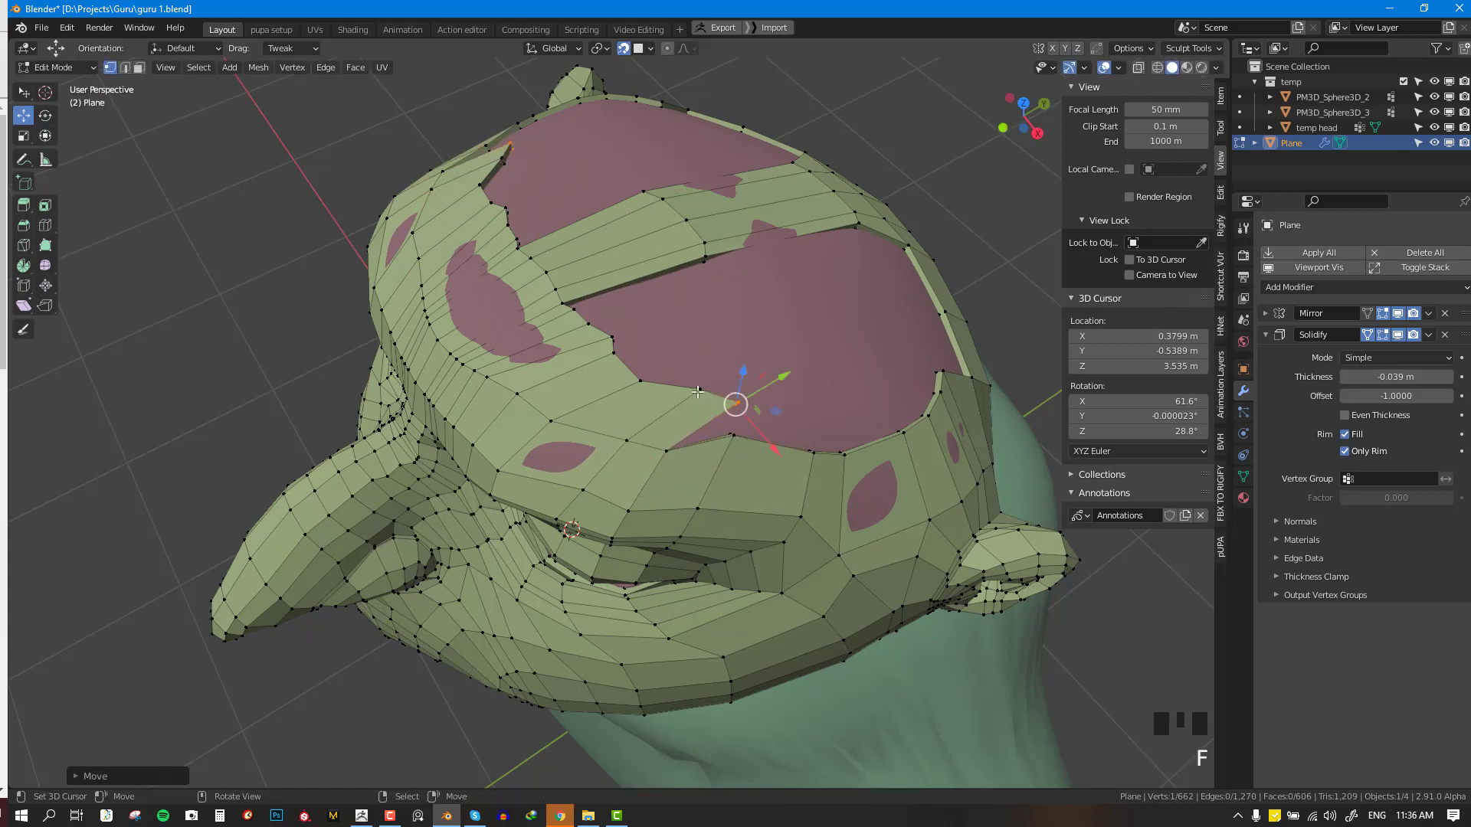
- Reposition the vertices along the rear edge of the forehead strip to even out its outline
right_click_drag(700, 388, 623, 383)
right_click_drag(614, 353, 598, 355)
right_click_drag(612, 337, 561, 315)
- Merge the two neighboring vertices where the central skull strip meets the forehead at their center, and adjust the merged vertex
middle_click_drag(561, 314, 667, 262)
scroll(759, 276, "up", 2)
right_click(751, 265, "shift")
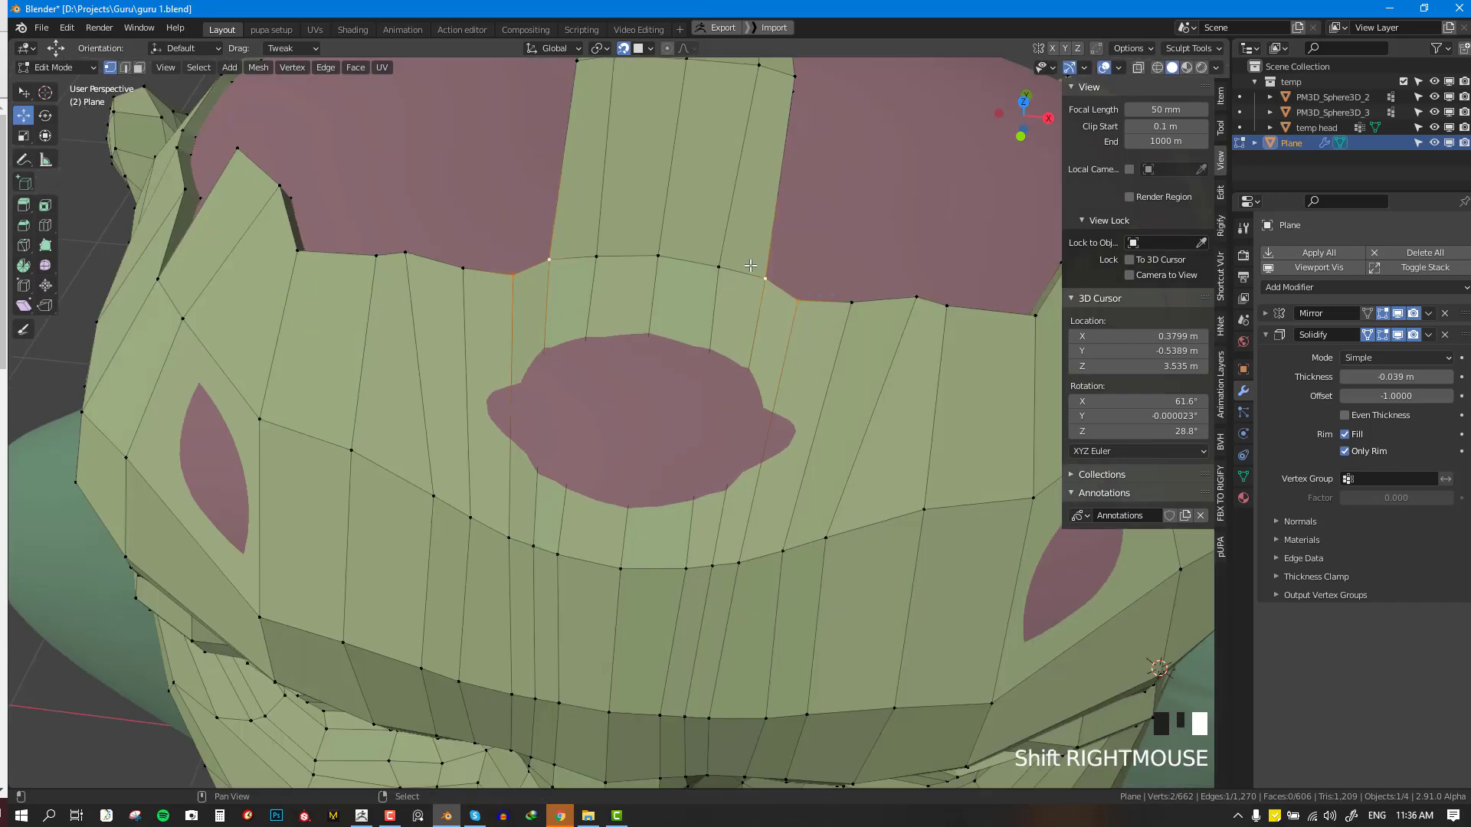
scroll(734, 354, "down", 2)
scroll(735, 358, "up", 2)
key("m")
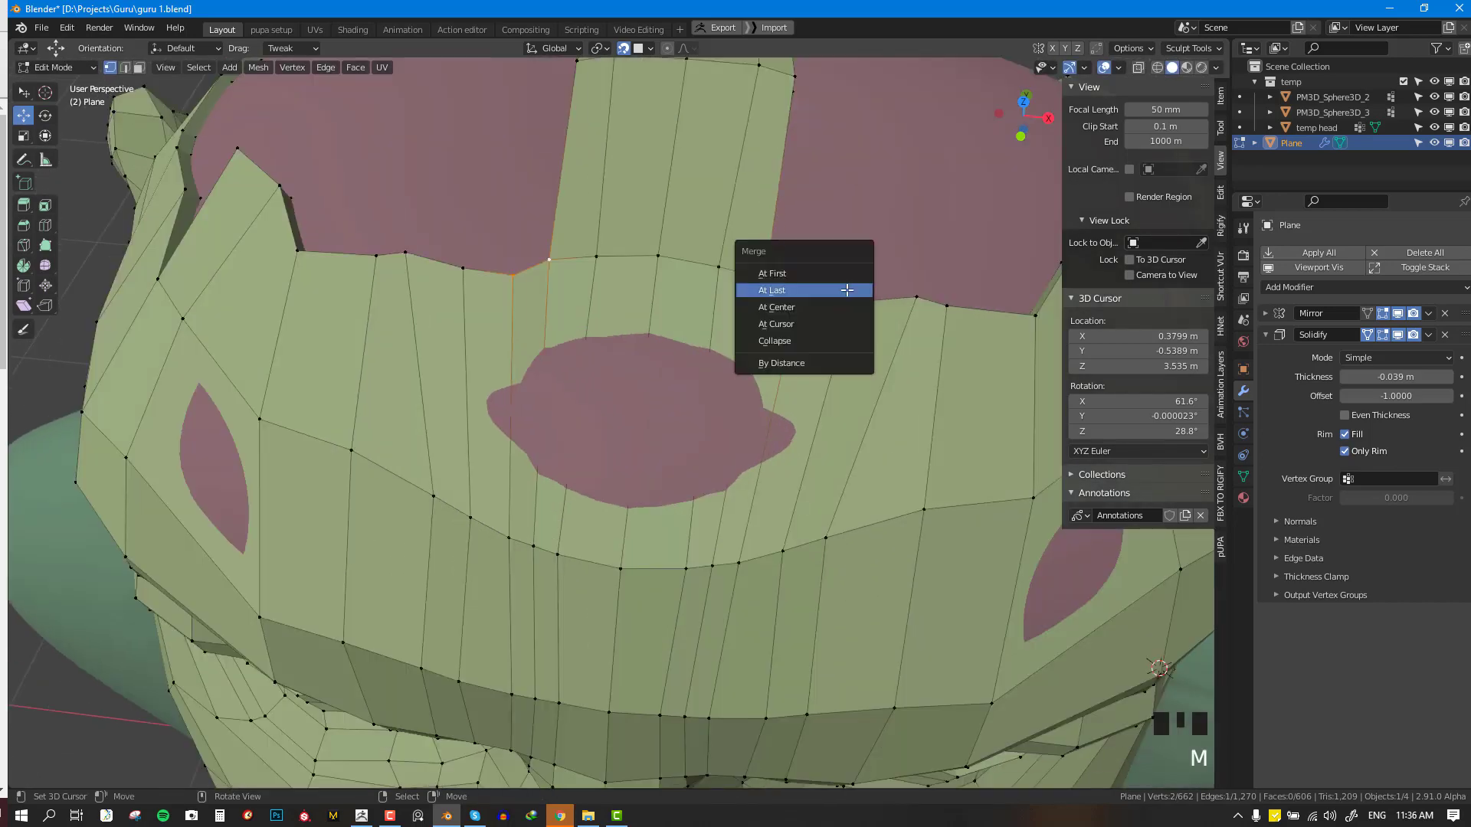
left_click(838, 307)
right_click(762, 285)
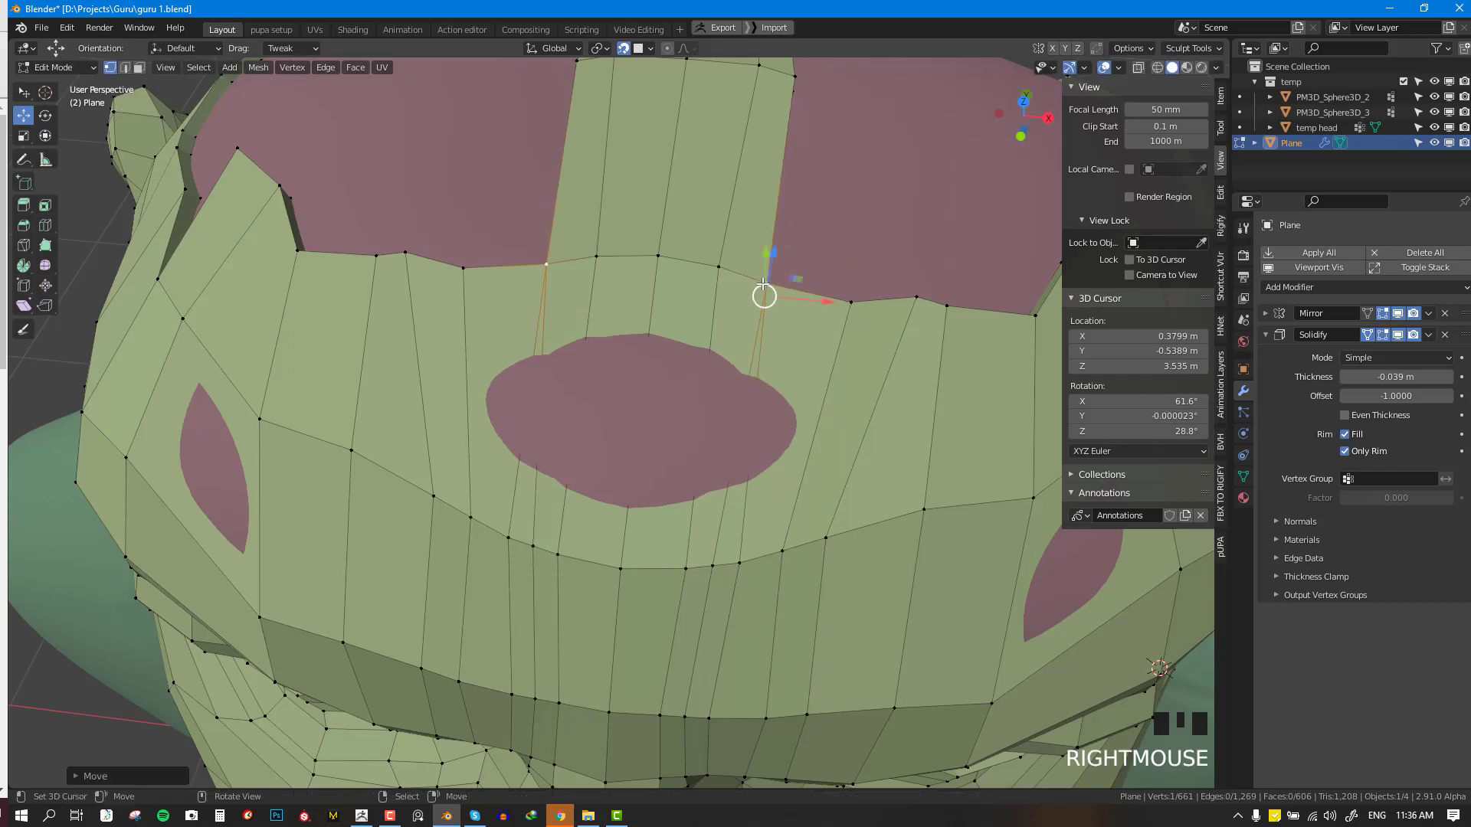
- Fill two quads along the outer side of the central skull strip toward the back, and select the vertices bordering the remaining gap
key("Tab")
key("Tab")
scroll(703, 349, "down", 2)
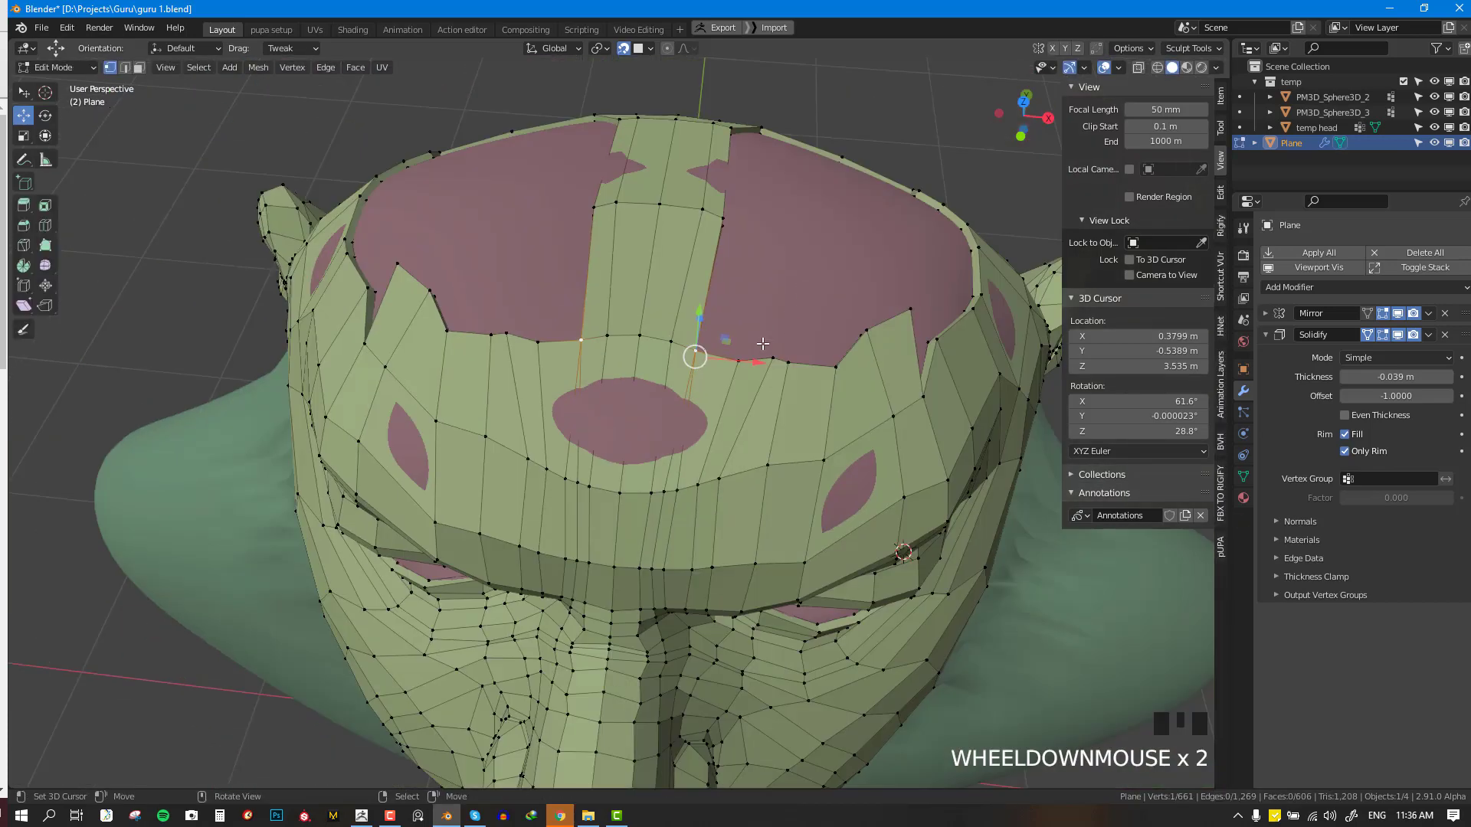
scroll(703, 348, "up", 2)
mouse_move(689, 337)
middle_mouse_down()
mouse_move(703, 346)
mouse_move(680, 338)
middle_mouse_up()
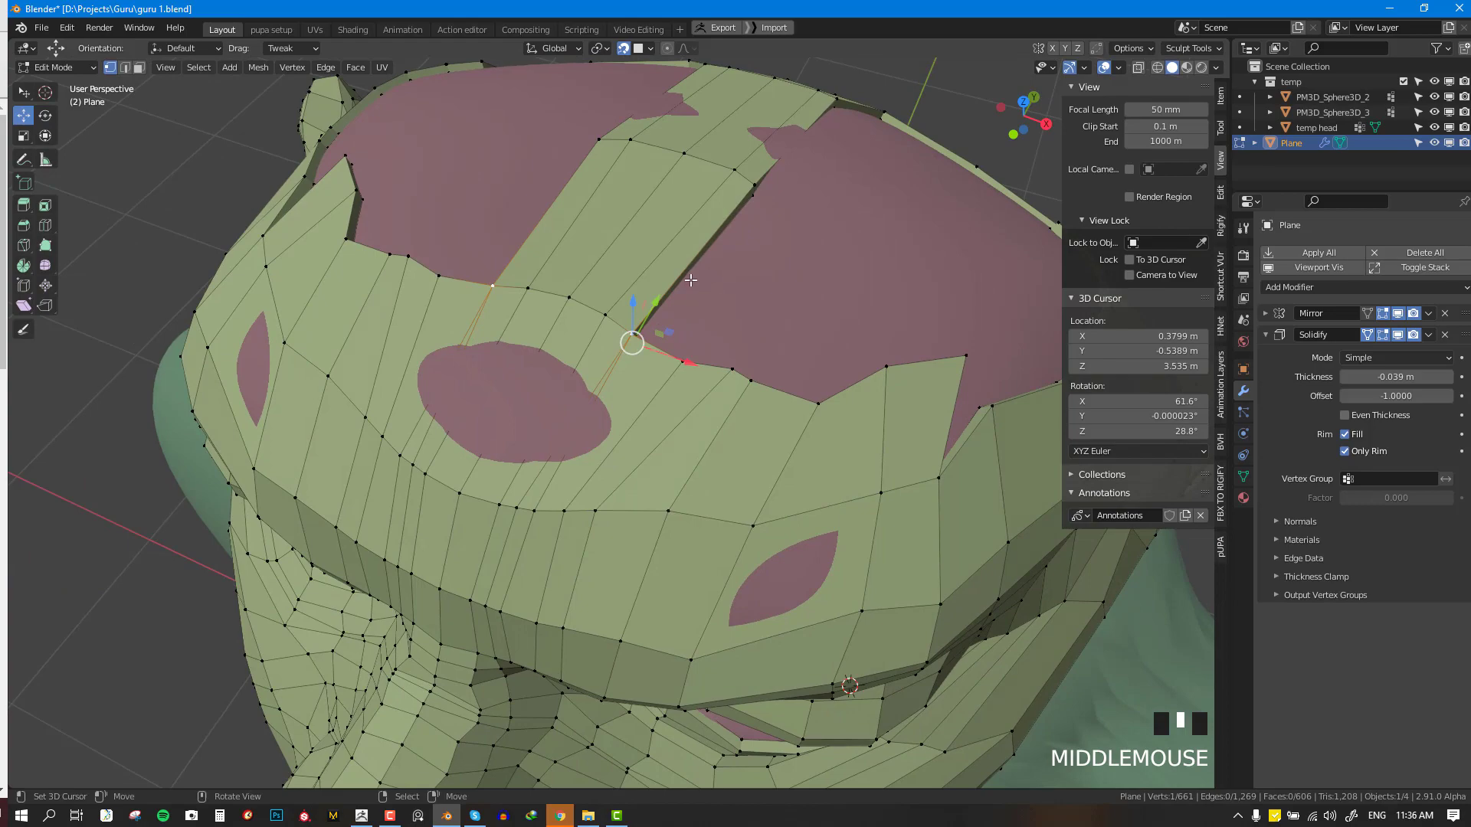
scroll(691, 280, "down", 2)
middle_click_drag(691, 280, 814, 333)
scroll(713, 386, "up", 2)
key("f")
right_click(714, 388)
key("f")
left_click(891, 366)
right_click(909, 487, "shift")
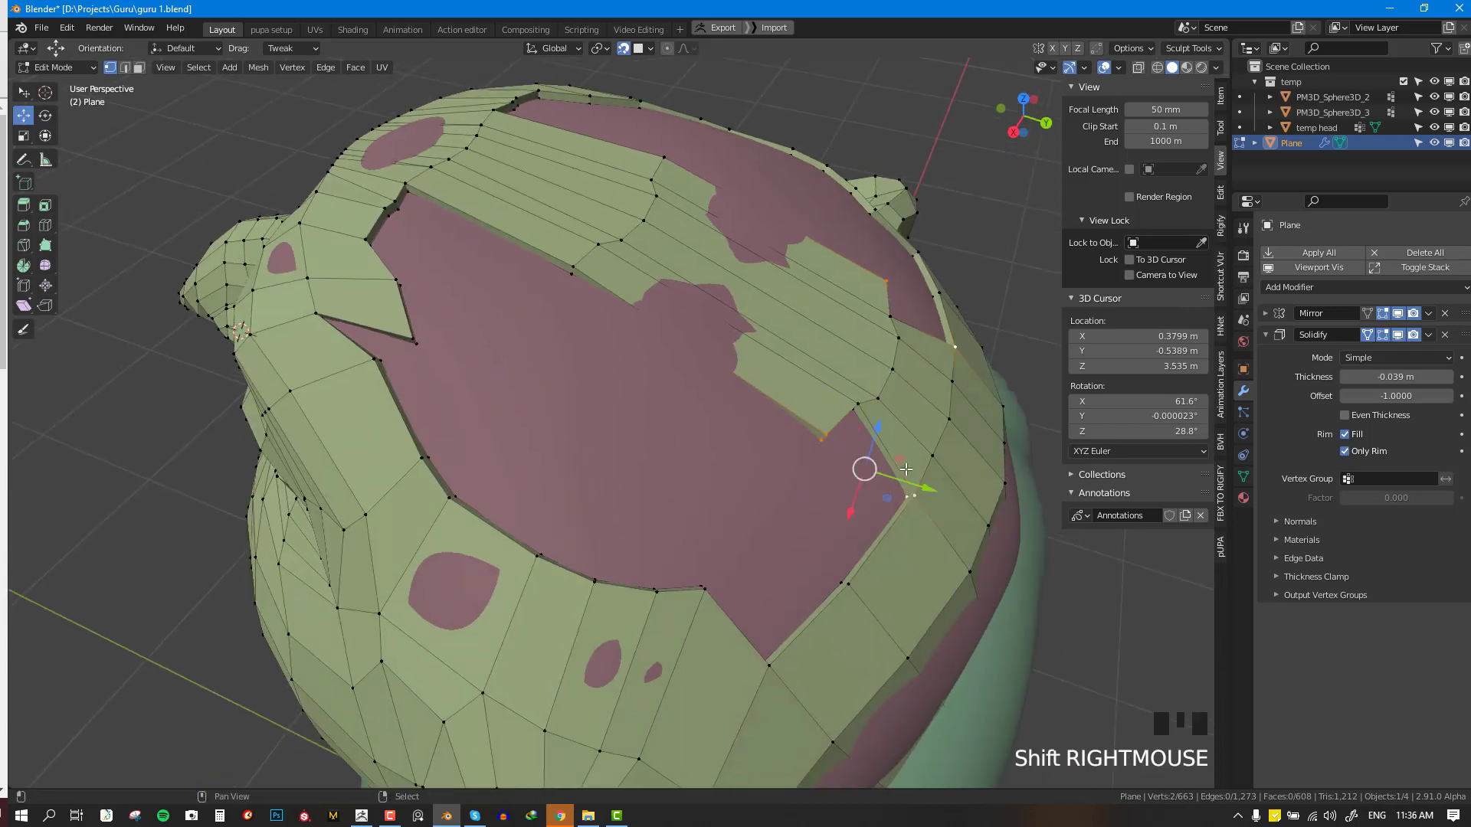
right_click(864, 399, "shift")
mouse_move(889, 459)
middle_mouse_down()
mouse_move(874, 452)
mouse_move(893, 467)
middle_mouse_up()
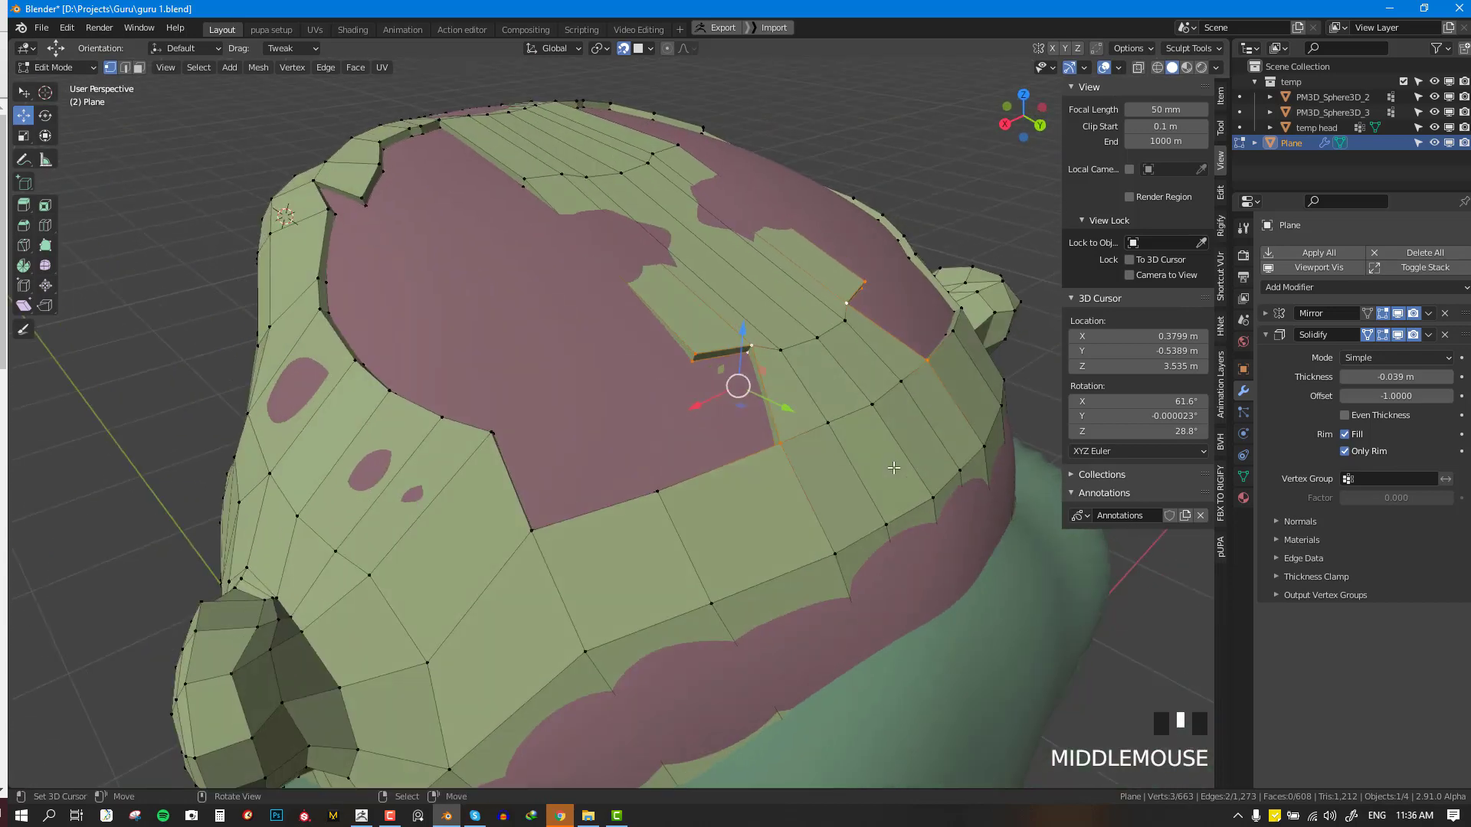
- Try a Subdivision modifier with viewport level 1 on the retopology mesh and examine the back of the skull
key("Tab")
scroll(783, 421, "down", 2)
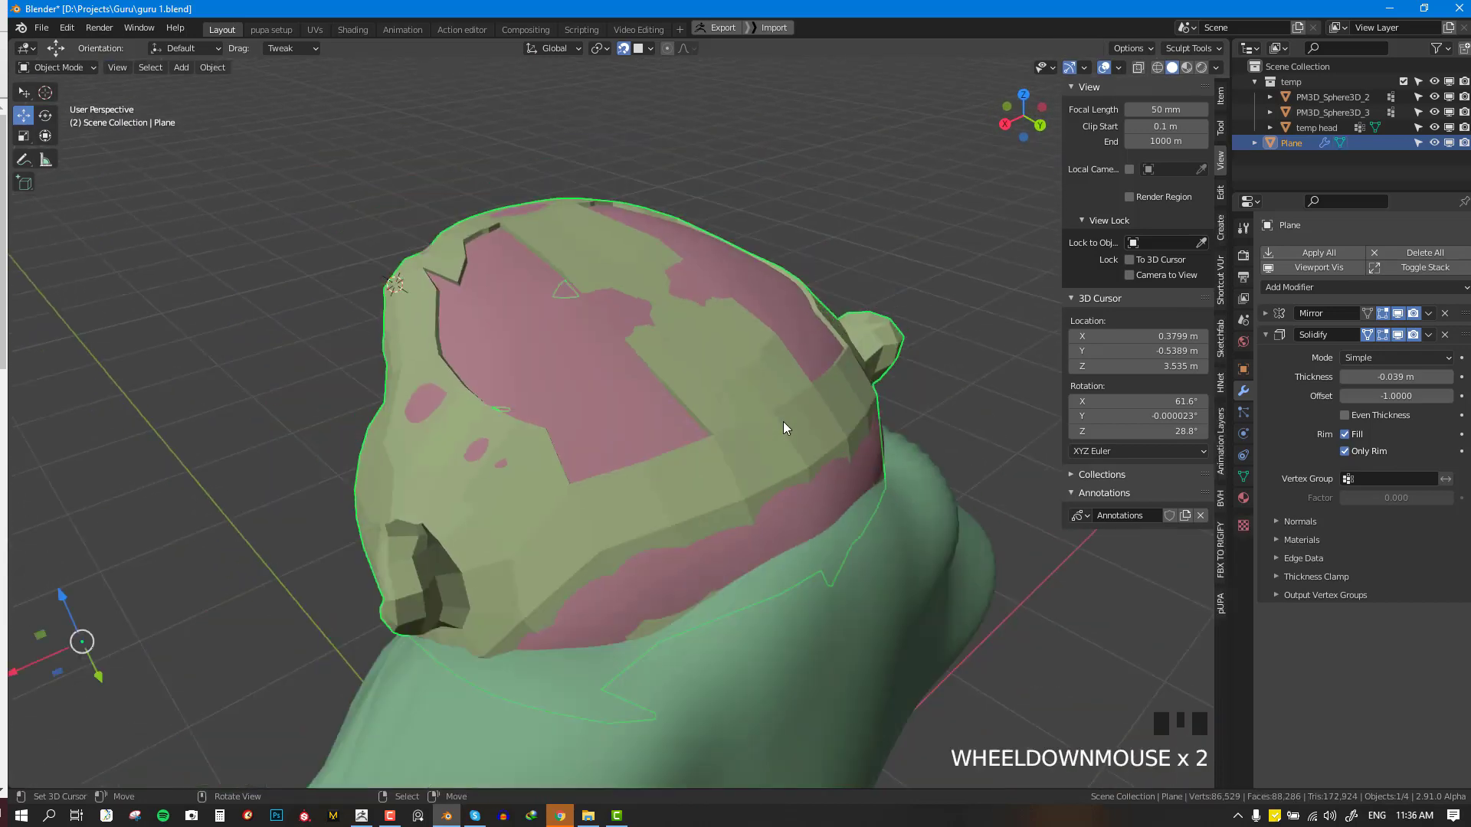
key("Tab")
key("alt+a")
key("Tab")
scroll(780, 426, "up", 2)
key("ctrl+1")
middle_click_drag(780, 421, 731, 442)
key("Tab")
- Undo the trial Subdivision modifier and return to the unsubdivided mesh in Edit Mode
key("ctrl+z")
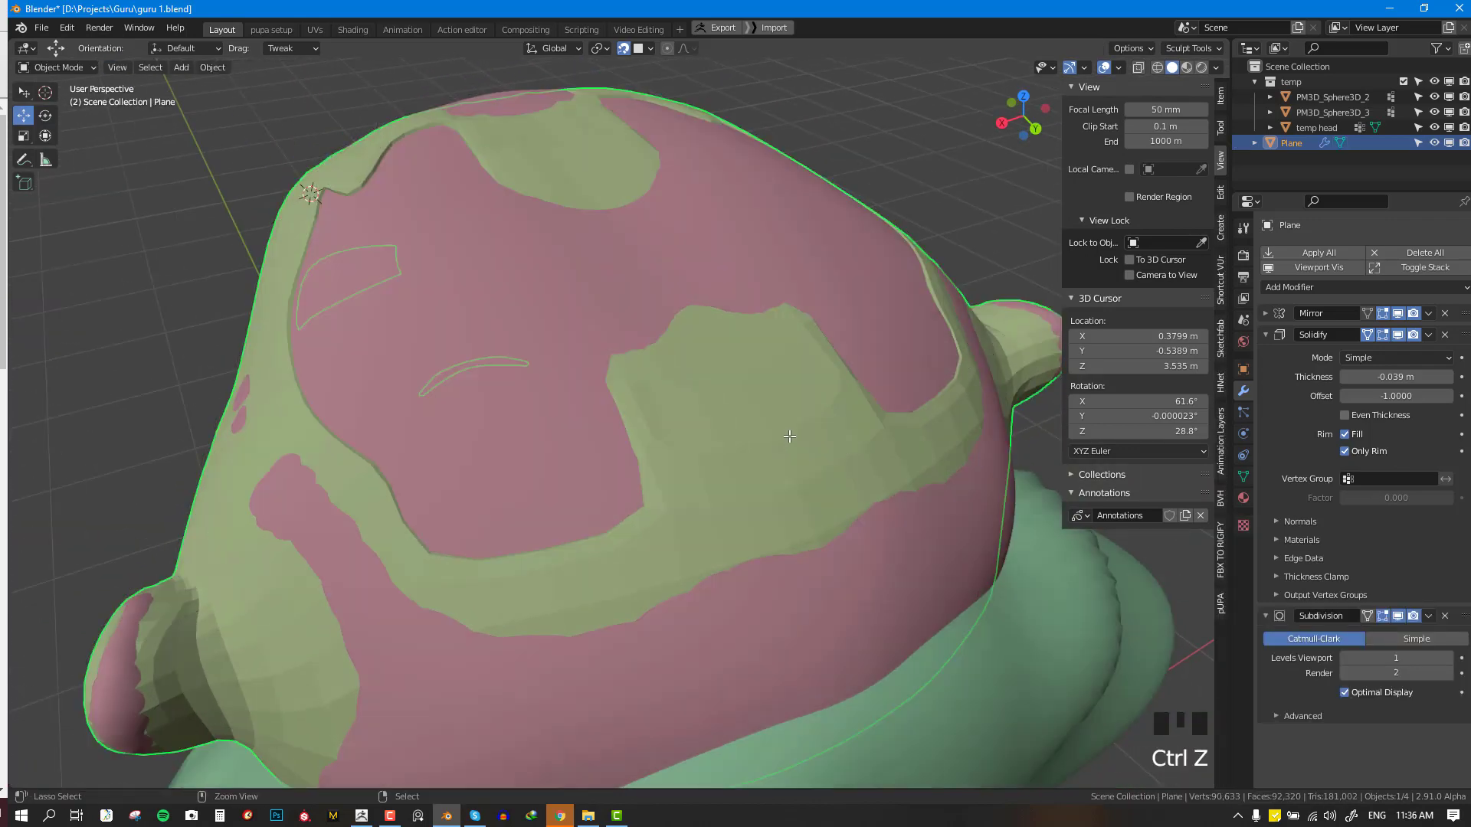
key("ctrl+z")
key("ctrl+z")
key("ctrl+z")
key("ctrl+z")
key("ctrl+z")
key("ctrl+z")
key("ctrl+z")
key("ctrl+z")
key("ctrl+z")
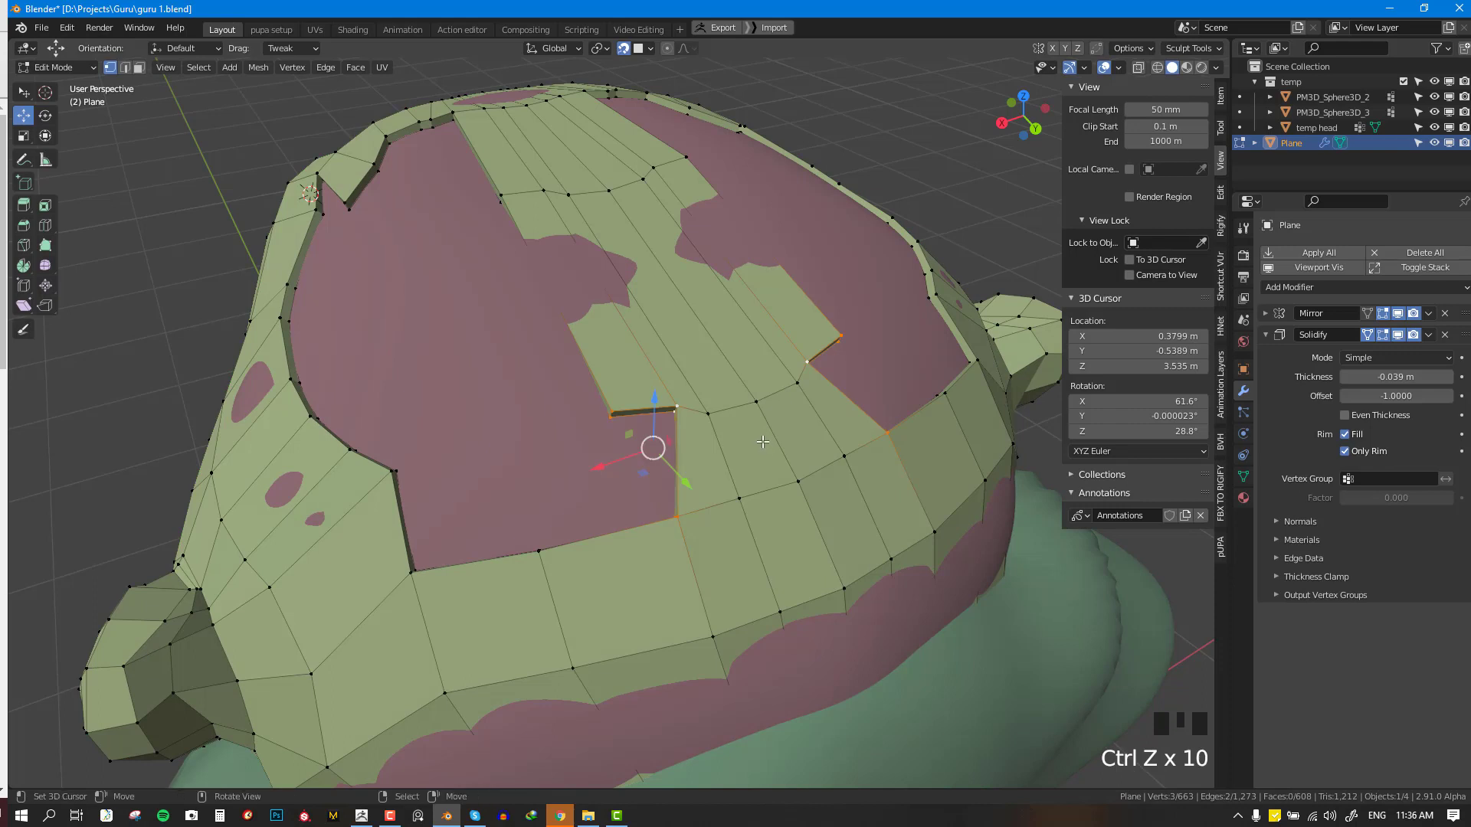
- Shift the vertex where the central strip meets the back band, and add an edge loop across the band beside it
right_click_drag(690, 522, 706, 517)
key("ctrl+e")
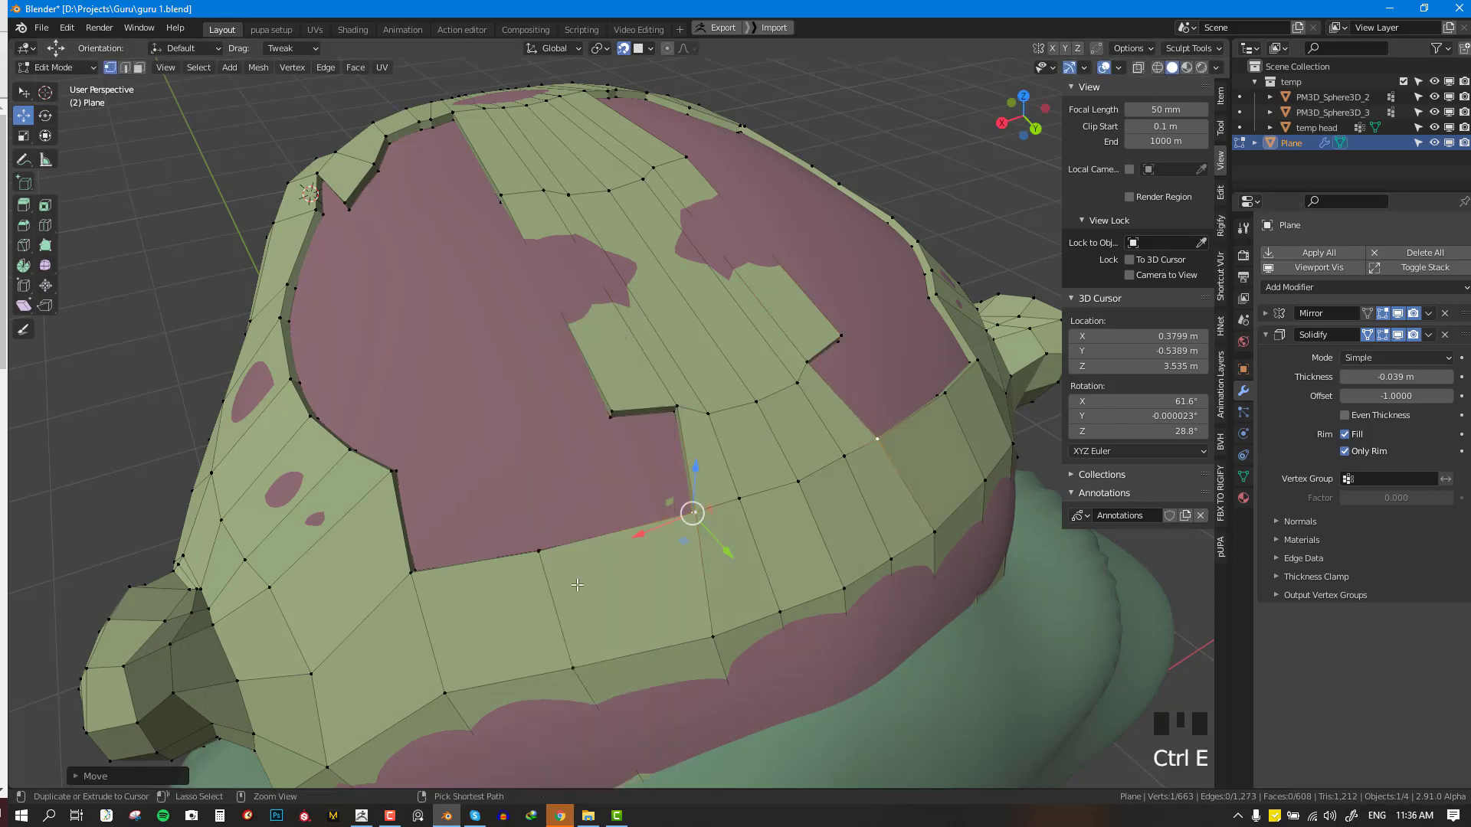
key("ctrl+r")
left_click(629, 539)
- Fill the quad joining the outer column of the central strip to the new edge on the back band
right_click(623, 423)
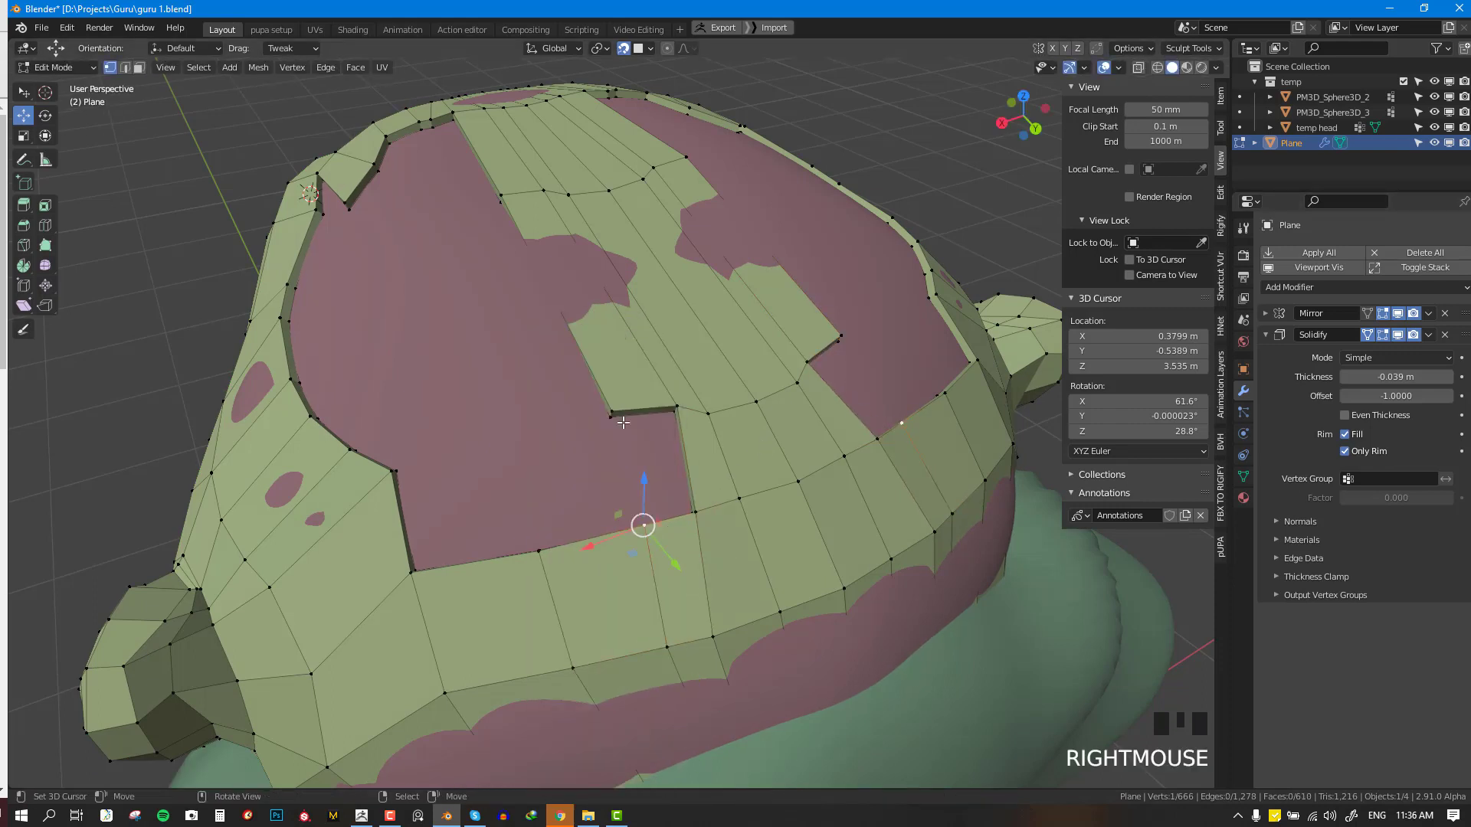
right_click(674, 408, "shift")
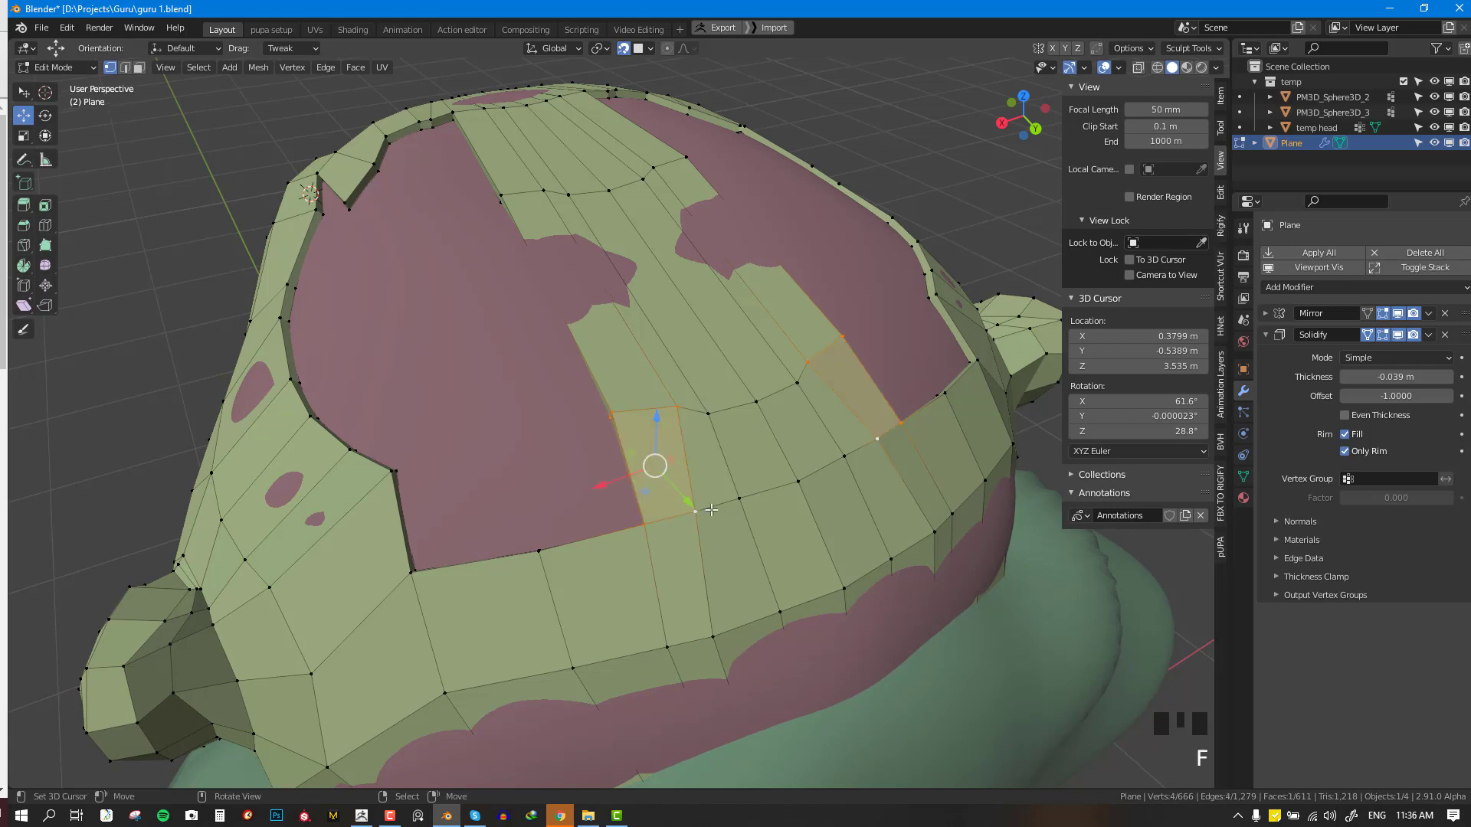
middle_click_drag(711, 511, 728, 370)
- Insert two evenly spaced edge loops across the long quads of the central skull strip and clear the selection
key("alt+a")
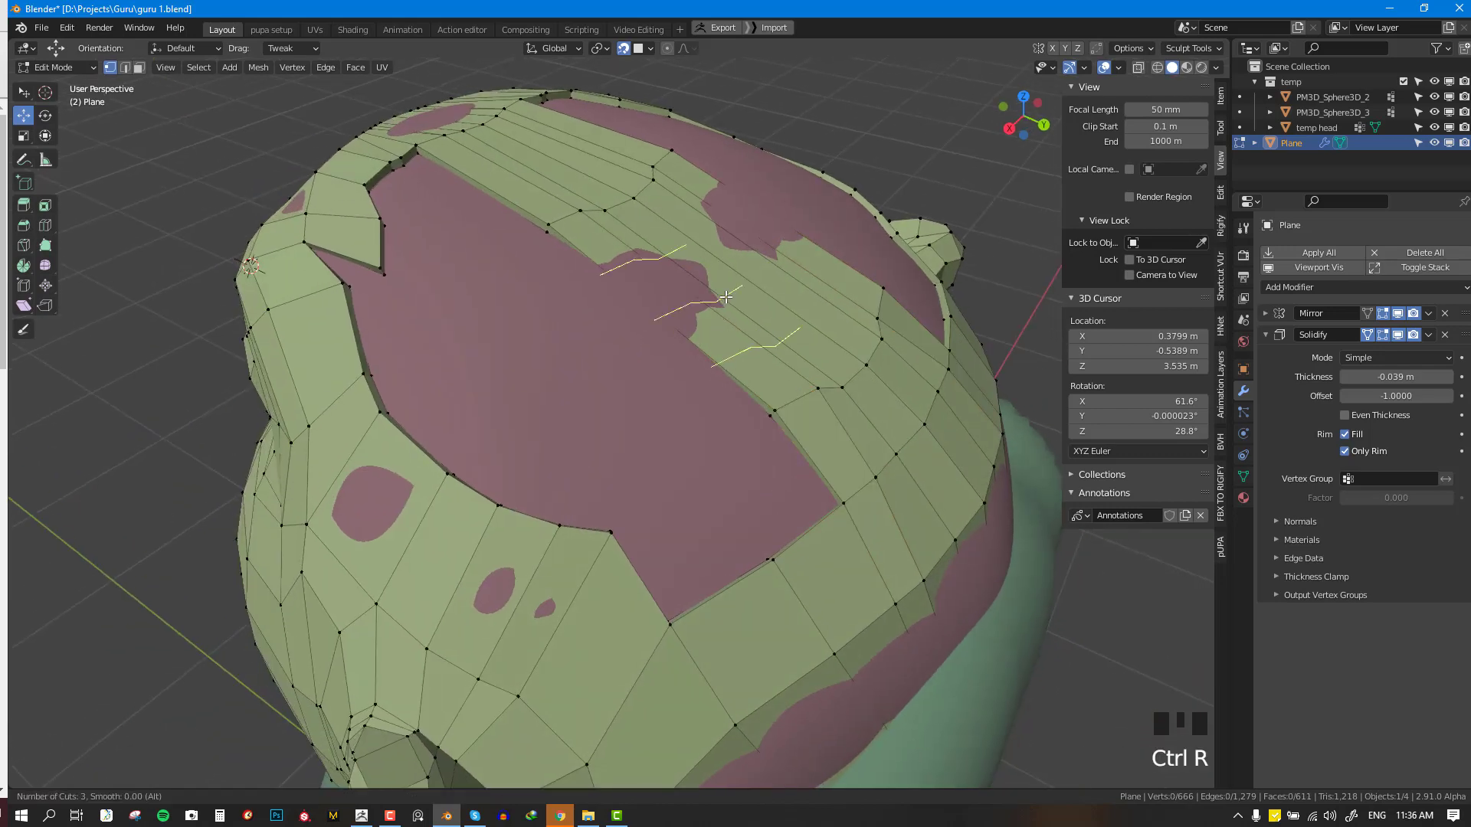
left_click(725, 296)
right_click(703, 299)
key("alt+a")
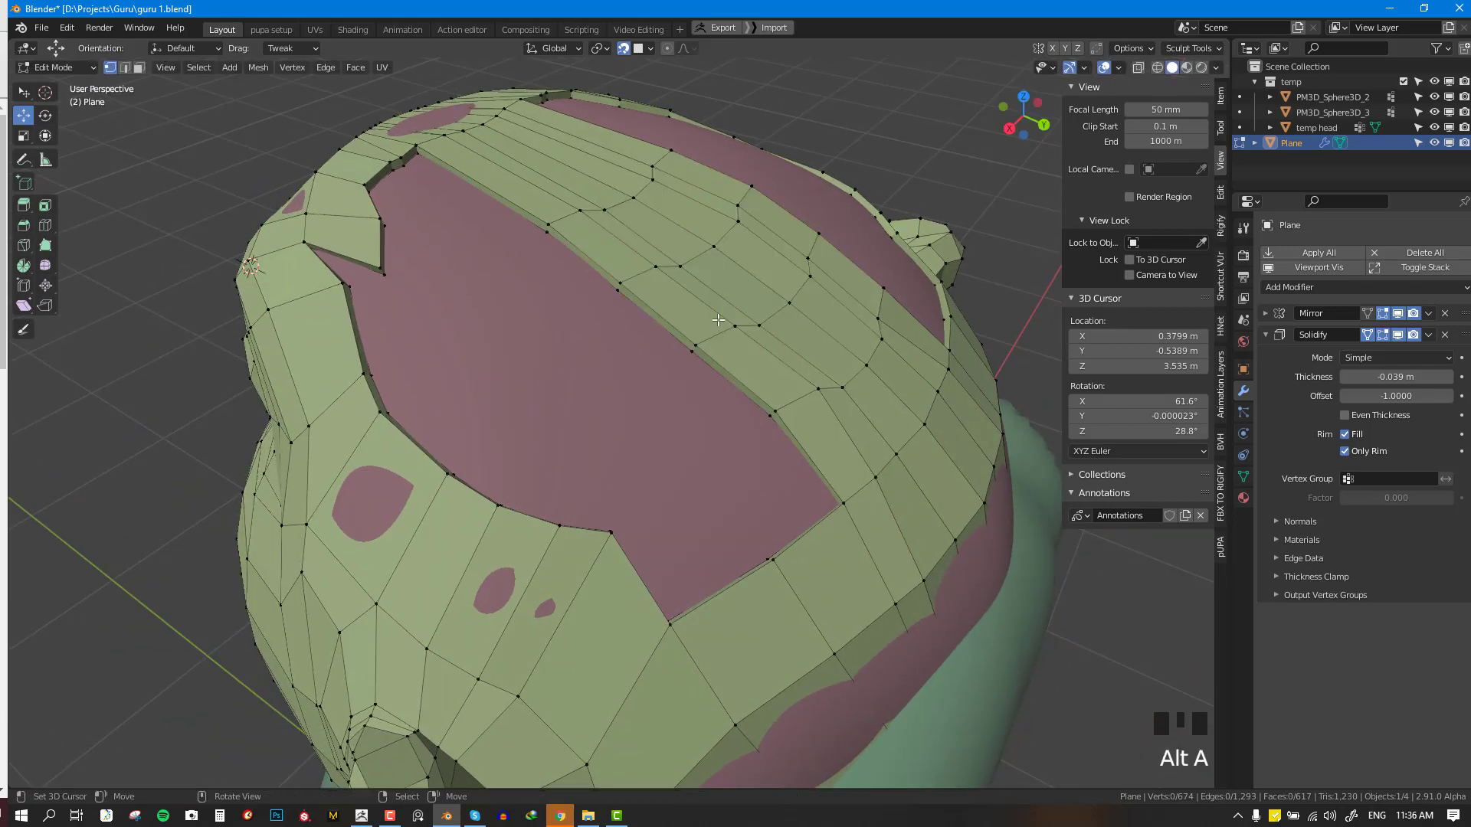
middle_click_drag(718, 320, 748, 353)
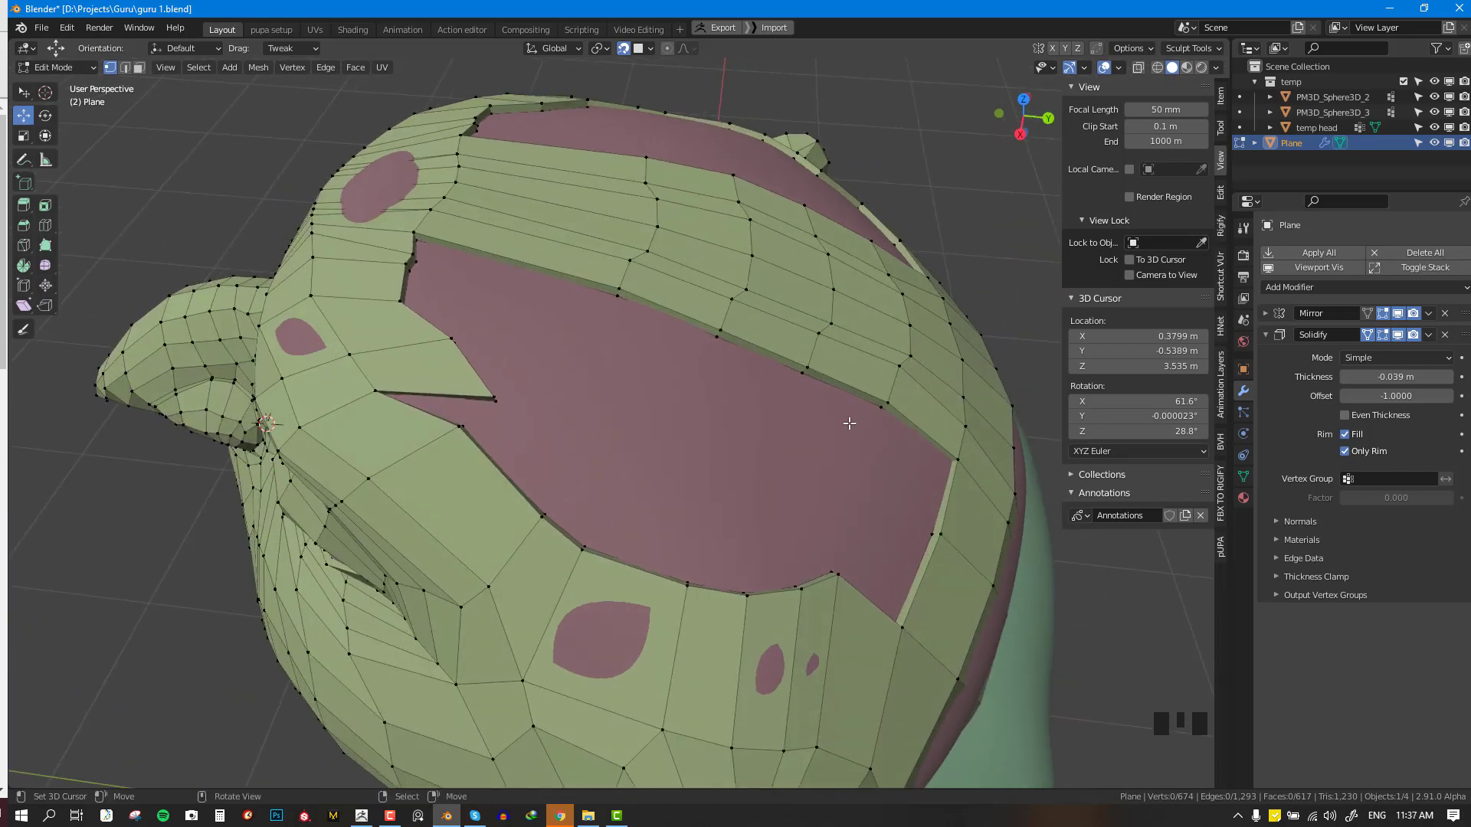
middle_click_drag(849, 423, 910, 468)
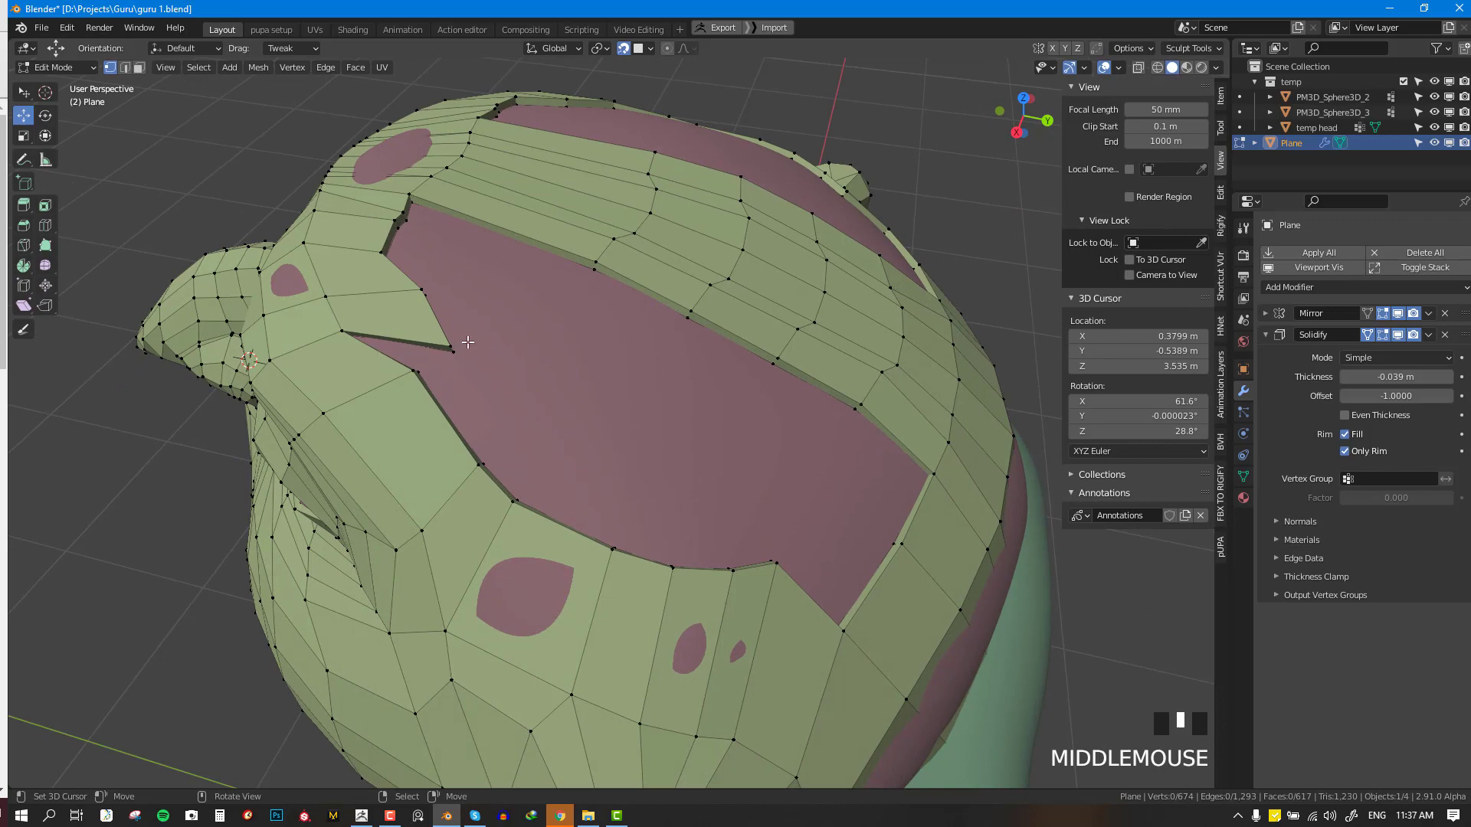
- Delete the protruding vertices and their faces at the outer forehead edge beside the skull opening
middle_click_drag(467, 341, 524, 491)
left_click(521, 496)
key("x")
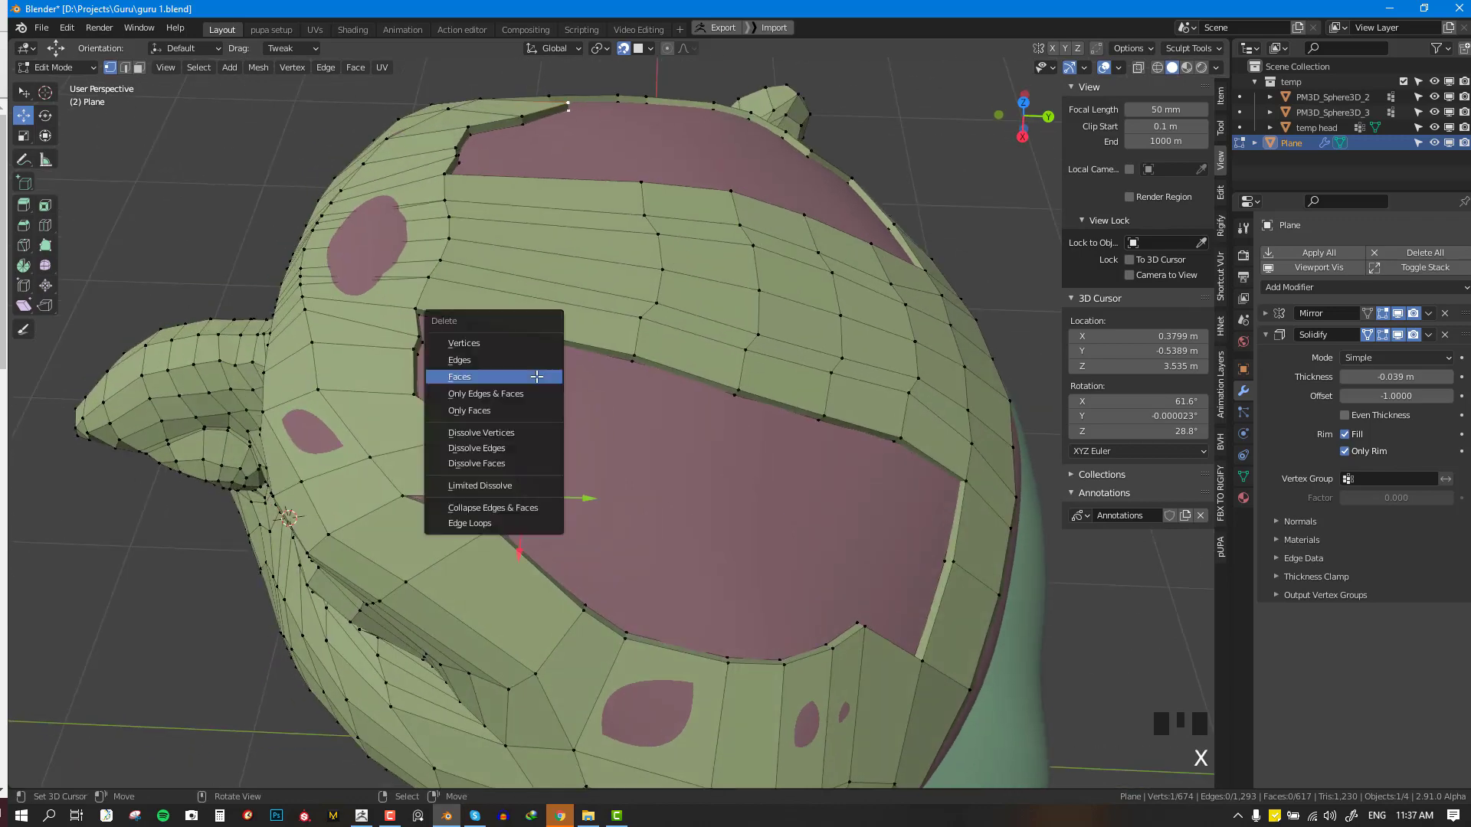
left_click(498, 341)
key("x")
left_click(475, 438)
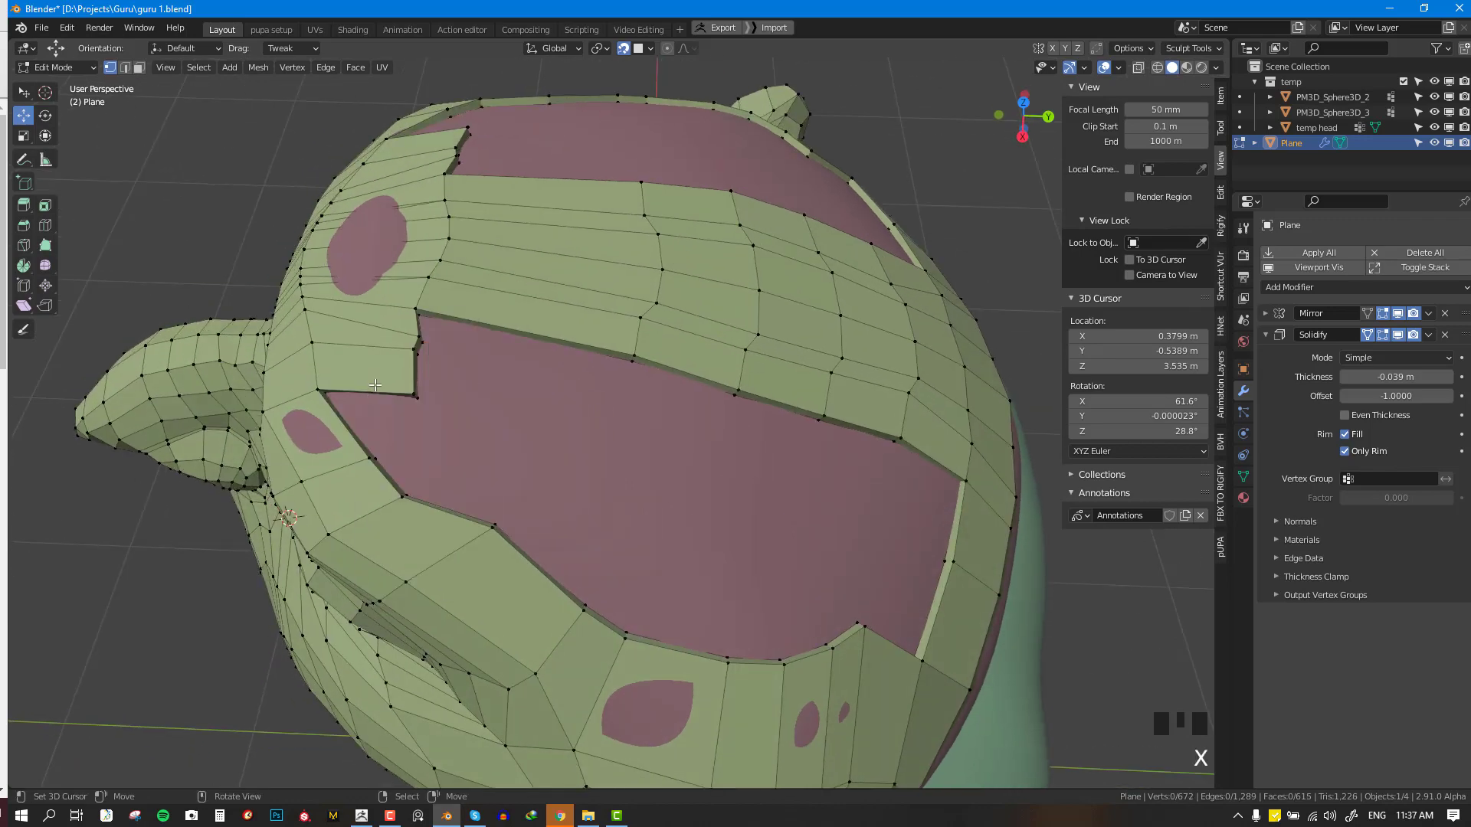
- Merge the extra vertex on the forehead edge beside the central skull strip
middle_click_drag(475, 438, 611, 342)
right_click(611, 333)
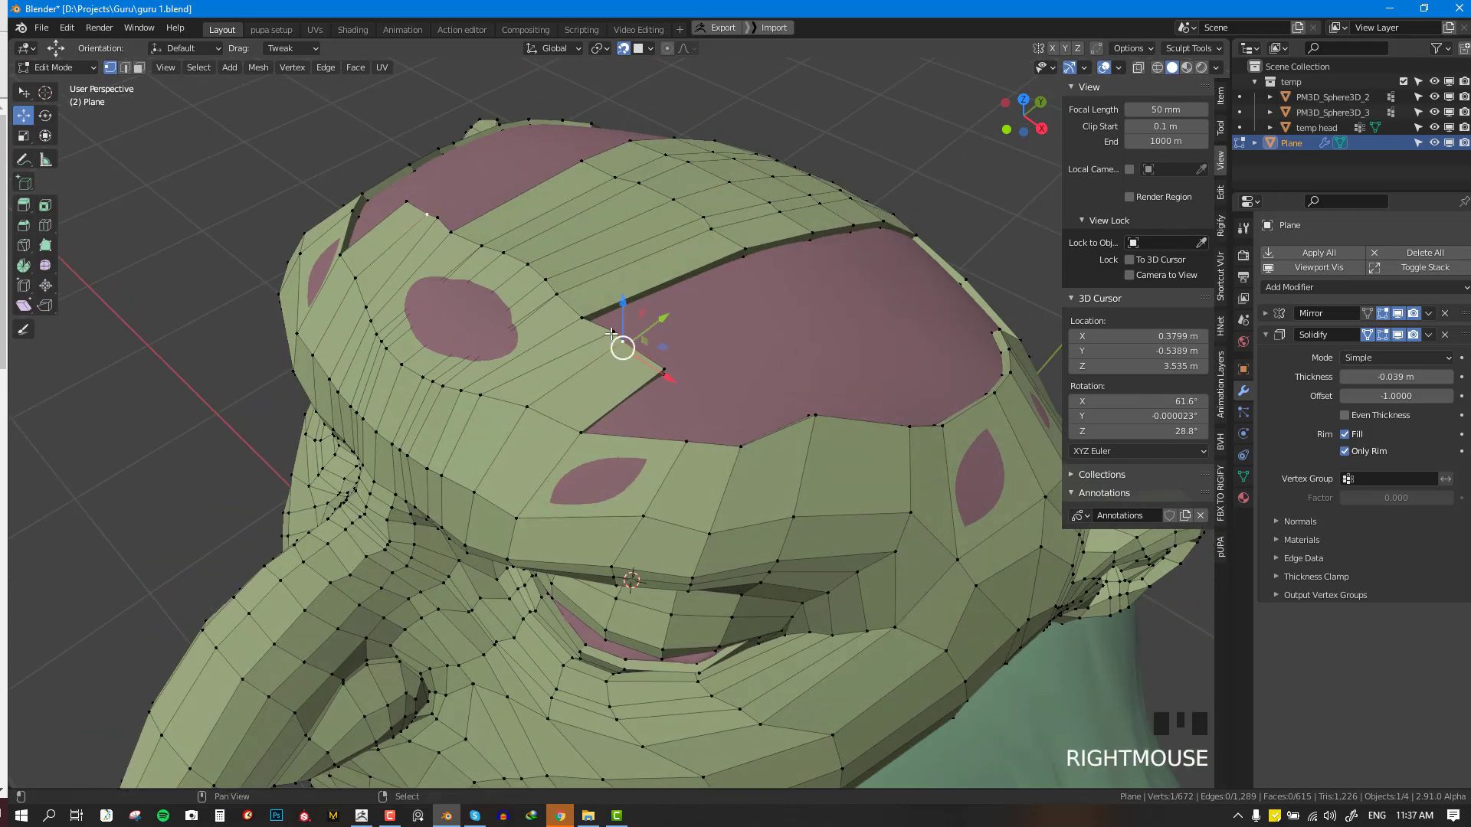
key("m")
left_click(820, 361)
- Preview the head with a trial Subdivision modifier, remove the modifier and return to Edit Mode
key("Tab")
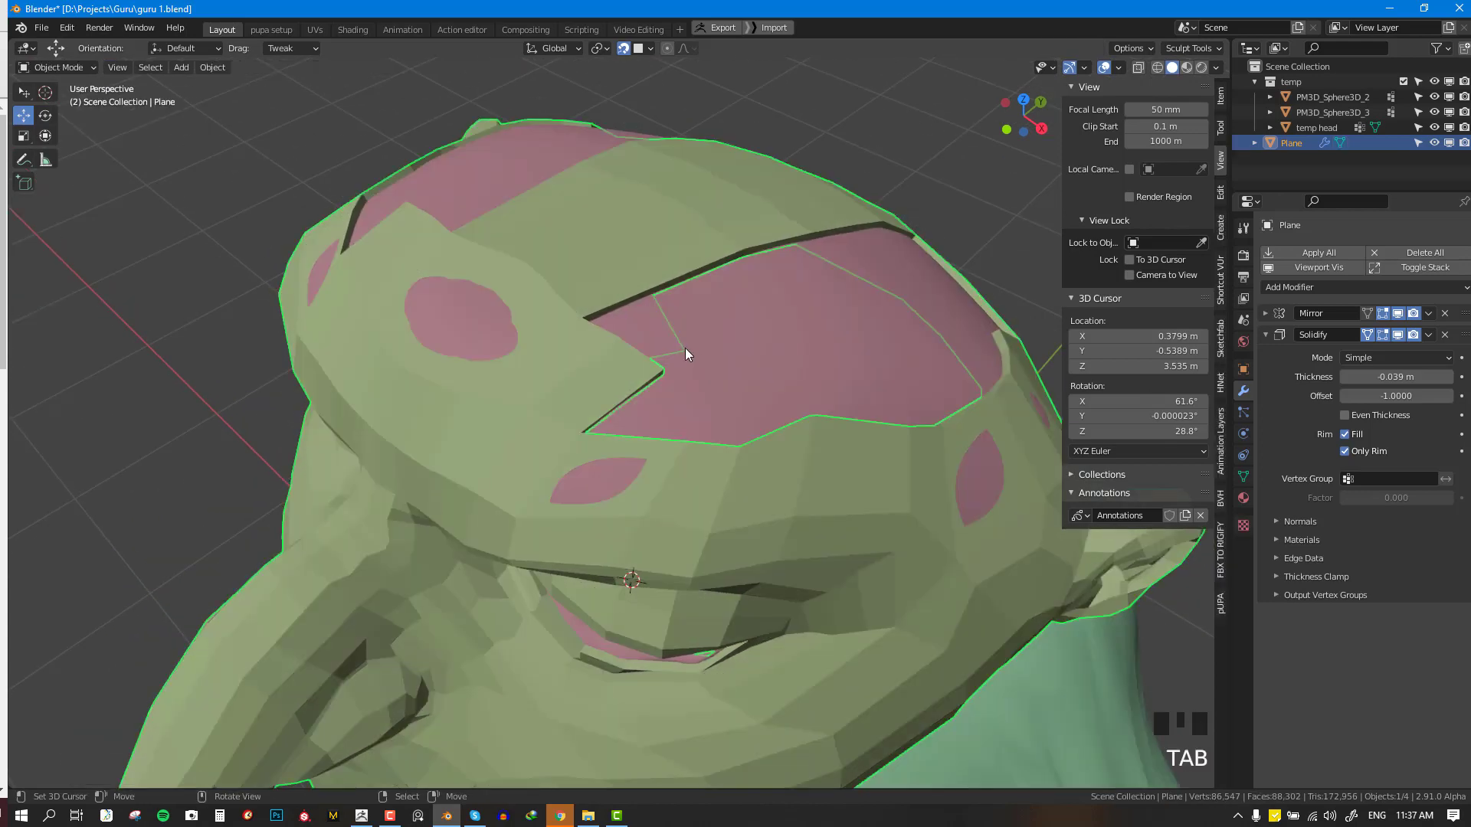
key("ctrl+d")
middle_click_drag(755, 370, 713, 354)
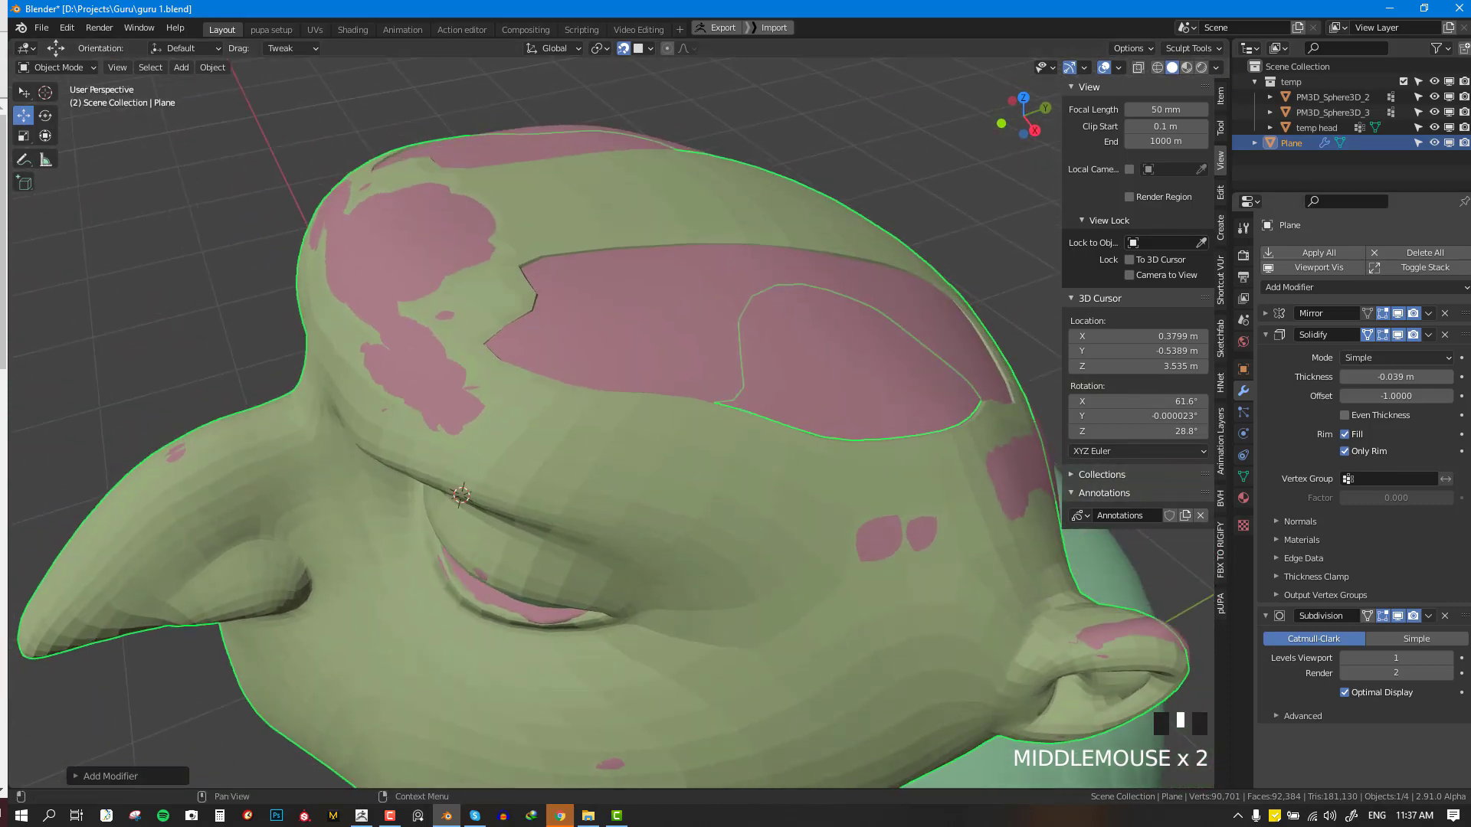
left_click(1445, 616)
key("Tab")
- Fill two adjoining quads extending from the outer forehead edge along the side of the central skull strip
middle_click_drag(558, 255, 509, 452)
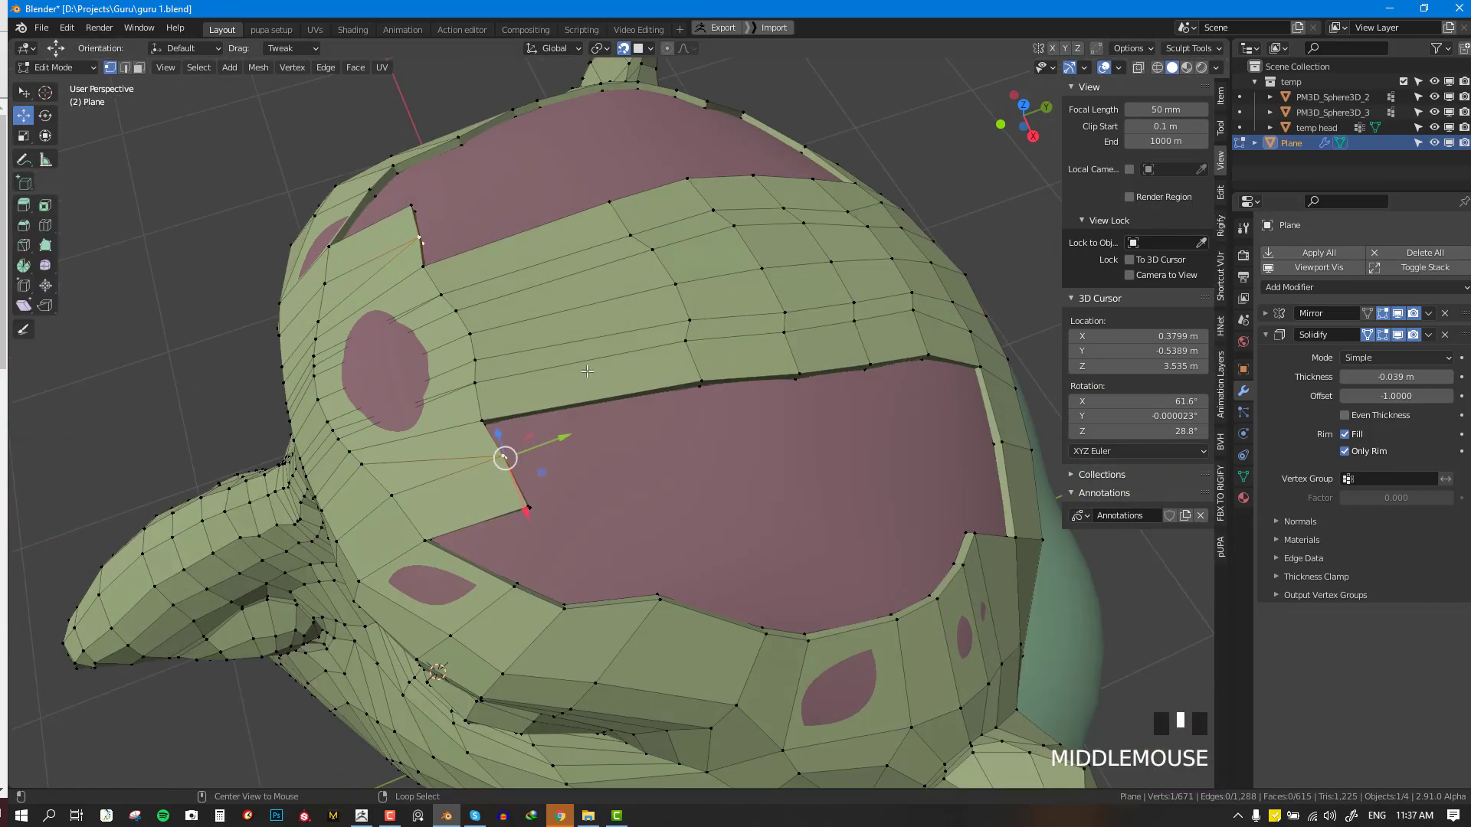
key("alt+a")
left_click(482, 420)
key("f")
left_click(640, 433)
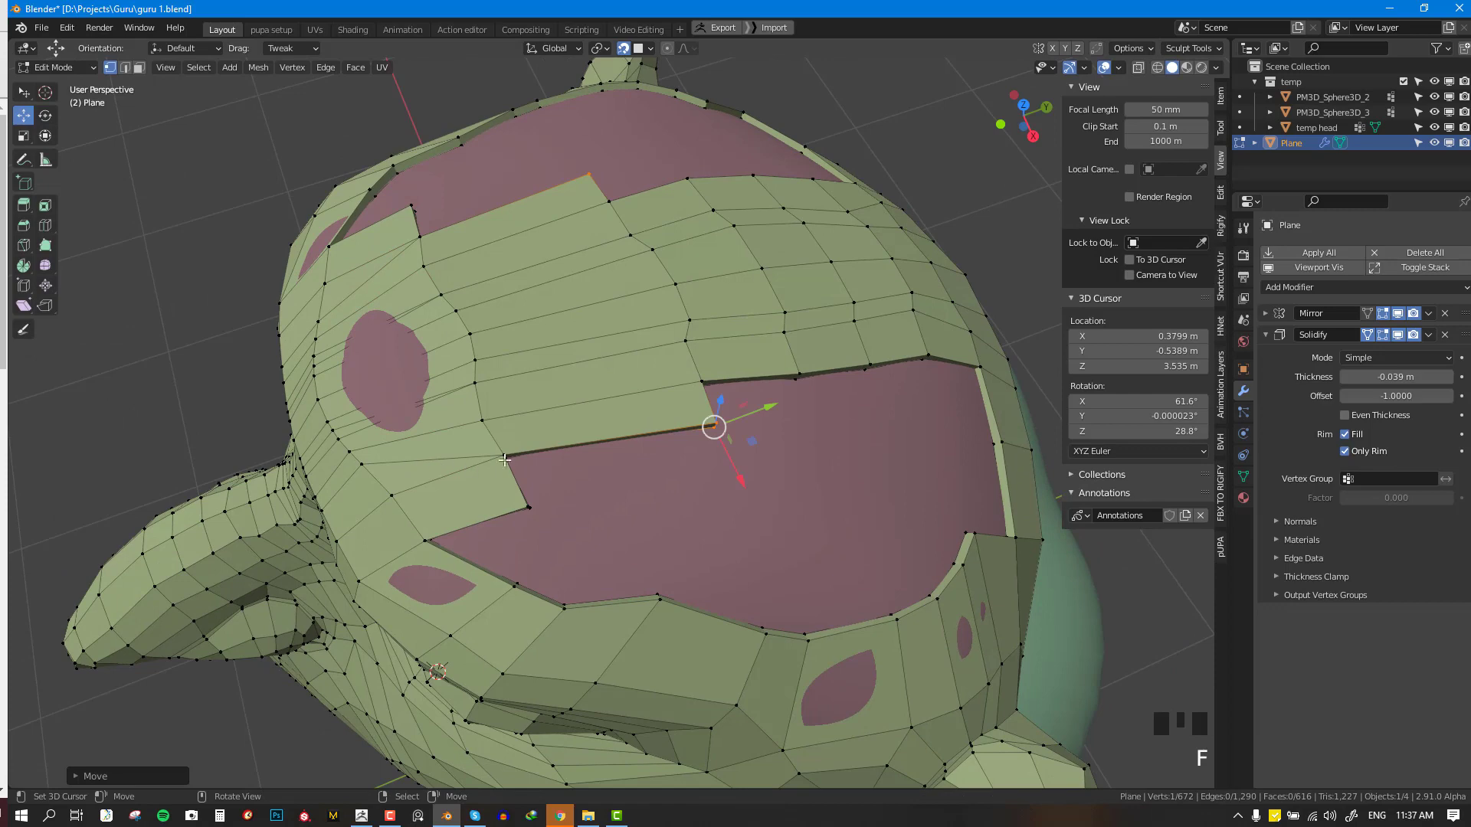
key("f")
right_click(699, 384)
middle_click_drag(699, 384, 789, 402)
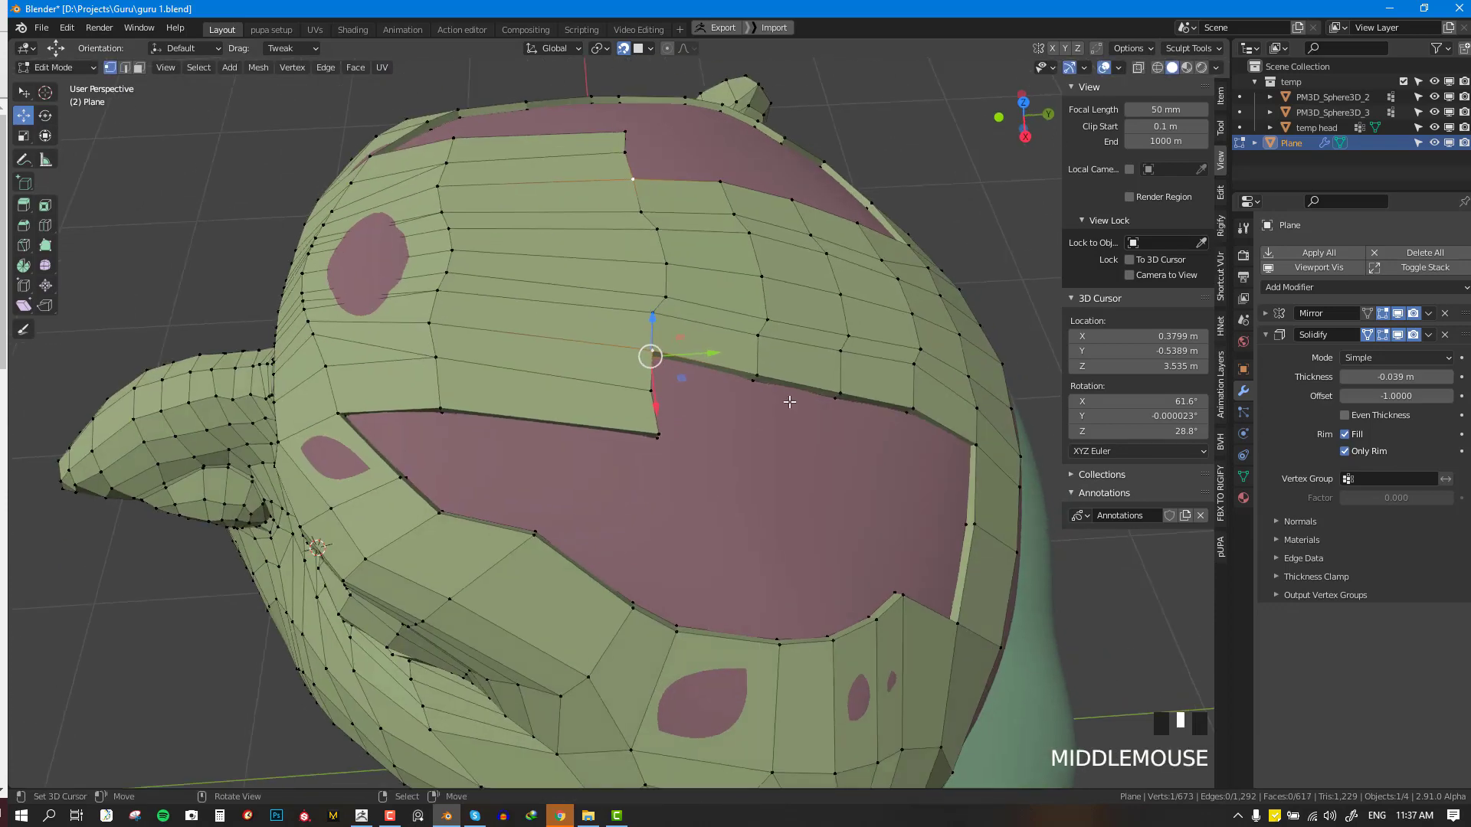
- Continue the first row of quads along the outer edge of the central strip towards the back band
key("f")
left_click(789, 402)
right_click(762, 378)
key("f")
left_click(884, 423)
middle_click_drag(883, 424, 790, 497)
key("f")
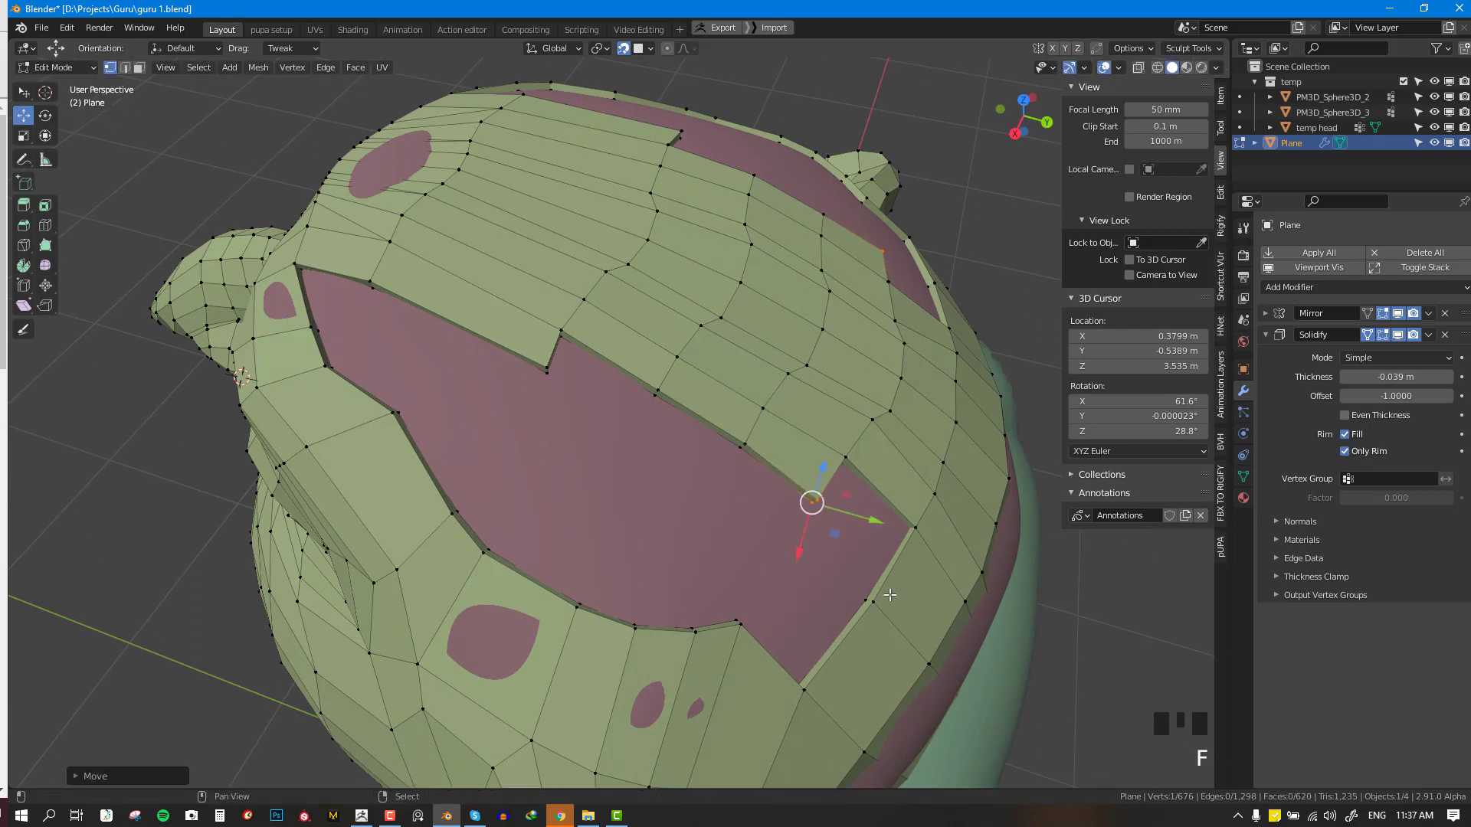
- Fill the quad joining the end of the first new row to the back band
right_click(879, 599, "shift")
right_click(913, 530, "shift")
right_click(847, 462, "shift")
key("f")
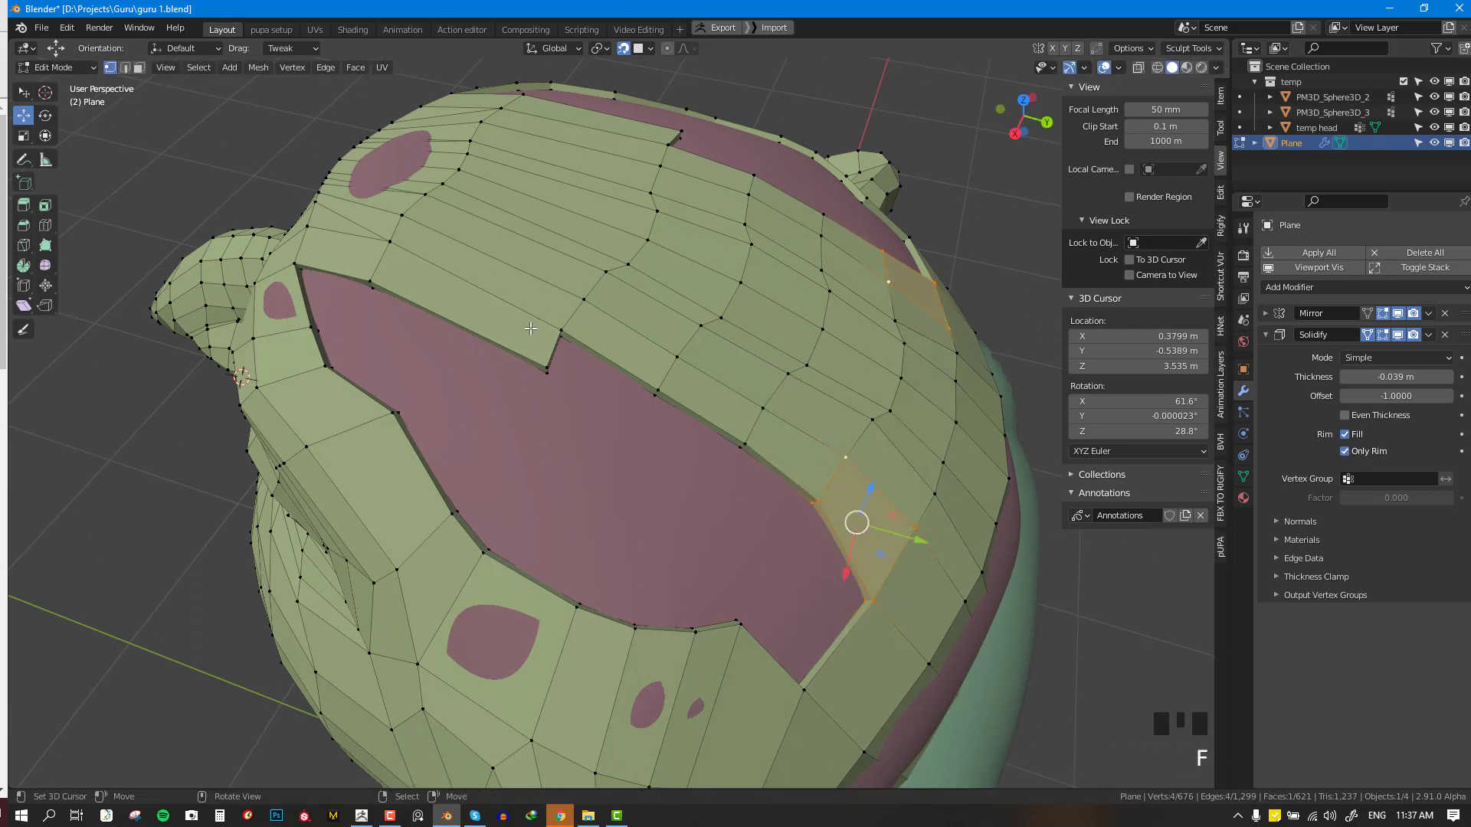
- Extend the second row of quads along the first one with three more faces towards the back of the head
right_click(560, 337)
key("f")
left_click(597, 425)
right_click(663, 389)
key("f")
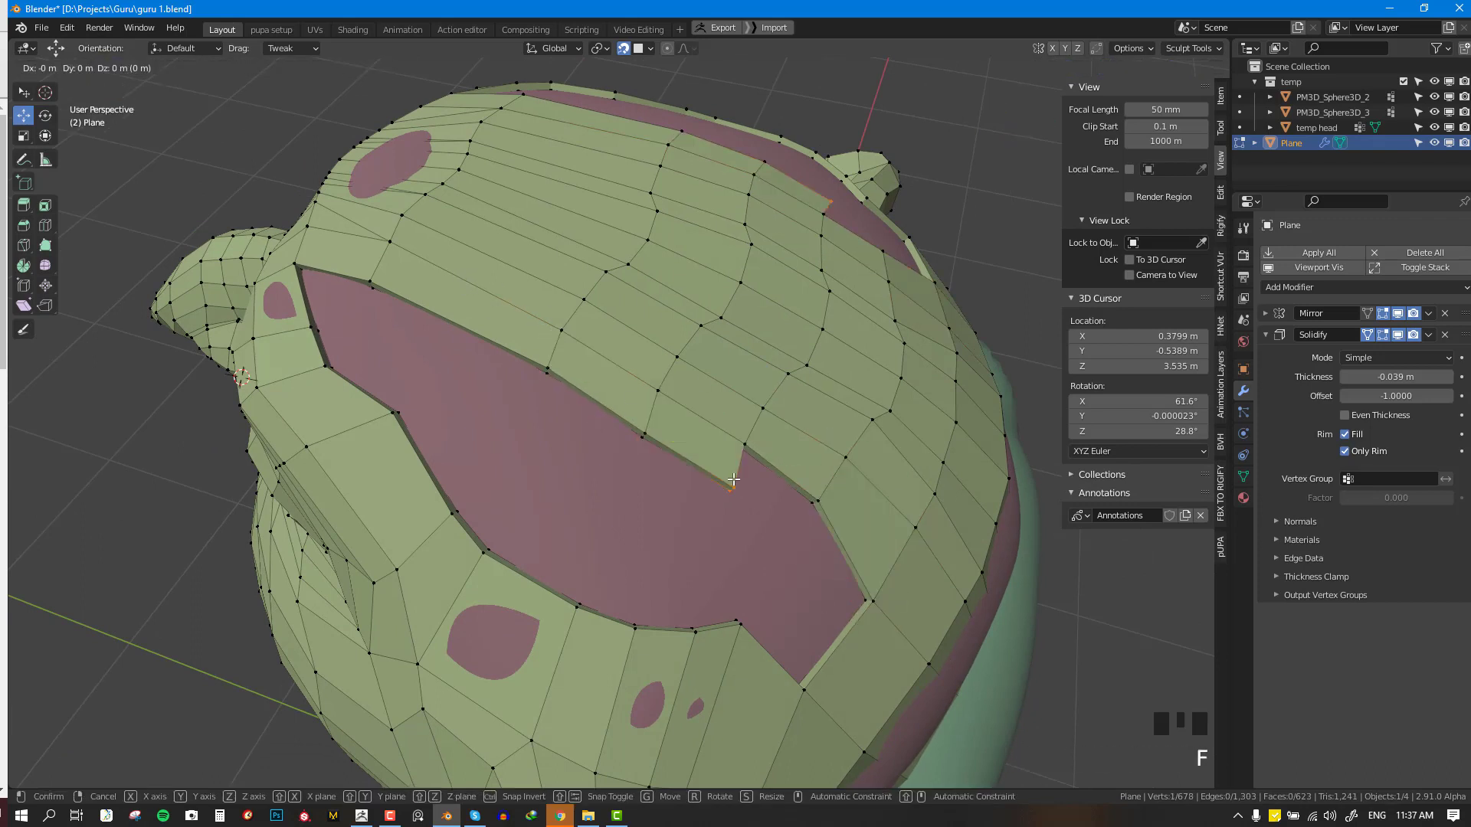
left_click(721, 482)
right_click(741, 442)
key("f")
left_click(788, 536)
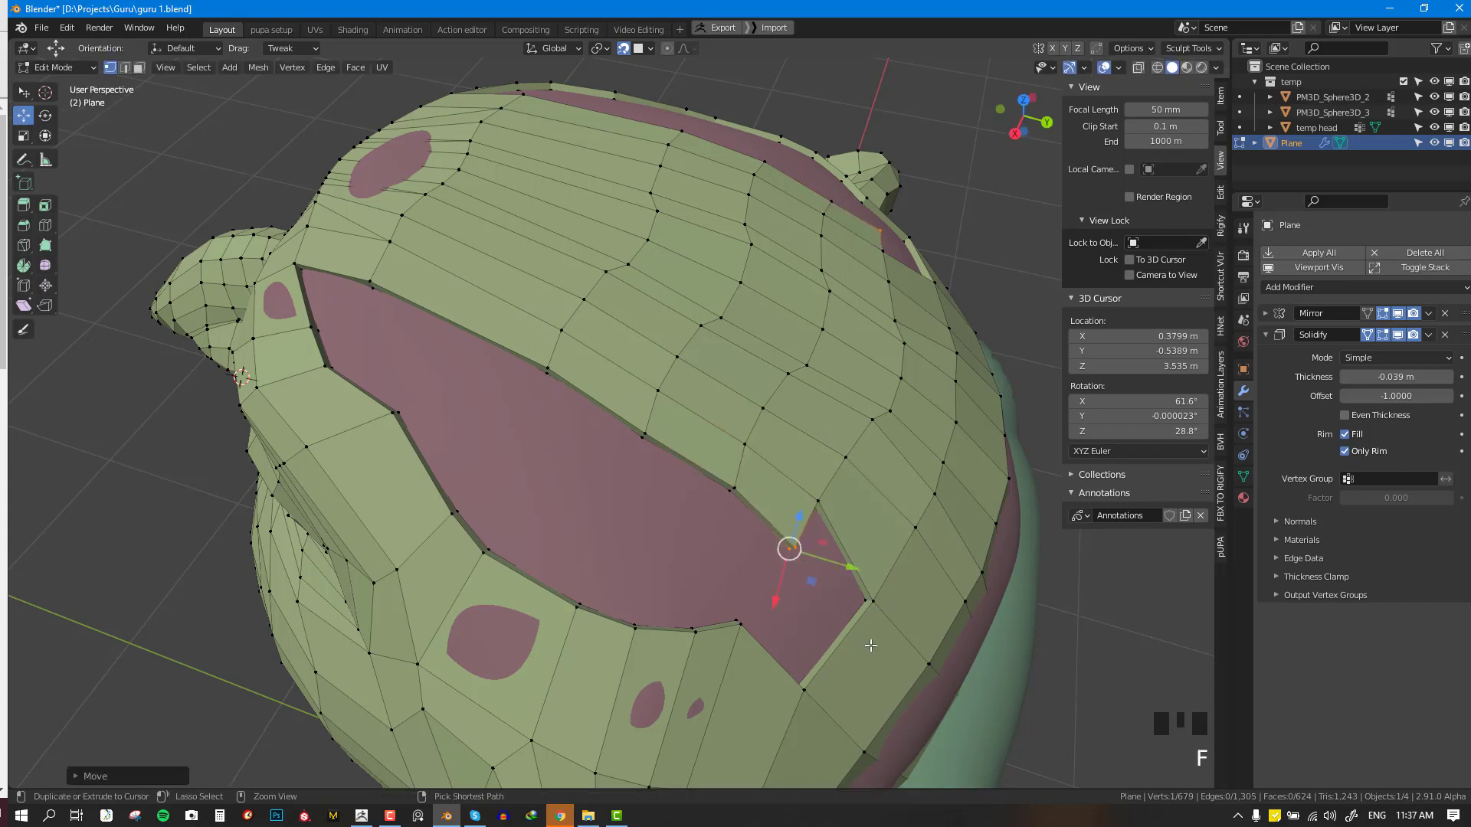
- Add an edge loop across the back band and fill the quad joining it to the second row
key("ctrl+r")
left_click(873, 634)
right_click(878, 591, "shift")
right_click(829, 491, "shift")
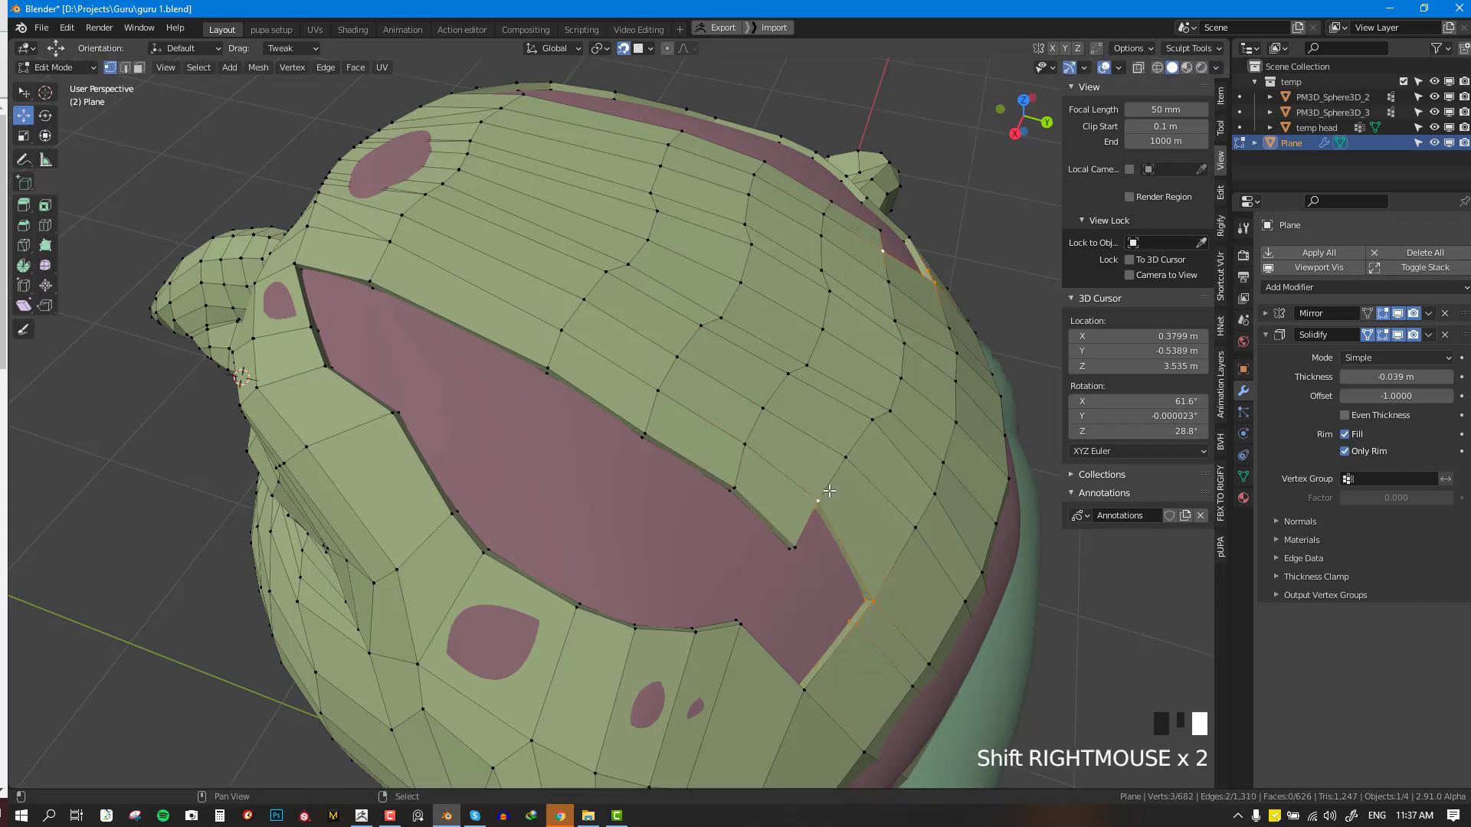
key("f")
key("alt+a")
- Fill two quads between the second row and the ear-side boundary, and move two boundary vertices into the opening
mouse_move(785, 529)
middle_mouse_down()
mouse_move(811, 443)
mouse_move(779, 523)
middle_mouse_up()
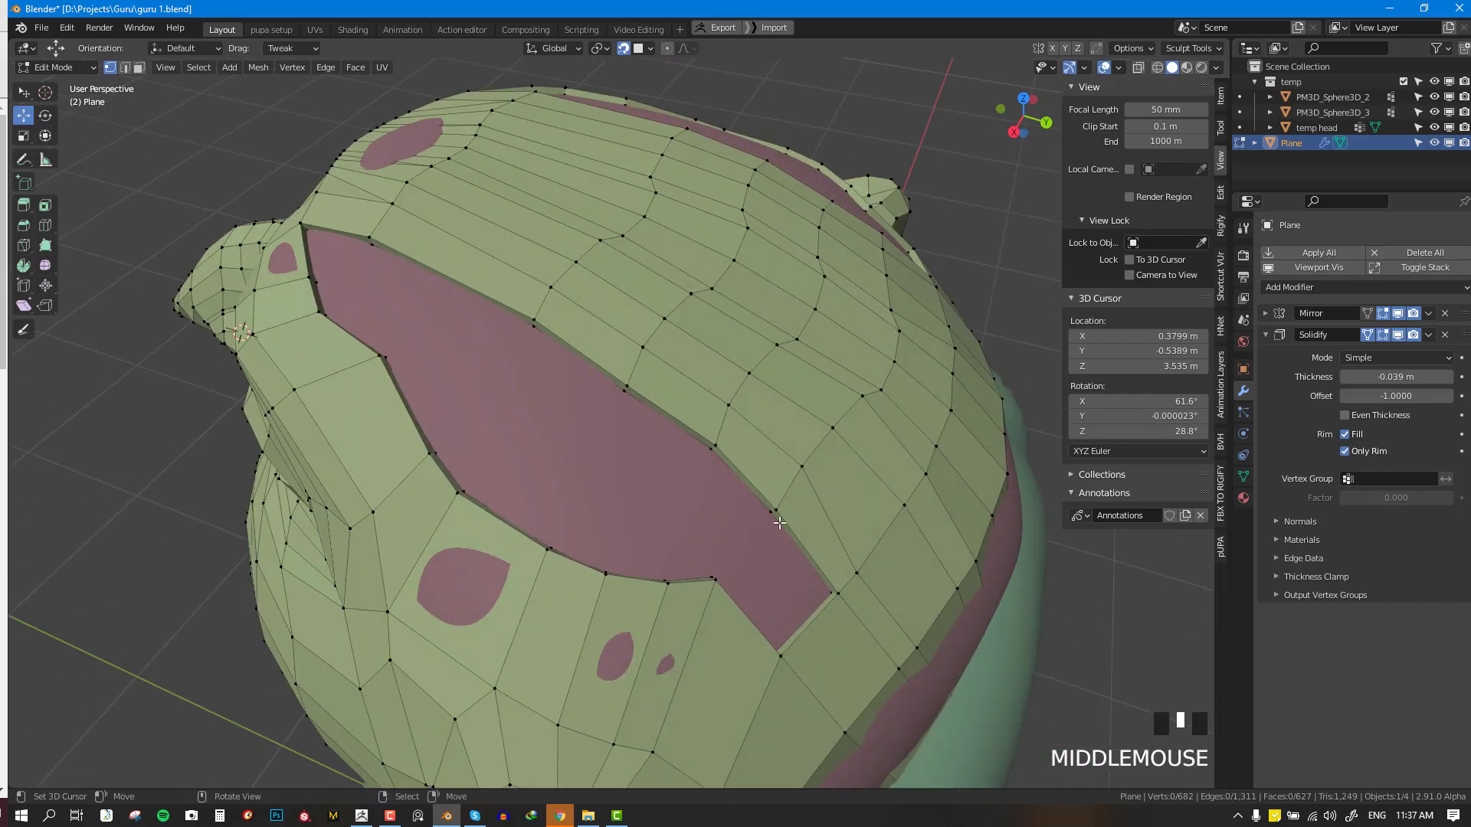
right_click(831, 596, "shift")
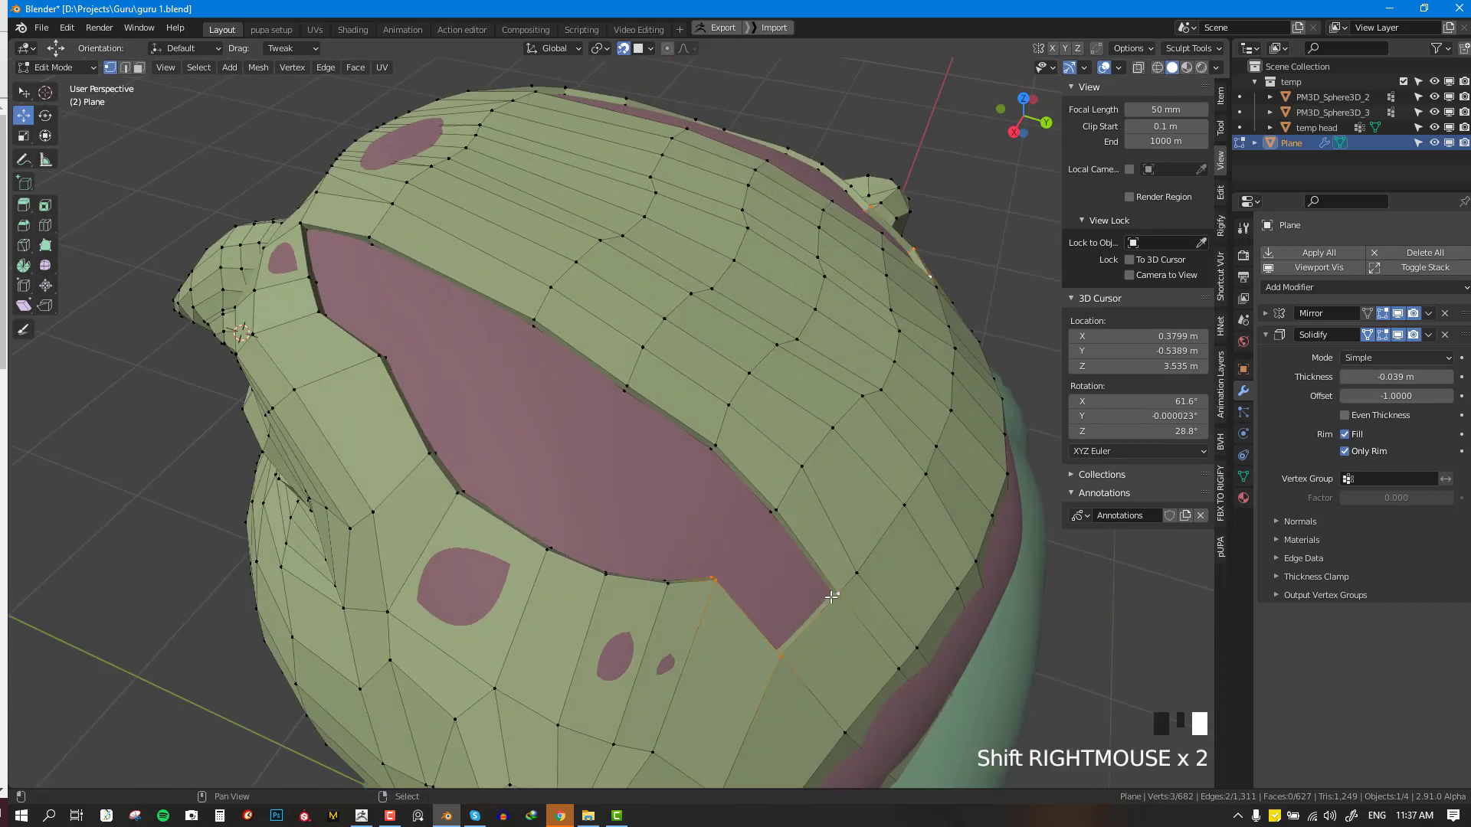
key("f")
right_click_drag(654, 589, 604, 518)
right_click(714, 576, "shift")
right_click(772, 510, "shift")
key("f")
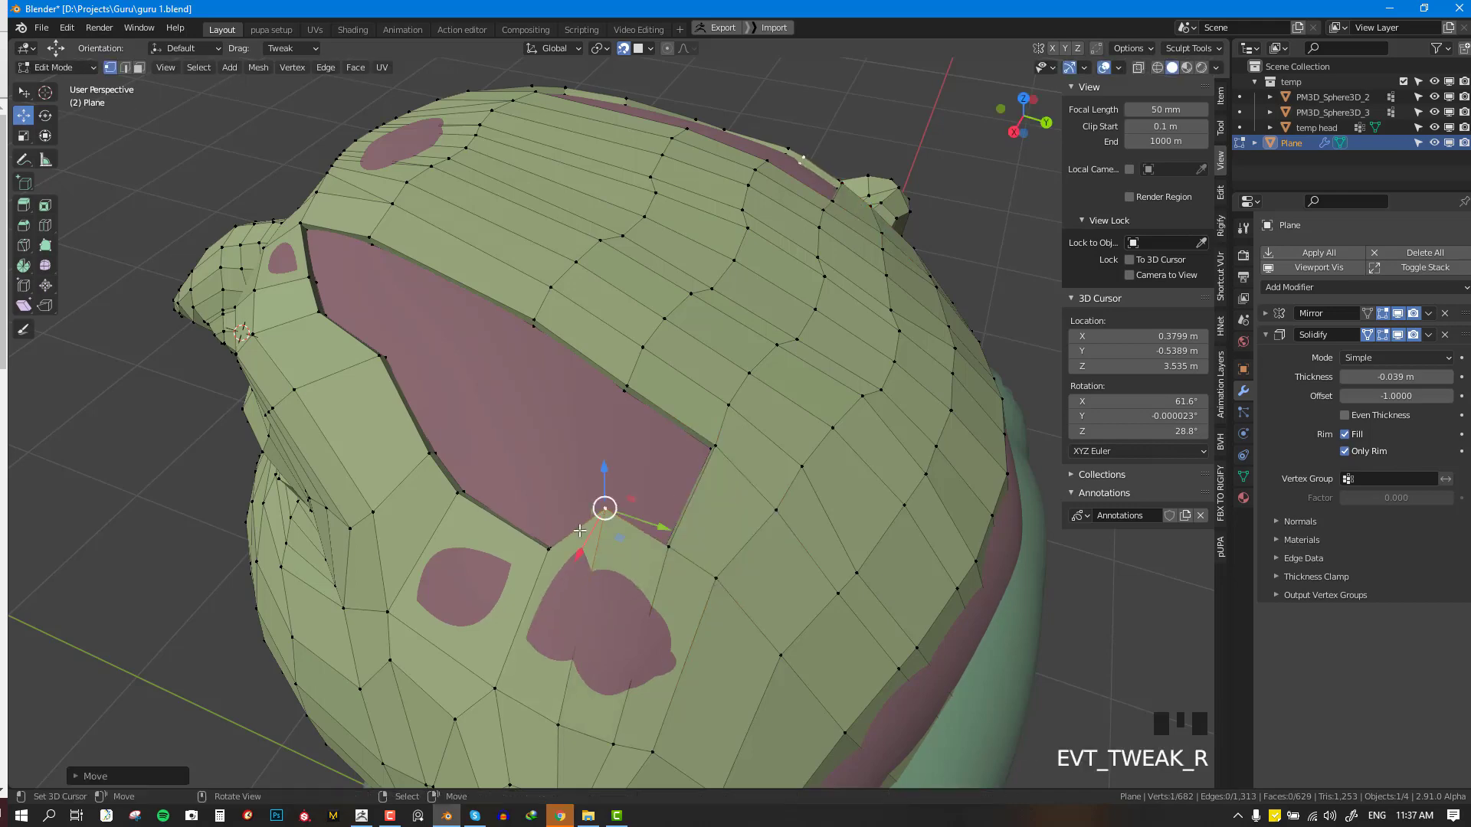
right_click_drag(541, 552, 540, 503)
- Insert an edge loop through the face band bordering the ear side of the opening and clear the selection
key("ctrl+r")
left_click(505, 570)
right_click(500, 566)
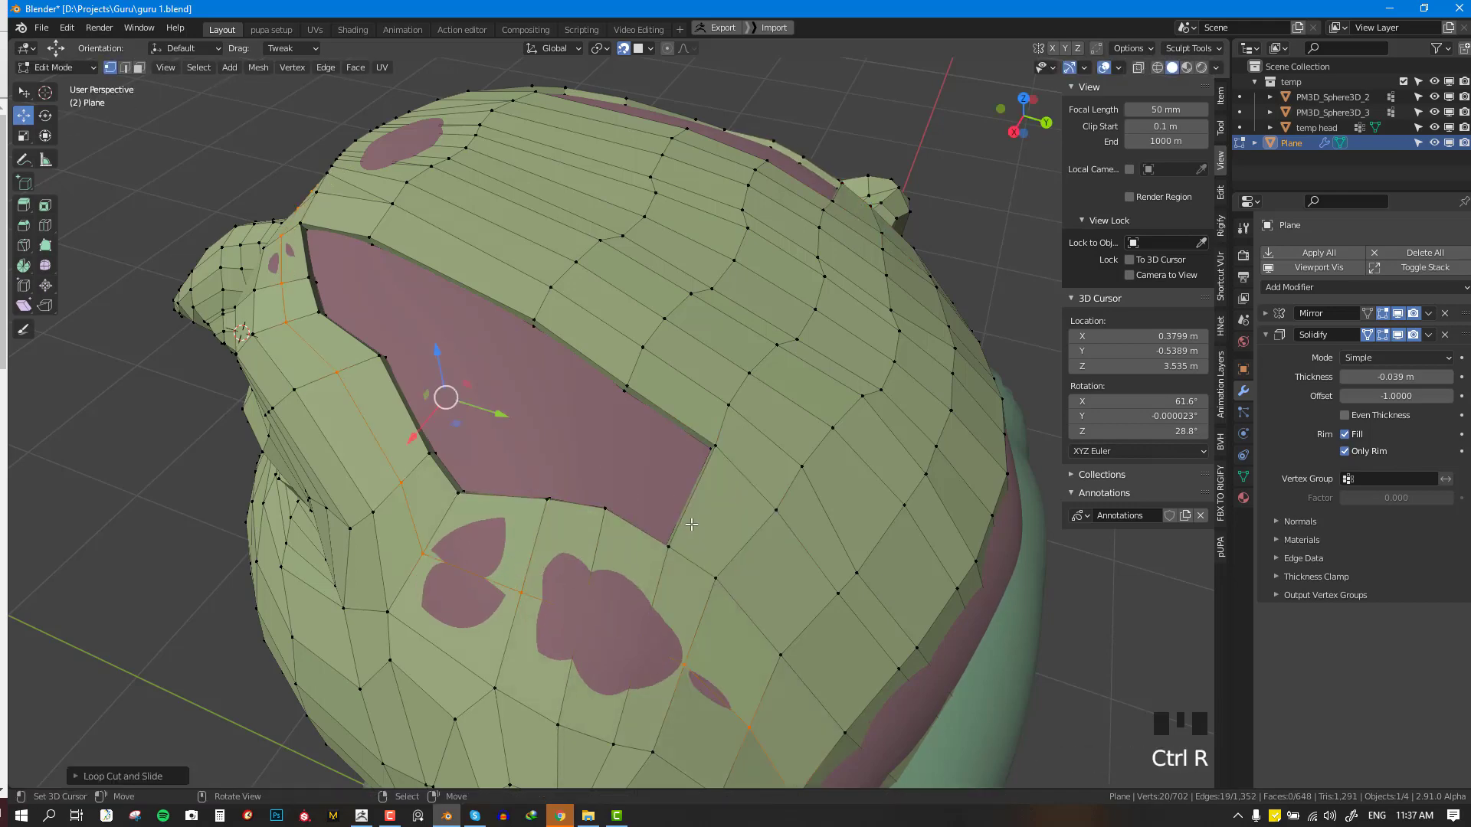
key("a")
scroll(692, 537, "down", 2)
middle_click_drag(693, 565, 683, 559)
right_click(634, 545)
scroll(636, 529, "up", 3)
key("alt+a")
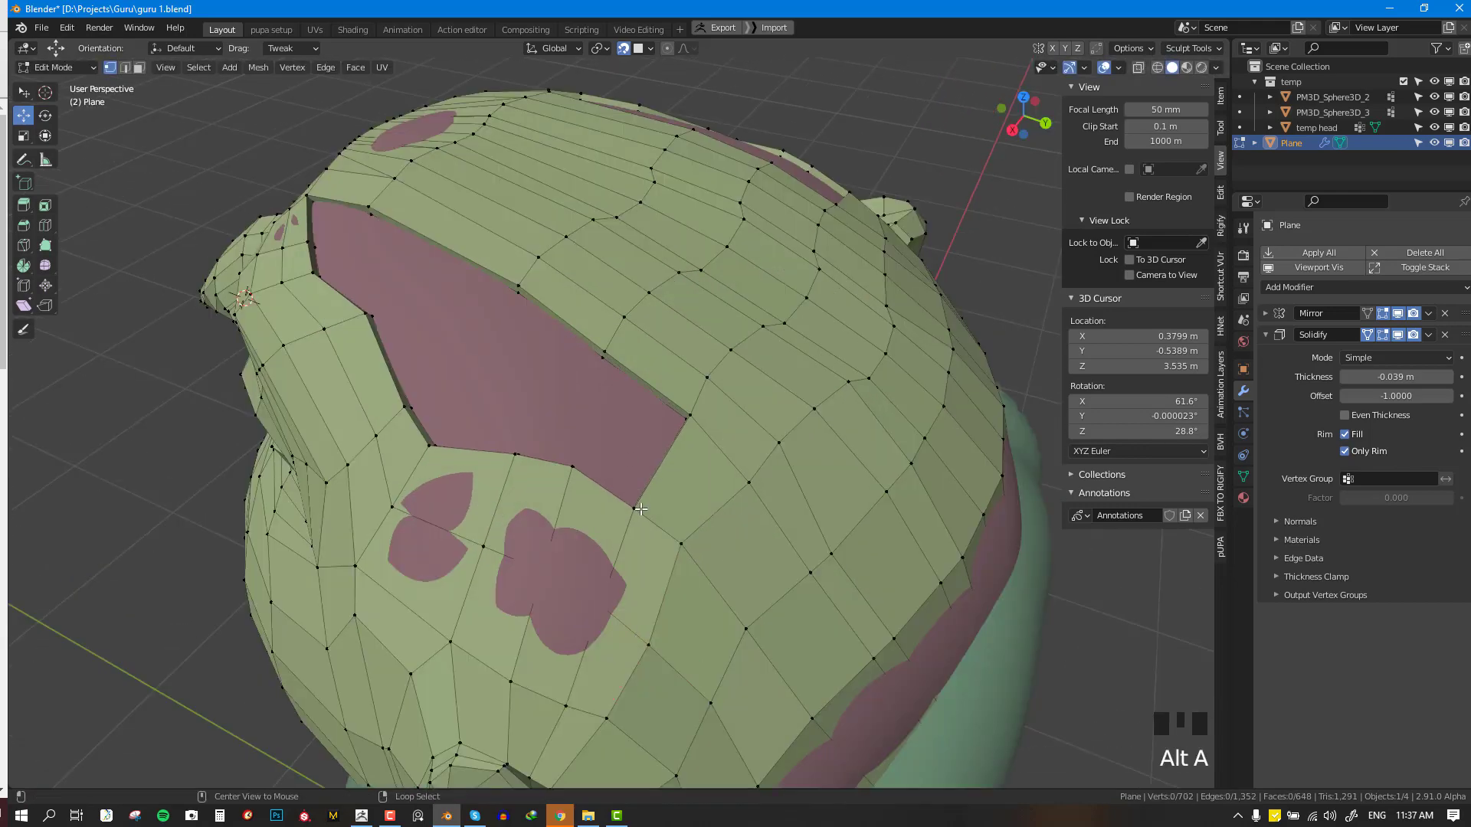
- Fill the quad at the rear corner of the opening and shift the neighbouring boundary vertex inward
right_click(689, 414, "shift")
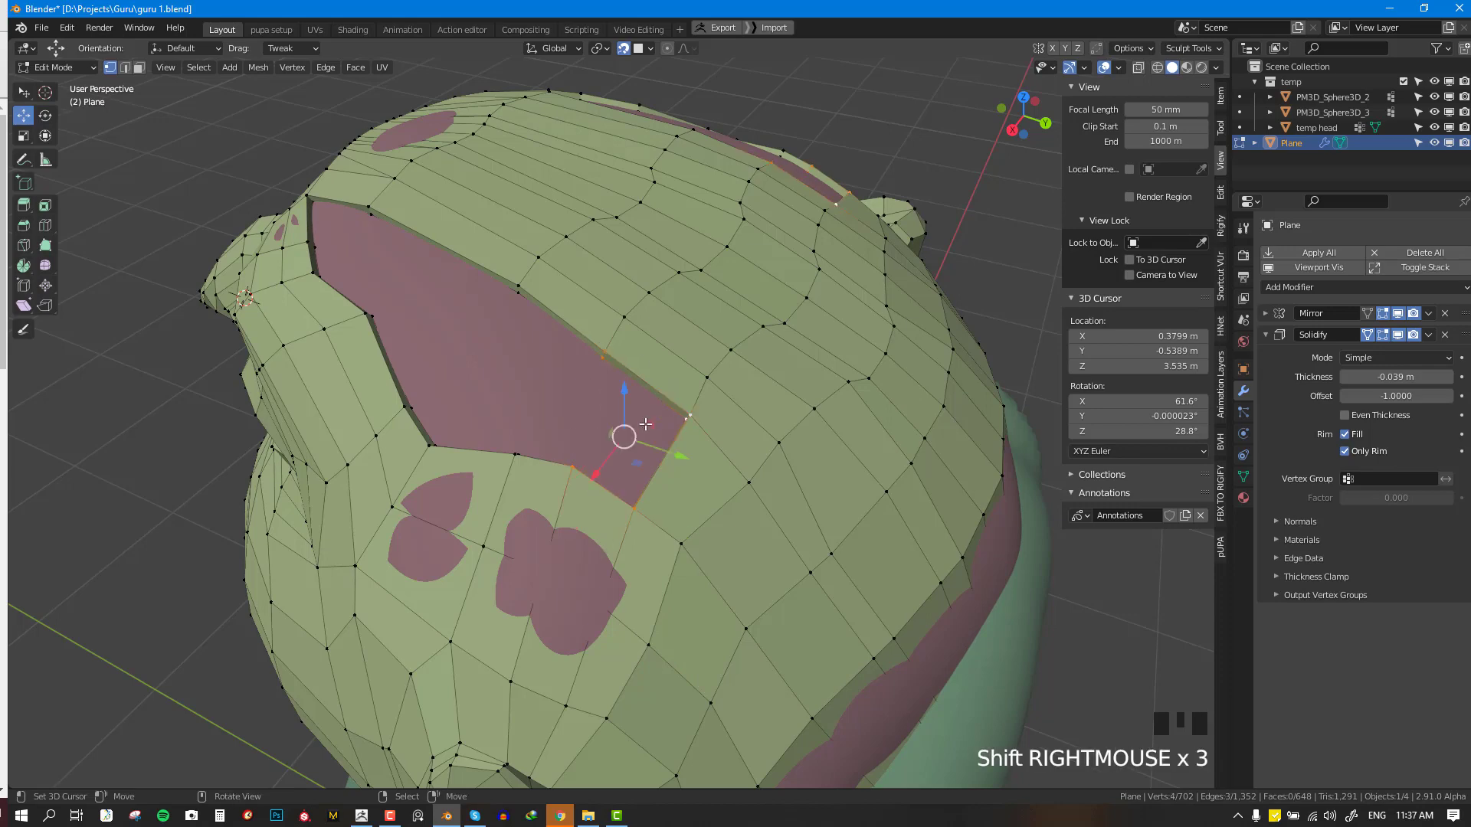
key("f")
right_click(502, 427)
right_click(574, 466, "shift")
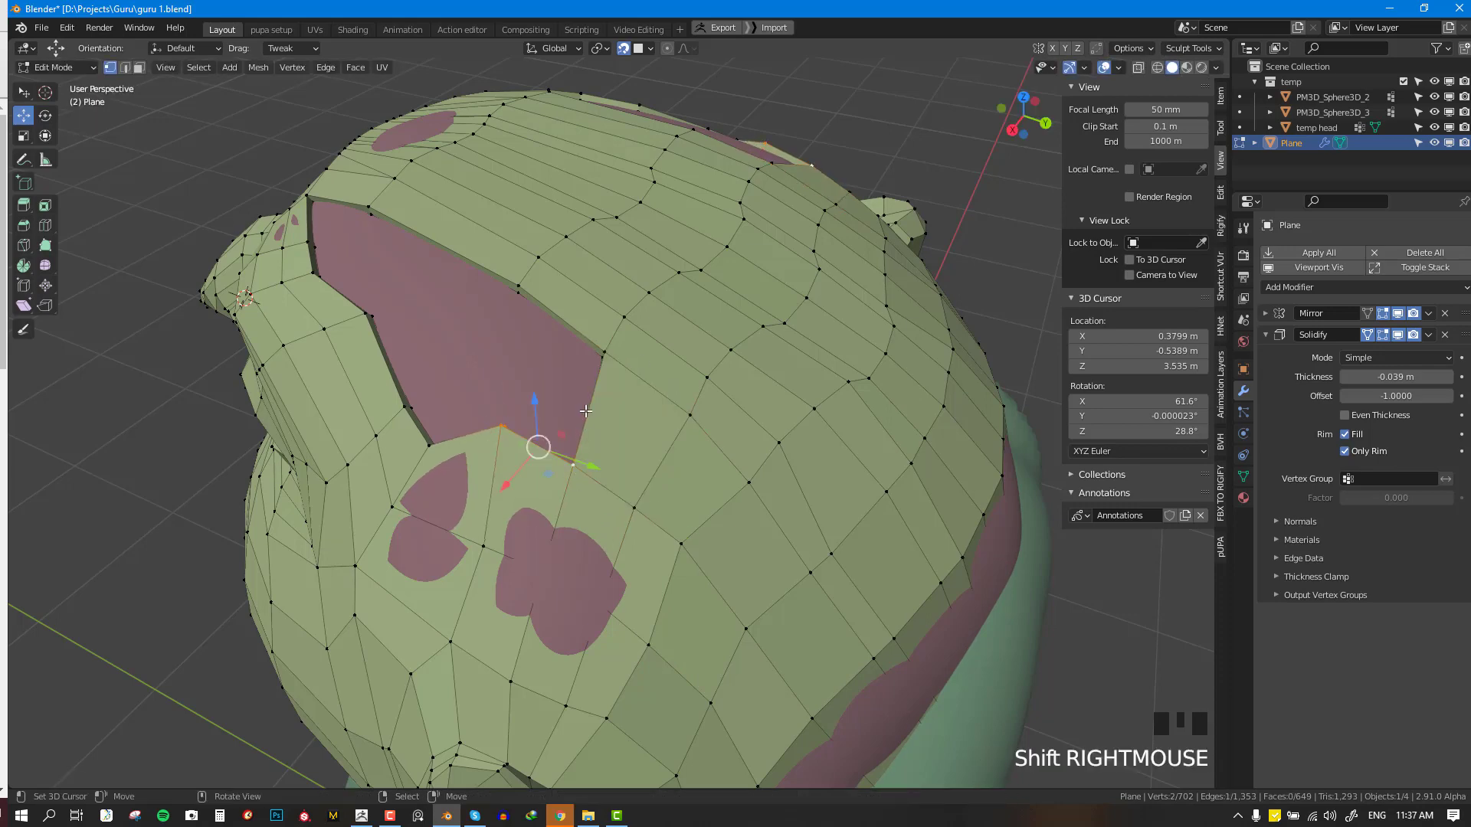
- Reposition the vertices along the brow-side boundary of the opening to even out their spacing
key("alt+a")
middle_click_drag(586, 412, 802, 487)
right_click_drag(858, 558, 793, 527)
right_click_drag(700, 511, 693, 522)
right_click_drag(606, 527, 604, 537)
right_click_drag(554, 509, 553, 513)
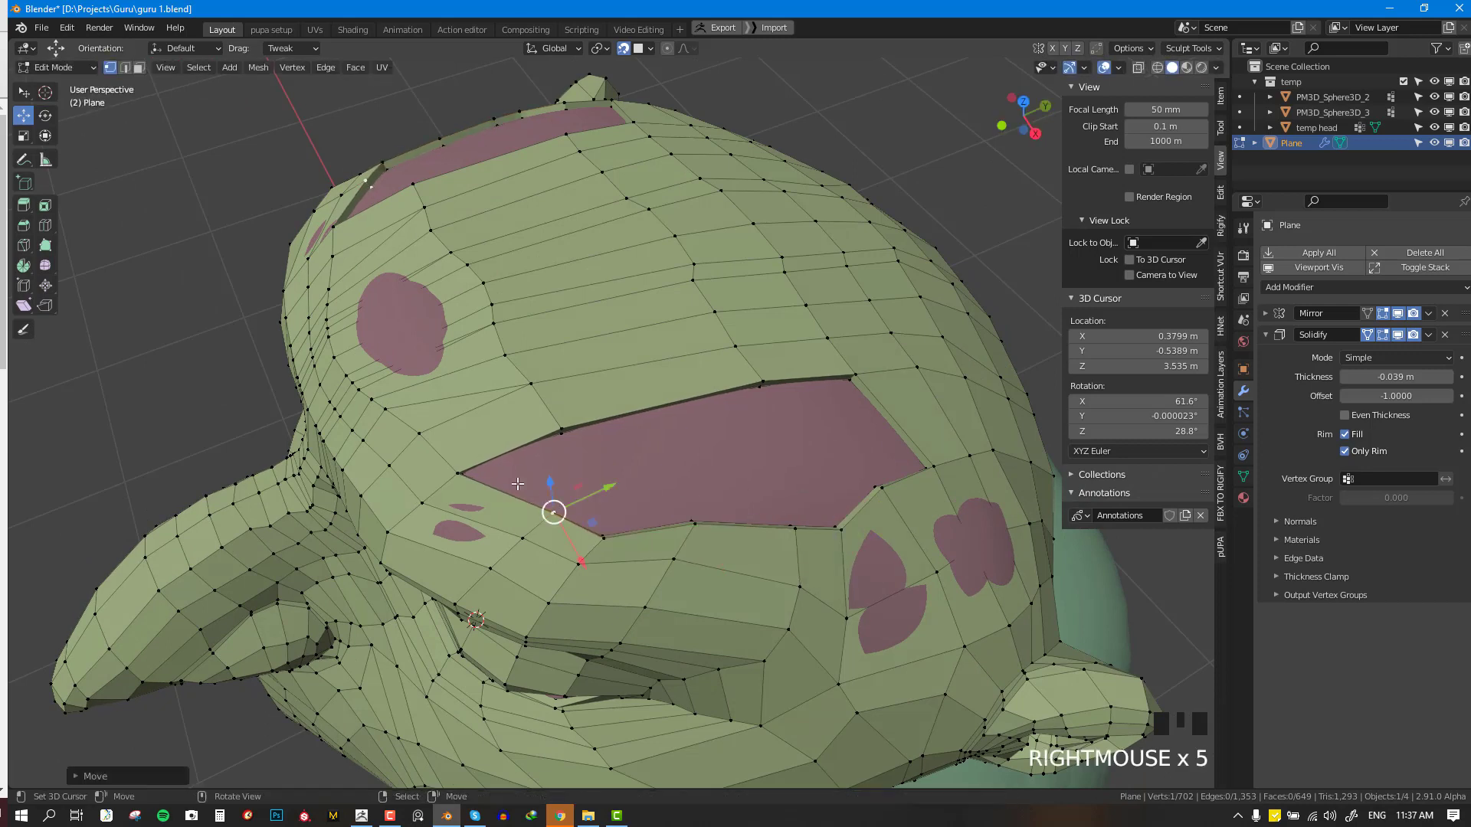
- Build another row of quads along the central strip's outer edge, from the forehead to the rear of the opening
key("f")
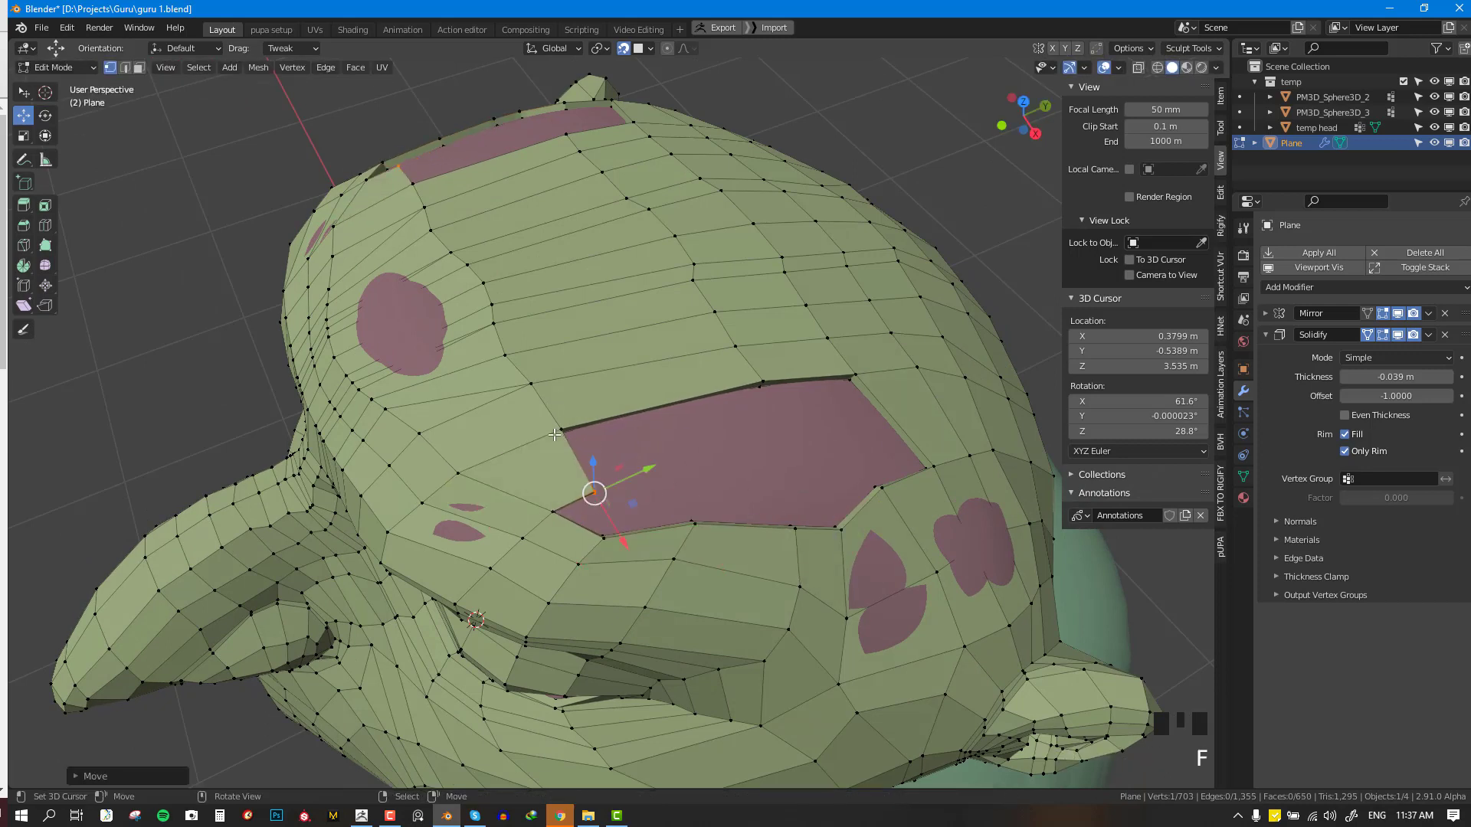
right_click(562, 429)
key("f")
left_click(833, 428)
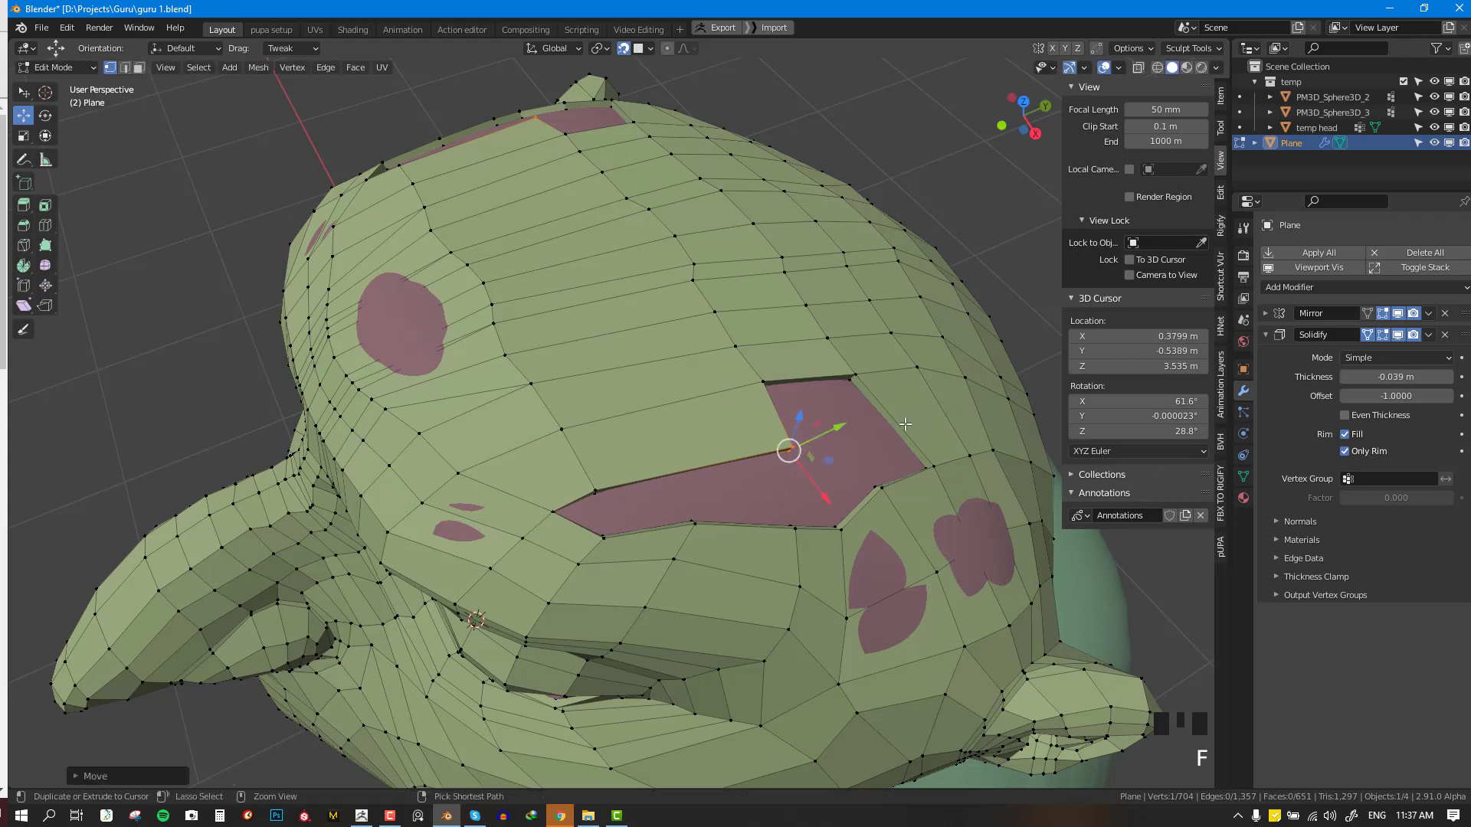
middle_click_drag(875, 401, 666, 393)
right_click(613, 471)
right_click(504, 361, "shift")
key("f")
scroll(647, 468, "down", 3)
scroll(819, 372, "up", 2)
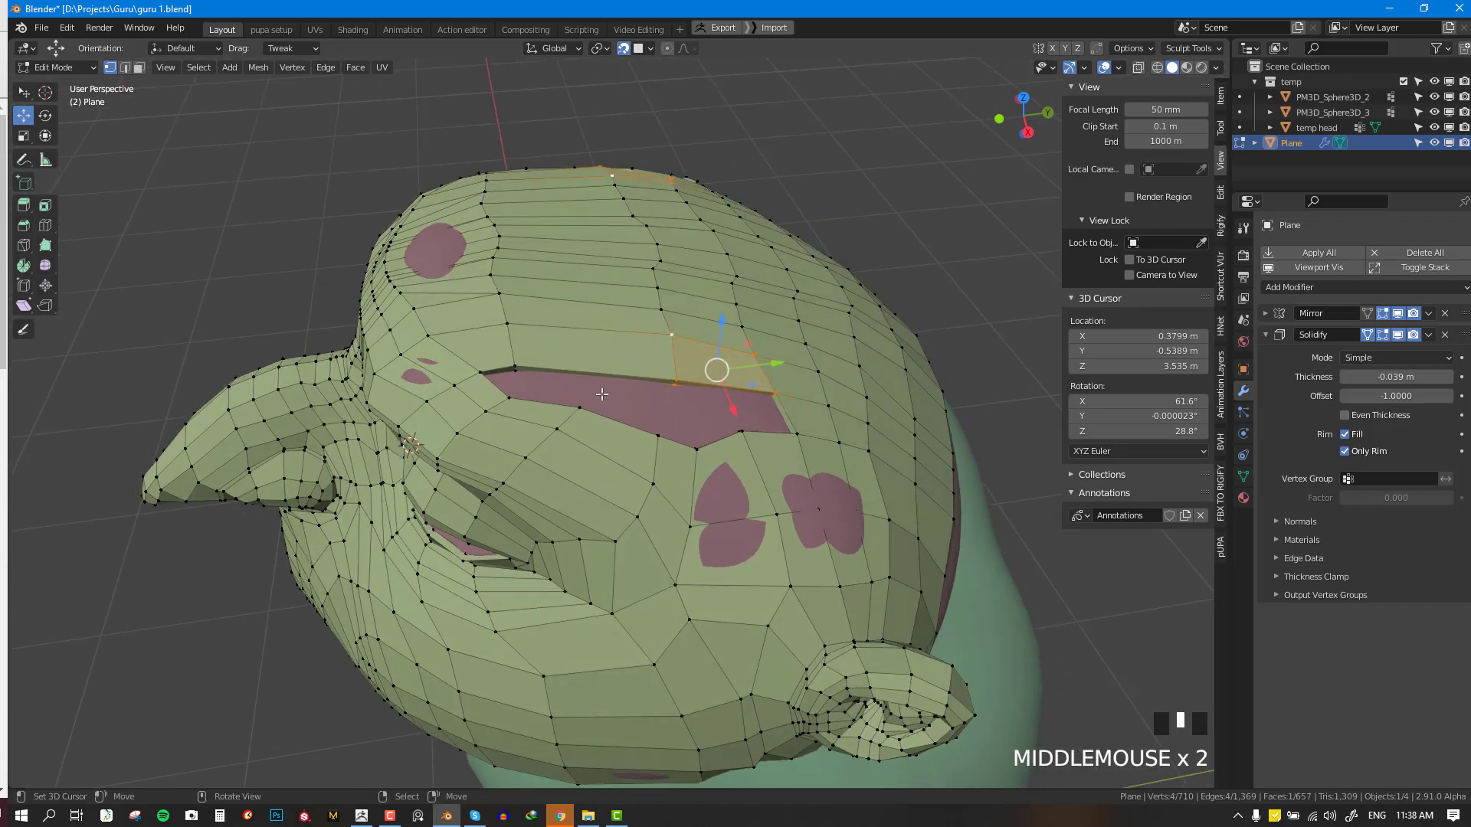
- Fill the quad at the narrow forehead end of the remaining opening
right_click(485, 370)
right_click(510, 367, "shift")
right_click(509, 367, "shift")
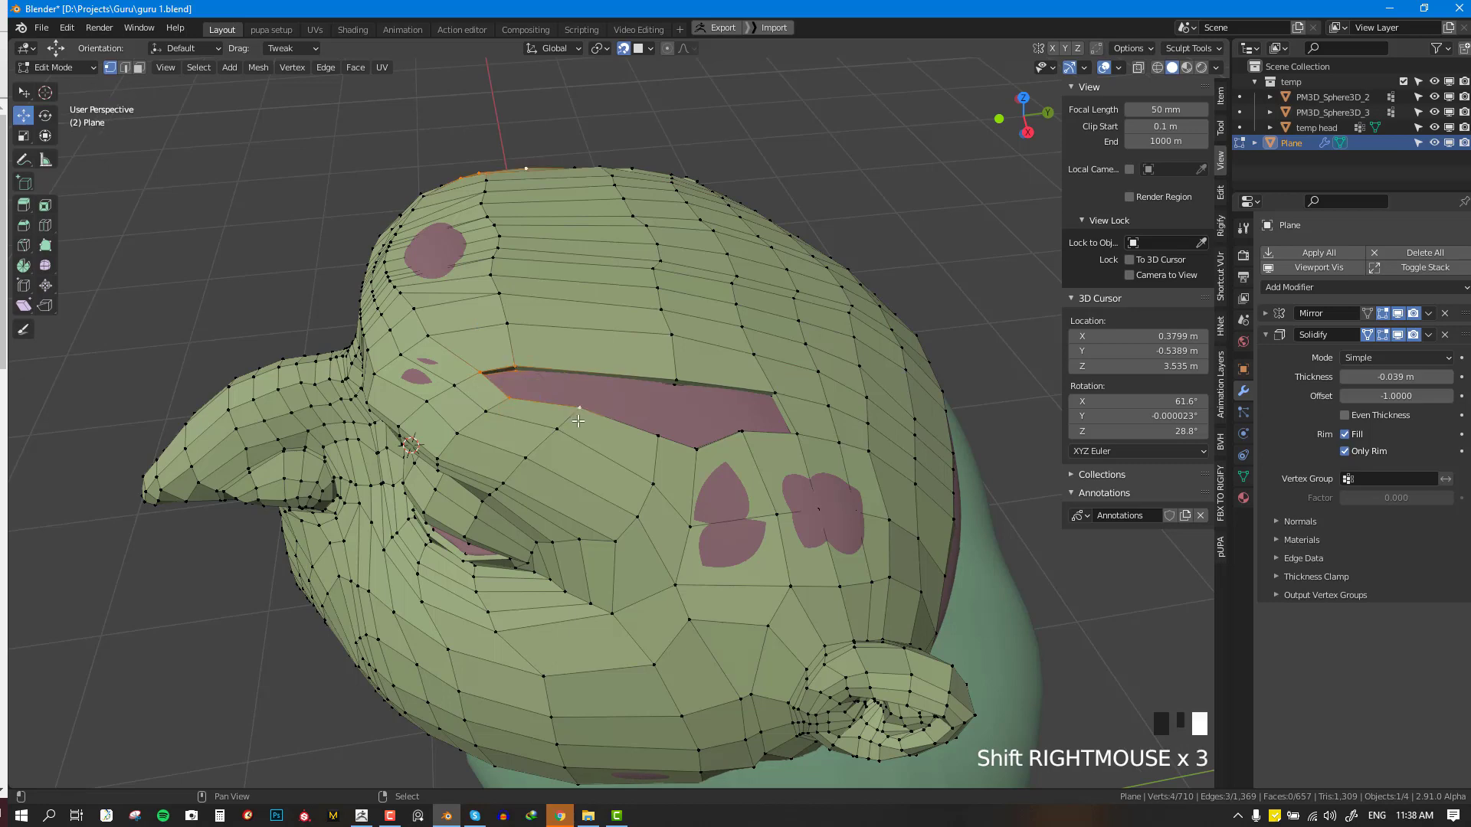
right_click(571, 400)
- Inspect the face and skull with a trial Subdivision modifier, remove it and return to Edit Mode with nothing selected
key("Tab")
middle_click_drag(570, 370, 687, 361)
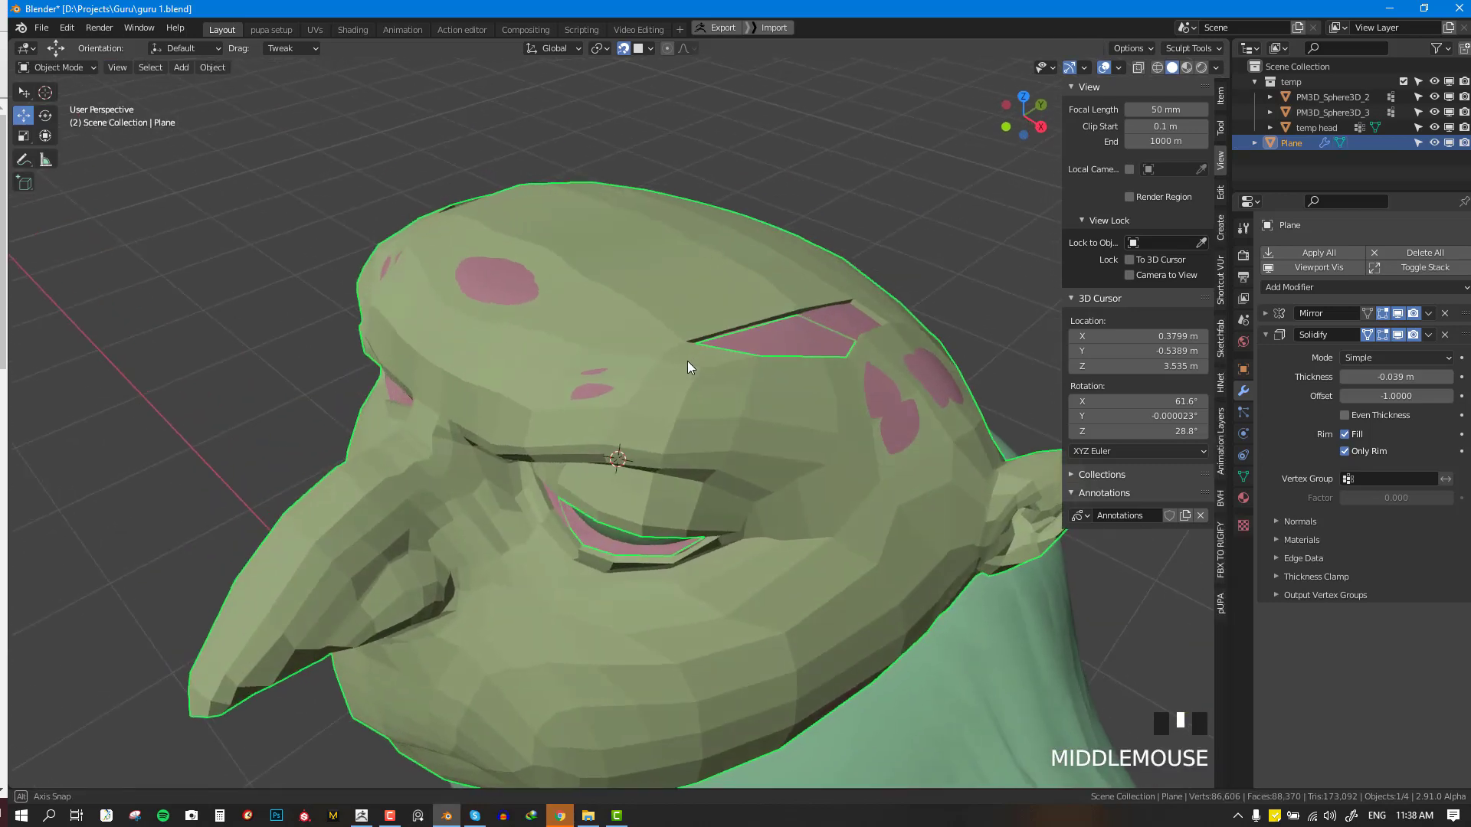
key("ctrl+1")
middle_click_drag(866, 408, 1455, 600)
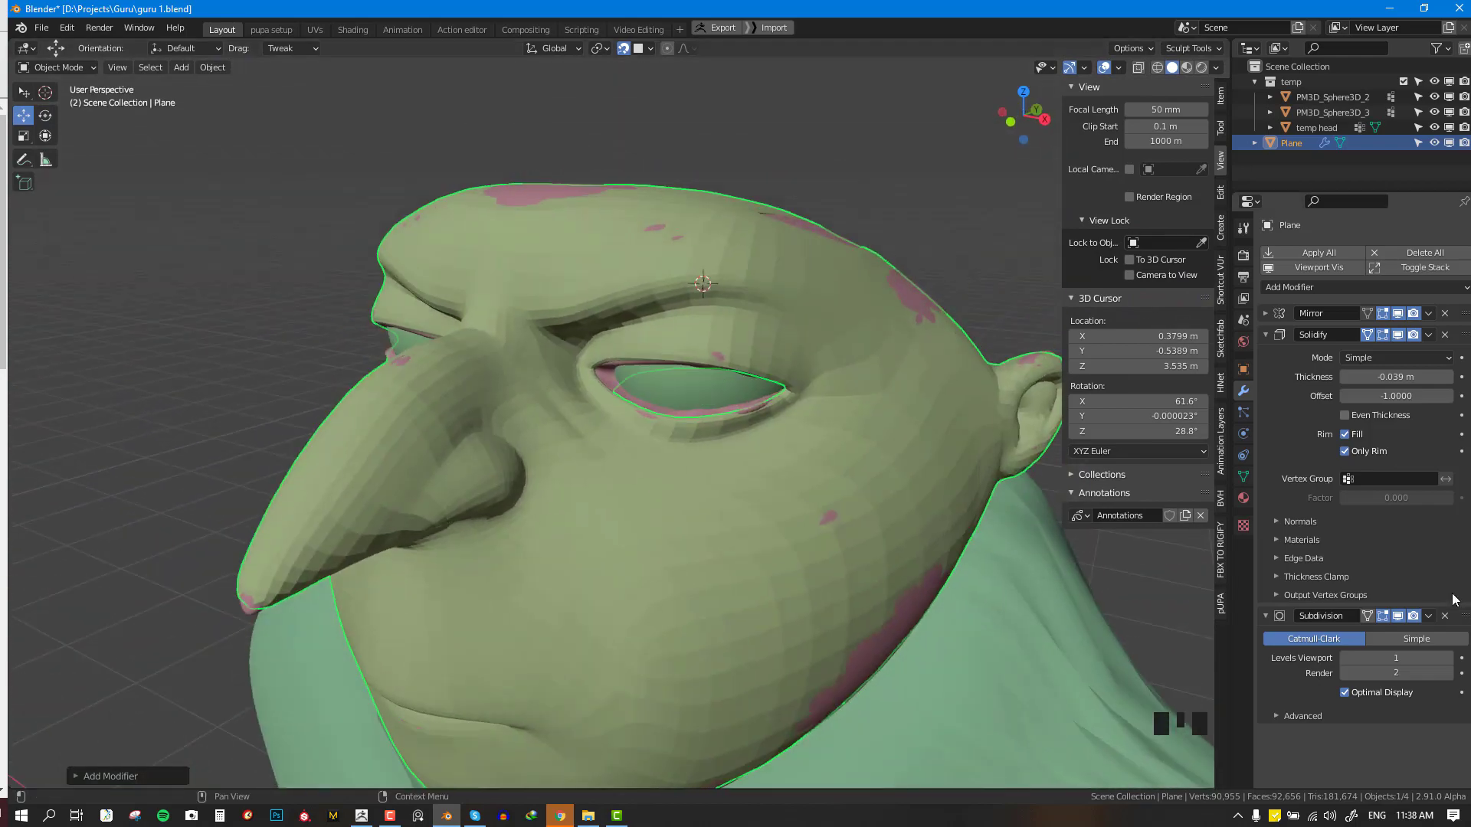
left_click(1444, 616)
middle_click_drag(665, 419, 491, 342)
key("Tab")
key("alt+a")
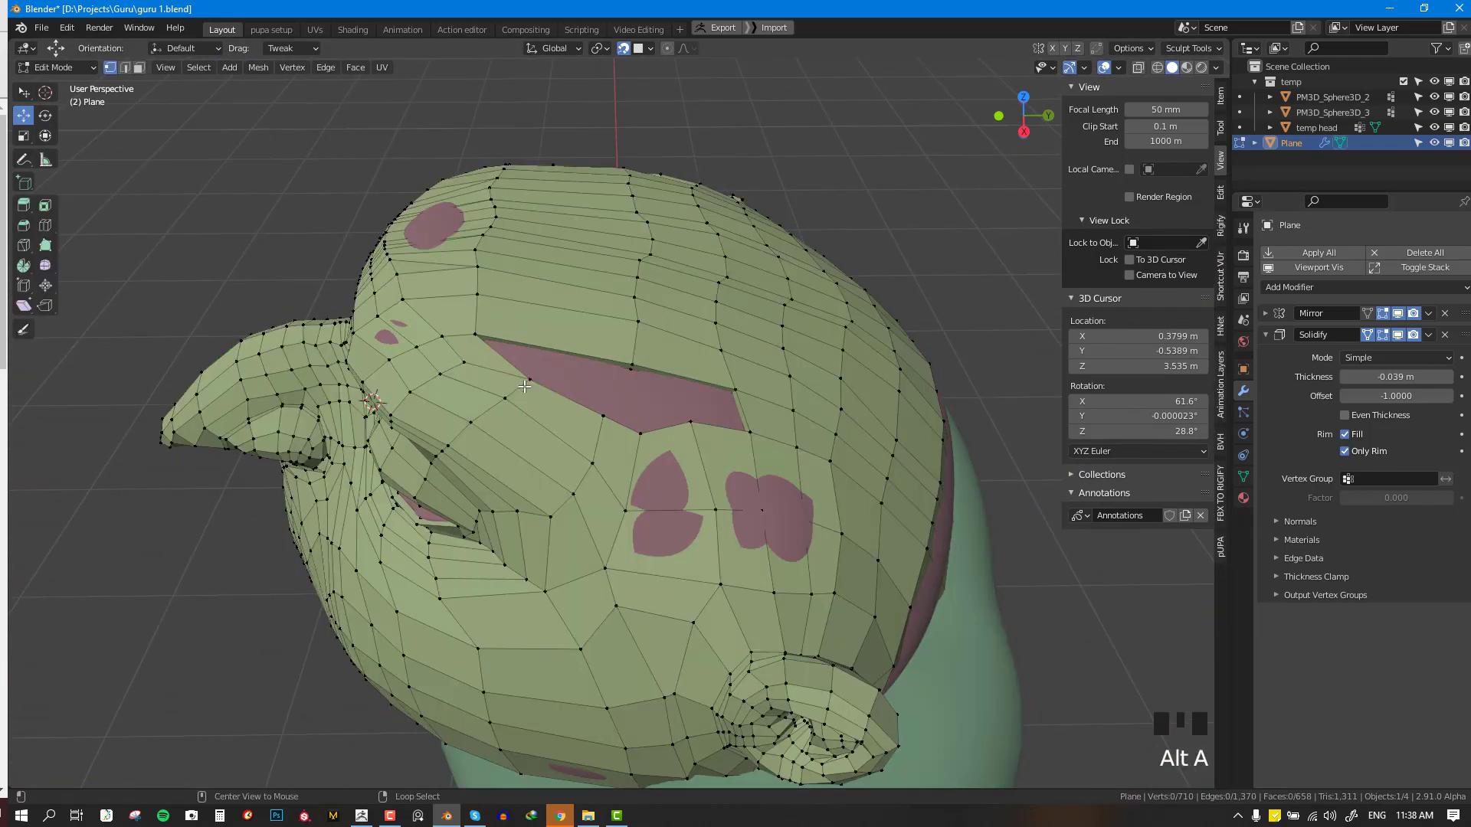
- Fill the front quad of the remaining gap between the central rows and the brow-side boundary
right_click(491, 342)
right_click(606, 419, "shift")
right_click(629, 351, "shift")
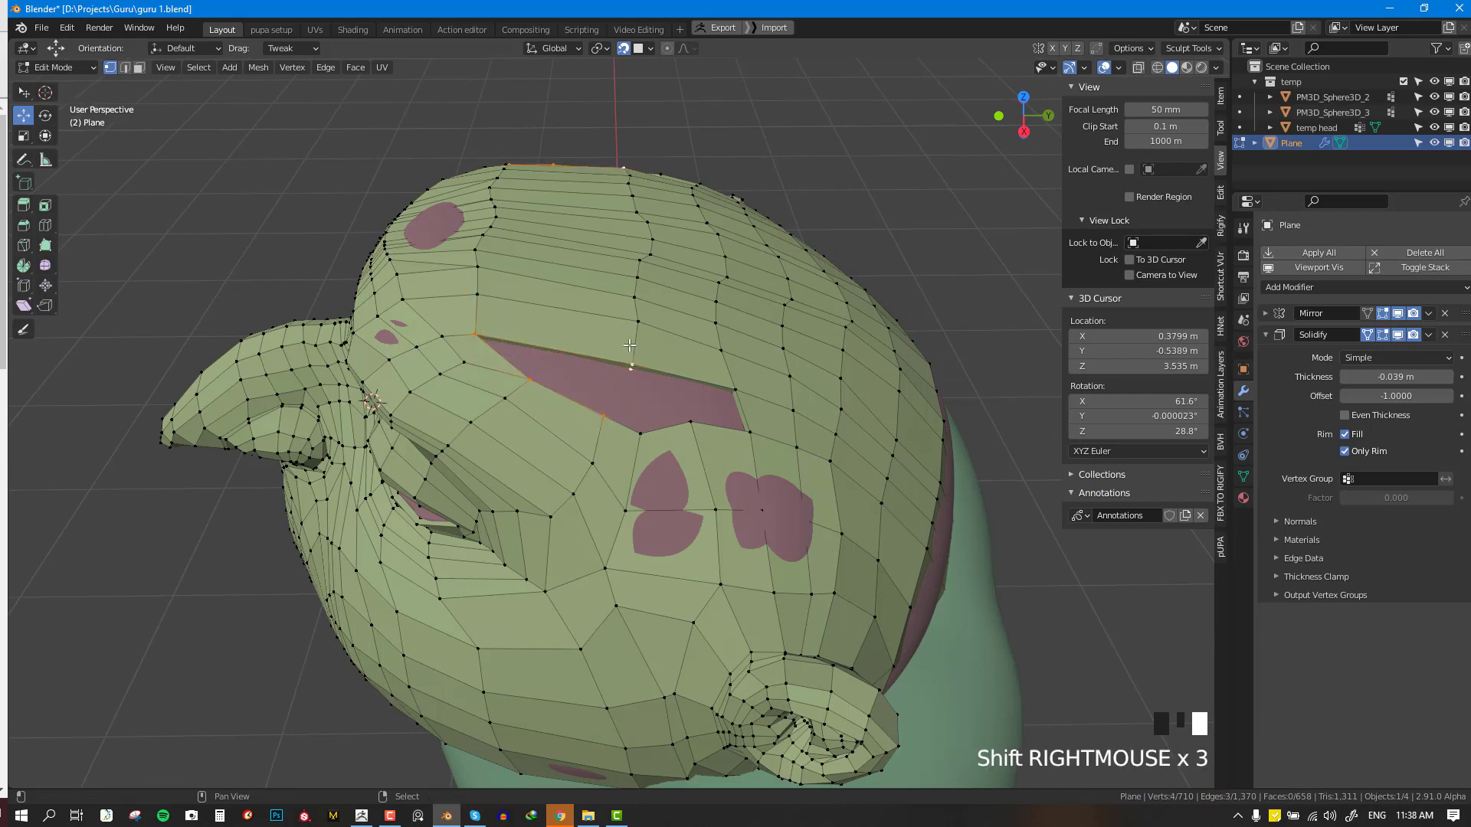
right_click(645, 431)
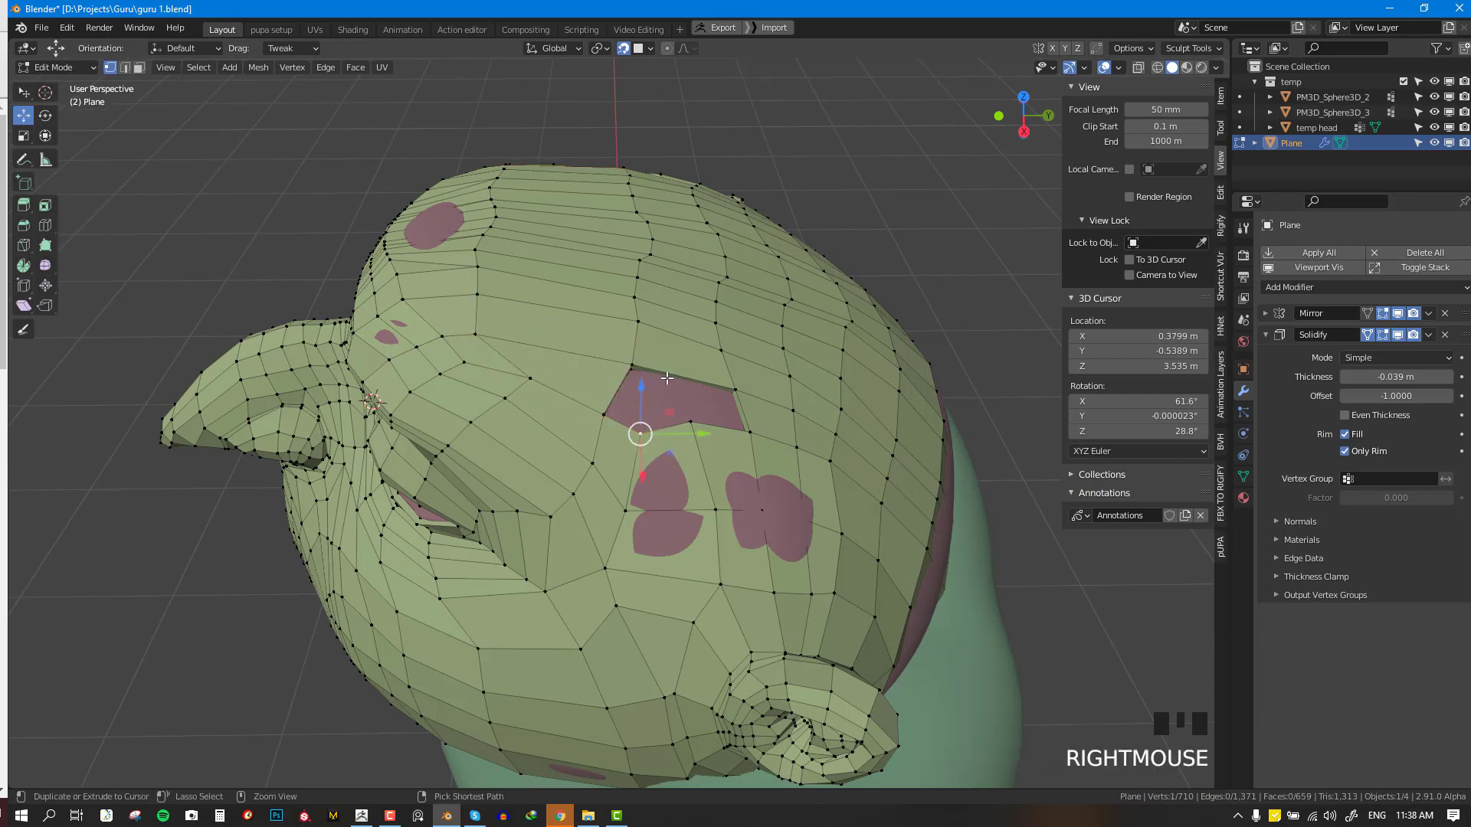
key("ctrl+r")
left_click(666, 379)
left_click(667, 379)
right_click(680, 379)
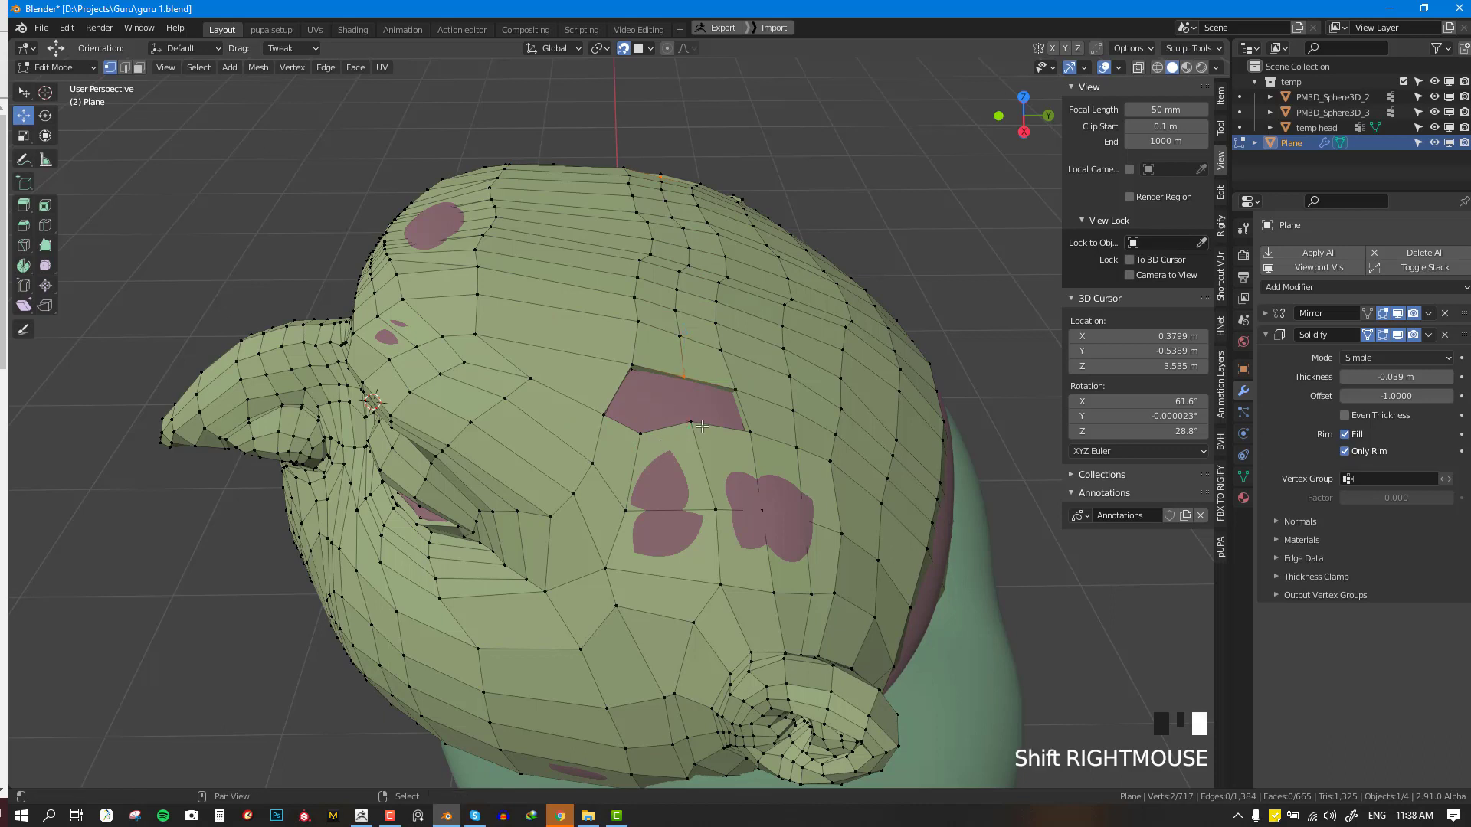
key("ctrl+z")
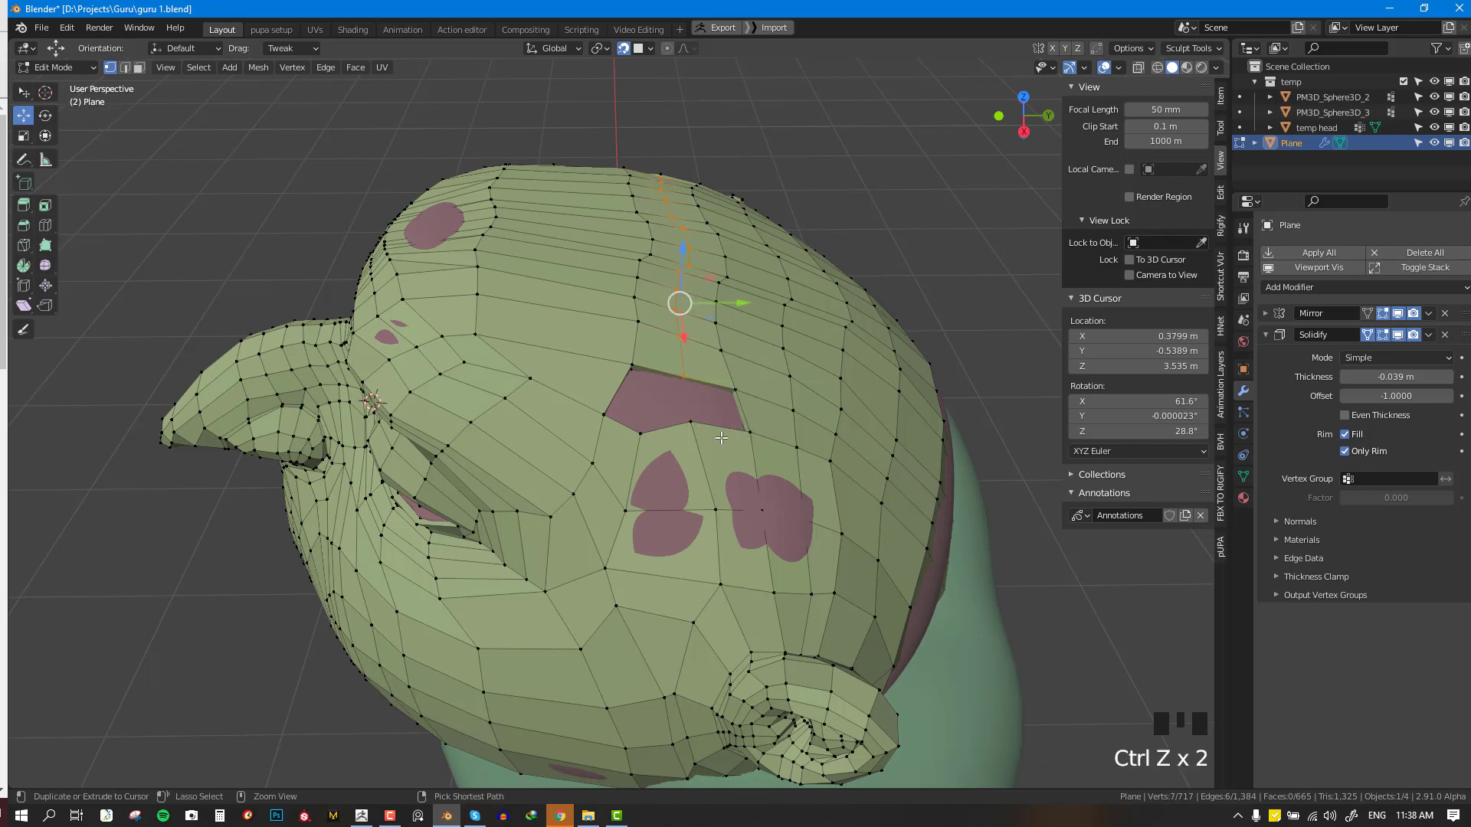
- Fill the last faces of the gap above the ear to close the side of the skull
right_click(611, 400, "shift")
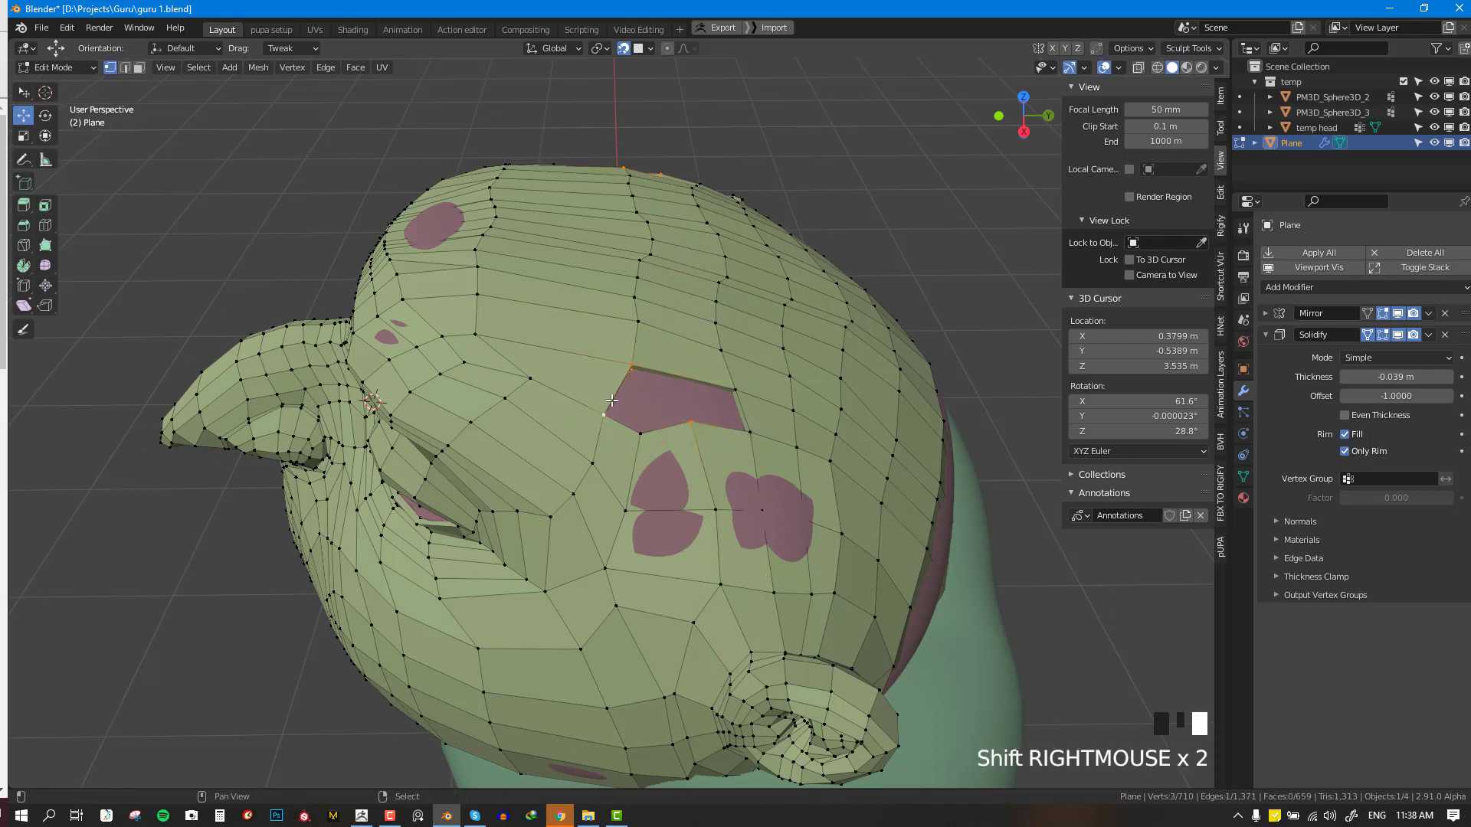
key("f")
right_click(735, 430, "alt")
key("f")
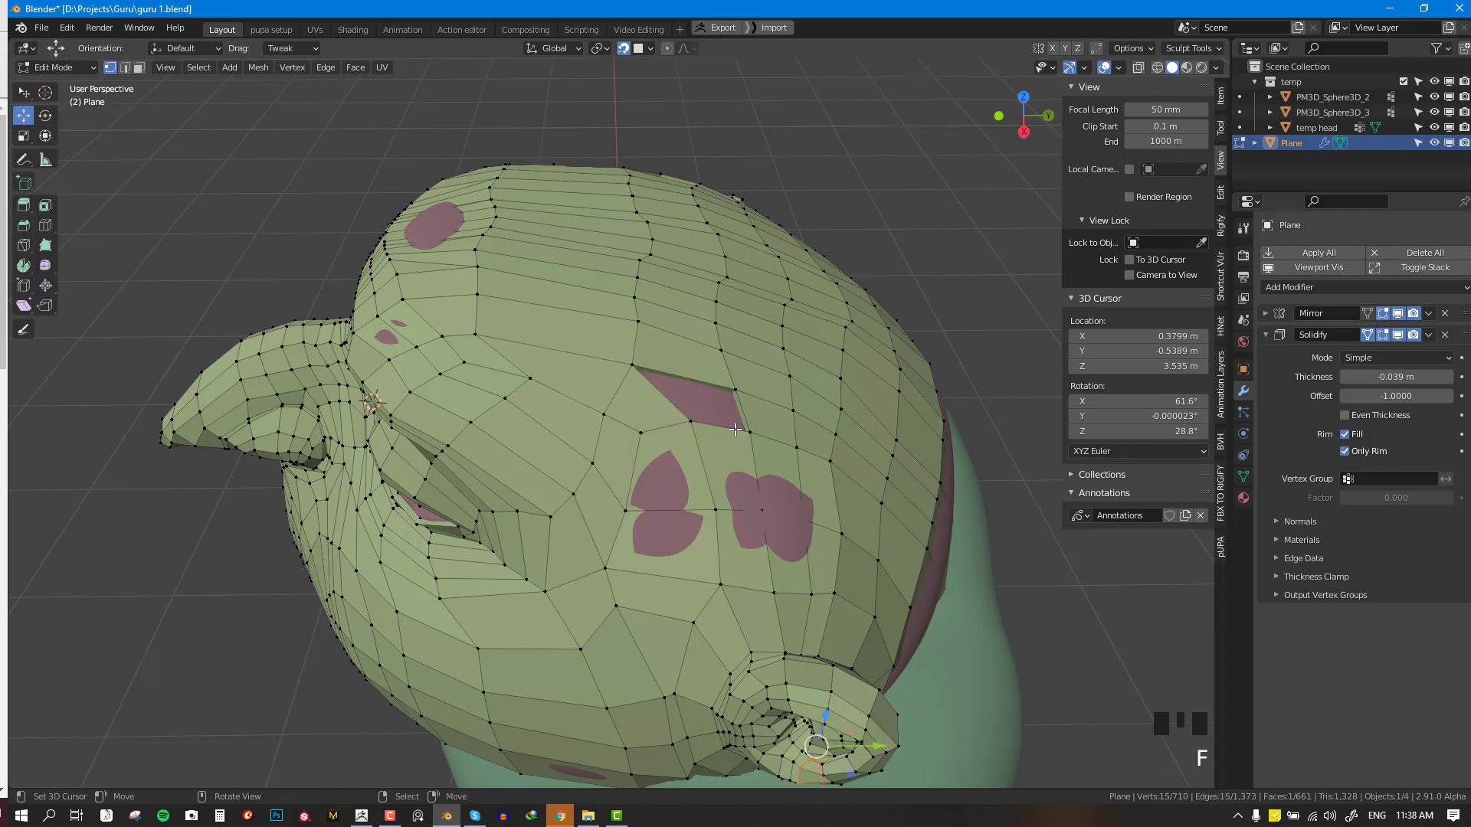
right_click(734, 431, "alt")
key("f")
- Examine the closed skull from behind in Object Mode, toggling the isolated view of the retopology mesh
scroll(739, 454, "down", 4)
key("Tab")
middle_click_drag(738, 454, 822, 437)
key("Tab")
key("KP_Divide")
key("Tab")
key("KP_Divide")
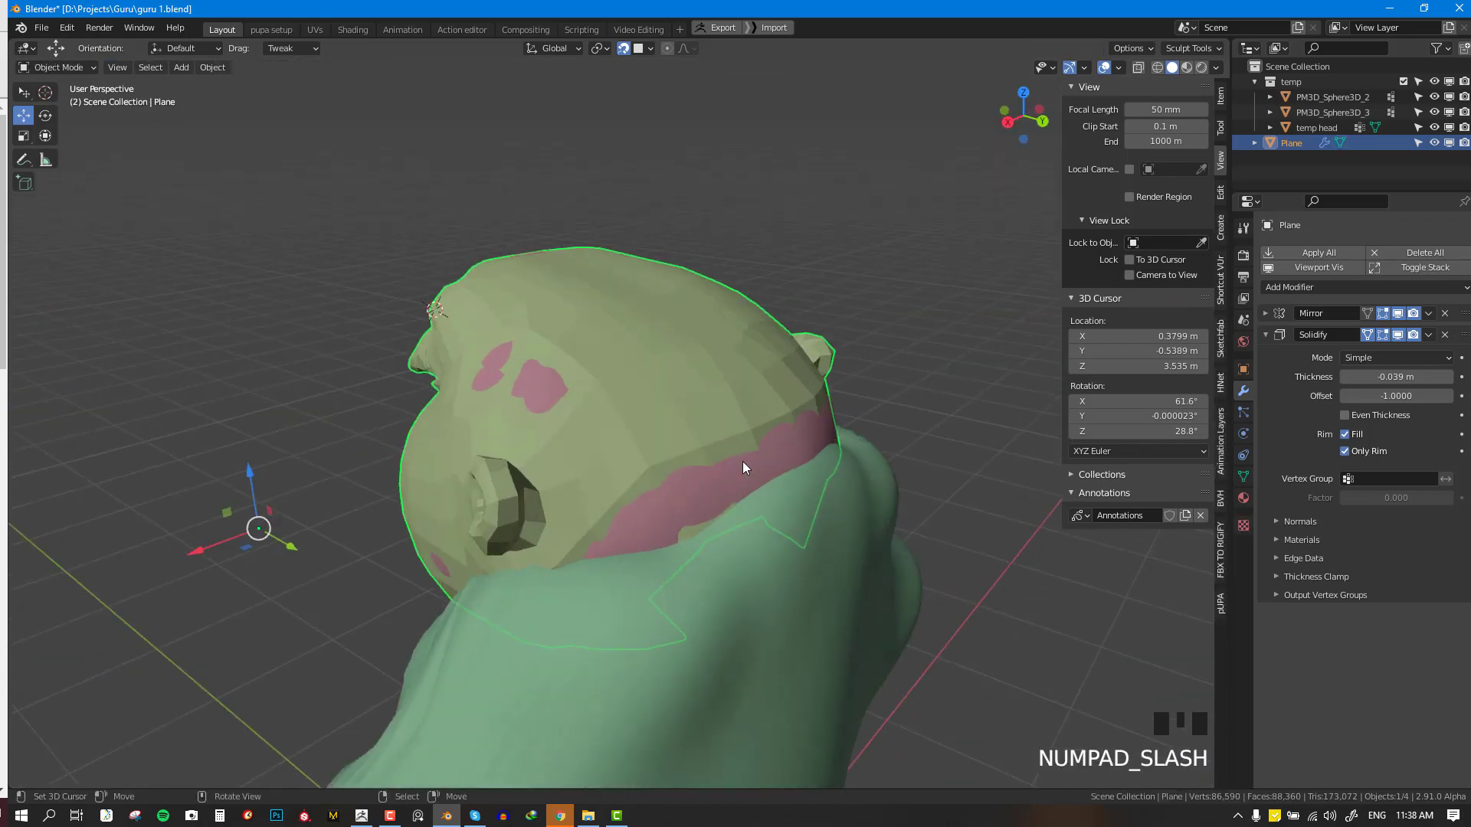
- Isolate the retopology mesh together with the sculpted head and enter Edit Mode with nothing selected
right_click(742, 465, "shift")
key("KP_Divide")
right_click(746, 411)
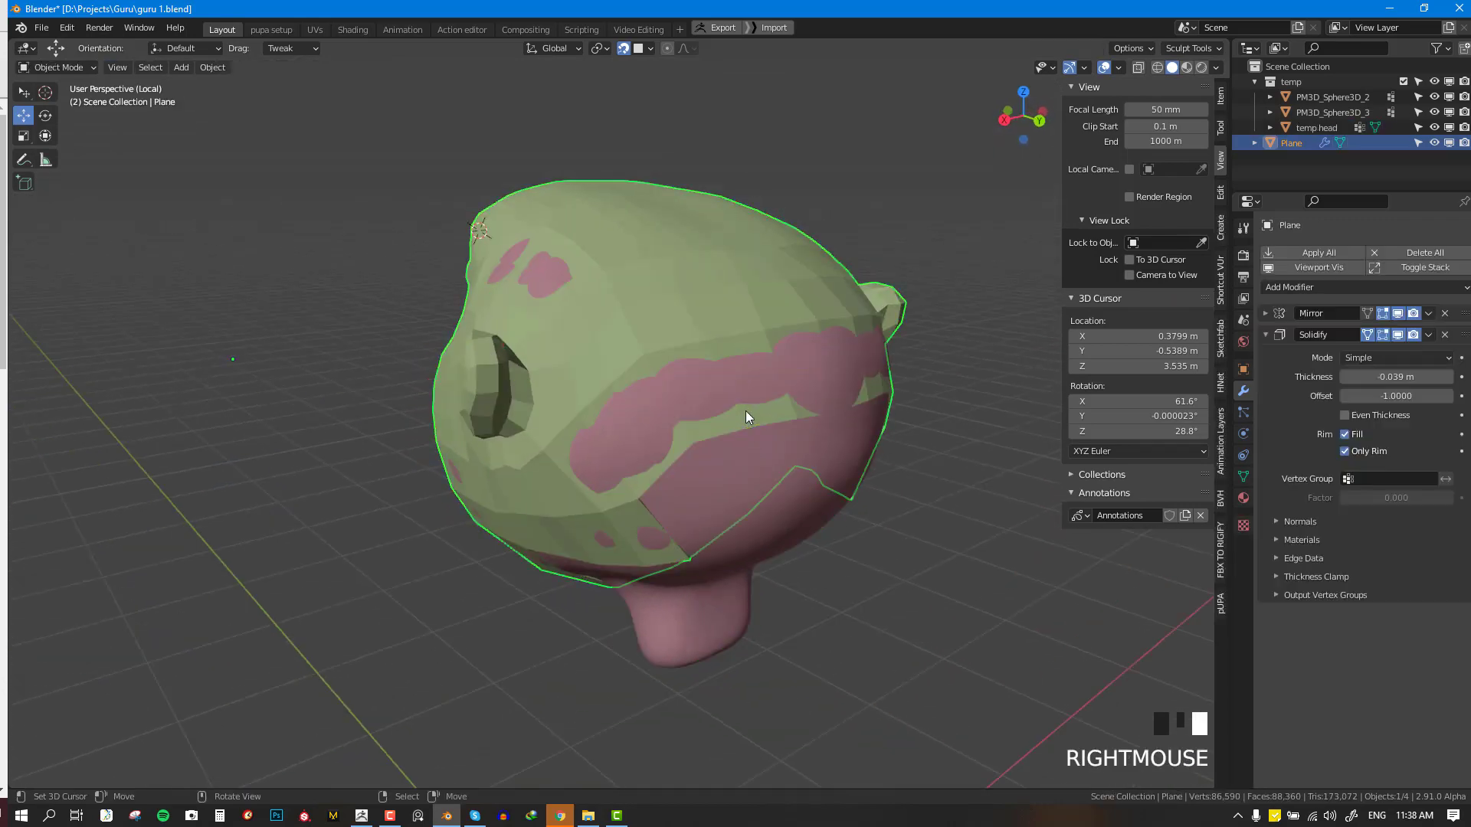
right_click(763, 424)
right_click(764, 419)
key("Tab")
middle_click_drag(773, 397, 719, 389)
key("alt+a")
right_click(689, 381)
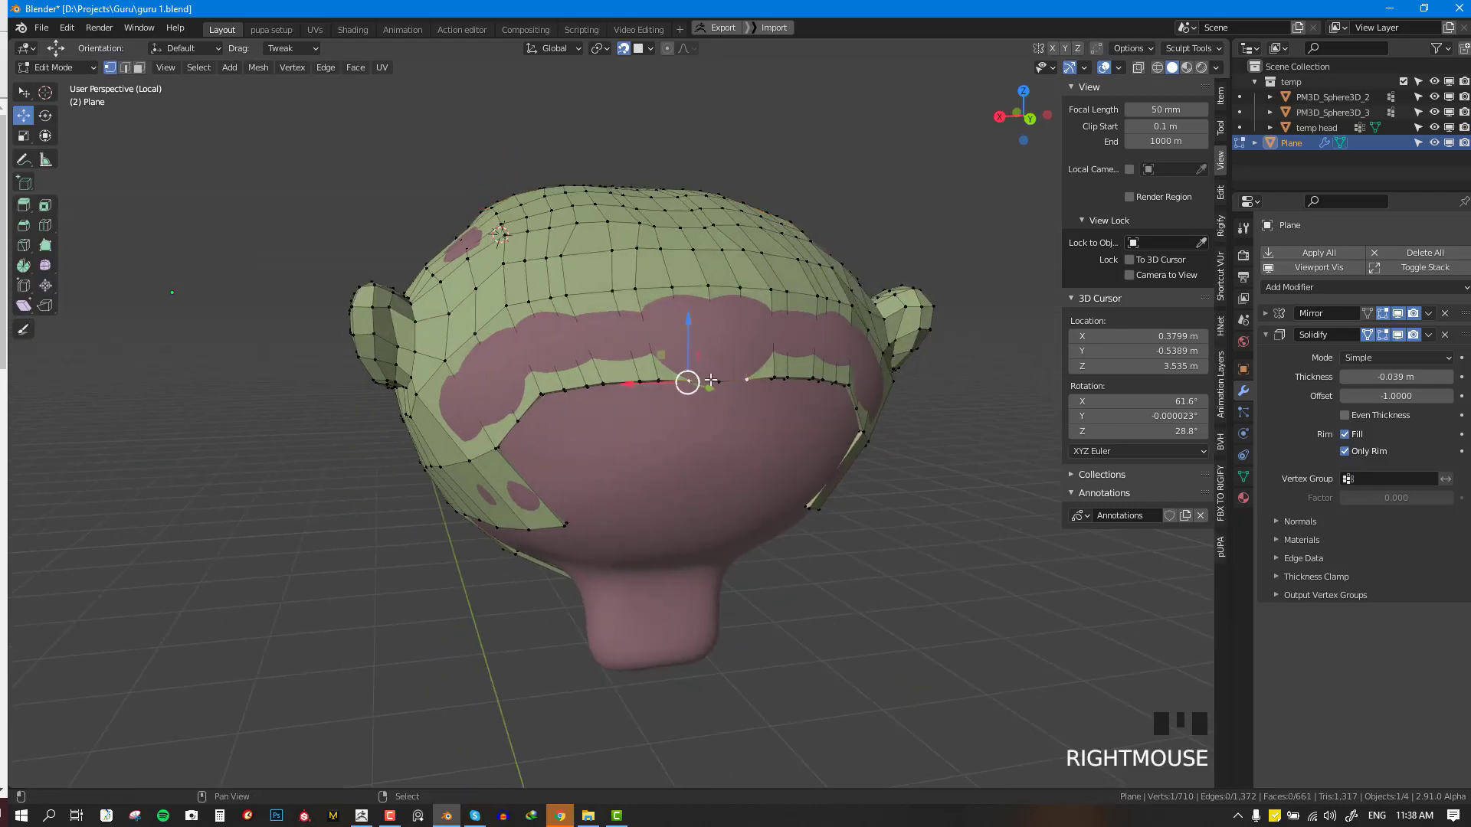
right_click(655, 379, "shift")
middle_click_drag(651, 381, 720, 499)
key("alt+a")
- Fill the first quad below the skull's open edge at the rear side and move its new vertex into place
right_click_drag(694, 480, 690, 488)
right_click_drag(679, 493, 666, 489)
right_click(680, 399)
key("f")
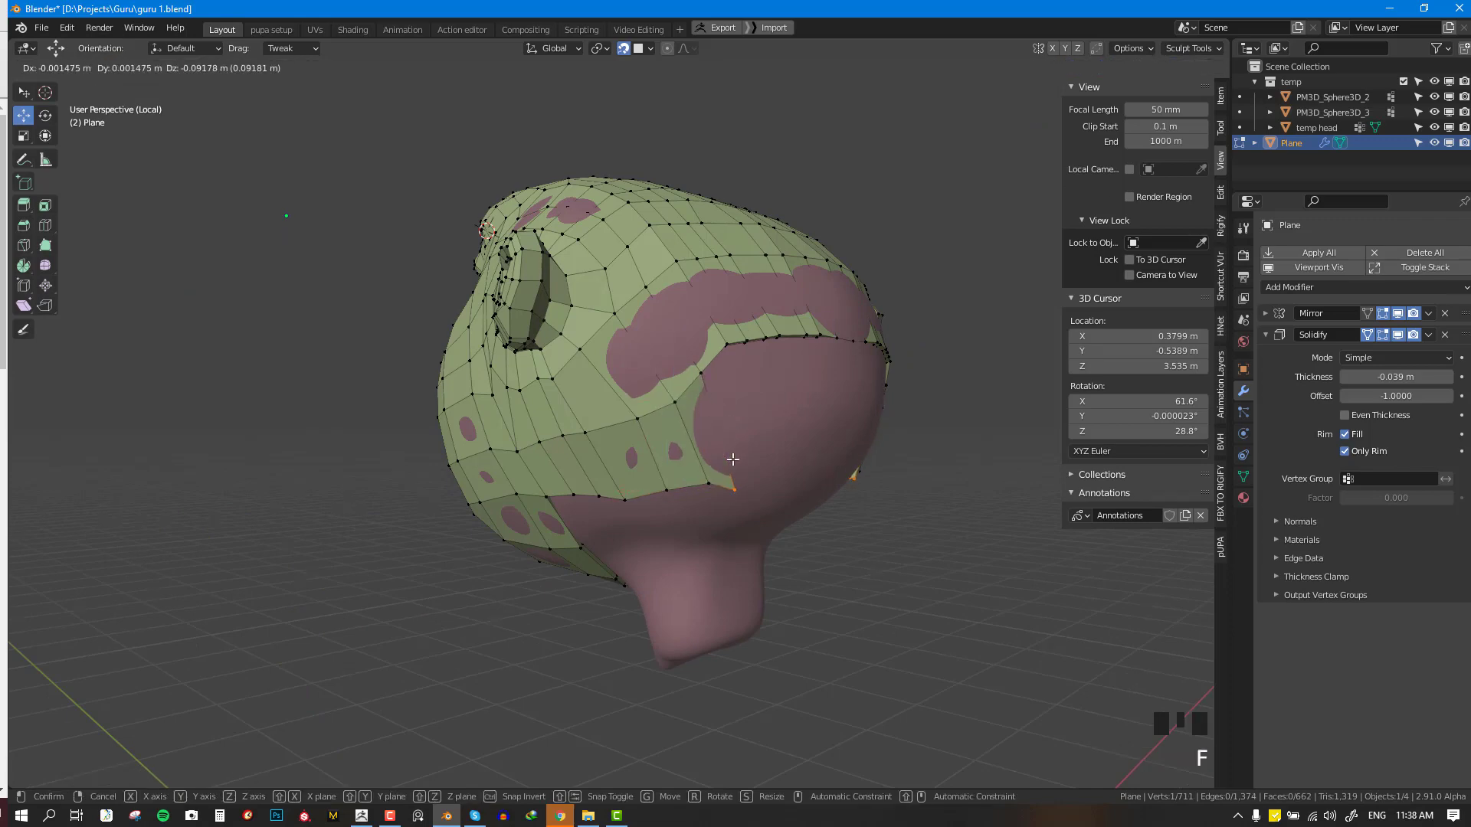
left_click(728, 448)
middle_click_drag(782, 443, 722, 499)
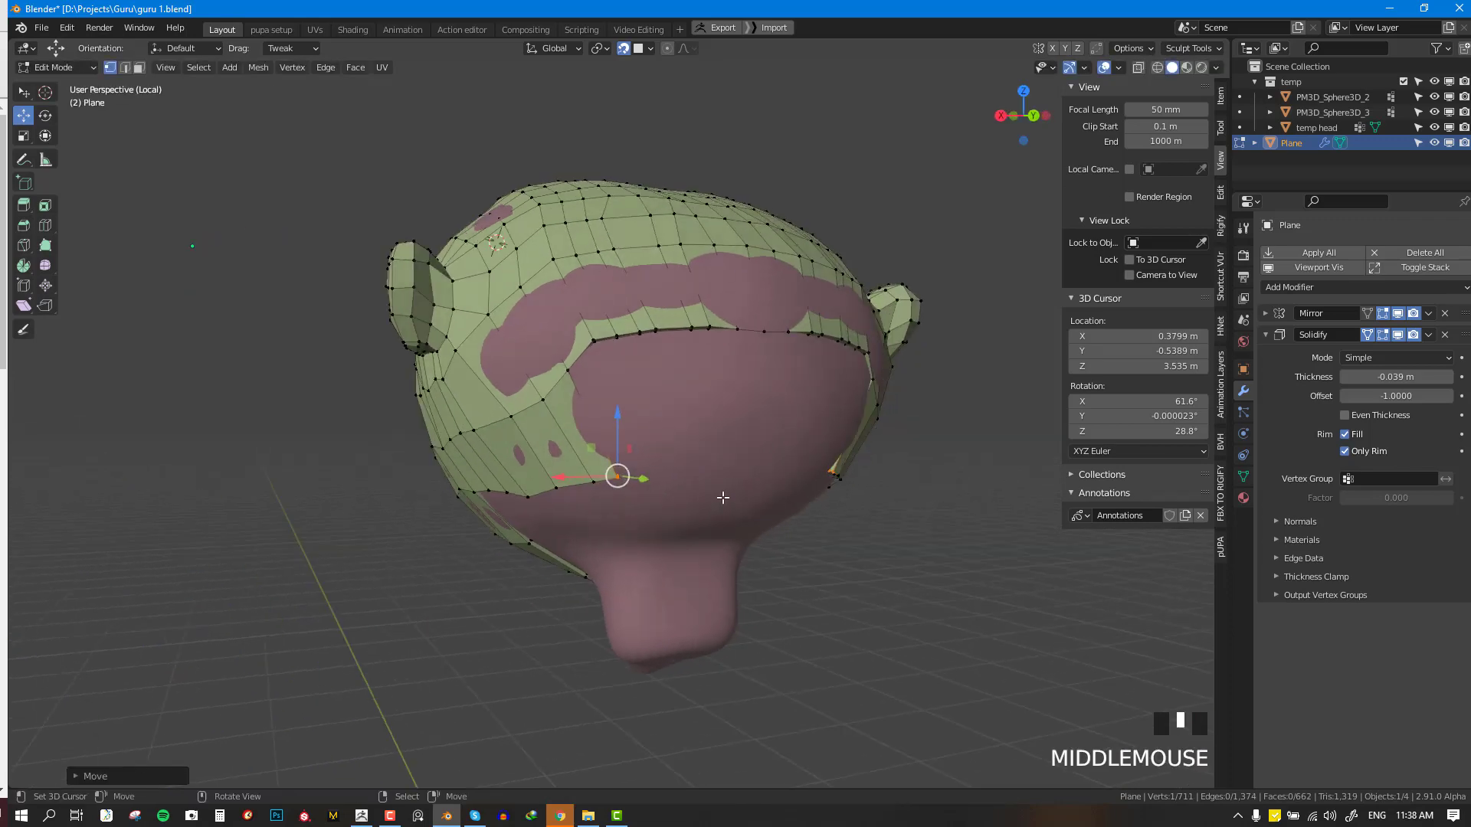
key("g")
left_click(625, 417)
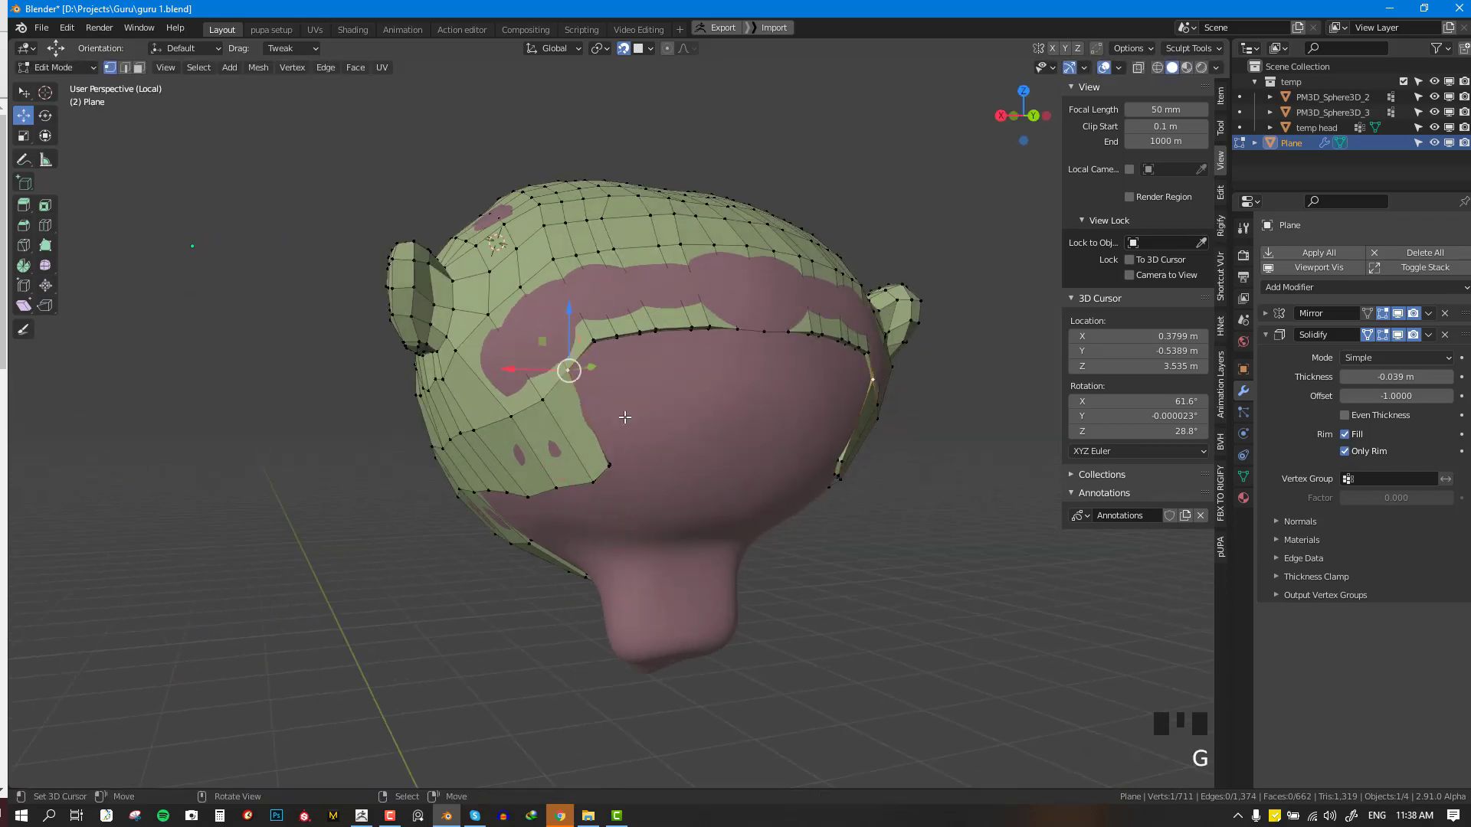
- Continue the lower back row with two more quads toward the centre, placing each new vertex on the sculpt
right_click(567, 364)
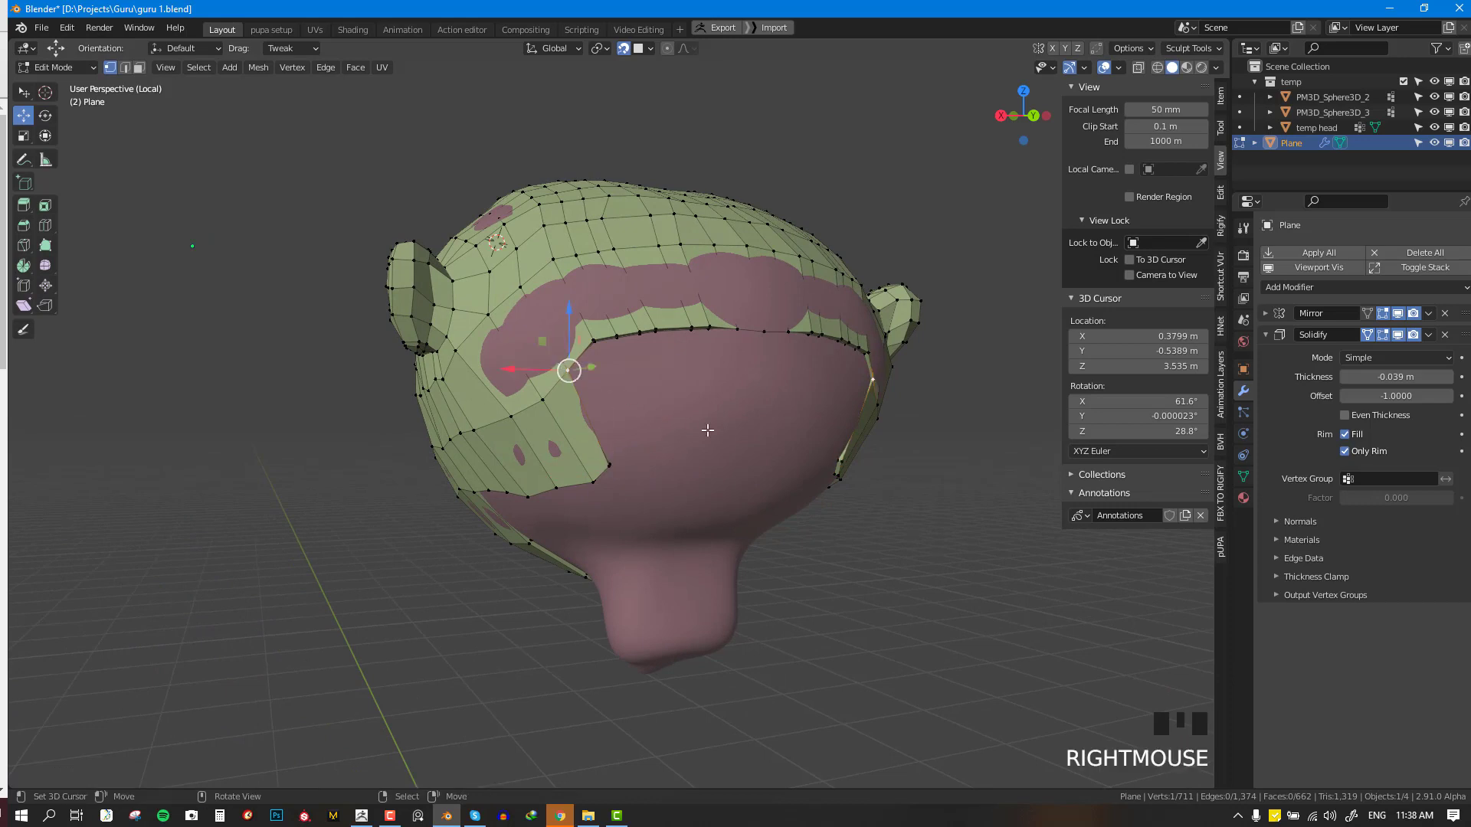
key("f")
left_click(724, 457)
right_click(597, 333)
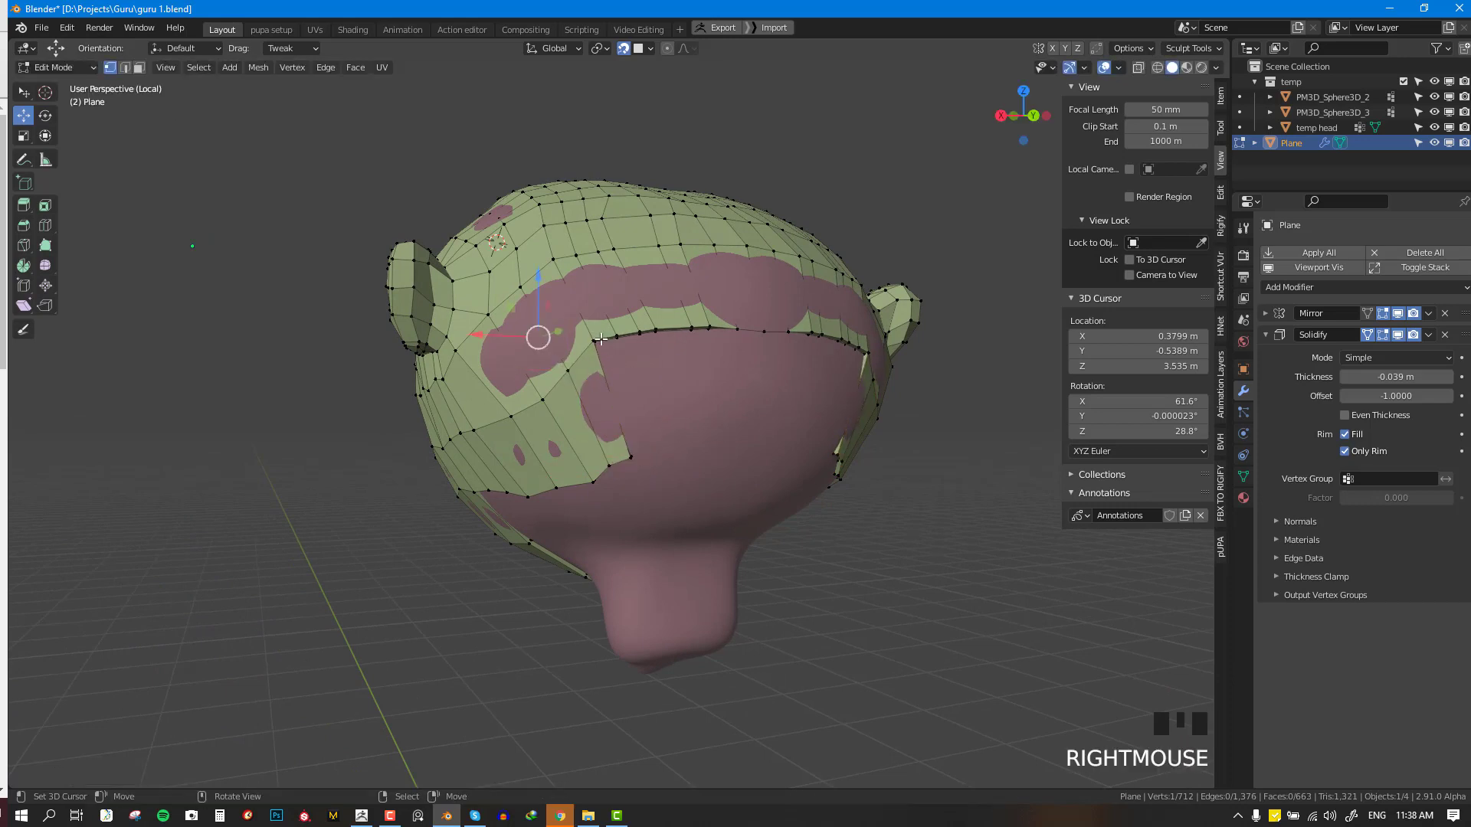
right_click(592, 332)
key("f")
left_click(647, 456)
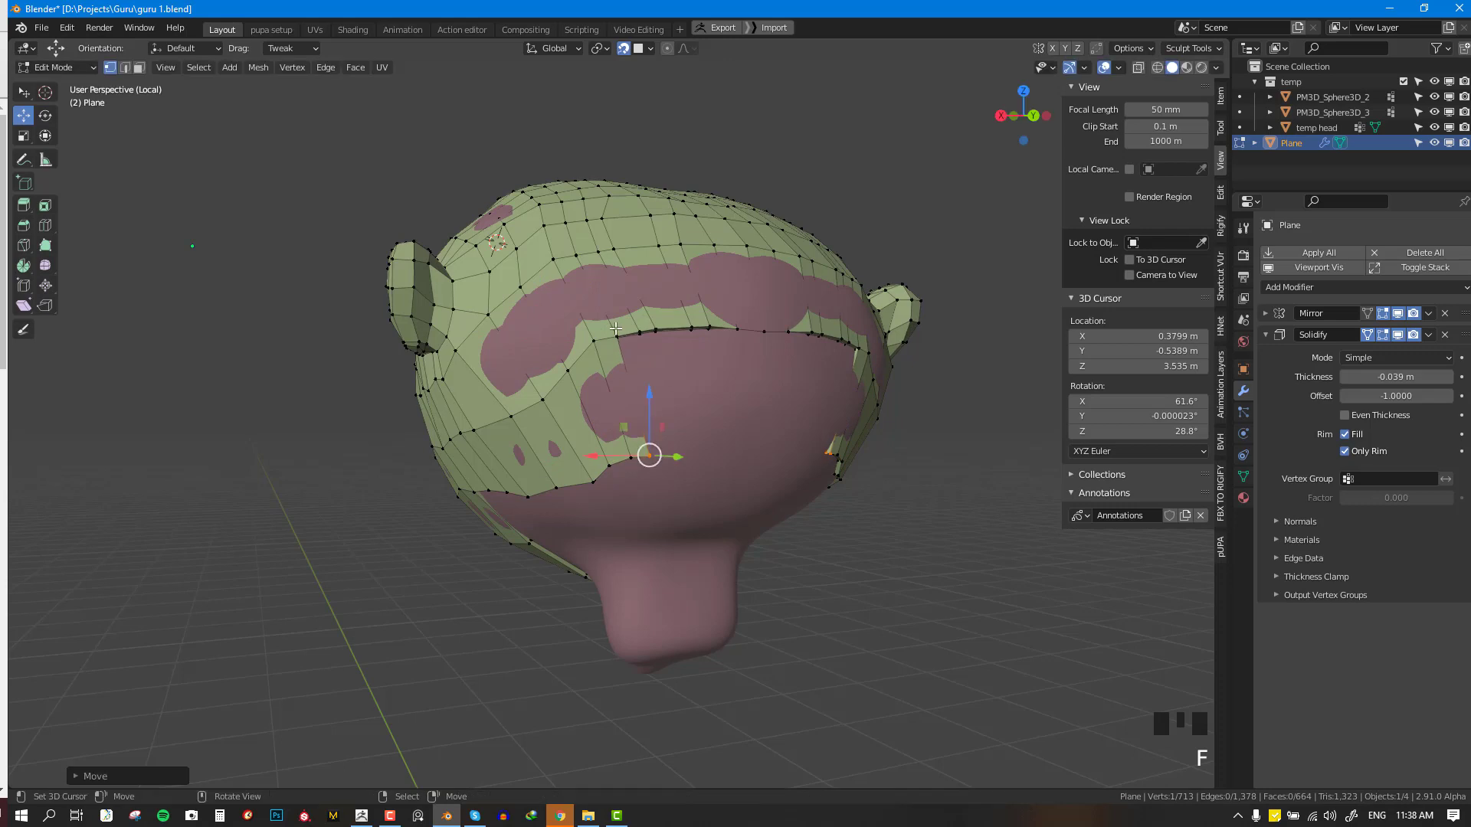
- Fill three further quads along the skull's lower back edge, keeping the new vertices in an even row
right_click(611, 332)
key("f")
left_click(670, 429)
right_click(644, 324)
key("f")
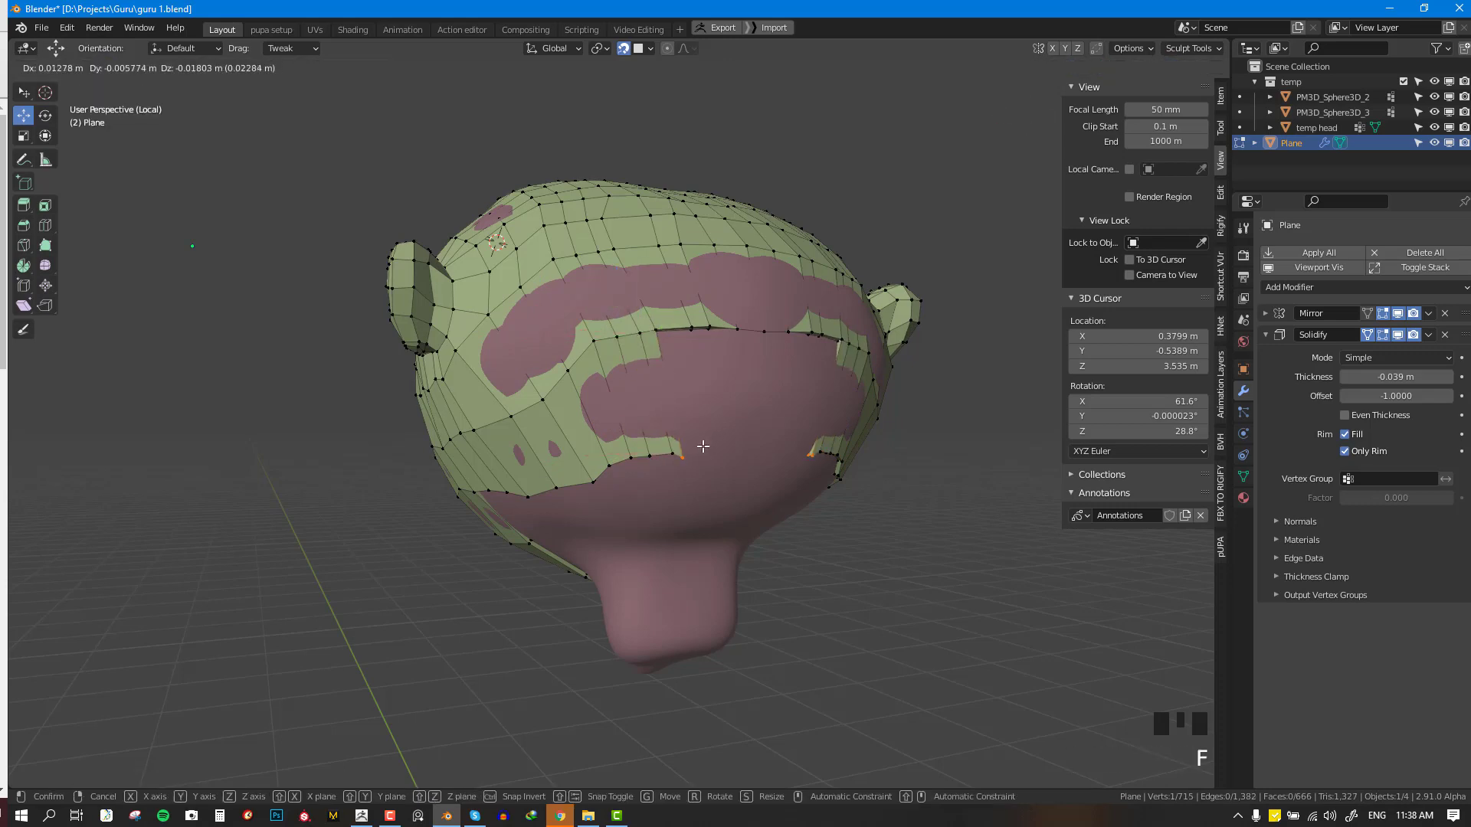
left_click(683, 453)
right_click(657, 328)
key("f")
left_click(720, 417)
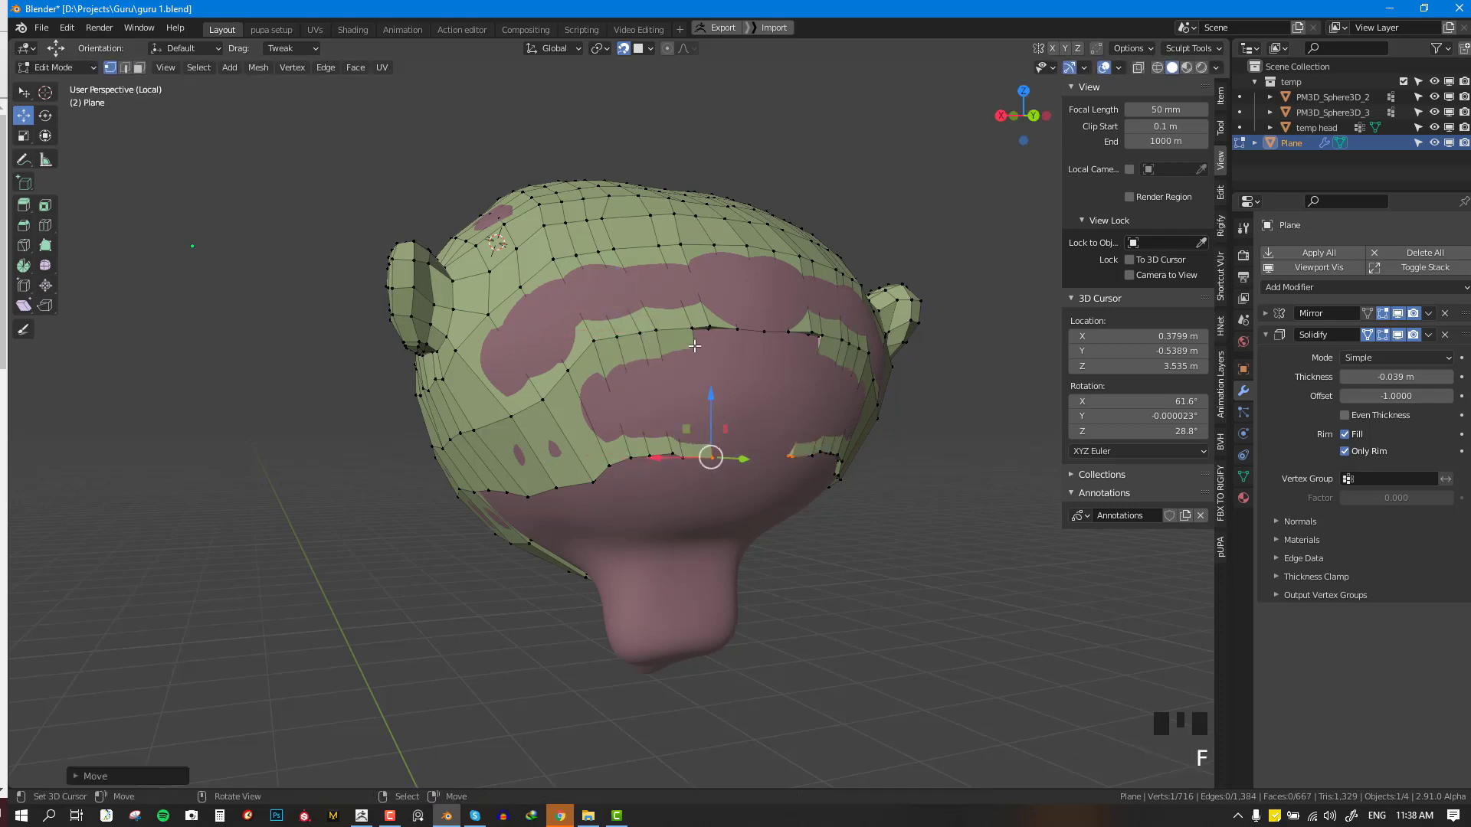
- Fill two more quads of the lower back row close to the mirror centre line
right_click(691, 327)
key("f")
left_click(734, 412)
right_click(737, 330)
key("f")
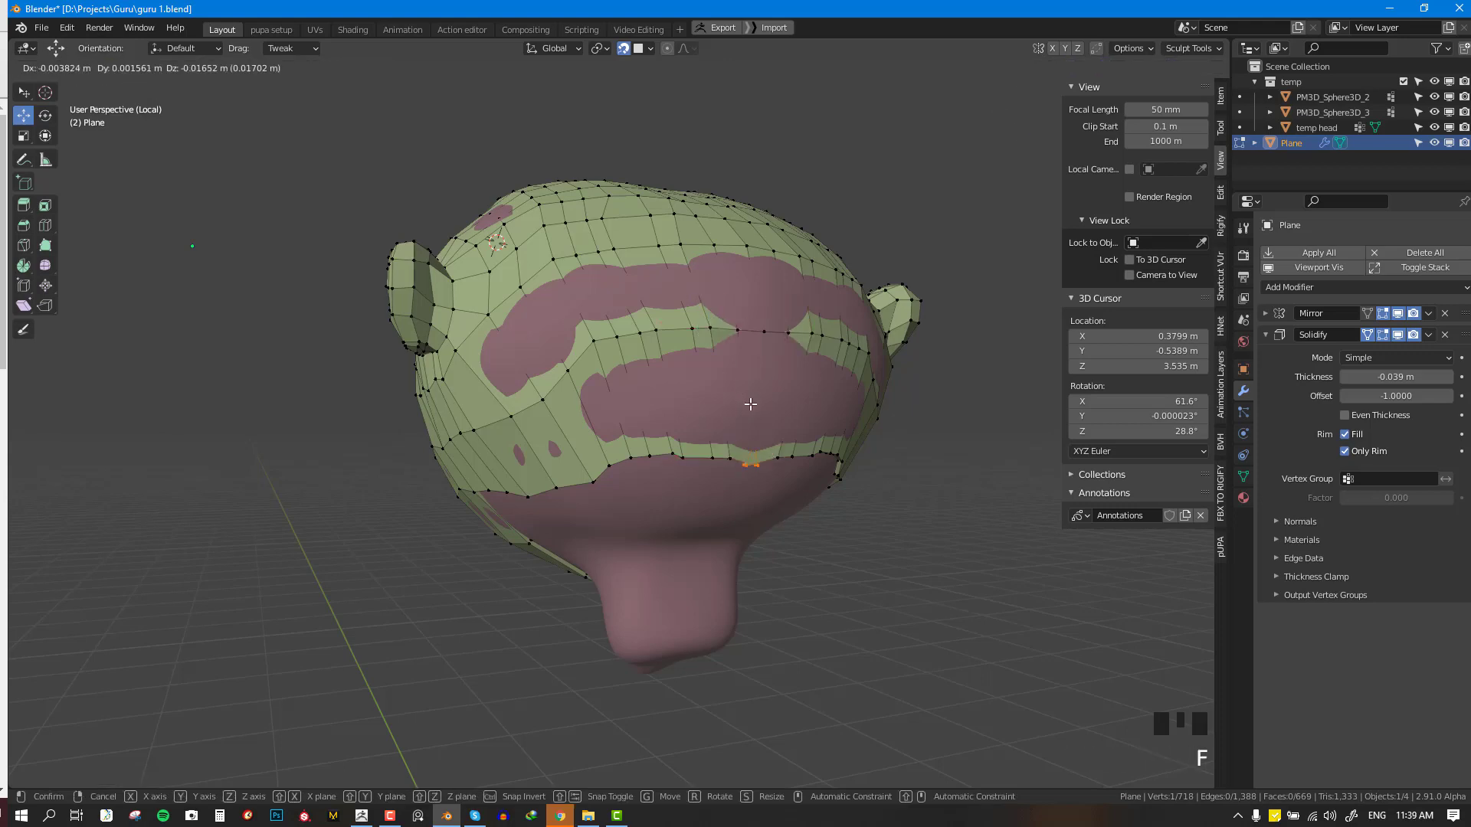
left_click(718, 398)
- Set the Solidify thickness to -0.179 m and undo the last quad filled beside the centre line
key("ctrl+z")
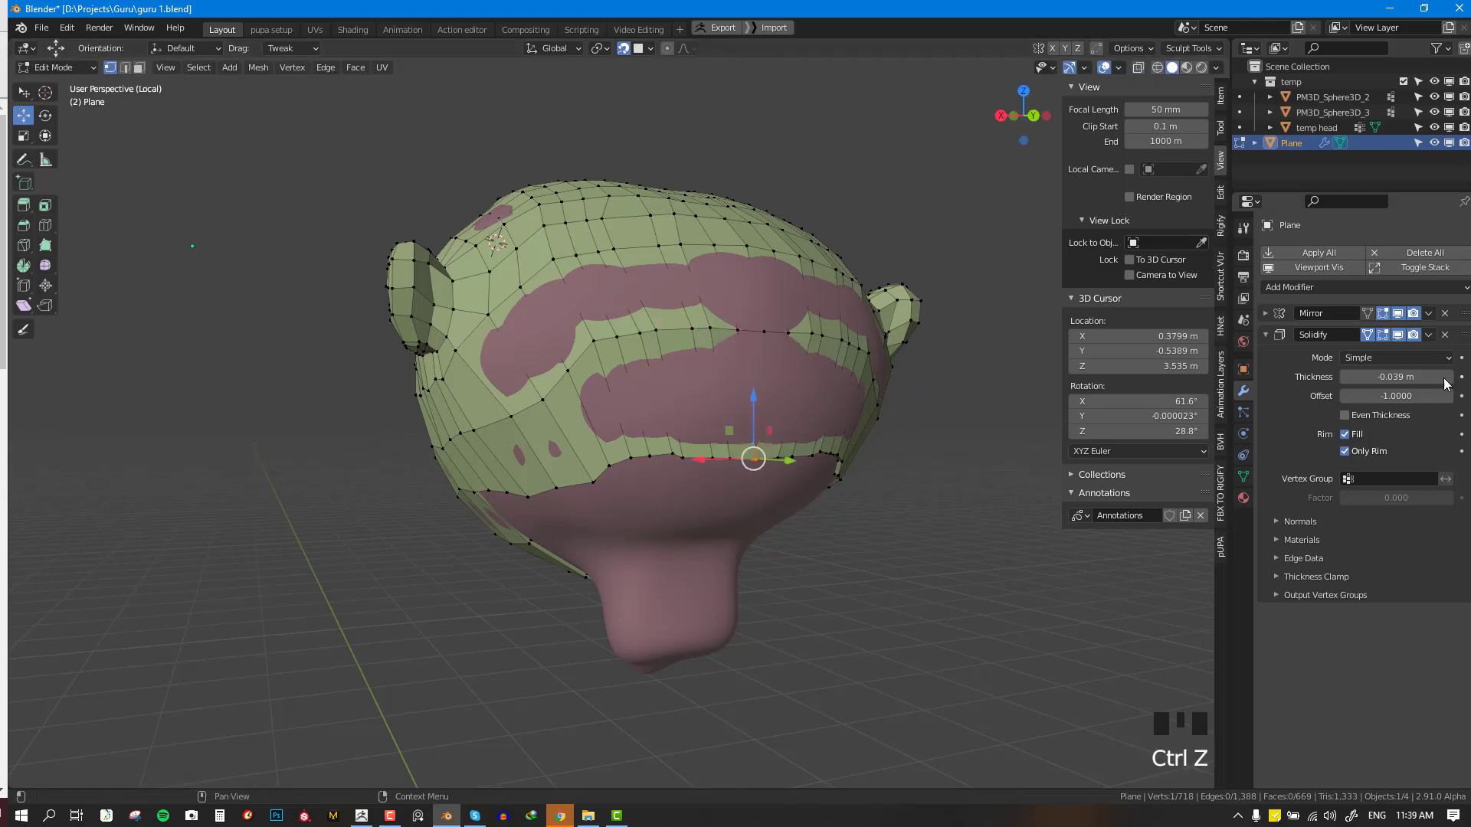
left_click_drag(1422, 376, 1371, 376)
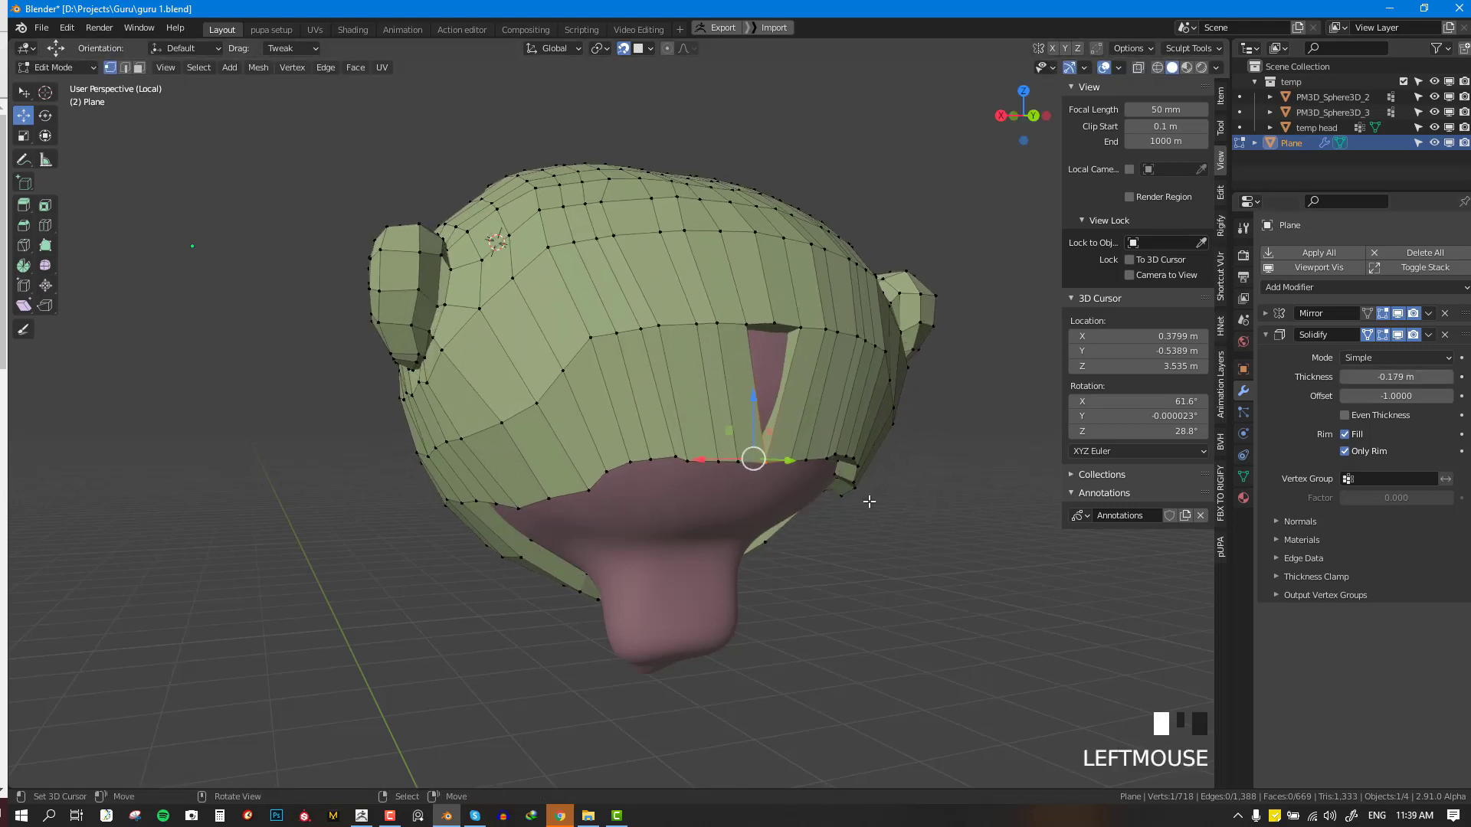
middle_click_drag(552, 291, 624, 281)
key("ctrl+z")
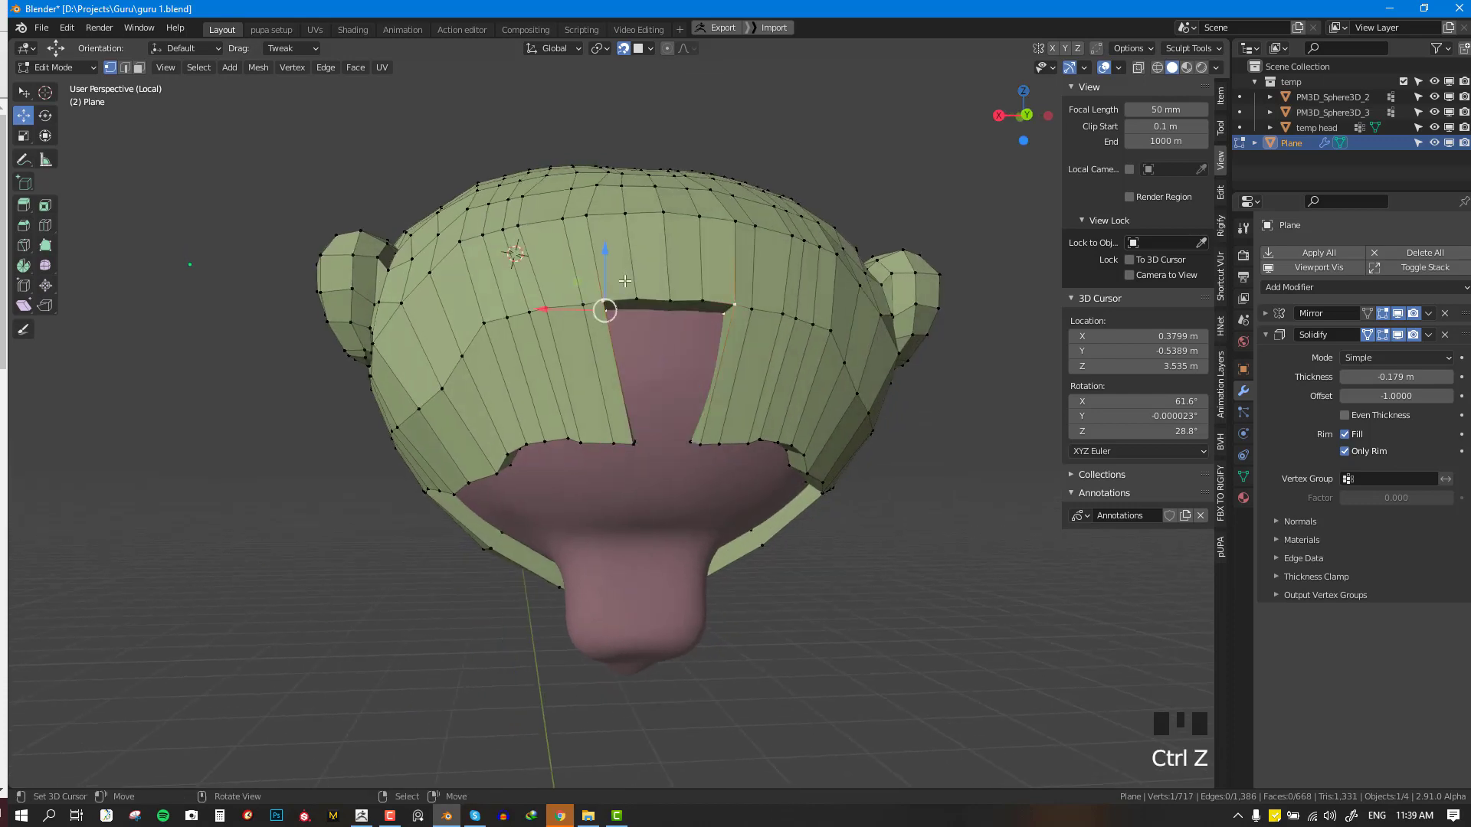
- Fill the two remaining quads at the centre of the back row up to the mirror line and clear the selection
right_click(627, 448)
right_click(632, 444)
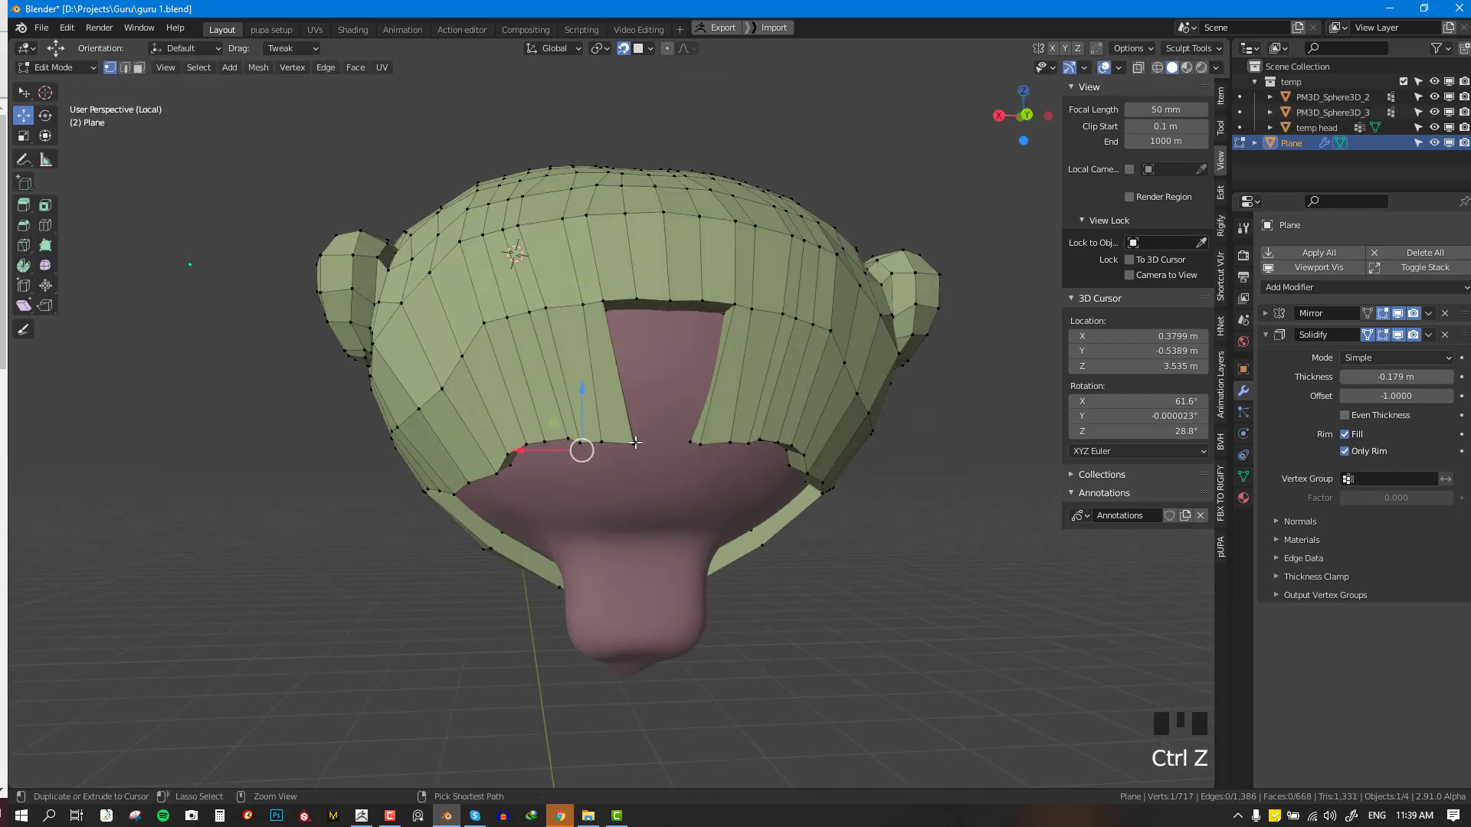
right_click(622, 441)
right_click(602, 308)
key("f")
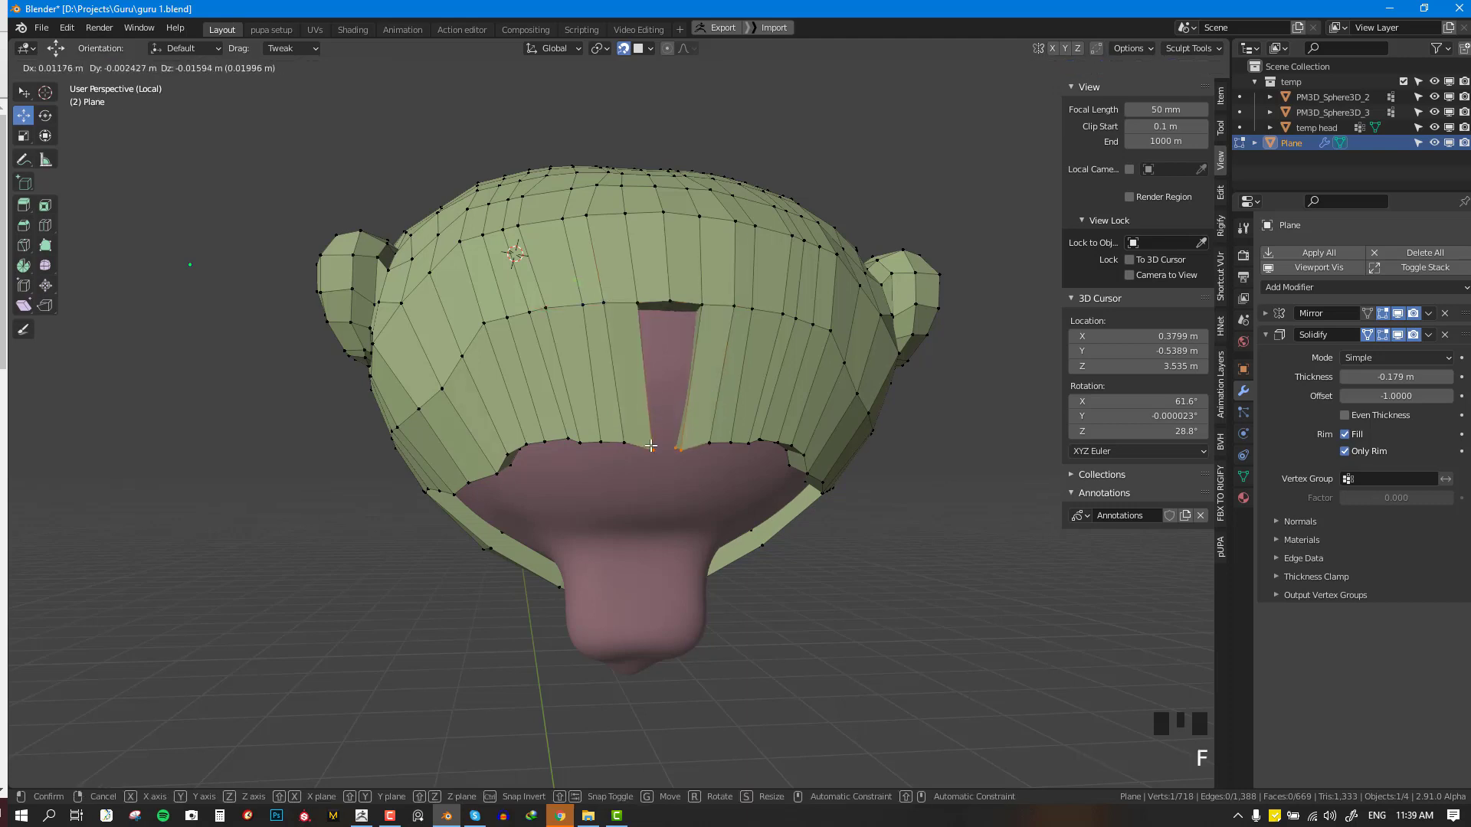
left_click(644, 408)
right_click(639, 307)
key("f")
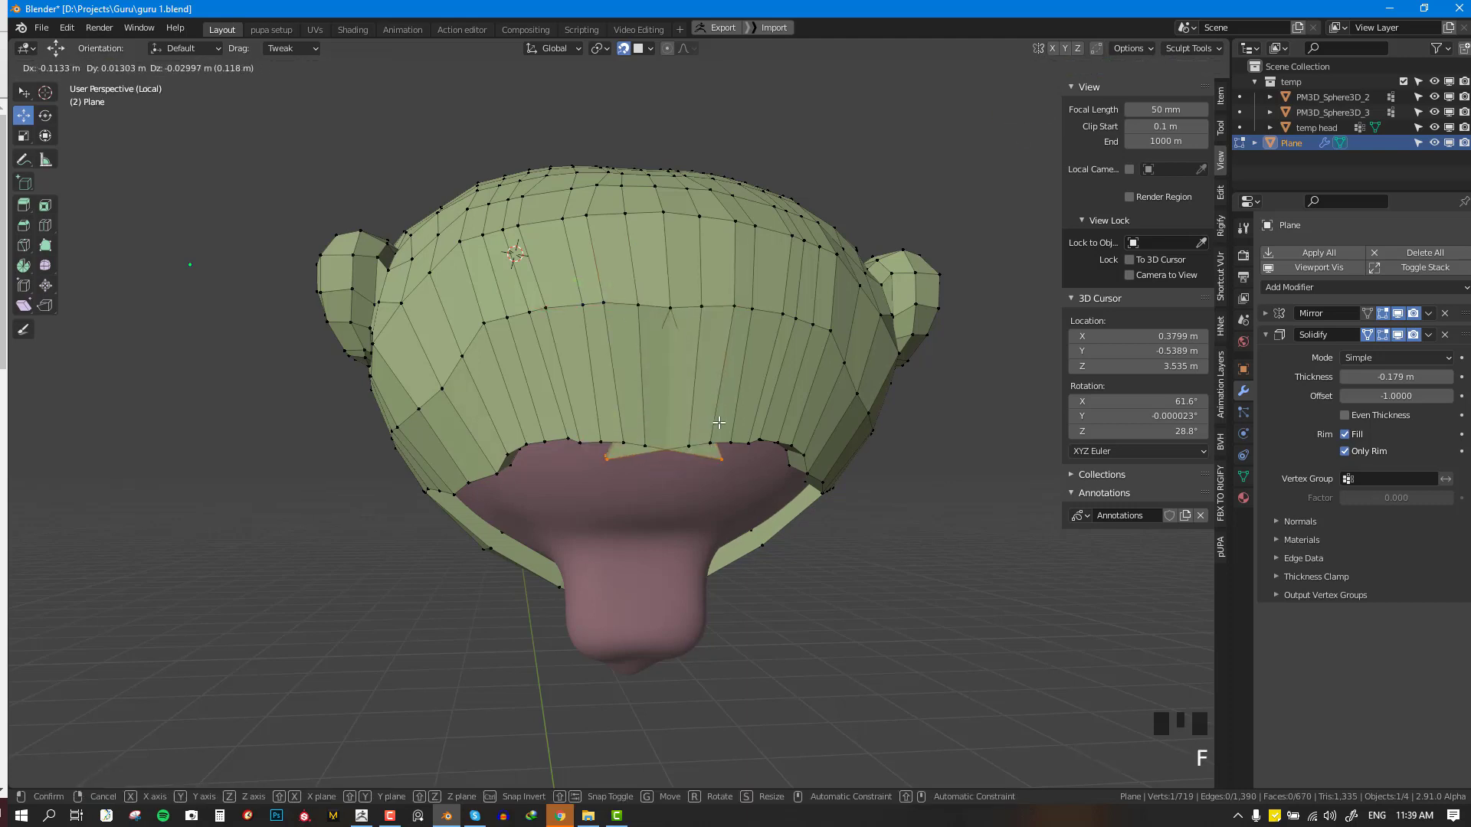
left_click(651, 429)
key("alt+a")
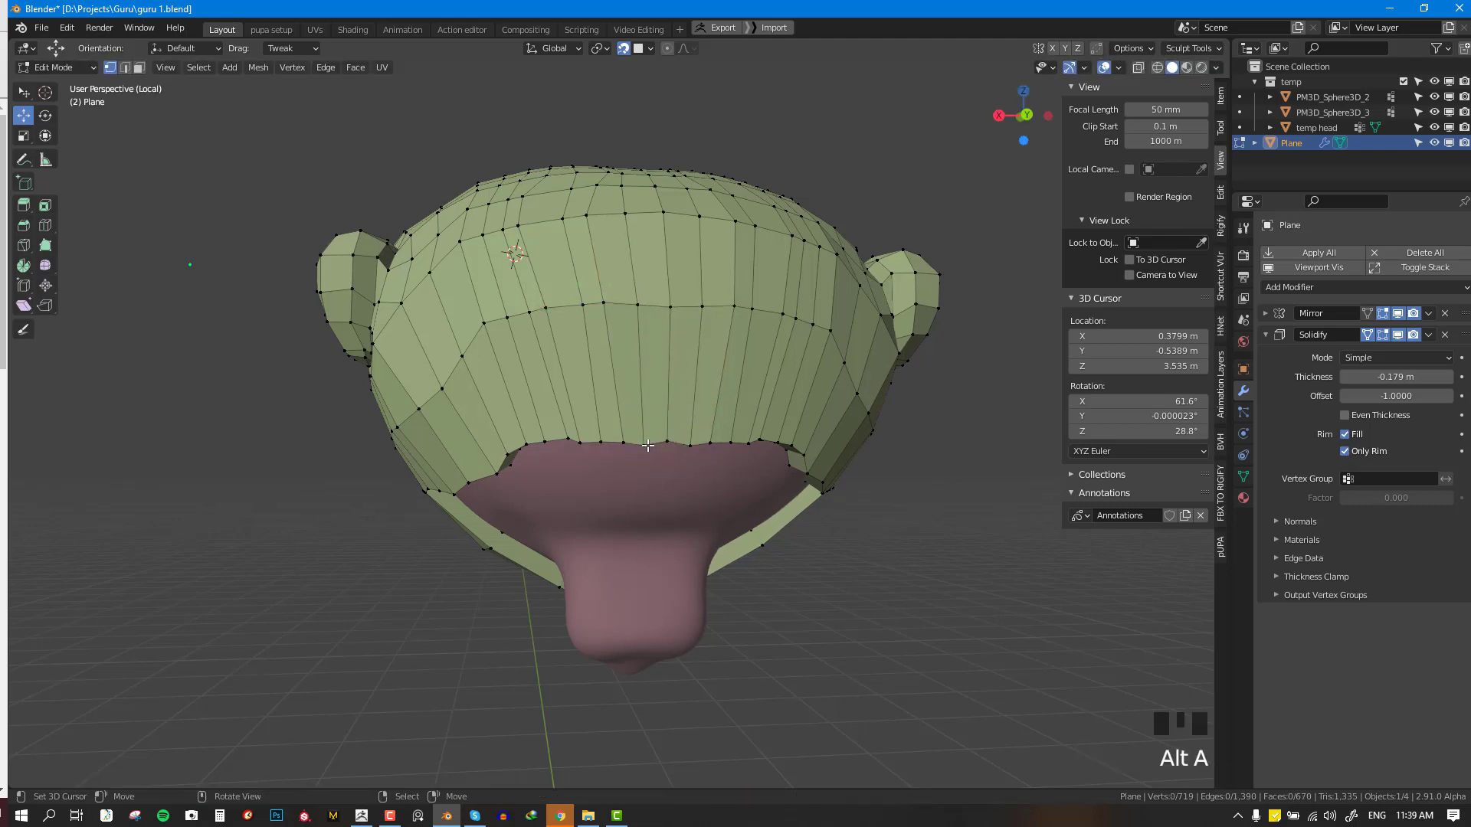
- Extrude the central edges of the back row downward twice toward the neck, then clear the selection
right_click(668, 441)
right_click(625, 438, "shift")
middle_click_drag(624, 437, 628, 395)
right_click(726, 244, "shift")
key("e")
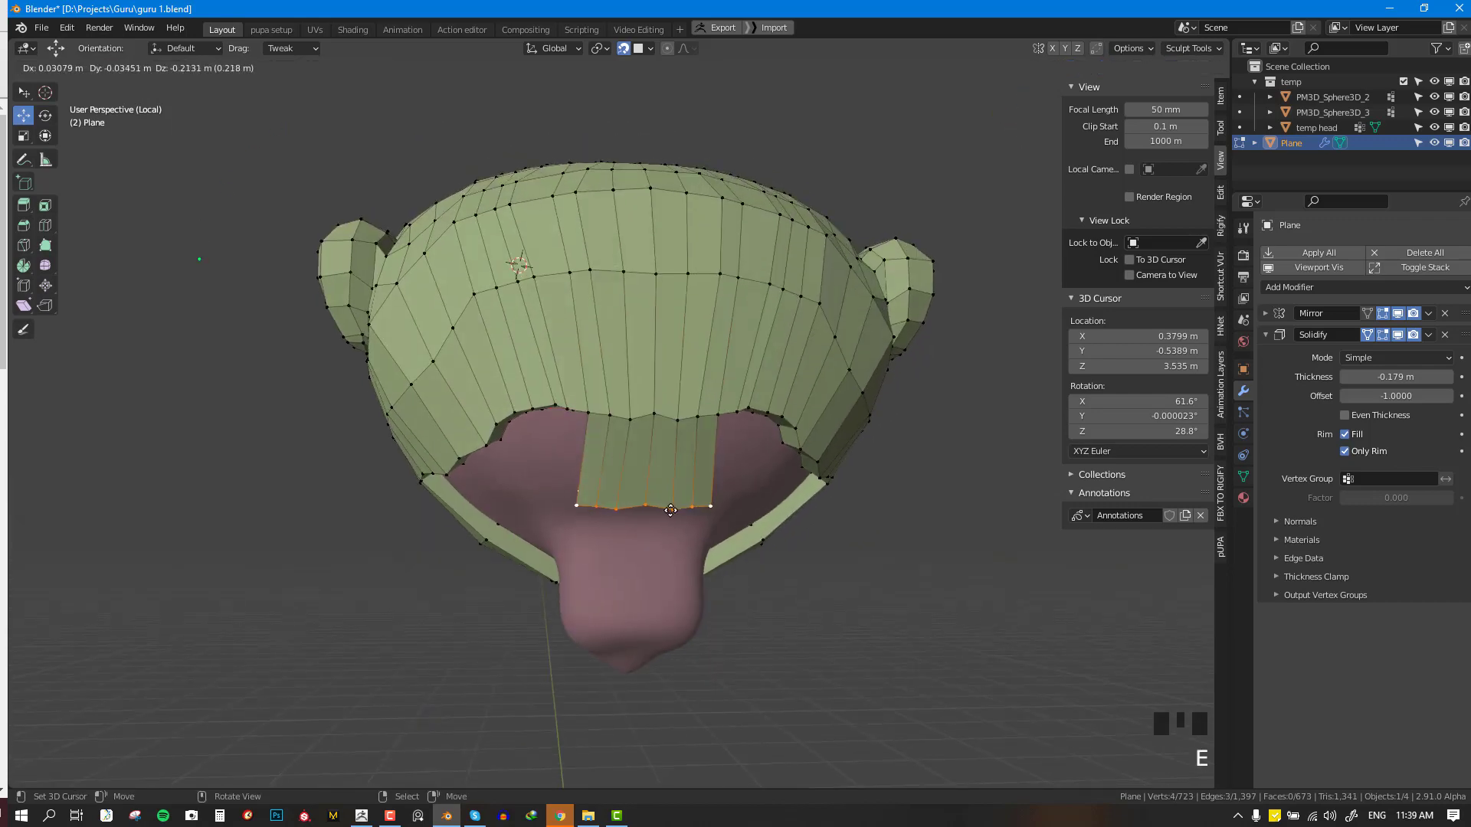
left_click(659, 498)
middle_click_drag(659, 498, 700, 424)
key("e")
left_click(688, 488)
key("alt+a")
- Fill a quad at the open corner behind the jaw and add a loop cut across it
middle_click_drag(578, 405, 669, 423)
key("f")
left_click(686, 435)
right_click(622, 327)
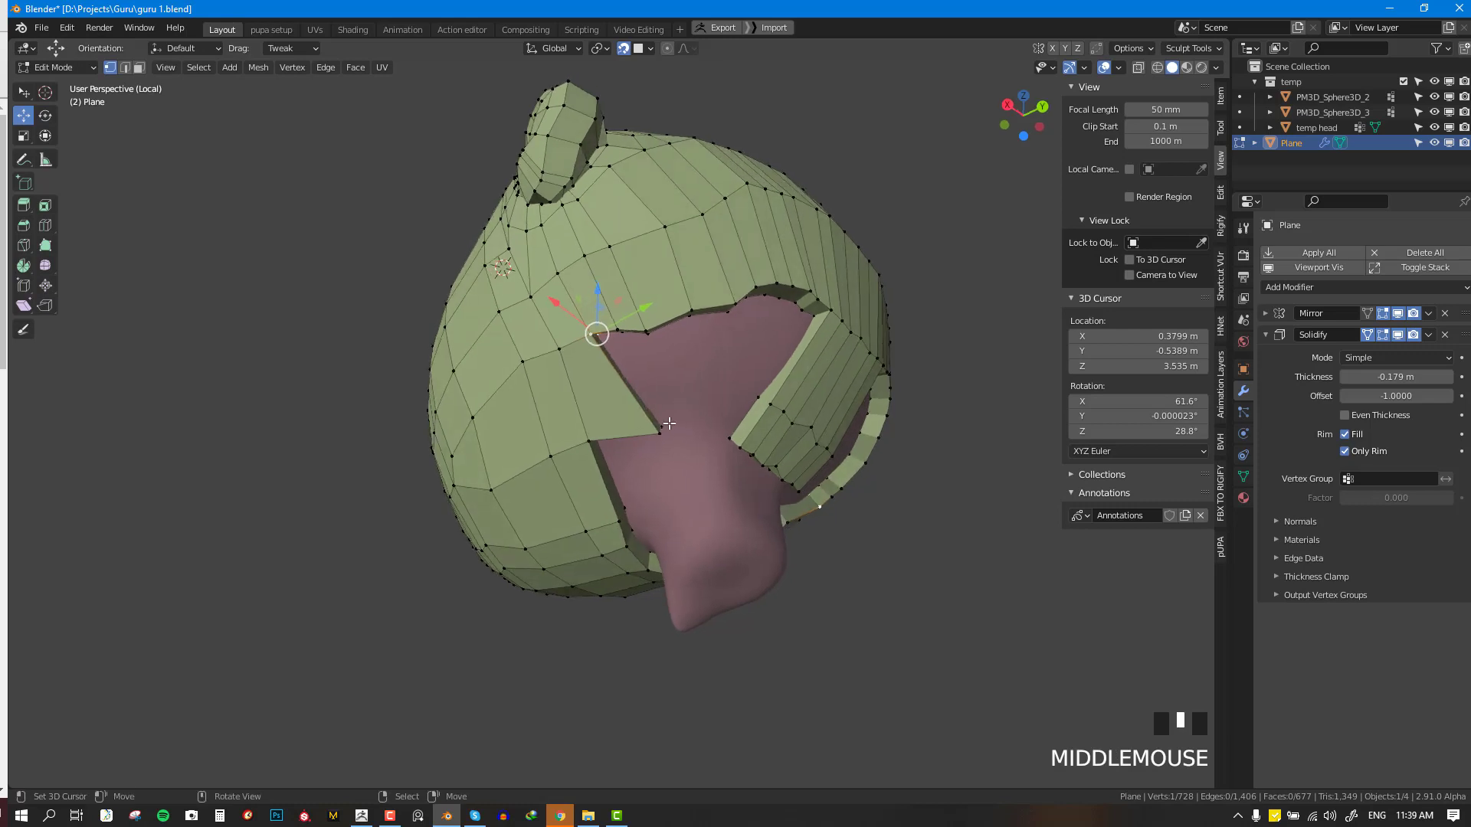
key("ctrl+r")
left_click(628, 377)
right_click(628, 378)
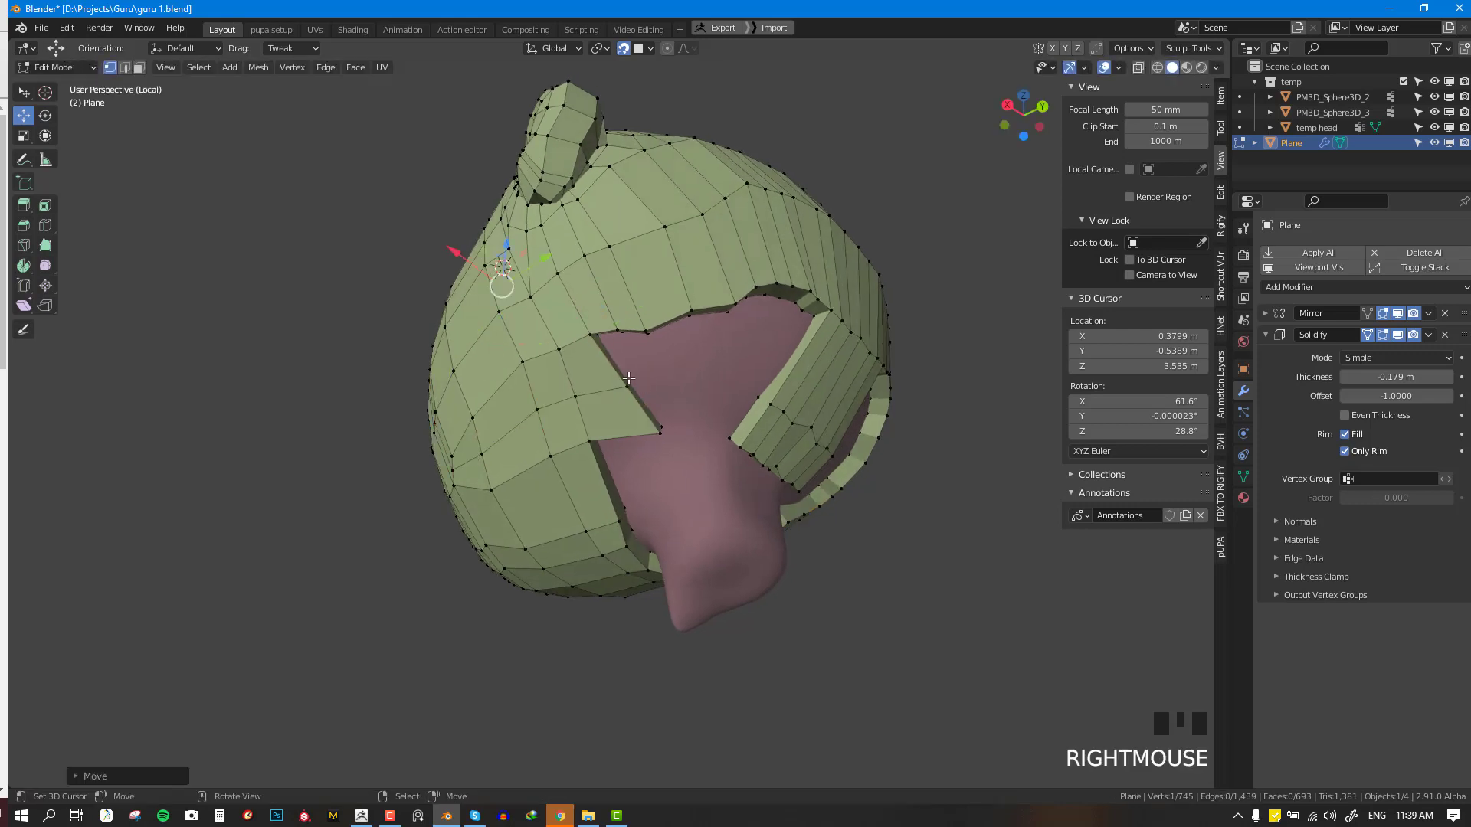
- Bridge the jaw-side corner to the central strip with a quad, then split it with a loop cut and reposition the cut
right_click(659, 432)
right_click(627, 385, "shift")
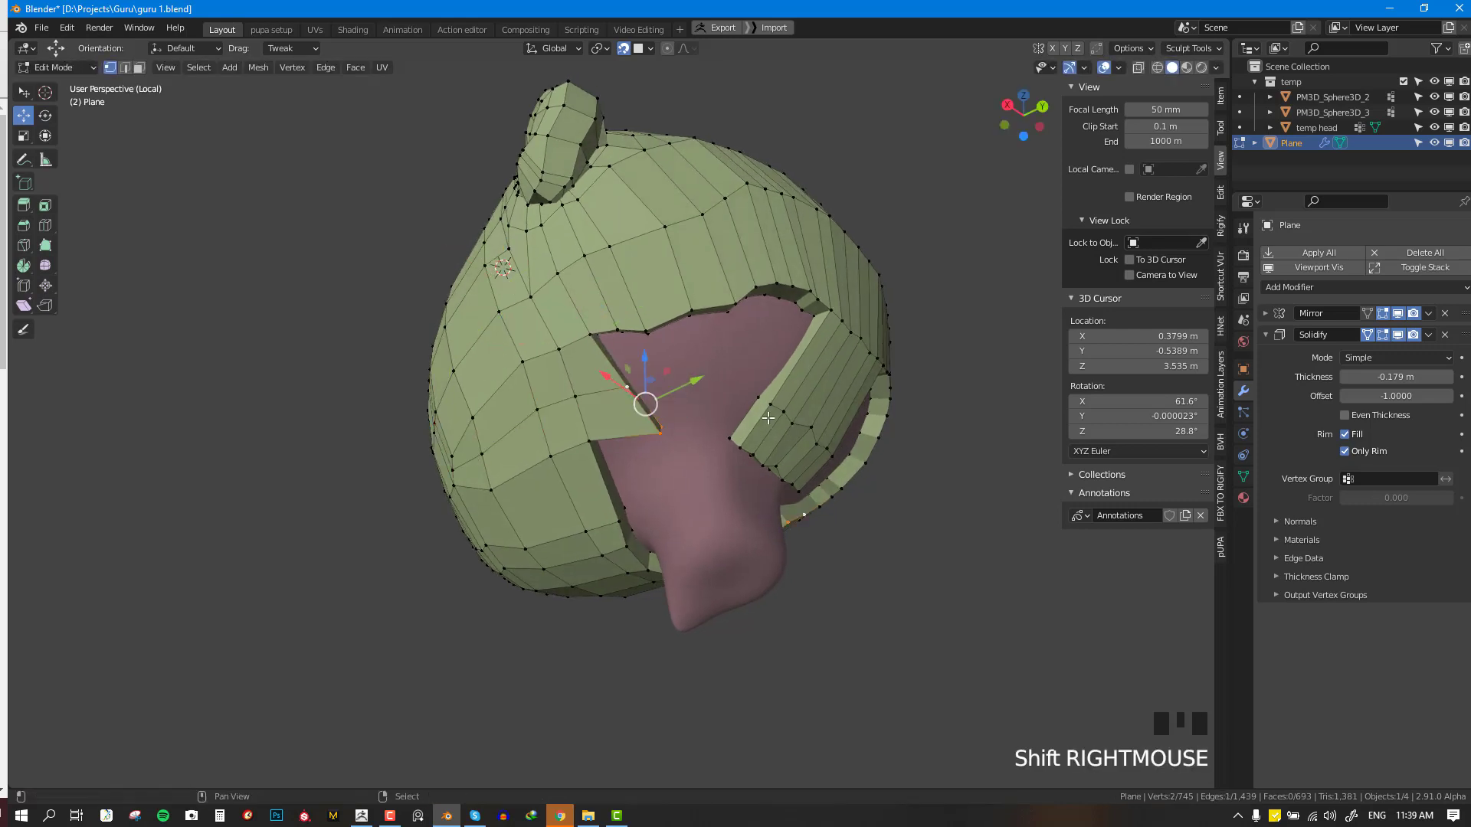
right_click(758, 397, "shift")
key("f")
key("ctrl+r")
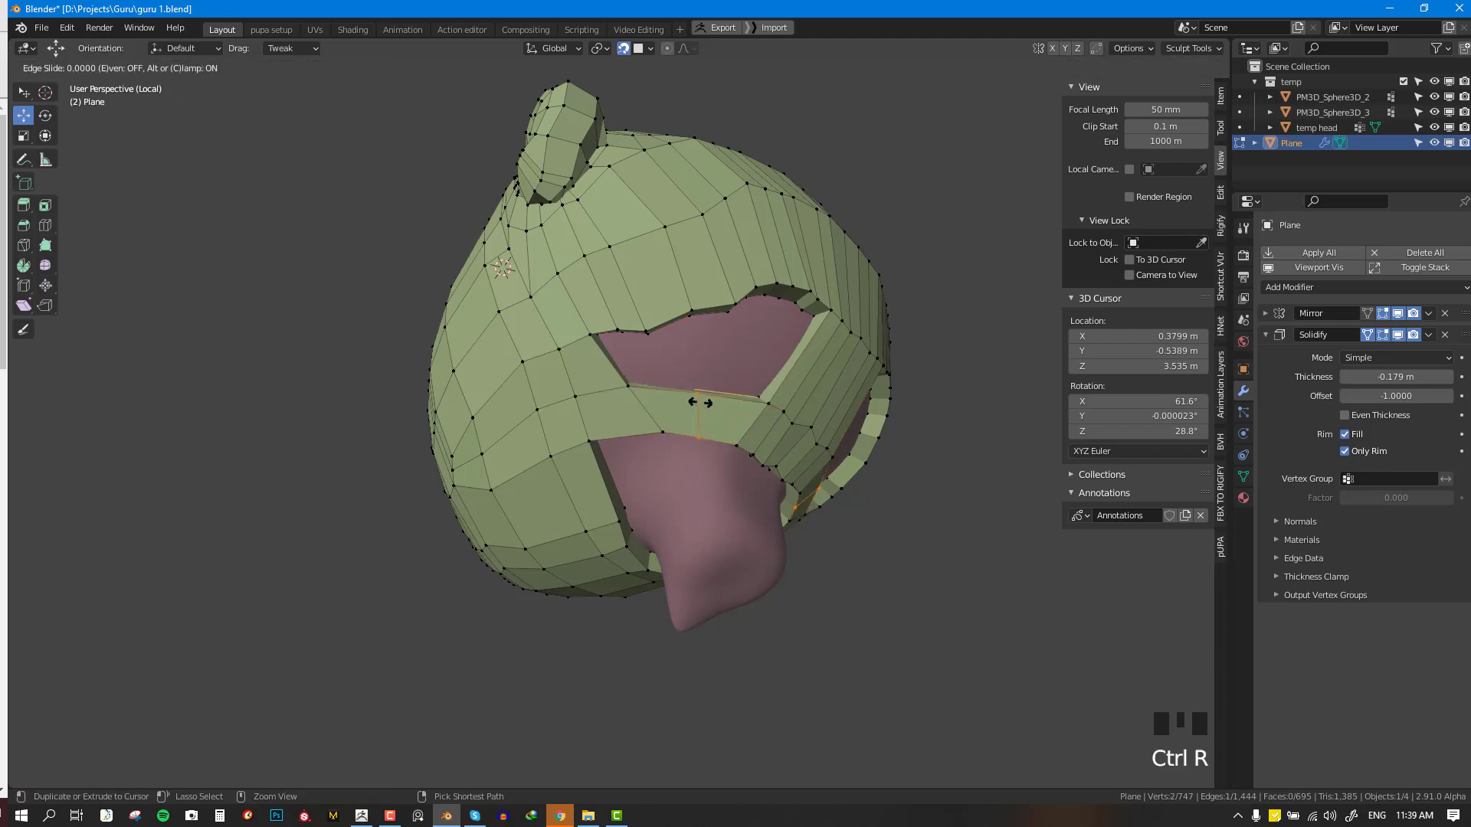
left_click(694, 406)
right_click(694, 406)
key("g")
left_click(701, 400)
key("alt+a")
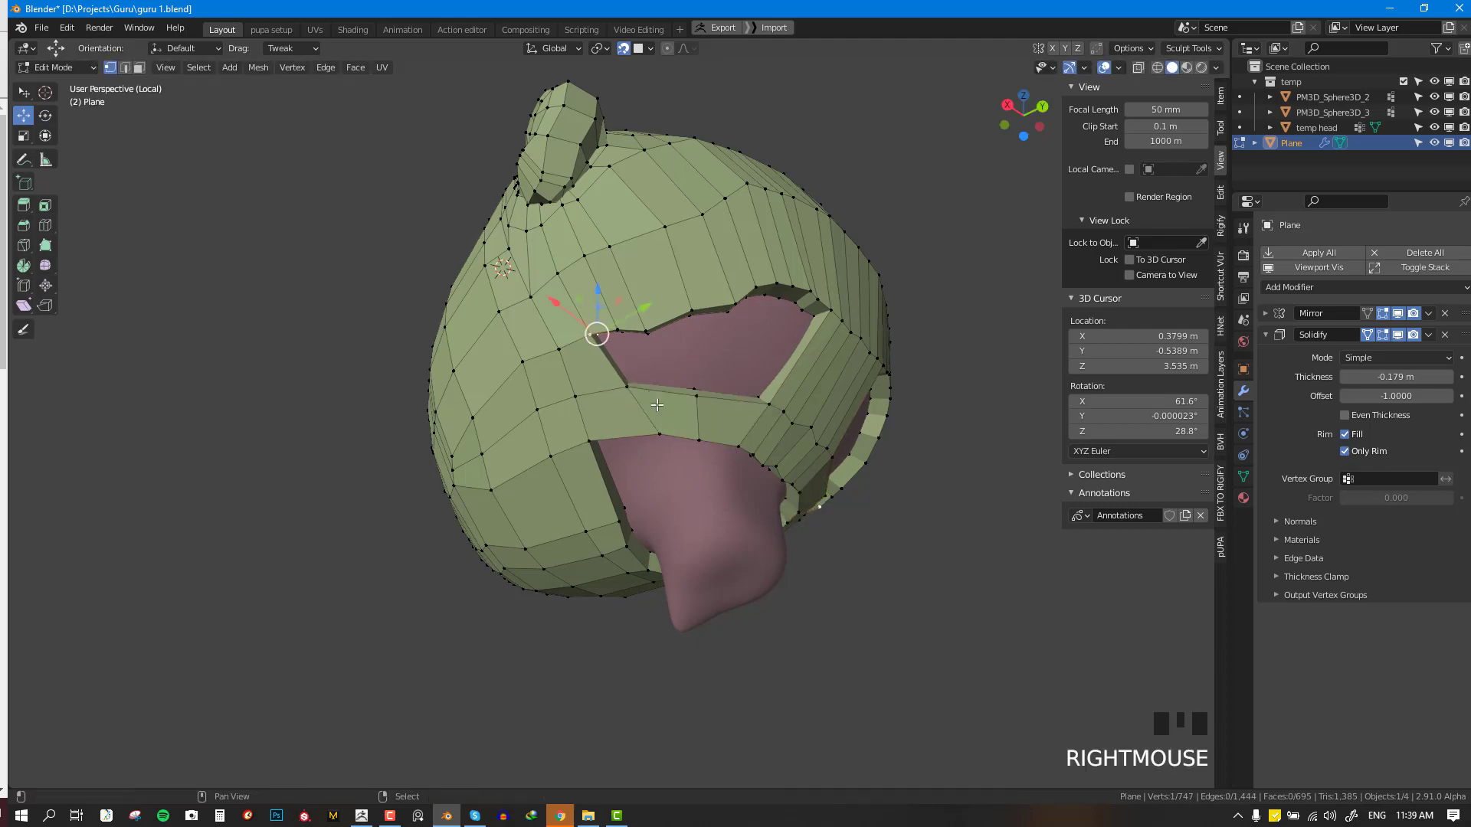
- Add another loop cut to the bridging strip and fill the corner face between it and the head's side
key("ctrl+r")
left_click(656, 400)
right_click(656, 400)
right_click(597, 351, "shift")
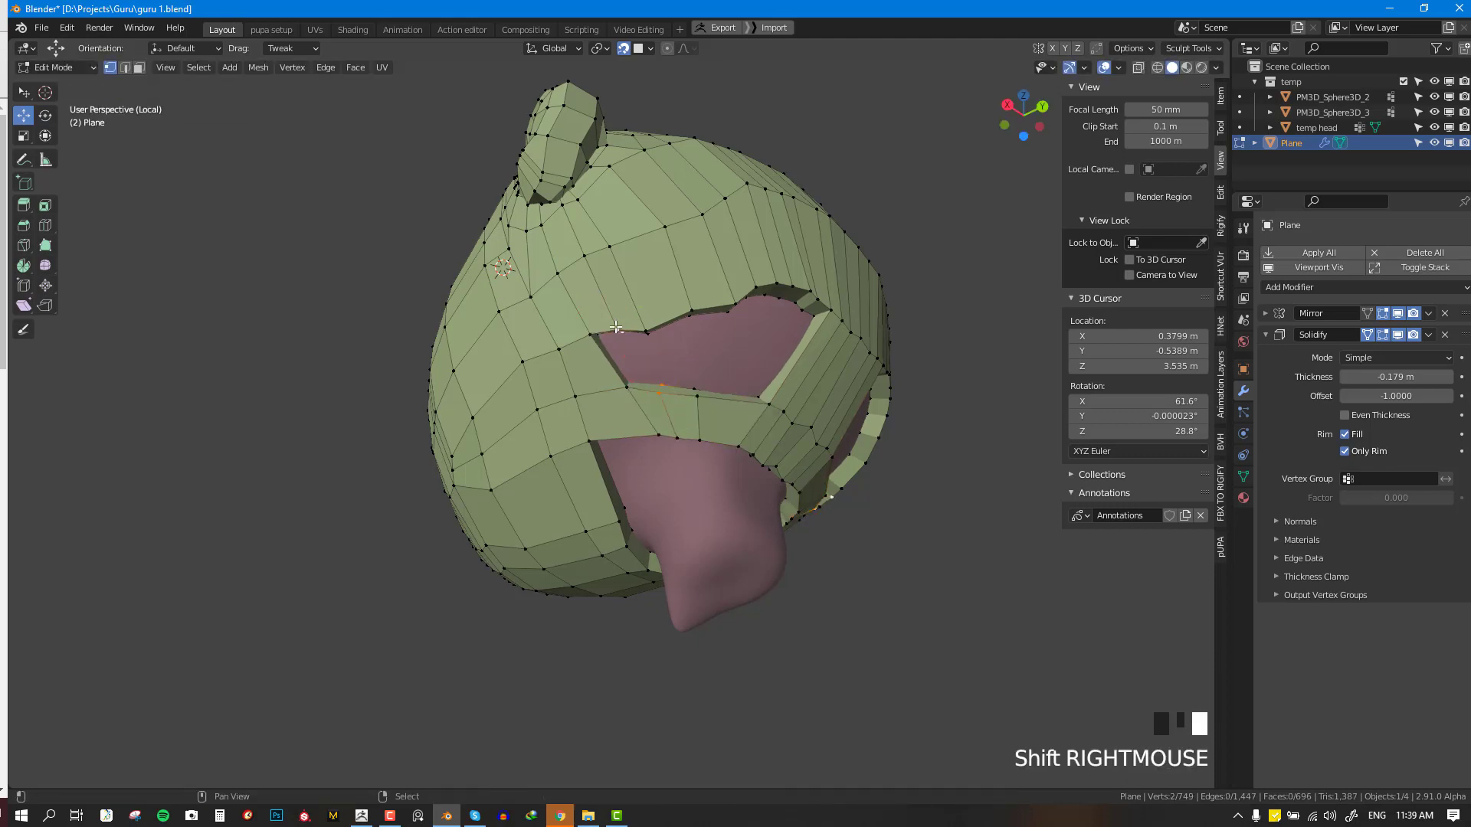
right_click(596, 350, "shift")
key("f")
- Fill the next face between the skull's lower edge and the bridging strip
right_click(622, 332)
right_click(648, 334, "shift")
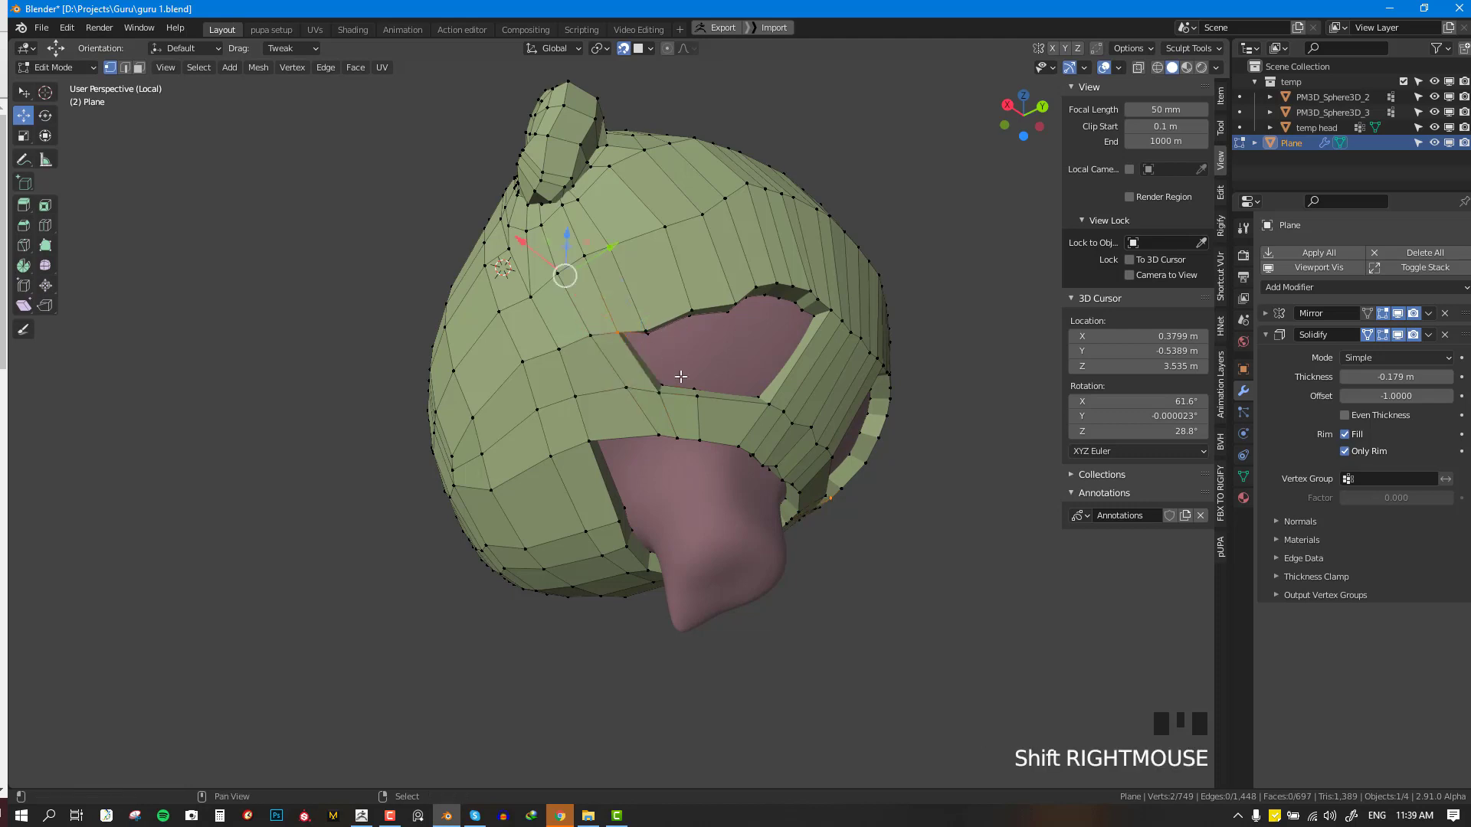
right_click(648, 332, "shift")
right_click(616, 329, "shift")
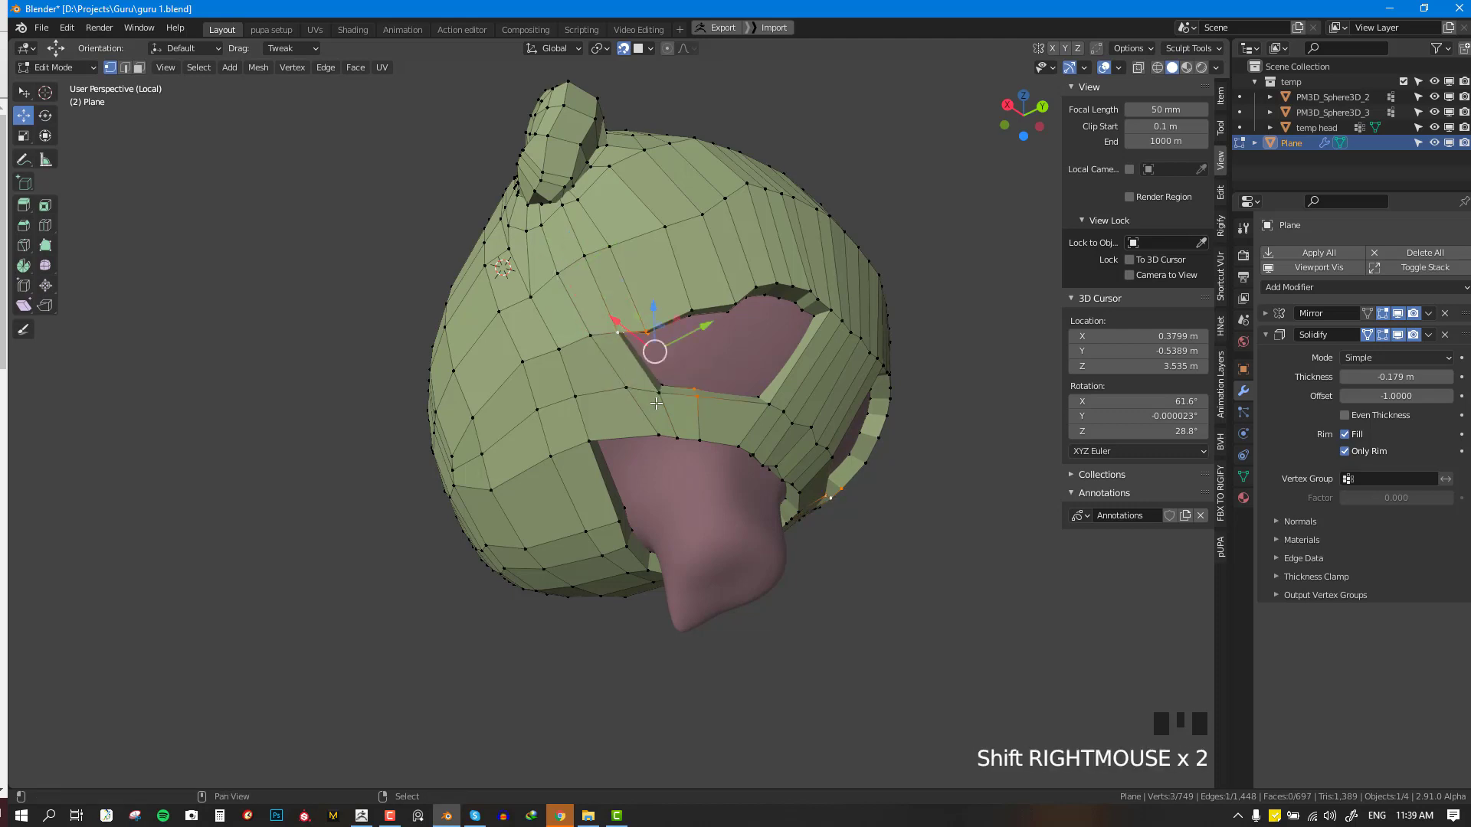
key("f")
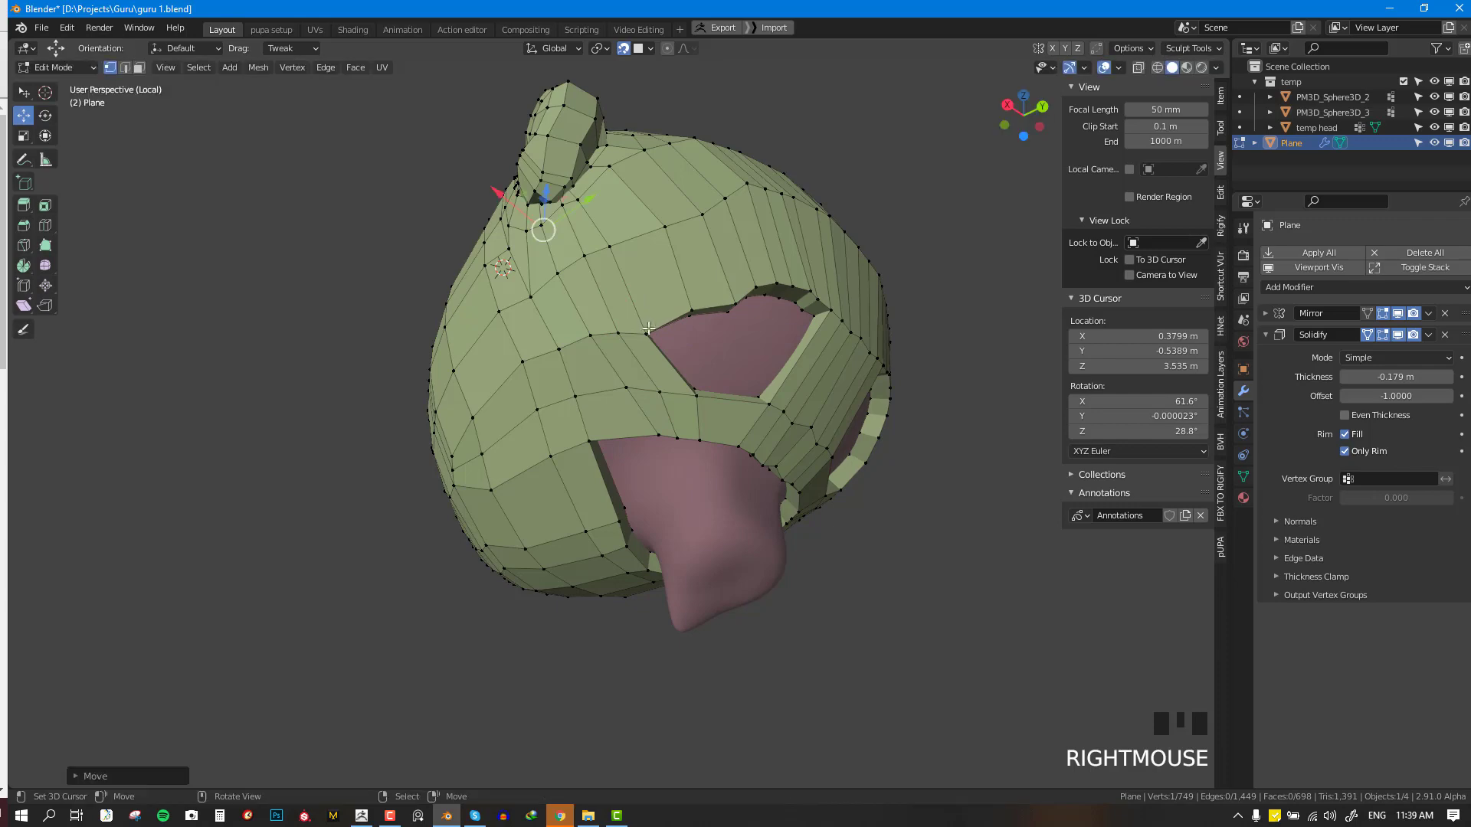
right_click(643, 333)
key("ctrl+z")
key("ctrl+z")
key("ctrl+z")
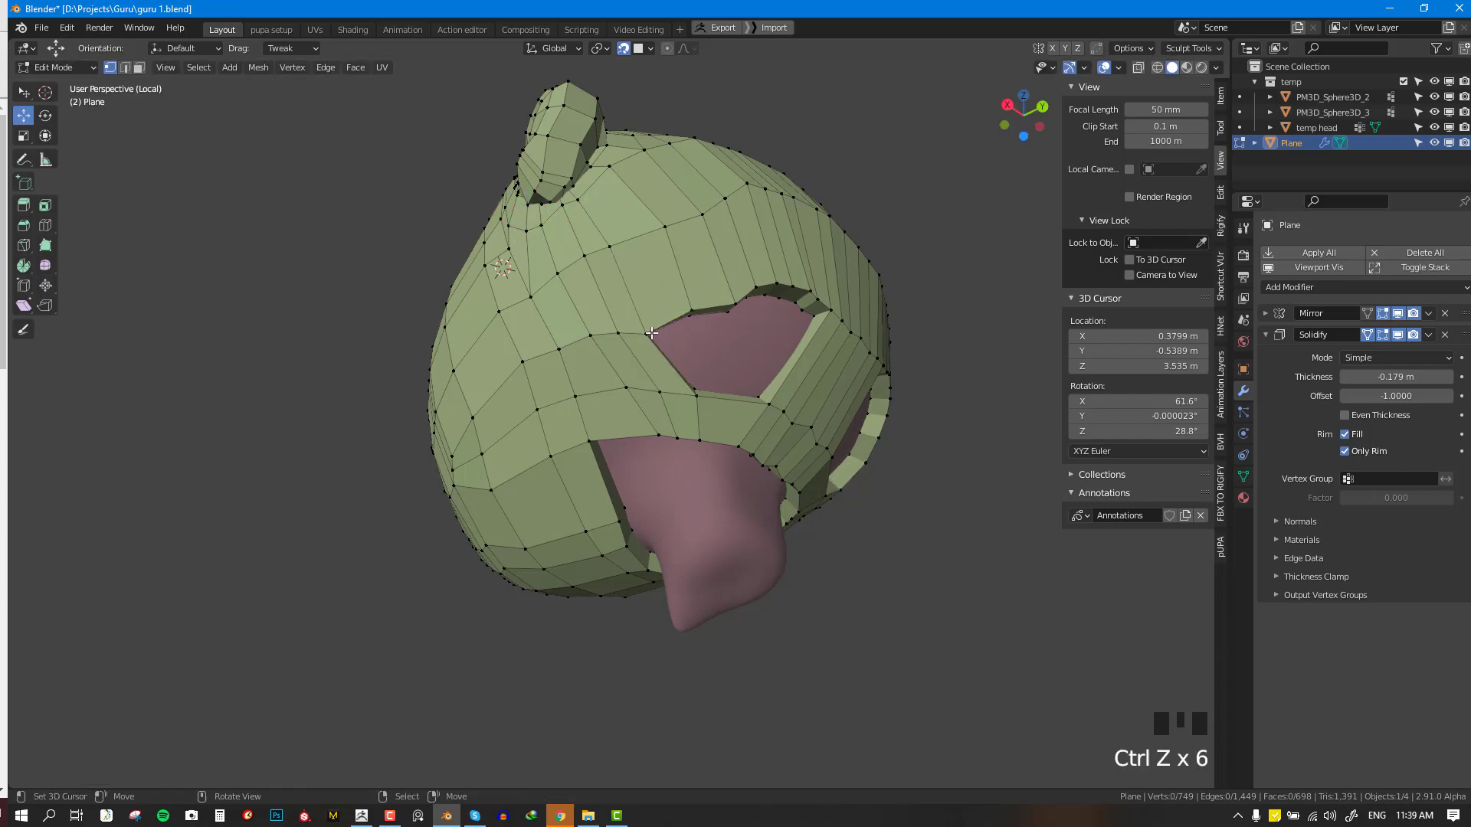
right_click_drag(652, 333, 667, 331)
middle_click_drag(749, 379, 735, 306)
key("ctrl+z")
key("ctrl+z")
- Fill a triangular face beside the central strip at the upper corner of the remaining opening and clear the selection
right_click(735, 295, "shift")
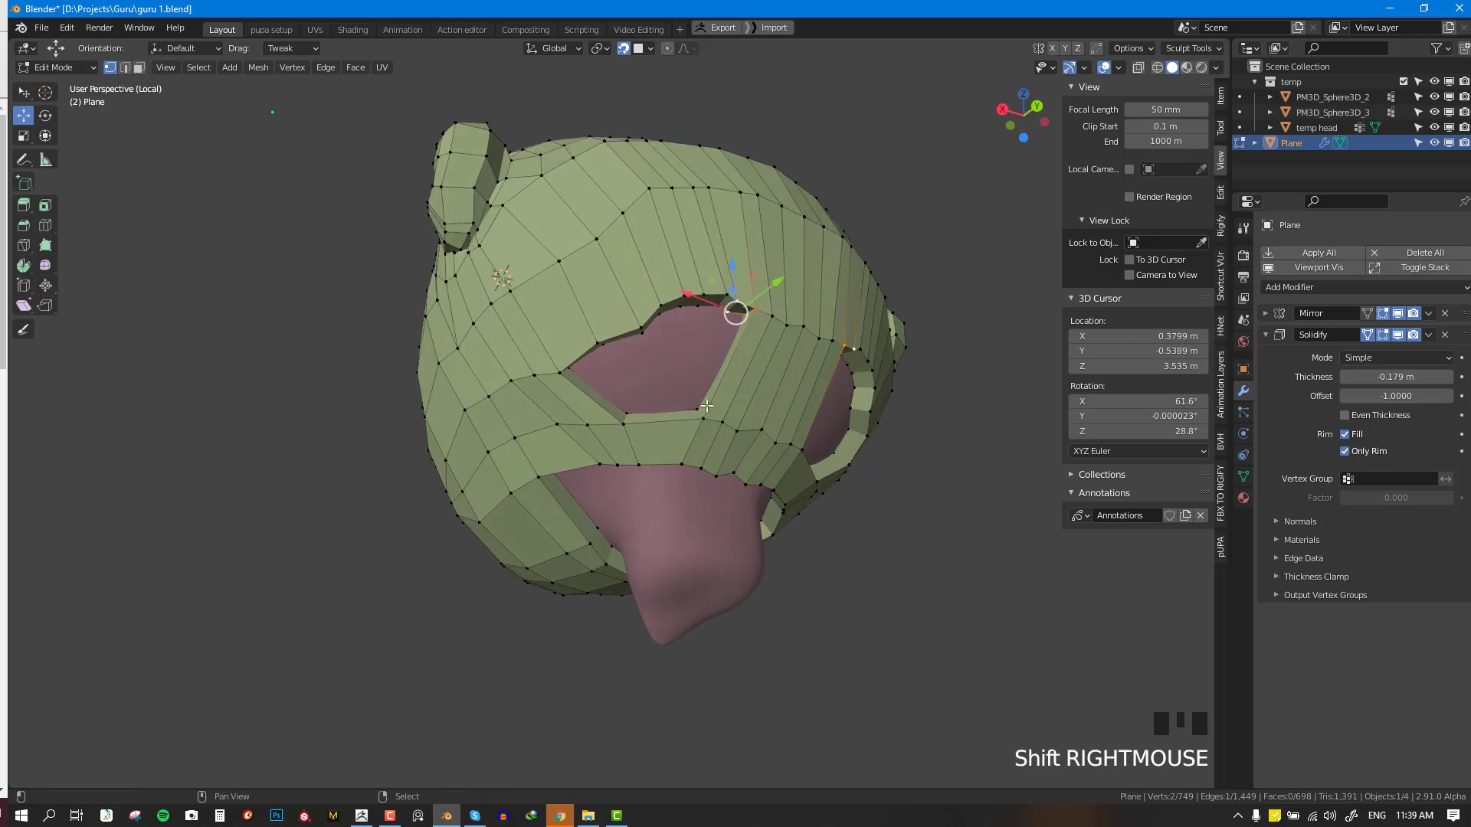
key("f")
key("alt+a")
- Preview the head with a trial level 1 Subdivision modifier, then undo it along with the Solidify thickness change
key("Tab")
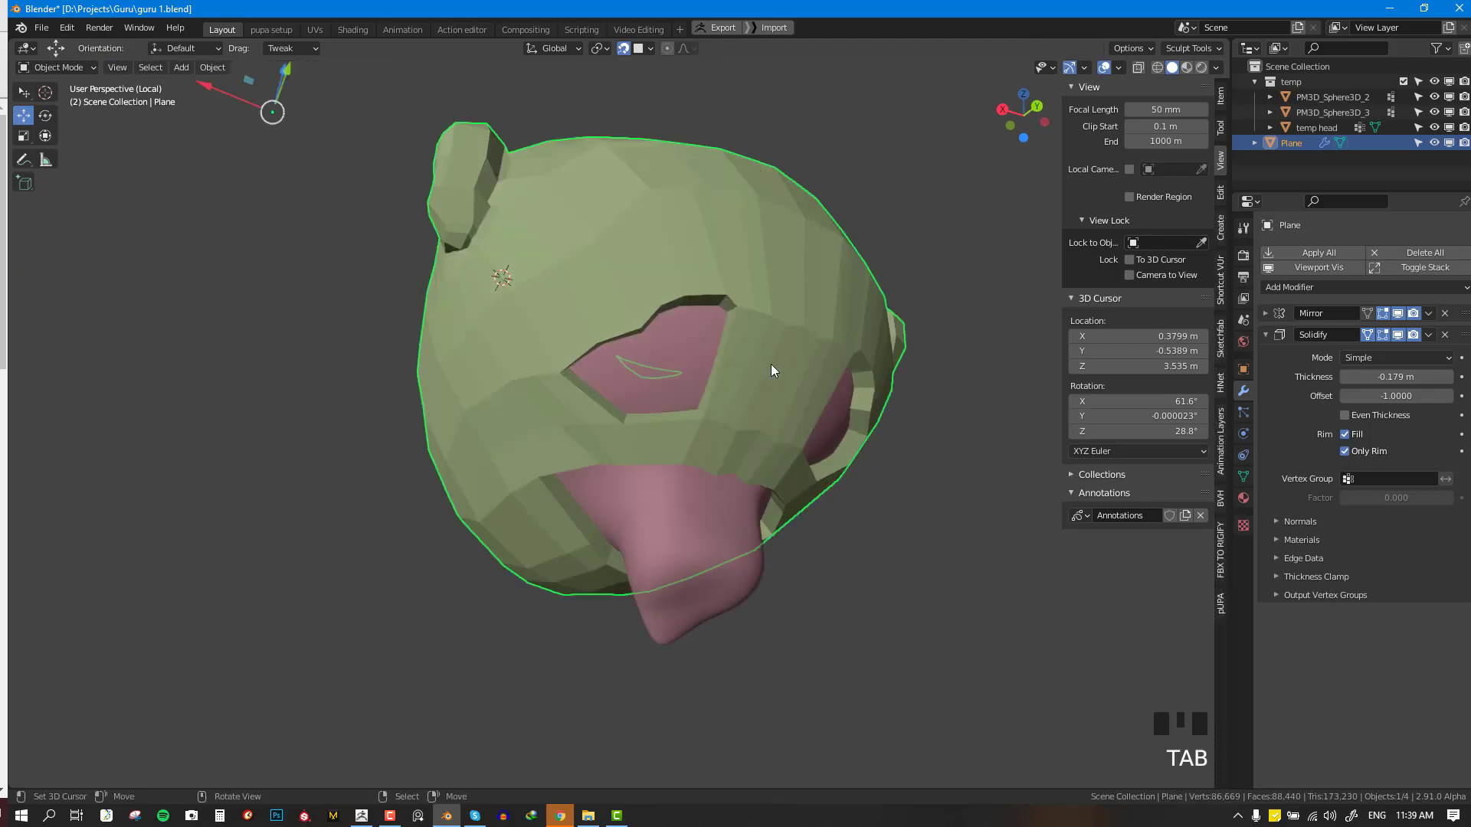
key("ctrl+d")
middle_click_drag(798, 374, 830, 383)
key("Tab")
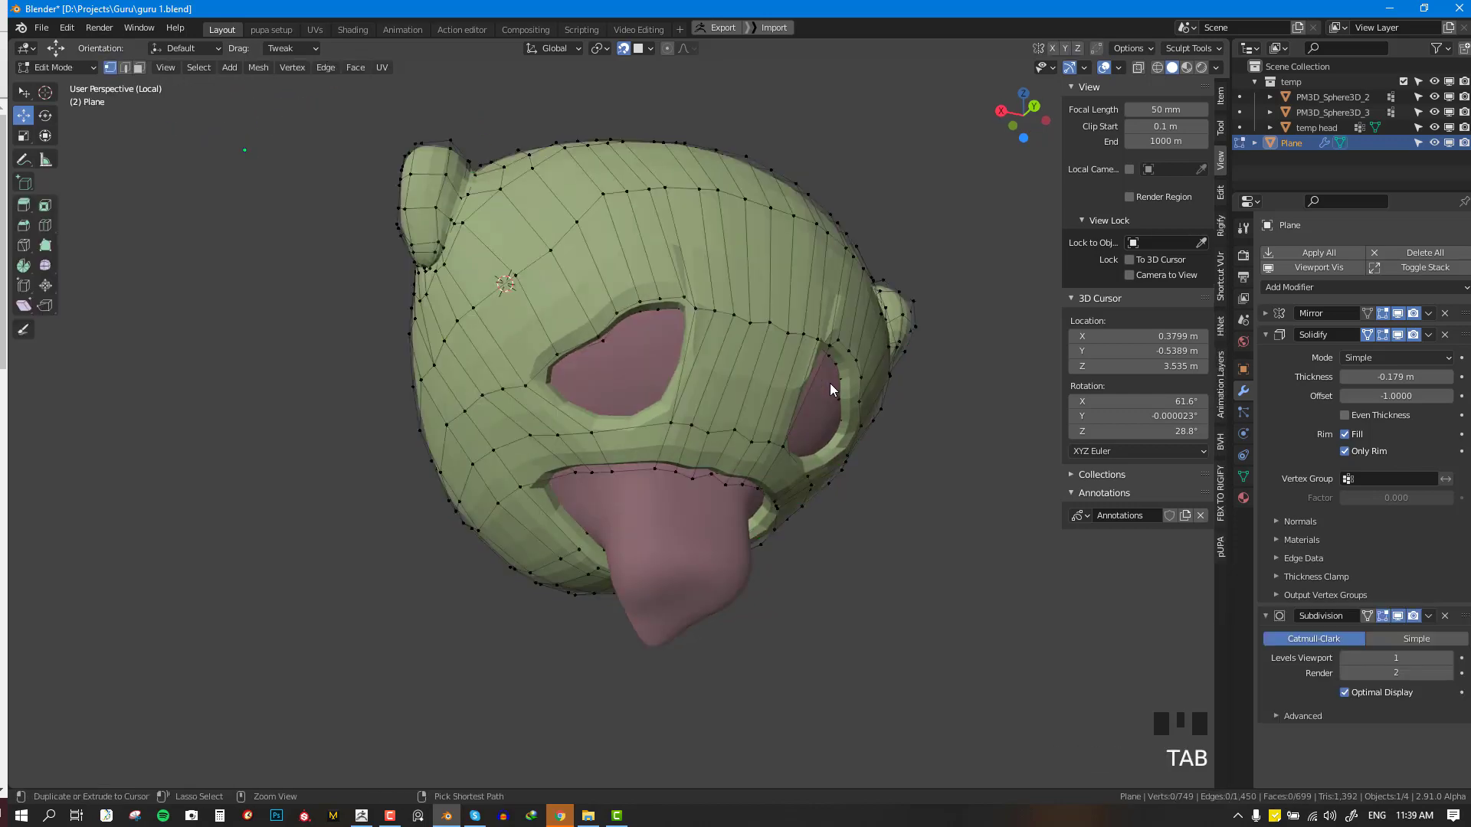
key("ctrl+z")
key("ctrl+z")
key("ctrl+z")
key("ctrl+z")
key("ctrl+z")
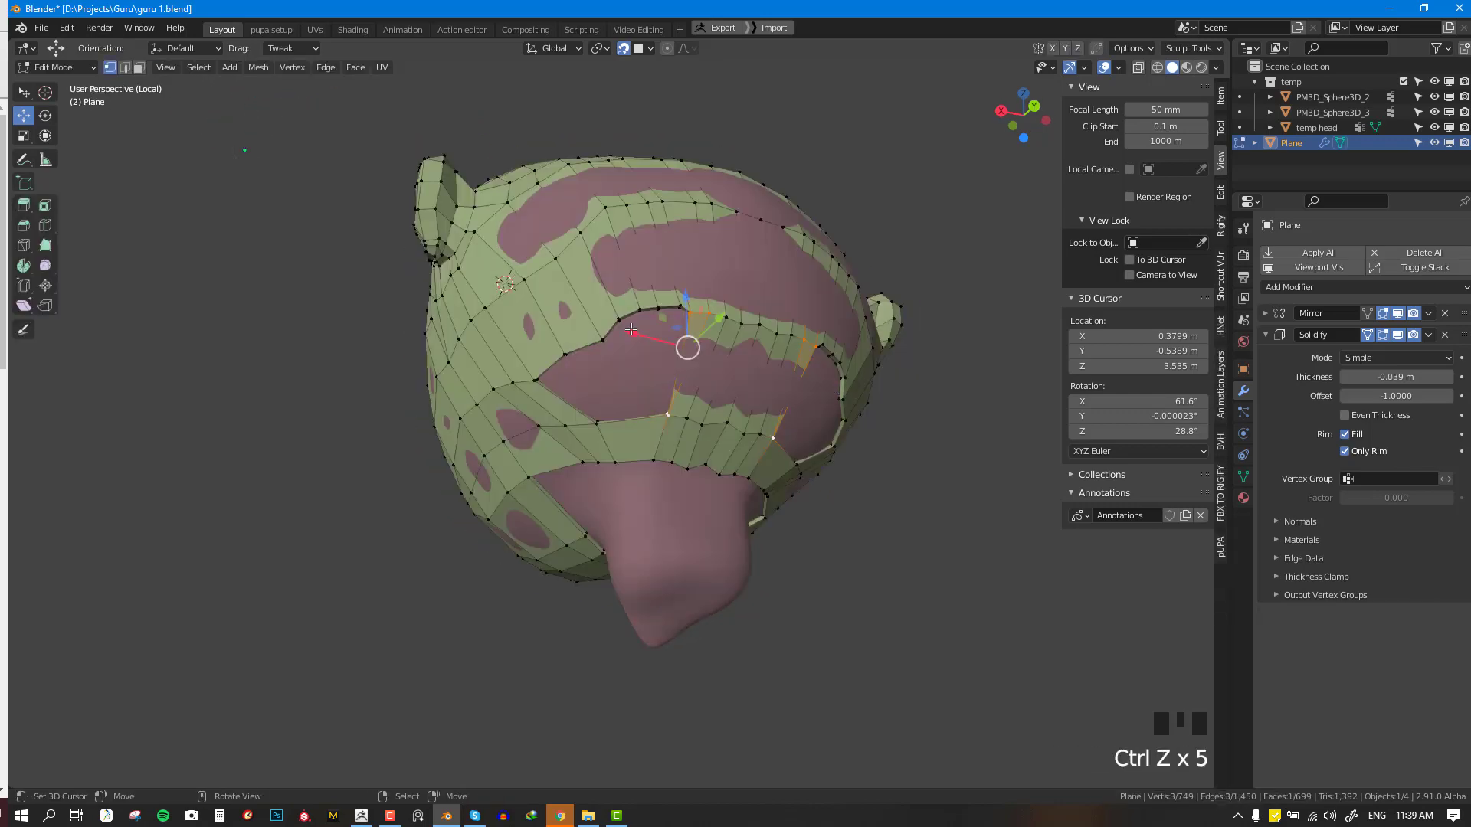
- Add two edge cuts across the bridging strip's quad beside the central column and clear the selection
right_click(677, 284, "alt")
middle_click_drag(677, 284, 681, 363)
scroll(828, 443, "up", 3)
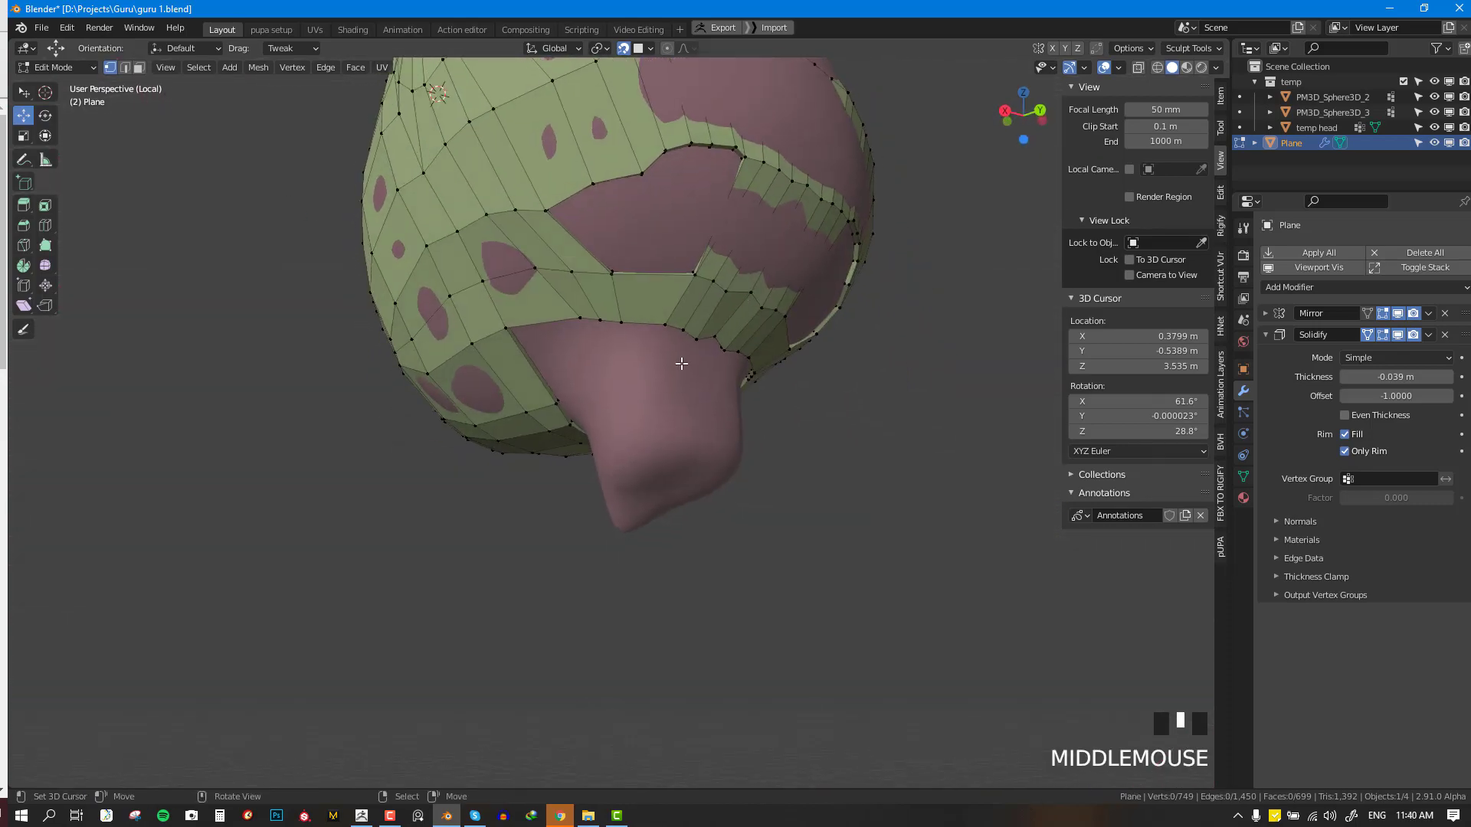
key("ctrl+r")
scroll(641, 294, "up", 1)
left_click(641, 293)
right_click(641, 294)
key("alt+a")
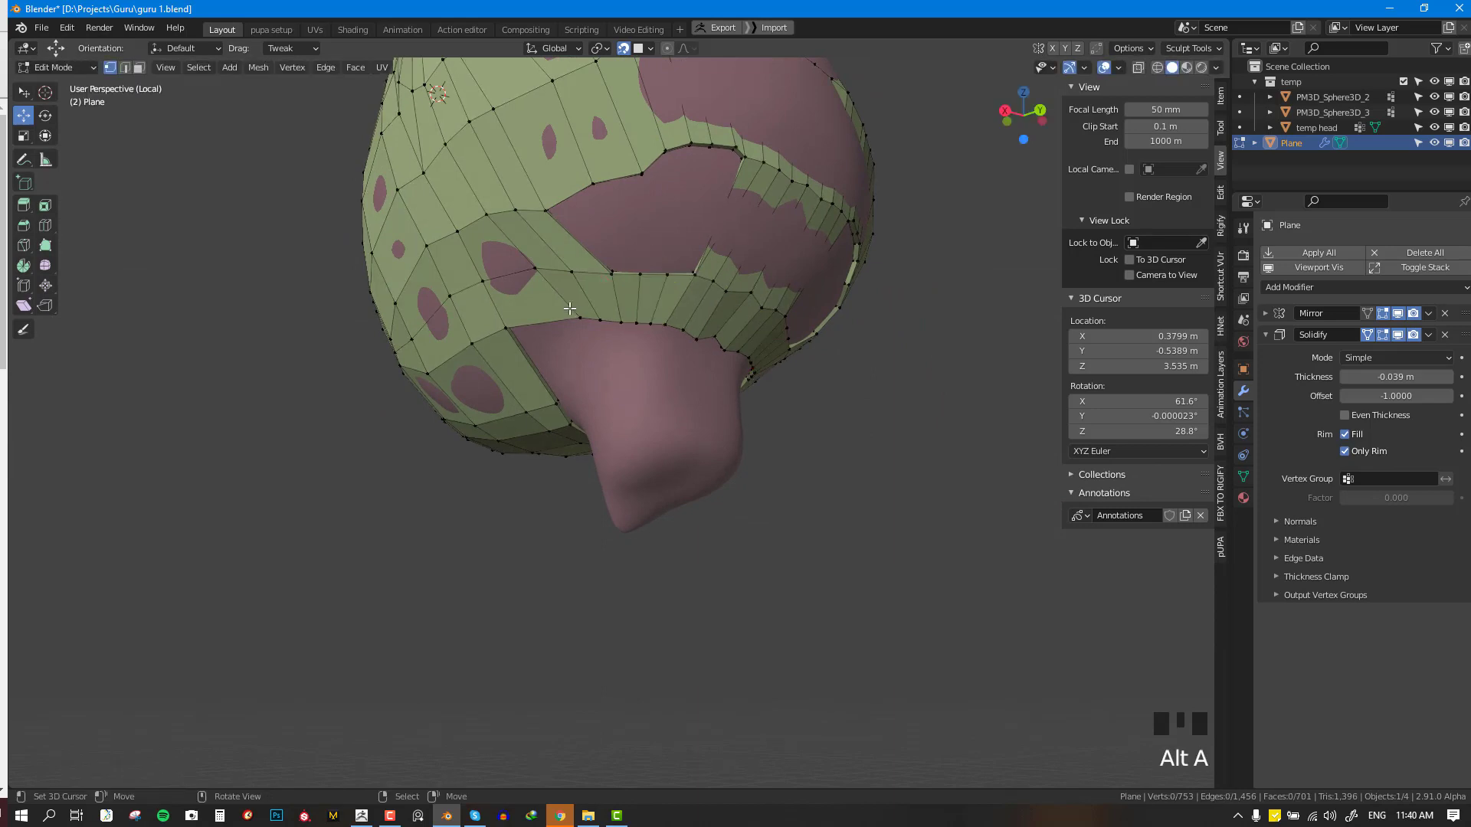
- Reposition two vertices of the bridging strip and fill a face between the strip and the skull's lower edge
mouse_move(574, 318)
right_mouse_down()
mouse_move(522, 313)
mouse_move(583, 319)
right_mouse_up()
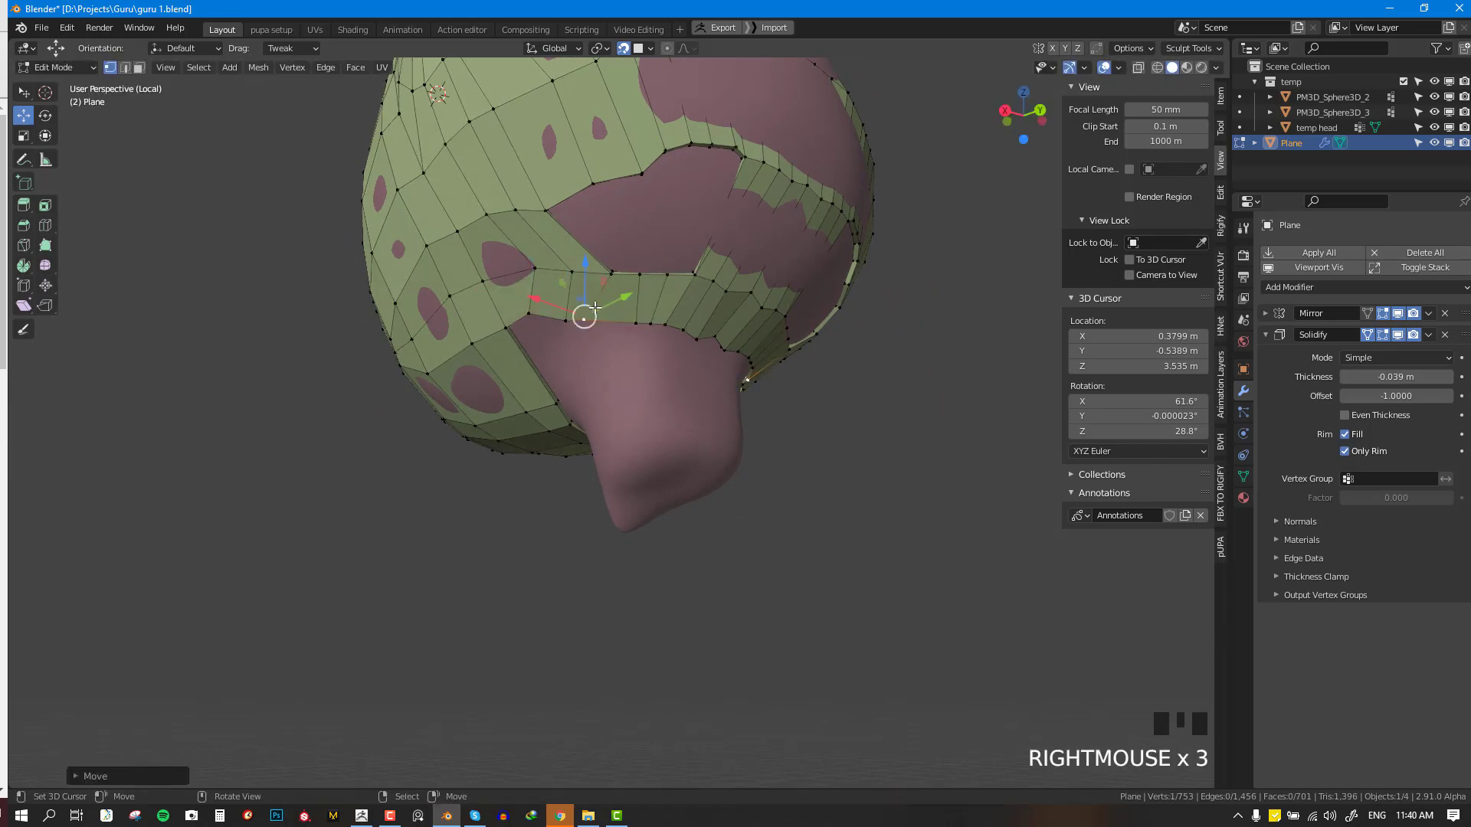
right_click_drag(611, 271, 580, 265)
right_click(636, 276)
right_click(638, 278, "shift")
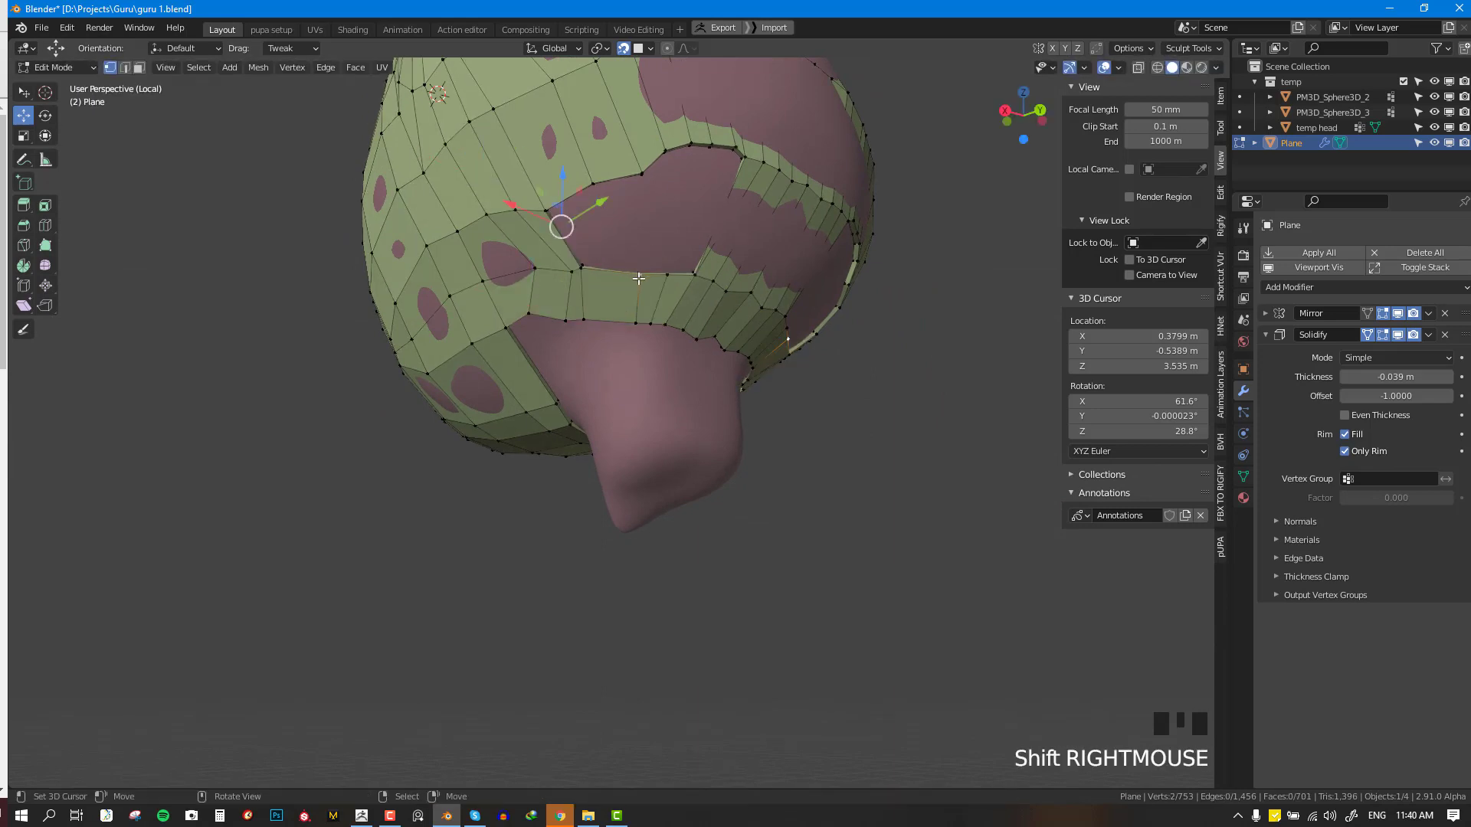
right_click(557, 202, "shift")
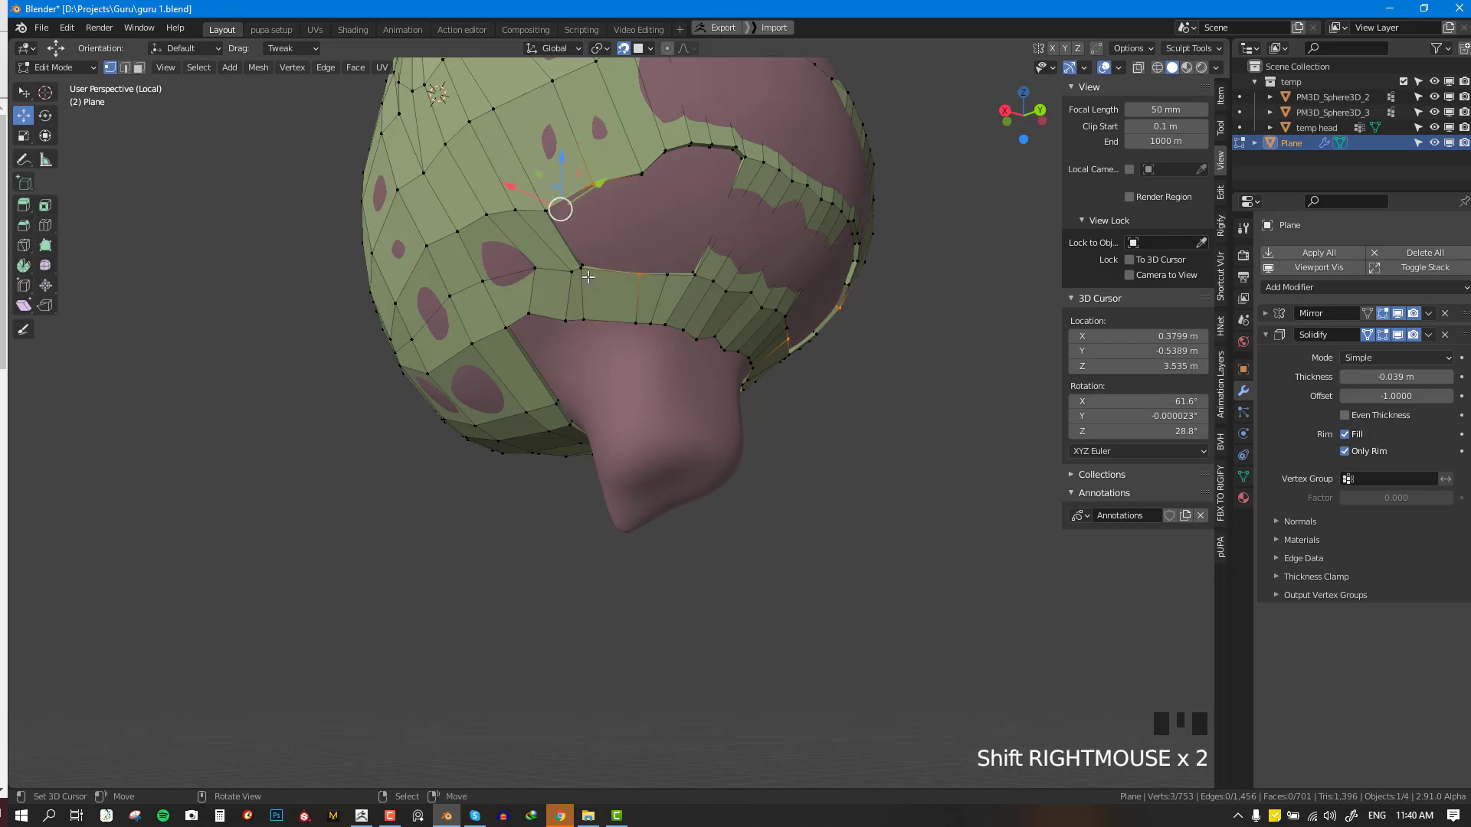
key("ctrl+z")
right_click(585, 272, "shift")
right_click(550, 205, "shift")
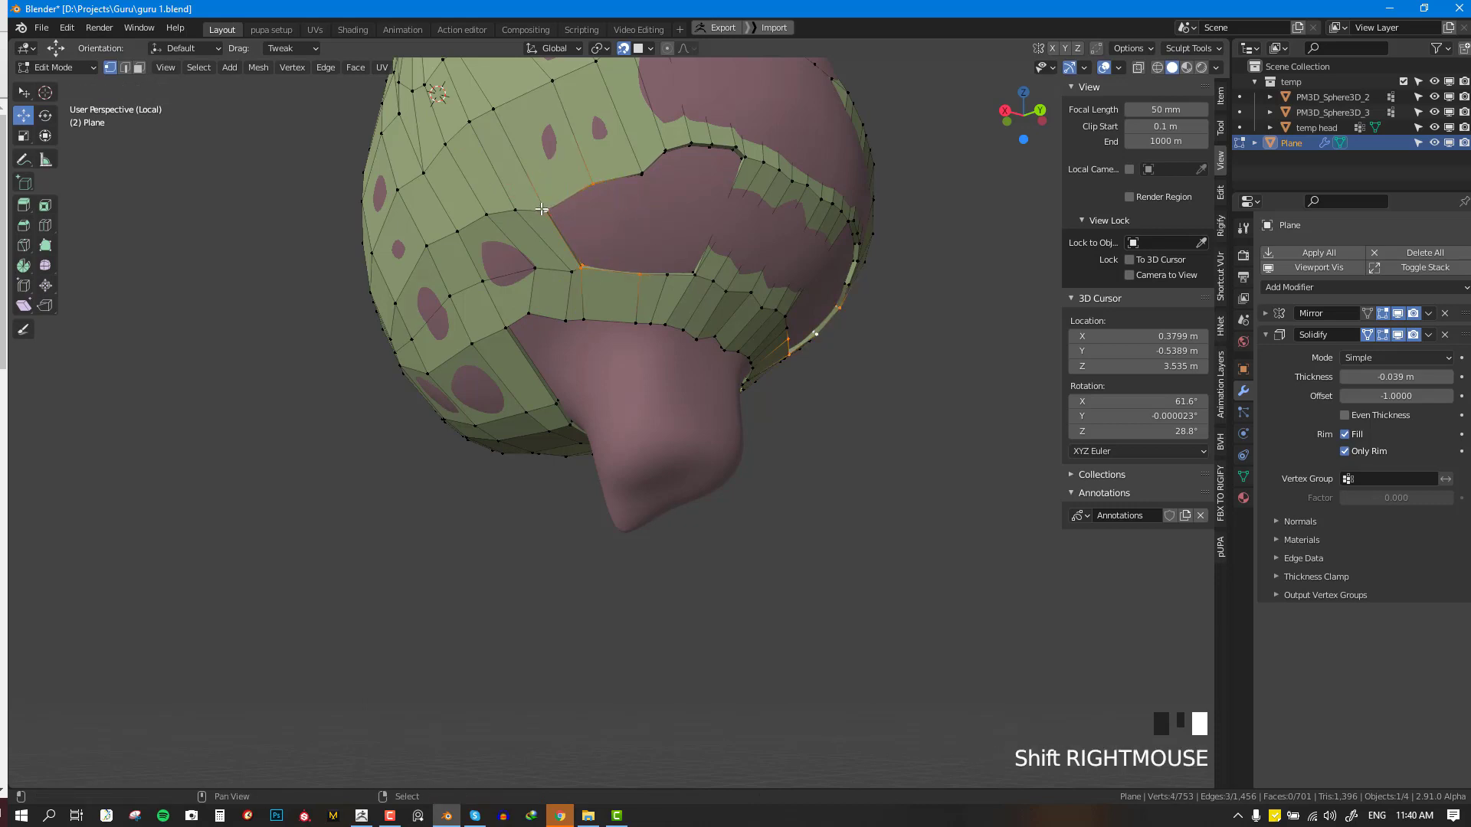
key("f")
- Move the strip's next upper and lower vertices toward the ear side and fill the adjoining face up to the skull's lower edge
right_click_drag(635, 276, 607, 276)
right_click_drag(637, 324, 605, 326)
right_click(610, 274, "shift")
right_click(667, 274, "shift")
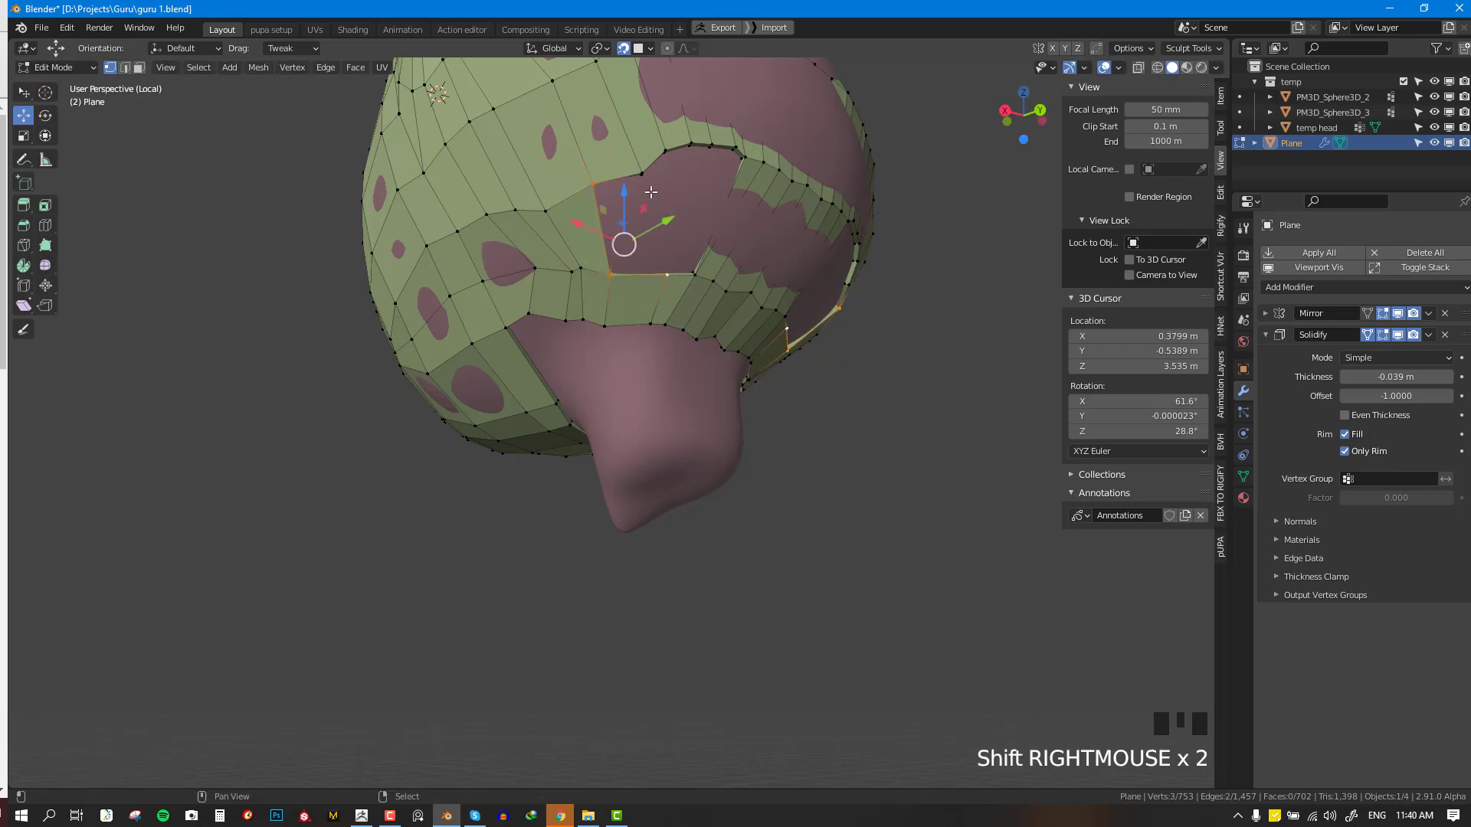
key("g")
right_click(664, 209)
key("f")
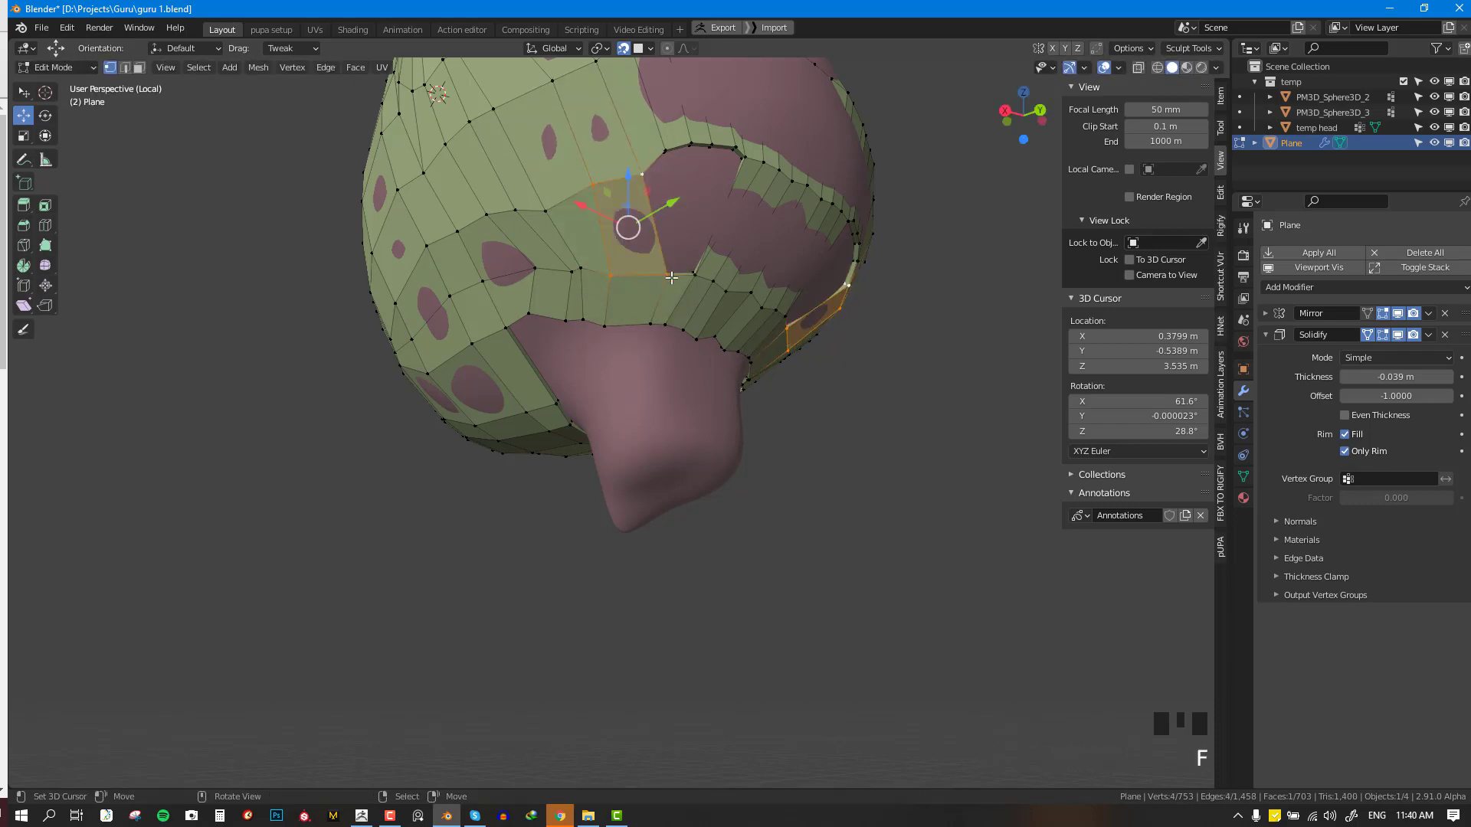
- Even out the spacing of the bridging strip's upper and lower vertices beneath the newly filled faces
right_click_drag(666, 277, 506, 277)
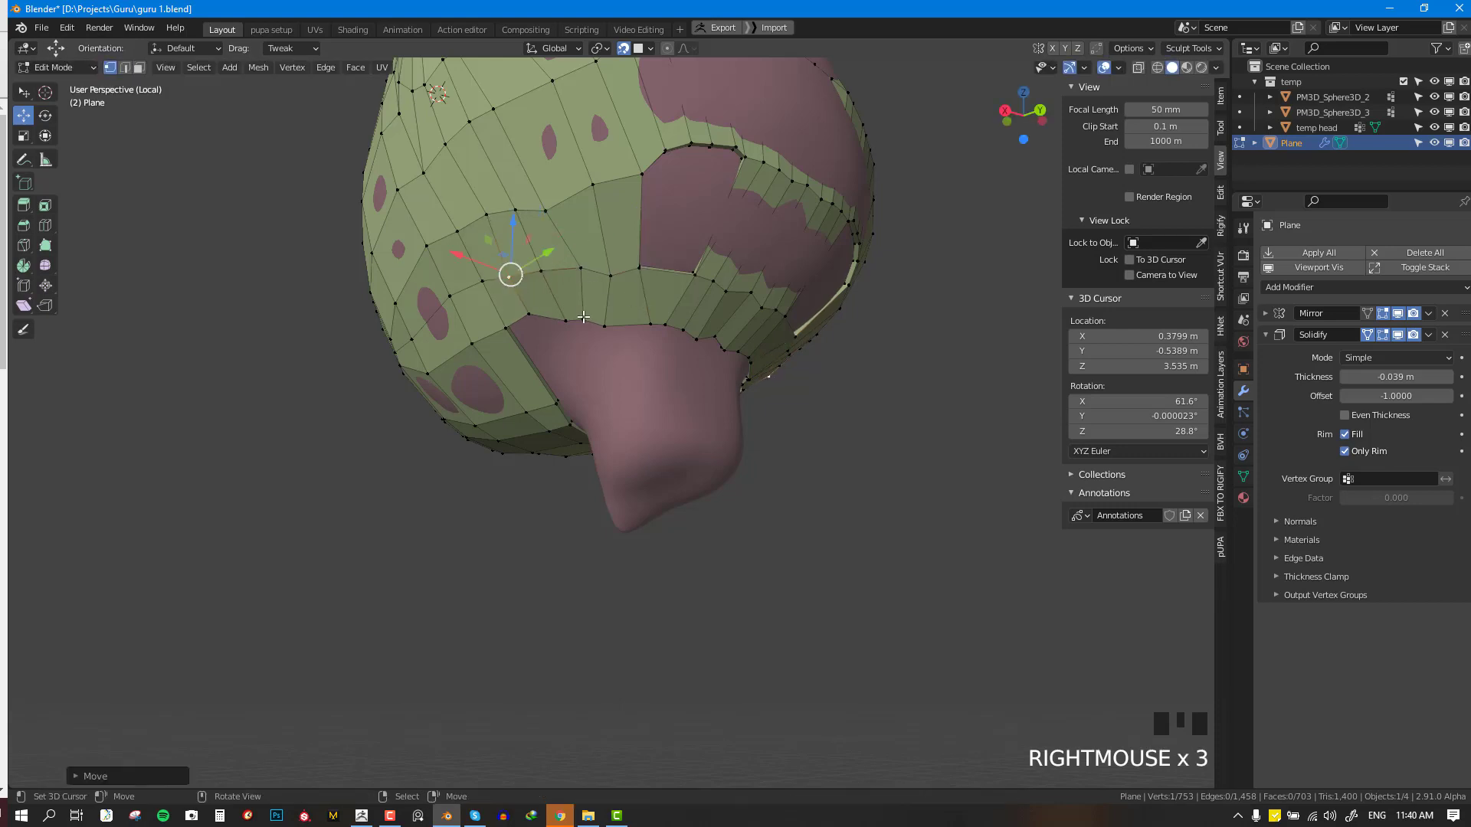
right_click_drag(565, 322, 550, 316)
right_click_drag(579, 317, 618, 267)
key("ctrl+z")
right_click(570, 316)
right_click_drag(650, 323, 600, 319)
key("ctrl+z")
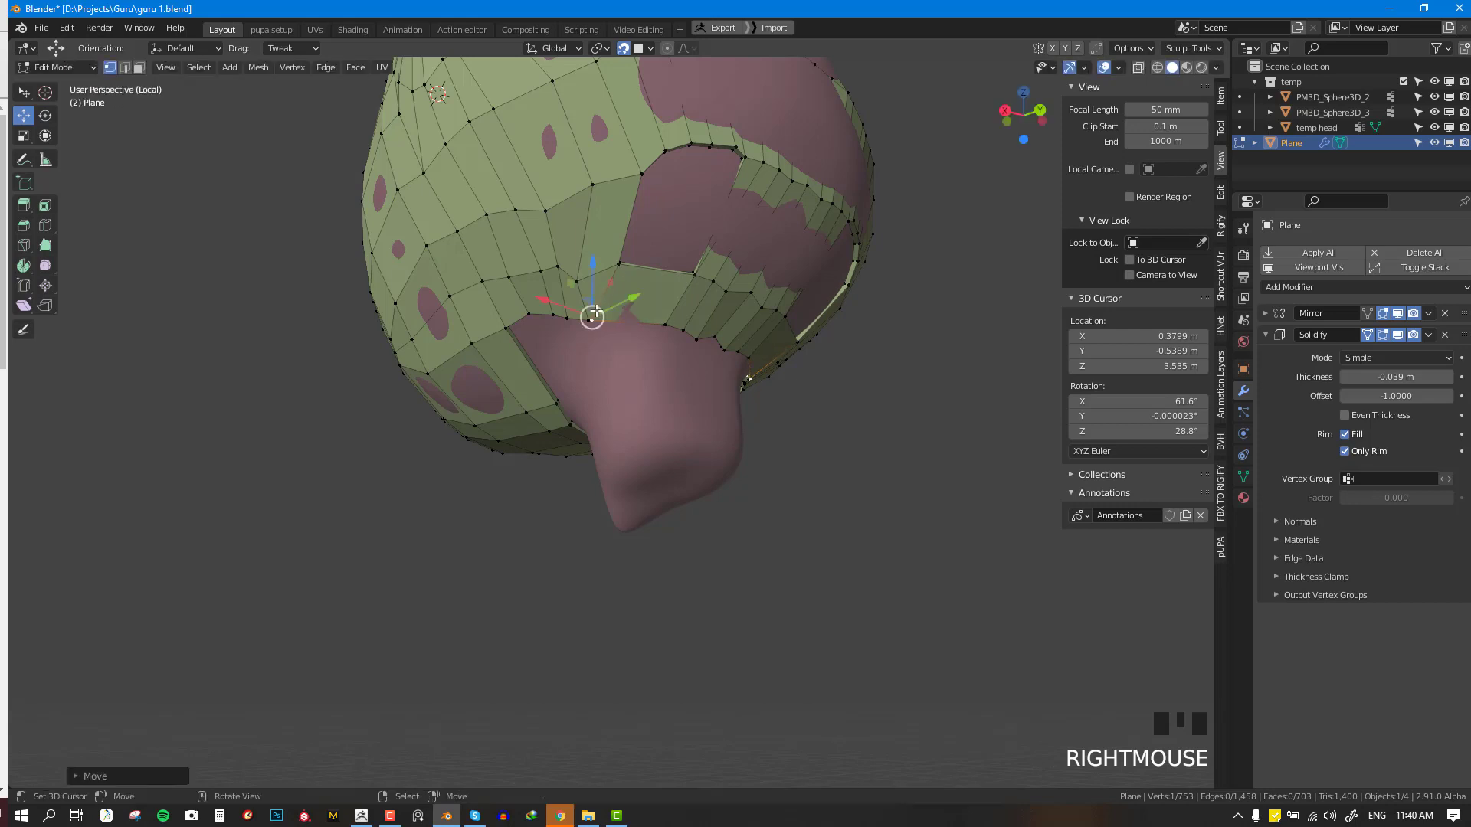
- Add three edge cuts across the strip's wide quad beside the last filled face and clear the selection
key("alt+a")
left_click(655, 277)
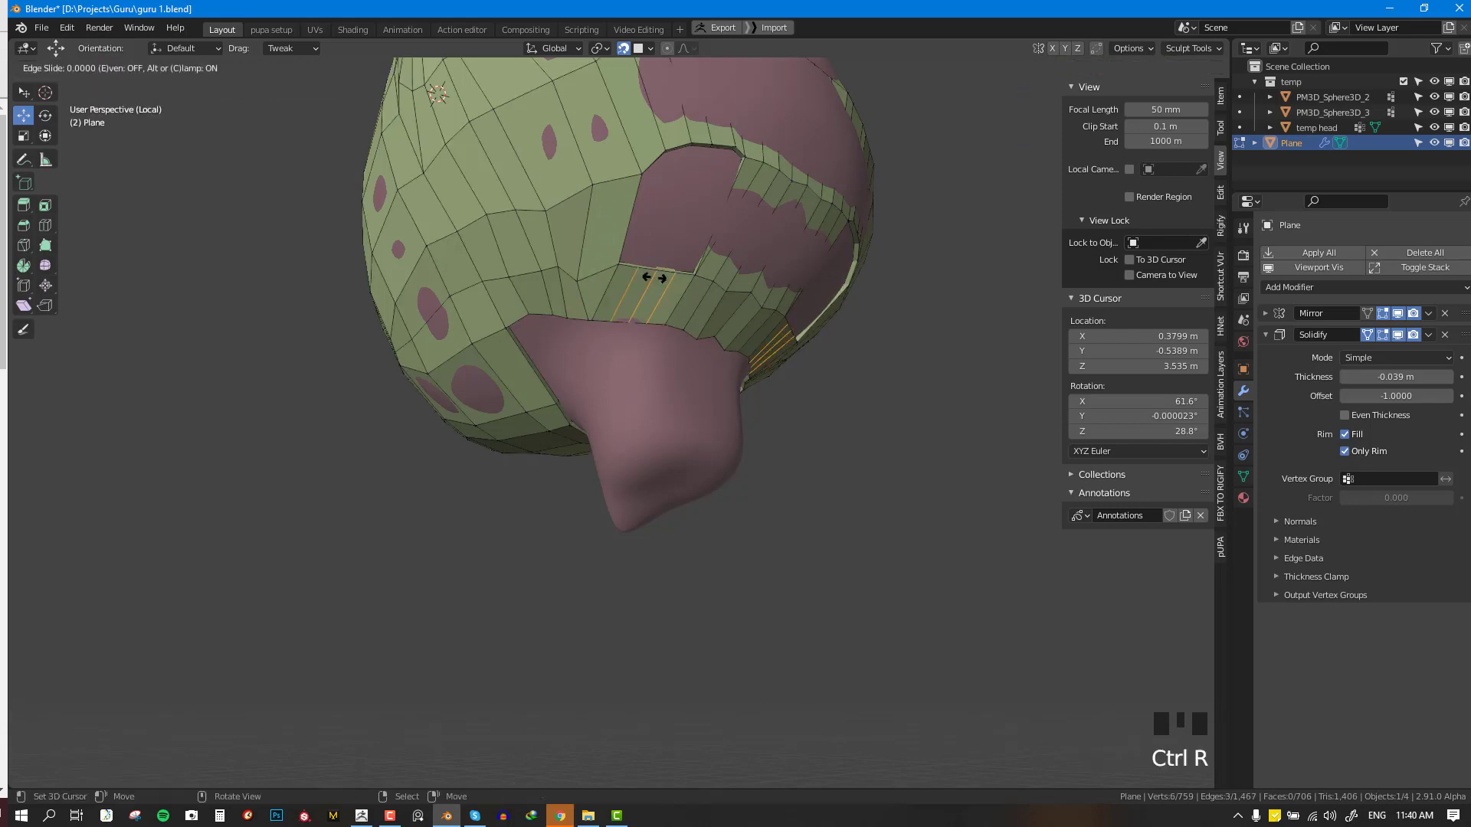
key("alt+a")
- Reposition the skull-edge vertex at the opening's corner and fill two narrow faces from the skull's edge to the new strip vertices
right_click_drag(645, 152, 691, 166)
right_click(622, 263, "shift")
right_click(635, 271, "shift")
key("f")
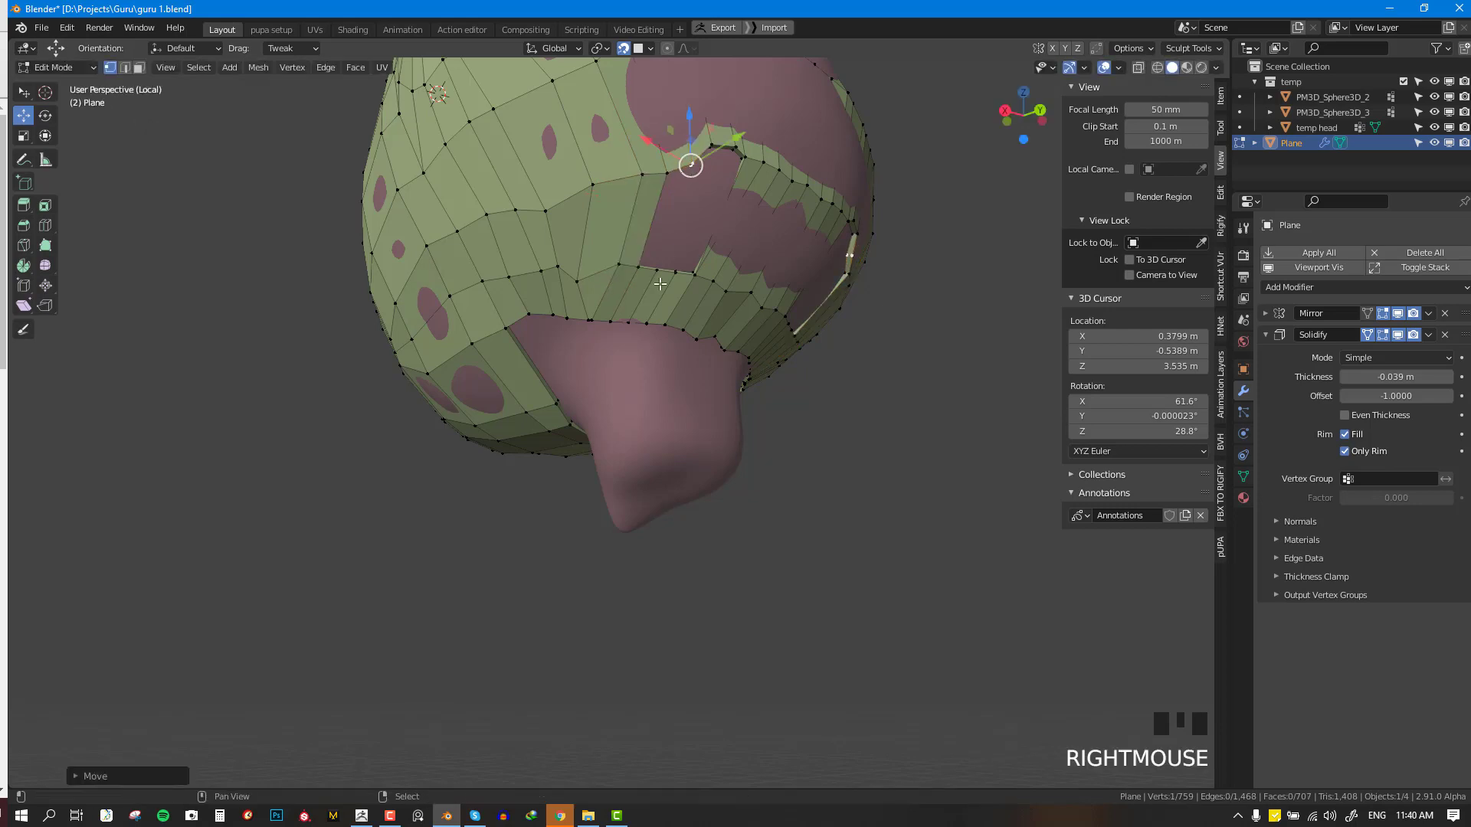
right_click(657, 270, "shift")
right_click(638, 268, "shift")
key("f")
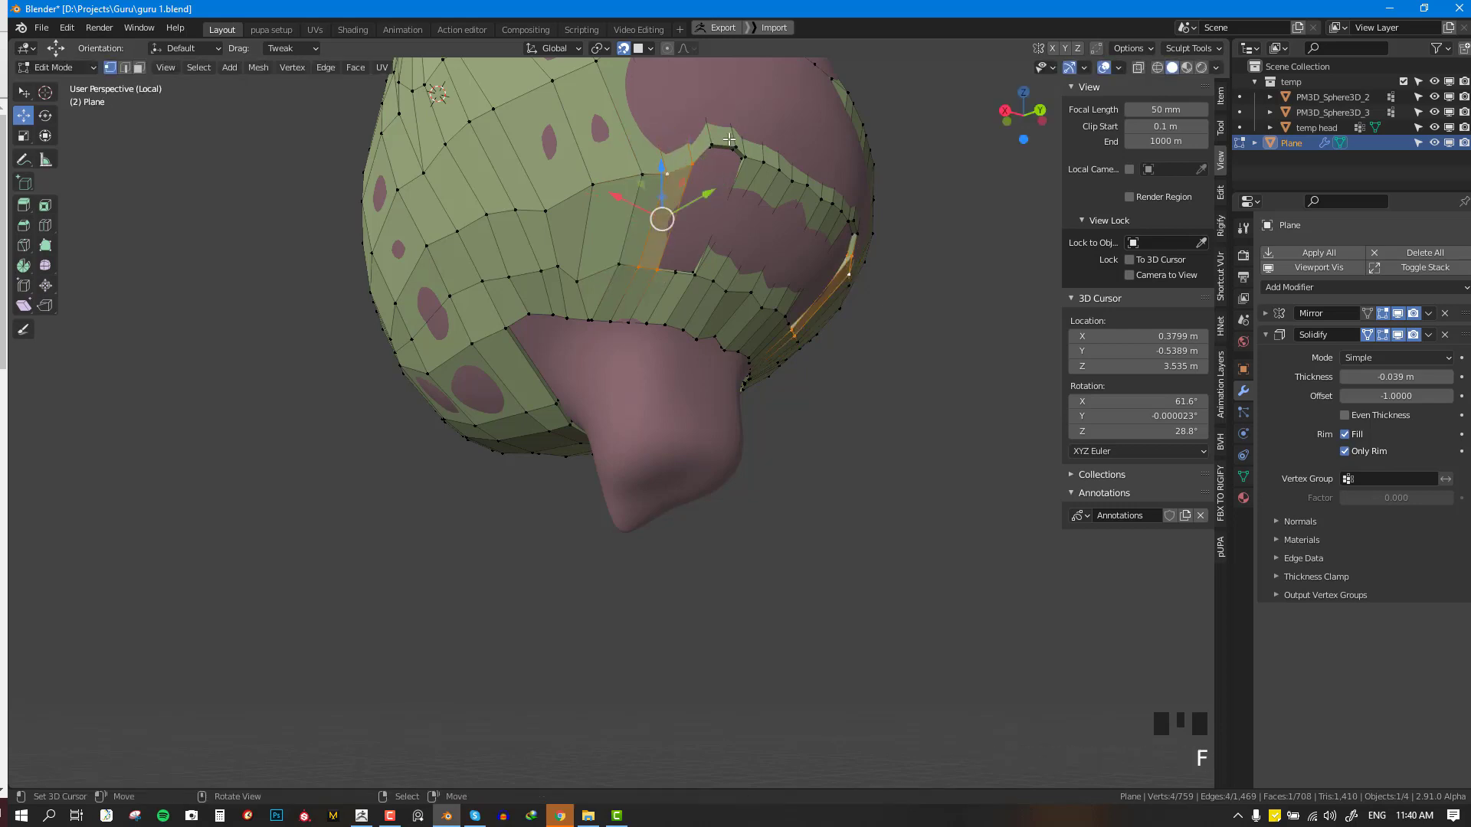
- Fill the next narrow face between the skull's lower edge and the last pair of cut strip vertices
right_click(707, 160)
right_click(676, 273, "shift")
right_click(662, 270, "shift")
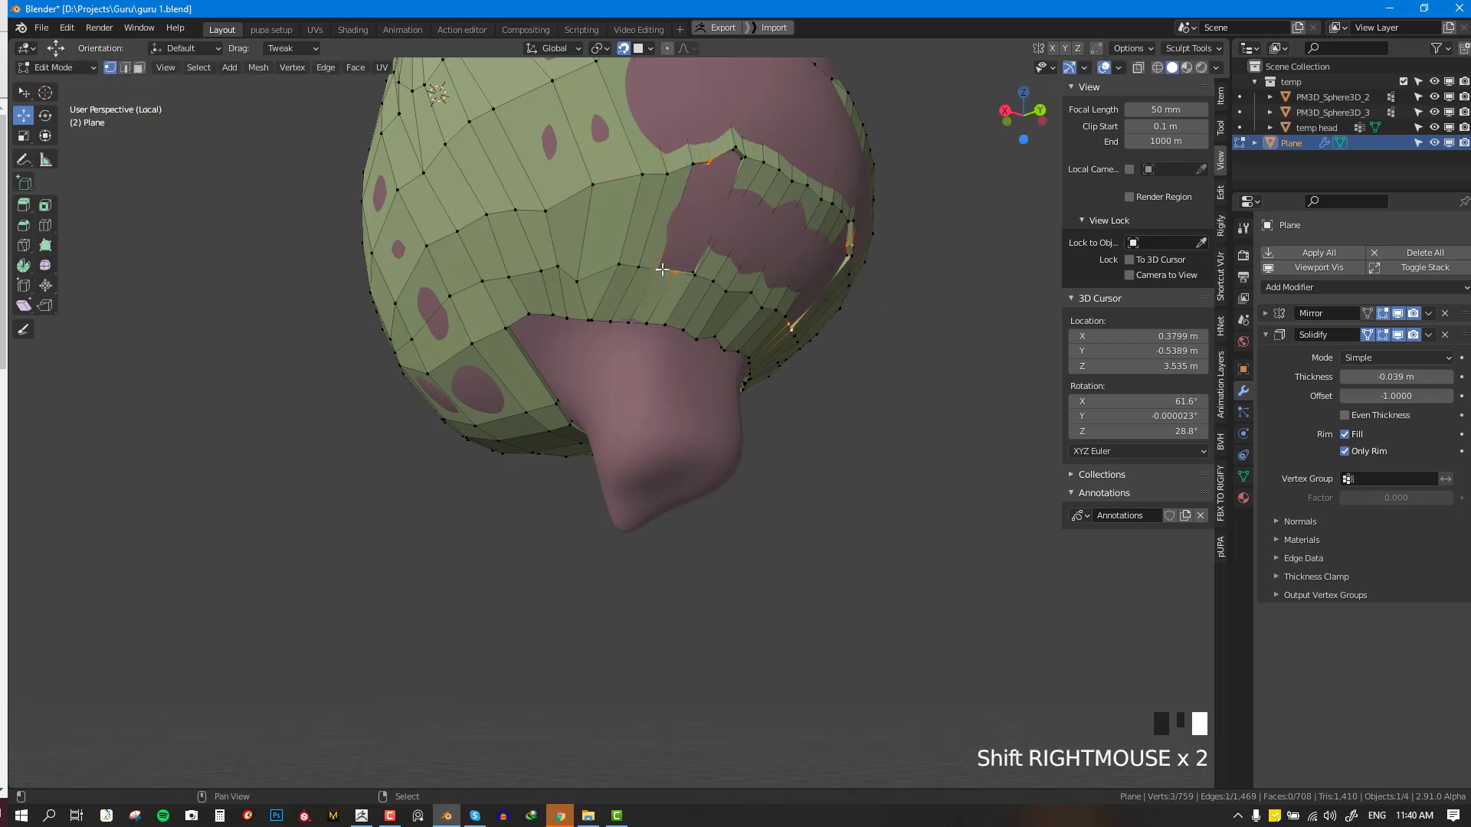
key("f")
middle_click_drag(702, 164, 667, 126)
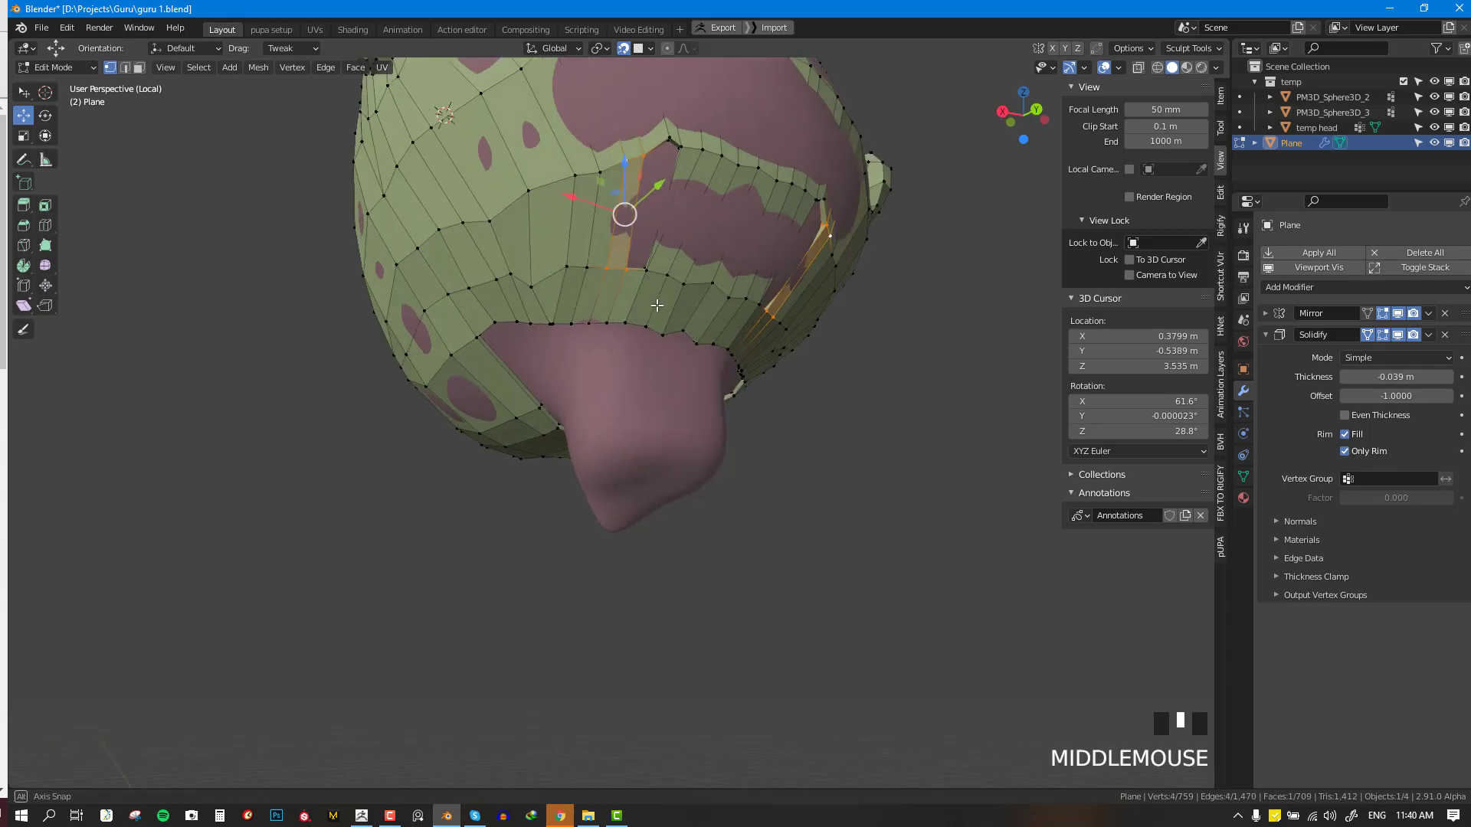
- Add one edge cut across the strip's quad below the remaining slot and clear the selection
key("alt+a")
right_click(666, 123, "alt")
scroll(665, 130, "down", 2)
middle_click_drag(579, 406, 821, 513)
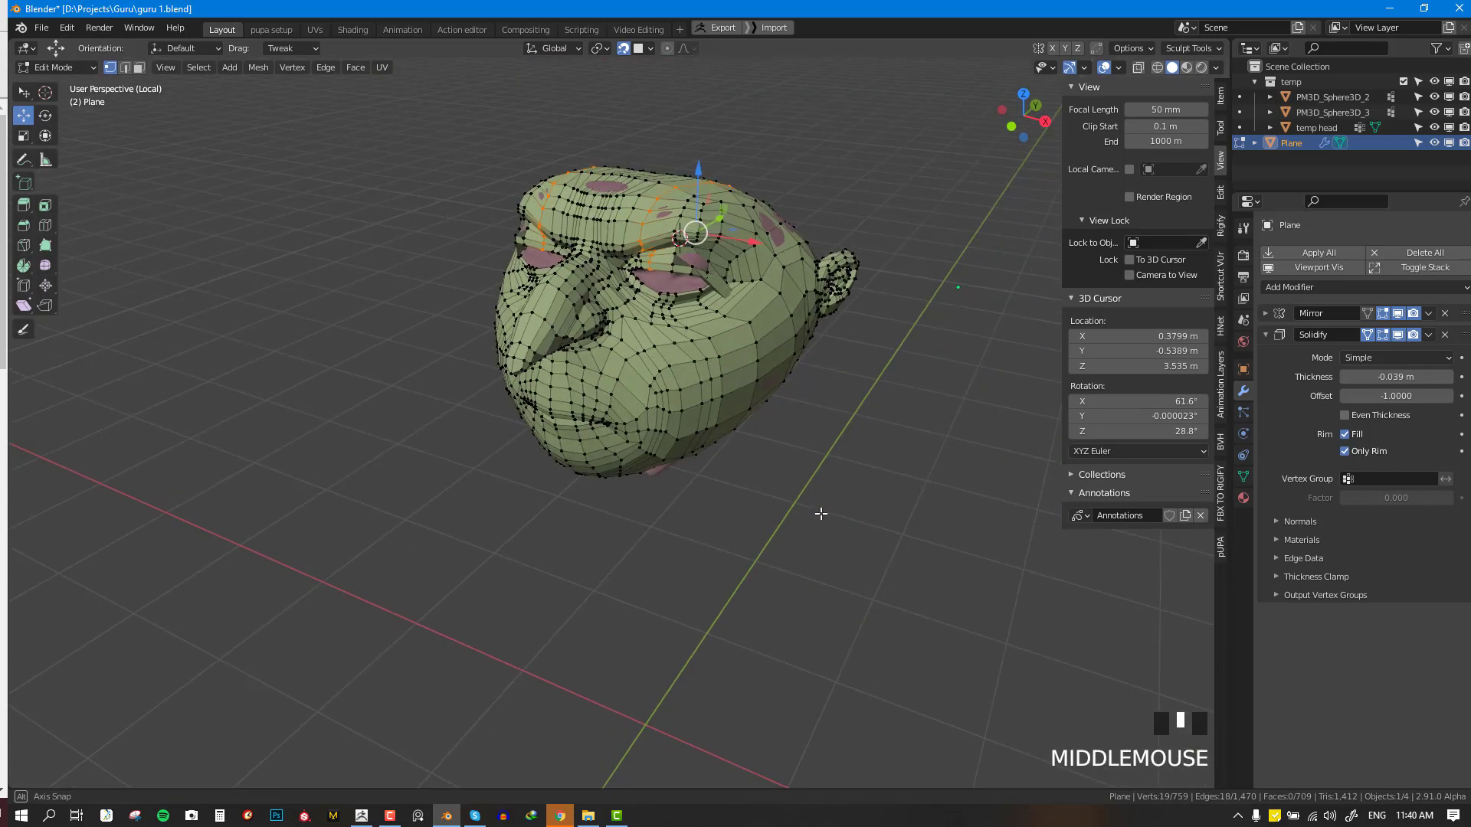
scroll(822, 514, "up", 1)
middle_click_drag(836, 412, 588, 292)
scroll(589, 375, "up", 2)
key("ctrl+r")
left_click(587, 292)
key("alt+a")
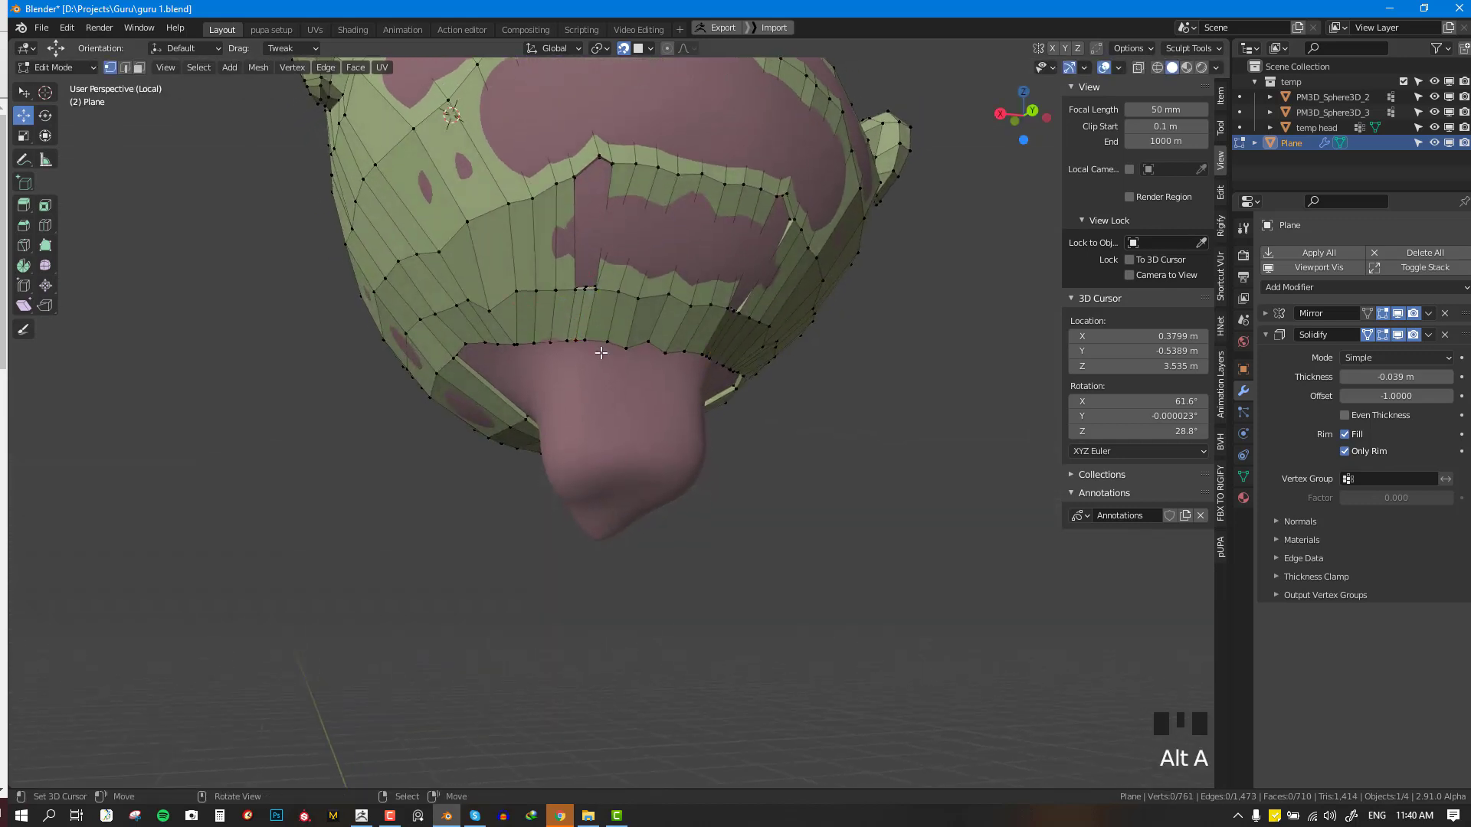
- Try filling the remaining slot with two faces between the strip and the skull's lower edge
right_click(576, 291)
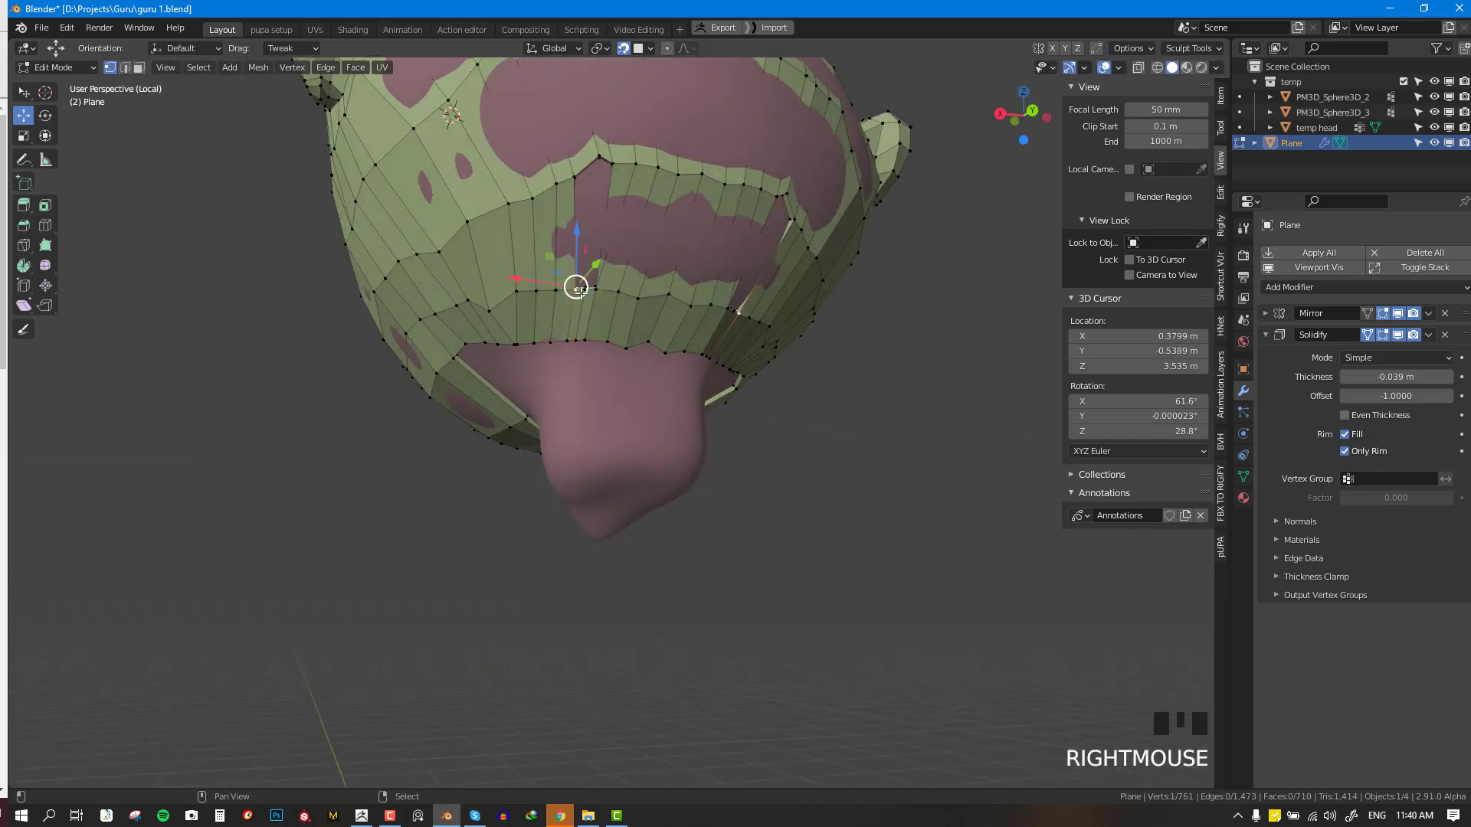
right_click(602, 154, "shift")
right_click(576, 171, "shift")
key("ctrl+z")
right_click(570, 175, "shift")
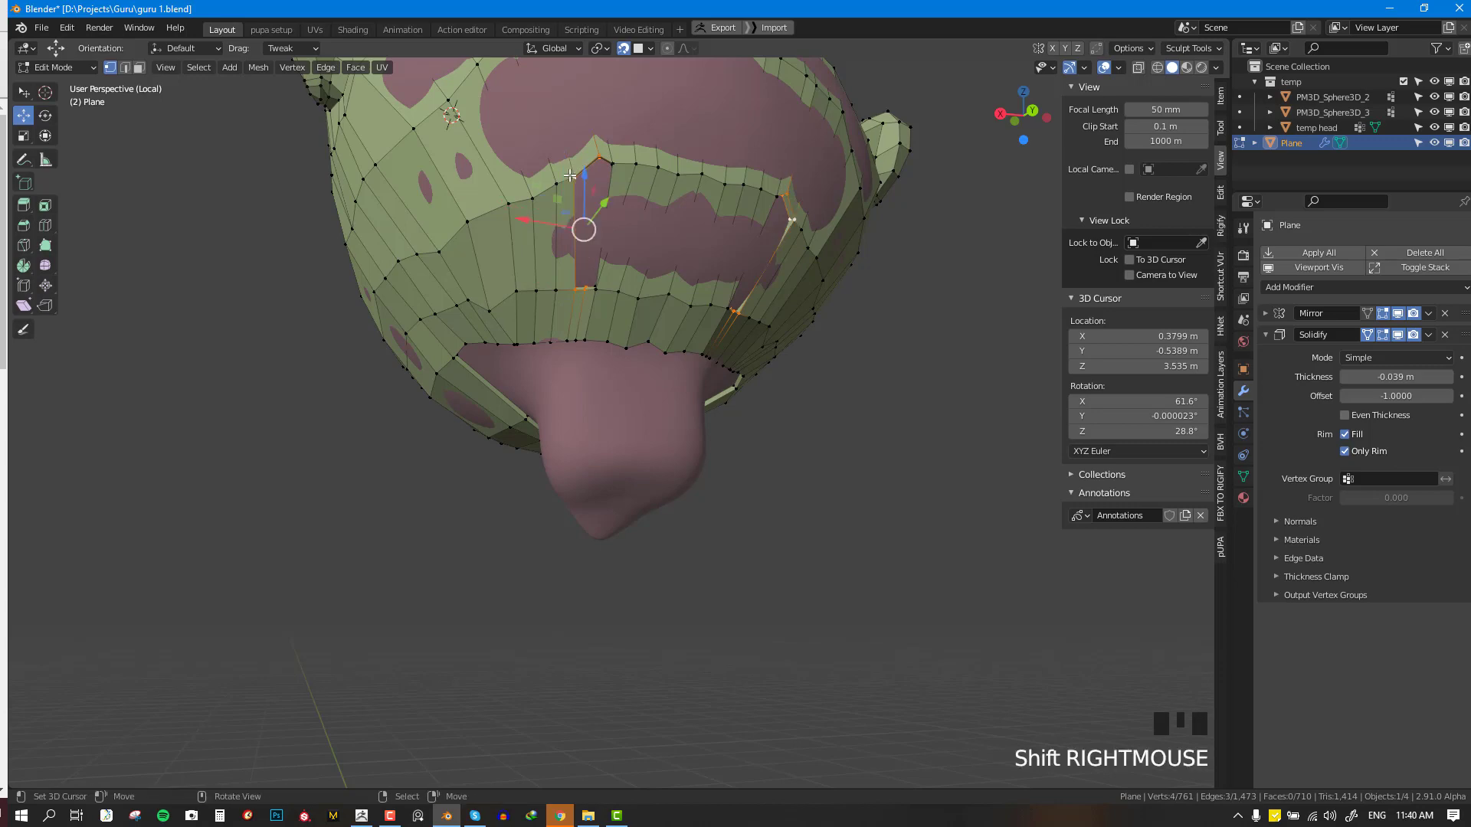
key("f")
right_click(606, 195, "alt")
key("alt+a")
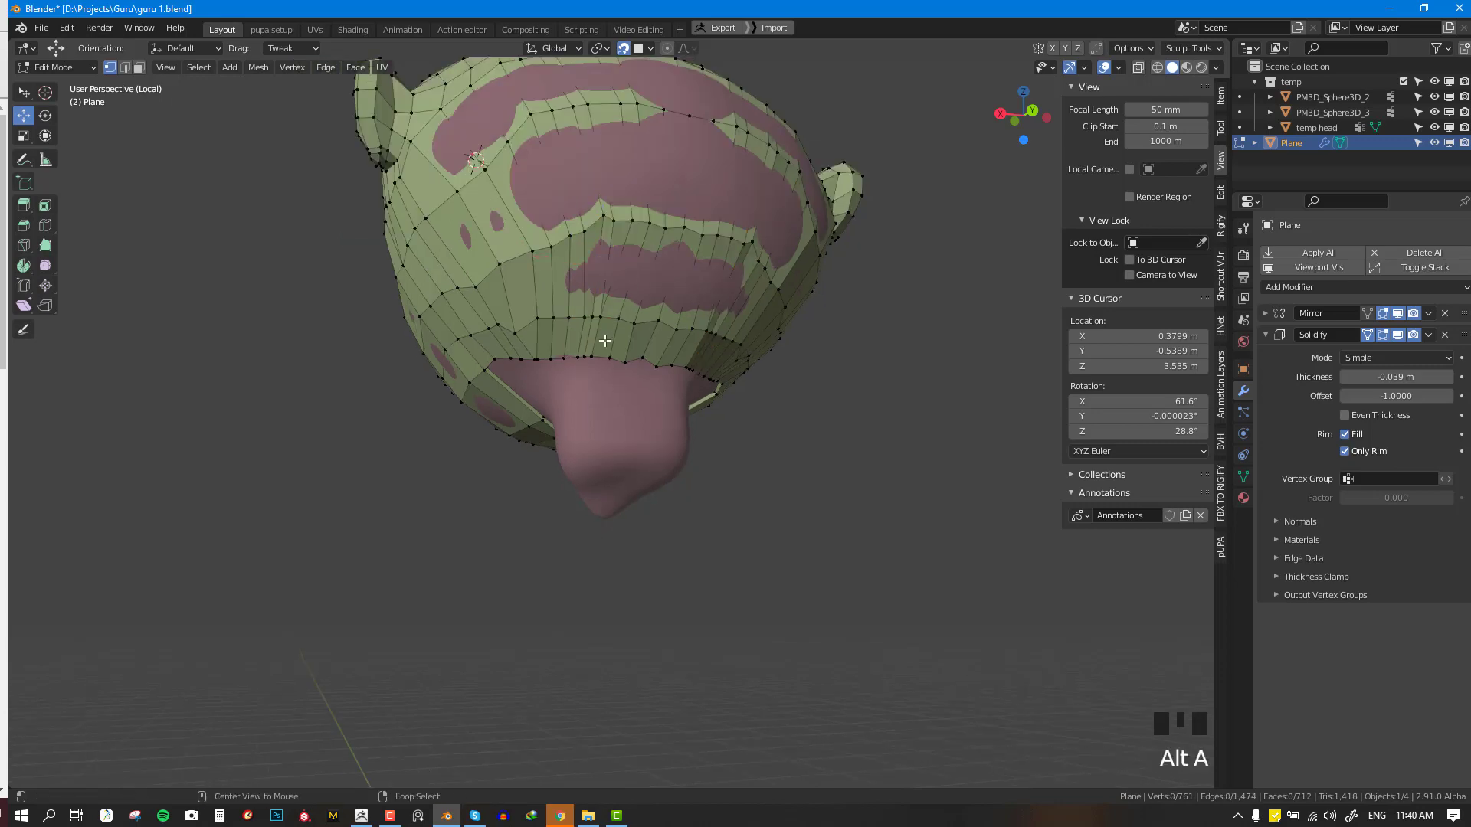
- Undo the two face fills in the slot at the back of the head
middle_click_drag(609, 203, 682, 340)
key("alt+3")
scroll(682, 341, "up", 2)
key("ctrl+z")
key("ctrl+z")
key("ctrl+z")
key("ctrl+z")
key("ctrl+z")
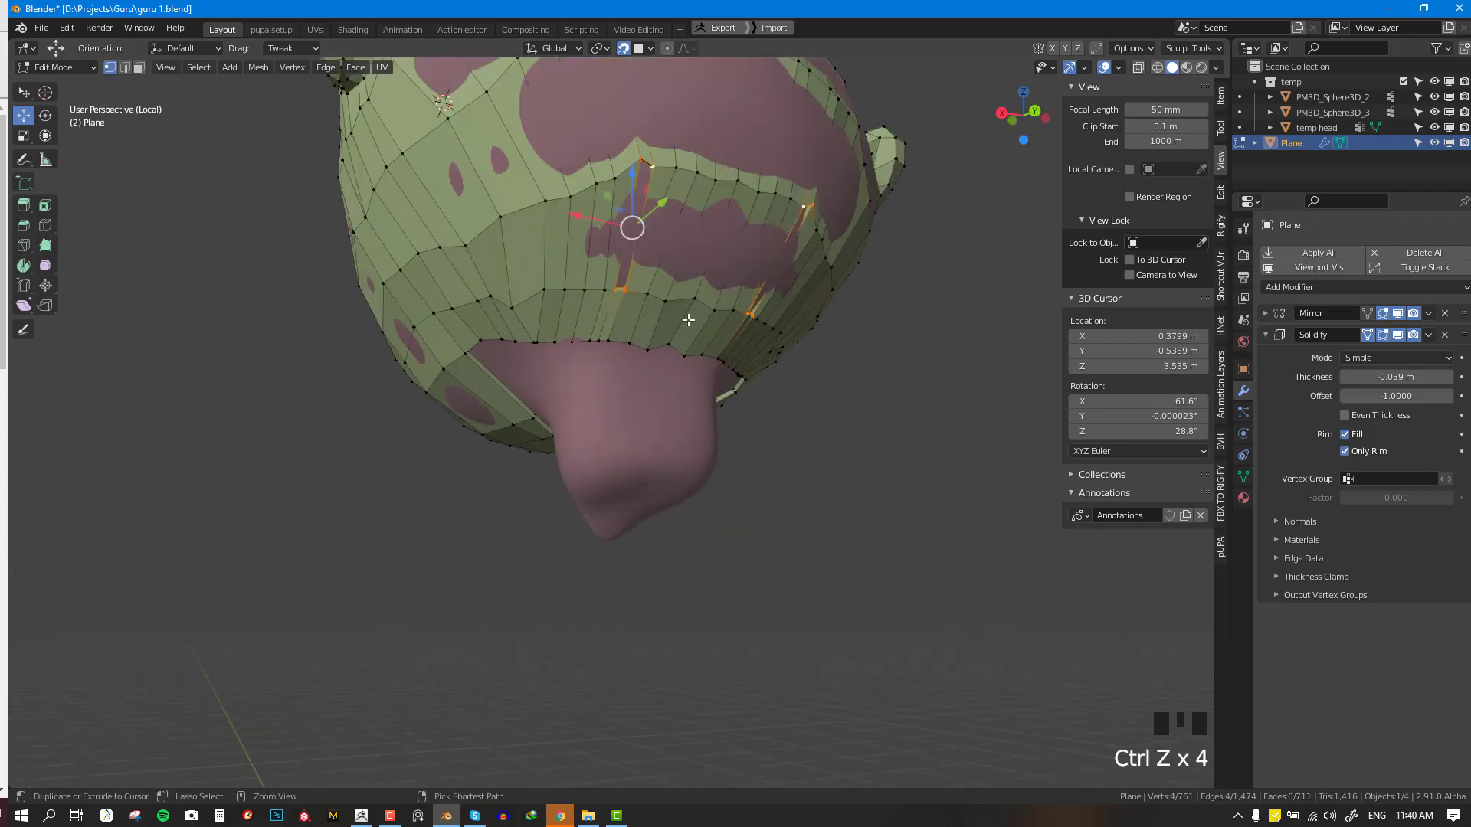
key("ctrl+z")
- Delete the edge loop along the slot's side and fill the slot's whole boundary with a single face
key("alt+a")
right_click(643, 255)
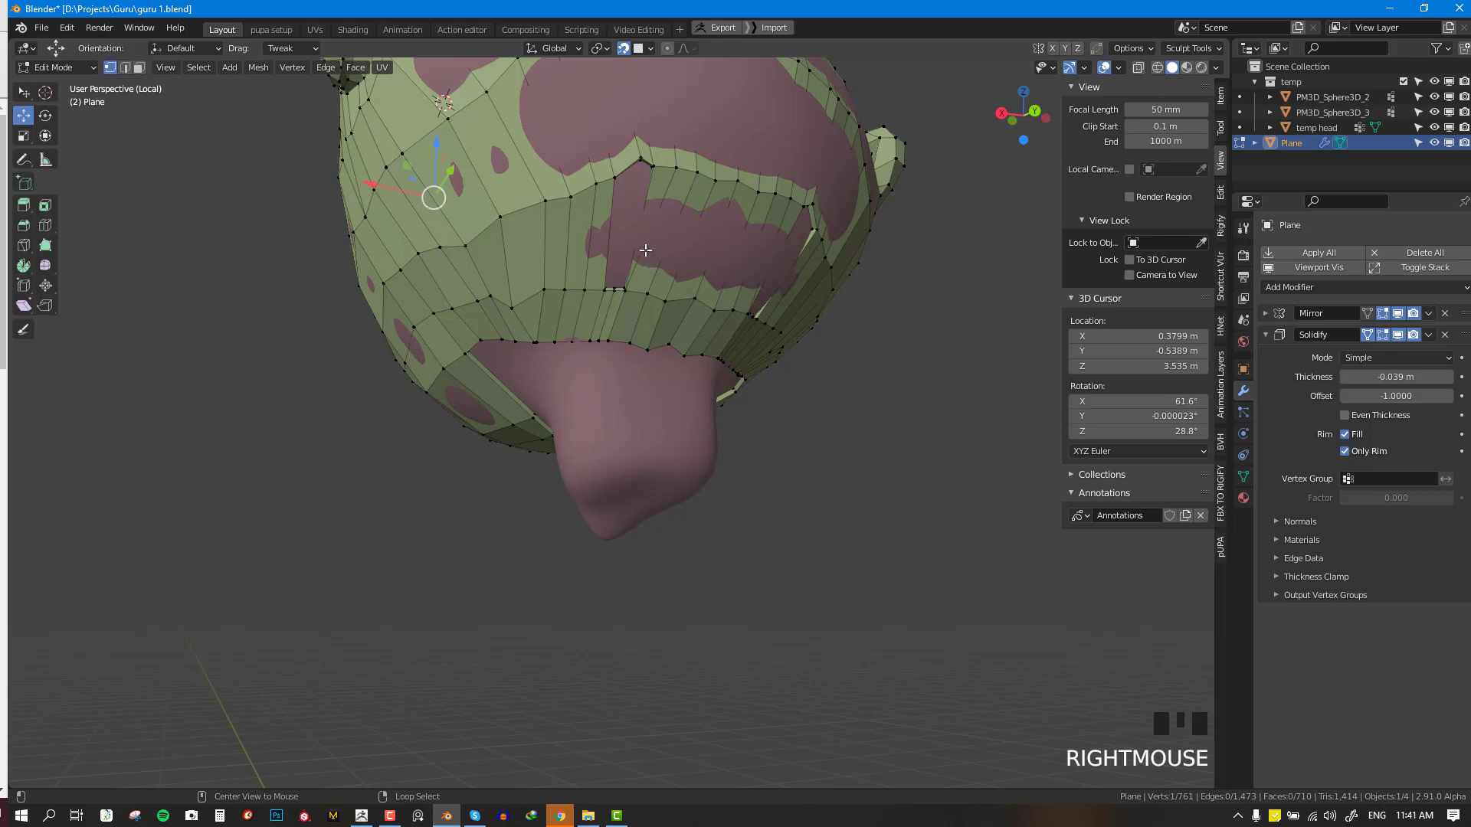
key("2")
right_click(655, 206)
key("x")
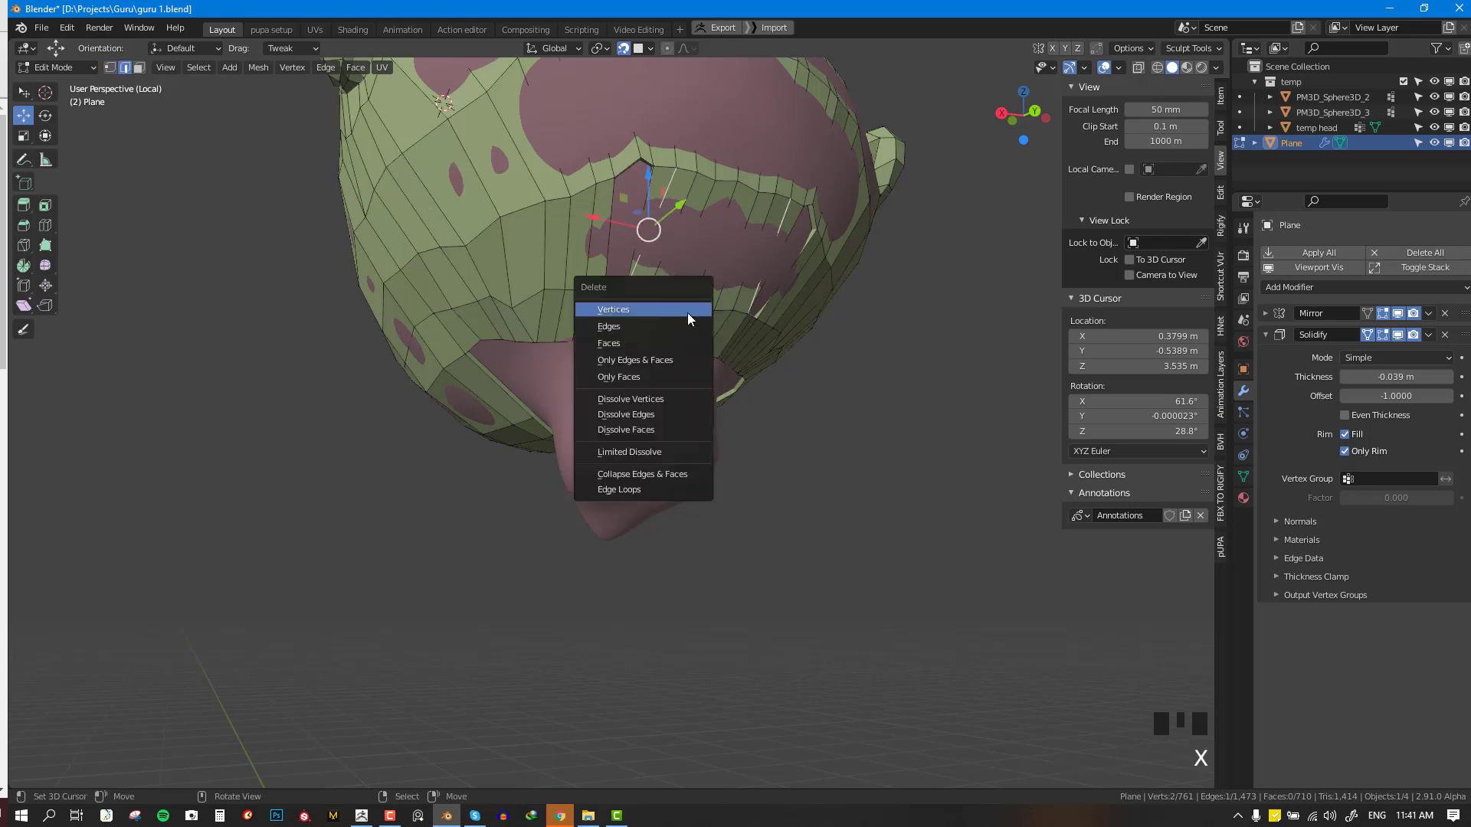
left_click(650, 493)
key("alt+a")
right_click(640, 246, "alt")
key("f")
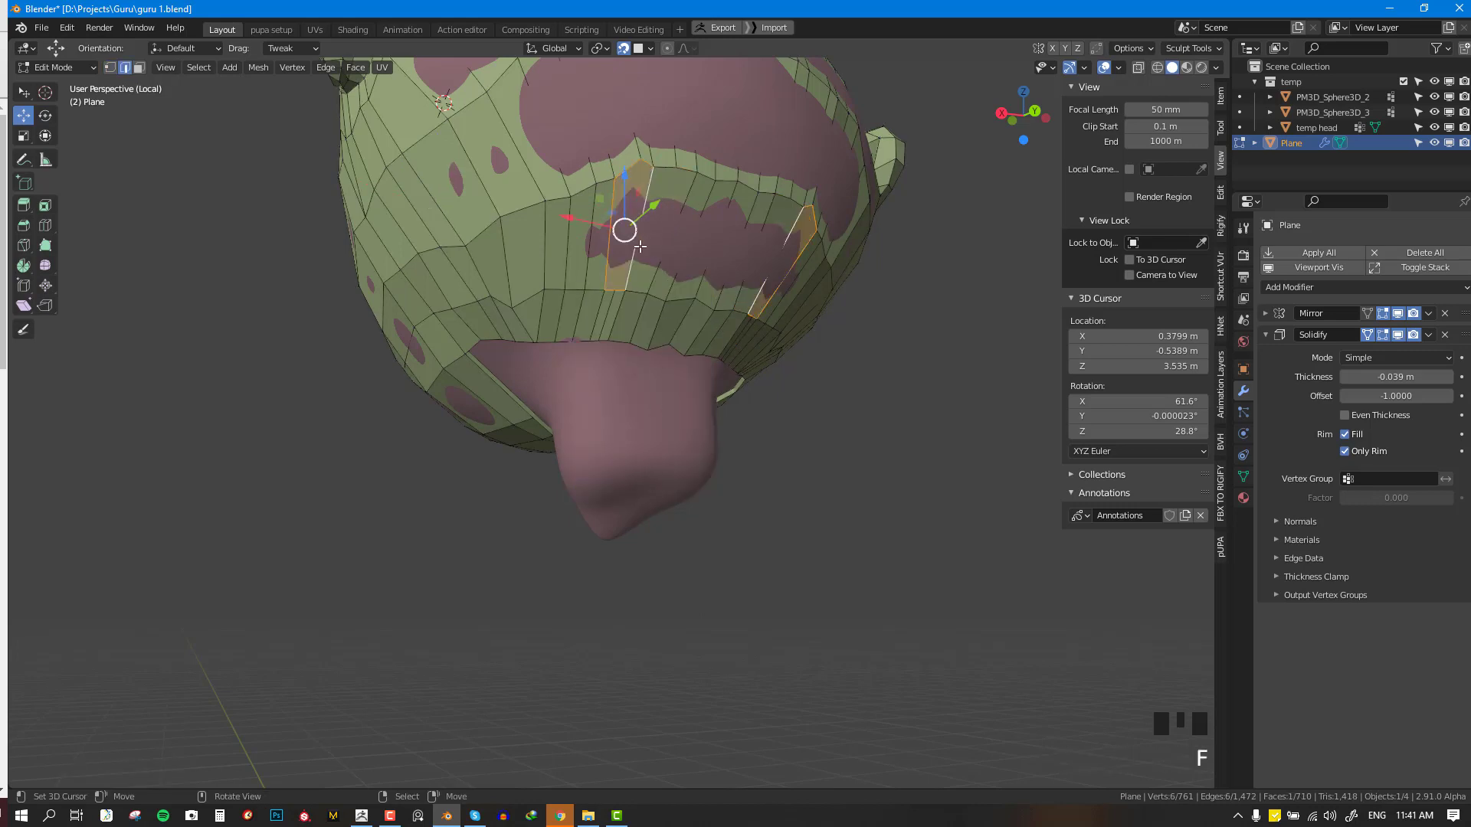
- Split the new slot face by connecting the middle strip vertex to the peak vertex on the skull's edge
key("alt+a")
key("1")
right_click(614, 288)
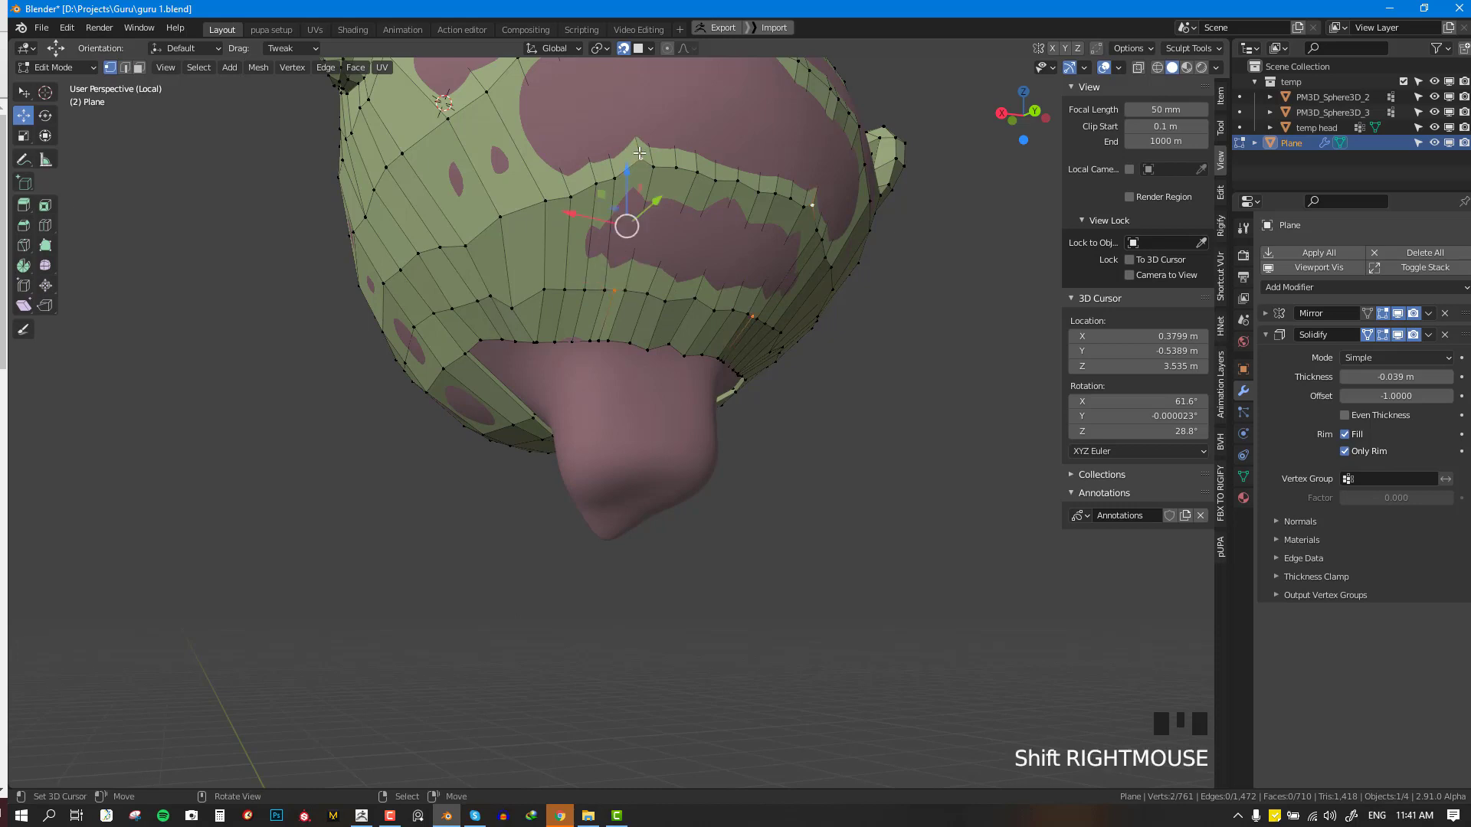
scroll(639, 153, "up", 1)
key("j")
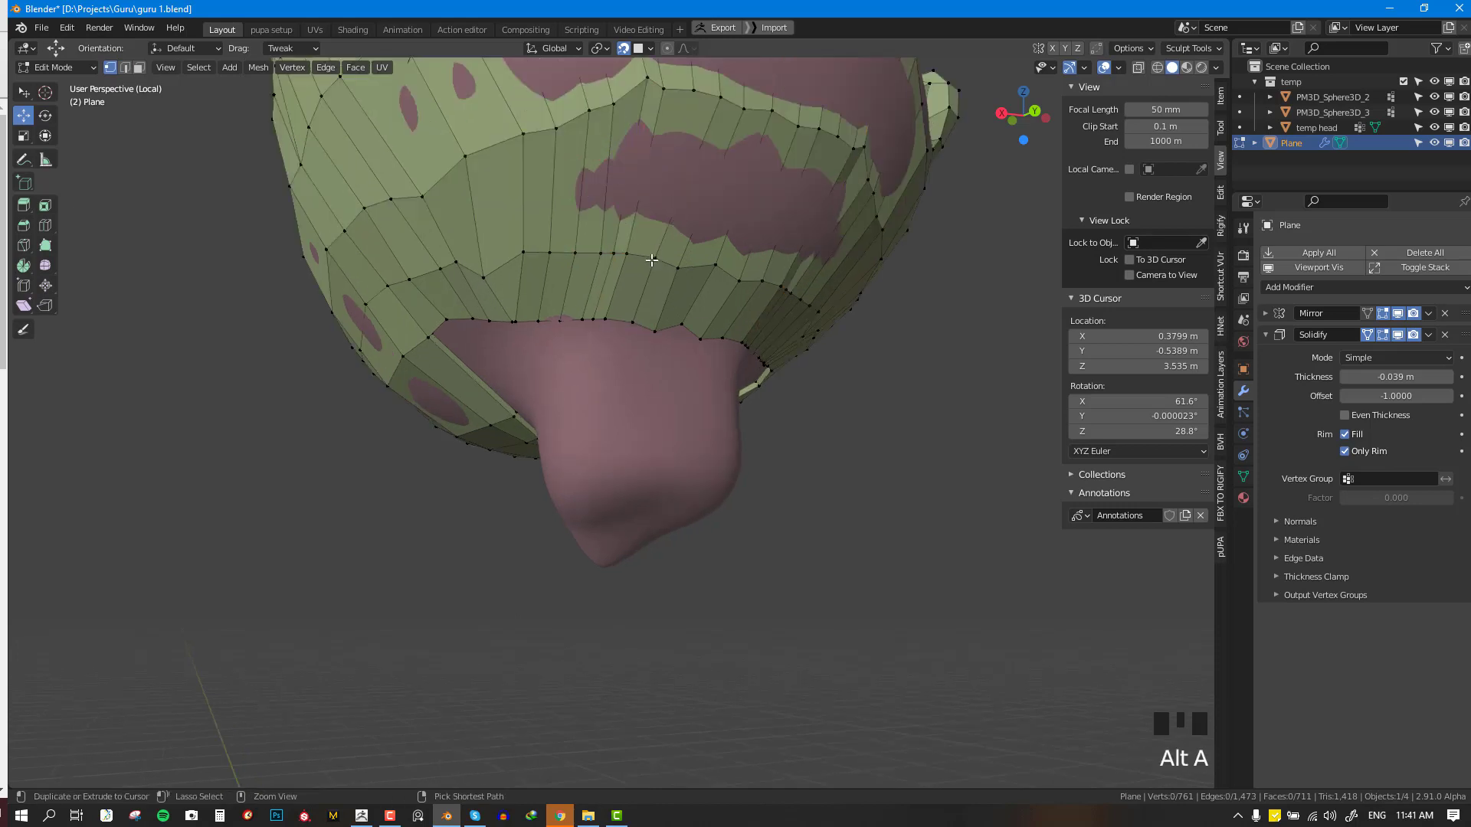
- Add an edge cut across the strip's next quad and connect its upper vertex to the skull's edge
key("ctrl+r")
double_click(642, 254)
right_click(642, 255)
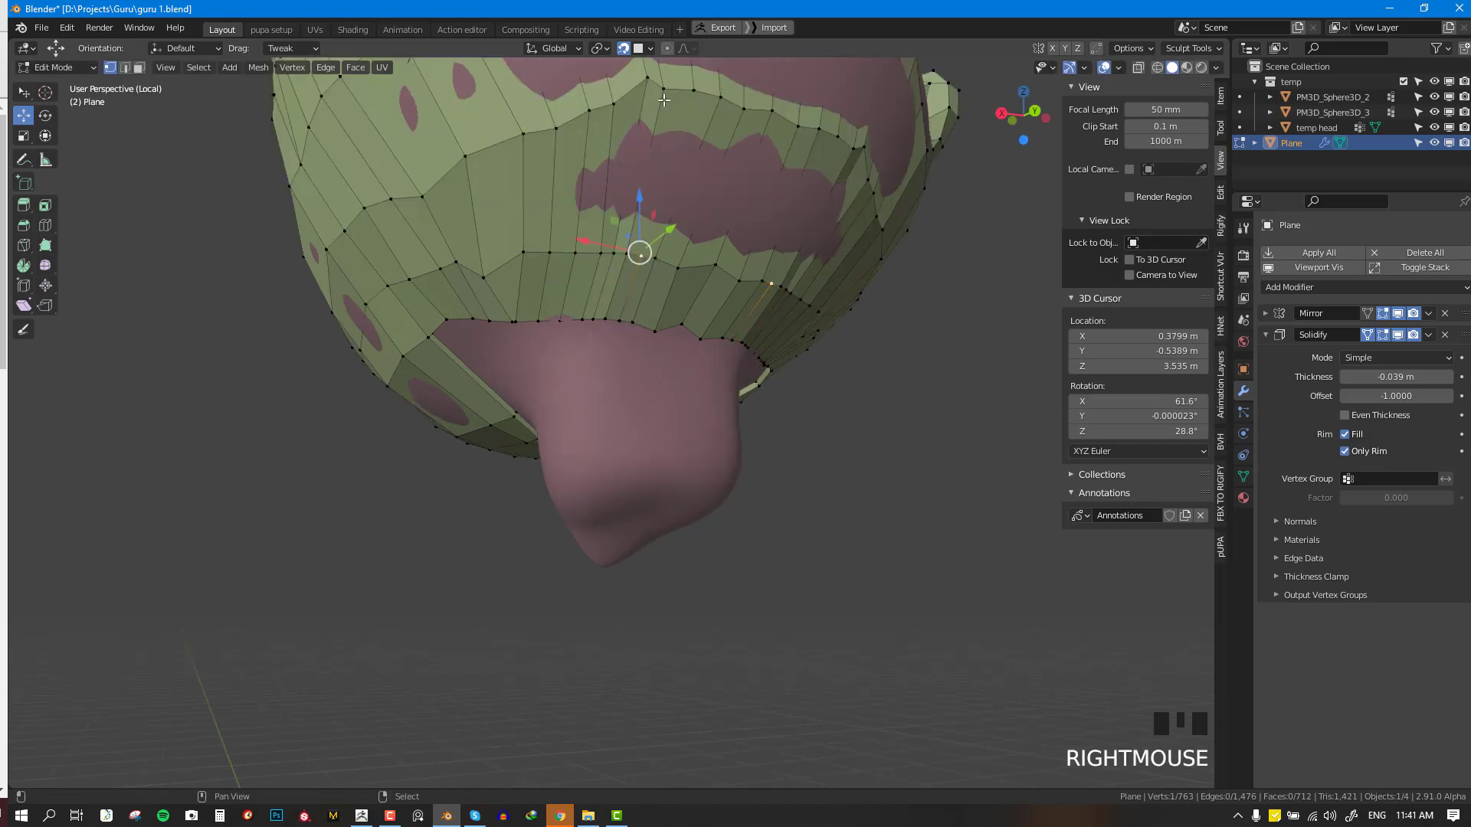
right_click(694, 87, "shift")
- Inspect the head's surface without the mesh edges from the back and front, and return to editing the mesh
key("Tab")
scroll(702, 244, "down", 5)
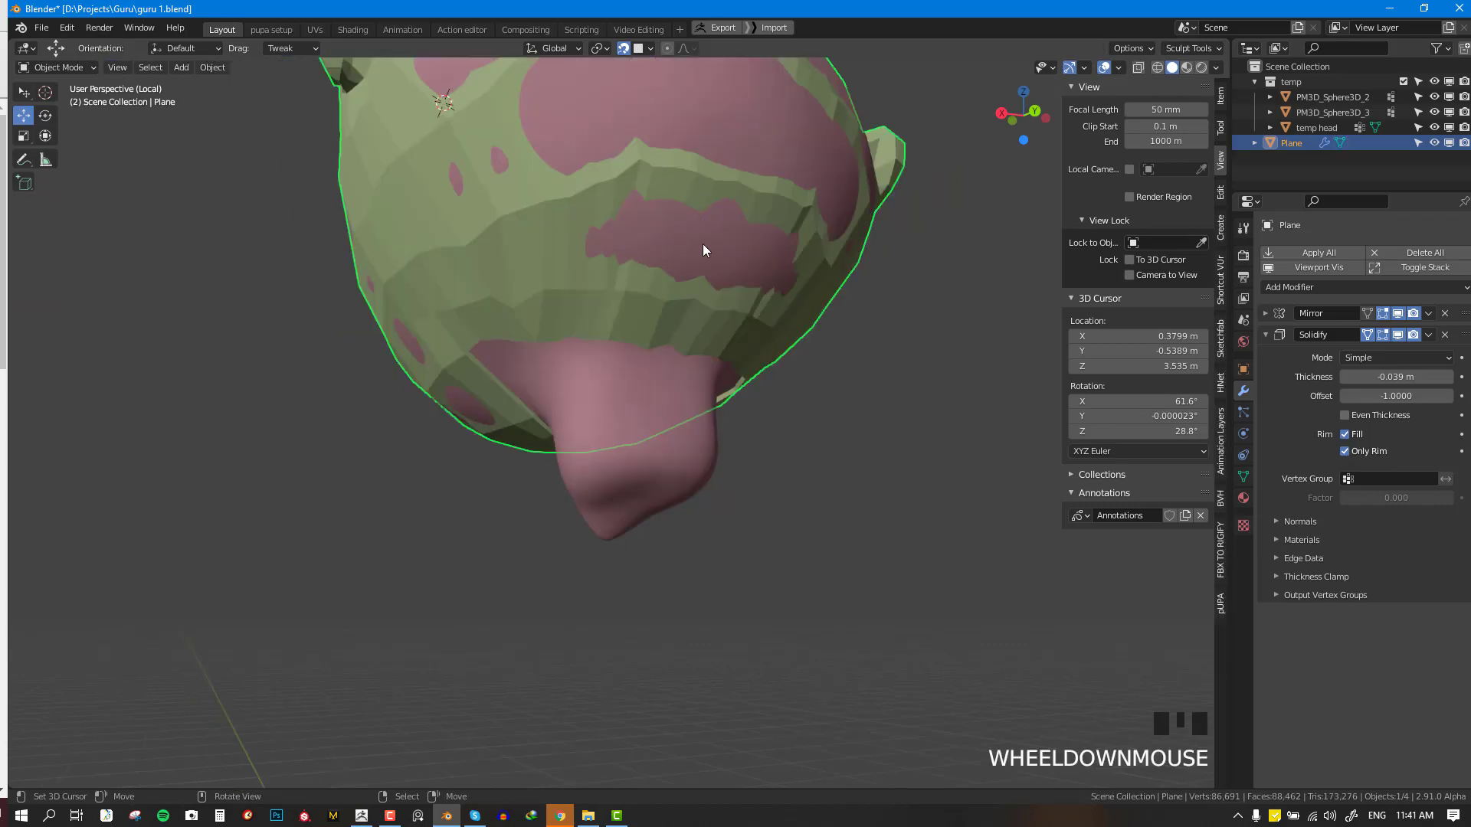
scroll(739, 334, "up", 2)
middle_click_drag(666, 309, 909, 420)
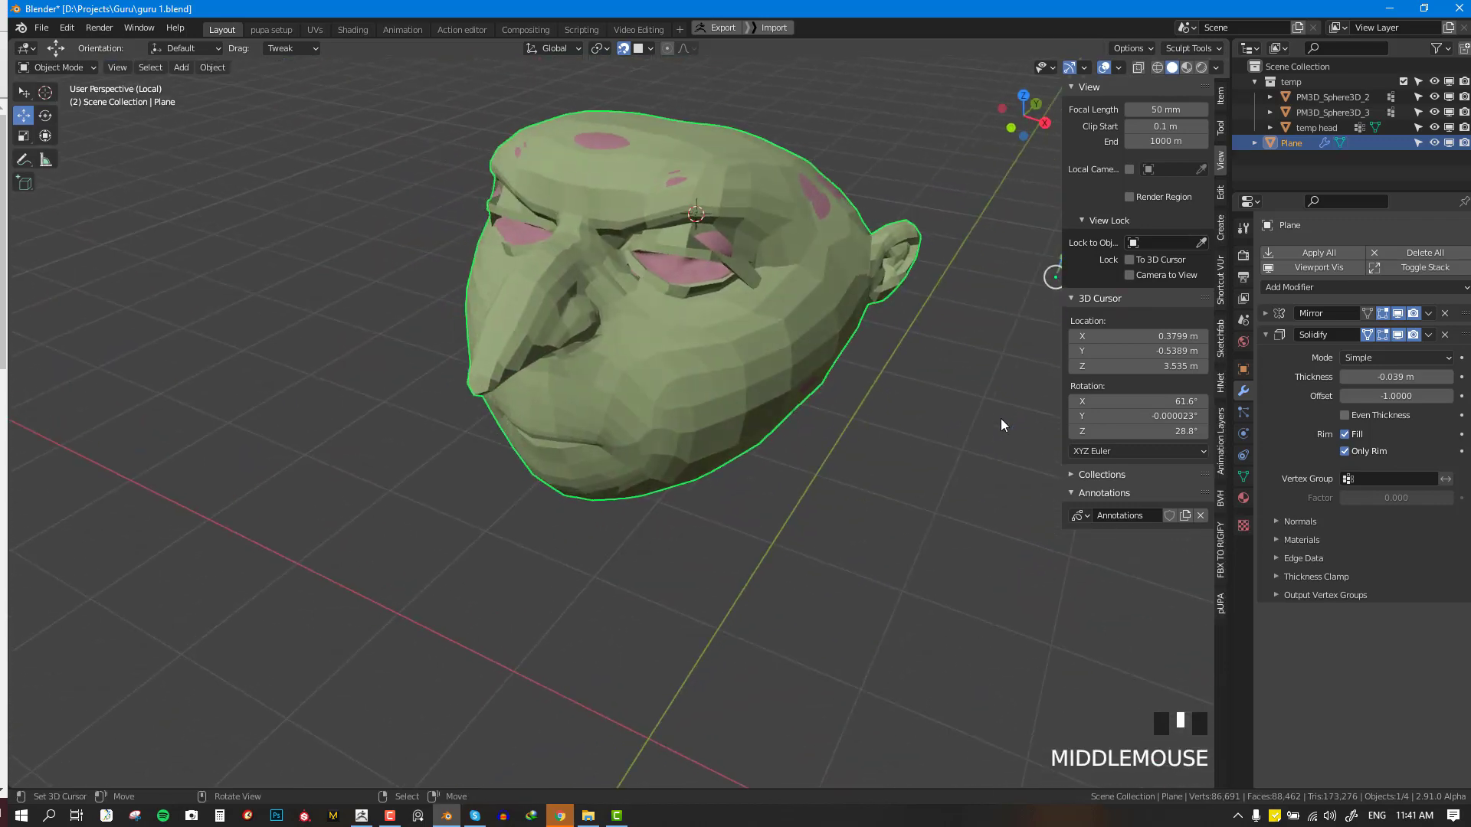
scroll(774, 371, "up", 3)
key("Tab")
- Turn off snapping, select the neck opening's boundary loop in right view and extrude it downward twice to form the neck
scroll(721, 404, "up", 2)
key("shift+Tab")
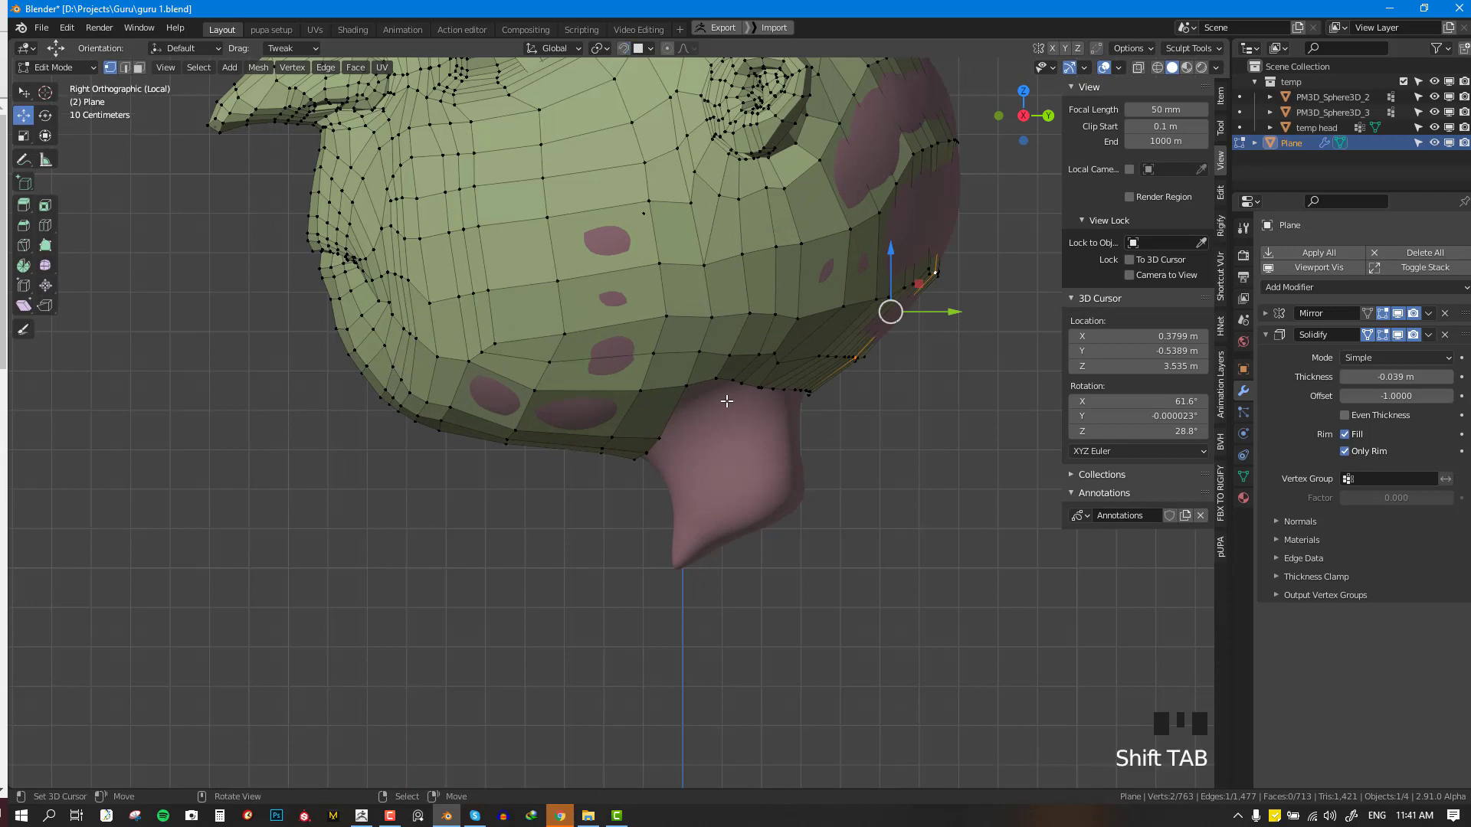
scroll(724, 399, "down", 3)
right_click(695, 406, "alt")
scroll(695, 406, "up", 2)
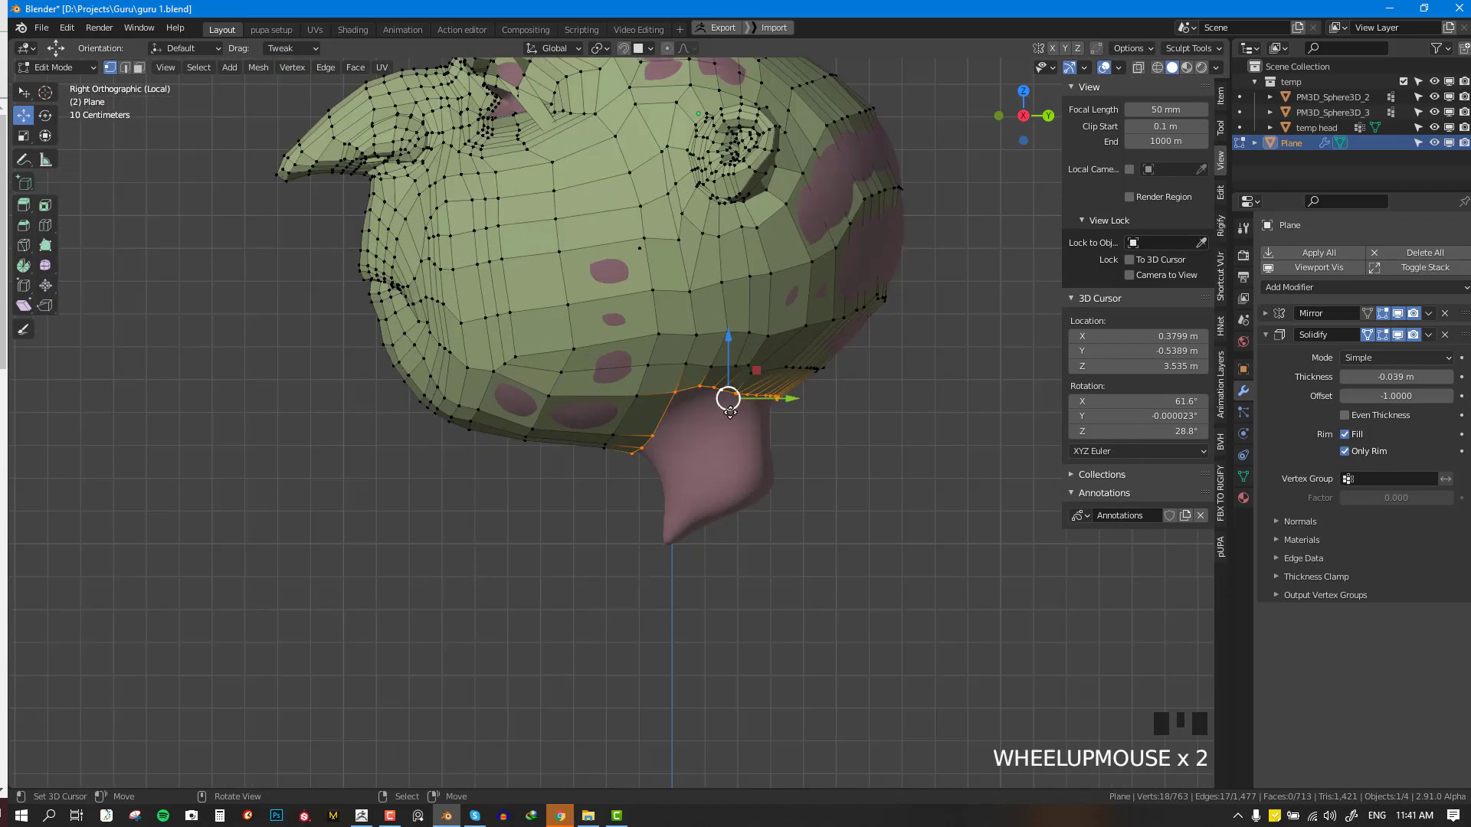
key("e")
left_click(745, 468)
key("e")
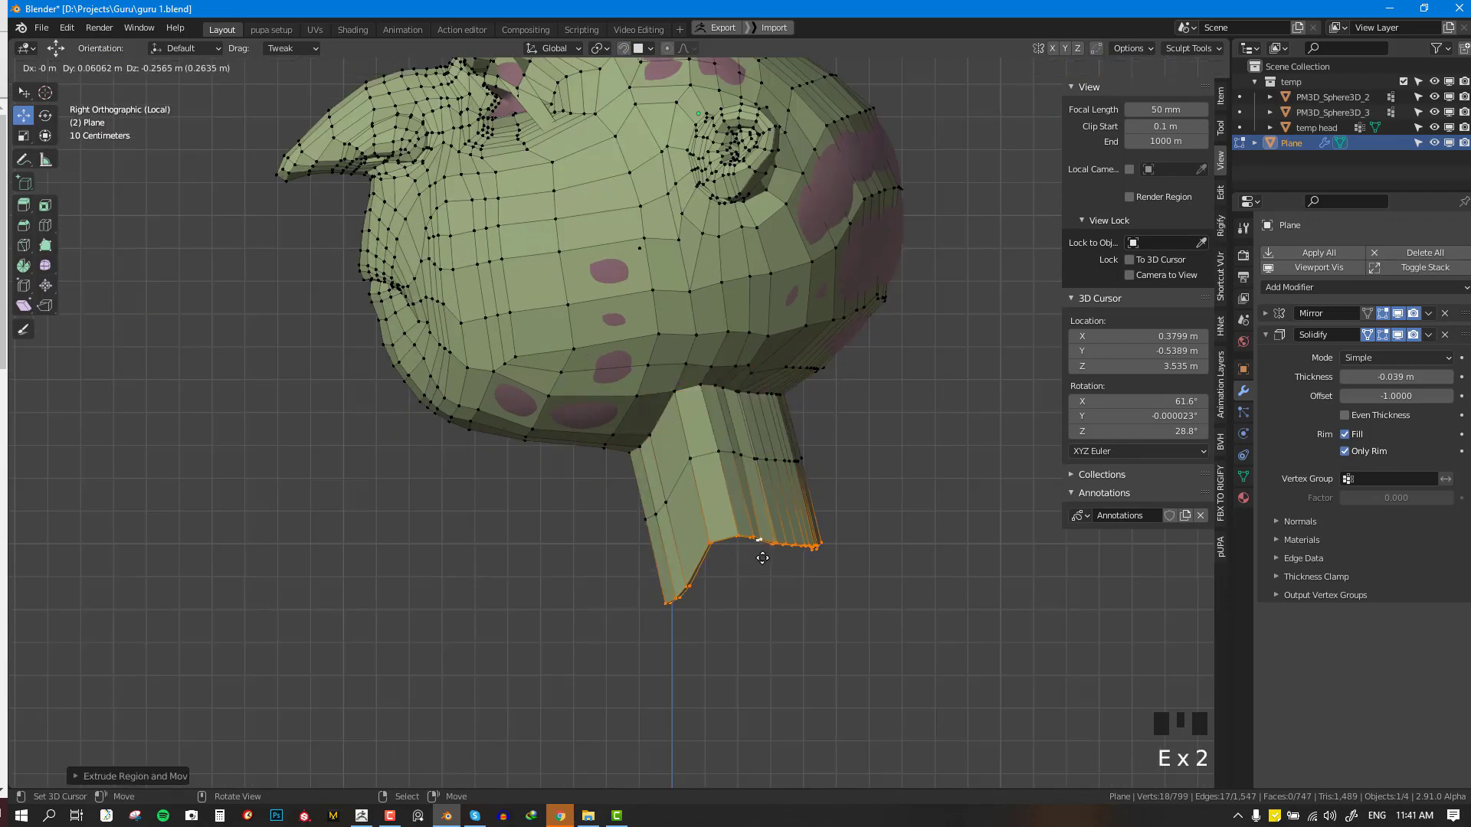
left_click(765, 548)
- Compare the extruded neck with the sculpt in wireframe from the front and right, and clear the selection
key("alt+z")
middle_click_drag(765, 549, 764, 606)
key("KP_1")
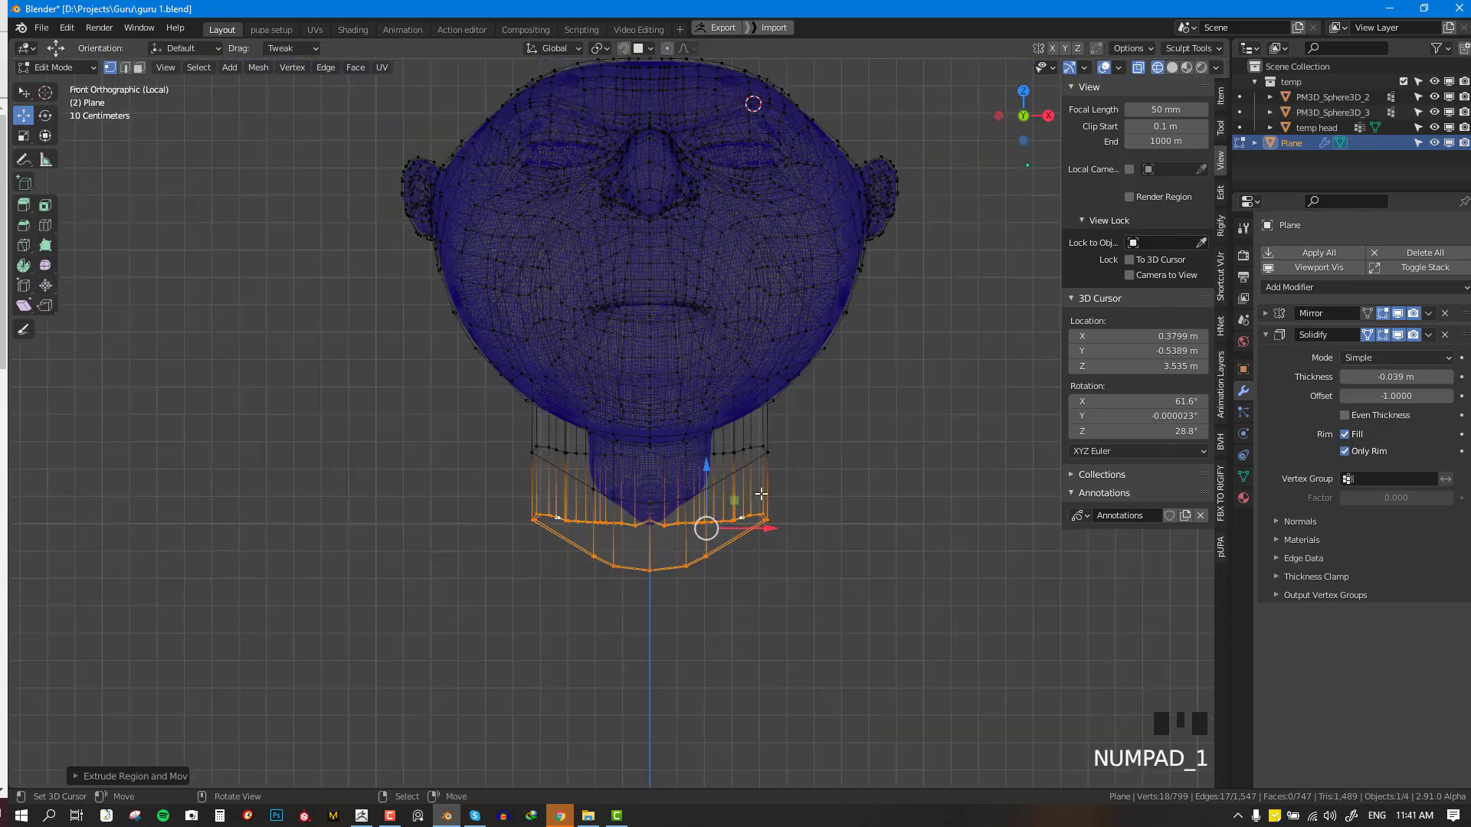
key("KP_3")
key("alt+a")
key("shift+z")
scroll(773, 468, "up", 2)
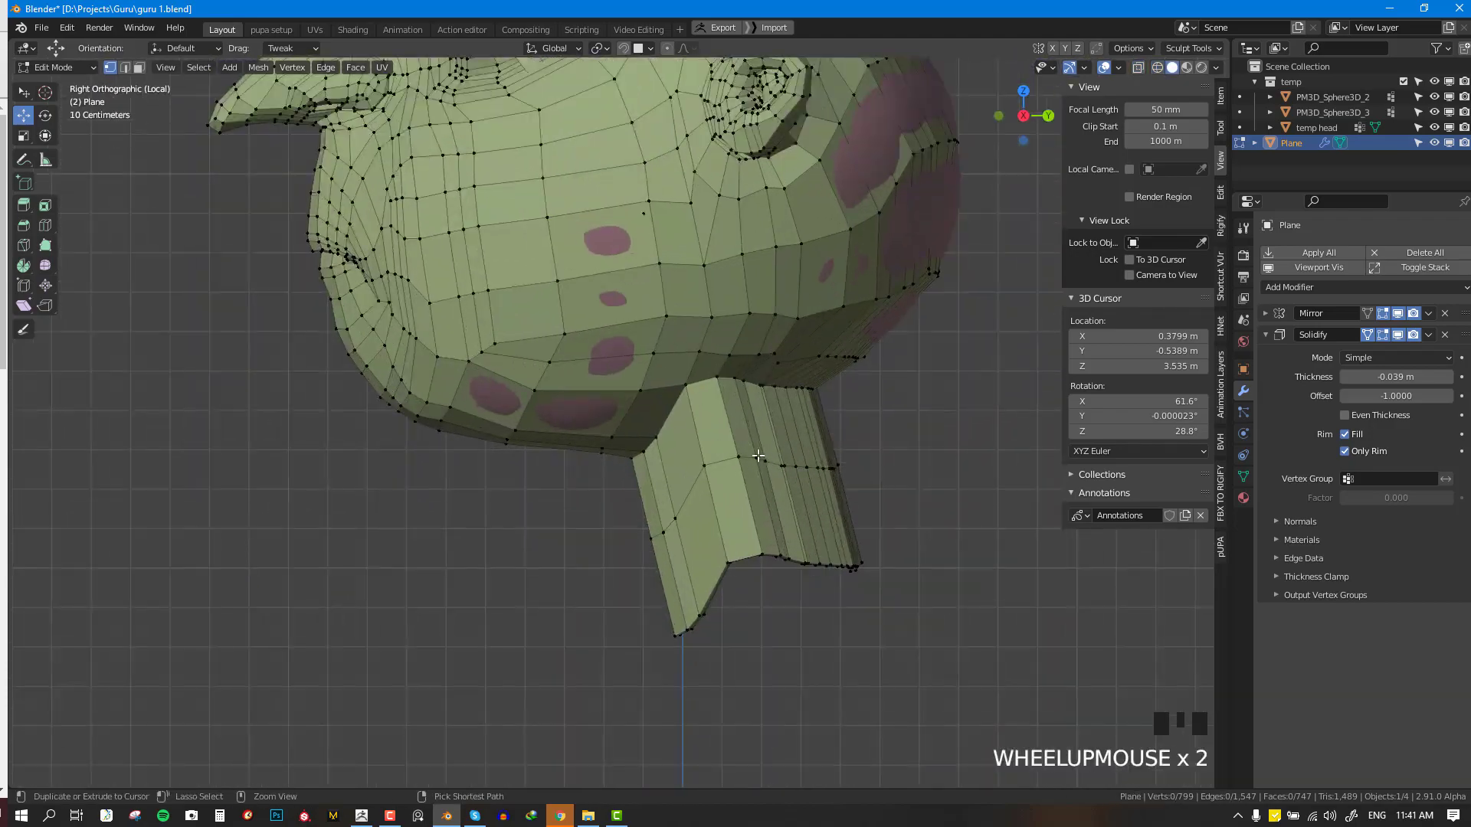
- Add one loop cut around each of the two extruded neck segments and clear the selection
key("ctrl+r")
left_click(754, 428)
left_click(755, 430)
key("ctrl+r")
left_click(800, 520)
left_click(799, 520)
middle_click_drag(770, 515, 857, 521)
key("alt+a")
- Show the mesh as wireframe in right view and switch the active selection tool to Tweak
key("KP_3")
scroll(813, 502, "down", 1)
key("shift+a")
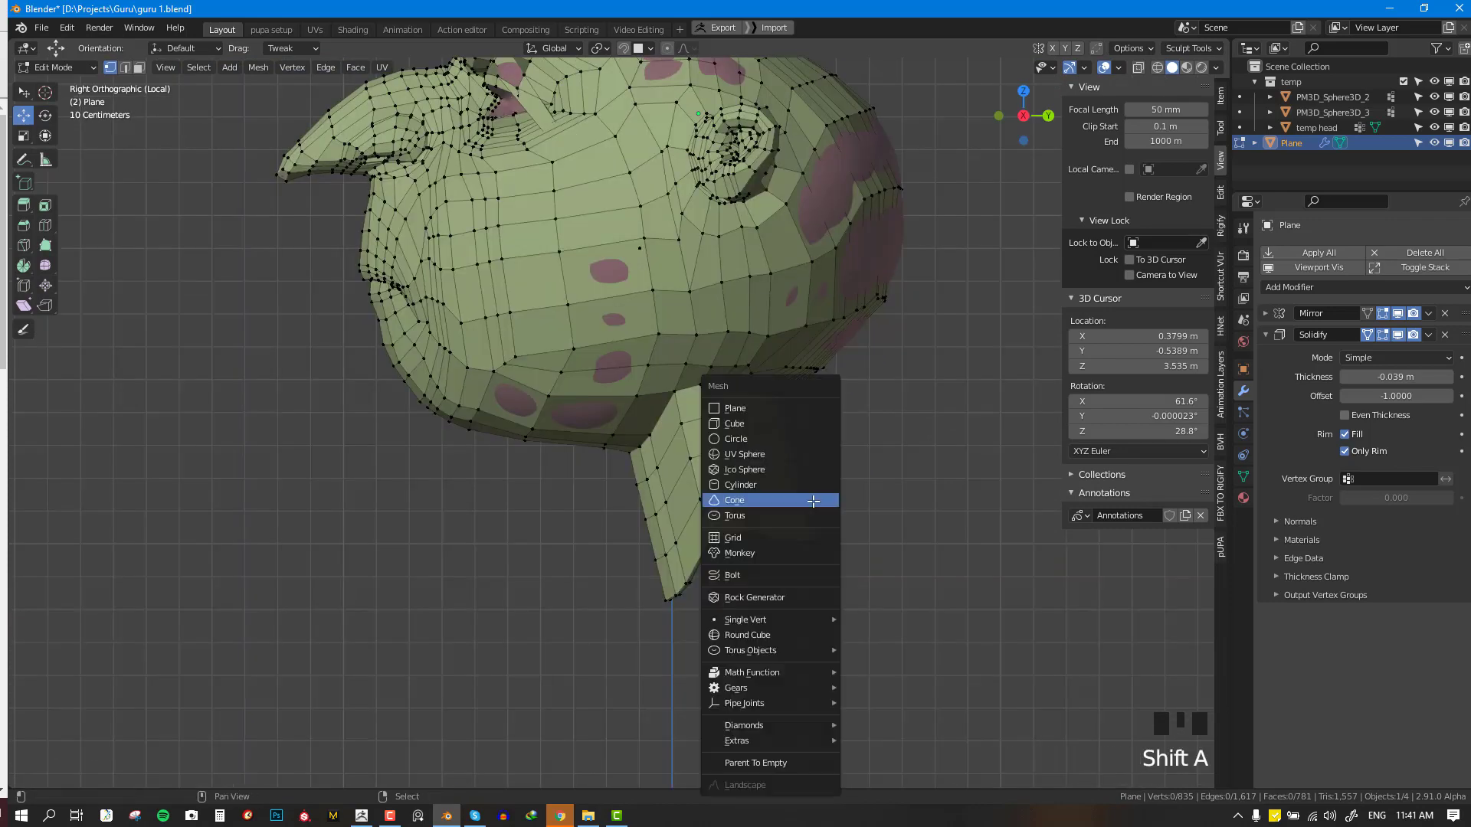
key("shift+z")
scroll(1008, 540, "up", 2)
left_click_drag(1008, 540, 934, 654)
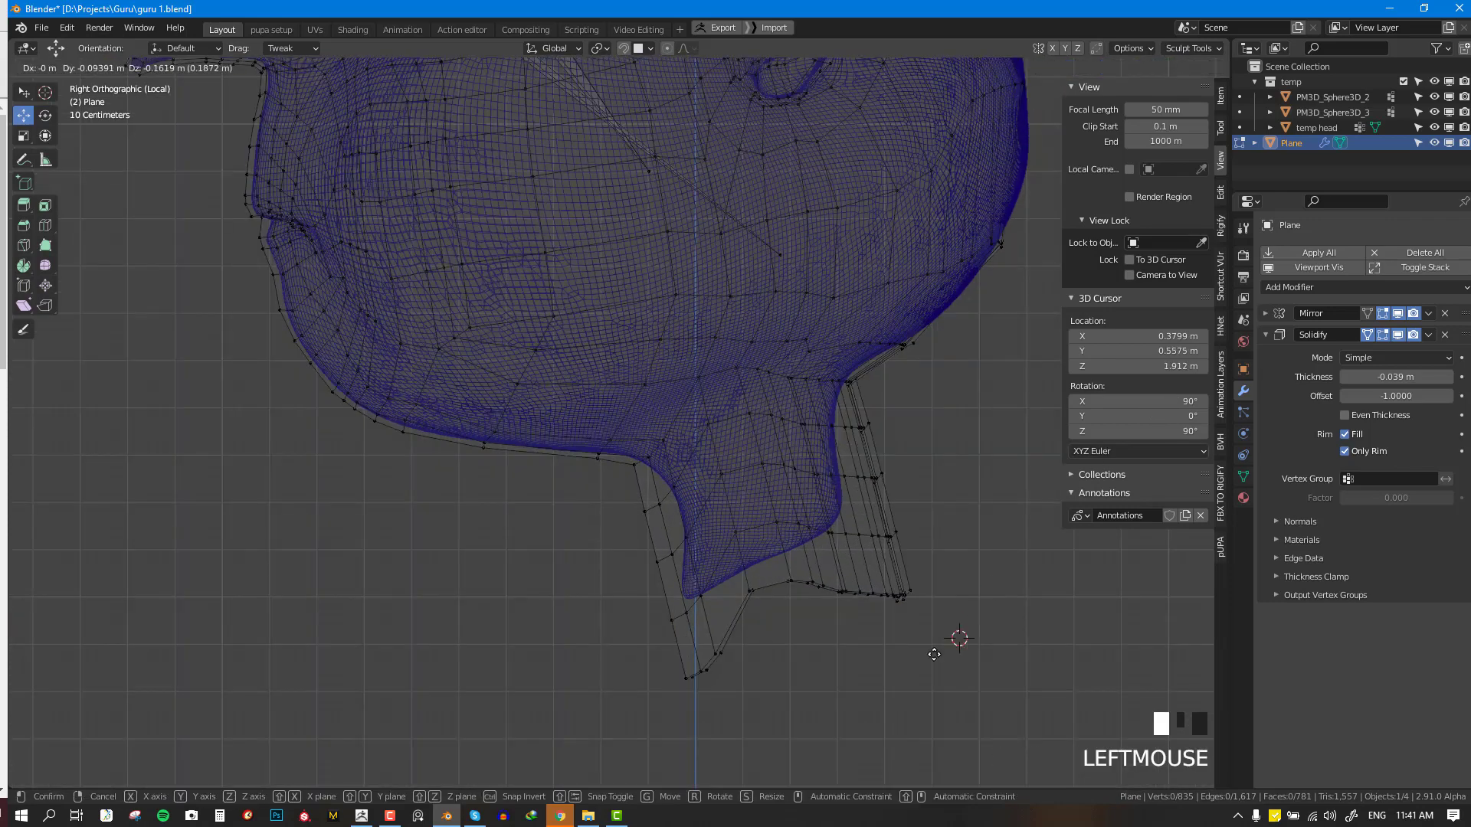
left_click_drag(669, 714, 646, 694)
mouse_move(1013, 584)
left_mouse_down("ctrl")
mouse_move(743, 728)
mouse_move(601, 516)
mouse_move(606, 467)
left_mouse_up("ctrl")
left_click(23, 97, "ctrl")
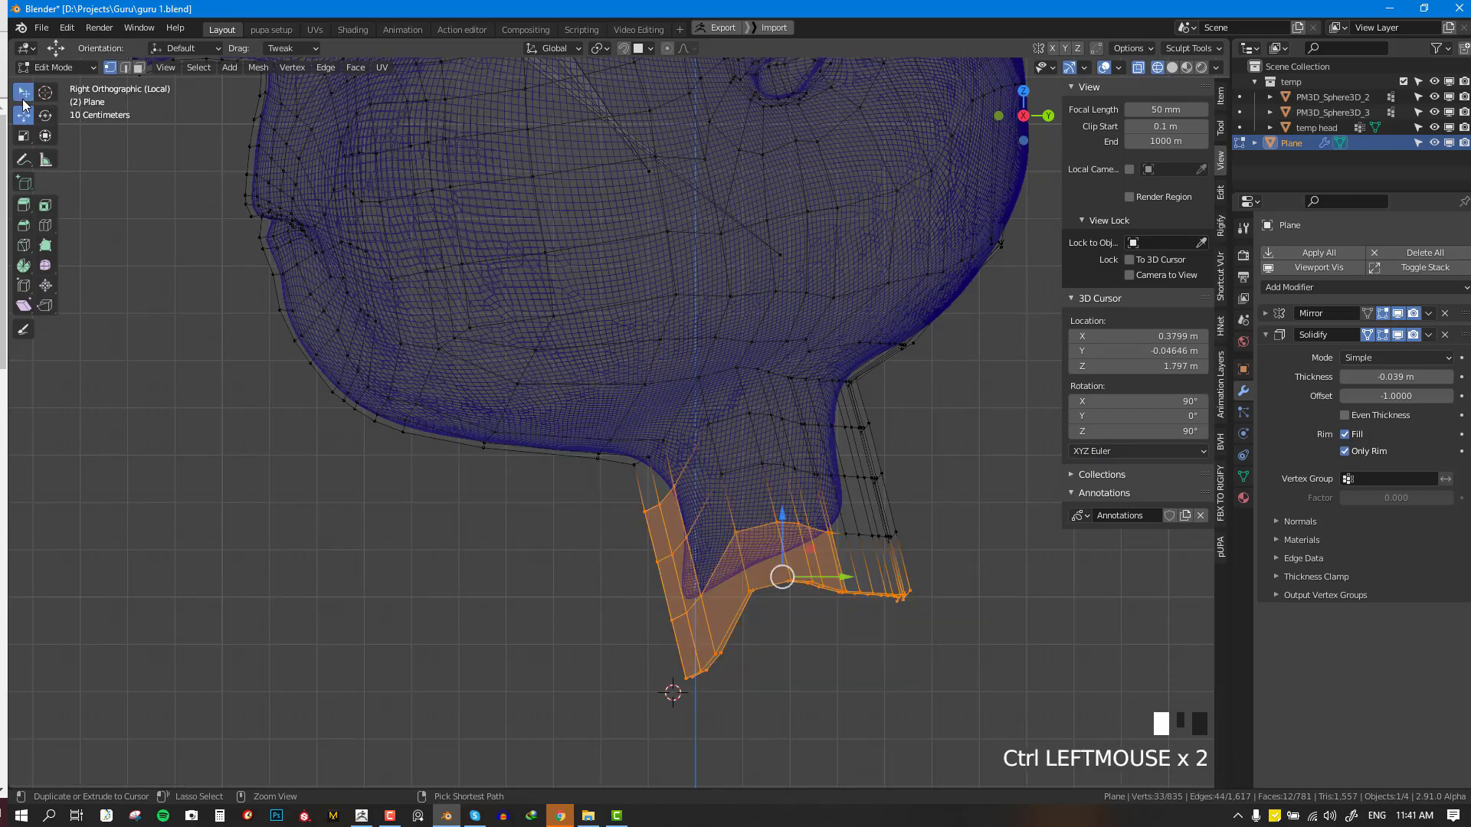
left_click(24, 98, "ctrl")
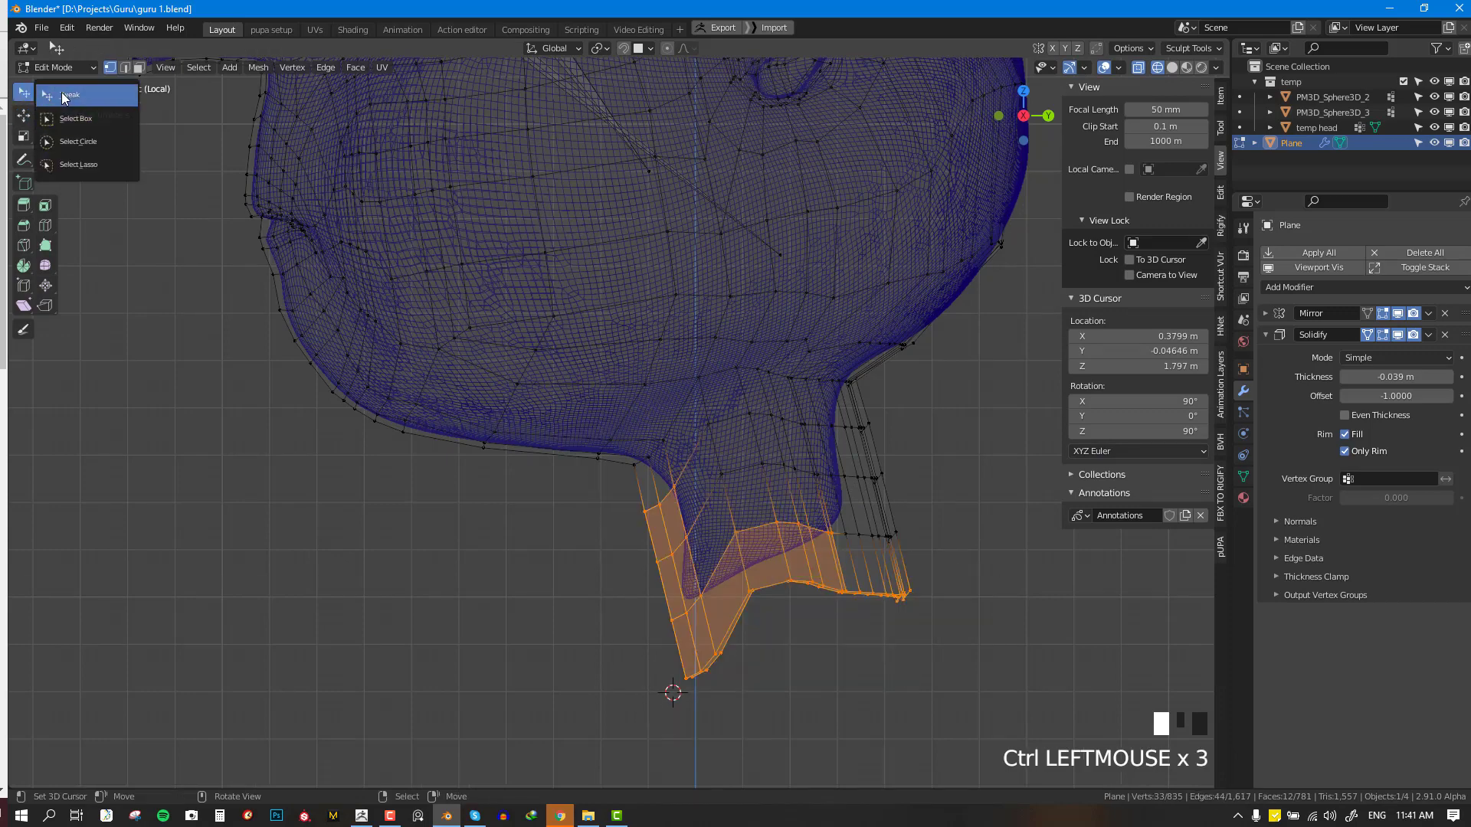
left_click(65, 95)
- Select all the vertices of the extruded neck and assign them to a new vertex group
key("alt+a")
mouse_move(970, 640)
left_mouse_down("ctrl")
mouse_move(617, 751)
mouse_move(598, 498)
mouse_move(705, 364)
mouse_move(997, 418)
mouse_move(989, 441)
left_mouse_up("ctrl")
left_click(812, 346, "shift")
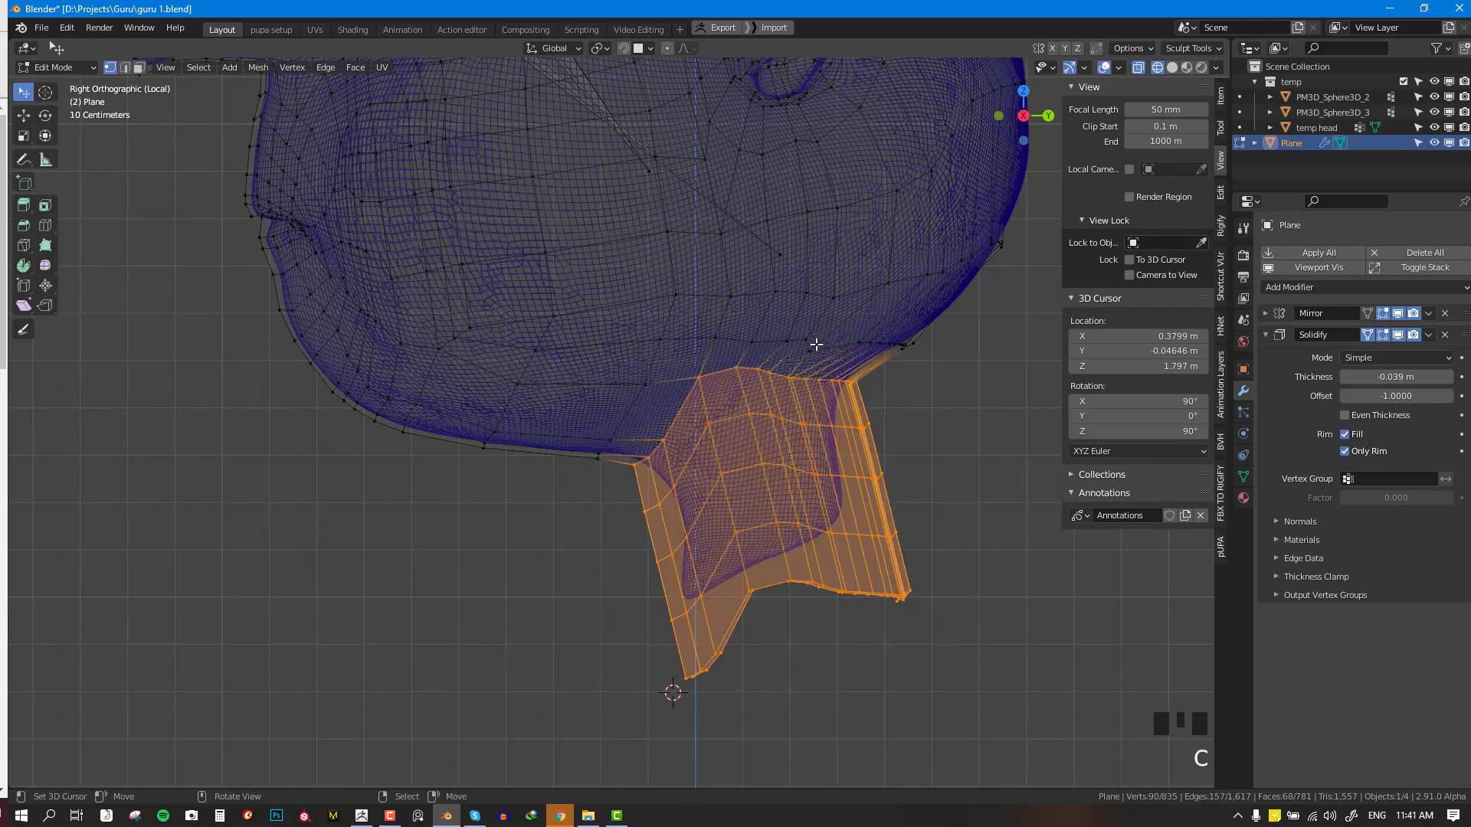
left_click(1243, 477)
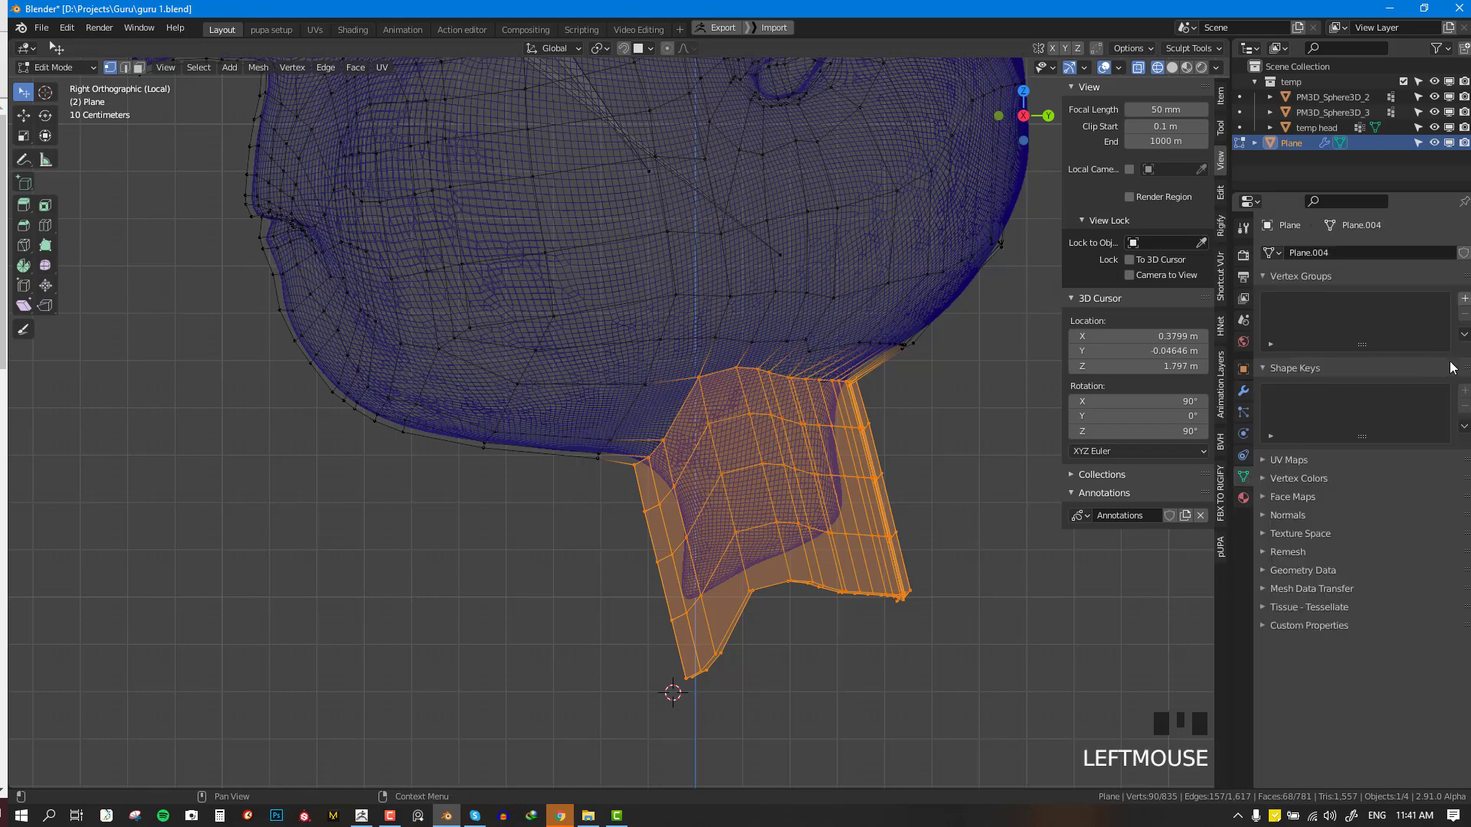
left_click(1462, 302)
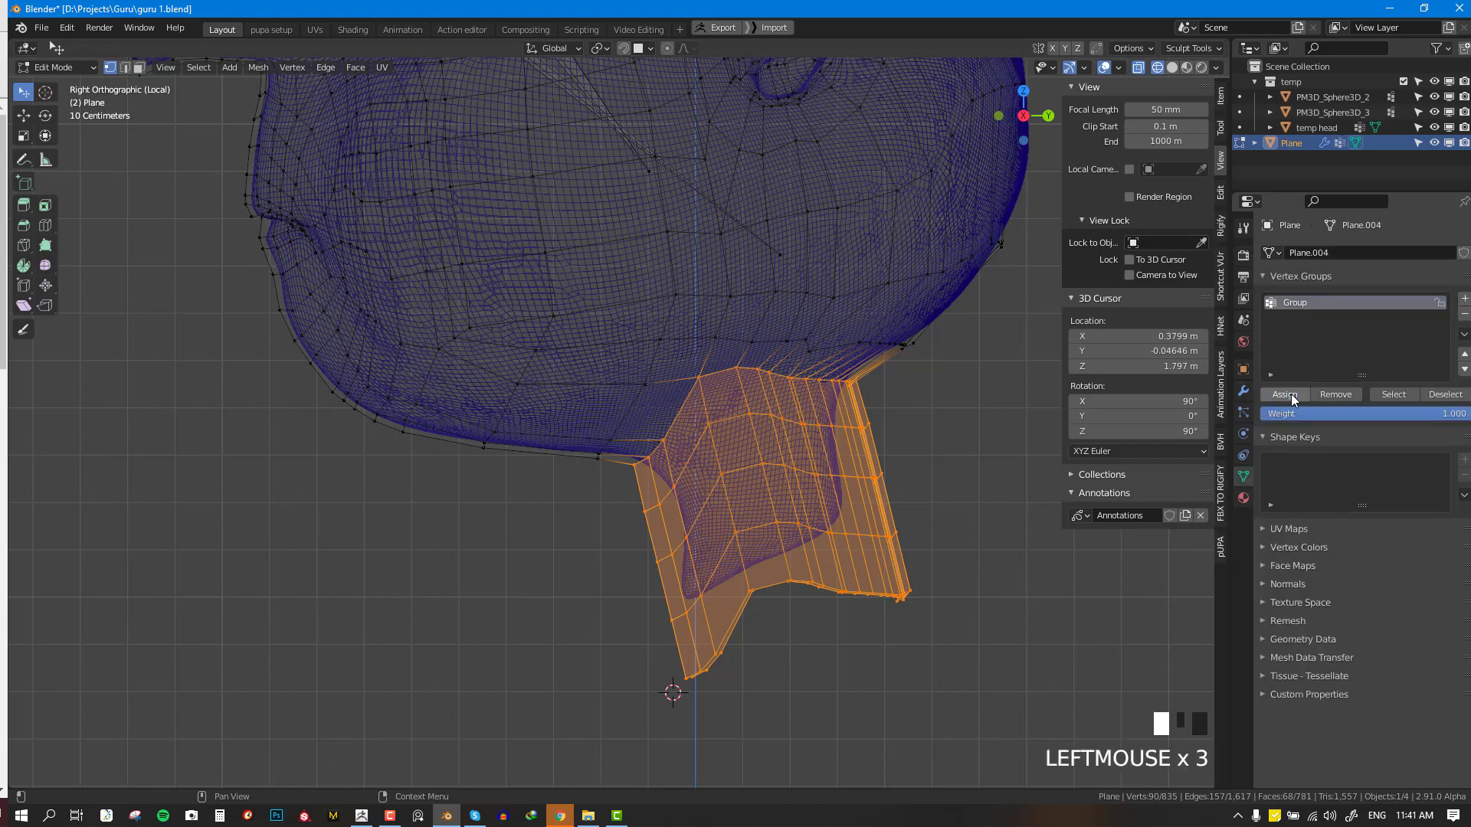
- Return to Object Mode in solid shading and add a Shrinkwrap modifier between the Mirror and Solidify modifiers
key("Tab")
scroll(835, 465, "down", 2)
key("shift+z")
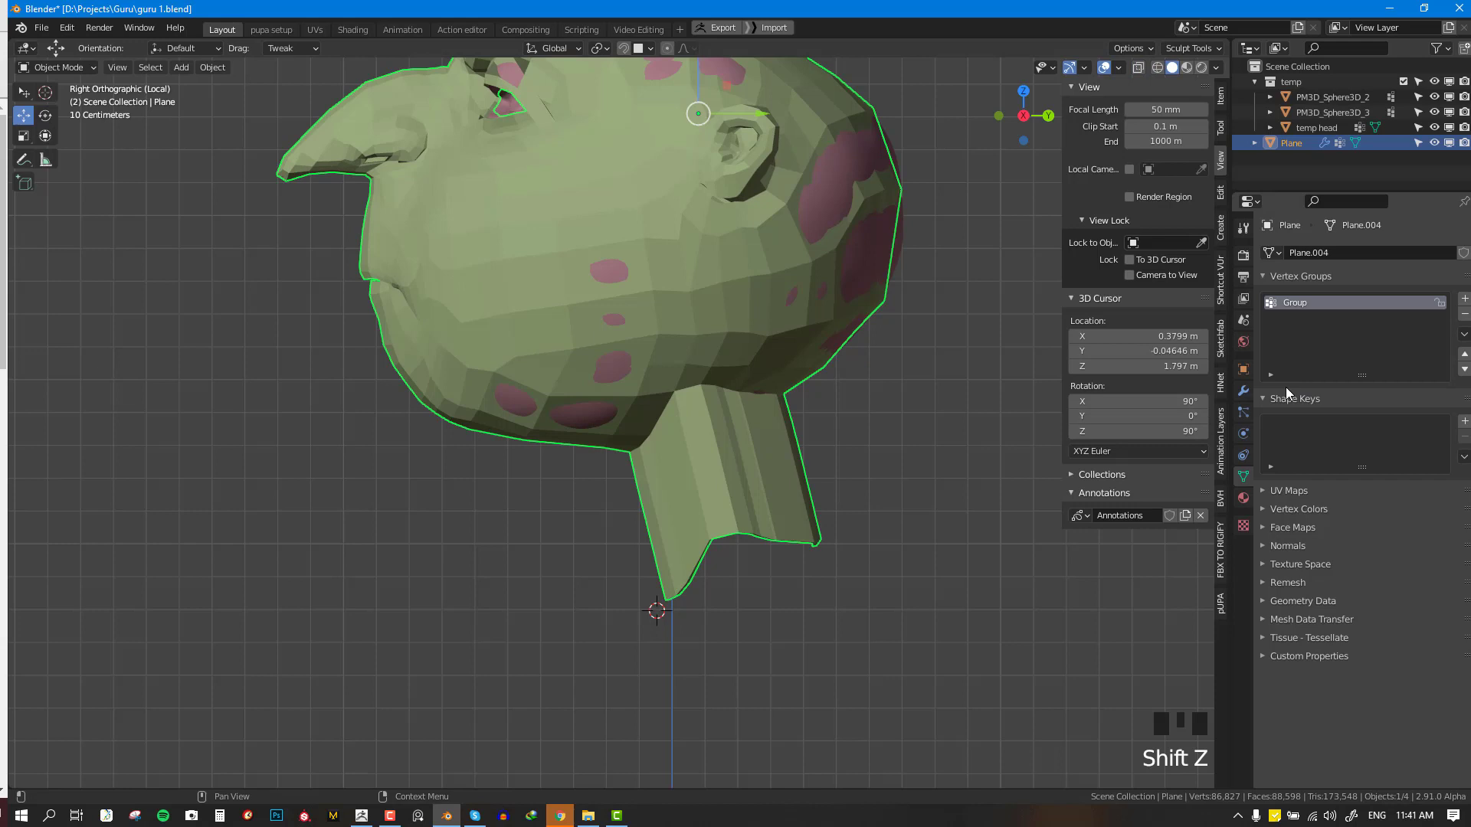
left_click(1244, 390)
left_click(1329, 288)
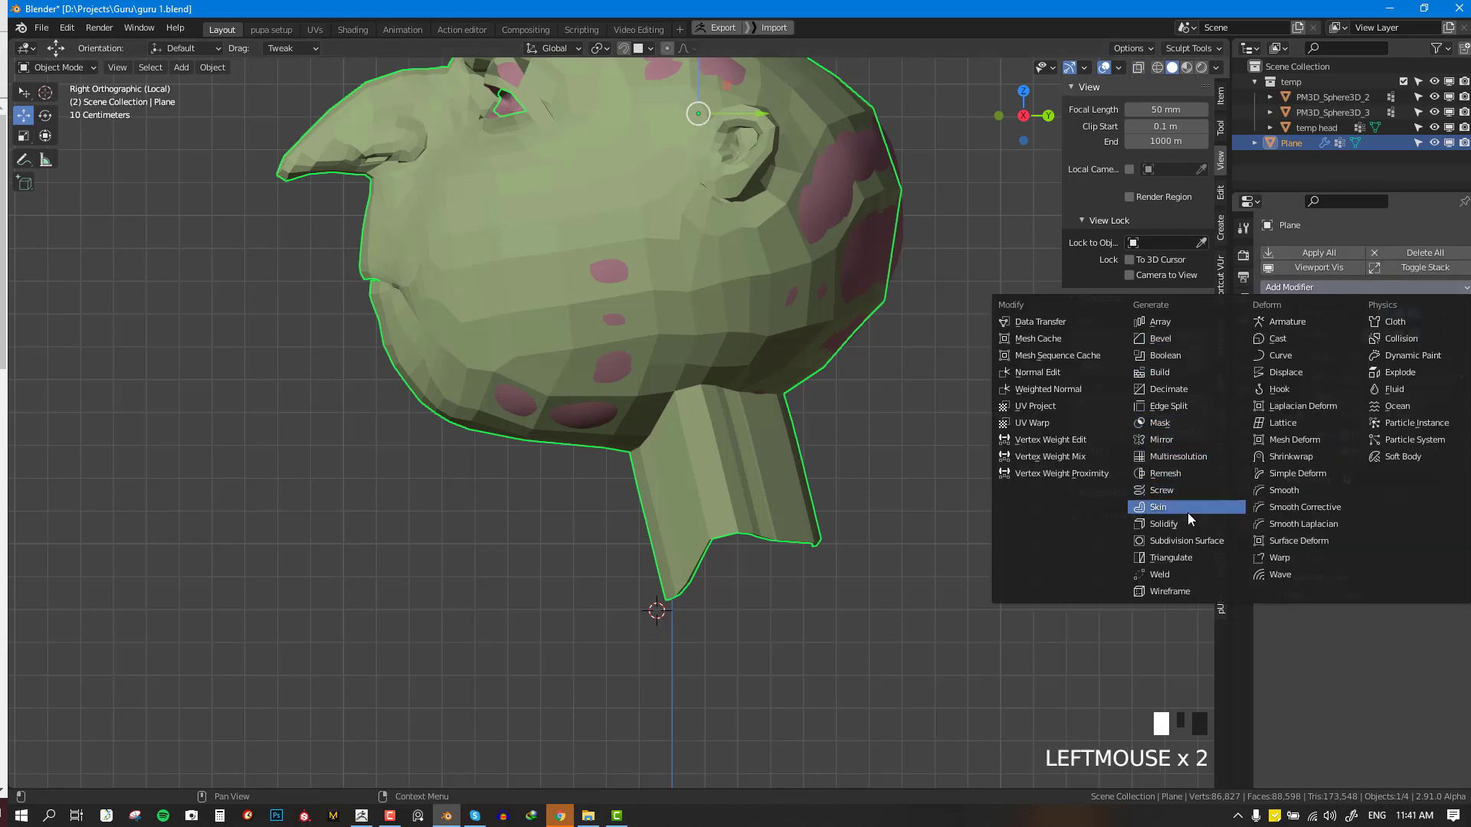
left_click(1294, 457)
left_click_drag(1464, 331, 1465, 614)
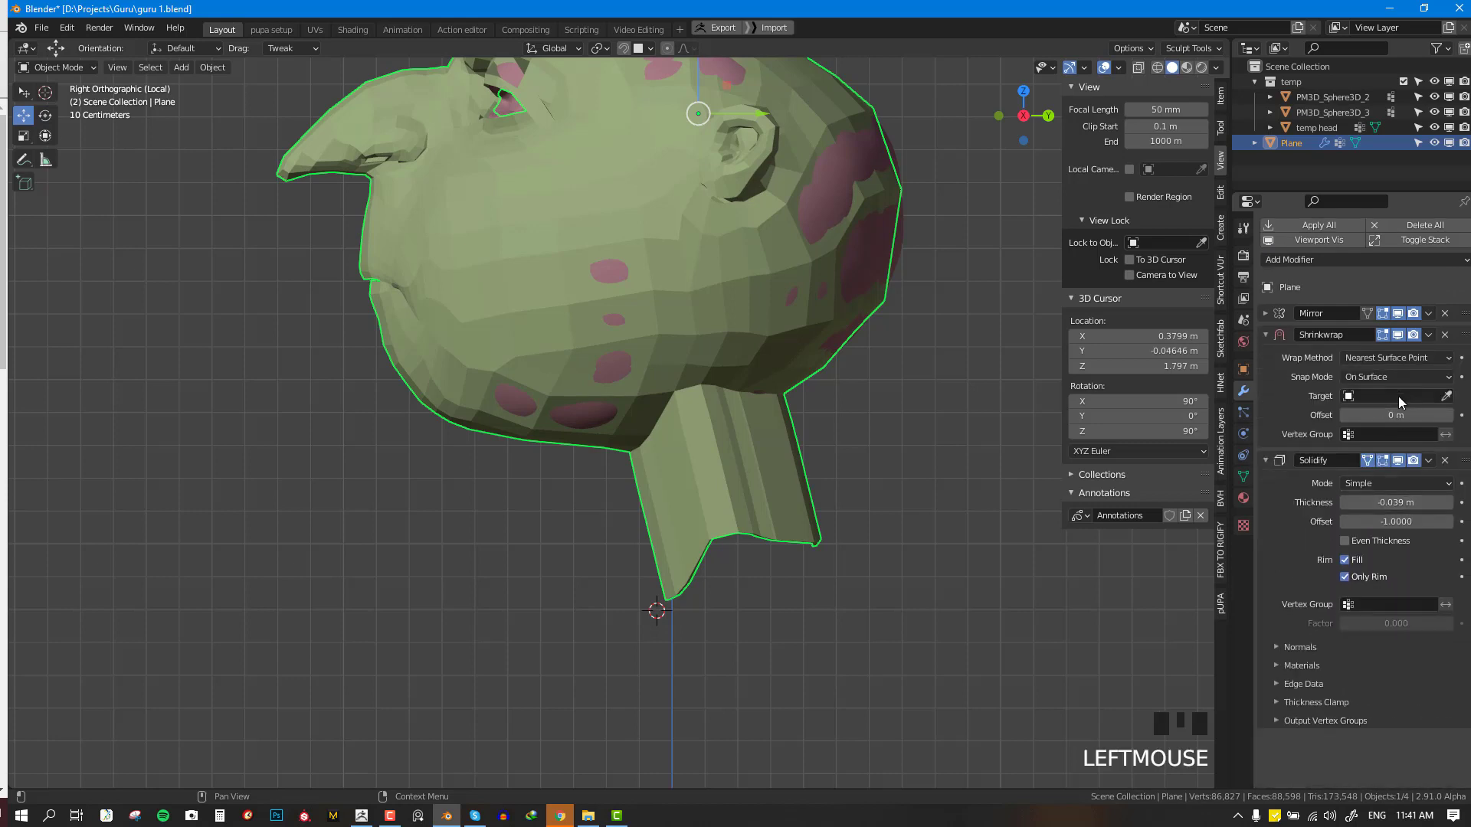
- Set the Shrinkwrap modifier's target to temp head and limit it to the vertex group Group
left_click(1399, 397)
left_click(1443, 400)
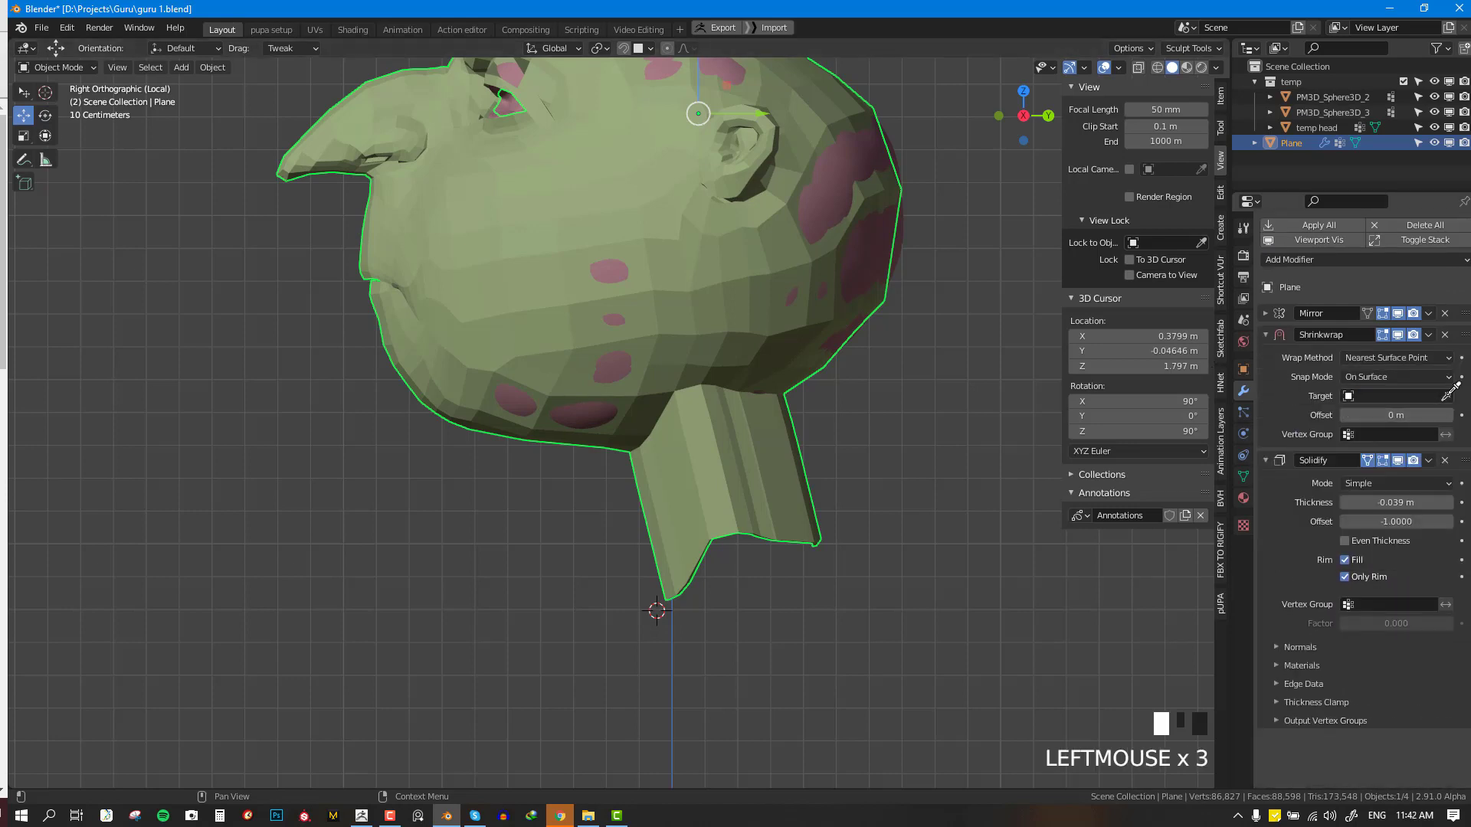
left_click(813, 194)
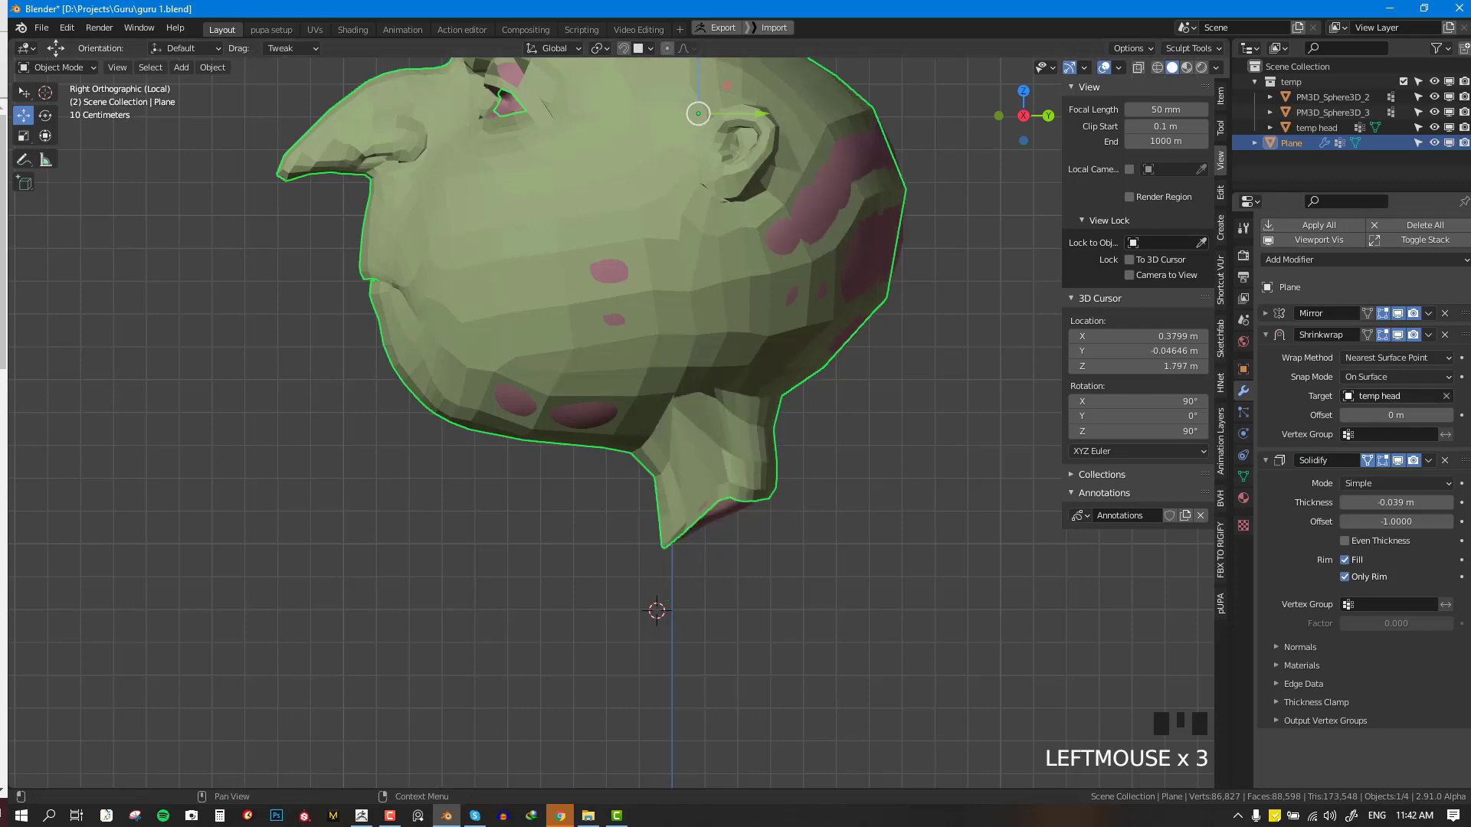
left_click(1366, 435)
left_click(1349, 458)
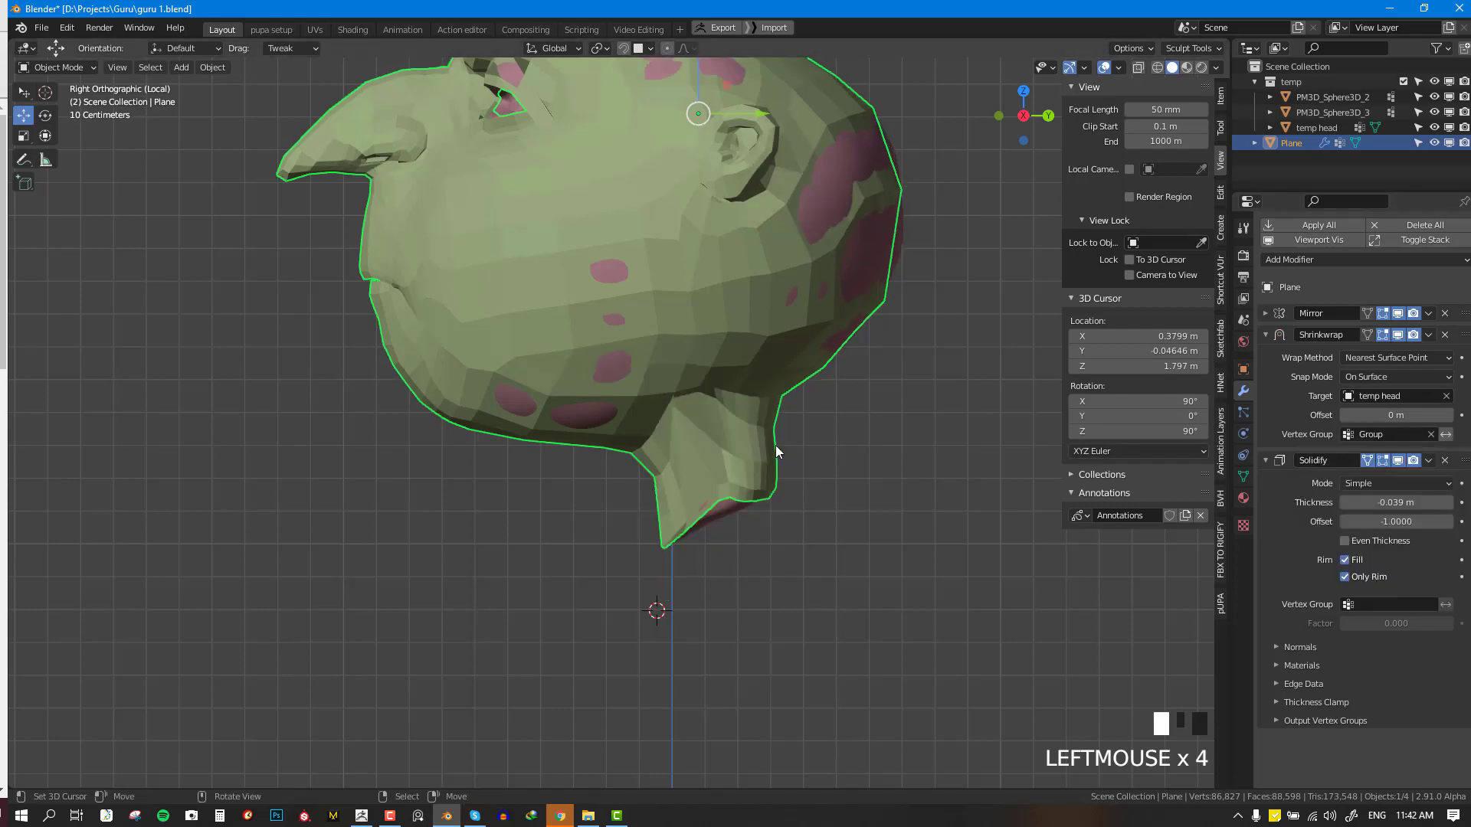
- Inspect how the shrinkwrapped neck follows the sculpt from an angle, from the front and from the right
middle_click_drag(775, 444, 704, 423)
key("Tab")
left_click(711, 442)
key("Tab")
key("KP_1")
scroll(757, 439, "down", 2)
scroll(709, 435, "up", 2)
scroll(833, 426, "up", 2)
scroll(772, 460, "down", 2)
key("KP_3")
- Try to smooth the neck in Sculpt Mode with the Smooth brush, and undo the strokes
key("ctrl+Tab")
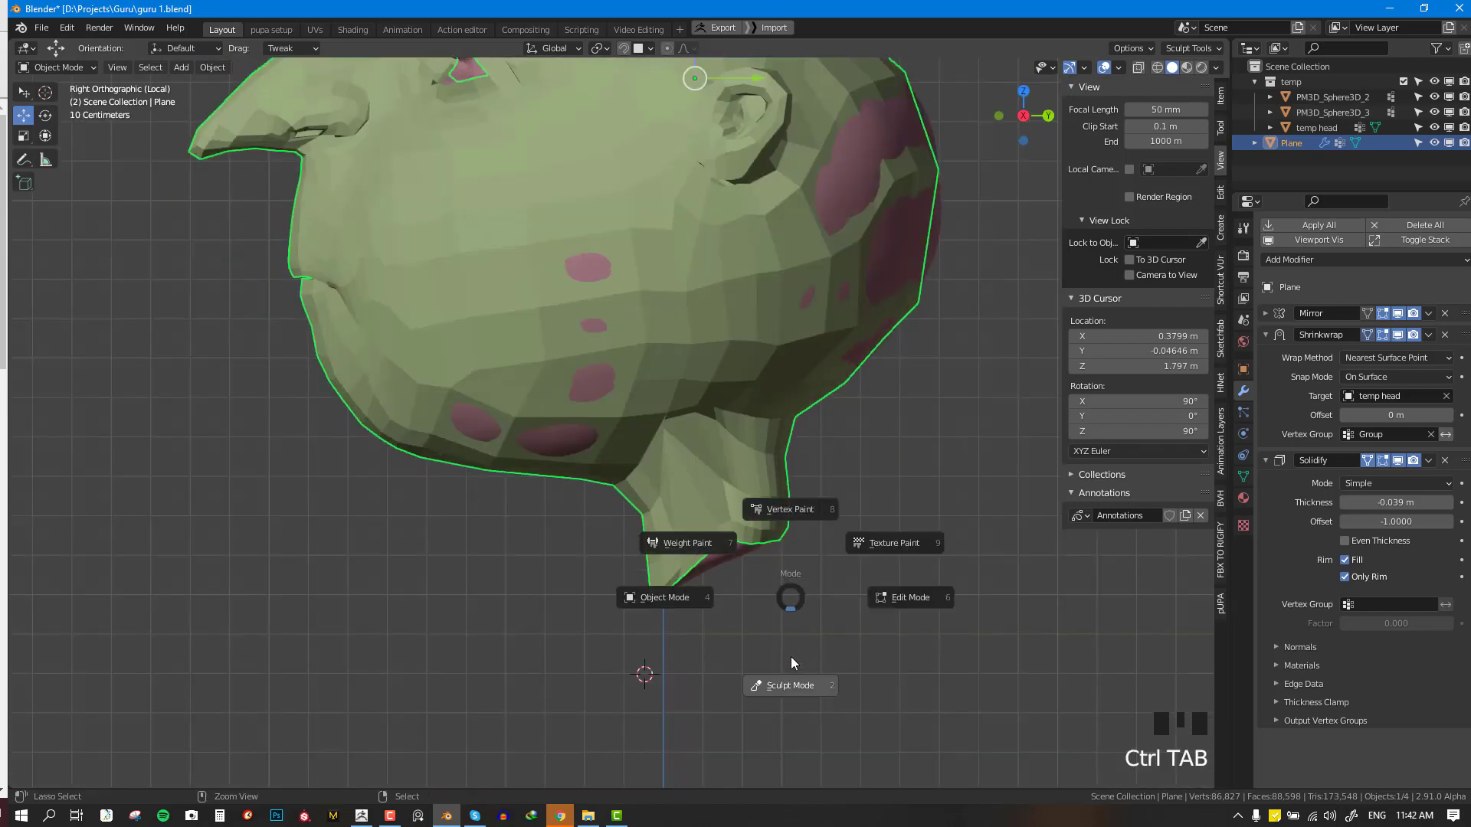
left_click(670, 470, "shift")
mouse_move(670, 470)
left_mouse_down("shift")
mouse_move(689, 475)
mouse_move(671, 473)
left_mouse_up("shift")
key("f")
left_click(788, 485)
left_click(731, 452, "shift")
left_click(731, 452, "shift")
left_click(716, 462, "shift")
left_click(712, 461, "shift")
left_click(708, 460, "shift")
left_click(705, 460, "shift")
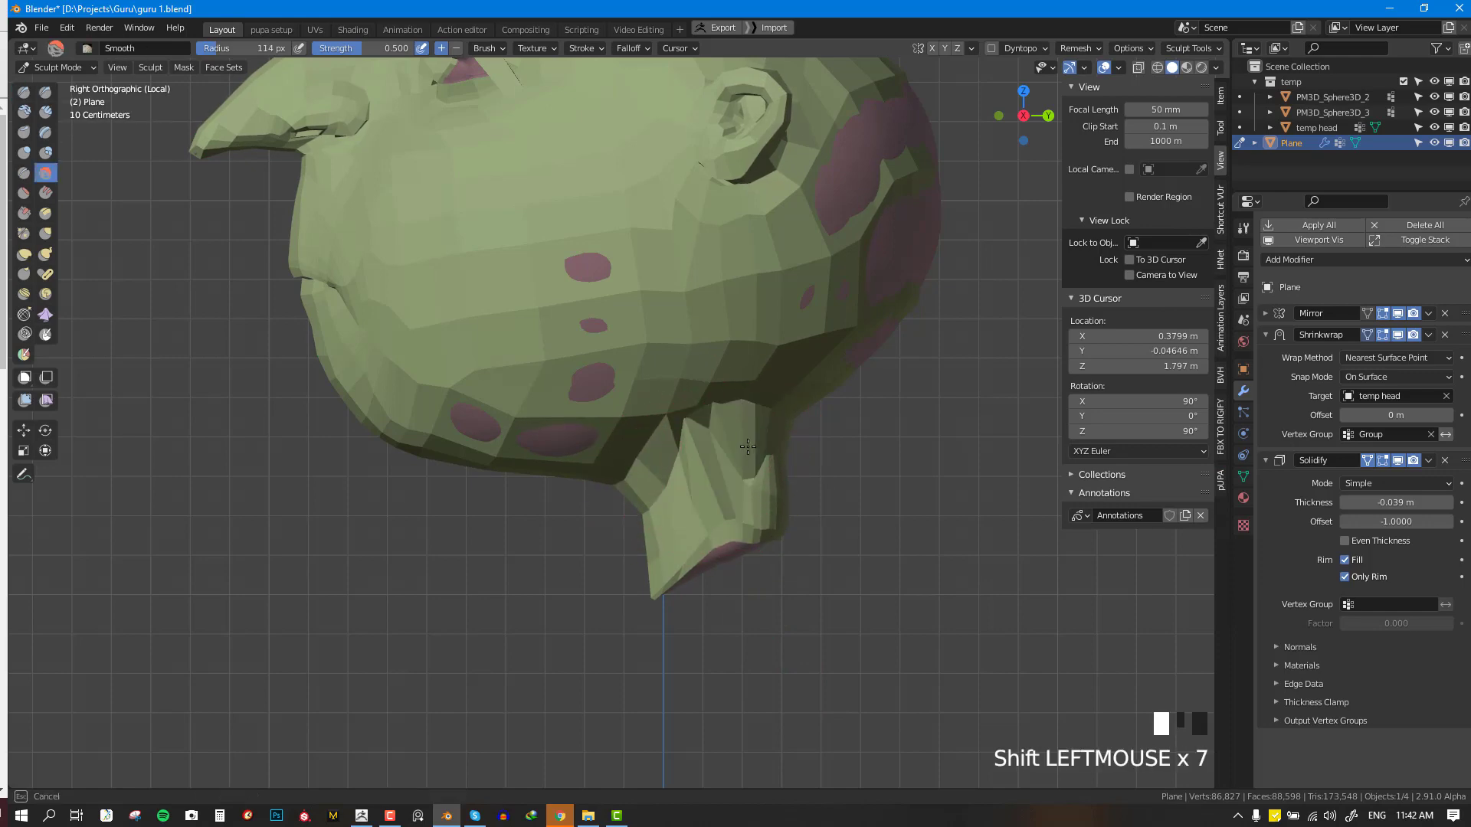
middle_click_drag(705, 460, 687, 459)
key("ctrl+z")
key("ctrl+z")
key("ctrl+z")
- Delete the three intermediate edge loops around the neck in Edit Mode and clear the selection in right view
key("Tab")
middle_click_drag(483, 699, 486, 706)
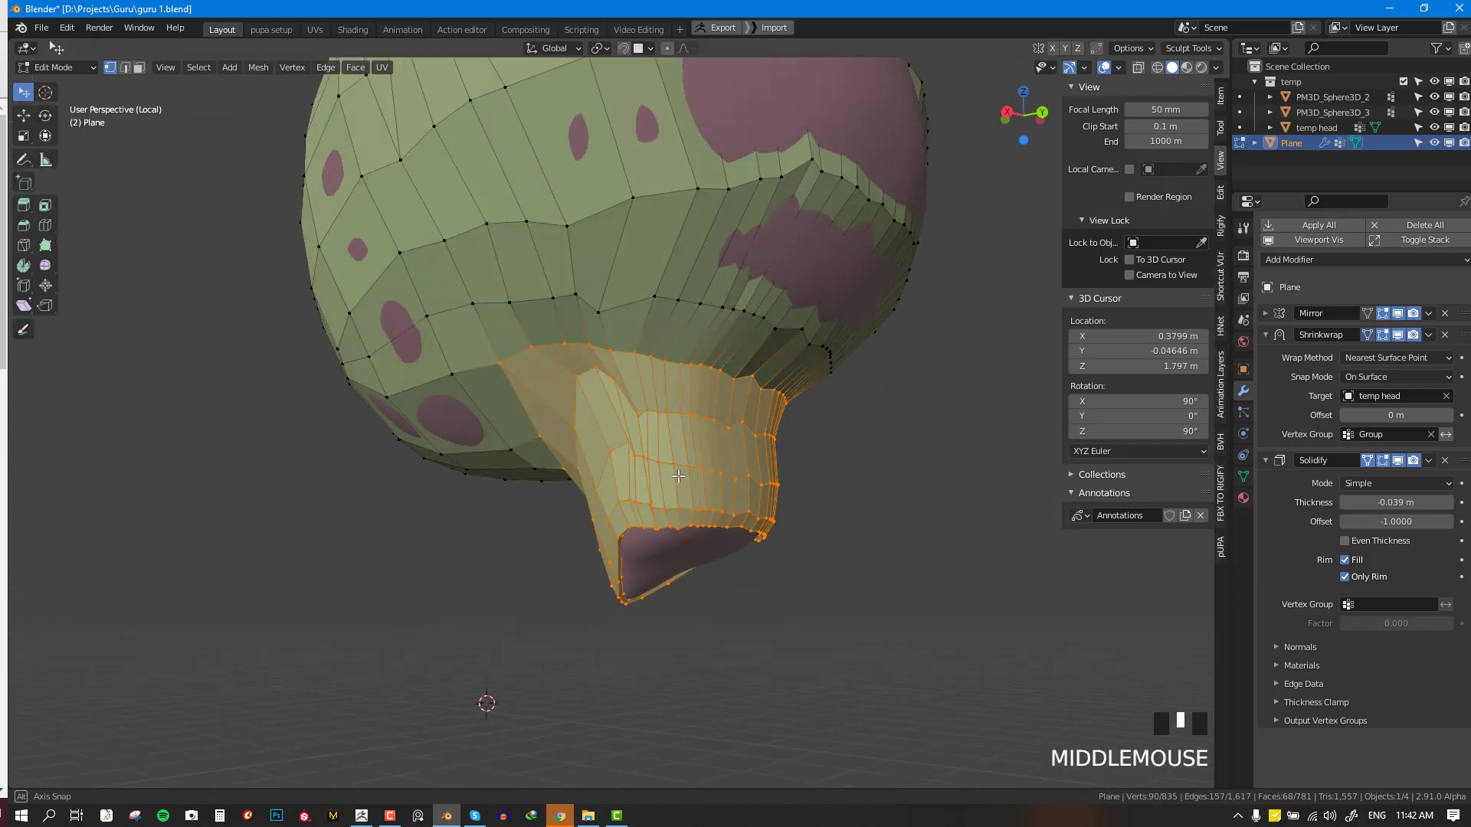
scroll(716, 479, "up", 2)
right_click(734, 465, "alt")
key("x")
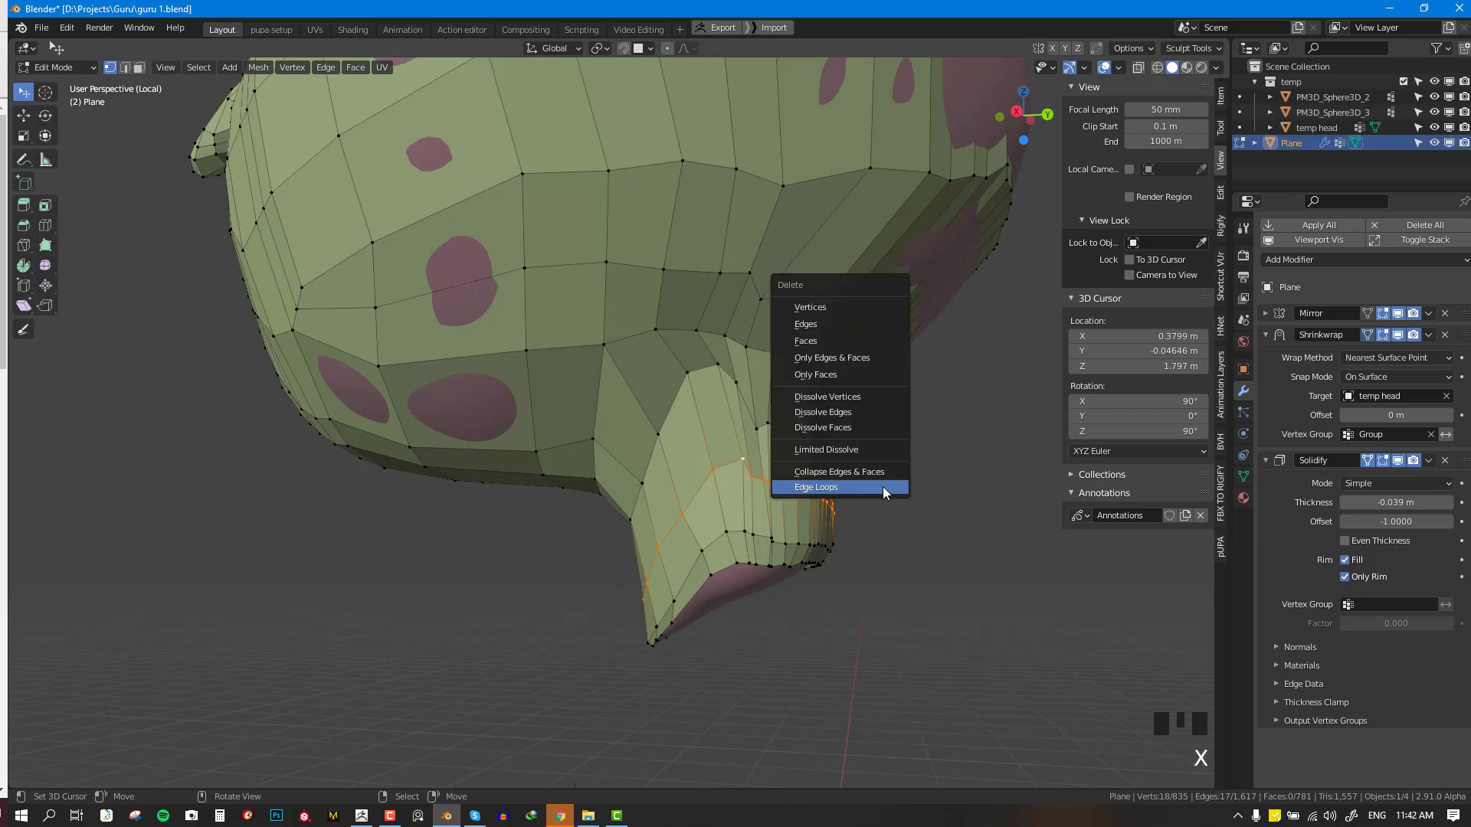
left_click(883, 488)
right_click(873, 445, "alt")
key("x")
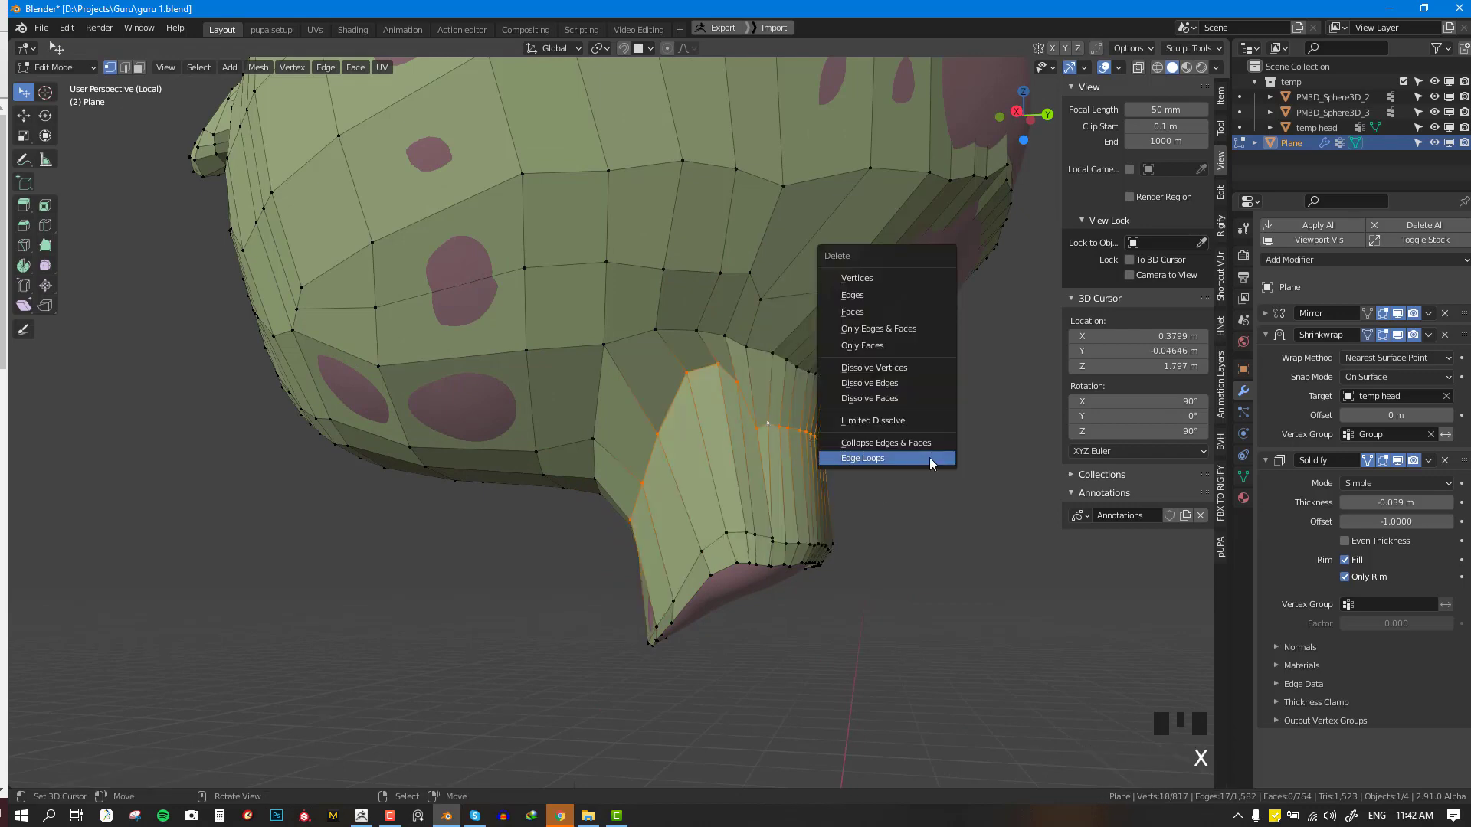
left_click(935, 460)
middle_click_drag(936, 459, 826, 581)
right_click(856, 490, "alt")
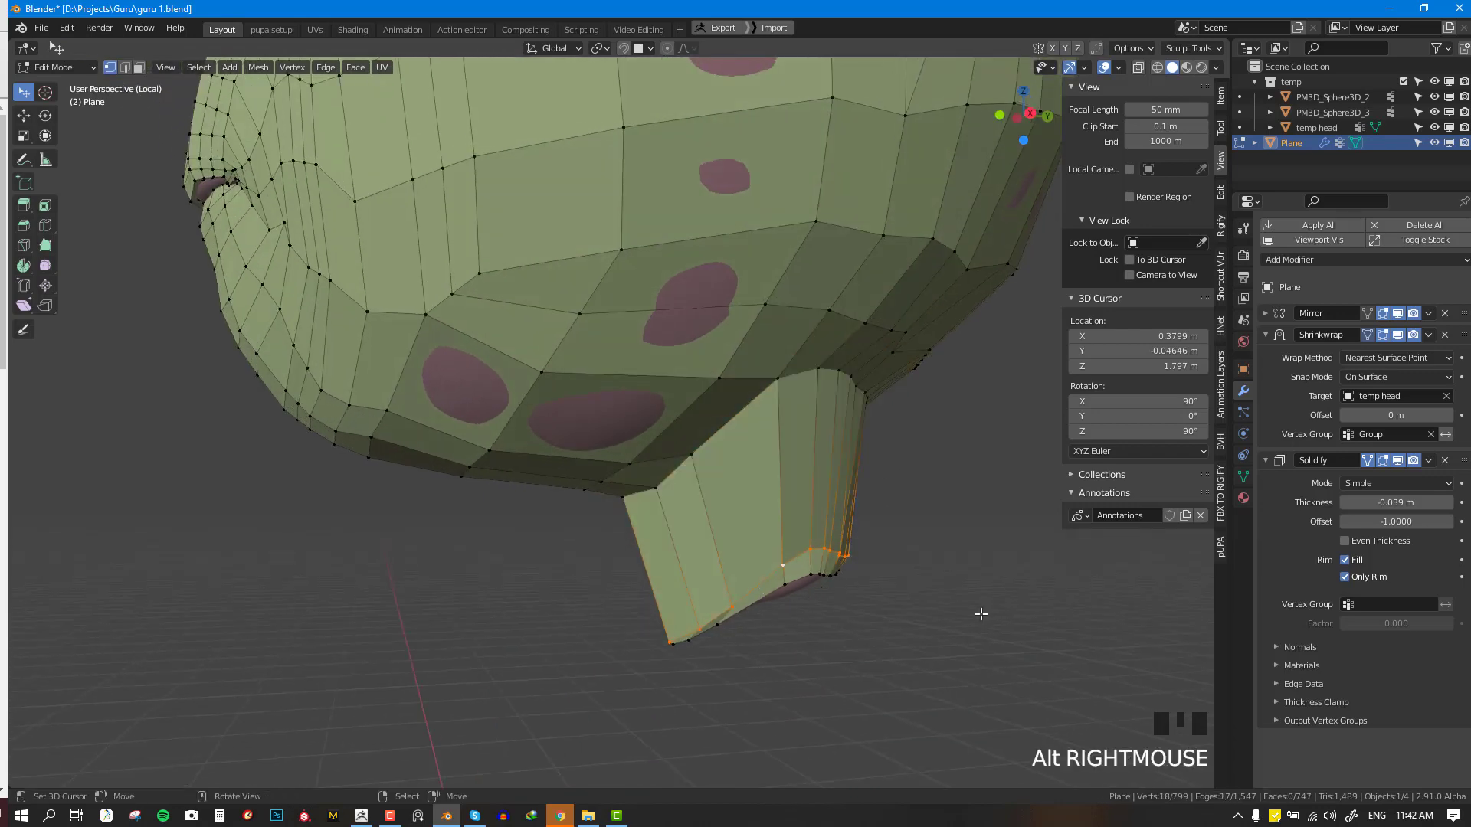
key("x")
left_click(980, 613)
key("KP_3")
key("alt+a")
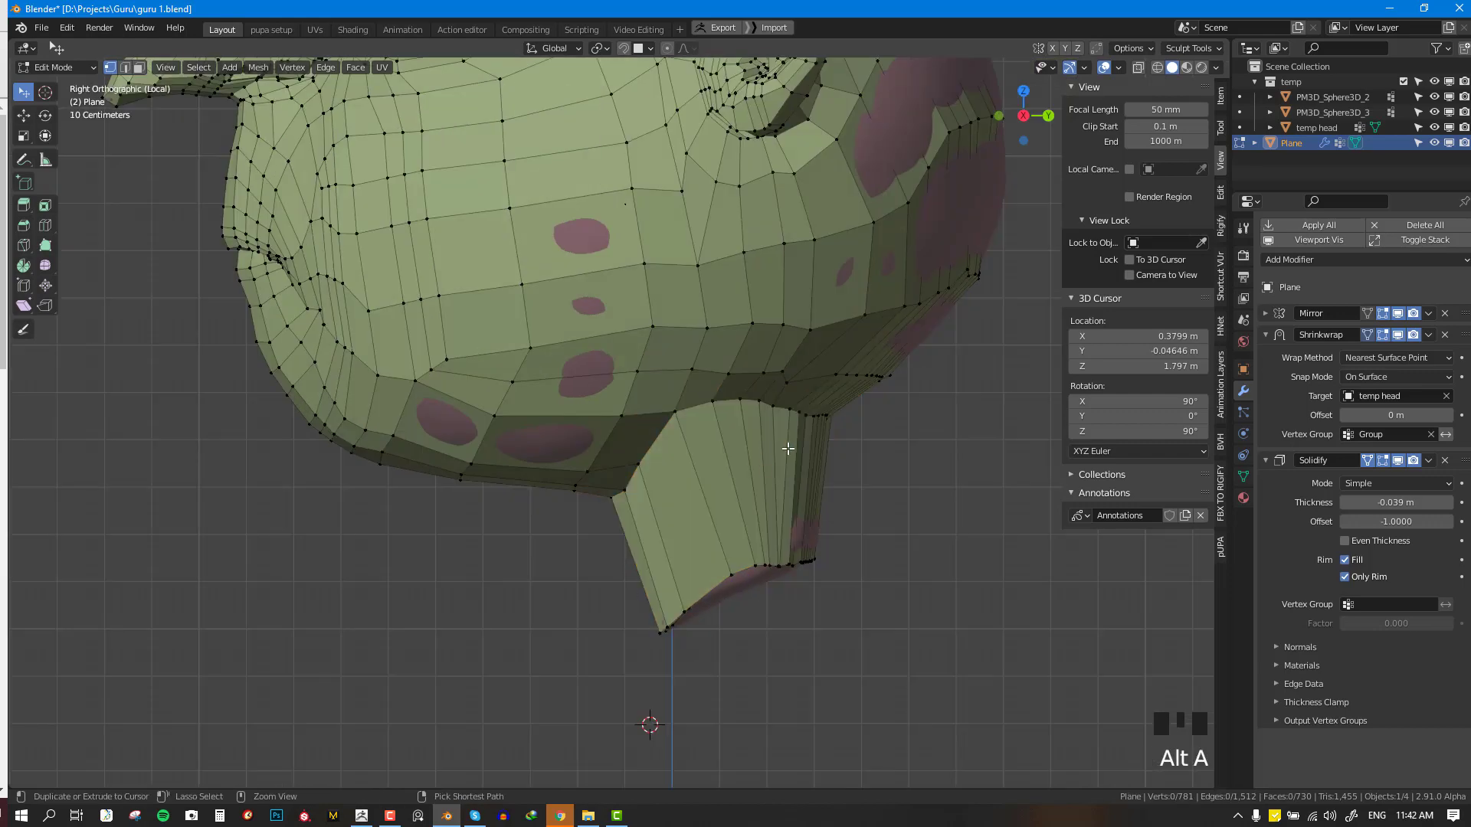
- Add one loop cut around the middle of the neck and return to Sculpt Mode
key("ctrl+r")
left_click(772, 429)
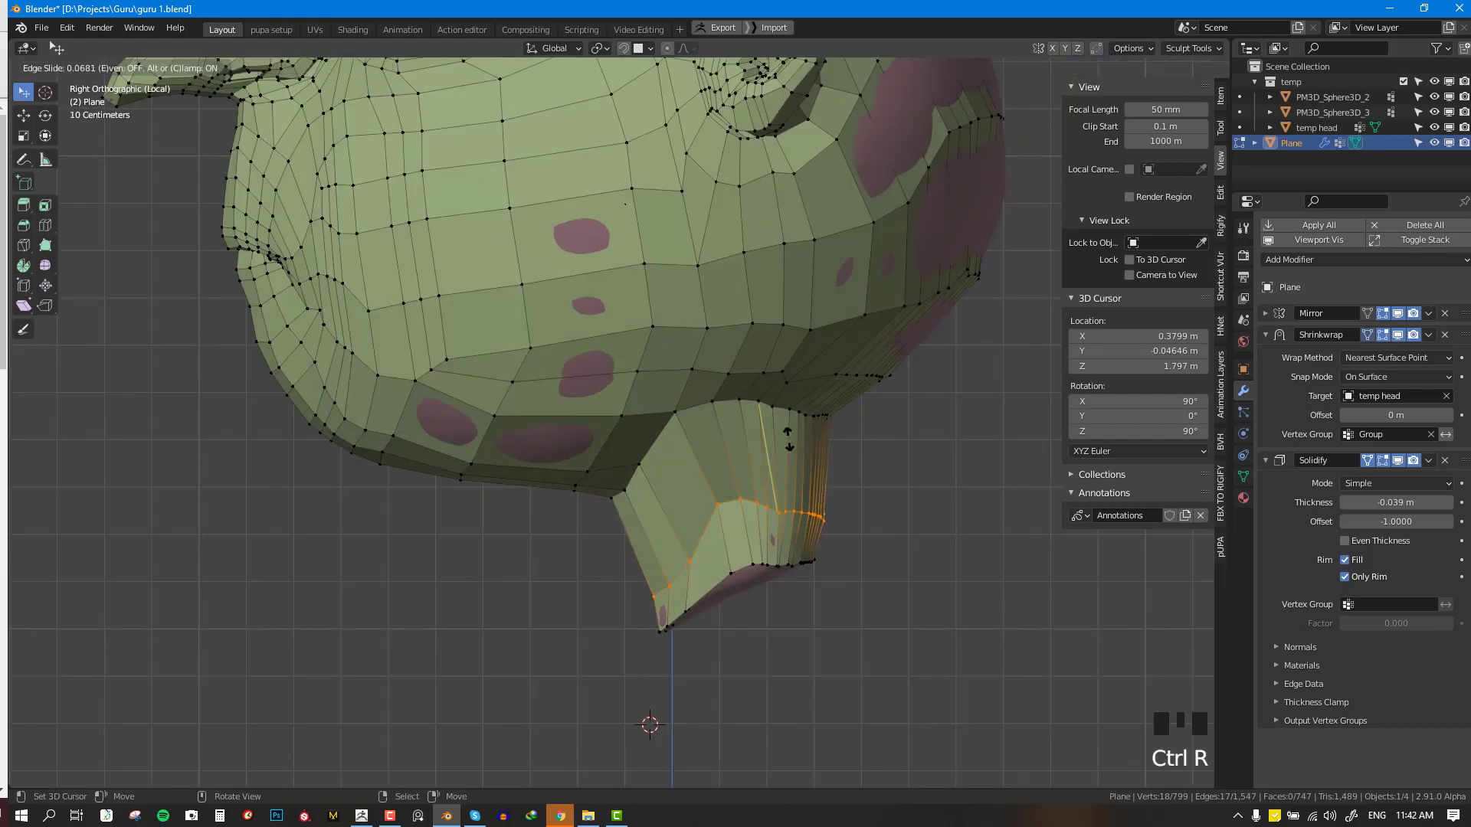
left_click(837, 509)
middle_click_drag(837, 509, 955, 578)
right_click(737, 568)
mouse_move(736, 568)
right_mouse_down()
mouse_move(725, 560)
mouse_move(779, 503)
right_mouse_up()
key("Tab")
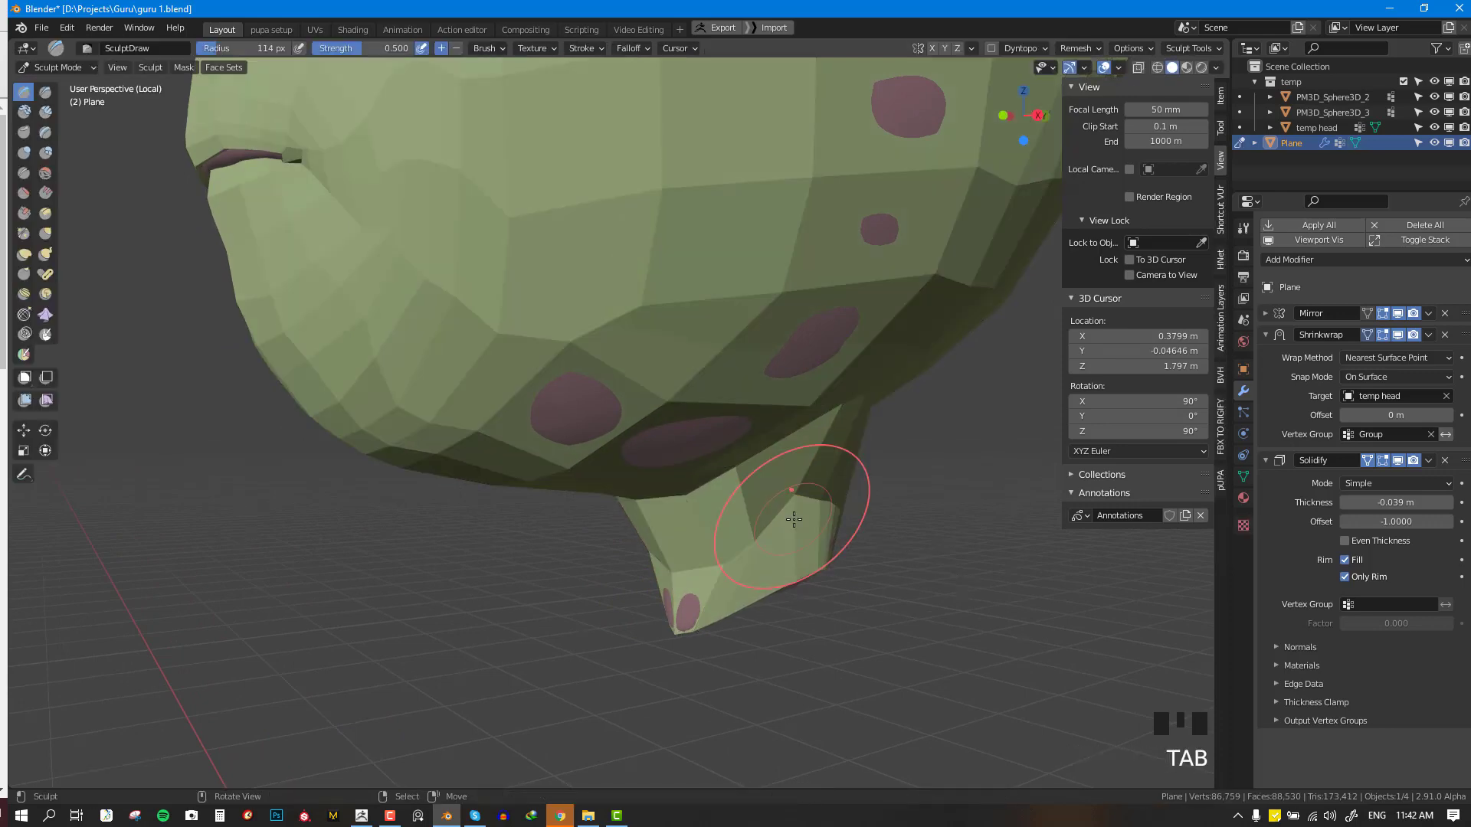
- Switch the head mesh from sculpting to Object Mode and apply its Shrinkwrap modifier
key("KP_3")
scroll(836, 505, "down", 2)
key("ctrl+Tab")
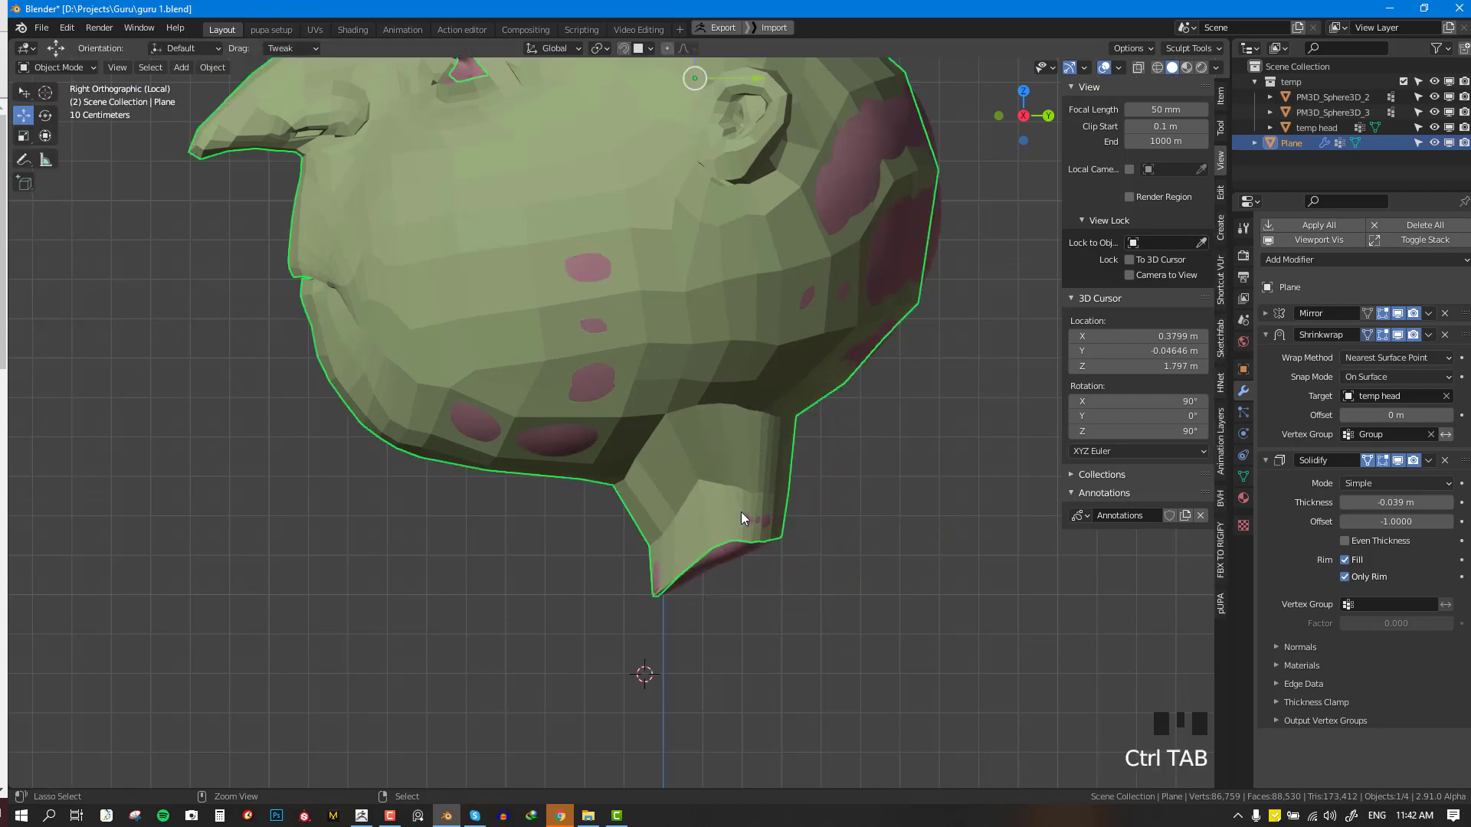
left_click(1428, 335)
left_click(1409, 352)
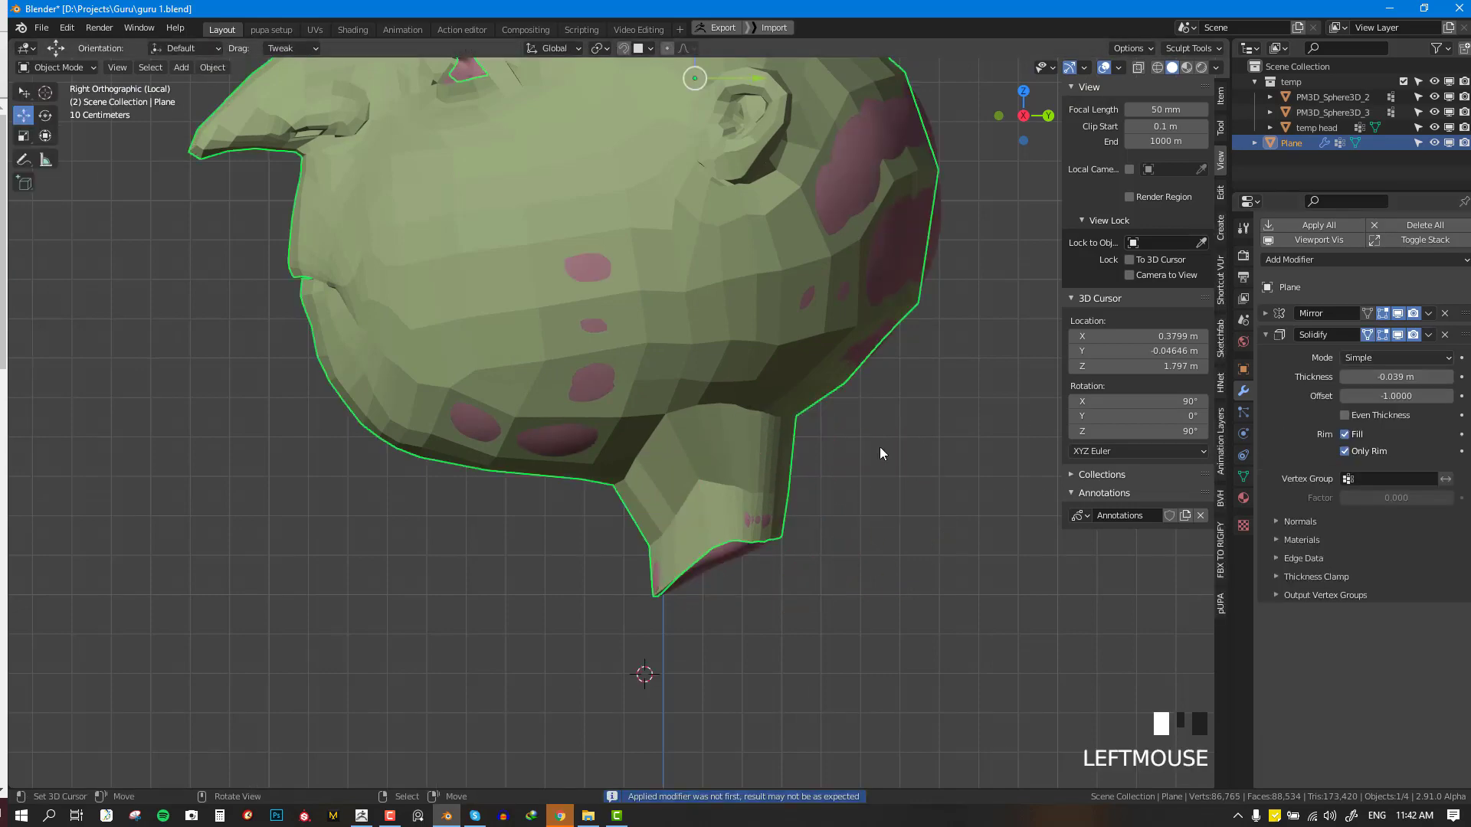
key("ctrl+a")
left_click(774, 497)
- Select the centre edge loop from below the mouth to the neck and move it along X onto the mirror plane
key("KP_1")
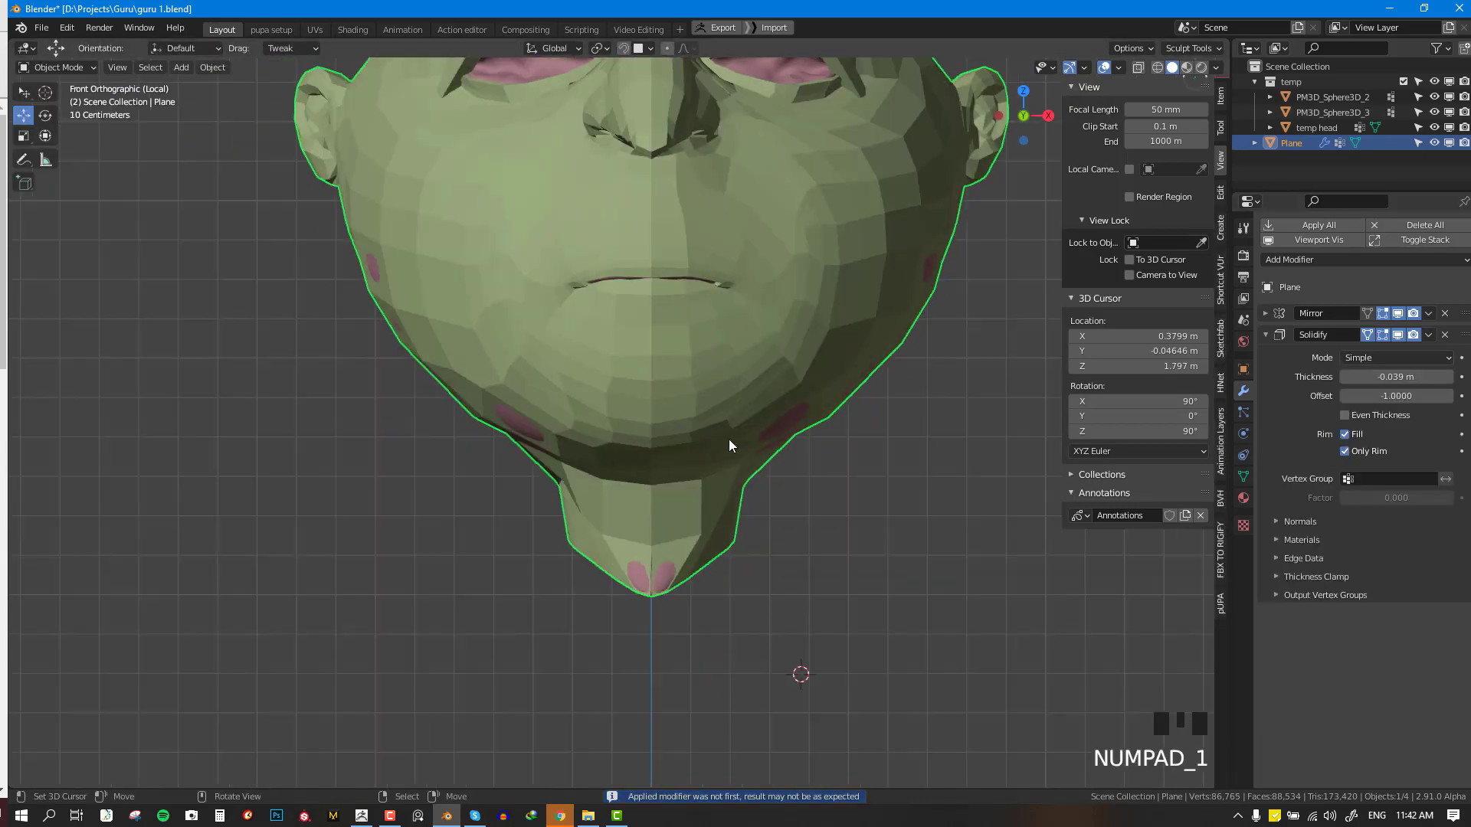
key("Tab")
right_click(655, 361, "alt")
key("space")
key("g")
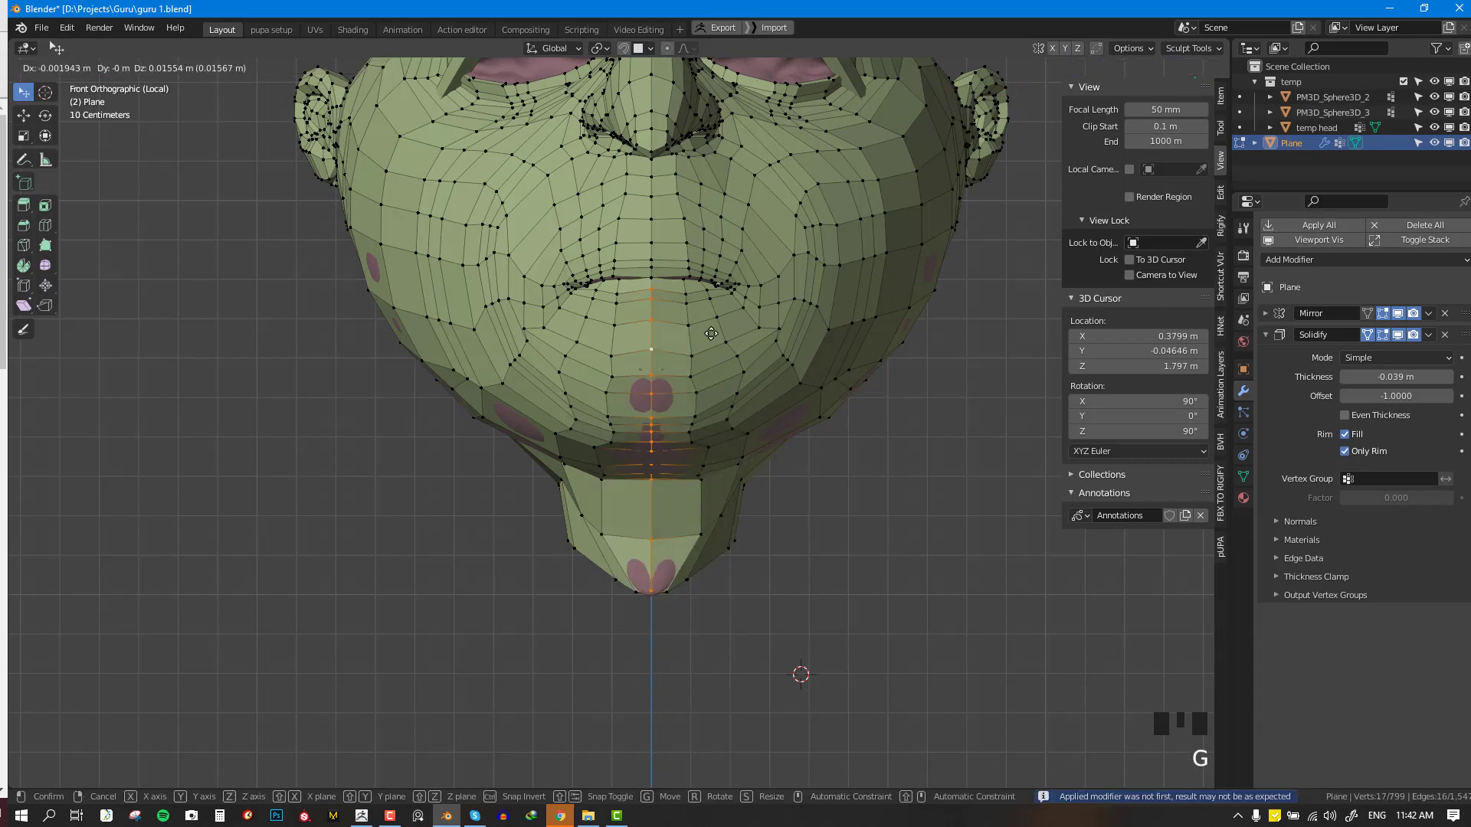
right_click(712, 381)
left_click(701, 416)
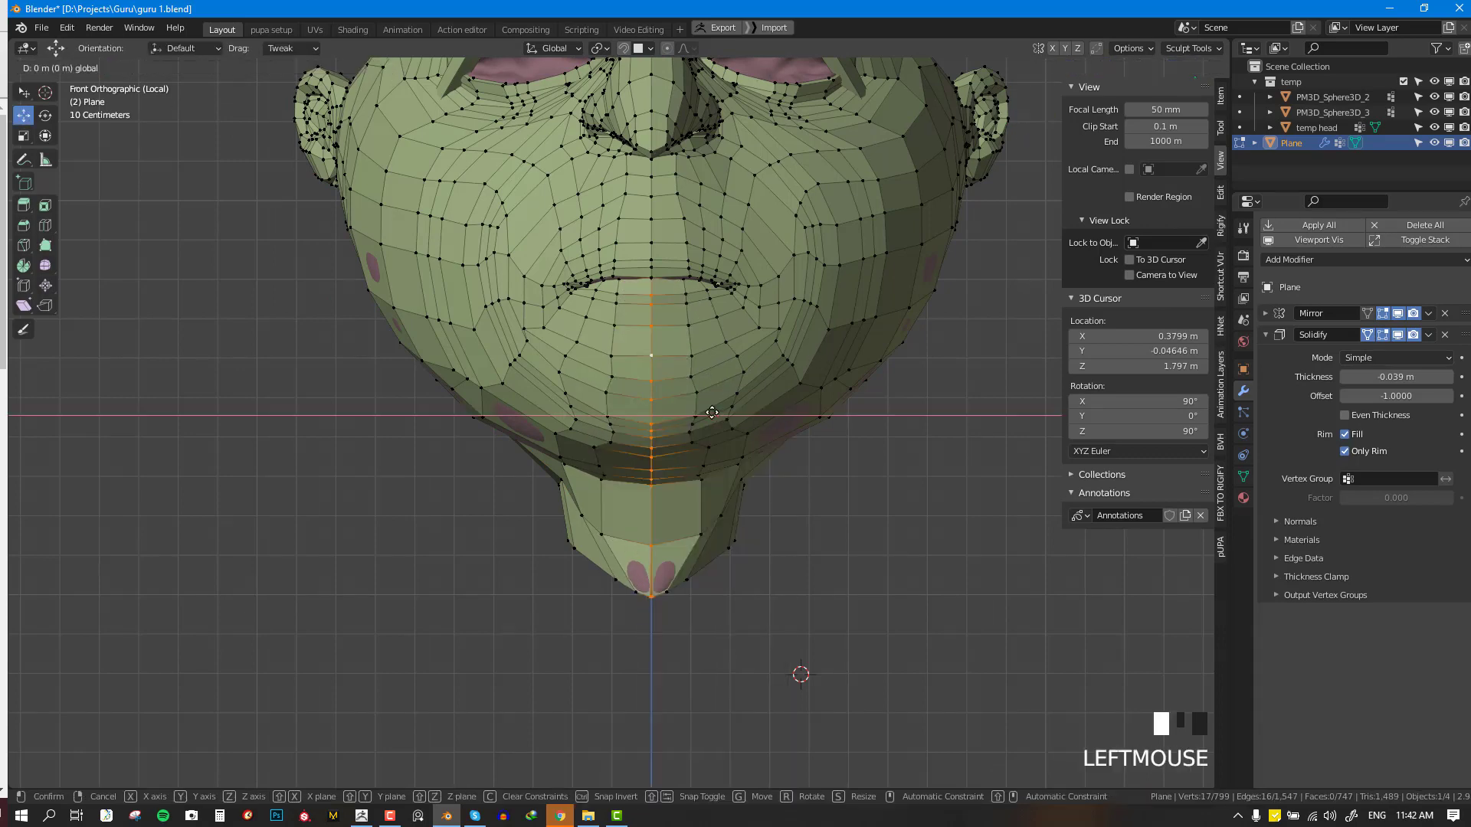
left_click(689, 415)
- Select the centre edge loop running over the upper lip, nose and forehead and move it along X onto the mirror plane
middle_click_drag(872, 390, 651, 399)
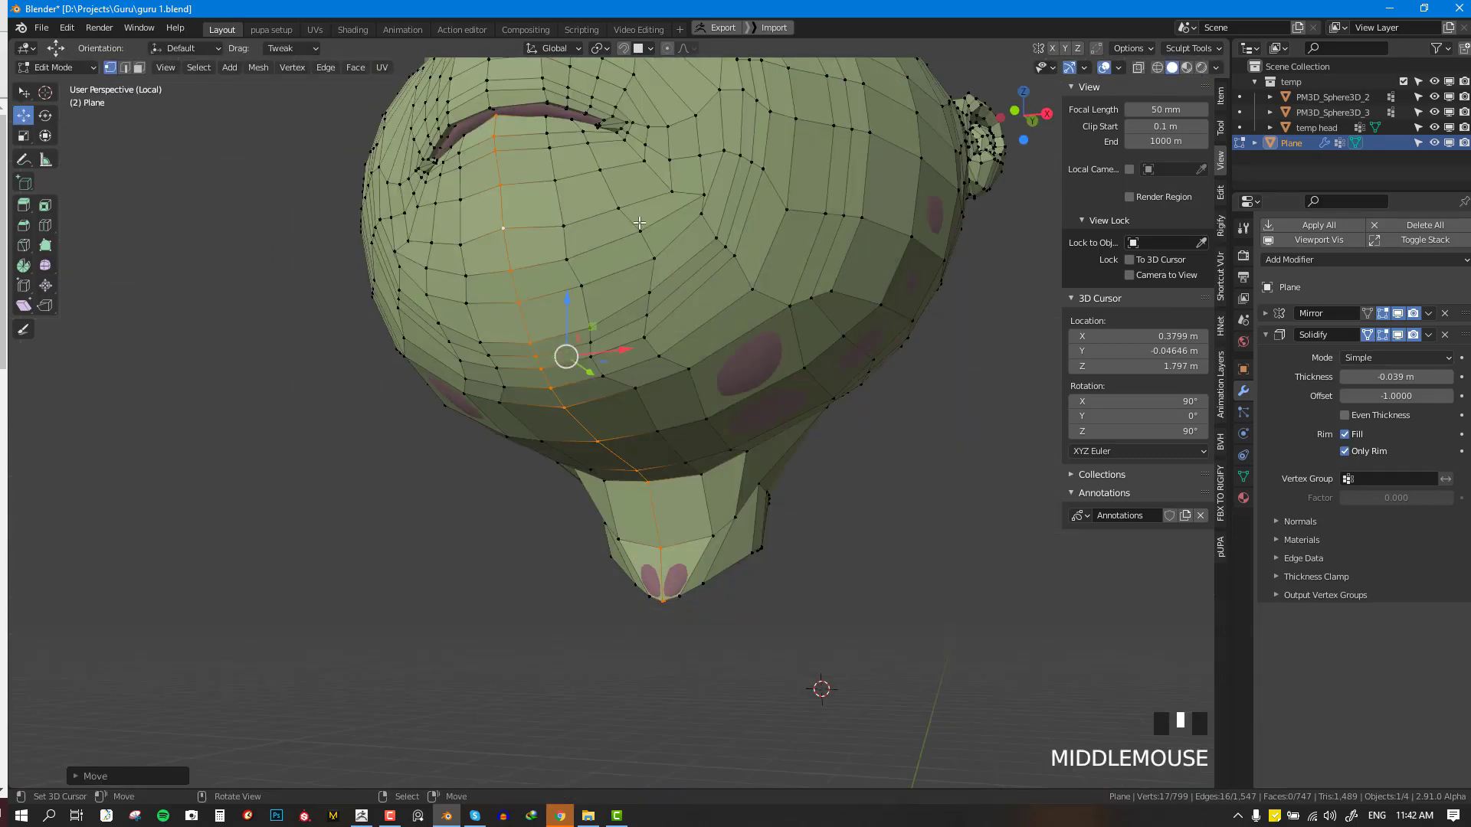
scroll(652, 398, "down", 2)
scroll(651, 398, "up", 2)
right_click(638, 406, "alt")
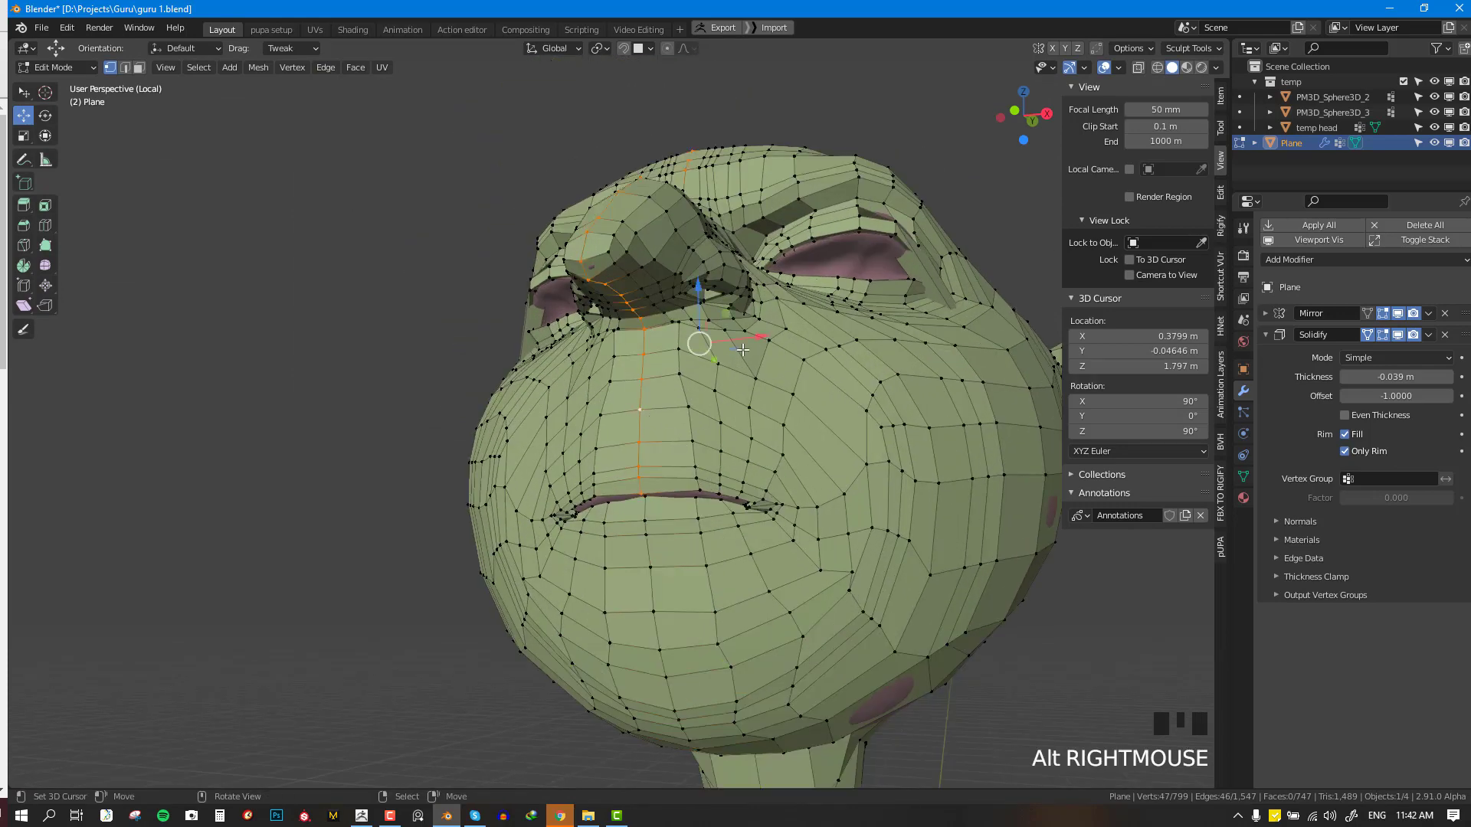
left_click(761, 336)
left_click(741, 334)
key("ctrl+KP_1")
key("Tab")
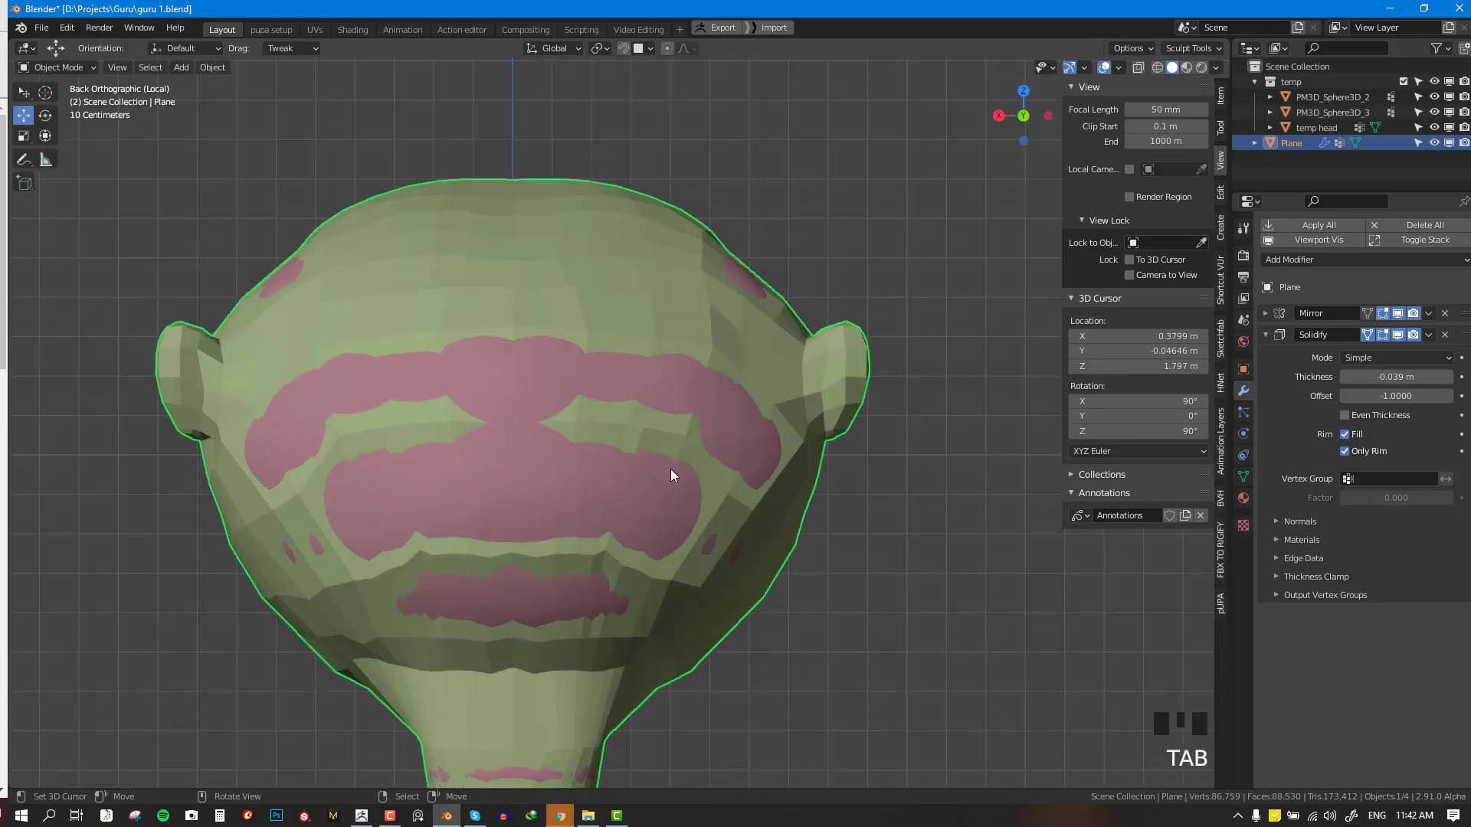
- Smooth the side and back of the neck with sculpt smoothing strokes
key("KP_1")
key("ctrl+Tab")
mouse_move(886, 607)
middle_mouse_down("shift")
mouse_move(712, 410)
mouse_move(642, 399)
middle_mouse_up("shift")
left_click_drag(693, 563, 663, 525, "shift")
middle_click_drag(662, 524, 559, 515)
left_click_drag(812, 540, 816, 448, "shift")
middle_click_drag(816, 448, 758, 509)
left_click_drag(867, 482, 871, 472, "shift")
left_click_drag(872, 472, 876, 462, "shift")
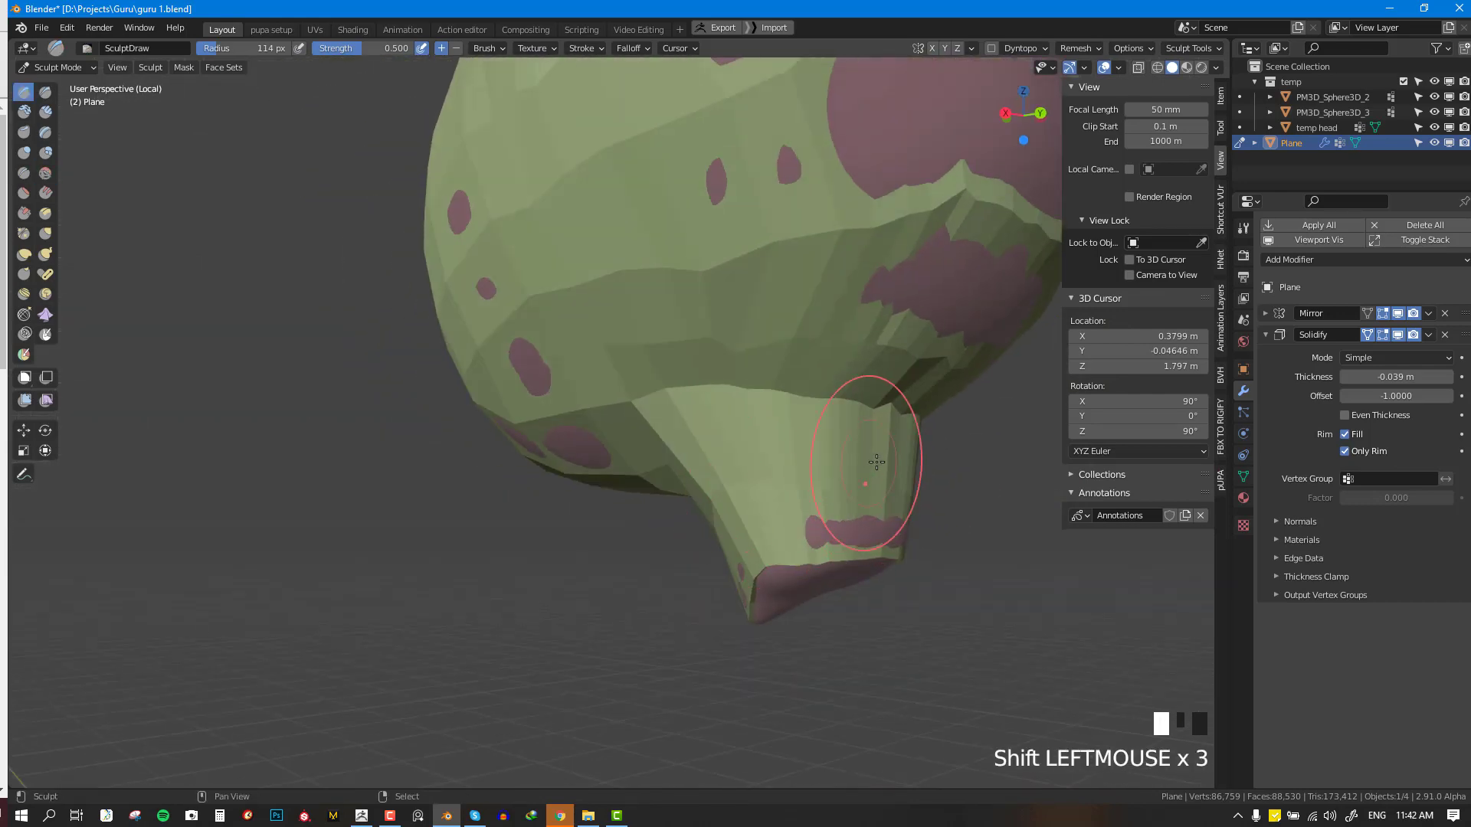
- Cut a new edge loop around the upper neck and scale it to adjust the neck's shape
key("Tab")
key("ctrl+r")
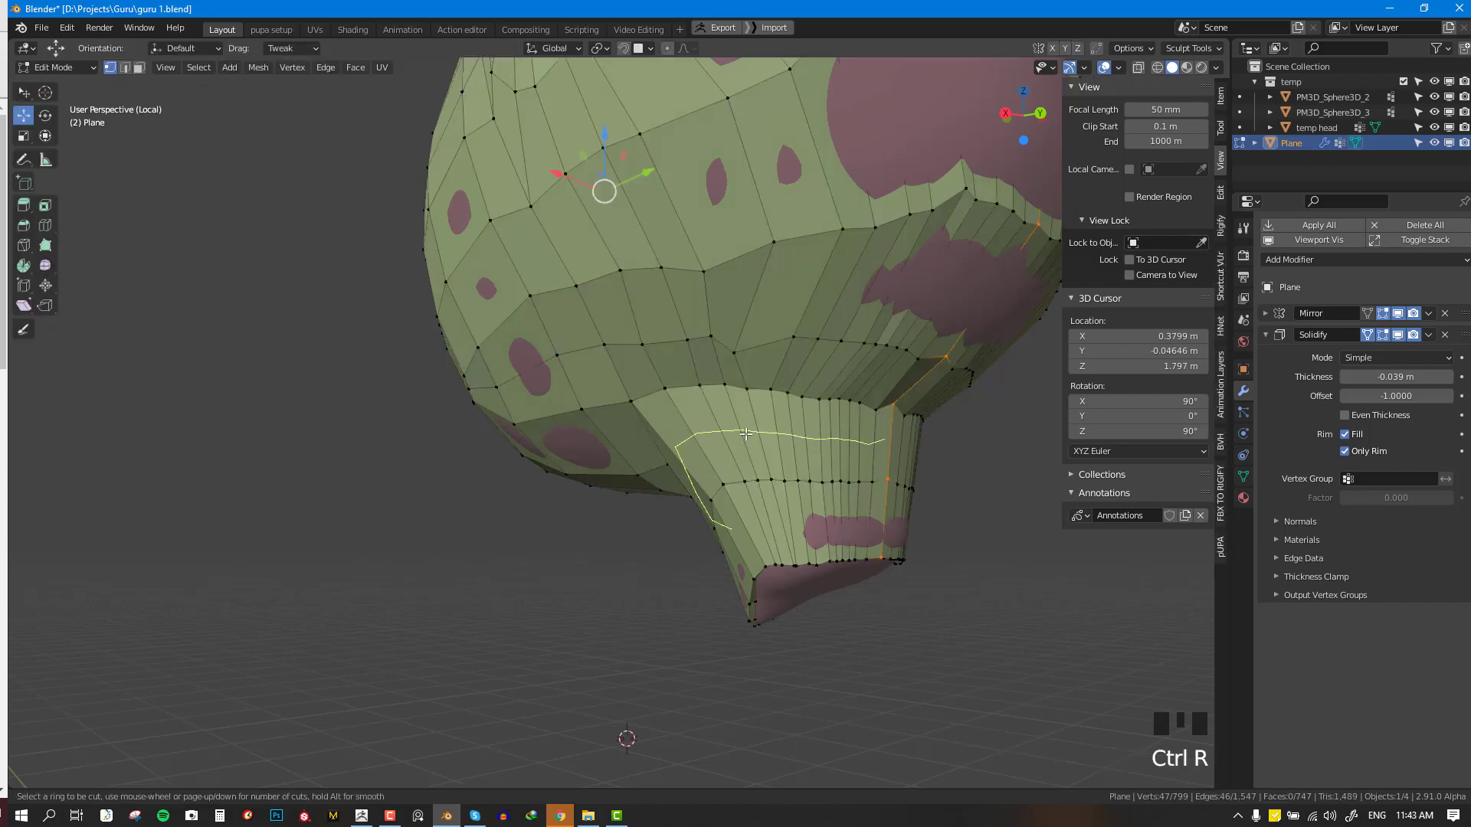
left_click(778, 450)
right_click(779, 450)
key("s")
left_click(977, 519)
key("KP_3")
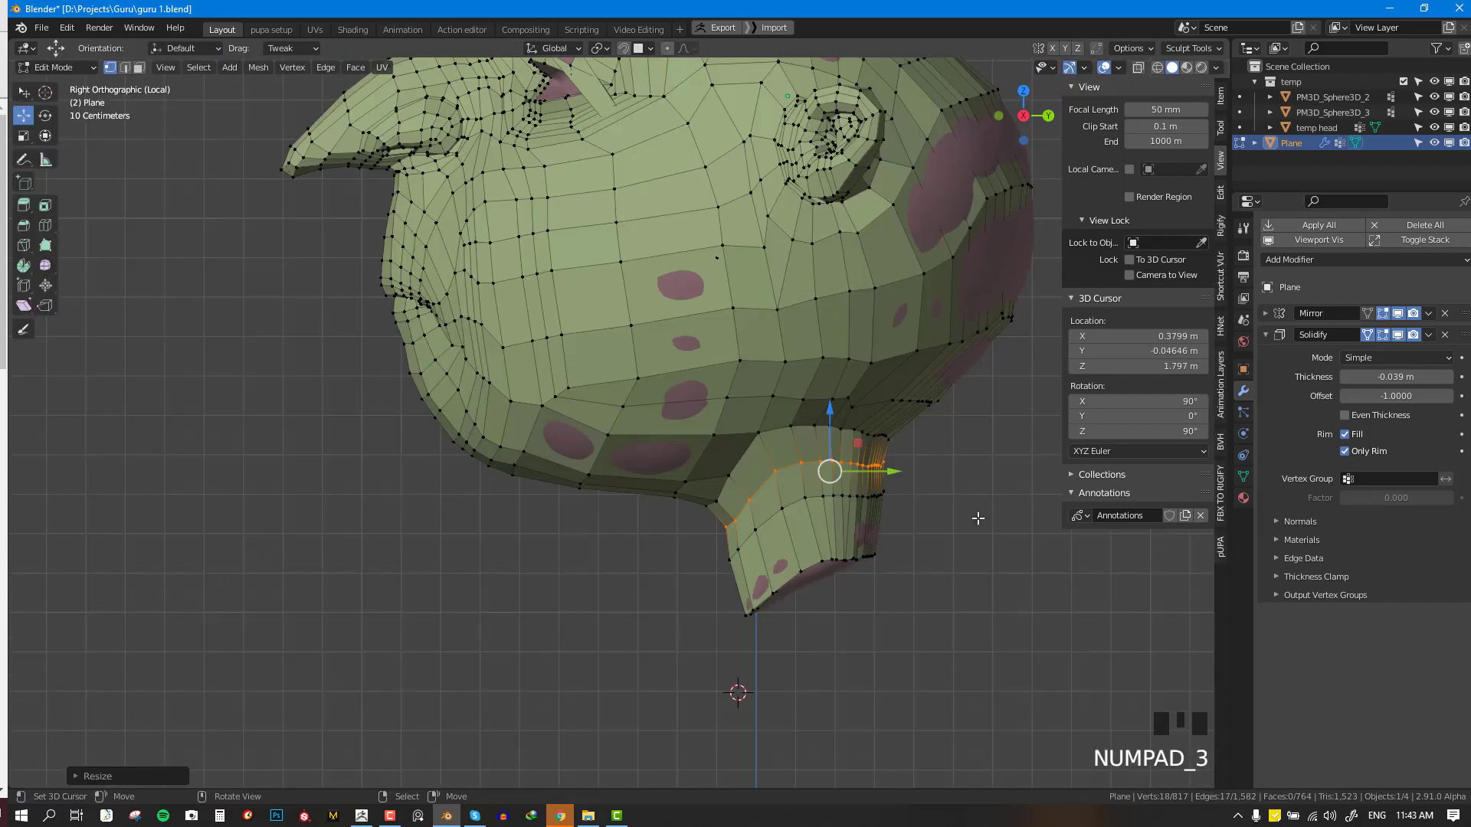
key("KP_1")
key("s")
key("Tab")
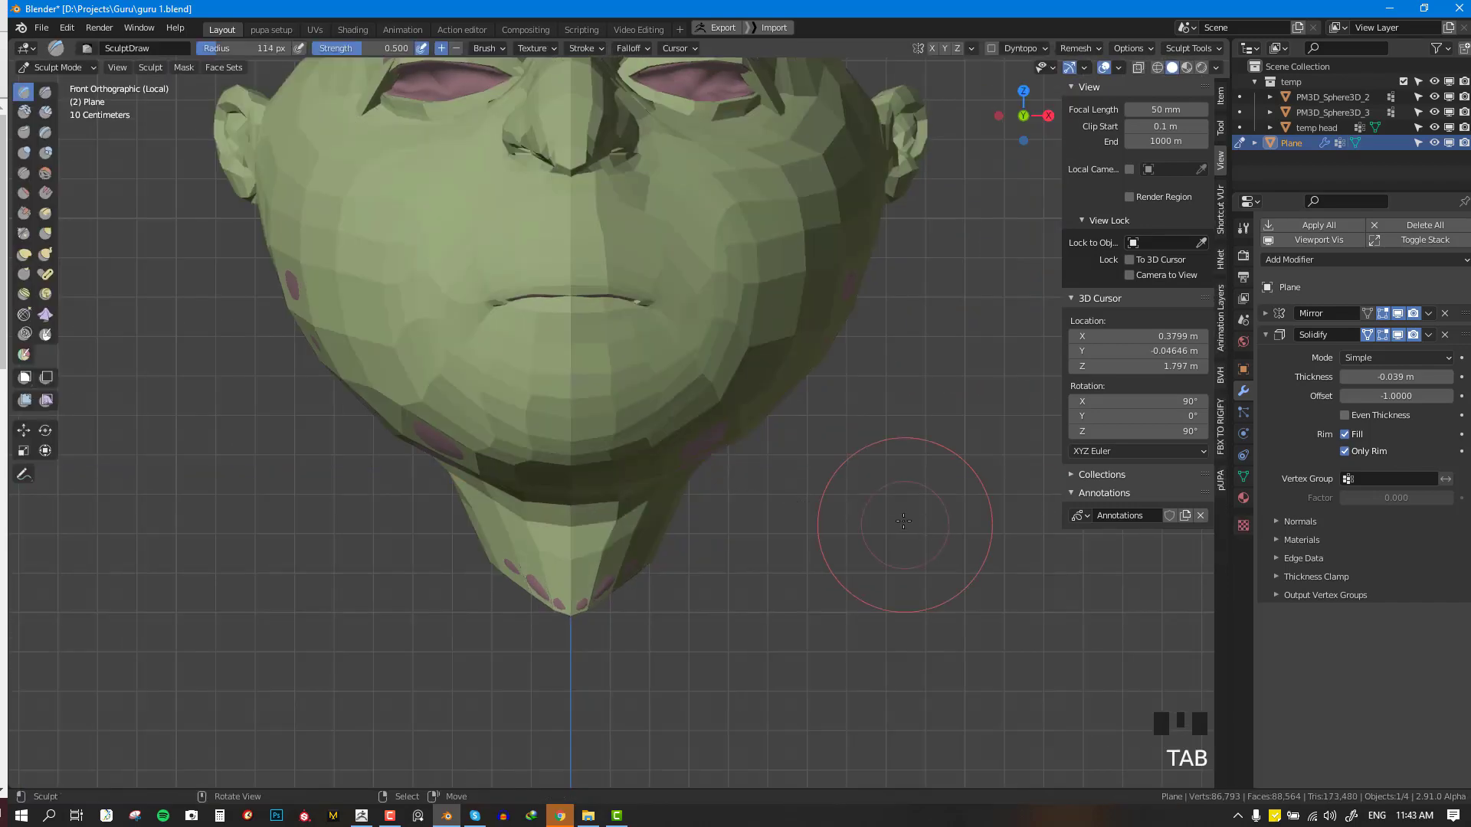
key("ctrl+Tab")
left_click(740, 478)
- Enable snapping and reposition the stray vertices at the upper eyelid's outer corner so the lid follows the sculpted surface
scroll(811, 463, "up", 2)
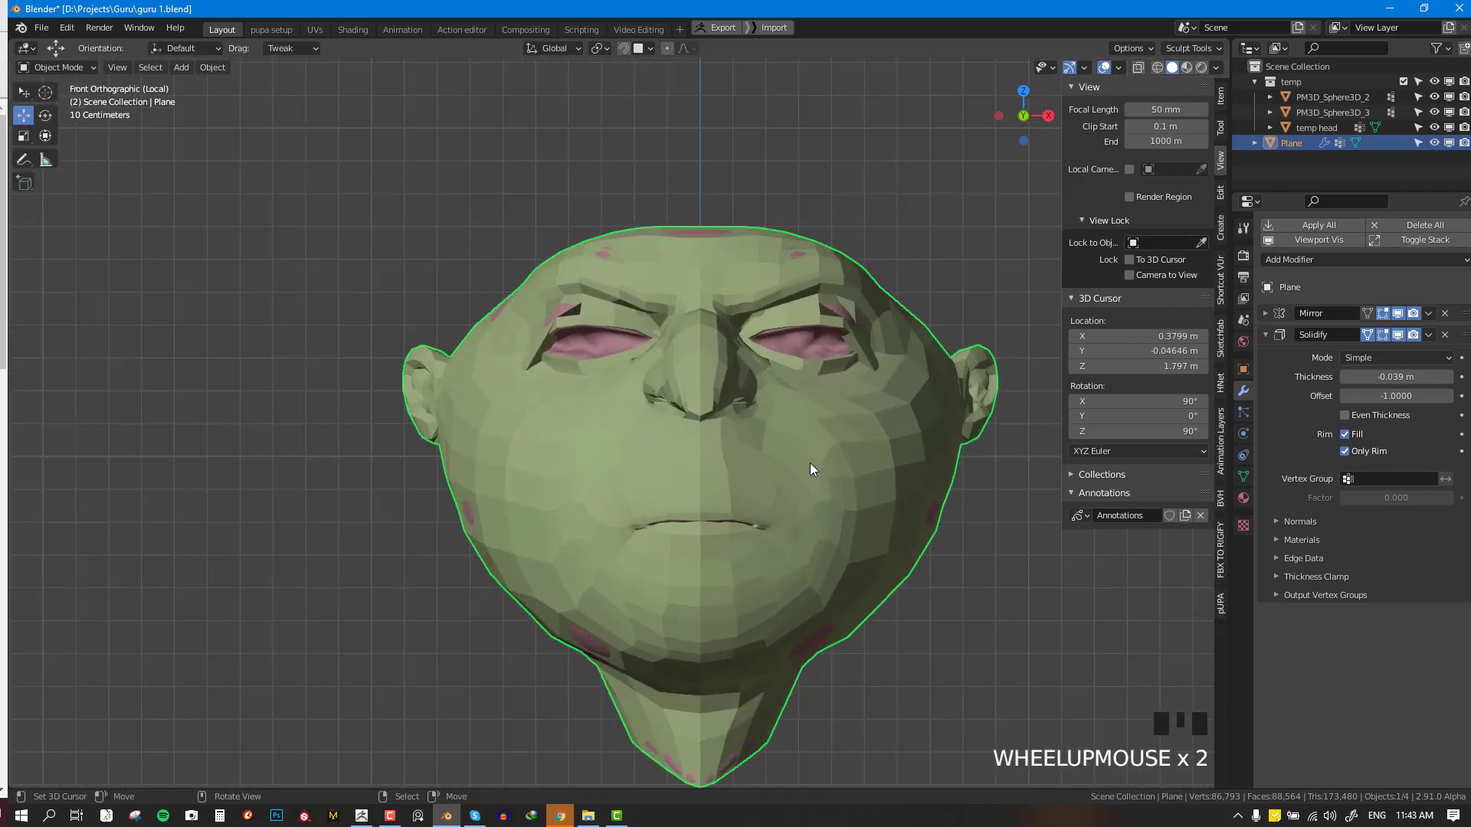
middle_click_drag(810, 463, 738, 479)
key("Tab")
key("shift+z")
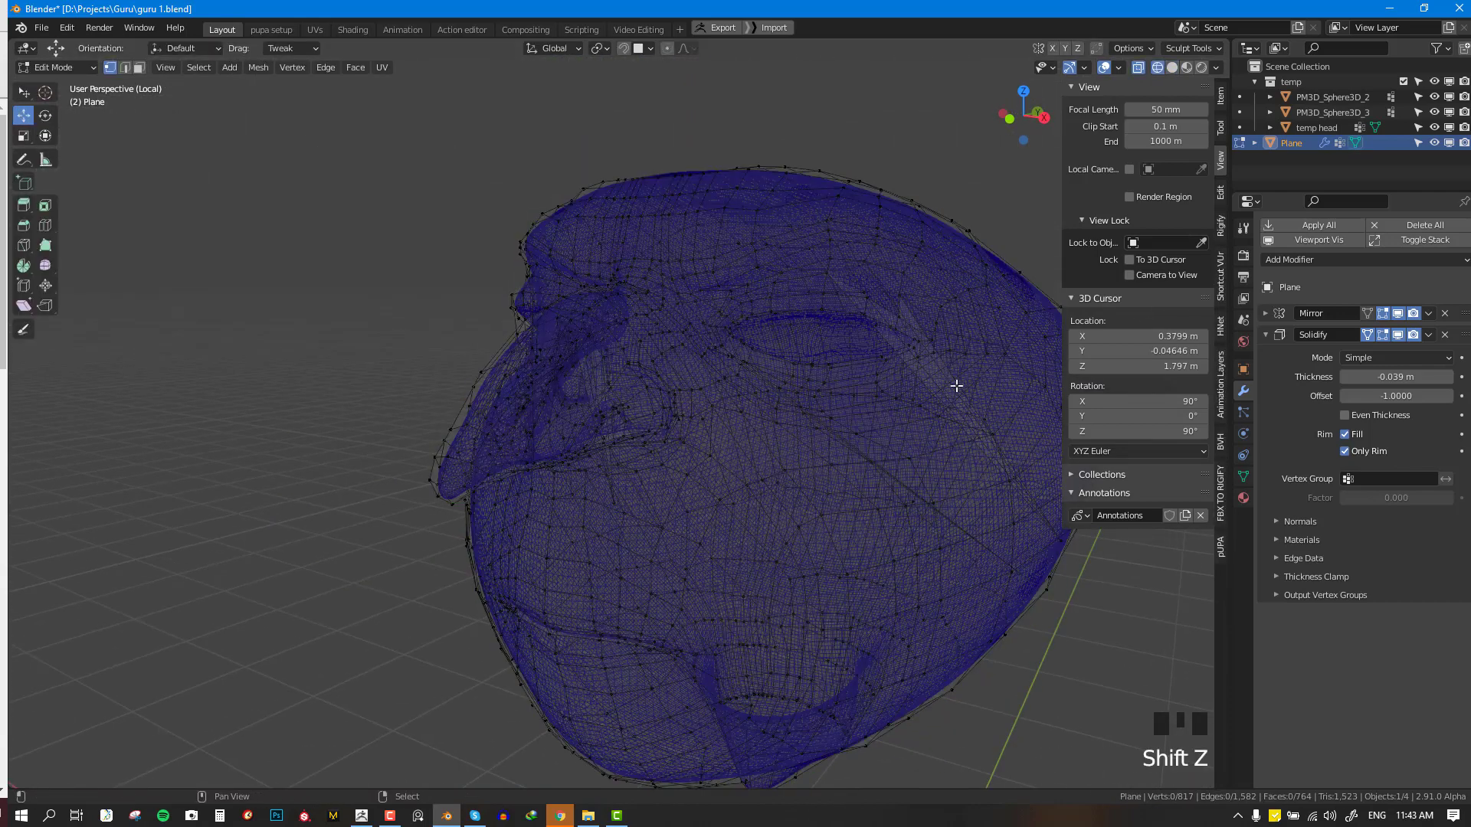
key("shift+z")
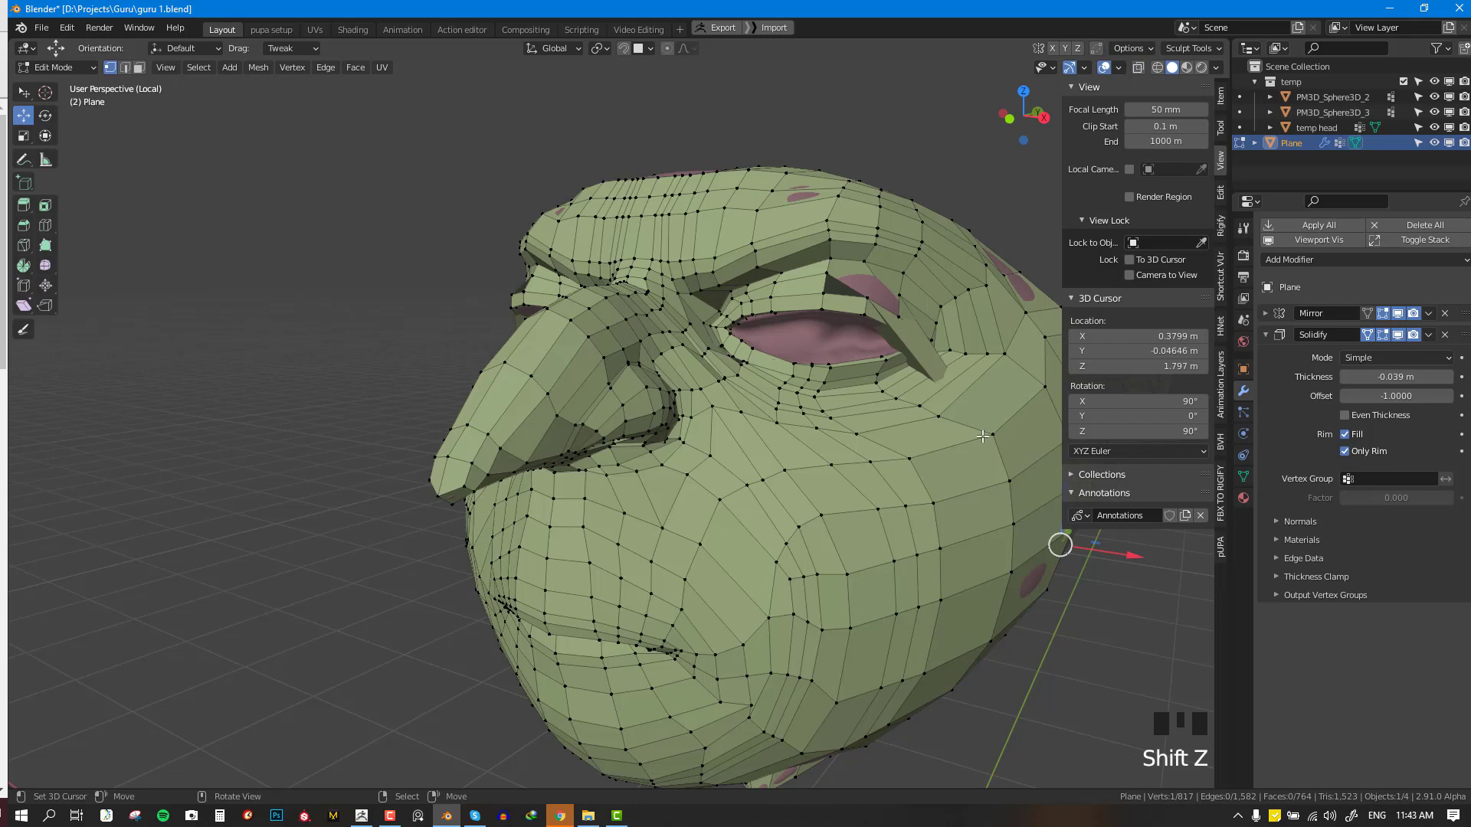
key("g")
key("shift+Tab")
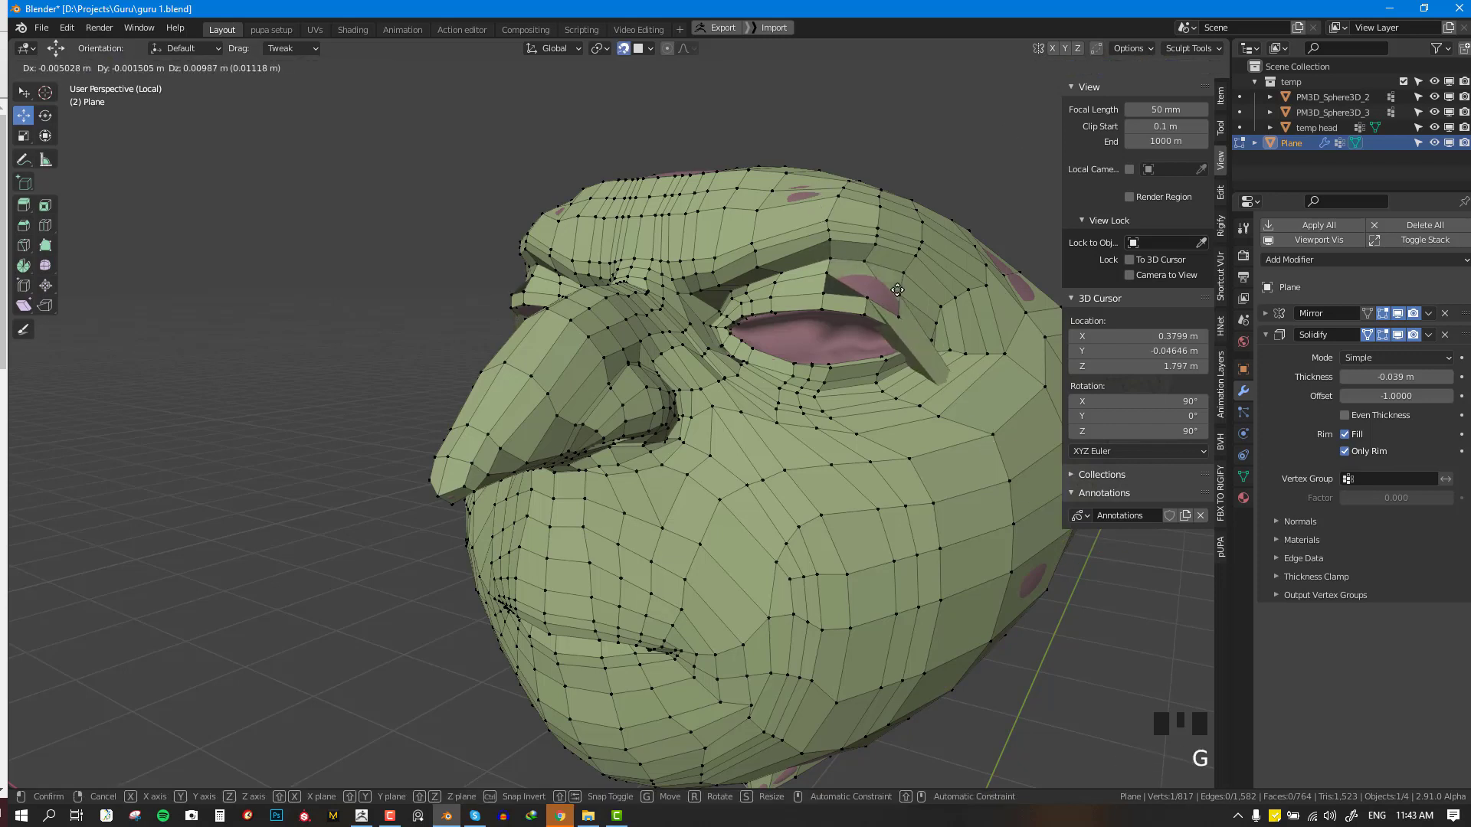
left_click(726, 779)
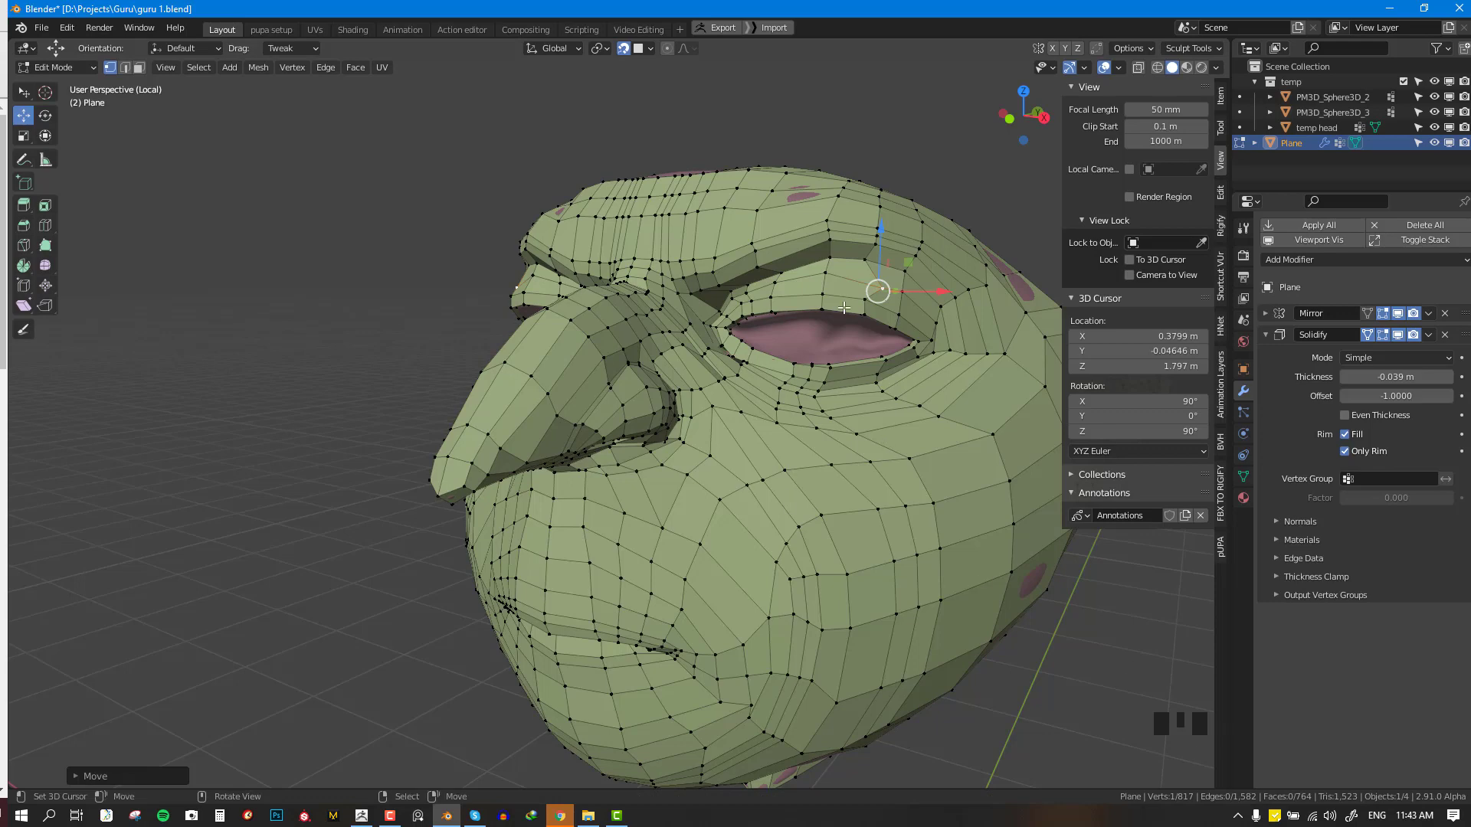
key("g")
left_click(891, 283)
key("KP_1")
key("Tab")
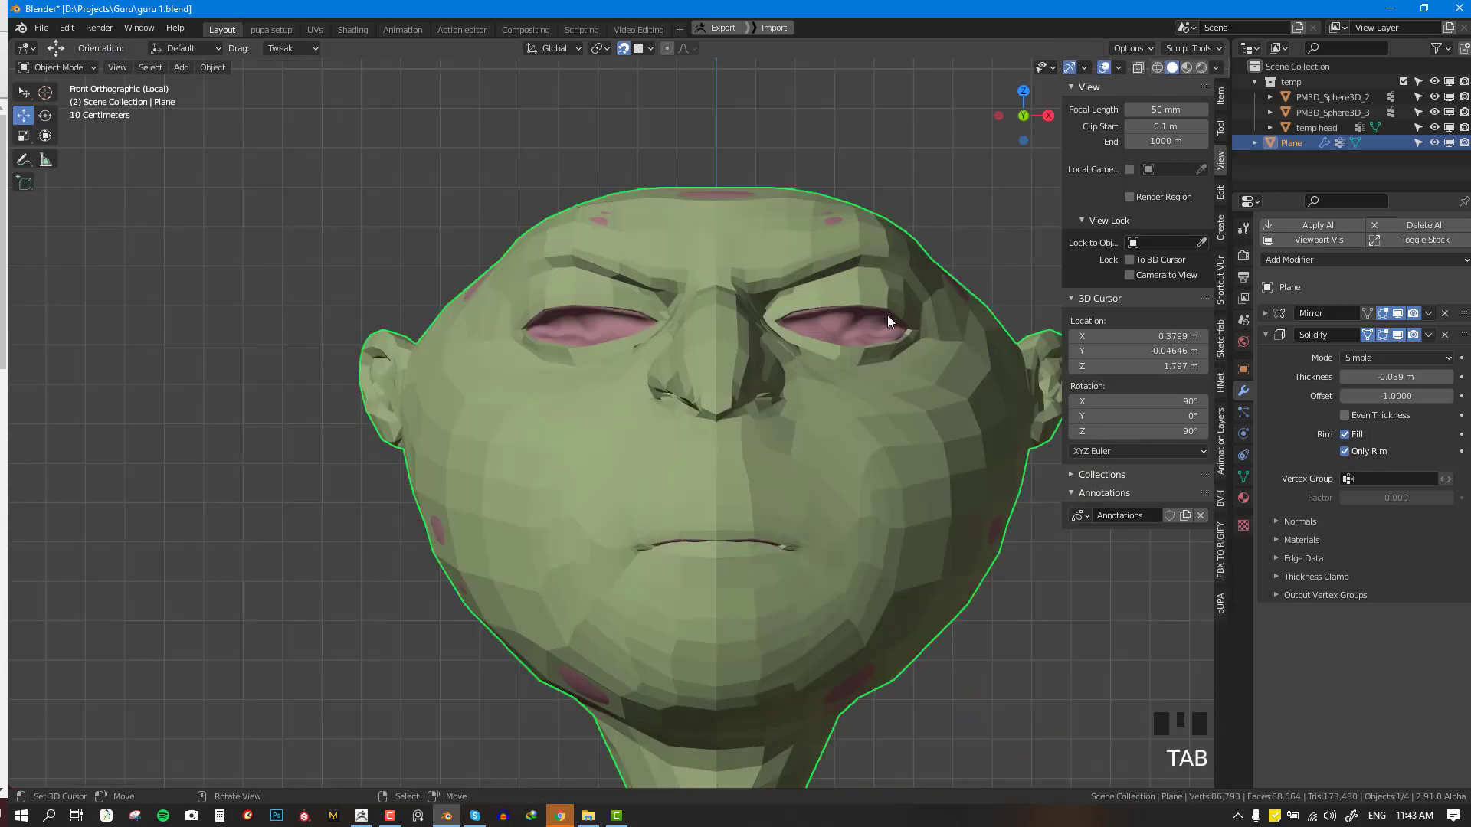
- Inspect the retopologized head from the front and side and save the file
scroll(887, 315, "down", 3)
middle_click_drag(821, 422, 687, 425)
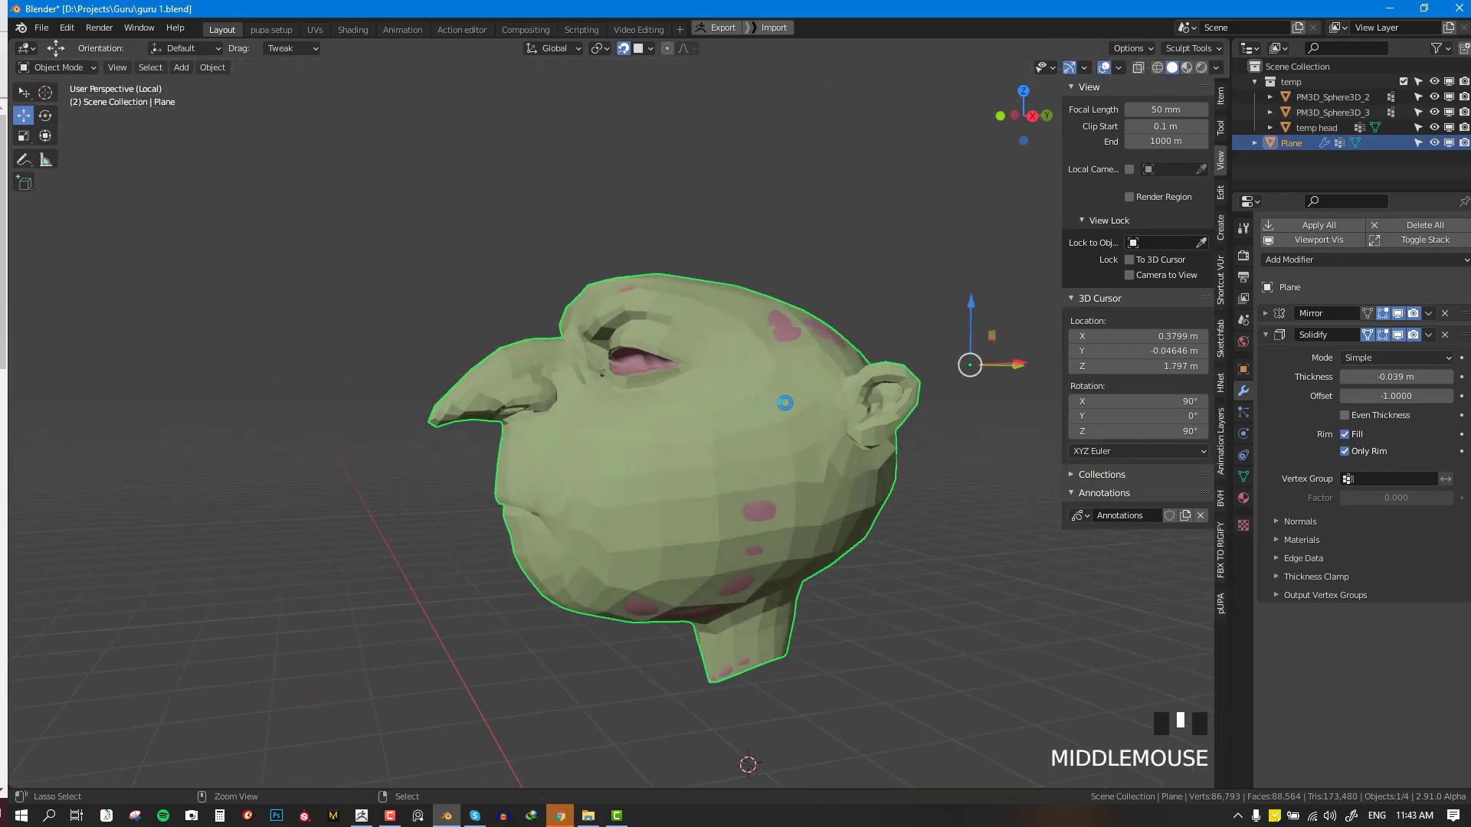
key("ctrl+s")
key("KP_1")
key("alt+w")
key("alt+w")
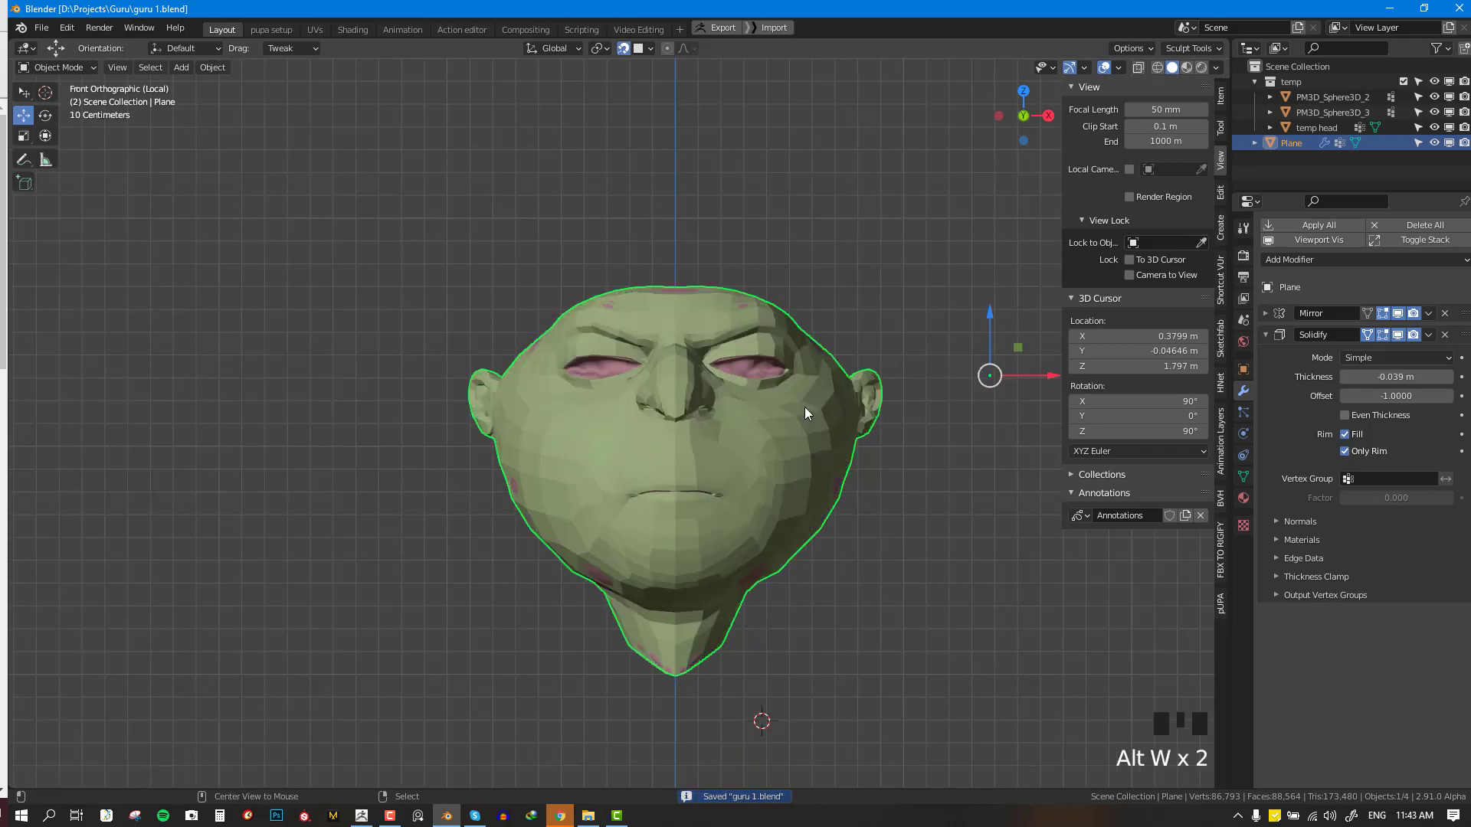
middle_click_drag(830, 420, 766, 430)
scroll(789, 452, "up", 2)
mouse_move(821, 469)
middle_mouse_down("shift")
mouse_move(791, 464)
mouse_move(880, 493)
mouse_move(814, 487)
middle_mouse_up("shift")
key("ctrl+s")
key("KP_1")
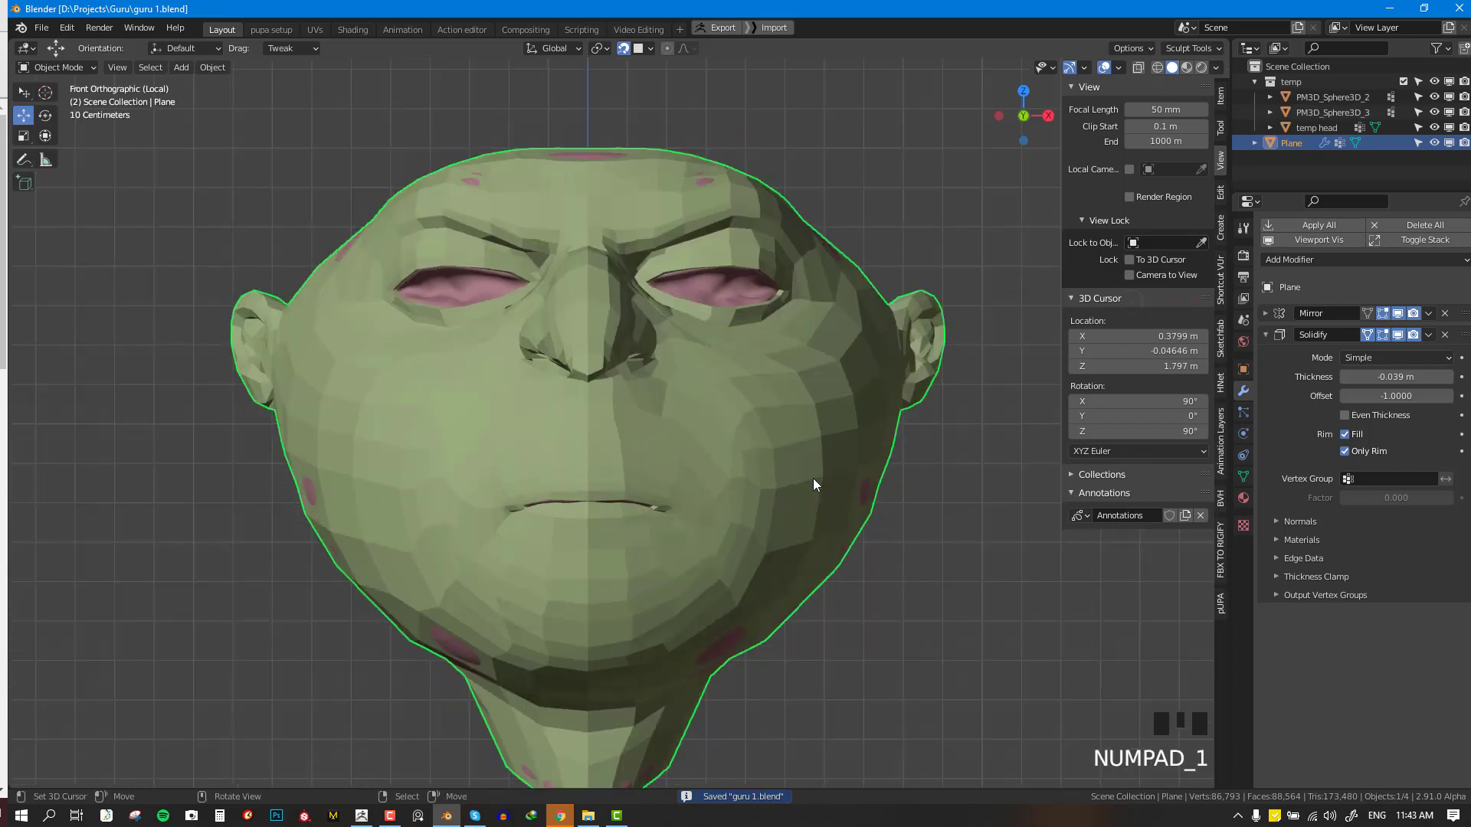
- Move the head mesh's origin to the middle of the head and apply all transforms
scroll(812, 478, "down", 3)
middle_click_drag(915, 547, 821, 558)
scroll(817, 559, "up", 2)
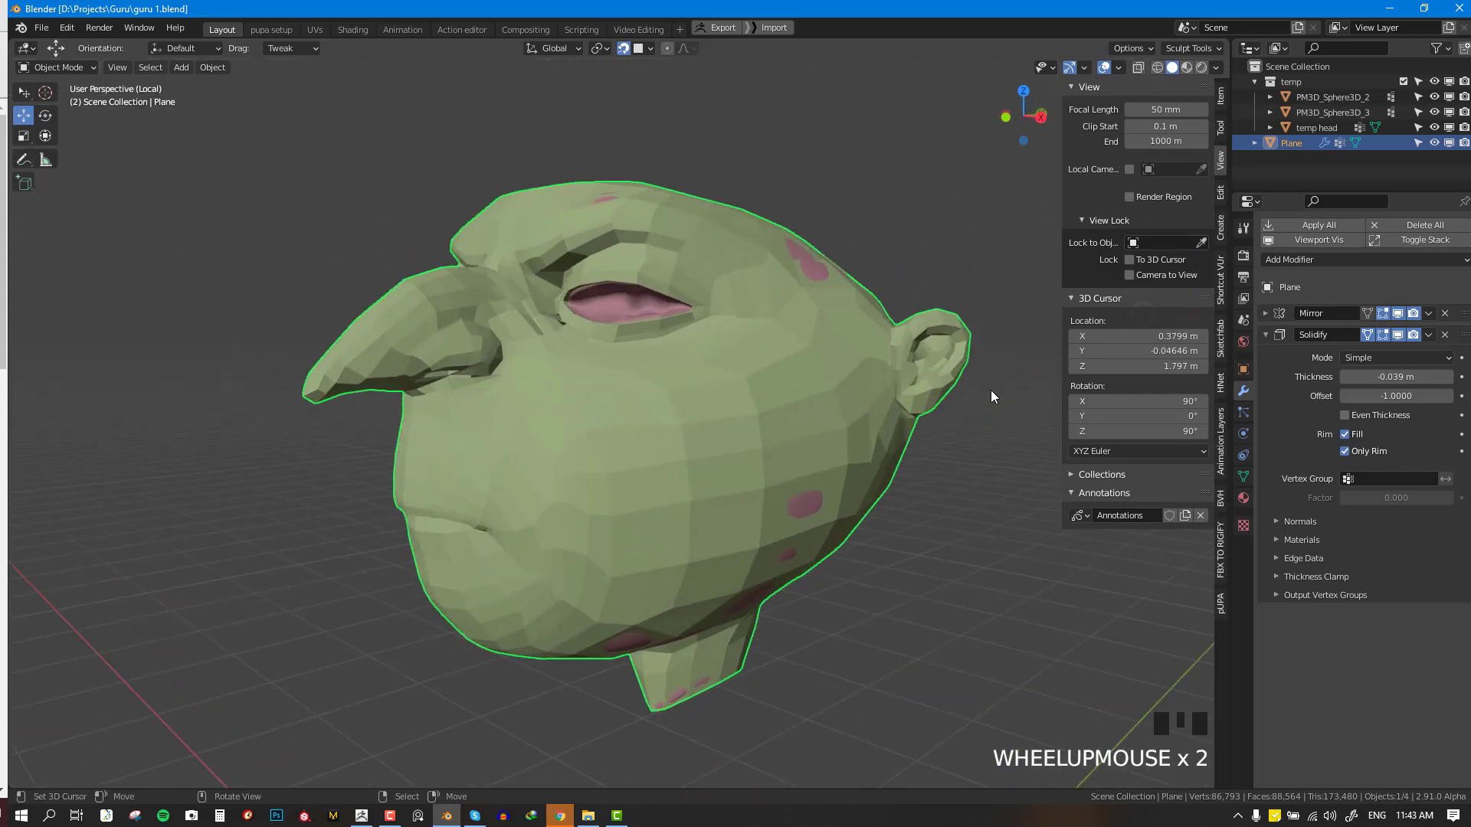
key("q")
left_click(975, 410)
key("ctrl+a")
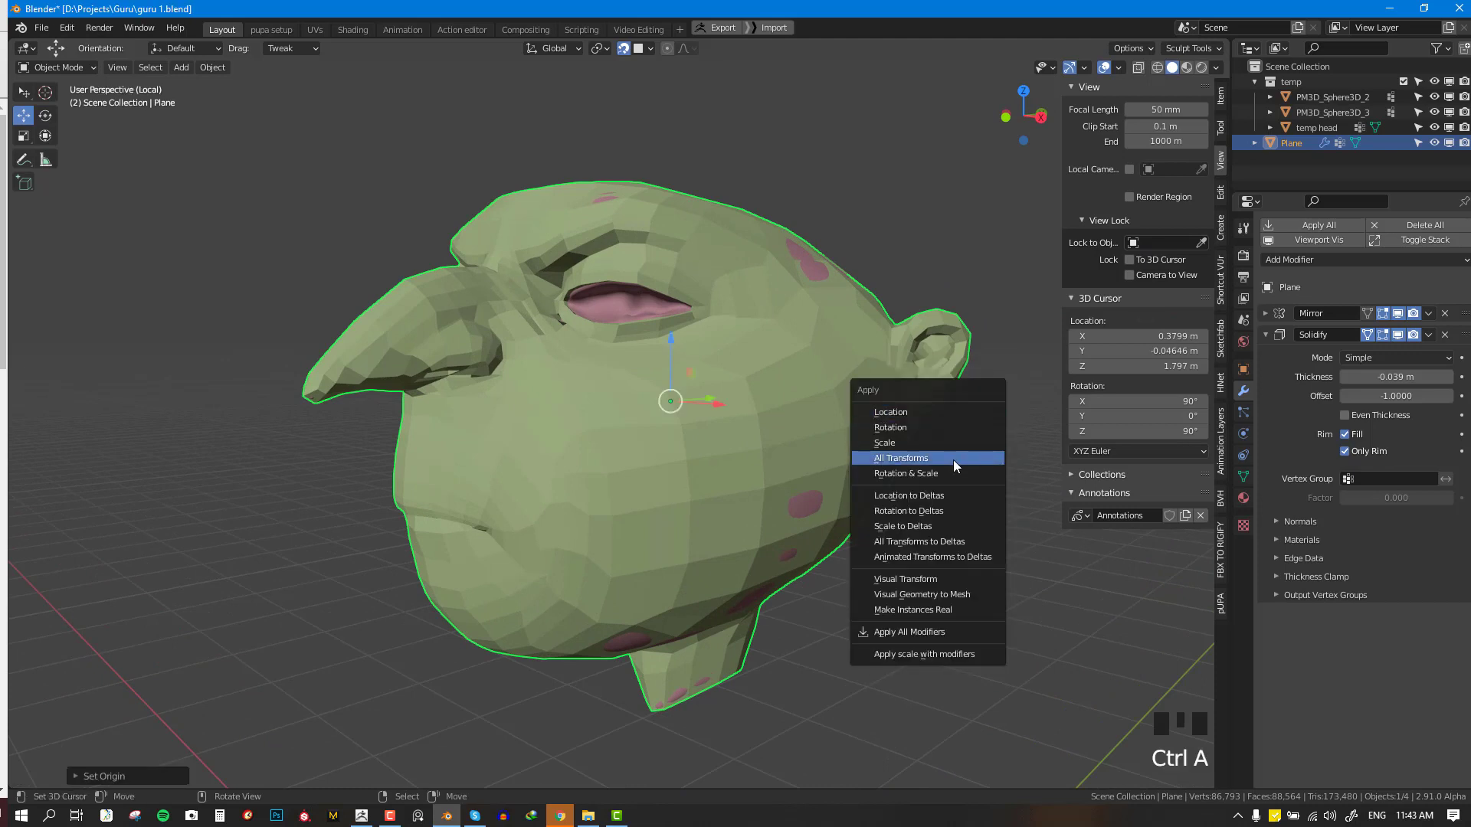
left_click(950, 466)
- Set the Solidify thickness to -0.009 m and add a Shrinkwrap modifier targeting temp head
mouse_move(1396, 376)
left_mouse_down("shift")
mouse_move(1425, 376)
mouse_move(1394, 376)
left_mouse_up("shift")
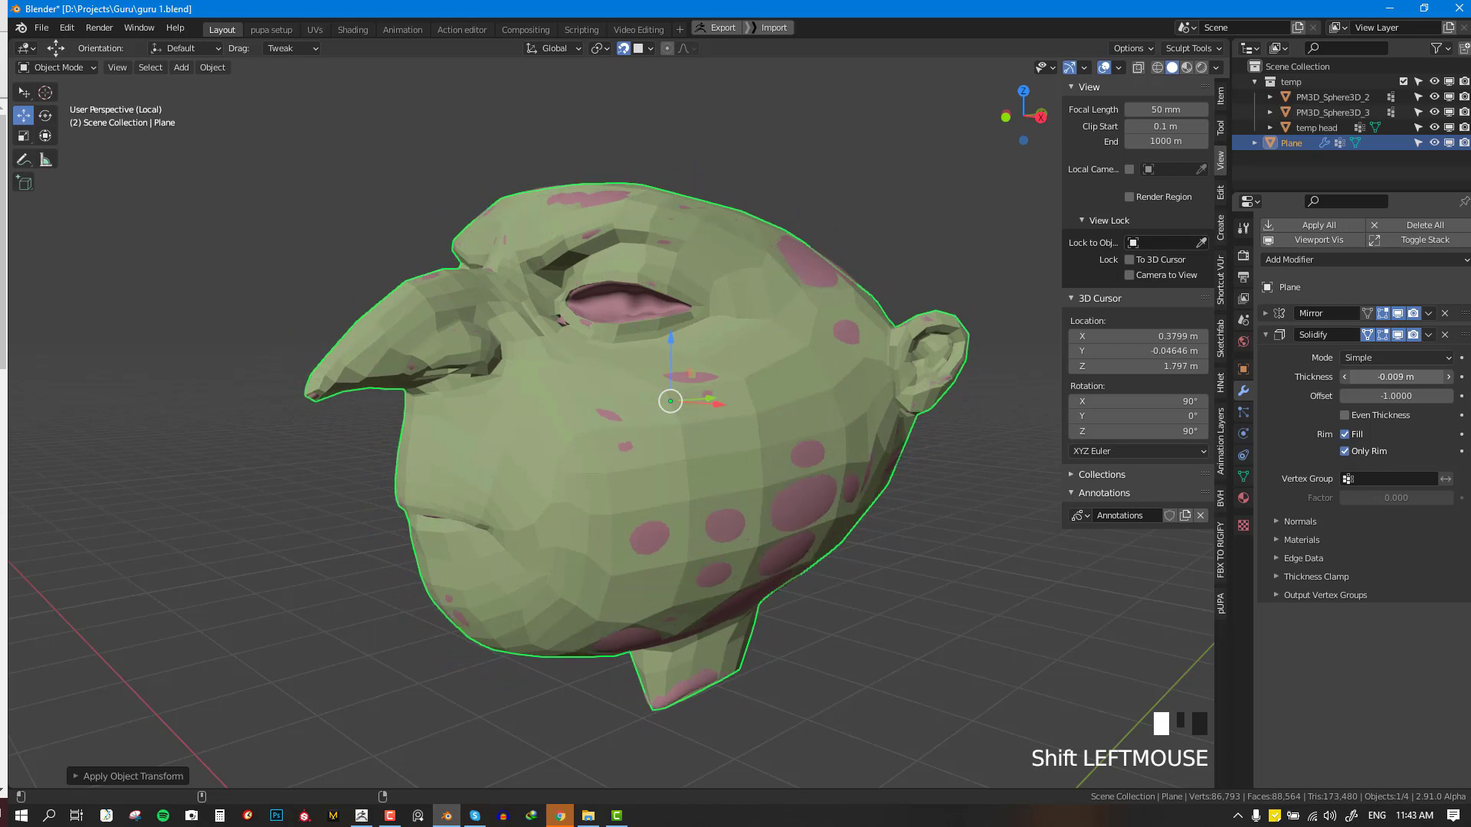
left_click(1267, 334)
left_click(1302, 259)
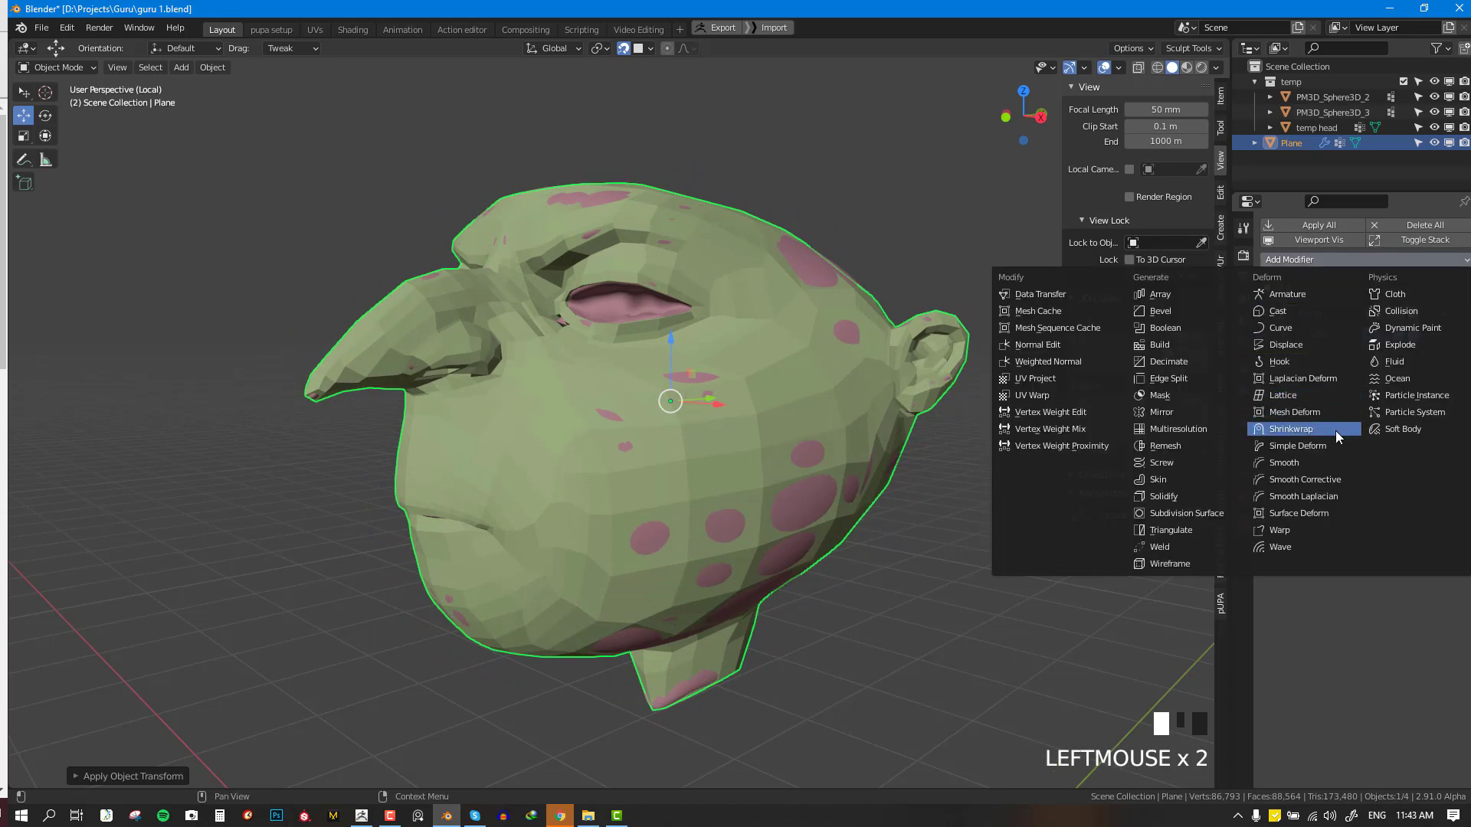
left_click(1337, 434)
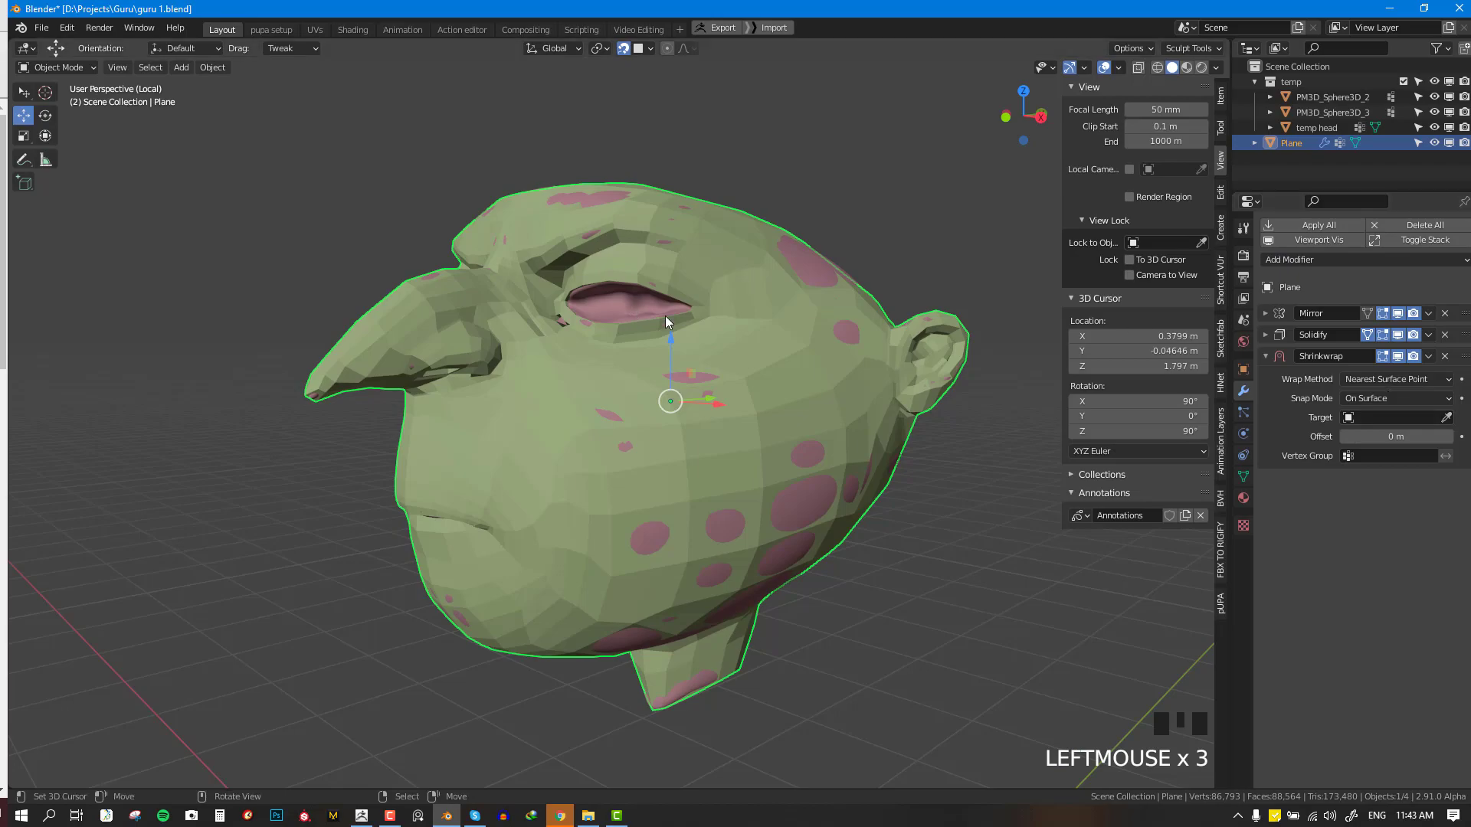
left_click(598, 301)
mouse_move(599, 309)
middle_mouse_down()
mouse_move(769, 360)
mouse_move(665, 377)
mouse_move(703, 389)
middle_mouse_up()
- Move the Shrinkwrap modifier above Solidify in the modifier stack
key("shift+z")
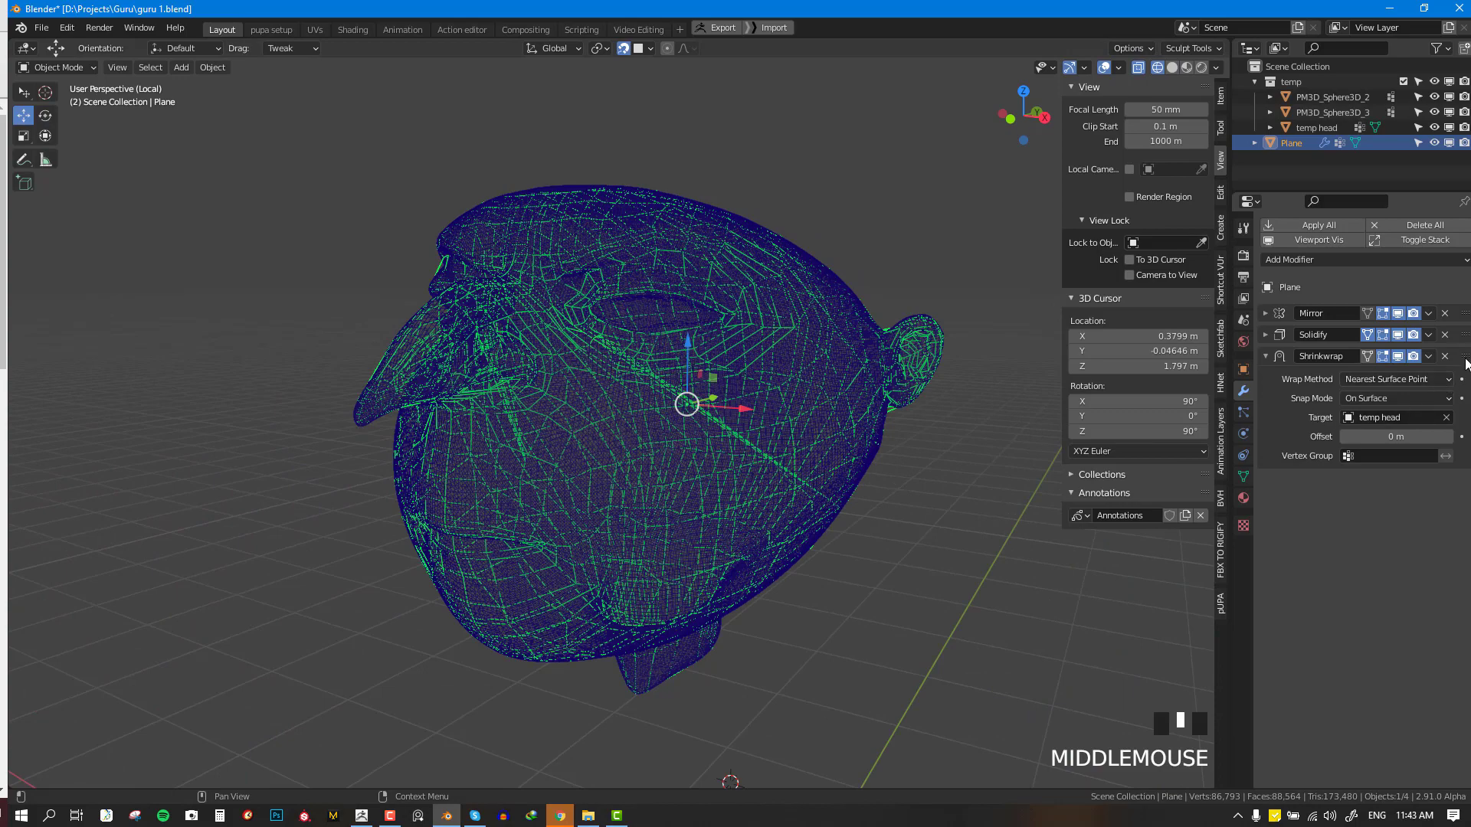
left_click_drag(1466, 357, 1465, 335)
middle_click_drag(917, 434, 671, 466)
key("shift+z")
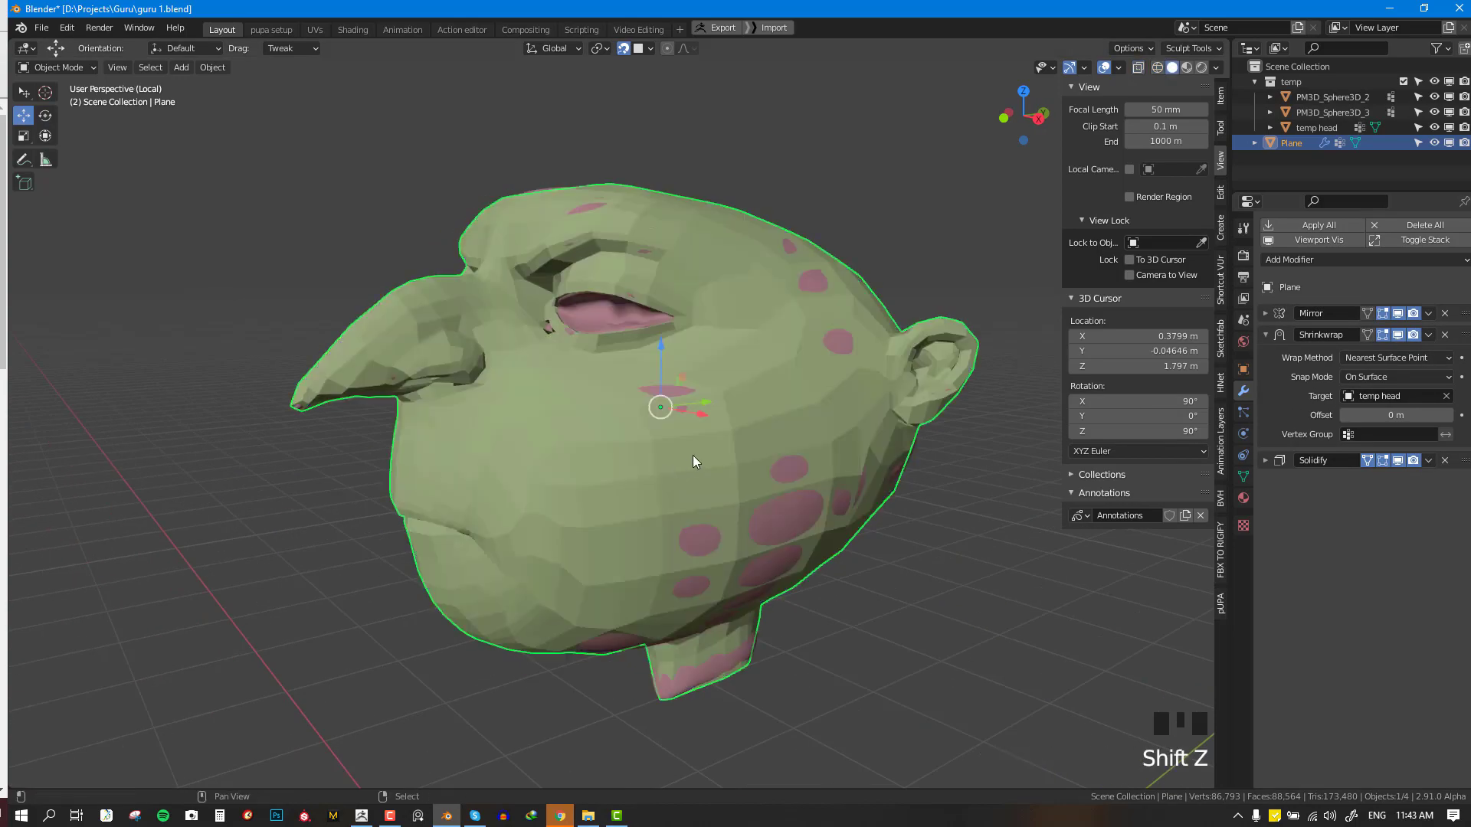
- Adjust the vertex at the inner corner of the lower eyelid so the lid covers the sculpt underneath
scroll(697, 452, "up", 3)
key("Tab")
middle_click_drag(599, 359, 634, 380)
key("shift+z")
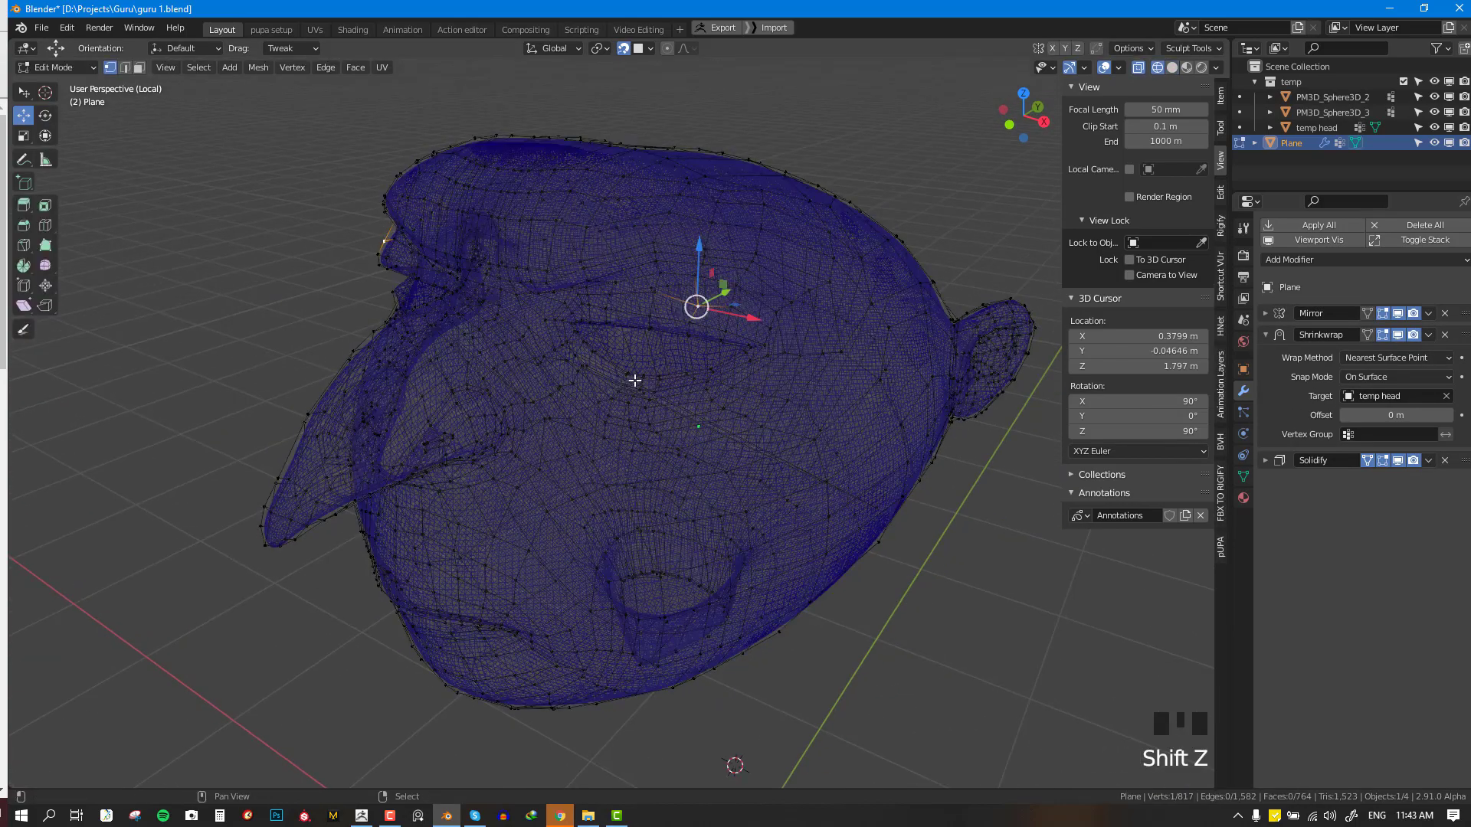
left_click(875, 511)
key("shift+z")
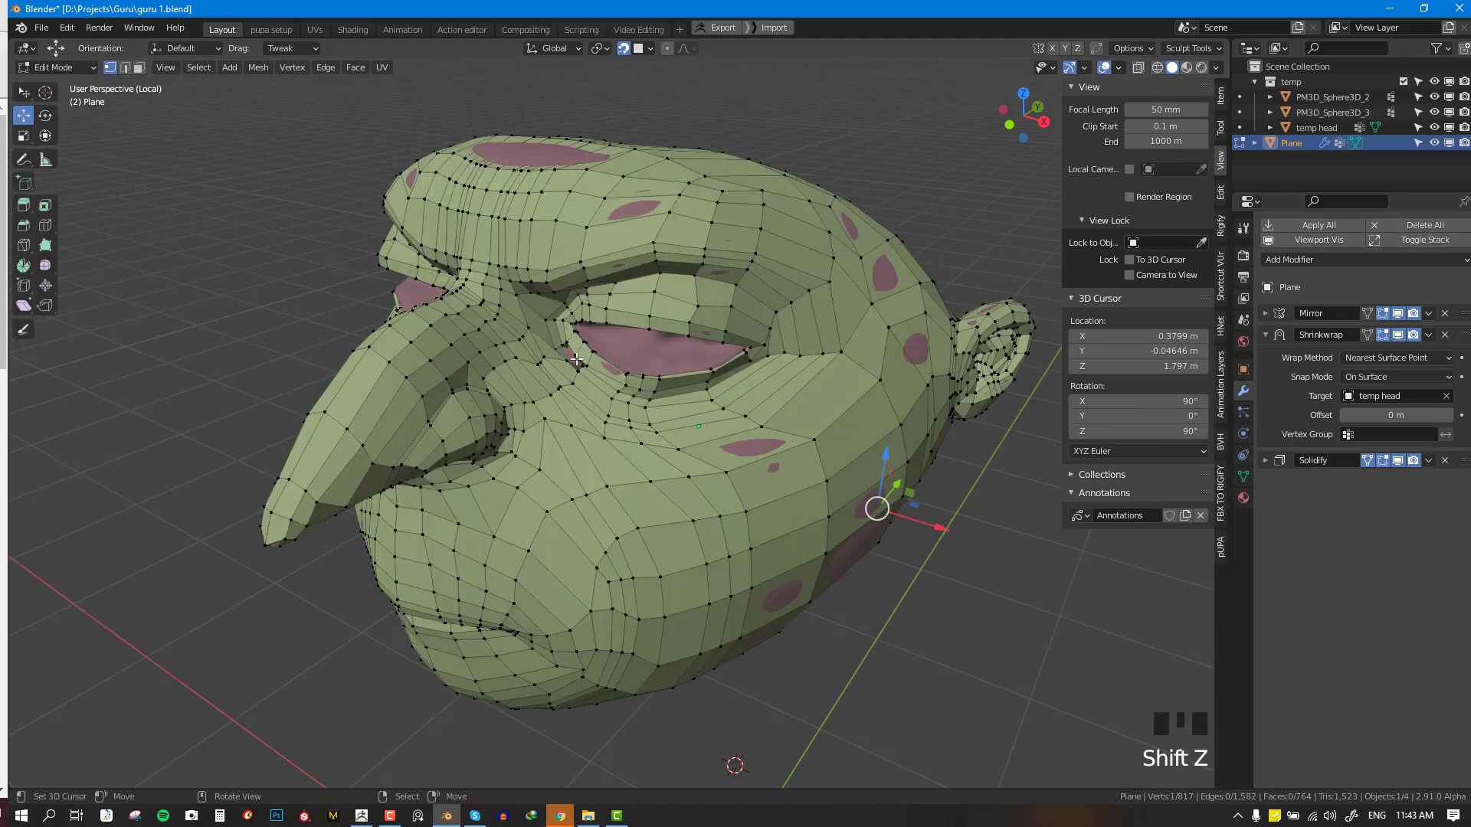
key("g")
right_click(551, 342)
scroll(552, 344, "up", 2)
middle_click_drag(572, 349, 597, 372)
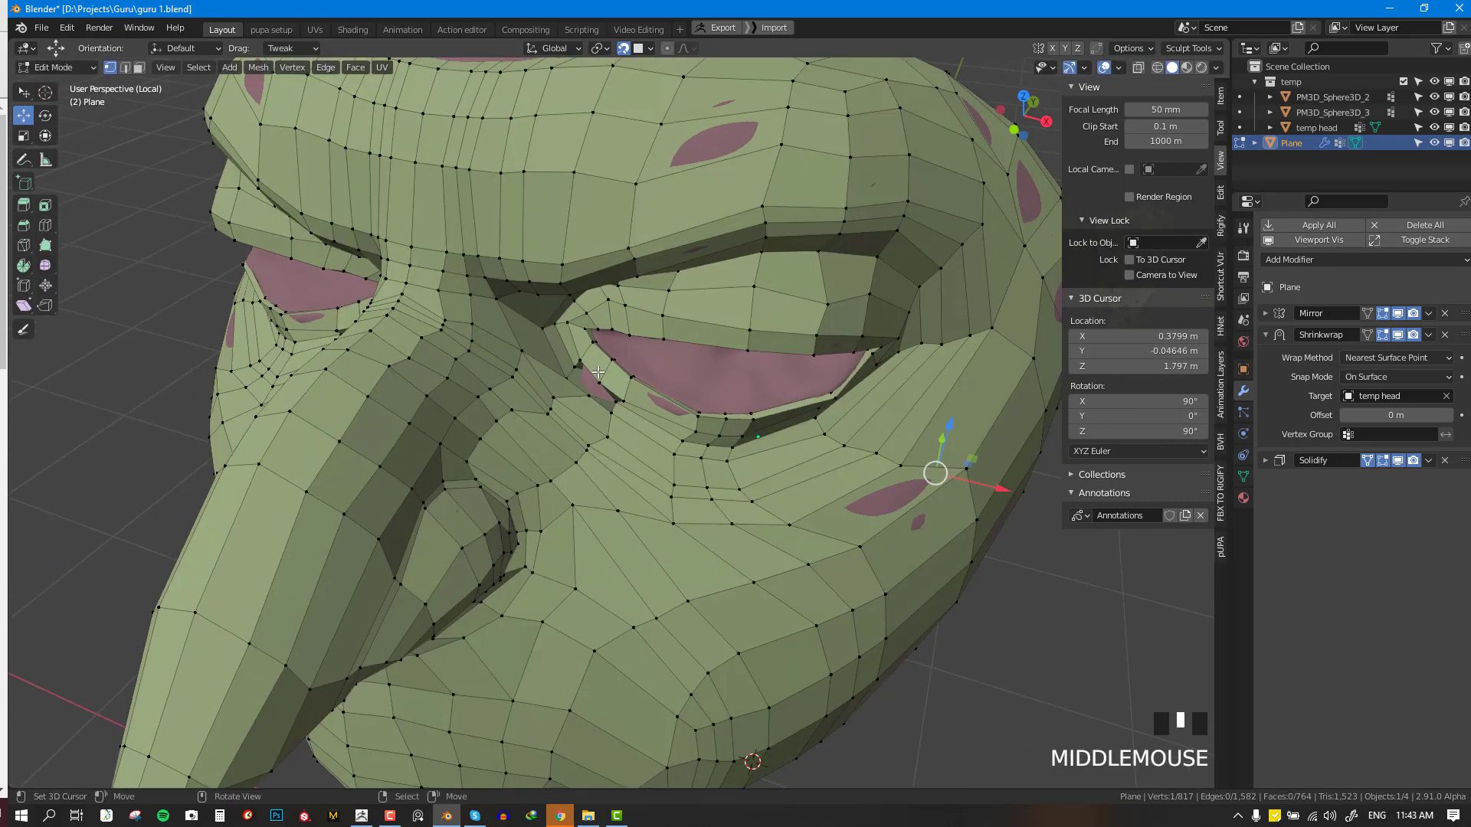
key("g")
left_click(590, 376)
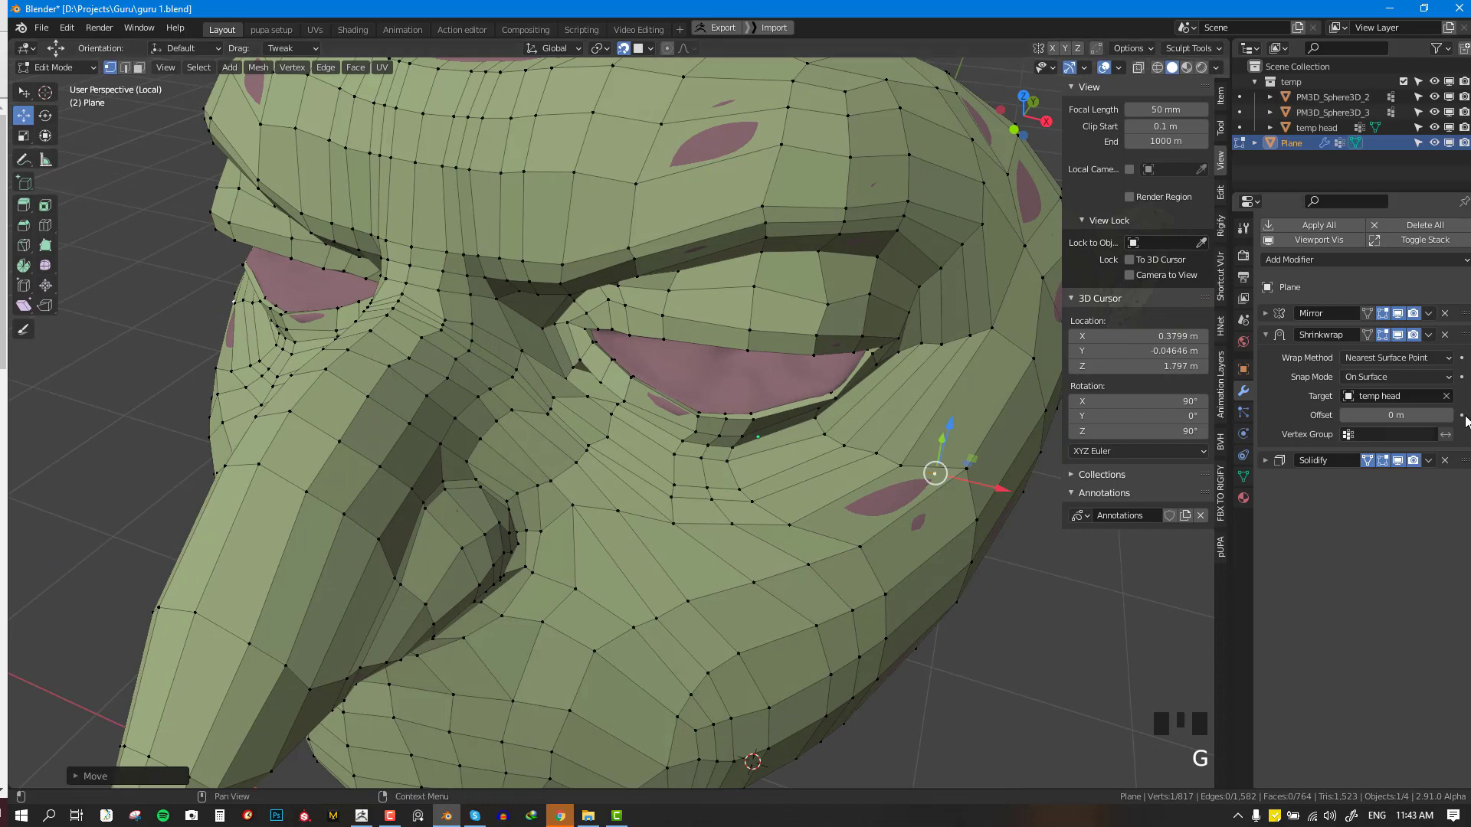
- Turn off the Shrinkwrap display in Edit Mode and reposition the vertex at the eye's inner corner
left_click(1390, 338)
key("g")
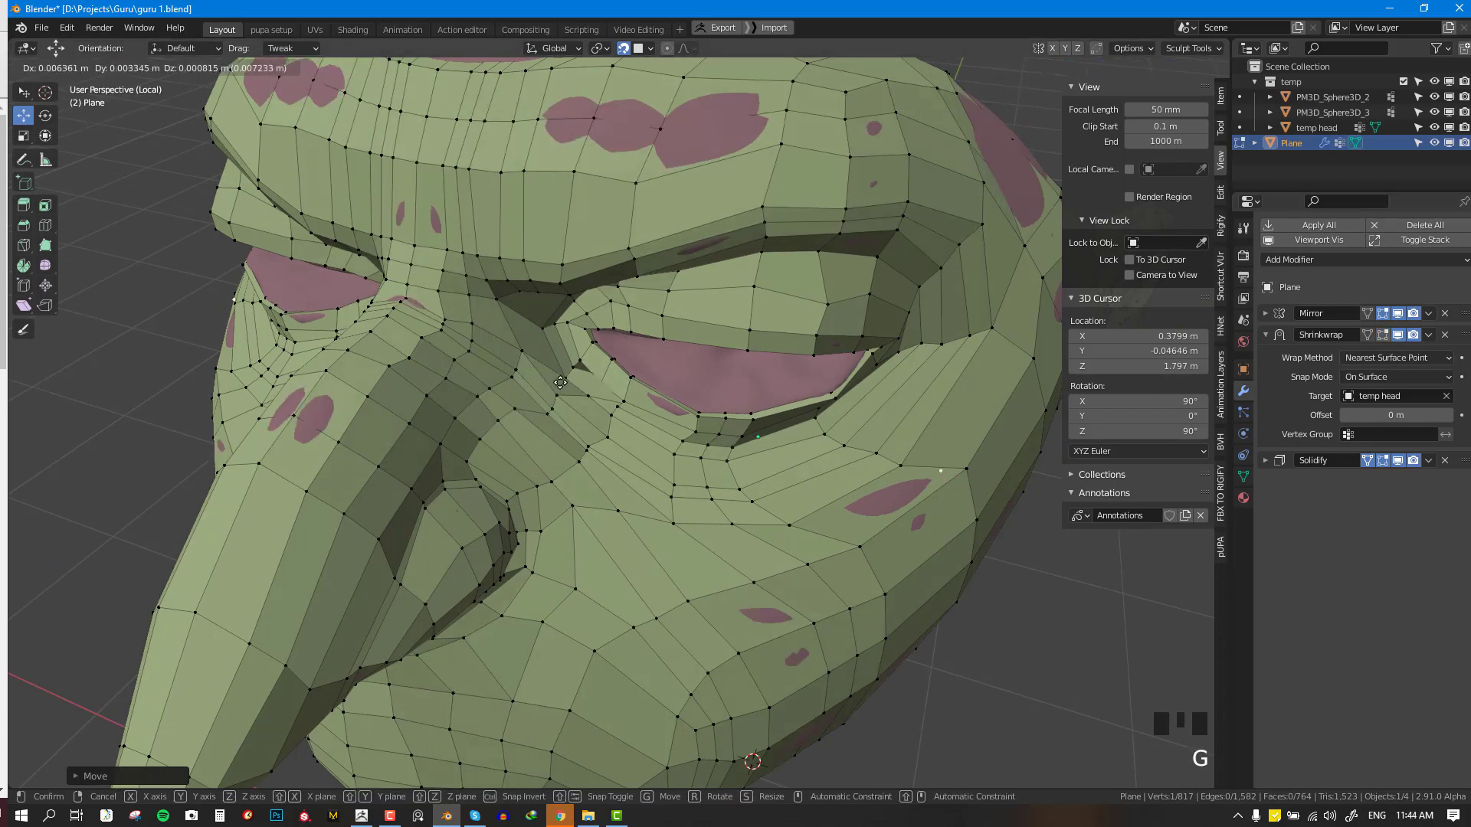
left_click(585, 376)
scroll(585, 376, "up", 1)
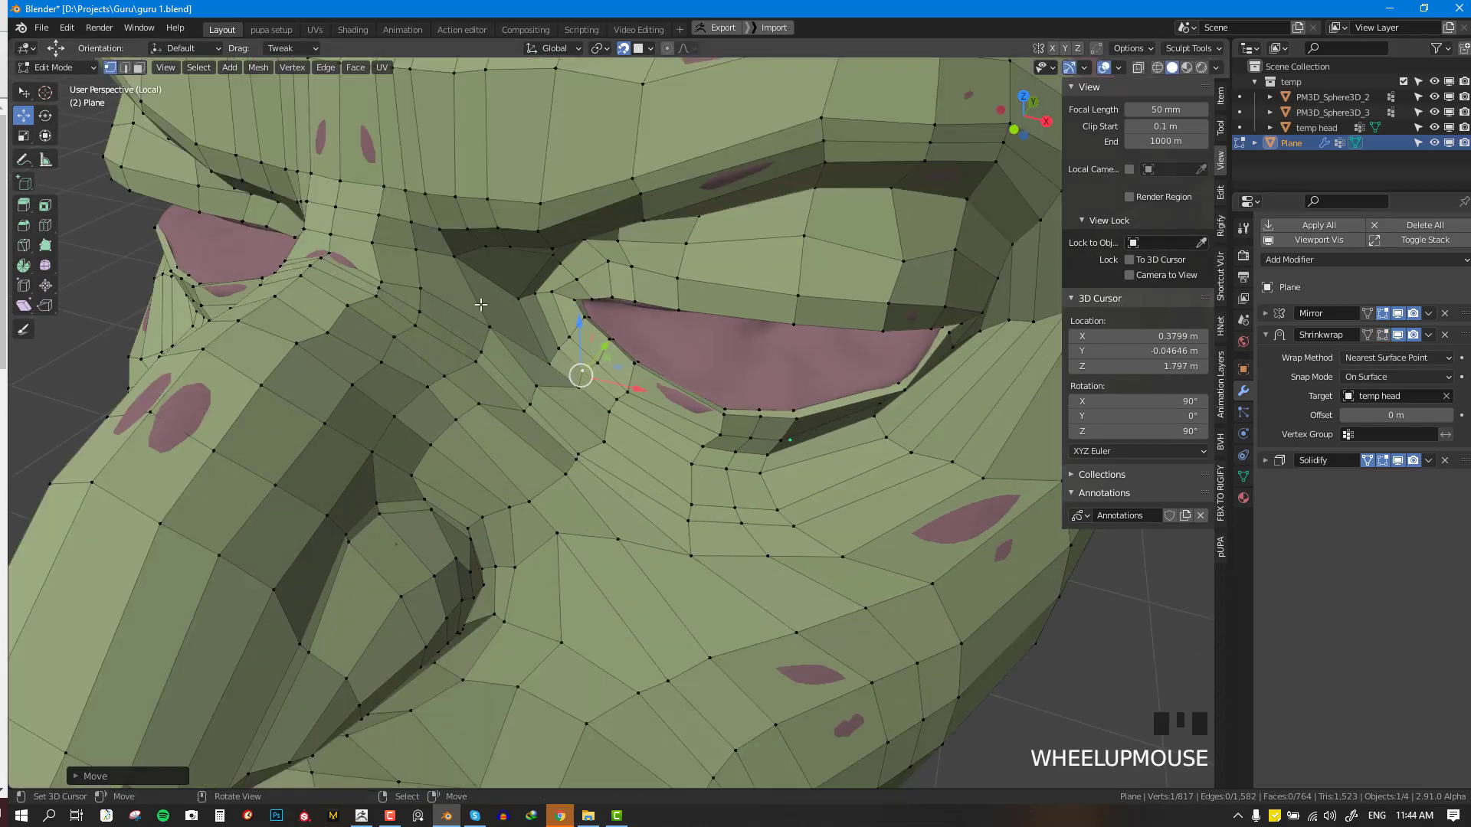
key("g")
left_click(589, 374)
key("Tab")
scroll(798, 481, "down", 3)
key("shift+z")
key("shift+z")
key("shift+z")
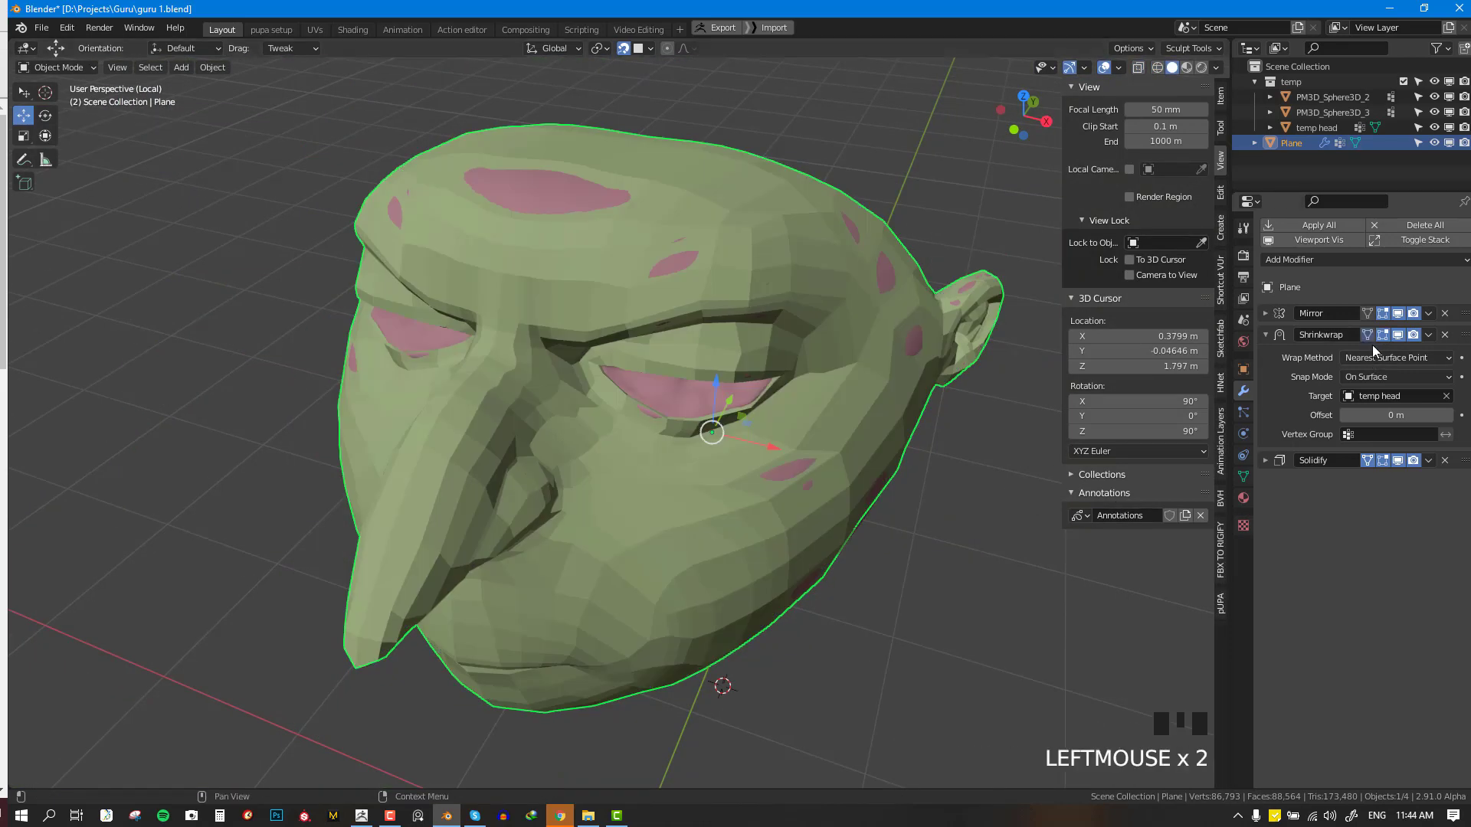
- Replace the Shrinkwrap modifier with a new one placed above Solidify and targeting temp head
middle_click_drag(799, 397, 748, 356)
key("Tab")
key("Tab")
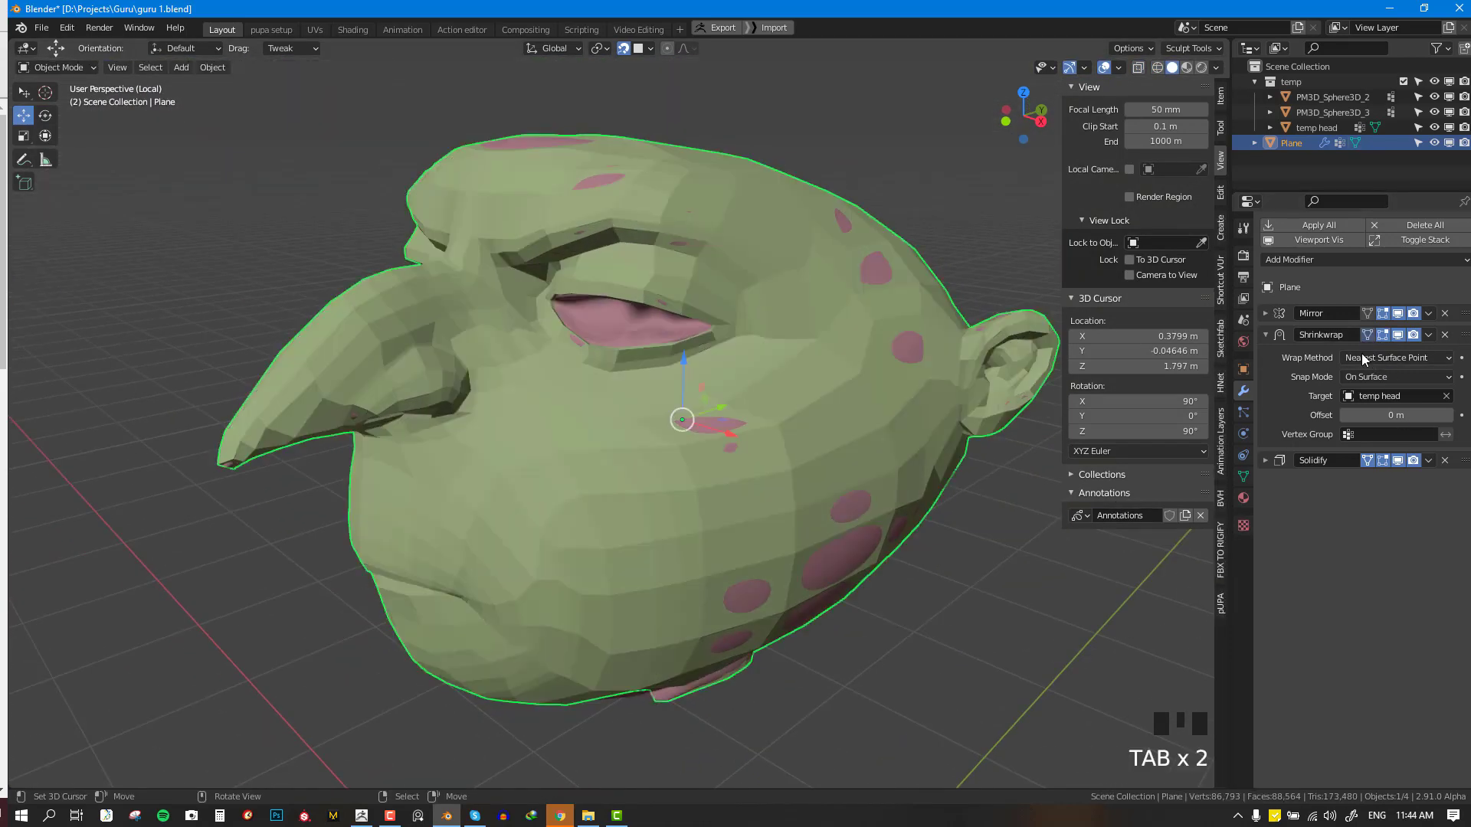
left_click(1444, 335)
left_click(1350, 261)
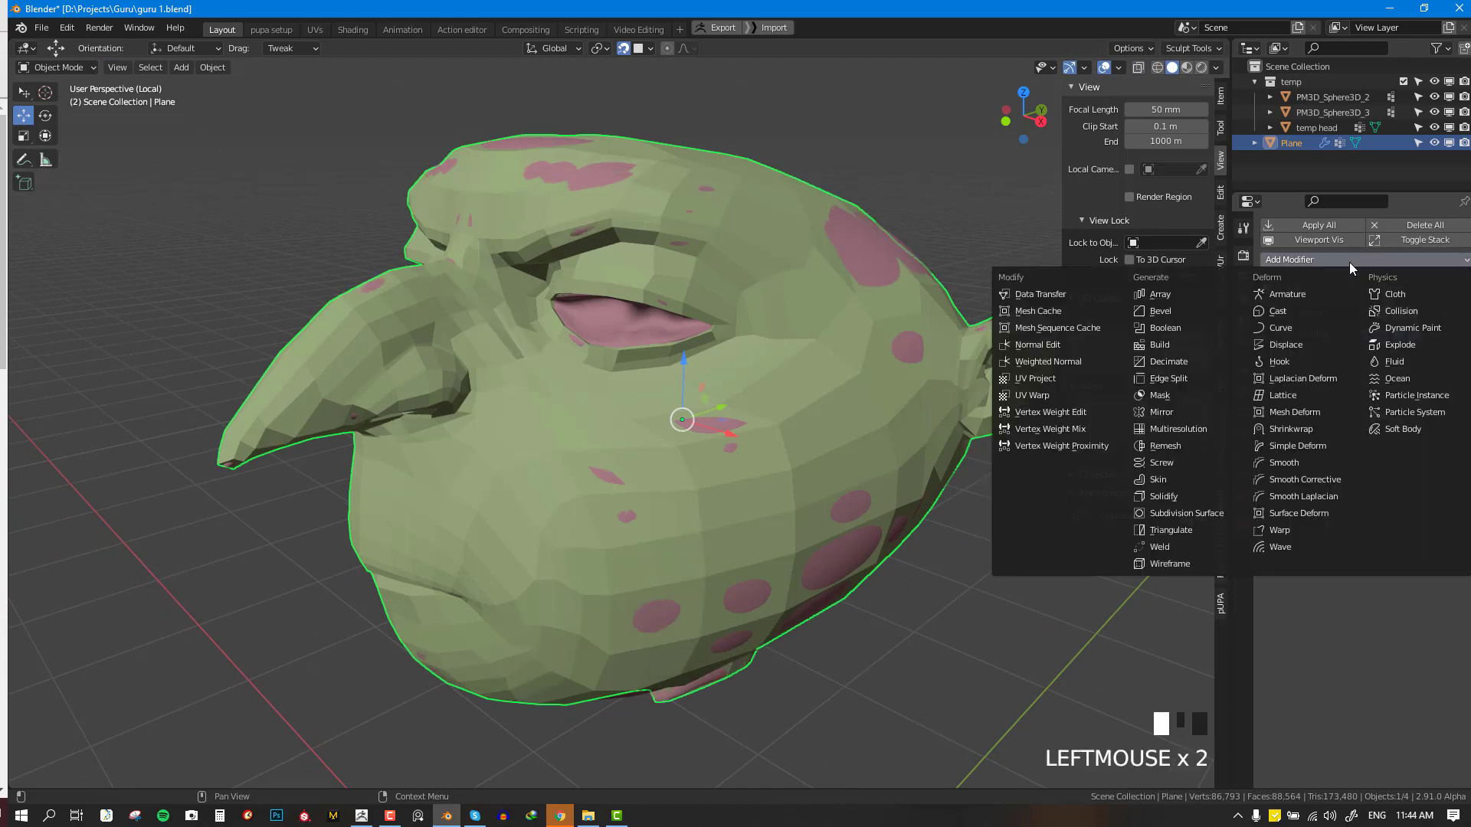
left_click(1328, 429)
left_click_drag(1463, 335, 1459, 468)
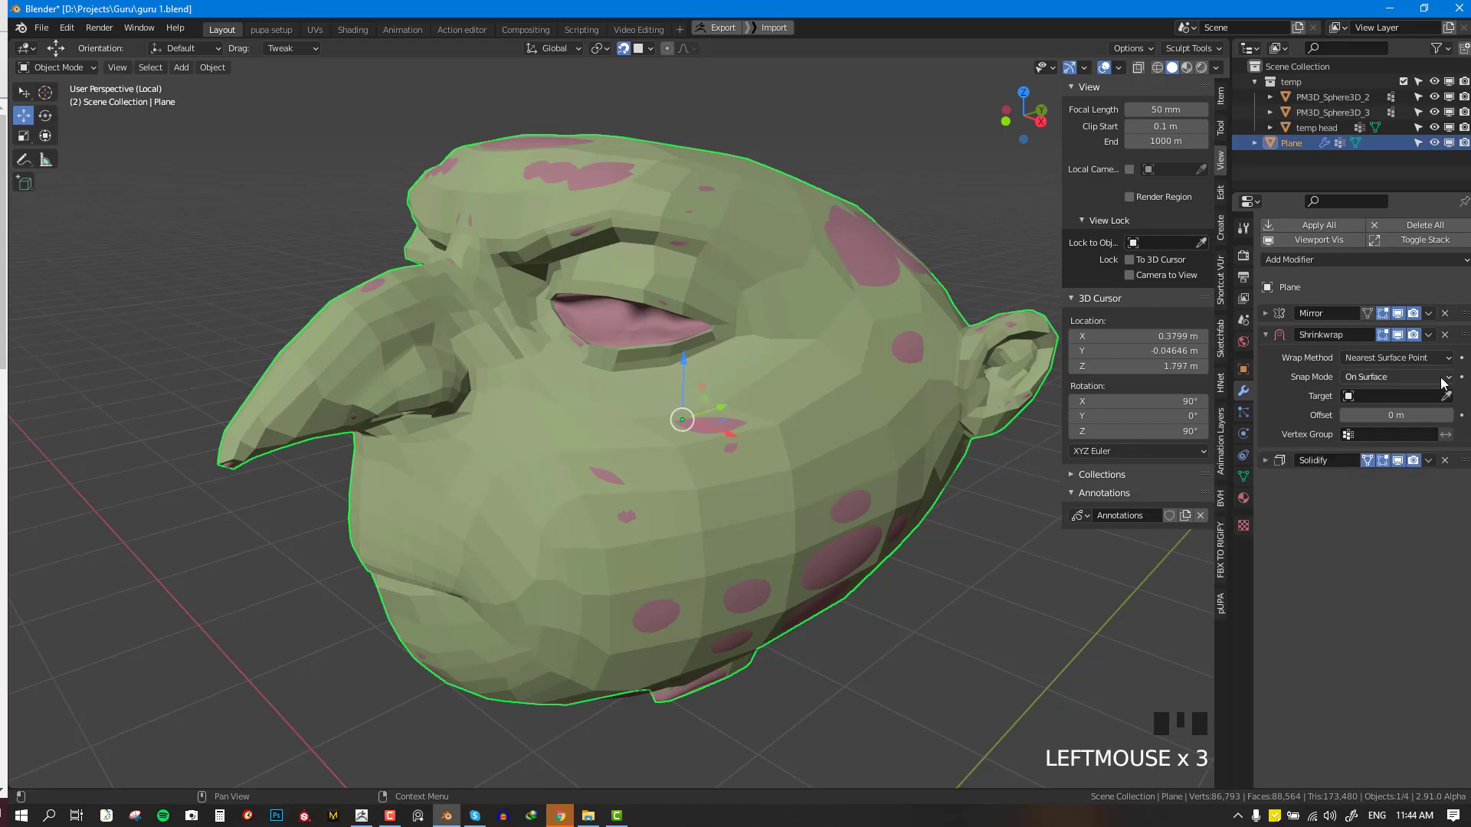
left_click(666, 325)
- Examine how the shrinkwrapped head fits the sculpt, in wireframe and solid shading, from the front, side and back
middle_click_drag(663, 334, 656, 360)
key("shift+z")
key("shift+z")
key("shift+z")
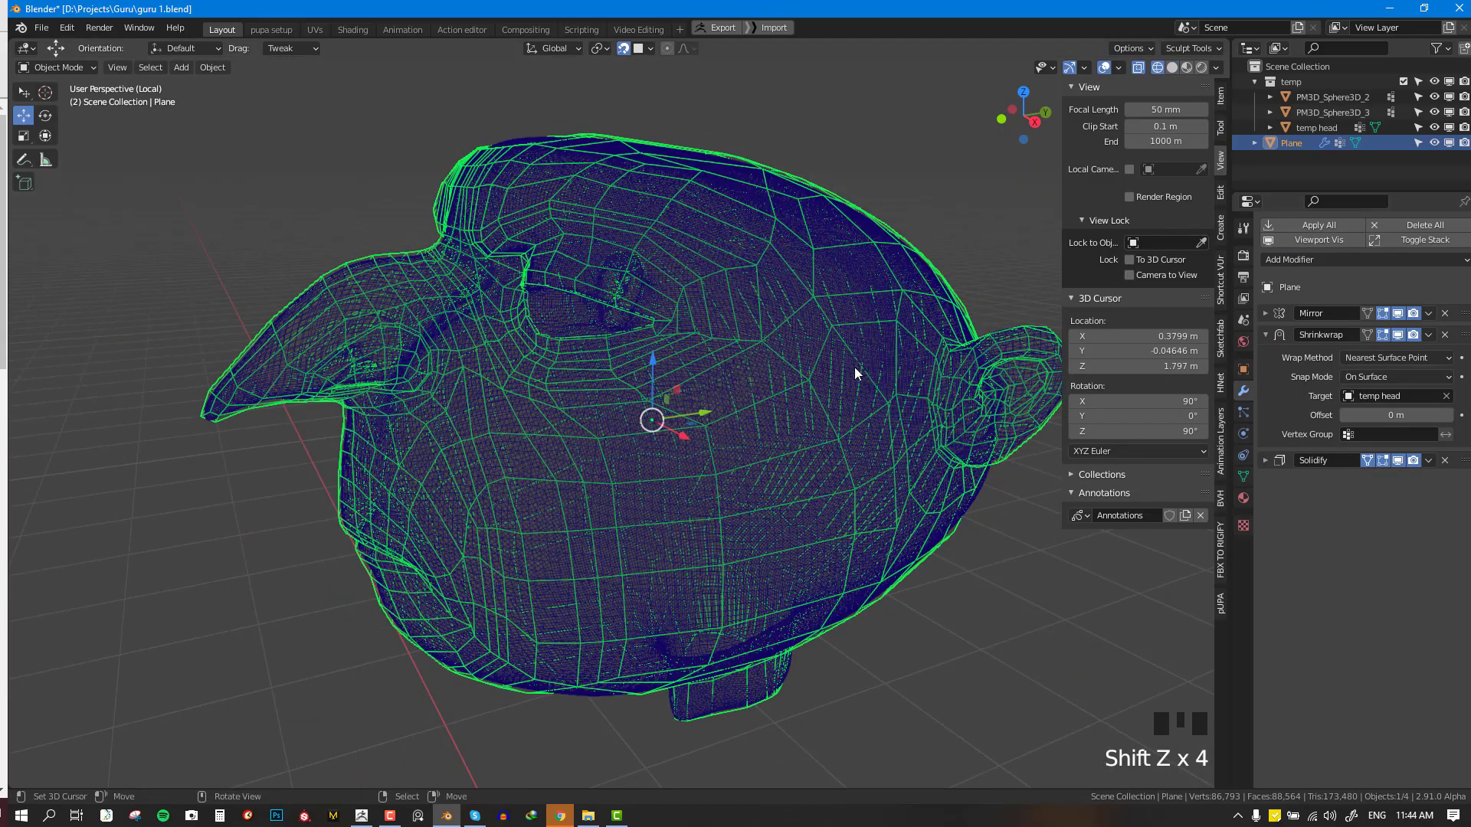
mouse_move(854, 367)
middle_mouse_down()
mouse_move(778, 369)
mouse_move(879, 368)
mouse_move(687, 386)
middle_mouse_up()
key("shift+z")
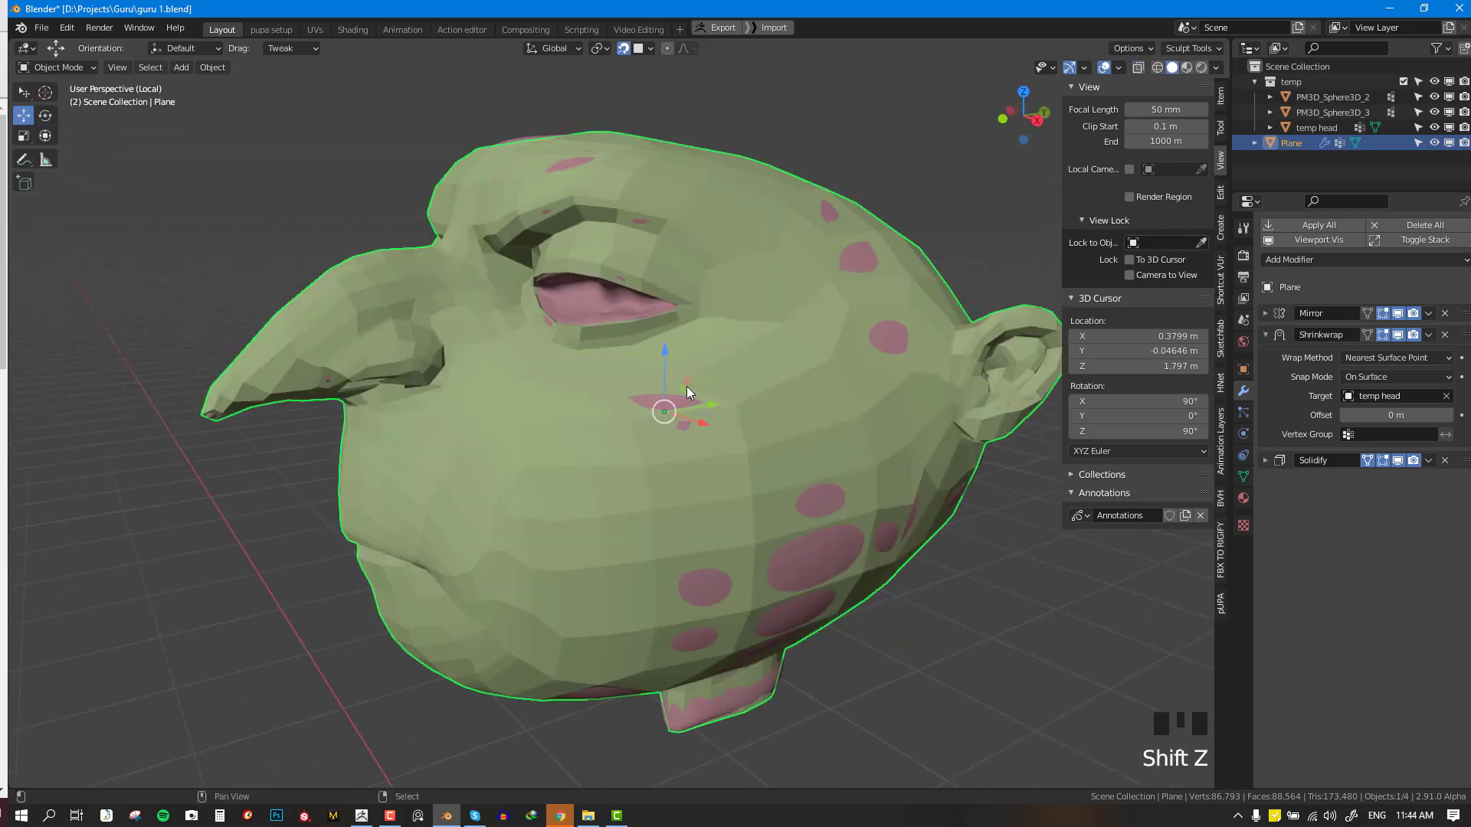
key("KP_1")
key("alt+w")
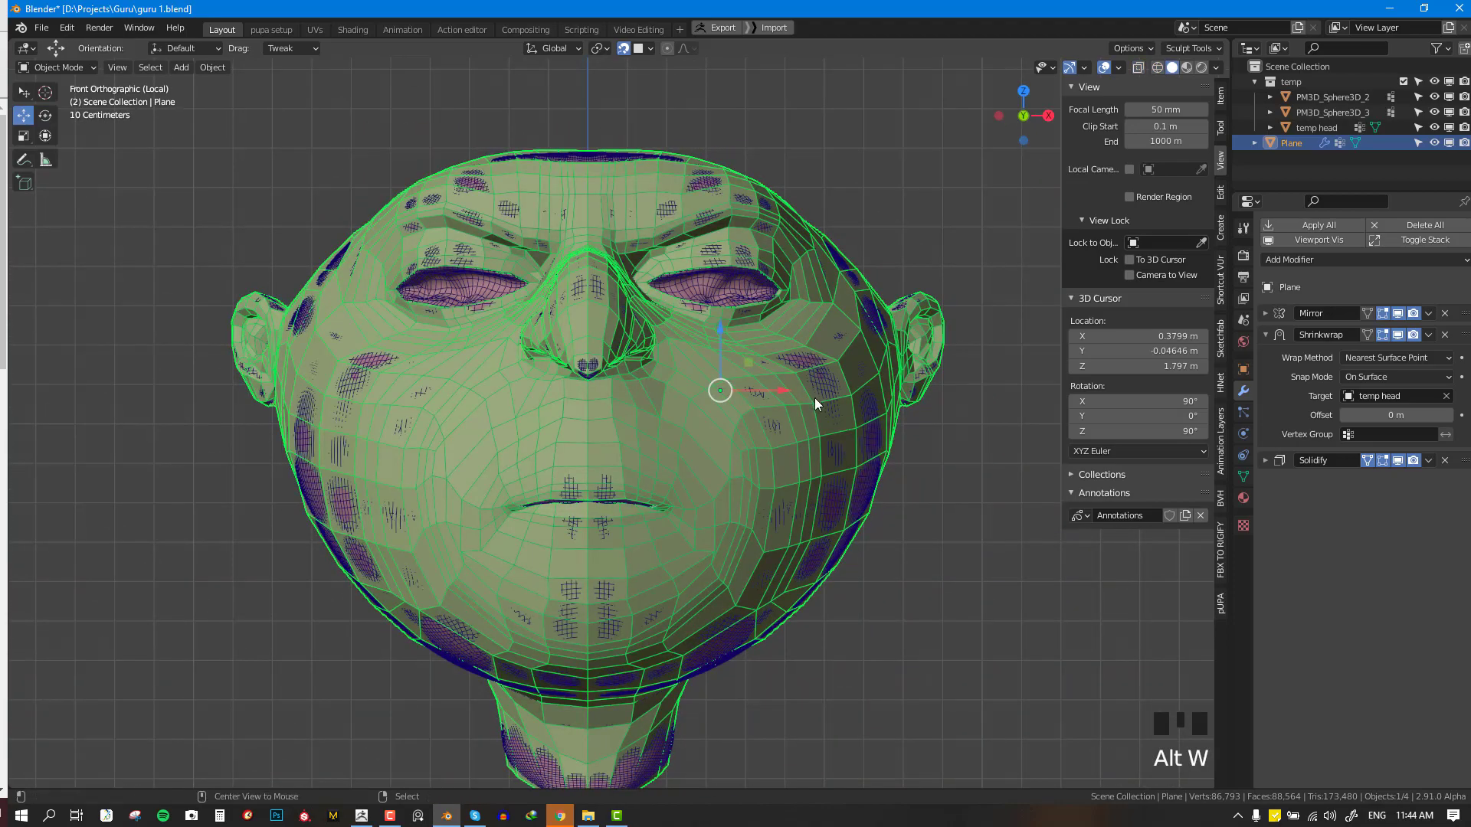
middle_click_drag(816, 398, 622, 494)
scroll(849, 431, "up", 3)
middle_click_drag(849, 431, 780, 443)
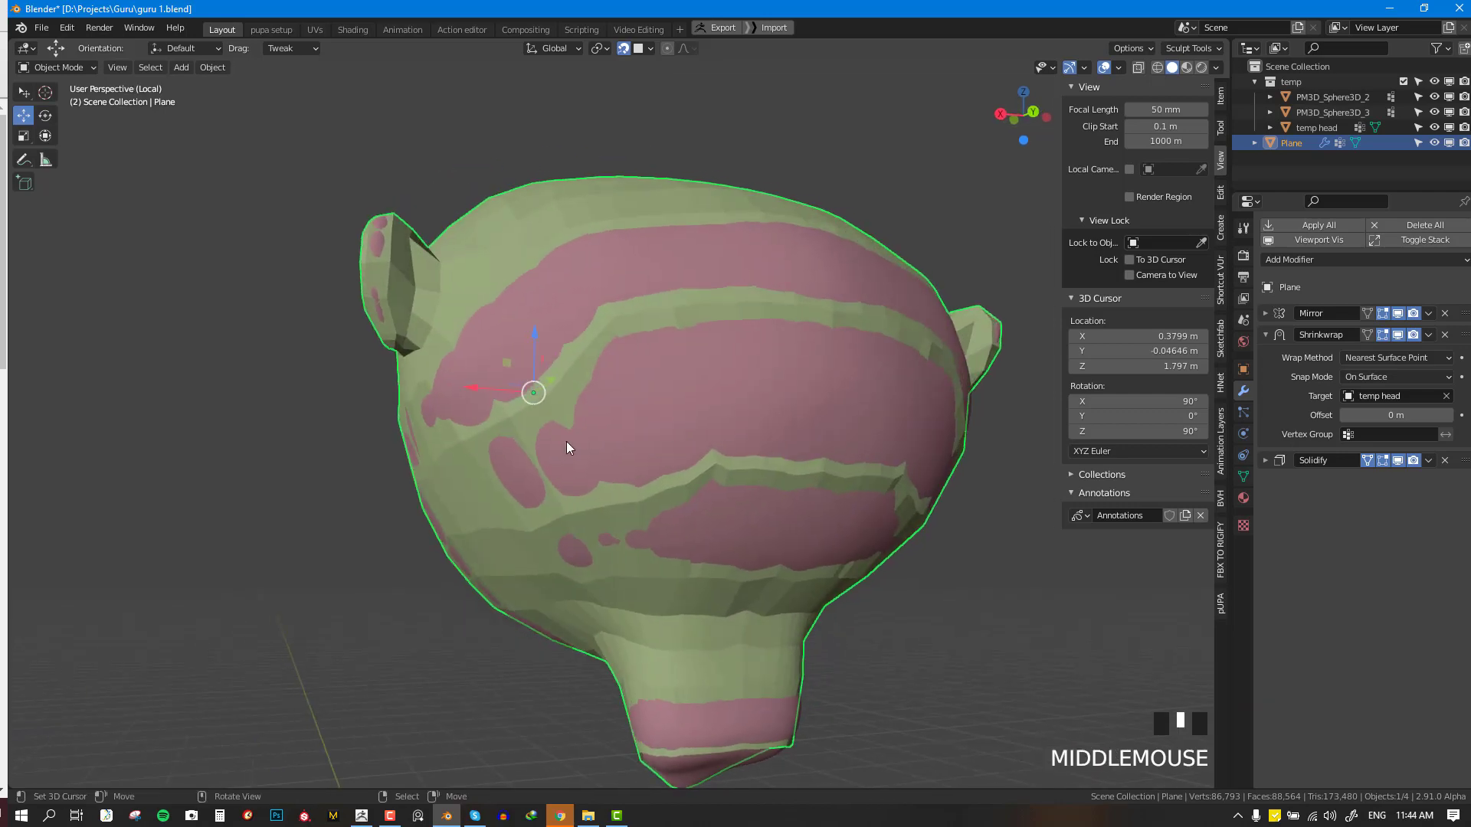
middle_click_drag(567, 443, 789, 482)
scroll(789, 483, "up", 3)
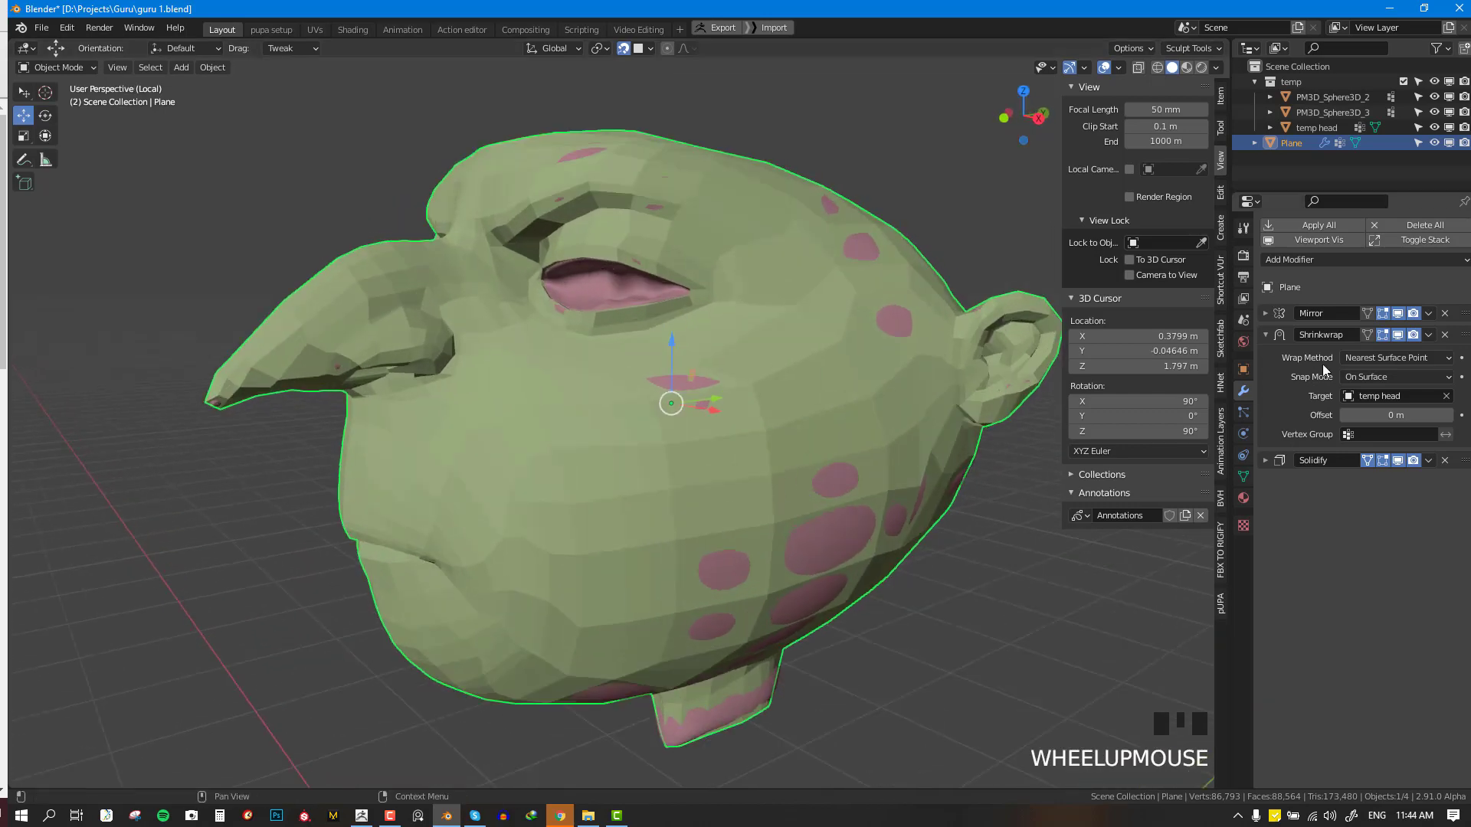
- Compare the head's shape with the Shrinkwrap modifier's viewport display off and on
left_click(1399, 335)
left_click(1399, 335)
left_click(1399, 335)
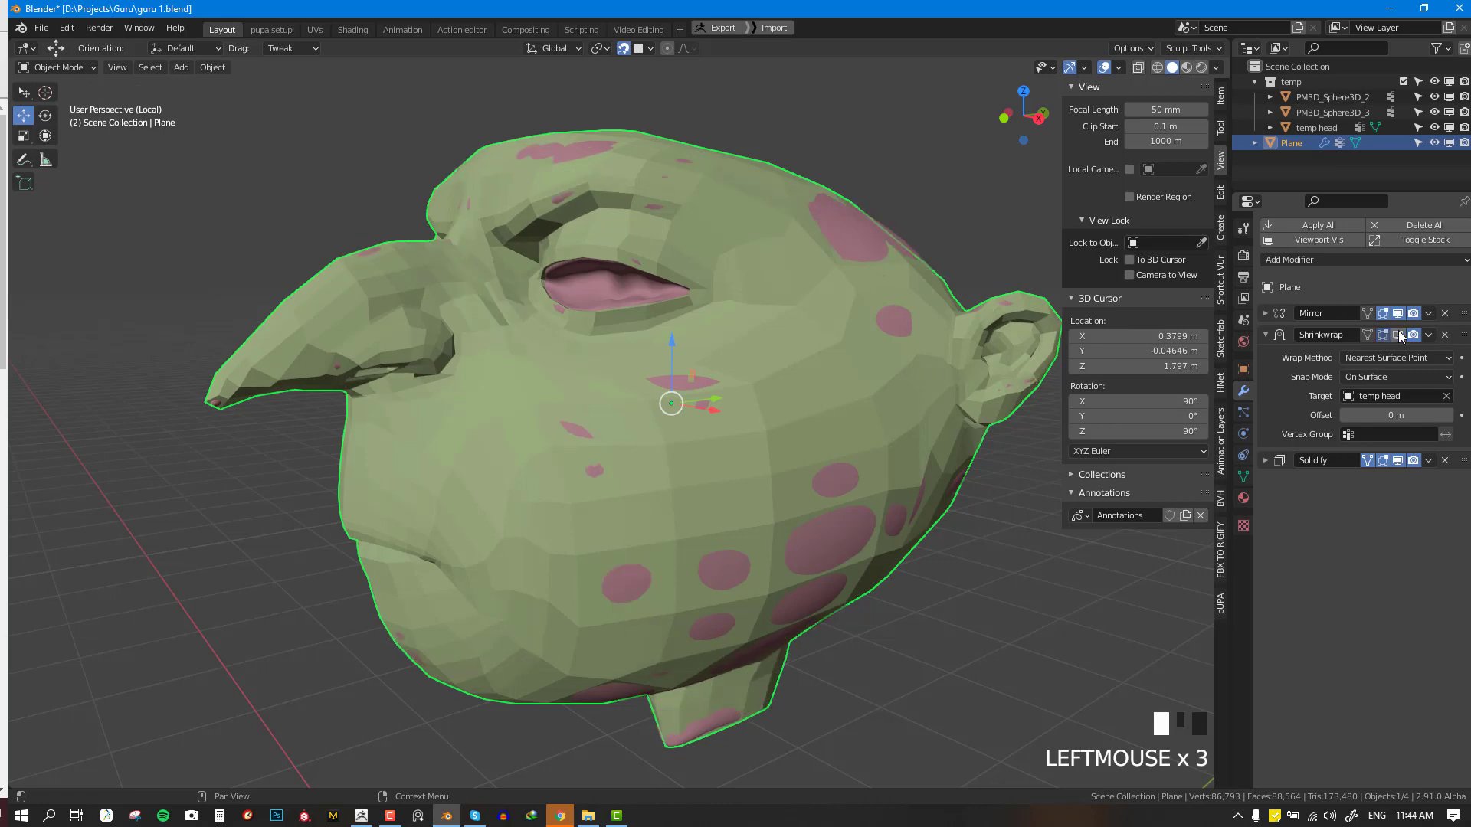
left_click(1399, 335)
left_click(1398, 335)
left_click(1398, 334)
left_click(1399, 335)
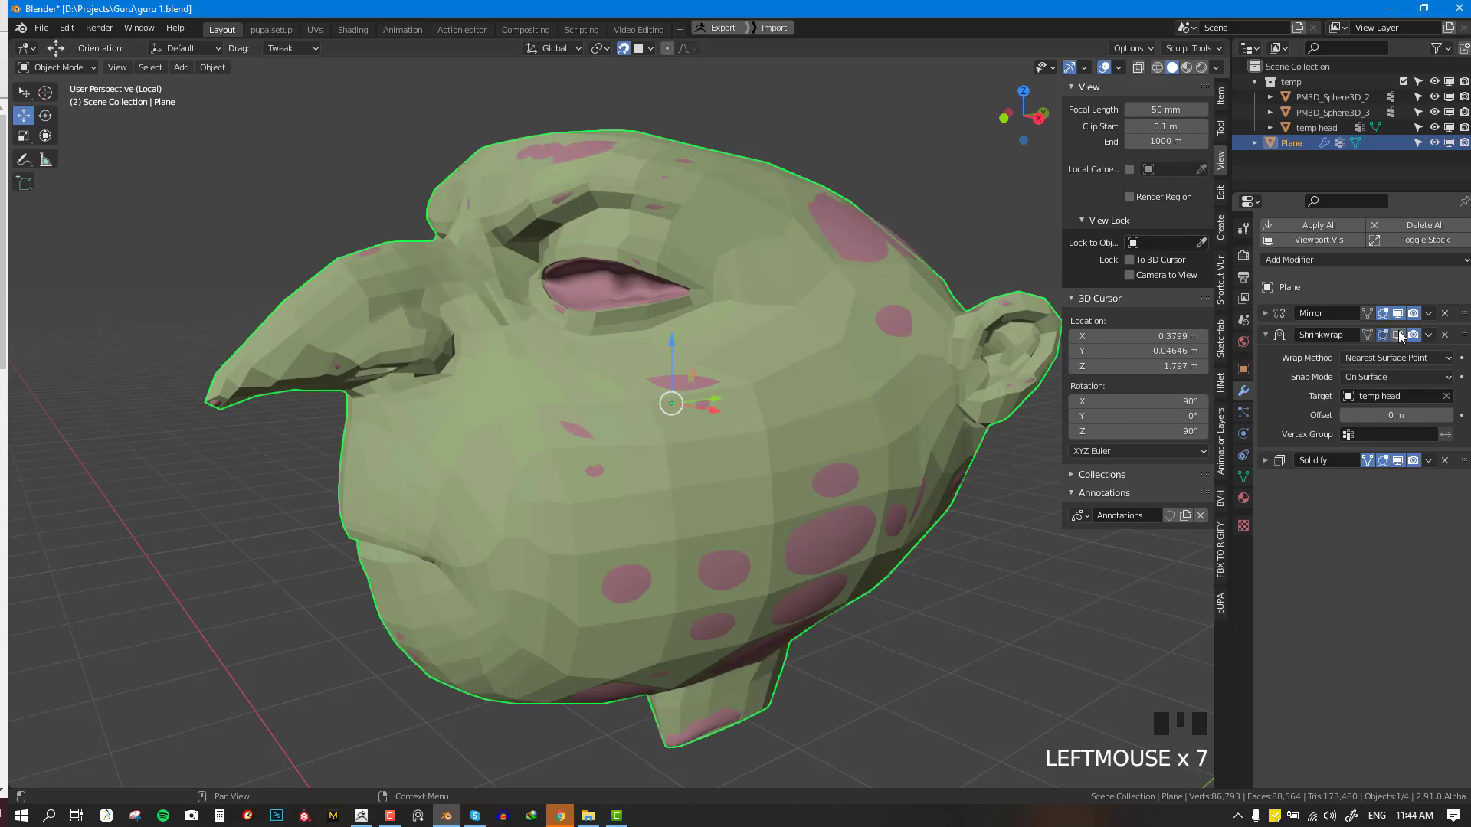
left_click(1398, 335)
- Smooth the back of the head and the neck with short strokes in Sculpt Mode
left_click(487, 641)
middle_click_drag(488, 640, 691, 390)
key("Tab")
scroll(667, 383, "down", 2)
key("Tab")
key("ctrl+Tab")
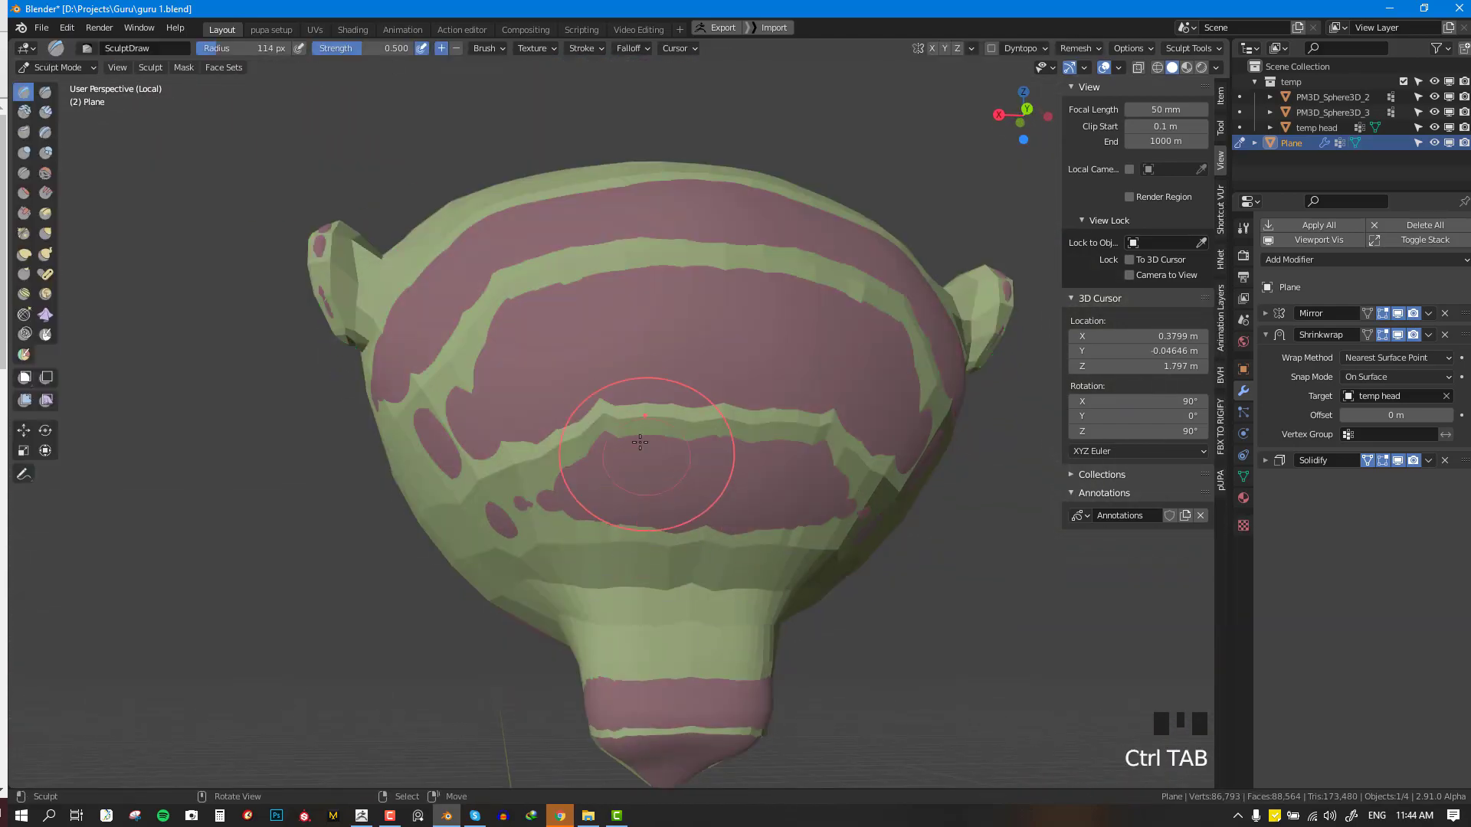
left_click(625, 435, "shift")
left_click_drag(666, 689, 670, 659, "shift")
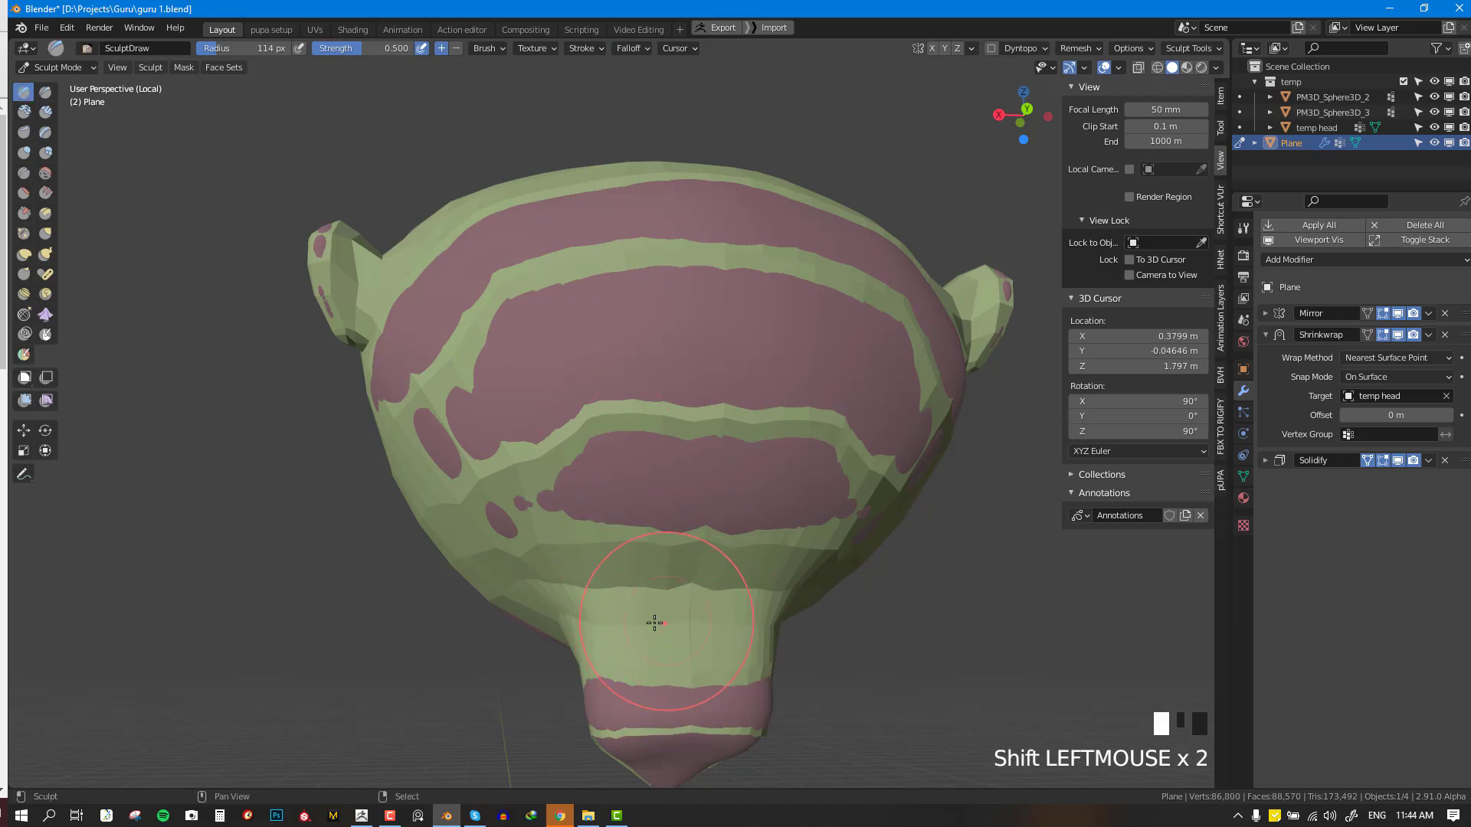
middle_click_drag(654, 622, 551, 460)
scroll(527, 416, "down", 2)
key("ctrl+Tab")
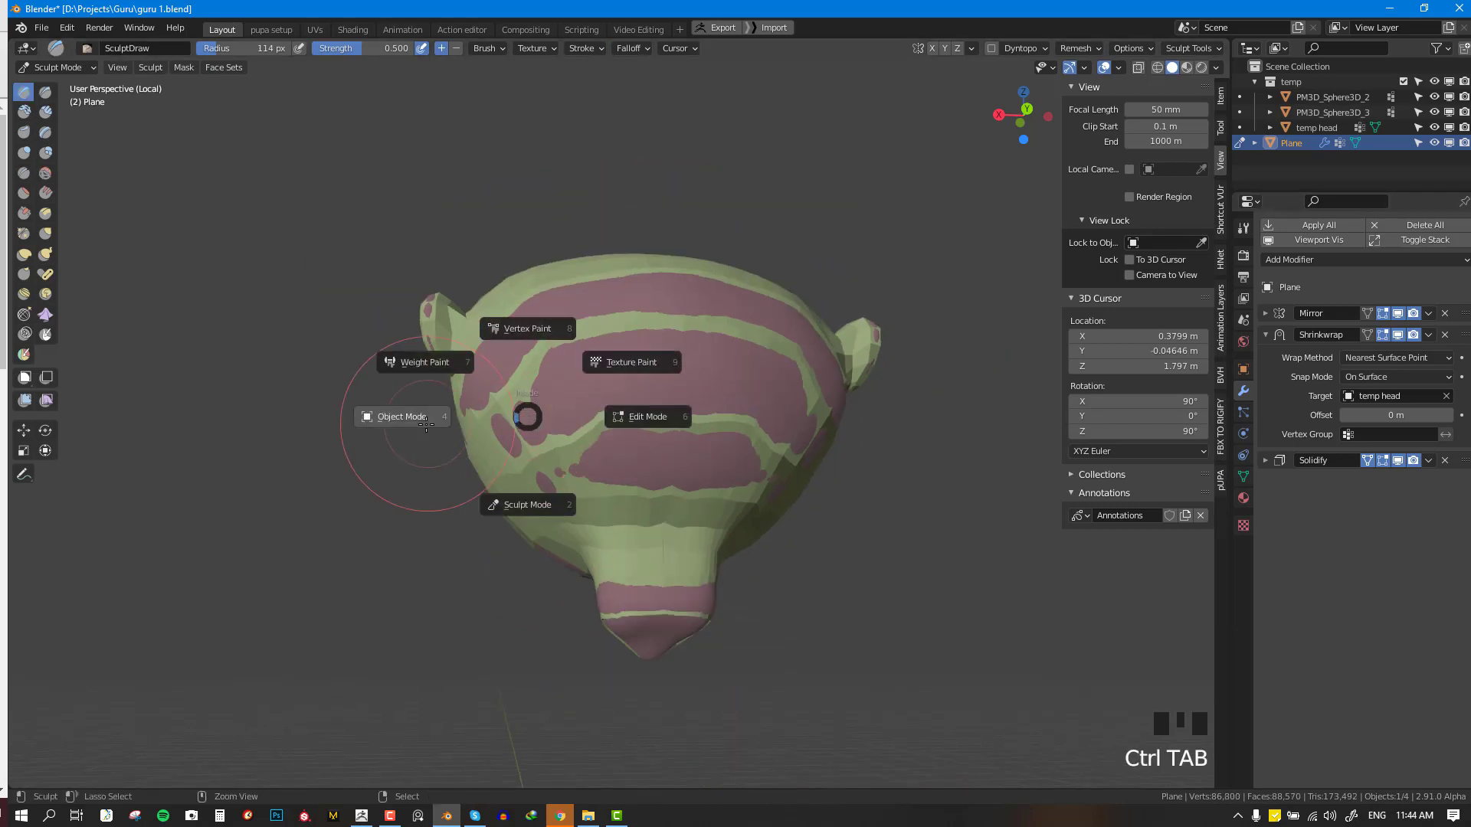
- Try to shift the centre edge loop at the back of the head sideways
key("Tab")
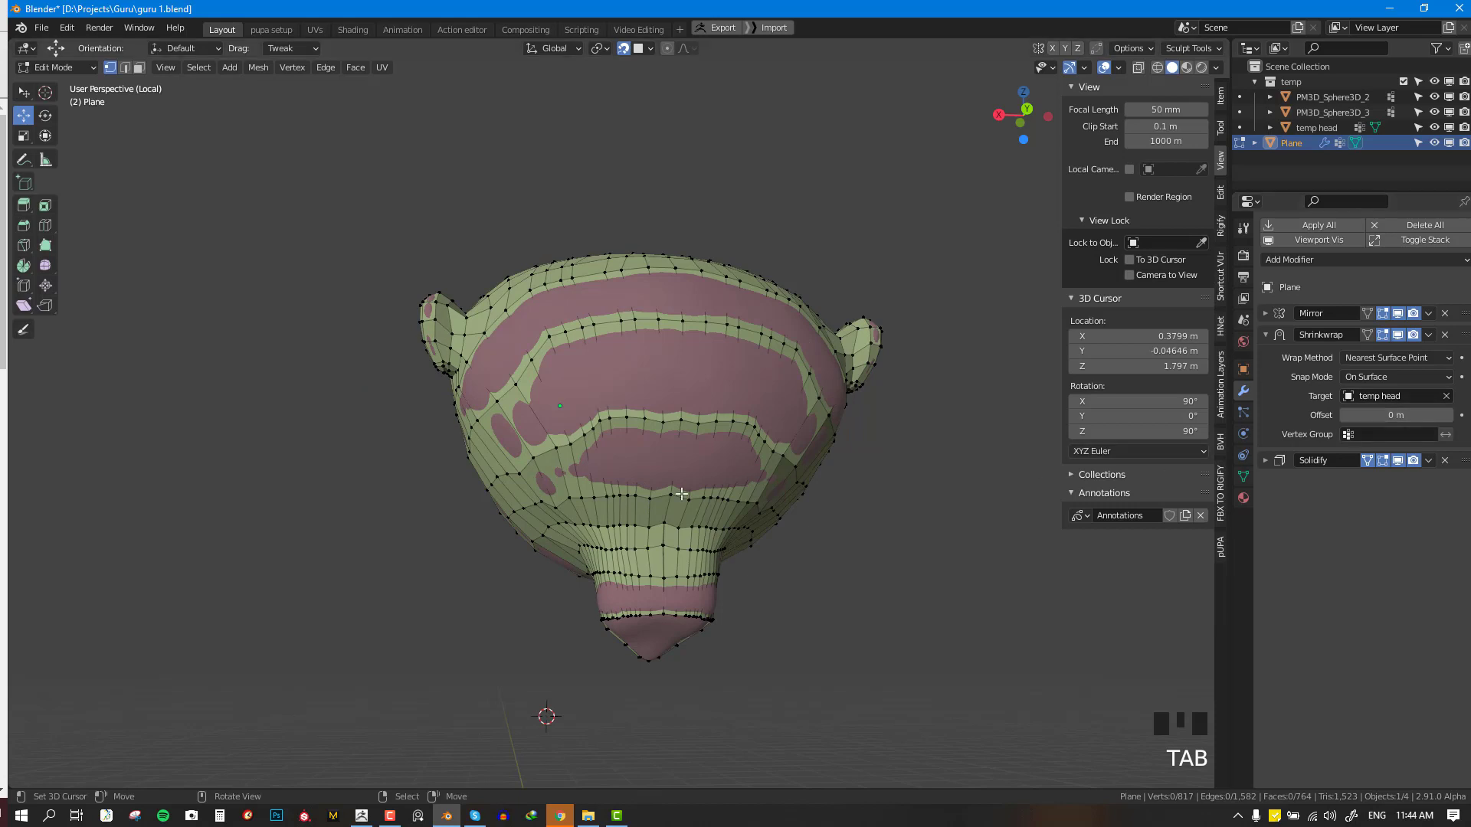
left_click_drag(570, 400, 615, 404)
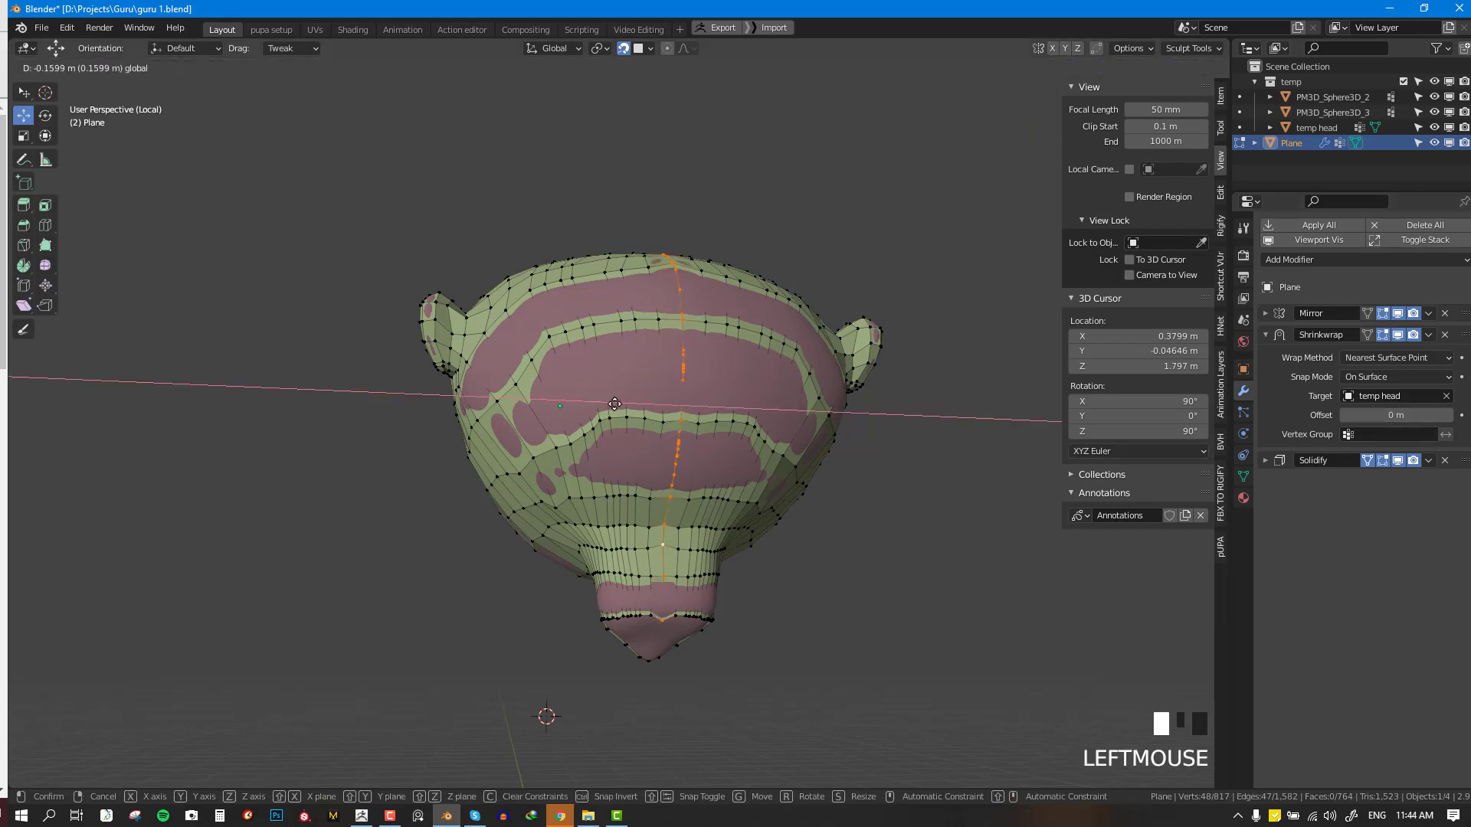
key("ctrl+z")
left_click_drag(522, 412, 605, 404)
key("alt+KP_2")
key("ctrl+z")
middle_click_drag(613, 405, 831, 424)
scroll(835, 424, "up", 3)
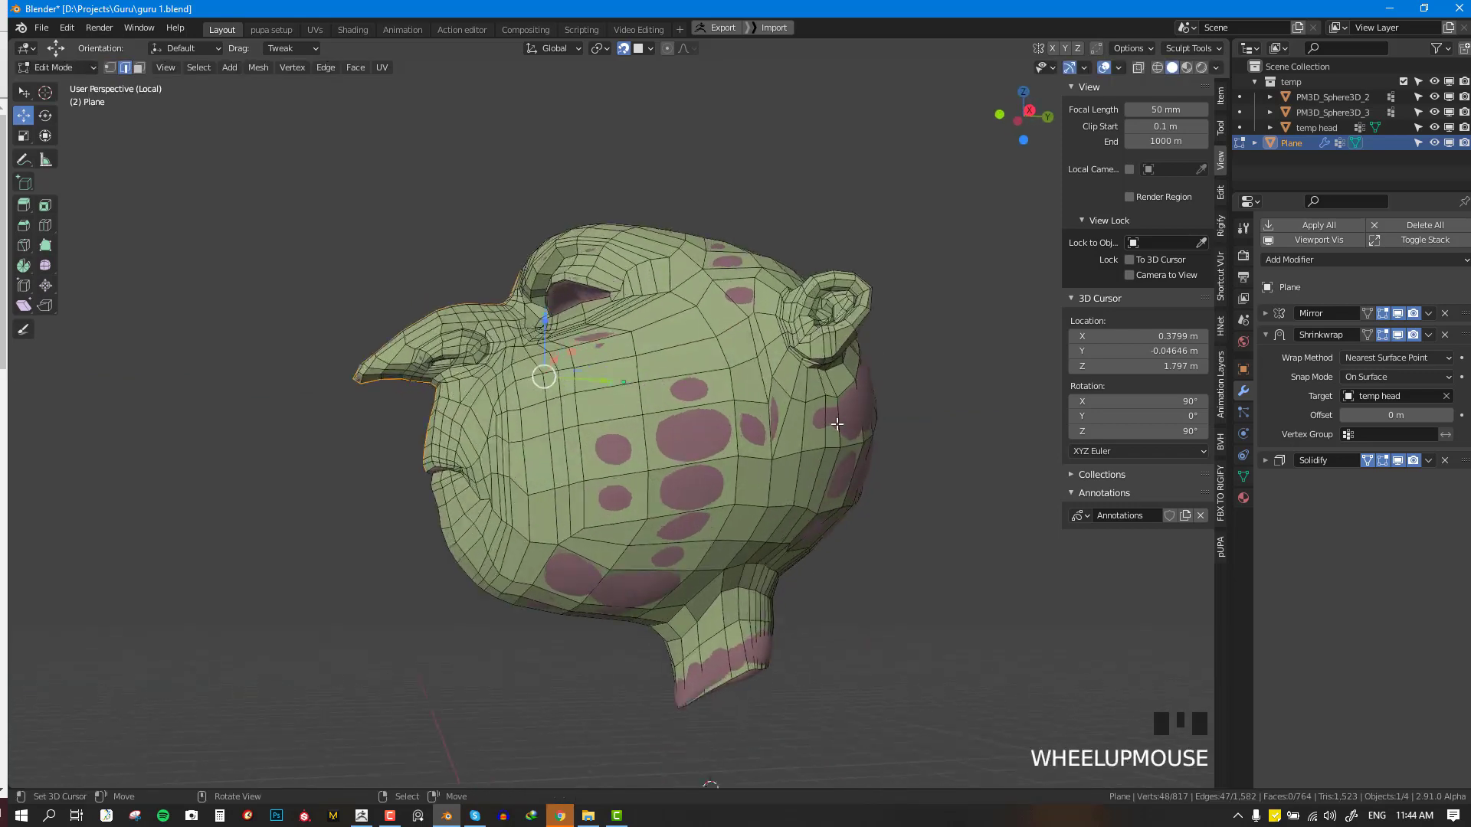
- Apply the Shrinkwrap modifier to the head mesh in Object Mode
key("Tab")
key("KP_1")
scroll(837, 424, "down", 2)
left_click(1427, 336)
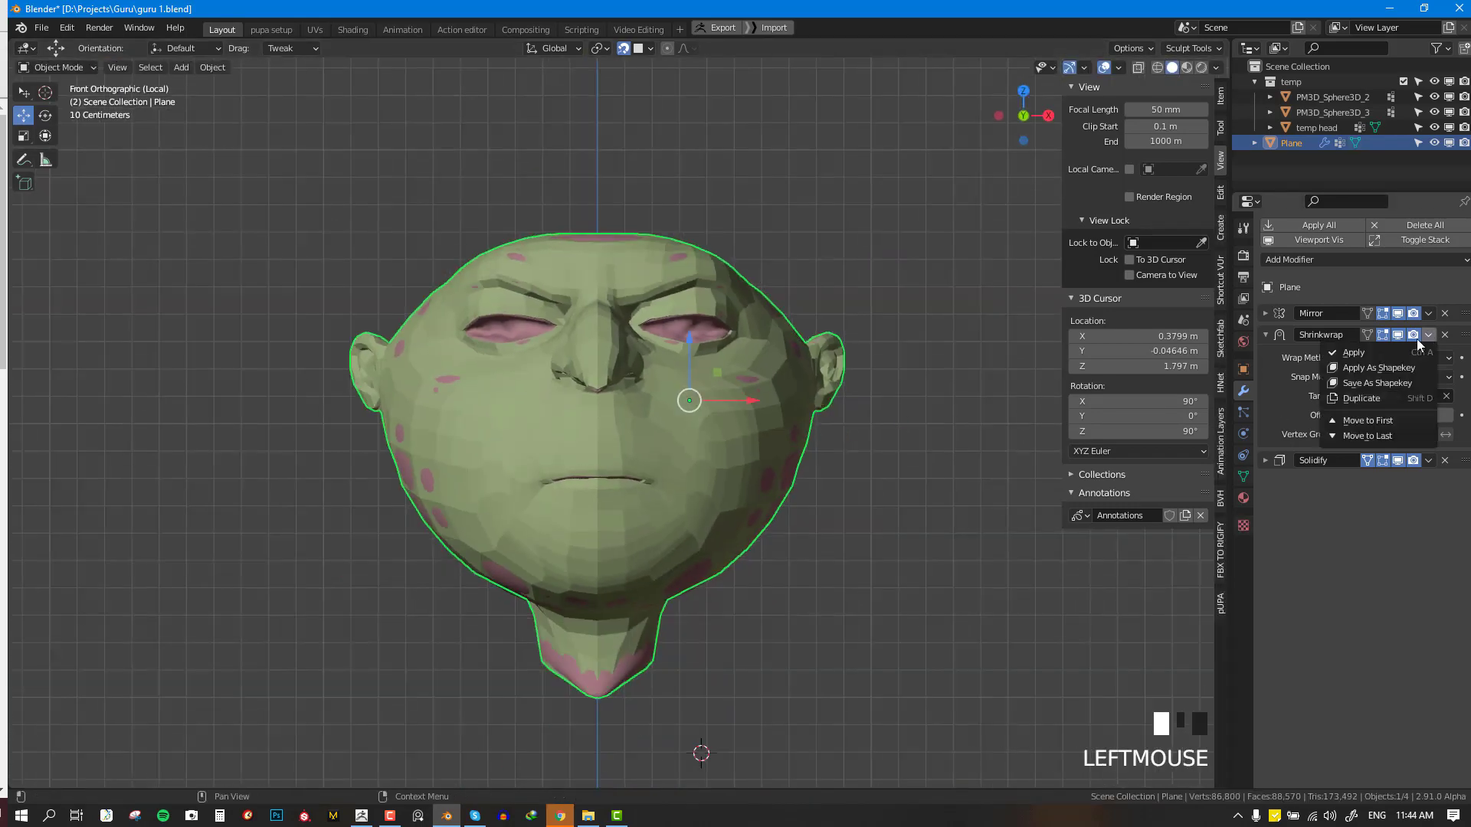
left_click(1396, 351)
middle_click_drag(552, 467, 609, 359)
- Try to shift the whole centre edge loop, including the mouth and chin section, sideways in front view
key("Tab")
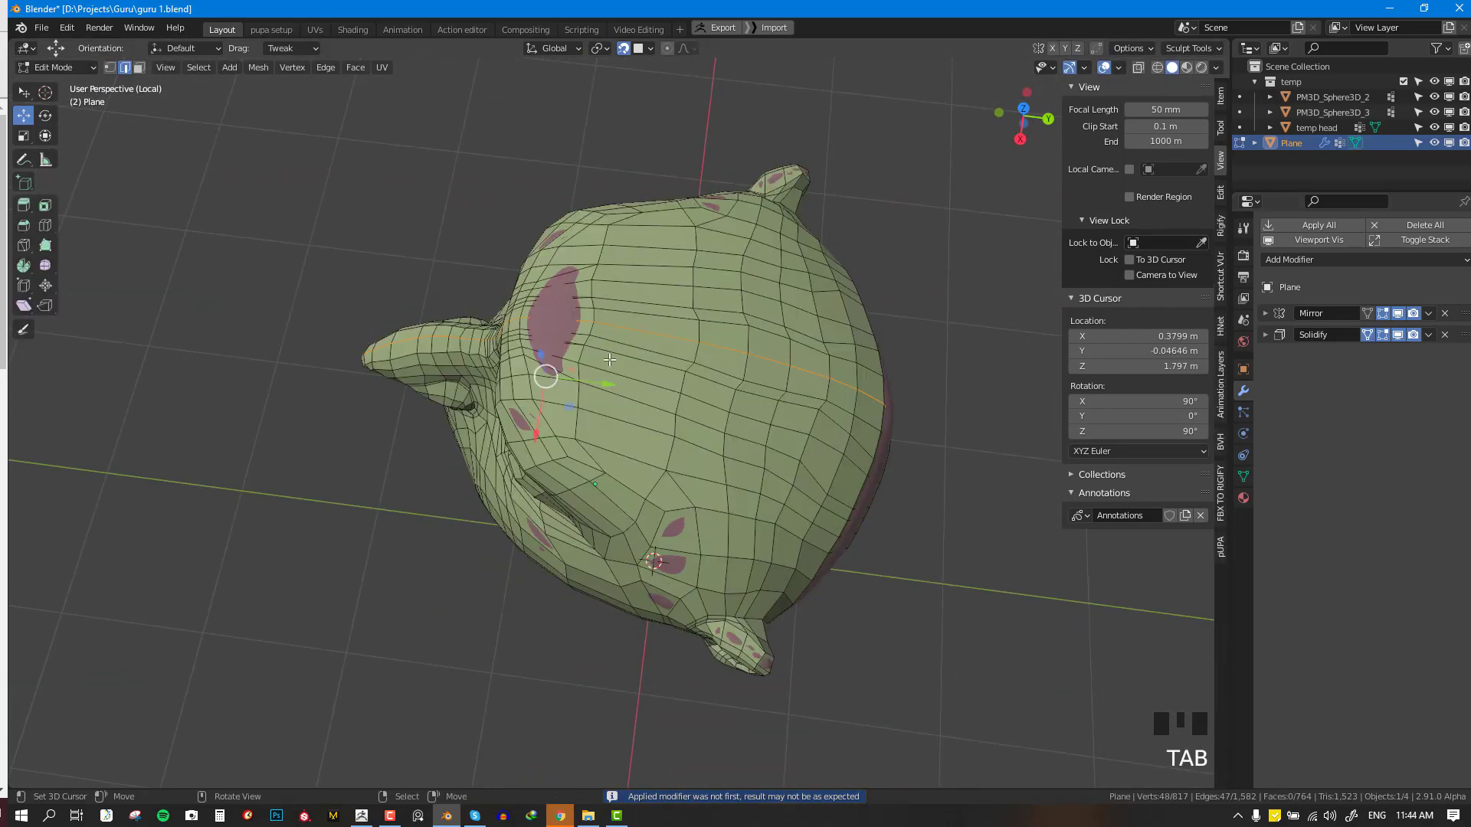
middle_click_drag(499, 413, 660, 463)
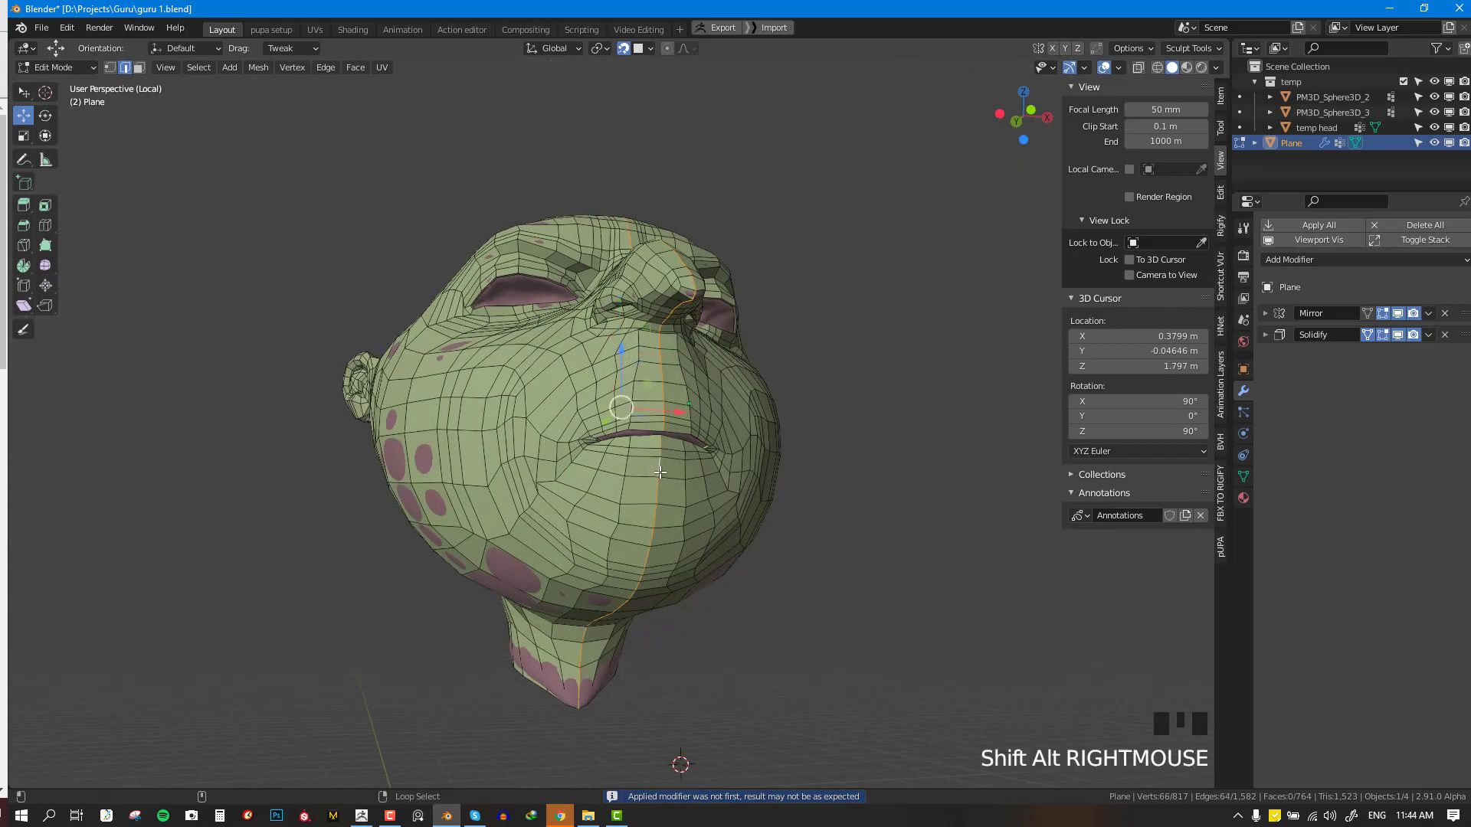
key("KP_1")
left_click_drag(662, 433, 616, 429)
key("ctrl+z")
- Turn off snapping and disable the Solidify modifier's viewport display while vertex editing around the eye
key("shift+Tab")
key("ctrl+KP_1")
key("KP_1")
scroll(628, 418, "up", 2)
key("Tab")
scroll(713, 371, "down", 2)
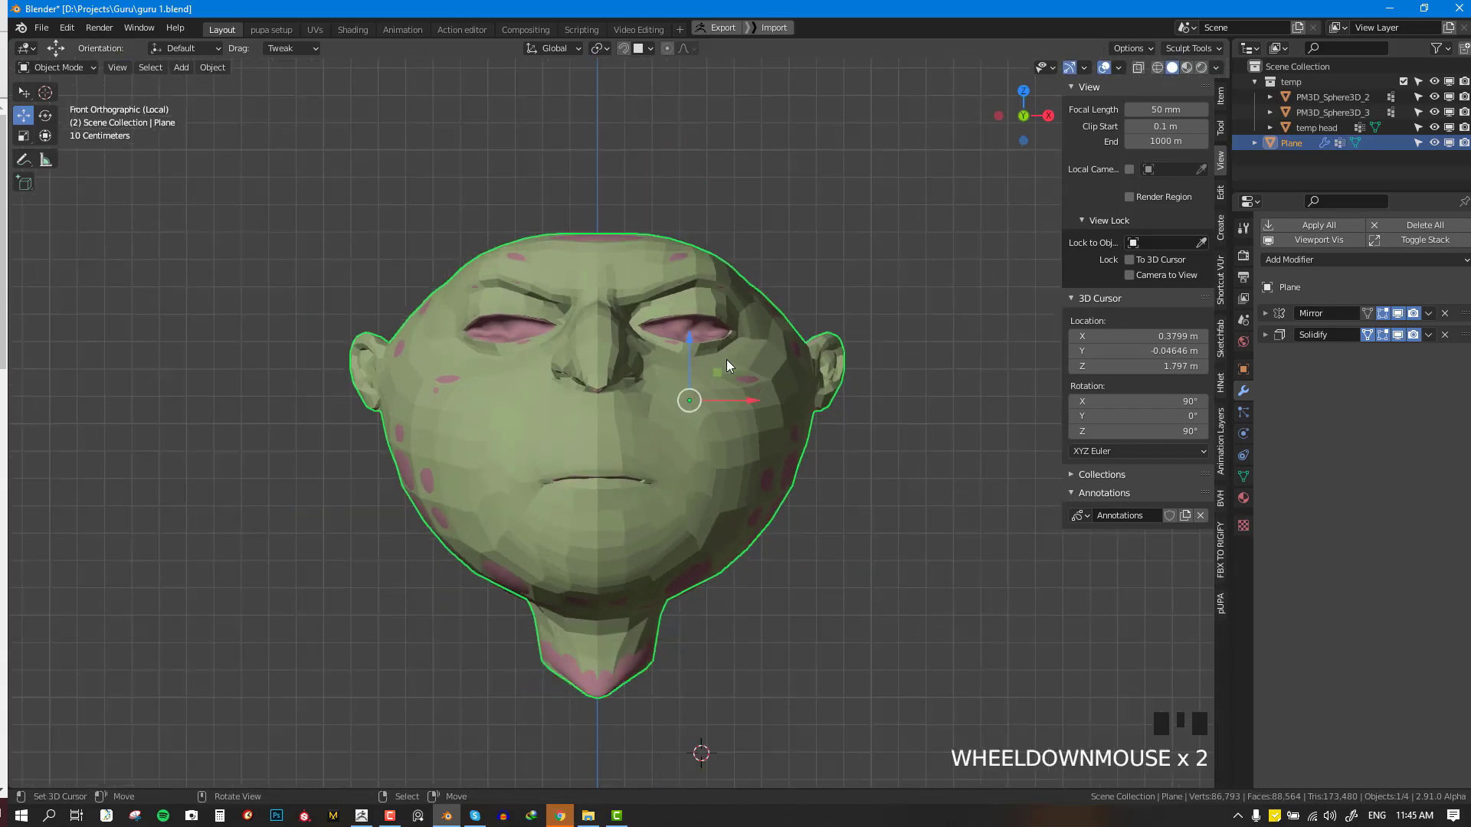
scroll(797, 331, "up", 3)
scroll(747, 386, "up", 2)
key("Tab")
key("alt+KP_1")
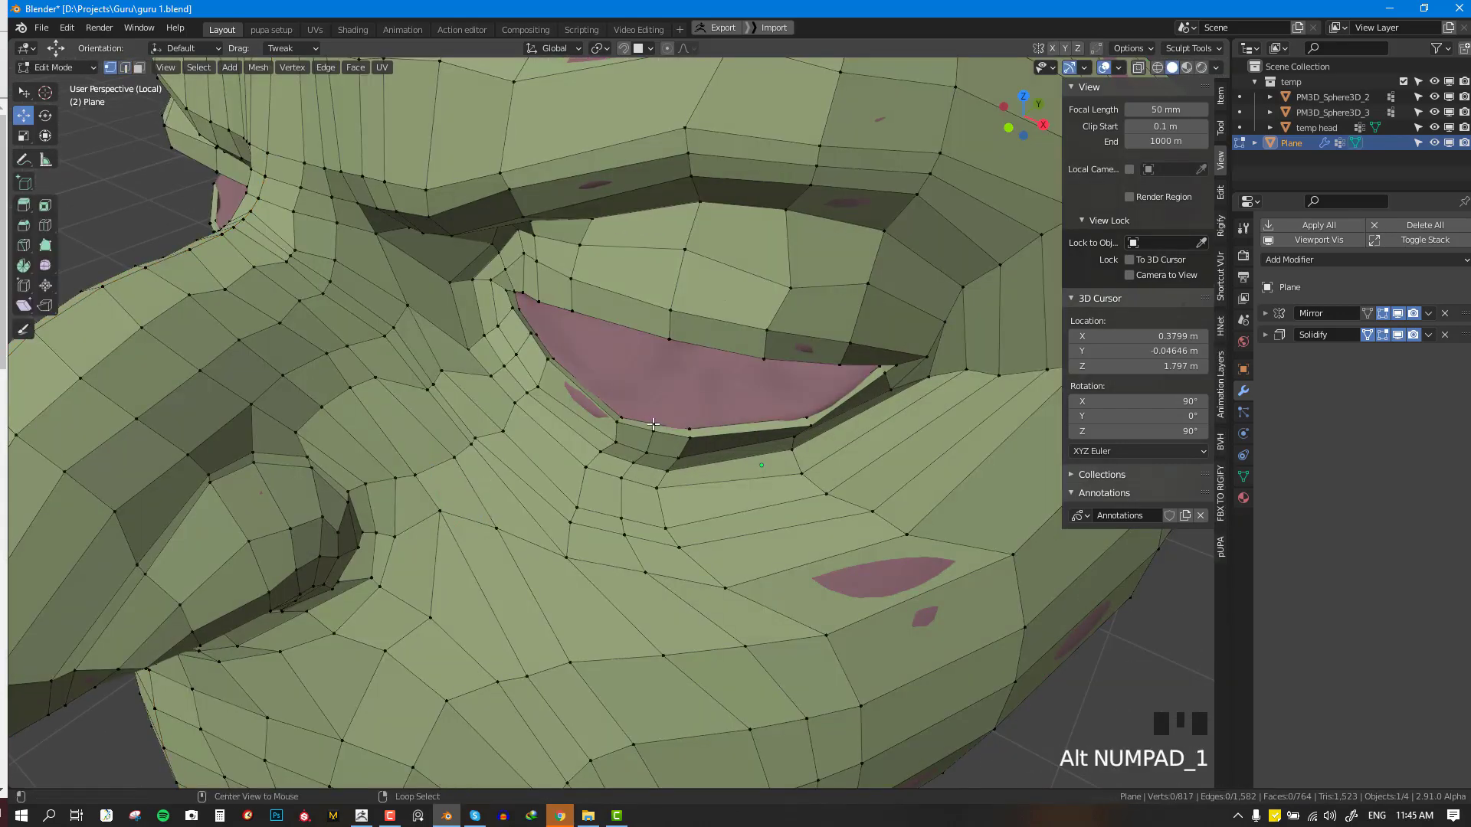
left_click(1398, 335)
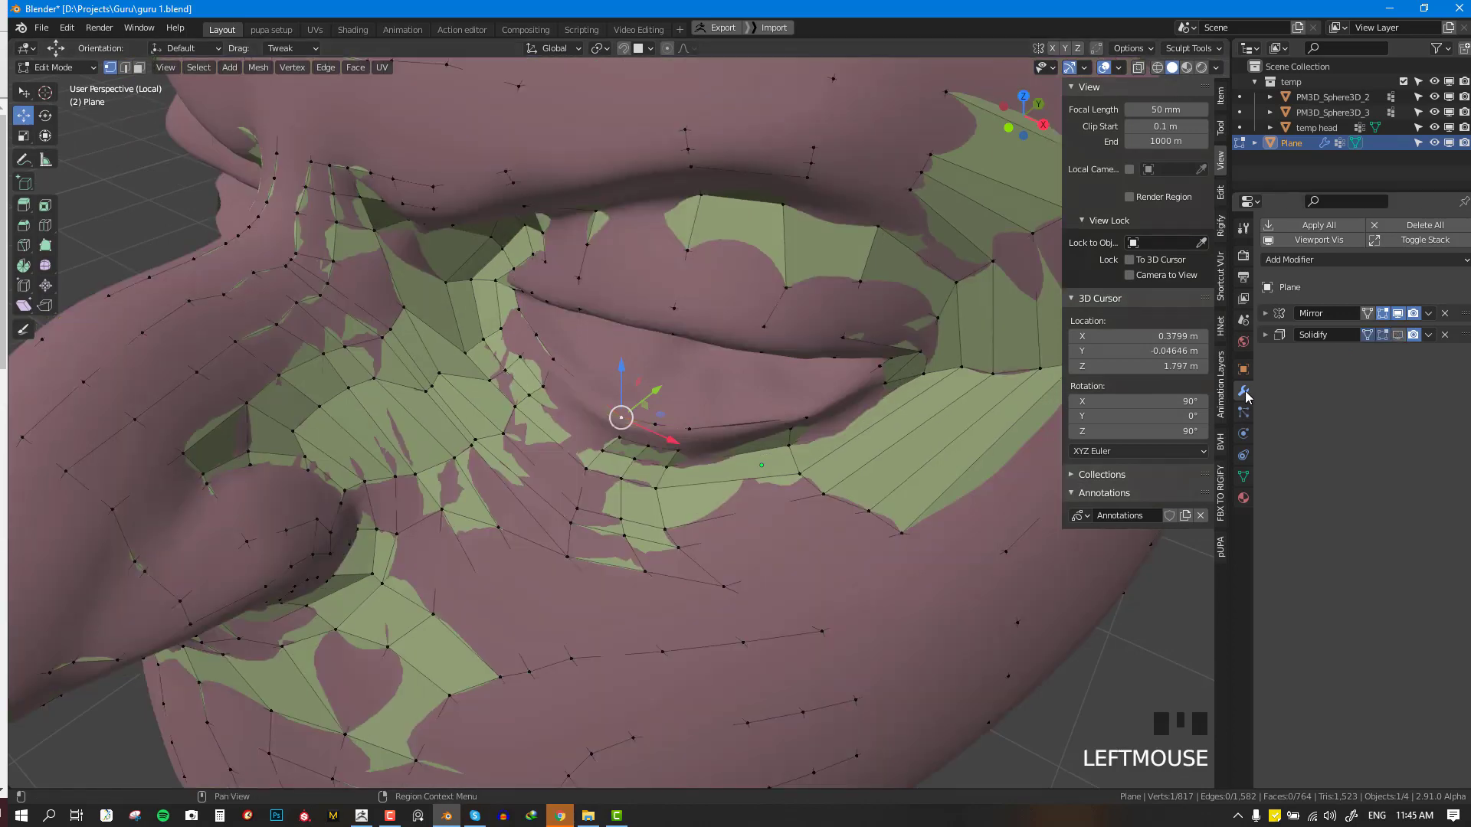
- Isolate the boundary loop of the eye opening by hiding the rest of the mesh
right_click(706, 420, "alt")
middle_click_drag(706, 420, 827, 383)
scroll(741, 392, "down", 2)
key("shift+h")
scroll(1005, 401, "up", 1)
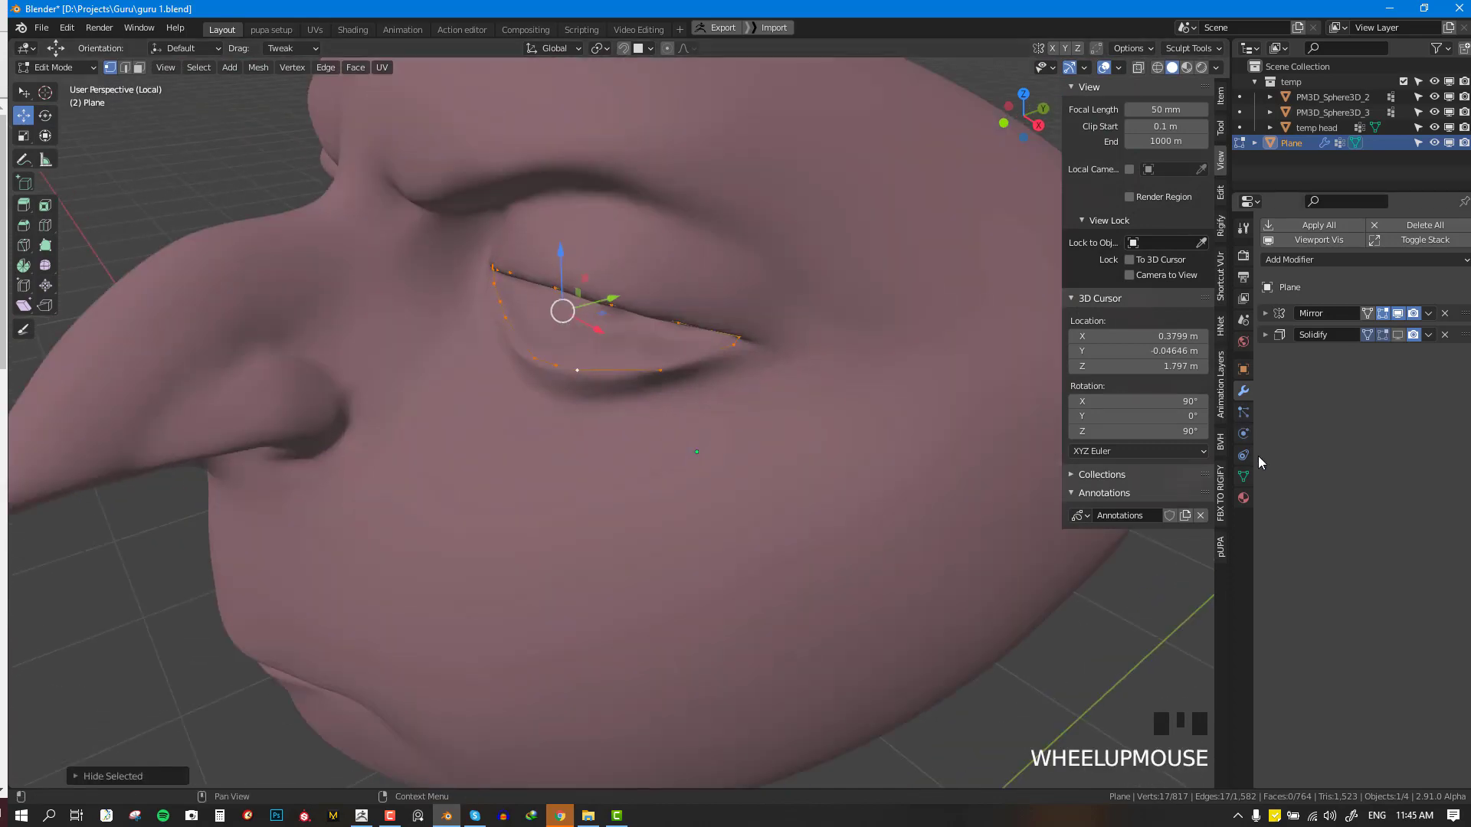
- Enable In Front display for the head mesh in its viewport display settings
left_click(1242, 414)
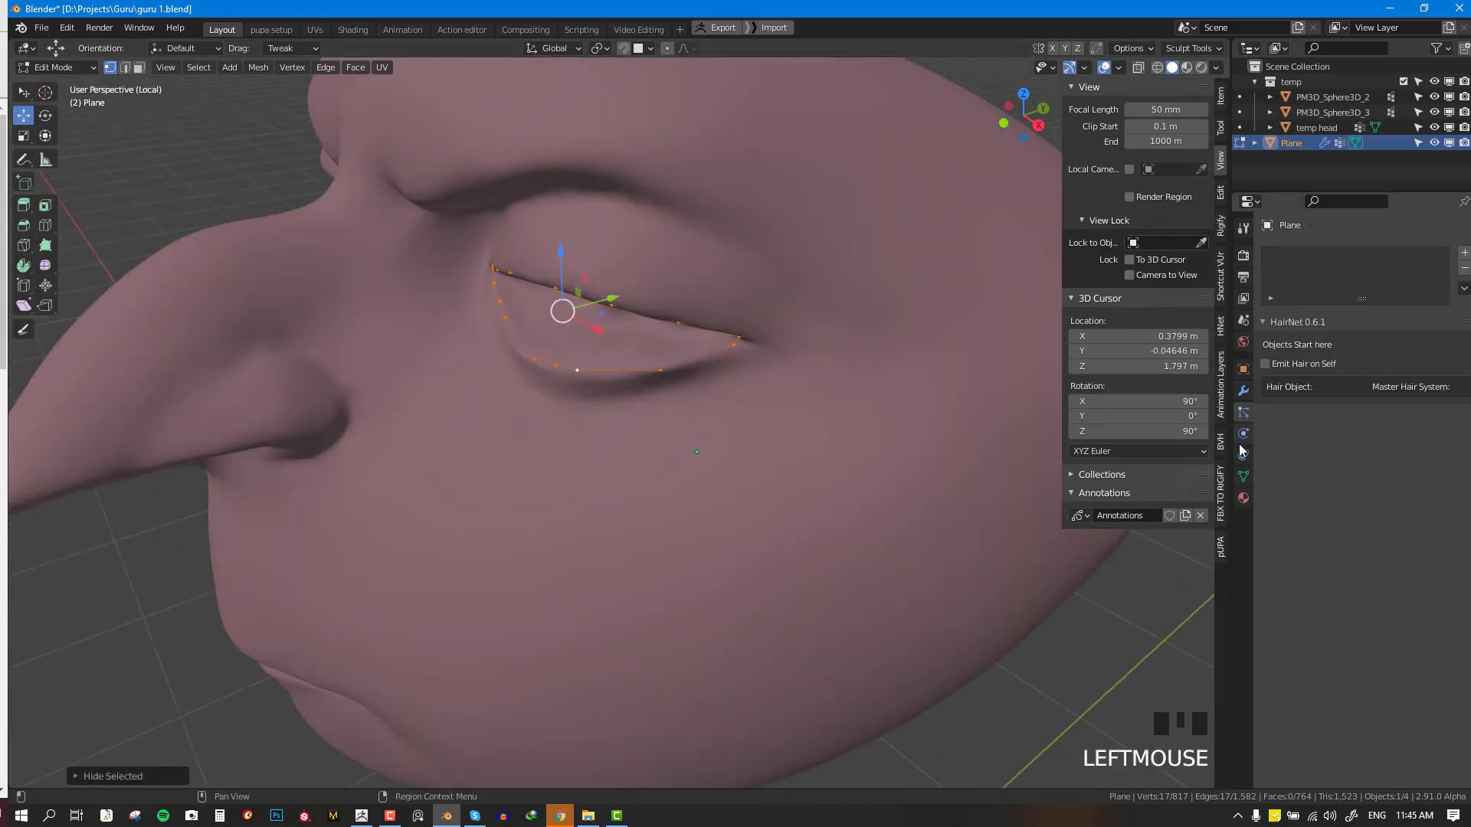
left_click(1242, 370)
scroll(1348, 498, "down", 4)
left_click(1344, 682)
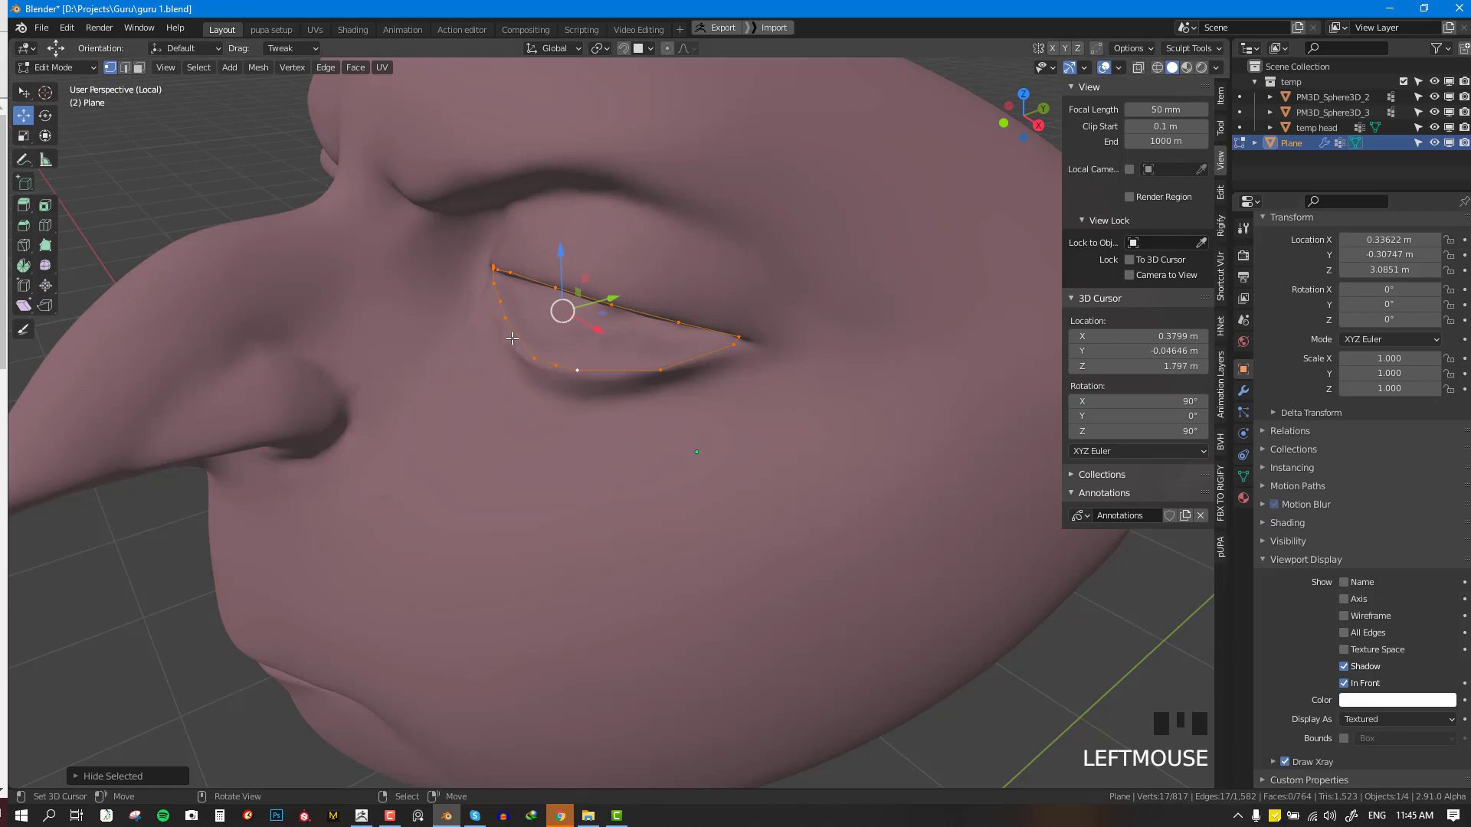
scroll(608, 426, "up", 3)
key("Tab")
key("Tab")
- Extrude a short edge of the lower eyelid's rim inward to start the inner lid strip
key("alt+a")
right_click(545, 327)
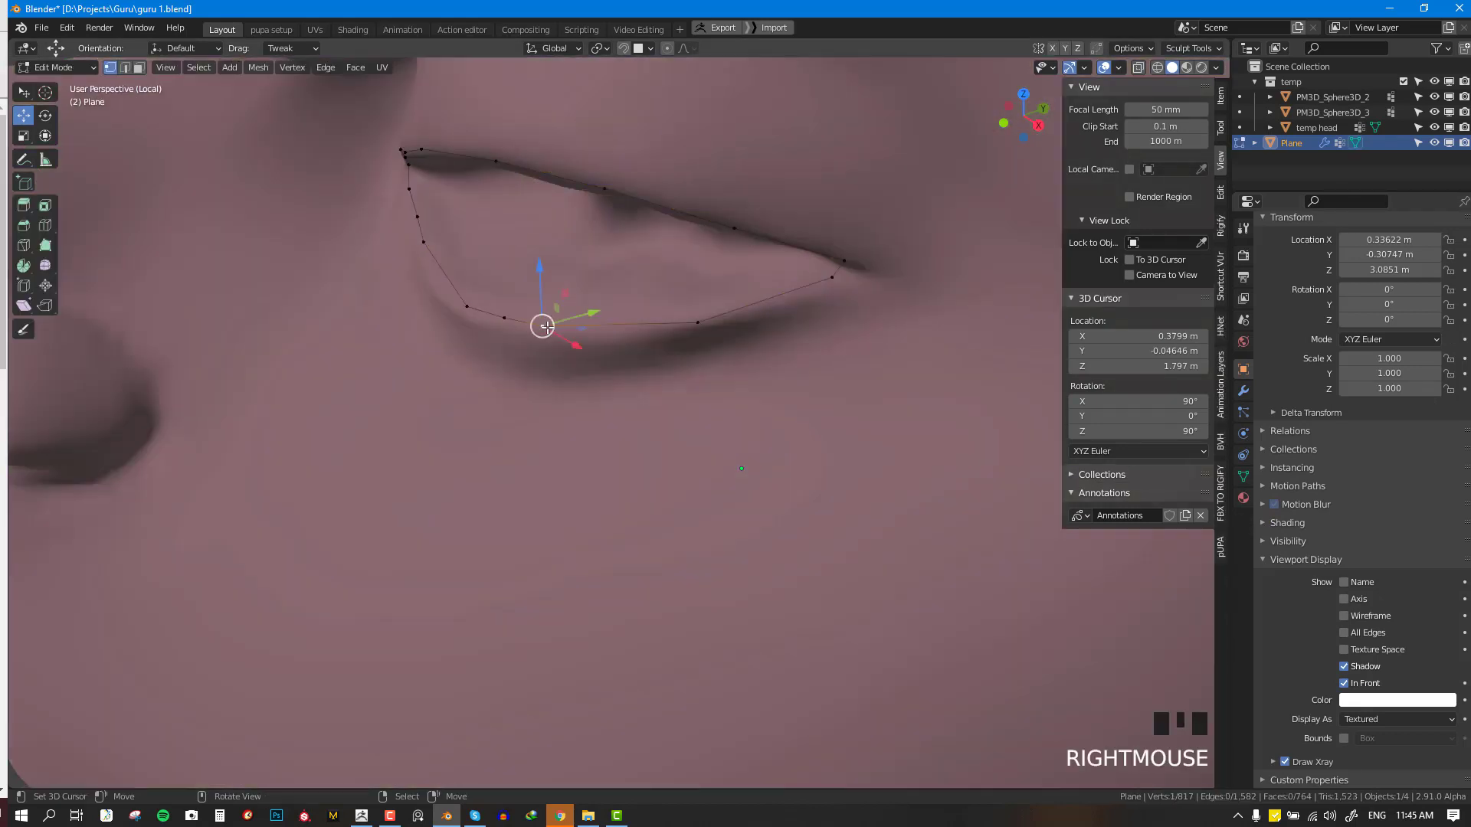
middle_click_drag(563, 299, 549, 315)
key("e")
left_click(541, 323)
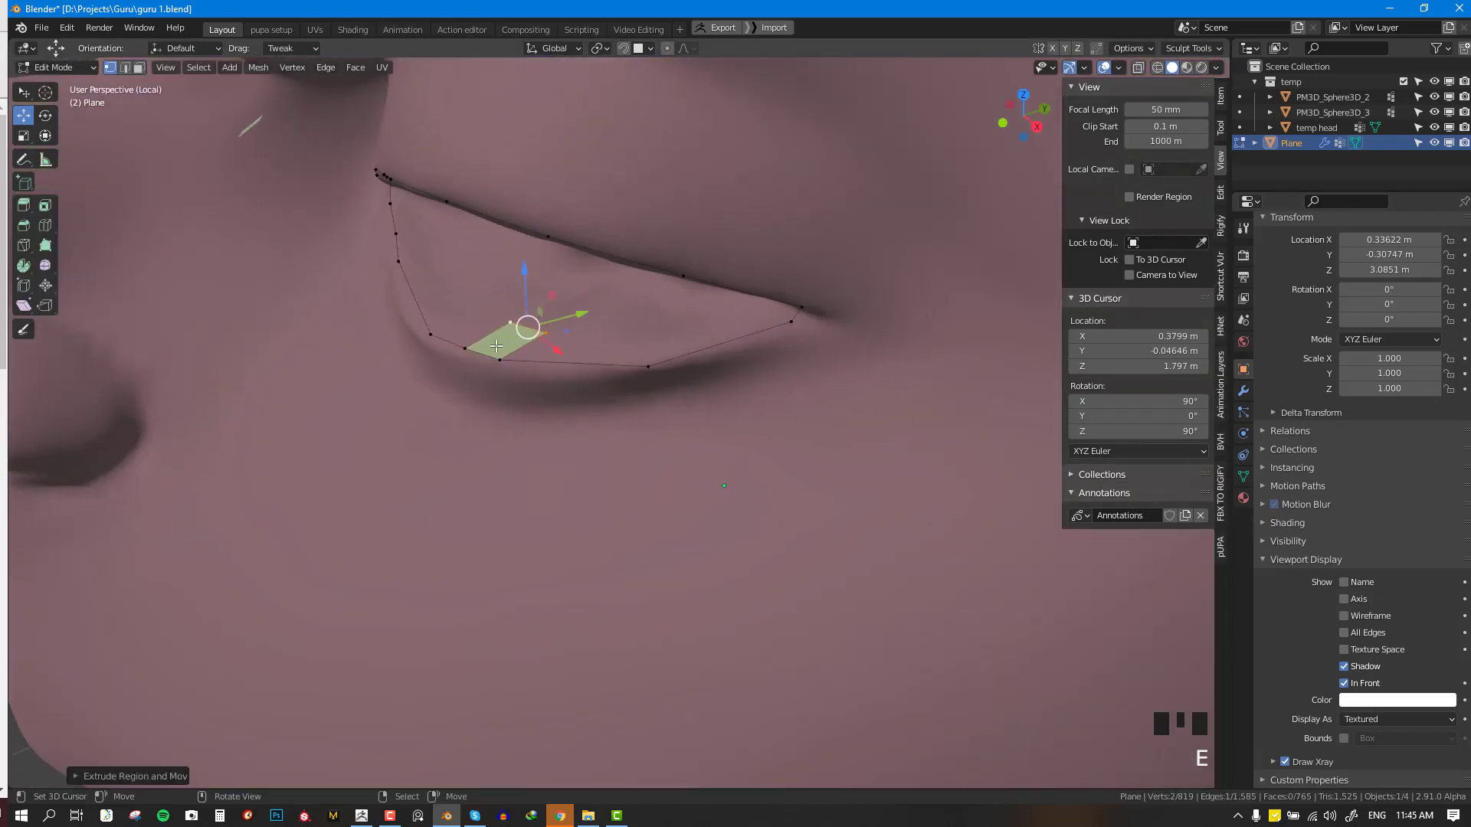
- Fill further faces of the inner lid strip along the lower eyelid toward the eye's inner corner
right_click(465, 351)
key("f")
left_click(470, 333)
right_click_drag(505, 325, 499, 330)
right_click_drag(525, 338, 451, 329)
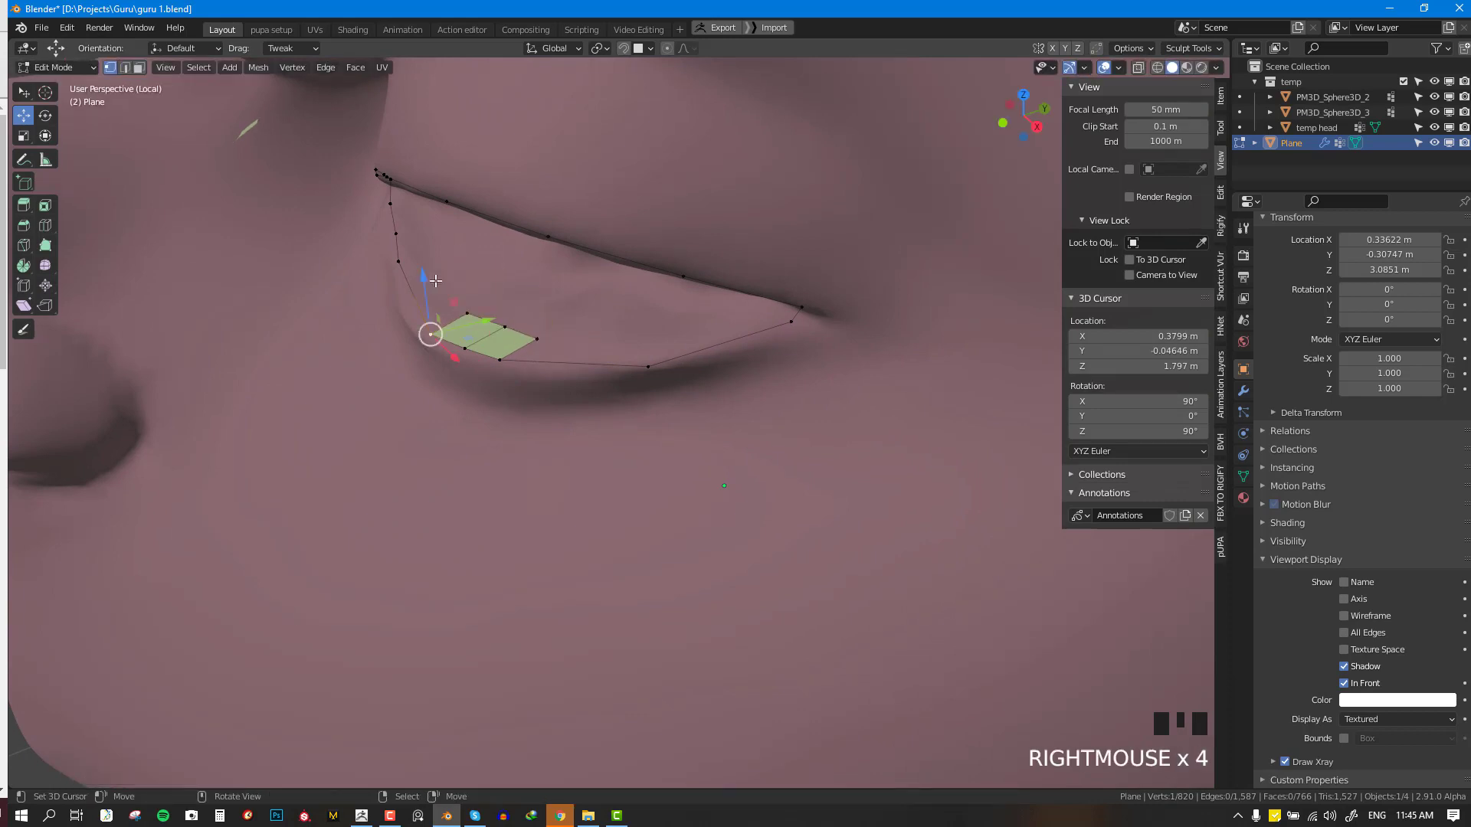
key("f")
left_click(434, 277)
middle_click_drag(434, 277, 560, 349, "shift")
key("f")
left_click(563, 350)
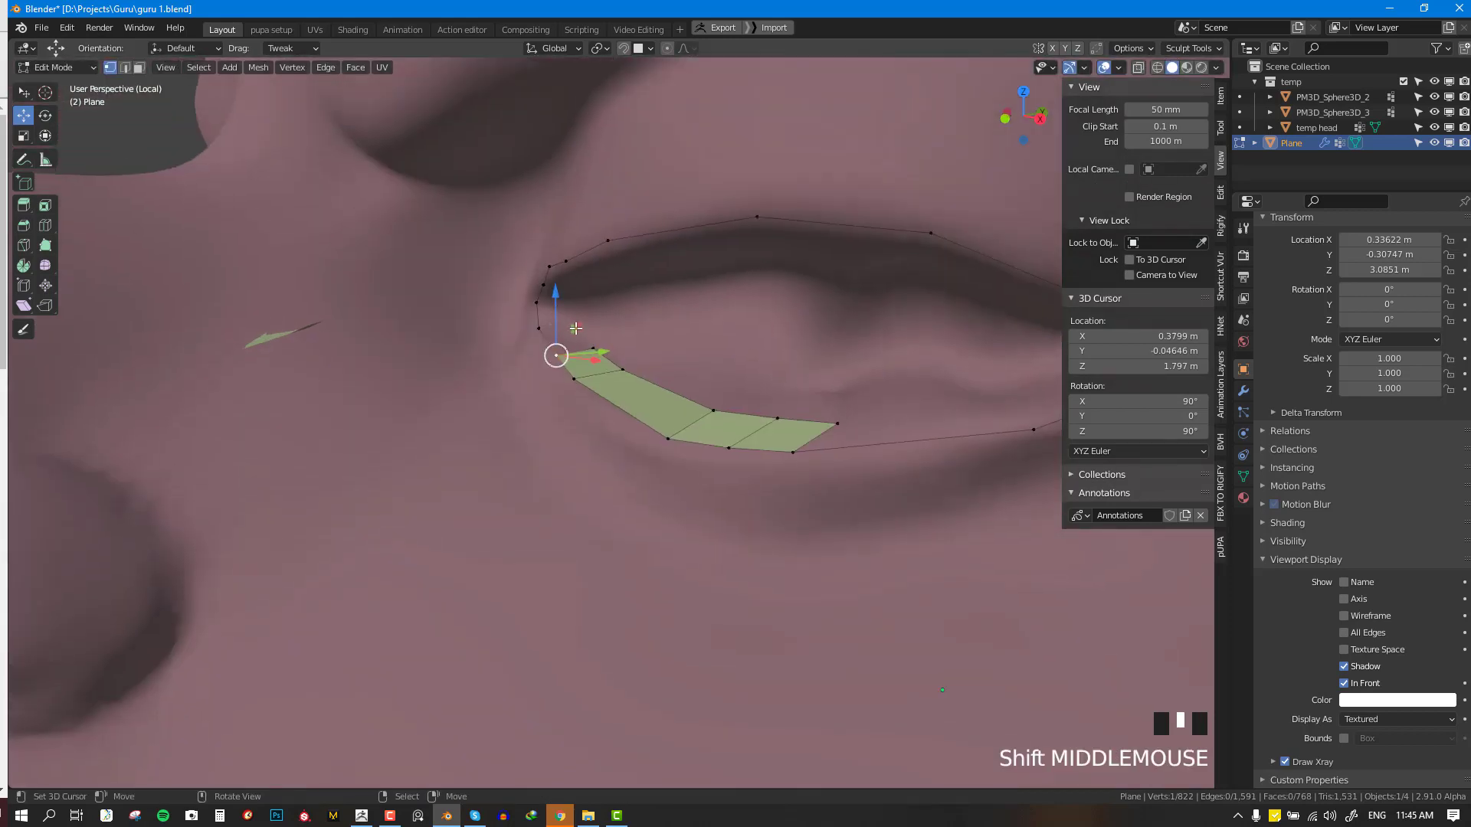
- Continue filling the lid strip face by face around the eye's inner corner
key("f")
right_click(551, 331)
key("f")
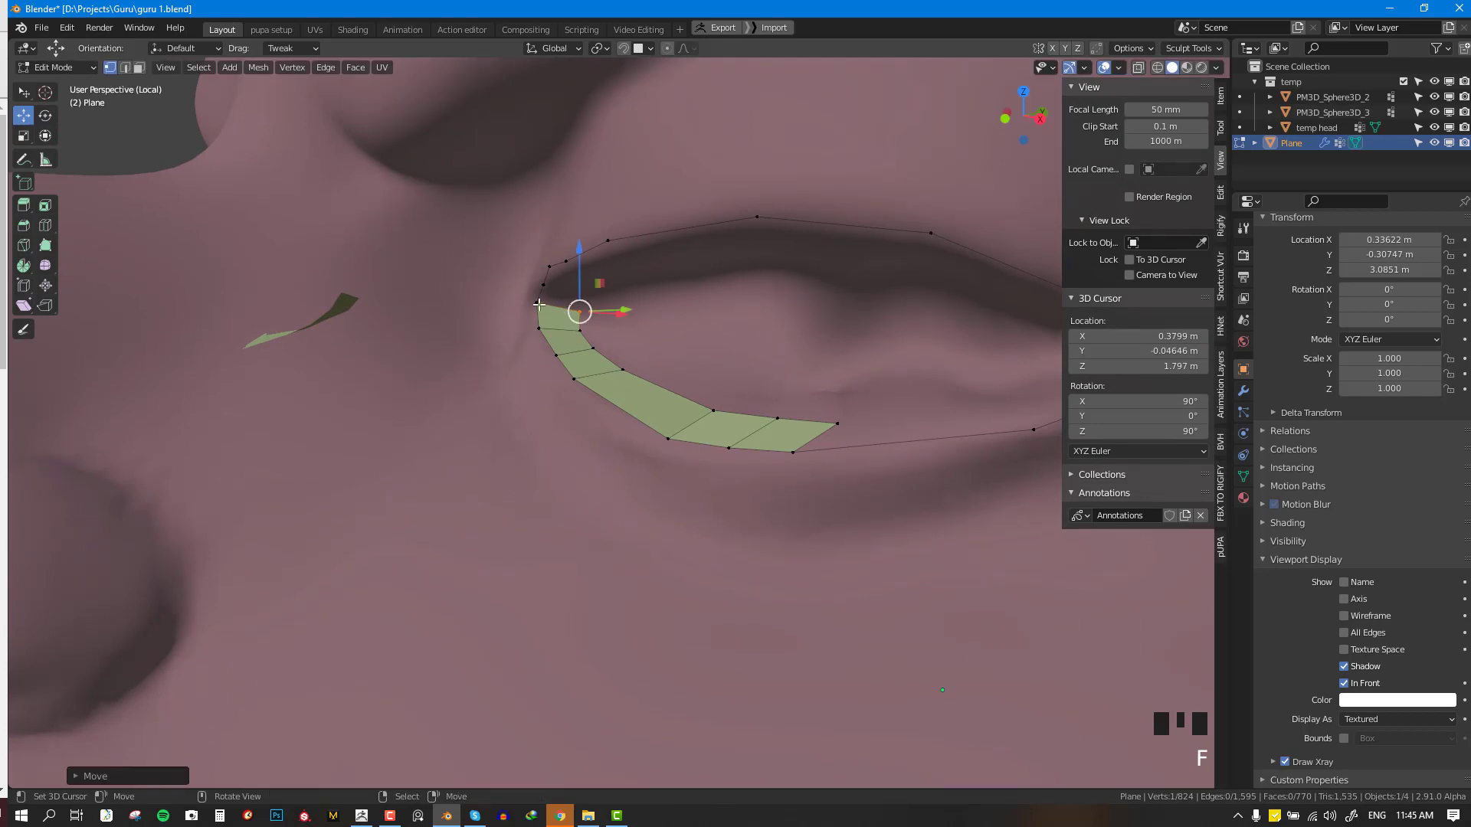
key("f")
middle_click_drag(595, 276, 616, 347)
key("f")
right_click(582, 354)
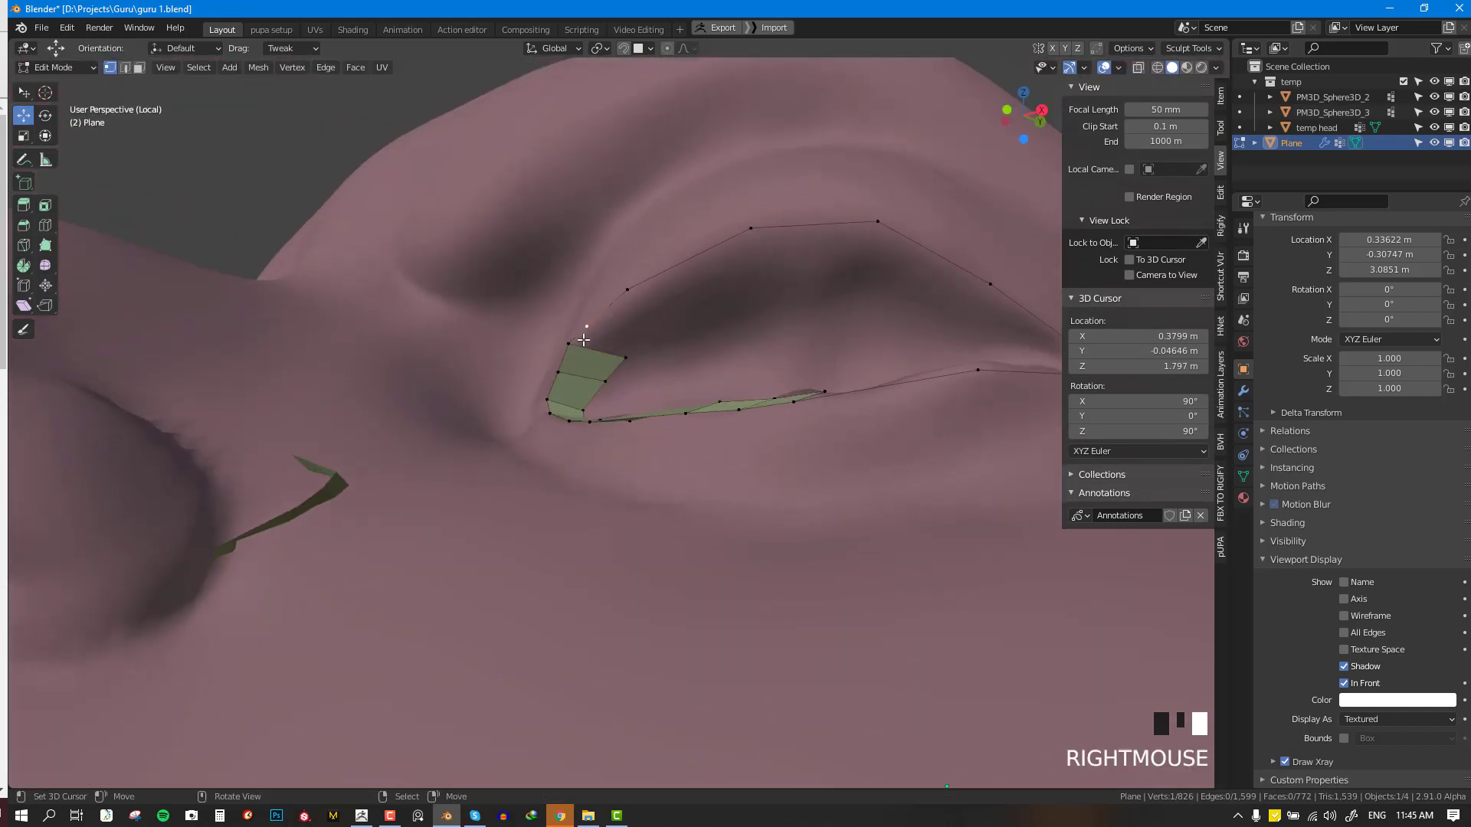
- Extend the lid strip with new faces along the inner half of the upper eyelid
key("f")
key("f")
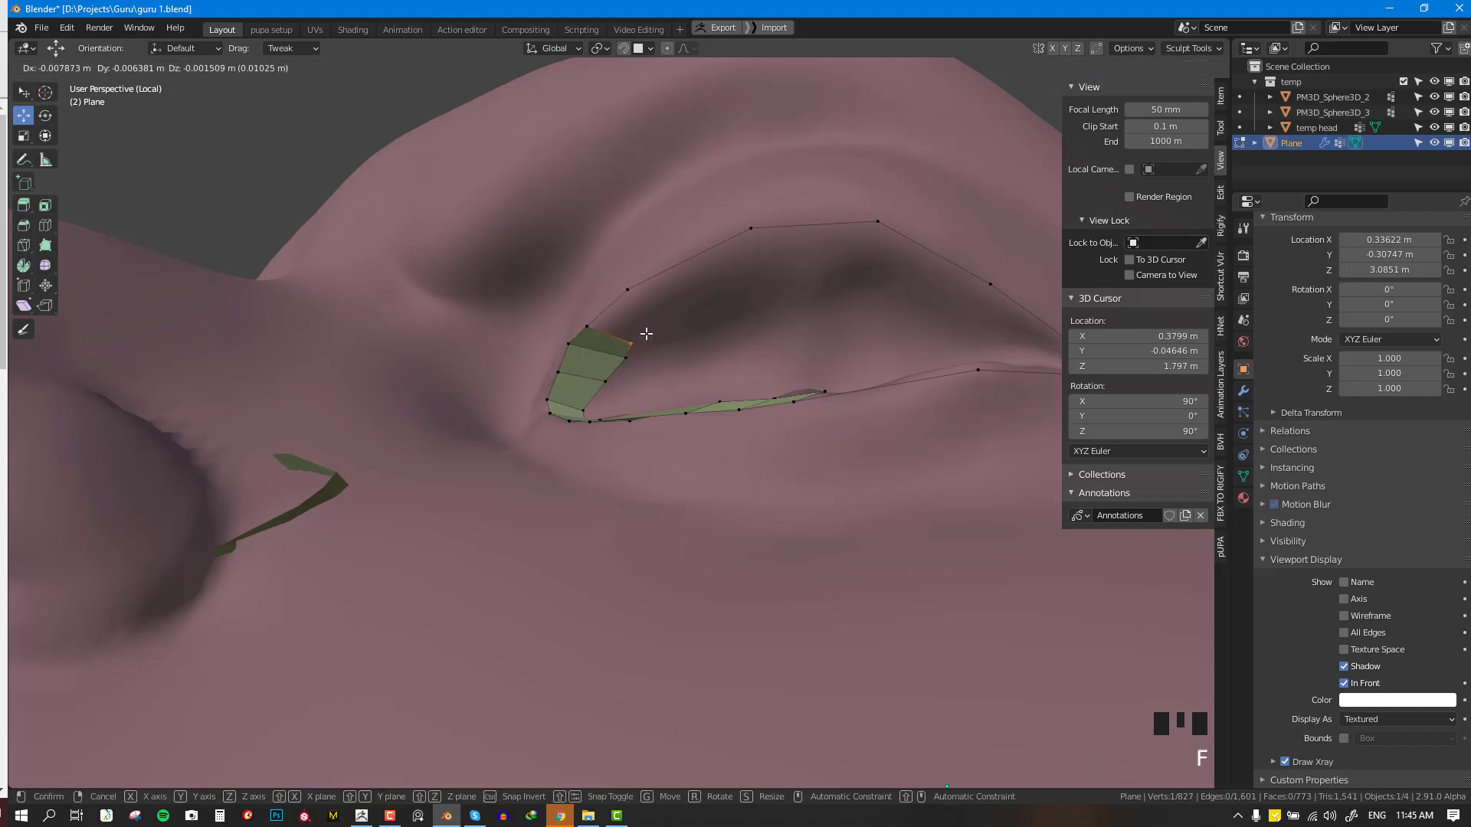
key("f")
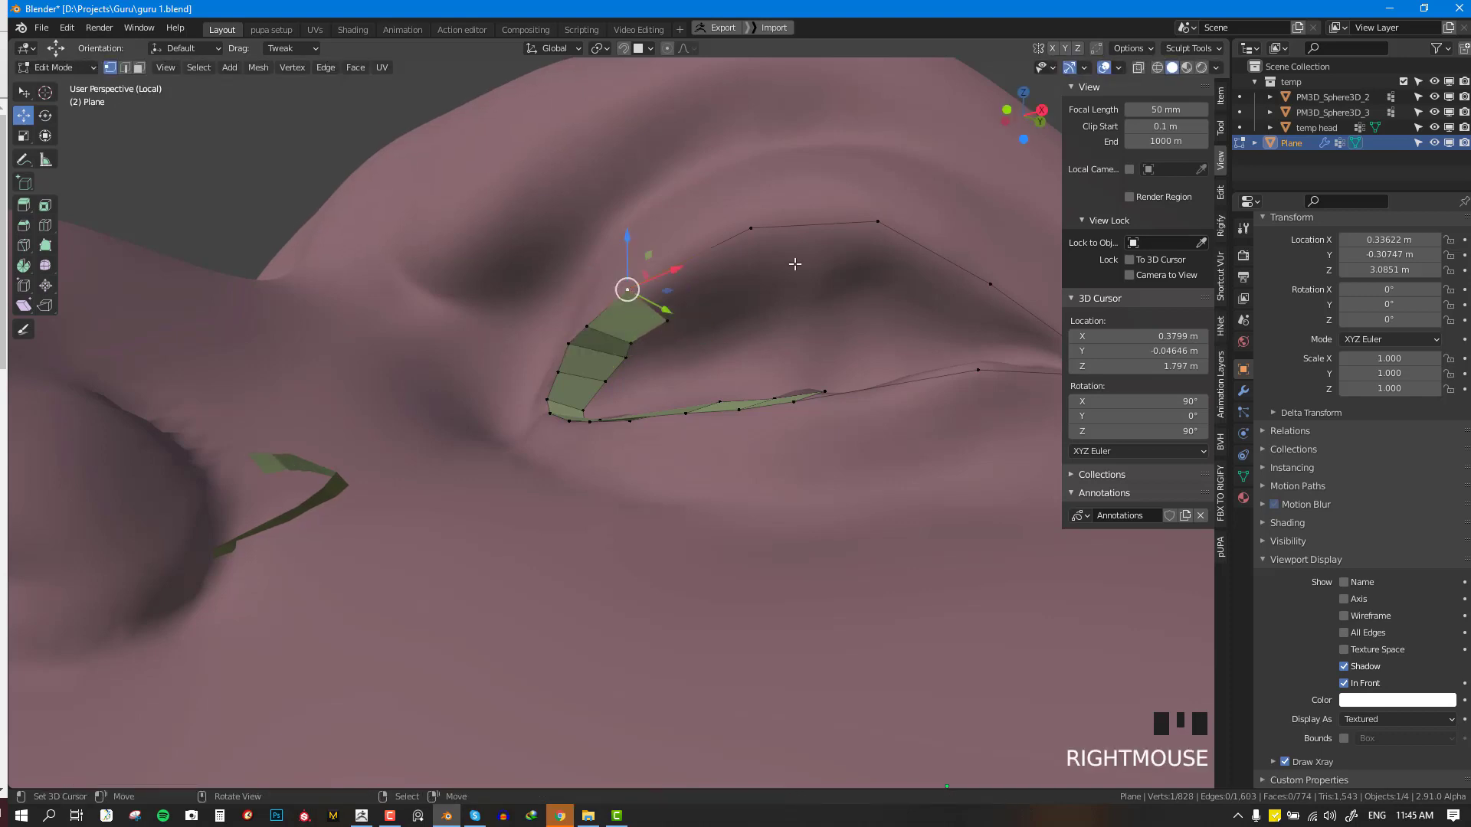
key("f")
key("f")
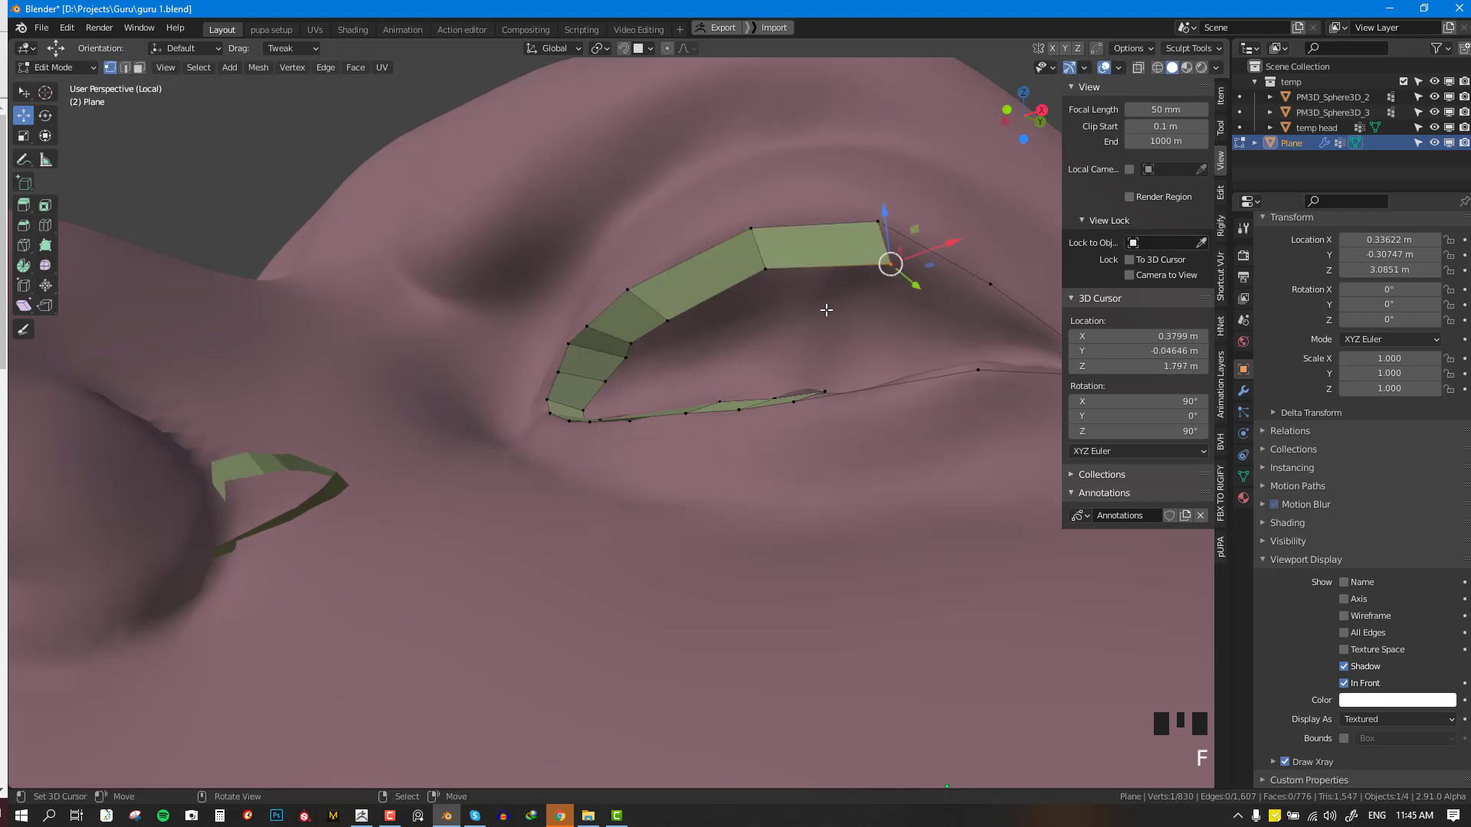
- Reposition the strip's inner vertices along the upper lid, inner corner and lower lid to even out its width
middle_click_drag(826, 309, 814, 362, "shift")
scroll(819, 374, "up", 1)
right_click_drag(748, 373, 745, 365)
right_click_drag(875, 378, 869, 362)
right_click_drag(651, 401, 601, 413)
right_click_drag(558, 499, 548, 505)
right_click_drag(548, 515, 561, 555)
right_click_drag(579, 565, 696, 619)
right_click_drag(738, 622, 737, 626)
middle_click_drag(734, 650, 728, 598, "shift")
scroll(727, 599, "up", 2)
middle_click_drag(728, 598, 759, 657)
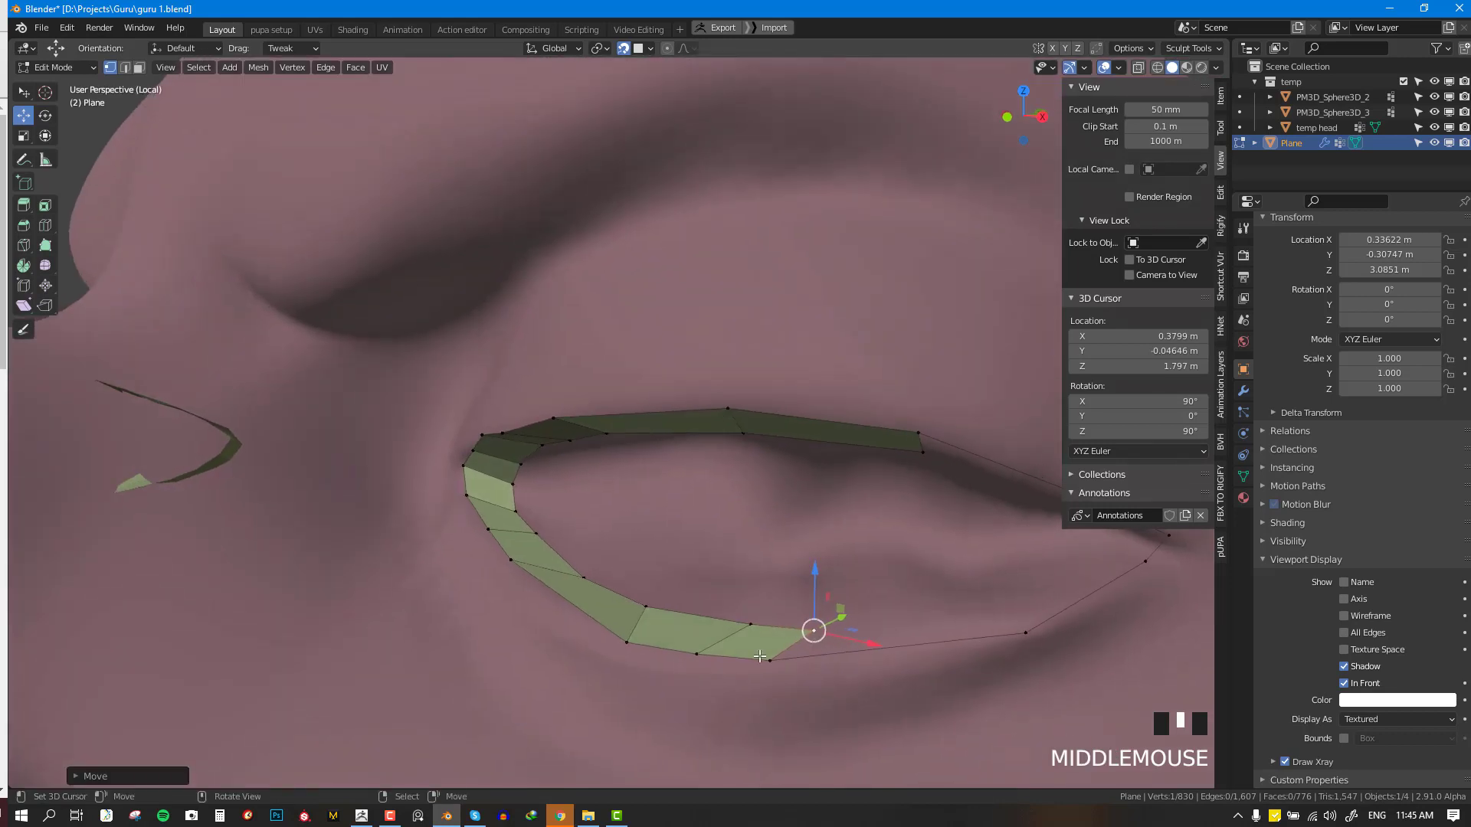
- Extend the lid strip with faces along the outer half of the lower eyelid and the outer upper eyelid
key("f")
left_click(874, 621)
middle_click_drag(874, 621, 782, 339, "shift")
key("f")
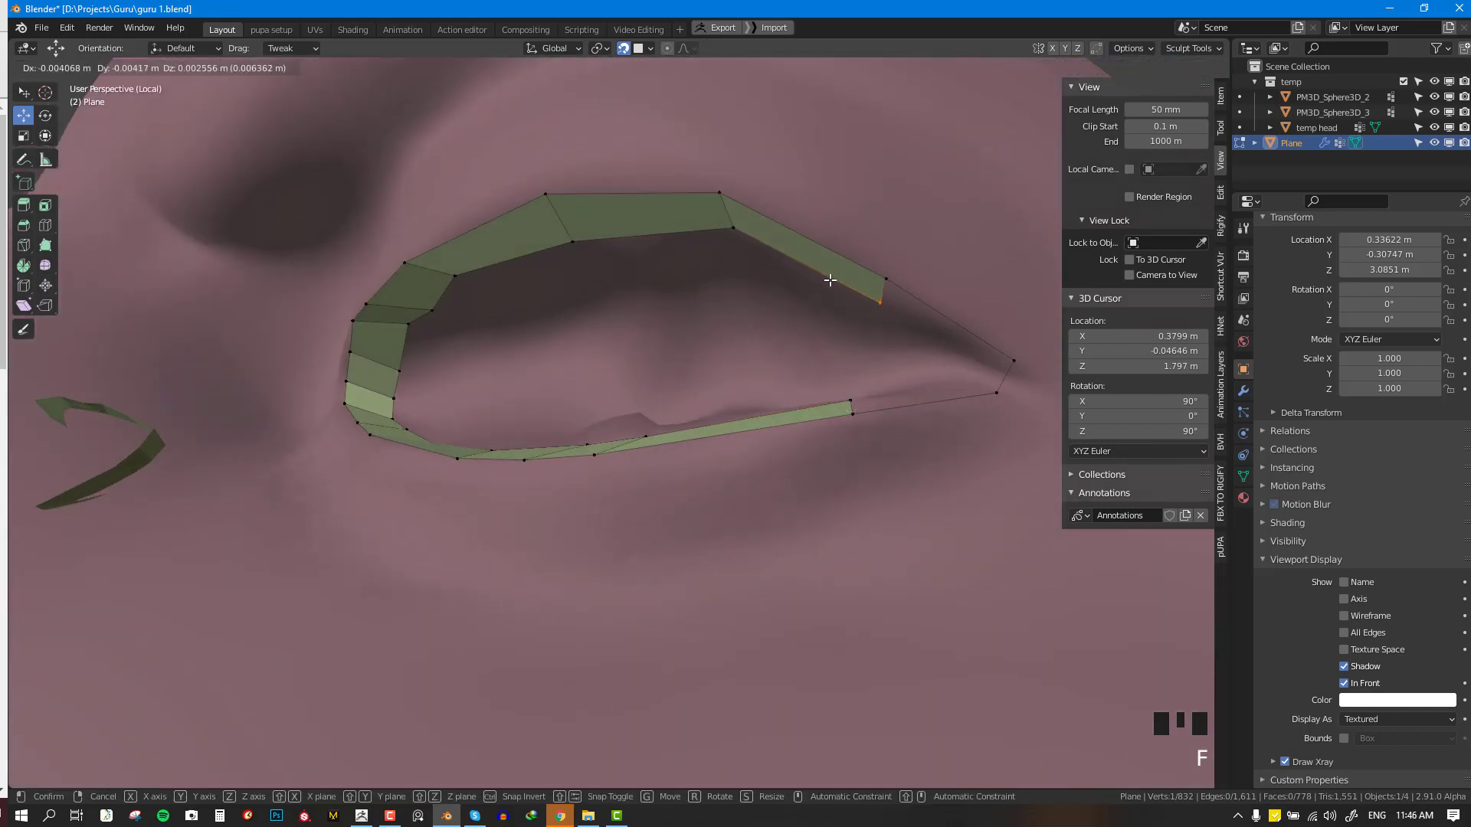
left_click(828, 280)
middle_click_drag(827, 280, 793, 337)
middle_click_drag(792, 337, 744, 338, "shift")
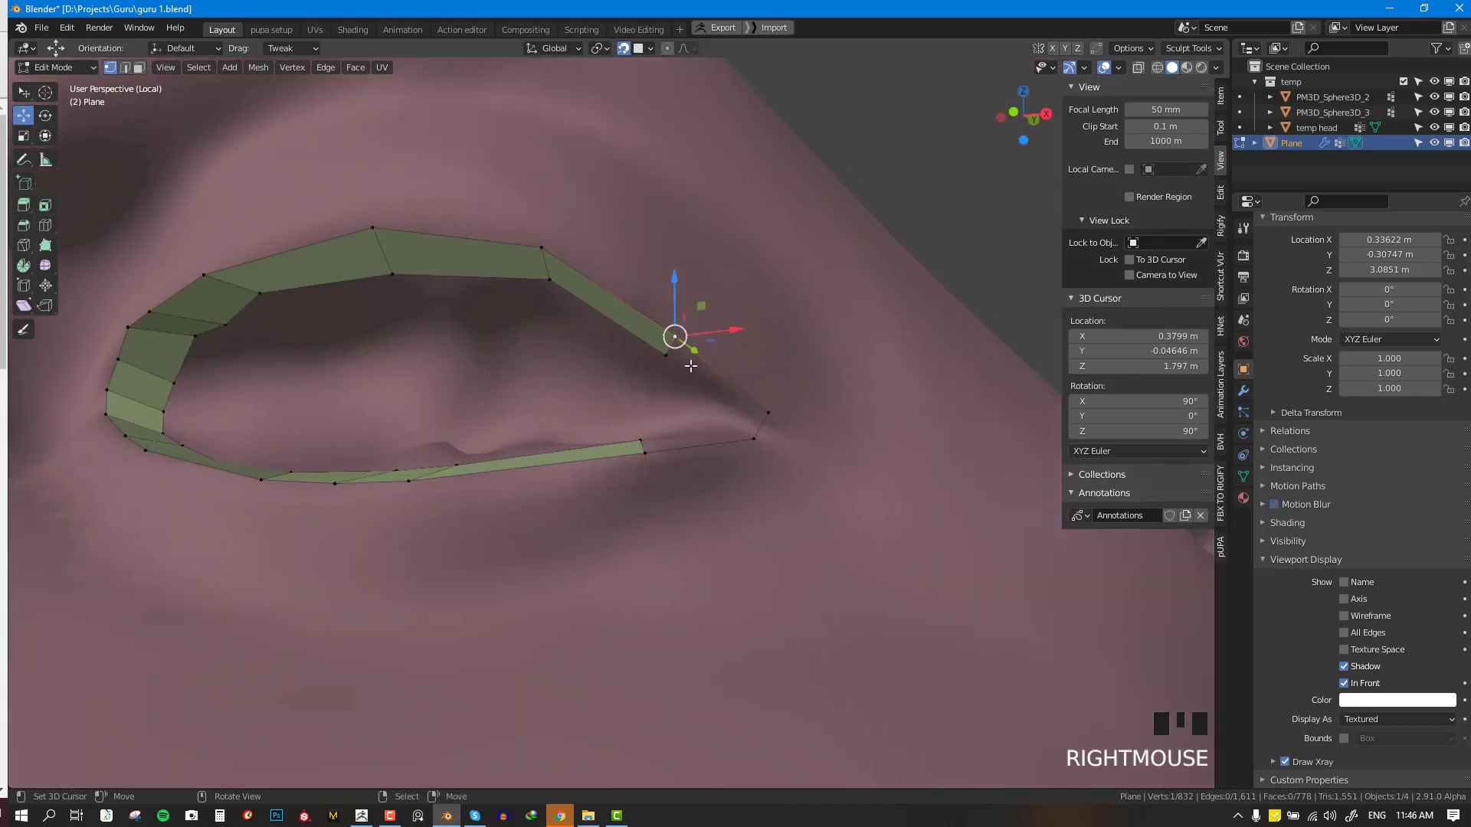
- Fill the remaining strip faces around the eye's outer corner to close the lid ring
key("f")
left_click(756, 424)
key("f")
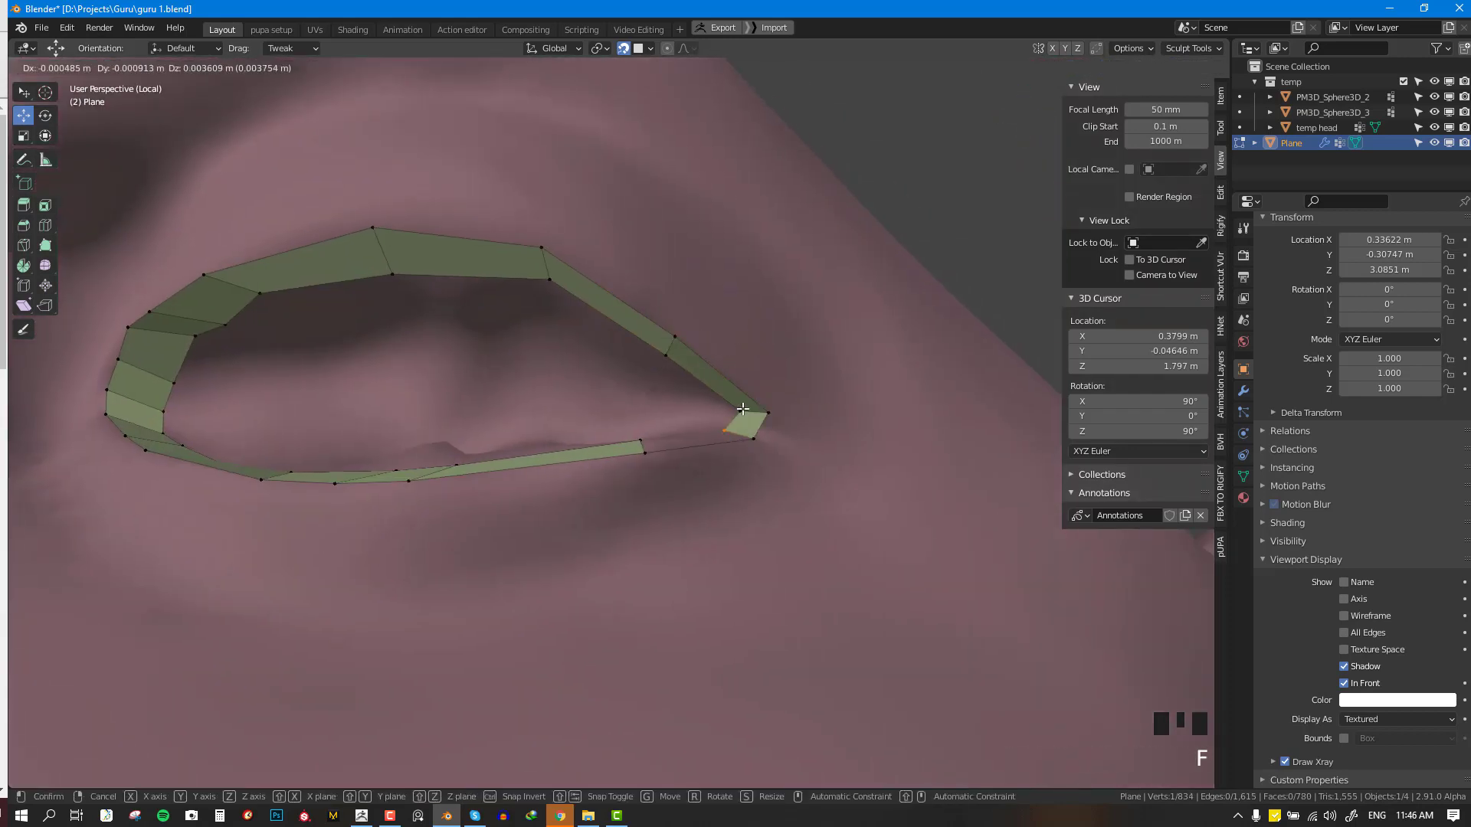
left_click(748, 422)
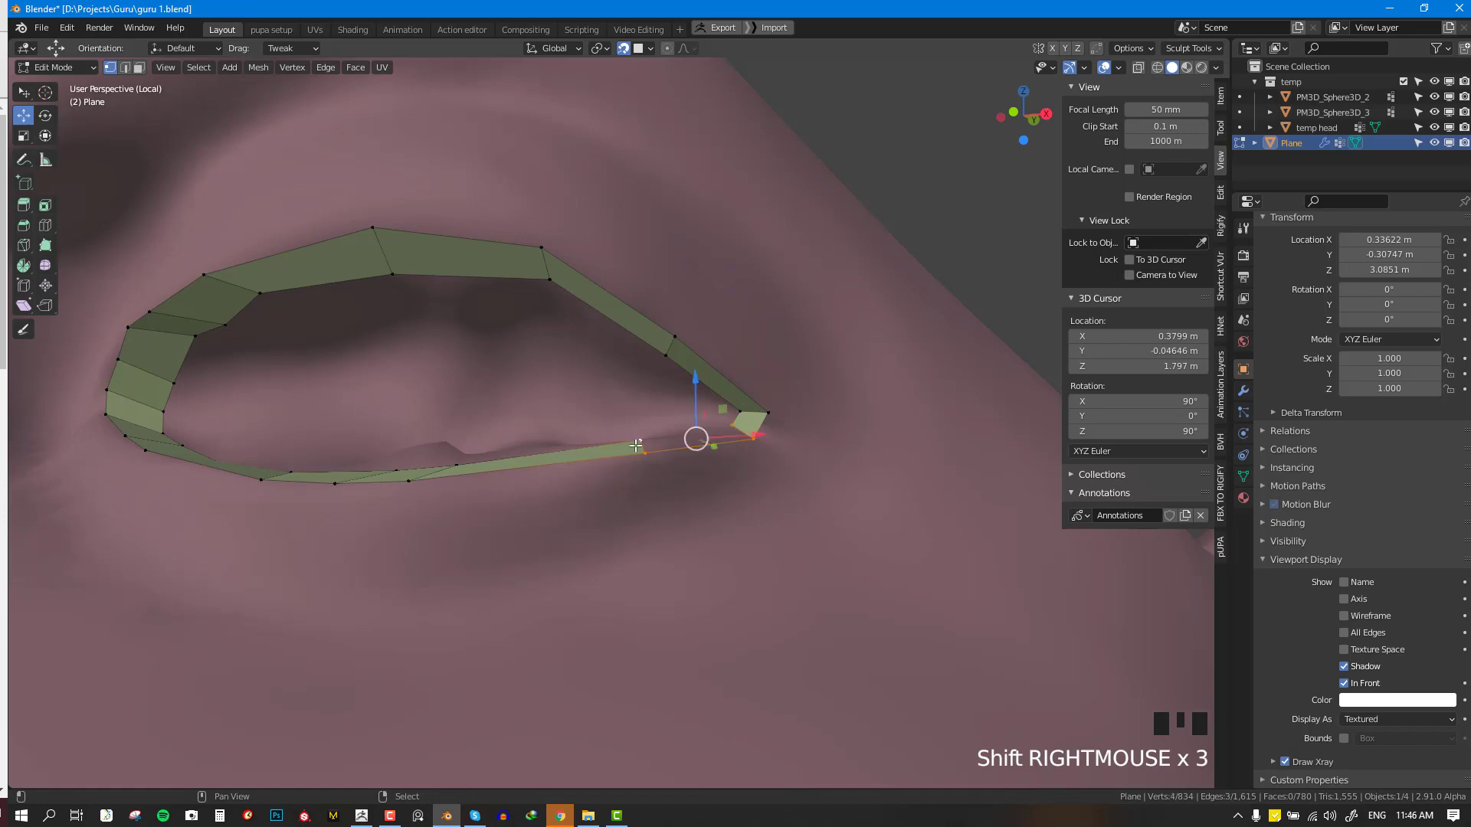
- Extrude the lid strip's inner edge loop backward into the eye socket in side view
left_click(567, 452, "alt")
key("KP_3")
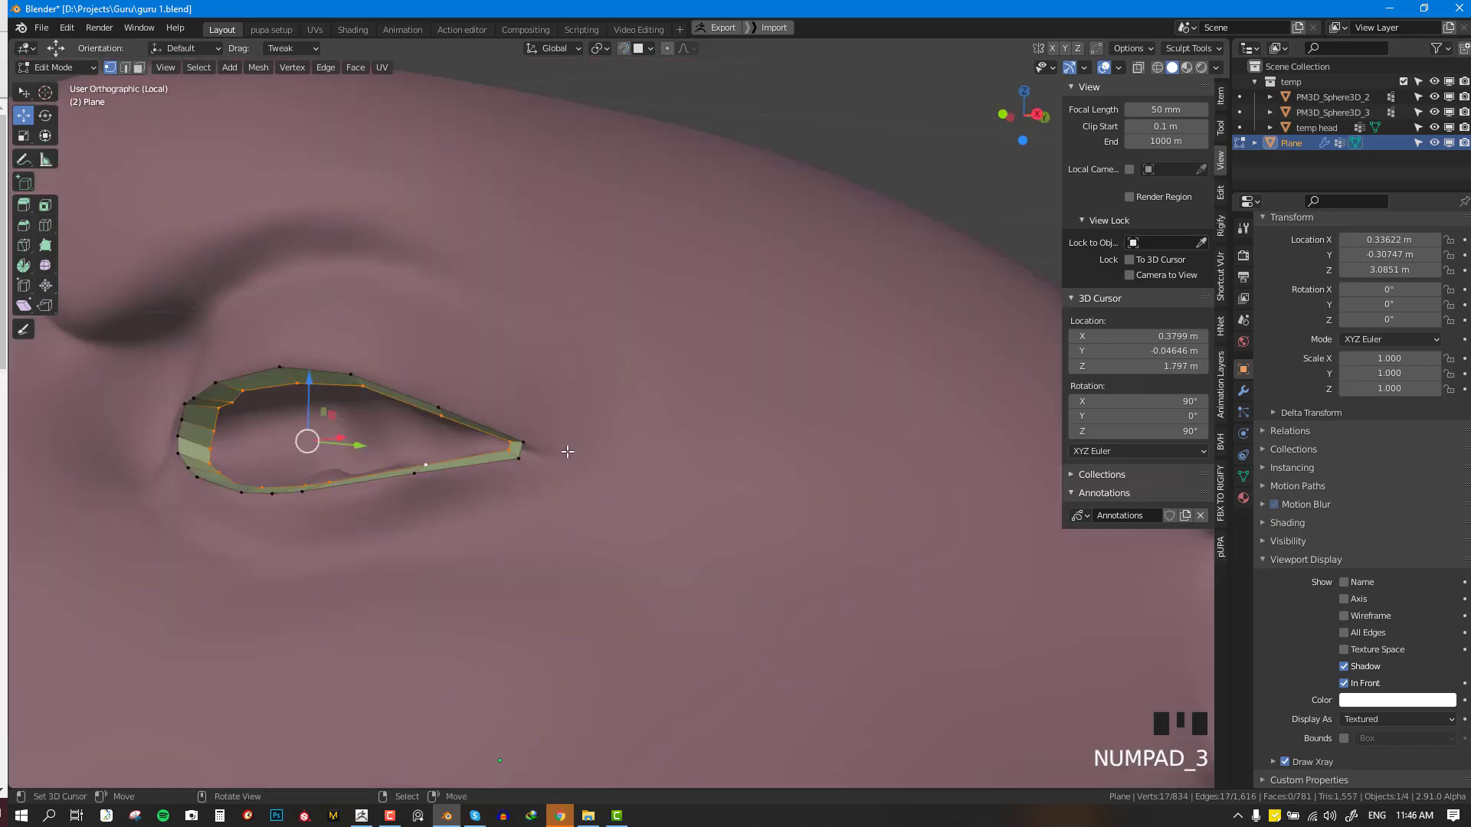
key("shift+z")
middle_click_drag(421, 506, 502, 512, "shift")
key("e")
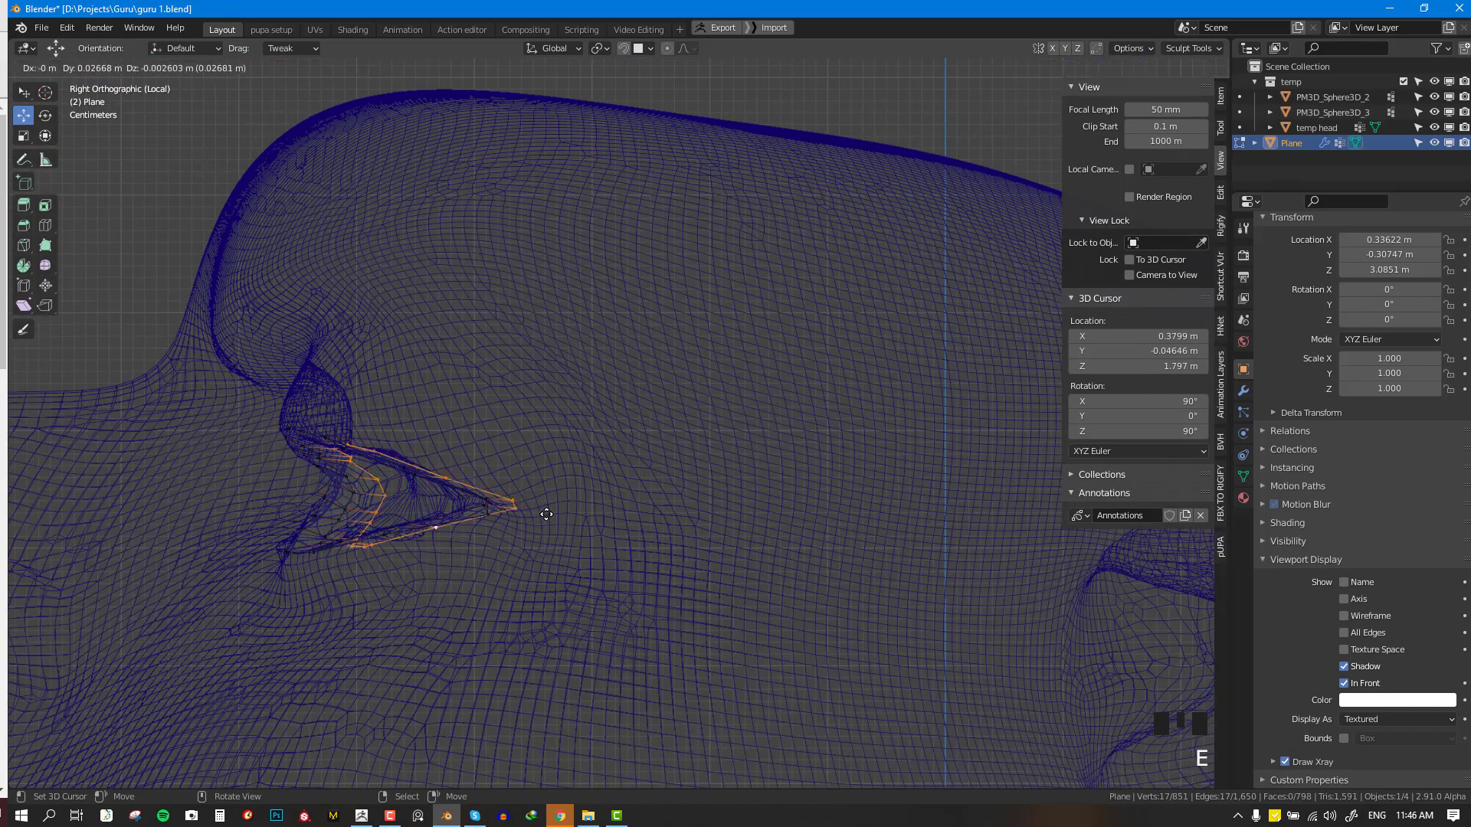
key("y")
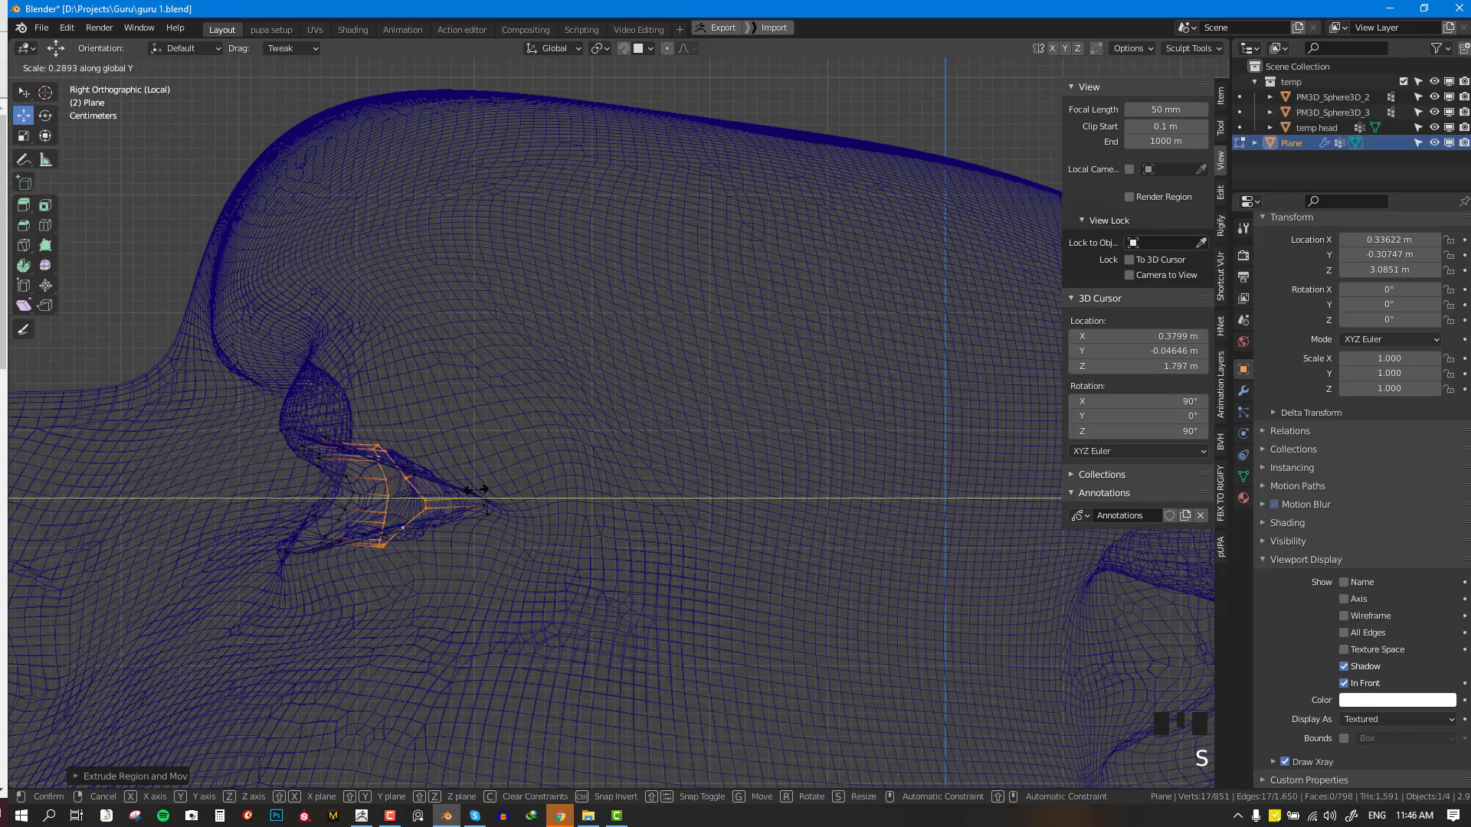
key("Escape")
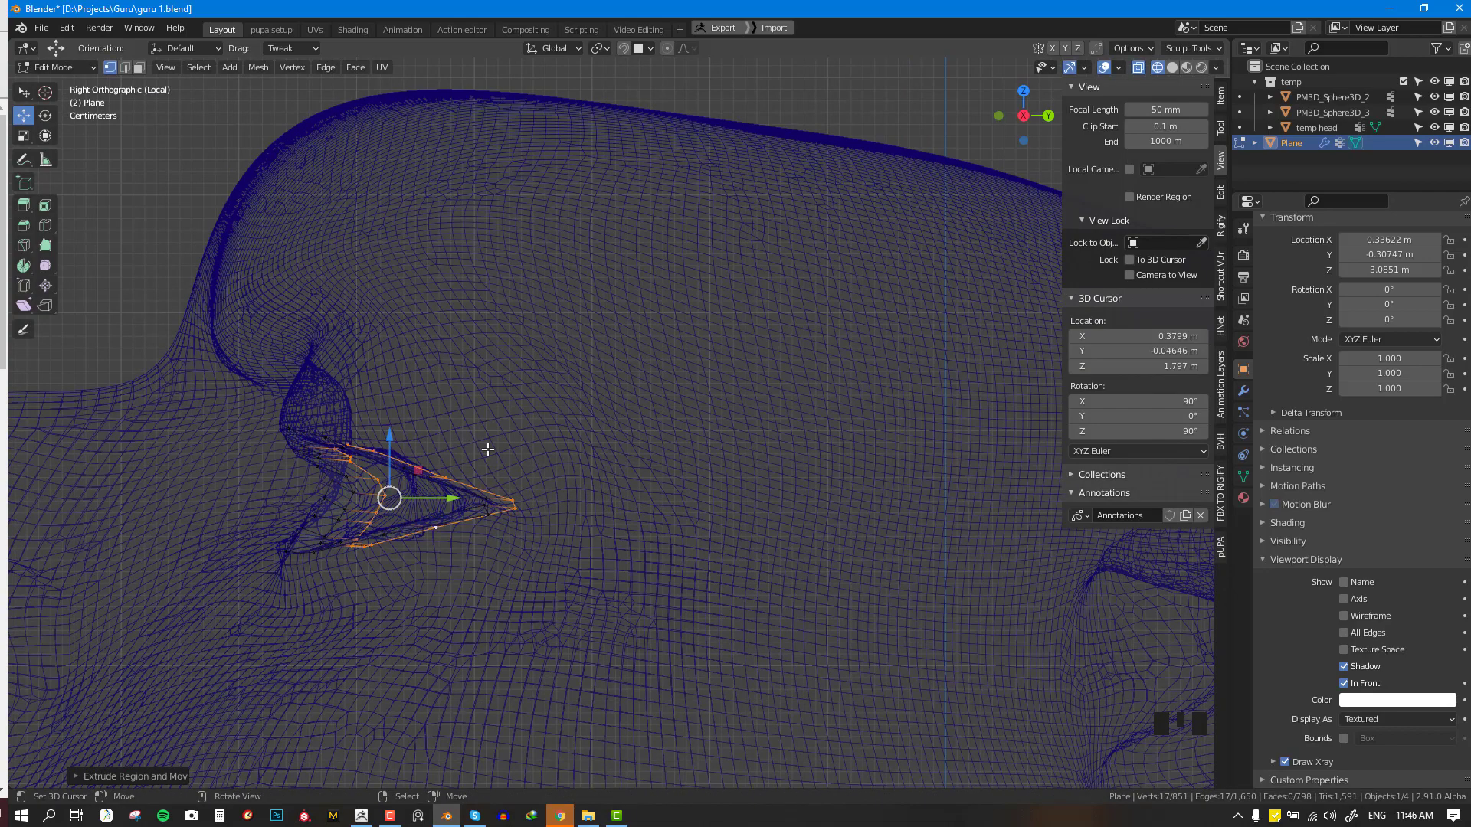
- Extrude the inner lid loop in place and enlarge the new loop along Z
key("e")
right_click(492, 412)
key("s")
key("z")
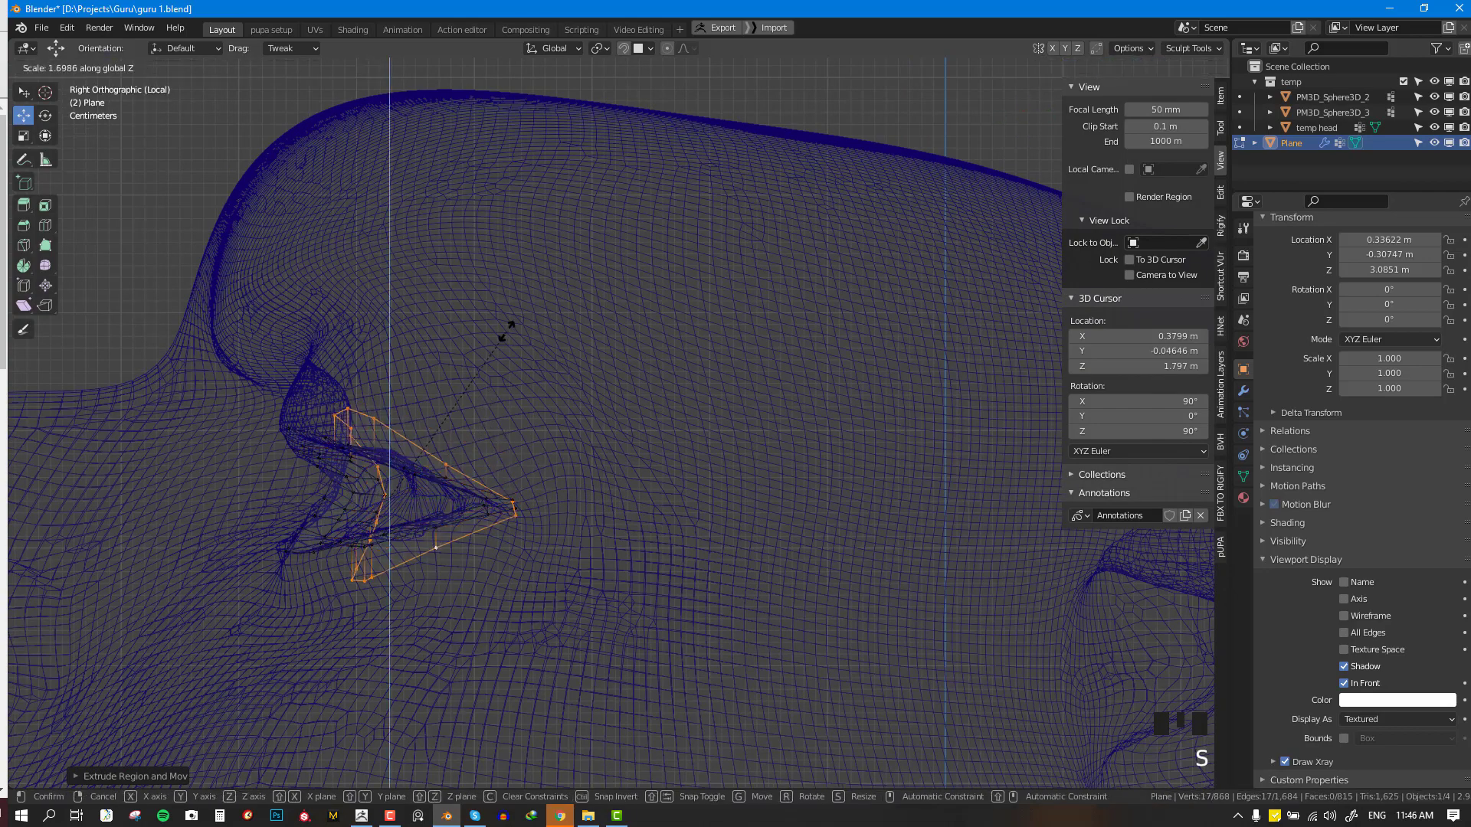
left_click(512, 314)
key("shift+z")
- Move the enlarged socket loop deeper into the head and adjust its overall scale
middle_click_drag(508, 532, 597, 687)
key("KP_3")
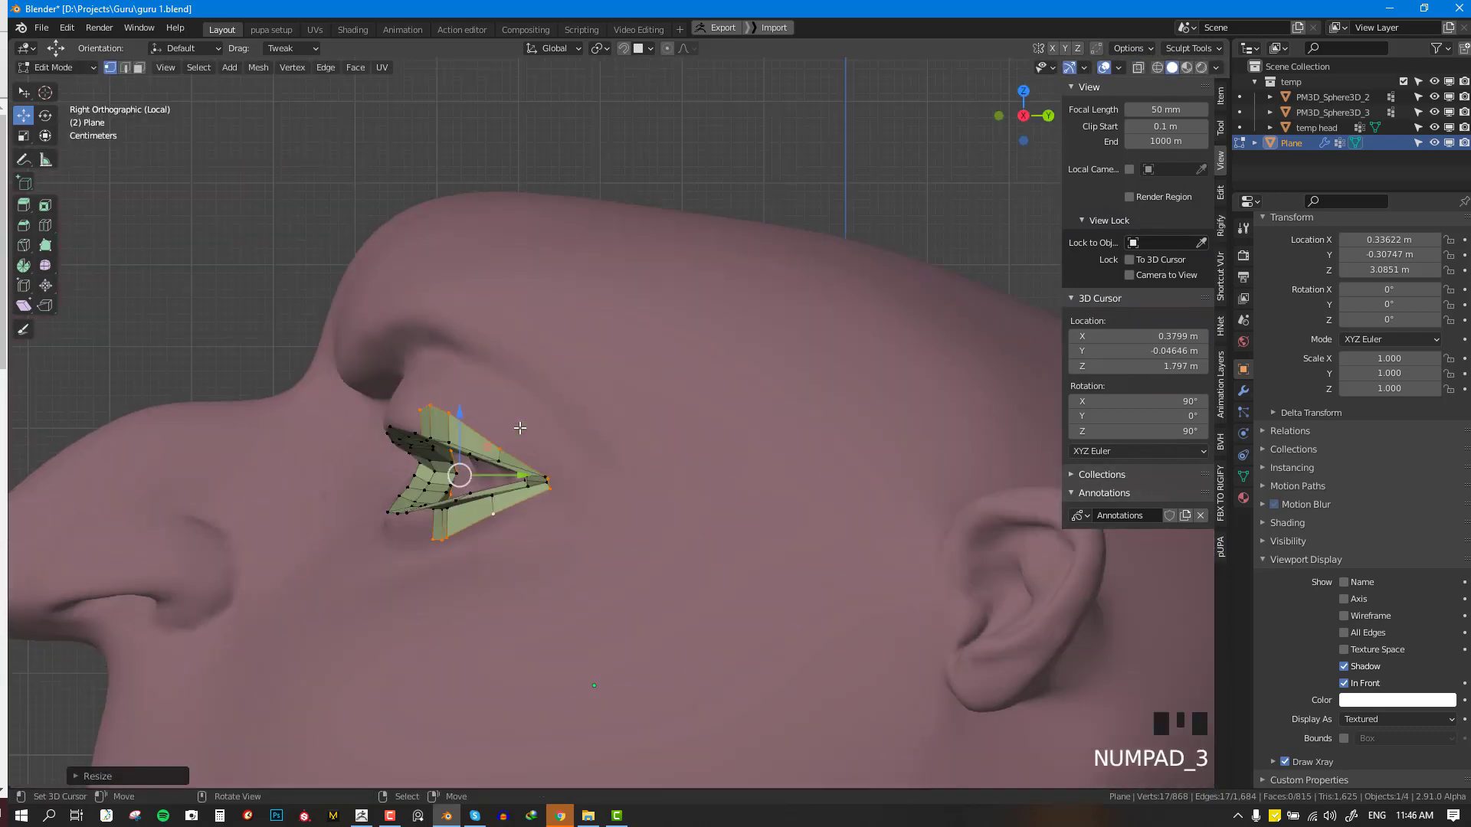
key("g")
left_click(568, 445)
middle_click_drag(568, 445, 664, 329)
key("s")
left_click(657, 393)
- Try to extrude the socket loop backward and round it with the LoopTools Circle operation
key("KP_3")
key("e")
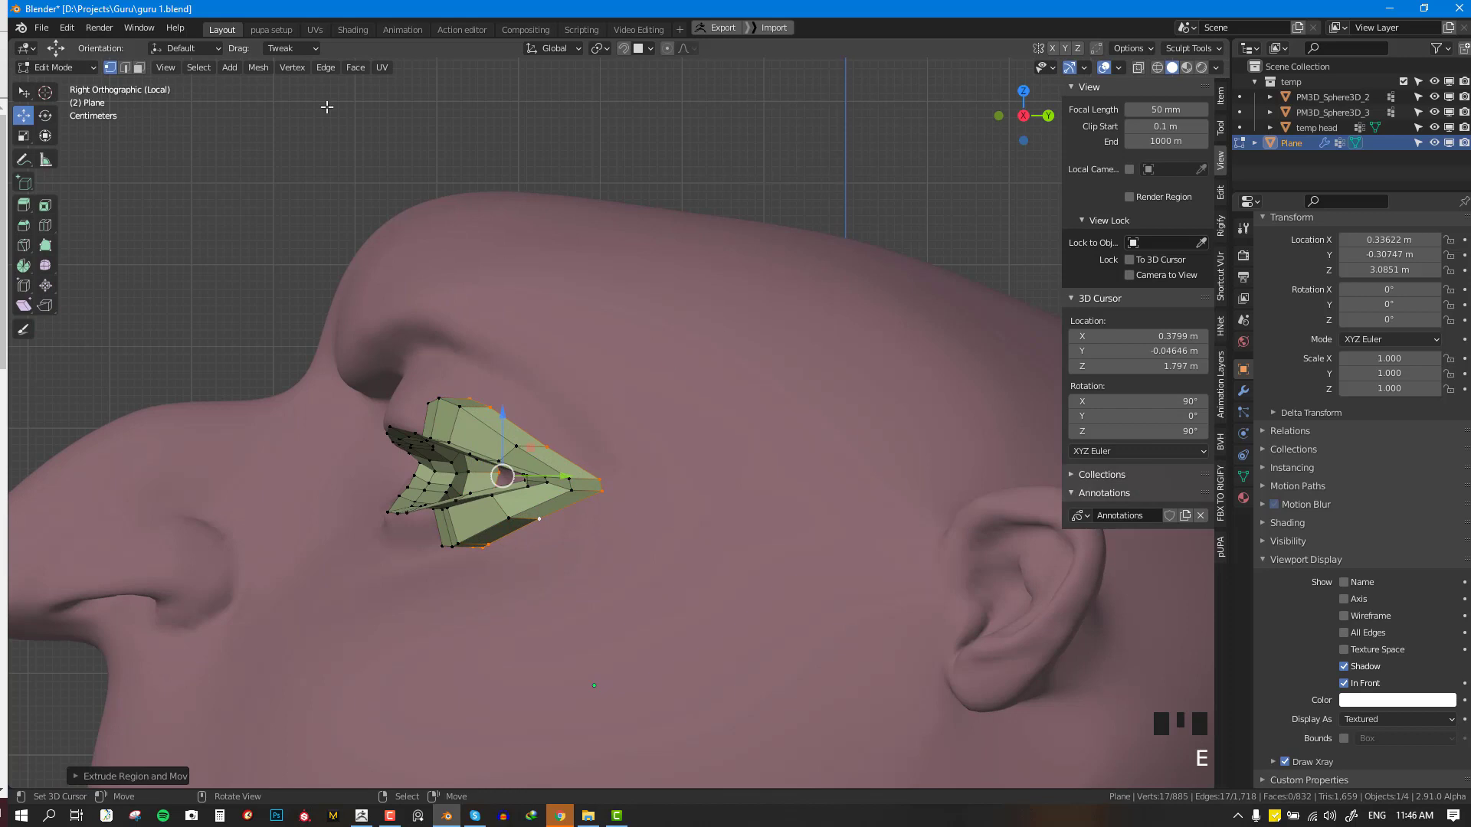
key("w")
mouse_move(527, 55)
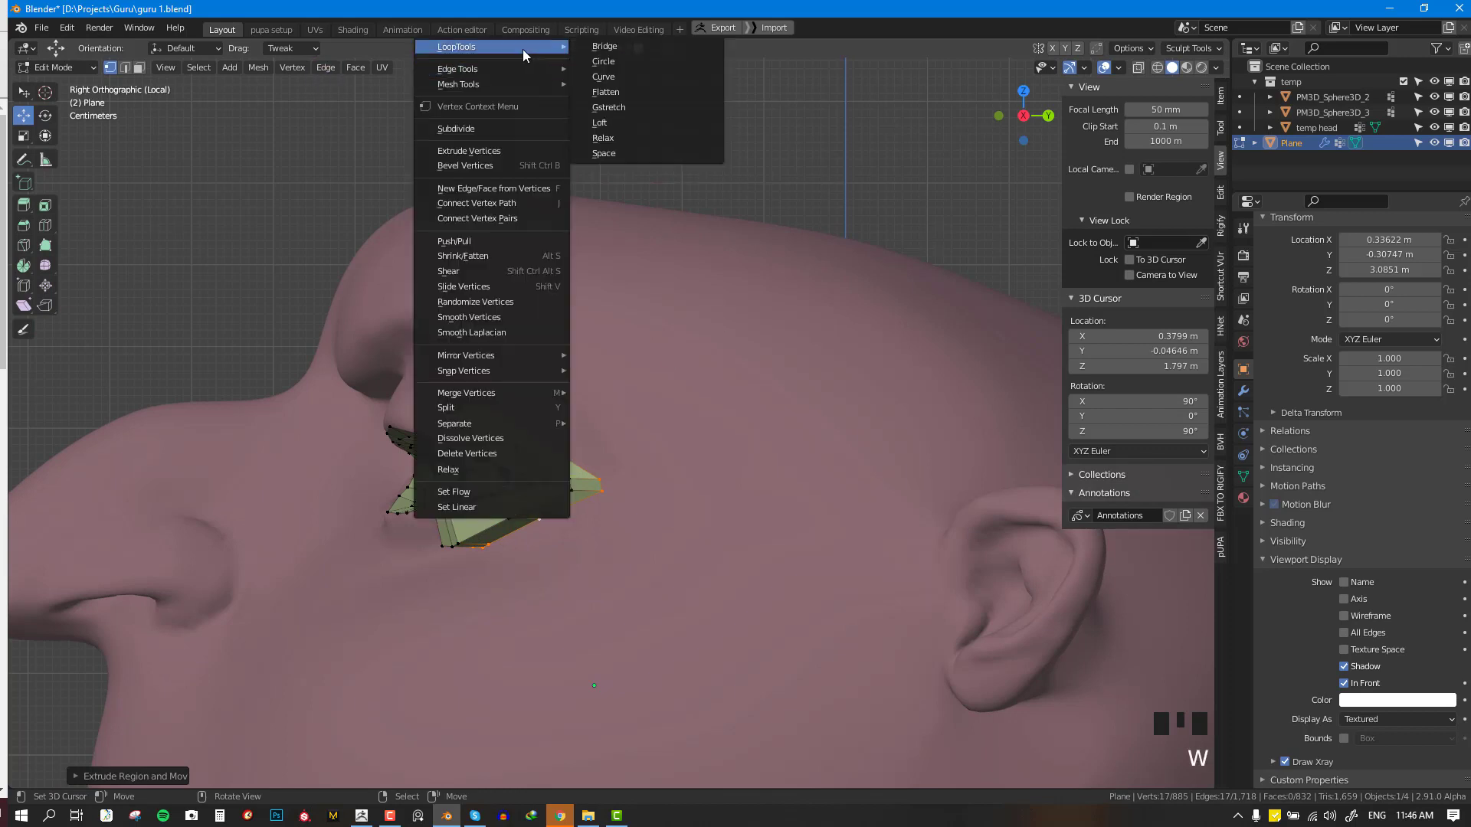
left_click(642, 69)
- Try to fit the rounded socket loop by scaling it along X, moving it and rotating it in side view
middle_click_drag(567, 460, 505, 475)
key("s")
key("x")
left_click(780, 559)
key("KP_3")
key("g")
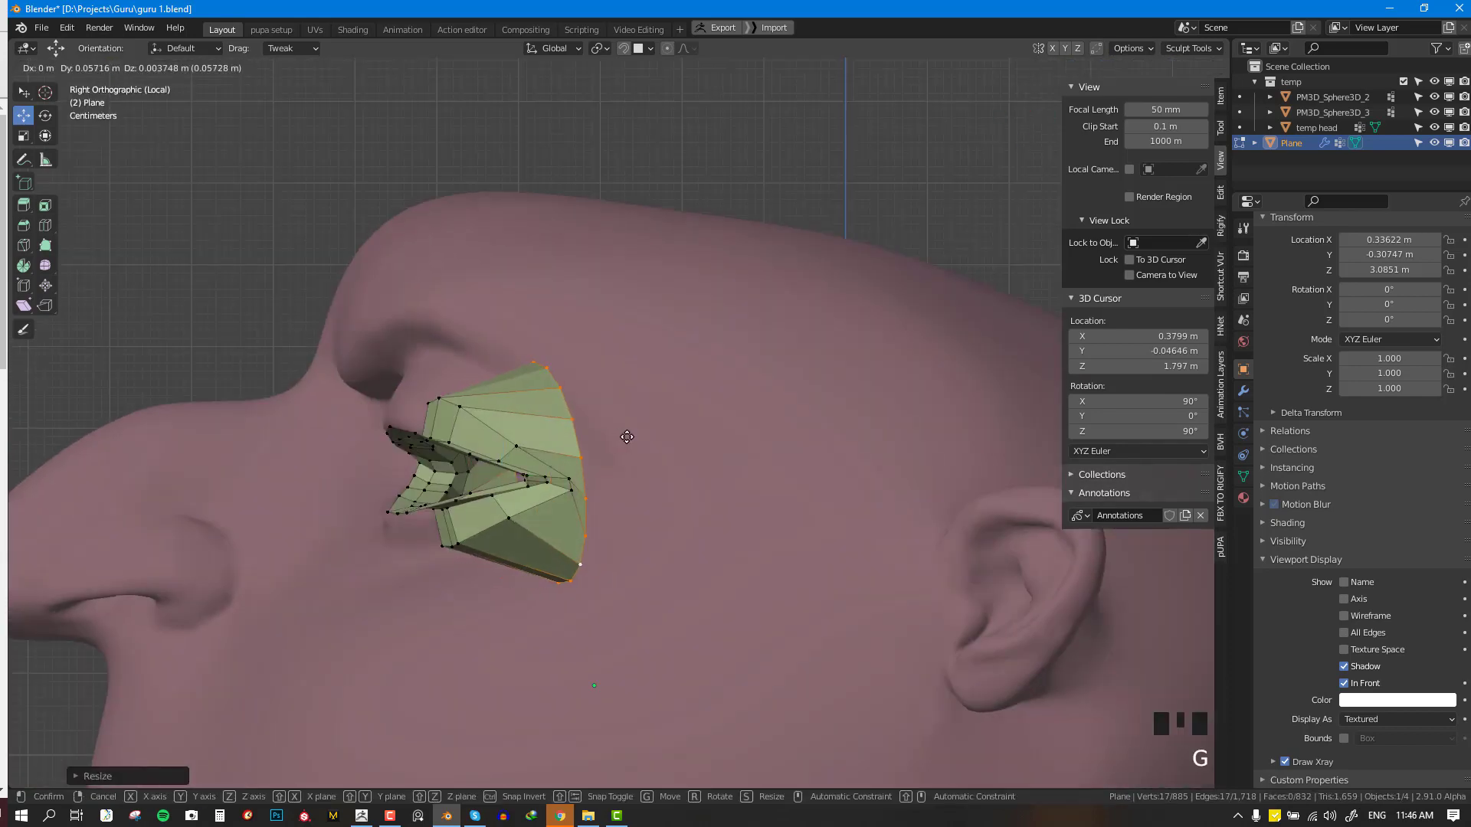
left_click(621, 460)
key("r")
left_click(617, 469)
middle_click_drag(617, 469, 627, 437)
- Undo the circular socket extrusion together with its scaling, move and rotation
key("ctrl+z")
key("ctrl+z")
key("ctrl+z")
key("ctrl+z")
key("ctrl+z")
key("ctrl+z")
key("ctrl+z")
key("ctrl+z")
- Extrude the socket loop farther back, enlarge it and adjust its height along Z
key("KP_3")
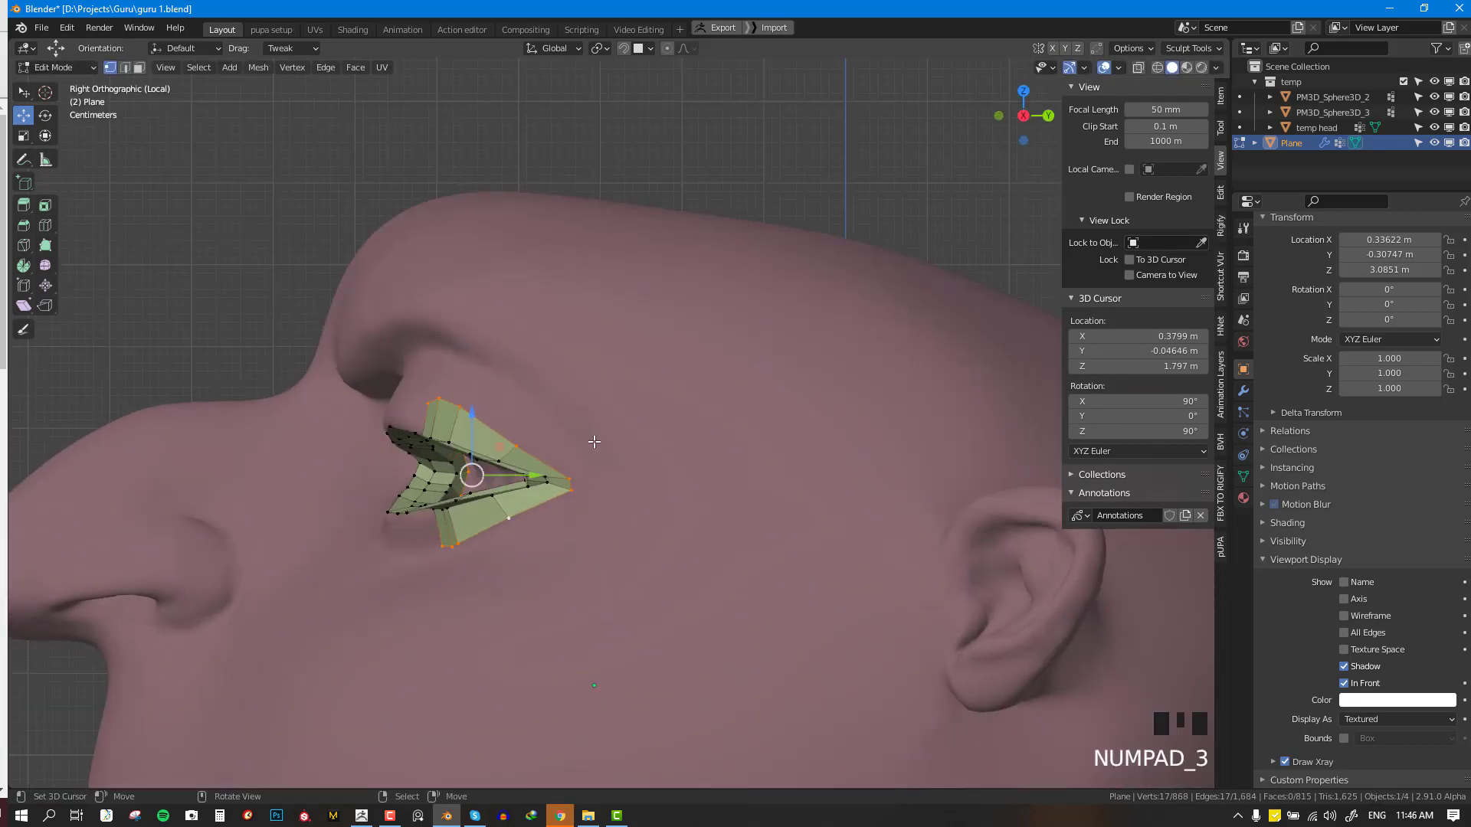
key("e")
left_click(630, 435)
key("s")
left_click(660, 515)
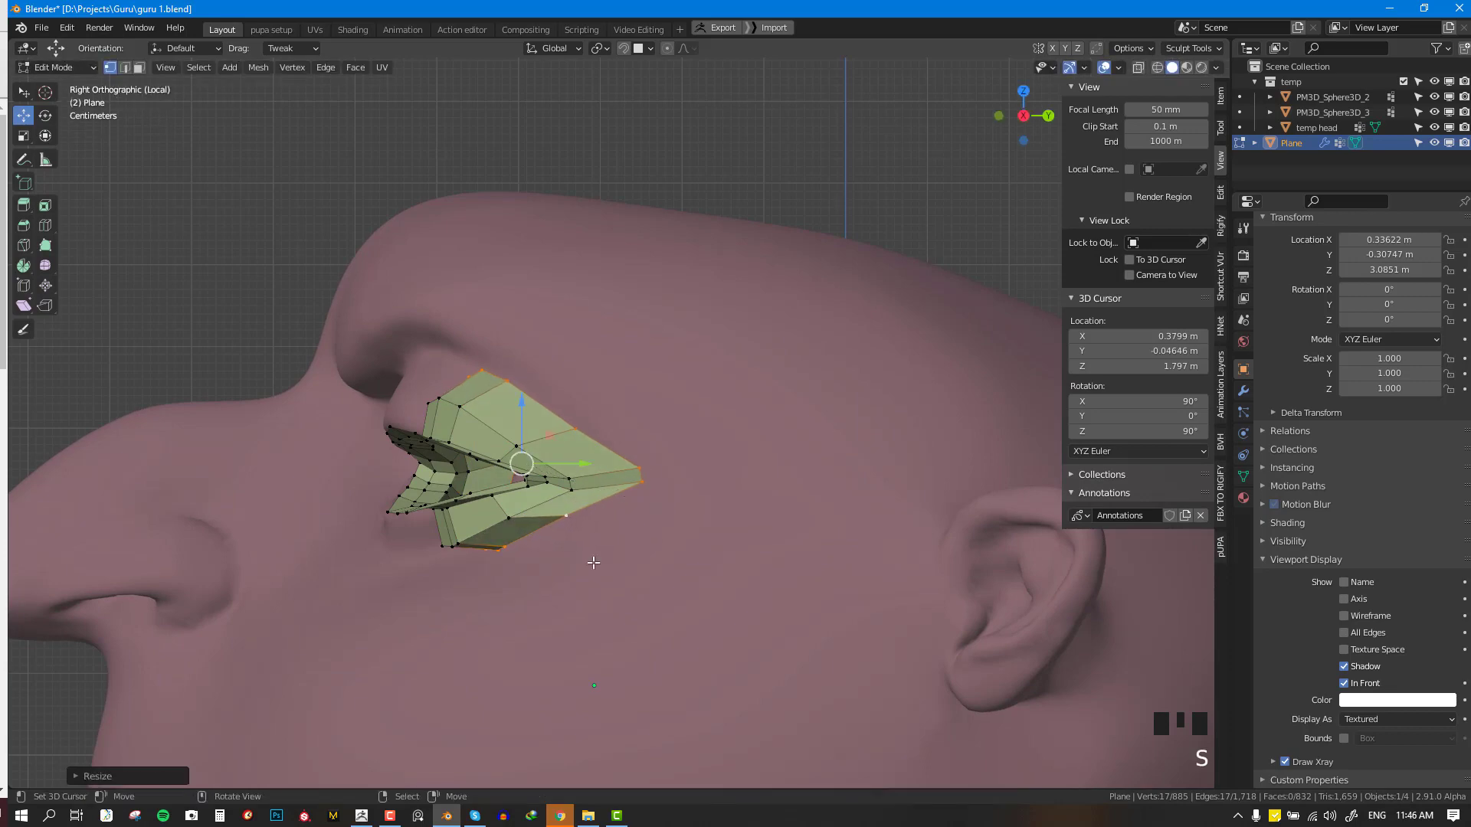
key("s")
key("z")
left_click(598, 607)
- Narrow the rear socket loop along X and reposition it in the front and side views
middle_click_drag(620, 575, 828, 530)
key("s")
key("x")
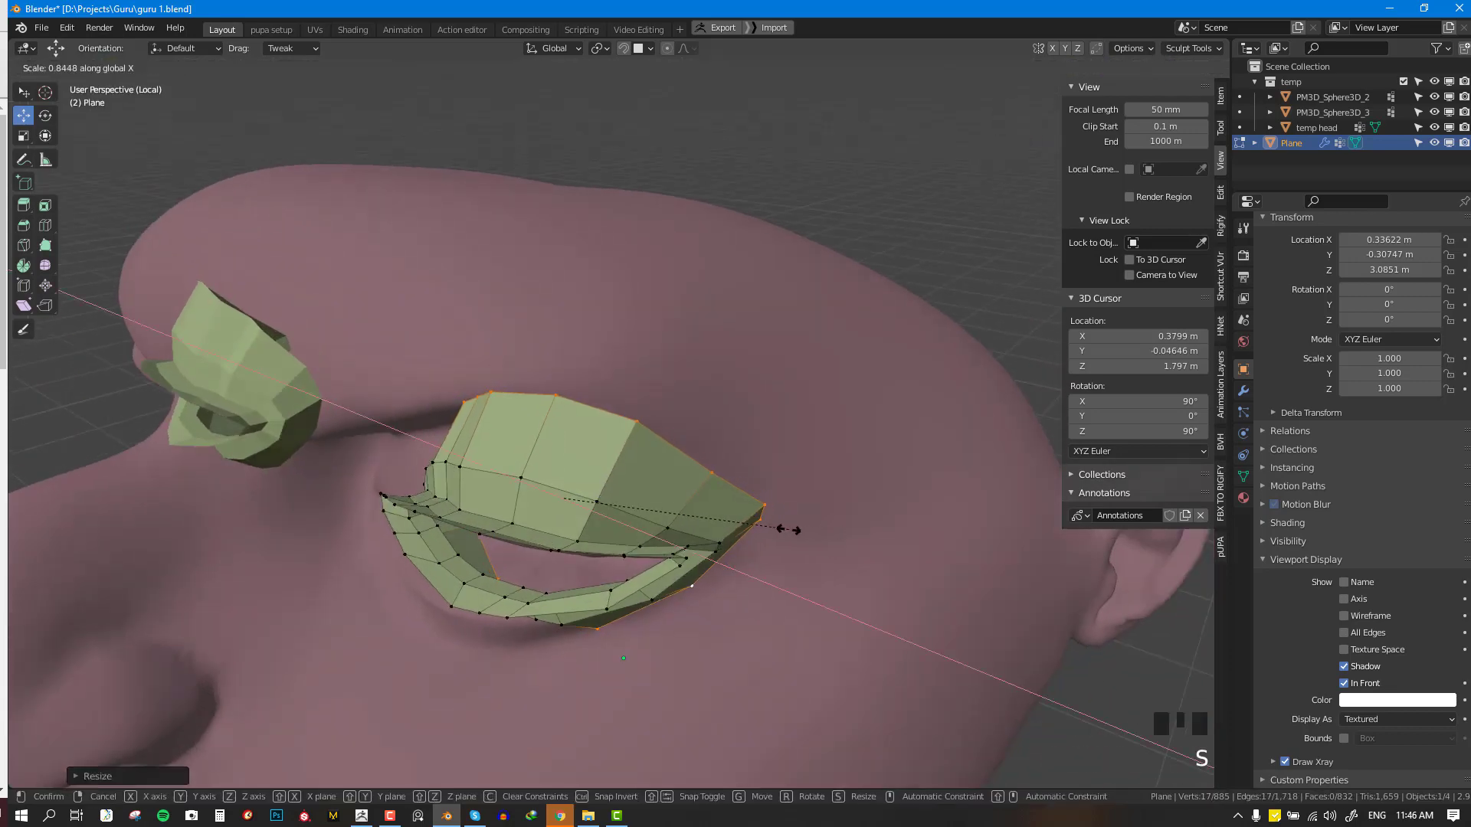
left_click(788, 530)
key("KP_1")
key("g")
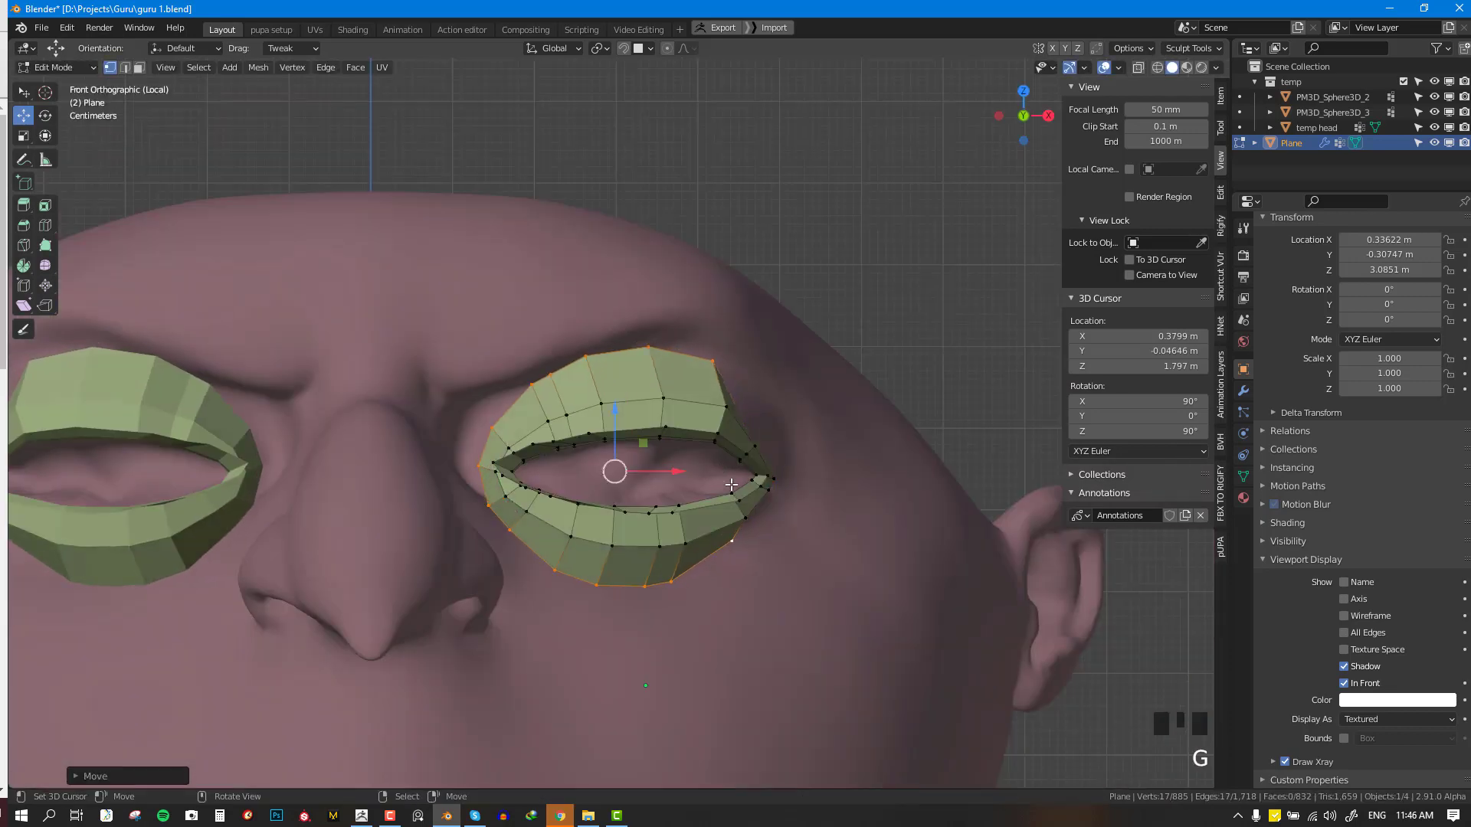
key("KP_3")
key("g")
left_click(720, 466)
- Check the eye socket in Object Mode and adjust two vertices on the outer part of the lower eyelid's rim
key("Tab")
middle_click_drag(463, 464, 738, 535)
scroll(742, 531, "up", 2)
scroll(862, 581, "down", 1)
scroll(761, 575, "up", 2)
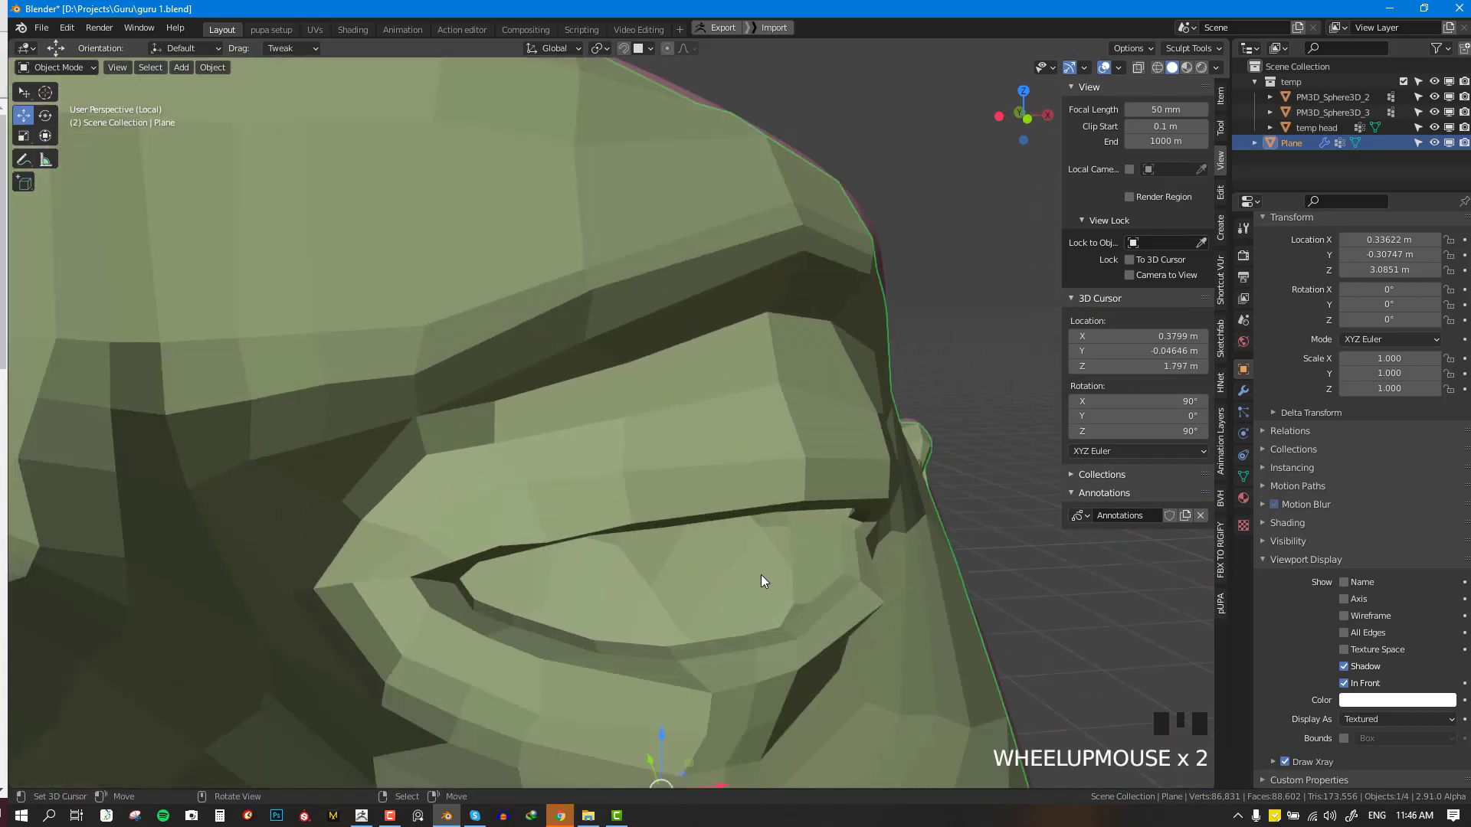
key("Tab")
key("alt+a")
right_click_drag(861, 584, 880, 598)
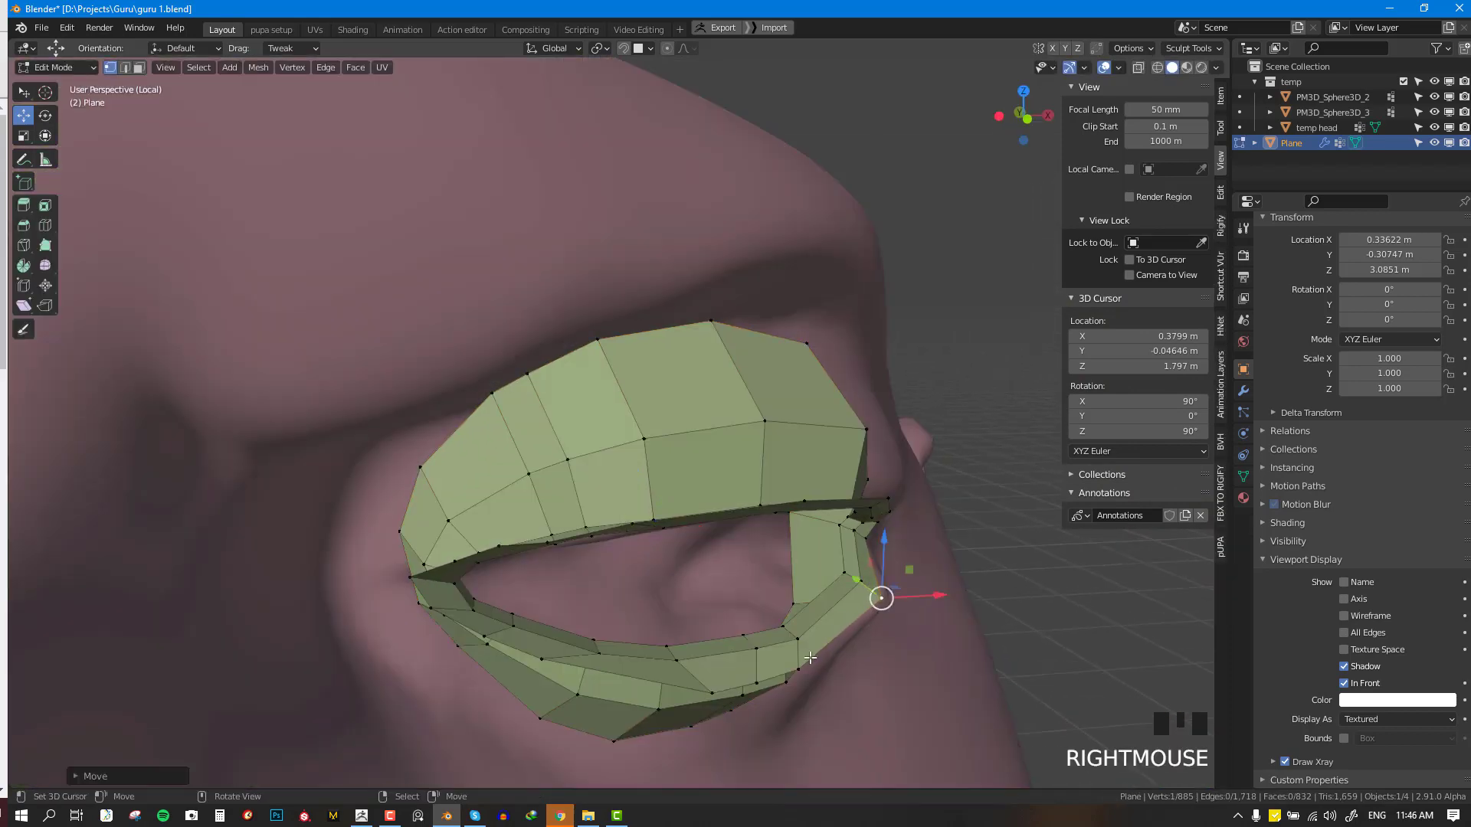
right_click_drag(801, 665, 806, 669)
- Reveal the hidden head geometry and review the whole face in Object Mode from the front
key("alt+h")
scroll(809, 608, "down", 2)
key("Tab")
key("KP_1")
scroll(795, 570, "down", 2)
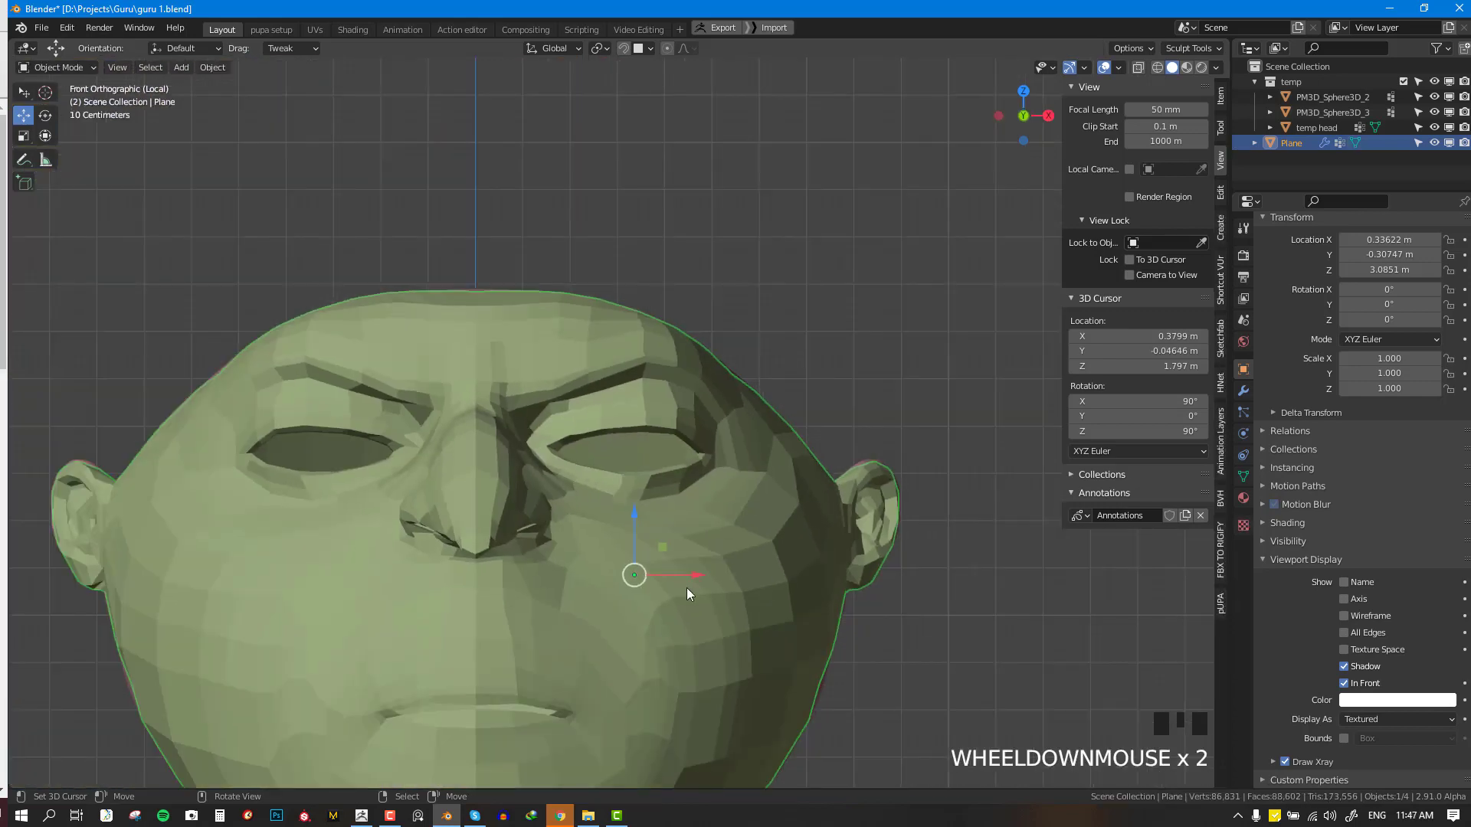
middle_click_drag(687, 587, 276, 320, "shift")
- Reposition the upper lip's inner-edge vertices between the face midline and the mouth corner
key("Tab")
key("alt+a")
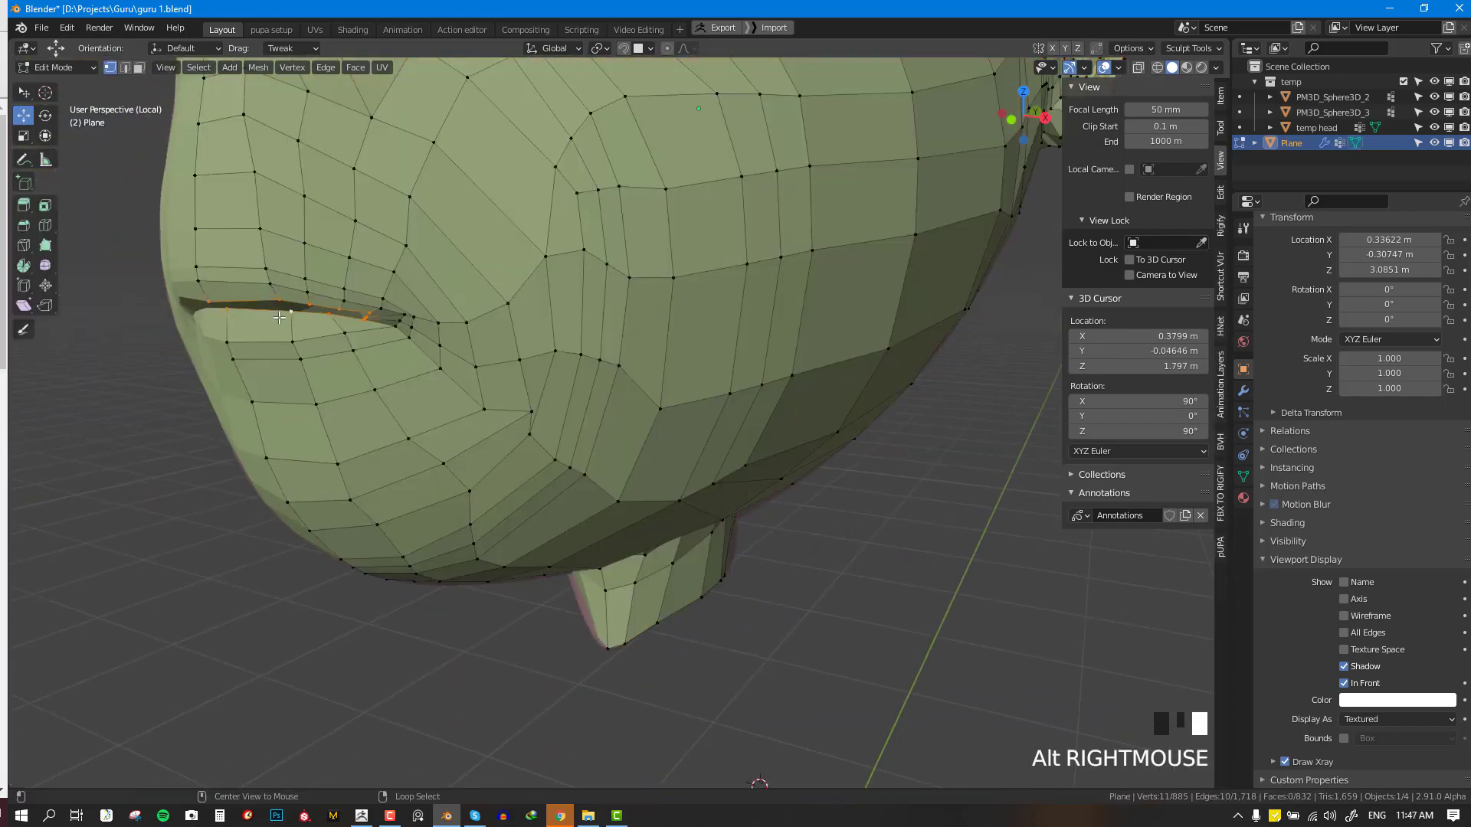
scroll(279, 317, "up", 3)
middle_click_drag(468, 218, 477, 295, "shift")
right_click_drag(493, 264, 497, 280)
right_click_drag(379, 266, 379, 276)
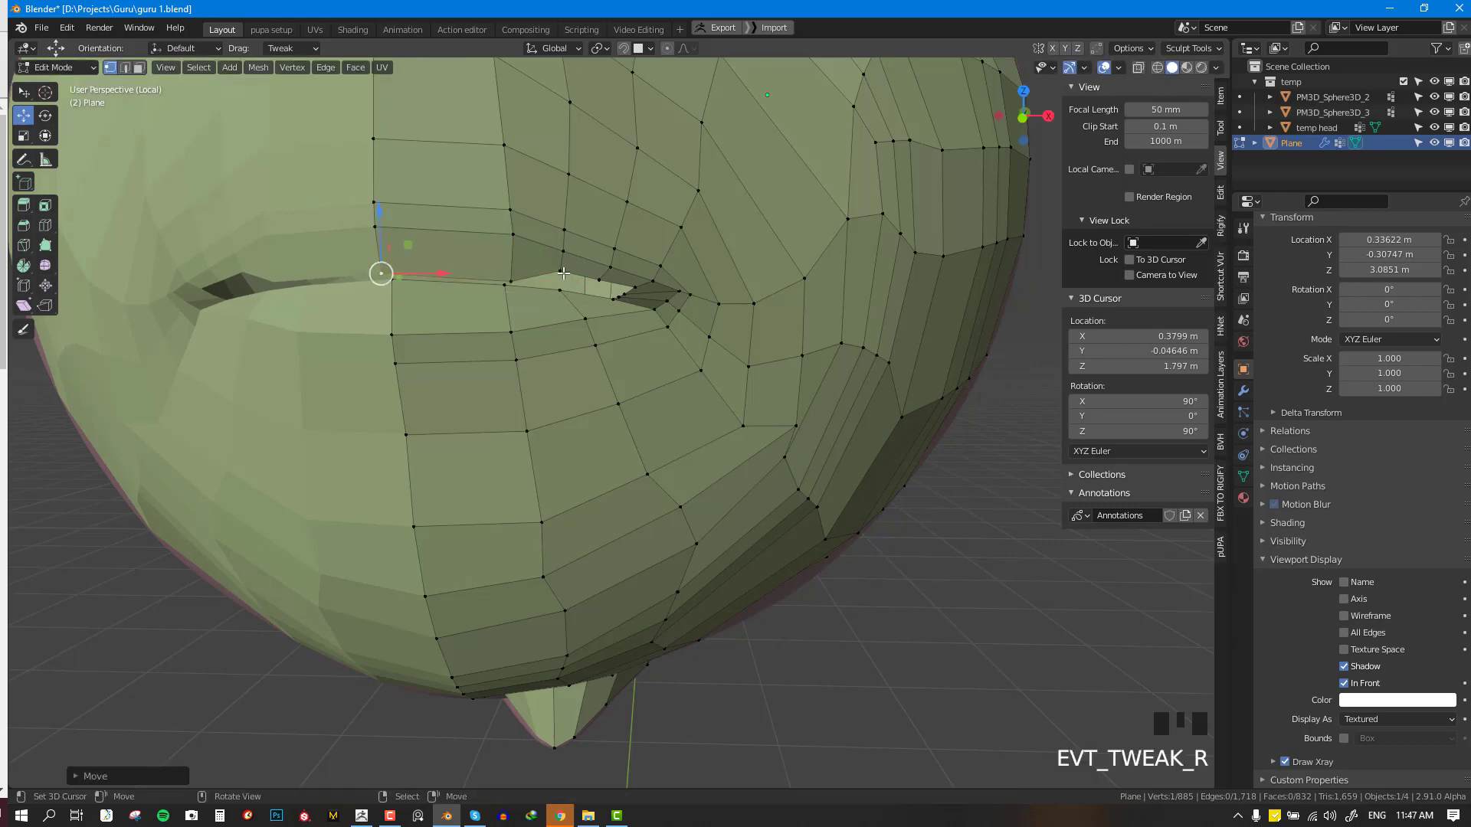
right_click_drag(564, 273, 597, 288)
- Fine-tune the upper lip's inner-edge vertices from the mouth corner back to the midline
scroll(688, 301, "up", 2)
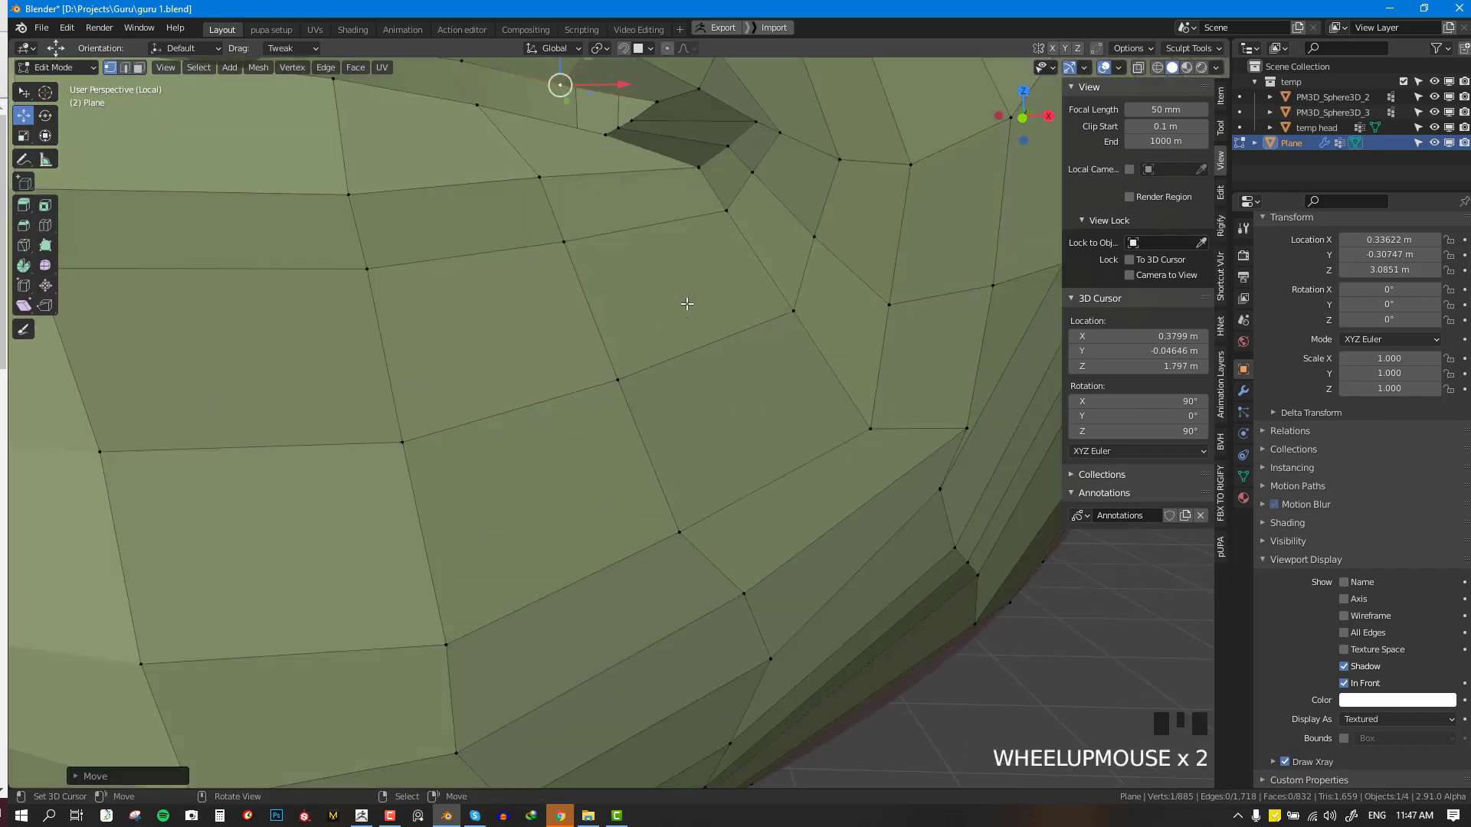
scroll(680, 278, "down", 1)
key("alt+a")
right_click(654, 274)
right_click(655, 274)
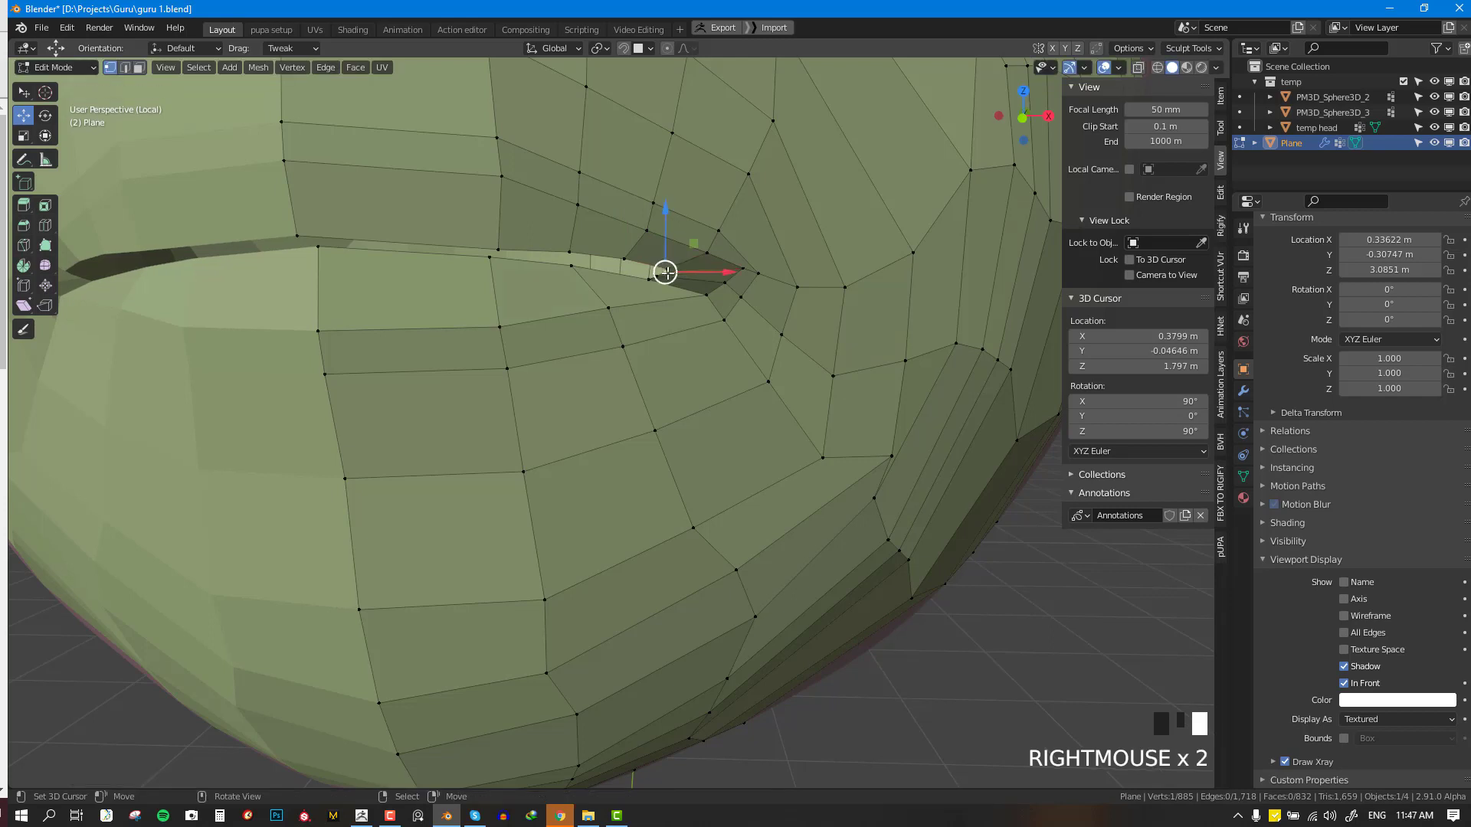
right_click(654, 273)
right_click_drag(654, 273, 650, 273)
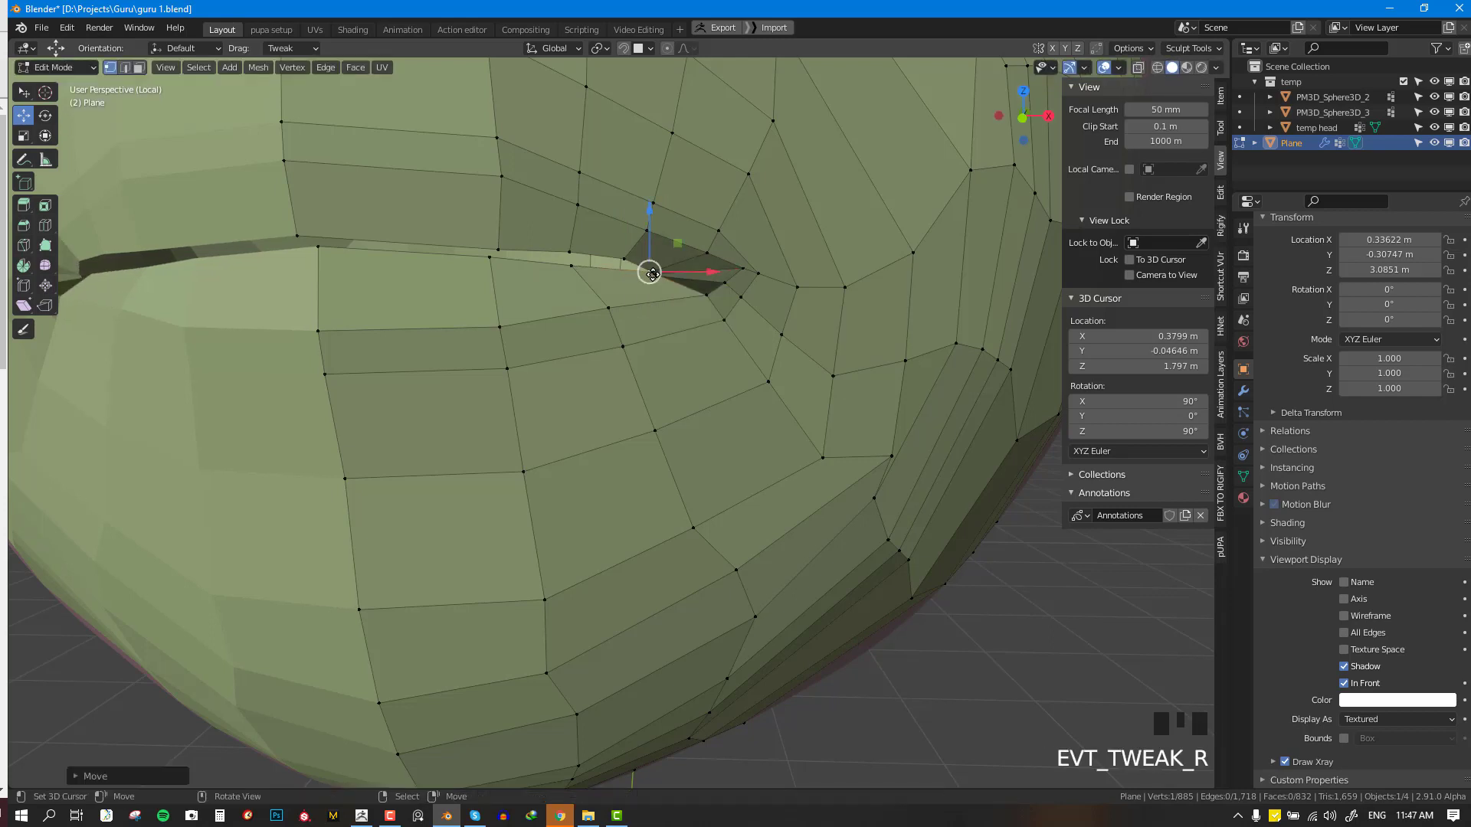
right_click(580, 261)
right_click_drag(498, 260, 494, 258)
right_click_drag(303, 249, 301, 244)
- Extrude the mouth opening's edge loop backward into the mouth twice in side view
key("KP_3")
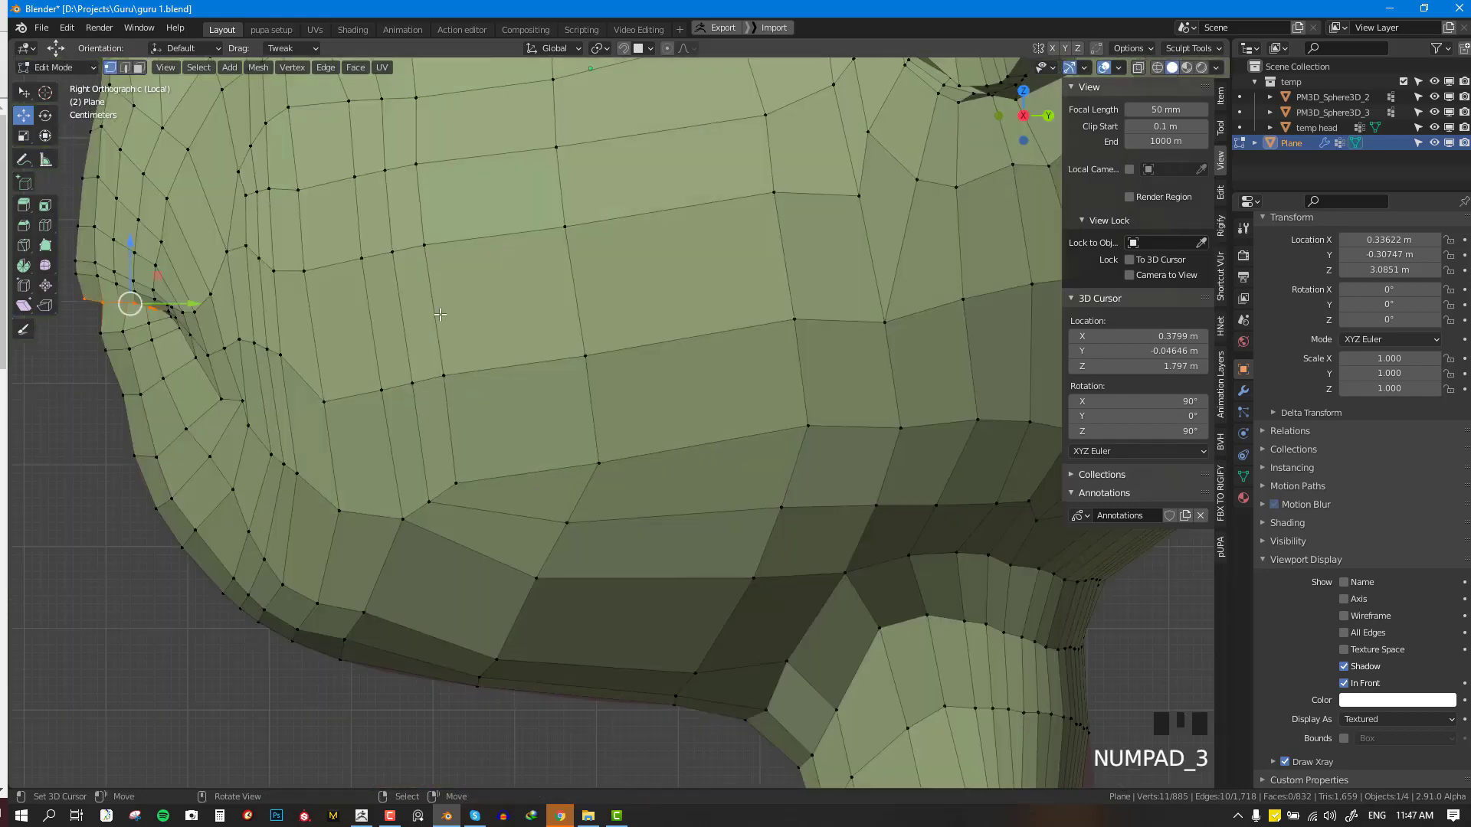
middle_click_drag(184, 321, 578, 349, "shift")
key("shift+z")
scroll(582, 352, "up", 2)
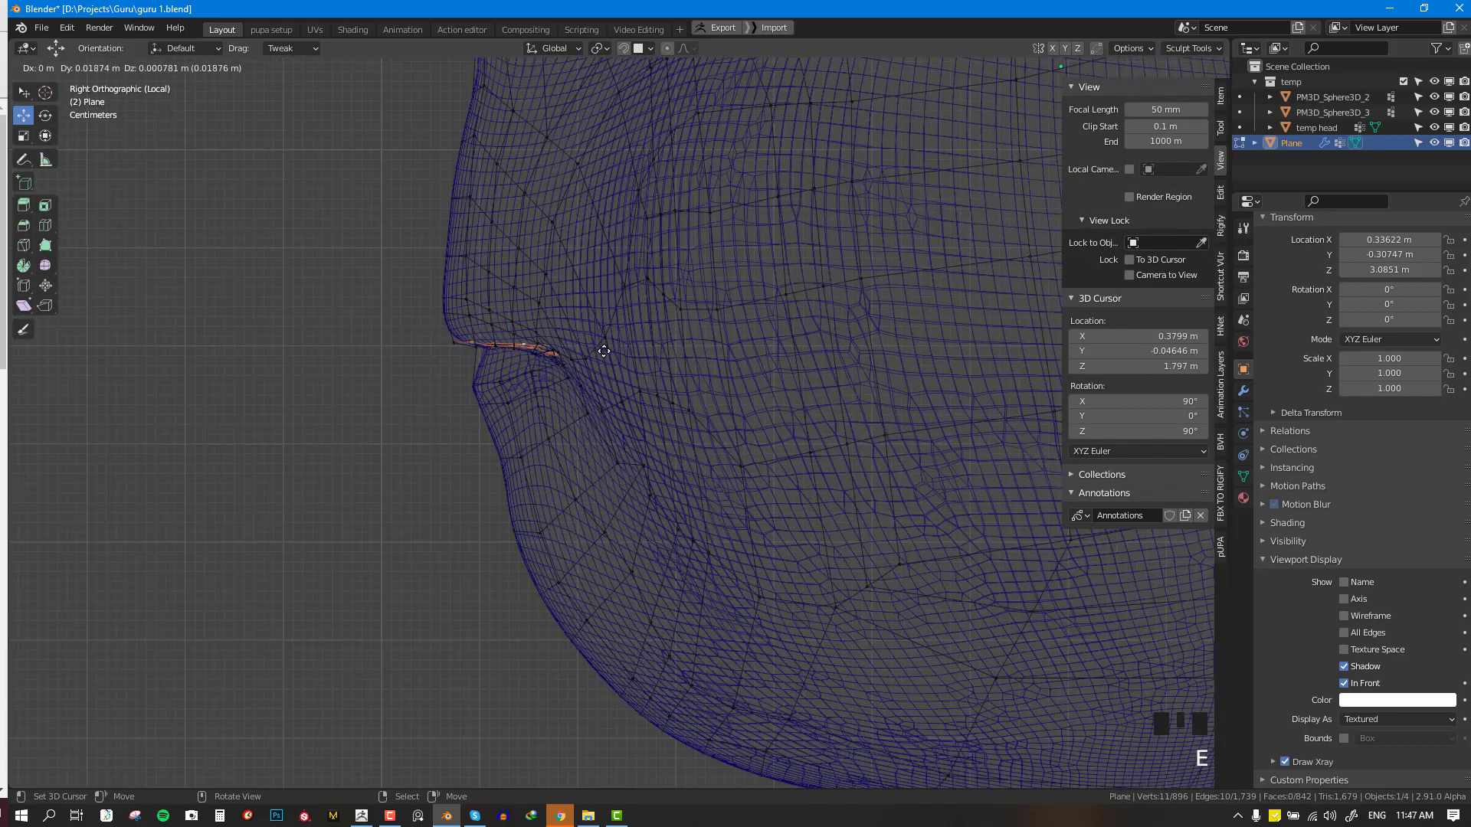
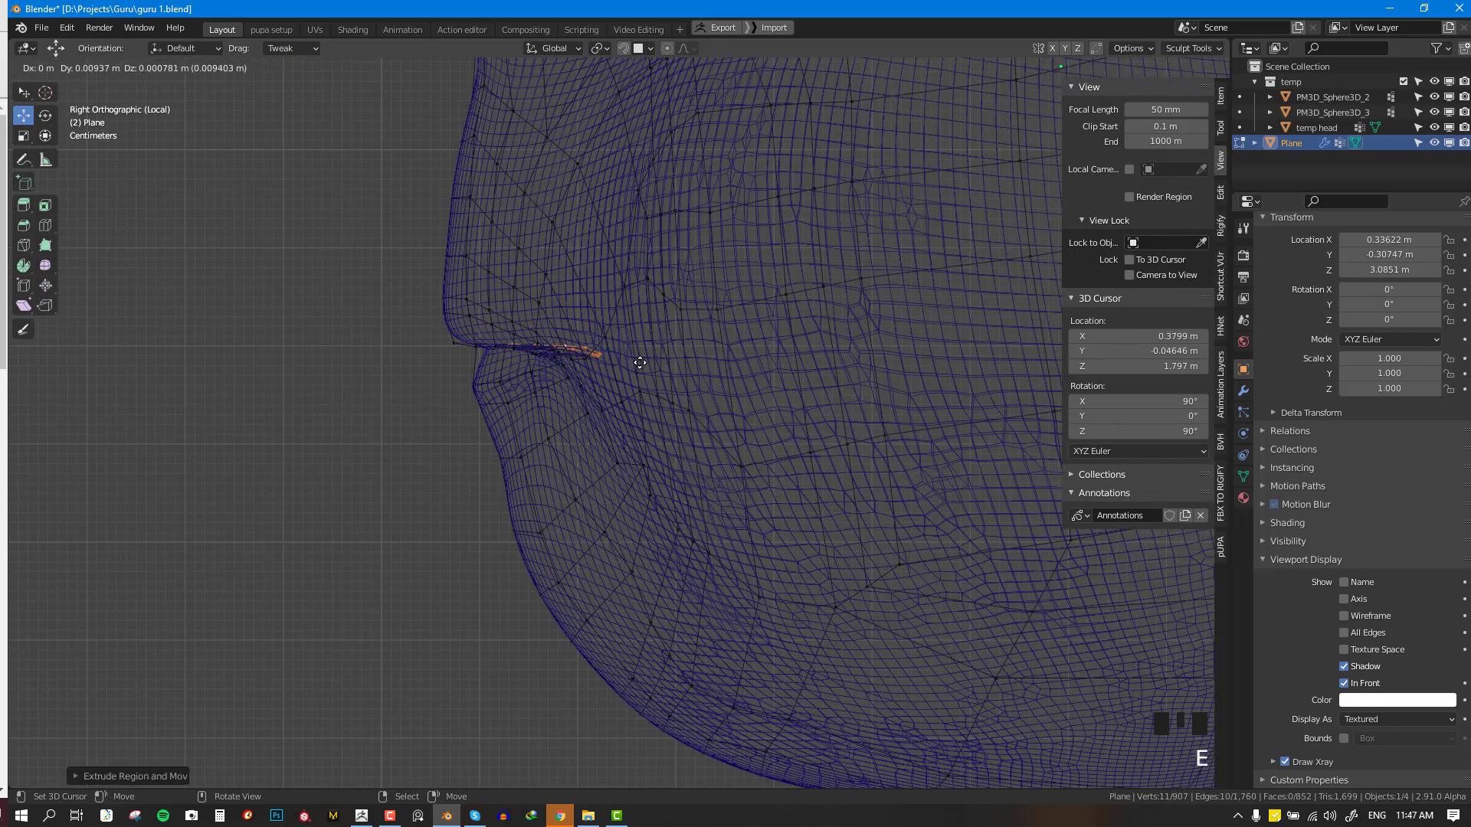
- Isolate the innermost mouth loop and raise its upper vertices into an arch from the midline to the mouth corner
key("KP_1")
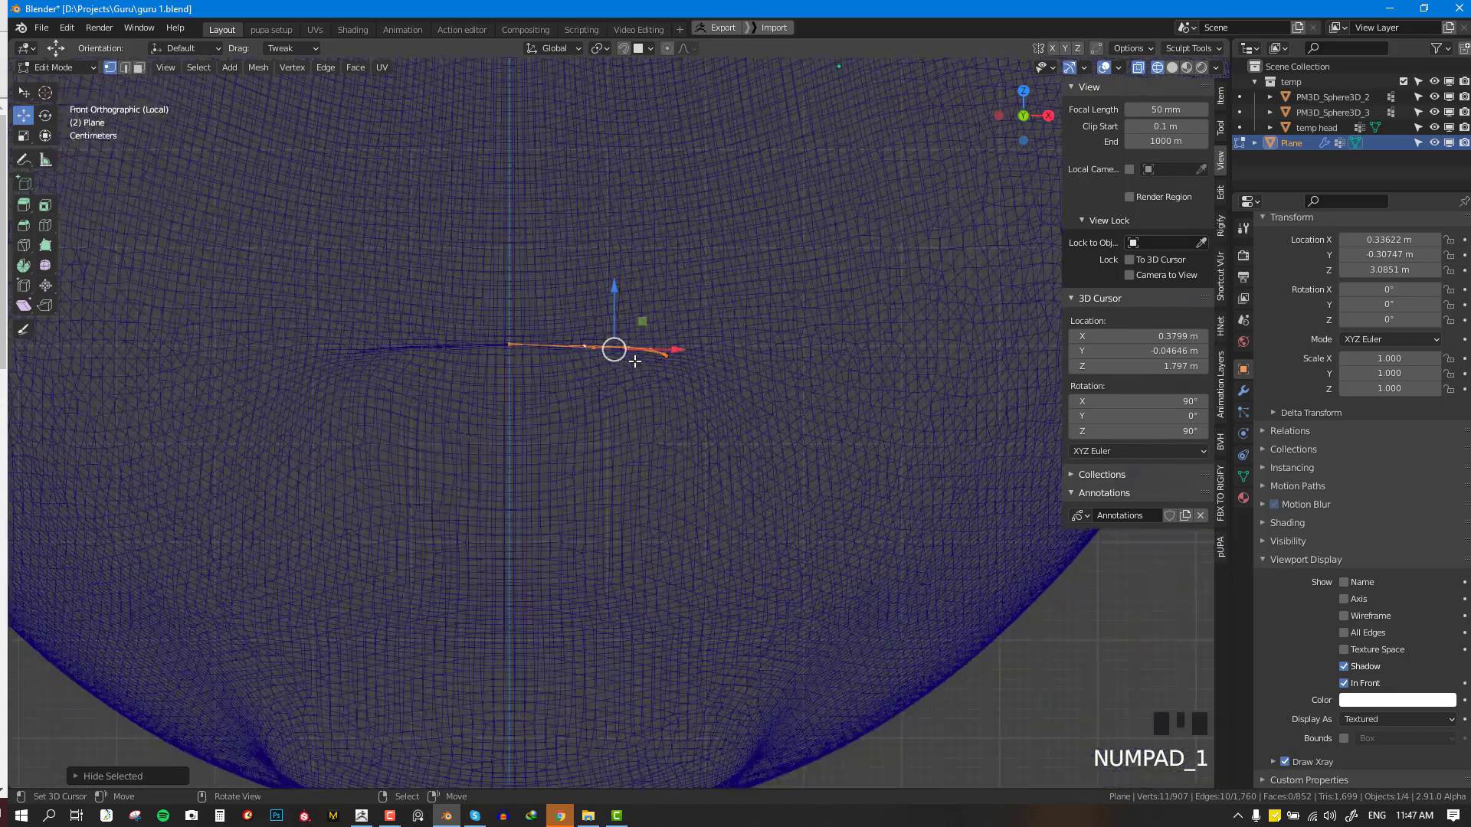
key("shift+z")
scroll(680, 392, "up", 3)
right_click_drag(645, 355, 642, 299)
mouse_move(515, 354)
right_mouse_down()
mouse_move(511, 333)
mouse_move(514, 366)
right_mouse_up()
right_click_drag(515, 355, 514, 265)
right_click_drag(719, 353, 721, 263)
right_click_drag(648, 298, 640, 251)
right_click_drag(779, 374, 774, 359)
right_click_drag(776, 289, 778, 283)
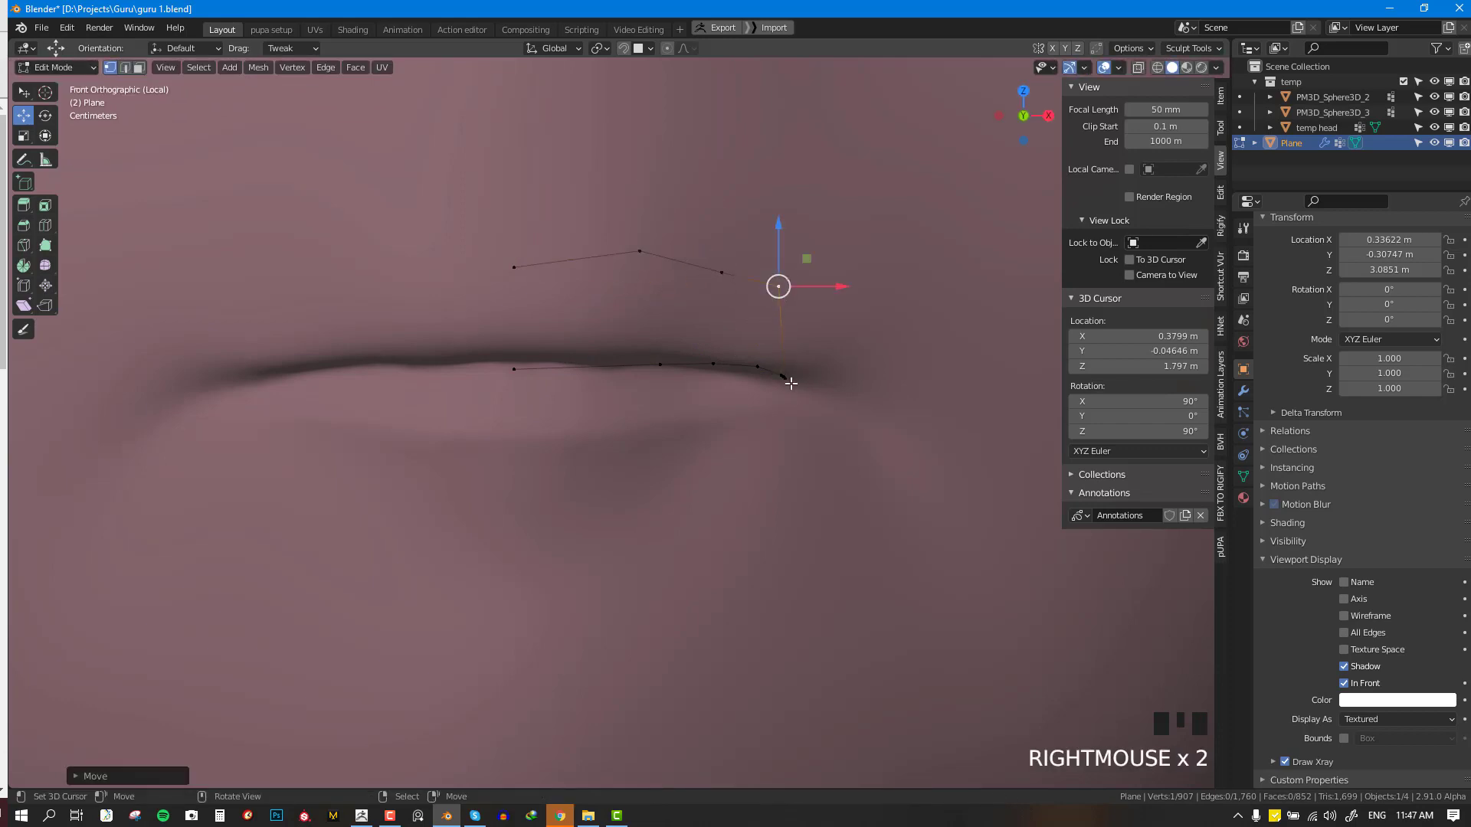
right_click_drag(785, 376, 793, 312)
- Pull the loop's lower vertices down from the mouth corner to the midline to open the mouth cavity
scroll(855, 374, "up", 2)
mouse_move(857, 366)
right_mouse_down()
mouse_move(867, 313)
mouse_move(854, 366)
right_mouse_up()
right_click_drag(809, 353, 812, 483)
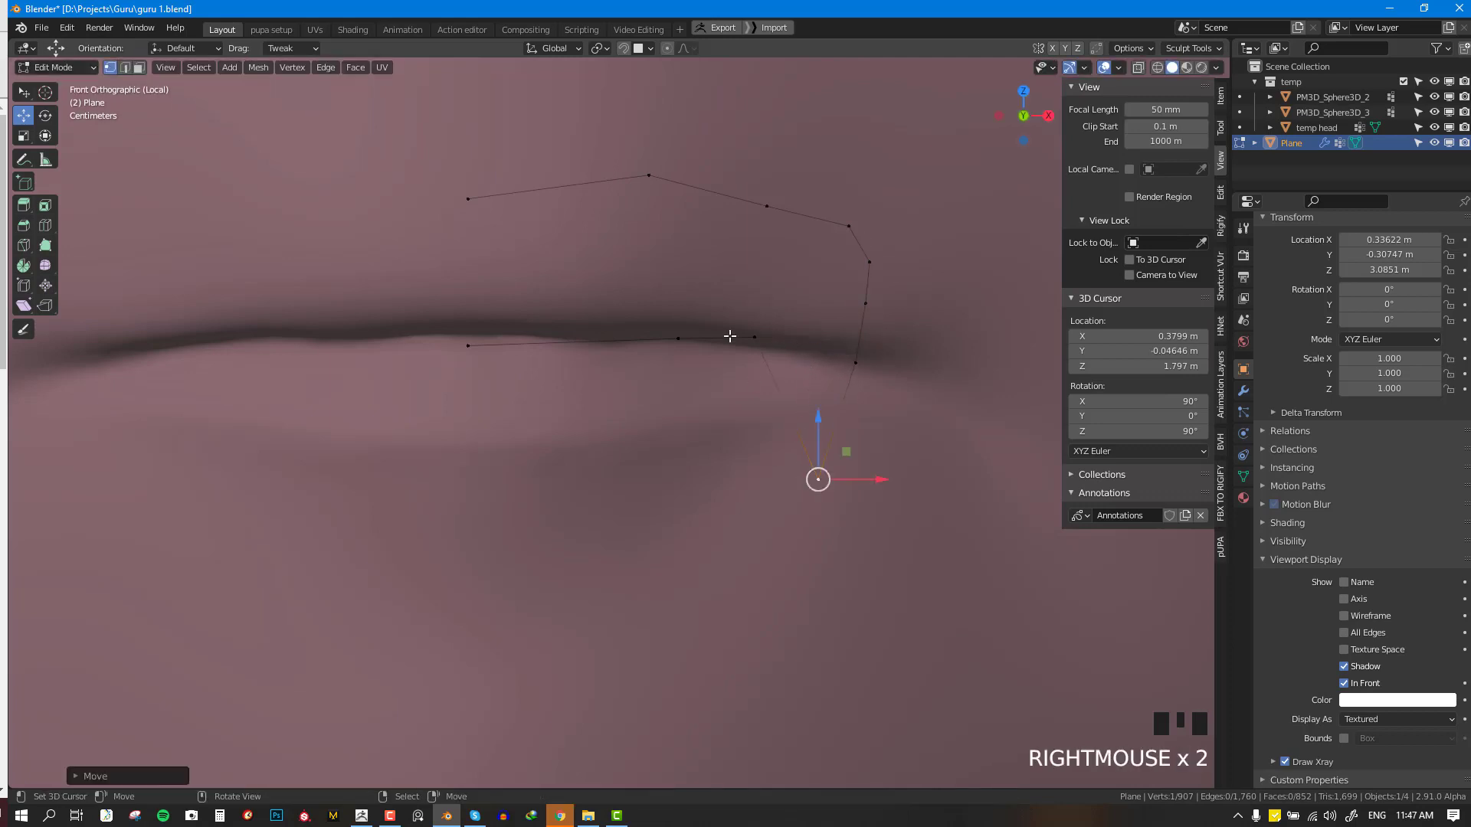
right_click_drag(754, 338, 750, 452)
right_click_drag(674, 347, 689, 482)
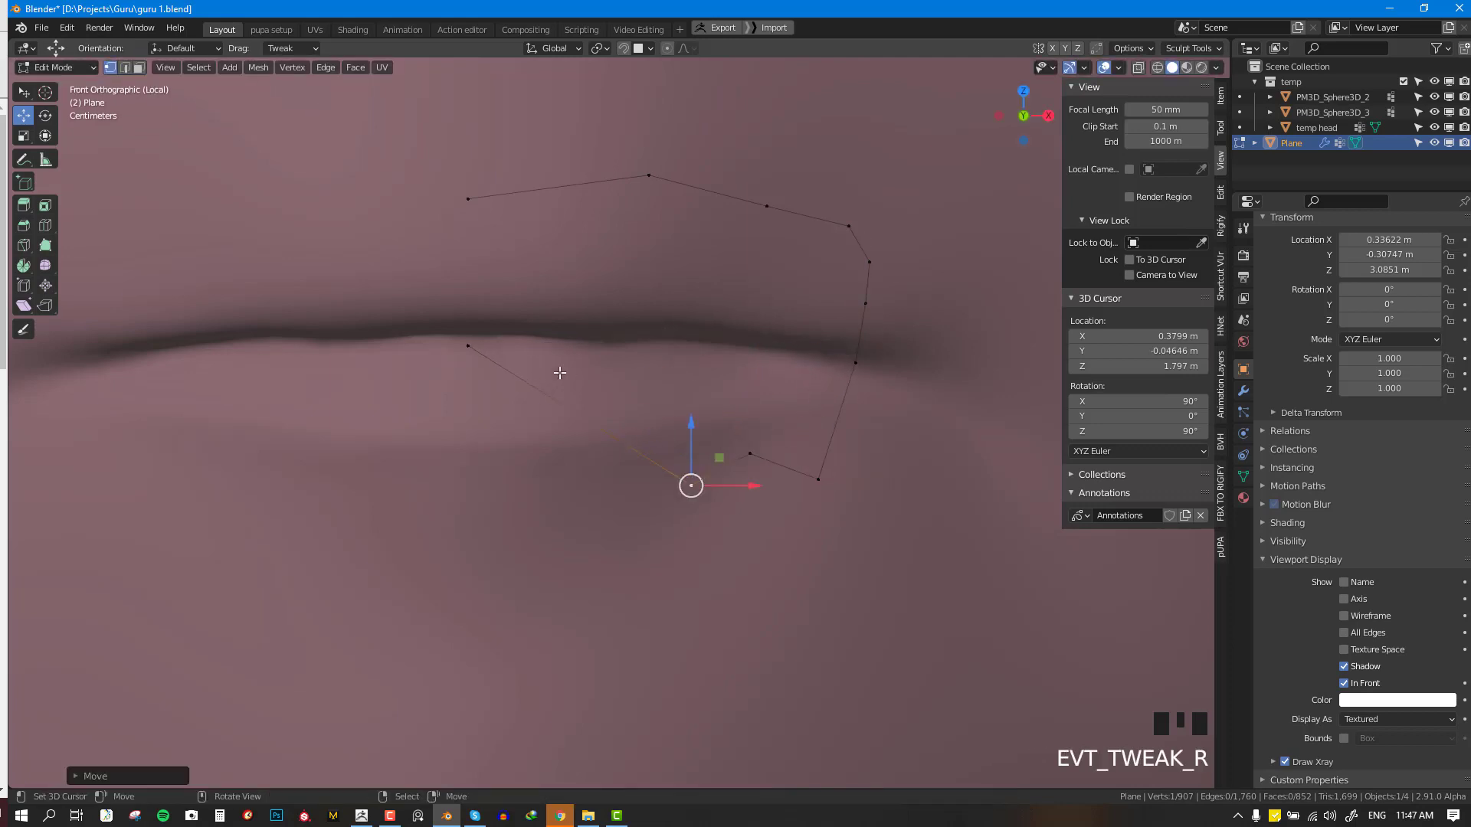
right_click_drag(468, 347, 467, 493)
- Even out the mouth loop by adjusting its lower corner, side and upper vertices
right_click_drag(751, 454, 844, 435)
right_click_drag(856, 362, 870, 368)
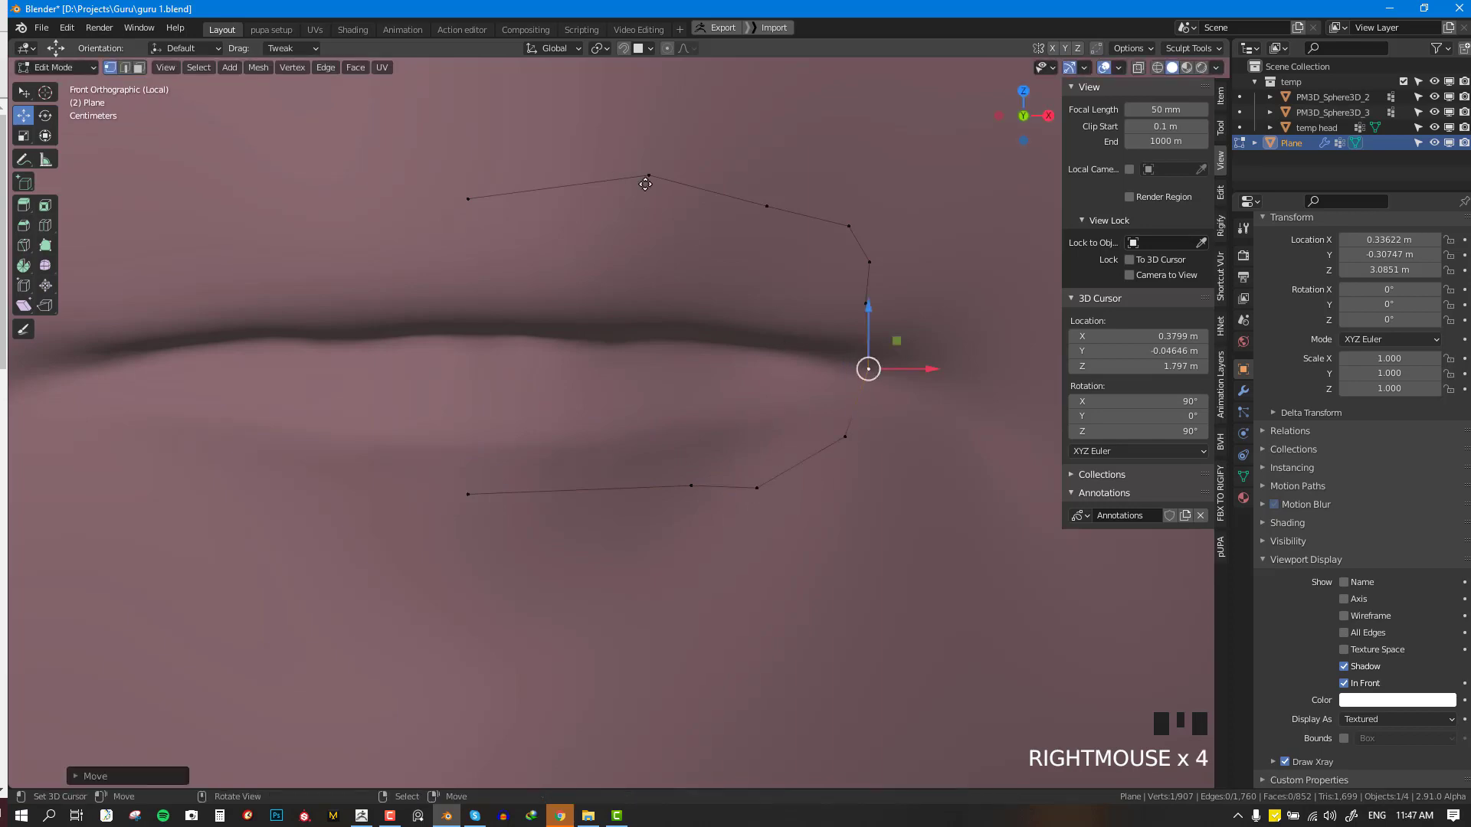
right_click_drag(649, 175, 654, 198)
- Extrude the innermost mouth loop farther back into the head and scale the new loop taller along Z
key("Tab")
scroll(751, 328, "down", 4)
middle_click_drag(752, 328, 617, 315)
key("Tab")
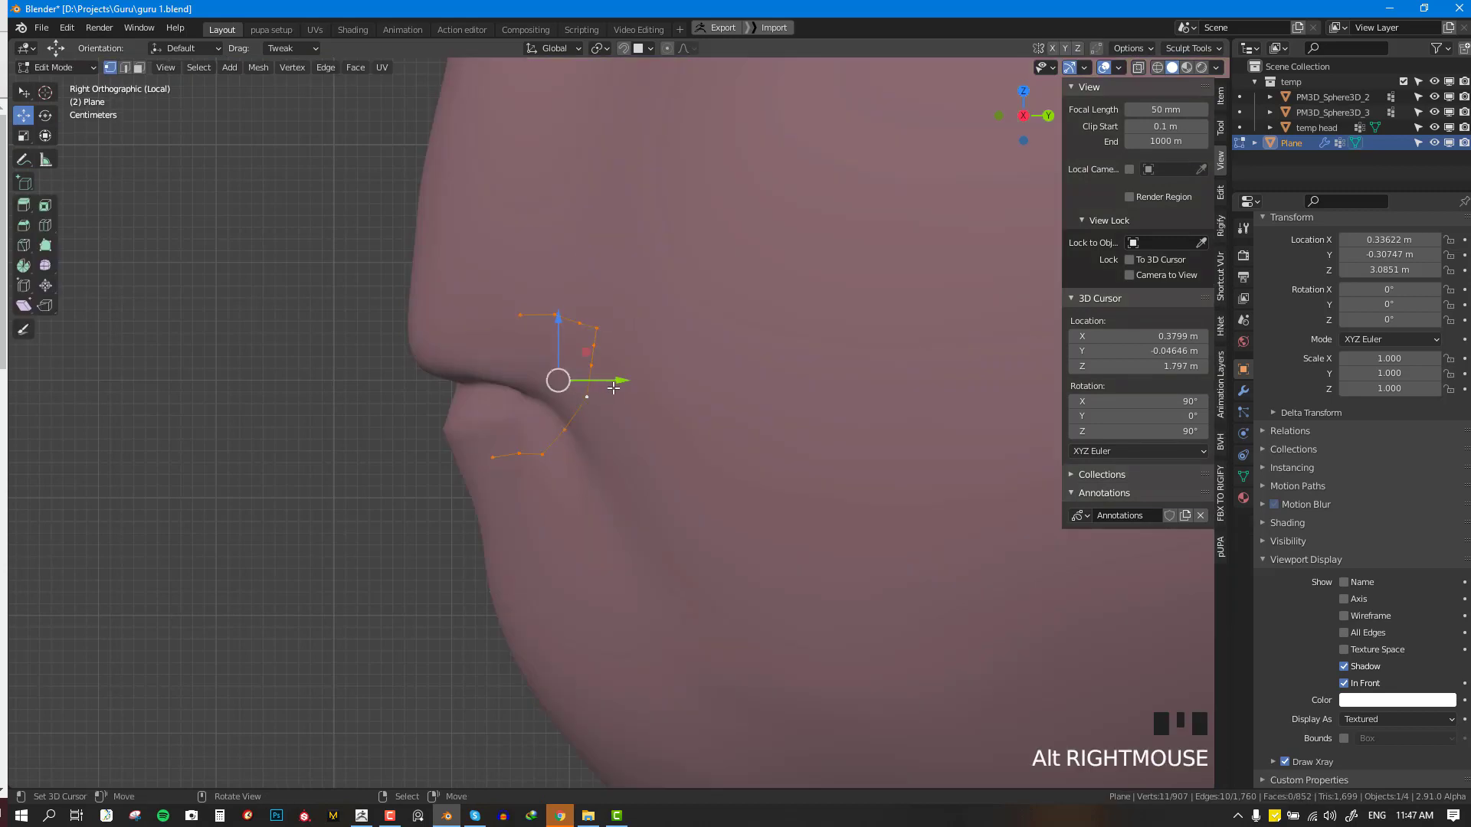
scroll(614, 389, "down", 2)
key("e")
key("s")
key("z")
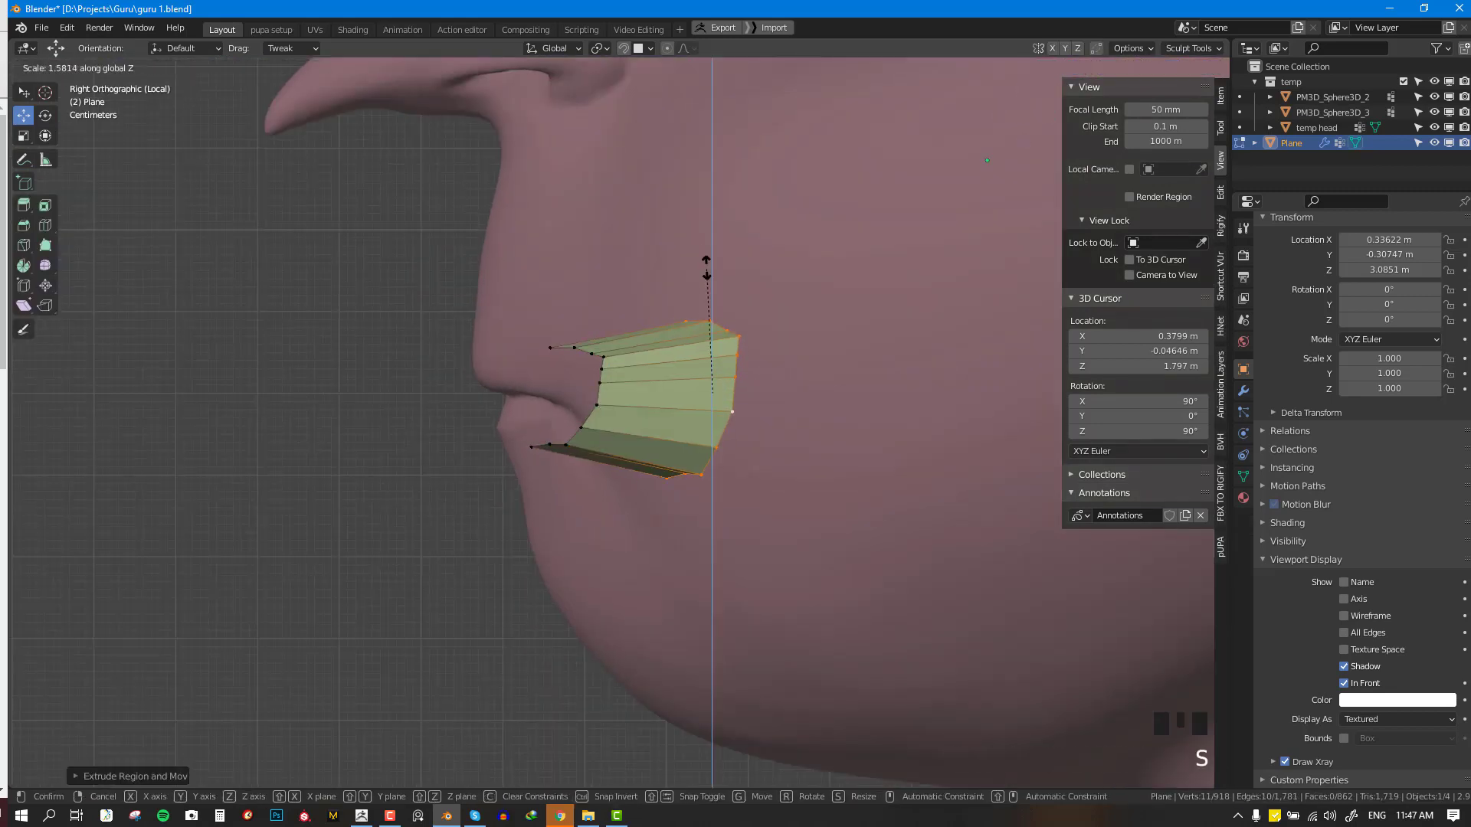
left_click(706, 254)
- Rescale the newly extruded mouth loop and reposition two of its side vertices near the mouth corner to round it
scroll(714, 299, "down", 2)
key("s")
middle_click_drag(759, 461, 674, 423, "shift")
left_click(640, 433)
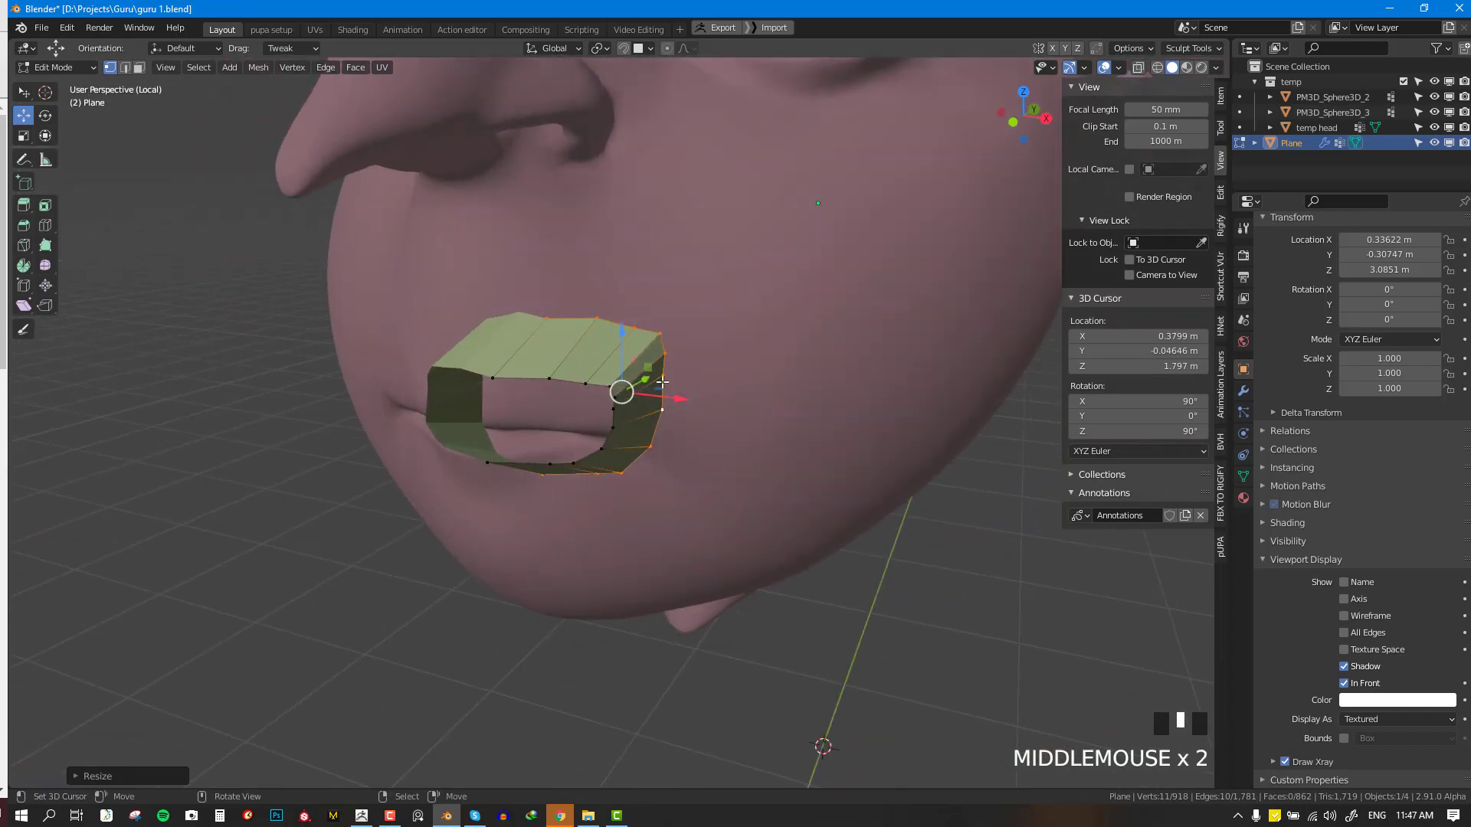
mouse_move(665, 377)
right_mouse_down()
mouse_move(678, 384)
mouse_move(673, 355)
right_mouse_up()
right_click_drag(671, 409, 675, 429)
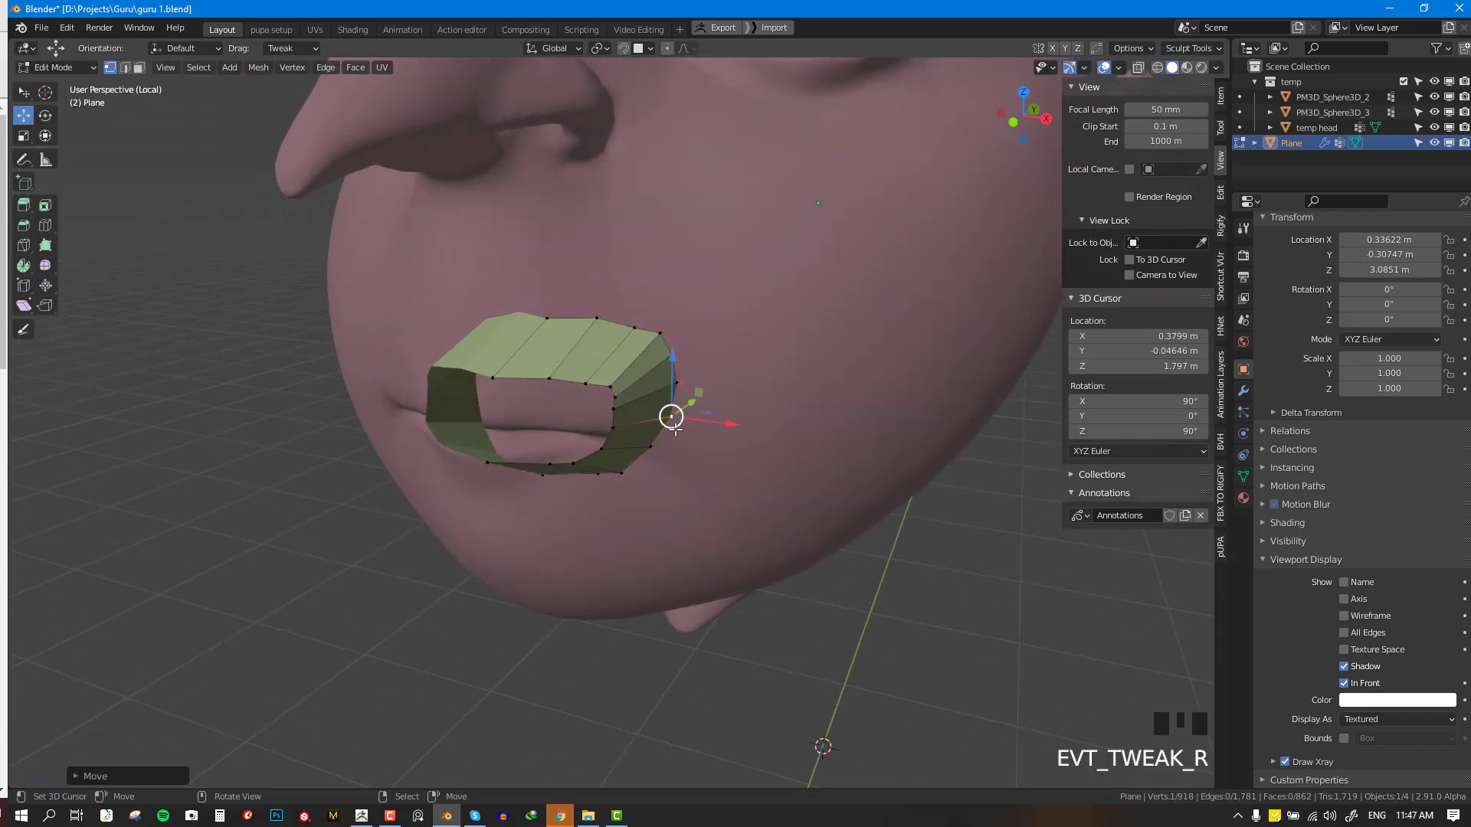
- Extrude the rear mouth loop deep toward the back of the mouth in side view and rotate it slightly
key("KP_3")
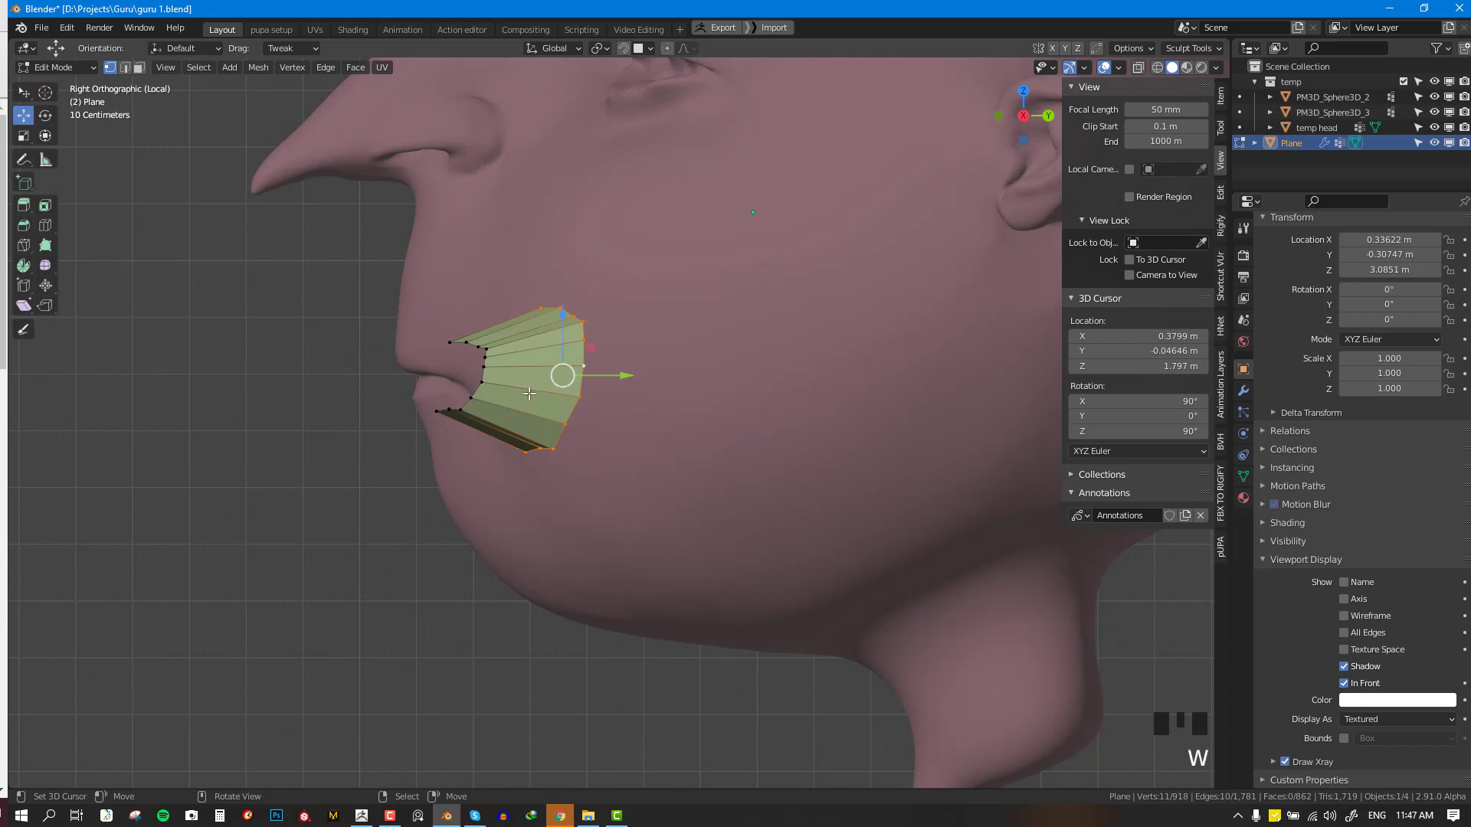
key("e")
left_click(803, 395)
scroll(820, 392, "down", 1)
key("r")
left_click(831, 408)
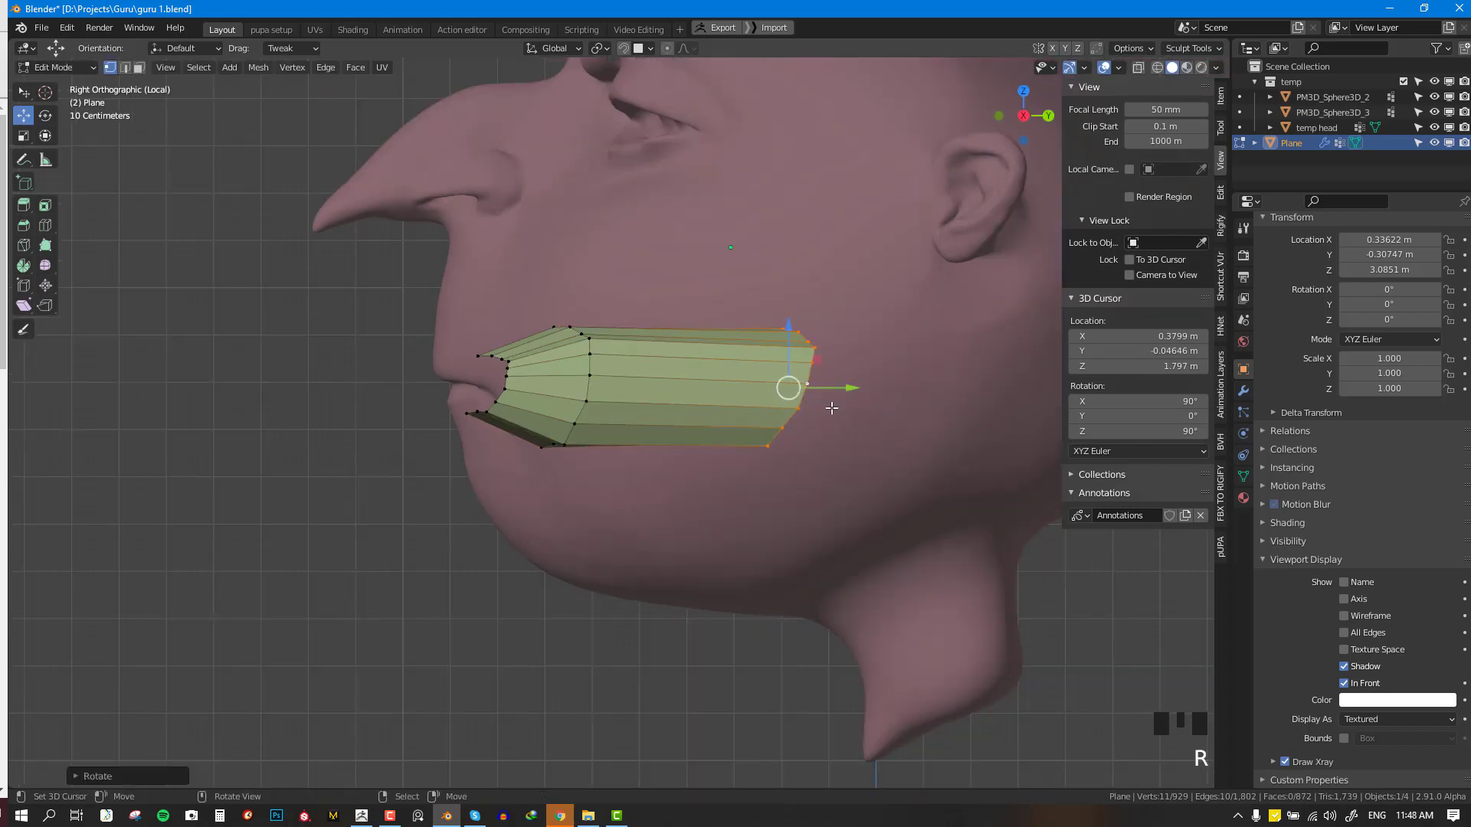
- Try to extrude the mouth cavity's rear loop down toward the throat with a rotated end
key("e")
key("r")
left_click(956, 461)
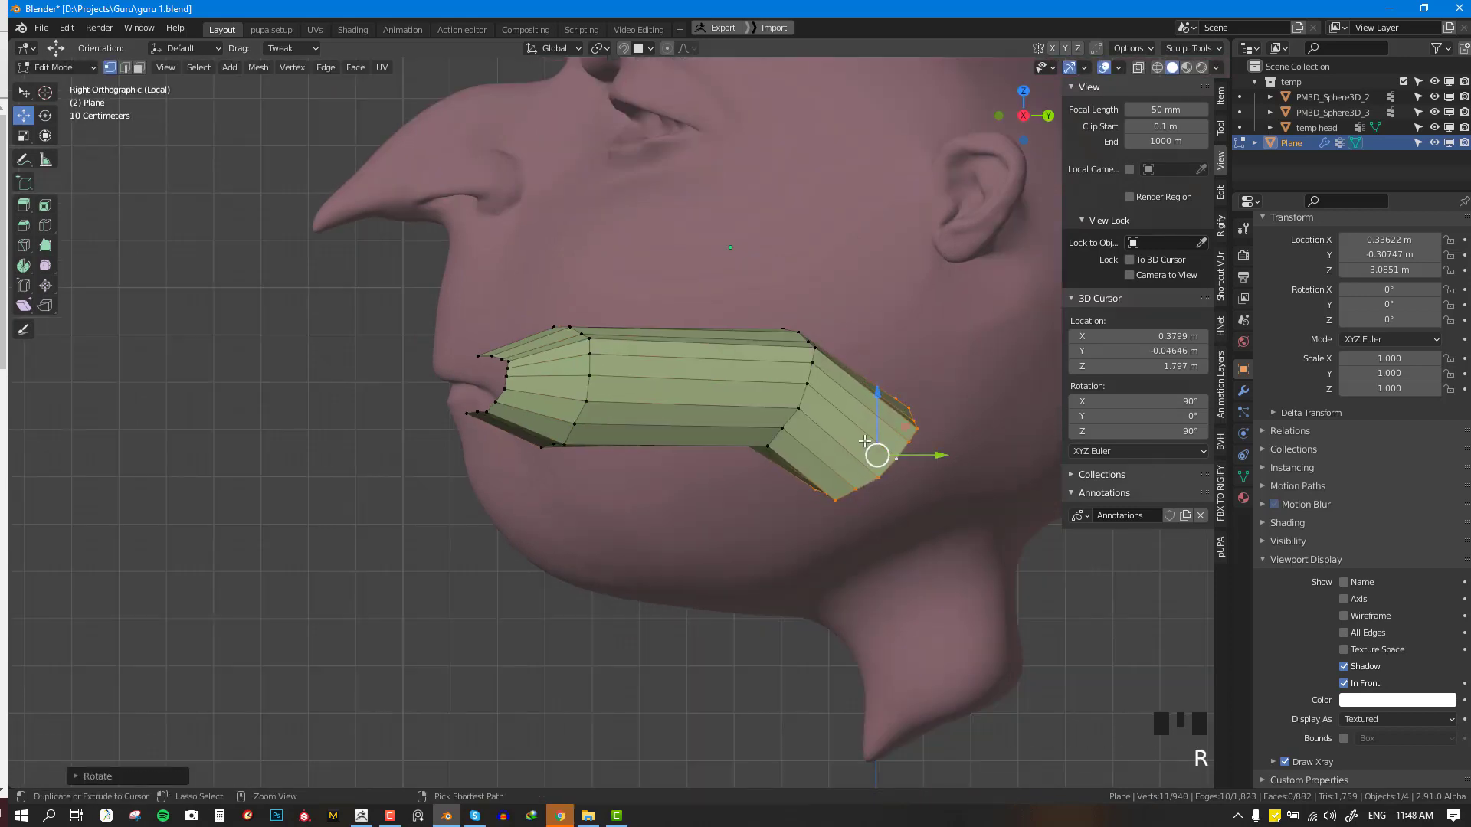
key("ctrl+z")
key("ctrl+z")
key("ctrl+z")
- Lower the bottom vertices of the mouth cavity's rear loop to round it and select the whole loop
middle_click_drag(864, 442, 698, 430)
scroll(699, 430, "up", 2)
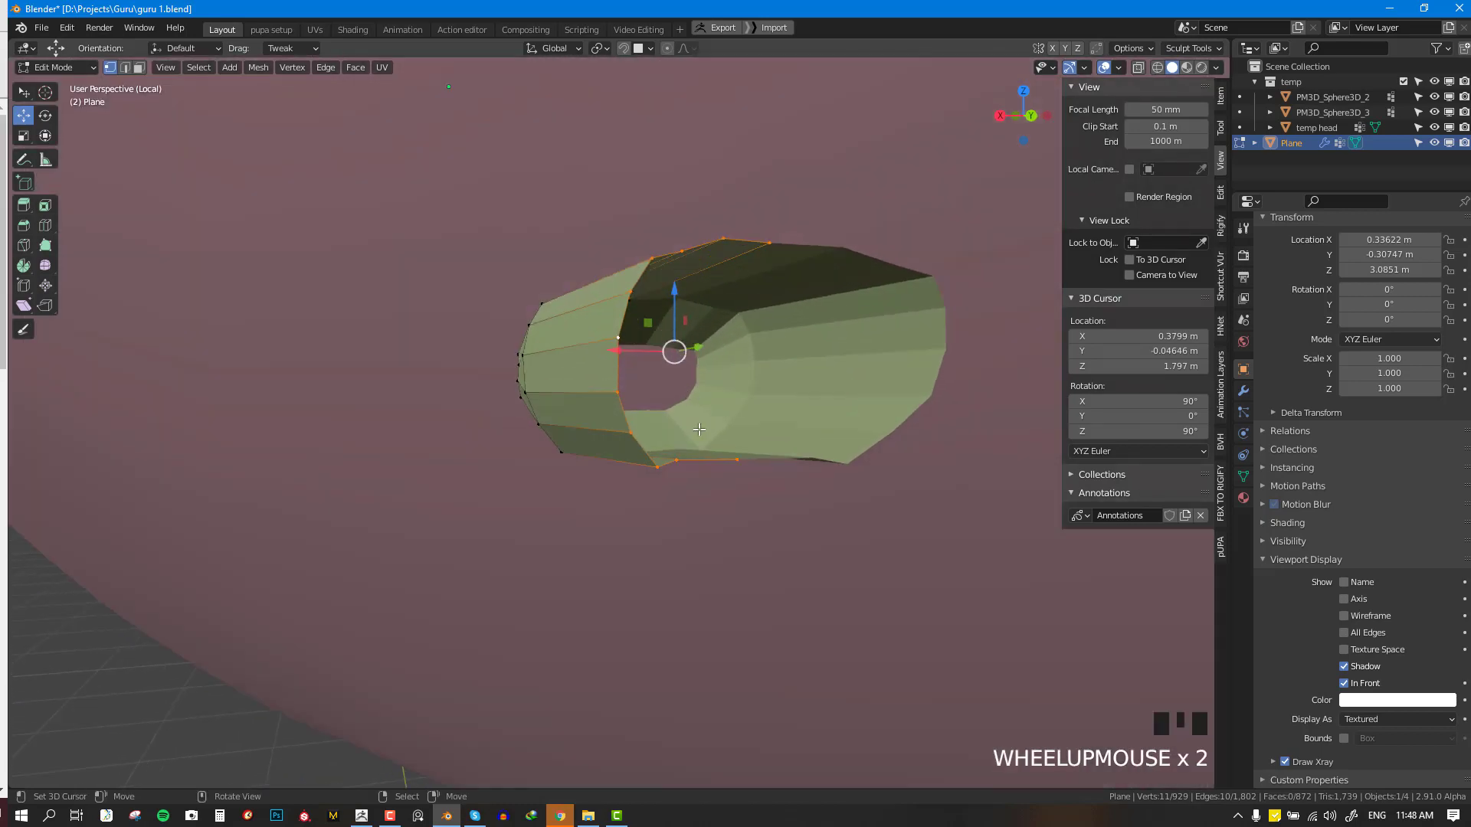
right_click_drag(735, 476, 681, 492)
right_click_drag(737, 477, 738, 499)
middle_click_drag(718, 467, 624, 409)
key("alt+a")
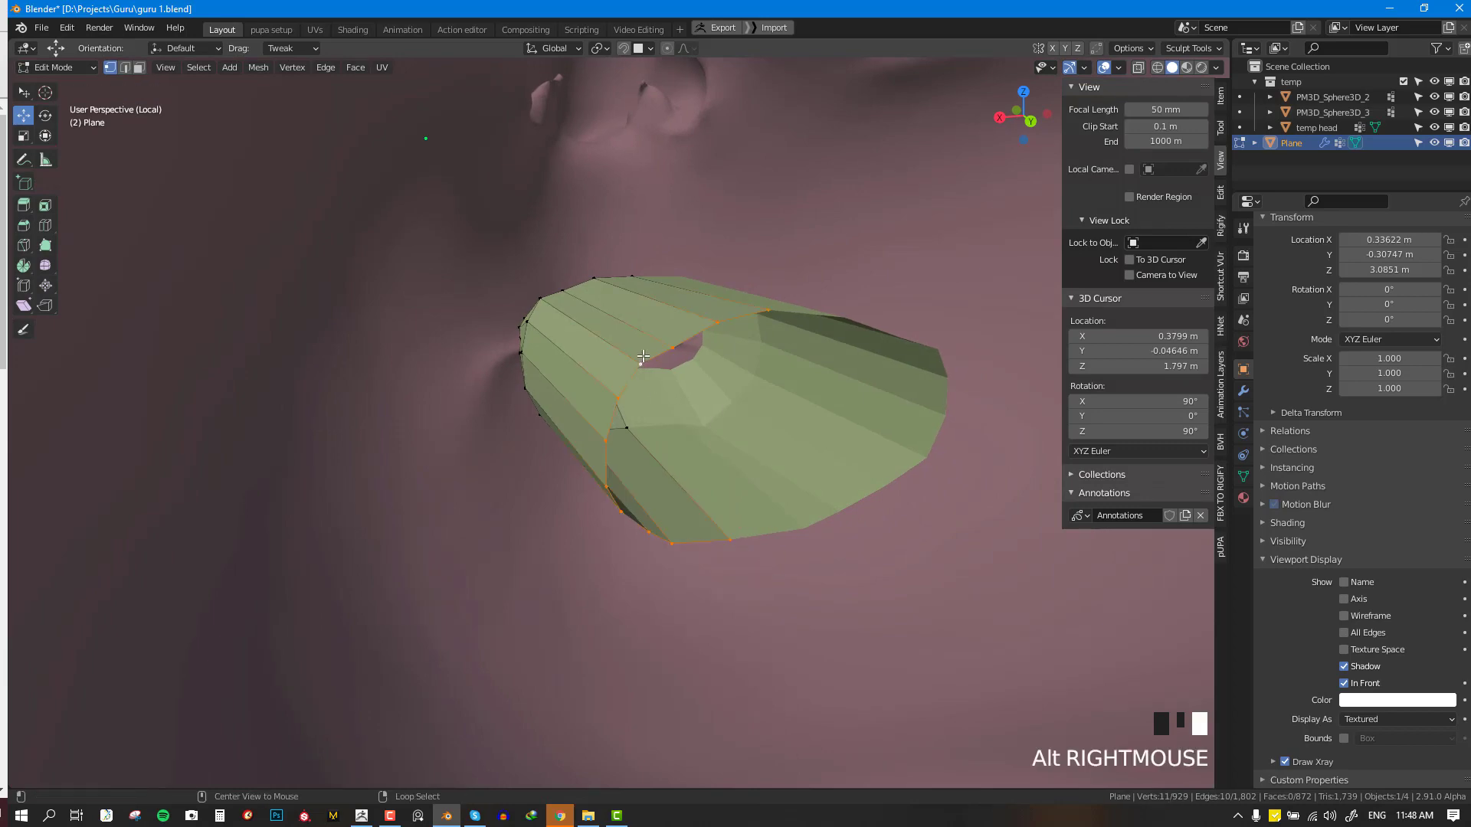
- Extrude the rear mouth loop backward toward the throat in wireframe side view and tilt the new loop downward
key("KP_3")
key("shift+z")
key("e")
left_click(994, 429)
key("r")
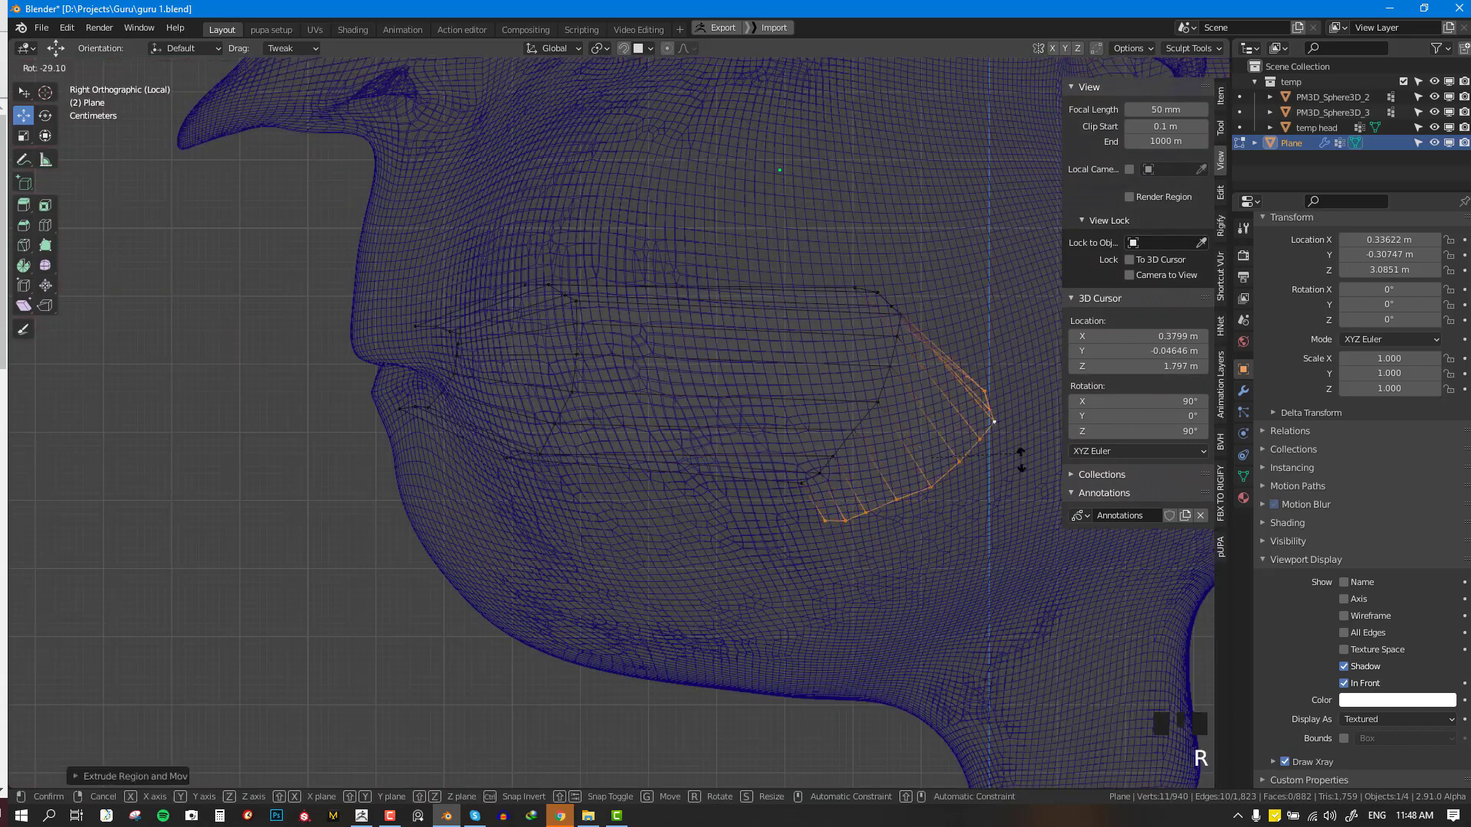
left_click(1008, 503)
- Scale the throat-end loop and move it down and back to taper the end of the mouth cavity
key("s")
left_click(958, 443)
key("g")
left_click(980, 481)
key("s")
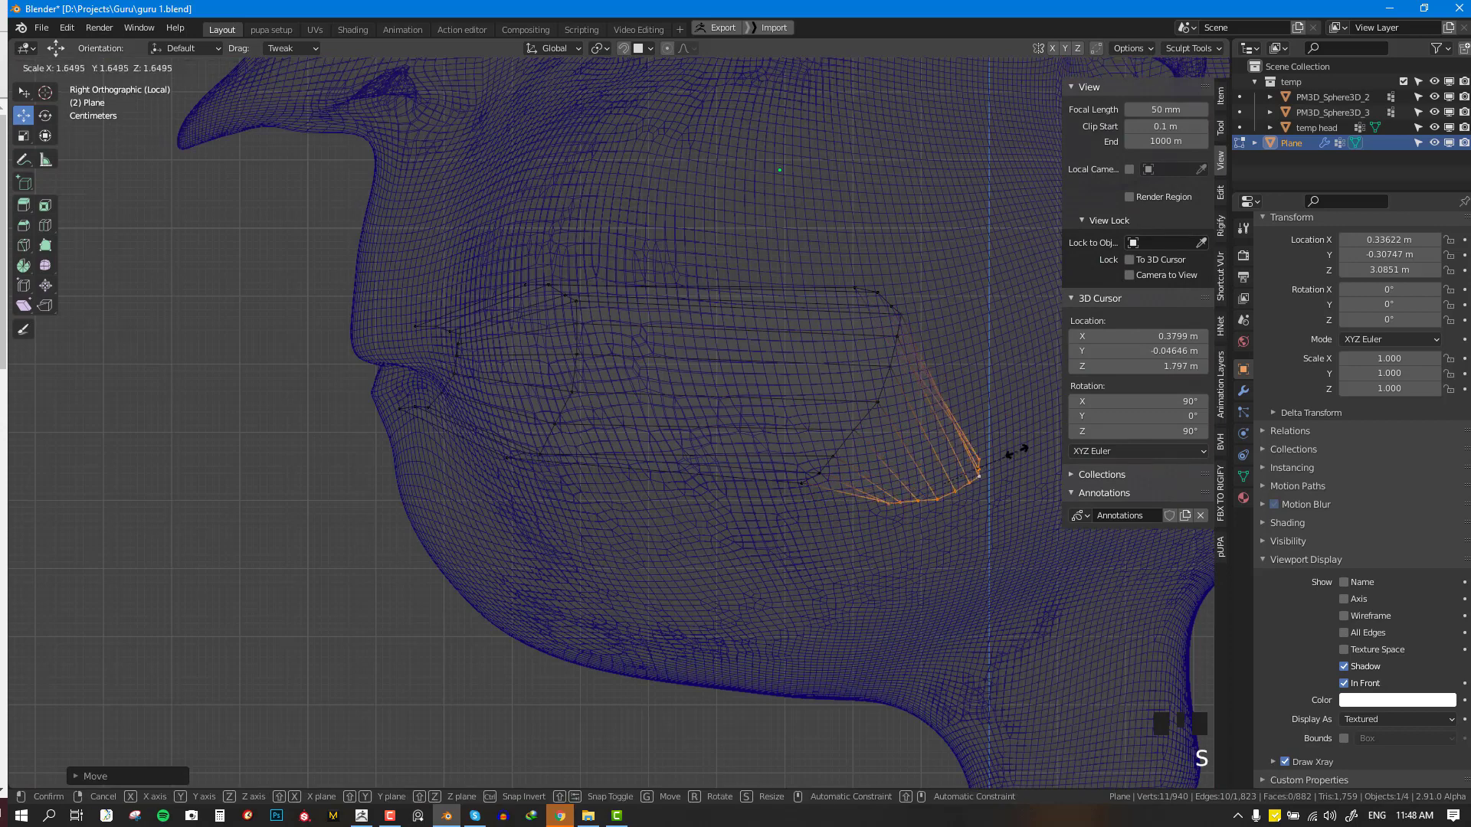
left_click(908, 481)
- Add a Subdivision modifier with viewport level 1 to the retopologized head and shade it smooth
key("Tab")
key("shift+z")
middle_click_drag(596, 465, 643, 475)
scroll(740, 454, "up", 2)
scroll(698, 443, "down", 4)
key("ctrl+d")
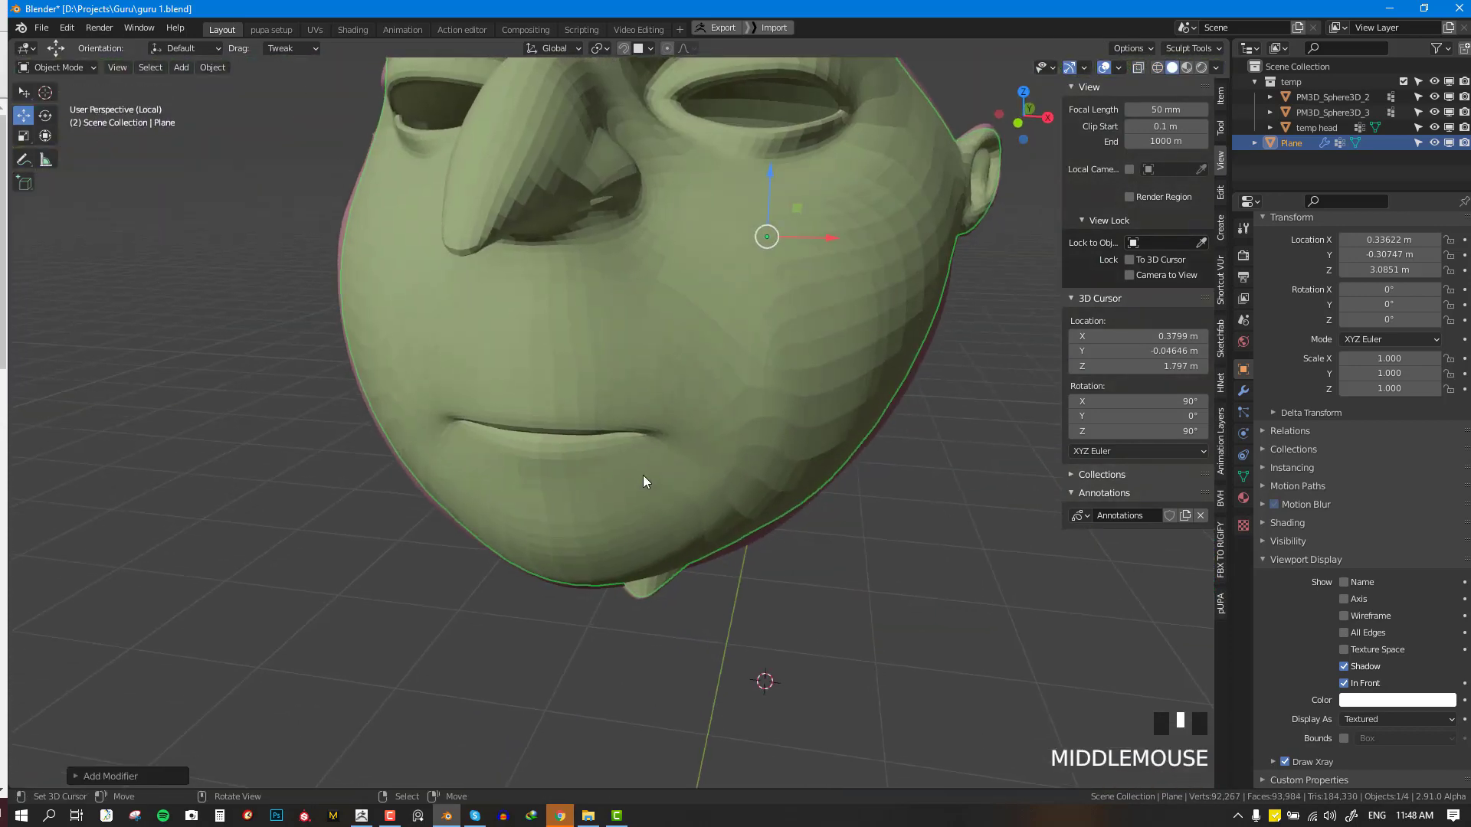
key("alt+a")
key("KP_1")
middle_click_drag(723, 381, 799, 346)
right_click(798, 346)
key("w")
- Hide the temp head sculpt and reveal the whole retopologized head mesh for editing with nothing selected
right_click(846, 389)
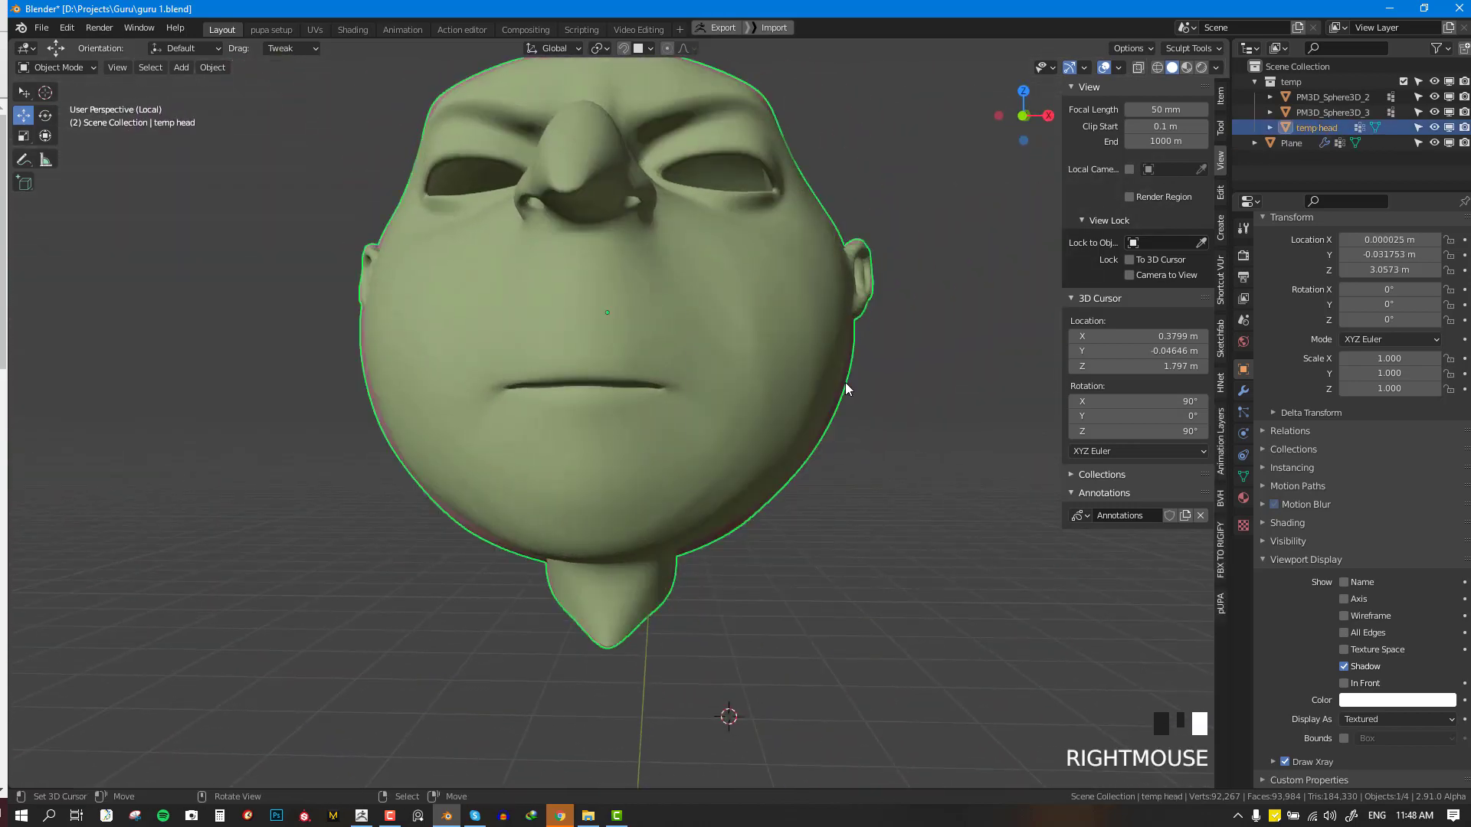
left_click(1451, 129)
key("KP_1")
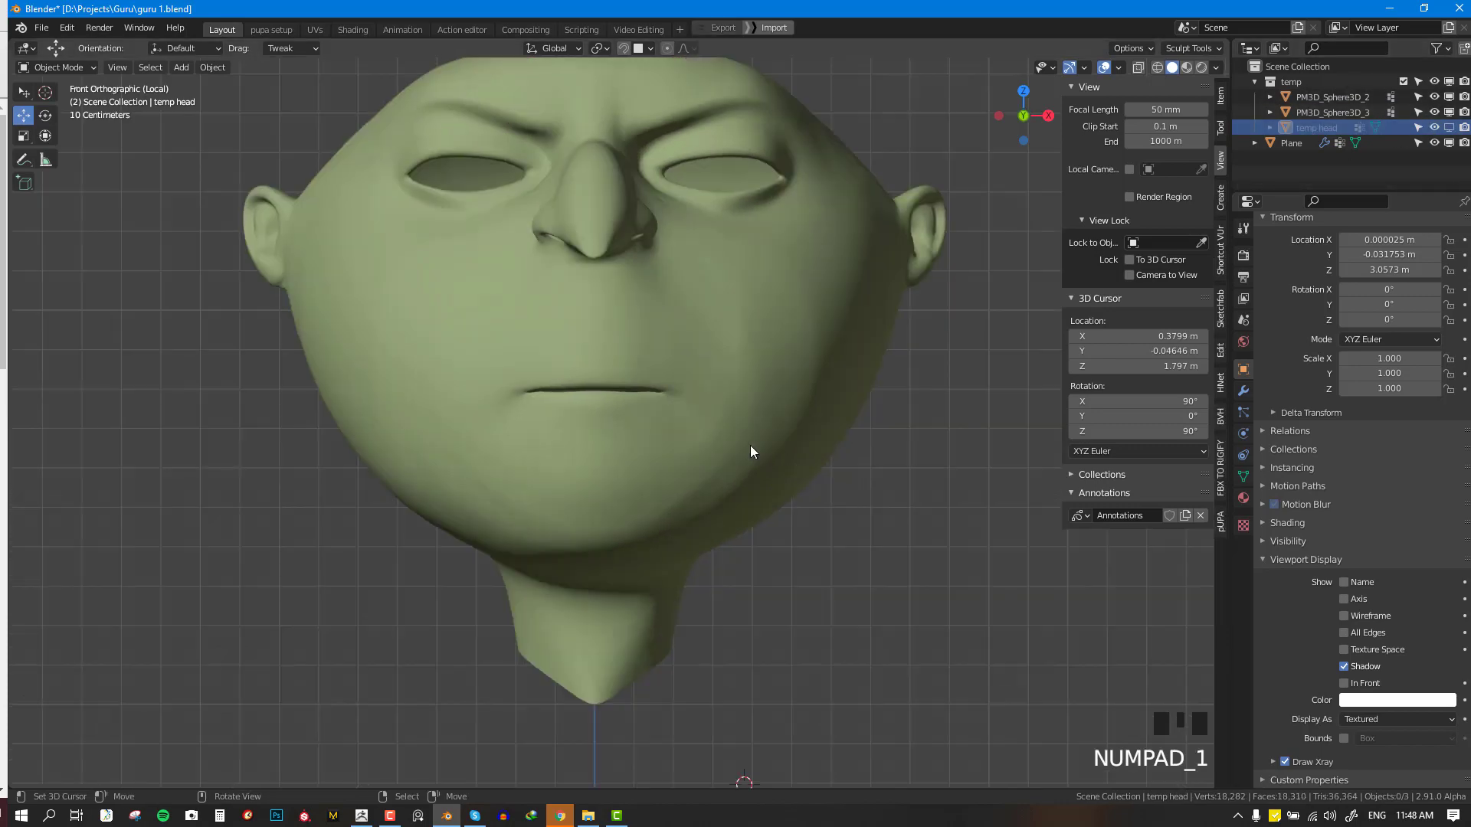
right_click(751, 446)
key("Tab")
key("alt+a")
key("alt+h")
middle_click_drag(756, 447, 709, 435)
key("alt+a")
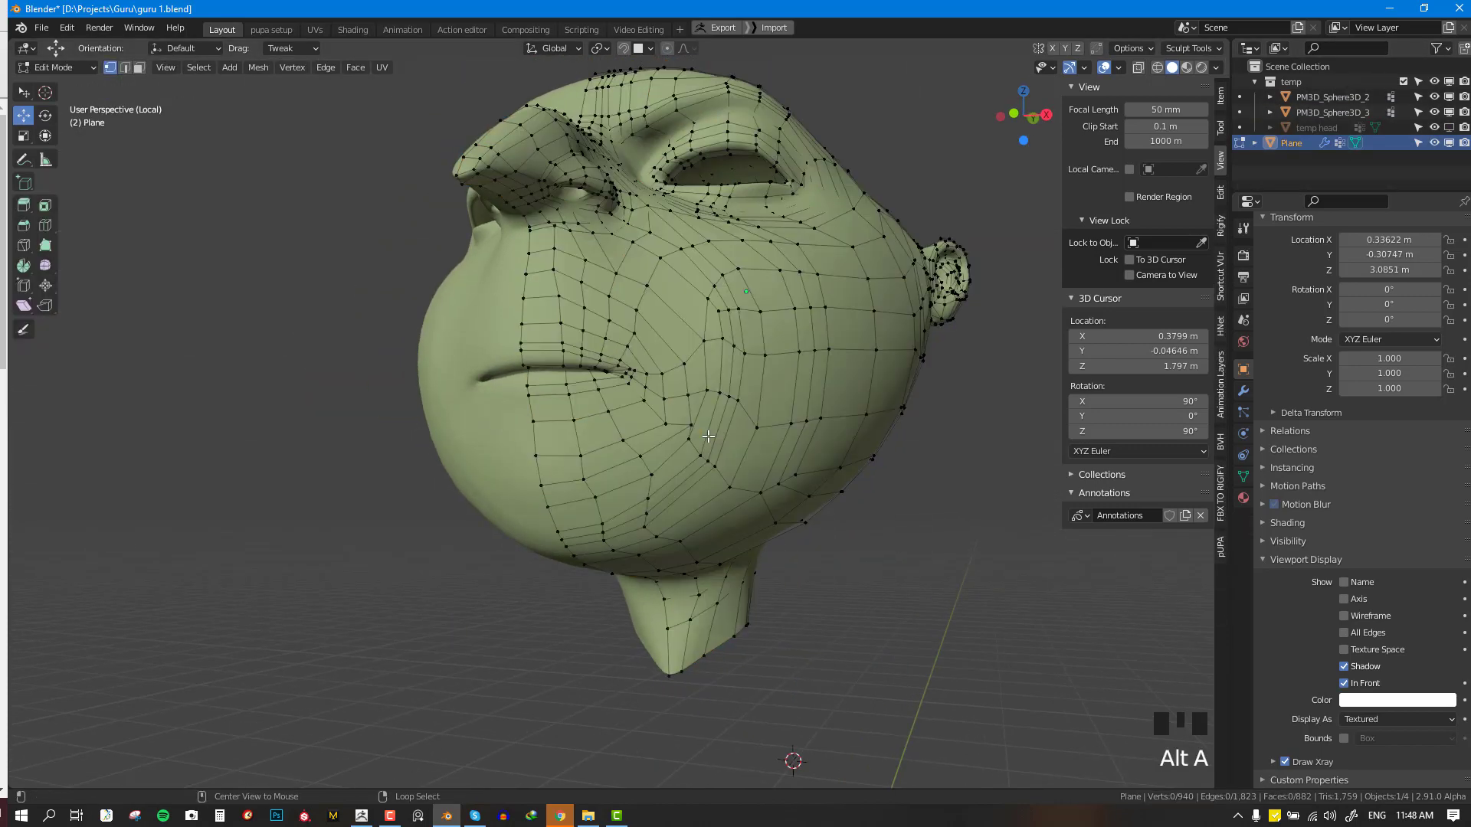
- Remove the Solidify modifier from the retopologized head
left_click(1243, 390)
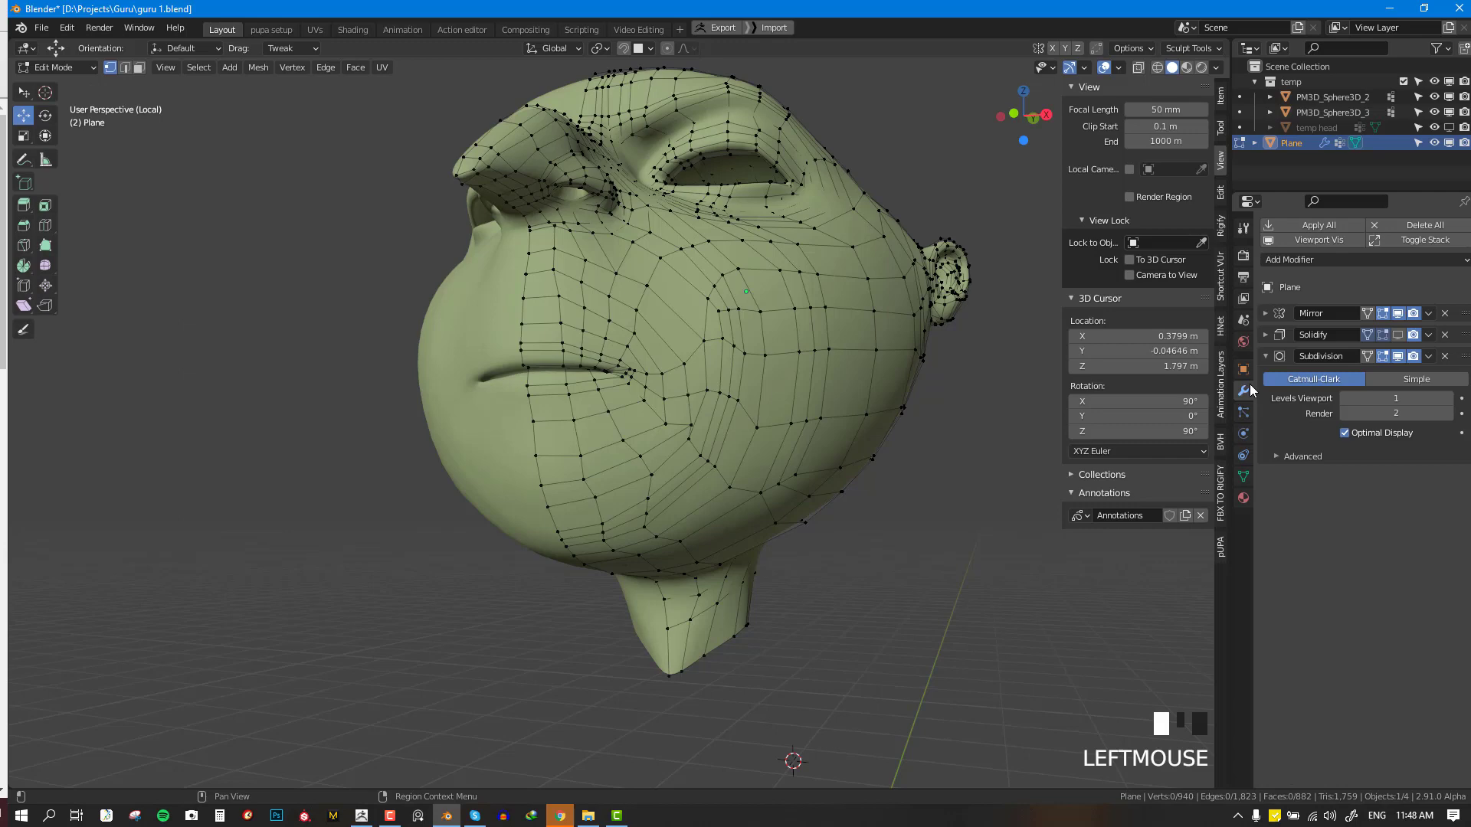
left_click(1398, 335)
left_click(1444, 335)
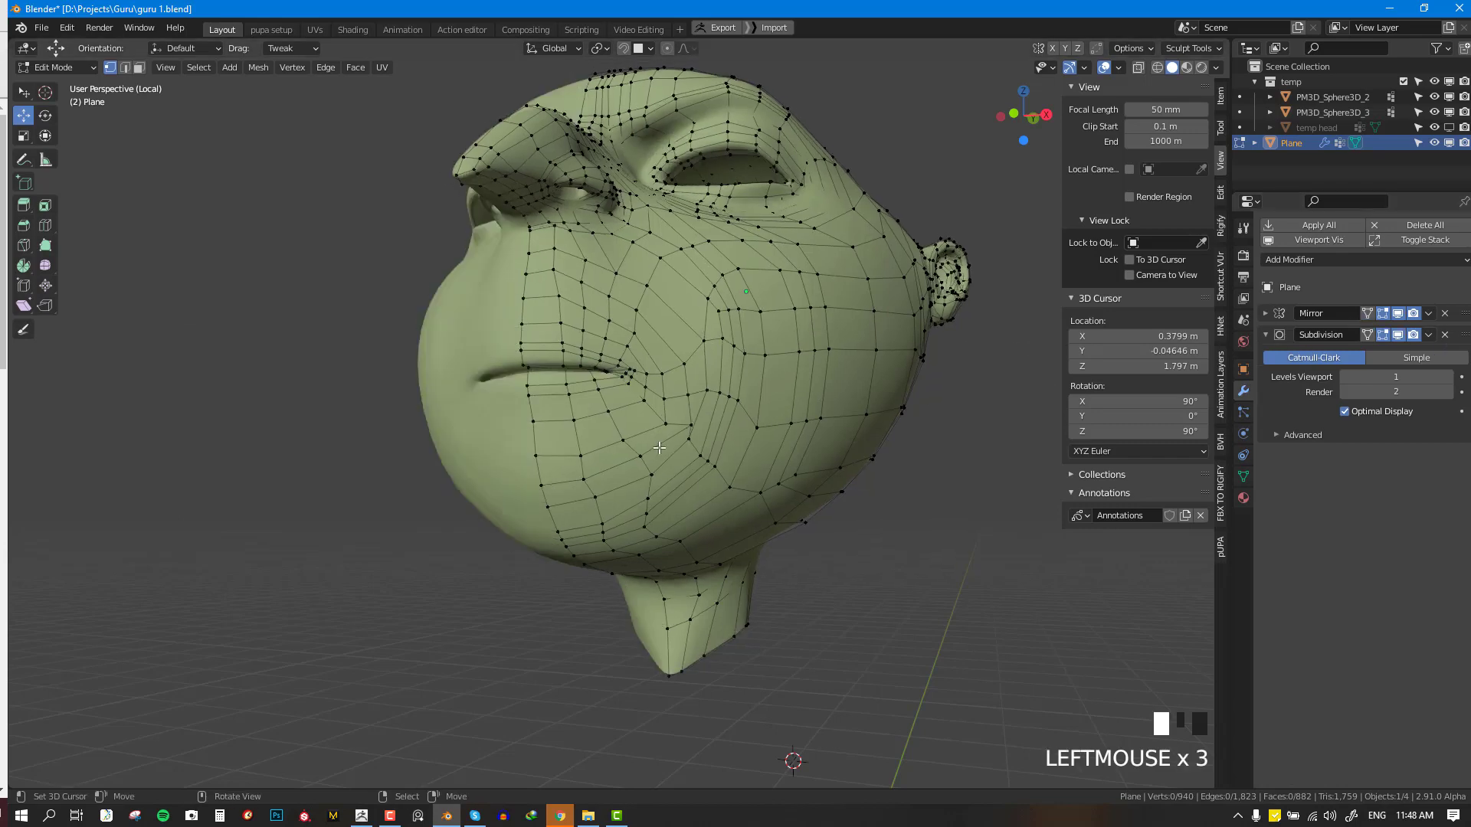
key("Tab")
- Set the Subdivision modifier's viewport levels to 2 and show its smoothed result on the edit cage
middle_click_drag(629, 452, 1285, 443)
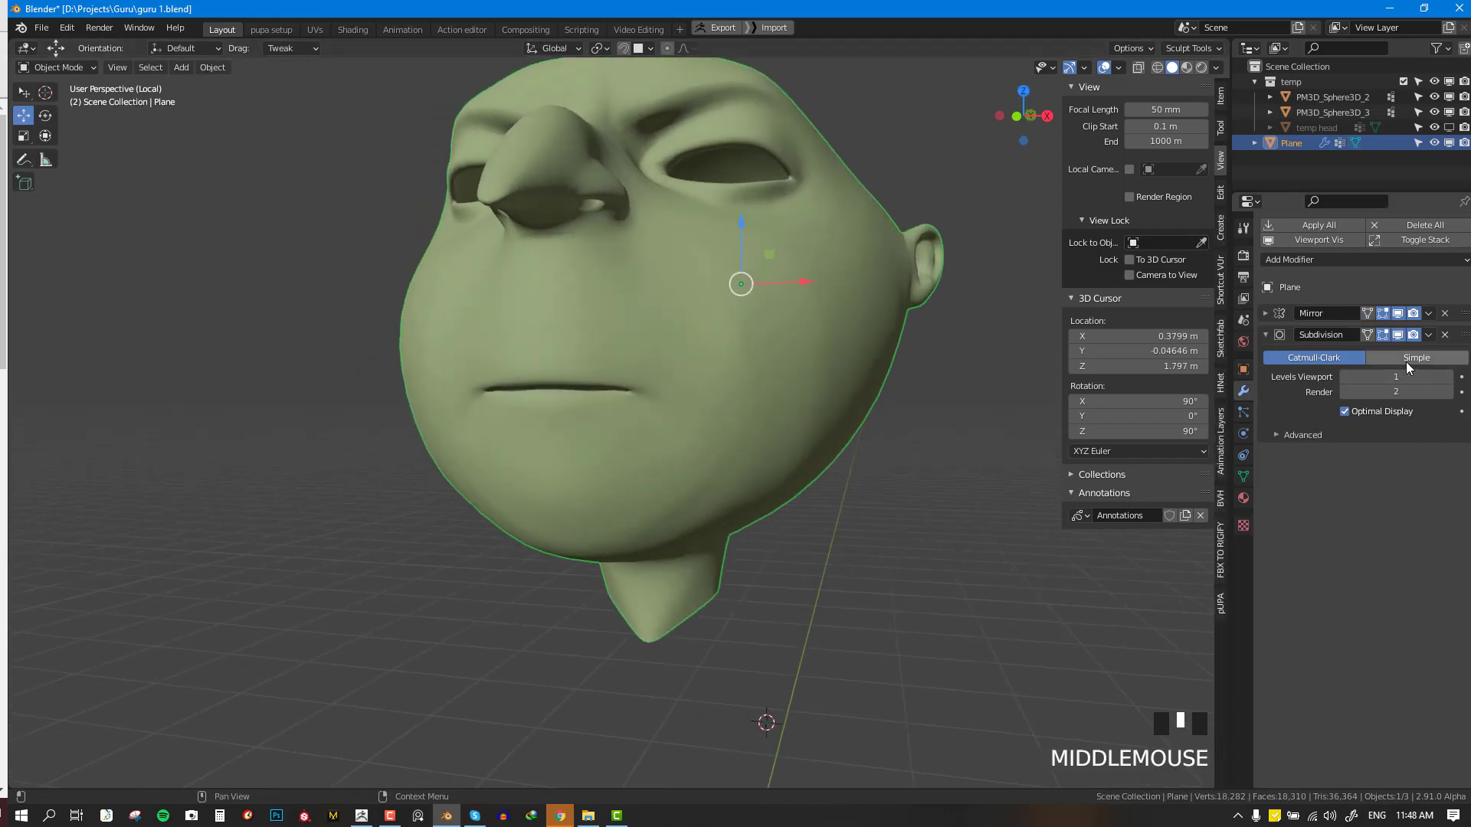
key("Tab")
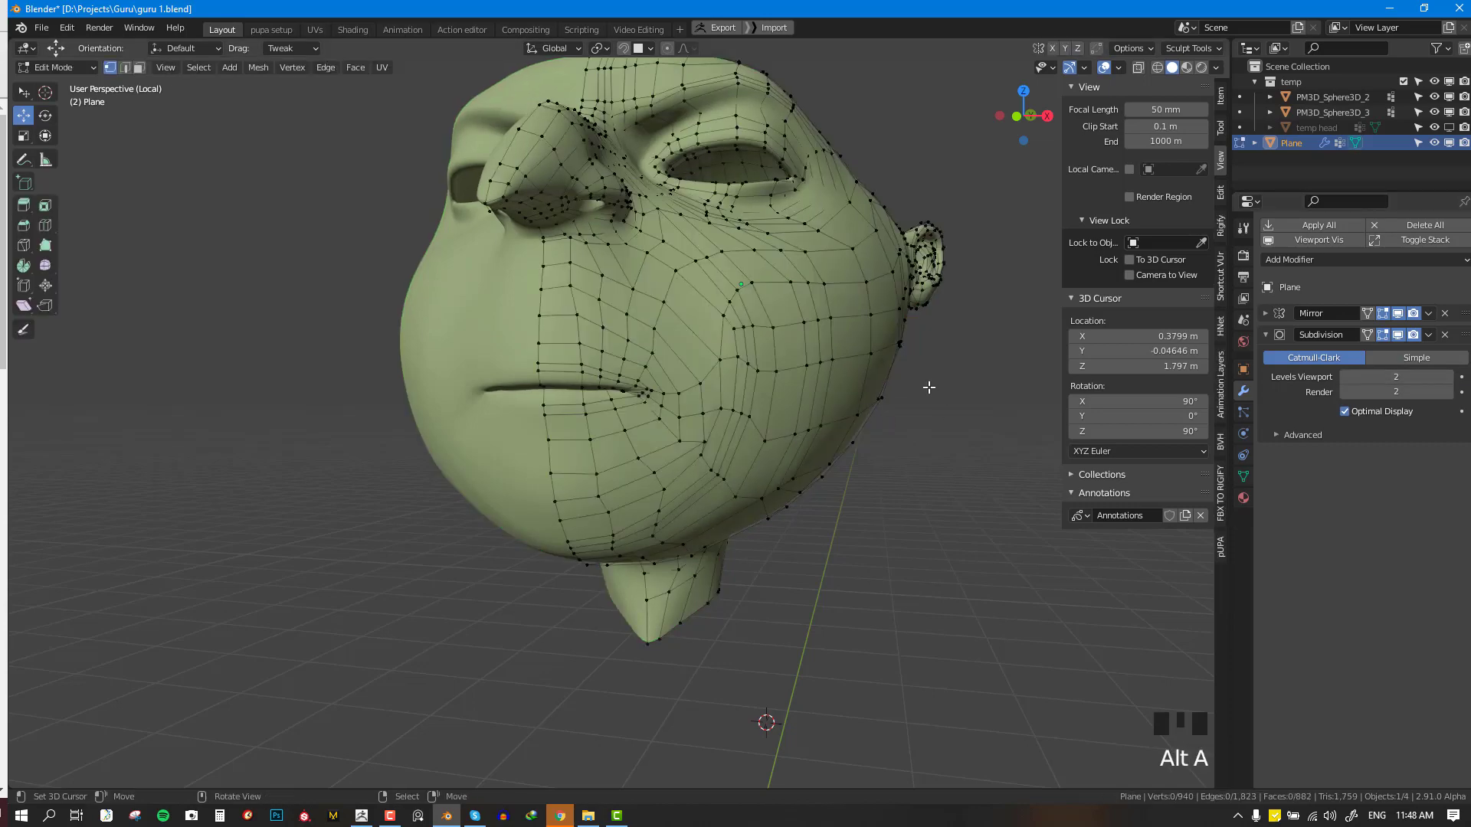
left_click(1367, 334)
middle_click_drag(620, 361, 611, 358)
key("Tab")
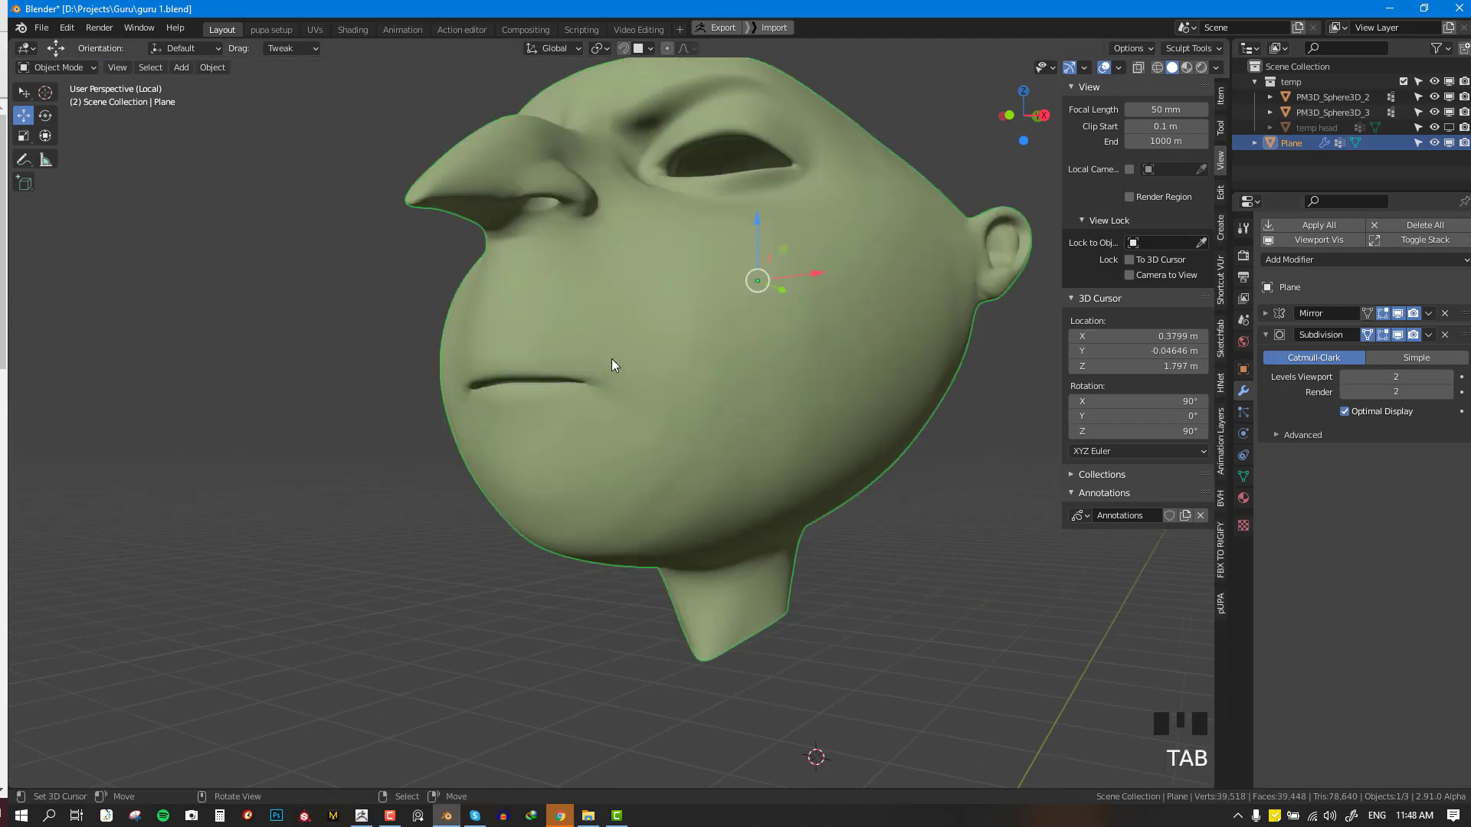
- Try removing an edge loop around the mouth area and check the smoothed head from the front
key("Tab")
key("x")
middle_click_drag(699, 400, 766, 479)
left_click(774, 434)
key("Tab")
key("KP_1")
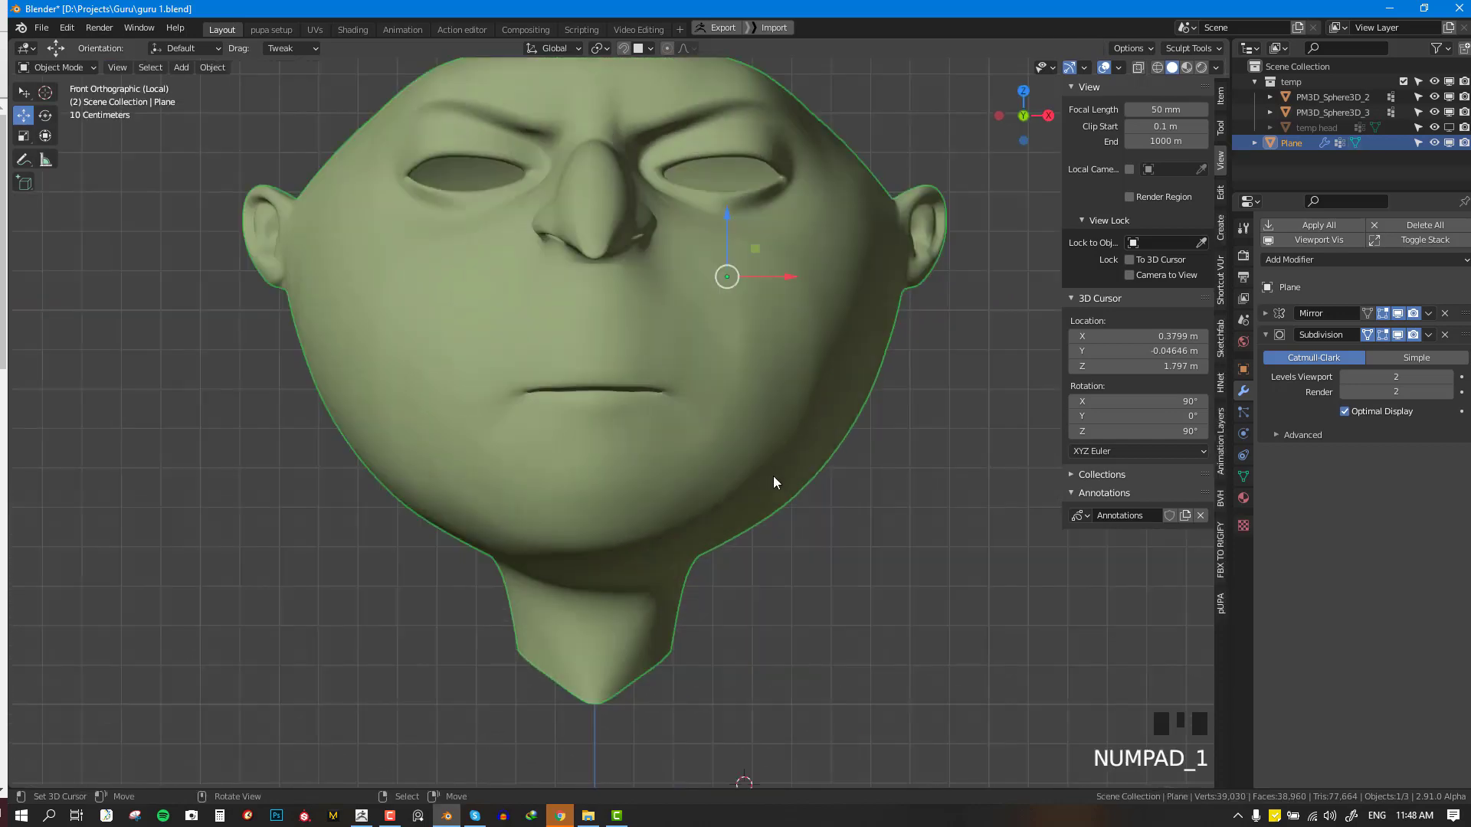
key("Tab")
key("alt+a")
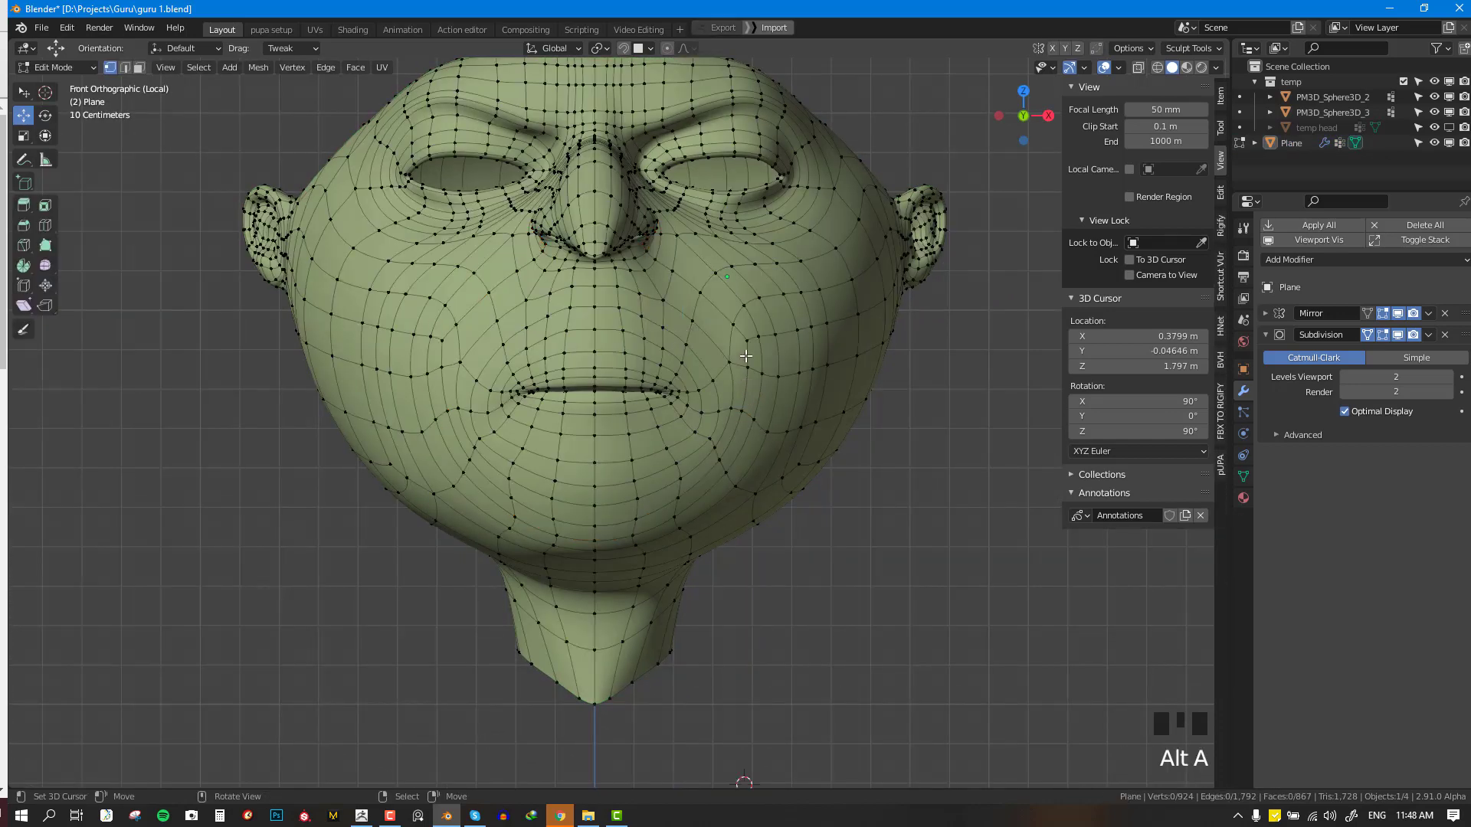
- Undo the removal of the edge loop around the mouth area
key("ctrl+z")
key("ctrl+z")
key("ctrl+z")
key("ctrl+z")
key("ctrl+z")
key("ctrl+z")
key("ctrl+z")
key("ctrl+z")
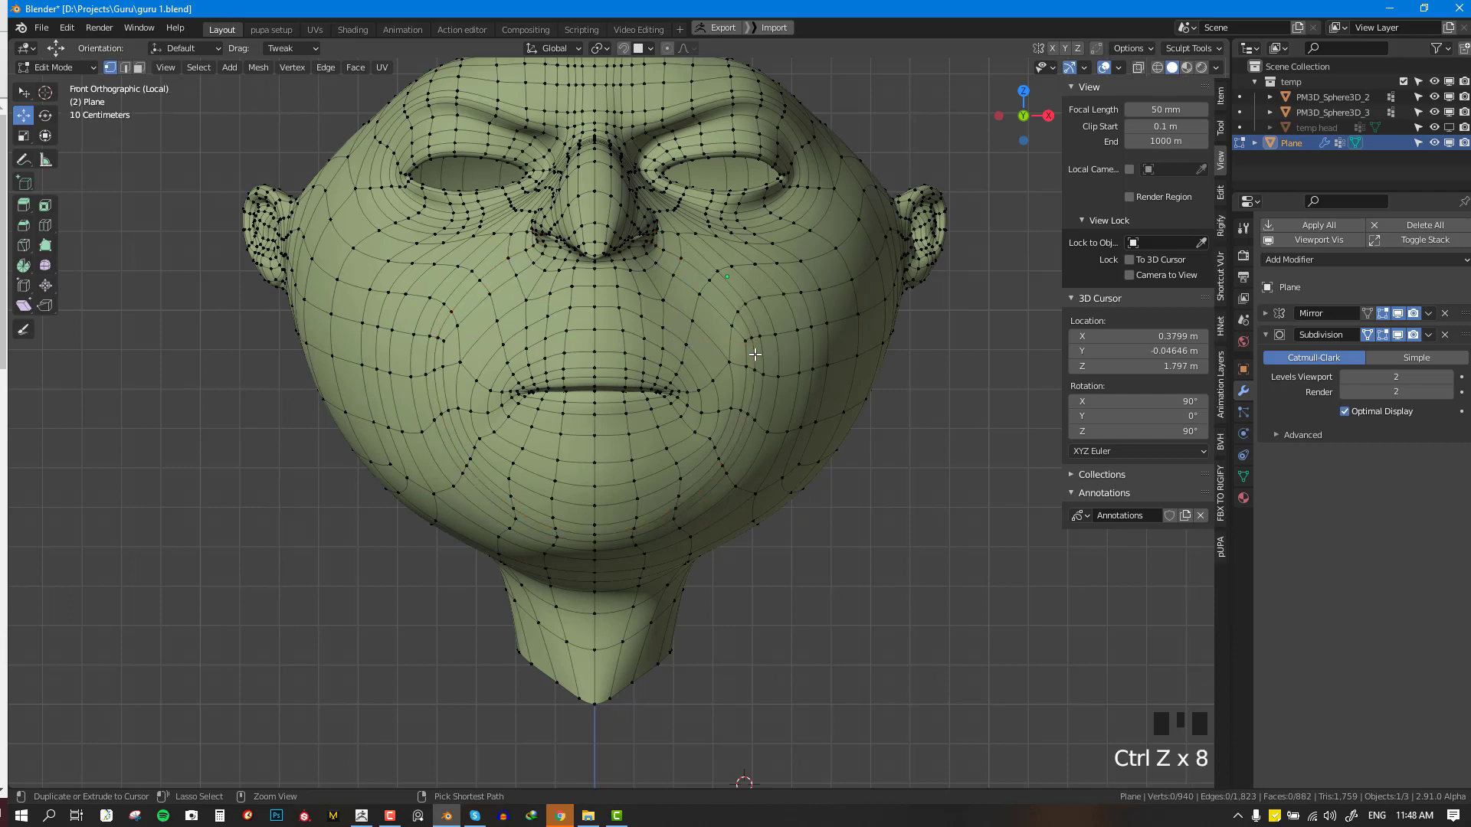
- Delete the surplus edge loop that circles the mouth across the cheek and chin
middle_click_drag(769, 353, 774, 332)
right_click_drag(773, 332, 775, 331)
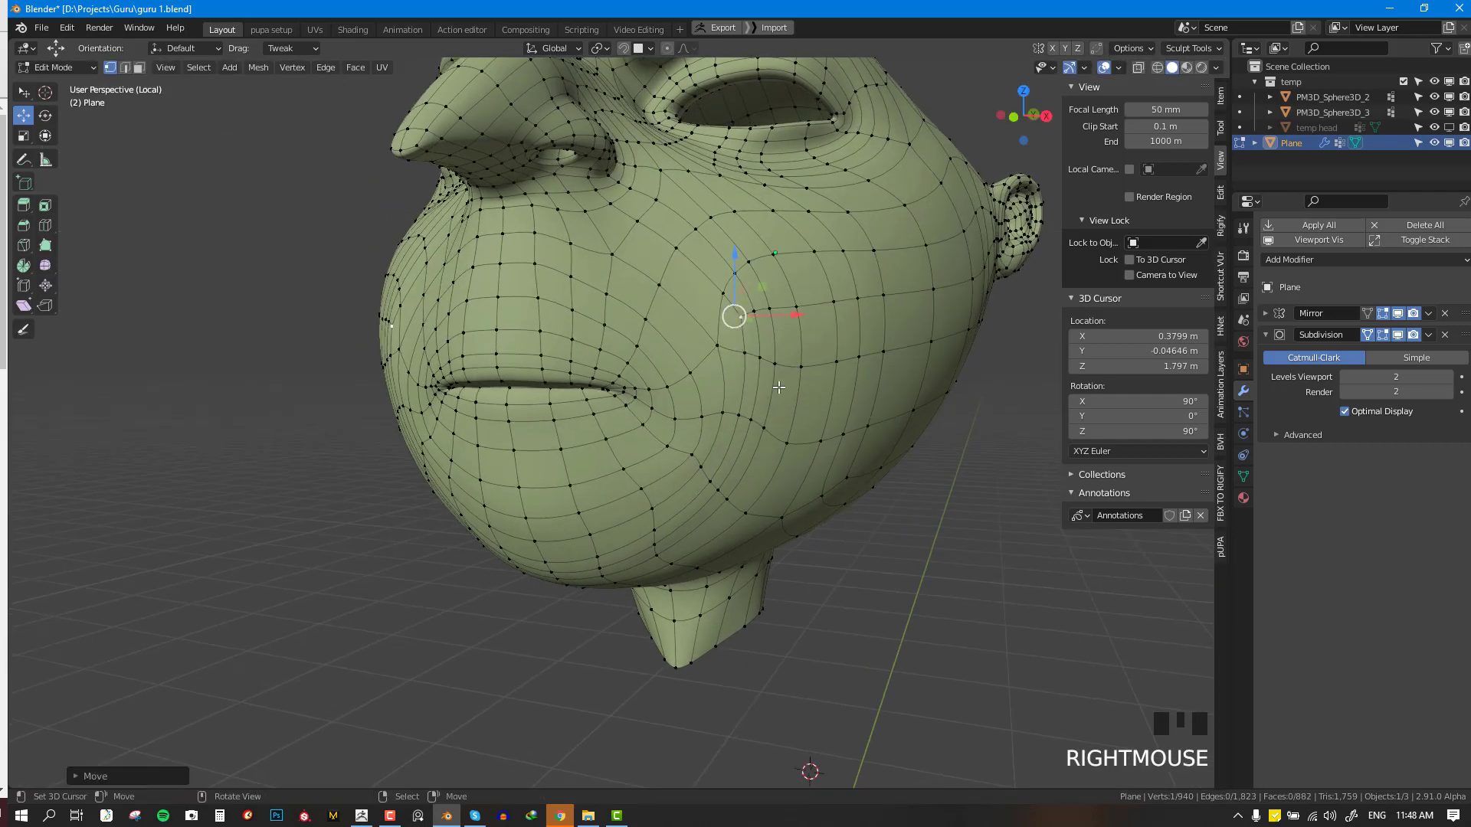
middle_click_drag(778, 388, 771, 410)
key("x")
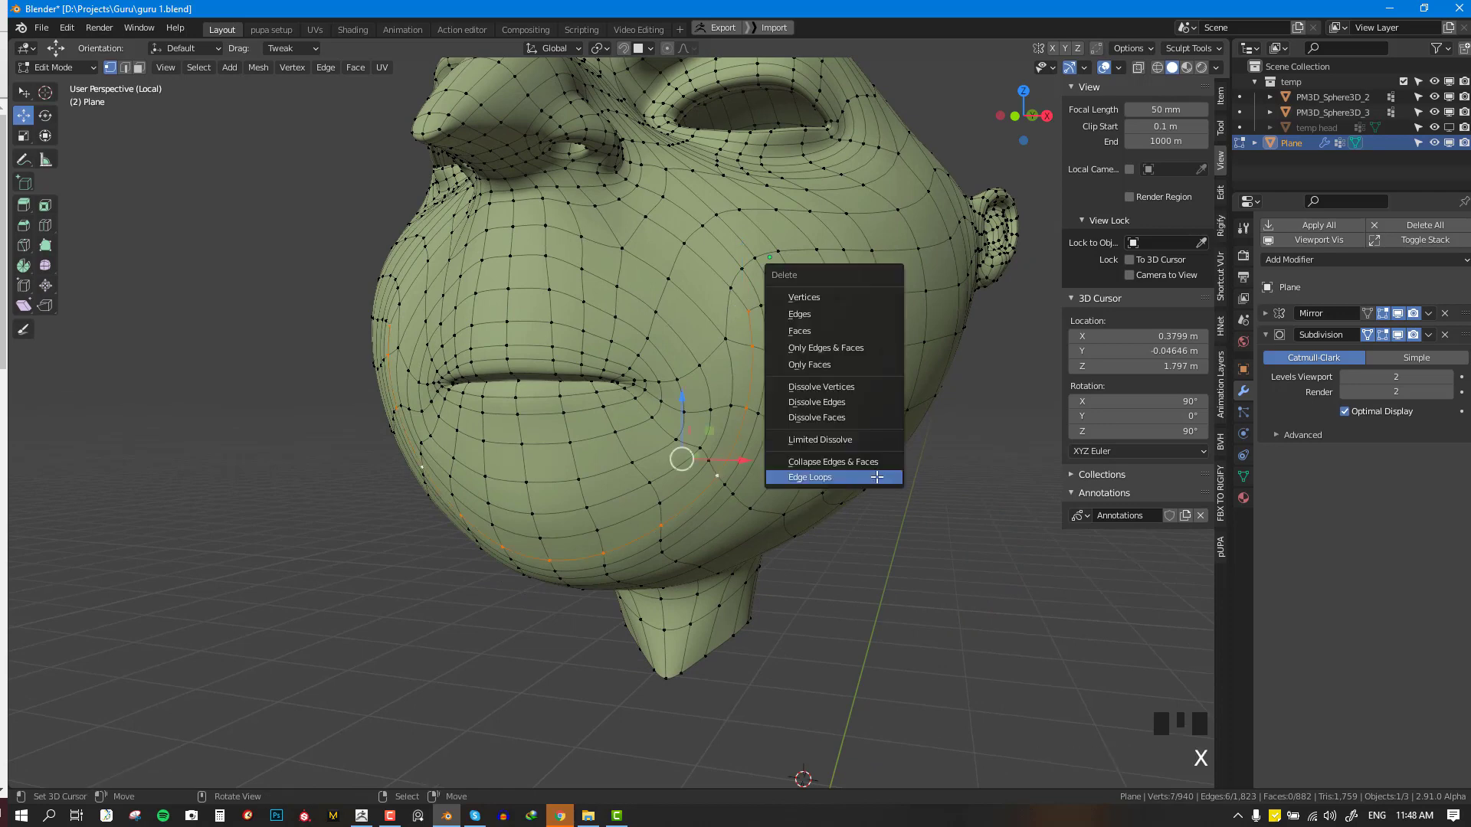
key("Escape")
middle_click_drag(723, 287, 744, 411)
key("x")
left_click(888, 416)
key("alt+a")
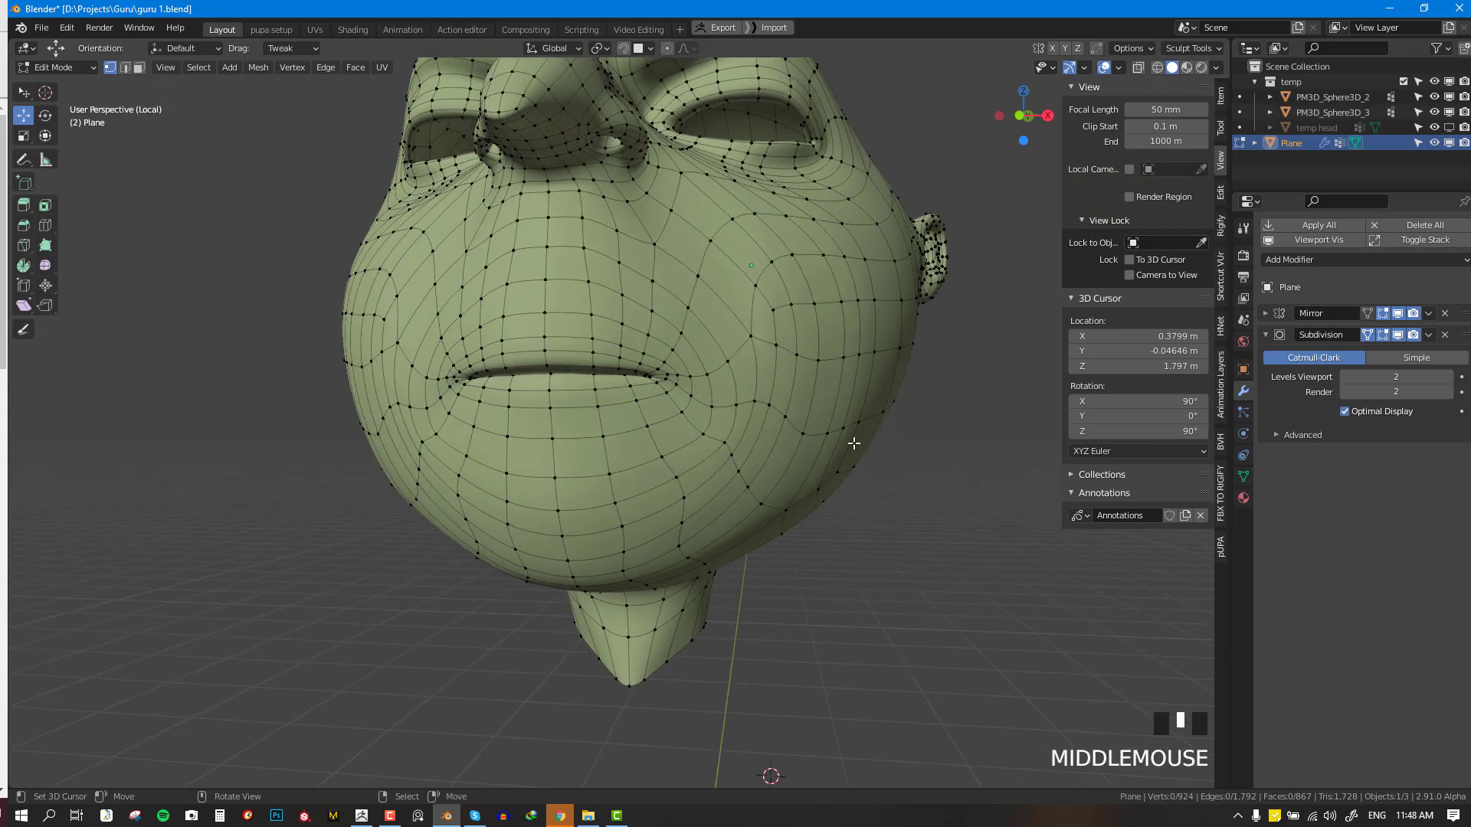
- Delete the edge loop running from below the eye down the cheek and along the jaw to the back of the head
key("Tab")
key("KP_1")
scroll(847, 437, "down", 3)
key("Tab")
scroll(770, 356, "up", 1)
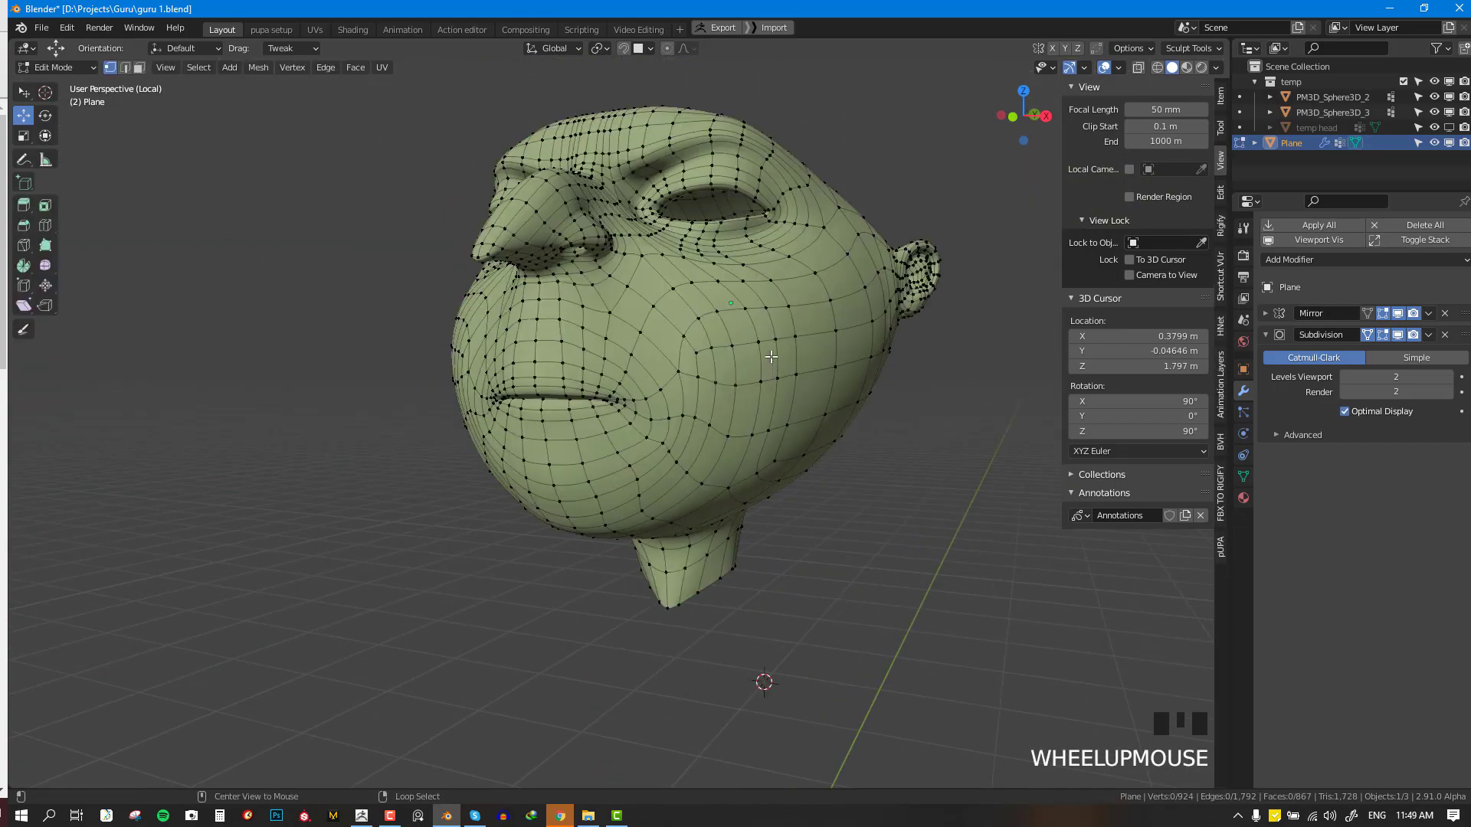
mouse_move(776, 353)
middle_mouse_down()
mouse_move(771, 387)
mouse_move(749, 329)
mouse_move(781, 375)
middle_mouse_up()
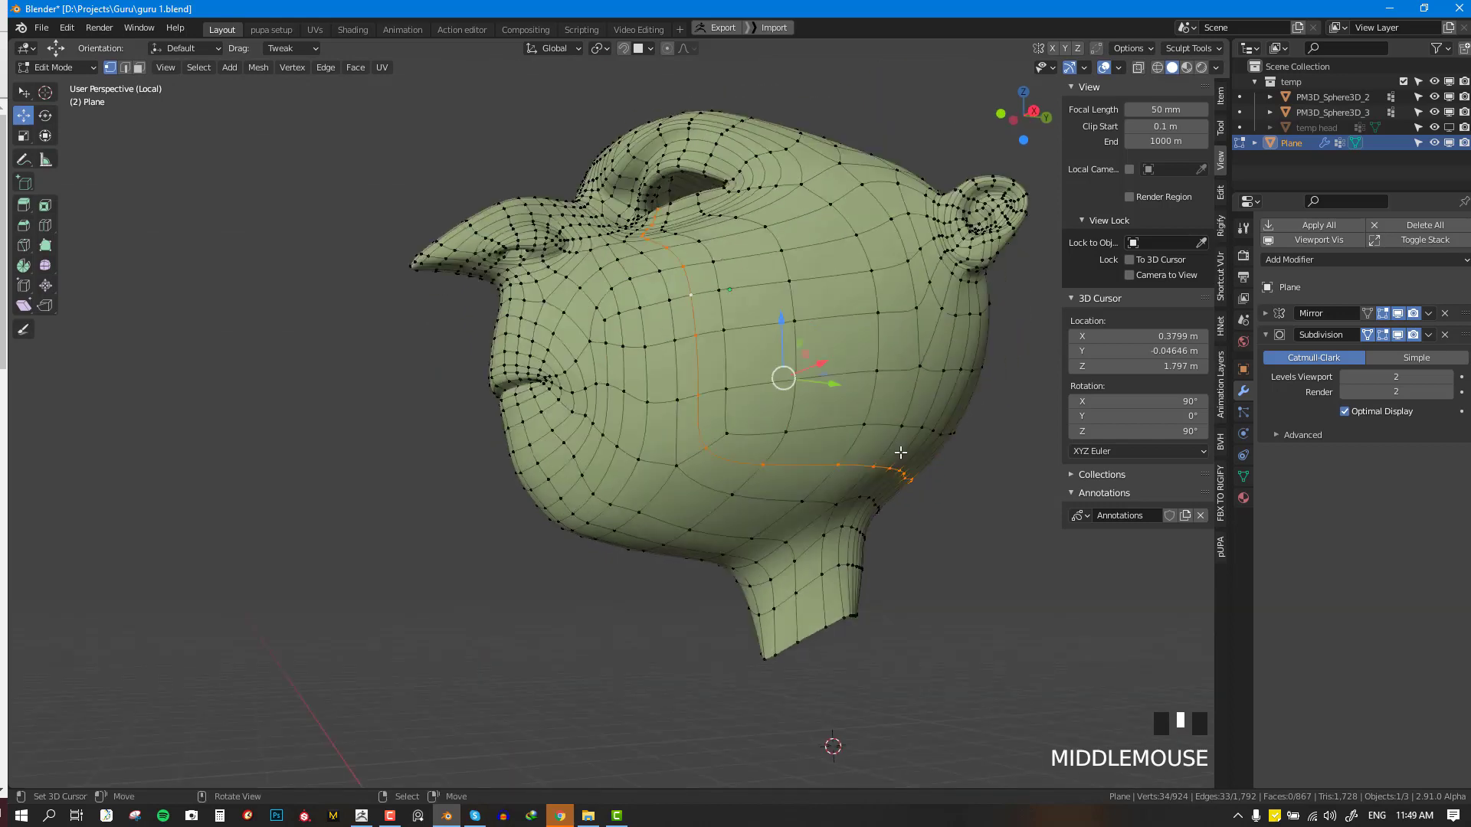
key("x")
left_click(896, 478)
middle_click_drag(895, 477, 909, 470)
key("KP_3")
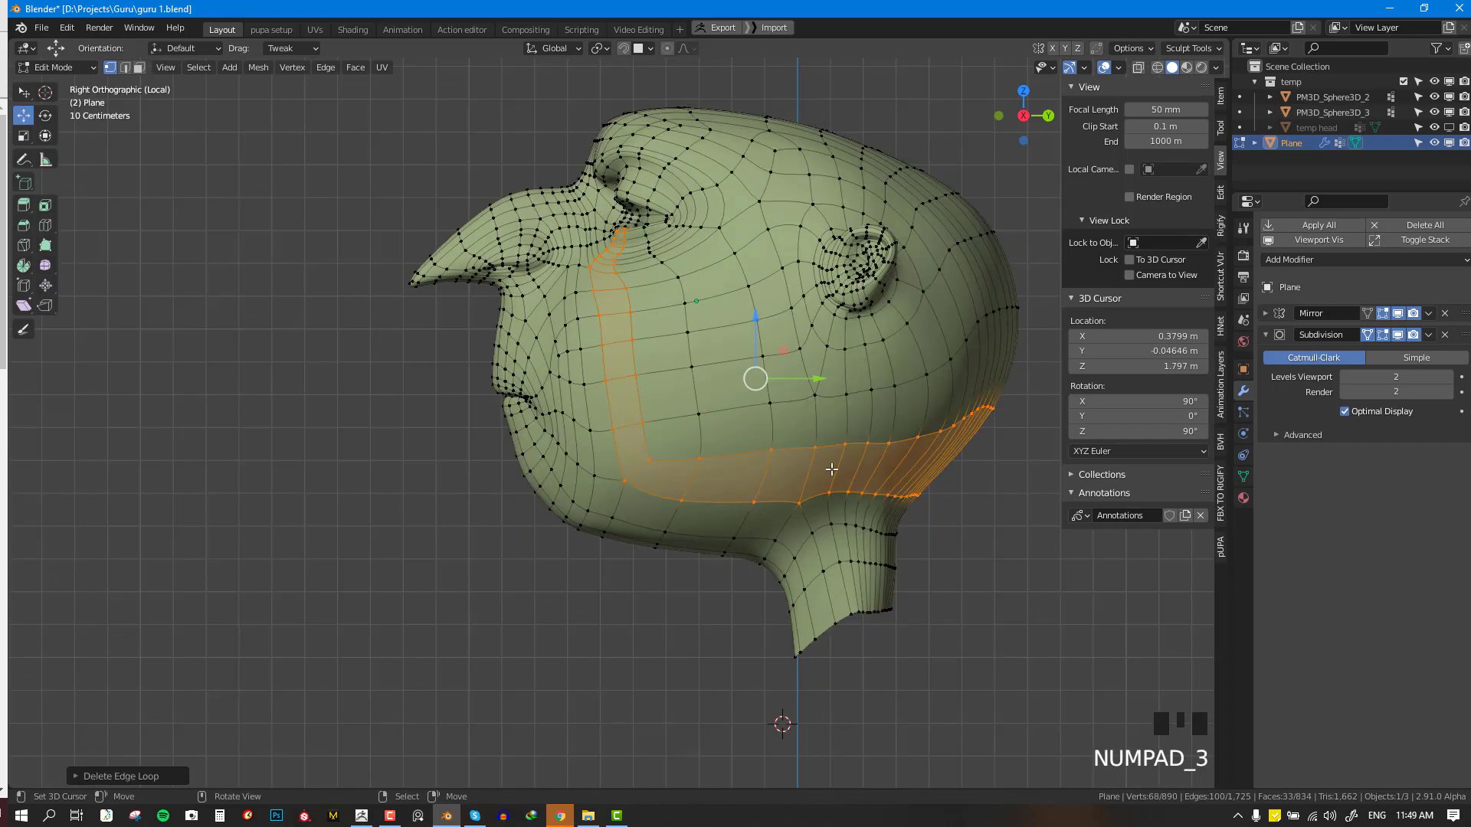
key("alt+a")
- Turn off the Subdivision modifier's viewport display and knife-cut a new edge from the chin midline across three faces under the jaw
middle_click_drag(700, 469, 696, 481)
key("super")
left_click(697, 481)
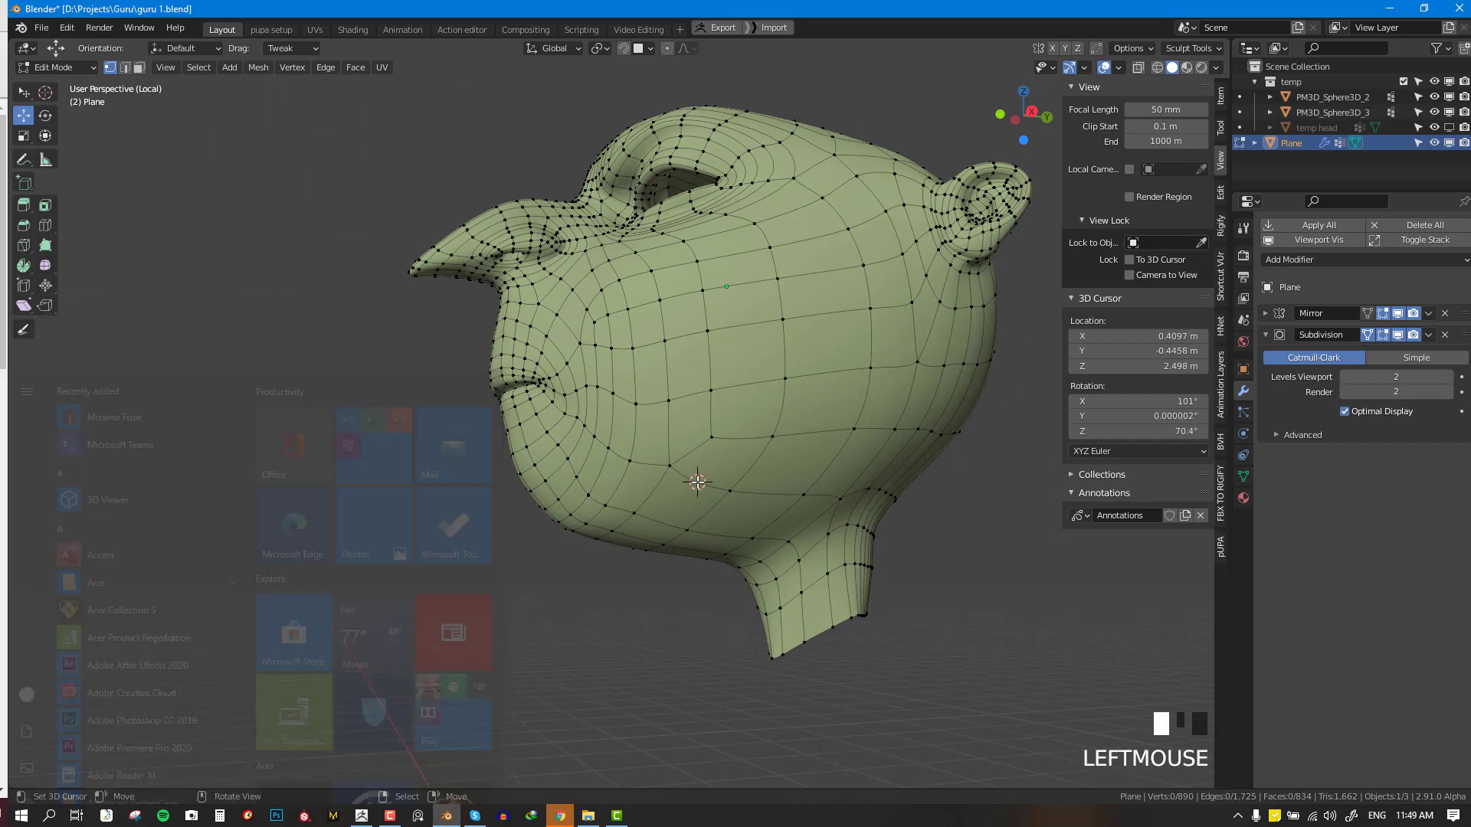
scroll(708, 462, "up", 2, "ctrl")
mouse_move(707, 465)
middle_mouse_down()
mouse_move(670, 448)
mouse_move(735, 460)
middle_mouse_up()
left_click(1399, 335)
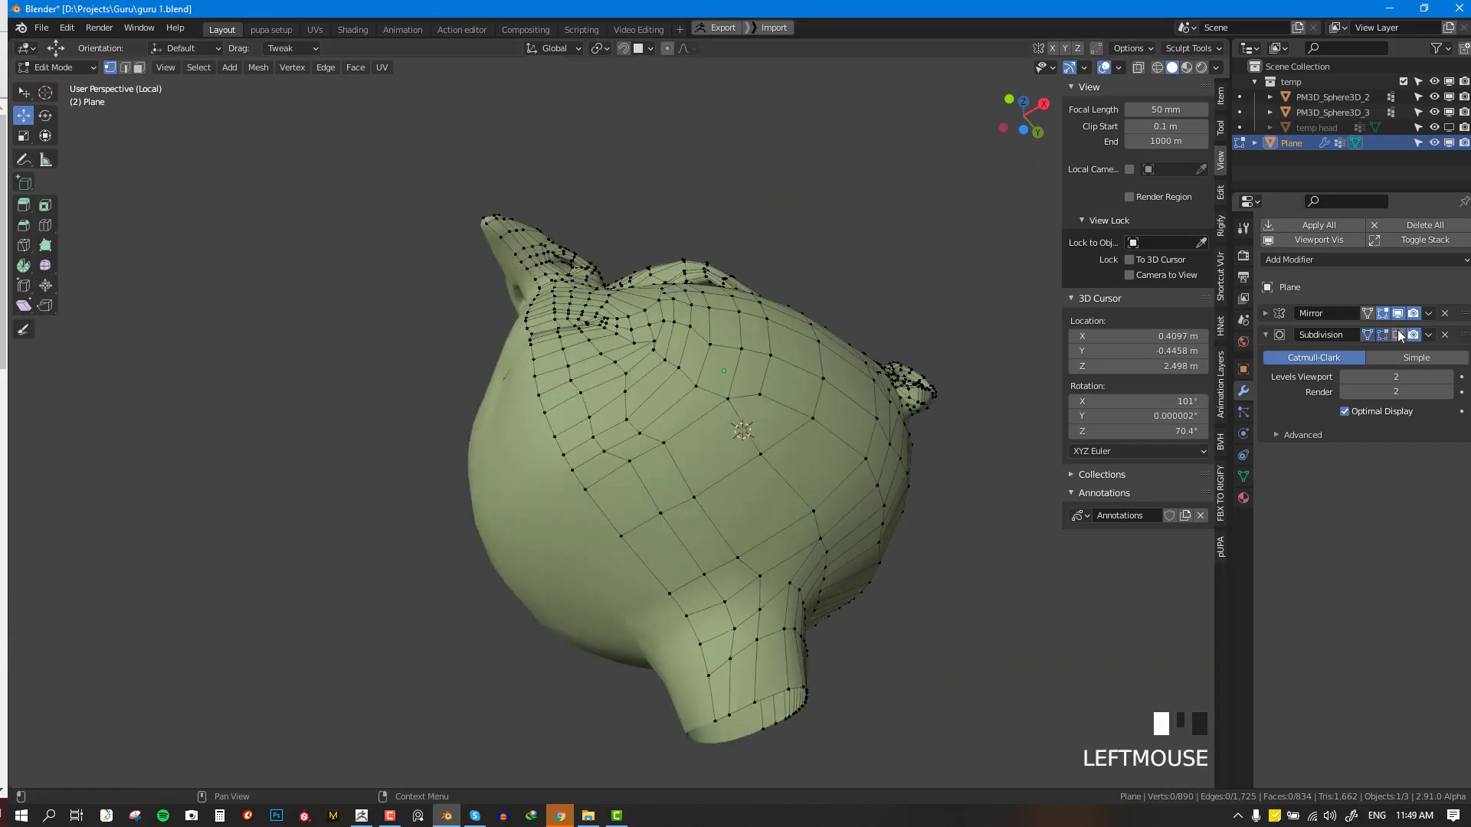
key("k")
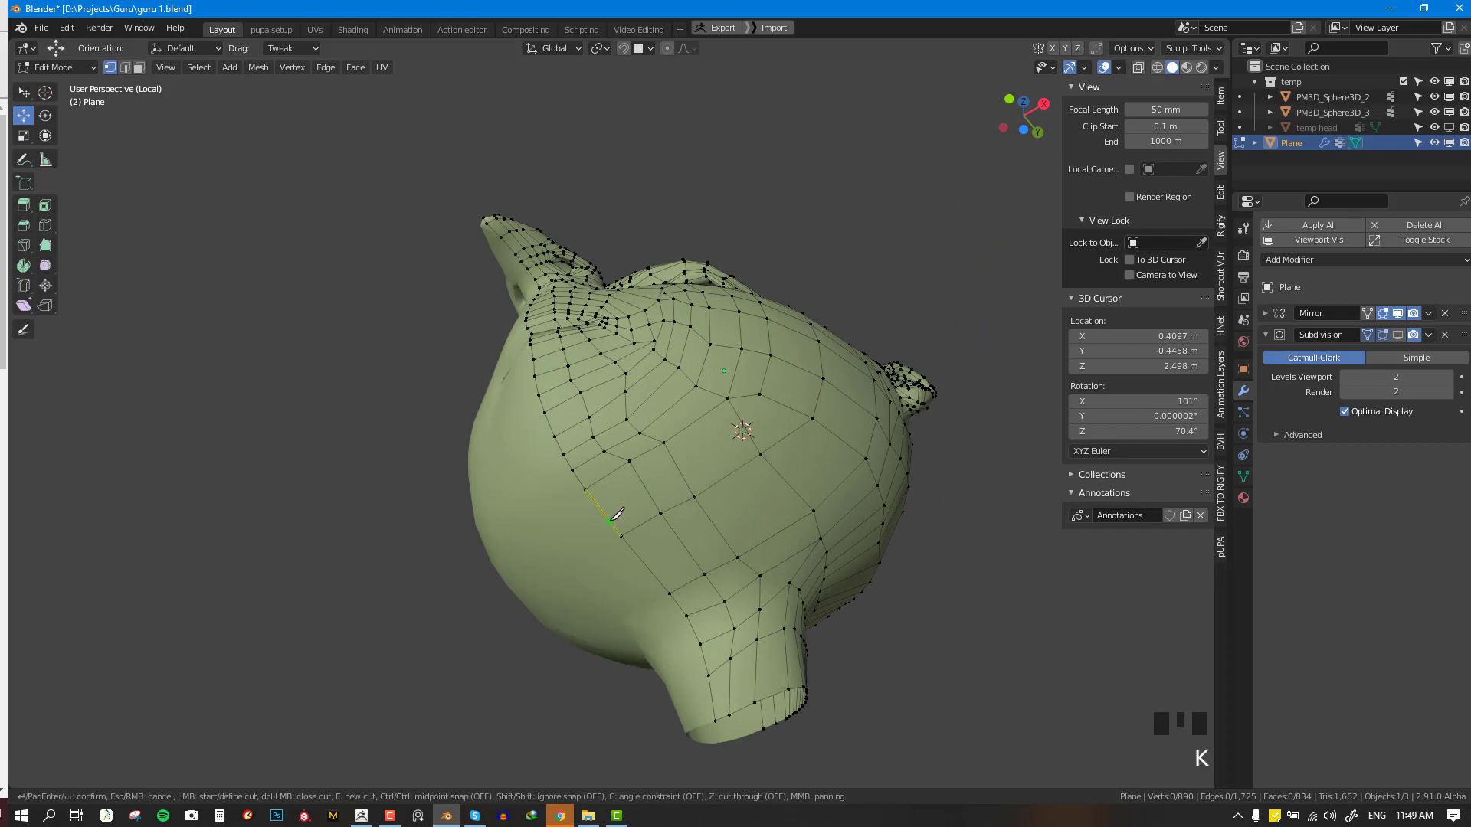
key("Return")
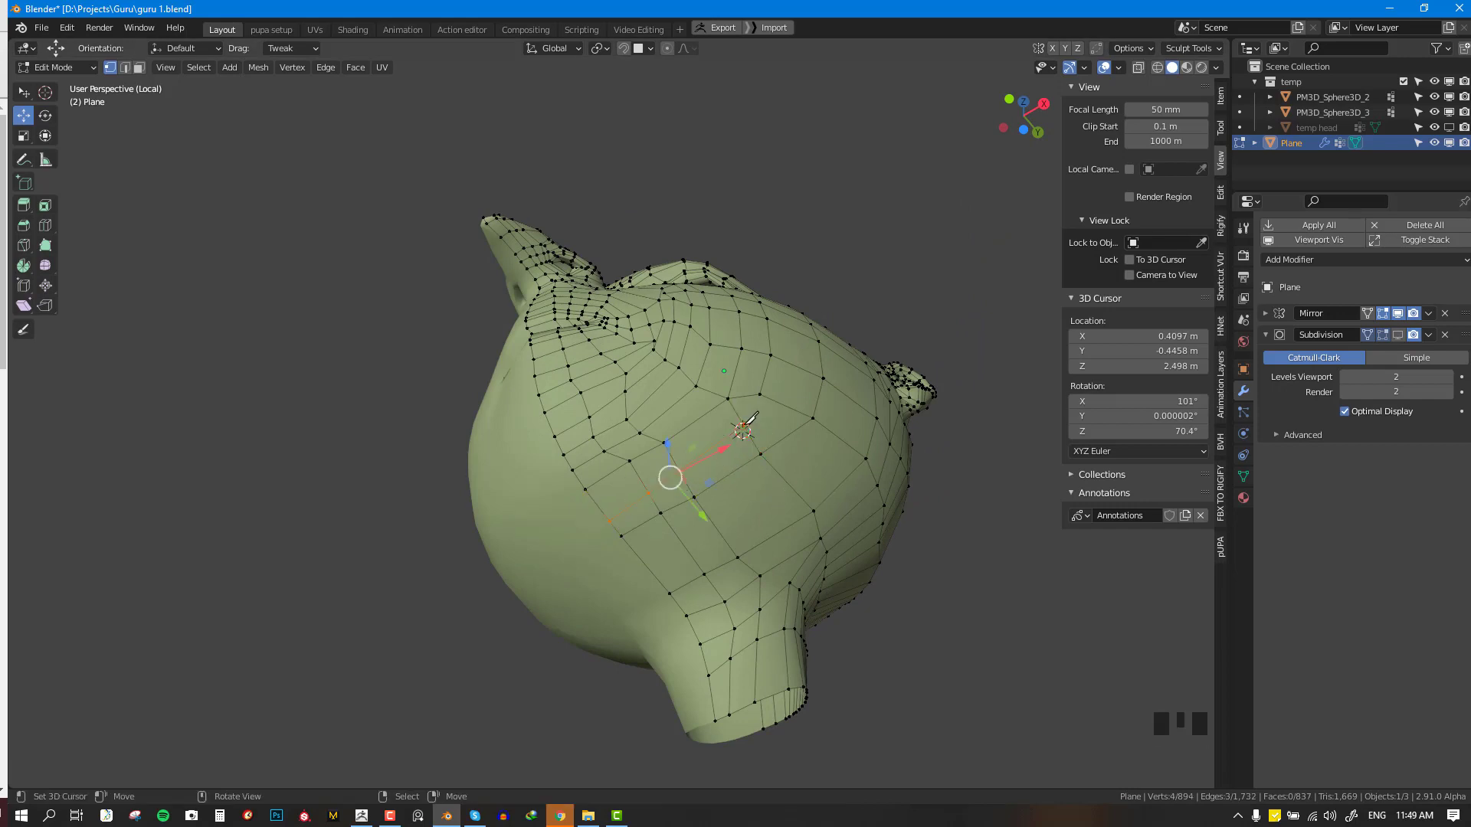
- Dissolve the short edge between the two neighbouring poles on the lower cheek
scroll(825, 392, "up", 2)
key("alt+KP_2")
right_click(813, 380)
key("x")
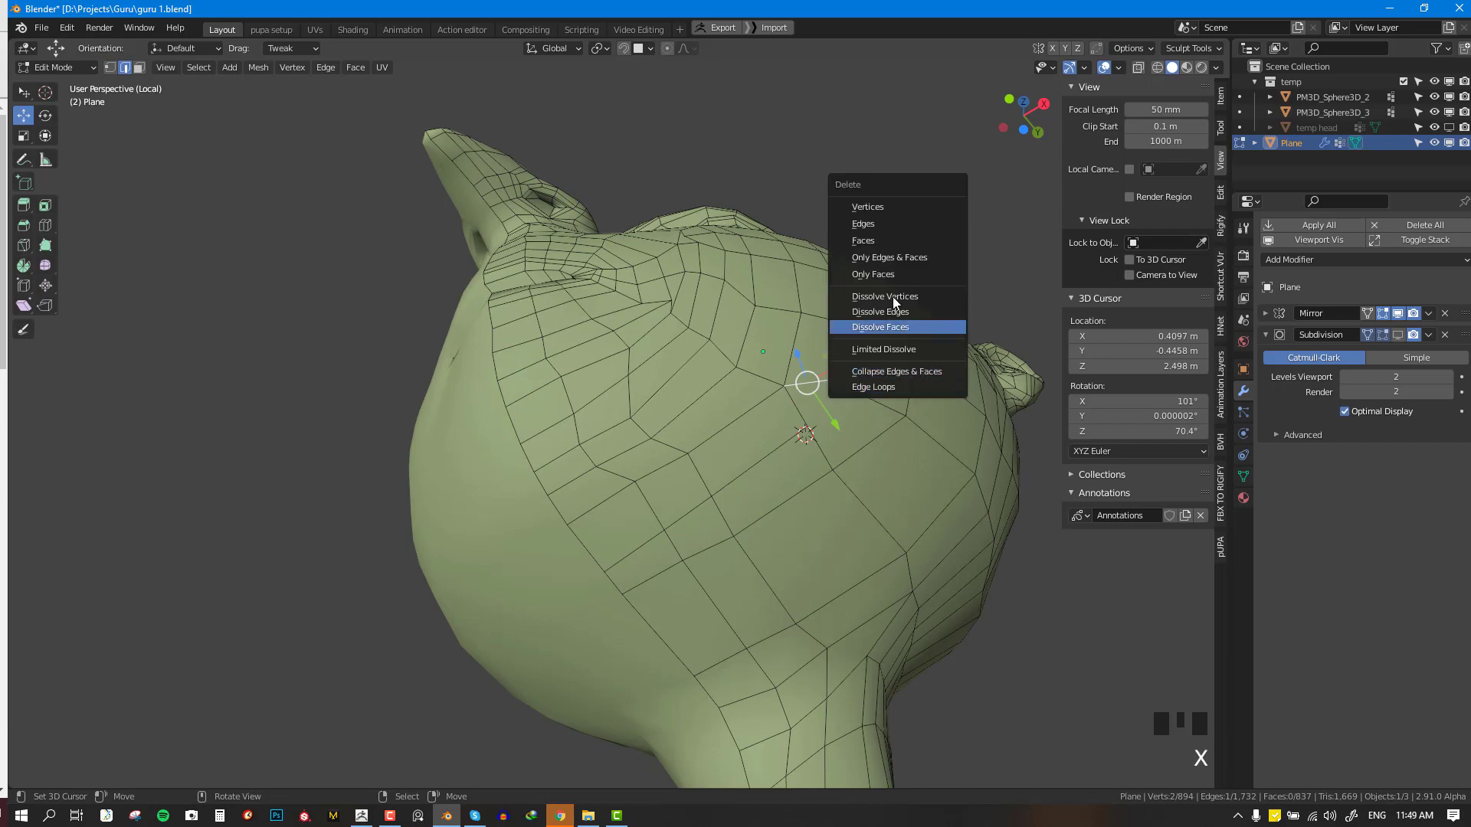
middle_click_drag(812, 270, 784, 294)
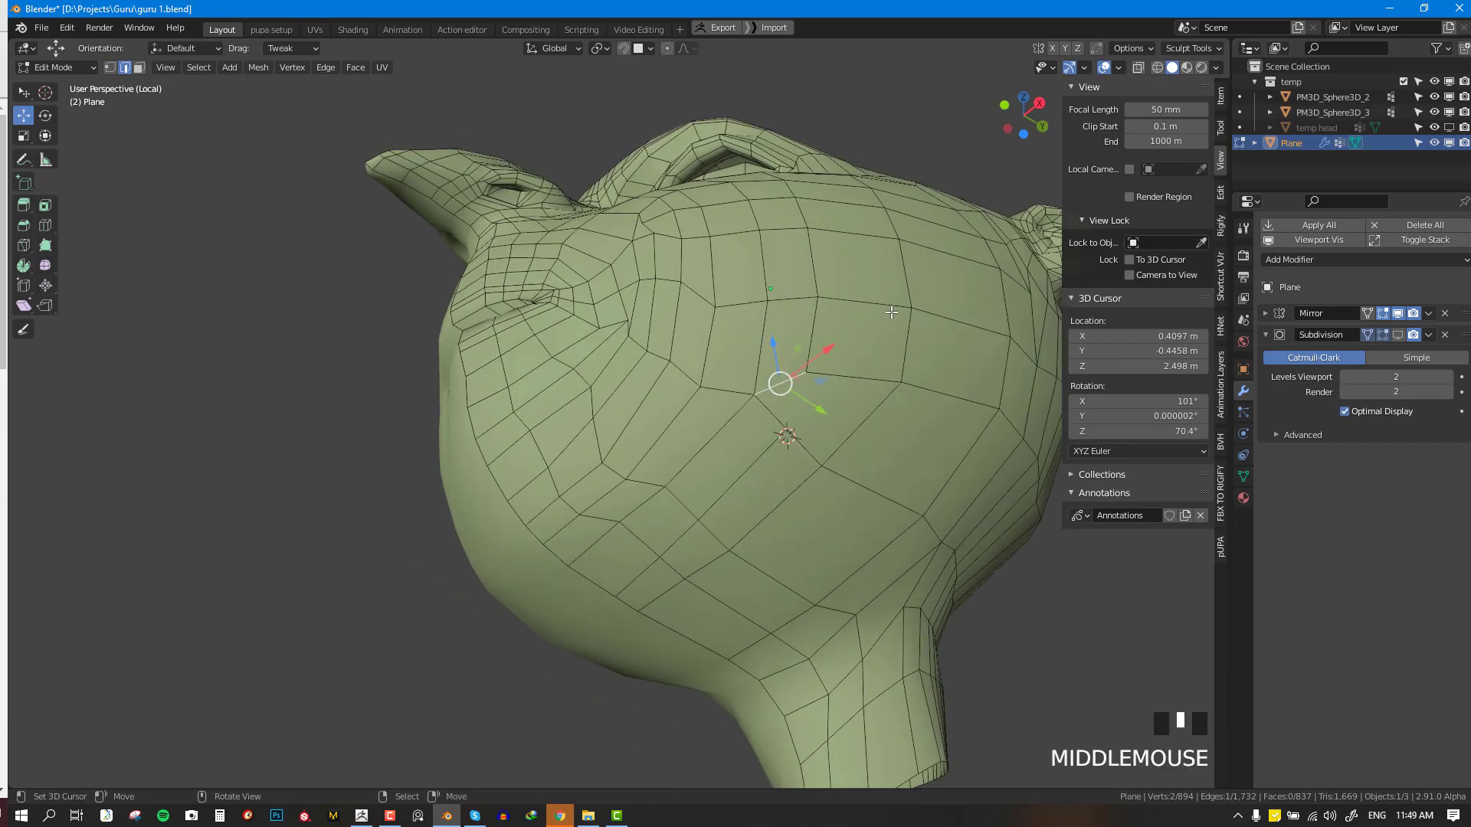
middle_click_drag(891, 312, 849, 337)
key("x")
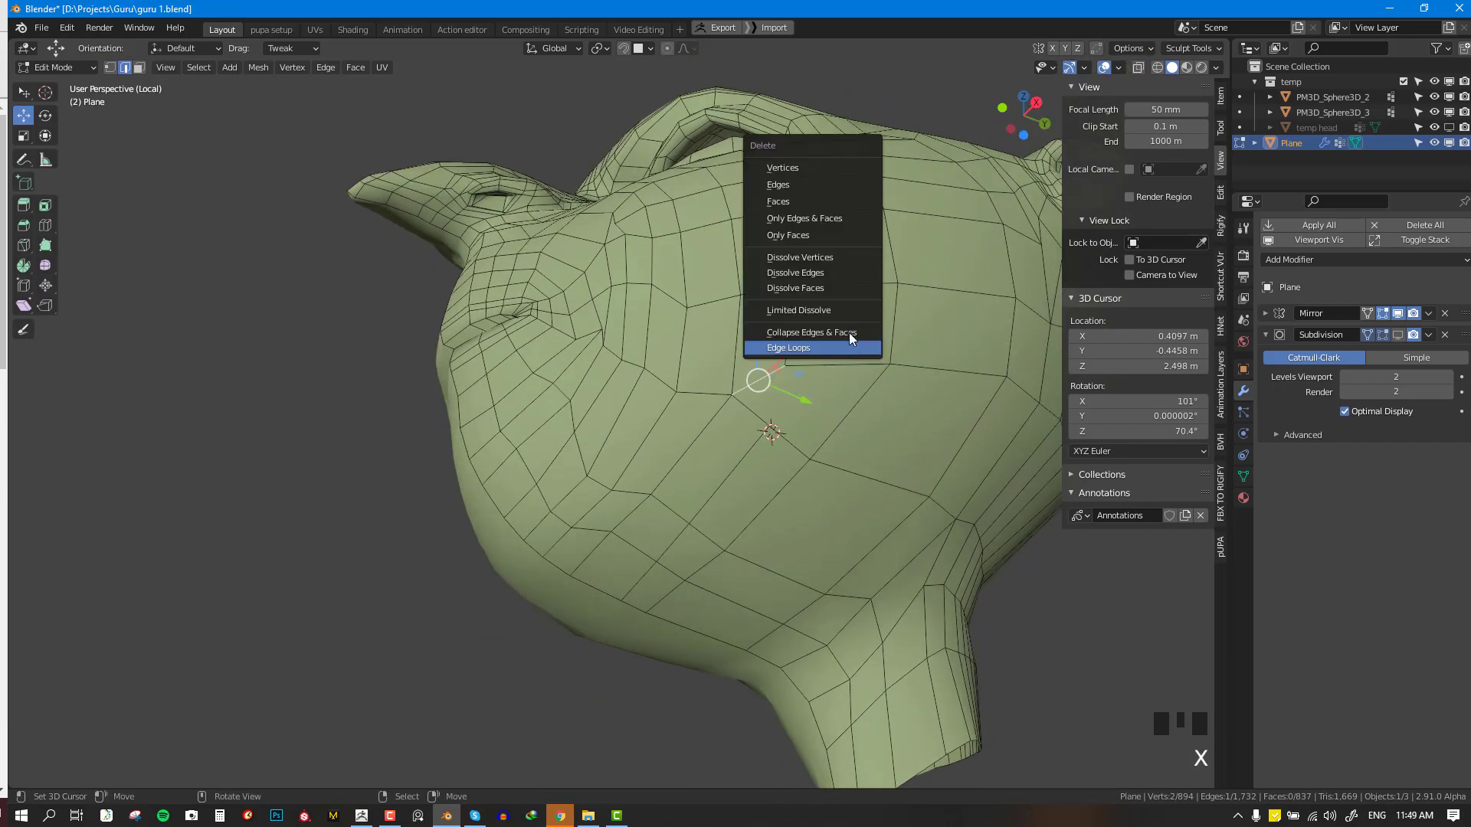
left_click(813, 273)
- Connect two opposite vertices of the five-sided face on the cheek with a new edge
key("alt+KP_1")
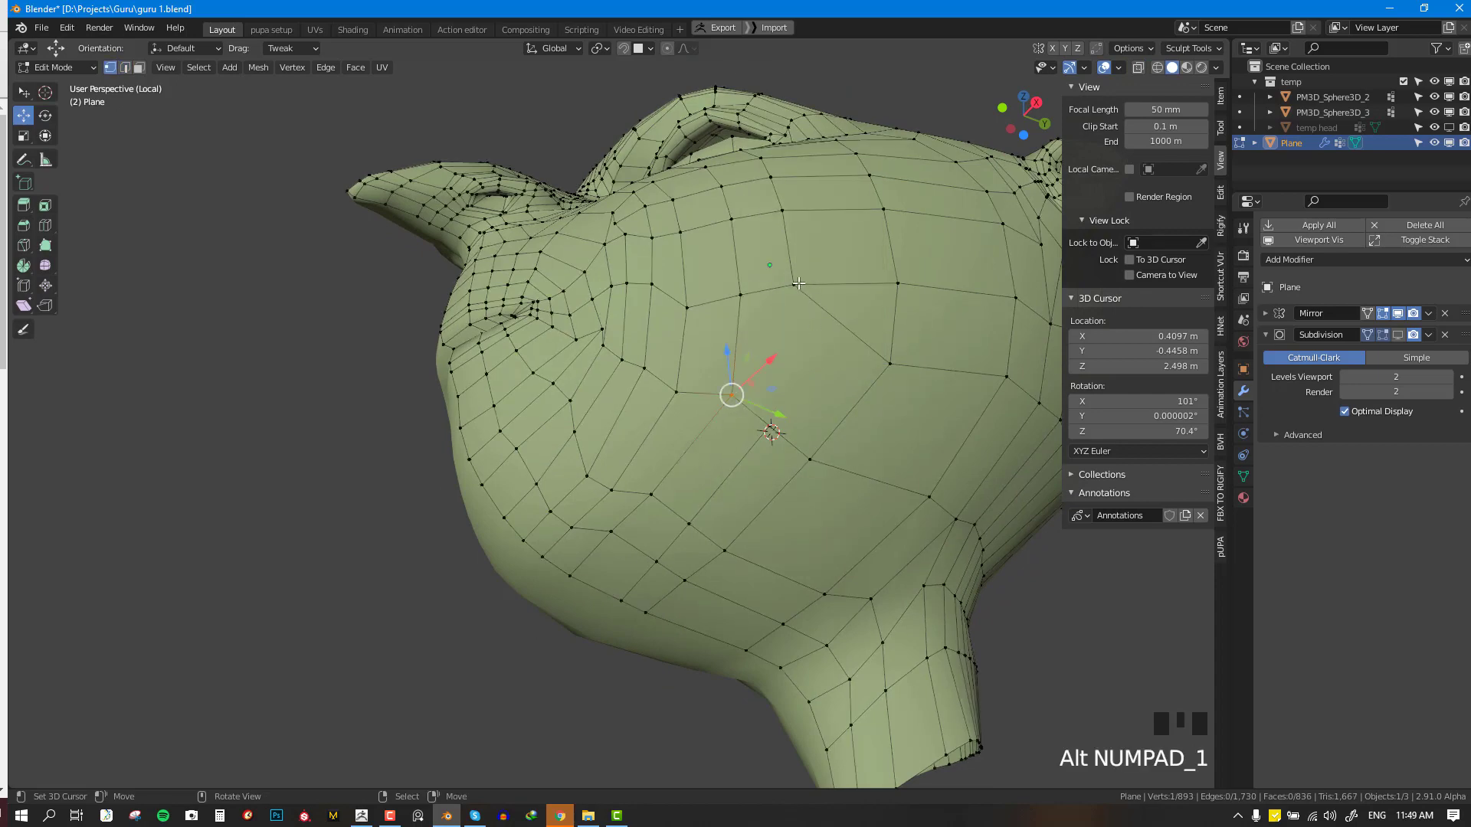
right_click(793, 284)
key("j")
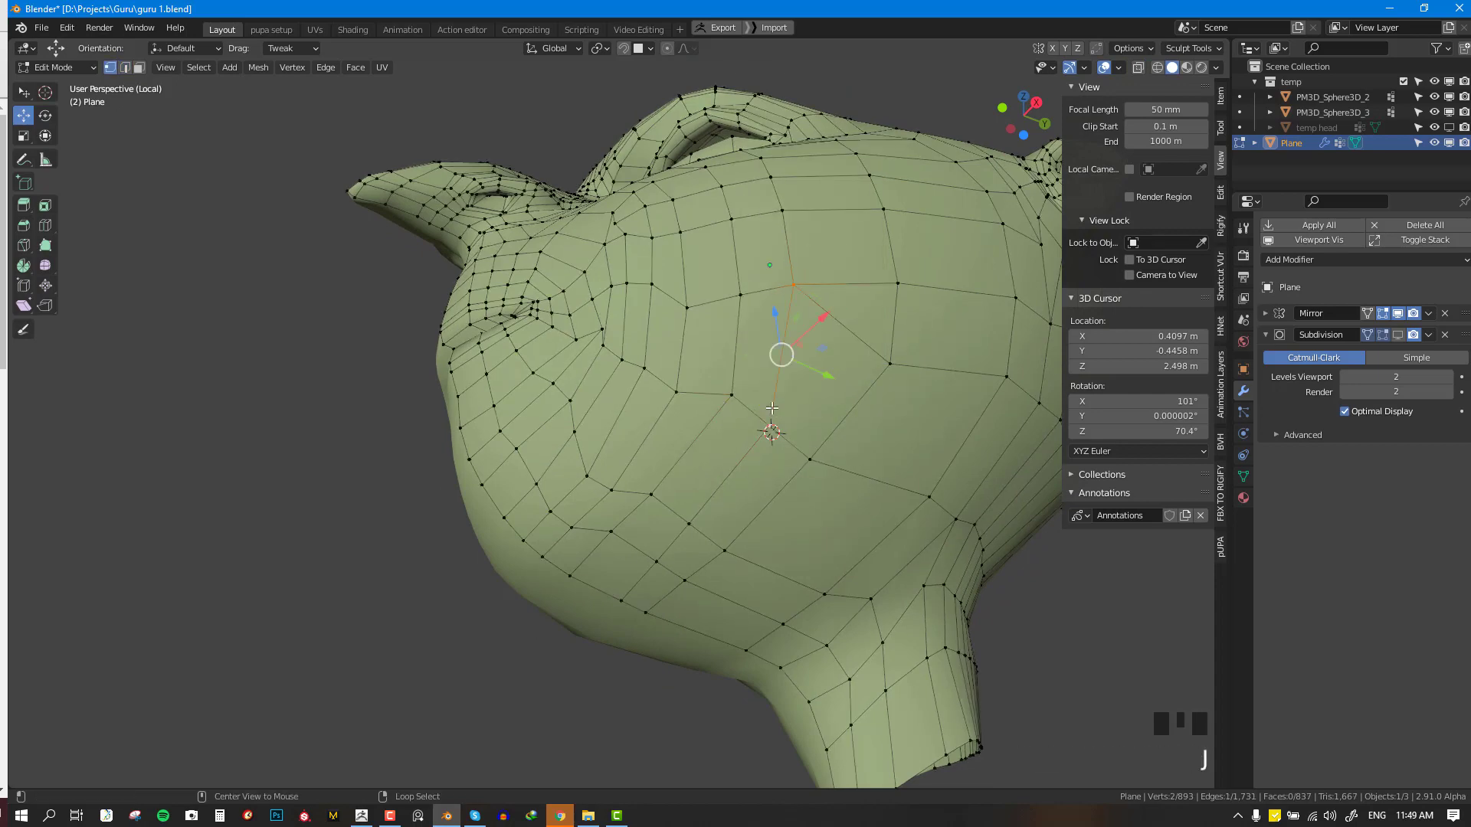
key("alt+a")
key("ctrl+r")
middle_click_drag(755, 412, 823, 410)
- Turn on the Subdivision modifier's viewport display and its on-cage display
scroll(796, 412, "down", 3)
key("Tab")
scroll(822, 410, "up", 2)
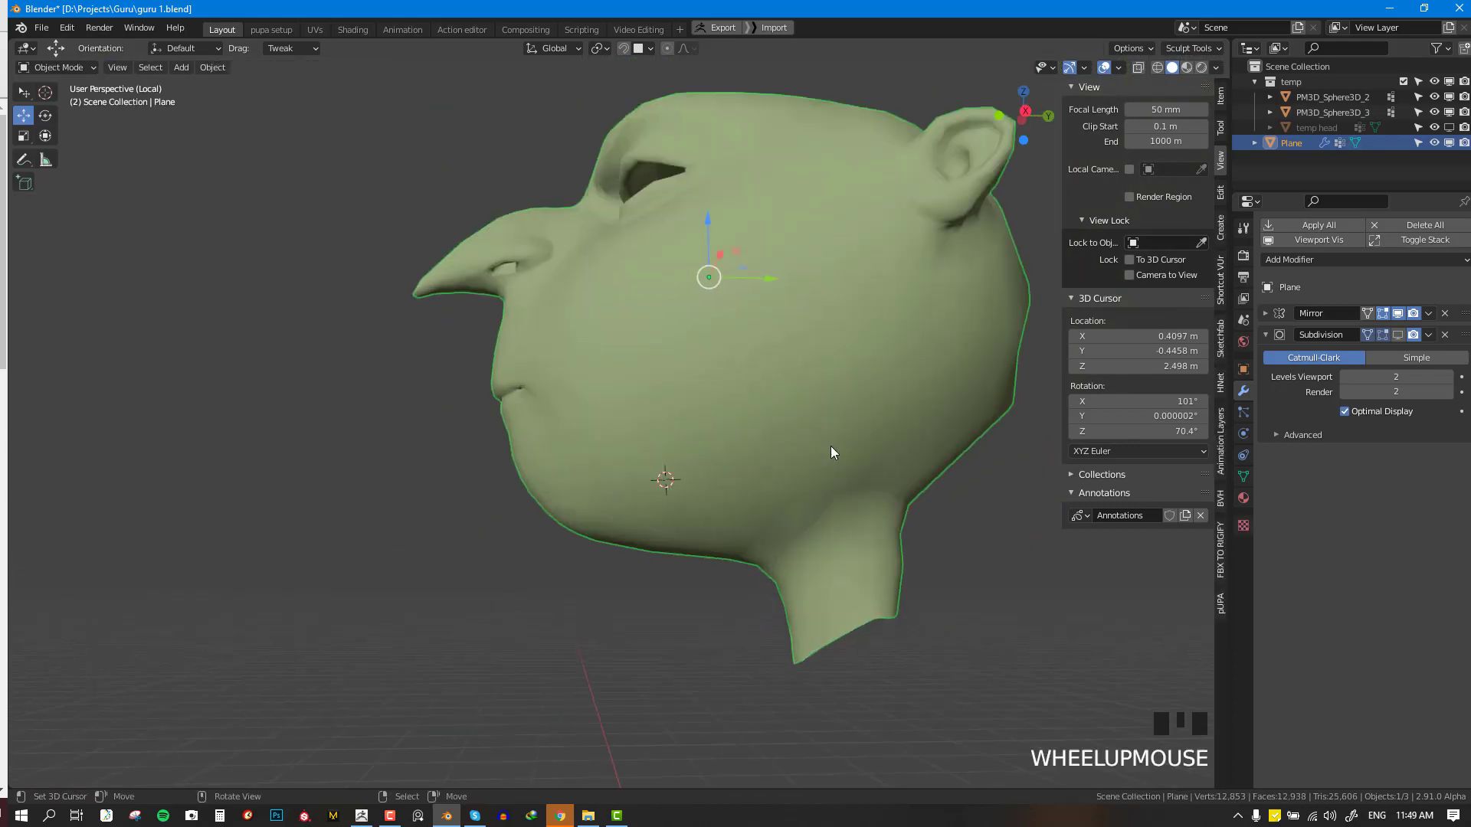
left_click(1397, 335)
left_click(1367, 335)
- Try deleting the edge loop that runs from the cheek around to the back of the head
middle_click_drag(747, 482, 782, 425)
key("Tab")
key("alt+a")
key("alt+KP_3")
right_click(784, 423, "alt")
key("alt+KP_2")
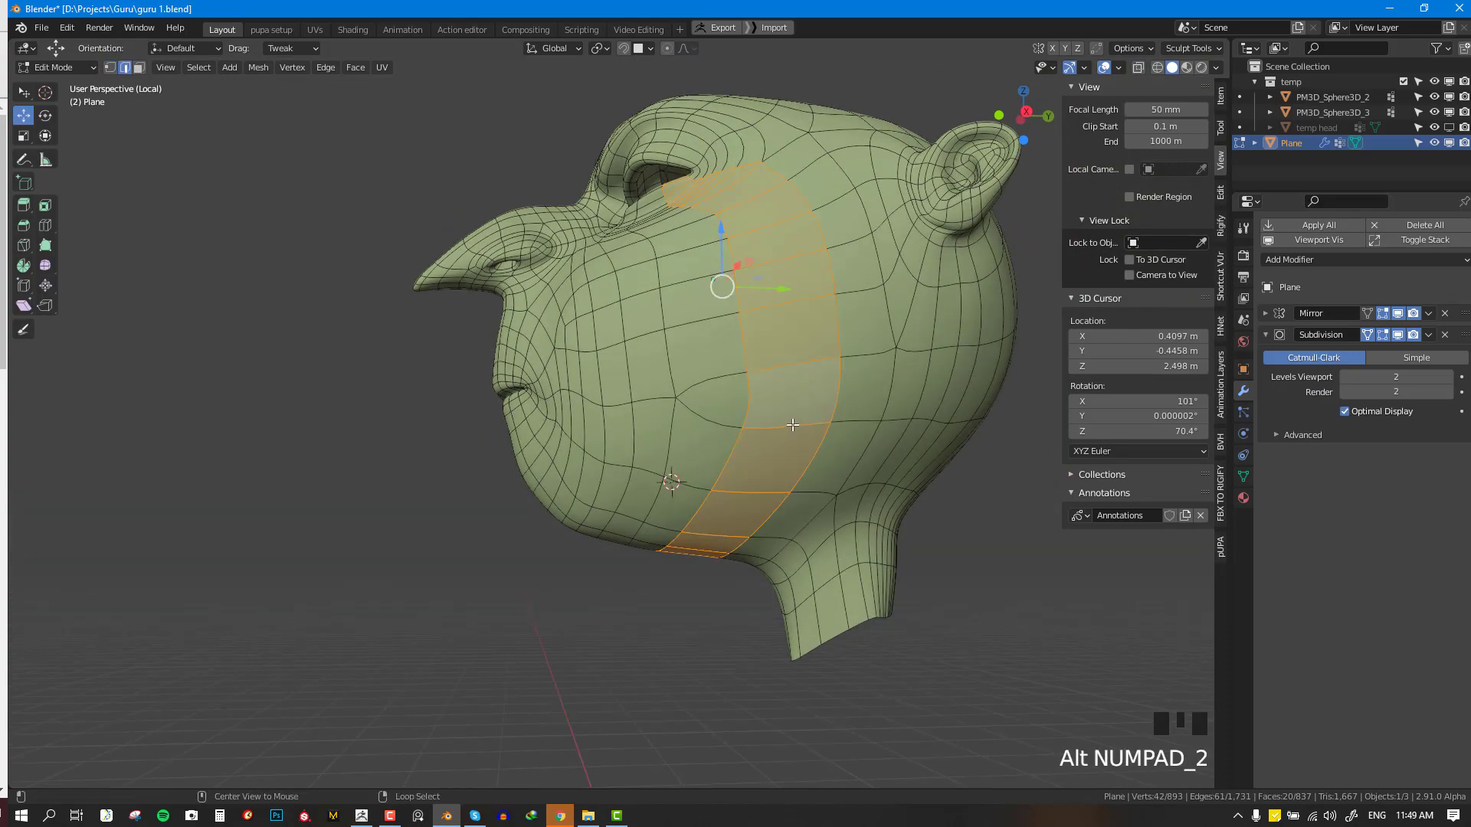
right_click(789, 424, "alt")
middle_click_drag(898, 465, 846, 479)
key("x")
left_click(820, 562)
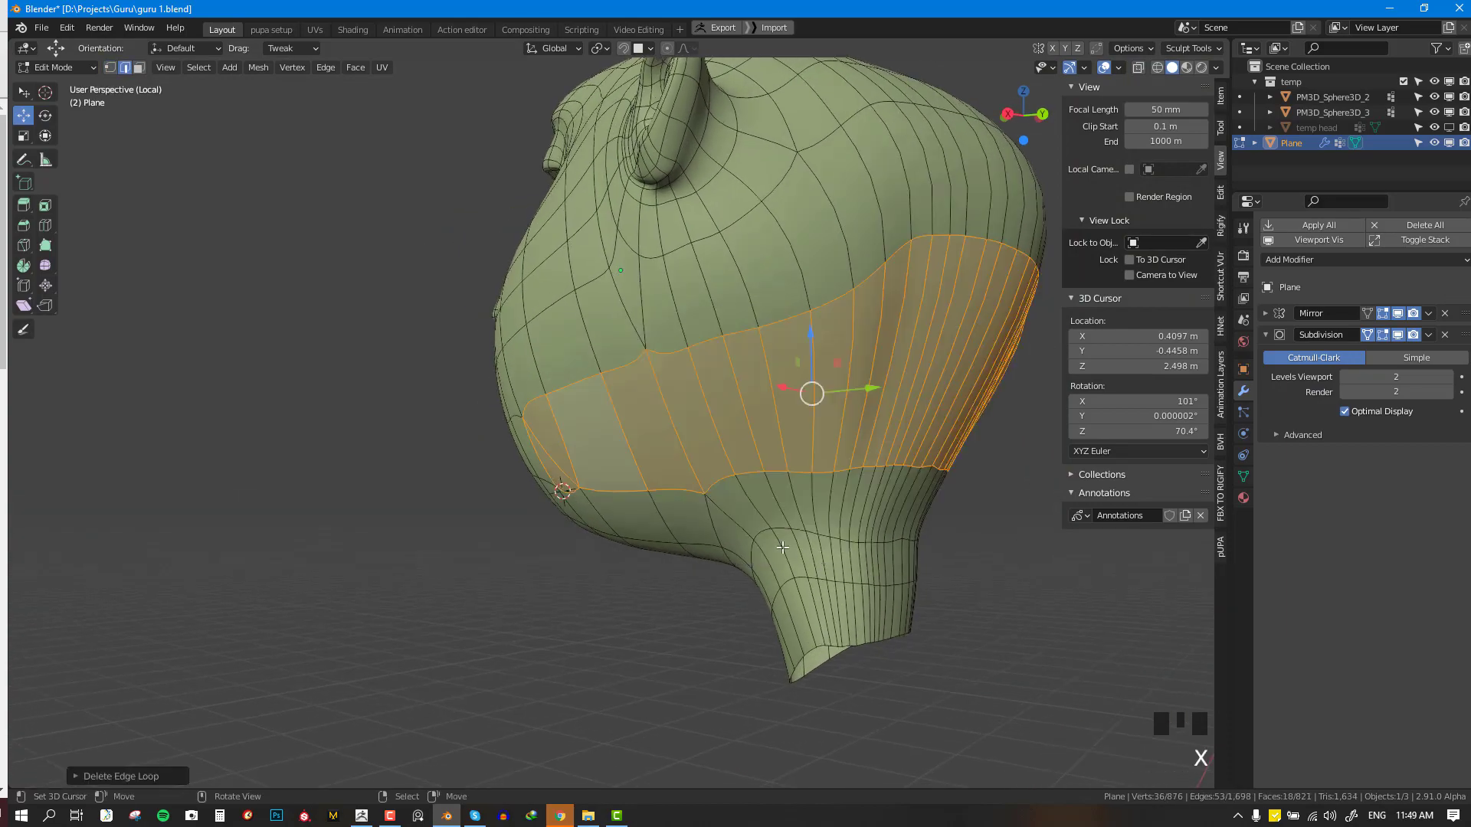
middle_click_drag(819, 562, 674, 391)
key("ctrl+z")
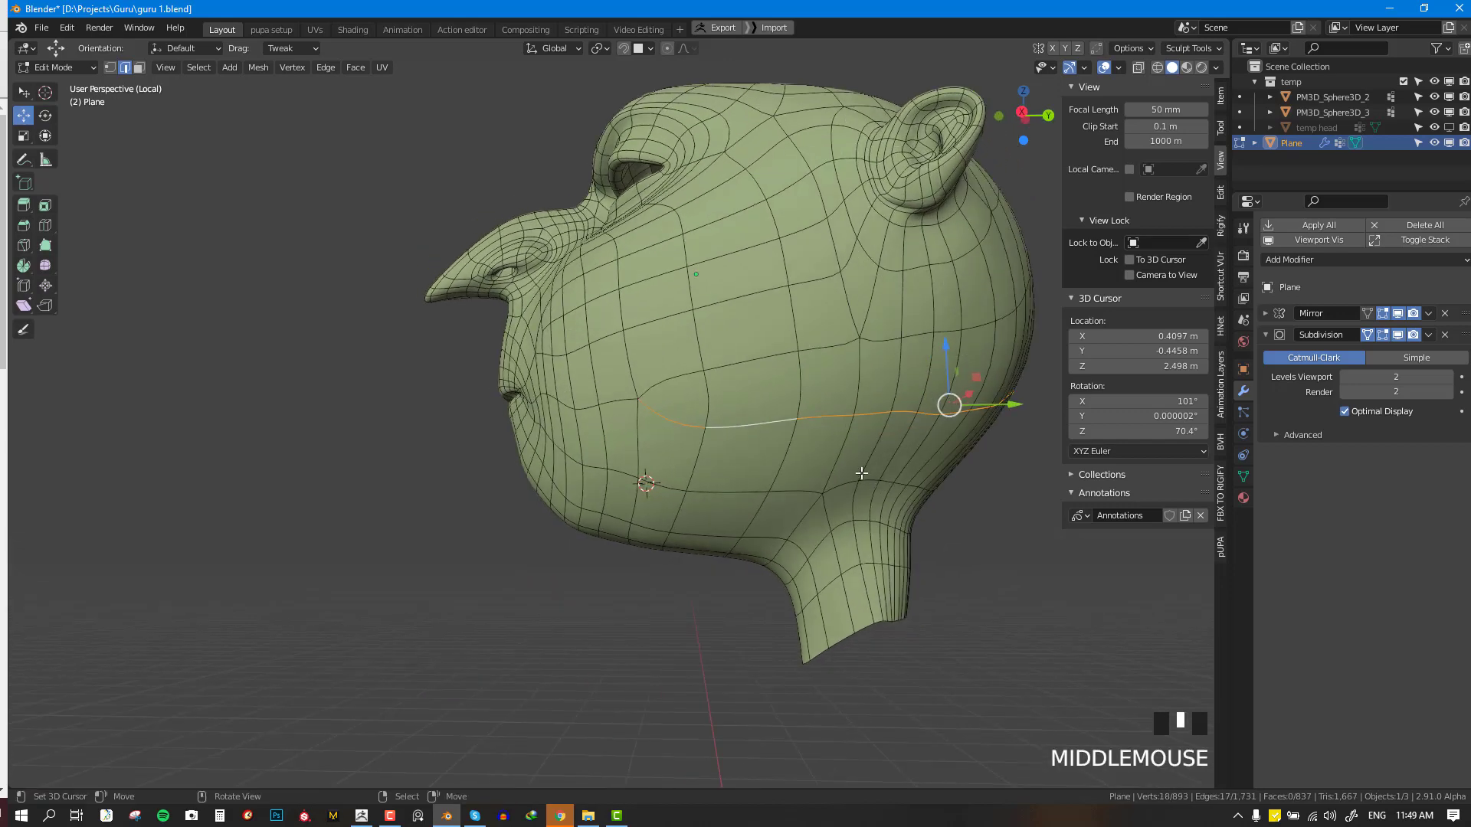
- Delete the single edge that splits the five-sided face on the cheek
key("alt+a")
right_click(667, 383)
key("x")
left_click(908, 430)
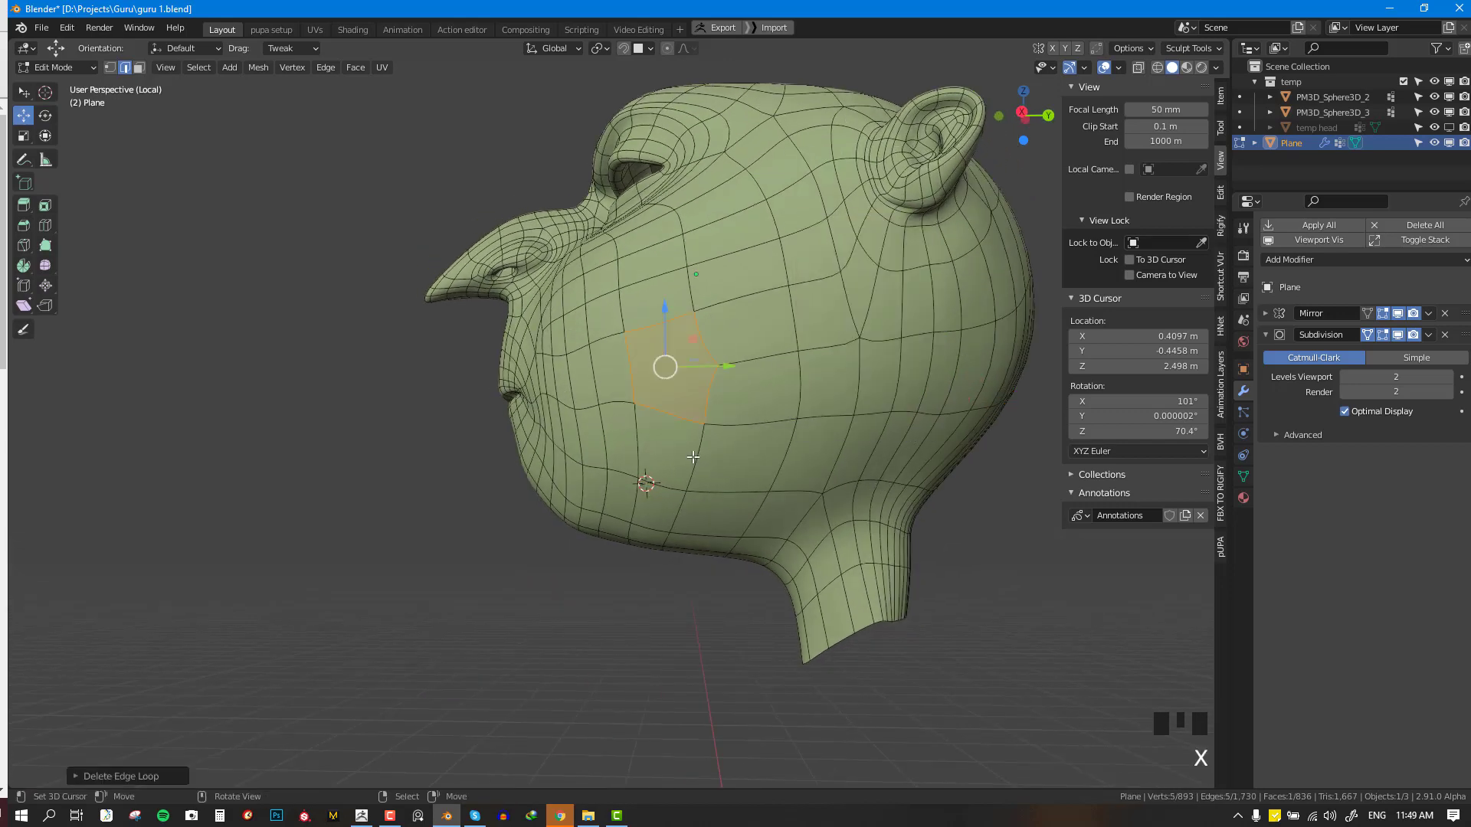
key("alt+a")
middle_click_drag(908, 429, 809, 401)
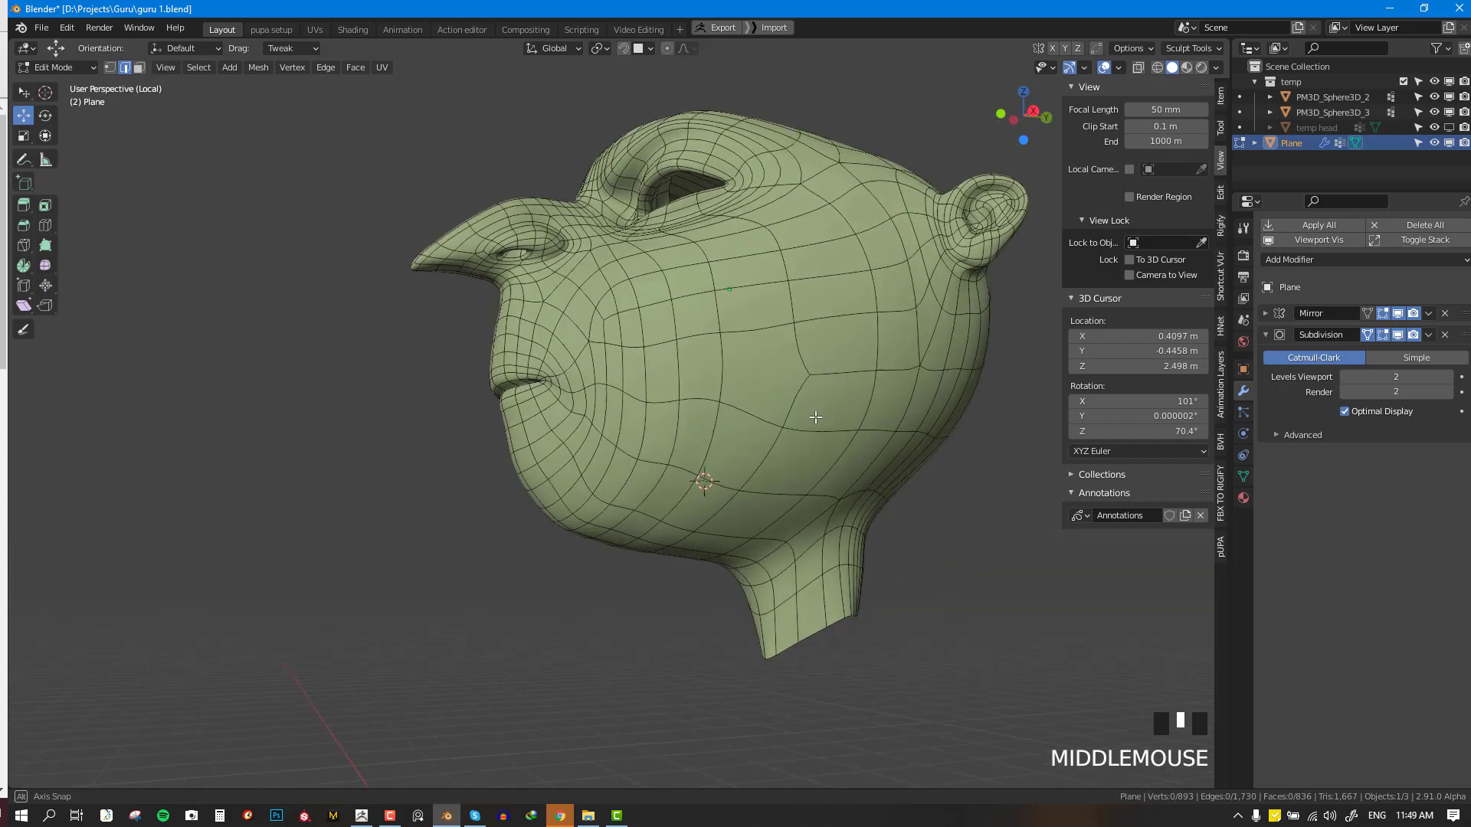
- Examine the smoothed surface and the edge flow across the cheek and jaw in Object and Edit modes
key("Tab")
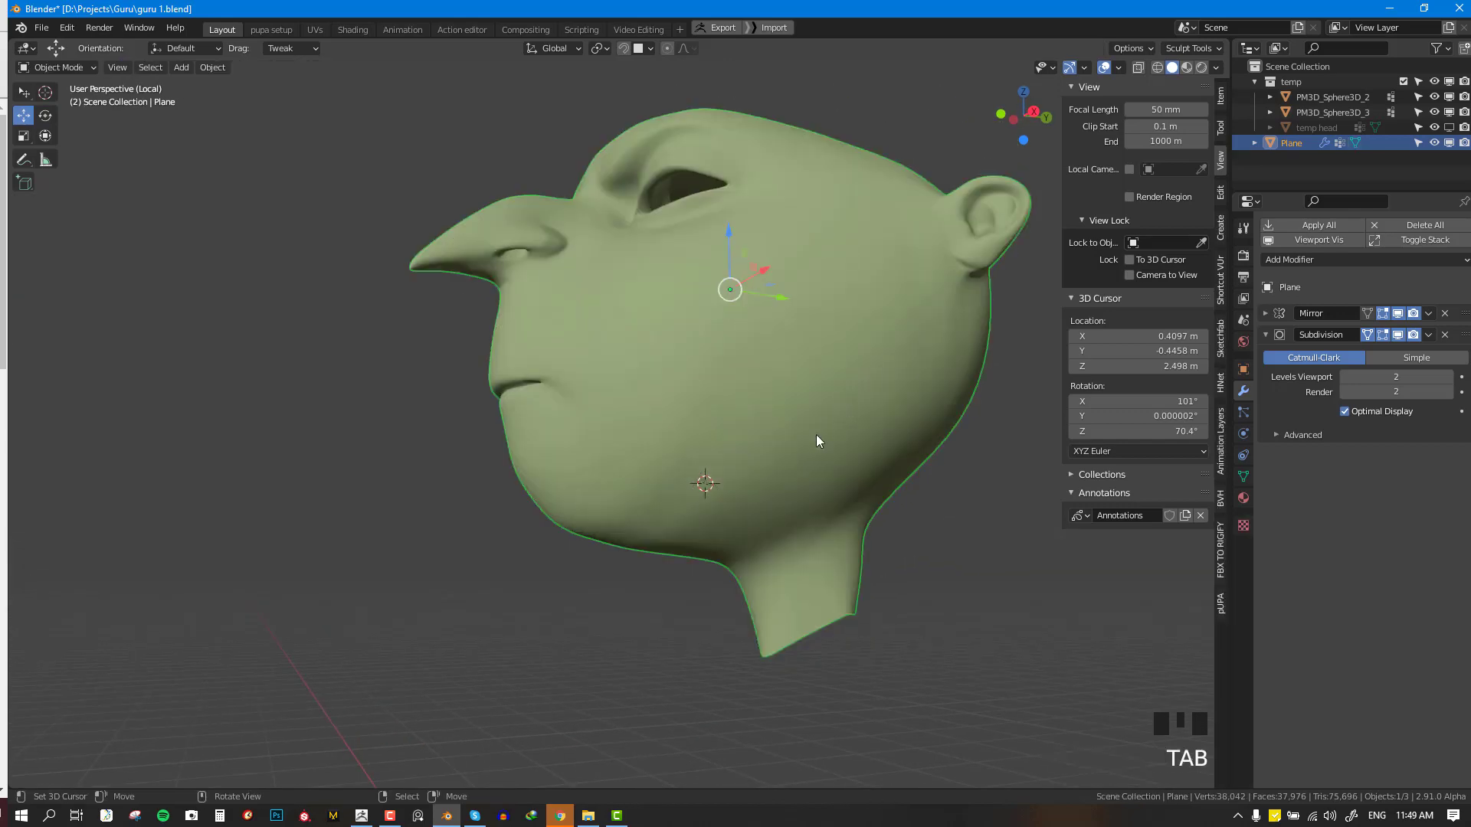
key("Tab")
middle_click_drag(694, 496, 750, 393)
right_click(697, 466, "alt")
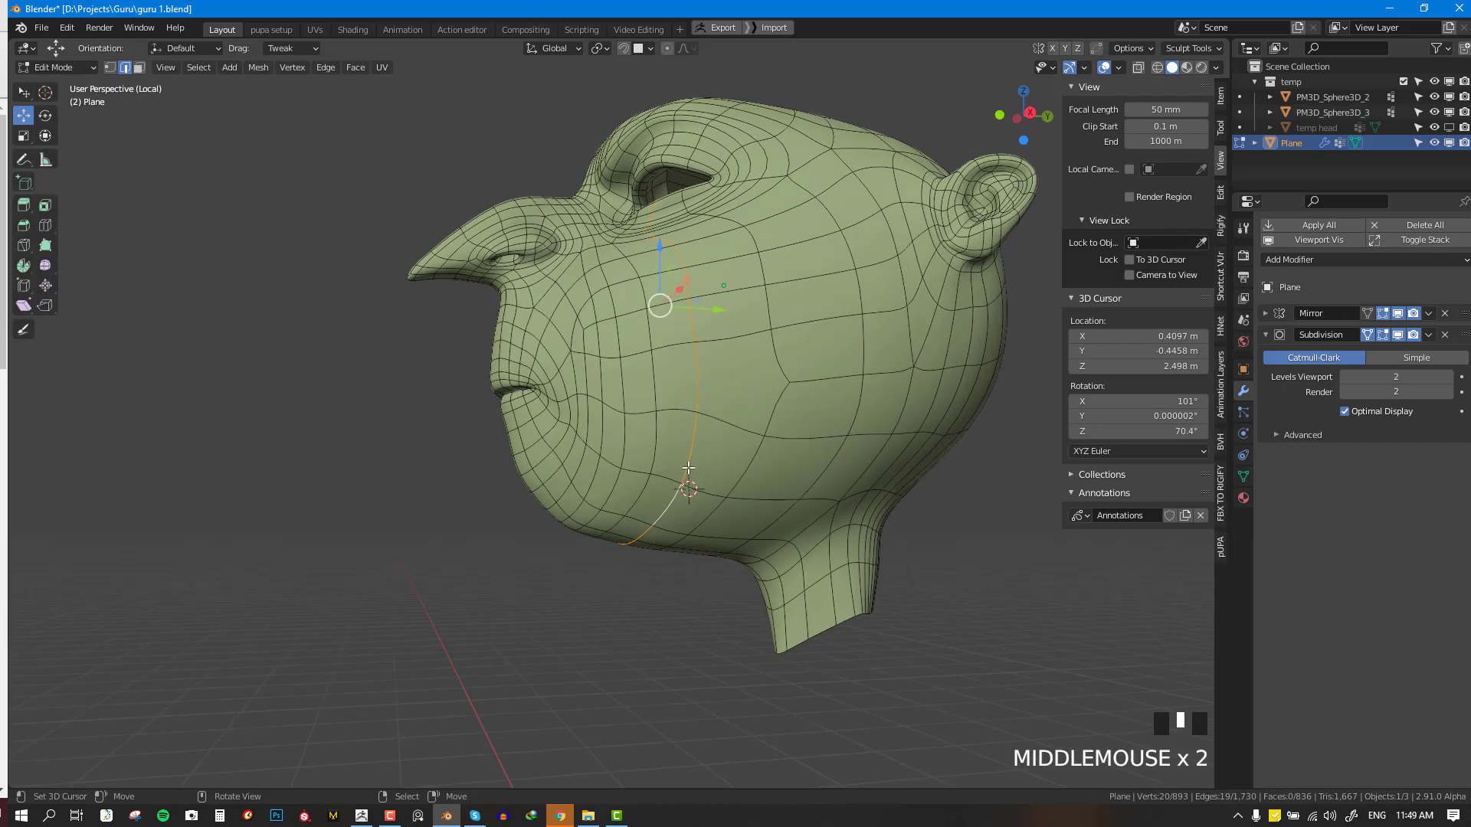
middle_click_drag(688, 468, 804, 400)
key("s")
key("Tab")
key("KP_3")
scroll(766, 477, "up", 2)
key("Tab")
scroll(766, 477, "down", 3)
scroll(805, 400, "up", 2)
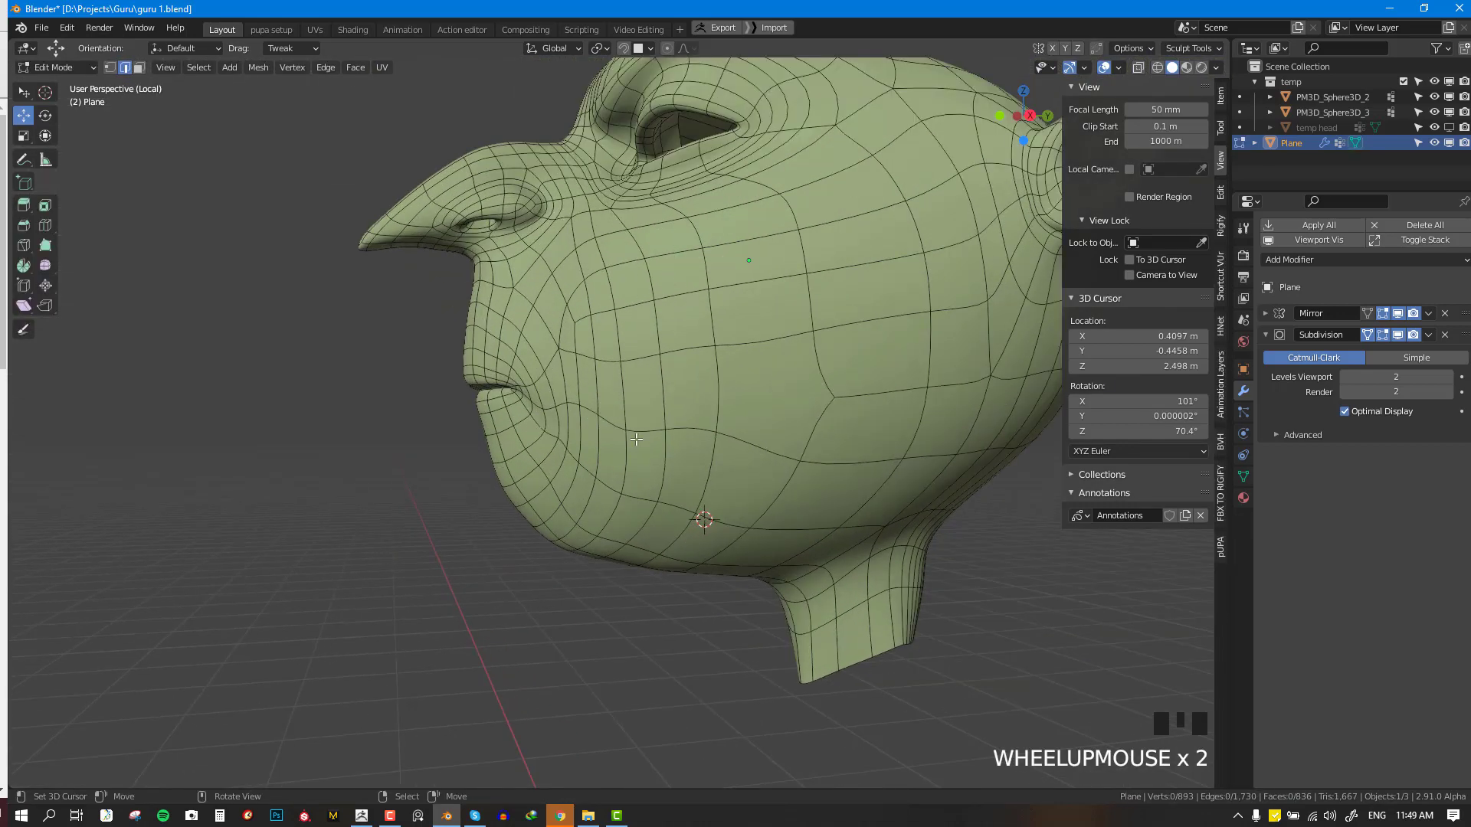
- Insert a centred edge loop from the mouth corner across the cheek and connect its end vertex to the opposite vertex of the cheek face
key("ctrl+r")
left_click(600, 389)
right_click(599, 389)
key("alt+KP_1")
right_click(708, 380)
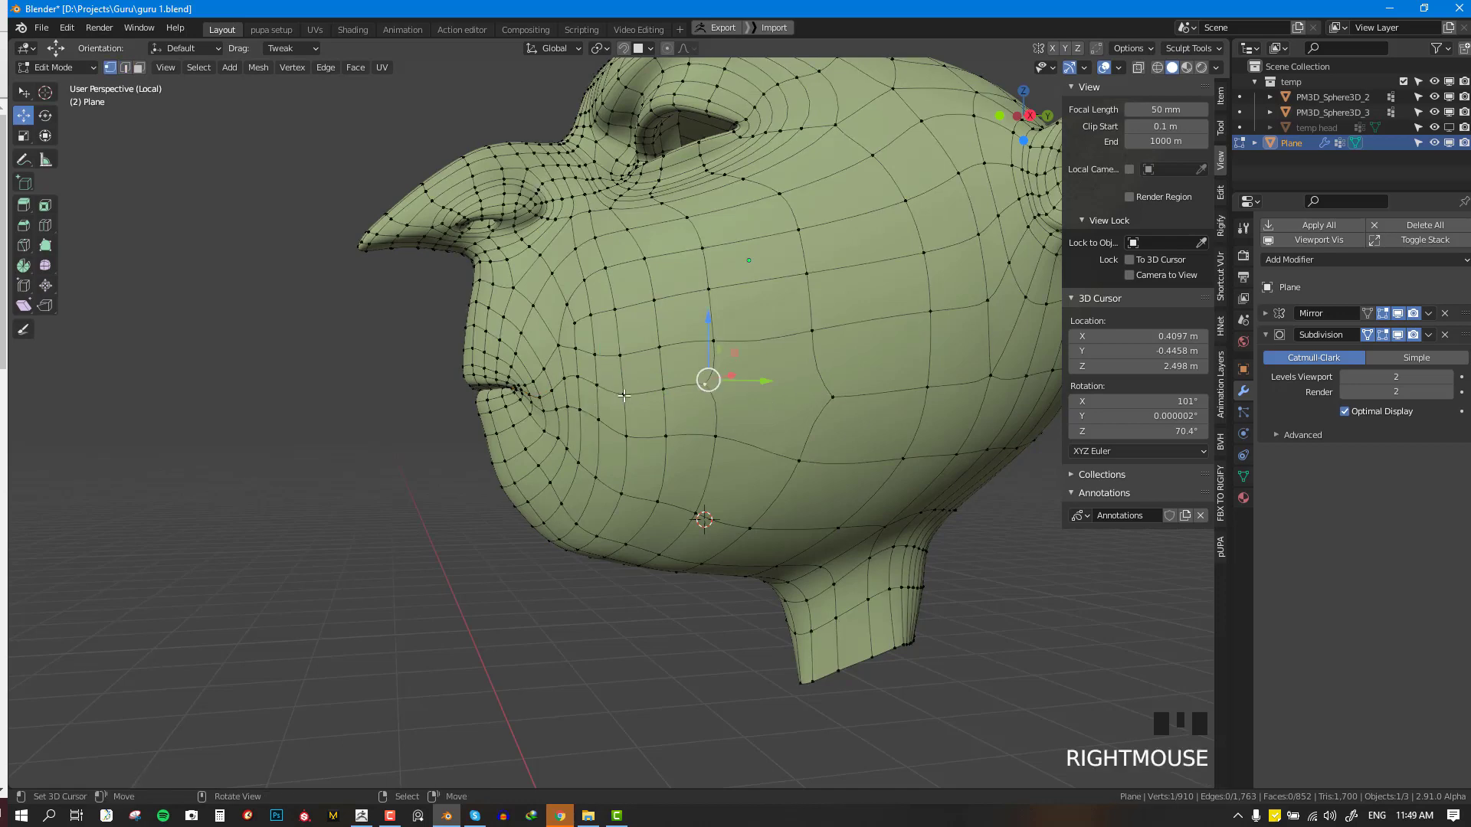
right_click(828, 399, "shift")
key("j")
key("Tab")
scroll(851, 417, "down", 3)
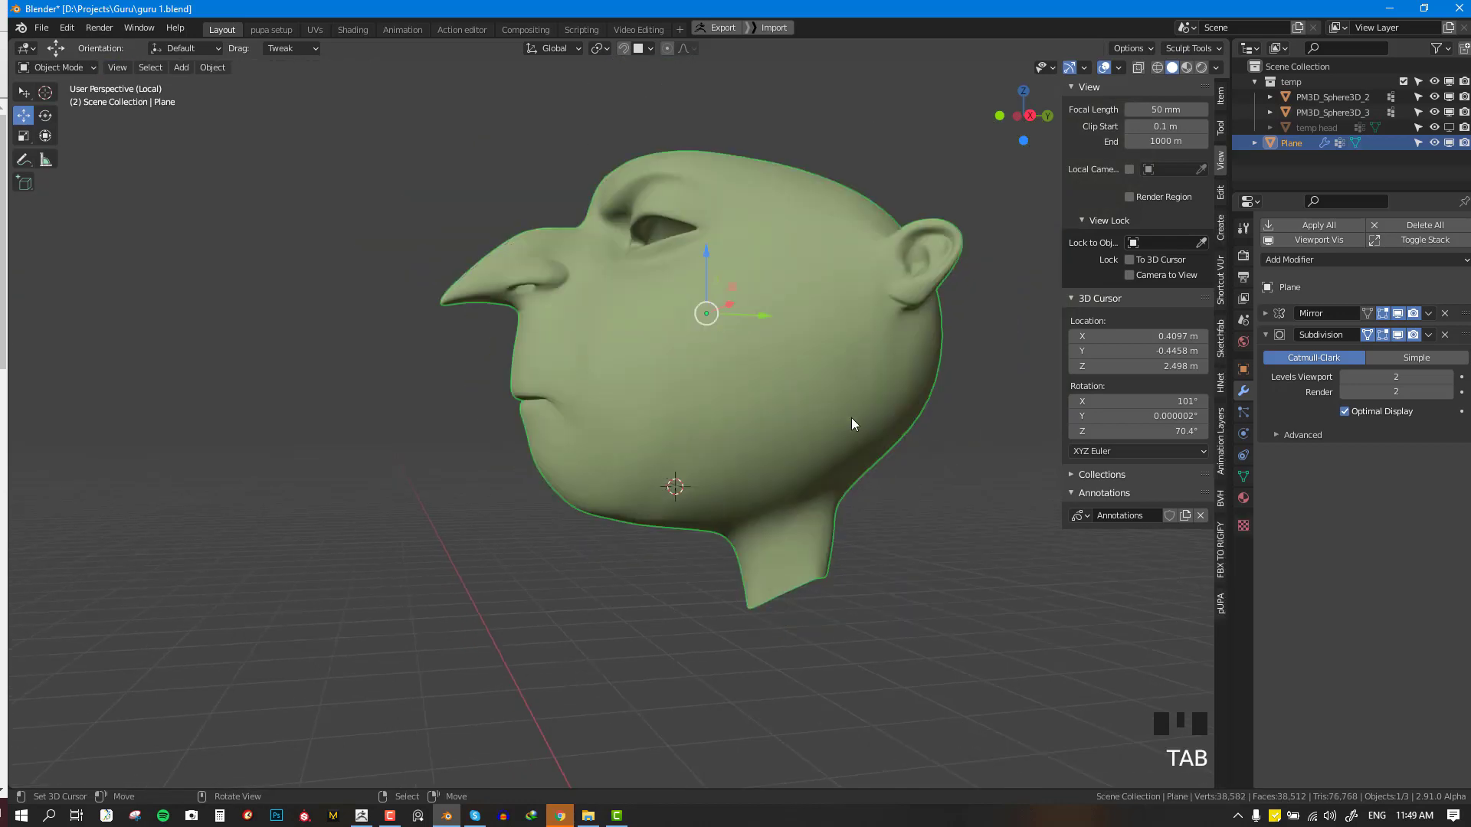
- Examine the edge flow between the mouth corner, nose and cheek from a front three-quarter angle
key("Tab")
key("alt+a")
middle_click_drag(877, 430, 833, 360)
scroll(814, 423, "up", 2)
scroll(793, 398, "up", 3)
middle_click_drag(878, 310, 747, 355)
right_click(750, 348, "alt")
scroll(750, 348, "down", 2)
scroll(720, 357, "up", 2)
middle_click_drag(657, 363, 692, 365)
scroll(692, 366, "up", 1, "alt")
key("alt+KP_3")
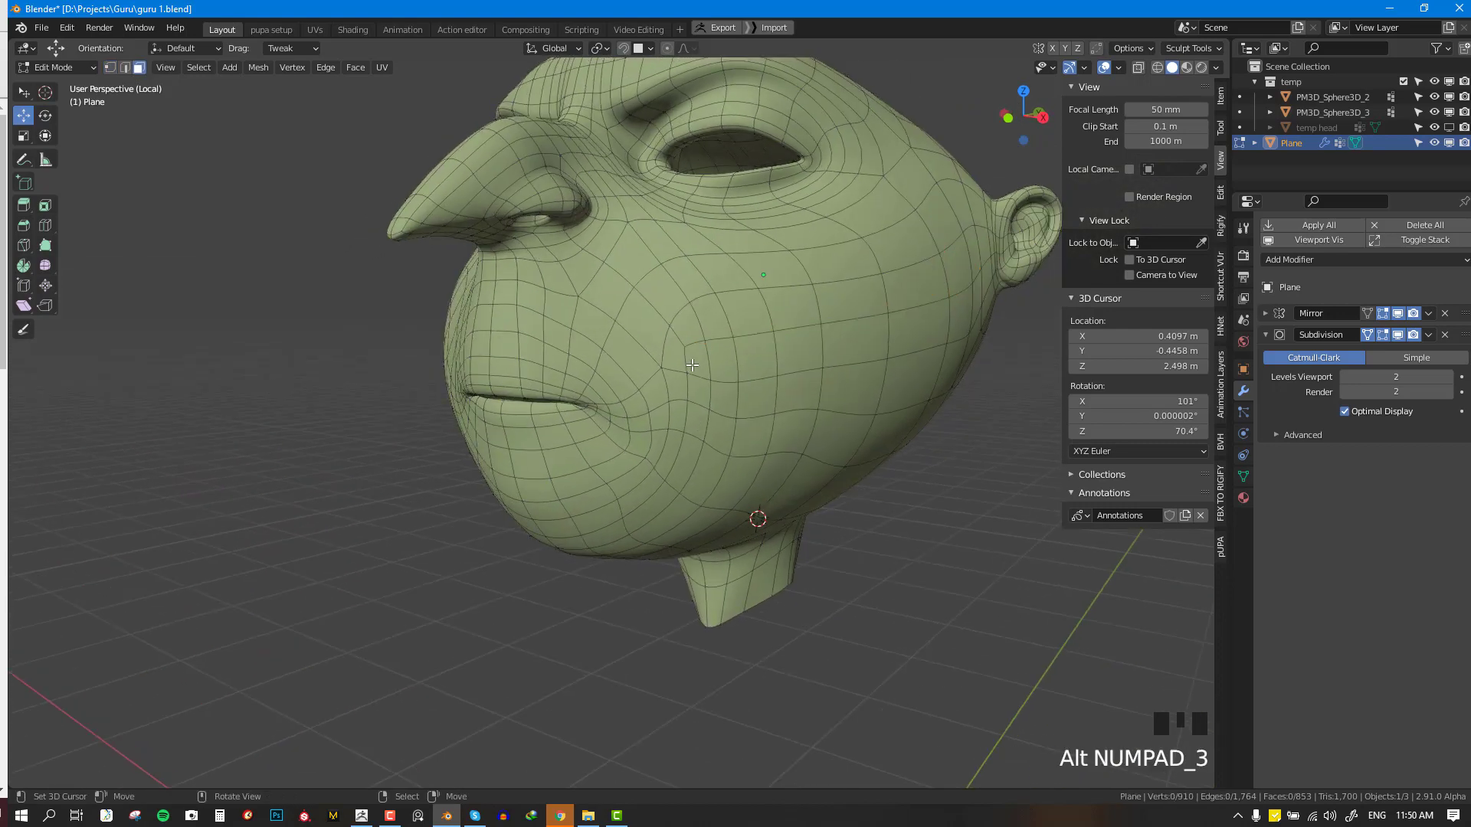
key("alt+a")
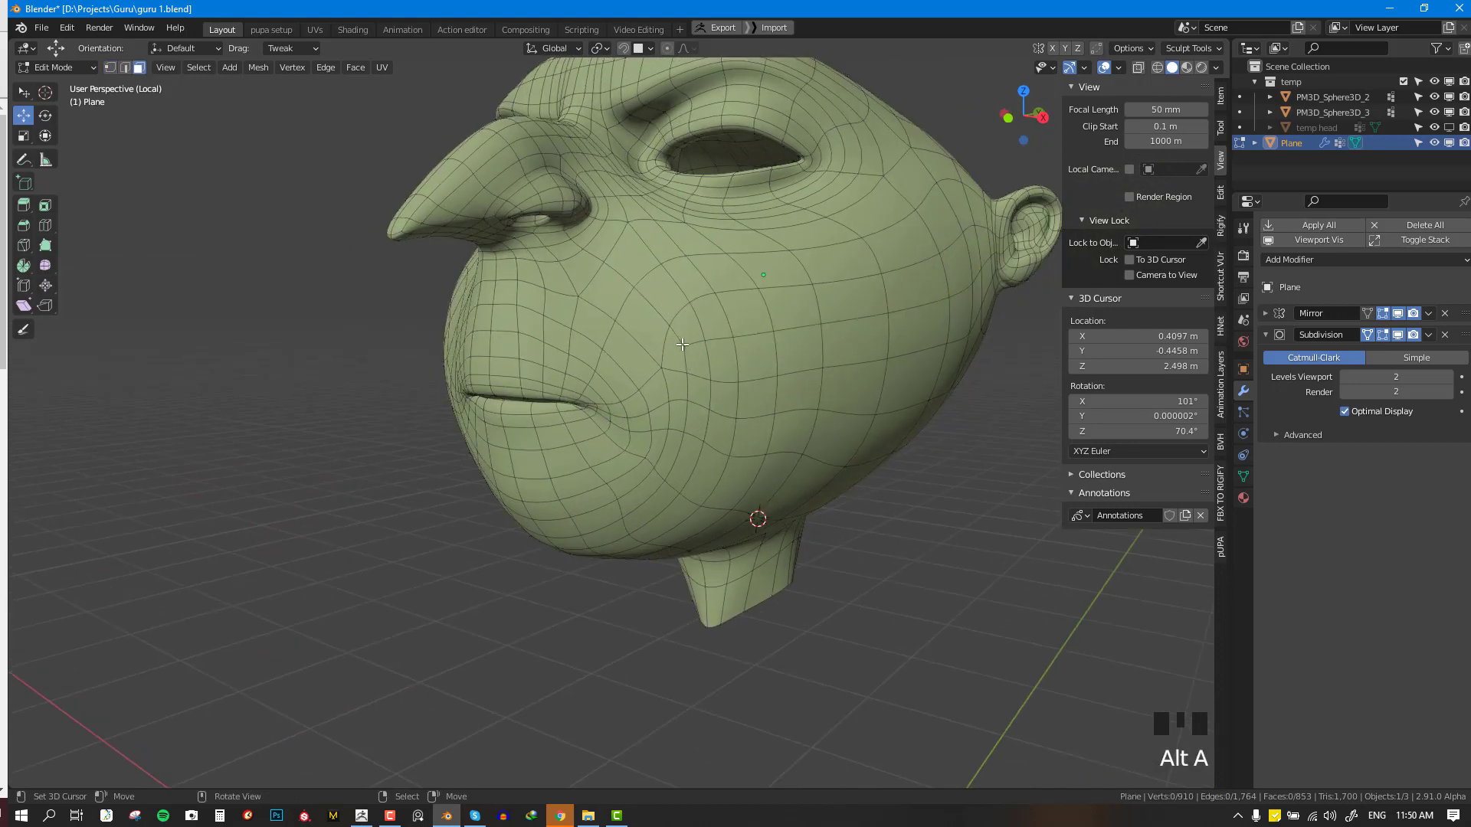
- Delete the three adjacent faces around the pole on the cheek, beside the mouth corner
scroll(697, 348, "up", 1)
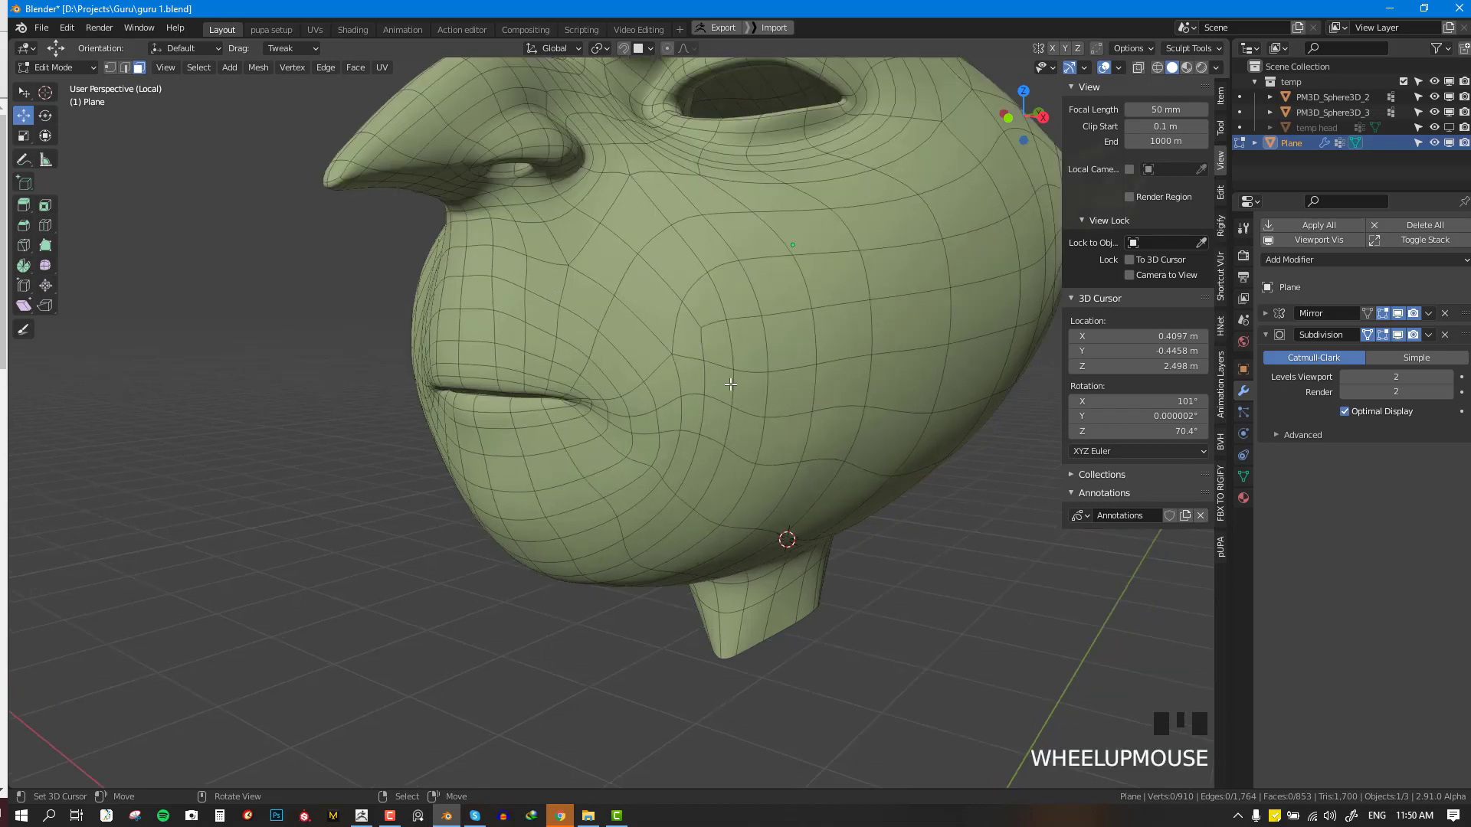
middle_click_drag(713, 345, 9, 510)
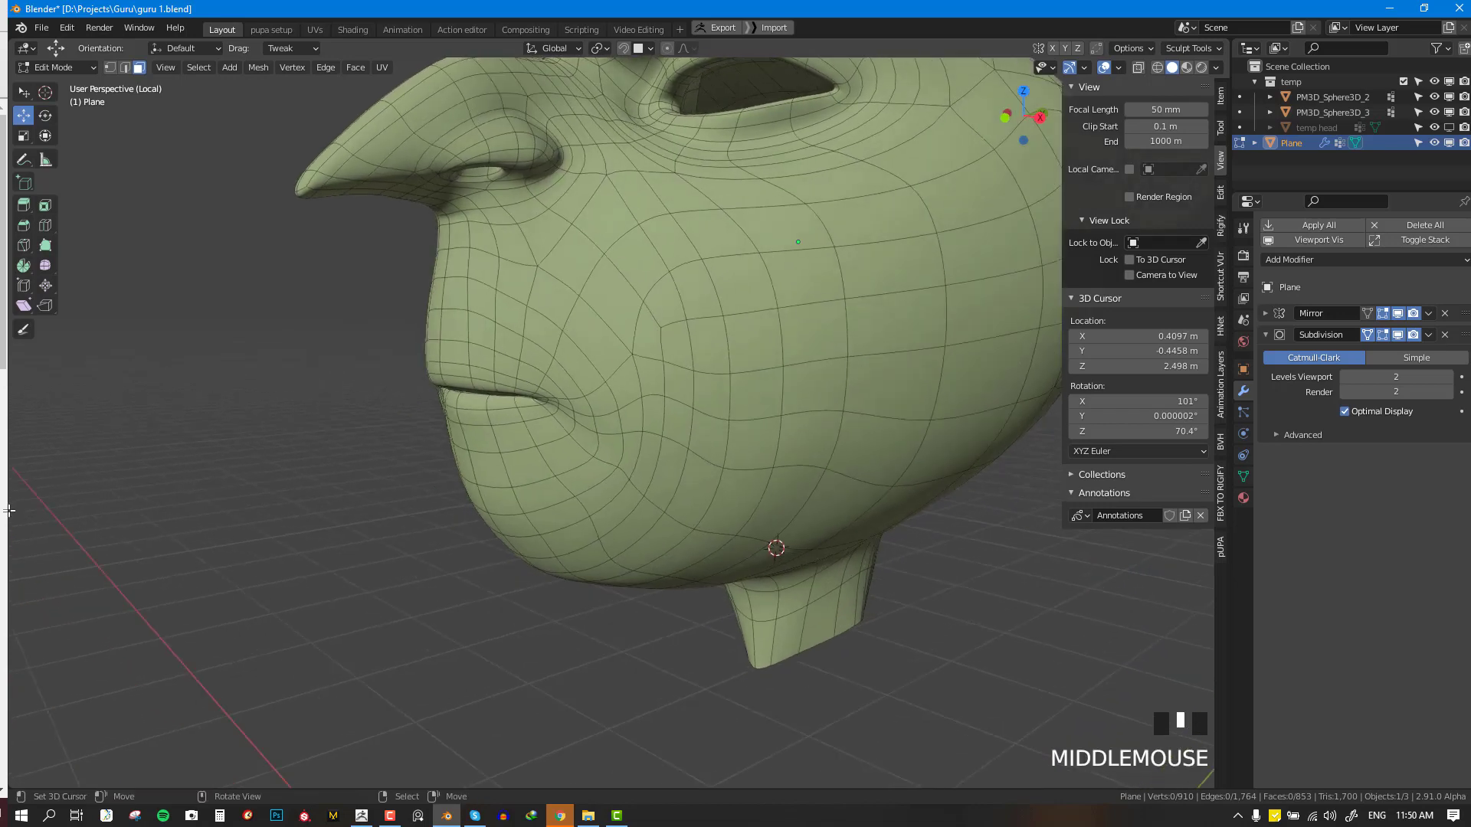
middle_click_drag(672, 316, 672, 311)
right_click(672, 311)
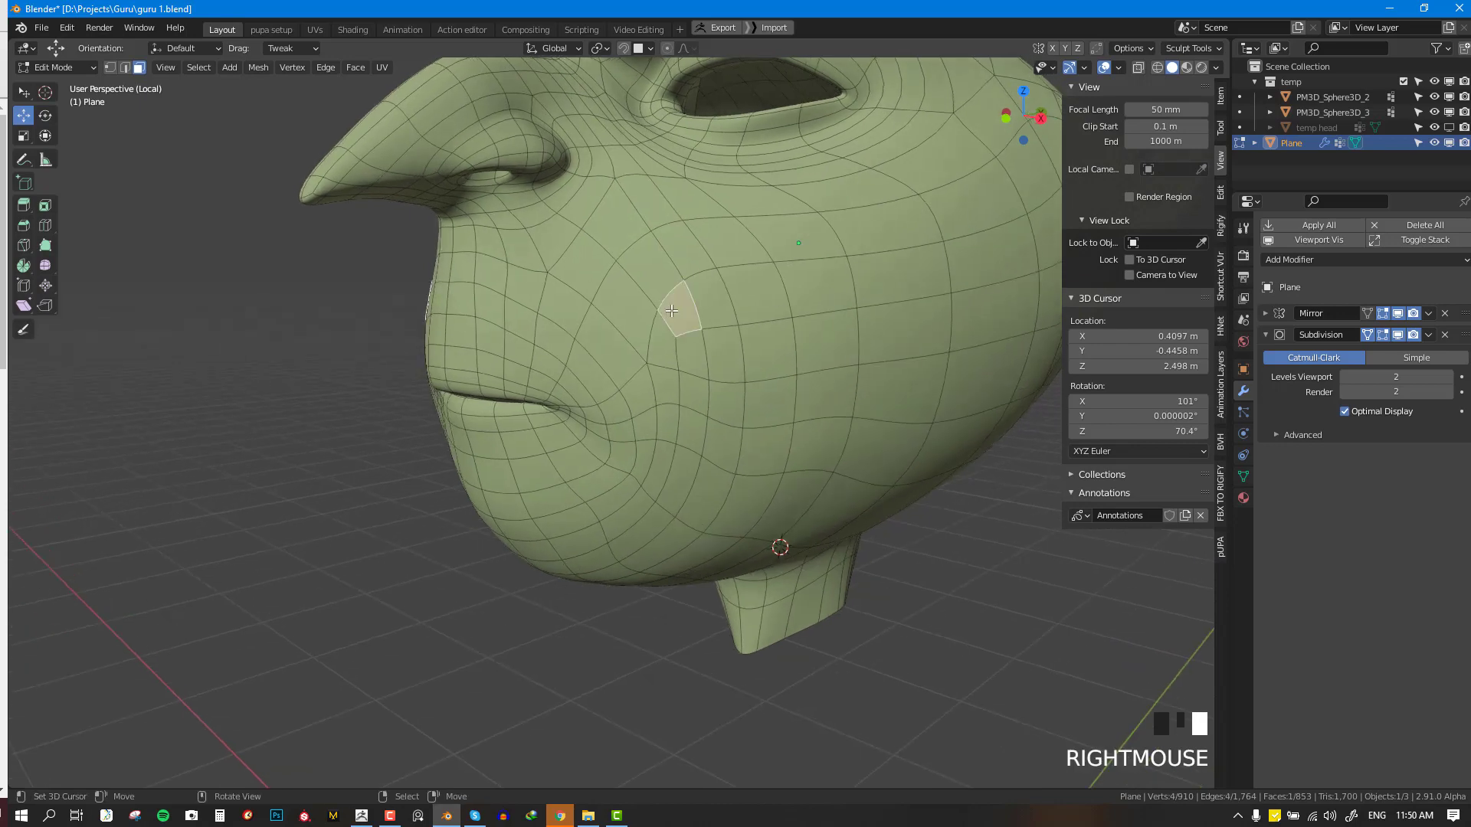
right_click(681, 354, "shift")
right_click(660, 344, "shift")
key("x")
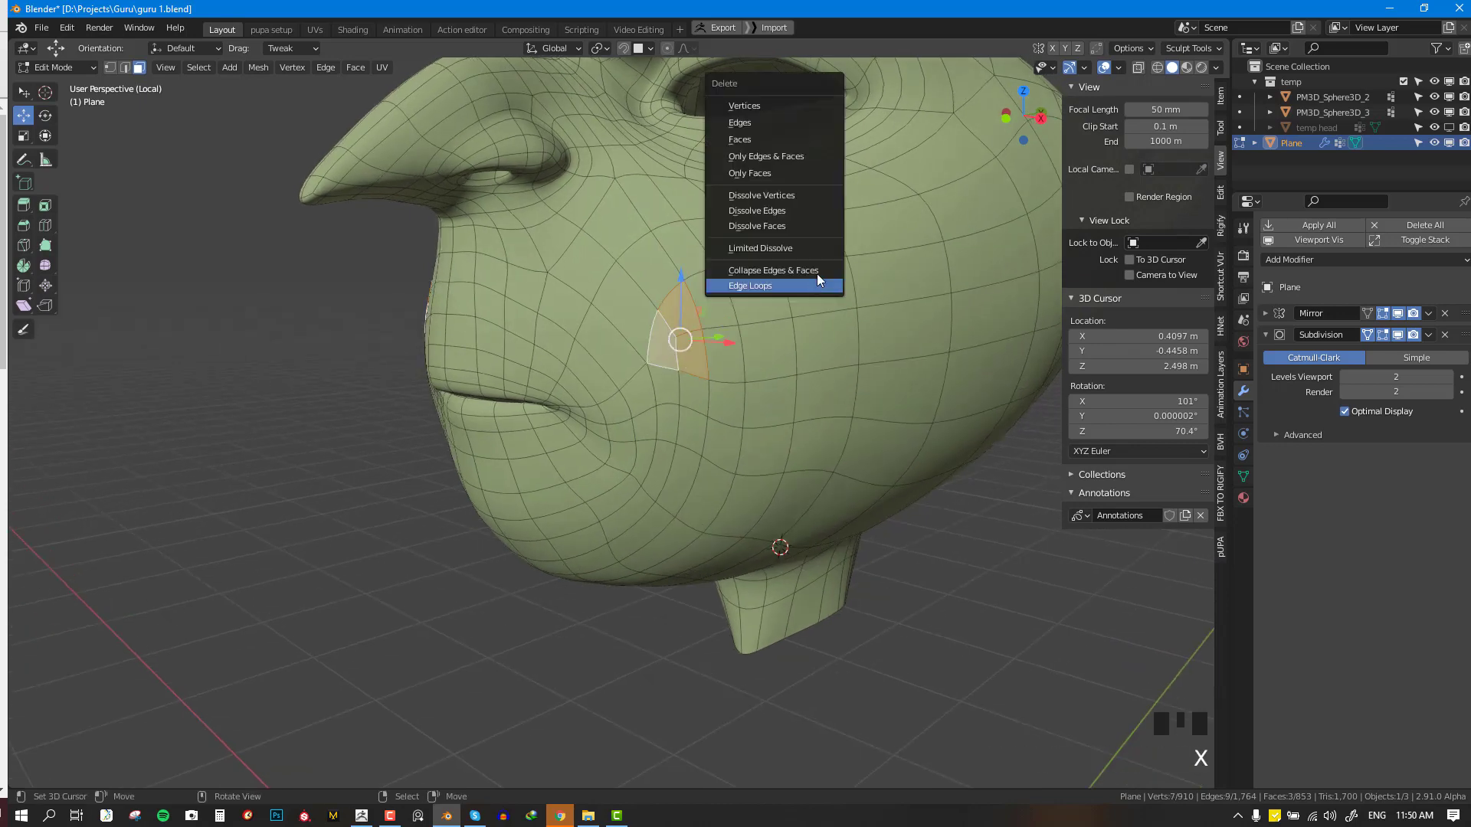
left_click(788, 141)
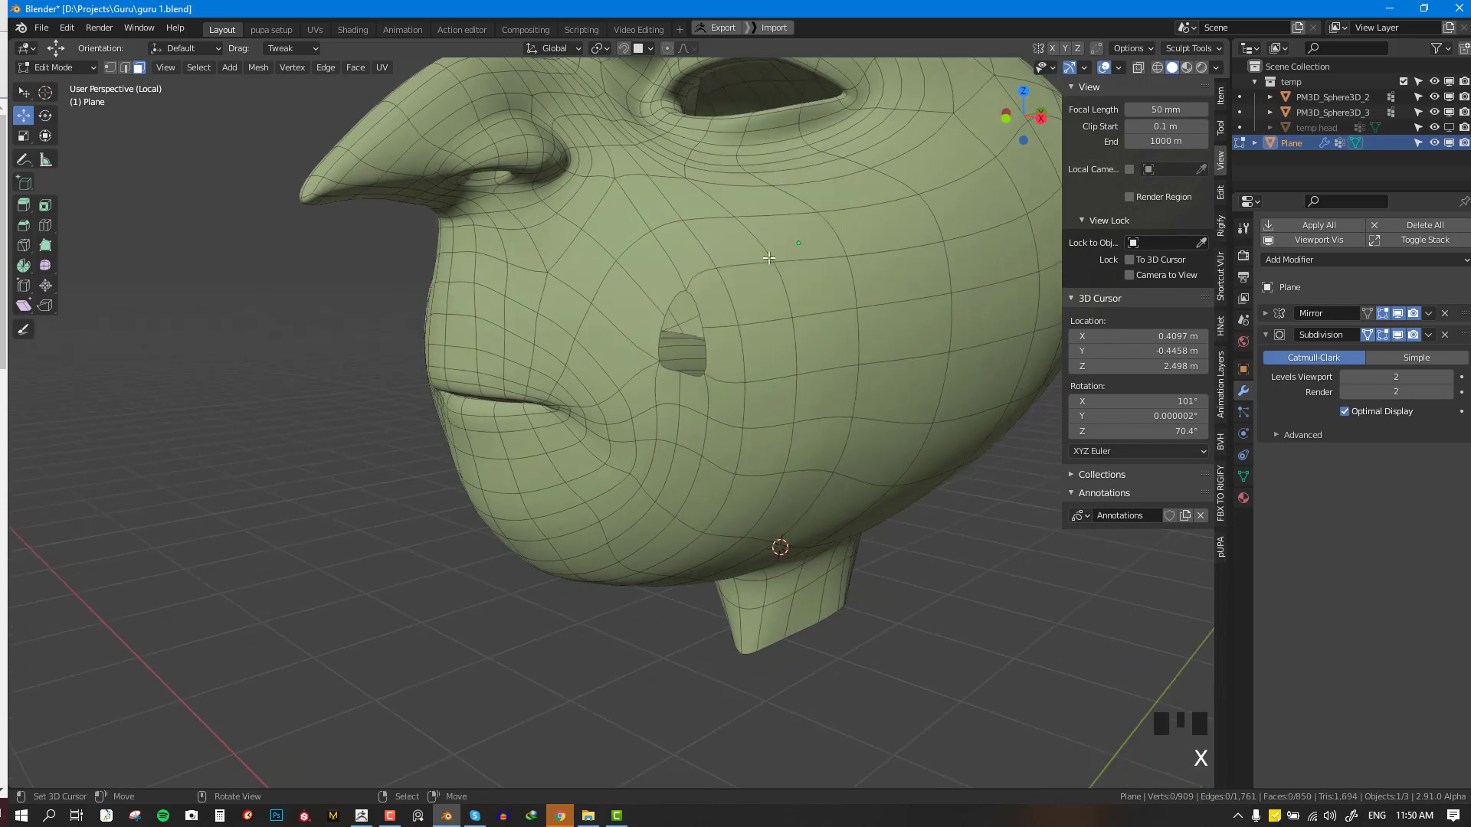
- Turn off the Subdivision modifier's viewport display and move the cheek hole's mouth-side corner vertex outward toward the mouth
left_click(1397, 335)
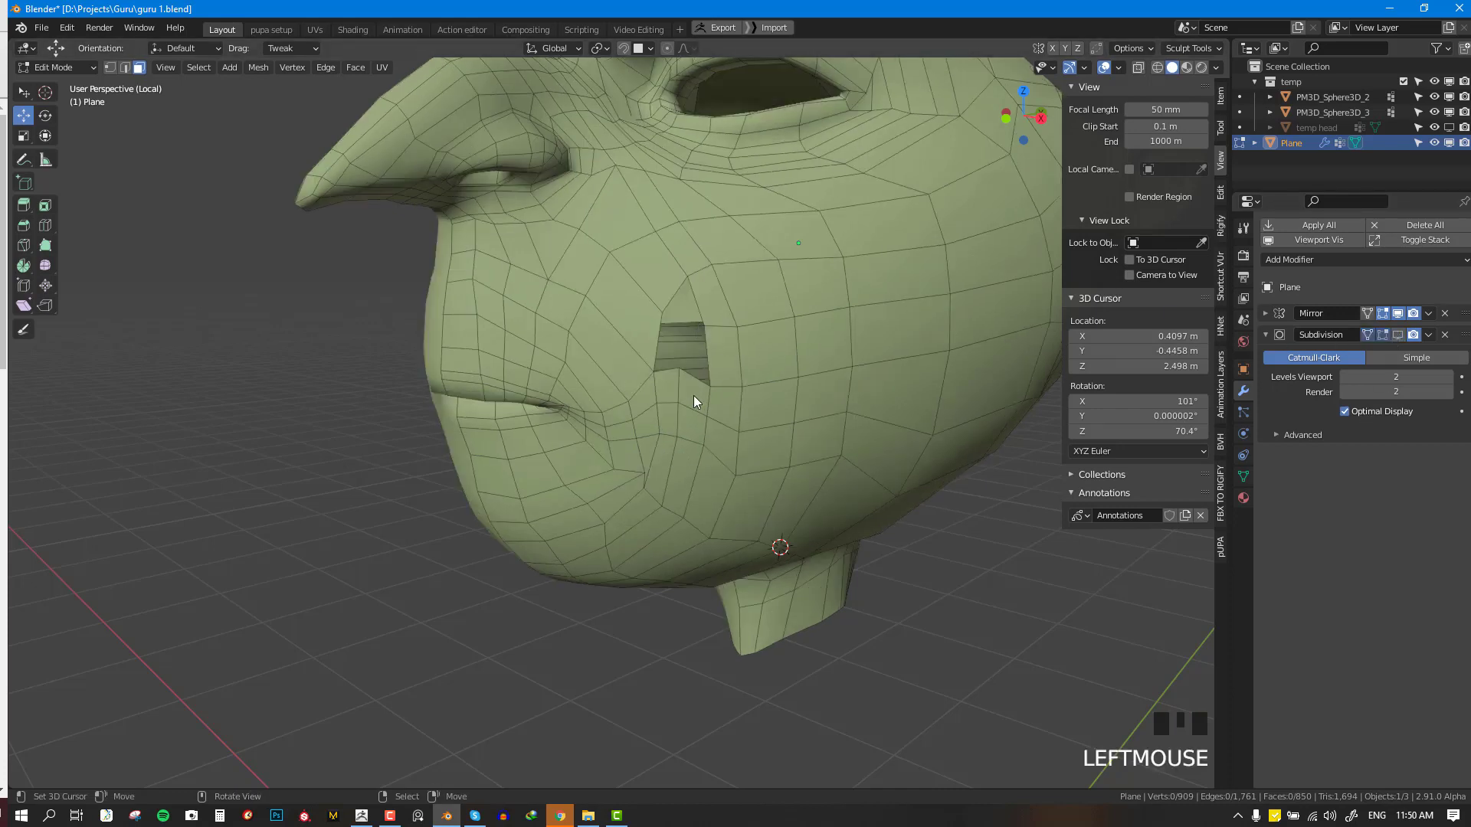
key("alt+KP_1")
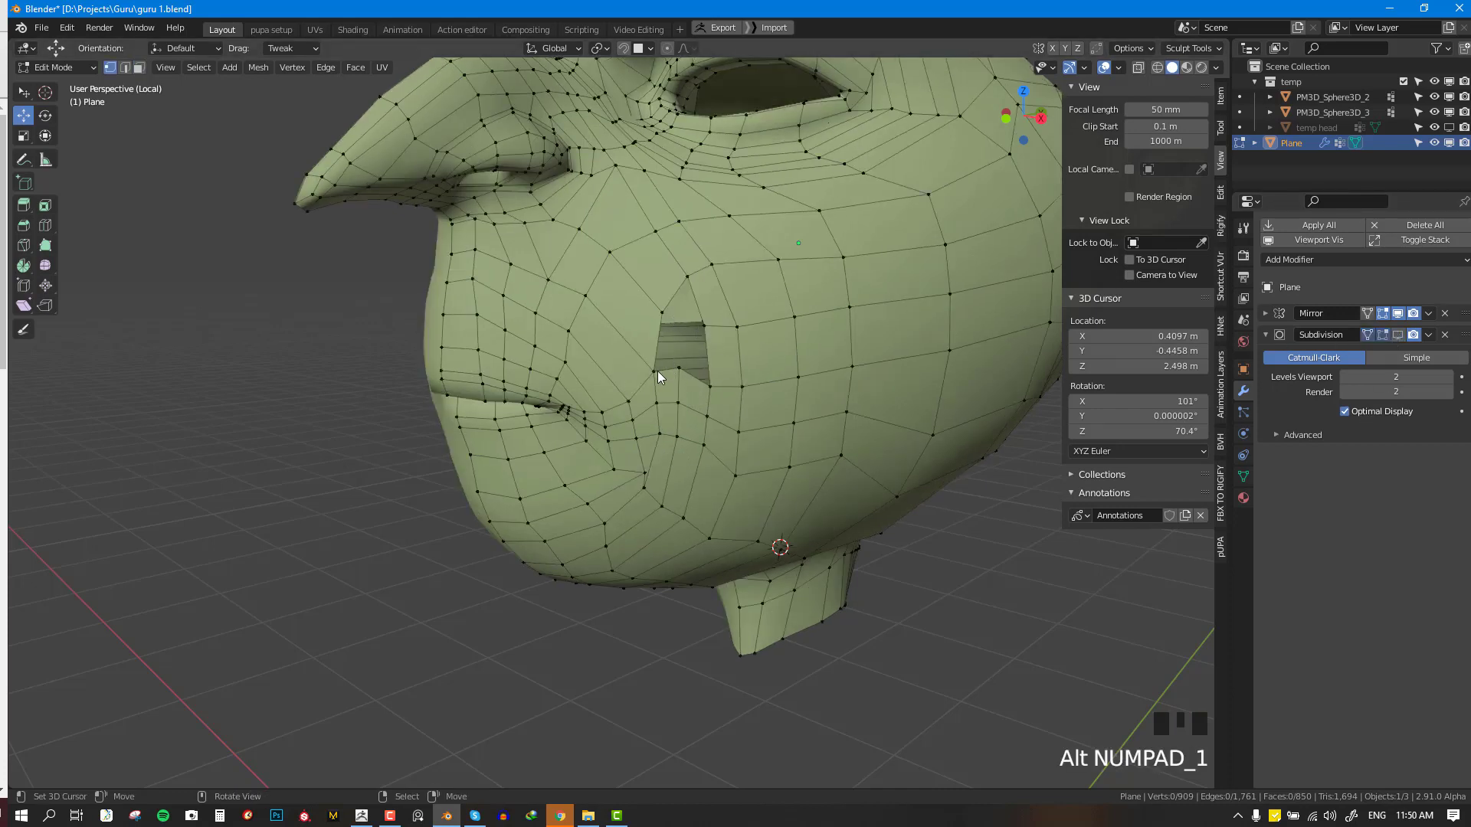
right_click_drag(658, 371, 645, 355)
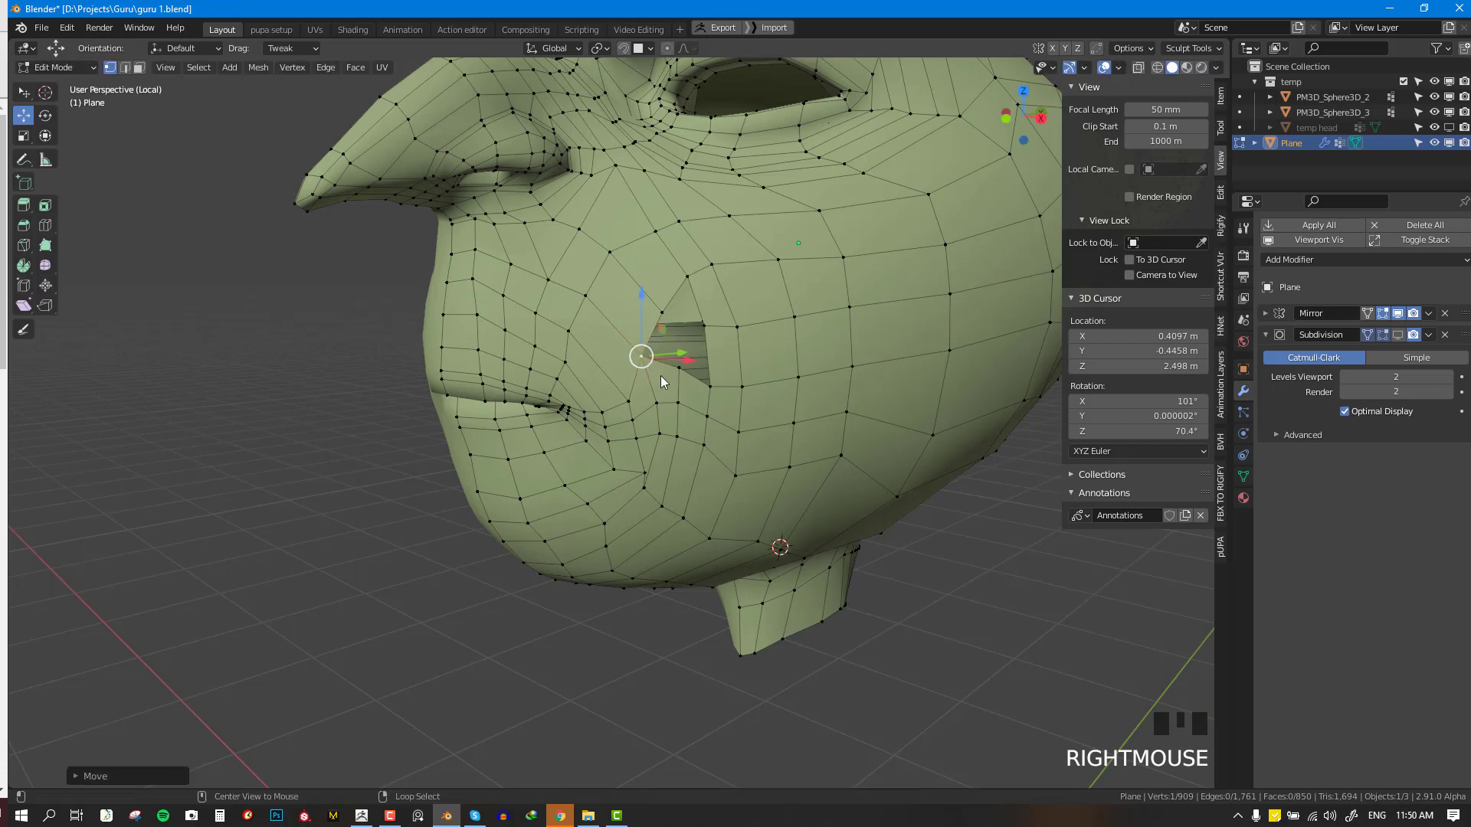
- Delete the face directly below the cheek hole's mouth-side corner
key("alt+KP_3")
right_click(662, 379)
key("x")
left_click(733, 374)
- Raise the vertex projecting into the cheek hole and fill the gap beside it with a four-vertex face
key("alt+KP_1")
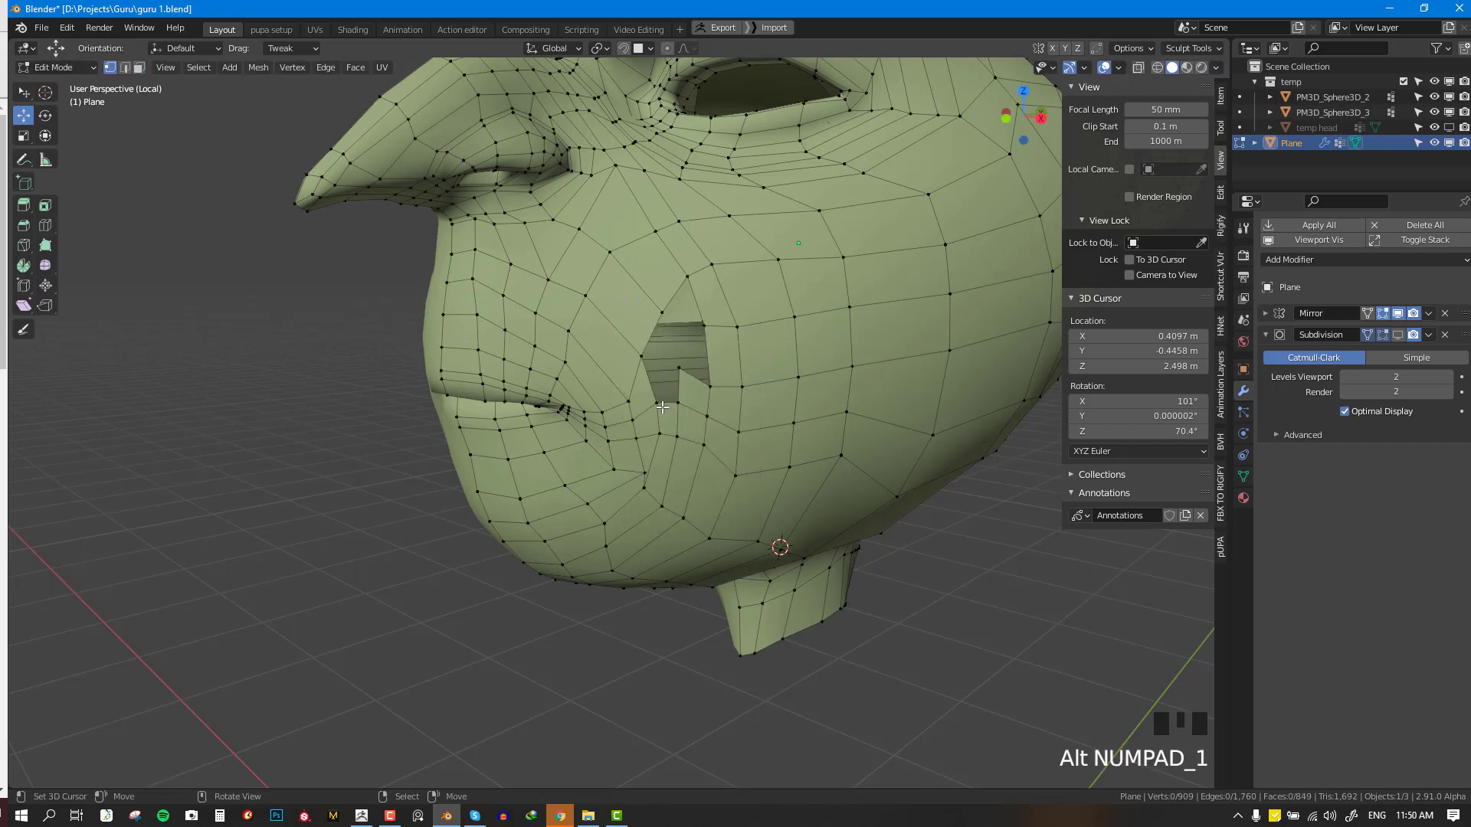
right_click(661, 405)
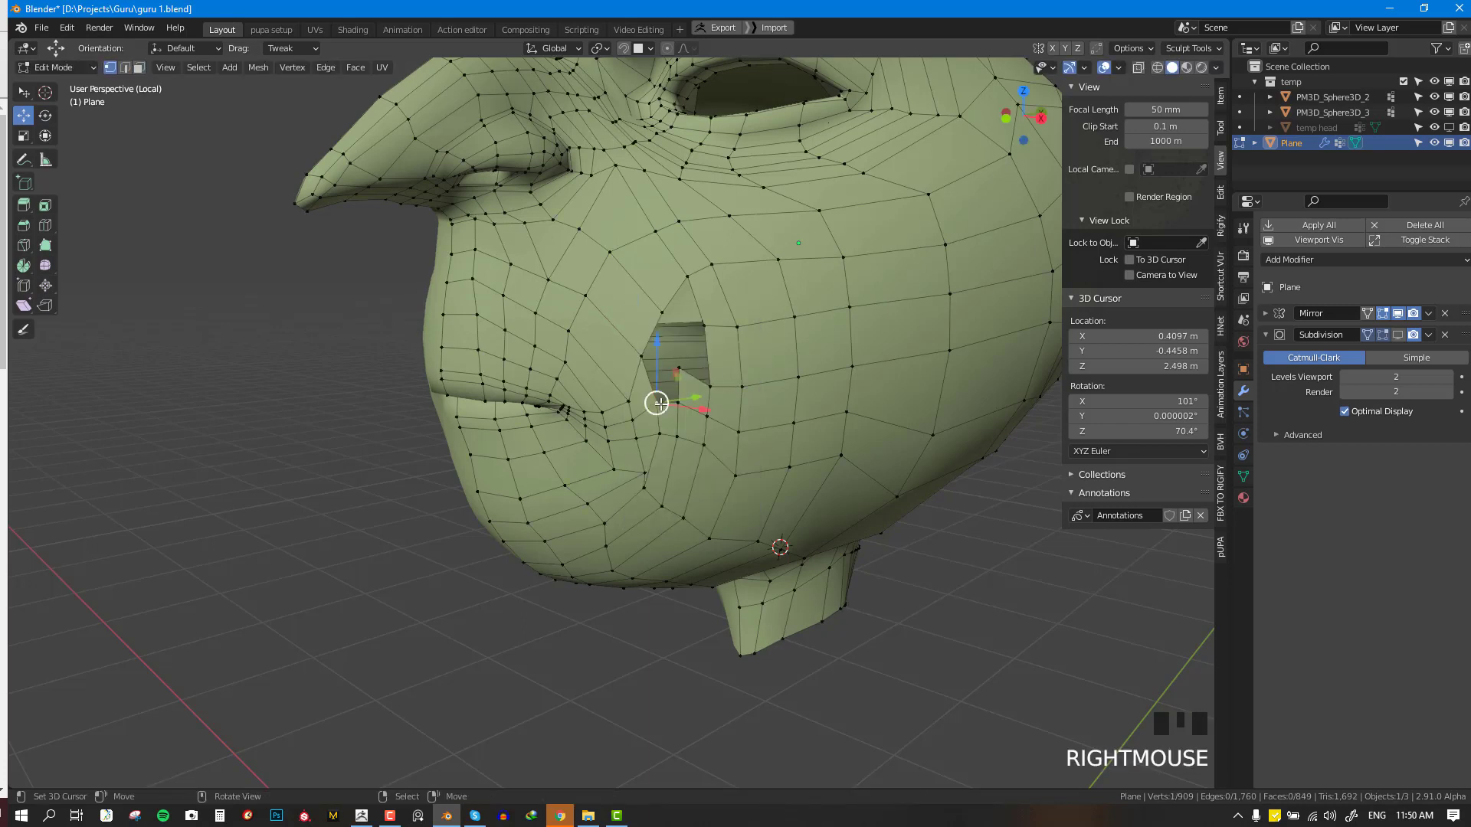
right_click_drag(678, 371, 676, 351)
right_click(643, 357, "shift")
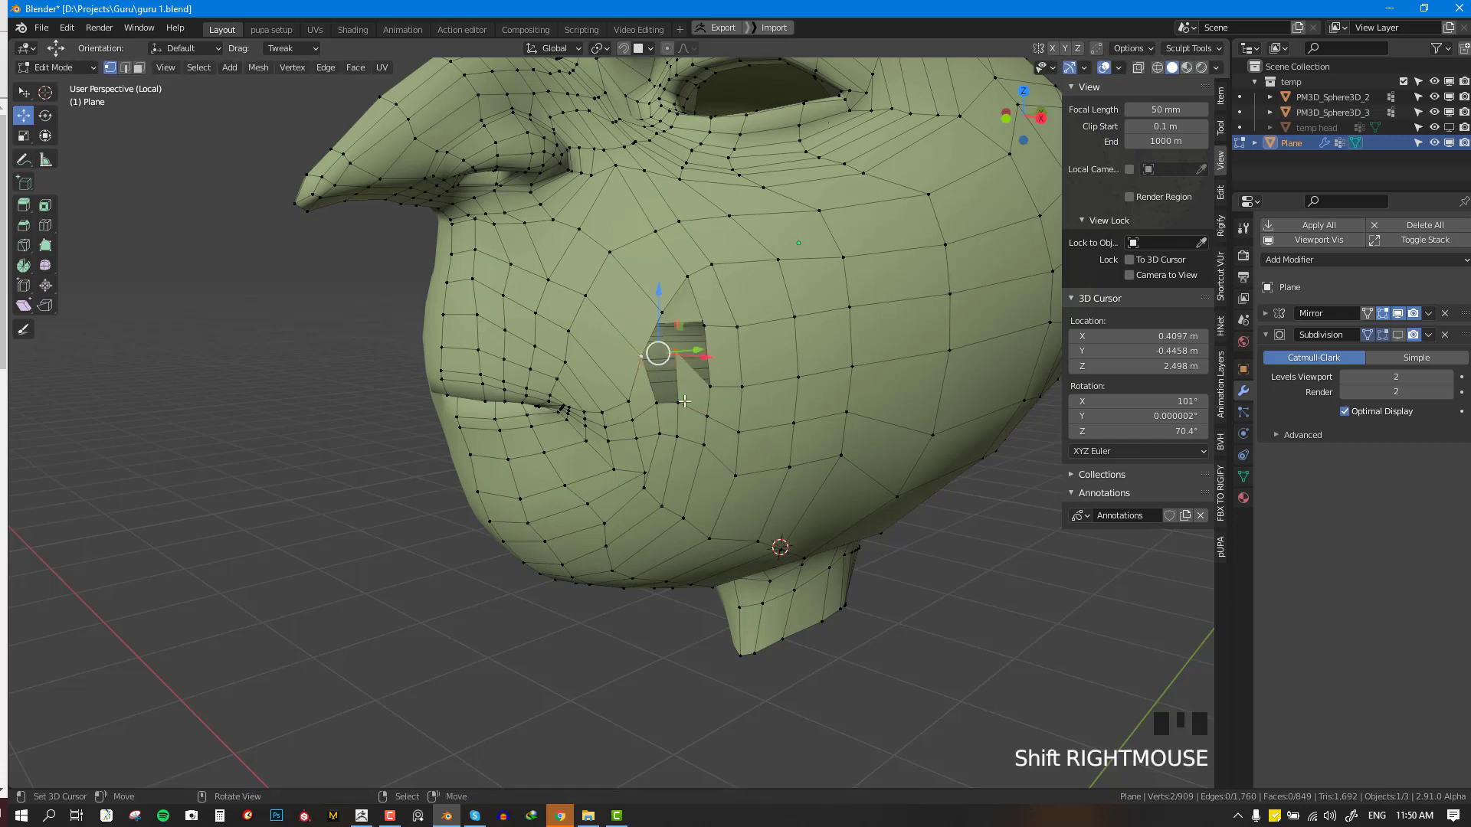
right_click(649, 406, "shift")
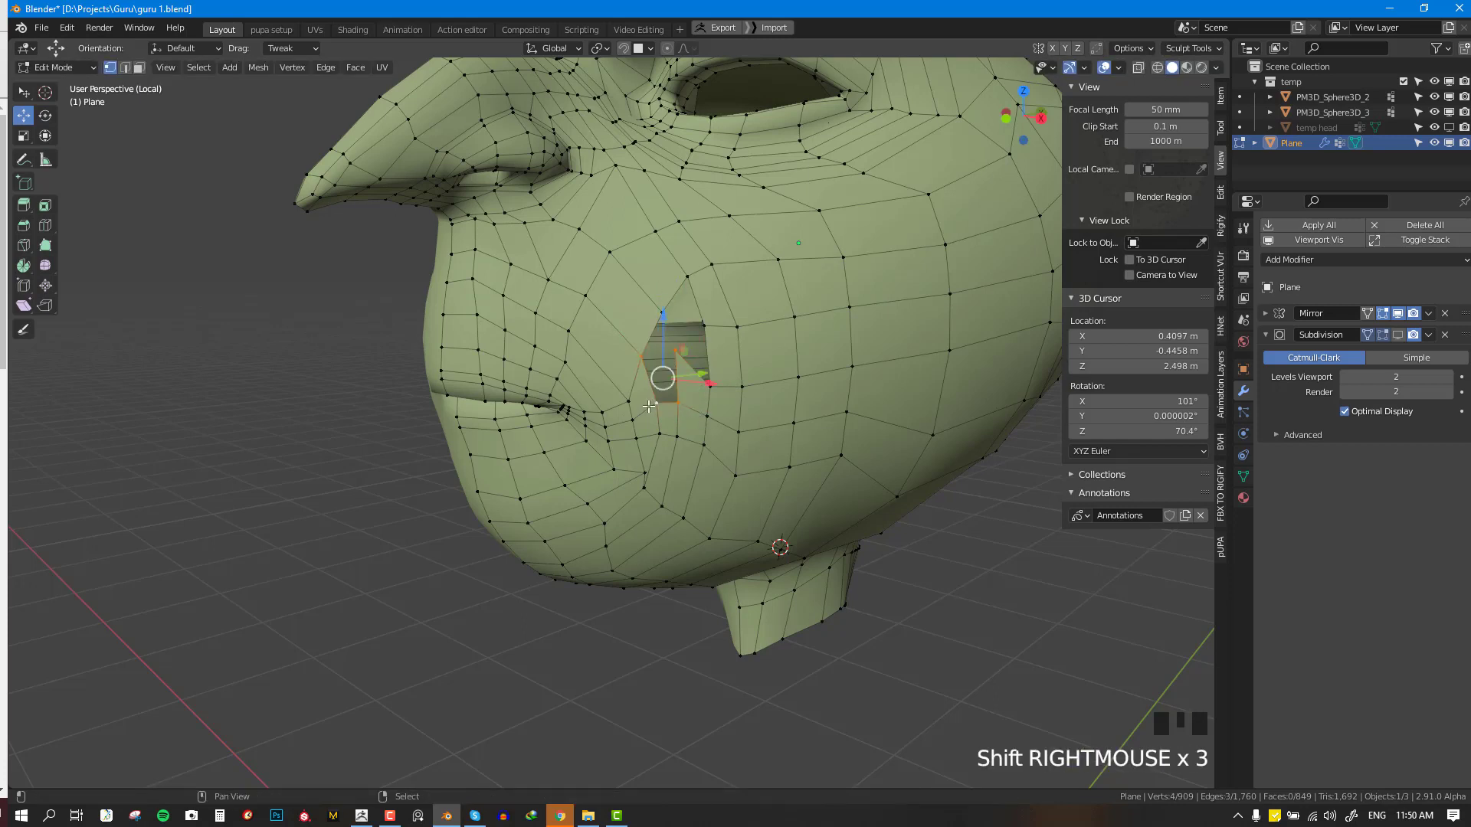
key("f")
- Move the new face's upper inner vertex upward and merge it with the rim vertex above at their midpoint
right_click_drag(677, 354, 672, 344)
right_click(663, 317, "shift")
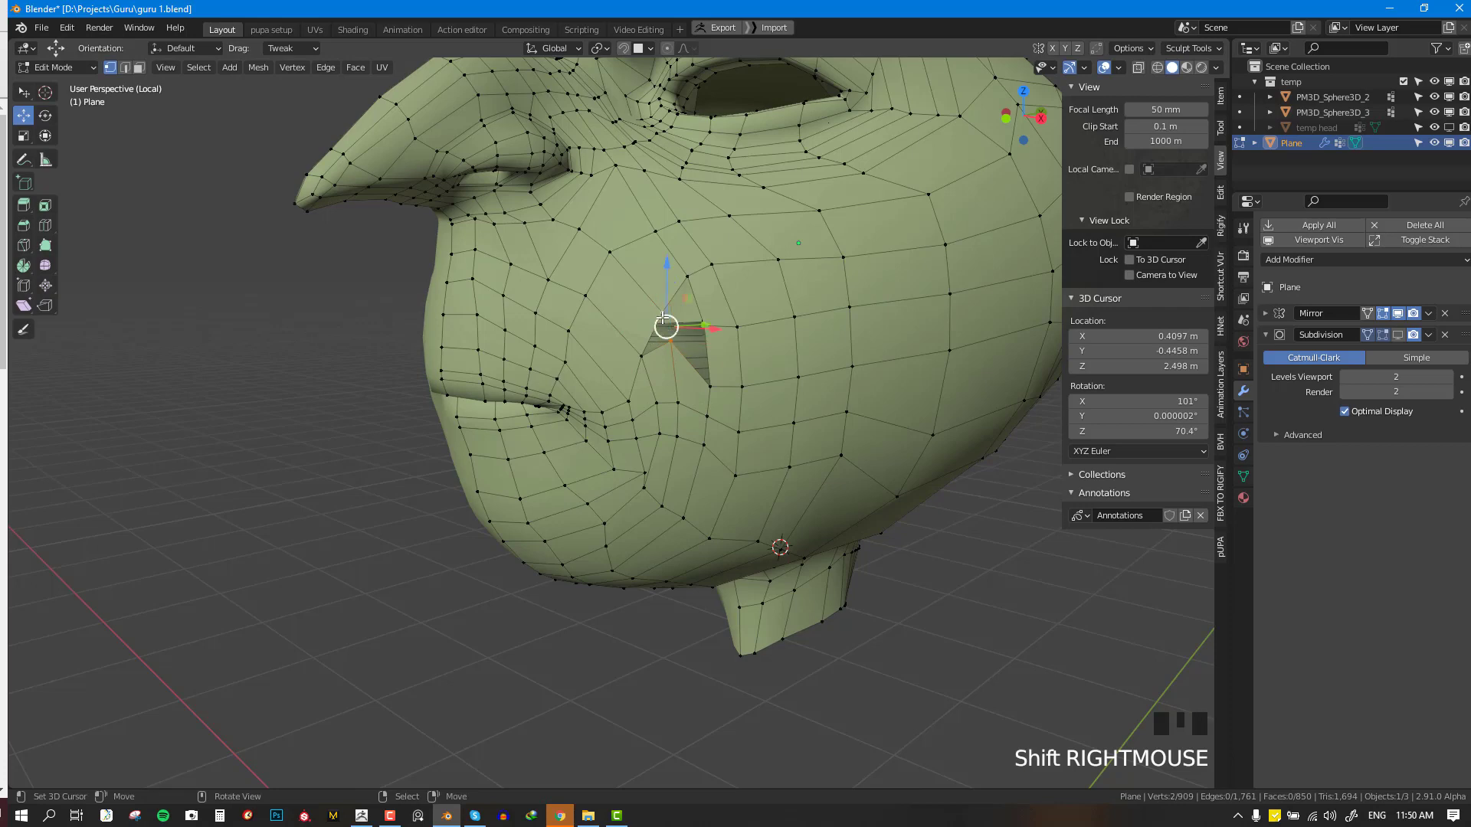
key("m")
left_click(738, 311)
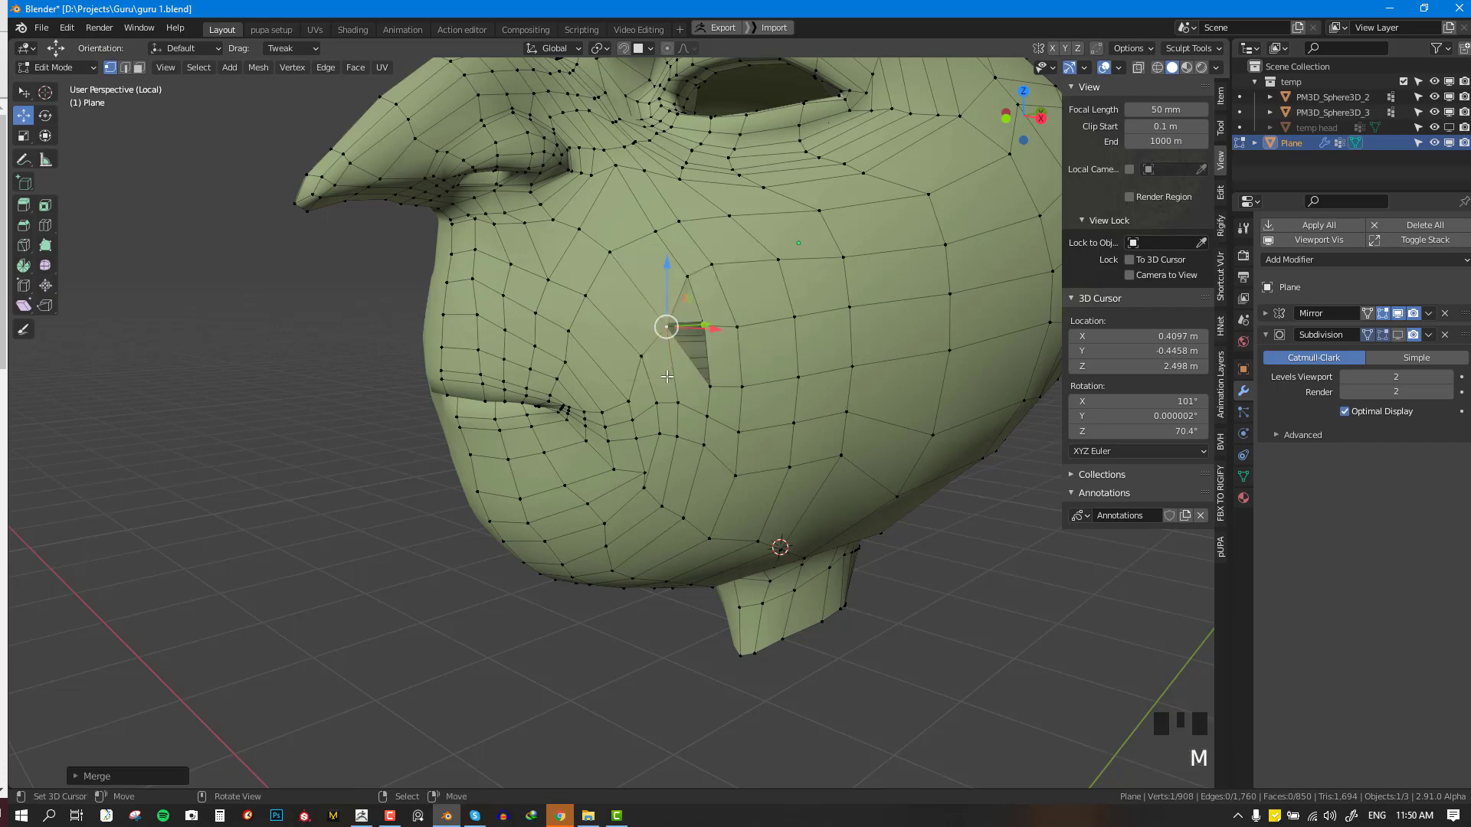
key("ctrl+r")
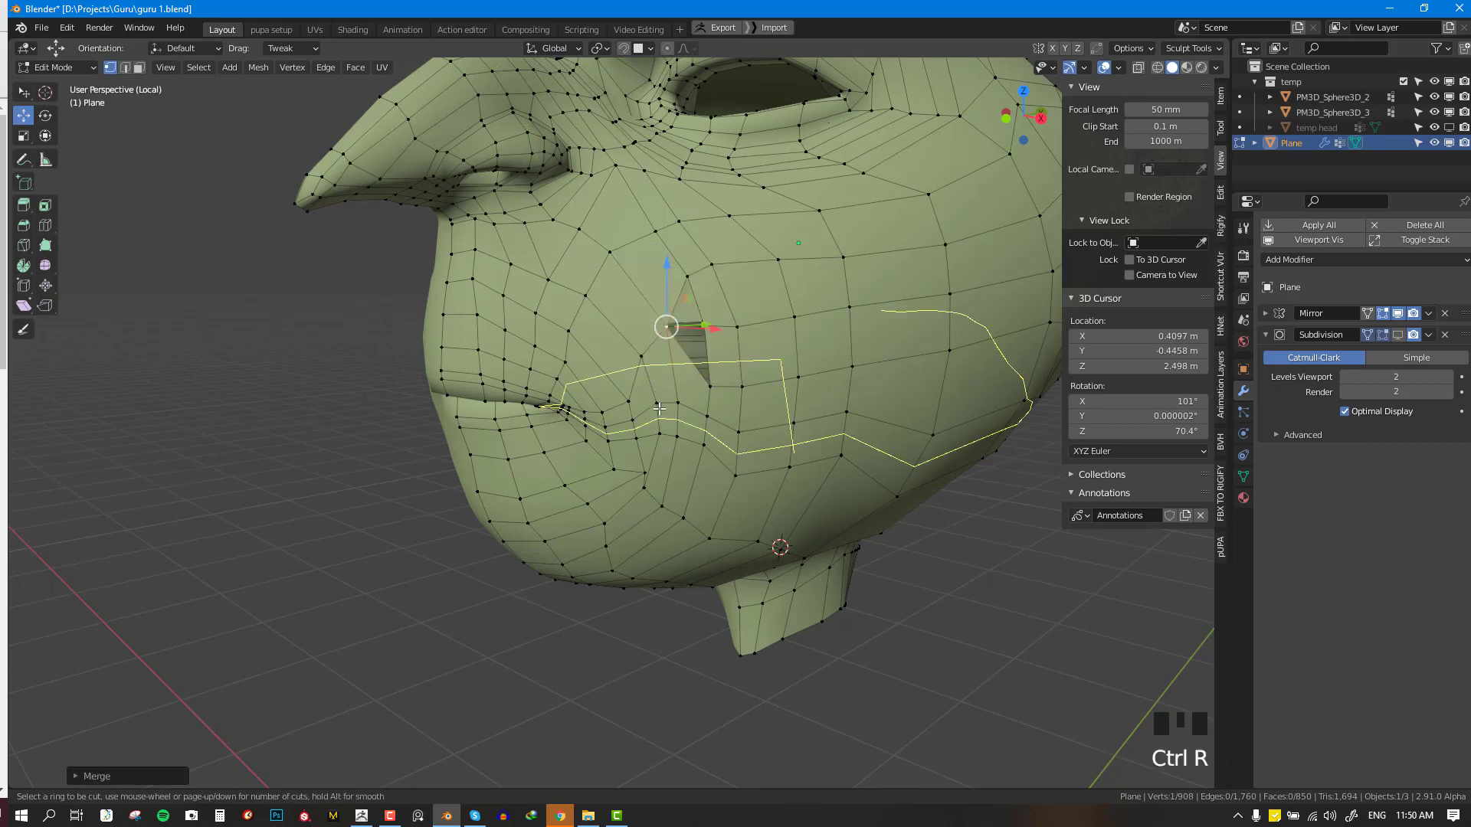
key("Escape")
- Dissolve the two neighbouring slanted edges on the upper lip area just below the nostril
middle_click_drag(661, 395, 670, 366)
key("a")
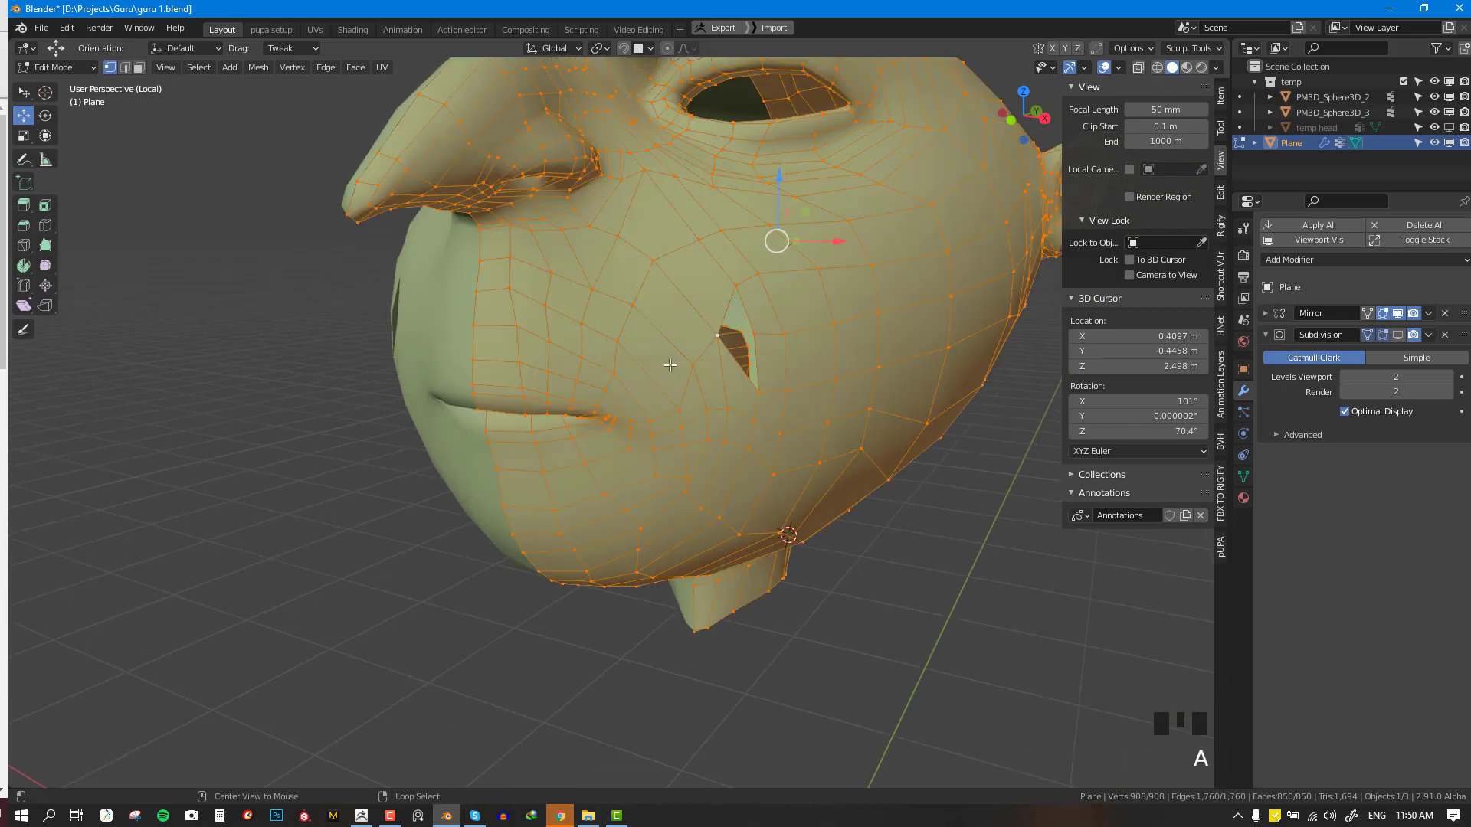
key("3")
key("alt+a")
right_click(581, 246)
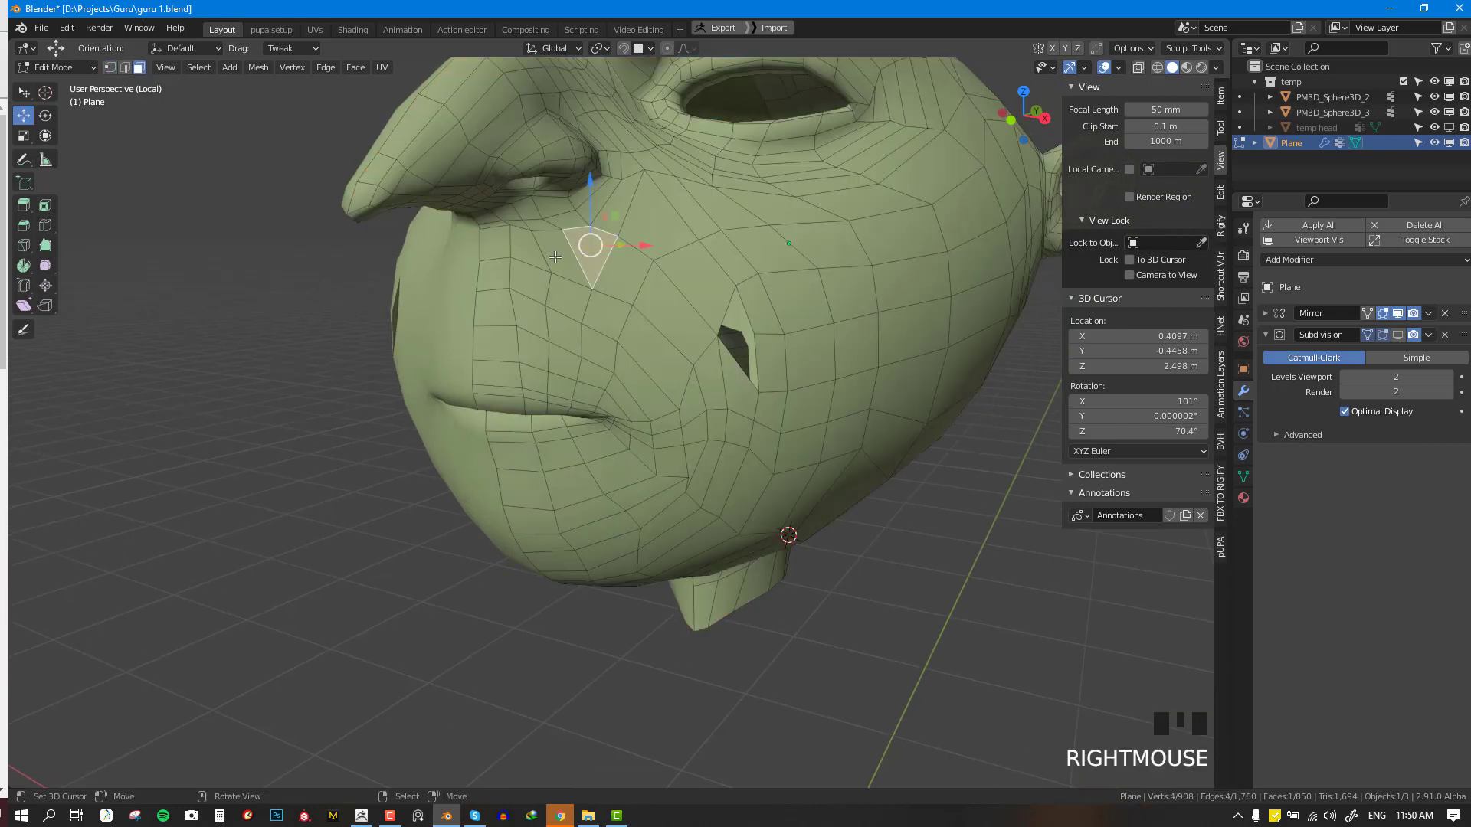
key("2")
right_click(577, 258)
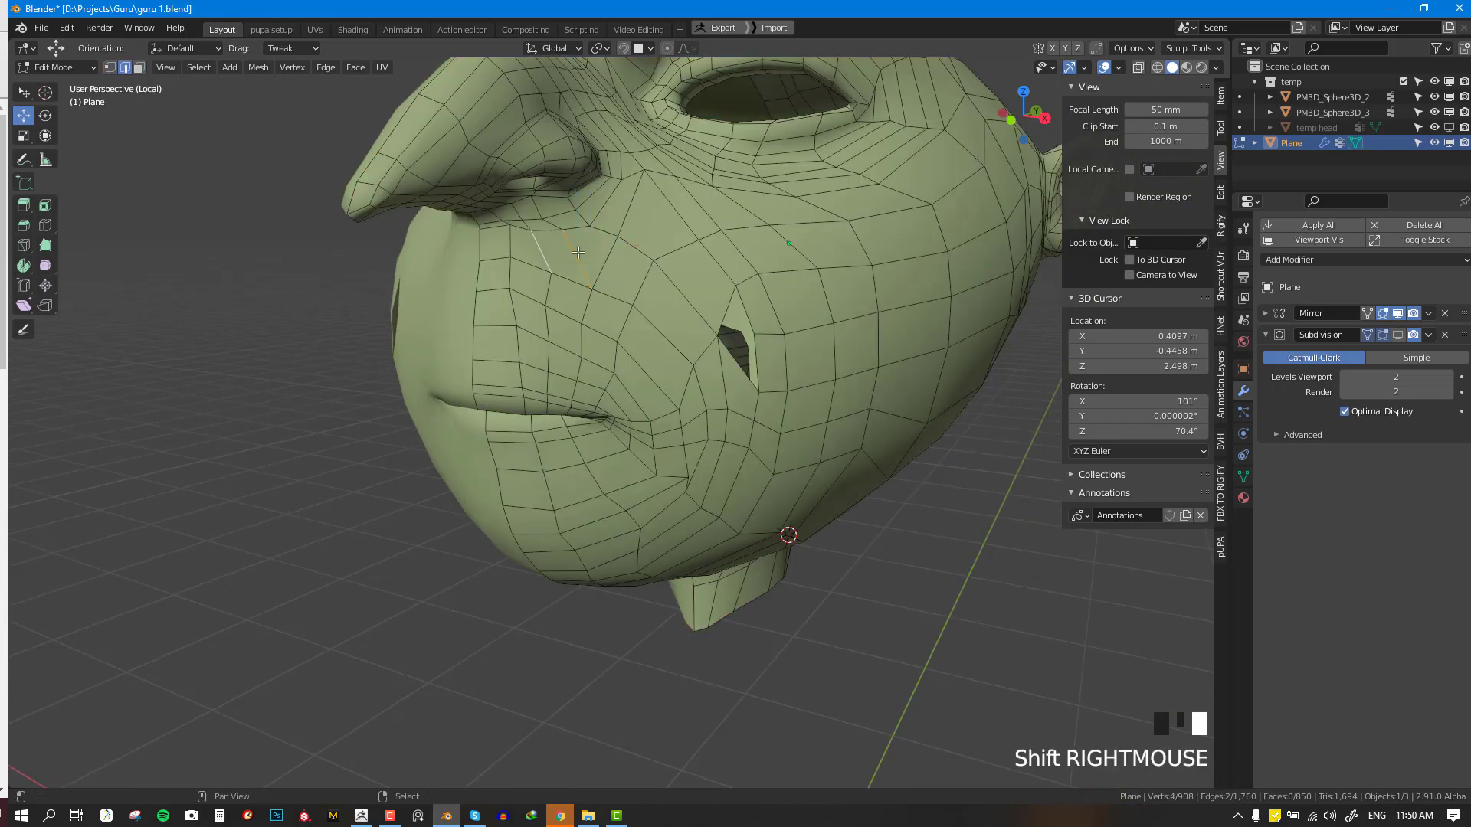
key("x")
left_click(680, 421)
key("alt+a")
key("1")
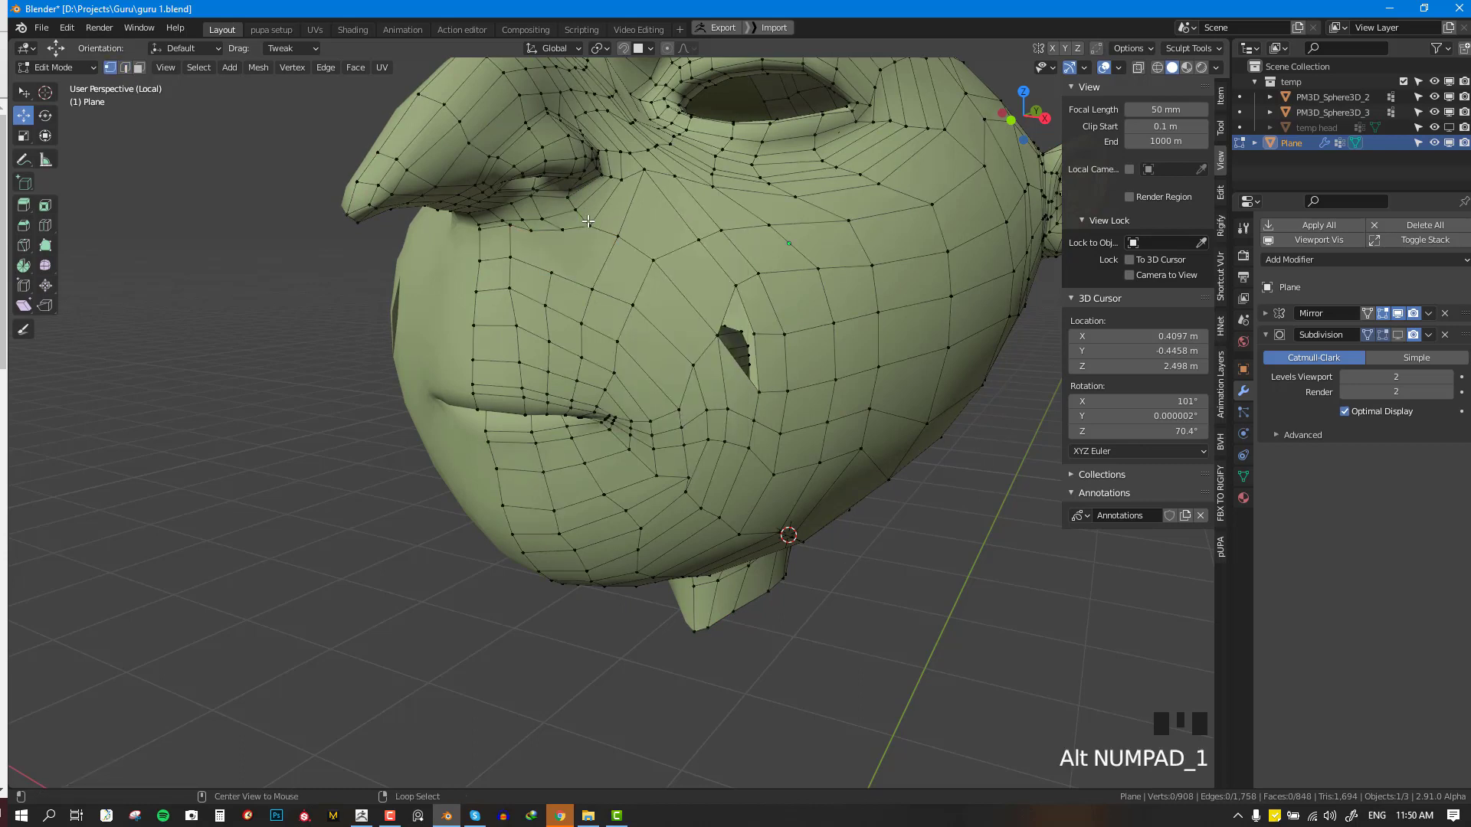
- Connect the vertex under the nostril diagonally to the open upper-lip vertex and adjust the position of the vertex beside it
right_click(589, 223)
key("g")
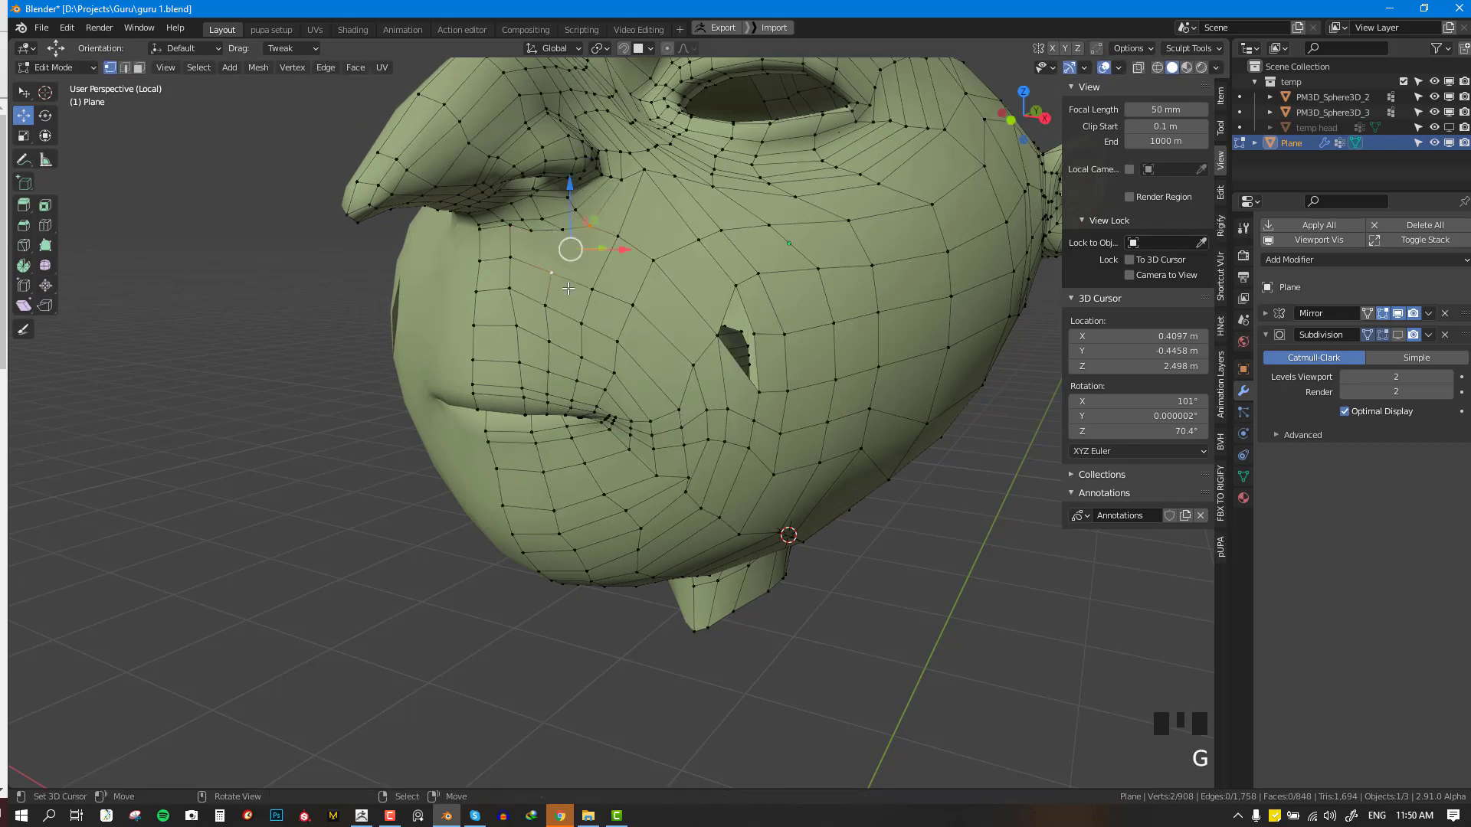
right_click(551, 227)
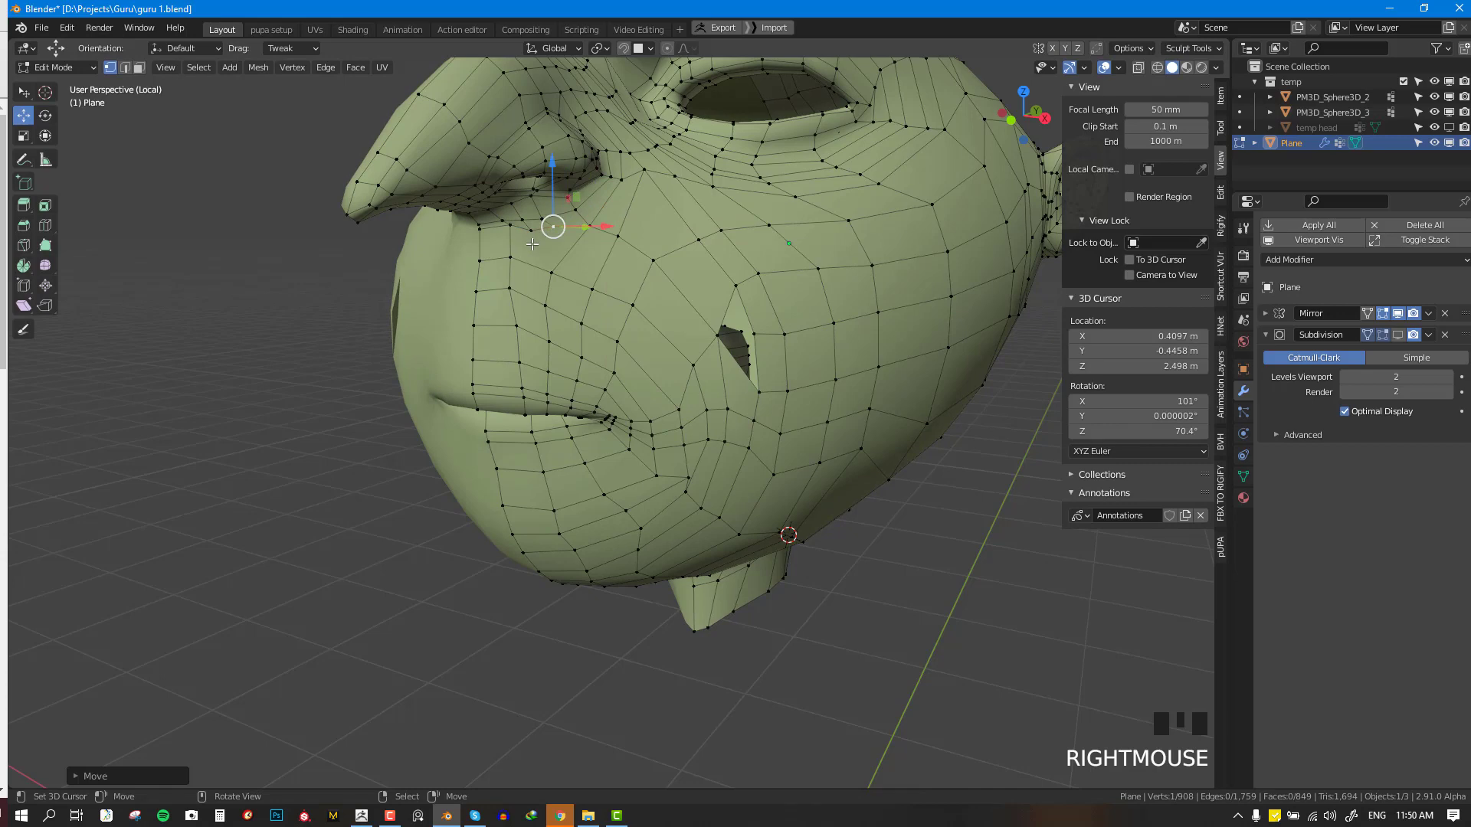
- Add a vertical loop cut through the upper lip and connect its top vertex to the vertex below the nostril
middle_click_drag(548, 248, 586, 278)
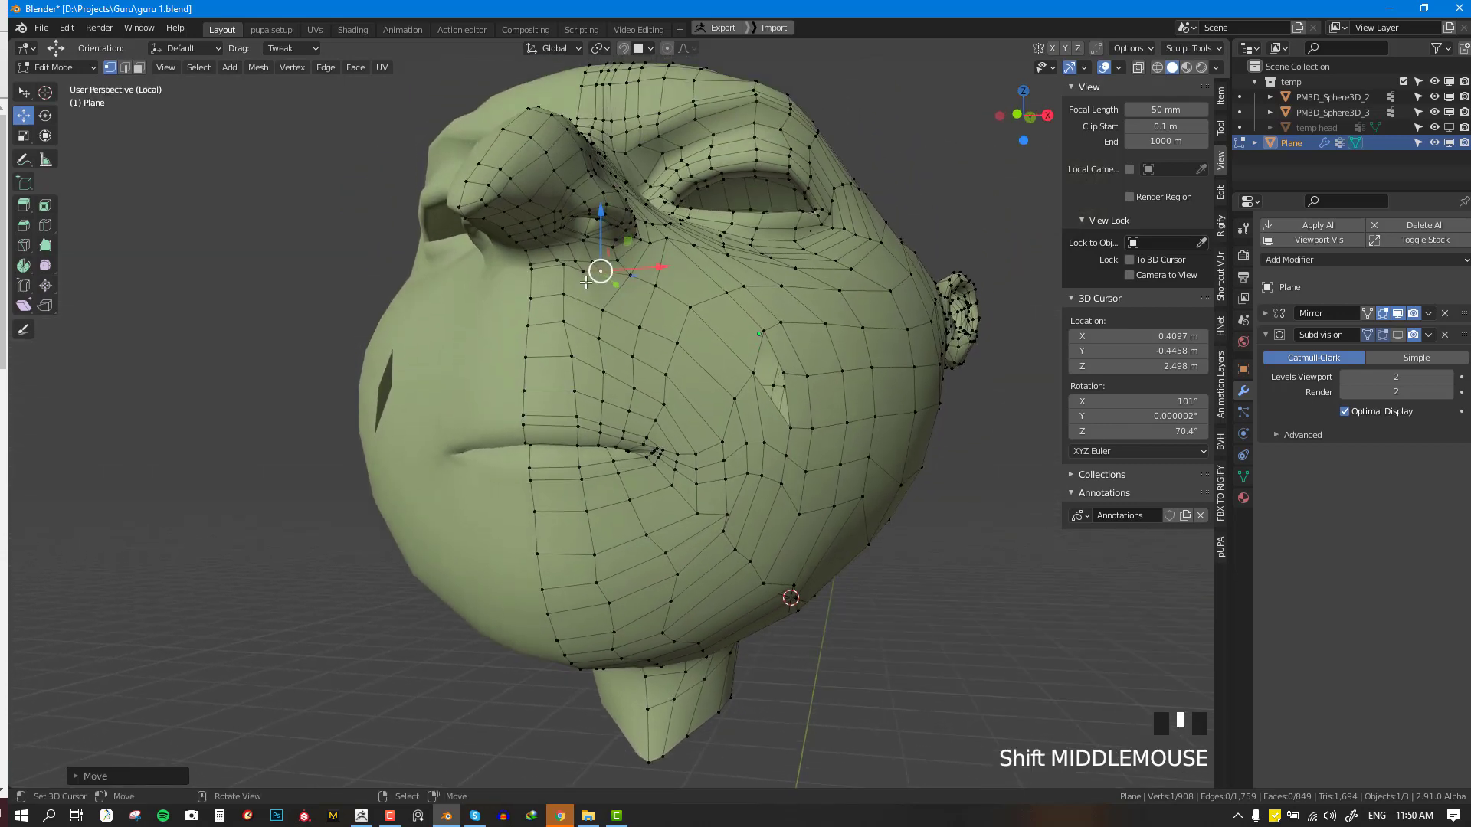
scroll(586, 277, "up", 2)
right_click(571, 216, "alt")
middle_click_drag(572, 216, 563, 285)
key("ctrl+r")
left_click(562, 287)
left_click(561, 286)
right_click(563, 284)
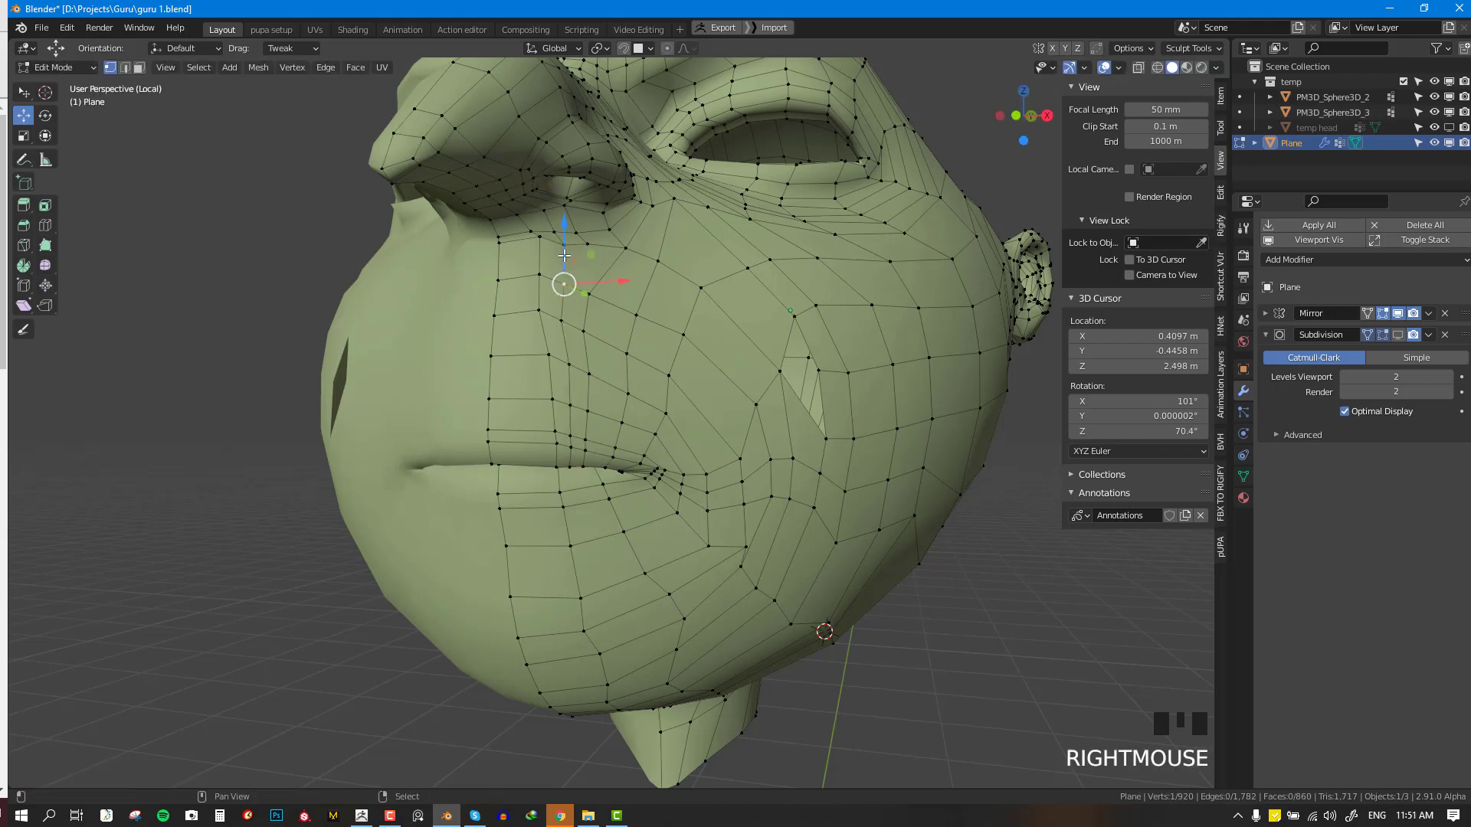
right_click(566, 246, "shift")
key("j")
key("alt+a")
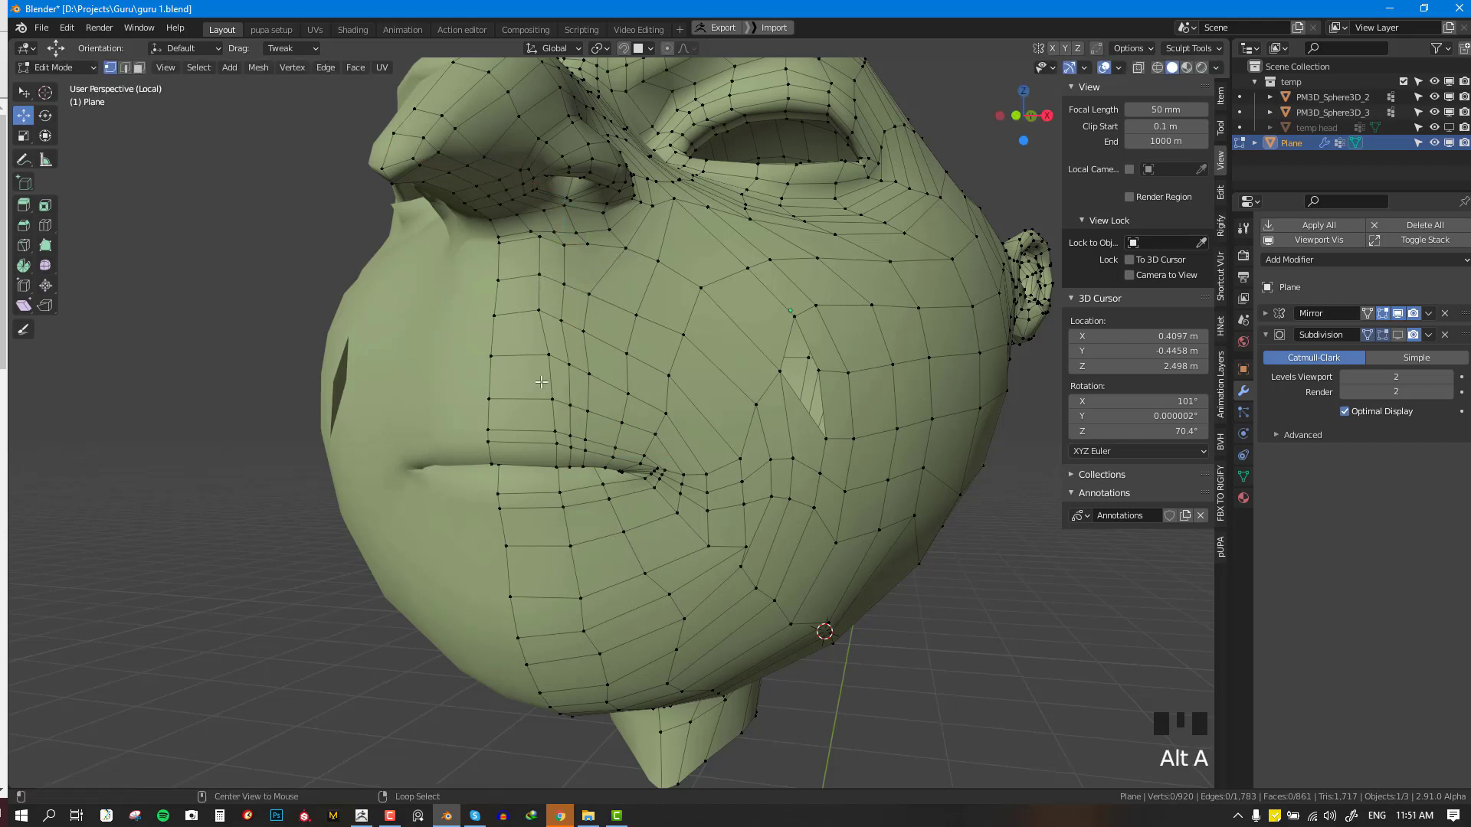
- Edge-slide the vertical upper-lip loop nearest the face's centre line toward the centre, excluding its vertices on the nose
right_click(554, 417, "alt")
key("c")
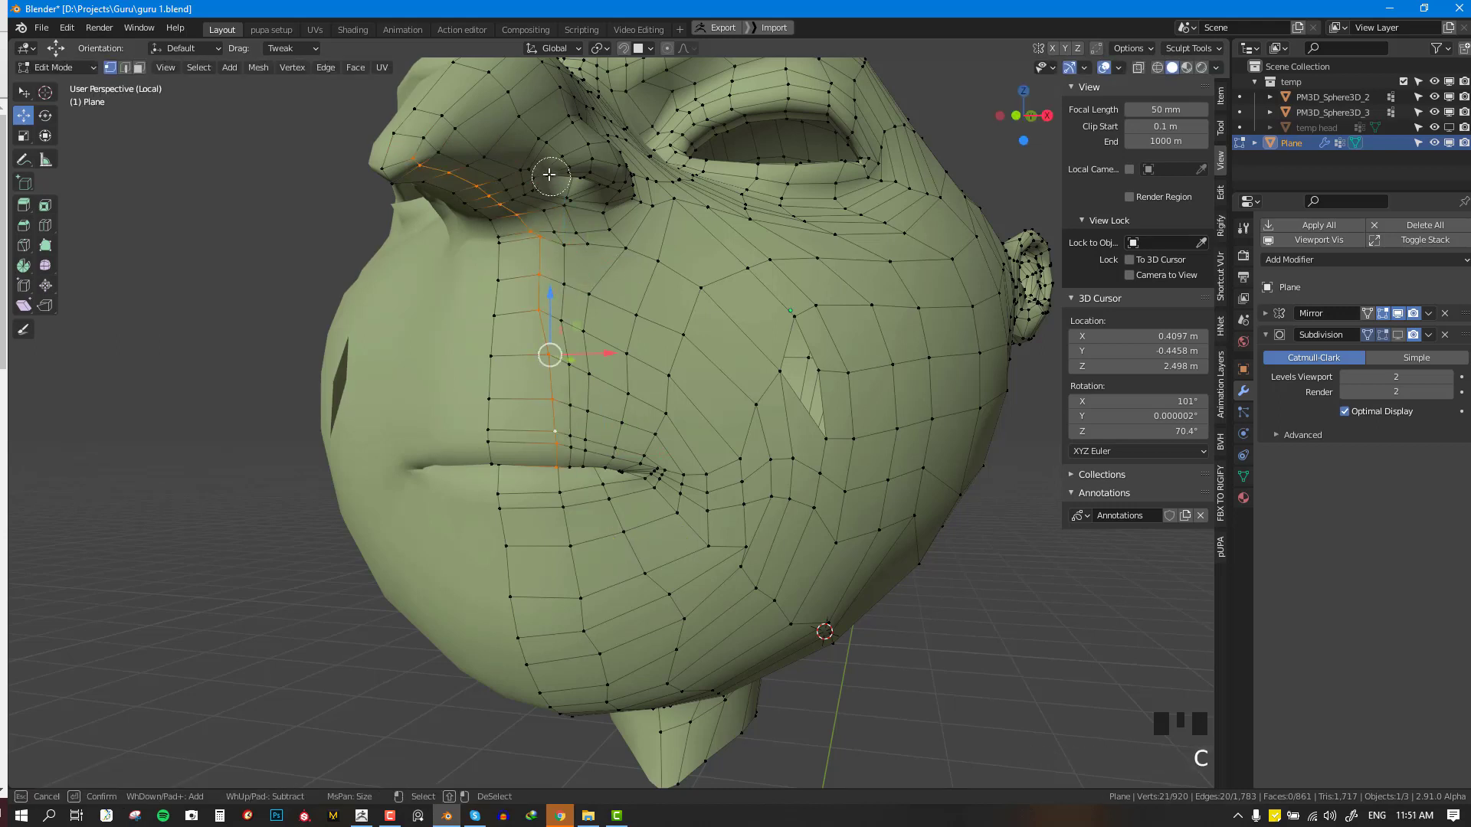
mouse_move(551, 178)
left_mouse_down("shift")
mouse_move(525, 198)
mouse_move(440, 167)
mouse_move(468, 199)
left_mouse_up("shift")
right_click(490, 202)
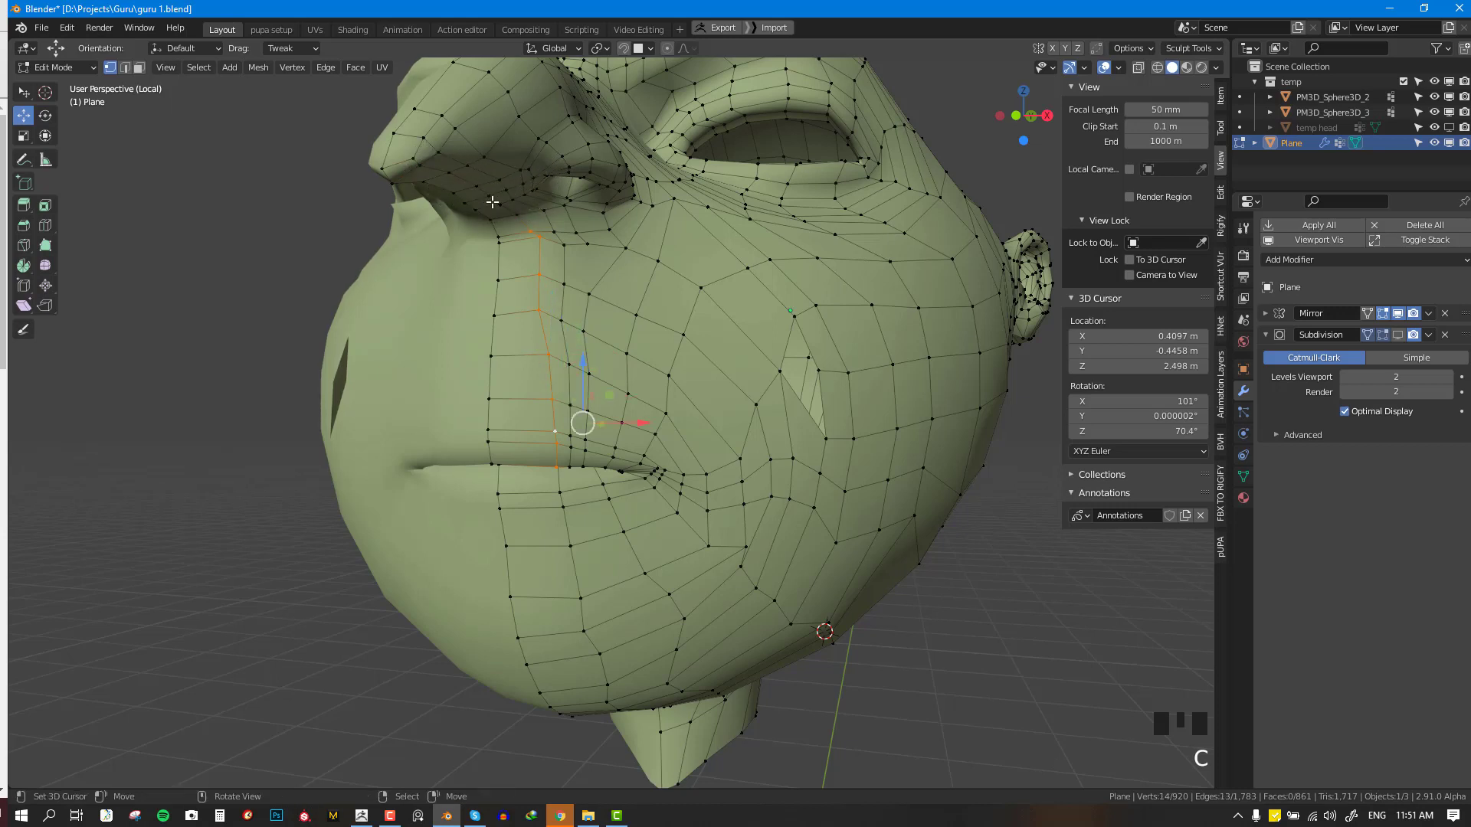
key("g")
key("g")
left_click(617, 369)
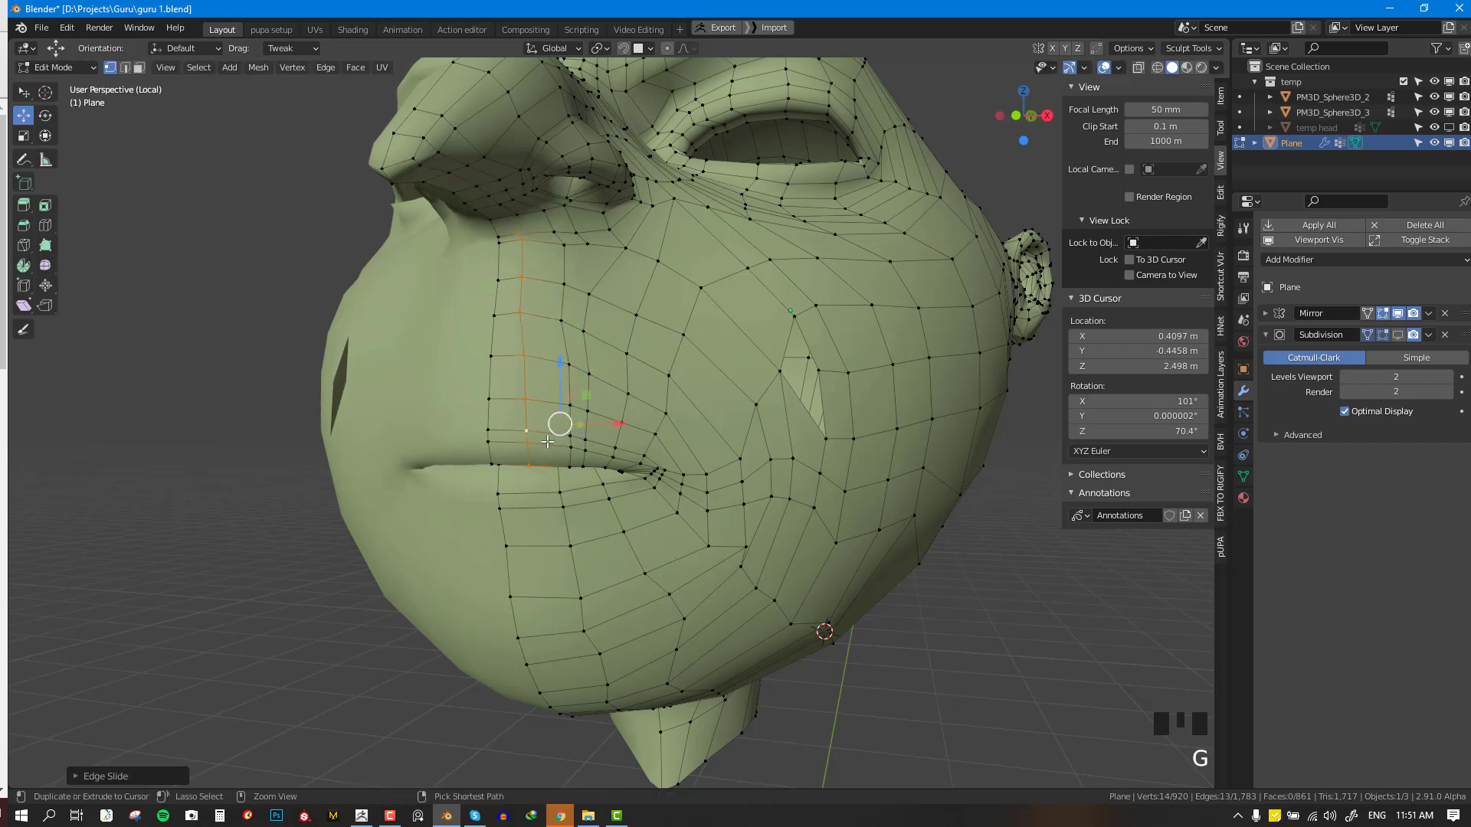
key("ctrl+r")
key("alt+a")
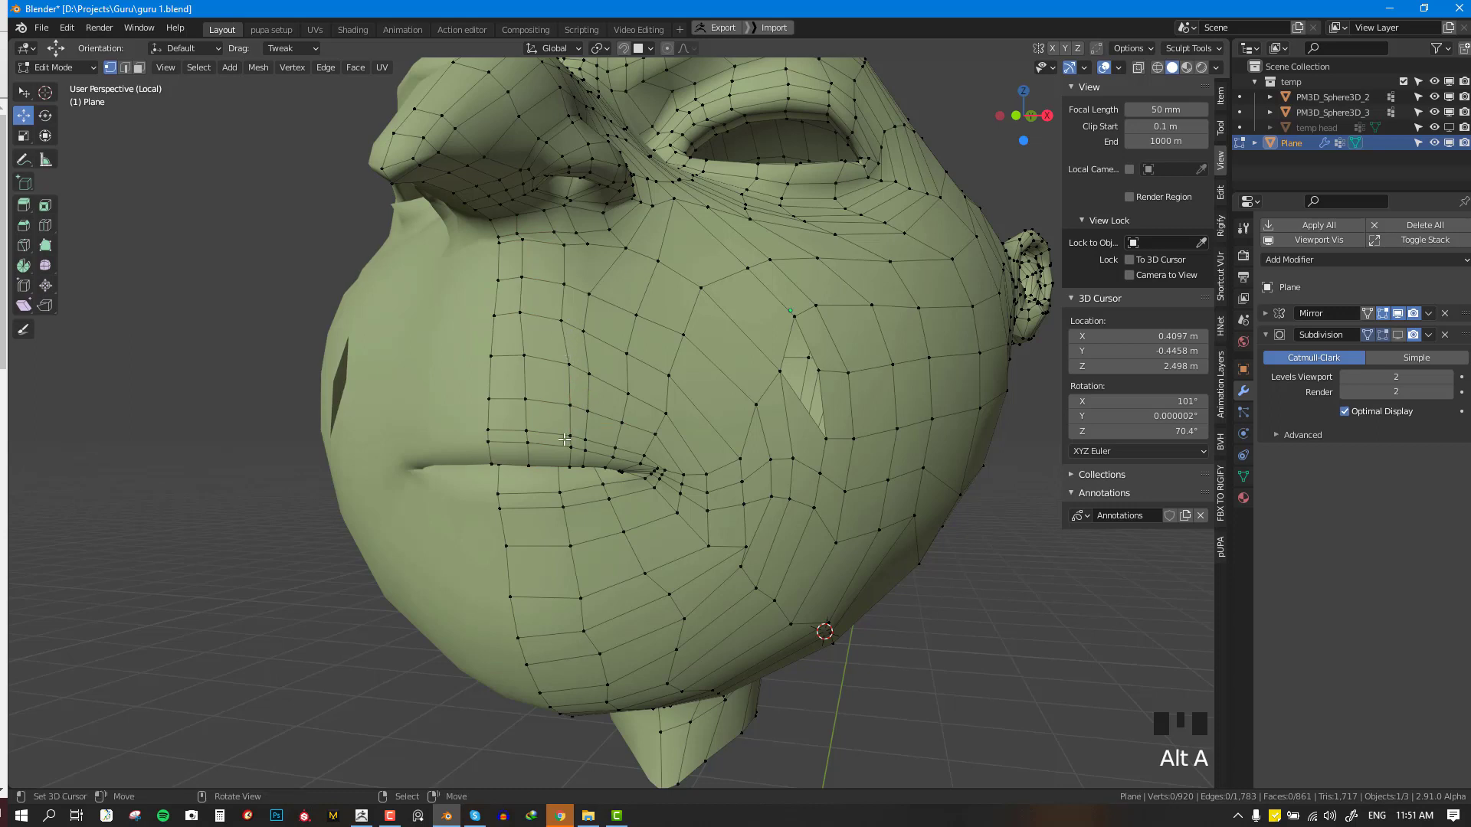
- Edge-slide the next vertical column of upper-lip vertices toward the centre line to even out the spacing
key("c")
left_click_drag(571, 445, 566, 248)
right_click(595, 340)
key("g")
key("g")
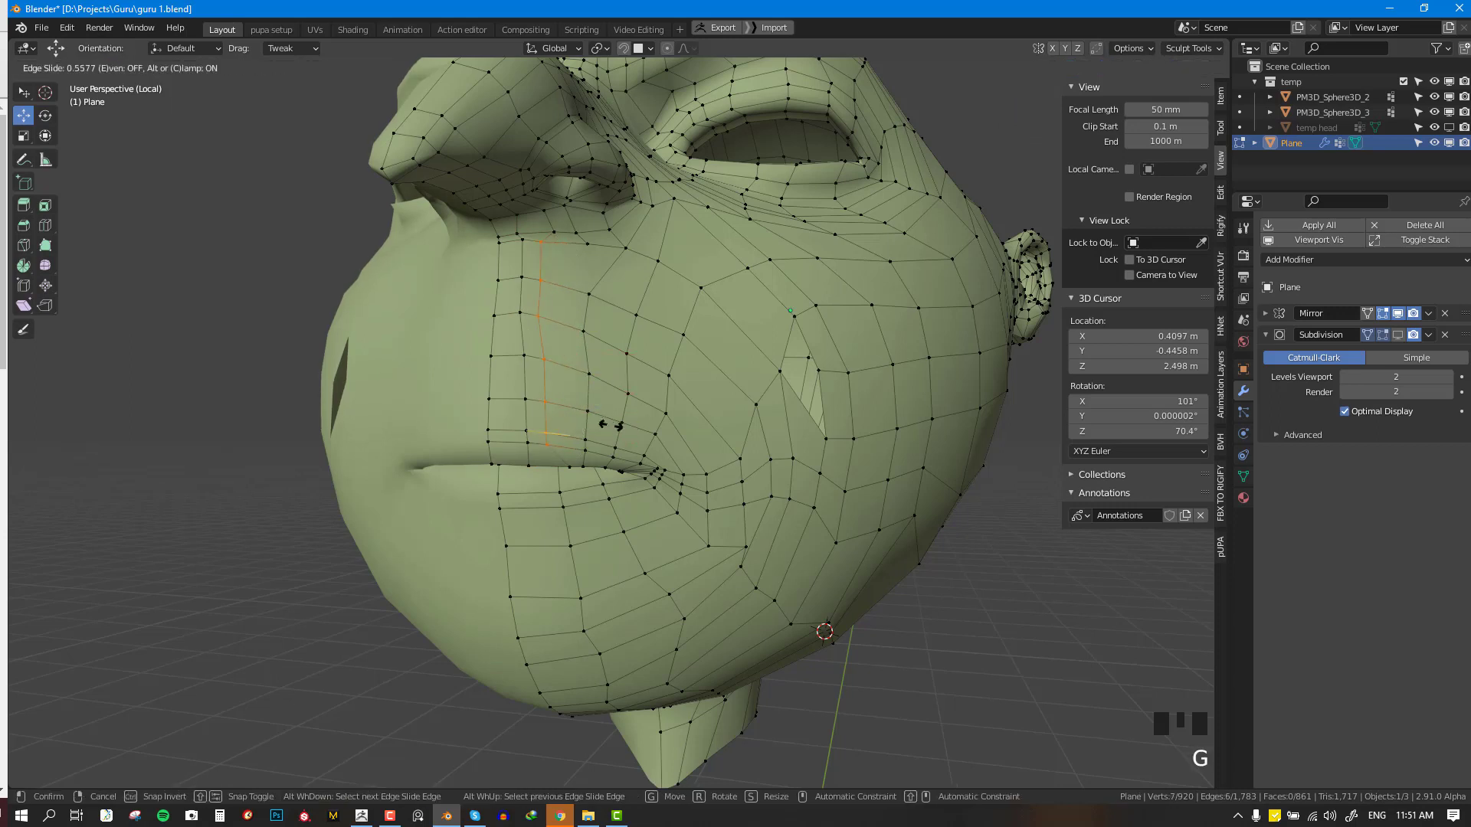
left_click(615, 426)
- Add another vertical loop cut through the widened strip of upper-lip faces, keeping it centred
key("ctrl+r")
left_click(565, 424)
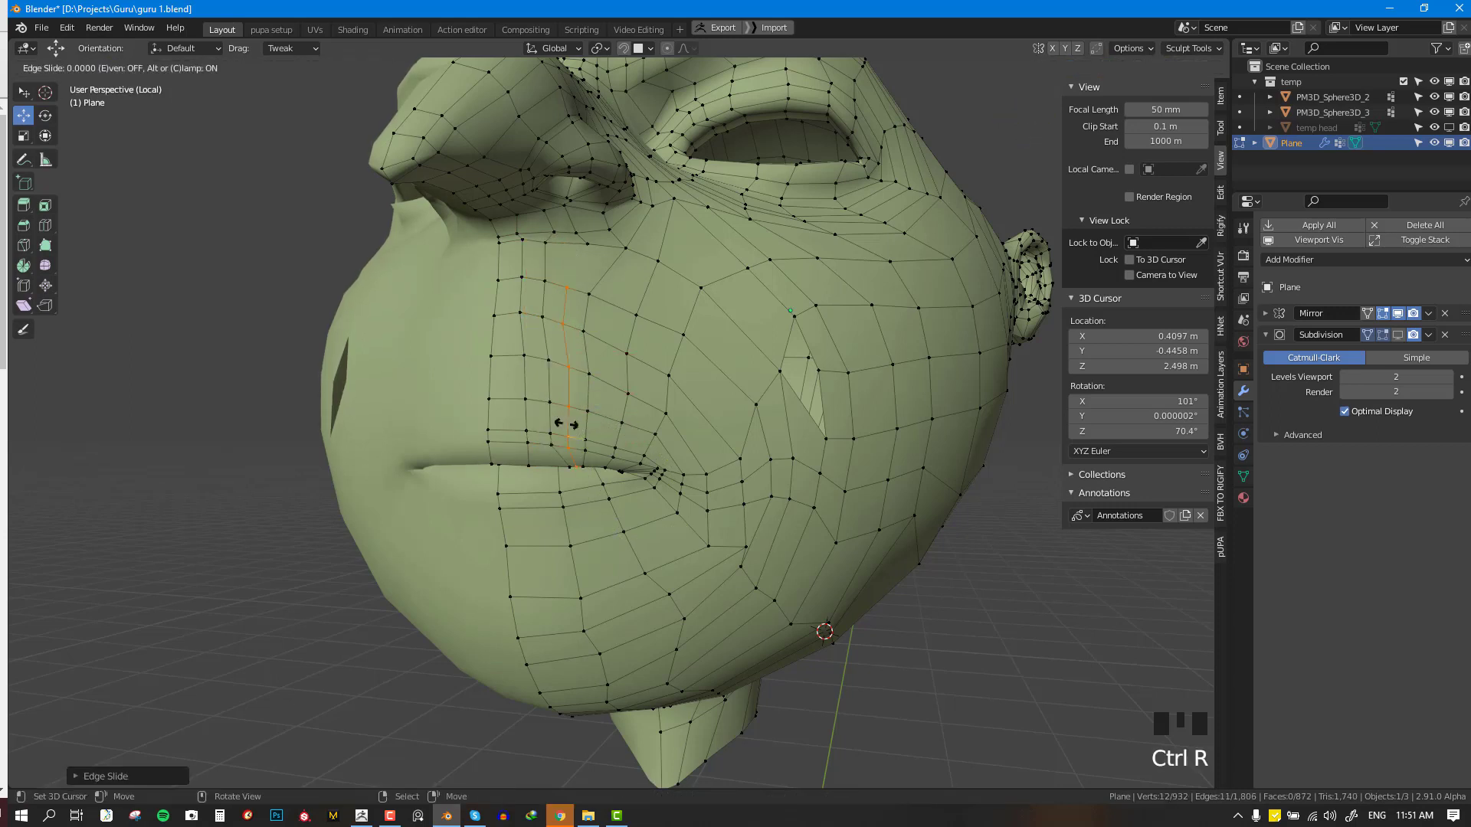
left_click(566, 425)
key("alt+a")
- Move the new cut's top vertex and the vertex above it slightly toward the cheek and connect them with an edge
right_click(567, 287)
right_click(587, 245, "shift")
key("g")
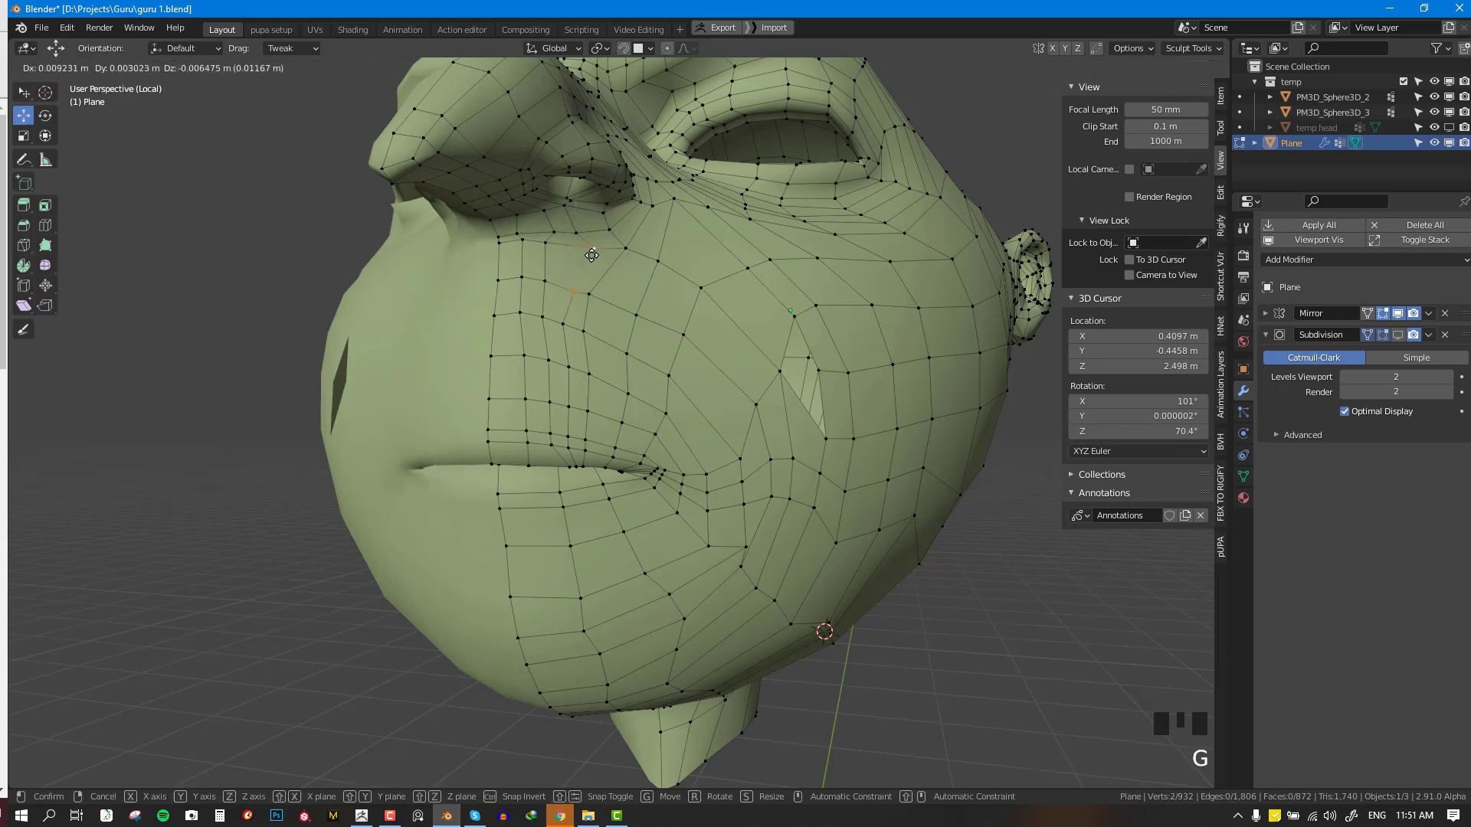
left_click(609, 262)
- Reshape the cheek hole by moving its ear-side vertex outward toward the ear and nudging its mouth-side vertex
middle_click_drag(610, 262, 727, 360)
key("Tab")
key("Tab")
key("alt+a")
right_click_drag(726, 347, 746, 357)
right_click(693, 327, "alt")
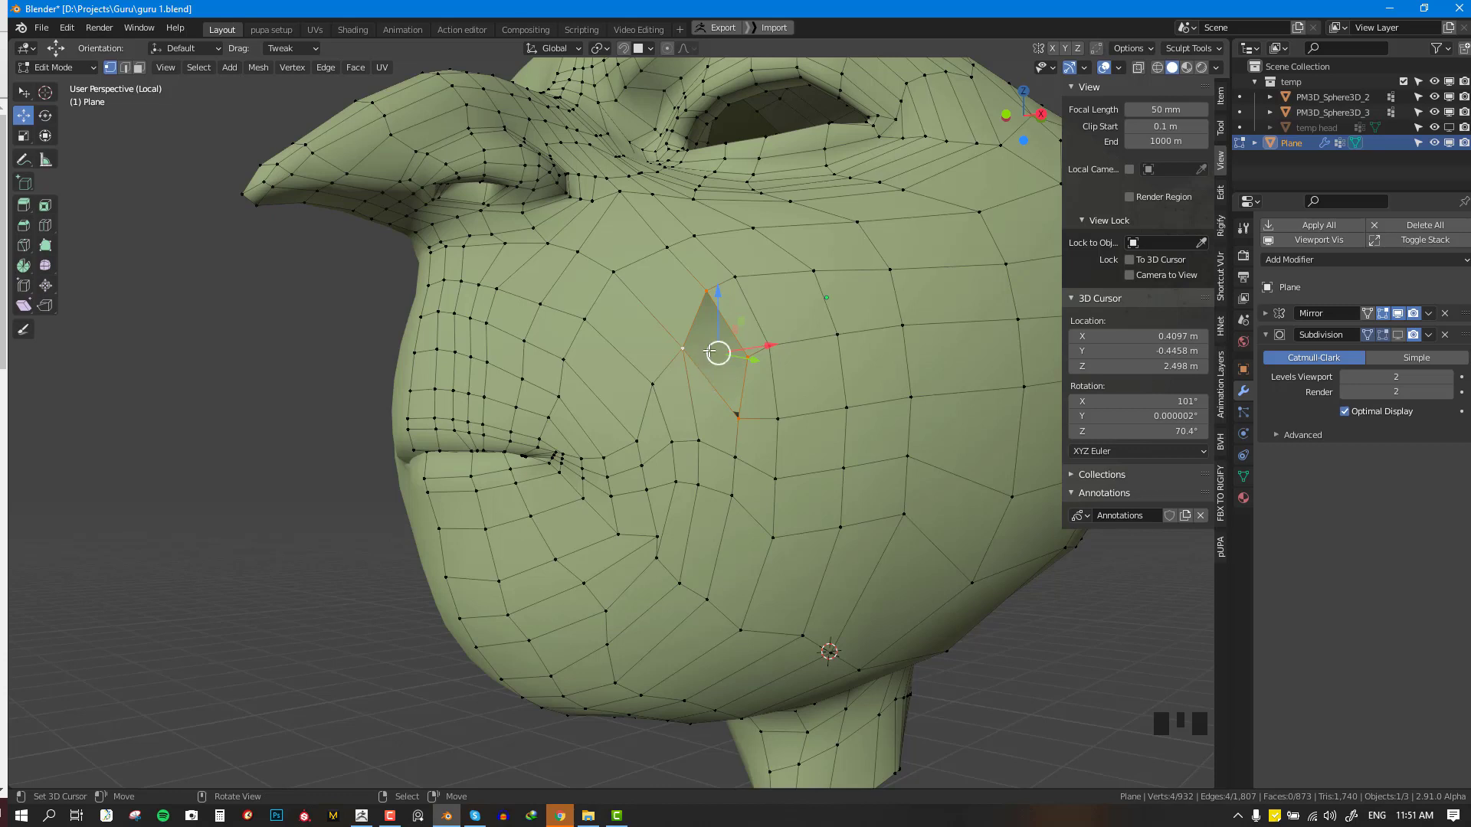
right_click_drag(683, 343, 684, 347)
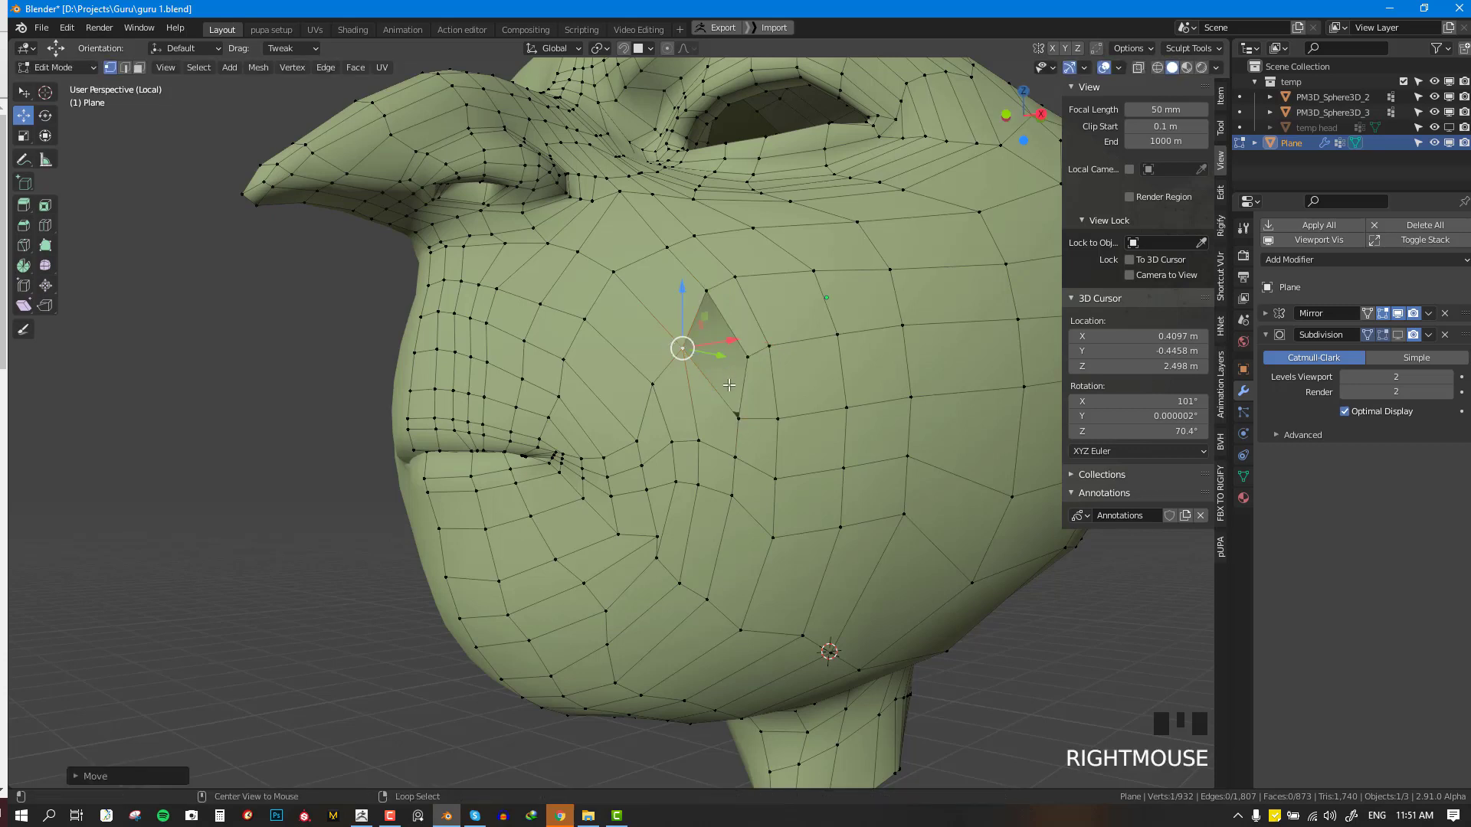
- Delete the face directly below the cheek hole
key("3")
right_click(713, 416)
key("x")
left_click(760, 191)
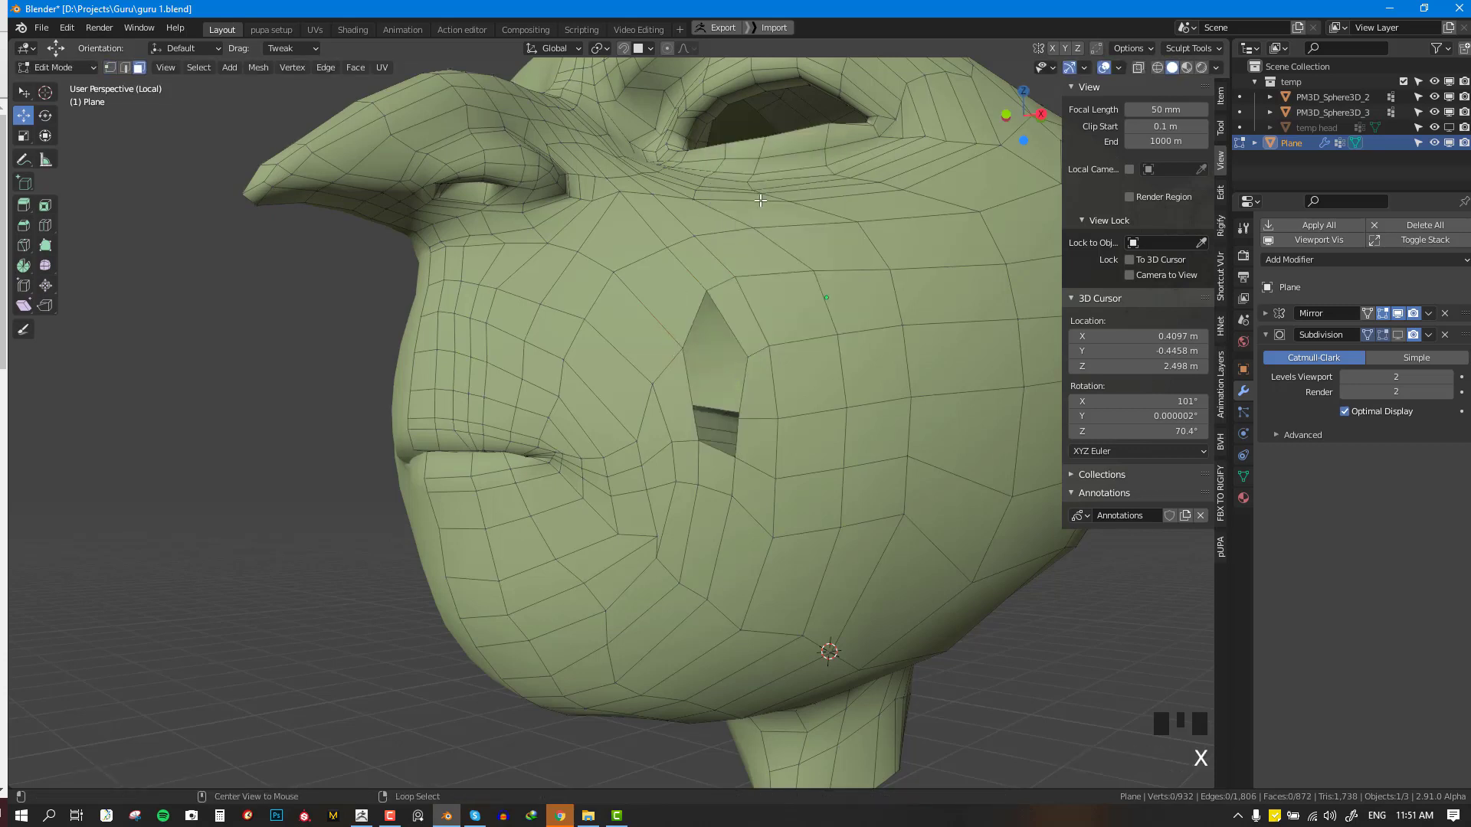
key("1")
- Raise the enlarged hole's lower mouth-side vertex and fill the hole's upper part with a four-vertex face
middle_click_drag(709, 387, 673, 400)
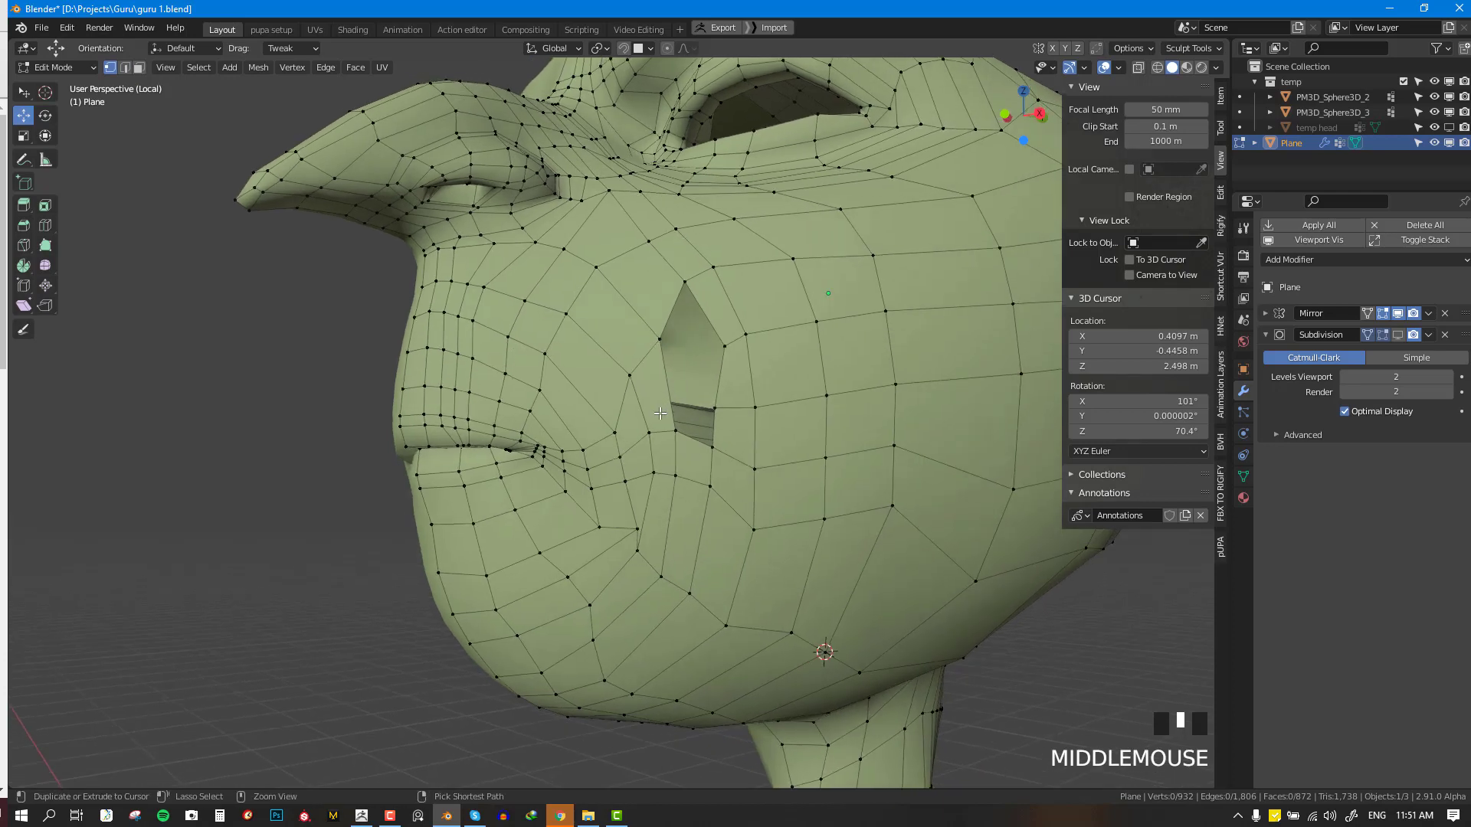
right_click_drag(674, 400, 675, 395)
right_click(743, 337, "shift")
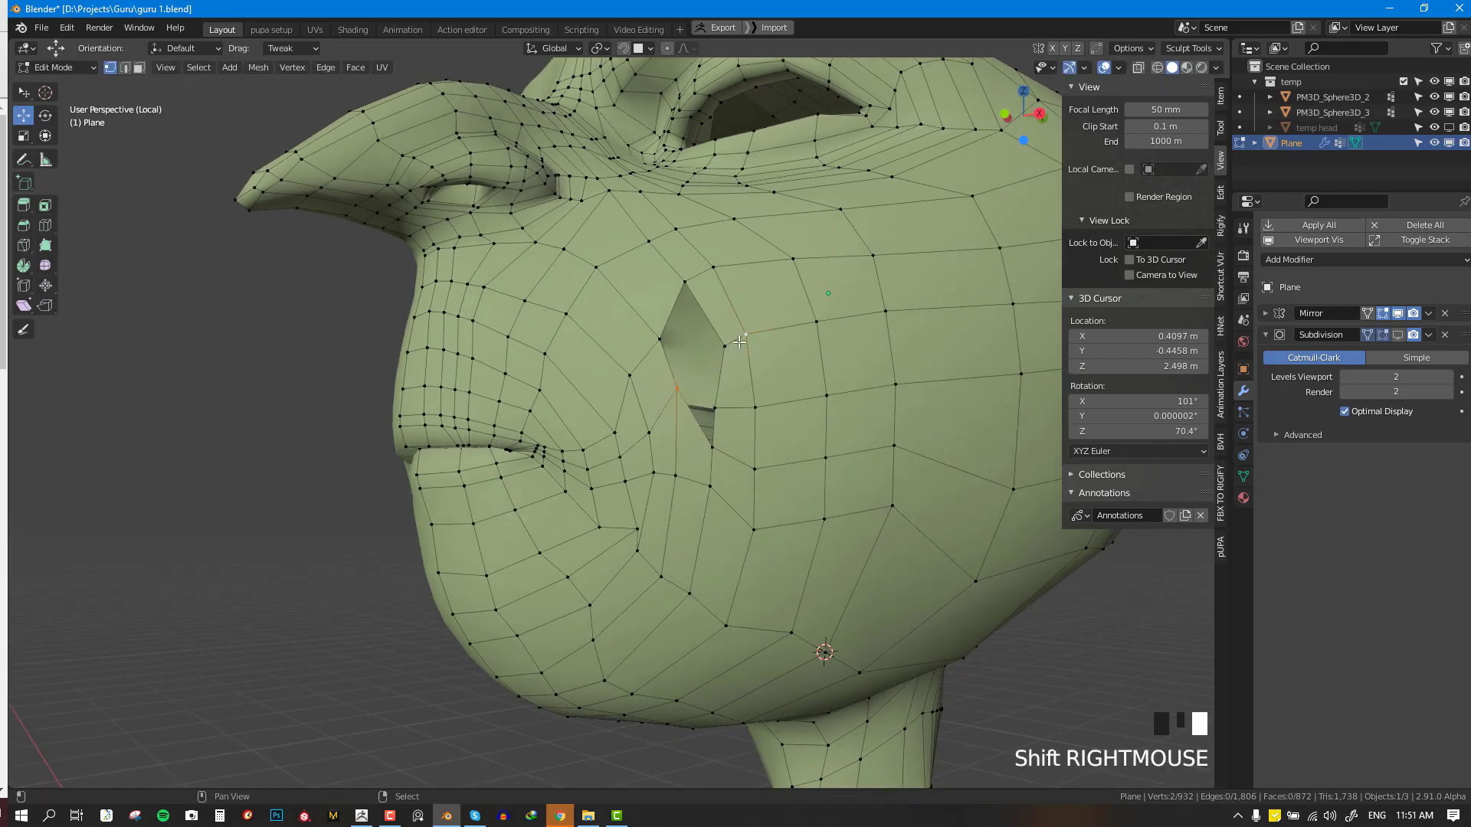
right_click(726, 346, "shift")
right_click(745, 334, "shift")
key("f")
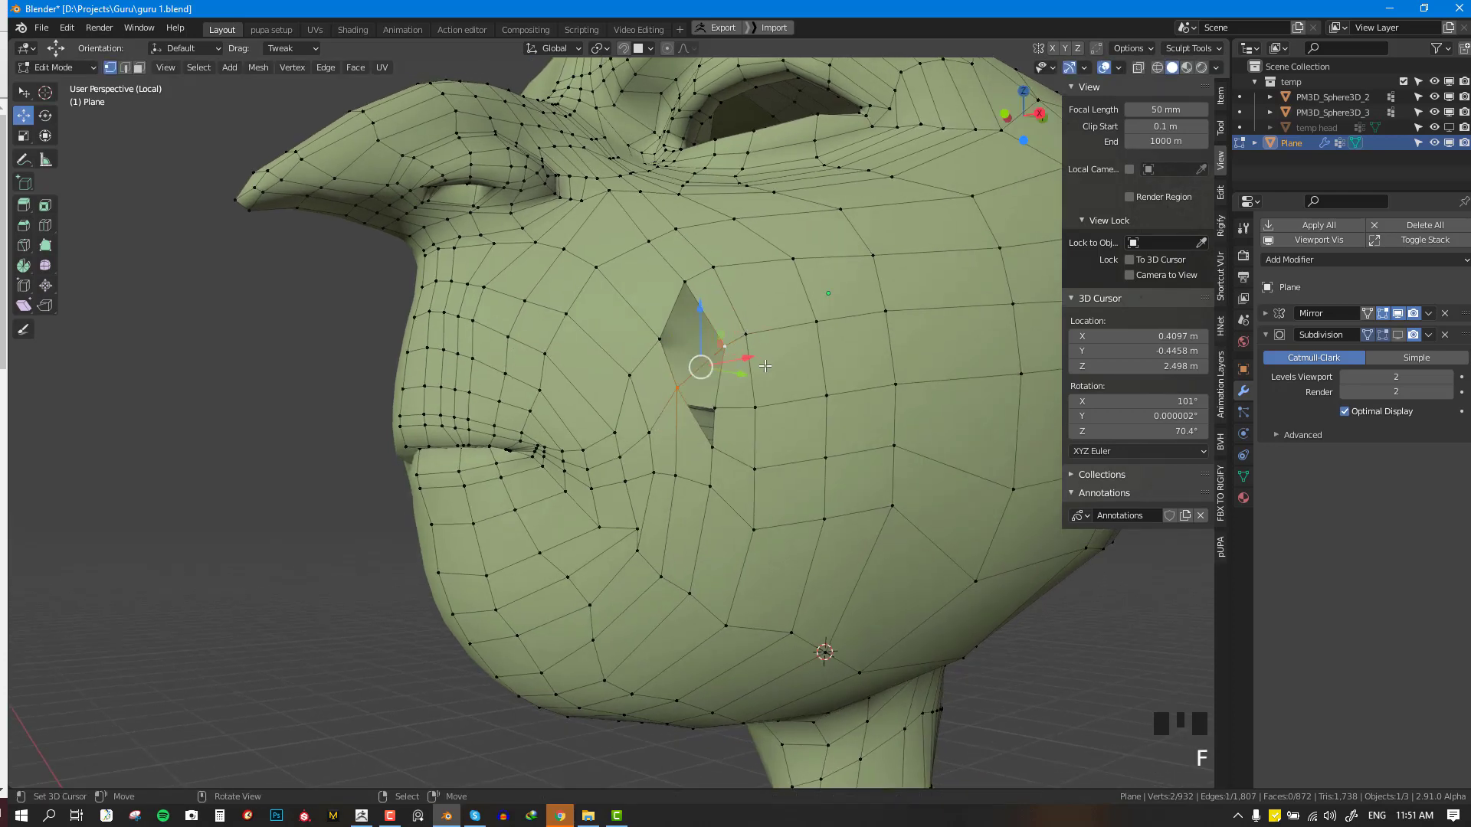
right_click(655, 335, "shift")
right_click(683, 285, "shift")
key("f")
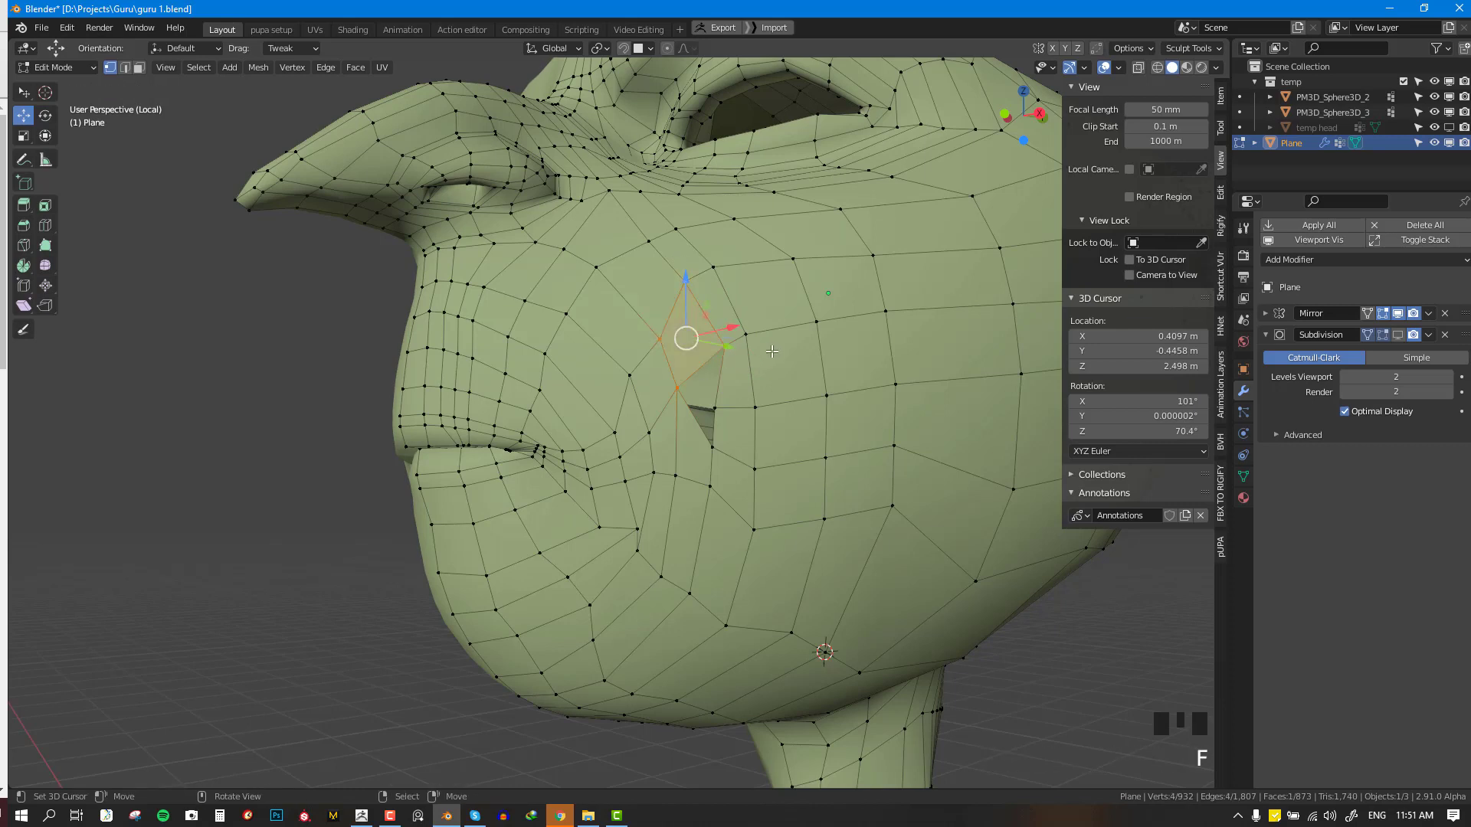
- Move the hole's lower ear-side vertex toward the ear and delete the narrow face above it on the hole's ear side
key("alt+a")
right_click_drag(729, 415, 754, 423)
key("alt+KP_3")
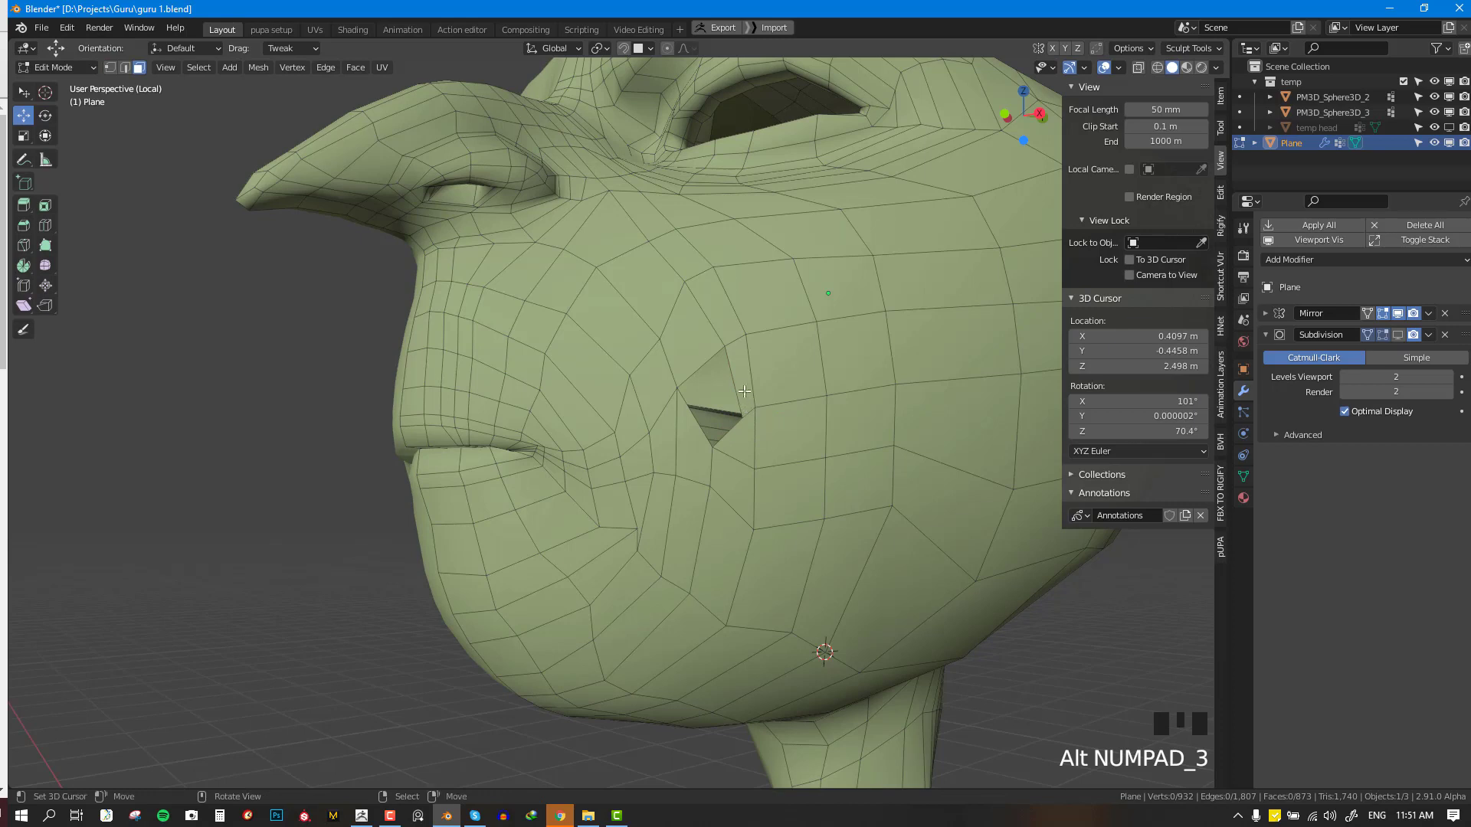
right_click(744, 391)
key("x")
left_click(796, 350)
key("alt+KP_1")
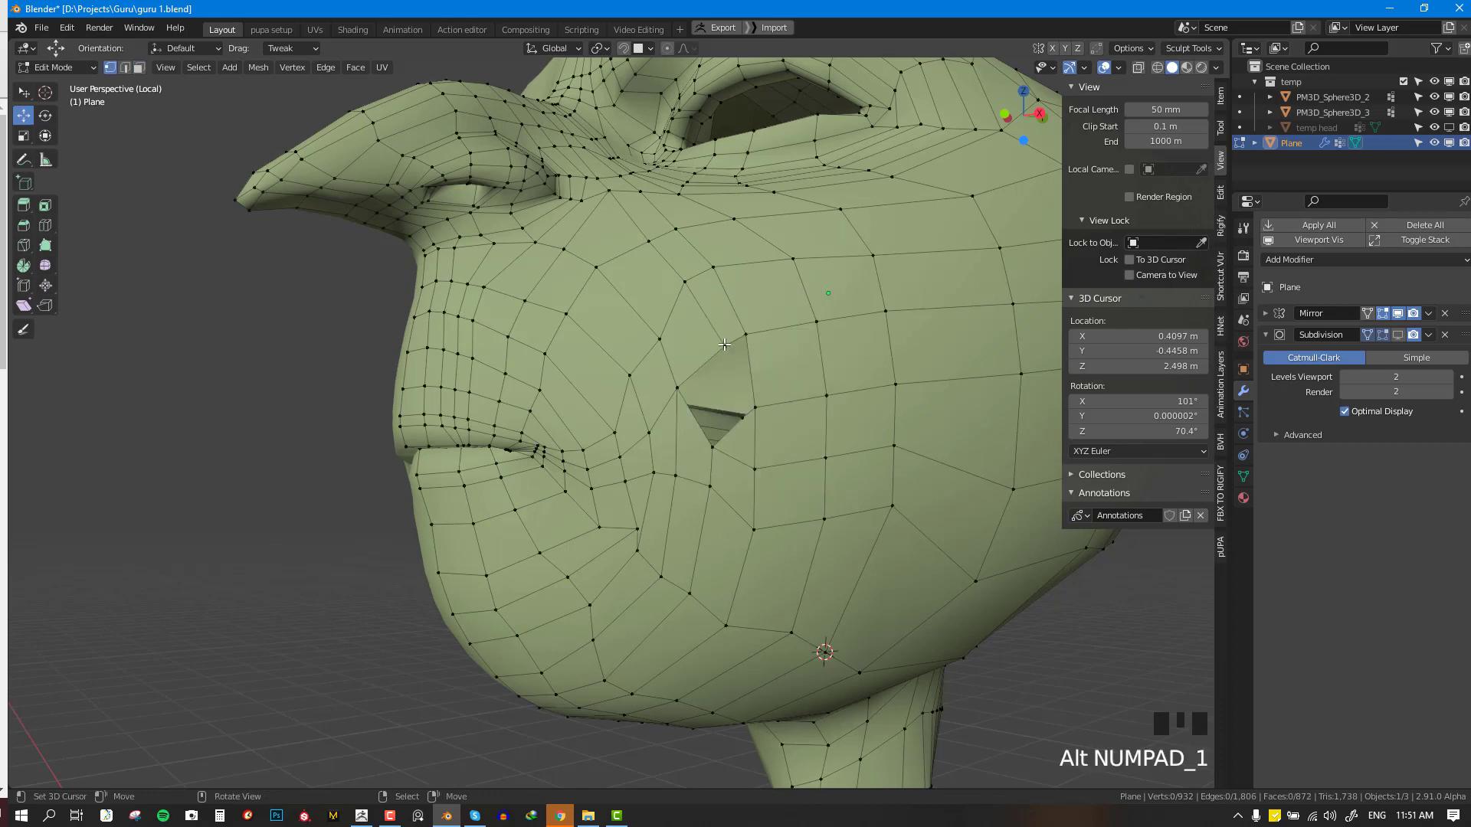
- Nudge the hole's upper vertex toward the mouth and fill the mouth-side part of the hole with a four-vertex face
right_click_drag(724, 345, 718, 351)
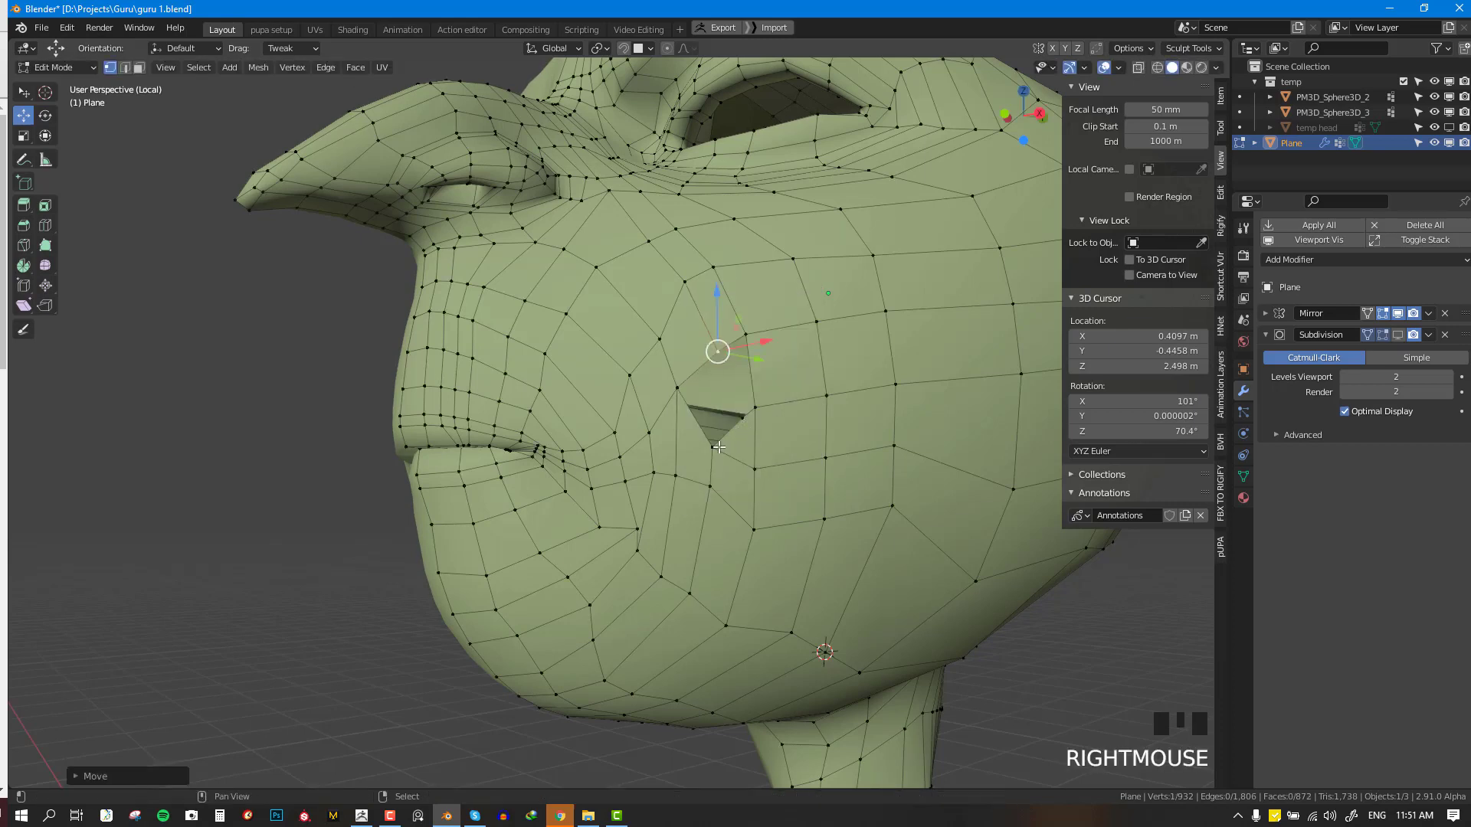
right_click(714, 445, "shift")
right_click(680, 385, "shift")
right_click(718, 351, "shift")
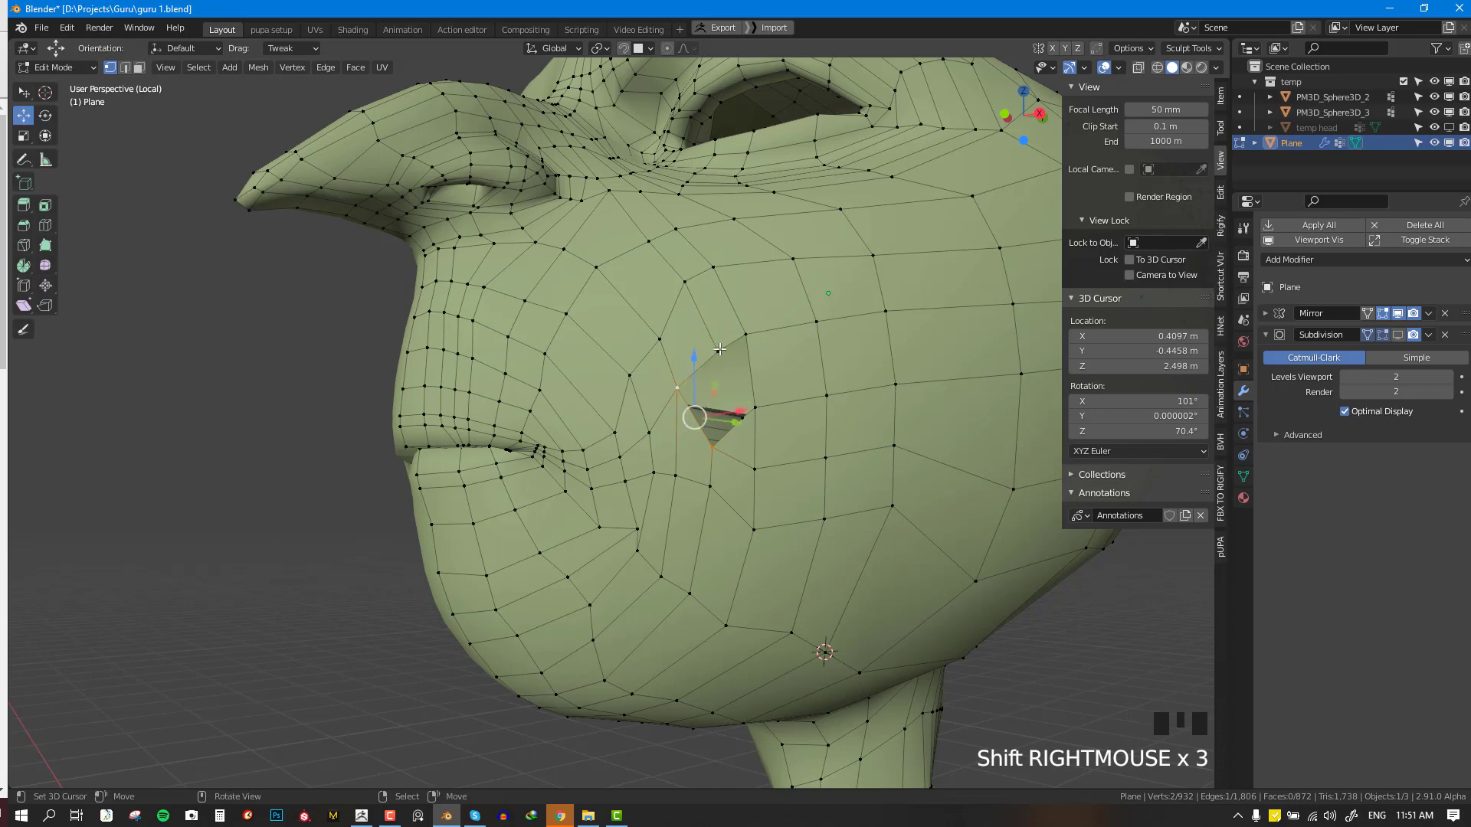
key("f")
- Dissolve the slanted edge below the cheek hole, move its ear-side end vertex toward the ear and nudge the hole's bottom vertex down
key("2")
right_click(735, 460)
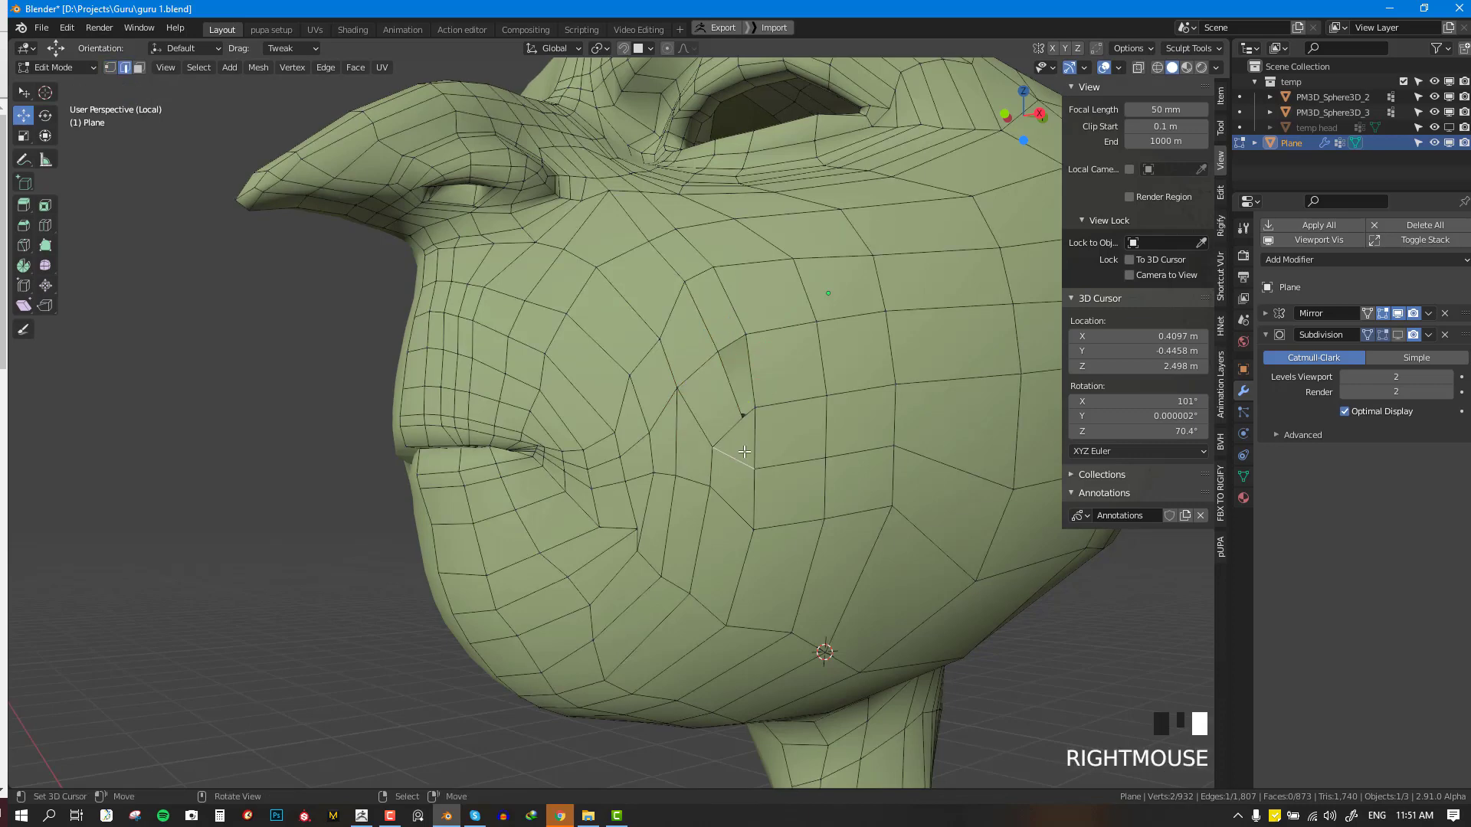
key("x")
left_click(838, 418)
key("x")
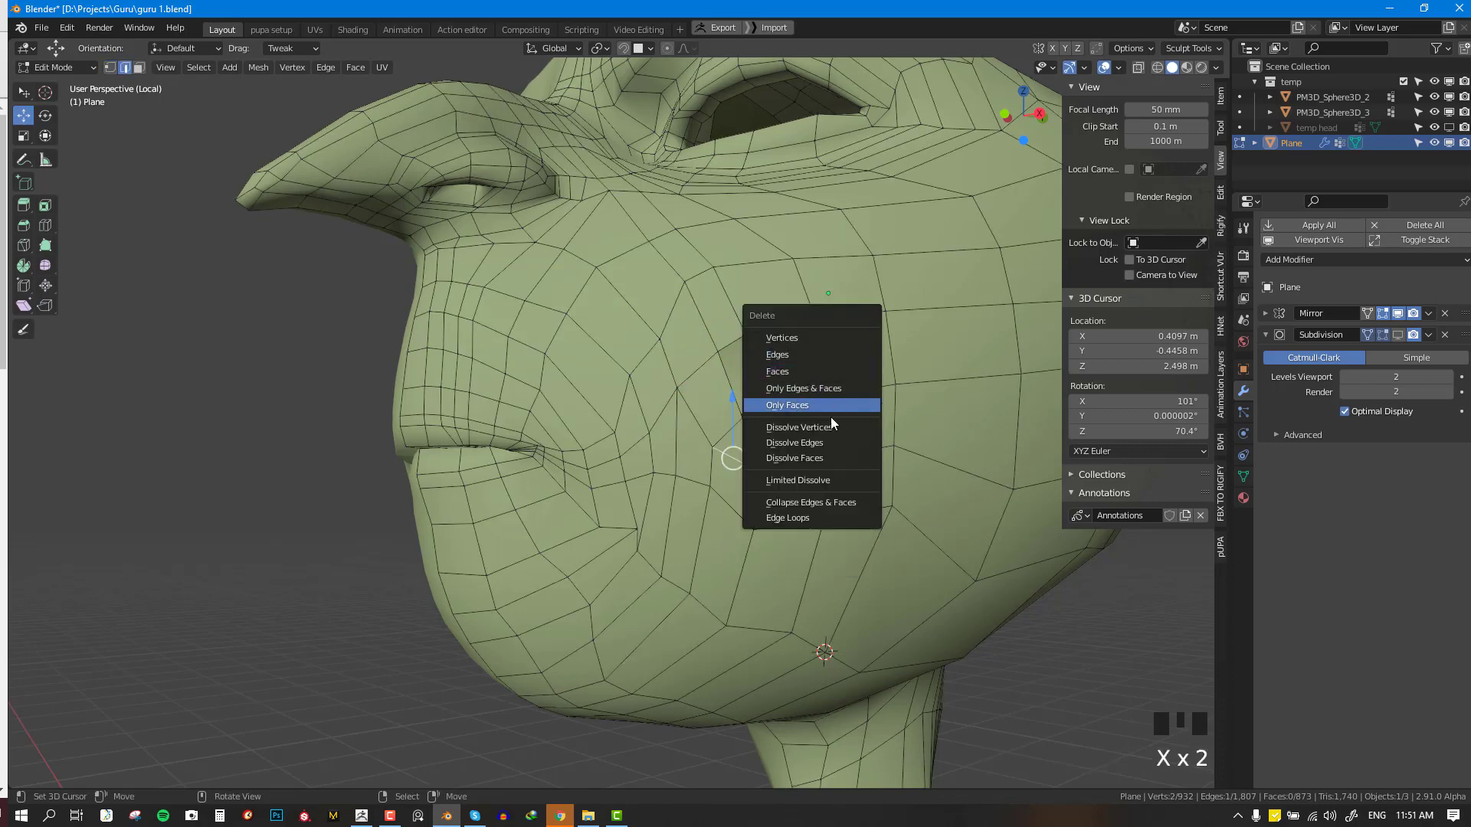
left_click(826, 442)
key("1")
key("alt+a")
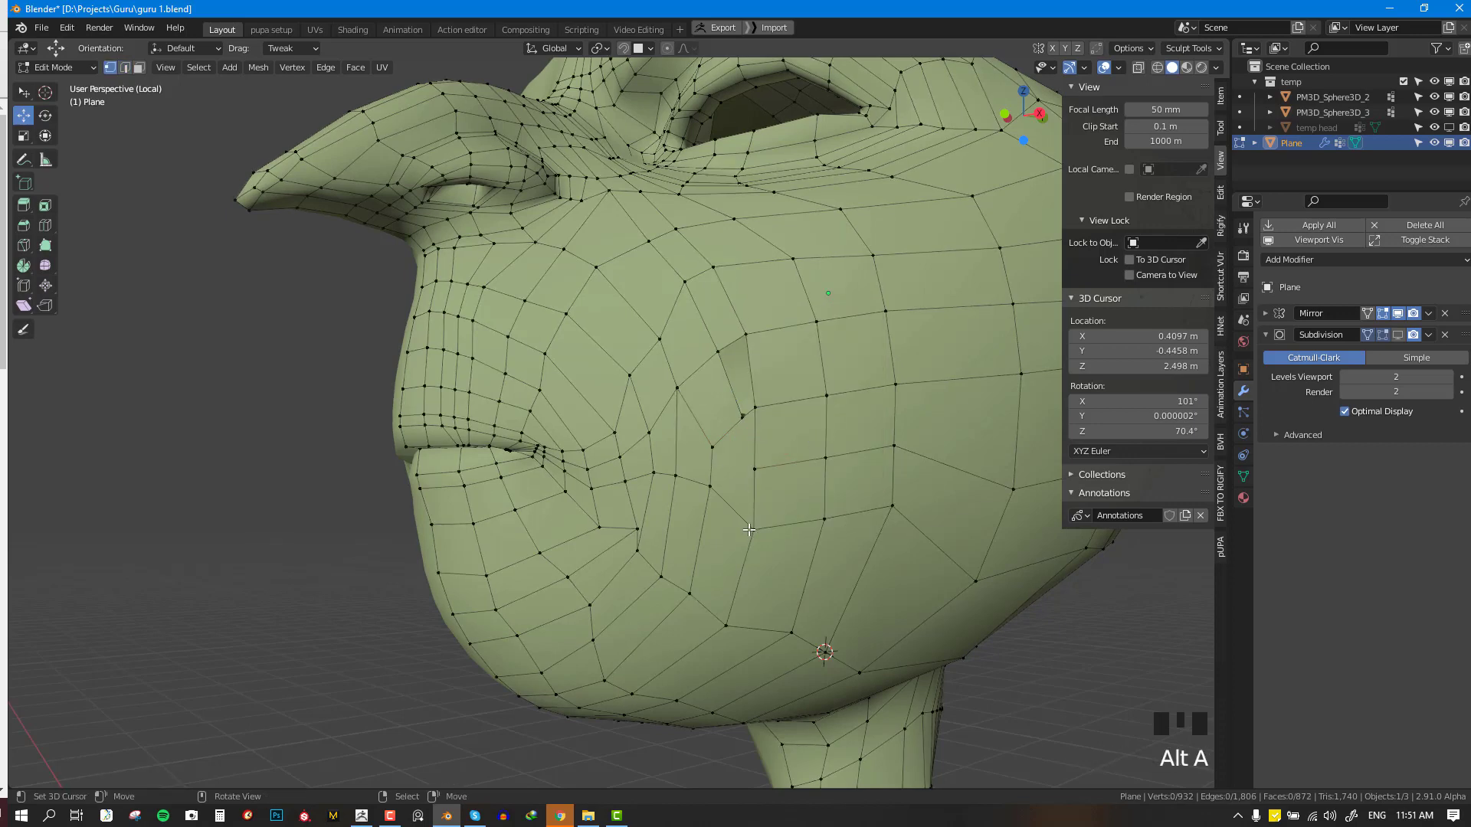
right_click(767, 476)
right_click(743, 422)
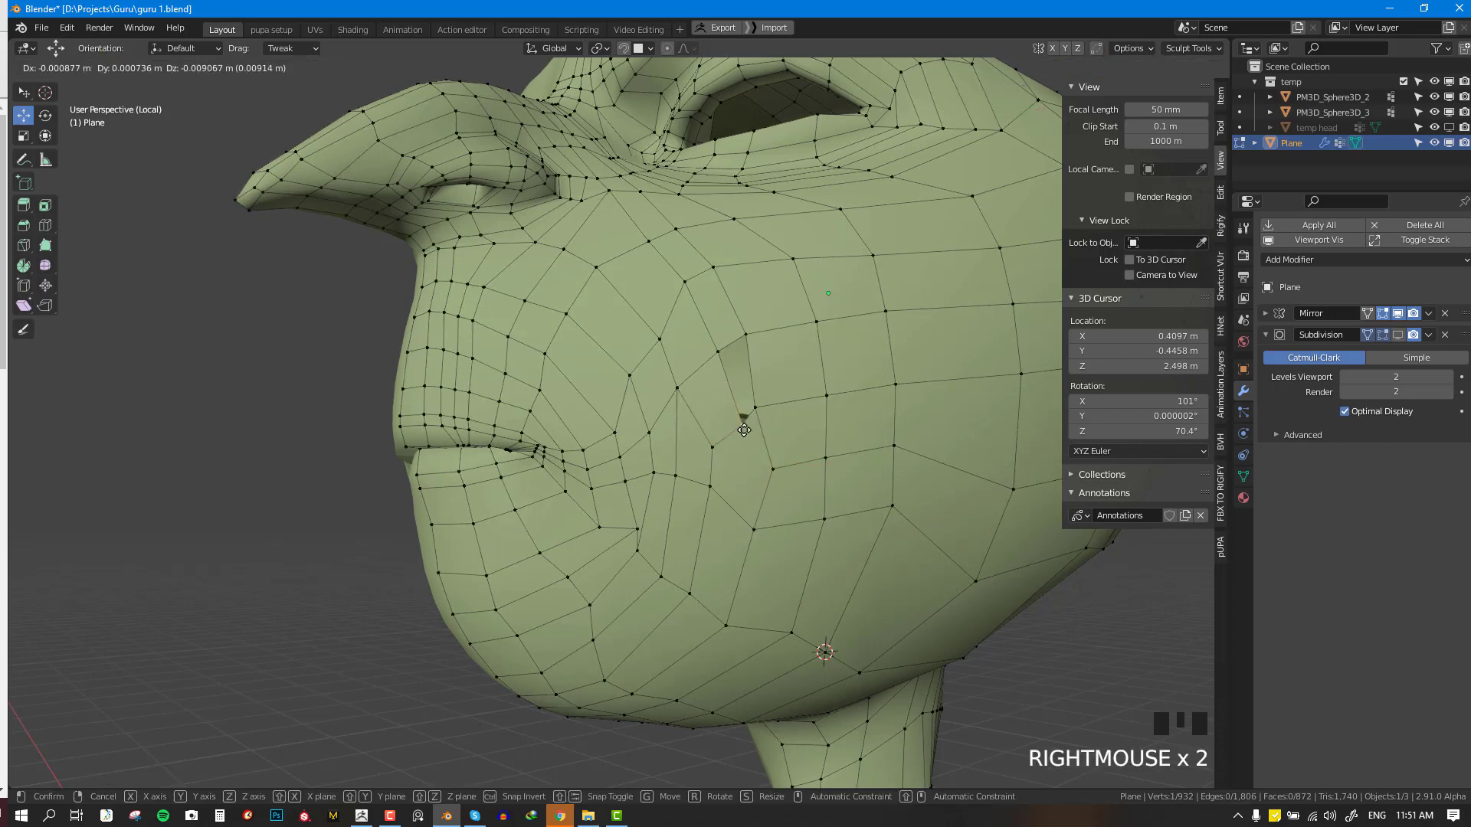
- Add a loop cut from the jaw up to the face below the cheek hole and connect its end vertex to the hole's bottom vertex
key("ctrl+r")
left_click(743, 518)
left_click(743, 518)
right_click(742, 514)
right_click(743, 430, "shift")
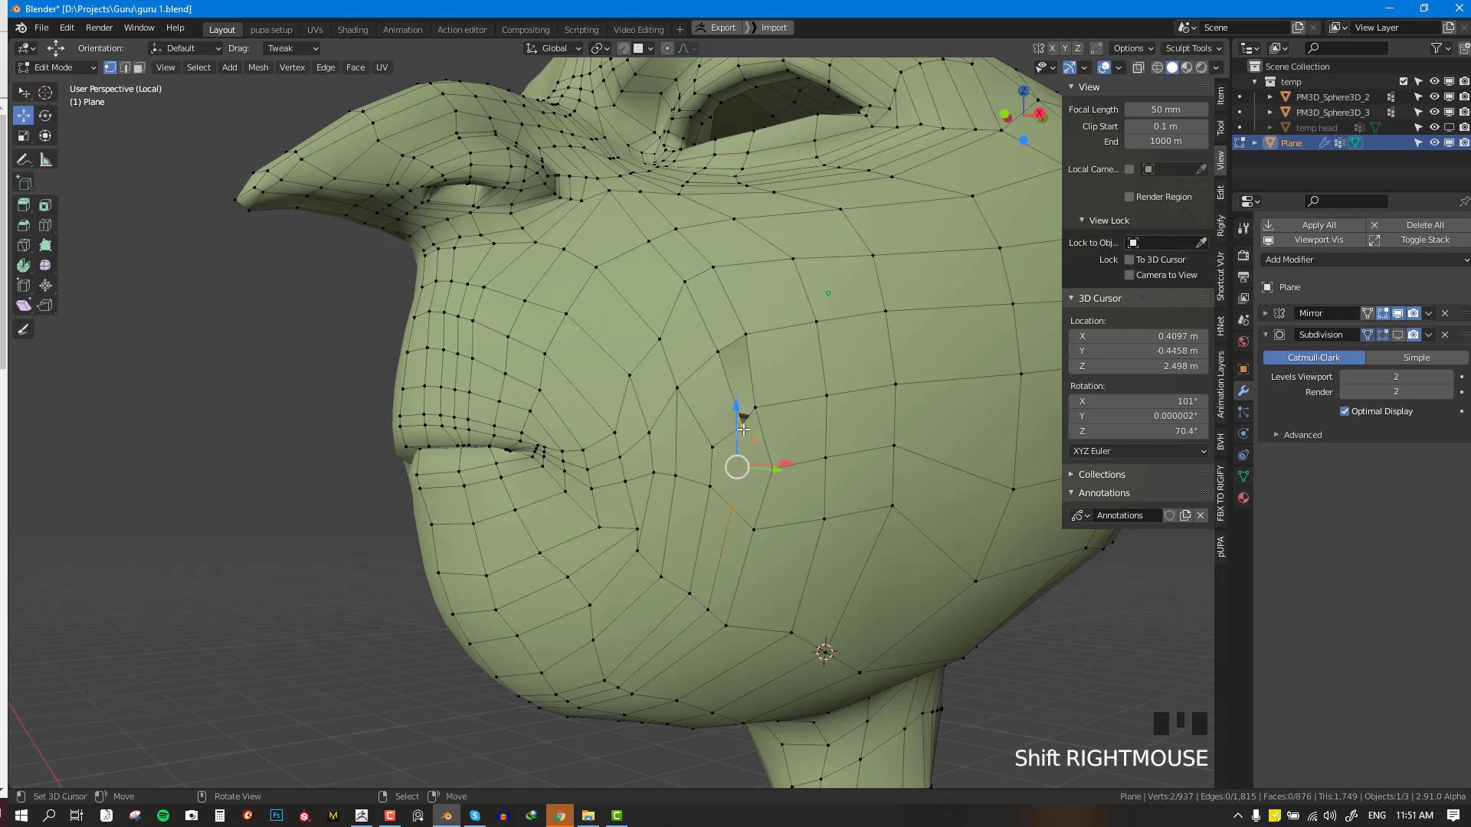
key("j")
- Fill the remaining narrow cheek hole with a face and move its lower ear-side vertex toward the ear
right_click(755, 419, "alt")
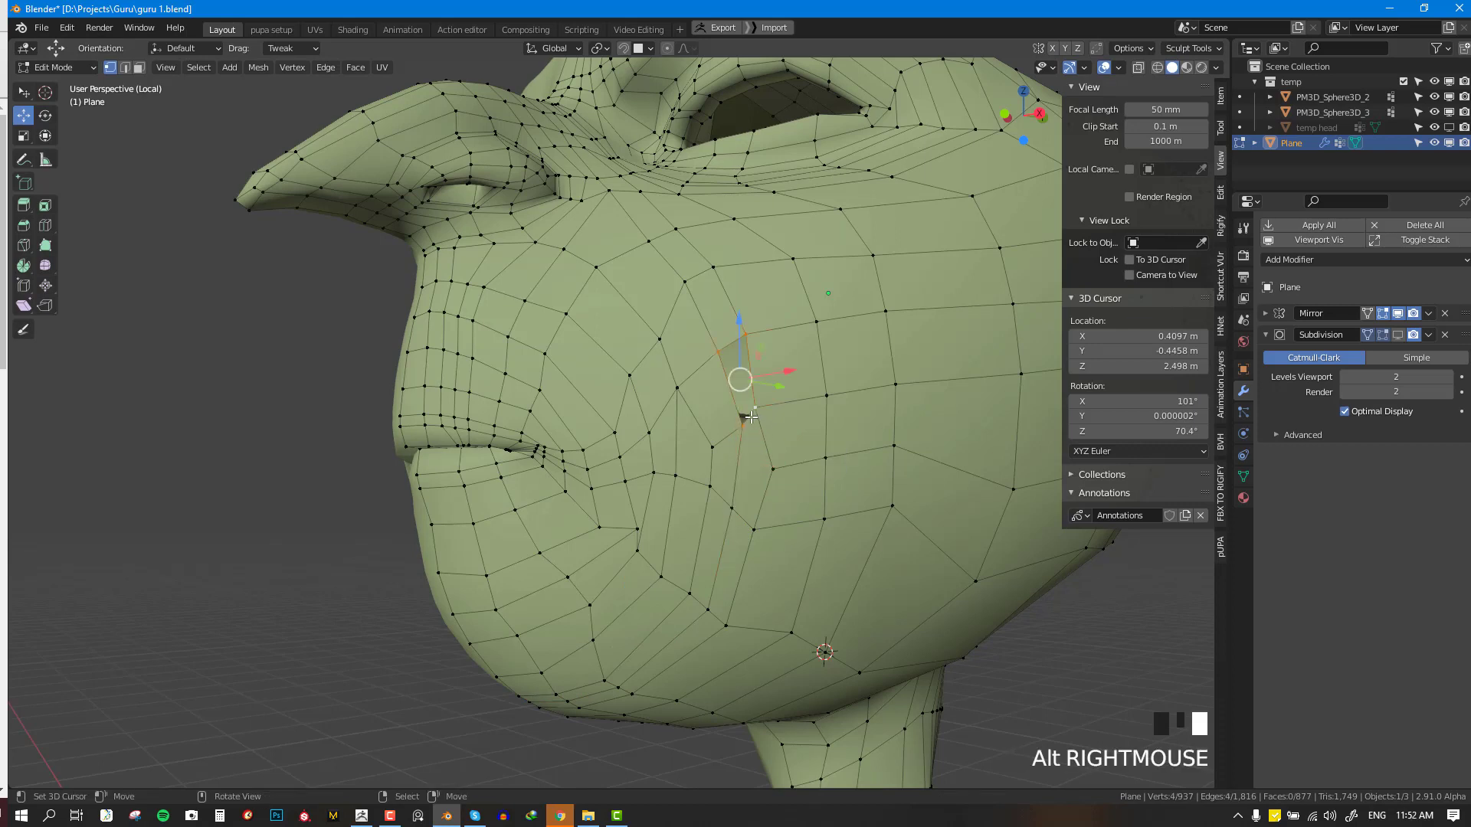
key("f")
right_click_drag(759, 426, 778, 433)
key("ctrl+r")
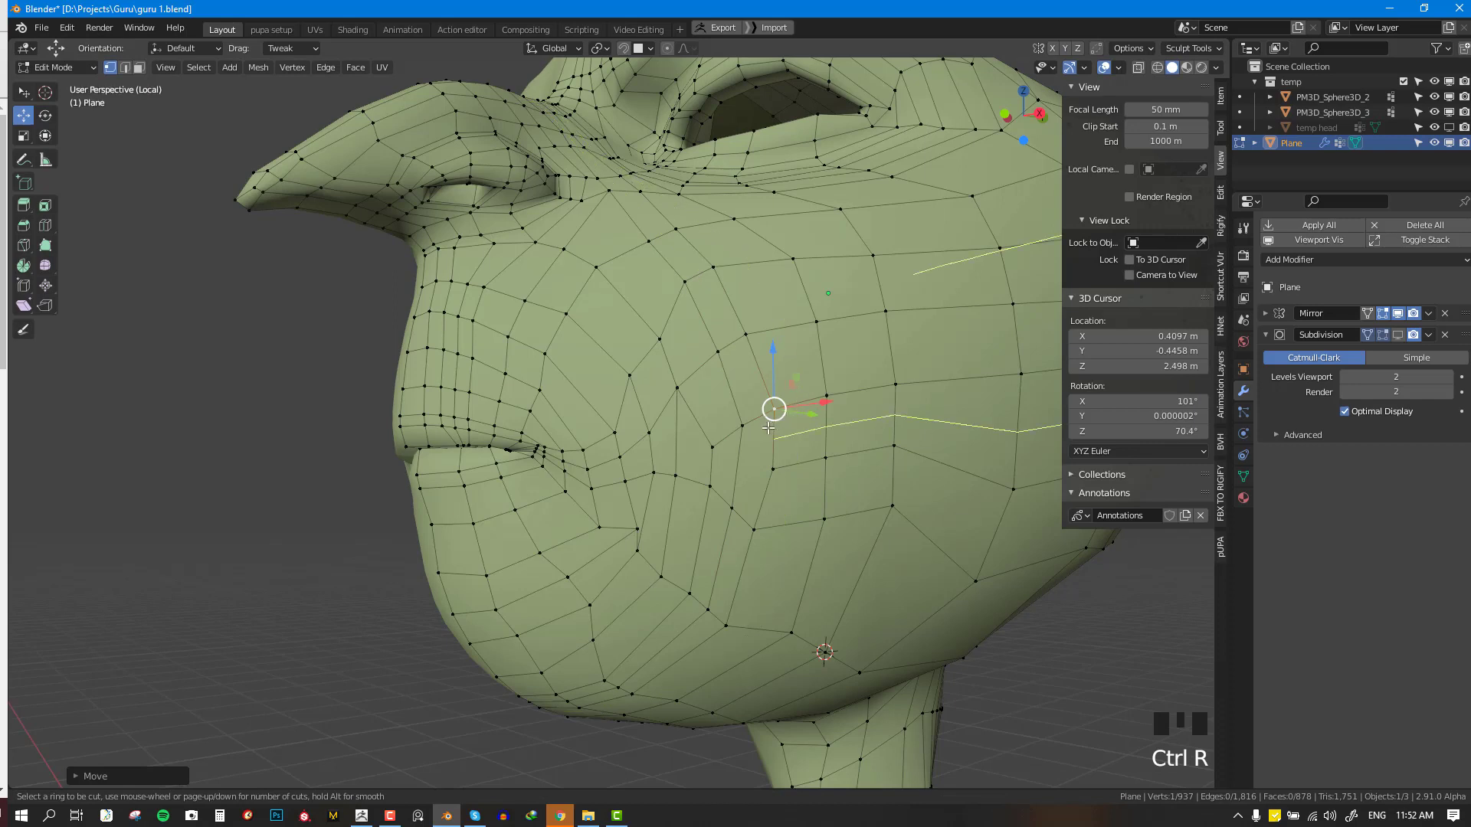
key("Escape")
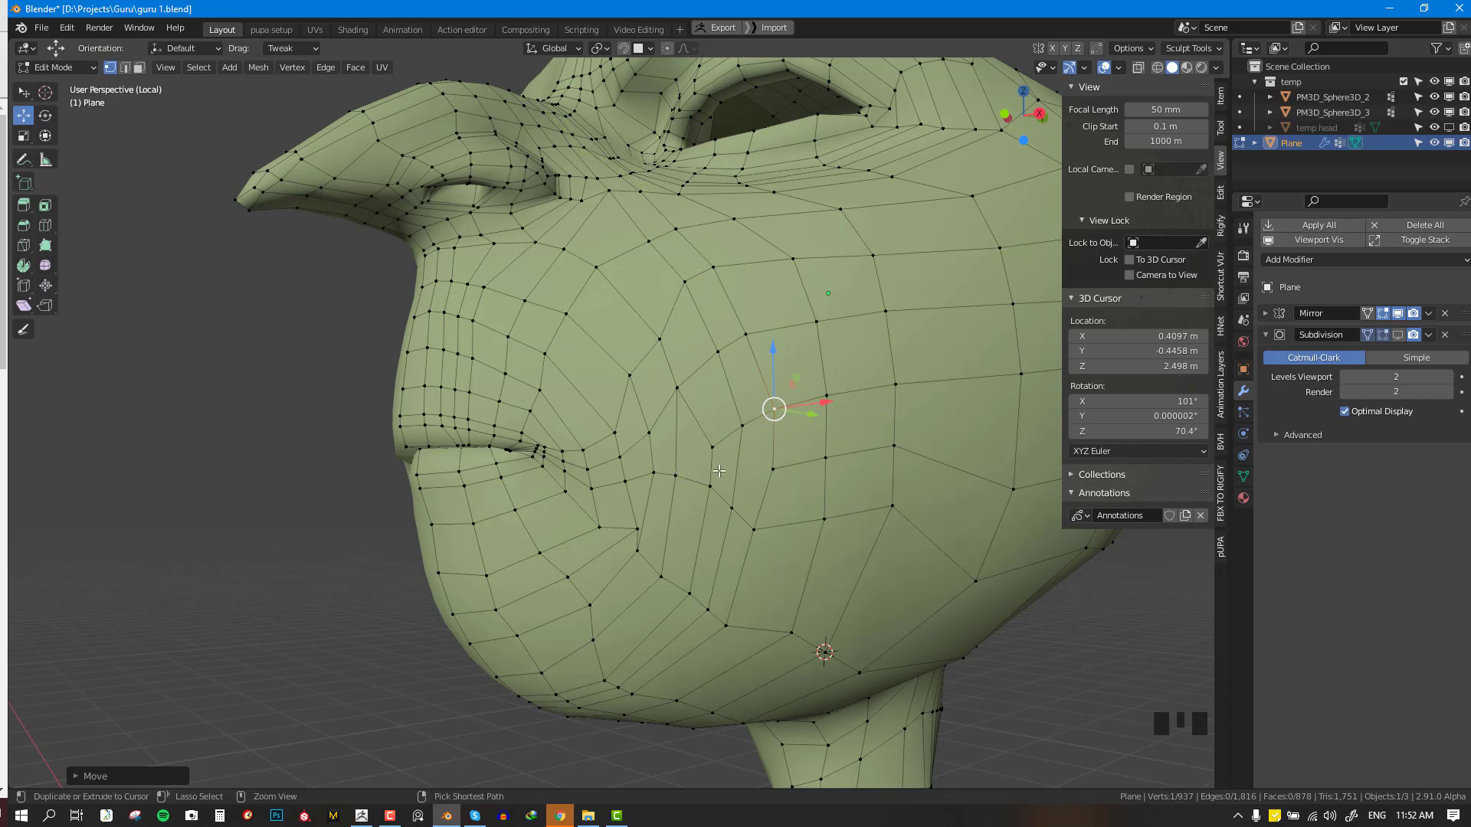
- Add a centred loop cut running from the mouth corner into the cheek and clear the selection
key("ctrl+r")
left_click(712, 465)
right_click(689, 465)
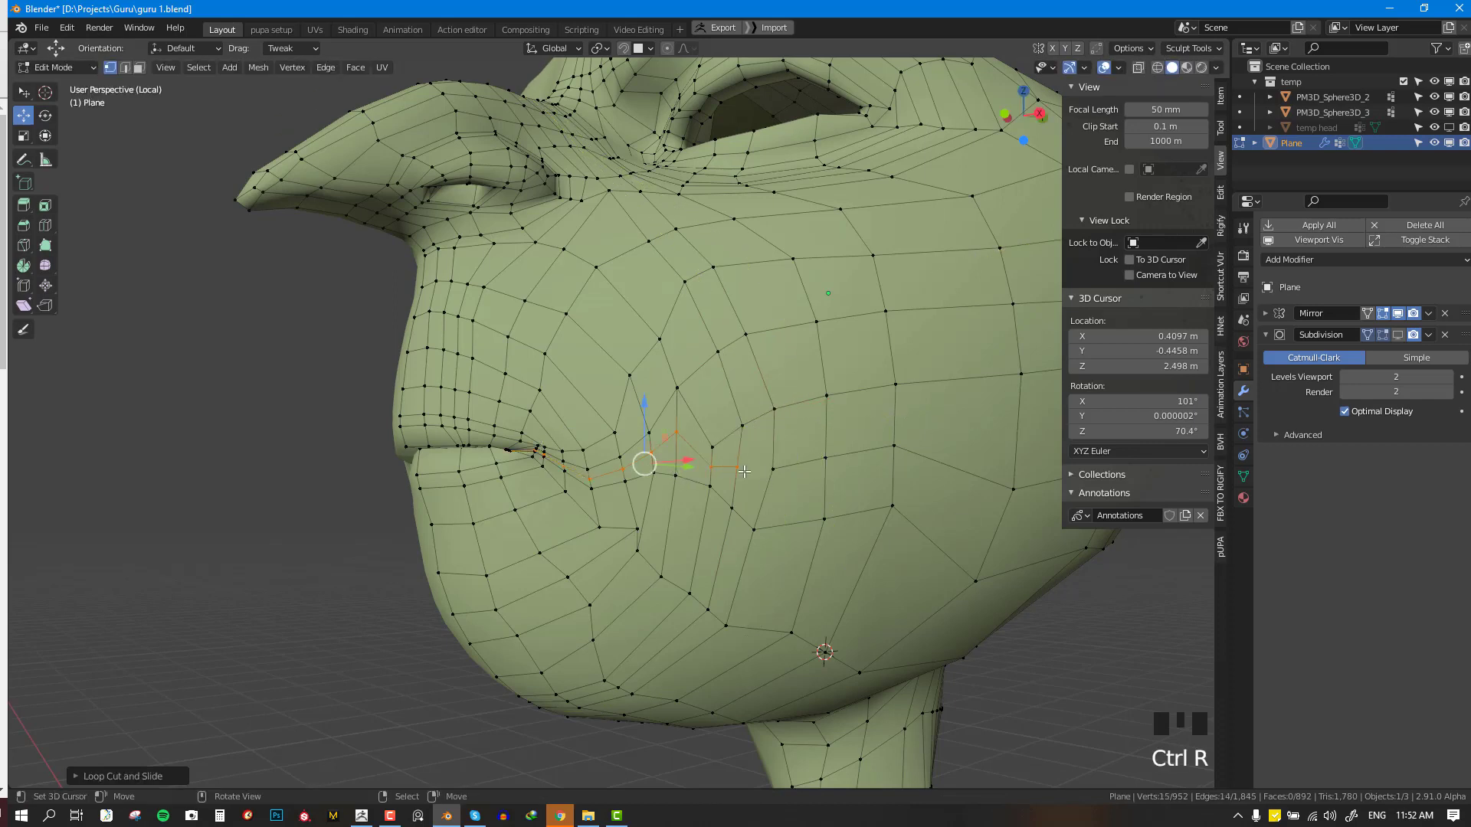
key("alt+a")
- Select the edge loop running back from the mouth corner and remove everything behind the cheek from the selection
middle_click_drag(674, 466, 660, 465)
right_click(660, 466, "alt")
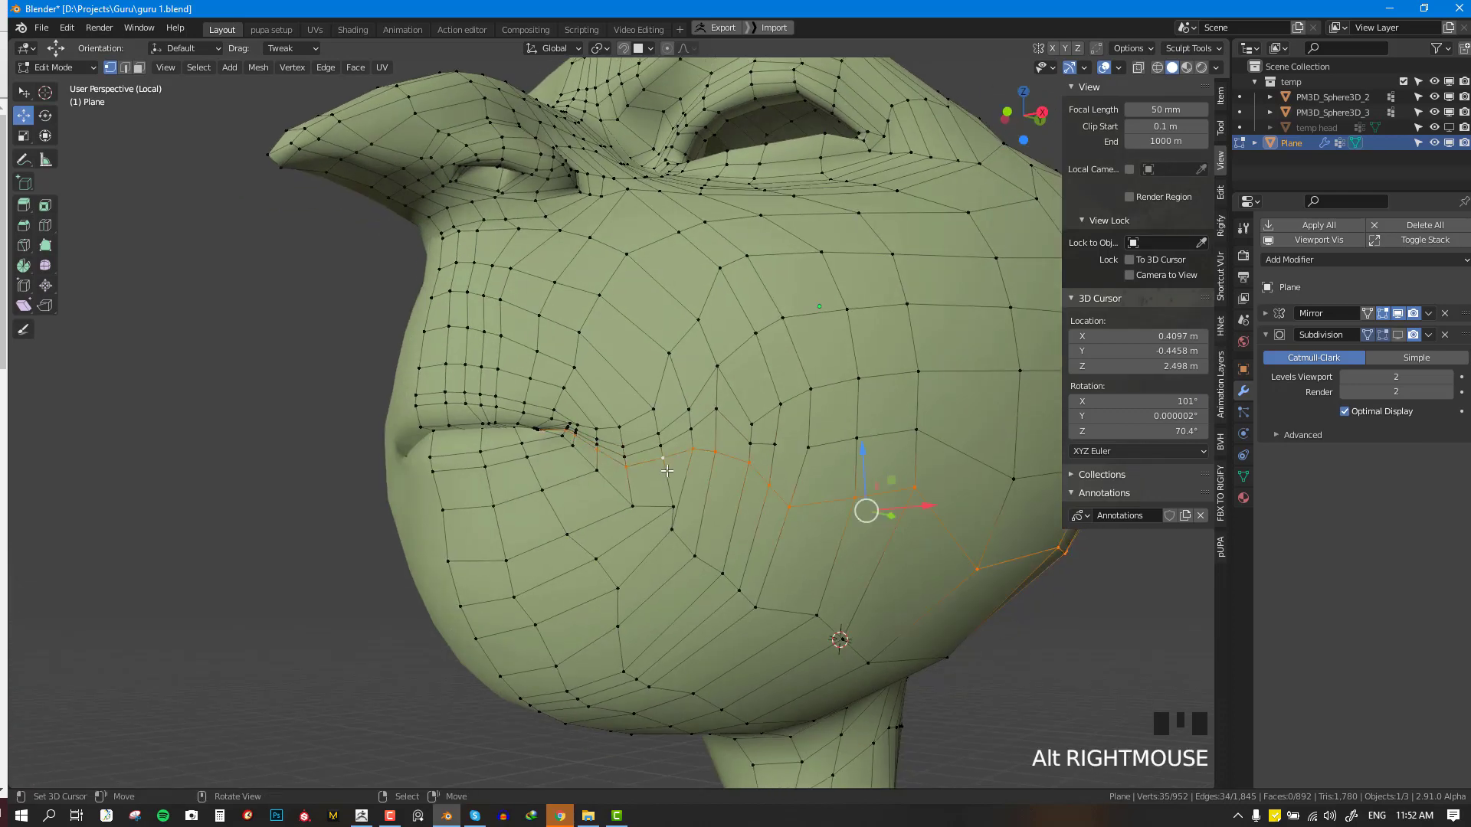
key("g")
key("g")
left_click(690, 496)
key("KP_3")
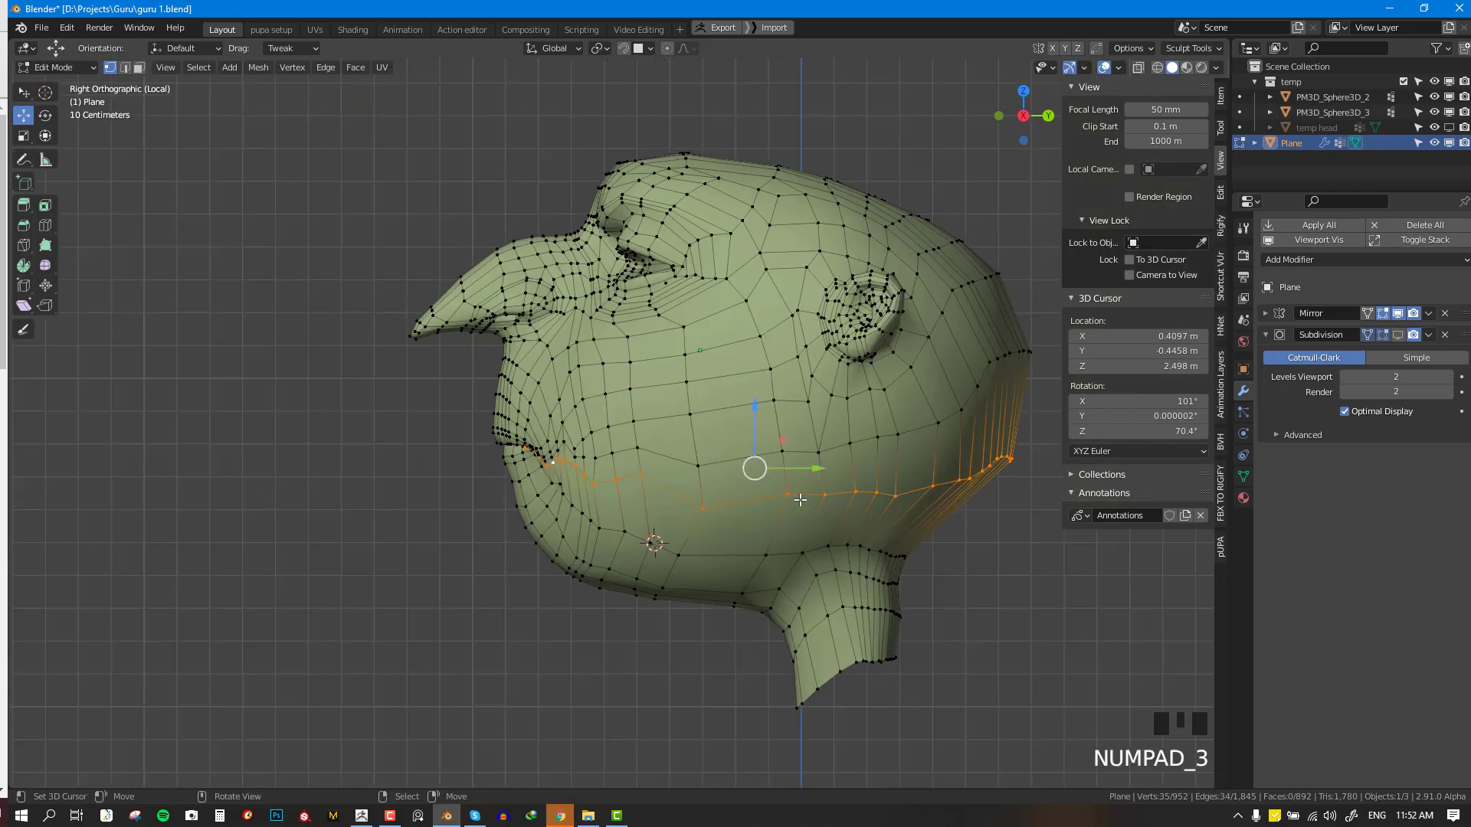
key("shift+z")
key("b")
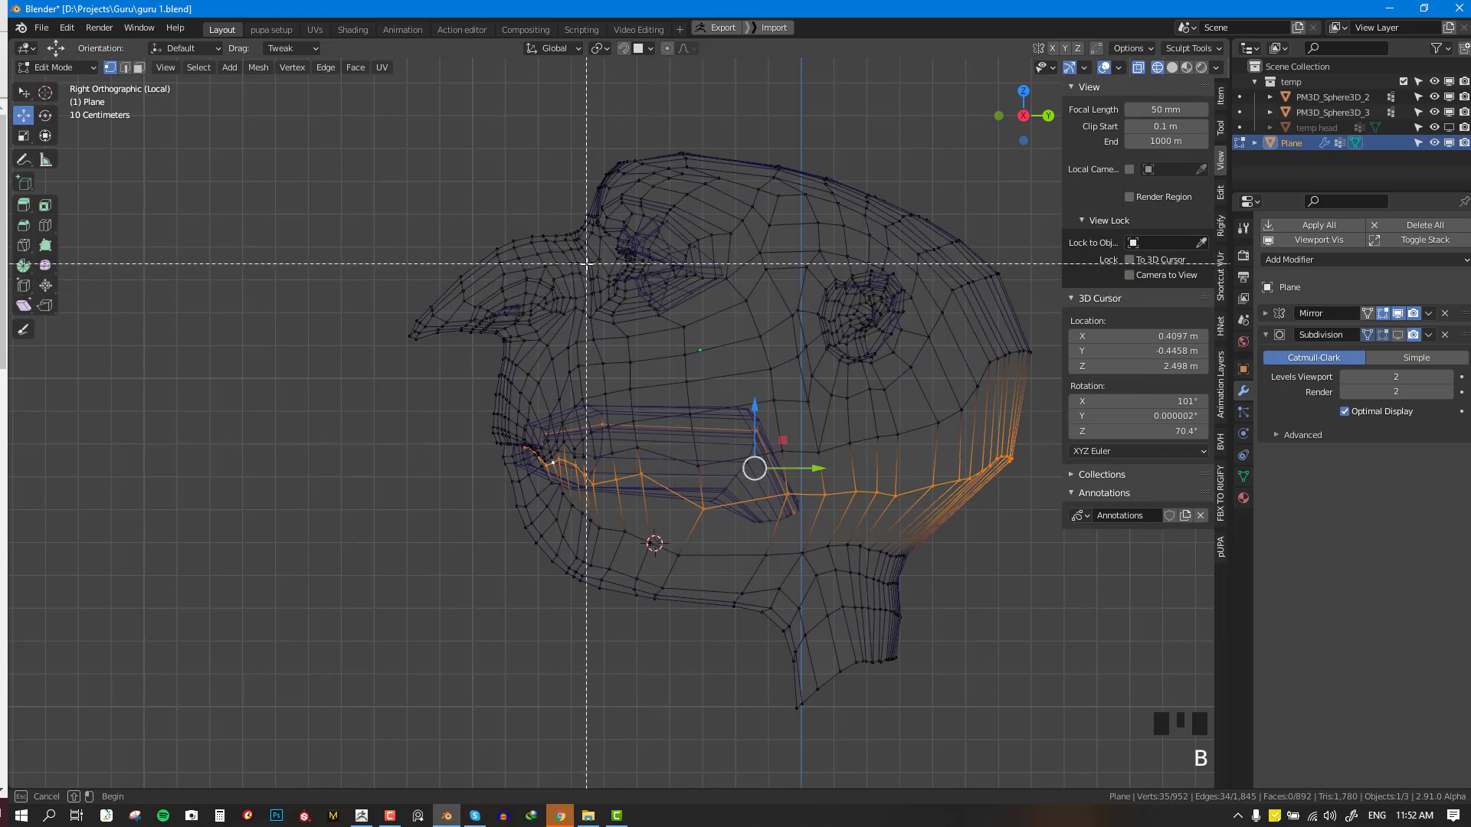
middle_click_drag(618, 263, 1019, 674)
scroll(589, 496, "up", 3)
key("shift+z")
middle_click_drag(590, 495, 605, 484)
scroll(605, 485, "up", 1)
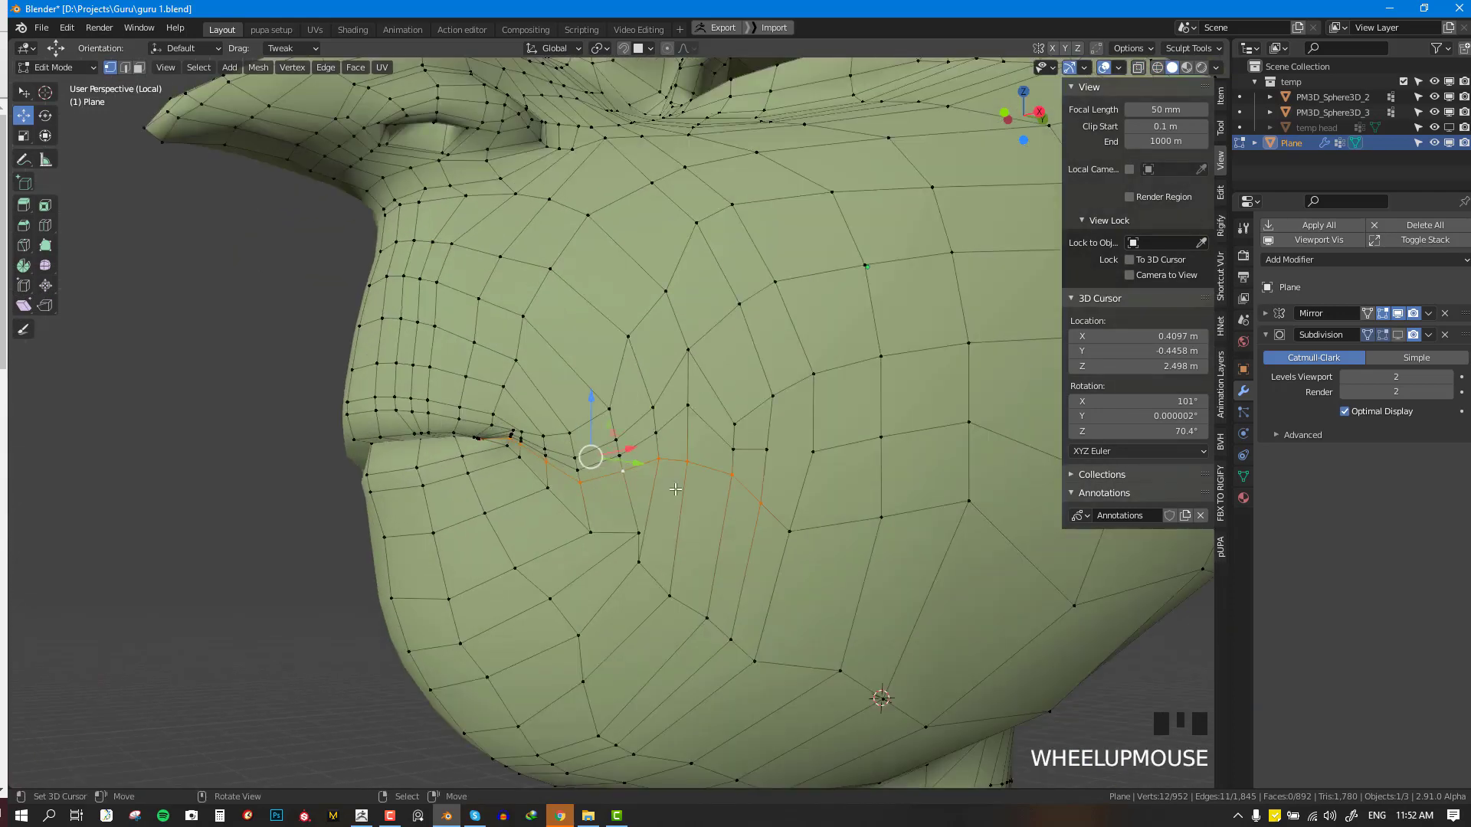
- Slide the selected loop section down from the mouth corner and adjust vertices along it for even spacing
key("g")
key("g")
left_click(672, 519)
right_click_drag(749, 550, 755, 538)
right_click_drag(638, 534, 617, 553)
key("alt+a")
- Connect the two neighbouring cheek vertices on the ear side of the mouth corner with an edge
right_click(766, 449)
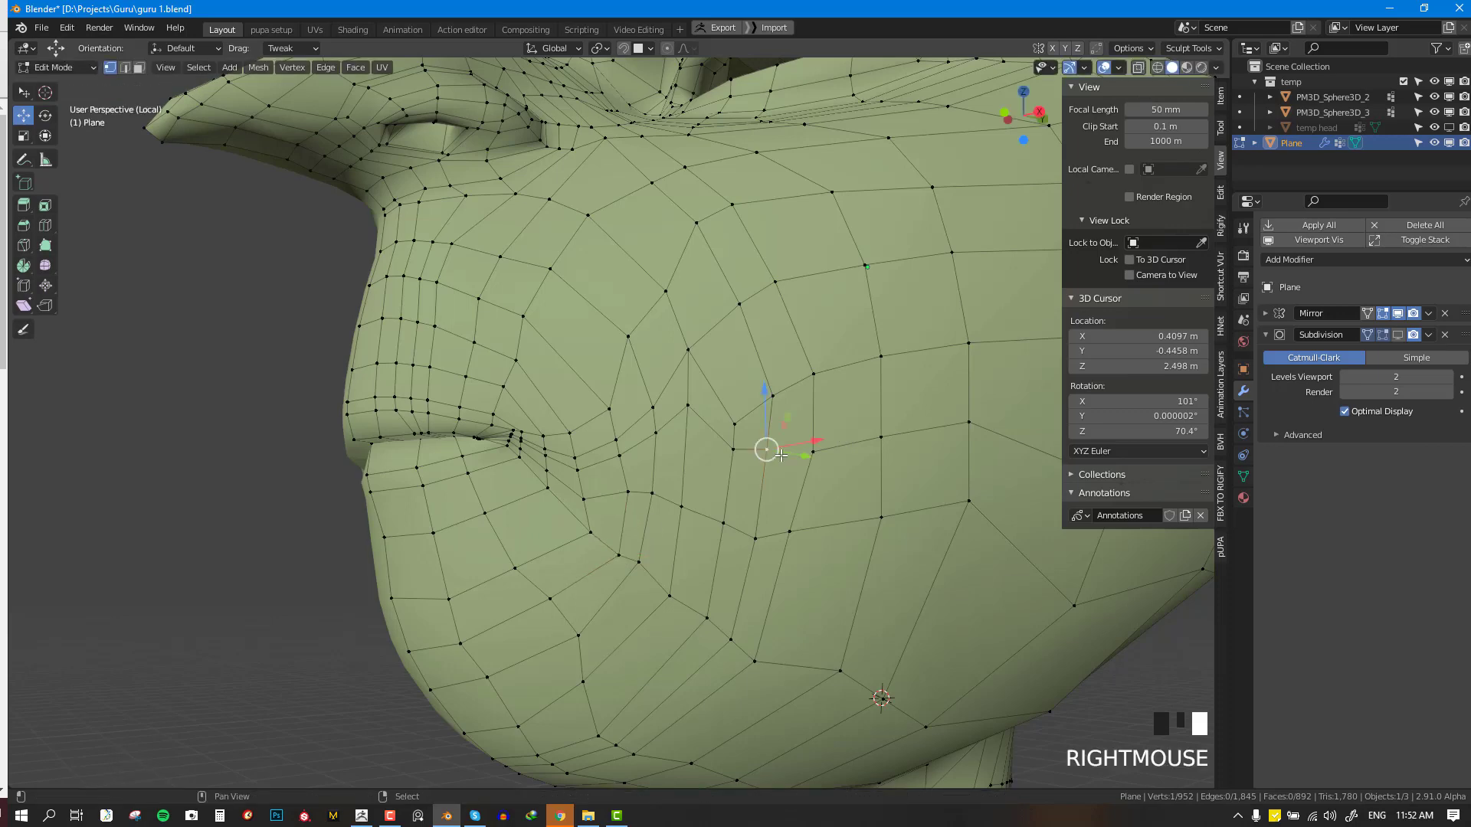
right_click(825, 455, "shift")
key("j")
scroll(830, 457, "down", 2)
key("ctrl+r")
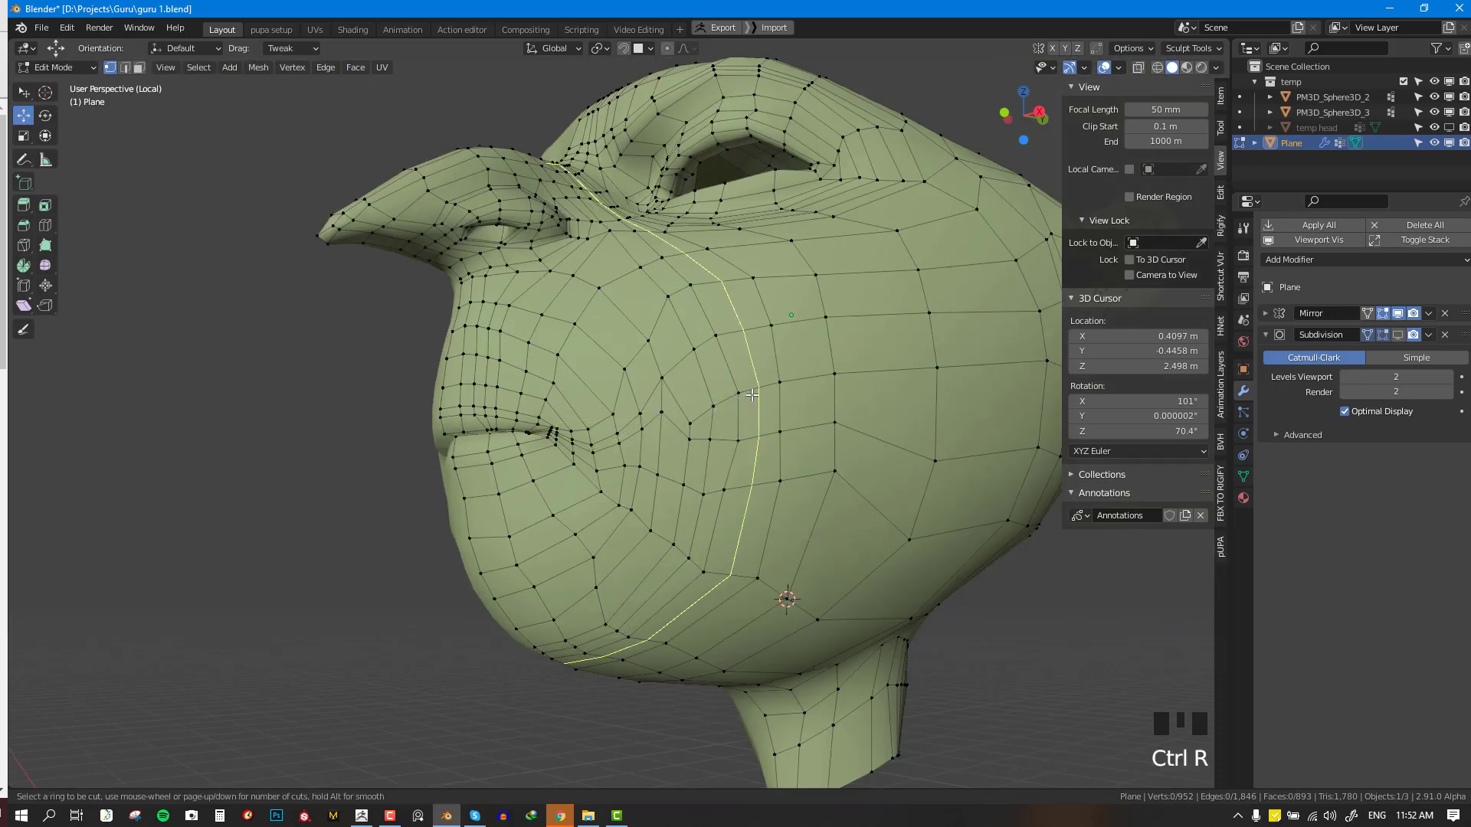
- Check the head from the front, then smooth the cheek beside the mouth corner in Sculpt Mode
key("Tab")
key("KP_1")
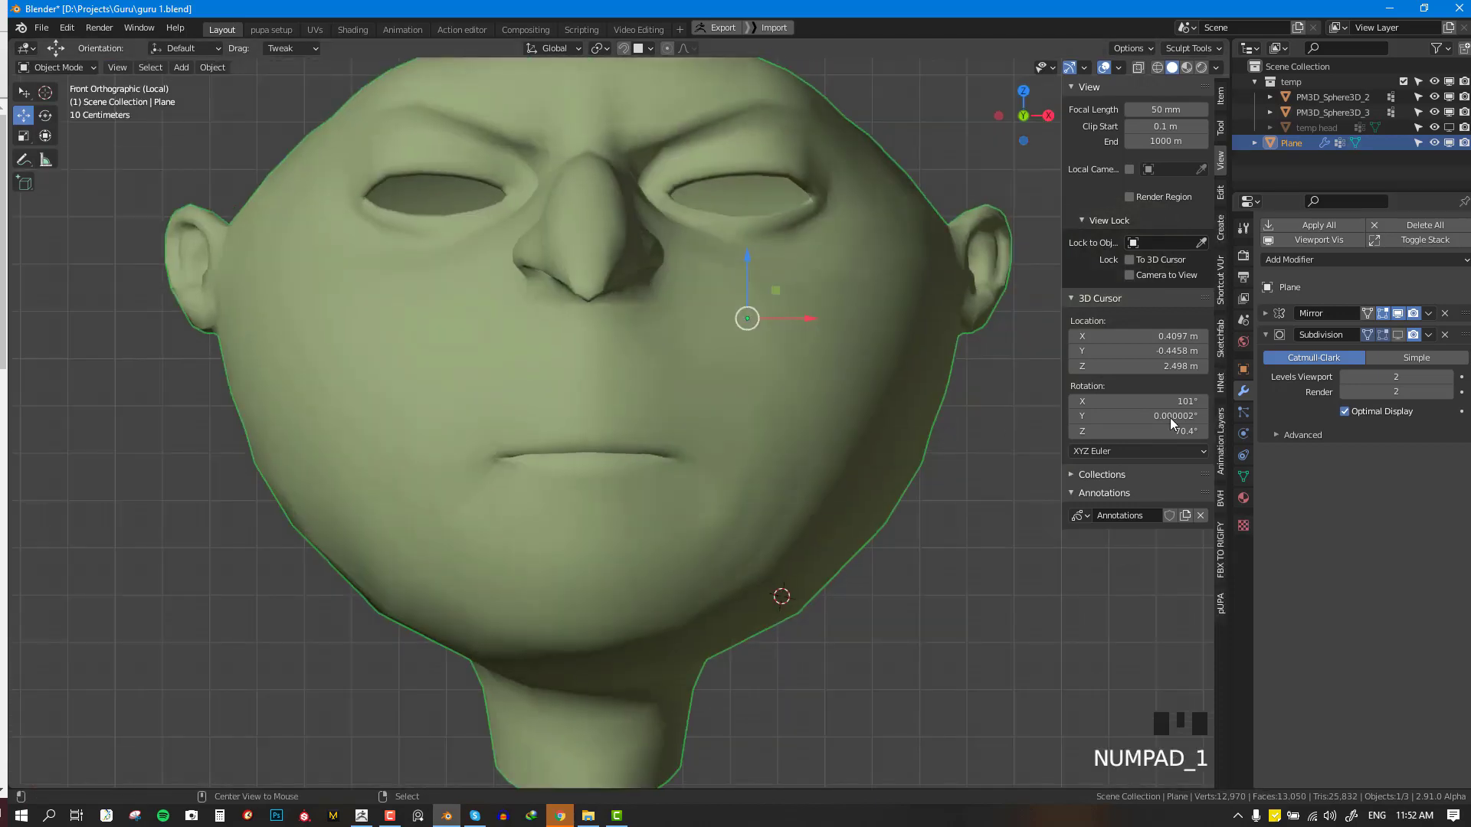
key("alt+a")
left_click(729, 517)
middle_click_drag(728, 516, 757, 500)
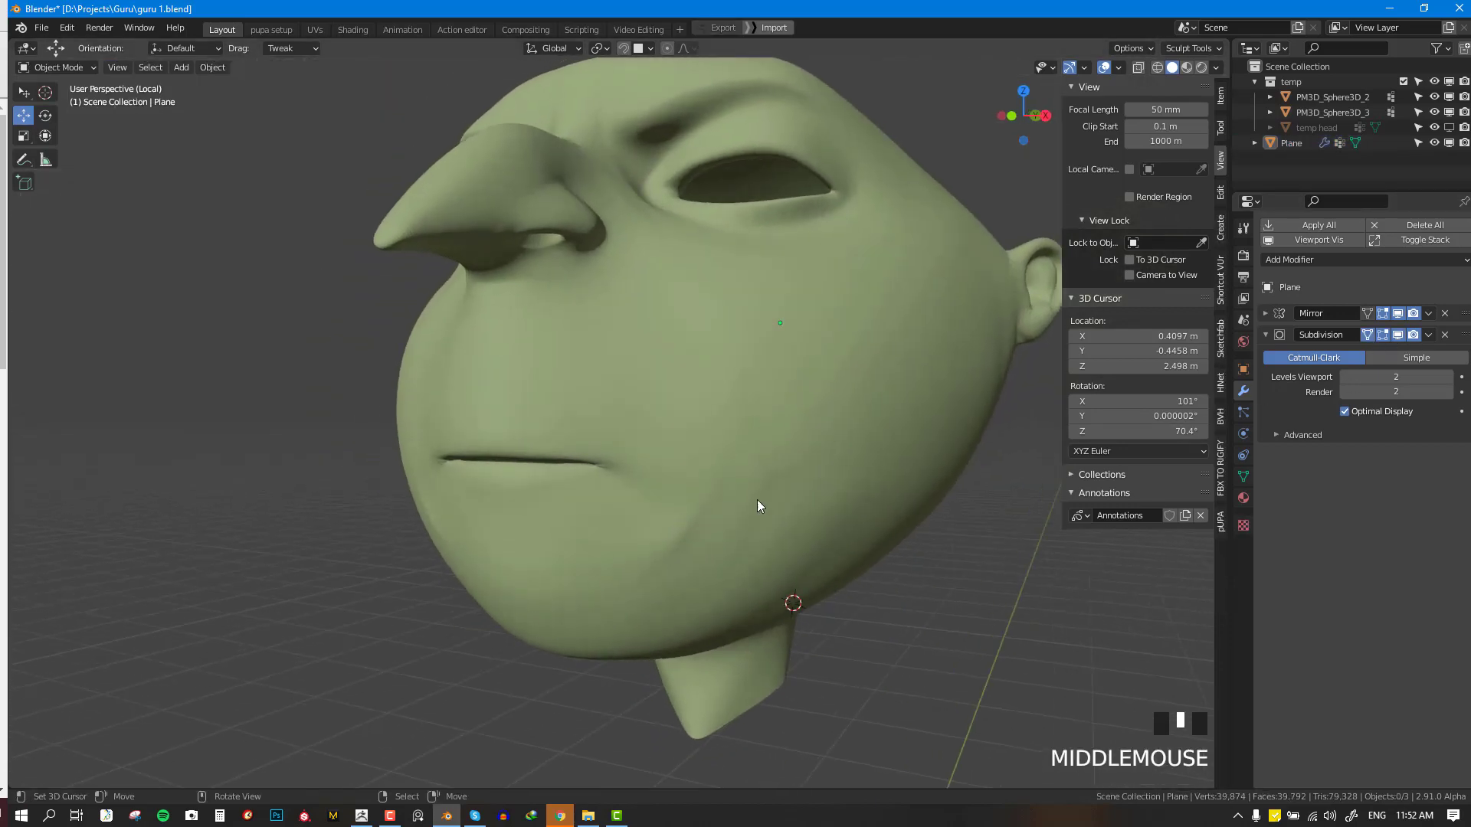
right_click(739, 593)
key("ctrl+Tab")
left_click(733, 642)
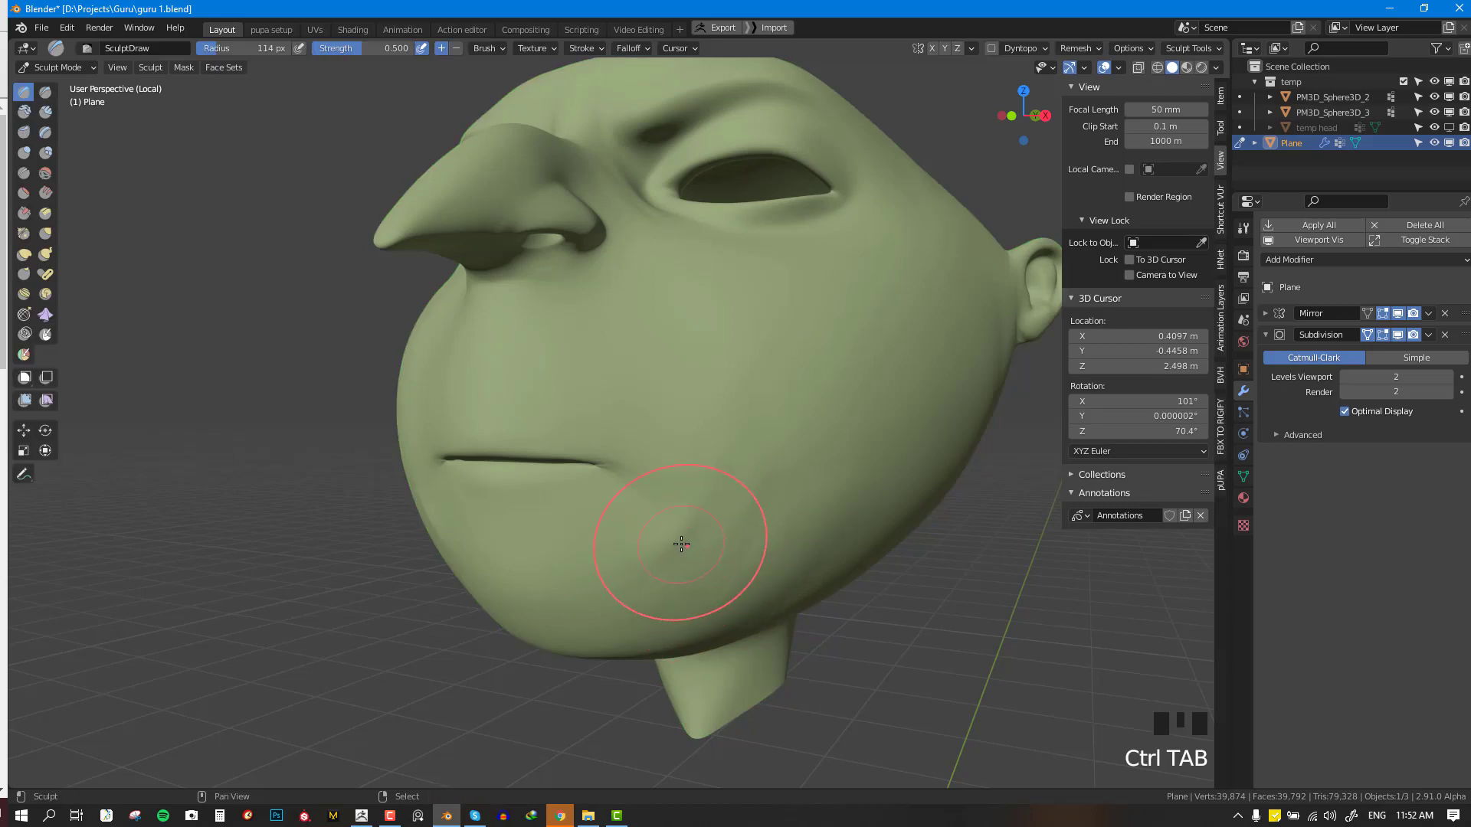
left_click(683, 516, "shift")
left_click(700, 483, "shift")
- Circle-select the cheek vertices beside the mouth corner in Edit Mode and apply Relax to them repeatedly
key("Tab")
key("alt+a")
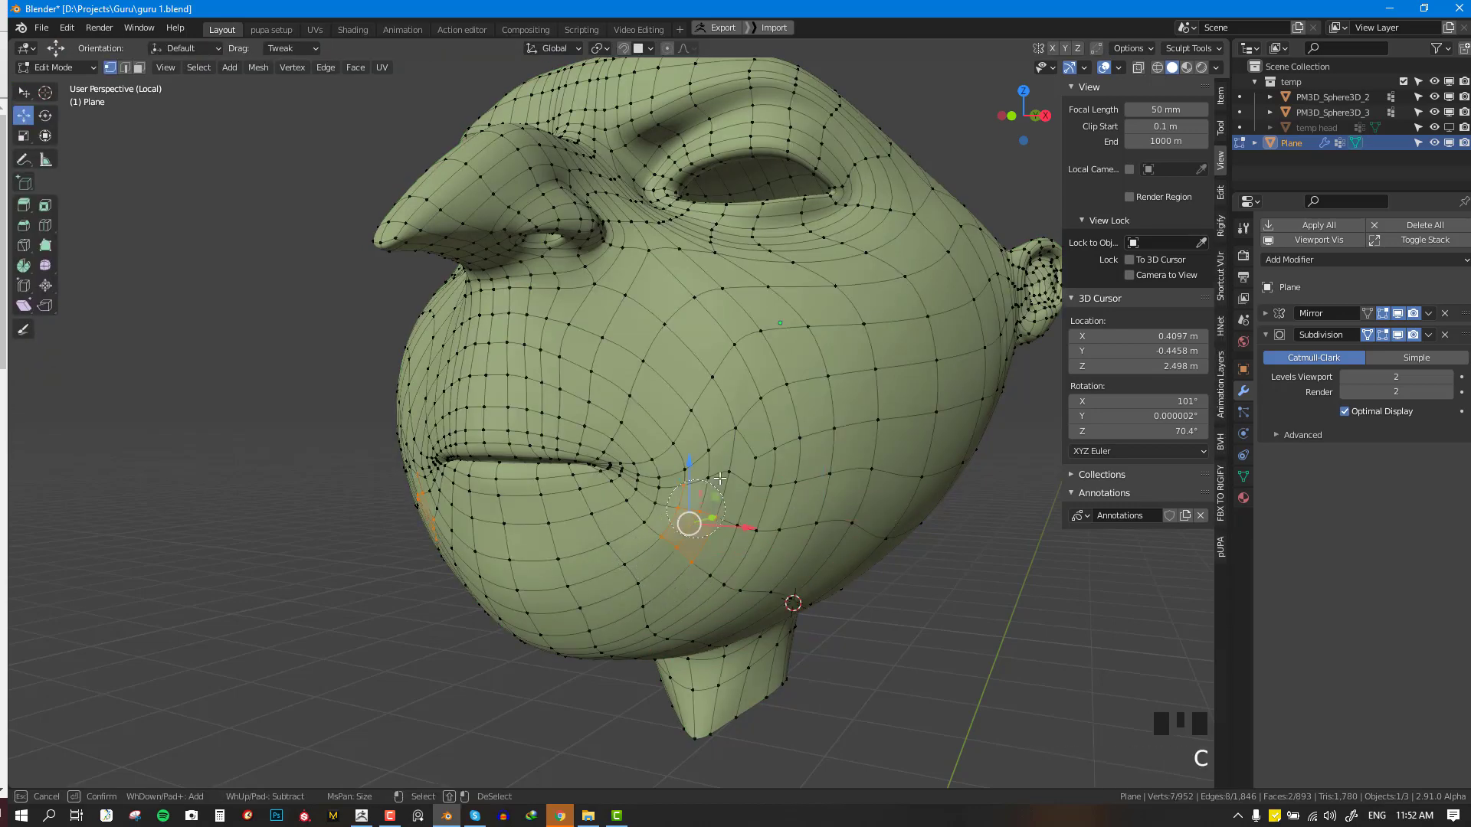
left_click_drag(720, 479, 742, 569)
key("q")
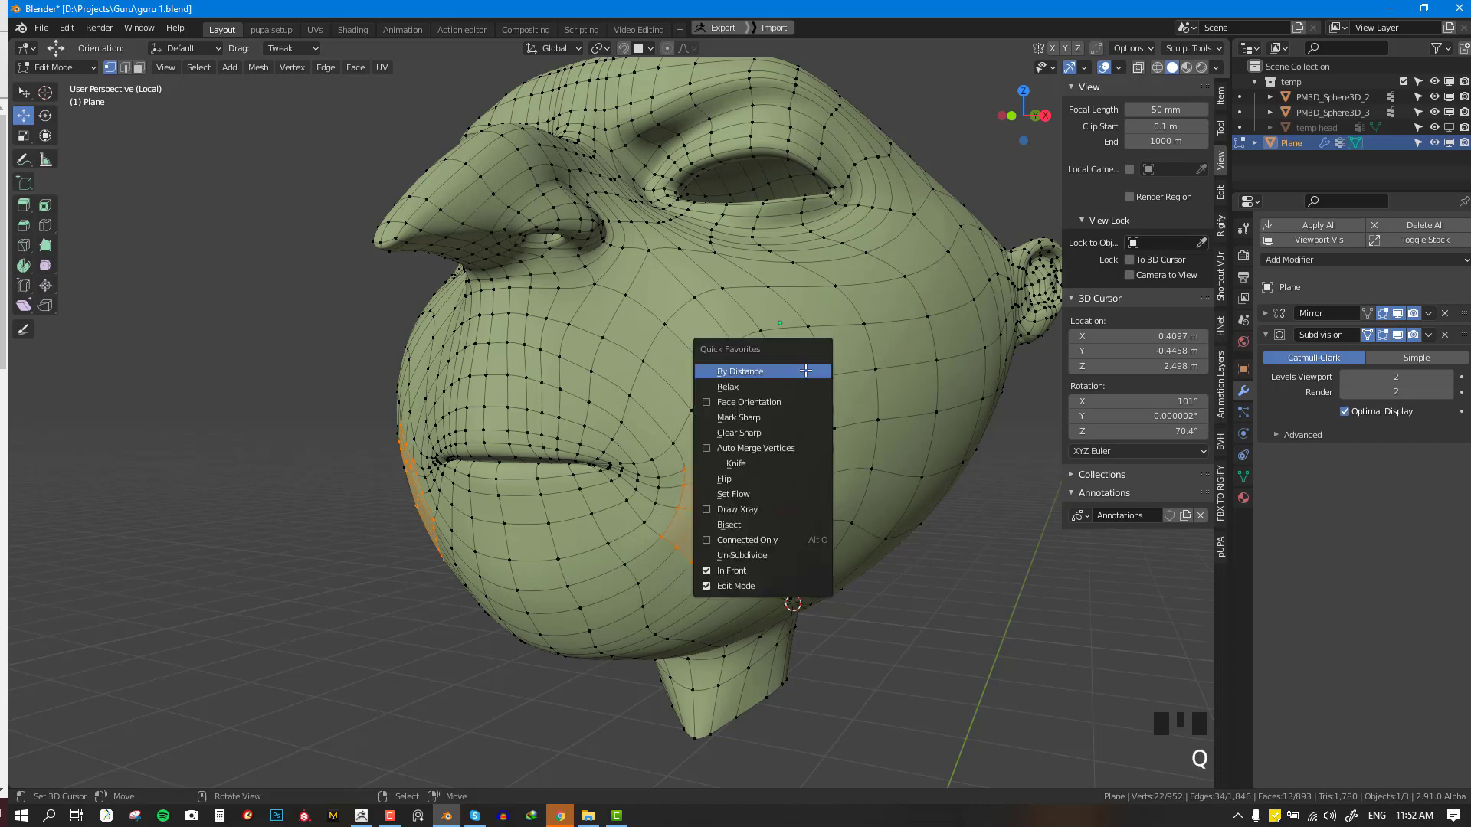
left_click(801, 389)
key("q")
left_click(803, 391)
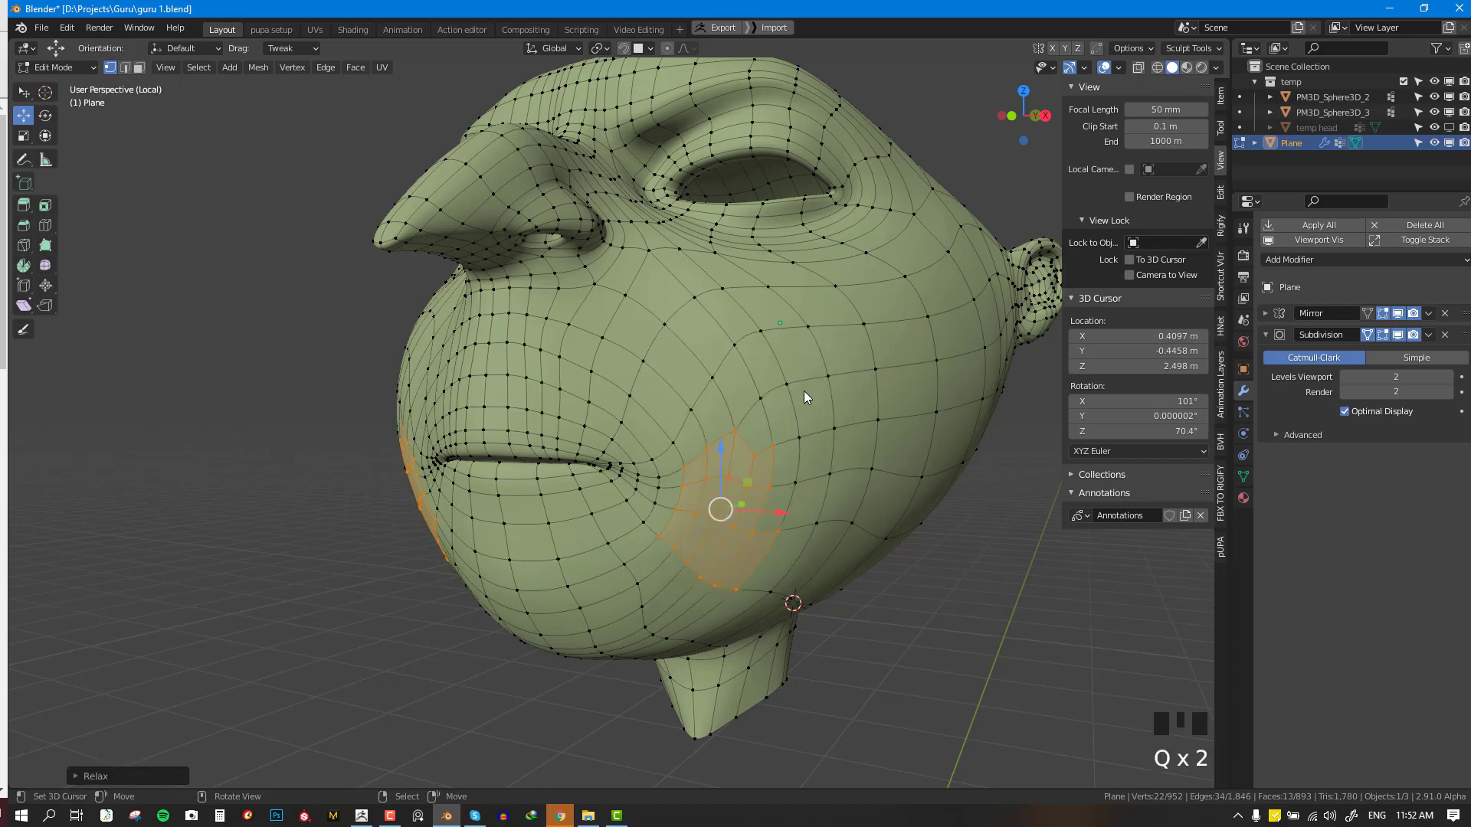
key("q")
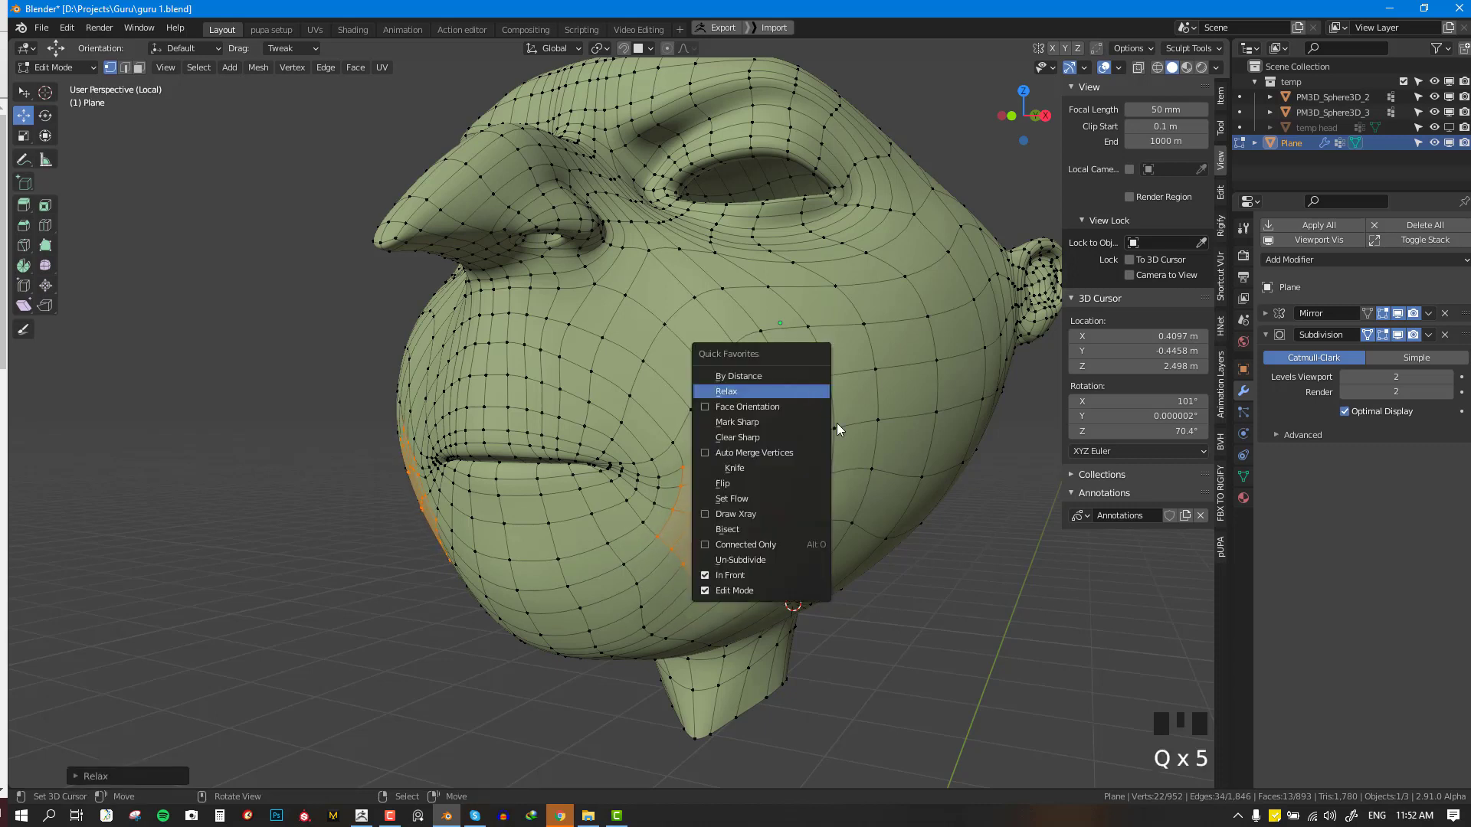
- Try smoothing the cheek and jaw below the mouth corner in Sculpt Mode from the front view, and undo it
key("Tab")
key("KP_1")
key("ctrl+Tab")
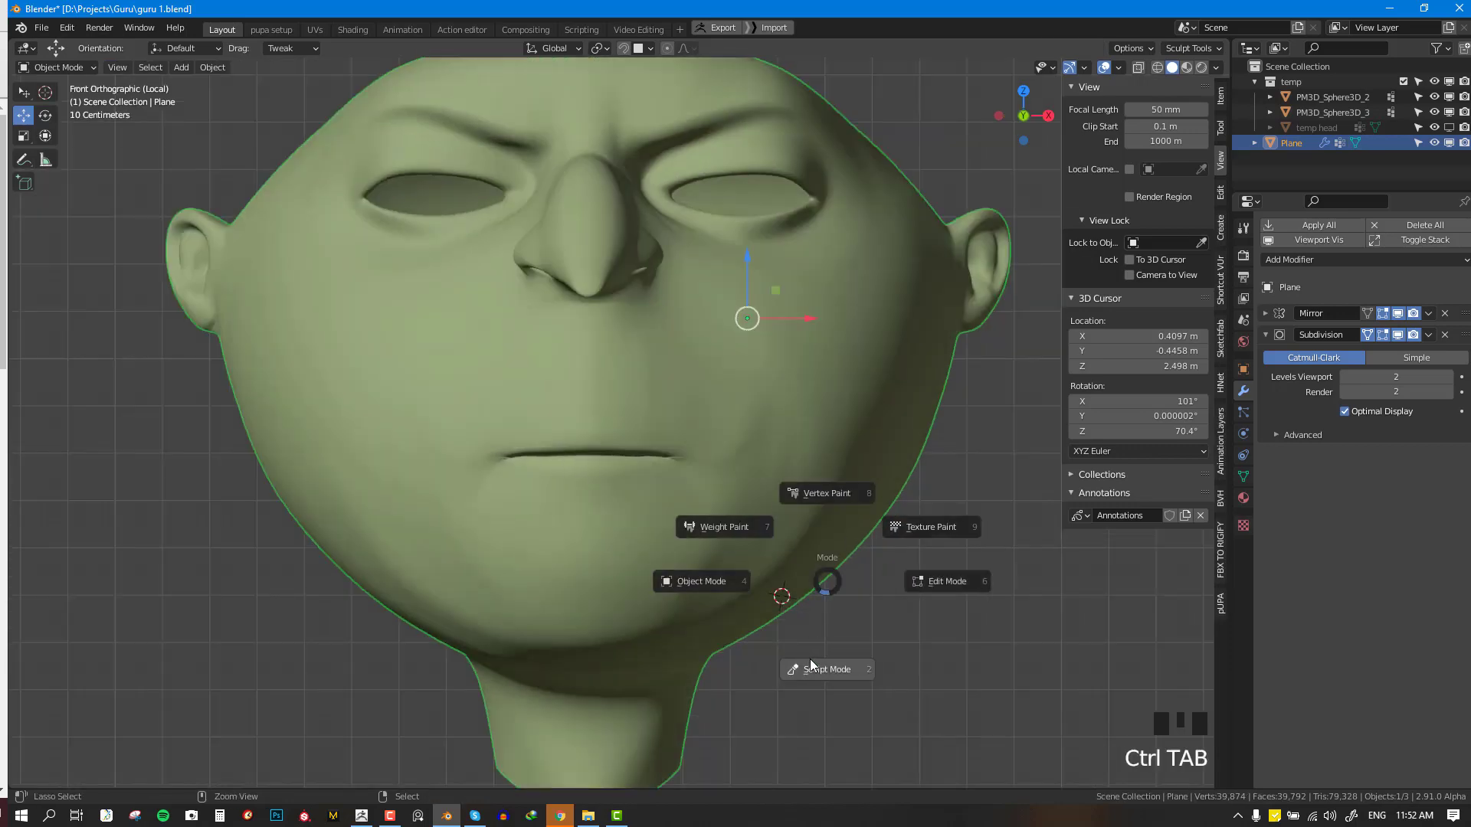
left_click(816, 668)
left_click_drag(695, 584, 755, 555, "shift")
key("ctrl+z")
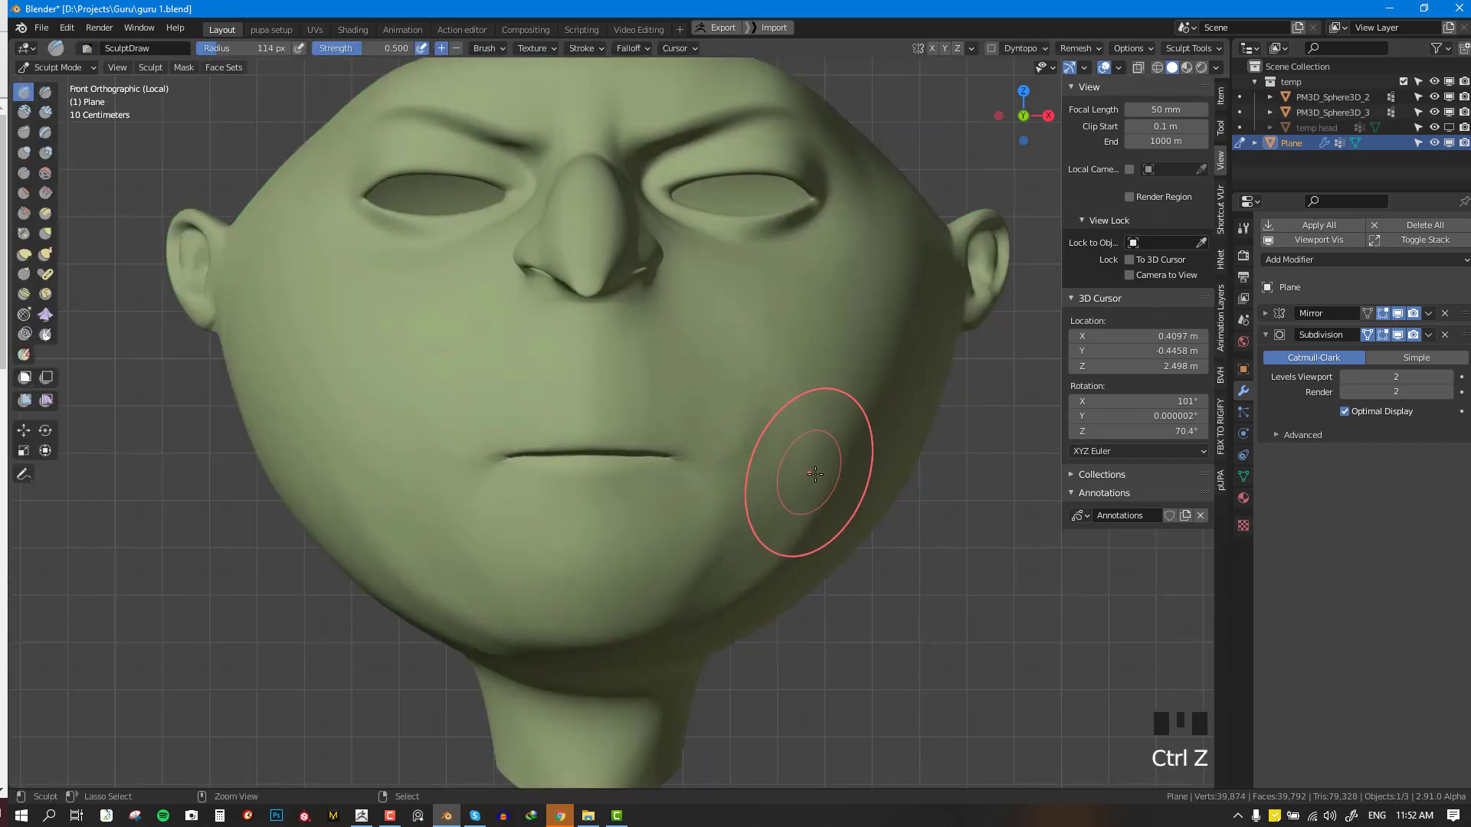
key("ctrl+z")
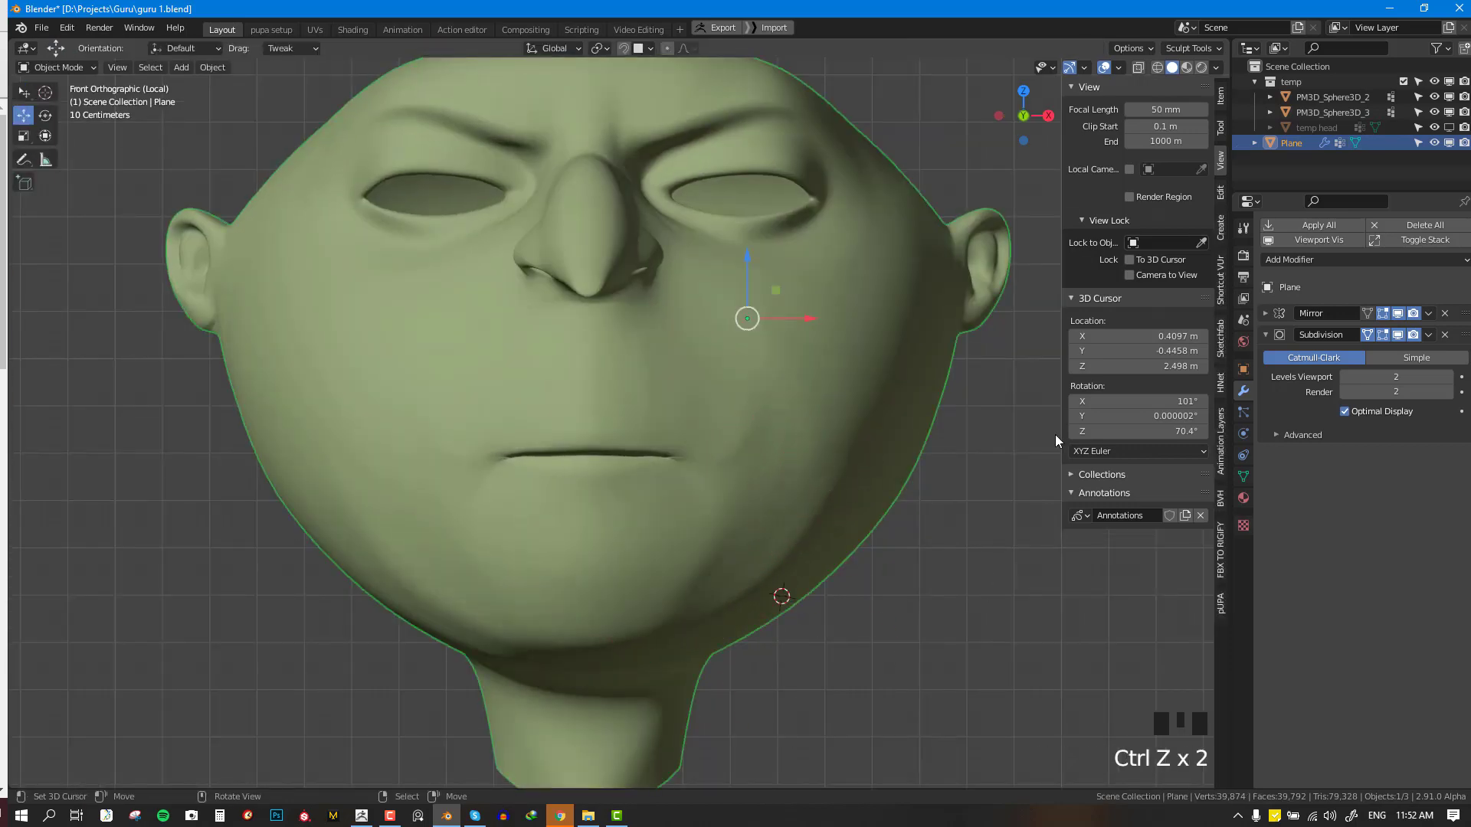
- Unhide the temp head and compare its profile with the retopologized head in a wireframe side view
left_click(1450, 128)
key("KP_3")
key("shift+z")
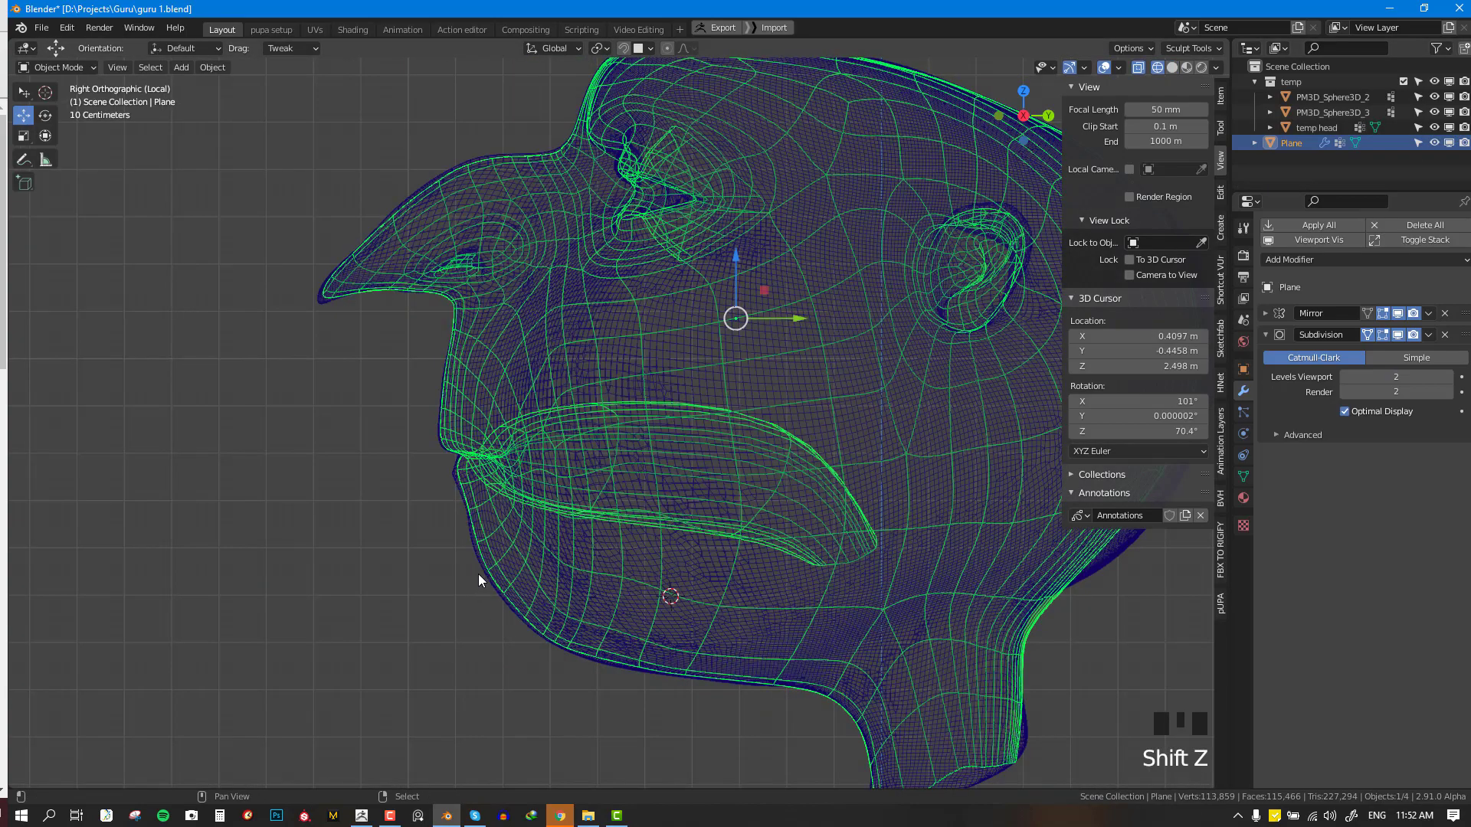
right_click(478, 573)
key("Tab")
key("Tab")
right_click(549, 543)
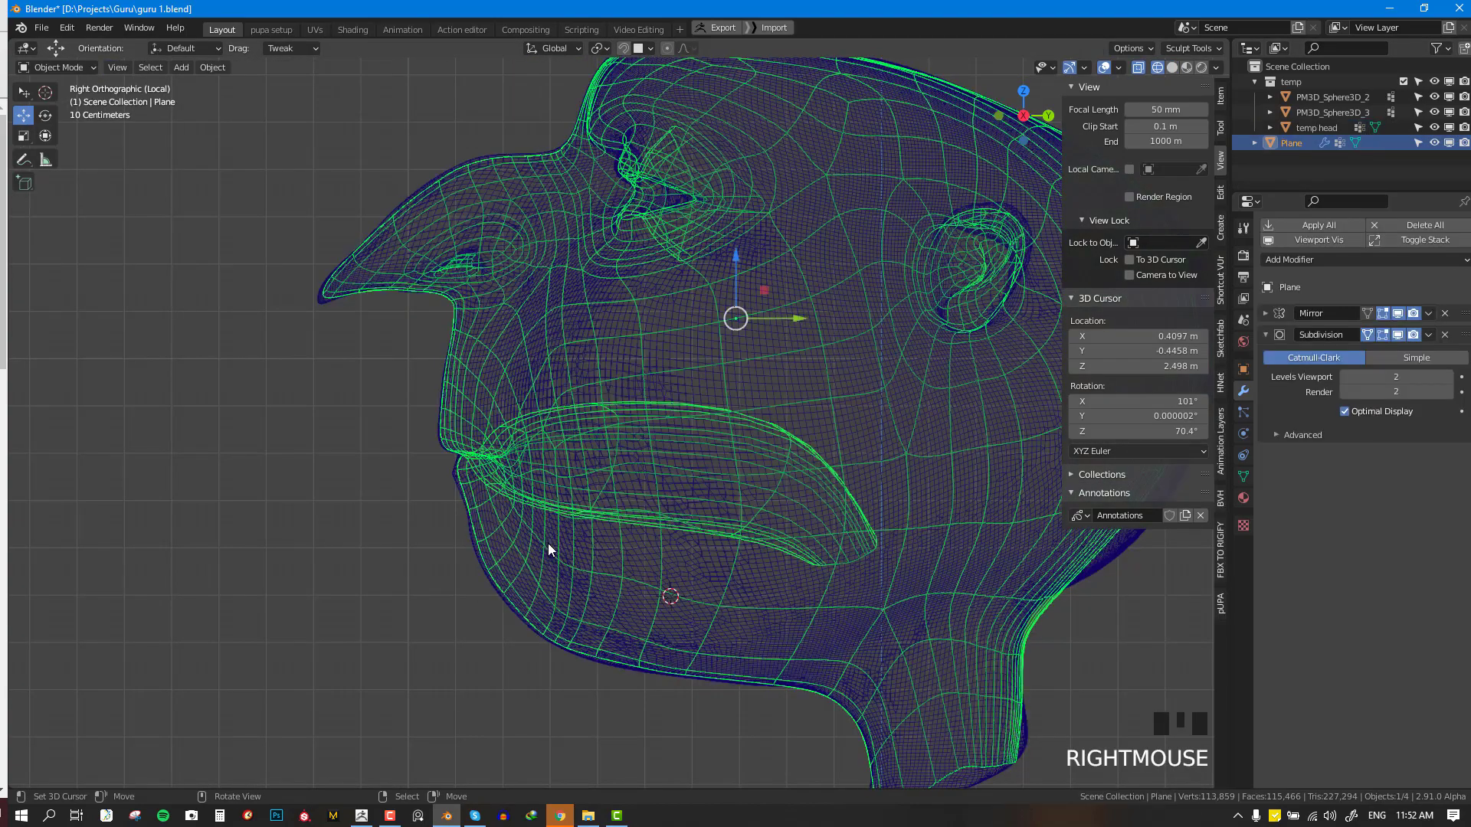
- Select the edge loop around the mouth in Edit Mode and grow the selection five times
key("Tab")
key("alt+a")
key("shift+z")
mouse_move(545, 663)
left_mouse_down()
mouse_move(661, 506)
mouse_move(652, 463)
mouse_move(581, 383)
left_mouse_up()
key("shift+z")
key("alt+a")
key("shift+z")
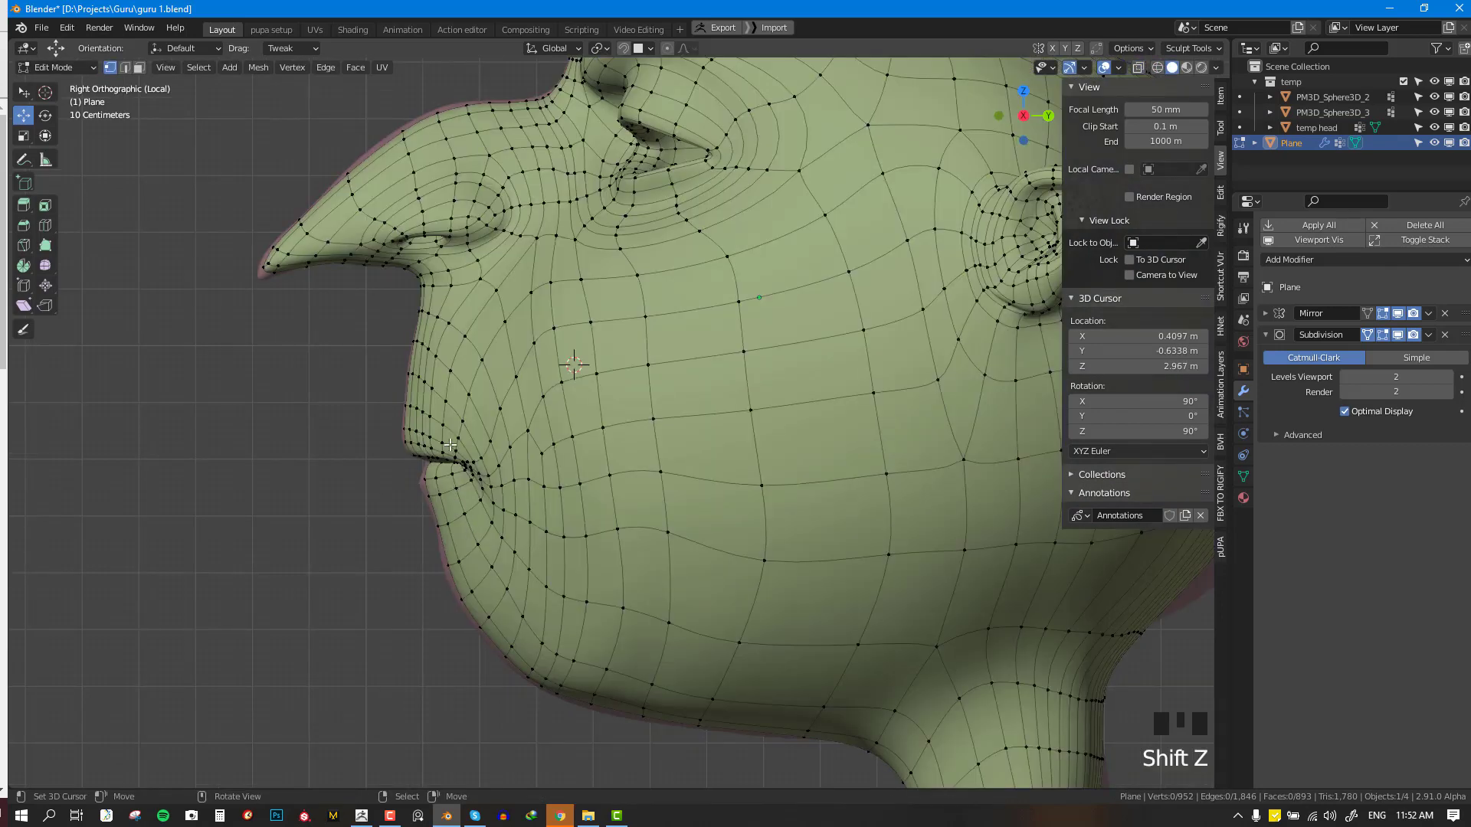
right_click(488, 371, "alt")
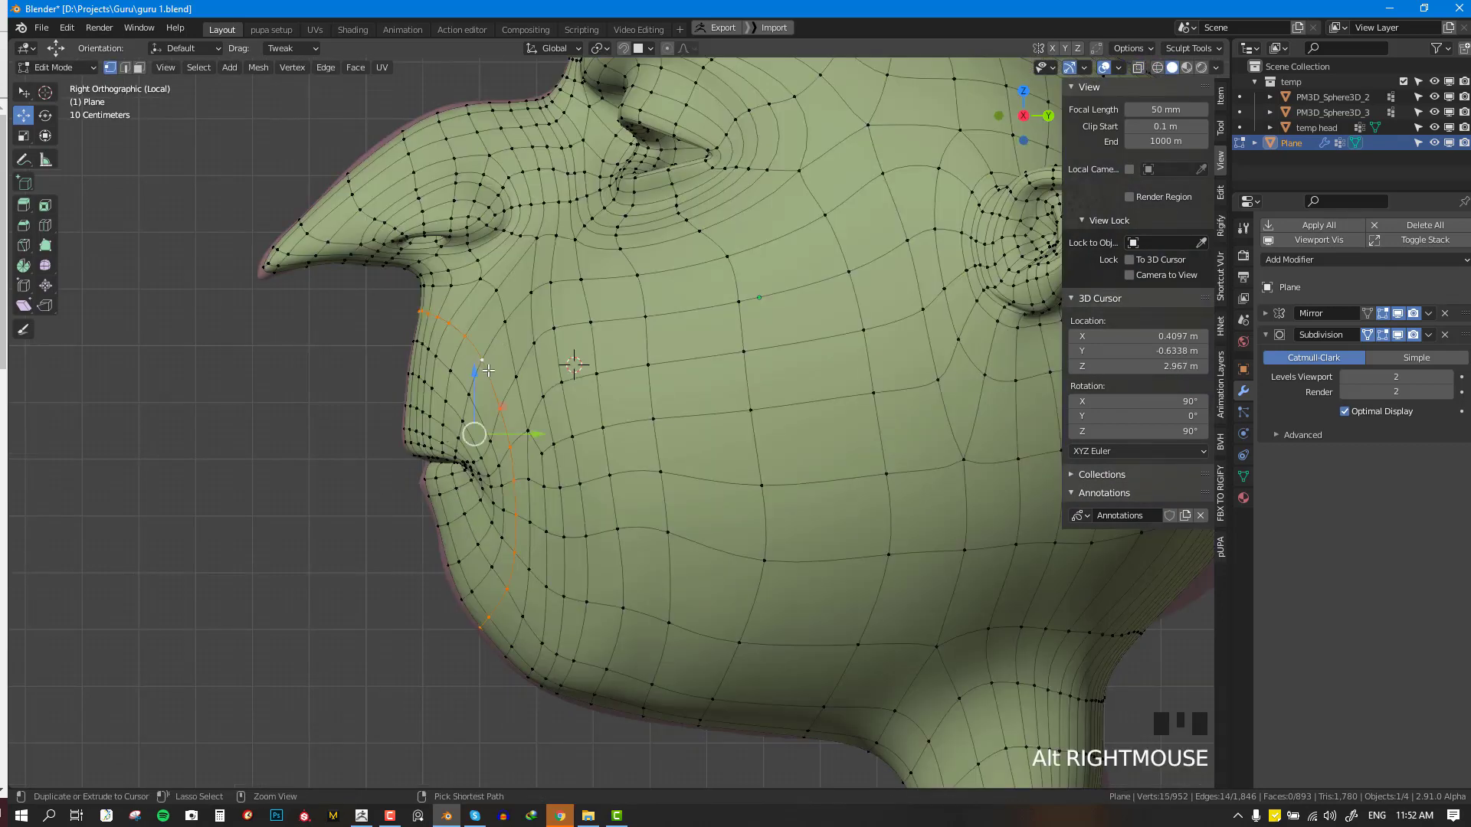
key("ctrl+KP_Add")
key("ctrl+KP_Add")
key("ctrl+KP_Add")
key("ctrl+KP_Add")
key("ctrl+KP_Add")
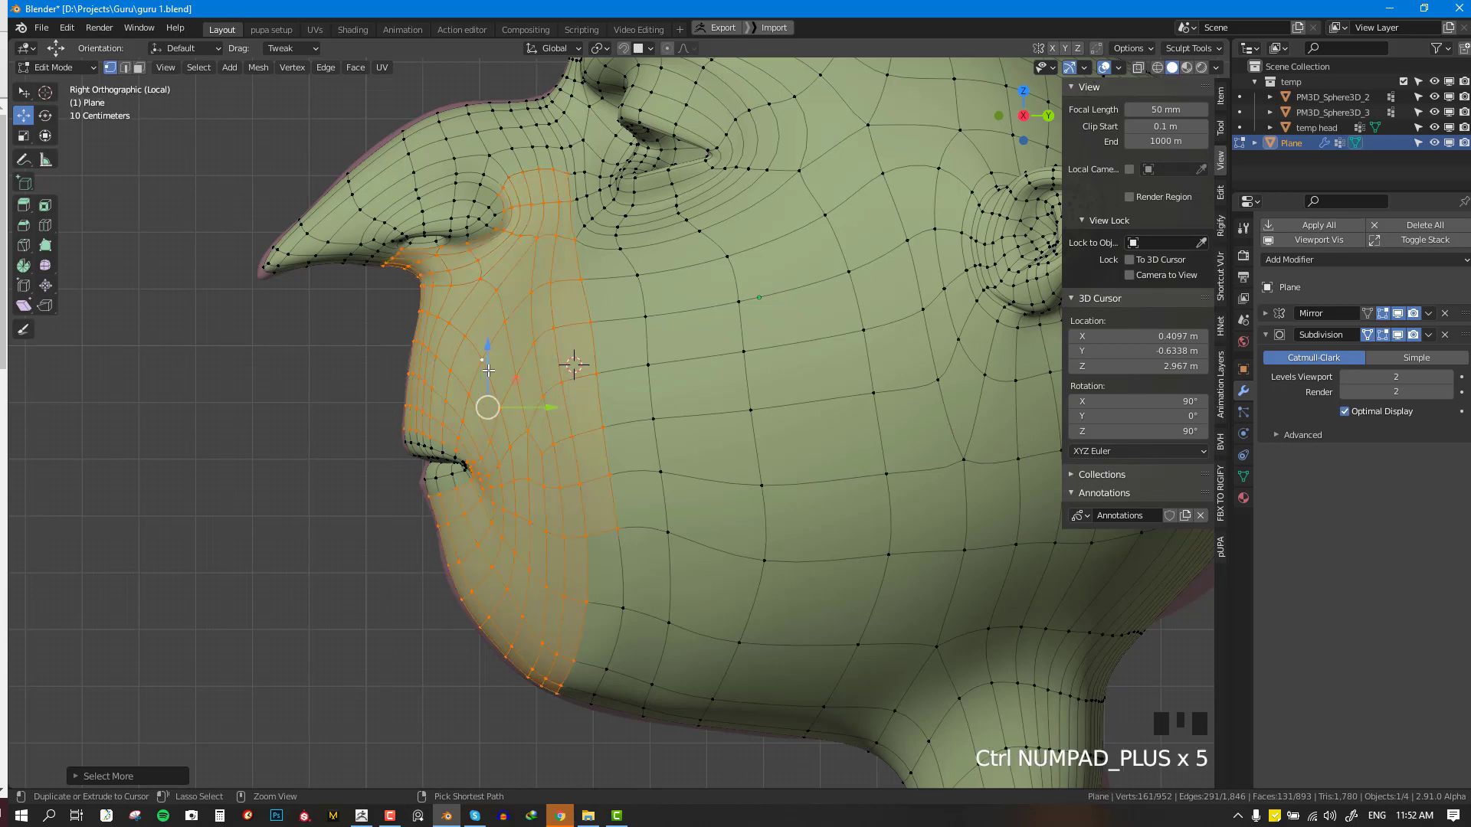
- Assign the selected vertices around the mouth, nose base and chin to a new vertex group and return to Object Mode
scroll(488, 371, "down", 3)
key("shift+z")
middle_click_drag(488, 371, 800, 470)
key("shift+z")
key("shift+z")
key("ctrl+g")
left_click(800, 470)
key("Tab")
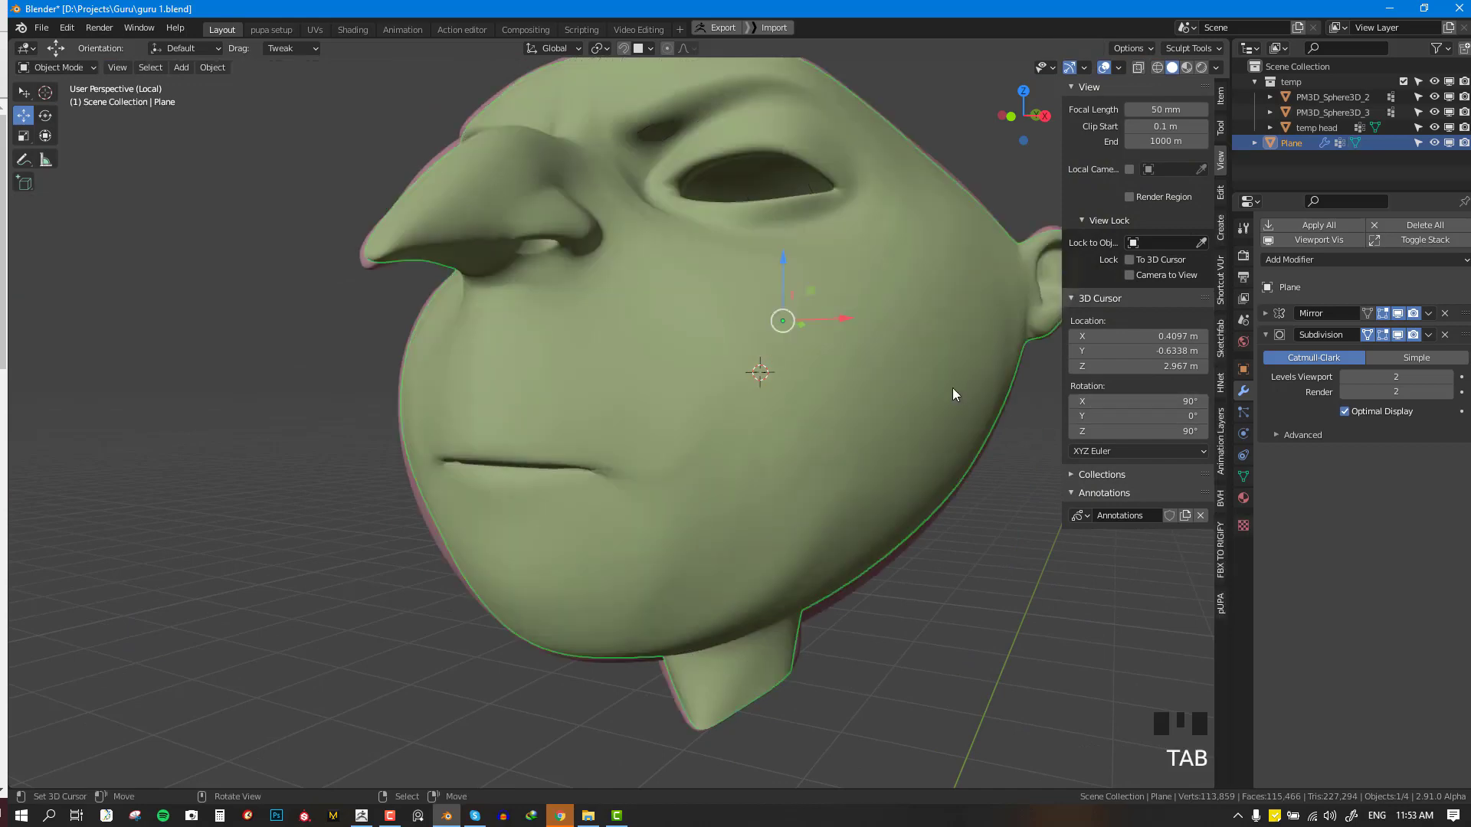
- Add a Shrinkwrap modifier to the head and place it between the Mirror and Subdivision modifiers
left_click(1355, 262)
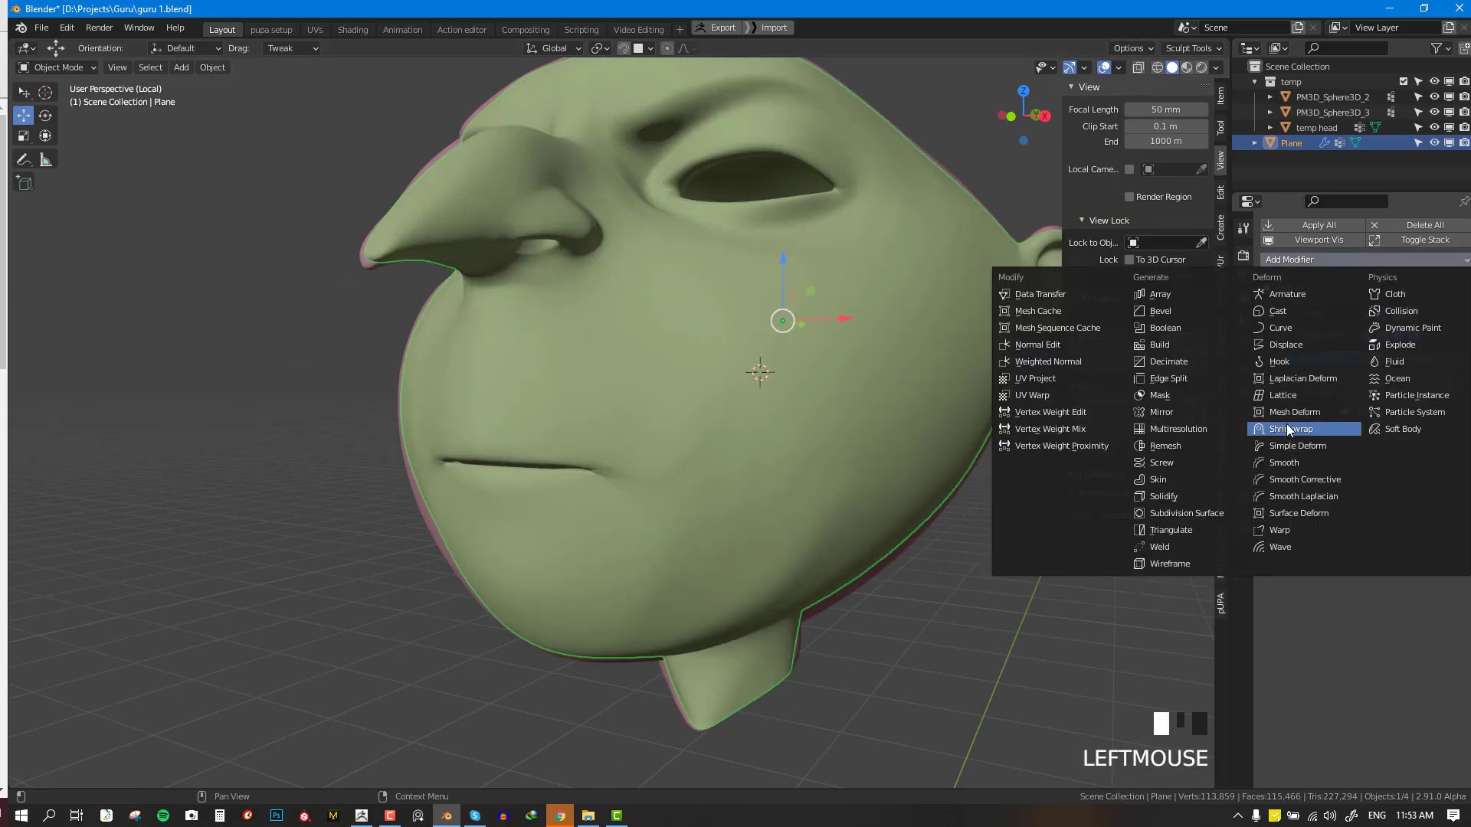
left_click(1353, 429)
left_click_drag(1462, 336, 1418, 406)
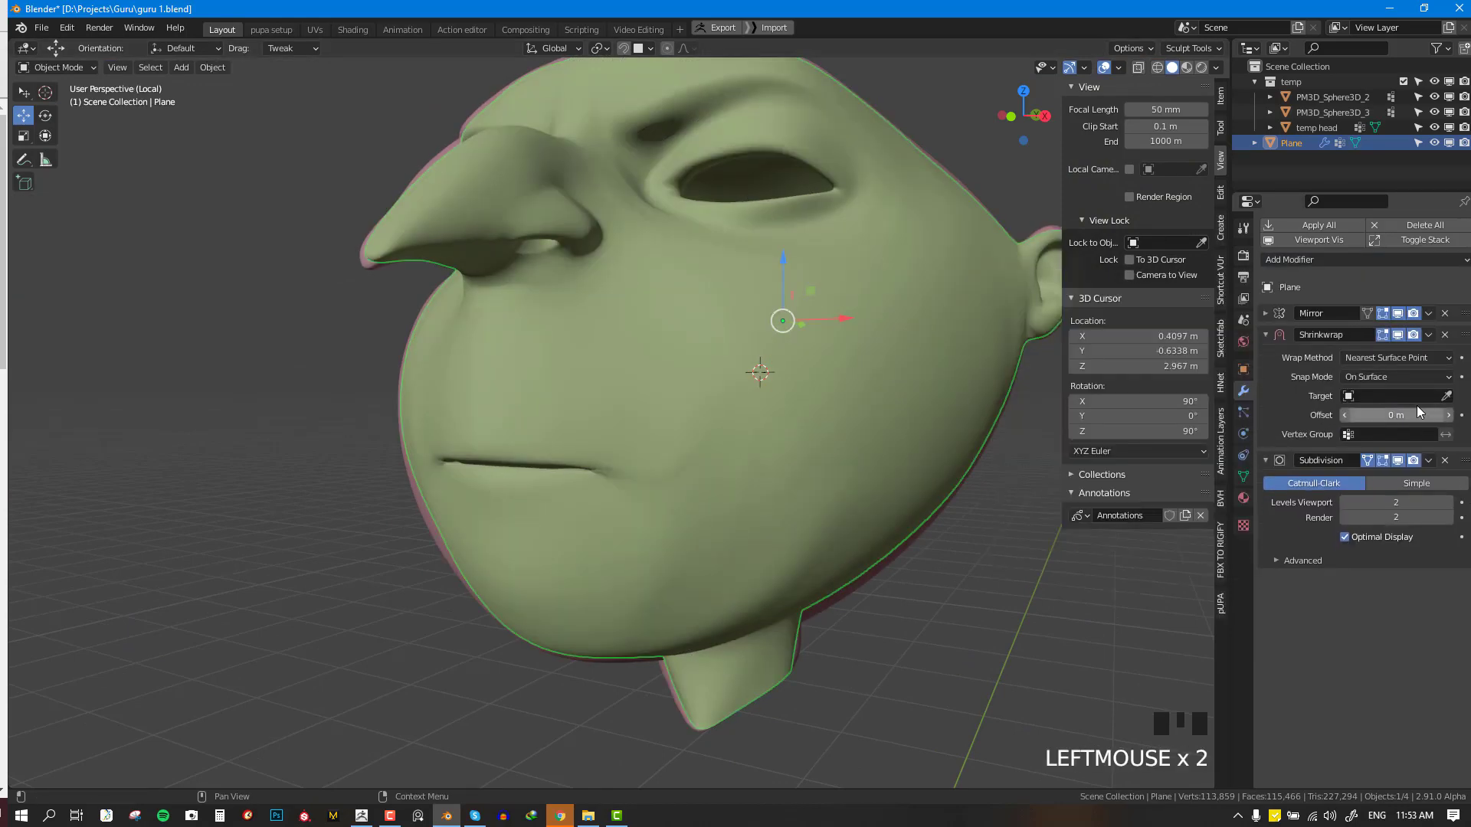
- Set the Shrinkwrap target to temp head and limit the modifier to the vertex group Group.001
left_click(1418, 402)
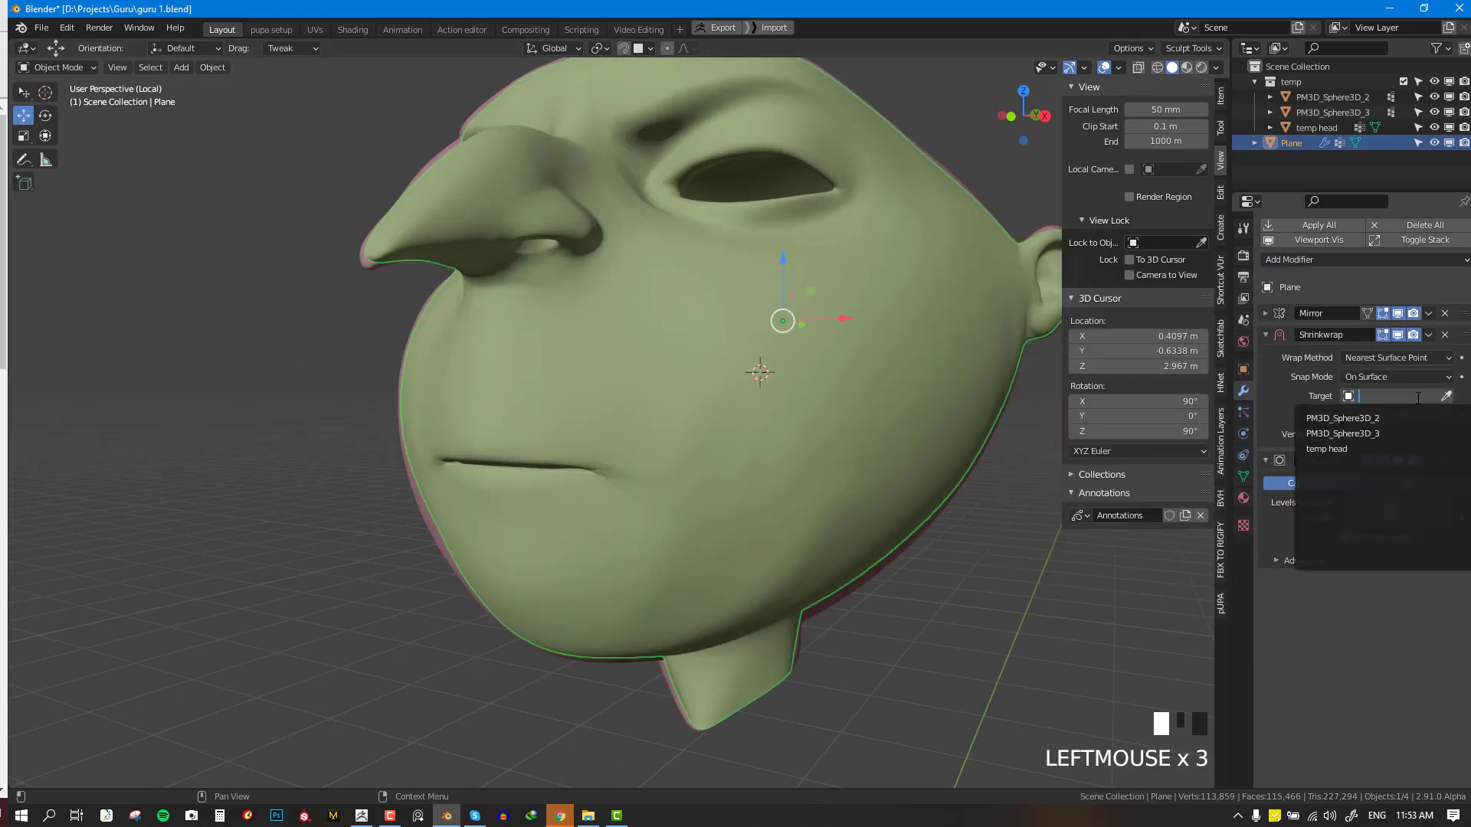
left_click(445, 527)
middle_click_drag(440, 534, 651, 514)
scroll(651, 513, "up", 2)
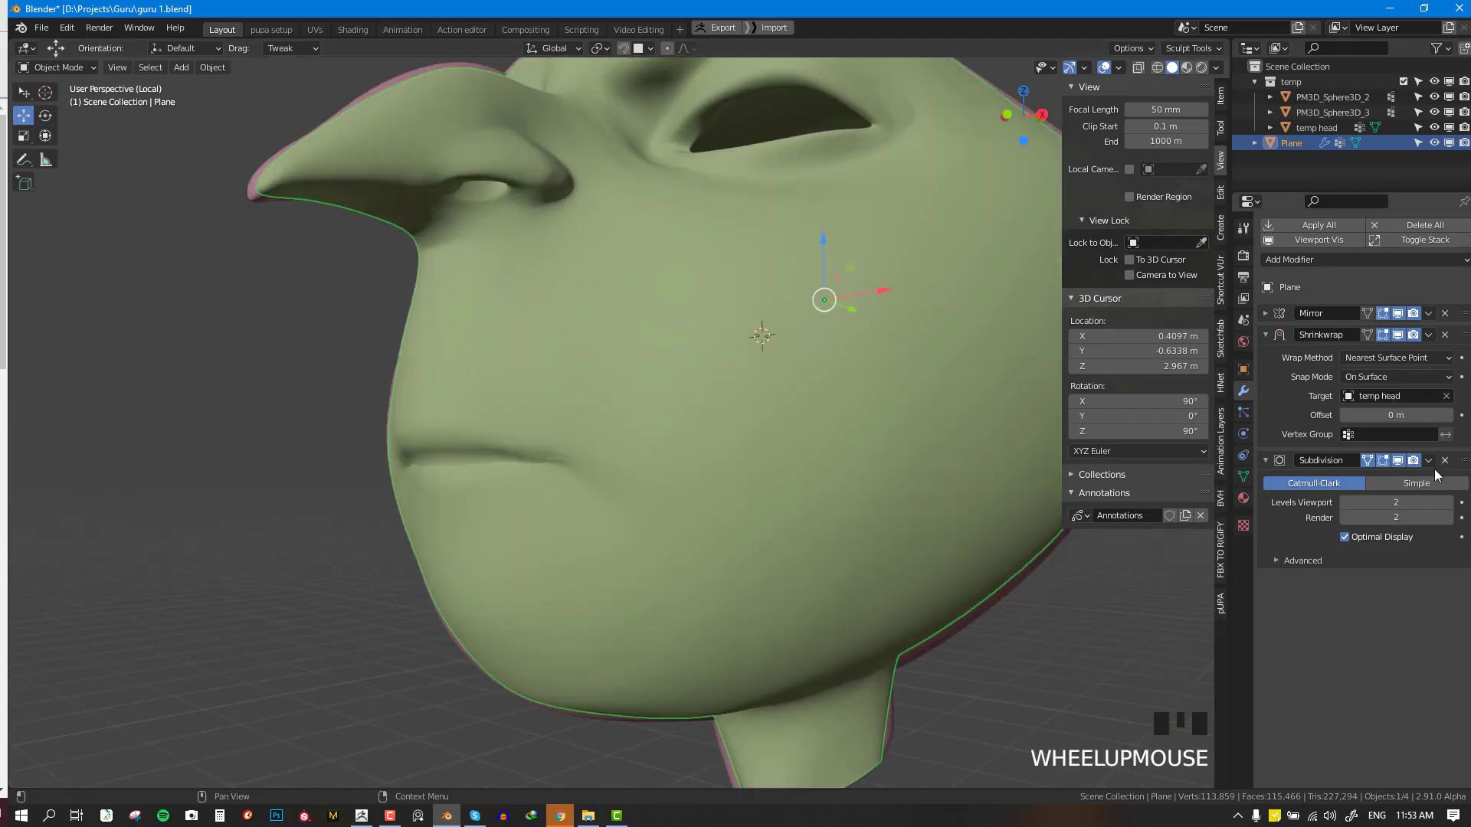
left_click(1386, 435)
left_click(1367, 471)
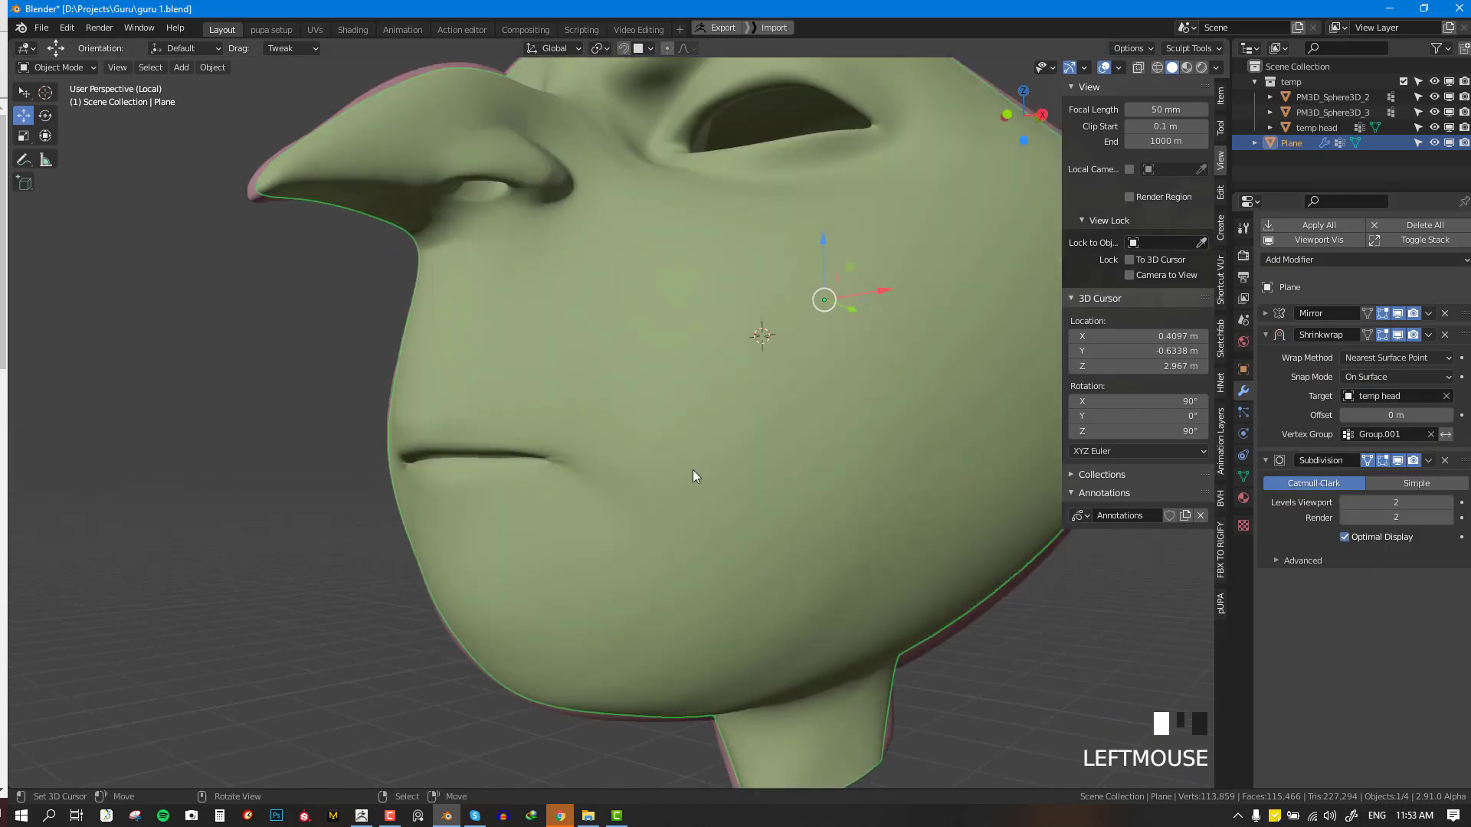
- Examine the shrinkwrapped mouth, cheek and jaw from the side, front and below in both object and edit modes
middle_click_drag(693, 470, 780, 478)
key("alt+a")
middle_click_drag(875, 475, 786, 455)
key("Tab")
key("alt+a")
key("Tab")
key("Tab")
key("Tab")
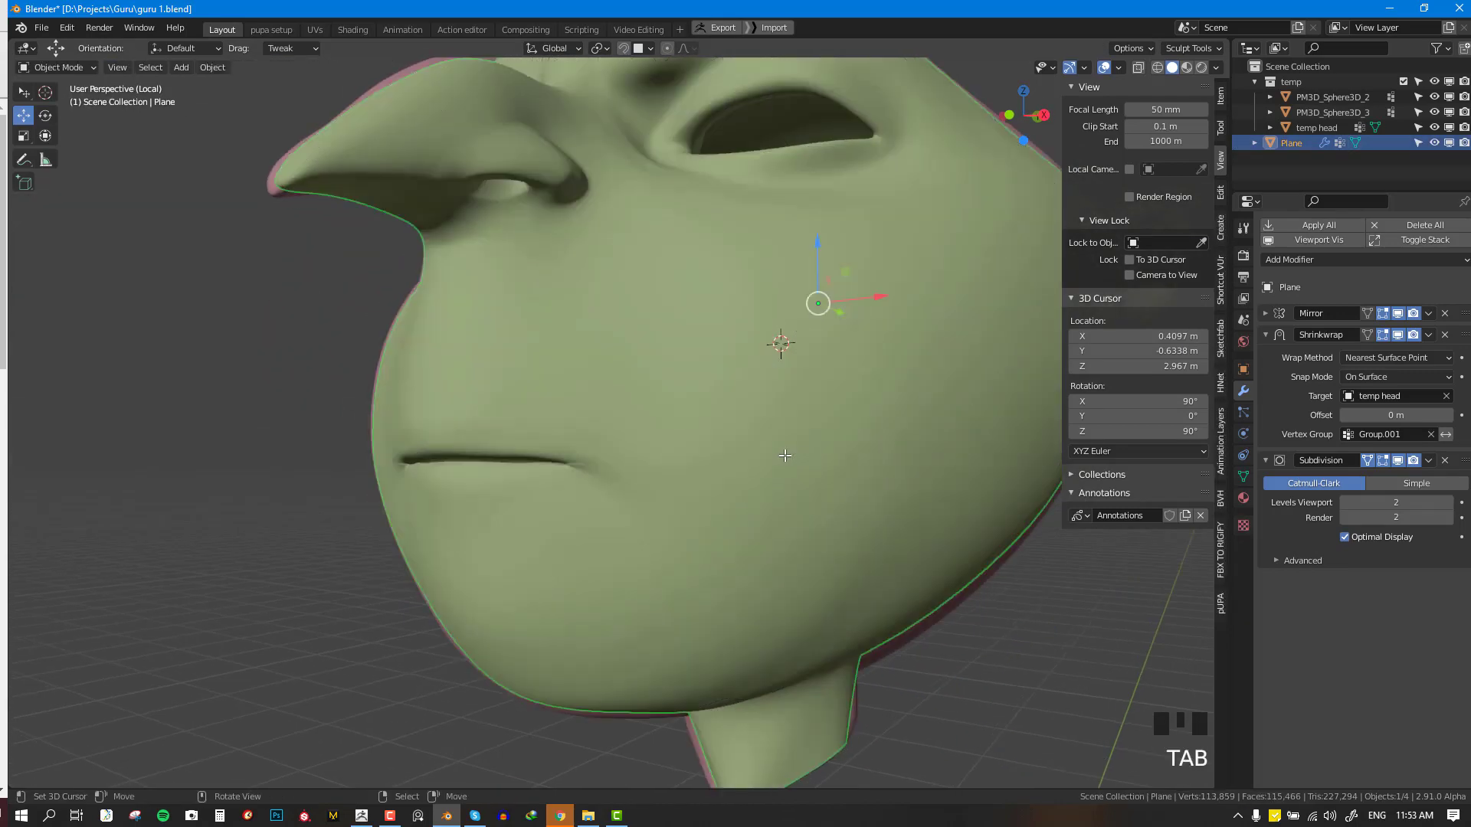
scroll(798, 505, "down", 2)
key("KP_1")
key("Tab")
middle_click_drag(770, 515, 764, 407)
key("Tab")
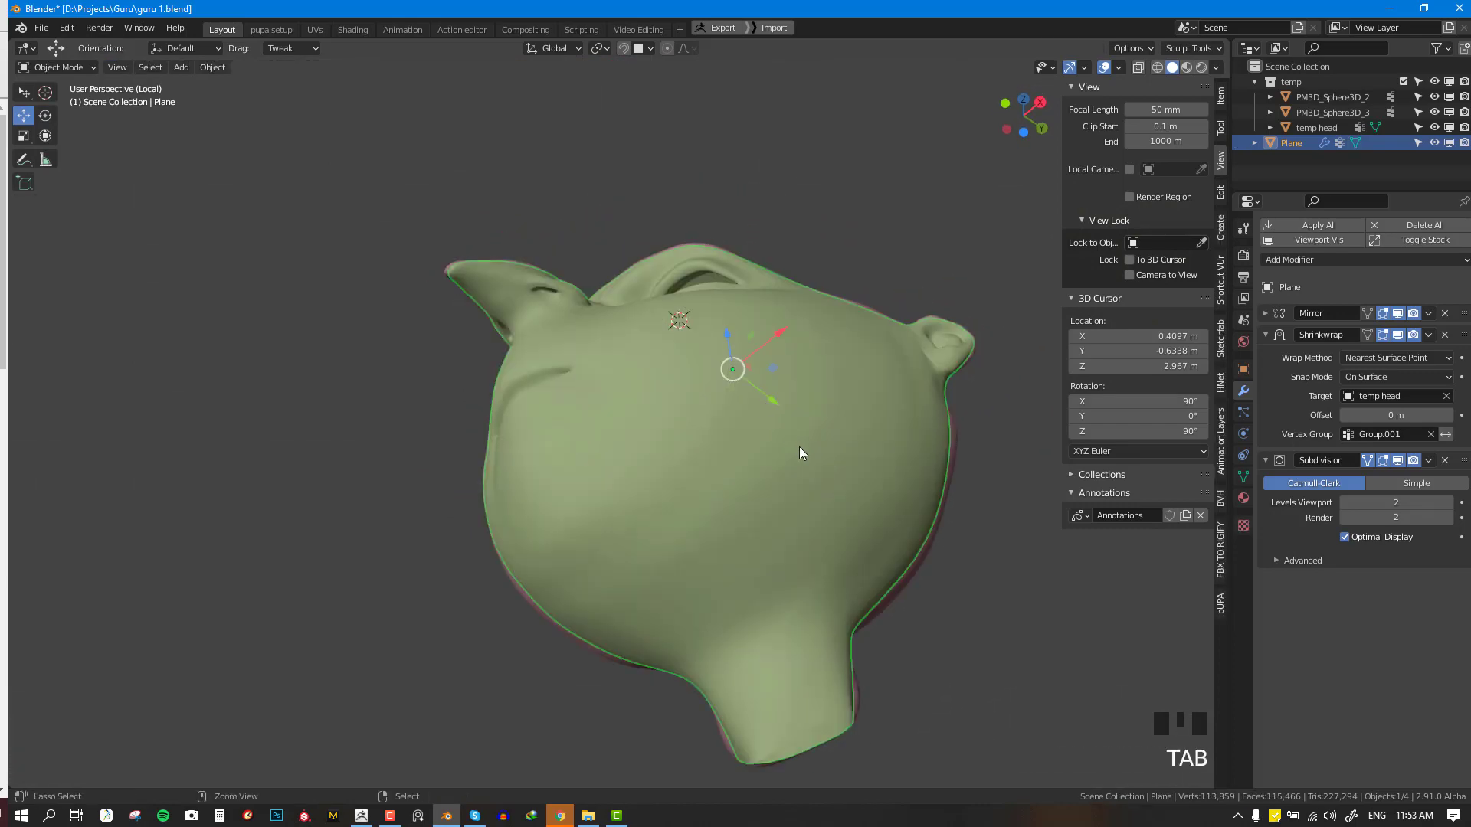
- Weight-paint the cheek, jaw and chin underside at weight 1.000 and strength 1.000, and return to Object Mode
key("ctrl+Tab")
left_click(733, 393)
mouse_move(748, 461)
left_mouse_down()
mouse_move(646, 538)
mouse_move(790, 444)
mouse_move(784, 400)
left_mouse_up()
middle_click_drag(777, 403, 723, 547)
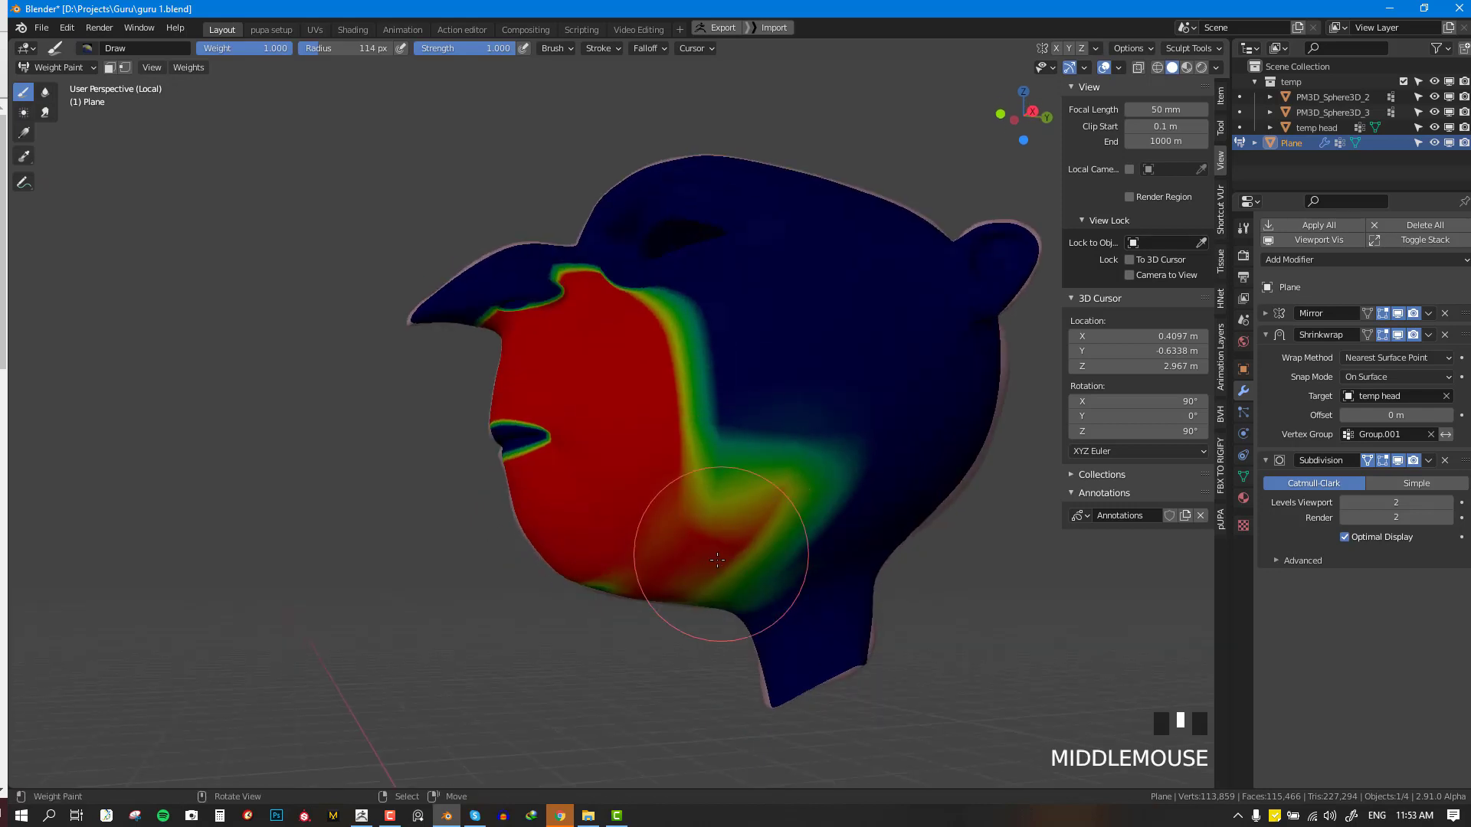
left_click_drag(726, 532, 735, 512)
middle_click_drag(726, 521, 721, 427)
mouse_move(609, 586)
left_mouse_down()
mouse_move(597, 599)
mouse_move(802, 338)
mouse_move(795, 354)
left_mouse_up()
middle_click_drag(794, 356, 755, 424)
mouse_move(764, 354)
left_mouse_down()
mouse_move(744, 509)
mouse_move(745, 489)
left_mouse_up()
middle_click_drag(744, 489, 774, 375)
left_click_drag(773, 375, 733, 501)
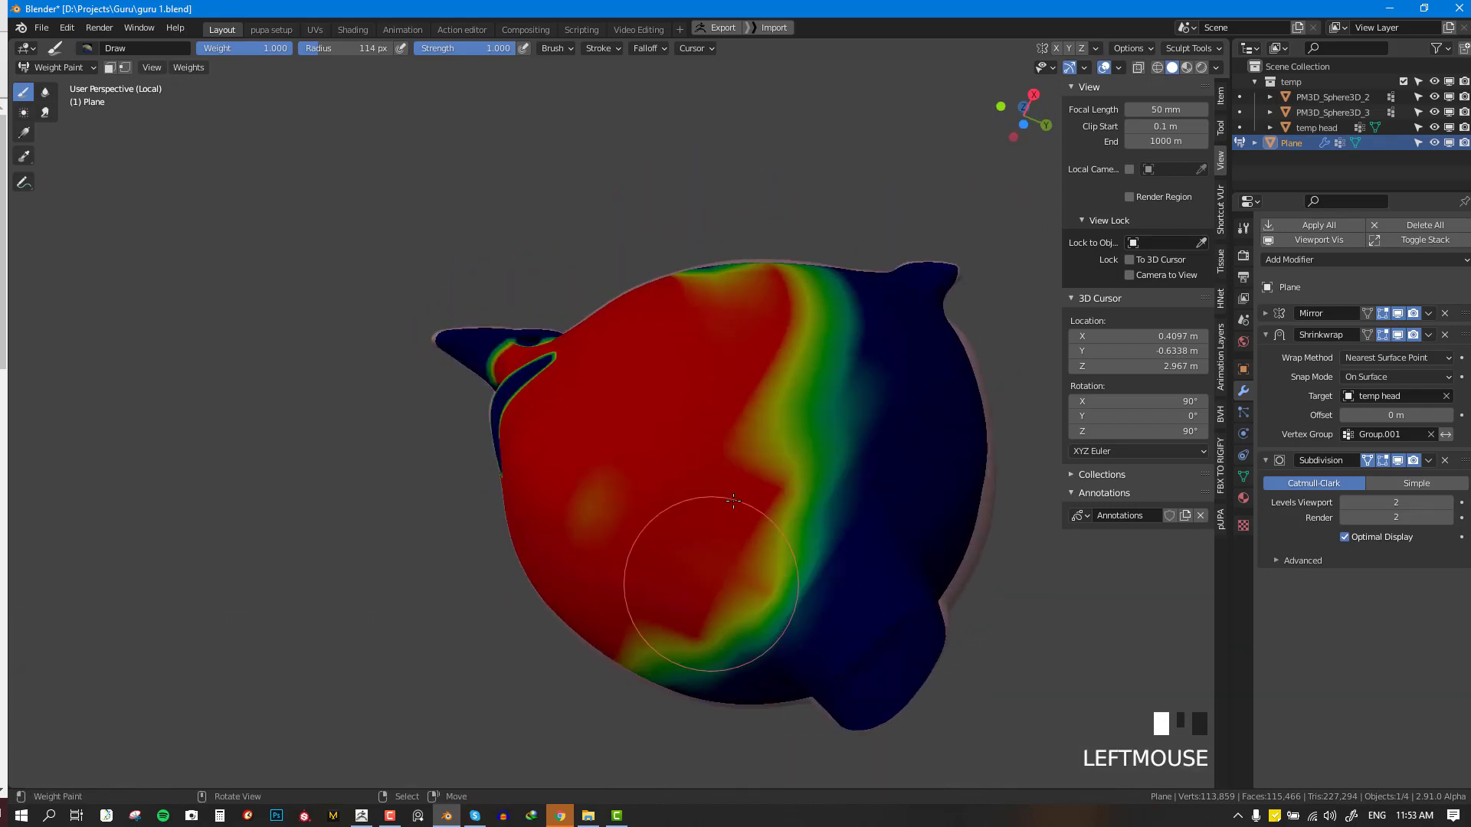
key("Tab")
key("Tab")
key("ctrl+Tab")
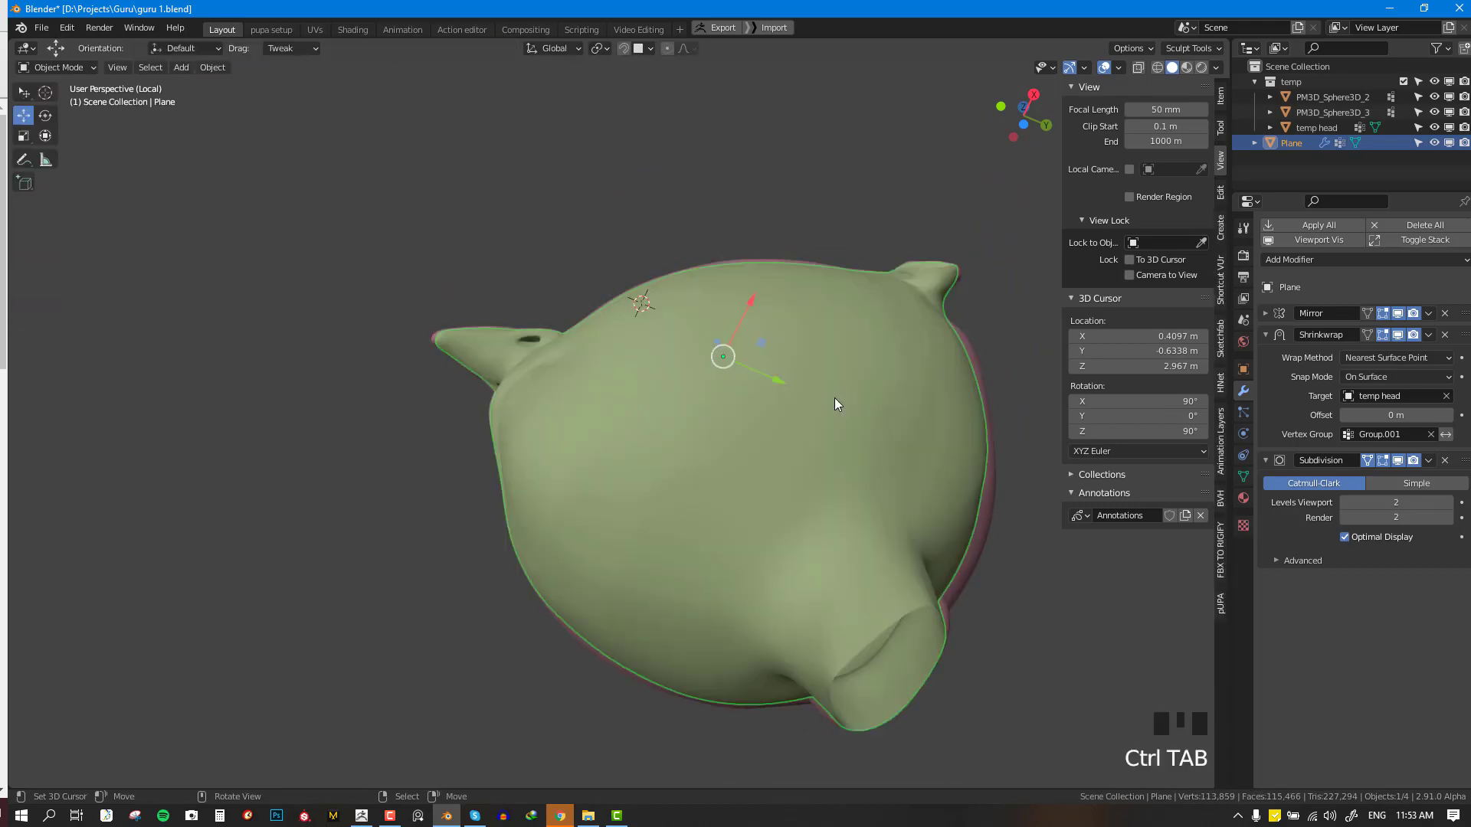
- Examine the shrinkwrapped face from the front and side, and inspect the cheek's edge flow in Edit Mode
key("KP_1")
right_click(851, 424)
middle_click_drag(850, 424, 706, 451)
right_click(668, 442)
key("F4")
scroll(796, 439, "up", 1)
scroll(797, 439, "up", 1)
key("alt+a")
key("Tab")
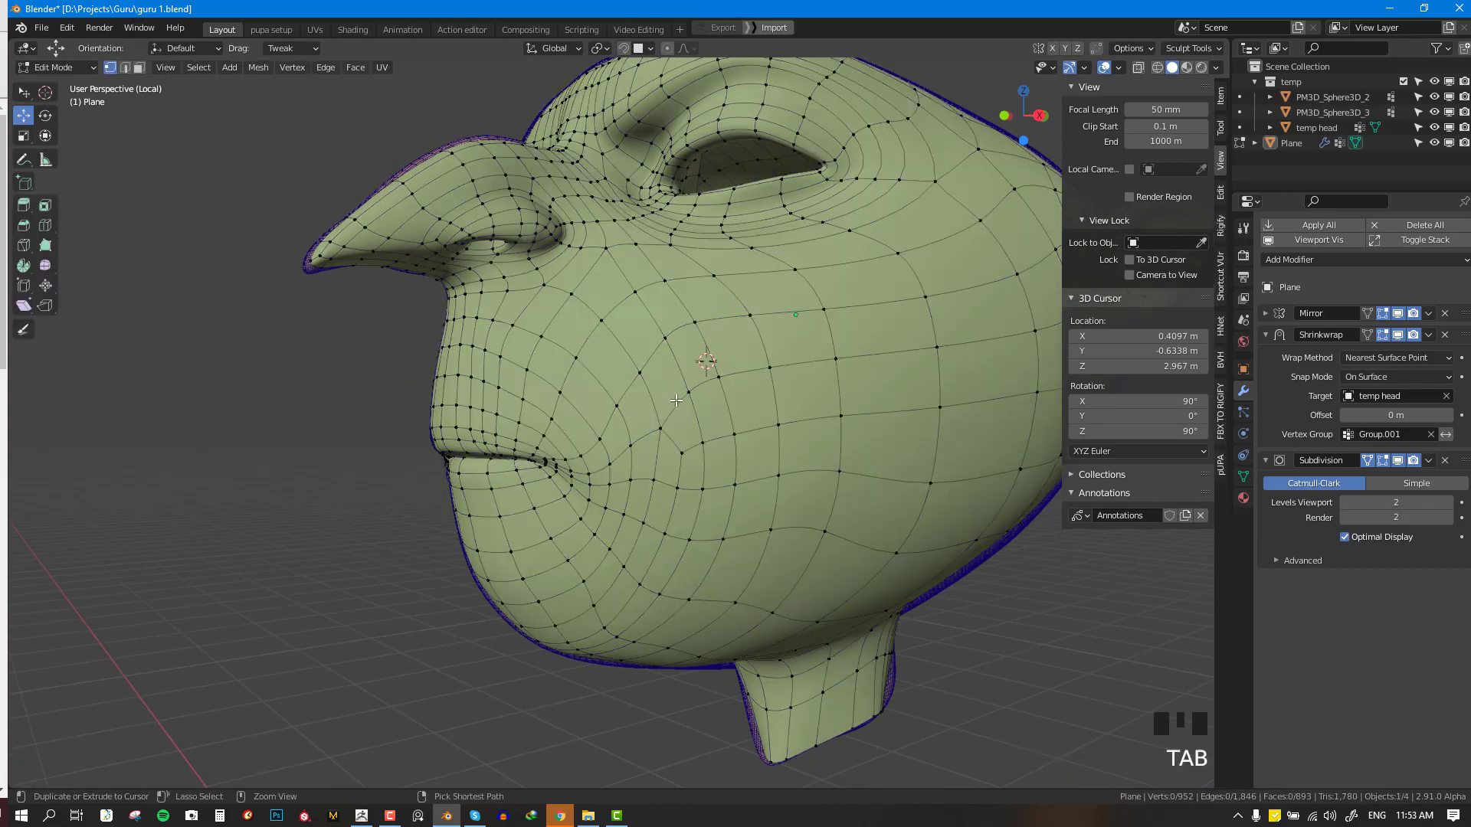
key("ctrl+r")
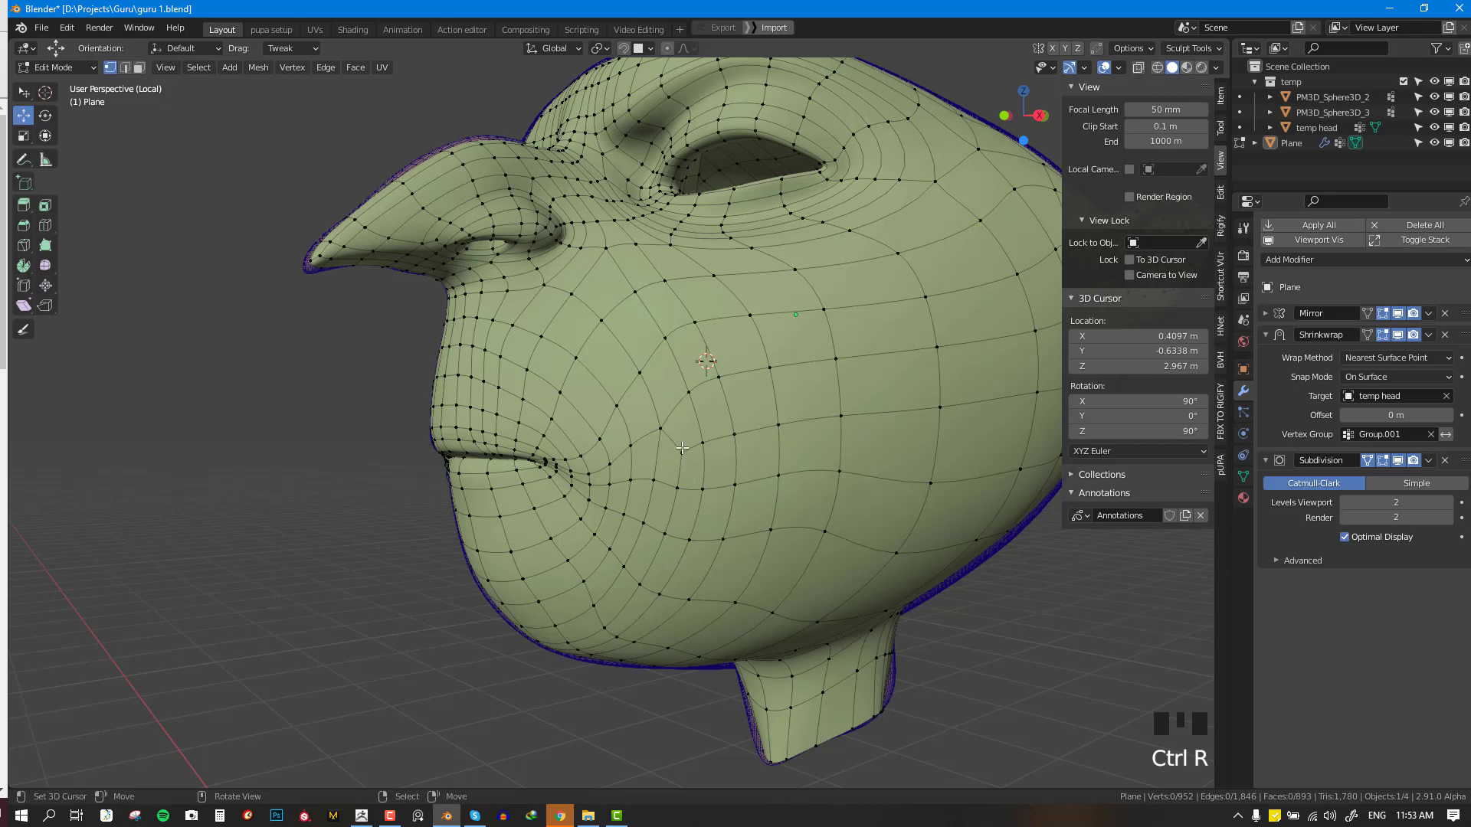
- Delete the edge loop curving from the cheek down to the chin, and add a loop cut across the cheek beside the mouth corner
right_click(683, 464, "alt")
key("x")
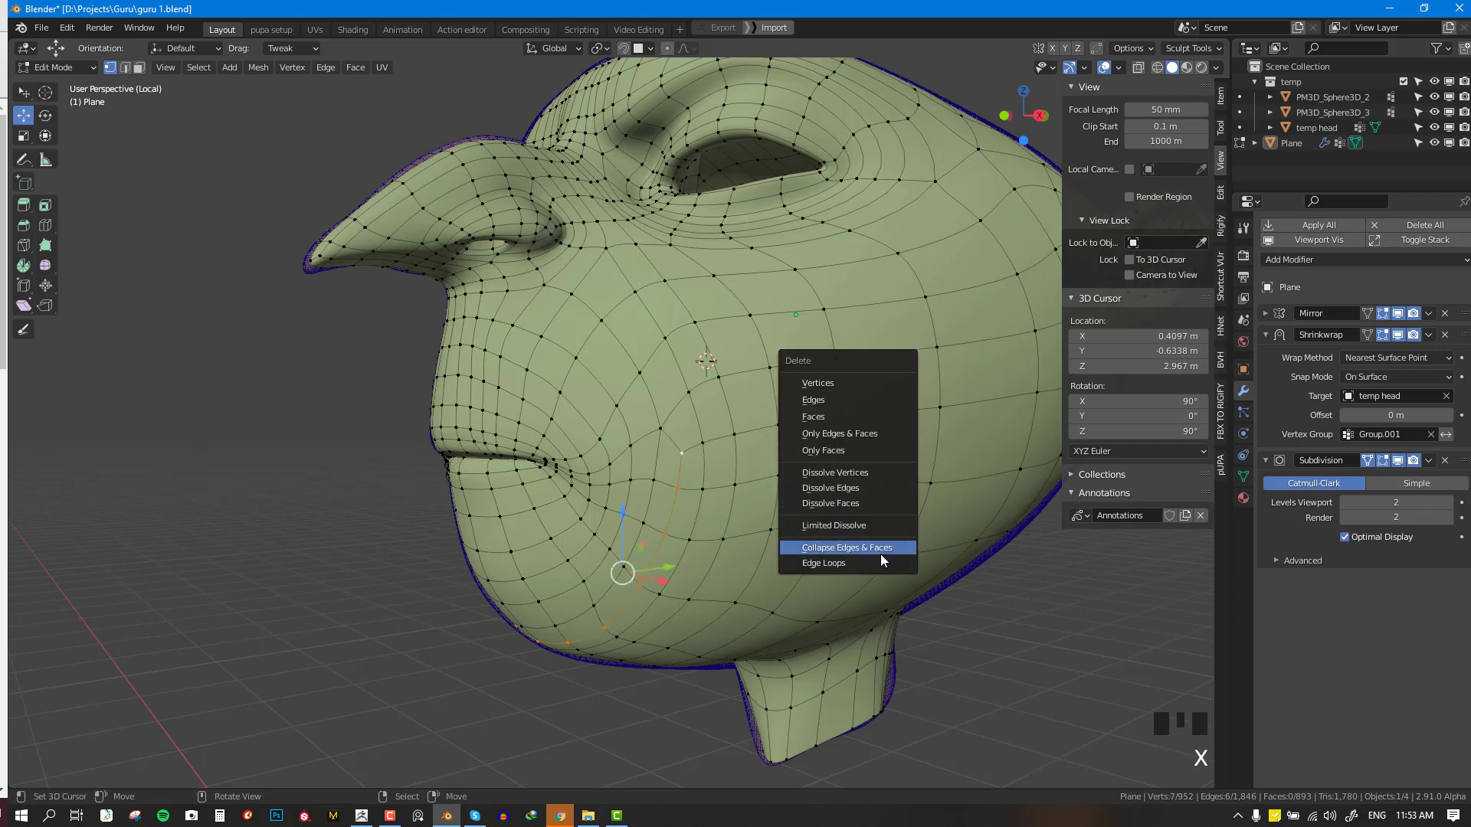
left_click(880, 655)
left_click(668, 400)
right_click(668, 400)
key("alt+a")
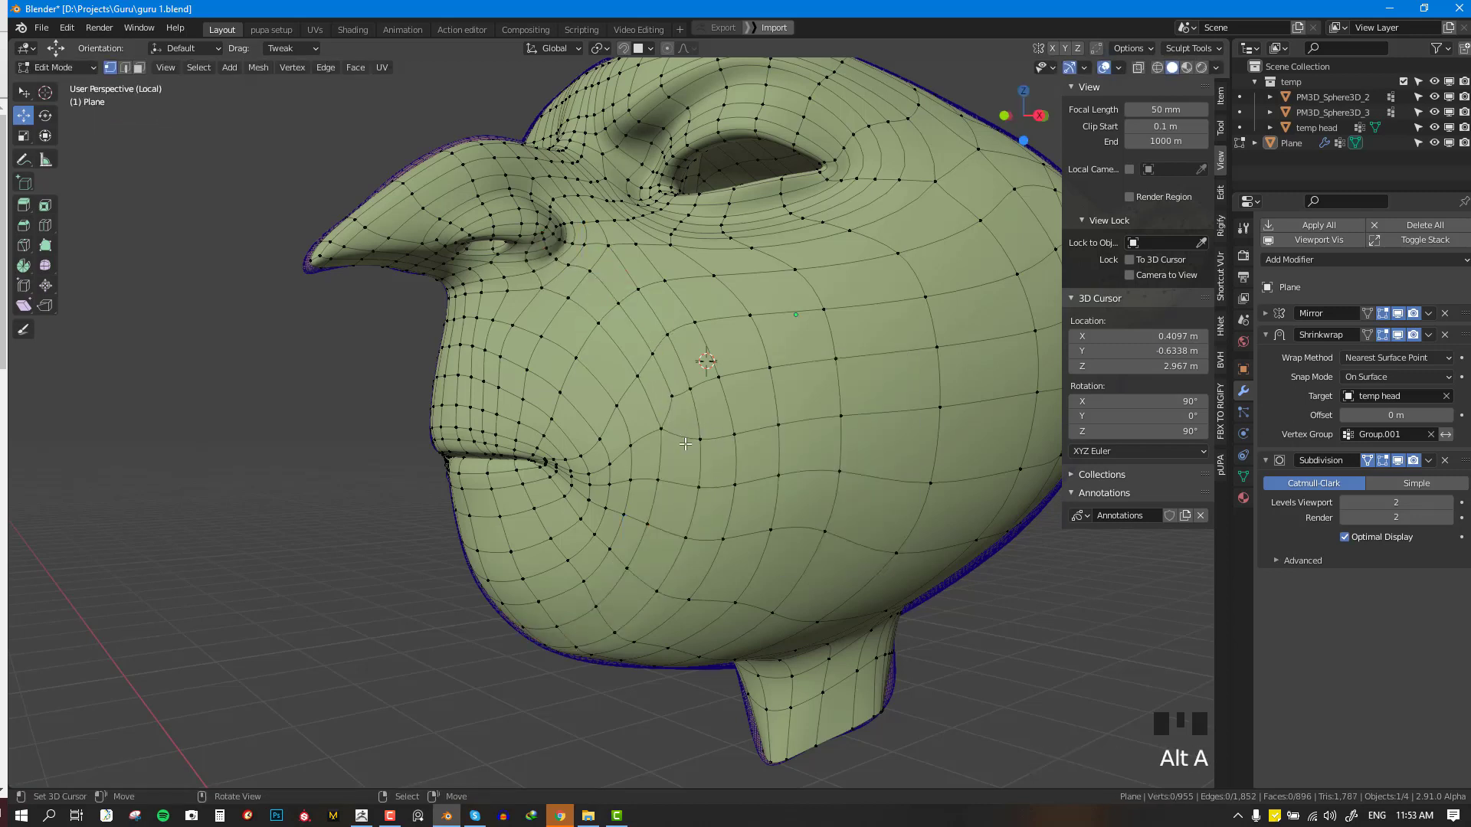
key("ctrl+r")
left_click(684, 443)
right_click(684, 442)
right_click(684, 443, "ctrl")
key("ctrl+z")
middle_click_drag(684, 443, 751, 320)
key("ctrl+z")
- Hide Subdivision and Shrinkwrap in the viewport, and knife-cut an edge path from the cheek beneath the chin to the centre line
left_click(1398, 461)
key("alt+a")
left_click(1397, 335)
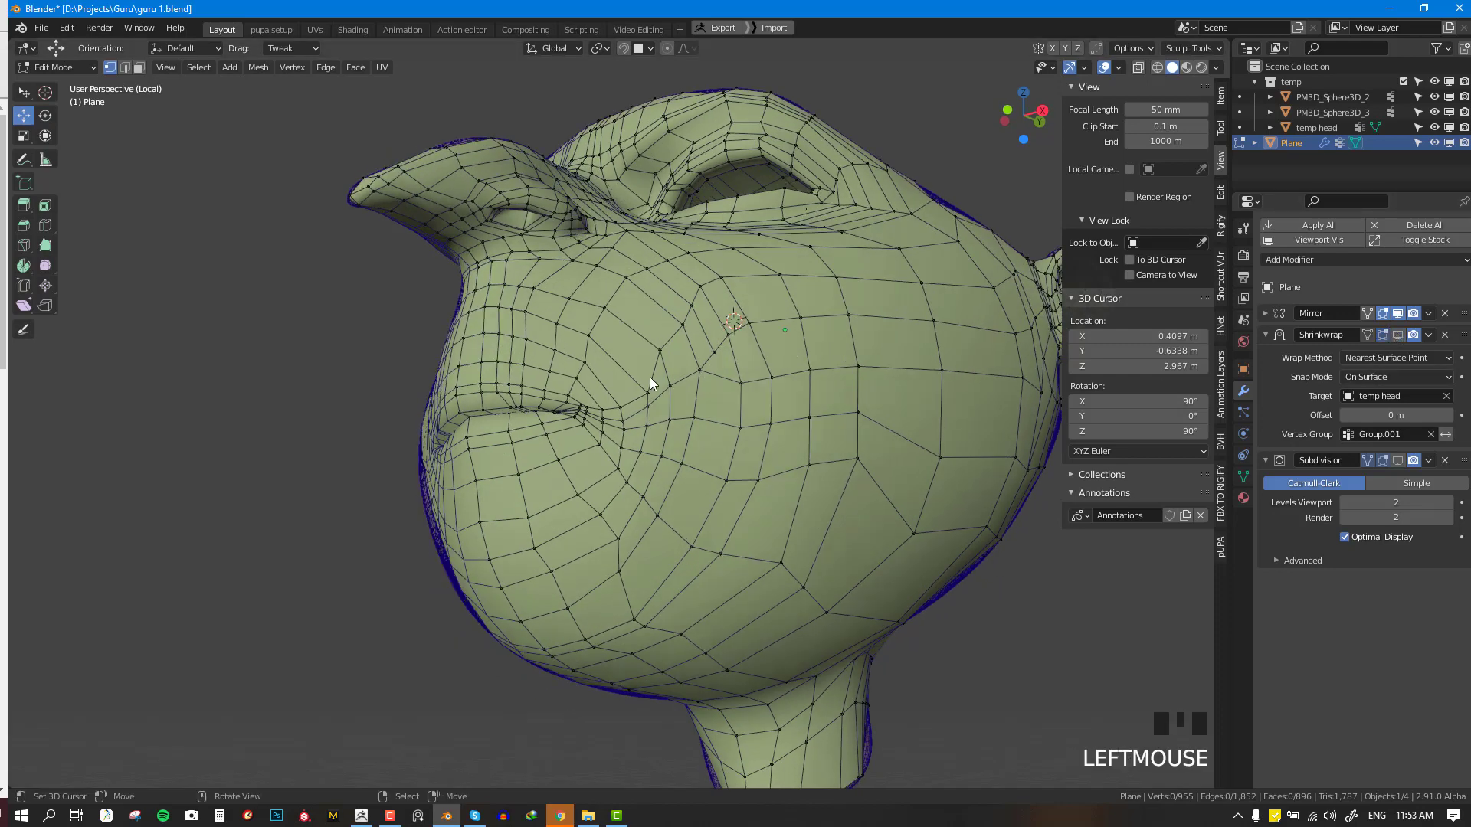
key("k")
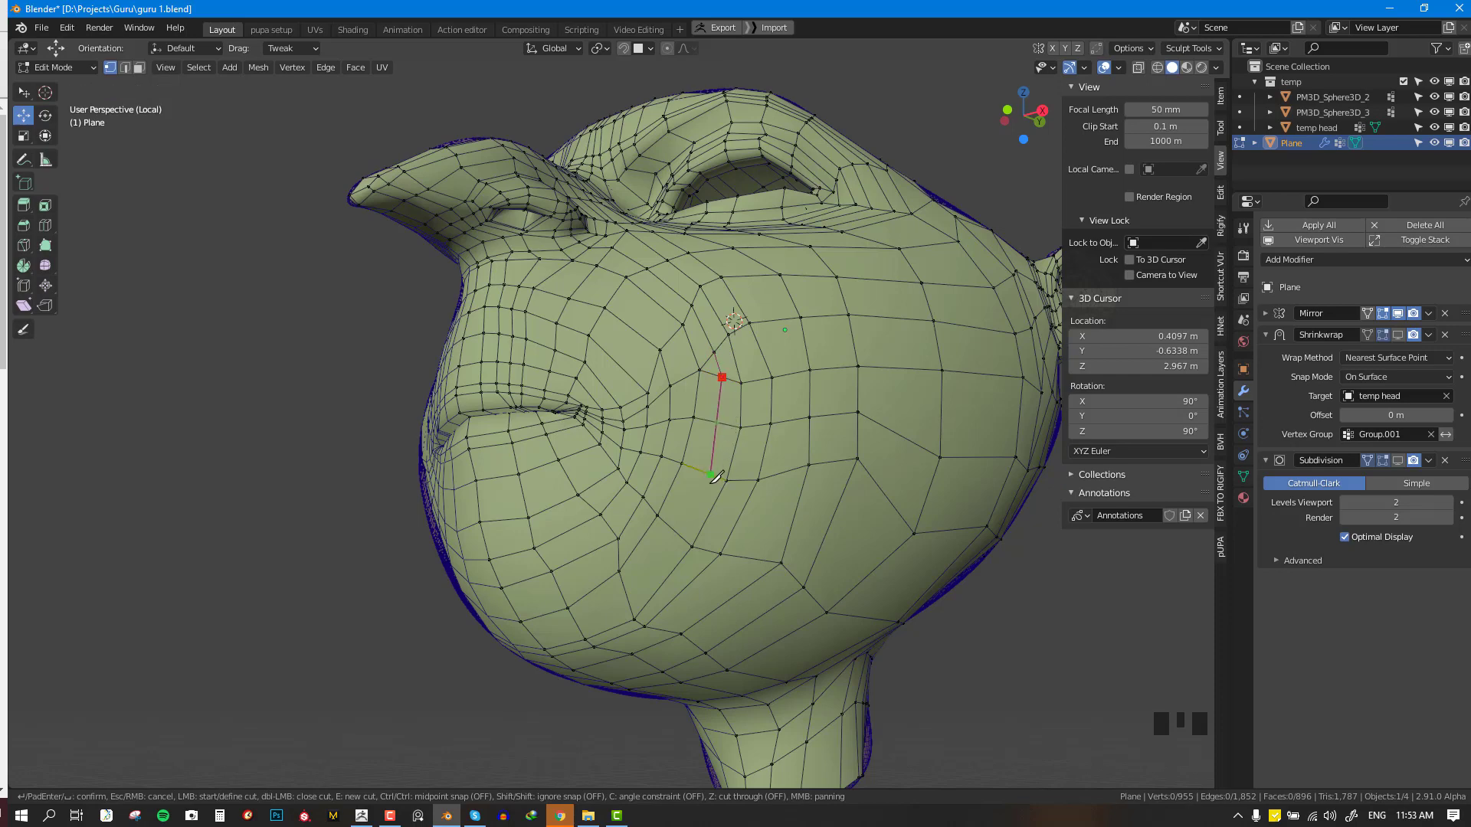
middle_click_drag(686, 527, 764, 479)
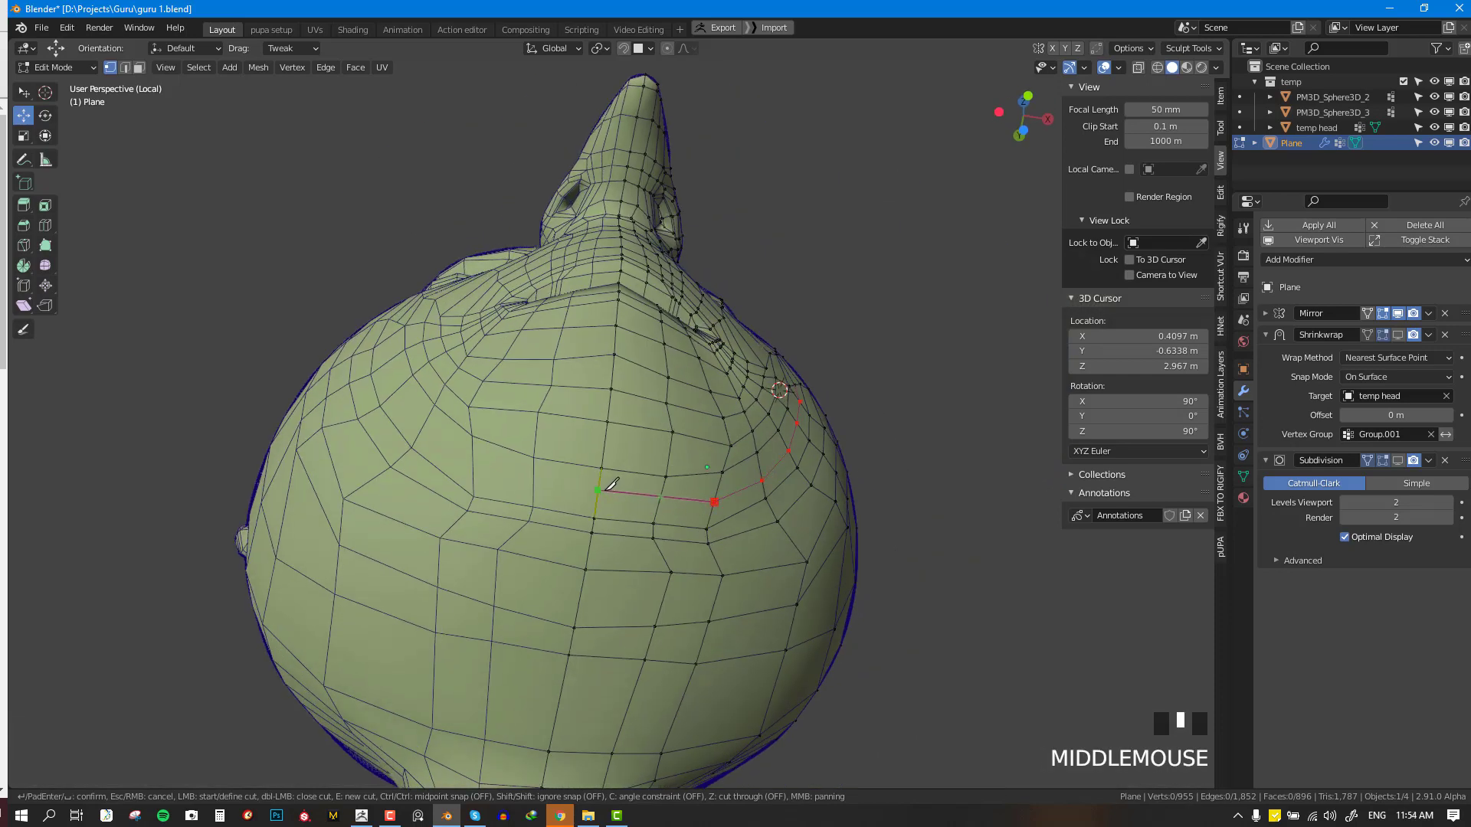
key("KP_1")
- Return to Object Mode and show the Shrinkwrap and Subdivision modifiers in the viewport again
key("Tab")
middle_click_drag(858, 502, 829, 477)
key("alt+a")
scroll(875, 476, "down", 2)
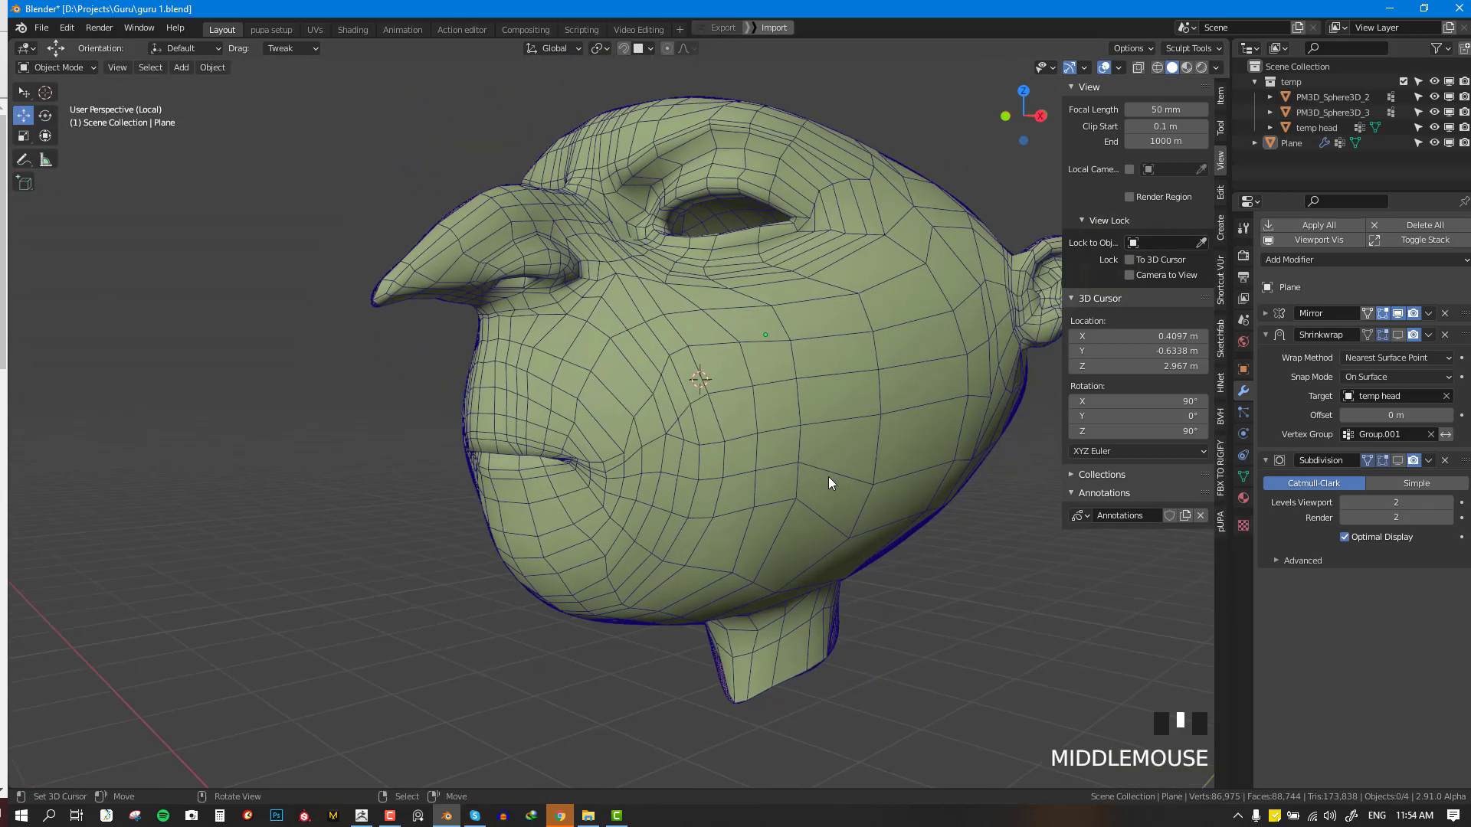
scroll(828, 477, "up", 3)
left_click(1398, 336)
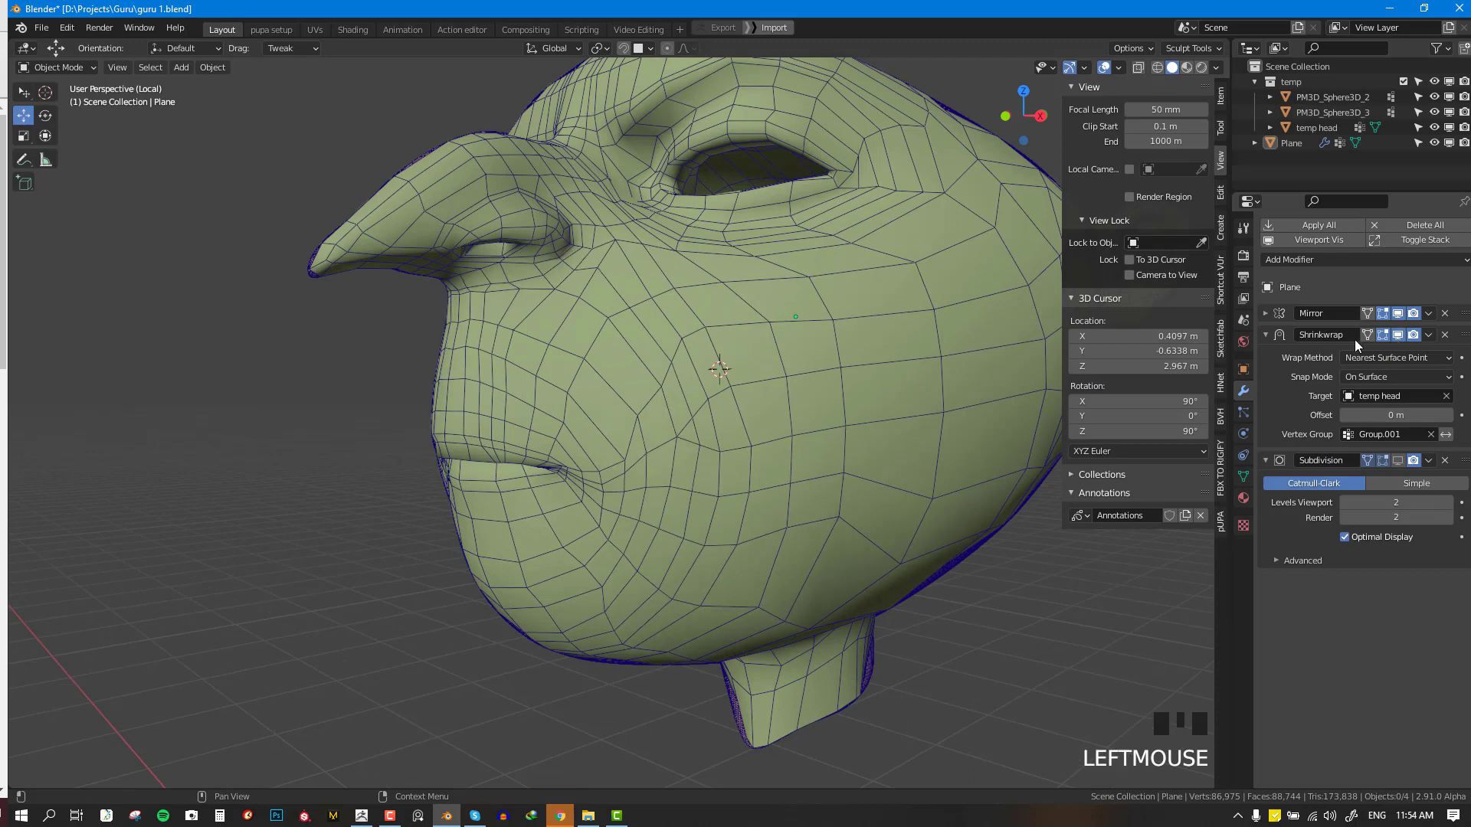
left_click(1398, 461)
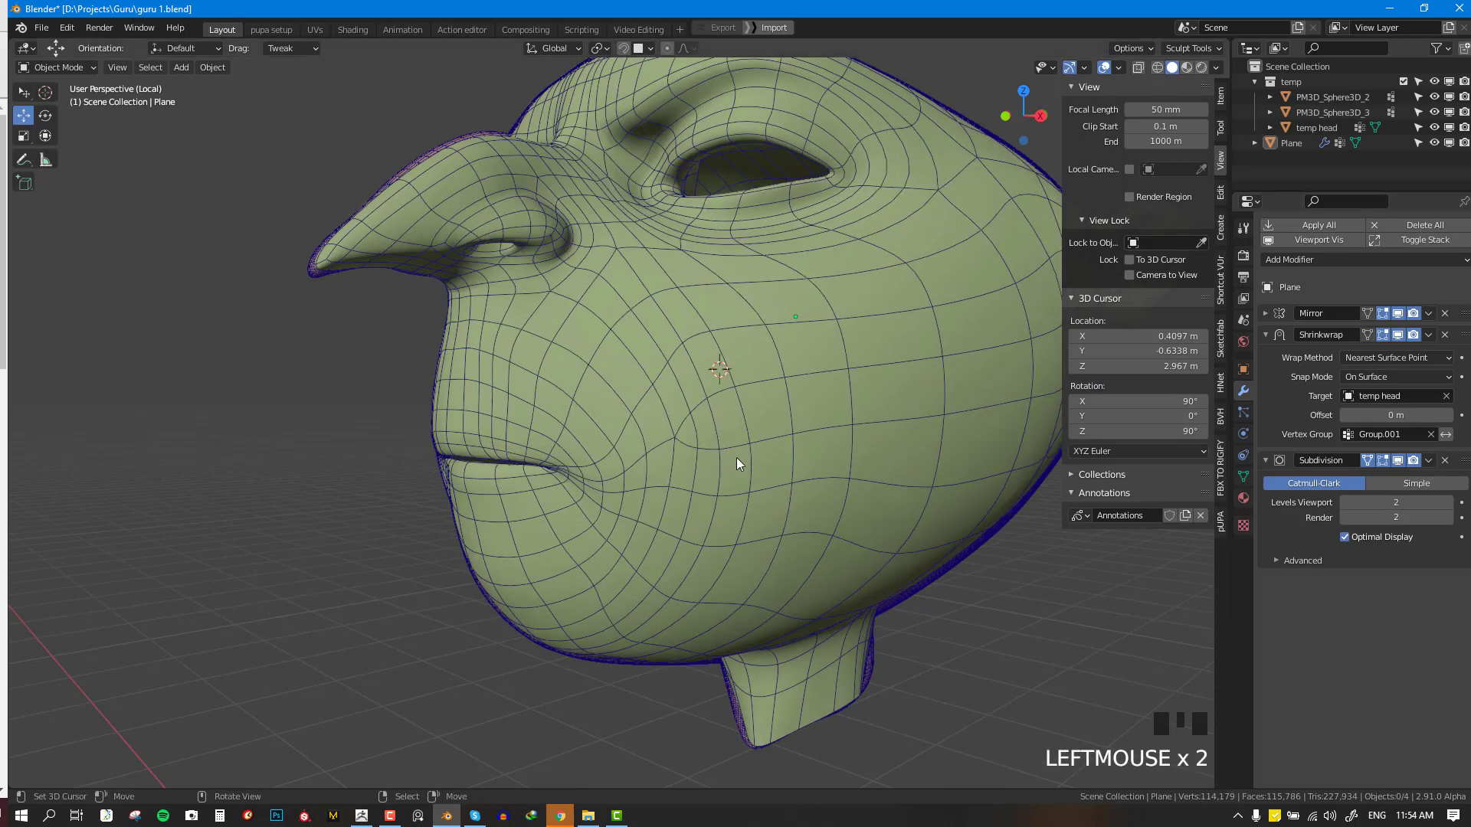
- Delete the edge near the upper end of the new cheek loop in Edit Mode
key("Tab")
key("alt+KP_2")
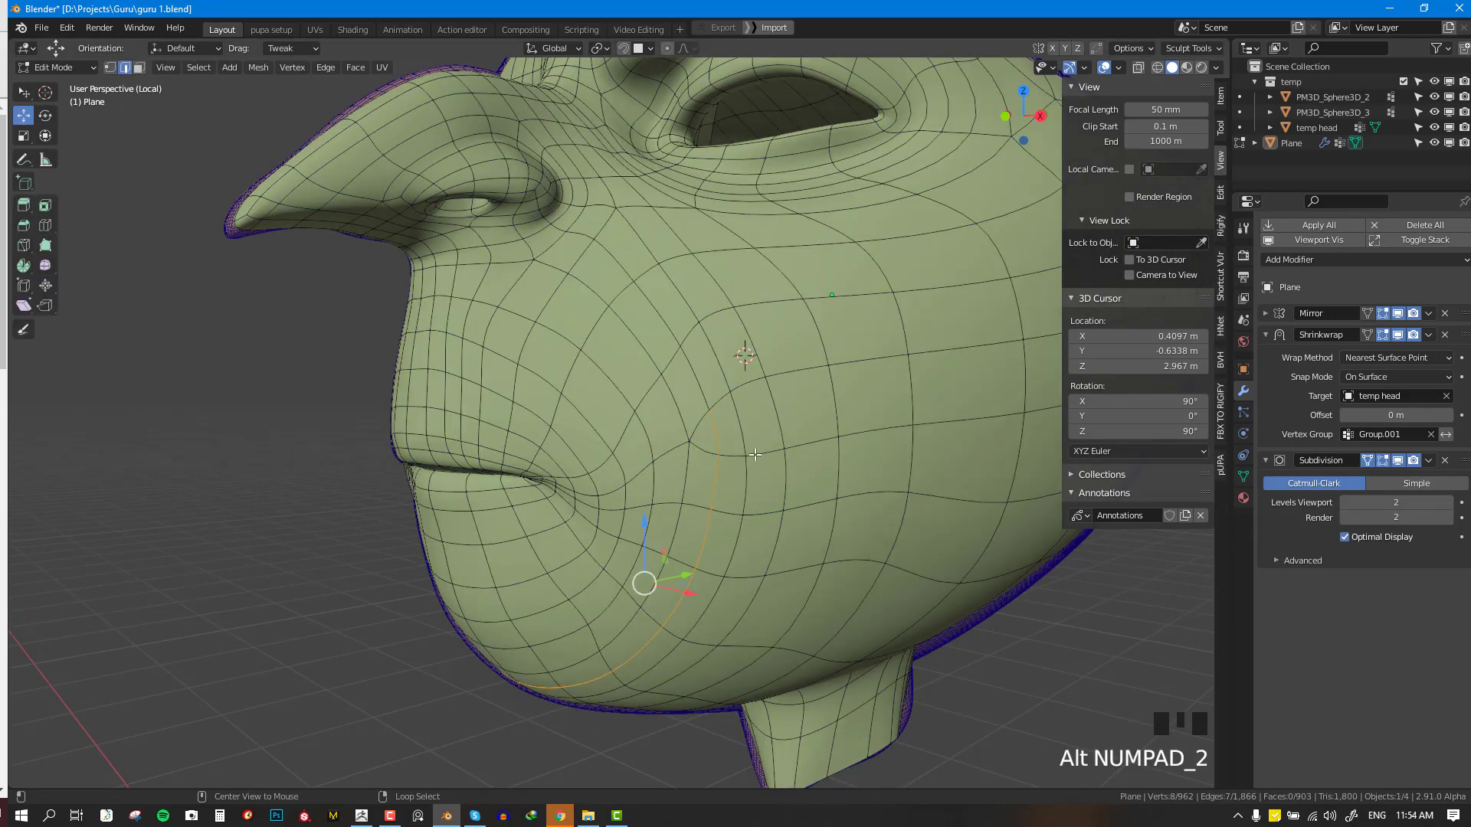
right_click(704, 450)
key("x")
left_click(846, 416)
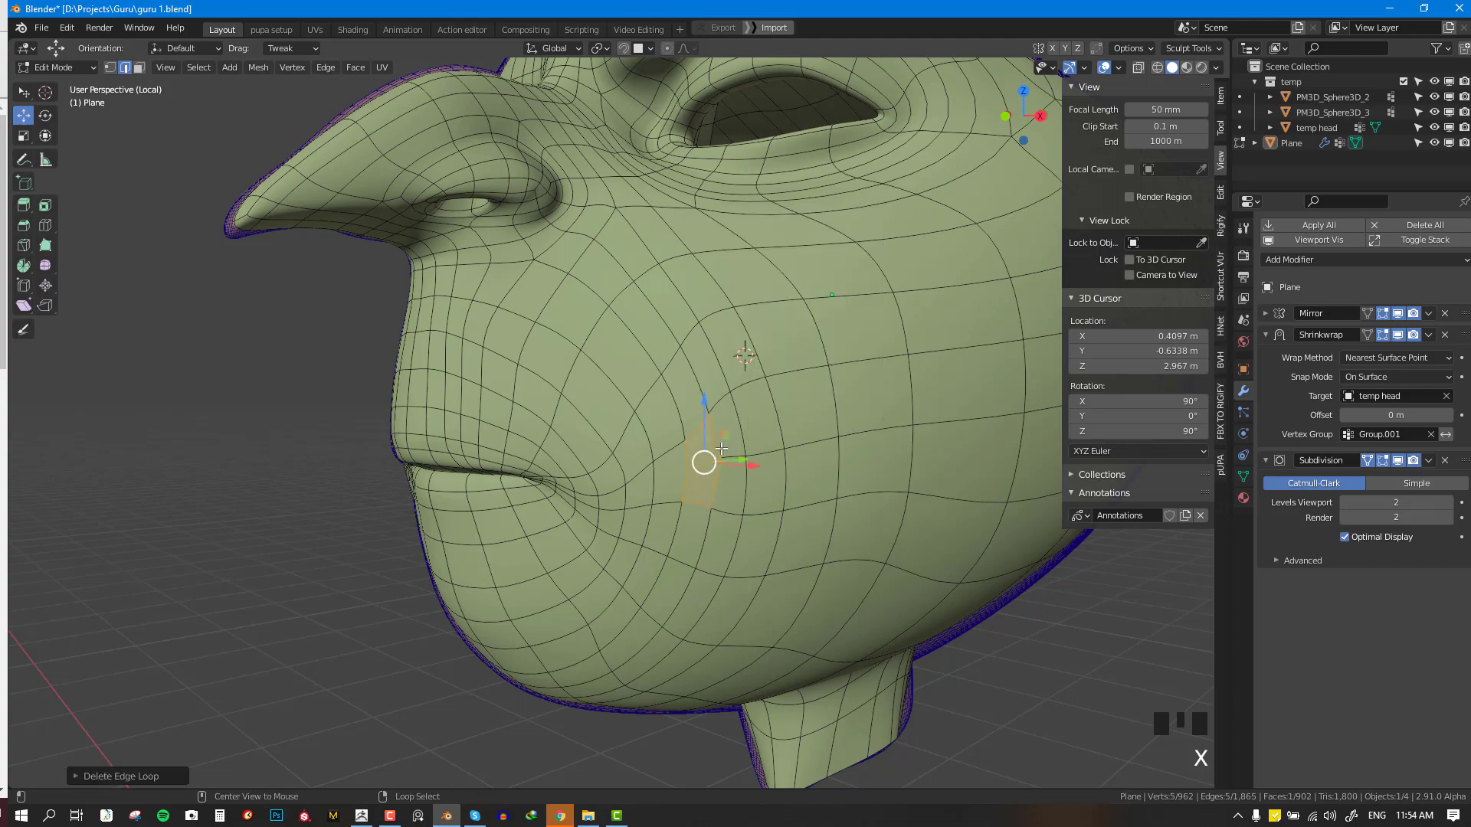
key("alt+a")
- Delete another edge loop on the face, and add a loop cut from the mouth corner across the cheek to the ear
scroll(819, 446, "down", 5)
middle_click_drag(818, 446, 758, 438)
key("x")
left_click(778, 474)
key("alt+a")
key("Tab")
key("Tab")
scroll(889, 466, "up", 2)
key("KP_1")
key("ctrl+r")
left_click(777, 439)
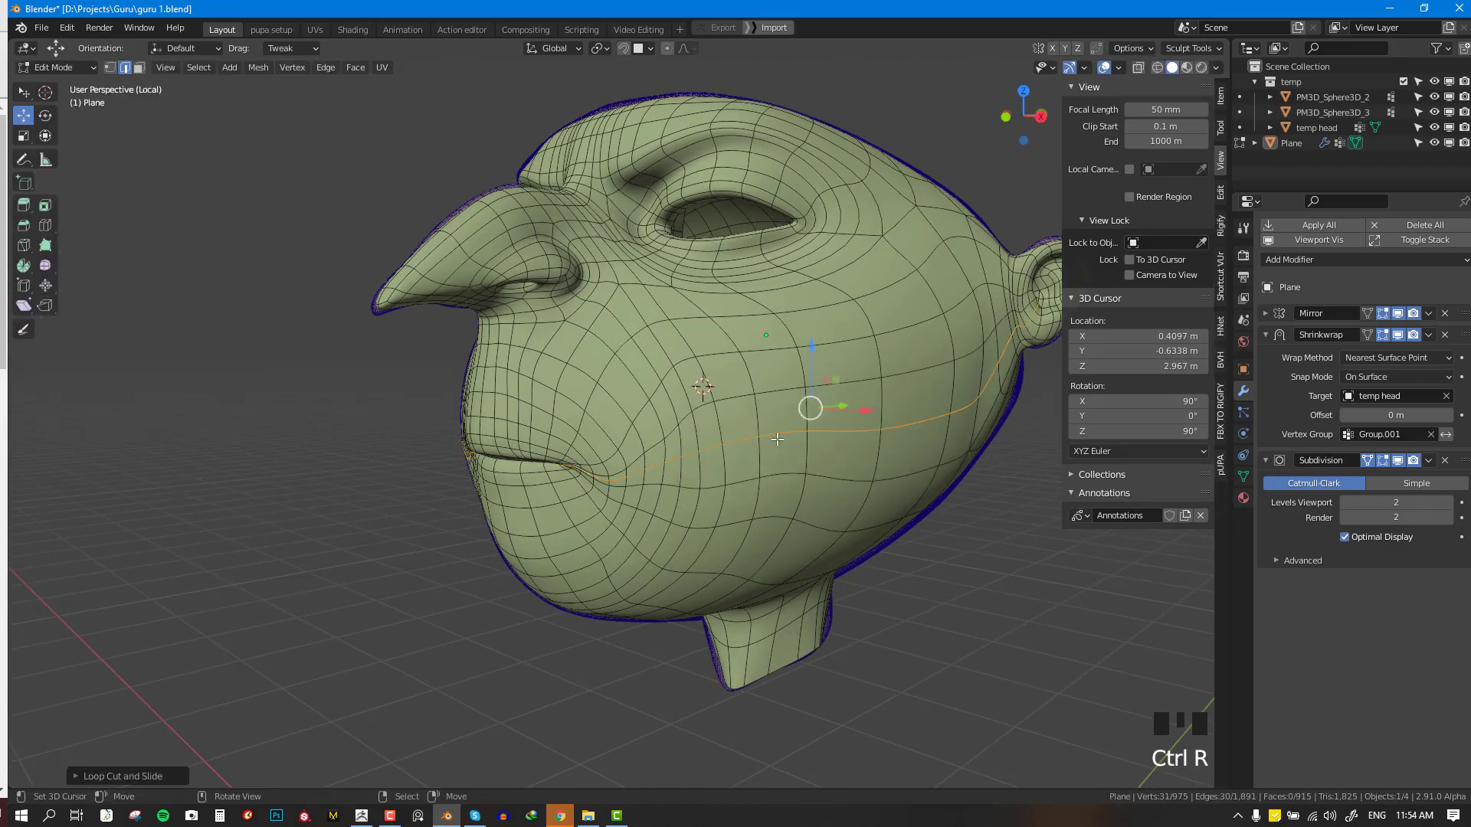
- Examine the cheek topology from the side and front in both Edit and Object Mode
key("Tab")
key("KP_1")
key("Tab")
middle_click_drag(904, 439, 854, 464)
key("alt+a")
scroll(858, 456, "down", 2)
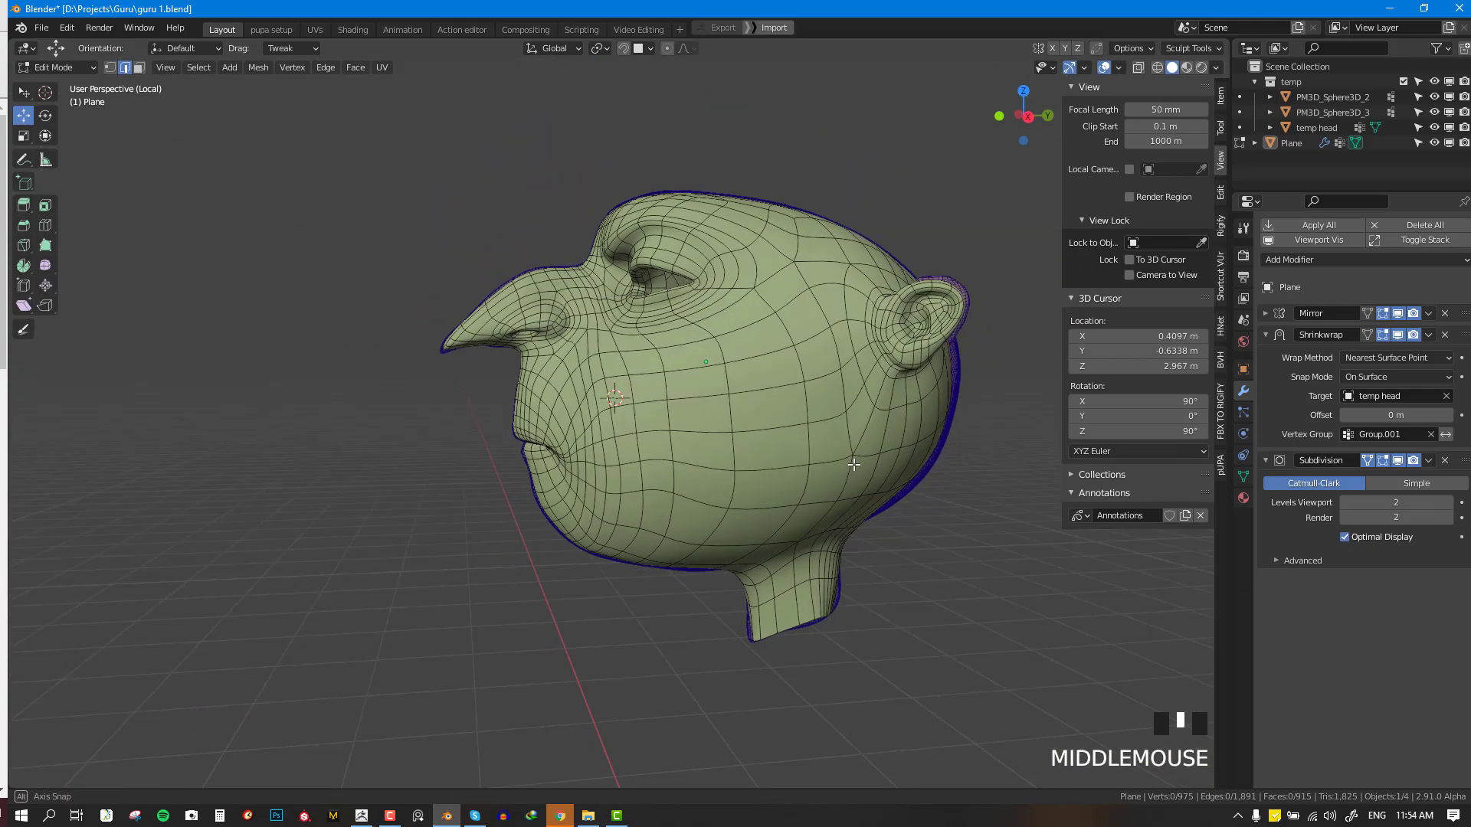
key("Tab")
key("KP_1")
- Turn off the wireframe display on the retopologized head
right_click(762, 421)
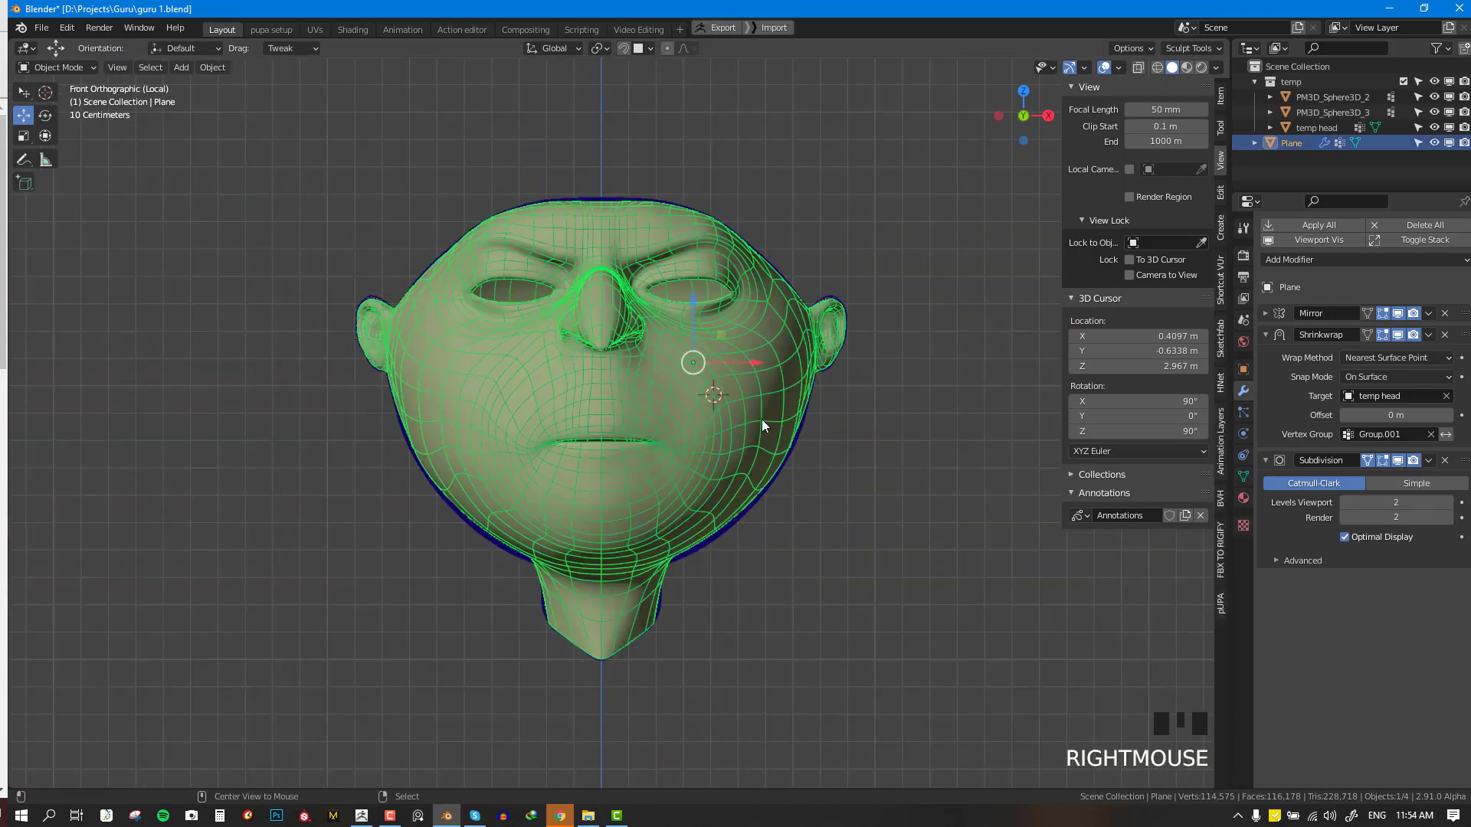
key("alt+w")
middle_click_drag(770, 424, 740, 430)
scroll(688, 429, "up", 2)
- Nudge an edge on the middle of the cheek in Edit Mode, and return to Object Mode
key("Tab")
right_click_drag(746, 427, 753, 430)
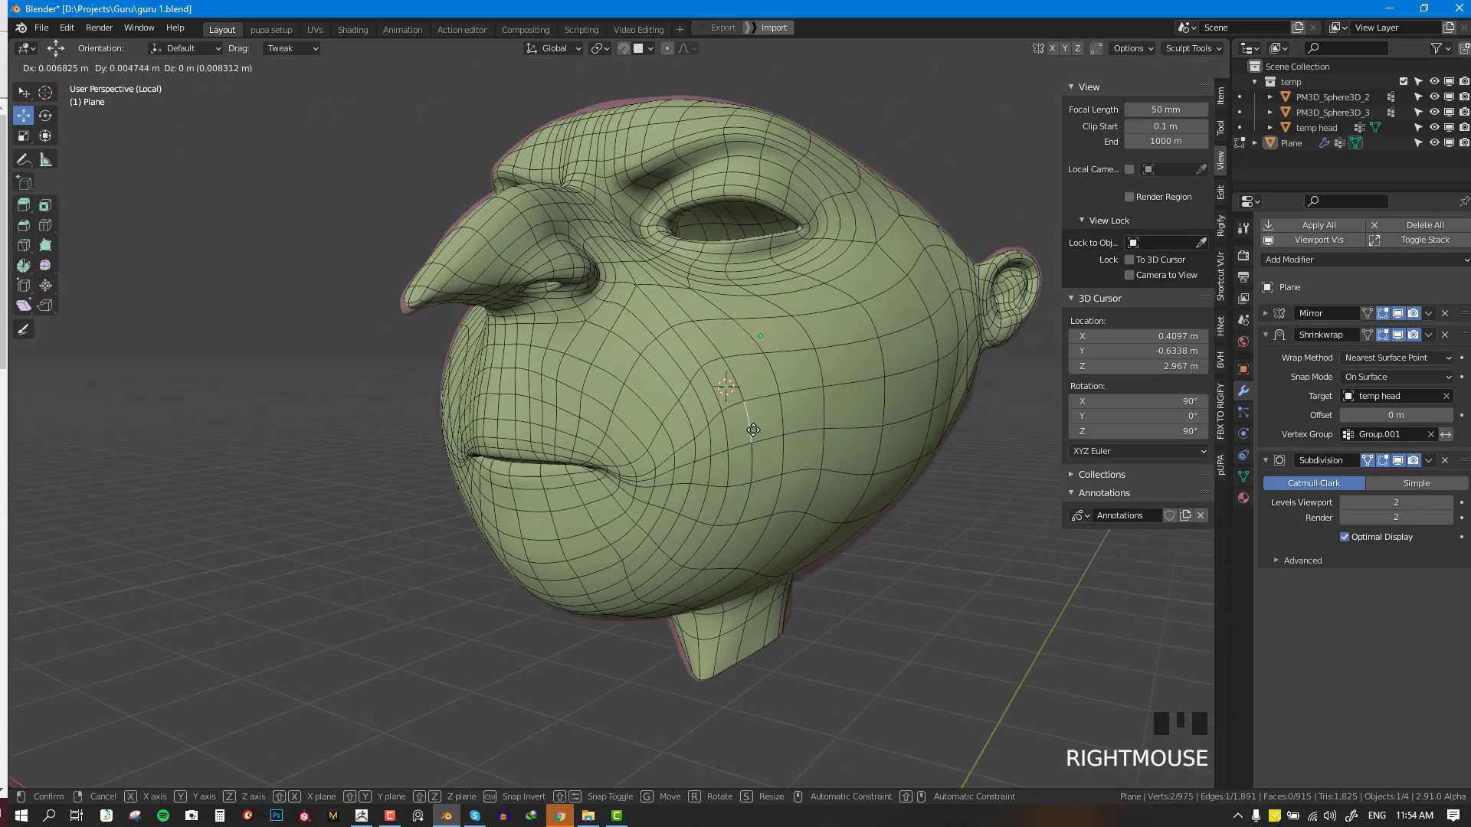
key("Tab")
key("KP_1")
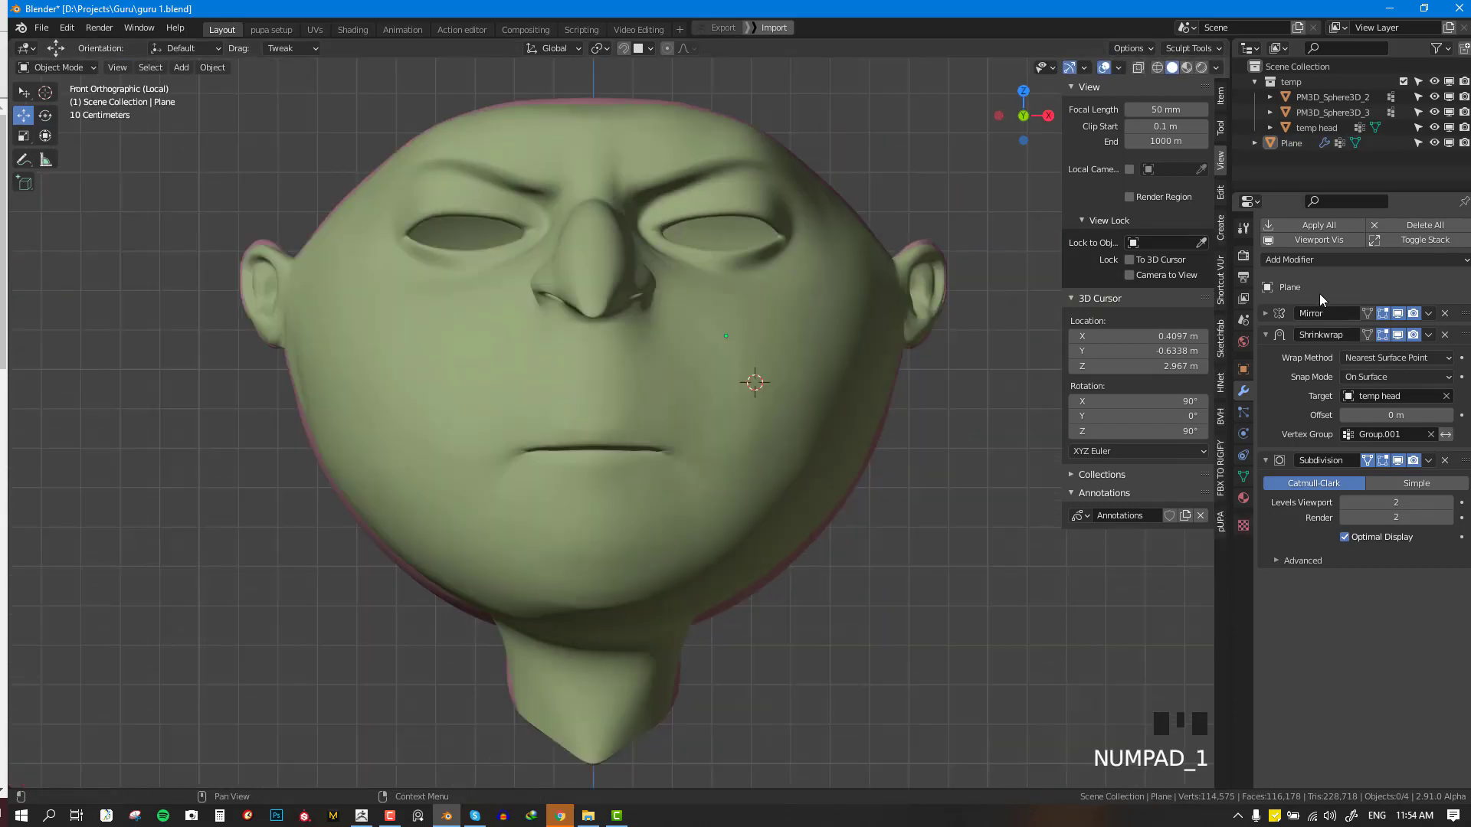
- Smooth the cheek and jaw beside the mouth in Sculpt Mode
middle_click_drag(950, 460, 910, 458)
key("KP_1")
right_click(799, 475)
key("ctrl+Tab")
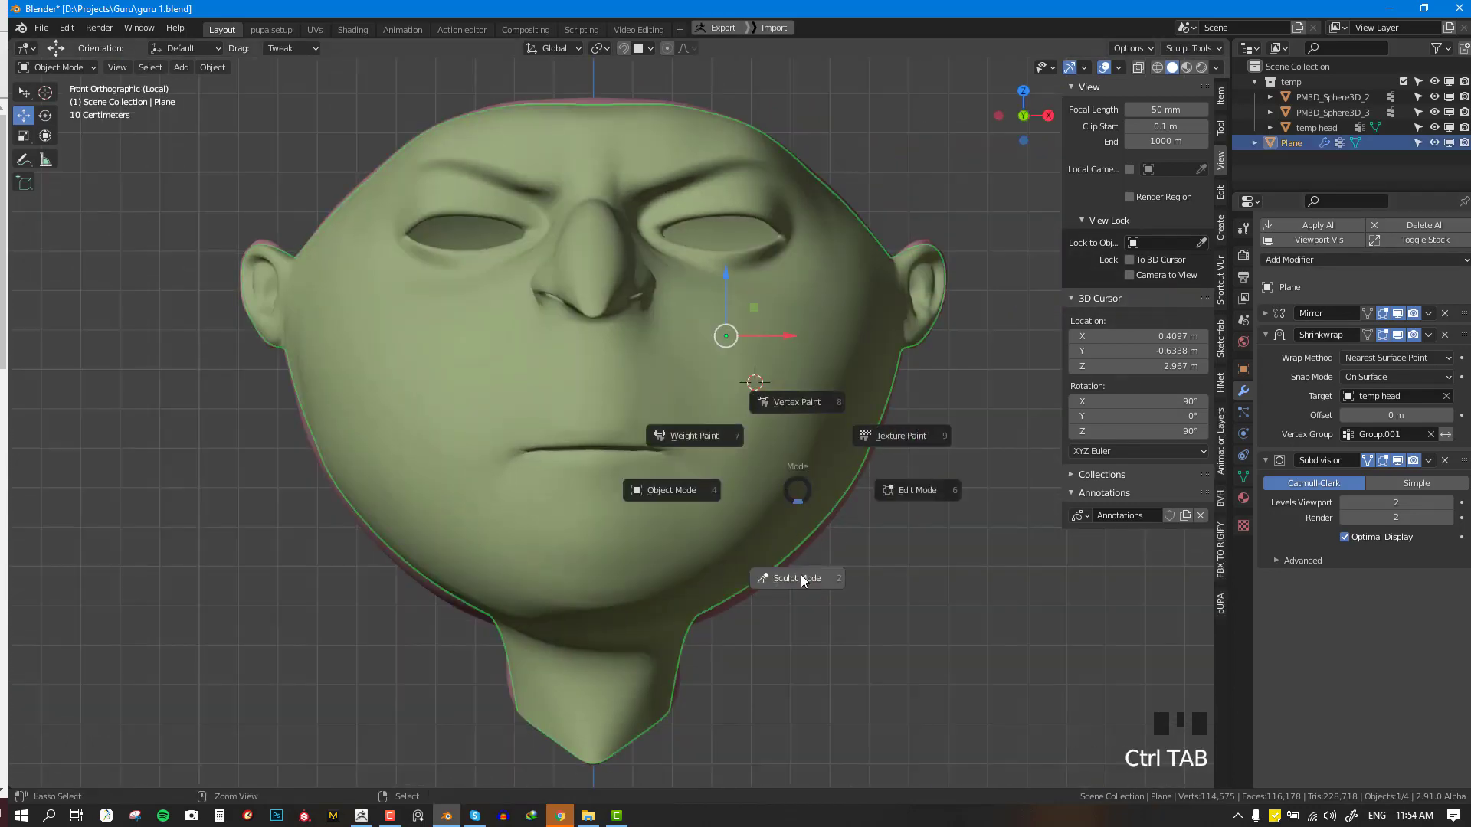
left_click(801, 575)
mouse_move(772, 452)
left_mouse_down("shift")
mouse_move(761, 426)
mouse_move(742, 437)
left_mouse_up("shift")
mouse_move(736, 433)
left_mouse_down("shift")
mouse_move(742, 398)
mouse_move(755, 418)
left_mouse_up("shift")
mouse_move(782, 475)
left_mouse_down("shift")
mouse_move(818, 529)
mouse_move(881, 377)
left_mouse_up("shift")
middle_click_drag(881, 377, 774, 353)
left_click_drag(700, 468, 690, 573, "shift")
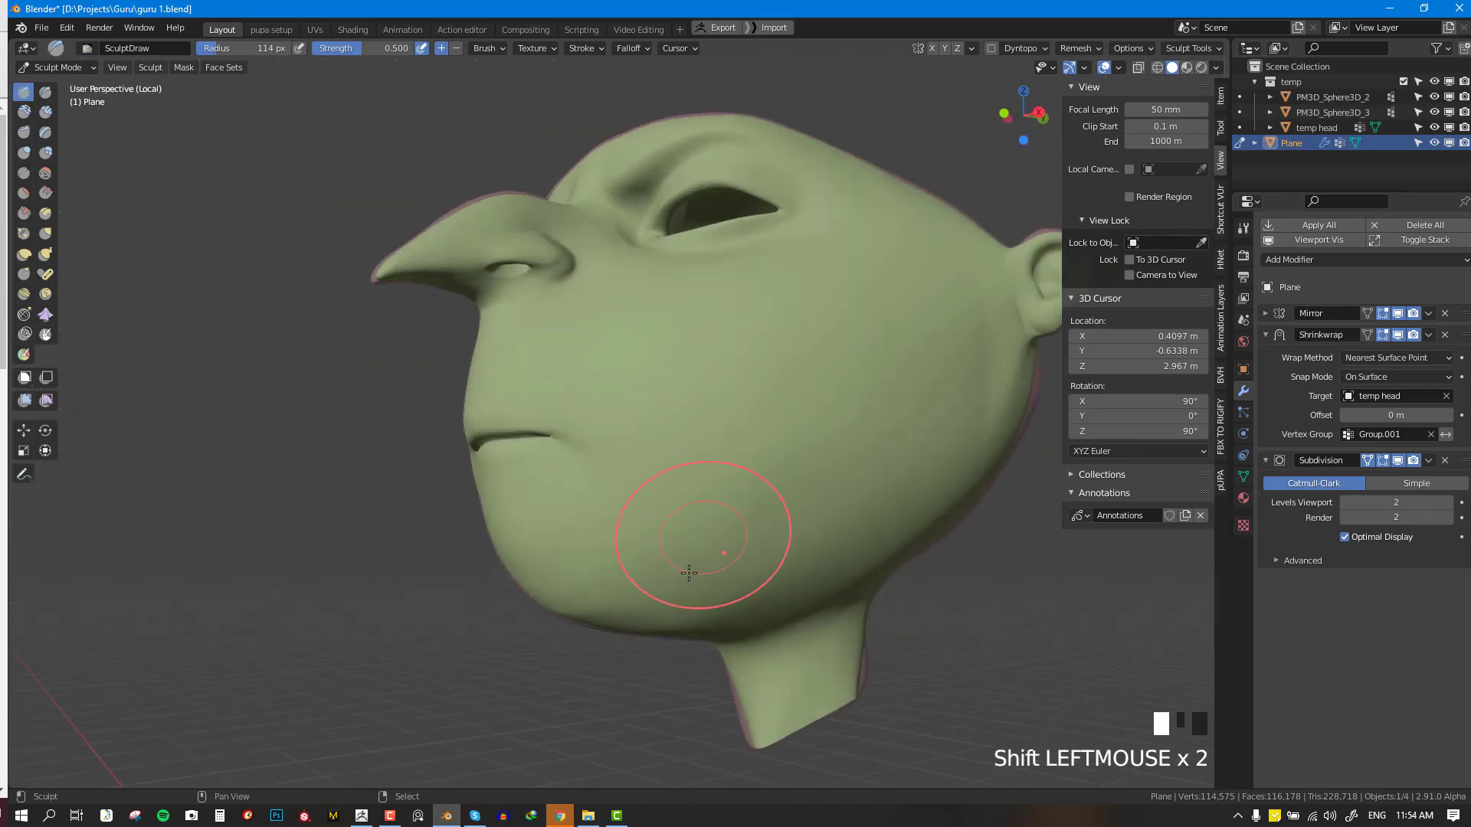
- Smooth the side of the face between the cheek and the ear
key("KP_1")
middle_click_drag(689, 460, 749, 427)
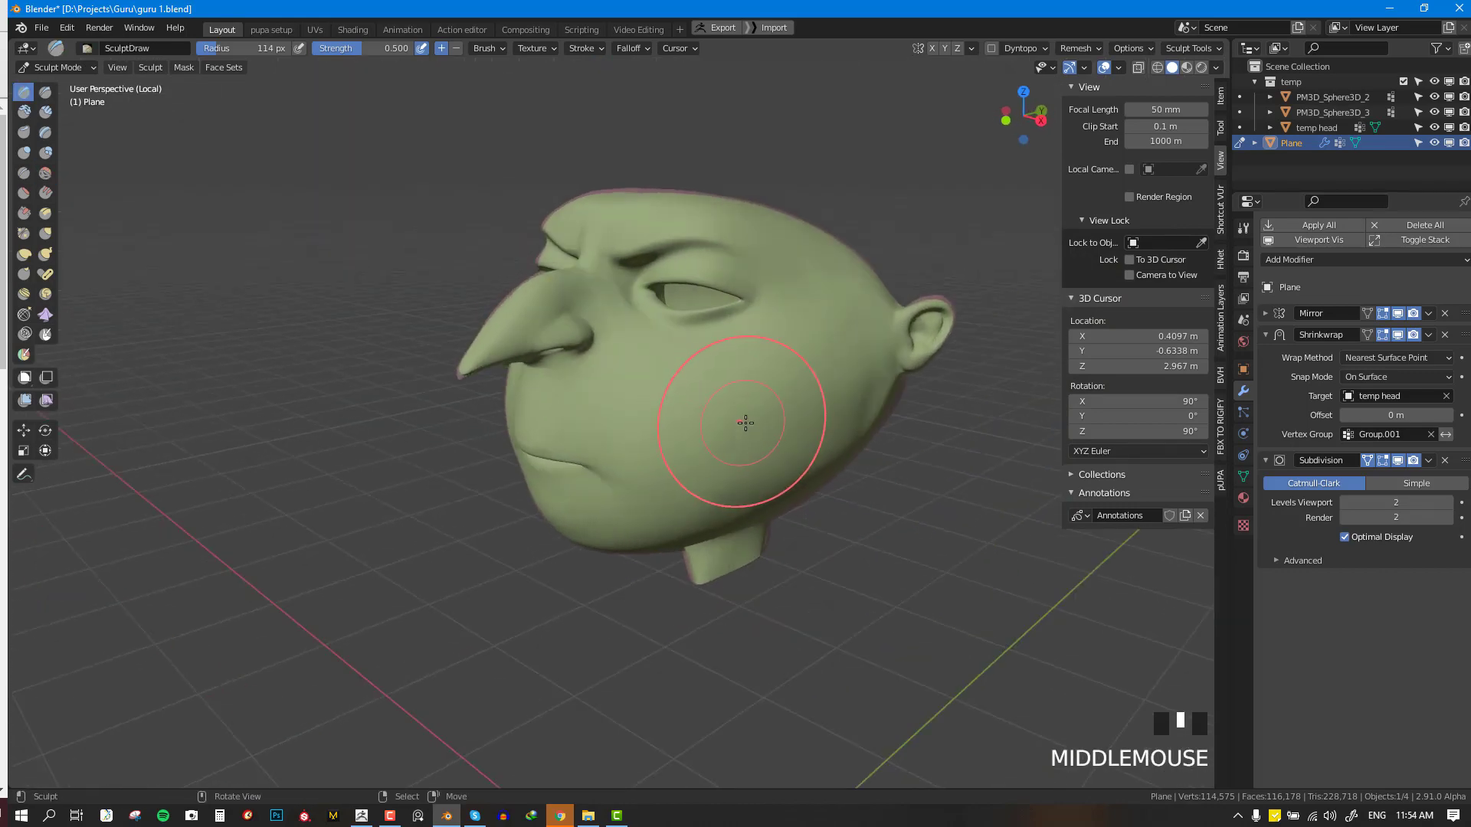
scroll(856, 410, "up", 2)
middle_click_drag(856, 409, 904, 399)
mouse_move(908, 399)
left_mouse_down("shift")
mouse_move(919, 411)
mouse_move(887, 411)
left_mouse_up("shift")
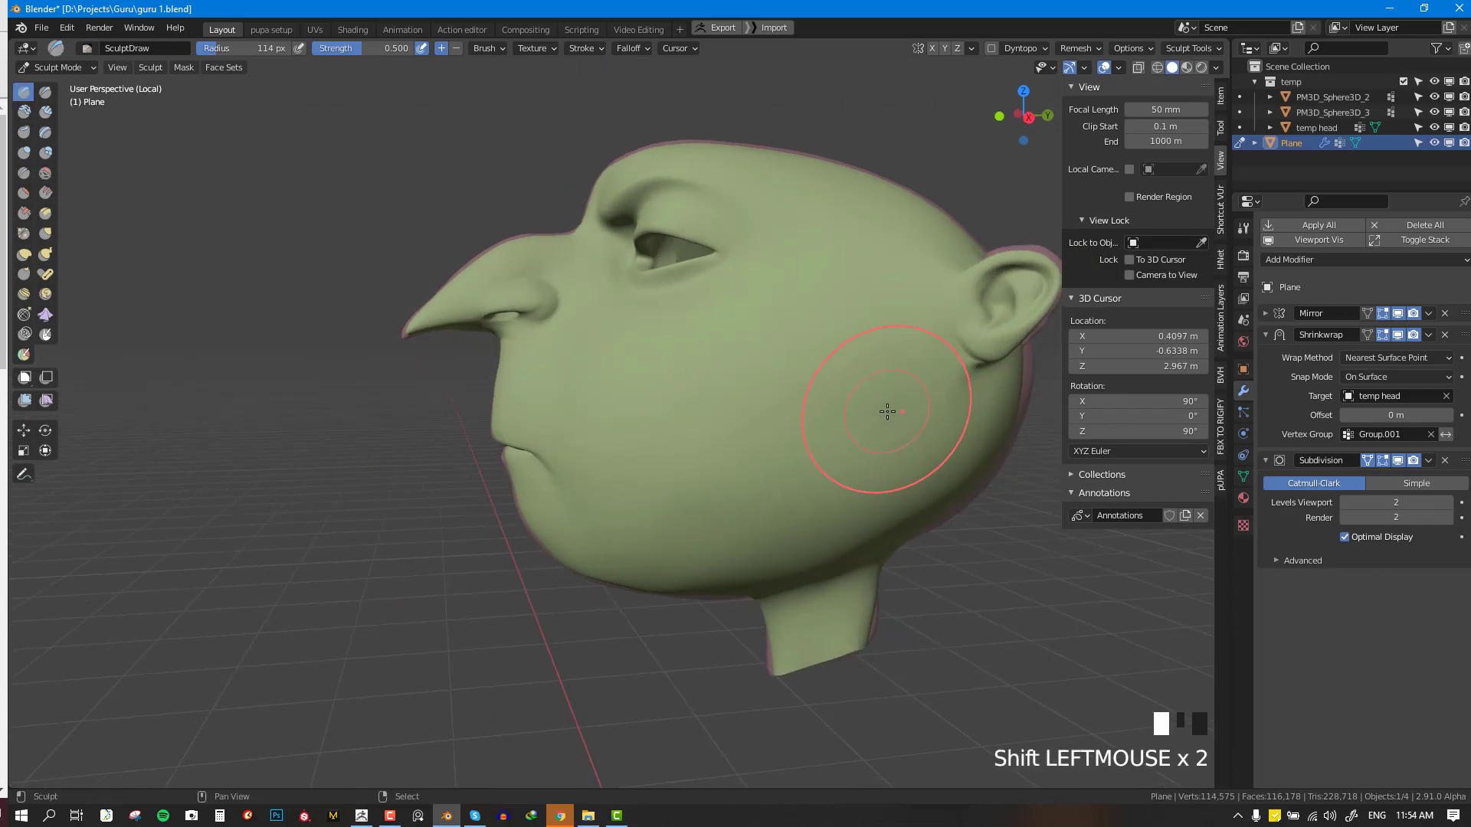
key("KP_1")
middle_click_drag(881, 400, 798, 377)
left_click_drag(797, 377, 835, 368, "shift")
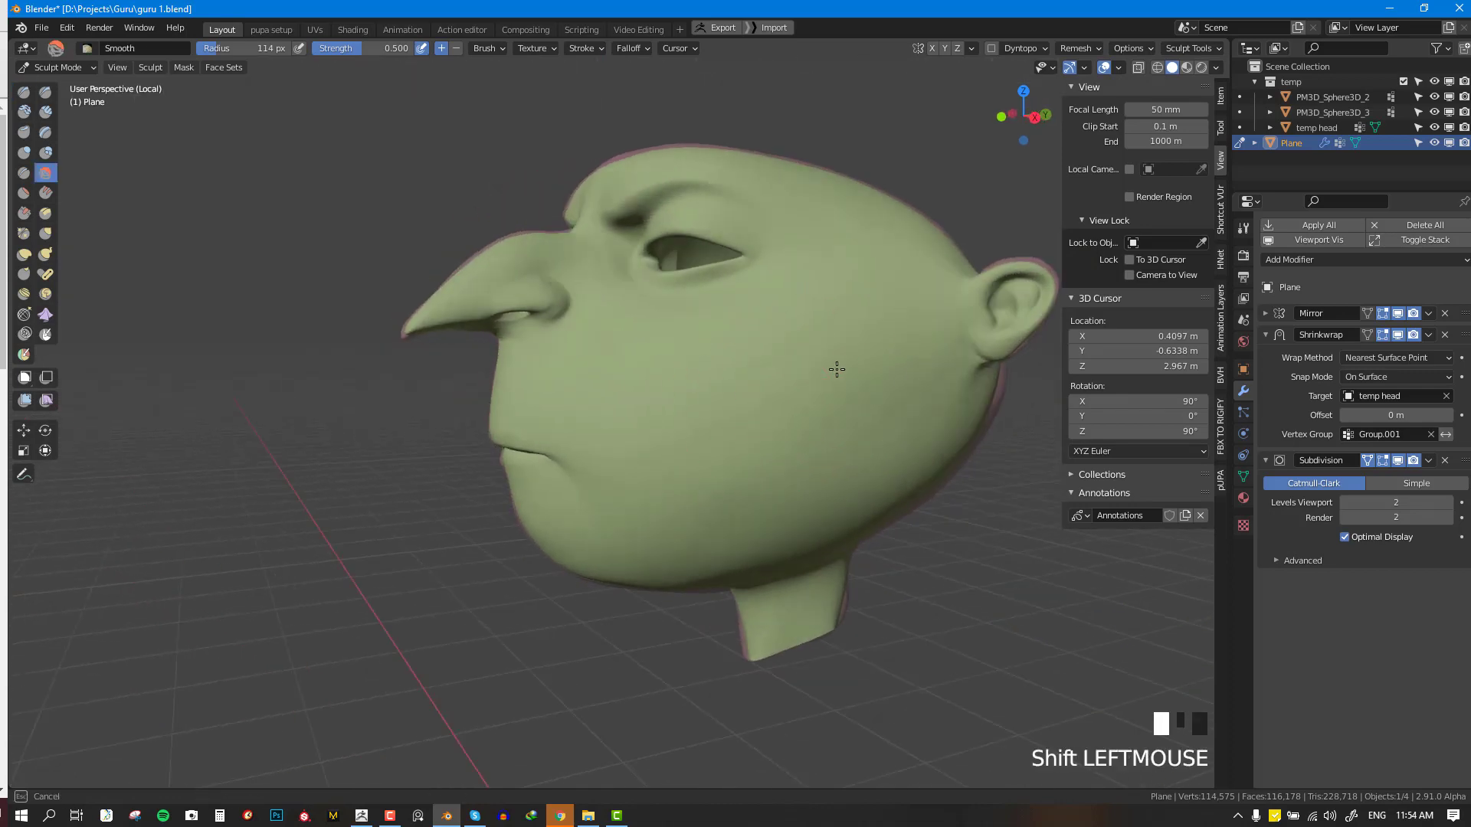
middle_click_drag(834, 367, 683, 447)
- Try to smooth the nostril wing with a sculpt stroke
scroll(729, 526, "up", 4)
middle_click_drag(728, 526, 492, 605)
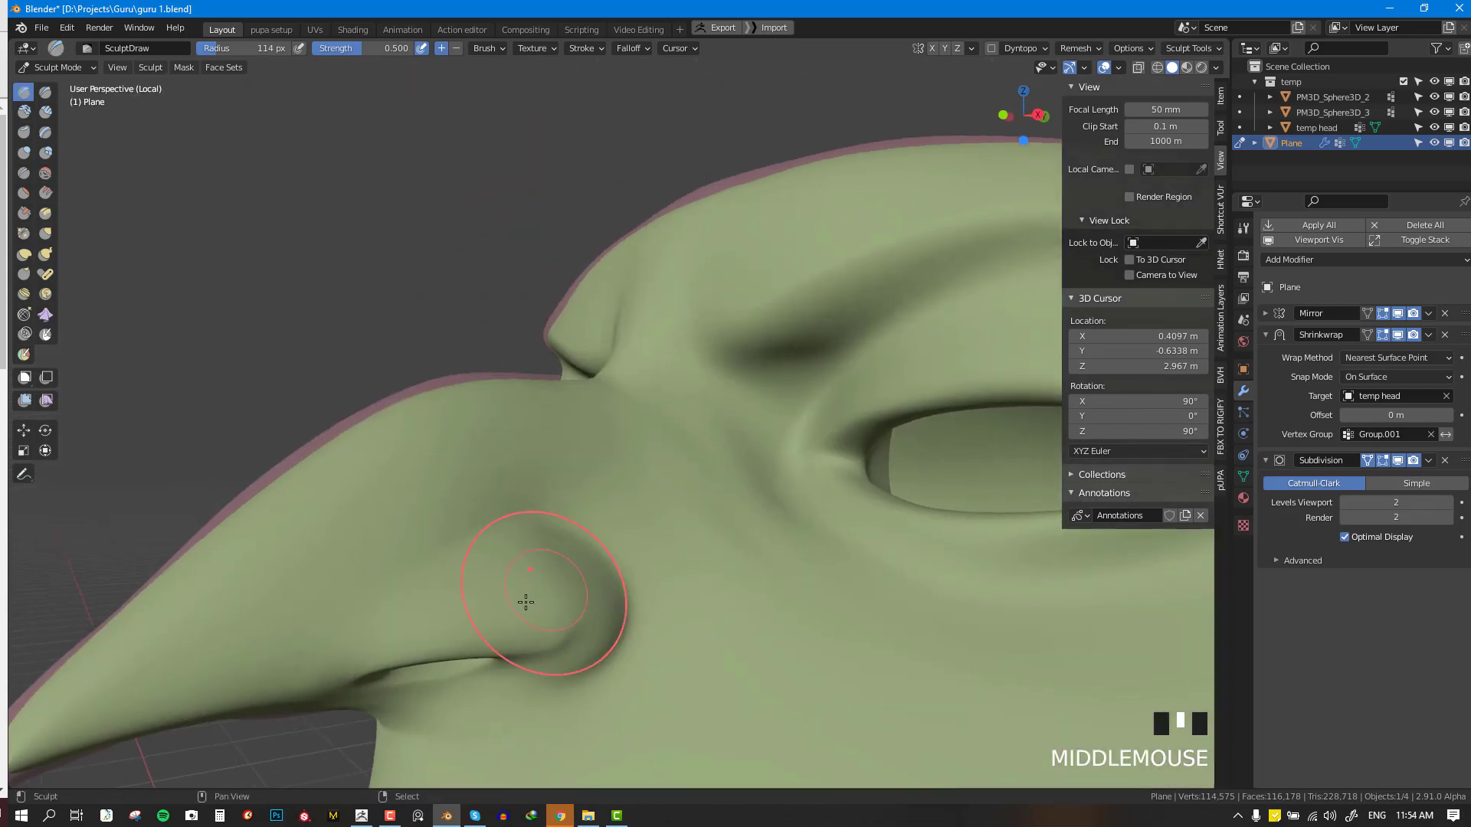
left_click_drag(493, 604, 555, 607, "shift")
key("ctrl+z")
- Reposition the vertices along the crease of the nostril wing in Edit Mode
key("Tab")
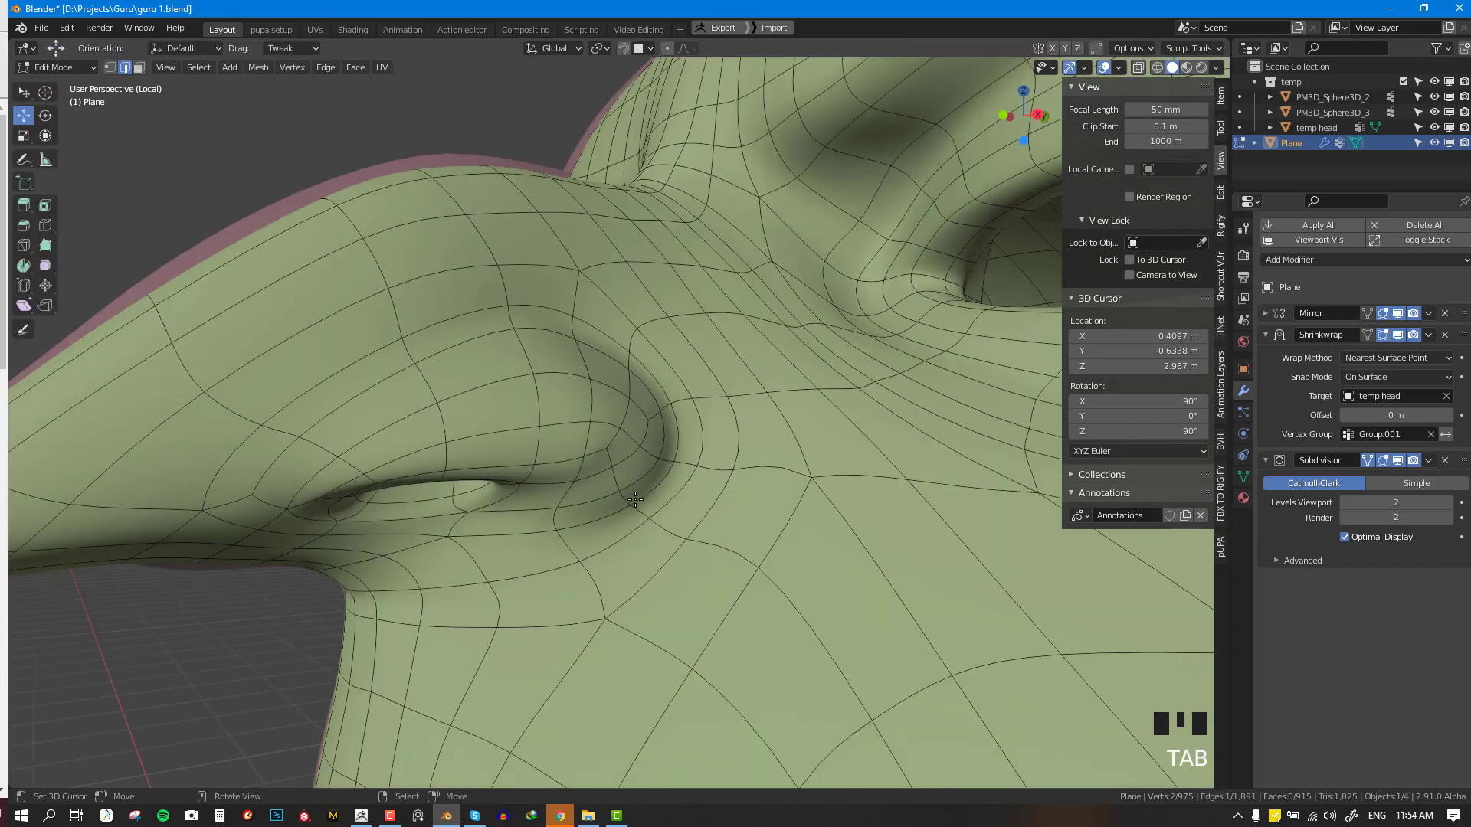
mouse_move(610, 628)
middle_mouse_down()
mouse_move(524, 453)
mouse_move(544, 422)
middle_mouse_up()
key("alt+KP_1")
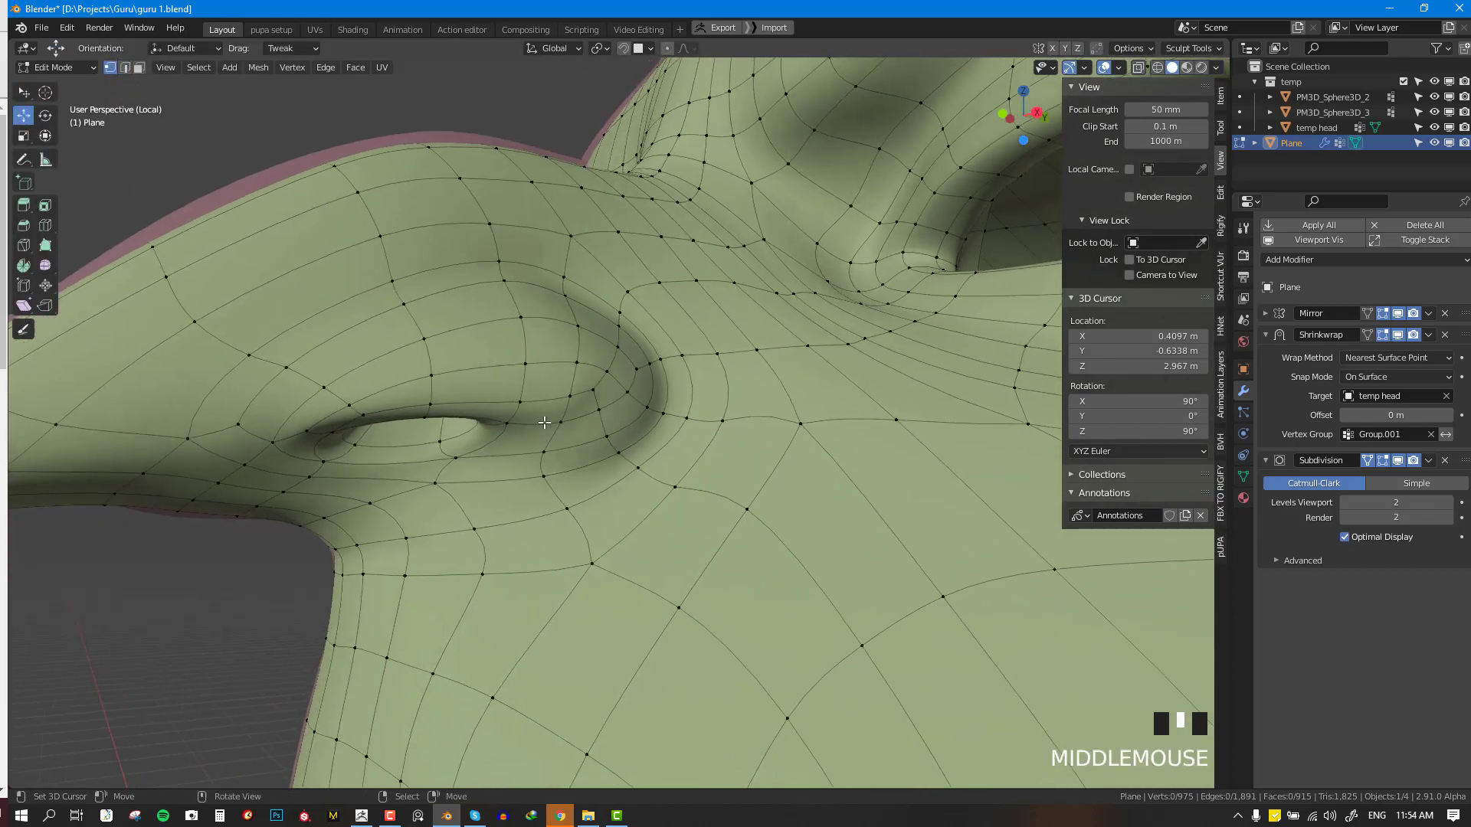
right_click_drag(598, 409, 601, 423)
right_click_drag(592, 391, 591, 399)
middle_click_drag(592, 397, 596, 589)
right_click_drag(616, 598, 542, 610)
key("Tab")
- Try another smoothing stroke over the adjusted nostril wing
key("KP_1")
scroll(755, 544, "down", 3)
middle_click_drag(981, 522, 738, 492)
scroll(541, 476, "up", 2)
left_click_drag(541, 476, 584, 501, "shift")
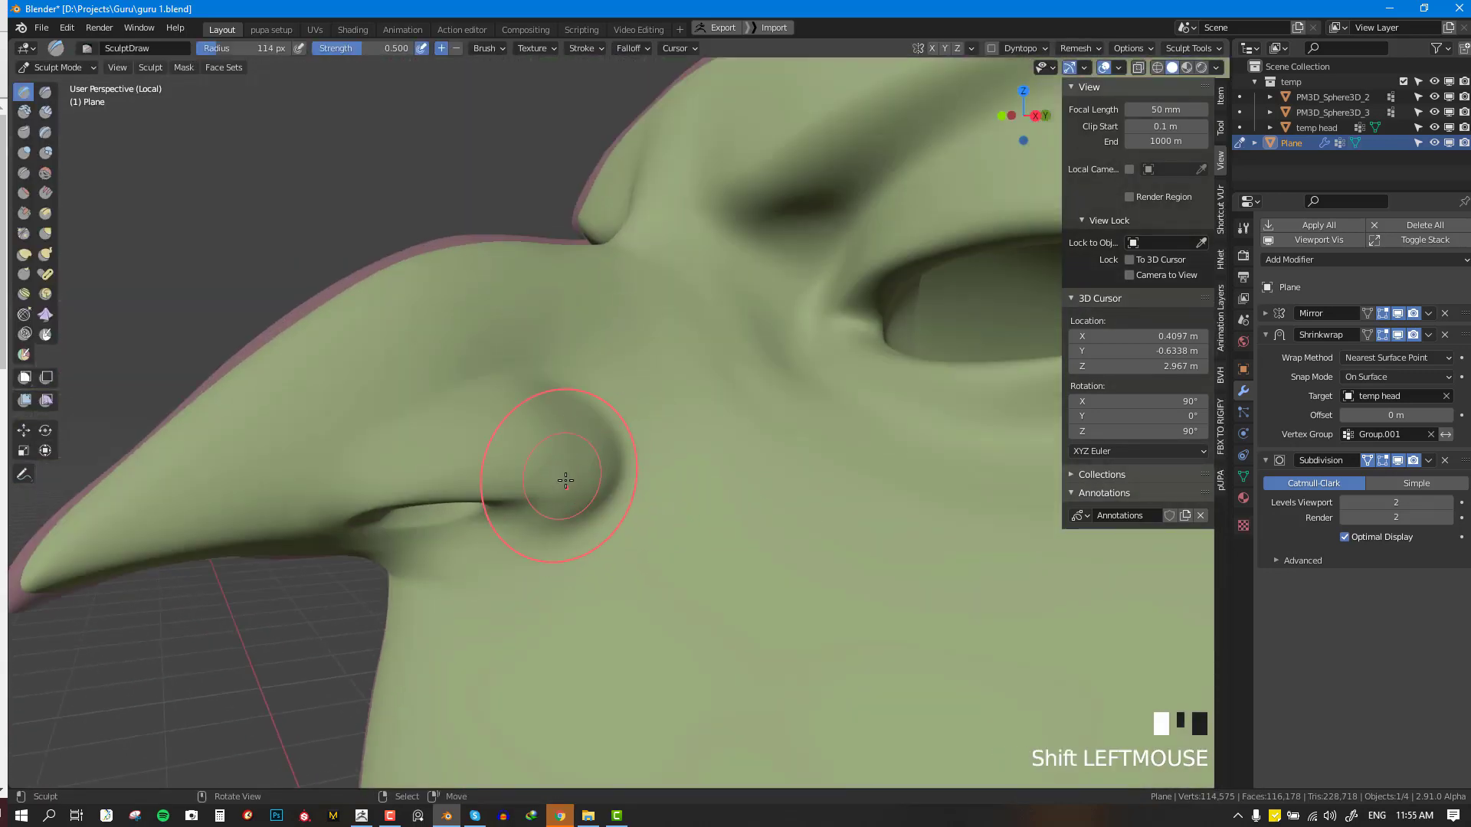
key("KP_1")
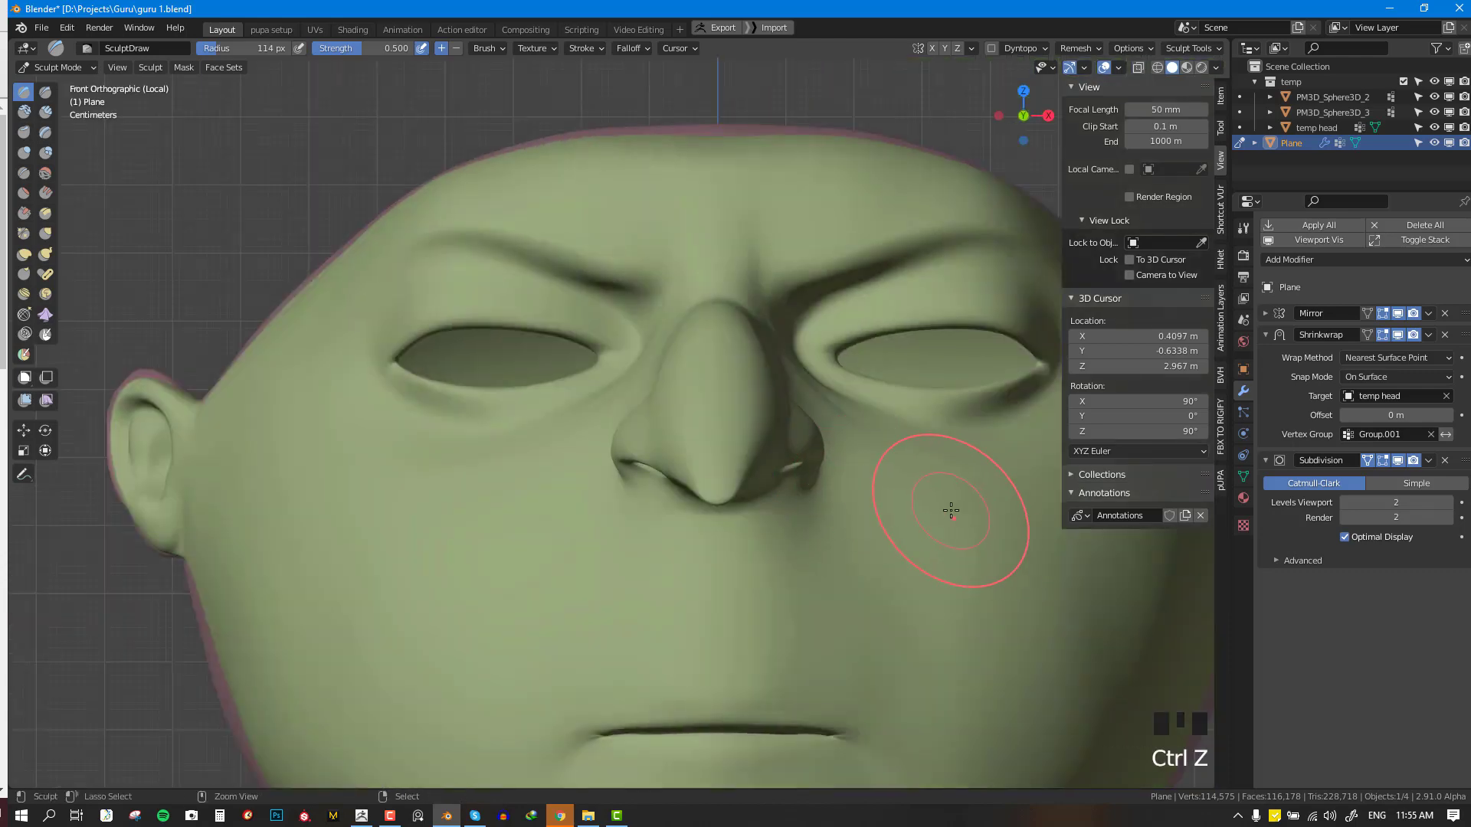
- Return to Object Mode and save the file
key("ctrl+Tab")
left_click(728, 494)
scroll(727, 493, "down", 2)
middle_click_drag(728, 493, 780, 480)
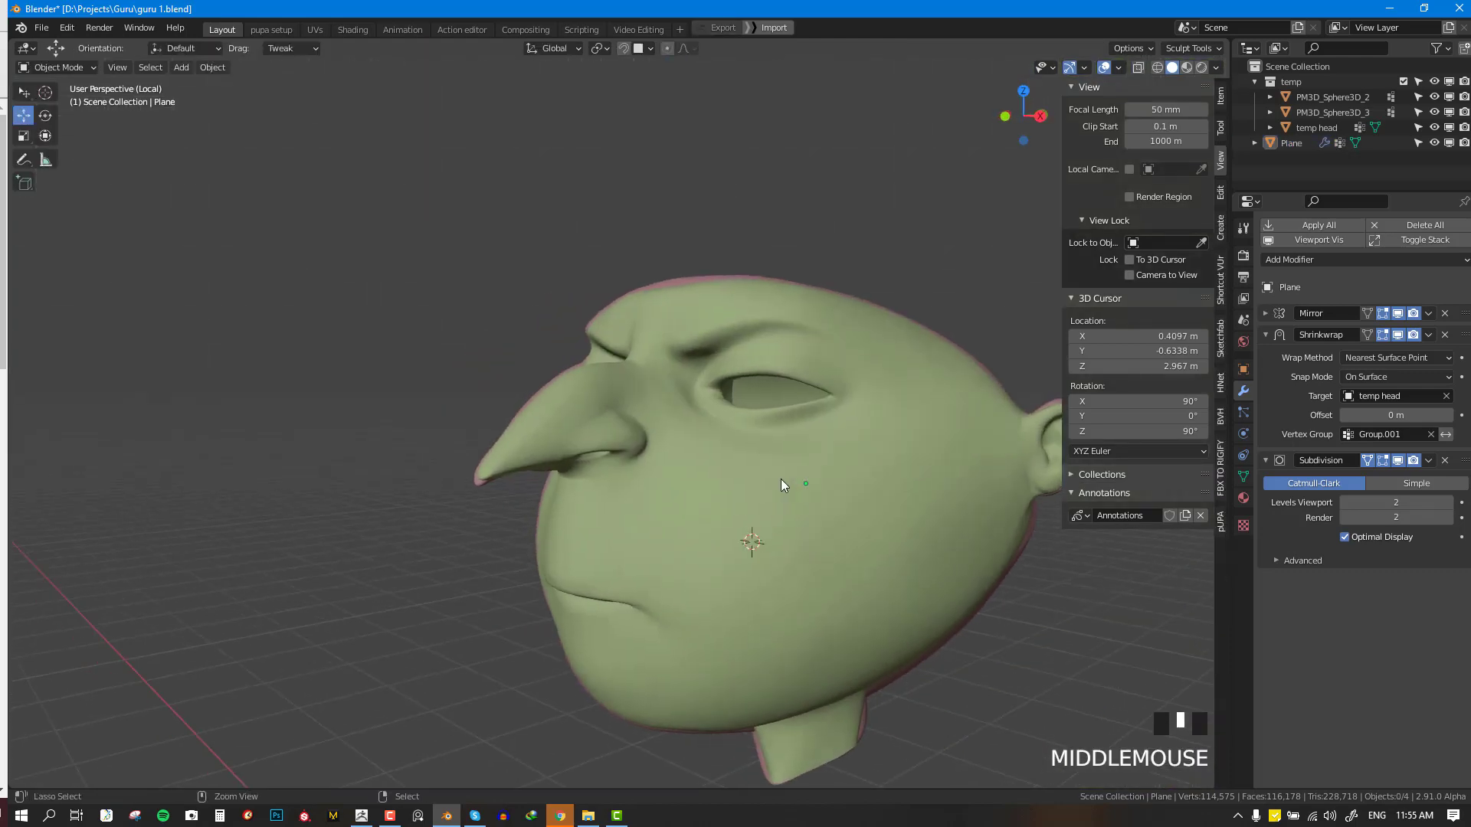
key("ctrl+s")
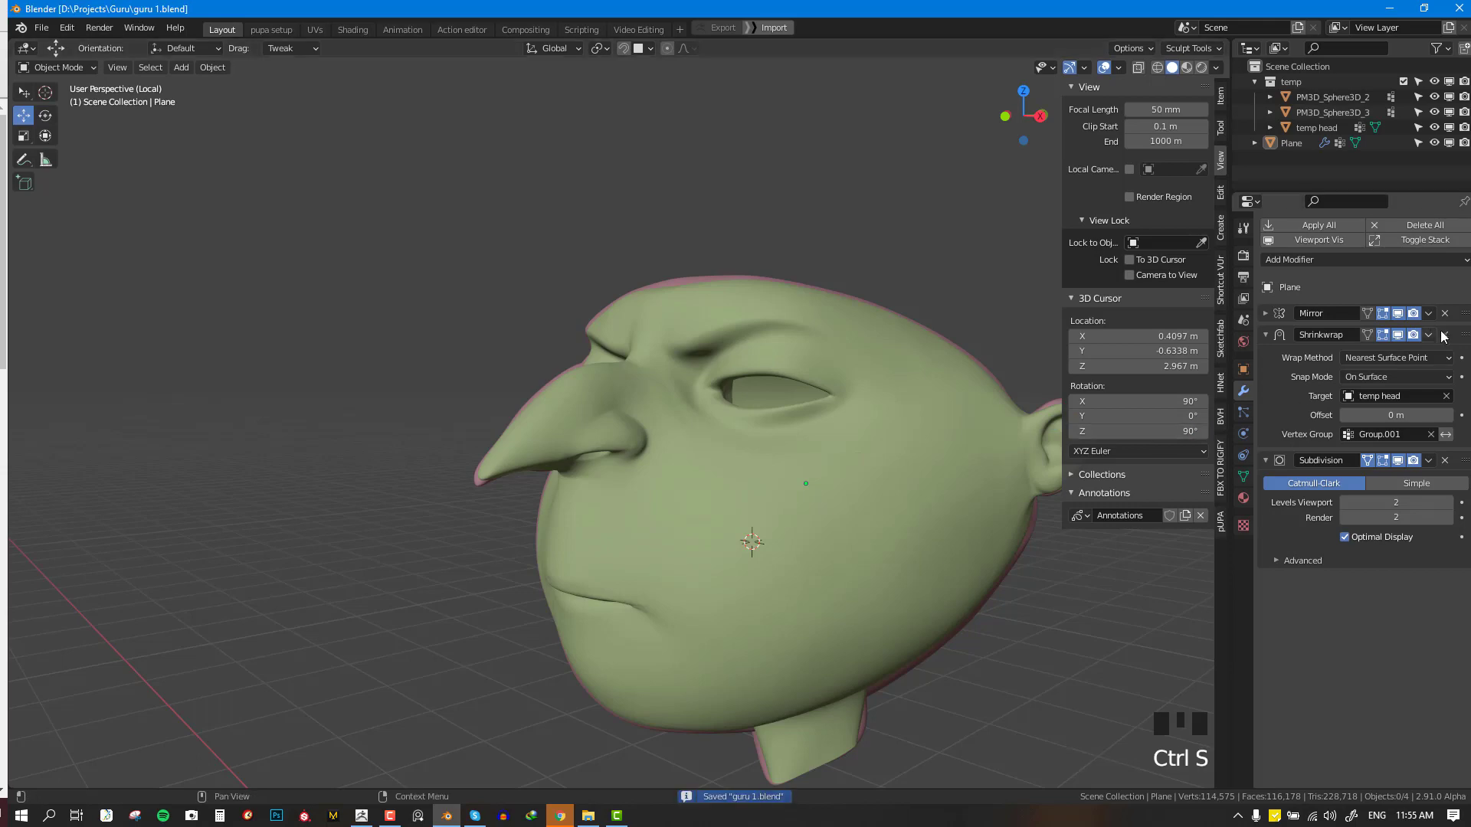
- Apply the Shrinkwrap modifier to the head
left_click(1428, 334)
left_click(1392, 354)
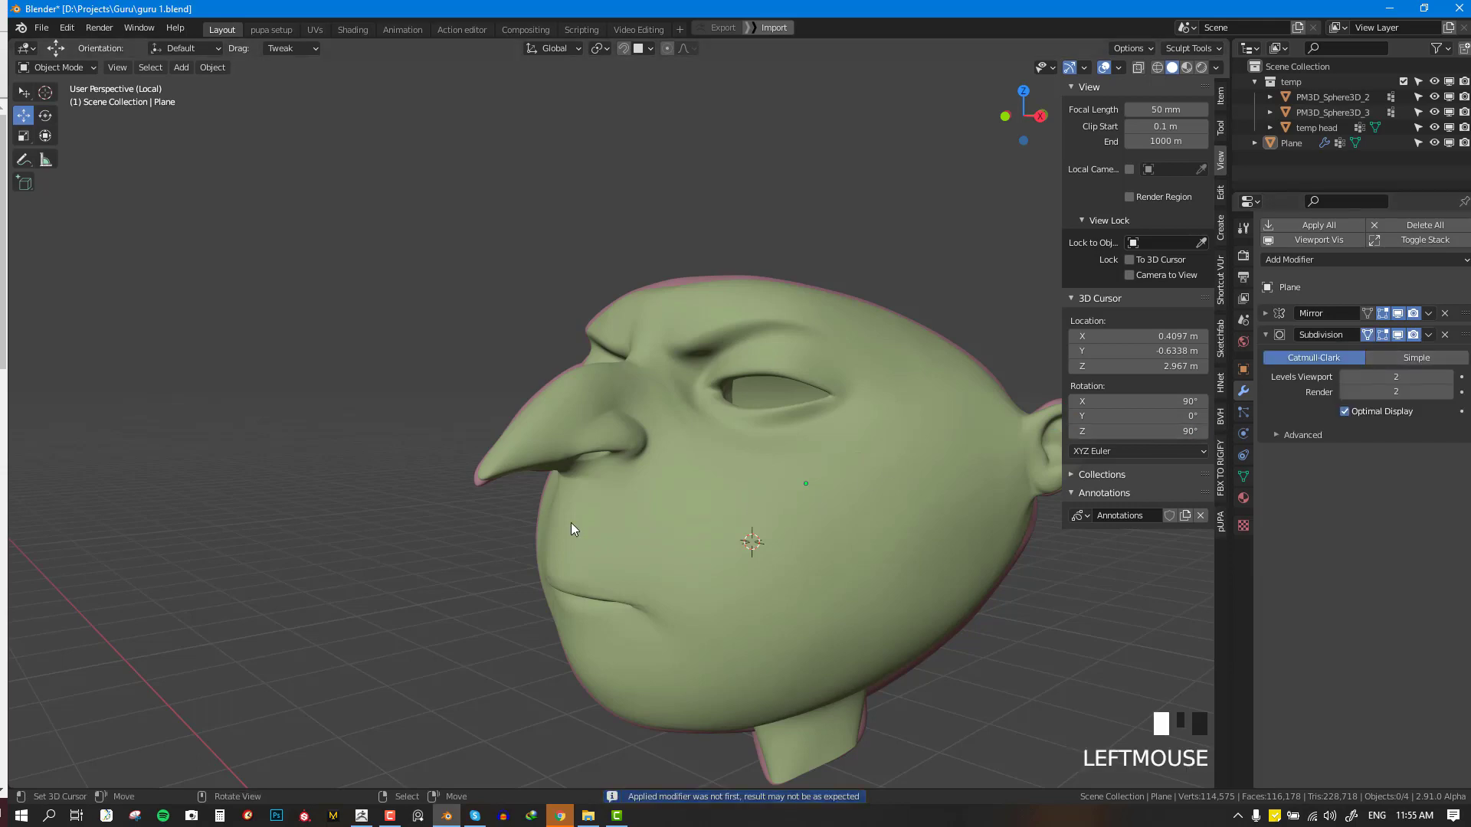
key("KP_1")
middle_click_drag(773, 419, 756, 504)
- Delete two edges on the forehead above the inner brow in Edit Mode
key("Tab")
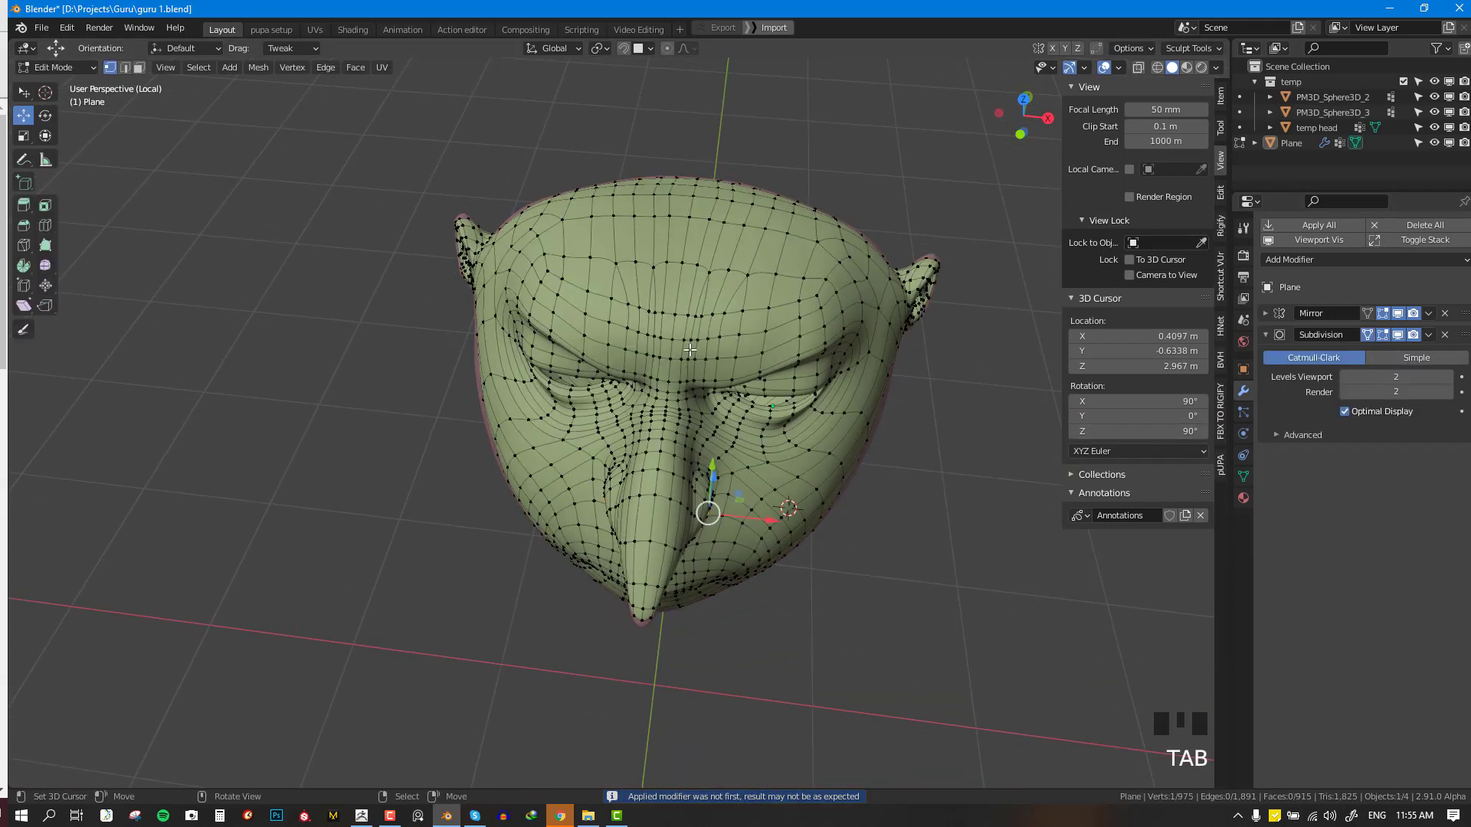
scroll(707, 307, "up", 2)
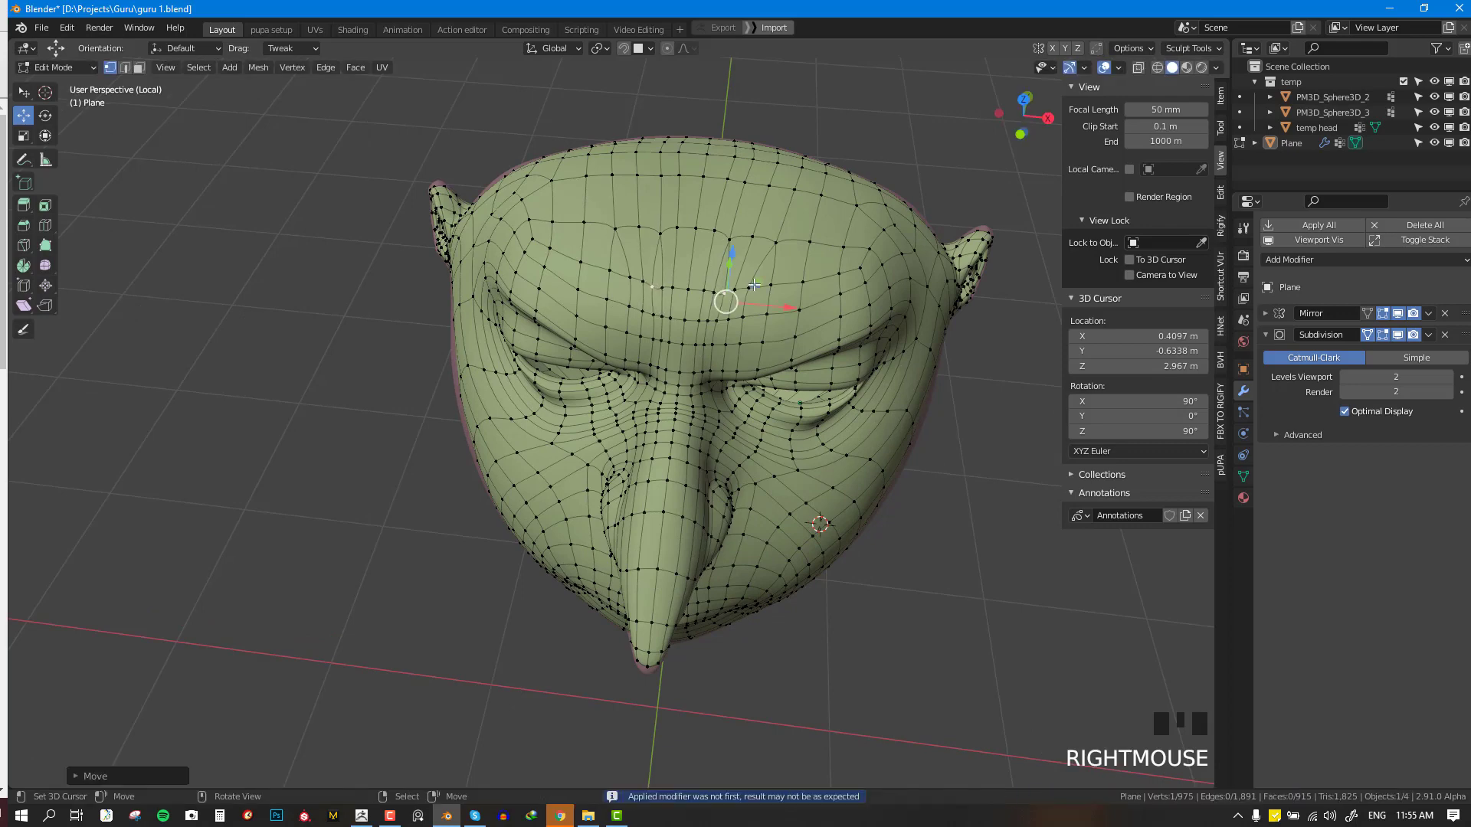
middle_click_drag(722, 302, 670, 342, "shift")
key("alt+KP_2")
left_click(670, 343)
key("x")
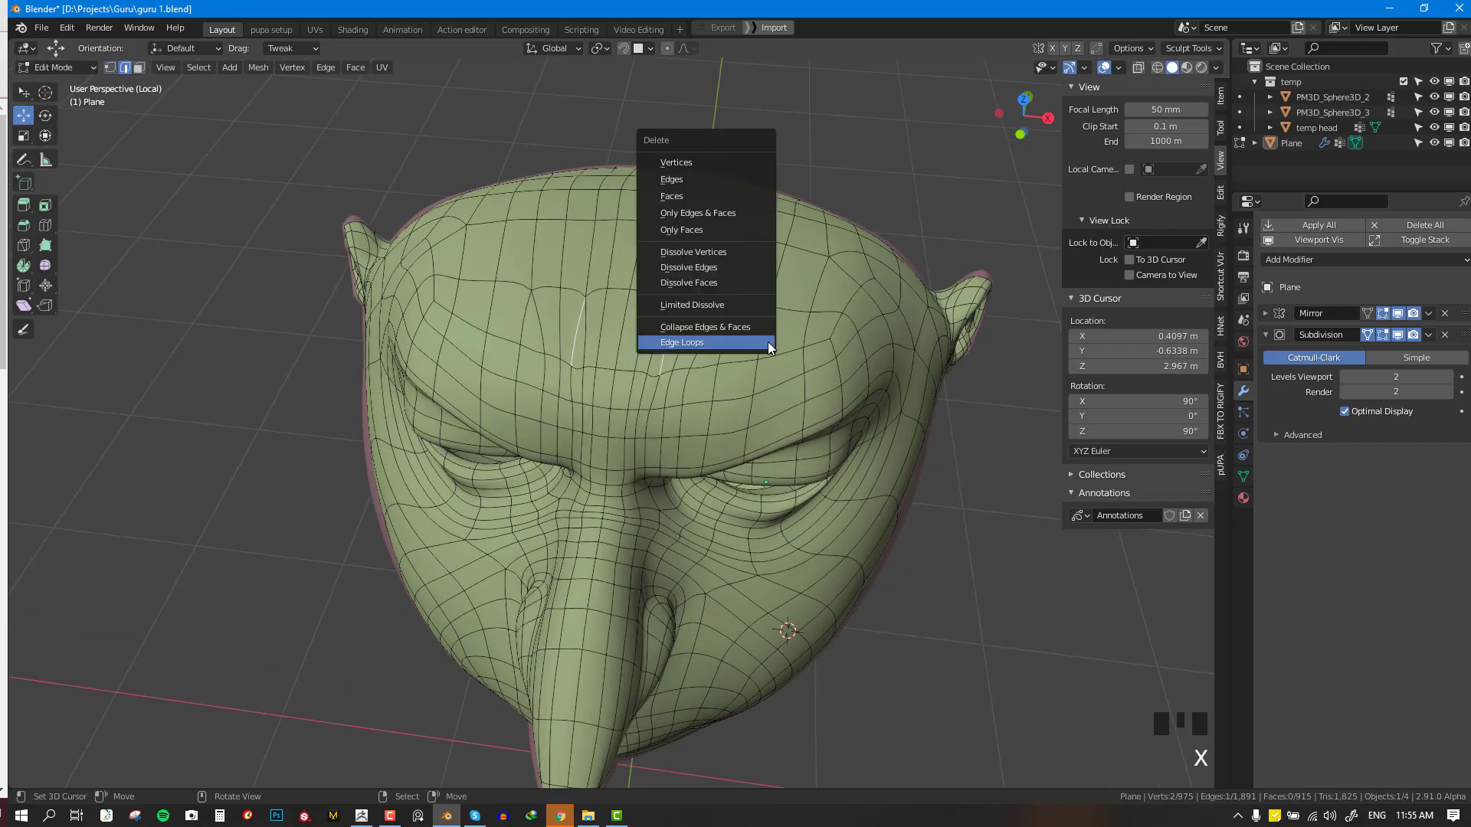
left_click(767, 342)
key("alt+a")
key("x")
left_click(711, 336)
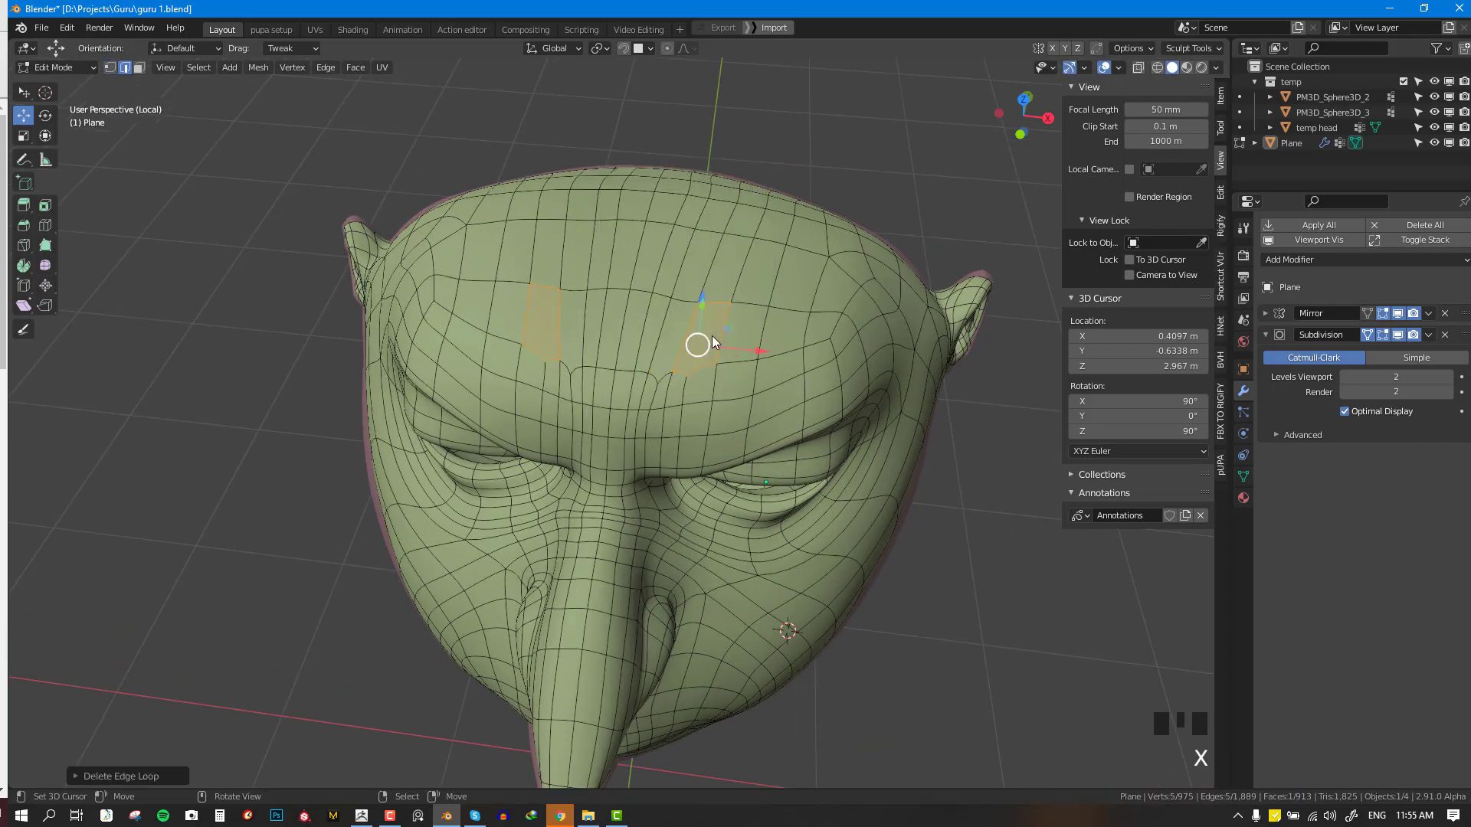
key("alt+a")
- Add a loop cut across the upper forehead above the deleted edges
key("Tab")
key("KP_1")
middle_click_drag(740, 370, 712, 464)
scroll(726, 360, "up", 2)
key("Tab")
key("ctrl+r")
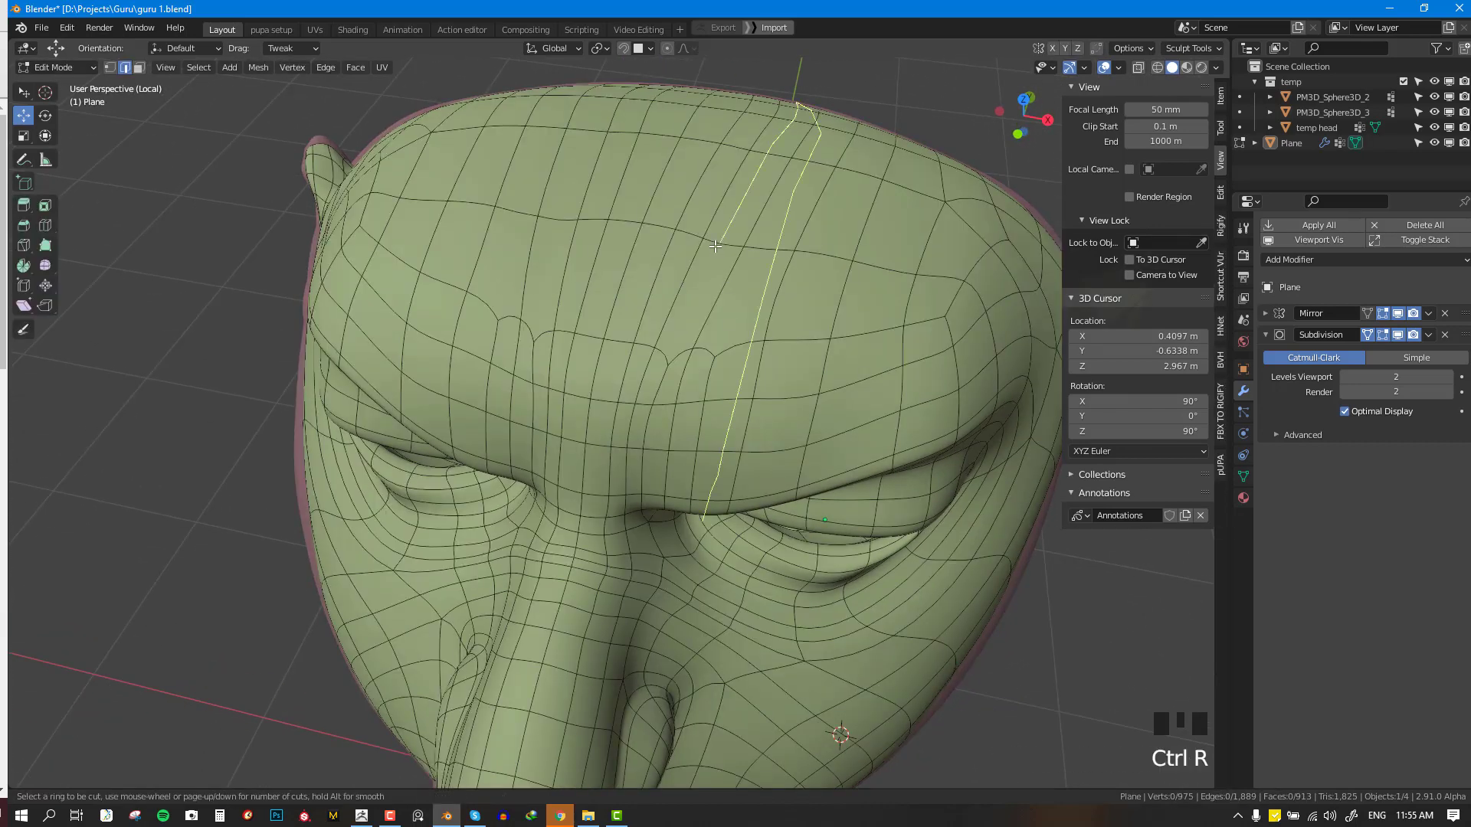
left_click(712, 253)
- Connect the new forehead loop's end vertex to the vertex on the row below, and return to Object Mode
key("alt+KP_1")
right_click(709, 261)
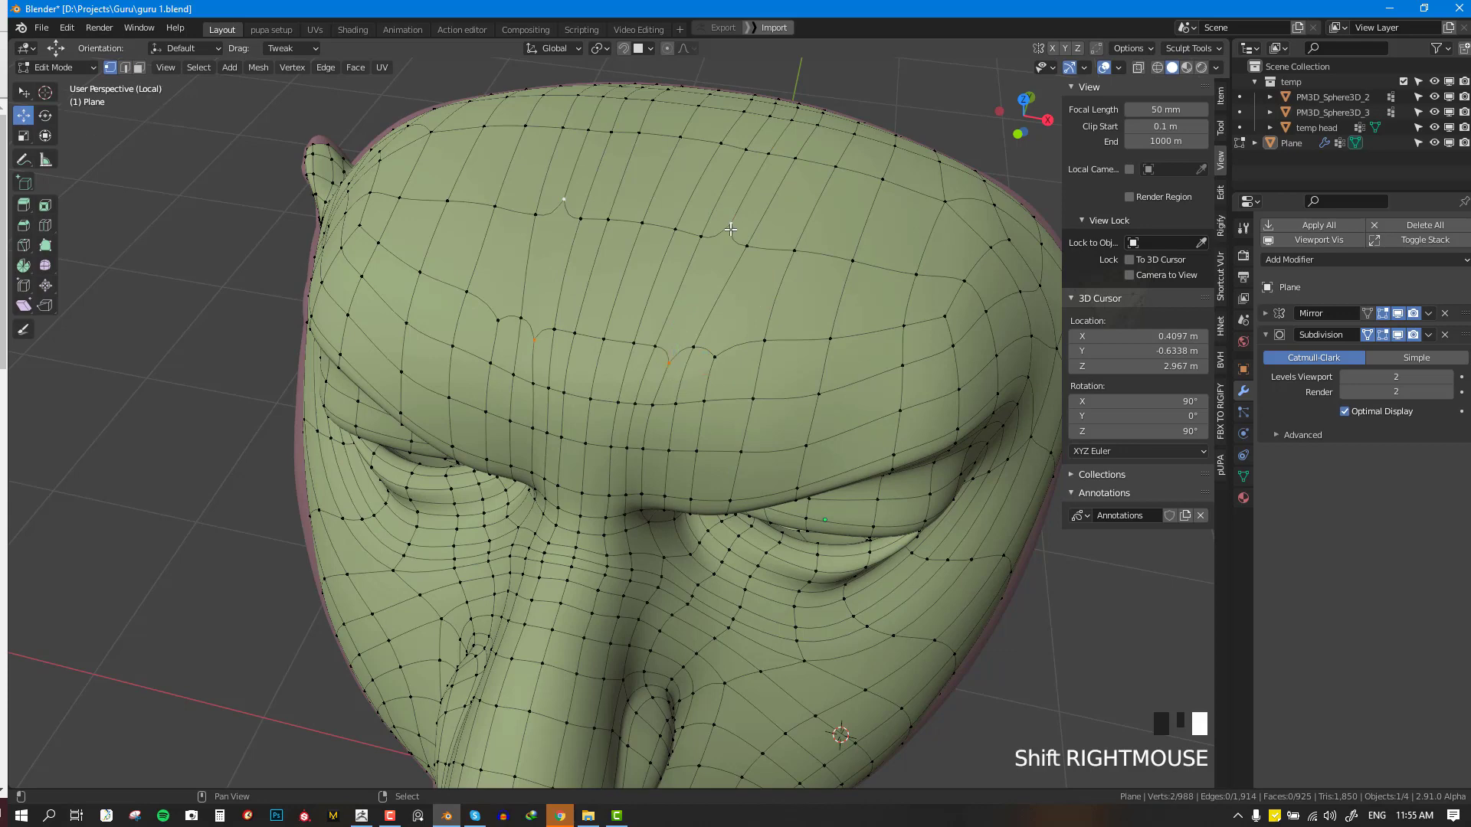
key("Tab")
key("KP_1")
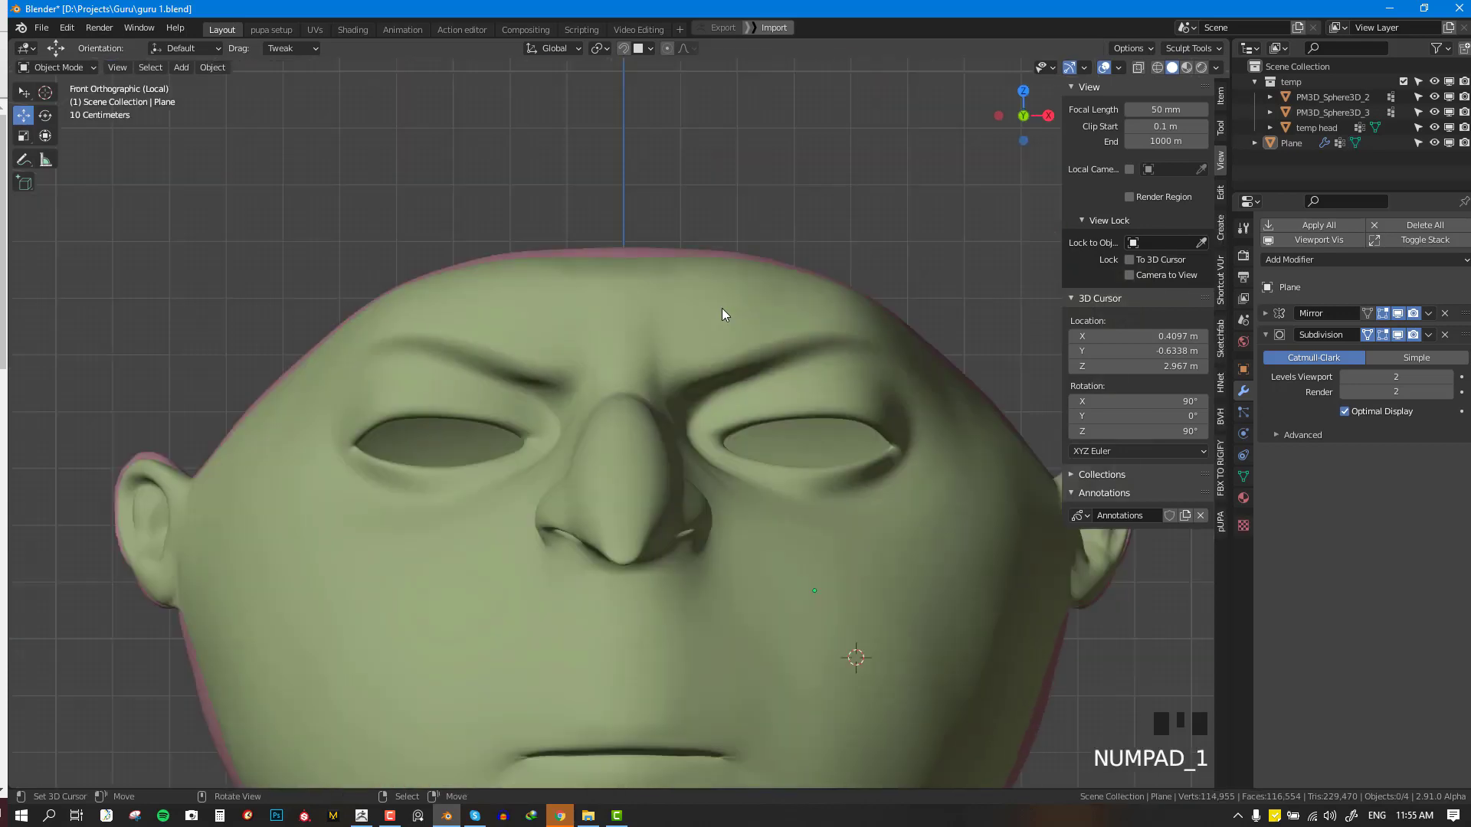
- Select the retopologized head and switch it to Weight Paint mode
mouse_move(721, 308)
middle_mouse_down()
mouse_move(705, 367)
mouse_move(749, 344)
mouse_move(706, 328)
middle_mouse_up()
right_click(705, 315)
key("Tab")
key("Tab")
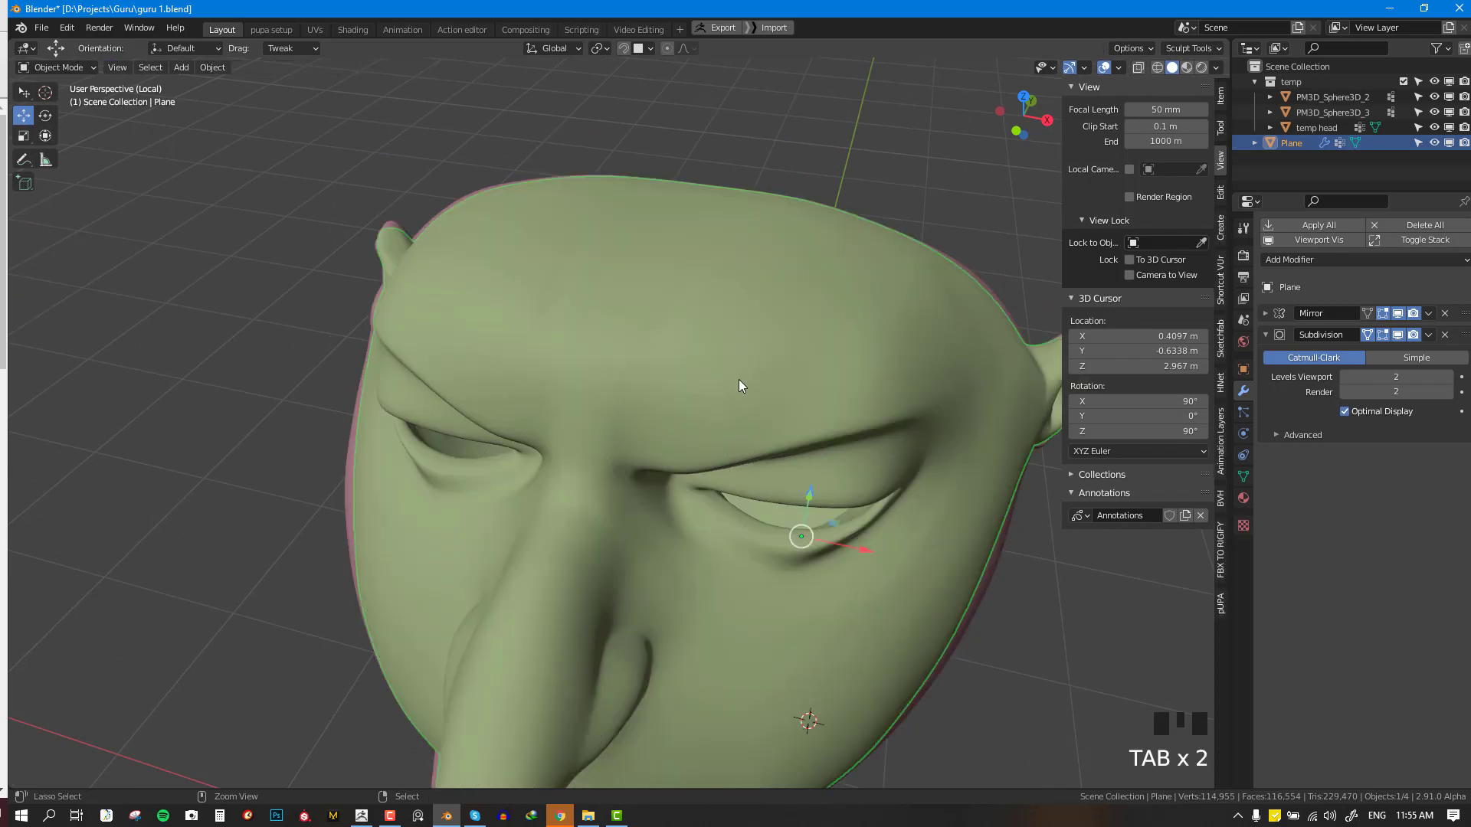
key("ctrl+Tab")
left_click(723, 452)
key("ctrl+Tab")
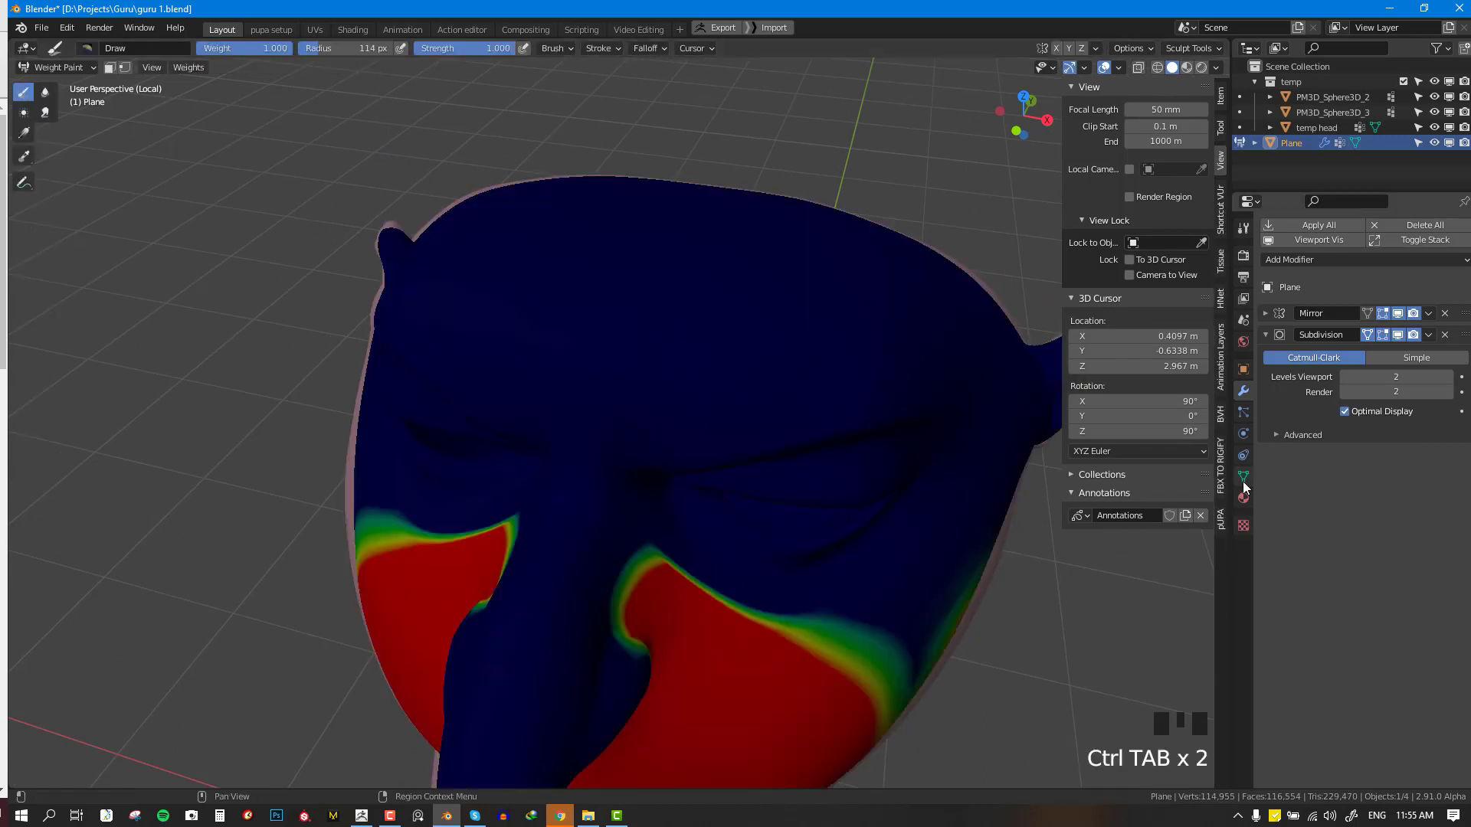
- Add a new vertex group to the head, paint full weight across the forehead, and return to Object Mode
left_click(1244, 477)
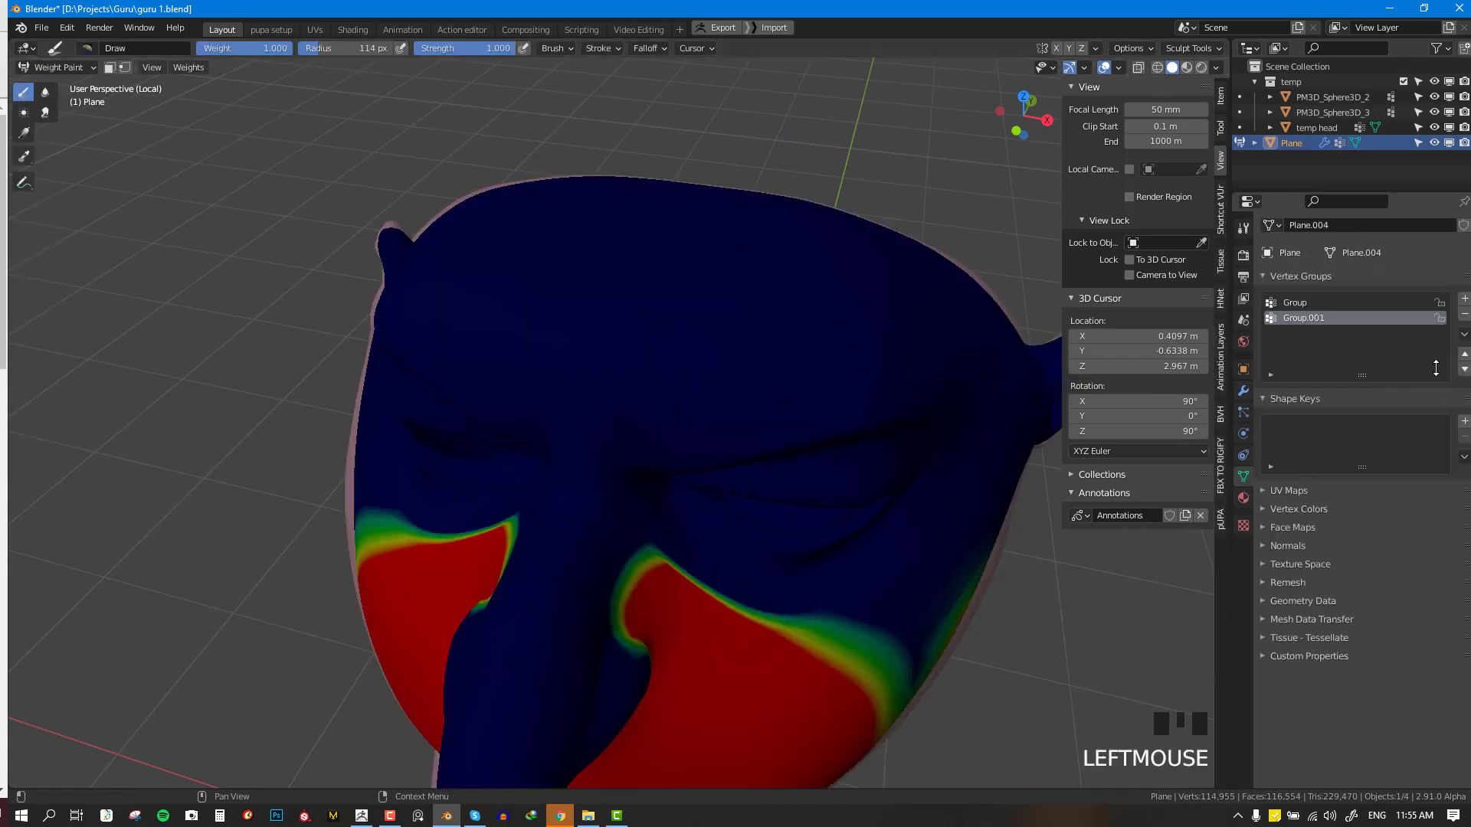
left_click(1464, 299)
mouse_move(706, 305)
left_mouse_down()
mouse_move(630, 288)
mouse_move(725, 315)
mouse_move(688, 315)
left_mouse_up()
left_click_drag(705, 246, 542, 319)
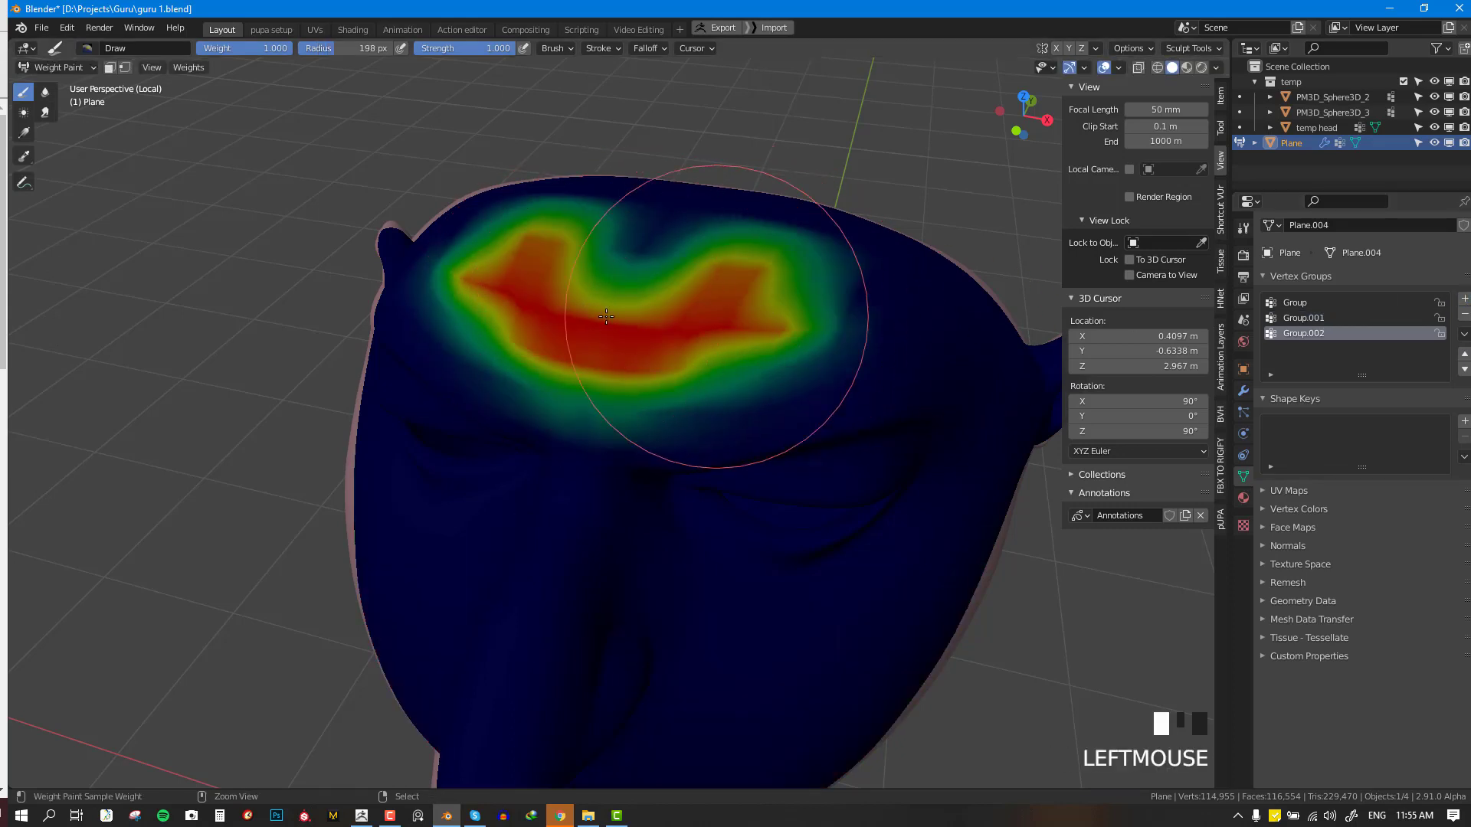
key("ctrl+Tab")
- Add a Shrinkwrap modifier to the head with temp head as target, limited to vertex group Group.002
left_click(1243, 390)
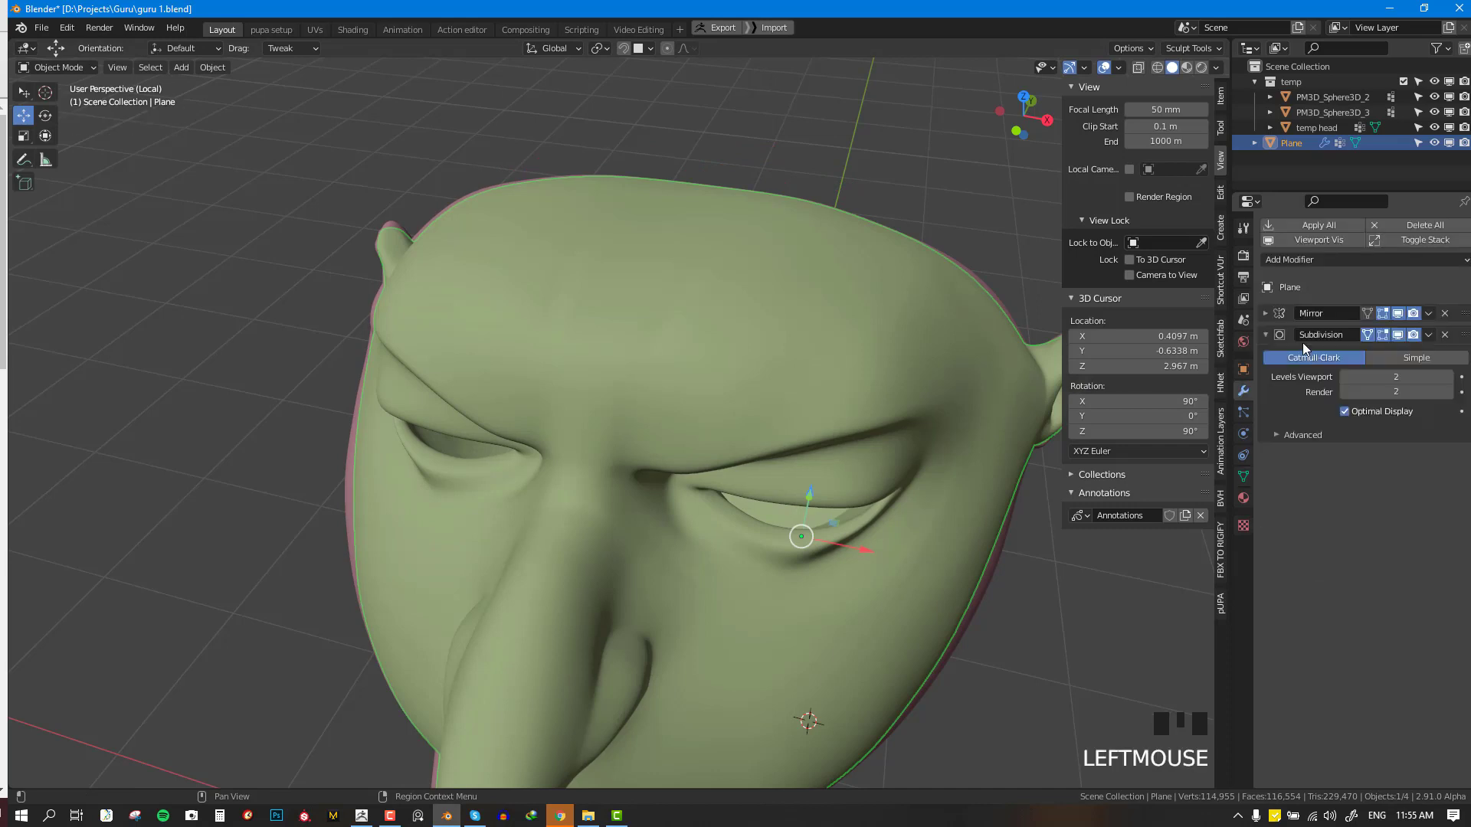
left_click(1325, 263)
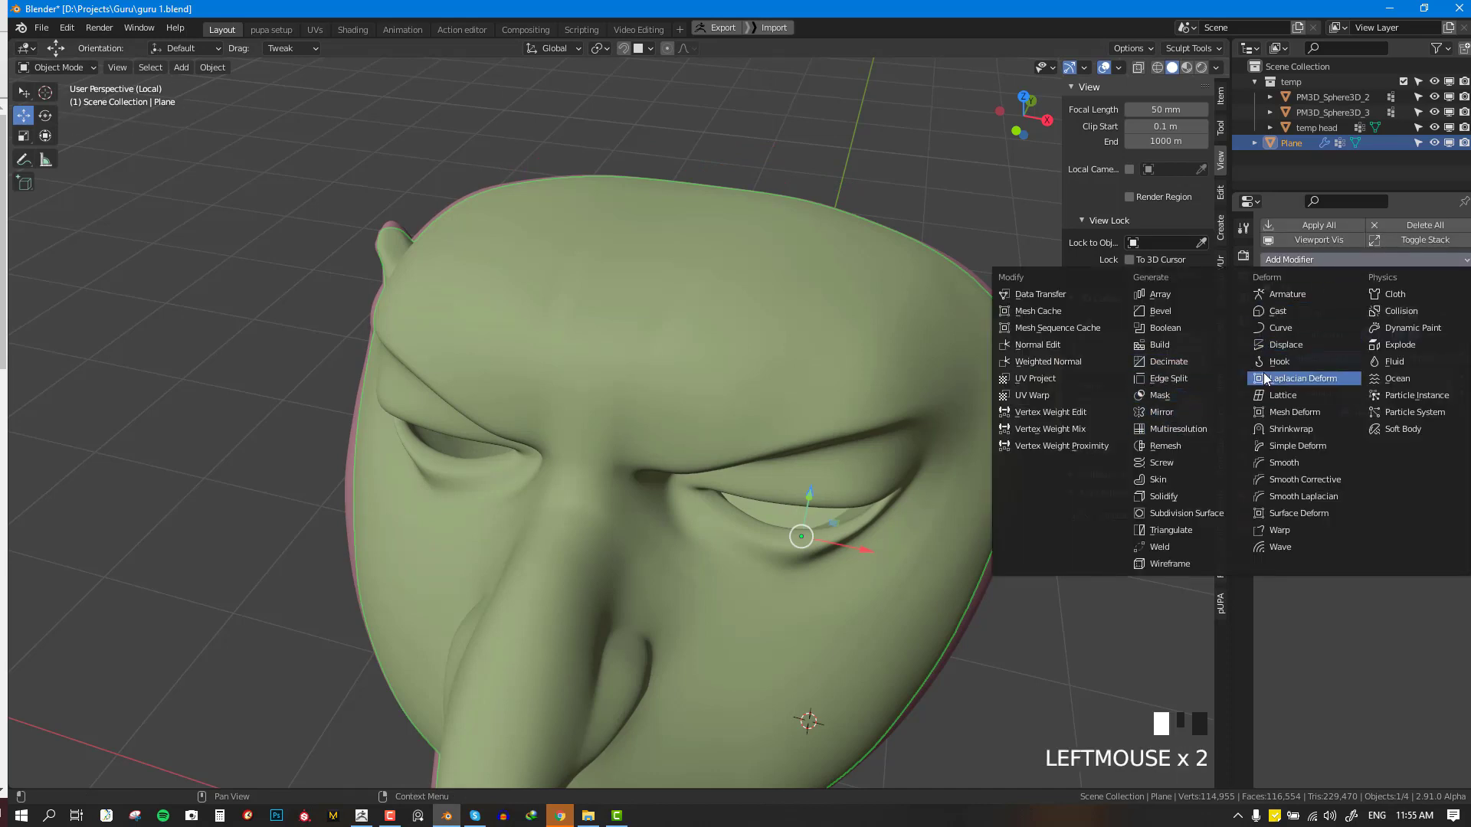
left_click(1291, 430)
left_click(1373, 518)
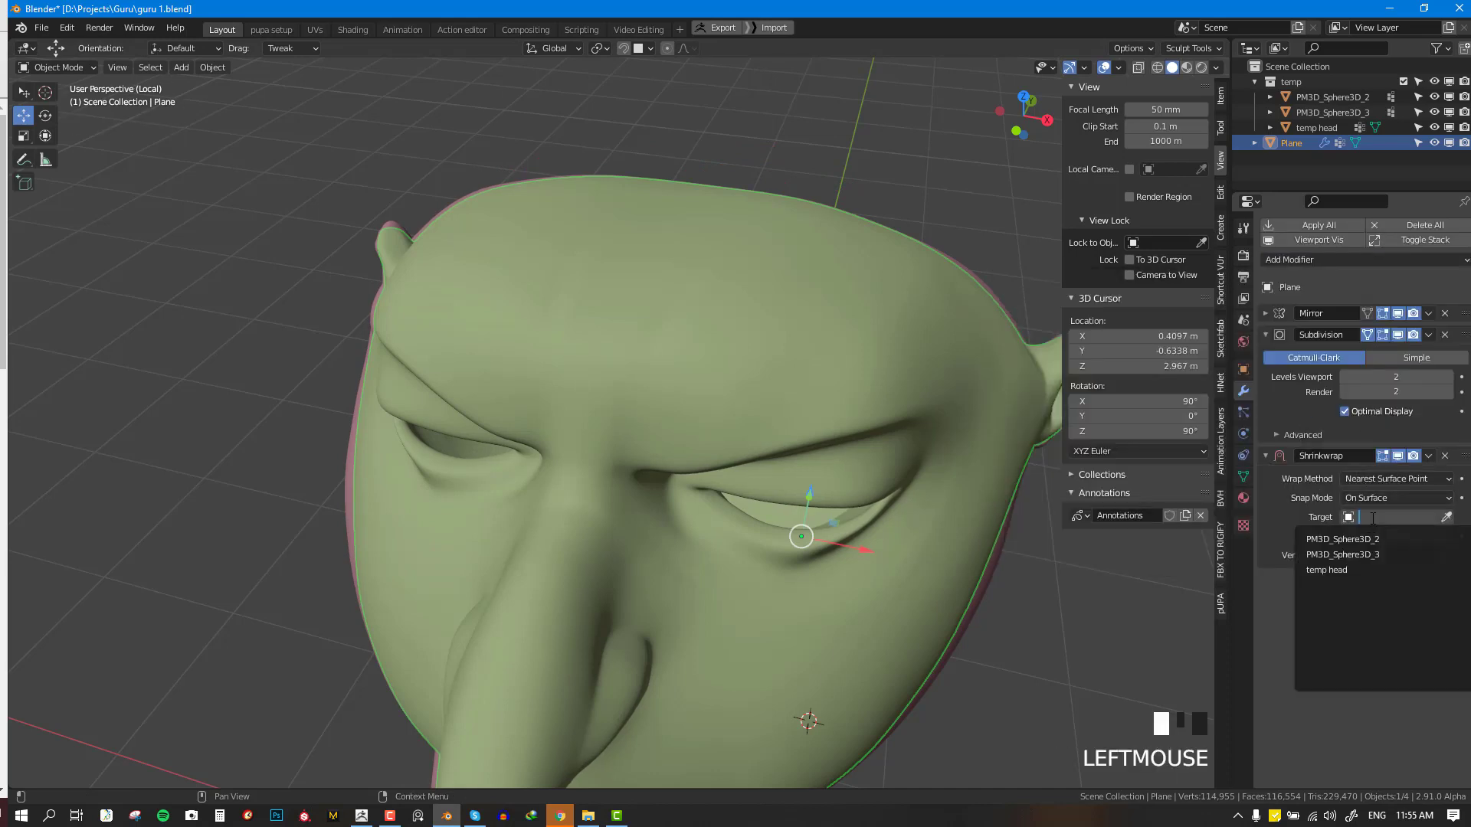
left_click(1356, 570)
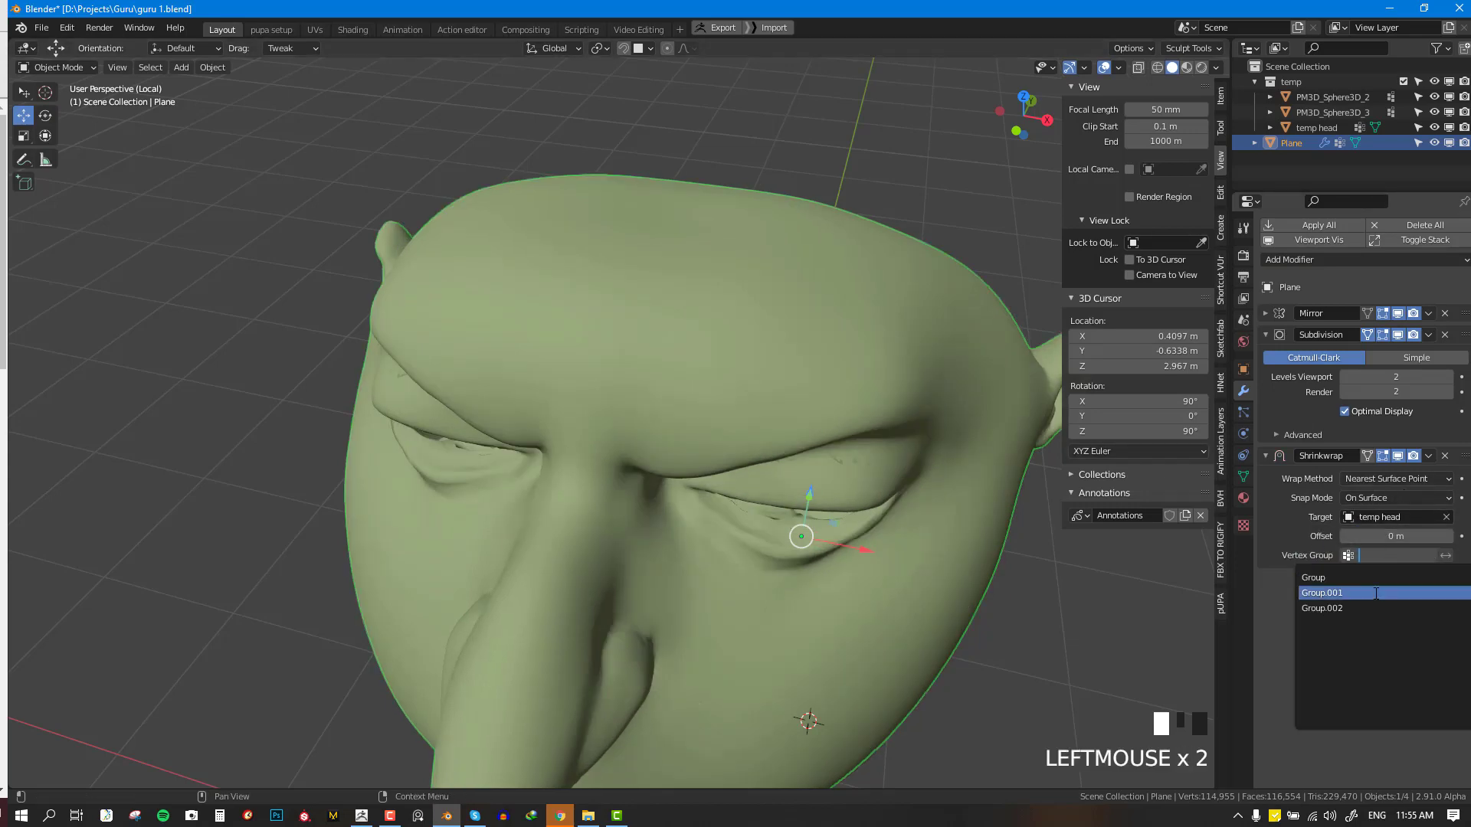
left_click(1371, 608)
- Move the Shrinkwrap modifier to the start of the stack, above Mirror, and check the forehead in Edit Mode
middle_click_drag(808, 475, 666, 436)
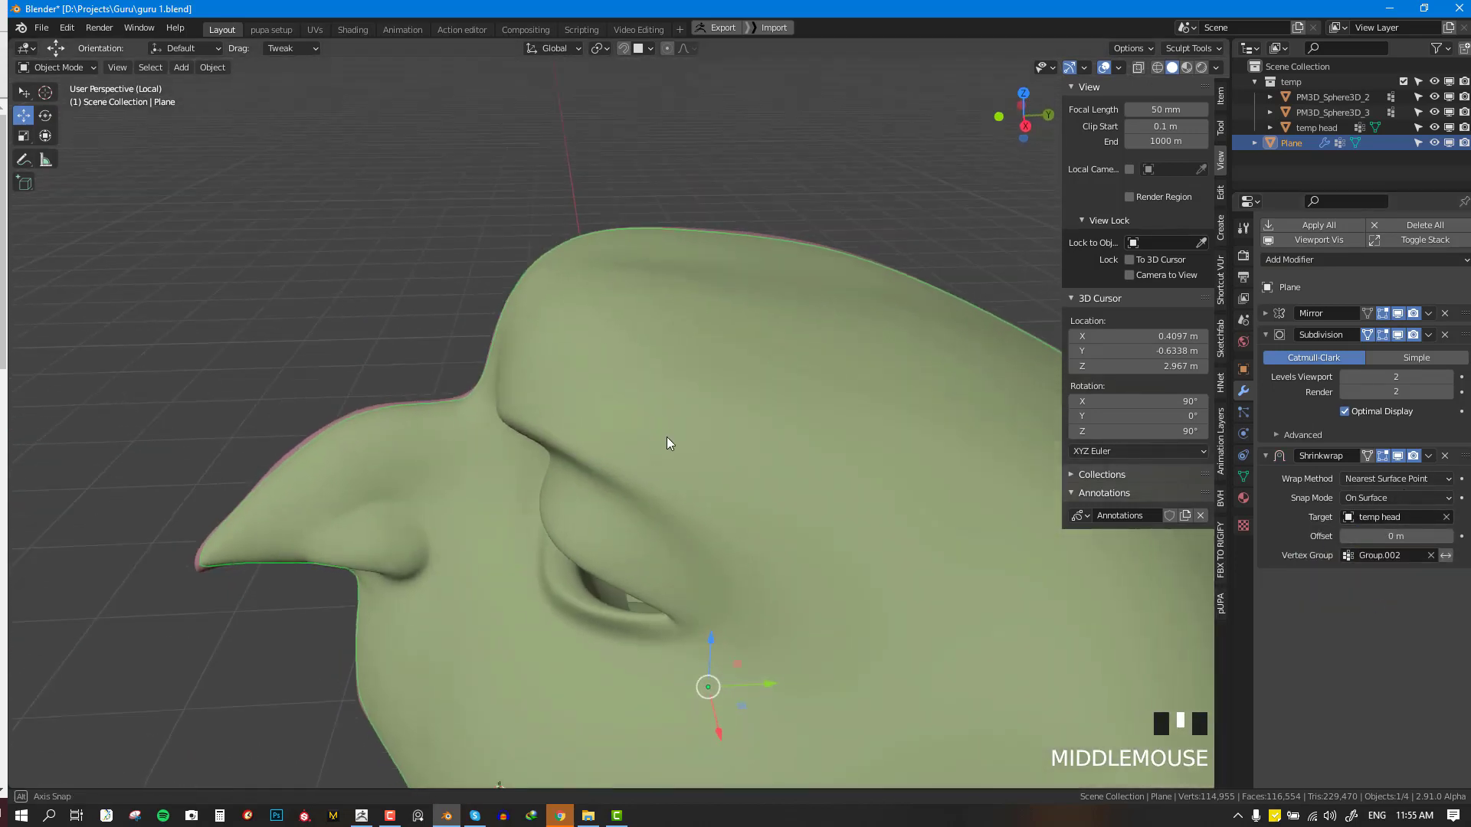
scroll(780, 481, "up", 3)
key("Tab")
key("Tab")
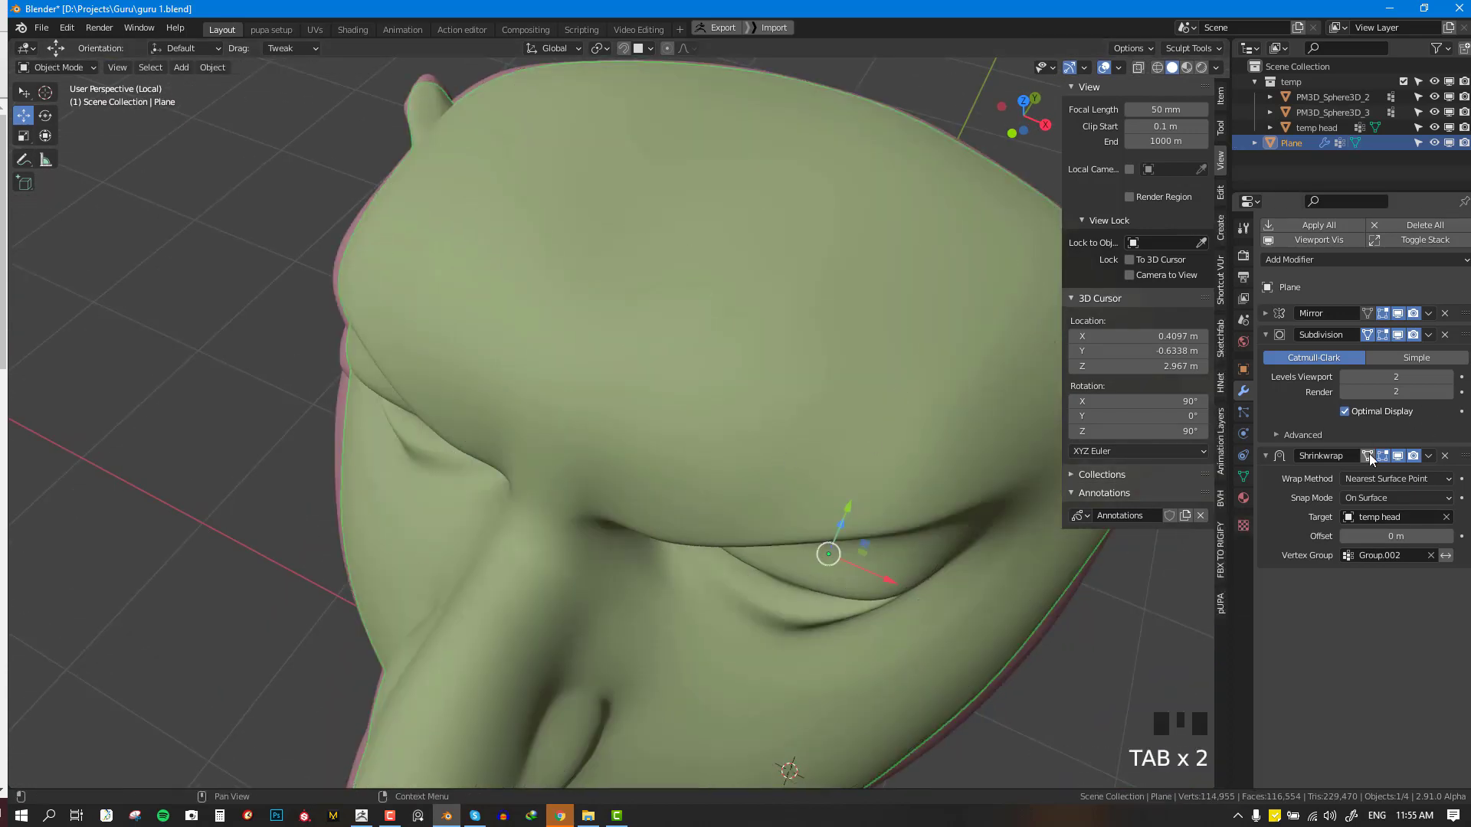
left_click_drag(1463, 456, 1463, 314)
scroll(614, 341, "down", 3)
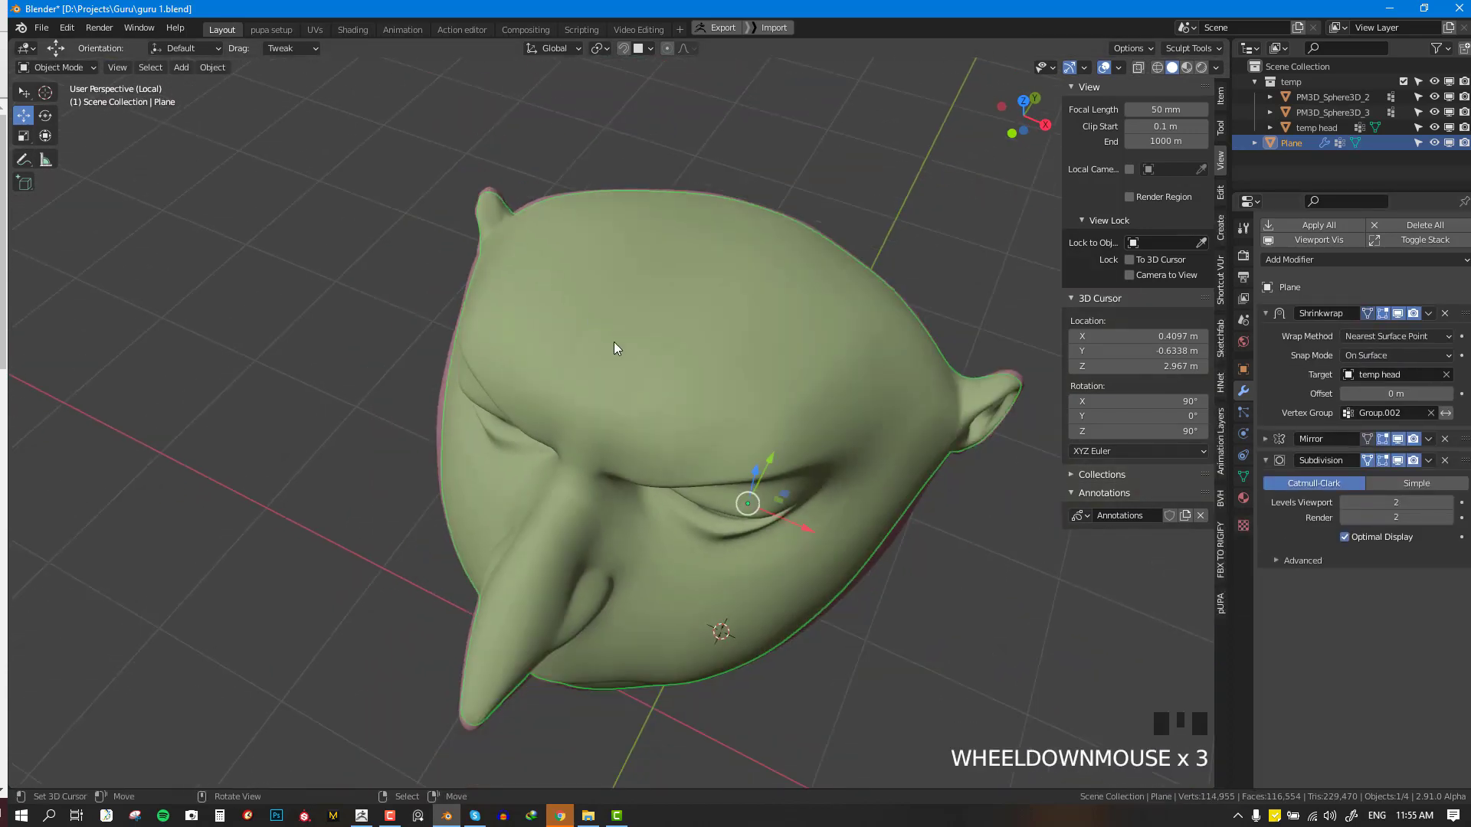
middle_click_drag(613, 341, 792, 325)
key("Tab")
key("Tab")
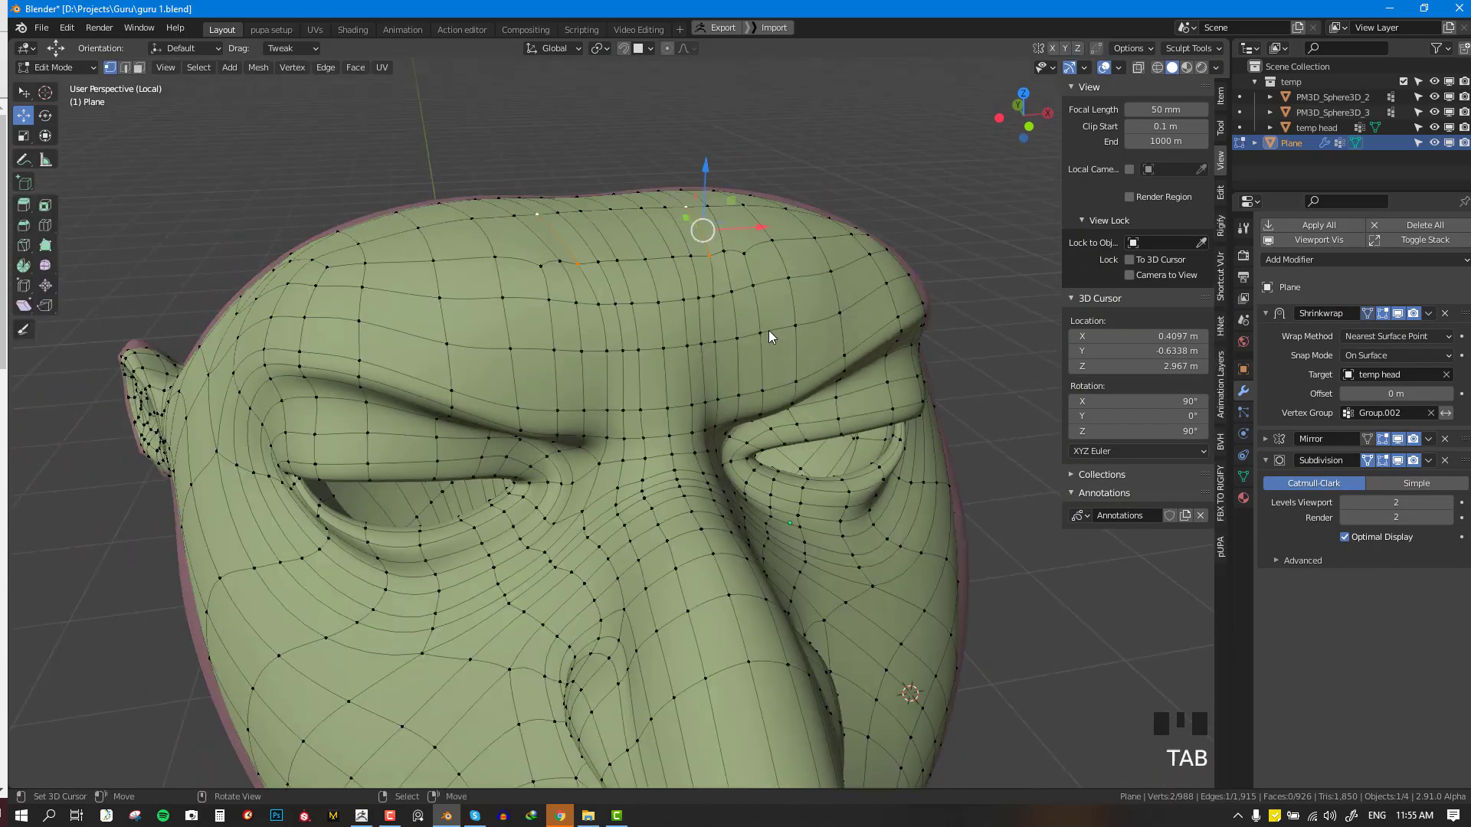
- Review the head's vertex groups and examine the forehead surface in different viewport shading displays
left_click(1417, 413)
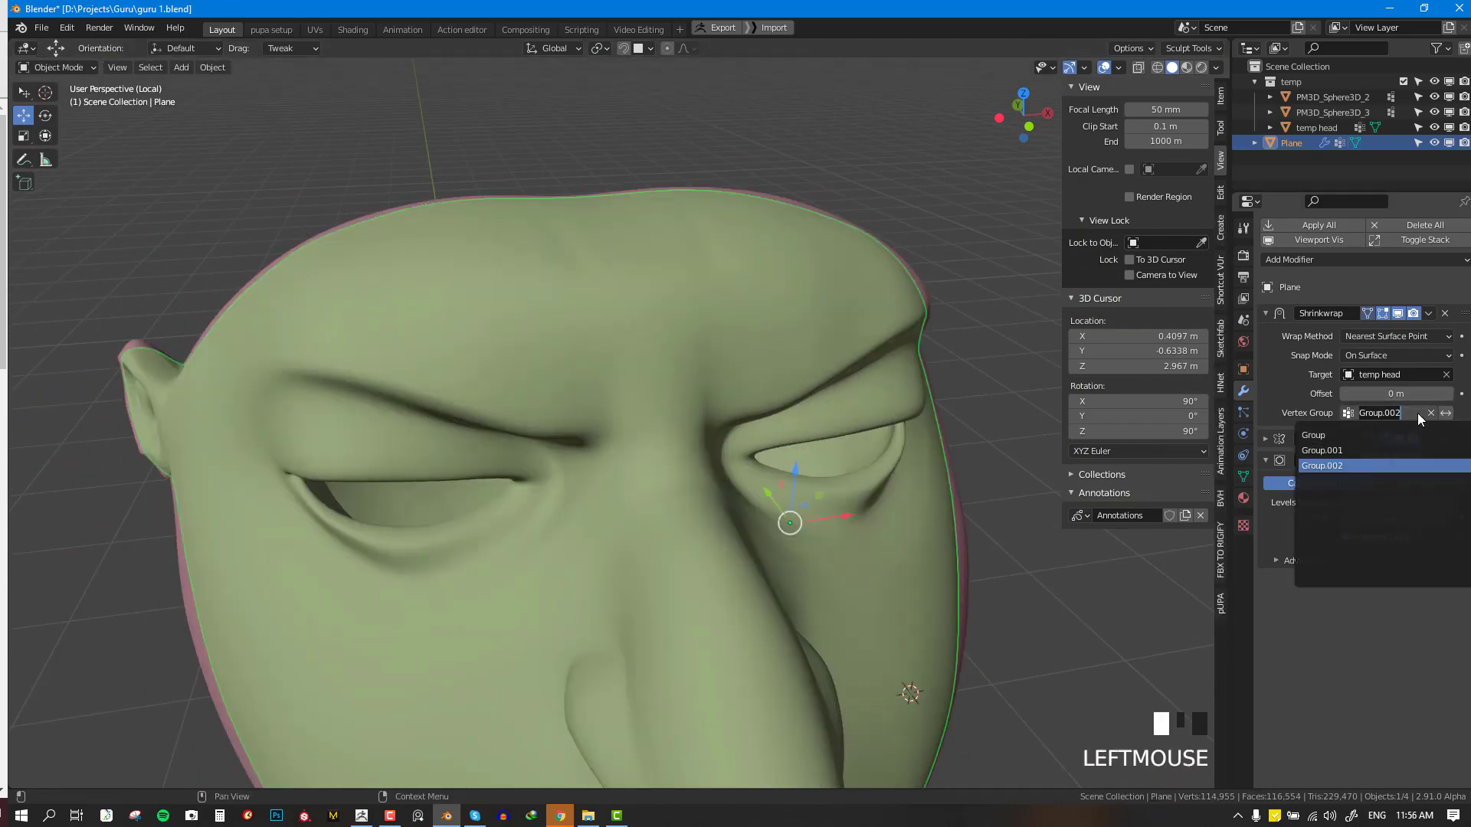
left_click(1244, 474)
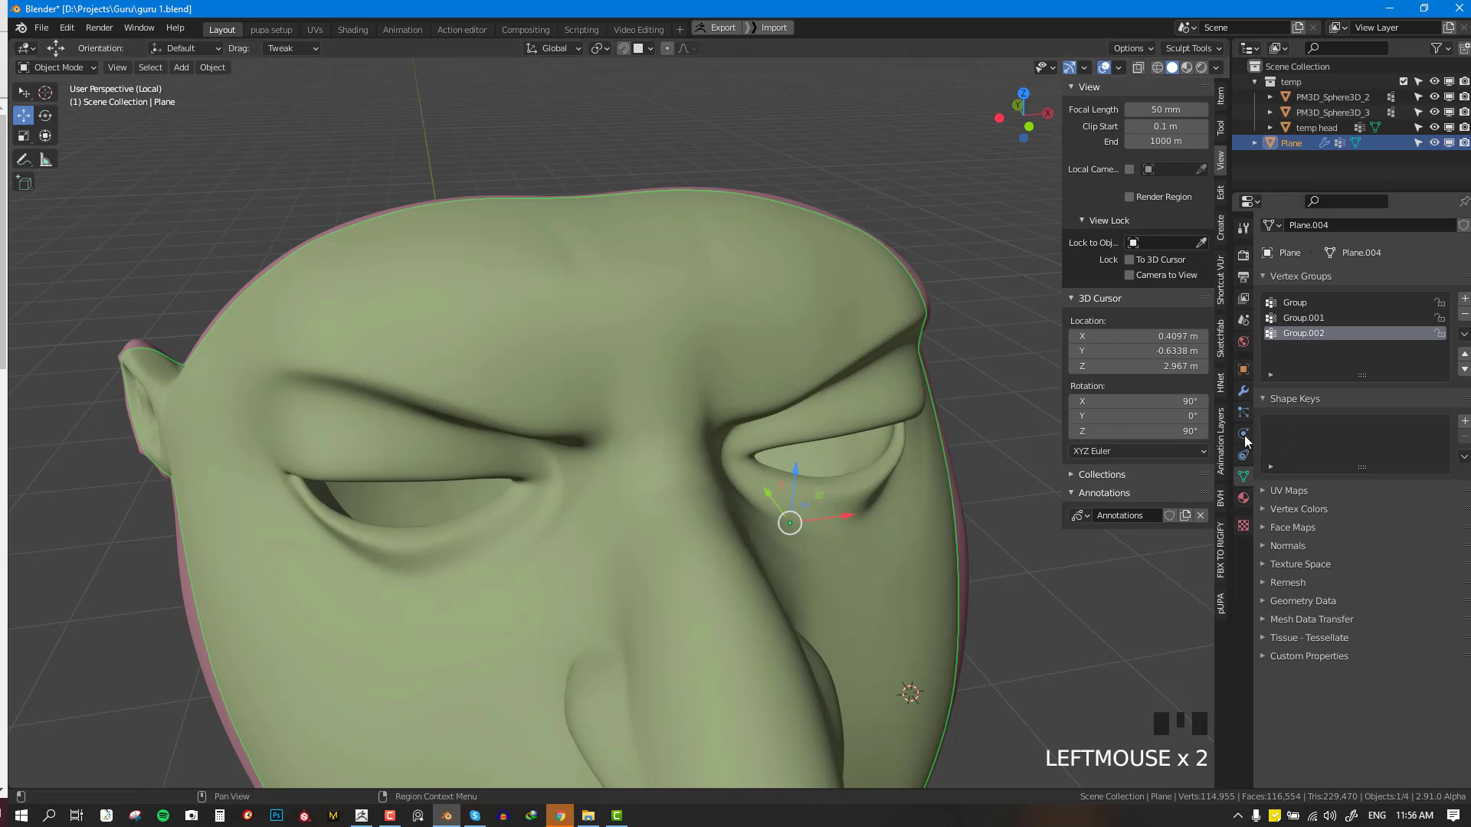
left_click(1243, 391)
middle_click_drag(719, 314, 700, 323)
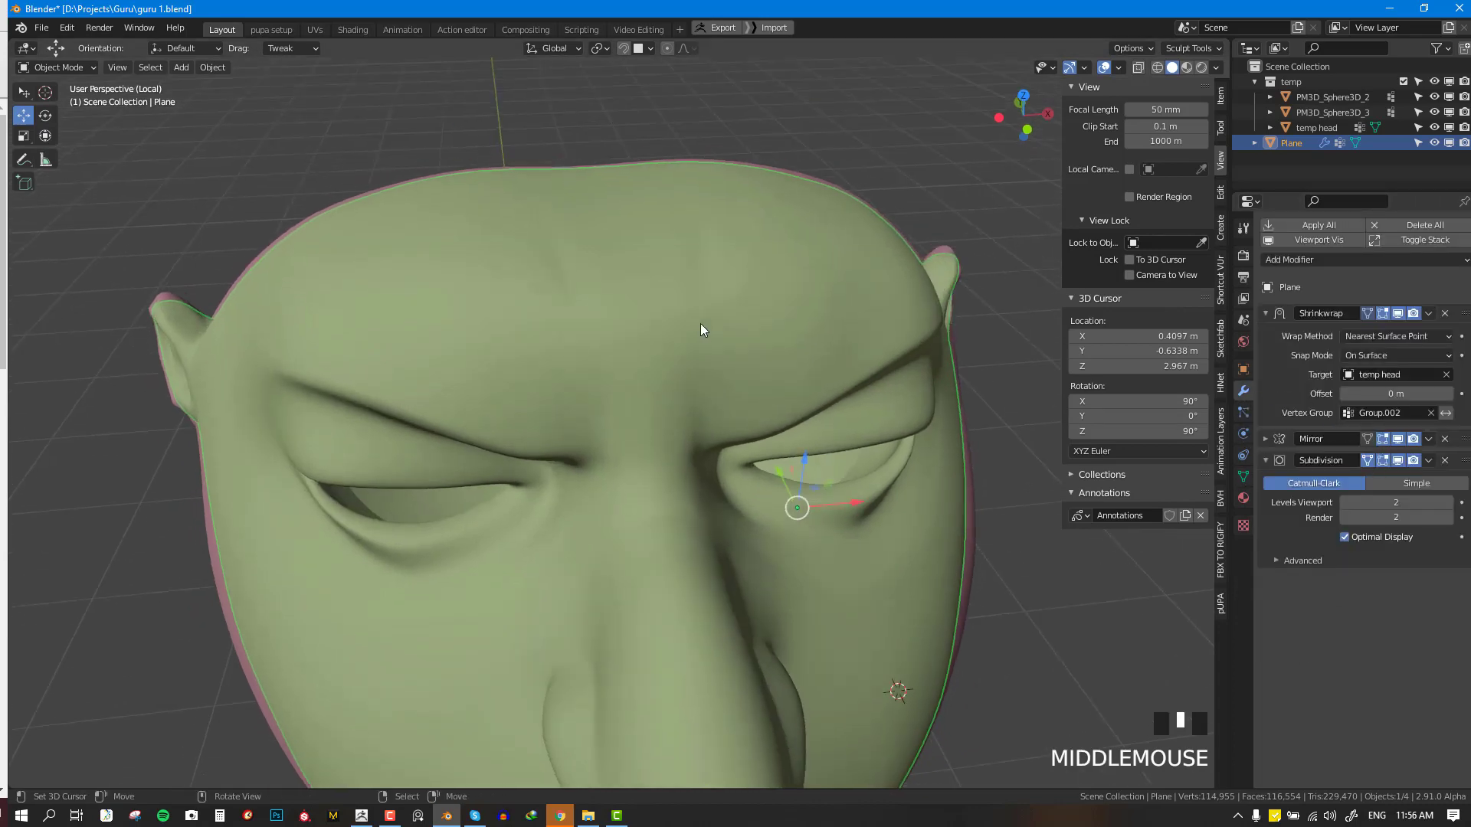
right_click(705, 320)
key("shift+z")
key("shift+z")
key("shift+z")
right_click(738, 319)
- Extend the Group.002 weights over the upper forehead in Weight Paint, return to Object Mode and deselect the head
key("ctrl+Tab")
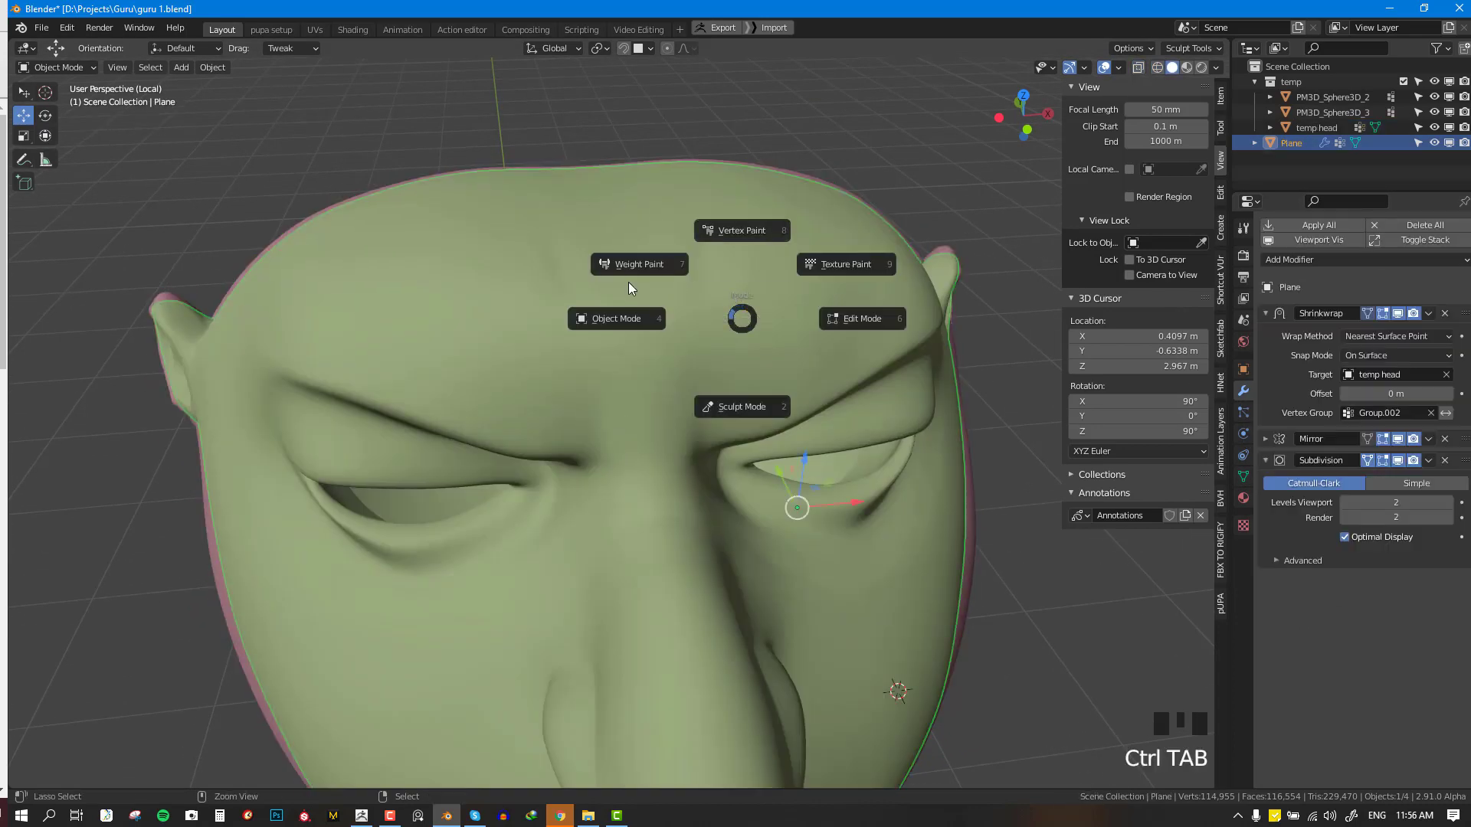
mouse_move(648, 246)
left_mouse_down()
mouse_move(577, 263)
mouse_move(640, 256)
left_mouse_up()
left_click_drag(651, 268, 623, 298)
middle_click_drag(622, 264, 617, 328)
mouse_move(619, 327)
left_mouse_down()
mouse_move(764, 286)
mouse_move(759, 358)
mouse_move(807, 283)
left_mouse_up()
mouse_move(807, 283)
left_mouse_down()
mouse_move(630, 424)
mouse_move(528, 259)
mouse_move(655, 397)
left_mouse_up()
left_click_drag(675, 507, 766, 437)
left_click_drag(766, 436, 857, 365)
key("KP_1")
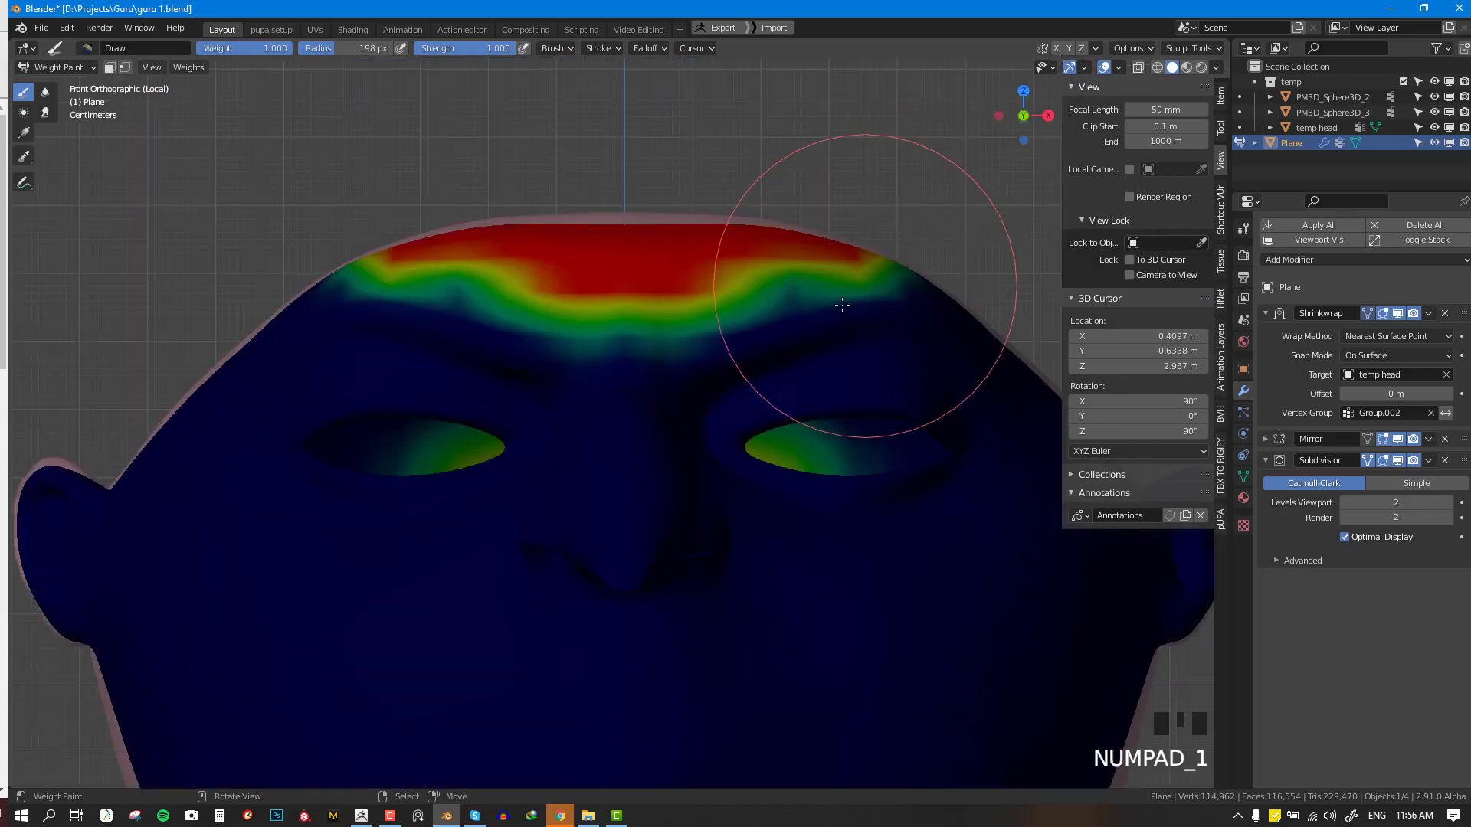
key("ctrl+Tab")
key("alt+a")
middle_click_drag(847, 355, 593, 335)
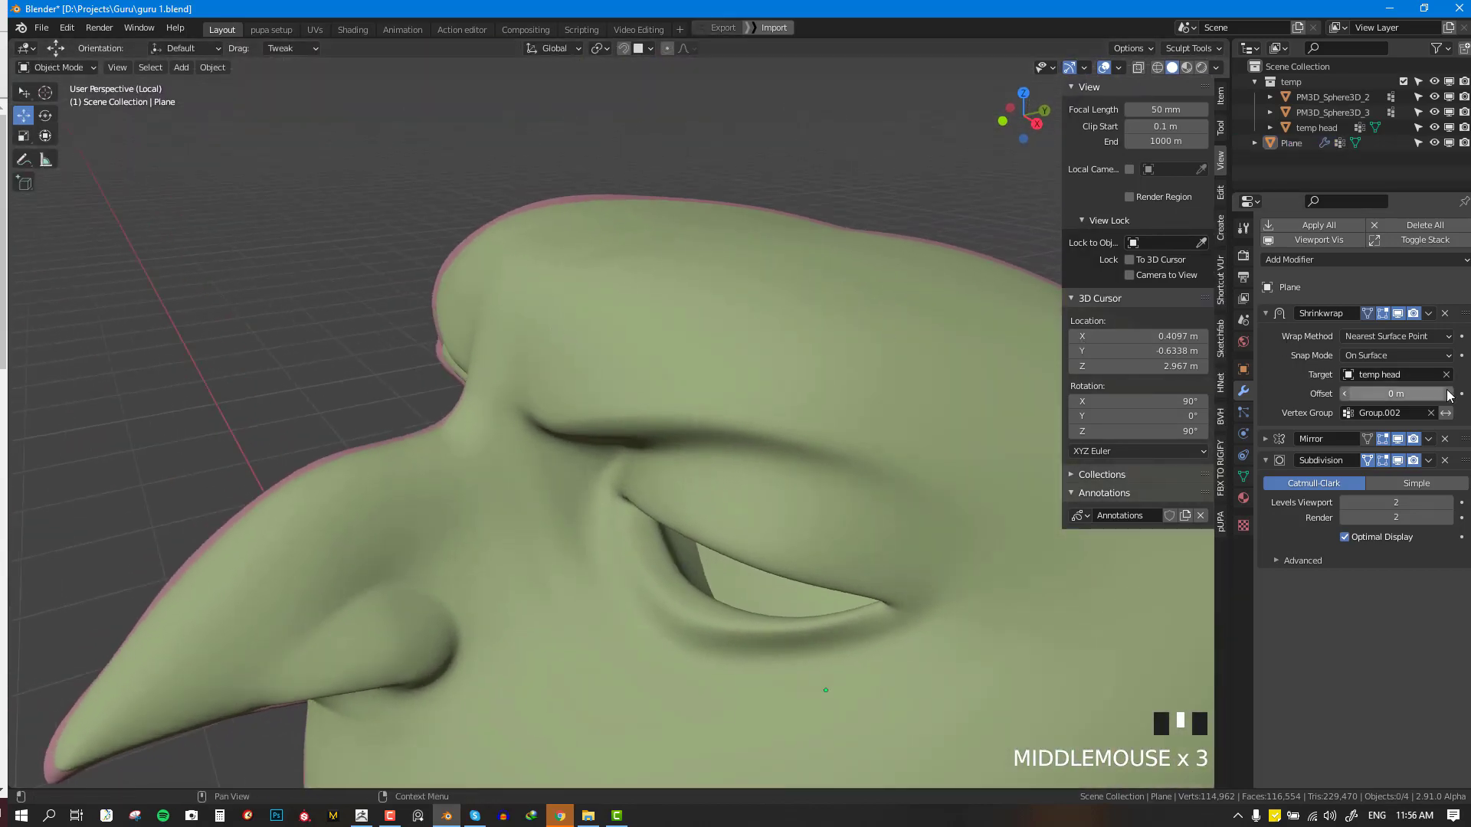
- Try Group.001 and Group as the Shrinkwrap modifier's vertex group, and restore Group.002
left_click(1396, 415)
left_click(1348, 450)
middle_click_drag(722, 396, 743, 403)
left_click(1379, 412)
left_click(1353, 436)
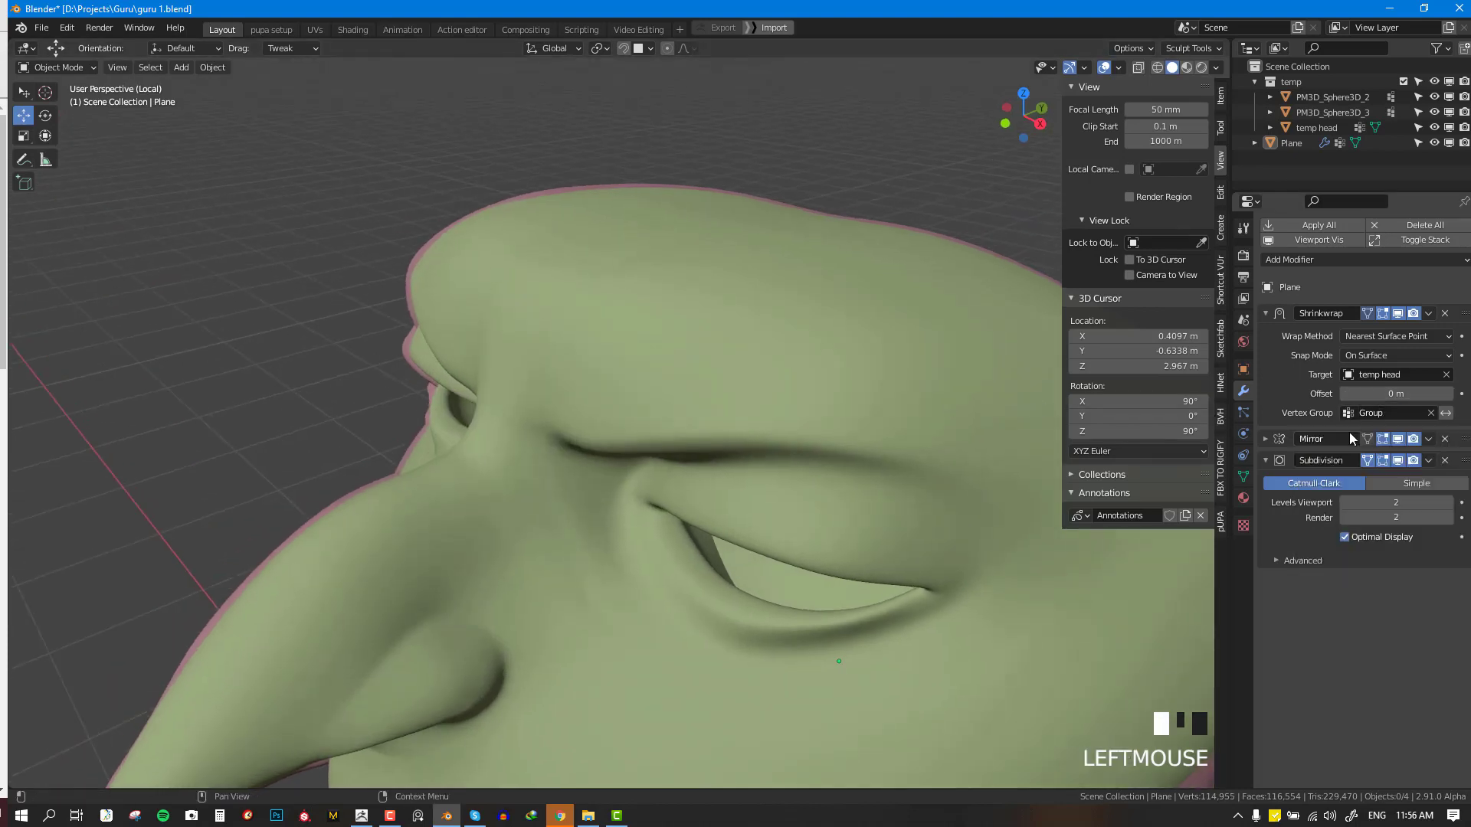
middle_click_drag(607, 368, 1120, 368)
left_click(1371, 413)
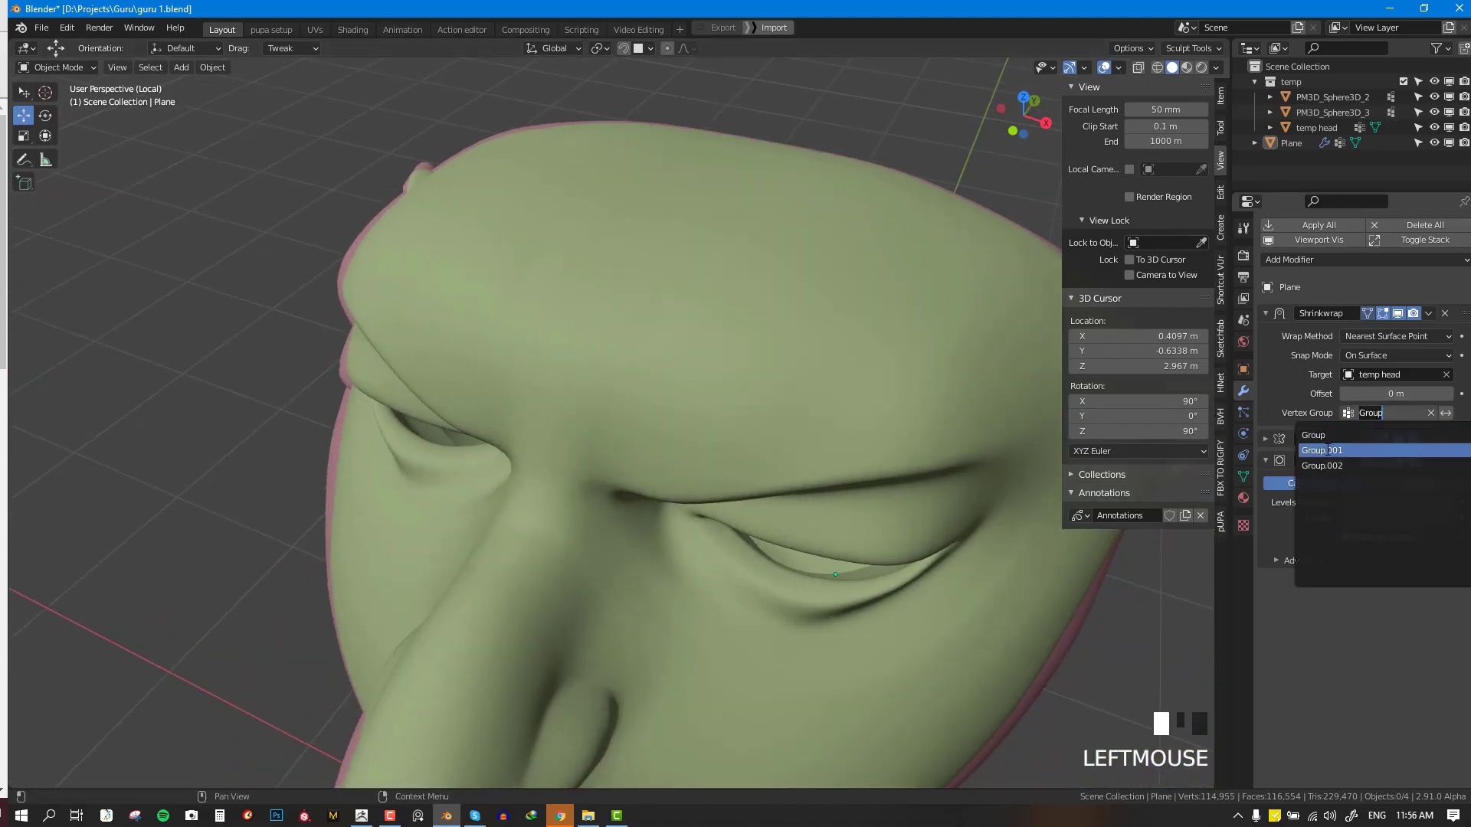
key("Return")
middle_click_drag(1113, 419, 709, 314)
- Move the irregular forehead vertex above the inner brow slightly upward in Edit Mode and return to Object Mode
key("Tab")
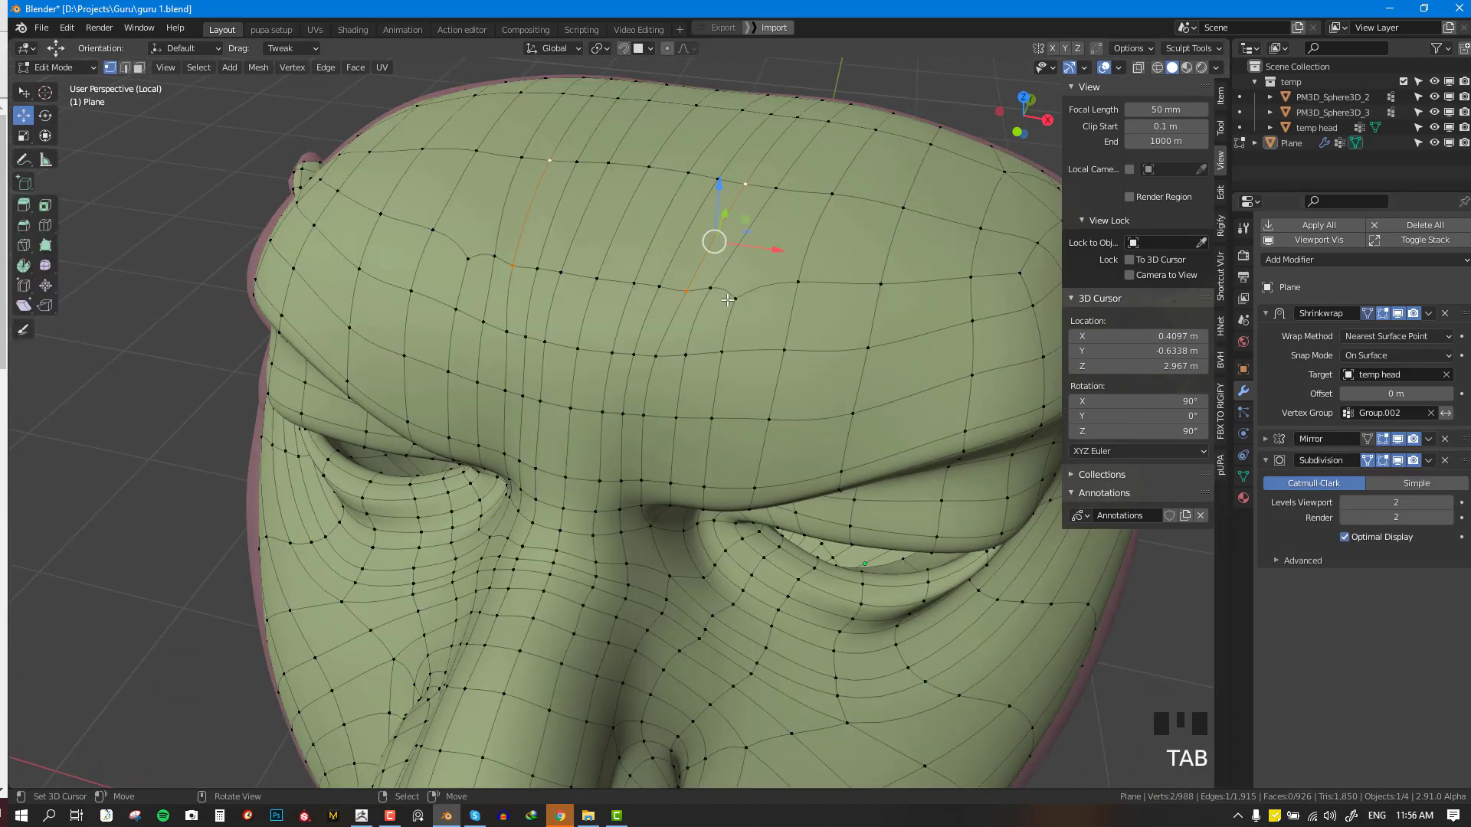
key("alt+a")
right_click_drag(688, 299, 680, 274)
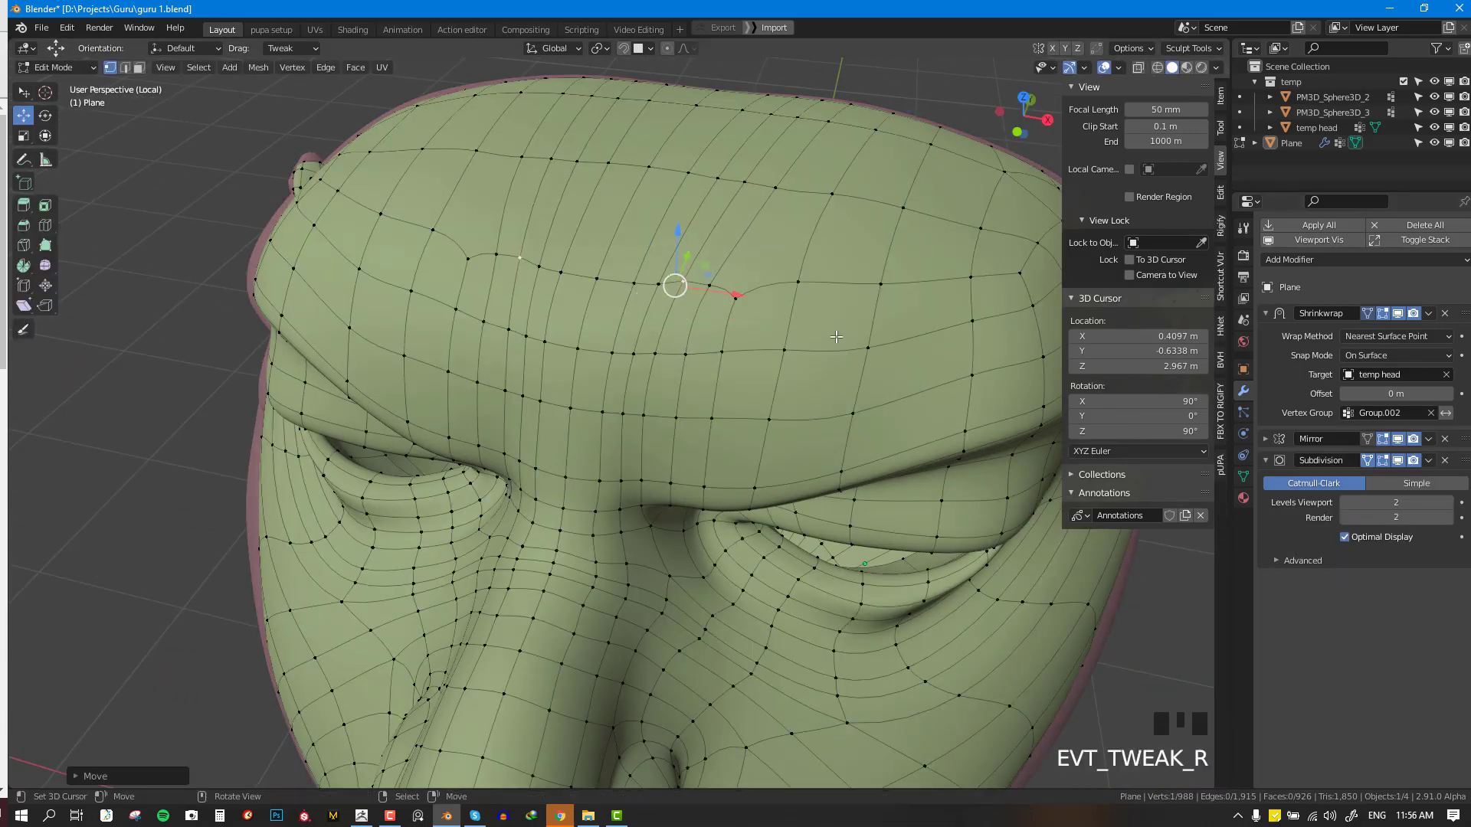
key("Tab")
middle_click_drag(834, 334, 825, 306)
- Reorder the Shrinkwrap modifier so it sits between Mirror and Subdivision
key("Tab")
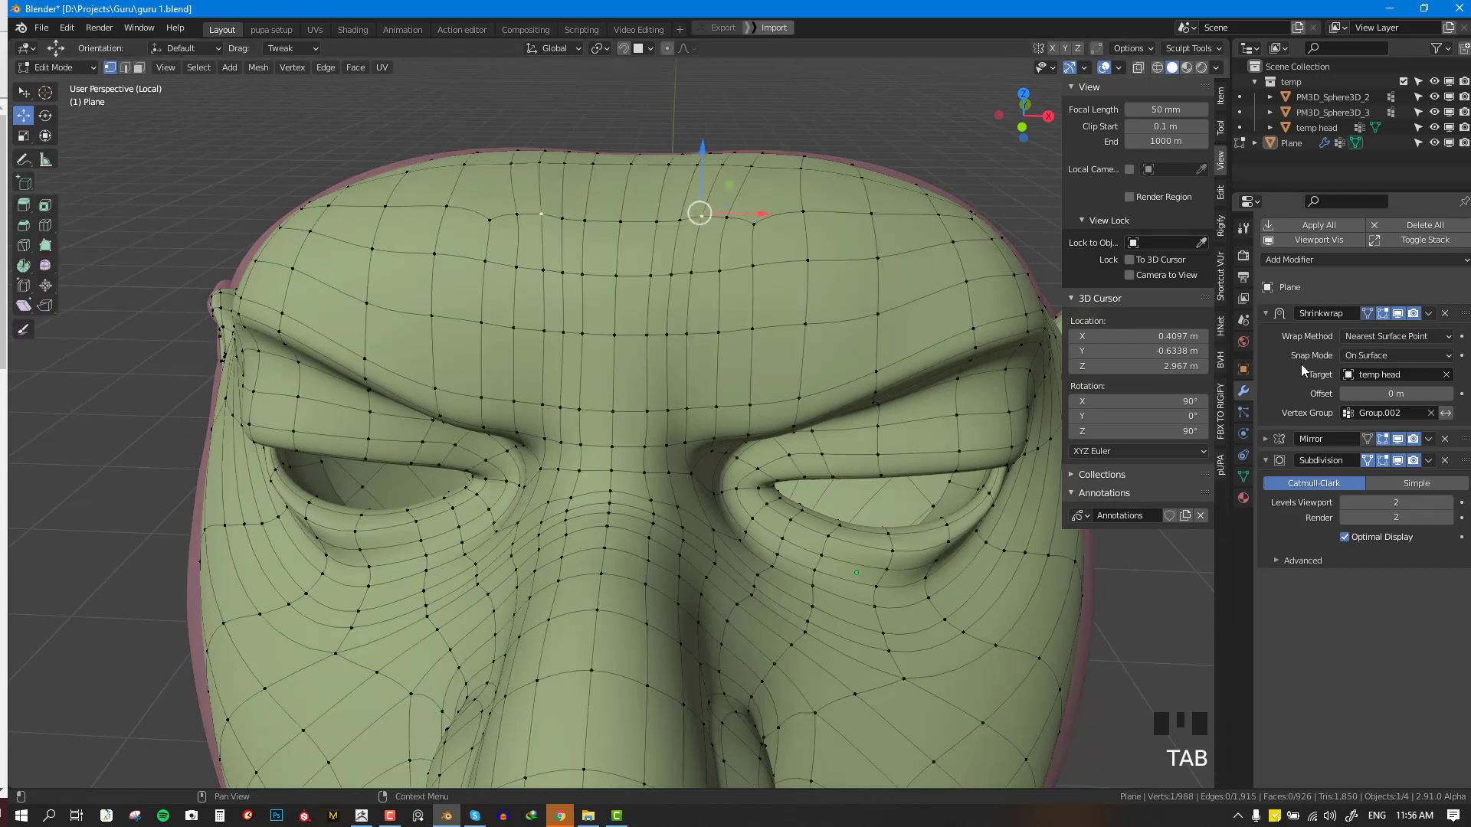
left_click_drag(1465, 313, 1464, 397)
key("Tab")
middle_click_drag(774, 371, 958, 383)
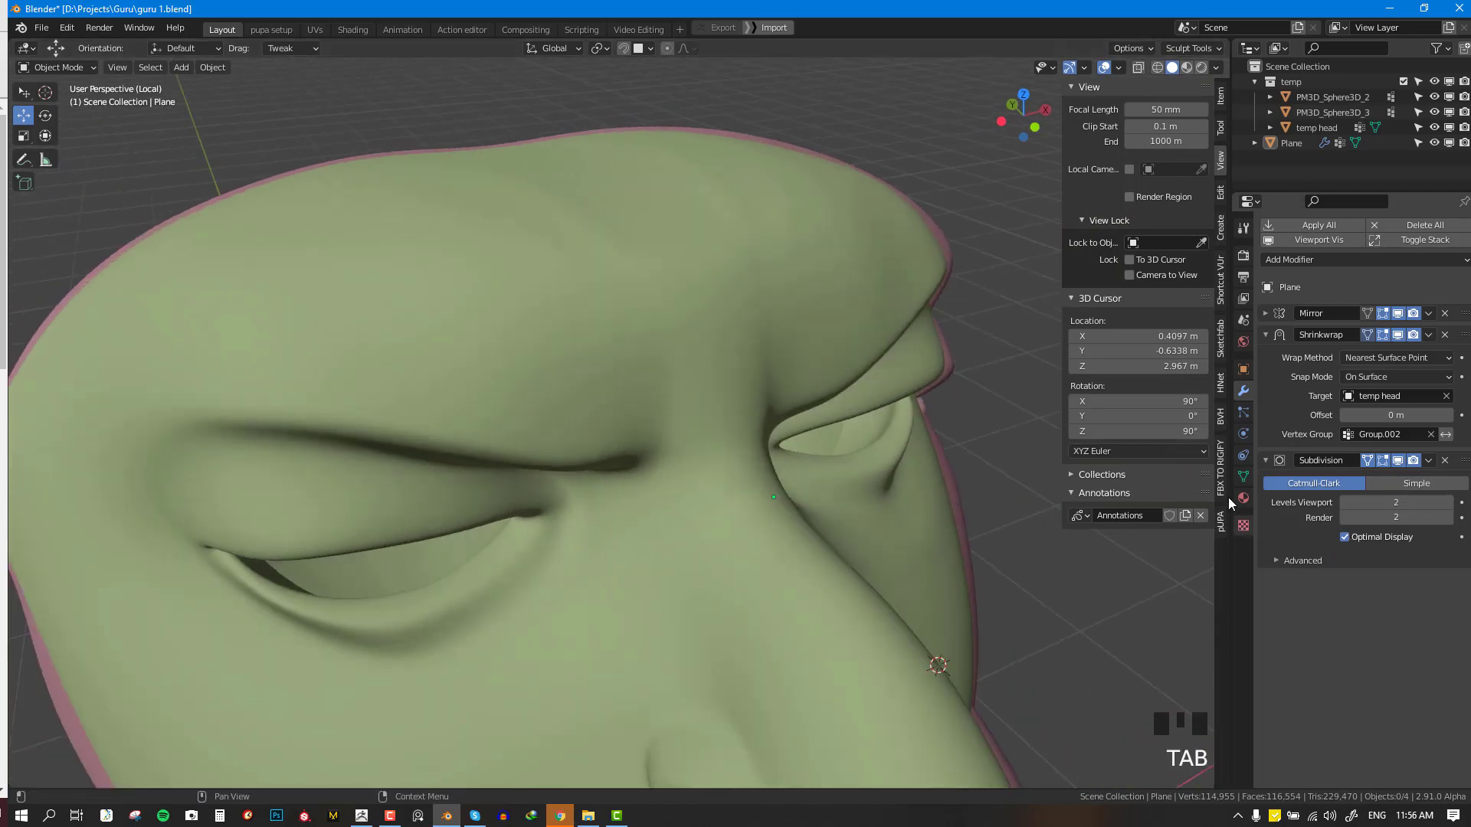
- Assign the selected forehead vertex to vertex group Group.002 with weight 1.000
left_click(1245, 476)
key("Tab")
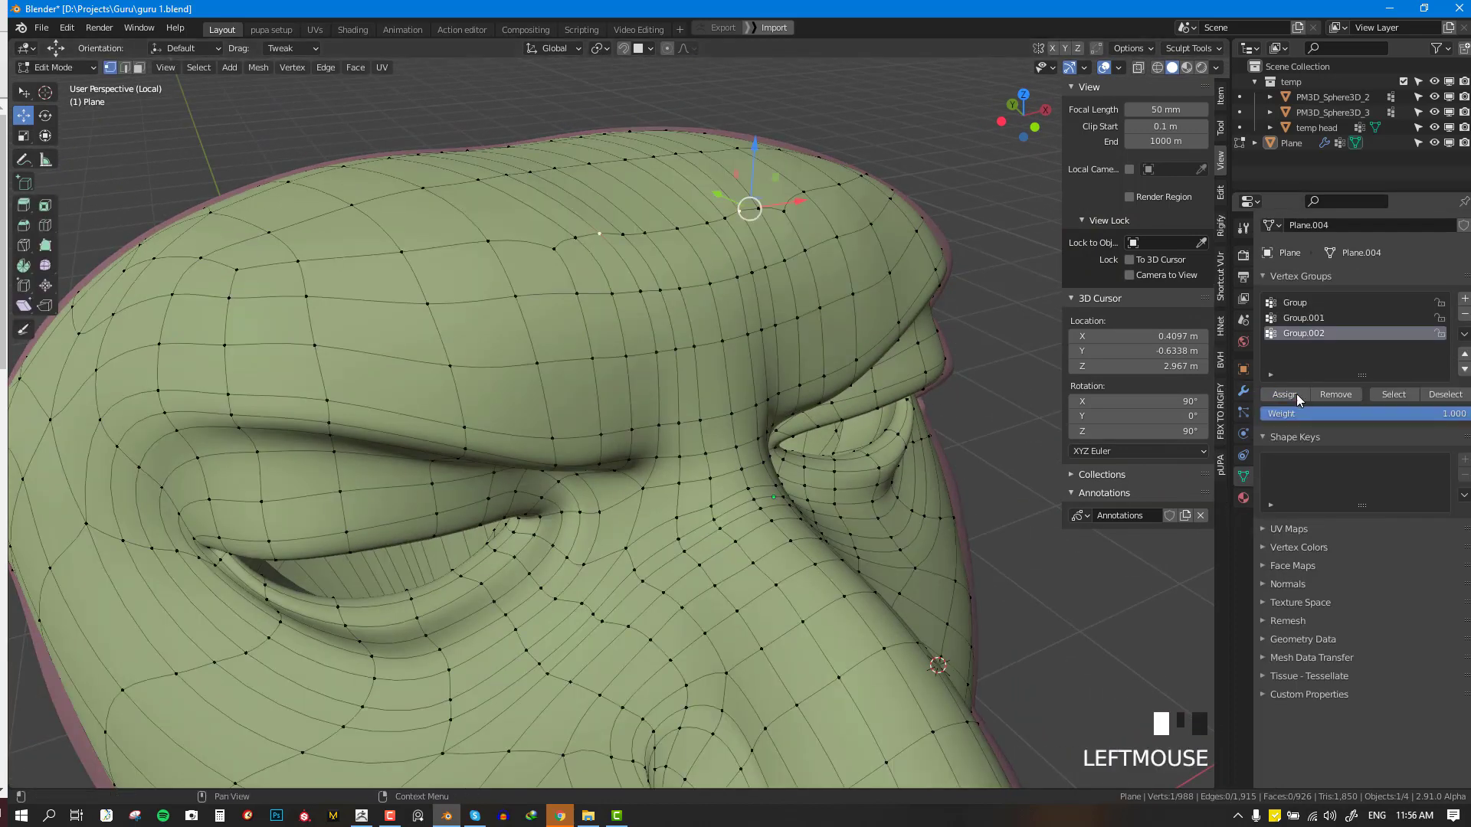
left_click(1296, 398)
key("Tab")
middle_click_drag(755, 264, 722, 285)
- Delete the vertical edge loop running from the forehead through the inner brow to the eye
key("Tab")
right_click_drag(775, 252, 781, 251)
middle_click_drag(781, 250, 710, 270)
right_click_drag(772, 291, 771, 279)
right_click(771, 295, "alt")
middle_click_drag(781, 307, 753, 230)
key("x")
left_click(963, 437)
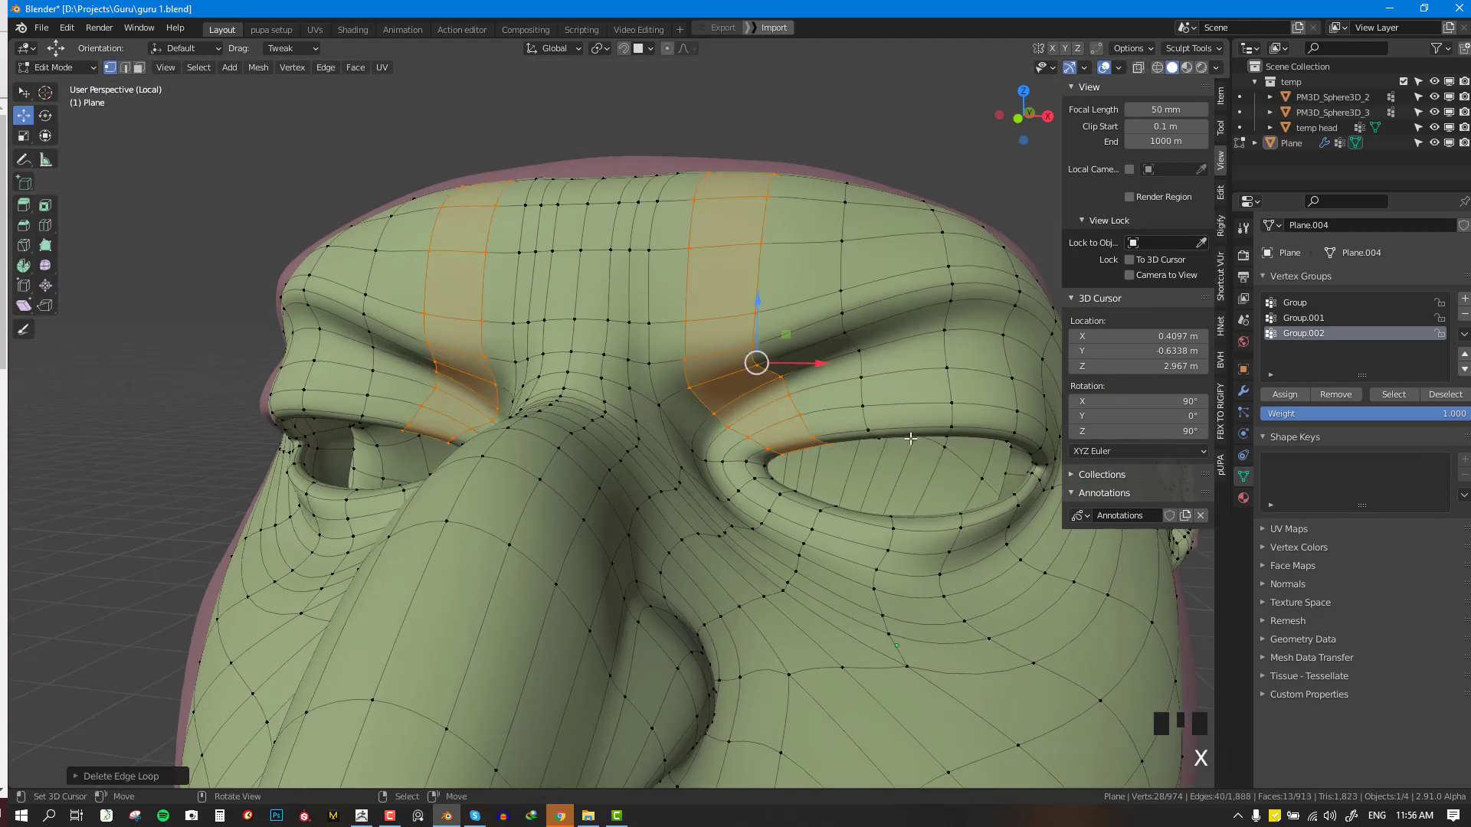
key("Tab")
middle_click_drag(754, 367, 773, 353)
- Edge-slide the vertical forehead loops above the inner brow and beside the nose bridge to even their spacing
key("Tab")
right_click(721, 304)
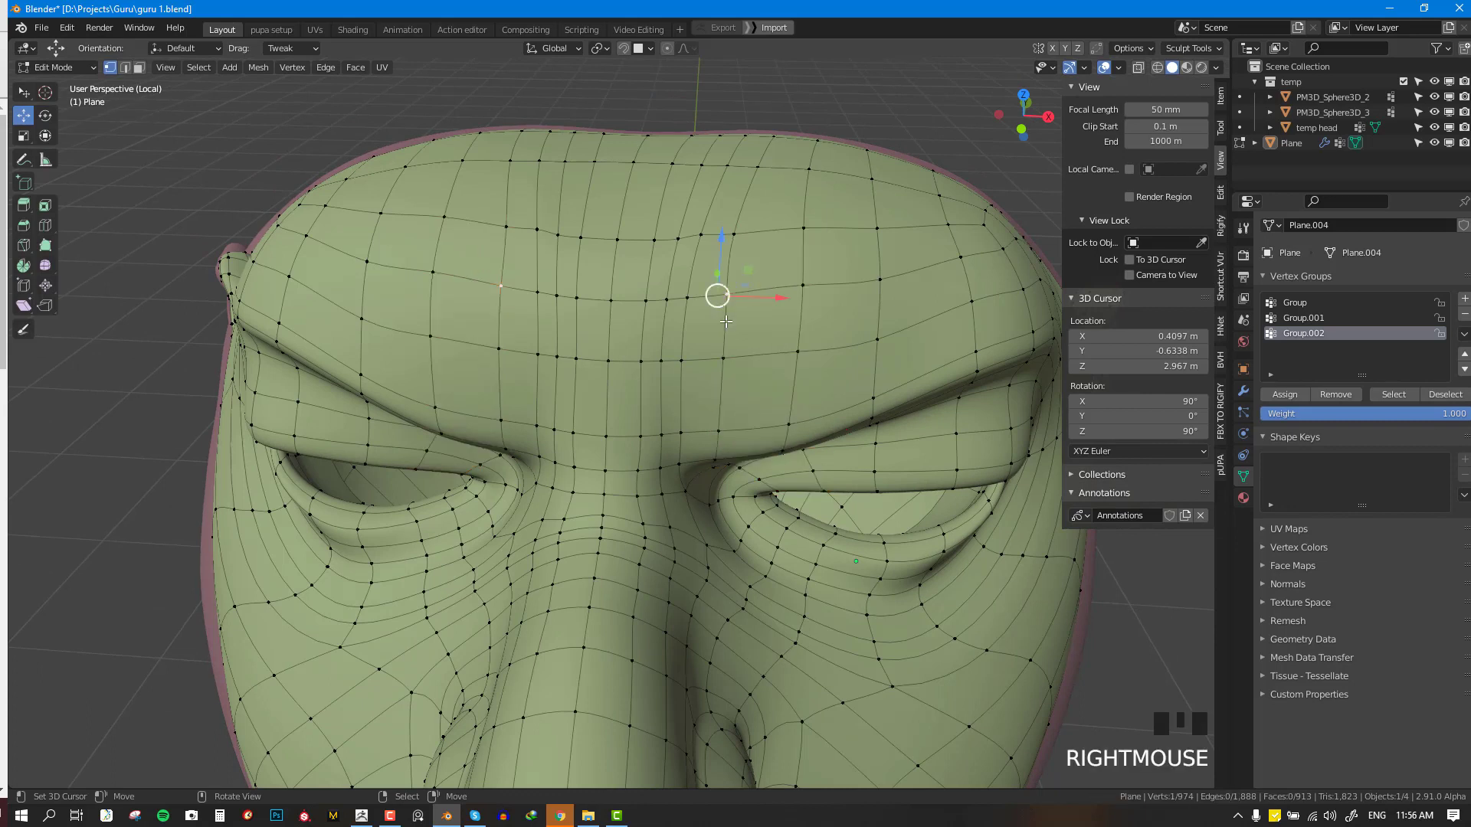
right_click(726, 323, "alt")
right_click(726, 323)
right_click(692, 349, "alt")
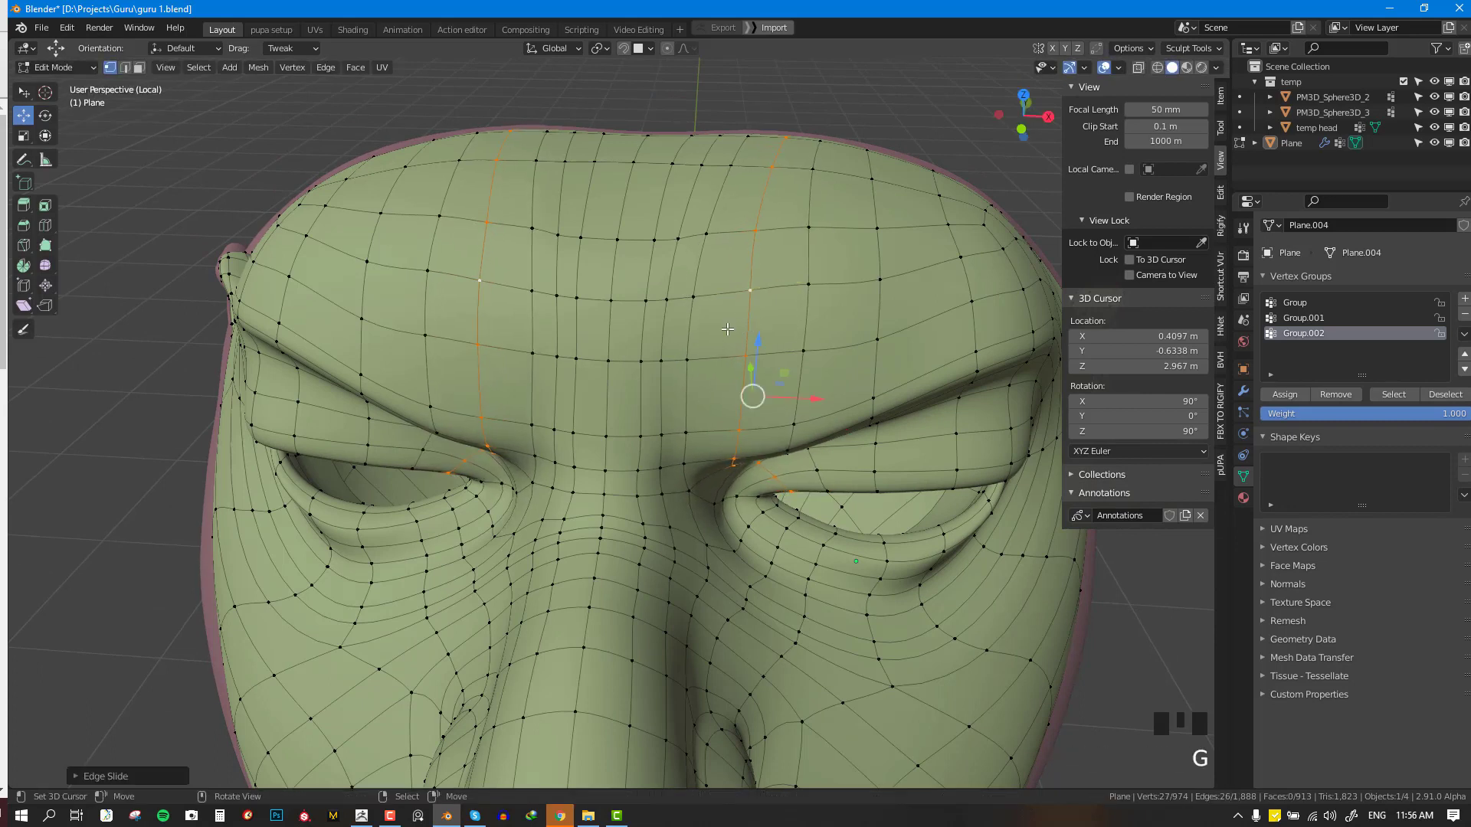
right_click(677, 381)
right_click(665, 394, "alt")
key("g")
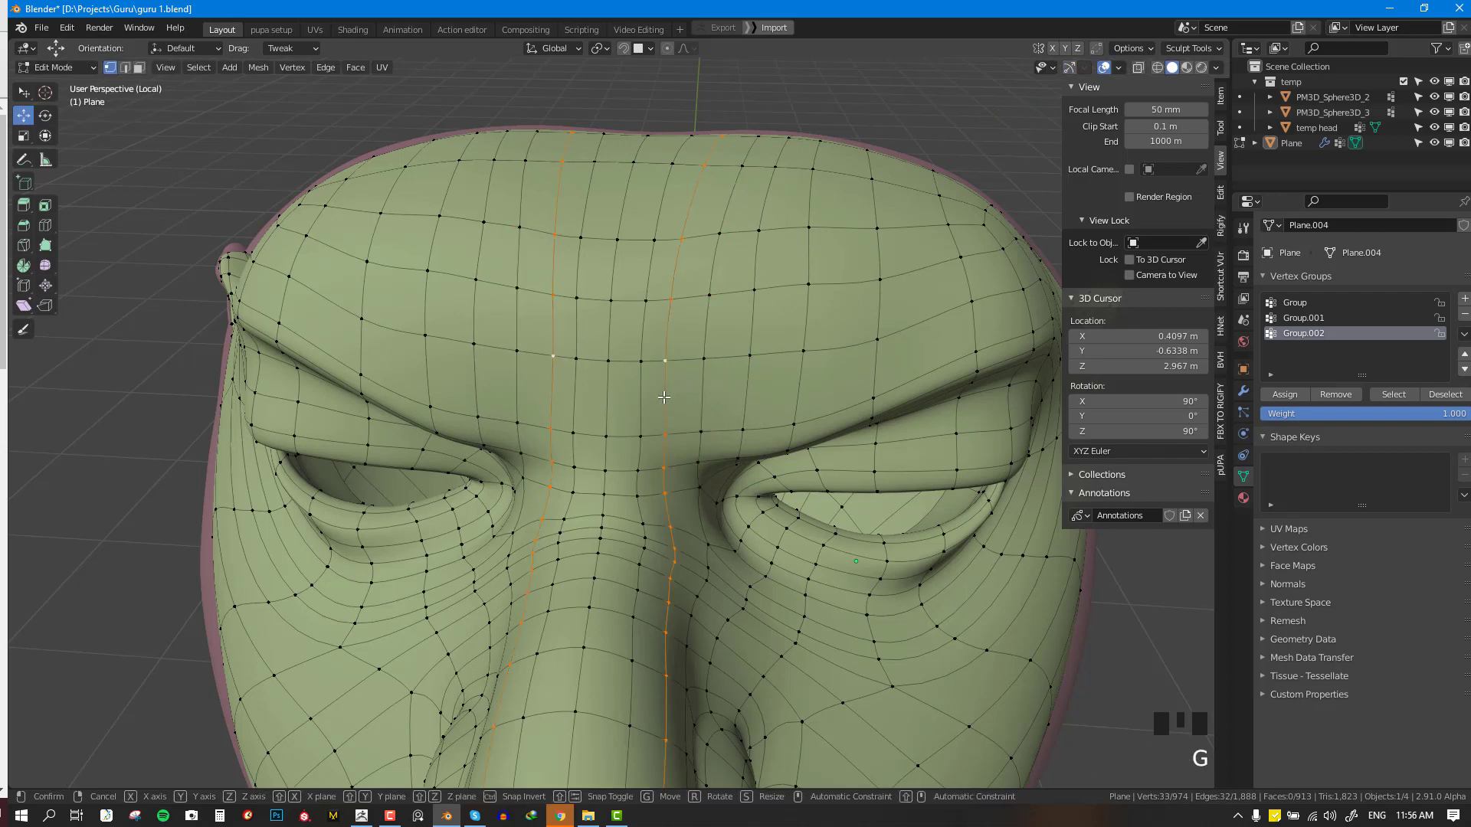
key("g")
left_click(671, 393)
key("Tab")
- Paint Group.002 weight down the forehead to the inner brows in Weight Paint, and return to Object Mode
key("ctrl+Tab")
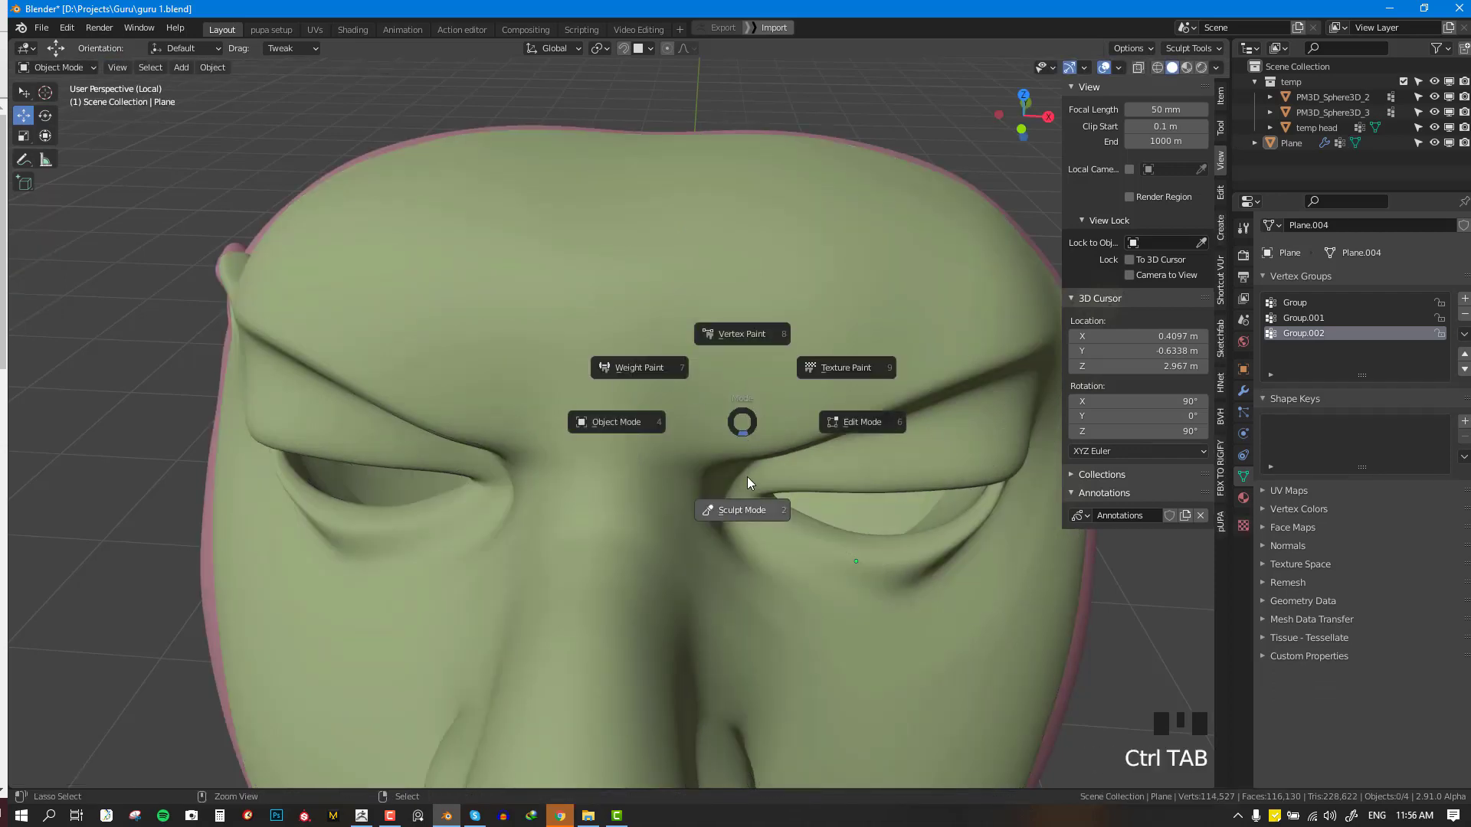
left_click(669, 373)
mouse_move(673, 460)
left_mouse_down()
mouse_move(861, 388)
mouse_move(755, 370)
left_mouse_up()
key("KP_1")
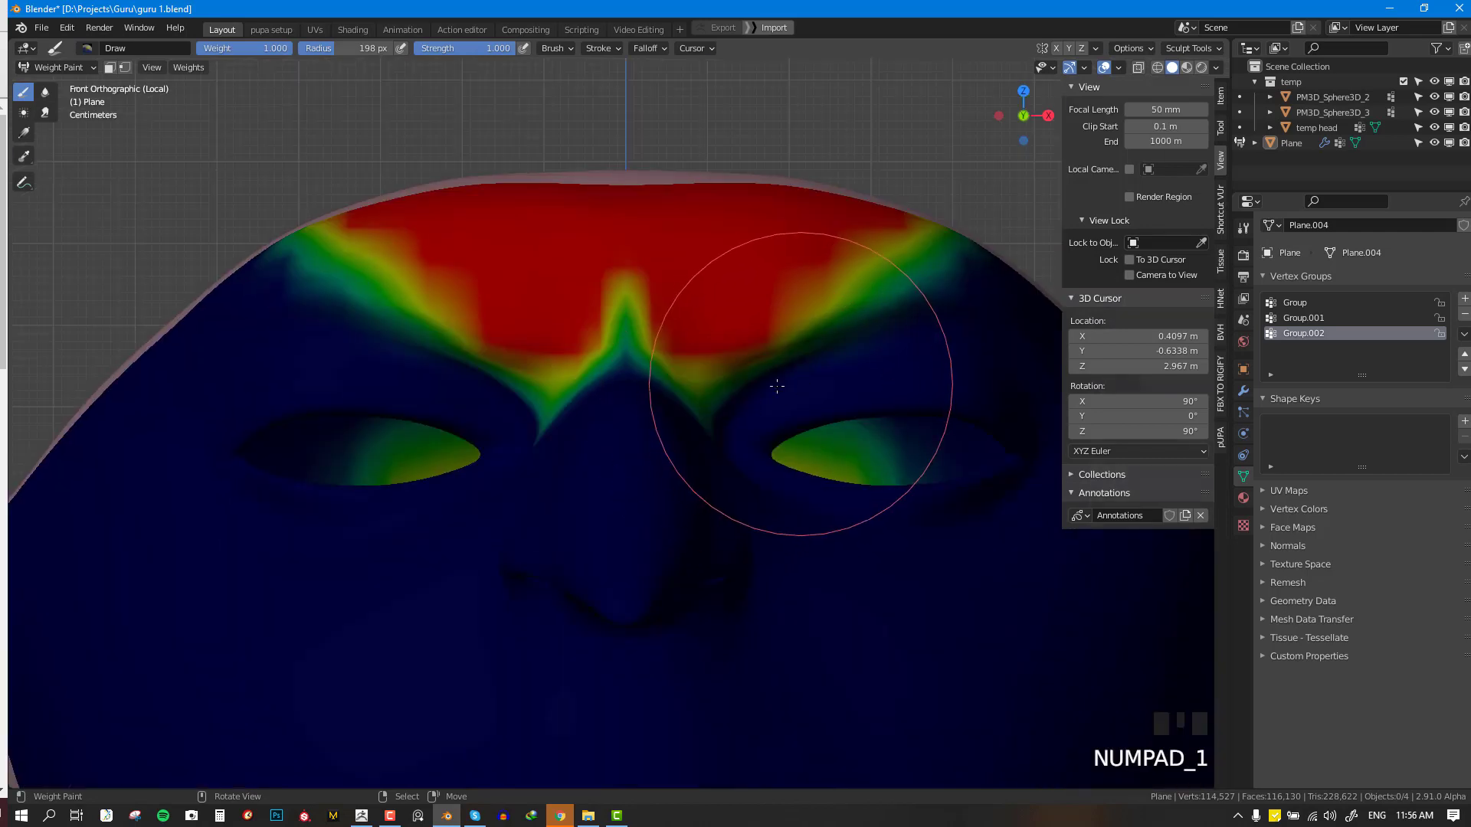
key("ctrl+Tab")
- Display the wireframe over the head and examine the topology from the front and side
mouse_move(581, 404)
middle_mouse_down()
mouse_move(735, 394)
mouse_move(683, 427)
mouse_move(824, 421)
mouse_move(804, 496)
mouse_move(1020, 422)
mouse_move(829, 366)
middle_mouse_up()
scroll(682, 427, "down", 2)
scroll(828, 367, "down", 2)
key("KP_1")
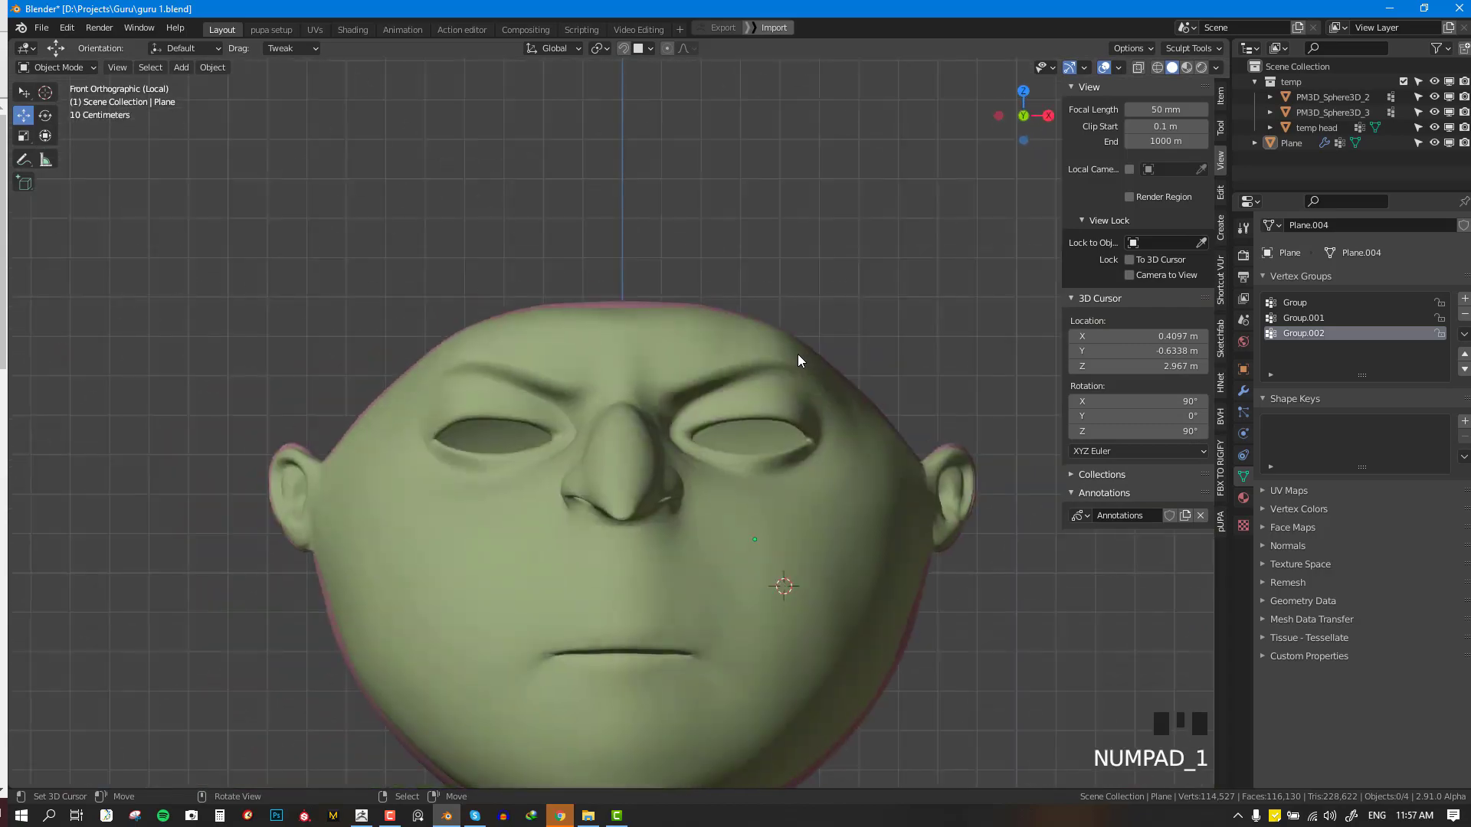
middle_click_drag(765, 432, 659, 306, "shift")
key("alt+w")
key("alt+w")
key("alt+w")
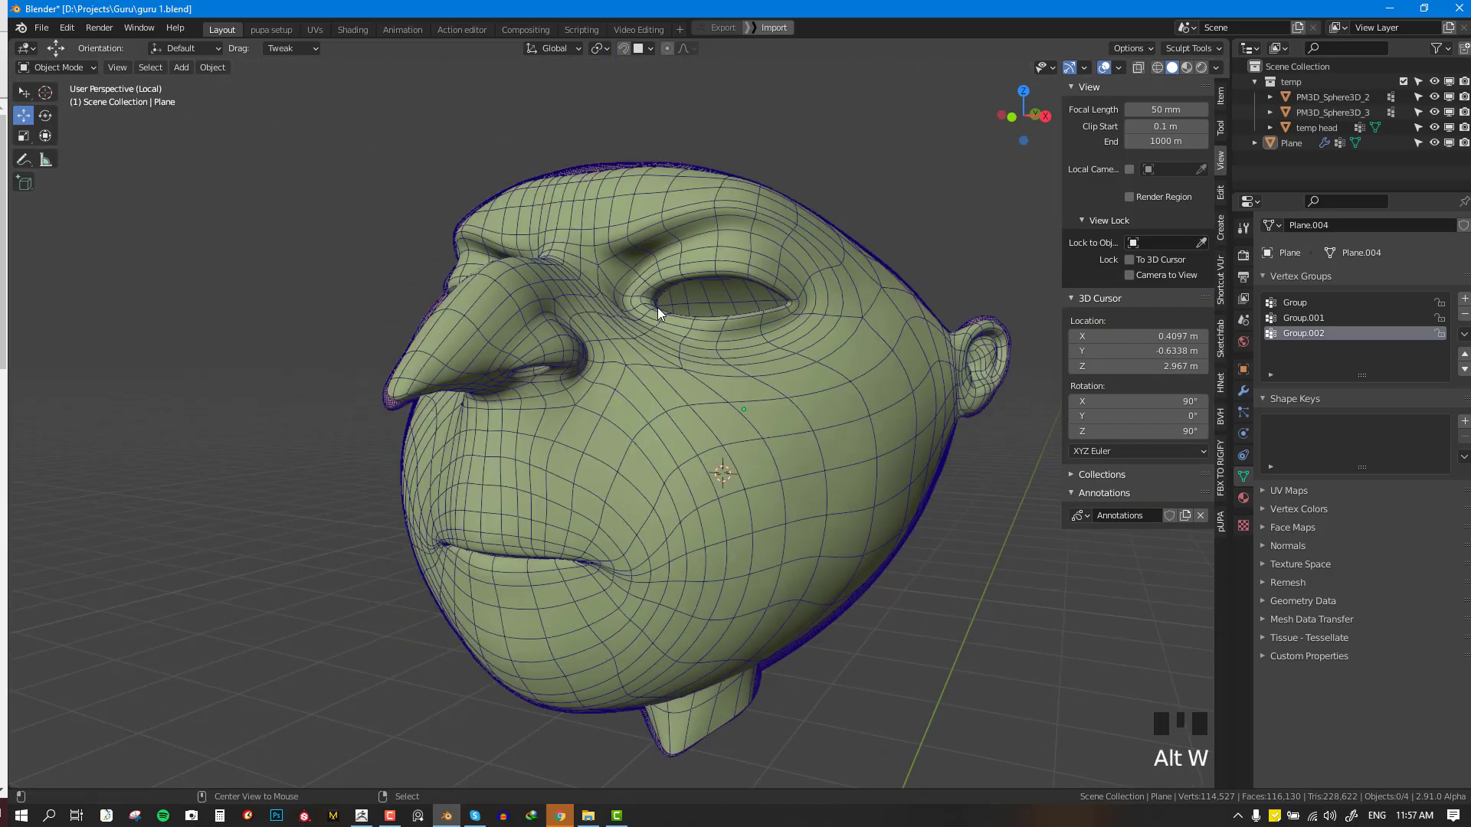
scroll(799, 374, "up", 2)
key("KP_1")
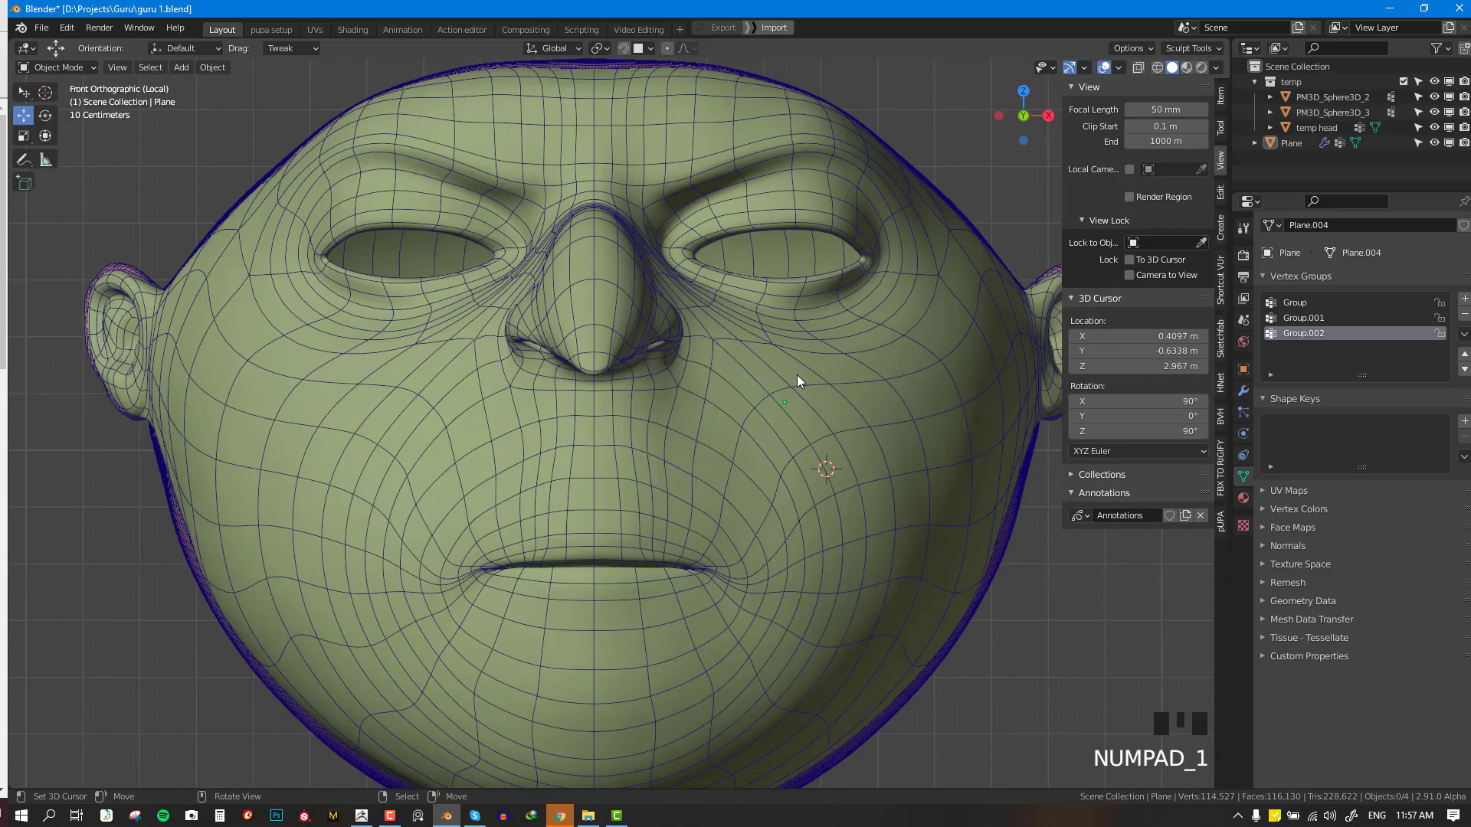
middle_click_drag(797, 374, 707, 399)
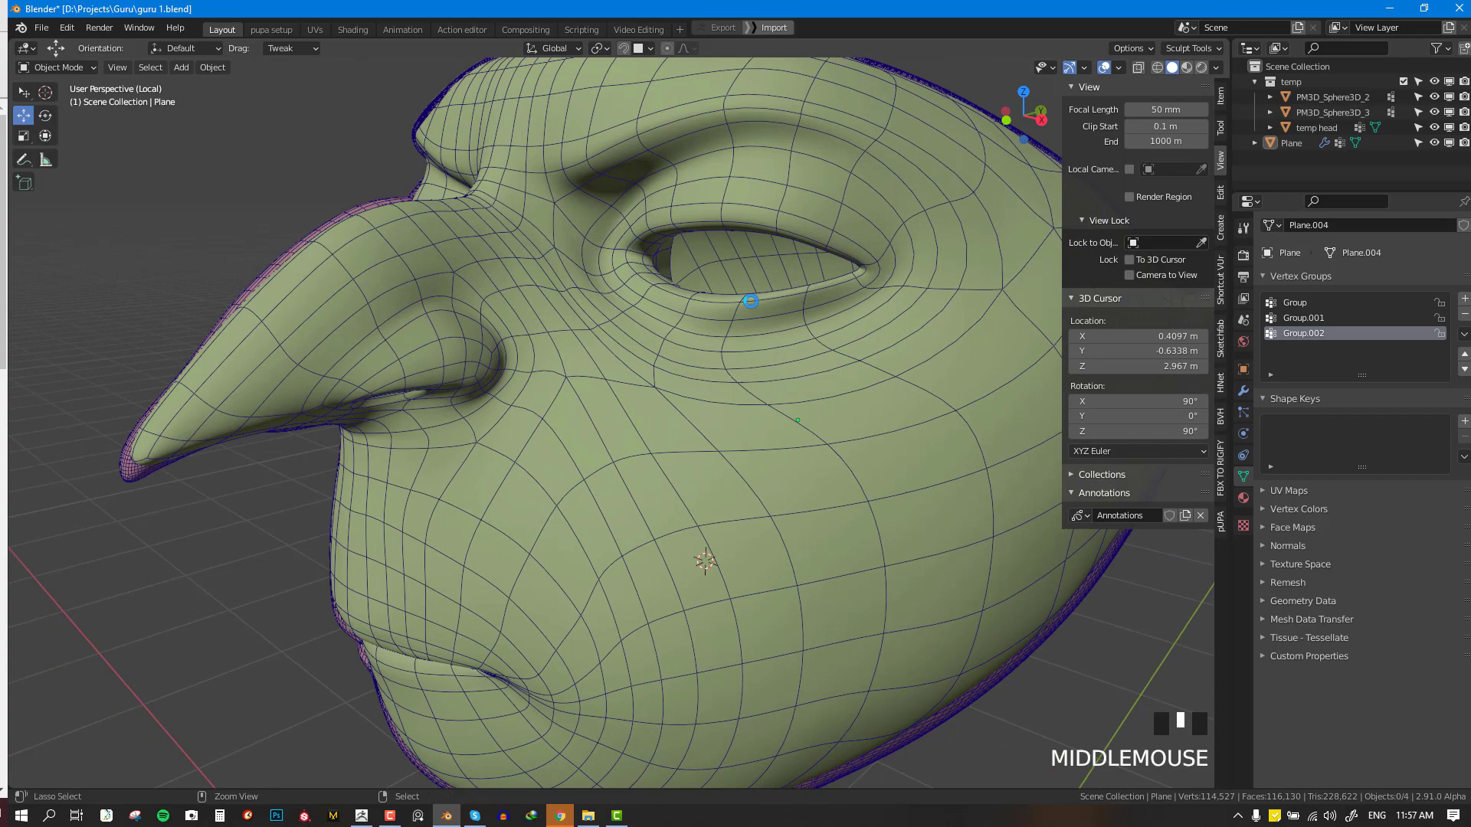
- Add an edge loop around the rim of the eye opening on the retopologized head
middle_click_drag(753, 300, 726, 284)
key("Tab")
left_click(739, 358)
left_click(730, 366)
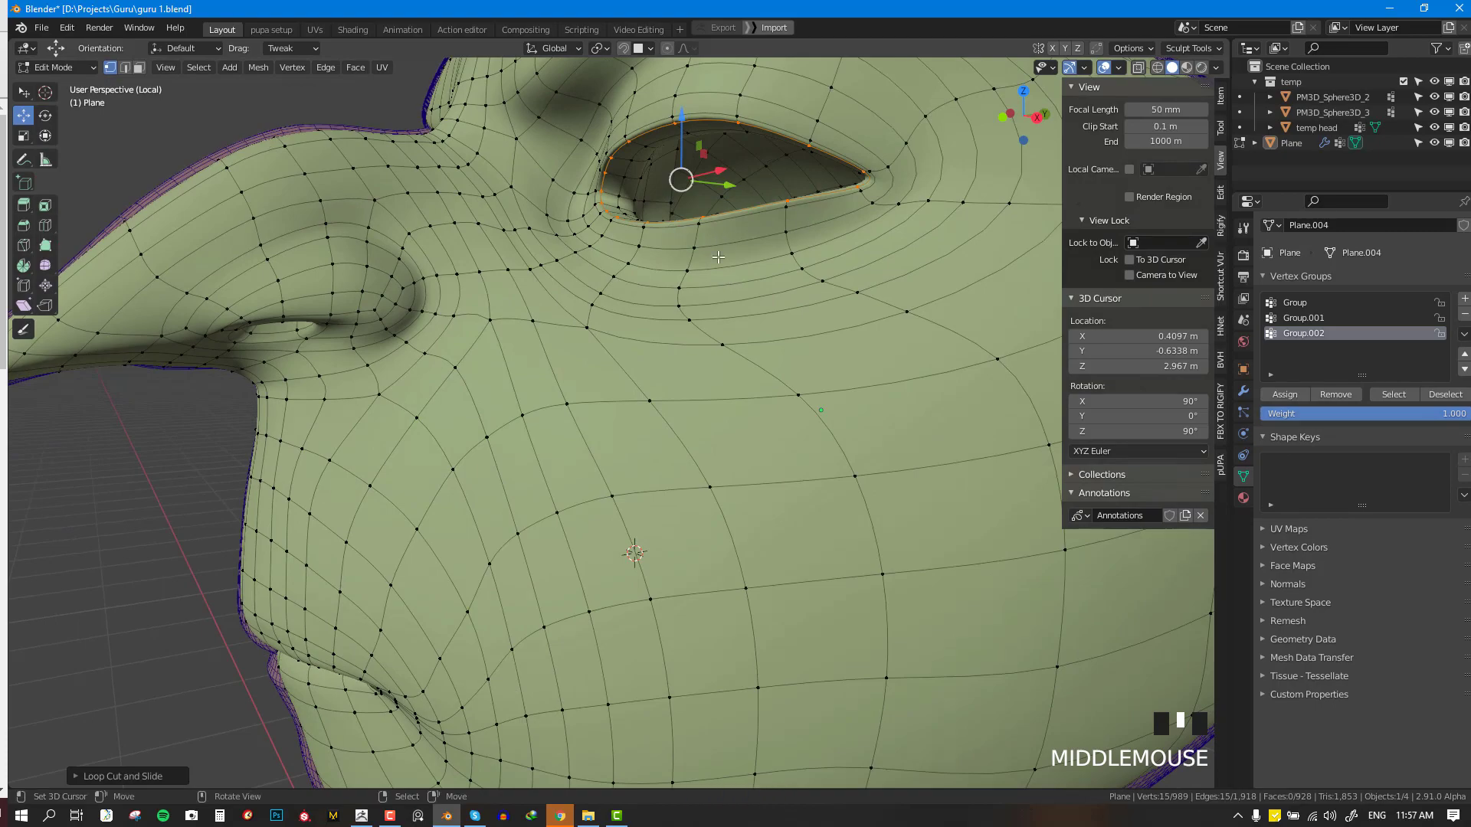
middle_click_drag(709, 282, 716, 394)
key("Tab")
key("Tab")
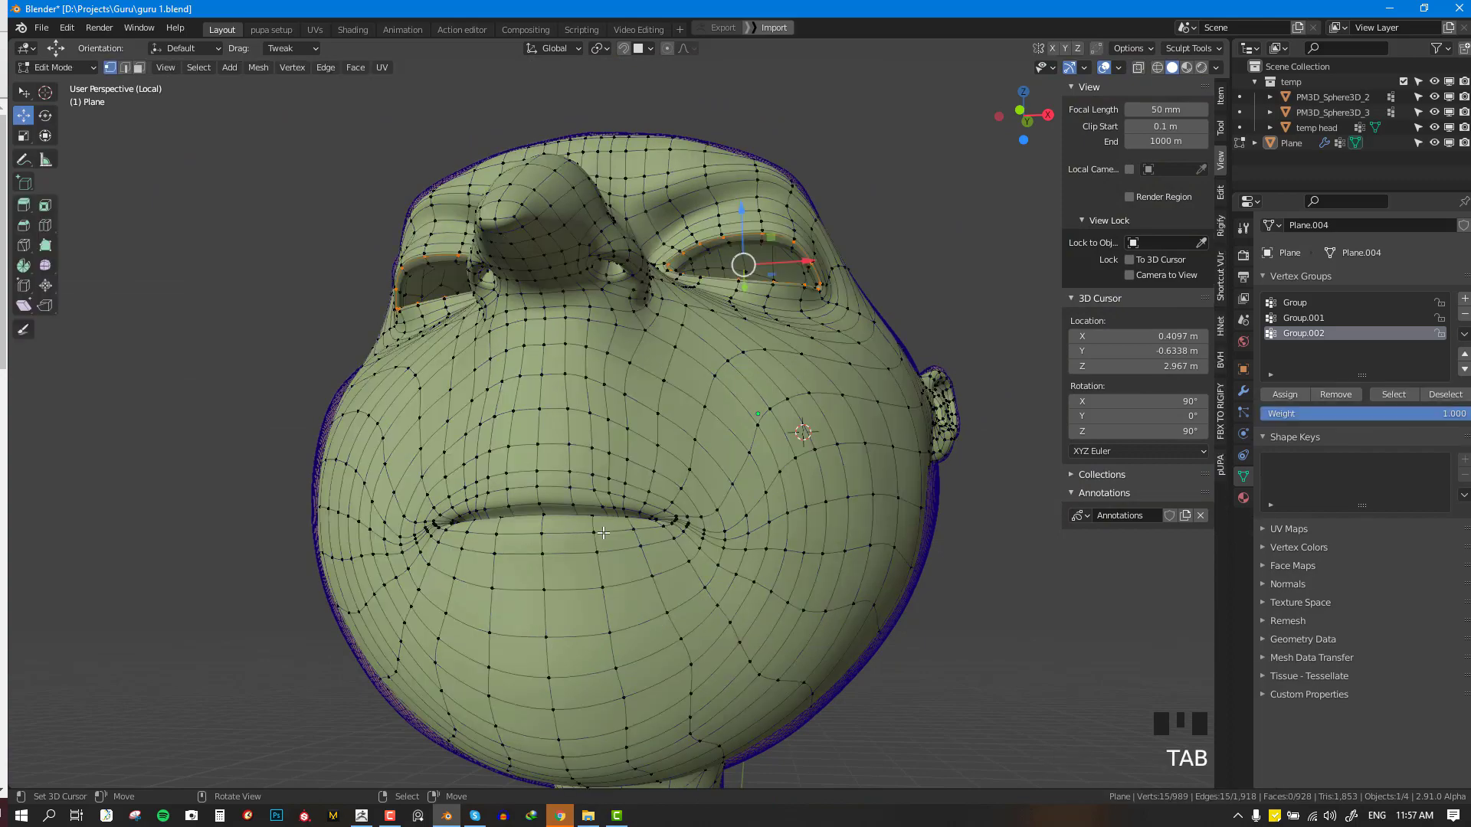
- Add an edge loop around the lips, return to Object Mode, and hide the wireframe overlay
scroll(613, 537, "up", 3)
key("ctrl+r")
left_click(583, 553)
left_click(584, 584)
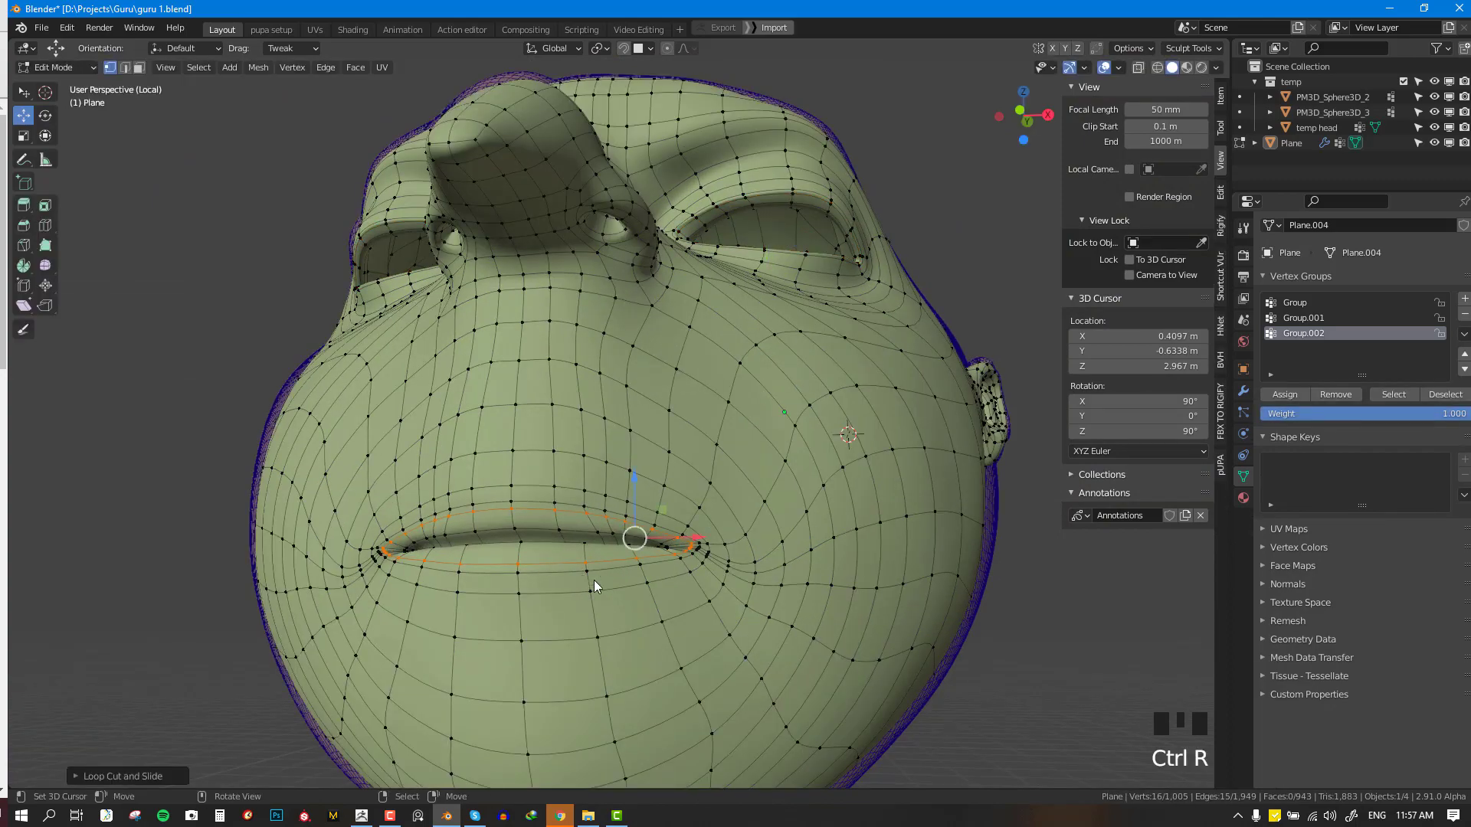
key("Tab")
middle_click_drag(598, 582, 757, 587)
key("alt+w")
middle_click_drag(814, 521, 718, 513)
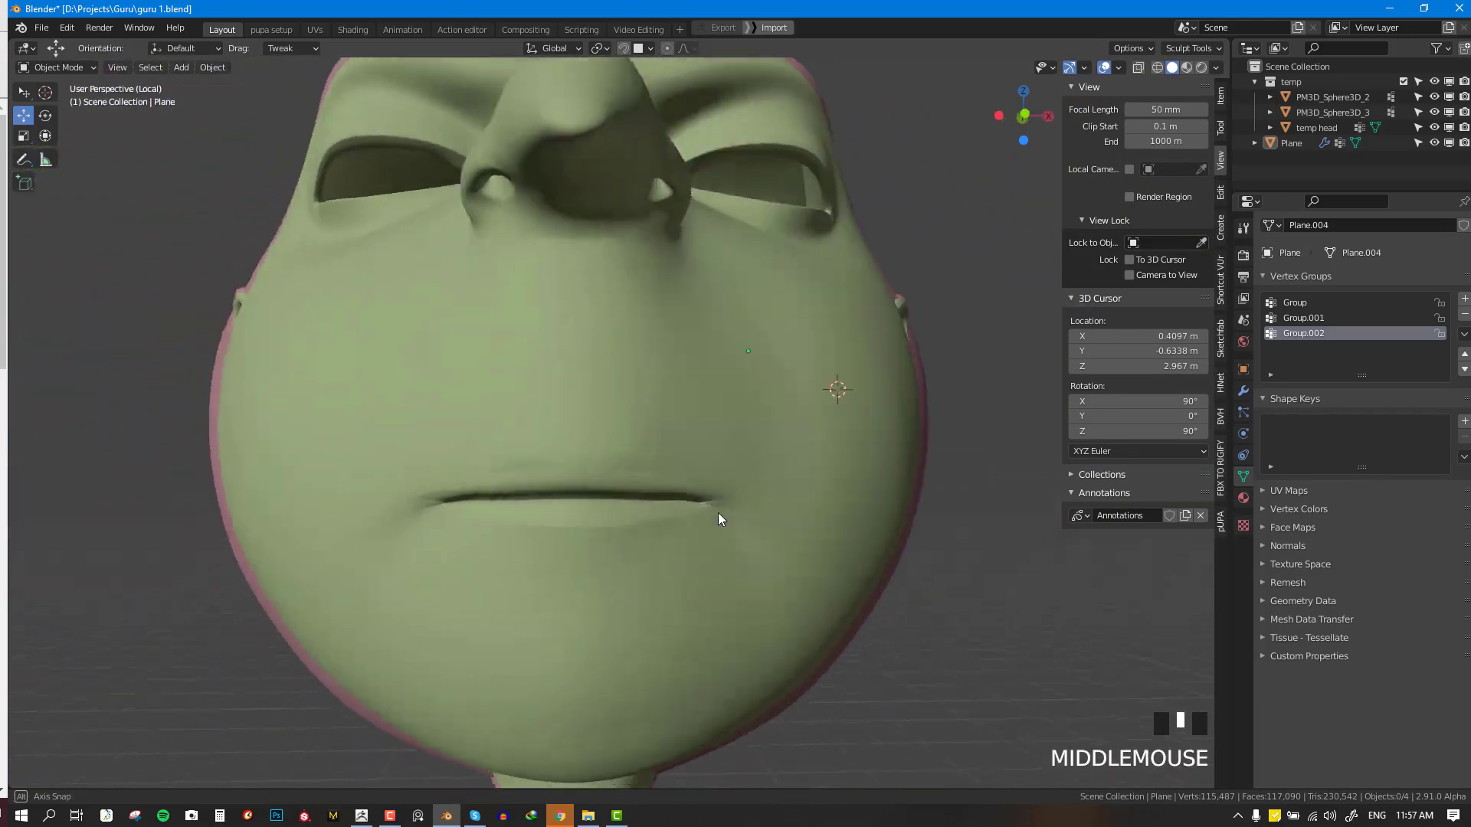
- Try to edge-slide the upper lip's edge row toward the mouth opening, and undo the slide
key("KP_1")
key("Tab")
scroll(659, 479, "up", 5)
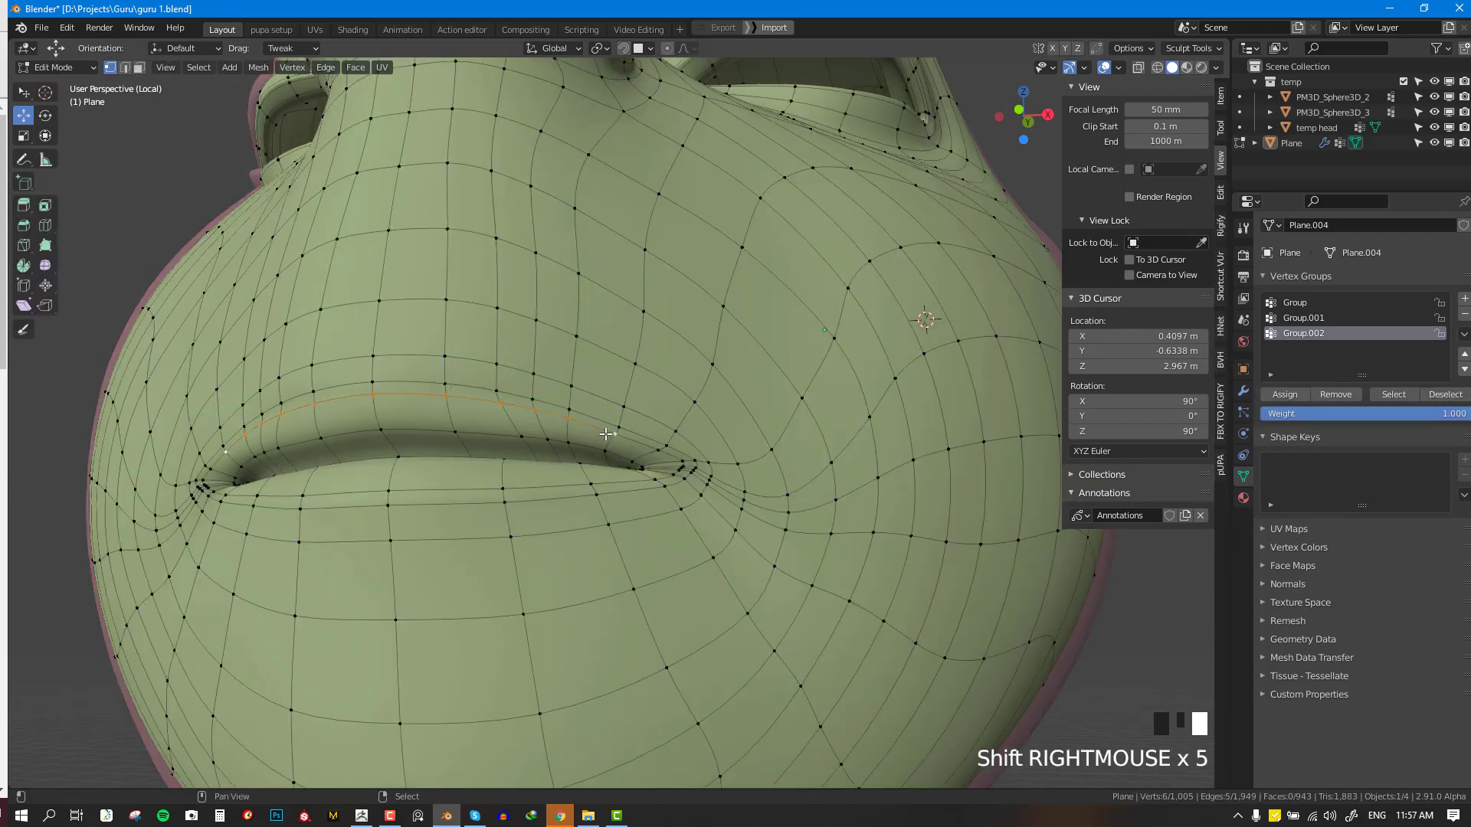
key("g")
key("g")
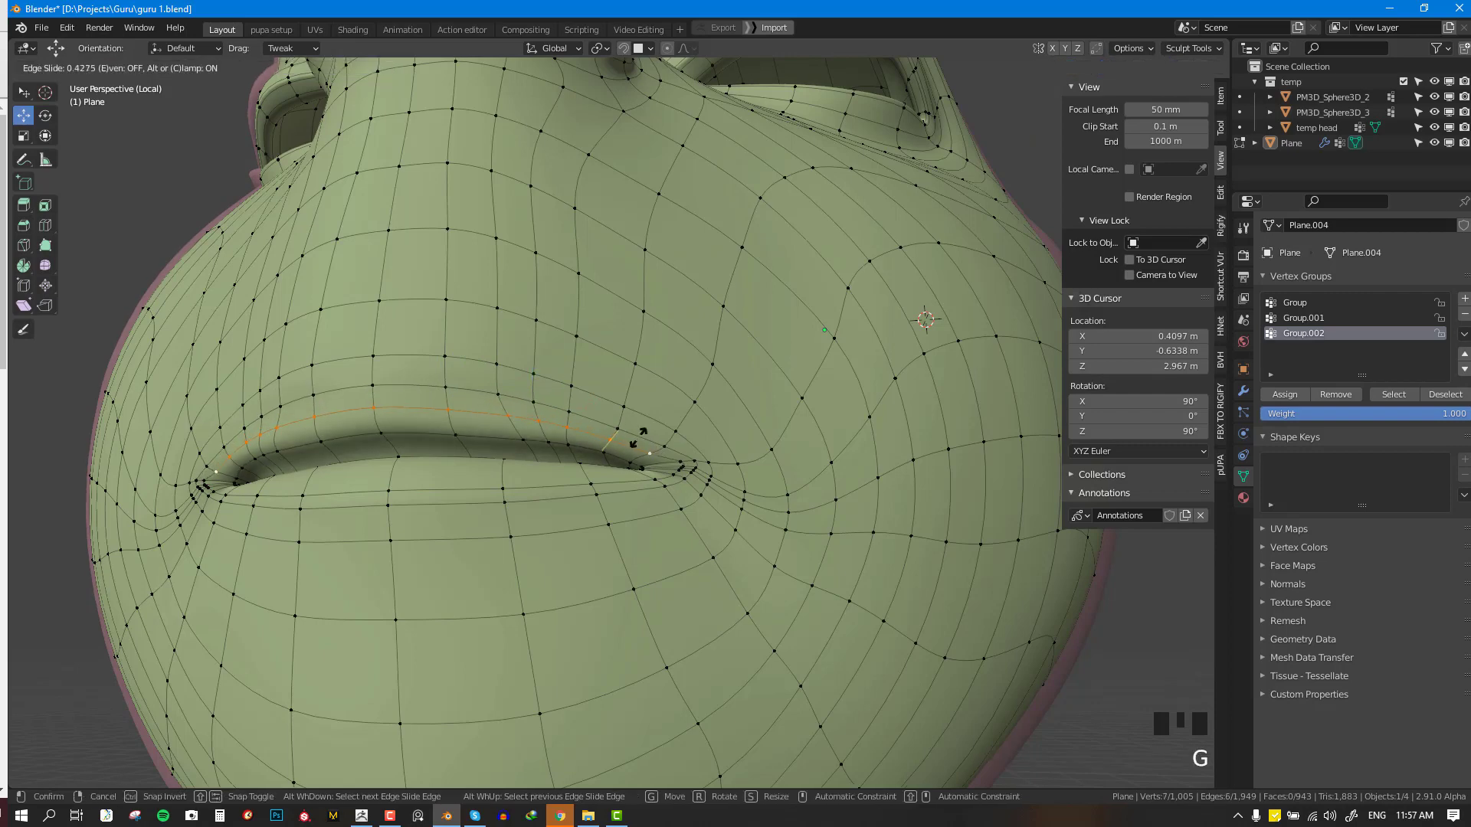
left_click(640, 436)
key("Tab")
scroll(640, 443, "down", 3)
key("KP_1")
key("Tab")
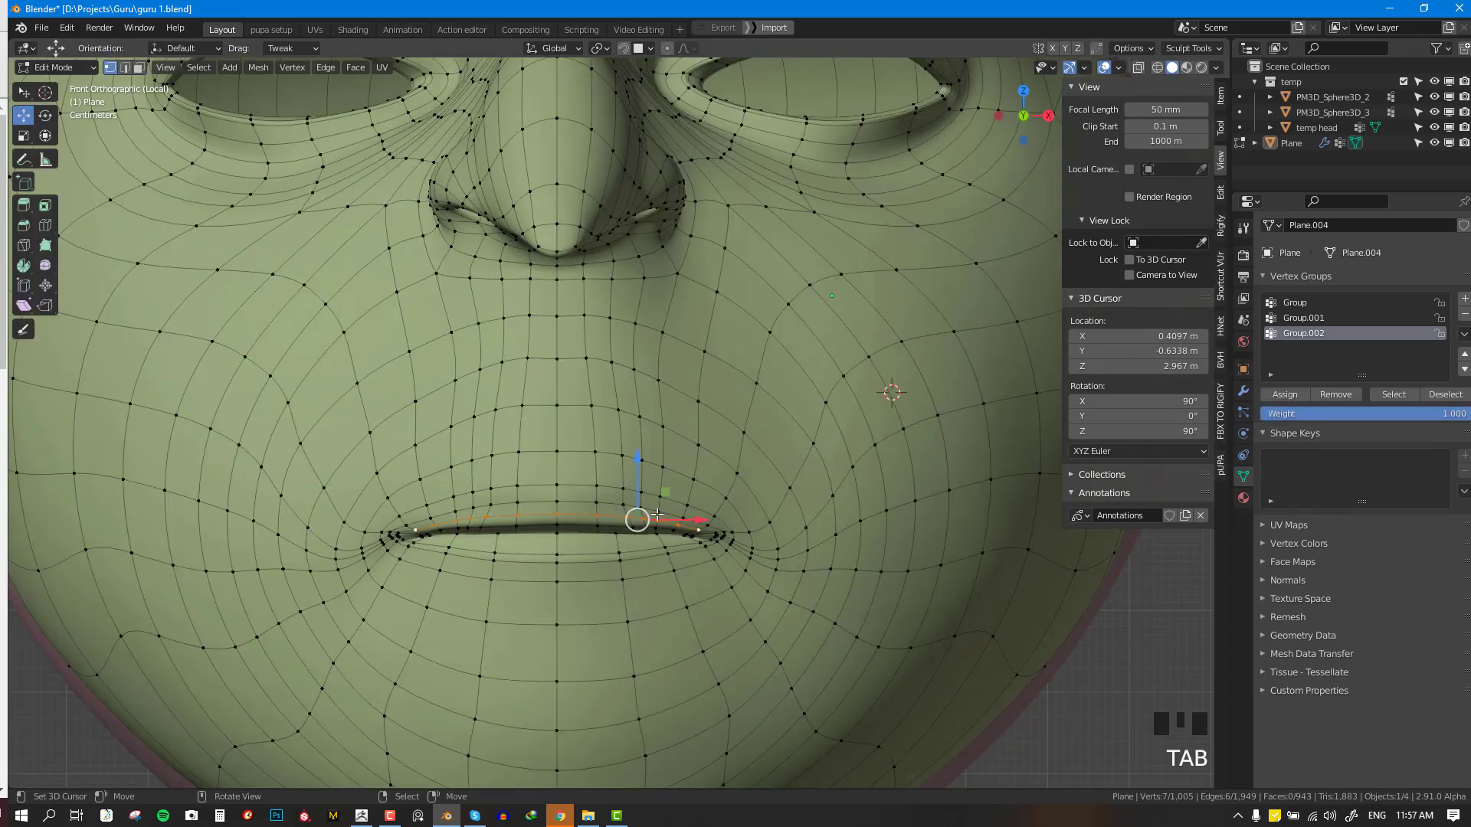
key("ctrl+z")
key("ctrl+z")
key("ctrl+z")
key("ctrl+z")
- Move the upper lip's edge row slightly forward in the right side view, and deselect it
middle_click_drag(640, 494, 338, 488)
key("KP_3")
key("g")
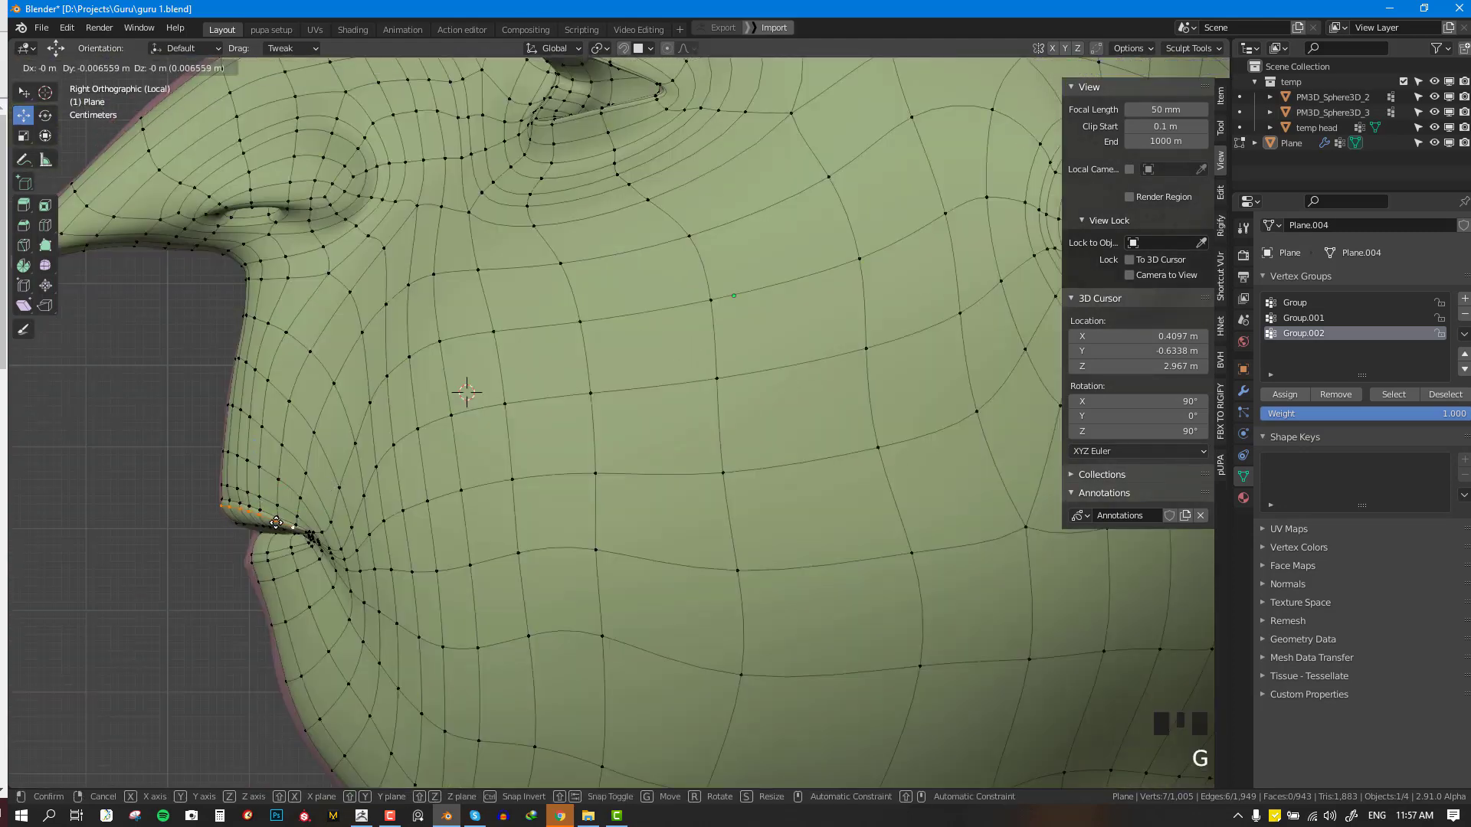
left_click(276, 523)
middle_click_drag(245, 509, 362, 526)
key("alt+a")
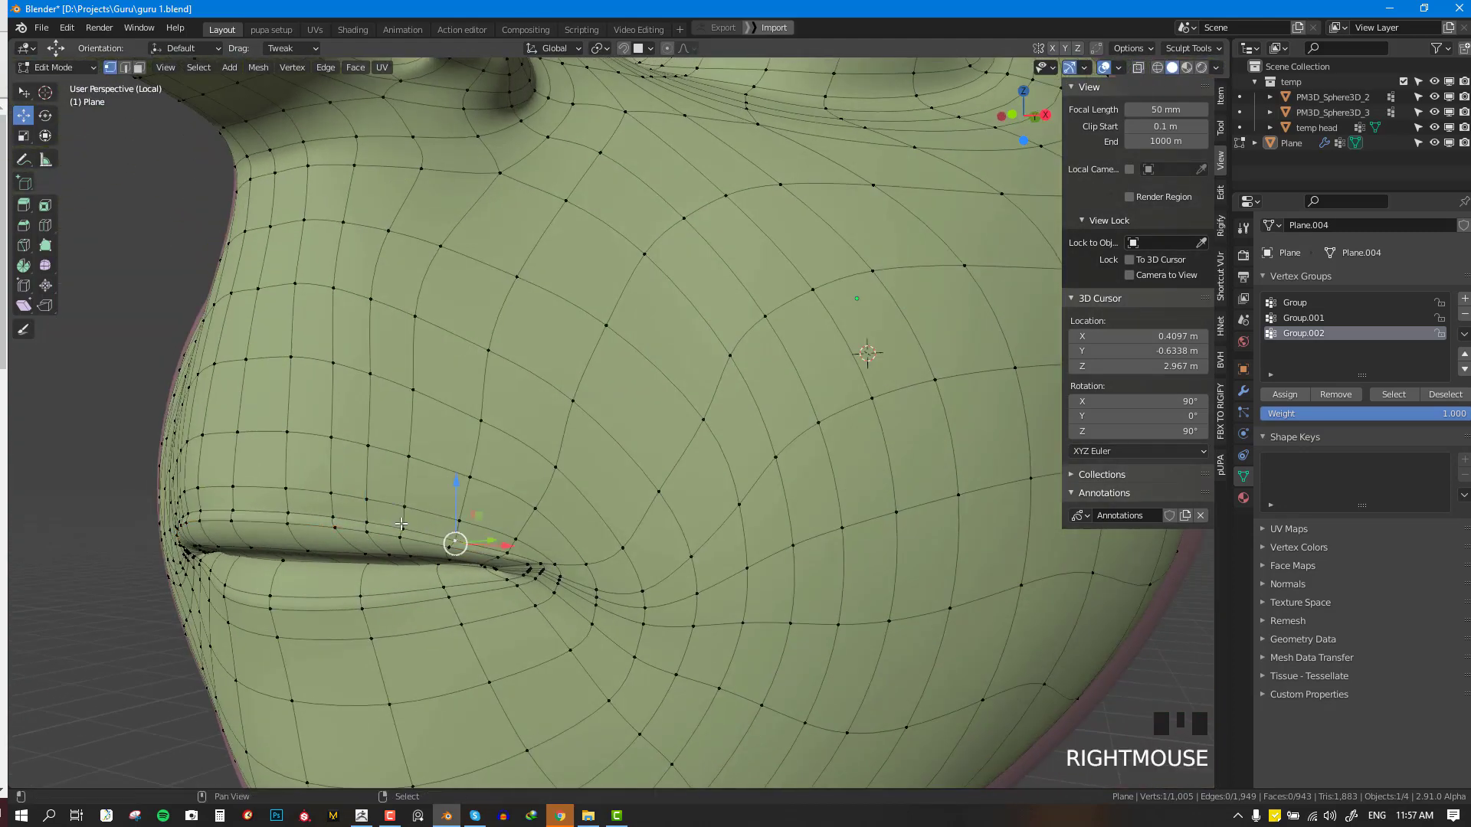
- Select the edge row along the upper lip, nudge it forward and up in side view, and return to Object Mode
right_click(239, 508, "shift")
key("KP_2")
key("KP_3")
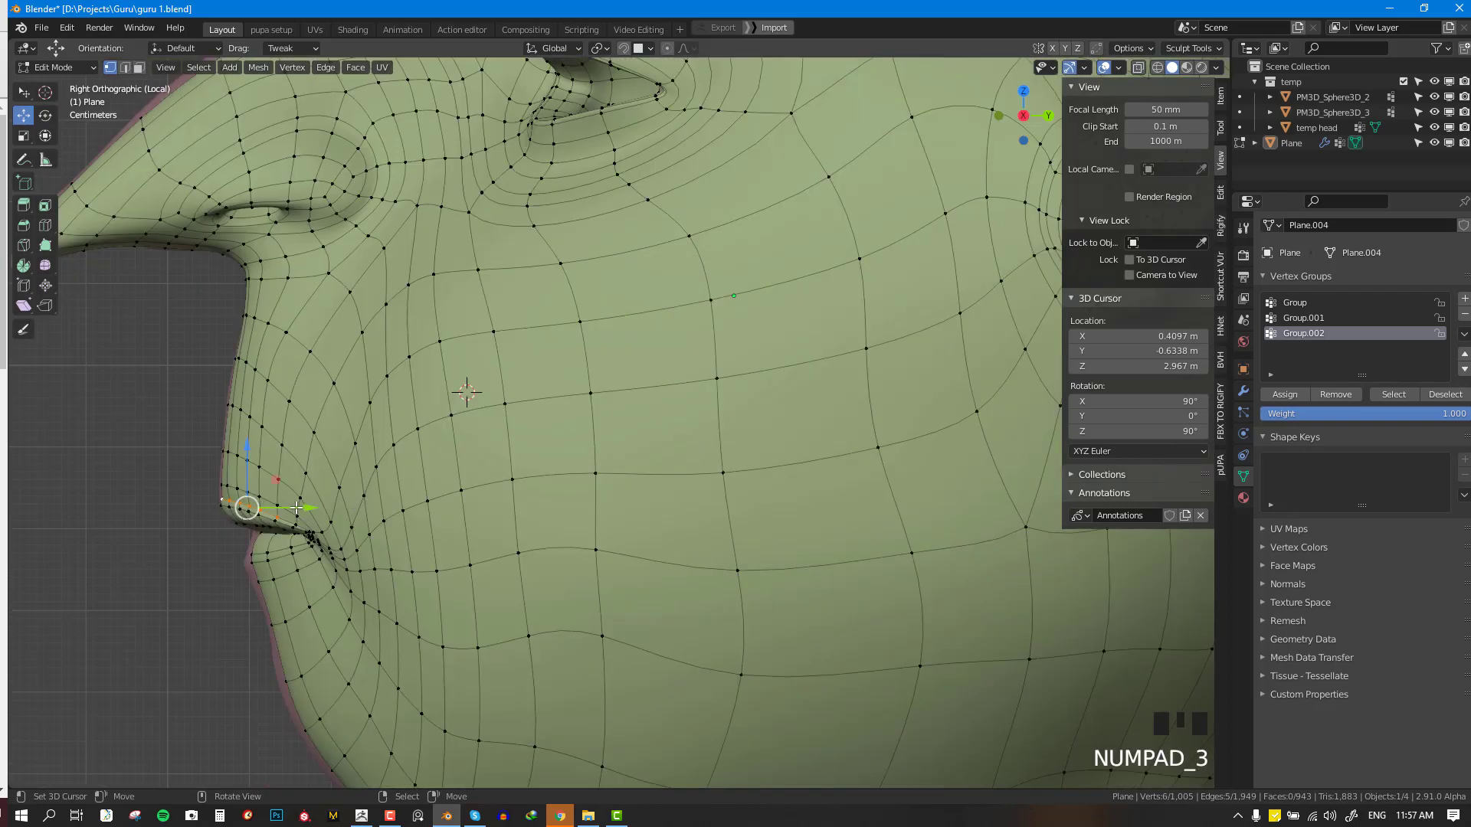
key("g")
left_click(289, 499)
key("Tab")
key("KP_1")
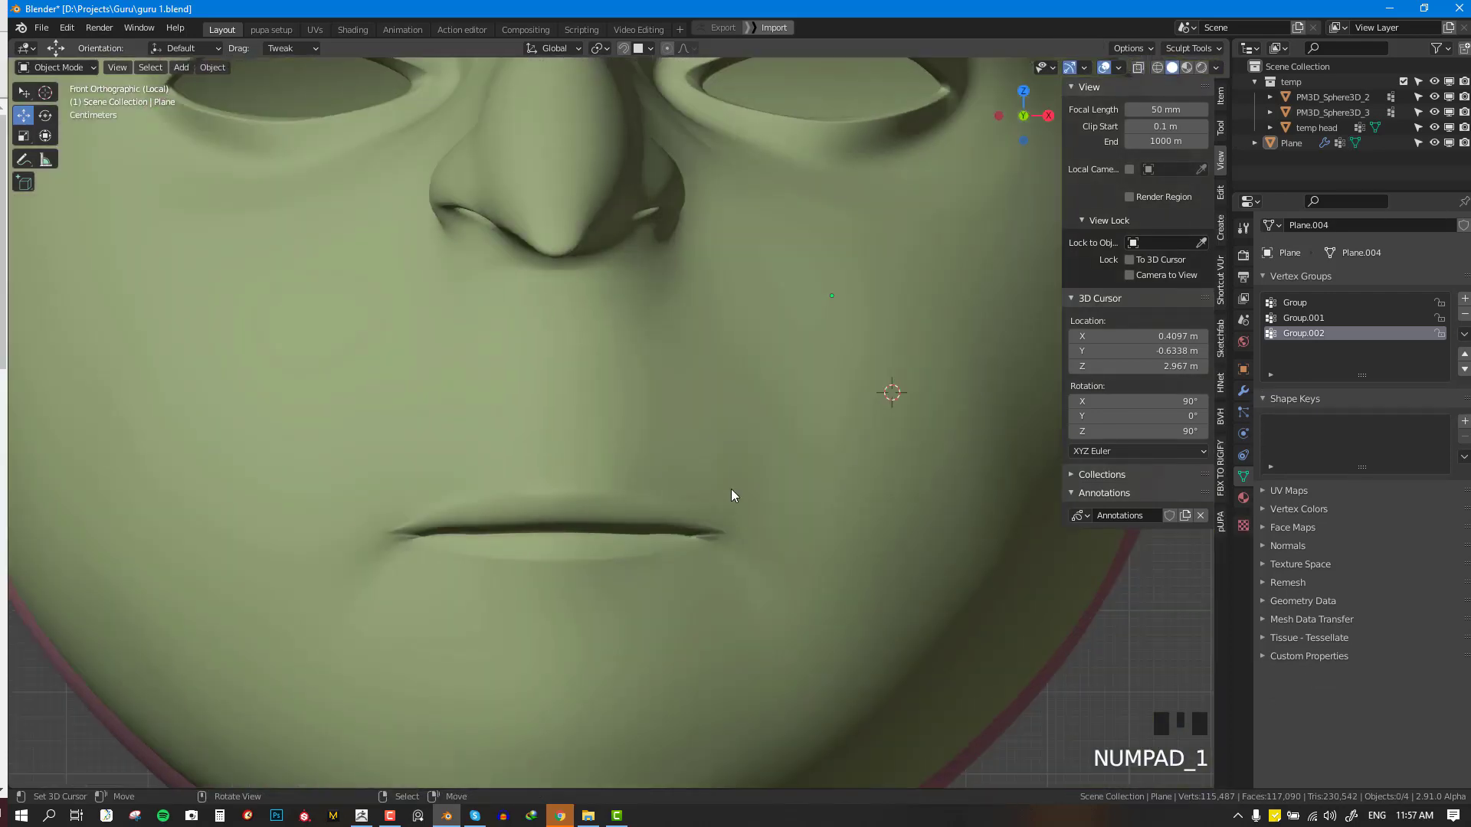
- Select the Plane head and smooth the surface near the mouth corner in Sculpt Mode
scroll(744, 506, "down", 3)
scroll(747, 529, "up", 2)
left_click(749, 534)
key("ctrl+Tab")
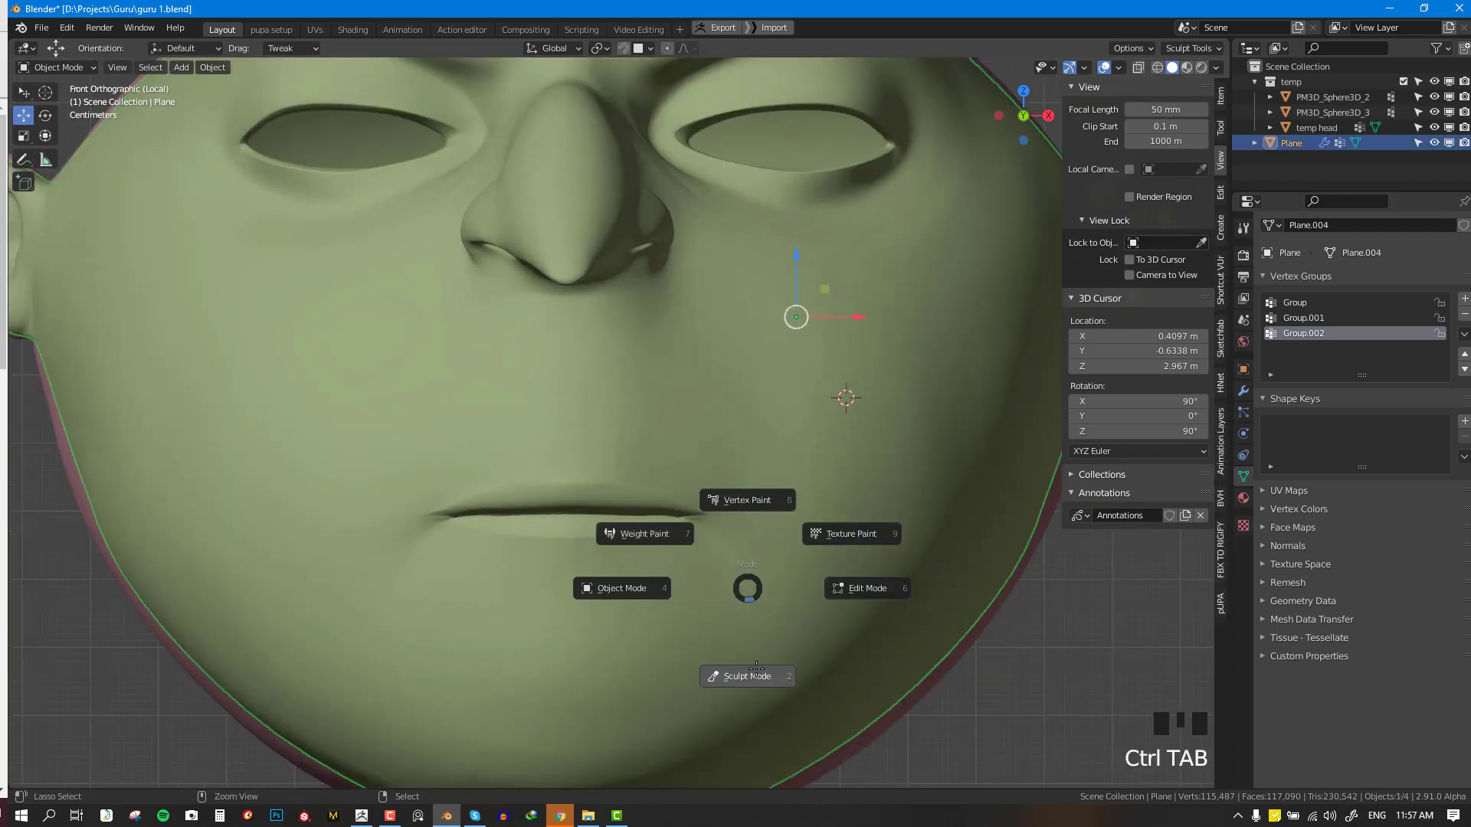
left_click(756, 674)
scroll(739, 585, "up", 3)
left_click(734, 563, "shift")
scroll(774, 591, "down", 6)
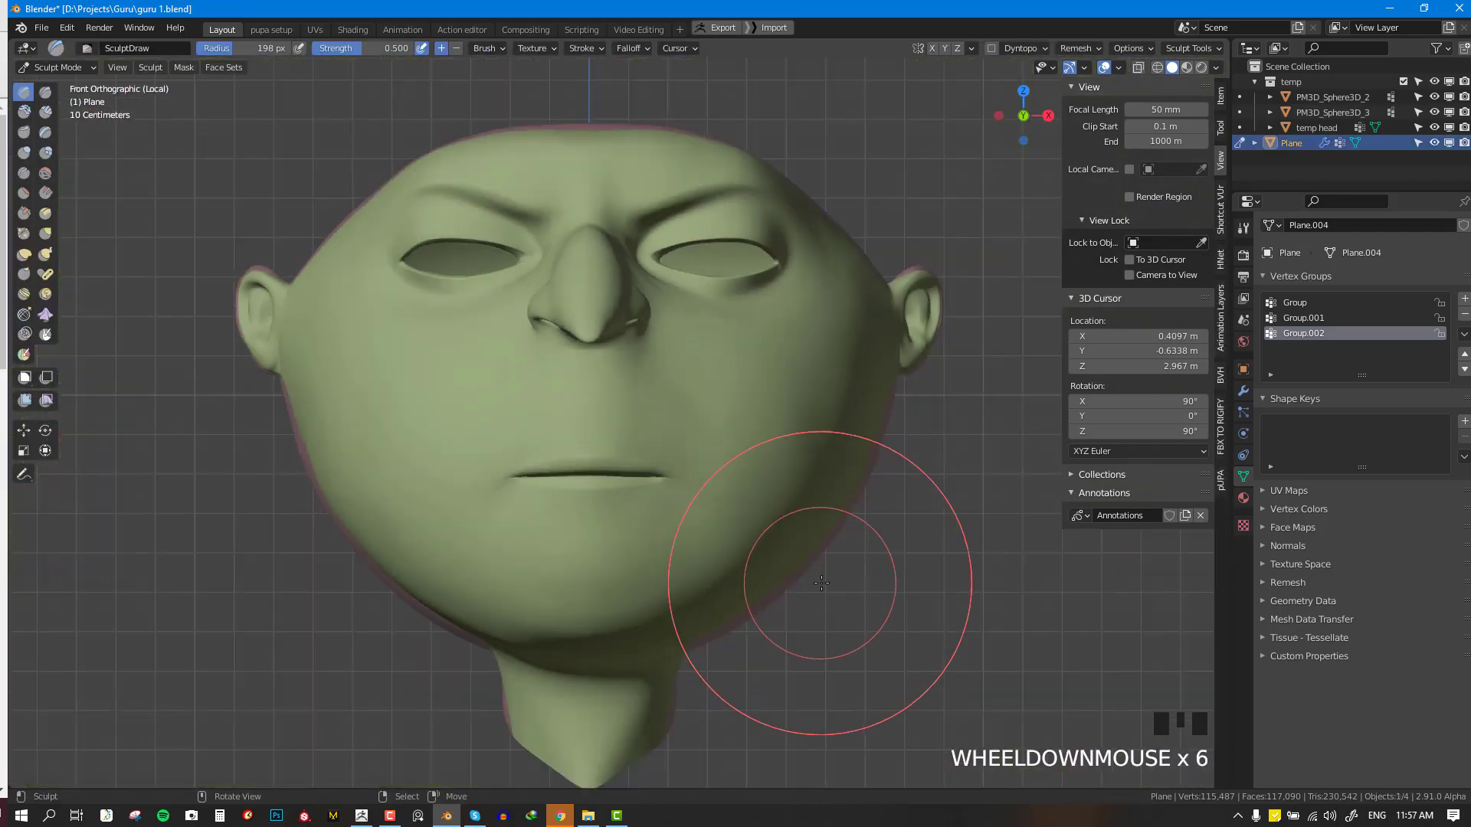
- Return the head to Object Mode and deselect it in the front view
key("ctrl+Tab")
left_click(417, 580)
key("alt+a")
mouse_move(835, 504)
middle_mouse_down()
mouse_move(682, 522)
mouse_move(835, 514)
middle_mouse_up()
key("KP_1")
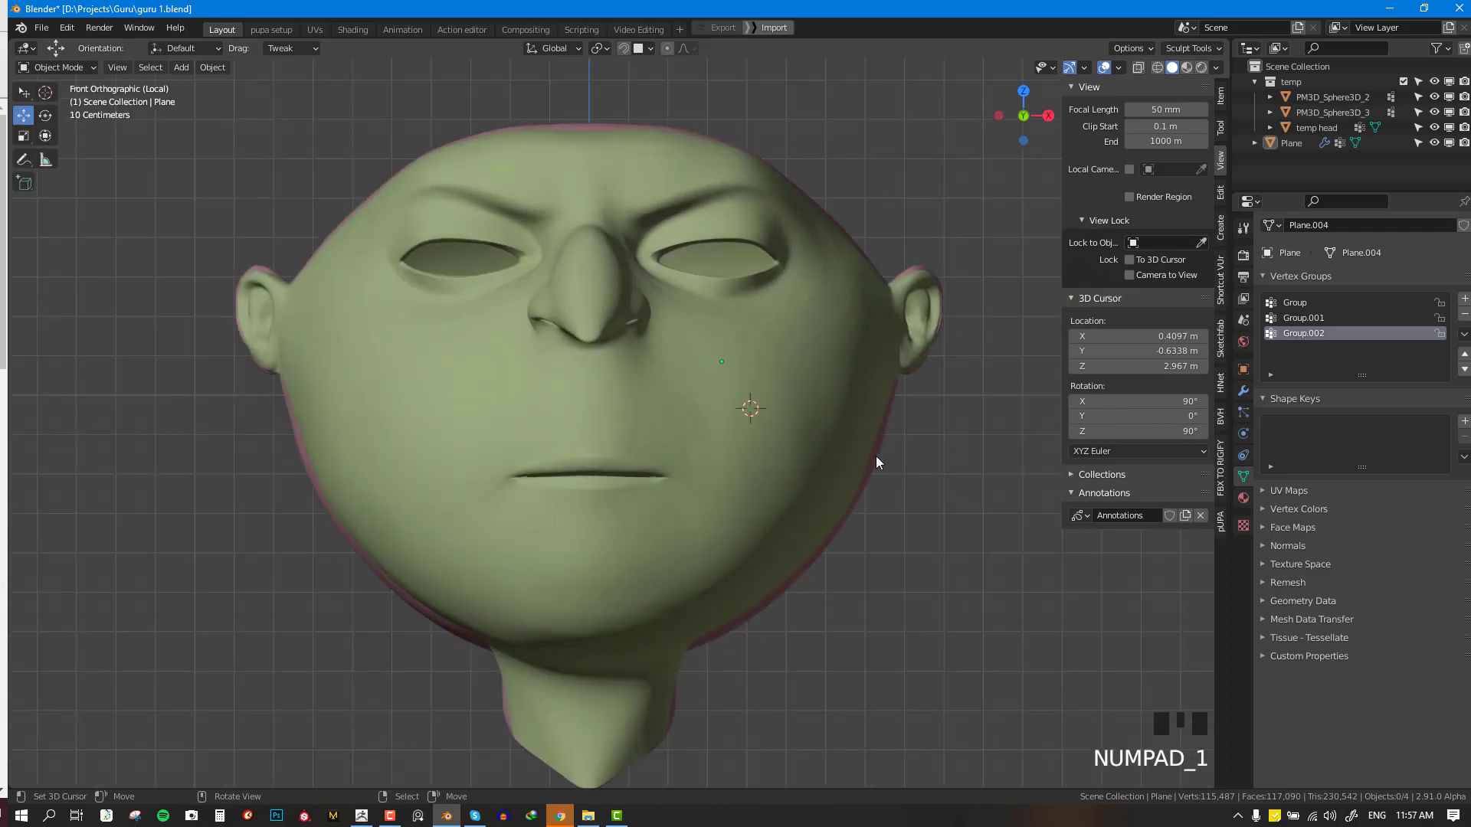
- Select the temp head sculpt and examine the overlapping heads from the front, right side and a three-quarter view, leaving nothing selected
right_click(877, 458)
scroll(596, 449, "down", 3)
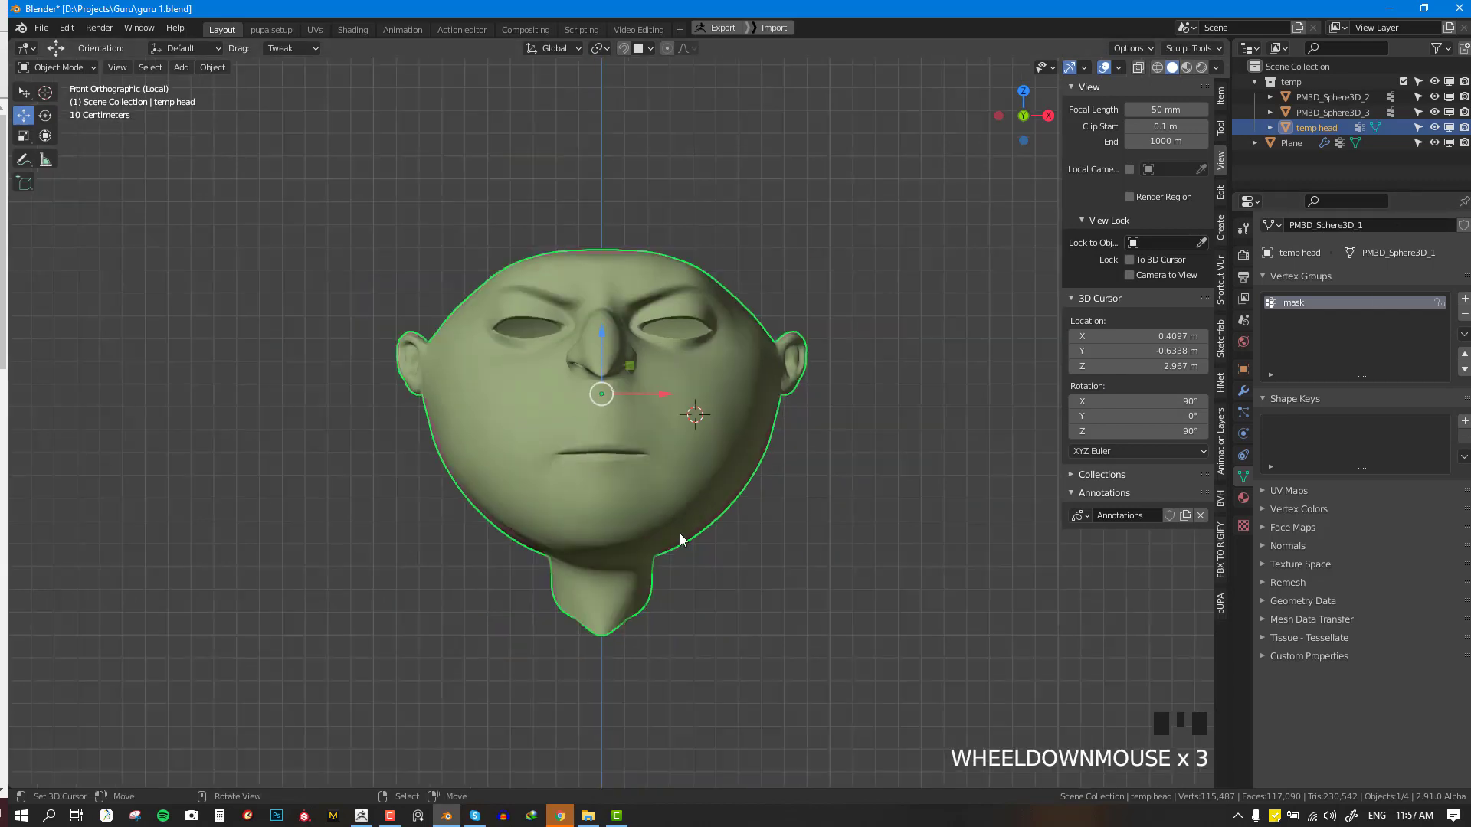
middle_click_drag(678, 534, 573, 540)
scroll(634, 559, "up", 1)
key("KP_3")
scroll(679, 576, "down", 3)
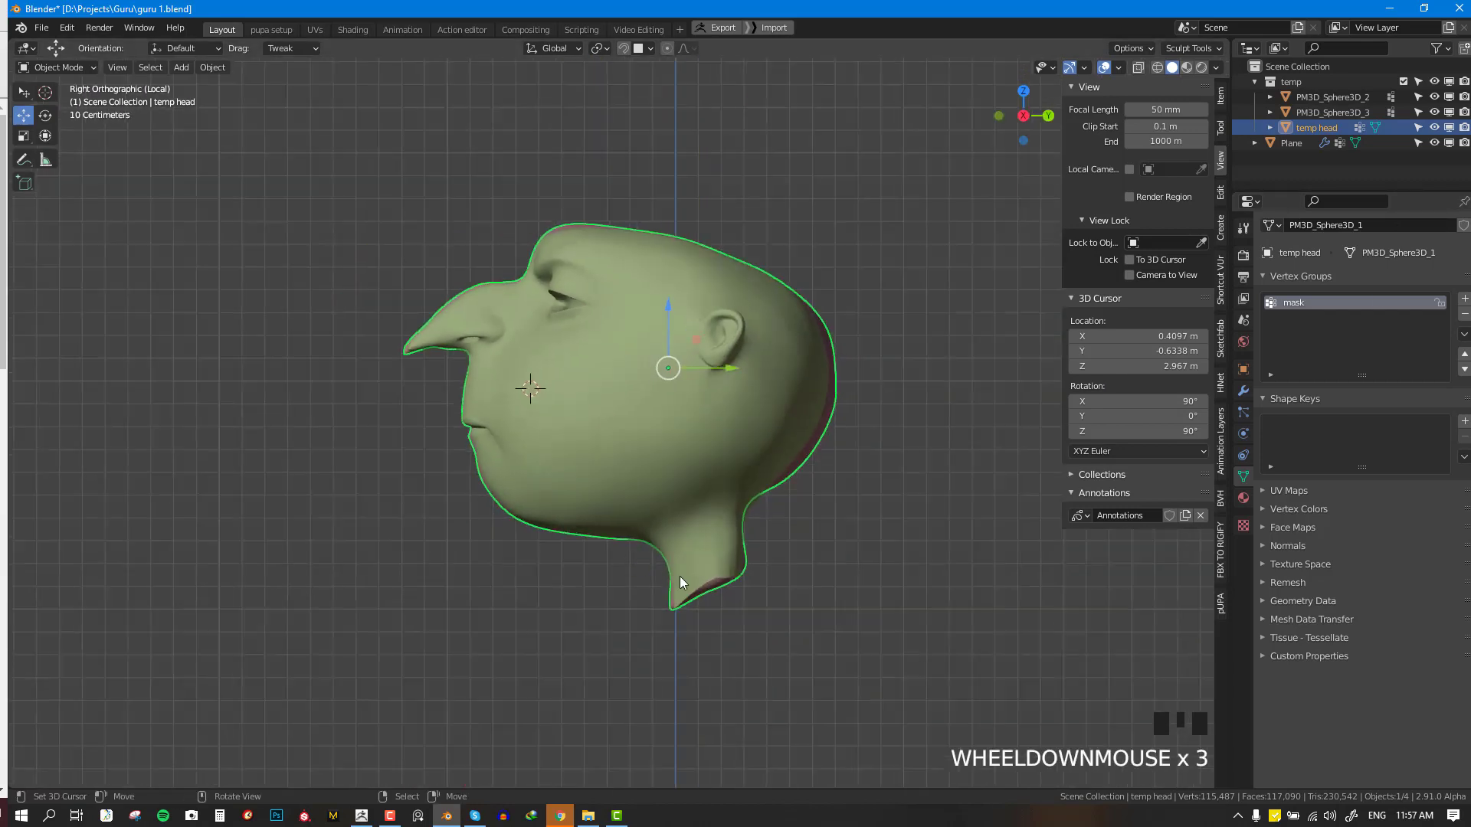
middle_click_drag(678, 576, 617, 522, "shift")
scroll(618, 545, "up", 2)
scroll(805, 443, "up", 3)
key("alt+a")
scroll(665, 422, "down", 4)
middle_click_drag(665, 421, 749, 439)
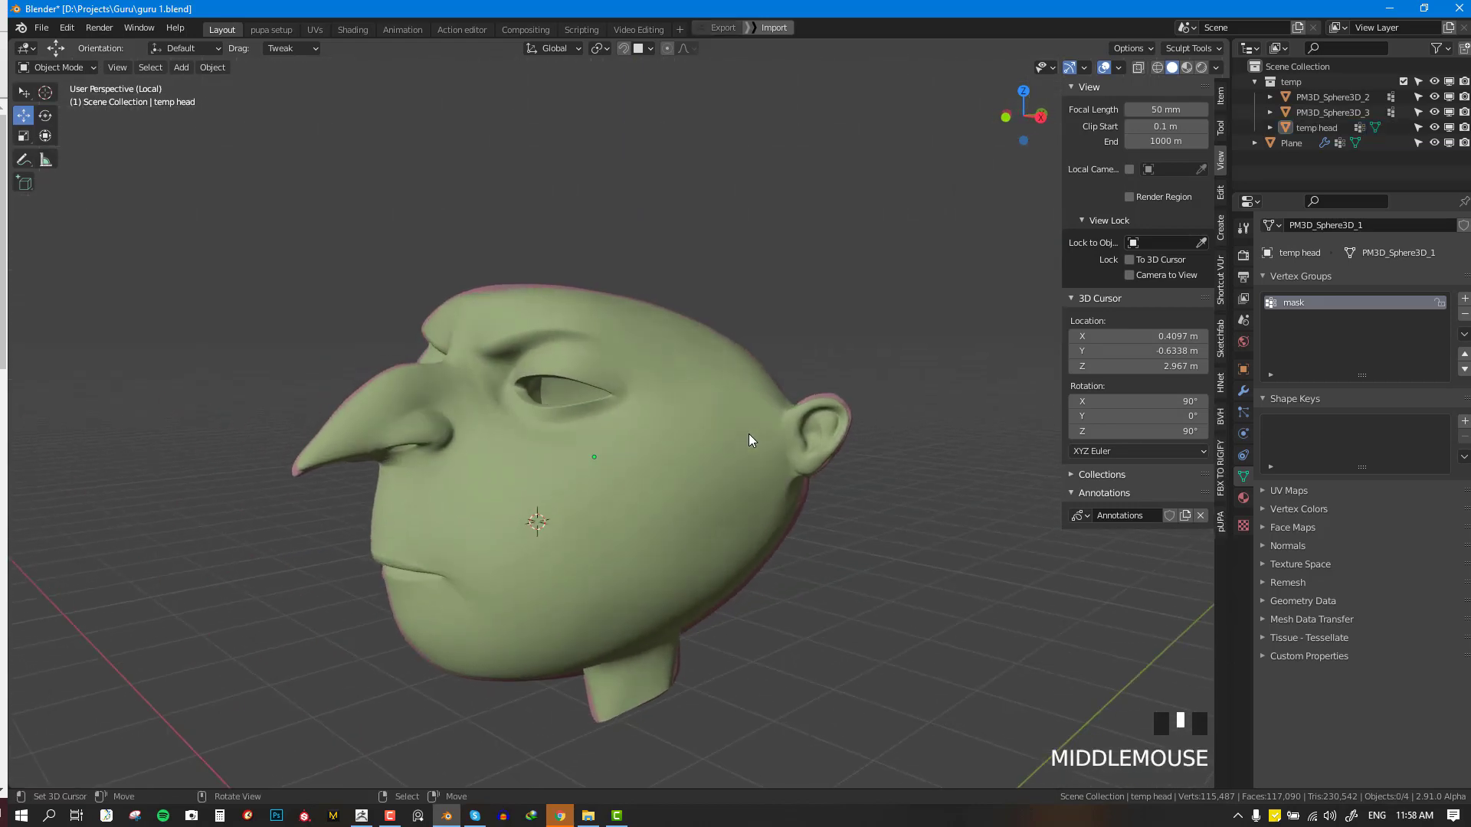
- Save the file guru 1.blend with the head shown from the front
key("KP_1")
scroll(757, 419, "up", 3)
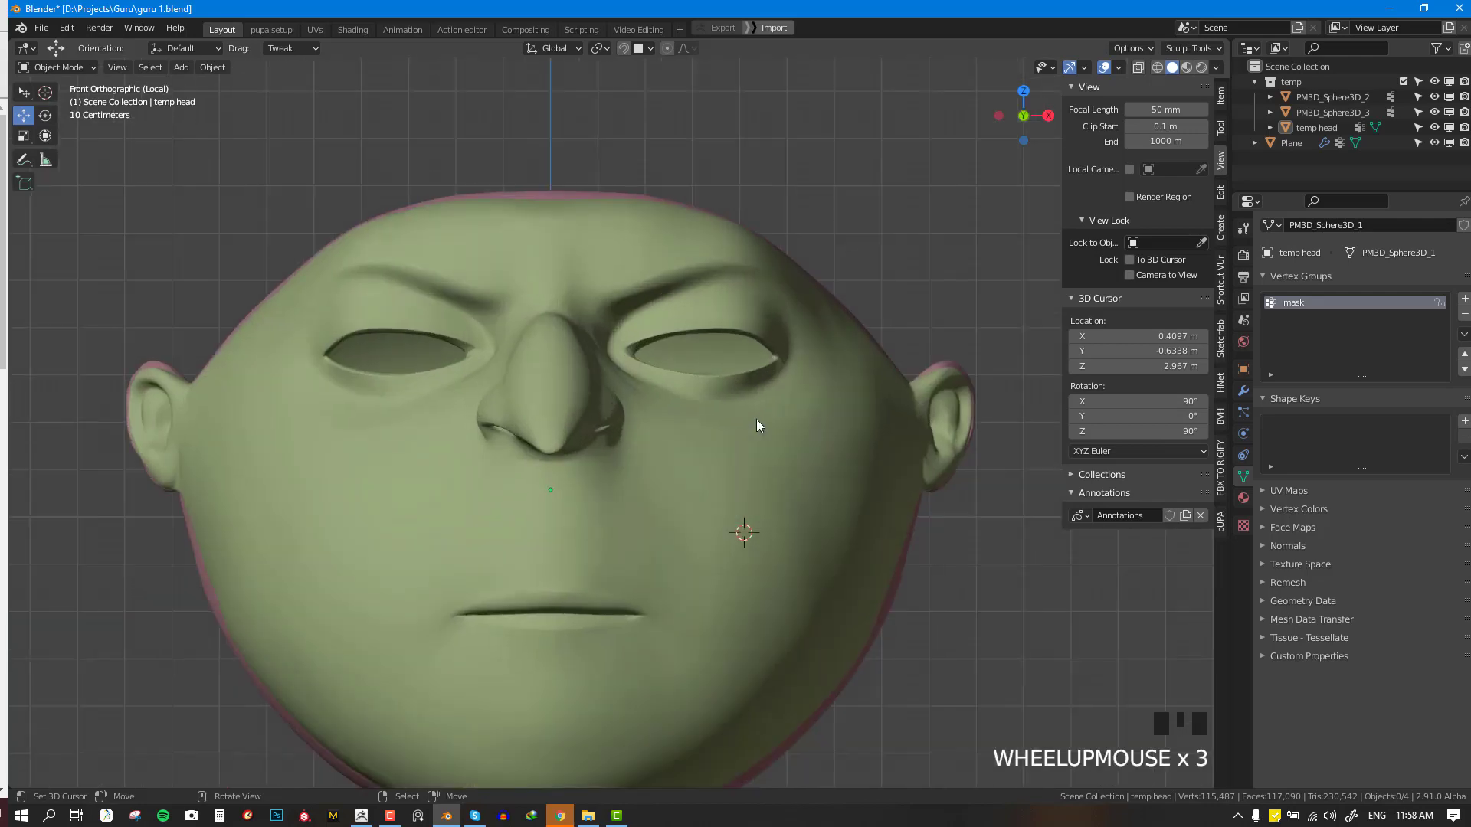
middle_click_drag(756, 420, 703, 287, "shift")
scroll(703, 289, "down", 2)
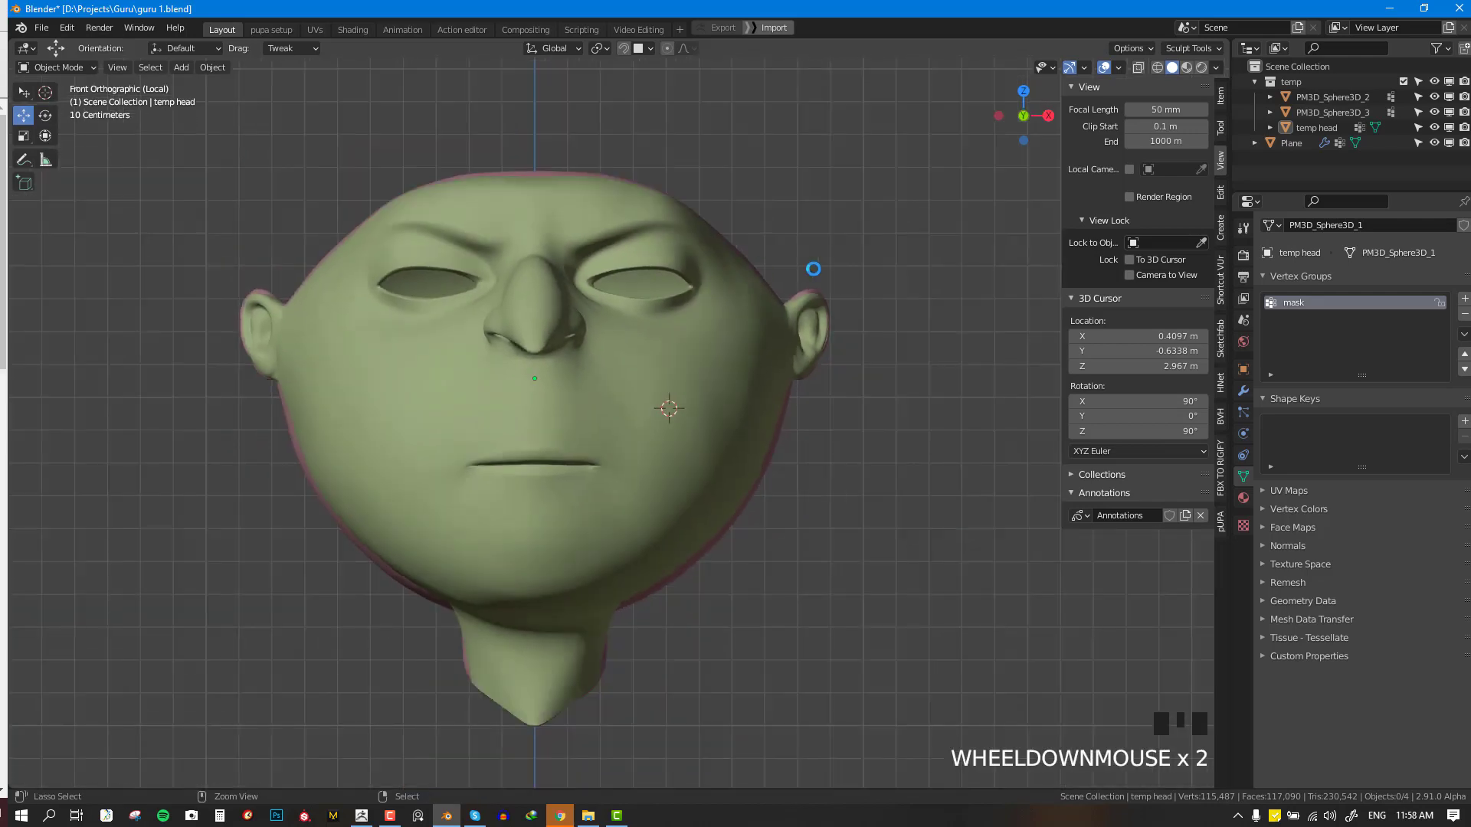
key("ctrl+s")
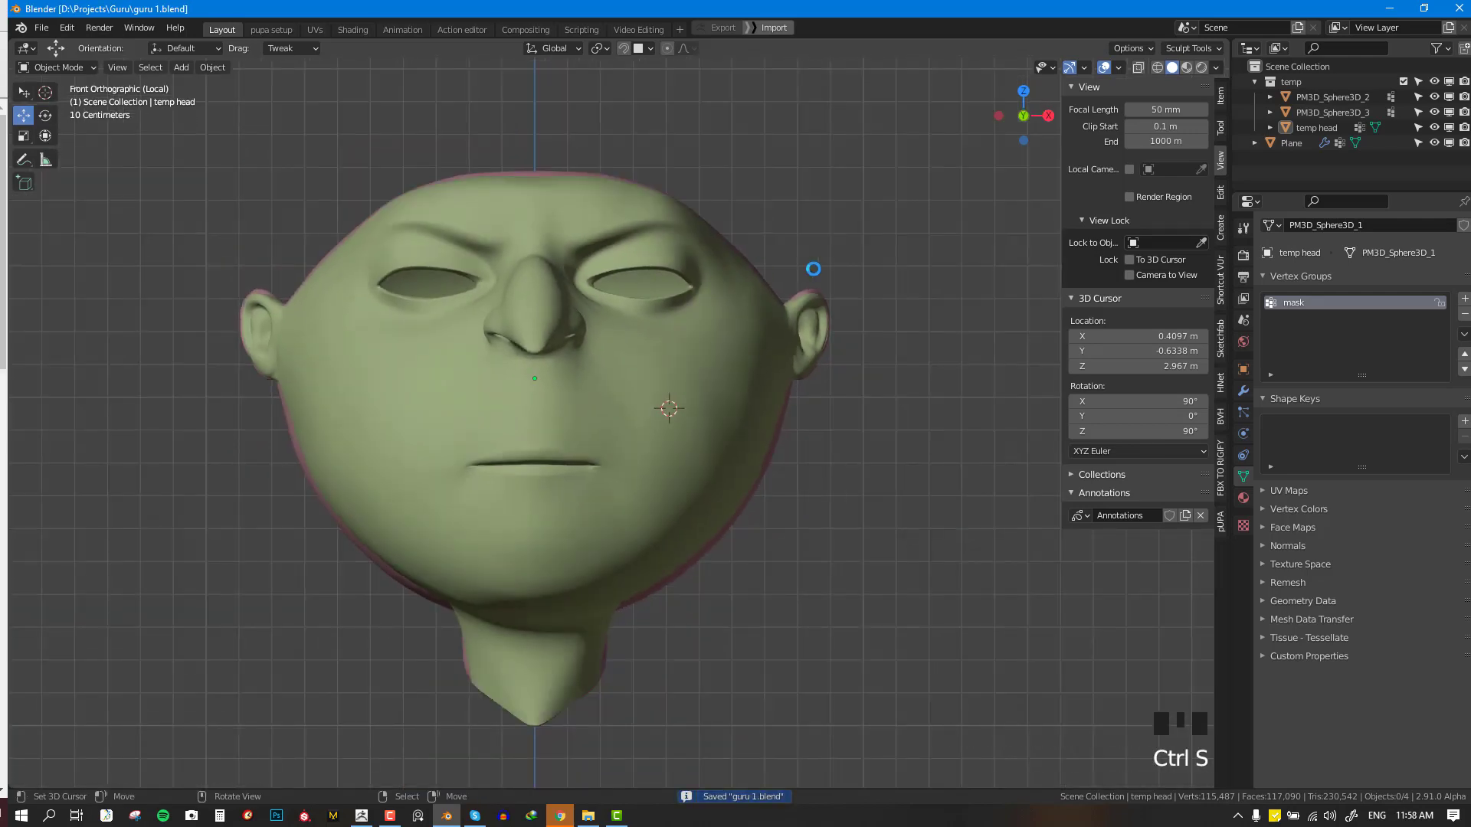